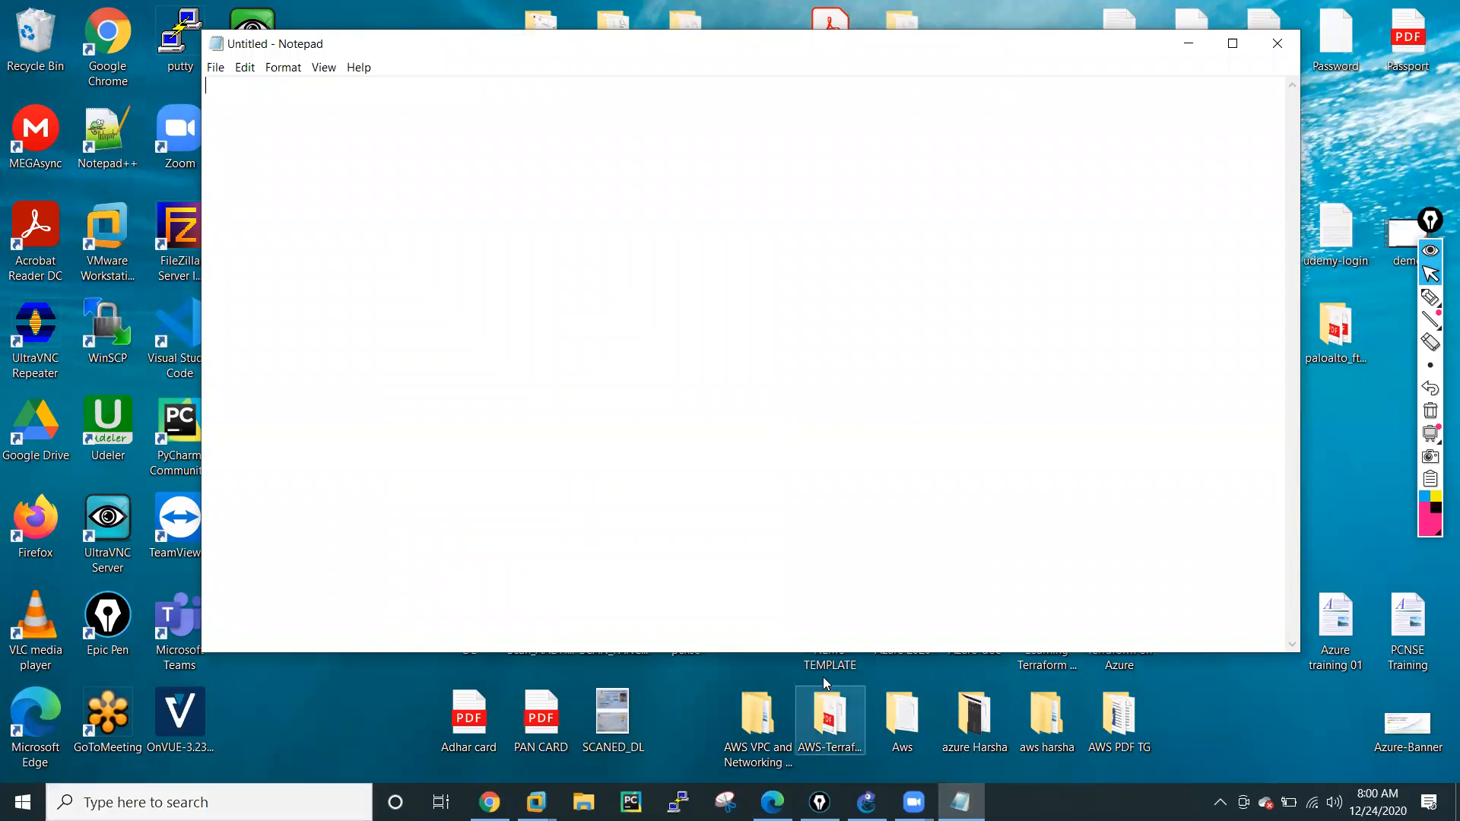
Maximize the blank Notepad window and handwrite an underlined "Routing" heading with the pen in the page's upper corner.
{"action": "left_click", "coordinate": [1232, 46]}
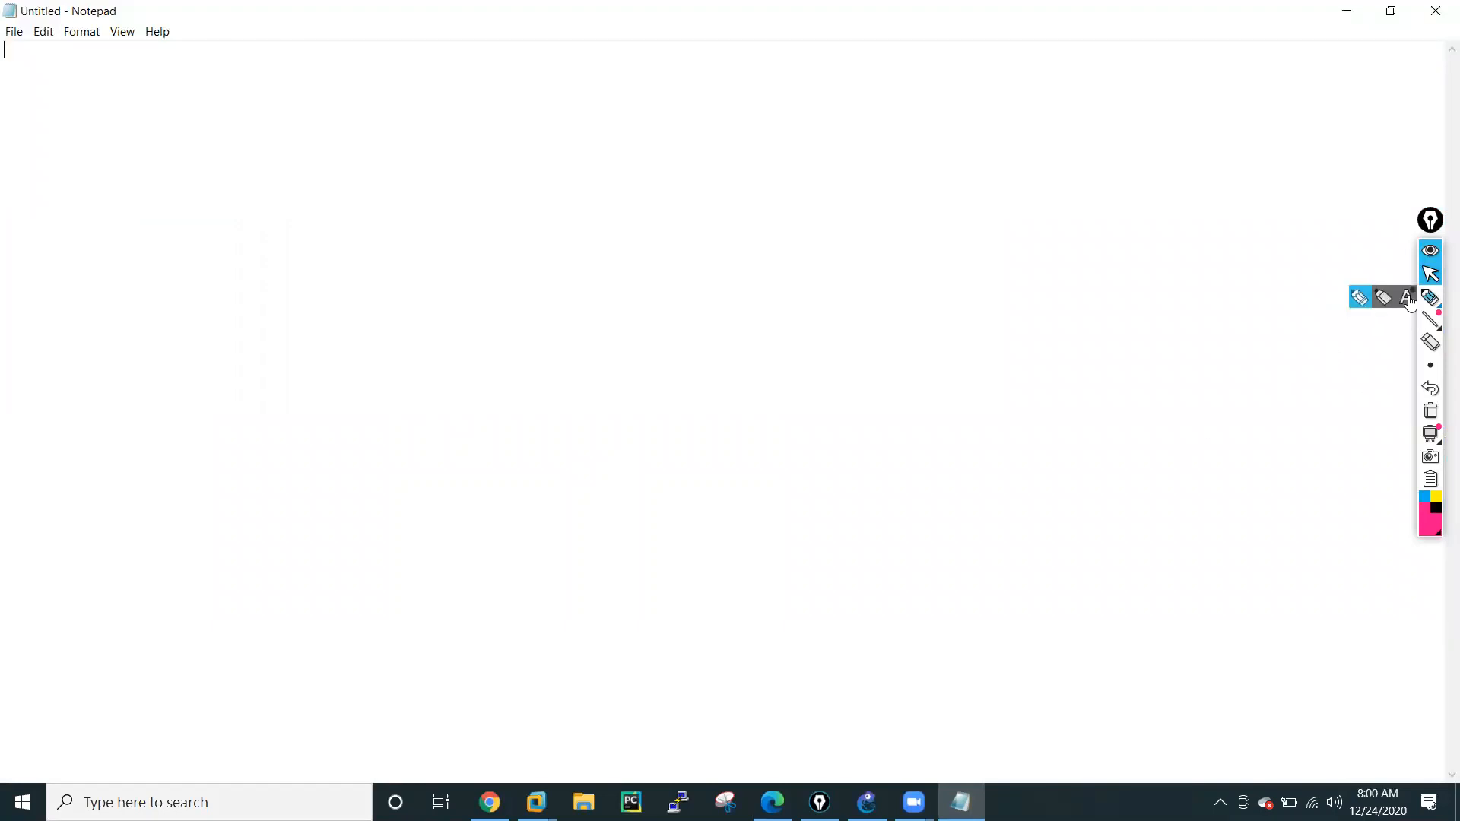
{"action": "left_click", "coordinate": [1430, 297]}
{"action": "mouse_move", "coordinate": [30, 77]}
{"action": "left_mouse_down"}
{"action": "mouse_move", "coordinate": [33, 90]}
{"action": "mouse_move", "coordinate": [78, 88]}
{"action": "mouse_move", "coordinate": [130, 130]}
{"action": "mouse_move", "coordinate": [162, 98]}
{"action": "mouse_move", "coordinate": [101, 130]}
{"action": "mouse_move", "coordinate": [136, 161]}
{"action": "left_mouse_up"}
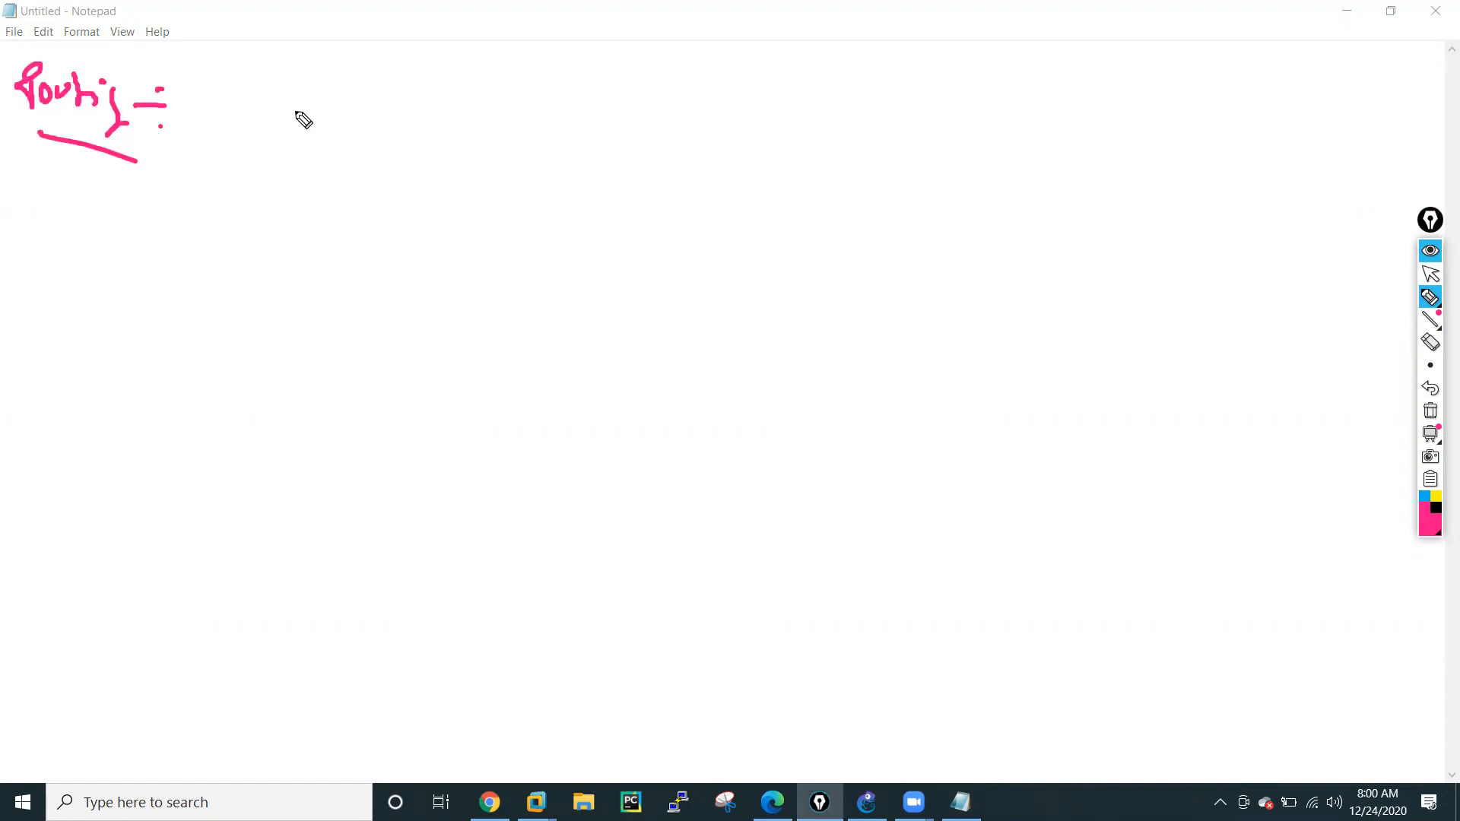
Handwrite the first two numbered list items beside the heading: 1 "RIP" and 2 "OSPF", with the numbers circled.
{"action": "mouse_move", "coordinate": [274, 86]}
{"action": "left_mouse_down"}
{"action": "mouse_move", "coordinate": [284, 143]}
{"action": "mouse_move", "coordinate": [289, 85]}
{"action": "mouse_move", "coordinate": [378, 144]}
{"action": "mouse_move", "coordinate": [390, 97]}
{"action": "left_mouse_up"}
{"action": "mouse_move", "coordinate": [280, 173]}
{"action": "left_mouse_down"}
{"action": "mouse_move", "coordinate": [263, 203]}
{"action": "mouse_move", "coordinate": [254, 157]}
{"action": "mouse_move", "coordinate": [276, 156]}
{"action": "left_mouse_up"}
{"action": "mouse_move", "coordinate": [371, 183]}
{"action": "left_mouse_down"}
{"action": "mouse_move", "coordinate": [358, 183]}
{"action": "mouse_move", "coordinate": [381, 199]}
{"action": "mouse_move", "coordinate": [403, 176]}
{"action": "mouse_move", "coordinate": [426, 180]}
{"action": "mouse_move", "coordinate": [412, 194]}
{"action": "left_mouse_up"}
{"action": "left_click_drag", "start_coordinate": [415, 164], "coordinate": [437, 161]}
{"action": "left_click_drag", "start_coordinate": [421, 181], "coordinate": [449, 185]}
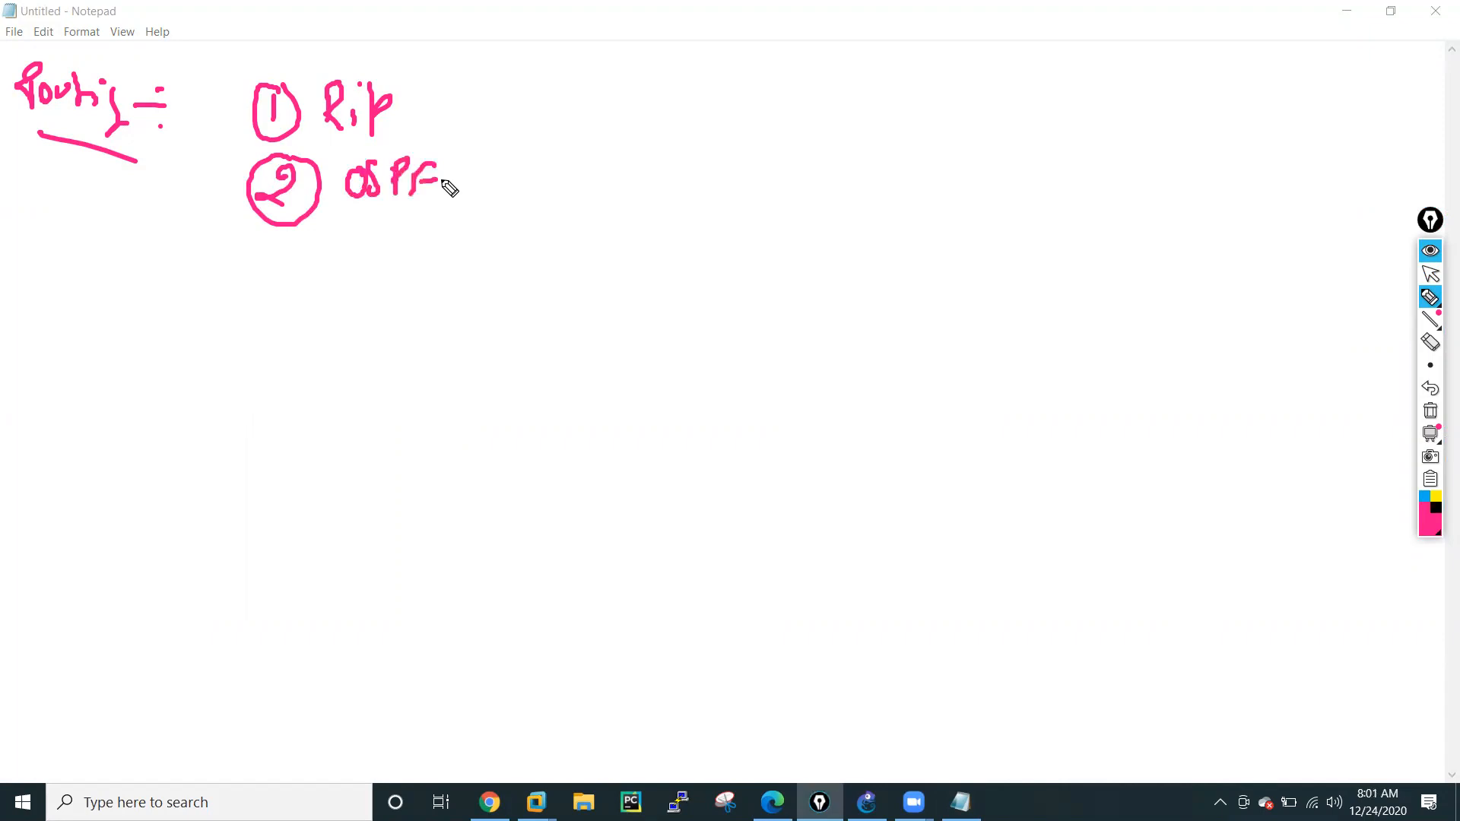
Handwrite the third list item "Static Route" with a circled 3 below OSPF.
{"action": "mouse_move", "coordinate": [280, 256]}
{"action": "left_mouse_down"}
{"action": "mouse_move", "coordinate": [305, 251]}
{"action": "mouse_move", "coordinate": [355, 290]}
{"action": "mouse_move", "coordinate": [421, 261]}
{"action": "mouse_move", "coordinate": [441, 280]}
{"action": "left_mouse_up"}
{"action": "left_click_drag", "start_coordinate": [456, 257], "coordinate": [448, 280]}
{"action": "mouse_move", "coordinate": [508, 232]}
{"action": "left_mouse_down"}
{"action": "mouse_move", "coordinate": [508, 273]}
{"action": "mouse_move", "coordinate": [532, 266]}
{"action": "left_mouse_up"}
{"action": "left_click_drag", "start_coordinate": [542, 251], "coordinate": [567, 263]}
{"action": "mouse_move", "coordinate": [572, 235]}
{"action": "left_mouse_down"}
{"action": "mouse_move", "coordinate": [575, 262]}
{"action": "mouse_move", "coordinate": [611, 272]}
{"action": "left_mouse_up"}
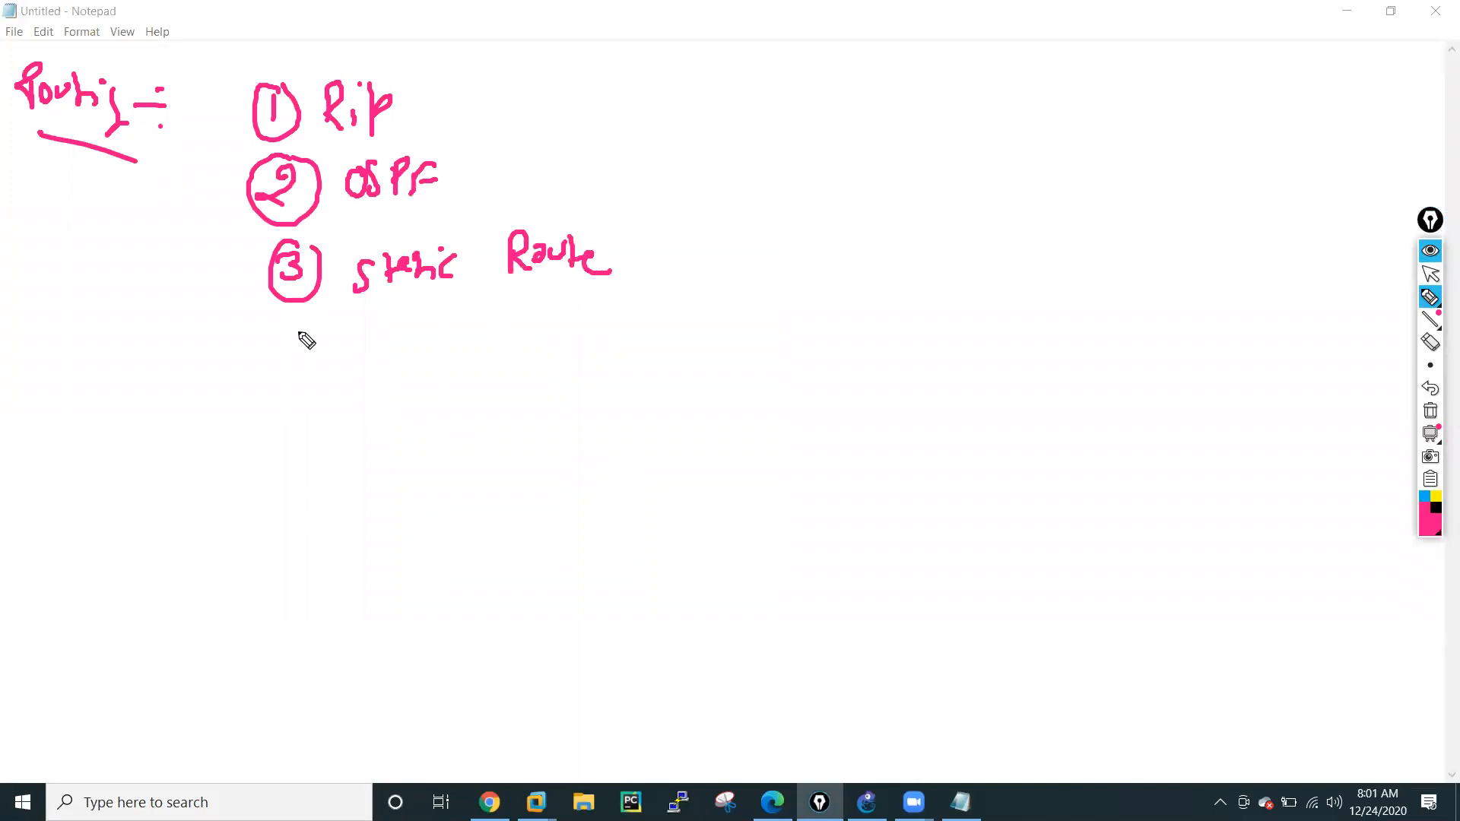
Handwrite list item 4 "Default Route" with its number circled, and add a circled "BGP" note apart from the list.
{"action": "left_click_drag", "start_coordinate": [294, 327], "coordinate": [310, 336]}
{"action": "mouse_move", "coordinate": [302, 332]}
{"action": "left_mouse_down"}
{"action": "mouse_move", "coordinate": [302, 359]}
{"action": "mouse_move", "coordinate": [335, 323]}
{"action": "mouse_move", "coordinate": [381, 362]}
{"action": "left_mouse_up"}
{"action": "mouse_move", "coordinate": [378, 334]}
{"action": "left_mouse_down"}
{"action": "mouse_move", "coordinate": [391, 326]}
{"action": "mouse_move", "coordinate": [382, 360]}
{"action": "left_mouse_up"}
{"action": "left_click_drag", "start_coordinate": [397, 347], "coordinate": [444, 373]}
{"action": "left_click_drag", "start_coordinate": [434, 355], "coordinate": [491, 362]}
{"action": "left_click_drag", "start_coordinate": [488, 346], "coordinate": [506, 362]}
{"action": "mouse_move", "coordinate": [528, 321]}
{"action": "left_mouse_down"}
{"action": "mouse_move", "coordinate": [527, 358]}
{"action": "mouse_move", "coordinate": [543, 333]}
{"action": "mouse_move", "coordinate": [572, 351]}
{"action": "left_mouse_up"}
{"action": "mouse_move", "coordinate": [569, 327]}
{"action": "left_mouse_down"}
{"action": "mouse_move", "coordinate": [596, 344]}
{"action": "mouse_move", "coordinate": [632, 324]}
{"action": "left_mouse_up"}
{"action": "mouse_move", "coordinate": [642, 312]}
{"action": "left_mouse_down"}
{"action": "mouse_move", "coordinate": [646, 349]}
{"action": "mouse_move", "coordinate": [660, 328]}
{"action": "left_mouse_up"}
{"action": "left_click_drag", "start_coordinate": [648, 342], "coordinate": [671, 349]}
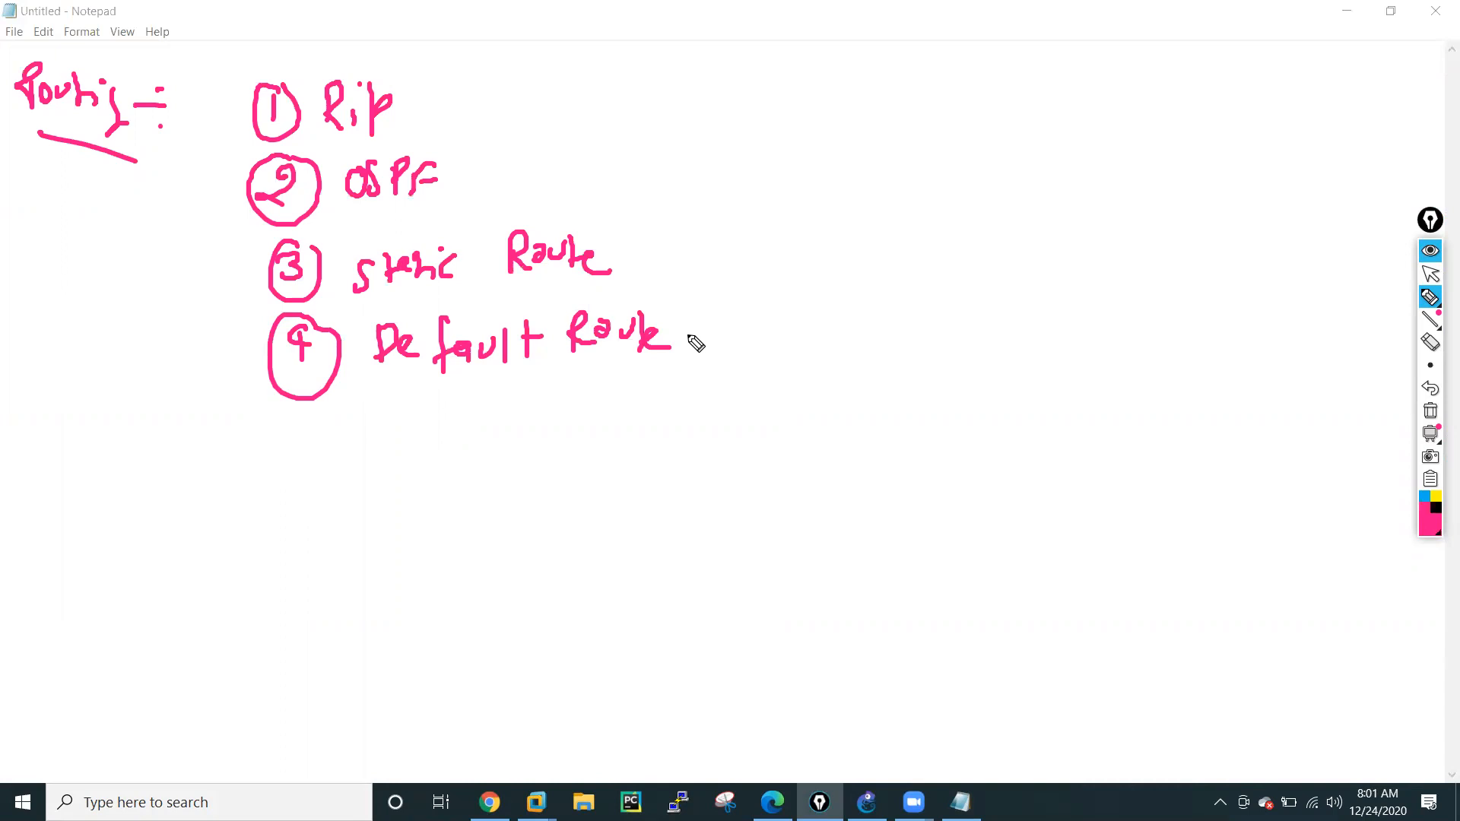
{"action": "mouse_move", "coordinate": [38, 456]}
{"action": "left_mouse_down"}
{"action": "mouse_move", "coordinate": [41, 491]}
{"action": "mouse_move", "coordinate": [17, 494]}
{"action": "left_mouse_up"}
{"action": "mouse_move", "coordinate": [61, 449]}
{"action": "left_mouse_down"}
{"action": "mouse_move", "coordinate": [69, 477]}
{"action": "mouse_move", "coordinate": [82, 437]}
{"action": "mouse_move", "coordinate": [68, 420]}
{"action": "left_mouse_up"}
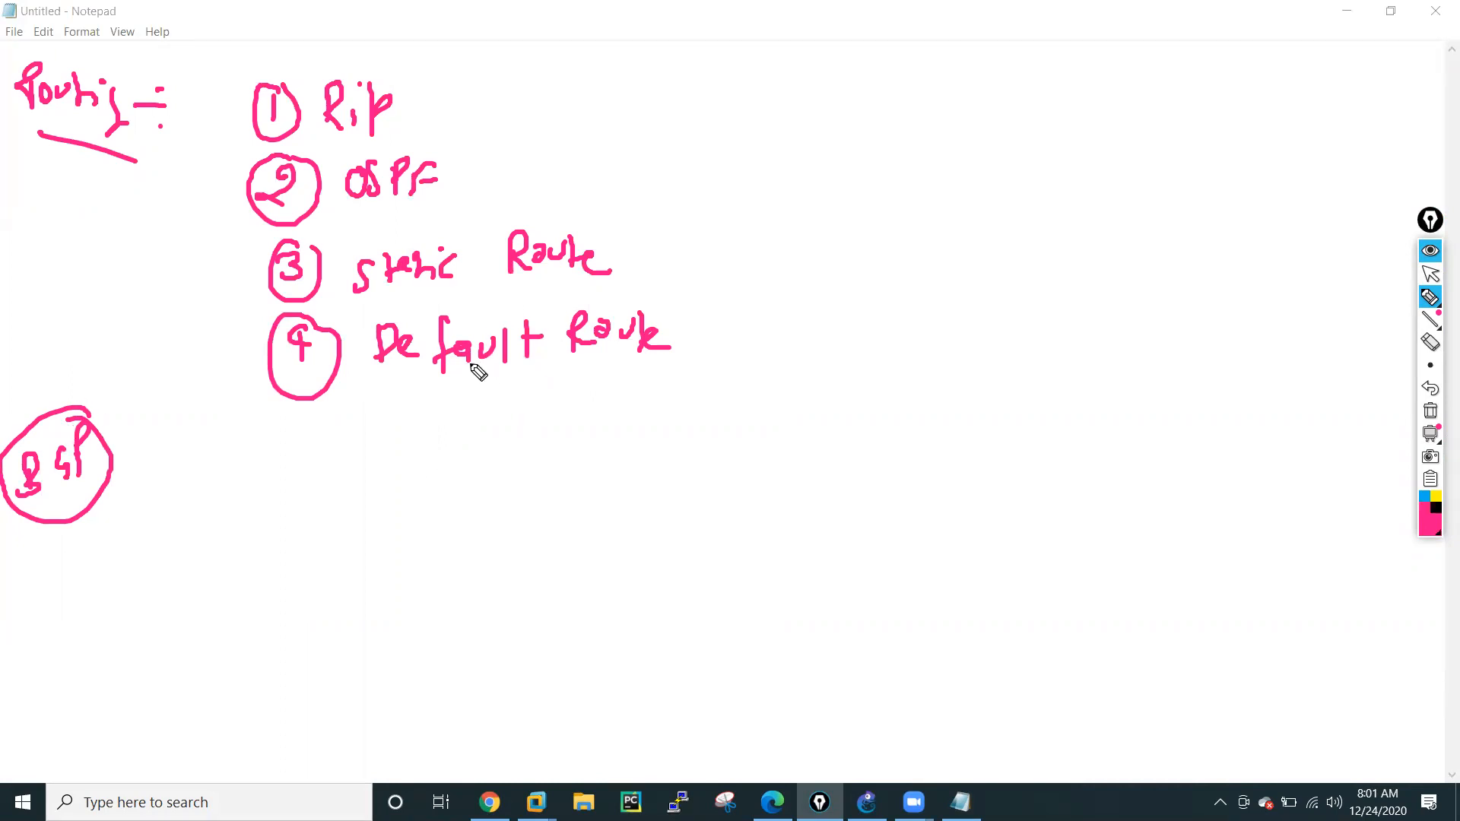
Circle "Default Route" and draw an arrow from it to a circled "Home wifi" note.
{"action": "mouse_move", "coordinate": [475, 299]}
{"action": "left_mouse_down"}
{"action": "mouse_move", "coordinate": [397, 298]}
{"action": "mouse_move", "coordinate": [385, 390]}
{"action": "mouse_move", "coordinate": [646, 398]}
{"action": "mouse_move", "coordinate": [736, 331]}
{"action": "left_mouse_up"}
{"action": "left_click_drag", "start_coordinate": [616, 283], "coordinate": [472, 293]}
{"action": "left_click_drag", "start_coordinate": [612, 364], "coordinate": [744, 431]}
{"action": "left_click_drag", "start_coordinate": [722, 411], "coordinate": [721, 449]}
{"action": "mouse_move", "coordinate": [773, 404]}
{"action": "left_mouse_down"}
{"action": "mouse_move", "coordinate": [851, 418]}
{"action": "mouse_move", "coordinate": [909, 389]}
{"action": "mouse_move", "coordinate": [962, 389]}
{"action": "mouse_move", "coordinate": [773, 375]}
{"action": "mouse_move", "coordinate": [1034, 402]}
{"action": "mouse_move", "coordinate": [951, 351]}
{"action": "left_mouse_up"}
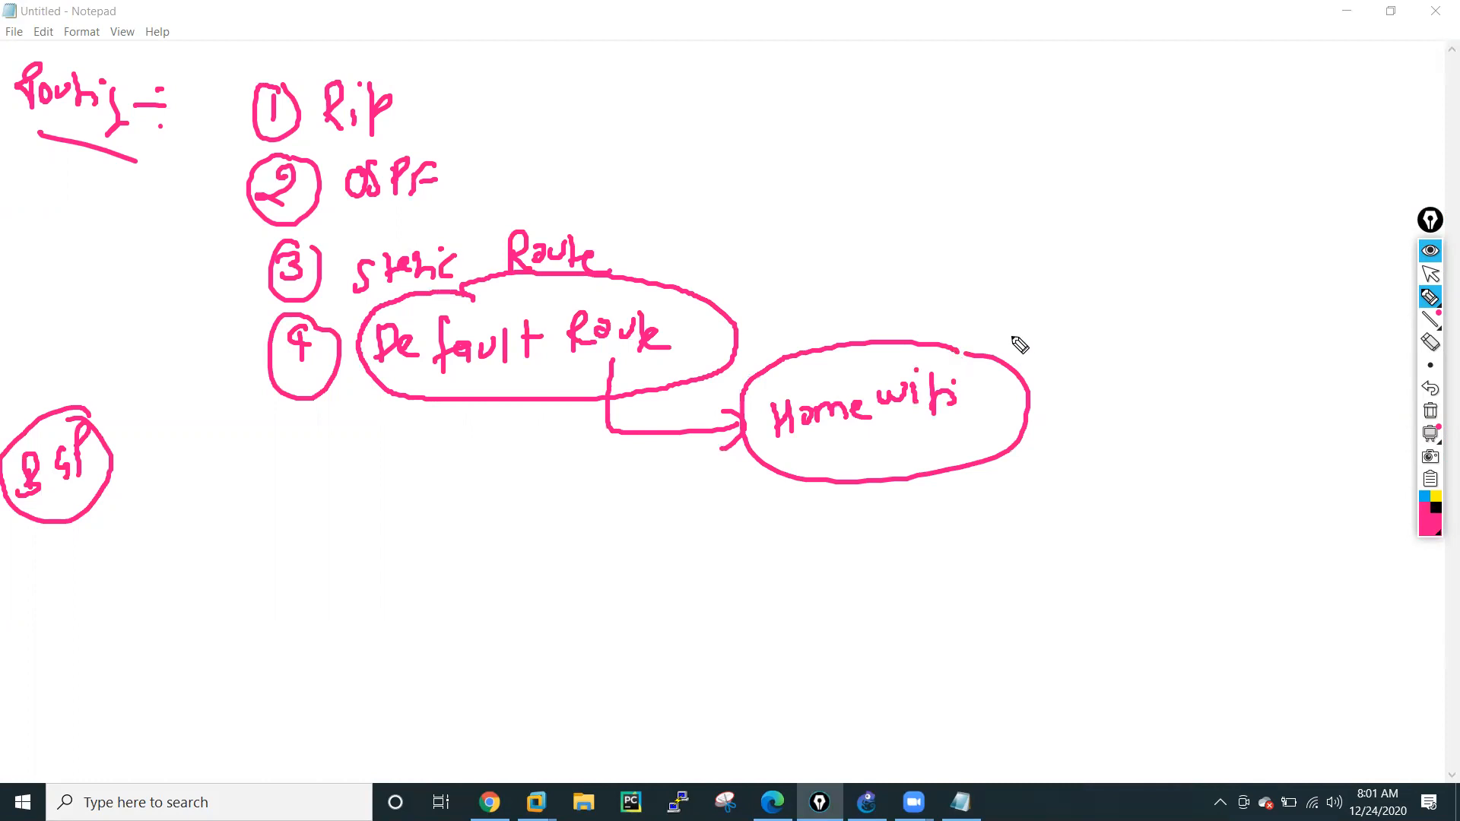
Draw a thick downward arrow from "Default Route" to a circled "0.0.0.0/0".
{"action": "left_click_drag", "start_coordinate": [427, 394], "coordinate": [424, 471]}
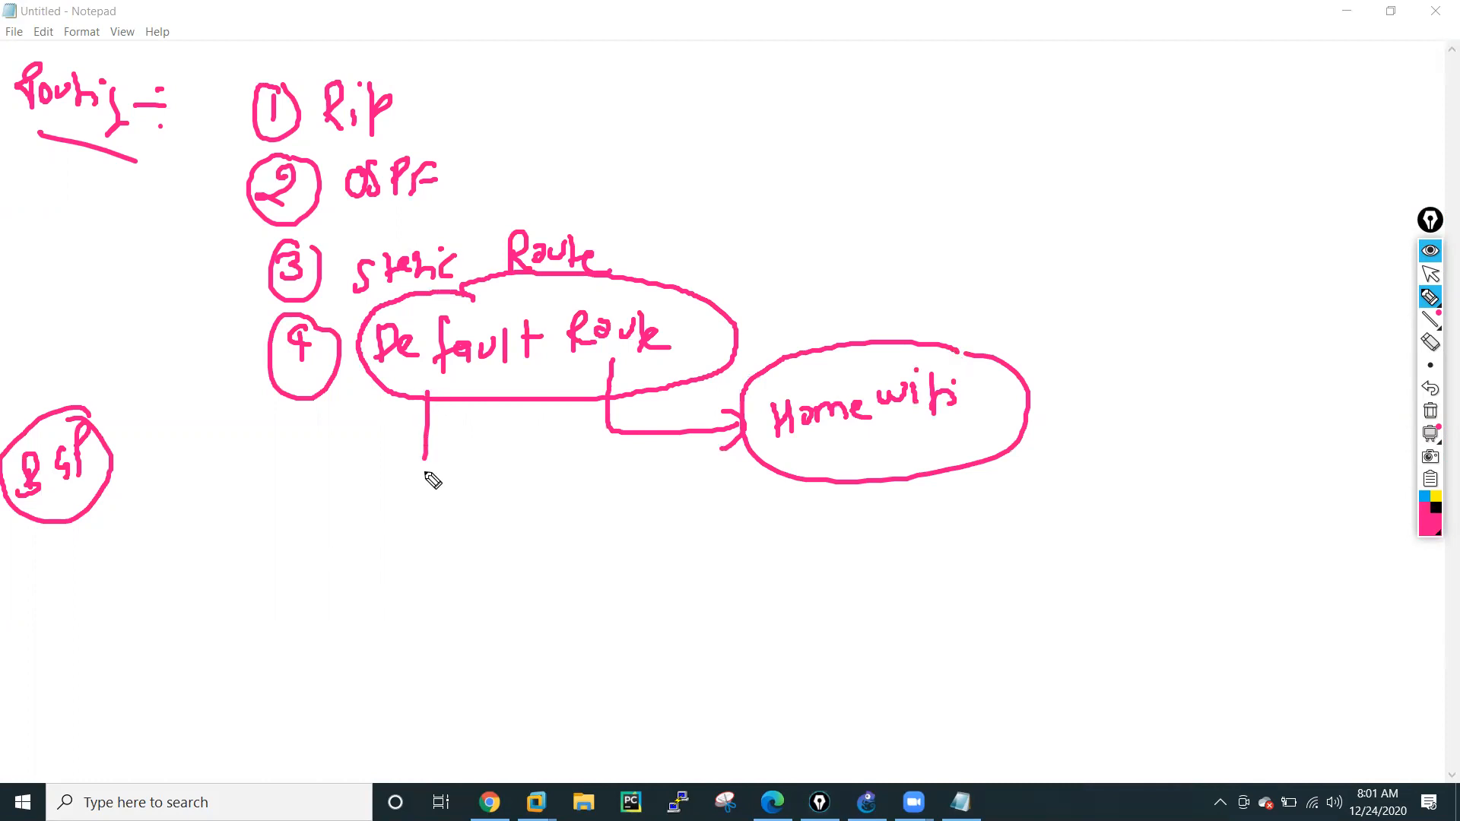
{"action": "mouse_move", "coordinate": [457, 394]}
{"action": "left_mouse_down"}
{"action": "mouse_move", "coordinate": [456, 475]}
{"action": "mouse_move", "coordinate": [471, 483]}
{"action": "mouse_move", "coordinate": [489, 467]}
{"action": "left_mouse_up"}
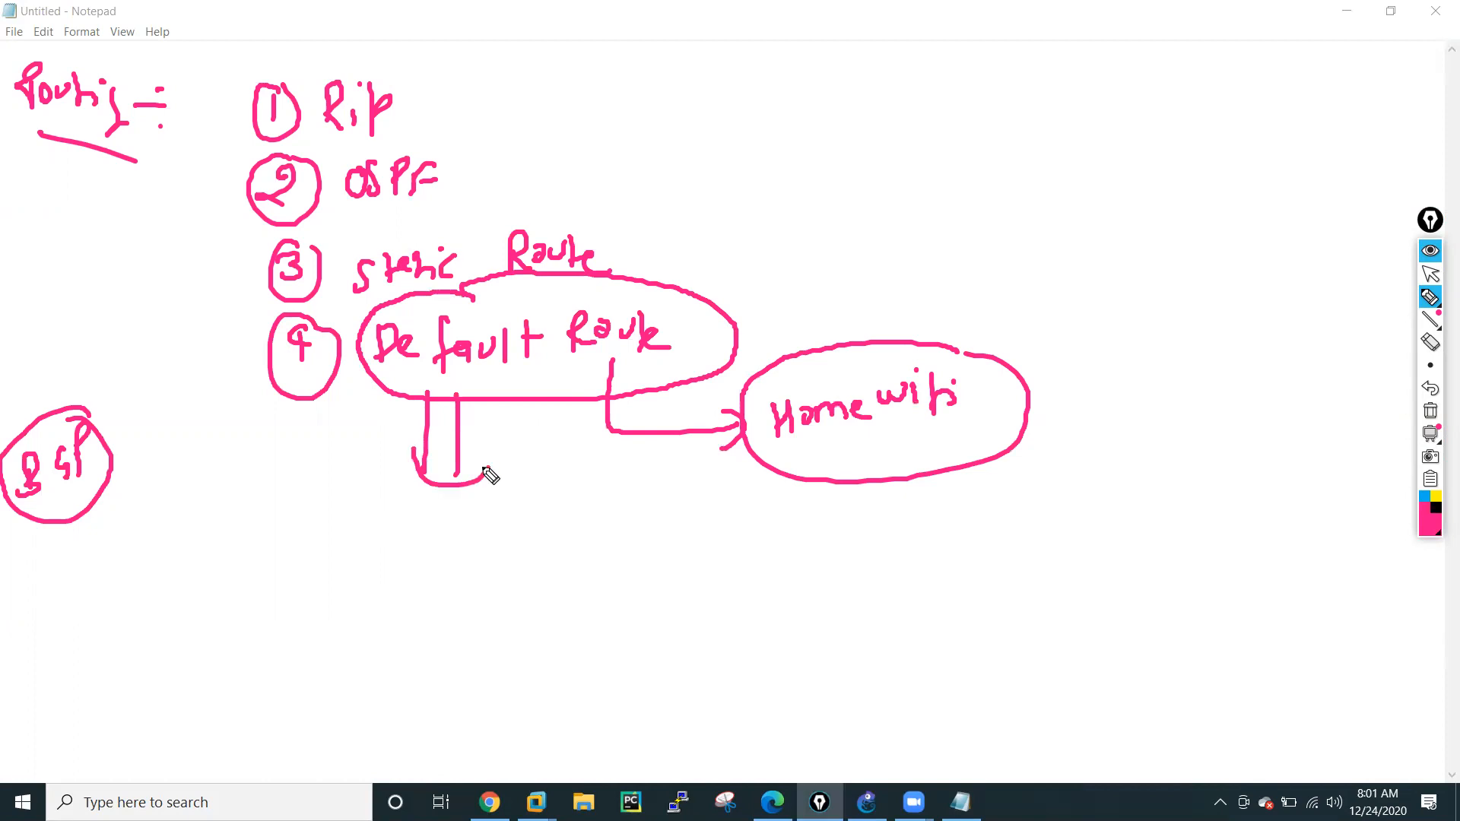
{"action": "left_click", "coordinate": [354, 591]}
{"action": "mouse_move", "coordinate": [323, 581]}
{"action": "left_mouse_down"}
{"action": "mouse_move", "coordinate": [380, 587]}
{"action": "mouse_move", "coordinate": [369, 581]}
{"action": "left_mouse_up"}
{"action": "left_click", "coordinate": [388, 583]}
{"action": "left_click_drag", "start_coordinate": [408, 575], "coordinate": [449, 568]}
{"action": "left_click", "coordinate": [428, 581]}
{"action": "mouse_move", "coordinate": [478, 547]}
{"action": "left_mouse_down"}
{"action": "mouse_move", "coordinate": [470, 603]}
{"action": "mouse_move", "coordinate": [485, 559]}
{"action": "mouse_move", "coordinate": [268, 646]}
{"action": "mouse_move", "coordinate": [591, 578]}
{"action": "mouse_move", "coordinate": [482, 522]}
{"action": "mouse_move", "coordinate": [498, 572]}
{"action": "left_mouse_up"}
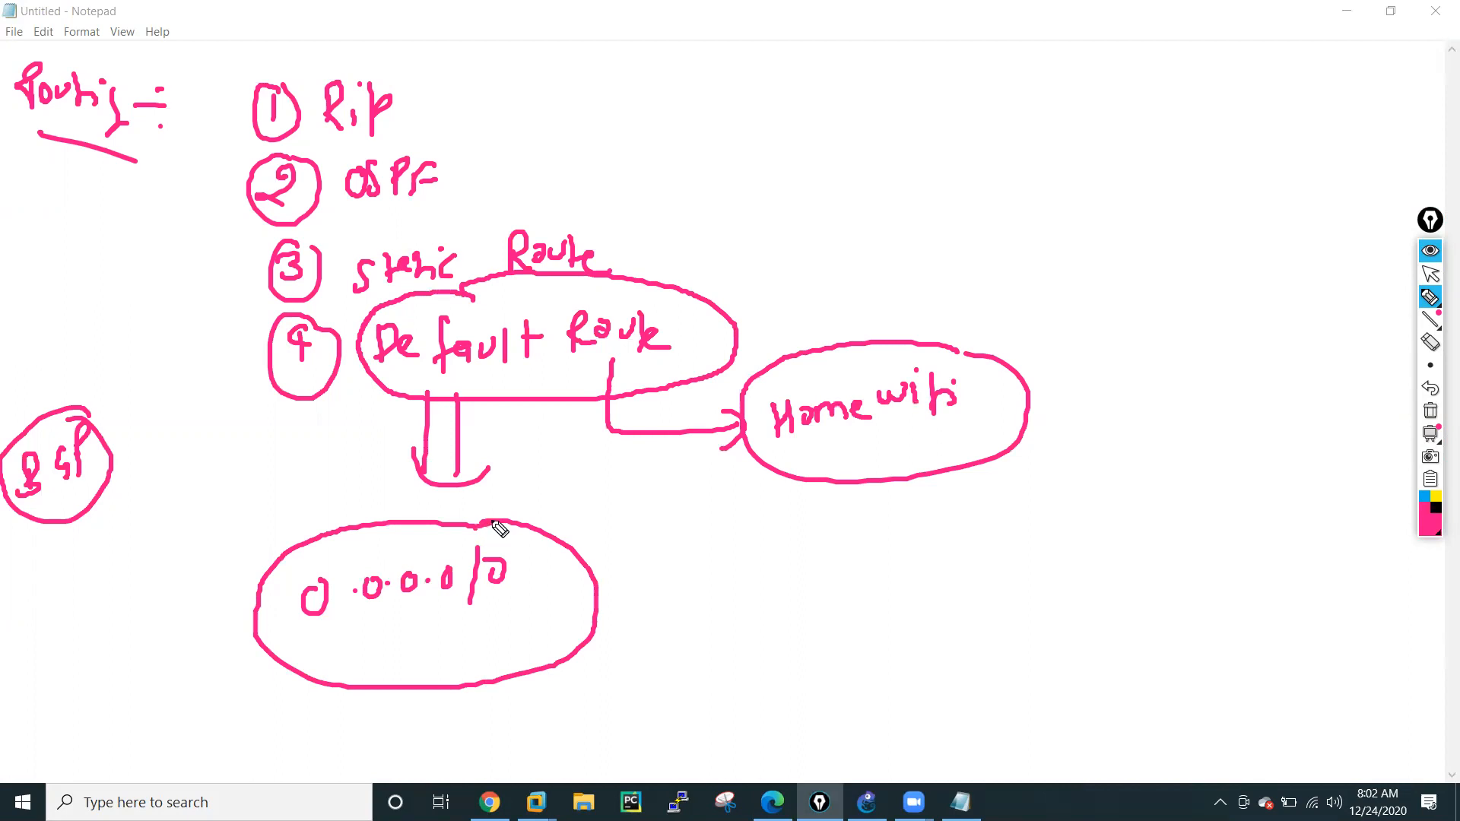
Draw a curved arrow from "0.0.0.0/0" to a circled "Next Hop" note.
{"action": "mouse_move", "coordinate": [509, 625]}
{"action": "left_mouse_down"}
{"action": "mouse_move", "coordinate": [525, 672]}
{"action": "mouse_move", "coordinate": [809, 619]}
{"action": "mouse_move", "coordinate": [788, 594]}
{"action": "left_mouse_up"}
{"action": "left_click_drag", "start_coordinate": [835, 597], "coordinate": [824, 628]}
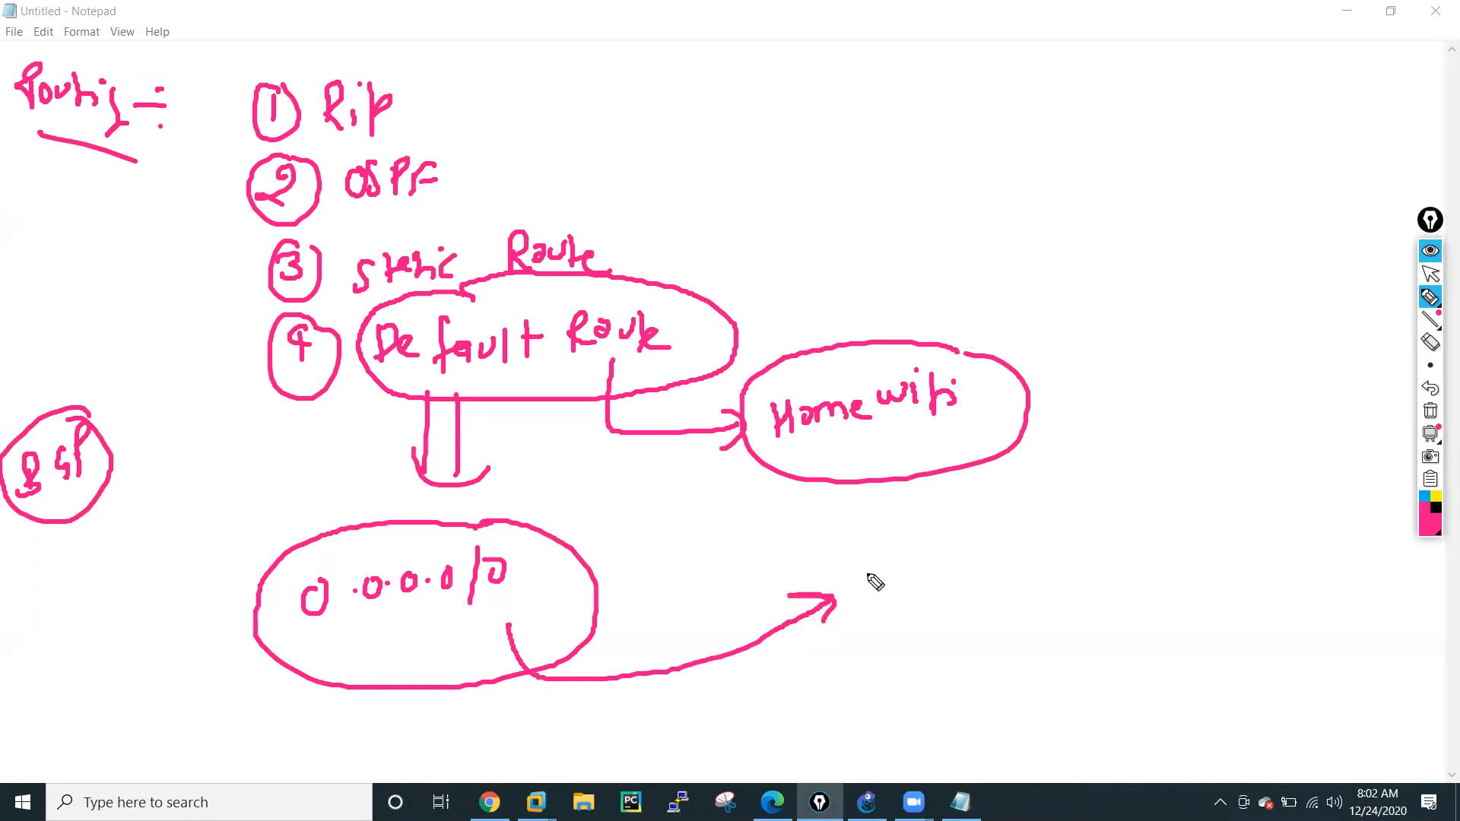
{"action": "mouse_move", "coordinate": [867, 576]}
{"action": "left_mouse_down"}
{"action": "mouse_move", "coordinate": [902, 581]}
{"action": "mouse_move", "coordinate": [1029, 541]}
{"action": "mouse_move", "coordinate": [878, 536]}
{"action": "mouse_move", "coordinate": [1092, 527]}
{"action": "mouse_move", "coordinate": [989, 498]}
{"action": "left_mouse_up"}
Add a circled "int" note near Home wifi and a circled "facebook gmail" note above it.
{"action": "left_click", "coordinate": [1163, 426]}
{"action": "mouse_move", "coordinate": [1162, 447]}
{"action": "left_mouse_down"}
{"action": "mouse_move", "coordinate": [1166, 475]}
{"action": "mouse_move", "coordinate": [1205, 468]}
{"action": "left_mouse_up"}
{"action": "left_click_drag", "start_coordinate": [1226, 456], "coordinate": [1211, 412]}
{"action": "mouse_move", "coordinate": [1019, 108]}
{"action": "left_mouse_down"}
{"action": "mouse_move", "coordinate": [1082, 138]}
{"action": "mouse_move", "coordinate": [1190, 114]}
{"action": "left_mouse_up"}
{"action": "mouse_move", "coordinate": [1049, 166]}
{"action": "left_mouse_down"}
{"action": "mouse_move", "coordinate": [1043, 177]}
{"action": "mouse_move", "coordinate": [1118, 175]}
{"action": "mouse_move", "coordinate": [1131, 146]}
{"action": "mouse_move", "coordinate": [1133, 175]}
{"action": "left_mouse_up"}
{"action": "mouse_move", "coordinate": [1090, 86]}
{"action": "left_mouse_down"}
{"action": "mouse_move", "coordinate": [1112, 225]}
{"action": "mouse_move", "coordinate": [1198, 82]}
{"action": "mouse_move", "coordinate": [1077, 97]}
{"action": "left_mouse_up"}
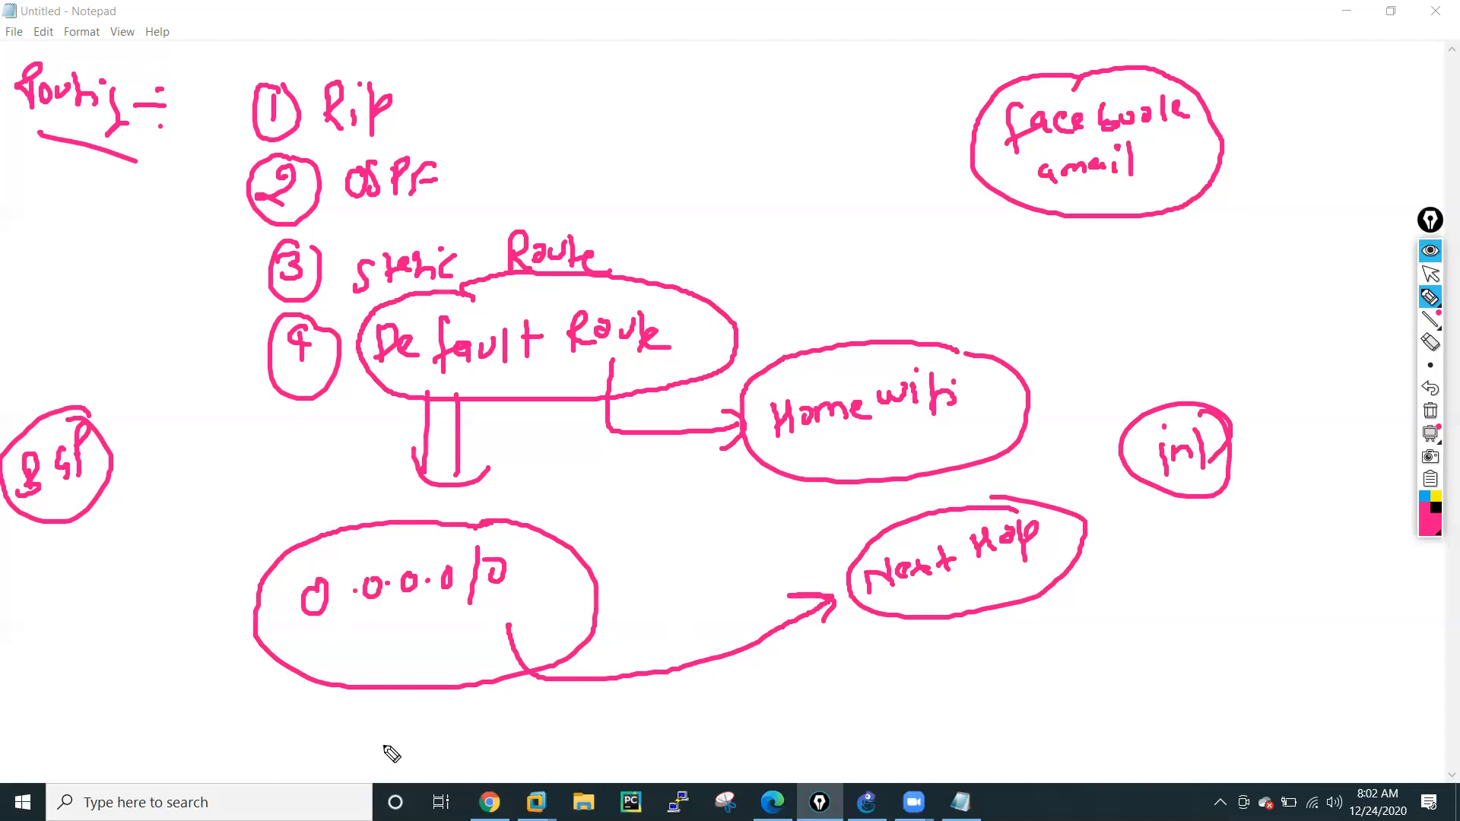
Write "(Default Gateway)" below the 0.0.0.0/0 circle and link the two with an arrow.
{"action": "mouse_move", "coordinate": [385, 756]}
{"action": "left_mouse_down"}
{"action": "mouse_move", "coordinate": [375, 743]}
{"action": "mouse_move", "coordinate": [453, 748]}
{"action": "mouse_move", "coordinate": [521, 700]}
{"action": "mouse_move", "coordinate": [585, 723]}
{"action": "mouse_move", "coordinate": [606, 704]}
{"action": "mouse_move", "coordinate": [621, 751]}
{"action": "left_mouse_up"}
{"action": "left_click_drag", "start_coordinate": [353, 724], "coordinate": [364, 766]}
{"action": "left_click_drag", "start_coordinate": [348, 653], "coordinate": [320, 749]}
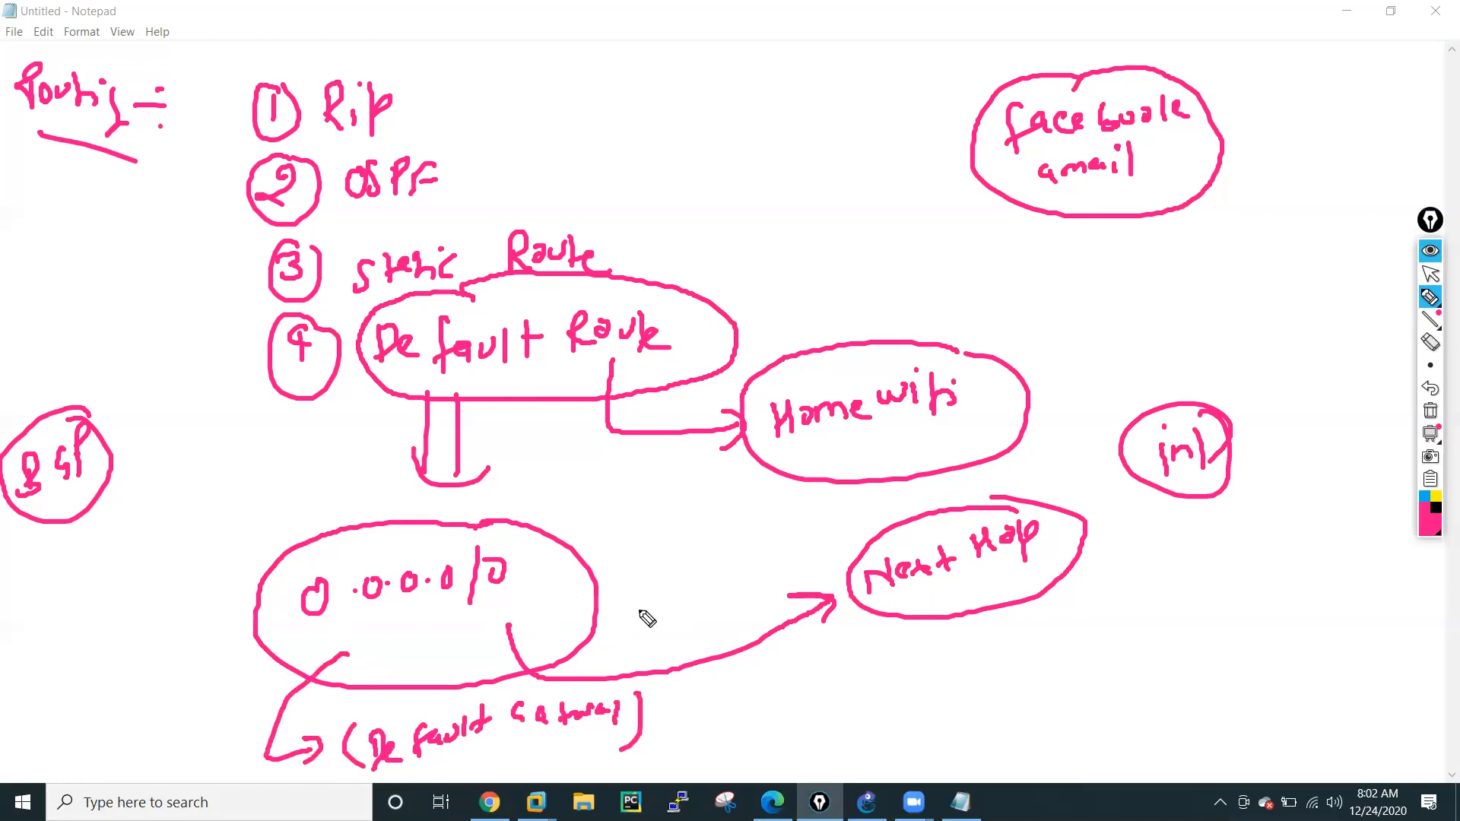
Clear all pen annotations, return to the normal cursor, and open Command Prompt.
{"action": "left_click", "coordinate": [1430, 411]}
{"action": "left_click", "coordinate": [1429, 276]}
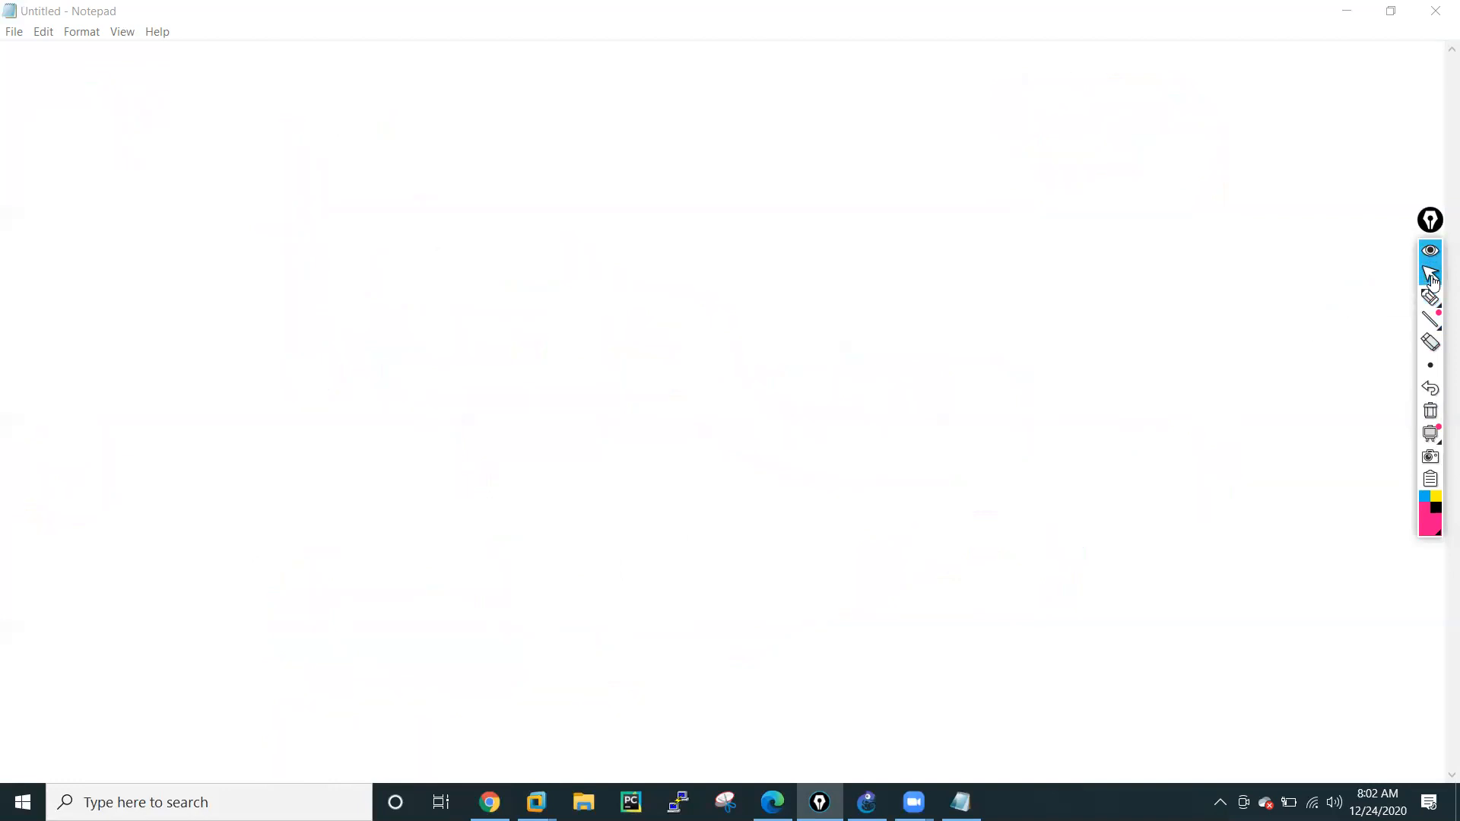
{"action": "key", "text": "super"}
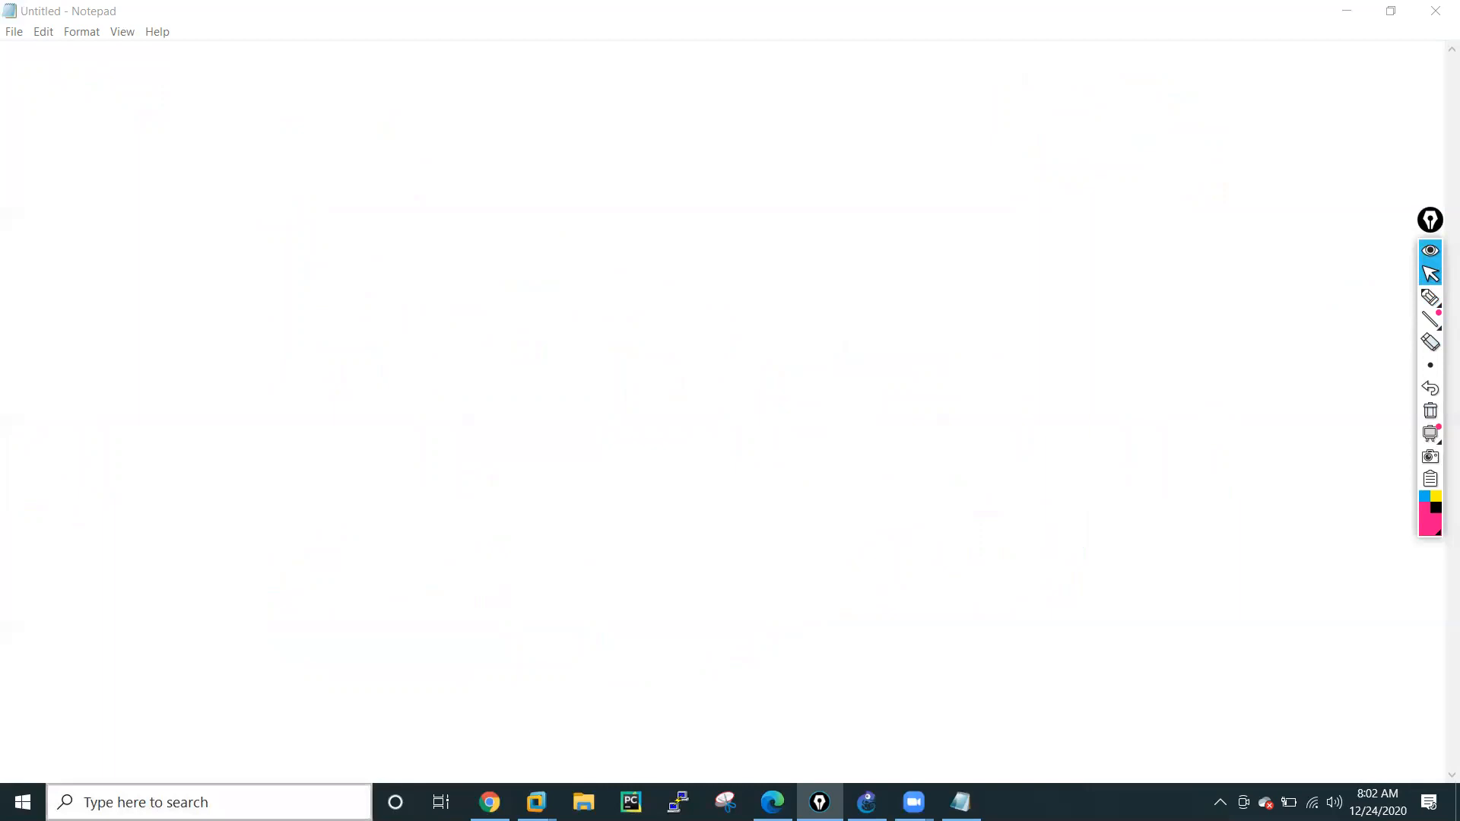
{"action": "type", "text": "cmd"}
{"action": "key", "text": "Return"}
{"action": "left_click", "coordinate": [494, 285]}
Run "route print" and examine the start of the IPv4 route table.
{"action": "type", "text": "route"}
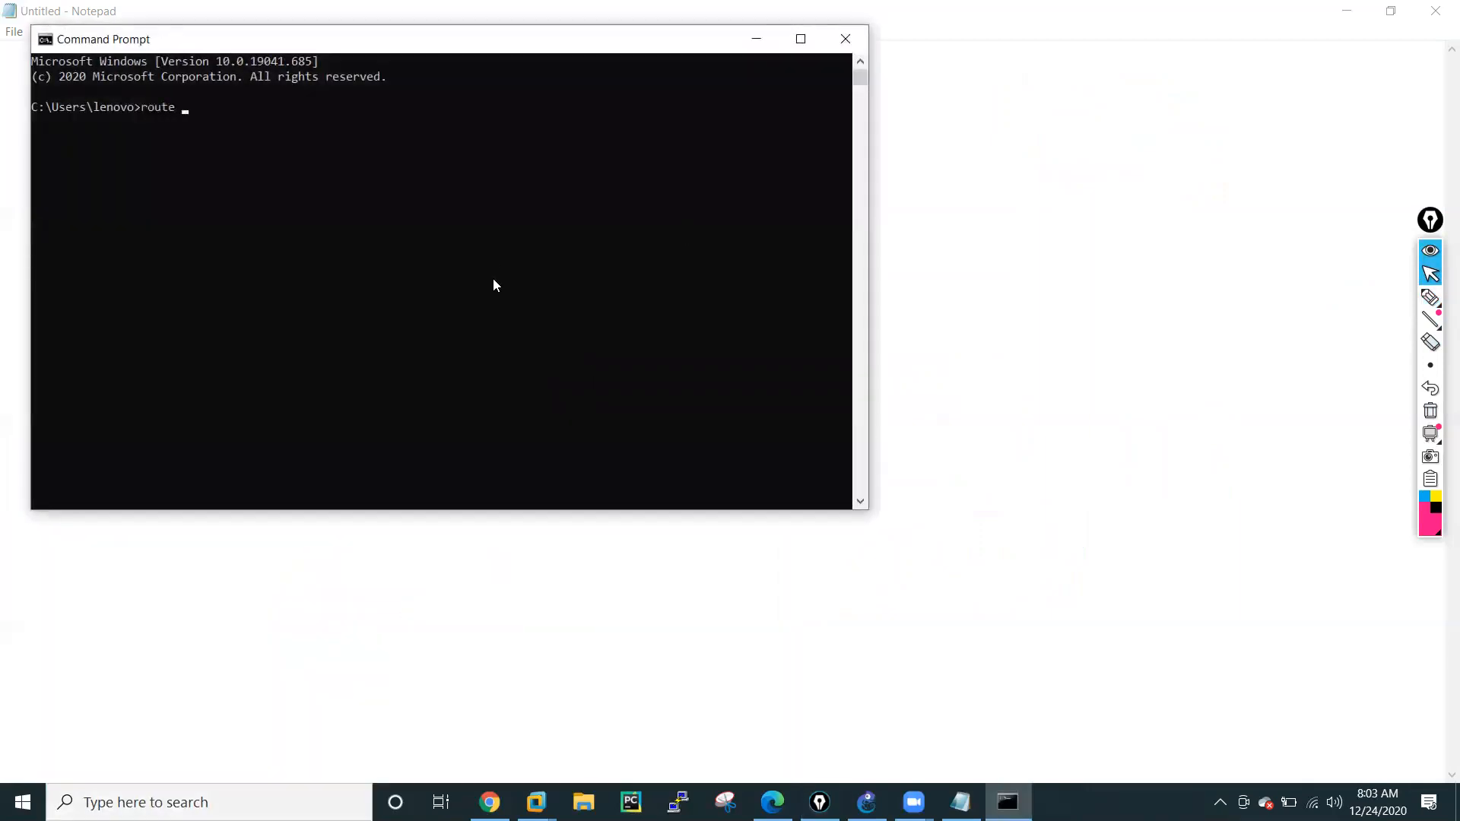
{"action": "type", "text": " print"}
{"action": "key", "text": "Return"}
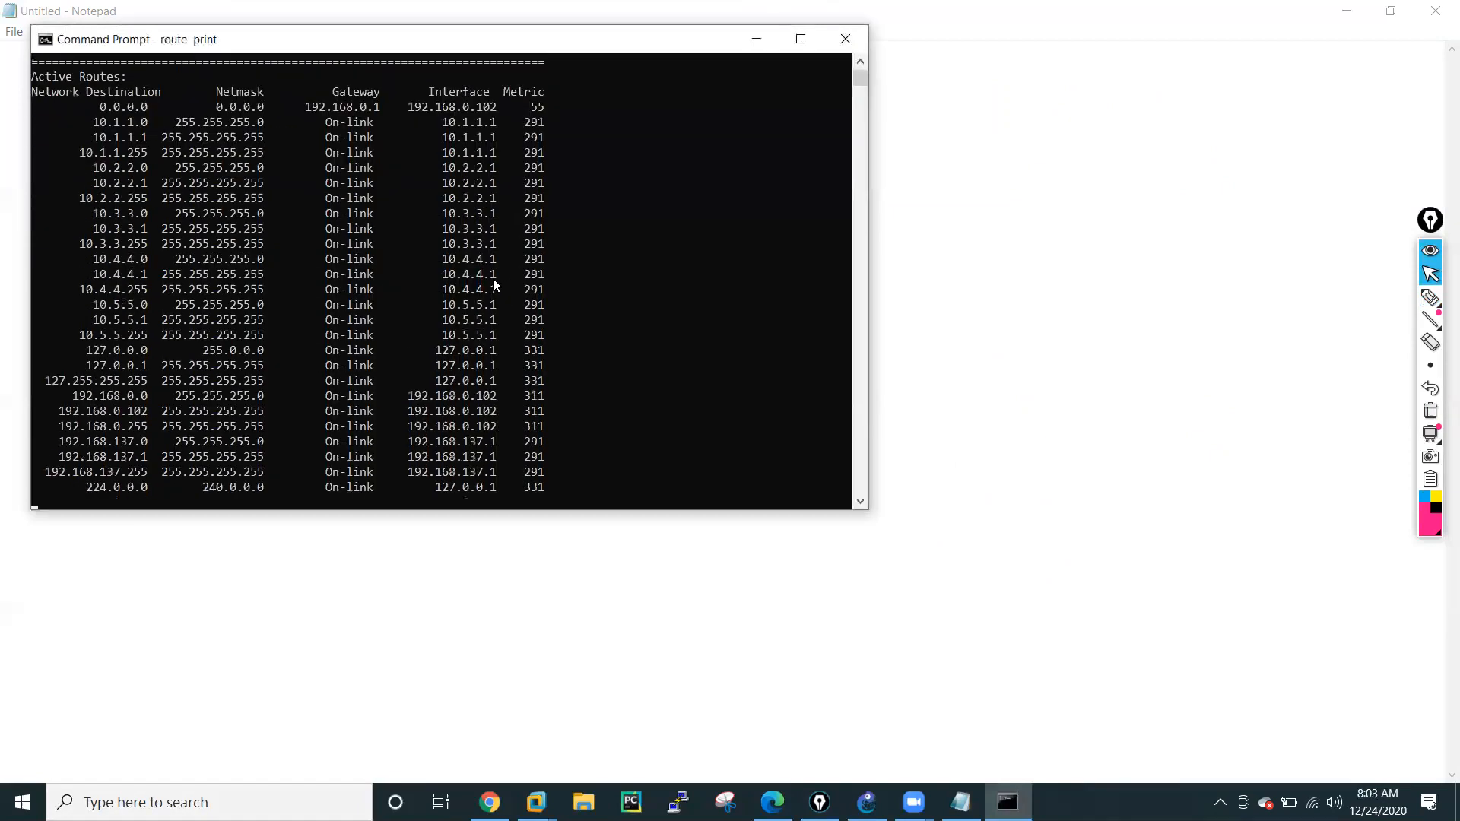
{"action": "scroll", "coordinate": [494, 285], "scroll_direction": "up", "scroll_amount": 15}
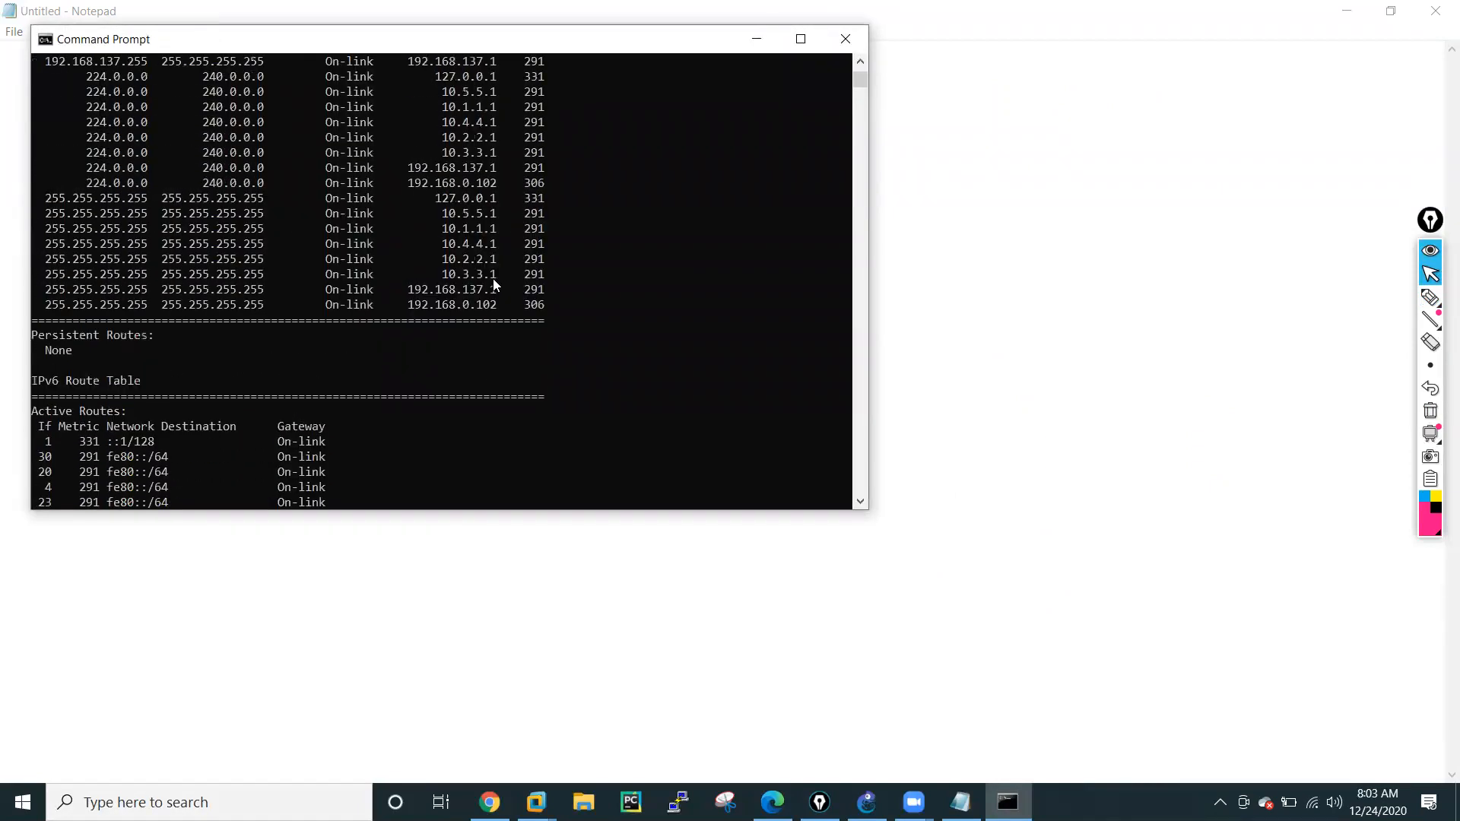
{"action": "scroll", "coordinate": [494, 281], "scroll_direction": "up", "scroll_amount": 5}
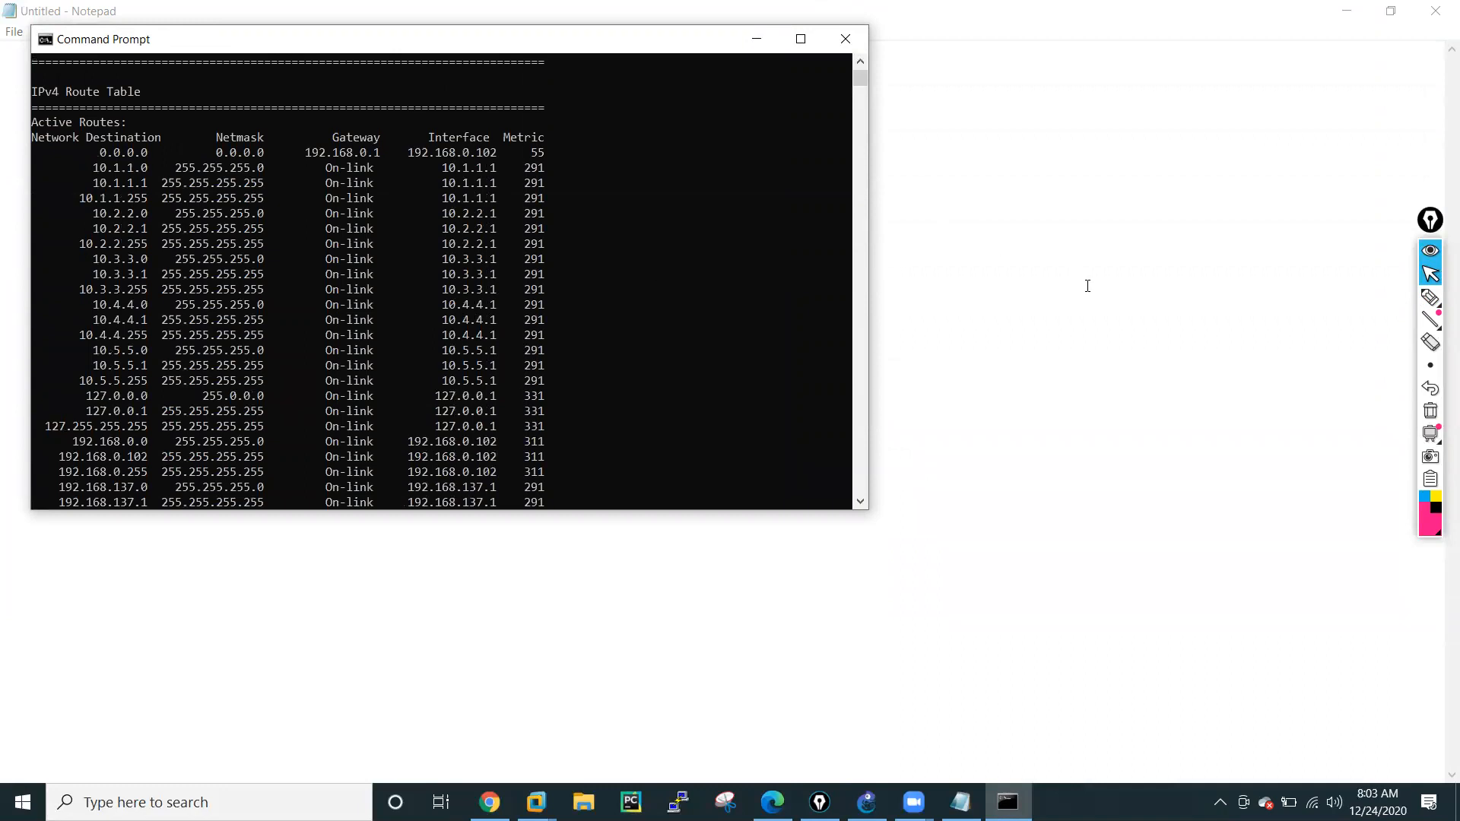
Circle the default route's destination, netmask and gateway in the route table, and draw two opposite arrows beside that row.
{"action": "left_click", "coordinate": [1431, 297]}
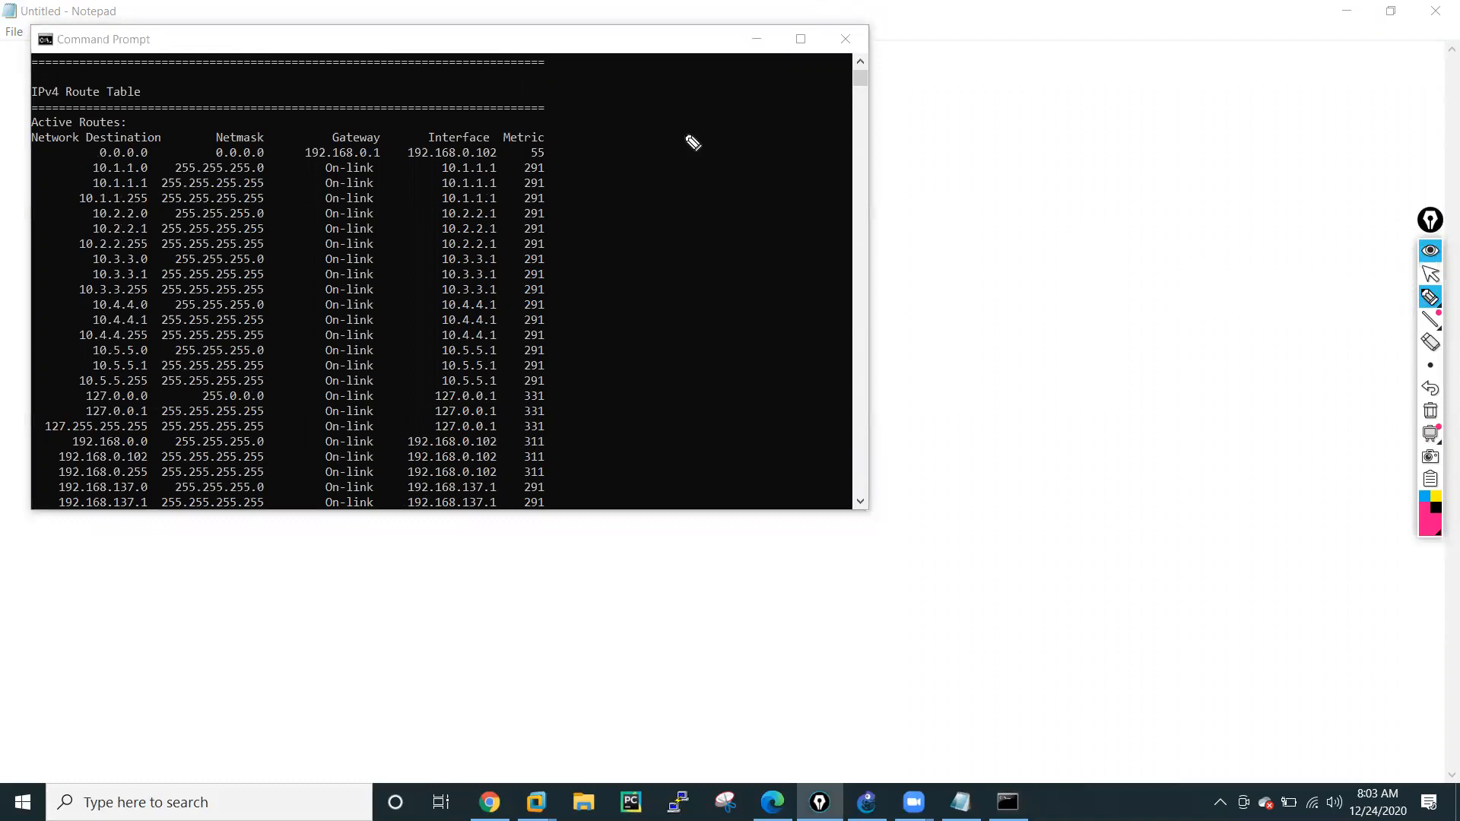
{"action": "mouse_move", "coordinate": [116, 139]}
{"action": "left_mouse_down"}
{"action": "mouse_move", "coordinate": [107, 128]}
{"action": "mouse_move", "coordinate": [84, 153]}
{"action": "mouse_move", "coordinate": [156, 169]}
{"action": "mouse_move", "coordinate": [143, 132]}
{"action": "mouse_move", "coordinate": [114, 121]}
{"action": "left_mouse_up"}
{"action": "mouse_move", "coordinate": [228, 126]}
{"action": "left_mouse_down"}
{"action": "mouse_move", "coordinate": [203, 136]}
{"action": "mouse_move", "coordinate": [254, 171]}
{"action": "mouse_move", "coordinate": [268, 130]}
{"action": "mouse_move", "coordinate": [215, 122]}
{"action": "left_mouse_up"}
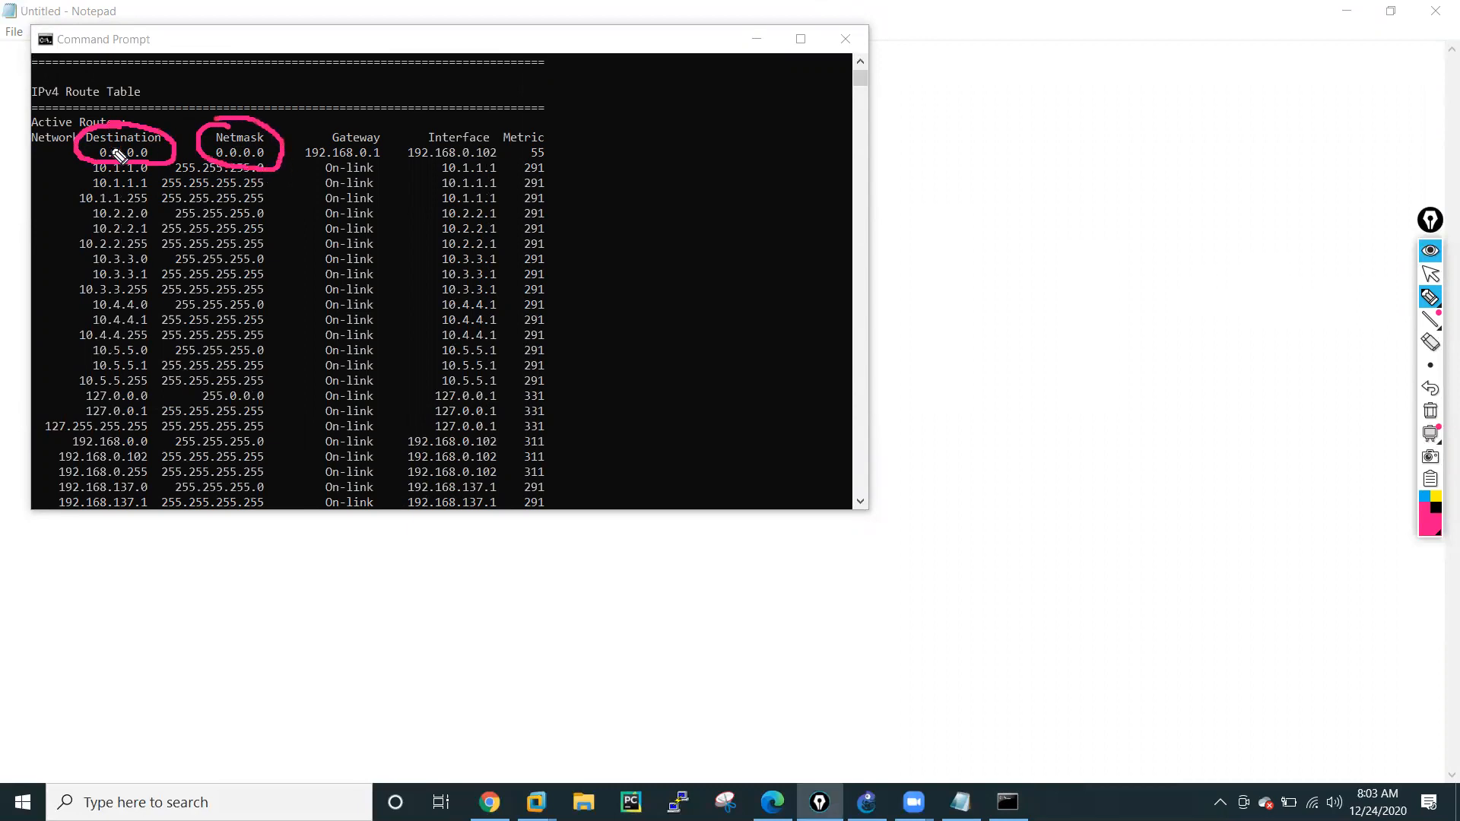
{"action": "mouse_move", "coordinate": [375, 120]}
{"action": "left_mouse_down"}
{"action": "mouse_move", "coordinate": [304, 150]}
{"action": "mouse_move", "coordinate": [360, 183]}
{"action": "mouse_move", "coordinate": [398, 139]}
{"action": "mouse_move", "coordinate": [363, 125]}
{"action": "left_mouse_up"}
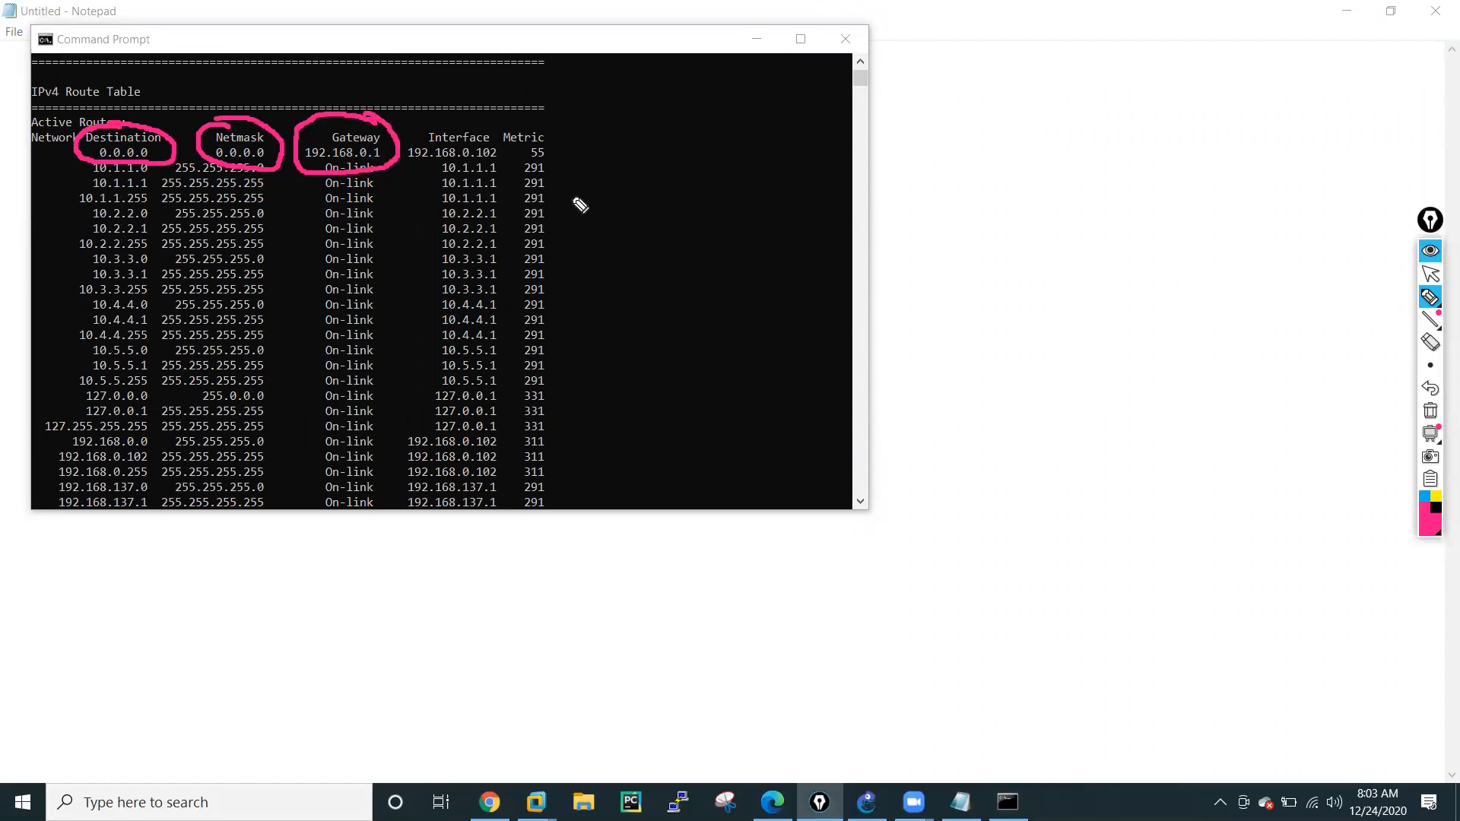
{"action": "mouse_move", "coordinate": [689, 146]}
{"action": "left_mouse_down"}
{"action": "mouse_move", "coordinate": [593, 137]}
{"action": "mouse_move", "coordinate": [701, 182]}
{"action": "mouse_move", "coordinate": [688, 200]}
{"action": "left_mouse_up"}
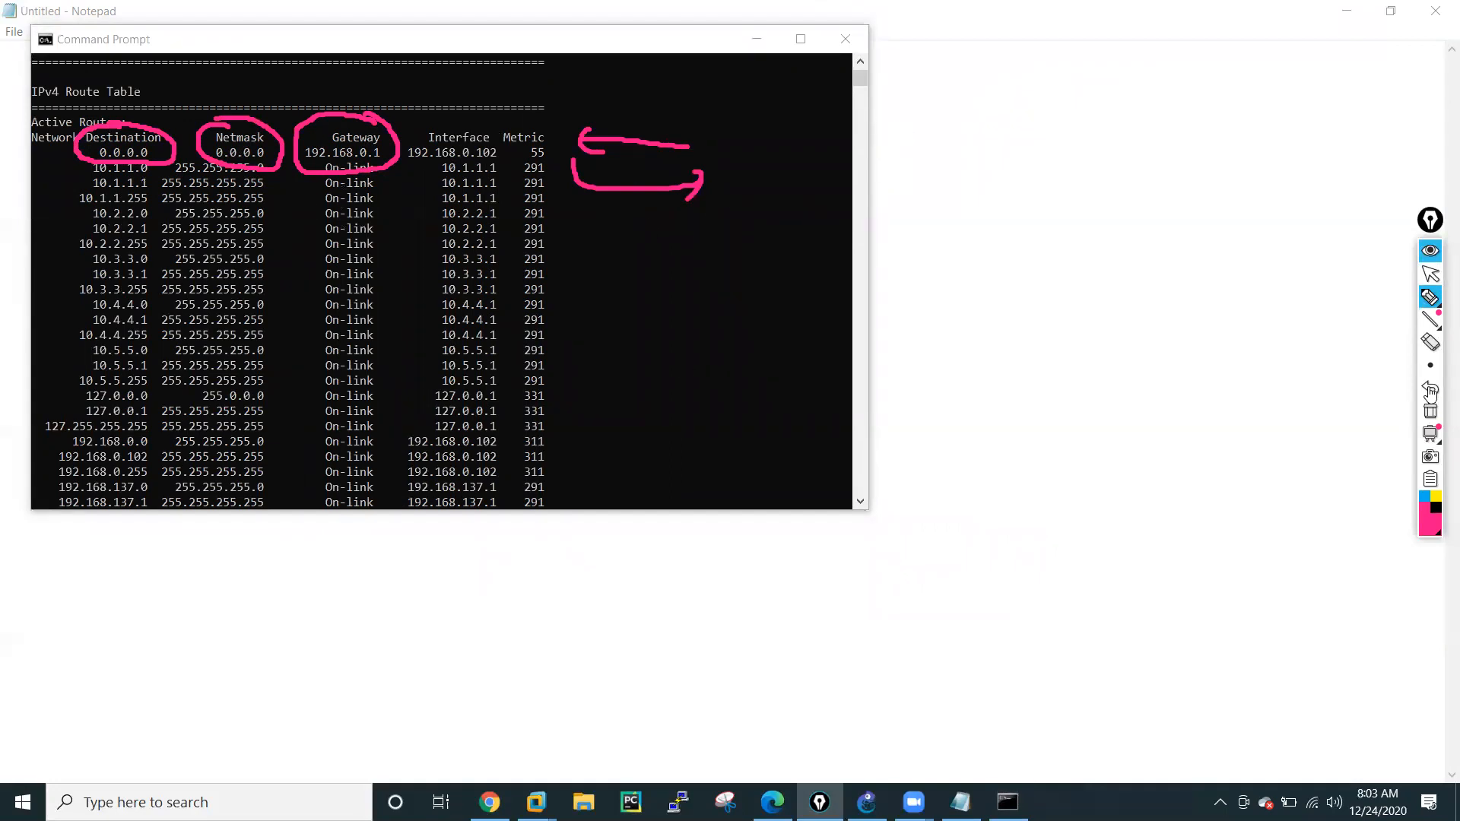
Clear the annotations, then mark the first three routes with small arrows and enclose those rows in brackets.
{"action": "left_click", "coordinate": [1435, 413]}
{"action": "left_click", "coordinate": [1429, 277]}
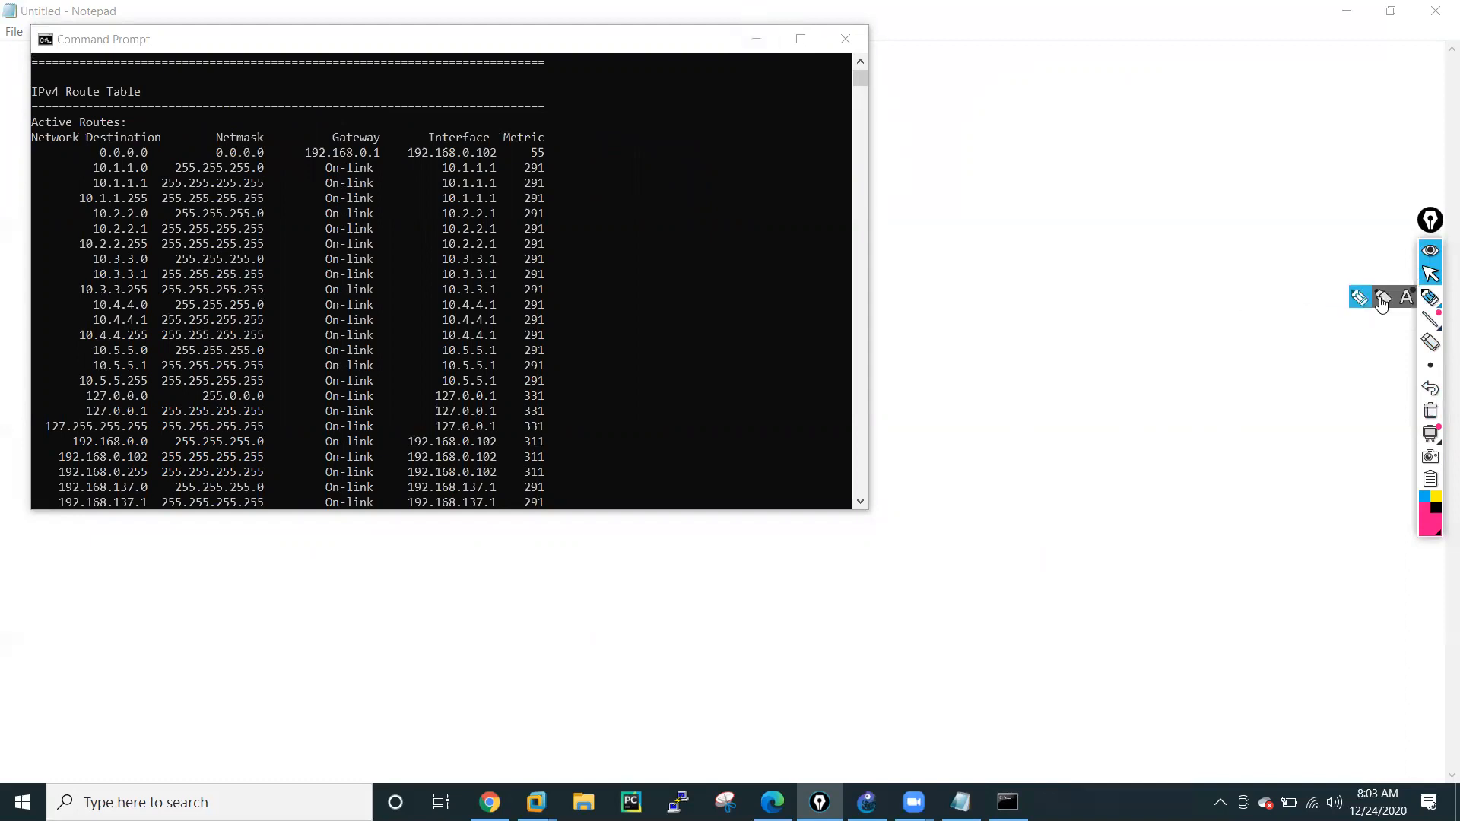
{"action": "left_click", "coordinate": [1356, 295]}
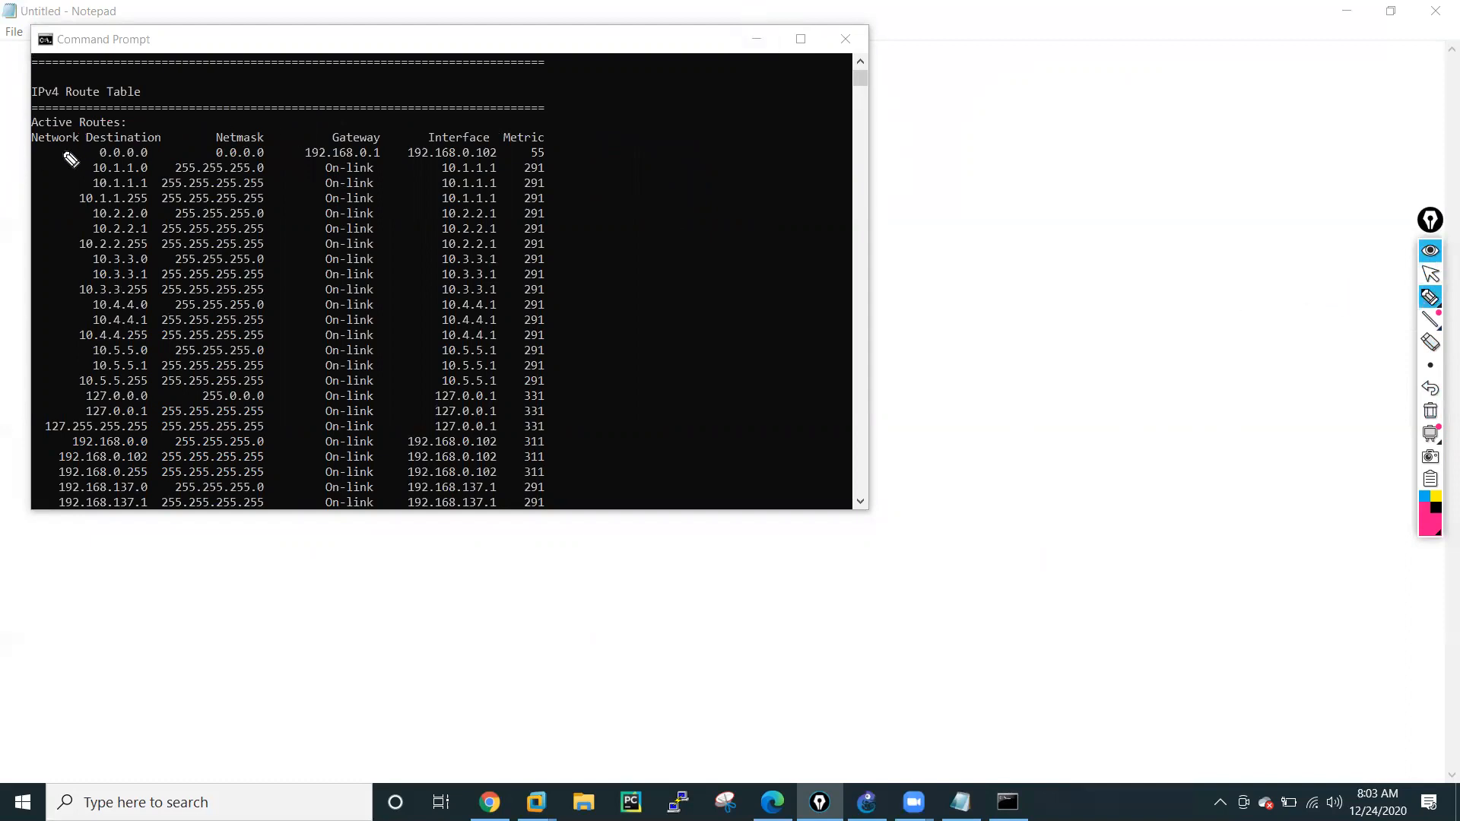
{"action": "mouse_move", "coordinate": [52, 154]}
{"action": "left_mouse_down"}
{"action": "mouse_move", "coordinate": [84, 151]}
{"action": "mouse_move", "coordinate": [70, 193]}
{"action": "mouse_move", "coordinate": [29, 158]}
{"action": "mouse_move", "coordinate": [73, 190]}
{"action": "left_mouse_up"}
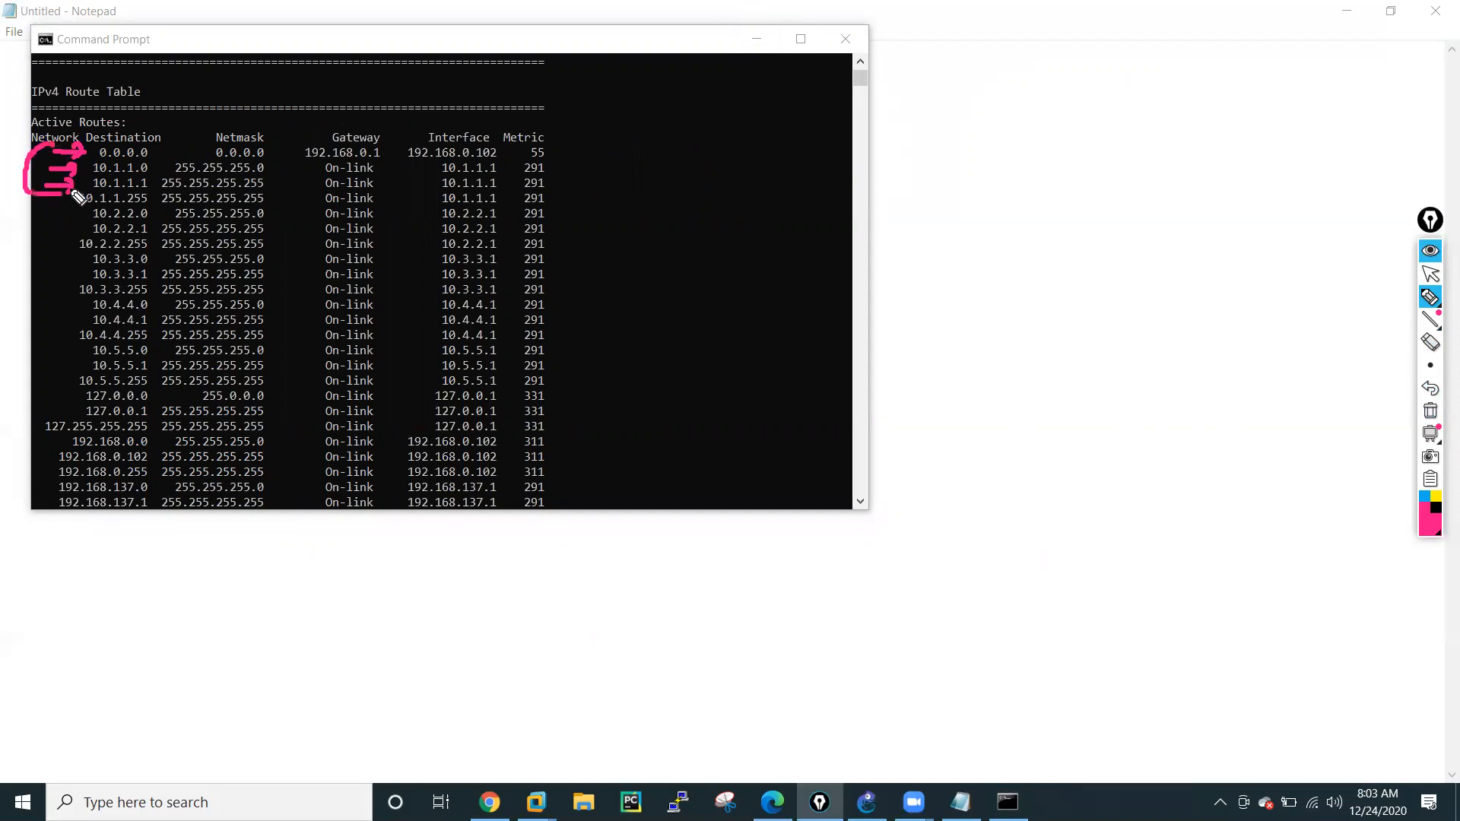
{"action": "left_click_drag", "start_coordinate": [548, 141], "coordinate": [554, 191]}
Write the bracketed example address 200.1.1.100 beside the route table, then draw an arrow out from the default route and mark the routes below it.
{"action": "mouse_move", "coordinate": [679, 230]}
{"action": "left_mouse_down"}
{"action": "mouse_move", "coordinate": [684, 254]}
{"action": "mouse_move", "coordinate": [760, 208]}
{"action": "mouse_move", "coordinate": [789, 219]}
{"action": "mouse_move", "coordinate": [845, 200]}
{"action": "left_mouse_up"}
{"action": "left_click_drag", "start_coordinate": [842, 155], "coordinate": [849, 232]}
{"action": "left_click_drag", "start_coordinate": [684, 209], "coordinate": [706, 291]}
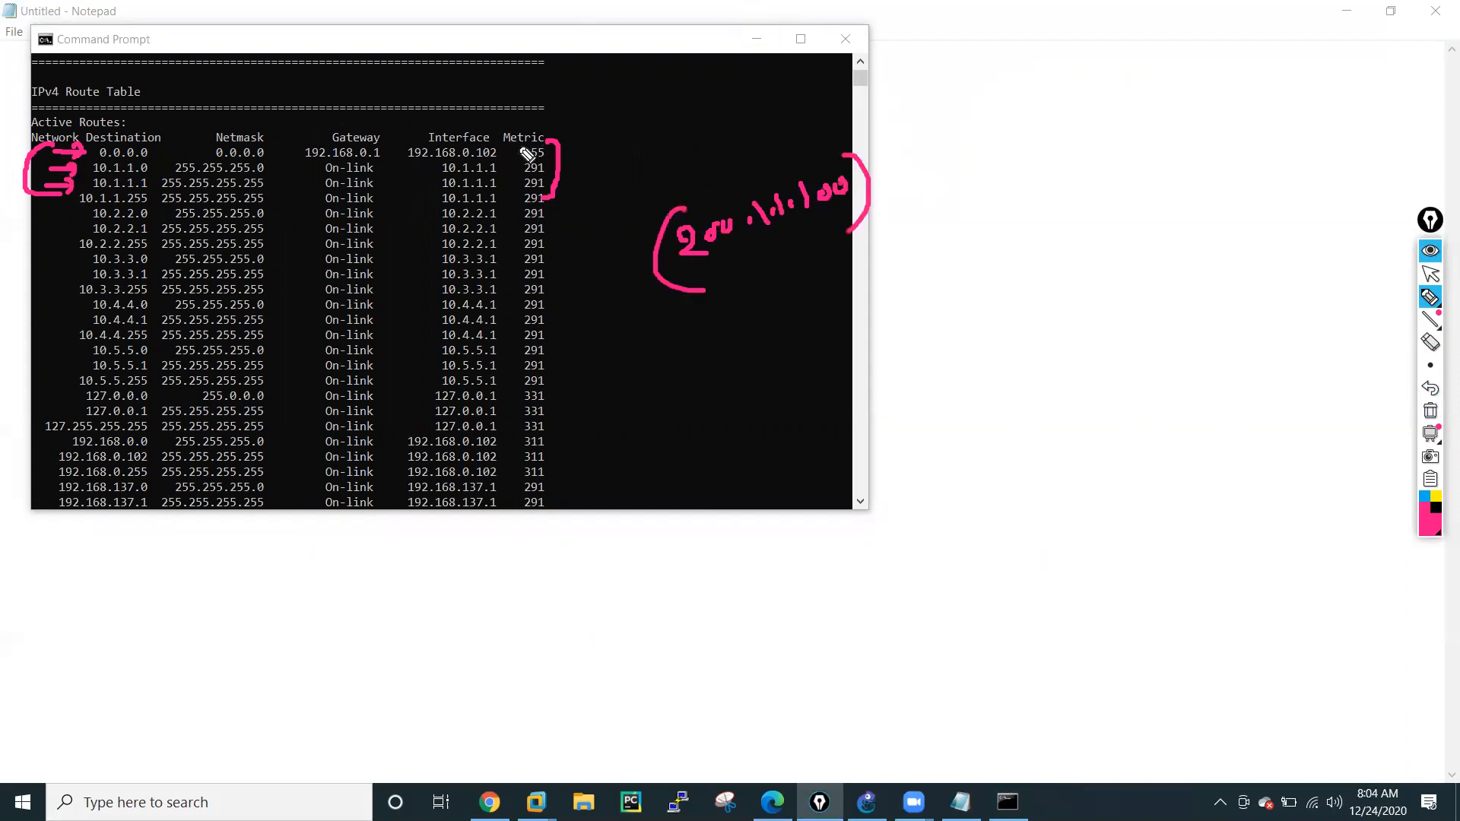
{"action": "mouse_move", "coordinate": [509, 151]}
{"action": "left_mouse_down"}
{"action": "mouse_move", "coordinate": [676, 148]}
{"action": "mouse_move", "coordinate": [653, 155]}
{"action": "left_mouse_up"}
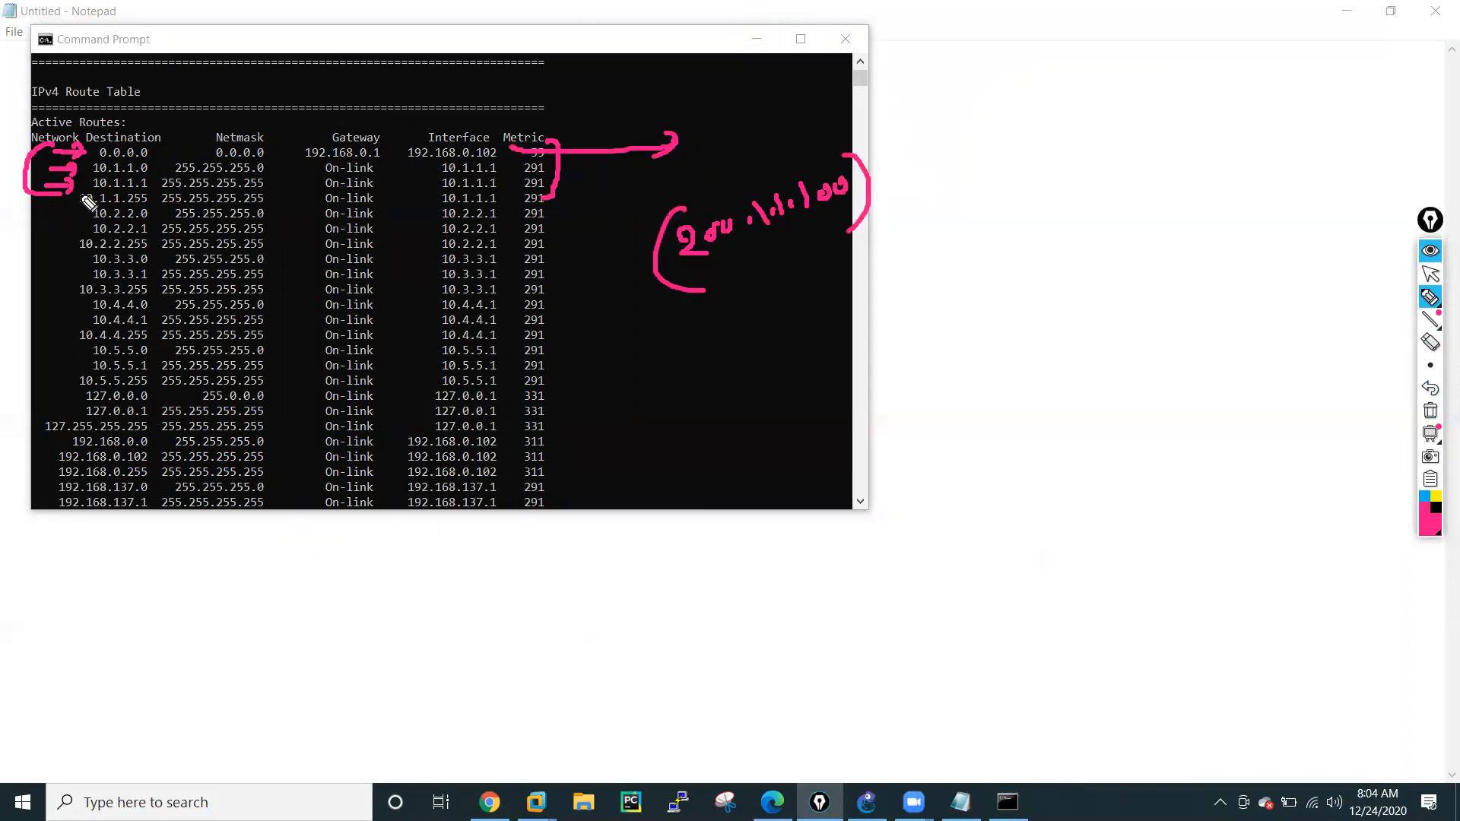
{"action": "mouse_move", "coordinate": [142, 163]}
{"action": "left_mouse_down"}
{"action": "mouse_move", "coordinate": [168, 161]}
{"action": "mouse_move", "coordinate": [161, 186]}
{"action": "left_mouse_up"}
Clear the annotations, minimize Command Prompt, and switch to the PA-Routing-LAB topology in GNS3.
{"action": "left_click", "coordinate": [1431, 413]}
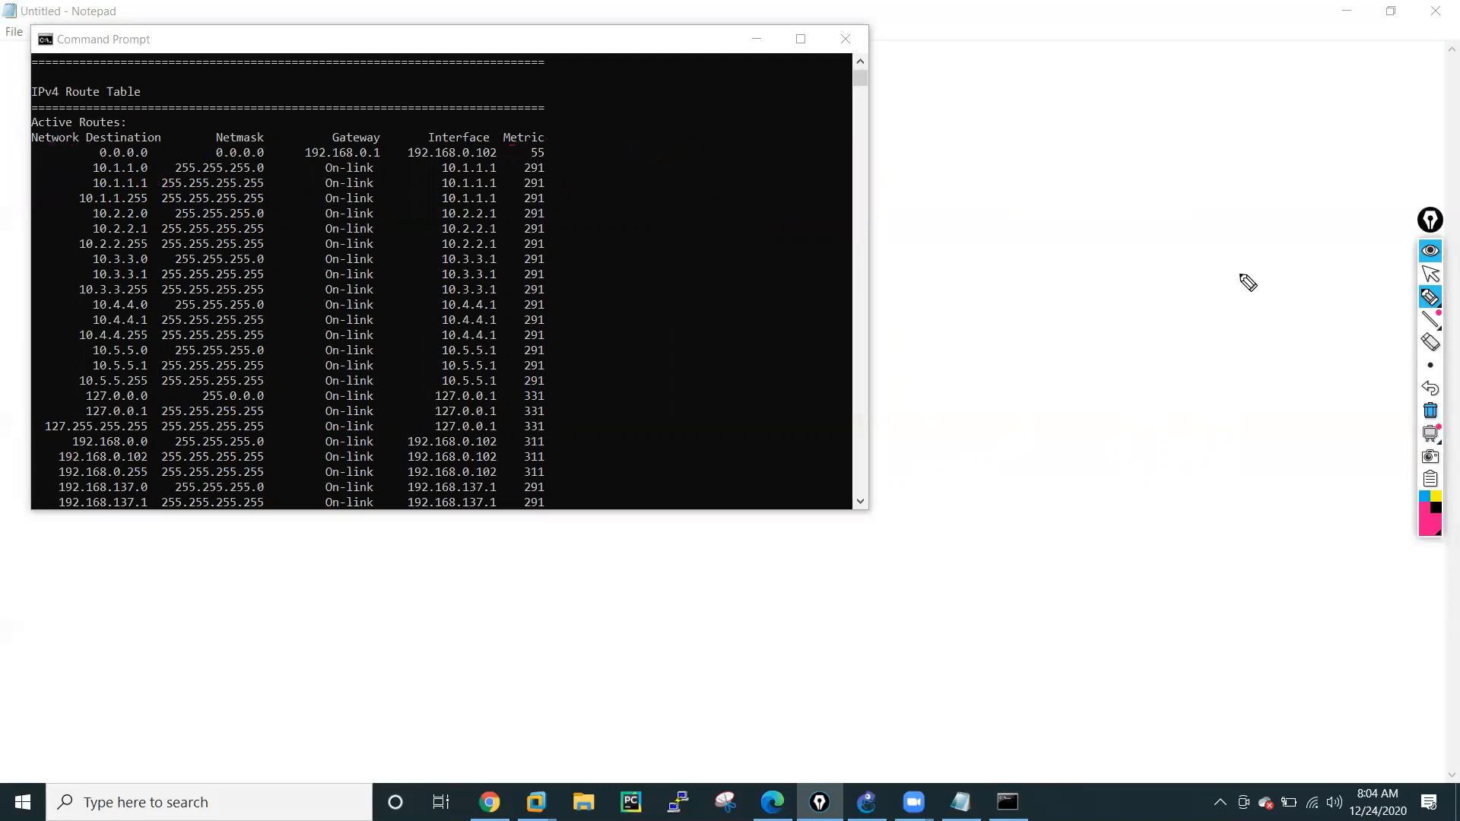
{"action": "left_click", "coordinate": [1431, 275]}
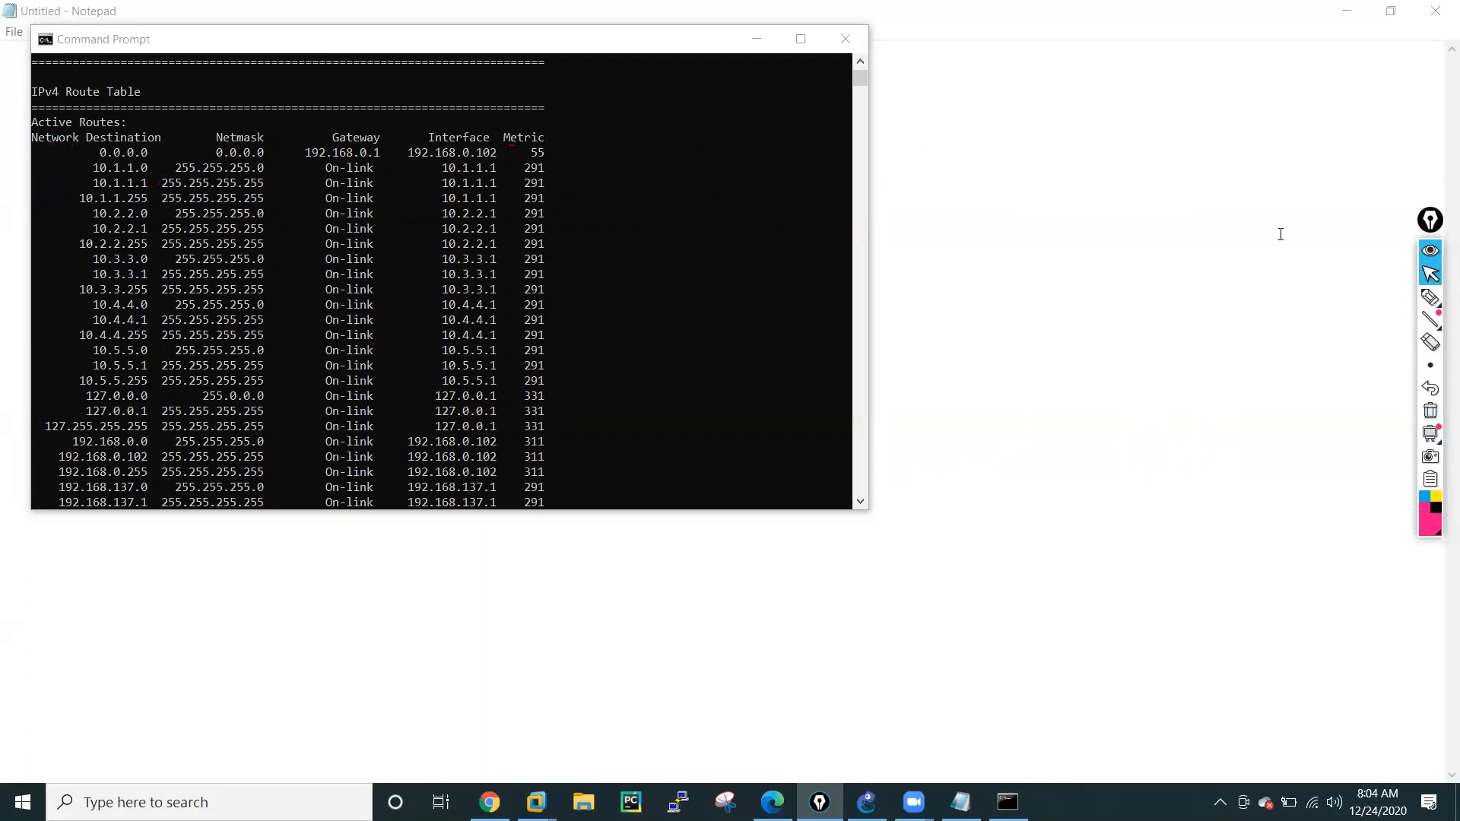
{"action": "left_click", "coordinate": [755, 35]}
{"action": "left_click", "coordinate": [867, 803]}
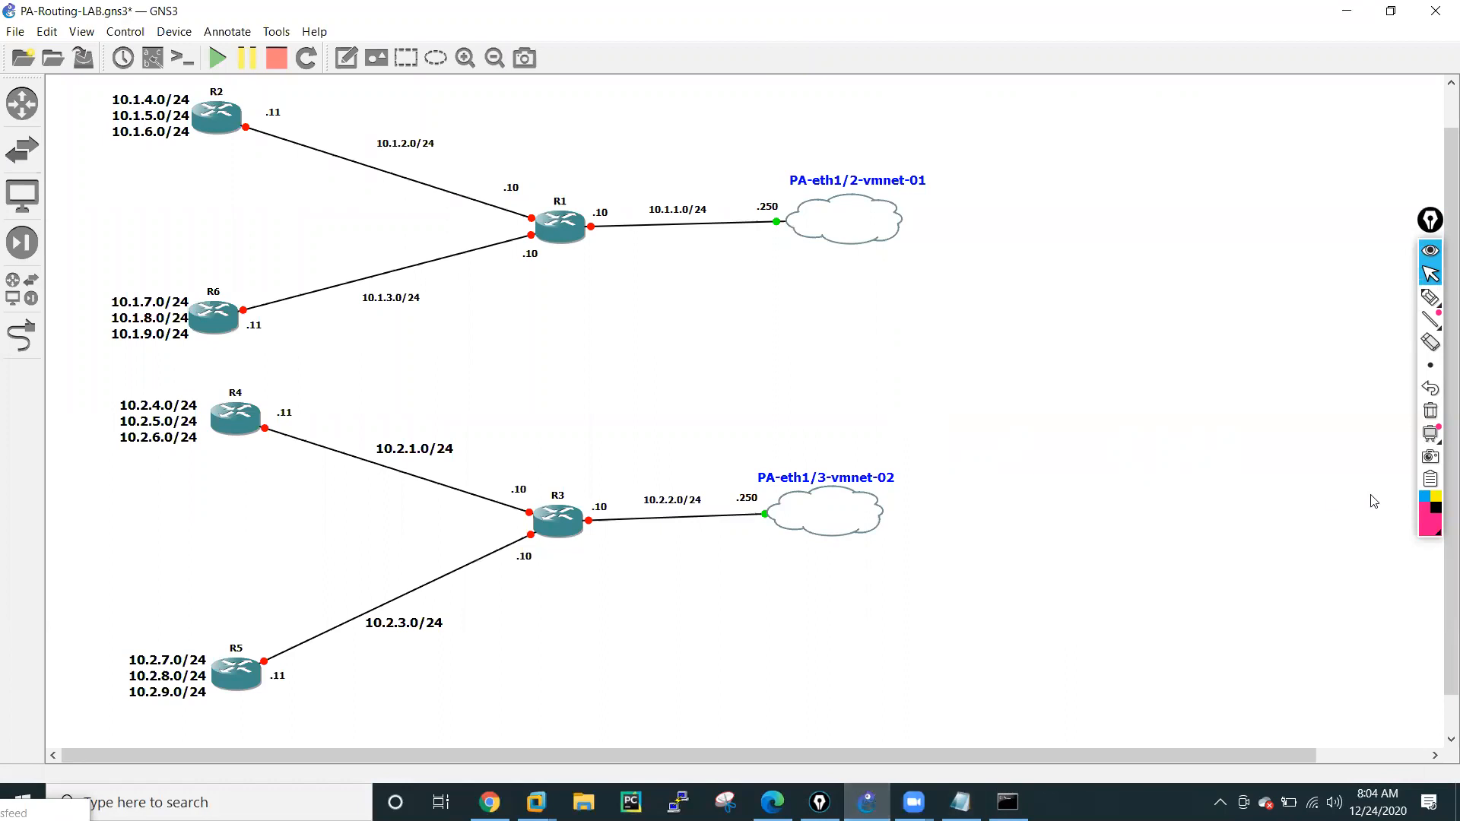
Handwrite "inside" above the PA-eth1/2-vmnet-01 cloud and "DMZ" beside the PA-eth1/3-vmnet-02 cloud, then return to the normal cursor.
{"action": "mouse_move", "coordinate": [1432, 301]}
{"action": "left_click", "coordinate": [1360, 301]}
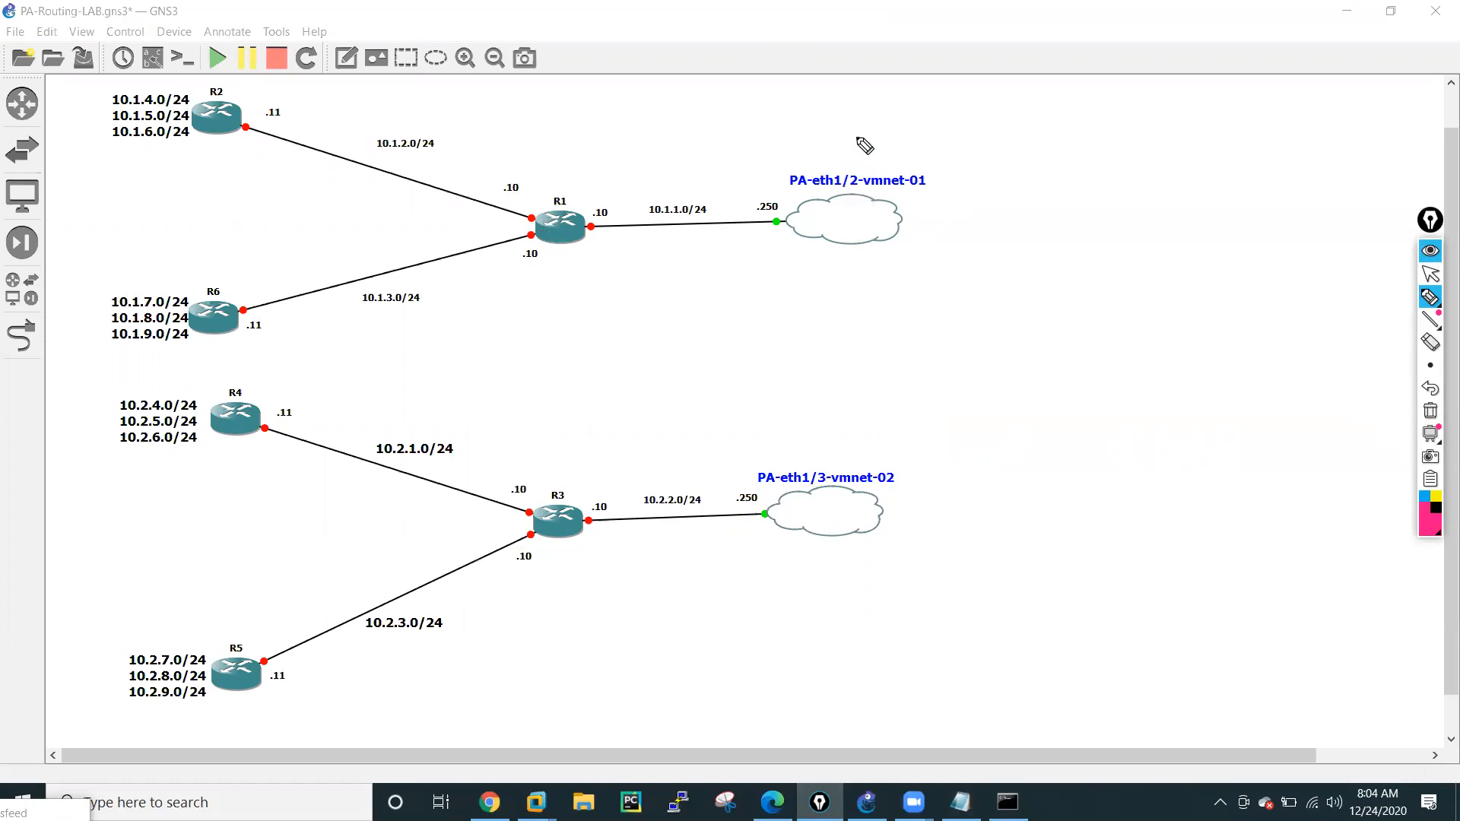
{"action": "left_click_drag", "start_coordinate": [844, 139], "coordinate": [868, 150]}
{"action": "left_click", "coordinate": [842, 121]}
{"action": "left_click_drag", "start_coordinate": [879, 134], "coordinate": [872, 146]}
{"action": "left_click_drag", "start_coordinate": [887, 136], "coordinate": [937, 137]}
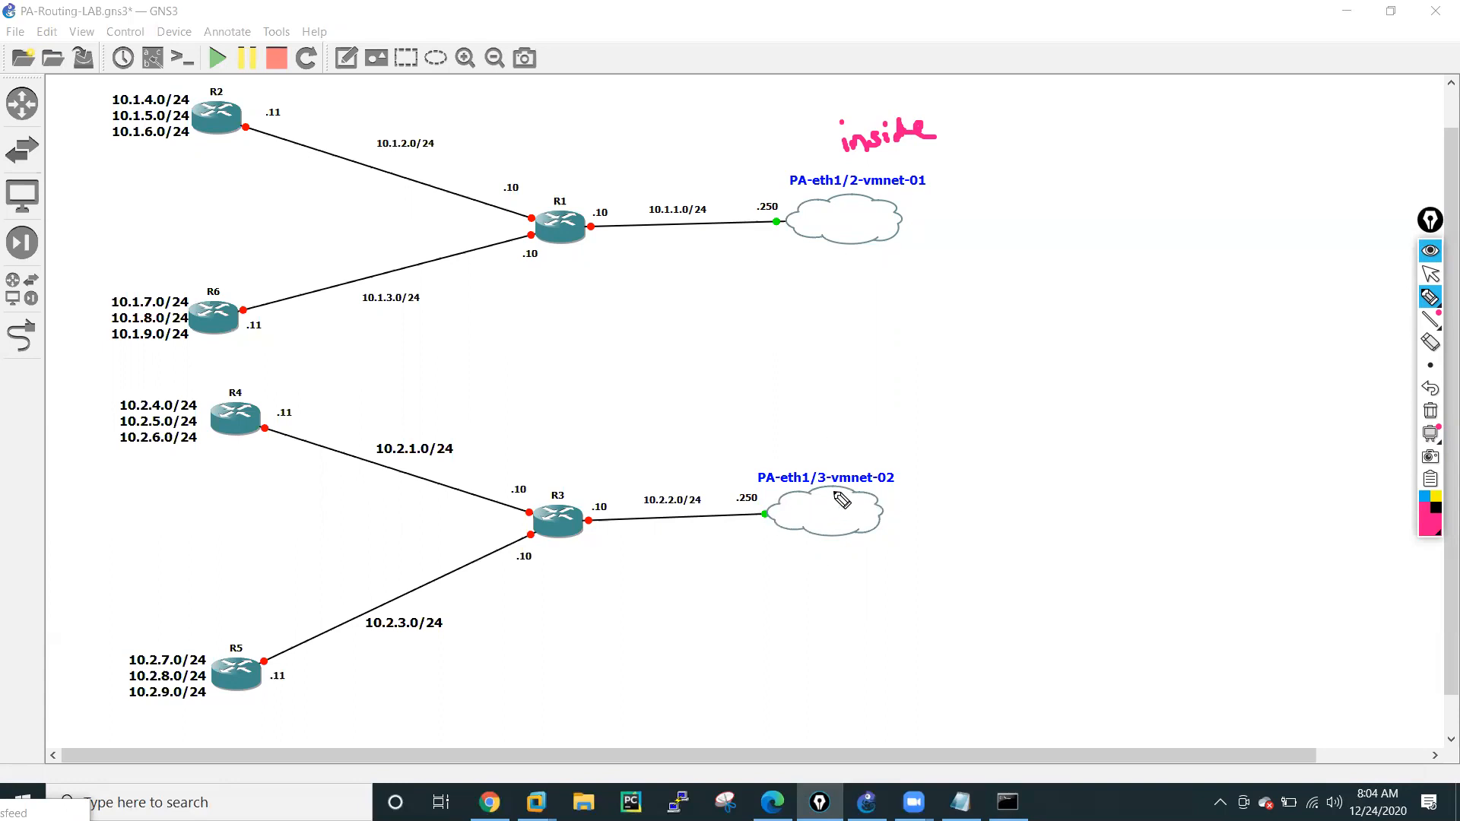
{"action": "left_click_drag", "start_coordinate": [915, 512], "coordinate": [996, 504]}
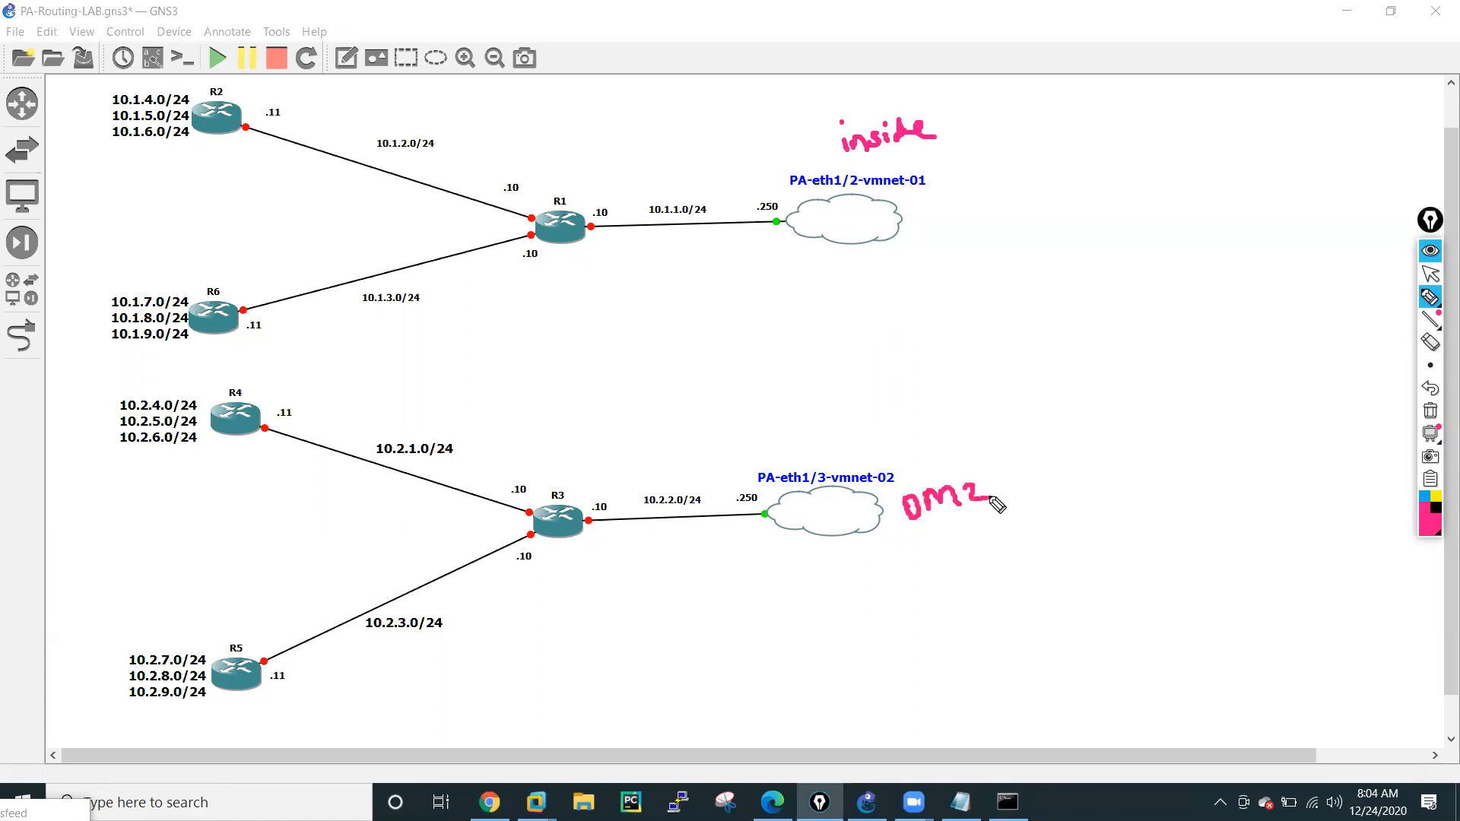
{"action": "left_click", "coordinate": [1430, 273]}
Check the Ethernet adapter binding in the PA-eth1/2-vmnet-01 cloud's configuration, then close it without changes.
{"action": "right_click", "coordinate": [842, 228]}
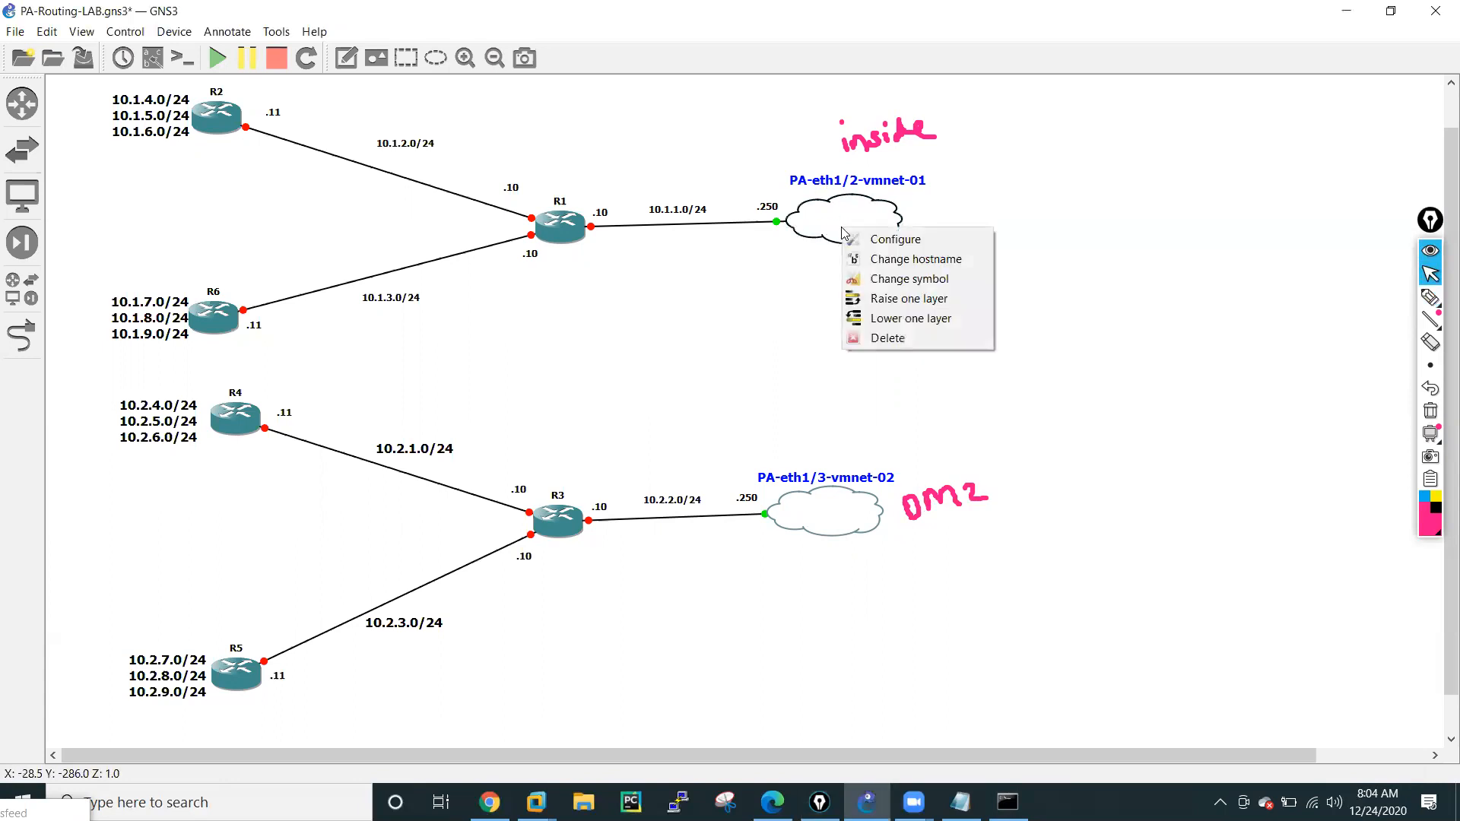
{"action": "left_click", "coordinate": [896, 239]}
{"action": "left_click", "coordinate": [551, 268]}
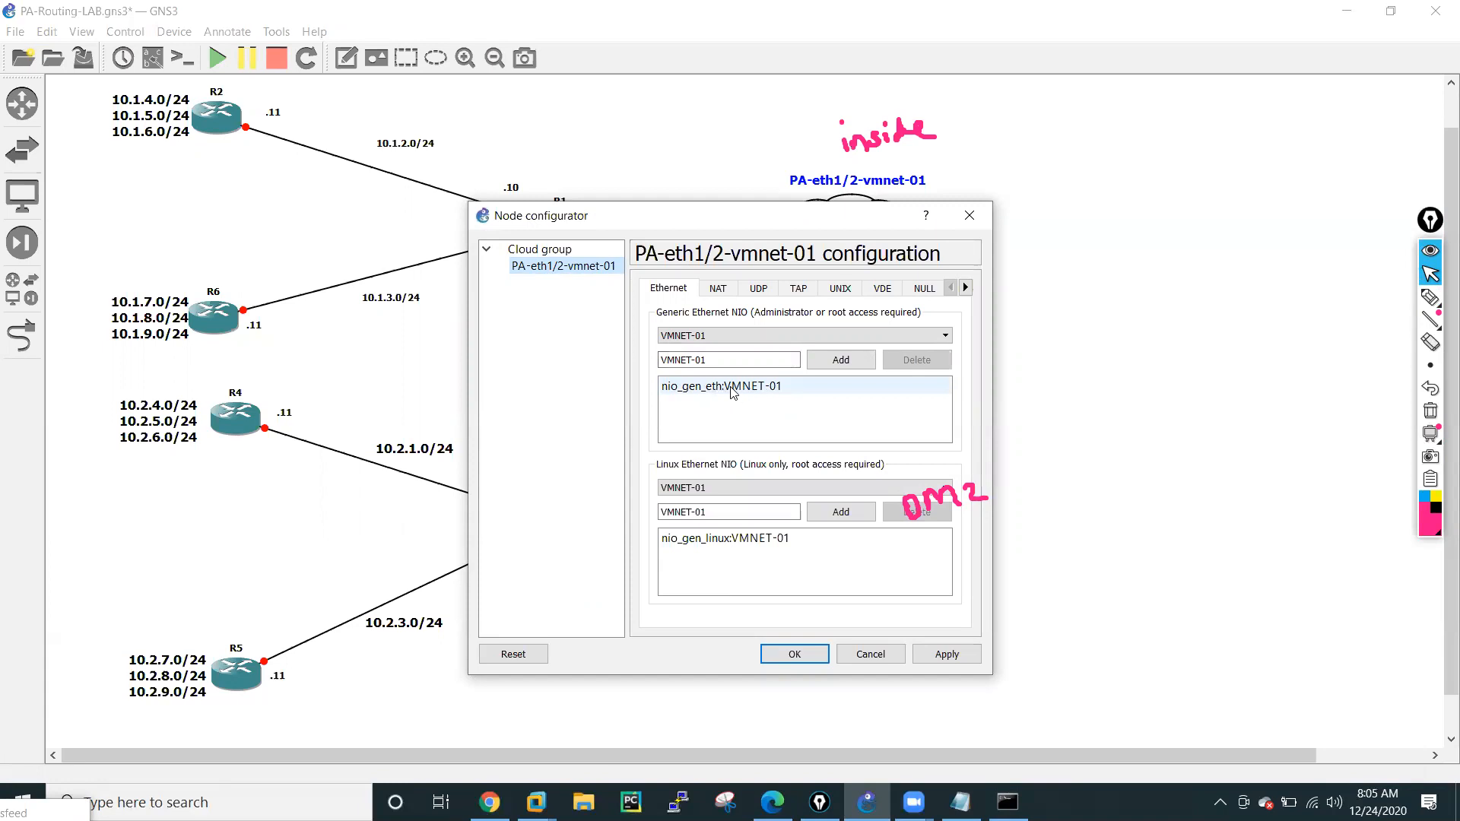
{"action": "left_click", "coordinate": [871, 655]}
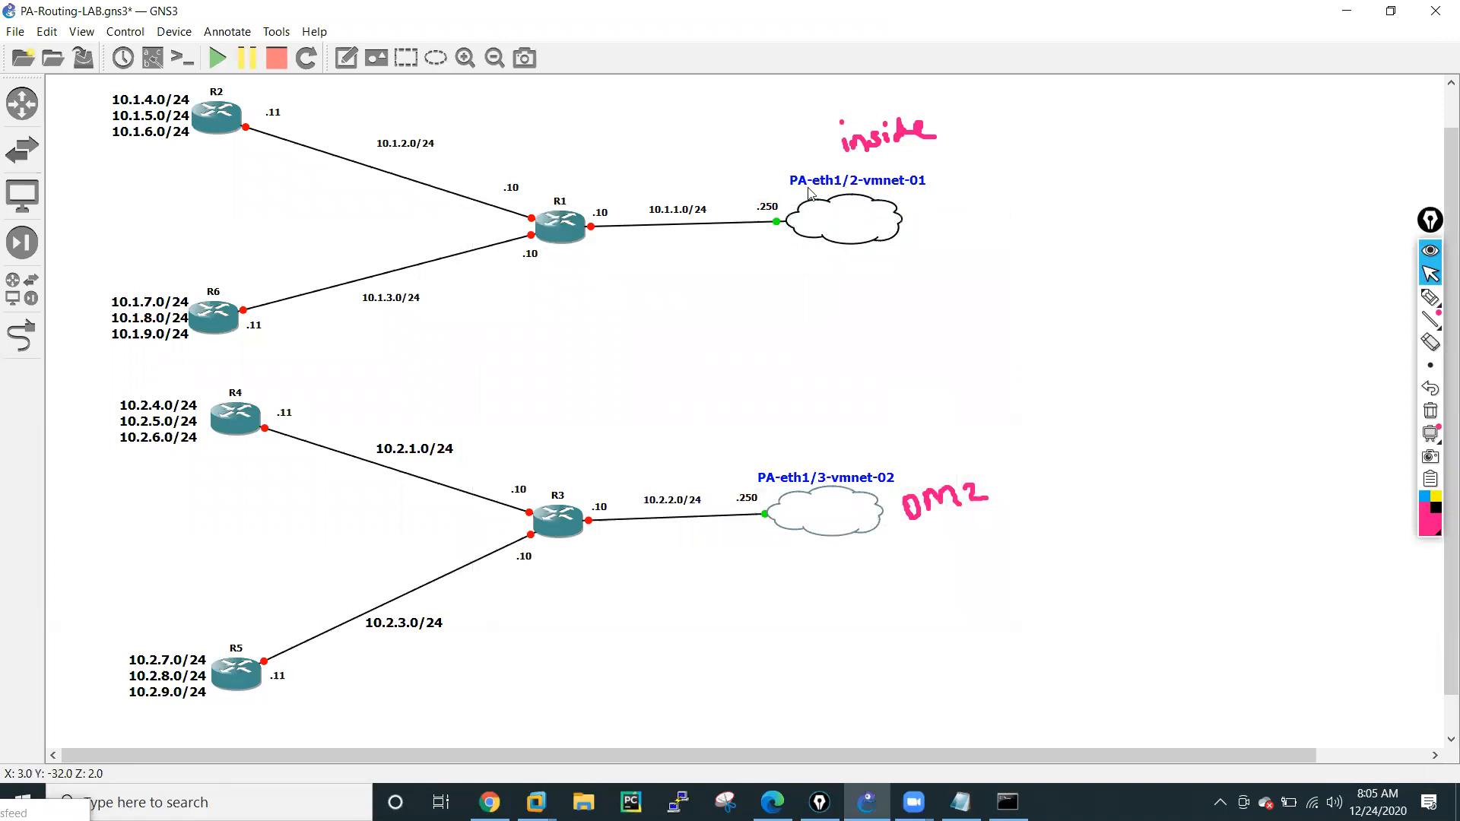
Examine the PA-eth1/3-vmnet-02 cloud's Ethernet binding and the list of available adapters, then close the configuration without changes.
{"action": "right_click", "coordinate": [818, 510]}
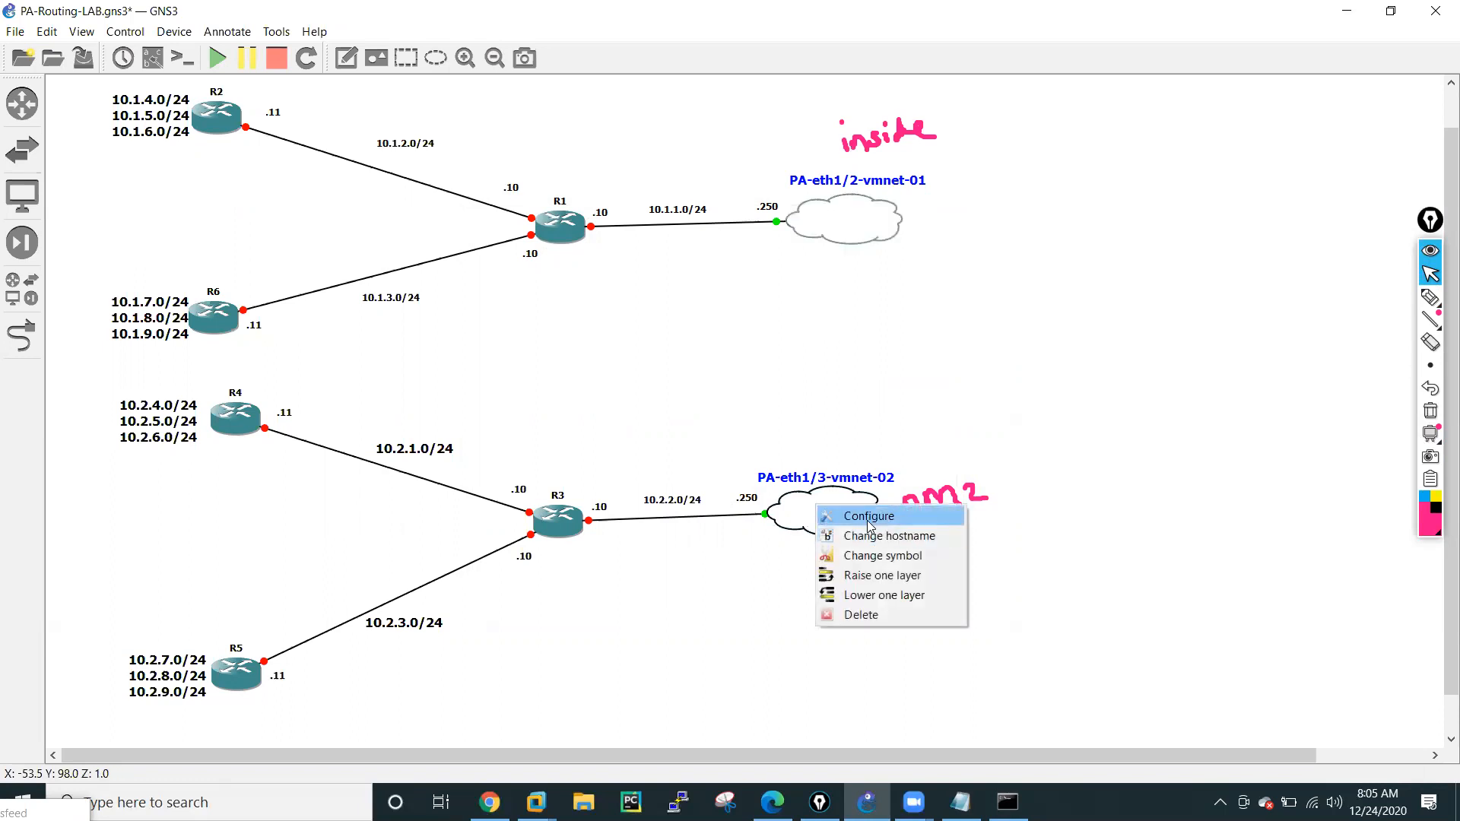
{"action": "left_click", "coordinate": [841, 518]}
{"action": "left_click", "coordinate": [570, 271]}
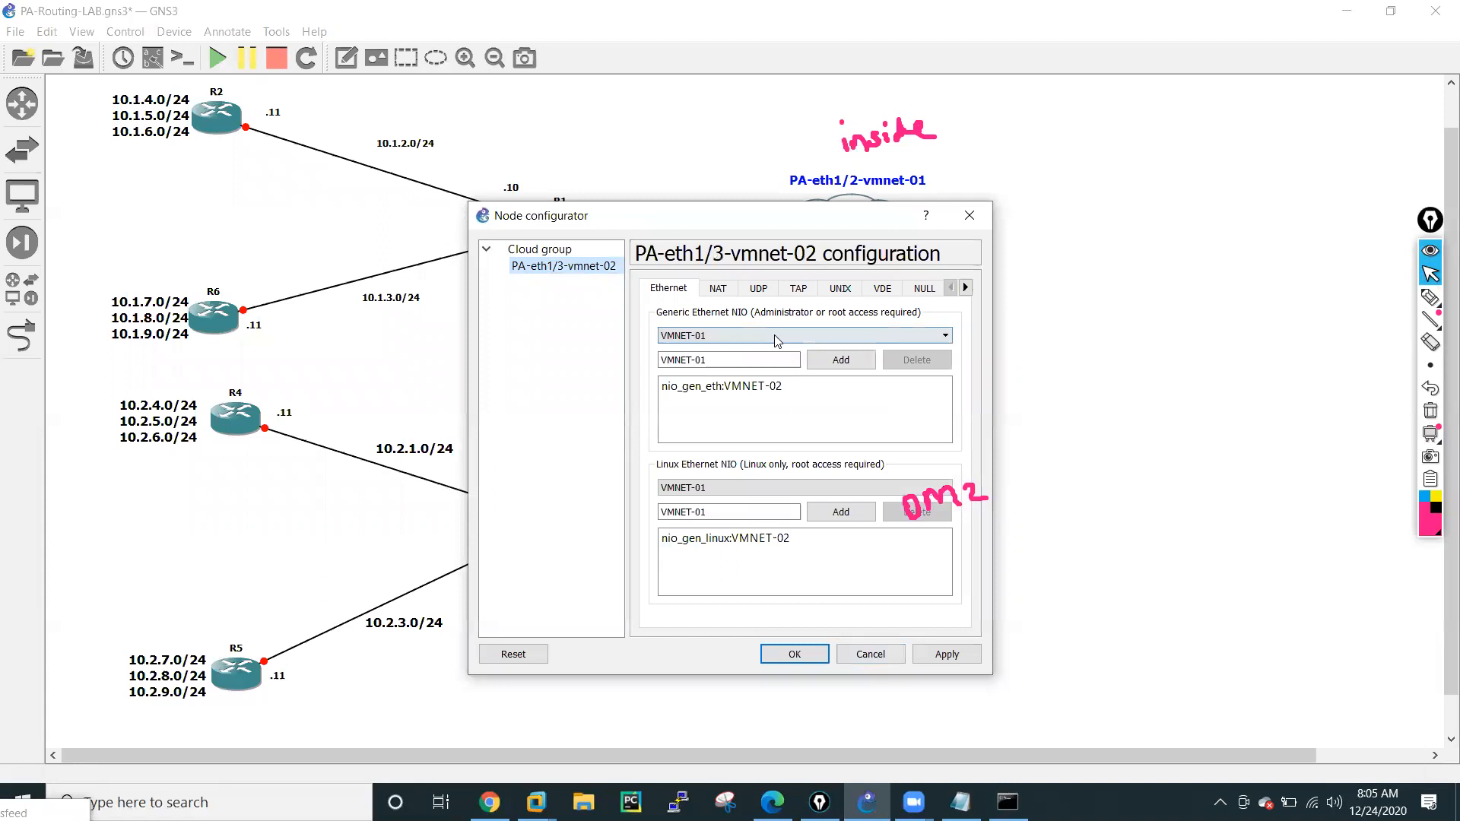
{"action": "left_click", "coordinate": [775, 336]}
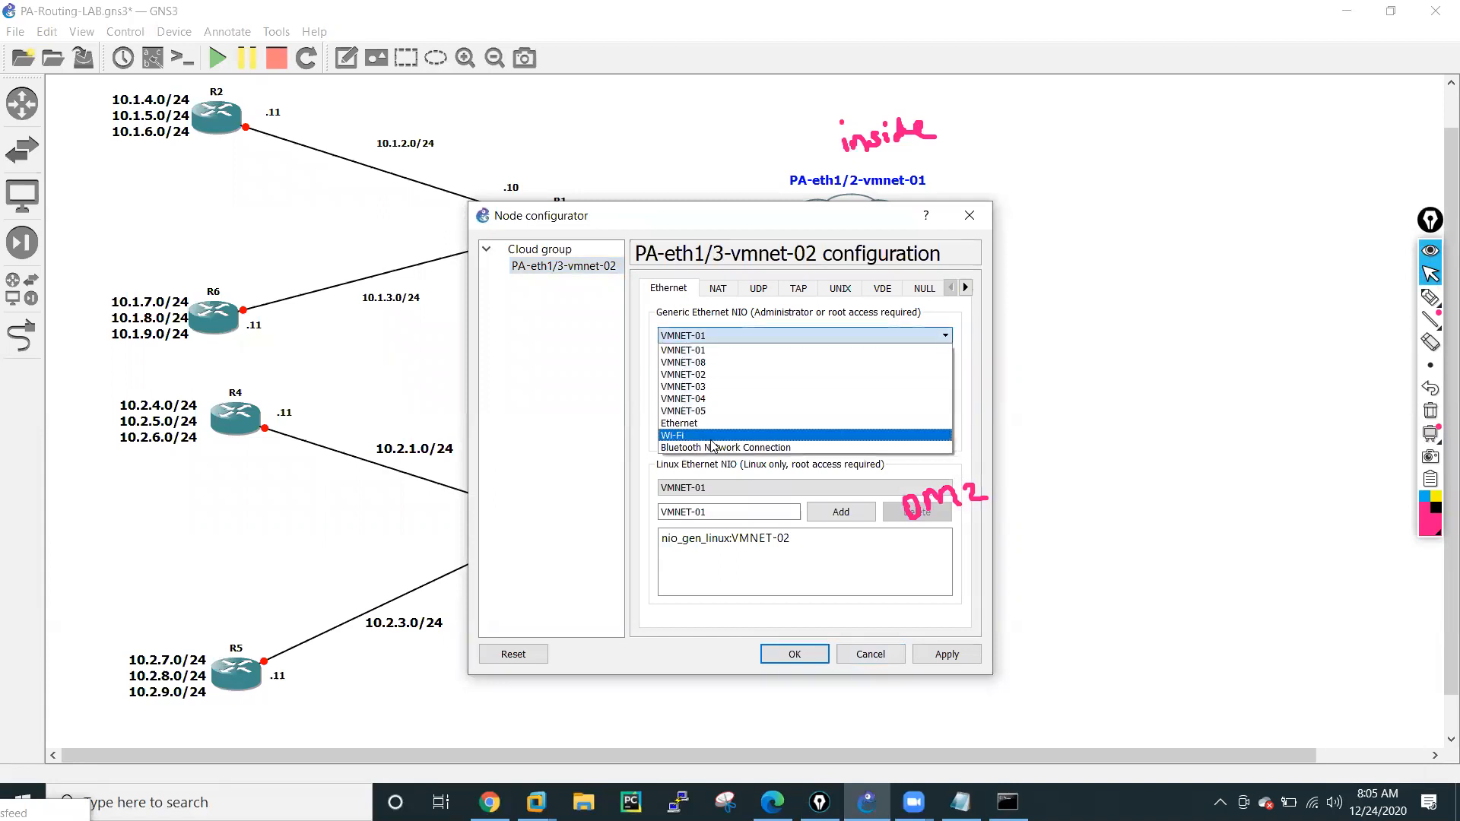
{"action": "left_click", "coordinate": [815, 579]}
{"action": "left_click", "coordinate": [756, 397]}
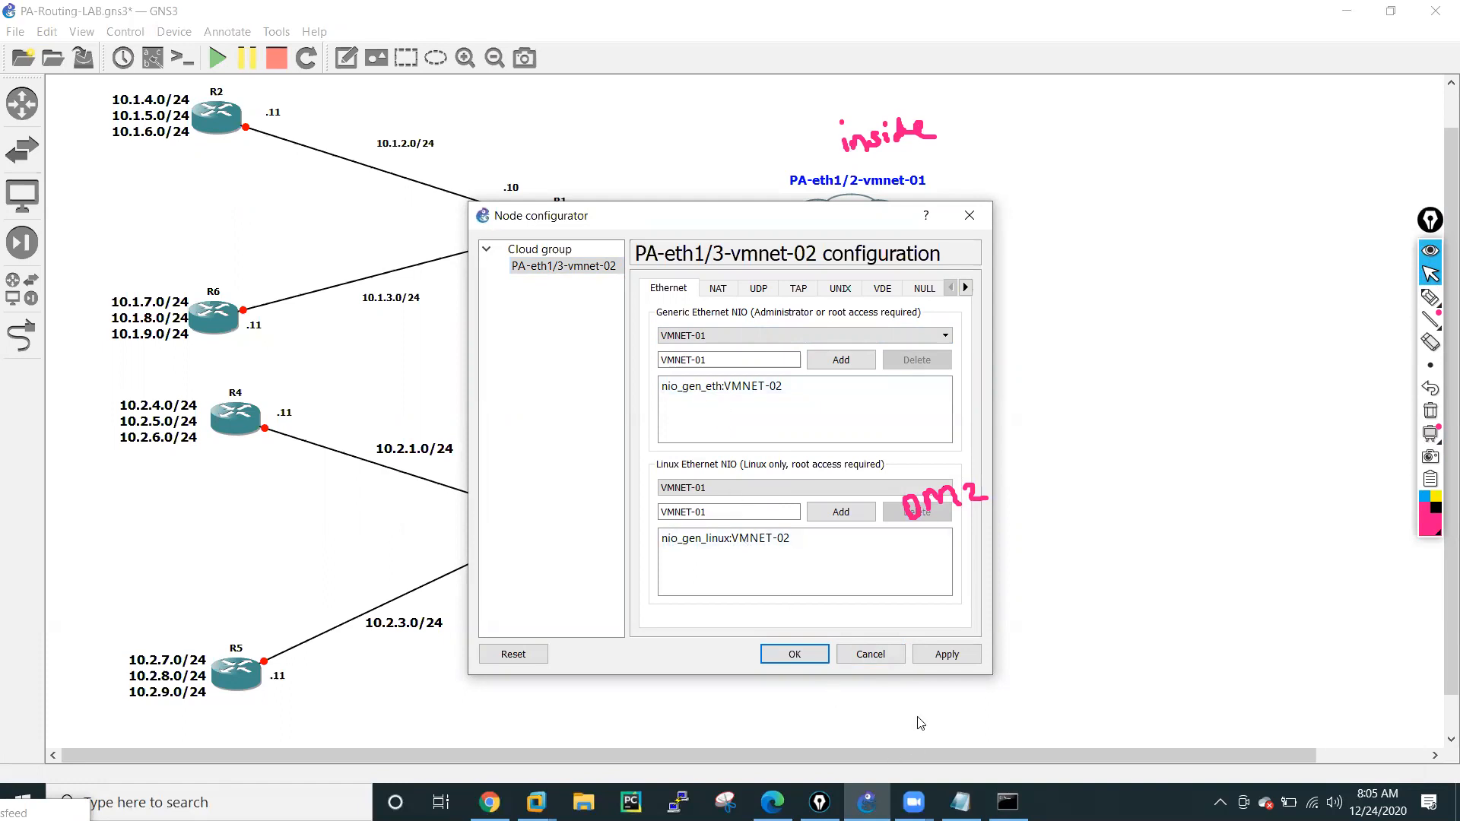
{"action": "left_click", "coordinate": [870, 654]}
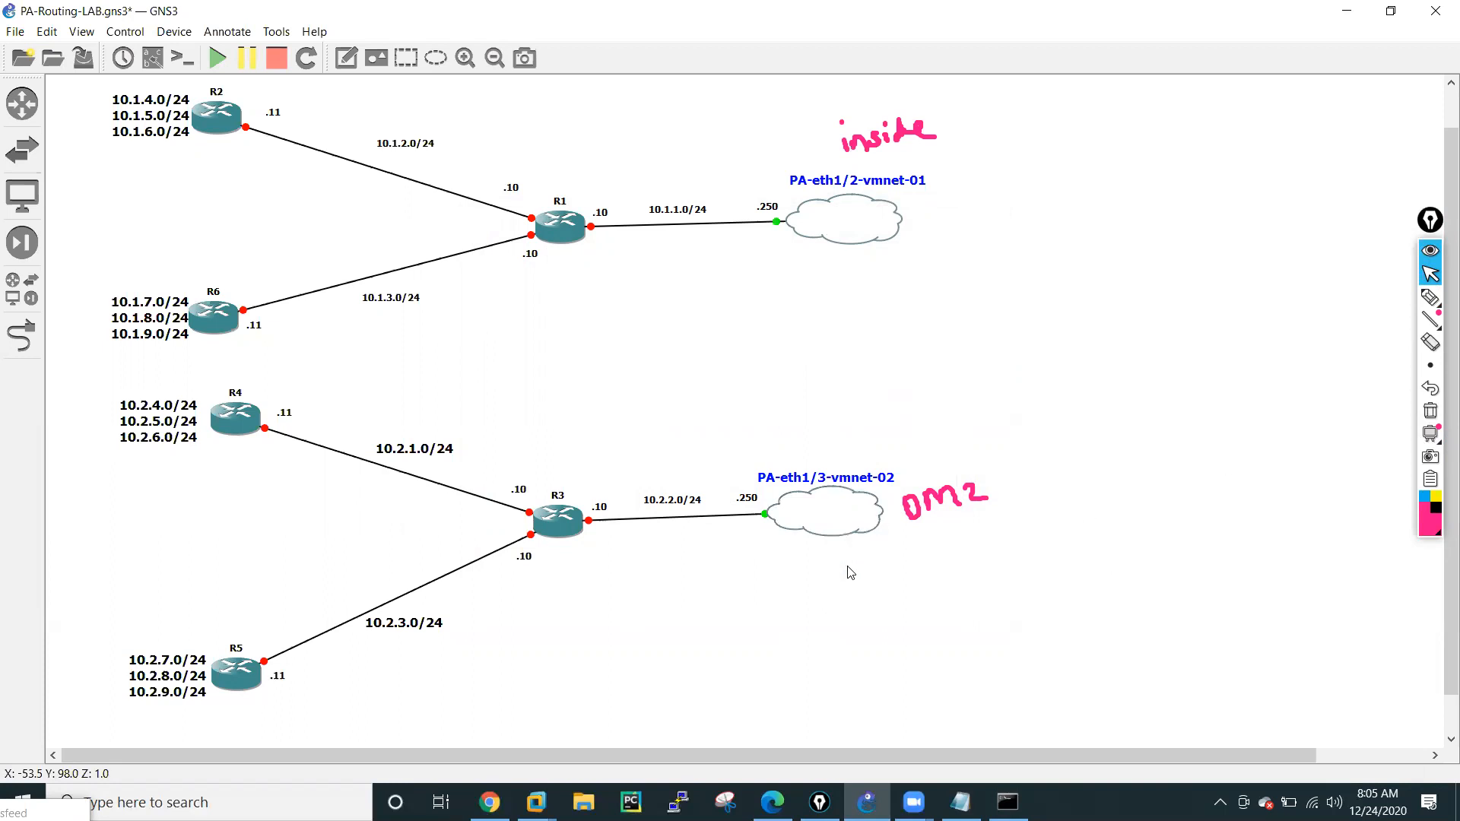
Draw arrows to the inside cloud's .250 address and R1's .10 address, then clear all annotations and return to the normal cursor.
{"action": "left_click", "coordinate": [1430, 296]}
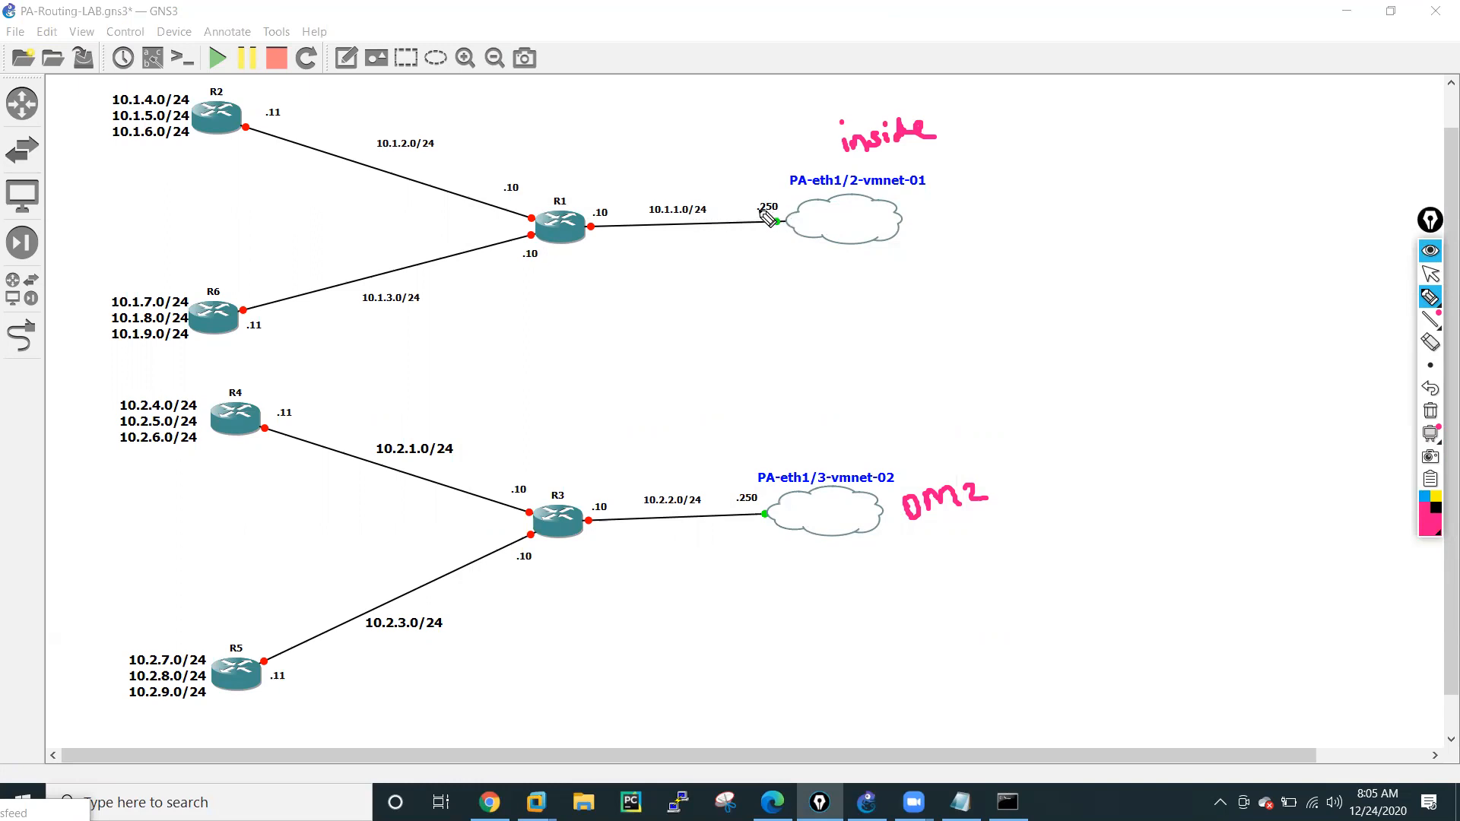
{"action": "mouse_move", "coordinate": [757, 146]}
{"action": "left_mouse_down"}
{"action": "mouse_move", "coordinate": [757, 204]}
{"action": "mouse_move", "coordinate": [782, 190]}
{"action": "left_mouse_up"}
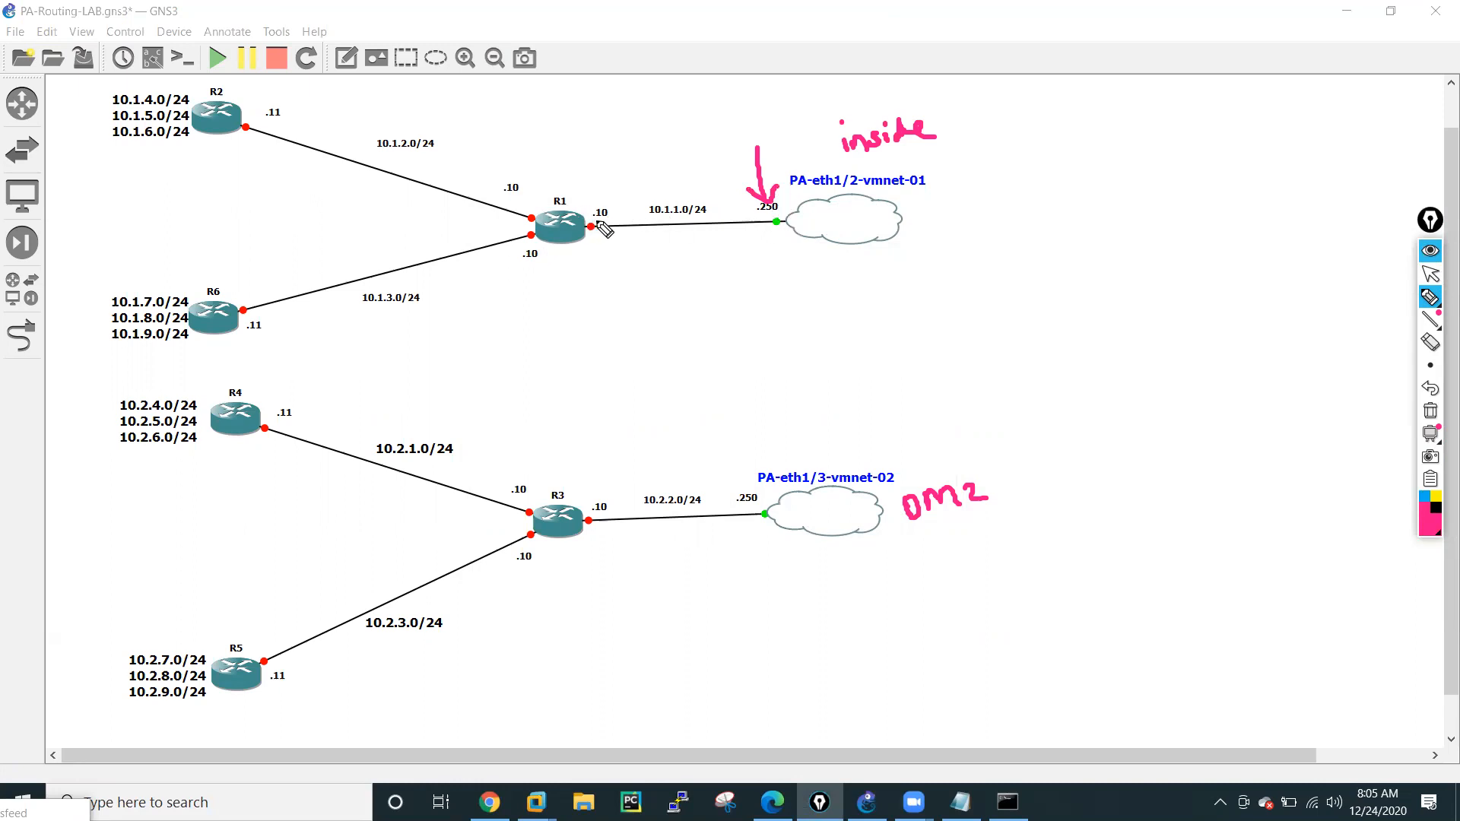
{"action": "mouse_move", "coordinate": [607, 287]}
{"action": "left_mouse_down"}
{"action": "mouse_move", "coordinate": [603, 242]}
{"action": "mouse_move", "coordinate": [613, 251]}
{"action": "left_mouse_up"}
{"action": "left_click", "coordinate": [1430, 411]}
{"action": "left_click", "coordinate": [1430, 276]}
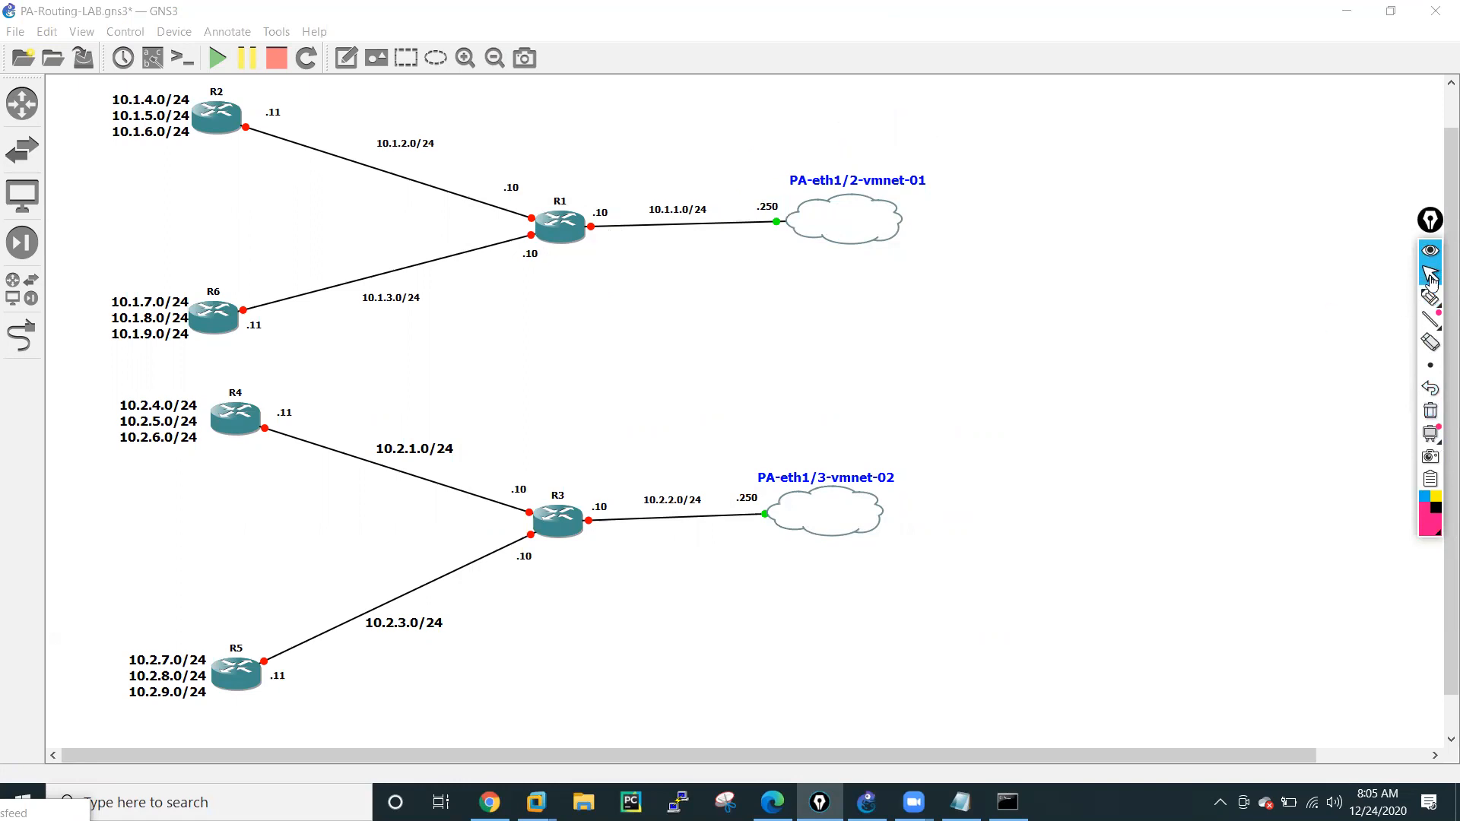
Show the interface labels and move the overlapping interface and .10 labels clear of routers R1 and R3.
{"action": "left_click", "coordinate": [152, 58]}
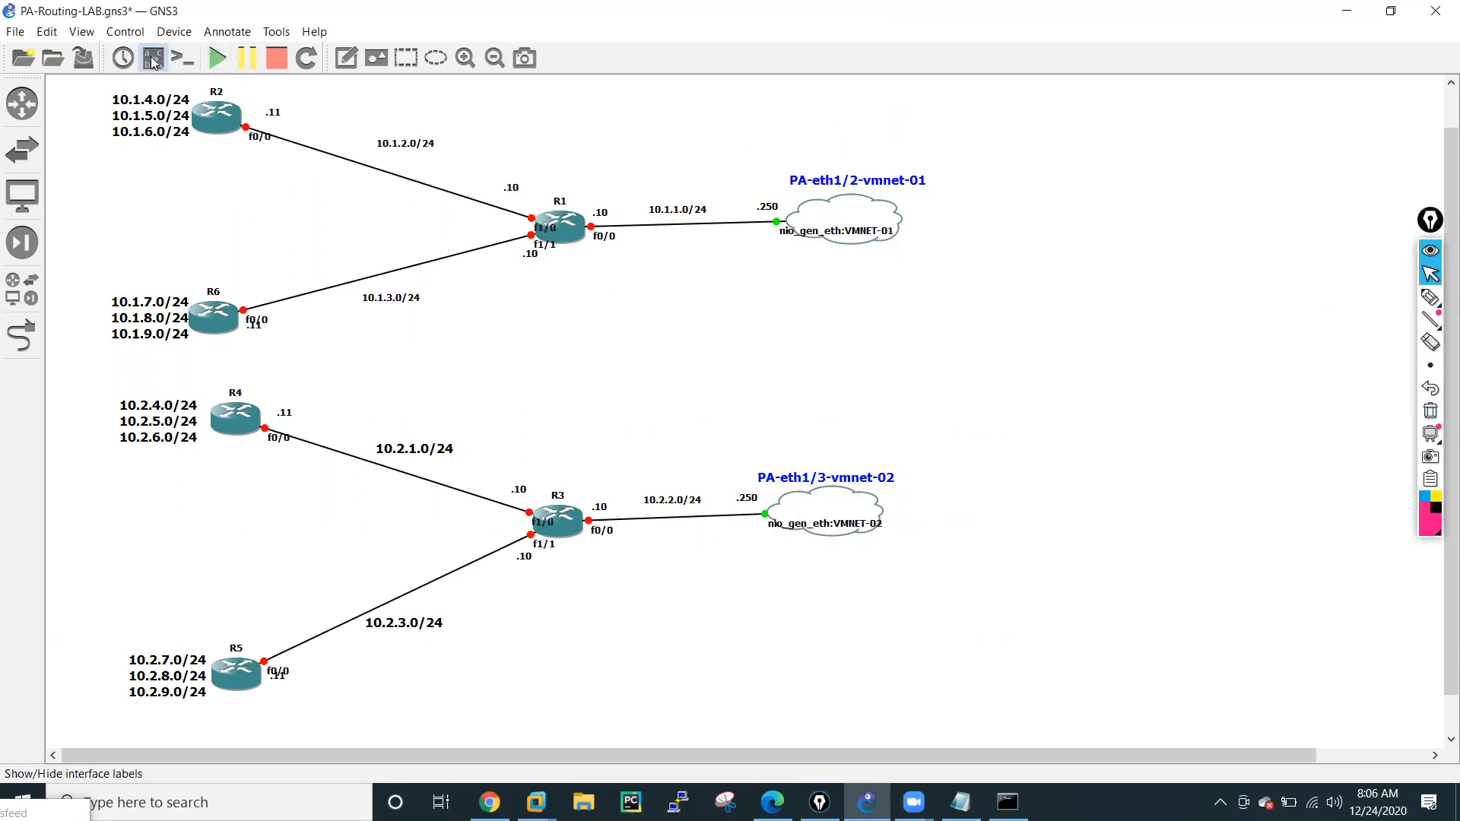
{"action": "mouse_move", "coordinate": [541, 246]}
{"action": "left_mouse_down"}
{"action": "mouse_move", "coordinate": [514, 264]}
{"action": "mouse_move", "coordinate": [508, 240]}
{"action": "mouse_move", "coordinate": [532, 254]}
{"action": "mouse_move", "coordinate": [527, 273]}
{"action": "mouse_move", "coordinate": [541, 256]}
{"action": "mouse_move", "coordinate": [564, 280]}
{"action": "mouse_move", "coordinate": [539, 308]}
{"action": "mouse_move", "coordinate": [528, 253]}
{"action": "left_mouse_up"}
{"action": "left_click", "coordinate": [672, 298]}
{"action": "left_click_drag", "start_coordinate": [533, 306], "coordinate": [525, 213]}
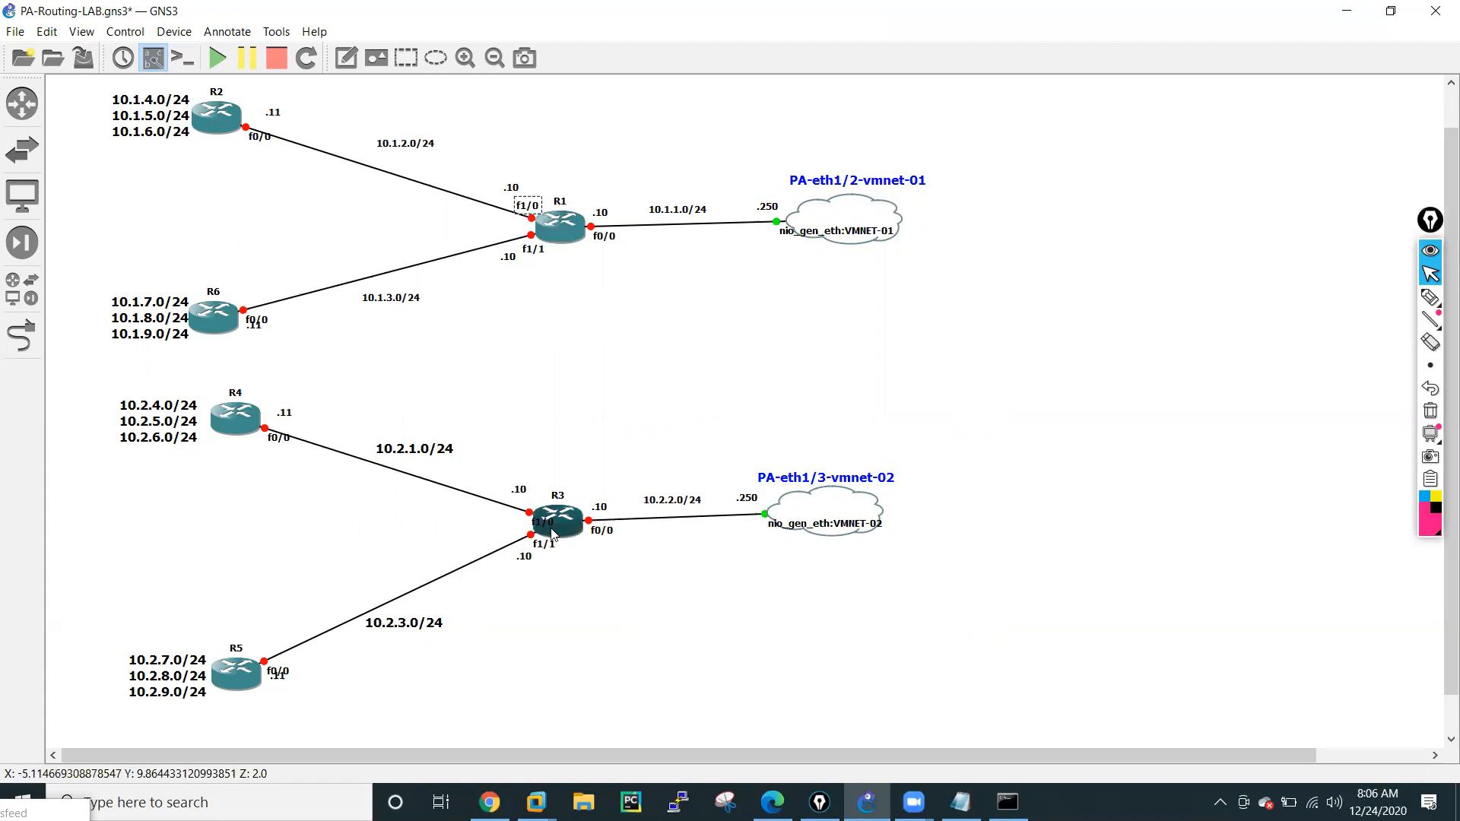
{"action": "left_click_drag", "start_coordinate": [523, 494], "coordinate": [532, 502]}
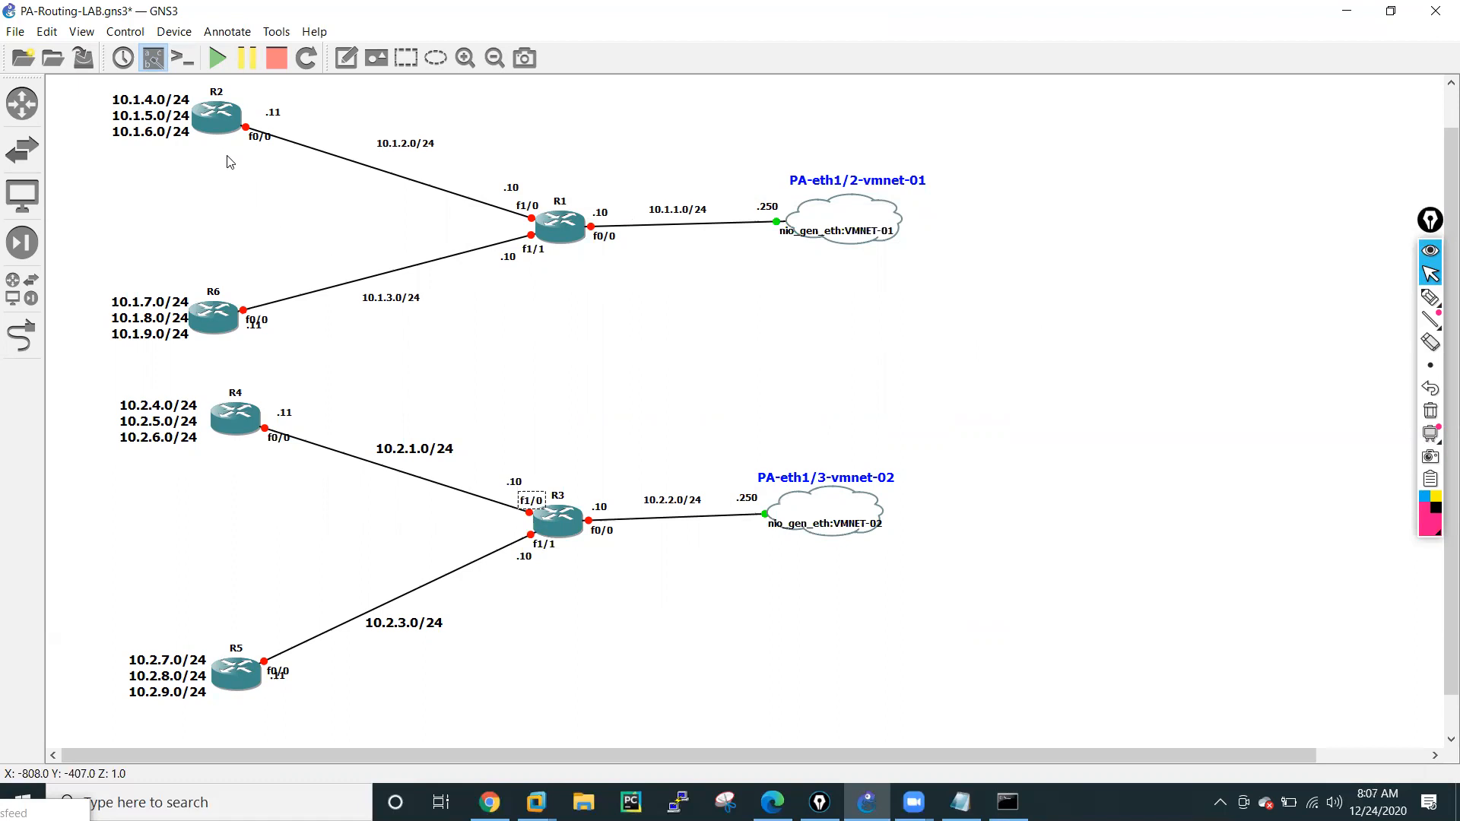
Start routers R1, R3, R2 and R6 individually, then start all remaining devices in the topology.
{"action": "right_click", "coordinate": [547, 232]}
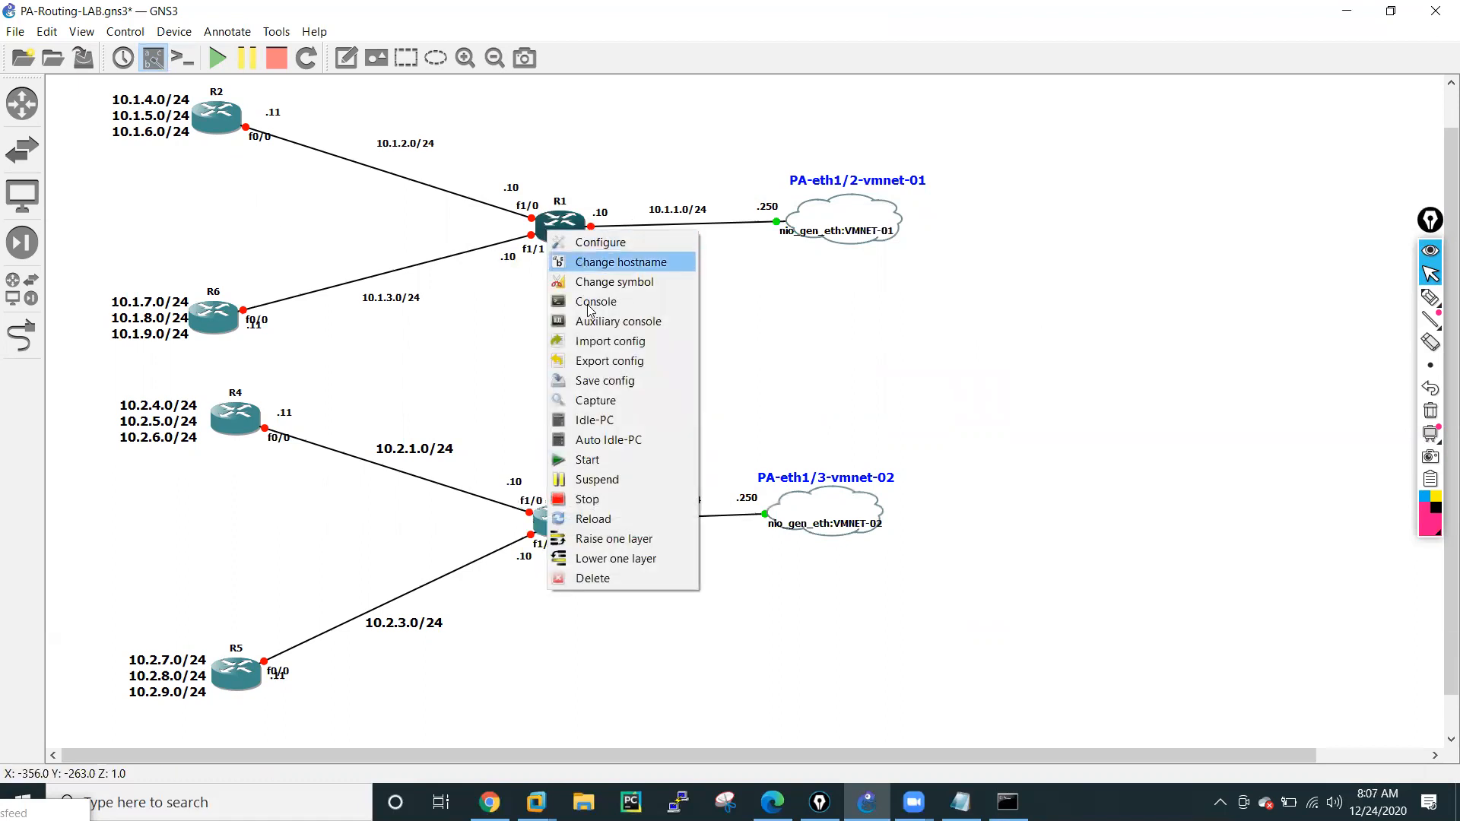
{"action": "left_click", "coordinate": [587, 459]}
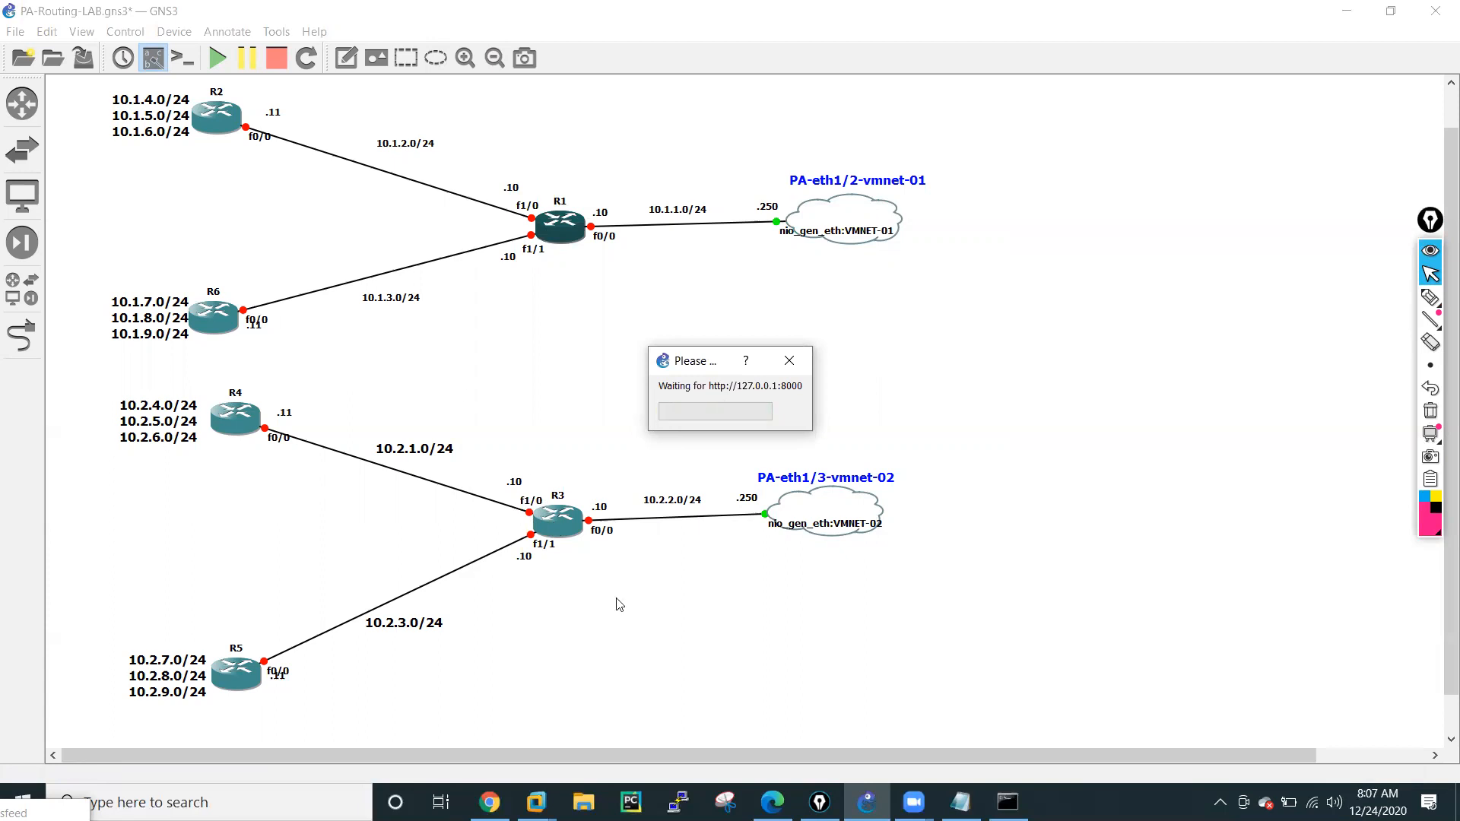
{"action": "right_click", "coordinate": [565, 524]}
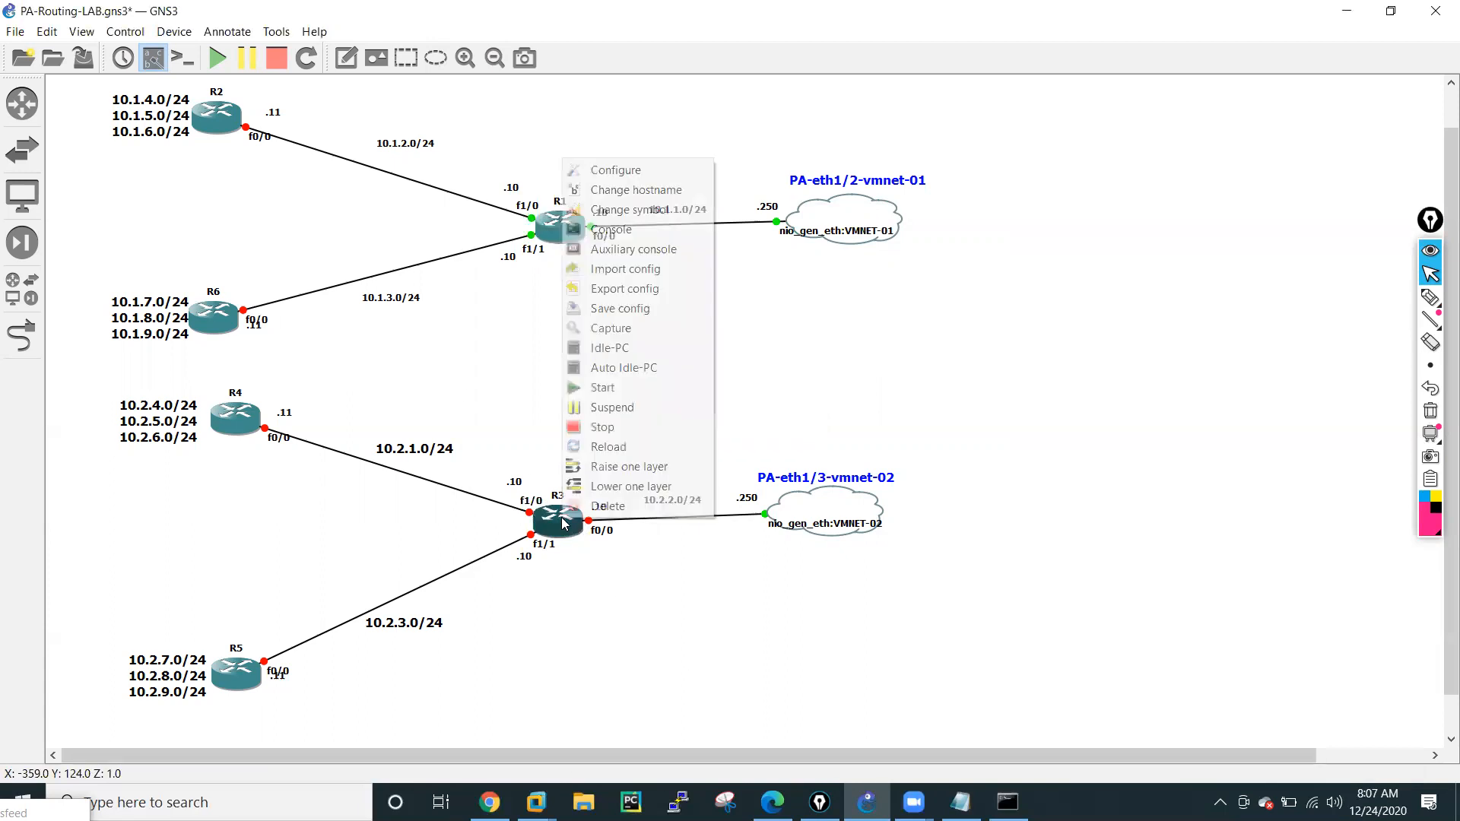
{"action": "left_click", "coordinate": [606, 389]}
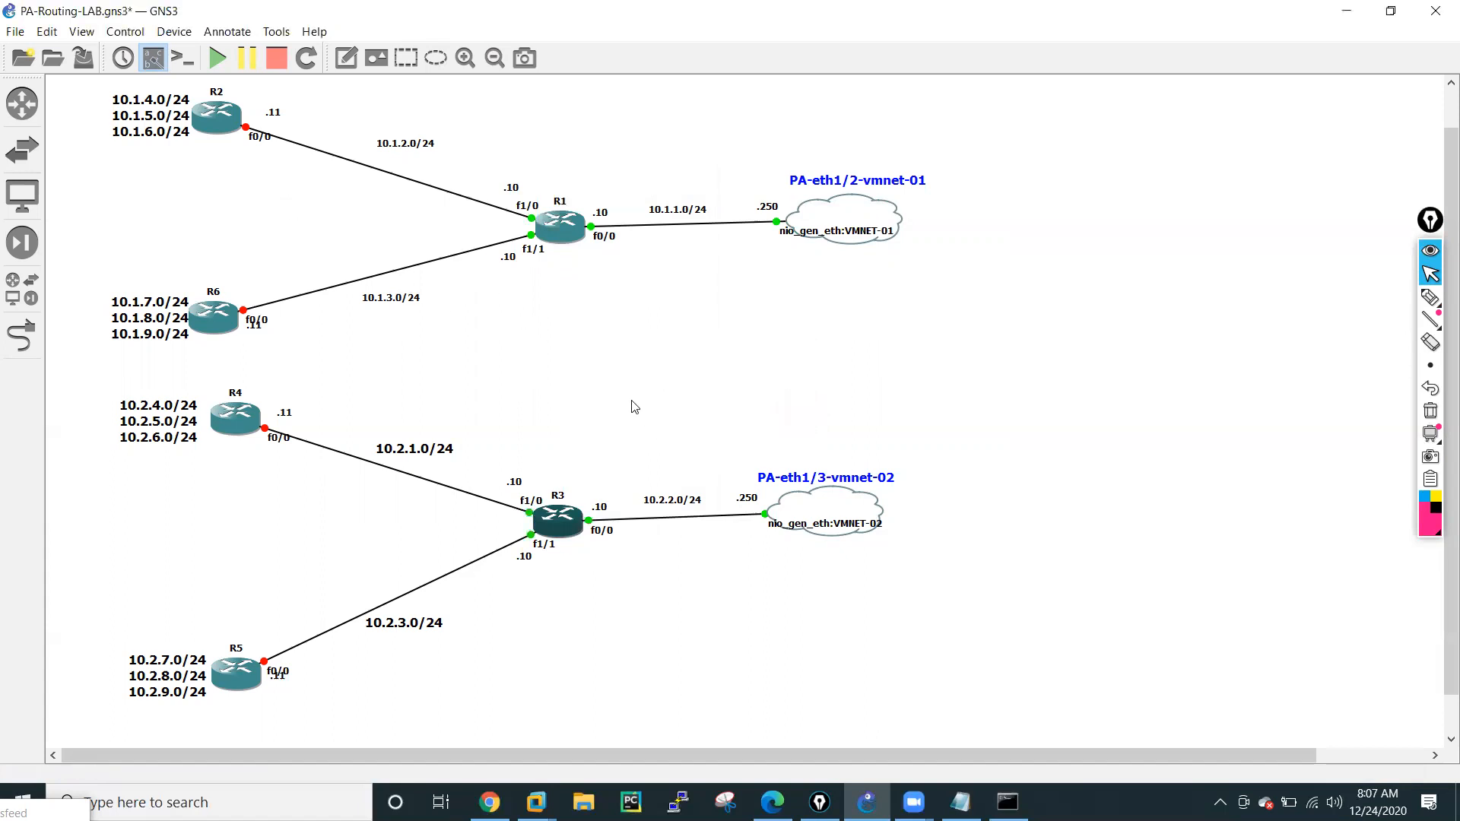
{"action": "right_click", "coordinate": [228, 127]}
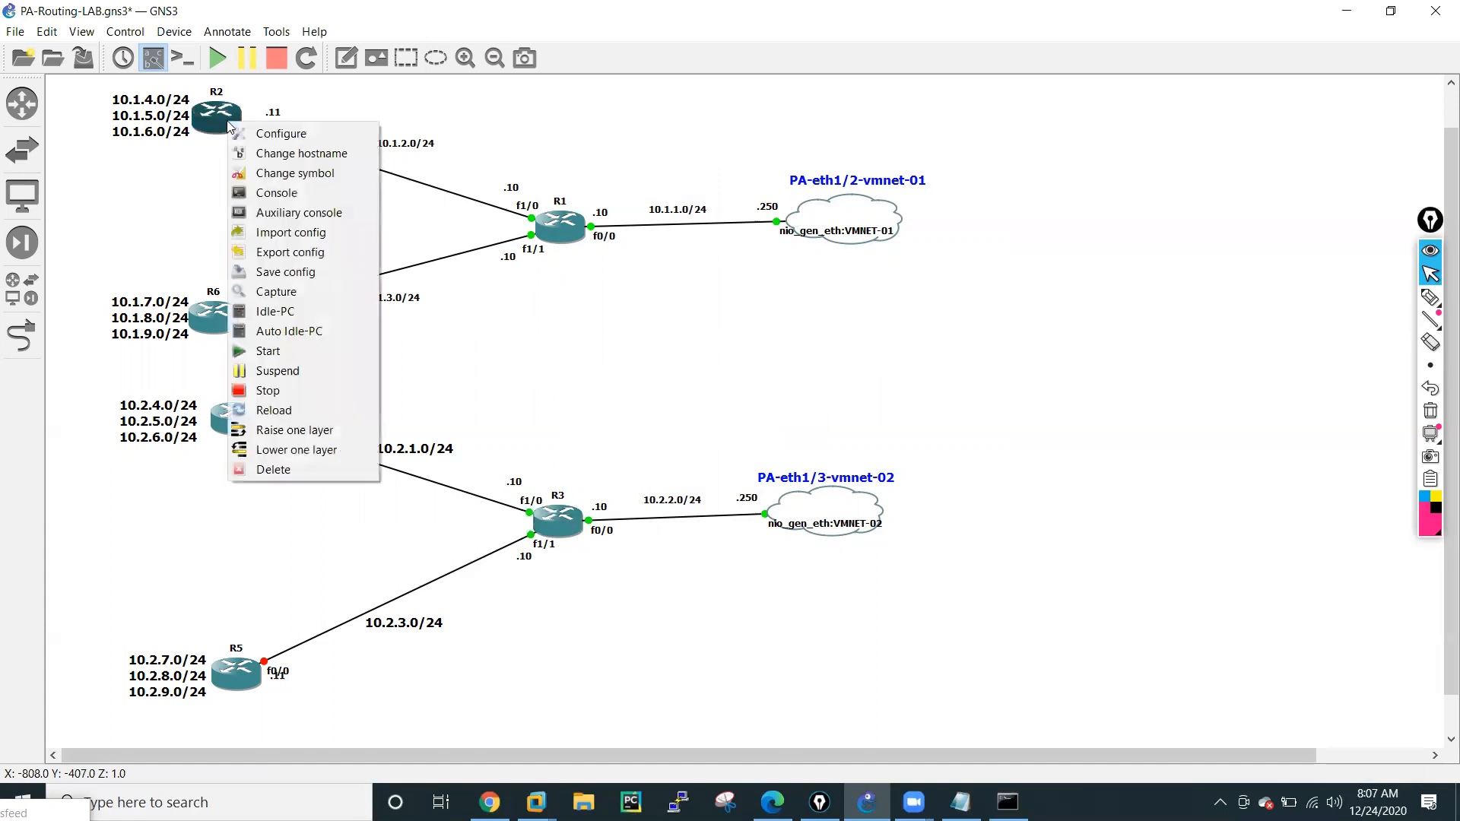
{"action": "left_click", "coordinate": [311, 348]}
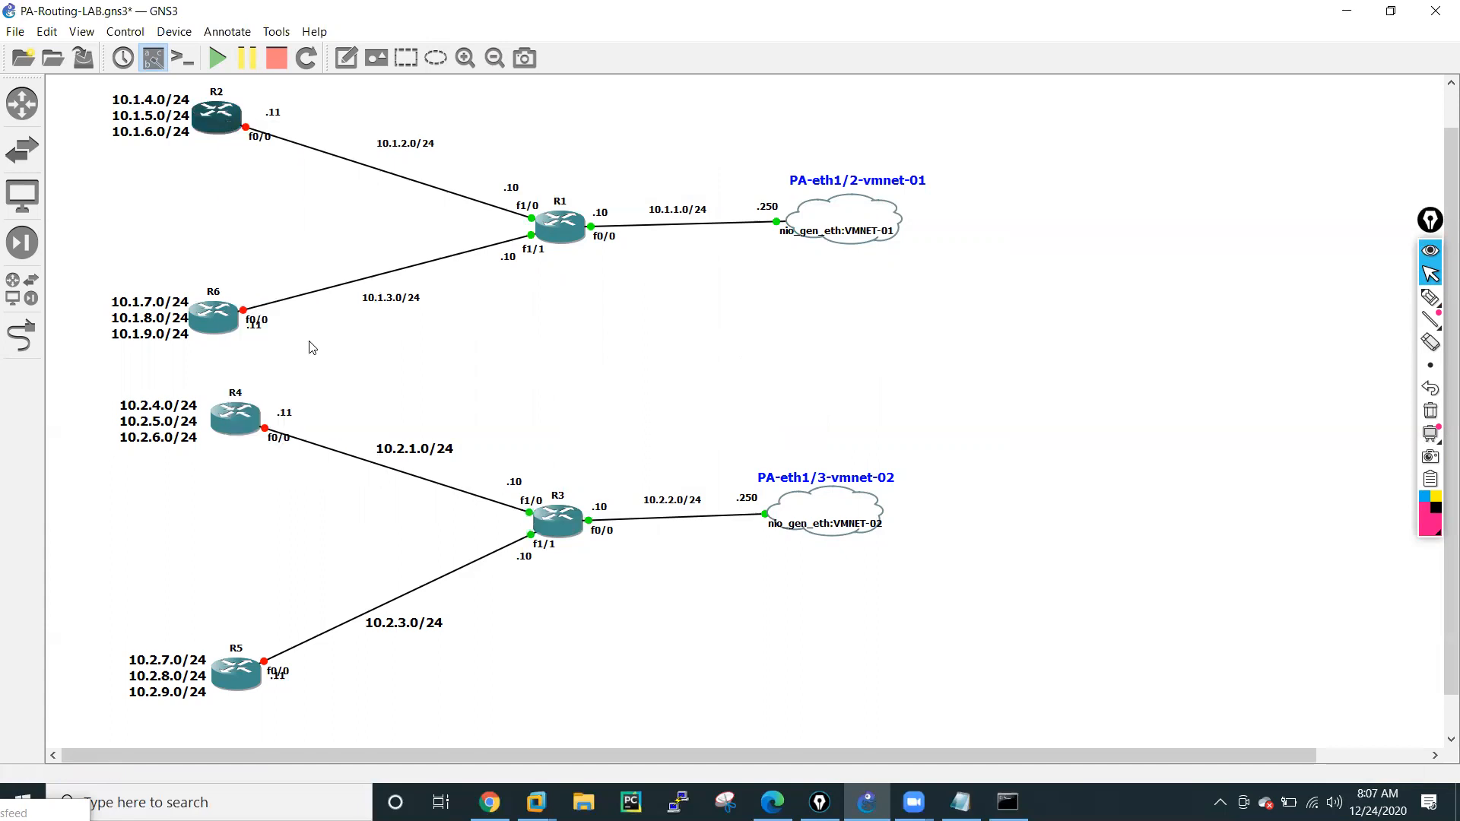
{"action": "right_click", "coordinate": [205, 327]}
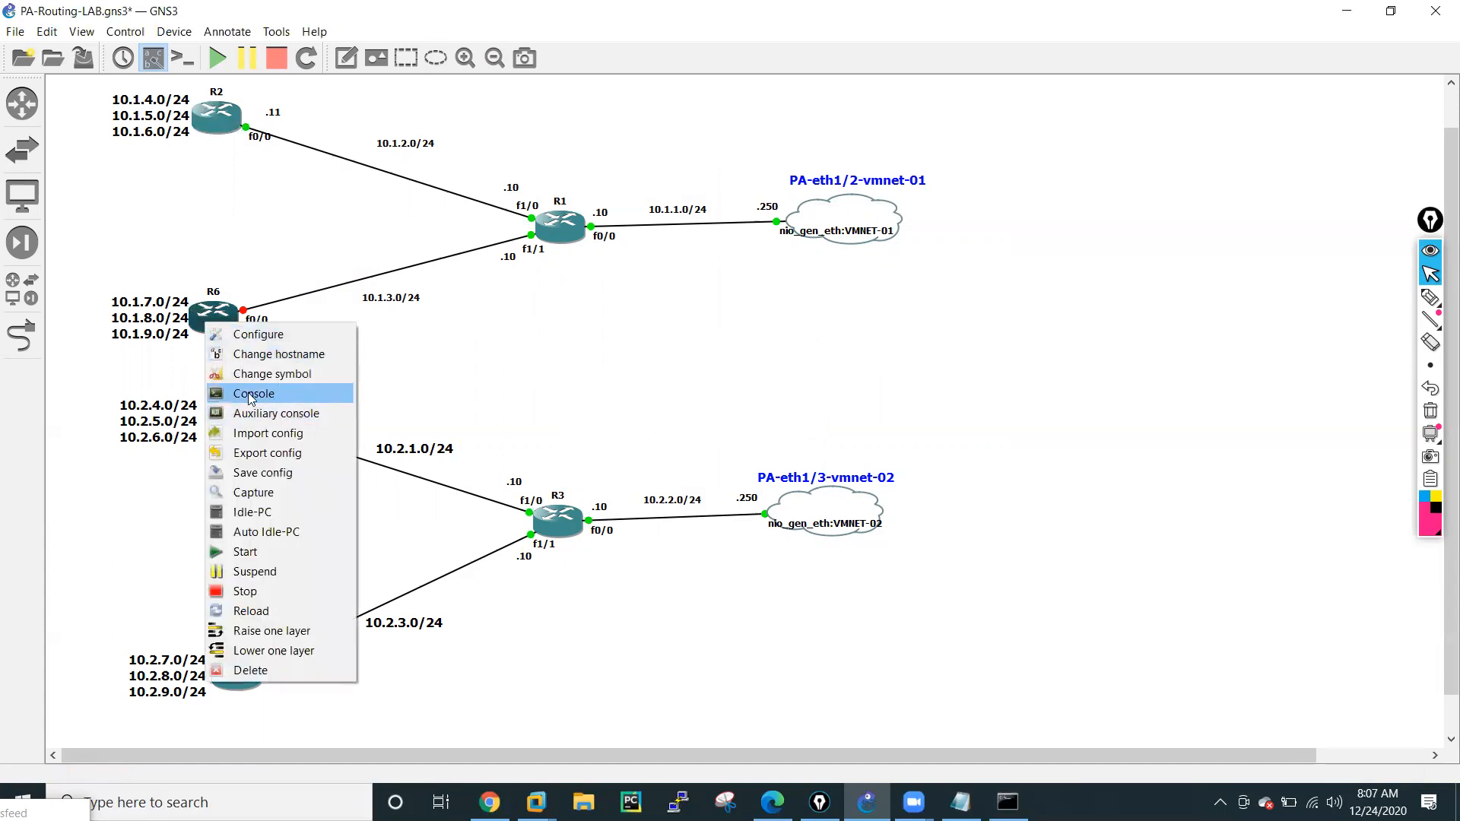
{"action": "left_click", "coordinate": [245, 555]}
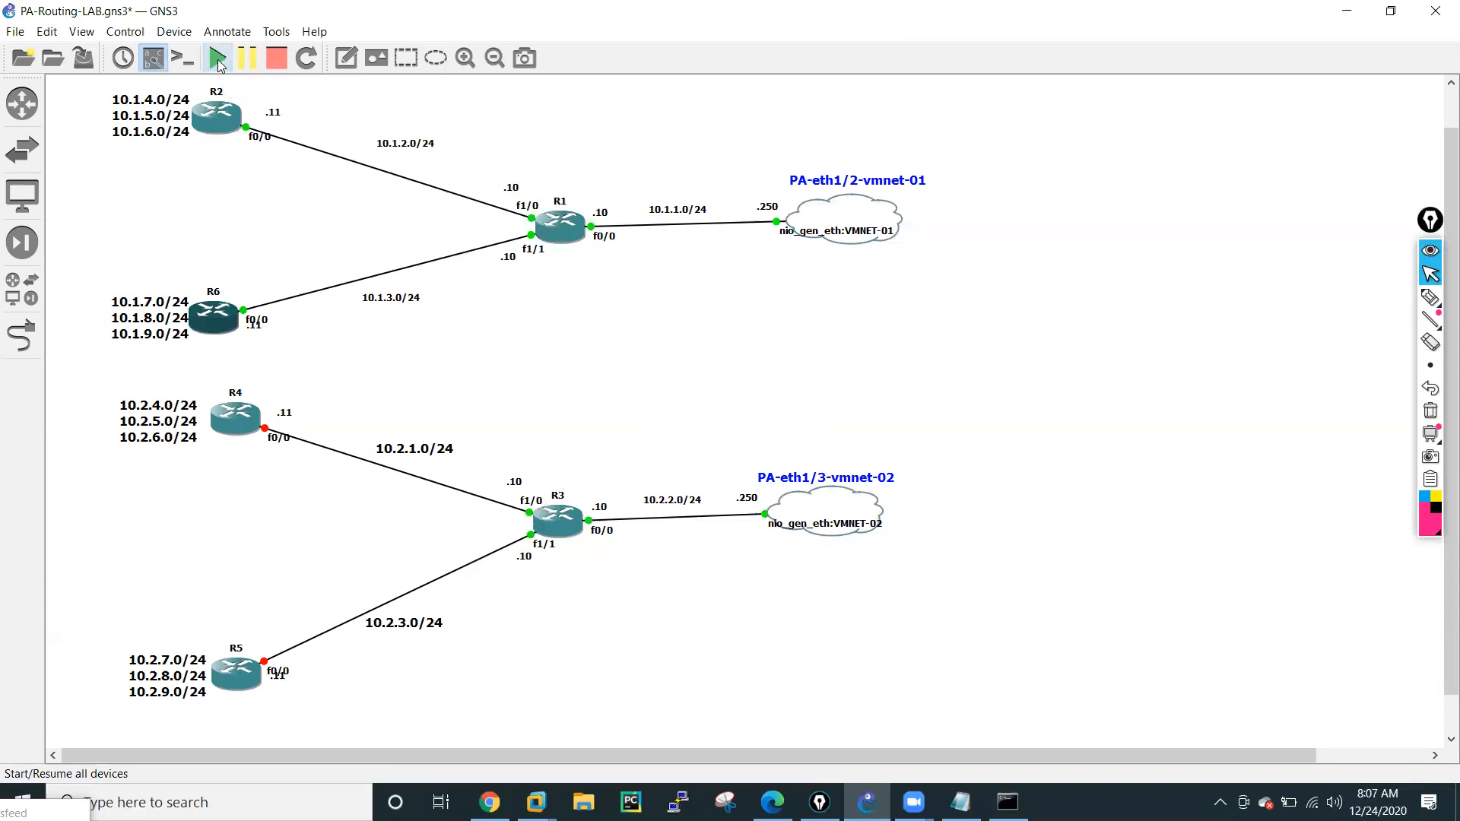
{"action": "left_click", "coordinate": [217, 59]}
Open the consoles of R1, R2 and R6 one after another, minimizing each window.
{"action": "left_click", "coordinate": [559, 234]}
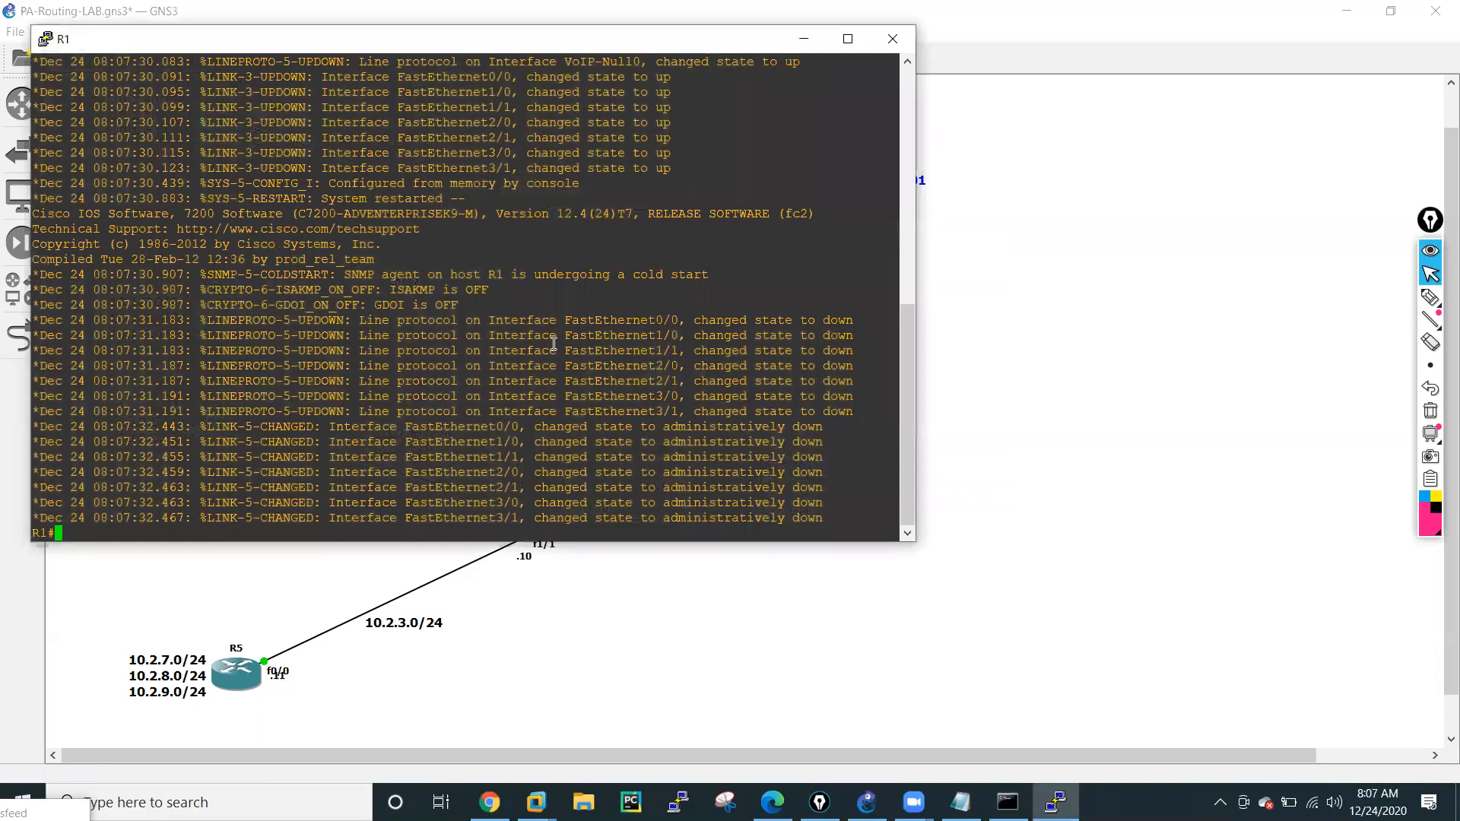
{"action": "left_click", "coordinate": [803, 40]}
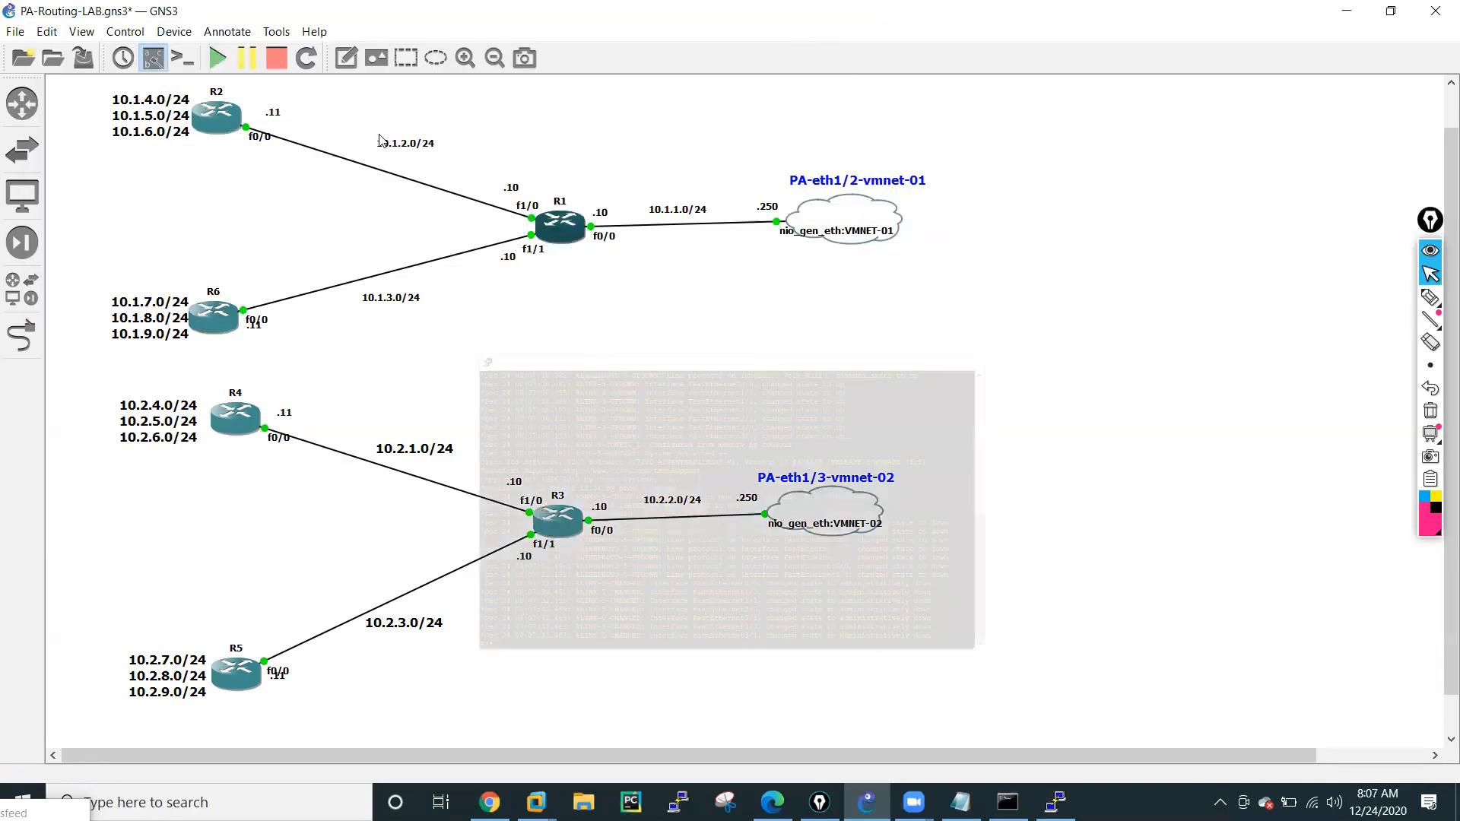
{"action": "double_click", "coordinate": [236, 121]}
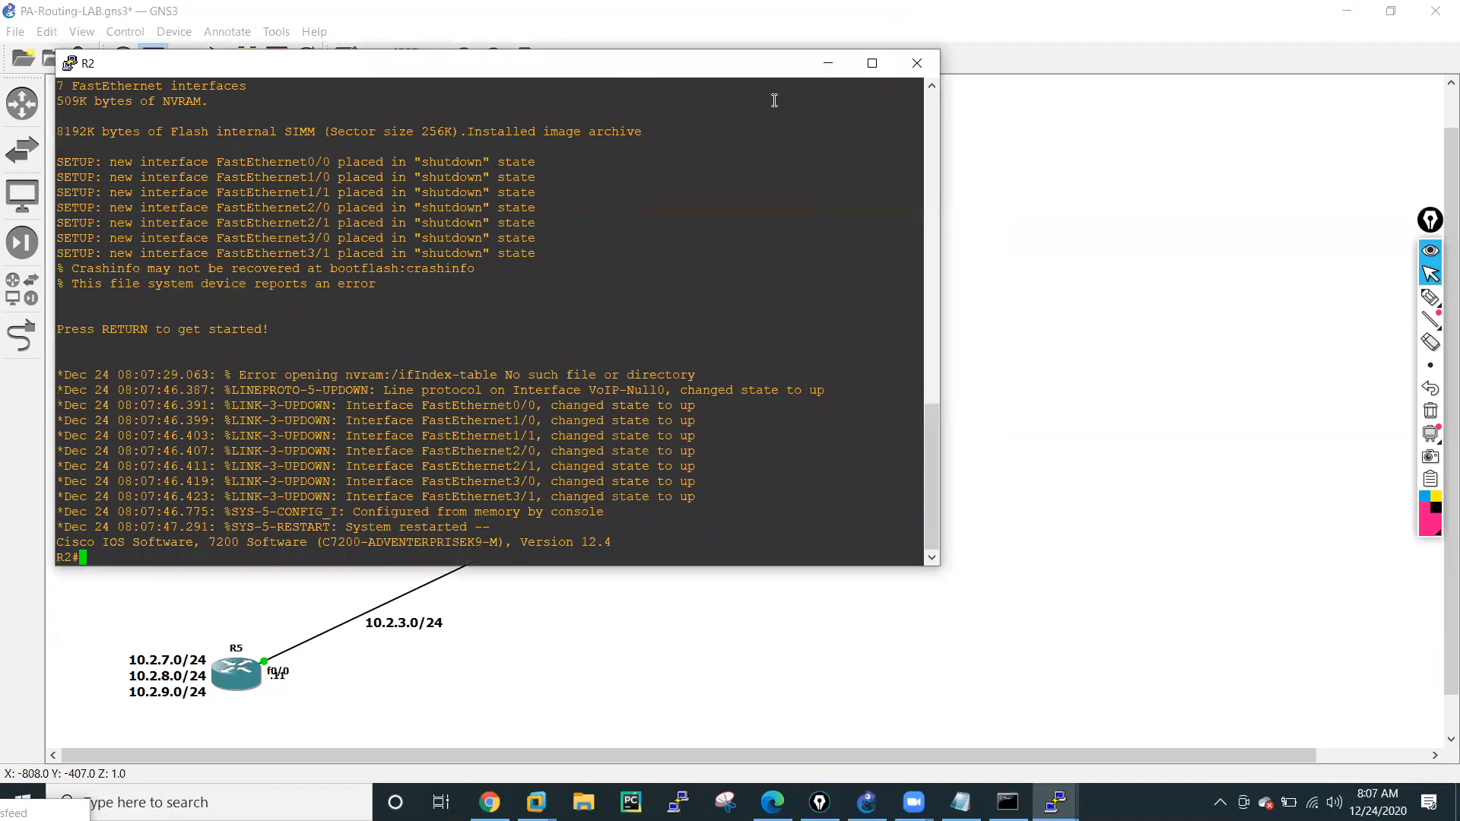
{"action": "left_click", "coordinate": [829, 63]}
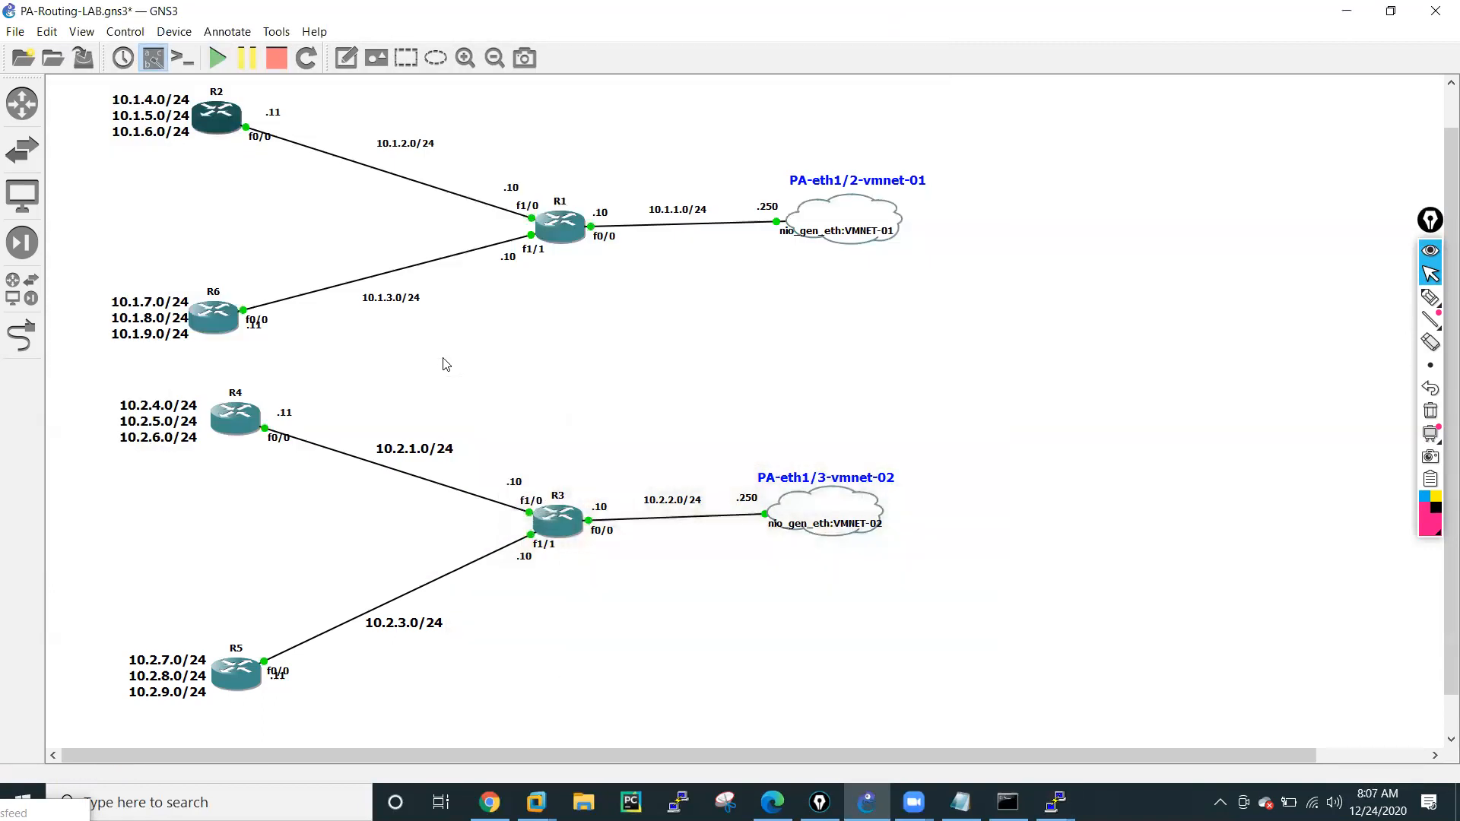
{"action": "double_click", "coordinate": [209, 323]}
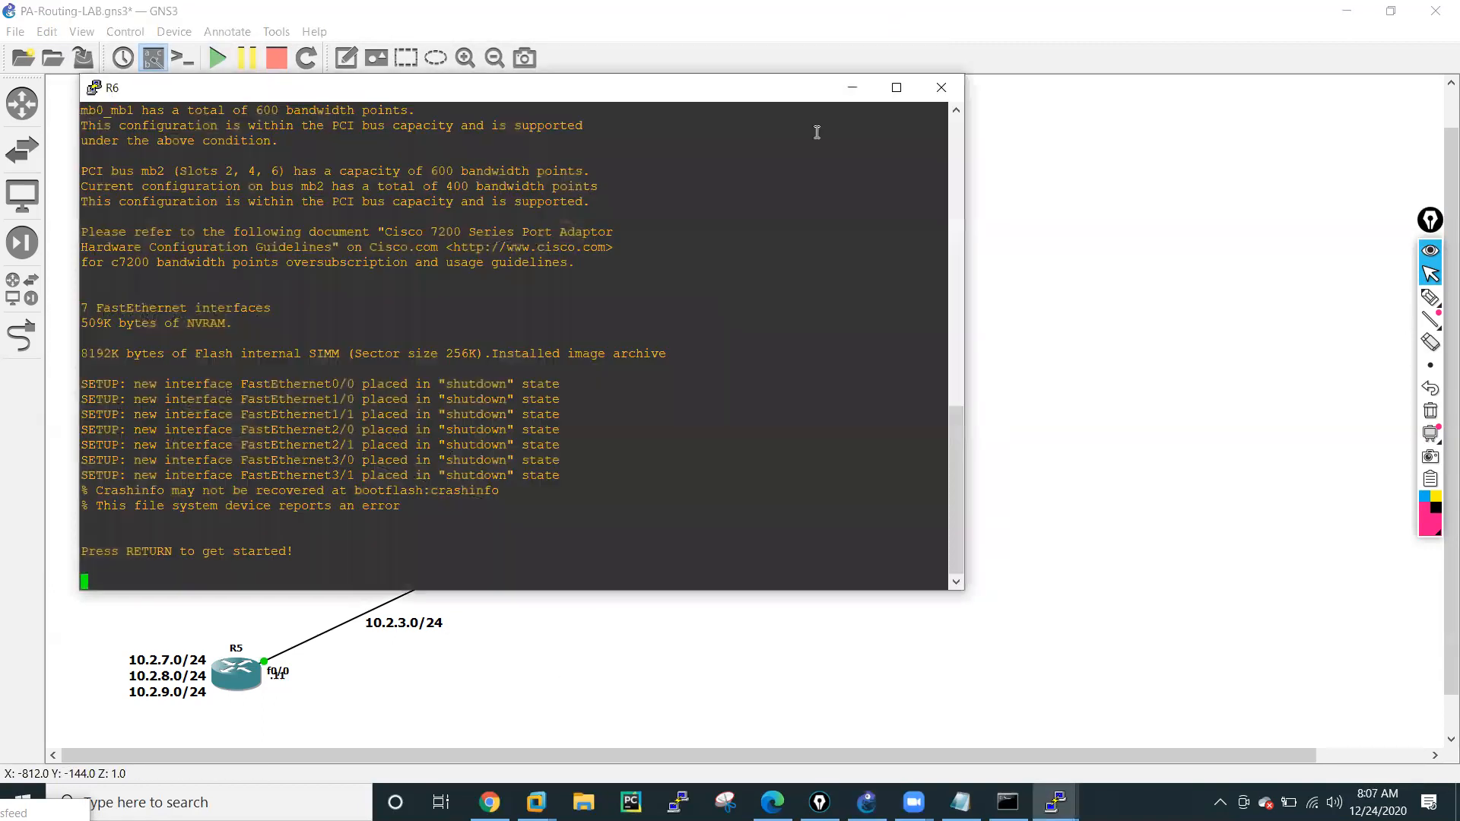
{"action": "left_click", "coordinate": [856, 83]}
Open the consoles of R3, R4 and R5 in turn, then minimize the R5 console to reveal the topology.
{"action": "double_click", "coordinate": [558, 521]}
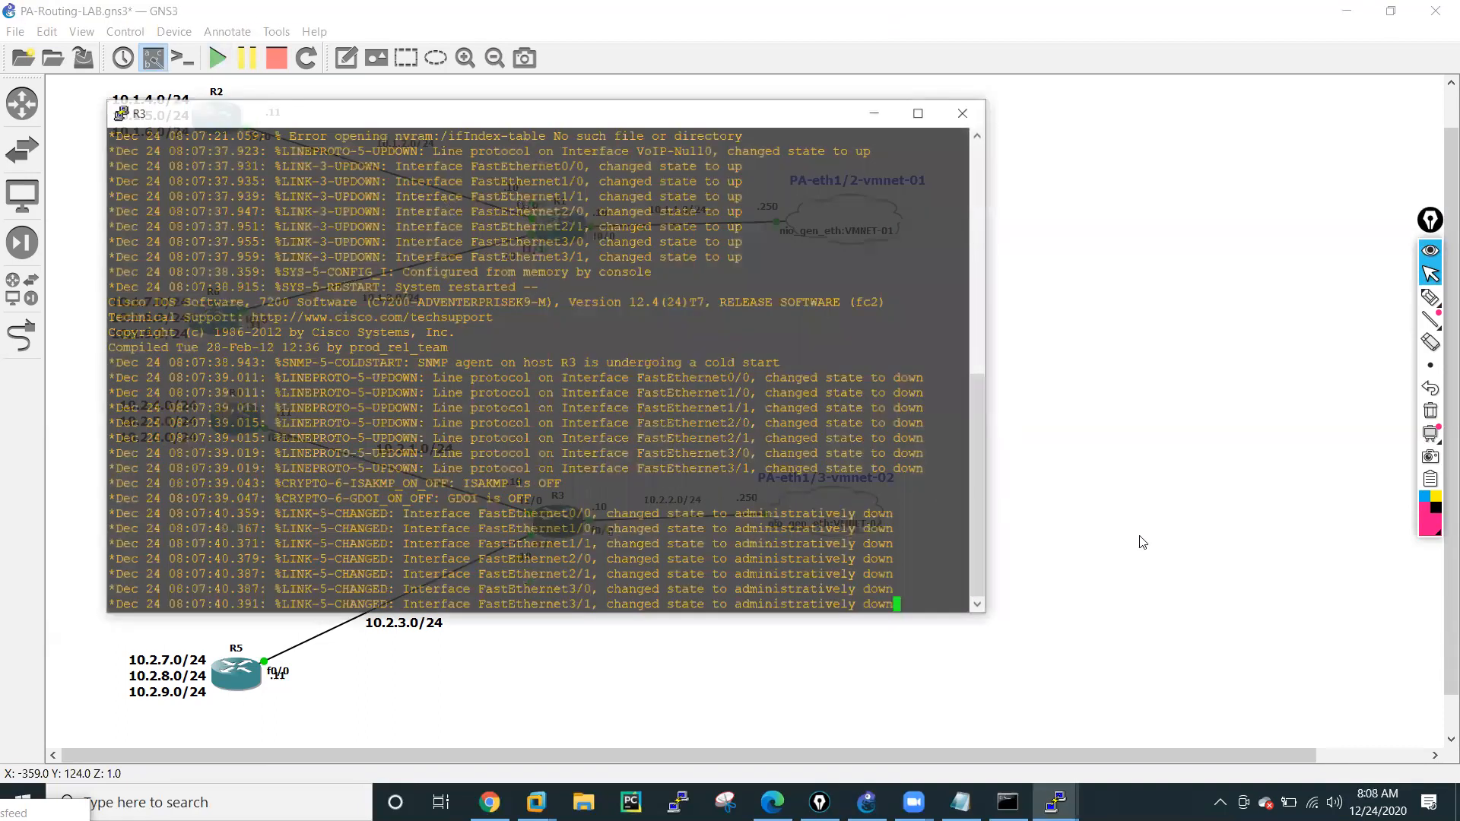
{"action": "left_click", "coordinate": [1140, 536]}
{"action": "double_click", "coordinate": [235, 419]}
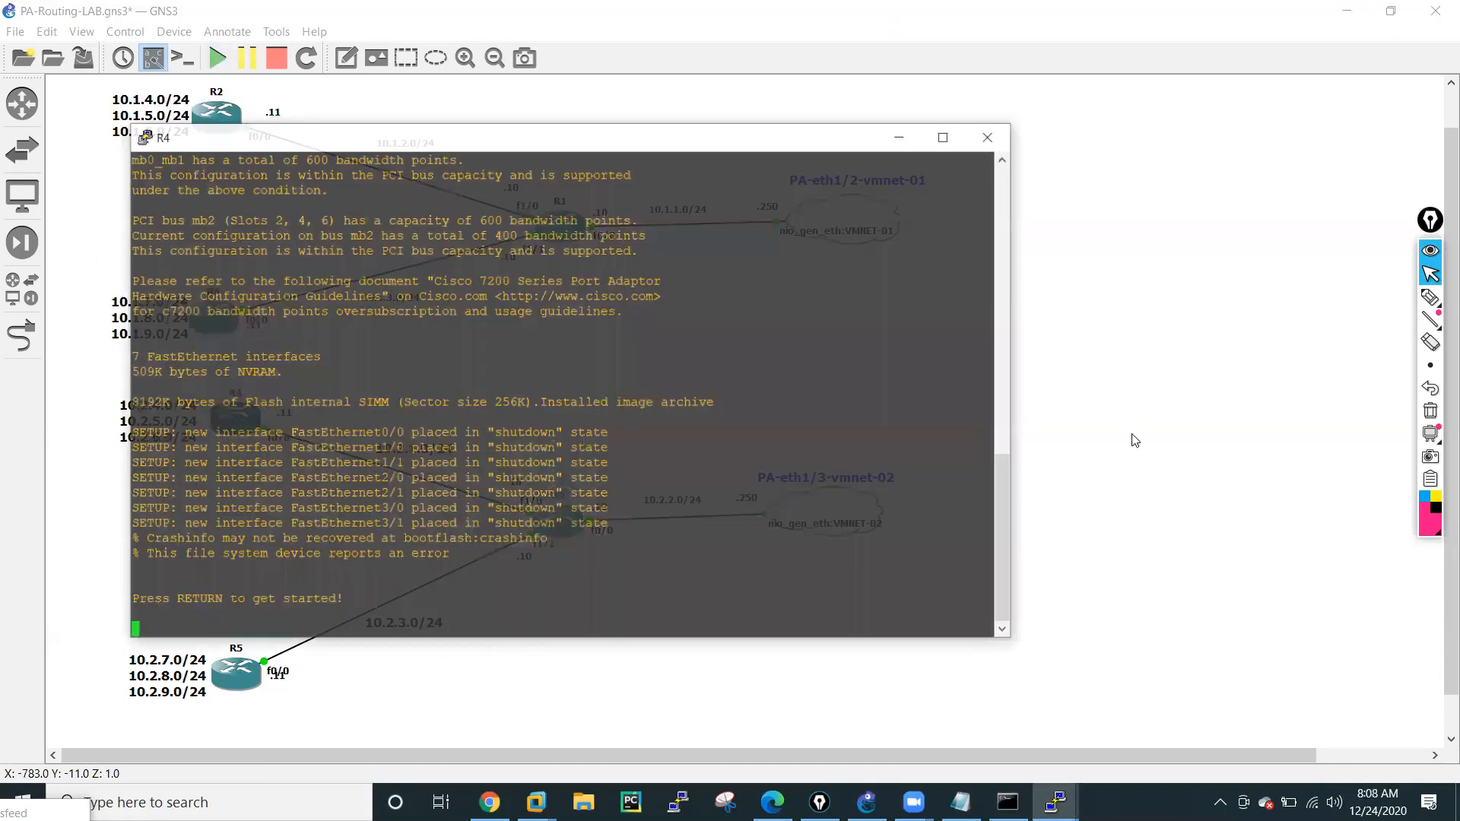
{"action": "left_click", "coordinate": [1135, 441]}
{"action": "double_click", "coordinate": [235, 669]}
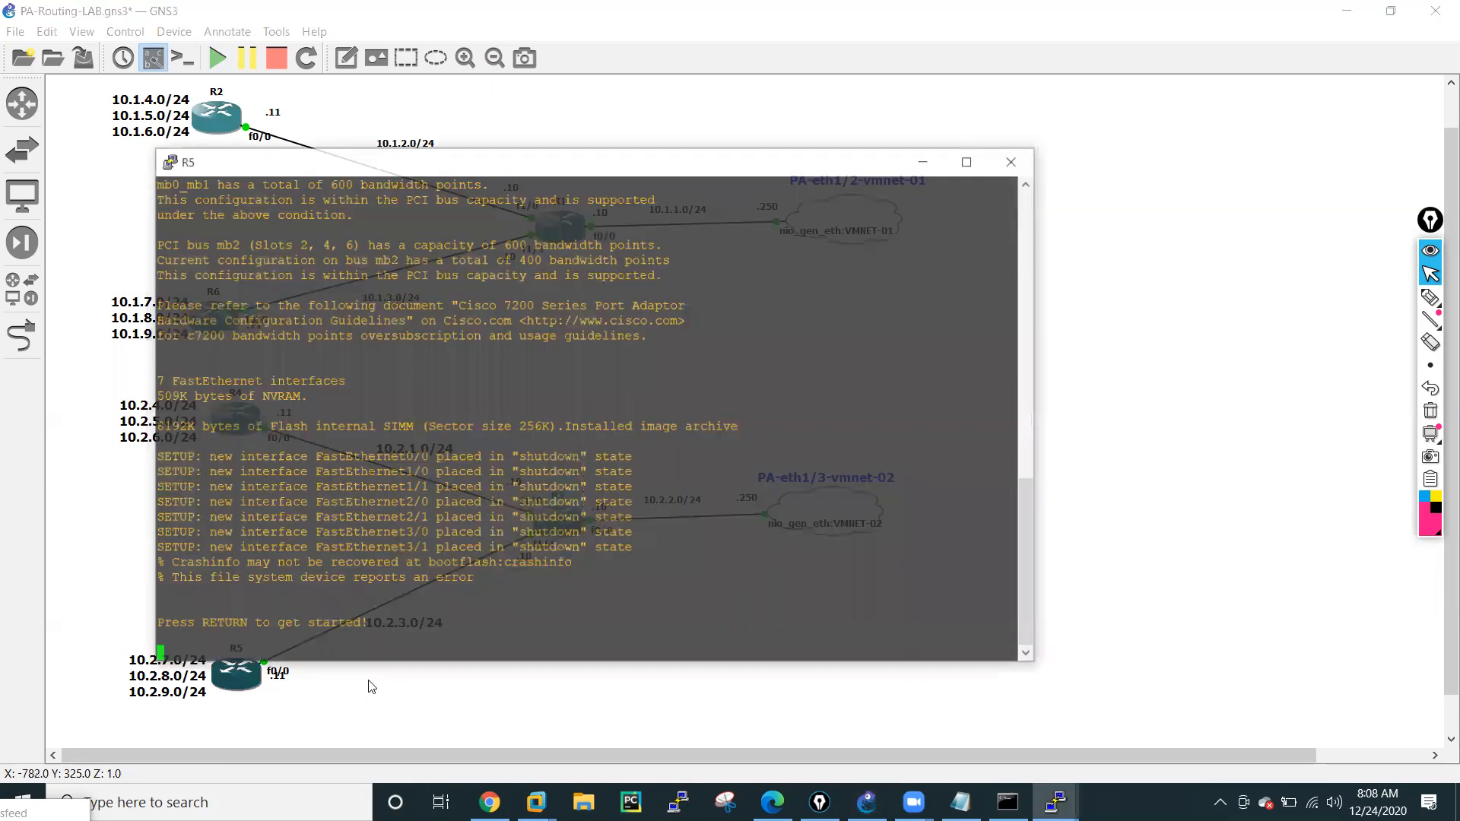
{"action": "left_click", "coordinate": [923, 163]}
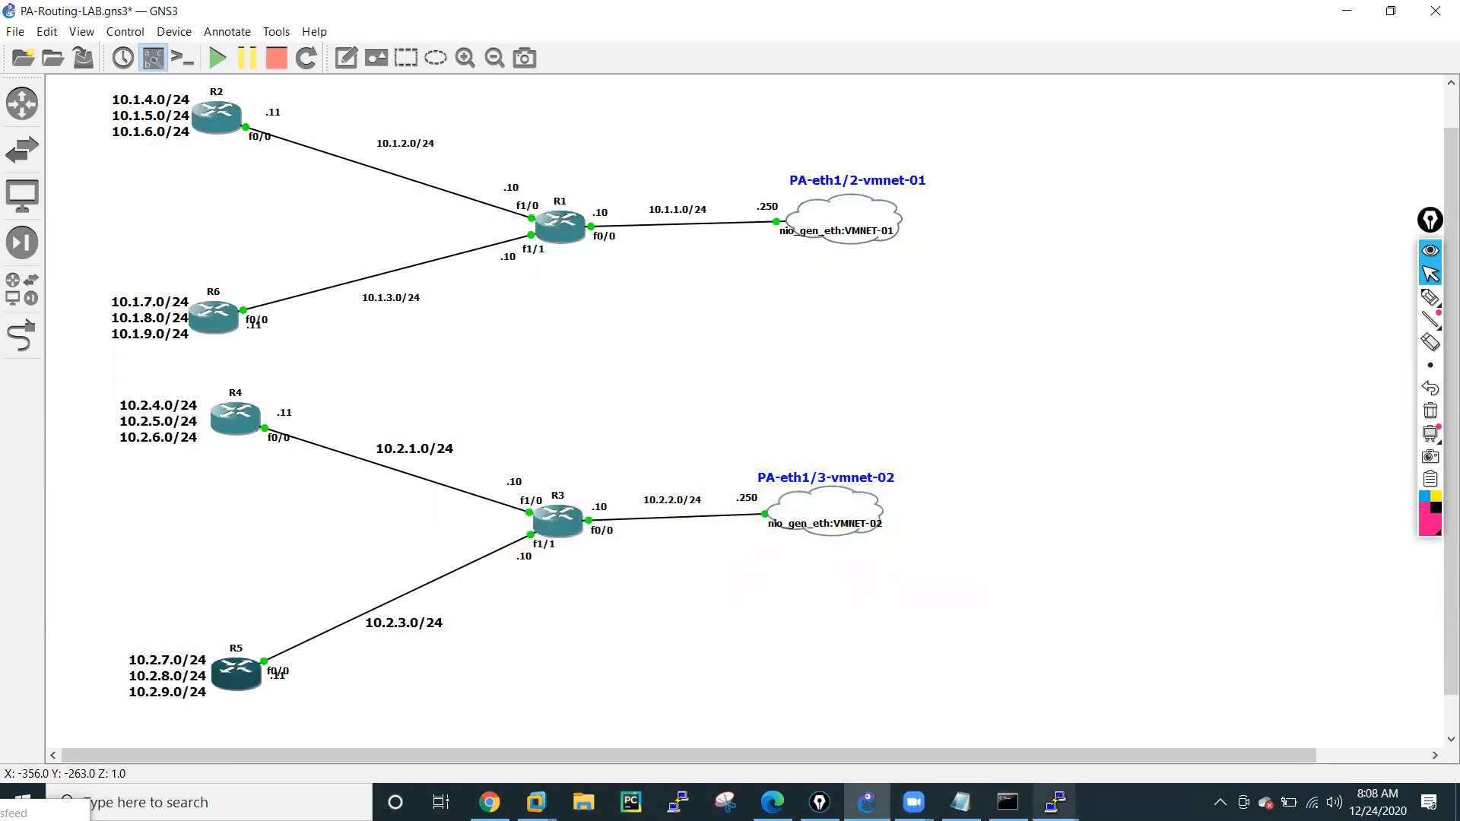
Bring back the R1 console, move it beside the inside and DMZ routers, and enter blank lines for a fresh prompt.
{"action": "left_click", "coordinate": [1055, 802]}
{"action": "left_click", "coordinate": [370, 708]}
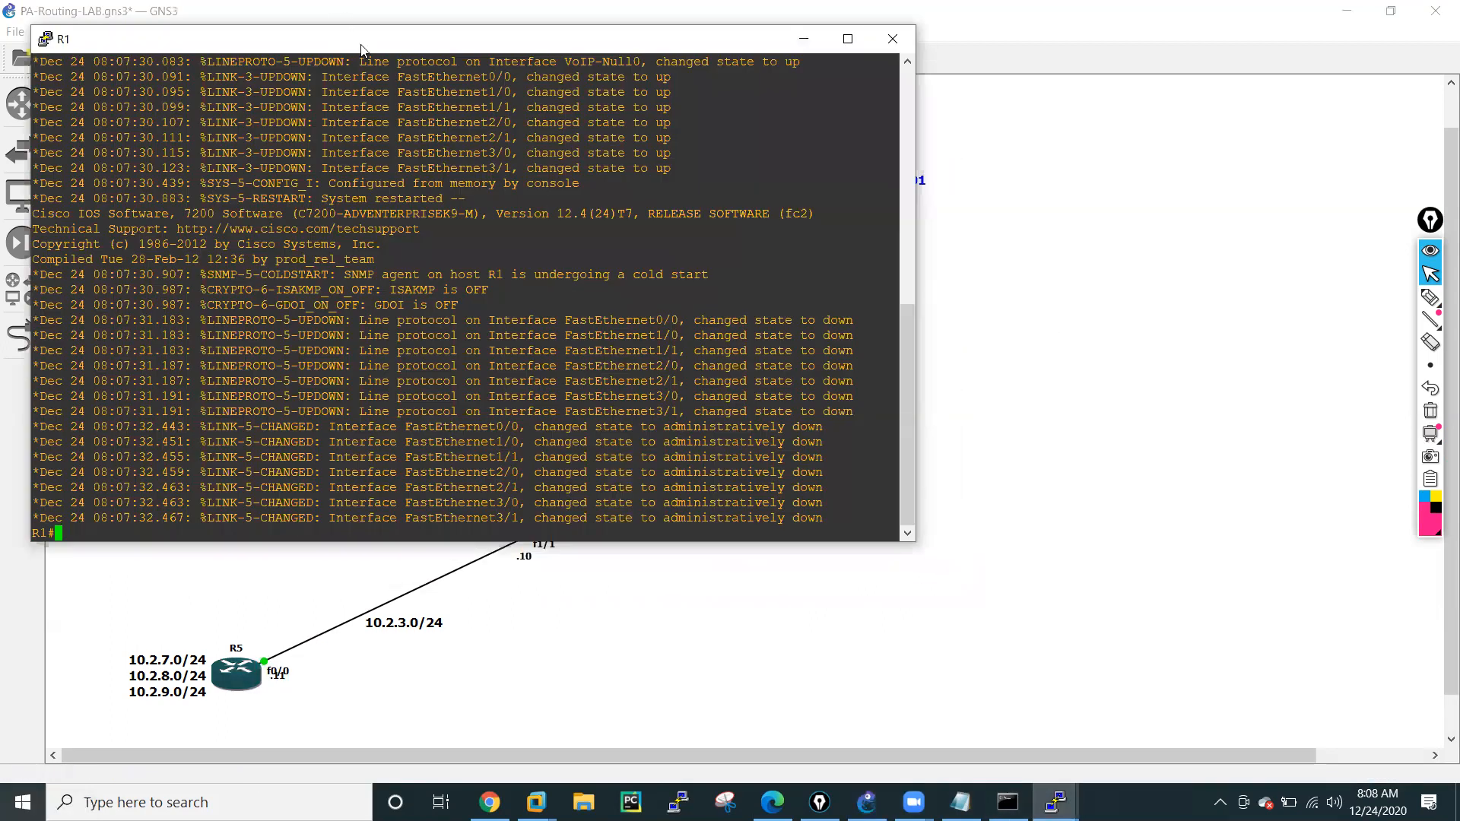
{"action": "left_click_drag", "start_coordinate": [360, 48], "coordinate": [1044, 183]}
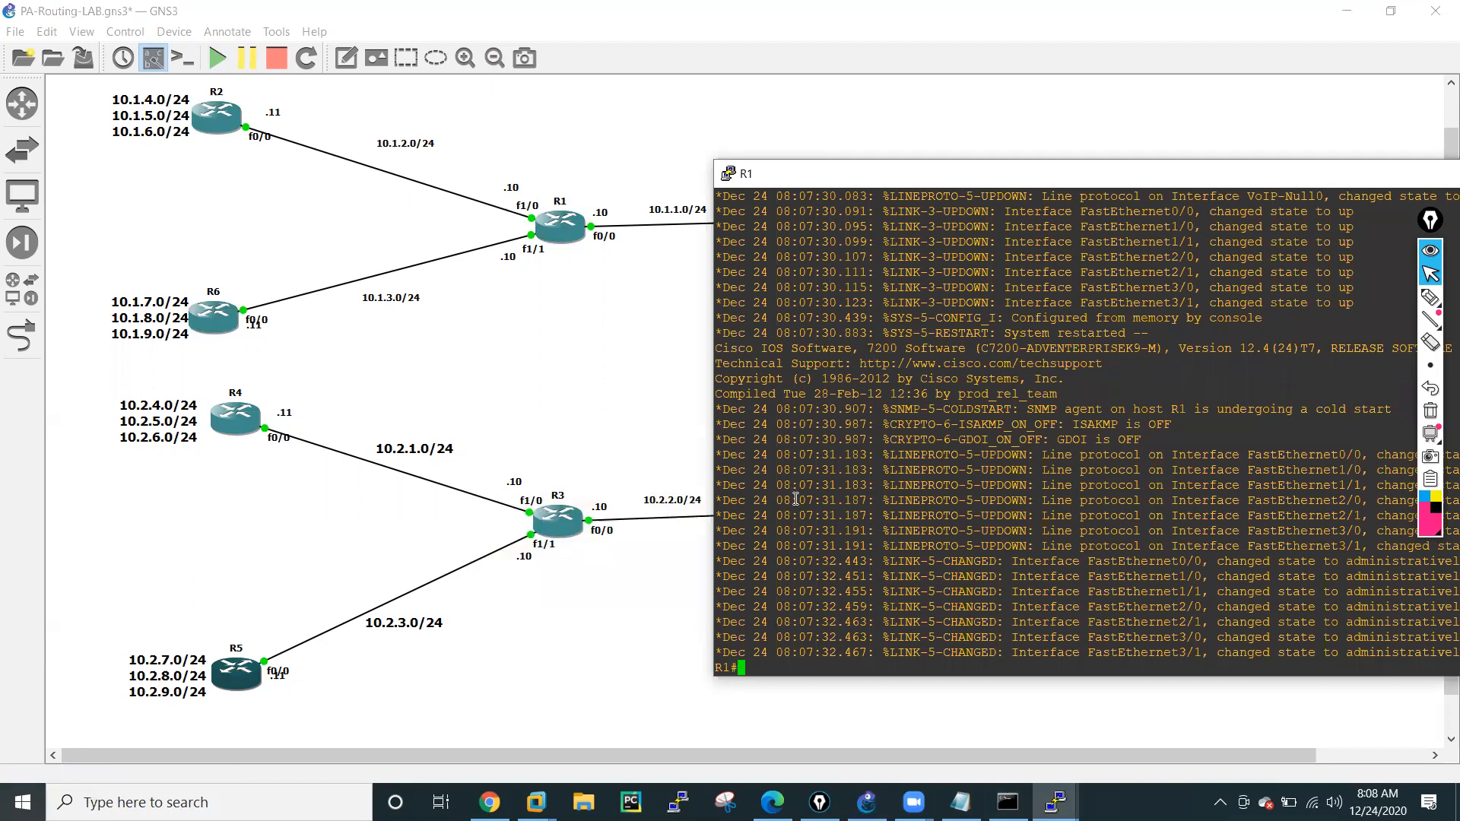
{"action": "key", "text": "Return"}
{"action": "key", "text": "Return"}
{"action": "key", "text": "Return"}
{"action": "key", "text": "Return"}
{"action": "key", "text": "Return"}
{"action": "key", "text": "Return"}
{"action": "key", "text": "Return"}
{"action": "key", "text": "Return"}
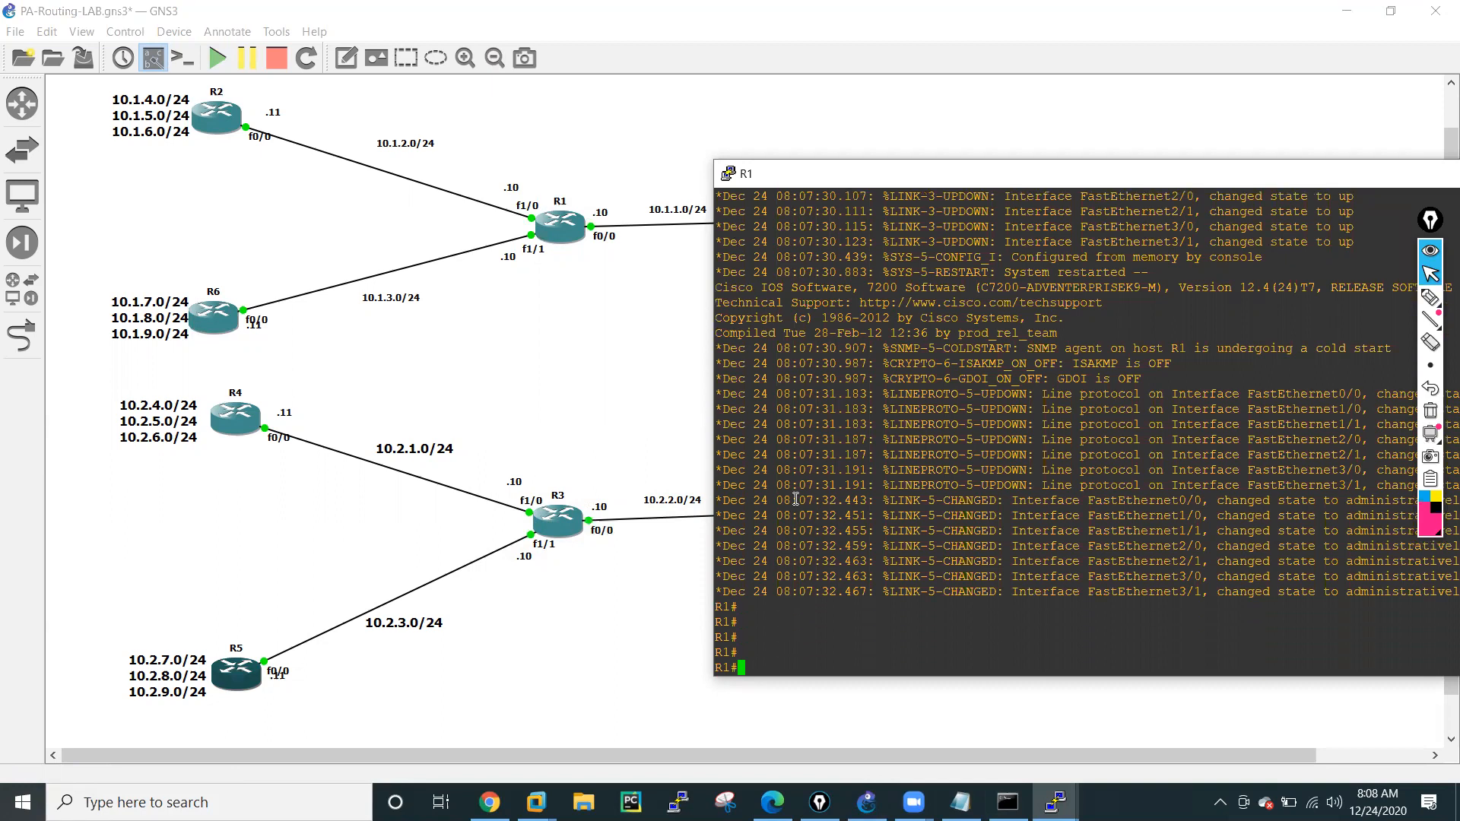
Enter global configuration mode on R1 and add blank lines for a fresh prompt.
{"action": "type", "text": "conf t"}
{"action": "key", "text": "Return"}
{"action": "key", "text": "Return"}
{"action": "key", "text": "Return"}
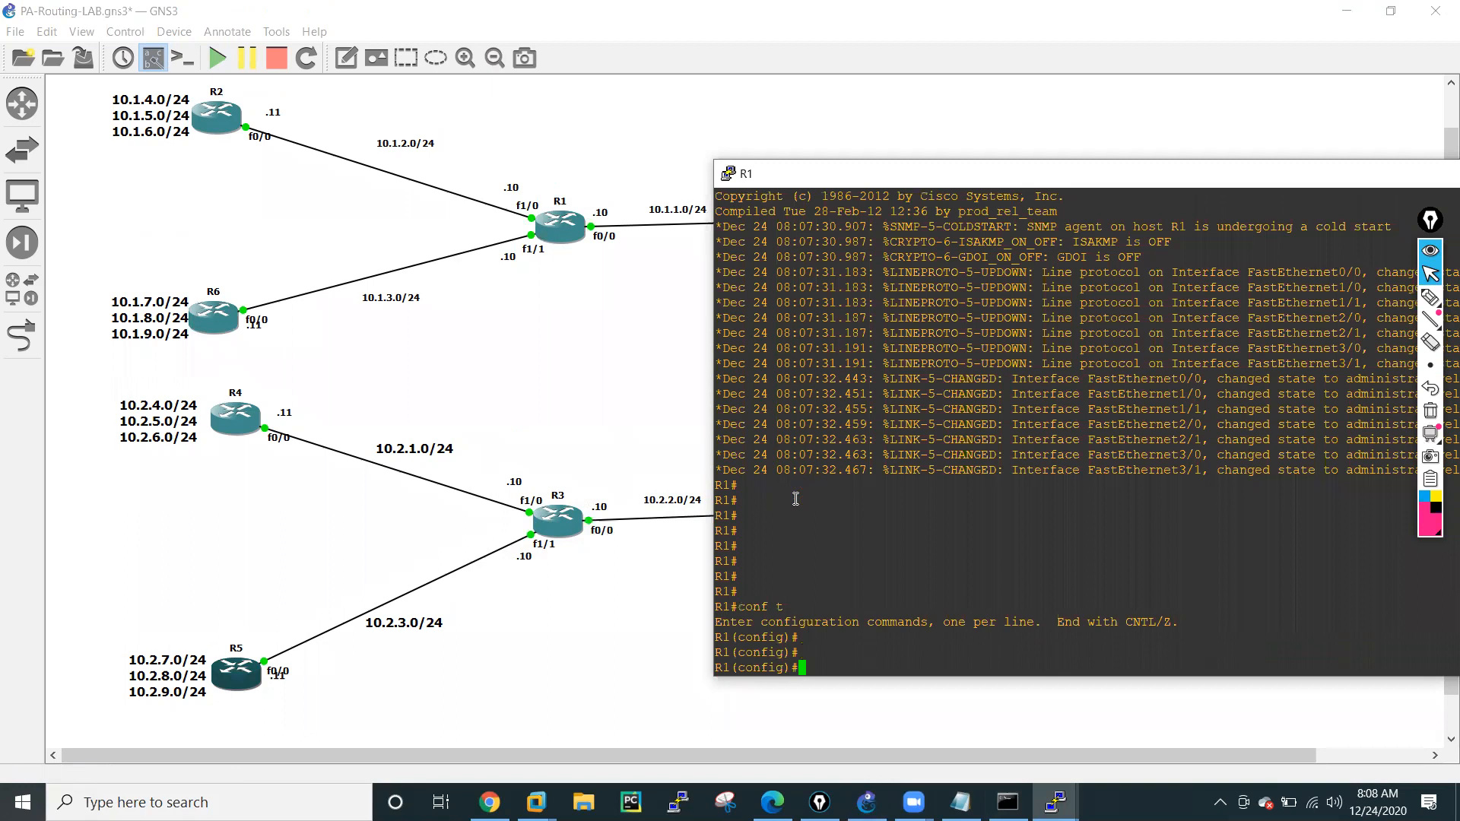
{"action": "type", "text": "int f0/0"}
{"action": "key", "text": "Return"}
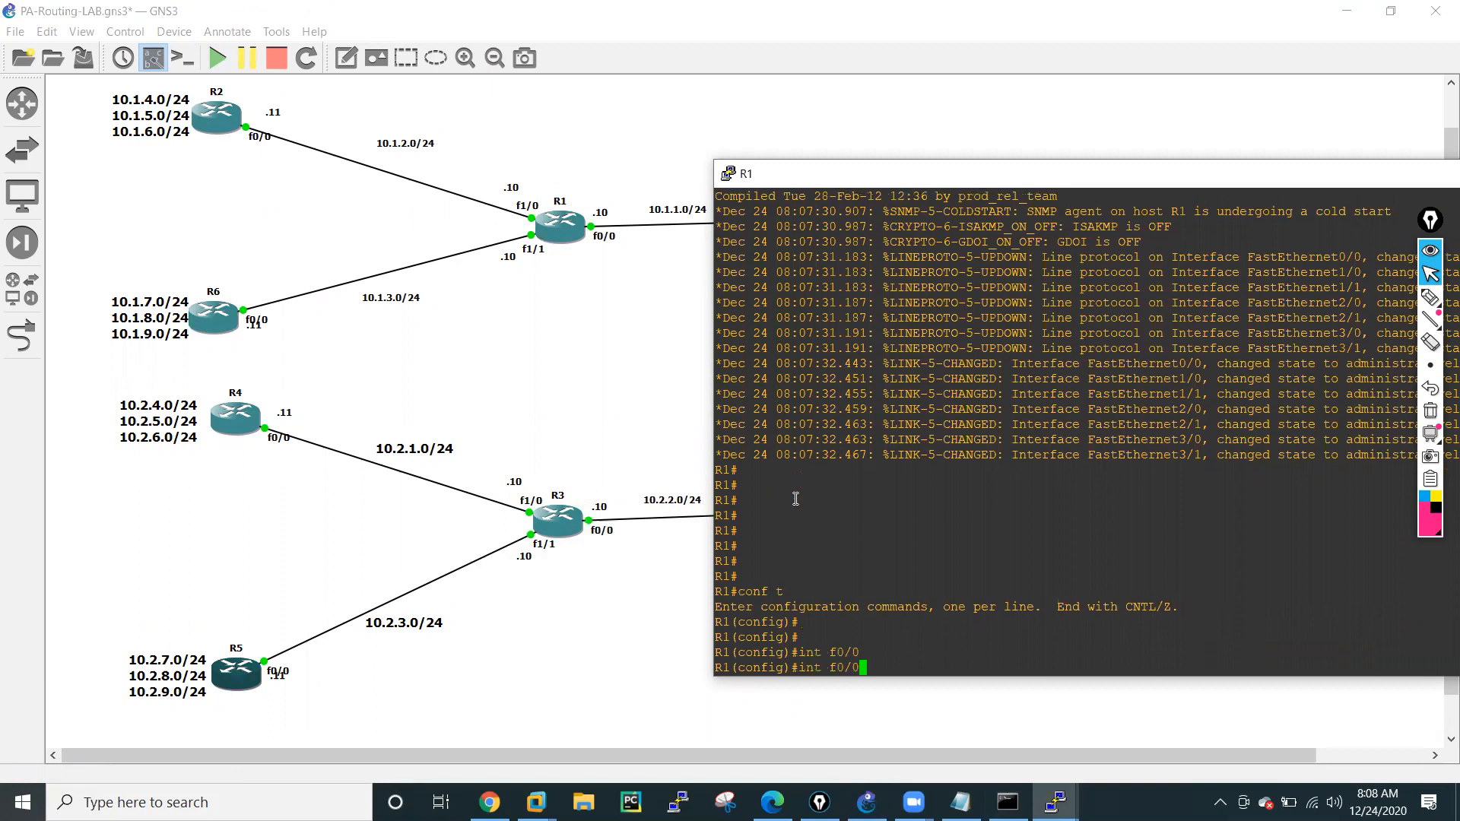
{"action": "key", "text": "BackSpace"}
{"action": "key", "text": "BackSpace"}
{"action": "key", "text": "BackSpace"}
{"action": "key", "text": "BackSpace"}
{"action": "key", "text": "BackSpace"}
{"action": "key", "text": "BackSpace"}
{"action": "key", "text": "BackSpace"}
{"action": "key", "text": "BackSpace"}
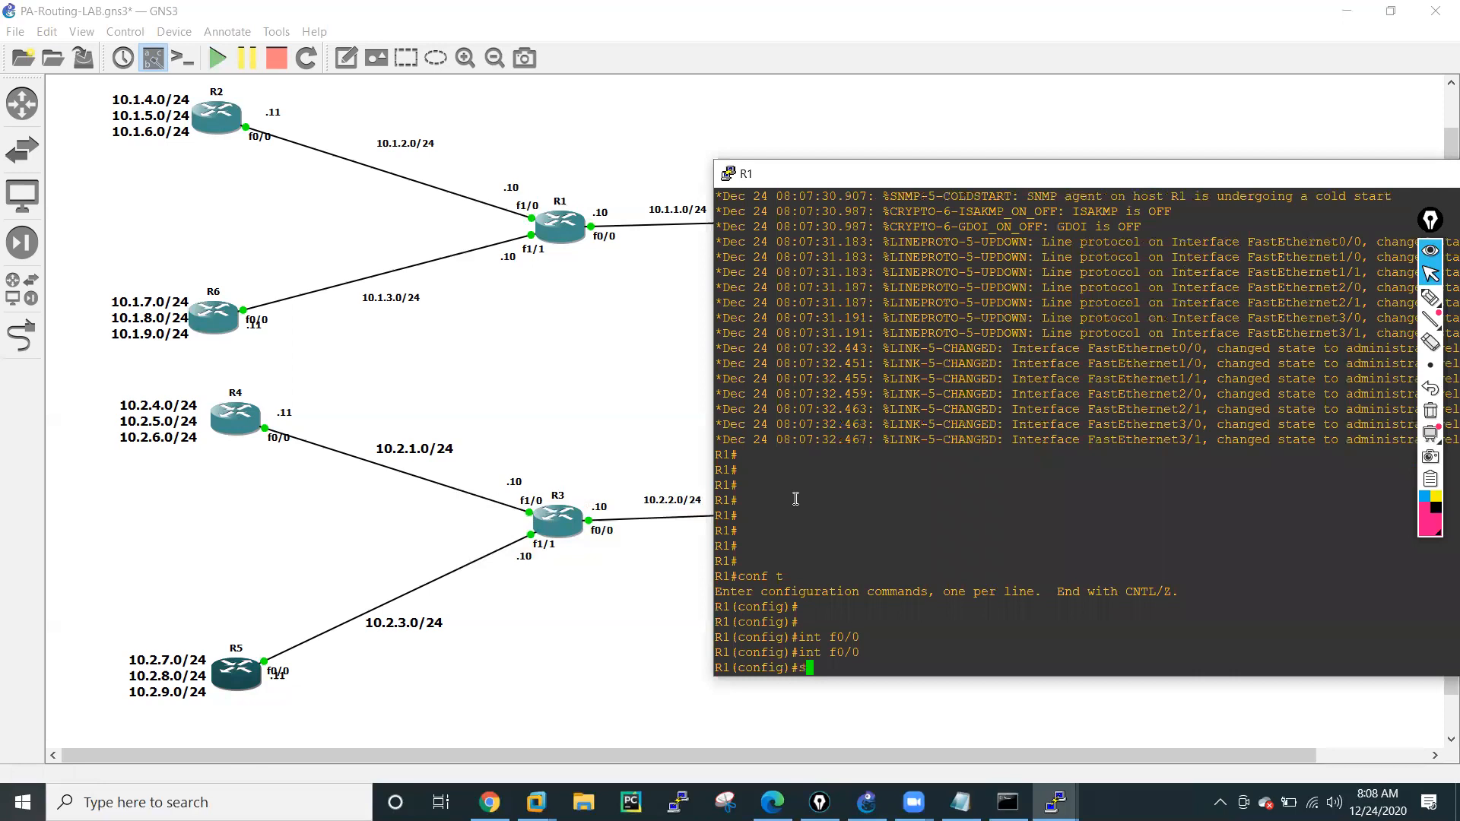
{"action": "type", "text": "sh int"}
{"action": "key", "text": "Return"}
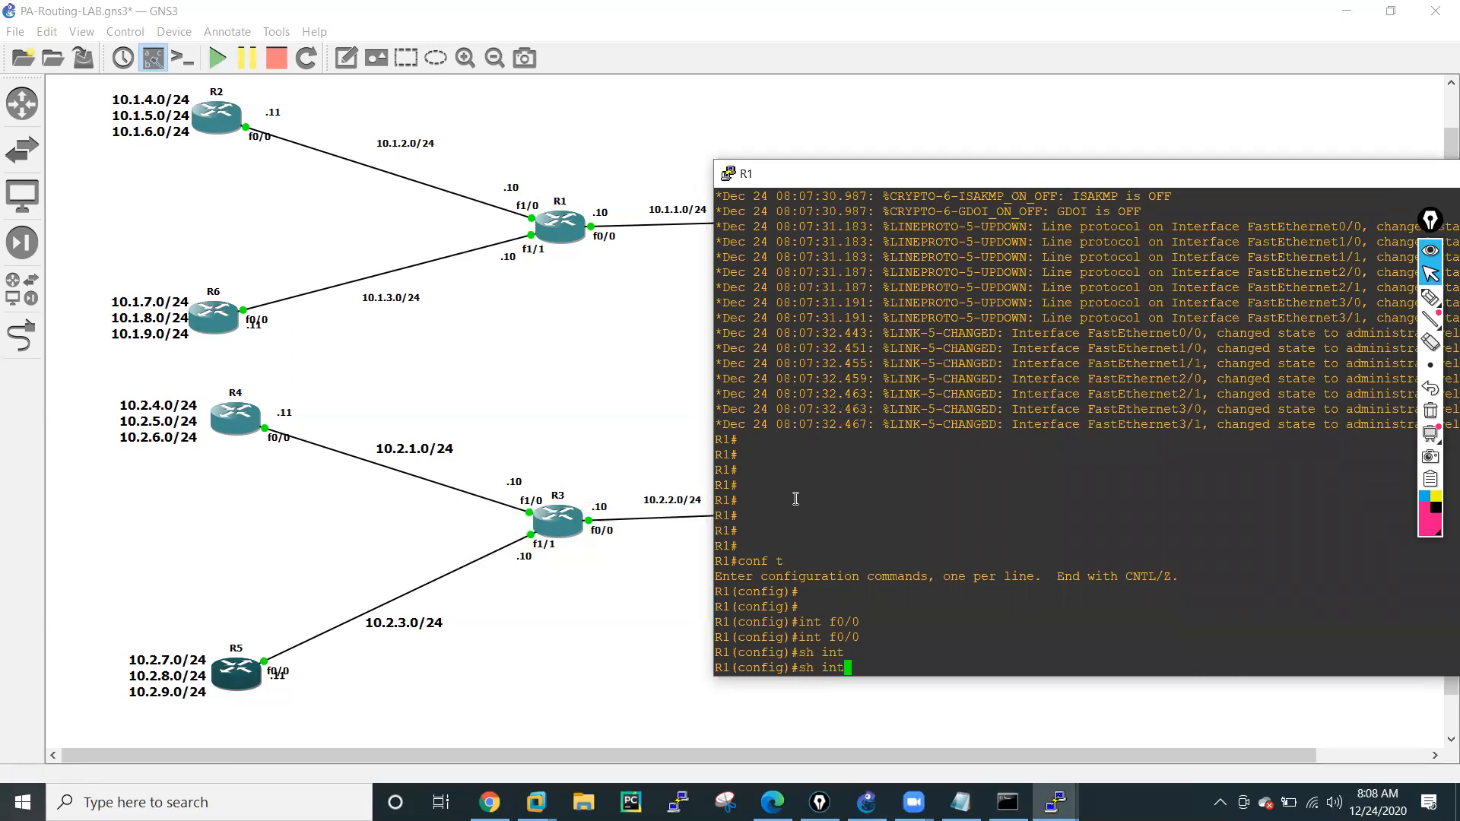
{"action": "key", "text": "Return"}
{"action": "key", "text": "BackSpace"}
{"action": "key", "text": "BackSpace"}
{"action": "key", "text": "BackSpace"}
{"action": "key", "text": "BackSpace"}
{"action": "key", "text": "BackSpace"}
{"action": "key", "text": "BackSpace"}
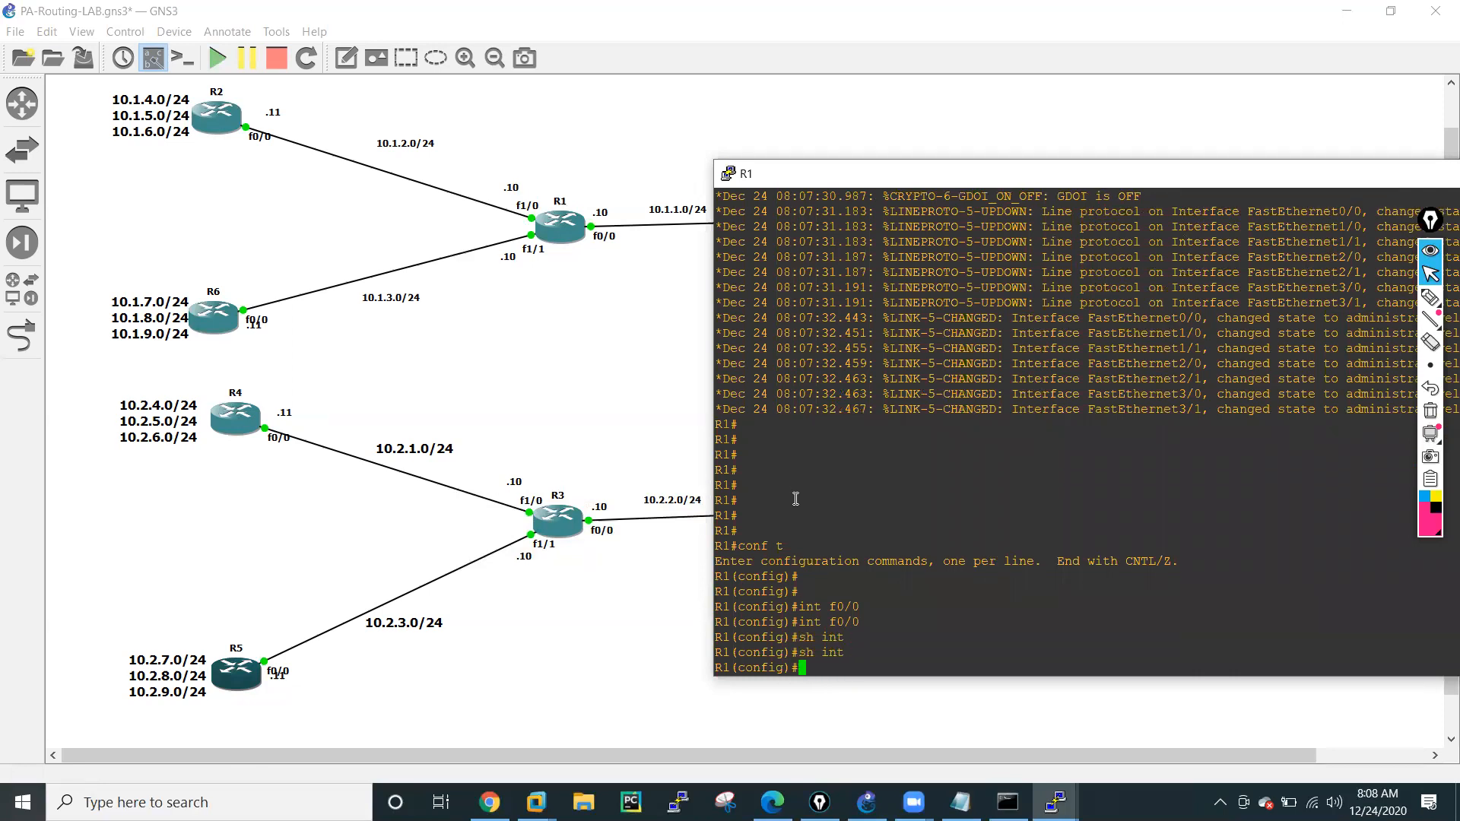
Enter configuration of R1's interface FastEthernet 0/0 and enable it with no shutdown.
{"action": "type", "text": "inter"}
{"action": "key", "text": "Tab"}
{"action": "type", "text": "gi"}
{"action": "key", "text": "Tab"}
{"action": "key", "text": "Tab"}
{"action": "key", "text": "BackSpace"}
{"action": "type", "text": "f"}
{"action": "key", "text": "Tab"}
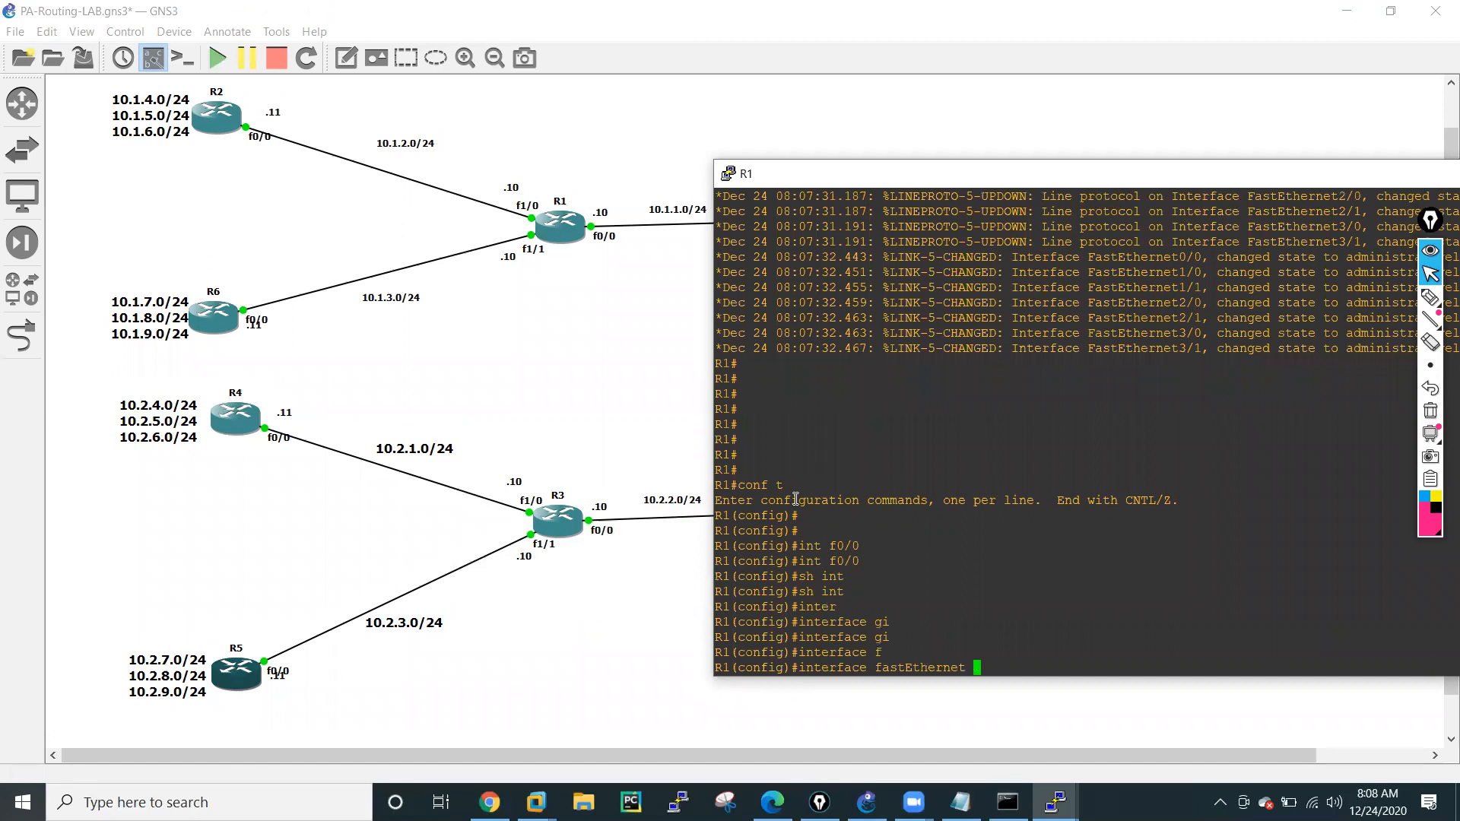
{"action": "type", "text": "0/0"}
{"action": "key", "text": "Return"}
{"action": "type", "text": "no shut"}
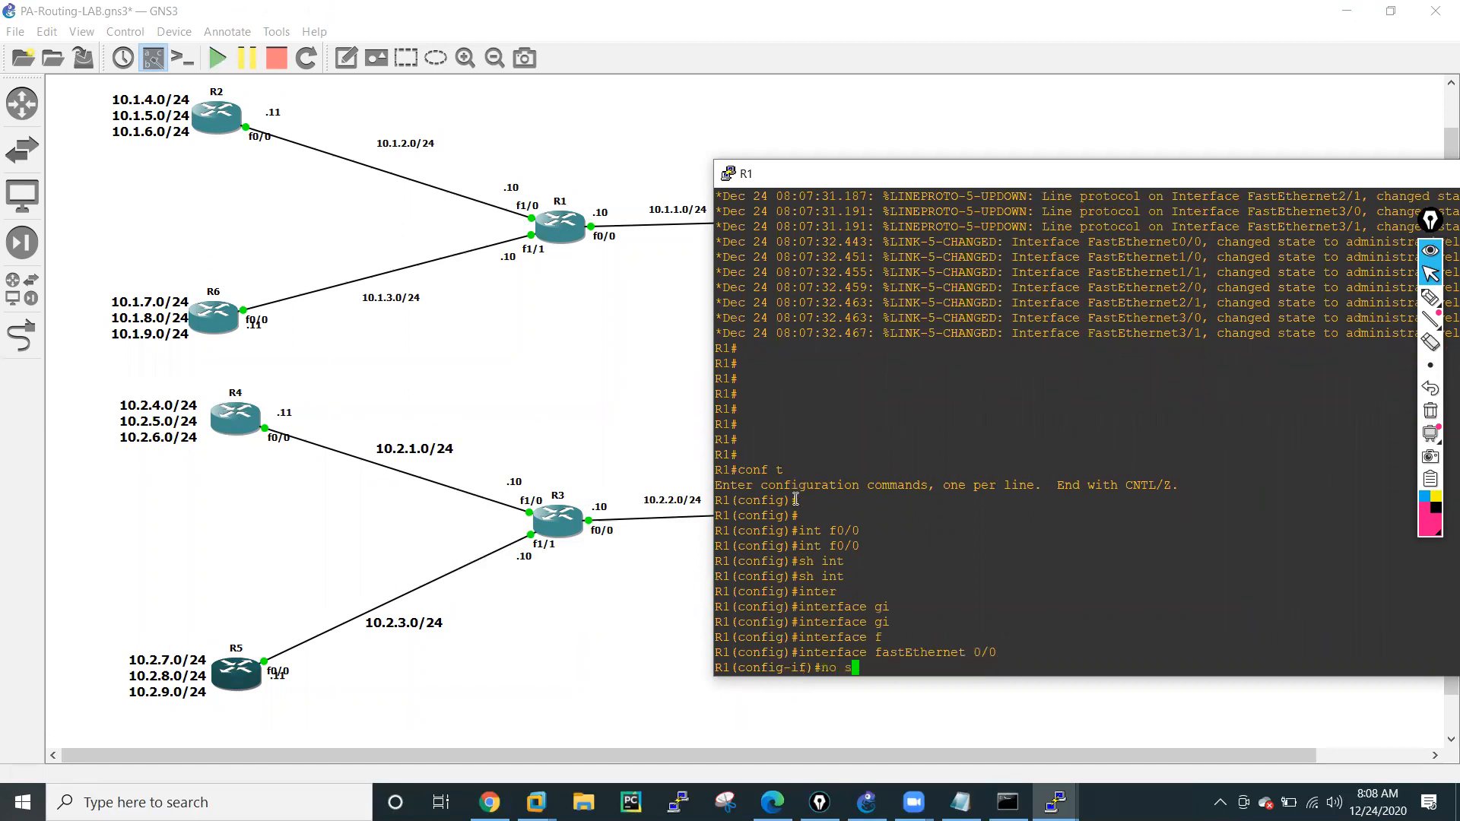
{"action": "key", "text": "Tab"}
{"action": "key", "text": "Return"}
Assign IP address 10.1.1.10 with mask 255.255.255.0 to FastEthernet 0/0 and exit the interface configuration.
{"action": "type", "text": "ip add"}
{"action": "key", "text": "Tab"}
{"action": "type", "text": "10.1"}
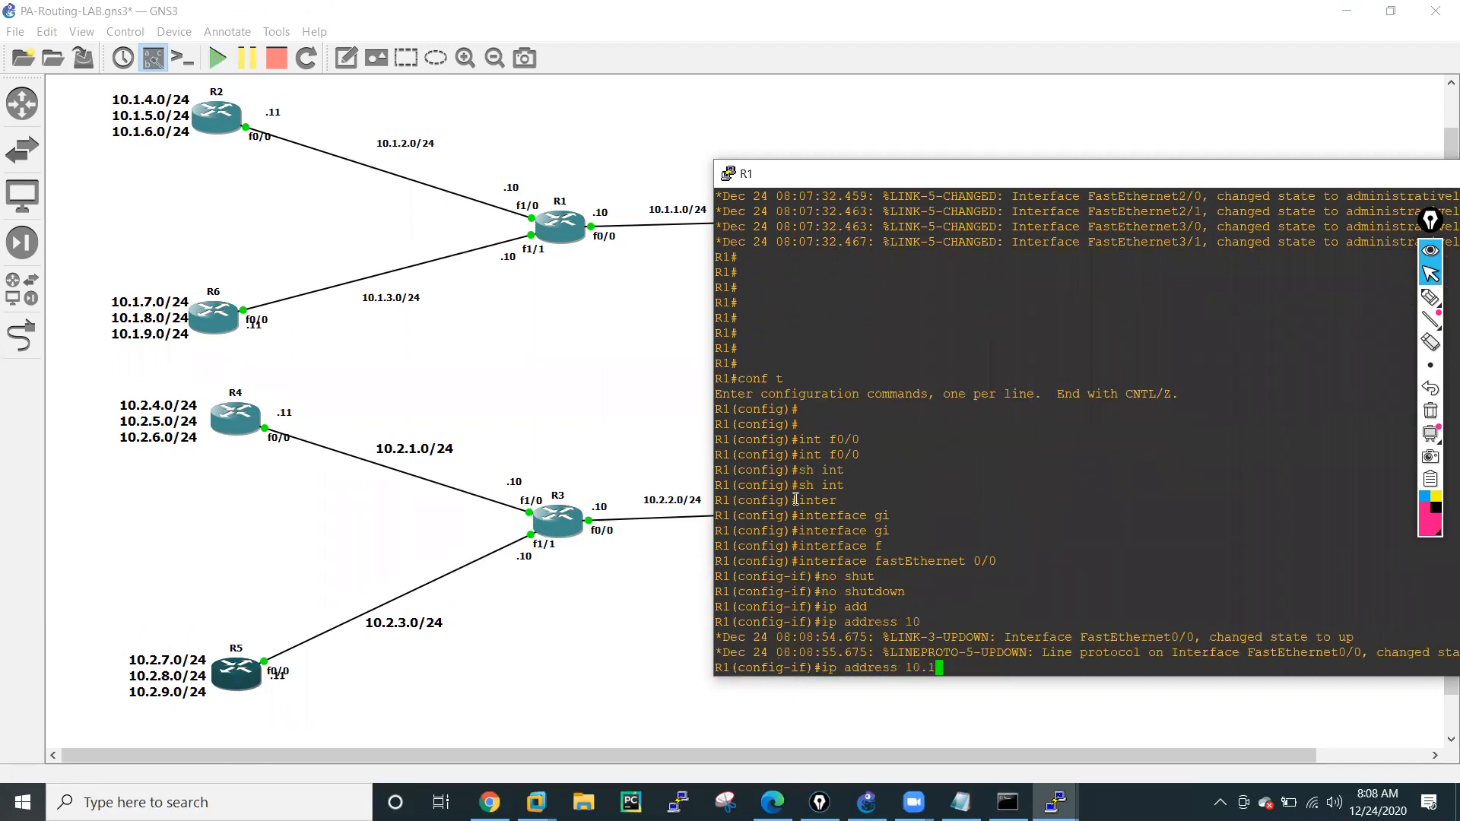
{"action": "type", "text": ".1.10 255.255.255.0"}
{"action": "key", "text": "Return"}
{"action": "key", "text": "Return"}
{"action": "key", "text": "Return"}
{"action": "key", "text": "Return"}
{"action": "key", "text": "Return"}
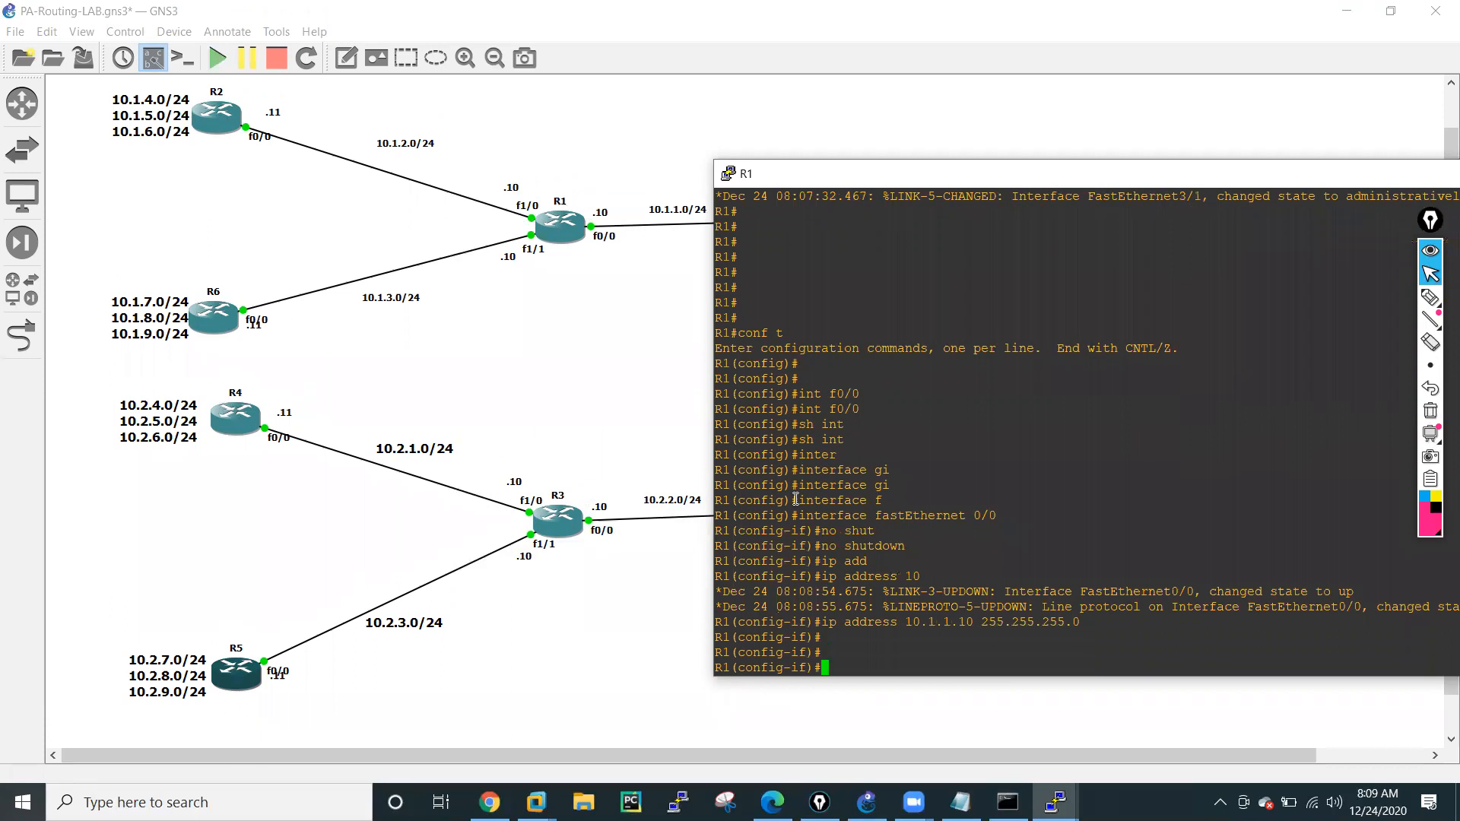
{"action": "type", "text": "exit"}
{"action": "key", "text": "Return"}
{"action": "key", "text": "Return"}
{"action": "key", "text": "Return"}
{"action": "key", "text": "Return"}
{"action": "key", "text": "Return"}
{"action": "key", "text": "Return"}
{"action": "key", "text": "Return"}
{"action": "key", "text": "Return"}
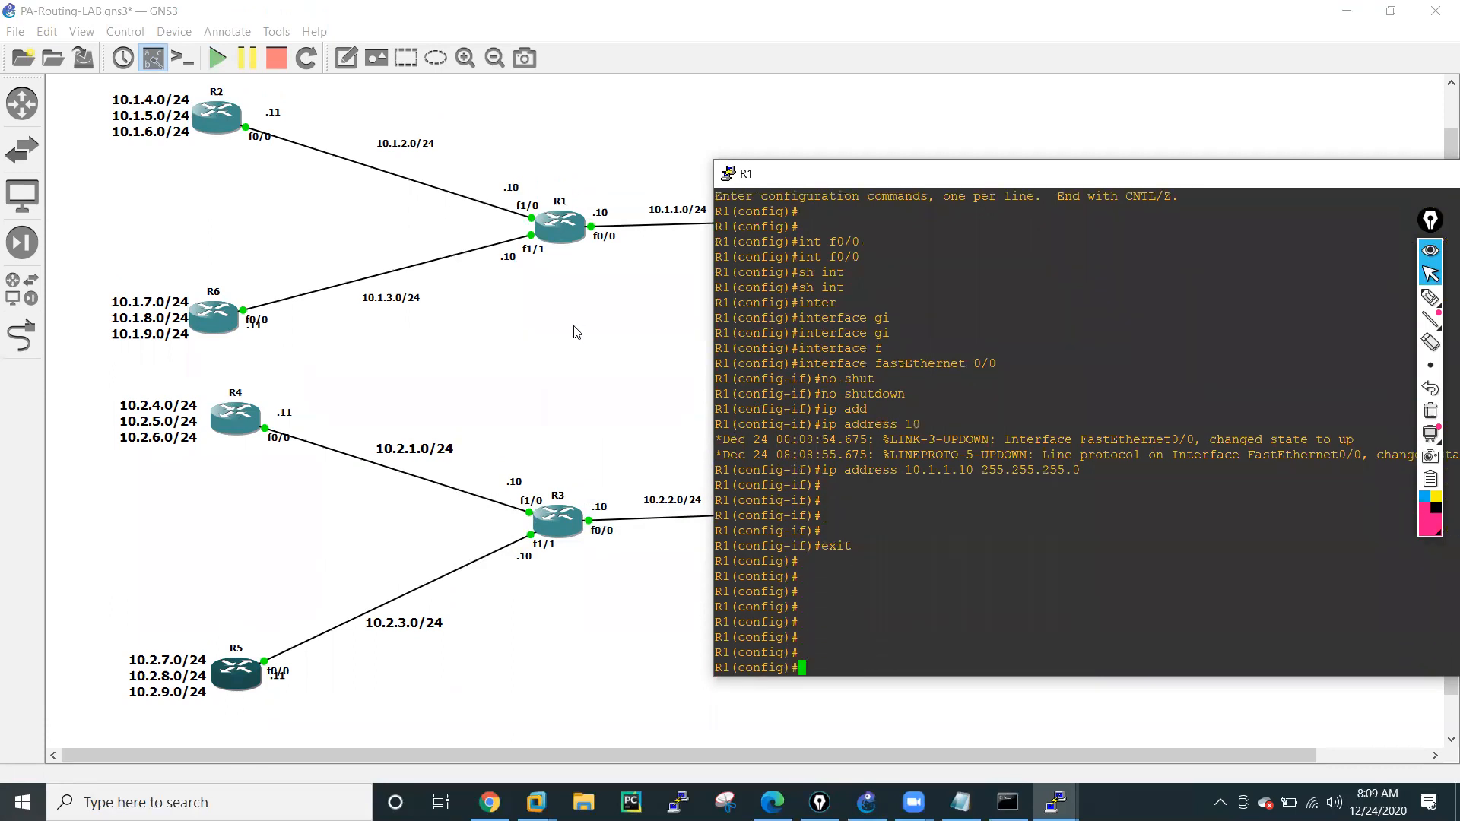
Enter configuration of R1's interface f1/0 and assign it 10.1.2.10 with mask 255.255.255.0.
{"action": "type", "text": "int f1/0"}
{"action": "key", "text": "Return"}
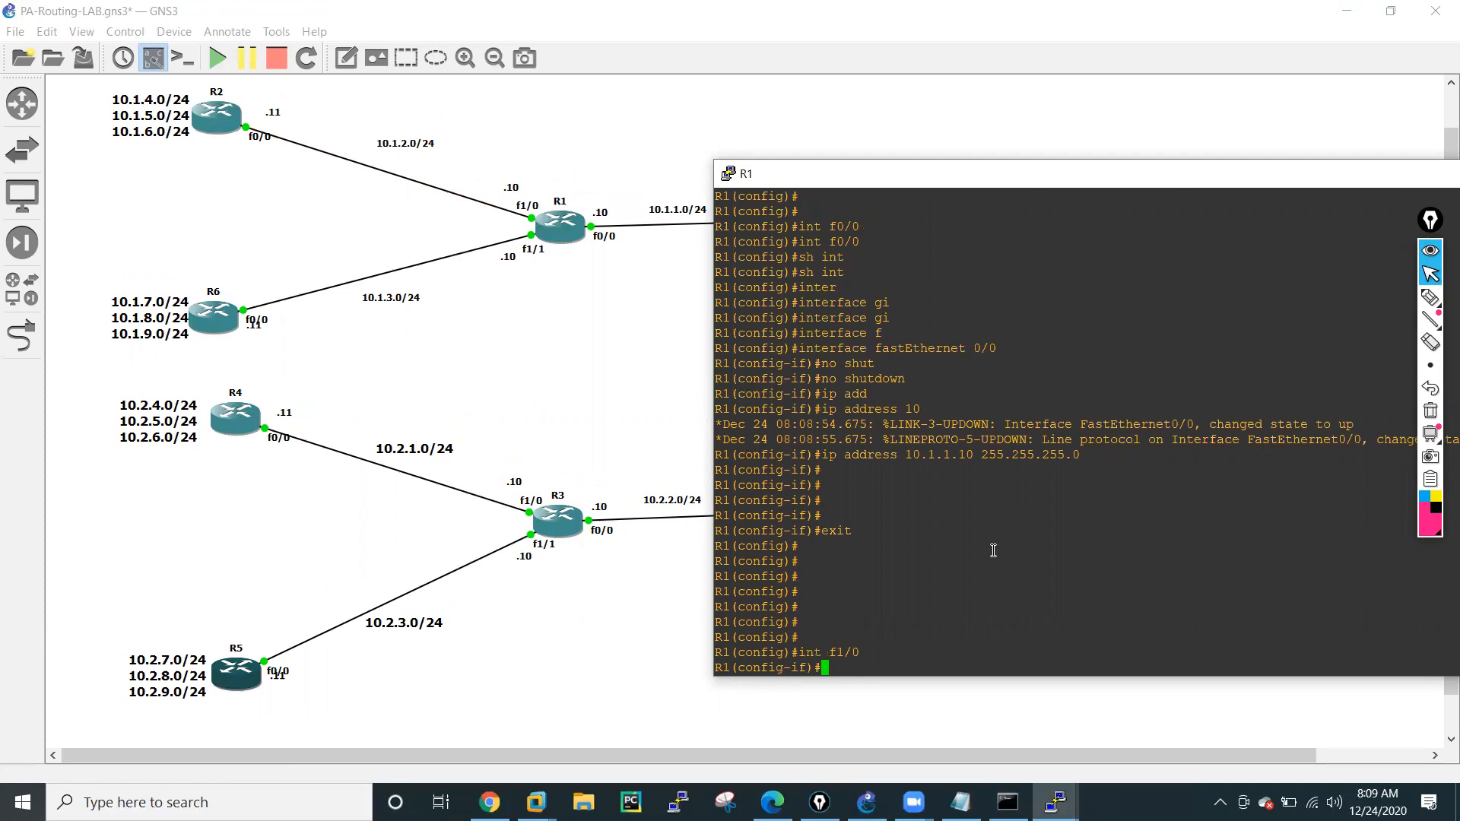
{"action": "type", "text": "ip add"}
{"action": "key", "text": "Tab"}
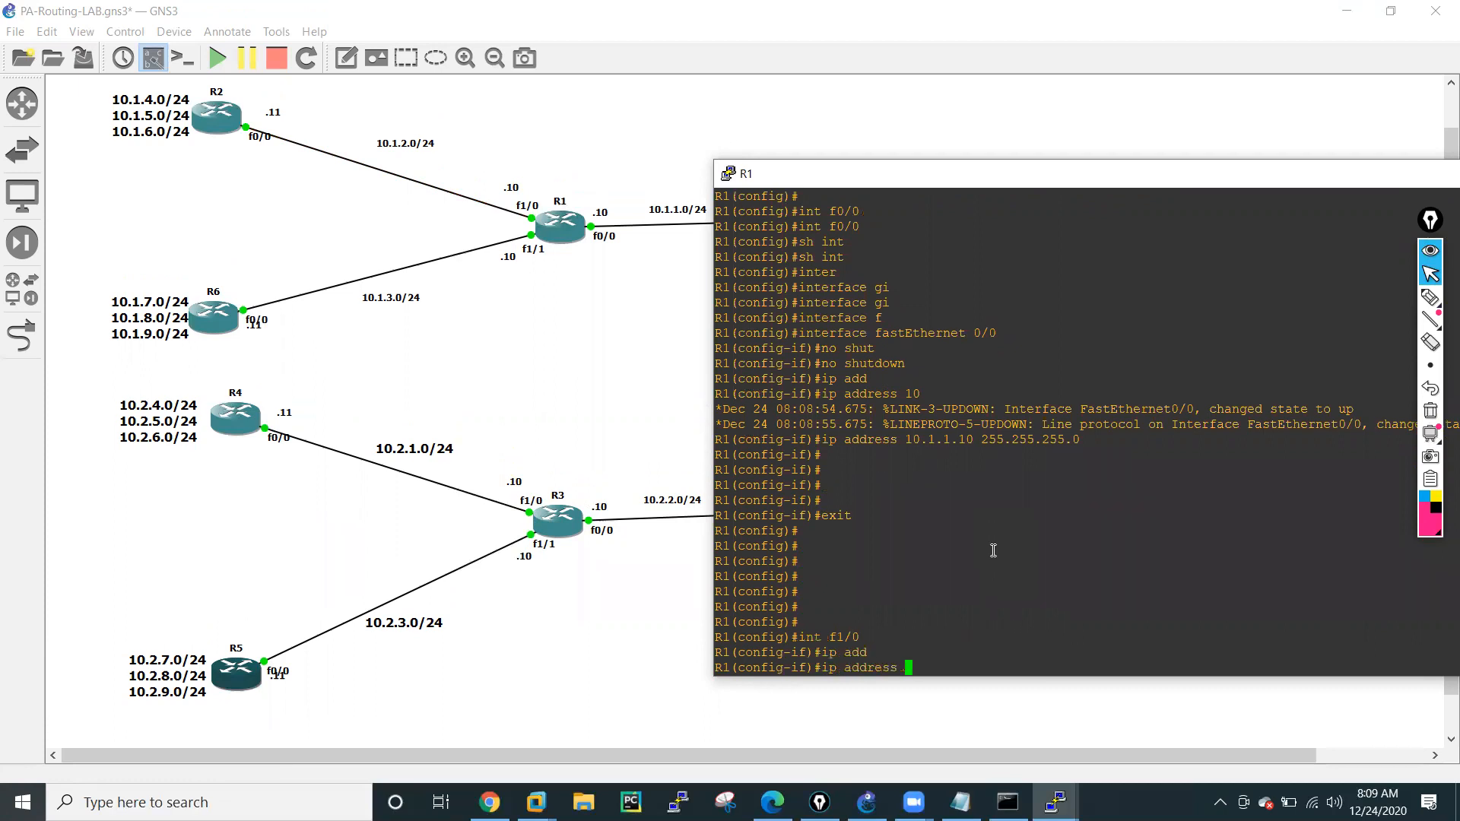
{"action": "type", "text": "10.1.2.10 255.255.255.0"}
{"action": "key", "text": "Return"}
Enable interface f1/0 with the no shutdown command.
{"action": "type", "text": "no sh"}
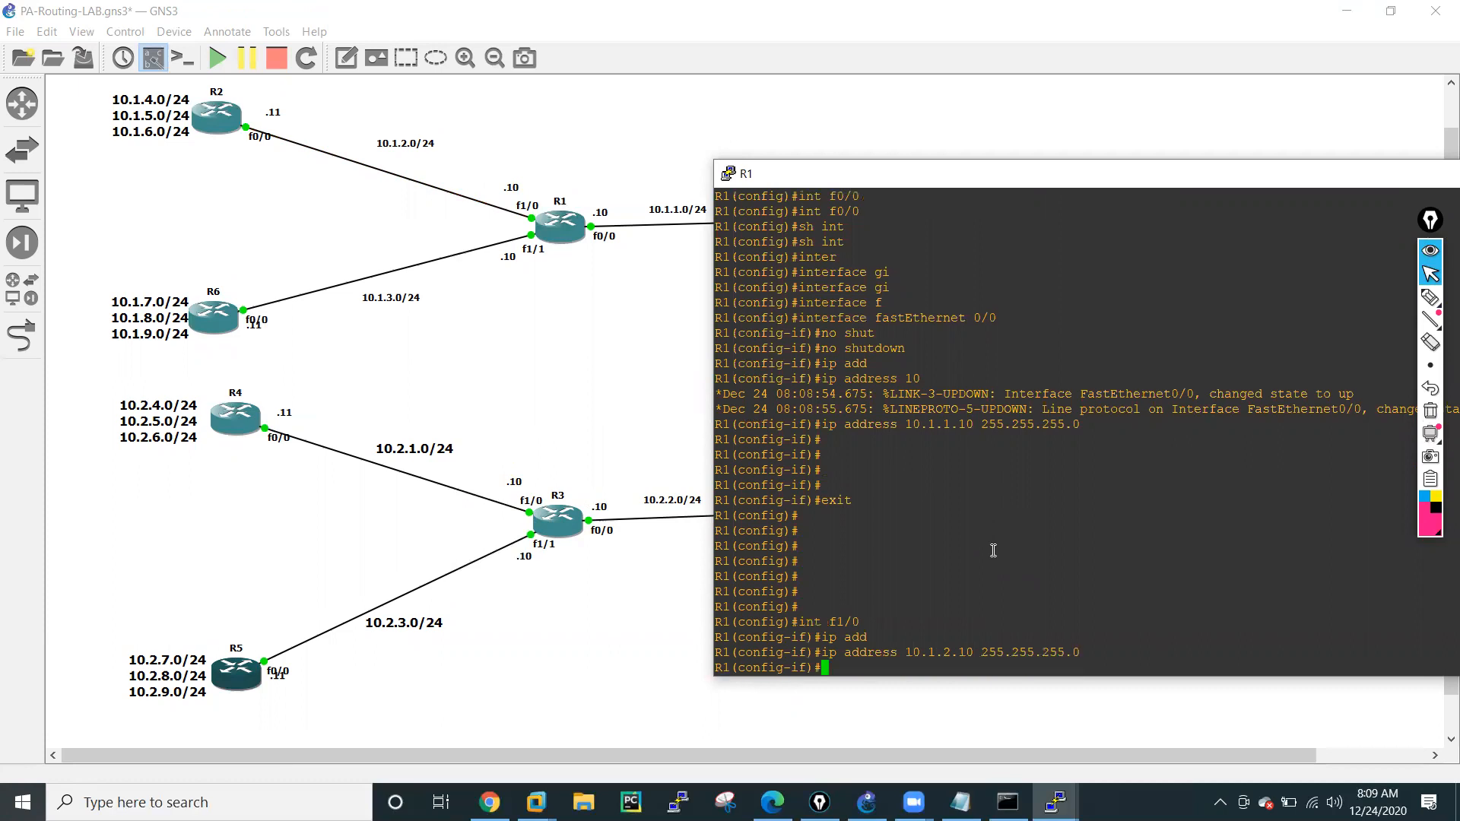
{"action": "type", "text": "ut"}
{"action": "key", "text": "Tab"}
{"action": "key", "text": "Return"}
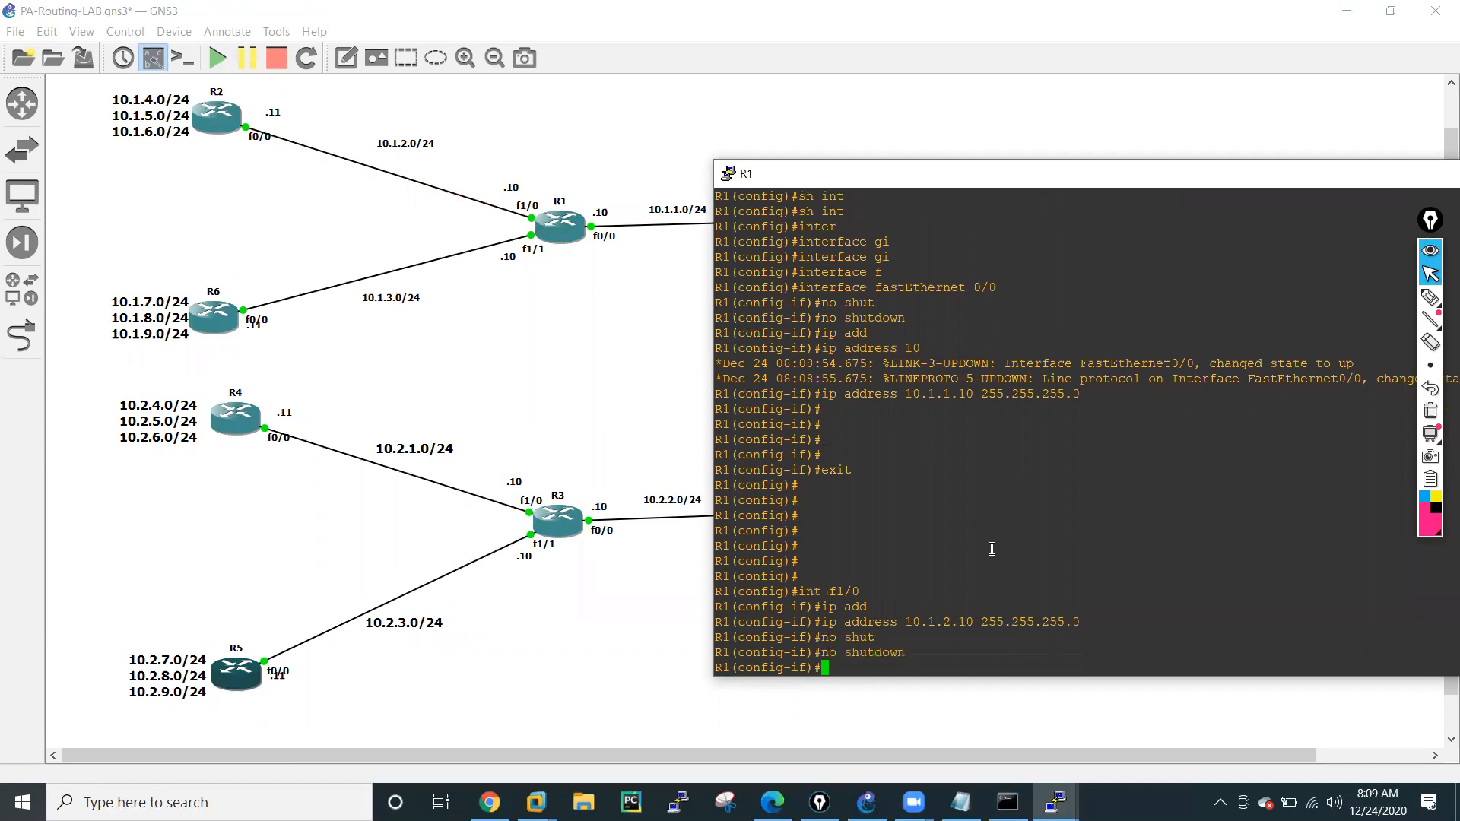
Switch to R1's interface f1/1 and assign it 10.1.3.10 with mask 255.255.255.0, reusing the previous address command.
{"action": "type", "text": "exit"}
{"action": "key", "text": "Down"}
{"action": "type", "text": "1"}
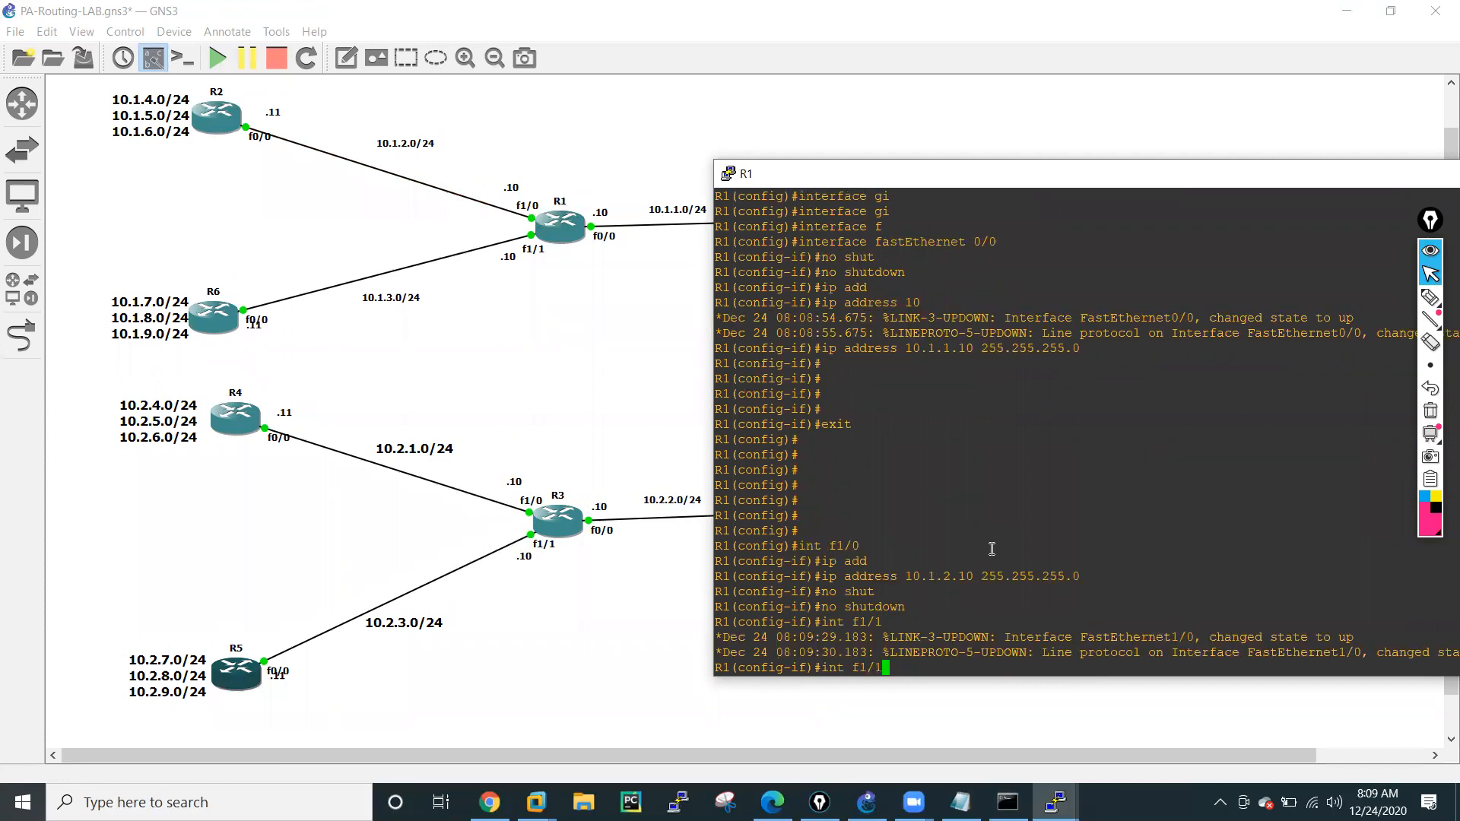
{"action": "key", "text": "Return"}
{"action": "key", "text": "Up"}
{"action": "key", "text": "Up"}
{"action": "key", "text": "Up"}
{"action": "key", "text": "Up"}
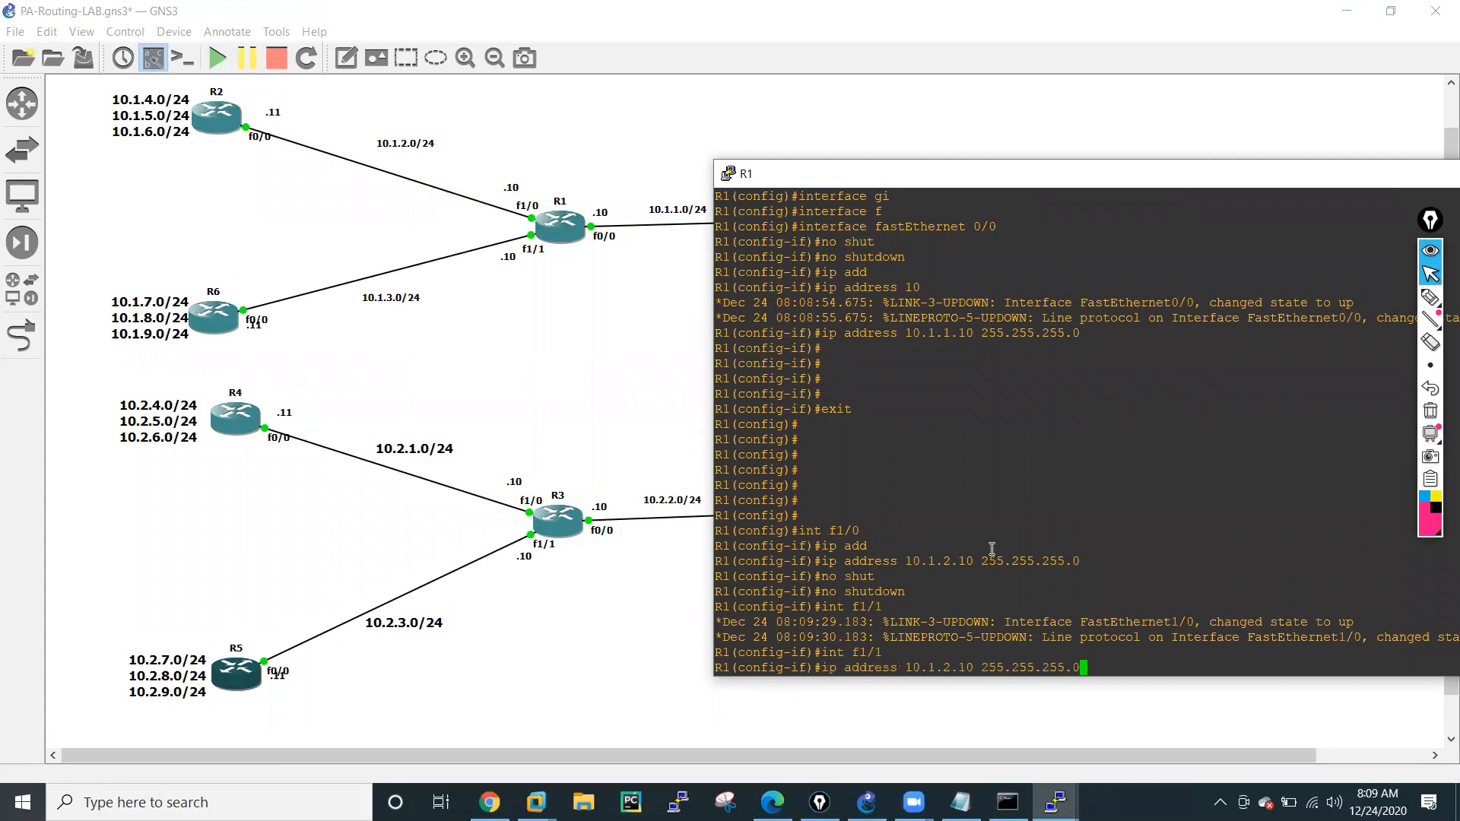
{"action": "key", "text": "Left"}
{"action": "key", "text": "Left"}
{"action": "key", "text": "Left"}
{"action": "key", "text": "Left"}
{"action": "key", "text": "Left"}
{"action": "key", "text": "Left"}
{"action": "key", "text": "Left"}
{"action": "key", "text": "Left"}
{"action": "key", "text": "Left"}
{"action": "key", "text": "Left"}
{"action": "key", "text": "Left"}
{"action": "key", "text": "Left"}
{"action": "key", "text": "Left"}
{"action": "key", "text": "Left"}
{"action": "key", "text": "Left"}
{"action": "key", "text": "Left"}
{"action": "key", "text": "BackSpace"}
{"action": "type", "text": "3"}
{"action": "key", "text": "Return"}
Enable interface f1/1 with no shutdown and exit to global configuration mode.
{"action": "type", "text": "no shut"}
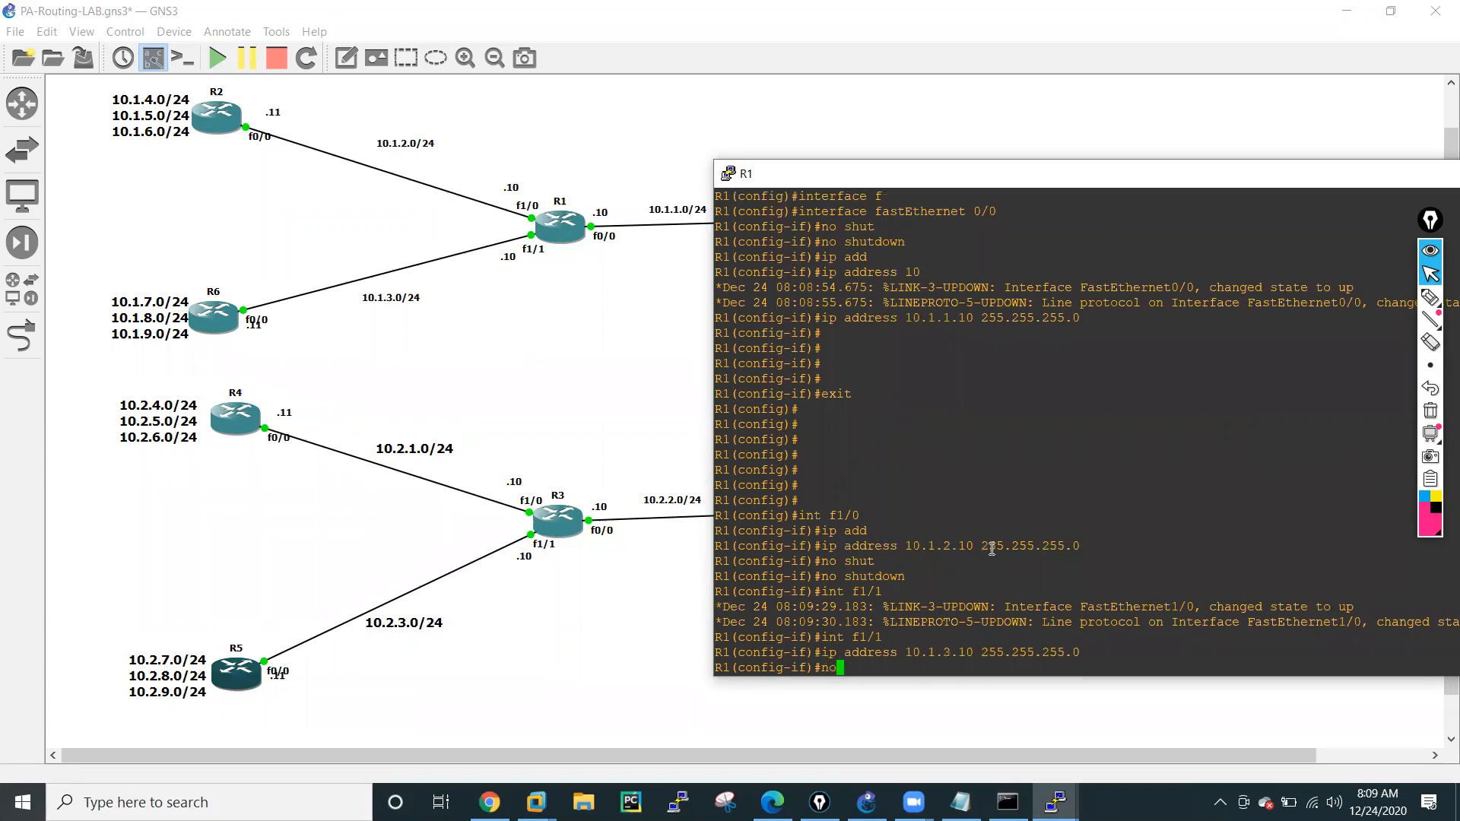
{"action": "key", "text": "Tab"}
{"action": "key", "text": "Return"}
{"action": "key", "text": "Return"}
{"action": "key", "text": "Return"}
{"action": "key", "text": "Return"}
{"action": "type", "text": "exit"}
Exit configuration mode and display R1's interface summary with sh ip int brief.
{"action": "key", "text": "Return"}
{"action": "key", "text": "Return"}
{"action": "key", "text": "Return"}
{"action": "key", "text": "Return"}
{"action": "key", "text": "Return"}
{"action": "key", "text": "Return"}
{"action": "key", "text": "Return"}
{"action": "key", "text": "Return"}
{"action": "key", "text": "Return"}
{"action": "key", "text": "Return"}
{"action": "key", "text": "Return"}
{"action": "key", "text": "Return"}
{"action": "key", "text": "Return"}
{"action": "key", "text": "Return"}
{"action": "key", "text": "Return"}
{"action": "key", "text": "Return"}
{"action": "key", "text": "Return"}
{"action": "key", "text": "Return"}
{"action": "key", "text": "Return"}
{"action": "key", "text": "Return"}
{"action": "key", "text": "Return"}
{"action": "key", "text": "Return"}
{"action": "key", "text": "Return"}
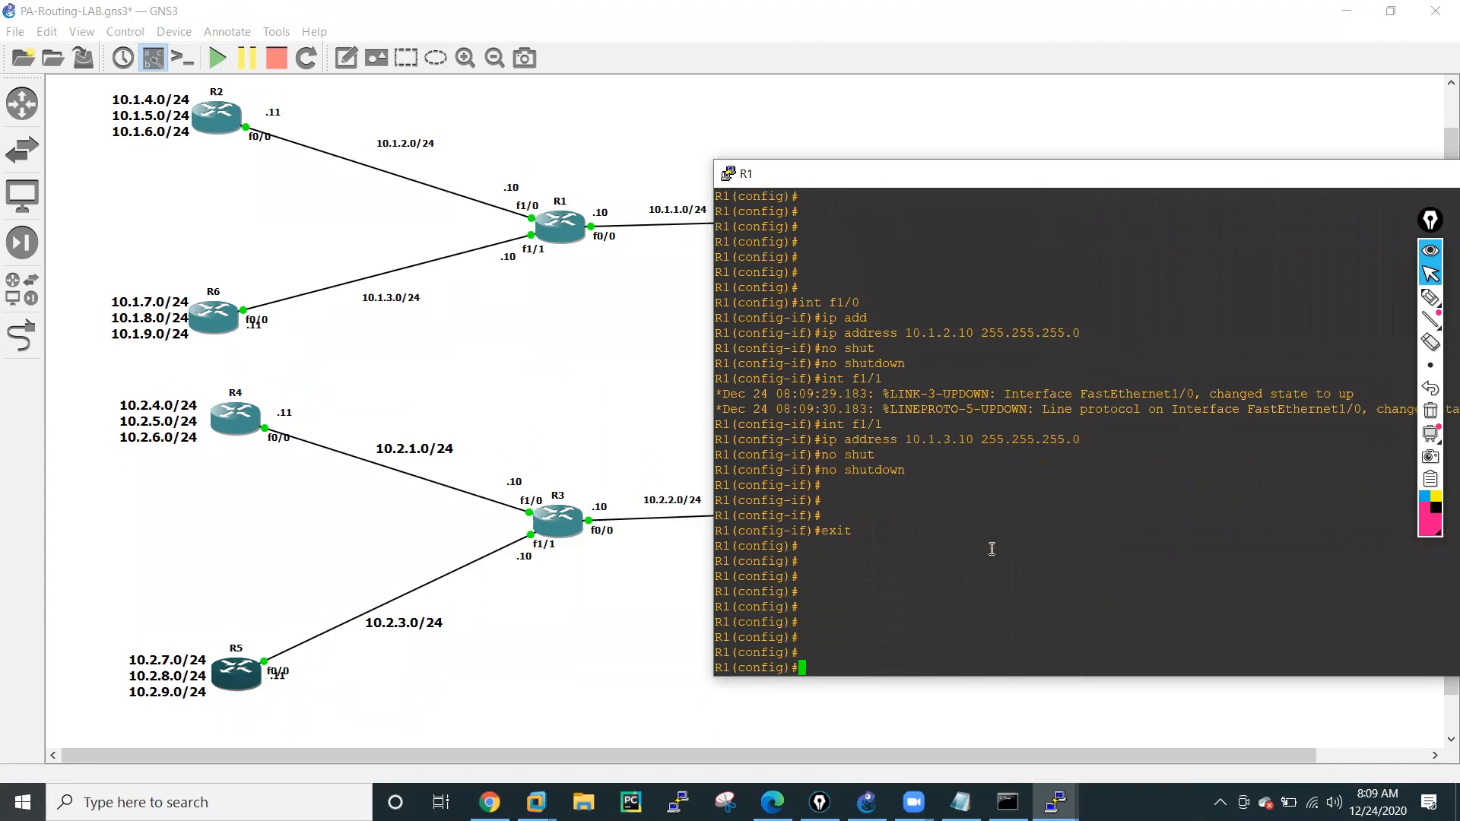
{"action": "type", "text": "exit"}
{"action": "key", "text": "Return"}
{"action": "key", "text": "Return"}
{"action": "key", "text": "Return"}
{"action": "key", "text": "Return"}
{"action": "key", "text": "Return"}
{"action": "type", "text": "sh ip int bri"}
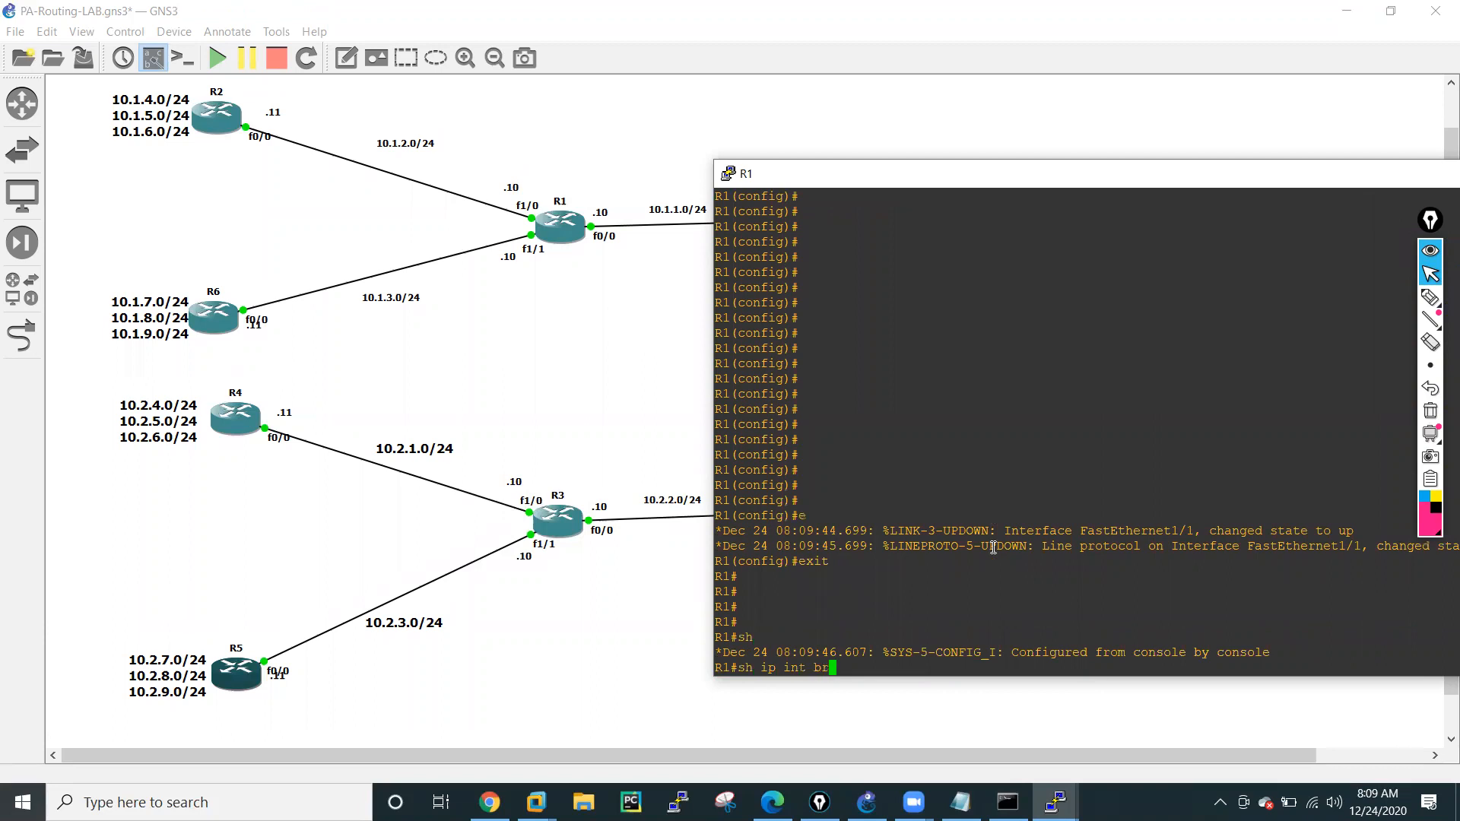
{"action": "key", "text": "Tab"}
{"action": "key", "text": "Return"}
{"action": "key", "text": "Return"}
{"action": "key", "text": "Return"}
{"action": "key", "text": "Return"}
{"action": "key", "text": "Return"}
{"action": "key", "text": "Return"}
{"action": "key", "text": "Return"}
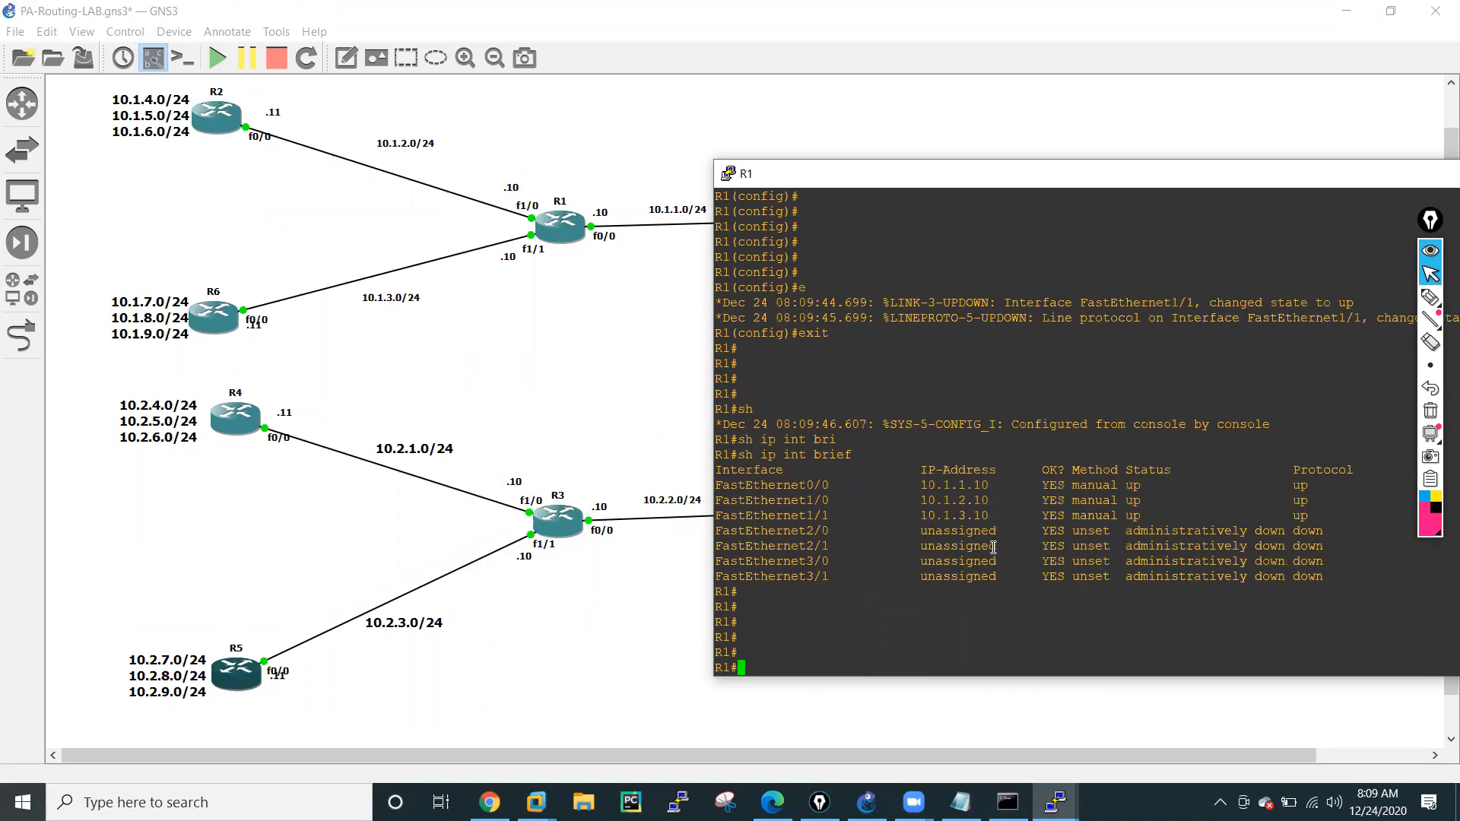
{"action": "type", "text": "conf t"}
{"action": "key", "text": "Return"}
{"action": "key", "text": "Return"}
{"action": "key", "text": "Return"}
{"action": "key", "text": "Return"}
{"action": "type", "text": "exit"}
Ping 10.1.1.250 from R1 twice to test connectivity through f0/0.
{"action": "key", "text": "Return"}
{"action": "key", "text": "Return"}
{"action": "key", "text": "Return"}
{"action": "key", "text": "Return"}
{"action": "type", "text": "ping 10.1.1.250"}
{"action": "key", "text": "Return"}
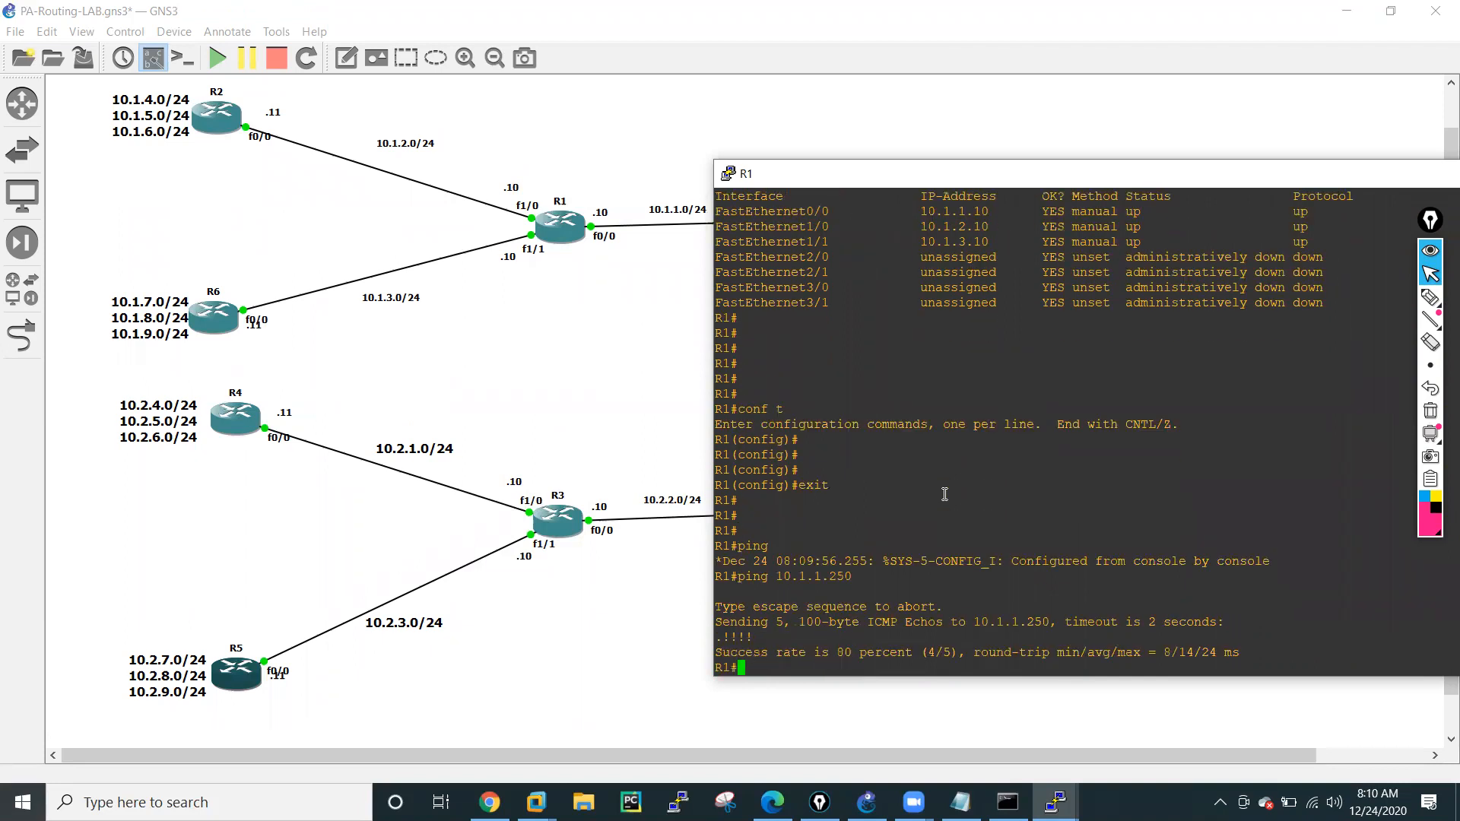
{"action": "key", "text": "Return"}
{"action": "key", "text": "Return"}
{"action": "key", "text": "Return"}
{"action": "key", "text": "Up"}
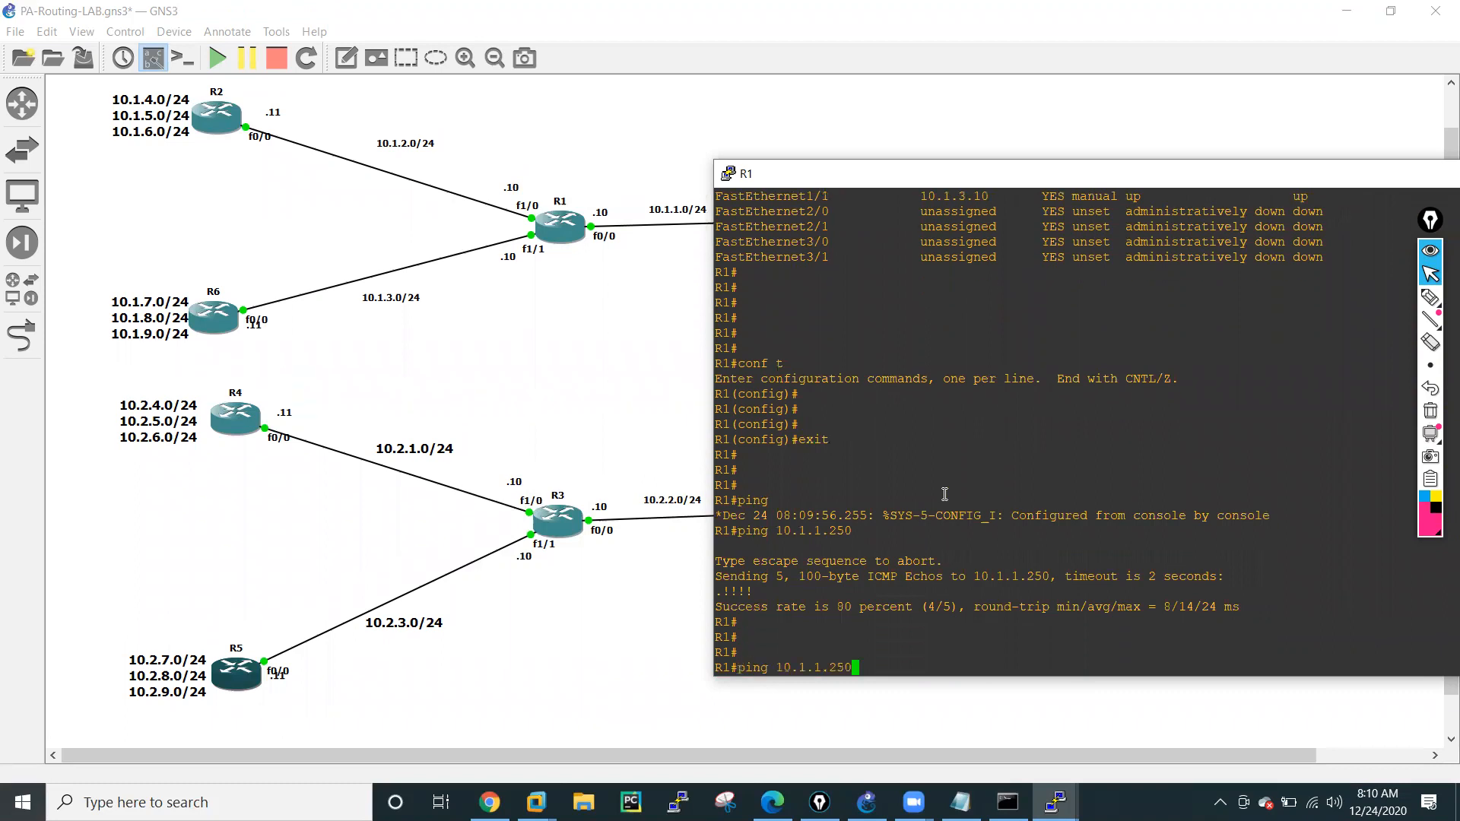
{"action": "key", "text": "Return"}
Return R1 to global configuration mode with conf t.
{"action": "key", "text": "Return"}
{"action": "key", "text": "Return"}
{"action": "key", "text": "Return"}
{"action": "key", "text": "Return"}
{"action": "key", "text": "Return"}
{"action": "key", "text": "Return"}
{"action": "key", "text": "Return"}
{"action": "type", "text": "co"}
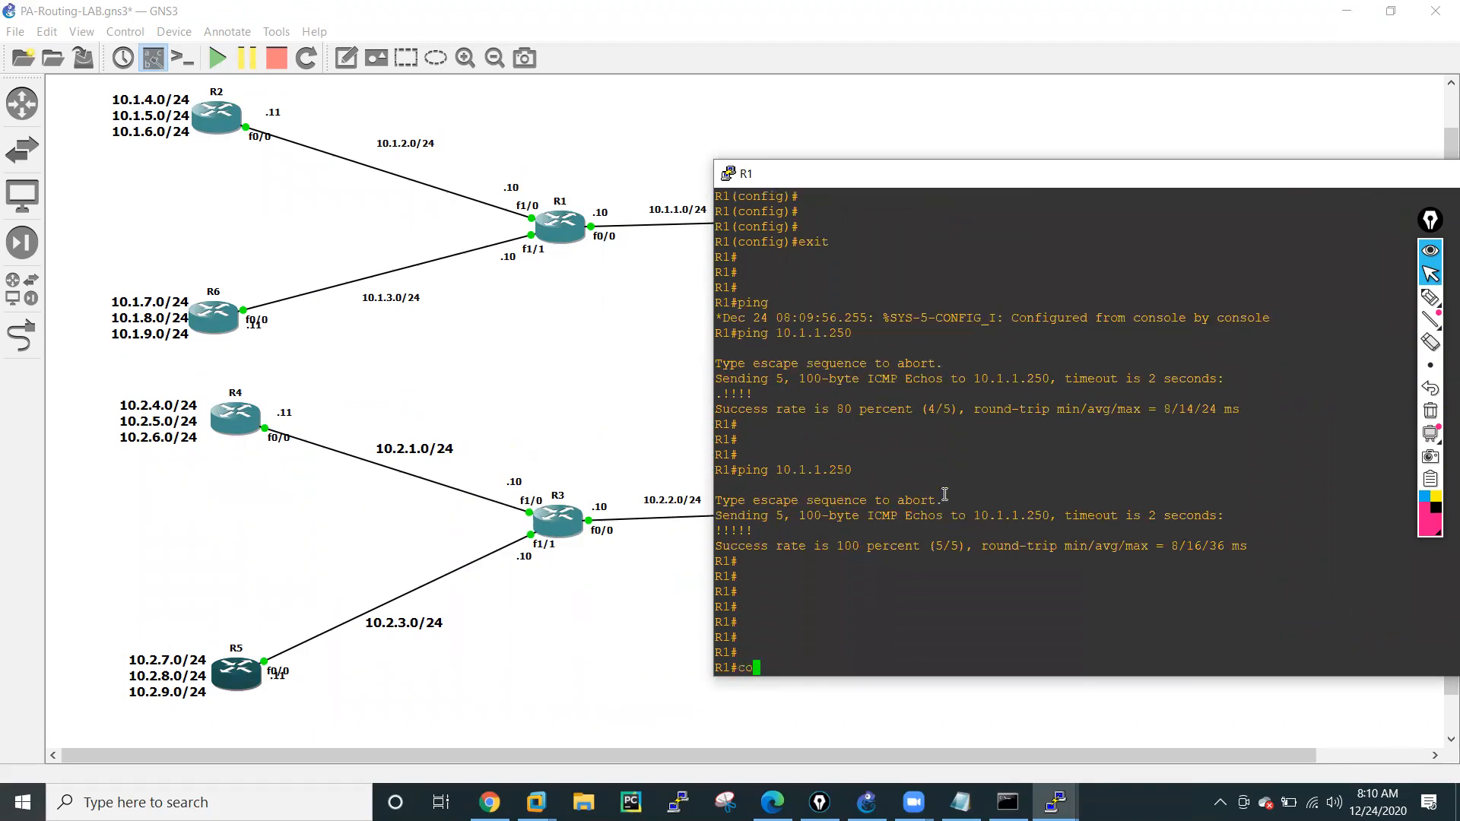
{"action": "type", "text": "nf t"}
{"action": "key", "text": "Return"}
{"action": "key", "text": "Return"}
{"action": "key", "text": "Return"}
{"action": "key", "text": "Return"}
{"action": "key", "text": "Return"}
{"action": "key", "text": "Return"}
{"action": "key", "text": "Return"}
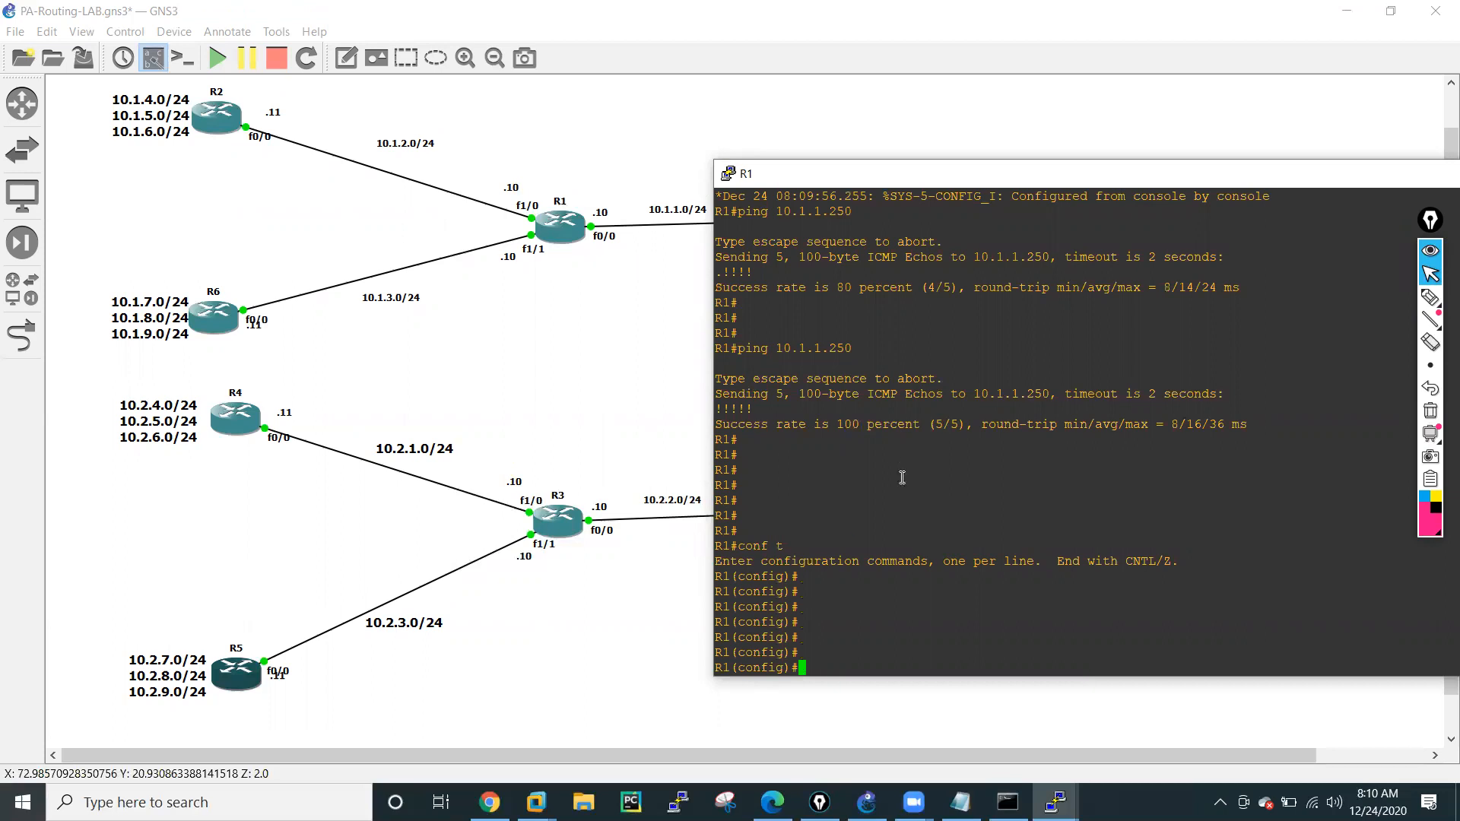
{"action": "type", "text": "rou"}
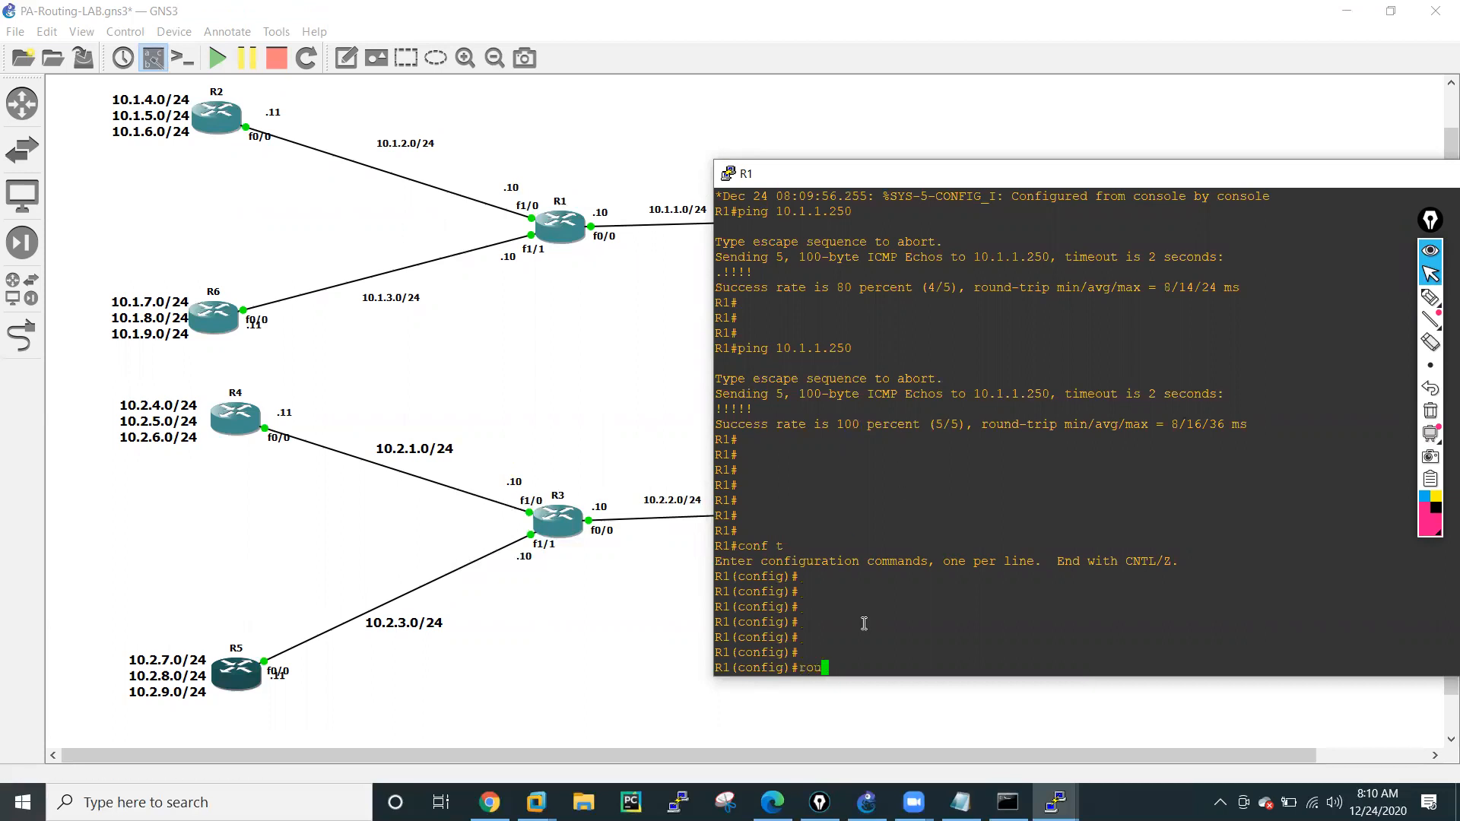
{"action": "key", "text": "Tab"}
{"action": "type", "text": "te"}
{"action": "key", "text": "BackSpace"}
{"action": "key", "text": "BackSpace"}
{"action": "key", "text": "BackSpace"}
{"action": "key", "text": "BackSpace"}
{"action": "key", "text": "BackSpace"}
{"action": "type", "text": "ip rou"}
{"action": "key", "text": "Tab"}
{"action": "type", "text": "tin"}
{"action": "key", "text": "Tab"}
{"action": "type", "text": "g"}
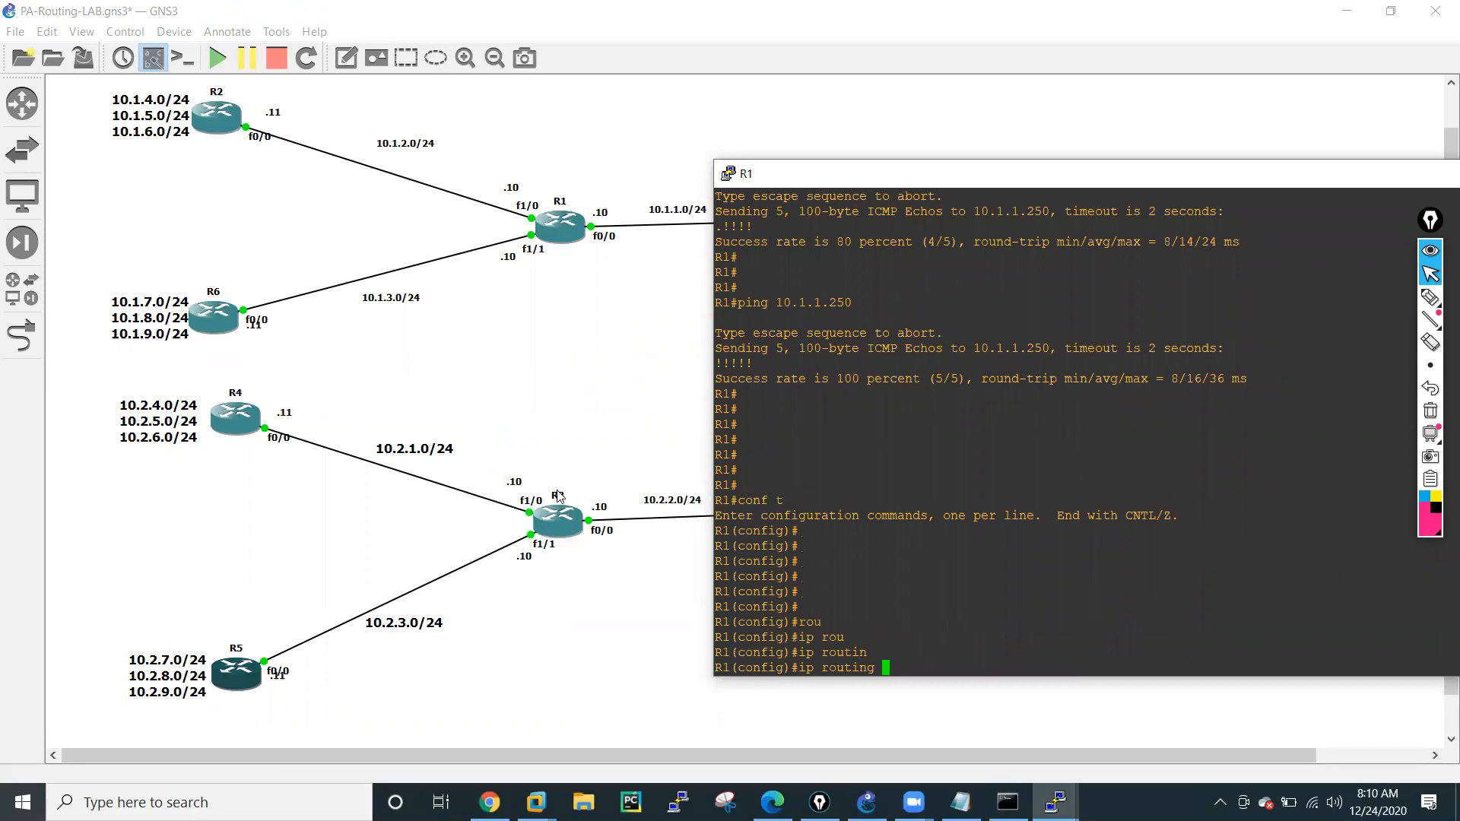
{"action": "key", "text": "BackSpace"}
{"action": "key", "text": "BackSpace"}
{"action": "key", "text": "BackSpace"}
{"action": "key", "text": "BackSpace"}
{"action": "key", "text": "BackSpace"}
{"action": "key", "text": "BackSpace"}
{"action": "key", "text": "BackSpace"}
{"action": "key", "text": "BackSpace"}
{"action": "key", "text": "BackSpace"}
{"action": "key", "text": "BackSpace"}
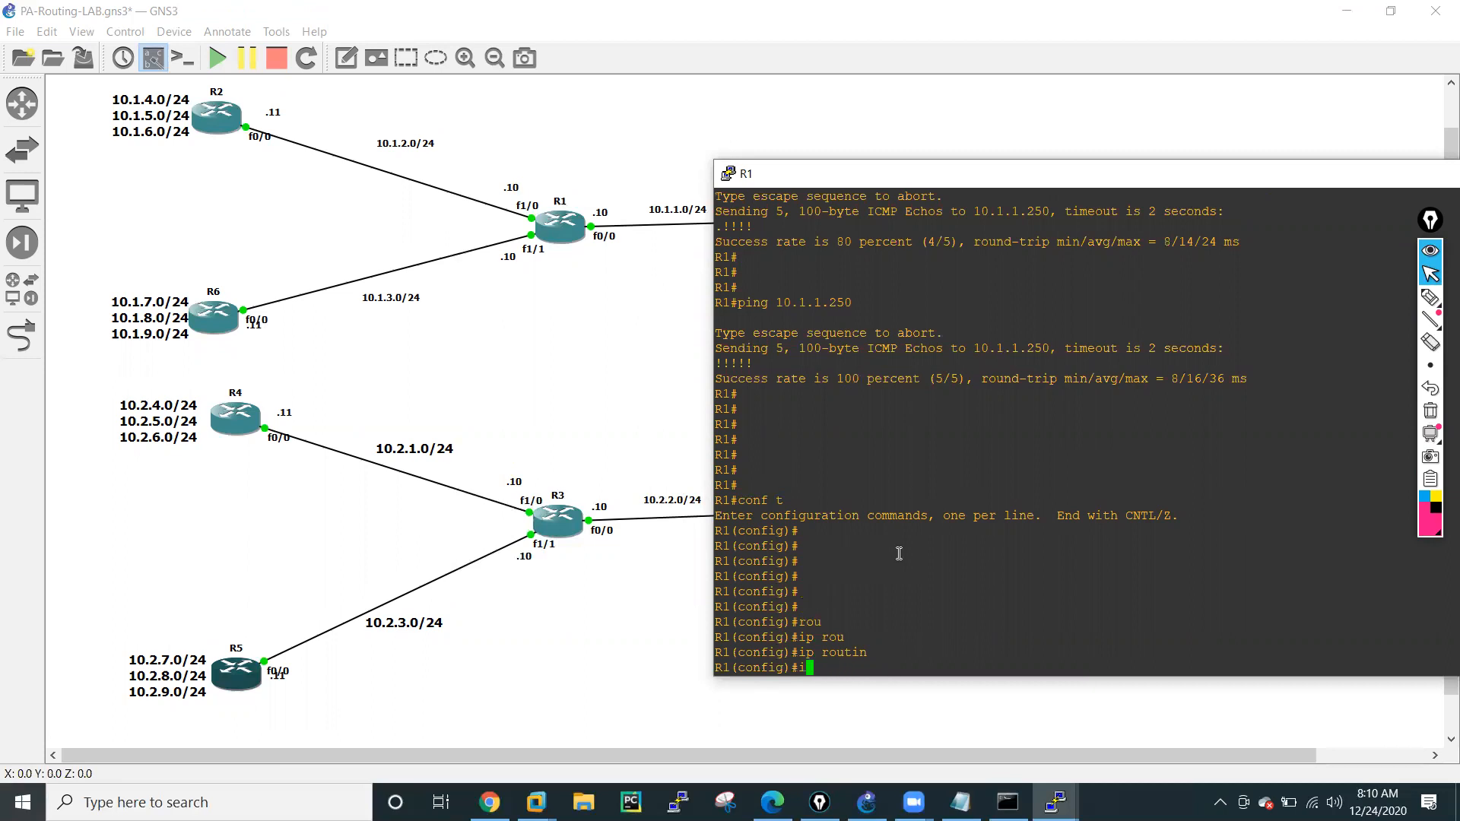
Enter RIP routing configuration on R1 with router rip, checking the command's available options first.
{"action": "type", "text": "roy"}
{"action": "key", "text": "BackSpace"}
{"action": "type", "text": "u"}
{"action": "key", "text": "Tab"}
{"action": "type", "text": "ter "}
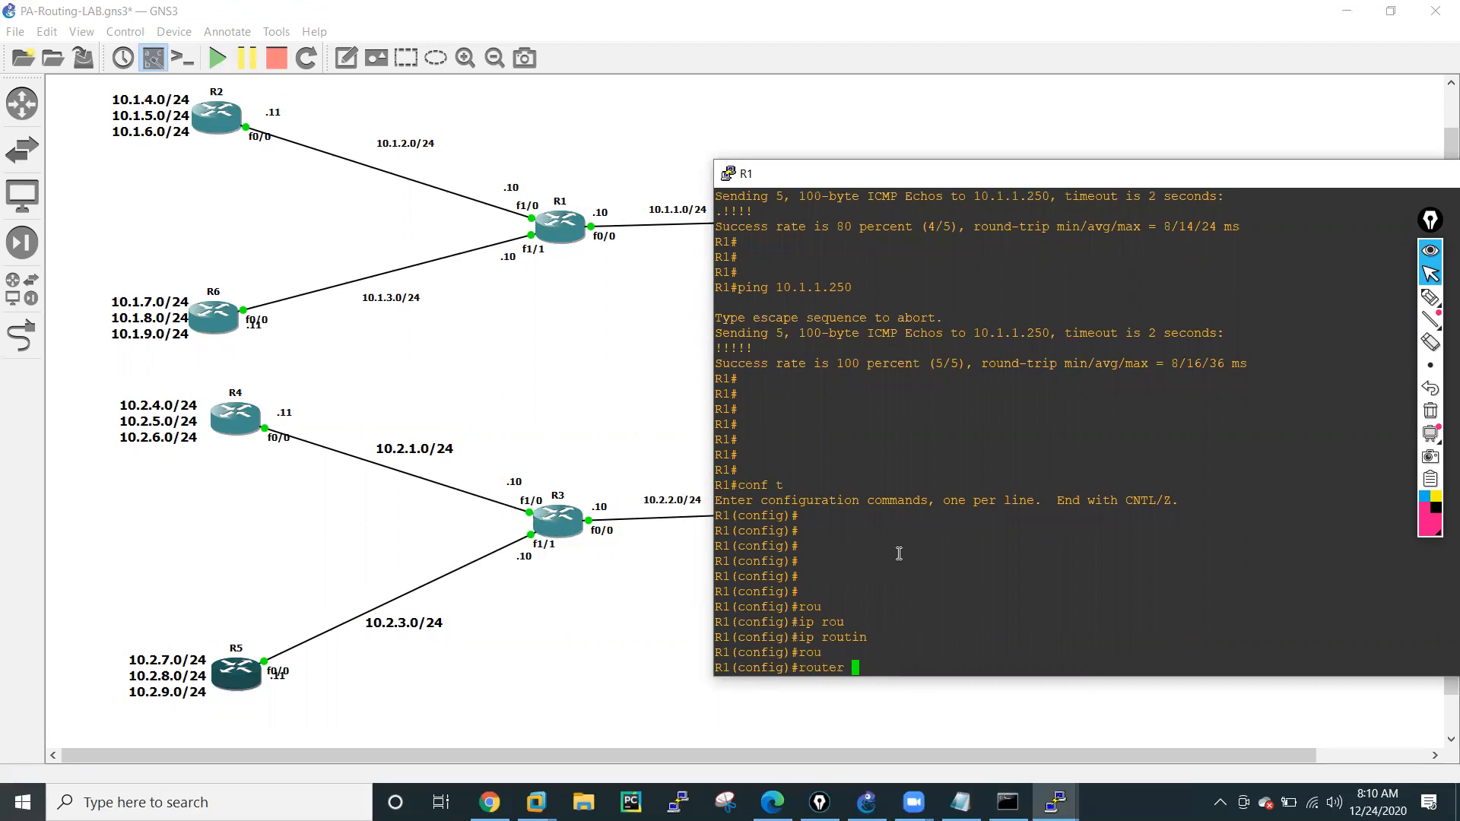
{"action": "type", "text": "ri"}
{"action": "key", "text": "Tab"}
{"action": "type", "text": "?"}
{"action": "key", "text": "Return"}
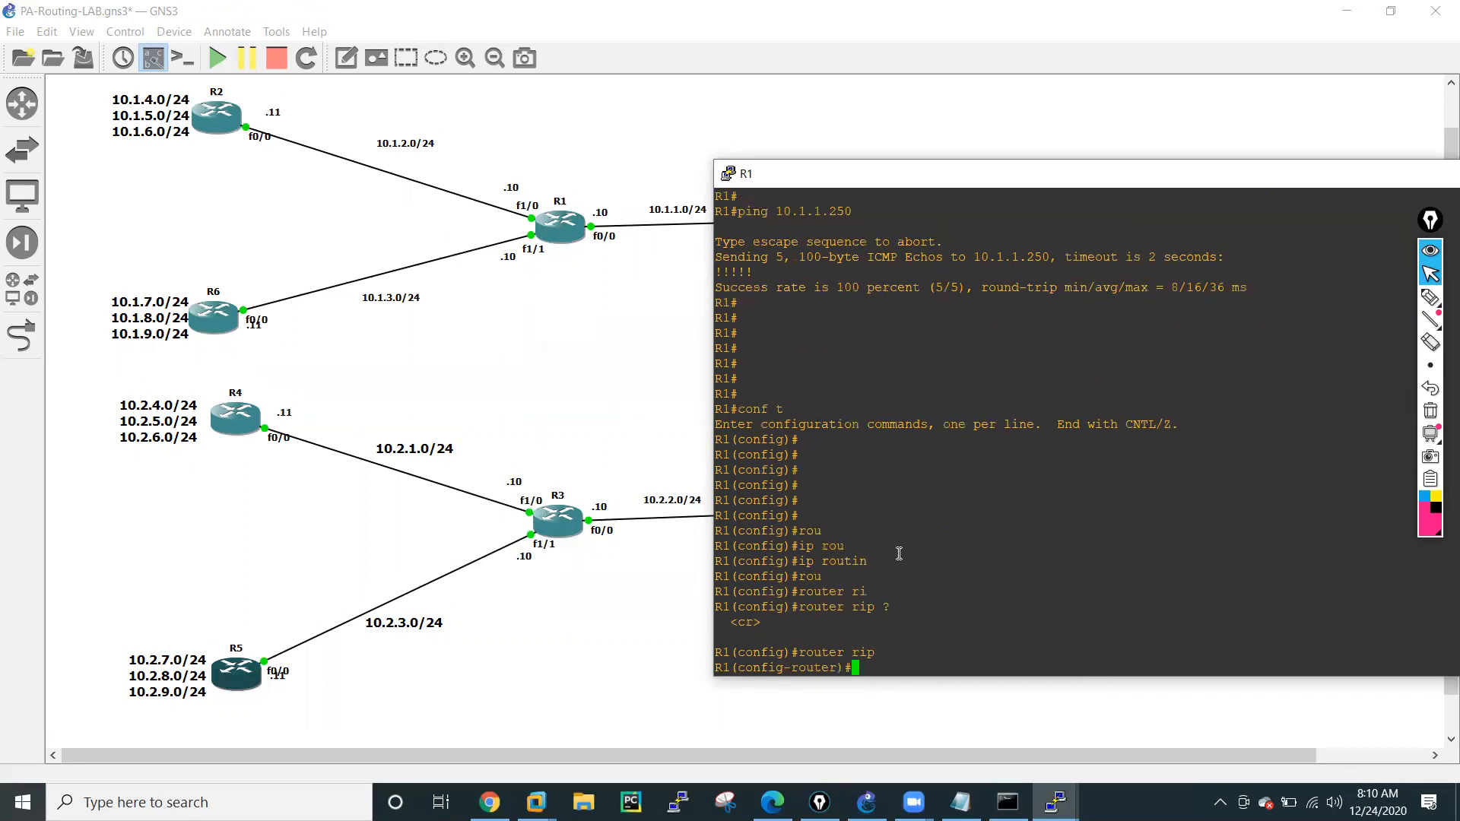
List the RIP router configuration commands and set the RIP version to 2.
{"action": "type", "text": "?"}
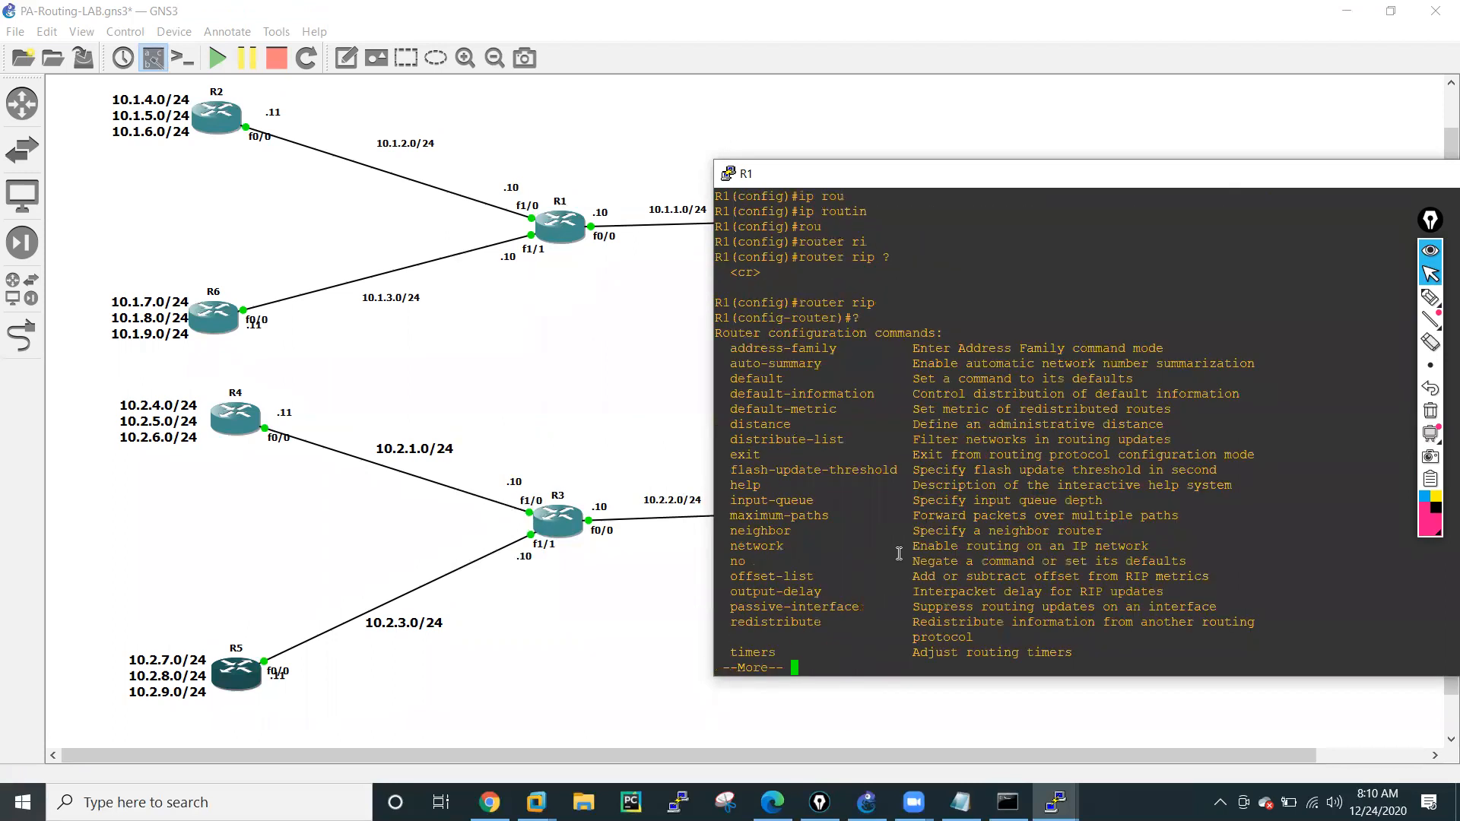
{"action": "key", "text": "space"}
{"action": "key", "text": "Tab"}
{"action": "type", "text": "2"}
{"action": "key", "text": "Return"}
Add network 10.1.1.0 to R1's RIP configuration.
{"action": "type", "text": "netw"}
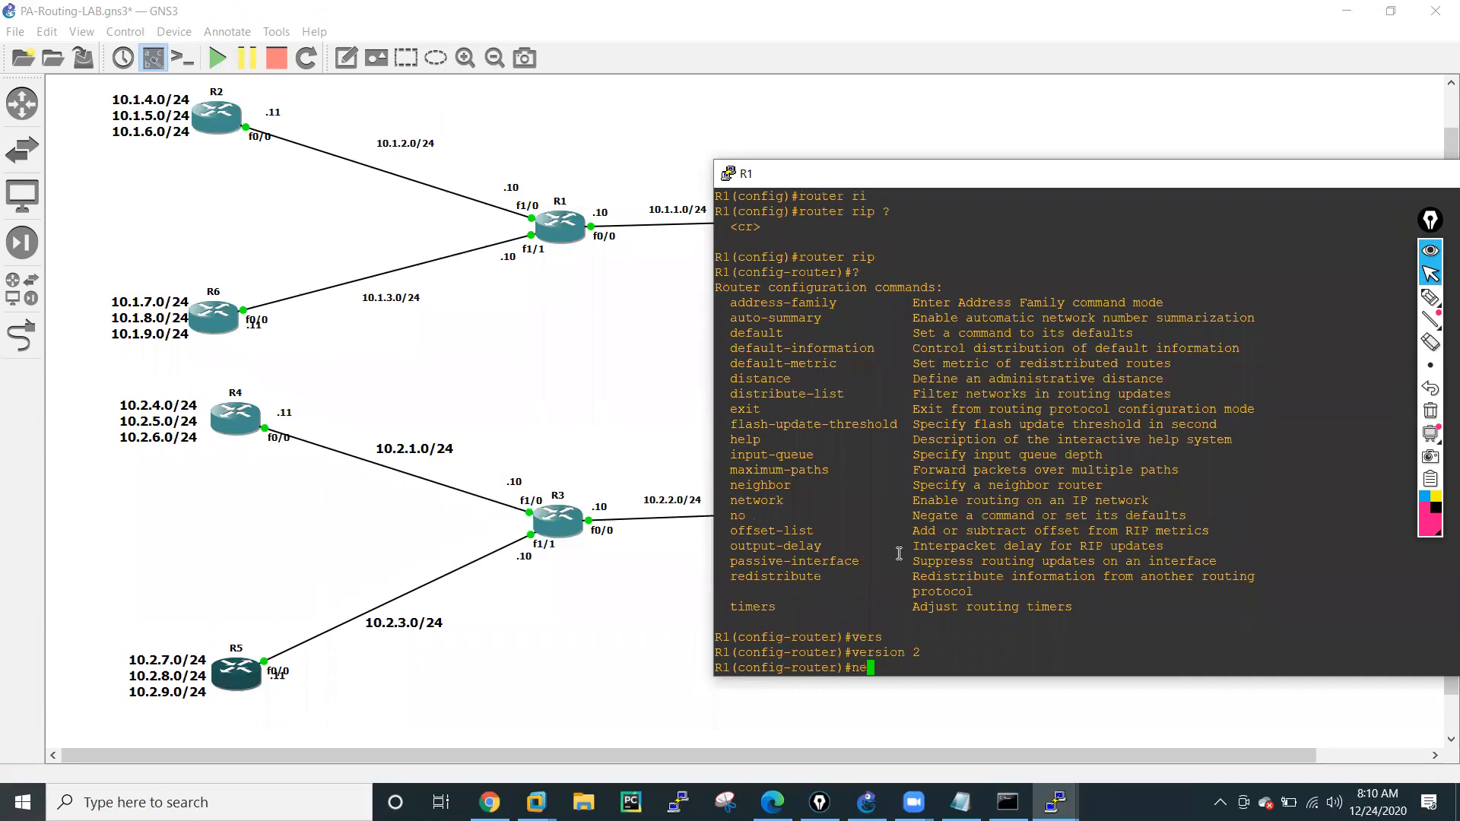
{"action": "key", "text": "Tab"}
{"action": "type", "text": "10."}
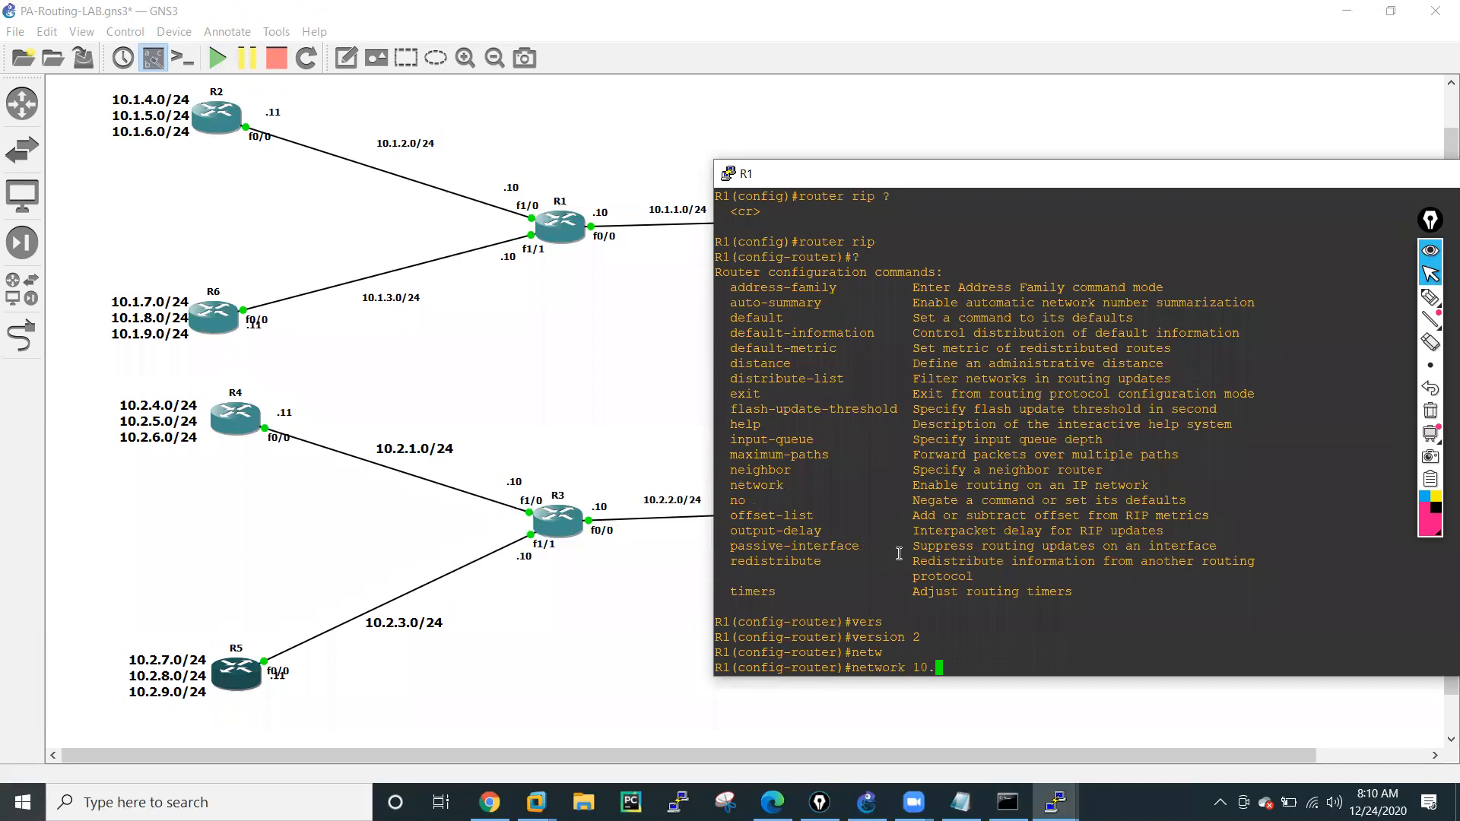
{"action": "type", "text": "1.1.0"}
{"action": "key", "text": "Return"}
Add network 10.1.2.0 to R1's RIP configuration, reusing the previous network command.
{"action": "key", "text": "Up"}
{"action": "key", "text": "Left"}
{"action": "key", "text": "Left"}
{"action": "key", "text": "Left"}
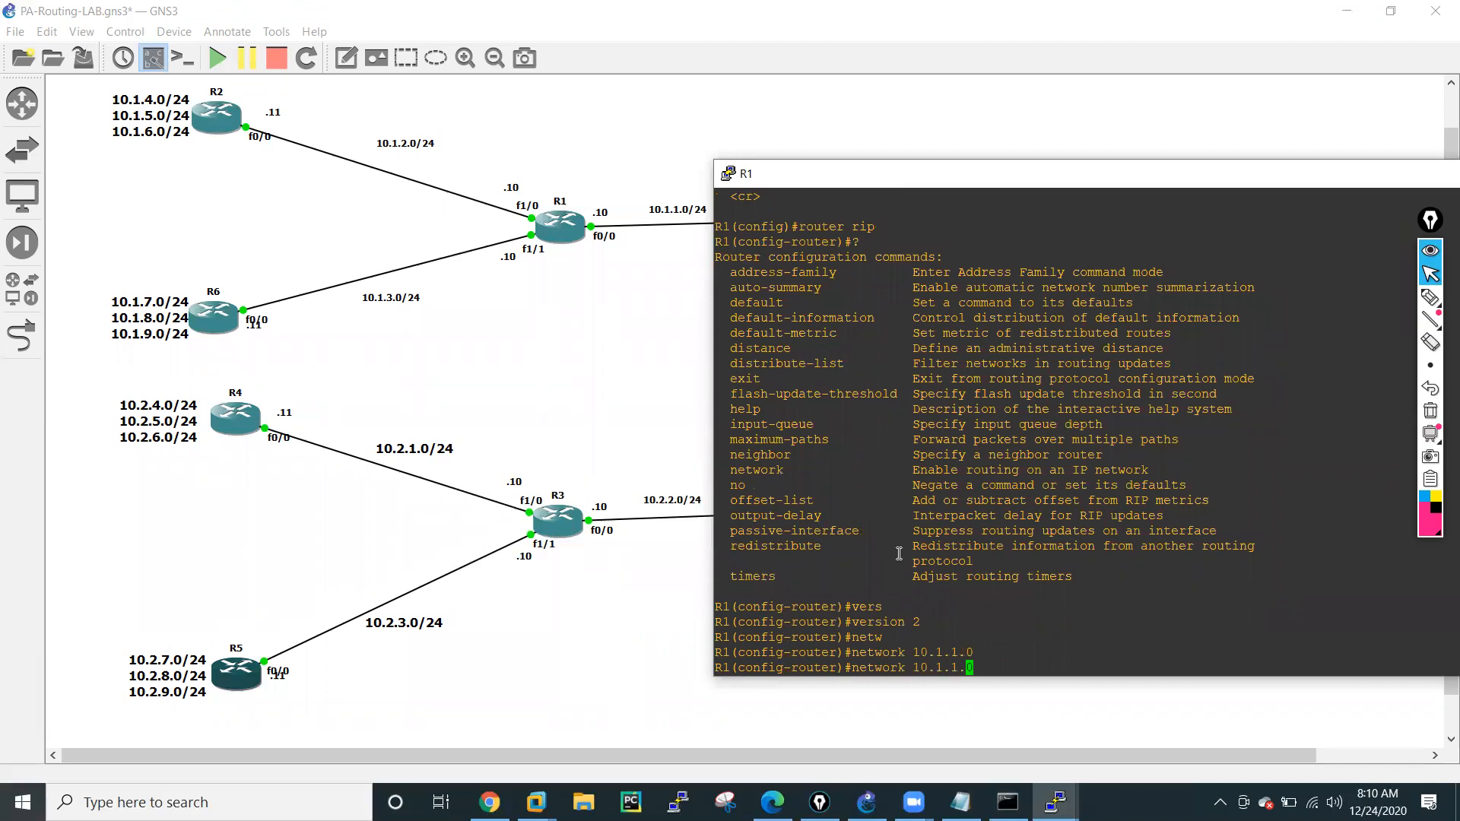
{"action": "key", "text": "Delete"}
{"action": "type", "text": "2"}
{"action": "key", "text": "Return"}
Add network 10.1.3.0 to R1's RIP configuration by editing the preceding network command.
{"action": "key", "text": "Up"}
{"action": "key", "text": "Left"}
{"action": "key", "text": "Left"}
{"action": "key", "text": "Left"}
{"action": "key", "text": "Delete"}
{"action": "type", "text": "3"}
{"action": "key", "text": "Return"}
Disable automatic route summarization for RIP on R1 with no auto-summary.
{"action": "type", "text": "no au"}
{"action": "key", "text": "Tab"}
{"action": "key", "text": "Return"}
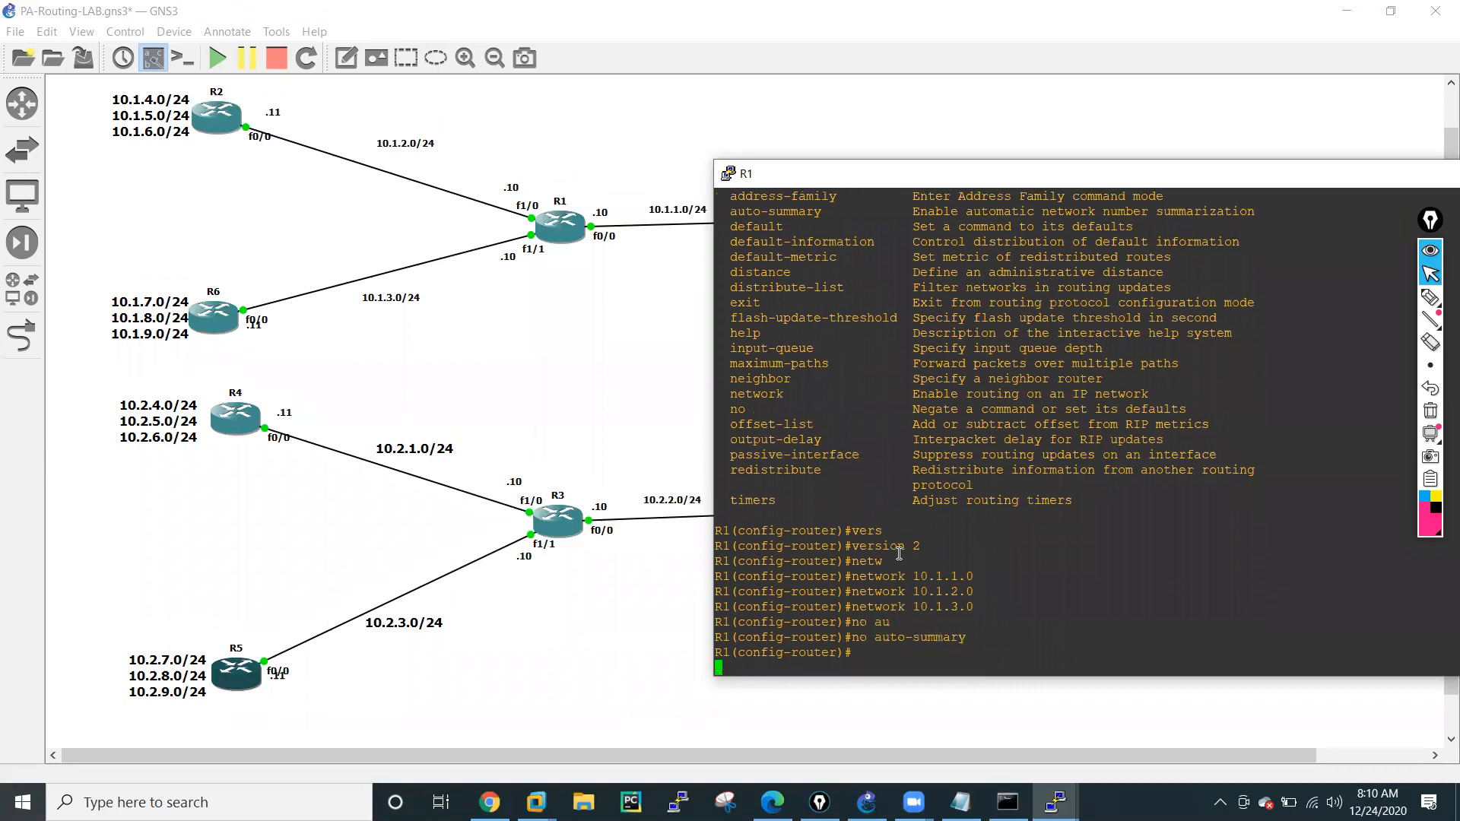
{"action": "key", "text": "Return"}
{"action": "key", "text": "Return"}
Exit RIP and global configuration modes on R1 to return to the privileged prompt.
{"action": "type", "text": "exit"}
{"action": "key", "text": "Return"}
{"action": "key", "text": "Return"}
{"action": "key", "text": "Return"}
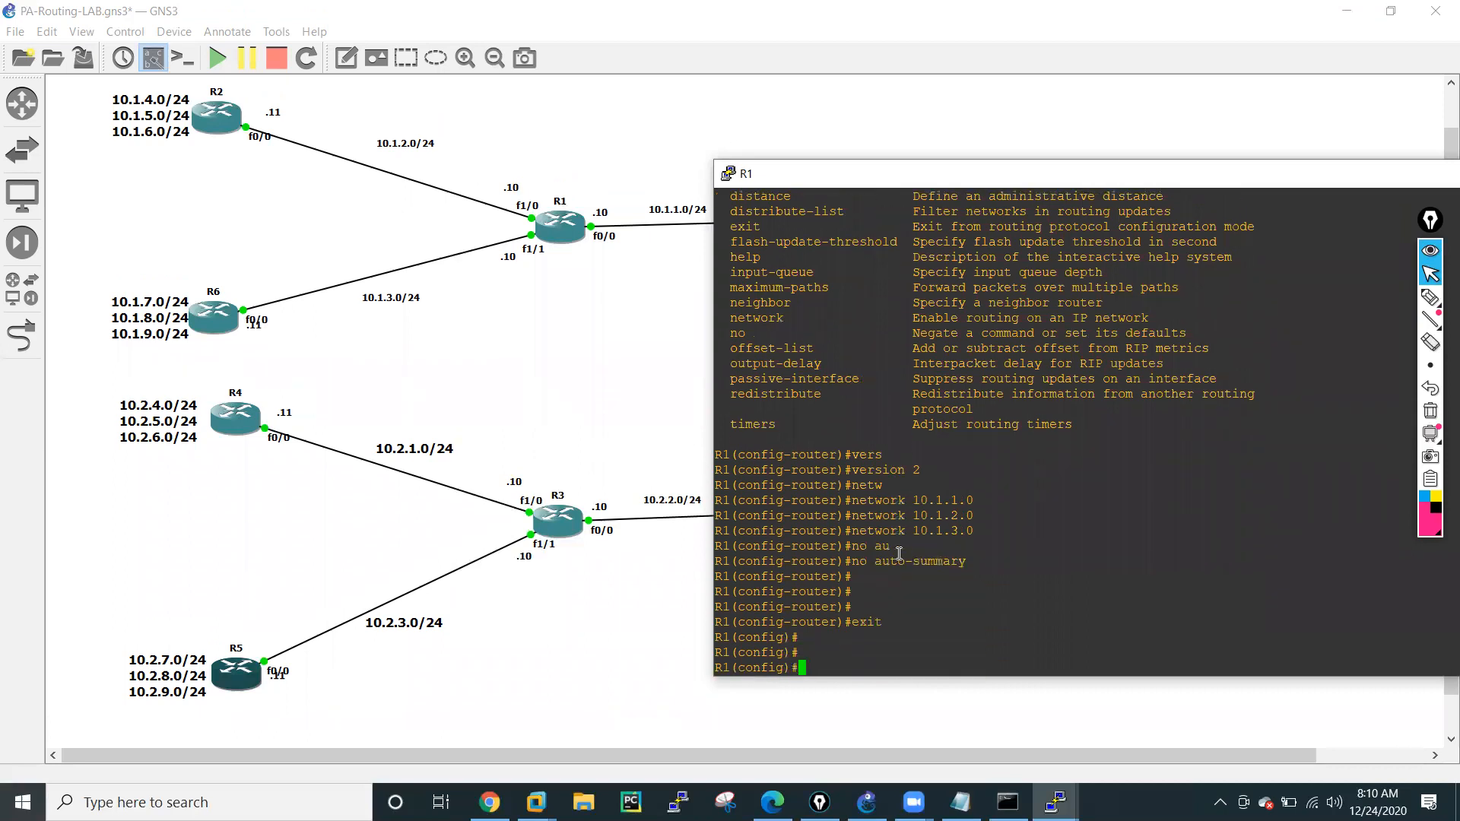
{"action": "key", "text": "Return"}
{"action": "key", "text": "Return"}
{"action": "key", "text": "Return"}
{"action": "key", "text": "Return"}
{"action": "type", "text": "exit"}
Save R1's configuration with wr memory.
{"action": "key", "text": "Return"}
{"action": "key", "text": "Return"}
{"action": "key", "text": "Return"}
{"action": "key", "text": "Return"}
{"action": "type", "text": "wr mem"}
{"action": "key", "text": "Tab"}
{"action": "key", "text": "Return"}
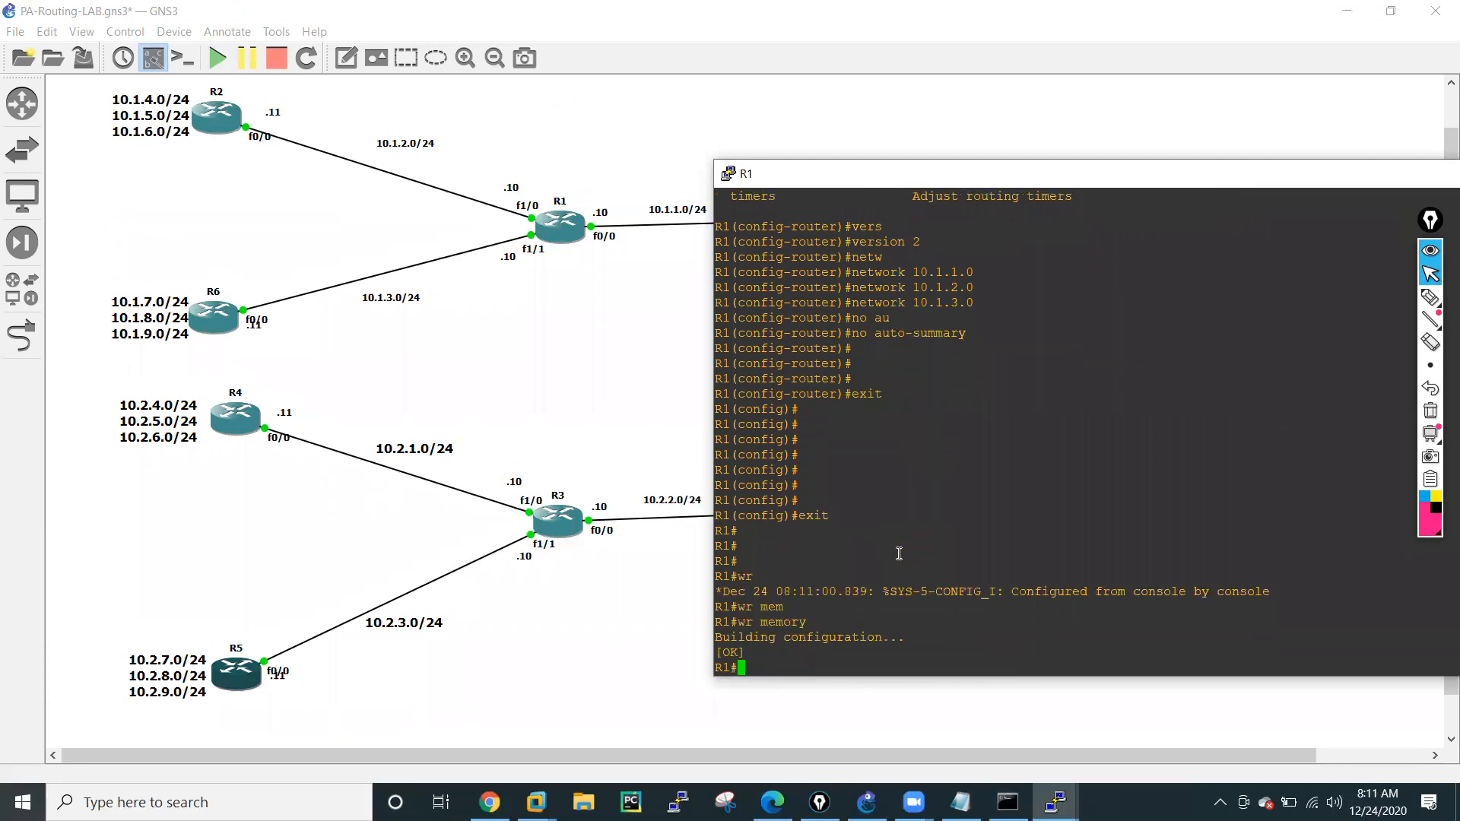
{"action": "key", "text": "Return"}
{"action": "key", "text": "Return"}
{"action": "key", "text": "Return"}
{"action": "key", "text": "Return"}
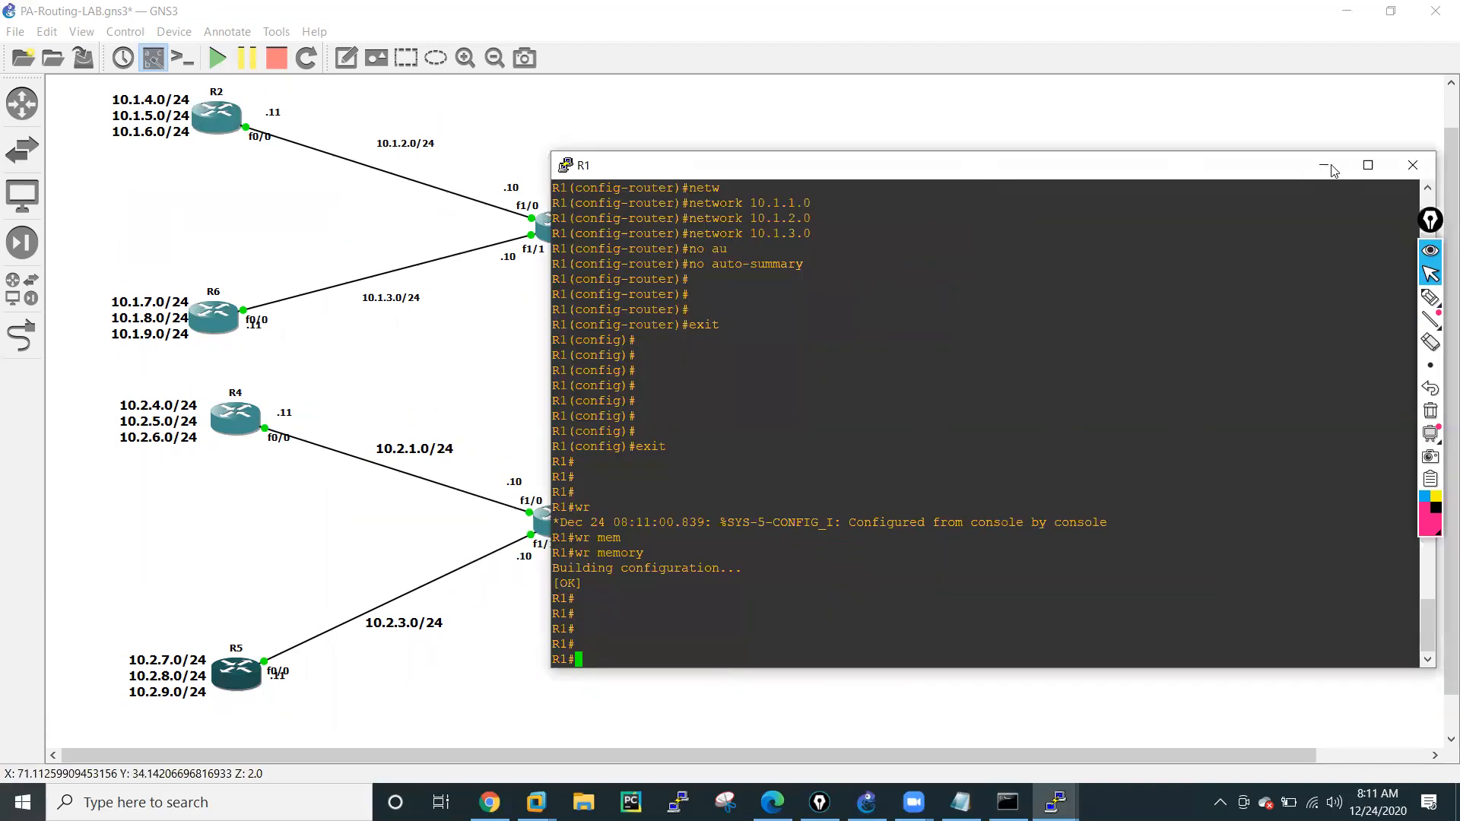
Minimize R1's console and bring up R2's console, placed so the topology's left half stays visible.
{"action": "left_click", "coordinate": [1324, 170]}
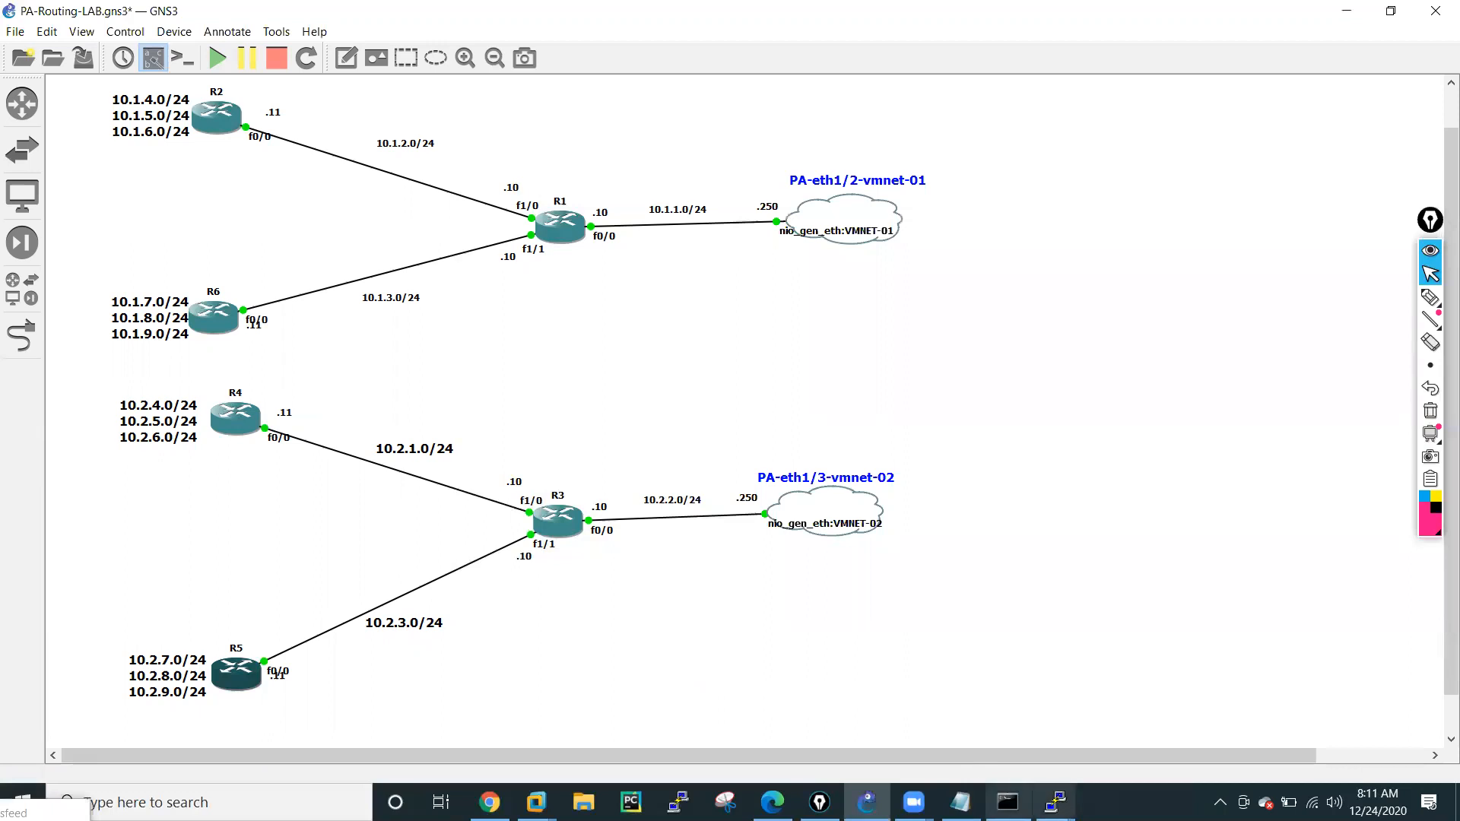
{"action": "left_click", "coordinate": [1056, 802]}
{"action": "left_click", "coordinate": [545, 722]}
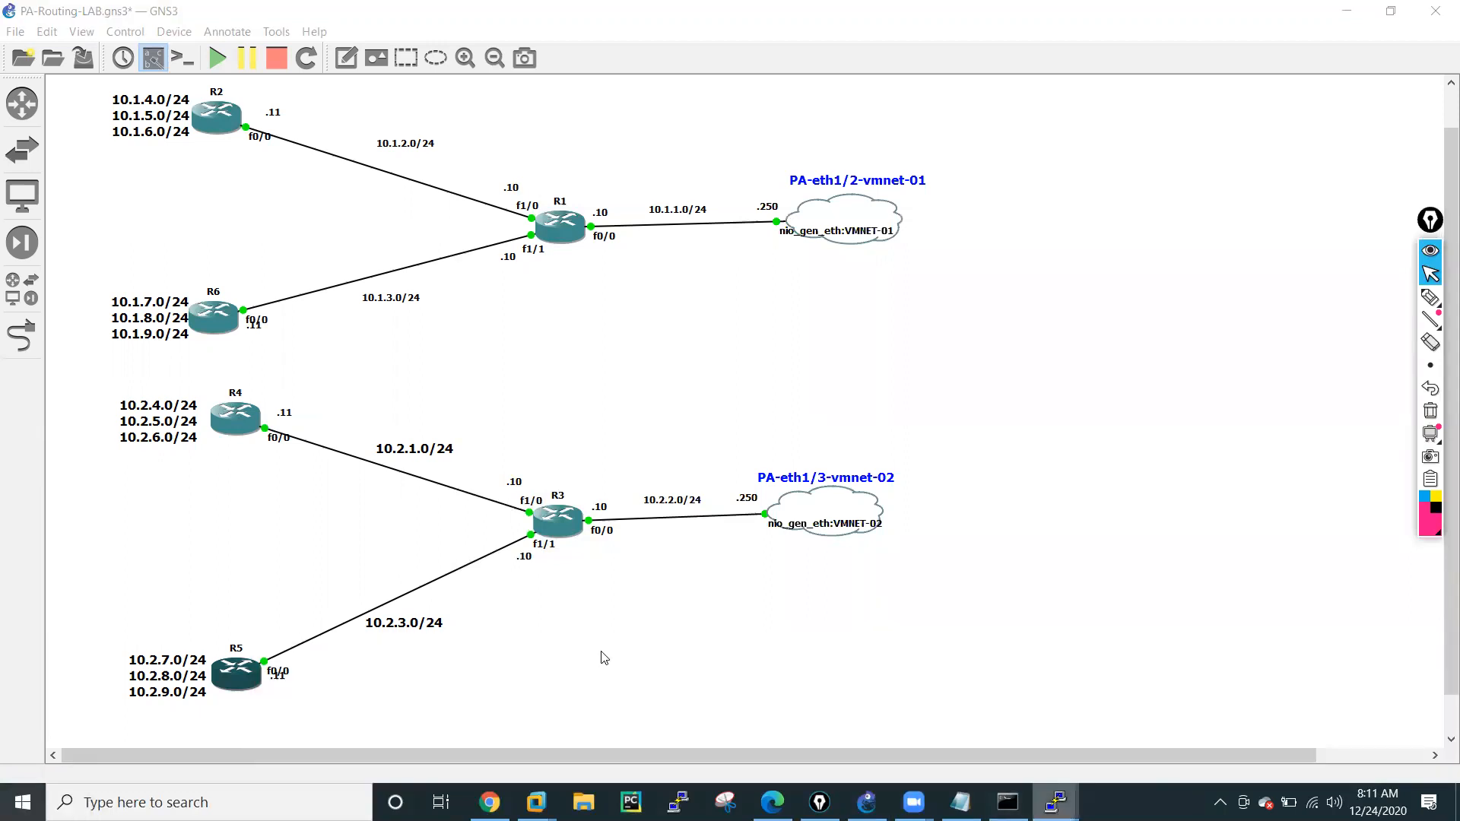
{"action": "left_click_drag", "start_coordinate": [377, 66], "coordinate": [999, 134]}
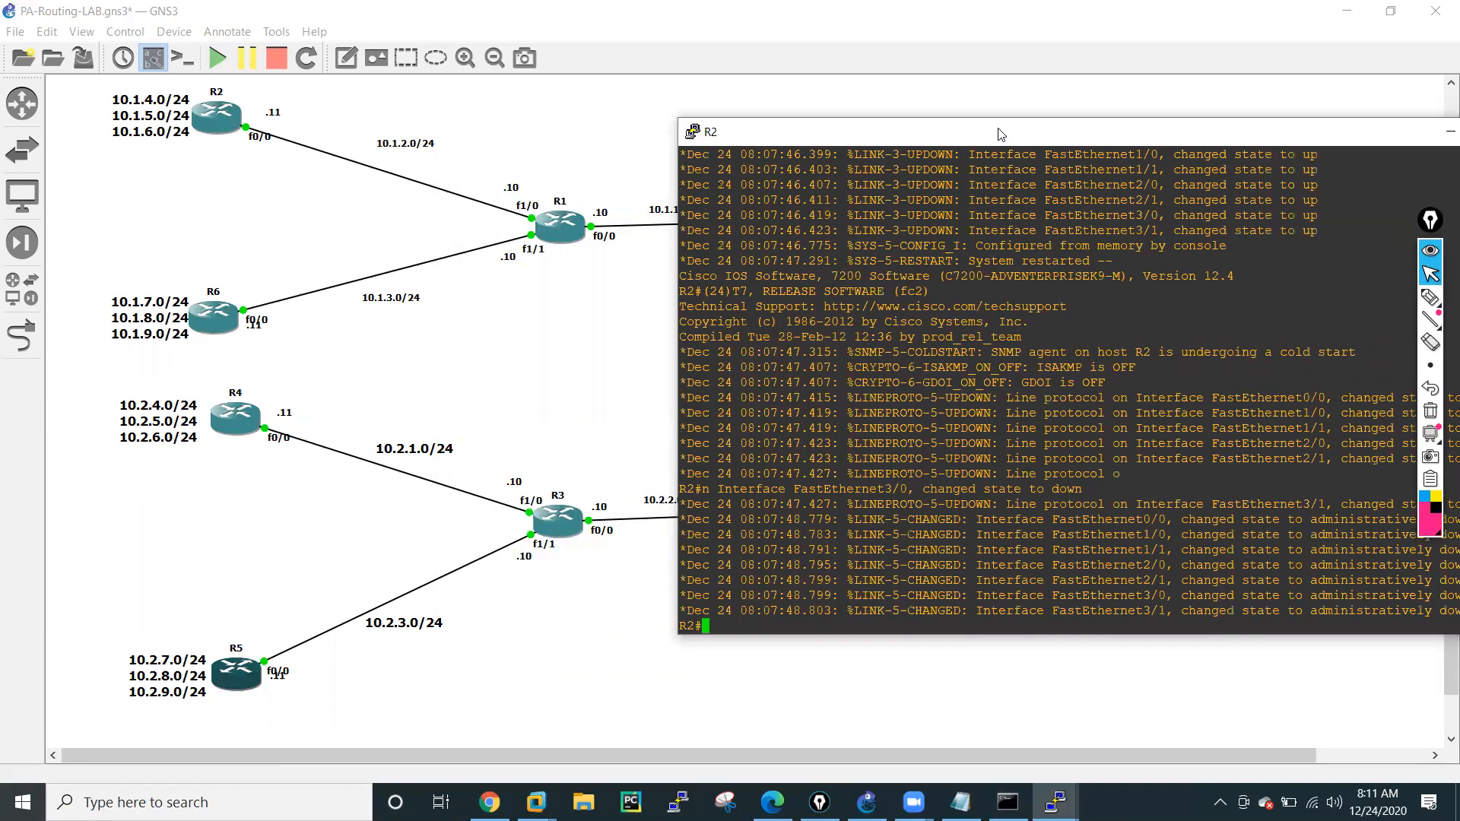
Enter global configuration mode on R2 with conf t and shift its console clear of R1's link labels.
{"action": "key", "text": "Return"}
{"action": "key", "text": "Return"}
{"action": "key", "text": "Return"}
{"action": "key", "text": "Return"}
{"action": "type", "text": "conf t"}
{"action": "key", "text": "Return"}
{"action": "key", "text": "Return"}
{"action": "key", "text": "Return"}
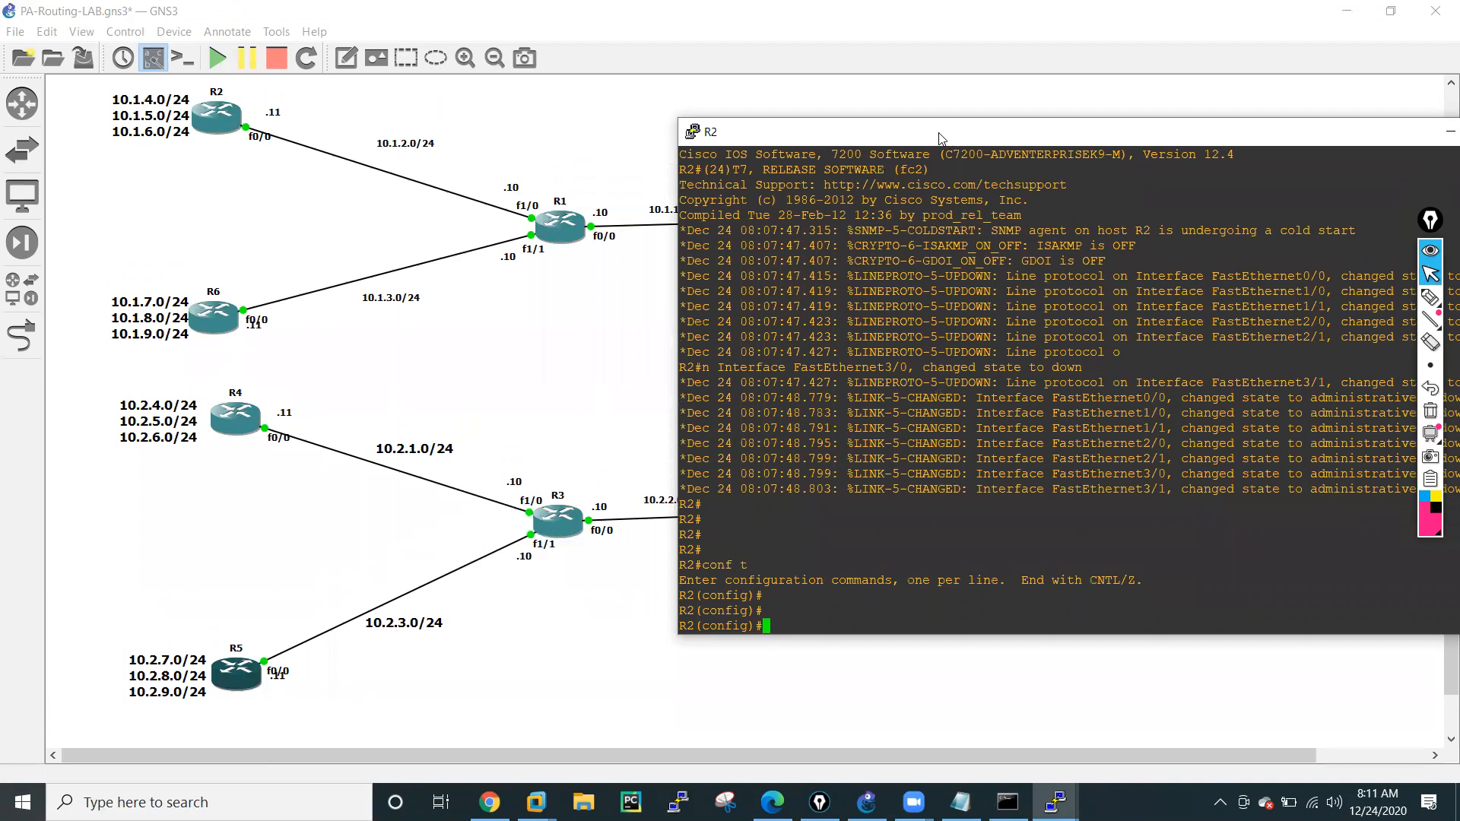
{"action": "left_click_drag", "start_coordinate": [956, 143], "coordinate": [1004, 175]}
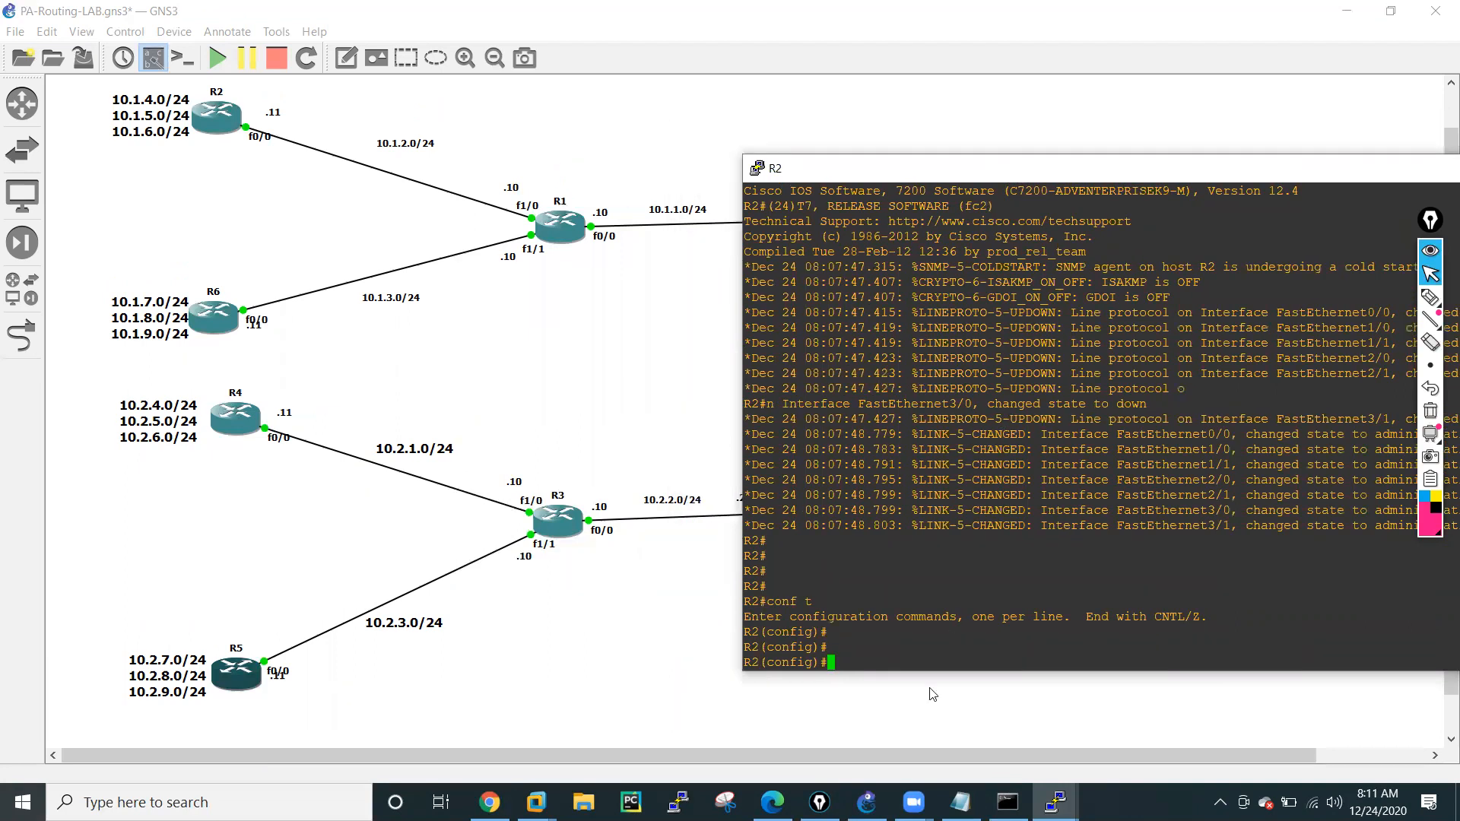
Enter interface f0/0 on R2 and enable it with no shutdown.
{"action": "type", "text": "int f0/0"}
{"action": "key", "text": "Return"}
{"action": "type", "text": "no shu"}
{"action": "key", "text": "Tab"}
{"action": "key", "text": "Return"}
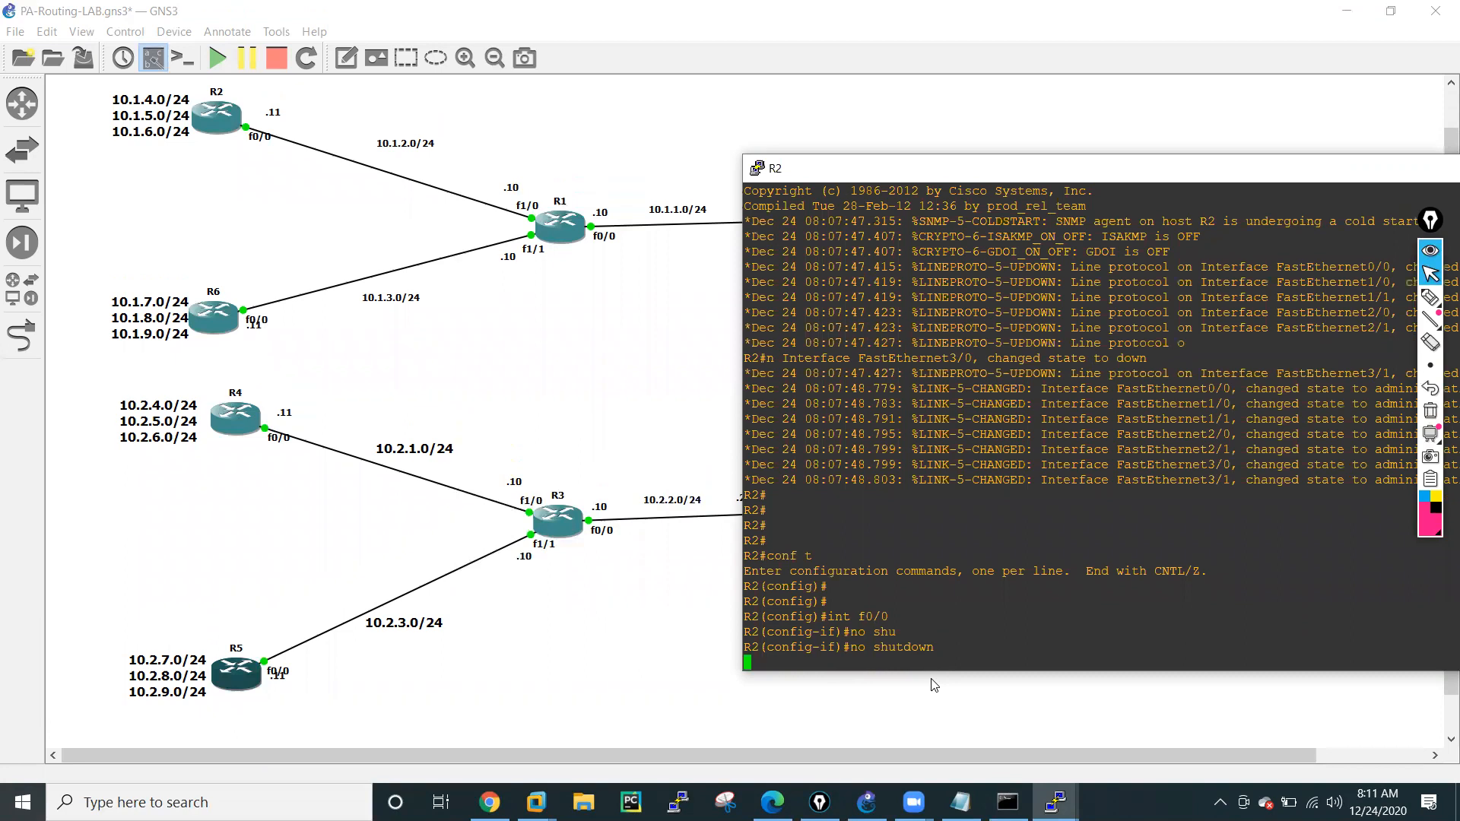
Assign IP address 10.1.2.11 with mask 255.255.255.0 to R2's f0/0 and exit interface configuration.
{"action": "type", "text": "ip add"}
{"action": "key", "text": "Tab"}
{"action": "type", "text": "10.1"}
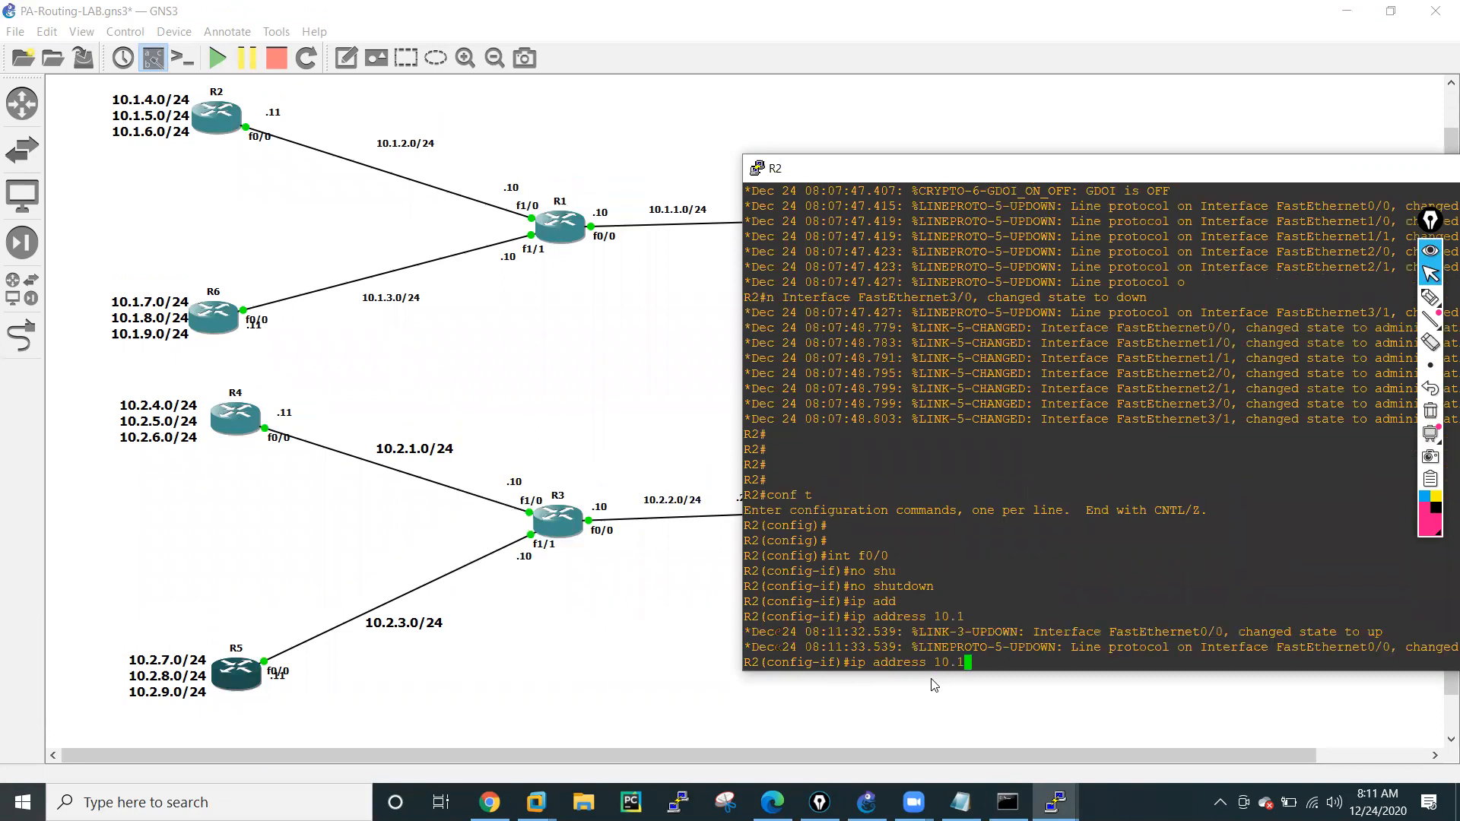
{"action": "type", "text": ".2.11"}
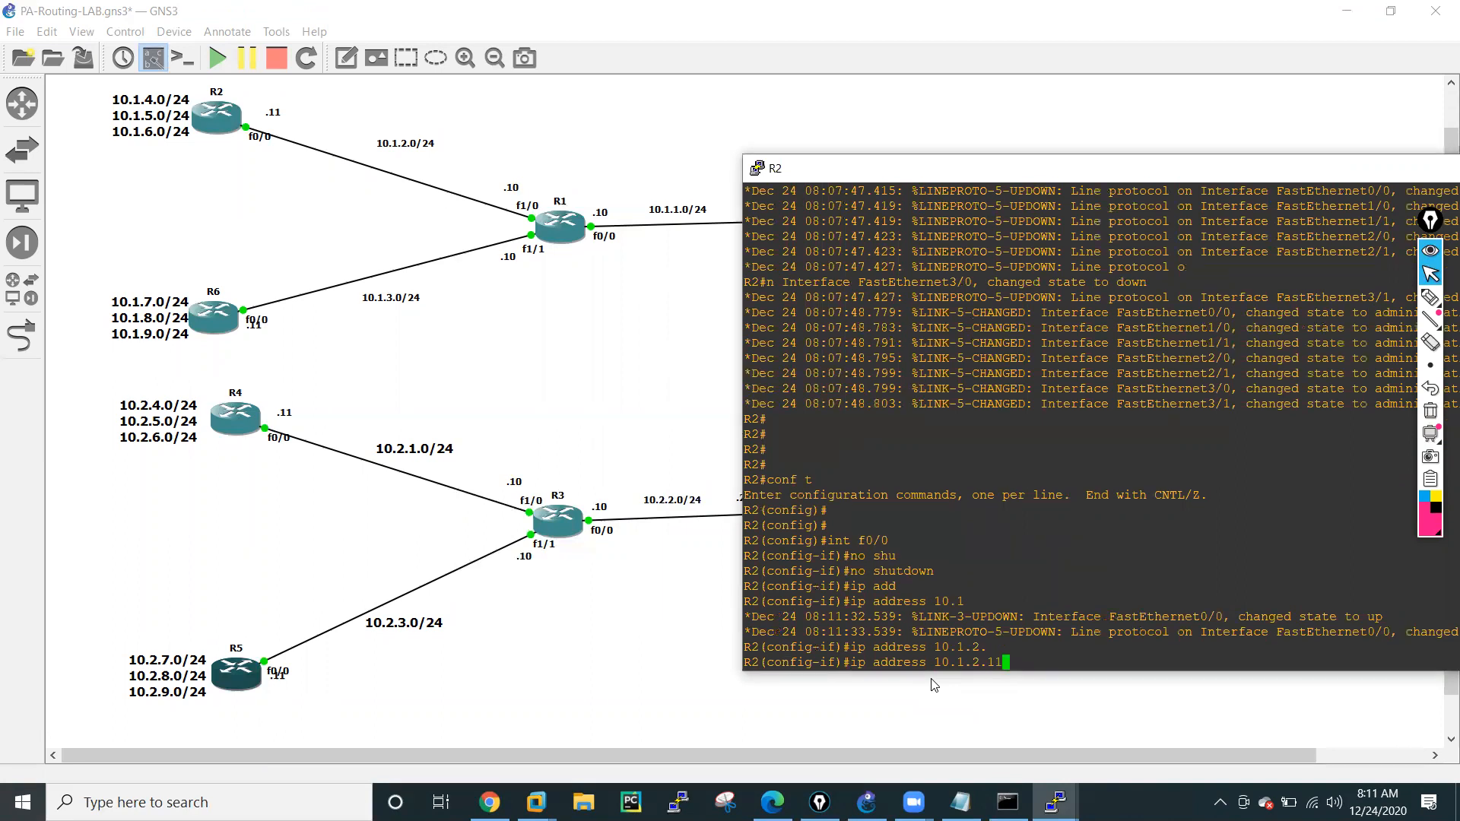
{"action": "type", "text": " 255.255.255.0"}
{"action": "key", "text": "Return"}
{"action": "type", "text": "exit"}
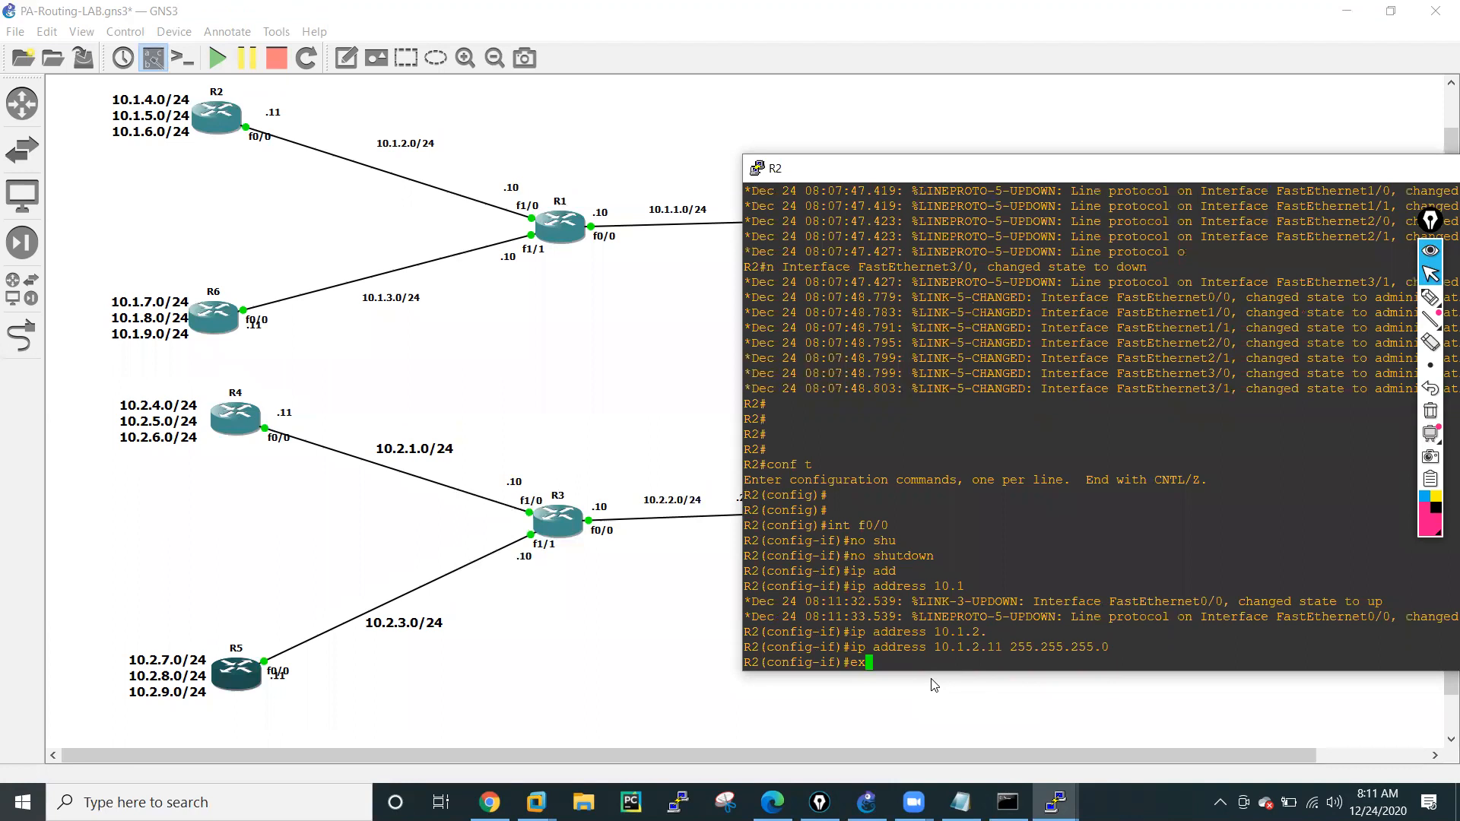
{"action": "key", "text": "Return"}
{"action": "key", "text": "Return"}
{"action": "key", "text": "Return"}
{"action": "key", "text": "Return"}
{"action": "key", "text": "Return"}
{"action": "key", "text": "Return"}
{"action": "key", "text": "Return"}
{"action": "key", "text": "Return"}
{"action": "key", "text": "Return"}
{"action": "key", "text": "Return"}
{"action": "key", "text": "Return"}
{"action": "key", "text": "Return"}
{"action": "key", "text": "Return"}
{"action": "key", "text": "Return"}
{"action": "key", "text": "Return"}
{"action": "key", "text": "Return"}
{"action": "key", "text": "Return"}
{"action": "key", "text": "Return"}
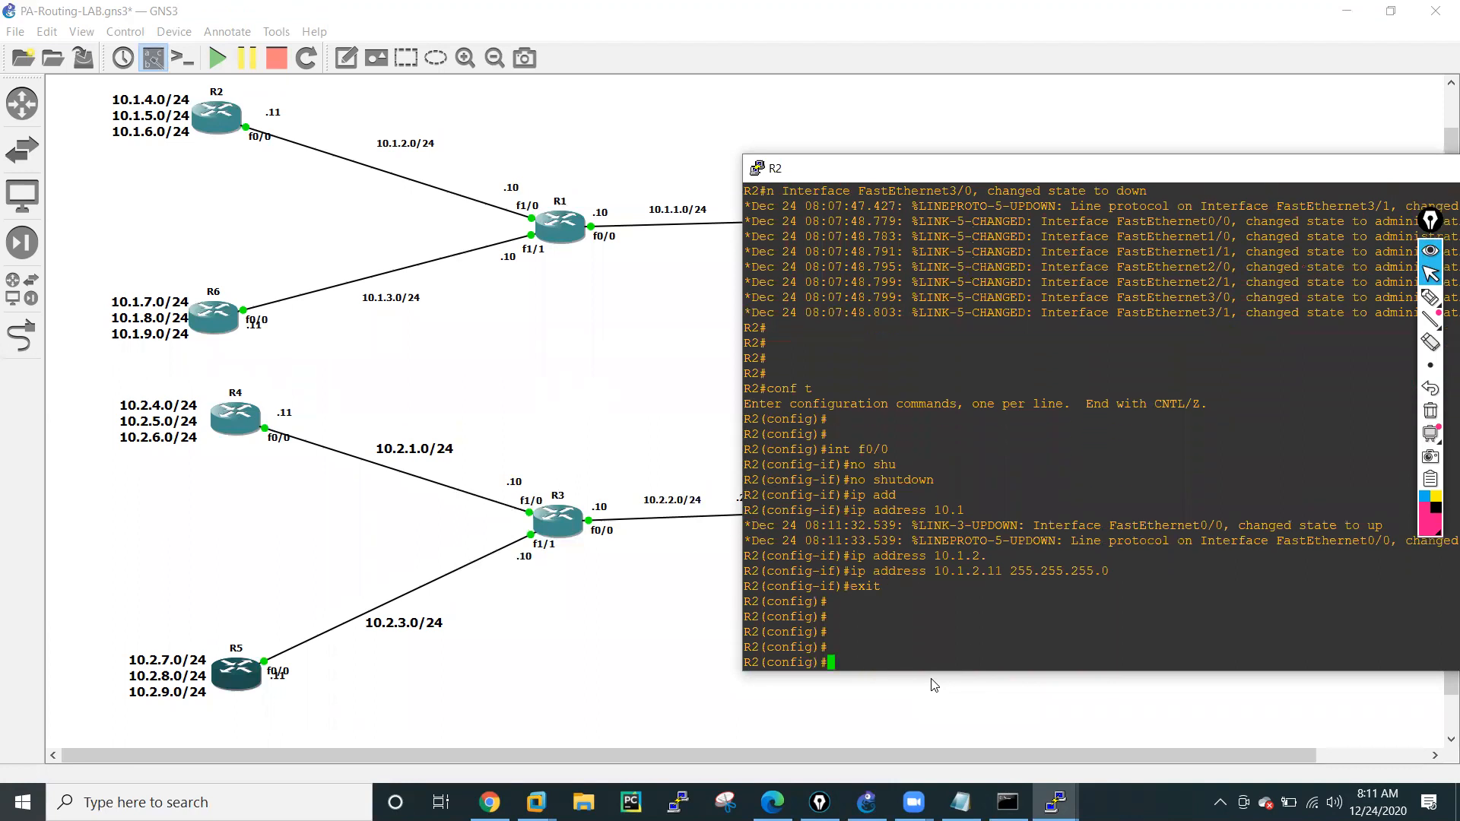
Create interface loopback 0 on R2.
{"action": "type", "text": "i"}
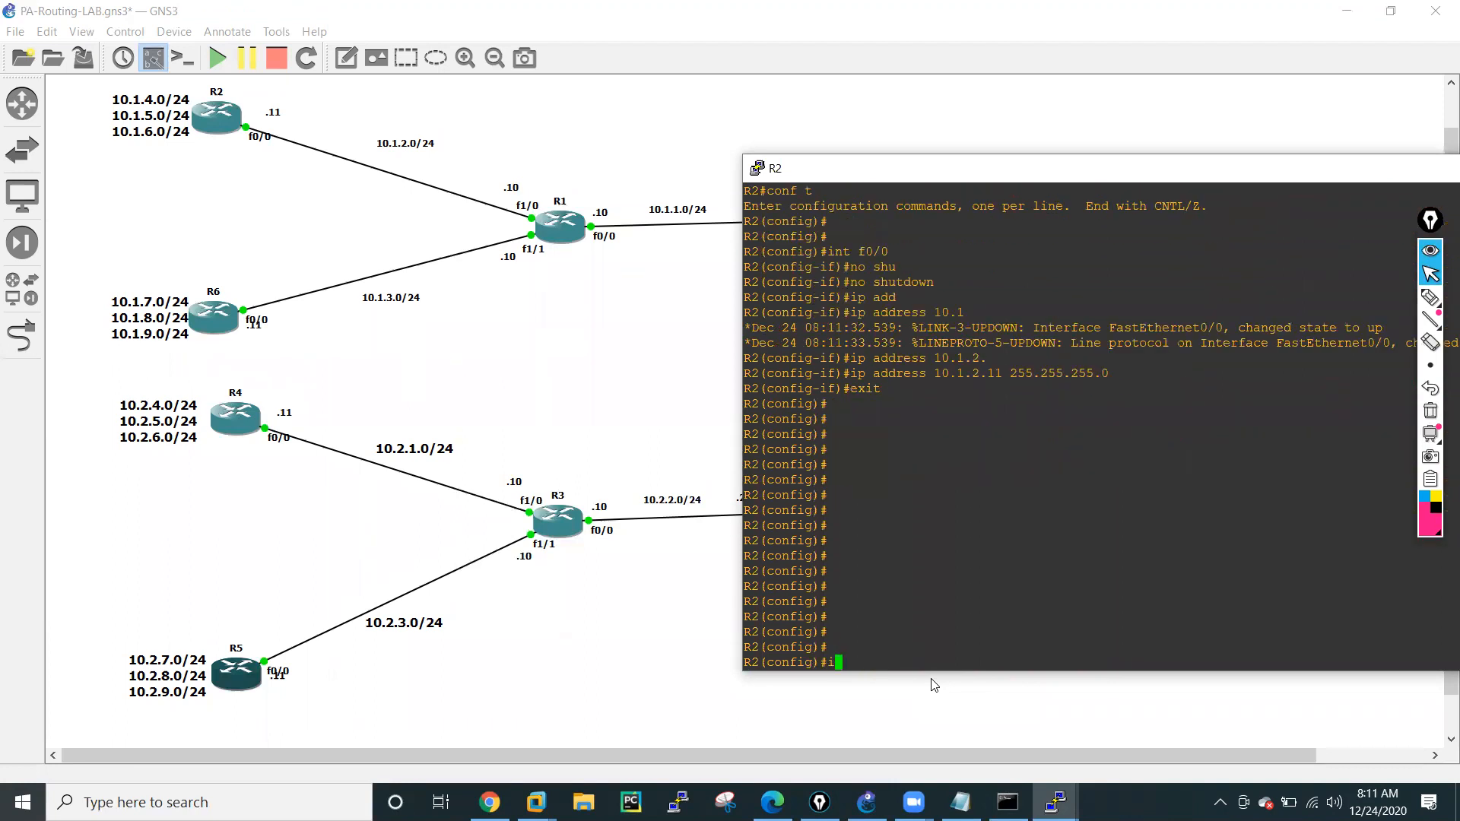
{"action": "type", "text": "nt lo"}
{"action": "type", "text": "o"}
{"action": "key", "text": "Tab"}
{"action": "type", "text": "0"}
{"action": "key", "text": "Return"}
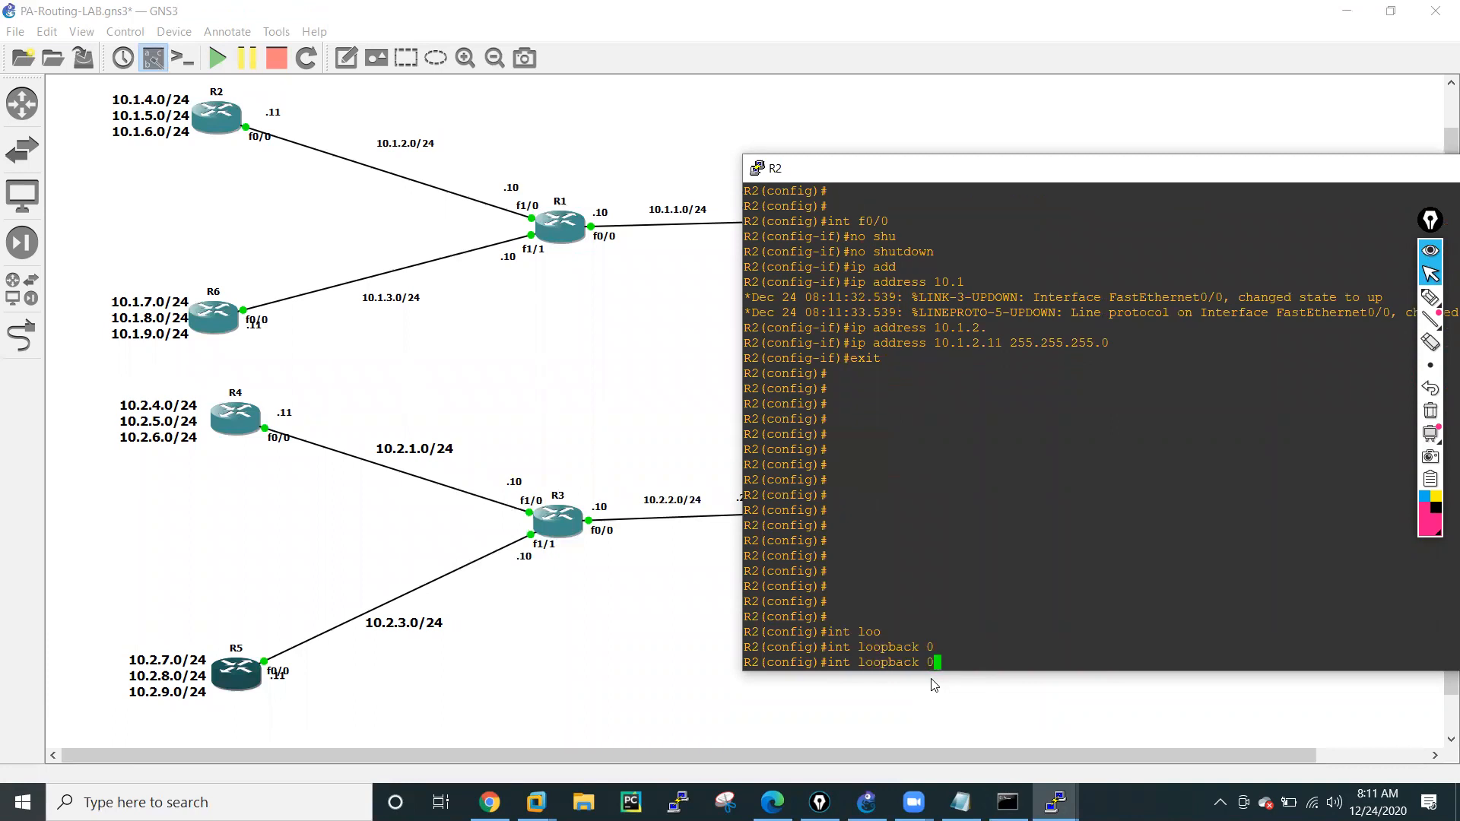
Assign 10.1.4.11 255.255.255.0 to R2's loopback 0 and enable the interface with no shutdown.
{"action": "type", "text": "ip add"}
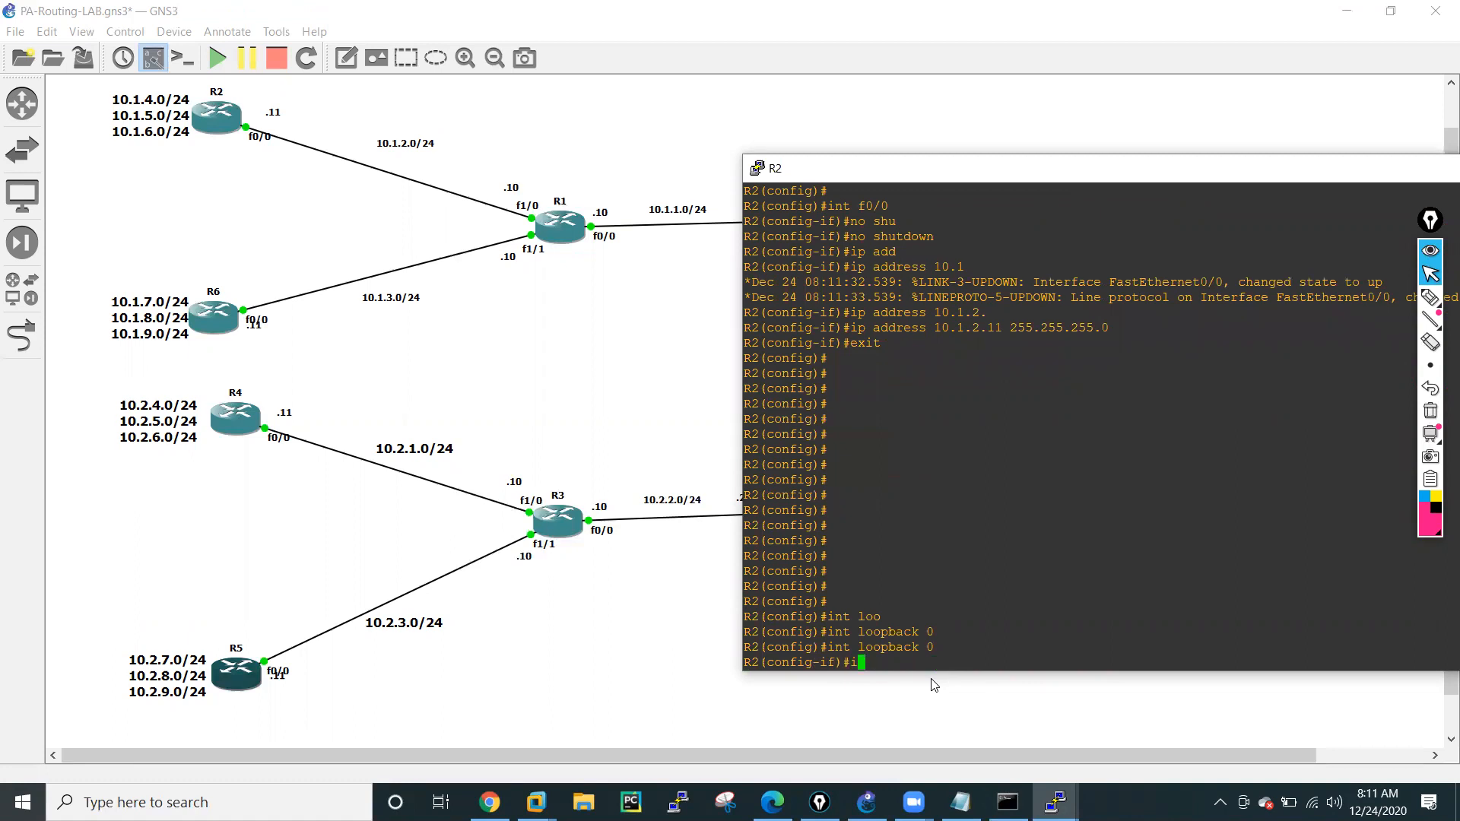
{"action": "key", "text": "Tab"}
{"action": "type", "text": "10.1.4.11 255.25"}
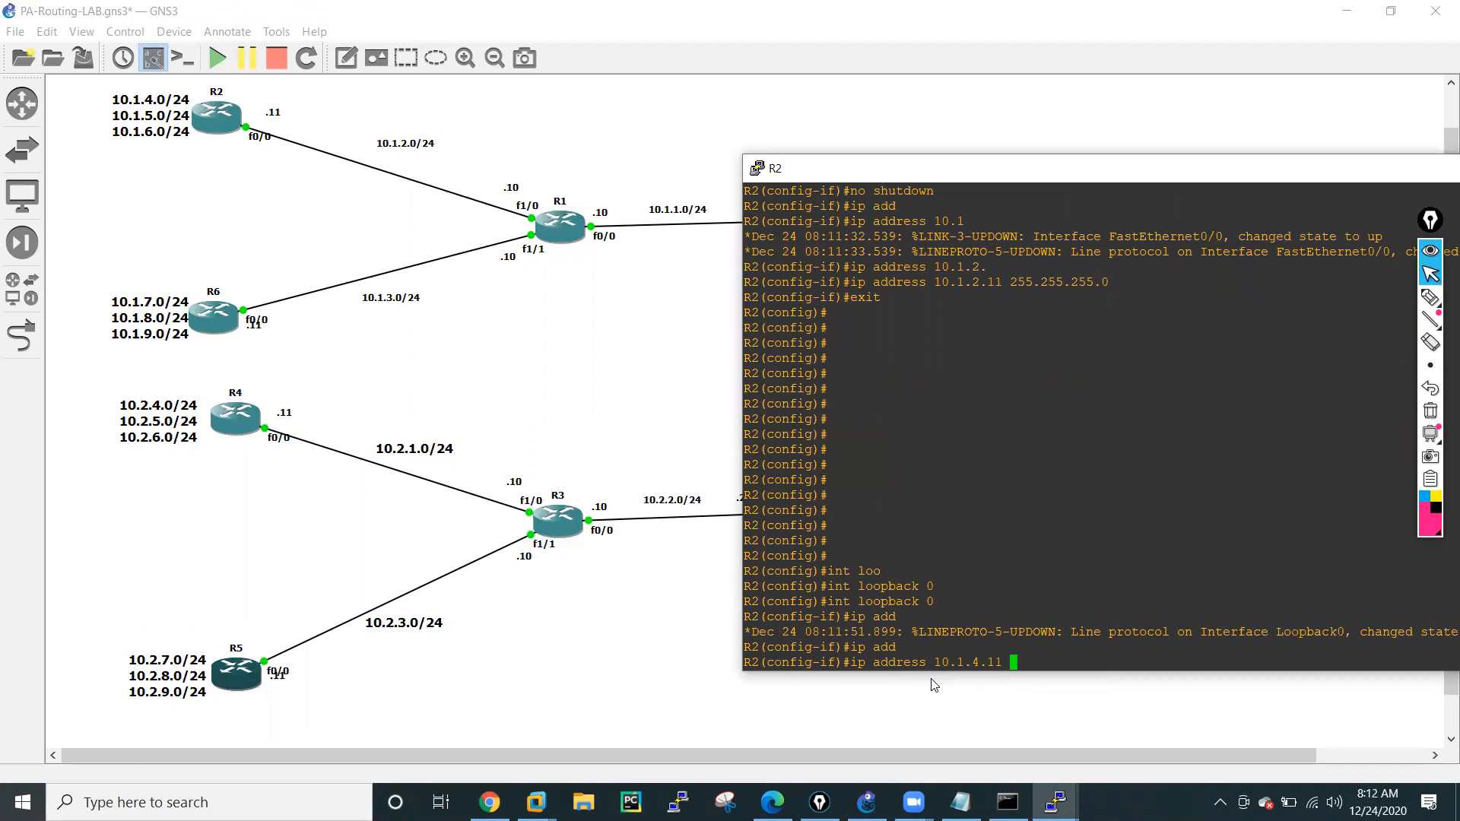
{"action": "type", "text": "5.255.0"}
{"action": "key", "text": "Return"}
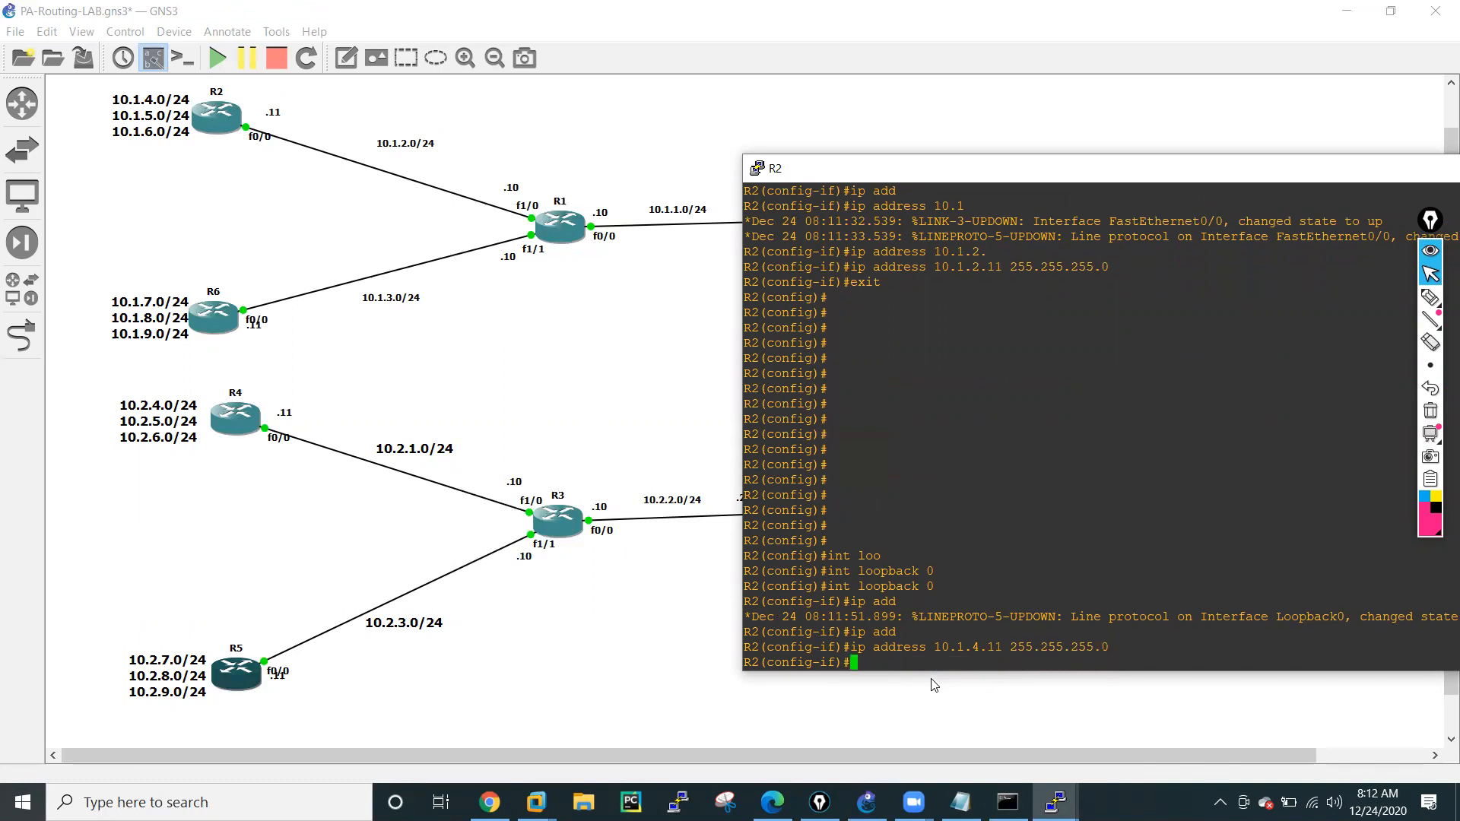
{"action": "type", "text": "no shu"}
{"action": "key", "text": "Tab"}
{"action": "key", "text": "Return"}
Create interface loopback 1 on R2 by editing the earlier loopback command.
{"action": "key", "text": "Up"}
{"action": "key", "text": "Up"}
Assign 10.1.5.11 255.255.255.0 to R2's loopback 1 and enable the interface.
{"action": "key", "text": "Up"}
{"action": "key", "text": "BackSpace"}
{"action": "type", "text": "1"}
{"action": "key", "text": "Return"}
{"action": "key", "text": "Up"}
{"action": "key", "text": "Up"}
{"action": "key", "text": "Up"}
{"action": "key", "text": "Left"}
{"action": "key", "text": "Left"}
{"action": "key", "text": "Left"}
{"action": "key", "text": "Left"}
{"action": "key", "text": "Left"}
{"action": "key", "text": "Left"}
{"action": "key", "text": "Left"}
{"action": "key", "text": "Left"}
{"action": "key", "text": "Left"}
{"action": "key", "text": "Left"}
{"action": "key", "text": "Left"}
{"action": "key", "text": "Left"}
{"action": "key", "text": "Left"}
{"action": "key", "text": "Left"}
{"action": "key", "text": "Left"}
{"action": "key", "text": "Left"}
{"action": "key", "text": "Left"}
{"action": "key", "text": "BackSpace"}
{"action": "type", "text": "5"}
{"action": "key", "text": "Return"}
{"action": "type", "text": "no shu"}
{"action": "key", "text": "Return"}
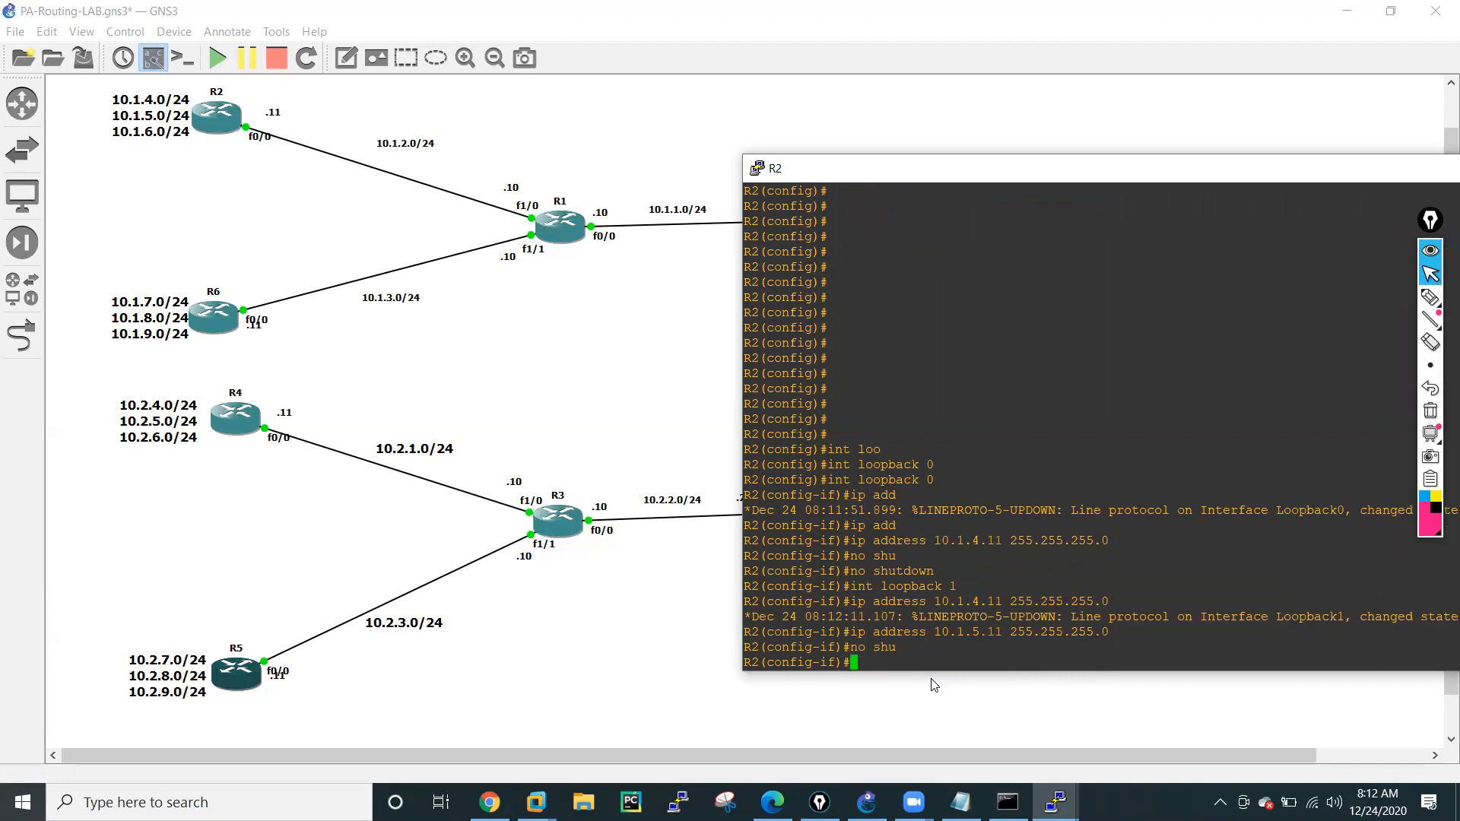
Create interface loopback 2 on R2, reusing the previous loopback command.
{"action": "key", "text": "Up"}
{"action": "key", "text": "Up"}
Assign 10.1.6.11 255.255.255.0 to R2's loopback 2 and enable it with no shutdown.
{"action": "key", "text": "Up"}
{"action": "key", "text": "Up"}
{"action": "key", "text": "BackSpace"}
{"action": "type", "text": "2"}
{"action": "key", "text": "Return"}
{"action": "key", "text": "Up"}
{"action": "key", "text": "Up"}
{"action": "key", "text": "Up"}
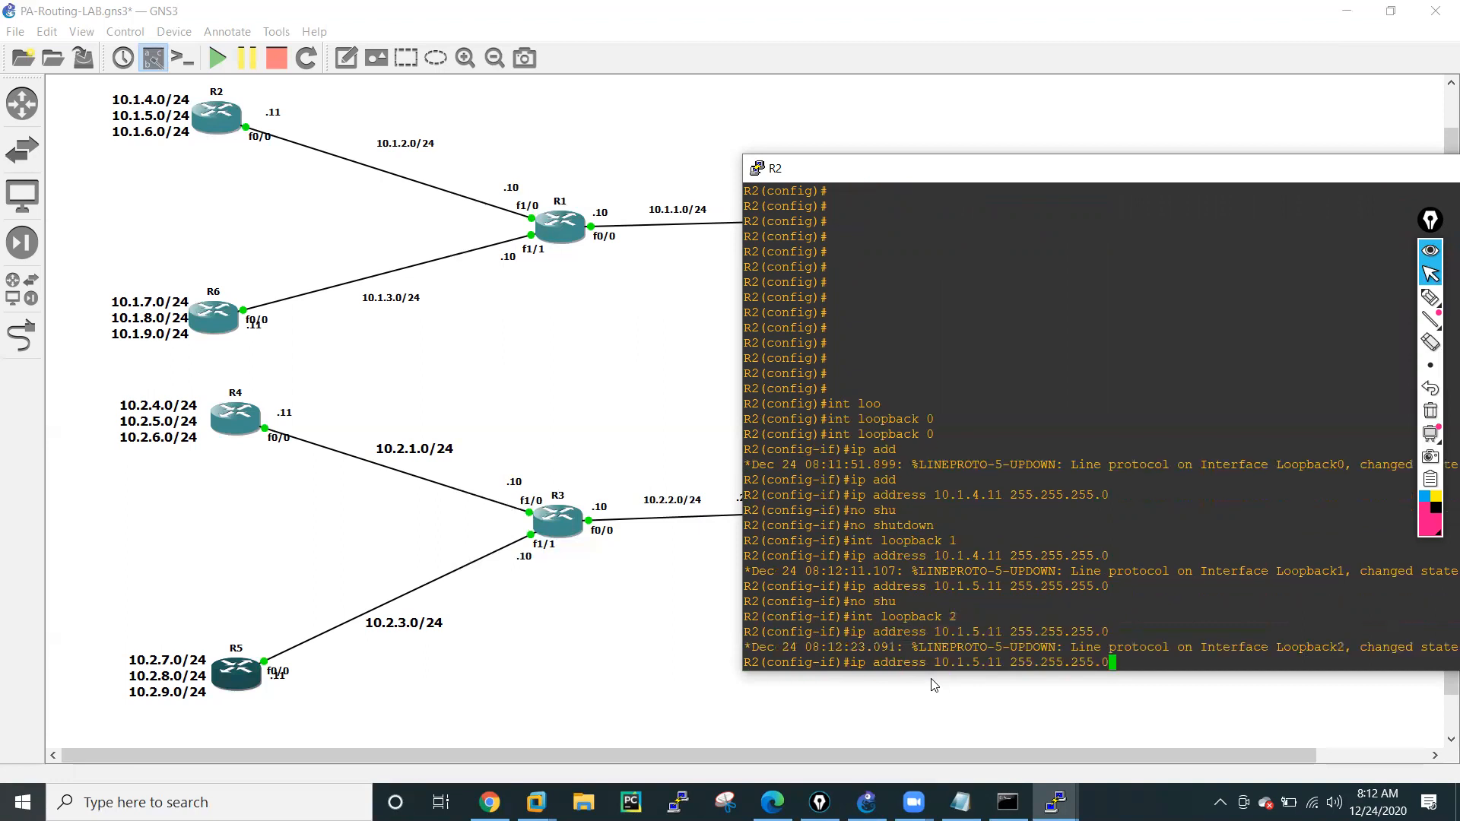
{"action": "key", "text": "Left"}
{"action": "key", "text": "Left"}
{"action": "key", "text": "Left"}
{"action": "key", "text": "Left"}
{"action": "key", "text": "Left"}
{"action": "key", "text": "Left"}
{"action": "key", "text": "Left"}
{"action": "key", "text": "Left"}
{"action": "key", "text": "Left"}
{"action": "key", "text": "Left"}
{"action": "key", "text": "Left"}
{"action": "key", "text": "Left"}
{"action": "key", "text": "Left"}
{"action": "key", "text": "Left"}
{"action": "key", "text": "Left"}
{"action": "key", "text": "Left"}
{"action": "key", "text": "Left"}
{"action": "key", "text": "BackSpace"}
{"action": "type", "text": "6"}
{"action": "key", "text": "Return"}
{"action": "type", "text": "no shut"}
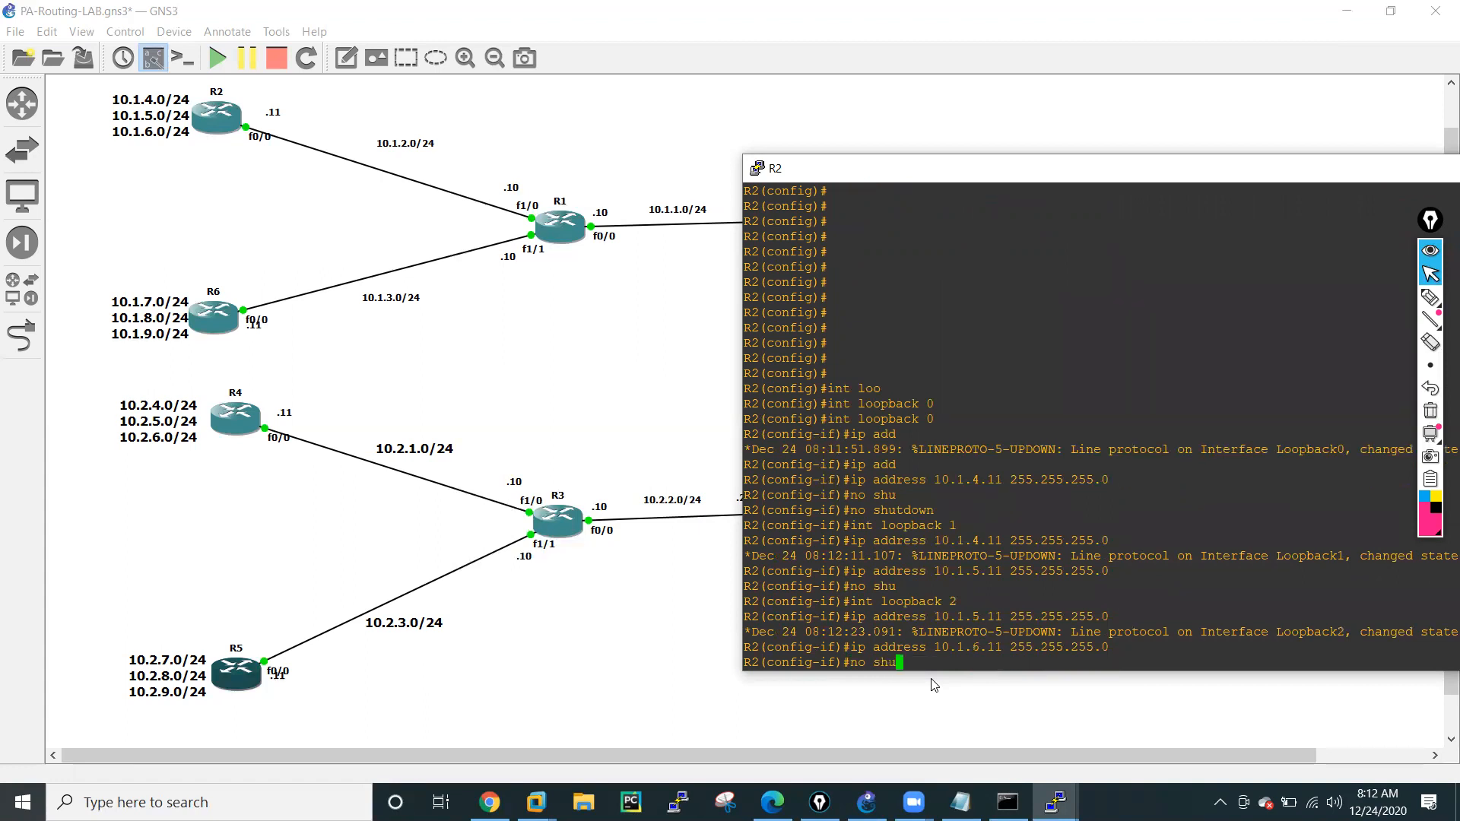
{"action": "key", "text": "Tab"}
{"action": "key", "text": "Return"}
{"action": "key", "text": "Return"}
Exit interface and global configuration modes on R2 to return to the privileged prompt.
{"action": "key", "text": "Return"}
{"action": "key", "text": "Return"}
{"action": "type", "text": "exit"}
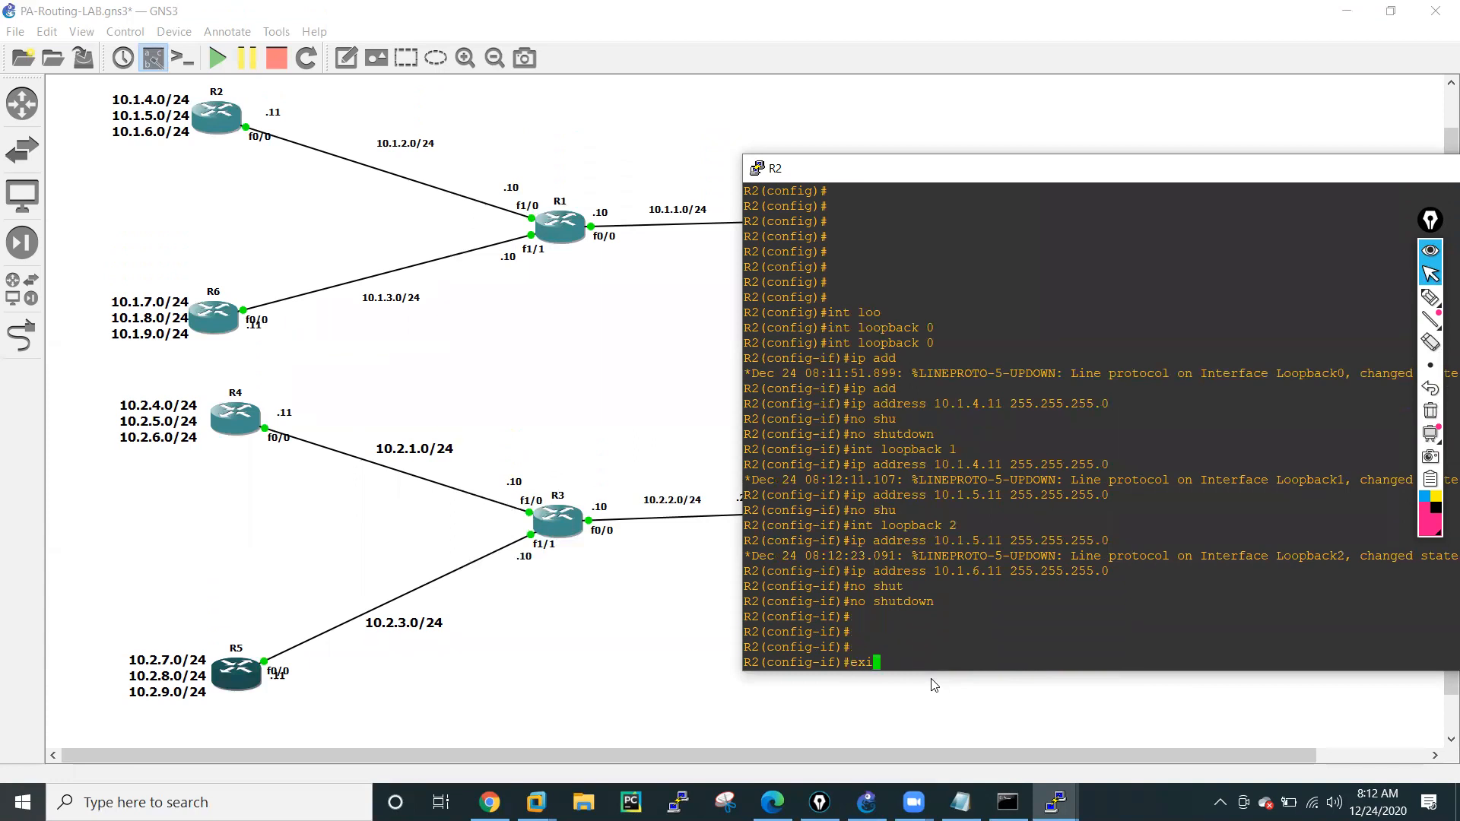
{"action": "key", "text": "Return"}
{"action": "key", "text": "Return"}
{"action": "key", "text": "Return"}
{"action": "key", "text": "Return"}
{"action": "key", "text": "Return"}
{"action": "key", "text": "Return"}
{"action": "key", "text": "Return"}
{"action": "type", "text": "exit"}
{"action": "key", "text": "Return"}
{"action": "key", "text": "Return"}
{"action": "key", "text": "Return"}
{"action": "key", "text": "Return"}
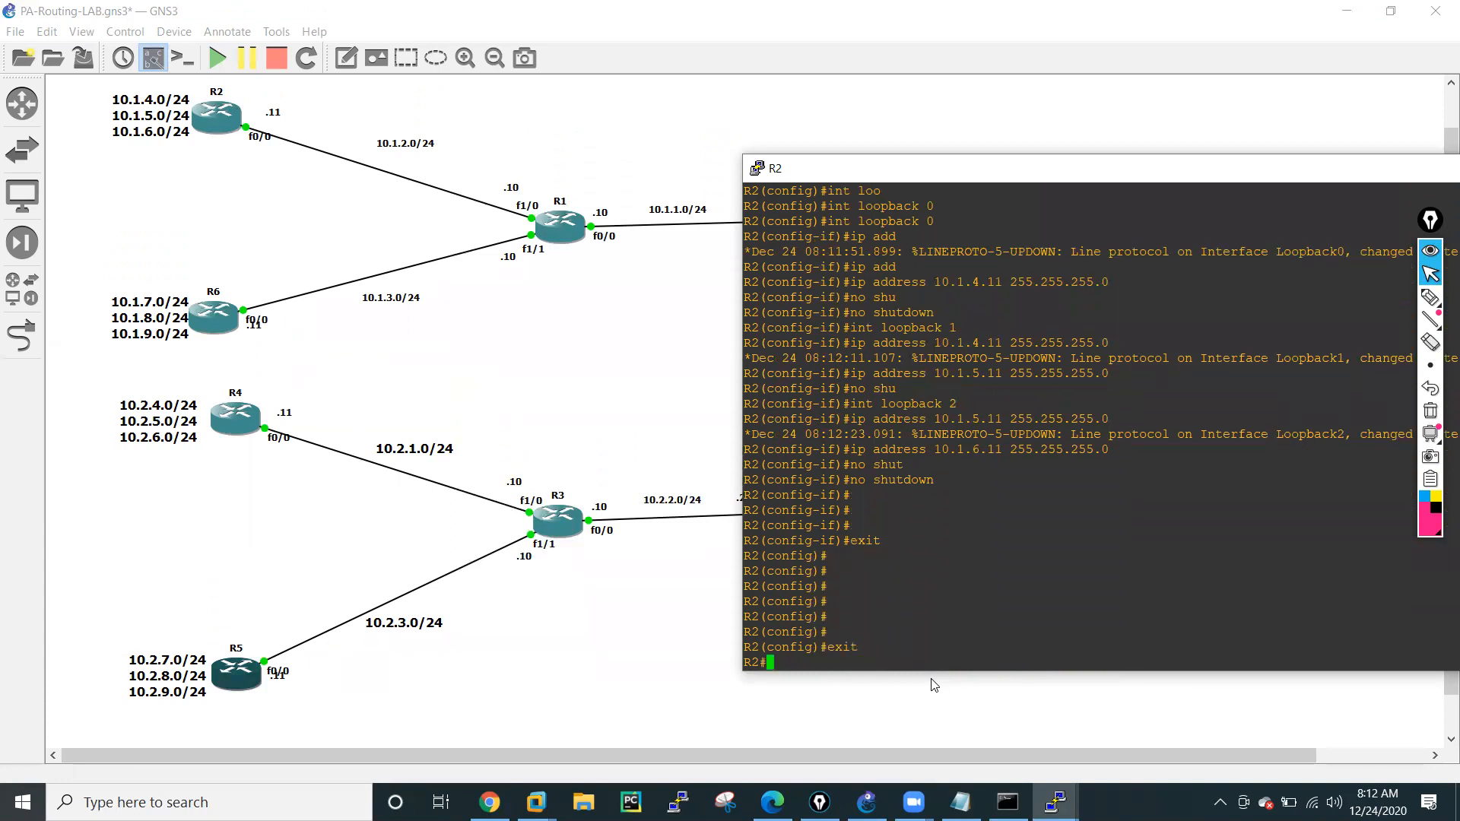
Check R2's interface addresses and status with sh ip interface brief.
{"action": "type", "text": "sh ip int"}
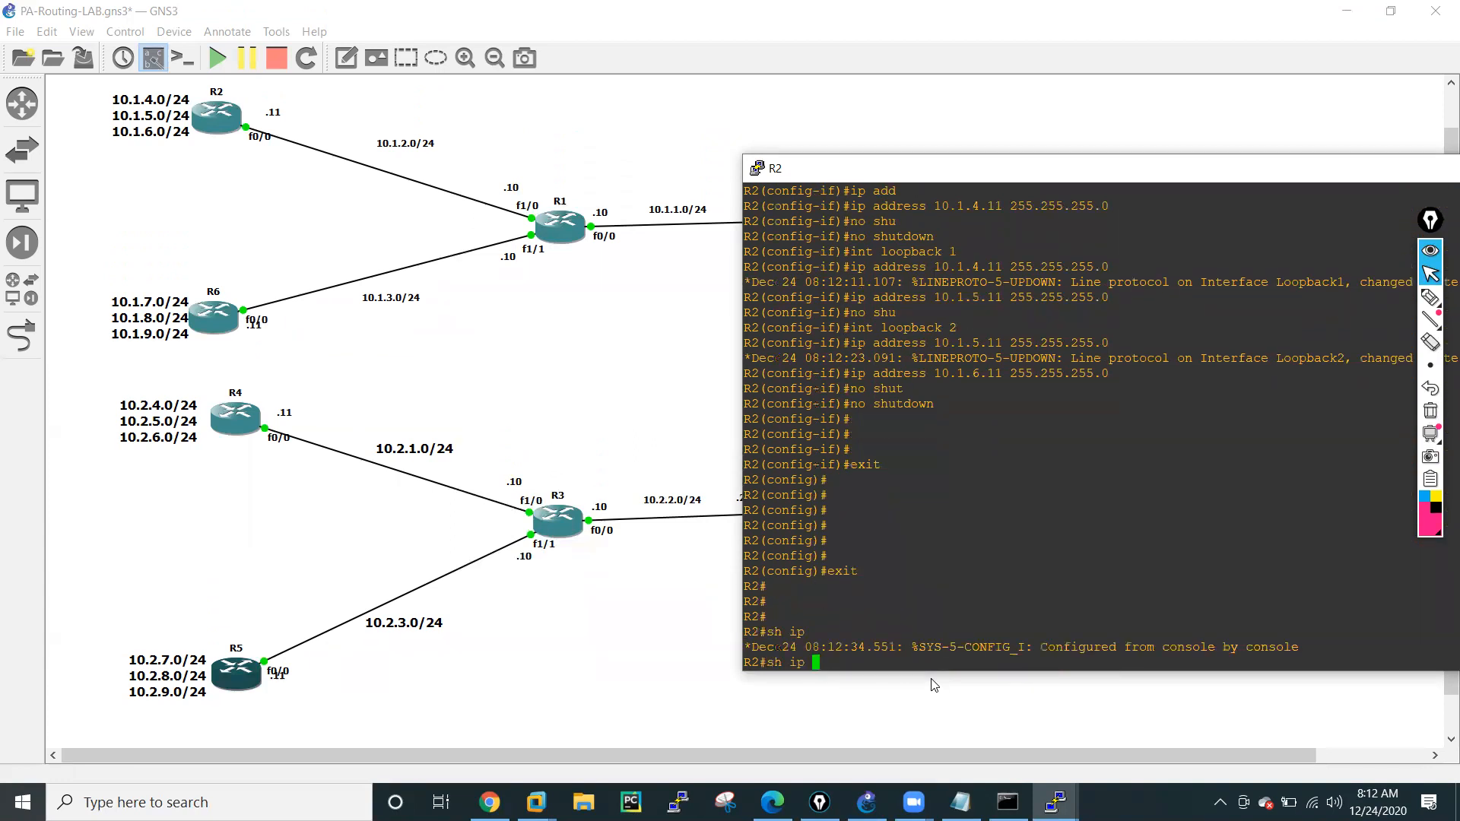
{"action": "key", "text": "Tab"}
{"action": "type", "text": "bri"}
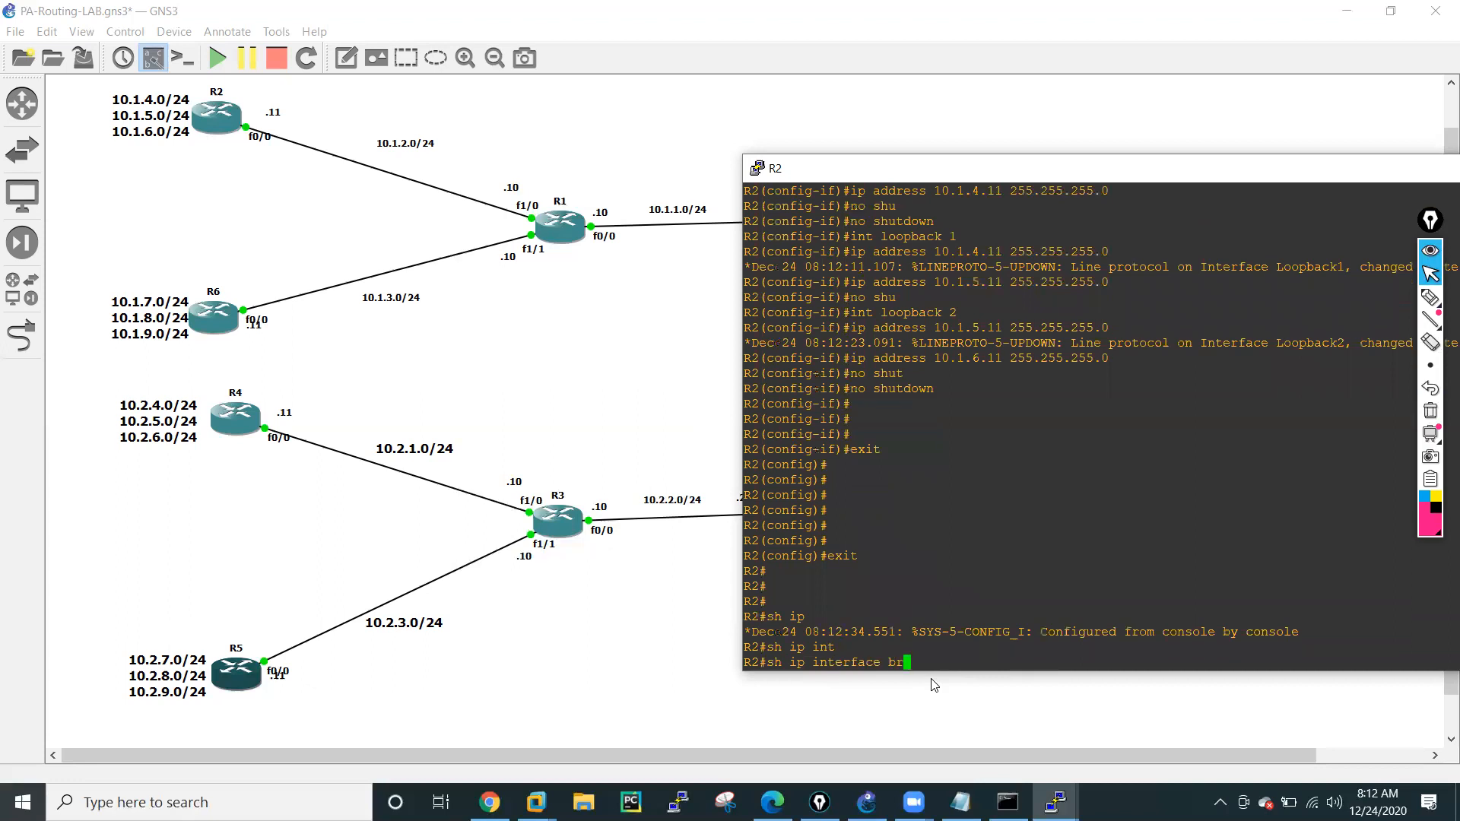
{"action": "key", "text": "Tab"}
{"action": "key", "text": "Return"}
Ping 10.1.1.10 from R2 to test reachability of R1's f0/0.
{"action": "key", "text": "Return"}
{"action": "key", "text": "Return"}
{"action": "key", "text": "Return"}
{"action": "key", "text": "Return"}
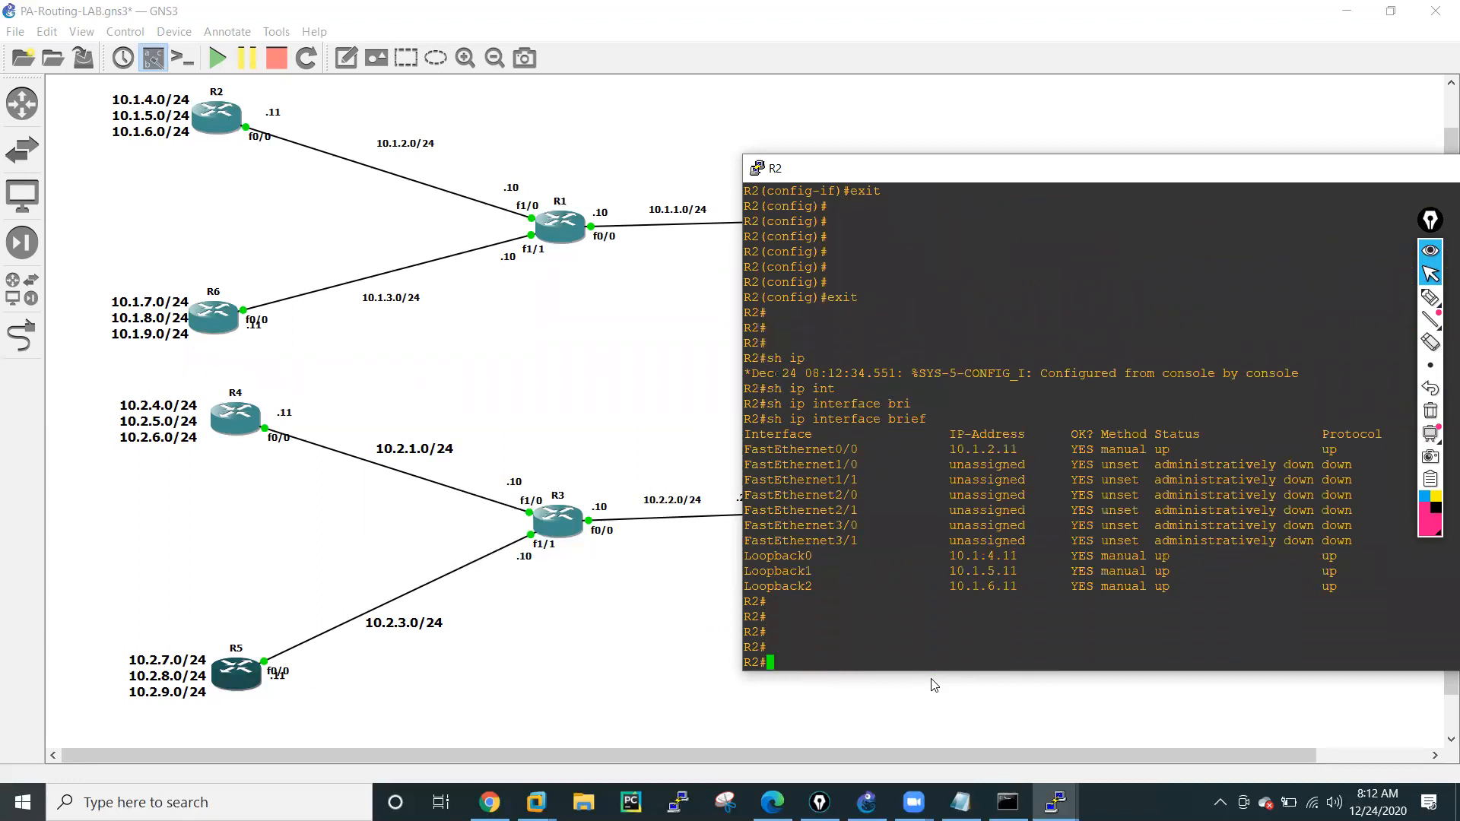
{"action": "type", "text": "ping 10.1.1.10"}
{"action": "key", "text": "Return"}
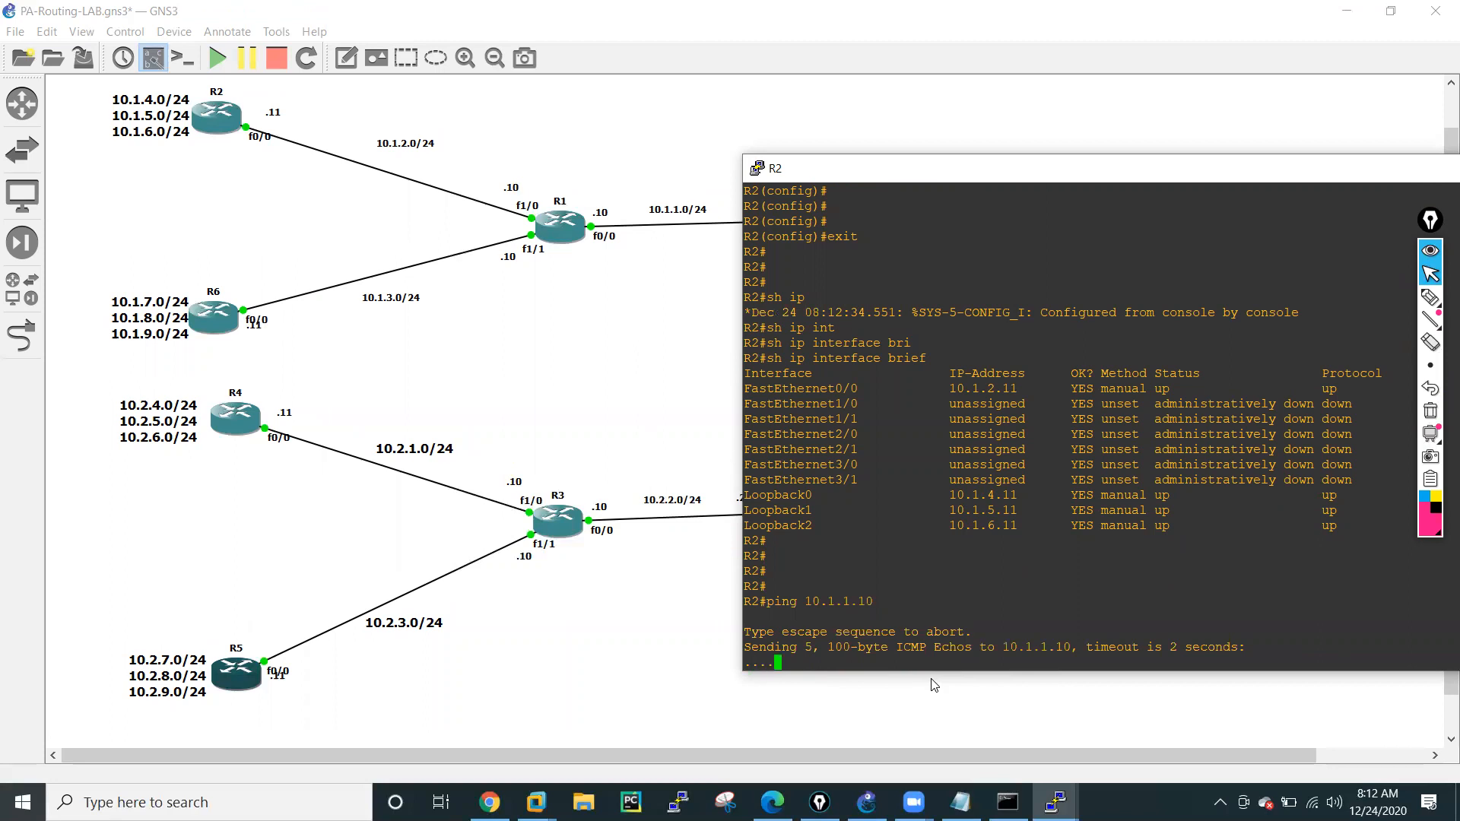
Ping 10.1.2.10 from R2 to test reachability of R1's f1/0.
{"action": "key", "text": "Up"}
{"action": "key", "text": "Left"}
{"action": "key", "text": "Left"}
{"action": "key", "text": "Left"}
{"action": "key", "text": "BackSpace"}
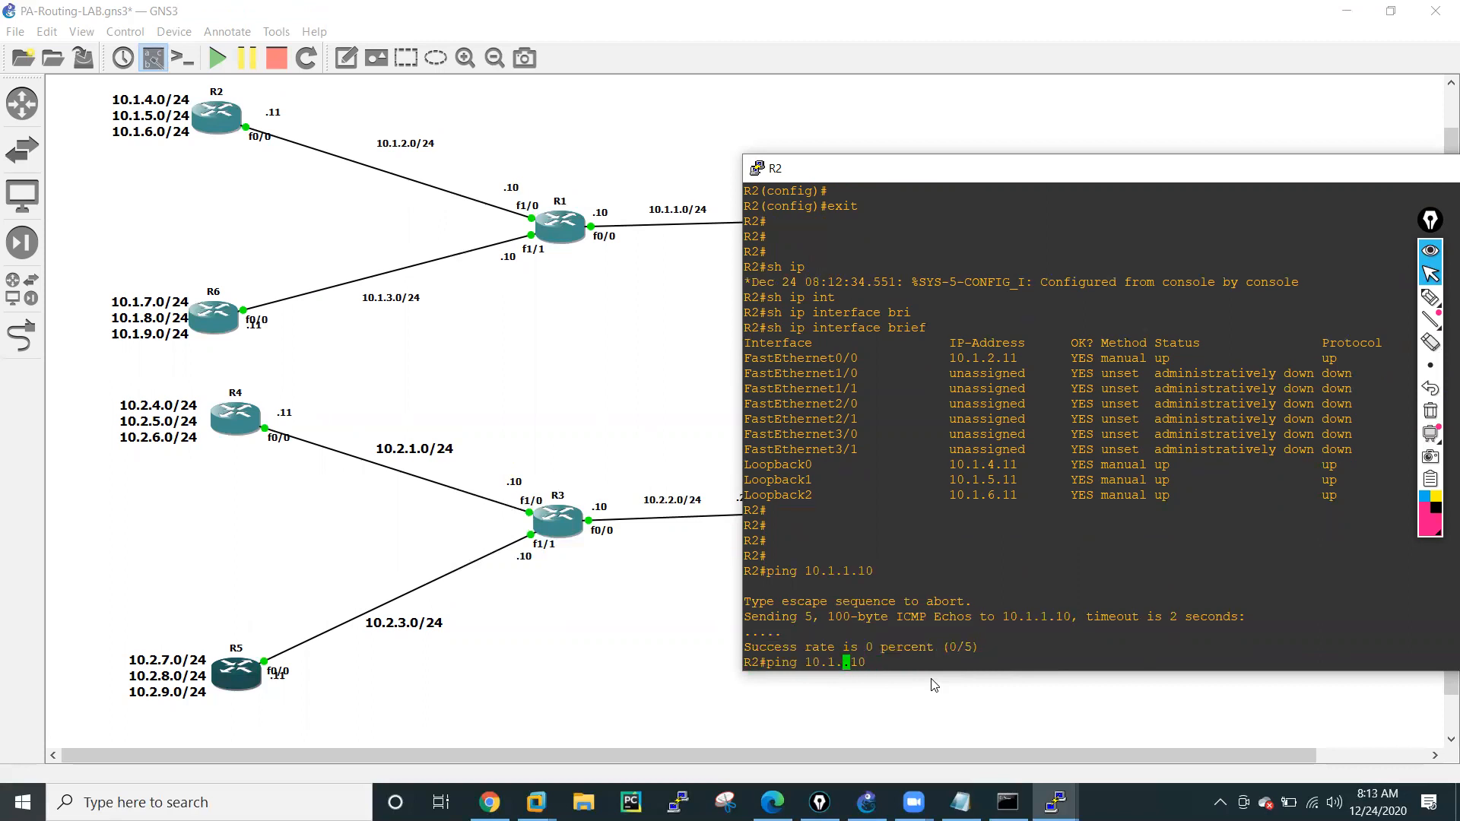
{"action": "type", "text": "2"}
{"action": "key", "text": "Return"}
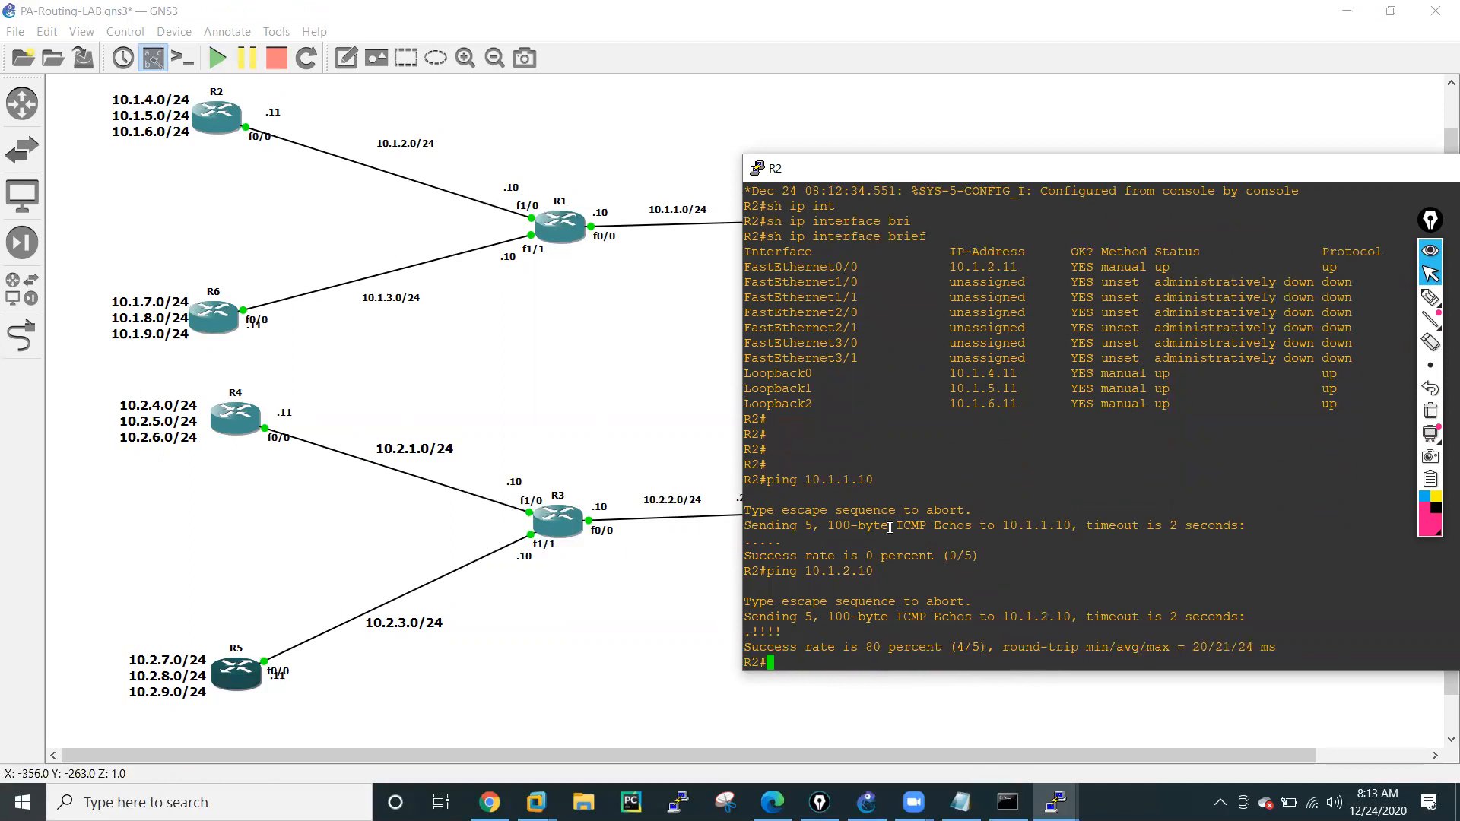
Enter global configuration mode on R2 and open the RIP routing process with router rip.
{"action": "key", "text": "Return"}
{"action": "key", "text": "Return"}
{"action": "key", "text": "Return"}
{"action": "key", "text": "Return"}
{"action": "type", "text": "conf t"}
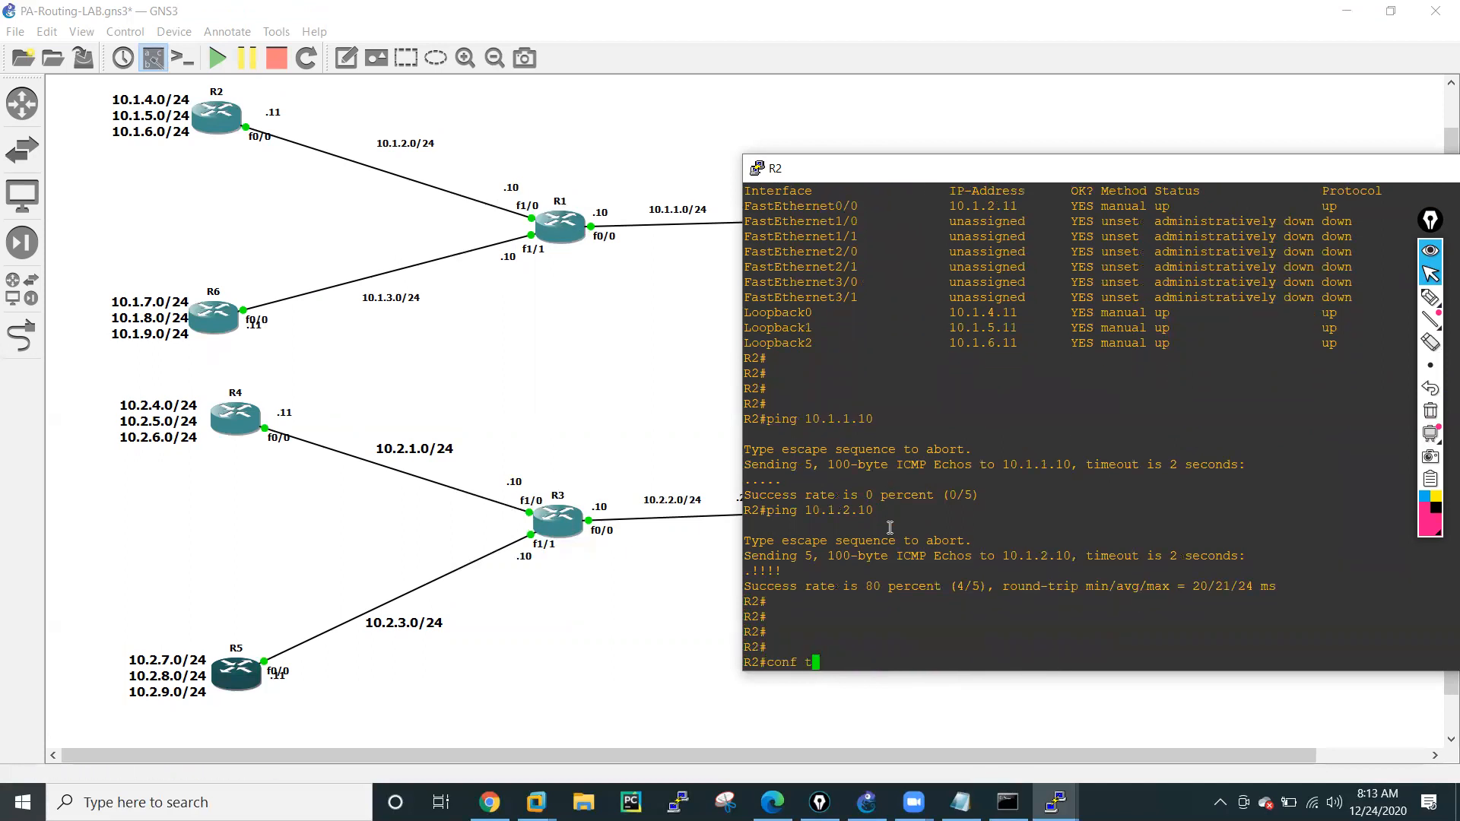
{"action": "key", "text": "Return"}
{"action": "key", "text": "Return"}
{"action": "key", "text": "Return"}
{"action": "key", "text": "Return"}
{"action": "key", "text": "Return"}
{"action": "key", "text": "Return"}
{"action": "type", "text": "rou"}
{"action": "key", "text": "Tab"}
{"action": "type", "text": "te"}
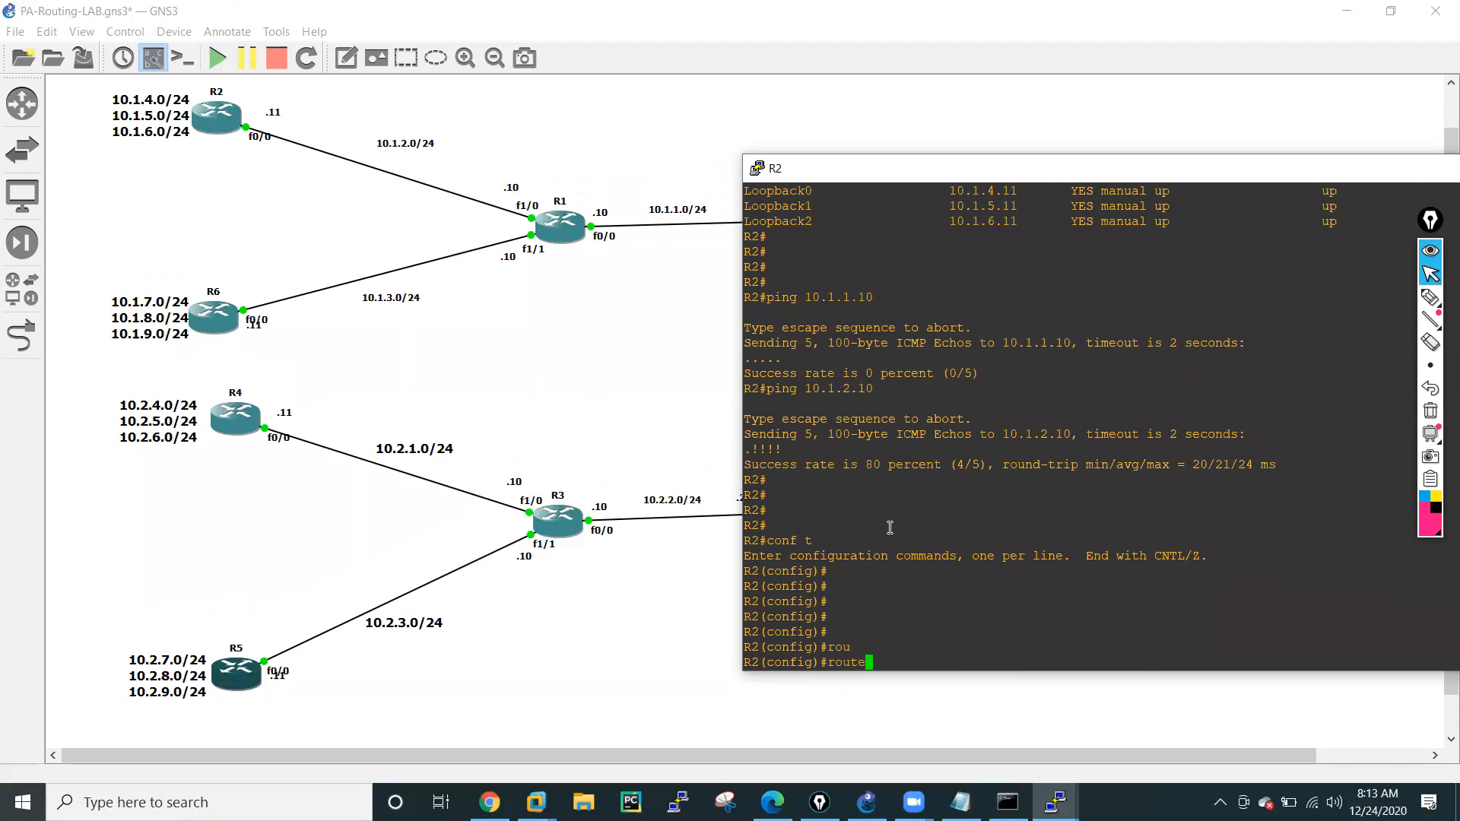
{"action": "type", "text": "r ri"}
{"action": "key", "text": "Tab"}
{"action": "key", "text": "Return"}
Set R2's RIP process to version 2 and disable automatic summarization with no auto-summary.
{"action": "type", "text": "ver"}
{"action": "key", "text": "Tab"}
{"action": "type", "text": "2"}
{"action": "key", "text": "Return"}
{"action": "type", "text": "no aut"}
{"action": "key", "text": "Tab"}
{"action": "key", "text": "Return"}
Advertise network 10.1.2.0 in R2's RIP process.
{"action": "type", "text": "netw"}
{"action": "key", "text": "Tab"}
{"action": "type", "text": "10.1.2.0"}
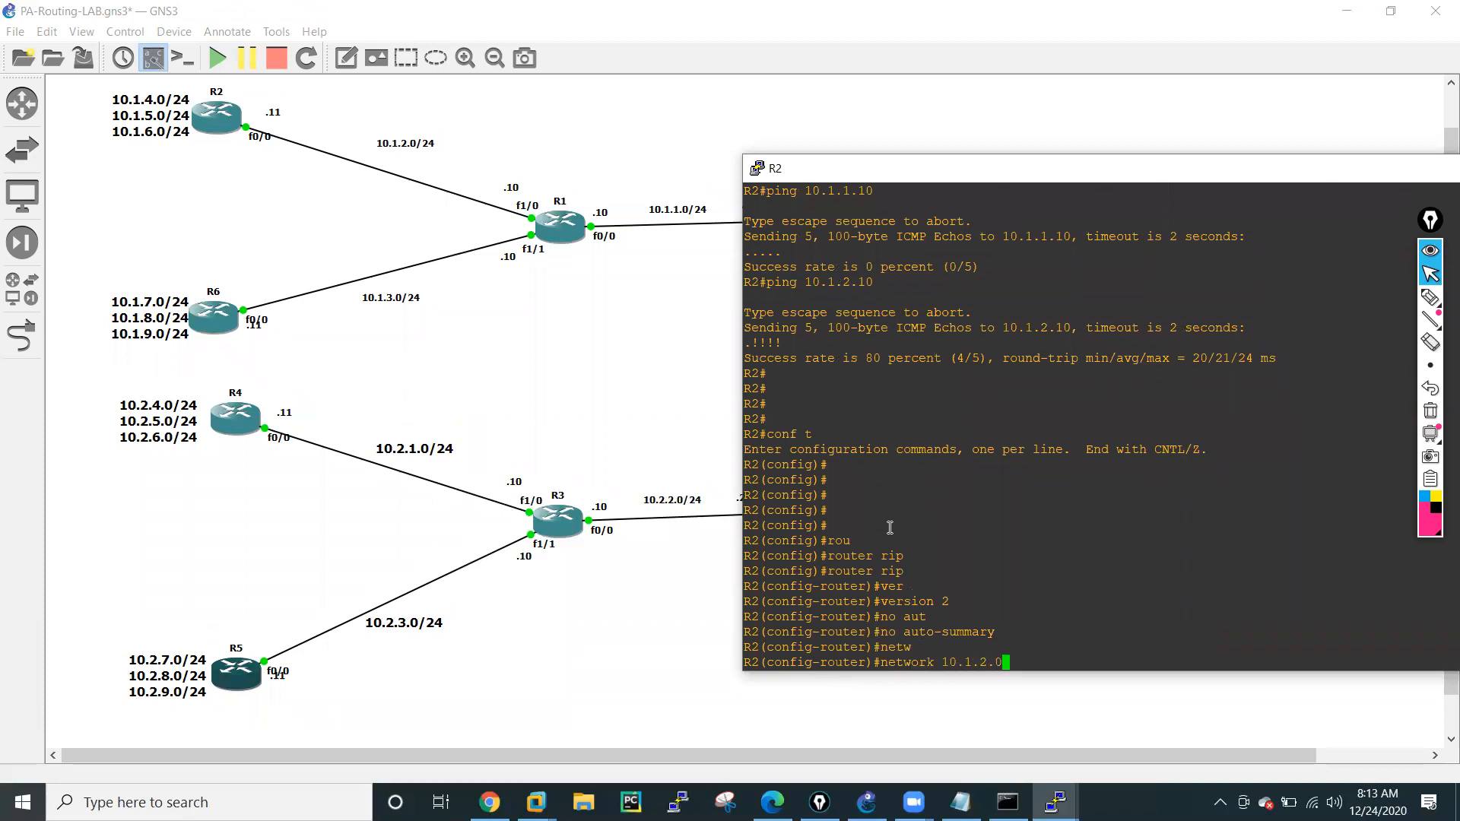
{"action": "key", "text": "Return"}
Add network 10.1.4.0 to R2's RIP process.
{"action": "key", "text": "Up"}
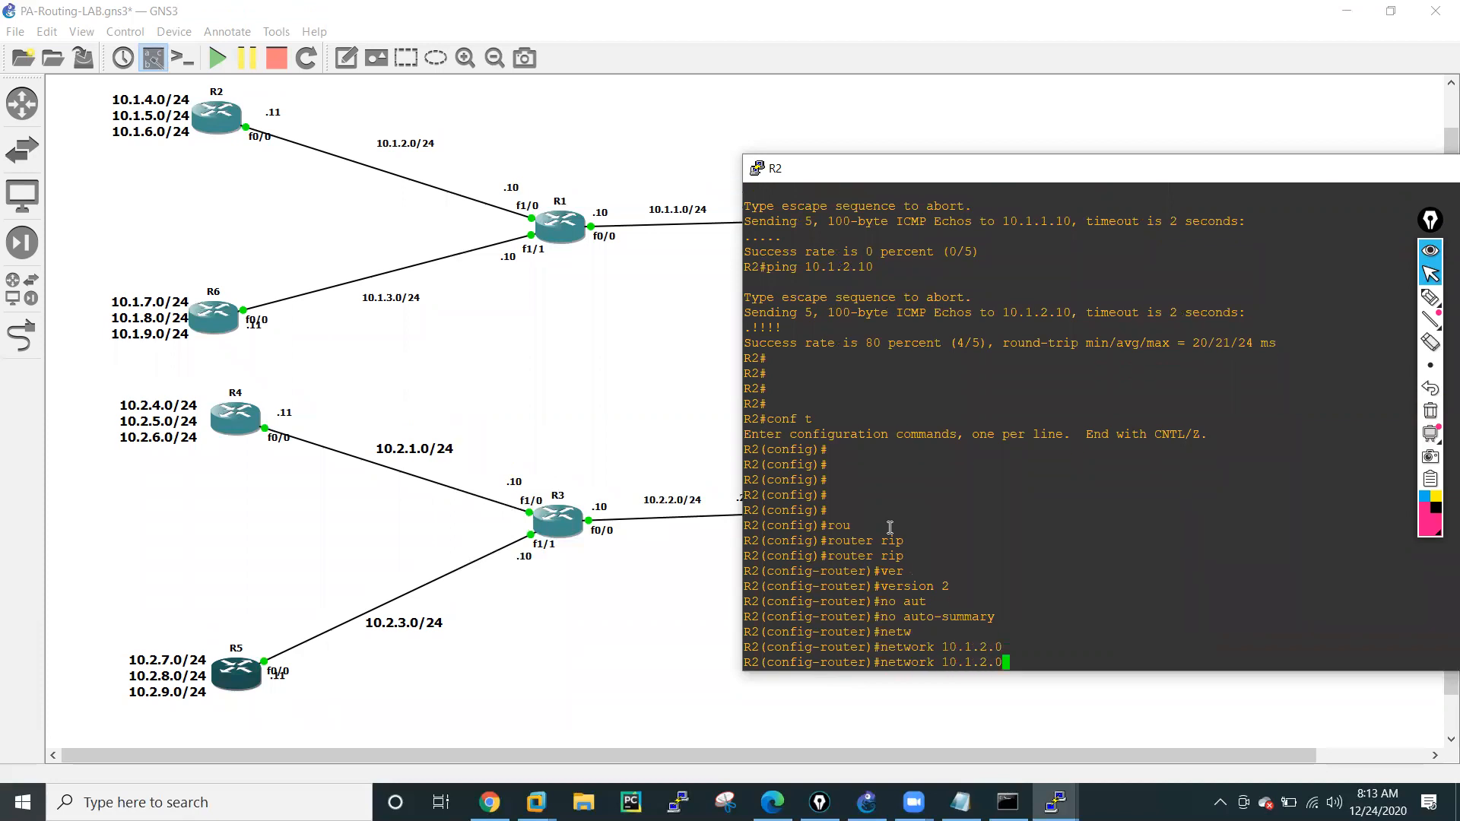
{"action": "key", "text": "Left"}
{"action": "key", "text": "Left"}
{"action": "key", "text": "BackSpace"}
{"action": "type", "text": "3"}
{"action": "key", "text": "BackSpace"}
{"action": "type", "text": "4"}
{"action": "key", "text": "Return"}
Add network 10.1.5.0 to R2's RIP process.
{"action": "key", "text": "Up"}
{"action": "key", "text": "Left"}
{"action": "key", "text": "Left"}
{"action": "key", "text": "BackSpace"}
{"action": "type", "text": "5"}
{"action": "key", "text": "Return"}
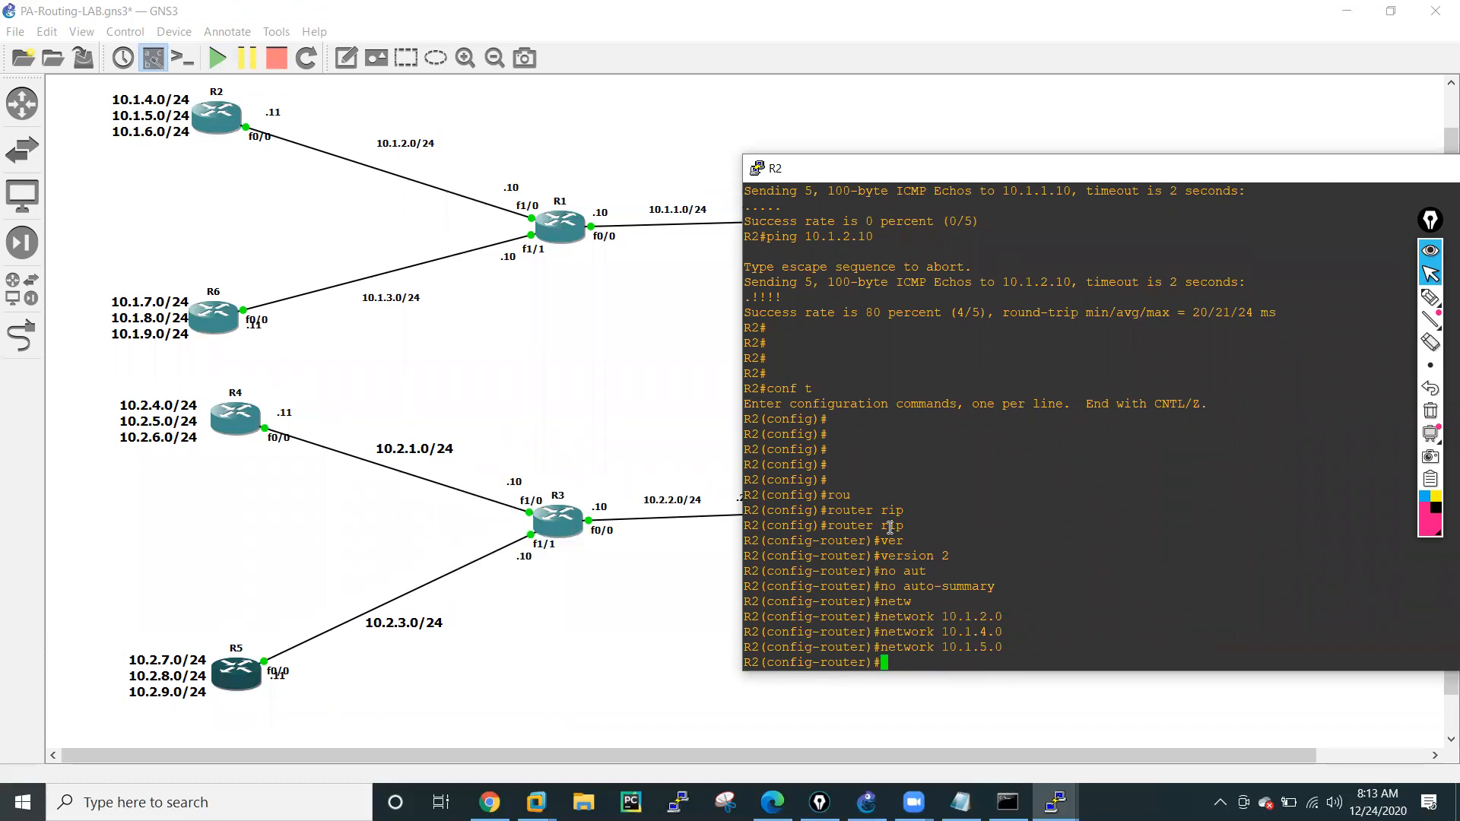
Add network 10.1.6.0 to R2's RIP process.
{"action": "key", "text": "Up"}
{"action": "key", "text": "Left"}
{"action": "key", "text": "Left"}
{"action": "key", "text": "BackSpace"}
{"action": "type", "text": "6"}
{"action": "key", "text": "Return"}
Exit router and global configuration modes on R2 to return to the privileged prompt.
{"action": "type", "text": "exit"}
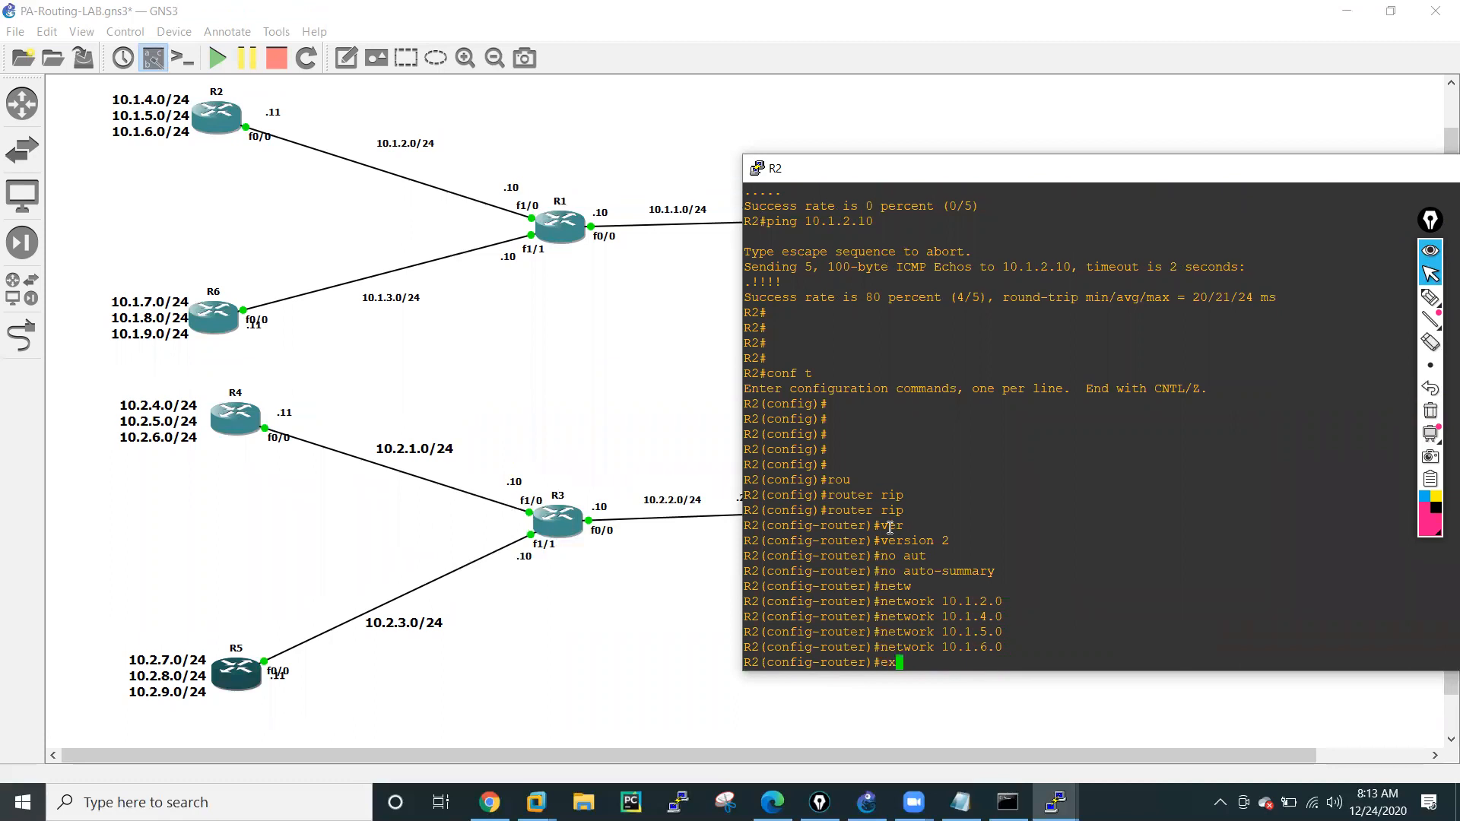
{"action": "key", "text": "Return"}
{"action": "key", "text": "Return"}
{"action": "key", "text": "Return"}
{"action": "key", "text": "Return"}
{"action": "key", "text": "Return"}
{"action": "type", "text": "exit"}
{"action": "key", "text": "Return"}
{"action": "key", "text": "Return"}
{"action": "key", "text": "Return"}
{"action": "key", "text": "Return"}
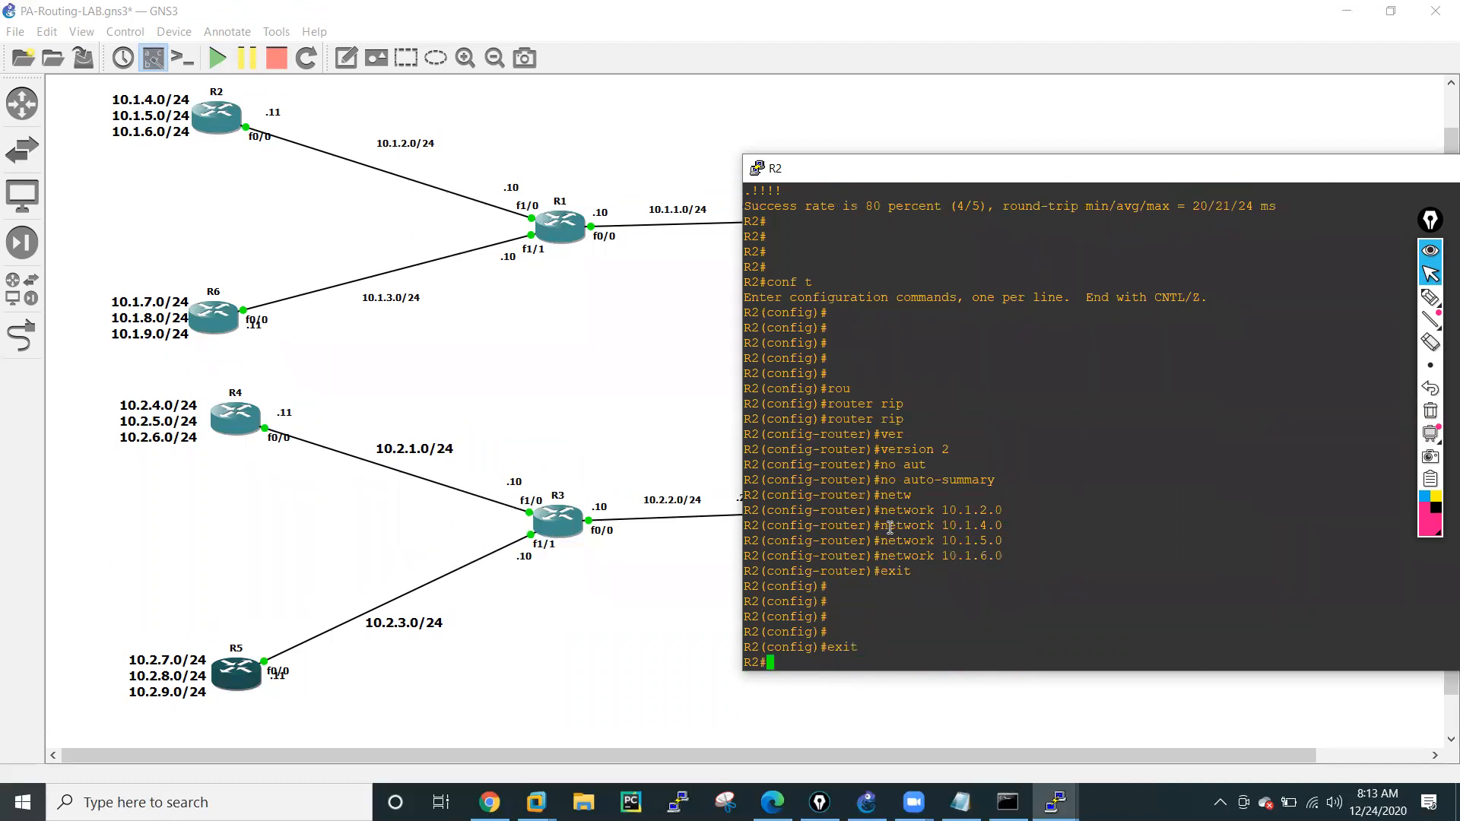
Display R2's routing table with sh ip route and examine the RIP-learned routes.
{"action": "type", "text": "sh rou"}
{"action": "key", "text": "Tab"}
{"action": "key", "text": "BackSpace"}
{"action": "key", "text": "BackSpace"}
{"action": "key", "text": "BackSpace"}
{"action": "key", "text": "BackSpace"}
{"action": "key", "text": "BackSpace"}
{"action": "key", "text": "BackSpace"}
{"action": "key", "text": "BackSpace"}
{"action": "key", "text": "BackSpace"}
{"action": "key", "text": "BackSpace"}
{"action": "key", "text": "BackSpace"}
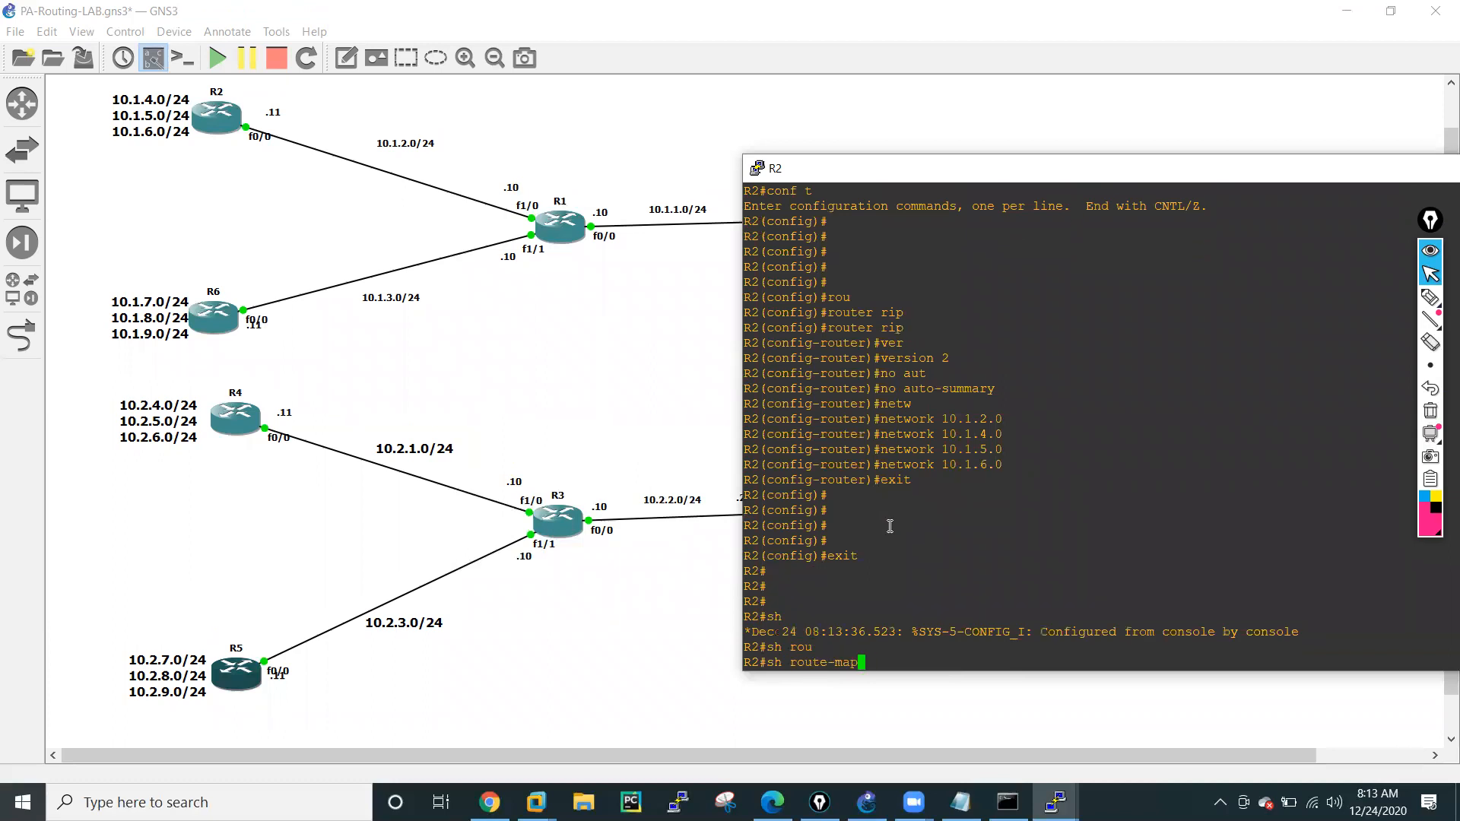
{"action": "type", "text": "ip ro"}
{"action": "key", "text": "Tab"}
{"action": "key", "text": "Return"}
{"action": "key", "text": "Return"}
{"action": "key", "text": "Return"}
{"action": "key", "text": "Return"}
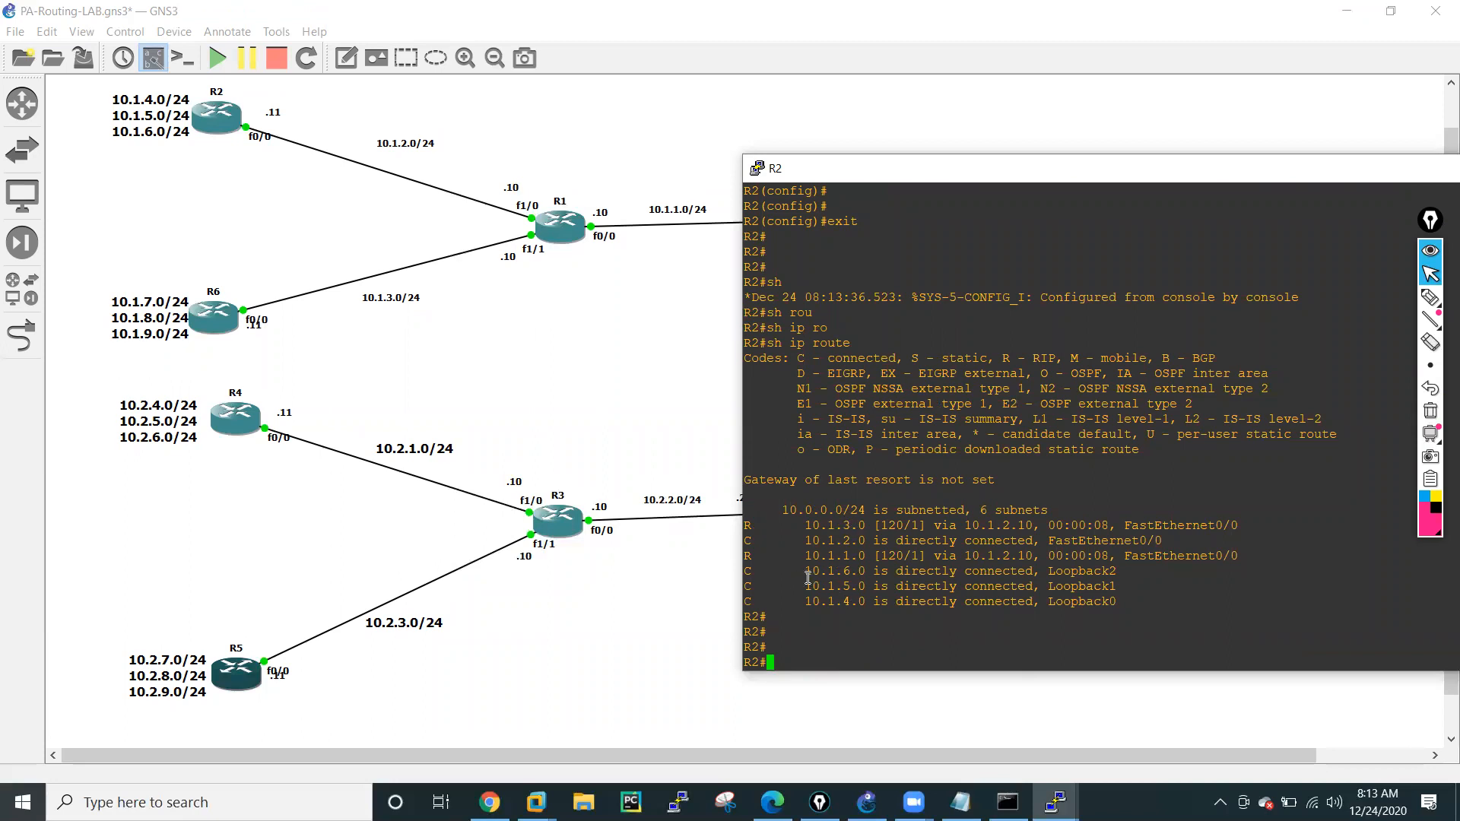
{"action": "double_click", "coordinate": [835, 555]}
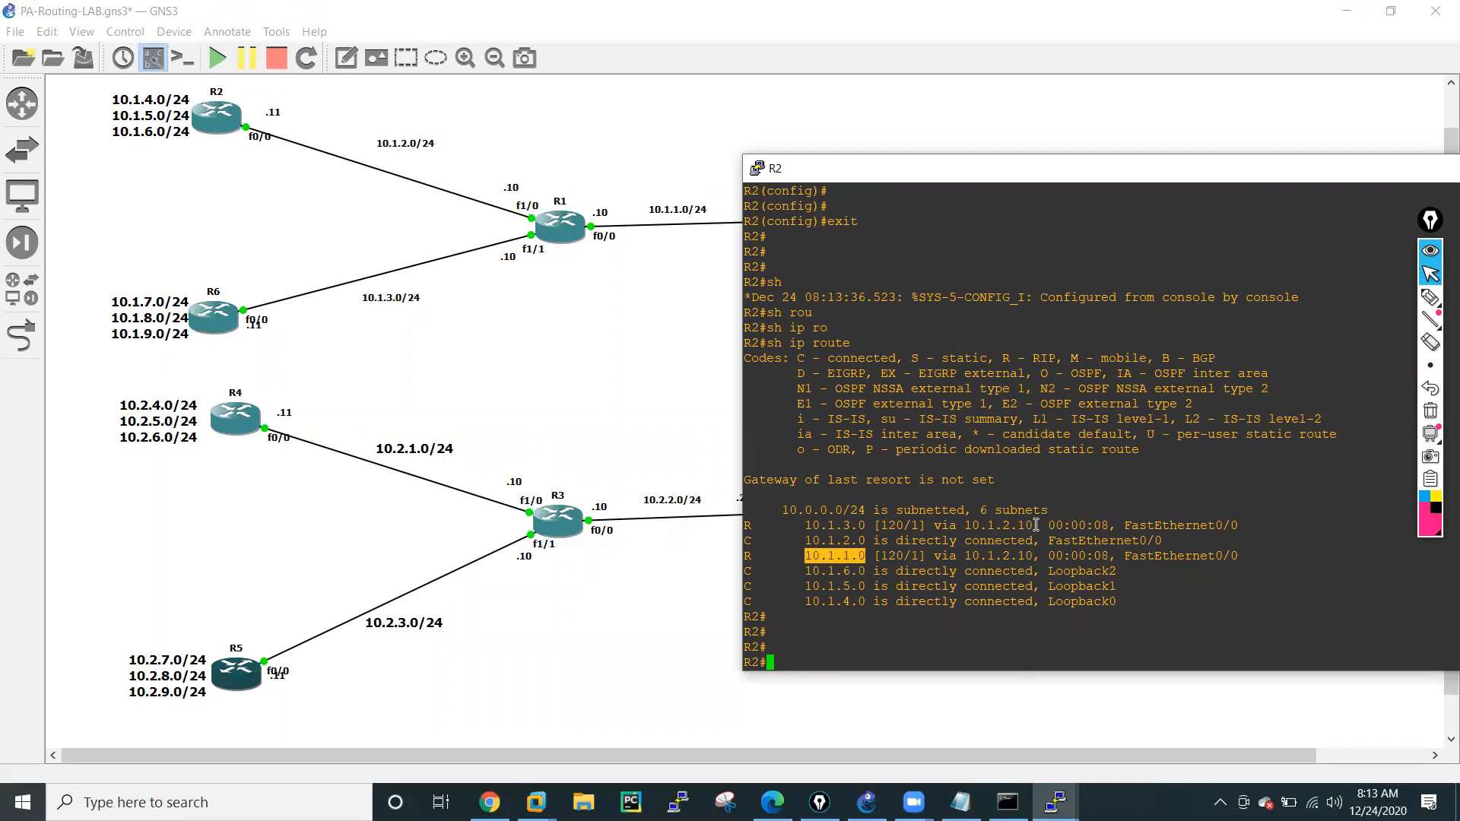
{"action": "double_click", "coordinate": [1001, 556]}
Save R2's running configuration with wr mem.
{"action": "key", "text": "Return"}
{"action": "key", "text": "Return"}
{"action": "key", "text": "Return"}
{"action": "key", "text": "Return"}
{"action": "key", "text": "Return"}
{"action": "key", "text": "Return"}
{"action": "key", "text": "Return"}
{"action": "key", "text": "Return"}
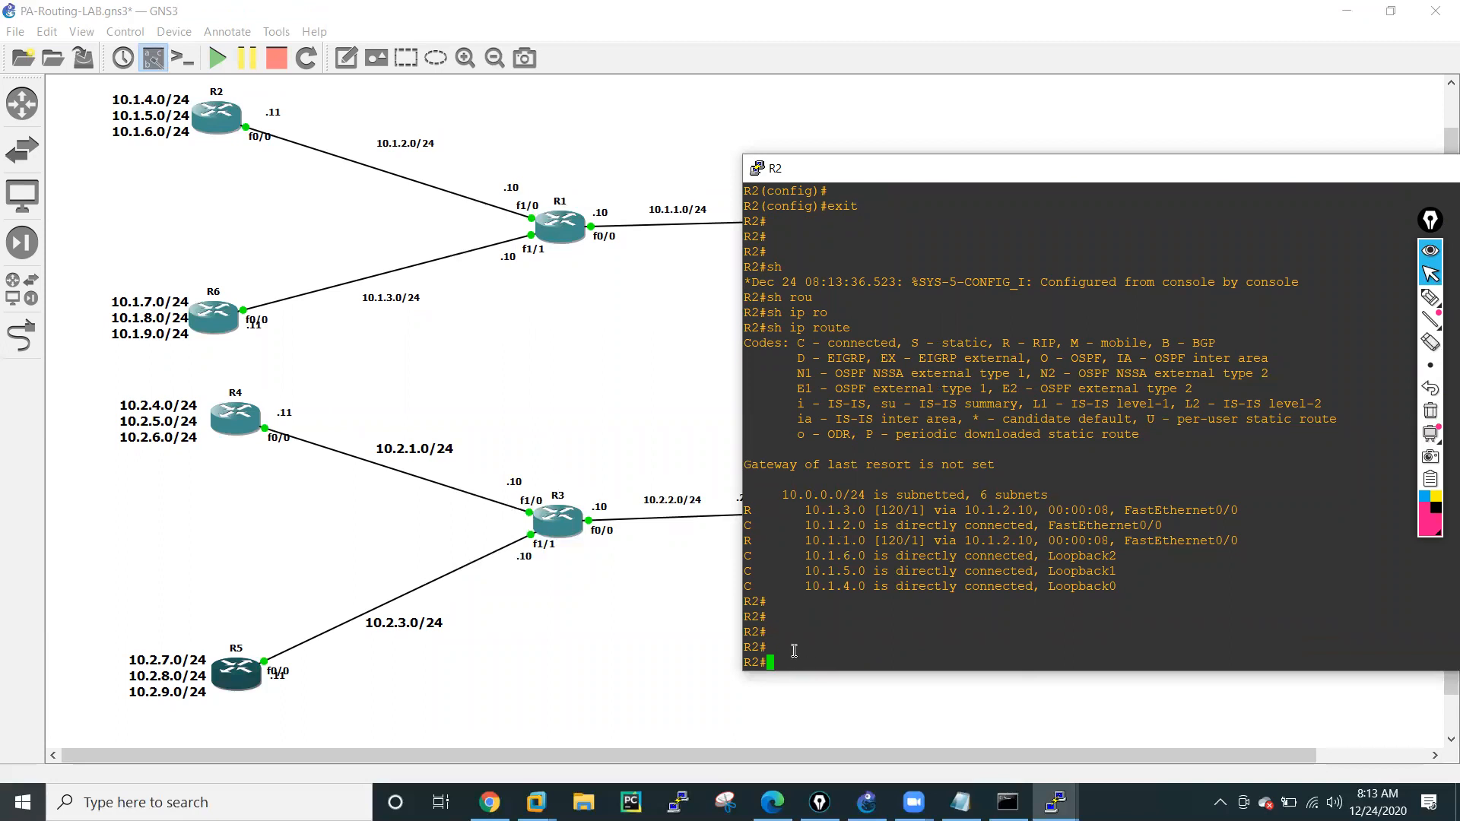
{"action": "type", "text": "wr mem"}
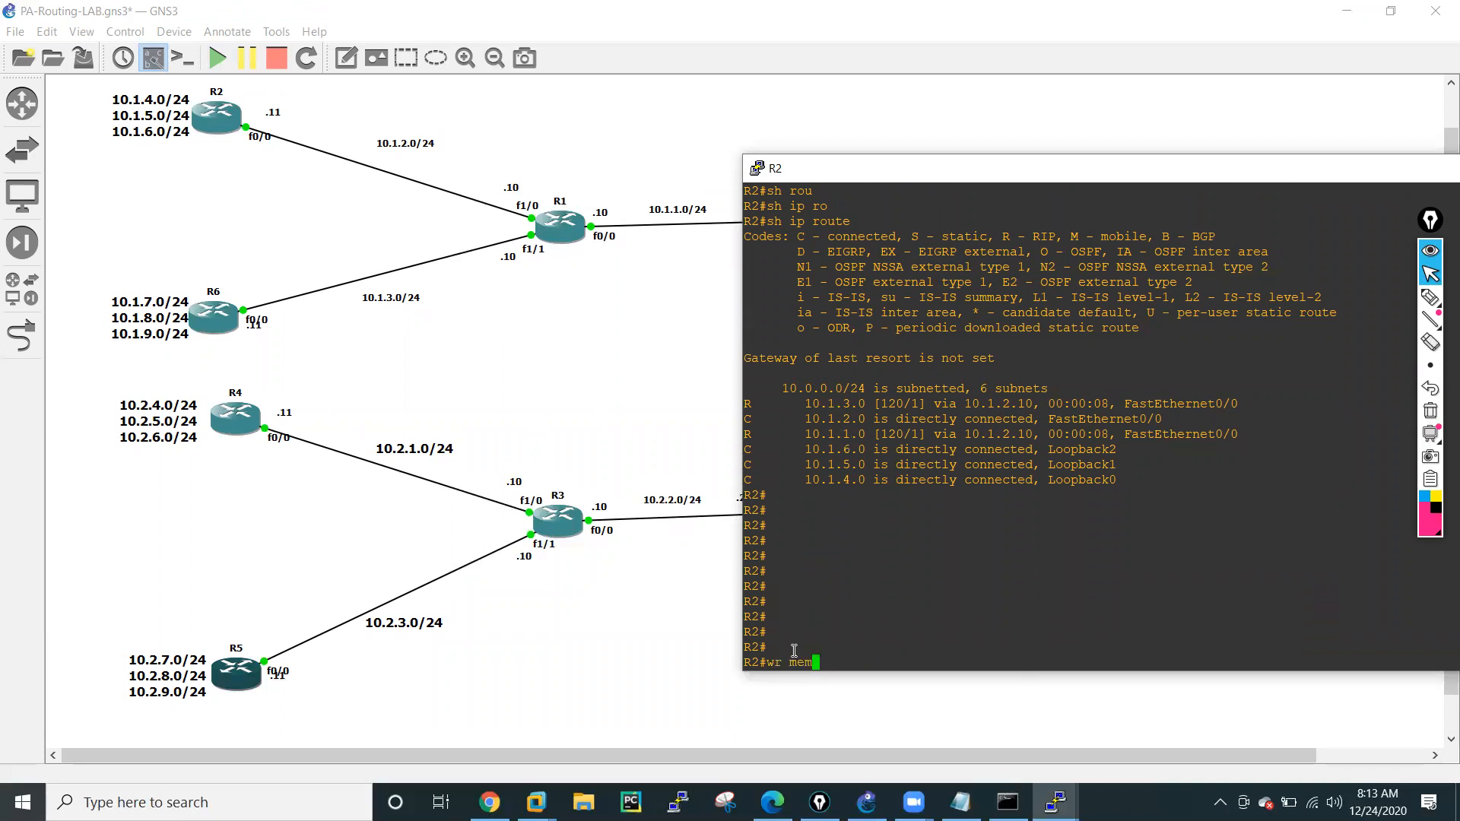
{"action": "key", "text": "Return"}
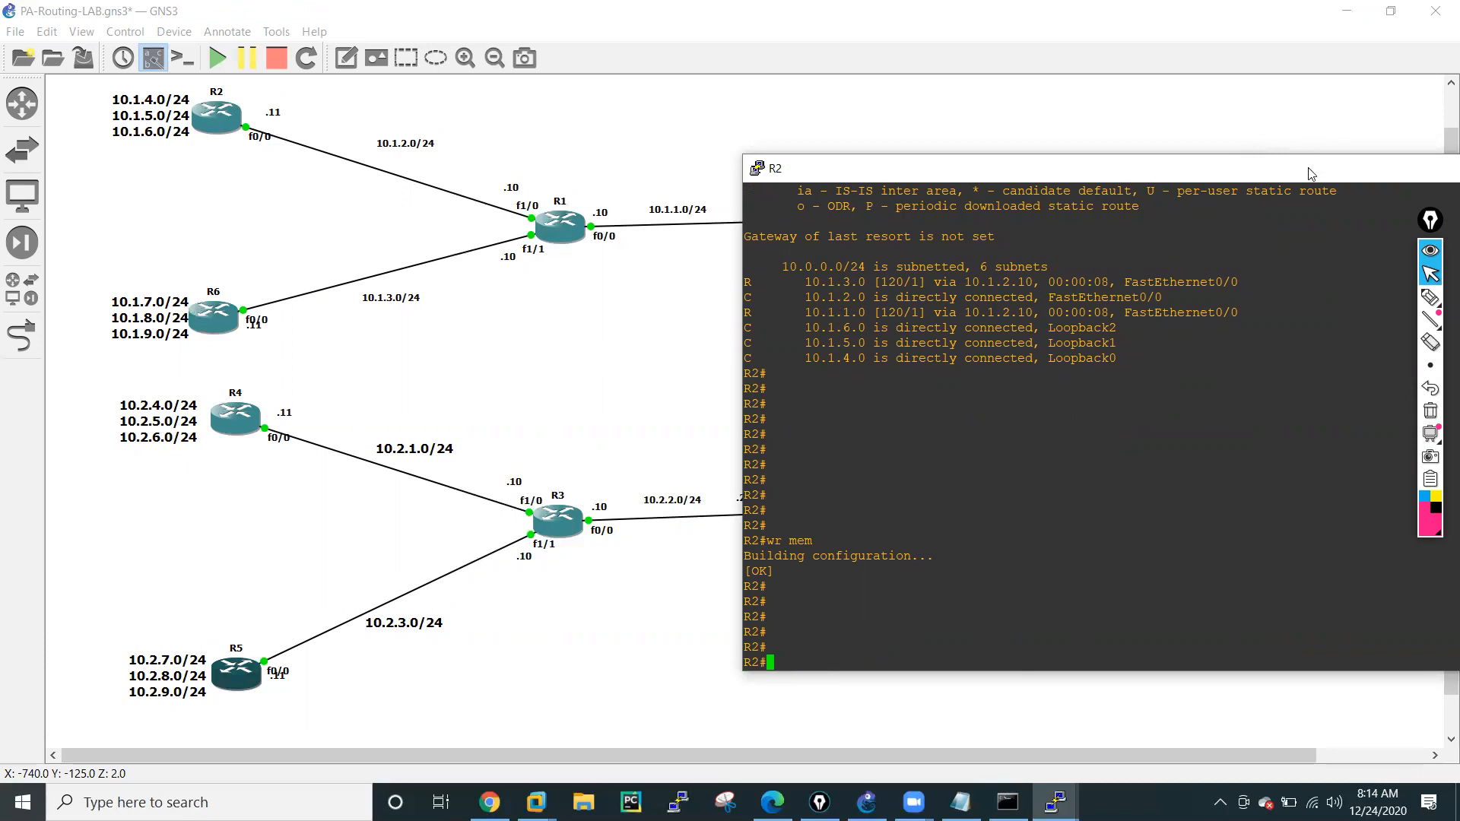
Put R2's console away, bring up the R6 console and place it beside the topology's router labels.
{"action": "left_click_drag", "start_coordinate": [1311, 175], "coordinate": [1030, 157]}
{"action": "left_click", "coordinate": [1241, 156]}
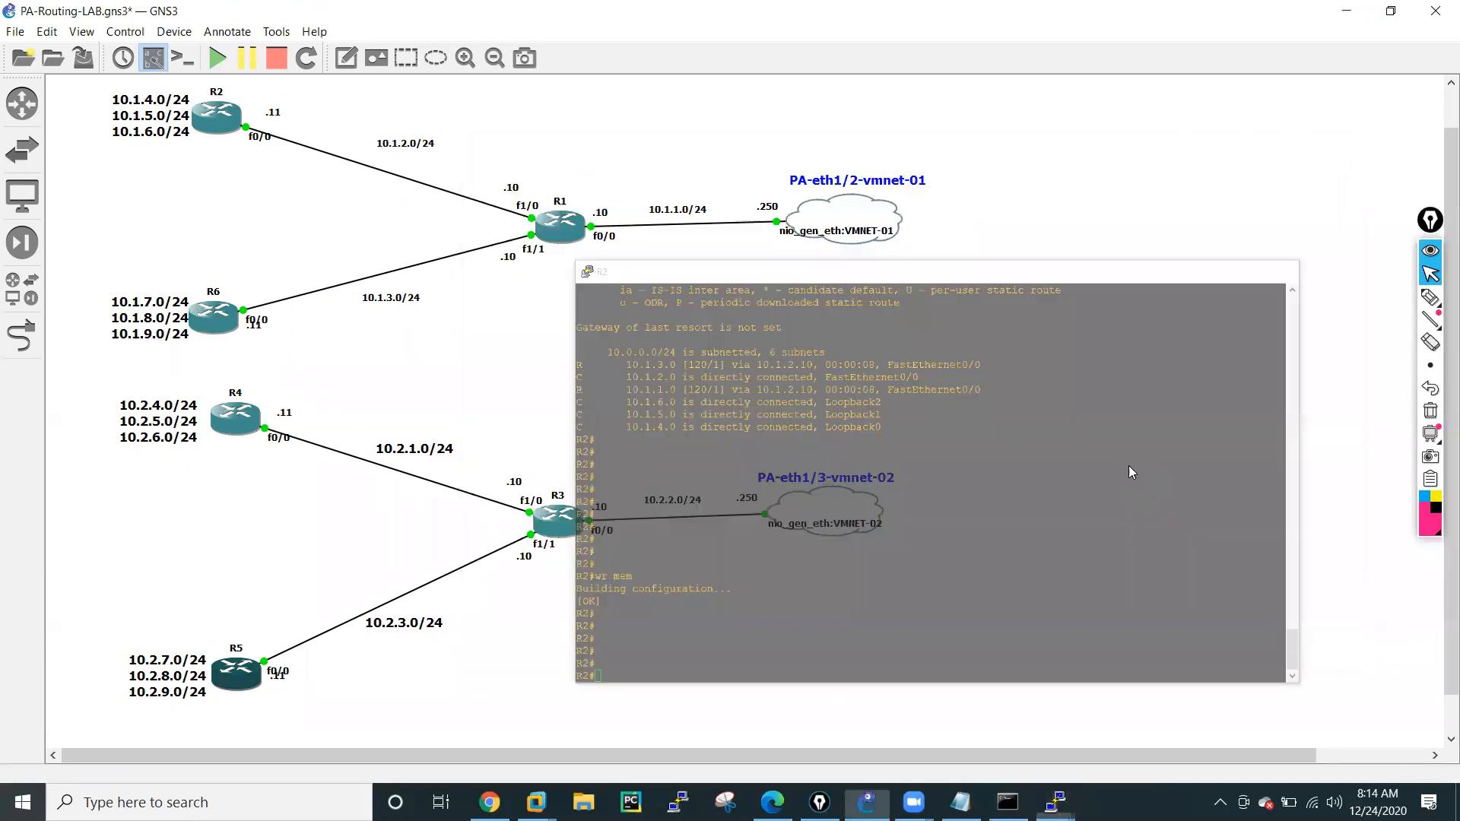
{"action": "mouse_move", "coordinate": [1056, 802]}
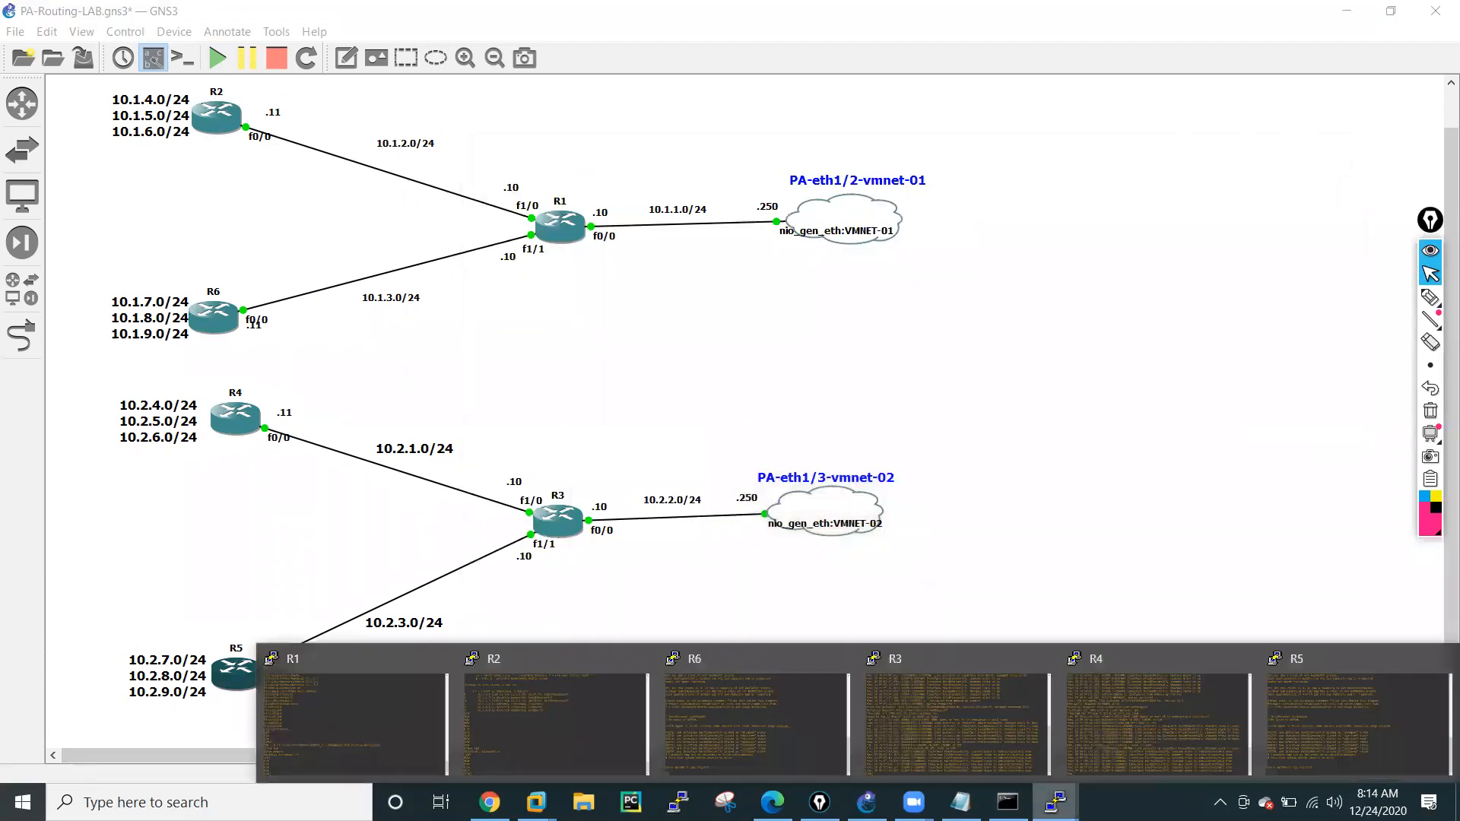
{"action": "left_click", "coordinate": [706, 750]}
{"action": "left_click_drag", "start_coordinate": [489, 88], "coordinate": [1150, 168]}
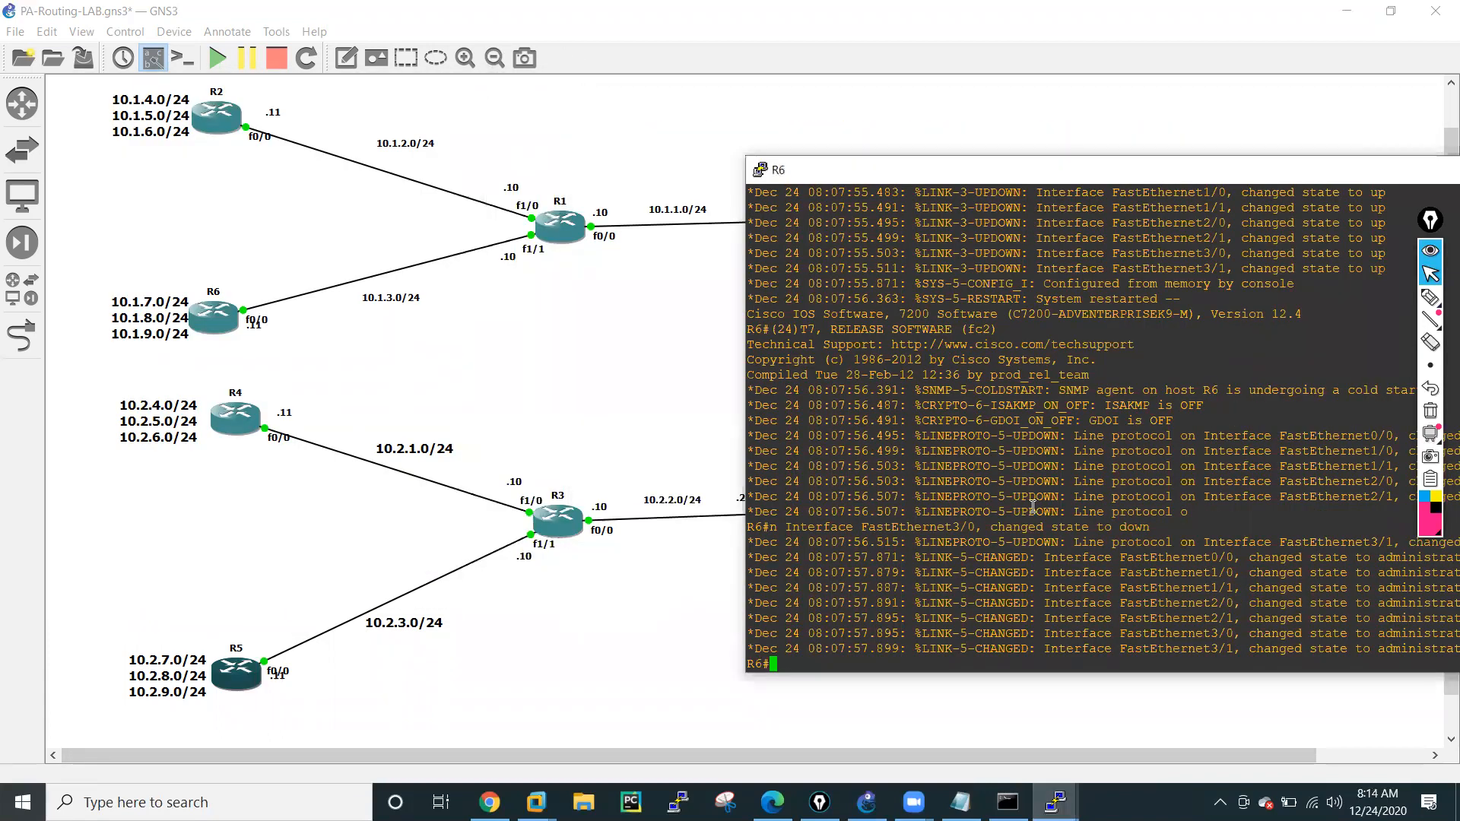
Enter global configuration mode on R6 and assign 10.1.3.11 255.255.255.0 to interface f0/0.
{"action": "key", "text": "Return"}
{"action": "key", "text": "Return"}
{"action": "key", "text": "Return"}
{"action": "key", "text": "Return"}
{"action": "key", "text": "Return"}
{"action": "key", "text": "Return"}
{"action": "key", "text": "Return"}
{"action": "type", "text": "conf t"}
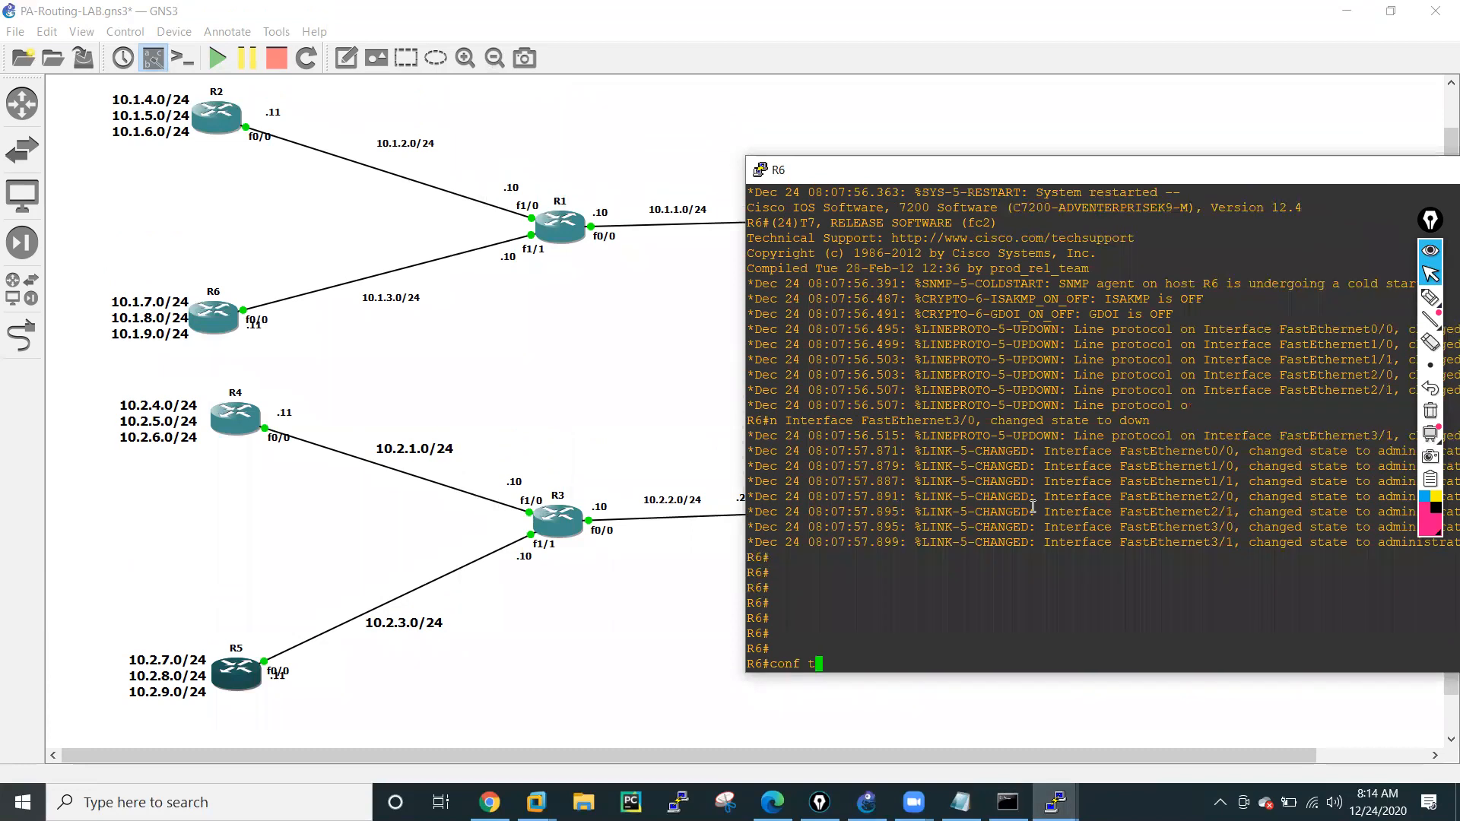
{"action": "key", "text": "Return"}
{"action": "key", "text": "Return"}
{"action": "key", "text": "Return"}
{"action": "key", "text": "Return"}
{"action": "key", "text": "Return"}
{"action": "key", "text": "Return"}
{"action": "key", "text": "Return"}
{"action": "key", "text": "Return"}
{"action": "type", "text": "int f0/0"}
{"action": "key", "text": "Return"}
{"action": "type", "text": "ip add"}
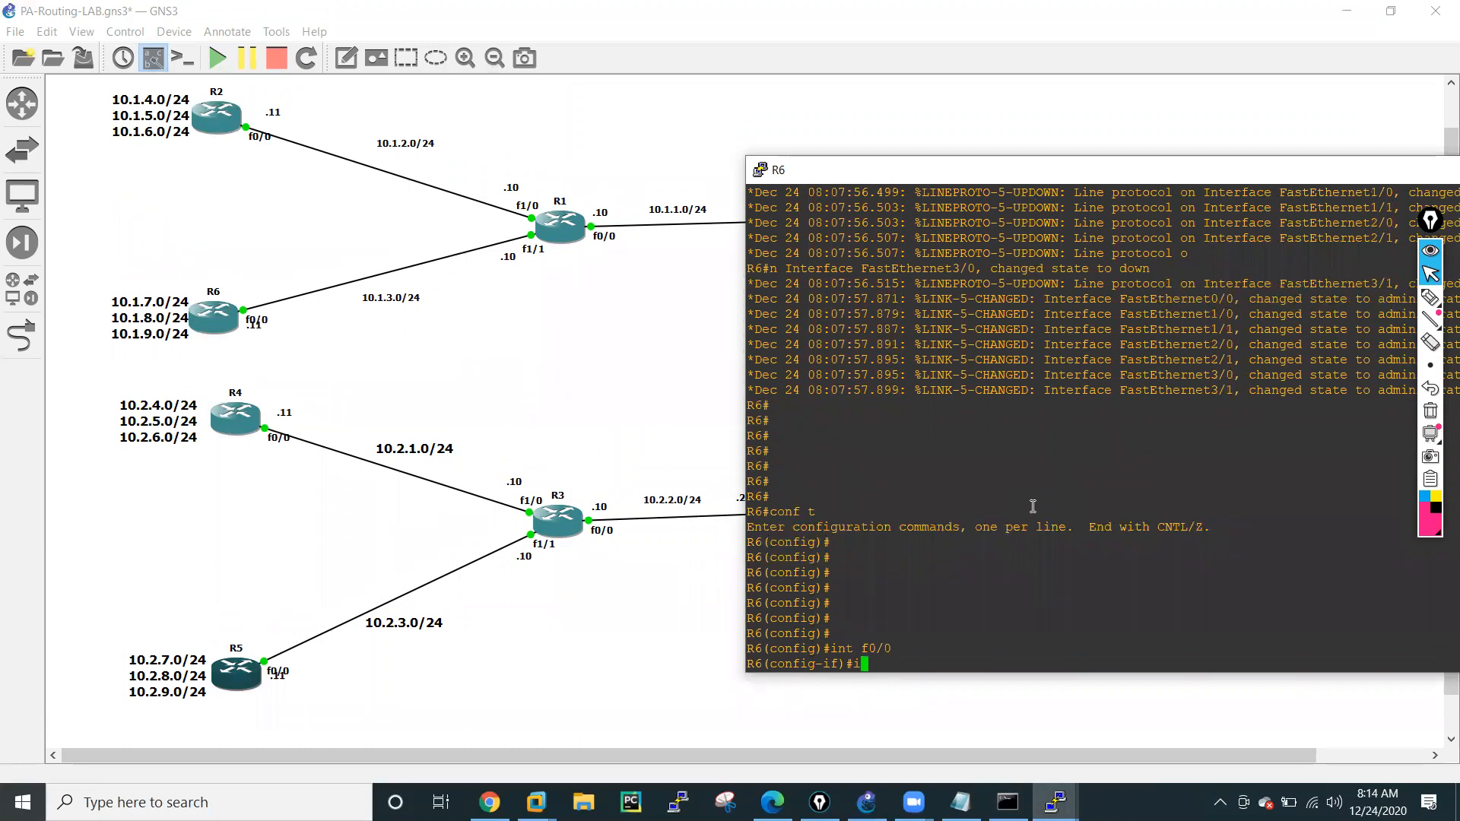
{"action": "key", "text": "Tab"}
{"action": "type", "text": "1"}
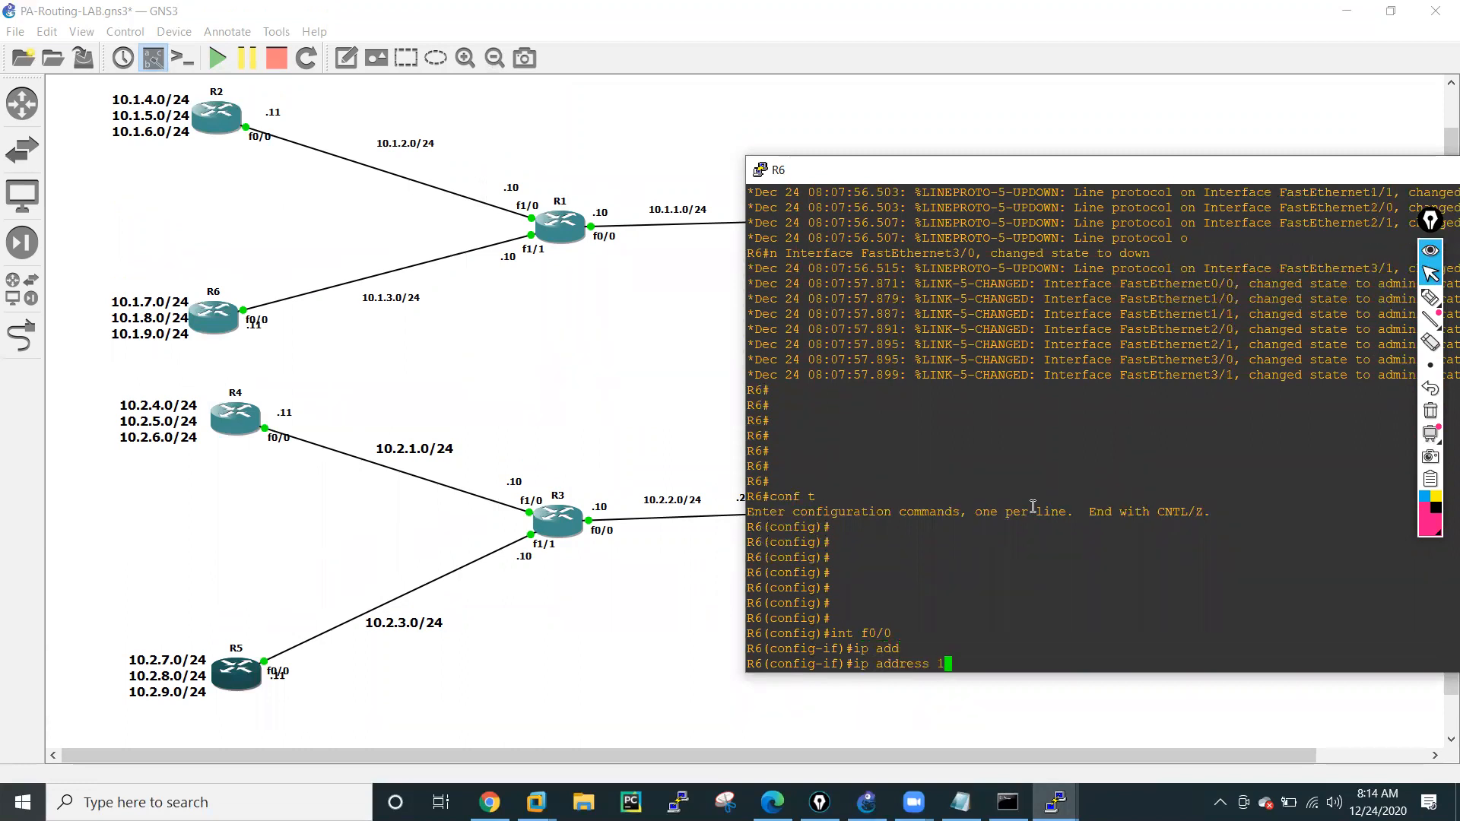
{"action": "type", "text": "0.1.3.11 255.255.255.0"}
{"action": "key", "text": "Return"}
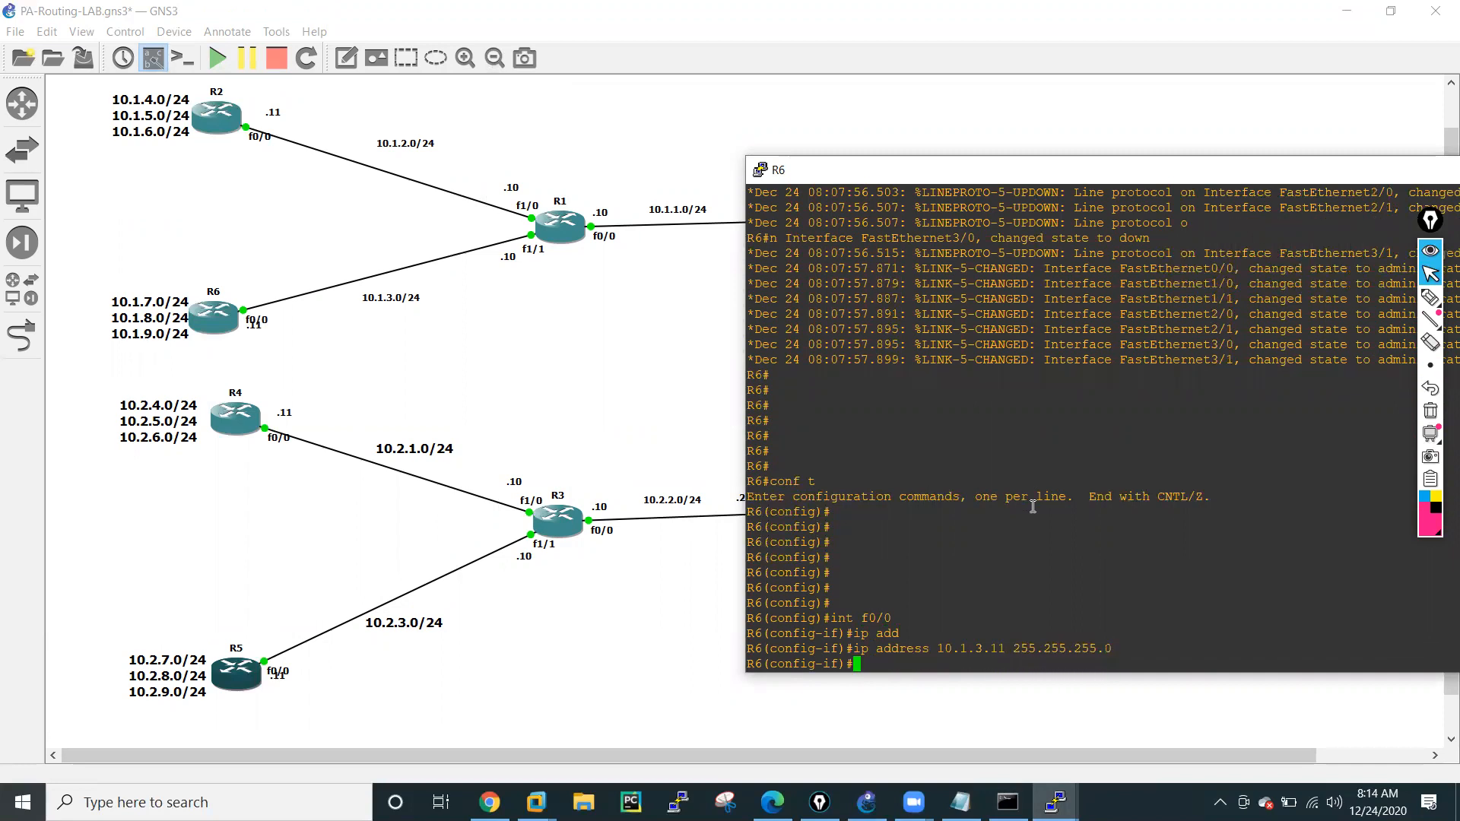
Enable R6's f0/0 with no shutdown and exit its interface configuration.
{"action": "type", "text": "no shut"}
{"action": "key", "text": "Tab"}
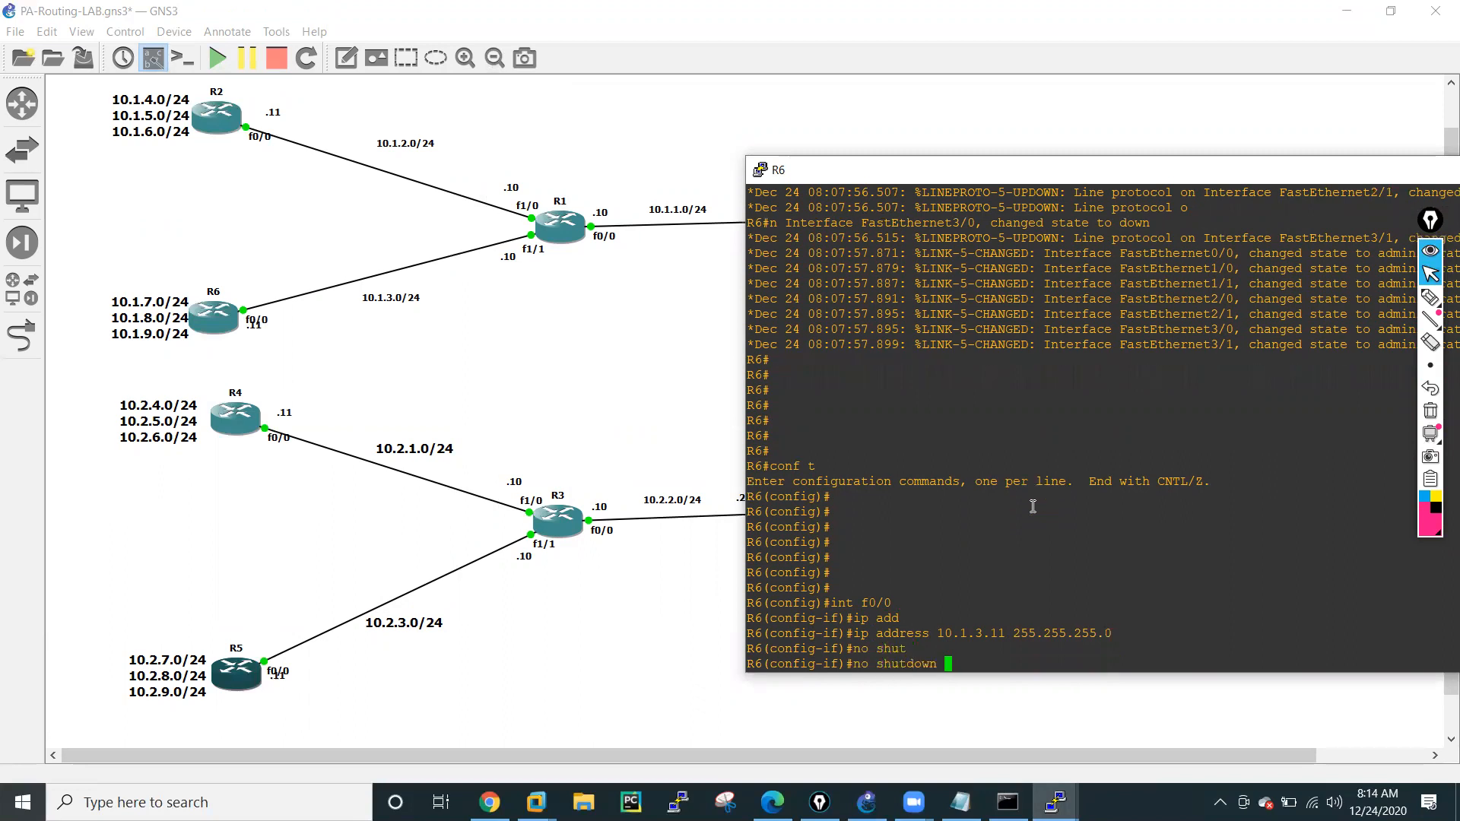
{"action": "key", "text": "Return"}
{"action": "type", "text": "exit"}
{"action": "key", "text": "Return"}
Create loopback 0 on R6 with address 10.1.7.11 255.255.255.0.
{"action": "type", "text": "int l0"}
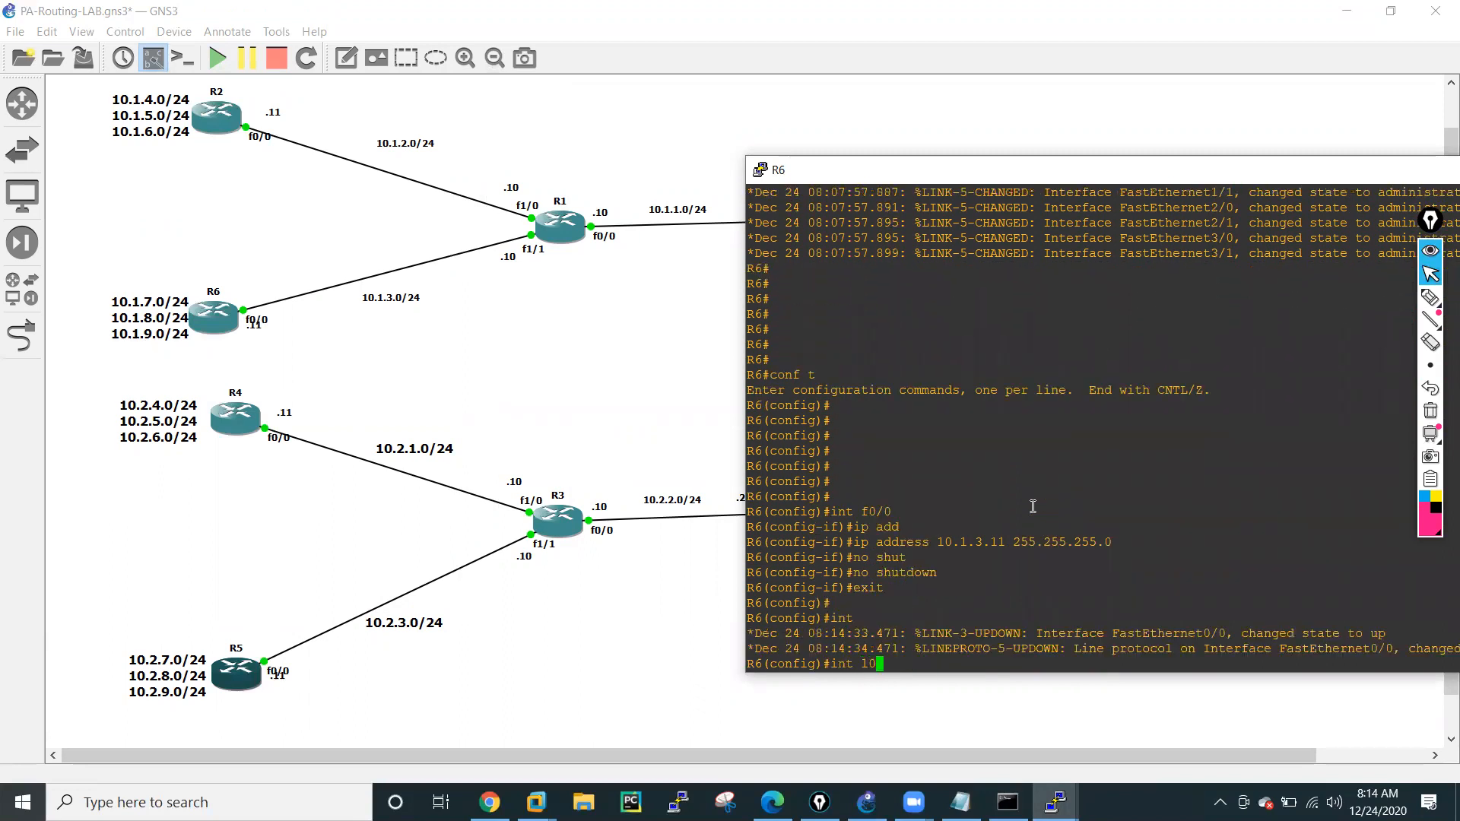
{"action": "key", "text": "Return"}
{"action": "type", "text": "ig-if)#i"}
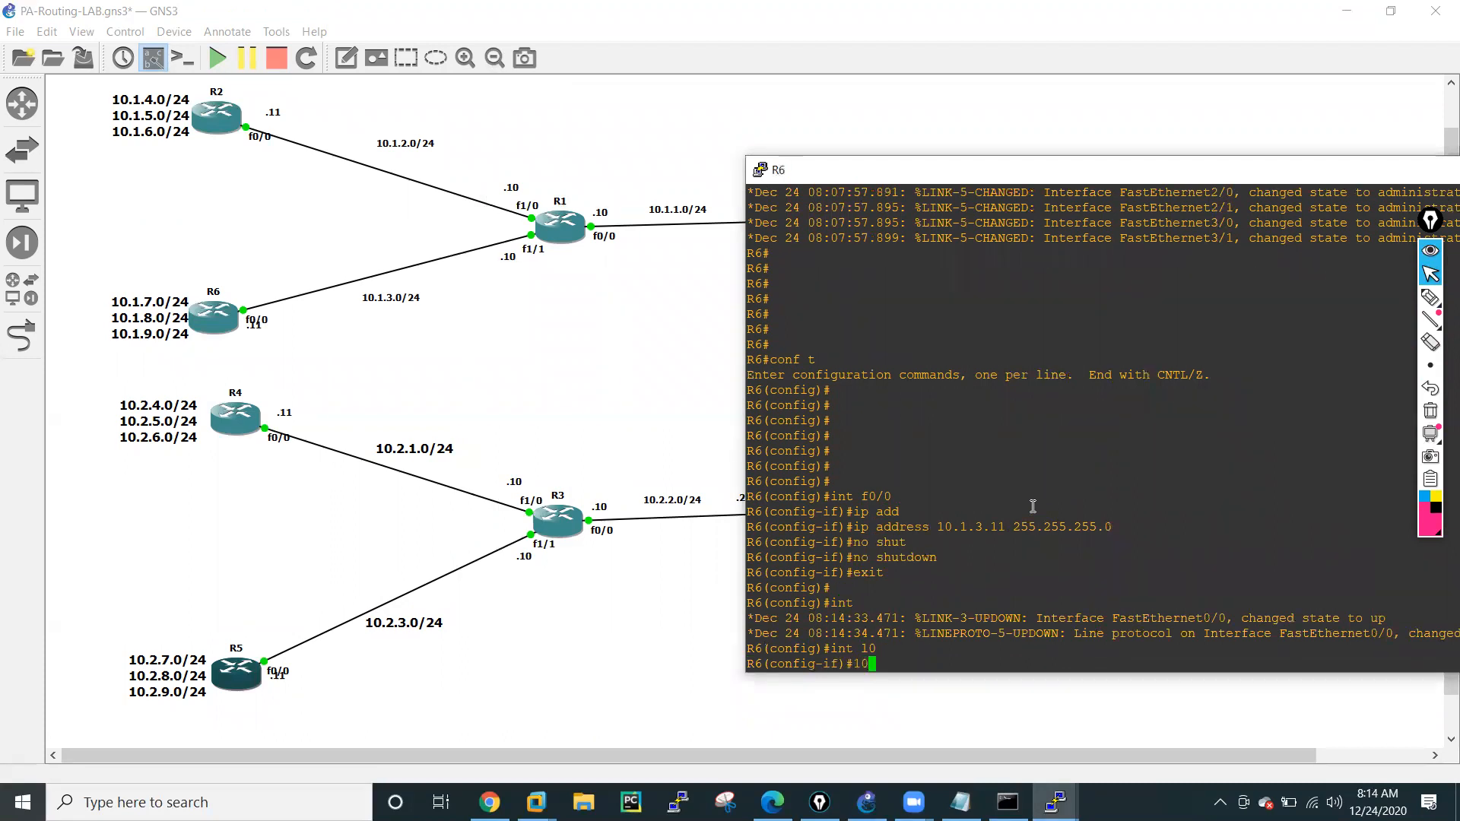
{"action": "type", "text": "p"}
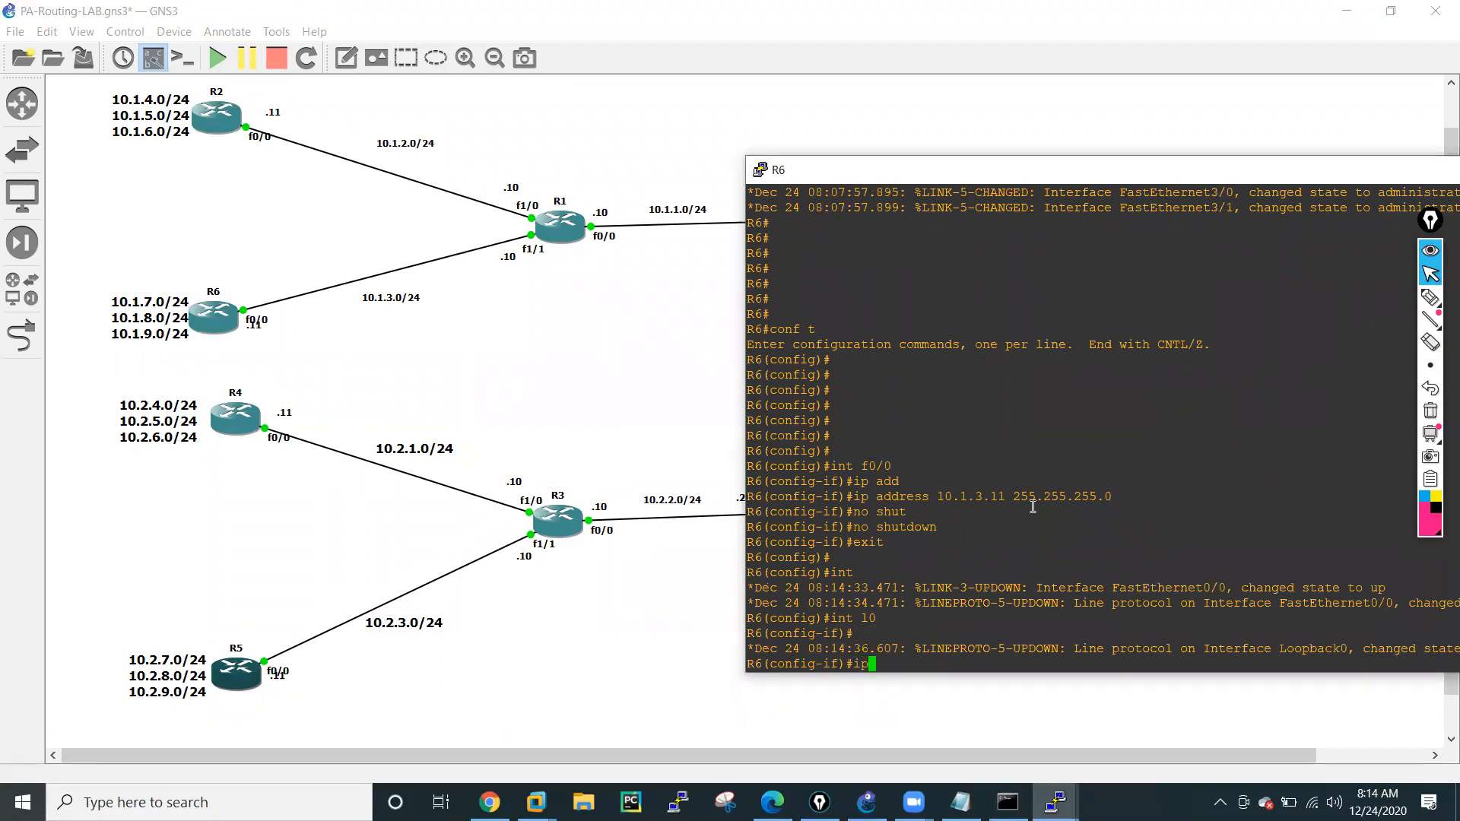
{"action": "type", "text": " addd"}
{"action": "key", "text": "Tab"}
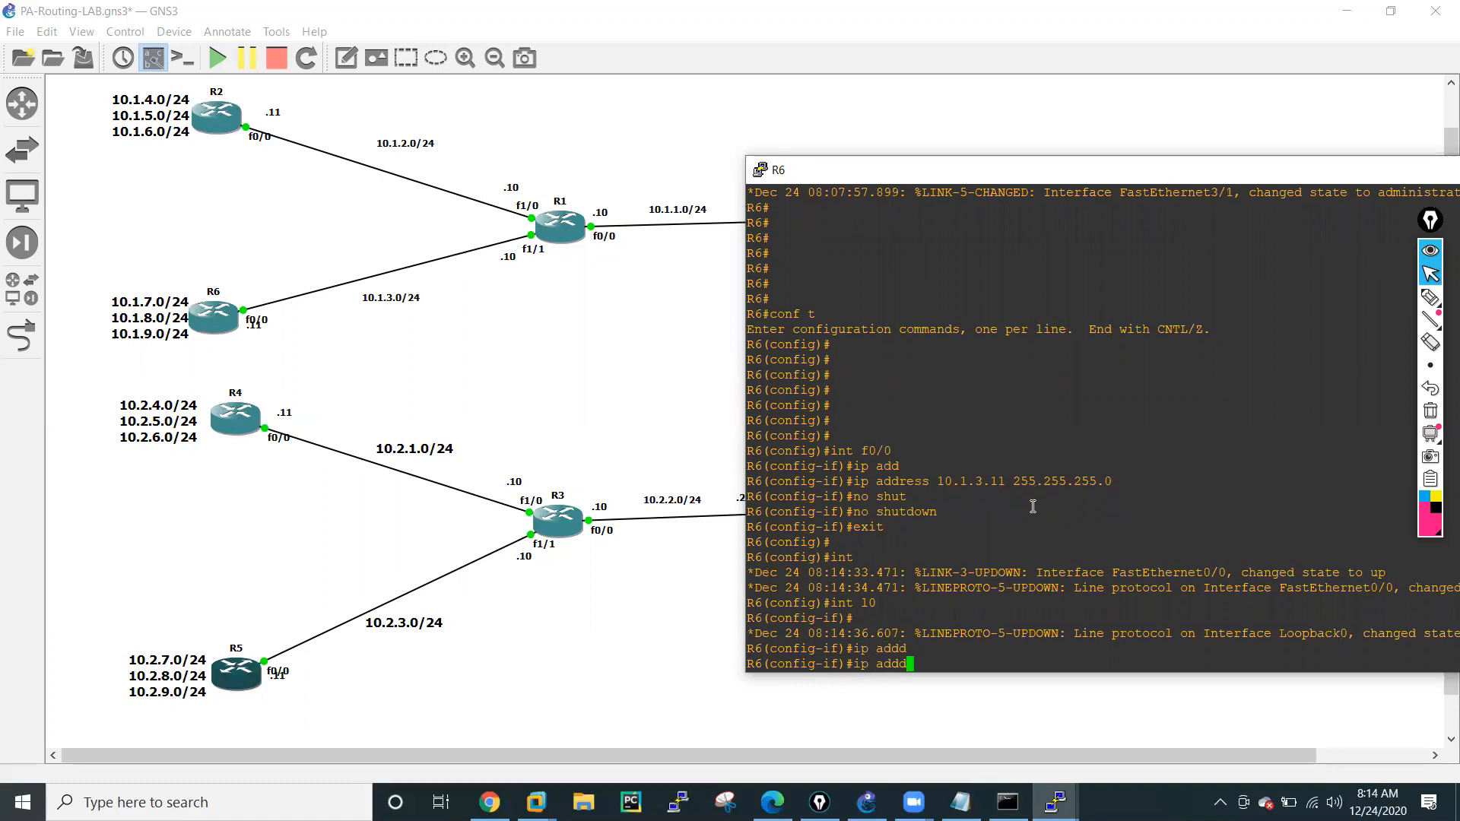
{"action": "key", "text": "BackSpace"}
{"action": "key", "text": "Tab"}
{"action": "type", "text": "10"}
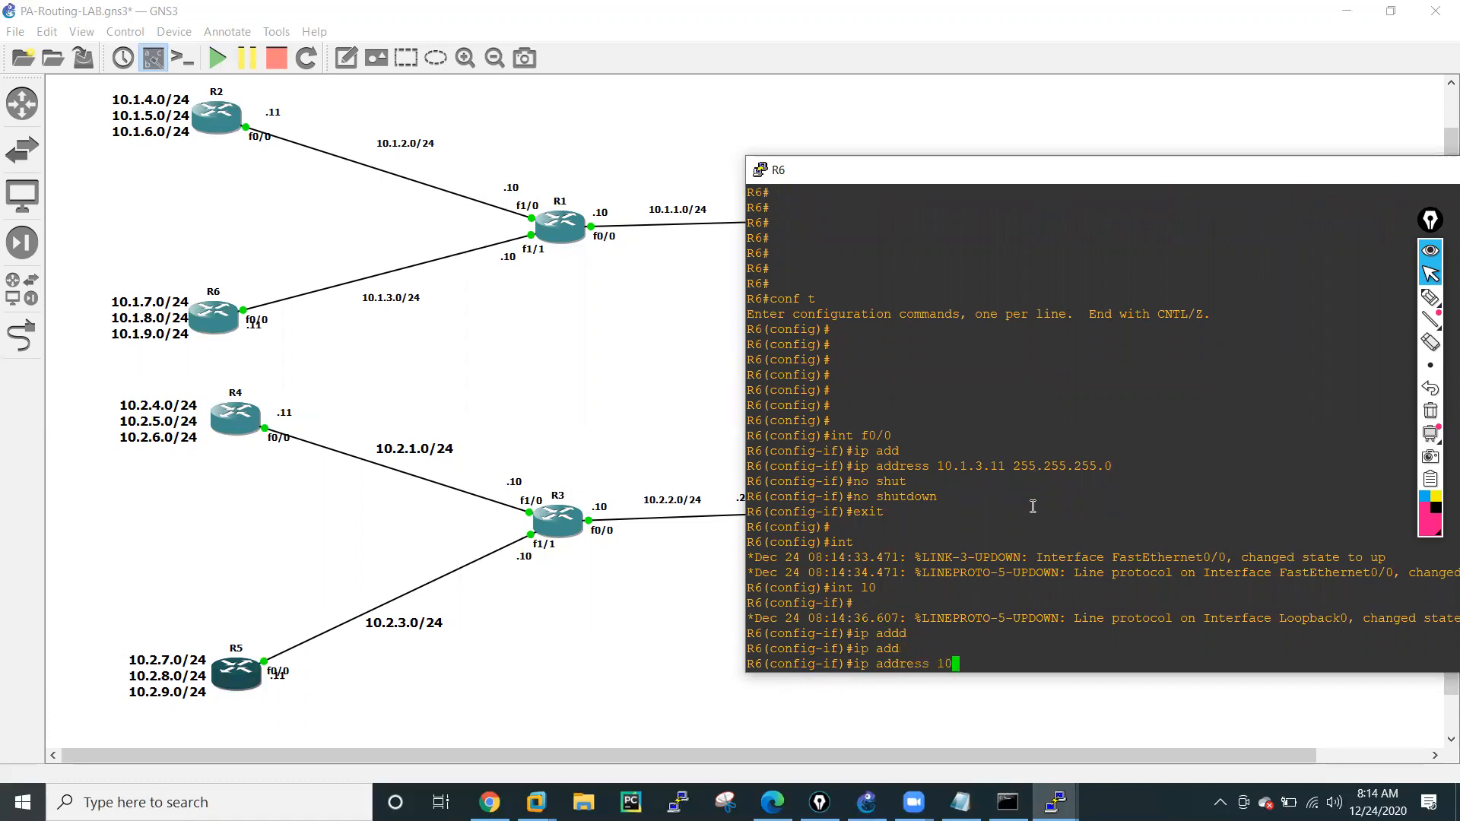
{"action": "type", "text": ".1.7.11 255.255.255.0"}
{"action": "key", "text": "Return"}
Create loopback 1 on R6 with address 10.1.8.11 255.255.255.0.
{"action": "type", "text": "int l"}
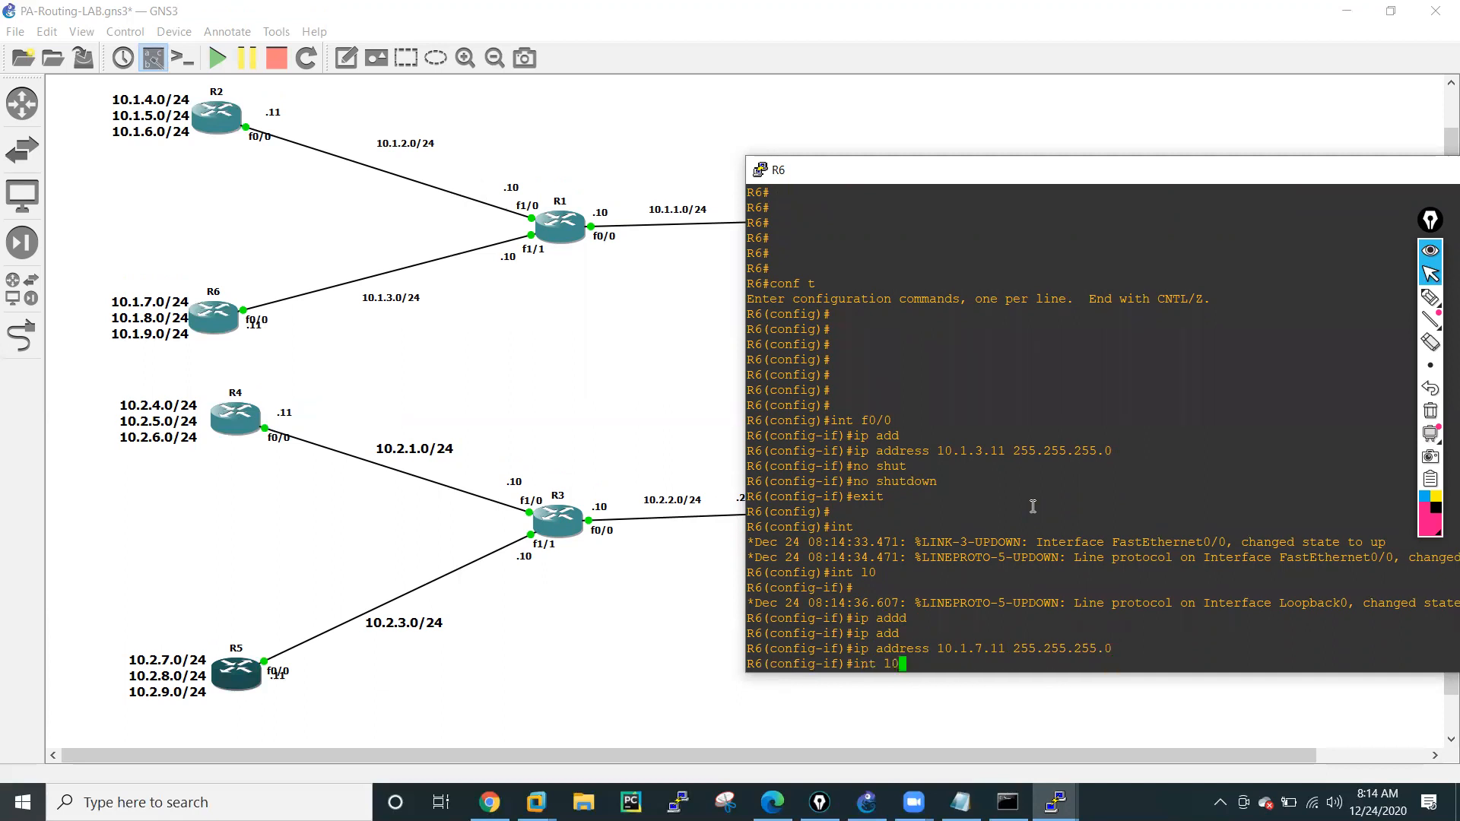
{"action": "type", "text": "1"}
{"action": "key", "text": "Return"}
{"action": "key", "text": "Up"}
{"action": "key", "text": "Up"}
{"action": "key", "text": "Left"}
{"action": "key", "text": "Left"}
{"action": "key", "text": "Left"}
{"action": "key", "text": "Left"}
{"action": "key", "text": "Left"}
{"action": "key", "text": "Left"}
{"action": "key", "text": "Left"}
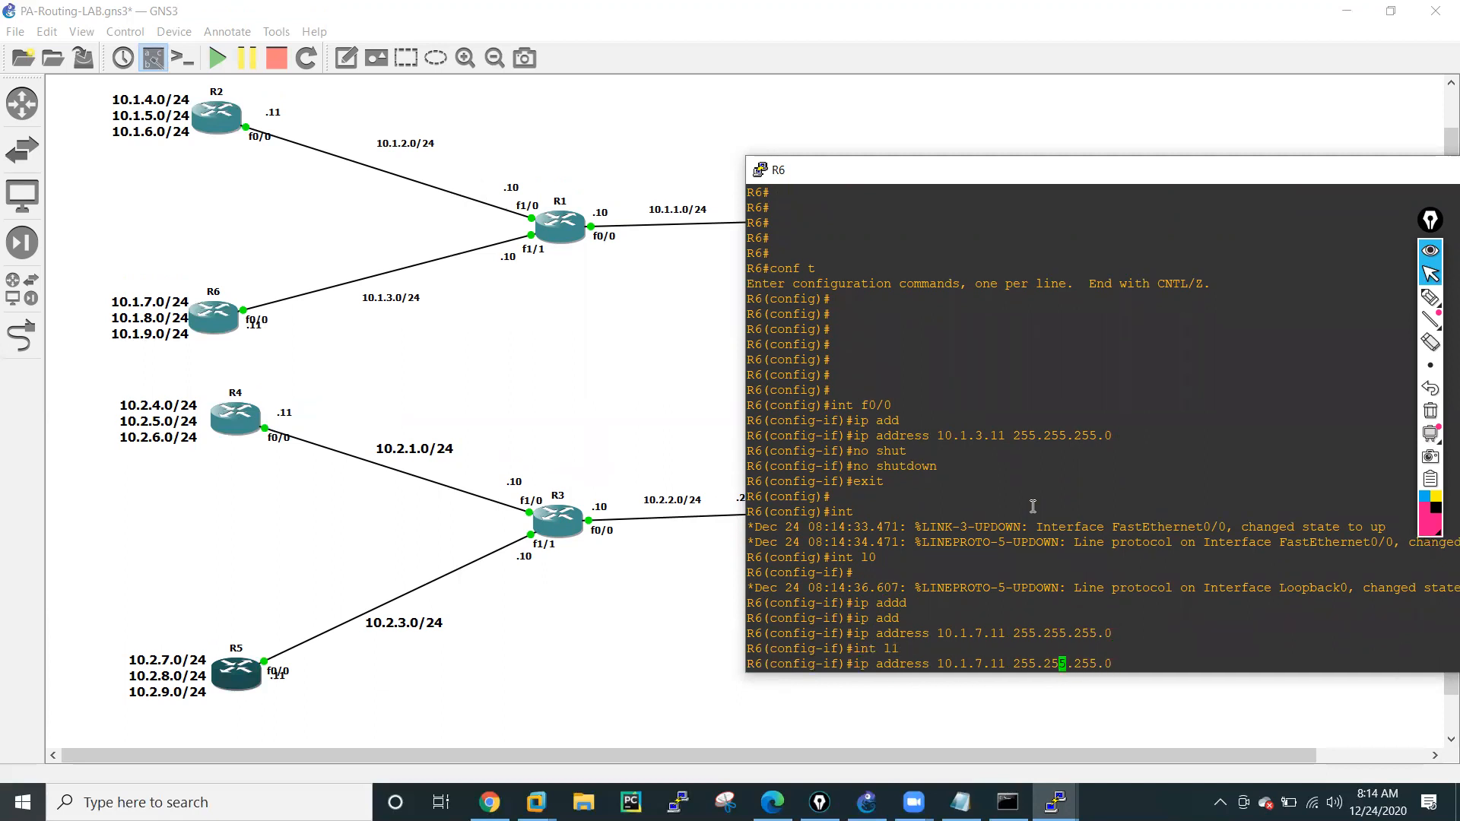
{"action": "key", "text": "Left"}
{"action": "key", "text": "Left"}
{"action": "key", "text": "Left"}
{"action": "key", "text": "Left"}
{"action": "key", "text": "Left"}
{"action": "key", "text": "Left"}
{"action": "key", "text": "Left"}
{"action": "key", "text": "Left"}
{"action": "key", "text": "Left"}
{"action": "key", "text": "Left"}
{"action": "key", "text": "BackSpace"}
{"action": "type", "text": "8"}
{"action": "key", "text": "Return"}
Create loopback 2 on R6 with address 10.1.9.11 255.255.255.0.
{"action": "key", "text": "Up"}
{"action": "key", "text": "Up"}
{"action": "key", "text": "Up"}
{"action": "key", "text": "BackSpace"}
{"action": "type", "text": "2"}
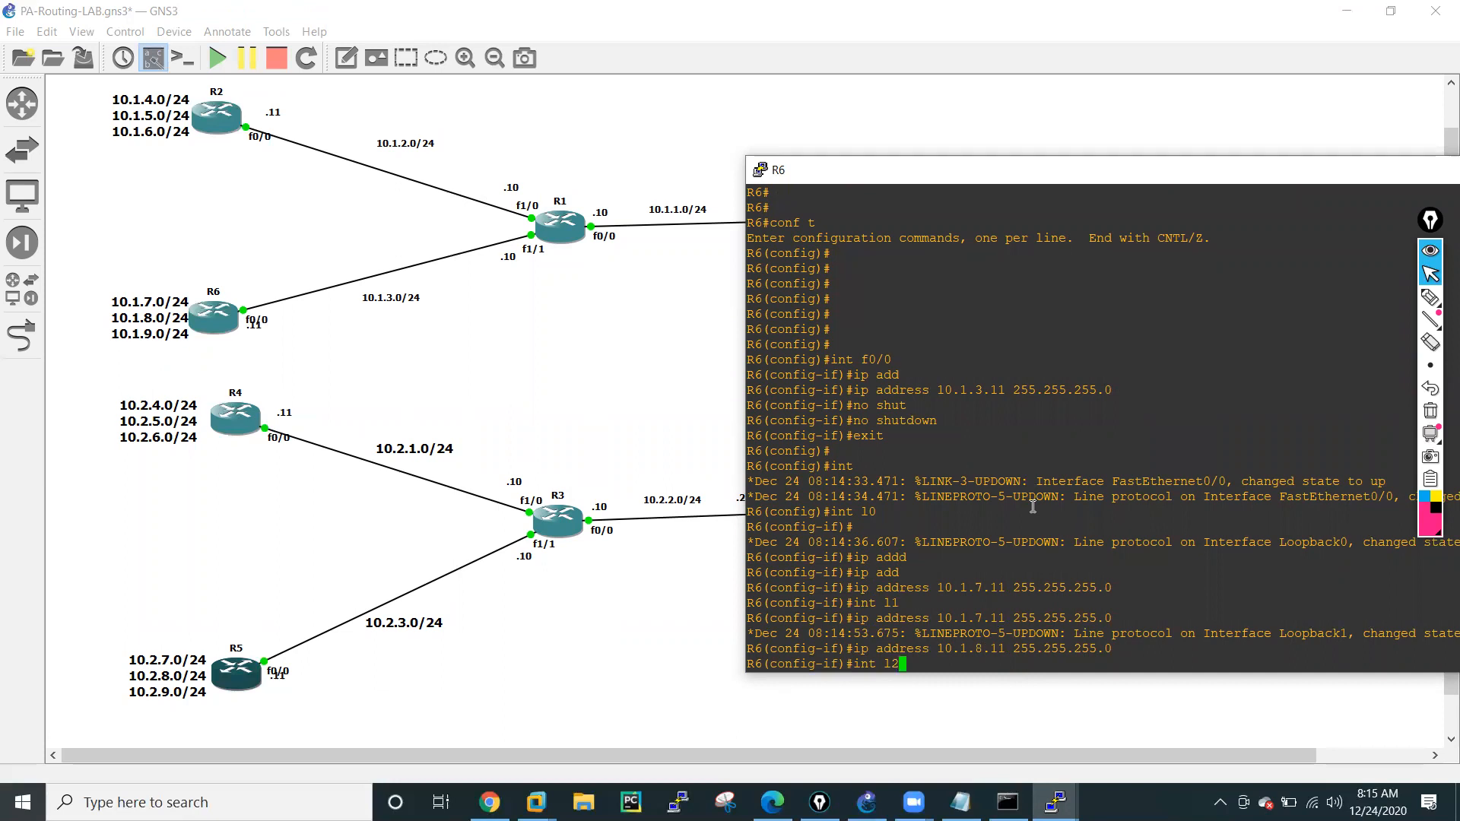
{"action": "key", "text": "Return"}
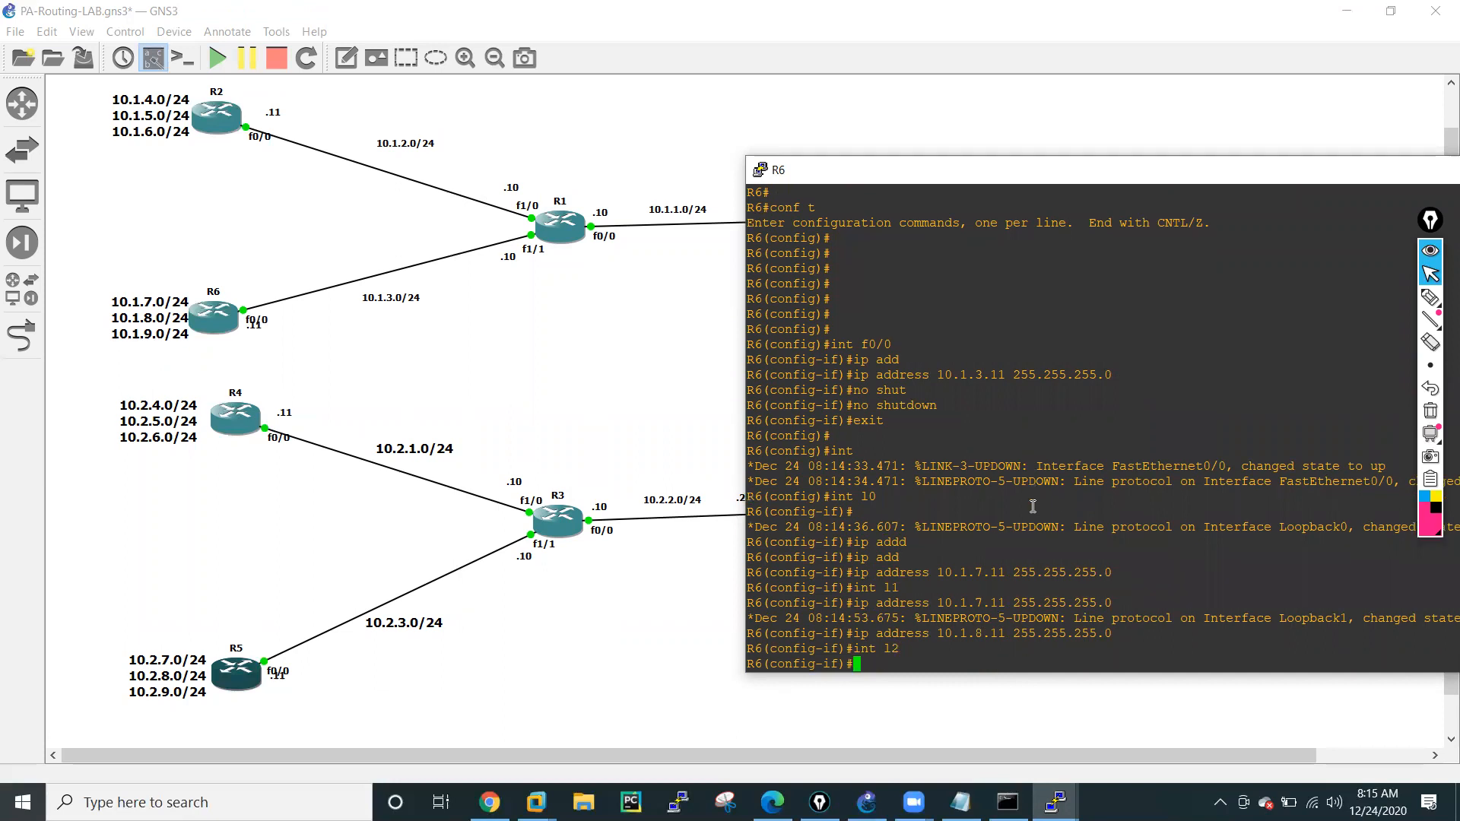
{"action": "key", "text": "Up"}
{"action": "key", "text": "Up"}
{"action": "key", "text": "Left"}
{"action": "key", "text": "Left"}
{"action": "key", "text": "Left"}
{"action": "key", "text": "Left"}
{"action": "key", "text": "Left"}
{"action": "key", "text": "Left"}
{"action": "key", "text": "Left"}
{"action": "key", "text": "Left"}
{"action": "key", "text": "Left"}
{"action": "key", "text": "Left"}
{"action": "key", "text": "Left"}
{"action": "key", "text": "Left"}
{"action": "key", "text": "Left"}
{"action": "key", "text": "Left"}
{"action": "key", "text": "Left"}
{"action": "key", "text": "Left"}
{"action": "key", "text": "Left"}
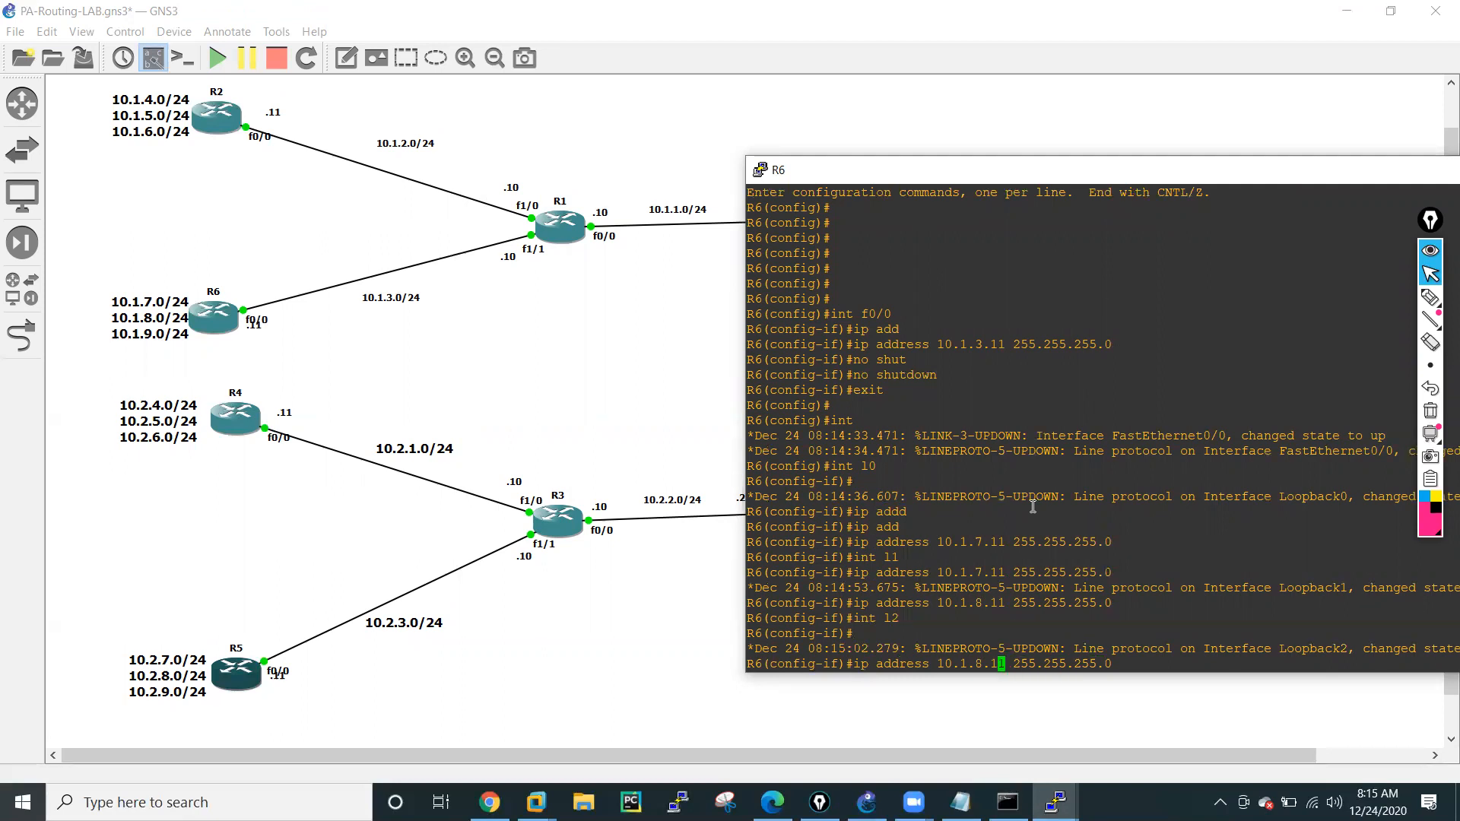
{"action": "key", "text": "BackSpace"}
{"action": "type", "text": "9"}
{"action": "key", "text": "Return"}
{"action": "key", "text": "Return"}
{"action": "key", "text": "Return"}
{"action": "key", "text": "Return"}
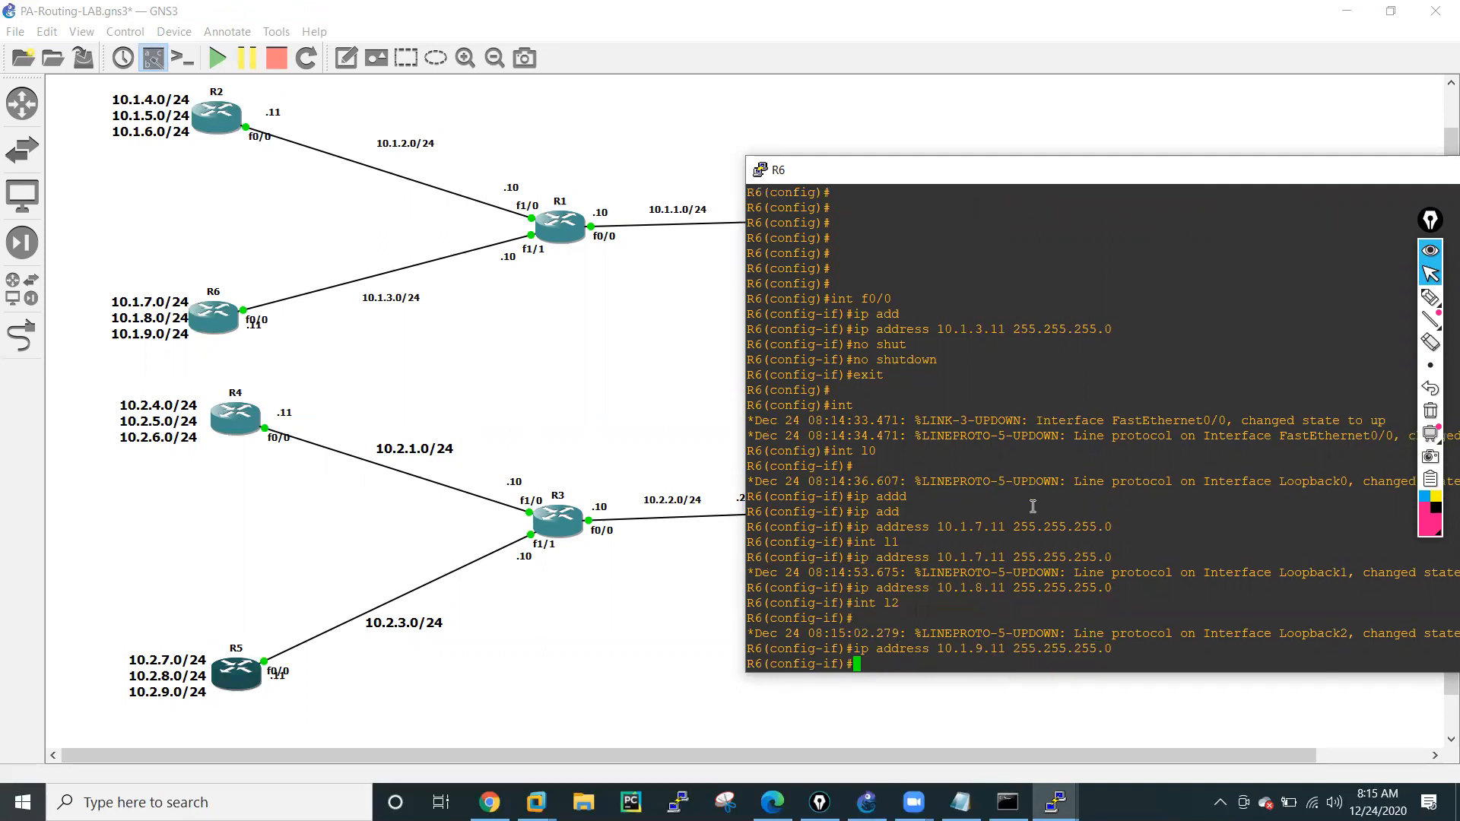
End R6's configuration session and display its IP interface brief summary.
{"action": "type", "text": "end"}
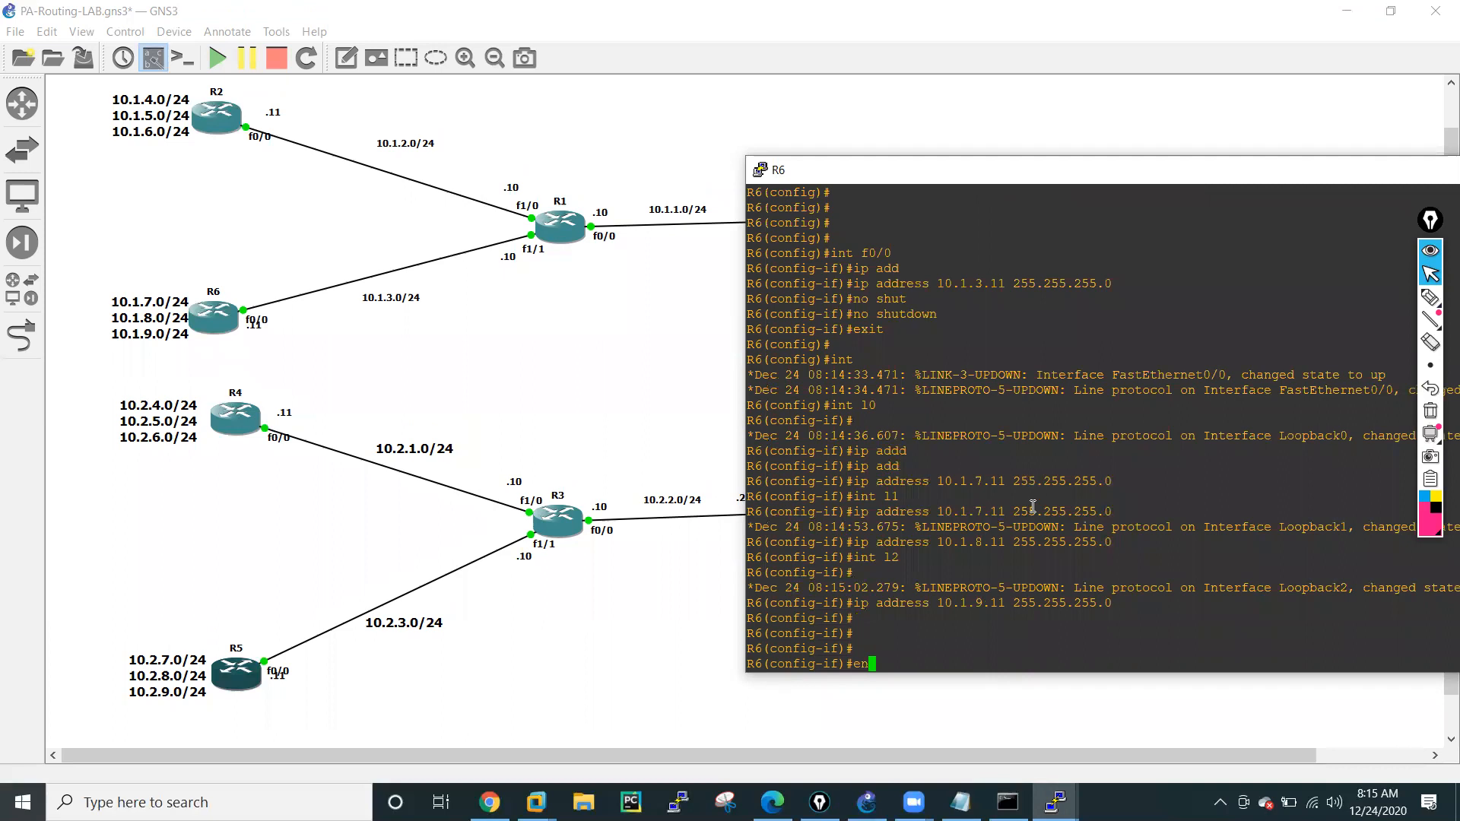
{"action": "key", "text": "Return"}
{"action": "key", "text": "Return"}
{"action": "key", "text": "Return"}
{"action": "type", "text": "sh i"}
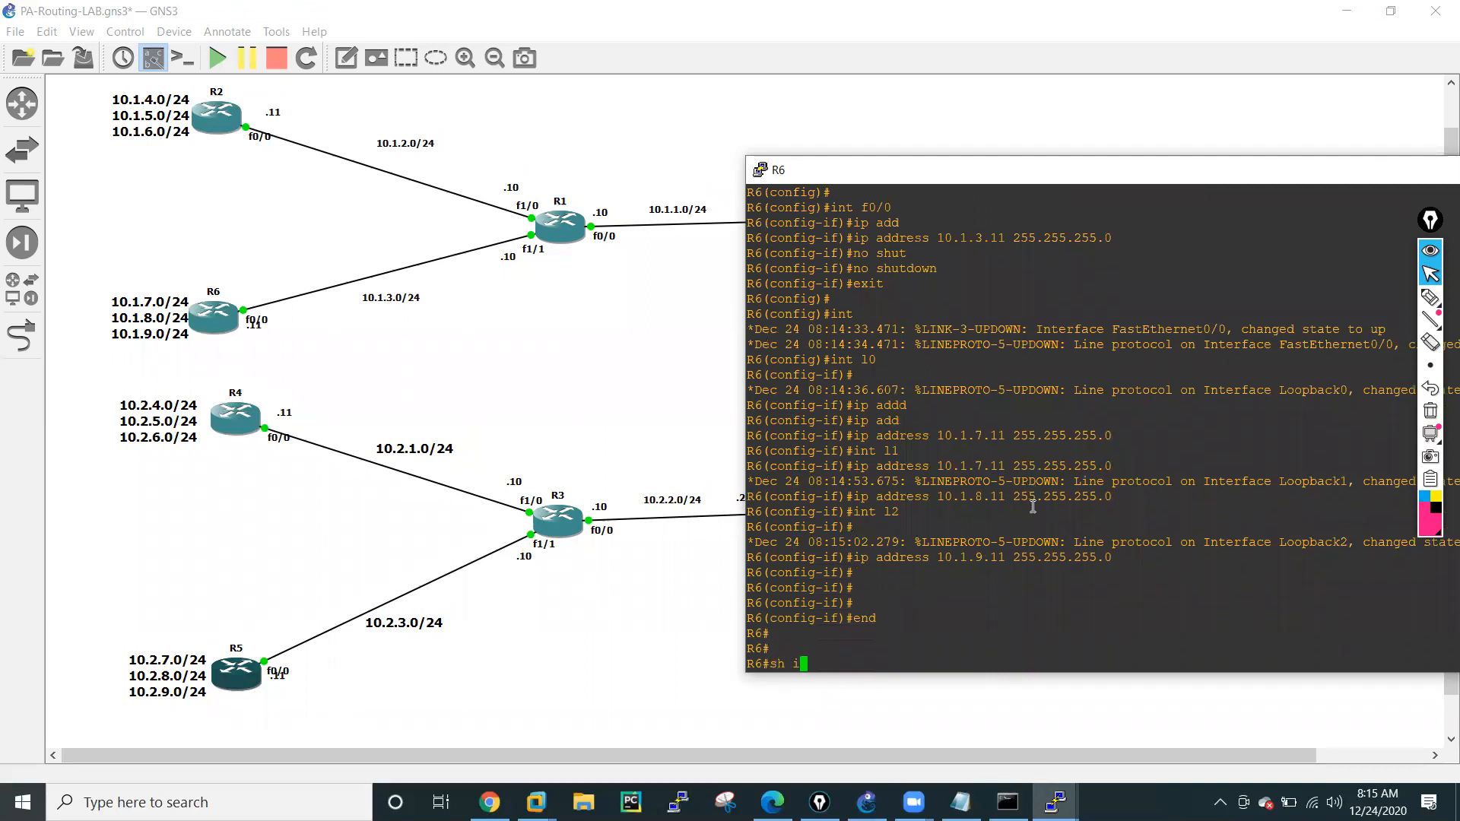
{"action": "type", "text": "p int bri"}
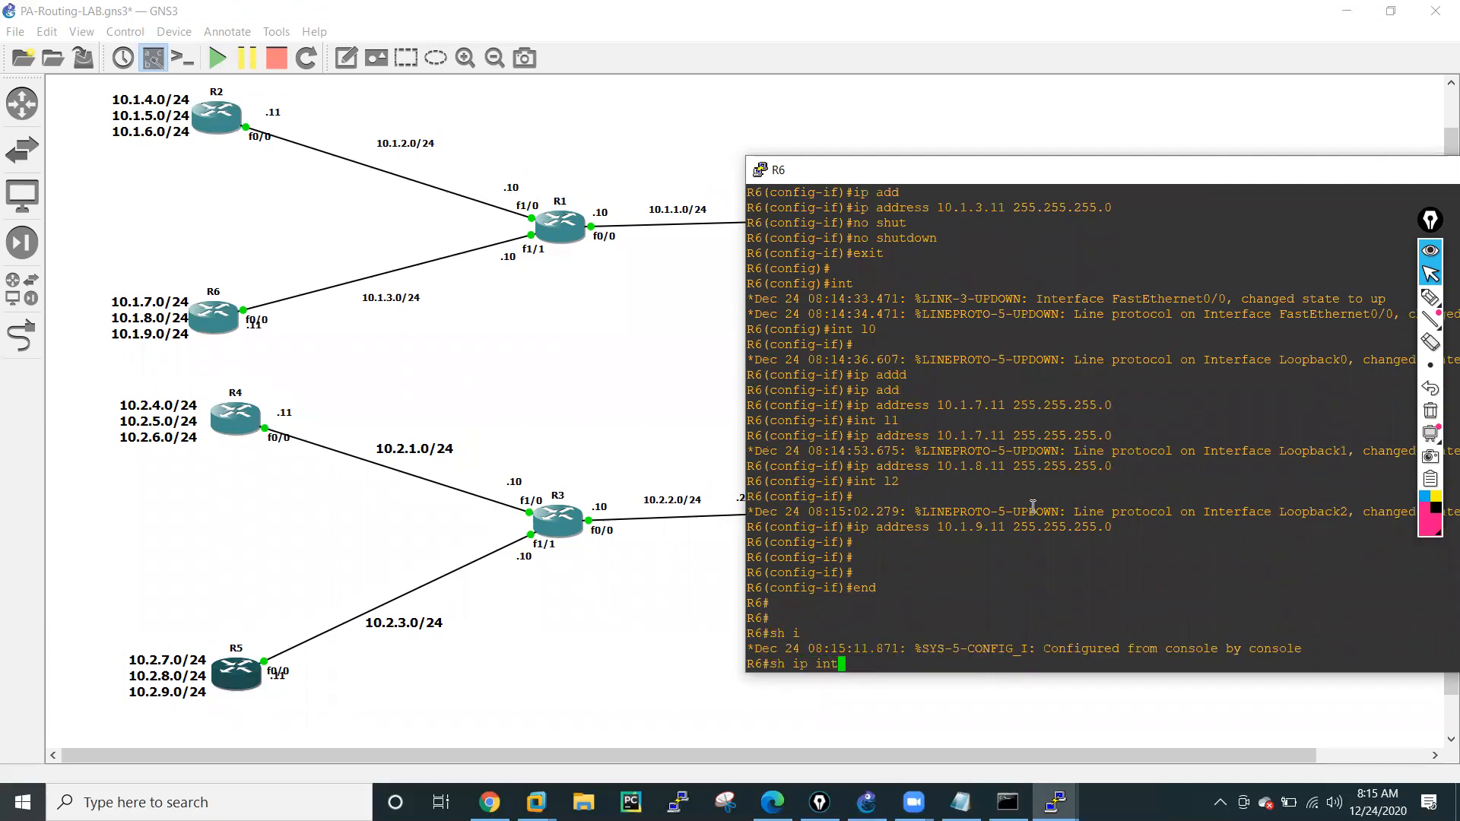
{"action": "key", "text": "Tab"}
{"action": "key", "text": "Return"}
{"action": "key", "text": "Return"}
{"action": "key", "text": "Return"}
{"action": "key", "text": "Return"}
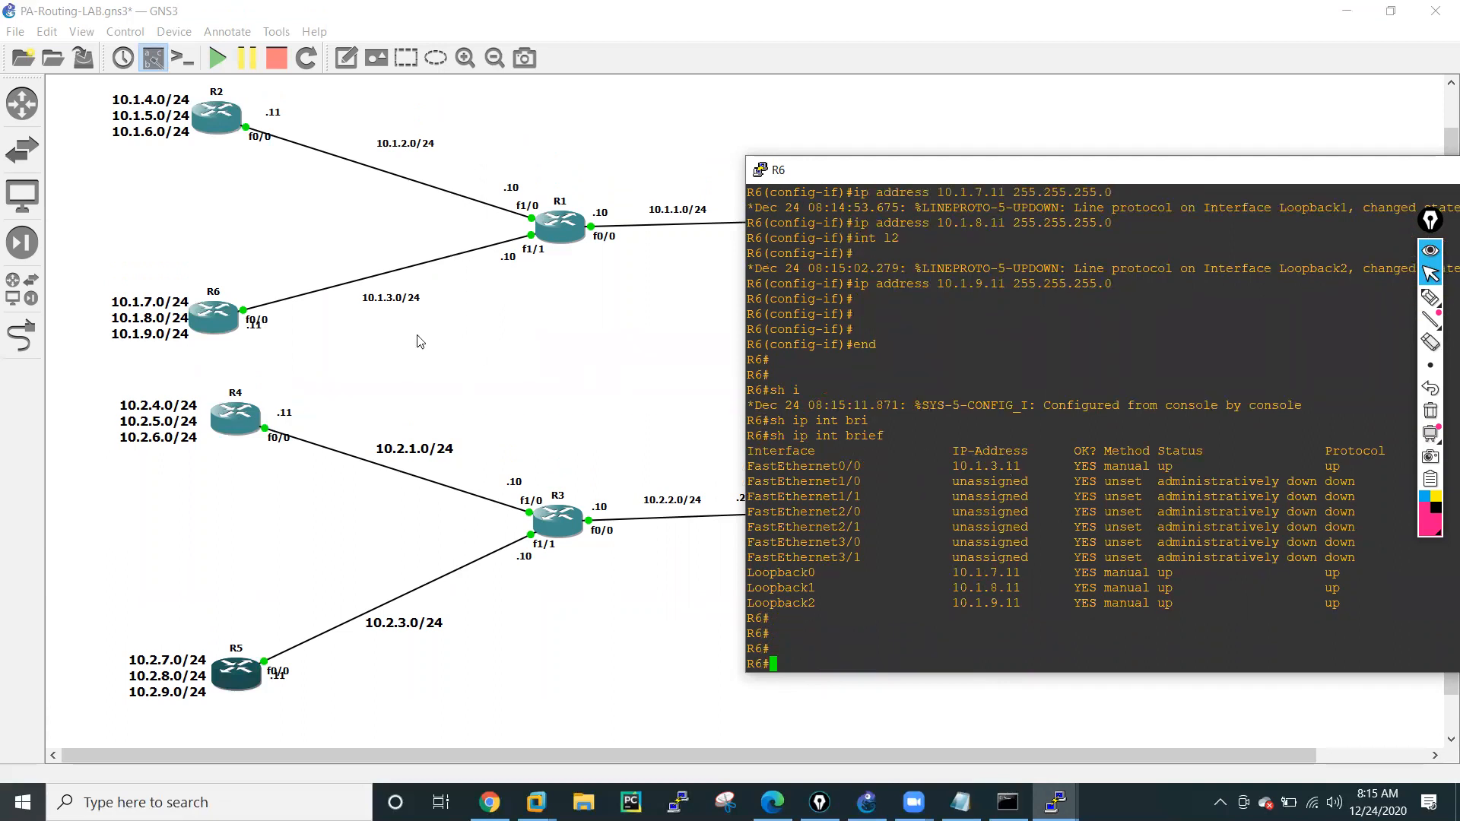
Move R6's .11 address label clear of the f0/0 label and return to the R6 console.
{"action": "left_click", "coordinate": [257, 334]}
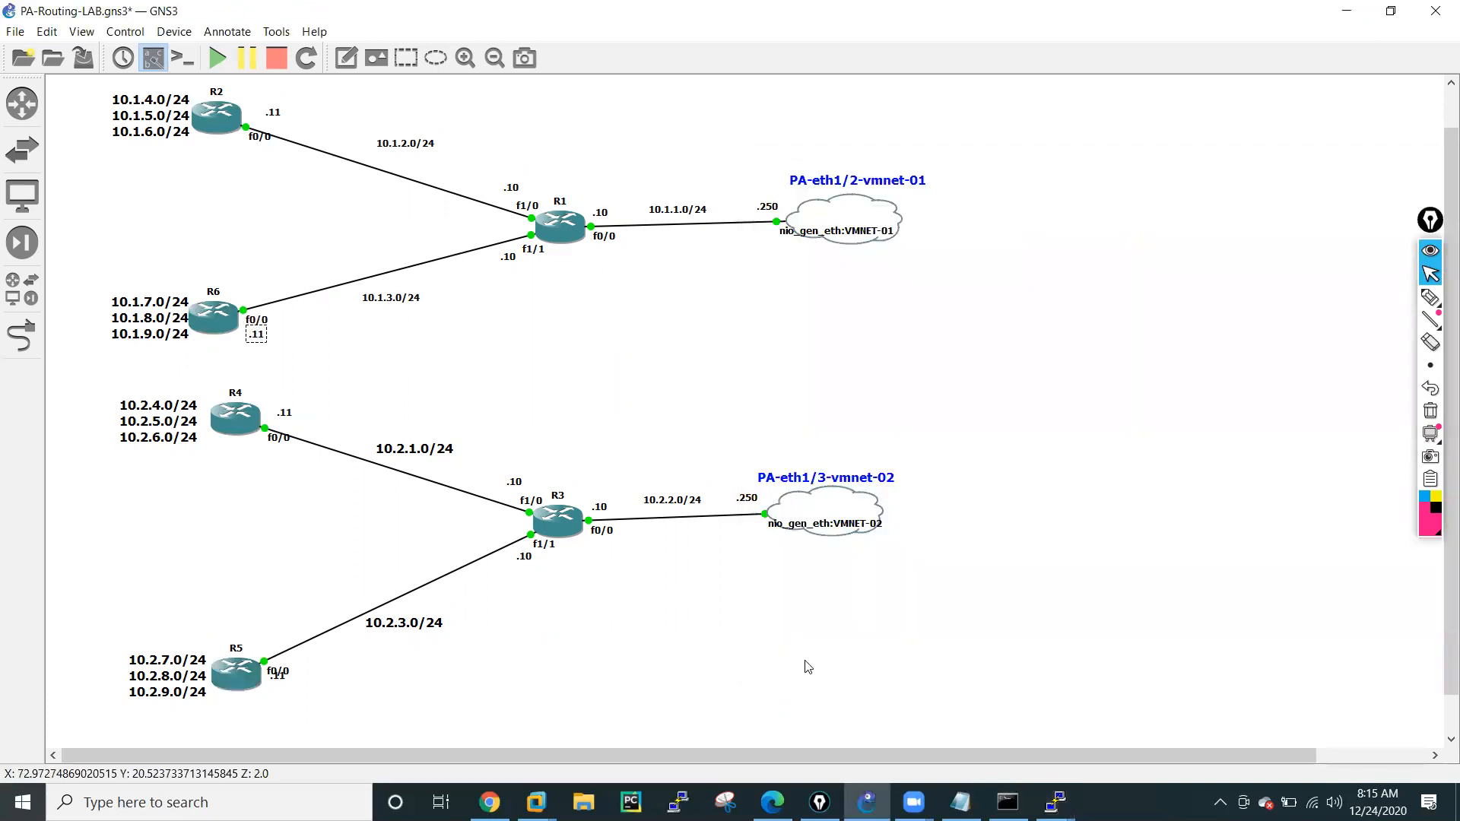
{"action": "left_click", "coordinate": [1054, 801]}
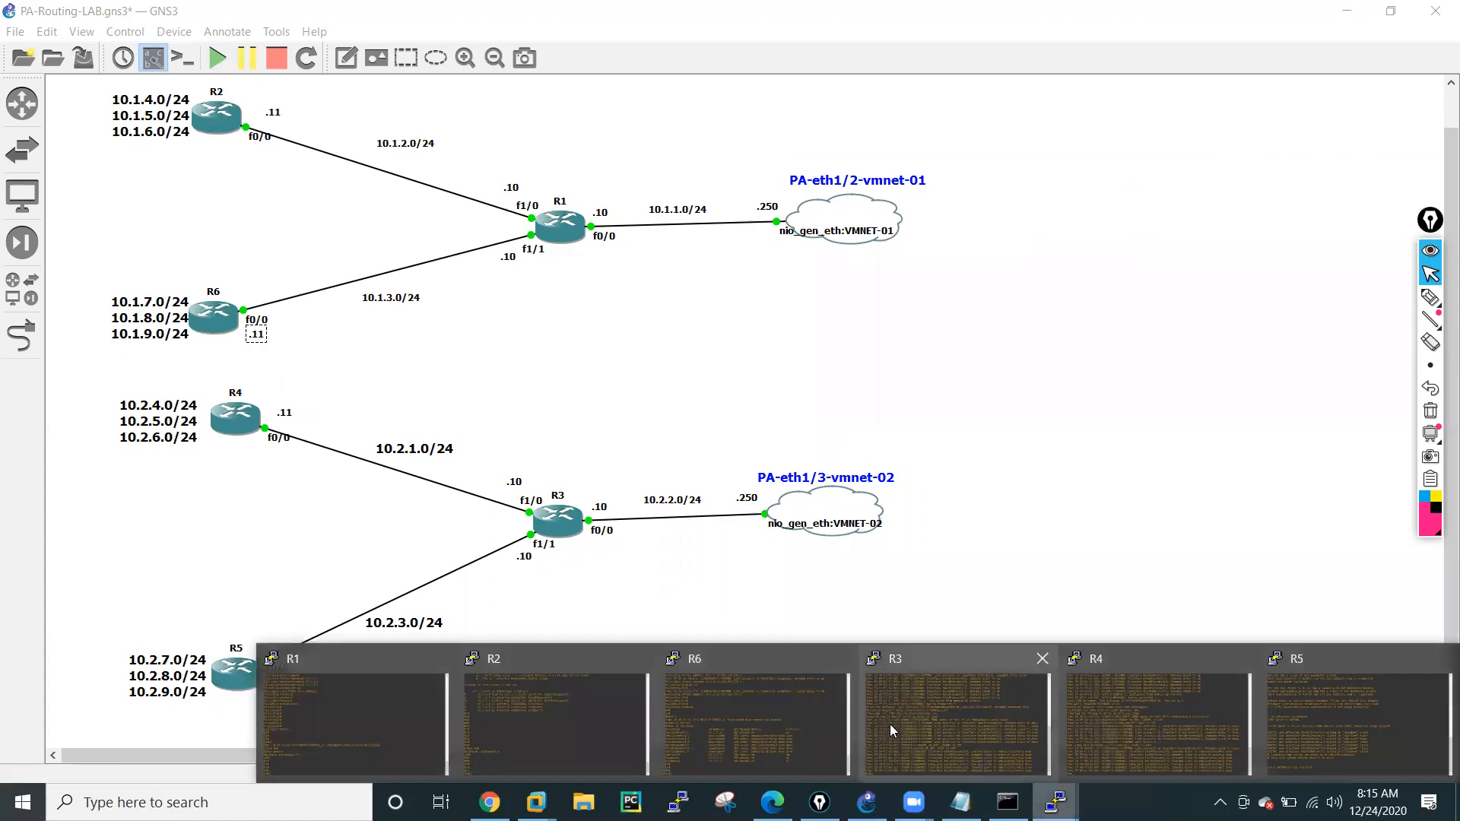
{"action": "left_click", "coordinate": [758, 694]}
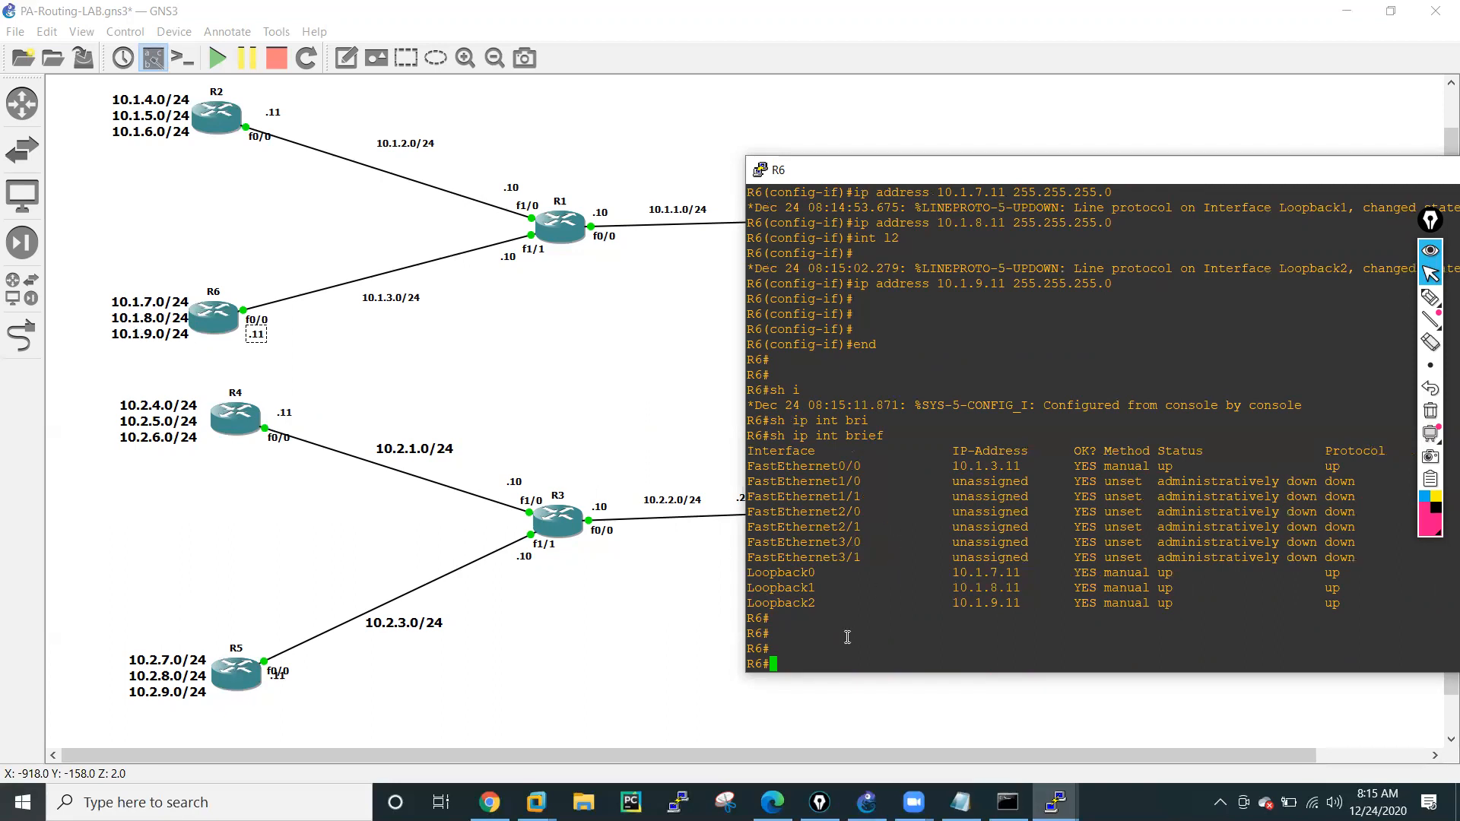
Enter global configuration mode on R6 and start the RIP routing process.
{"action": "type", "text": "conf t"}
{"action": "key", "text": "Return"}
{"action": "key", "text": "Return"}
{"action": "key", "text": "Return"}
{"action": "key", "text": "Return"}
{"action": "key", "text": "Return"}
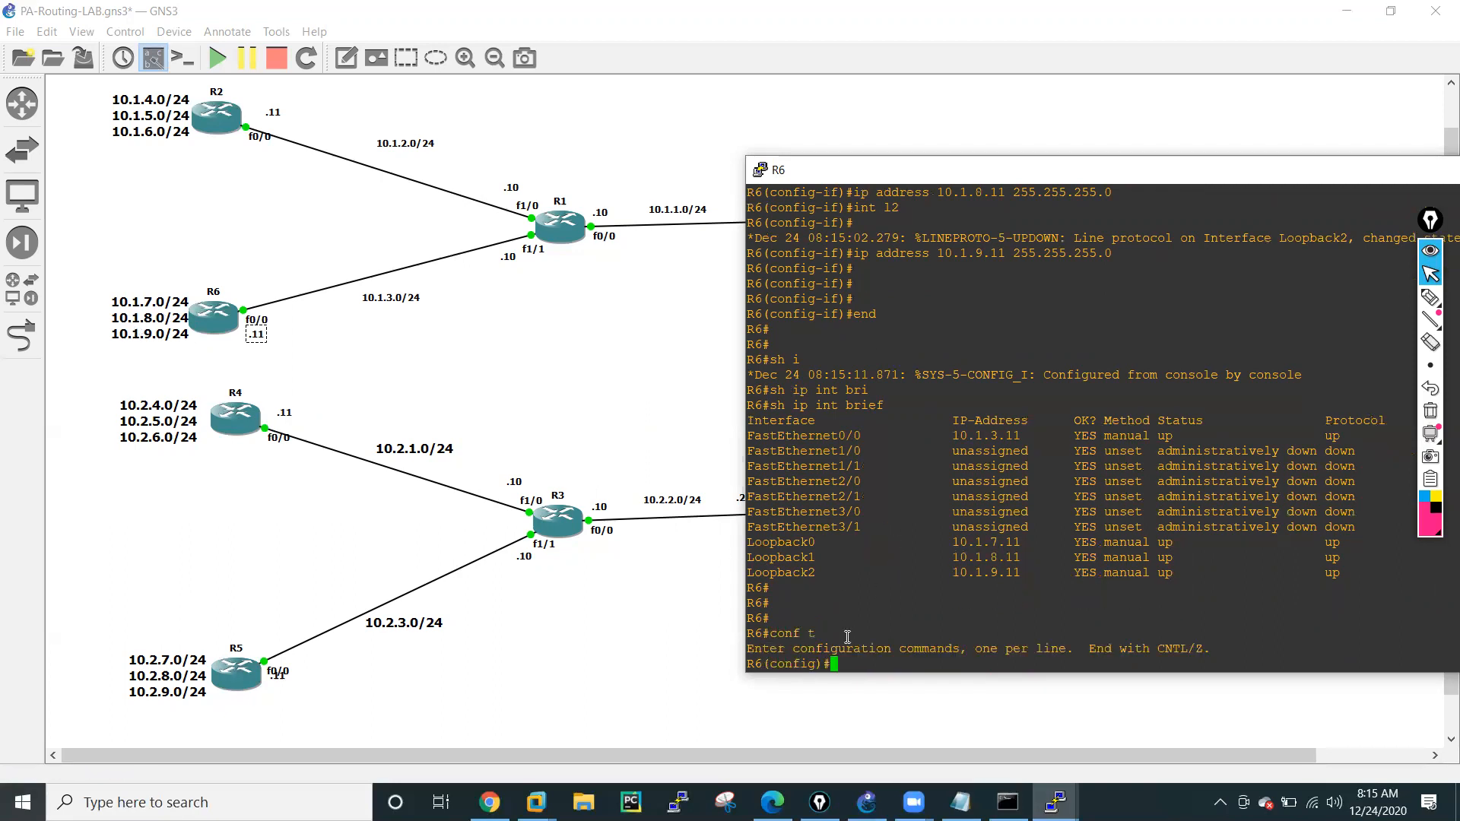
{"action": "type", "text": "rou"}
{"action": "key", "text": "Tab"}
{"action": "type", "text": "te"}
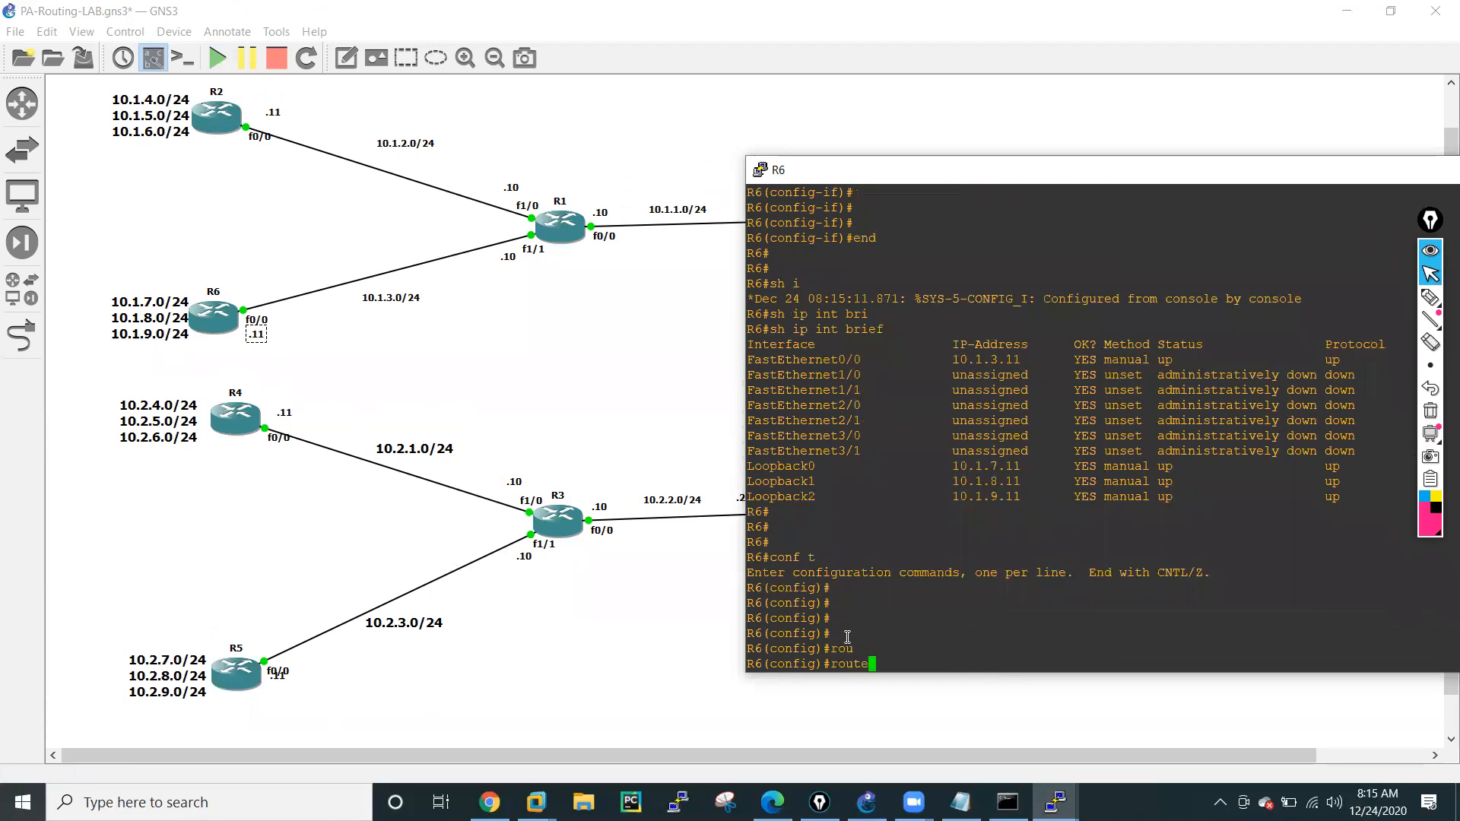
{"action": "type", "text": "r rip"}
{"action": "key", "text": "Tab"}
{"action": "key", "text": "Return"}
Set R6's RIP process to version 2 and disable auto-summary.
{"action": "type", "text": "vers"}
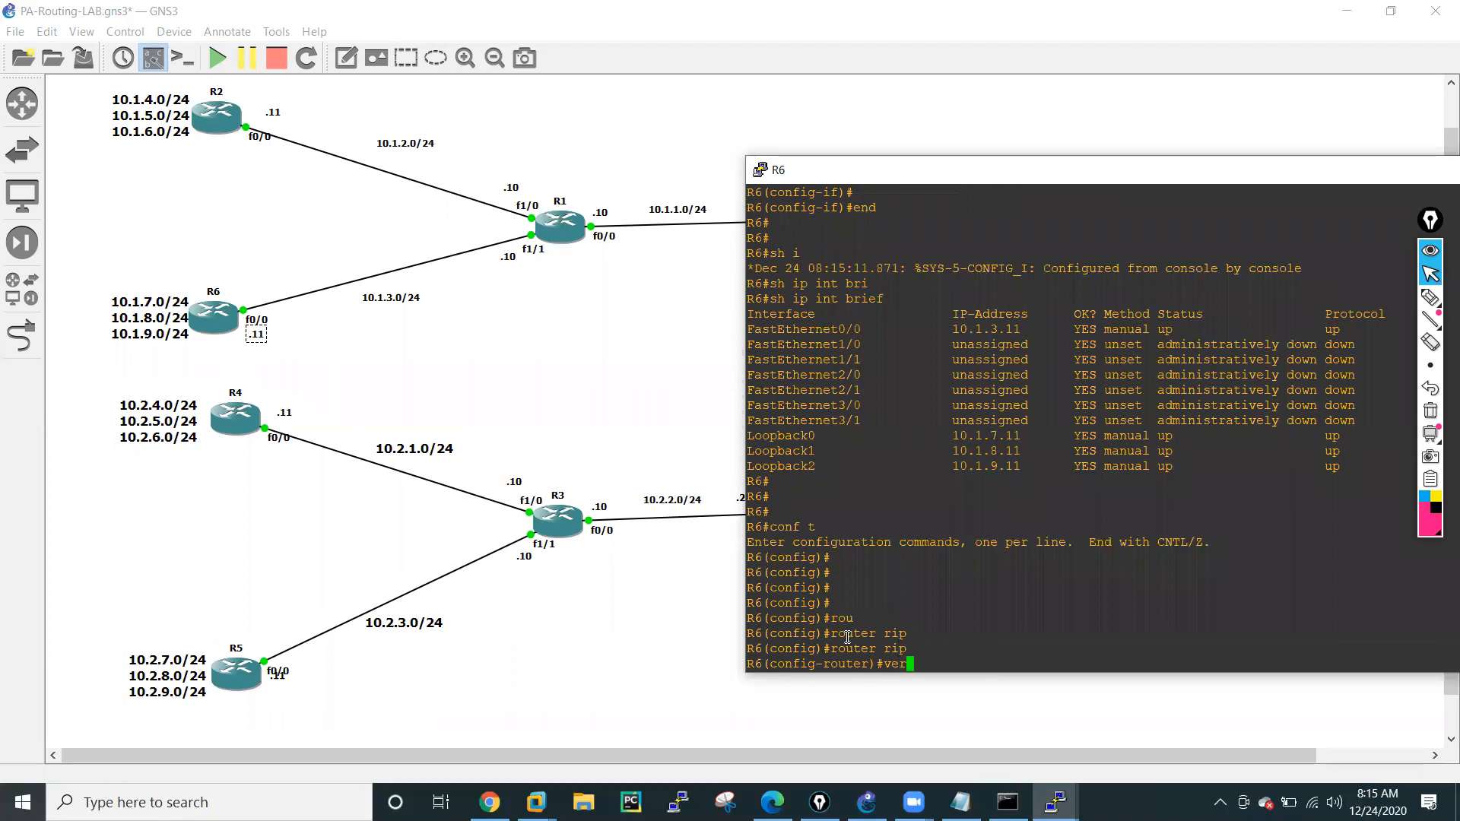
{"action": "key", "text": "Tab"}
{"action": "type", "text": "2"}
{"action": "key", "text": "Return"}
{"action": "type", "text": "no auto"}
{"action": "key", "text": "Tab"}
{"action": "key", "text": "Return"}
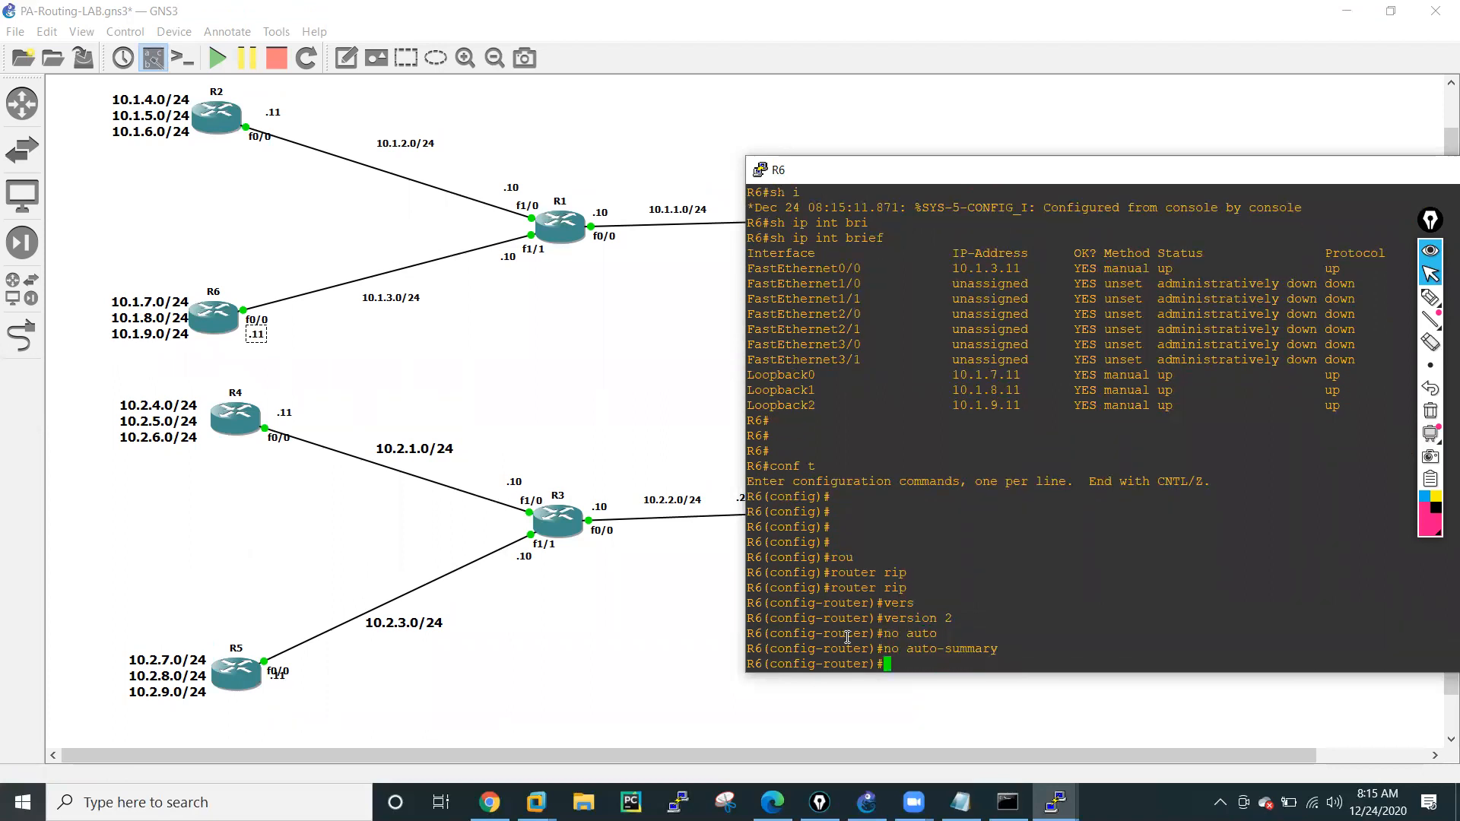
Add network 10.1.3.0 to R6's RIP process.
{"action": "type", "text": "ip"}
{"action": "key", "text": "BackSpace"}
{"action": "key", "text": "BackSpace"}
{"action": "type", "text": "netw"}
{"action": "key", "text": "Tab"}
{"action": "type", "text": "10.1.3.0"}
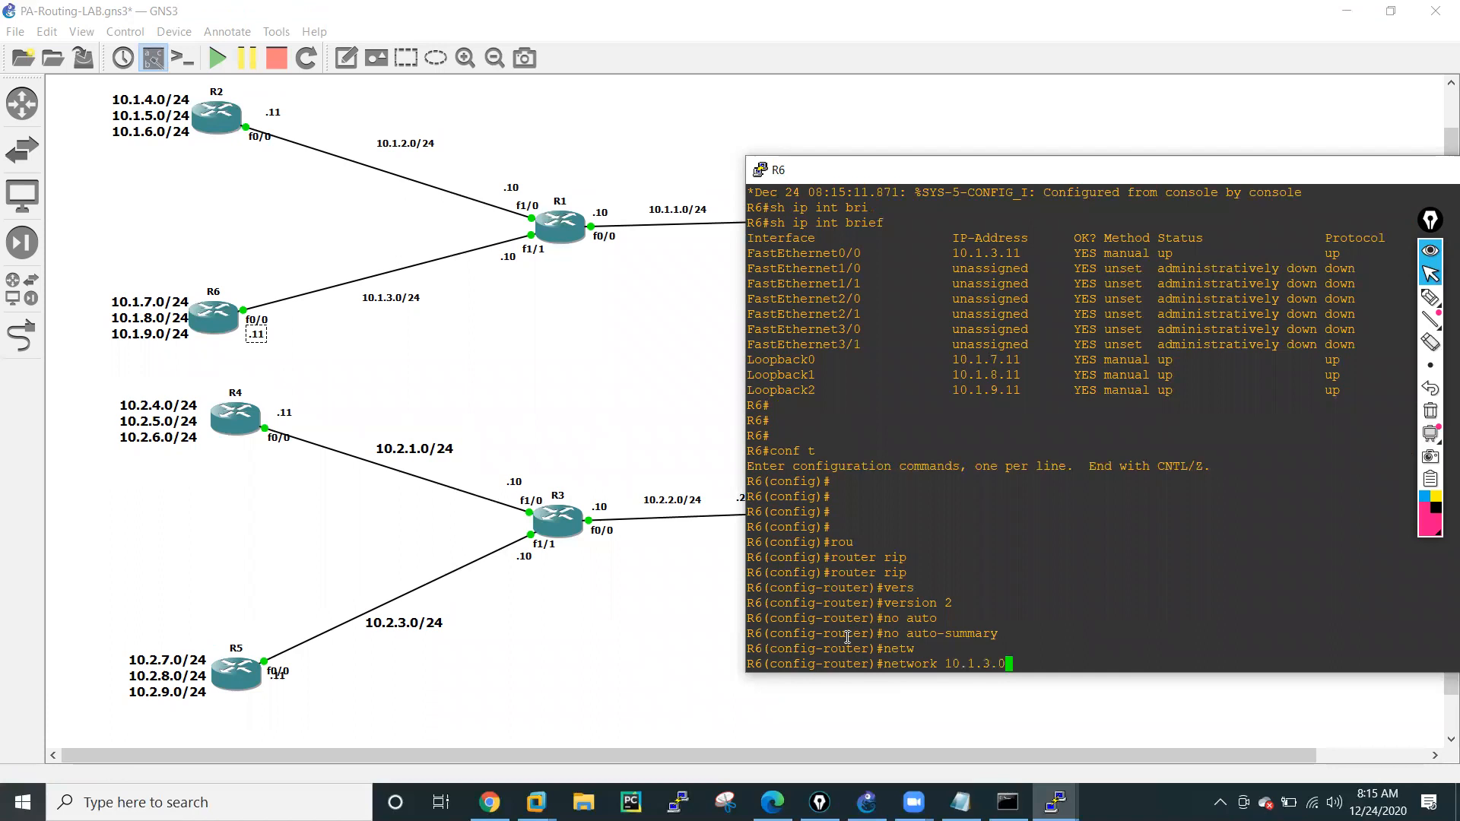
{"action": "key", "text": "Return"}
Add network 10.1.7.0 to R6's RIP process.
{"action": "key", "text": "Up"}
{"action": "key", "text": "Left"}
{"action": "key", "text": "Left"}
{"action": "key", "text": "BackSpace"}
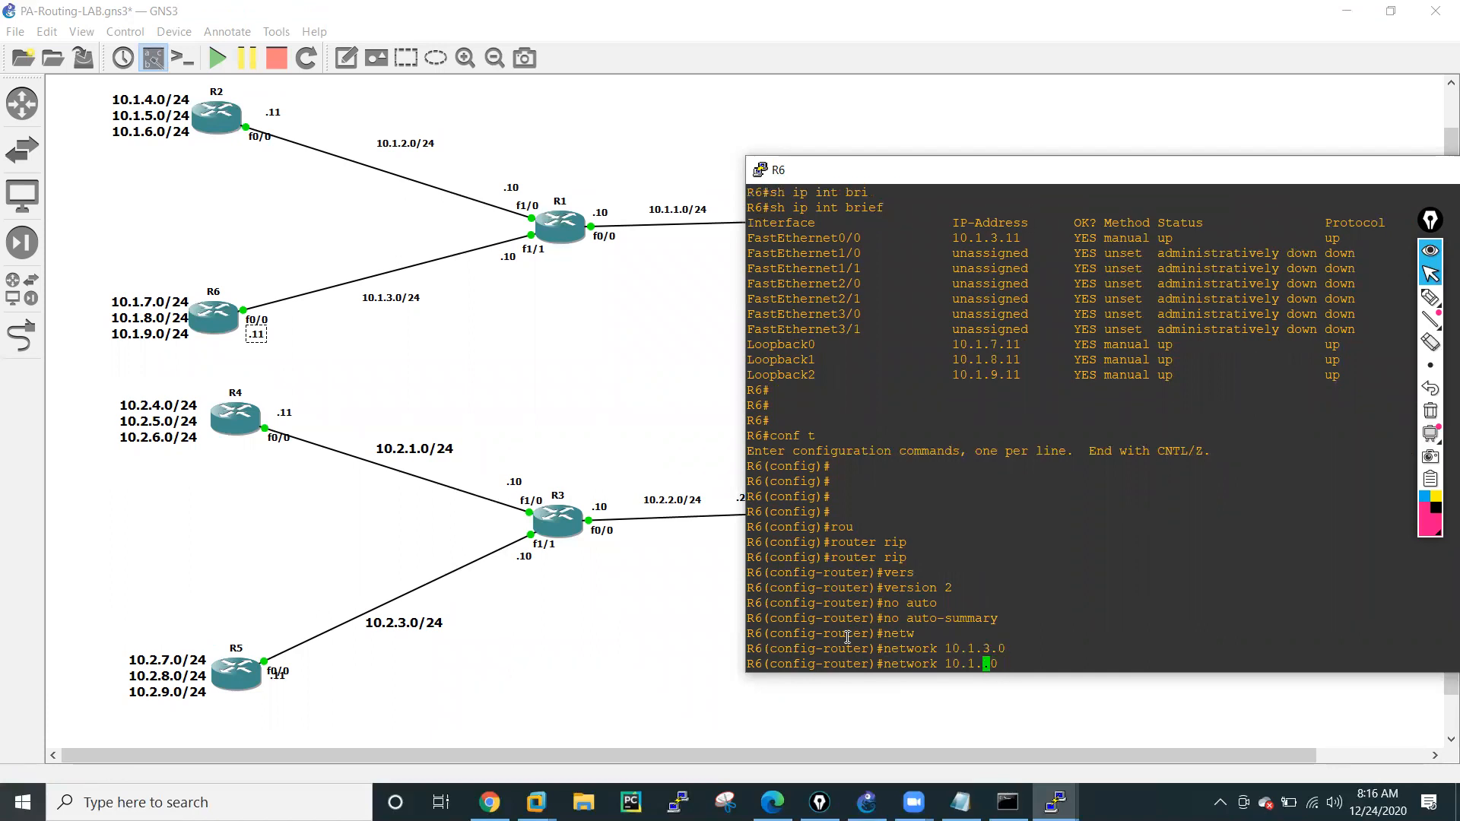
{"action": "type", "text": "7"}
{"action": "key", "text": "Return"}
Add network 10.1.8.0 to R6's RIP process.
{"action": "key", "text": "Up"}
{"action": "key", "text": "Left"}
{"action": "key", "text": "Left"}
{"action": "key", "text": "BackSpace"}
{"action": "type", "text": "8"}
{"action": "key", "text": "Return"}
Add network 10.1.9.0 to R6's RIP process and exit back to privileged mode.
{"action": "key", "text": "Up"}
{"action": "key", "text": "Left"}
{"action": "key", "text": "Left"}
{"action": "key", "text": "BackSpace"}
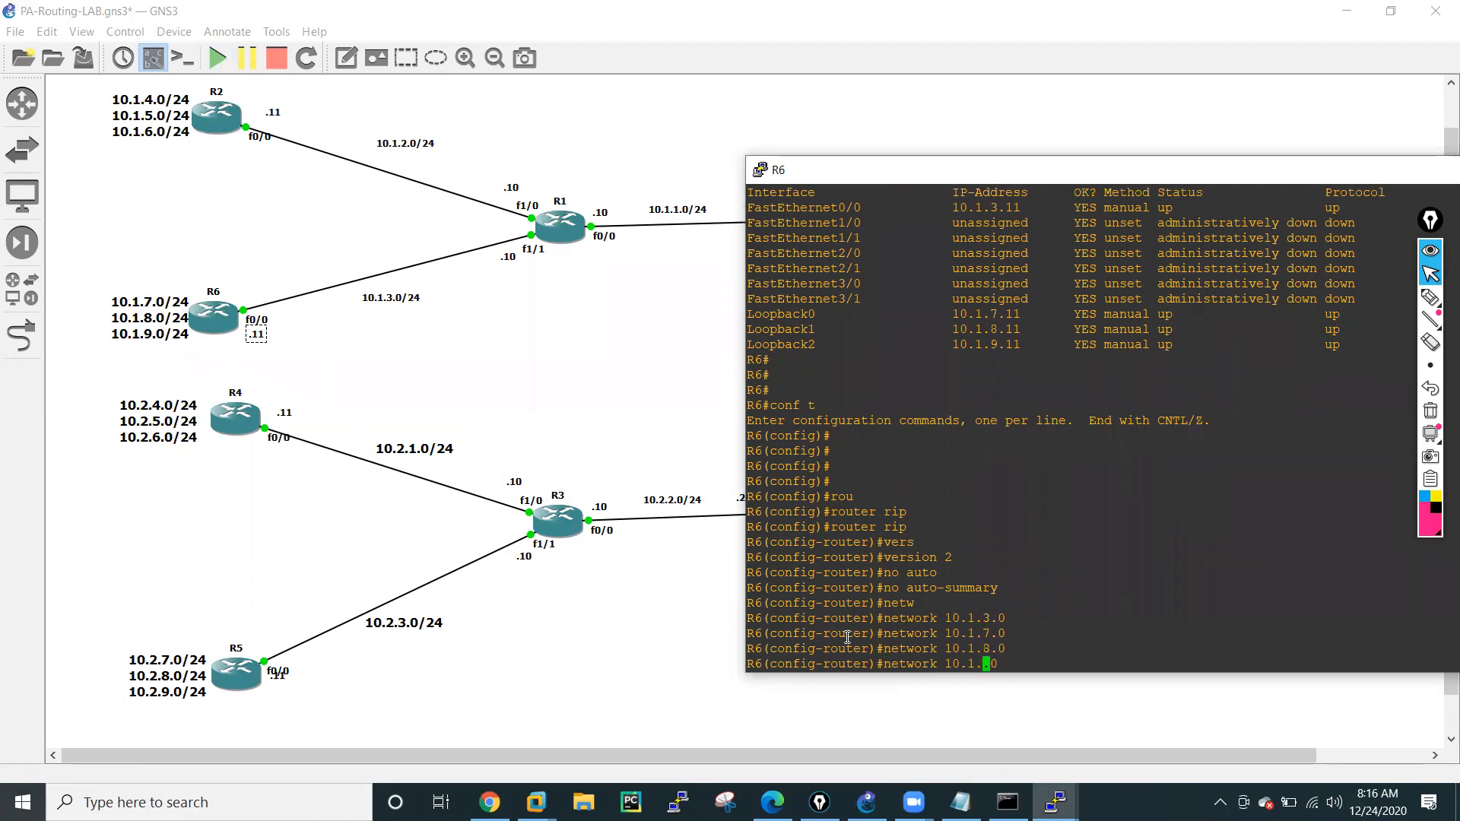
{"action": "type", "text": "9"}
{"action": "key", "text": "Return"}
{"action": "type", "text": "exit"}
{"action": "key", "text": "Return"}
{"action": "key", "text": "Return"}
{"action": "key", "text": "Return"}
{"action": "key", "text": "Return"}
{"action": "key", "text": "Return"}
{"action": "key", "text": "Return"}
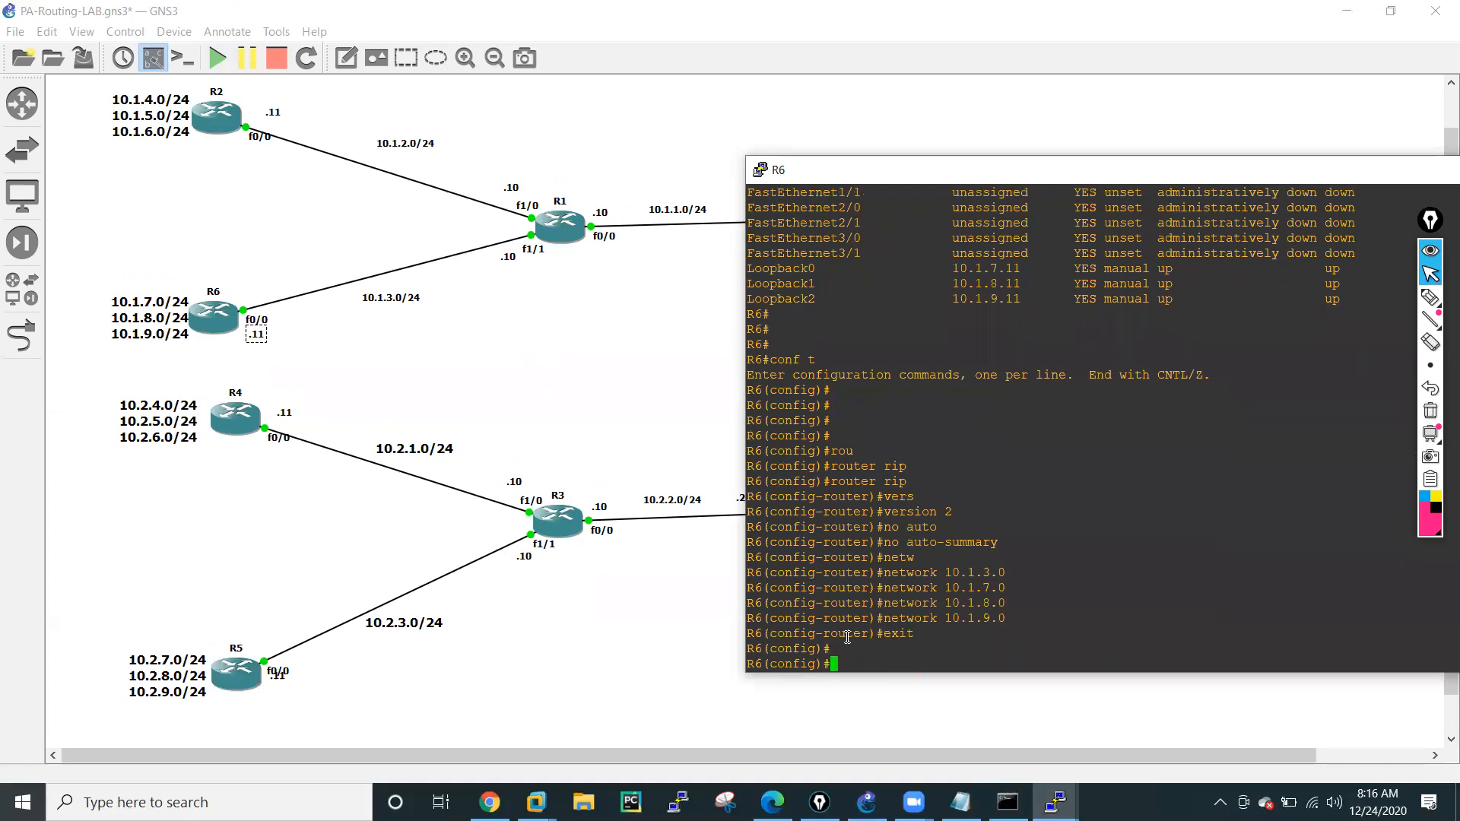
{"action": "type", "text": "exit"}
{"action": "key", "text": "Return"}
{"action": "key", "text": "Return"}
{"action": "key", "text": "Return"}
{"action": "key", "text": "Return"}
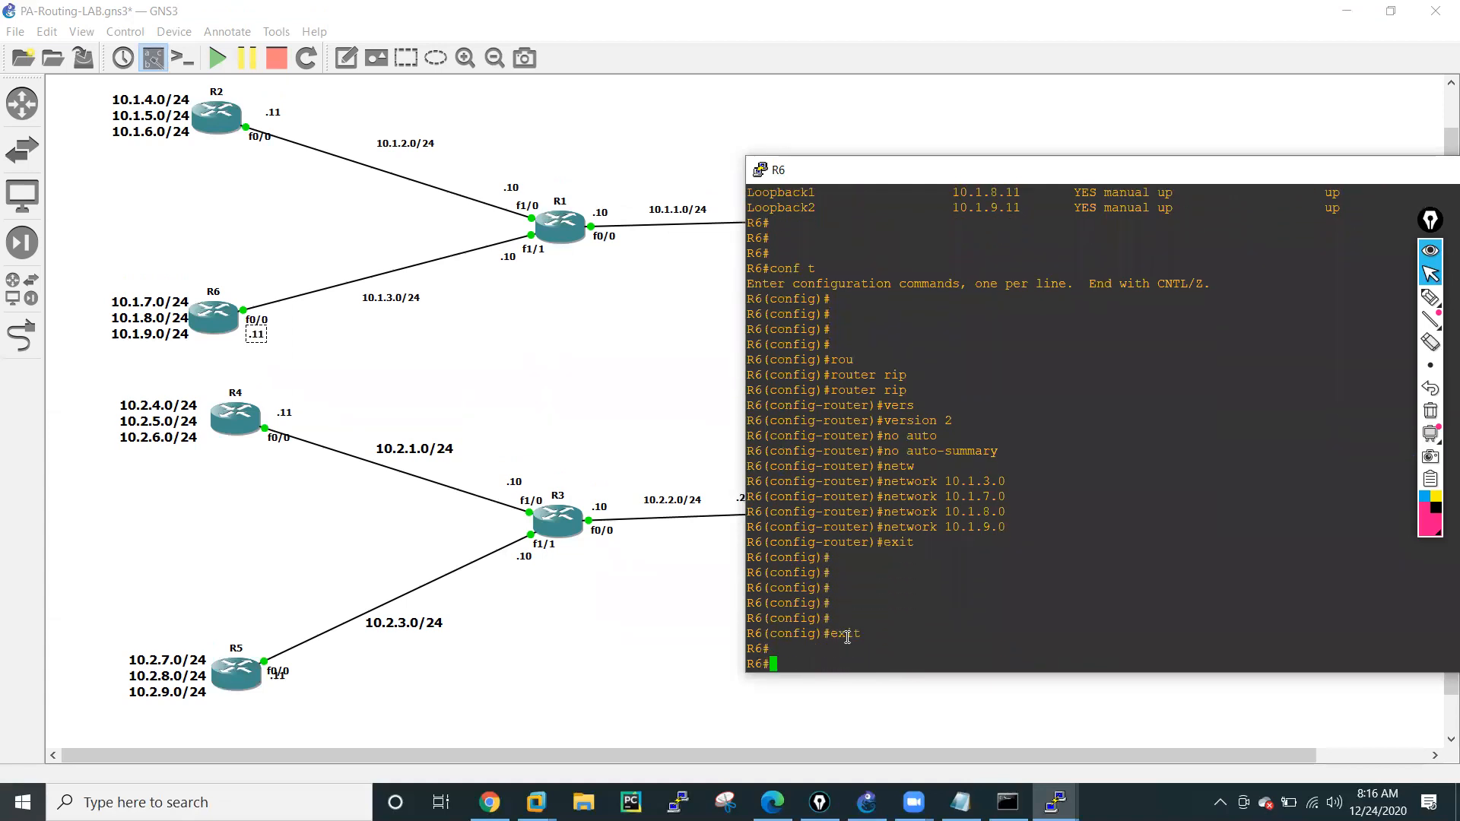
Try to list the options of the show rip command on R6.
{"action": "type", "text": "sh rip"}
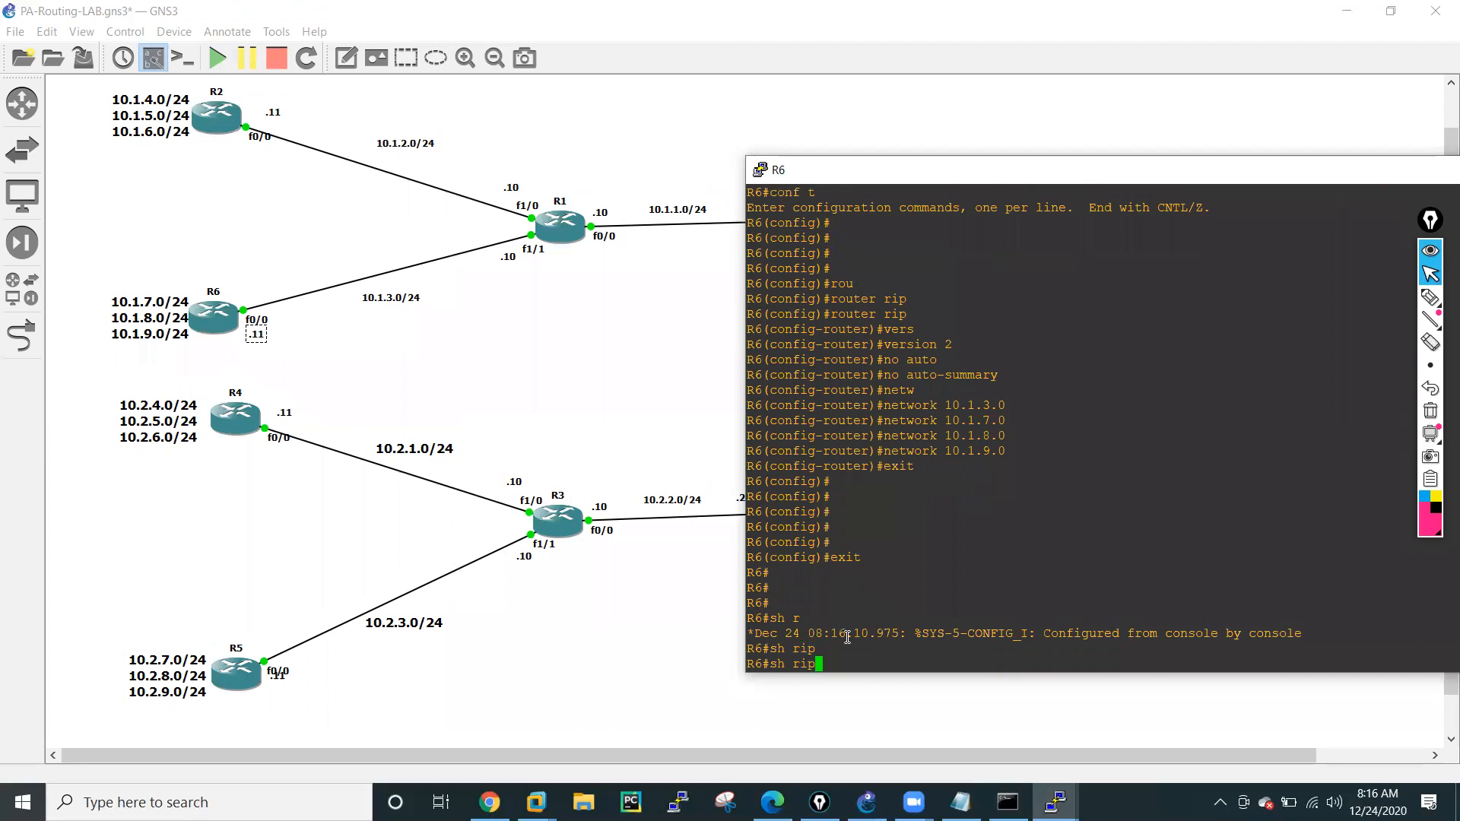
{"action": "key", "text": "Tab"}
Display R6's RIP database with show ip rip database.
{"action": "key", "text": "Tab"}
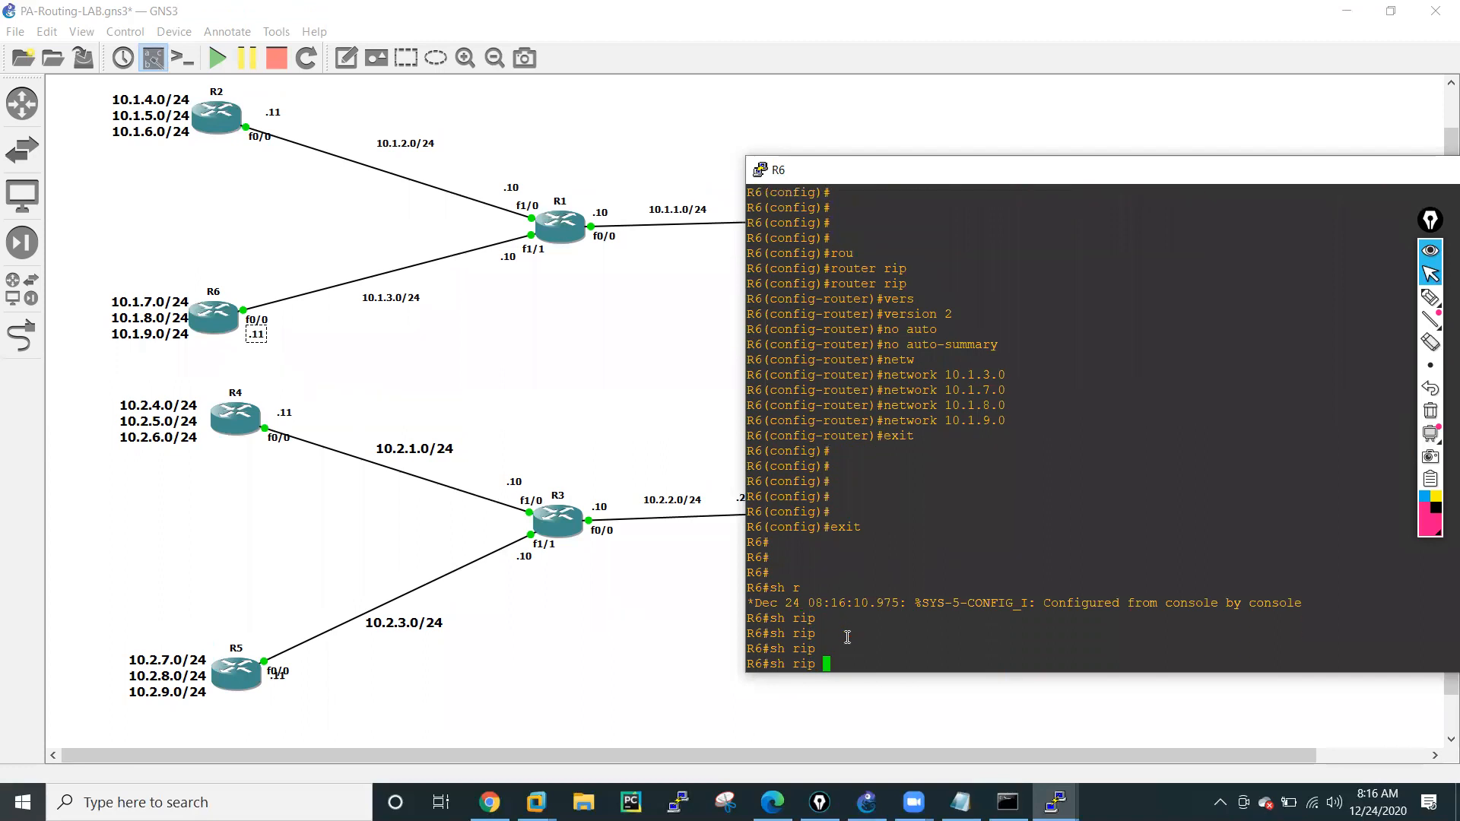
{"action": "type", "text": "?"}
{"action": "key", "text": "BackSpace"}
{"action": "key", "text": "BackSpace"}
{"action": "key", "text": "BackSpace"}
{"action": "key", "text": "BackSpace"}
{"action": "type", "text": "ip ri"}
{"action": "key", "text": "Tab"}
{"action": "type", "text": "p ?"}
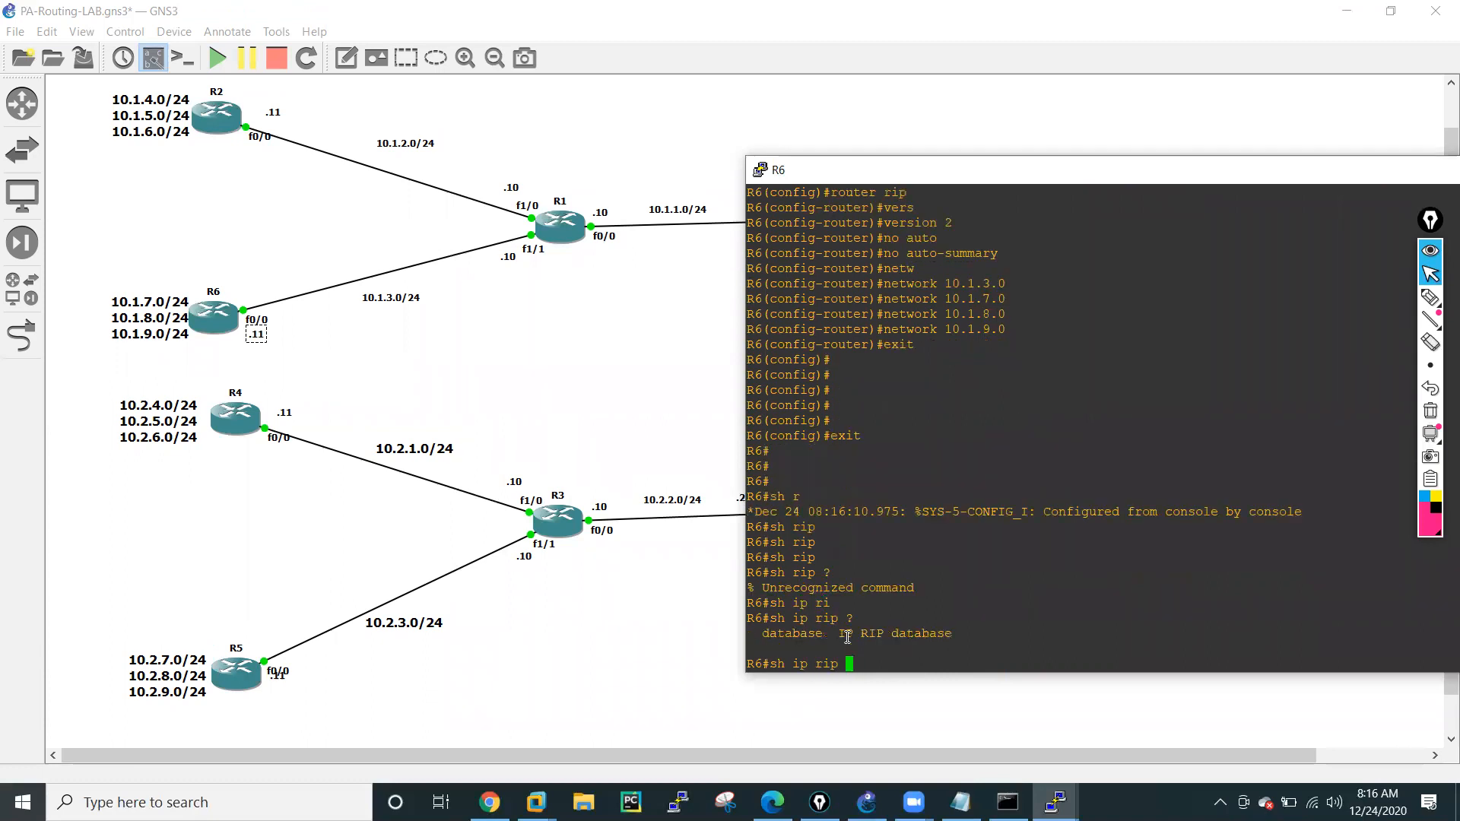
{"action": "type", "text": "data"}
{"action": "key", "text": "Tab"}
{"action": "key", "text": "Return"}
{"action": "key", "text": "Return"}
{"action": "key", "text": "Return"}
{"action": "key", "text": "Return"}
{"action": "key", "text": "Return"}
{"action": "key", "text": "Return"}
{"action": "key", "text": "Return"}
{"action": "key", "text": "Return"}
{"action": "key", "text": "Return"}
{"action": "key", "text": "Return"}
{"action": "key", "text": "Return"}
{"action": "key", "text": "Return"}
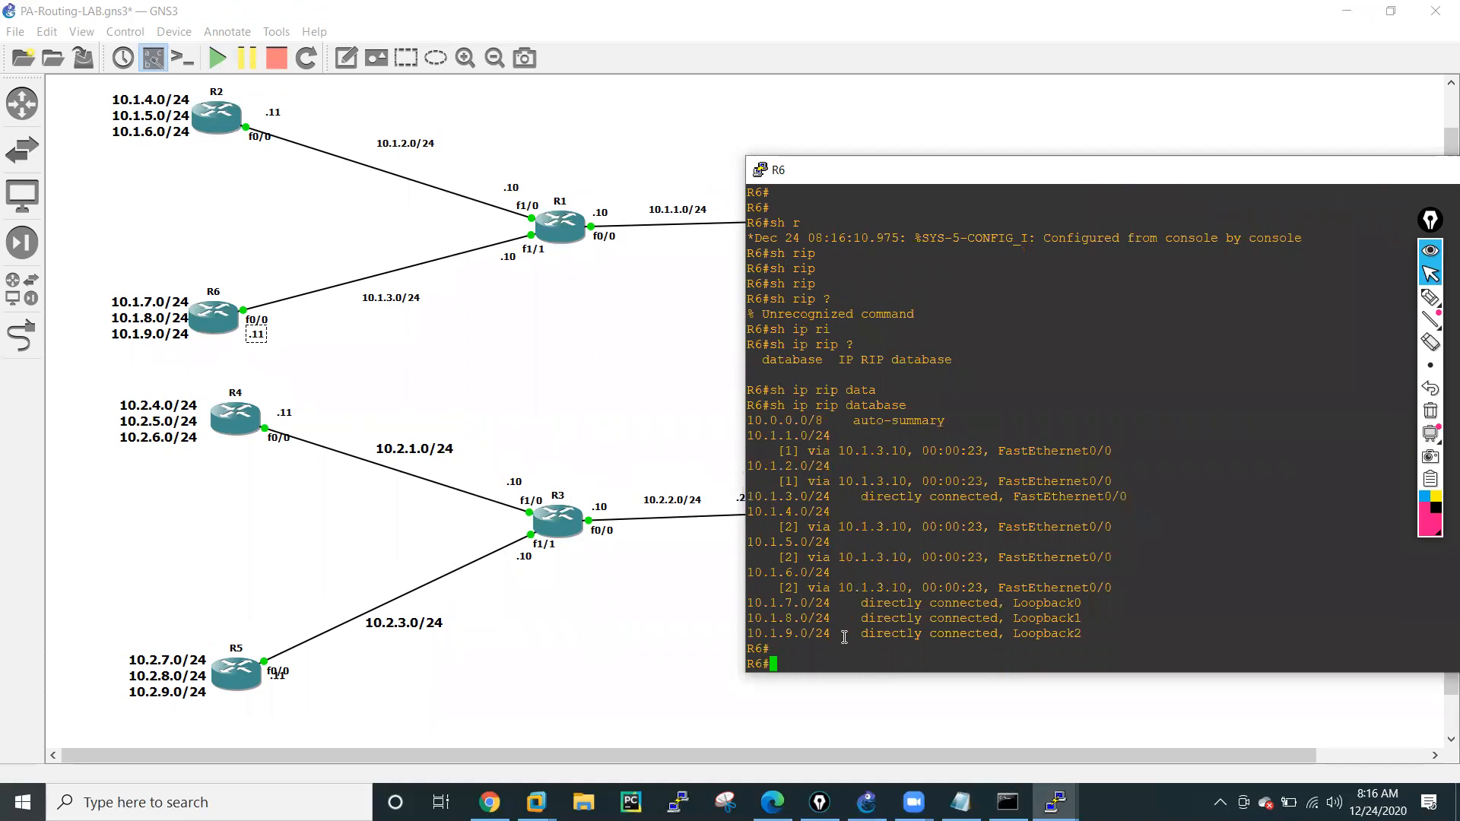
Display the RIP-learned routes on R6 with show ip route rip.
{"action": "type", "text": "sh "}
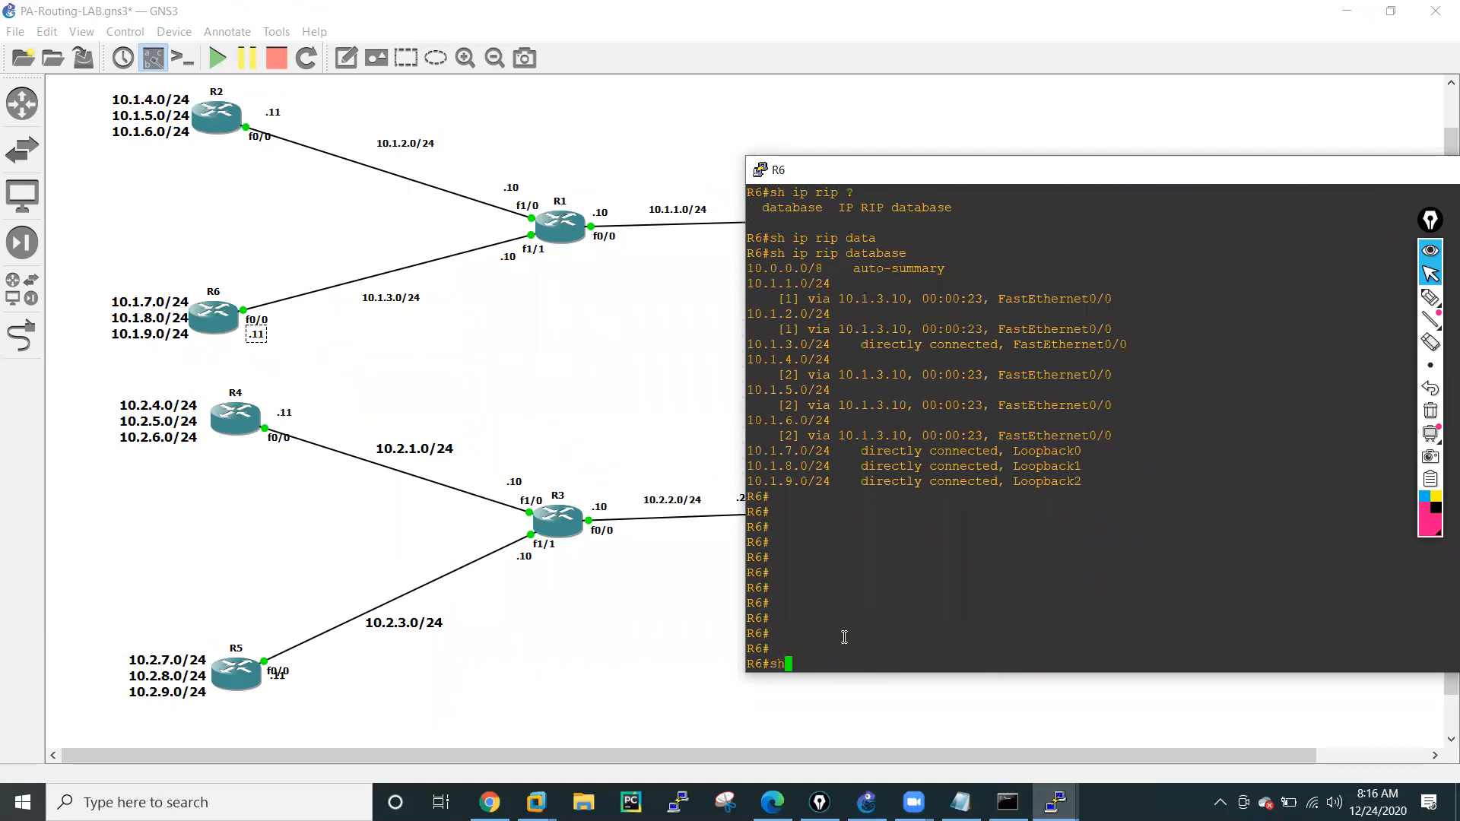
{"action": "type", "text": "rou"}
{"action": "key", "text": "Tab"}
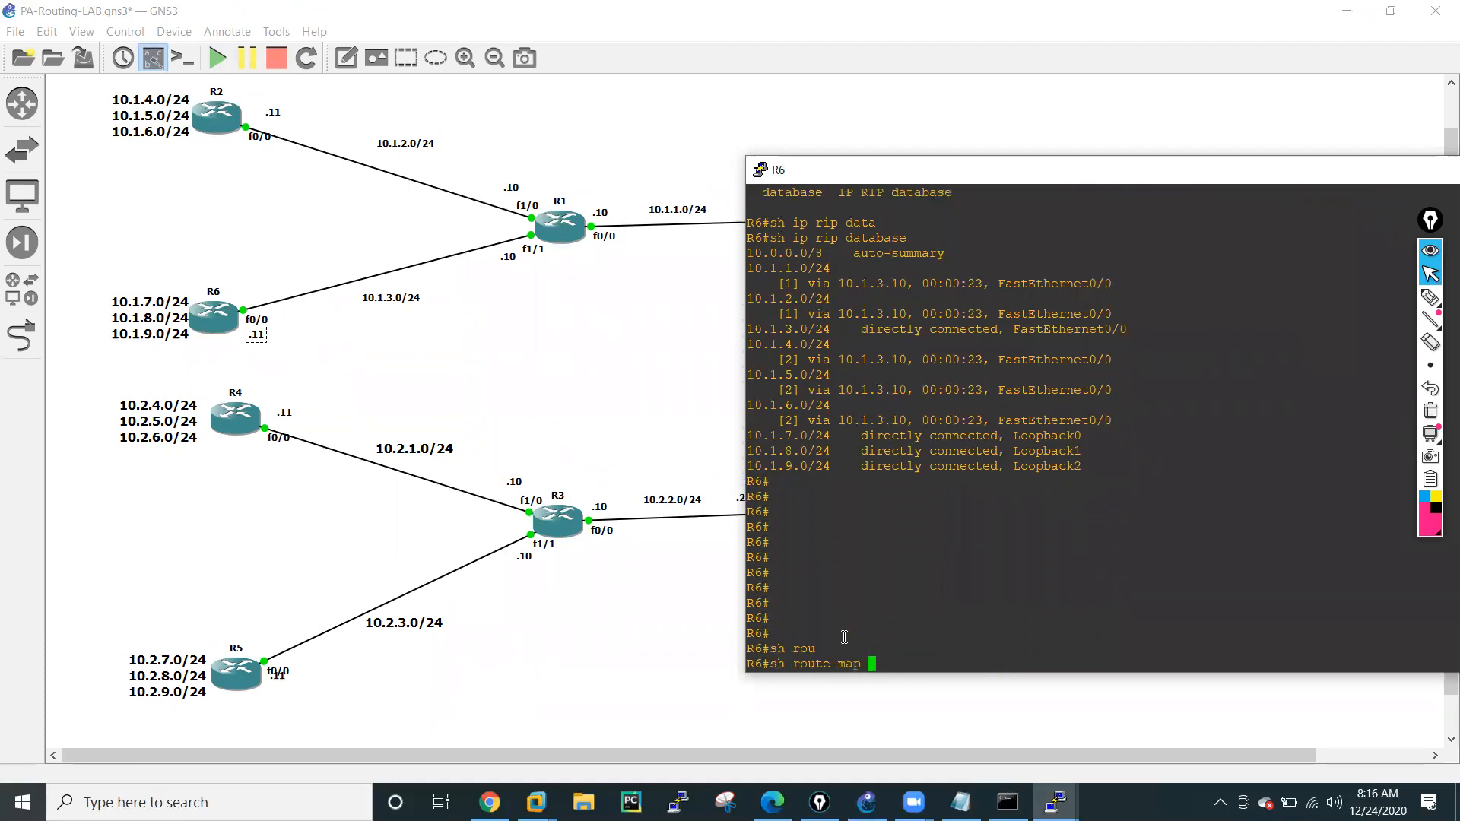
{"action": "key", "text": "BackSpace"}
{"action": "key", "text": "BackSpace"}
{"action": "key", "text": "BackSpace"}
{"action": "key", "text": "BackSpace"}
{"action": "key", "text": "BackSpace"}
{"action": "key", "text": "BackSpace"}
{"action": "key", "text": "BackSpace"}
{"action": "key", "text": "BackSpace"}
{"action": "key", "text": "BackSpace"}
{"action": "key", "text": "BackSpace"}
{"action": "type", "text": "ip ro"}
{"action": "key", "text": "Tab"}
{"action": "type", "text": "ri"}
{"action": "key", "text": "Tab"}
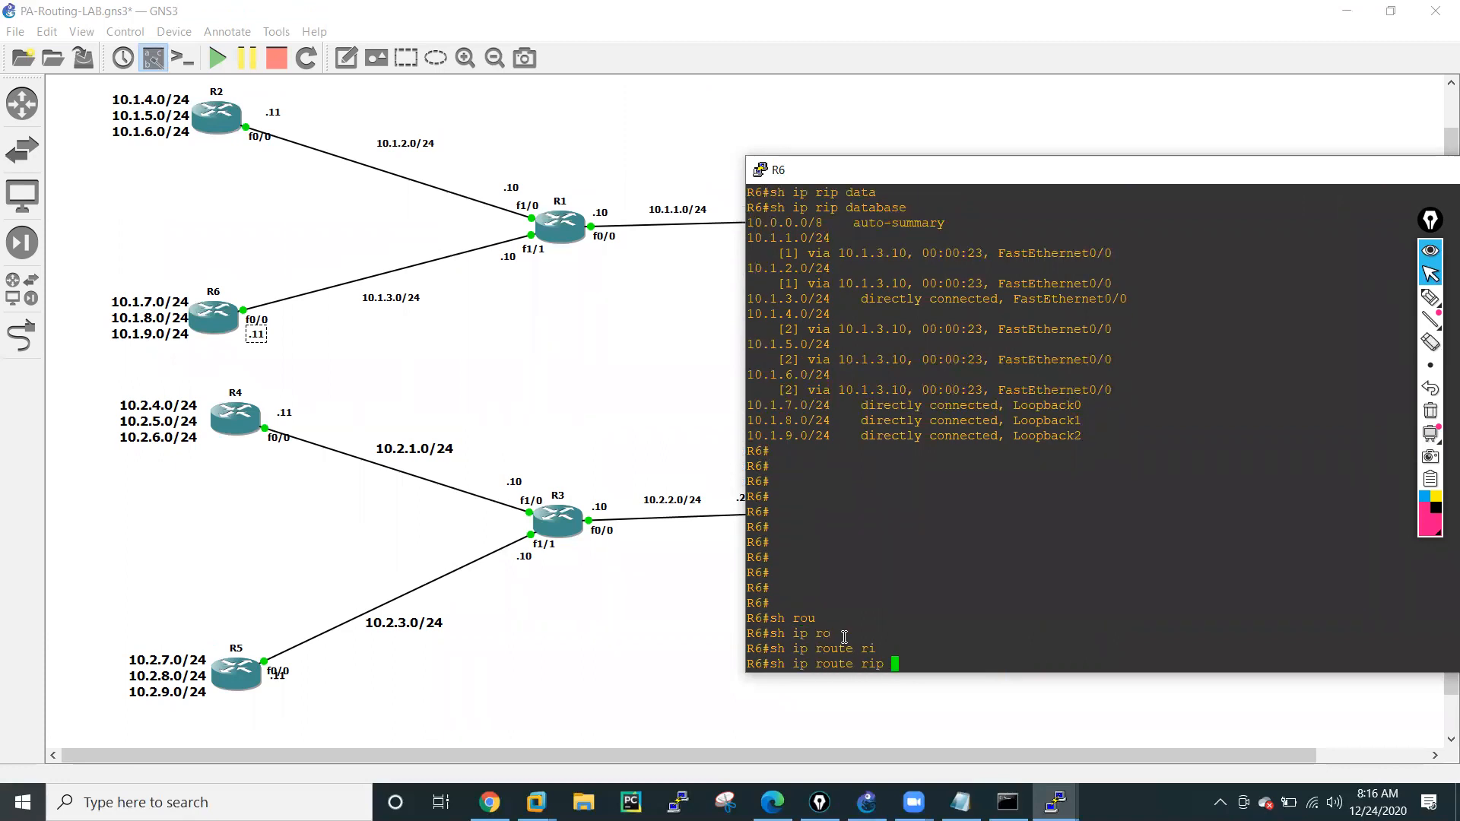
{"action": "key", "text": "Return"}
{"action": "key", "text": "Return"}
{"action": "key", "text": "Return"}
{"action": "key", "text": "Return"}
{"action": "key", "text": "Return"}
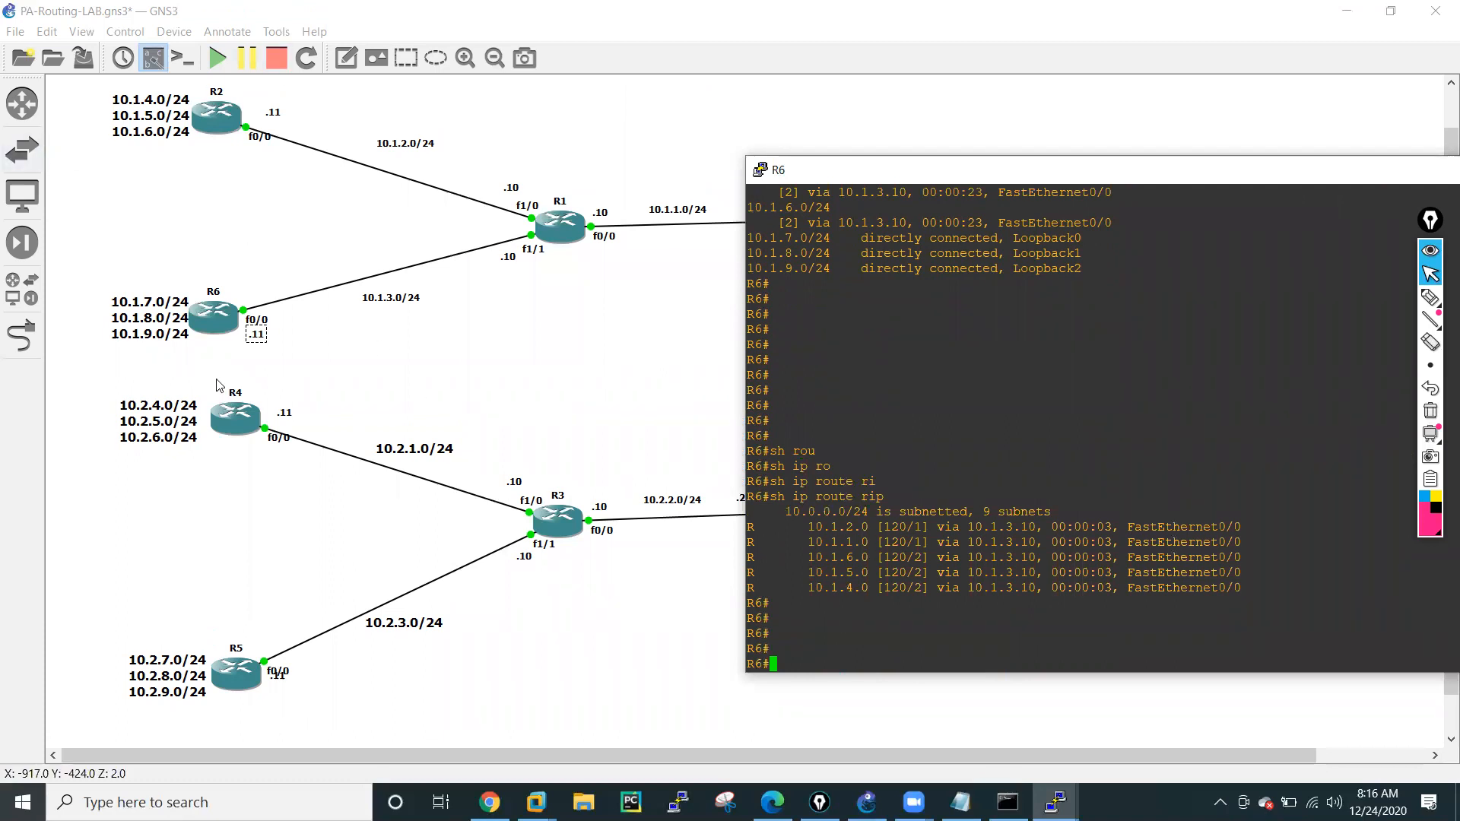
Ping R2's loopback address 10.1.4.11 from R6.
{"action": "type", "text": "ping 10.1.4.11"}
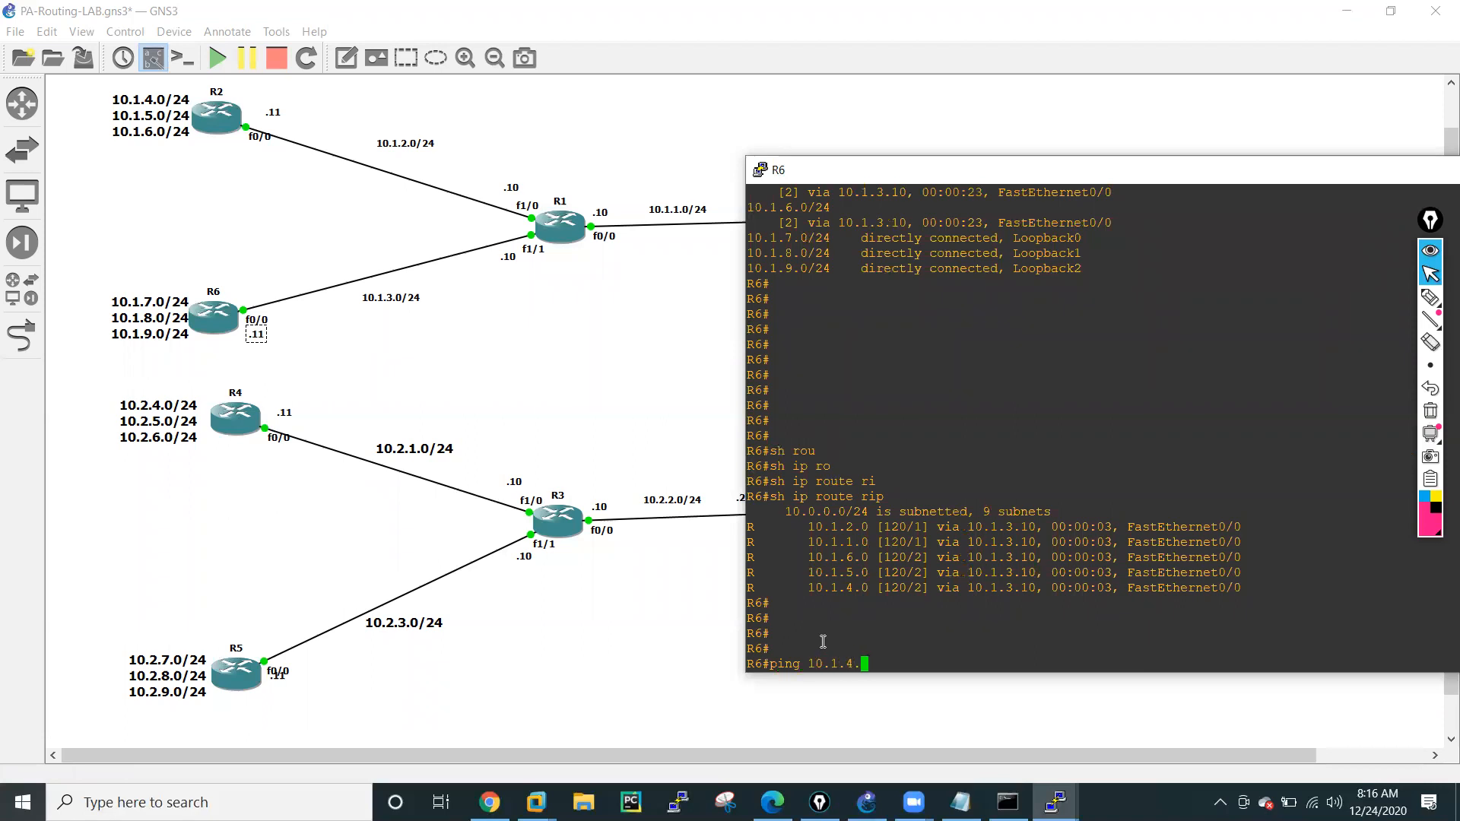
{"action": "key", "text": "Return"}
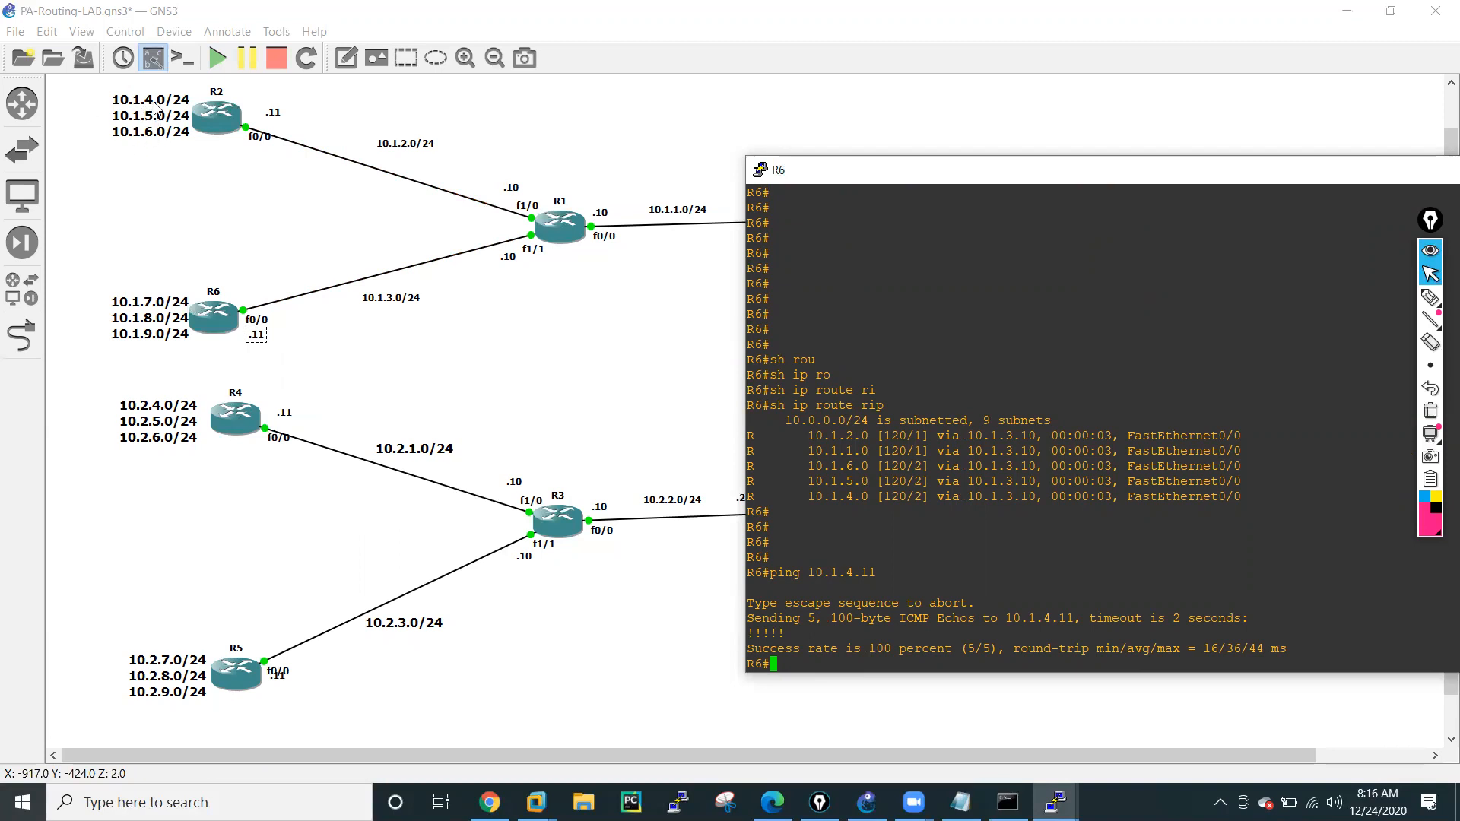
Ping R2's loopback address 10.1.5.11 from R6.
{"action": "key", "text": "Up"}
{"action": "key", "text": "Left"}
{"action": "key", "text": "BackSpace"}
{"action": "type", "text": "5"}
{"action": "key", "text": "Return"}
Ping R2's loopback address 10.1.6.11 from R6.
{"action": "key", "text": "Up"}
{"action": "key", "text": "Left"}
{"action": "key", "text": "Left"}
{"action": "key", "text": "Left"}
{"action": "key", "text": "Left"}
{"action": "type", "text": "6"}
{"action": "key", "text": "Return"}
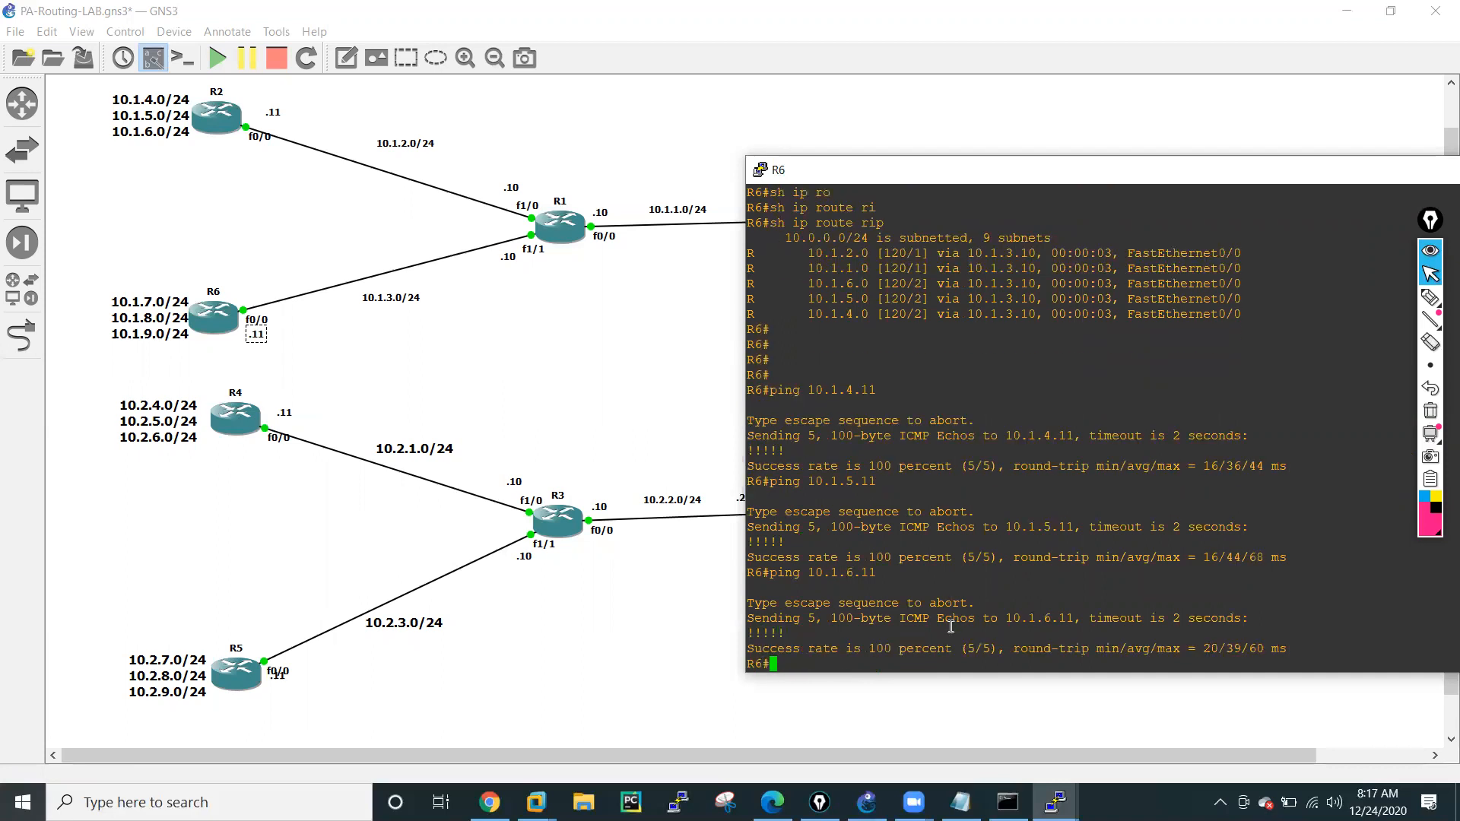
{"action": "key", "text": "Return"}
{"action": "key", "text": "Return"}
{"action": "key", "text": "Return"}
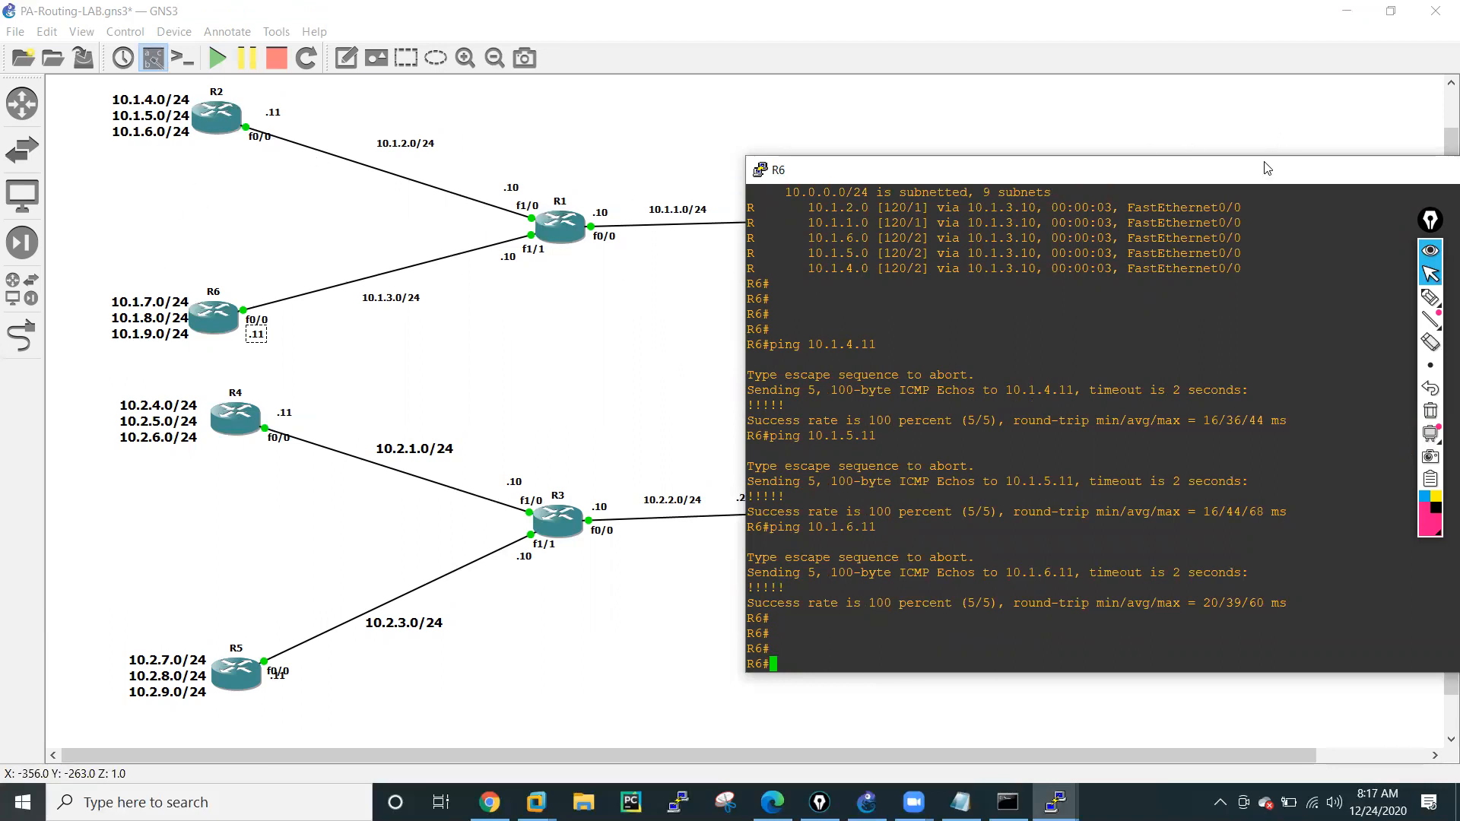
Minimize the R6 console and bring up R3's console, placed clear of the router topology.
{"action": "left_click_drag", "start_coordinate": [1251, 176], "coordinate": [946, 167]}
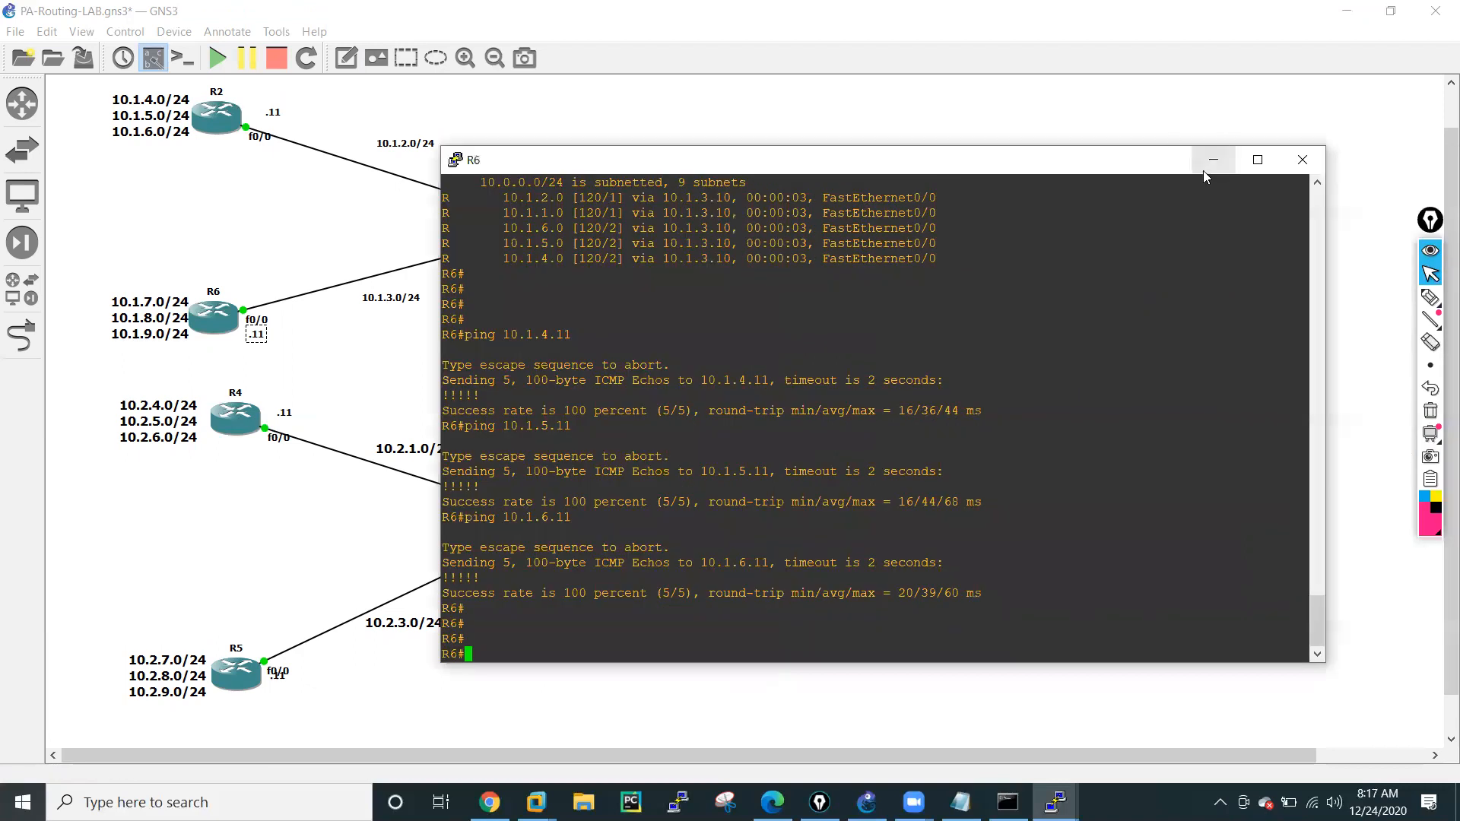
{"action": "left_click", "coordinate": [1213, 162]}
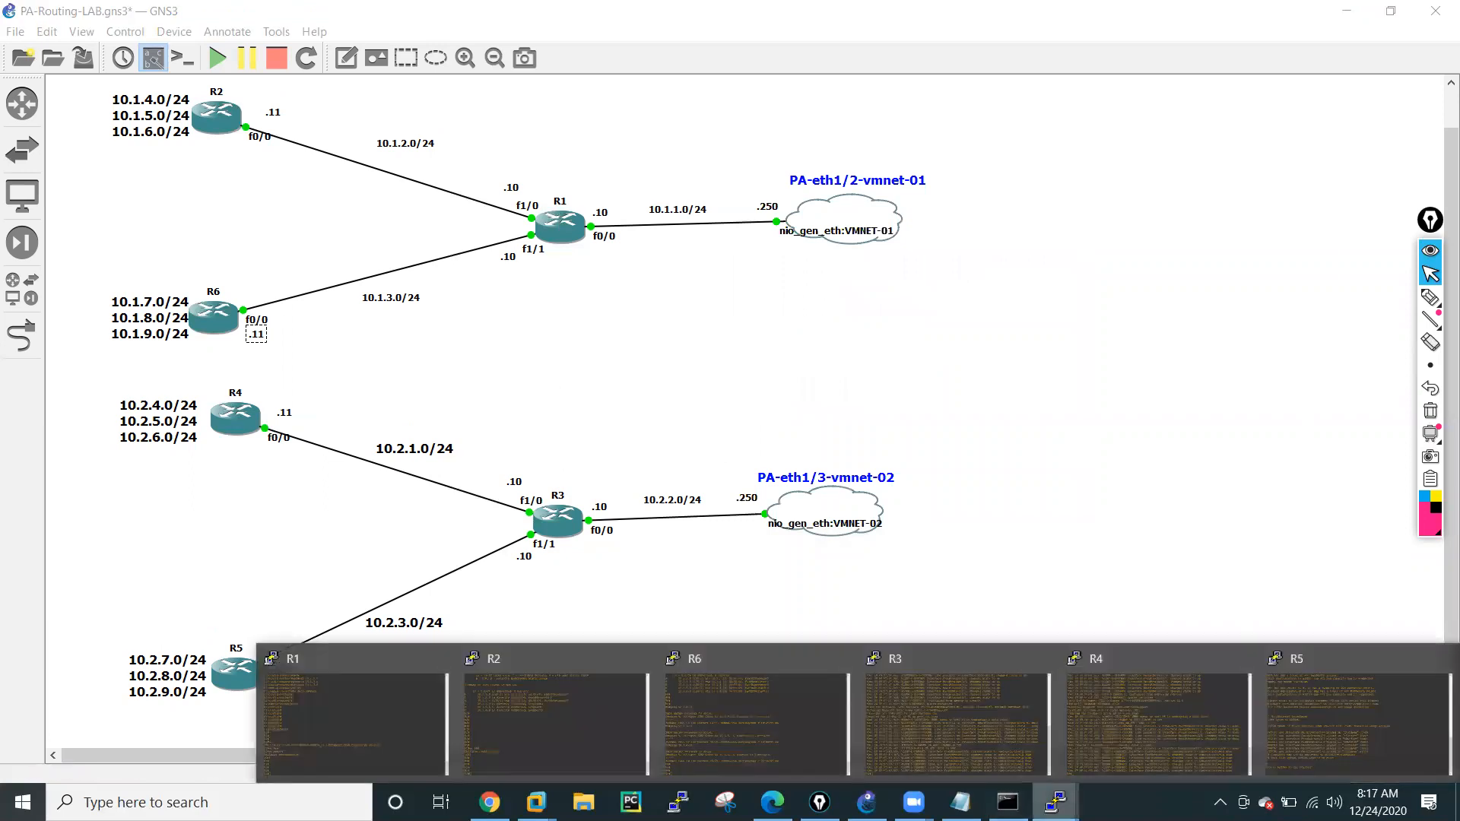
{"action": "left_click", "coordinate": [942, 699]}
{"action": "left_click_drag", "start_coordinate": [549, 120], "coordinate": [1181, 143]}
{"action": "key", "text": "Return"}
{"action": "key", "text": "Return"}
{"action": "key", "text": "Return"}
{"action": "key", "text": "Return"}
{"action": "key", "text": "Return"}
{"action": "key", "text": "Return"}
{"action": "key", "text": "Return"}
{"action": "key", "text": "Return"}
{"action": "key", "text": "Return"}
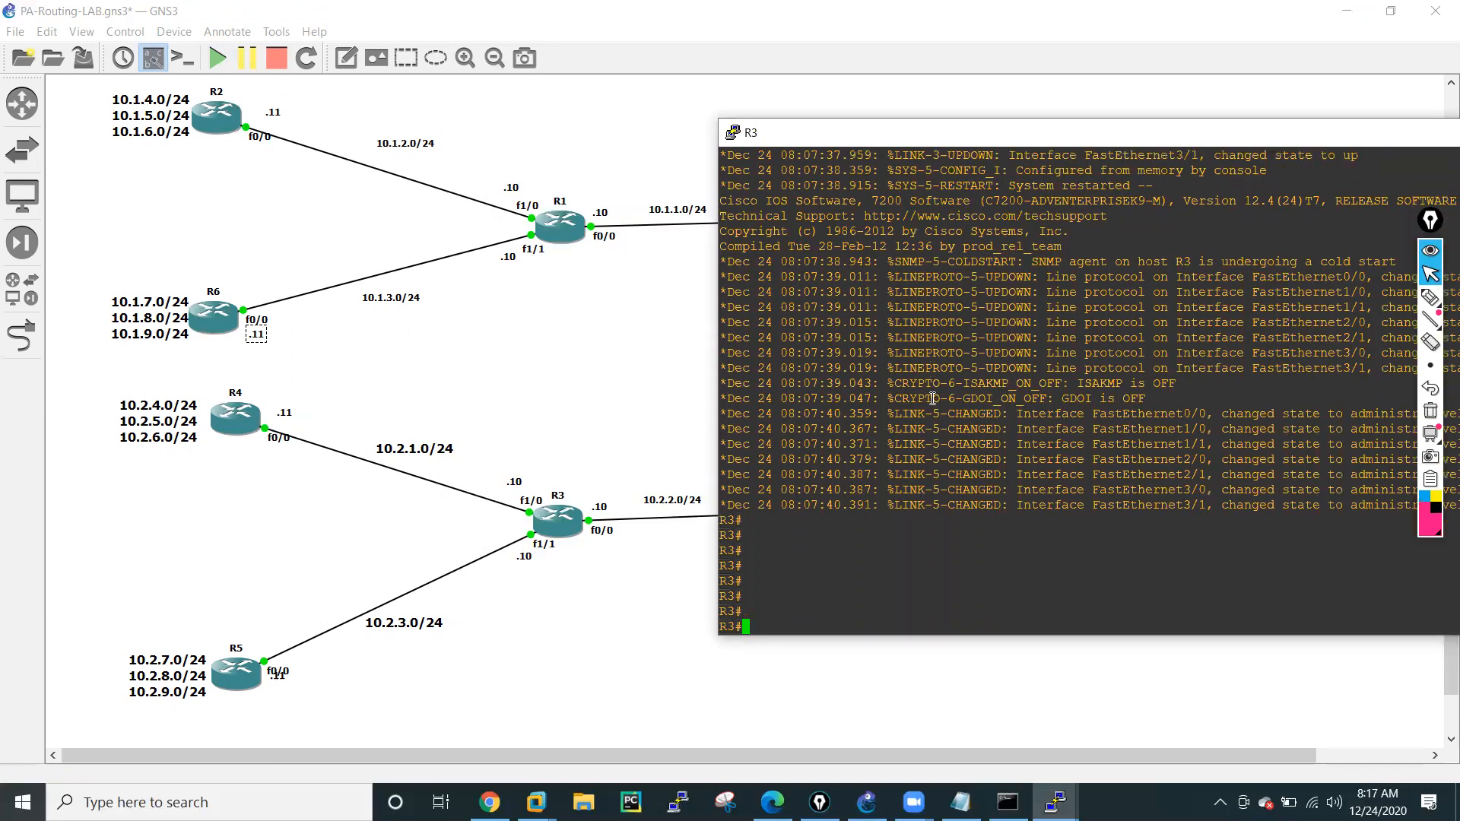
Enter global configuration mode on R3 and enable interface f0/0 with no shutdown.
{"action": "type", "text": "conf t"}
{"action": "key", "text": "Return"}
{"action": "key", "text": "Return"}
{"action": "key", "text": "Return"}
{"action": "key", "text": "Return"}
{"action": "key", "text": "Return"}
{"action": "key", "text": "Return"}
{"action": "key", "text": "Return"}
{"action": "key", "text": "Return"}
{"action": "key", "text": "Return"}
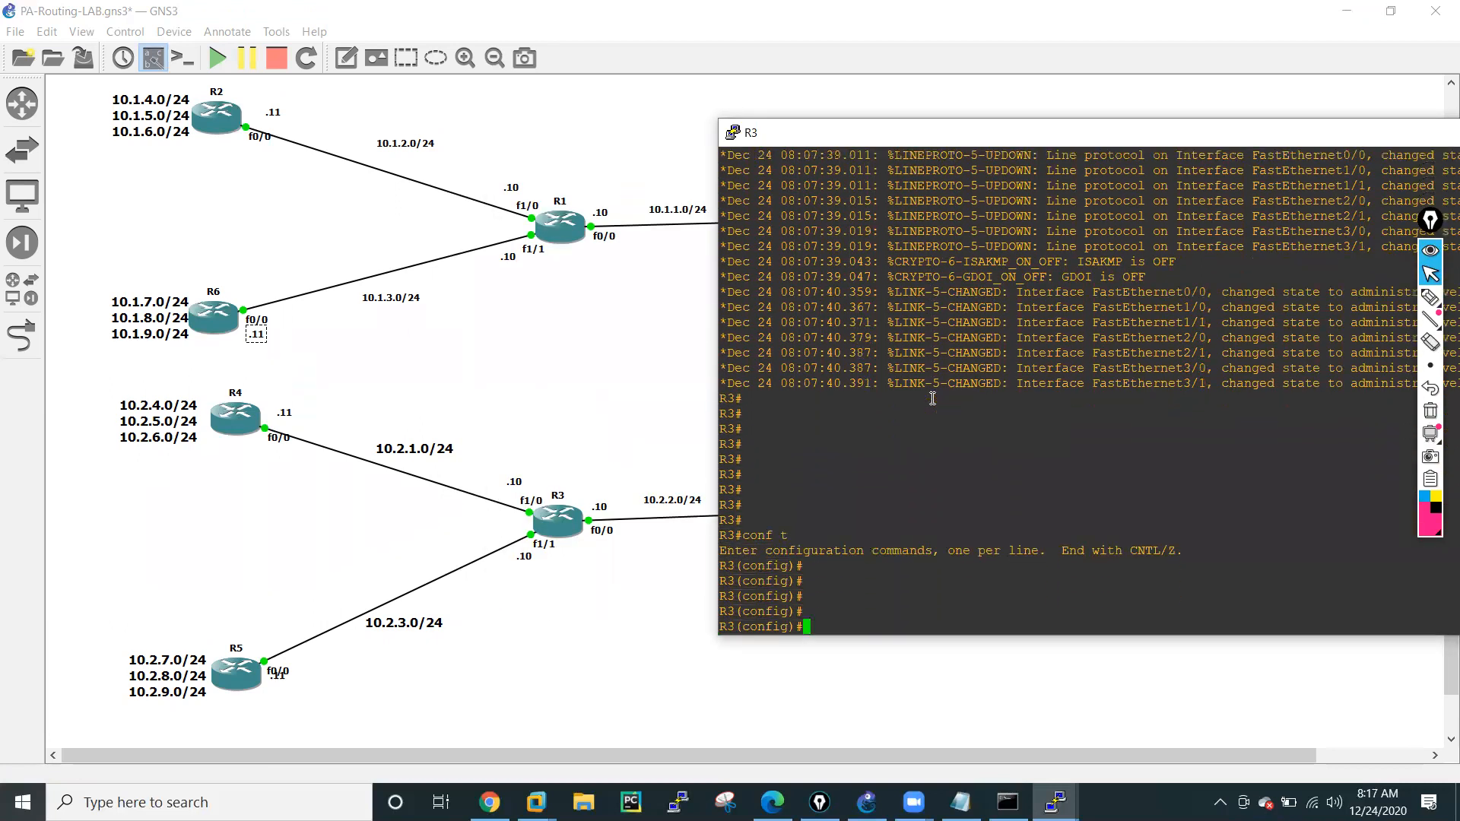
{"action": "type", "text": "int f0/0"}
{"action": "key", "text": "Return"}
{"action": "type", "text": "no shut"}
{"action": "key", "text": "Tab"}
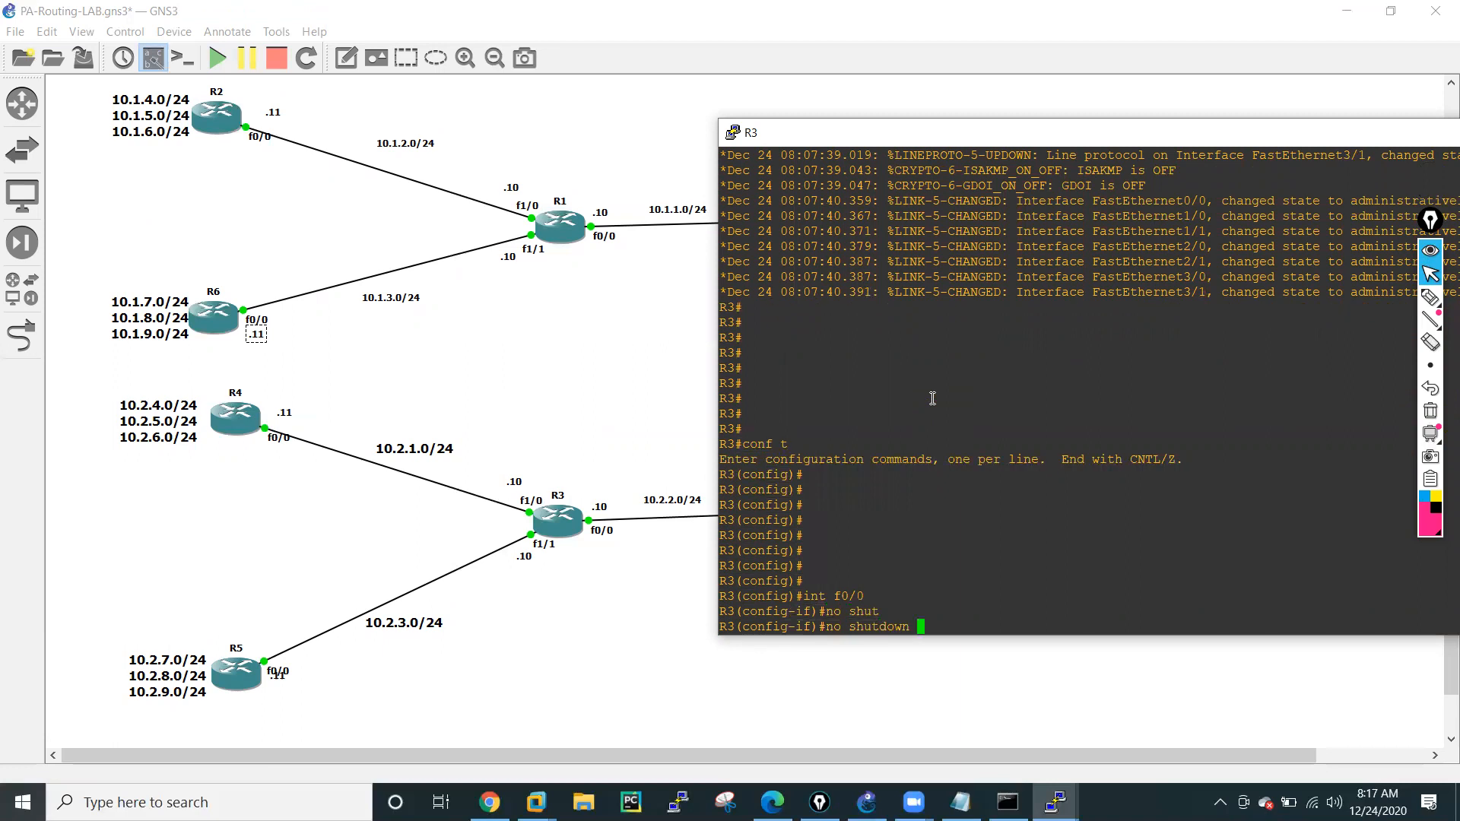
{"action": "key", "text": "Return"}
Assign 10.2.2.10 255.255.255.0 to R3's f0/0 and exit its interface configuration.
{"action": "type", "text": "ip add"}
{"action": "key", "text": "Tab"}
{"action": "type", "text": "10."}
{"action": "type", "text": "2.2."}
{"action": "type", "text": "10 255.255.2"}
{"action": "type", "text": "55.255.0"}
{"action": "key", "text": "Return"}
{"action": "type", "text": "exit"}
{"action": "key", "text": "Return"}
{"action": "key", "text": "Return"}
{"action": "key", "text": "Return"}
{"action": "key", "text": "Return"}
{"action": "key", "text": "Return"}
Enter the f1/0 interface configuration on R3 and enable the interface with no shutdown.
{"action": "type", "text": "i"}
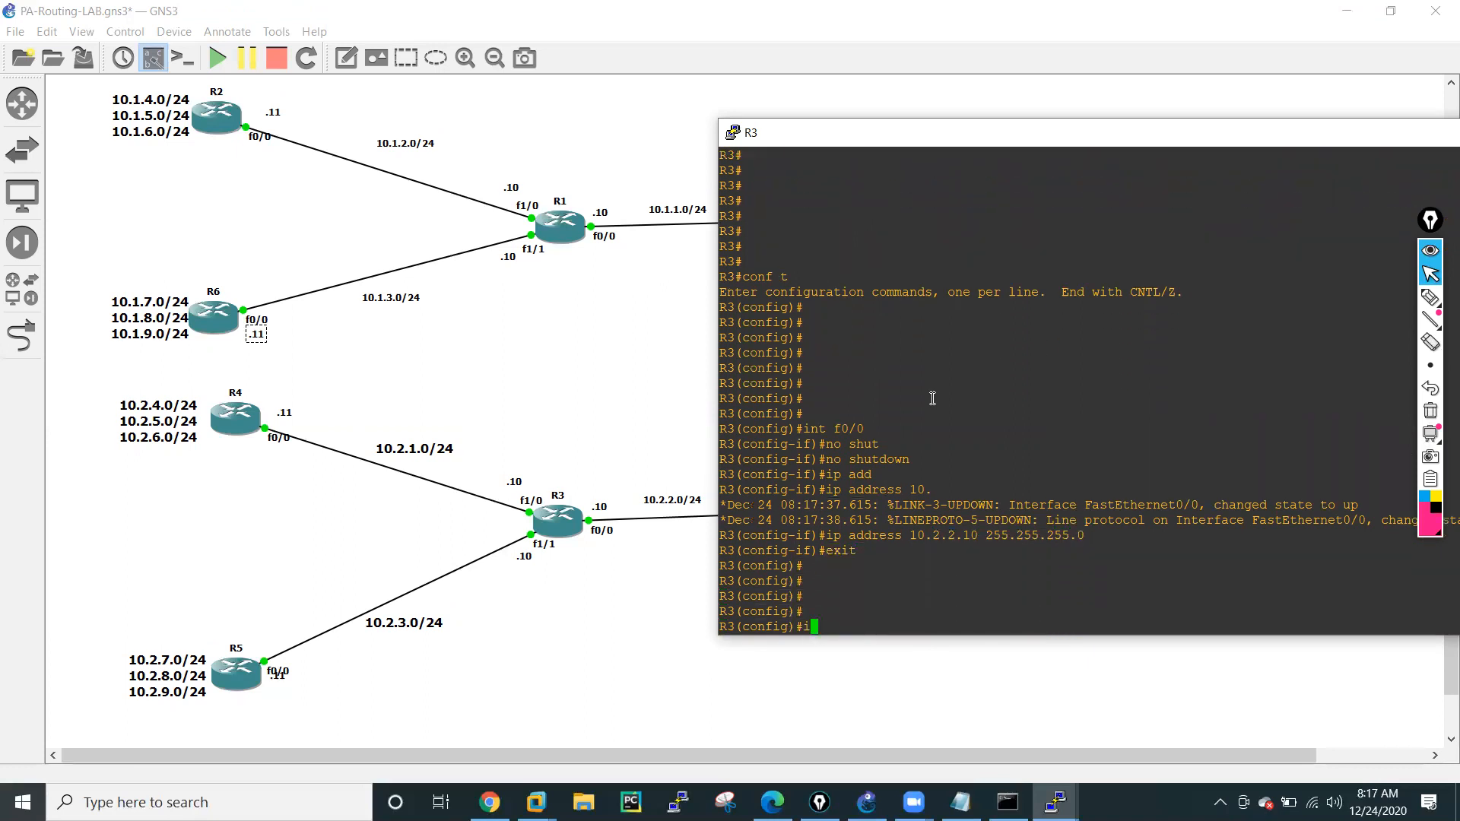
{"action": "type", "text": "nt f1/0"}
{"action": "key", "text": "Return"}
{"action": "type", "text": "no shut"}
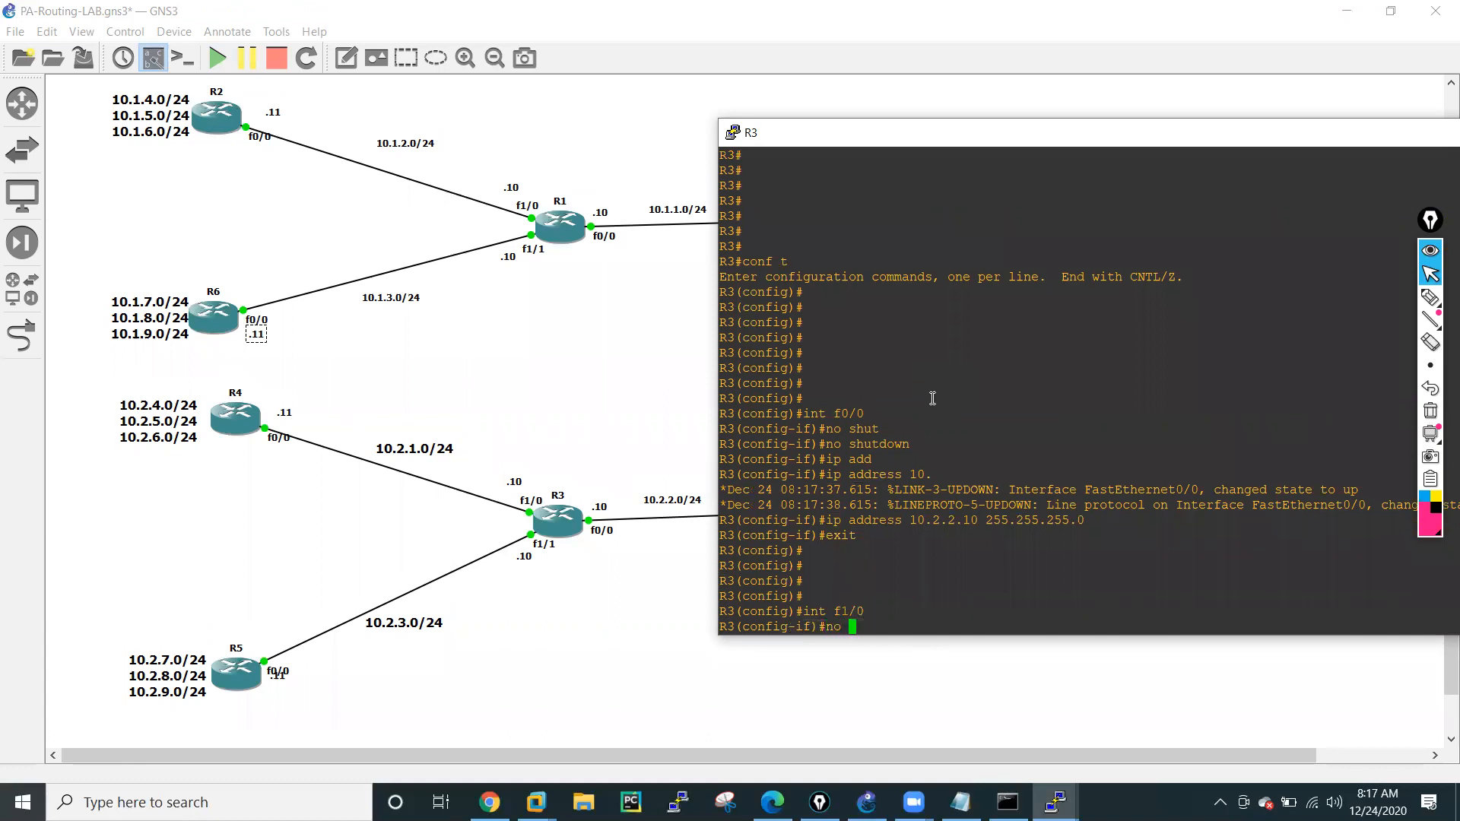
{"action": "key", "text": "Tab"}
{"action": "key", "text": "Return"}
Assign 10.2.1.10 255.255.255.0 to R3's f1/0 interface.
{"action": "type", "text": "ip add"}
{"action": "key", "text": "Tab"}
{"action": "type", "text": "10.2.1.10 255.2"}
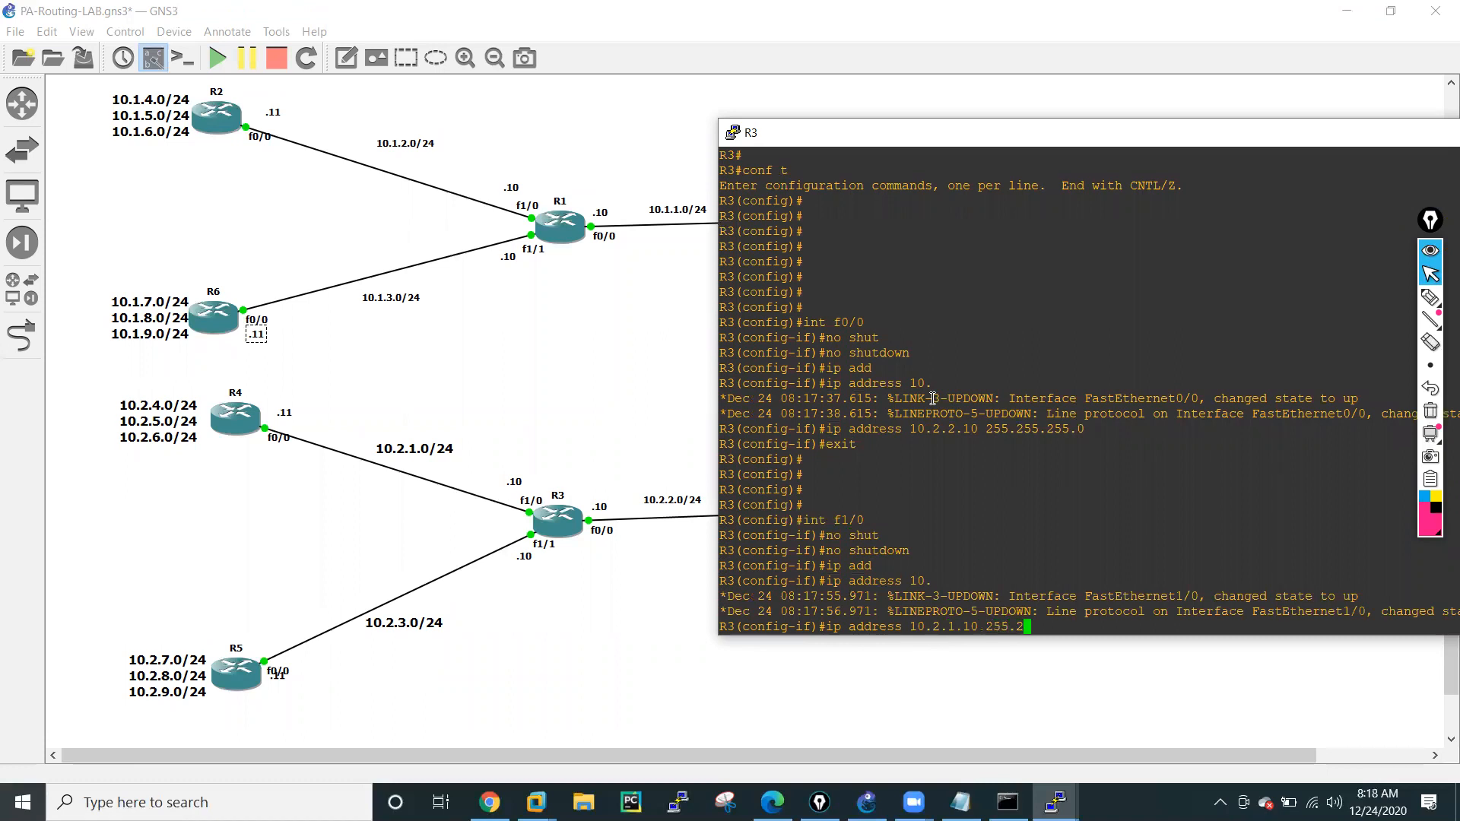
{"action": "type", "text": "55.255.0"}
{"action": "key", "text": "Return"}
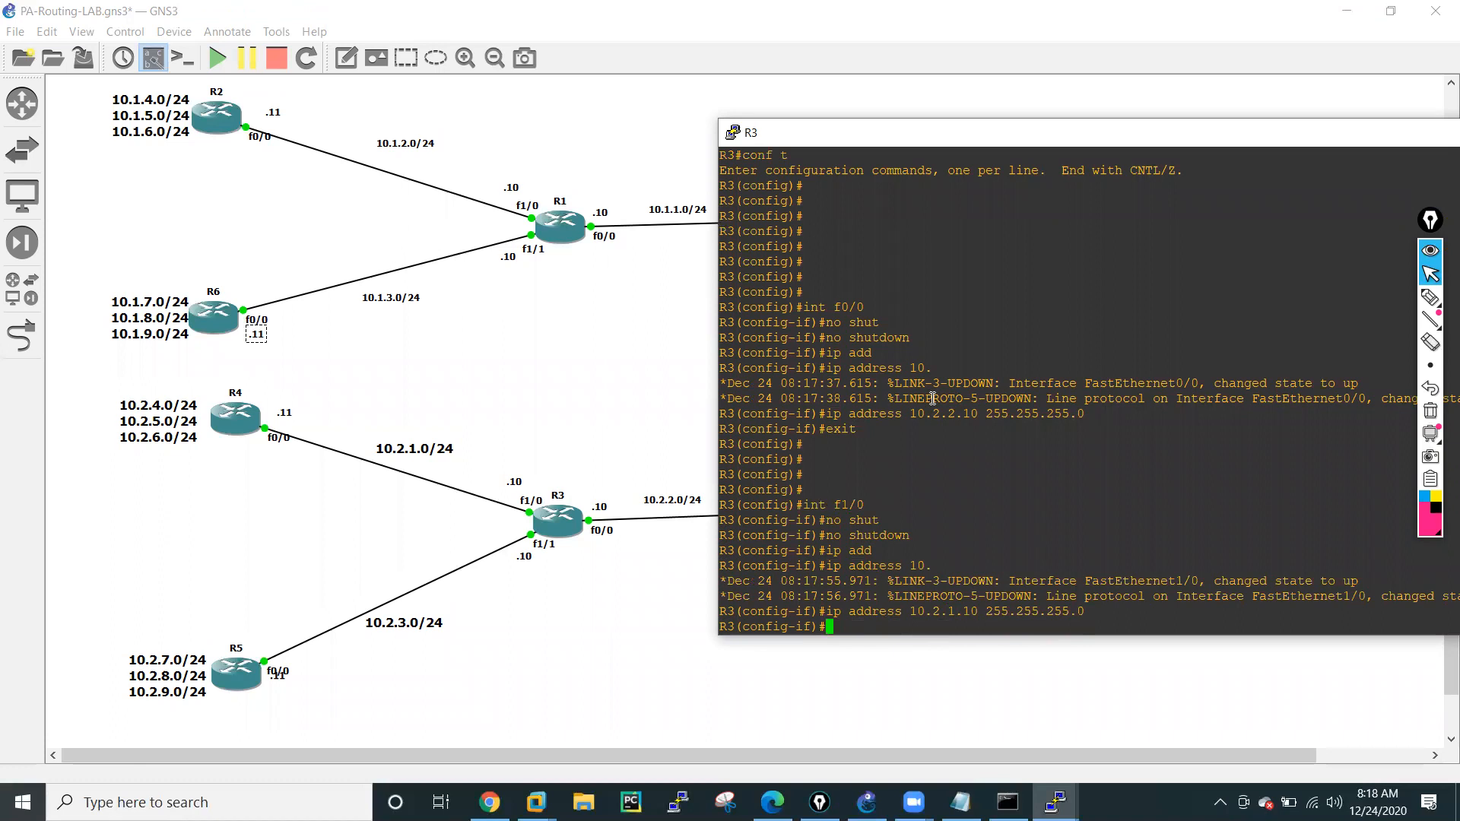
Switch to R3's f1/1 interface and assign it 10.2.3.10 255.255.255.0, reusing the previous address command.
{"action": "type", "text": "int f1/0"}
{"action": "key", "text": "Return"}
{"action": "key", "text": "Up"}
{"action": "key", "text": "Up"}
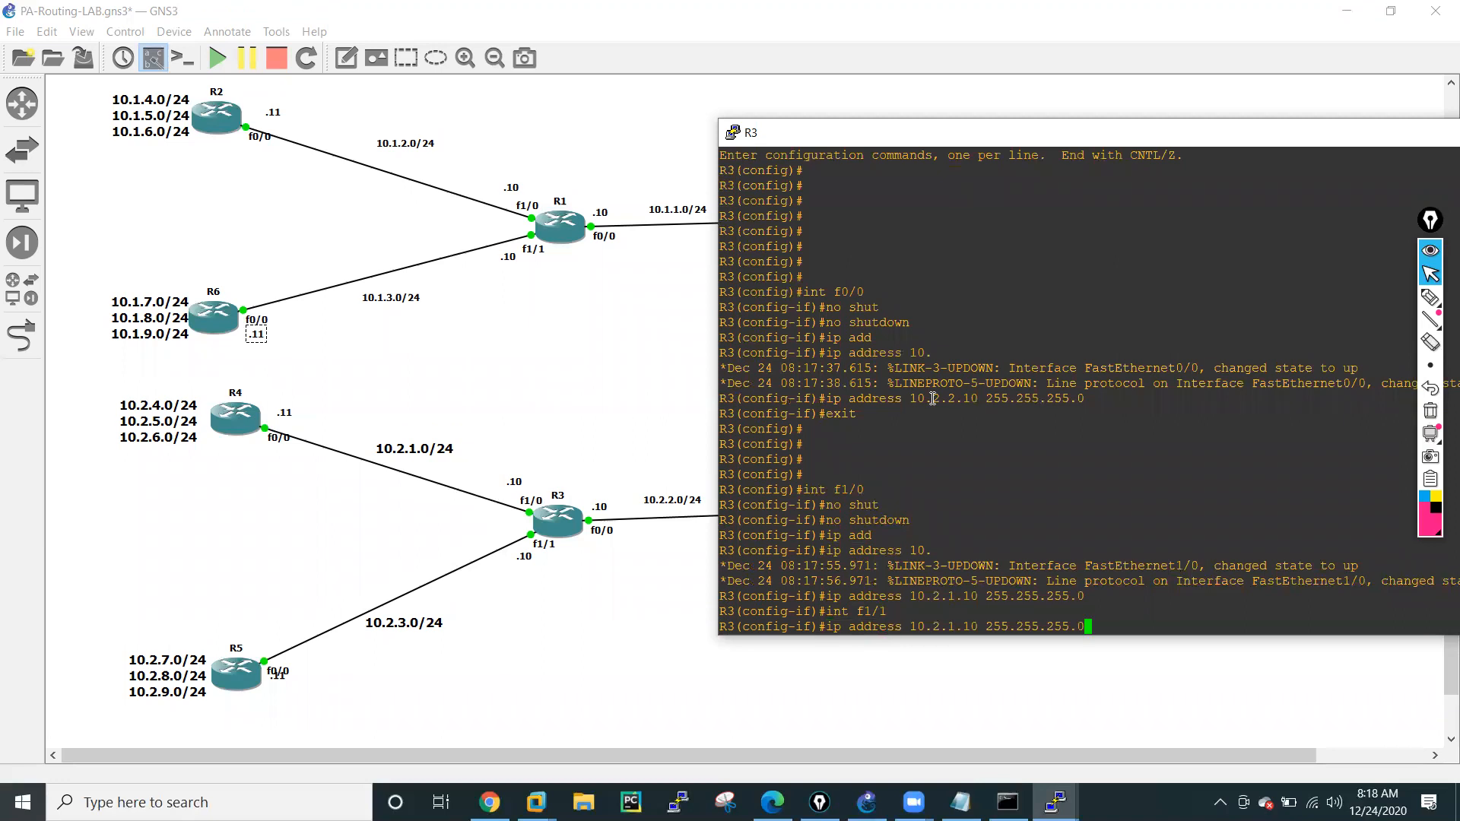
{"action": "key", "text": "Left"}
{"action": "key", "text": "Left"}
{"action": "key", "text": "Left"}
{"action": "key", "text": "Left"}
{"action": "key", "text": "Left"}
{"action": "key", "text": "Left"}
{"action": "key", "text": "Left"}
{"action": "key", "text": "Left"}
{"action": "key", "text": "Left"}
{"action": "key", "text": "Left"}
{"action": "key", "text": "Left"}
{"action": "key", "text": "Left"}
{"action": "key", "text": "Left"}
{"action": "key", "text": "Left"}
{"action": "key", "text": "Left"}
{"action": "key", "text": "Left"}
{"action": "key", "text": "Left"}
{"action": "key", "text": "BackSpace"}
{"action": "type", "text": "3"}
{"action": "key", "text": "Return"}
Enable R3's f1/1 with no shutdown and exit its interface configuration.
{"action": "type", "text": "no shut"}
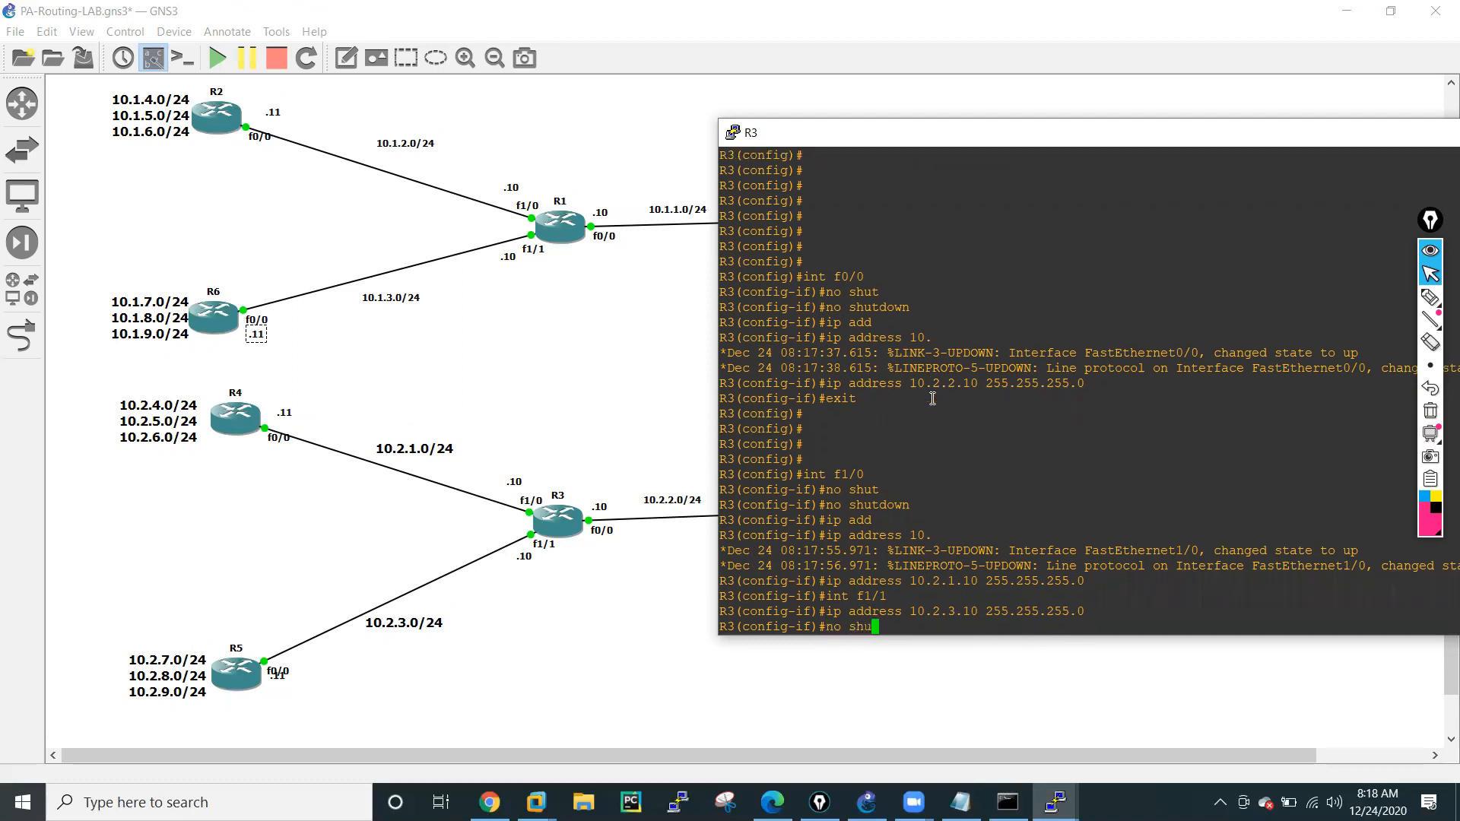
{"action": "key", "text": "Tab"}
{"action": "key", "text": "Return"}
{"action": "key", "text": "Return"}
{"action": "key", "text": "Return"}
{"action": "key", "text": "Return"}
{"action": "type", "text": "exit"}
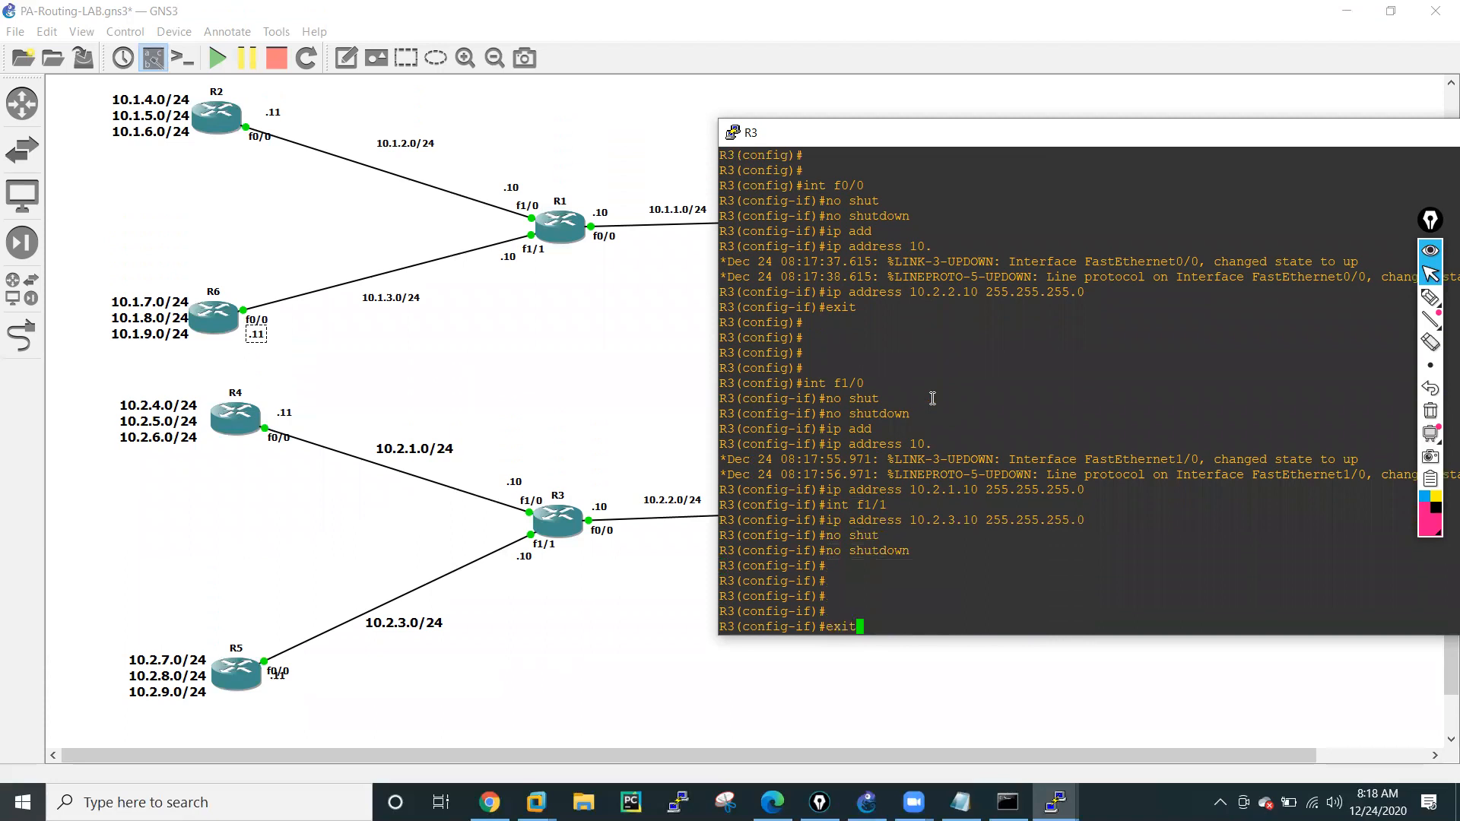
{"action": "key", "text": "Return"}
{"action": "key", "text": "Return"}
{"action": "key", "text": "Return"}
{"action": "key", "text": "Return"}
{"action": "key", "text": "Return"}
{"action": "key", "text": "Return"}
Start the RIP routing process on R3 and set it to version 2.
{"action": "type", "text": "rou"}
{"action": "key", "text": "Tab"}
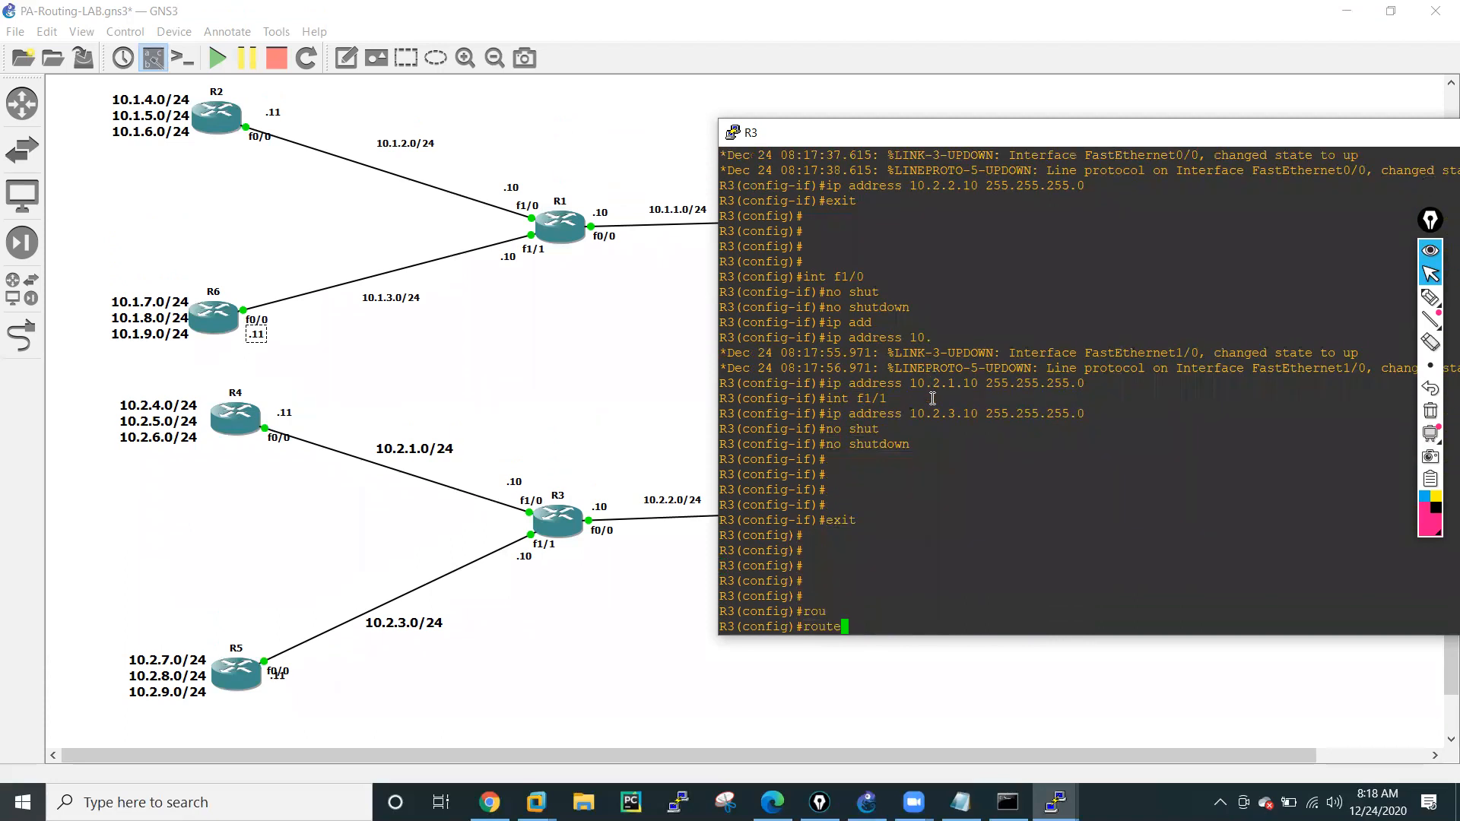
{"action": "type", "text": "r rip"}
{"action": "key", "text": "Return"}
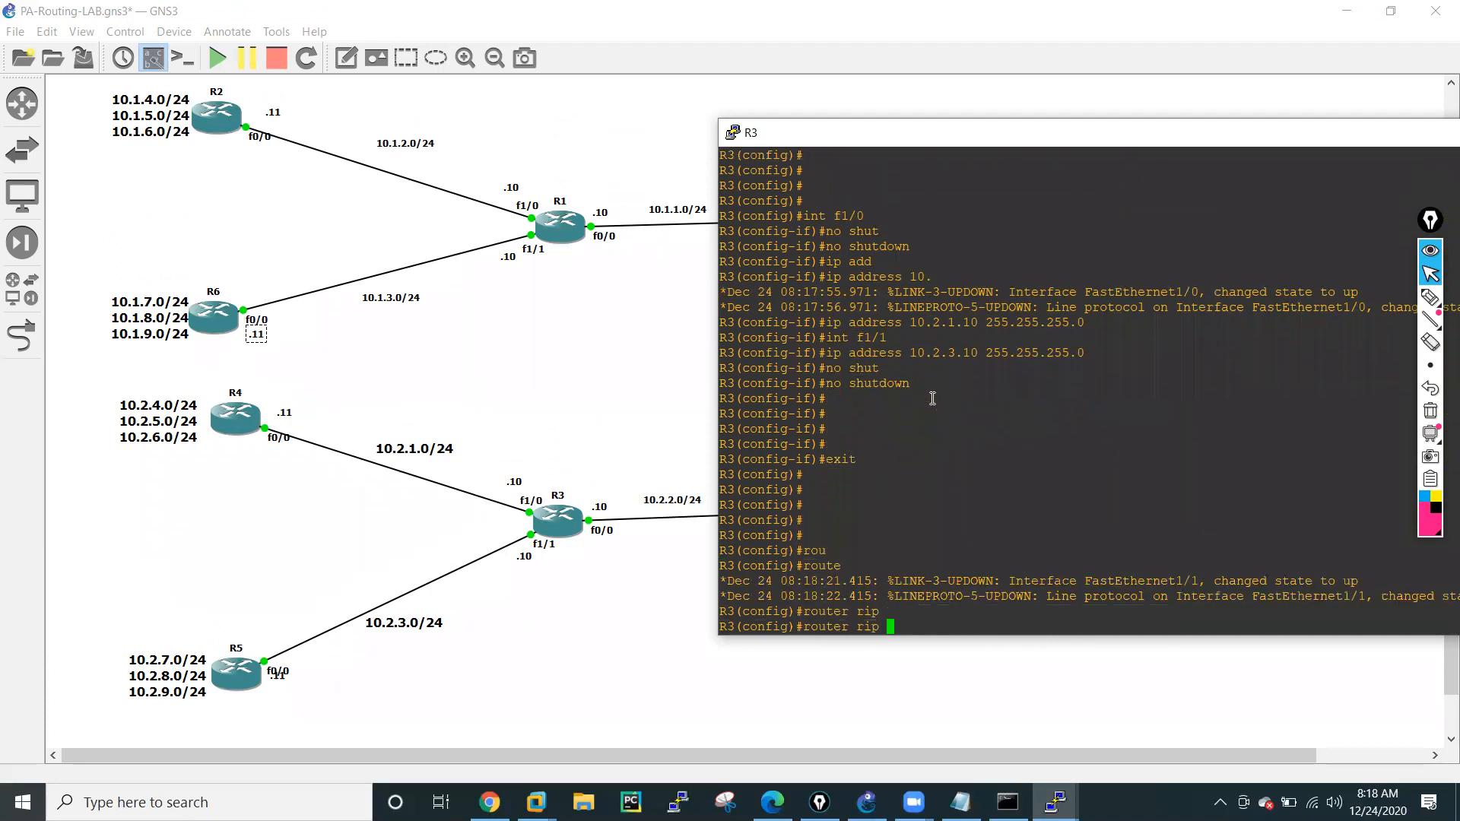
{"action": "type", "text": "ver"}
{"action": "key", "text": "Tab"}
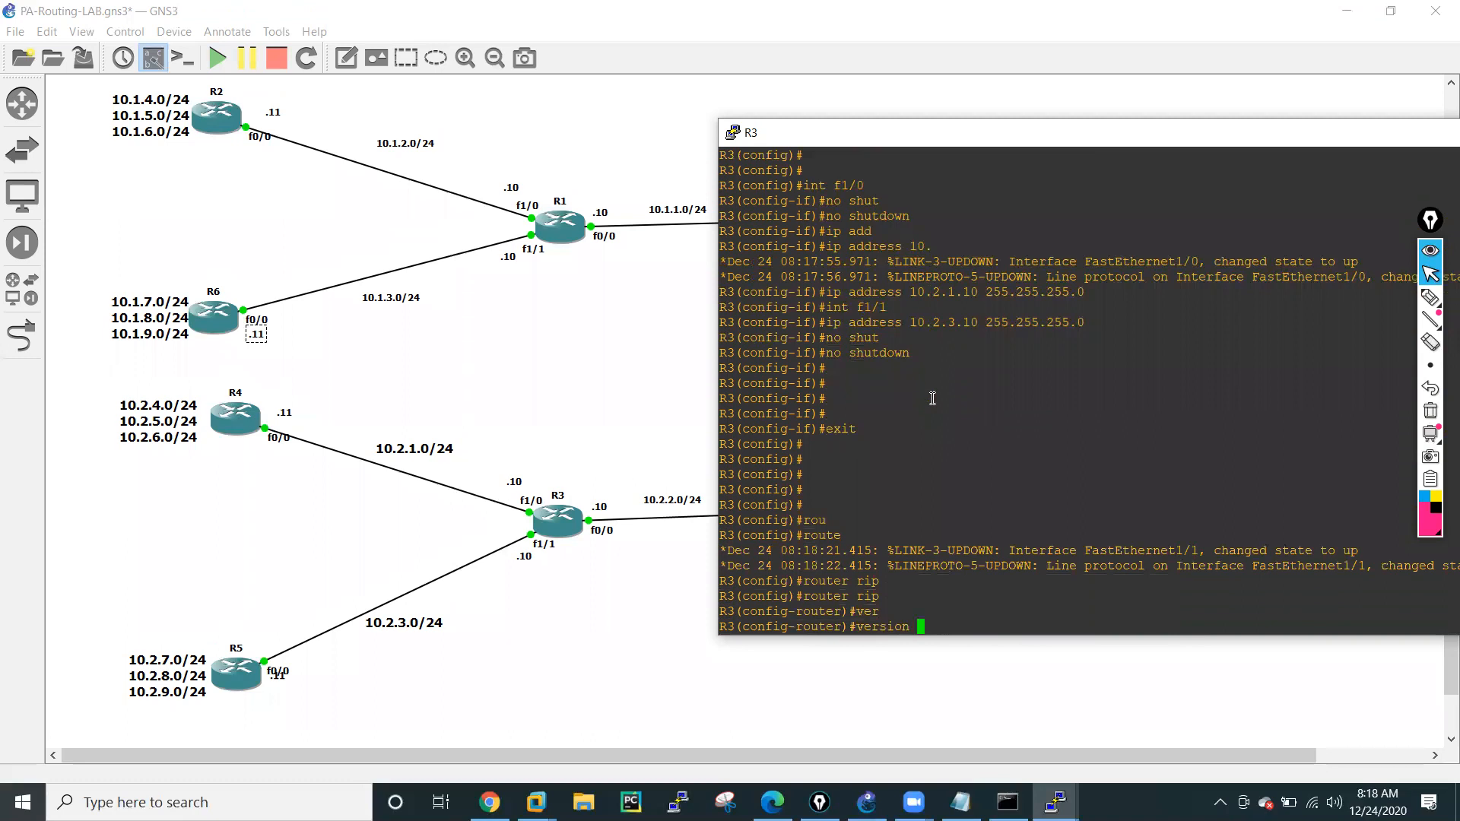
{"action": "type", "text": "2"}
{"action": "key", "text": "Return"}
Advertise network 10.2.2.0 in R3's RIP configuration.
{"action": "type", "text": "netw"}
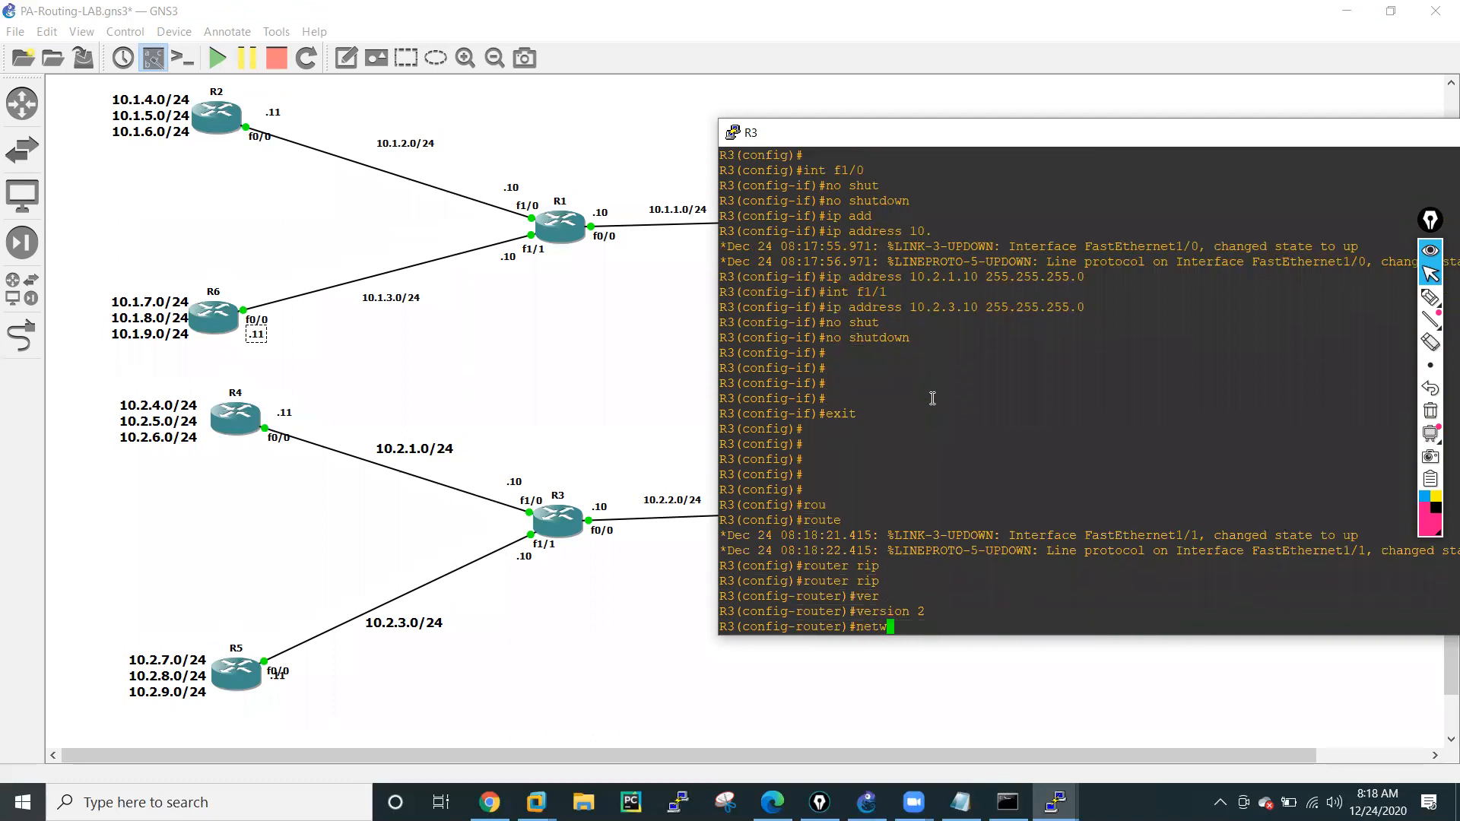
{"action": "key", "text": "Tab"}
{"action": "type", "text": "10.2.2"}
{"action": "key", "text": "Return"}
Add network 10.2.1.0 to R3's RIP configuration by editing the previous network command.
{"action": "key", "text": "Up"}
{"action": "key", "text": "Left"}
{"action": "key", "text": "Left"}
{"action": "key", "text": "BackSpace"}
{"action": "type", "text": "1"}
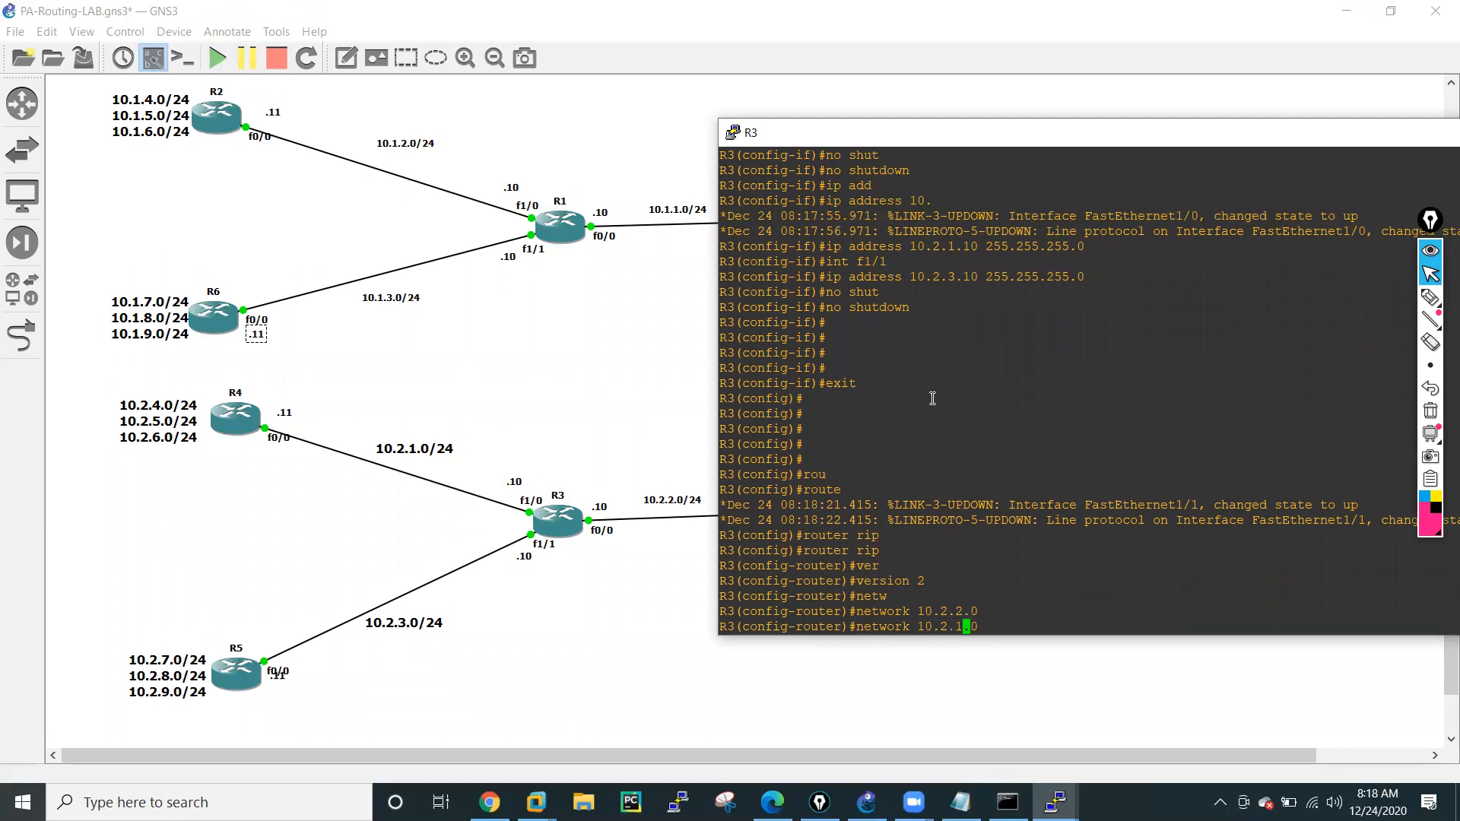
{"action": "key", "text": "Return"}
Add network 10.2.3.0 to R3's RIP configuration by editing the previous network command.
{"action": "key", "text": "Up"}
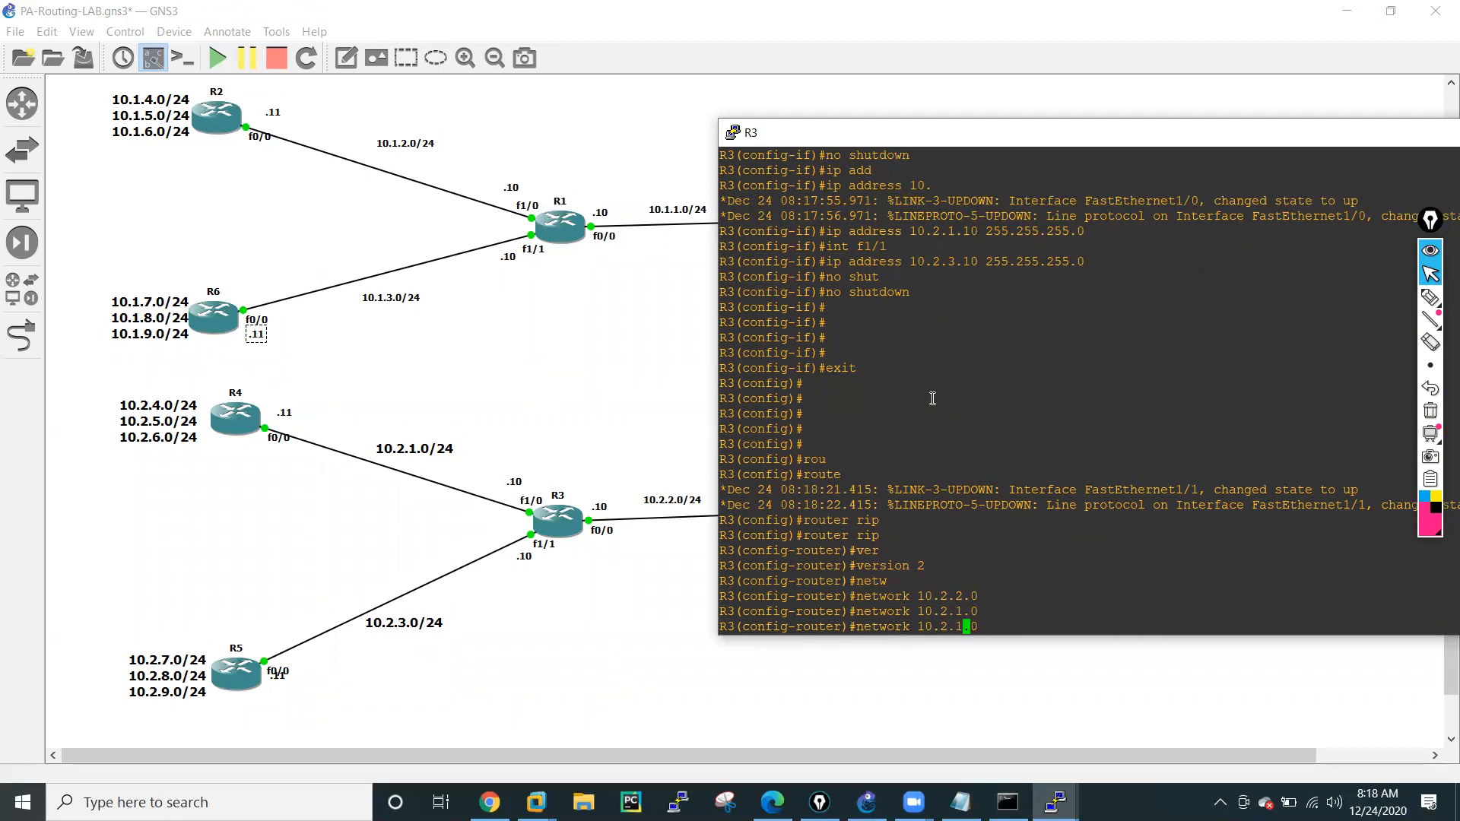
{"action": "key", "text": "BackSpace"}
{"action": "type", "text": "3"}
{"action": "key", "text": "Return"}
{"action": "key", "text": "Return"}
{"action": "key", "text": "Return"}
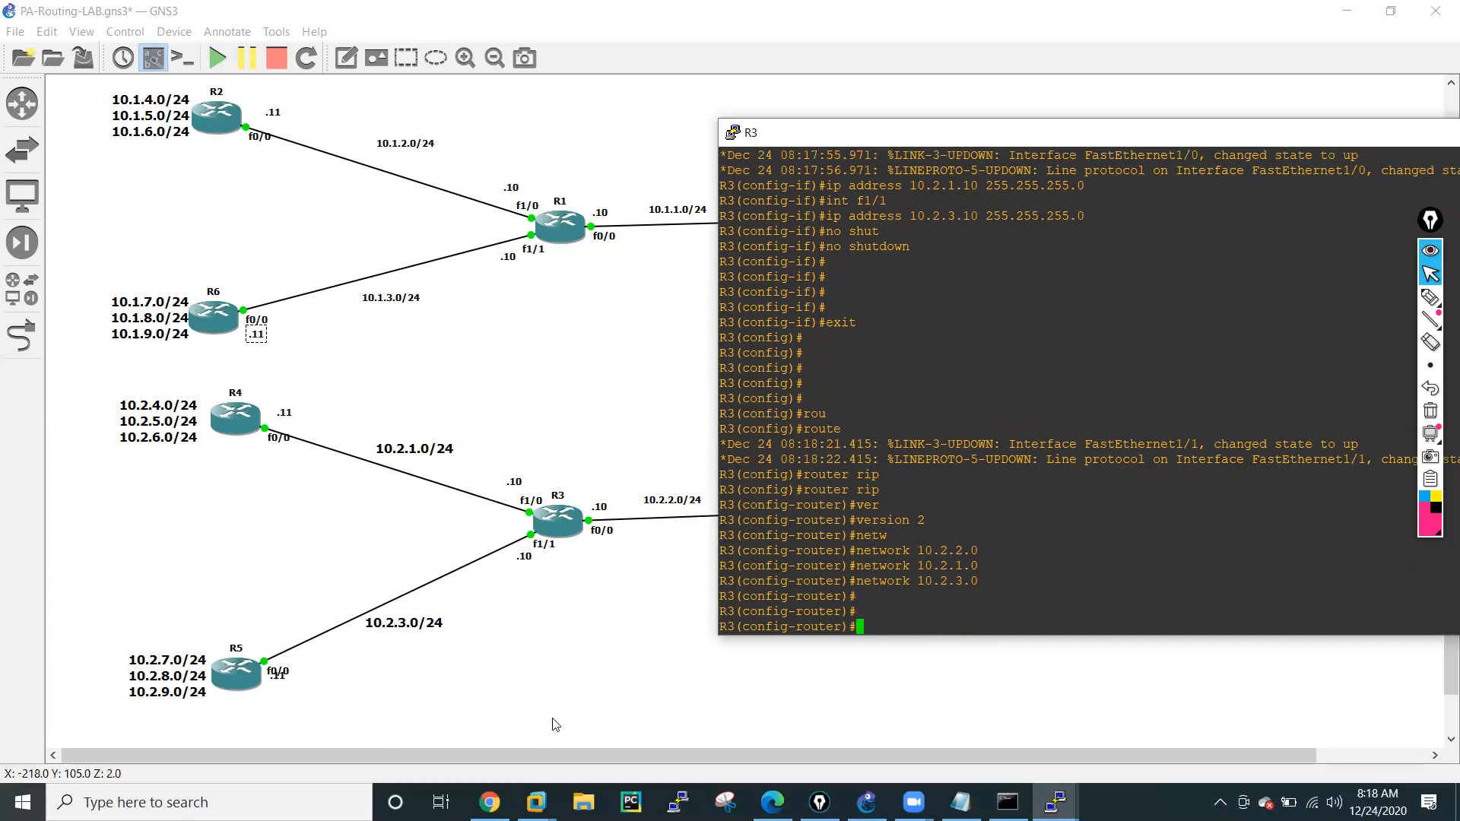
Leave configuration mode on R3 and save its running configuration with wr mem.
{"action": "type", "text": "exit"}
{"action": "key", "text": "Return"}
{"action": "key", "text": "Return"}
{"action": "key", "text": "Return"}
{"action": "key", "text": "Return"}
{"action": "key", "text": "Return"}
{"action": "type", "text": "end"}
{"action": "key", "text": "Return"}
{"action": "key", "text": "Return"}
{"action": "type", "text": "wr mem"}
{"action": "key", "text": "Return"}
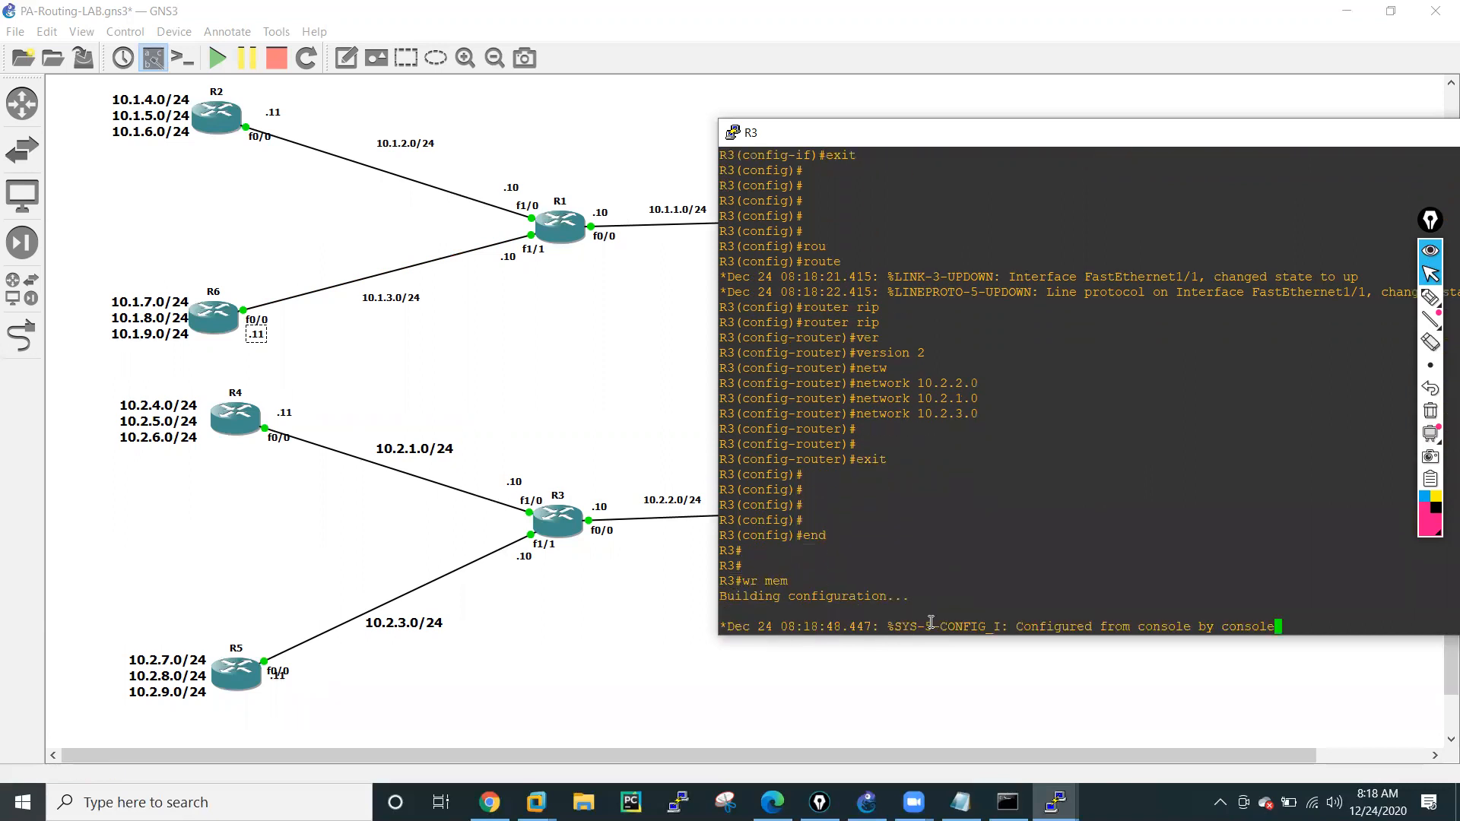
Bring up R6's console, save its configuration with wr mem, and minimize the console.
{"action": "mouse_move", "coordinate": [1055, 802]}
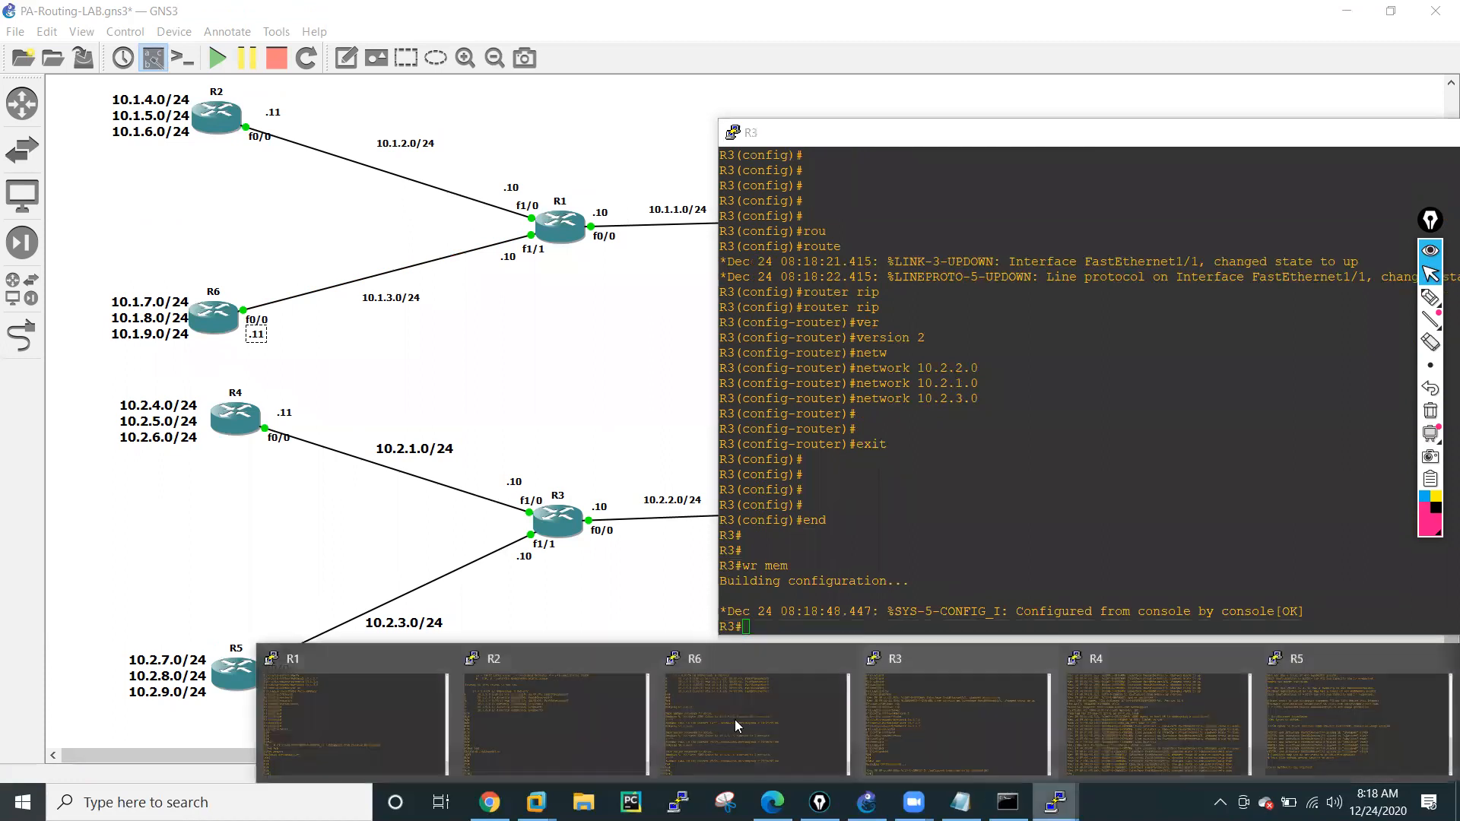
{"action": "left_click", "coordinate": [752, 758]}
{"action": "type", "text": "wr mem"}
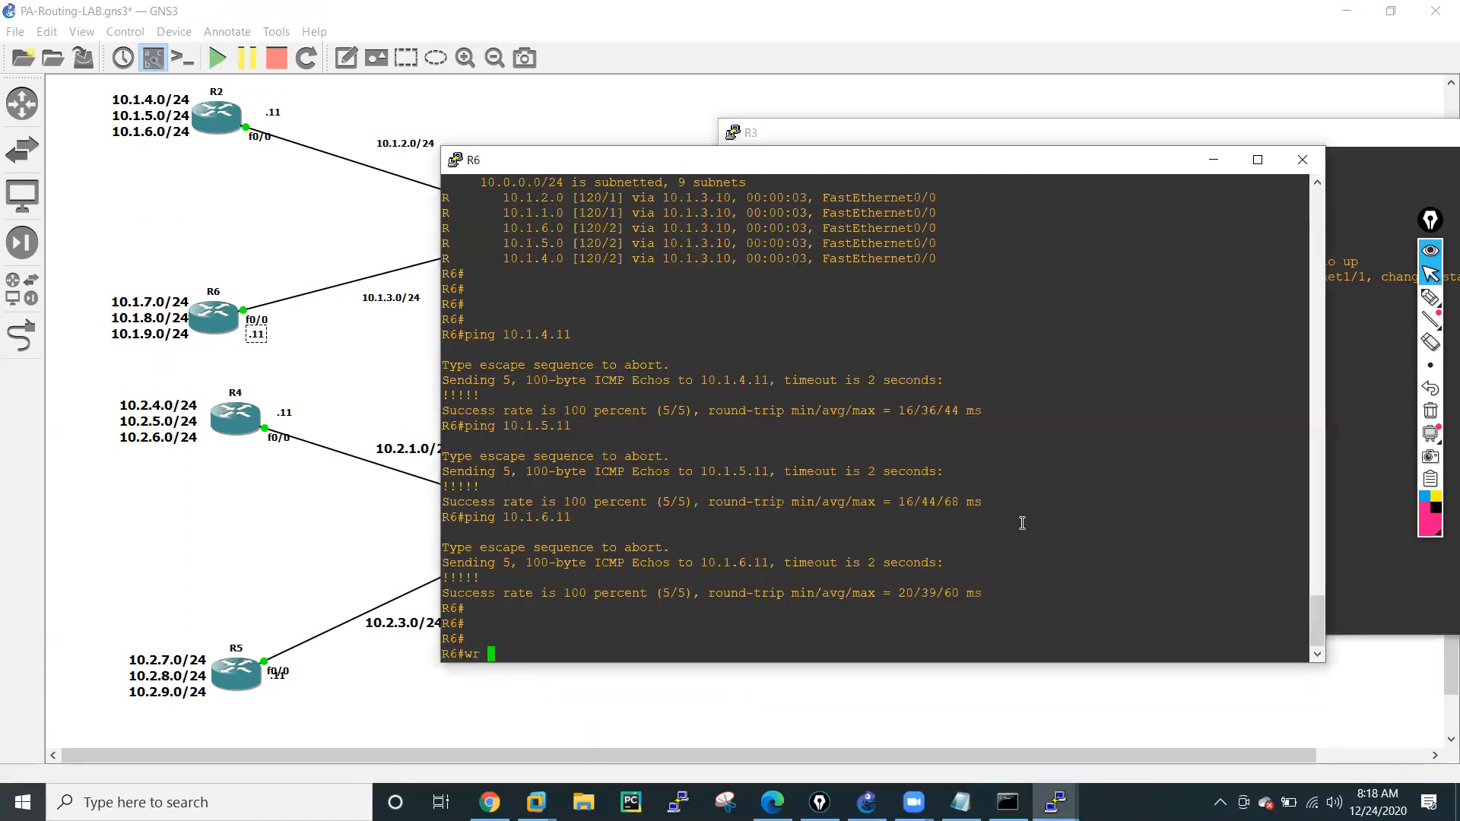
{"action": "key", "text": "Return"}
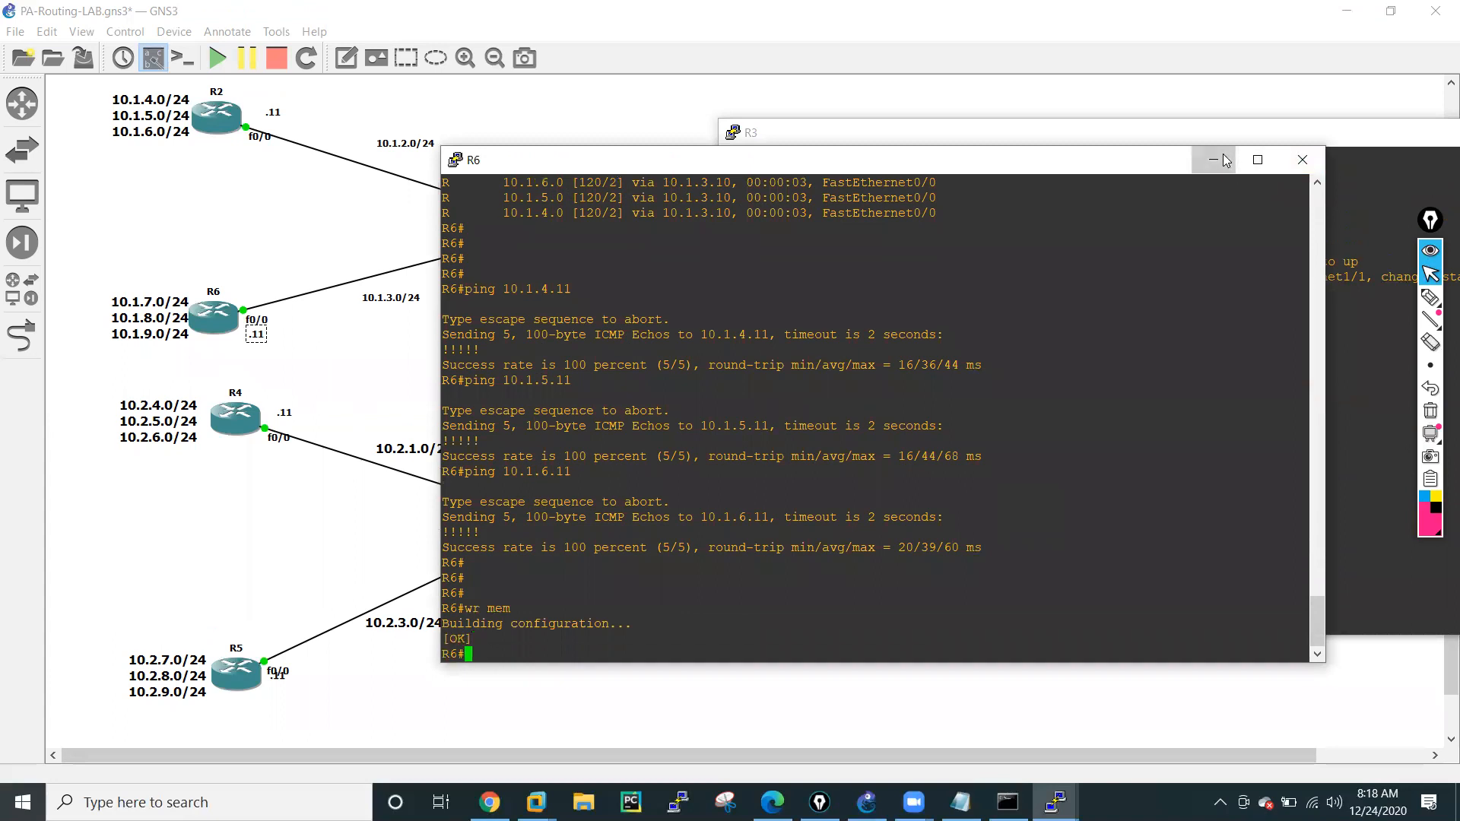
{"action": "left_click", "coordinate": [1225, 164]}
Display R3's interface summary with sh ip int brief to check the addresses and link states.
{"action": "key", "text": "Return"}
{"action": "key", "text": "Return"}
{"action": "key", "text": "Return"}
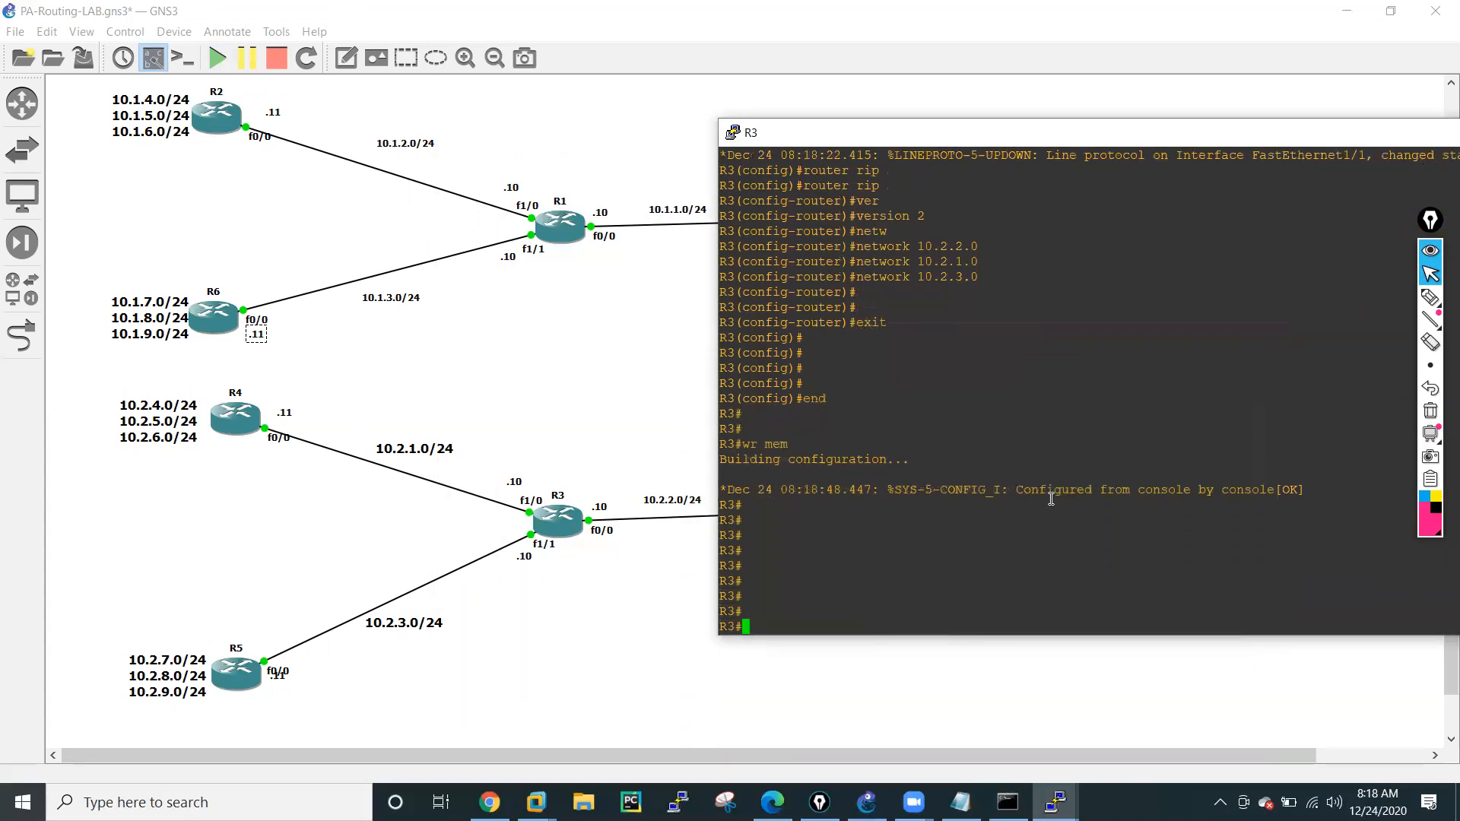
{"action": "type", "text": "sh ip int bri"}
{"action": "key", "text": "Return"}
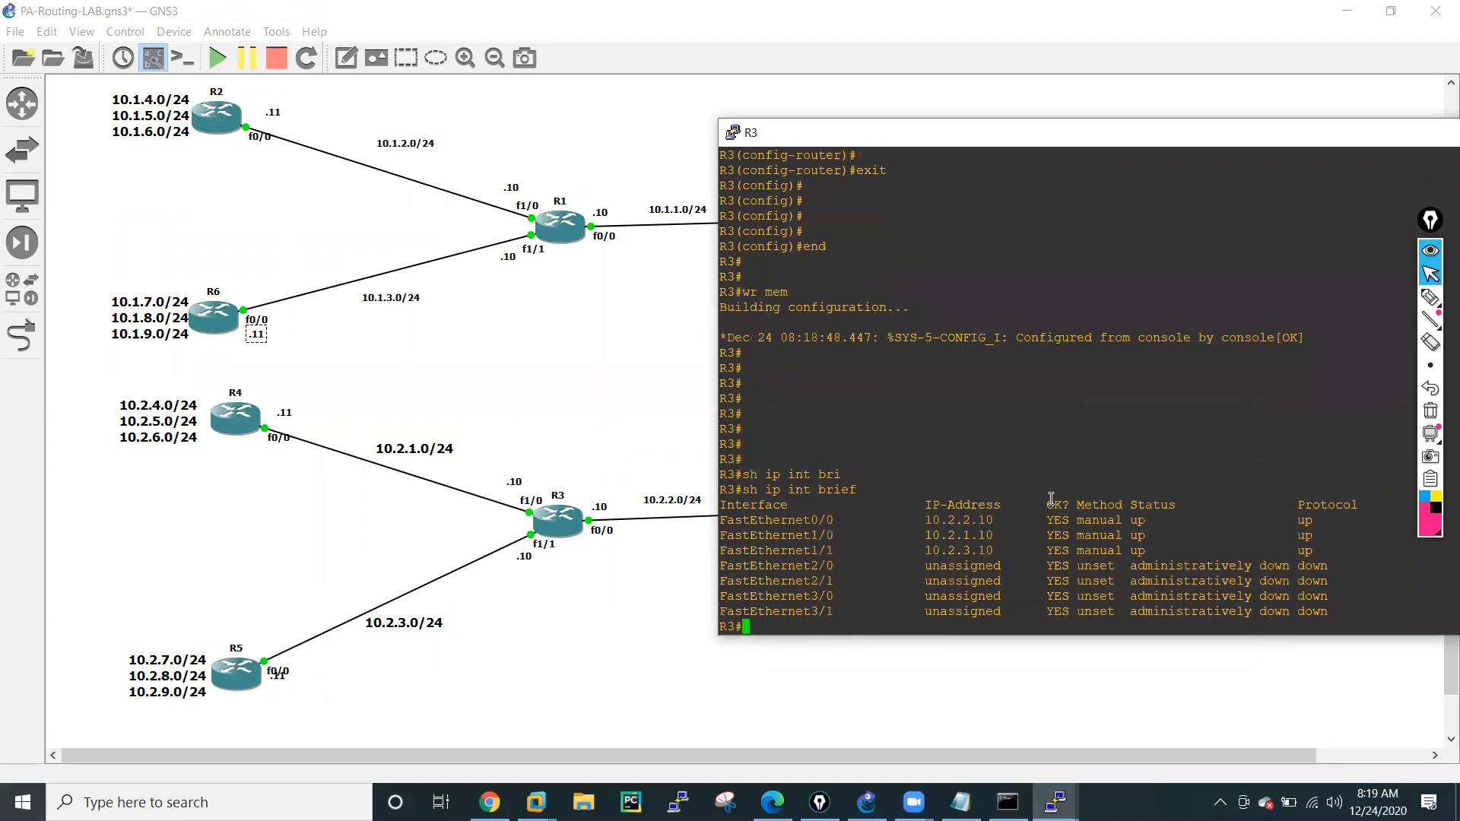
{"action": "key", "text": "Return"}
{"action": "key", "text": "Return"}
{"action": "key", "text": "Return"}
{"action": "key", "text": "Return"}
{"action": "key", "text": "Return"}
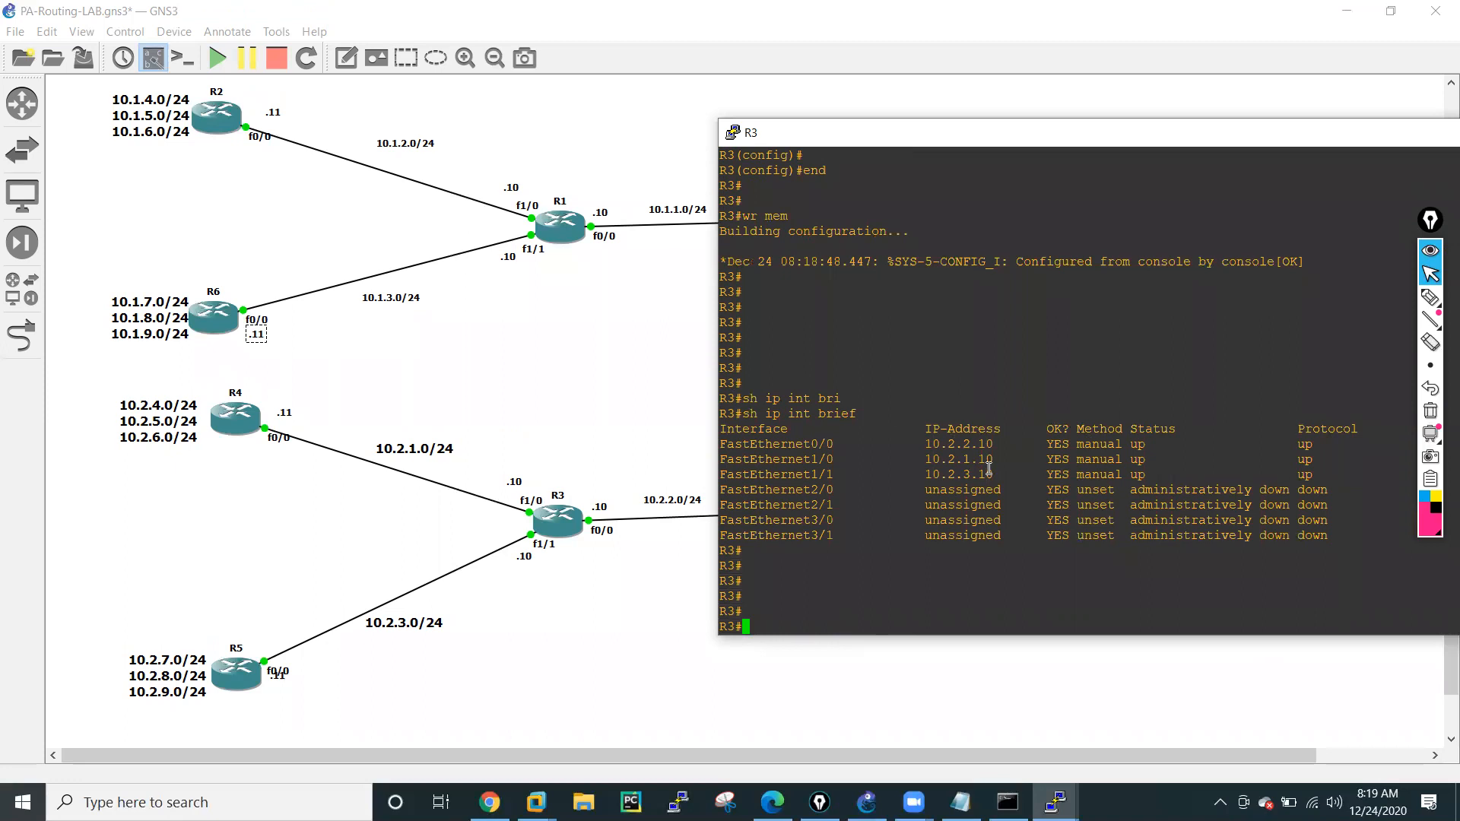
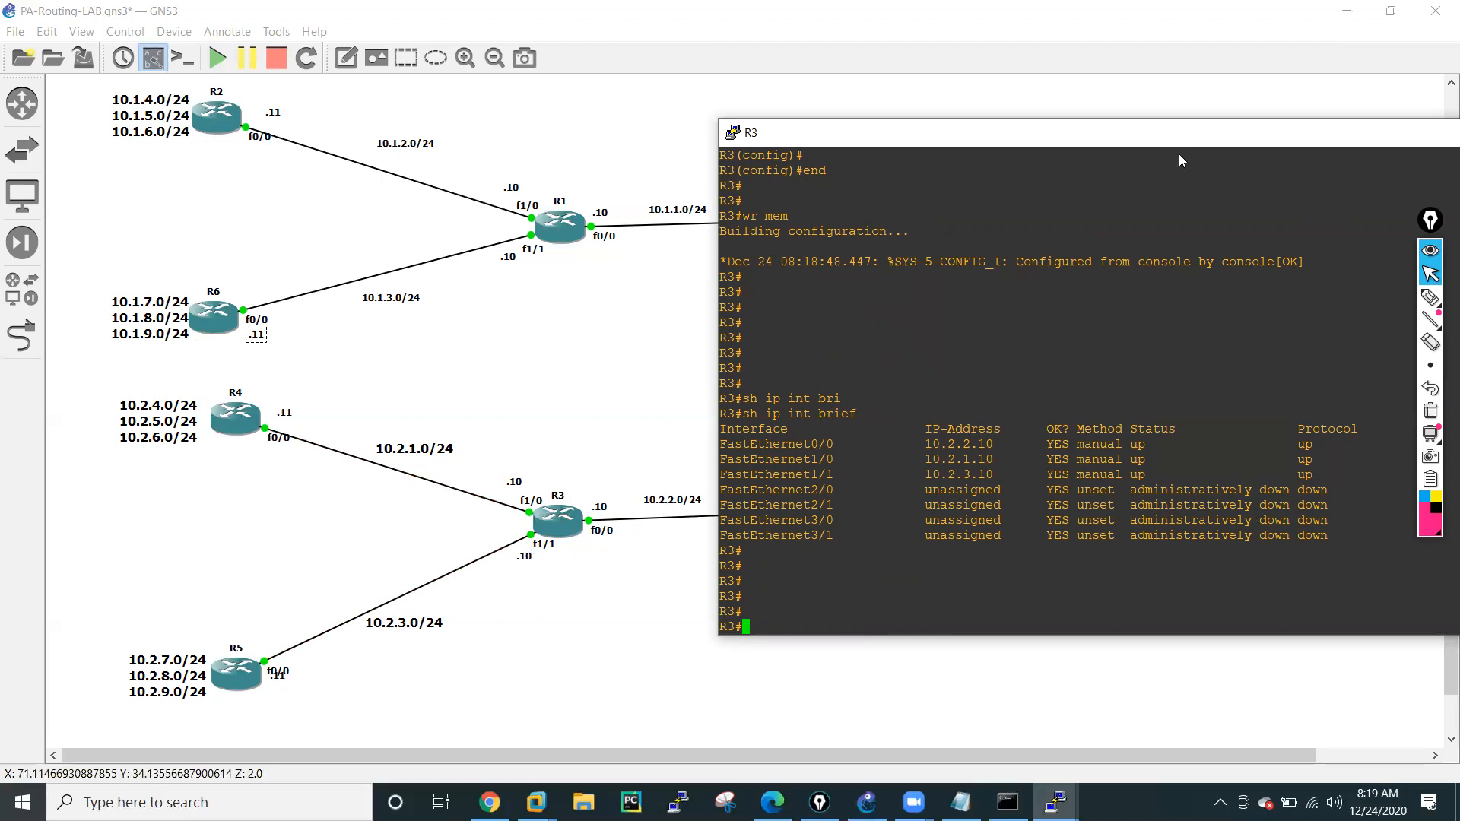
Minimize R3's console, bring up R4's console and move it clear of the lower routers in the topology.
{"action": "left_click_drag", "start_coordinate": [1278, 133], "coordinate": [1017, 112]}
{"action": "left_click", "coordinate": [1232, 112]}
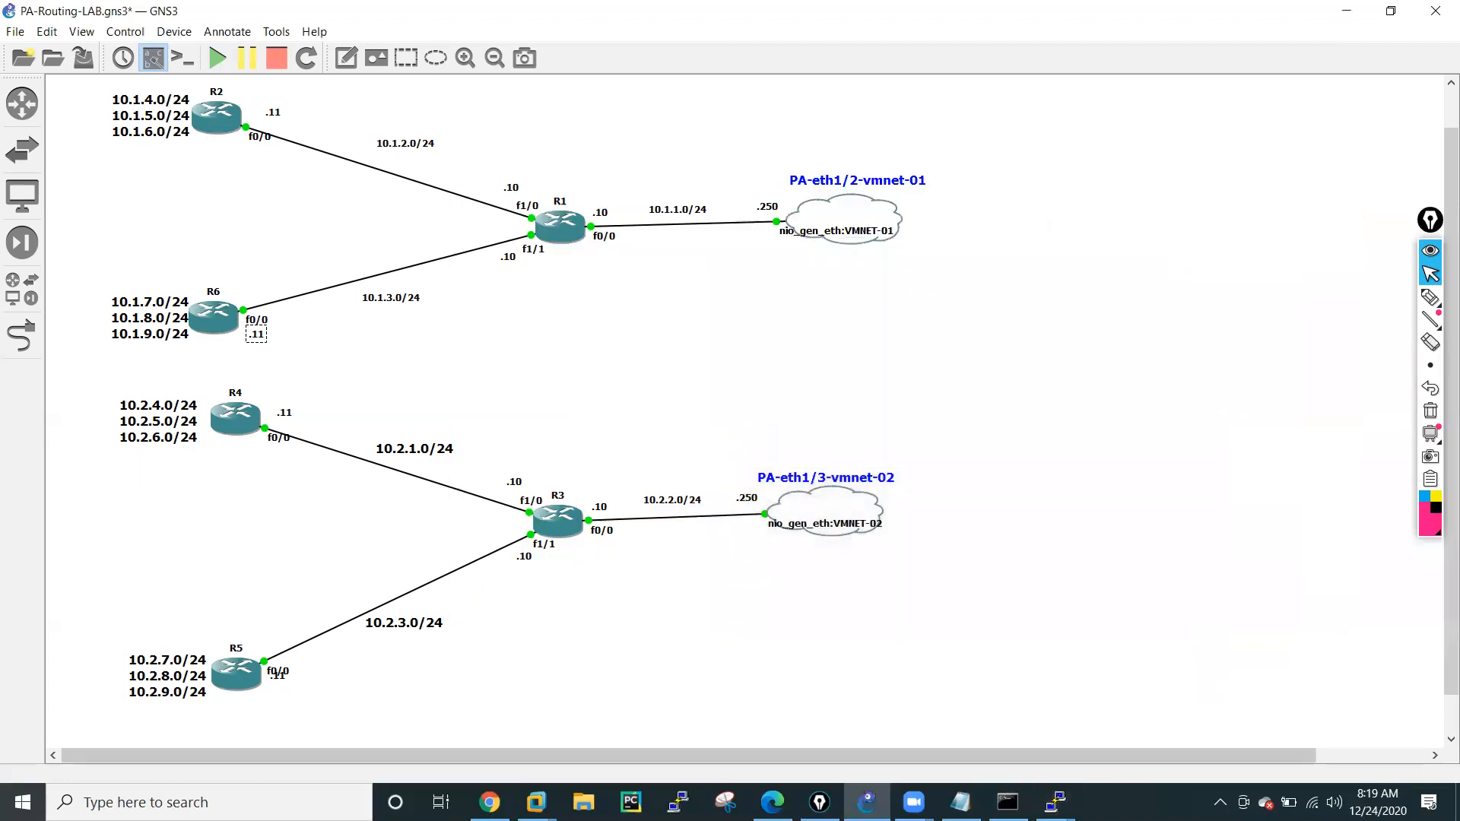
{"action": "left_click", "coordinate": [1055, 802]}
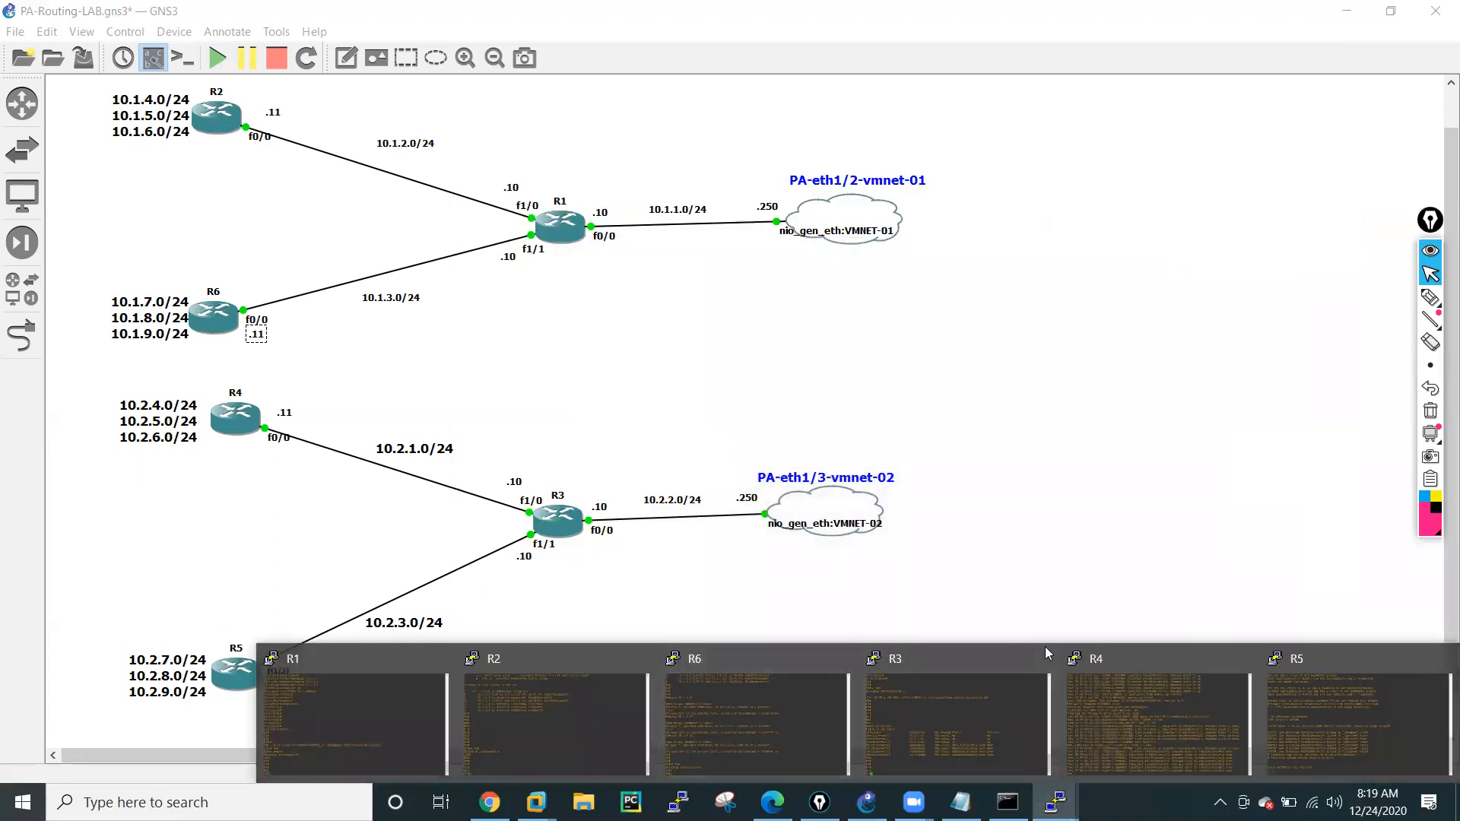
{"action": "left_click", "coordinate": [1102, 684]}
{"action": "left_click_drag", "start_coordinate": [659, 136], "coordinate": [1209, 145]}
Enter global configuration mode on R4 with conf t.
{"action": "key", "text": "Return"}
{"action": "key", "text": "Return"}
{"action": "key", "text": "Return"}
{"action": "key", "text": "Return"}
{"action": "key", "text": "Return"}
{"action": "type", "text": "conf t"}
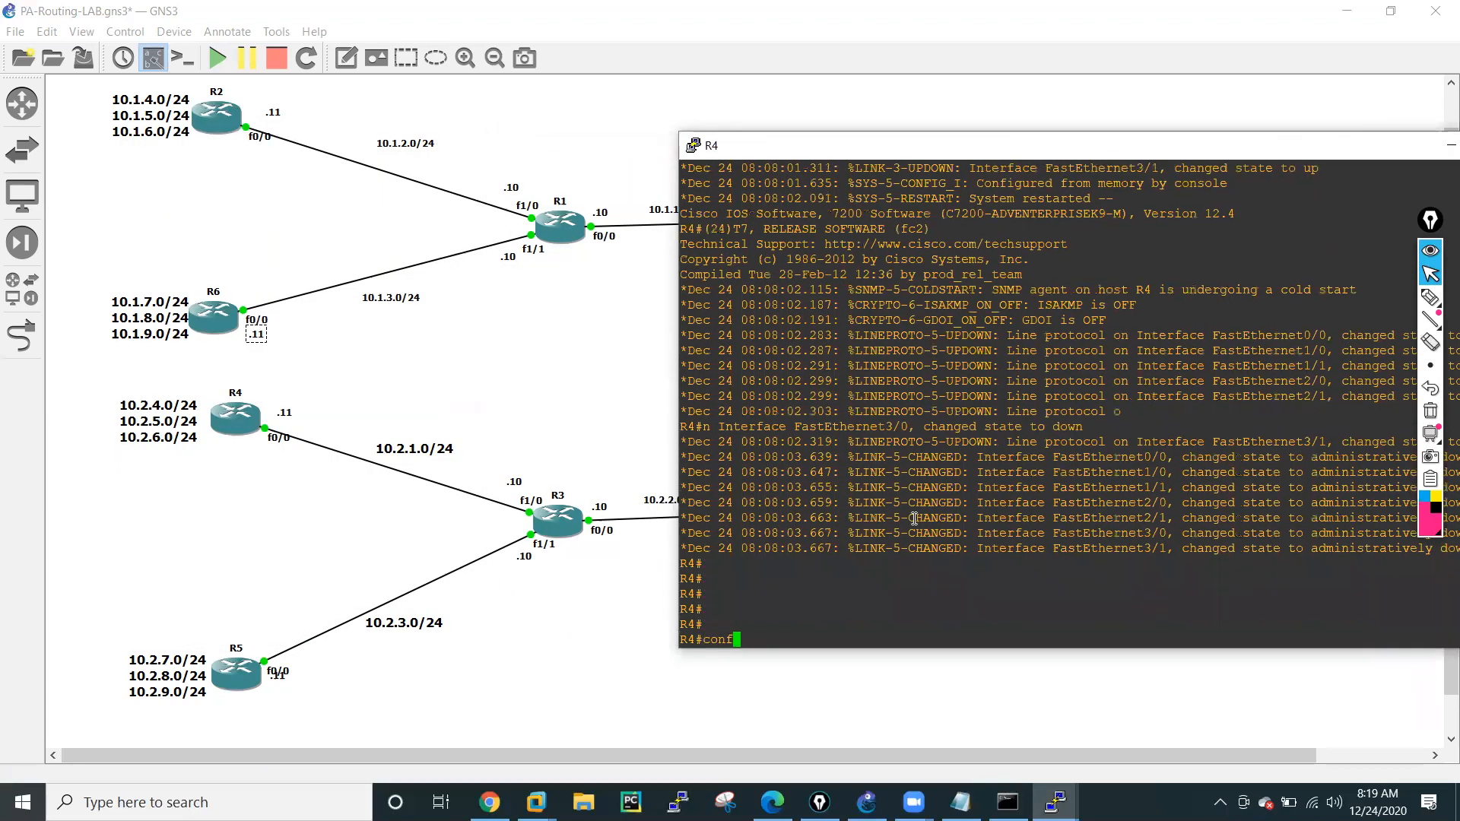
{"action": "key", "text": "Return"}
{"action": "key", "text": "Return"}
{"action": "key", "text": "Return"}
{"action": "key", "text": "Return"}
{"action": "key", "text": "Return"}
{"action": "key", "text": "Return"}
{"action": "key", "text": "Return"}
{"action": "key", "text": "Return"}
{"action": "key", "text": "Return"}
{"action": "key", "text": "Return"}
{"action": "key", "text": "Return"}
{"action": "key", "text": "Return"}
{"action": "key", "text": "Return"}
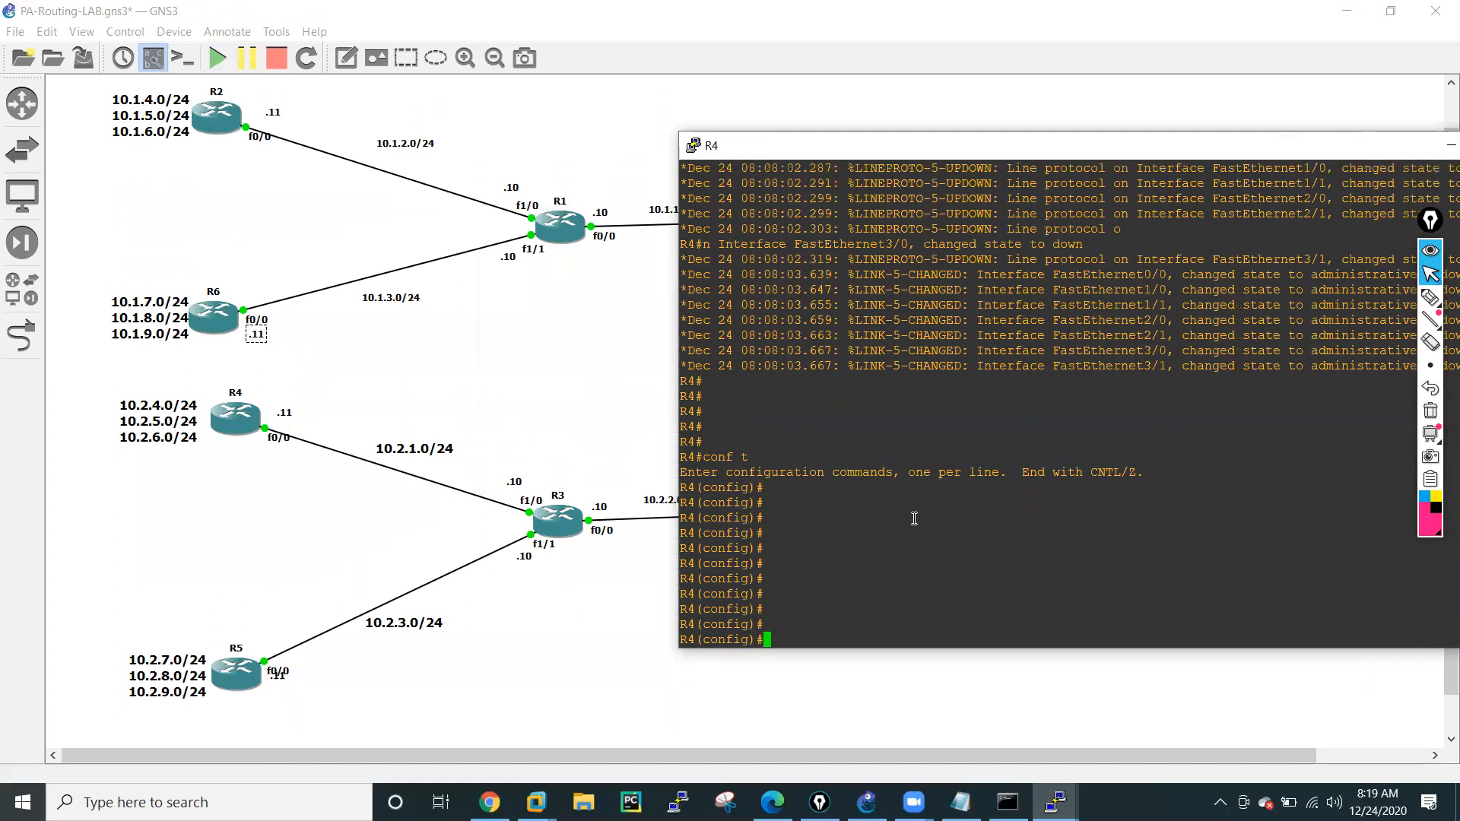
Assign IP address 10.2.1.11 with mask 255.255.255.0 to R4's f0/0 interface.
{"action": "type", "text": "int f0"}
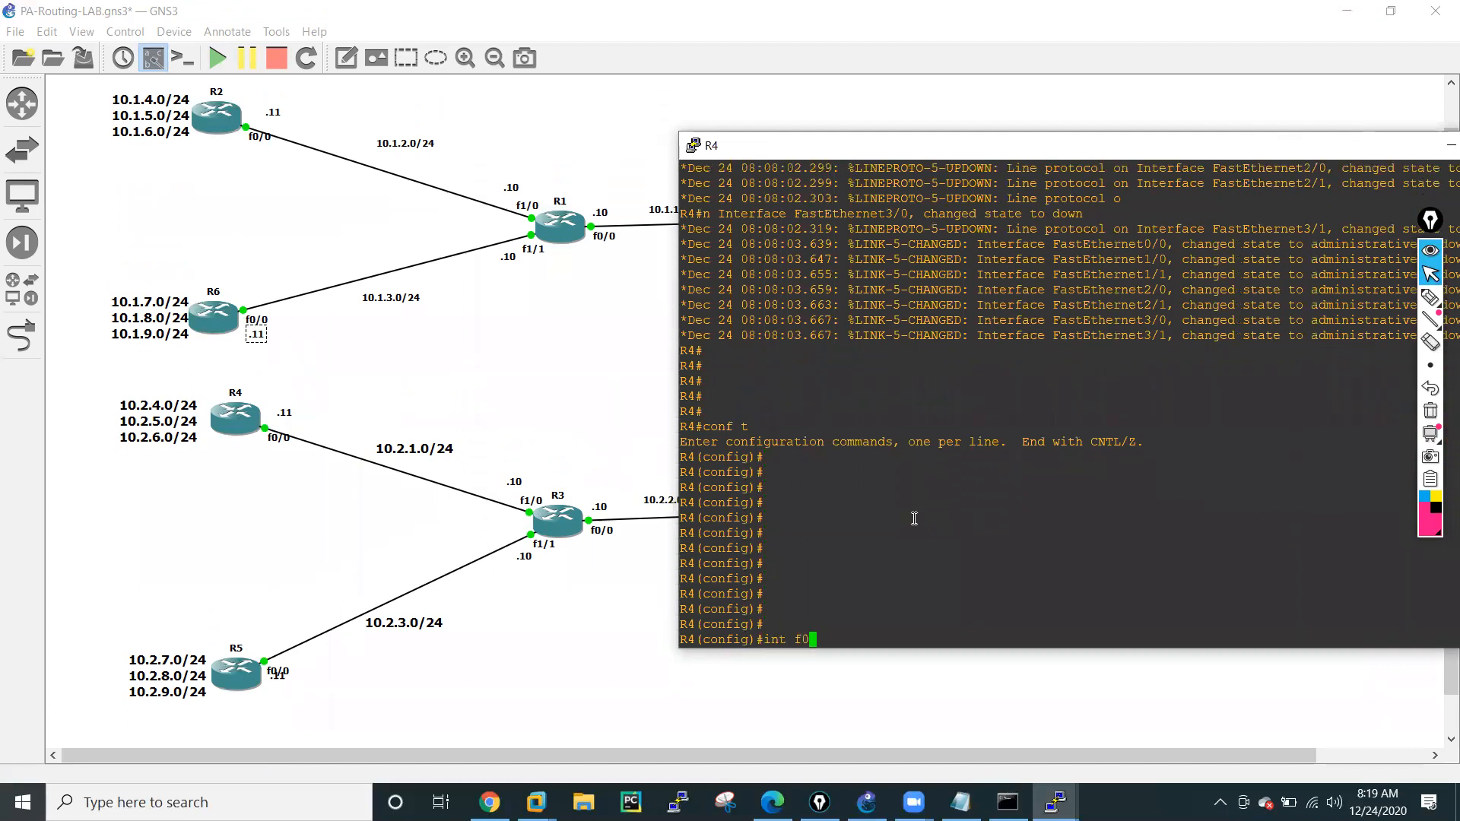
{"action": "type", "text": "/0"}
{"action": "key", "text": "Return"}
{"action": "type", "text": "ip add"}
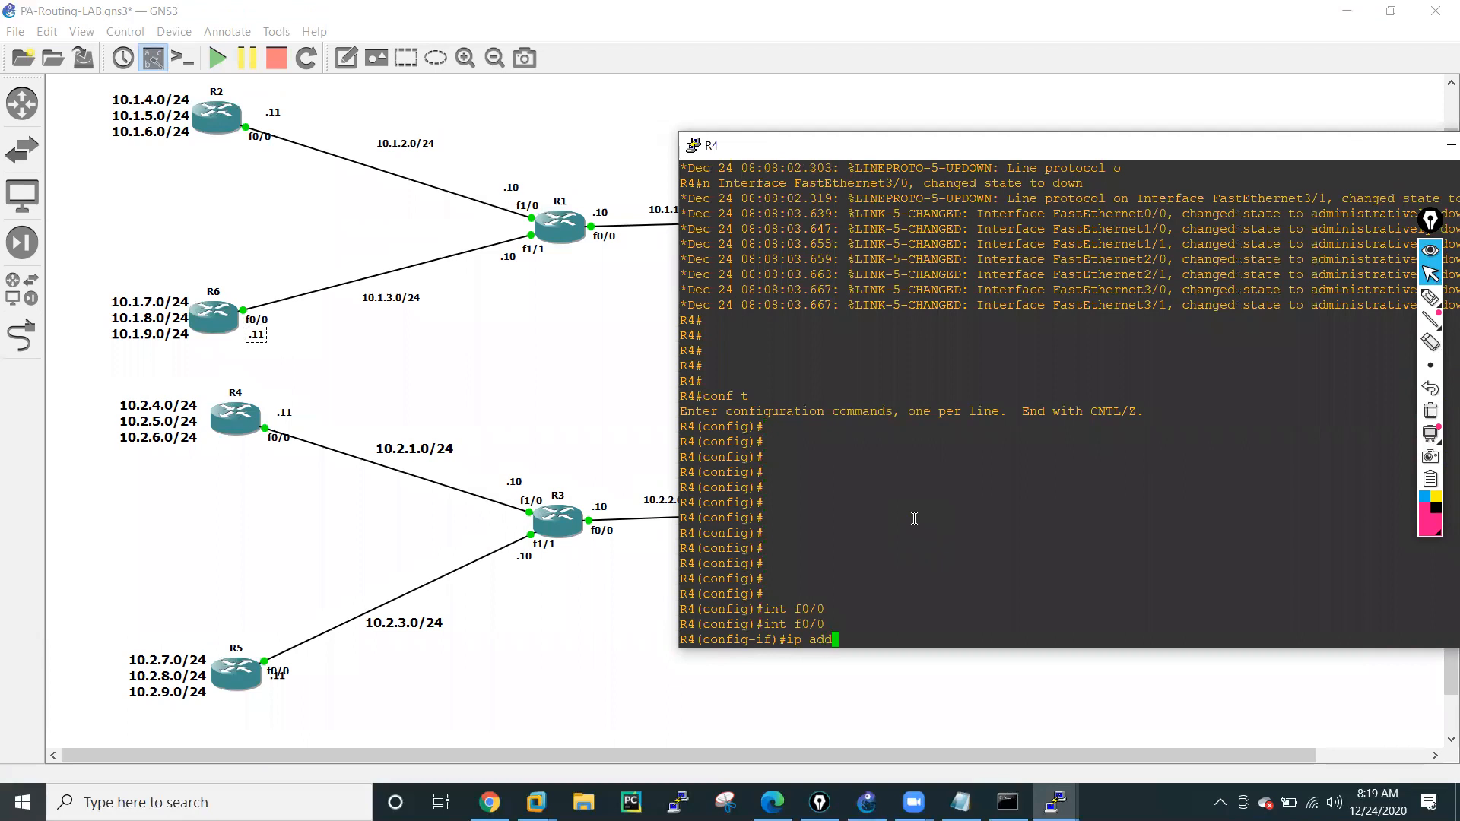
{"action": "key", "text": "Tab"}
{"action": "type", "text": "10."}
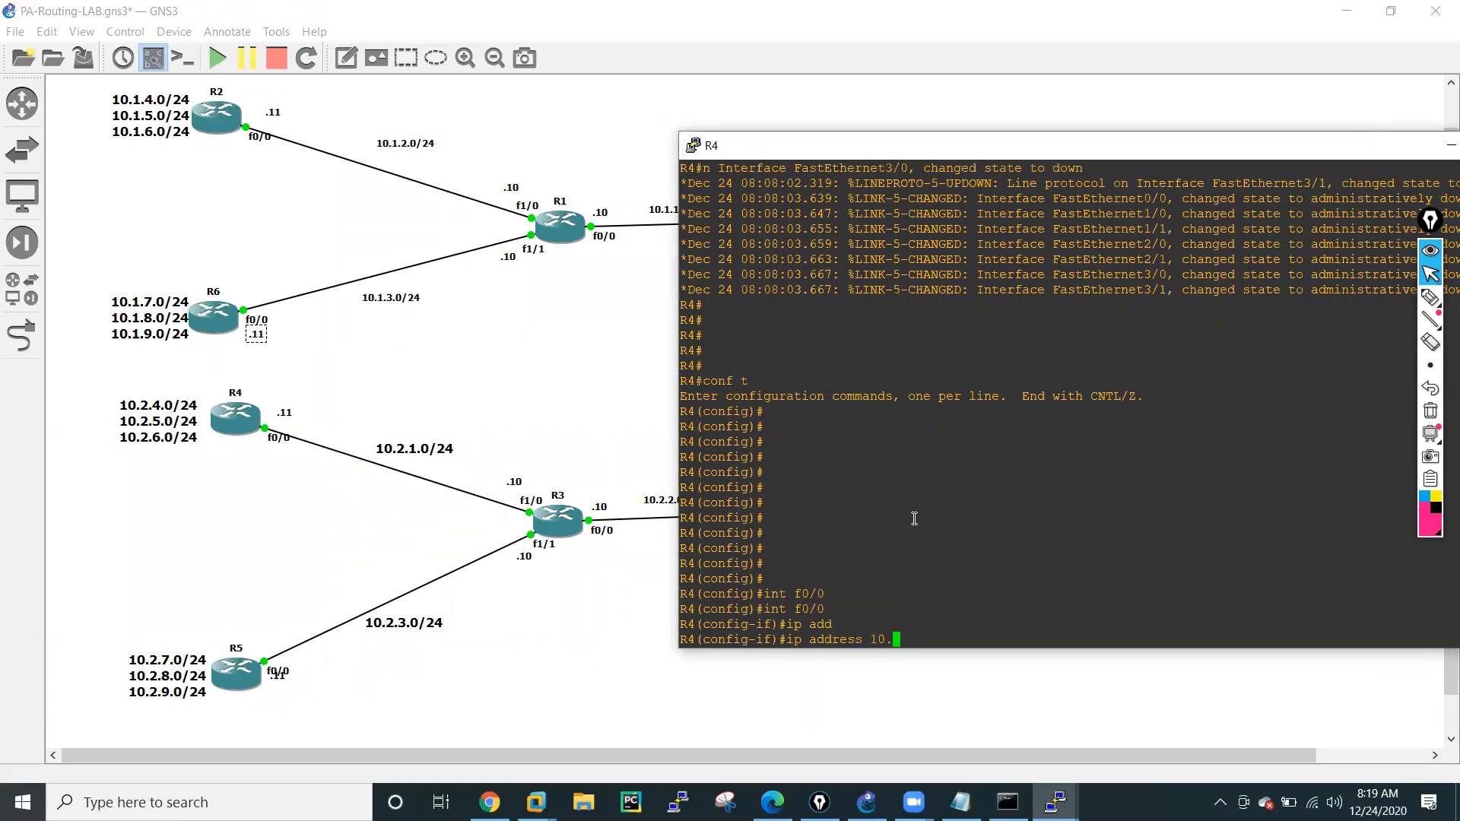
{"action": "type", "text": "2.1.11 255.25."}
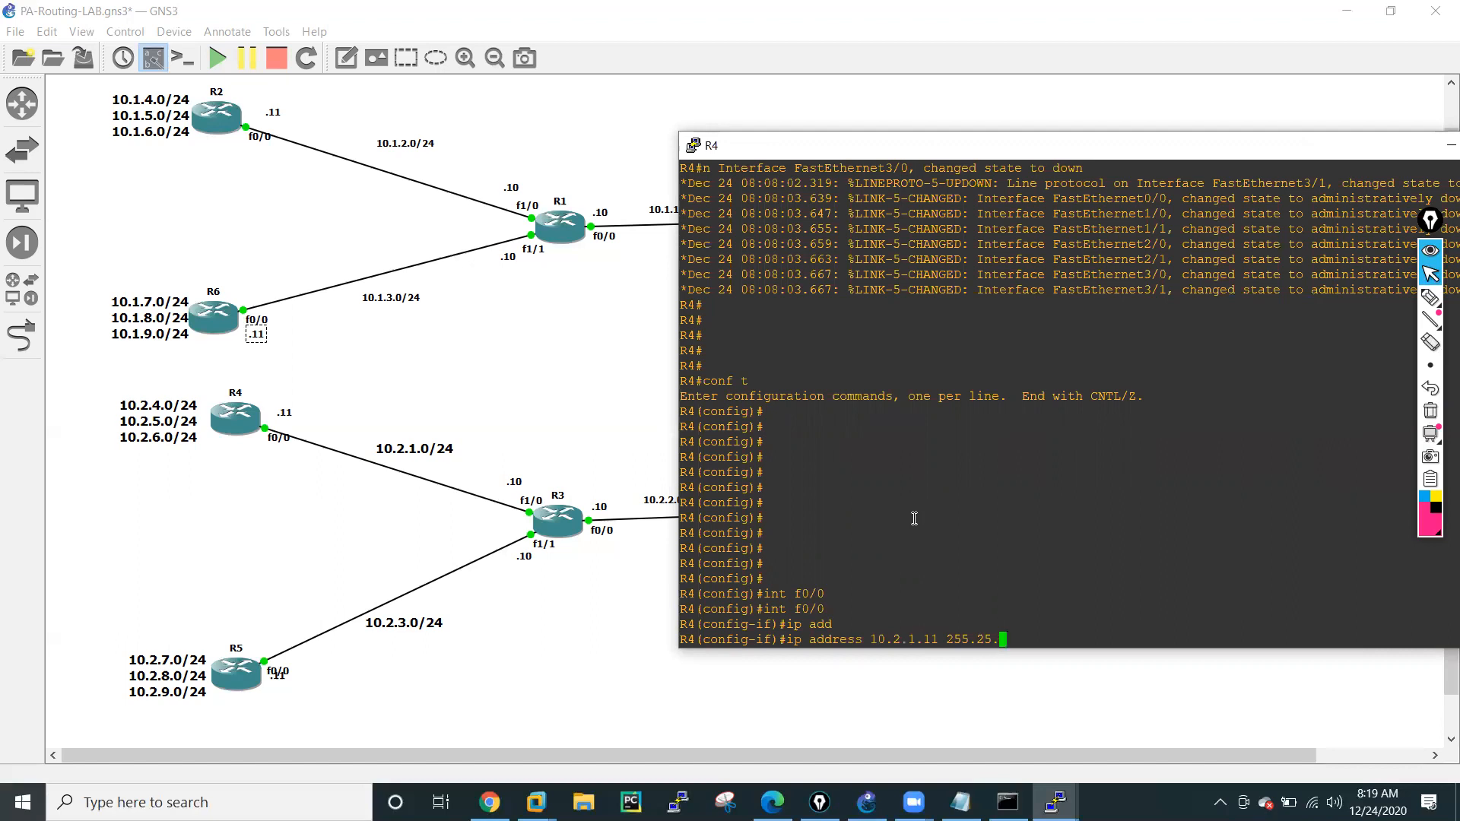
{"action": "type", "text": "5.255.0"}
{"action": "key", "text": "Return"}
Enable R4's f0/0 interface with no shutdown and return to global configuration mode.
{"action": "type", "text": "no shut"}
{"action": "key", "text": "Tab"}
{"action": "key", "text": "Return"}
{"action": "type", "text": "exit"}
{"action": "key", "text": "Return"}
{"action": "key", "text": "Return"}
{"action": "key", "text": "Return"}
{"action": "key", "text": "Return"}
{"action": "key", "text": "Return"}
{"action": "key", "text": "Return"}
Ping R3's address 10.2.1.10 from R4's configuration mode to test the link.
{"action": "type", "text": "do ping "}
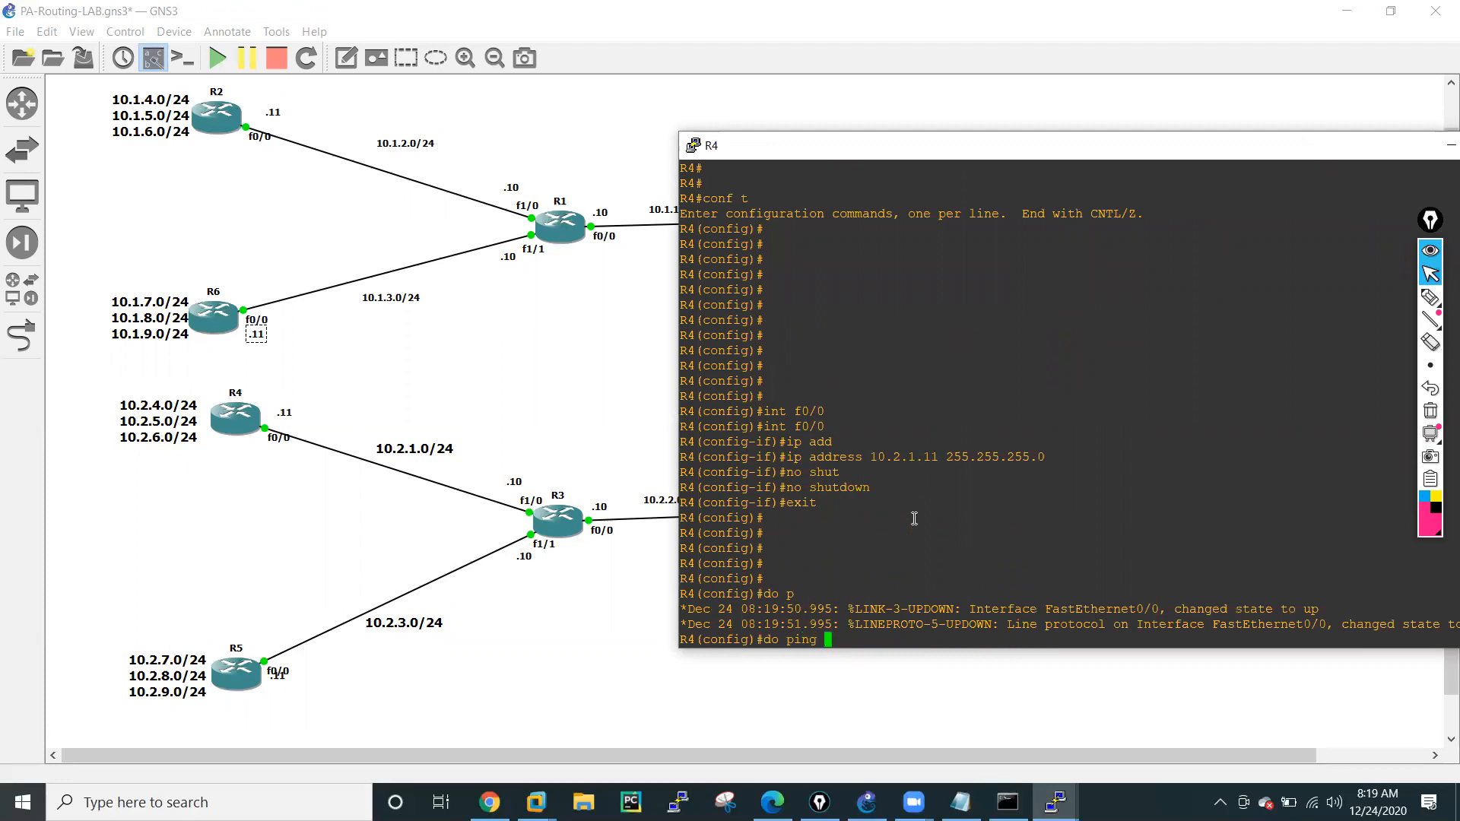
{"action": "type", "text": "10.2.1.10"}
{"action": "key", "text": "Return"}
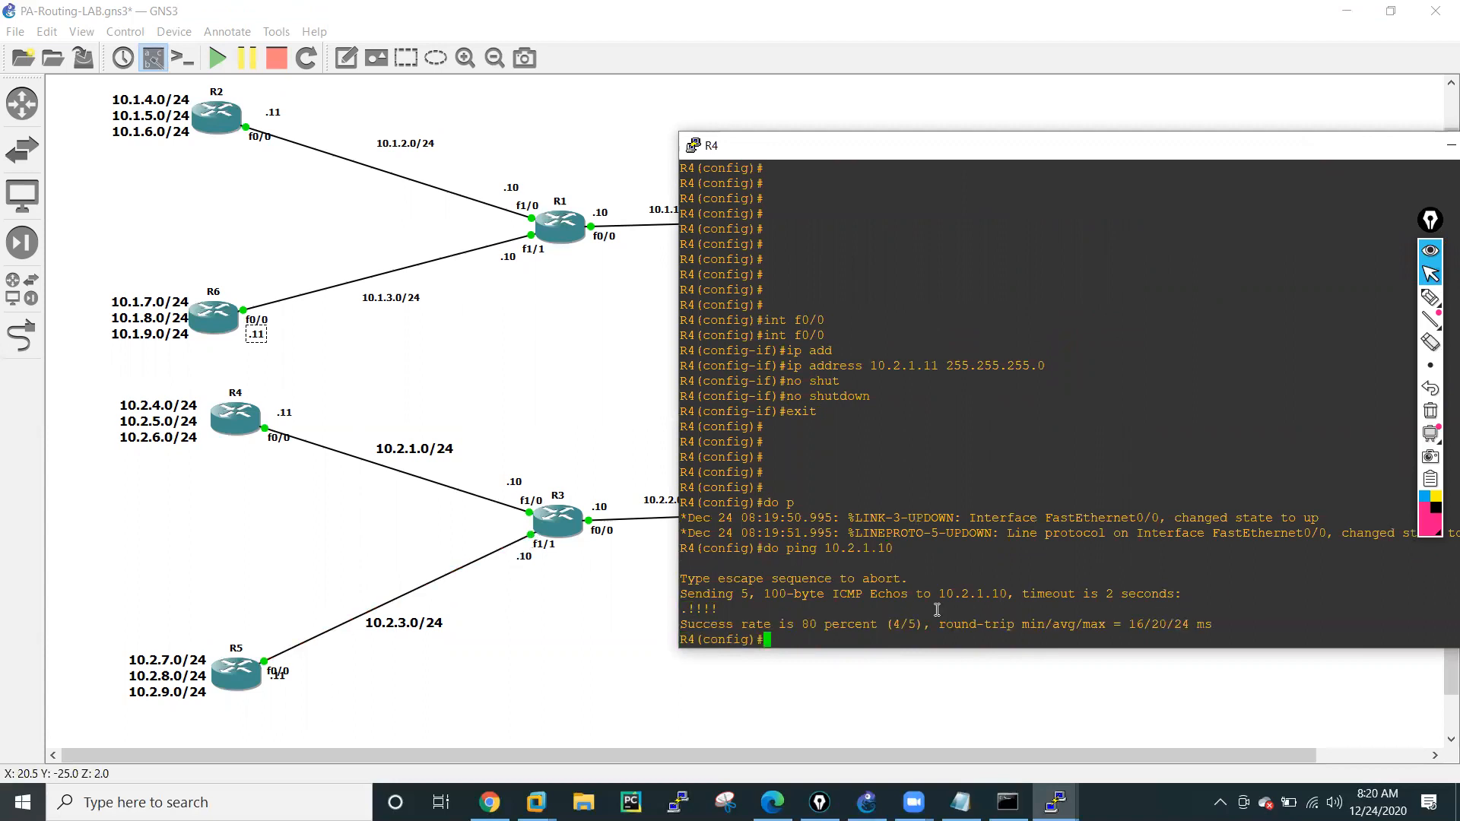
{"action": "key", "text": "Return"}
{"action": "key", "text": "Return"}
{"action": "key", "text": "Return"}
{"action": "key", "text": "Return"}
{"action": "key", "text": "Return"}
Create loopback 0 on R4 with IP address 10.2.4.11 and mask 255.255.255.0.
{"action": "type", "text": "ro"}
{"action": "key", "text": "BackSpace"}
{"action": "key", "text": "BackSpace"}
{"action": "type", "text": "int l0"}
{"action": "key", "text": "Return"}
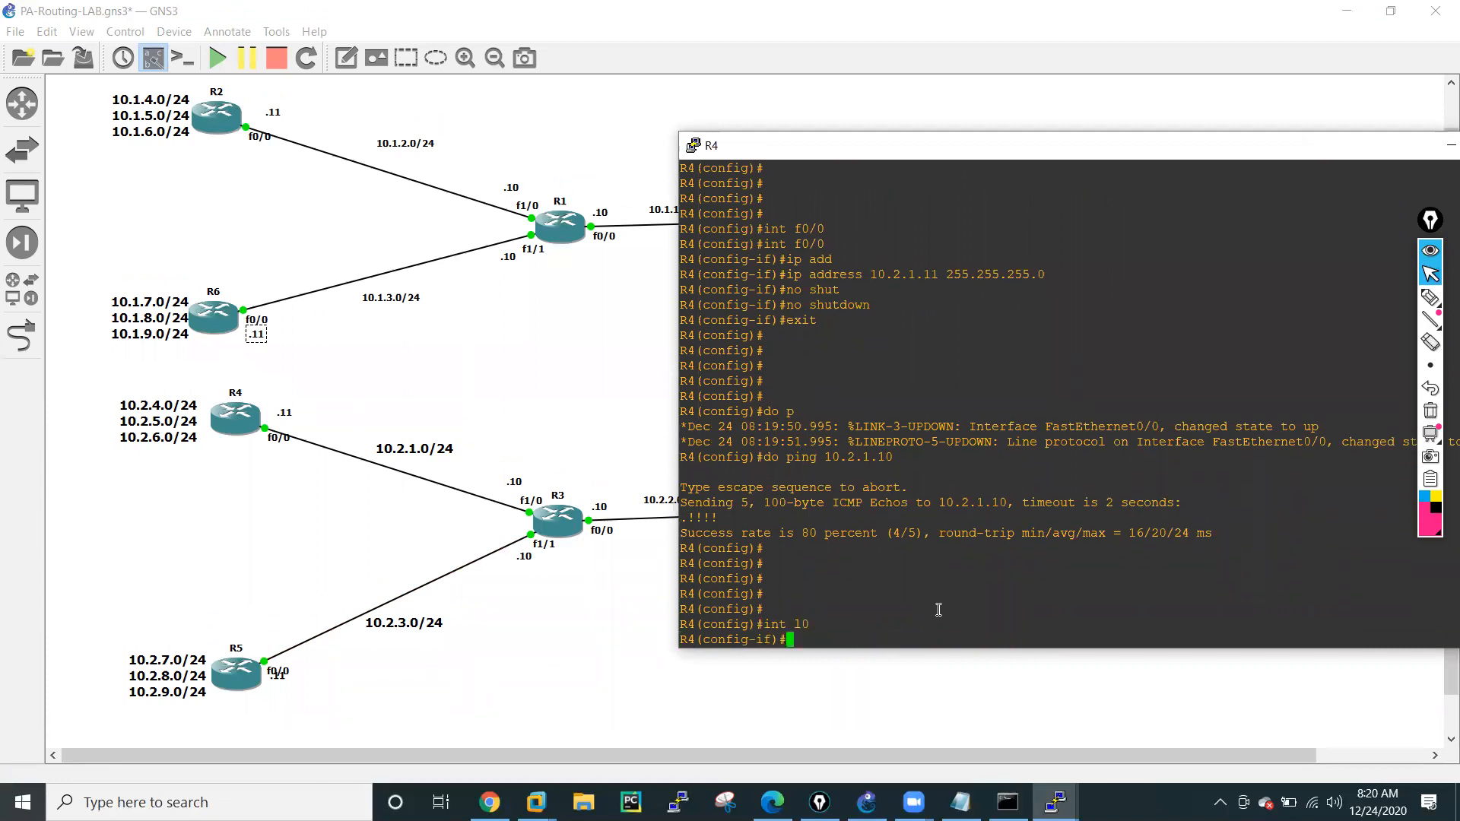
{"action": "type", "text": "ip add"}
{"action": "key", "text": "Tab"}
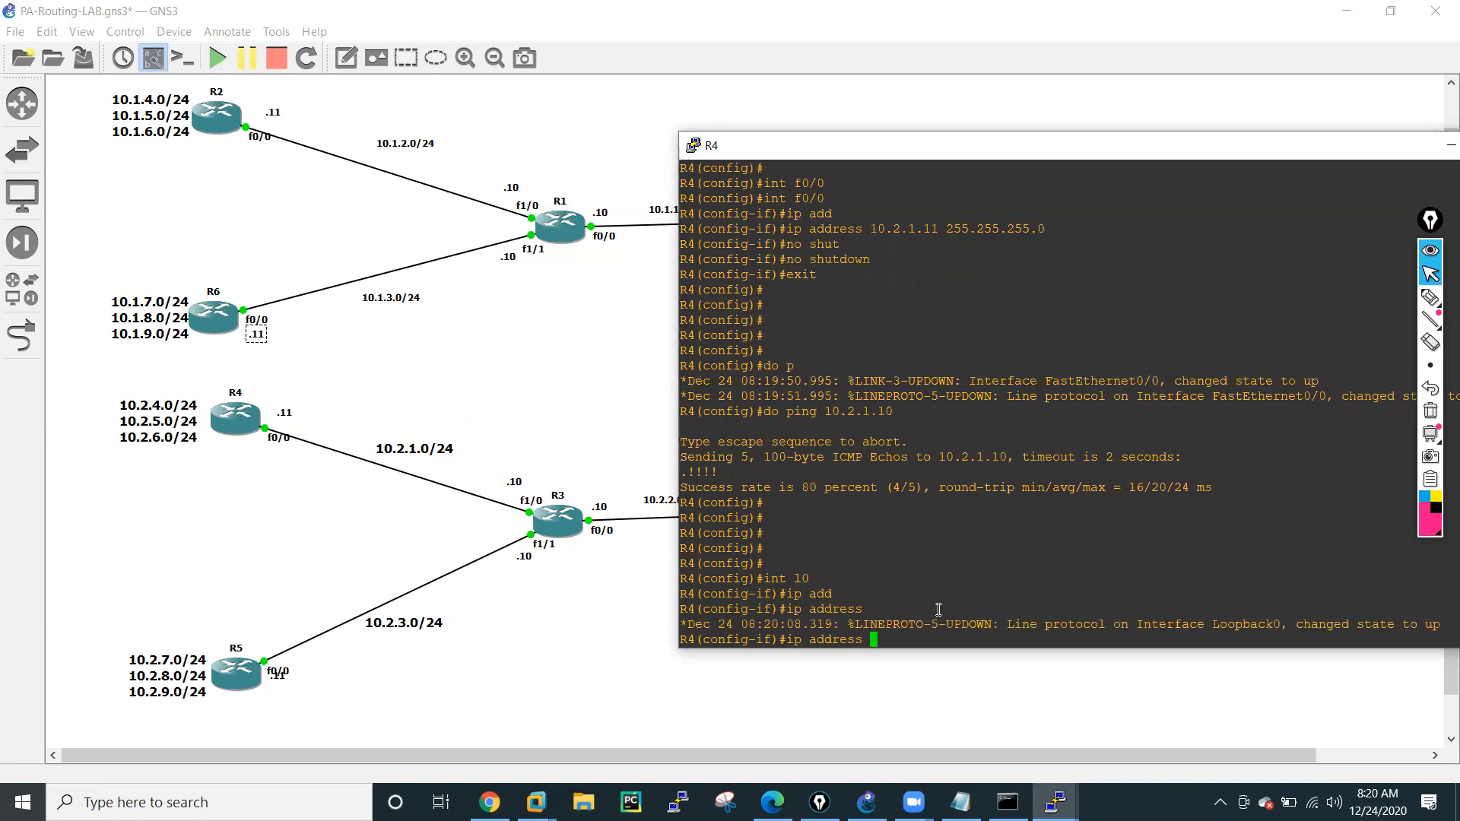
{"action": "key", "text": "Tab"}
{"action": "type", "text": "10."}
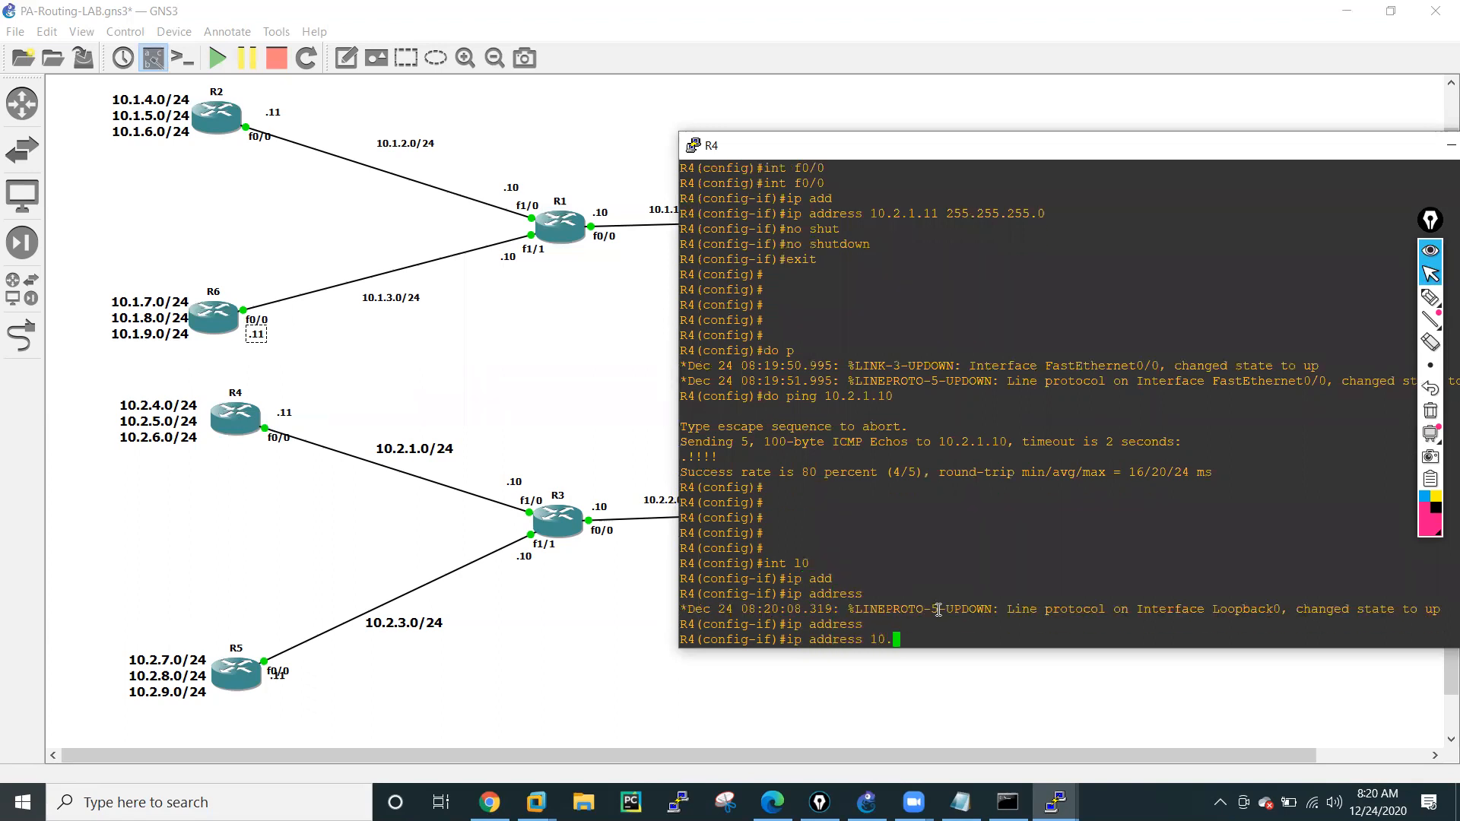
{"action": "type", "text": "2.4.11 255.255.255.0"}
{"action": "key", "text": "Return"}
Create loopback 1 on R4 with IP address 10.2.5.11 255.255.255.0 by editing the previous address command.
{"action": "type", "text": "int l0"}
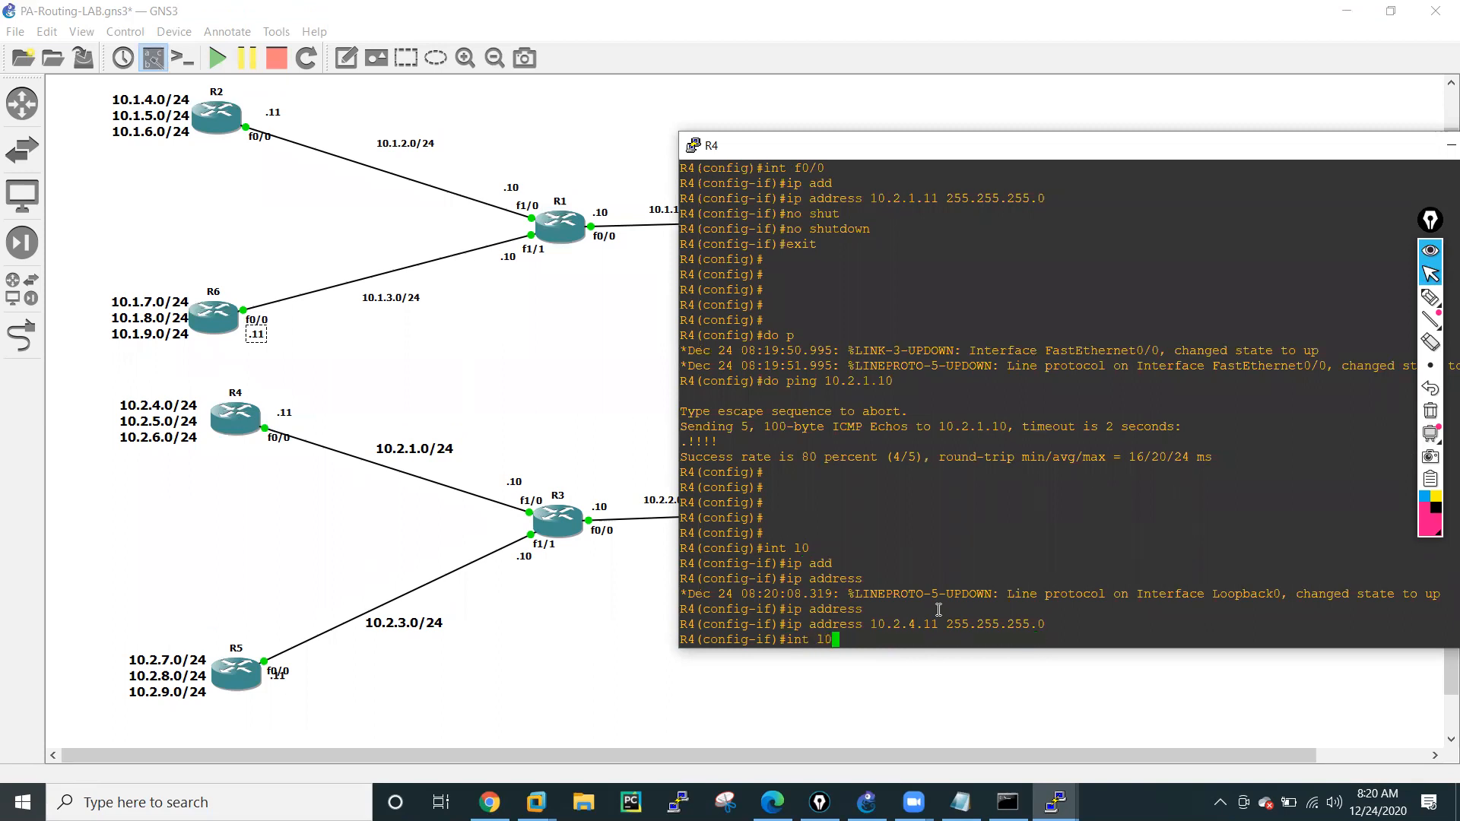
{"action": "type", "text": "1"}
{"action": "key", "text": "Return"}
{"action": "key", "text": "Up"}
{"action": "key", "text": "Up"}
{"action": "key", "text": "Left"}
{"action": "key", "text": "Left"}
{"action": "key", "text": "Left"}
{"action": "key", "text": "Left"}
{"action": "key", "text": "Left"}
{"action": "key", "text": "Left"}
{"action": "key", "text": "Left"}
{"action": "key", "text": "Left"}
{"action": "key", "text": "Left"}
{"action": "key", "text": "Left"}
{"action": "key", "text": "Left"}
{"action": "key", "text": "Left"}
{"action": "key", "text": "Left"}
{"action": "key", "text": "Left"}
{"action": "key", "text": "Left"}
{"action": "key", "text": "Left"}
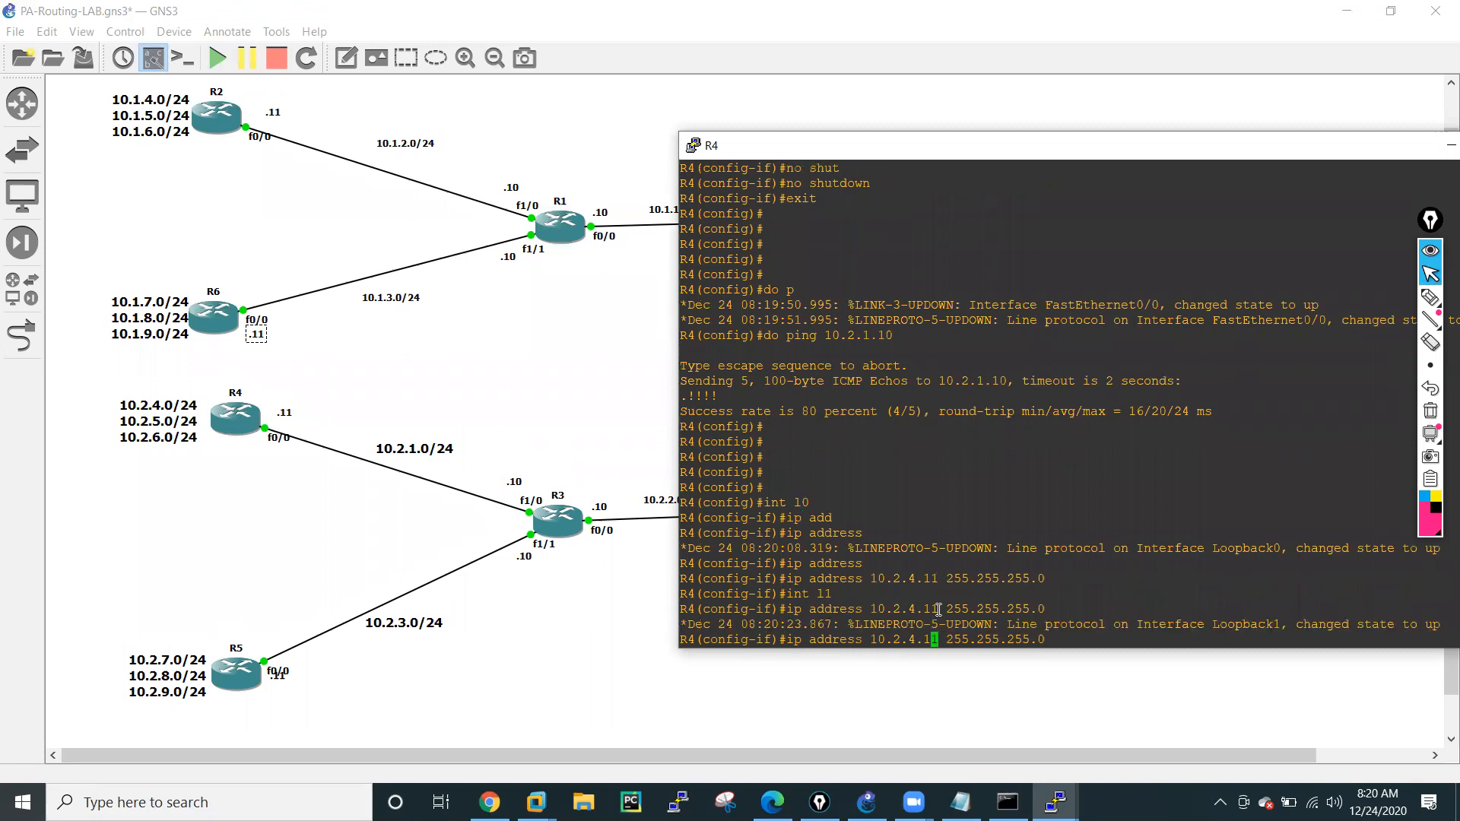
{"action": "key", "text": "BackSpace"}
{"action": "type", "text": "5"}
{"action": "key", "text": "Return"}
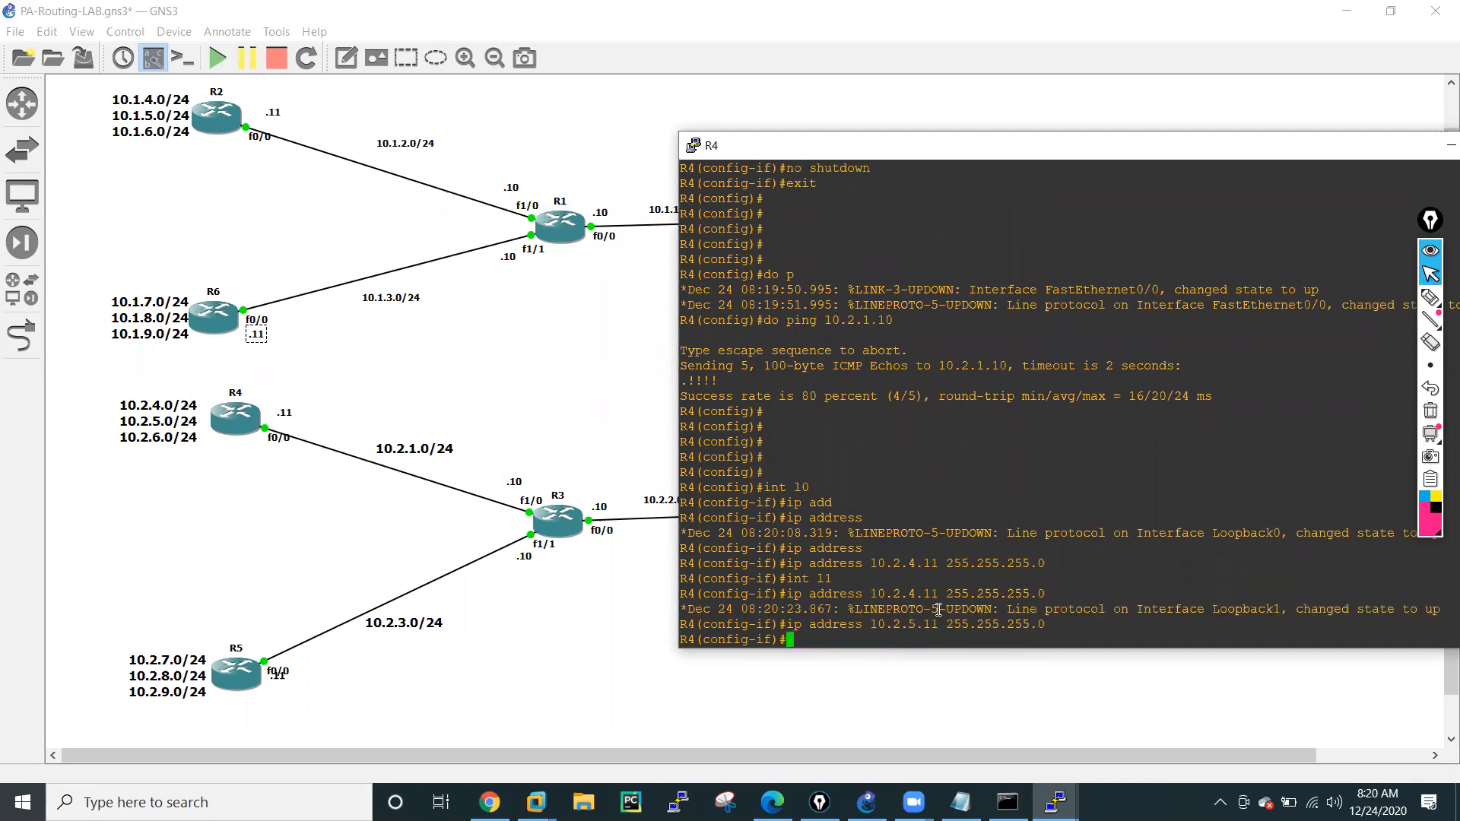
Create loopback 2 on R4 with IP address 10.2.6.11 255.255.255.0, reusing the earlier interface and address commands.
{"action": "key", "text": "Up"}
{"action": "key", "text": "Up"}
{"action": "key", "text": "Up"}
{"action": "type", "text": "2"}
{"action": "key", "text": "Return"}
{"action": "key", "text": "Up"}
{"action": "key", "text": "Up"}
{"action": "key", "text": "Left"}
{"action": "key", "text": "Left"}
{"action": "key", "text": "Left"}
{"action": "key", "text": "Left"}
{"action": "key", "text": "Left"}
{"action": "key", "text": "Left"}
{"action": "key", "text": "Left"}
{"action": "key", "text": "Left"}
{"action": "key", "text": "Left"}
{"action": "key", "text": "Left"}
{"action": "key", "text": "Left"}
{"action": "key", "text": "Left"}
{"action": "key", "text": "Left"}
{"action": "key", "text": "Left"}
{"action": "key", "text": "Left"}
{"action": "key", "text": "Left"}
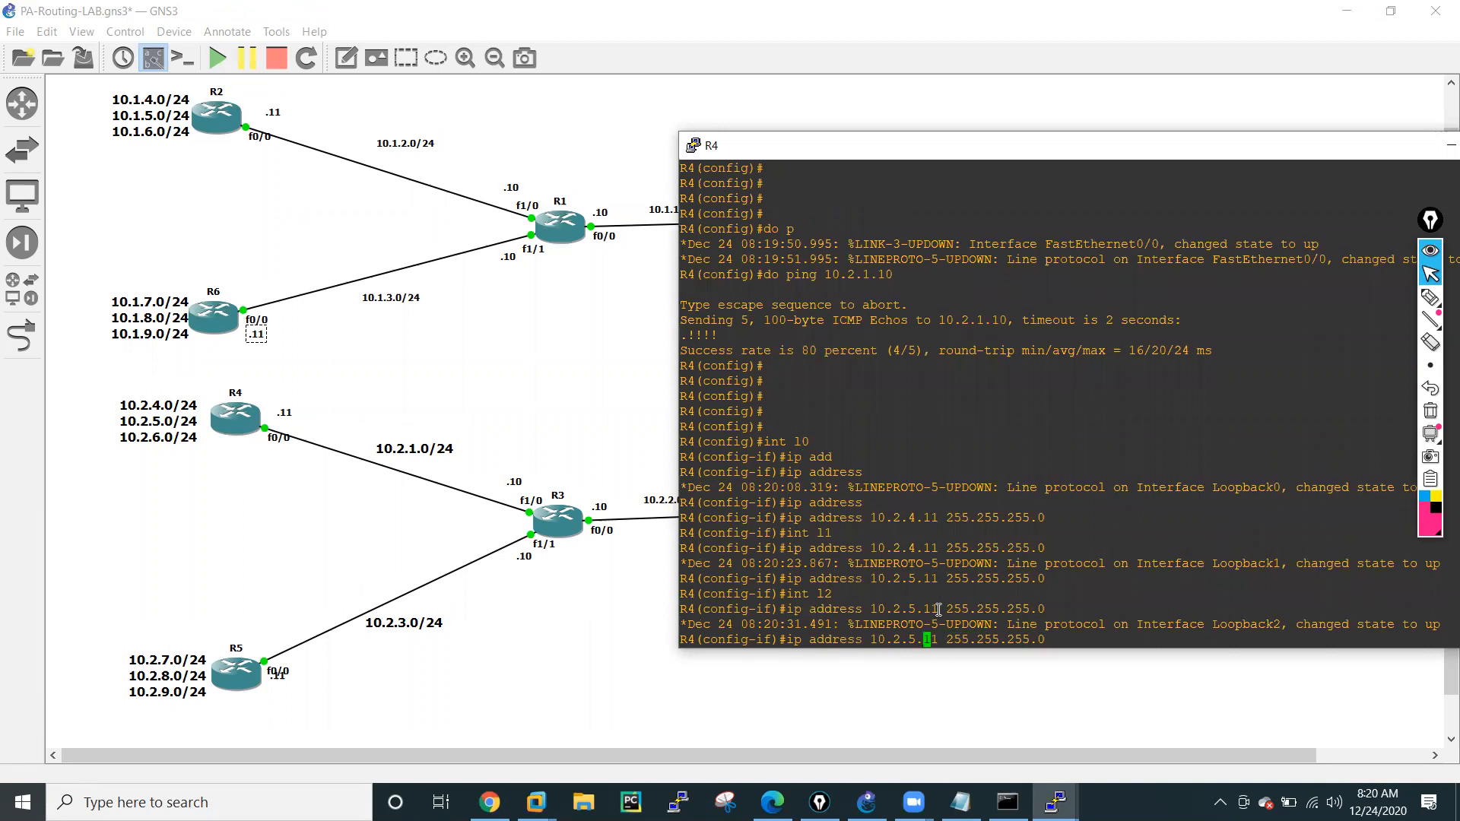
{"action": "key", "text": "BackSpace"}
{"action": "type", "text": "6"}
{"action": "key", "text": "Return"}
{"action": "key", "text": "Return"}
{"action": "key", "text": "Return"}
{"action": "key", "text": "Return"}
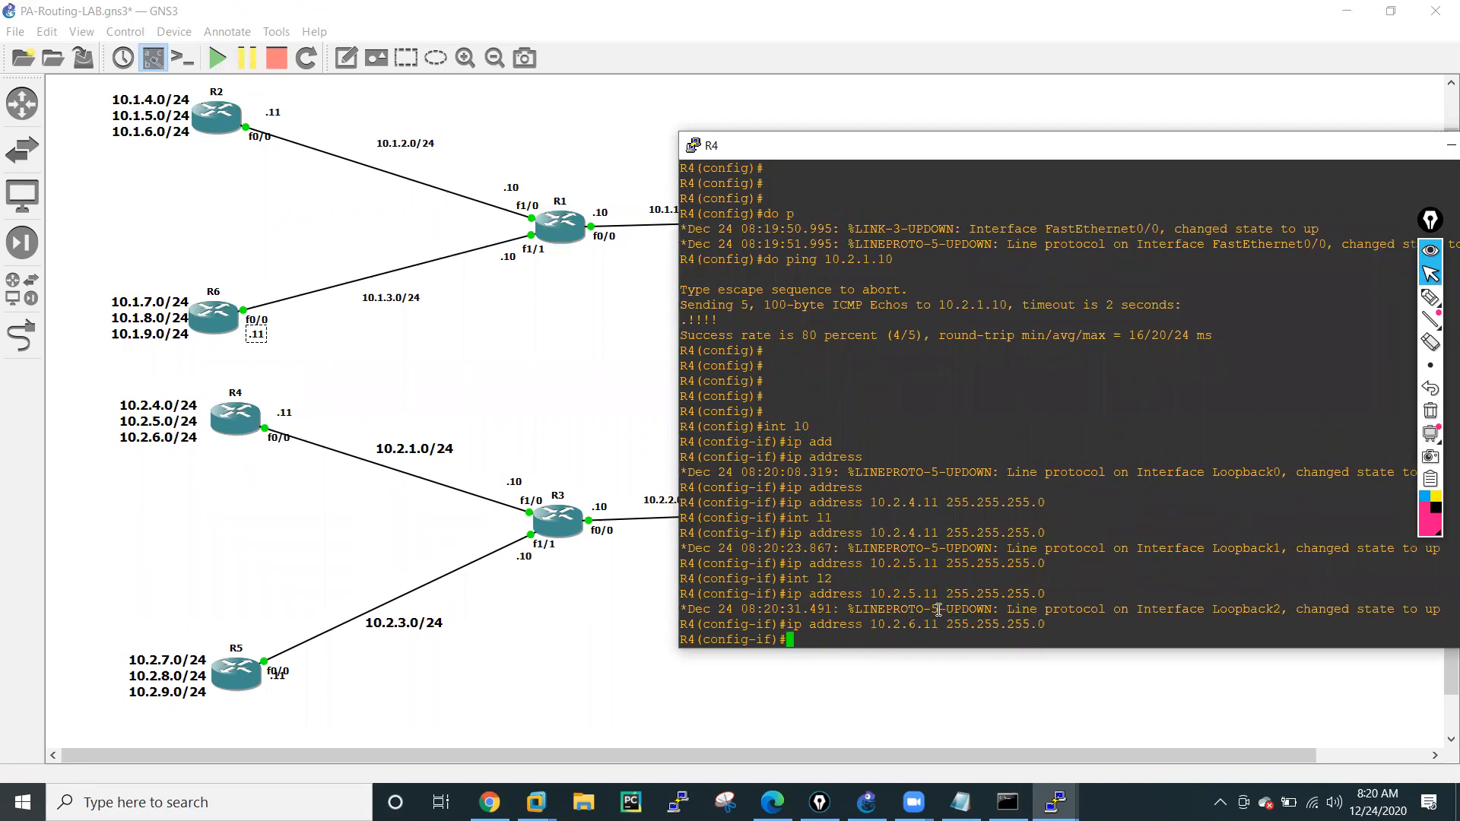
{"action": "key", "text": "Return"}
Exit interface configuration on R4 and display its interface summary with do sh ip int bri.
{"action": "type", "text": "exit"}
{"action": "key", "text": "Return"}
{"action": "key", "text": "Return"}
{"action": "key", "text": "Return"}
{"action": "key", "text": "Return"}
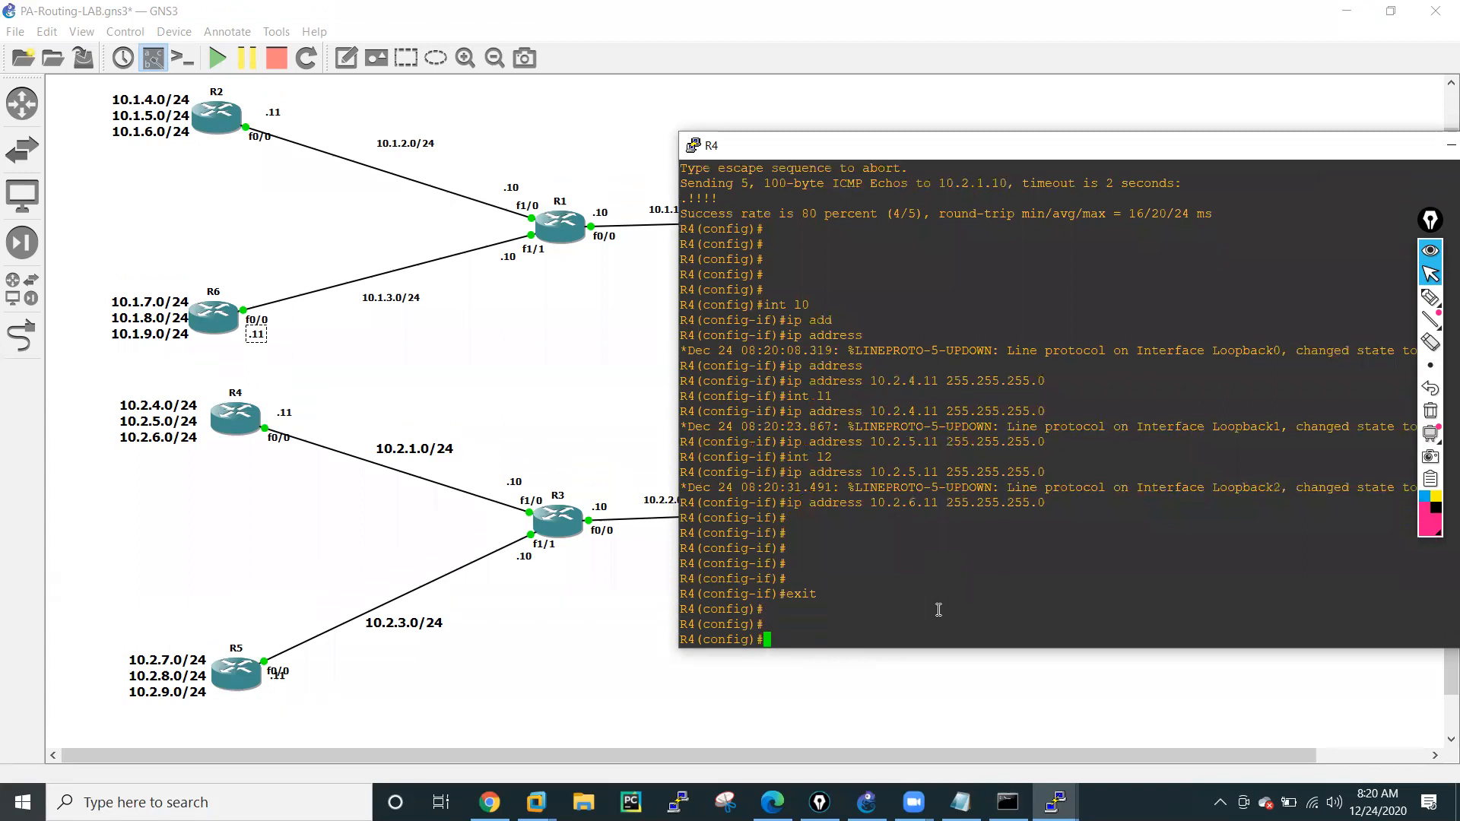
{"action": "type", "text": "do sh"}
{"action": "type", "text": "int bri"}
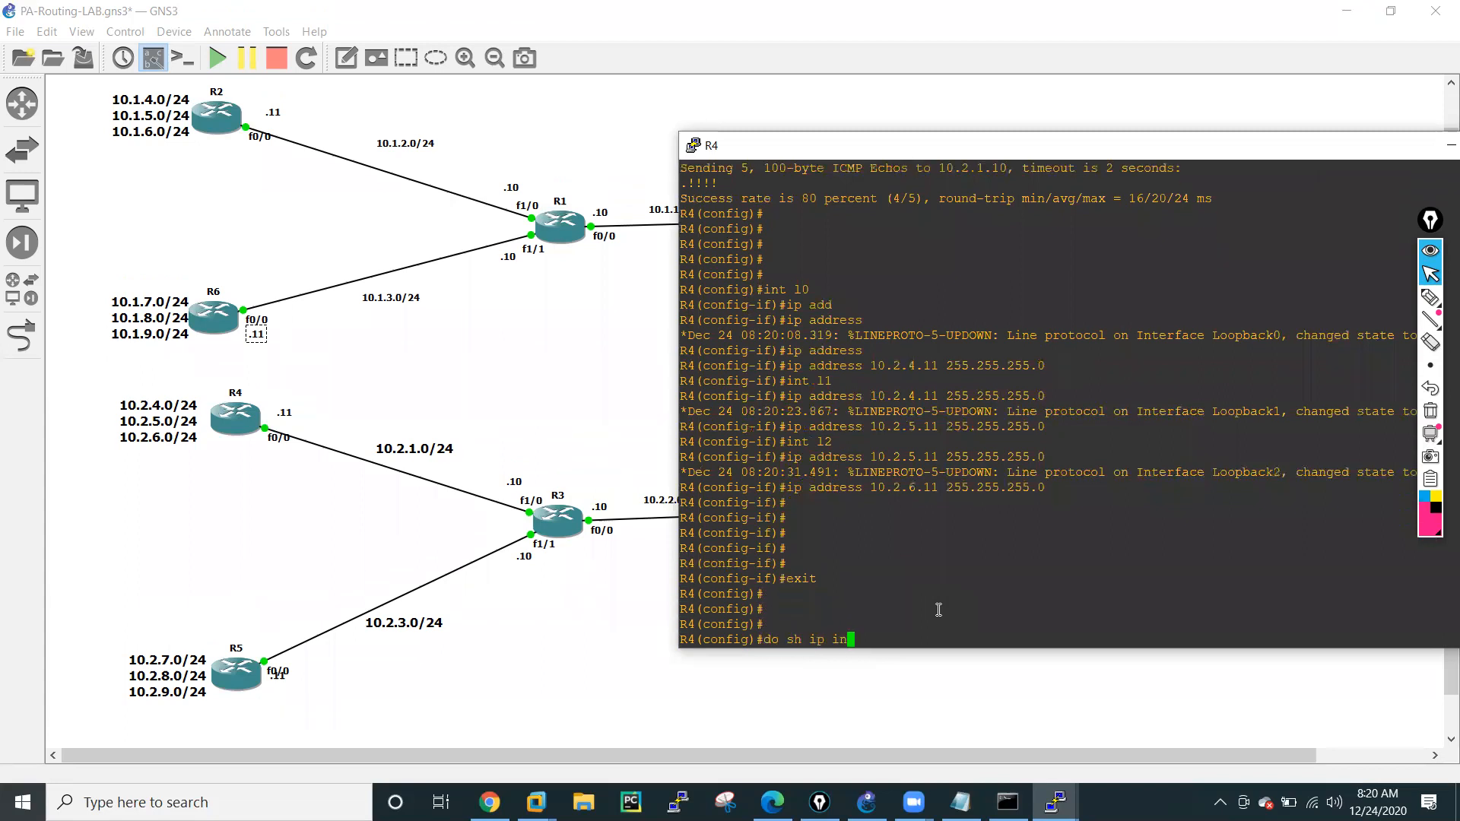
{"action": "key", "text": "Return"}
{"action": "key", "text": "Return"}
{"action": "key", "text": "Return"}
{"action": "key", "text": "Return"}
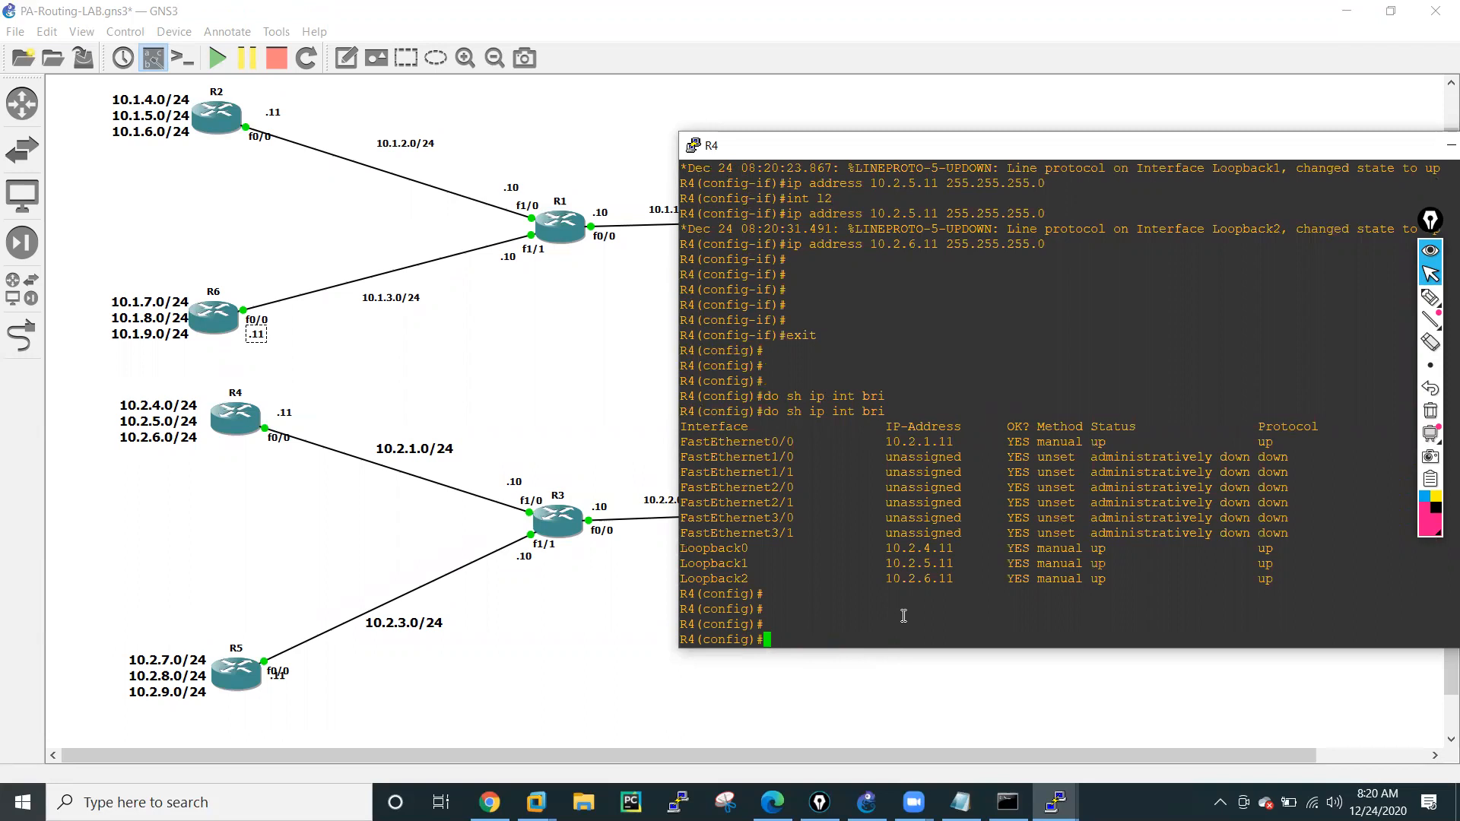
Start RIP on R4 with version 2 and turn off automatic summarization.
{"action": "type", "text": "rou"}
{"action": "key", "text": "Tab"}
{"action": "type", "text": "te"}
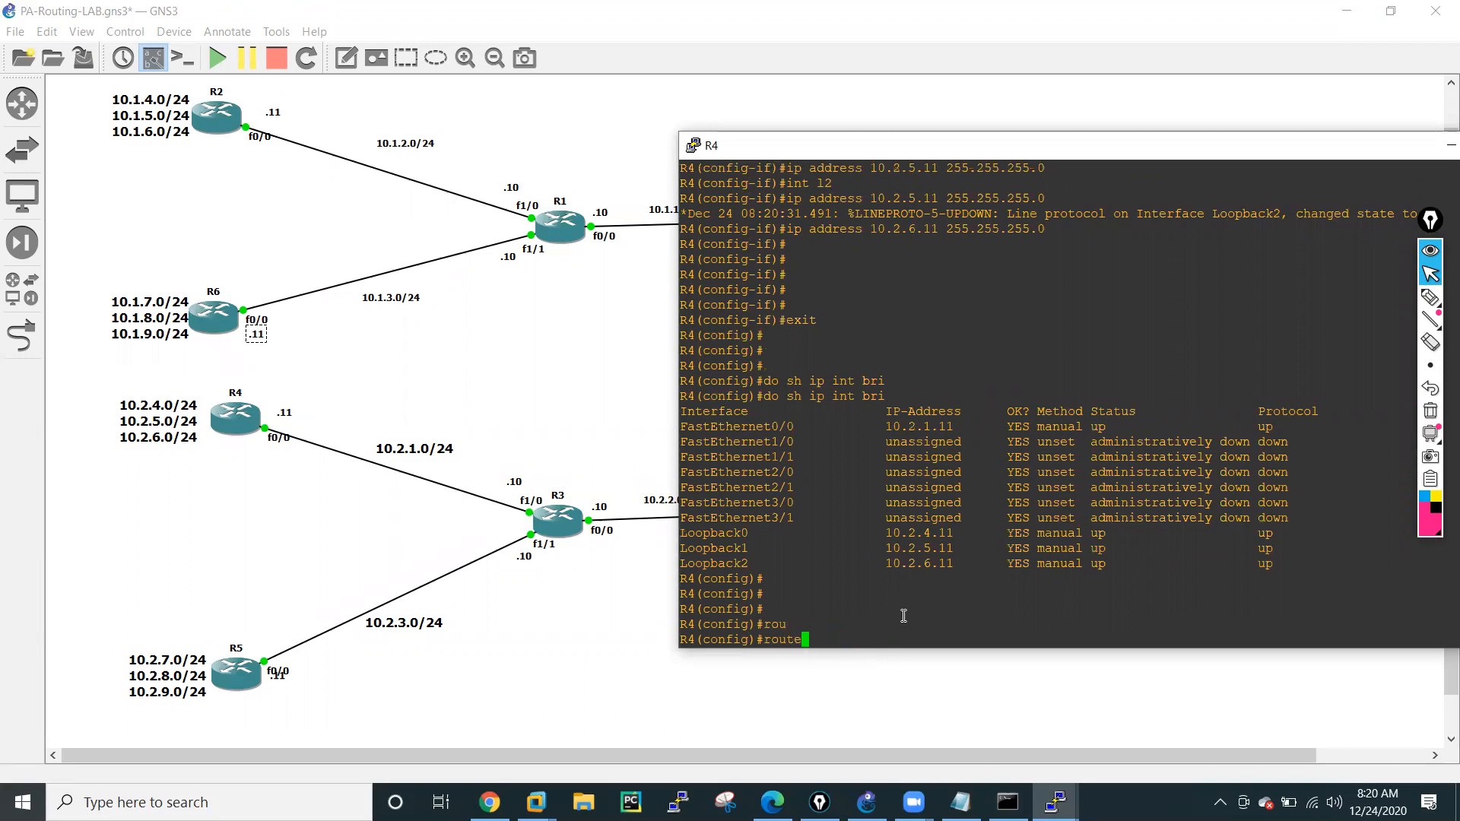
{"action": "type", "text": "r rip"}
{"action": "key", "text": "Return"}
{"action": "type", "text": "vers"}
{"action": "key", "text": "Tab"}
{"action": "type", "text": "2"}
{"action": "key", "text": "Return"}
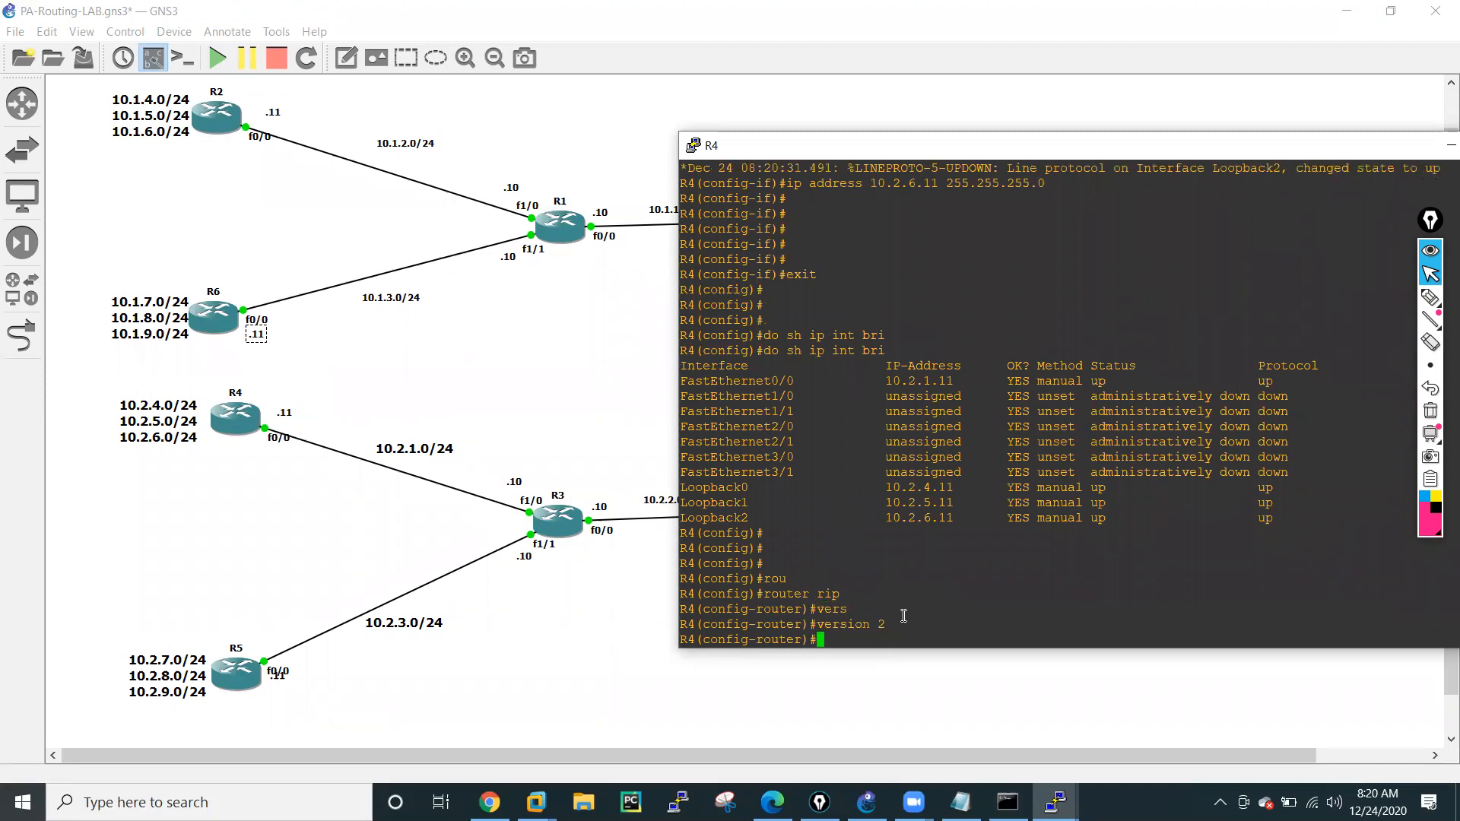
{"action": "type", "text": "no au"}
{"action": "key", "text": "Tab"}
{"action": "key", "text": "Return"}
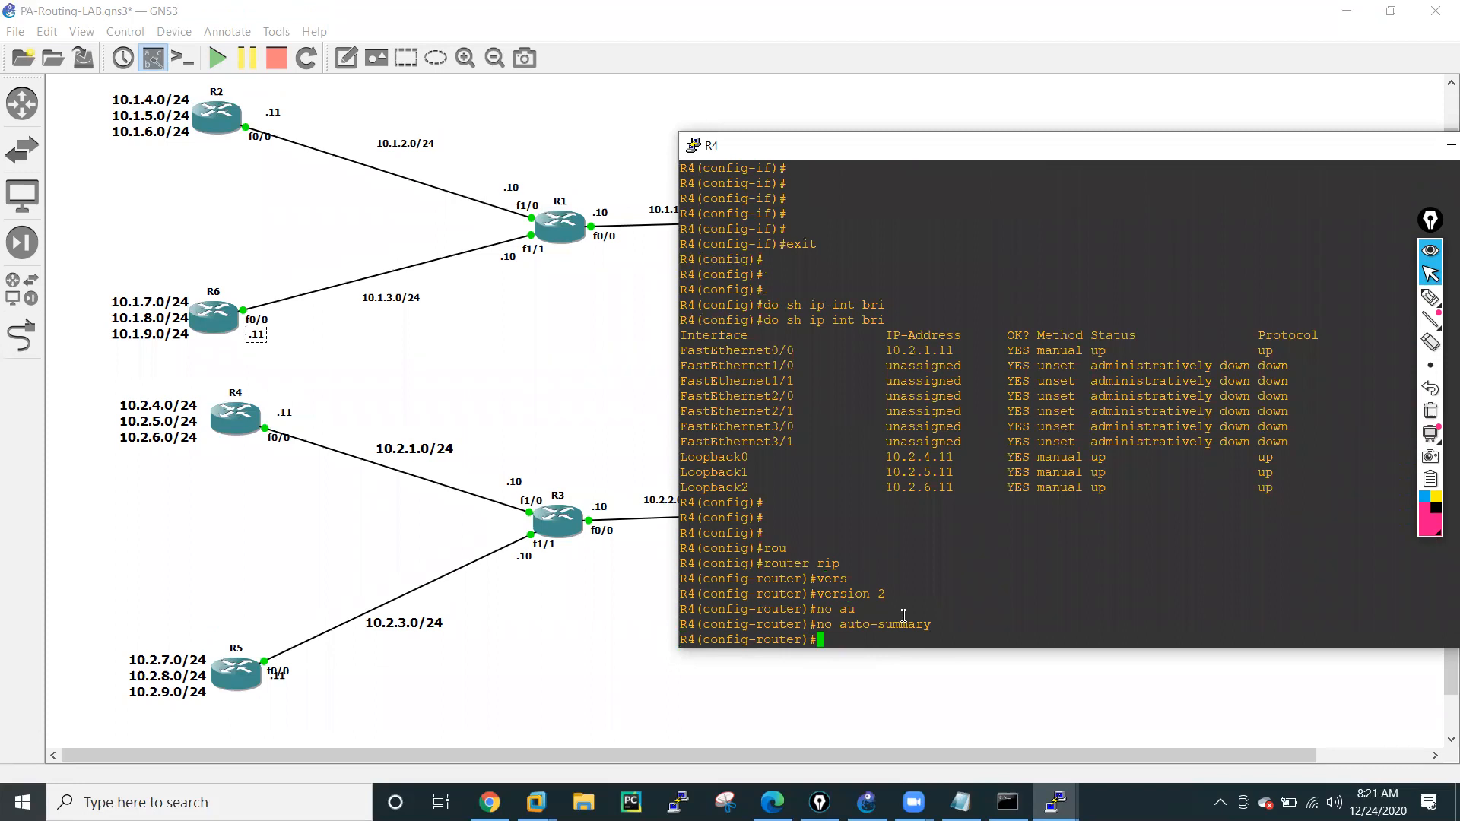
Add networks 10.2.1.0 and 10.2.4.0 to R4's RIP configuration.
{"action": "type", "text": "netw"}
{"action": "key", "text": "Tab"}
{"action": "type", "text": "10.2.1.0"}
{"action": "key", "text": "Return"}
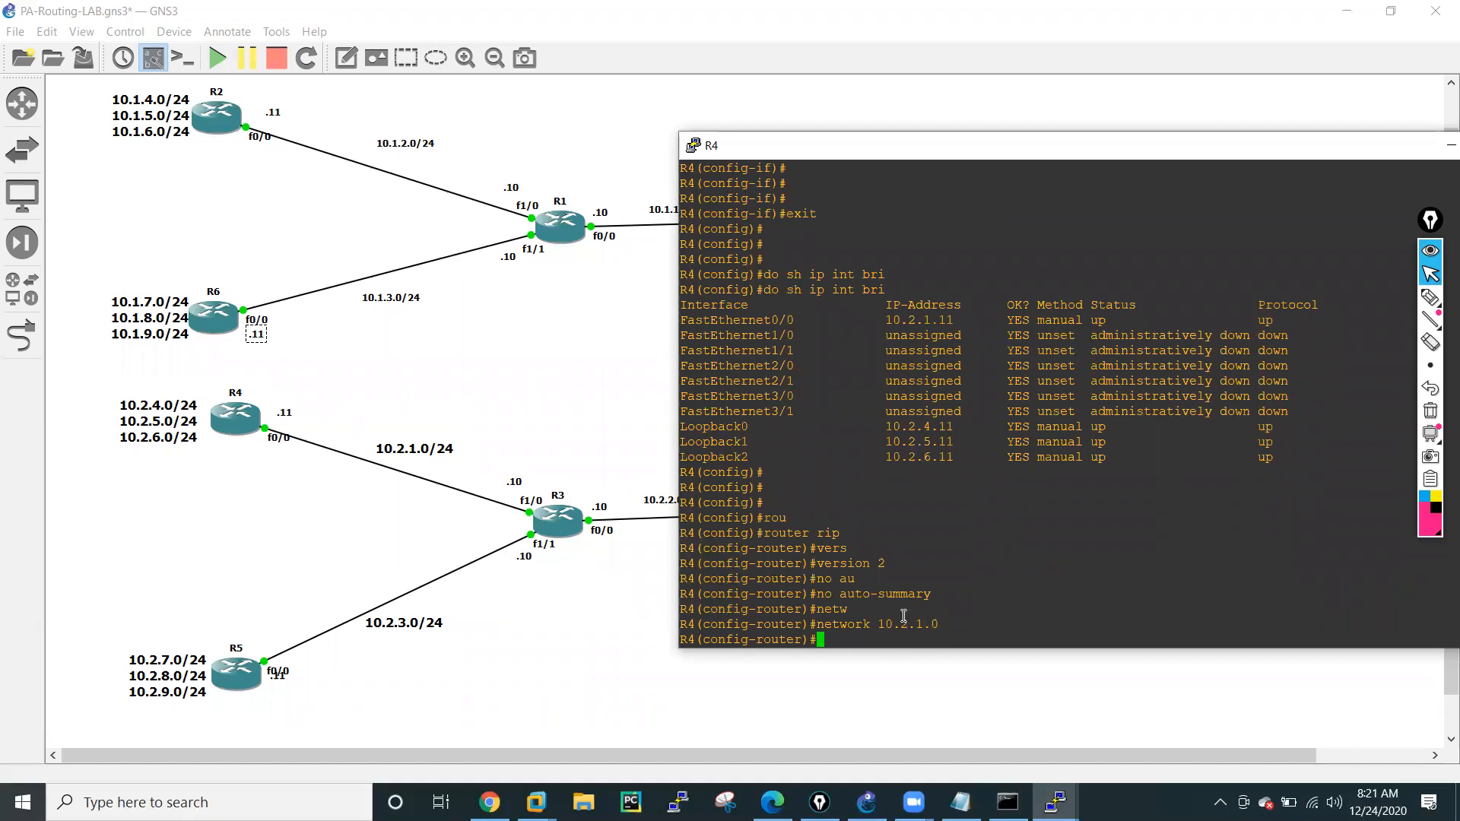
{"action": "key", "text": "Up"}
{"action": "key", "text": "Left"}
{"action": "key", "text": "Left"}
{"action": "key", "text": "Delete"}
{"action": "type", "text": "4"}
{"action": "key", "text": "Return"}
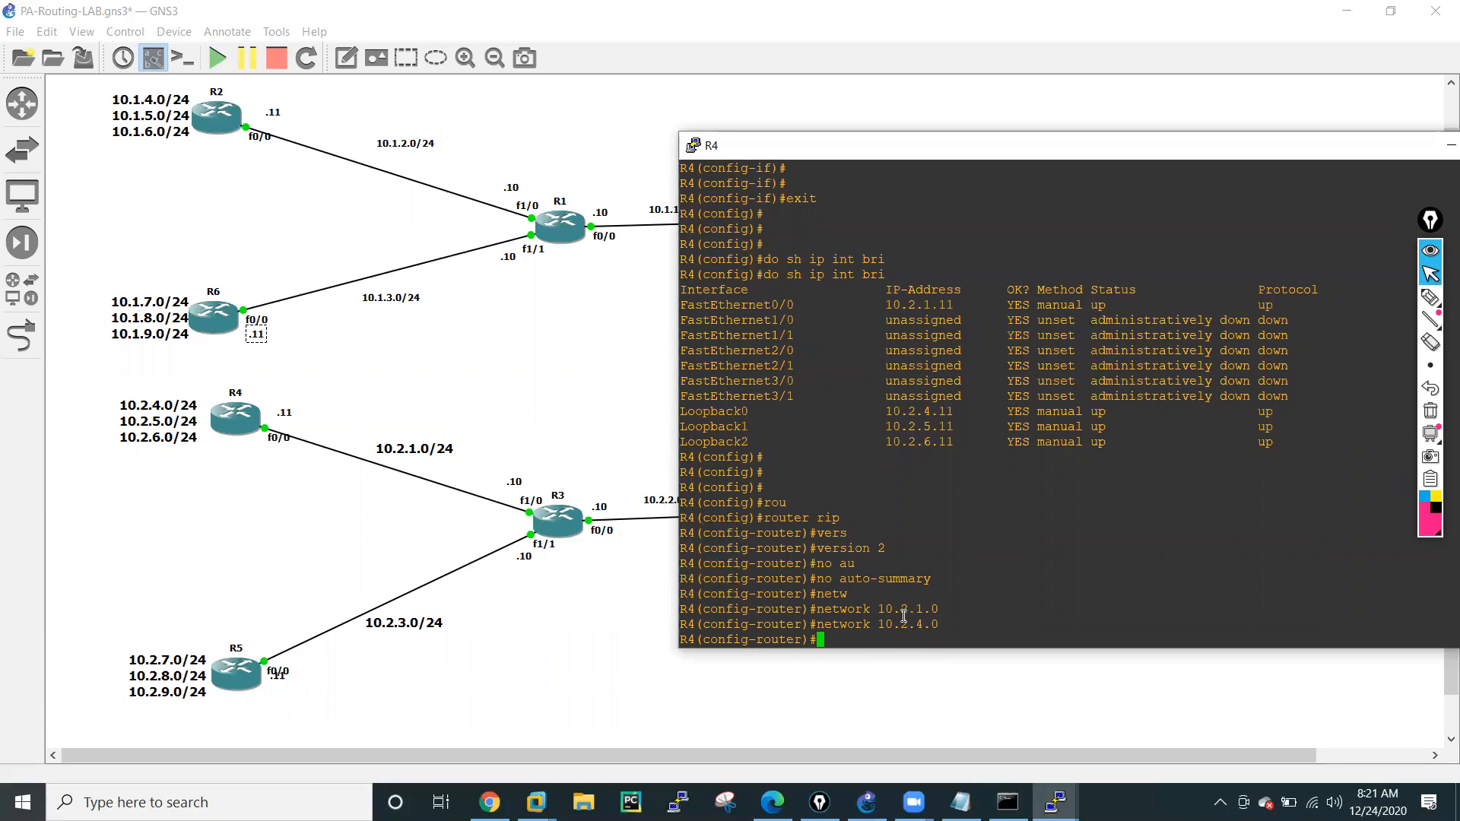
Add networks 10.2.5.0 and 10.2.6.0 to R4's RIP configuration by editing the previous network command.
{"action": "key", "text": "Up"}
{"action": "key", "text": "Left"}
{"action": "key", "text": "Left"}
{"action": "key", "text": "Delete"}
{"action": "type", "text": "5"}
{"action": "key", "text": "Return"}
{"action": "key", "text": "Up"}
{"action": "key", "text": "Left"}
{"action": "key", "text": "Left"}
{"action": "key", "text": "Delete"}
{"action": "type", "text": "6"}
{"action": "key", "text": "Return"}
Exit RIP and global configuration on R4, returning to the privileged prompt.
{"action": "type", "text": "exit"}
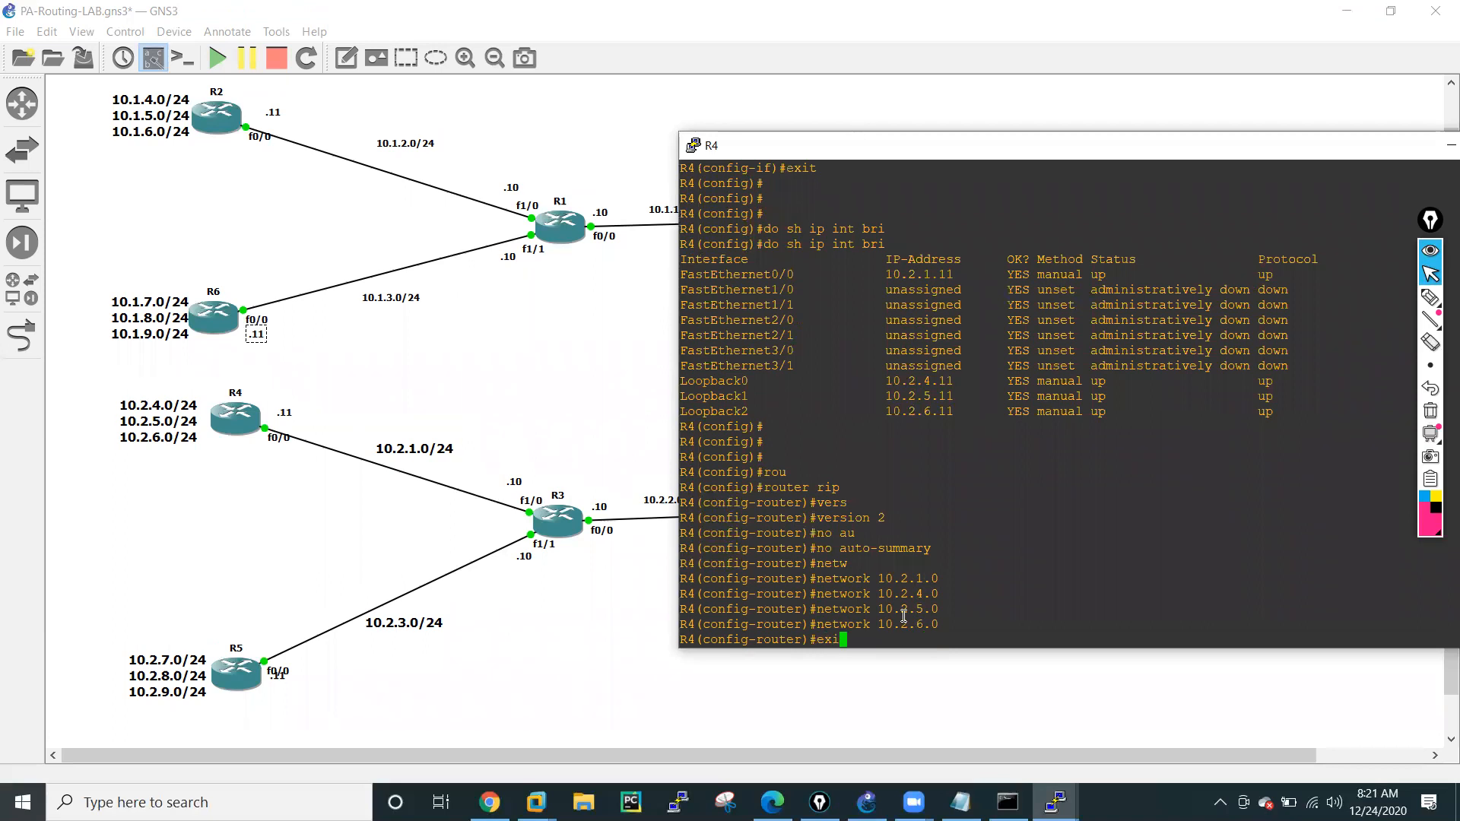
{"action": "key", "text": "Return"}
{"action": "key", "text": "Return"}
{"action": "key", "text": "Return"}
{"action": "key", "text": "Return"}
{"action": "key", "text": "Return"}
{"action": "key", "text": "Return"}
{"action": "type", "text": "exit"}
{"action": "key", "text": "Return"}
{"action": "key", "text": "Return"}
{"action": "key", "text": "Return"}
{"action": "key", "text": "Return"}
{"action": "key", "text": "Return"}
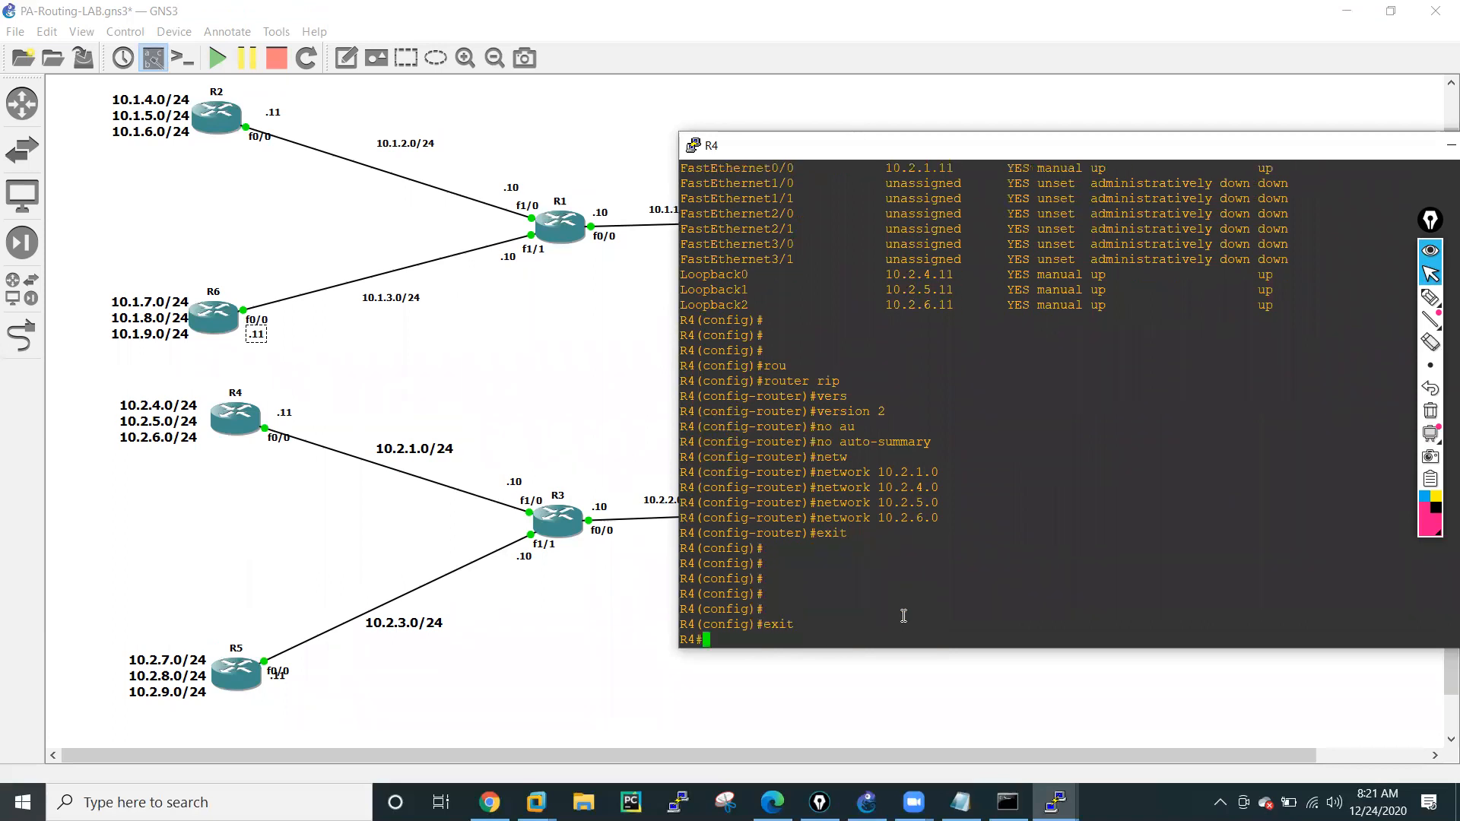
Display R4's routing table with sh ip route and highlight the RIP route to 10.2.2.0.
{"action": "type", "text": "sh rou"}
{"action": "key", "text": "Tab"}
{"action": "key", "text": "BackSpace"}
{"action": "key", "text": "BackSpace"}
{"action": "key", "text": "BackSpace"}
{"action": "key", "text": "BackSpace"}
{"action": "key", "text": "BackSpace"}
{"action": "key", "text": "BackSpace"}
{"action": "key", "text": "BackSpace"}
{"action": "key", "text": "BackSpace"}
{"action": "key", "text": "BackSpace"}
{"action": "key", "text": "BackSpace"}
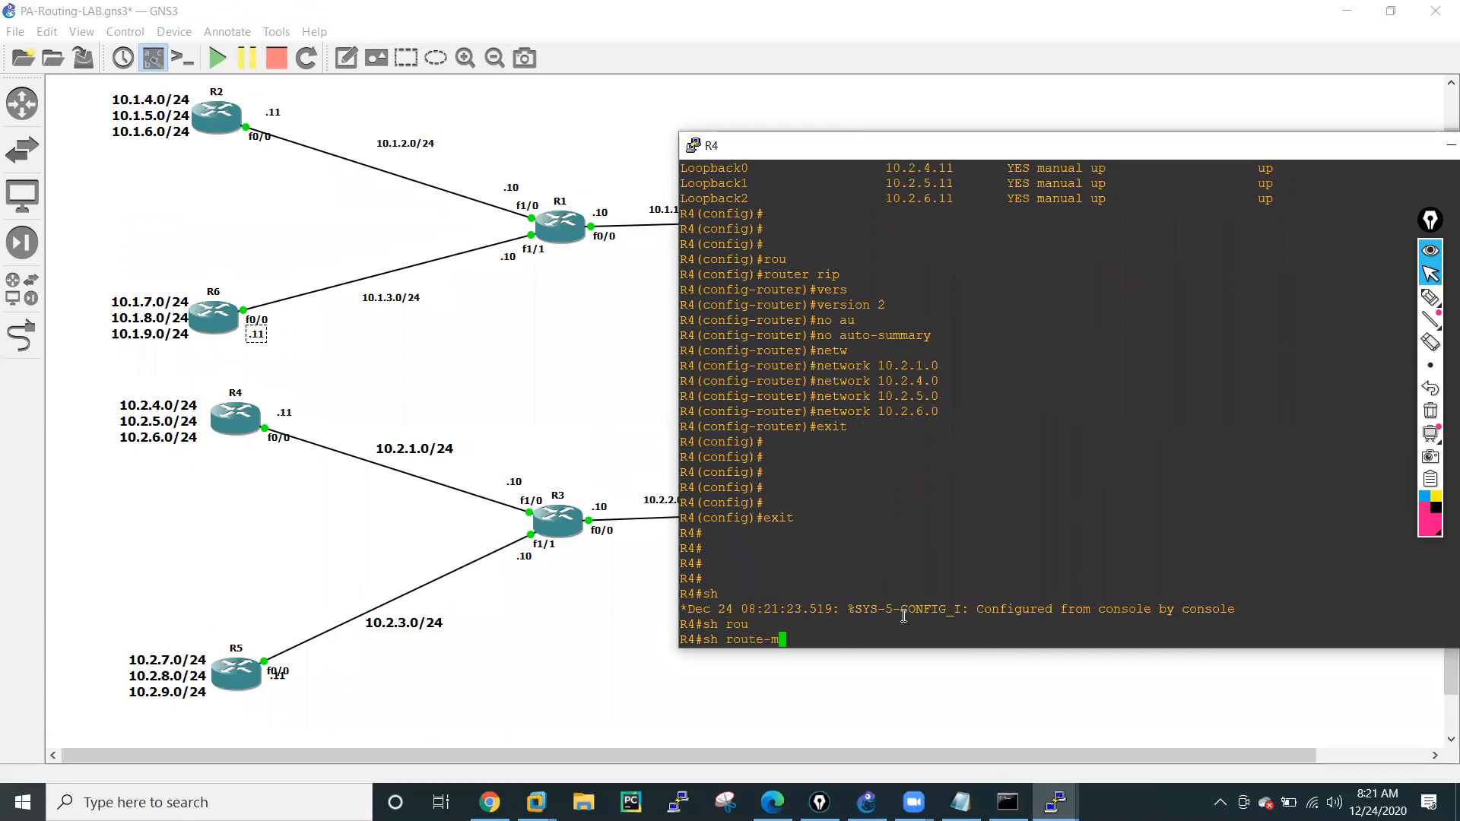
{"action": "type", "text": "ip ro"}
{"action": "key", "text": "Tab"}
{"action": "key", "text": "Return"}
{"action": "key", "text": "Return"}
{"action": "key", "text": "Return"}
{"action": "key", "text": "Return"}
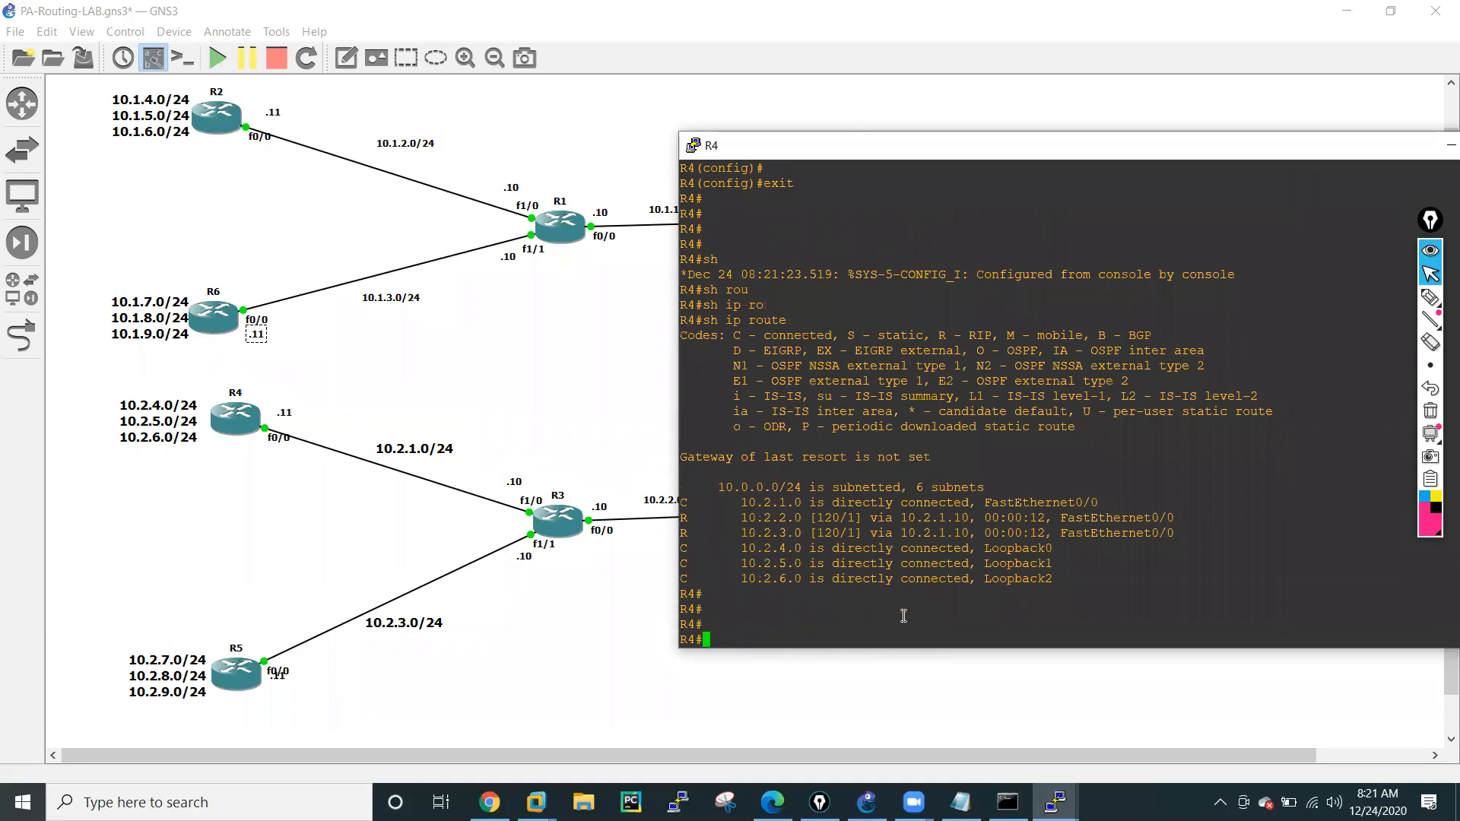
{"action": "left_click_drag", "start_coordinate": [743, 517], "coordinate": [1072, 519]}
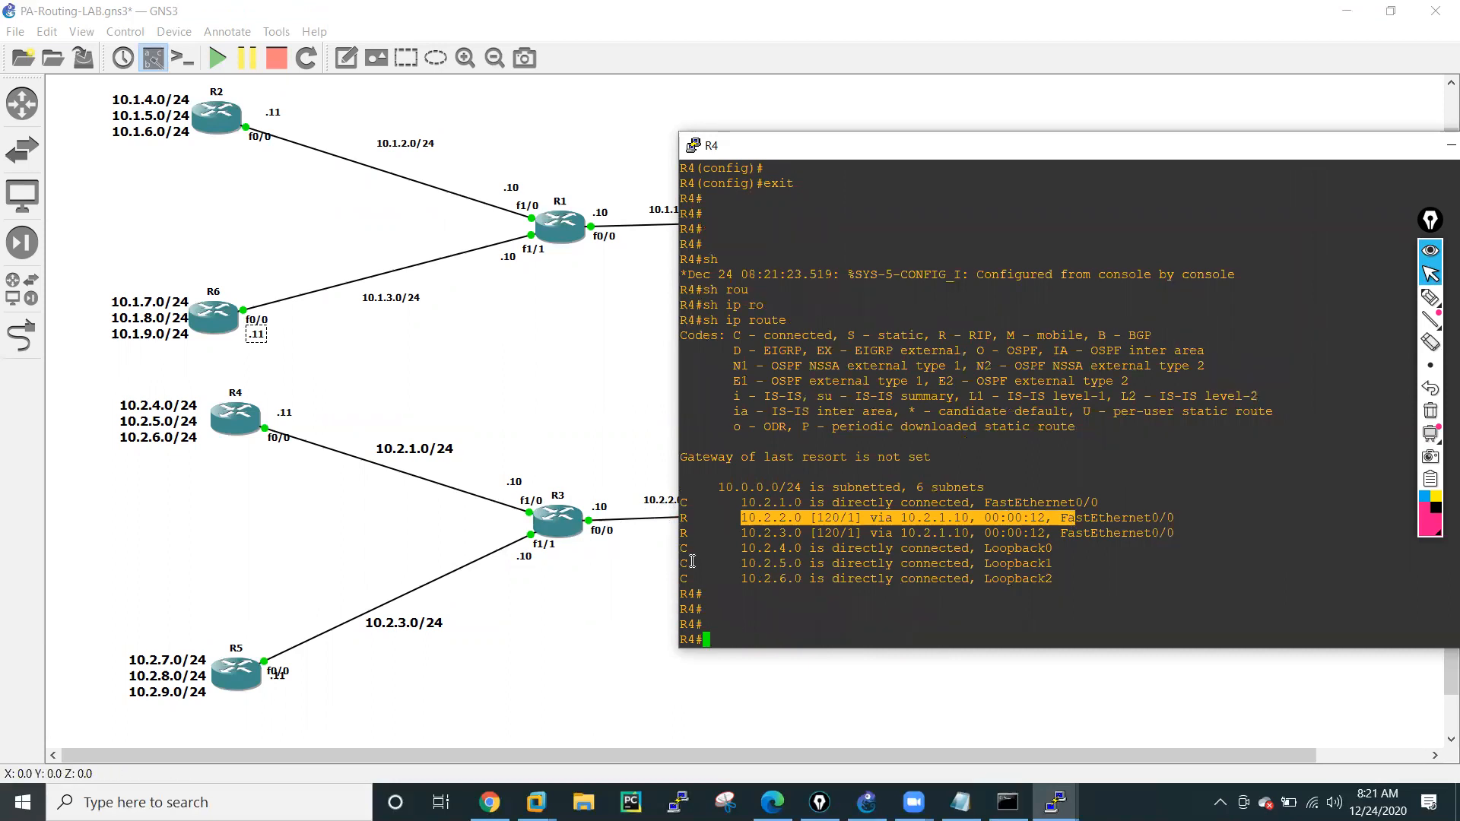
Save R4's running configuration with wr mem.
{"action": "left_click", "coordinate": [882, 633]}
{"action": "type", "text": "wr mem"}
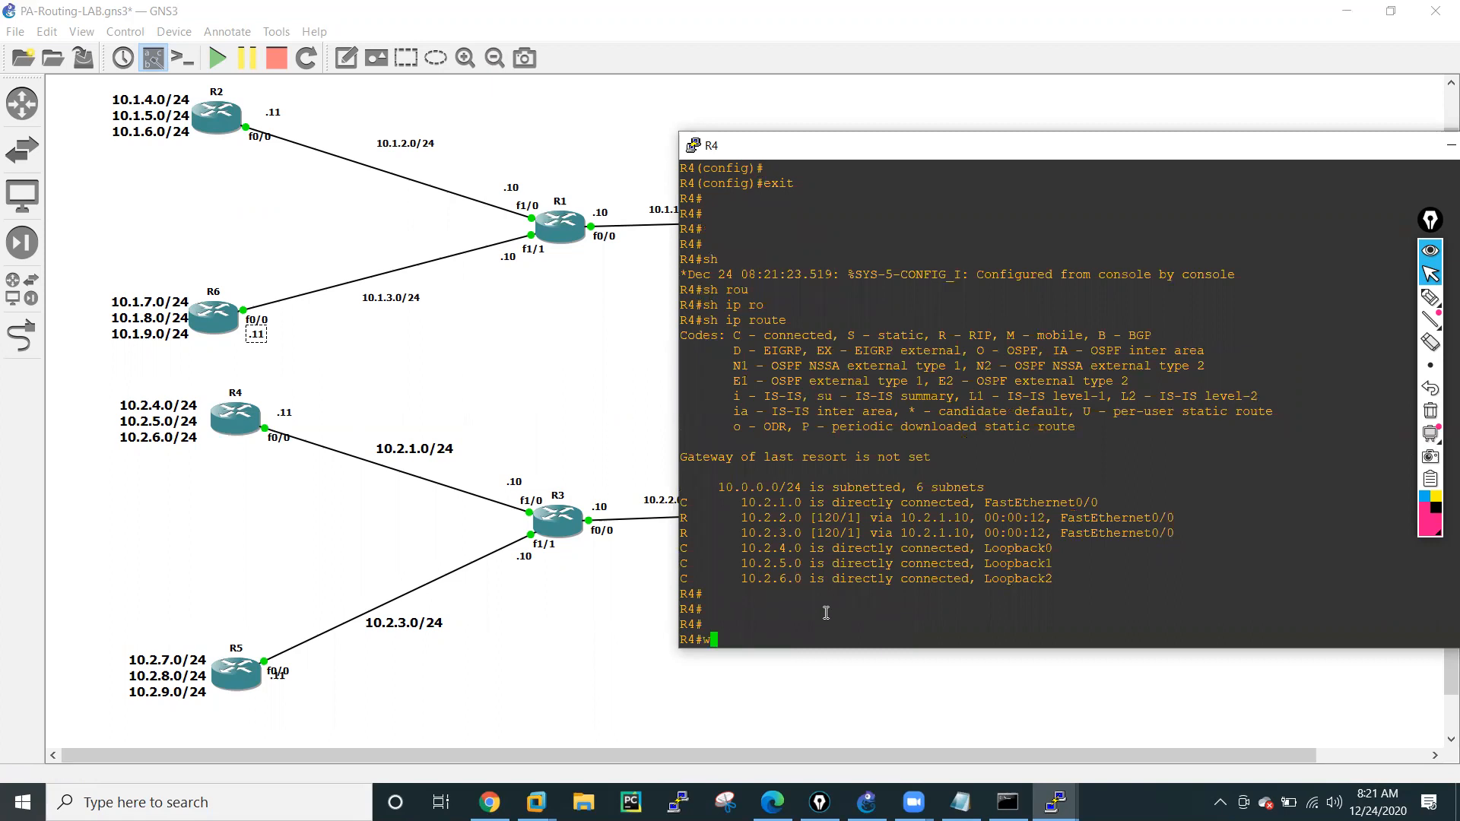
{"action": "key", "text": "Return"}
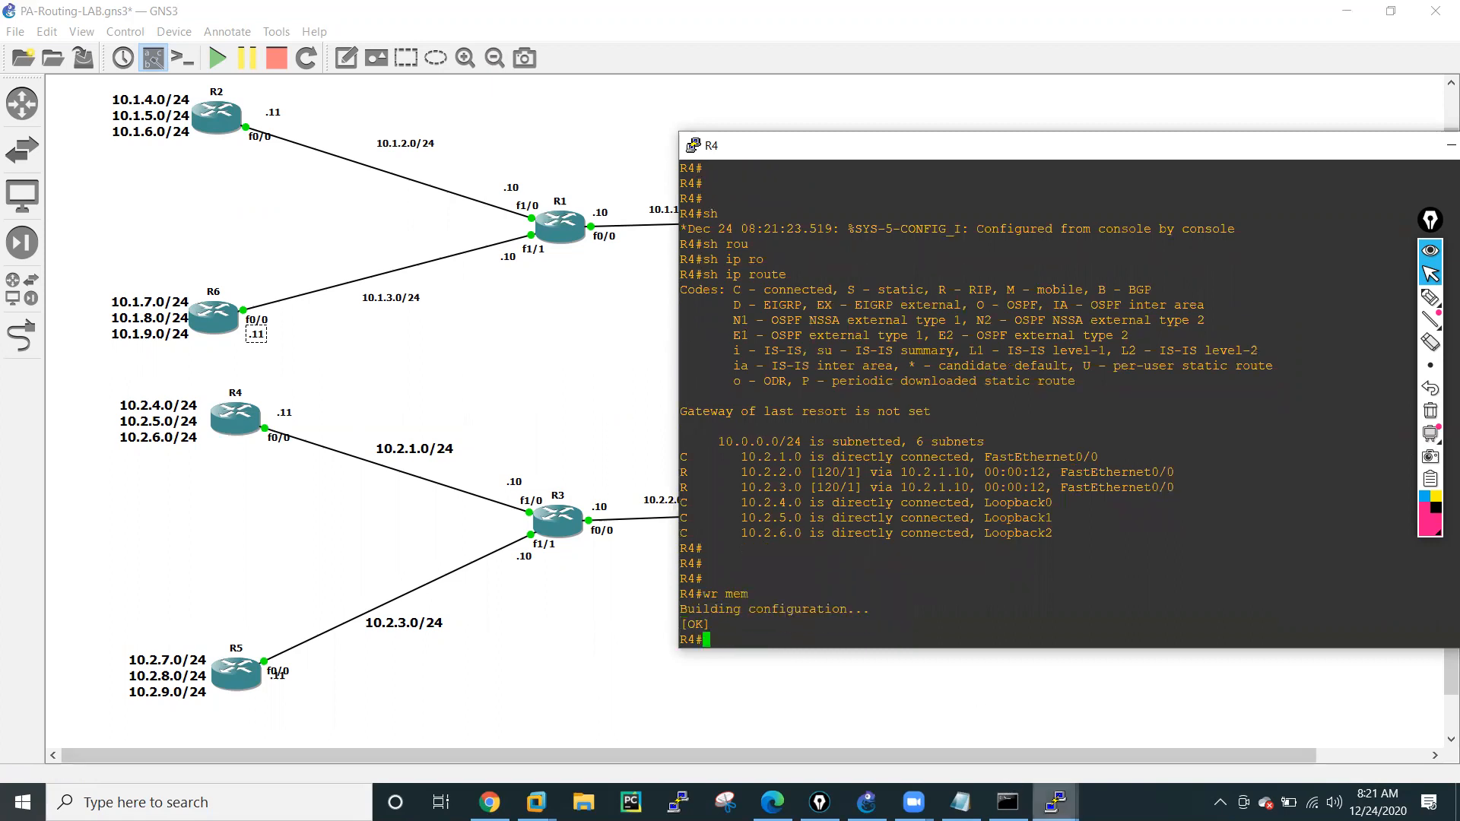
Switch to the R3 console and display the RIP section of its running configuration with sh run | sec router rip.
{"action": "left_click", "coordinate": [1056, 800]}
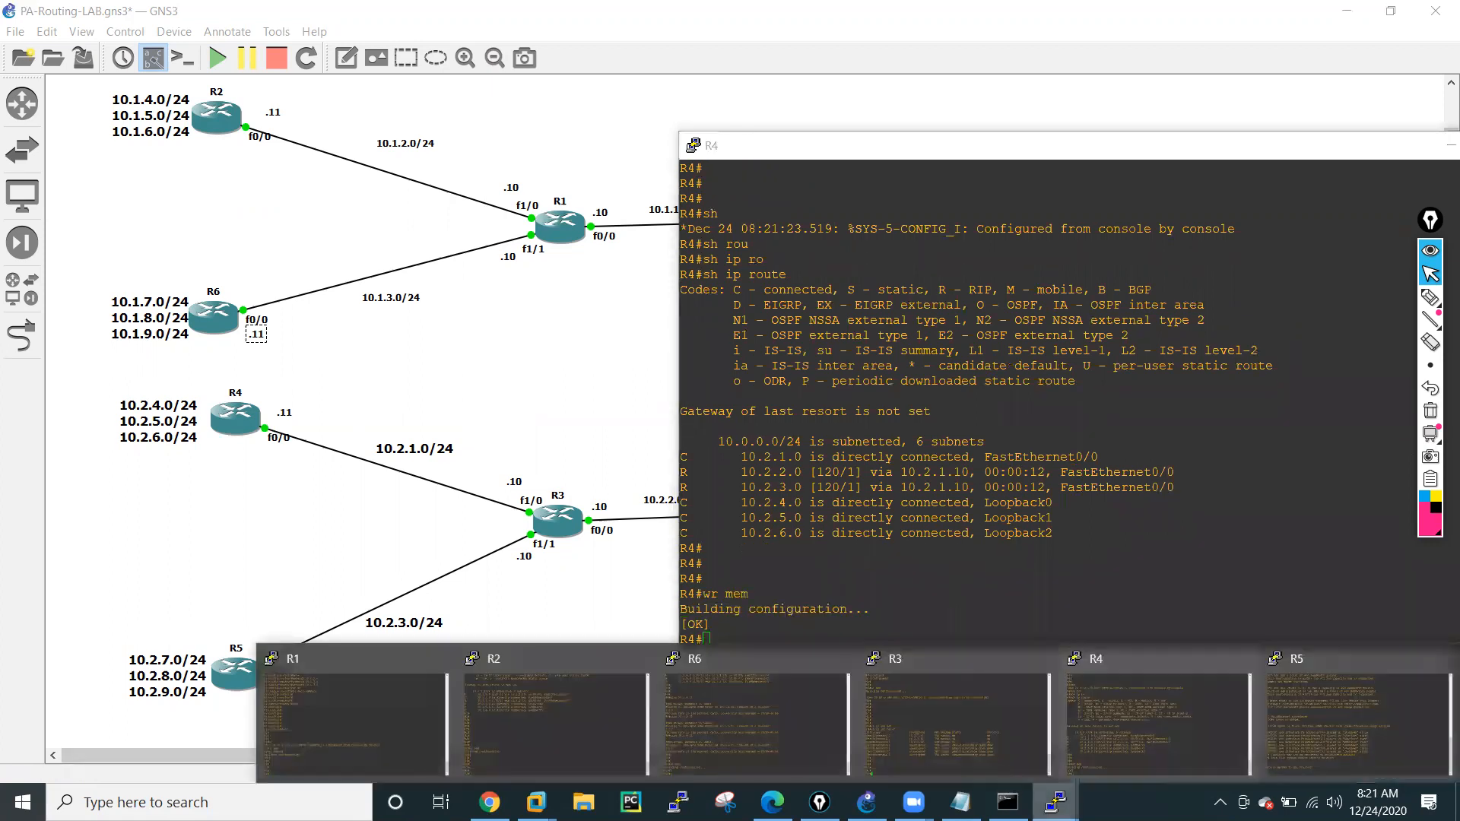
{"action": "left_click", "coordinate": [1010, 760]}
{"action": "type", "text": "sh"}
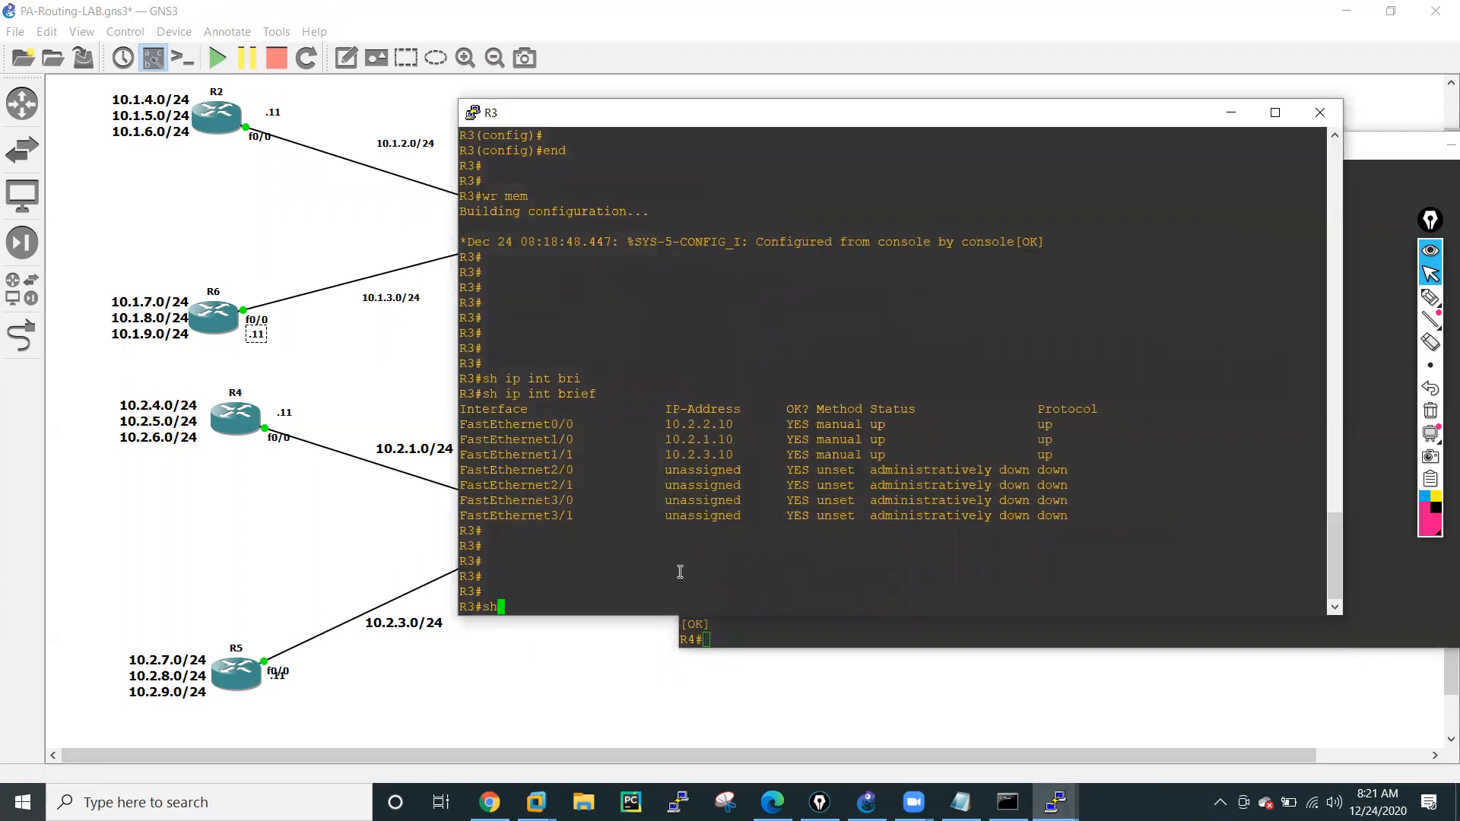
{"action": "type", "text": " run | sec router rip"}
{"action": "key", "text": "Return"}
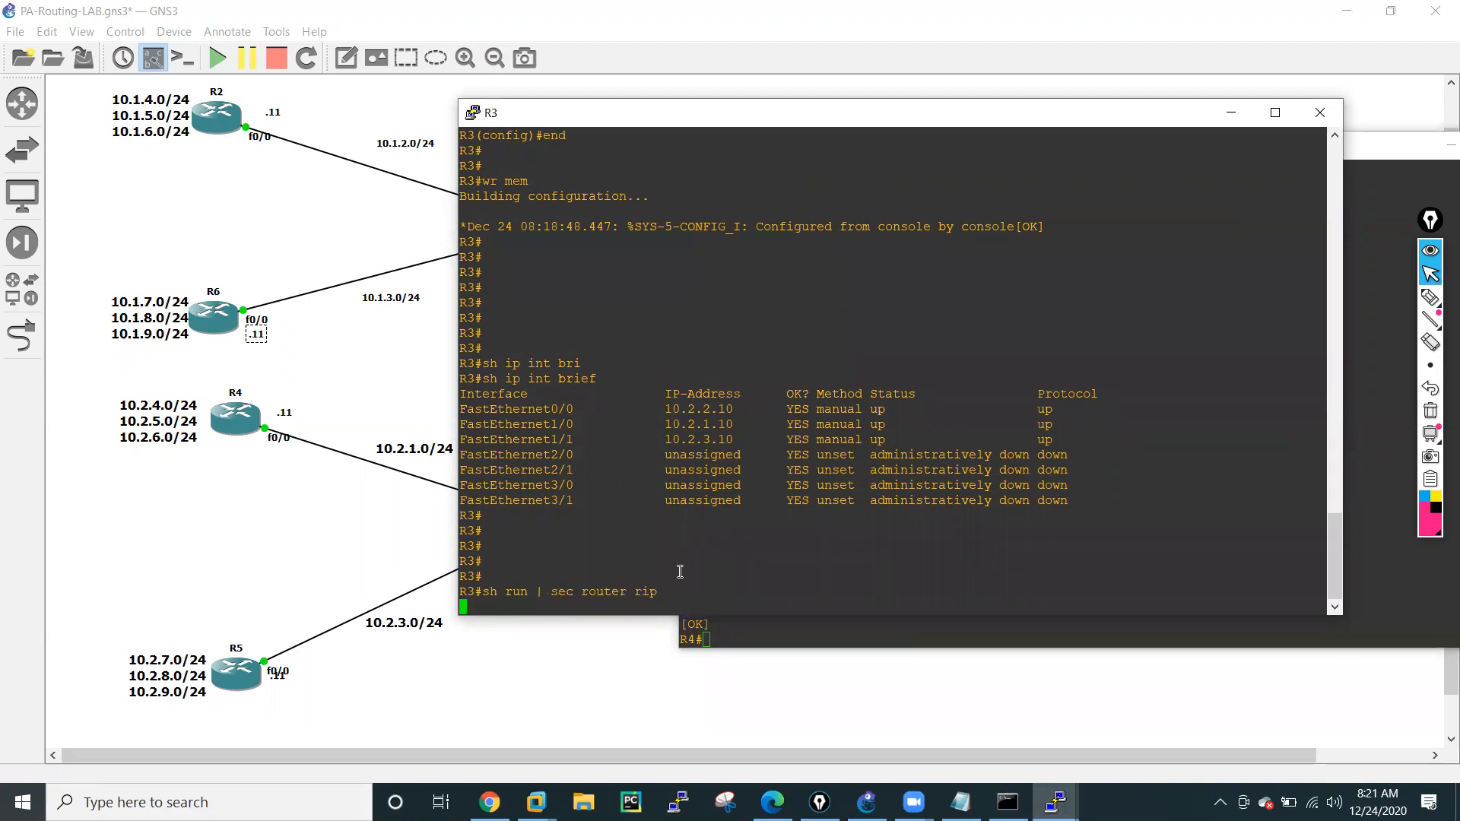
Enter global configuration on R3 and turn off automatic summarization in its RIP process with no auto-summary.
{"action": "type", "text": "cconf t"}
{"action": "key", "text": "Return"}
{"action": "key", "text": "Return"}
{"action": "key", "text": "Return"}
{"action": "key", "text": "Return"}
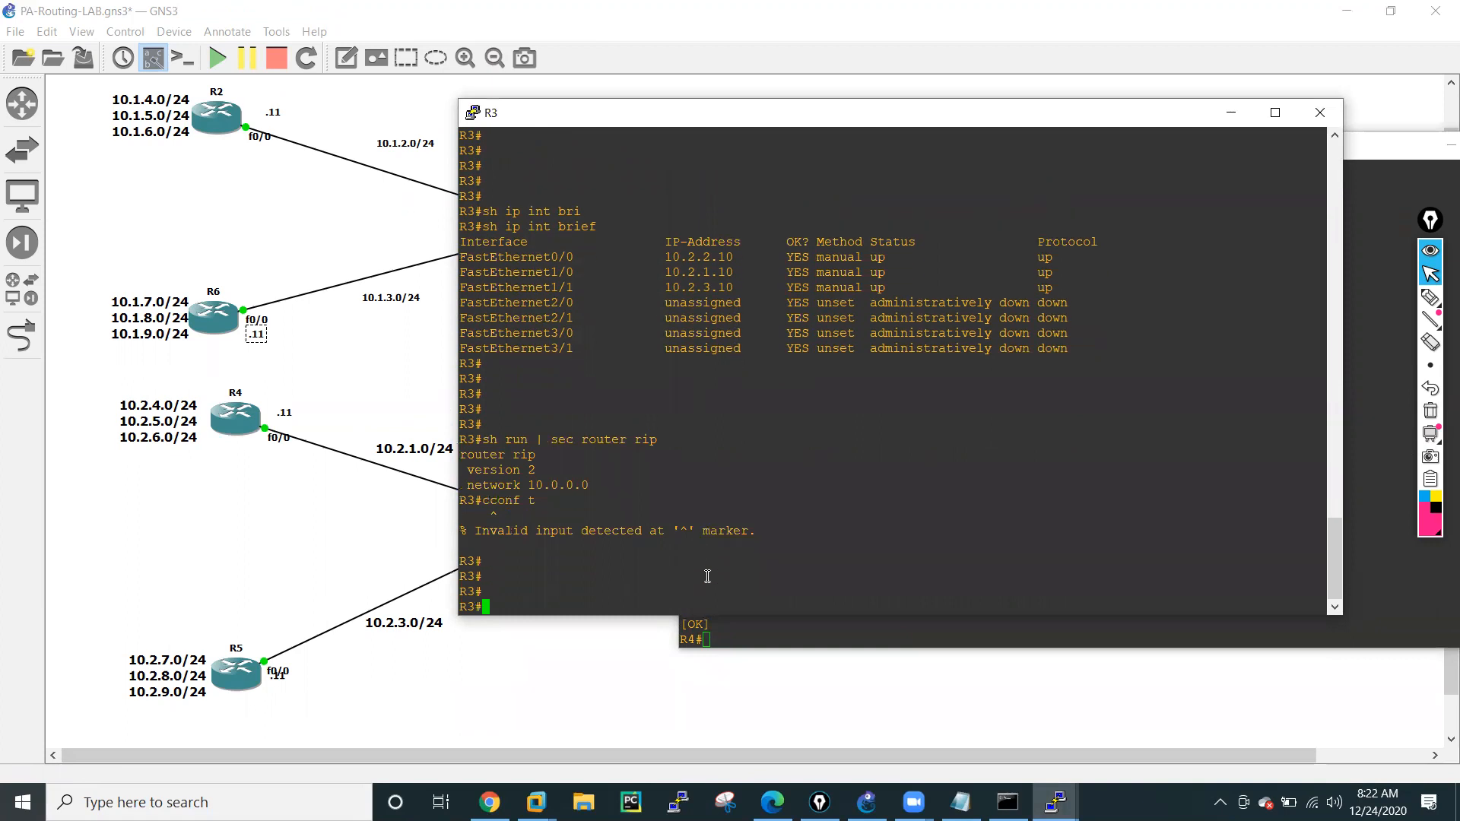
{"action": "type", "text": "conf t"}
{"action": "key", "text": "Return"}
{"action": "key", "text": "Return"}
{"action": "key", "text": "Return"}
{"action": "key", "text": "Return"}
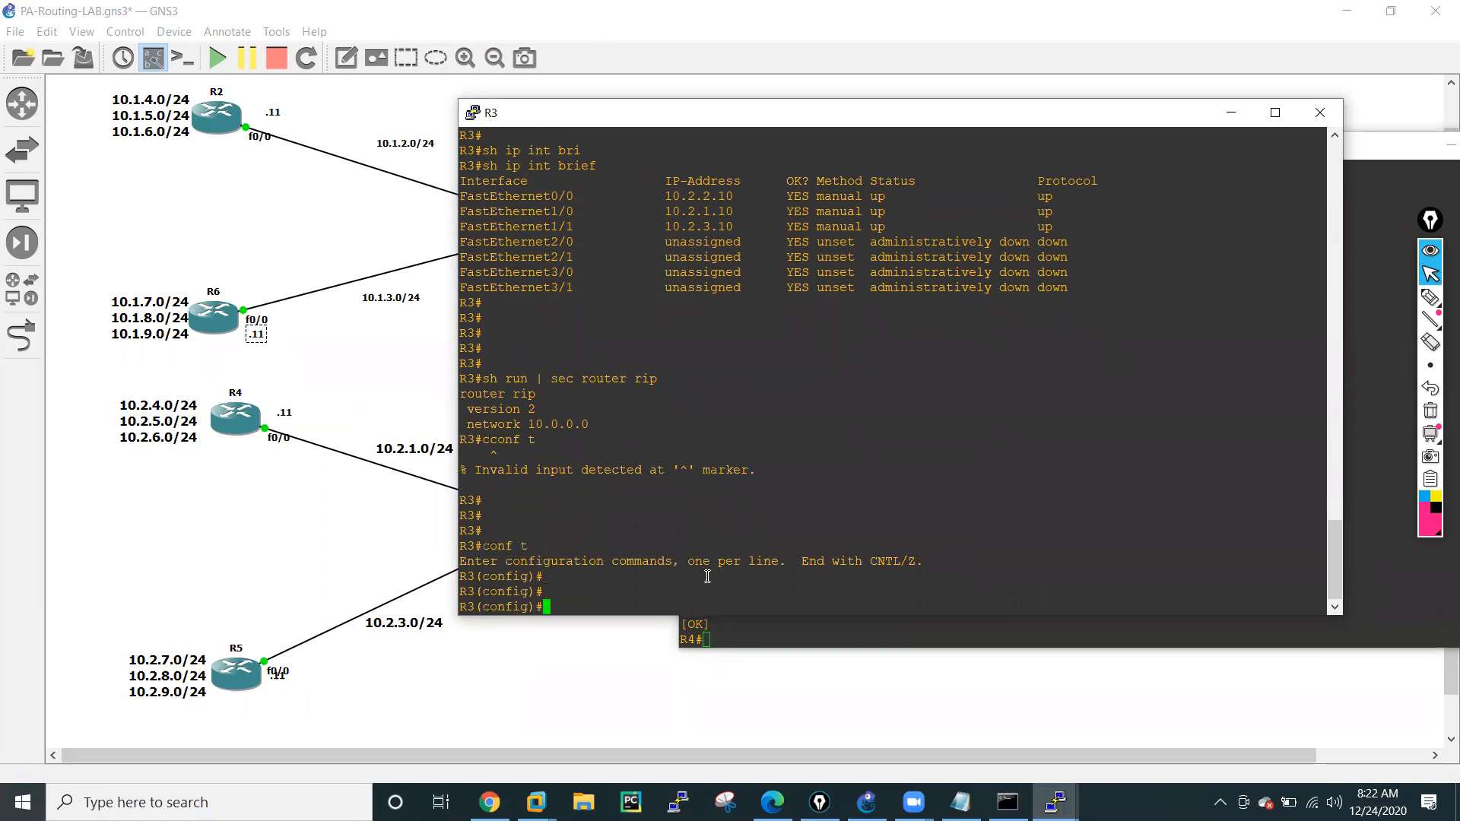
{"action": "type", "text": "rou"}
{"action": "key", "text": "Tab"}
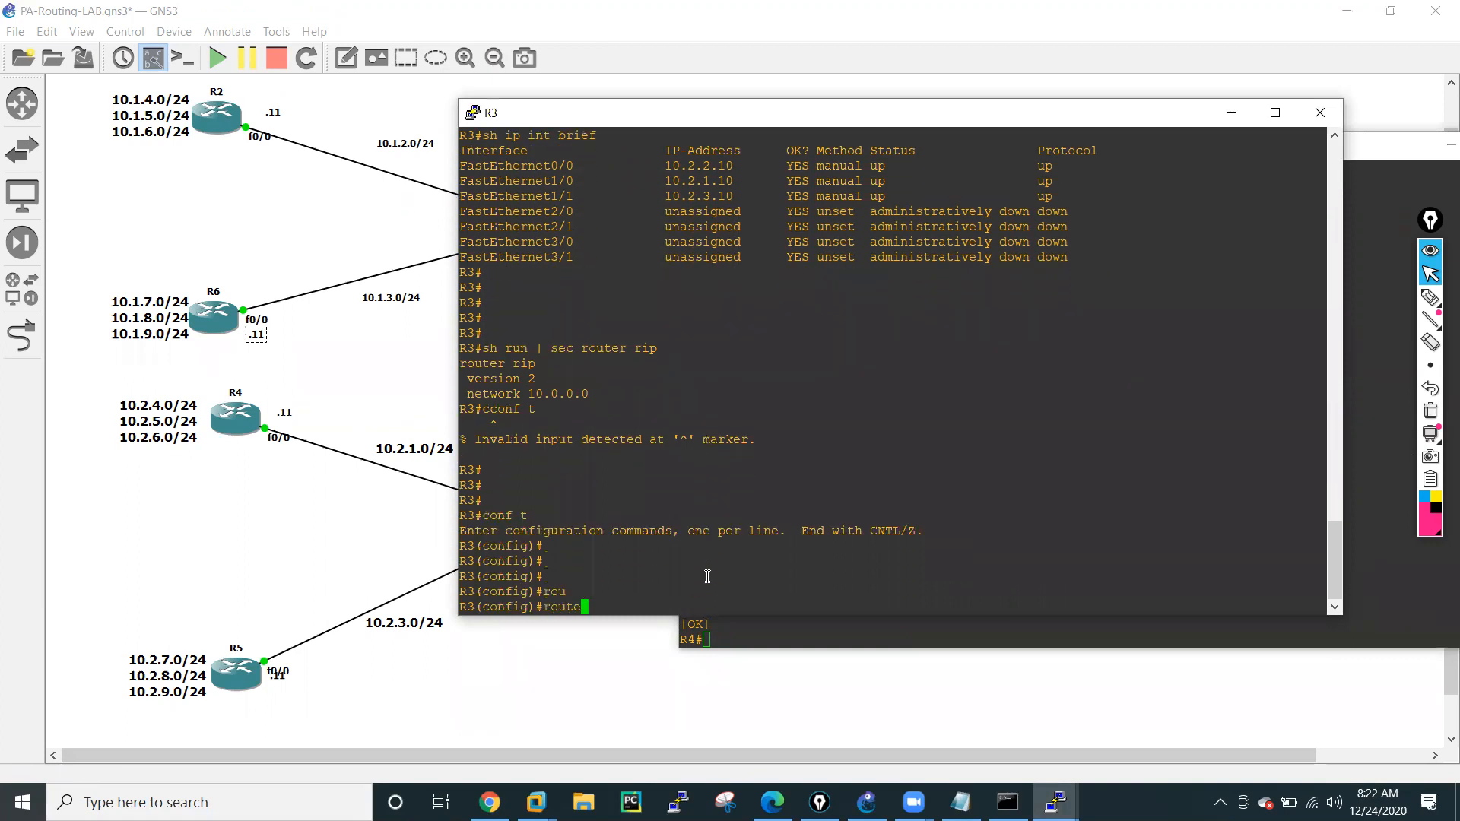
{"action": "type", "text": "rip"}
{"action": "key", "text": "Return"}
{"action": "type", "text": "no au"}
{"action": "key", "text": "Tab"}
{"action": "key", "text": "Return"}
{"action": "key", "text": "Return"}
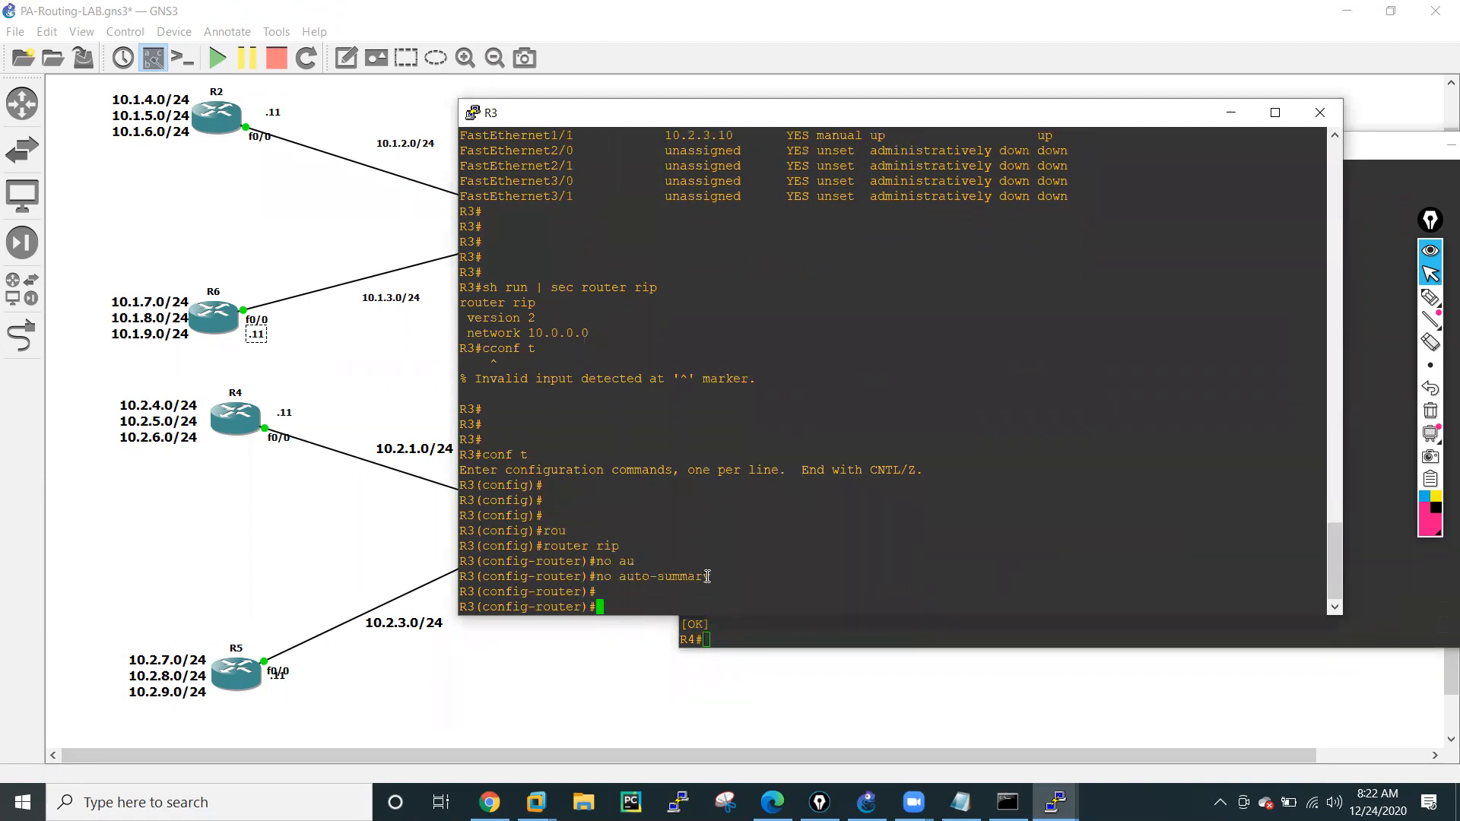
{"action": "key", "text": "Return"}
{"action": "key", "text": "Return"}
{"action": "key", "text": "Return"}
{"action": "key", "text": "Return"}
End configuration mode on R3 and display the RIP section of its running configuration again.
{"action": "type", "text": "end"}
{"action": "key", "text": "Return"}
{"action": "type", "text": "conf t"}
{"action": "key", "text": "Up"}
{"action": "key", "text": "Up"}
{"action": "key", "text": "Up"}
{"action": "key", "text": "Return"}
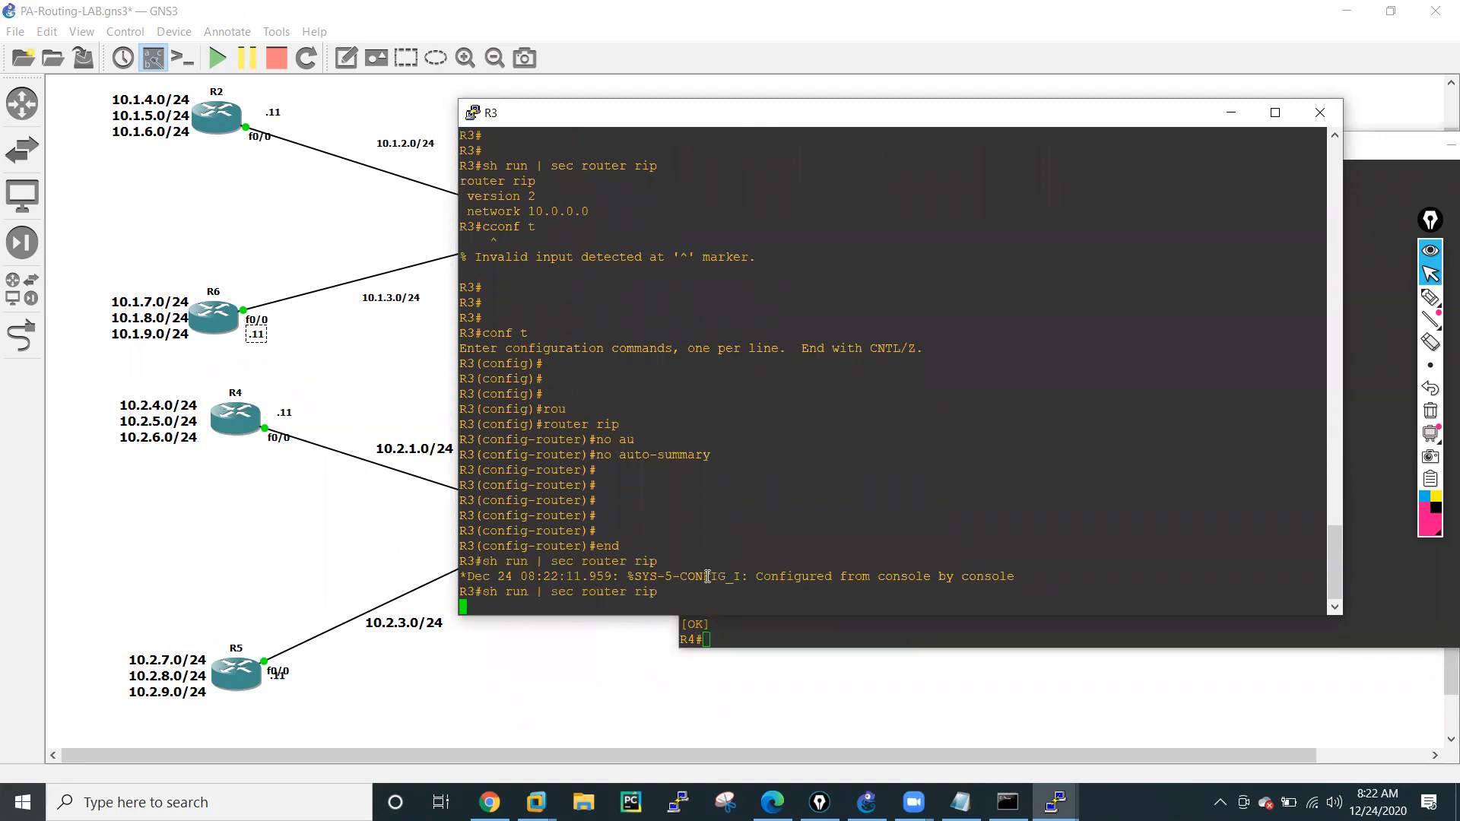
{"action": "key", "text": "Return"}
{"action": "key", "text": "Return"}
{"action": "key", "text": "Return"}
{"action": "key", "text": "Return"}
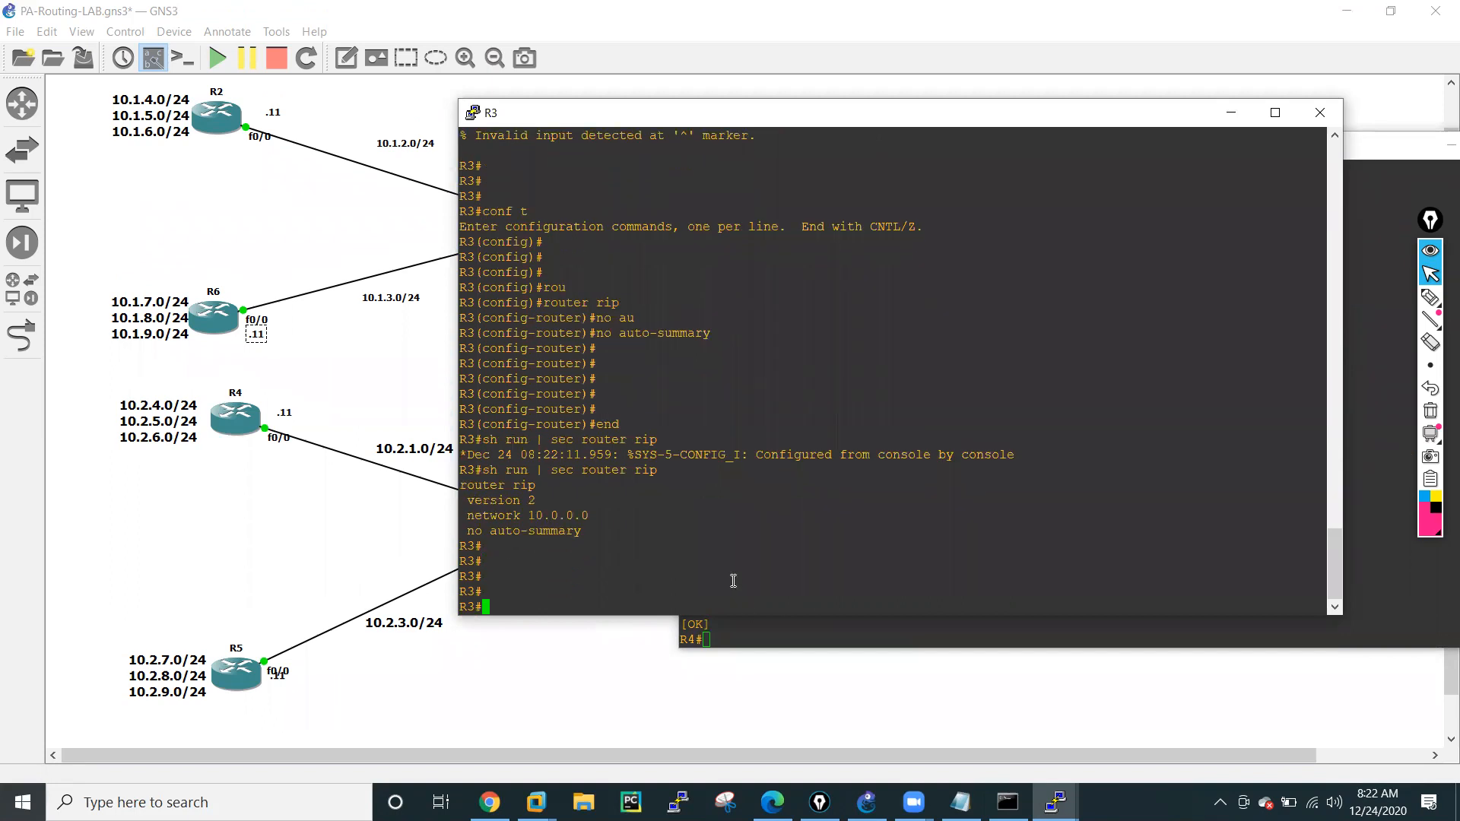
Save R3's running configuration with wr mem, then minimize the R3 and R4 consoles.
{"action": "type", "text": "wr mem"}
{"action": "key", "text": "Return"}
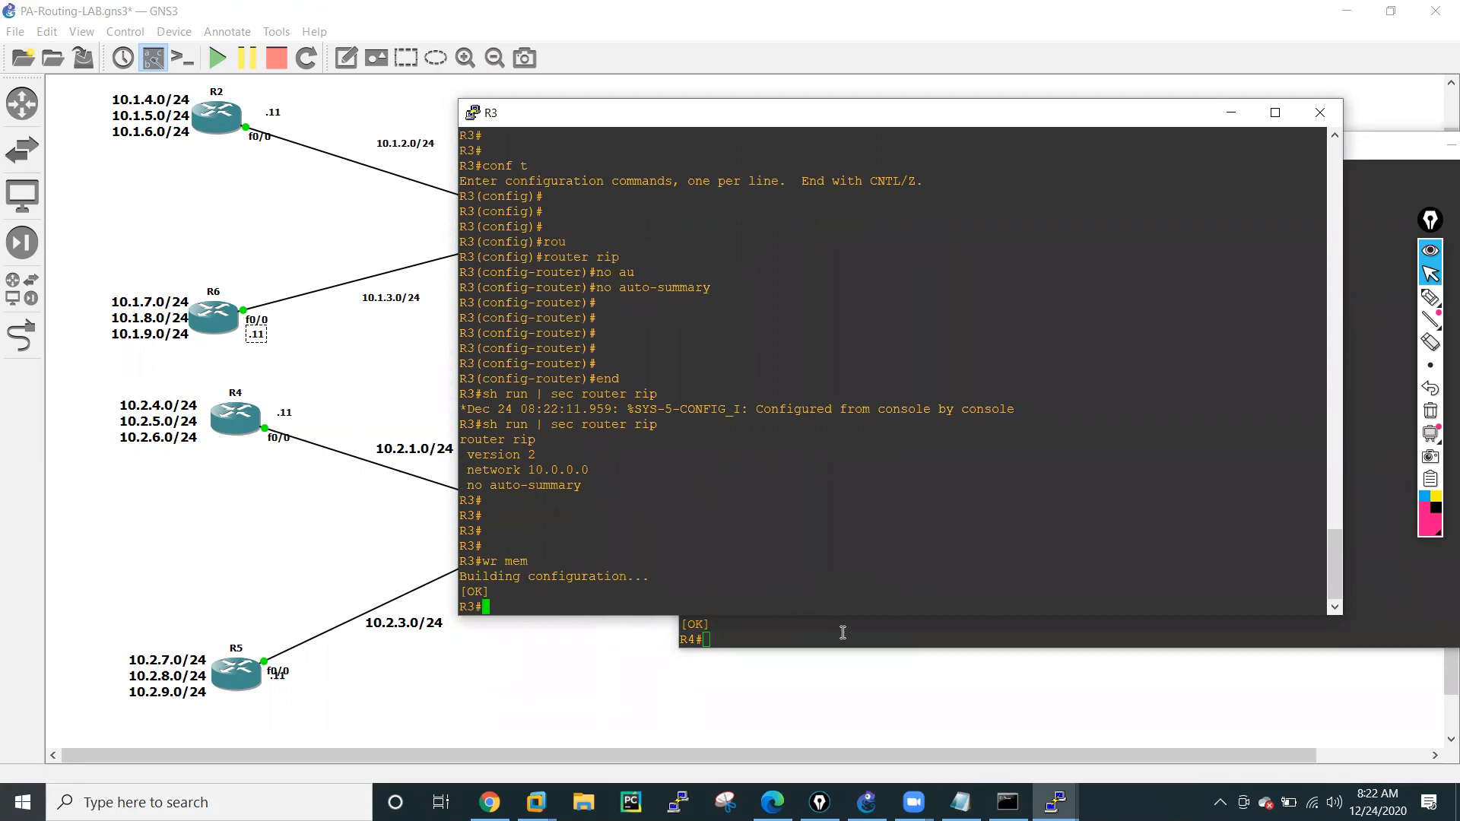
{"action": "left_click", "coordinate": [1236, 116]}
{"action": "left_click_drag", "start_coordinate": [1273, 154], "coordinate": [1215, 157]}
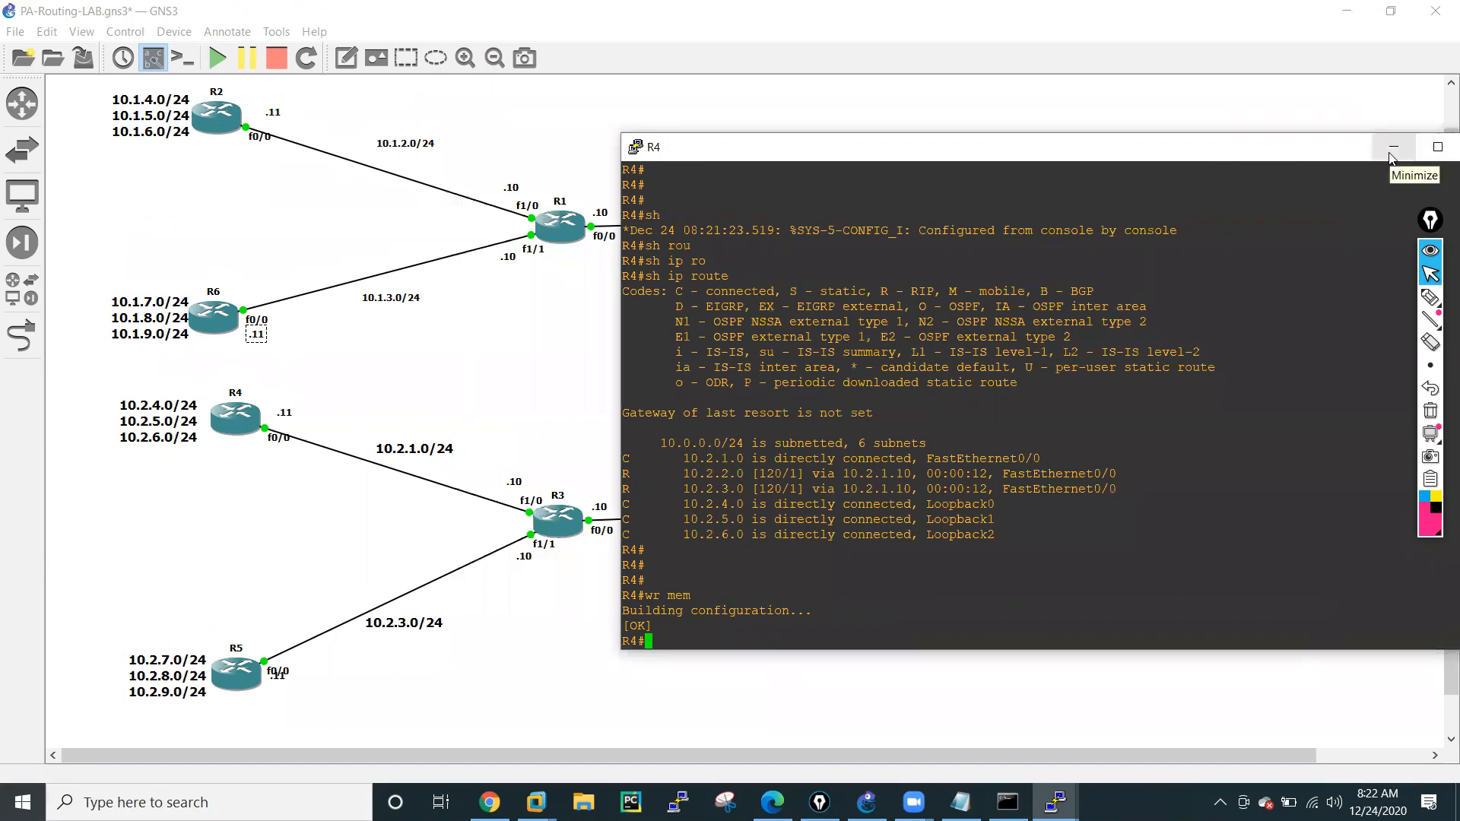
{"action": "left_click", "coordinate": [1393, 148]}
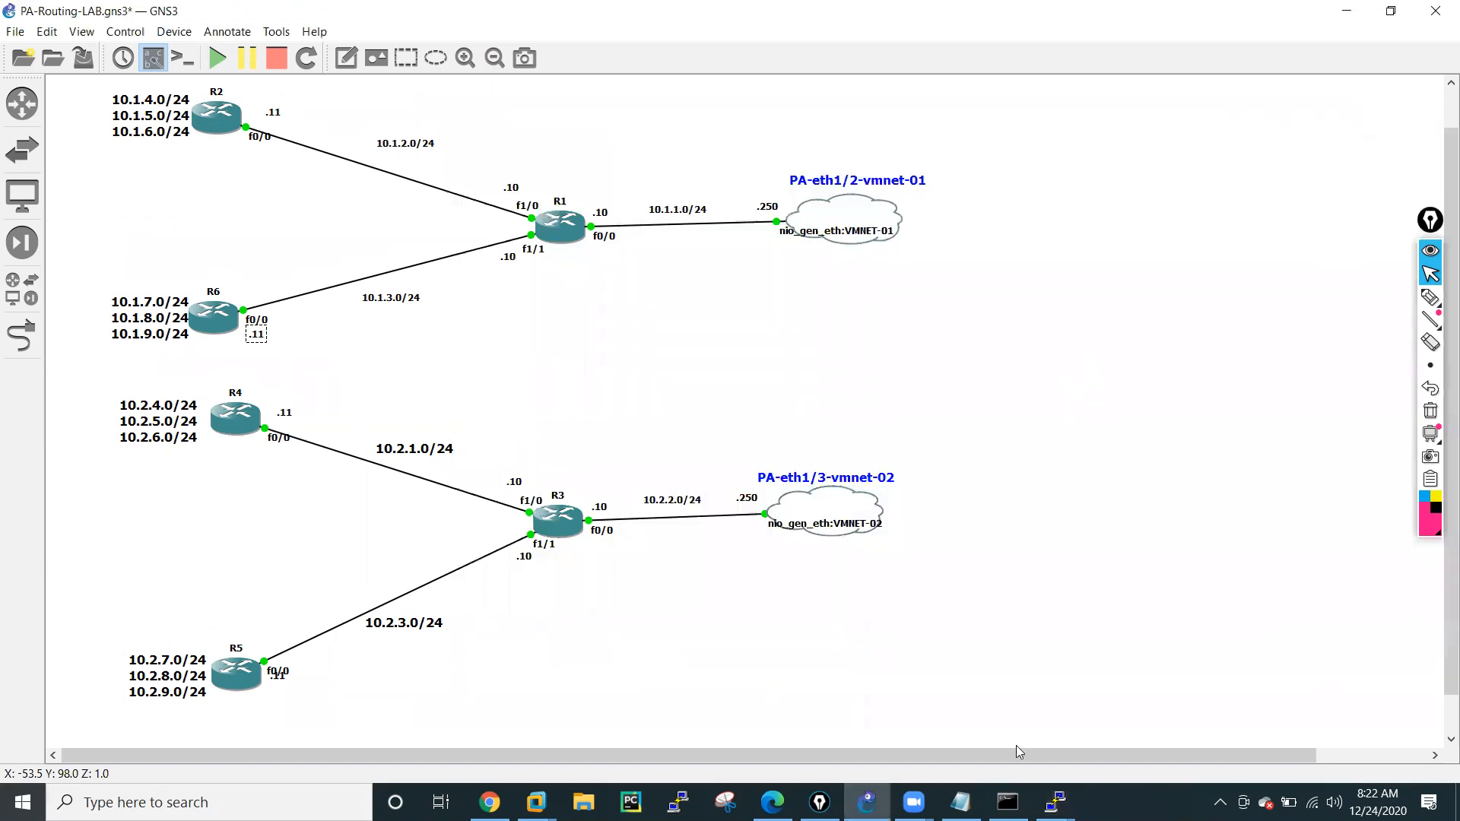
Bring up the R5 console beside the router labels in the diagram and enter global configuration mode with conf t.
{"action": "mouse_move", "coordinate": [1056, 803]}
{"action": "left_click", "coordinate": [1296, 699]}
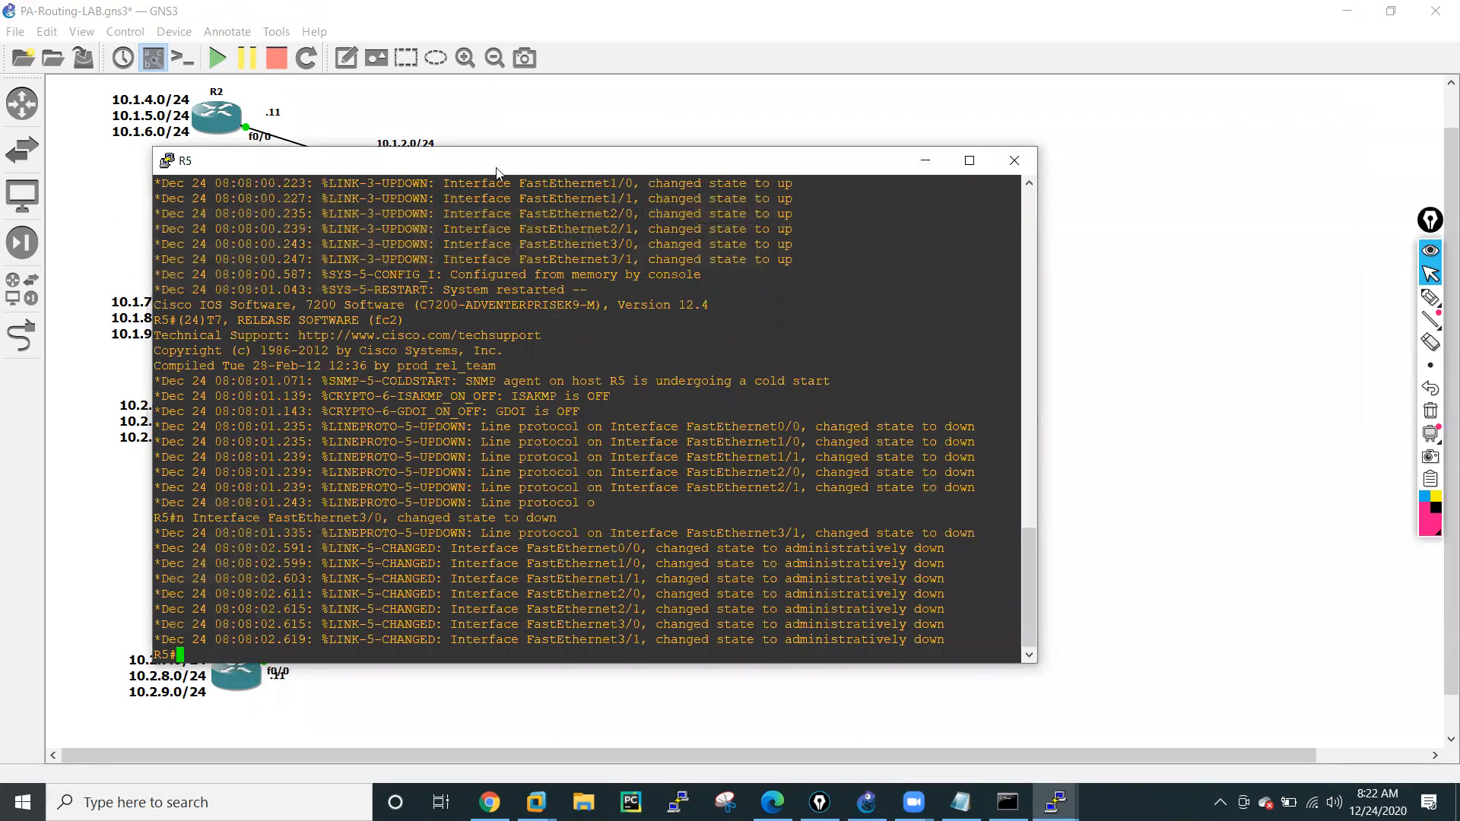
{"action": "left_click_drag", "start_coordinate": [510, 173], "coordinate": [864, 175]}
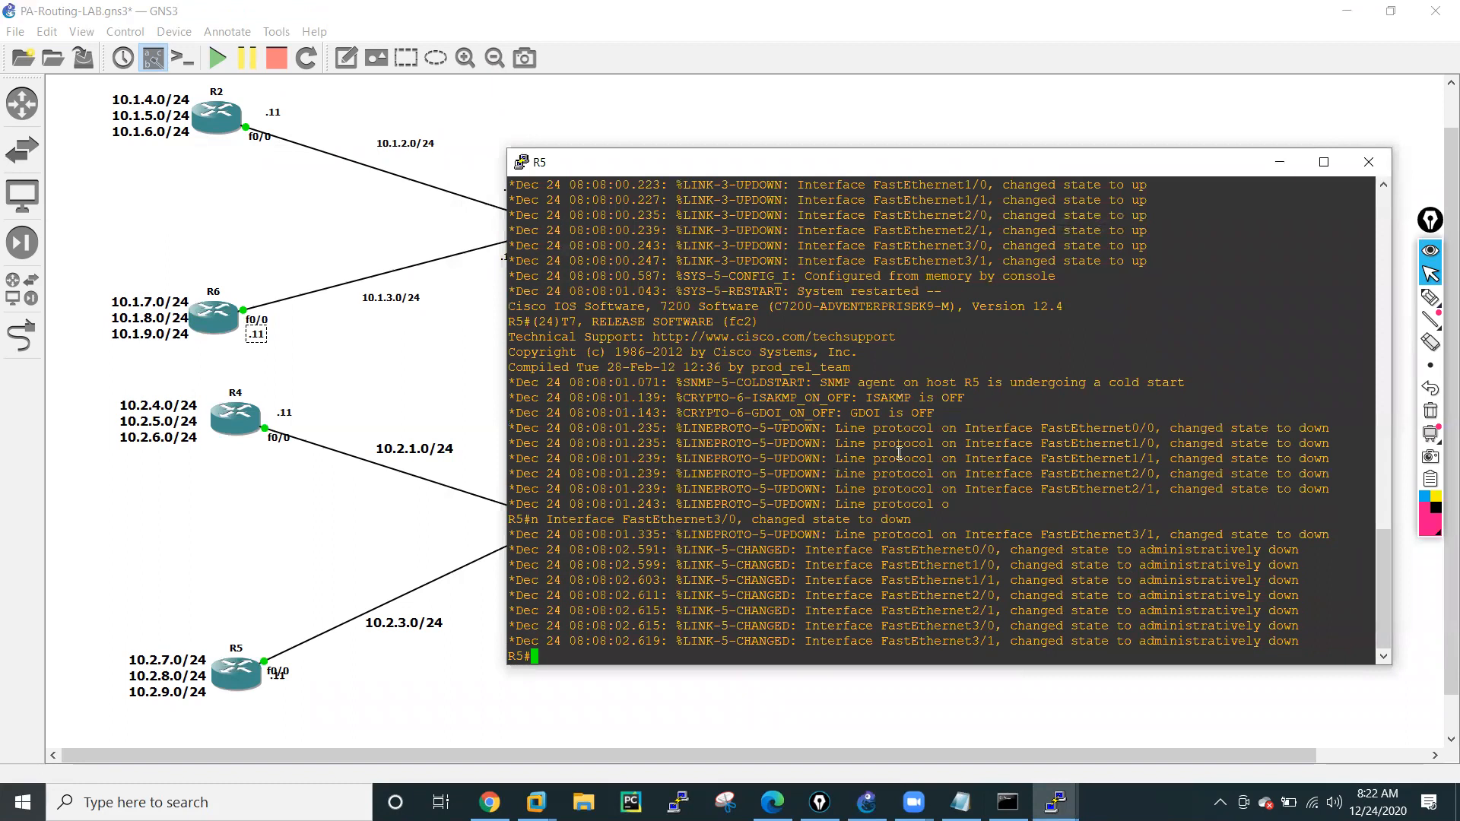
{"action": "key", "text": "Return"}
{"action": "key", "text": "Return"}
{"action": "key", "text": "Return"}
{"action": "key", "text": "Return"}
{"action": "key", "text": "Return"}
{"action": "key", "text": "Return"}
{"action": "key", "text": "Return"}
{"action": "type", "text": "conf "}
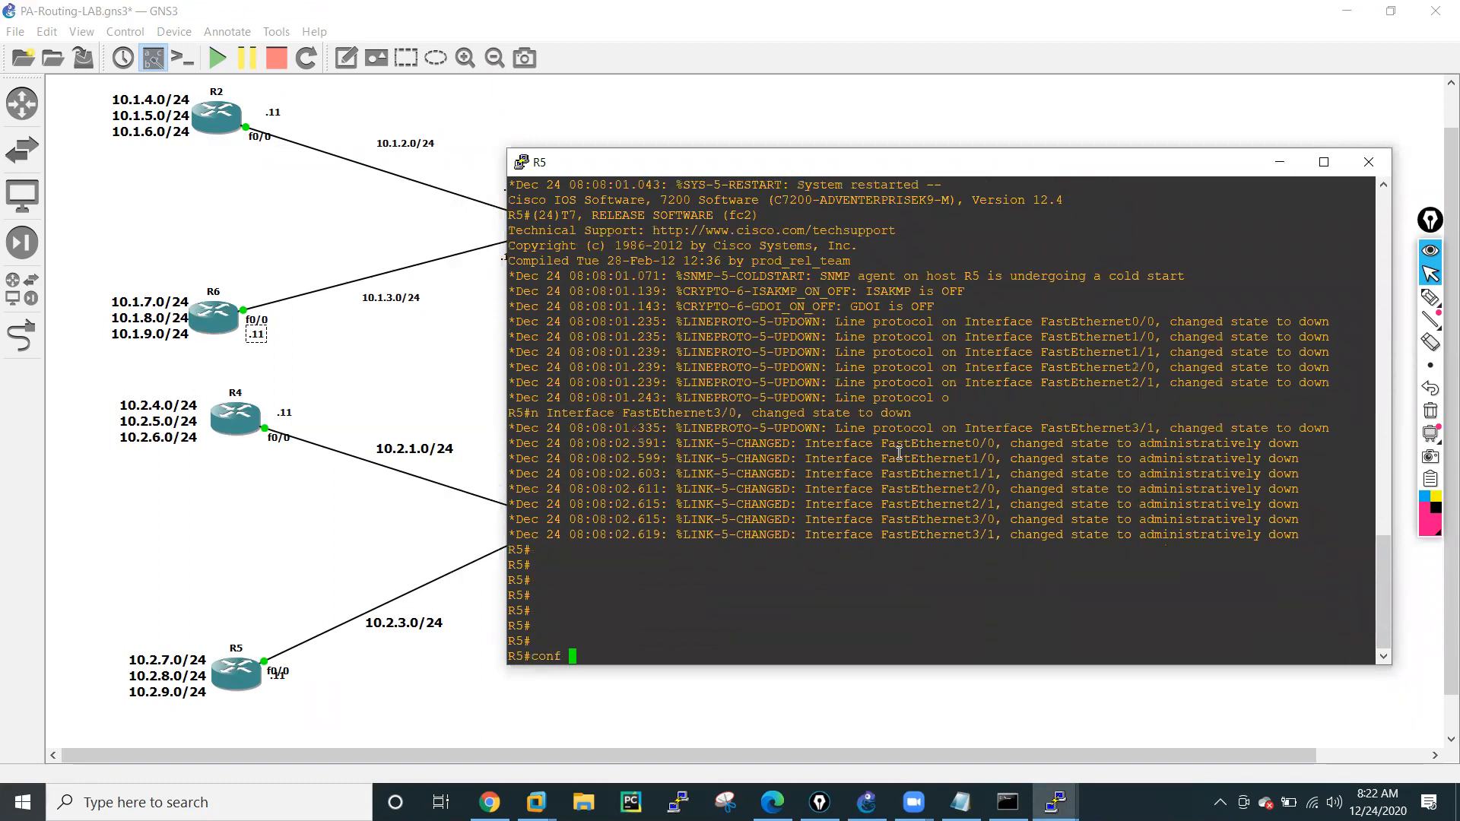
{"action": "type", "text": "t"}
{"action": "key", "text": "Return"}
{"action": "key", "text": "Return"}
{"action": "key", "text": "Return"}
{"action": "key", "text": "Return"}
{"action": "key", "text": "Return"}
{"action": "key", "text": "Return"}
Assign IP address 10.2.3.11 with mask 255.255.255.0 to R5's interface f0/0.
{"action": "type", "text": "int "}
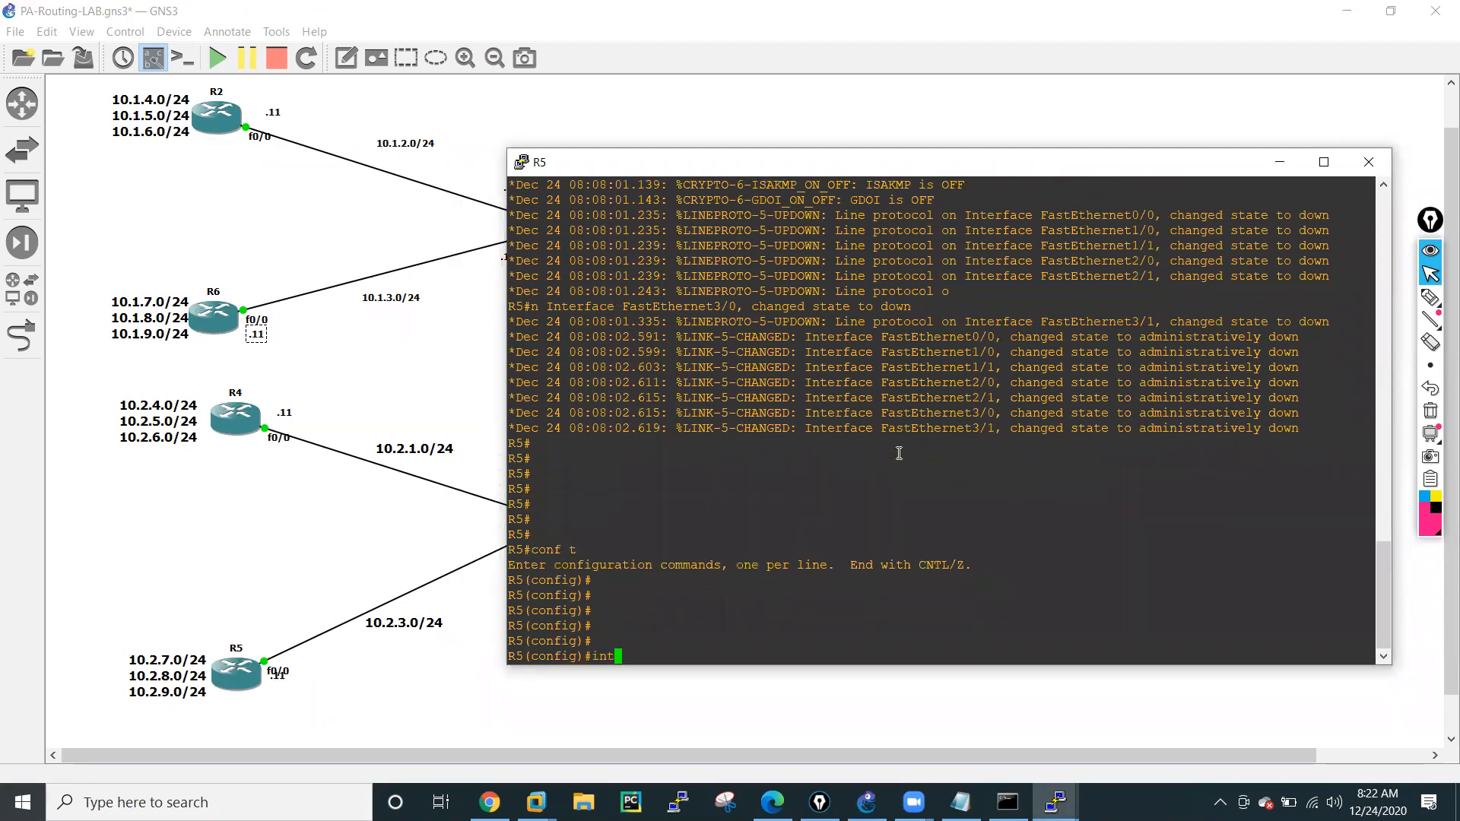
{"action": "type", "text": "f0/0"}
{"action": "key", "text": "Return"}
{"action": "type", "text": "ip add"}
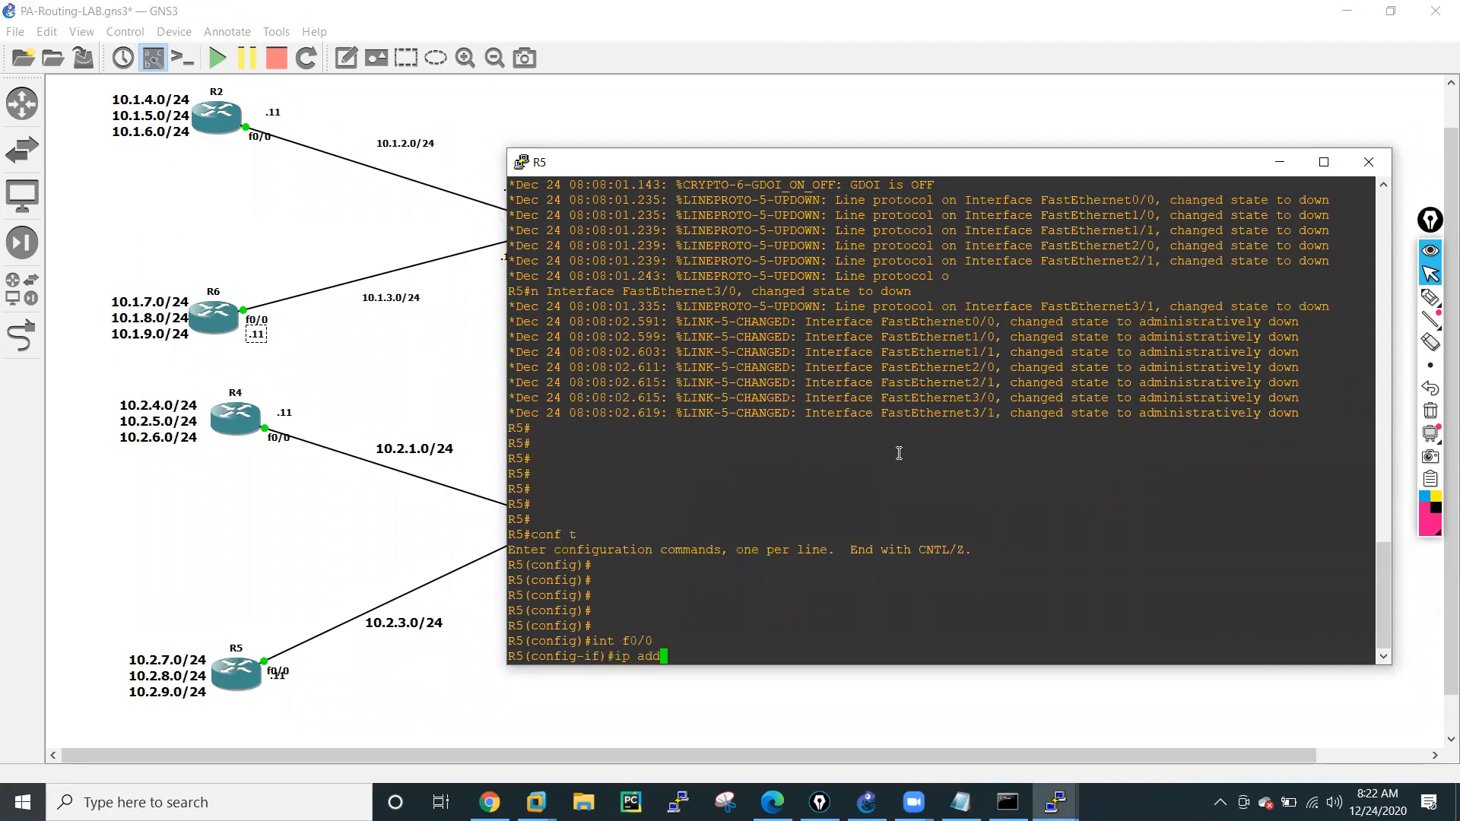
{"action": "key", "text": "Tab"}
{"action": "type", "text": "10.2.3."}
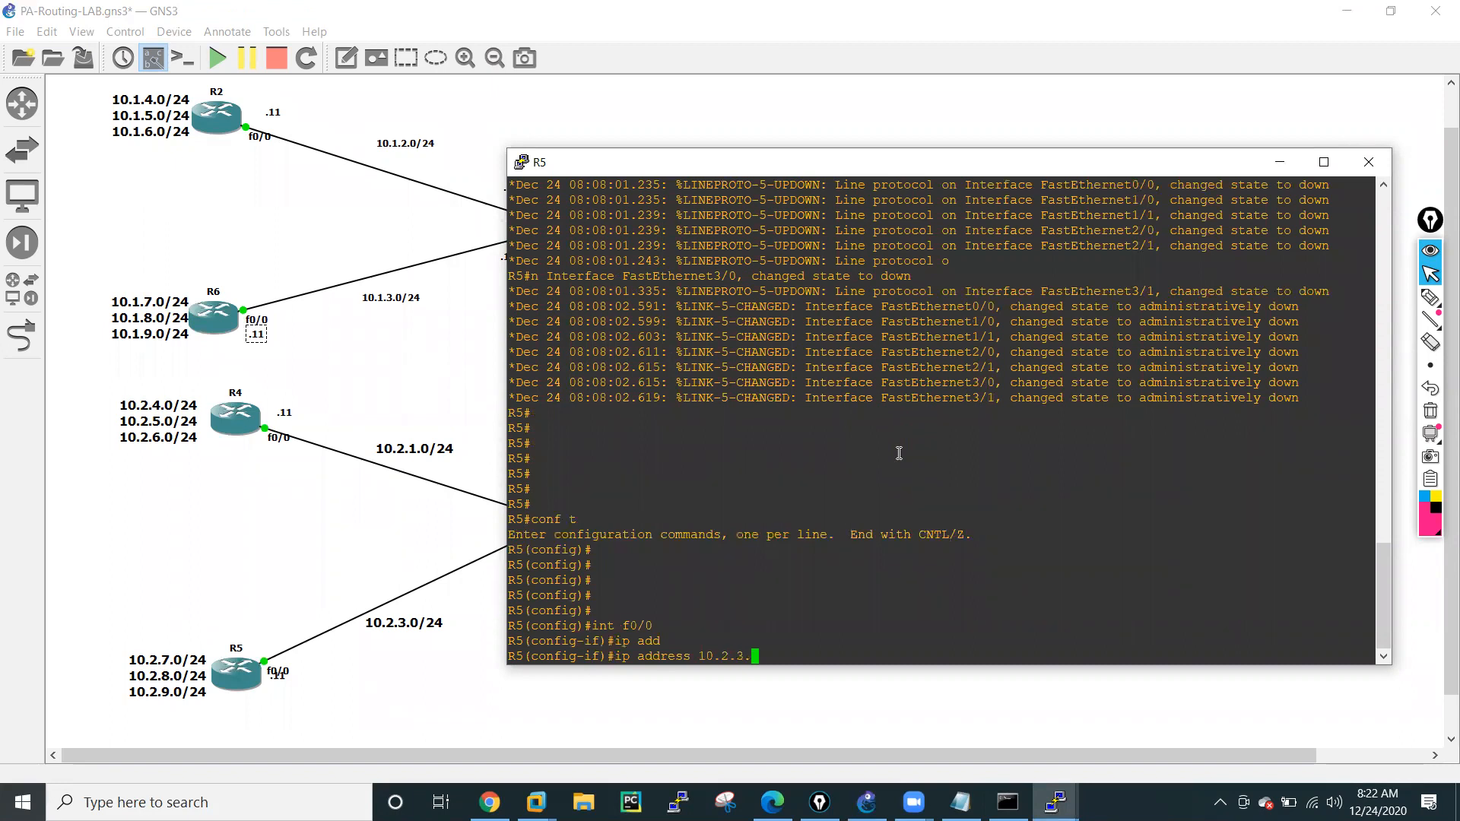
{"action": "type", "text": "11 255.255.255.255.0"}
{"action": "key", "text": "Return"}
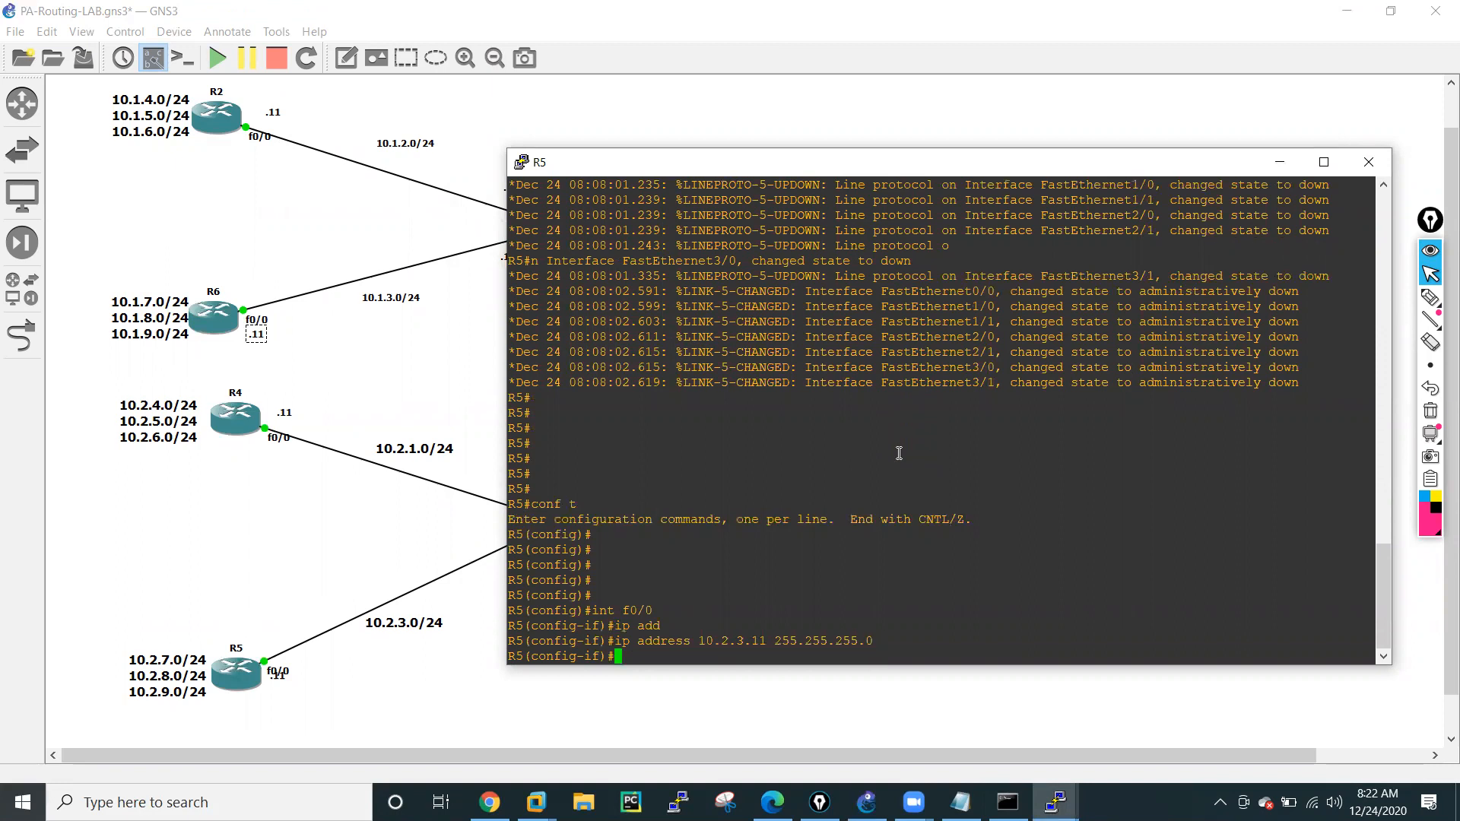
Enable R5's interface f0/0 with no shutdown and return to global configuration mode.
{"action": "type", "text": "no shut"}
{"action": "key", "text": "Tab"}
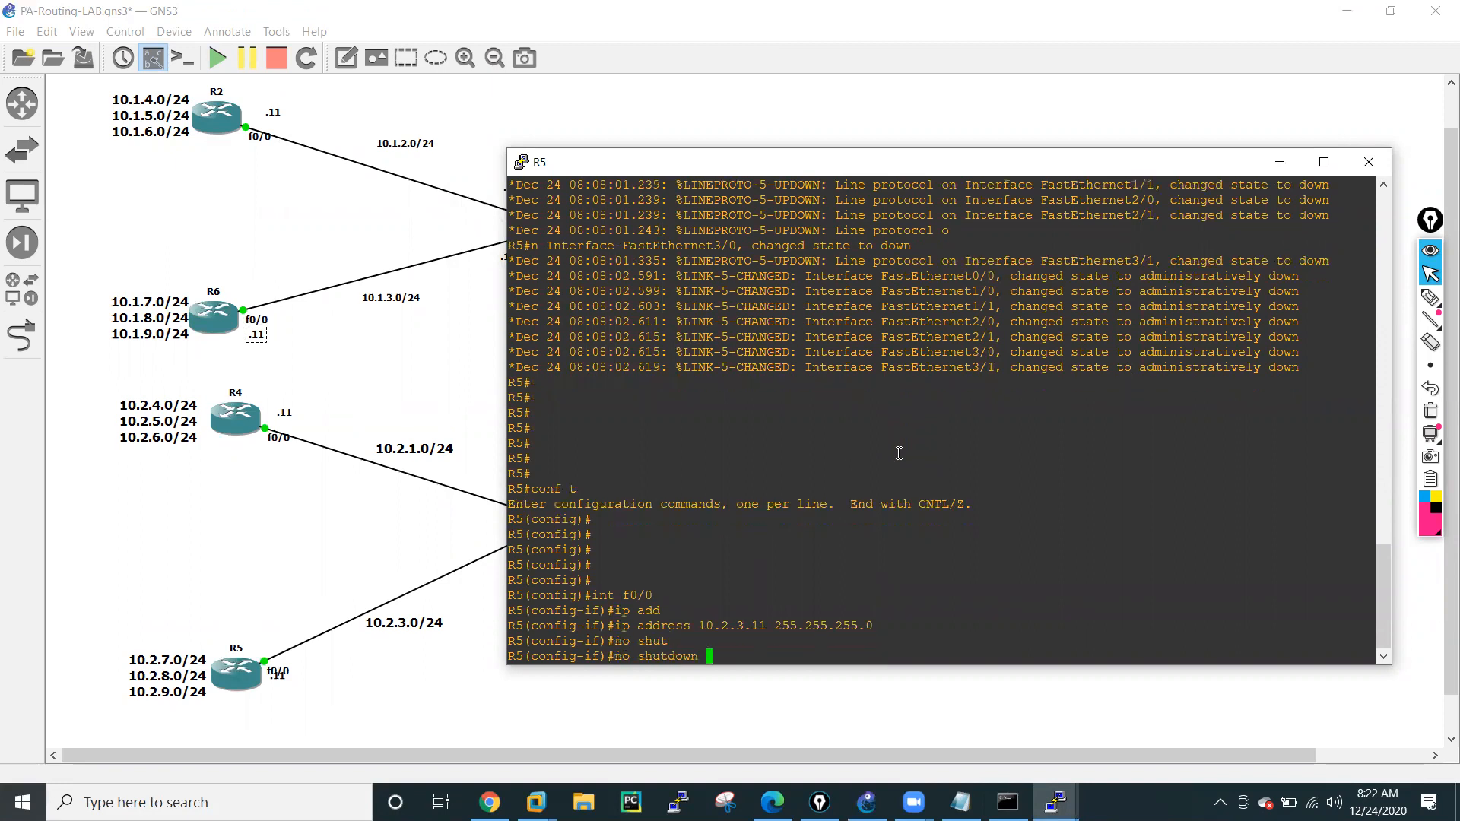
{"action": "key", "text": "Return"}
{"action": "type", "text": "exit"}
{"action": "key", "text": "Return"}
{"action": "key", "text": "Return"}
{"action": "key", "text": "Return"}
Create loopback 0 on R5 with IP address 10.2.7.11 and mask 255.255.255.0.
{"action": "type", "text": "int l0"}
{"action": "key", "text": "Return"}
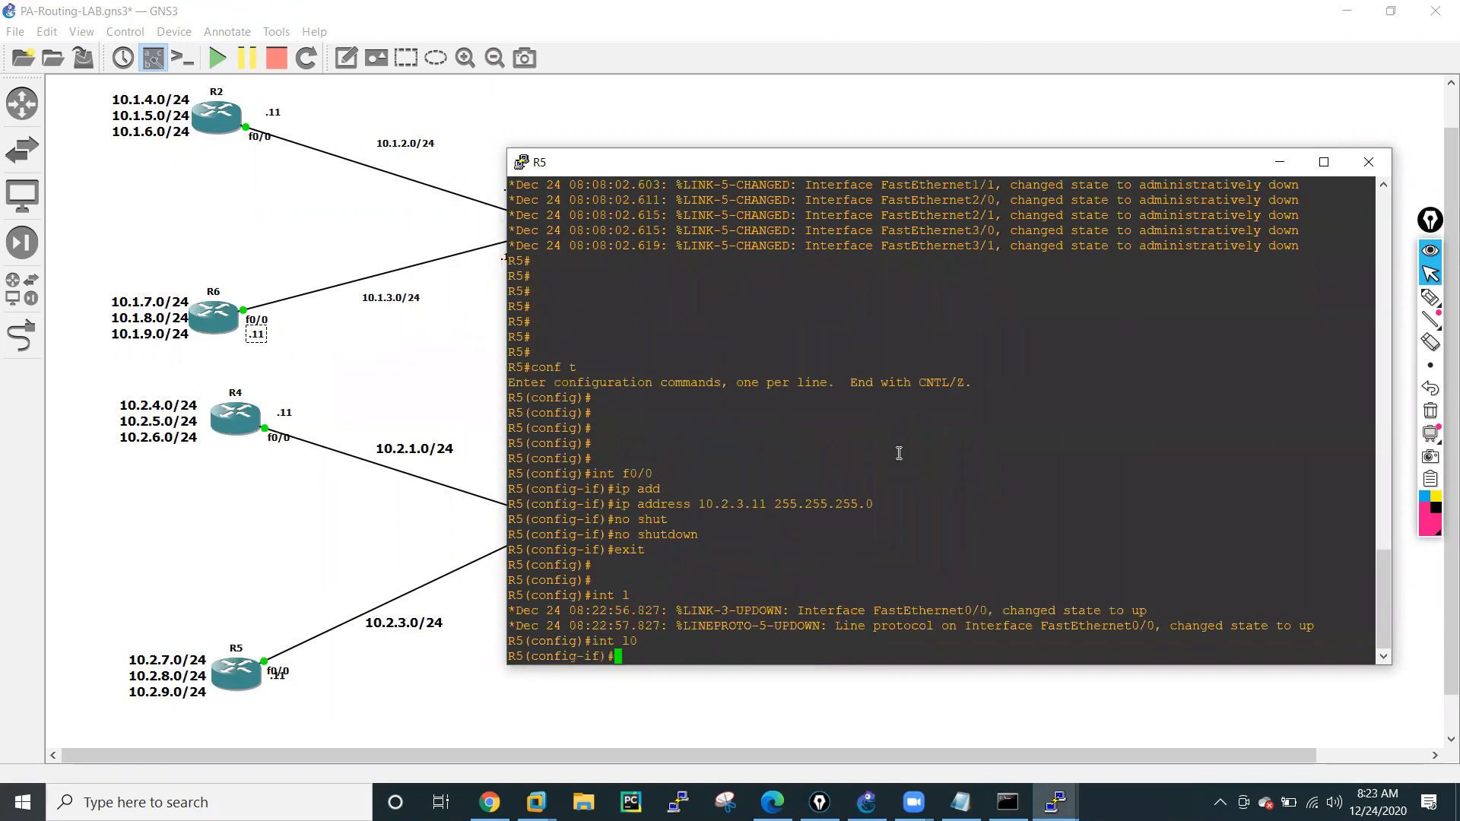
{"action": "type", "text": "ip add"}
{"action": "key", "text": "Tab"}
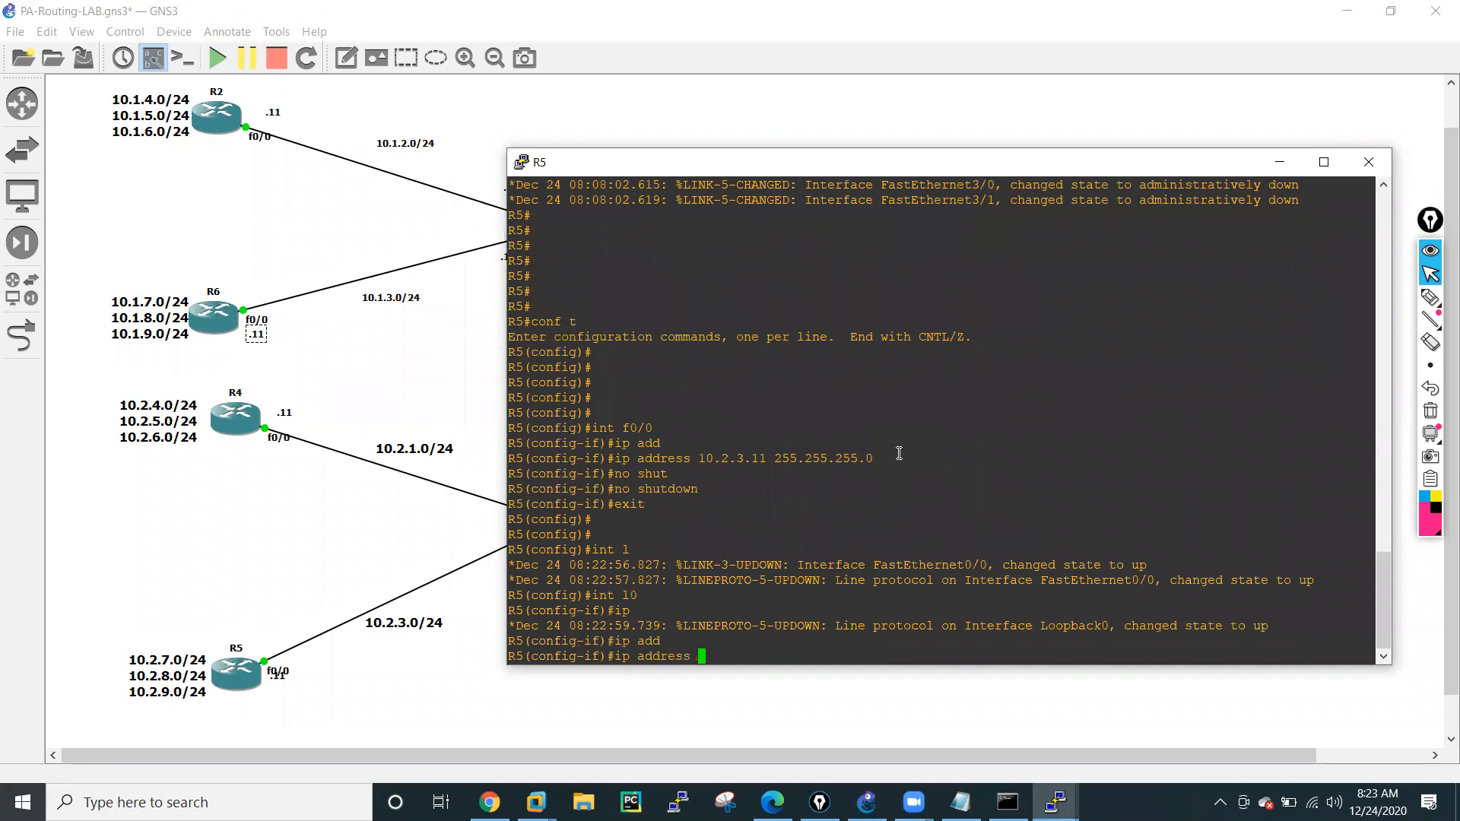
{"action": "type", "text": "10.2.7.11 255.255.255.0"}
{"action": "key", "text": "Return"}
Create loopback 1 on R5 with address 10.2.8.11 255.255.255.0 by editing the previous interface and address commands.
{"action": "key", "text": "Up"}
{"action": "key", "text": "Up"}
{"action": "key", "text": "Up"}
{"action": "key", "text": "Up"}
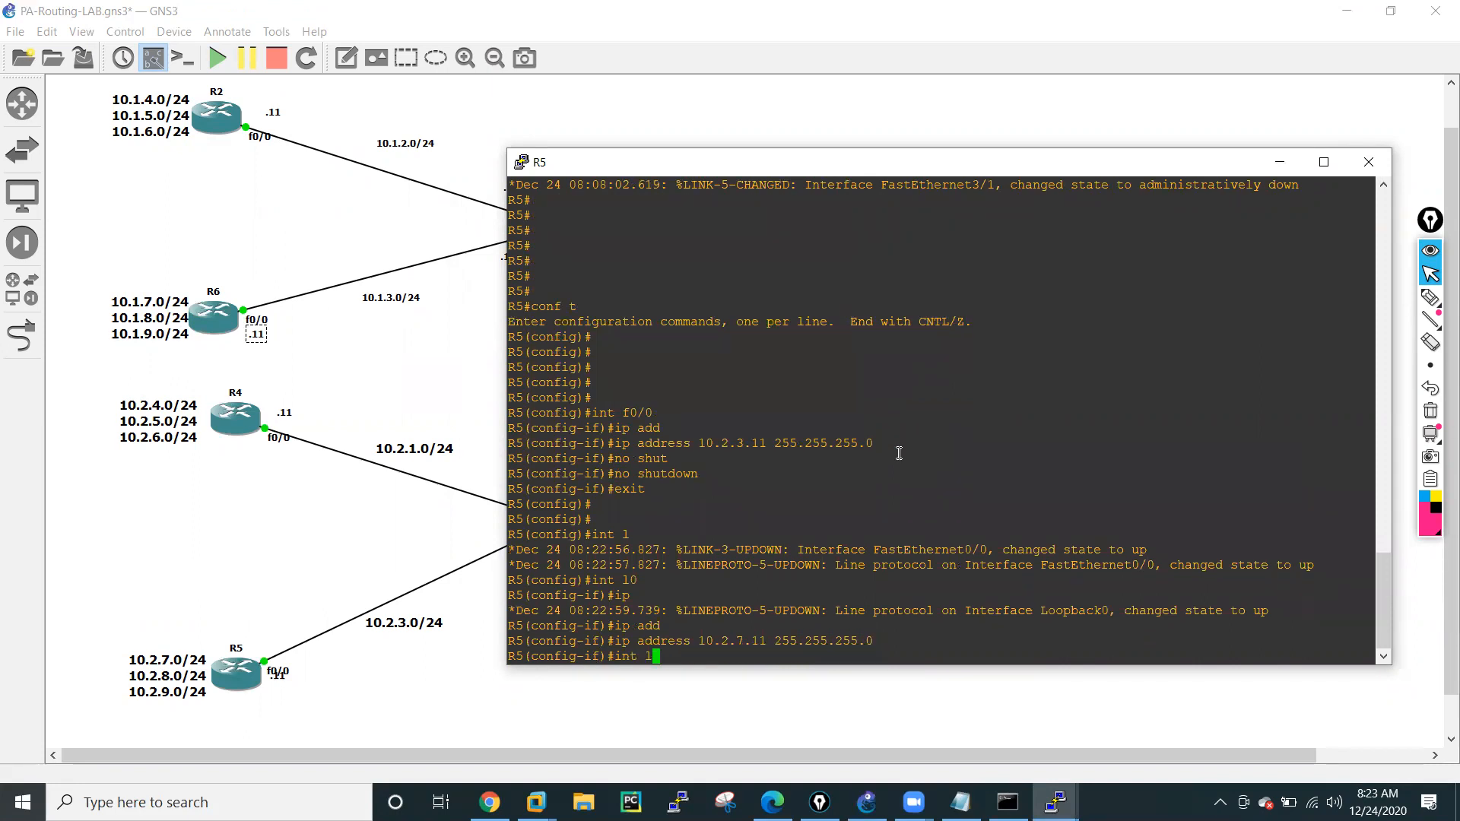
{"action": "key", "text": "Return"}
{"action": "key", "text": "Up"}
{"action": "key", "text": "Up"}
{"action": "key", "text": "Left"}
{"action": "key", "text": "Left"}
{"action": "key", "text": "Left"}
{"action": "key", "text": "Left"}
{"action": "key", "text": "Left"}
{"action": "key", "text": "Left"}
{"action": "key", "text": "Left"}
{"action": "key", "text": "Left"}
{"action": "key", "text": "Left"}
{"action": "key", "text": "Left"}
{"action": "key", "text": "Left"}
{"action": "key", "text": "Left"}
{"action": "key", "text": "Left"}
{"action": "key", "text": "Left"}
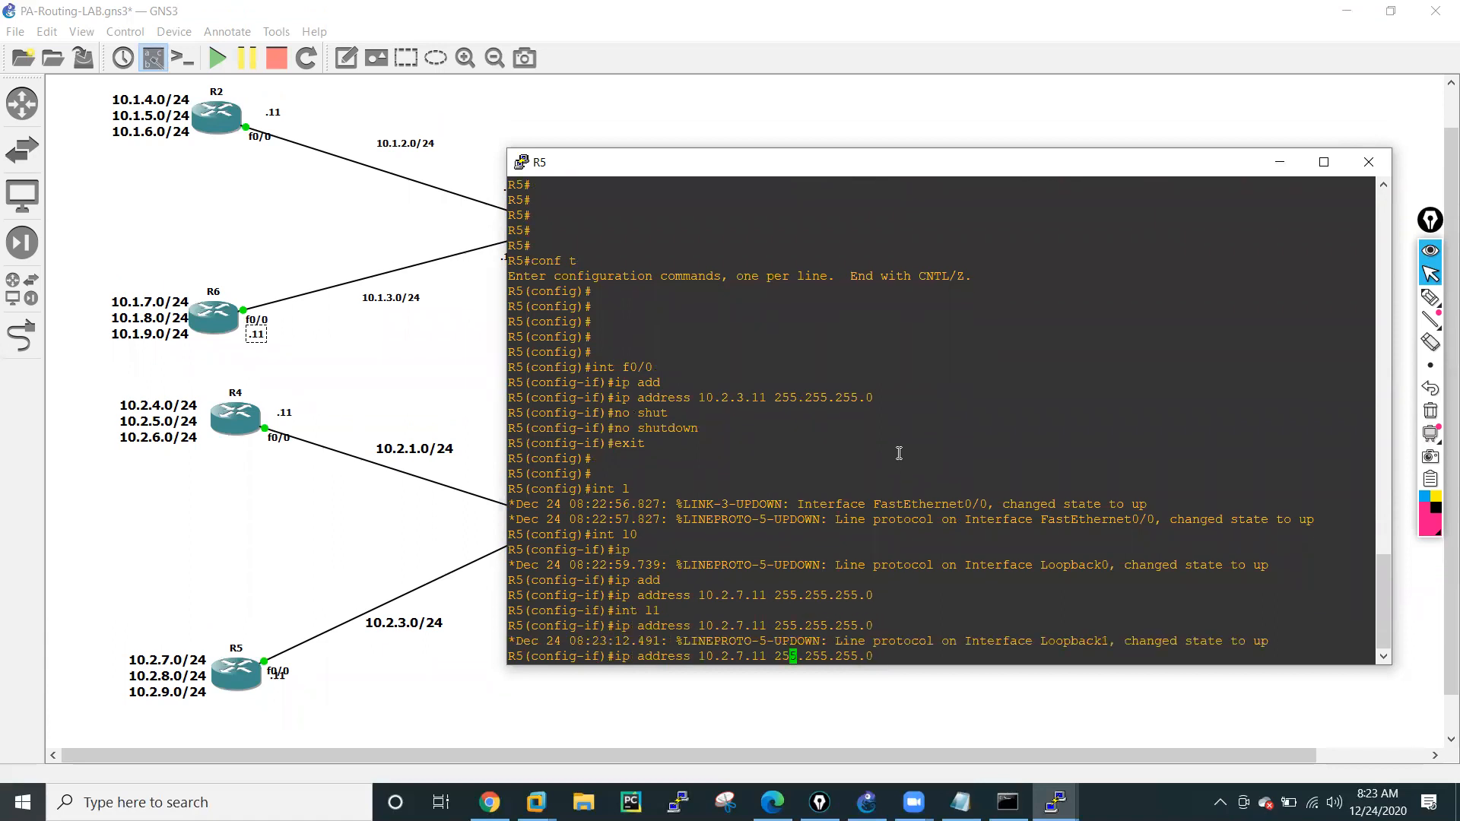
{"action": "key", "text": "Left"}
{"action": "key", "text": "Left"}
{"action": "key", "text": "Left"}
{"action": "key", "text": "BackSpace"}
{"action": "type", "text": "8"}
{"action": "key", "text": "Return"}
Create loopback 2 on R5 with address 10.2.9.11 255.255.255.0 by reusing the loopback 1 commands.
{"action": "key", "text": "Up"}
{"action": "key", "text": "Up"}
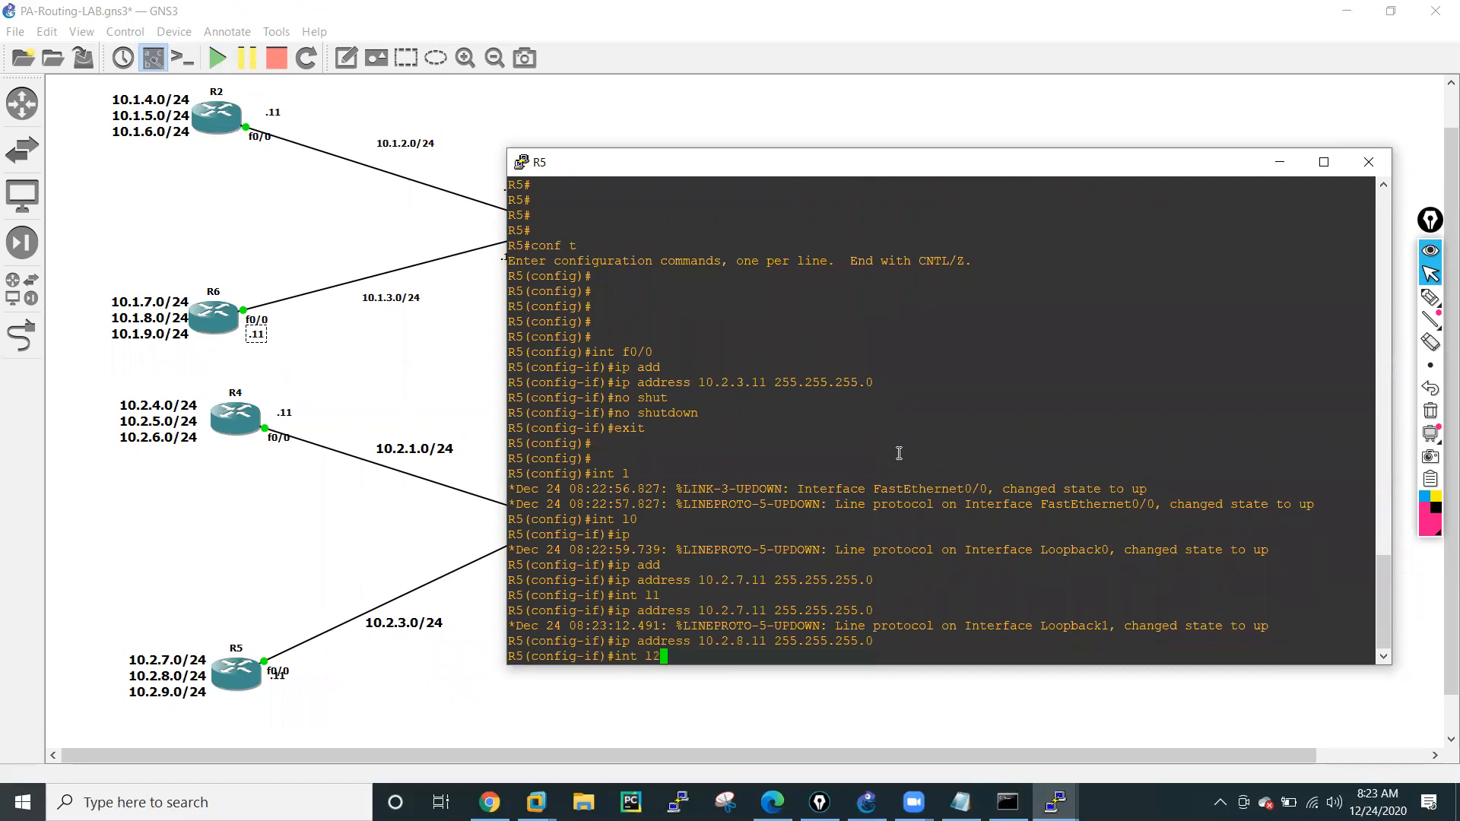
{"action": "key", "text": "Return"}
{"action": "key", "text": "Up"}
{"action": "key", "text": "Up"}
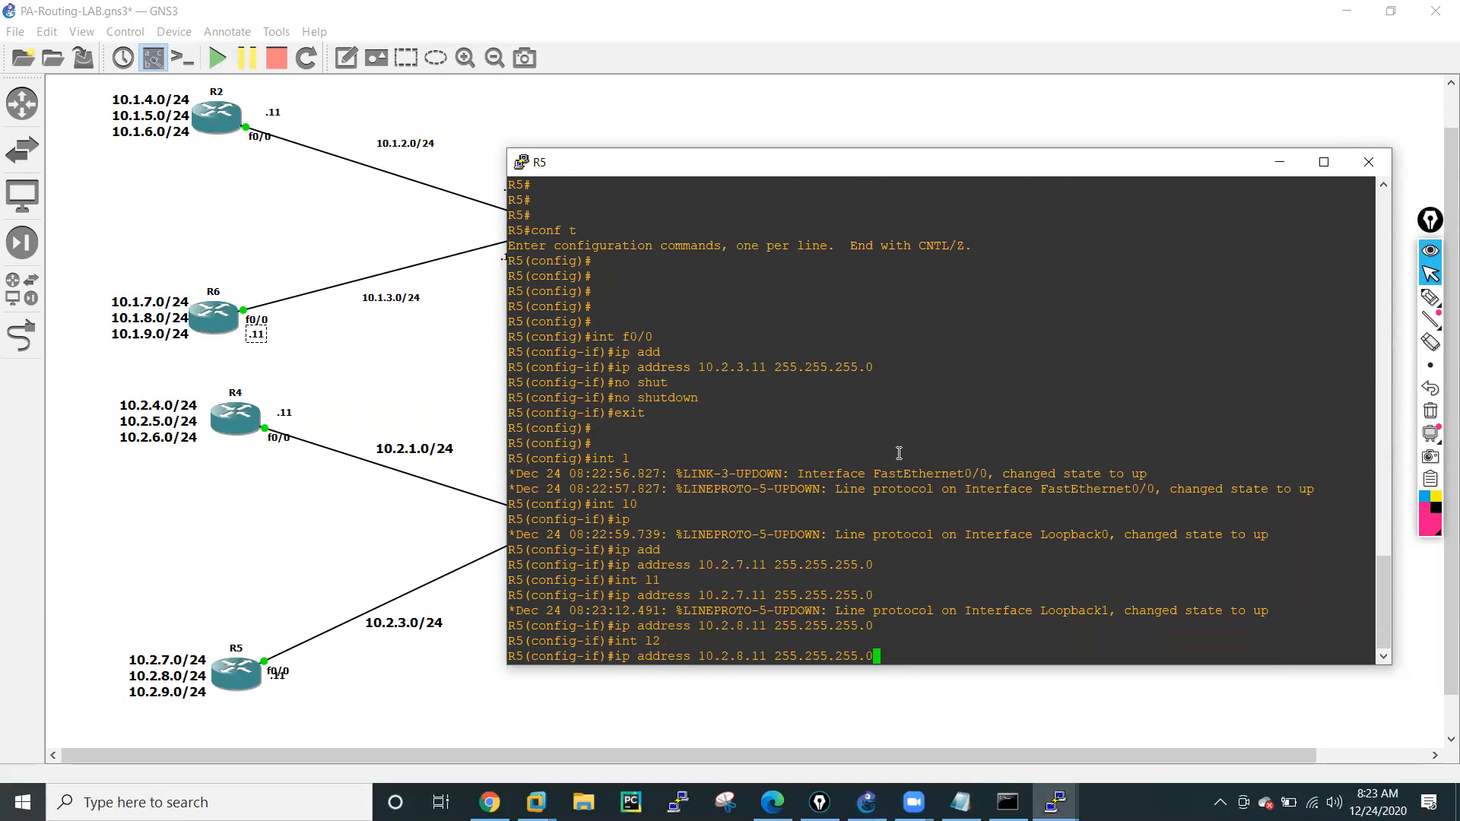
{"action": "key", "text": "Left"}
{"action": "key", "text": "Left"}
{"action": "key", "text": "Left"}
{"action": "key", "text": "Left"}
{"action": "key", "text": "Left"}
{"action": "key", "text": "Left"}
{"action": "key", "text": "Left"}
{"action": "key", "text": "Left"}
{"action": "key", "text": "Left"}
{"action": "key", "text": "Left"}
{"action": "key", "text": "Left"}
{"action": "key", "text": "Left"}
{"action": "key", "text": "Left"}
{"action": "key", "text": "Left"}
{"action": "key", "text": "Left"}
{"action": "key", "text": "Left"}
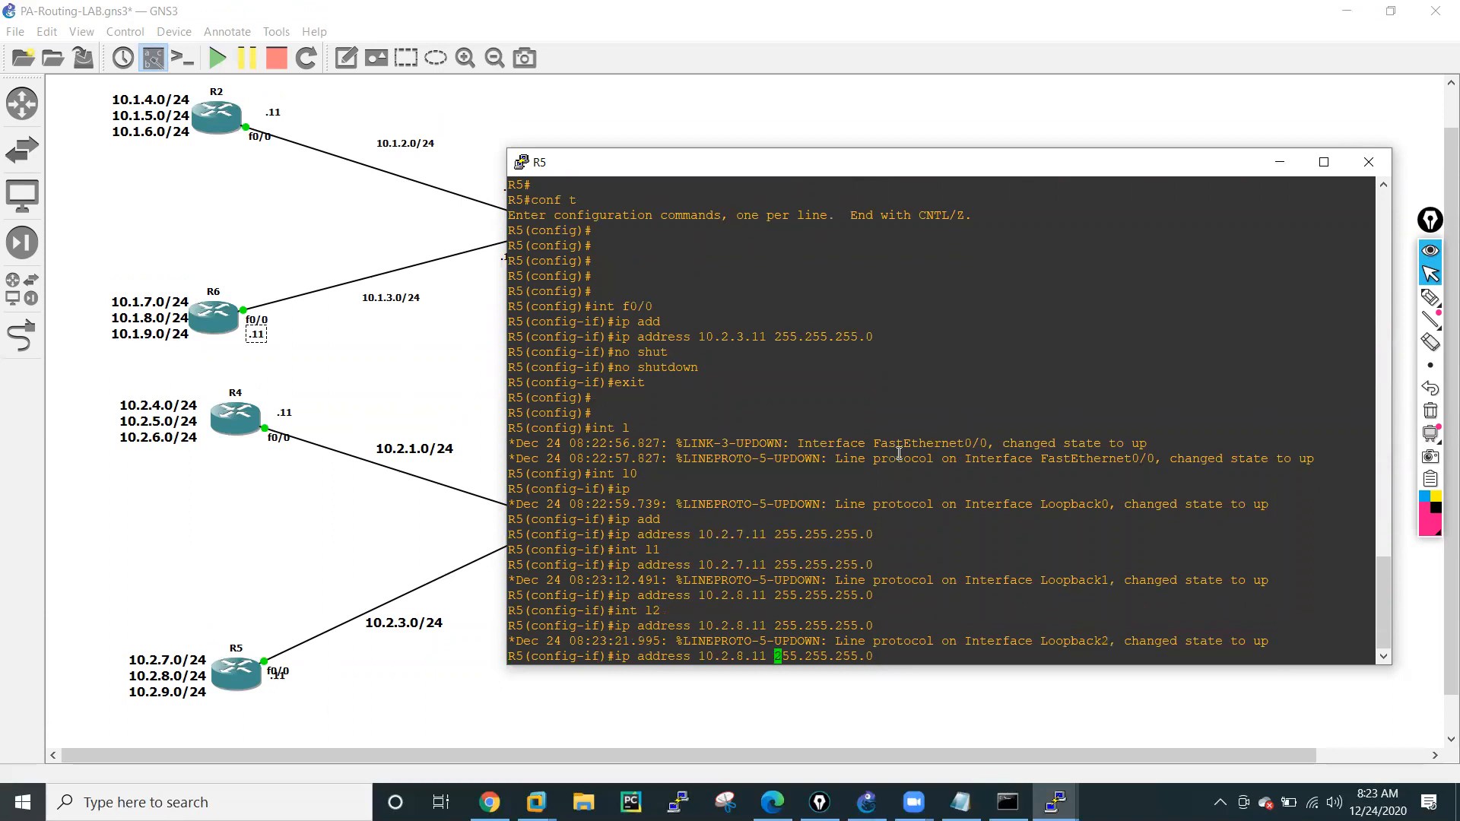
{"action": "key", "text": "BackSpace"}
{"action": "type", "text": "9"}
{"action": "key", "text": "Return"}
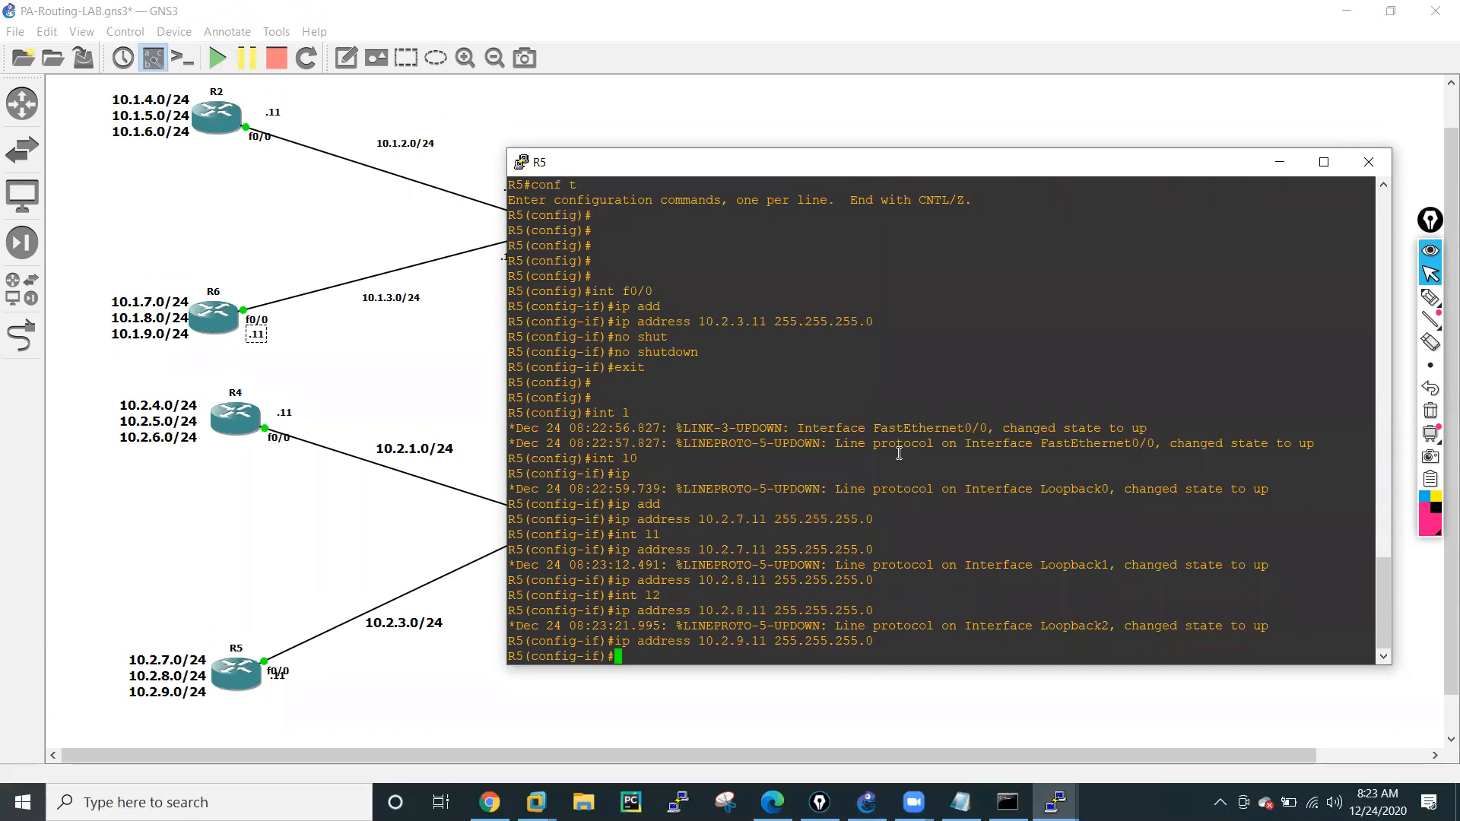
Leave interface configuration on R5, start the RIP routing process and set it to version 2.
{"action": "type", "text": "exit"}
{"action": "key", "text": "Return"}
{"action": "key", "text": "Return"}
{"action": "key", "text": "Return"}
{"action": "key", "text": "Return"}
{"action": "type", "text": "r"}
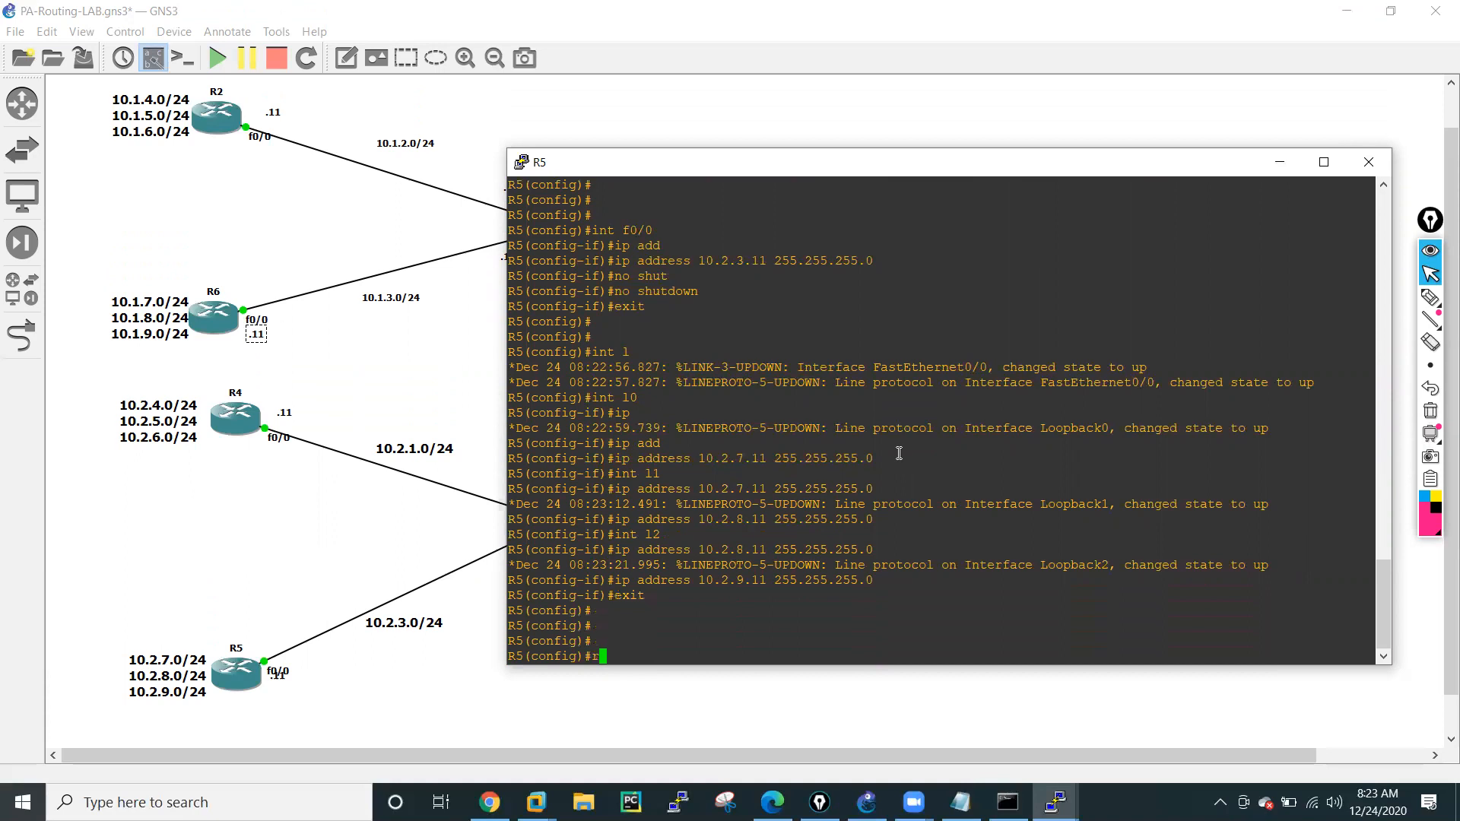
{"action": "type", "text": "ou"}
{"action": "key", "text": "Tab"}
{"action": "type", "text": "ter rip"}
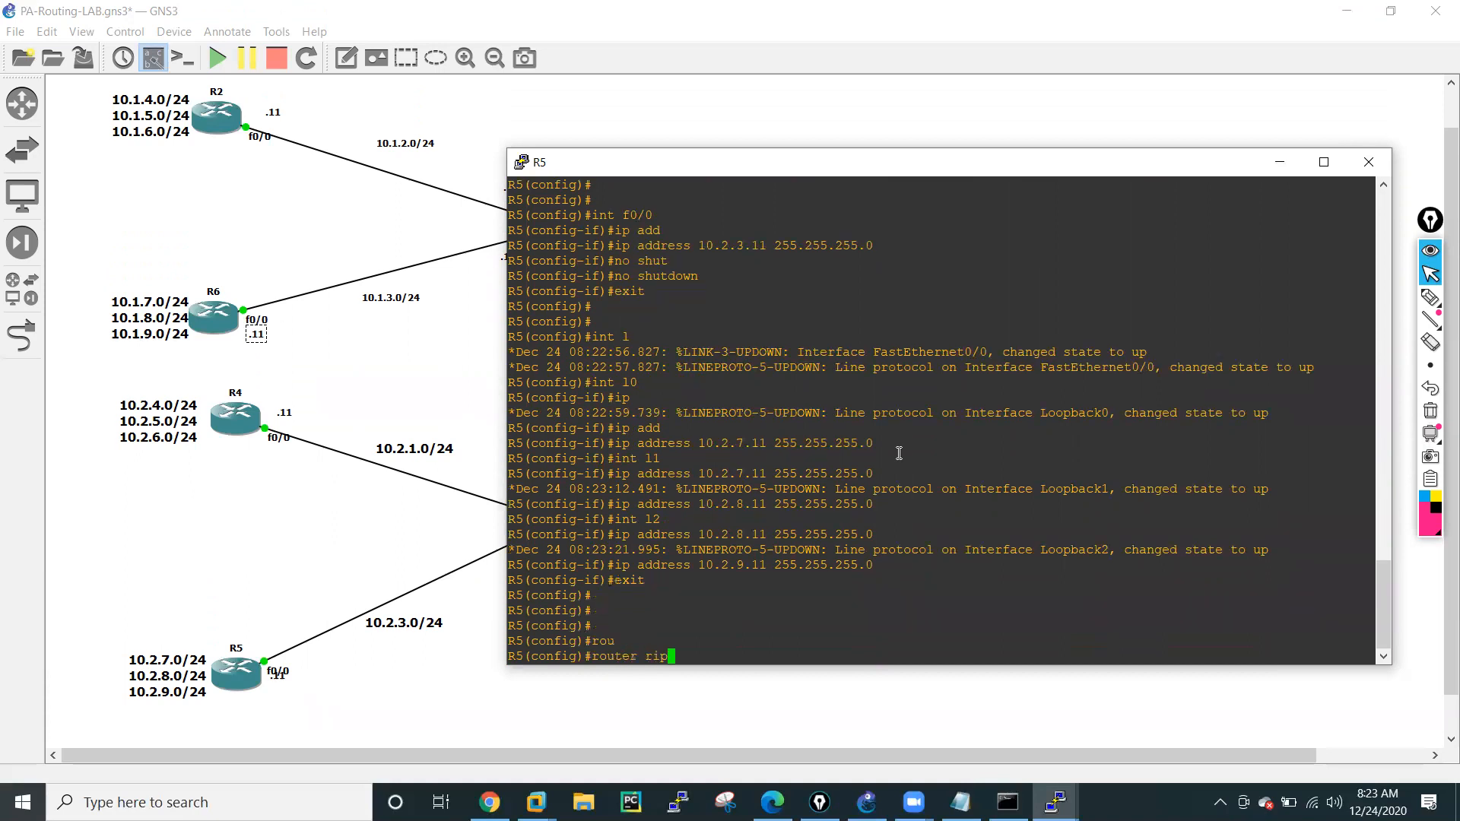
{"action": "key", "text": "Tab"}
{"action": "key", "text": "Return"}
{"action": "type", "text": "version"}
{"action": "key", "text": "Tab"}
{"action": "type", "text": "2"}
{"action": "key", "text": "Return"}
Turn off automatic summarization in R5's RIP process with no auto-summary.
{"action": "type", "text": "no u"}
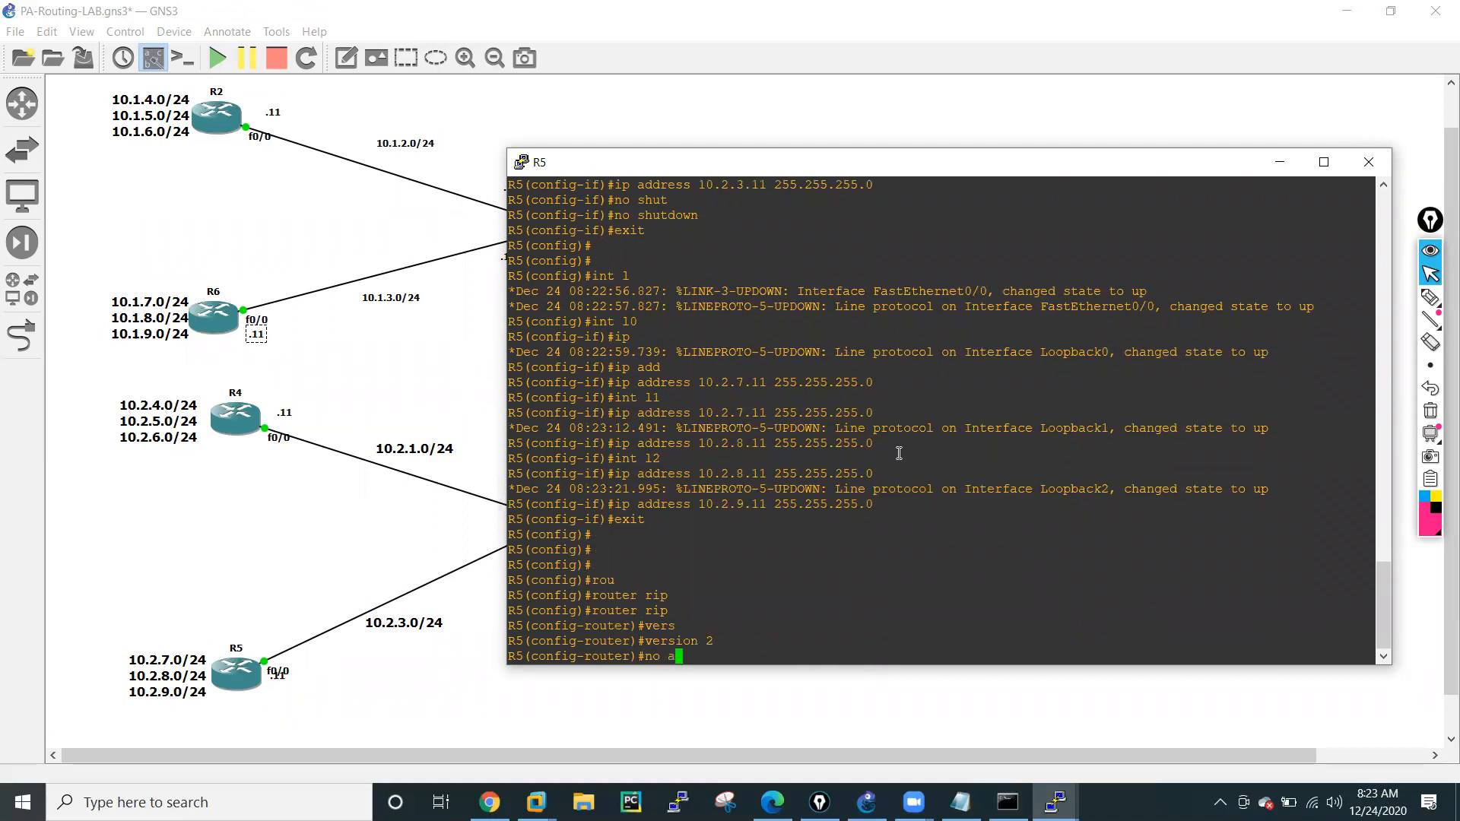
{"action": "key", "text": "Tab"}
{"action": "key", "text": "Return"}
{"action": "key", "text": "Return"}
{"action": "key", "text": "Return"}
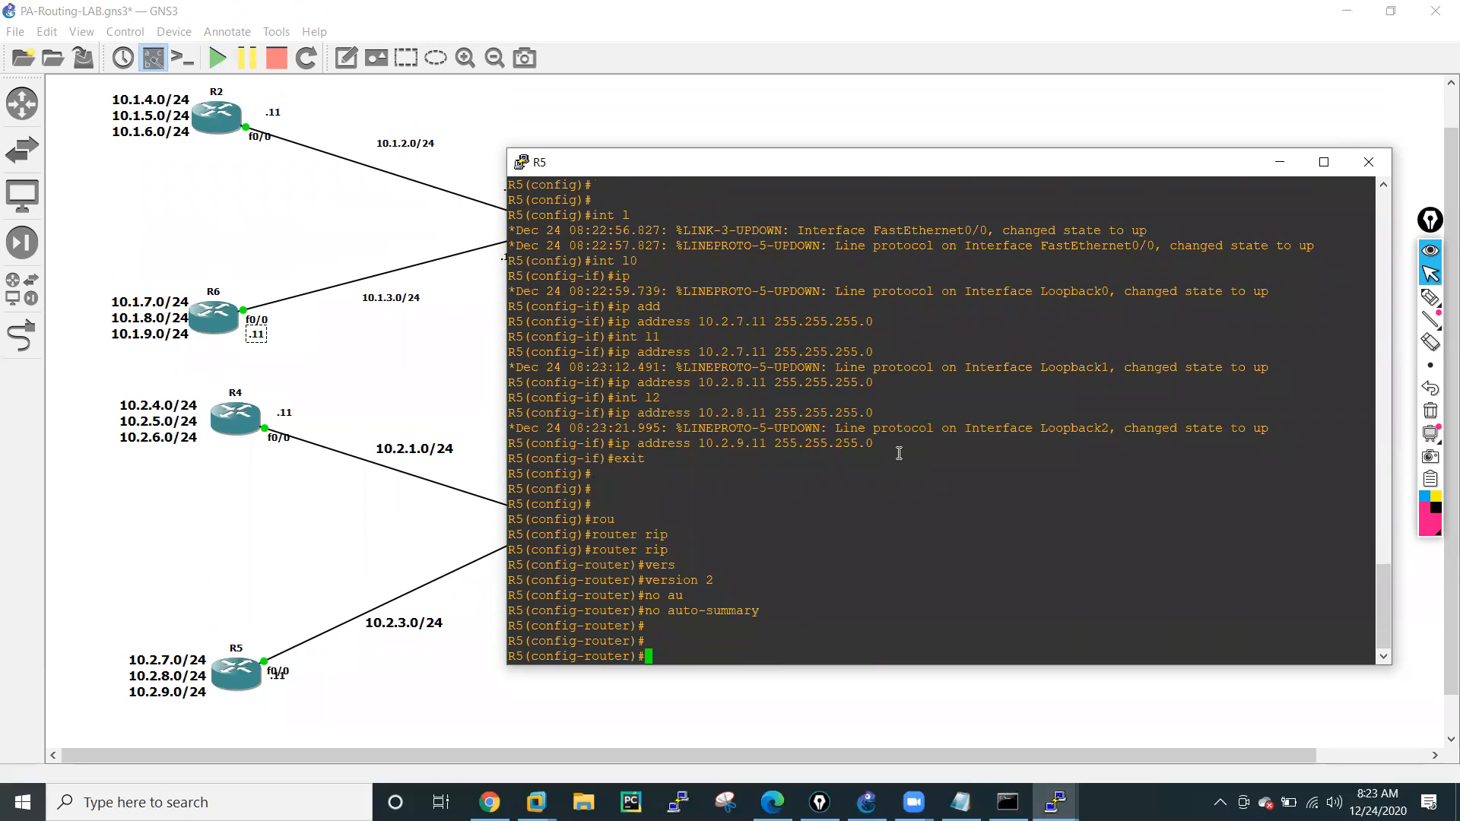
Add network 10.2.3.0 to R5's RIP configuration.
{"action": "type", "text": "netw"}
{"action": "key", "text": "Tab"}
{"action": "type", "text": "10.2.3.0"}
{"action": "key", "text": "Return"}
Add networks 10.2.7.0 and 10.2.8.0 to R5's RIP configuration by editing the previous network command.
{"action": "key", "text": "Up"}
{"action": "key", "text": "Left"}
{"action": "key", "text": "Left"}
{"action": "key", "text": "BackSpace"}
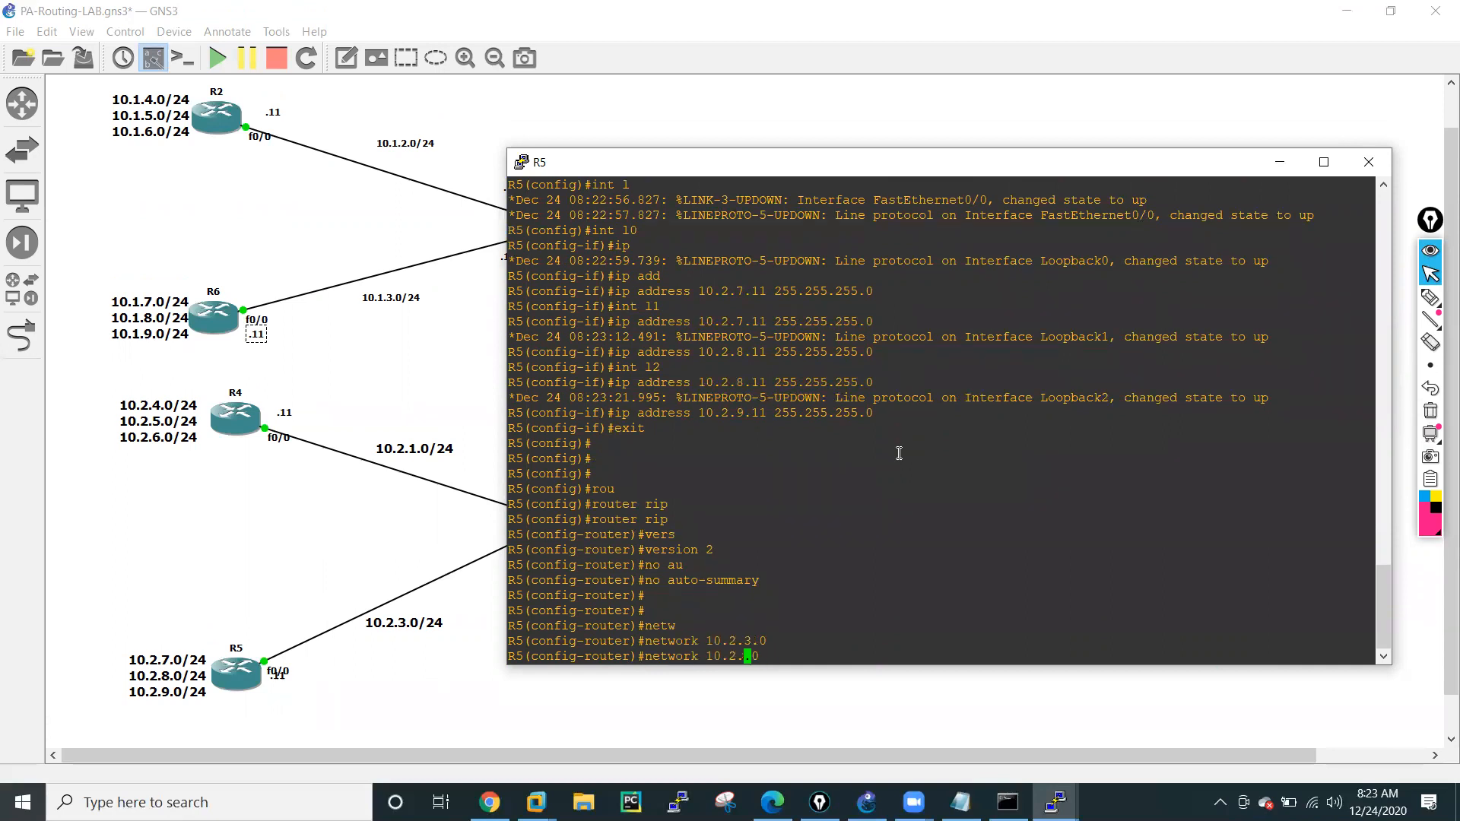
{"action": "type", "text": "7"}
{"action": "key", "text": "Return"}
{"action": "key", "text": "Up"}
{"action": "key", "text": "Left"}
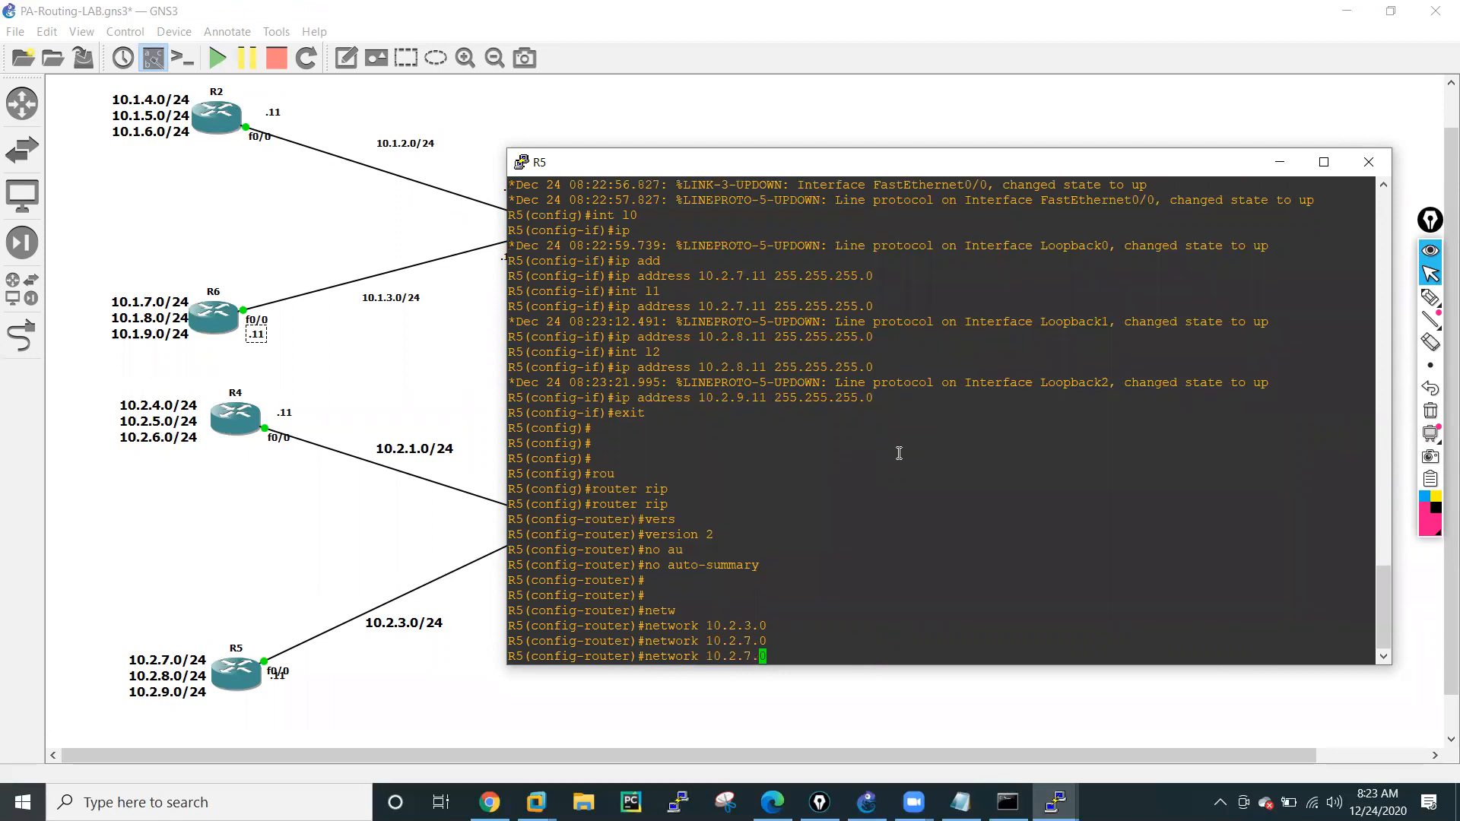
{"action": "key", "text": "BackSpace"}
{"action": "type", "text": "8"}
{"action": "key", "text": "Return"}
Add network 10.2.9.0 to R5's RIP configuration by editing the previous network command.
{"action": "key", "text": "Up"}
{"action": "key", "text": "Left"}
{"action": "key", "text": "Left"}
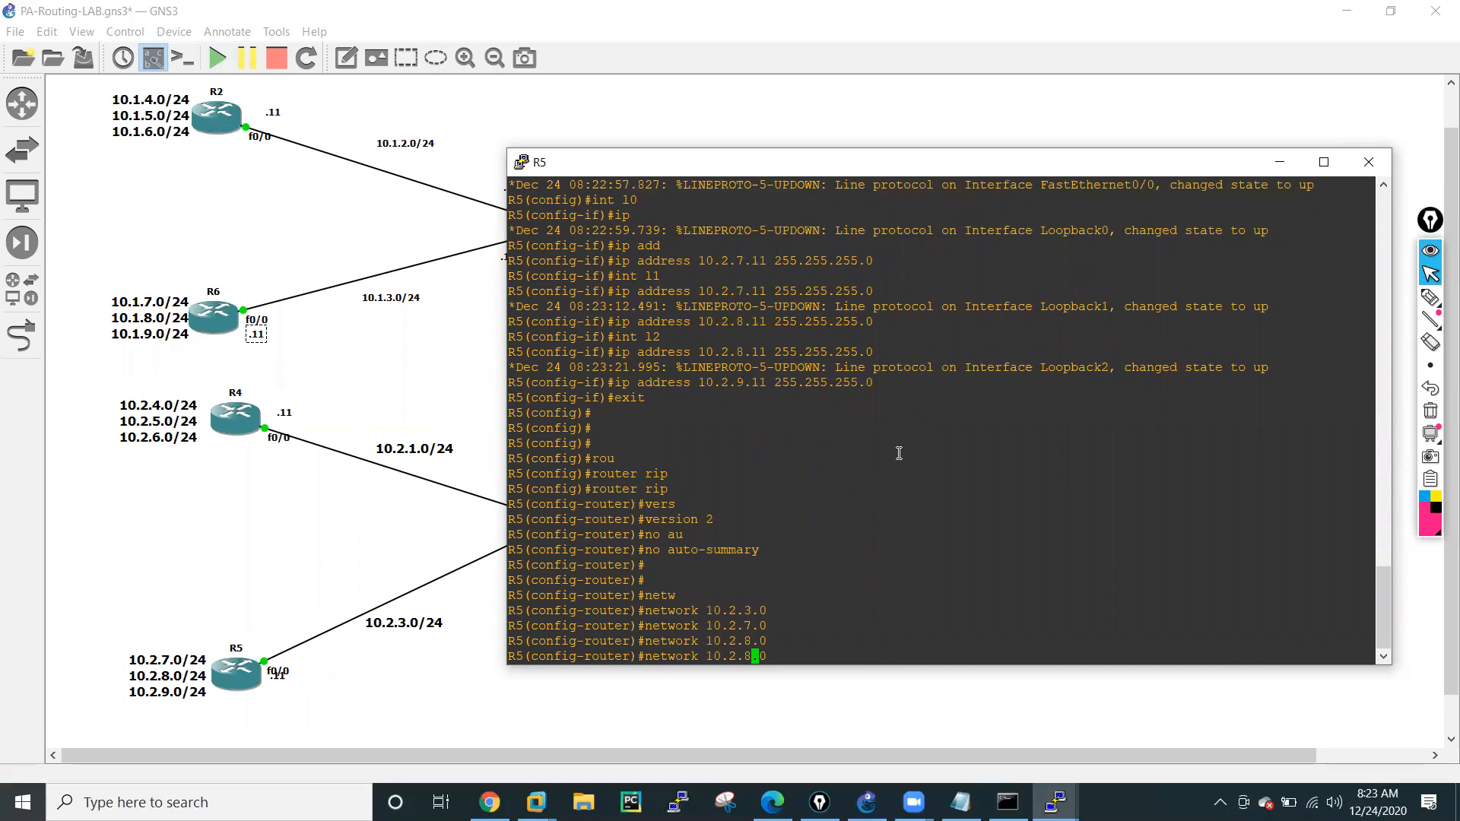
{"action": "key", "text": "BackSpace"}
{"action": "type", "text": "9"}
{"action": "key", "text": "Return"}
Leave configuration mode on R5 and save the running configuration with wr mem.
{"action": "key", "text": "Return"}
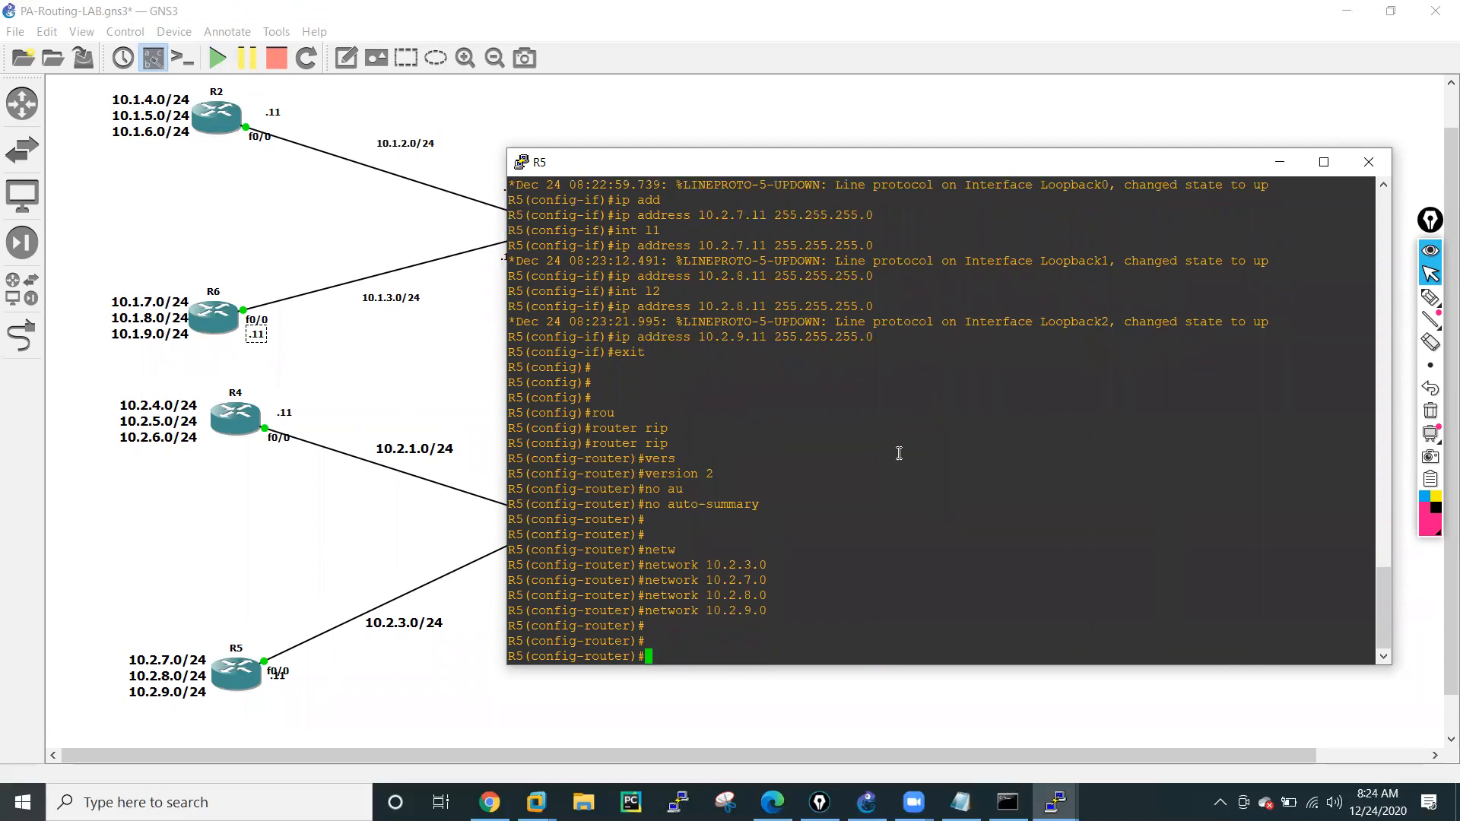
{"action": "type", "text": "end"}
{"action": "key", "text": "Return"}
{"action": "type", "text": "wr e"}
{"action": "key", "text": "Return"}
{"action": "type", "text": "wr em"}
{"action": "type", "text": "mem"}
{"action": "key", "text": "Return"}
{"action": "key", "text": "Return"}
{"action": "key", "text": "Return"}
{"action": "key", "text": "Return"}
{"action": "key", "text": "Return"}
Display R5's IP routing table with sh ip route to check the learned RIP routes.
{"action": "type", "text": "sh r"}
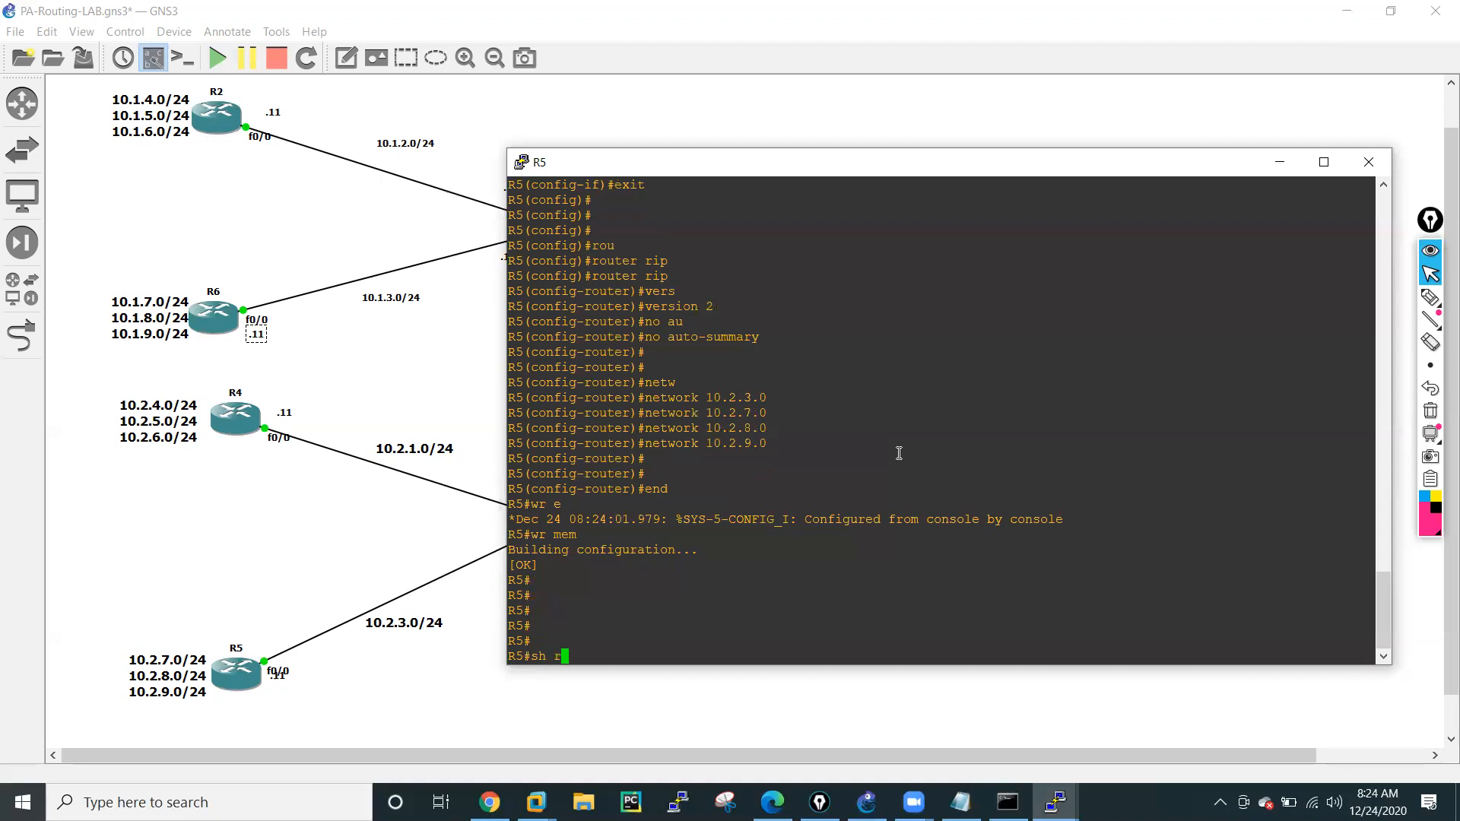
{"action": "type", "text": "ou"}
{"action": "key", "text": "Tab"}
{"action": "key", "text": "BackSpace"}
{"action": "key", "text": "BackSpace"}
{"action": "key", "text": "BackSpace"}
{"action": "key", "text": "BackSpace"}
{"action": "key", "text": "BackSpace"}
{"action": "type", "text": "ip r"}
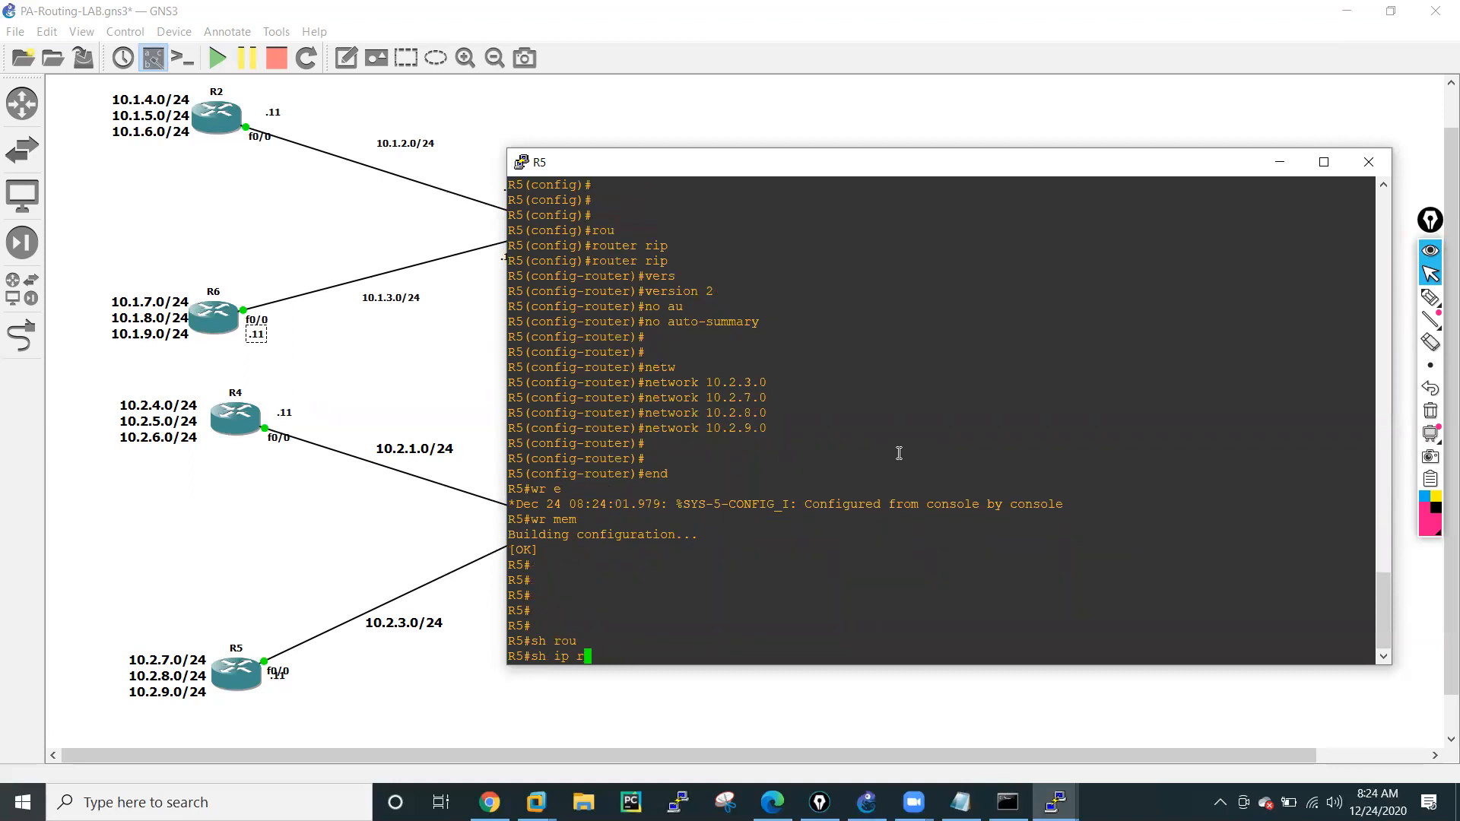
{"action": "type", "text": "oute"}
{"action": "key", "text": "Tab"}
{"action": "key", "text": "Return"}
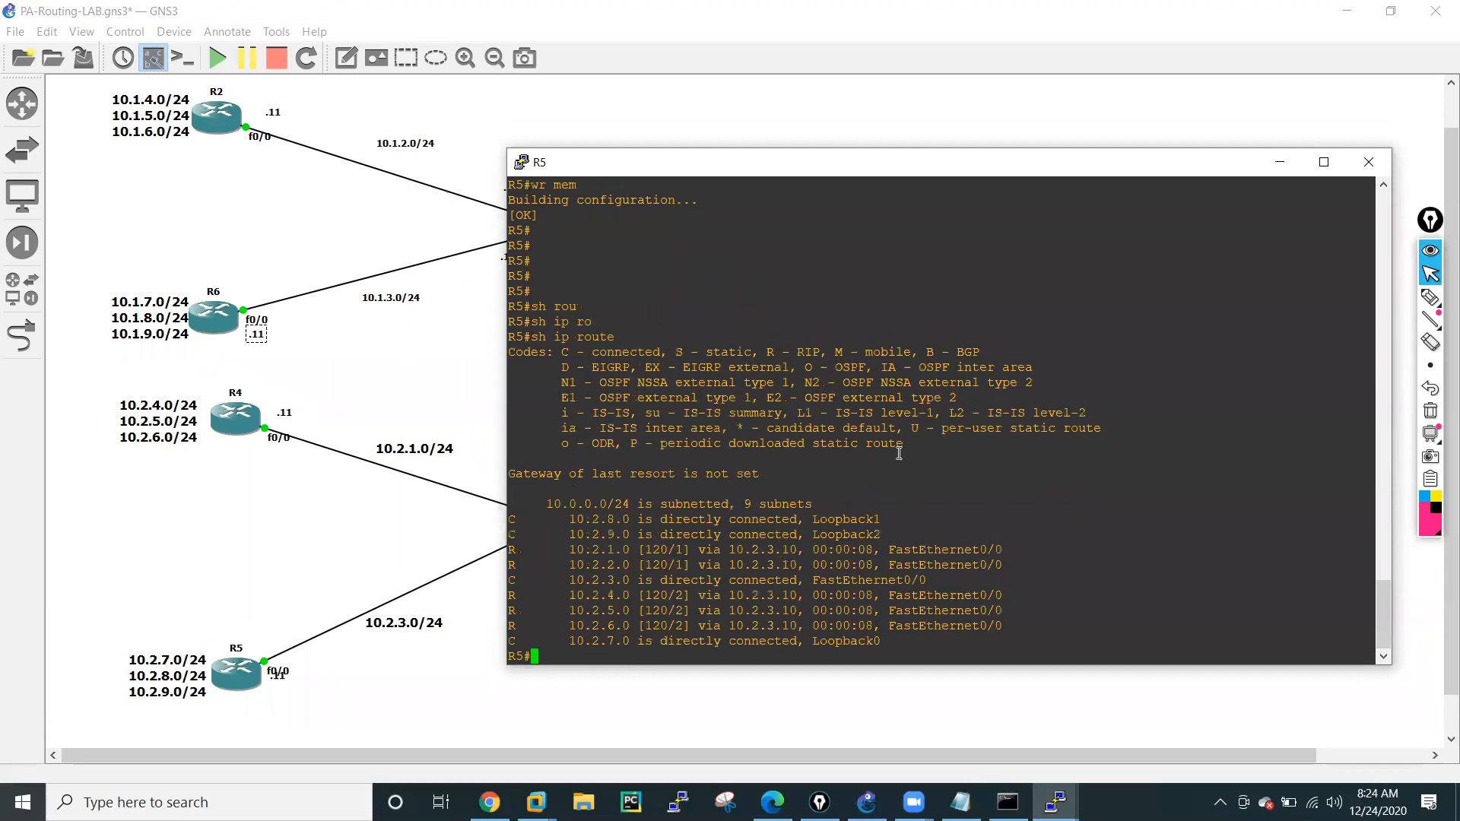
Ping R4's loopback address 10.2.4.11 from R5.
{"action": "key", "text": "Return"}
{"action": "key", "text": "Return"}
{"action": "key", "text": "Return"}
{"action": "type", "text": "ping "}
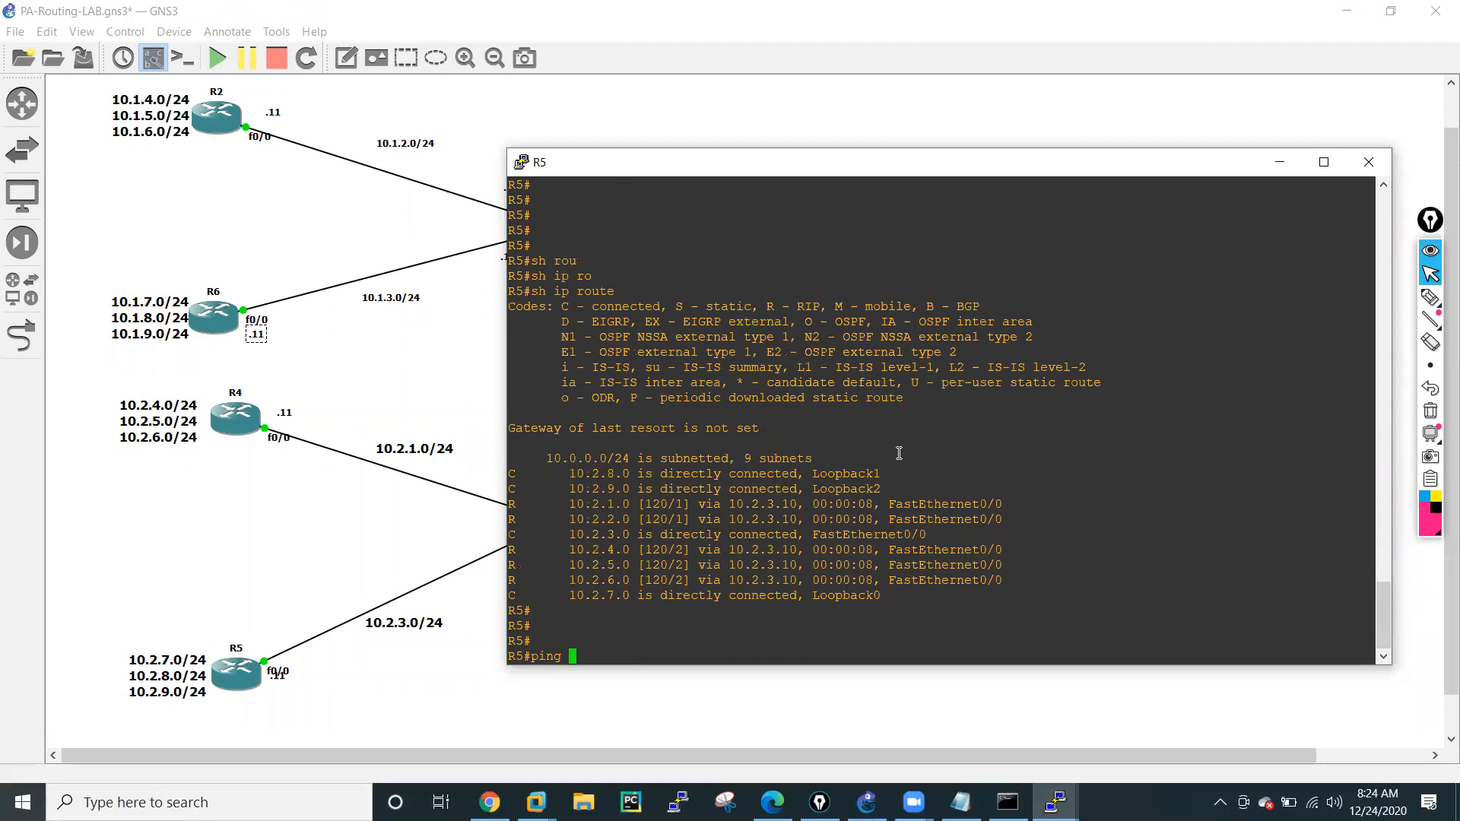
{"action": "type", "text": "10.2.4.11"}
{"action": "key", "text": "Return"}
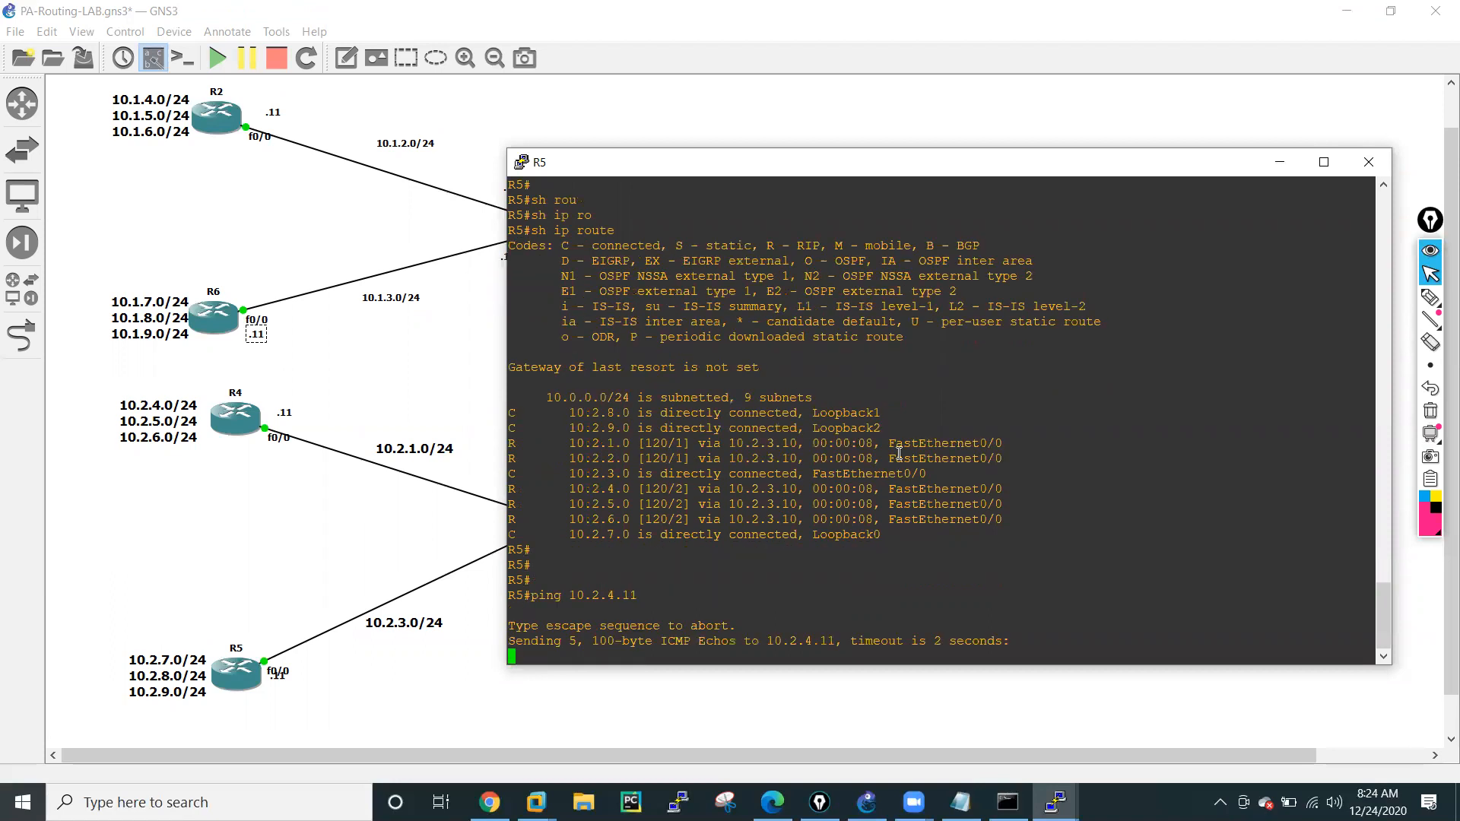
Ping R4's other loopback addresses, 10.2.5.11 and 10.2.6.11, from R5.
{"action": "key", "text": "Up"}
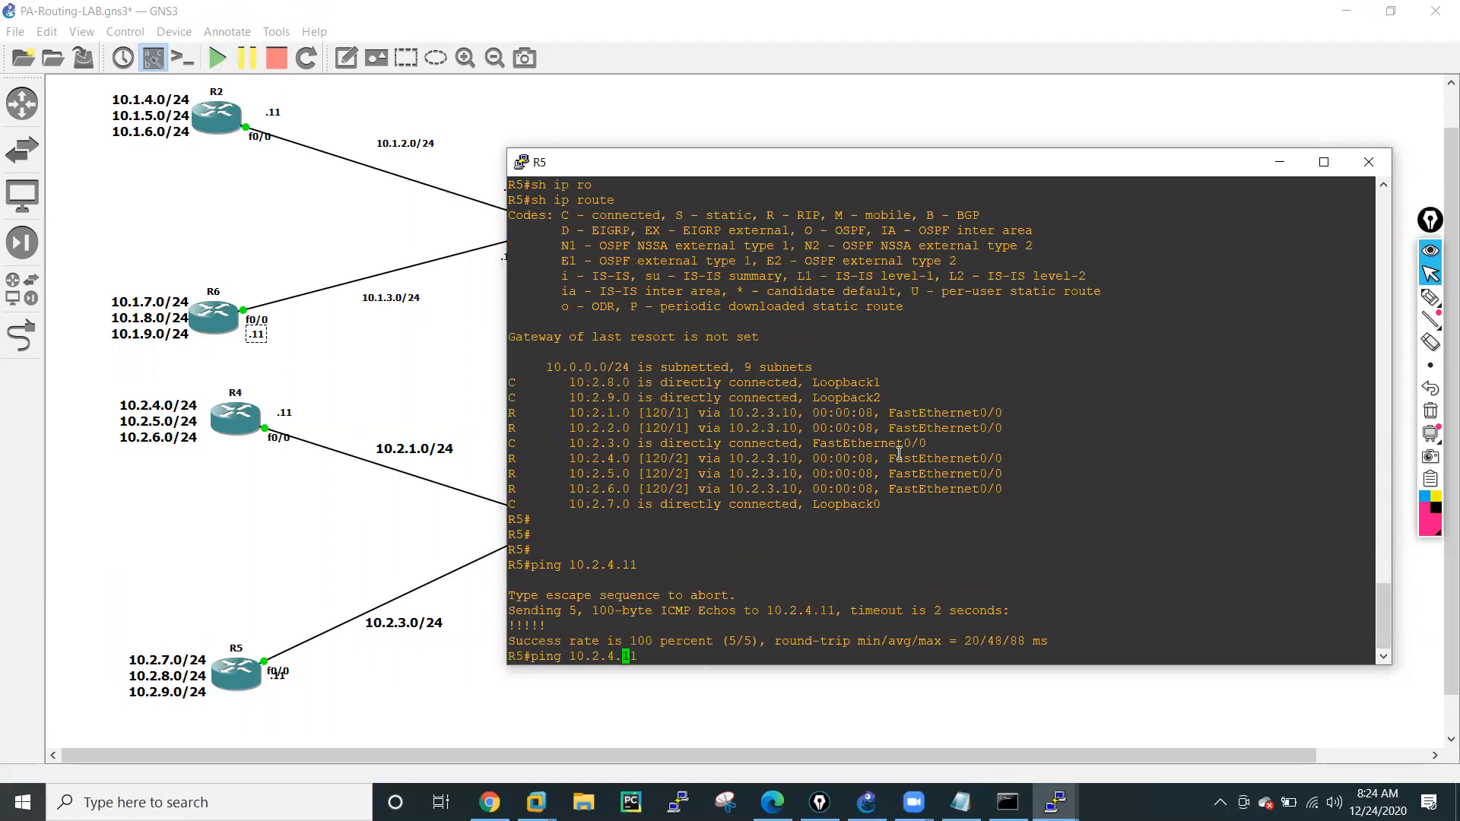
{"action": "type", "text": "5"}
{"action": "key", "text": "Return"}
{"action": "key", "text": "Up"}
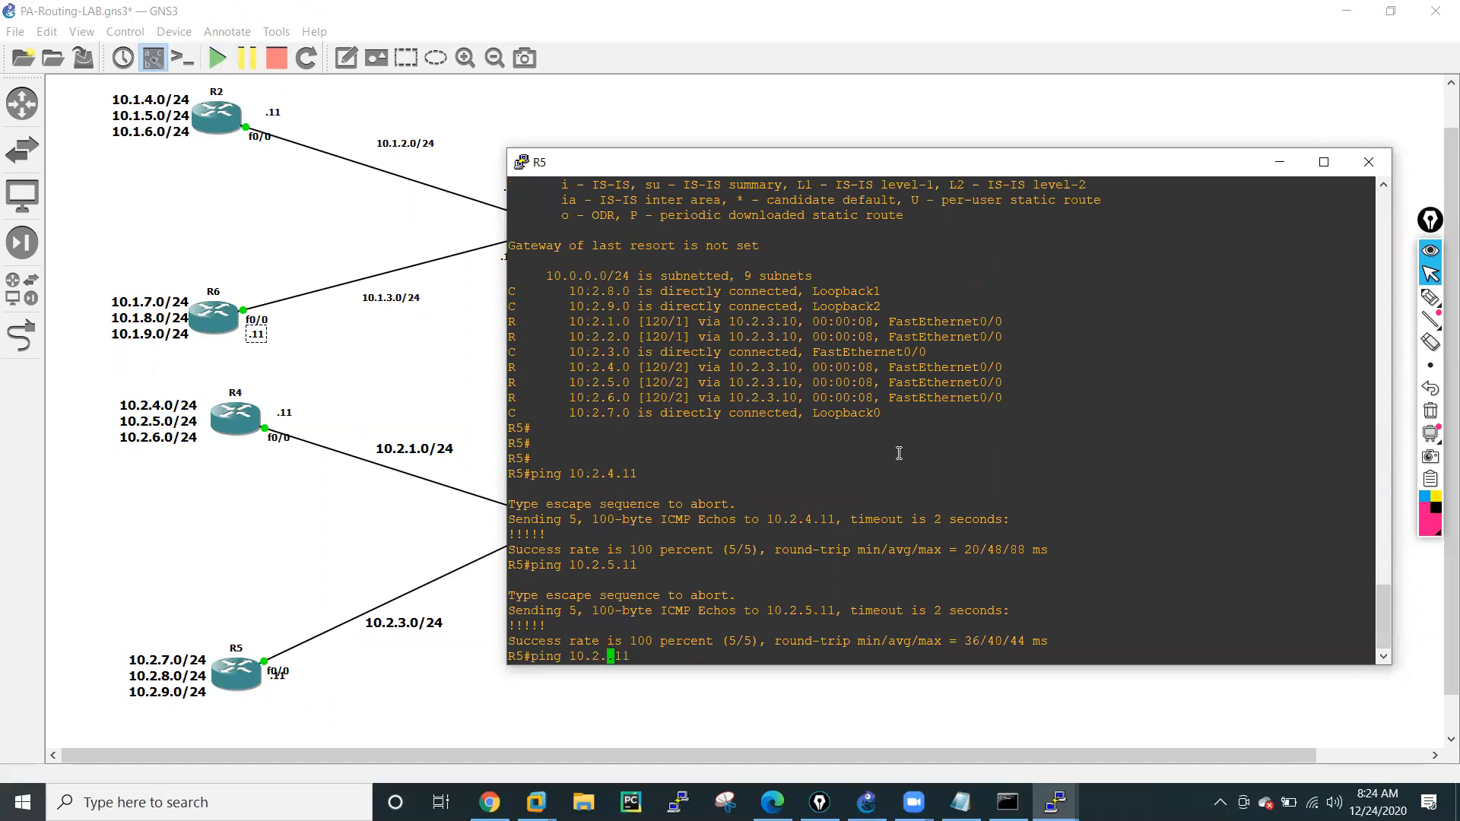
{"action": "key", "text": "Return"}
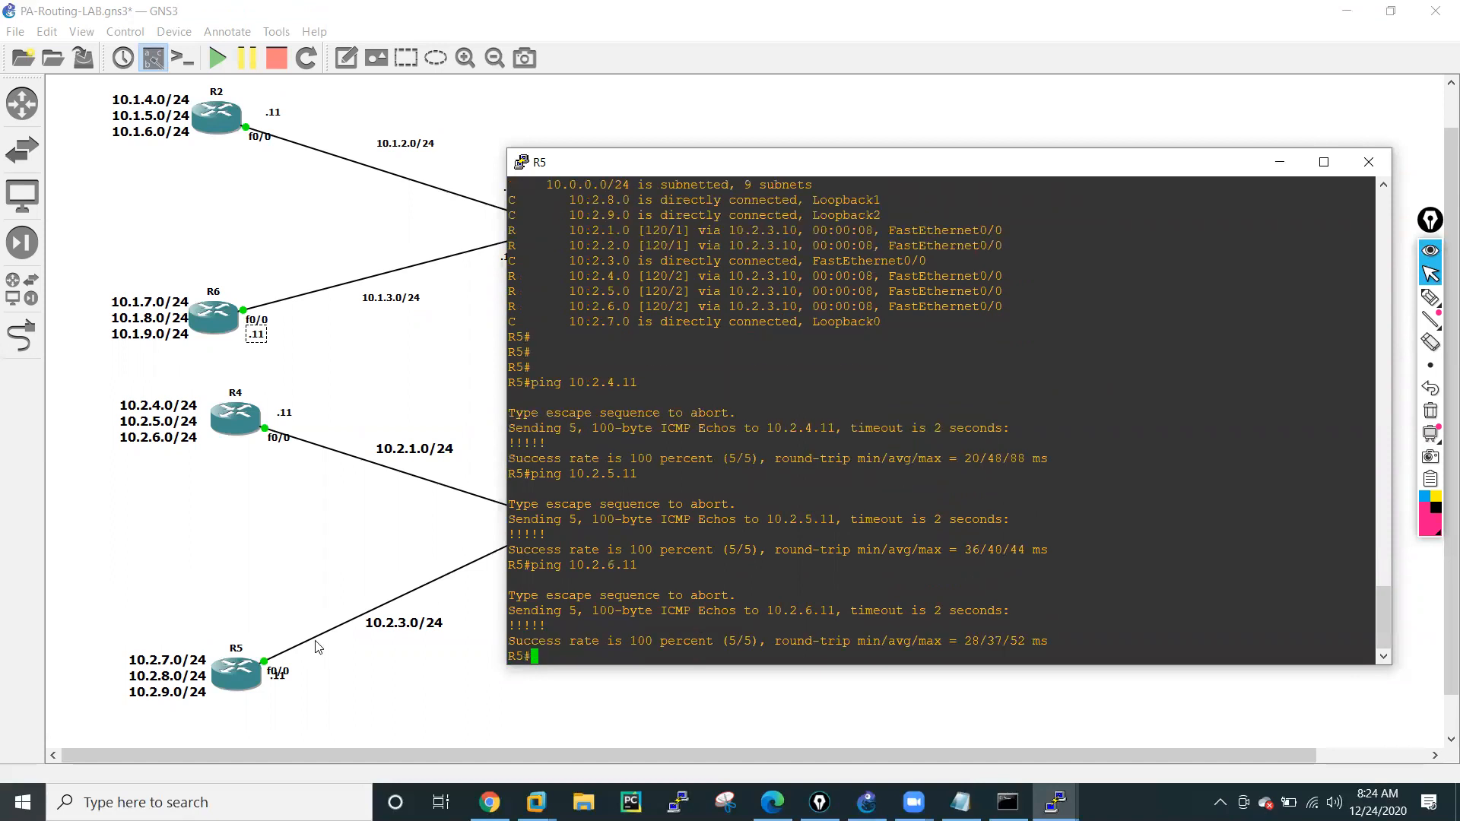
Bring the topology to the front and draw freehand pen paths from R2 through R1 to R6 and from R4 through R3 to R5.
{"action": "left_click", "coordinate": [263, 580]}
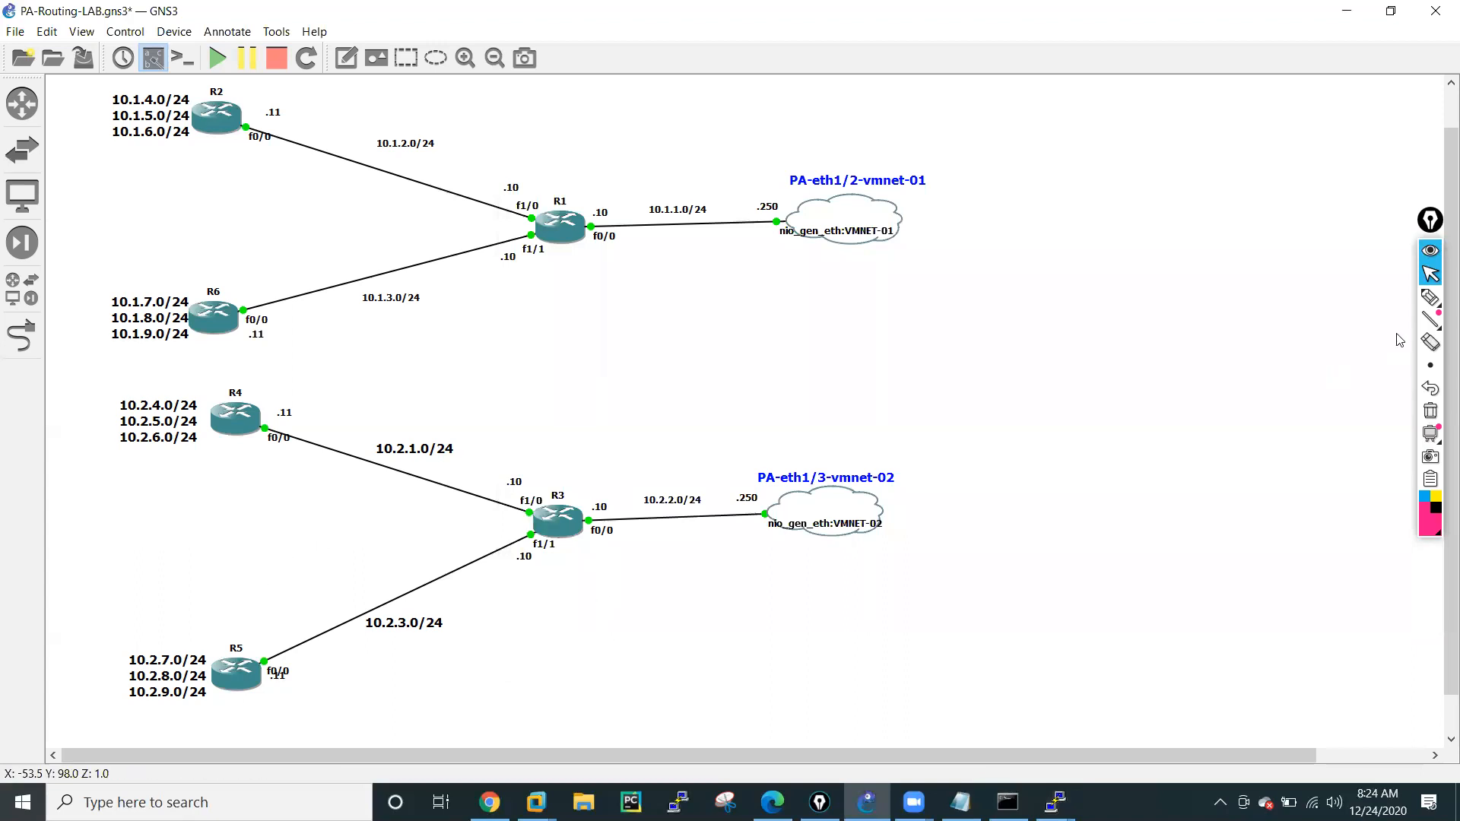
{"action": "left_click", "coordinate": [1430, 299]}
{"action": "left_click", "coordinate": [1359, 299]}
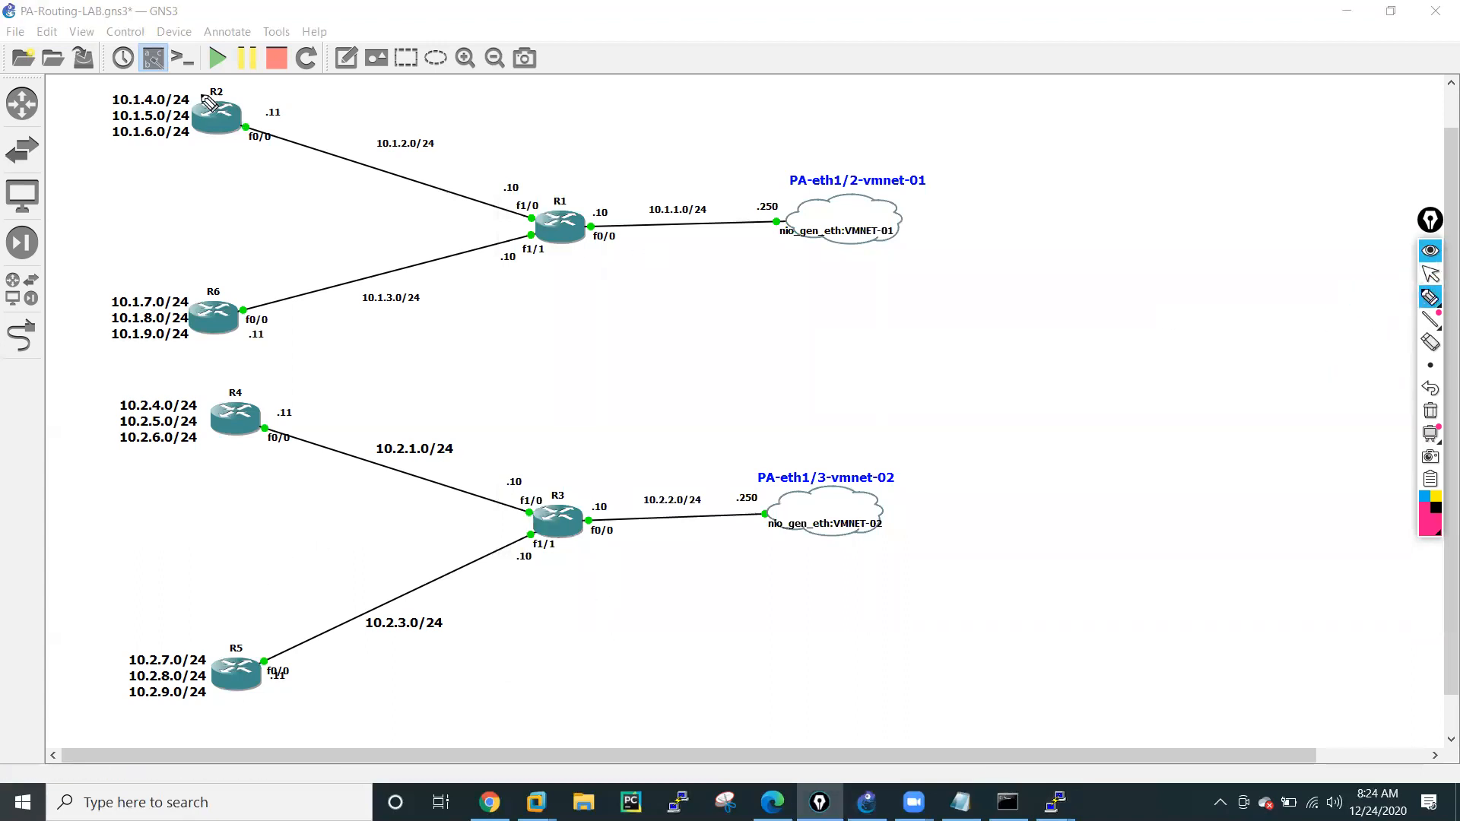
{"action": "left_click_drag", "start_coordinate": [191, 99], "coordinate": [344, 141]}
{"action": "mouse_move", "coordinate": [422, 174]}
{"action": "left_mouse_down"}
{"action": "mouse_move", "coordinate": [536, 225]}
{"action": "mouse_move", "coordinate": [237, 278]}
{"action": "left_mouse_up"}
{"action": "left_click_drag", "start_coordinate": [233, 103], "coordinate": [225, 126]}
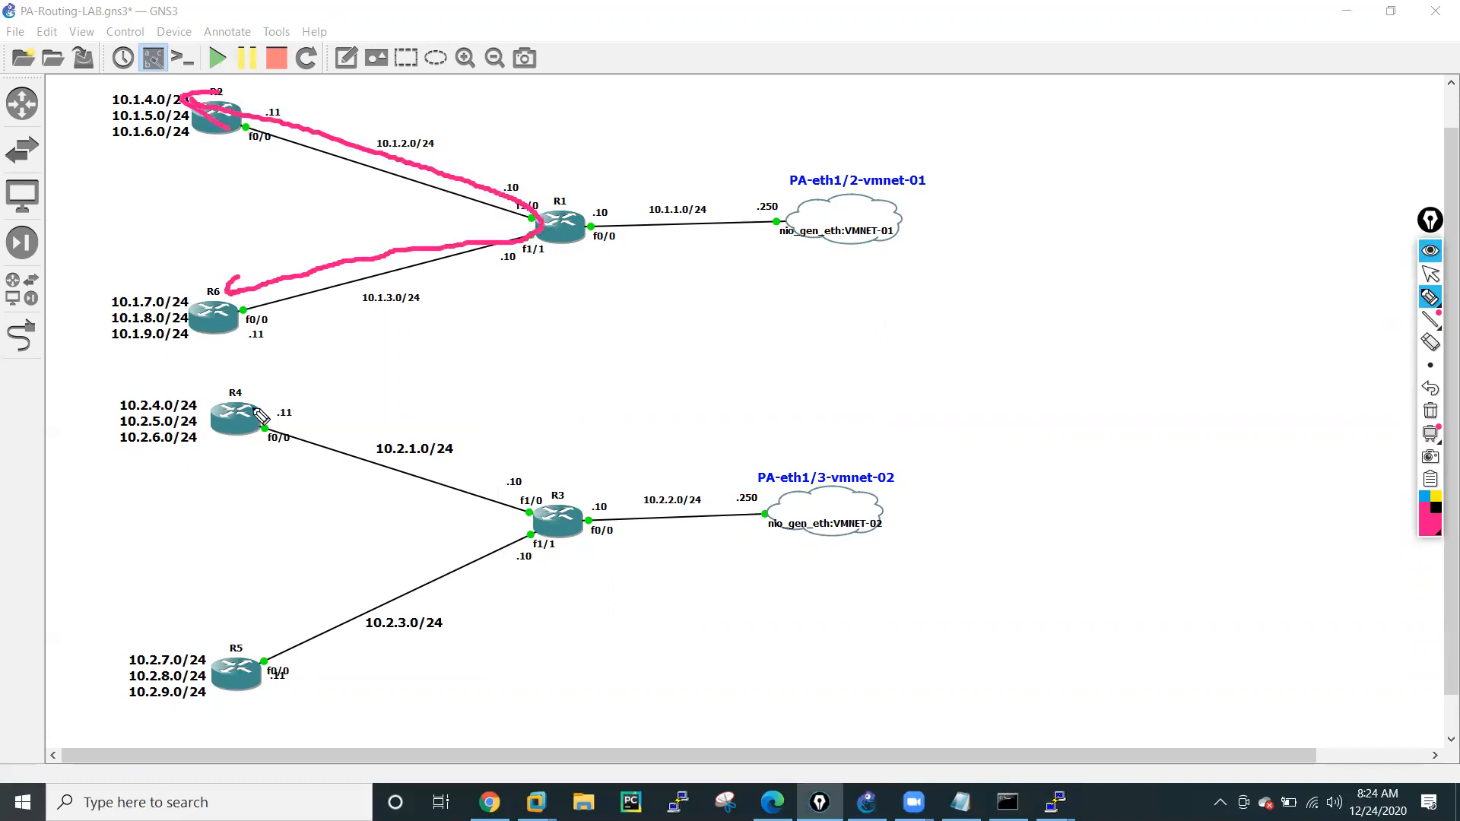
{"action": "mouse_move", "coordinate": [216, 423]}
{"action": "left_mouse_down"}
{"action": "mouse_move", "coordinate": [507, 533]}
{"action": "mouse_move", "coordinate": [250, 632]}
{"action": "mouse_move", "coordinate": [240, 619]}
{"action": "left_mouse_up"}
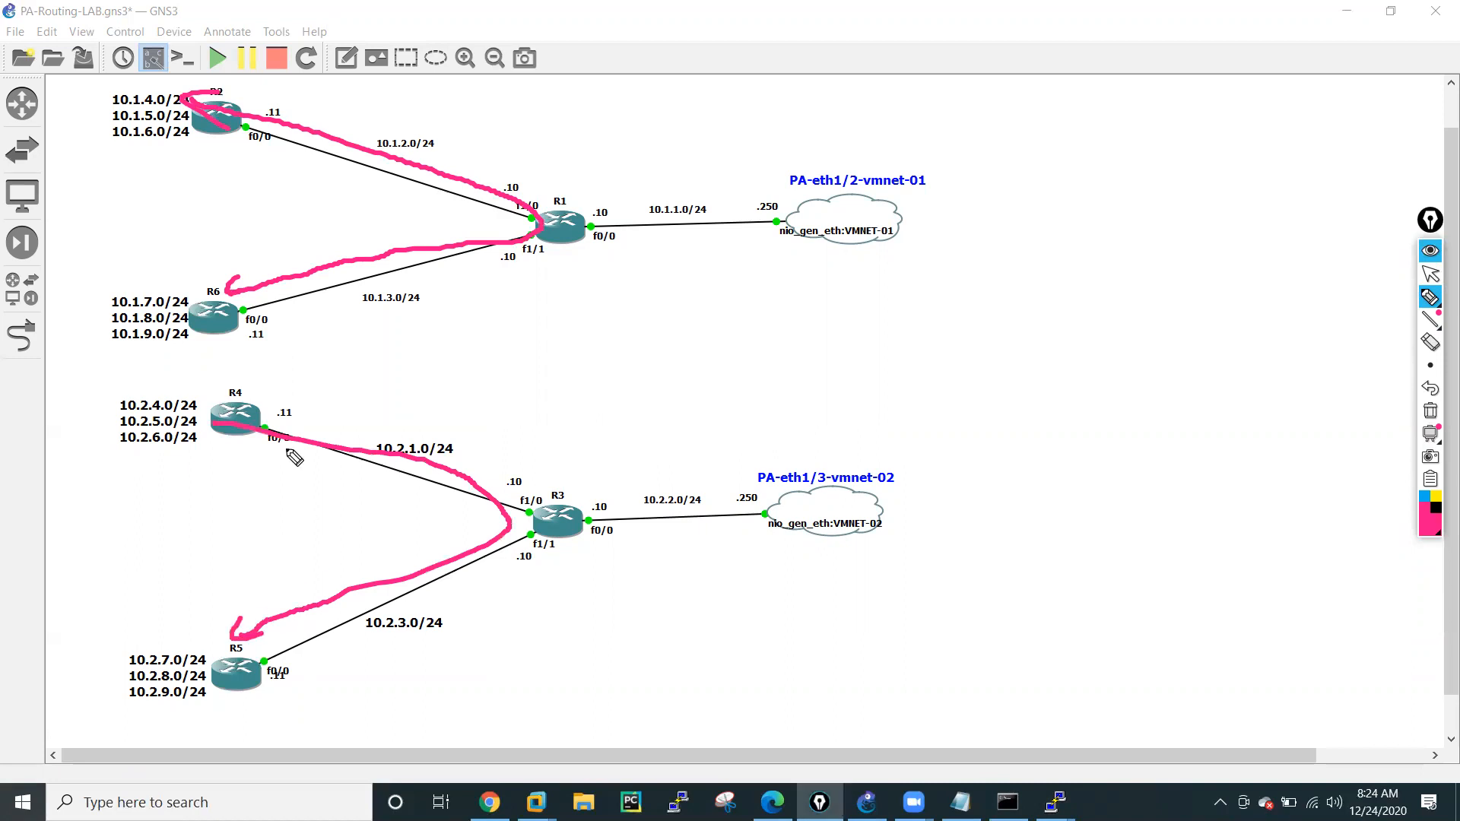
Draw double-headed arrows between the R4 and R5 network lists and between the R2 and R6 network lists.
{"action": "mouse_move", "coordinate": [238, 409]}
{"action": "left_mouse_down"}
{"action": "mouse_move", "coordinate": [236, 442]}
{"action": "mouse_move", "coordinate": [155, 472]}
{"action": "mouse_move", "coordinate": [162, 651]}
{"action": "mouse_move", "coordinate": [175, 633]}
{"action": "left_mouse_up"}
{"action": "mouse_move", "coordinate": [143, 467]}
{"action": "left_mouse_down"}
{"action": "mouse_move", "coordinate": [155, 450]}
{"action": "mouse_move", "coordinate": [168, 461]}
{"action": "left_mouse_up"}
{"action": "mouse_move", "coordinate": [146, 144]}
{"action": "left_mouse_down"}
{"action": "mouse_move", "coordinate": [145, 283]}
{"action": "mouse_move", "coordinate": [161, 274]}
{"action": "mouse_move", "coordinate": [148, 296]}
{"action": "left_mouse_up"}
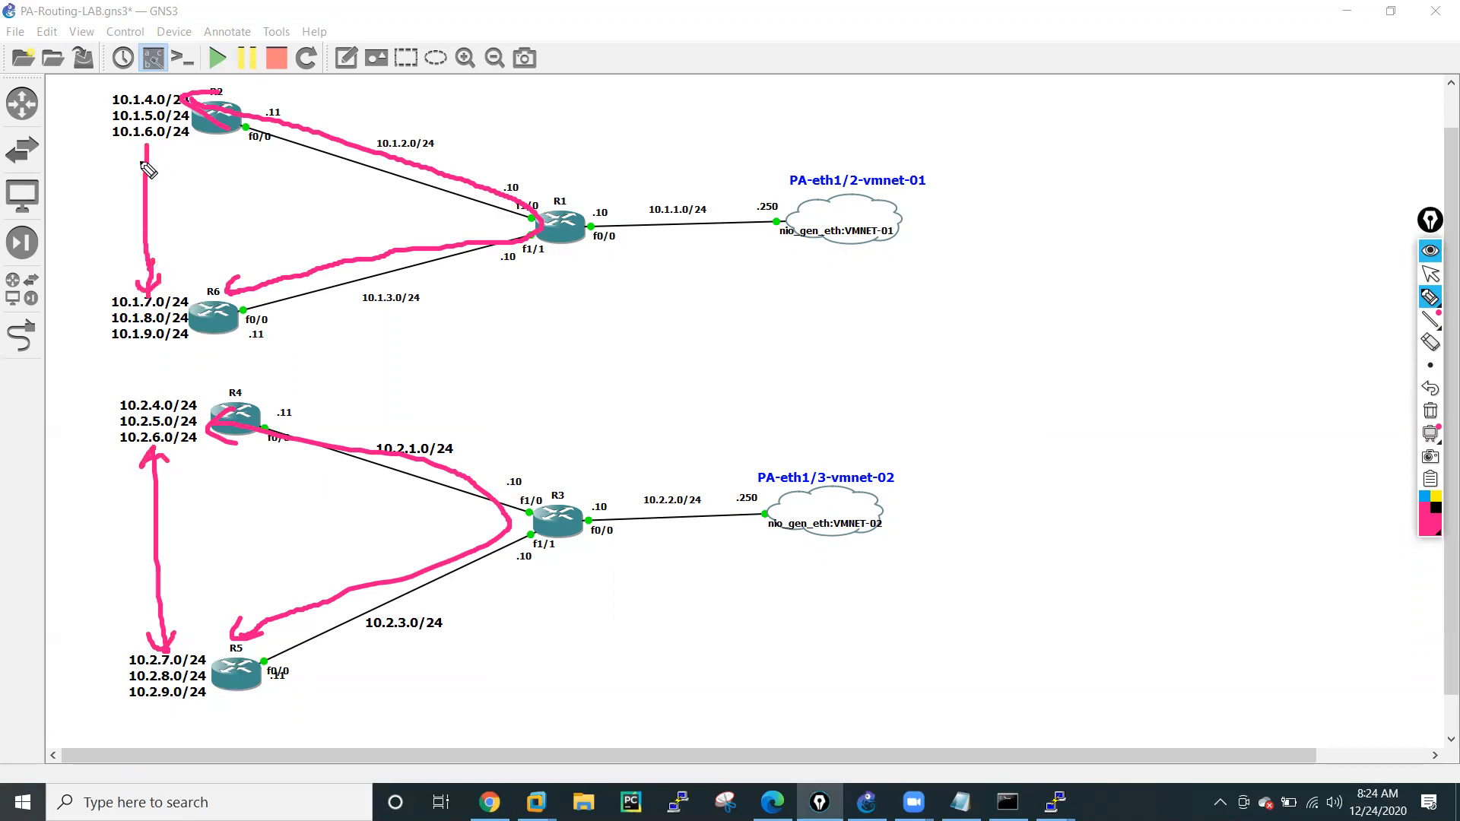
{"action": "left_click_drag", "start_coordinate": [149, 139], "coordinate": [163, 175]}
Draw a freehand box around both PA clouds and label it PA FW.
{"action": "left_click_drag", "start_coordinate": [778, 162], "coordinate": [799, 546]}
{"action": "mouse_move", "coordinate": [775, 158]}
{"action": "left_mouse_down"}
{"action": "mouse_move", "coordinate": [946, 430]}
{"action": "mouse_move", "coordinate": [963, 564]}
{"action": "mouse_move", "coordinate": [795, 563]}
{"action": "mouse_move", "coordinate": [797, 541]}
{"action": "left_mouse_up"}
{"action": "mouse_move", "coordinate": [828, 318]}
{"action": "left_mouse_down"}
{"action": "mouse_move", "coordinate": [831, 354]}
{"action": "mouse_move", "coordinate": [843, 315]}
{"action": "left_mouse_up"}
{"action": "mouse_move", "coordinate": [831, 337]}
{"action": "left_mouse_down"}
{"action": "mouse_move", "coordinate": [877, 313]}
{"action": "mouse_move", "coordinate": [831, 307]}
{"action": "mouse_move", "coordinate": [837, 292]}
{"action": "left_mouse_up"}
{"action": "mouse_move", "coordinate": [850, 292]}
{"action": "left_mouse_down"}
{"action": "mouse_move", "coordinate": [858, 275]}
{"action": "mouse_move", "coordinate": [869, 292]}
{"action": "left_mouse_up"}
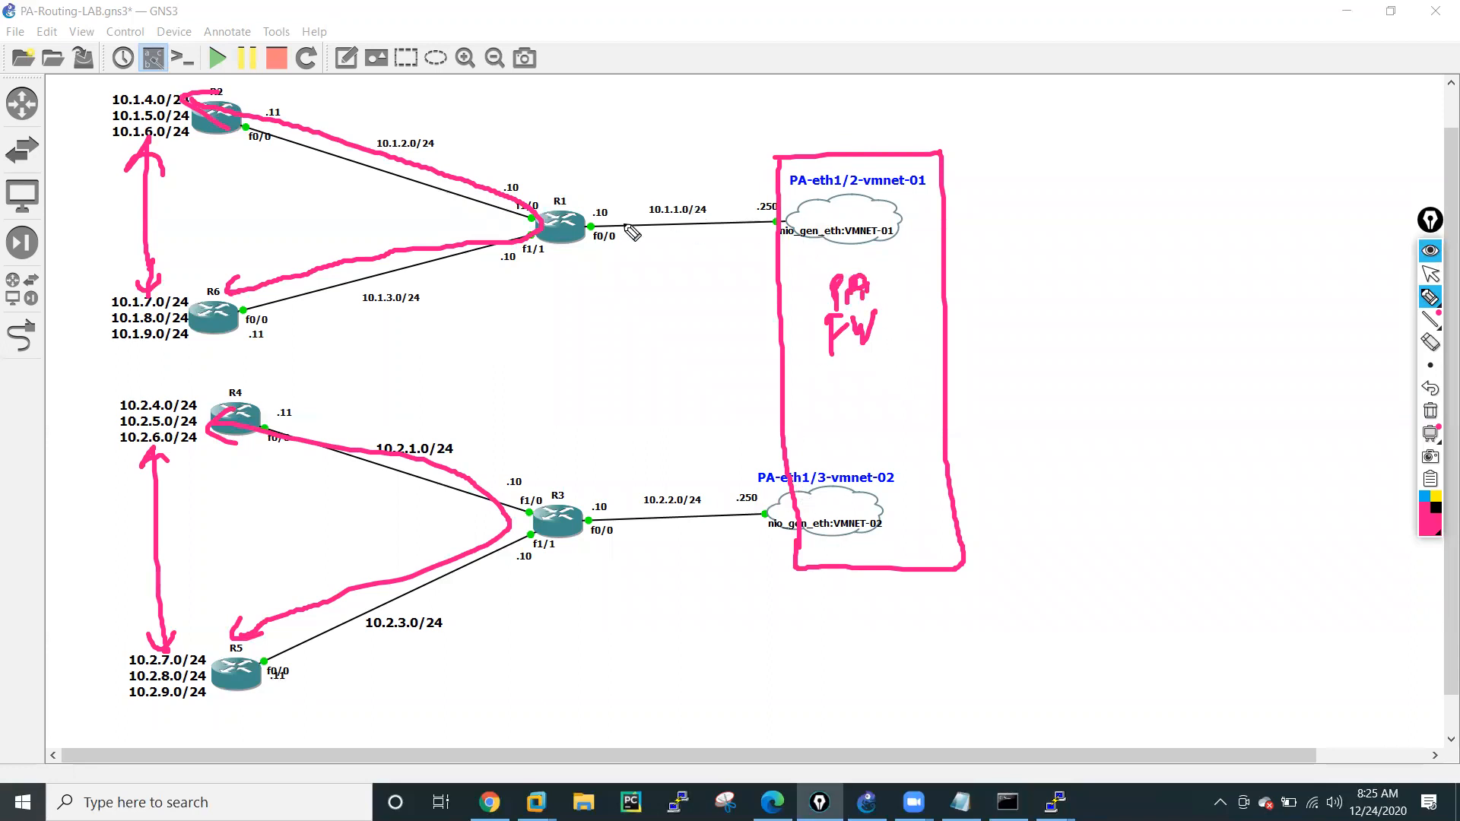
Draw double-headed arrows linking R1 and R3 to the firewall box.
{"action": "left_click_drag", "start_coordinate": [571, 243], "coordinate": [774, 268]}
{"action": "left_click_drag", "start_coordinate": [761, 252], "coordinate": [776, 278]}
{"action": "left_click_drag", "start_coordinate": [559, 264], "coordinate": [565, 237]}
{"action": "left_click_drag", "start_coordinate": [574, 506], "coordinate": [783, 439]}
{"action": "left_click_drag", "start_coordinate": [575, 493], "coordinate": [590, 520]}
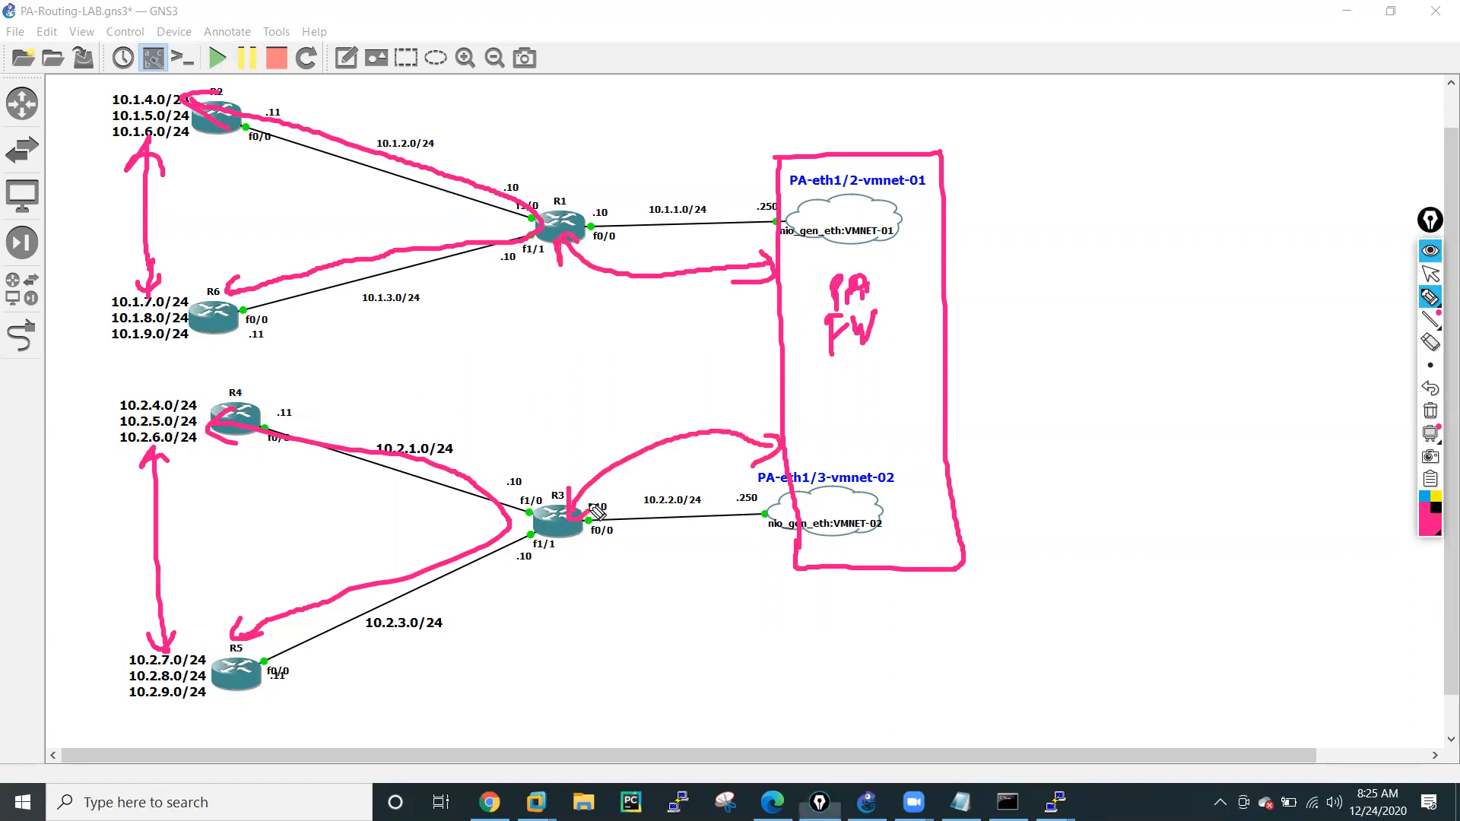
{"action": "left_click_drag", "start_coordinate": [753, 465], "coordinate": [785, 454]}
Write Rip beside the R3-to-firewall arrow and beside the R1-to-firewall arrow.
{"action": "mouse_move", "coordinate": [648, 397]}
{"action": "left_mouse_down"}
{"action": "mouse_move", "coordinate": [648, 437]}
{"action": "mouse_move", "coordinate": [680, 433]}
{"action": "left_mouse_up"}
{"action": "mouse_move", "coordinate": [689, 391]}
{"action": "left_mouse_down"}
{"action": "mouse_move", "coordinate": [693, 430]}
{"action": "mouse_move", "coordinate": [694, 417]}
{"action": "left_mouse_up"}
{"action": "mouse_move", "coordinate": [630, 310]}
{"action": "left_mouse_down"}
{"action": "mouse_move", "coordinate": [642, 300]}
{"action": "mouse_move", "coordinate": [673, 349]}
{"action": "left_mouse_up"}
{"action": "left_click_drag", "start_coordinate": [682, 299], "coordinate": [682, 325]}
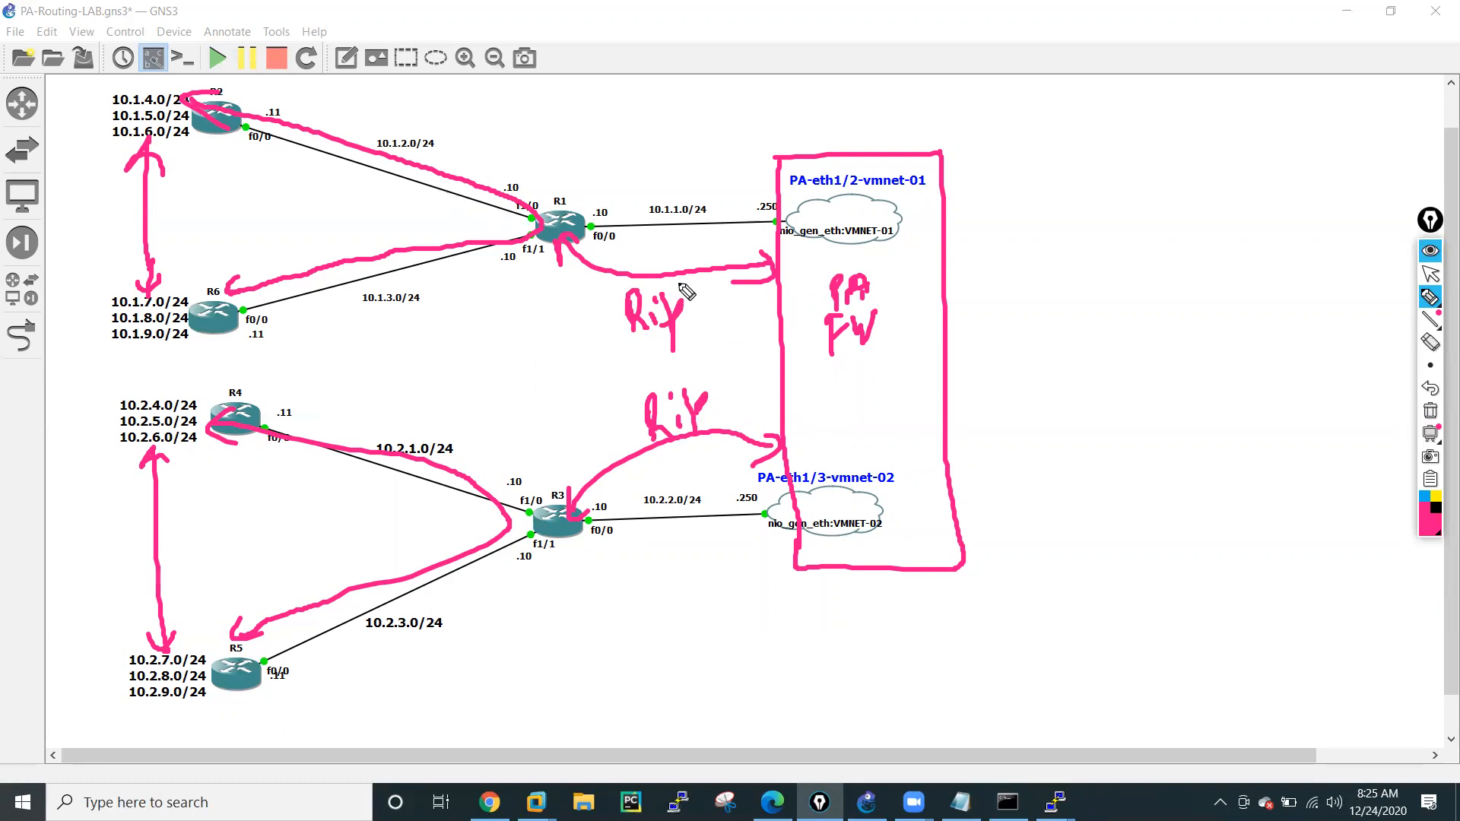
Mark R5, R2 and R2's network list with the pen, clear all annotations and return to the normal pointer.
{"action": "mouse_move", "coordinate": [227, 667]}
{"action": "left_mouse_down"}
{"action": "mouse_move", "coordinate": [245, 686]}
{"action": "mouse_move", "coordinate": [239, 666]}
{"action": "left_mouse_up"}
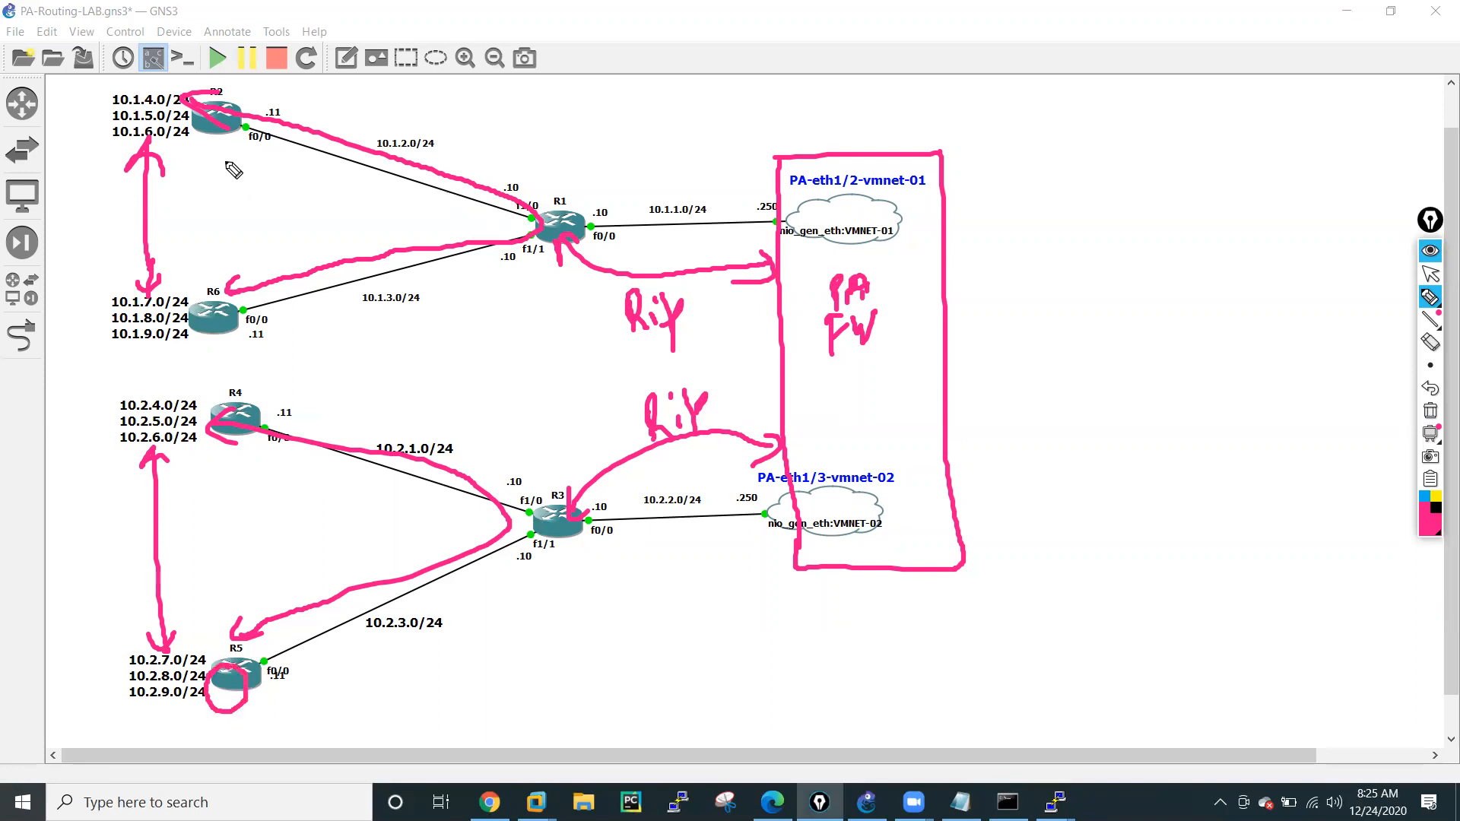
{"action": "mouse_move", "coordinate": [202, 138]}
{"action": "left_mouse_down"}
{"action": "mouse_move", "coordinate": [204, 155]}
{"action": "mouse_move", "coordinate": [239, 140]}
{"action": "left_mouse_up"}
{"action": "mouse_move", "coordinate": [88, 99]}
{"action": "left_mouse_down"}
{"action": "mouse_move", "coordinate": [92, 111]}
{"action": "mouse_move", "coordinate": [111, 80]}
{"action": "left_mouse_up"}
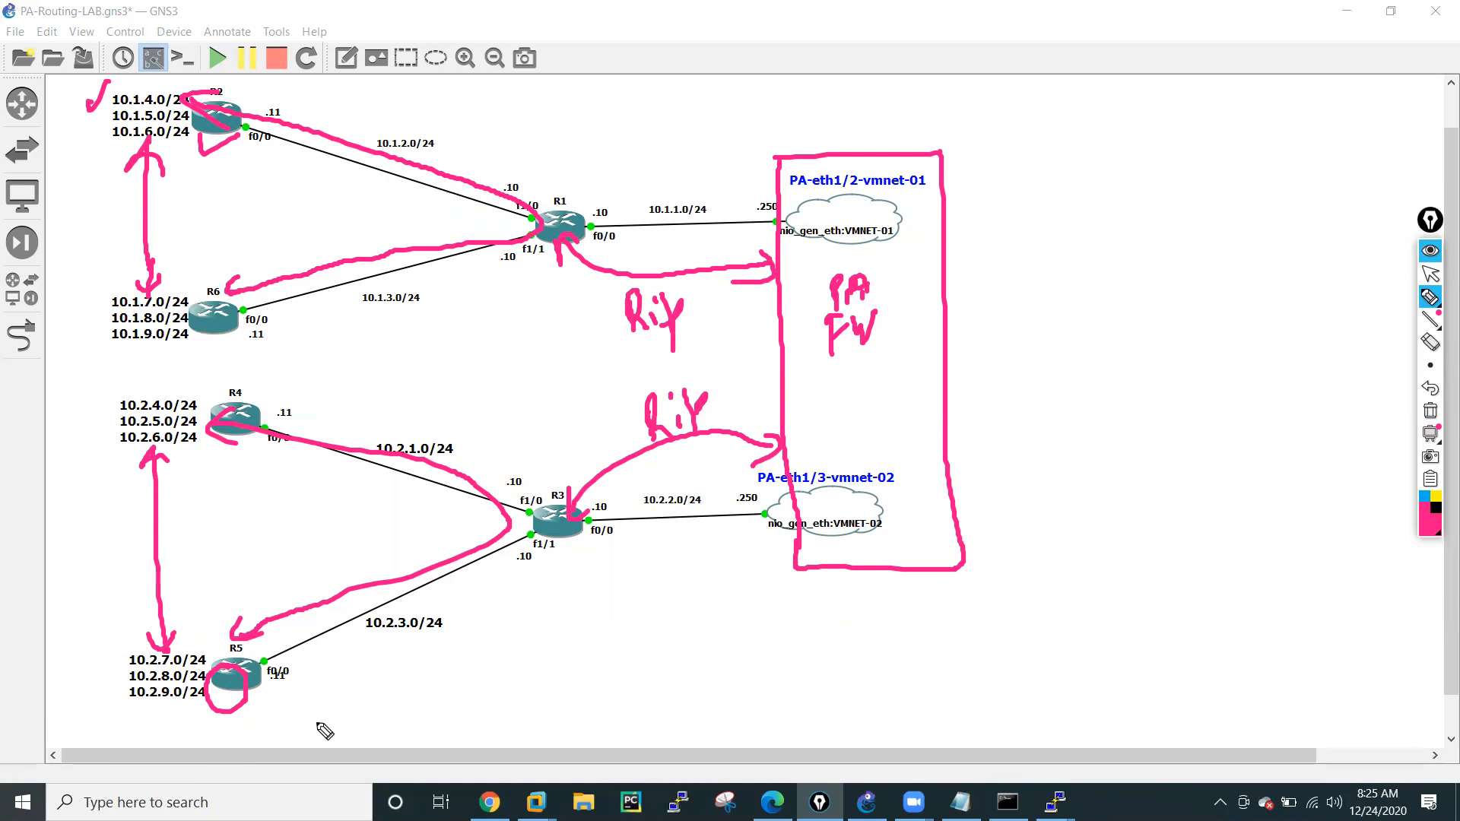
{"action": "left_click", "coordinate": [1430, 412]}
{"action": "left_click", "coordinate": [1430, 274]}
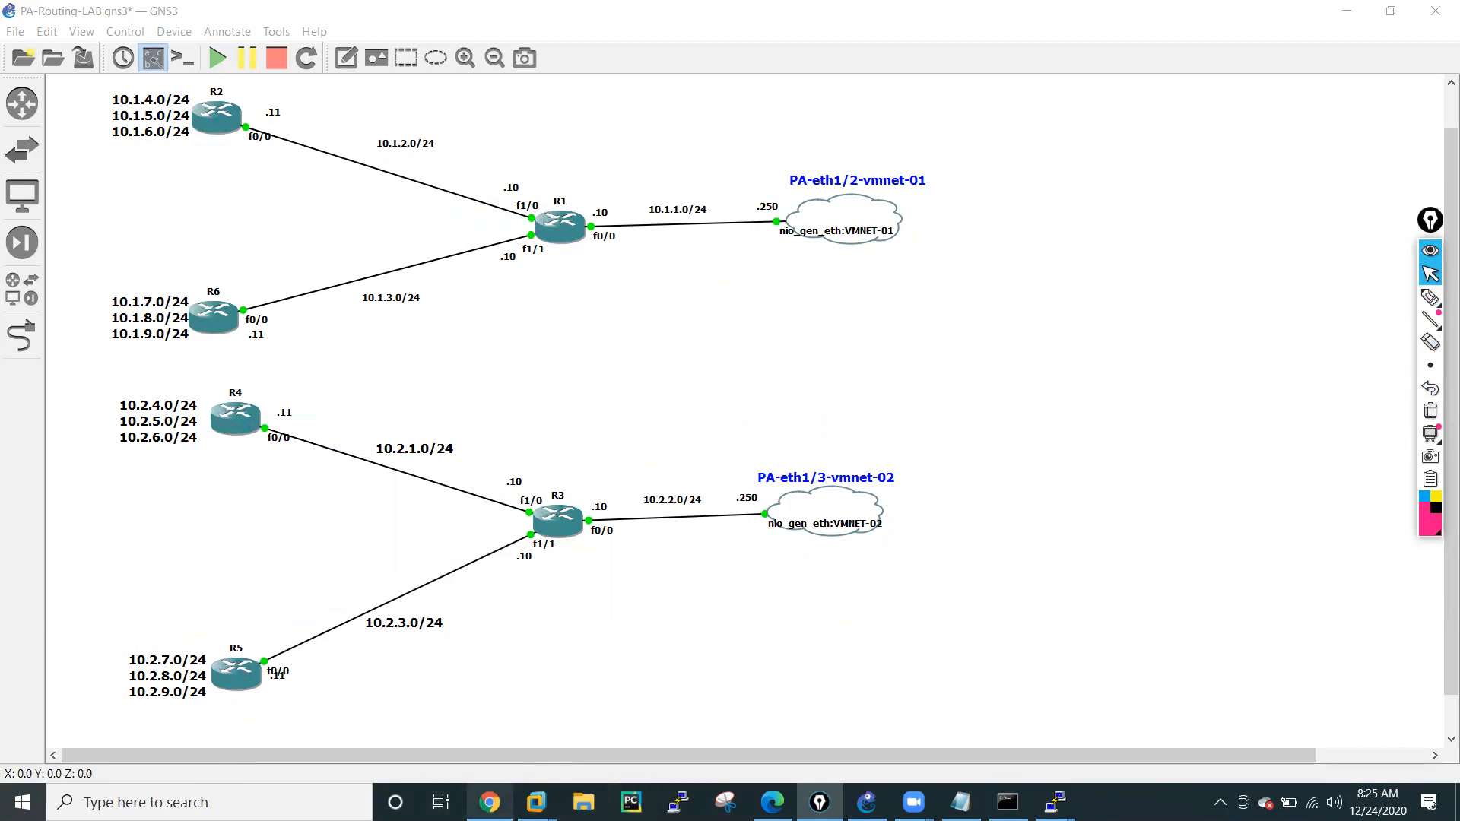
Switch to Chrome and open the Palo Alto firewall's web interface at 192.168.137.110.
{"action": "left_click", "coordinate": [490, 802]}
{"action": "left_click", "coordinate": [232, 50]}
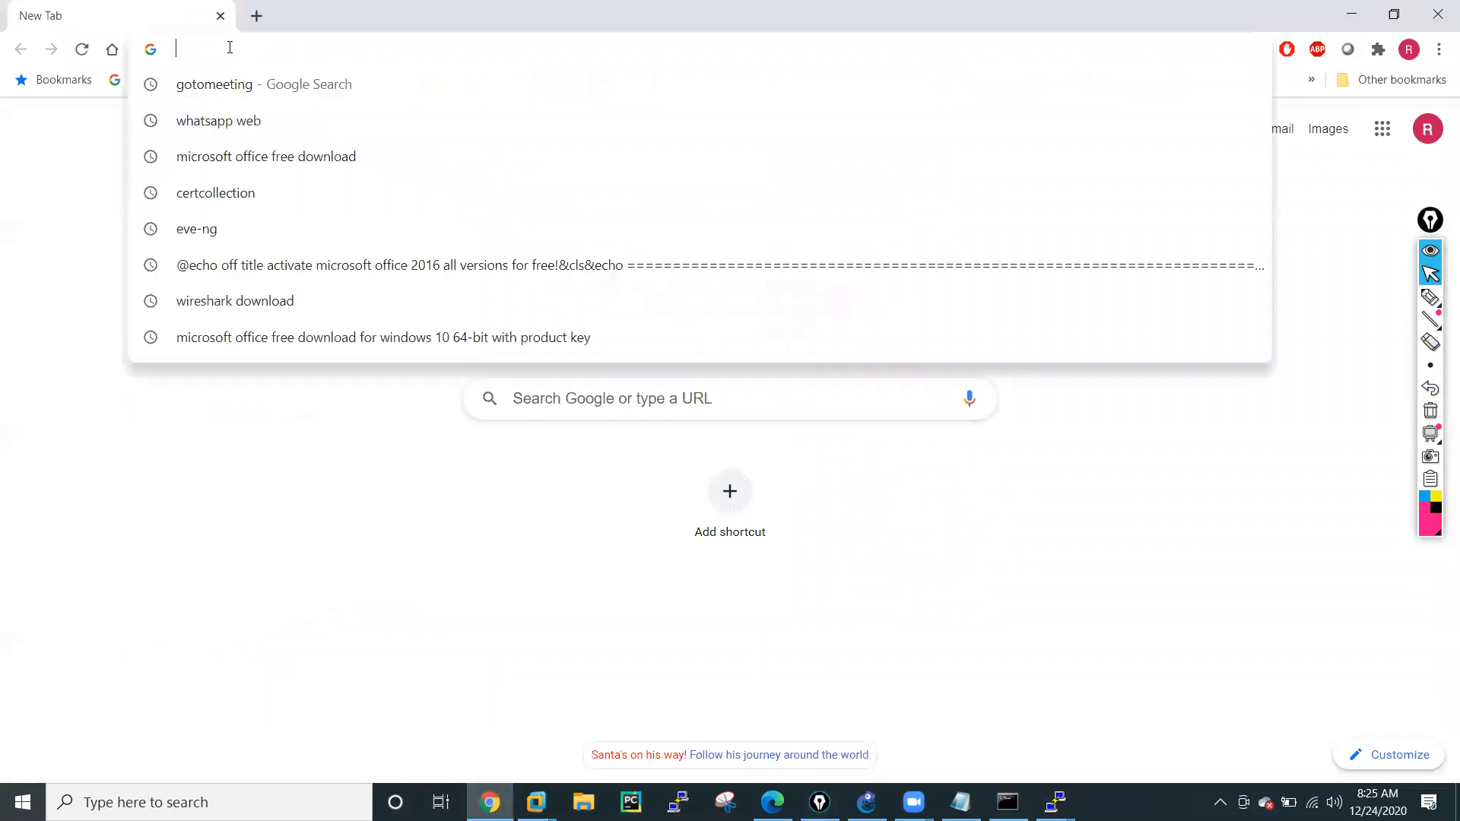
{"action": "type", "text": "192.168"}
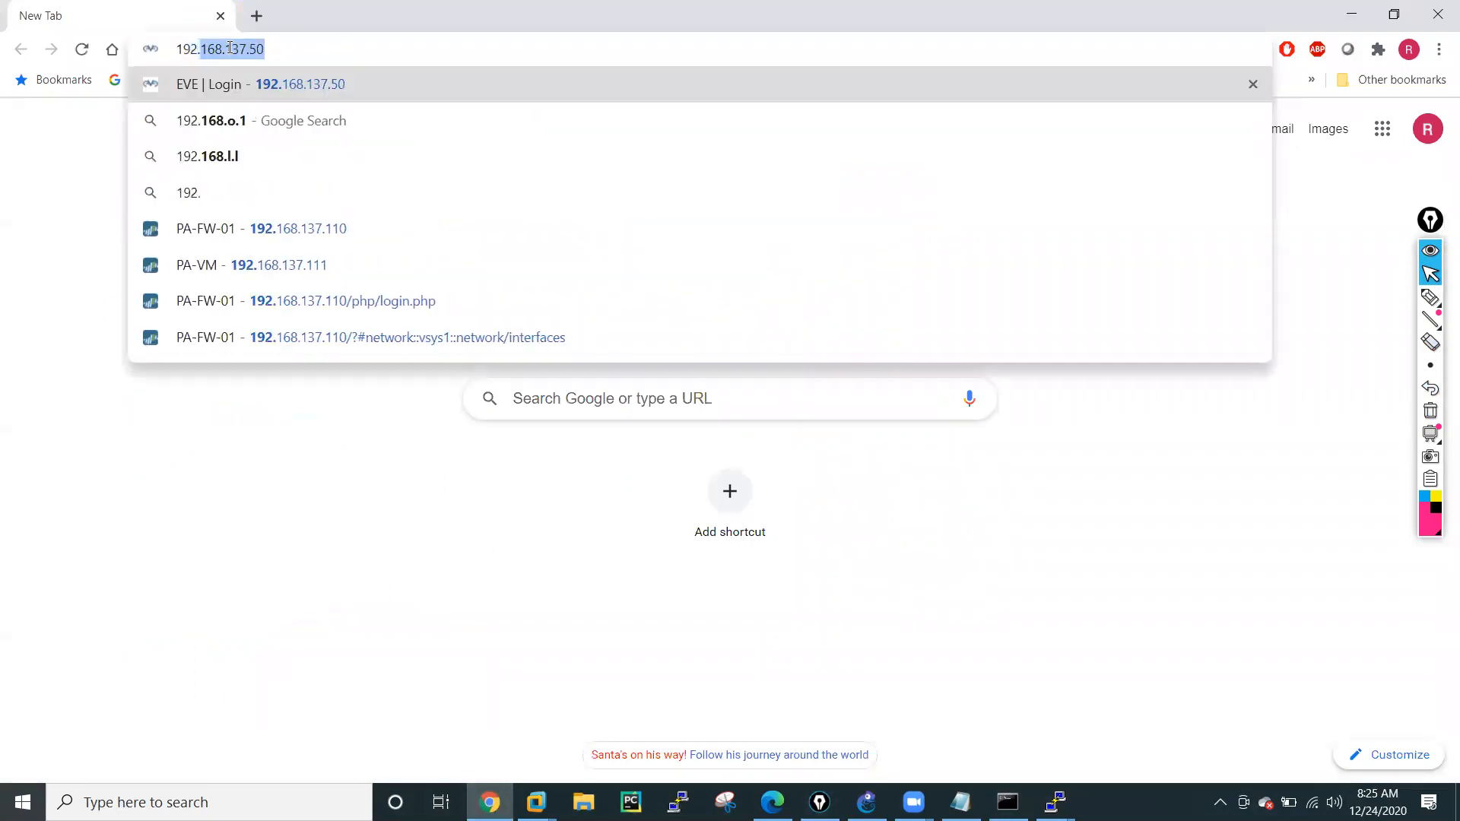
{"action": "type", "text": "."}
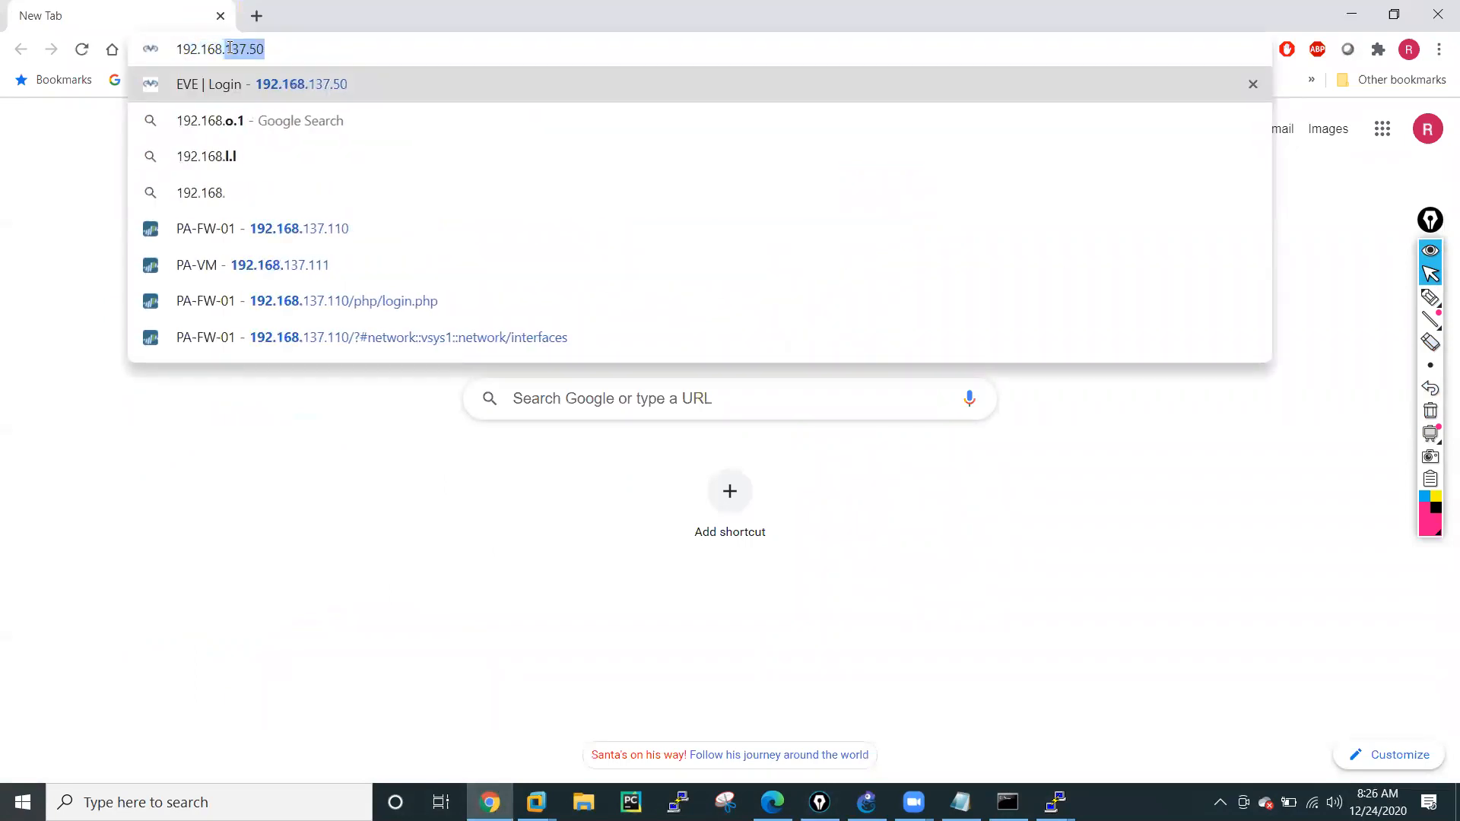
{"action": "type", "text": "137.11"}
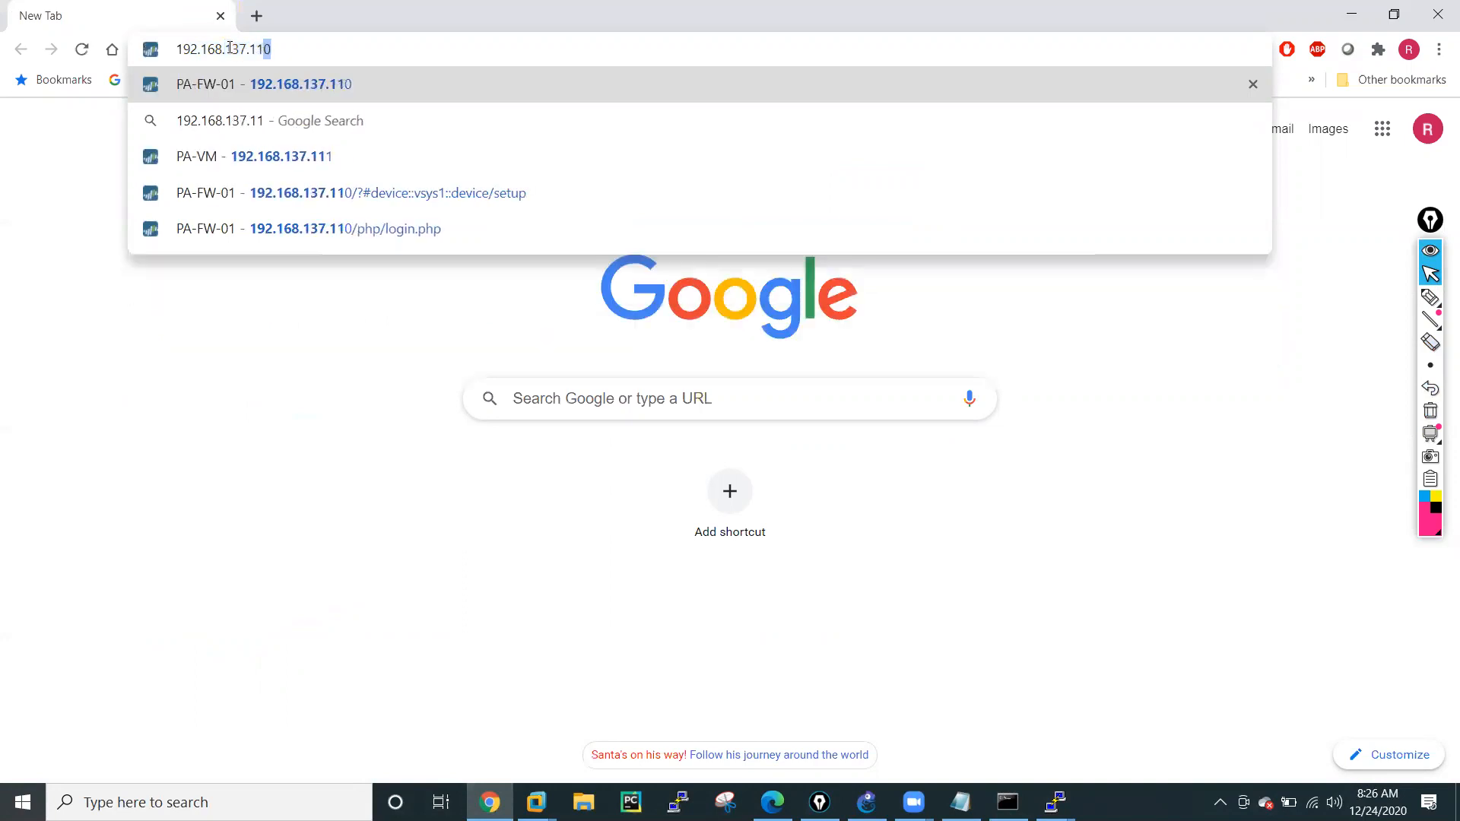
{"action": "key", "text": "Return"}
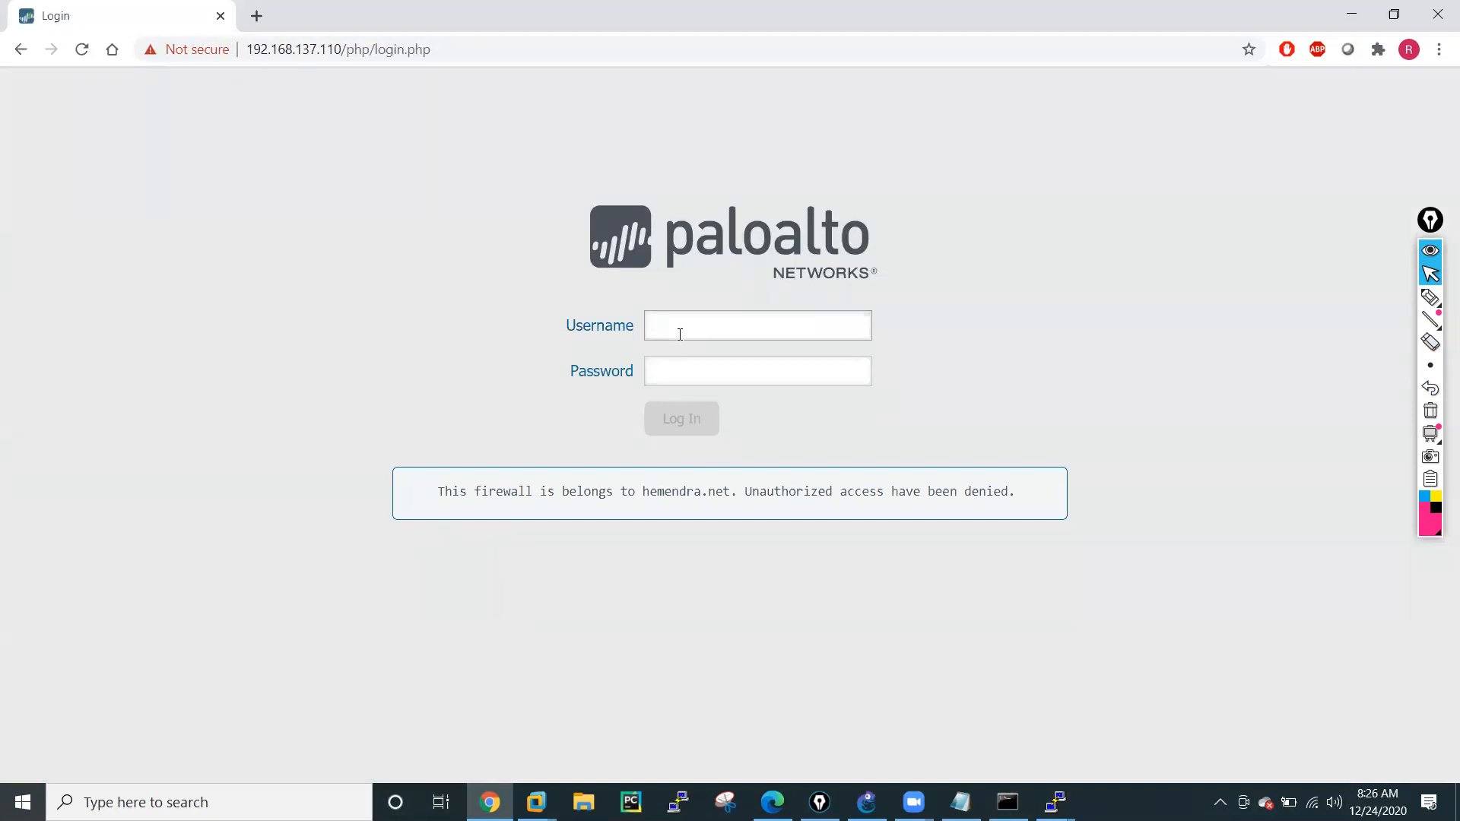
Log in to the firewall as admin with the account password and dismiss the welcome message.
{"action": "key", "text": "Tab"}
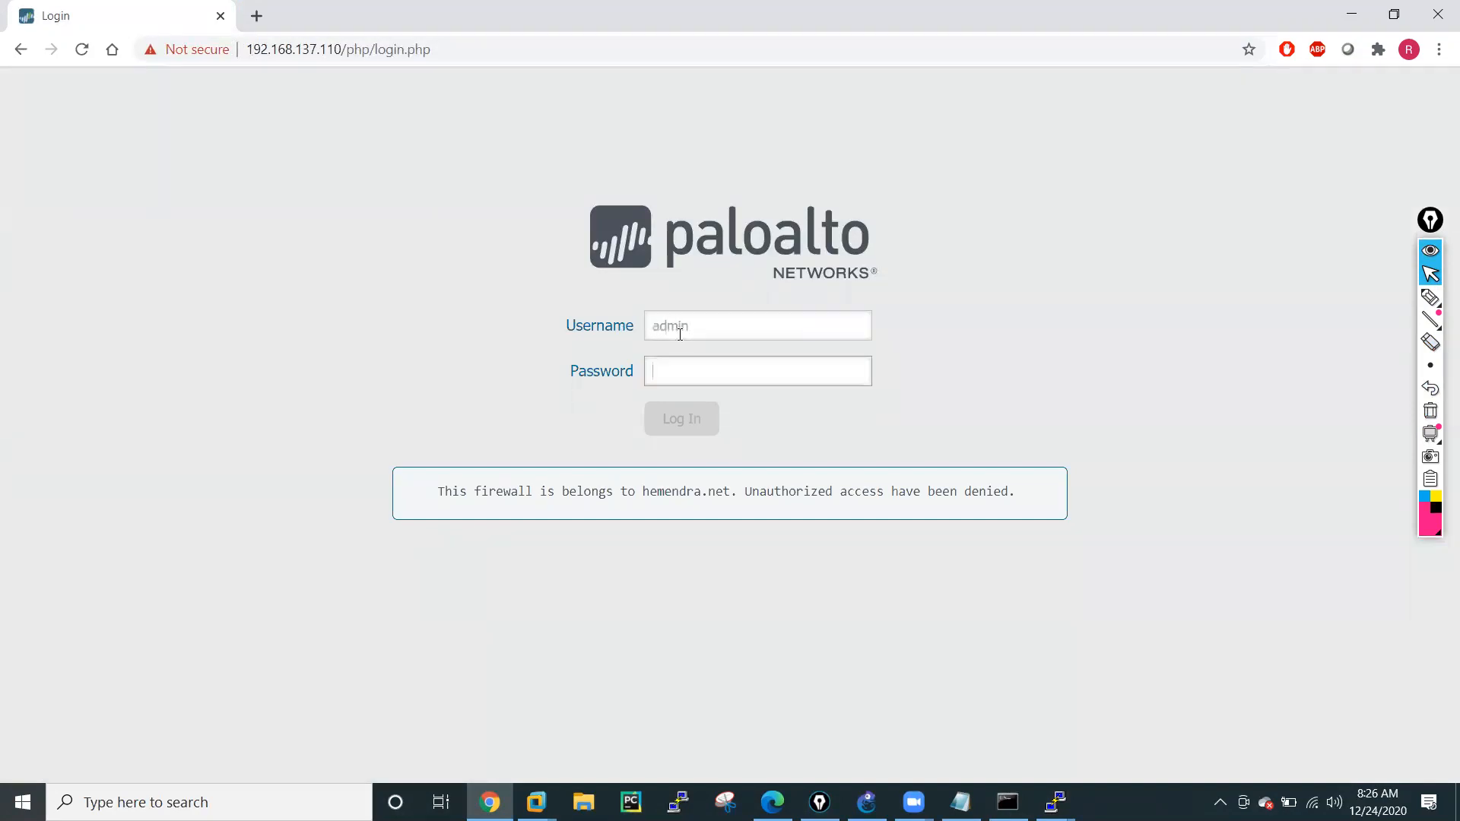
{"action": "type", "text": "ad"}
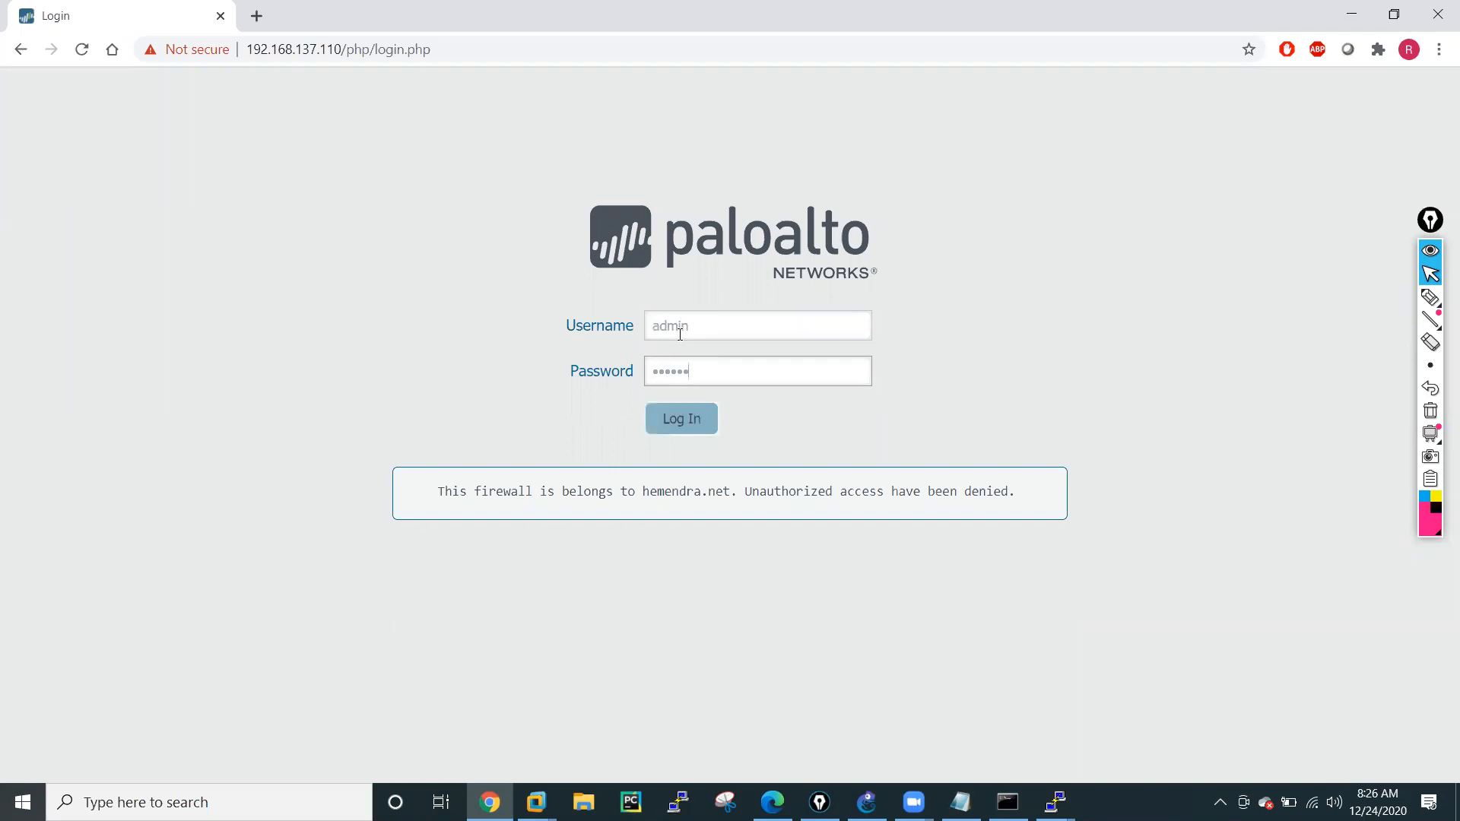
{"action": "left_click", "coordinate": [680, 427]}
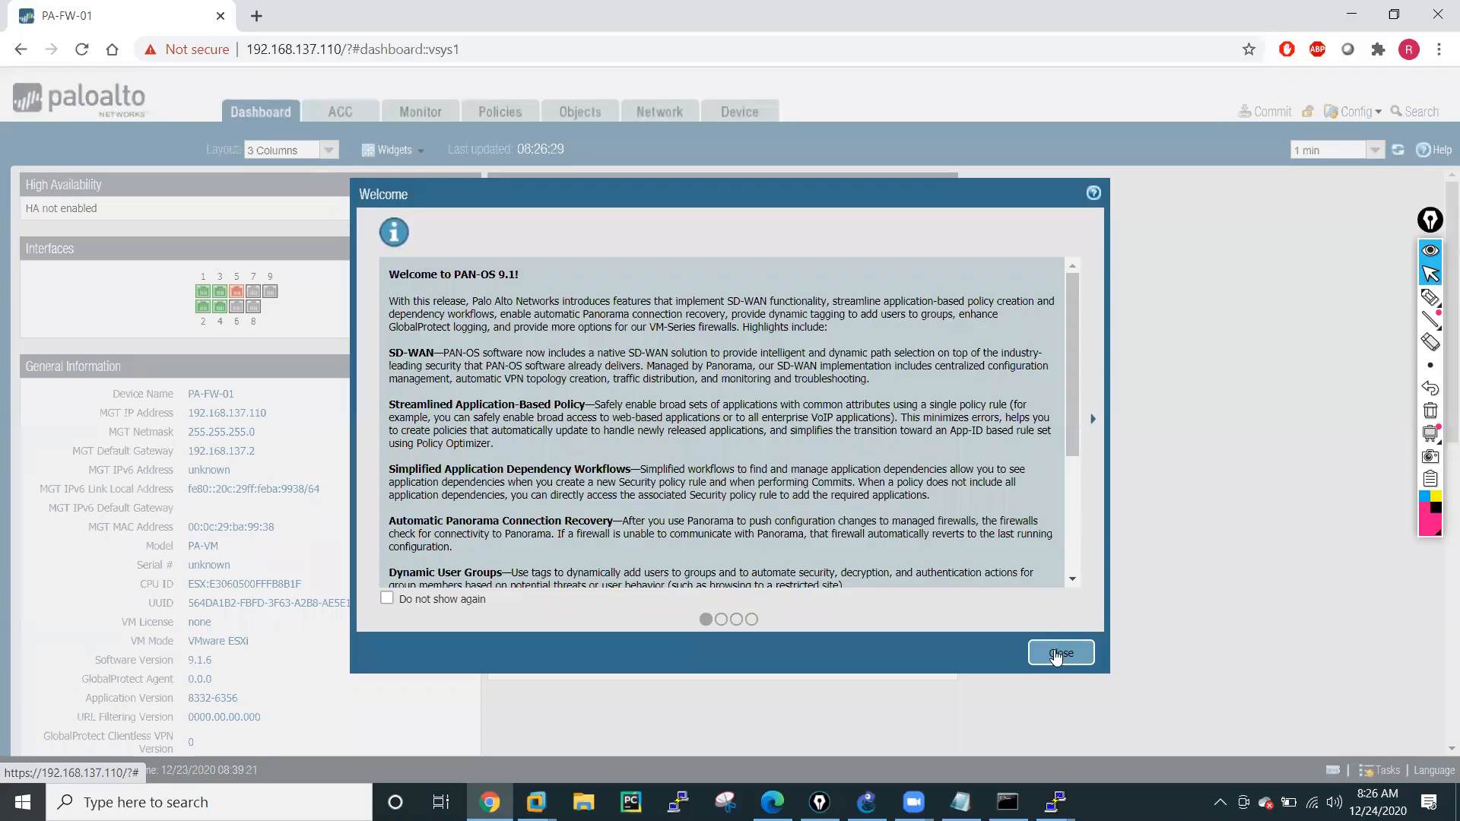
{"action": "left_click", "coordinate": [1059, 654]}
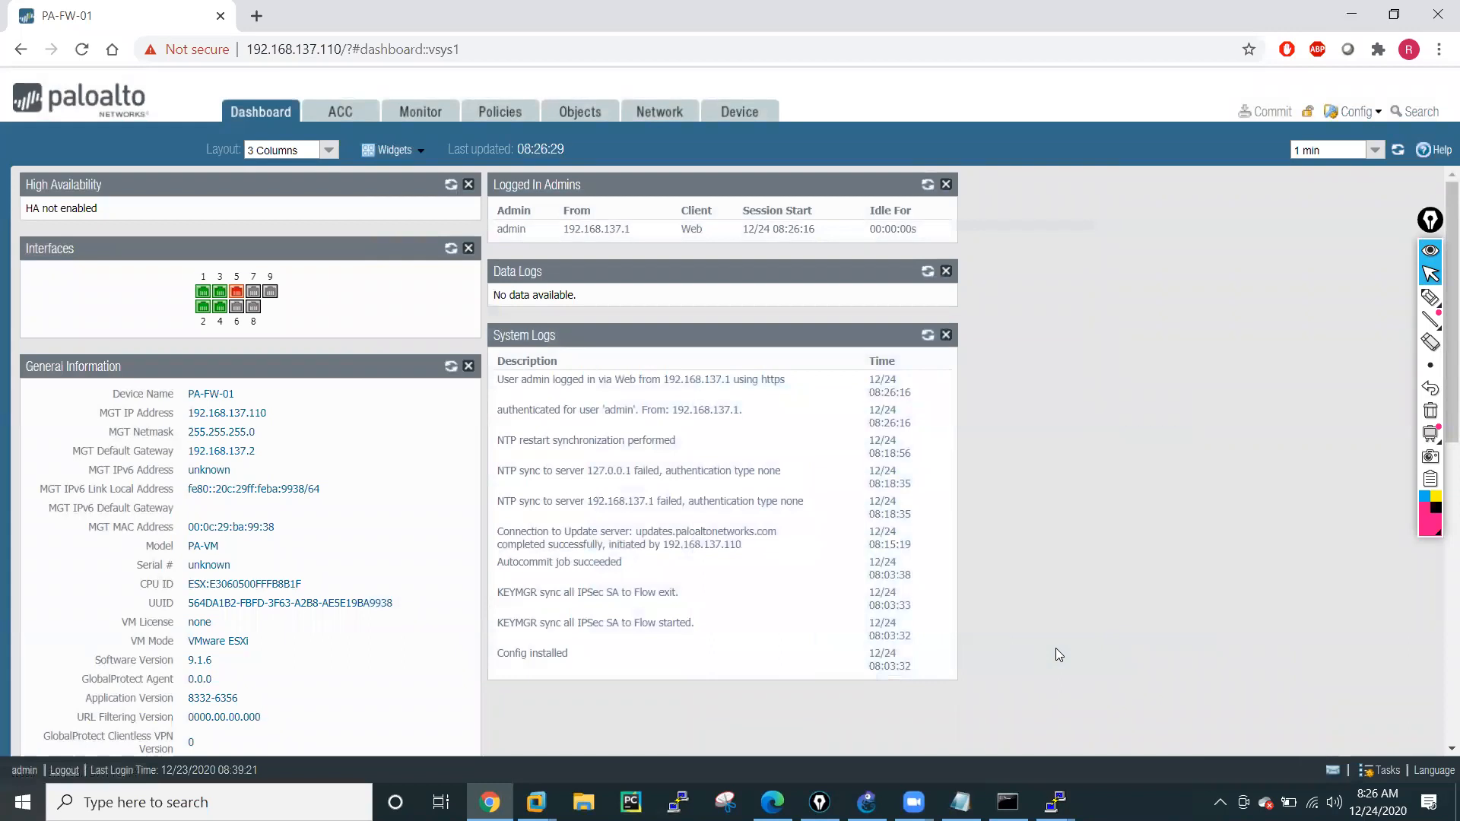
Open virtual router VR-01 from the firewall's network settings, look over its static routes and enable RIP.
{"action": "left_click", "coordinate": [659, 114]}
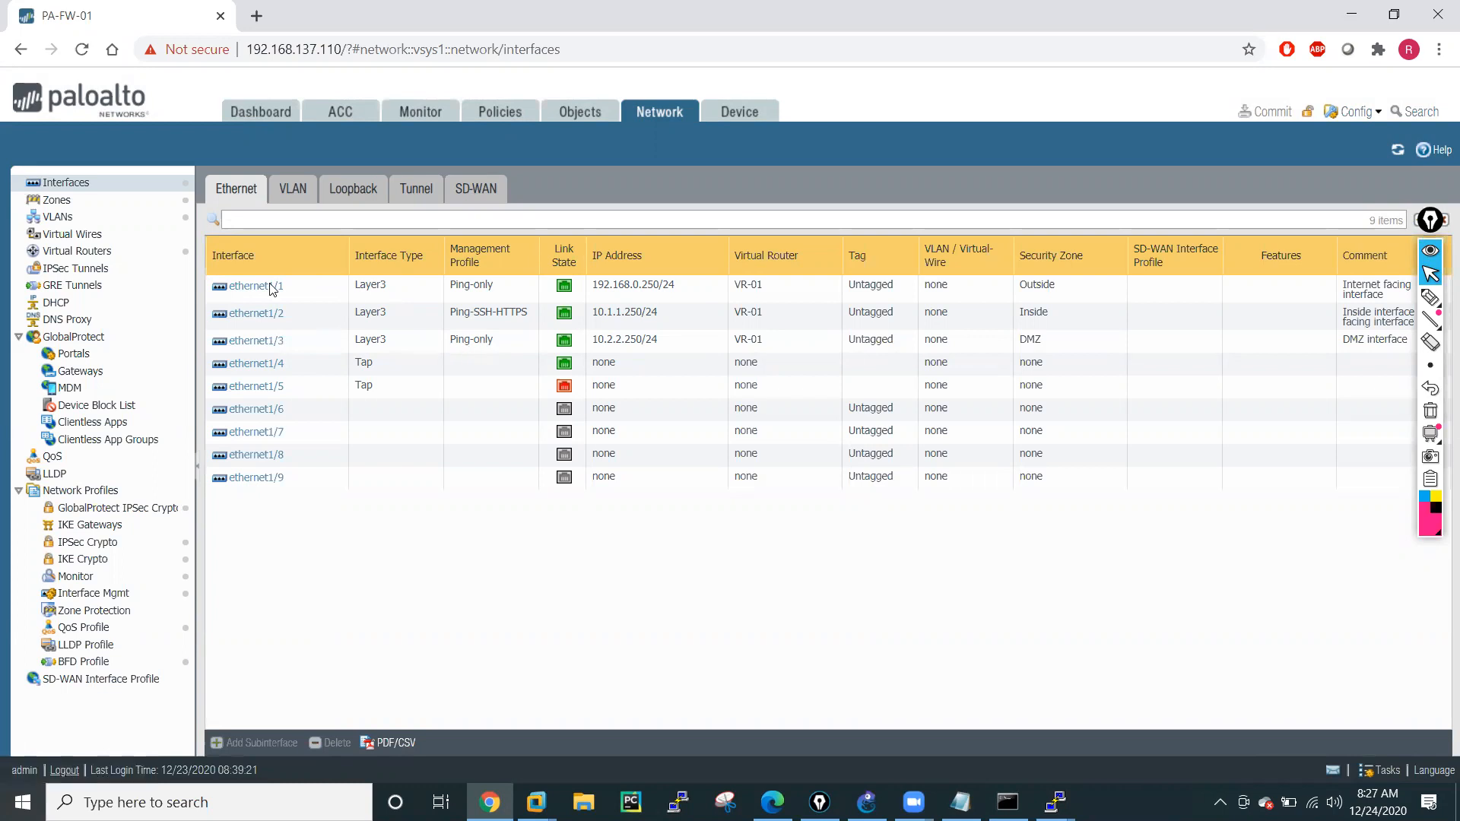
{"action": "left_click", "coordinate": [77, 253]}
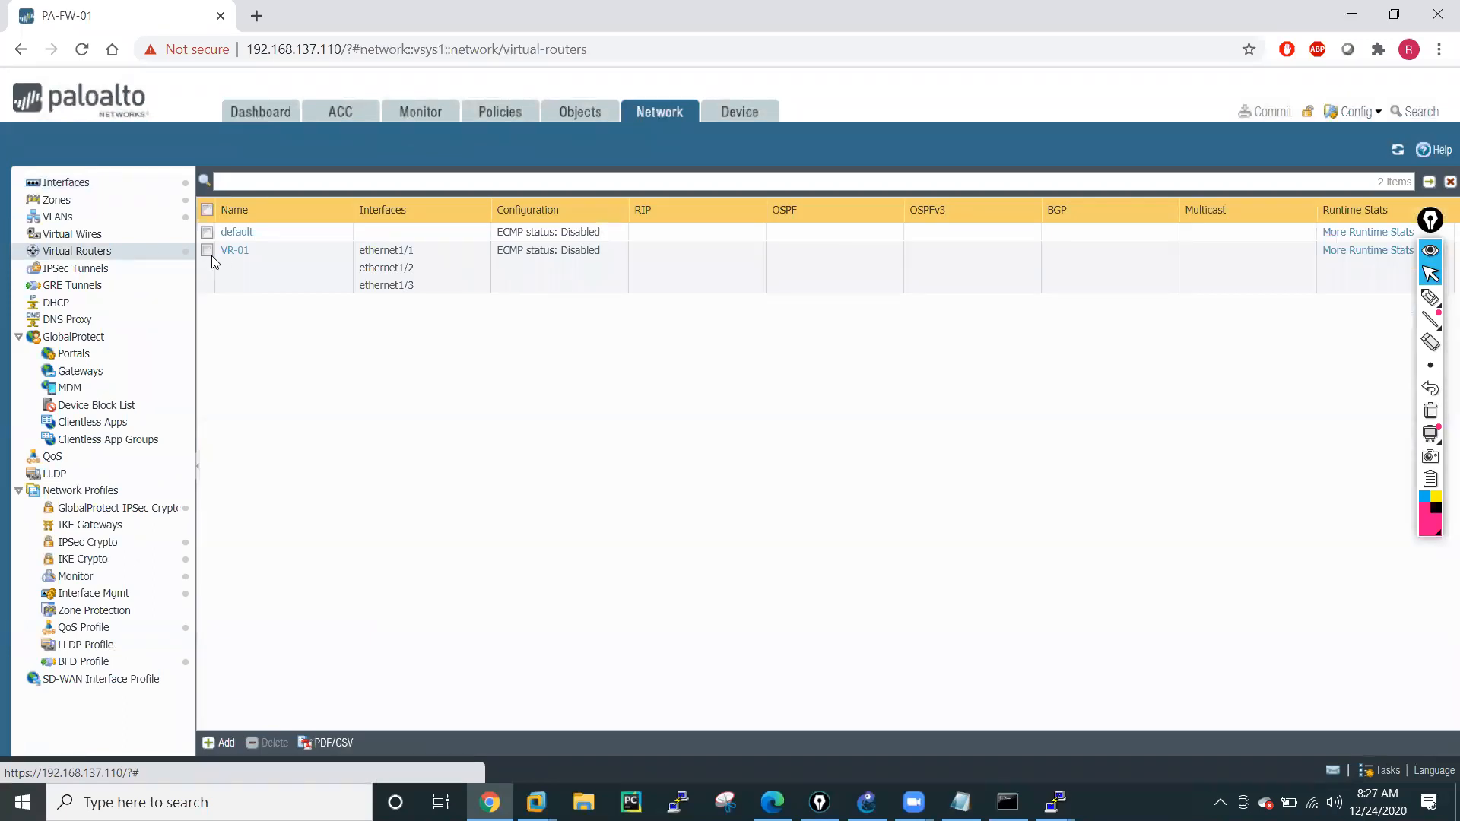
{"action": "left_click", "coordinate": [234, 252]}
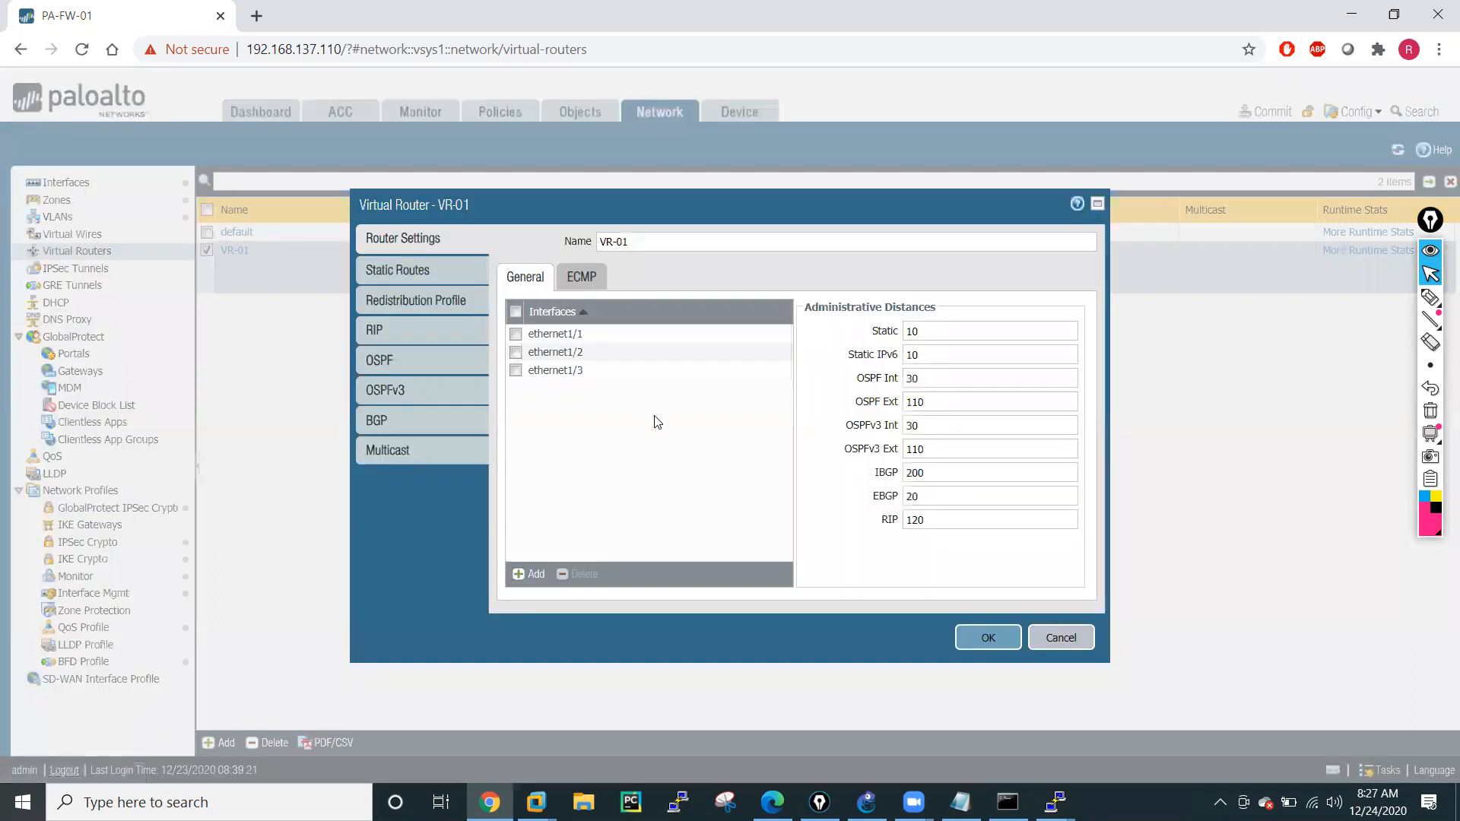
{"action": "left_click", "coordinate": [388, 269]}
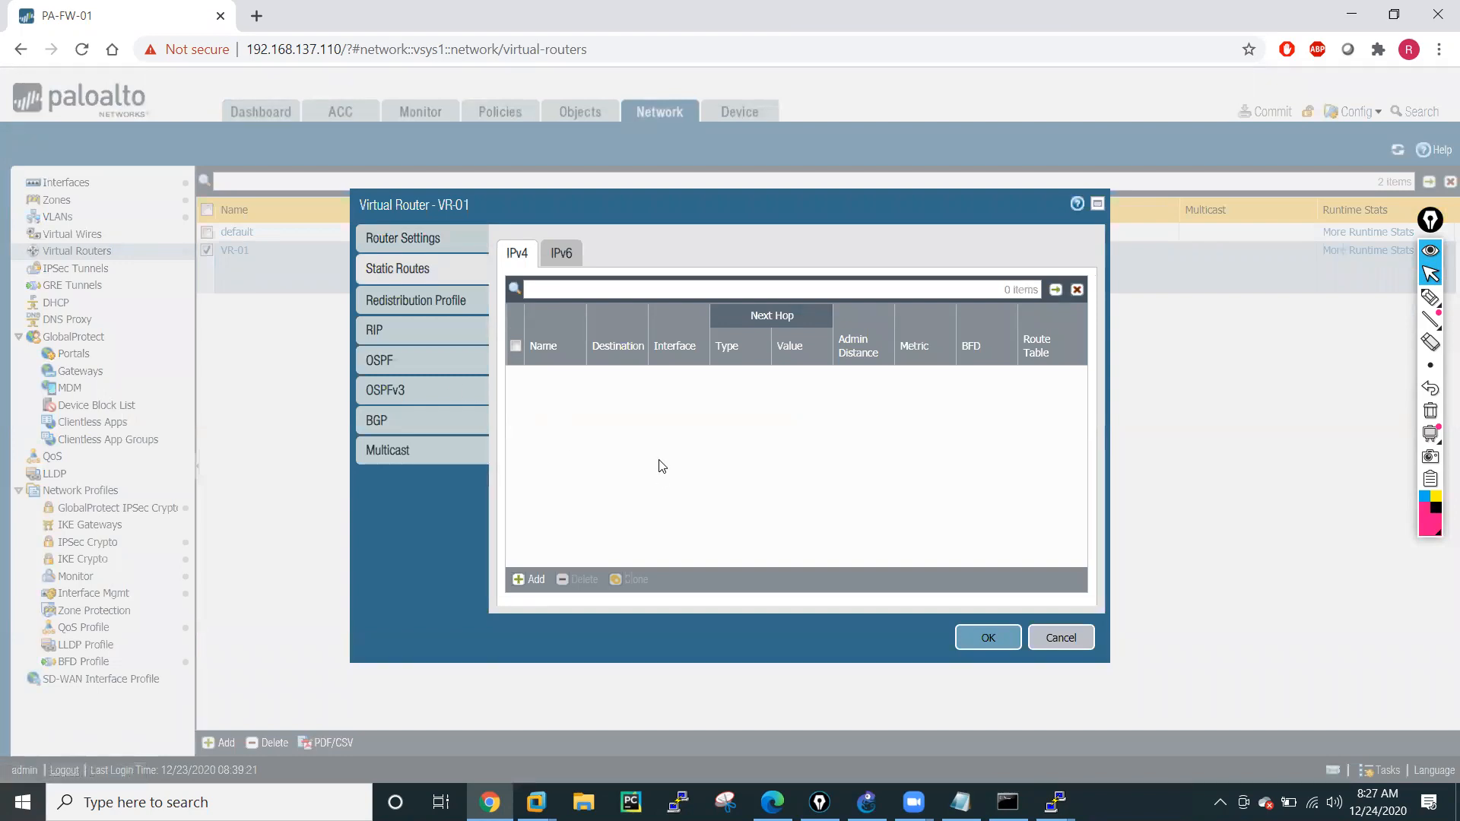
{"action": "left_click", "coordinate": [381, 332]}
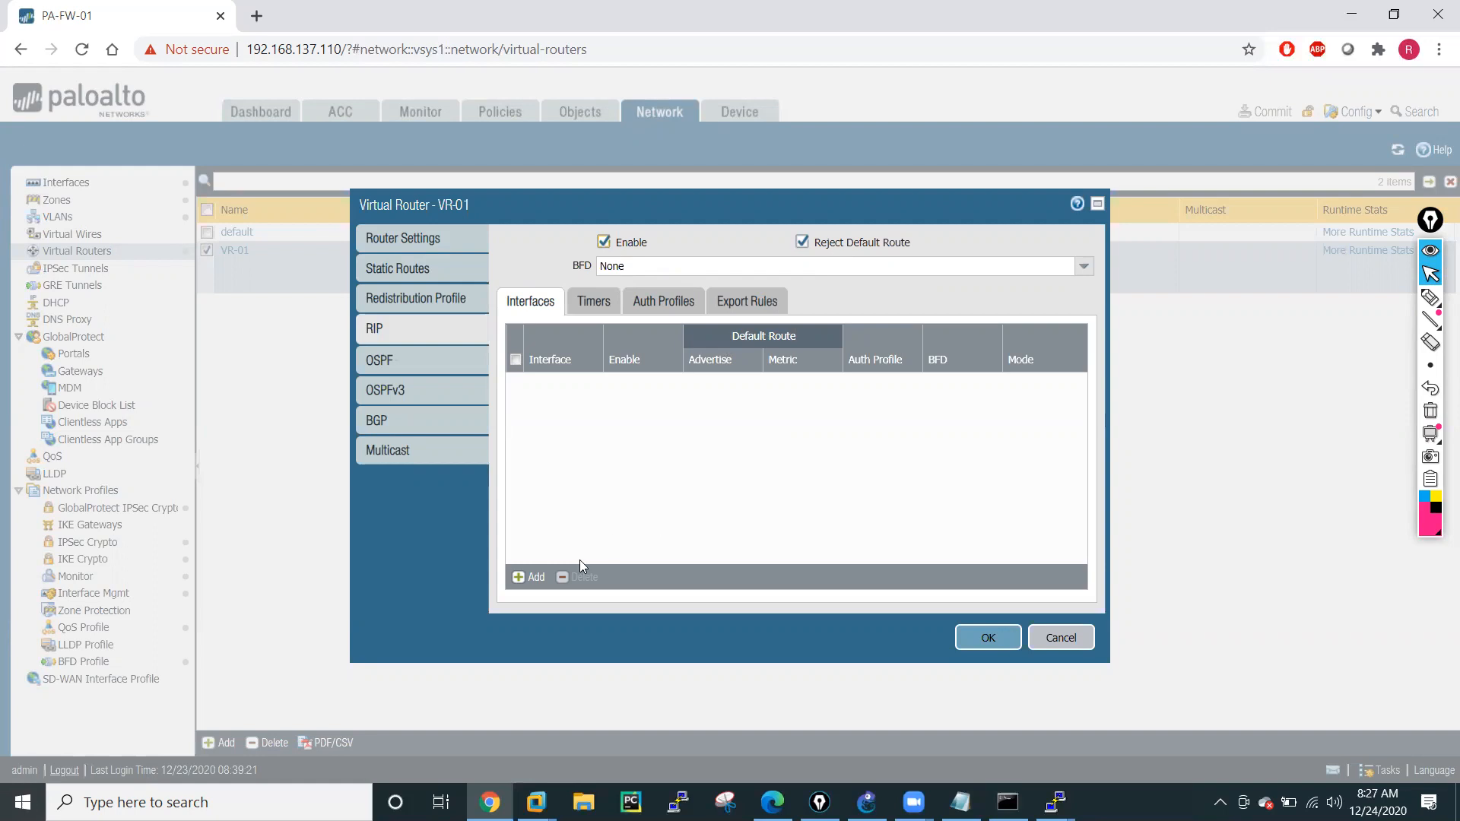
Add ethernet1/2 as an enabled RIP interface on VR-01 in normal mode.
{"action": "left_click", "coordinate": [531, 577]}
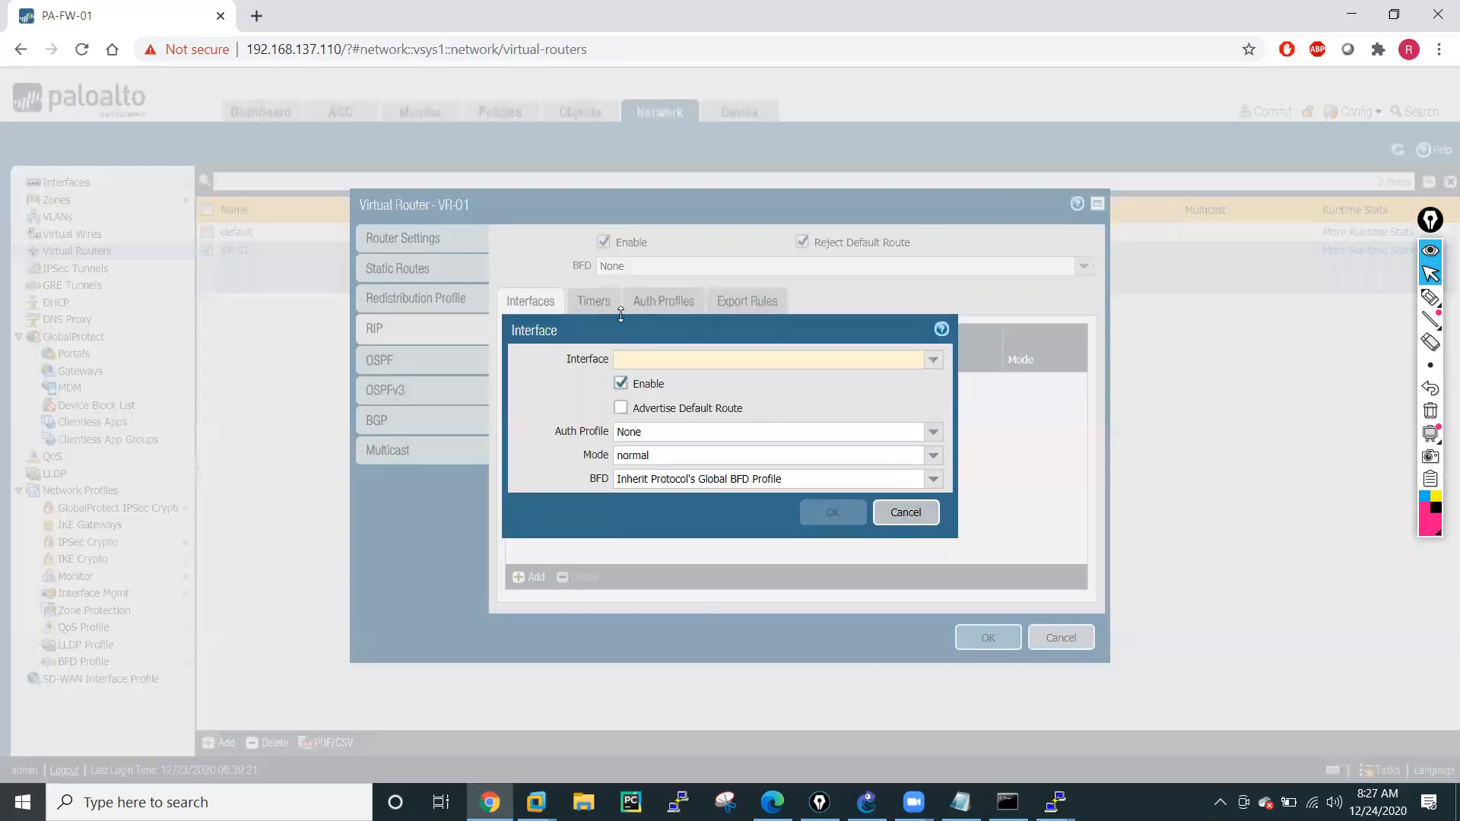
{"action": "left_click", "coordinate": [932, 359]}
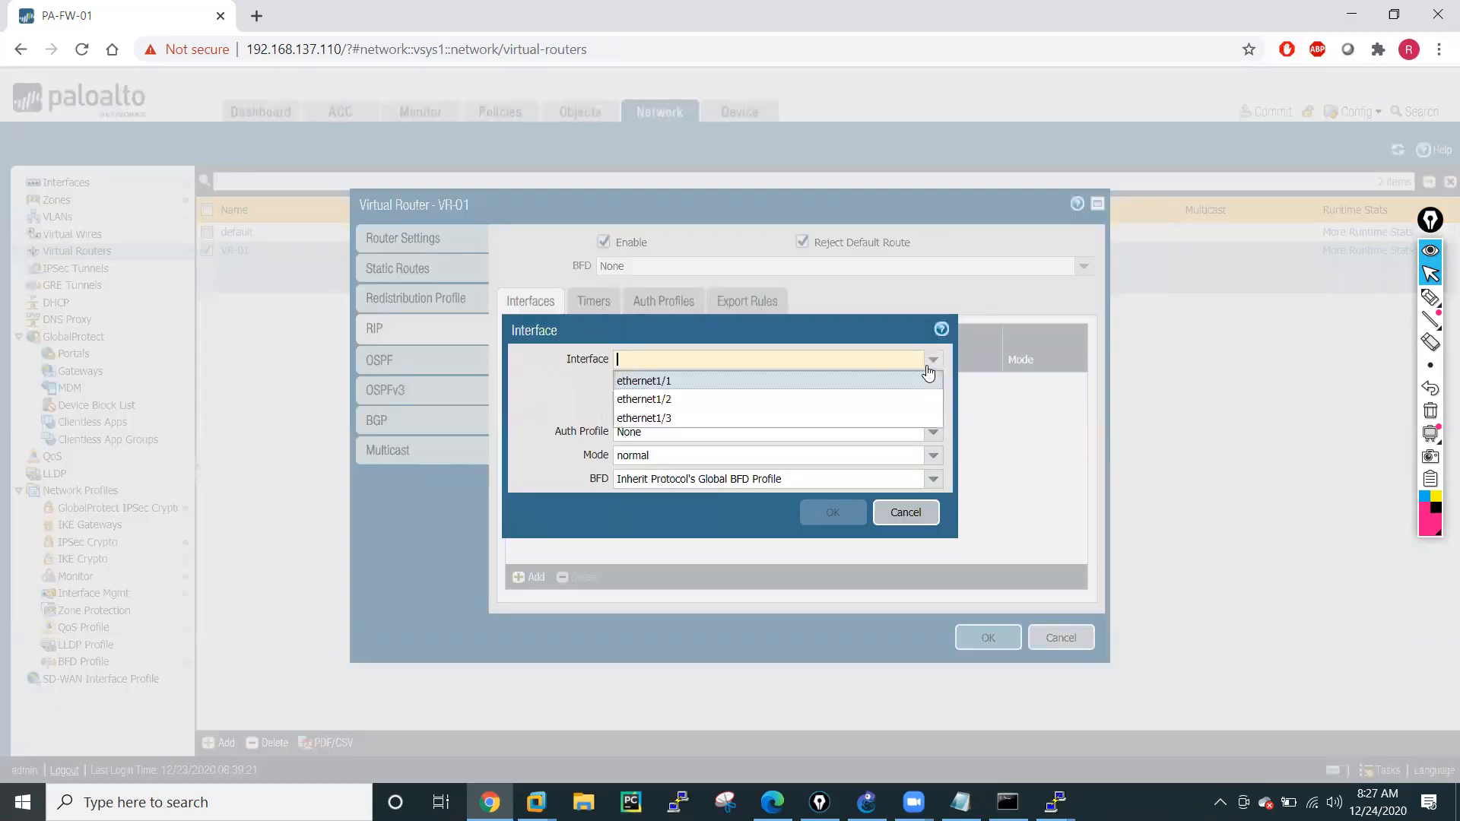
{"action": "left_click", "coordinate": [670, 401]}
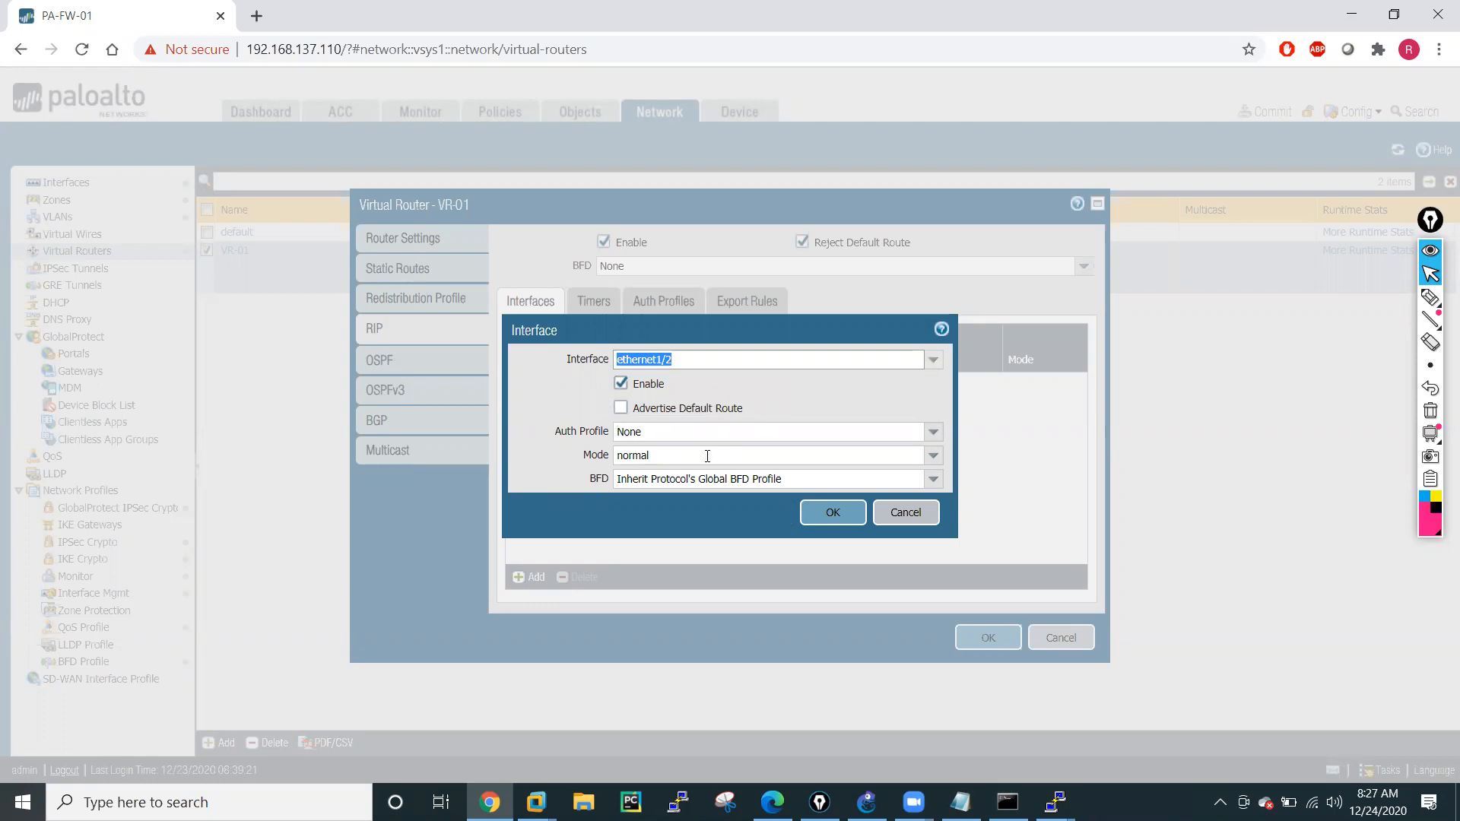
{"action": "left_click", "coordinate": [832, 515]}
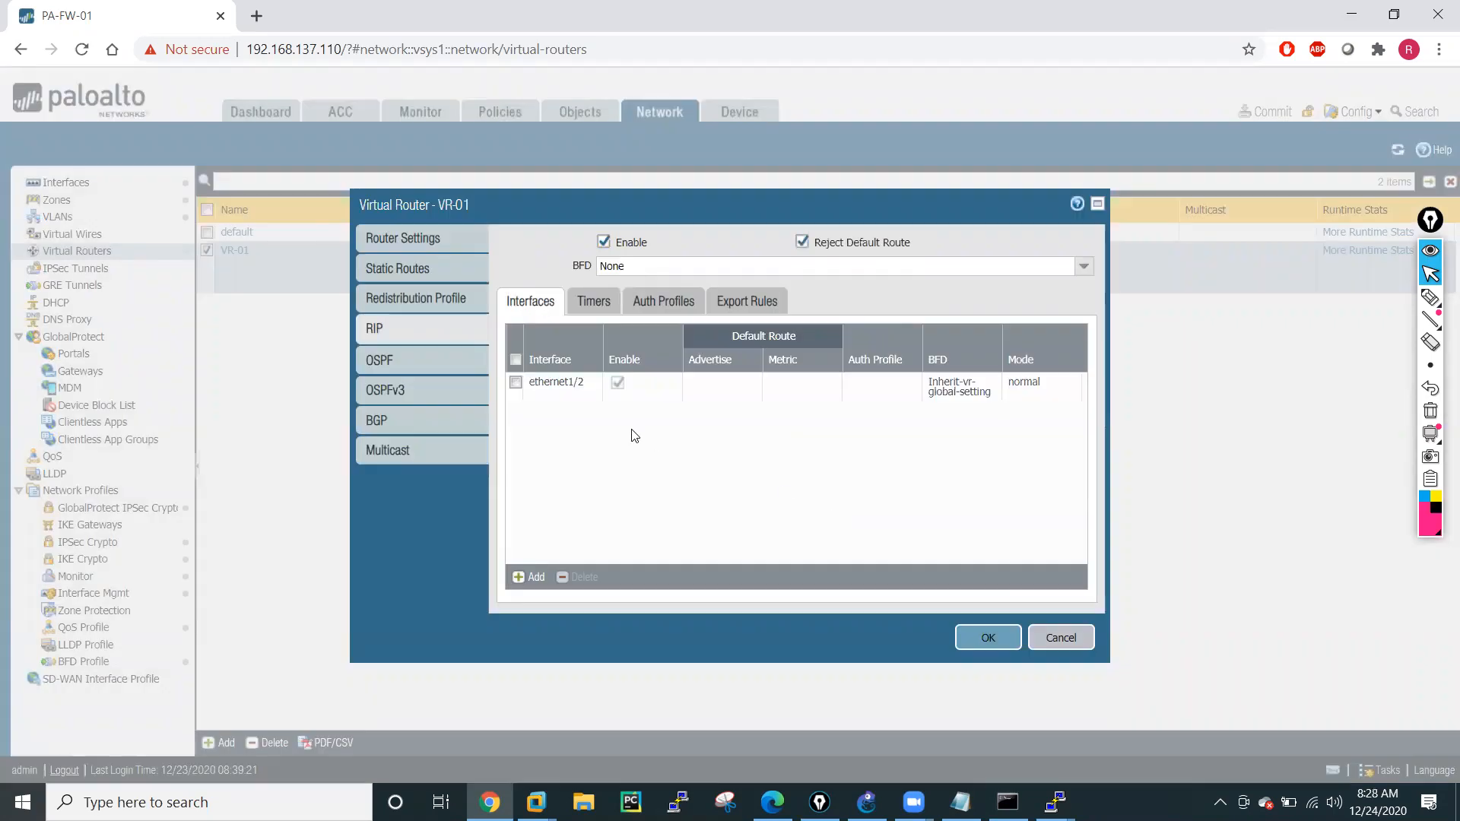
Add ethernet1/3 as an enabled RIP interface on VR-01, looking over the mode choices and keeping normal.
{"action": "left_click", "coordinate": [530, 578]}
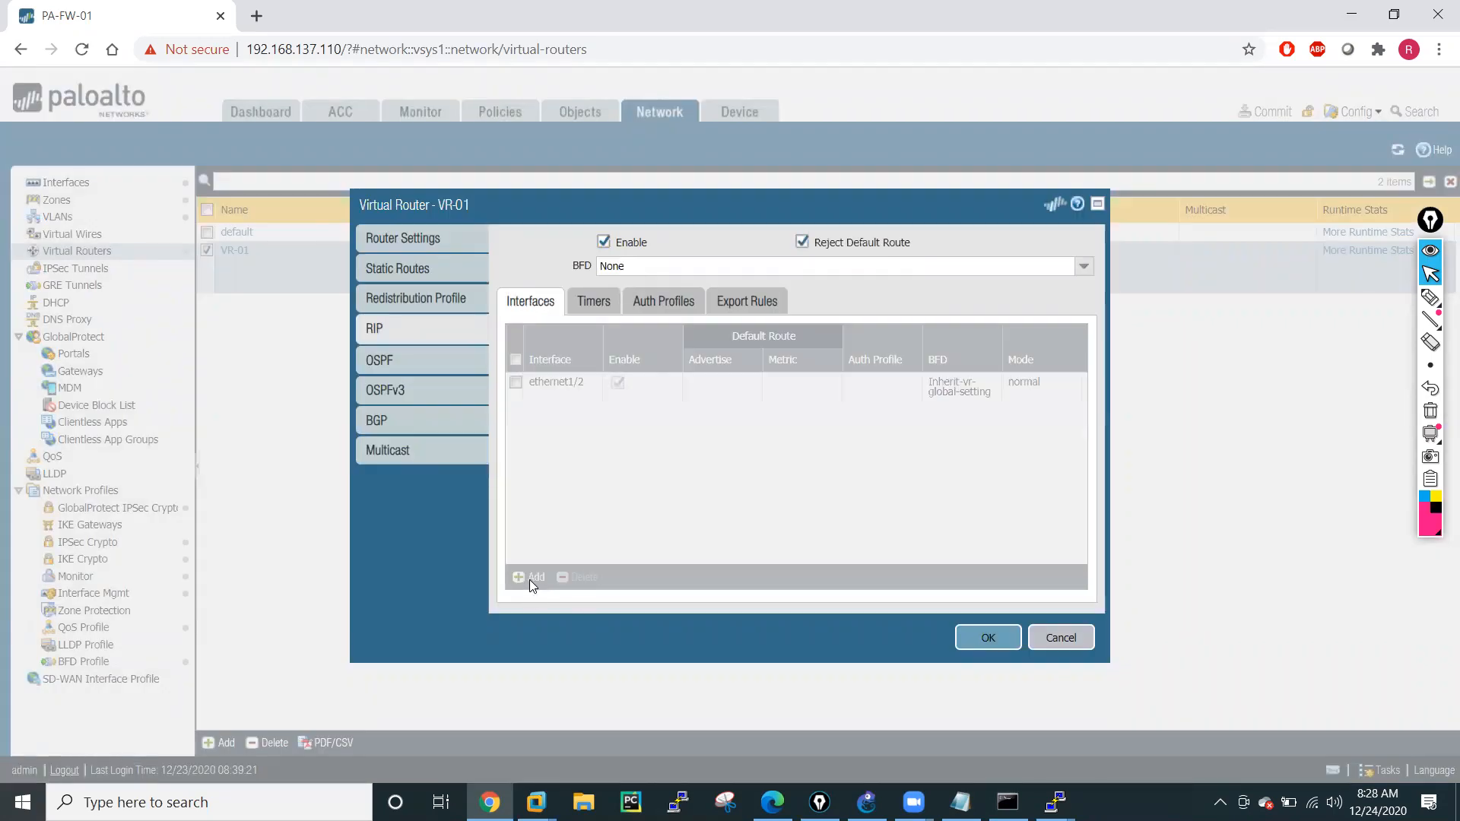
{"action": "left_click", "coordinate": [932, 363]}
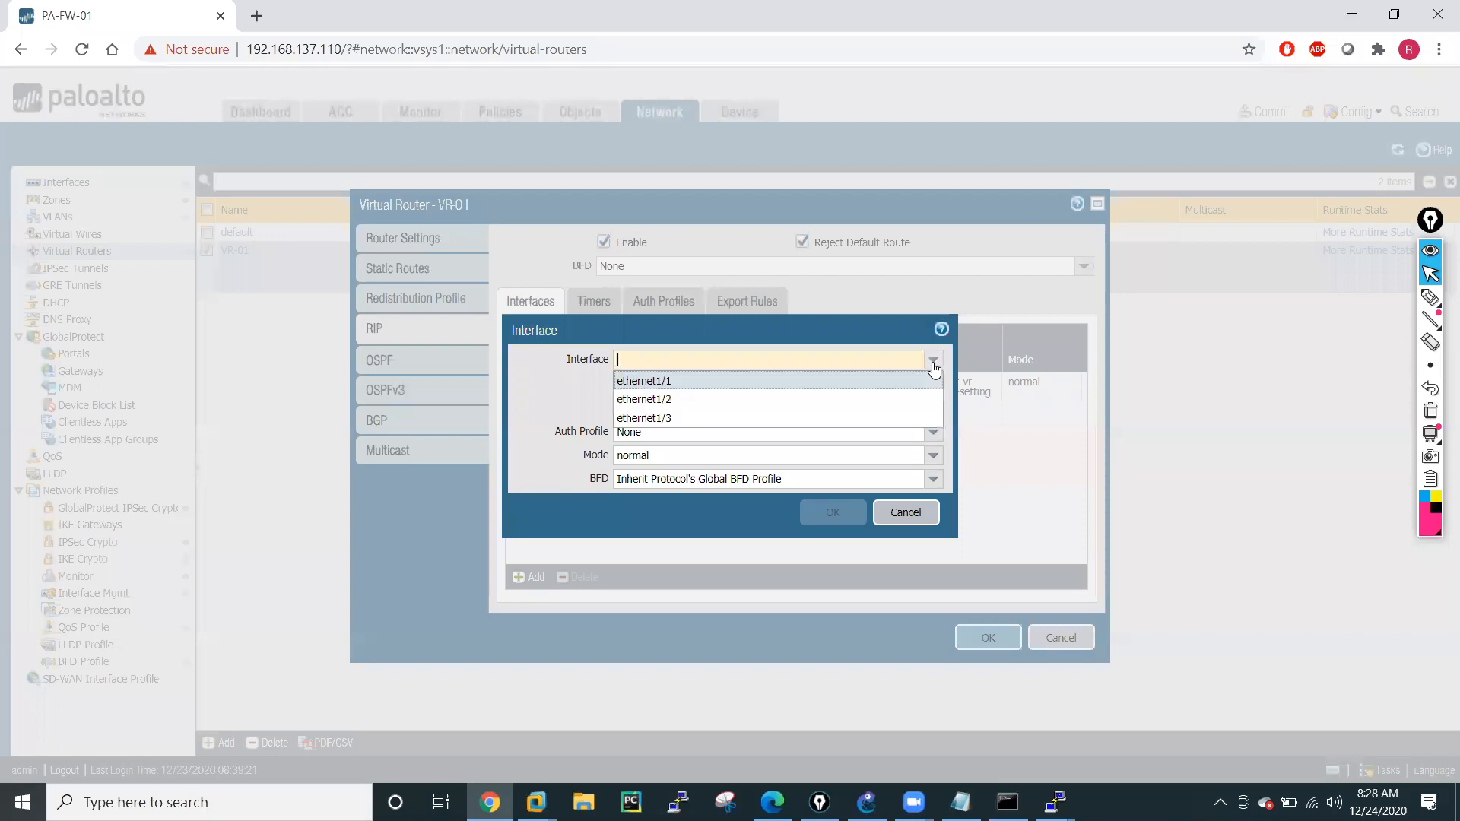
{"action": "left_click", "coordinate": [647, 417]}
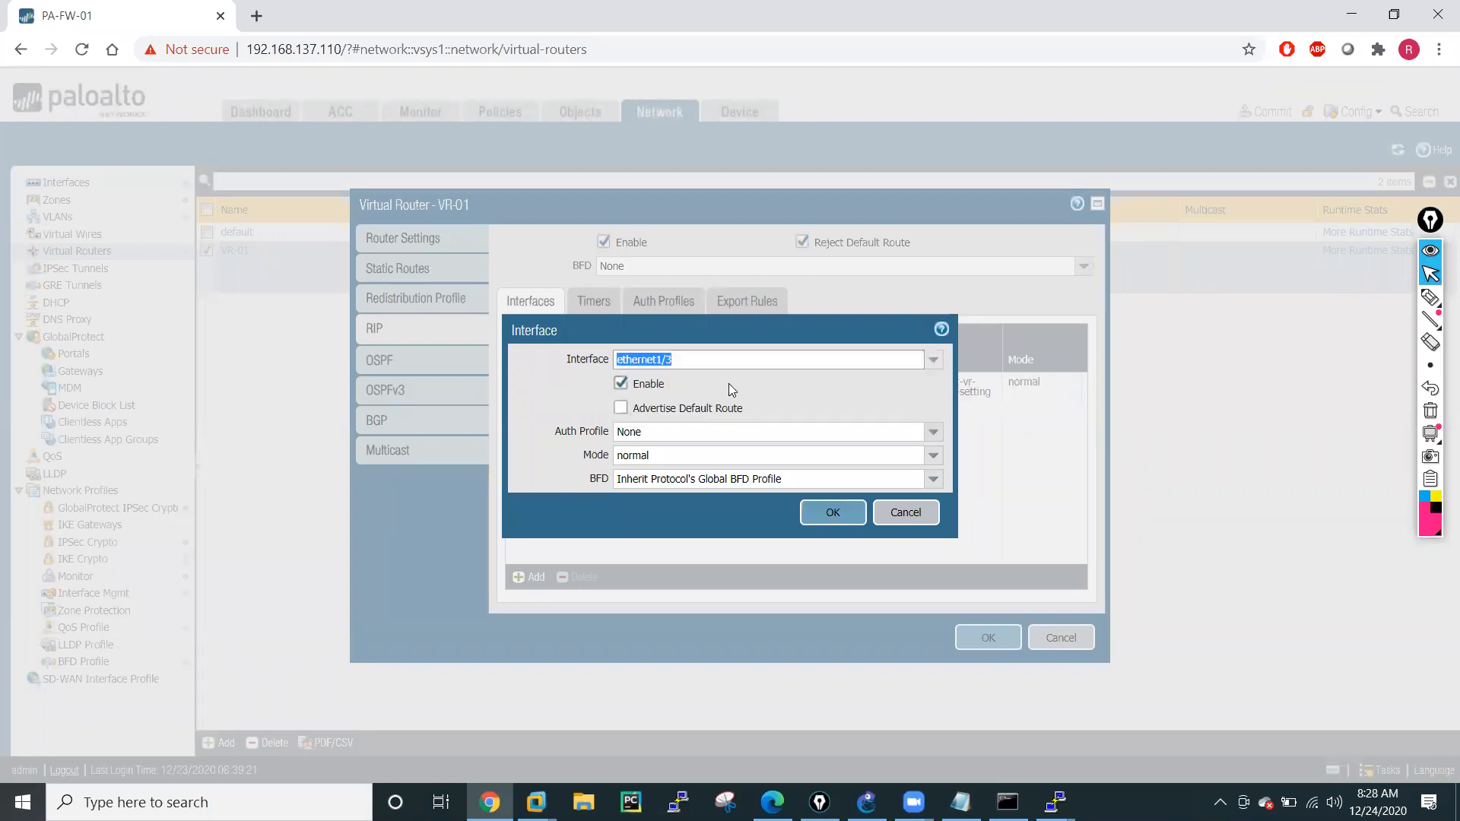
{"action": "left_click", "coordinate": [933, 457]}
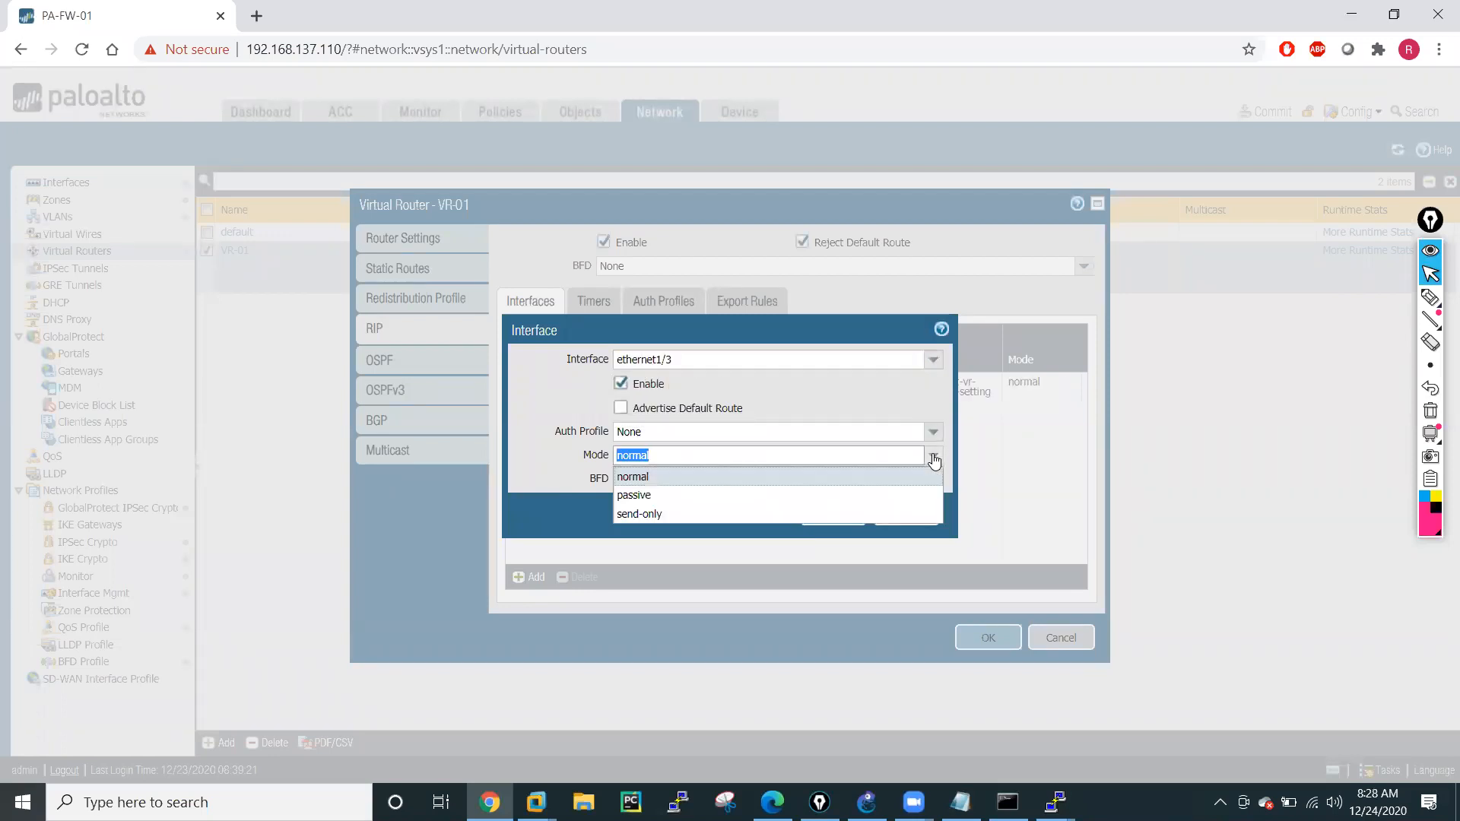
{"action": "left_click", "coordinate": [933, 457]}
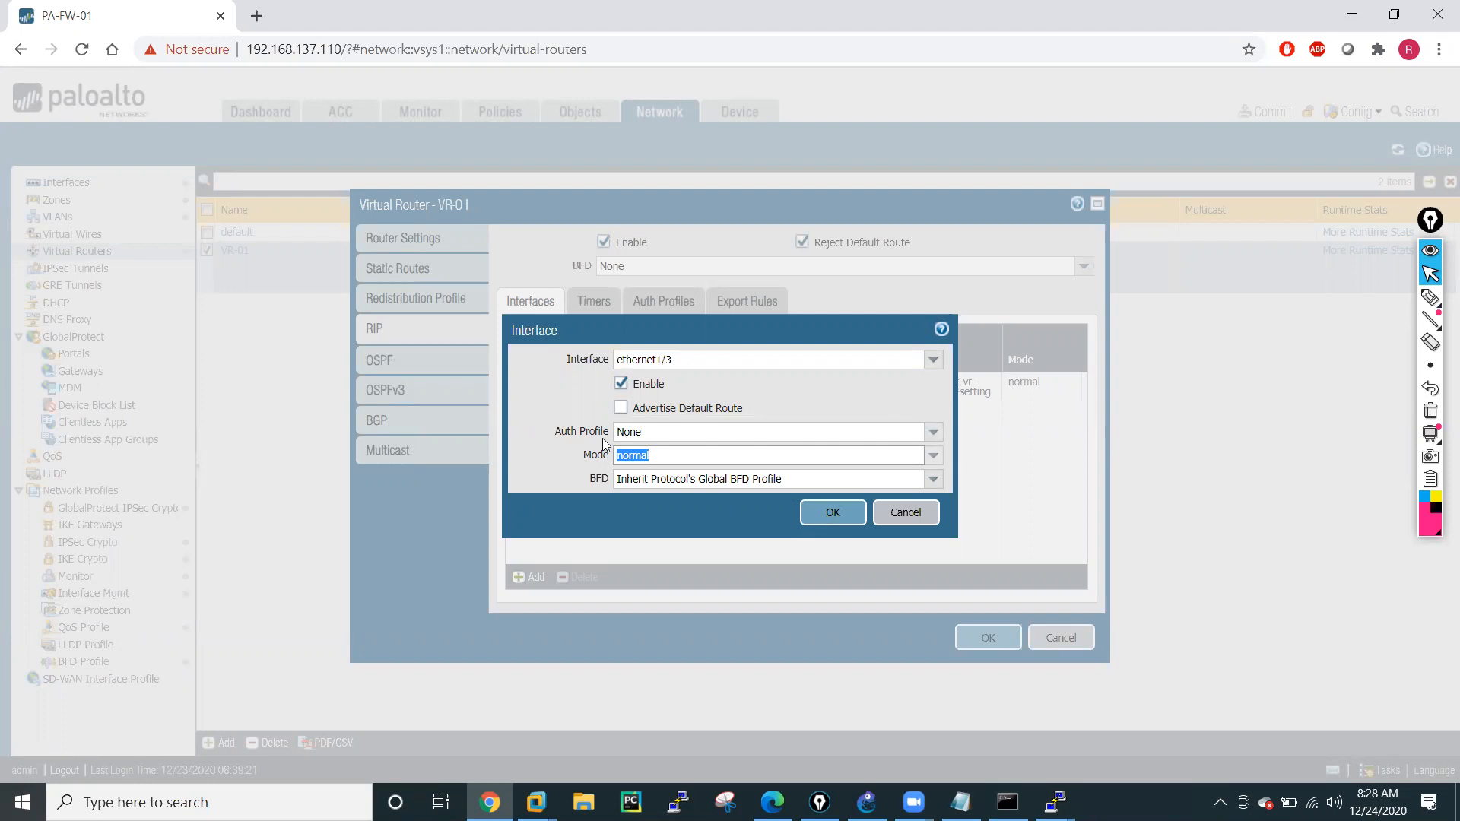
{"action": "left_click", "coordinate": [834, 514]}
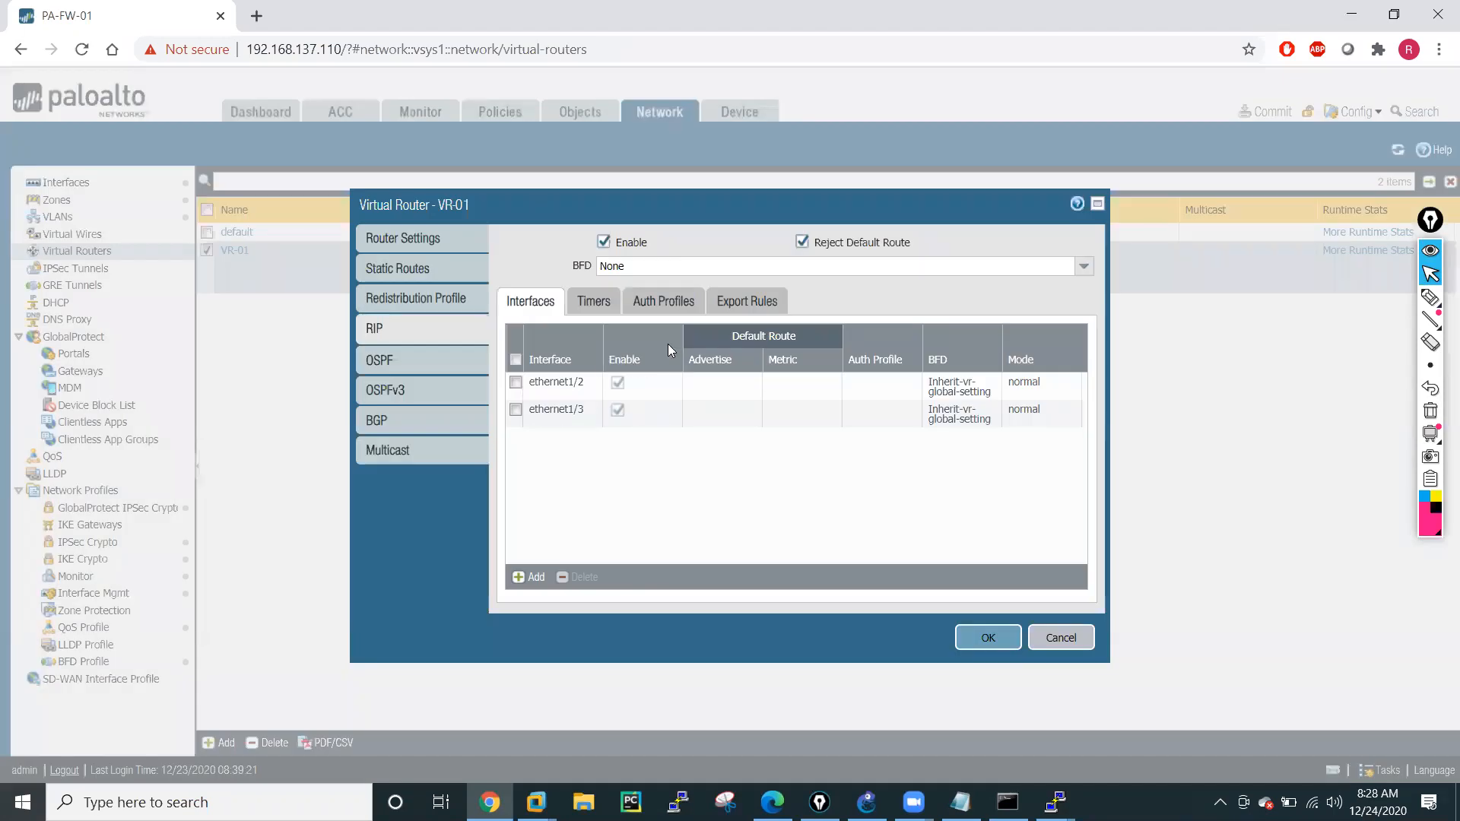
Look over VR-01's RIP timers, authentication profiles and export rules, and return to the RIP interface list.
{"action": "left_click", "coordinate": [587, 305]}
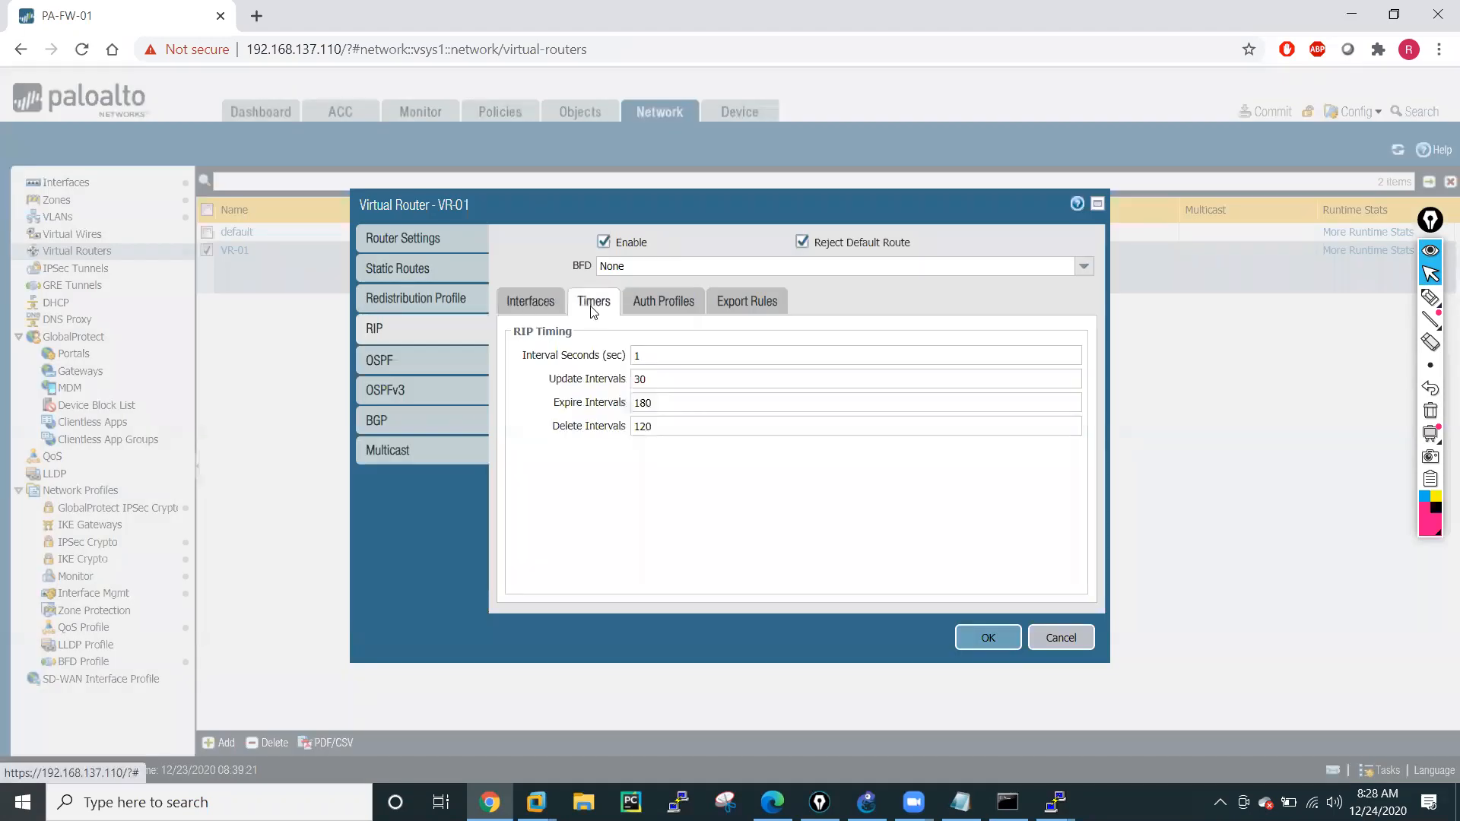
{"action": "left_click", "coordinate": [666, 304]}
{"action": "left_click", "coordinate": [752, 302]}
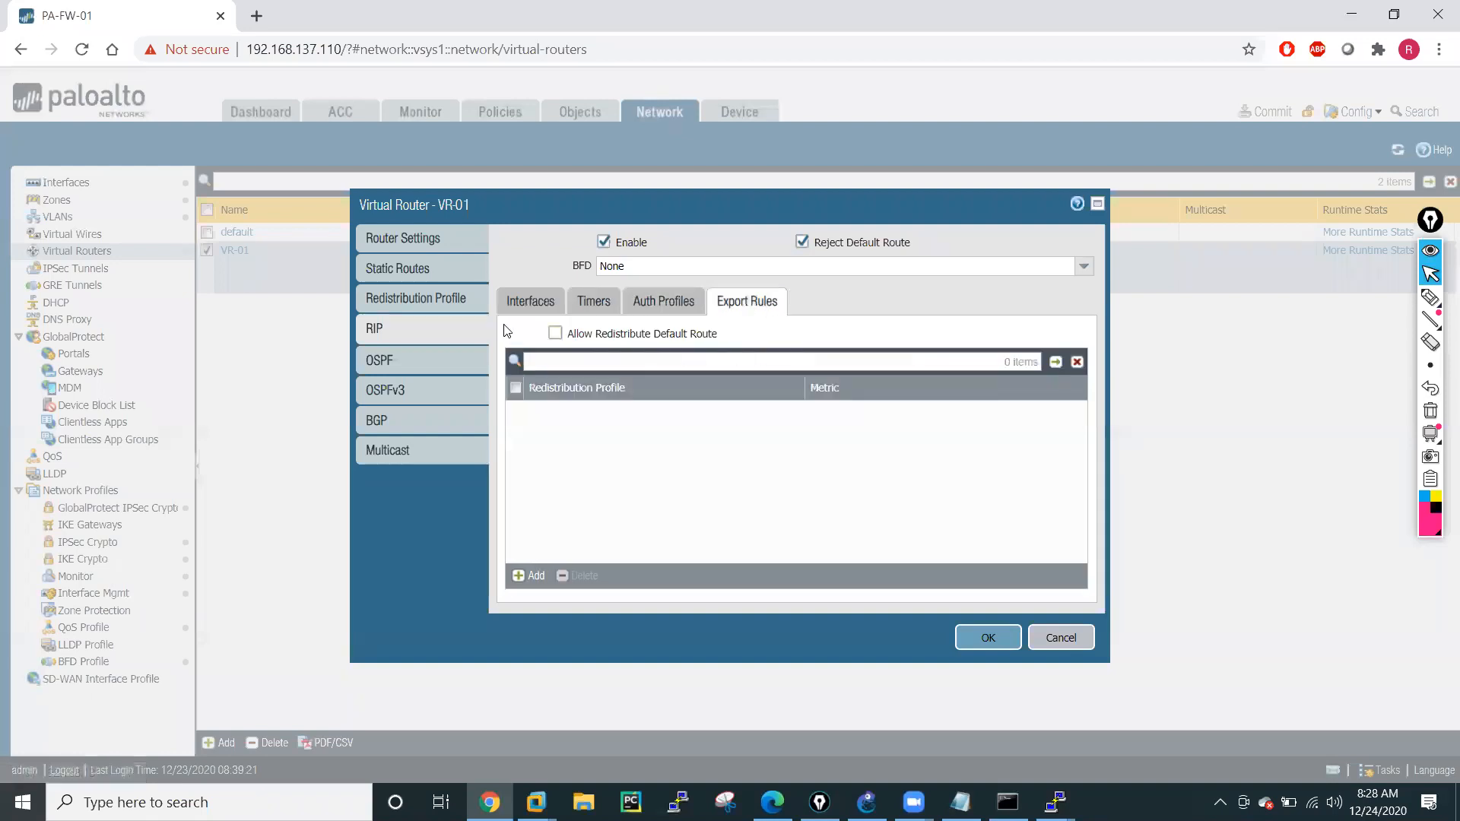
{"action": "left_click", "coordinate": [525, 304]}
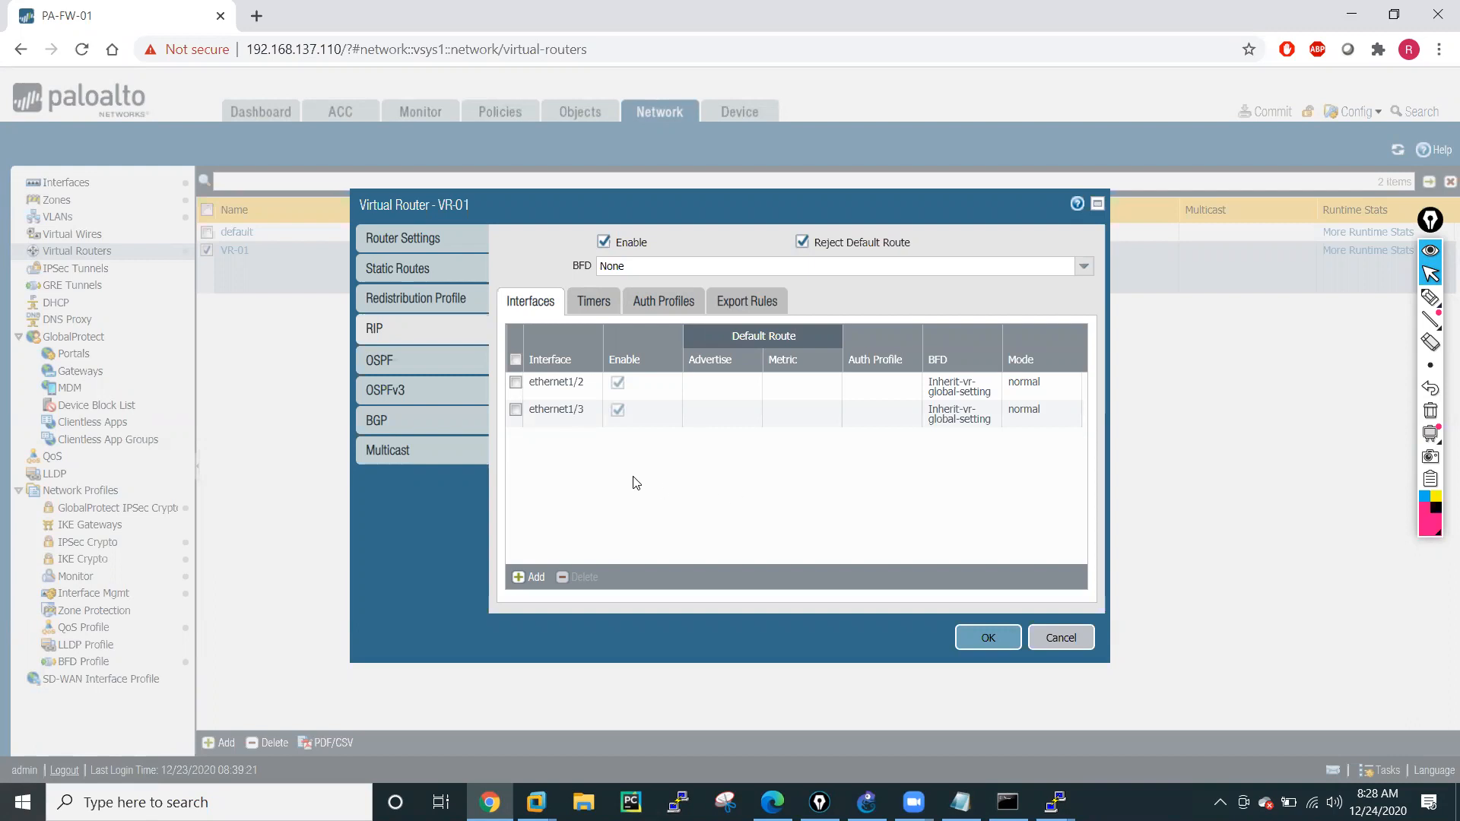
Accept the VR-01 settings, commit all changes to the firewall and close the commit status.
{"action": "left_click", "coordinate": [981, 639]}
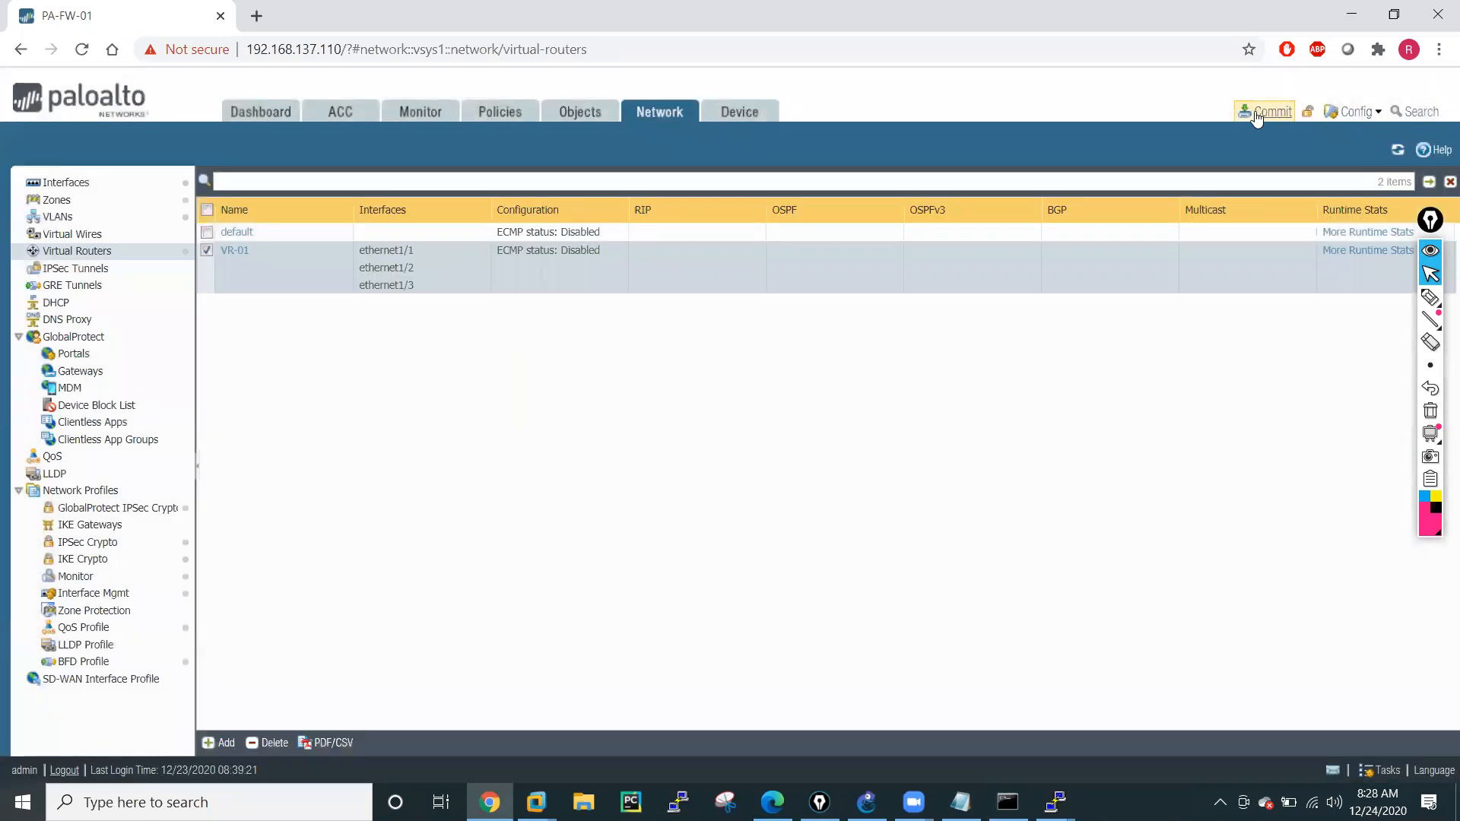
{"action": "left_click", "coordinate": [1259, 114]}
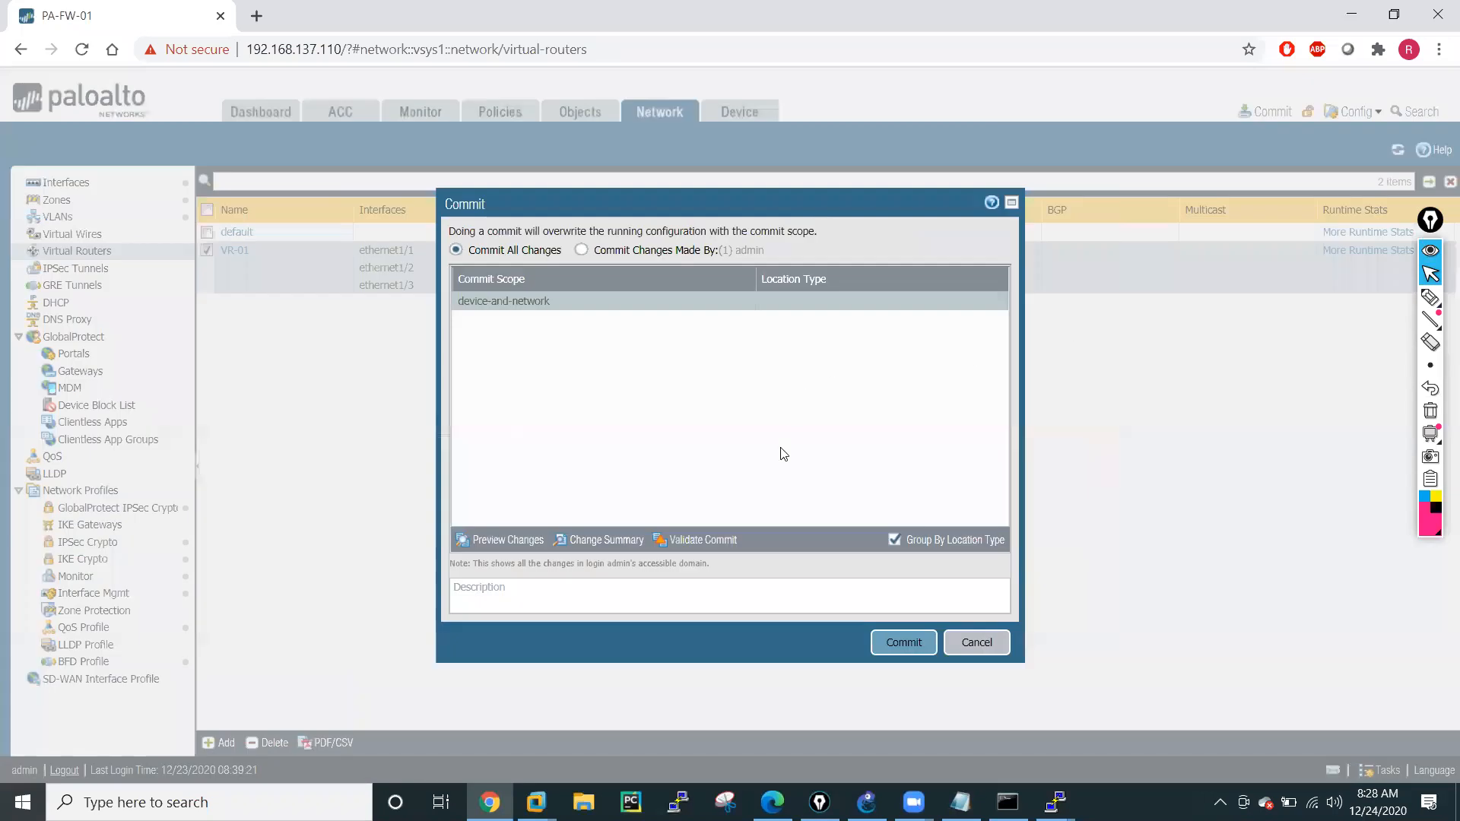
{"action": "left_click", "coordinate": [899, 645]}
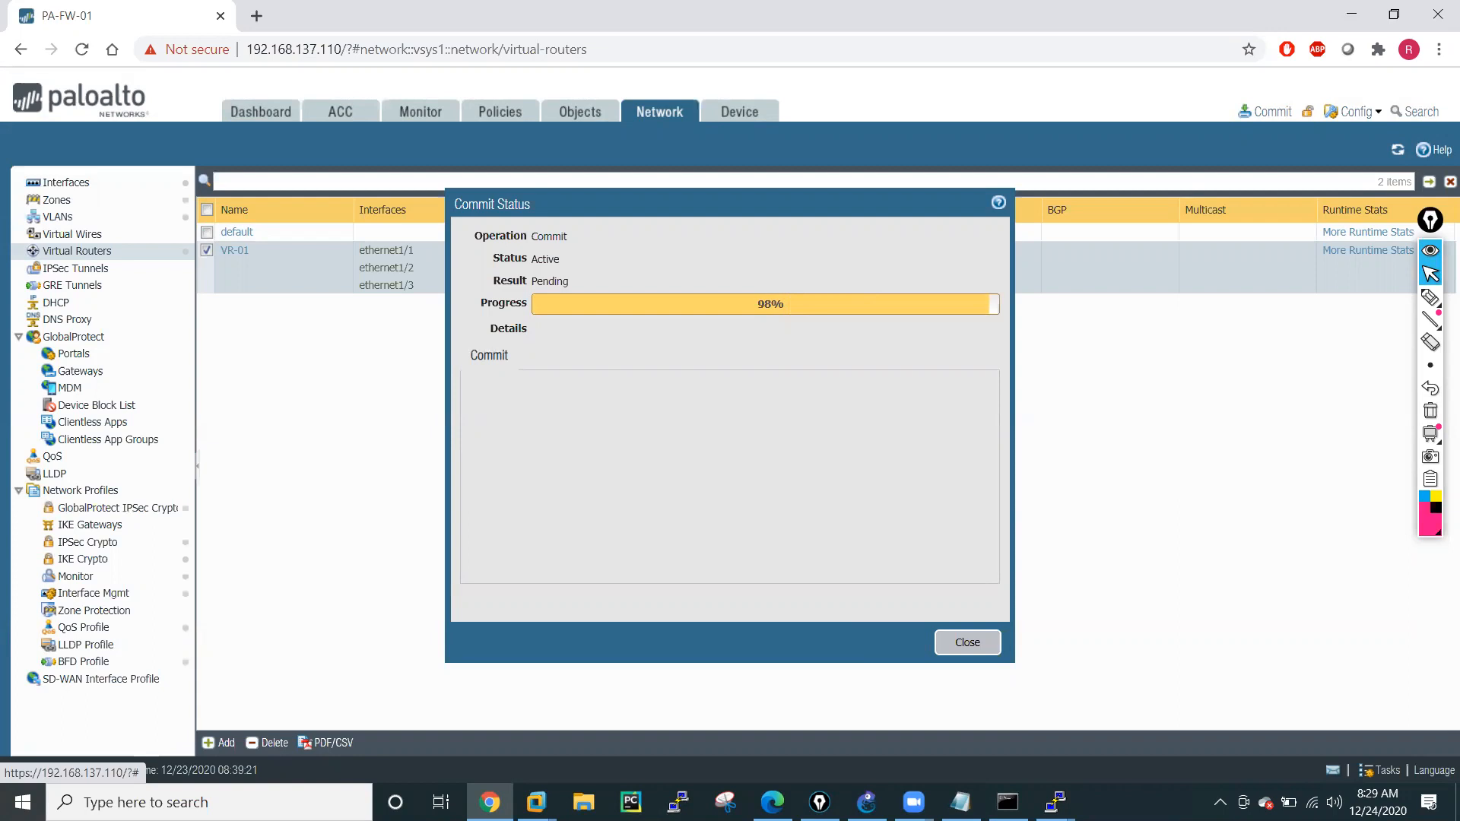
{"action": "left_click", "coordinate": [968, 645]}
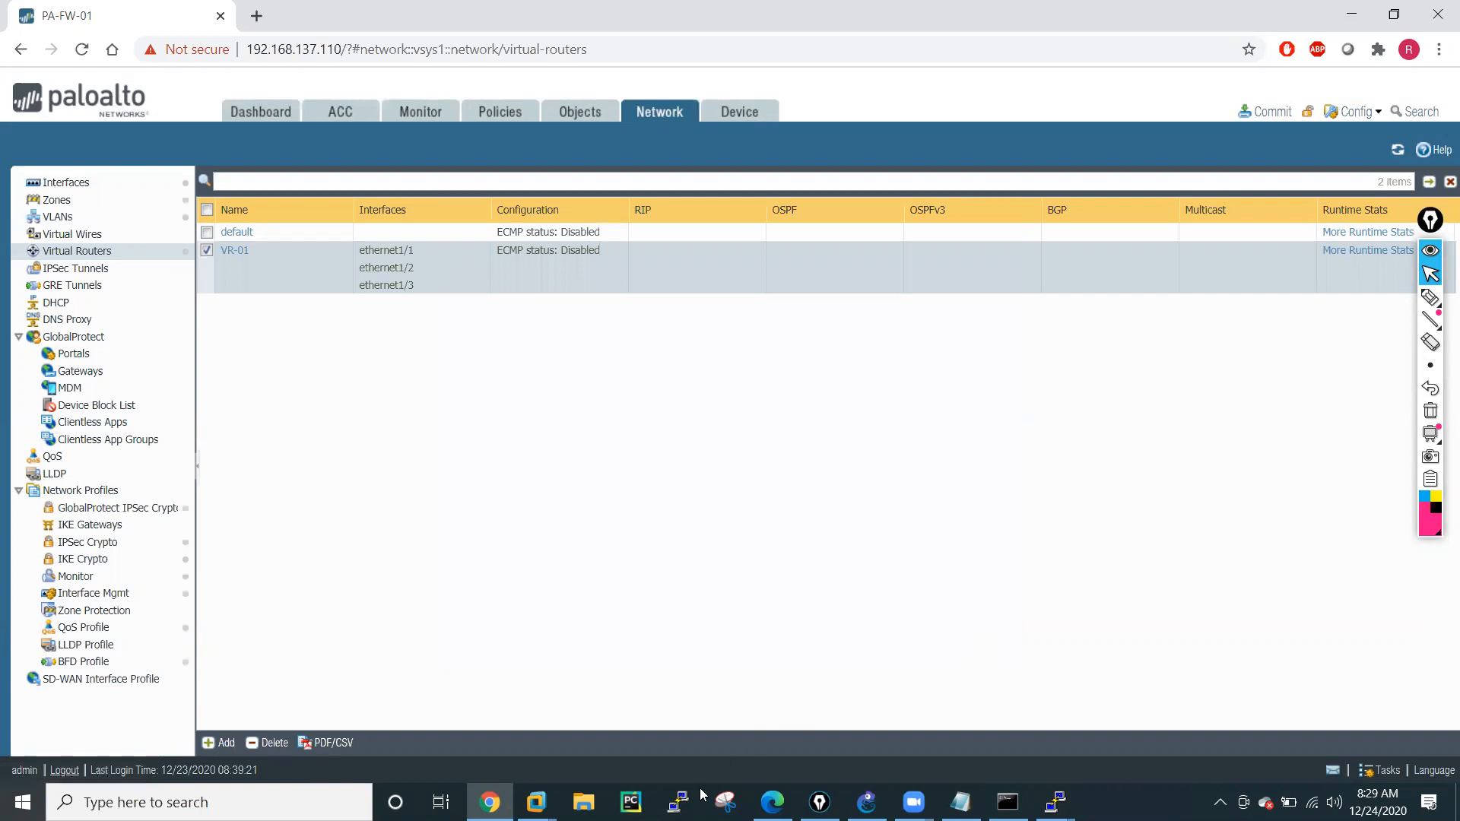
Switch to PuTTY, load the saved PaloAlto session and open the connection.
{"action": "left_click", "coordinate": [678, 802]}
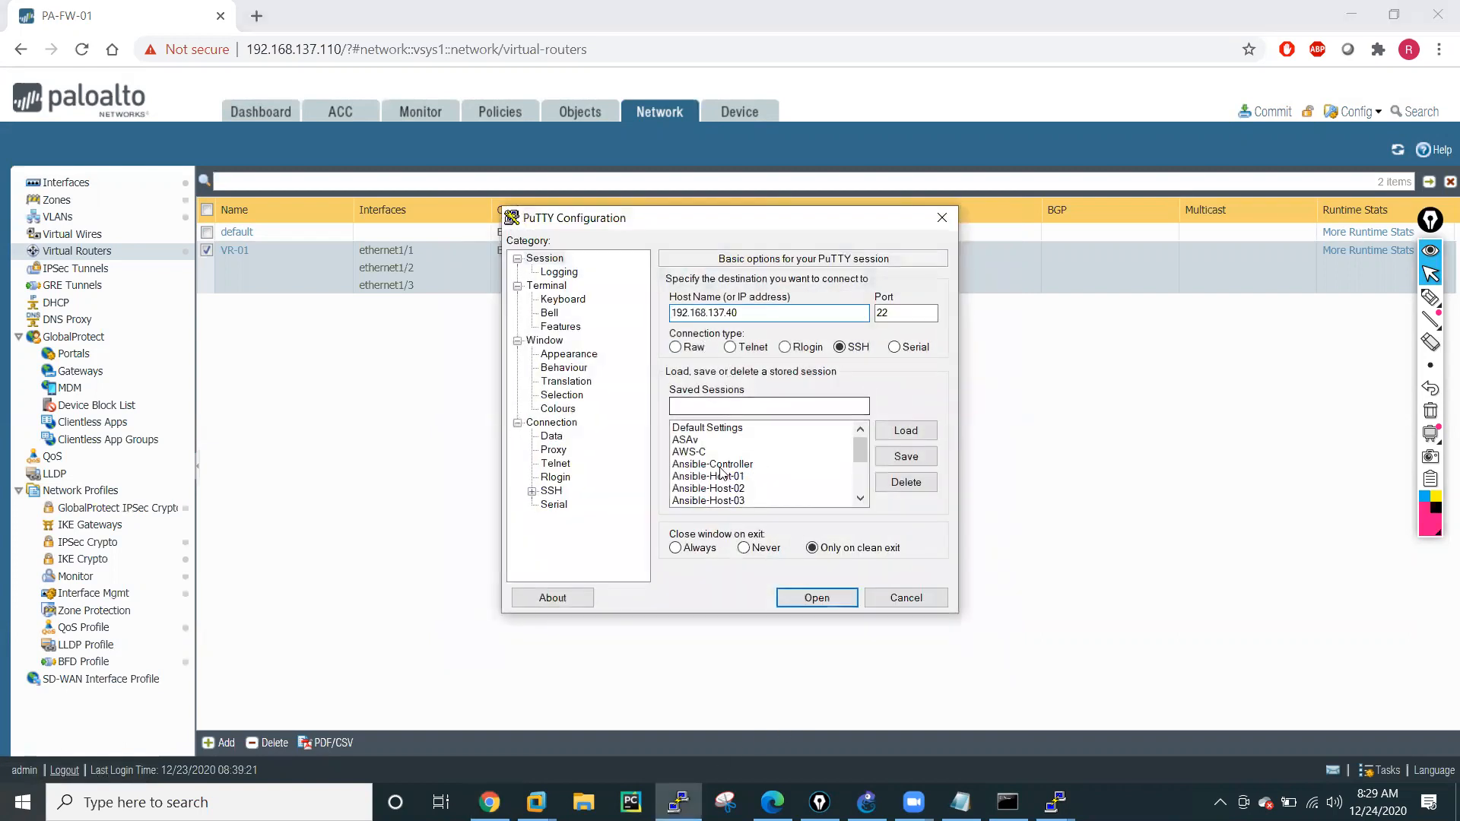
{"action": "scroll", "coordinate": [726, 485], "scroll_direction": "down", "scroll_amount": 3}
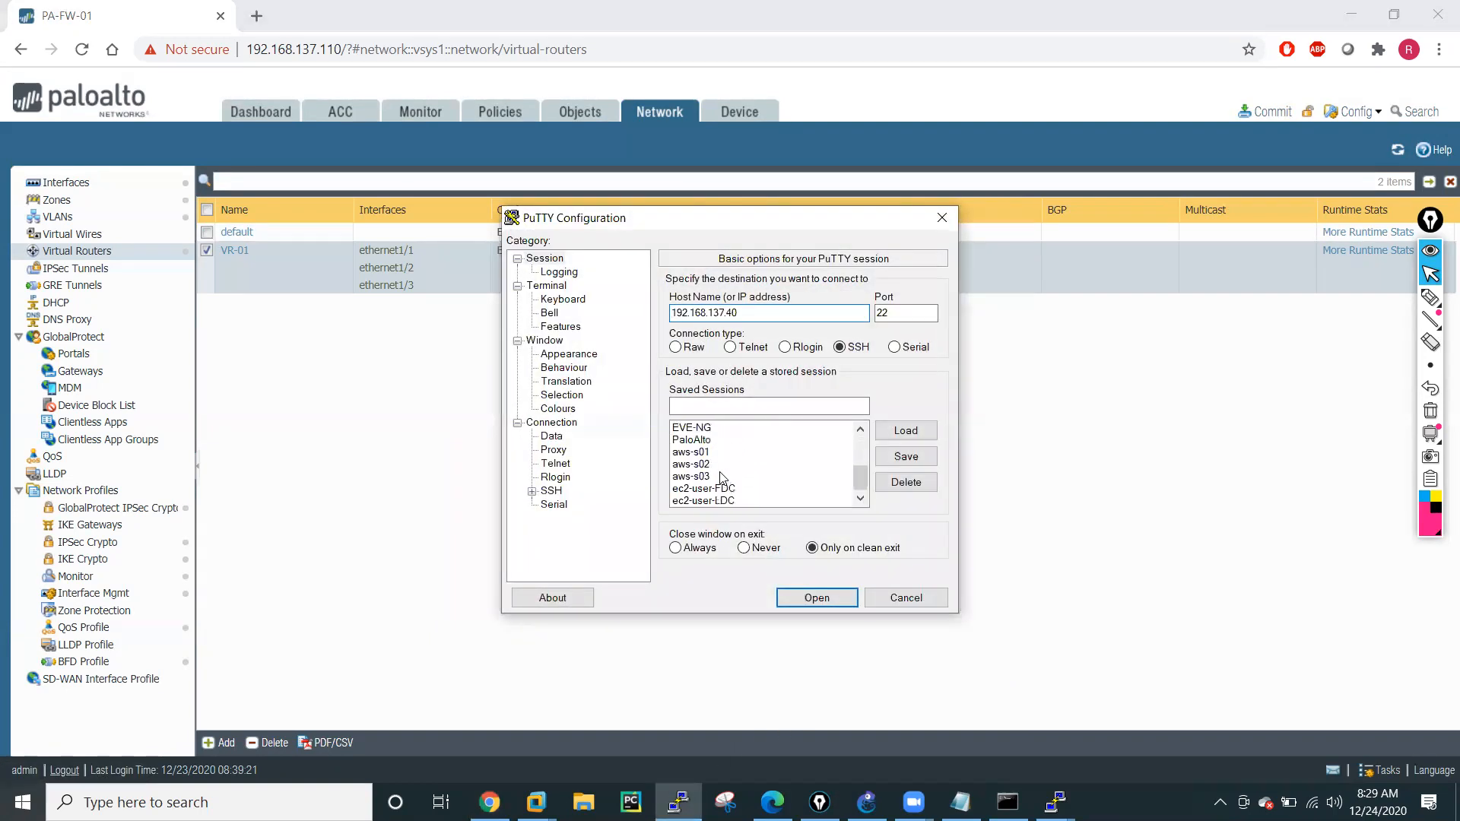
{"action": "left_click", "coordinate": [697, 441]}
{"action": "left_click", "coordinate": [915, 432]}
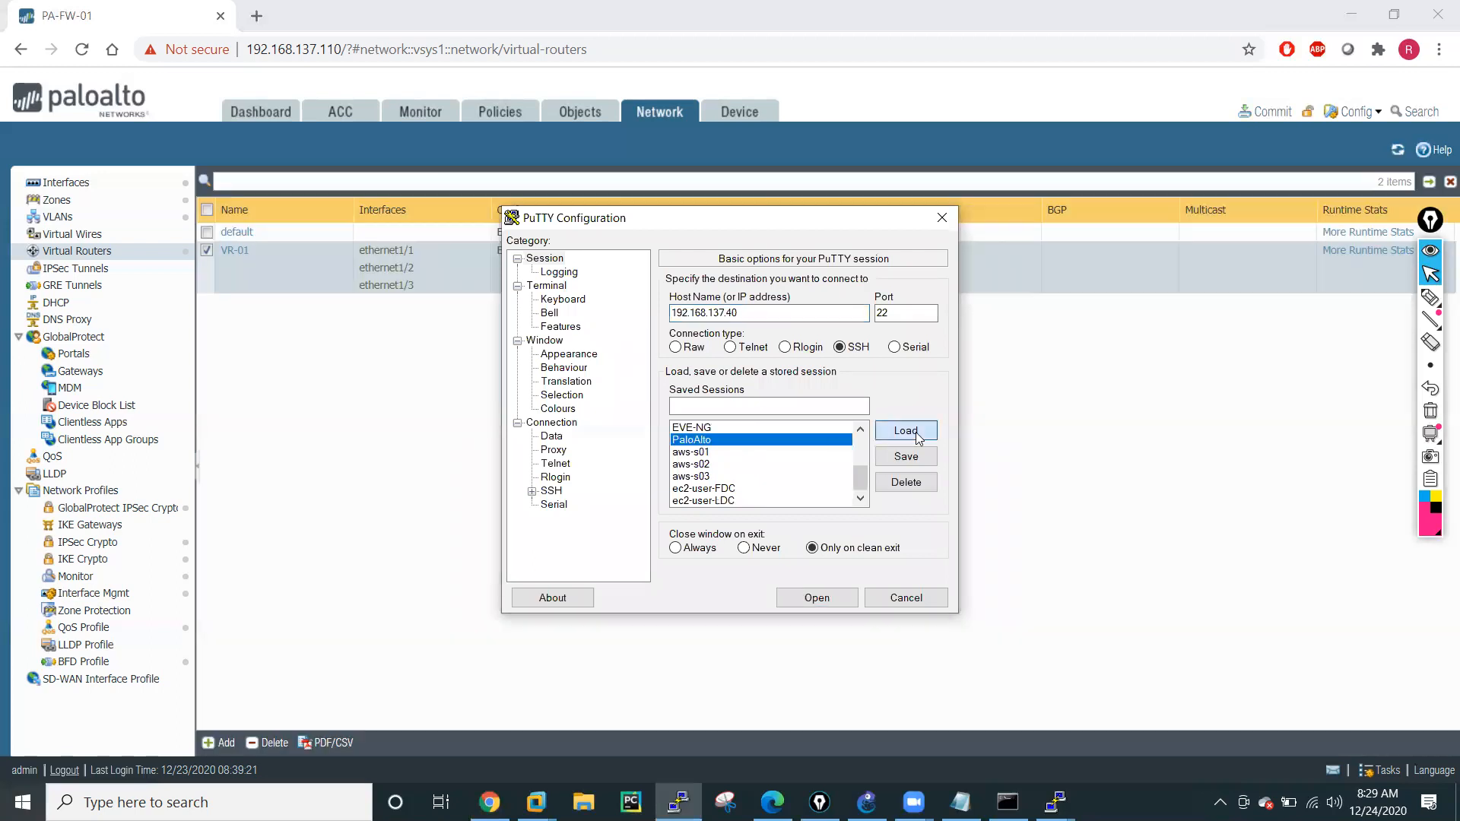
{"action": "left_click", "coordinate": [817, 598]}
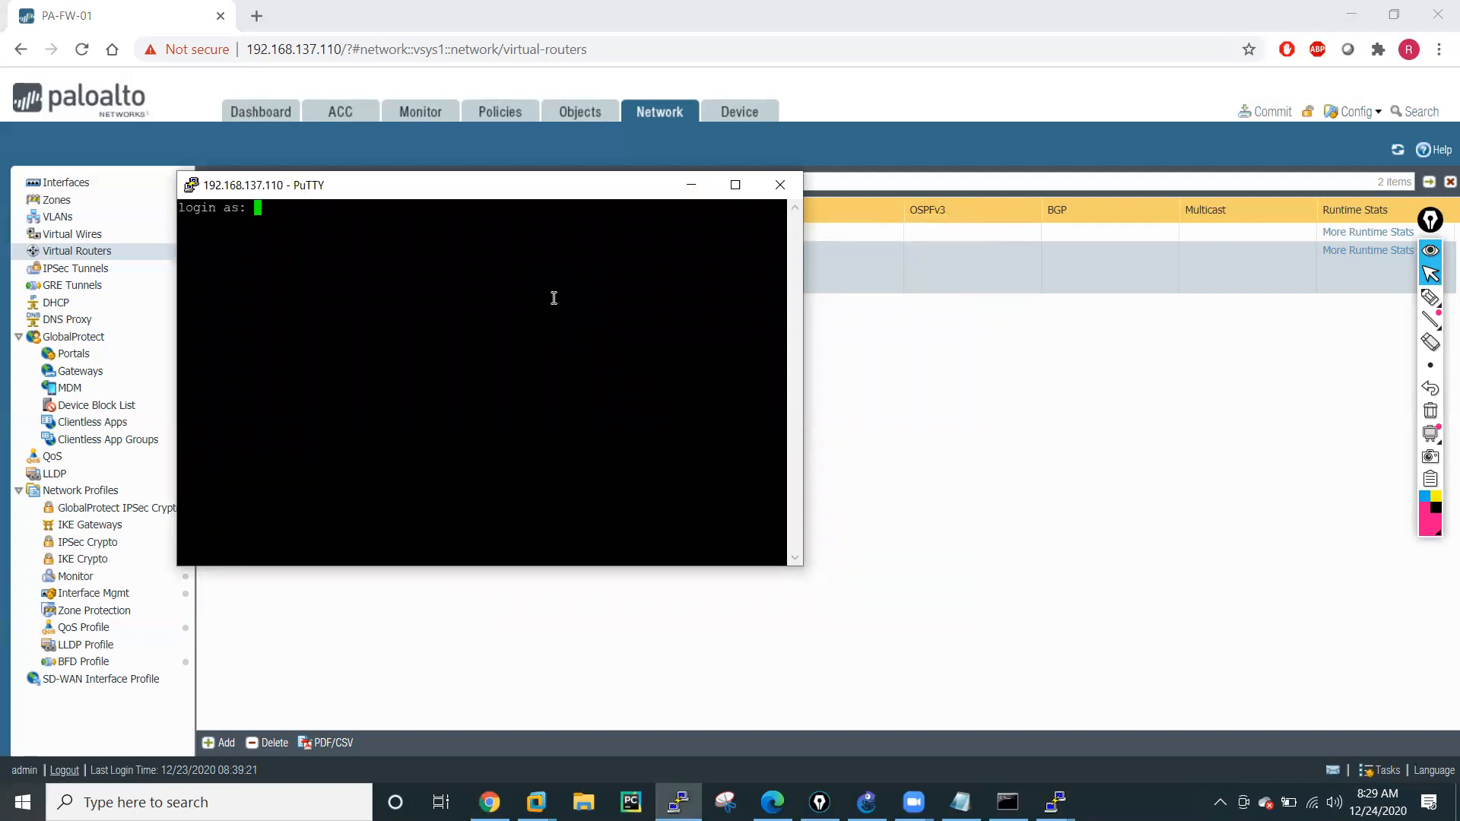
Log in to the firewall's command line as admin with the account password.
{"action": "type", "text": "admin"}
{"action": "key", "text": "Return"}
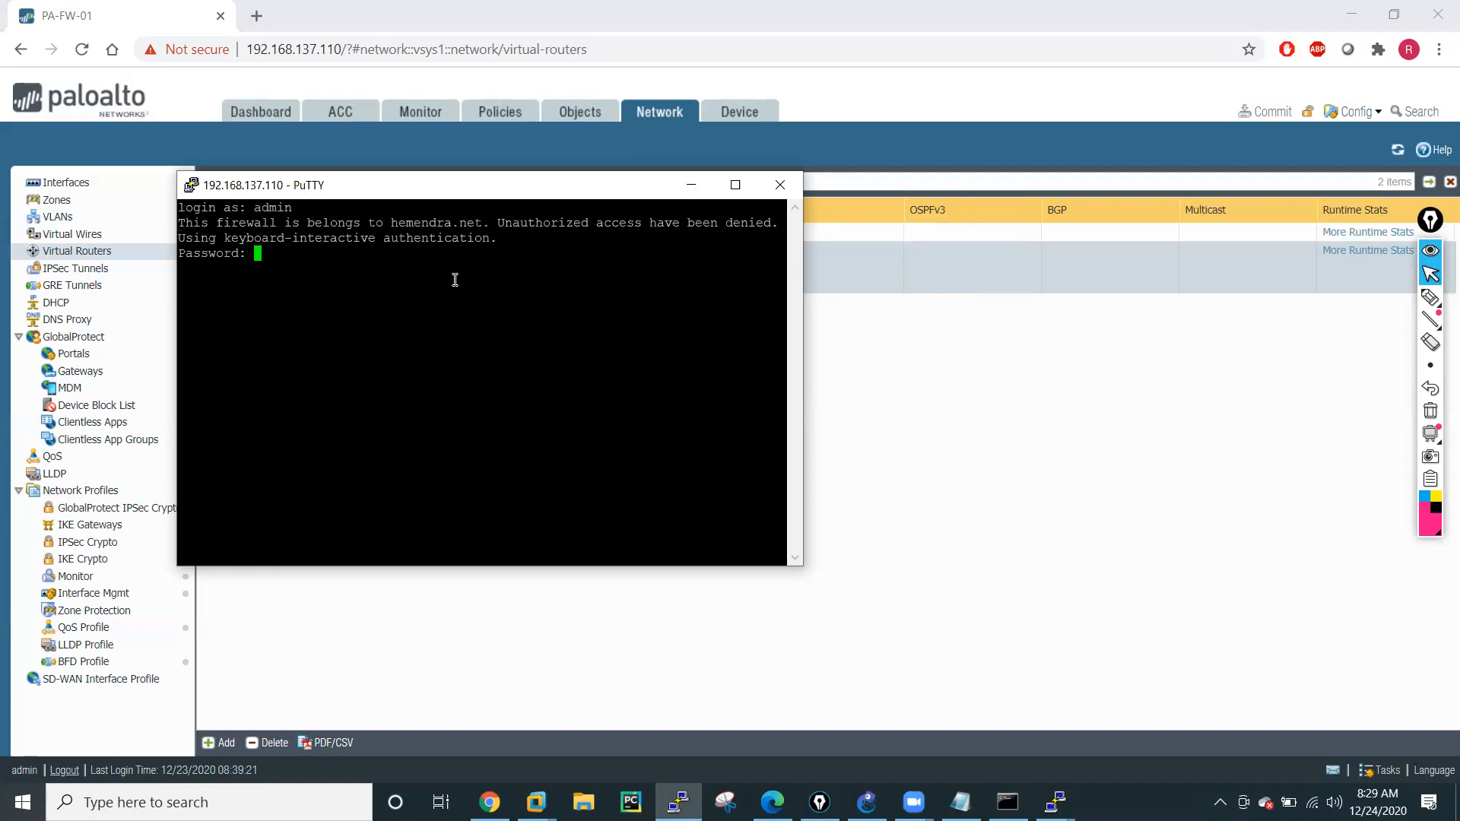
{"action": "key", "text": "Return"}
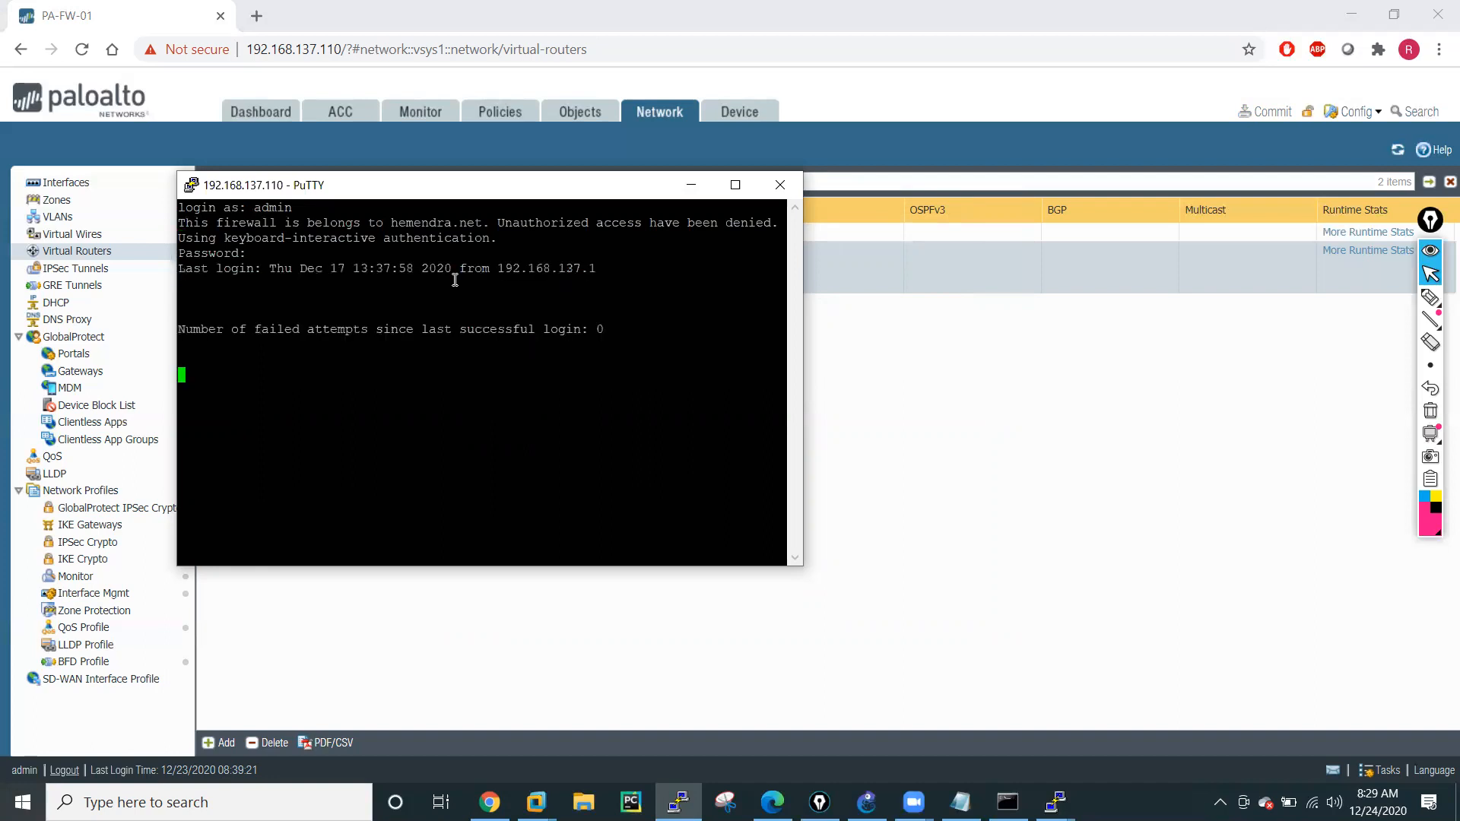
{"action": "key", "text": "Return"}
{"action": "key", "text": "Return"}
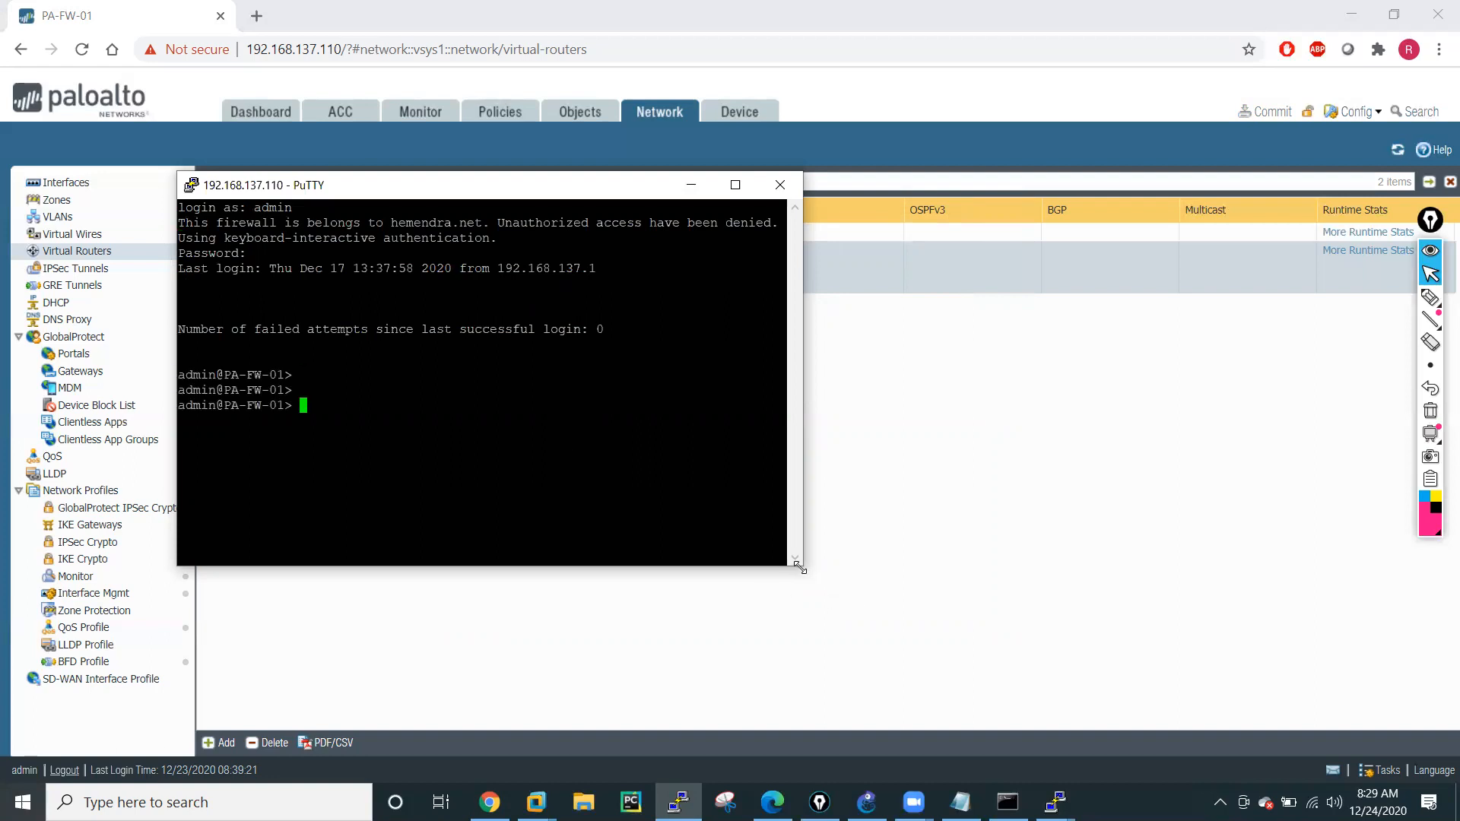
Enlarge the terminal window, display the firewall's routing table with "show routing route" and return to the command prompt.
{"action": "left_click_drag", "start_coordinate": [799, 567], "coordinate": [1320, 717]}
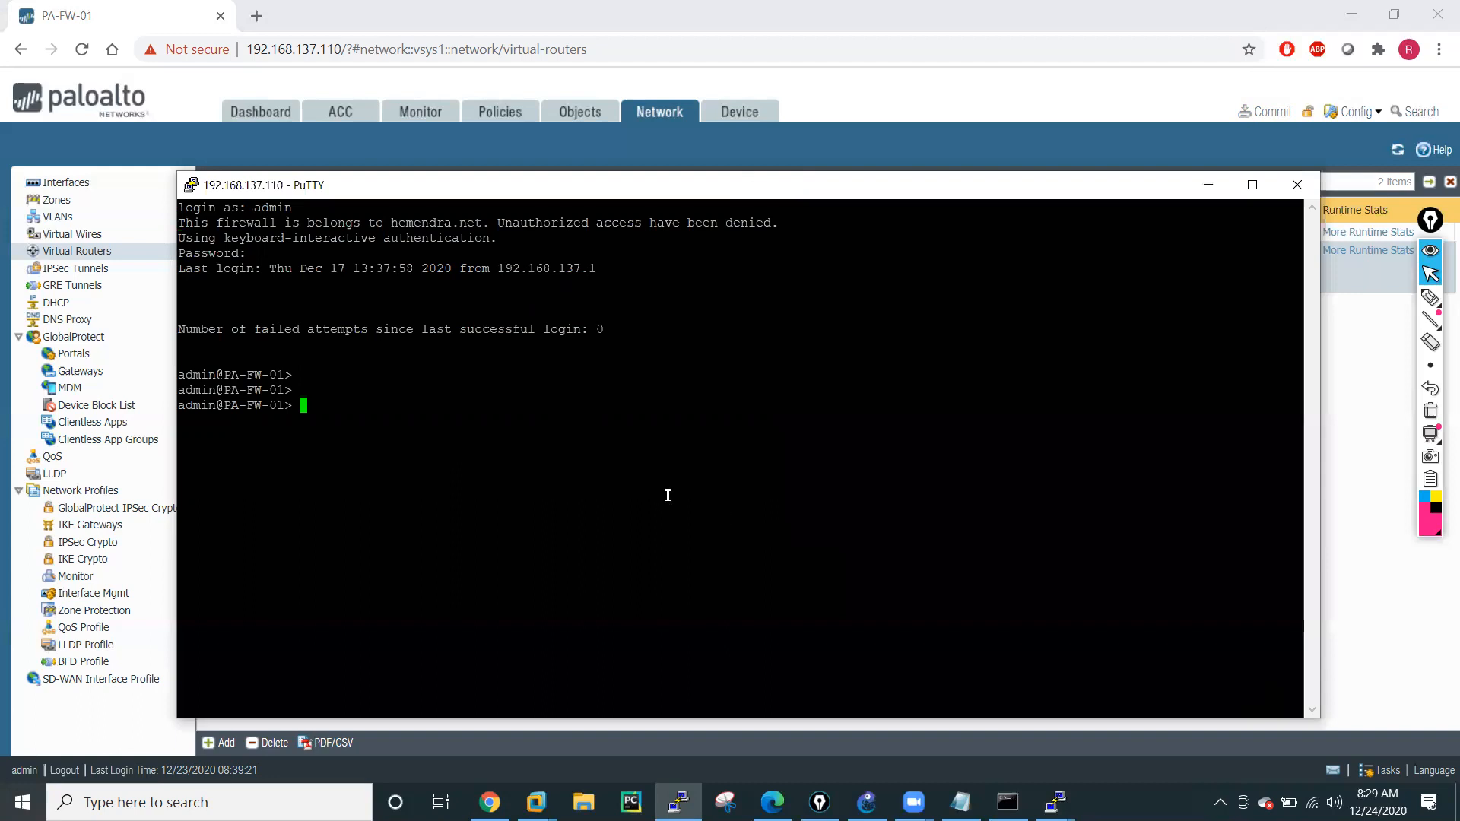
{"action": "type", "text": "show routing"}
{"action": "key", "text": "question"}
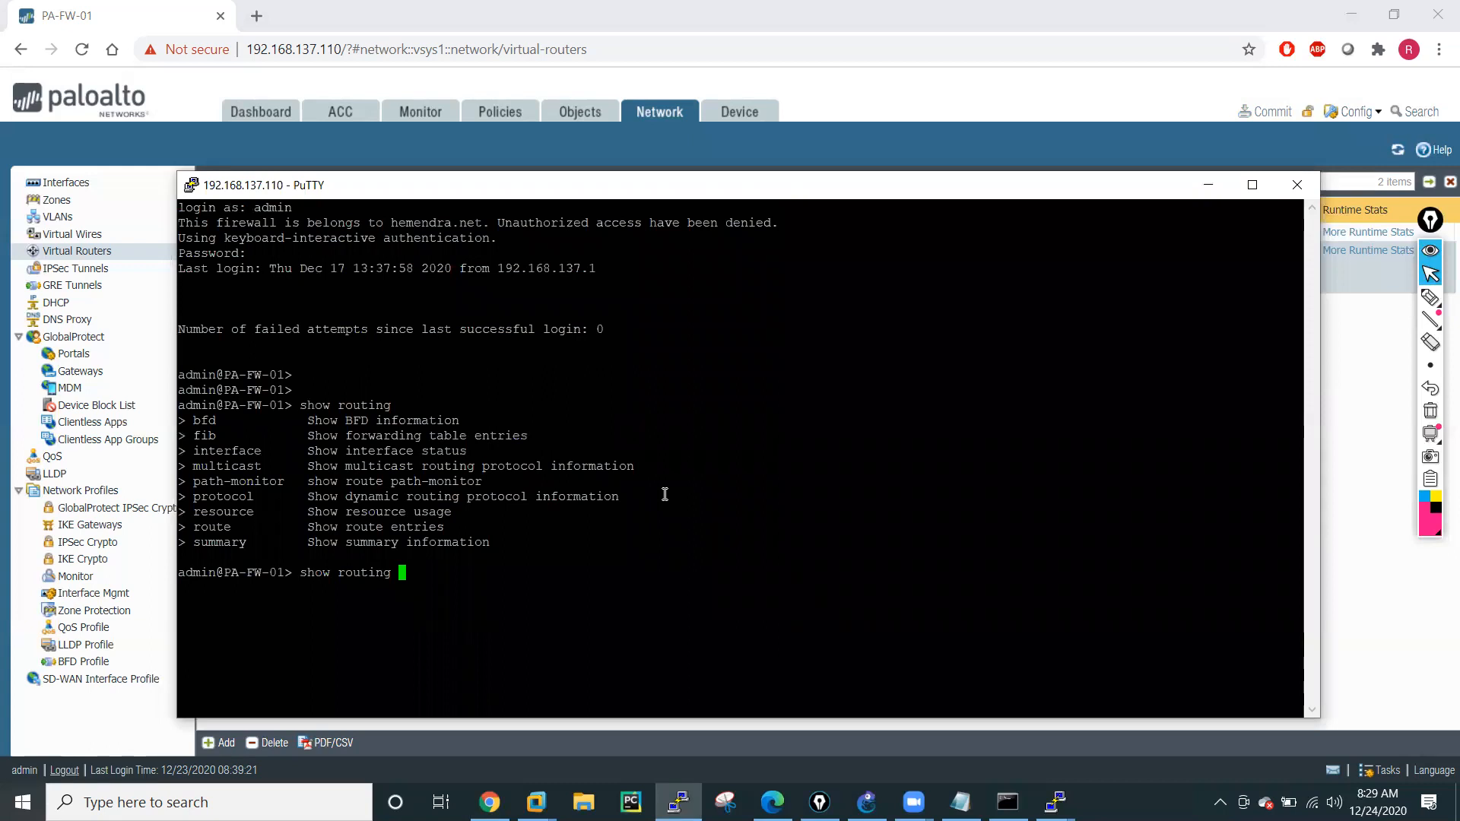
{"action": "type", "text": "route"}
{"action": "key", "text": "question"}
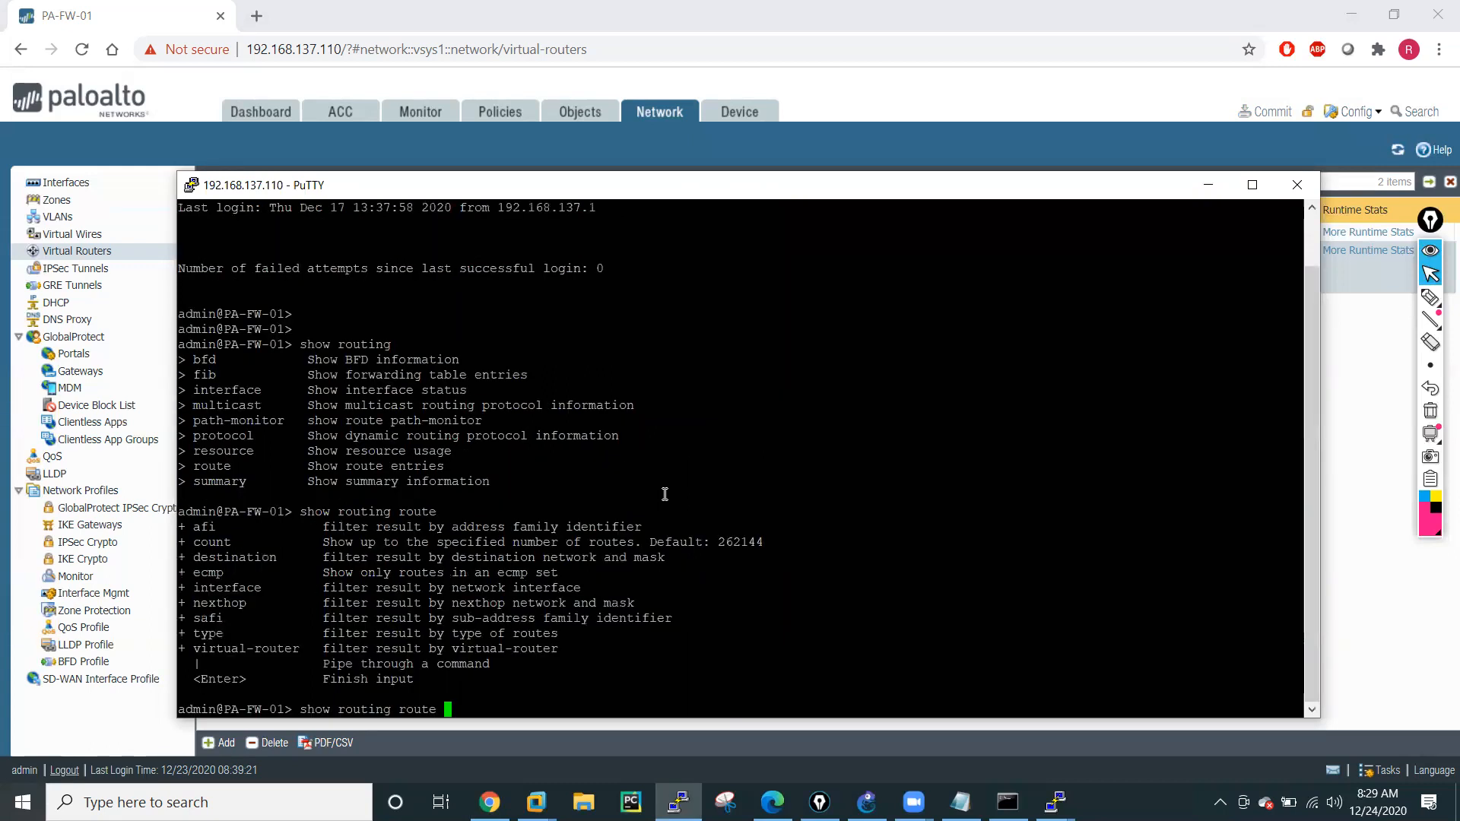
{"action": "key", "text": "Return"}
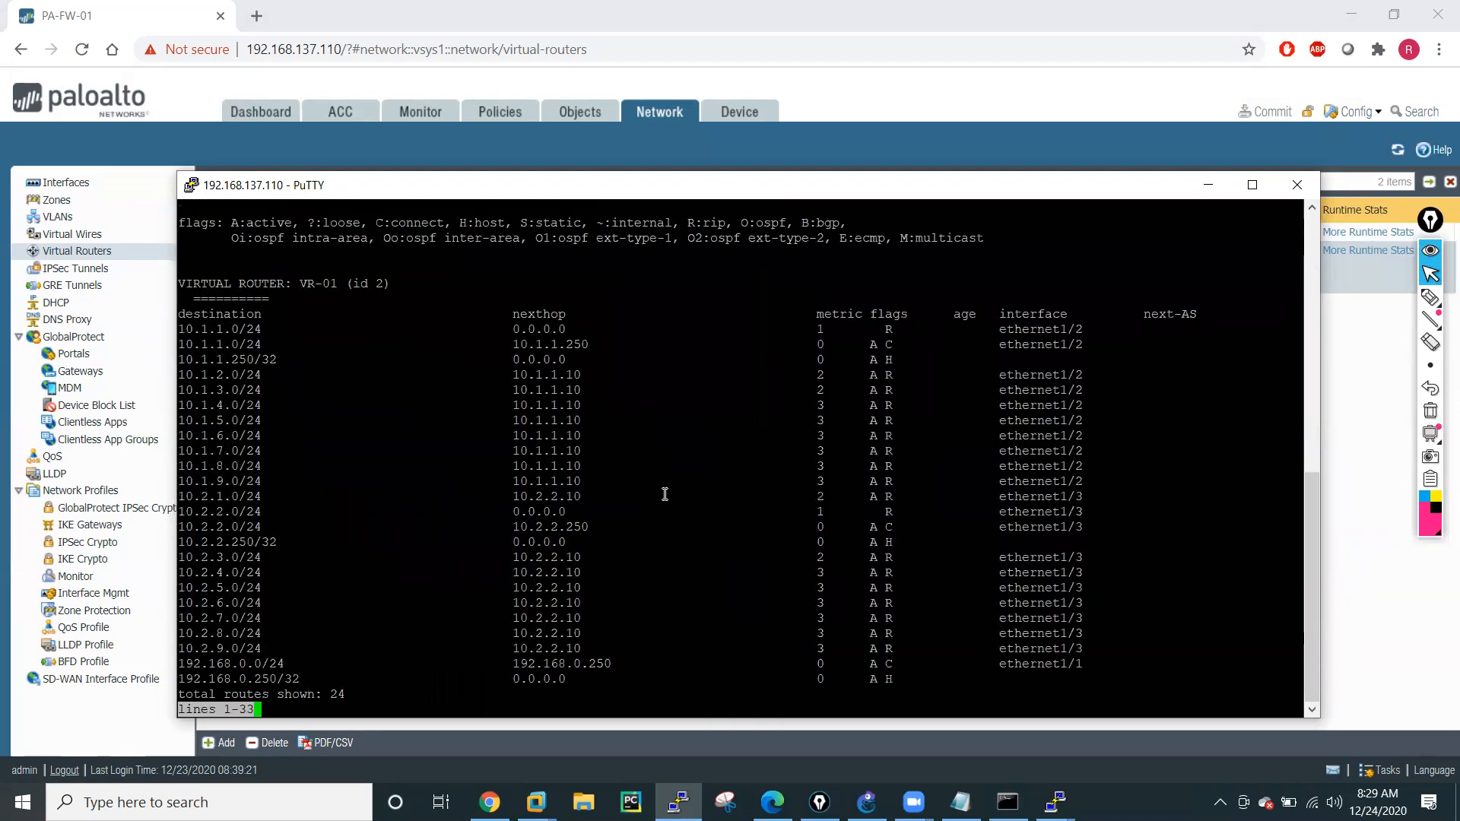
{"action": "key", "text": "q"}
{"action": "key", "text": "Return"}
{"action": "key", "text": "Return"}
{"action": "key", "text": "Return"}
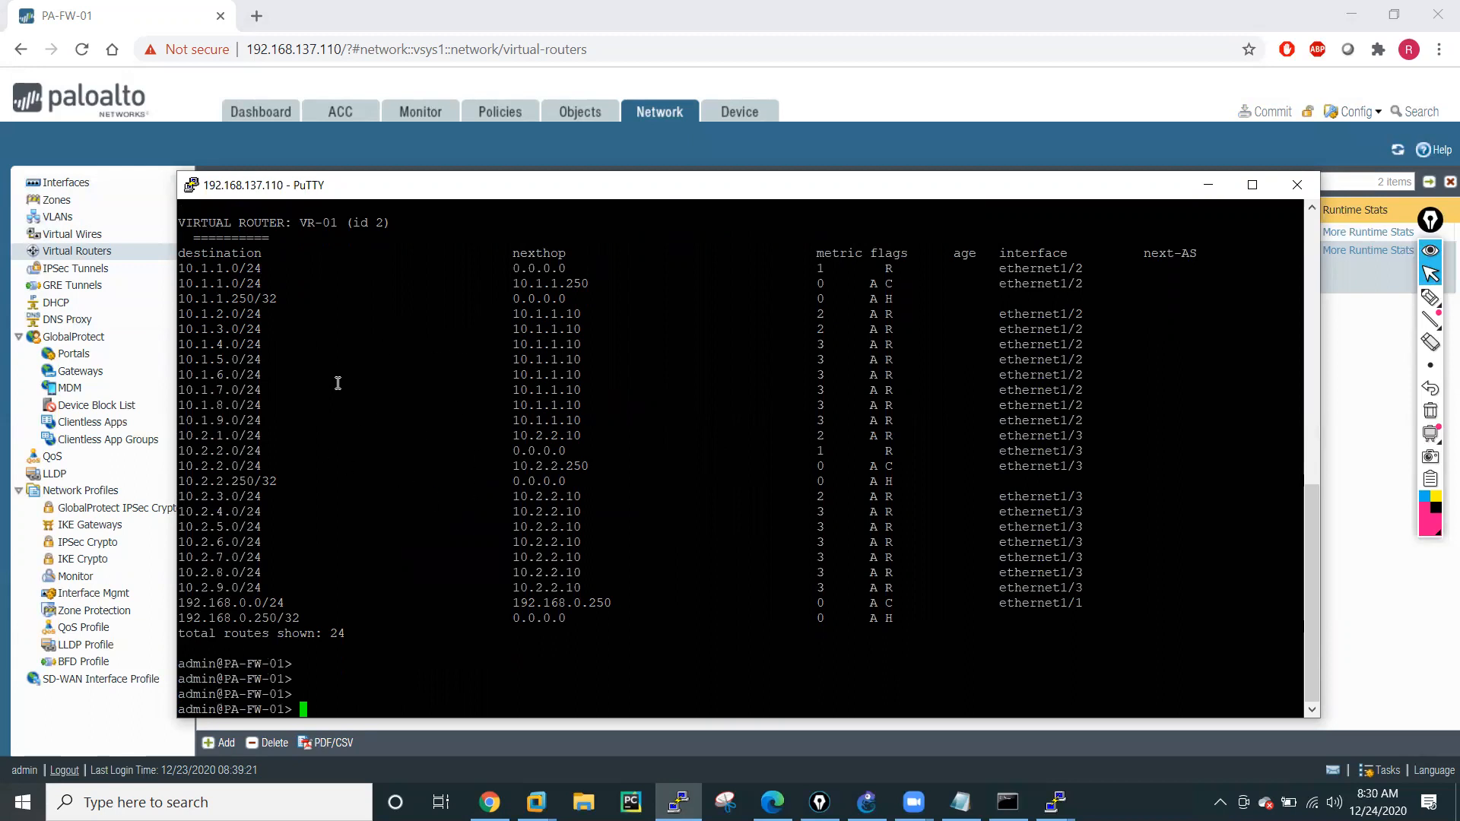
Return to the firewall's web interface, examine VR-01's route table in its runtime statistics and close it.
{"action": "left_click", "coordinate": [1350, 491]}
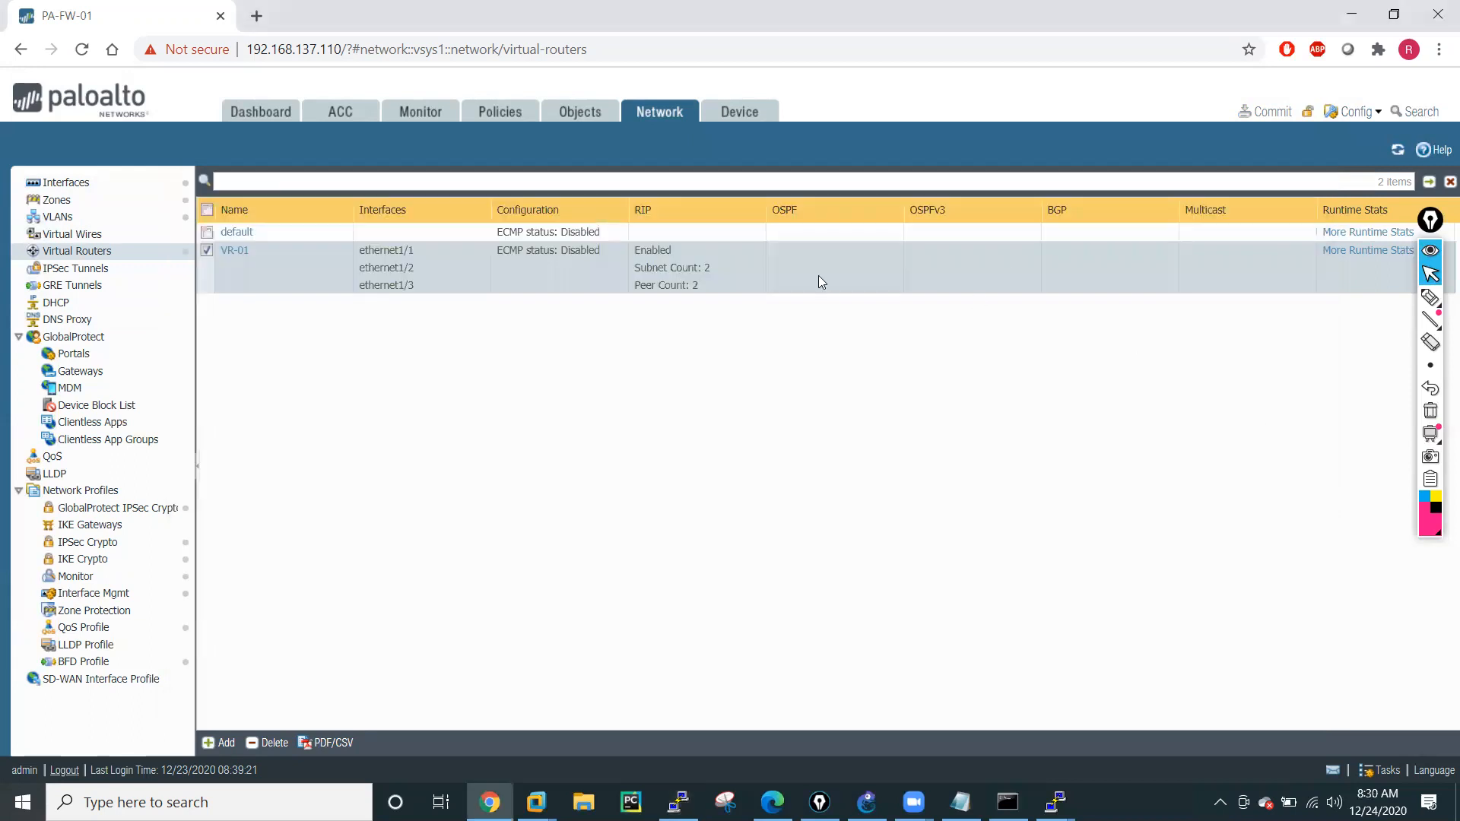
{"action": "left_click", "coordinate": [1379, 257]}
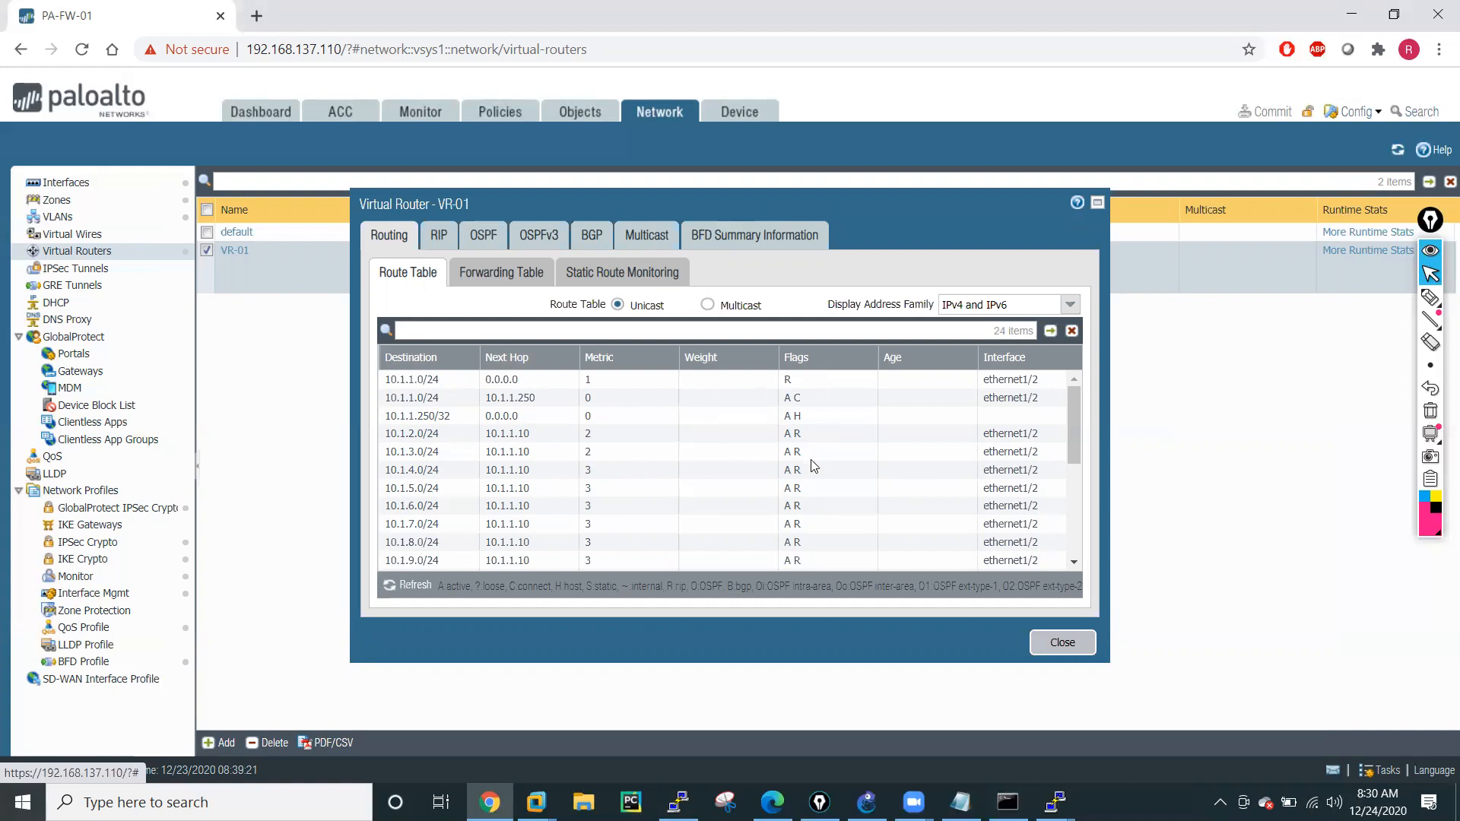
{"action": "scroll", "coordinate": [675, 483], "scroll_direction": "down", "scroll_amount": 5}
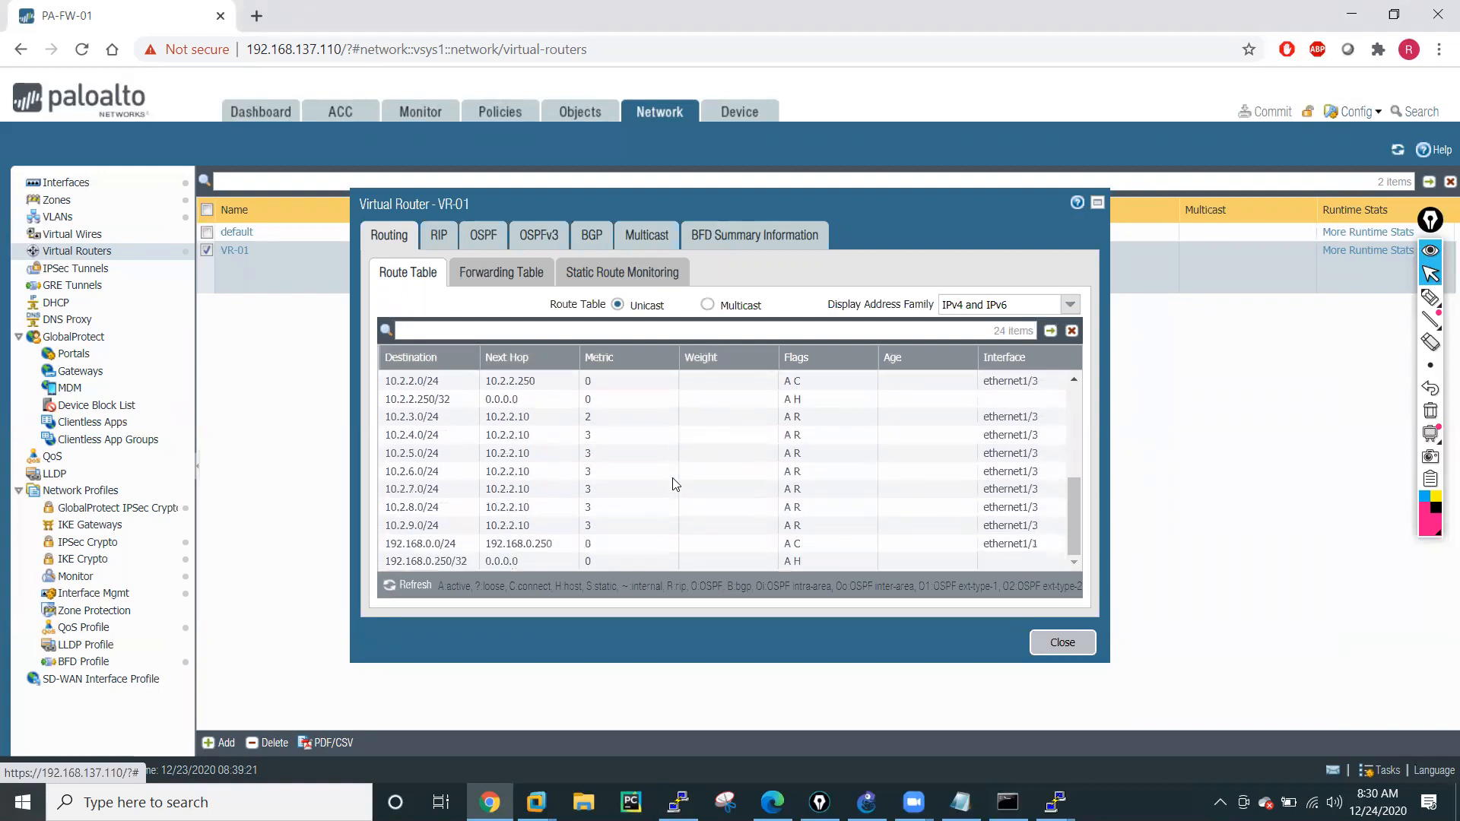
{"action": "scroll", "coordinate": [723, 456], "scroll_direction": "up", "scroll_amount": 5}
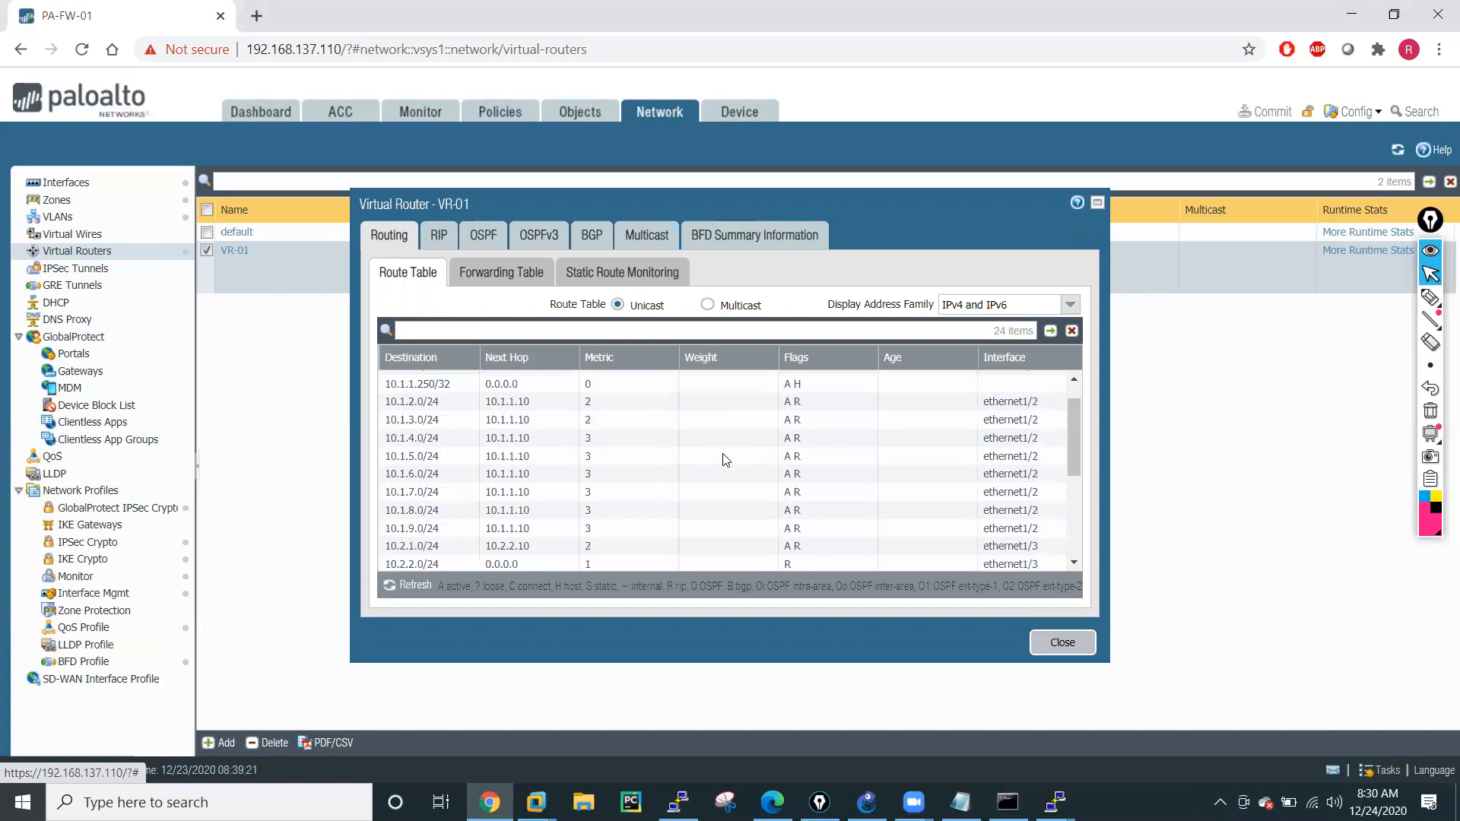
{"action": "left_click", "coordinate": [1063, 643]}
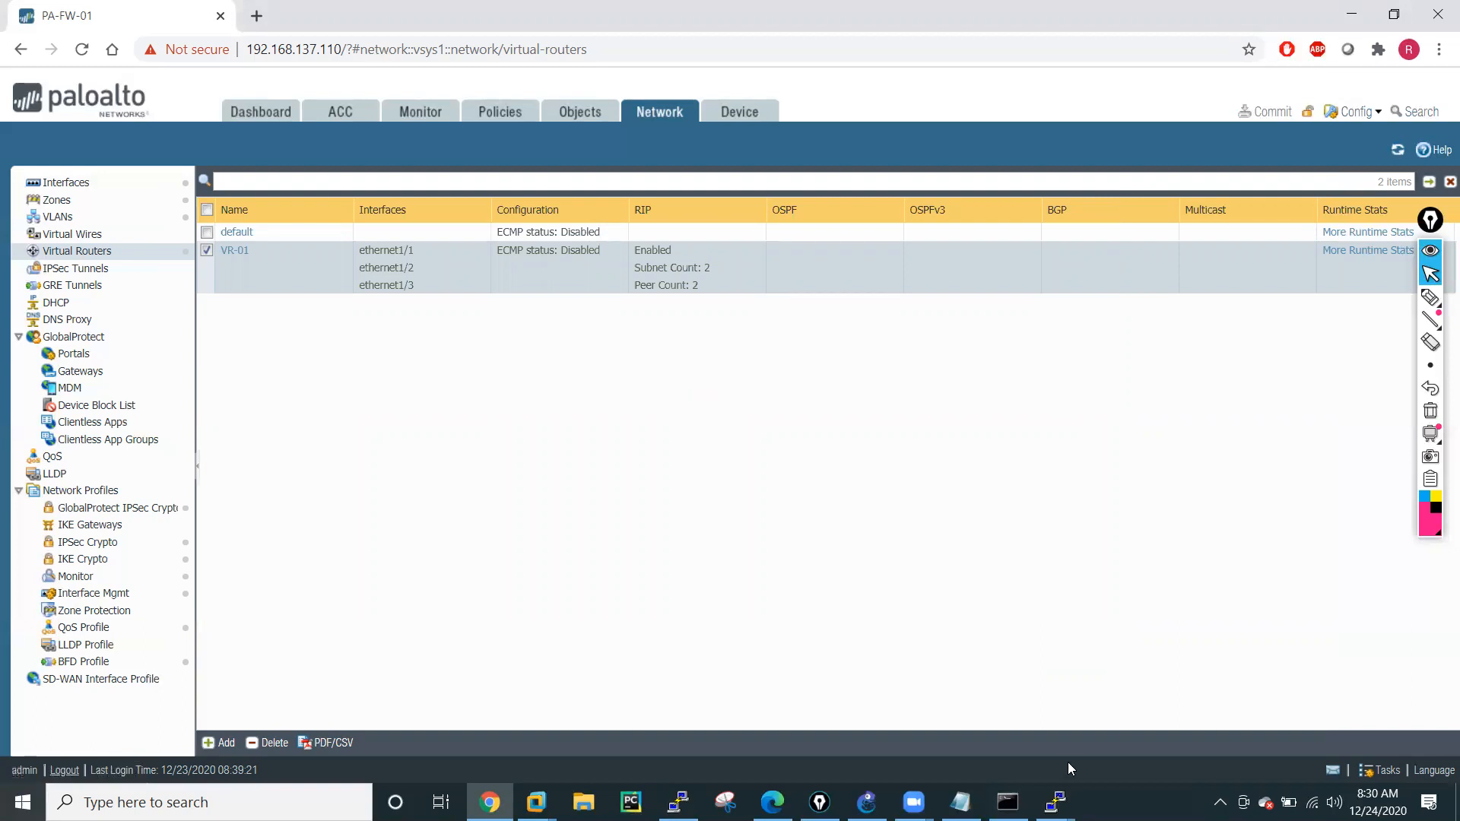
Switch to the GNS3 topology, open the R2 and R5 router consoles and move R5's window aside.
{"action": "mouse_move", "coordinate": [1056, 803]}
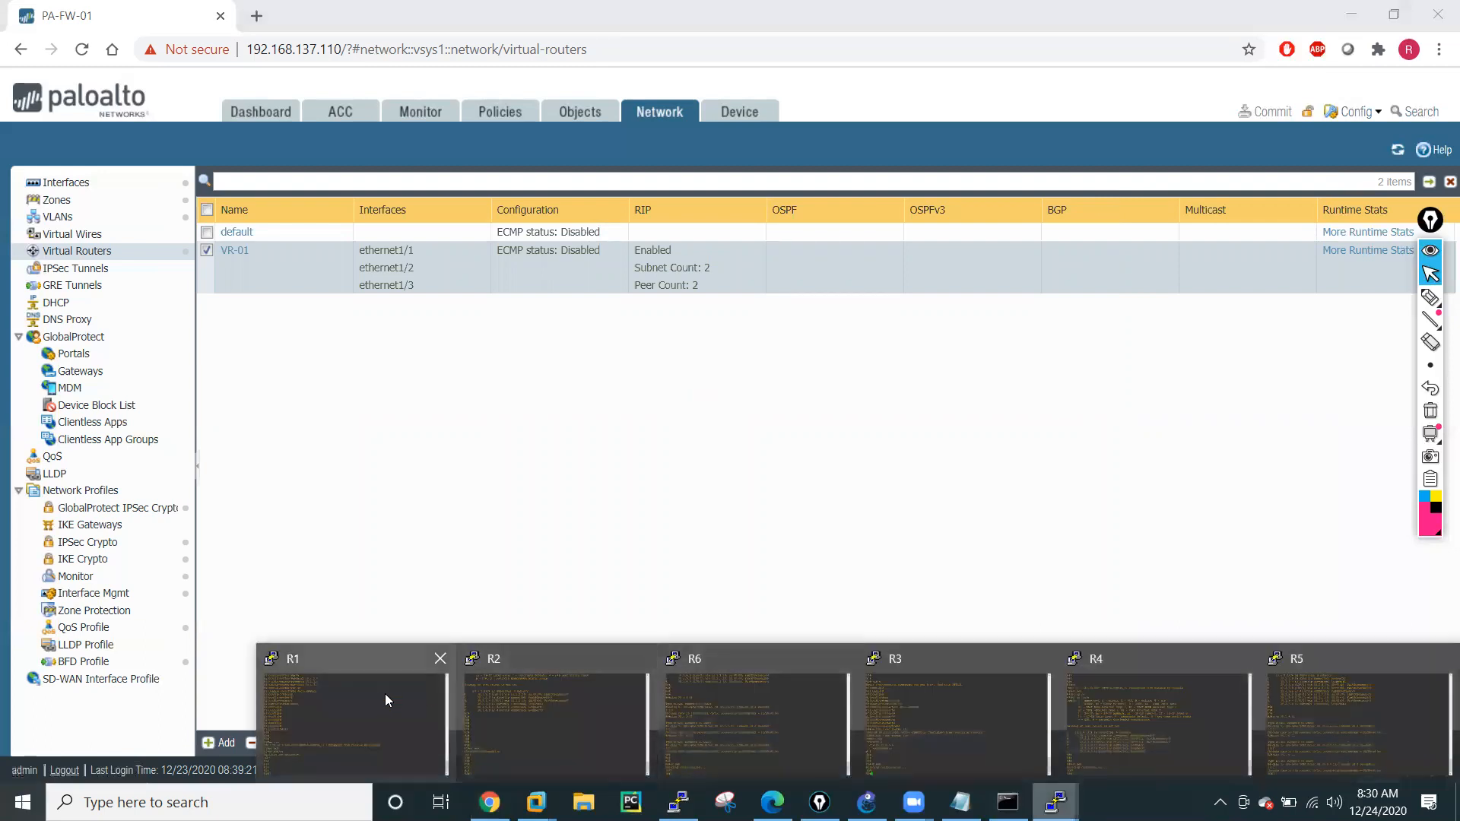
{"action": "left_click", "coordinate": [712, 705]}
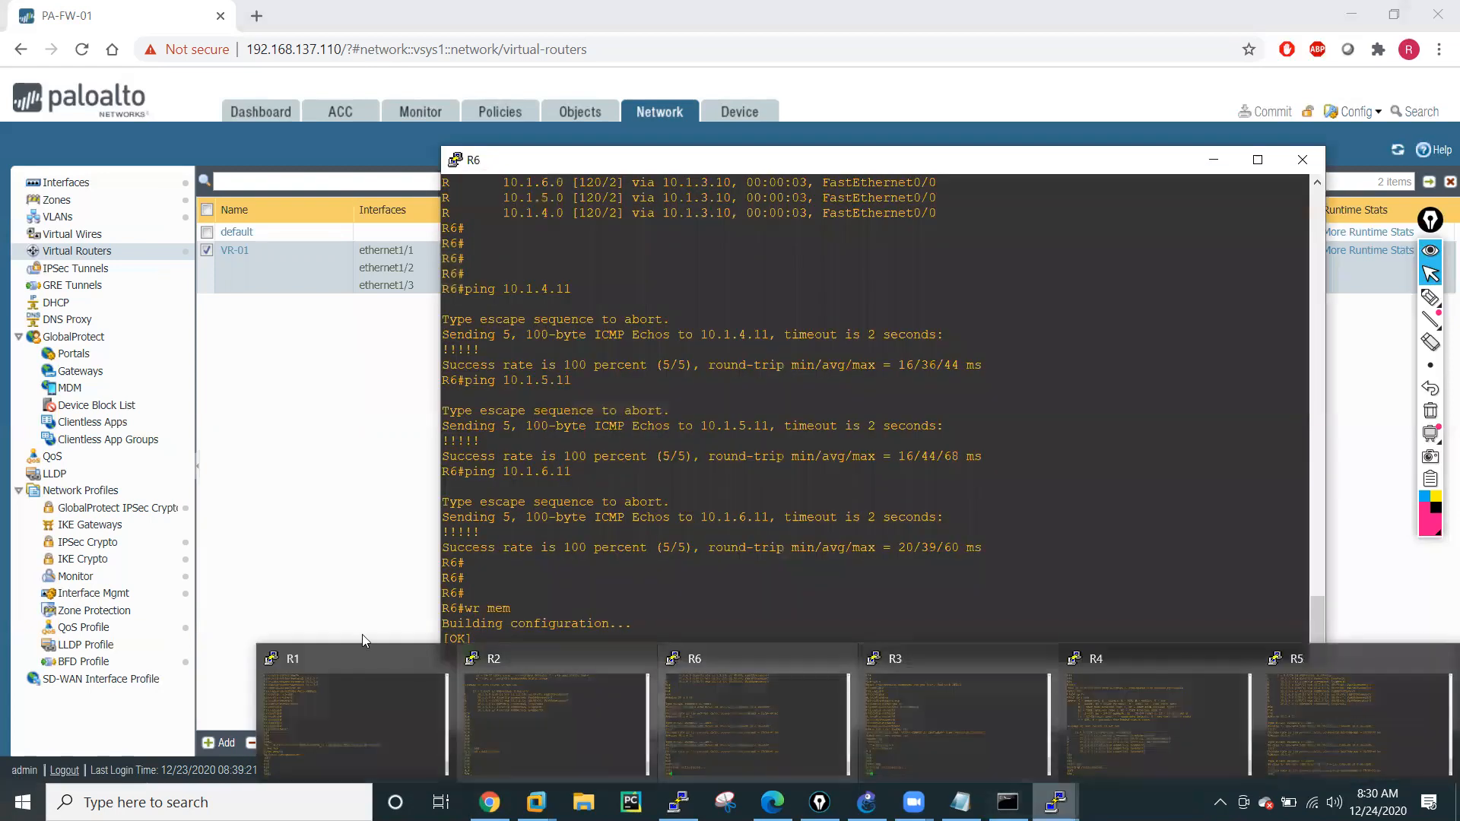
{"action": "left_click", "coordinate": [1213, 159]}
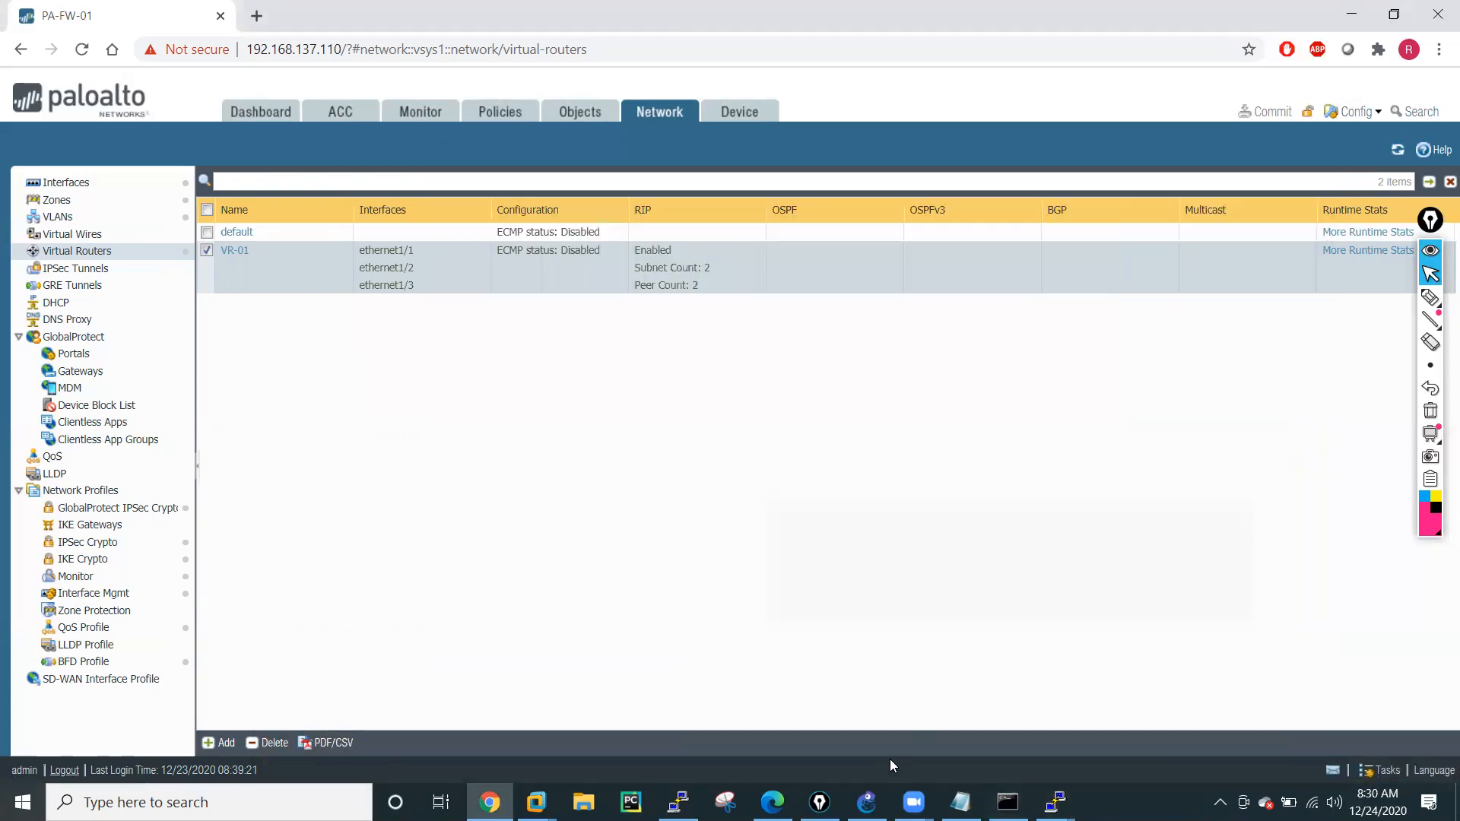
{"action": "left_click", "coordinate": [867, 802]}
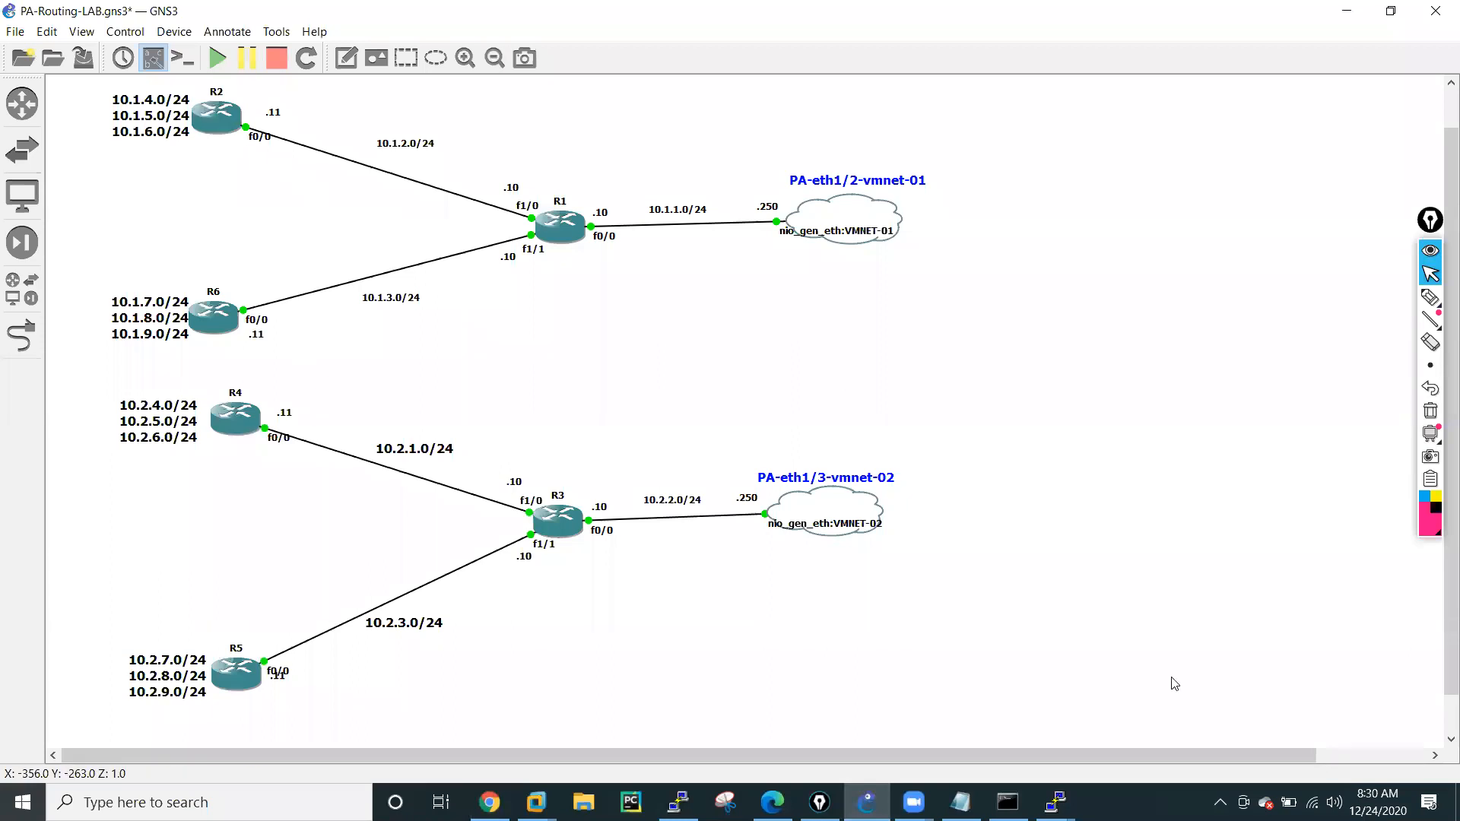
{"action": "mouse_move", "coordinate": [1055, 800]}
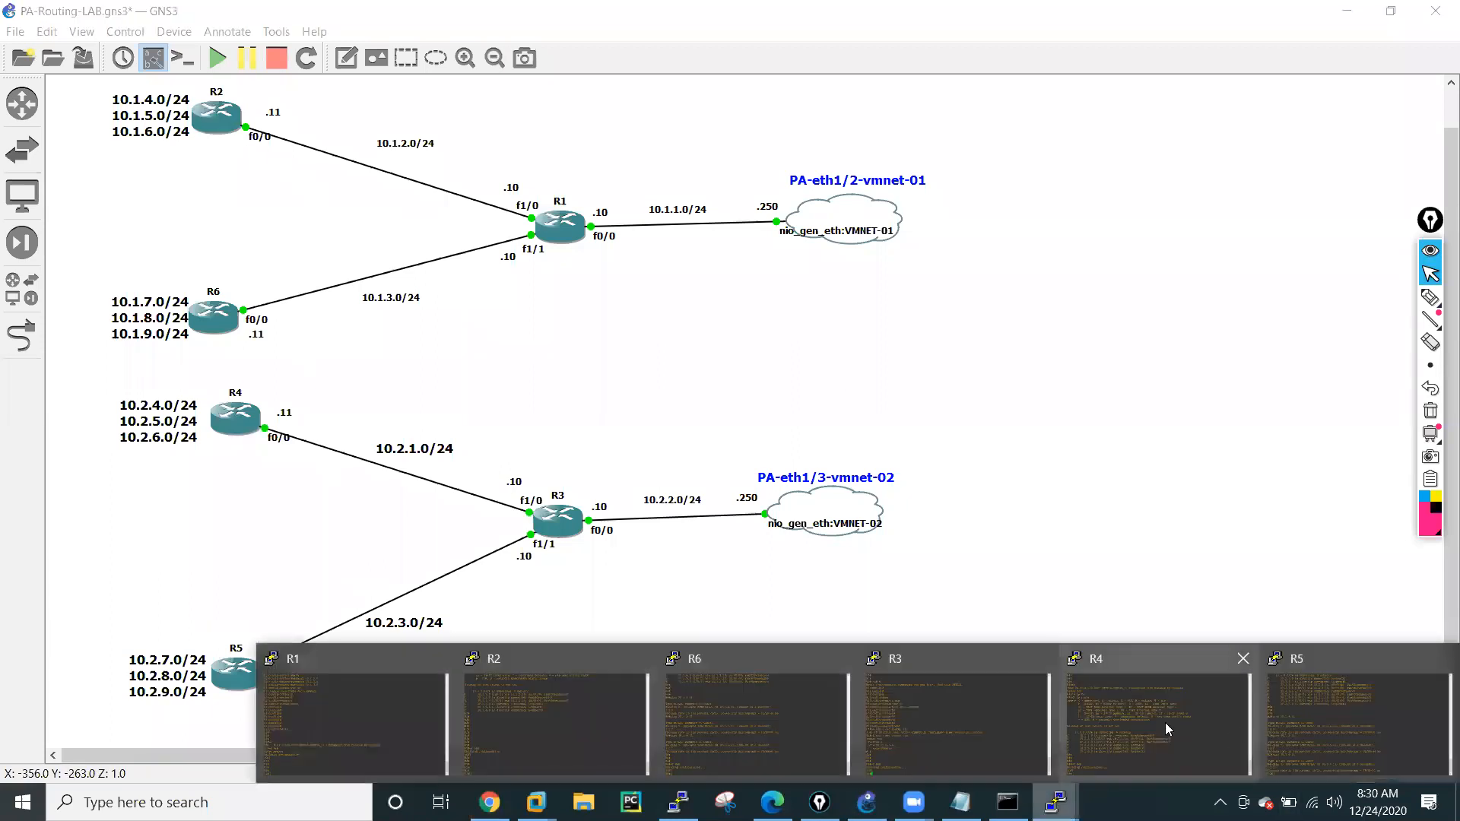
{"action": "left_click", "coordinate": [596, 700]}
{"action": "mouse_move", "coordinate": [1055, 800]}
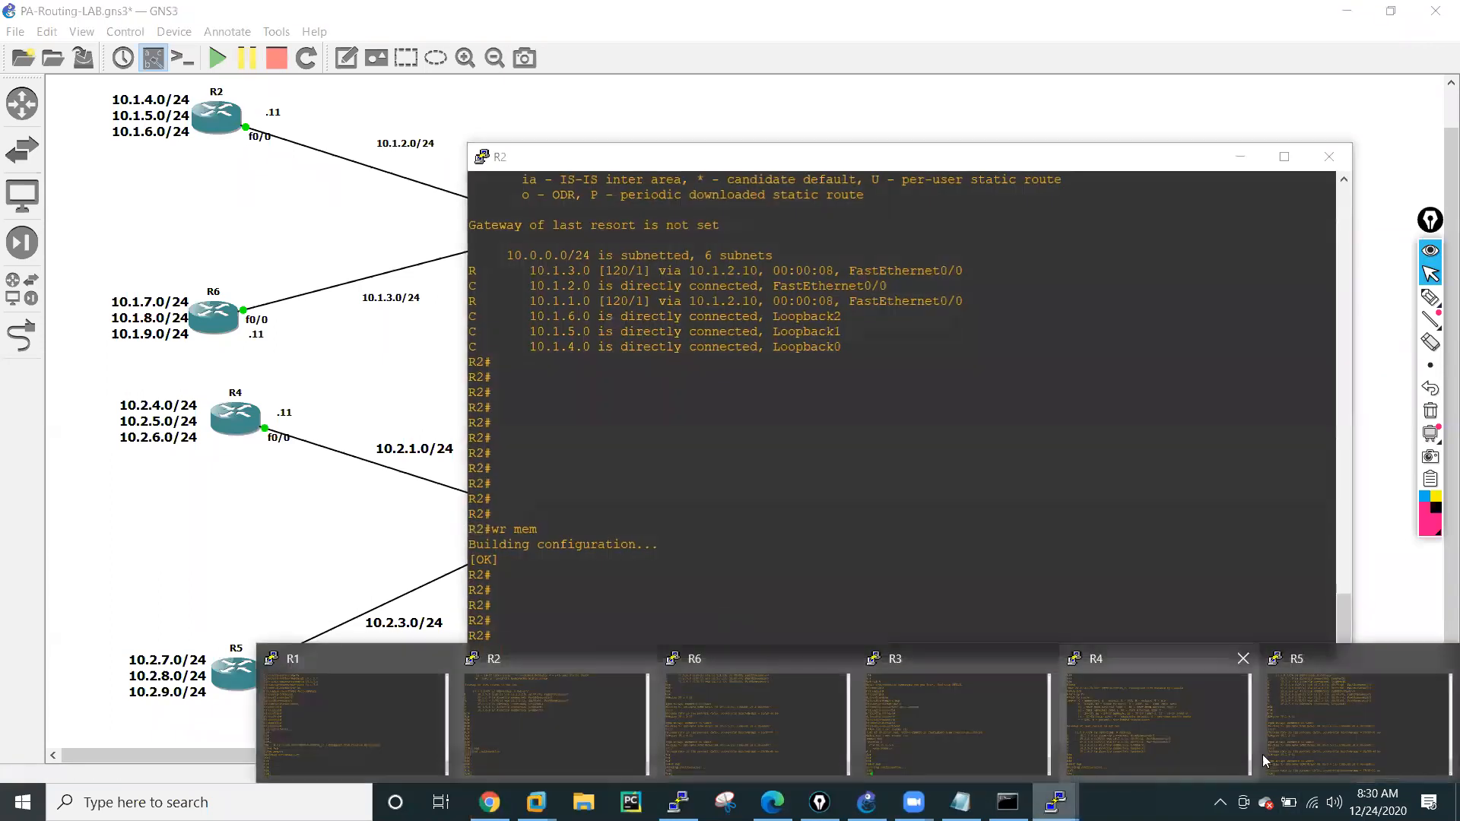
{"action": "left_click", "coordinate": [1346, 755]}
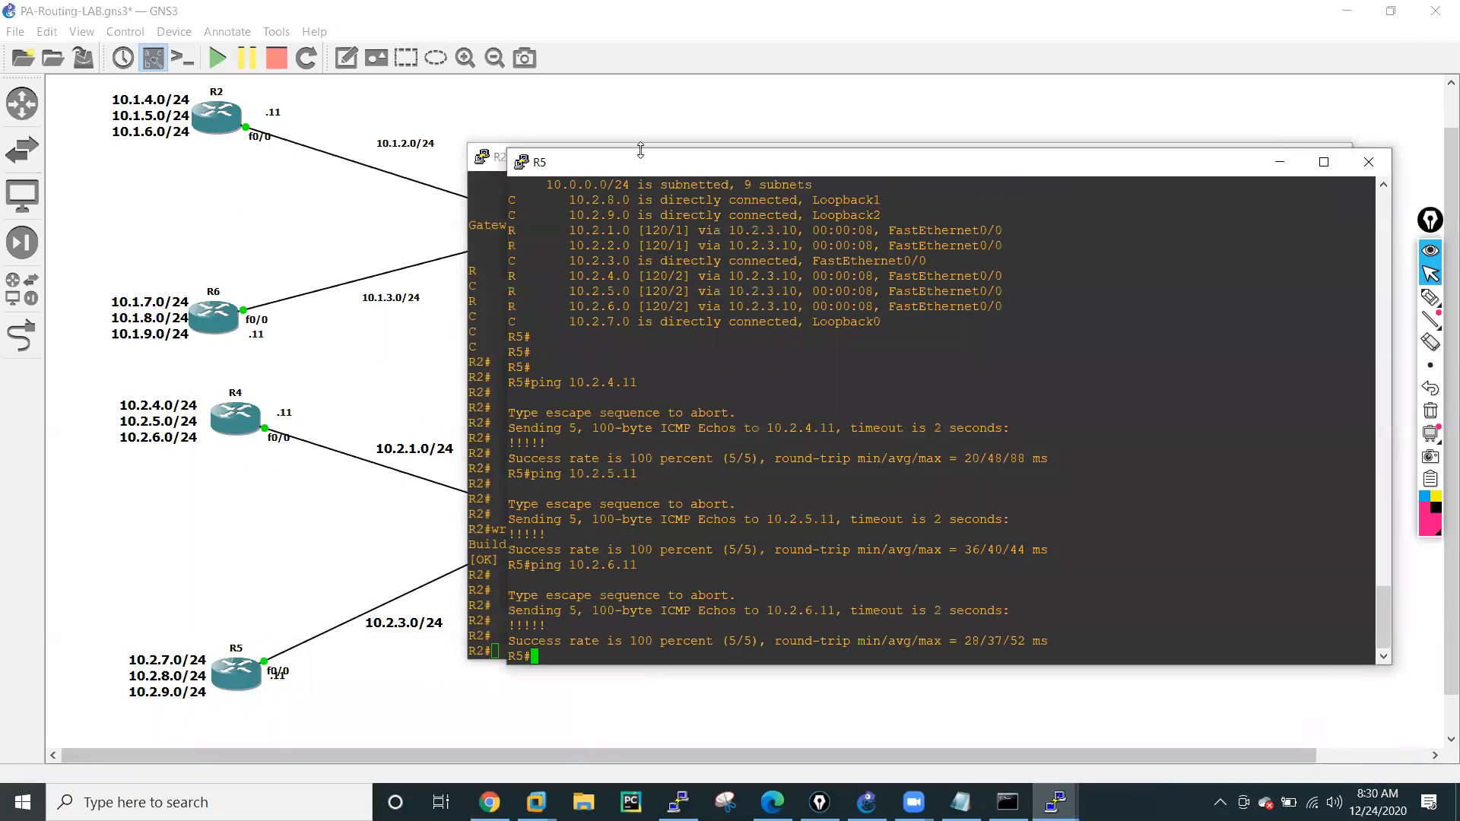
{"action": "left_click_drag", "start_coordinate": [652, 166], "coordinate": [842, 177]}
Display R2's complete IP routing table with "sh ip route" and return to the command prompt.
{"action": "left_click", "coordinate": [545, 636]}
{"action": "type", "text": "sh rou"}
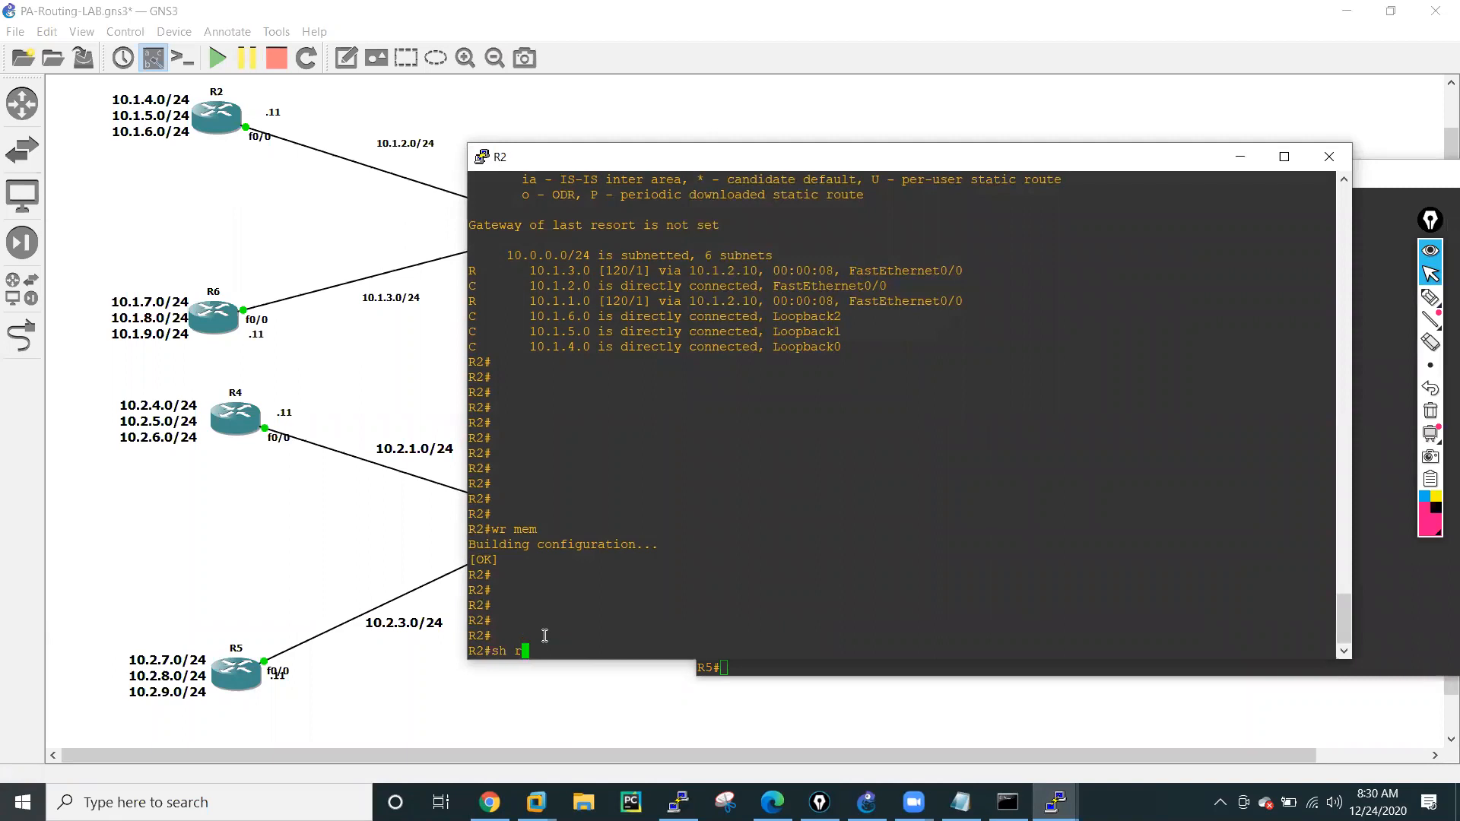
{"action": "key", "text": "Tab"}
{"action": "key", "text": "BackSpace"}
{"action": "key", "text": "BackSpace"}
{"action": "key", "text": "BackSpace"}
{"action": "key", "text": "BackSpace"}
{"action": "key", "text": "BackSpace"}
{"action": "key", "text": "BackSpace"}
{"action": "key", "text": "BackSpace"}
{"action": "key", "text": "BackSpace"}
{"action": "key", "text": "BackSpace"}
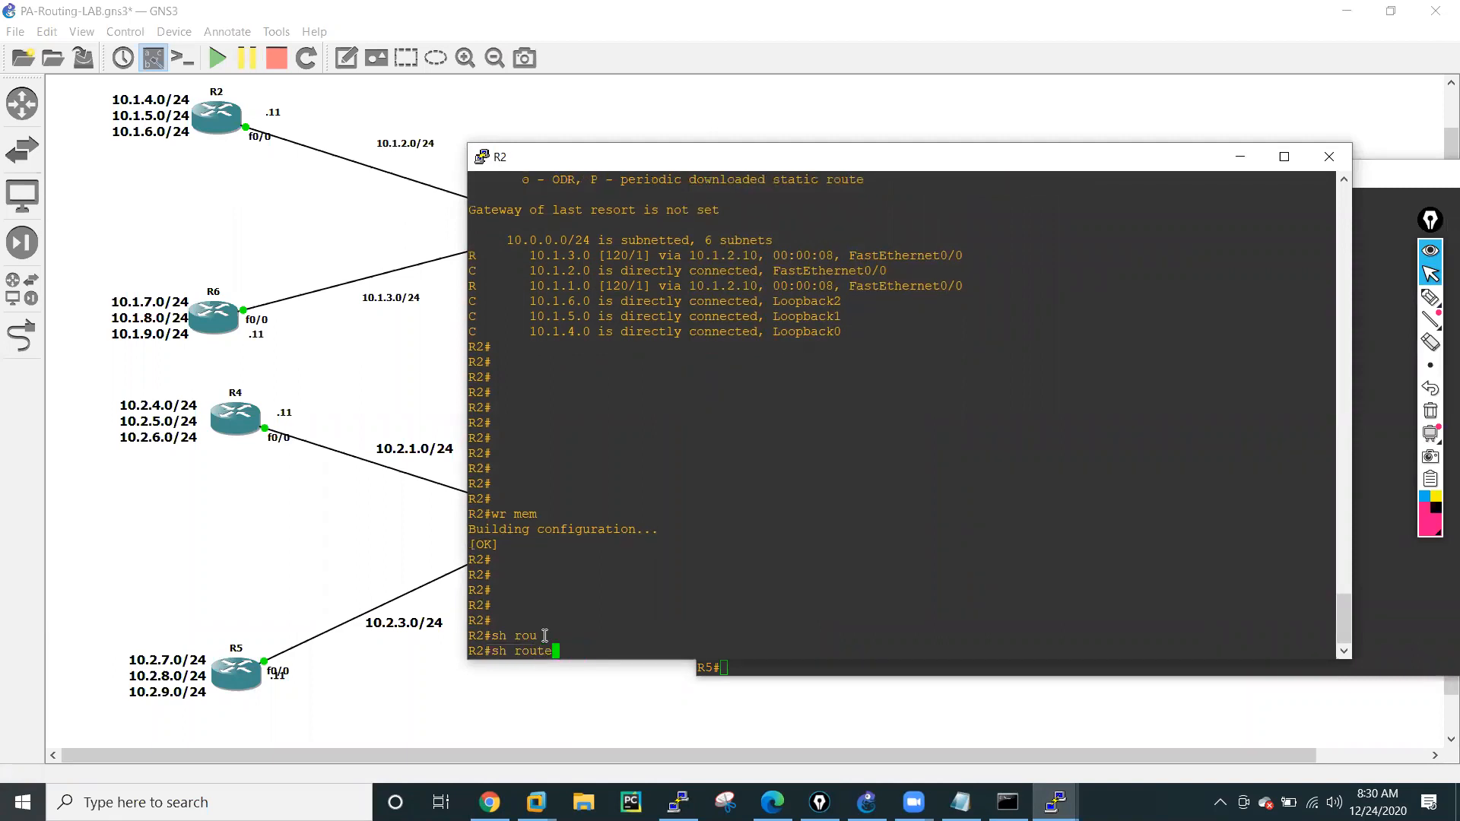
{"action": "key", "text": "BackSpace"}
{"action": "type", "text": "ip r"}
{"action": "key", "text": "Tab"}
{"action": "key", "text": "Return"}
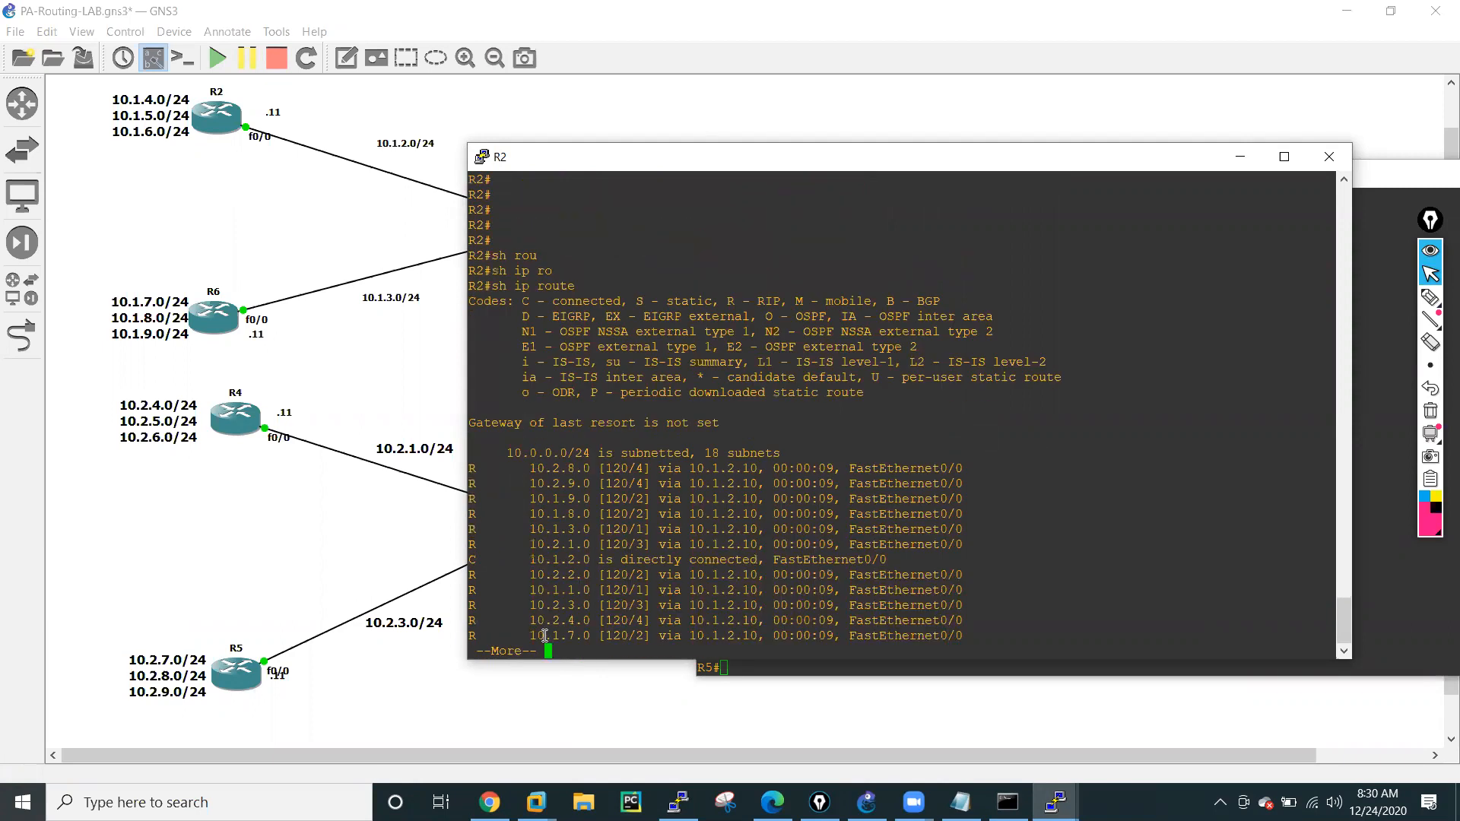
{"action": "key", "text": "Return"}
{"action": "key", "text": "Return"}
{"action": "key", "text": "Return"}
{"action": "key", "text": "Return"}
{"action": "key", "text": "Return"}
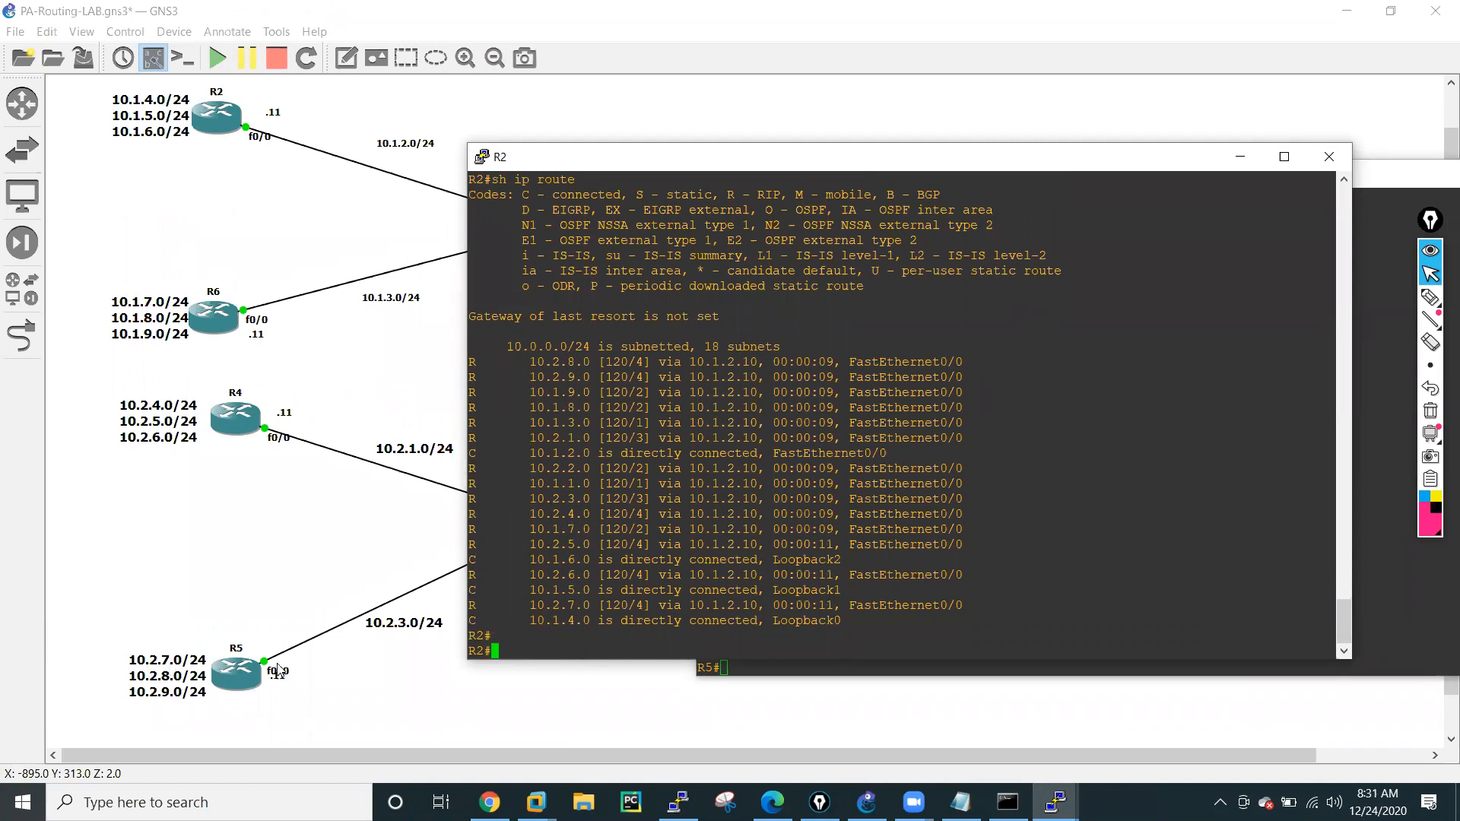
Highlight the 10.2.7.0 and 10.2.9.0 routes in R2's routing table, then clear the highlight.
{"action": "left_click_drag", "start_coordinate": [531, 606], "coordinate": [597, 606]}
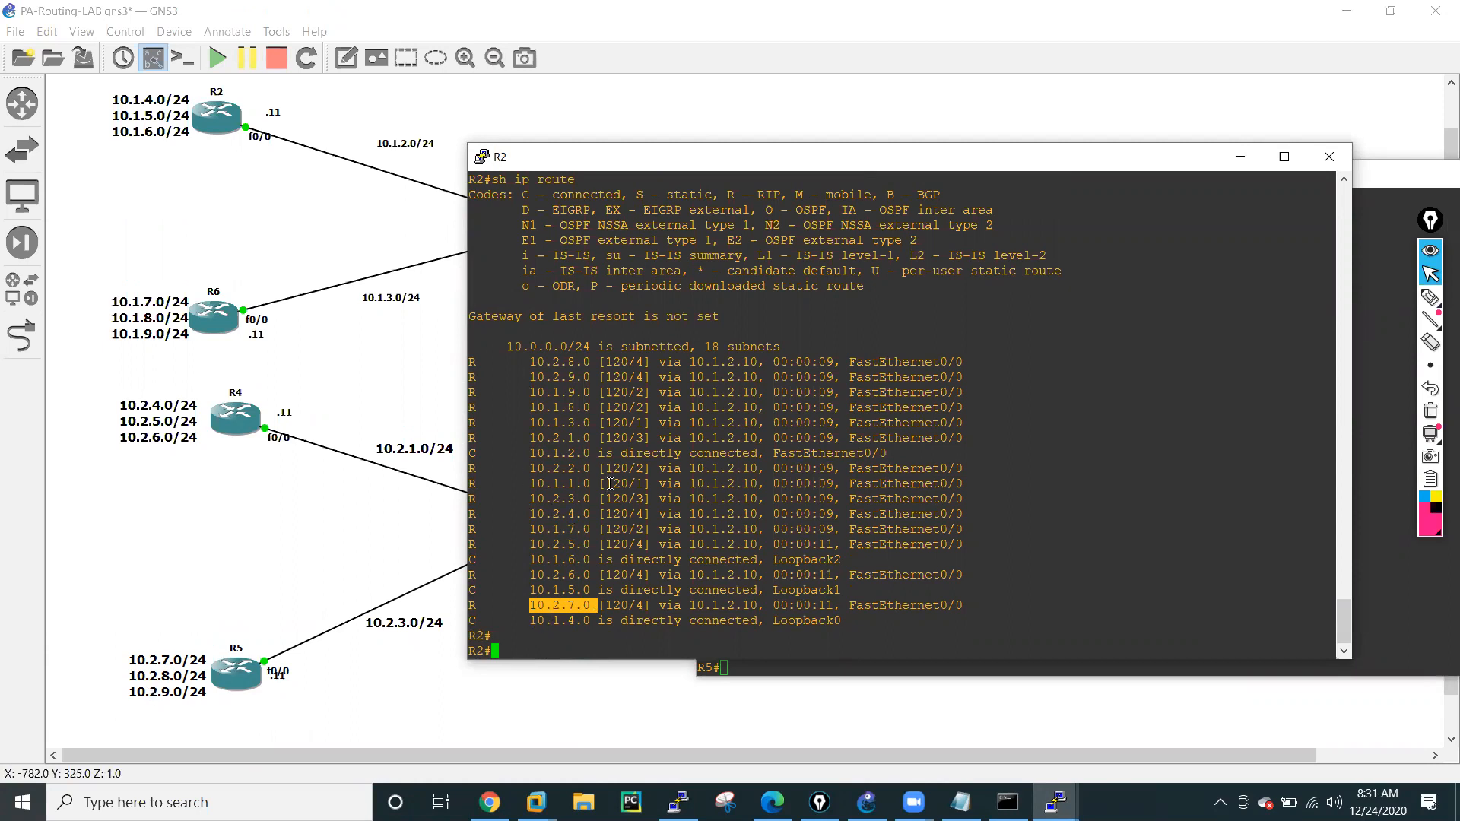
{"action": "left_click_drag", "start_coordinate": [531, 362], "coordinate": [595, 377]}
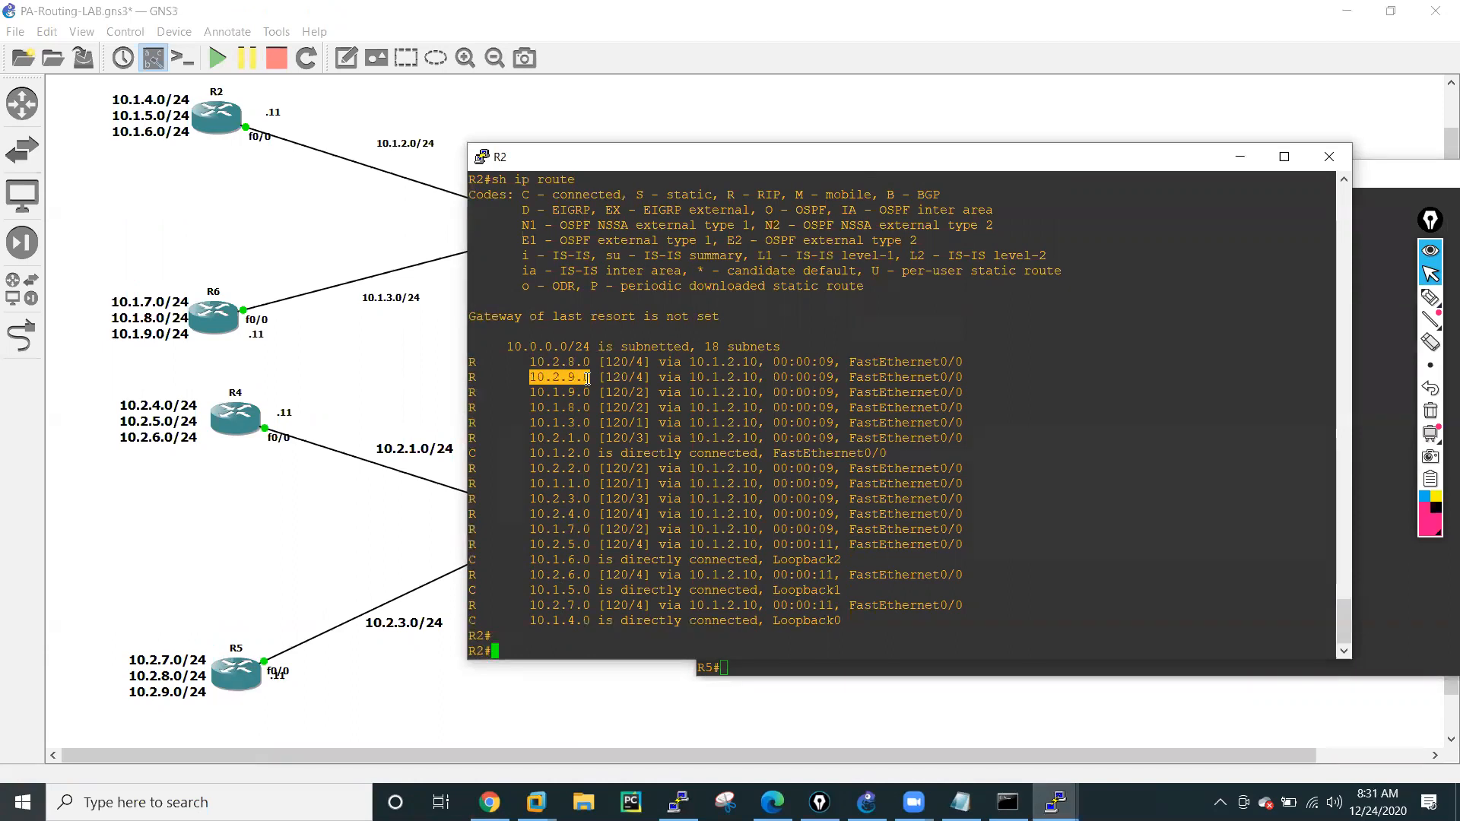
{"action": "left_click", "coordinate": [537, 650]}
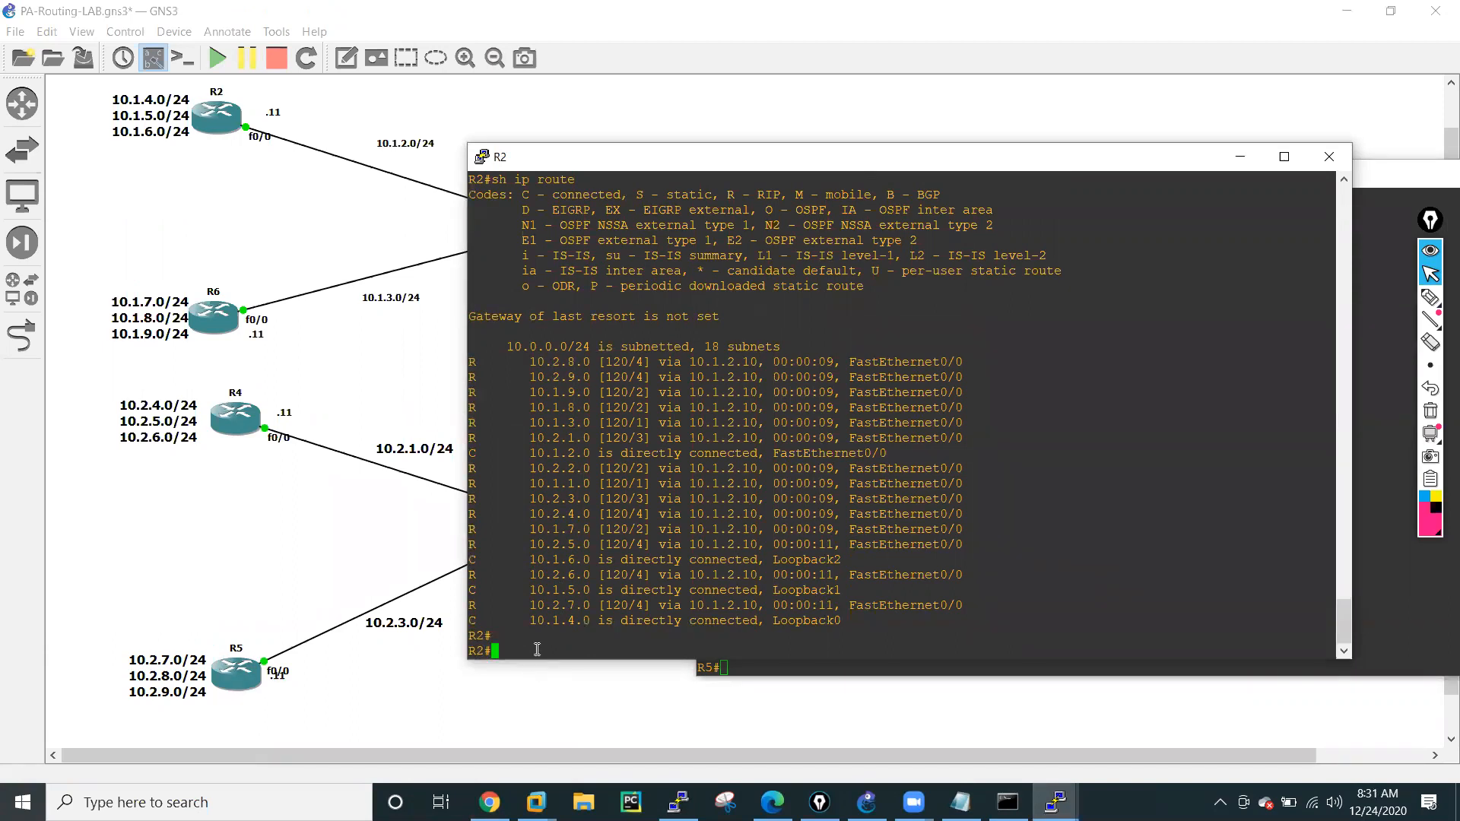
Ping 10.2.7.11 from R2 to test reachability of R5's first network.
{"action": "key", "text": "Return"}
{"action": "key", "text": "Return"}
{"action": "key", "text": "Return"}
{"action": "key", "text": "Return"}
{"action": "type", "text": "ping "}
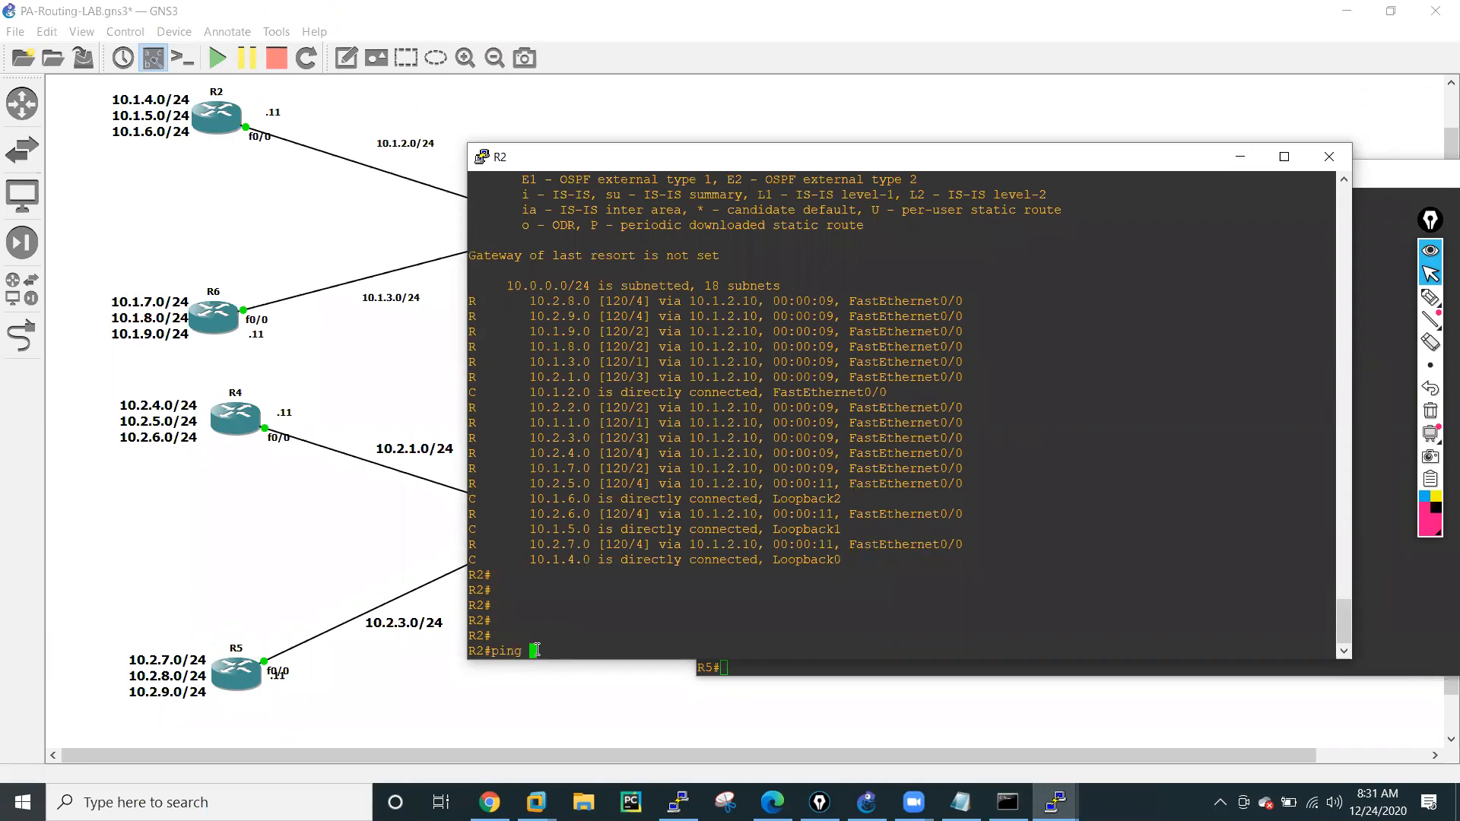
{"action": "type", "text": "10.2.7.11"}
{"action": "key", "text": "Return"}
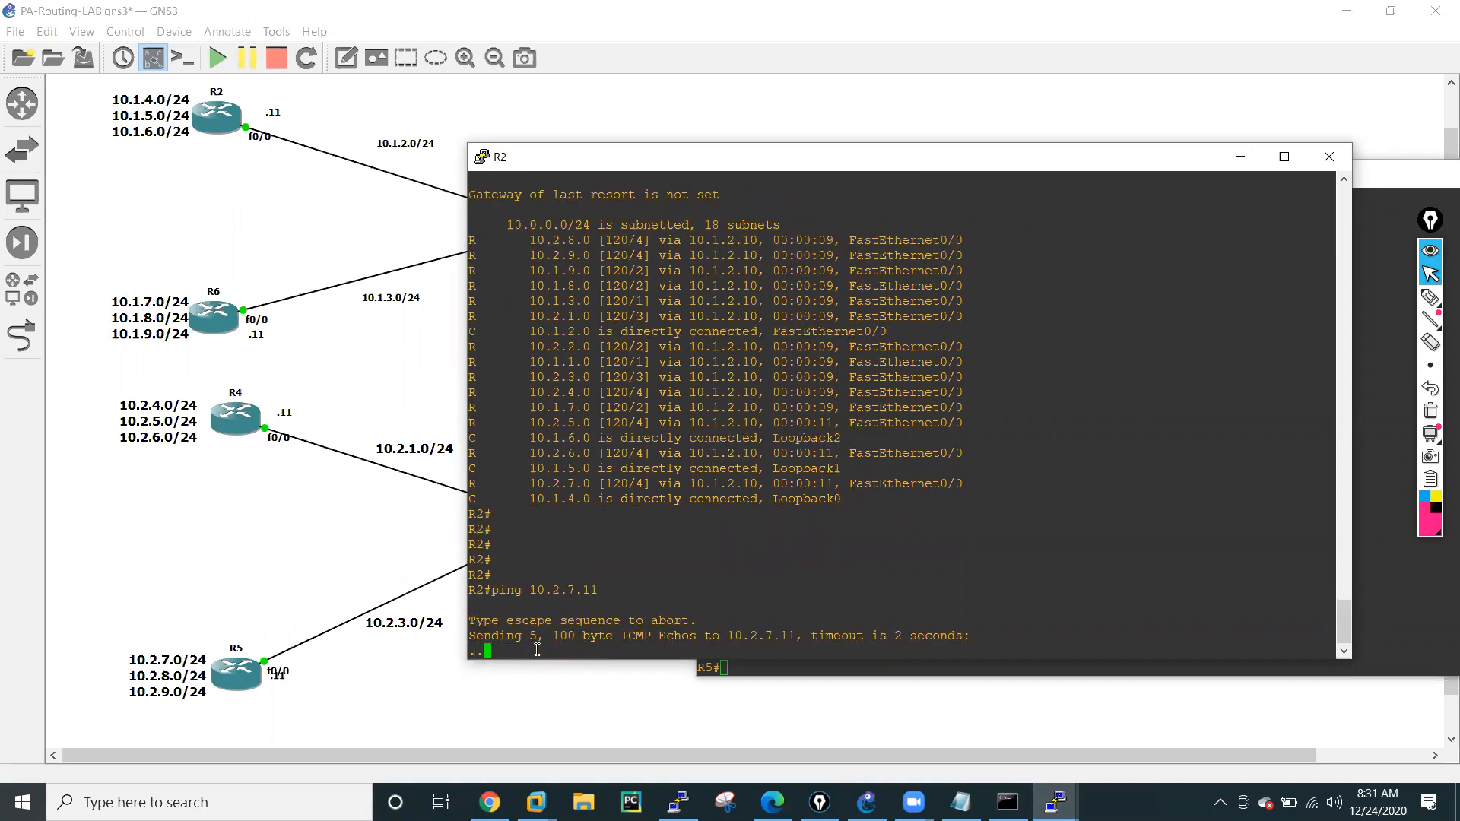
Return to the firewall's web interface and start a new security policy rule named Allow-All.
{"action": "left_click", "coordinate": [359, 693]}
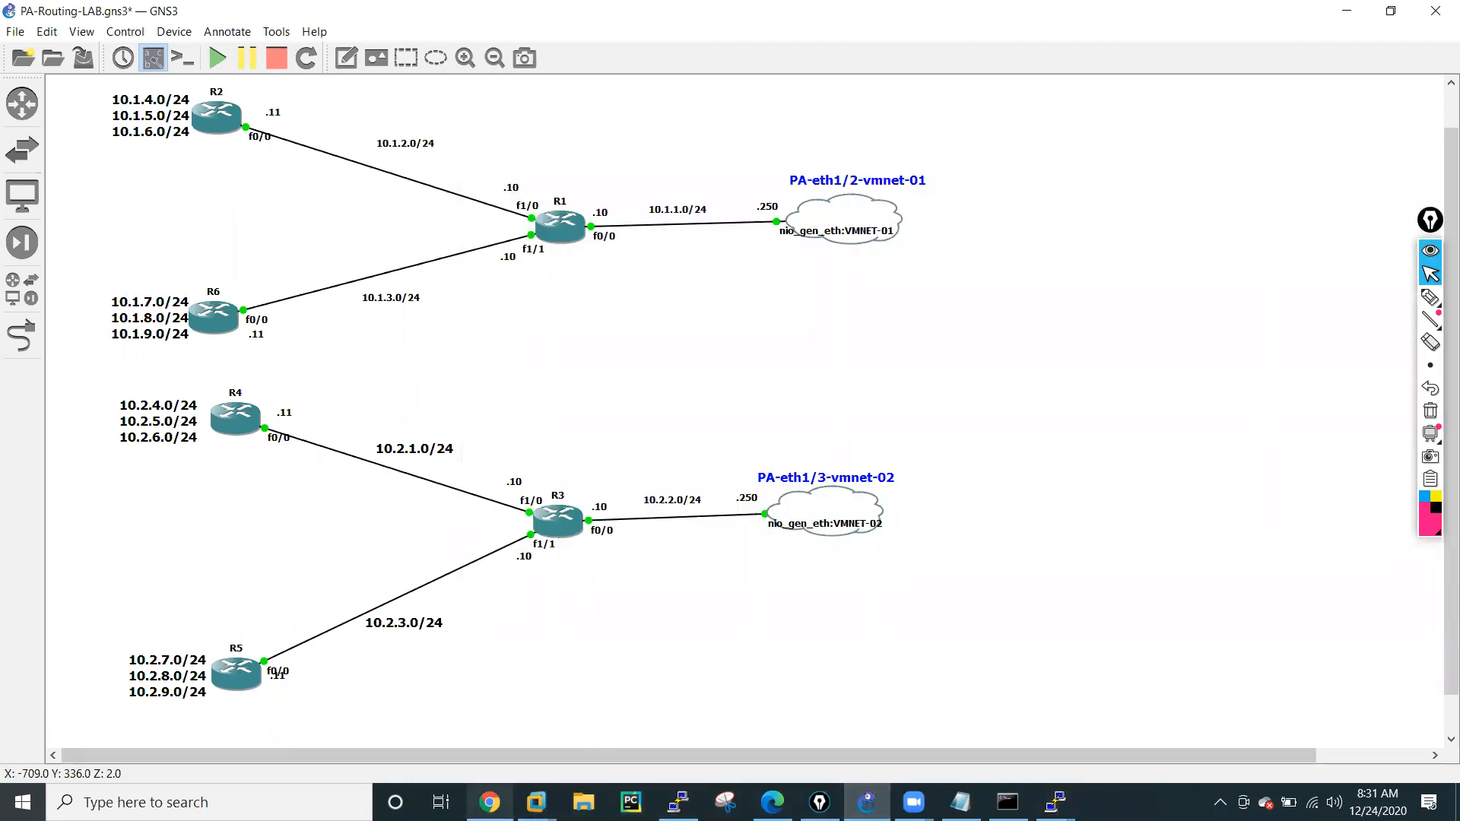
{"action": "left_click", "coordinate": [490, 802]}
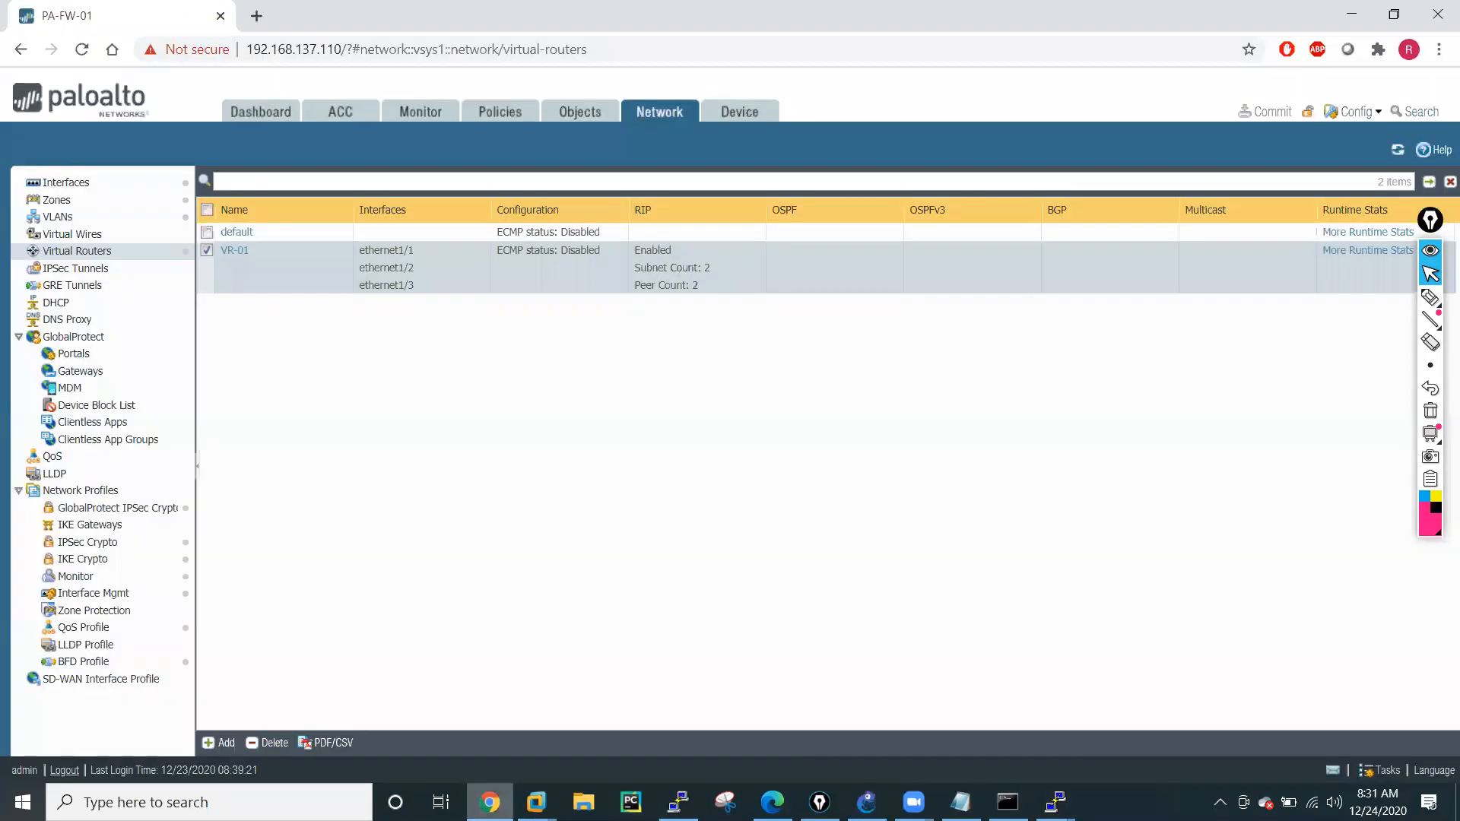
{"action": "left_click", "coordinate": [500, 114]}
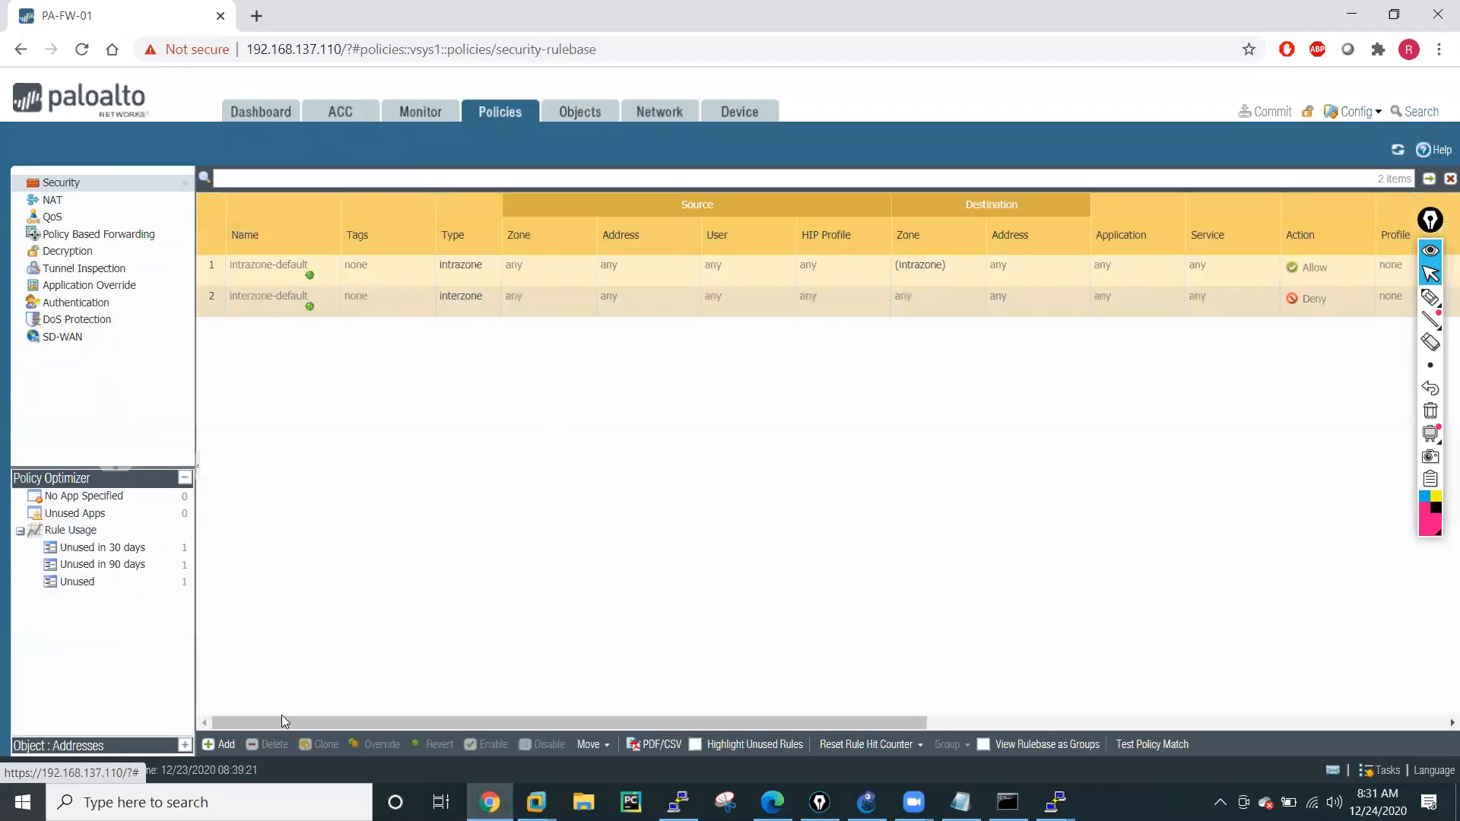
{"action": "left_click", "coordinate": [212, 745]}
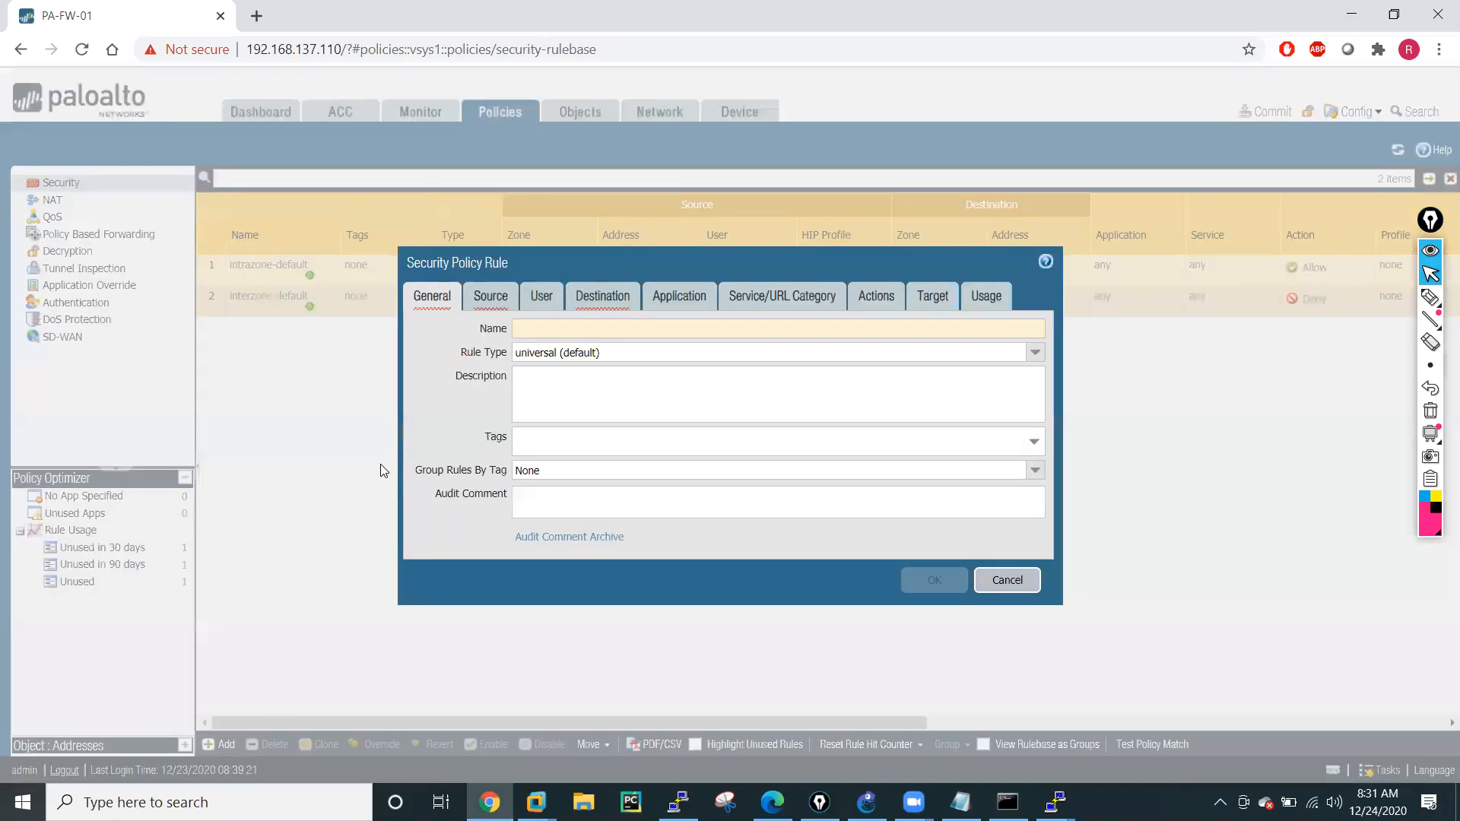
{"action": "type", "text": "Allow-All"}
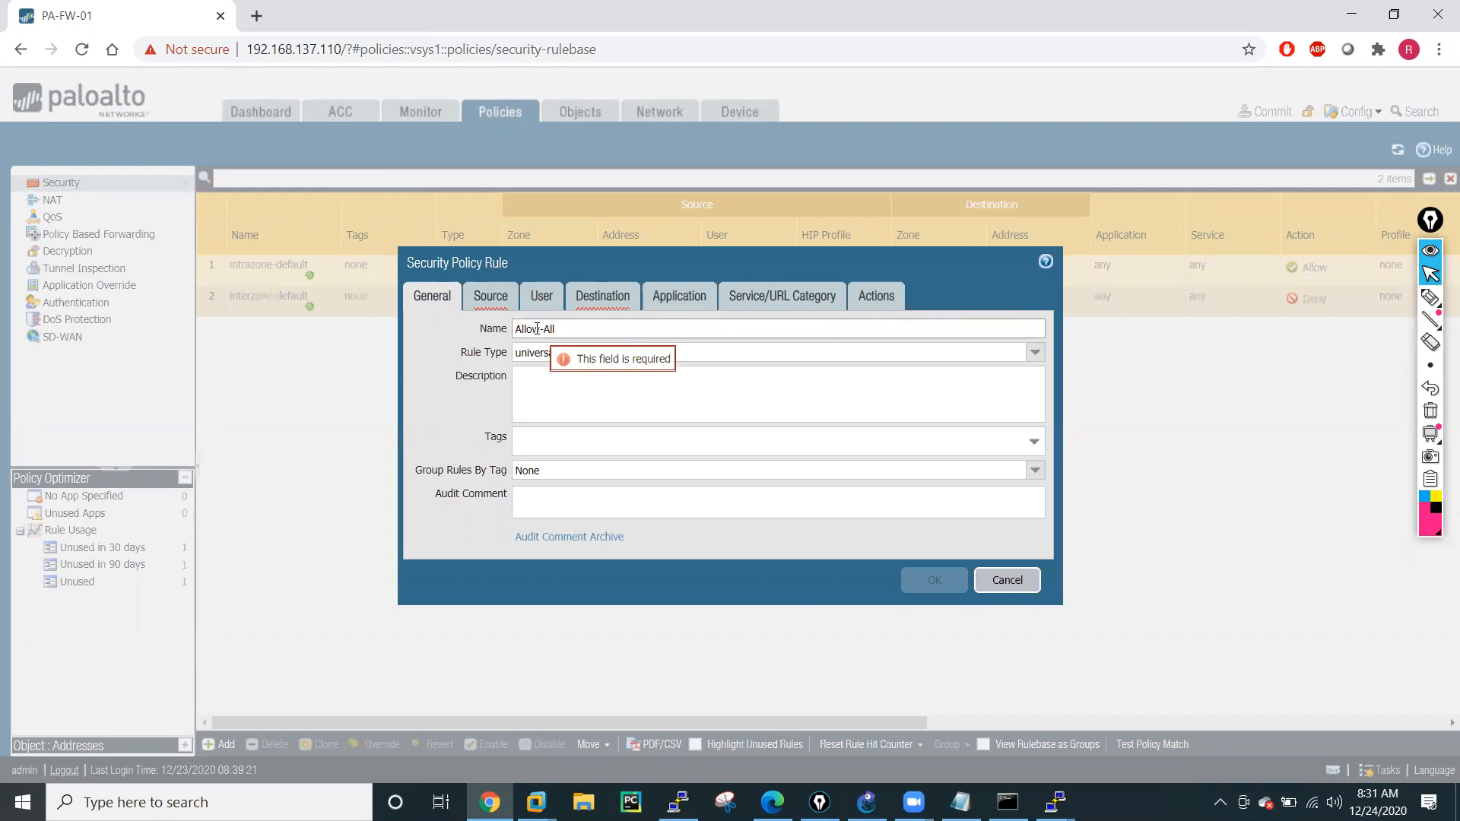
Set both the source zone and the destination zone of the Allow-All rule to any.
{"action": "left_click", "coordinate": [493, 298]}
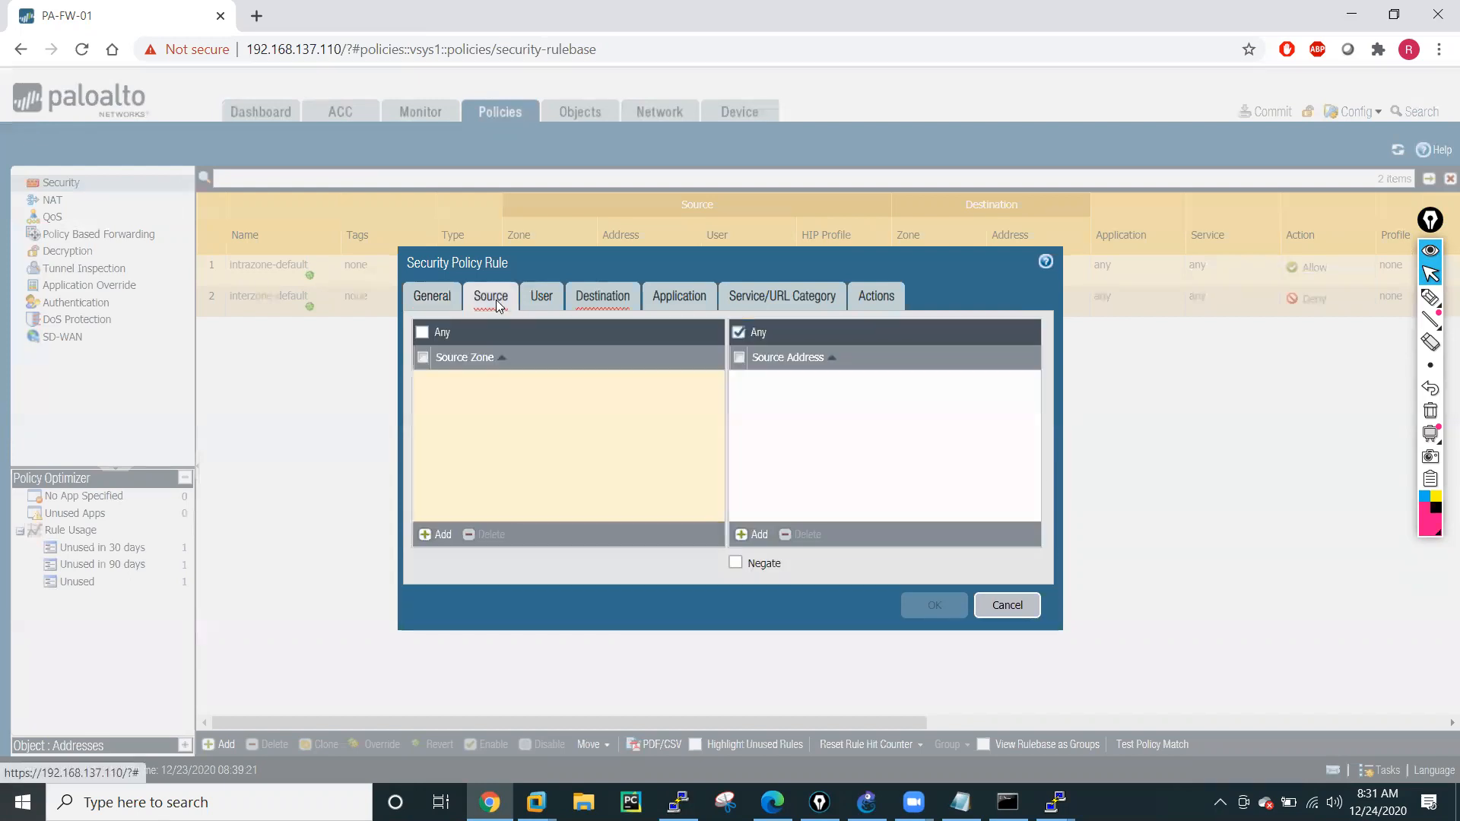
{"action": "left_click", "coordinate": [429, 532]}
{"action": "left_click", "coordinate": [910, 495]}
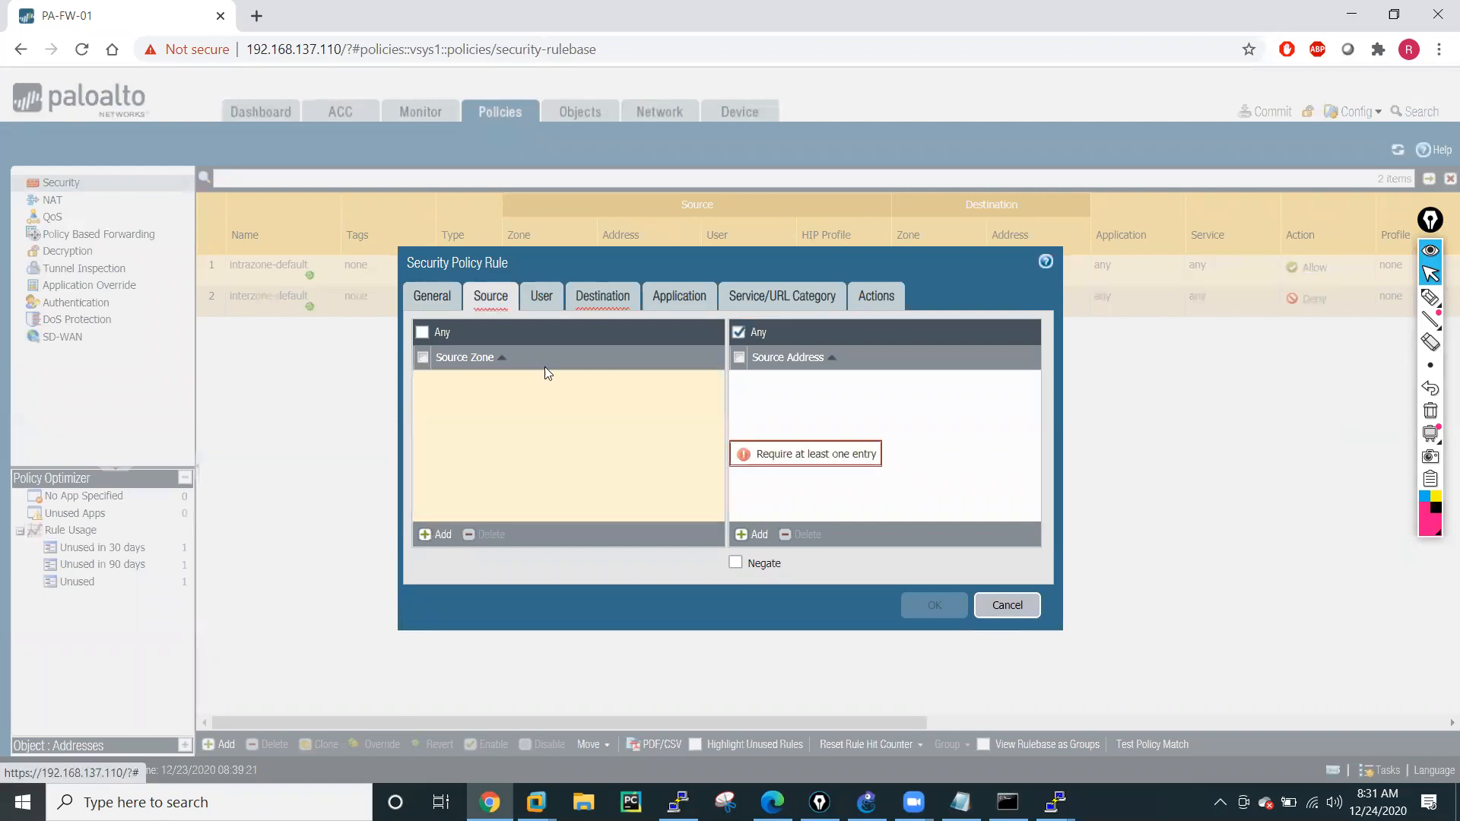
{"action": "left_click", "coordinate": [423, 332]}
{"action": "left_click", "coordinate": [593, 304]}
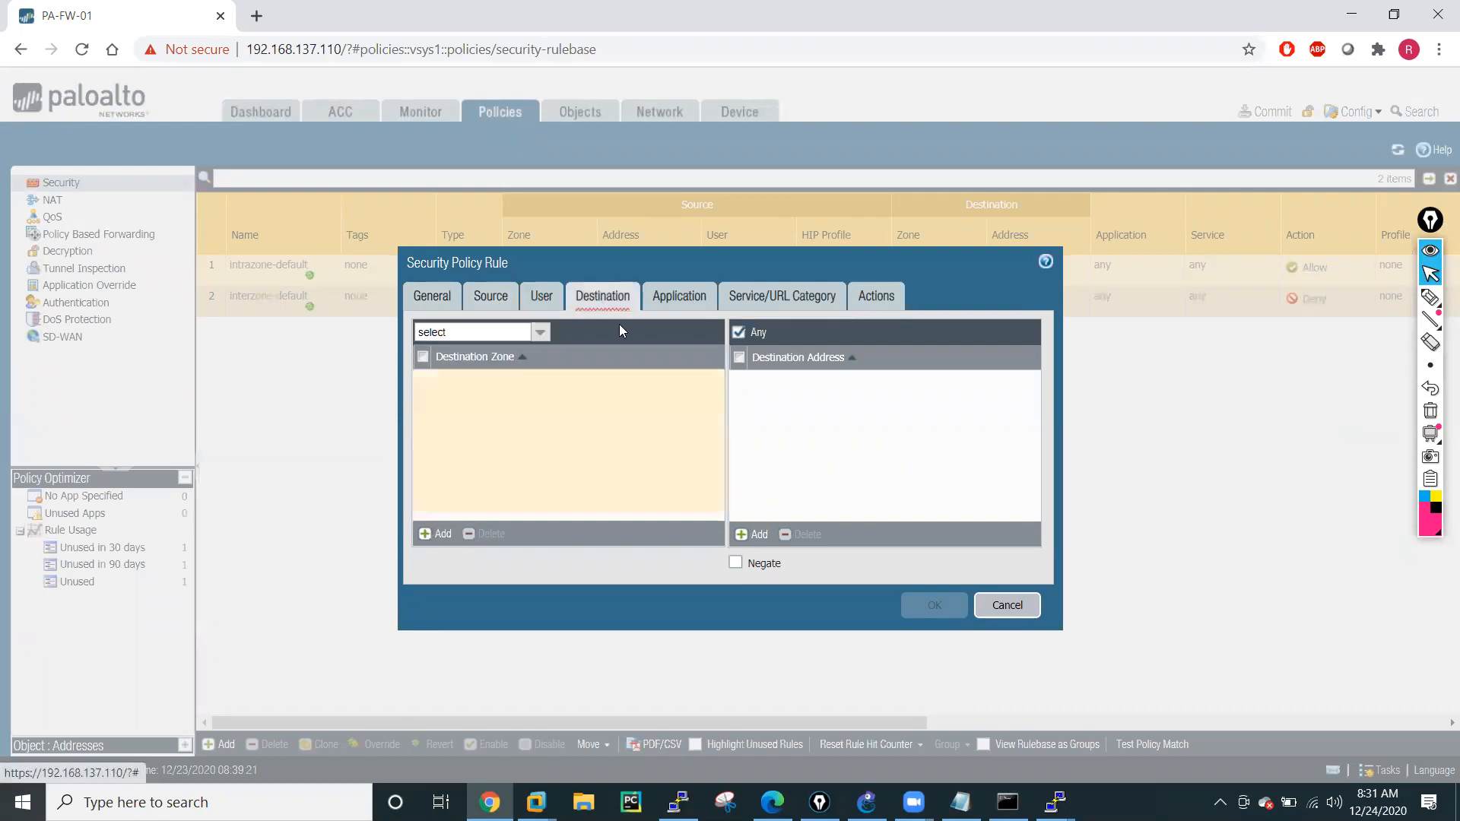
{"action": "left_click", "coordinate": [422, 357]}
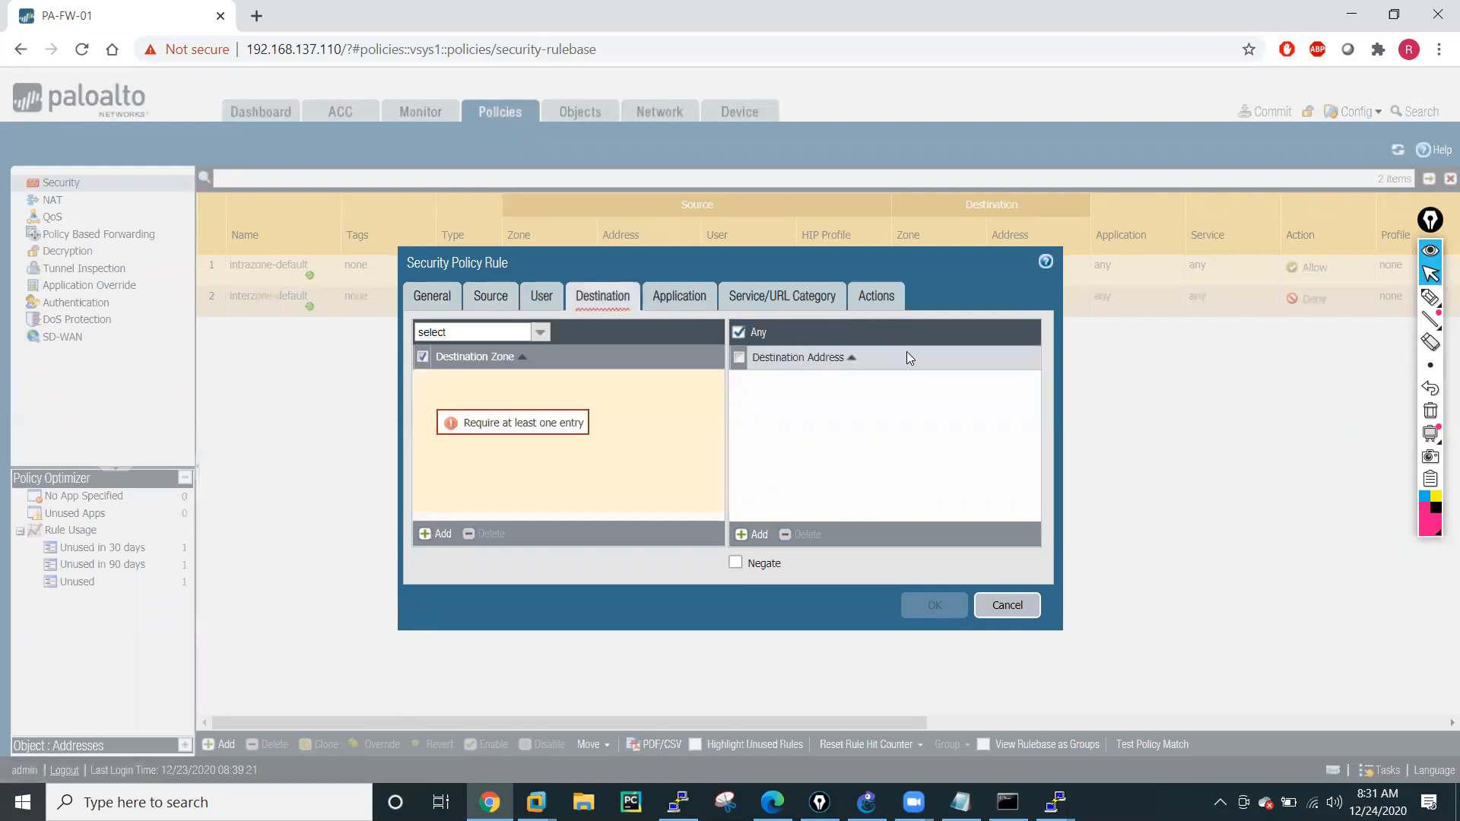
{"action": "left_click", "coordinate": [536, 337]}
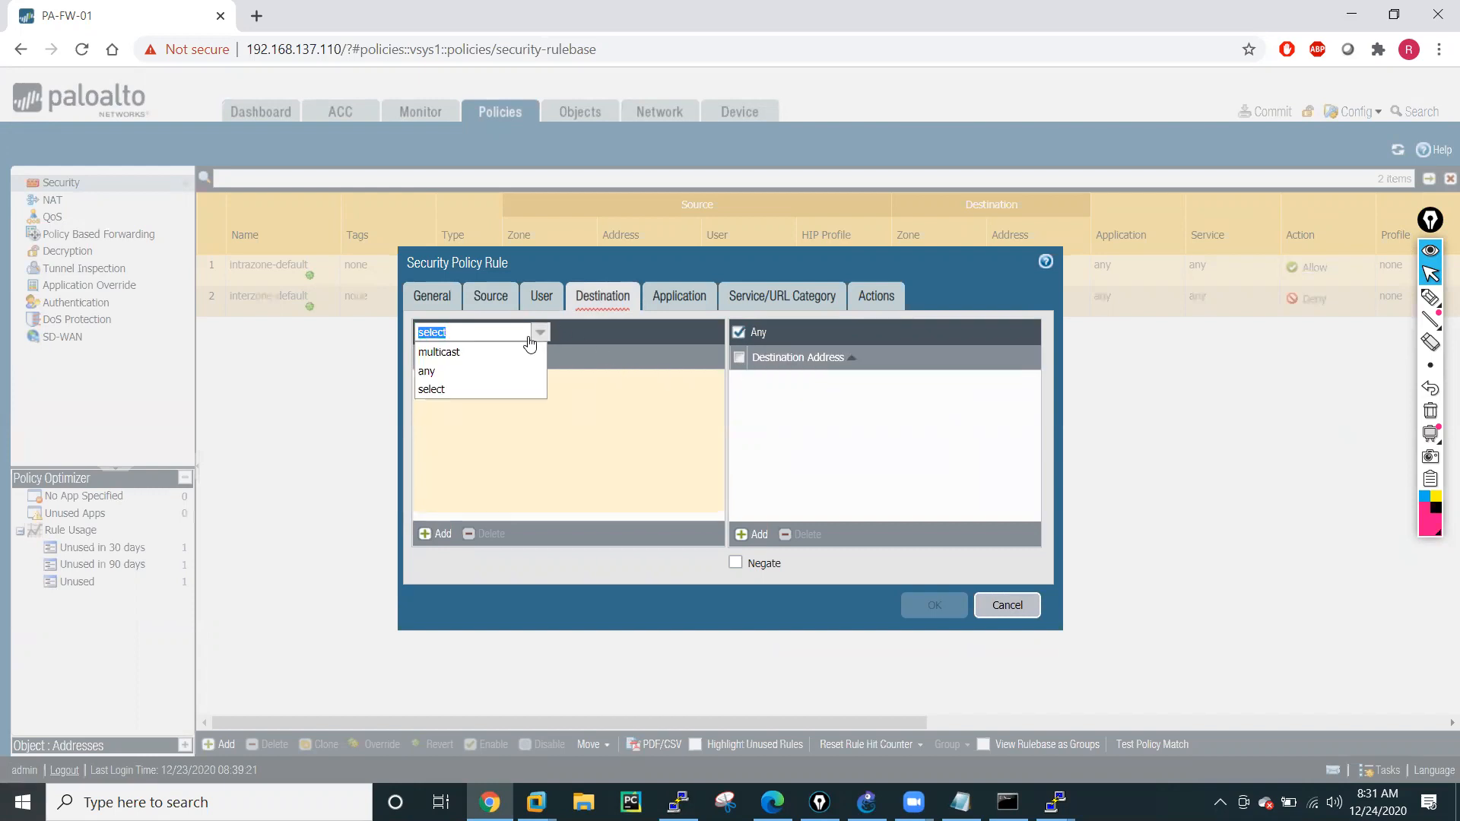
{"action": "left_click", "coordinate": [455, 374]}
Save the Allow-All rule with the Allow action and logging at session end.
{"action": "left_click", "coordinate": [889, 297]}
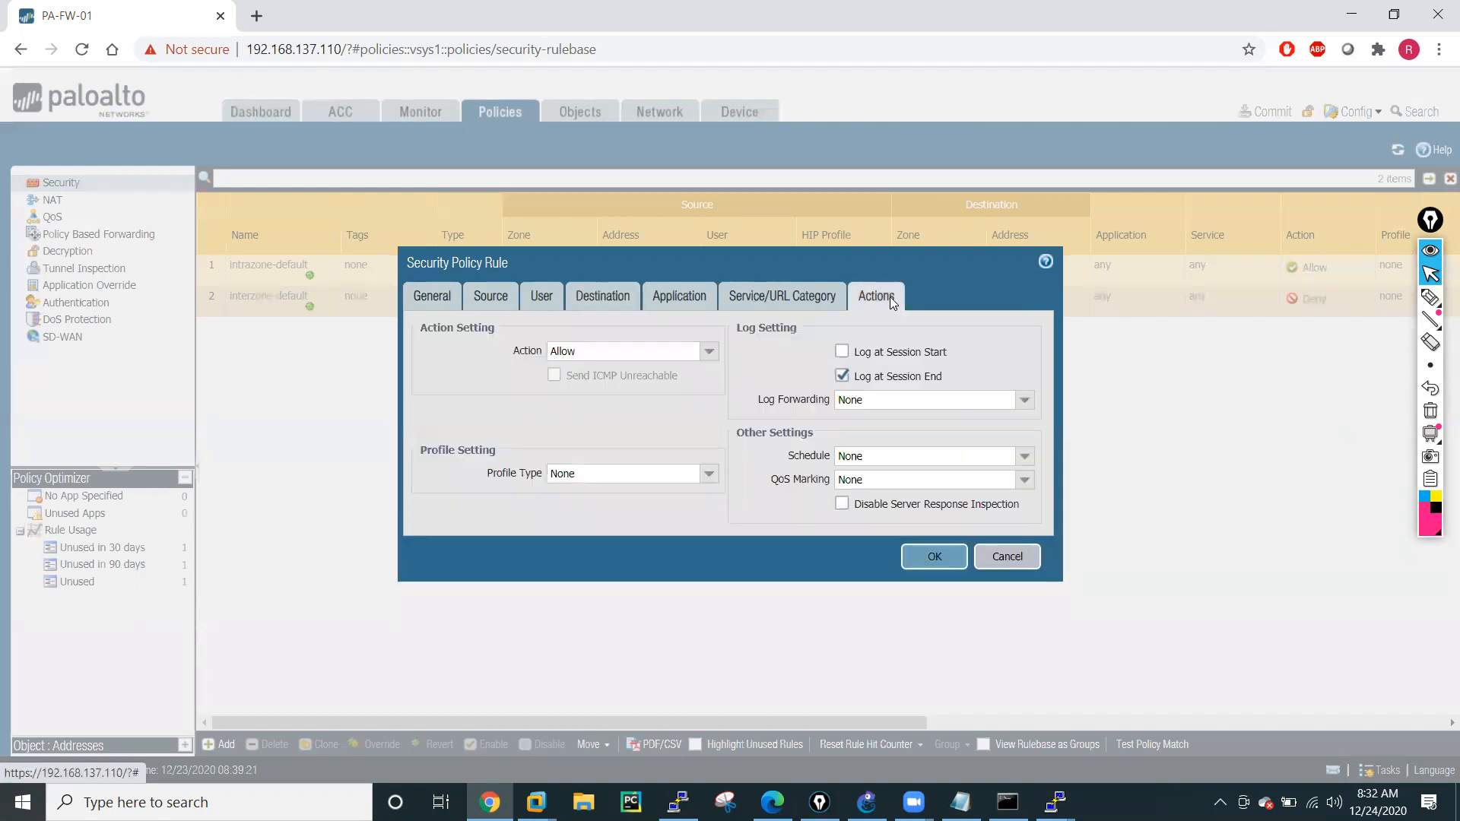
{"action": "left_click", "coordinate": [842, 352]}
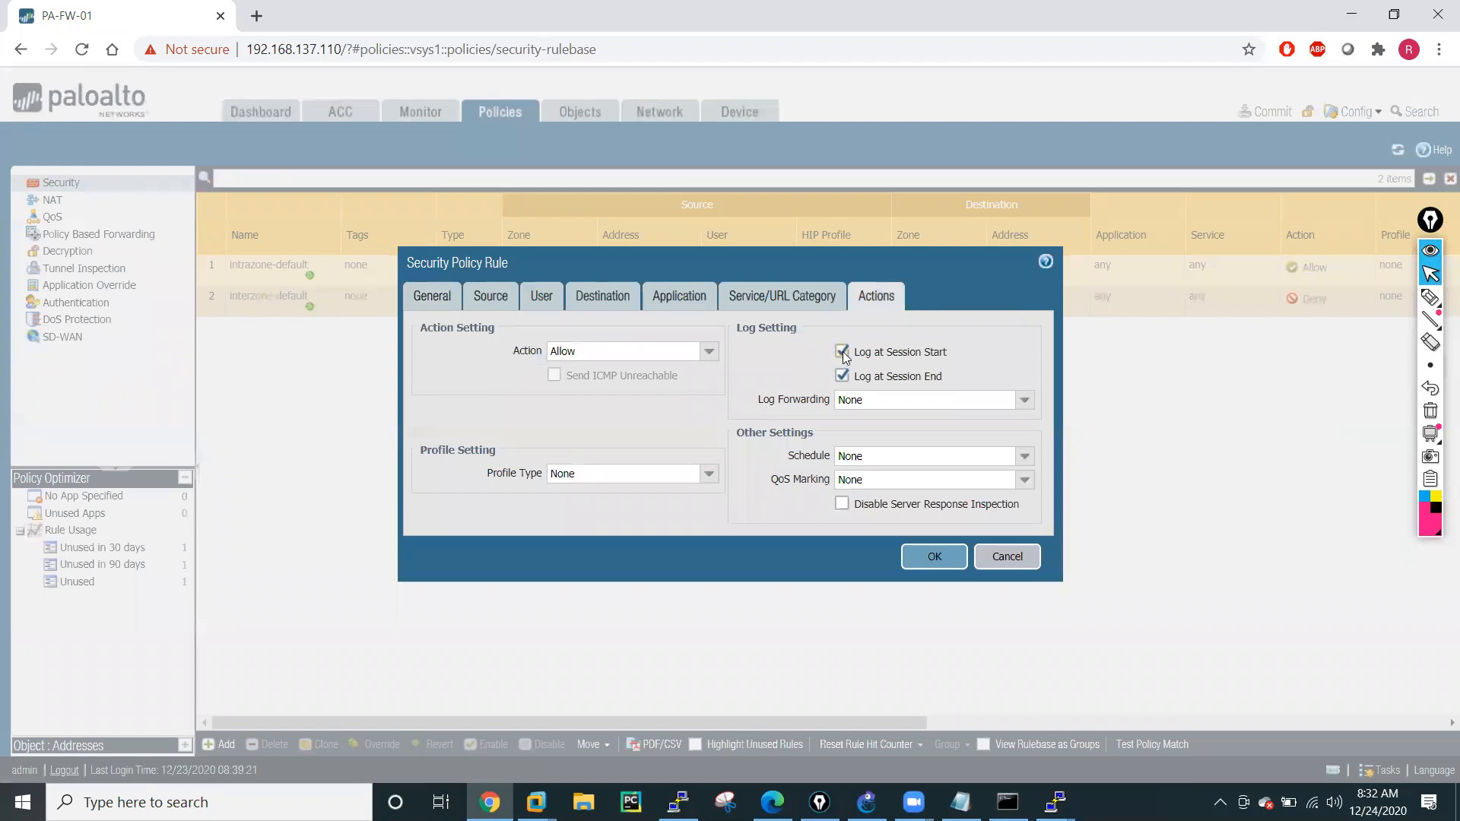
{"action": "left_click", "coordinate": [843, 352]}
{"action": "left_click", "coordinate": [938, 557]}
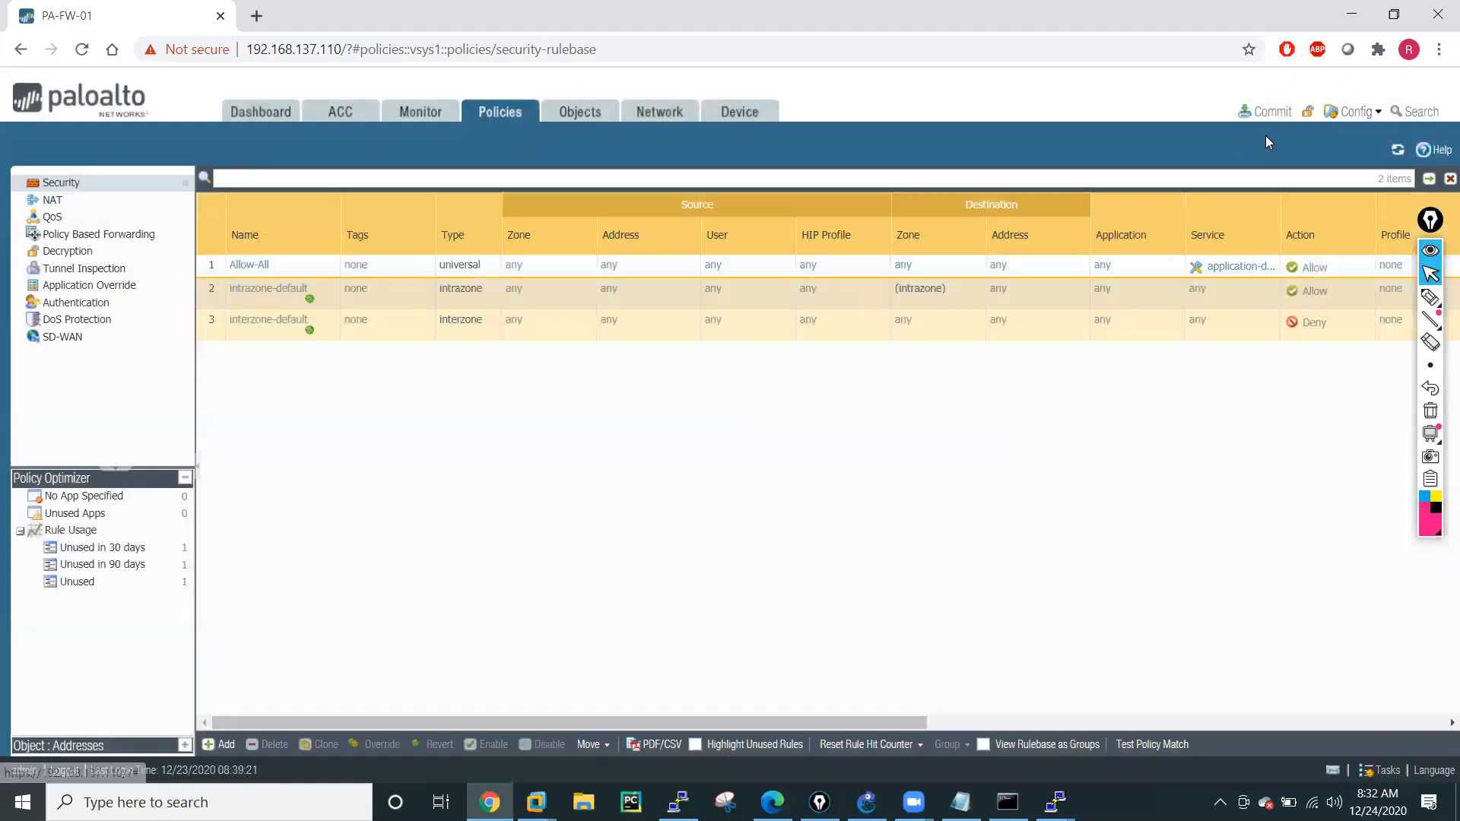
Commit the firewall configuration with the new security rule and close the commit status.
{"action": "left_click", "coordinate": [1269, 112]}
{"action": "left_click", "coordinate": [901, 648]}
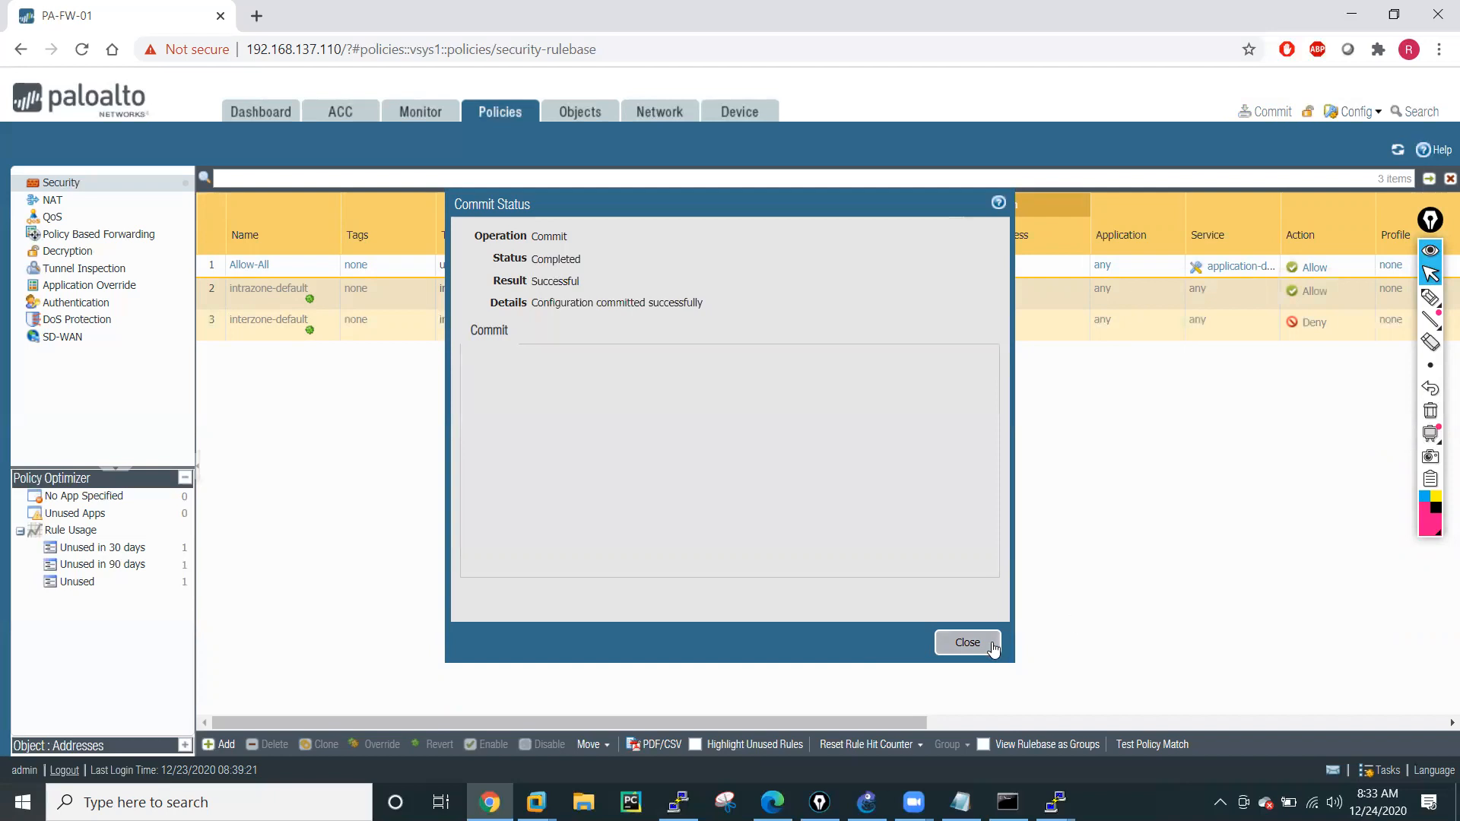
{"action": "left_click", "coordinate": [967, 643]}
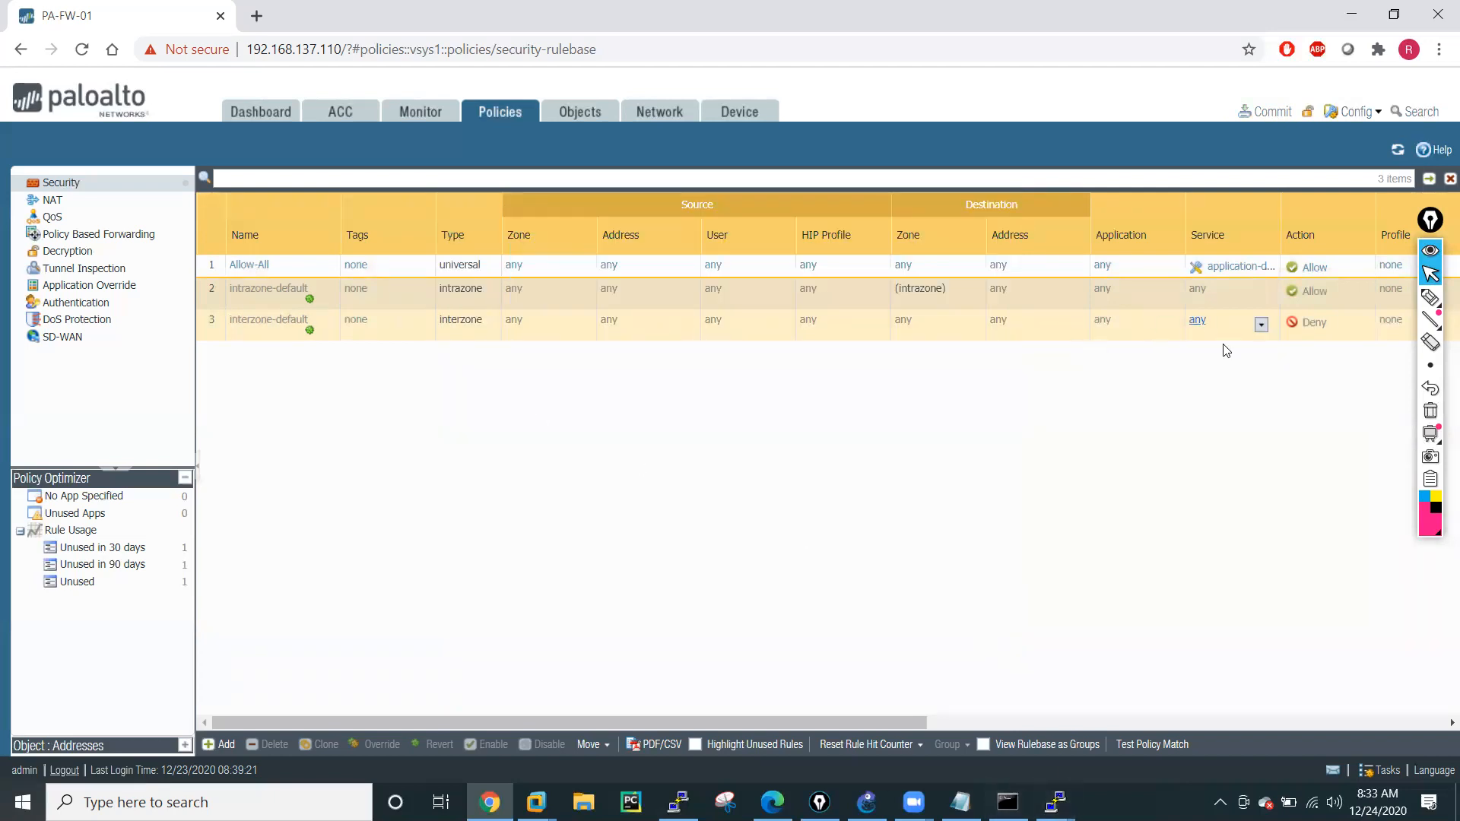
Switch to R2's console and repeat the ping to 10.2.7.11.
{"action": "left_click", "coordinate": [1056, 801]}
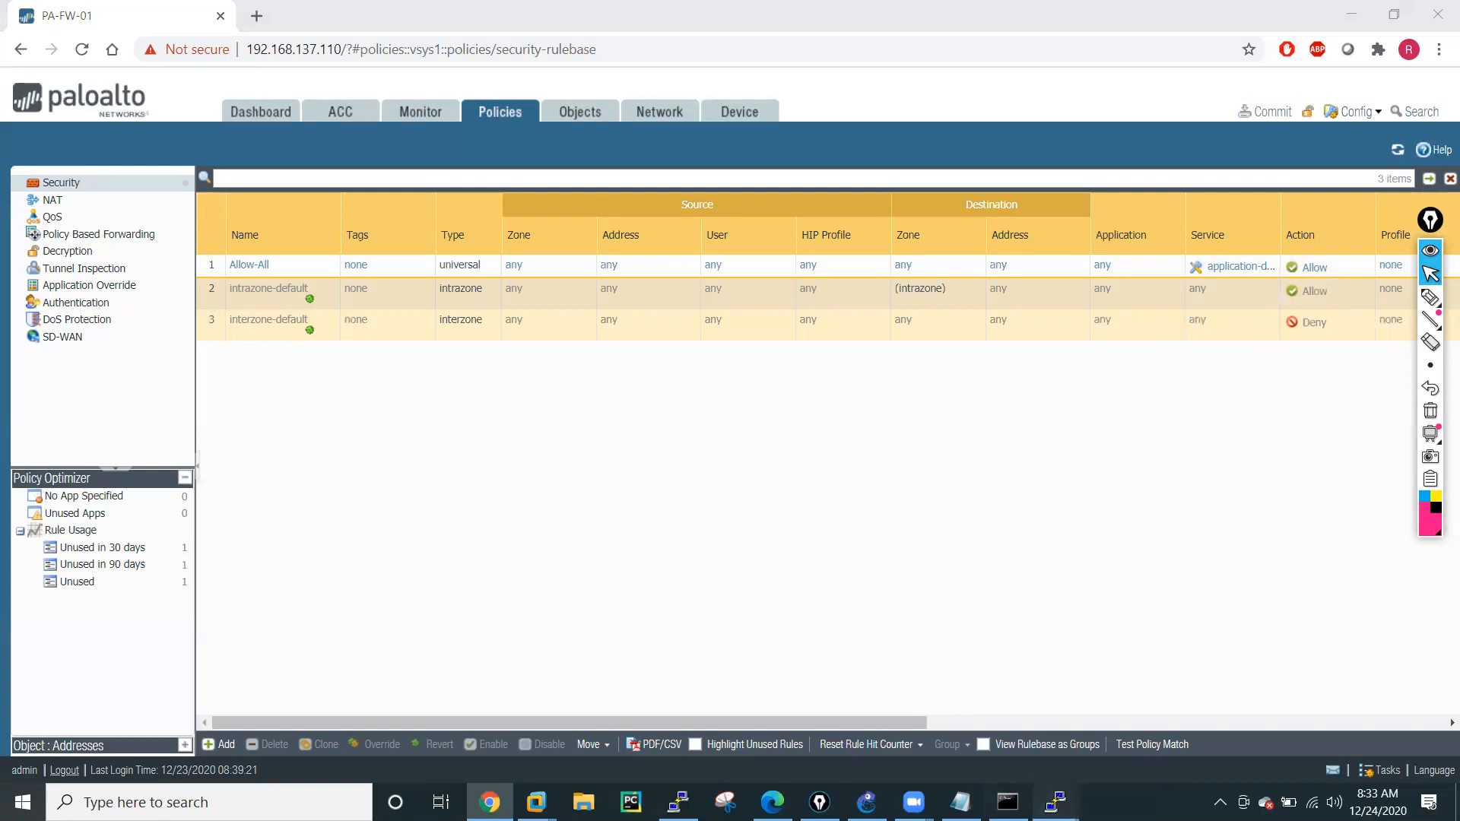
{"action": "left_click", "coordinate": [517, 698]}
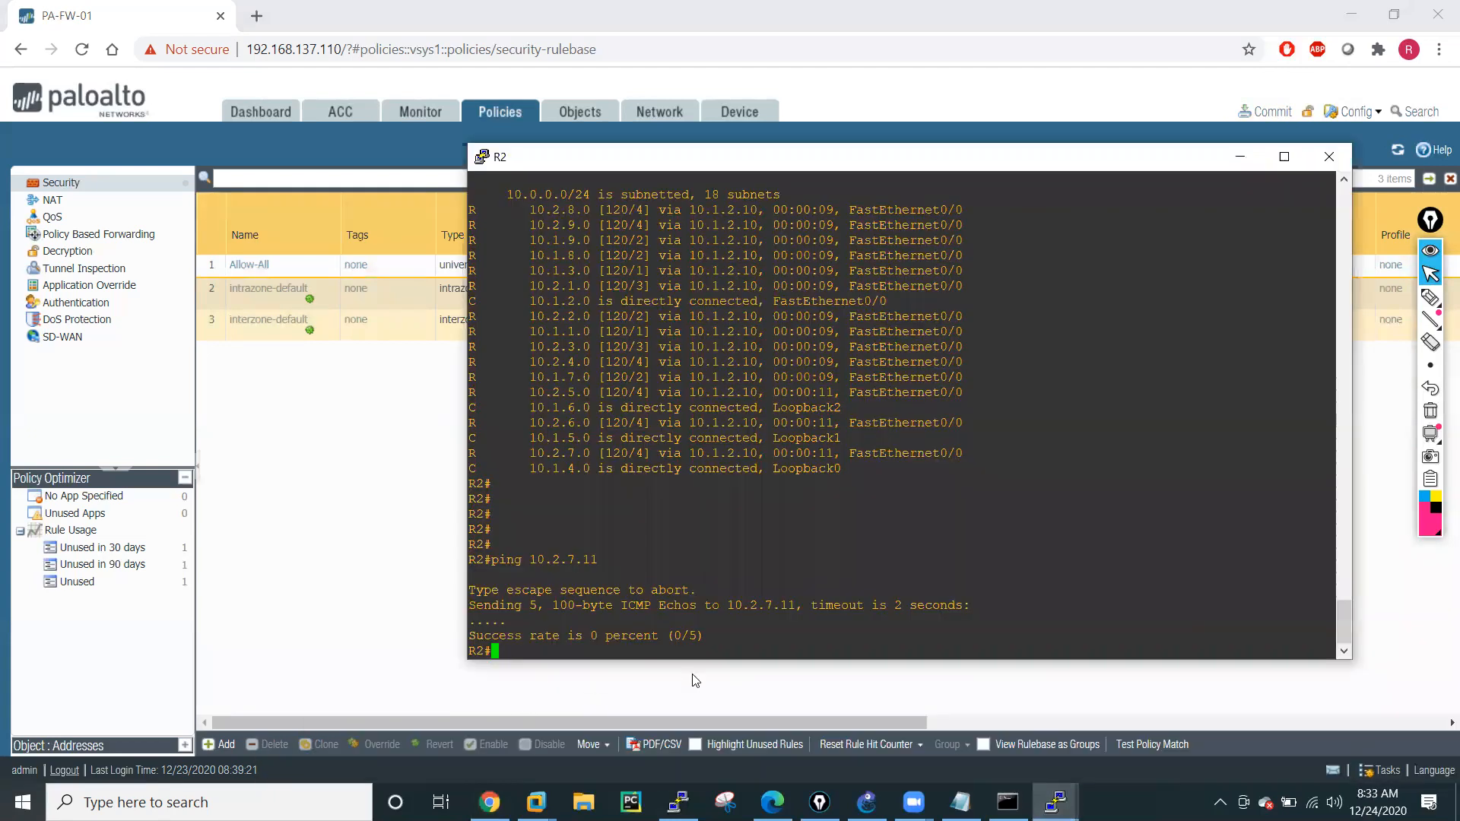
{"action": "key", "text": "Up"}
{"action": "key", "text": "Return"}
Ping R5's 10.2.8.11 address from R2.
{"action": "key", "text": "Up"}
{"action": "key", "text": "BackSpace"}
{"action": "key", "text": "BackSpace"}
{"action": "key", "text": "BackSpace"}
{"action": "key", "text": "BackSpace"}
{"action": "type", "text": "8.11"}
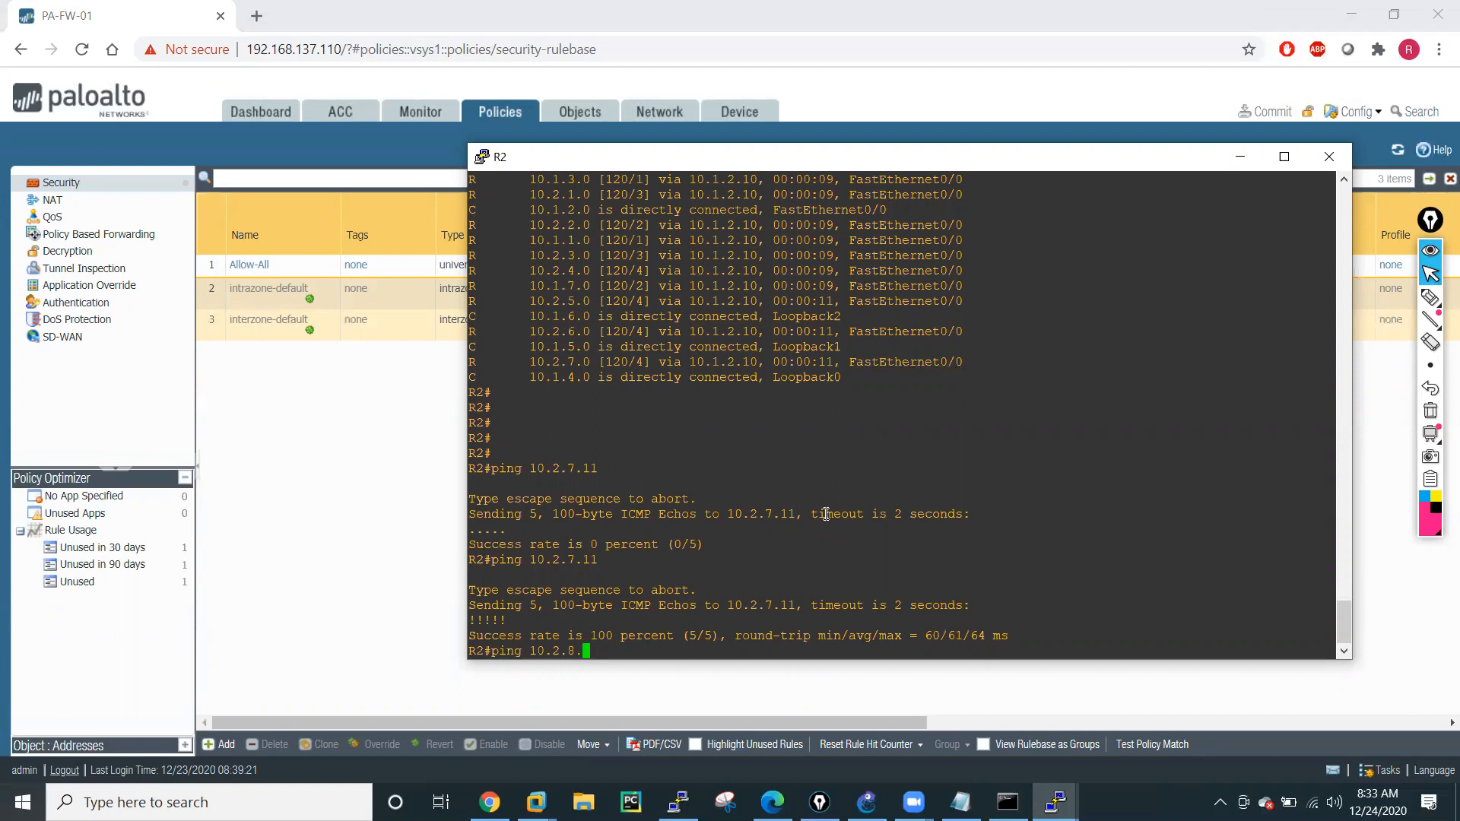
{"action": "key", "text": "Return"}
Ping R5's 10.2.9.11 address from R2.
{"action": "key", "text": "Up"}
{"action": "key", "text": "Left"}
{"action": "key", "text": "Left"}
{"action": "key", "text": "Left"}
{"action": "key", "text": "Left"}
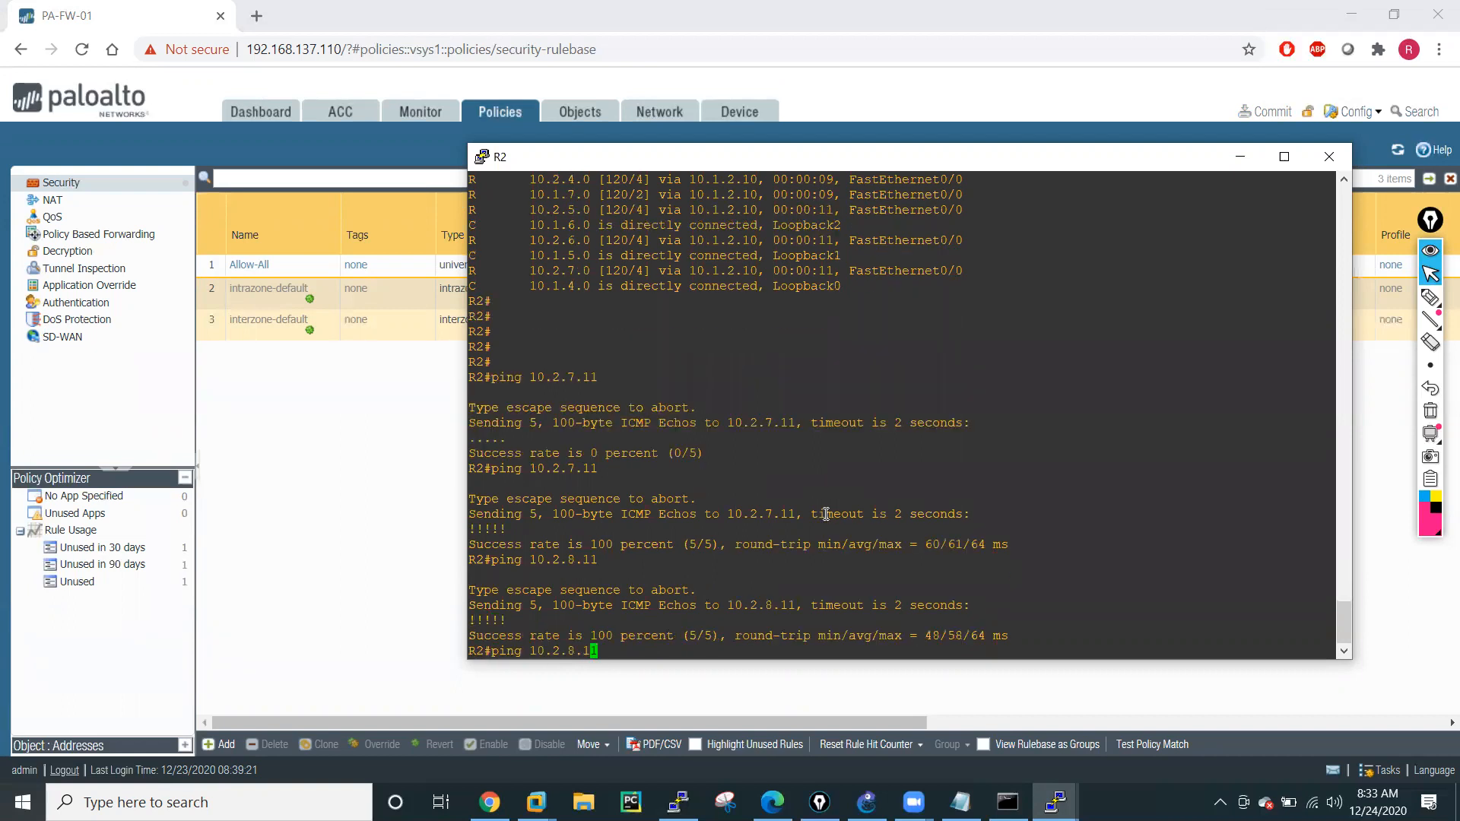
{"action": "key", "text": "Delete"}
{"action": "type", "text": "9"}
{"action": "key", "text": "Return"}
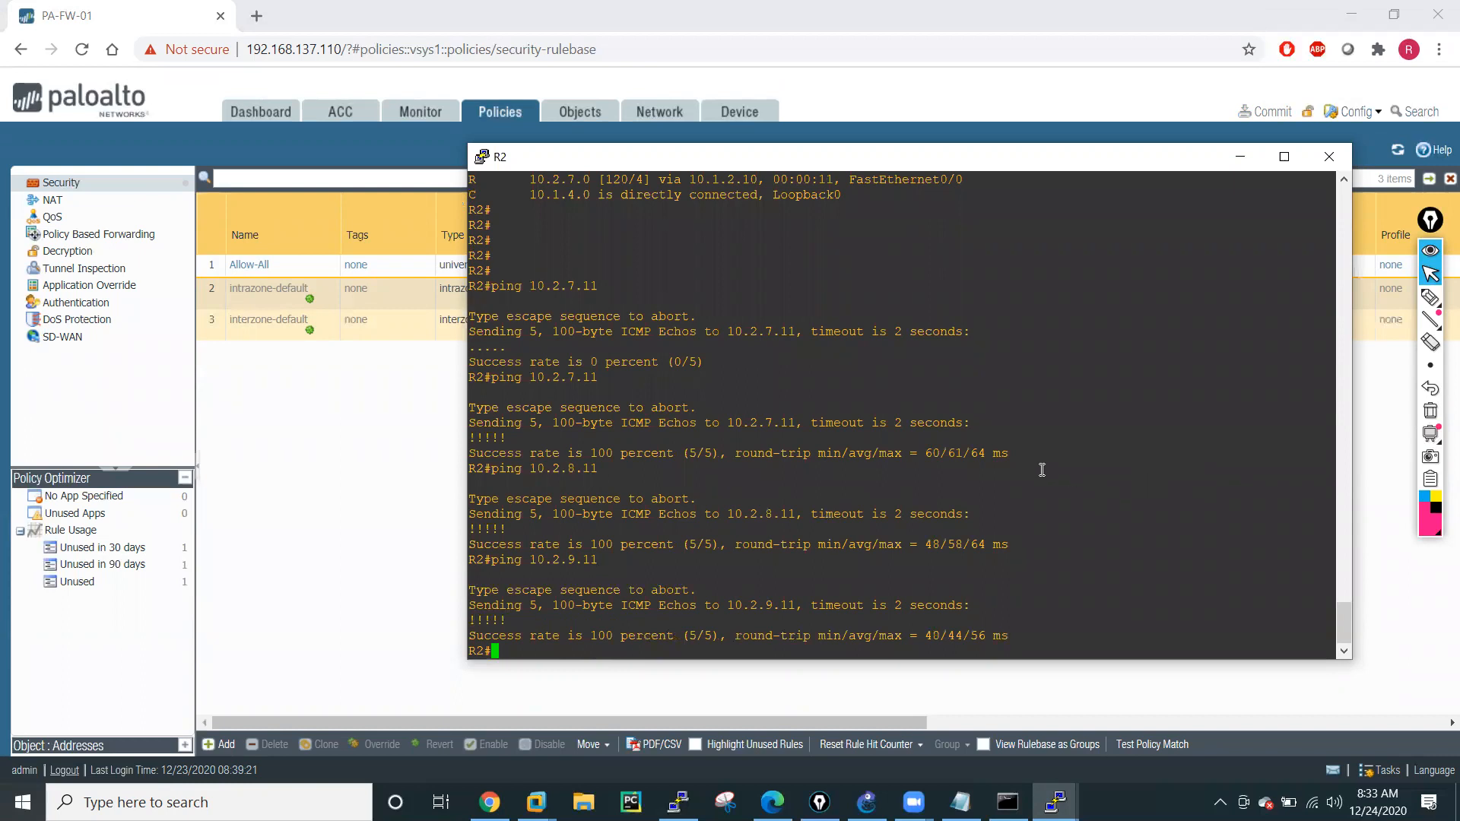
Check R4's networks in the GNS3 topology and ping R4's 10.2.4.11 address from R2's console.
{"action": "left_click", "coordinate": [867, 803]}
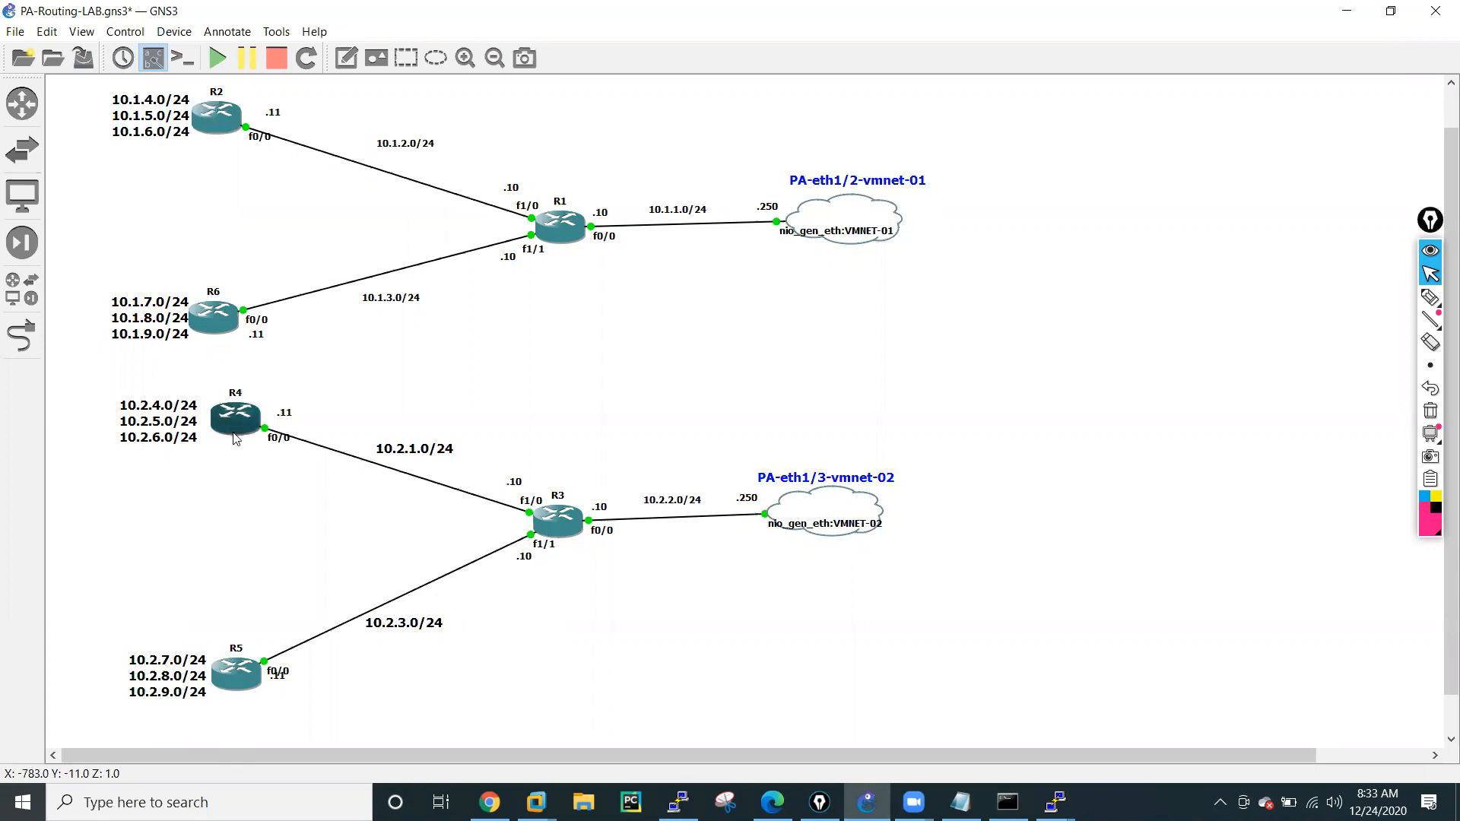
{"action": "mouse_move", "coordinate": [1055, 802]}
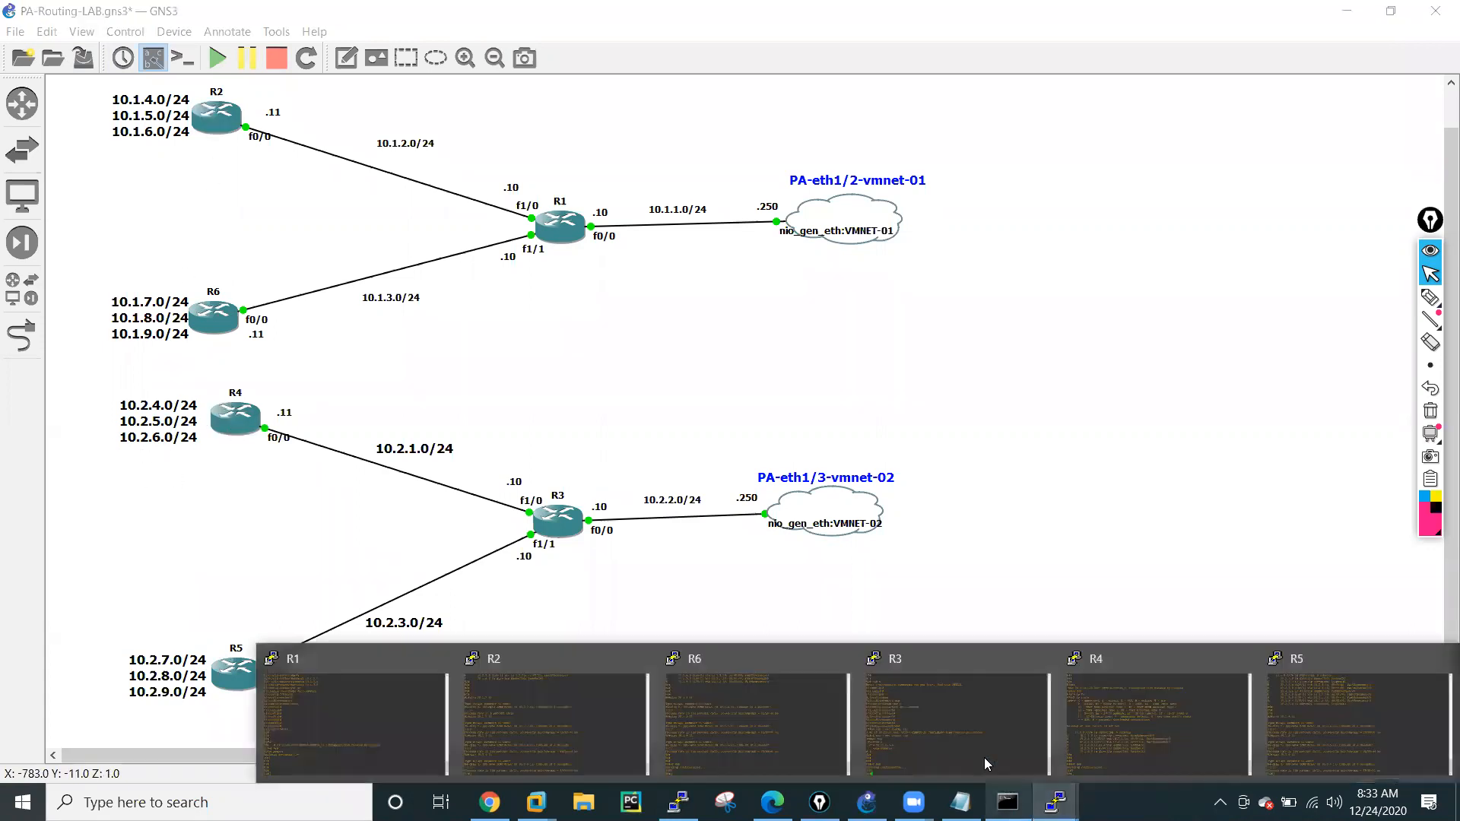
{"action": "left_click", "coordinate": [532, 708]}
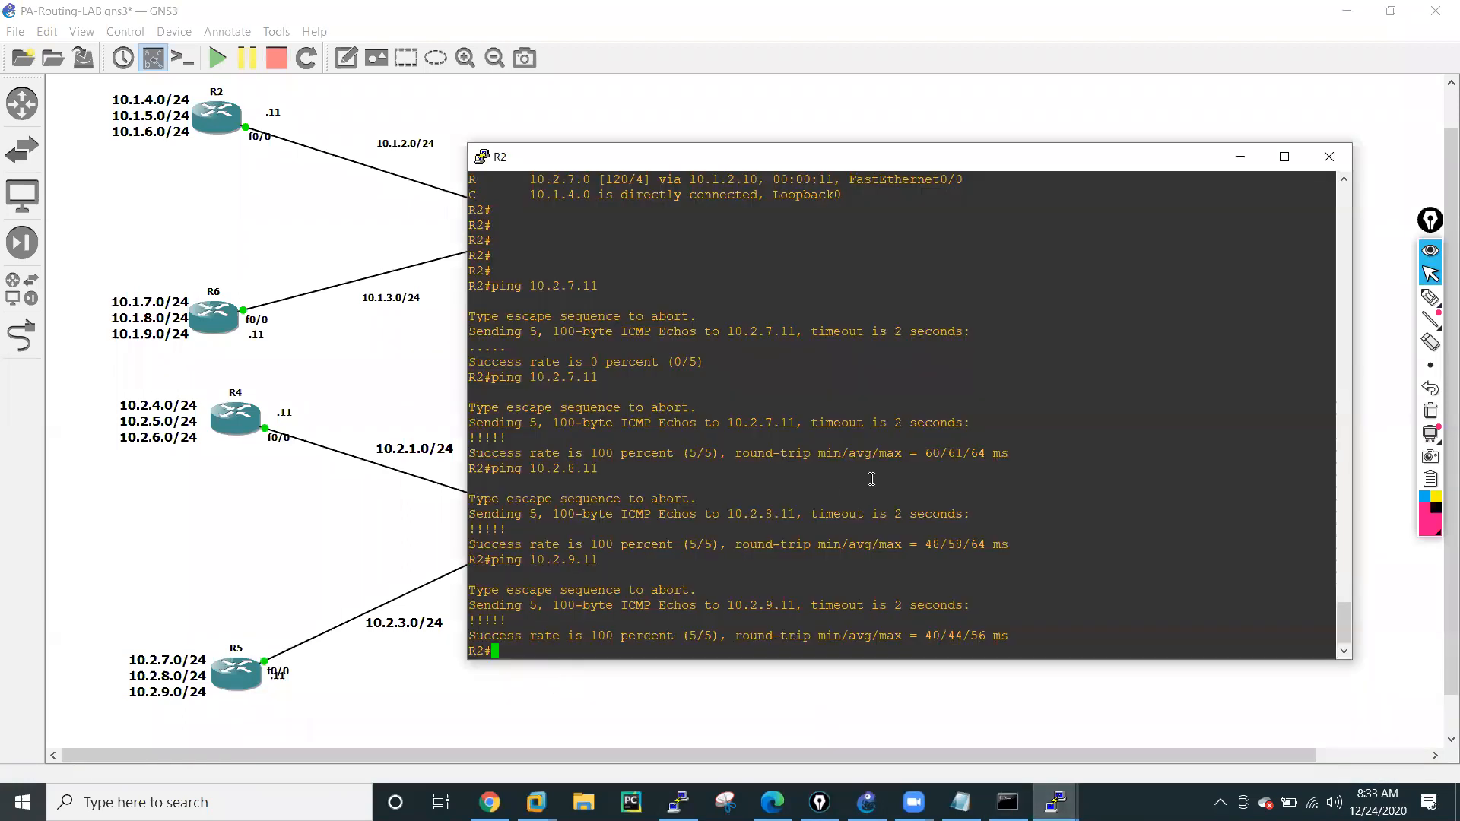
{"action": "type", "text": "ping 10.2.4.11"}
{"action": "key", "text": "Return"}
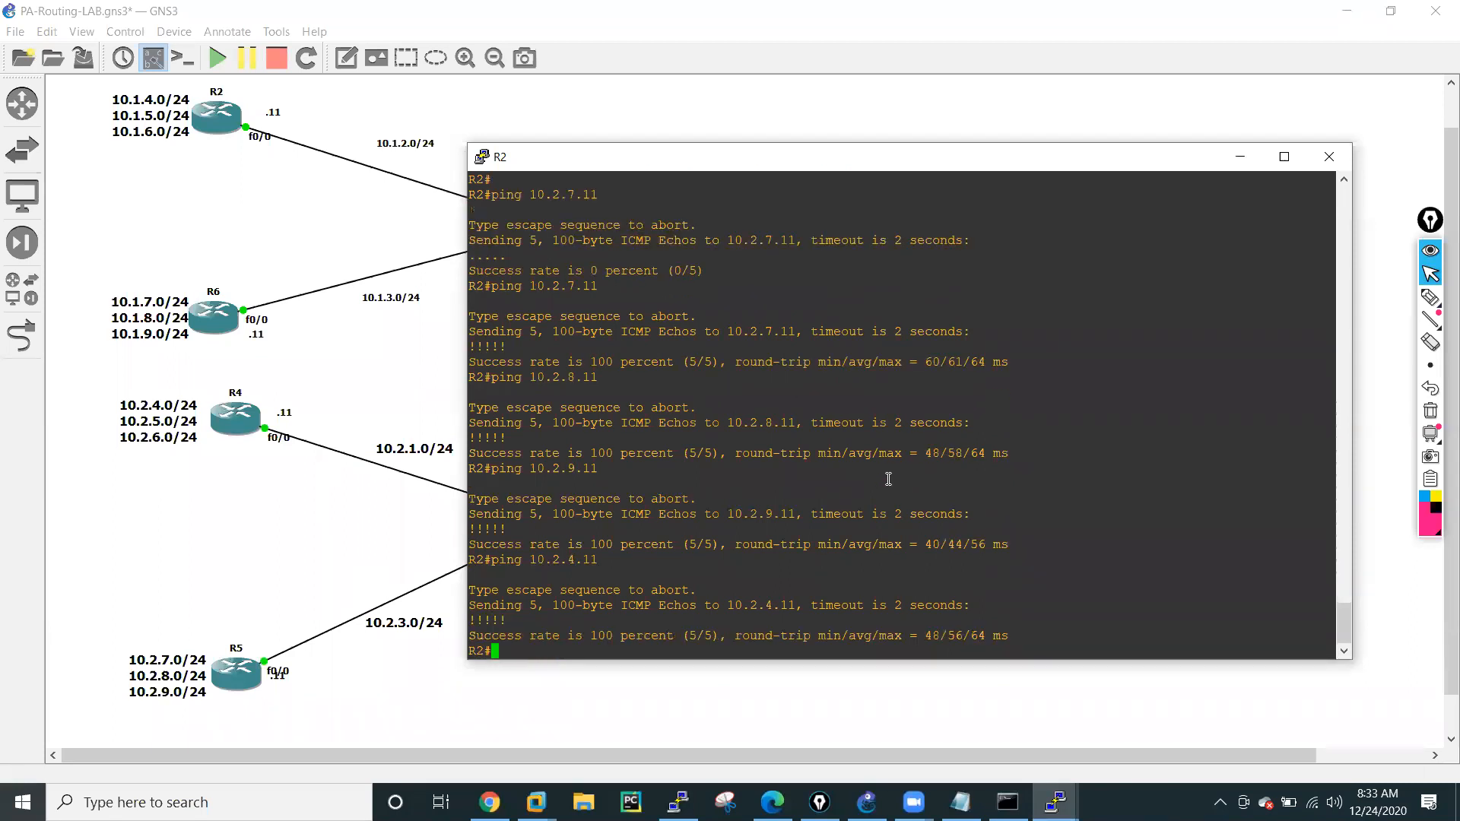
Switch to R4's console and enable ICMP packet debugging with debug ip icmp.
{"action": "left_click", "coordinate": [1056, 802]}
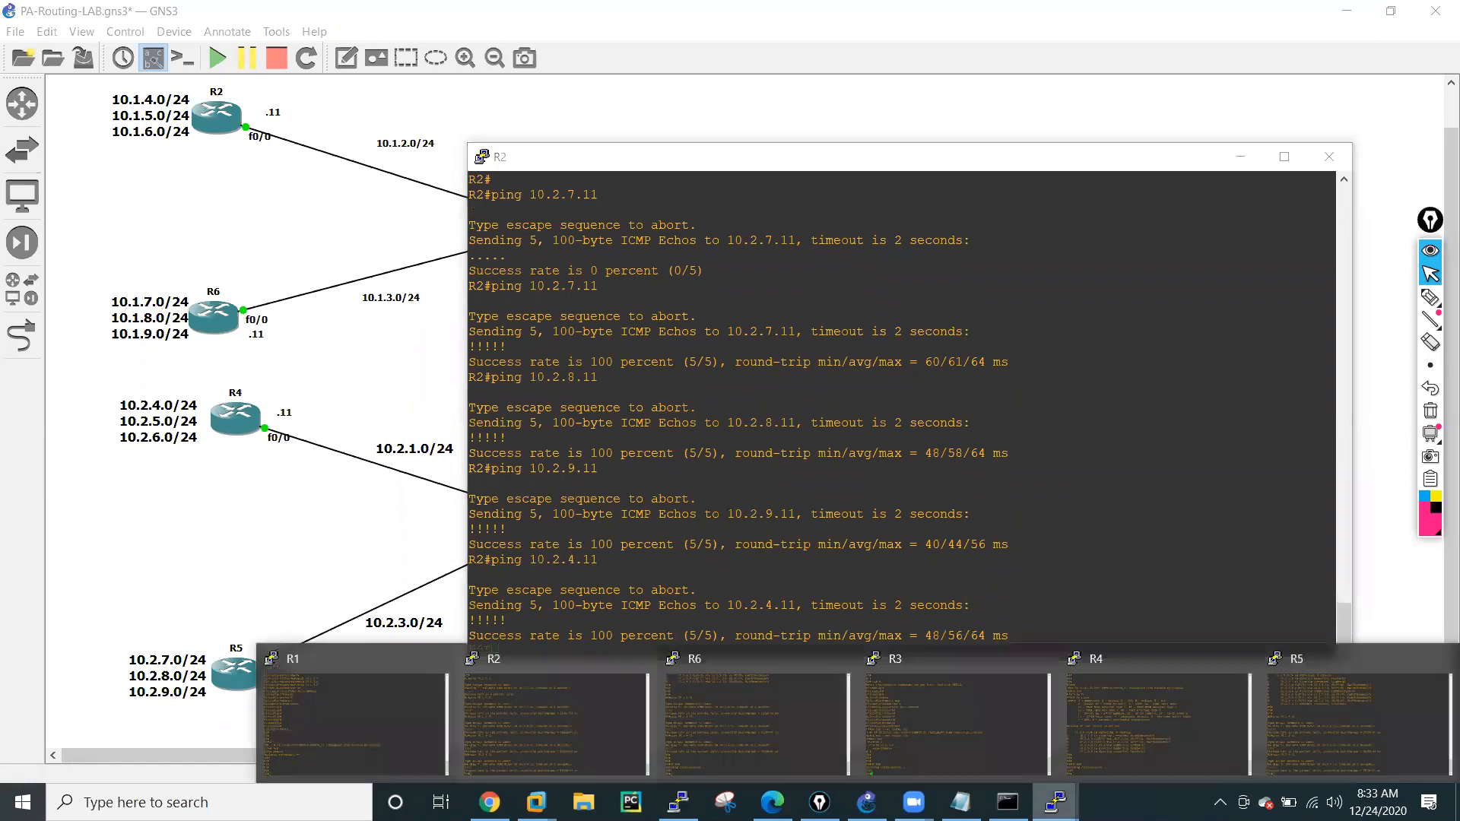
{"action": "left_click", "coordinate": [1066, 757]}
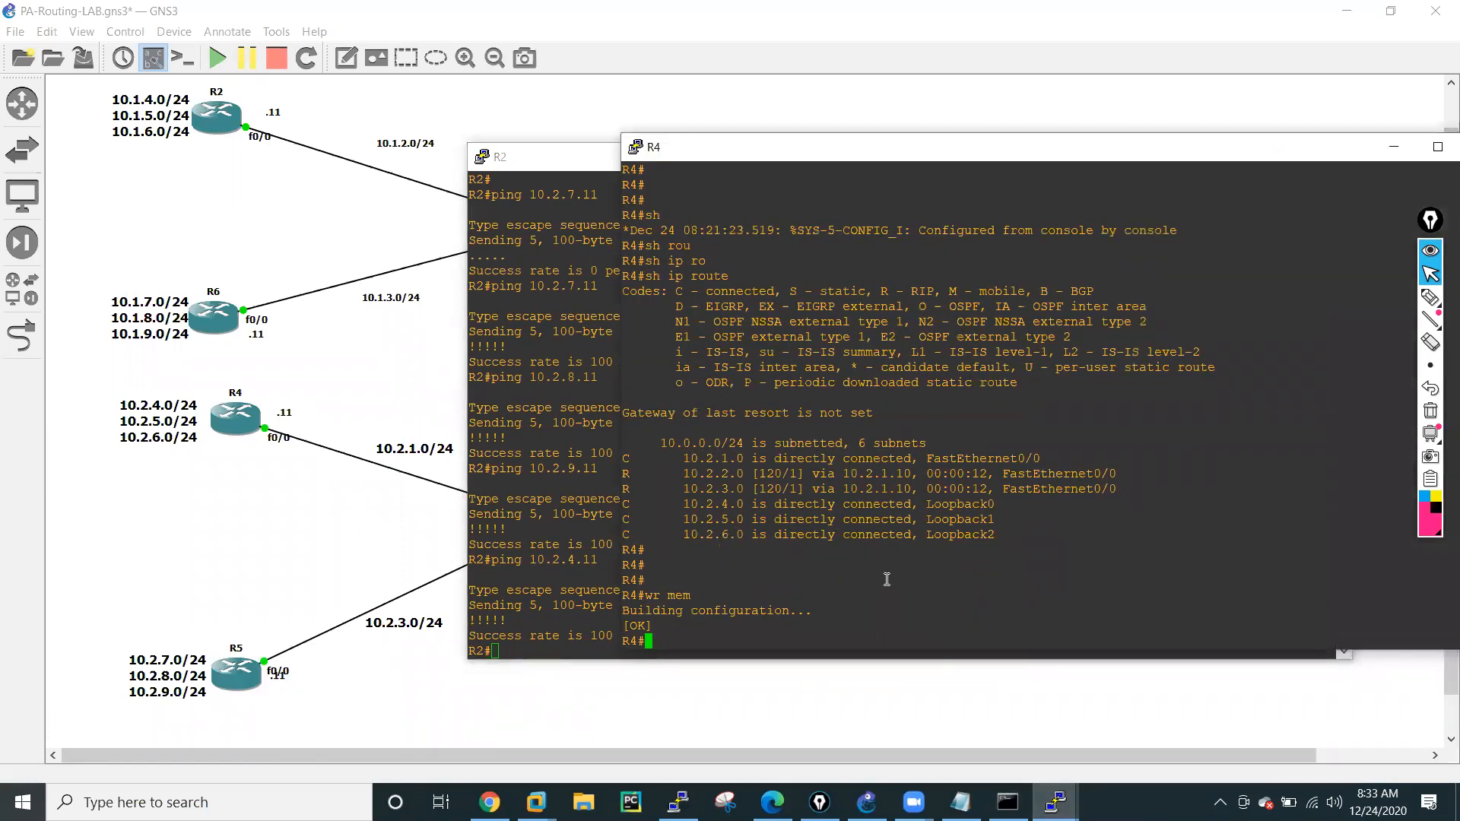
{"action": "key", "text": "Return"}
{"action": "key", "text": "Return"}
{"action": "key", "text": "Return"}
{"action": "type", "text": "d"}
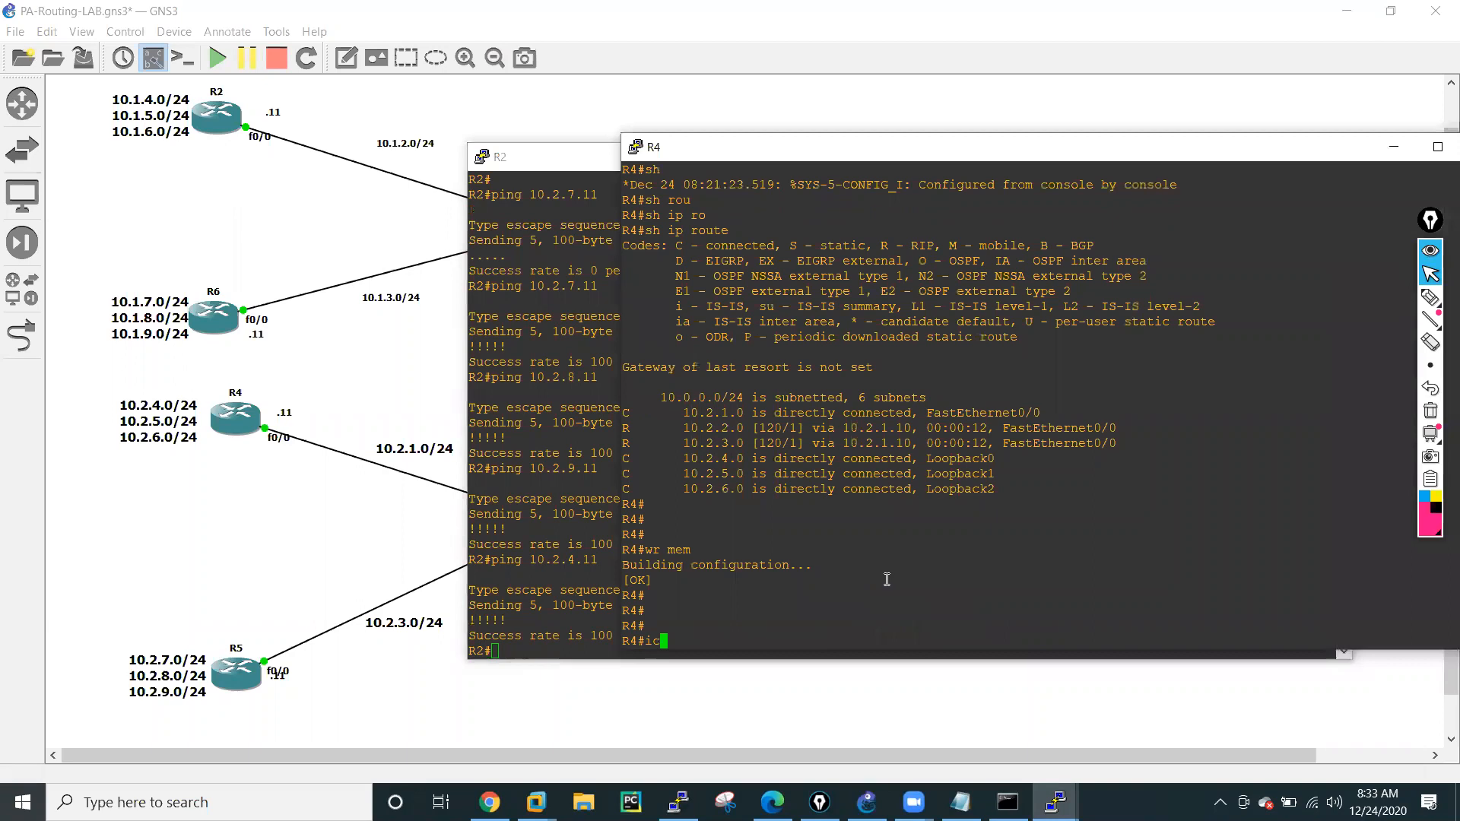
{"action": "type", "text": "eb"}
{"action": "key", "text": "Tab"}
{"action": "type", "text": "icm"}
{"action": "key", "text": "Tab"}
{"action": "type", "text": "p"}
{"action": "key", "text": "Tab"}
{"action": "key", "text": "BackSpace"}
{"action": "key", "text": "BackSpace"}
{"action": "key", "text": "BackSpace"}
{"action": "key", "text": "BackSpace"}
{"action": "type", "text": "ip ic"}
{"action": "key", "text": "Tab"}
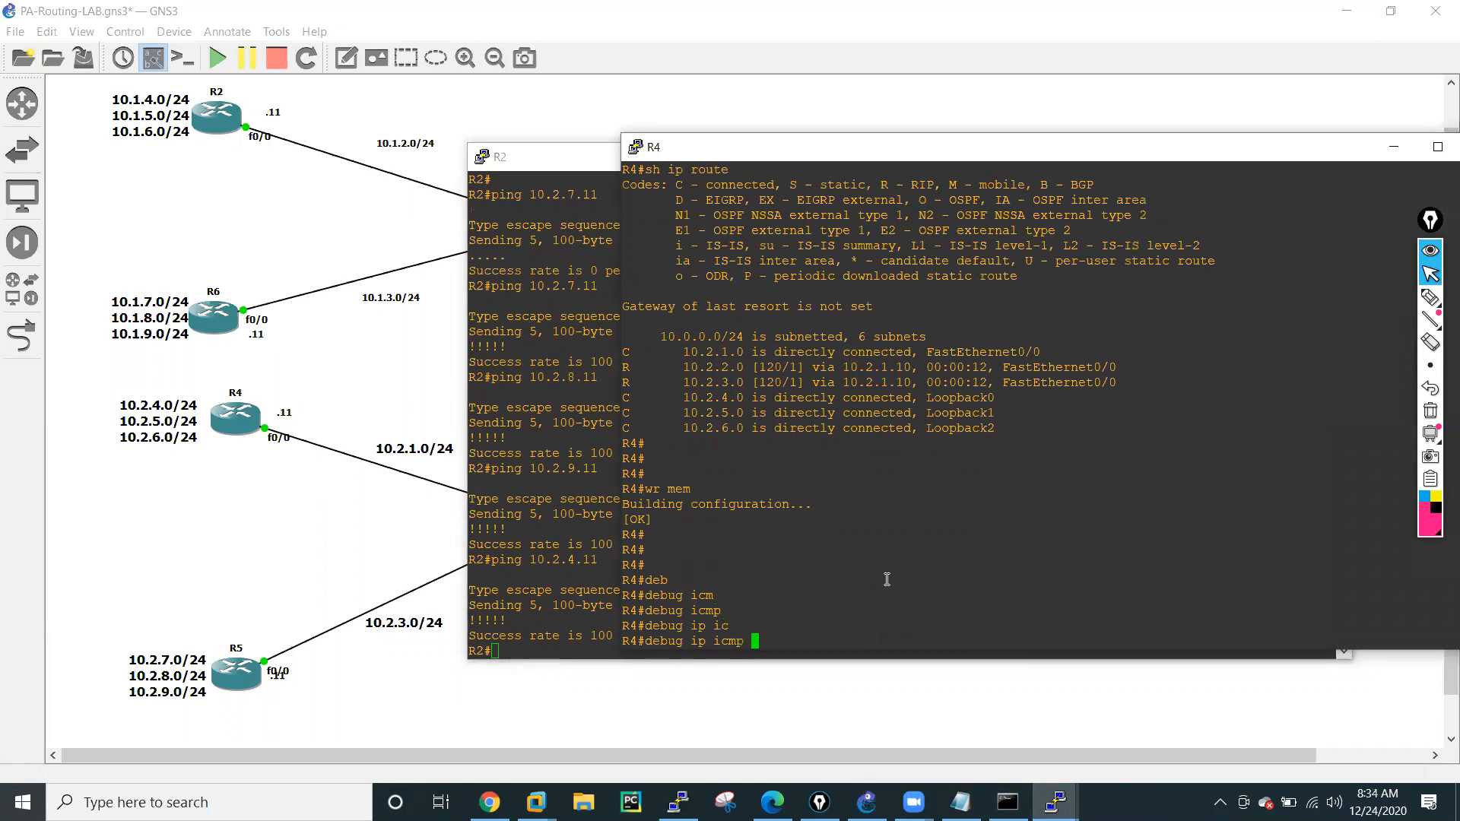
{"action": "type", "text": "?"}
{"action": "key", "text": "Return"}
{"action": "key", "text": "Return"}
{"action": "key", "text": "Return"}
{"action": "key", "text": "Return"}
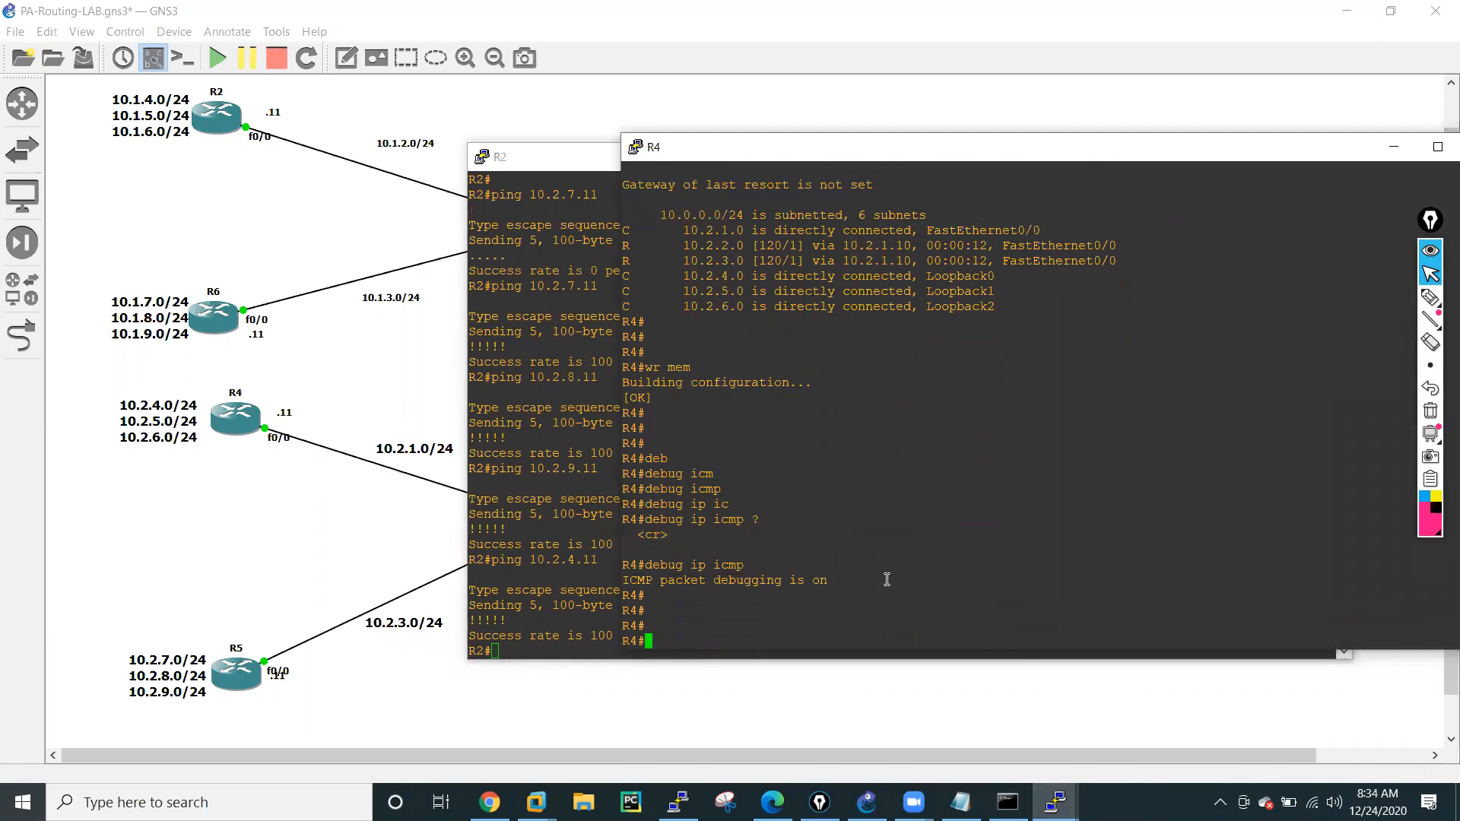
{"action": "key", "text": "Return"}
{"action": "key", "text": "Return"}
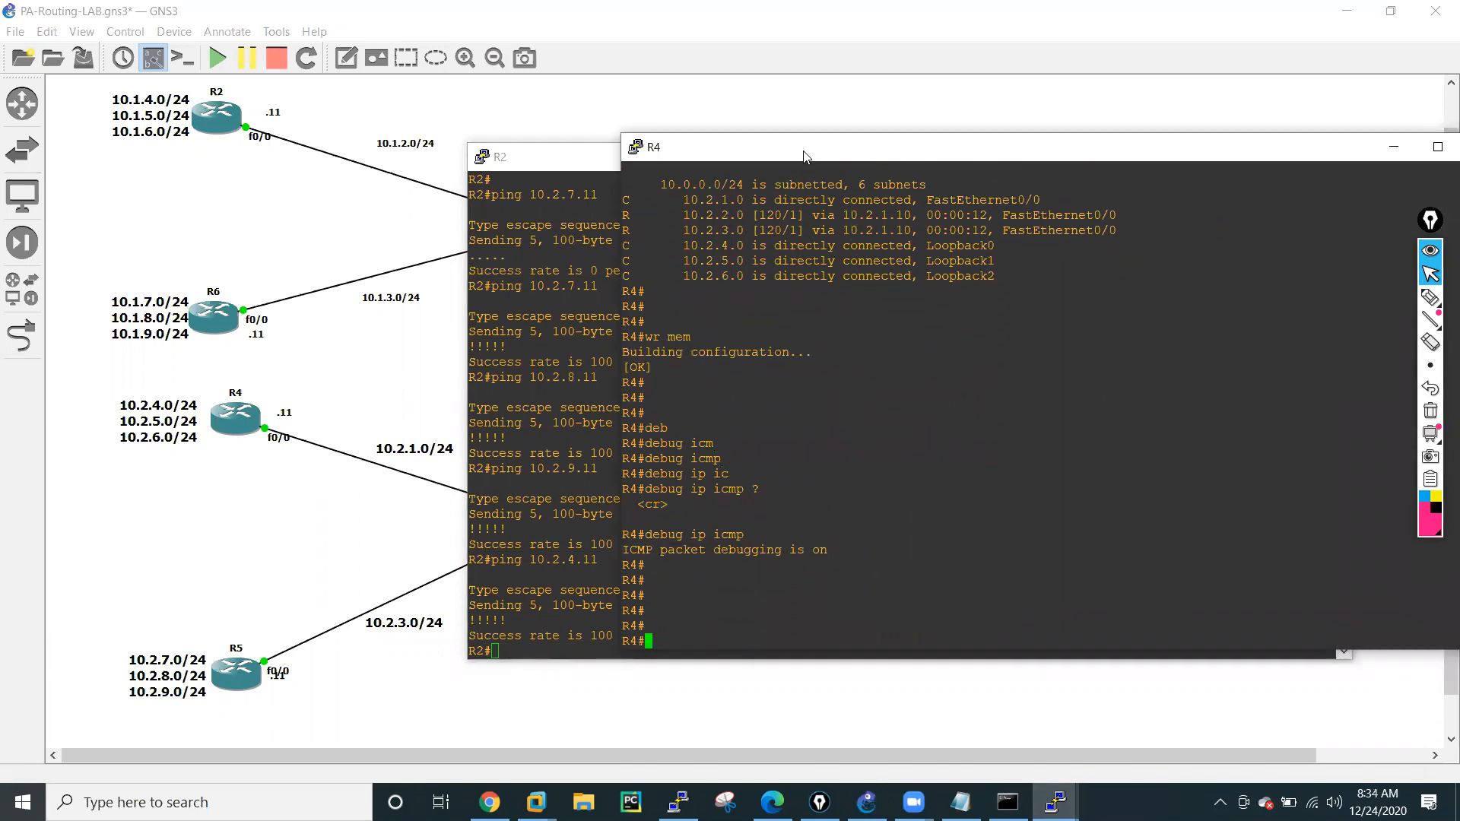
Place R4's console beside R2's, repeat the ping to 10.2.4.11 from R2, and inspect the debug output on R4.
{"action": "left_click_drag", "start_coordinate": [755, 158], "coordinate": [209, 172]}
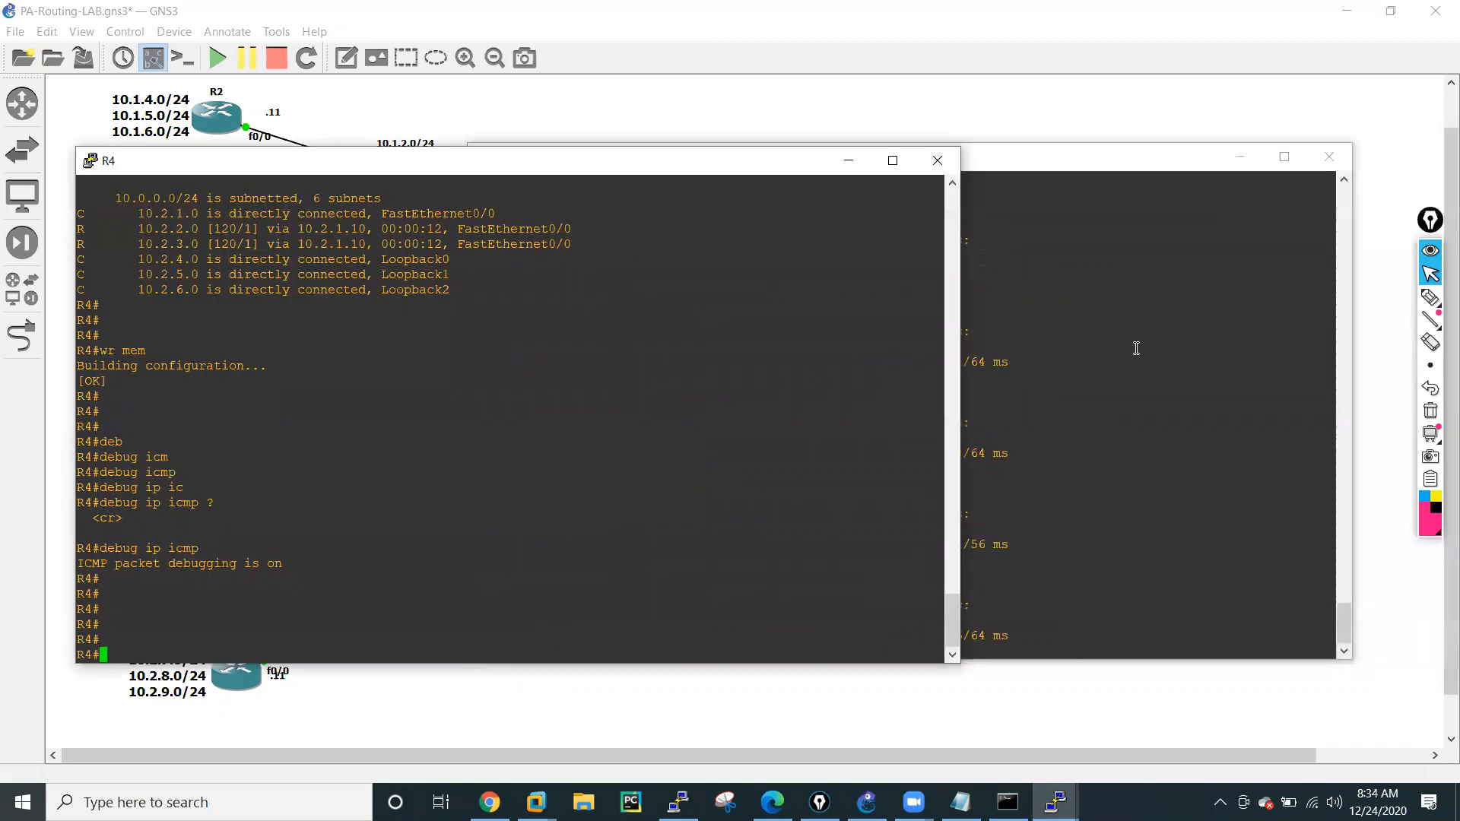
{"action": "left_click", "coordinate": [1136, 348]}
{"action": "key", "text": "Up"}
{"action": "key", "text": "Return"}
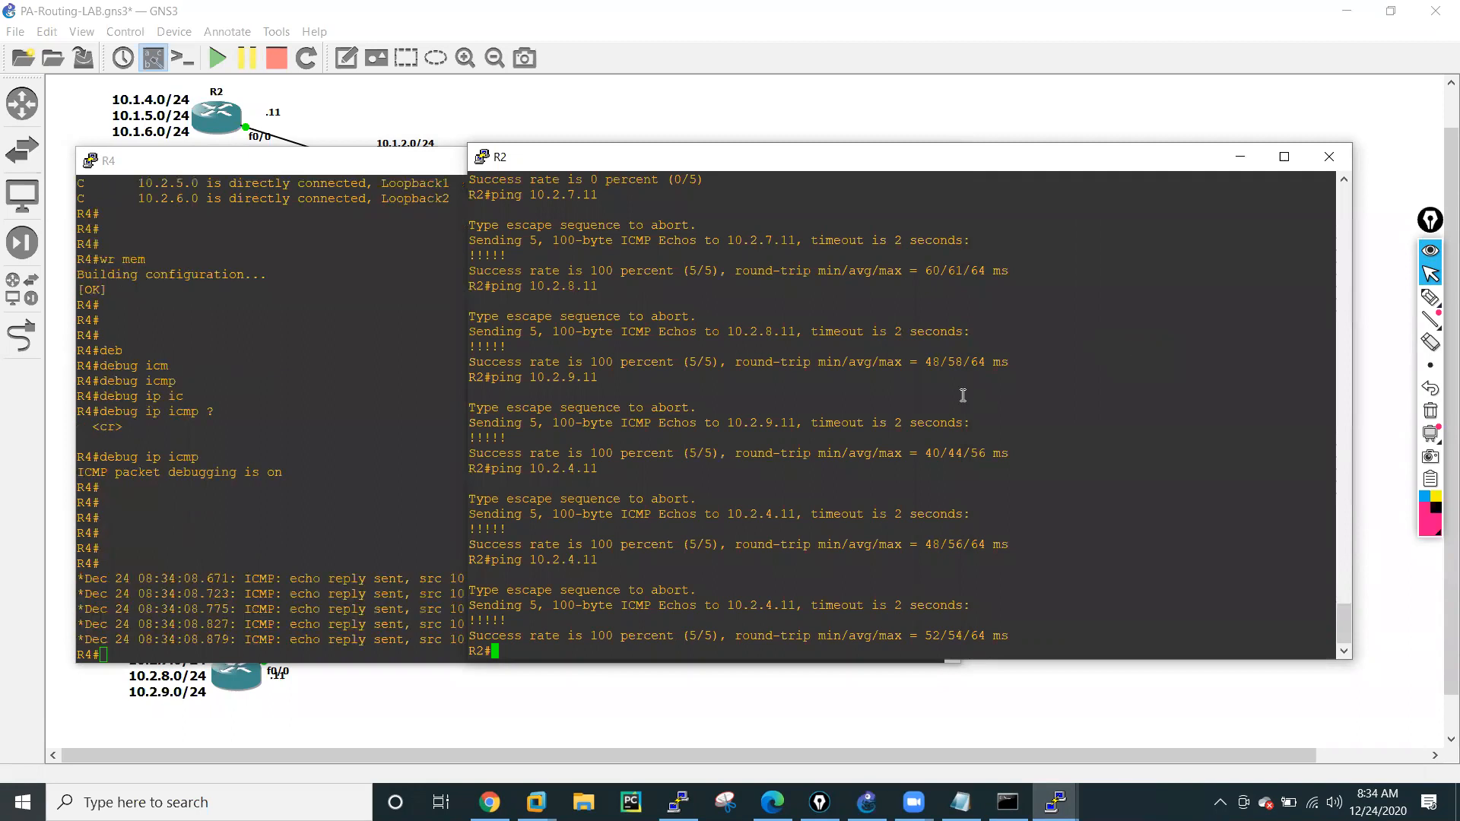
{"action": "left_click", "coordinate": [333, 517]}
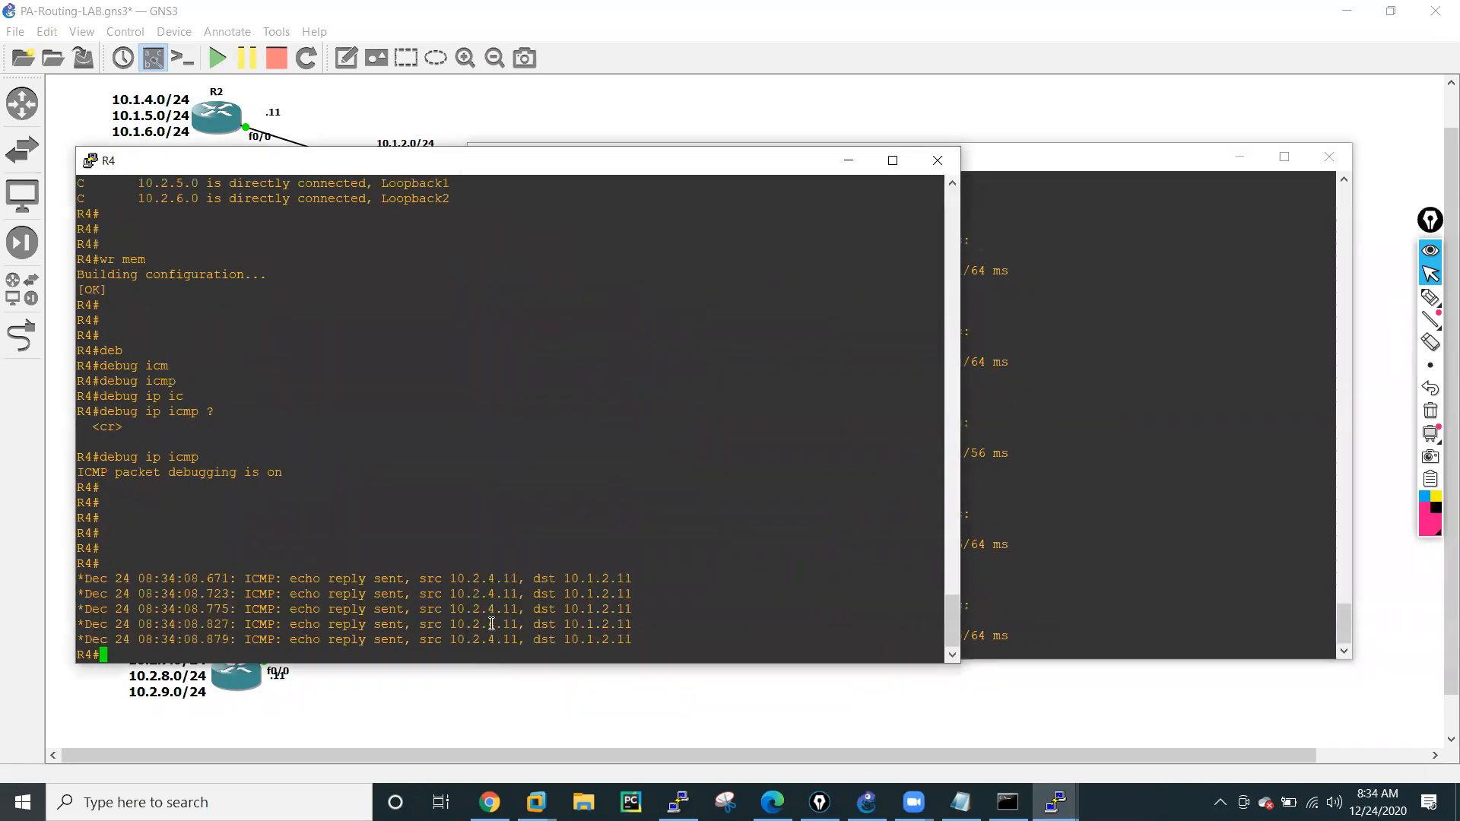
Ping R4's 10.2.5.11 address from R2.
{"action": "left_click", "coordinate": [1203, 526]}
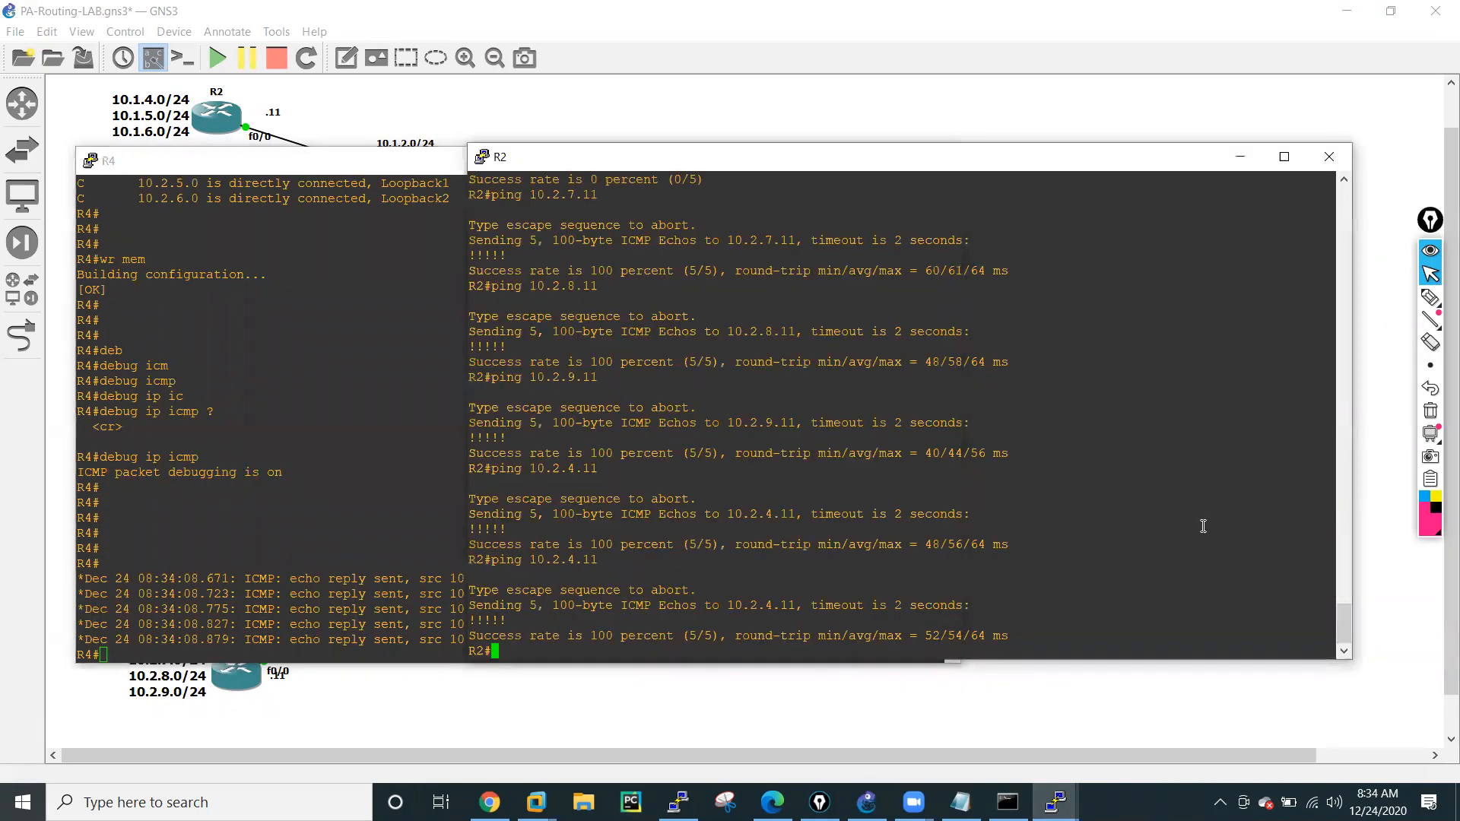
{"action": "key", "text": "Up"}
{"action": "key", "text": "Left"}
{"action": "key", "text": "Left"}
{"action": "key", "text": "Left"}
{"action": "key", "text": "BackSpace"}
{"action": "key", "text": "Return"}
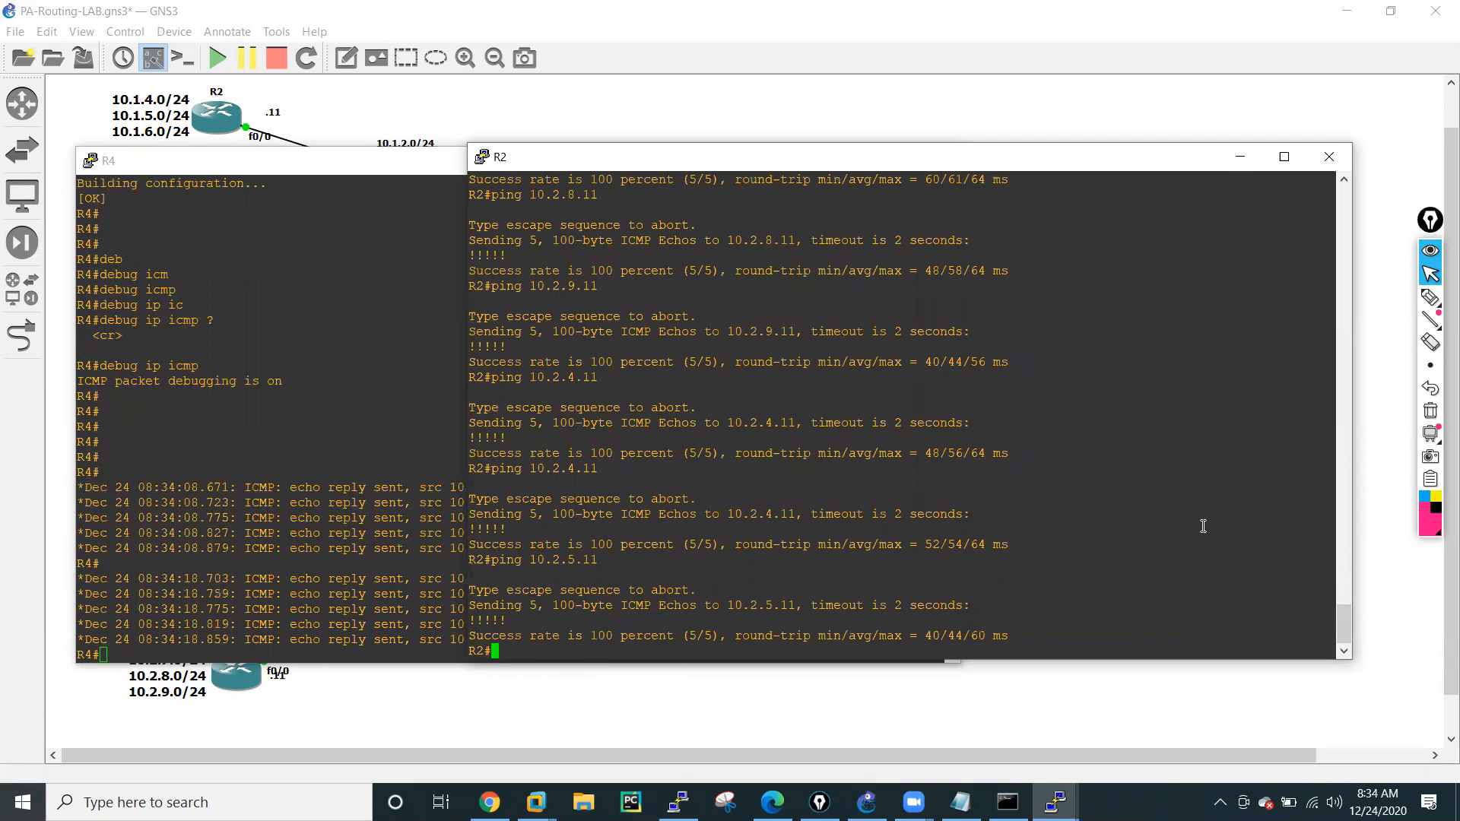
Repeat the ping from R2 to 10.2.5.11 with a repeat count of 20.
{"action": "key", "text": "Up"}
{"action": "type", "text": "rep 20"}
{"action": "key", "text": "Return"}
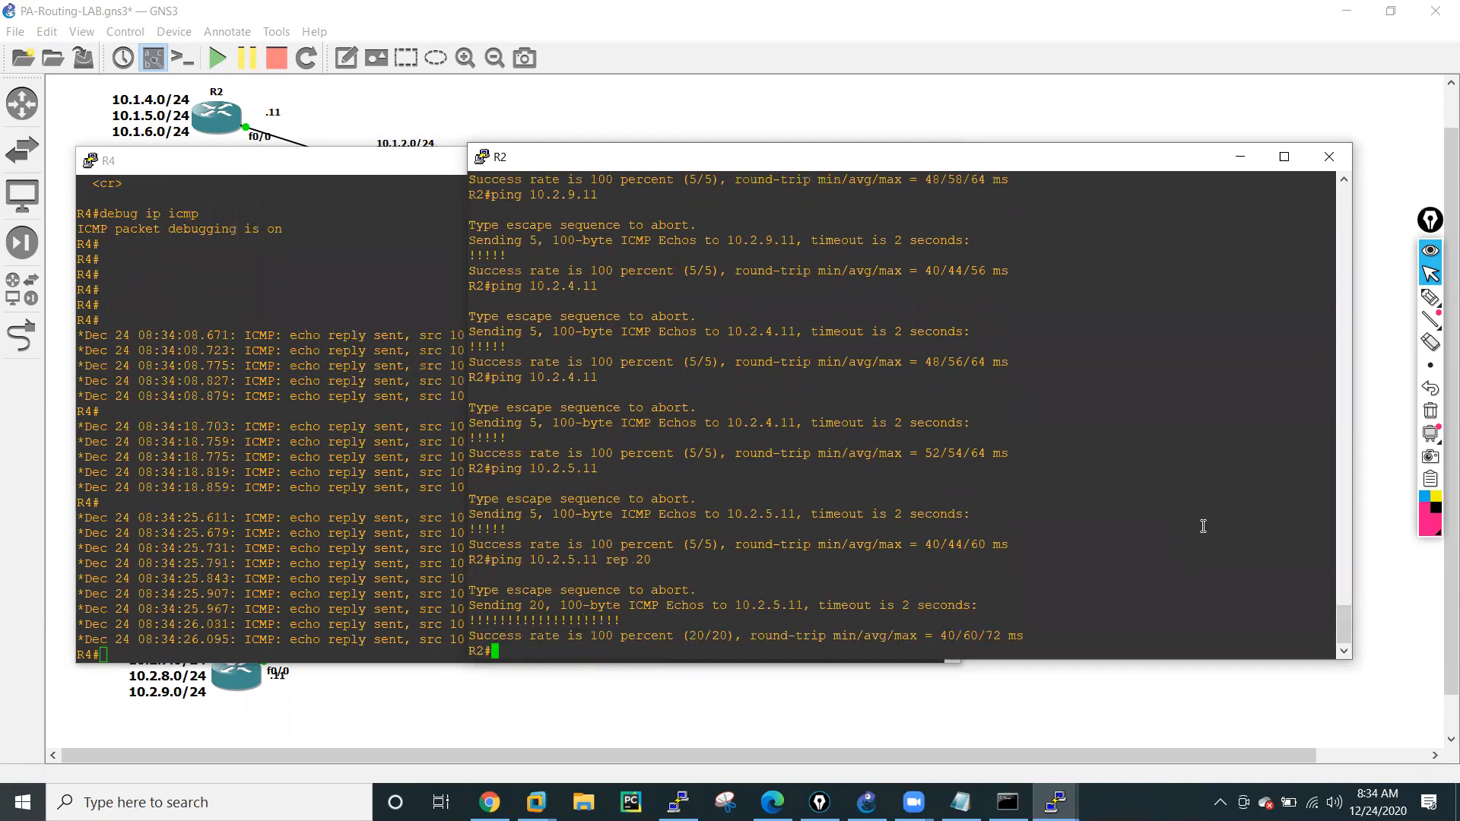
Turn off all debugging on R4 with un all and minimize the R4 and R2 consoles.
{"action": "left_click", "coordinate": [379, 426]}
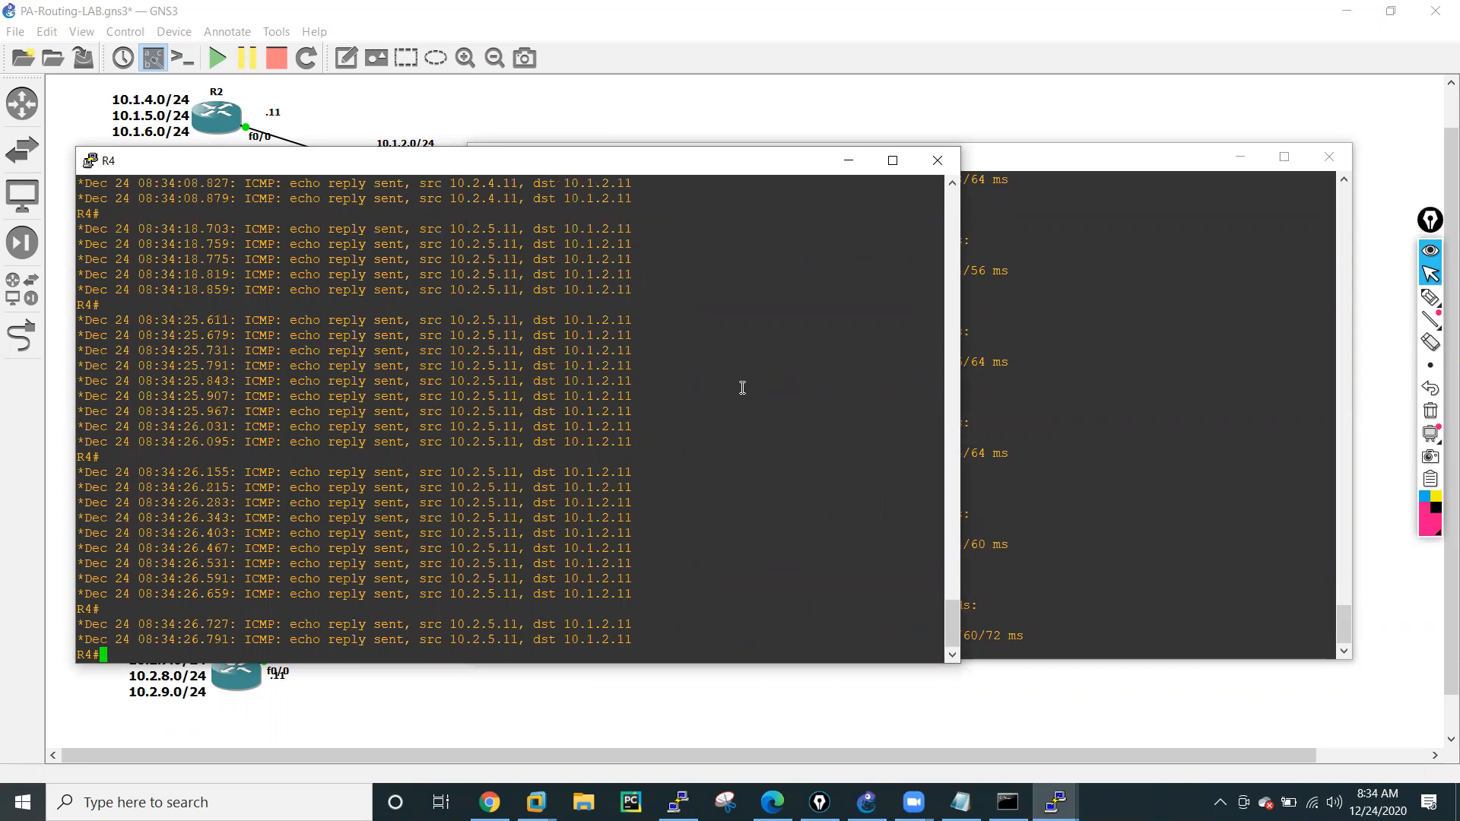
{"action": "type", "text": "un all"}
{"action": "key", "text": "Return"}
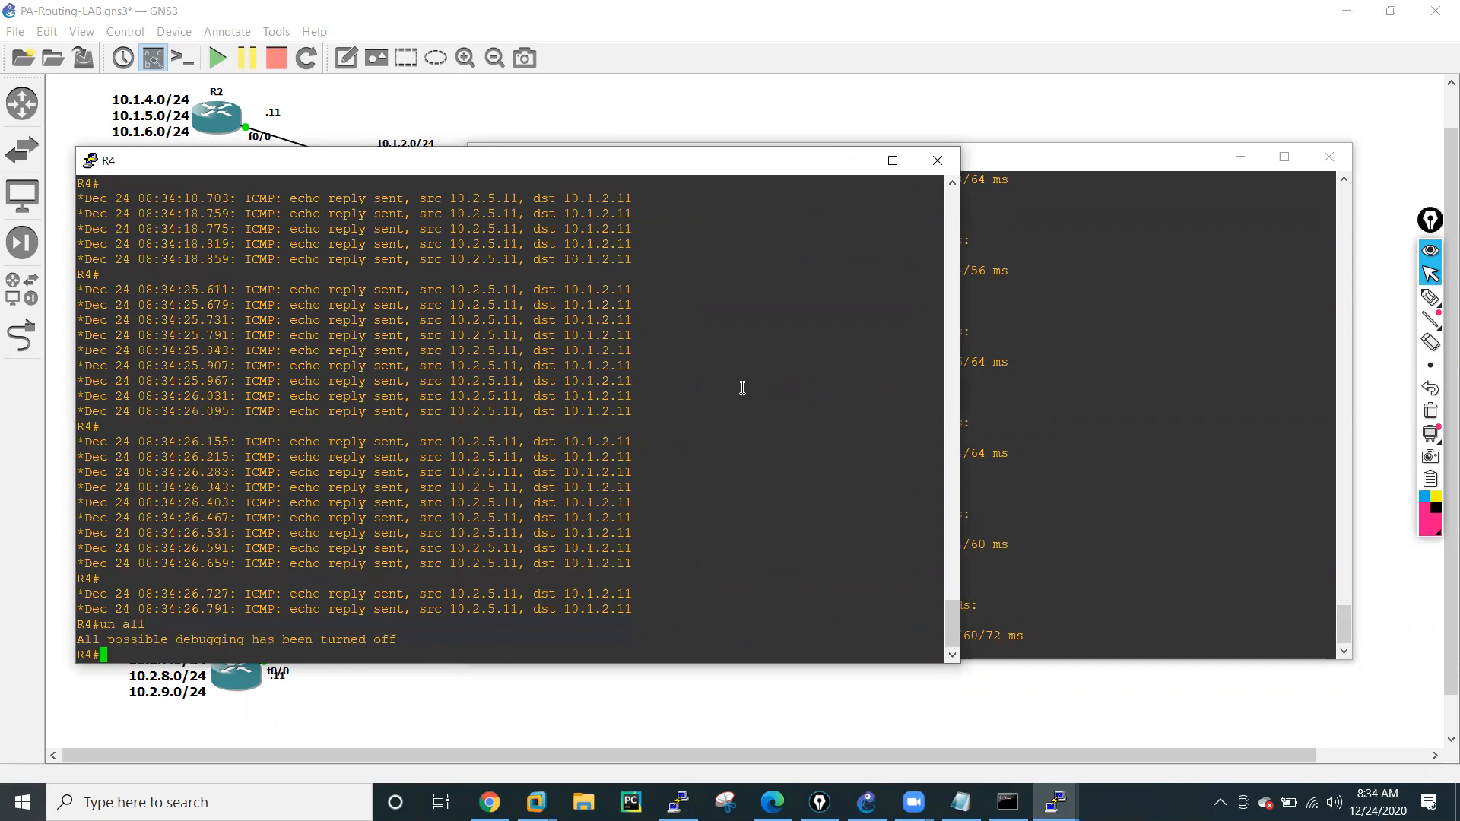
{"action": "left_click", "coordinate": [833, 169]}
{"action": "left_click", "coordinate": [1241, 157]}
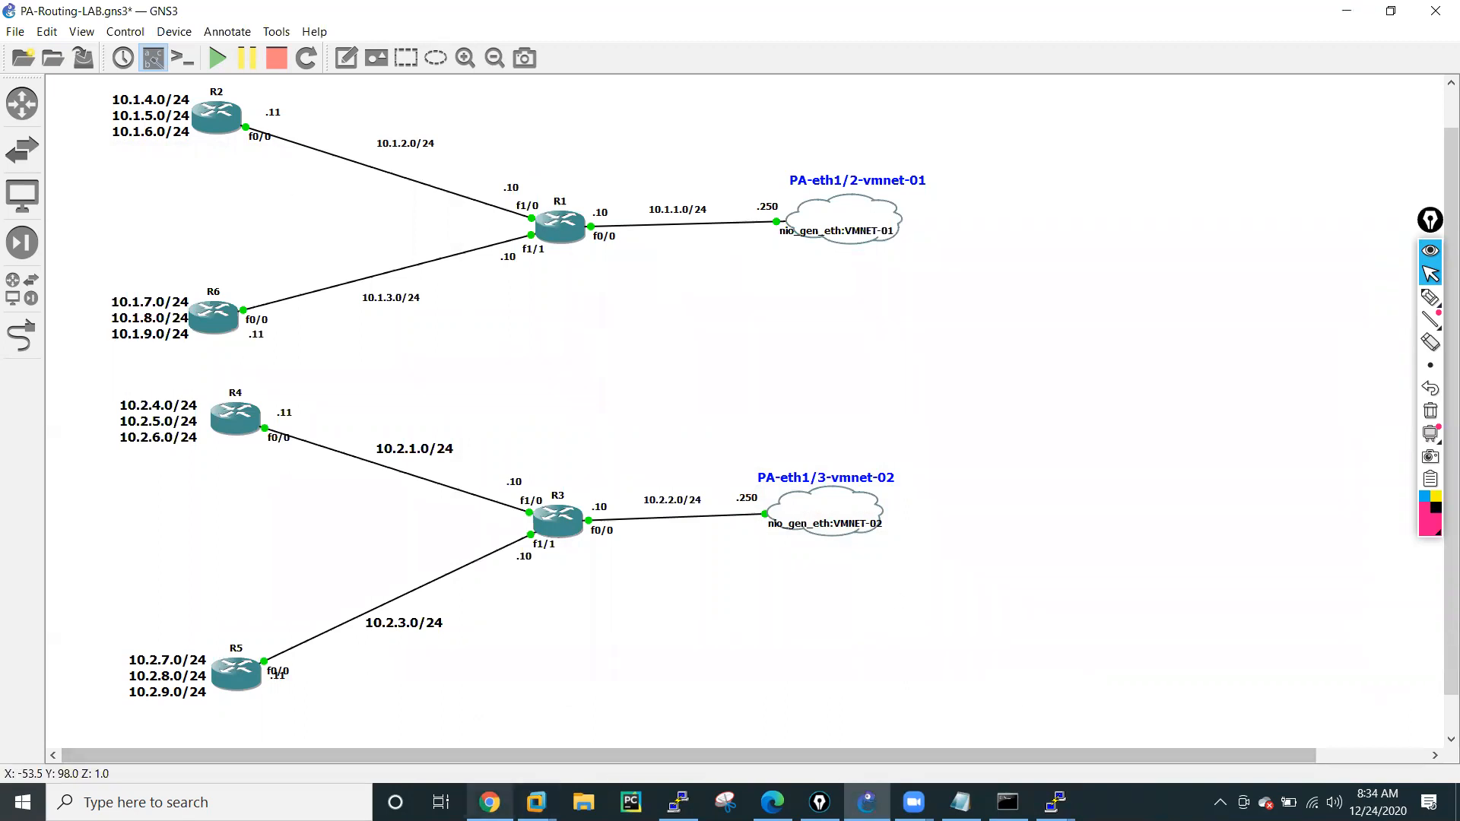
Switch to the firewall's web interface, open virtual router VR-01, and review its RIP timers, auth profiles and export rules.
{"action": "left_click", "coordinate": [490, 802]}
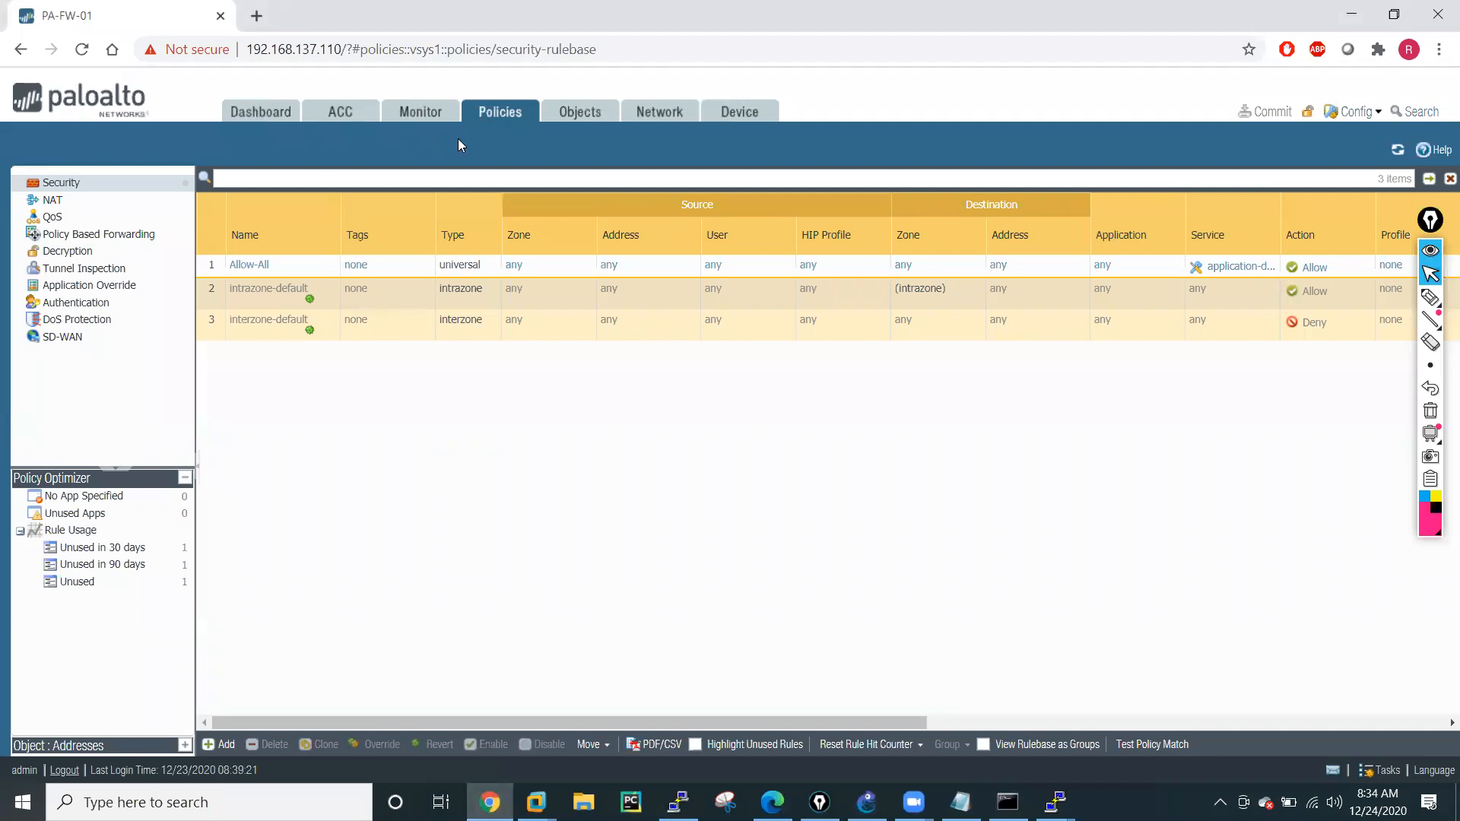
{"action": "left_click", "coordinate": [662, 116]}
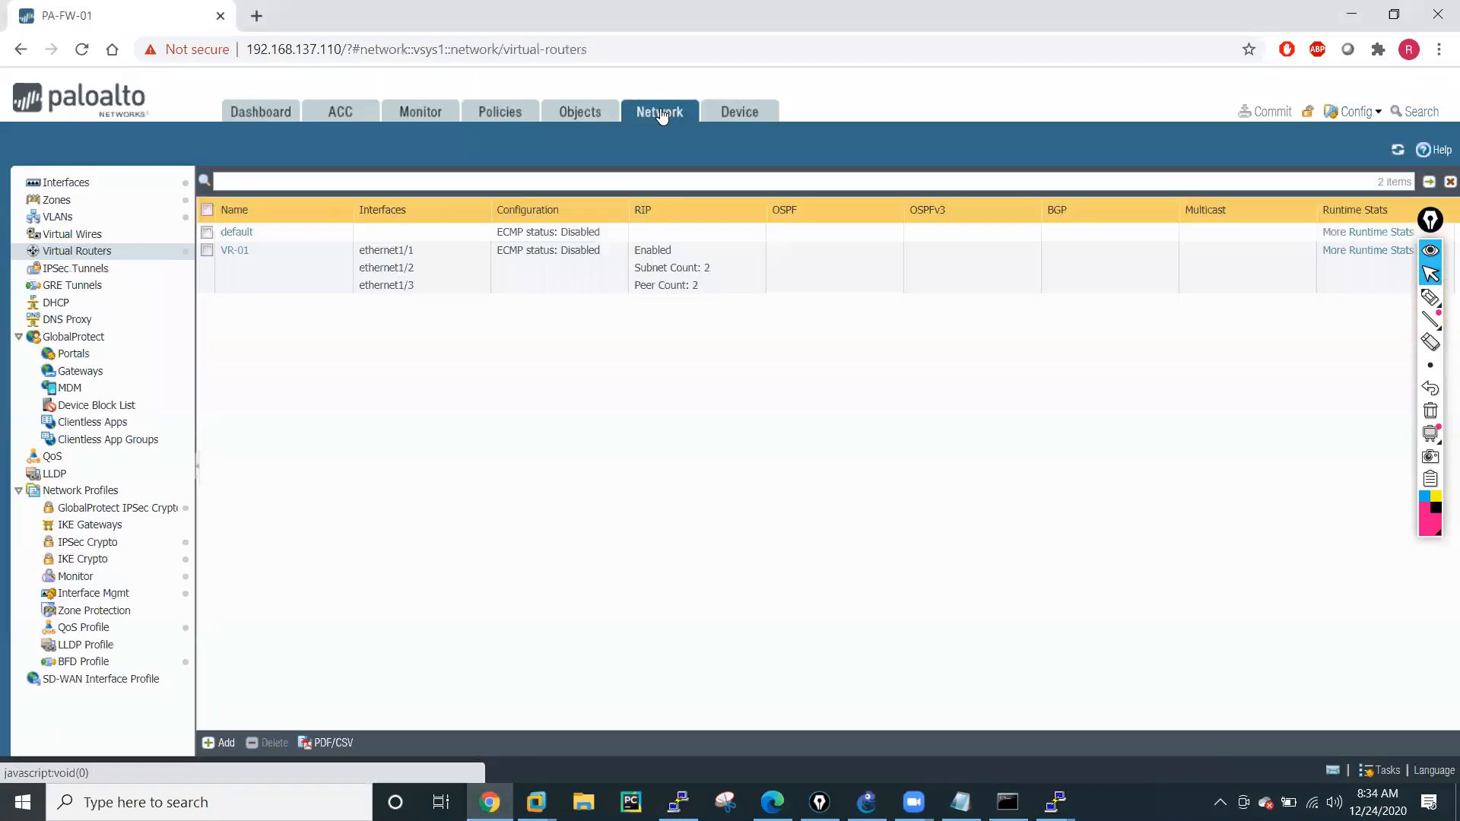
{"action": "left_click", "coordinate": [239, 251]}
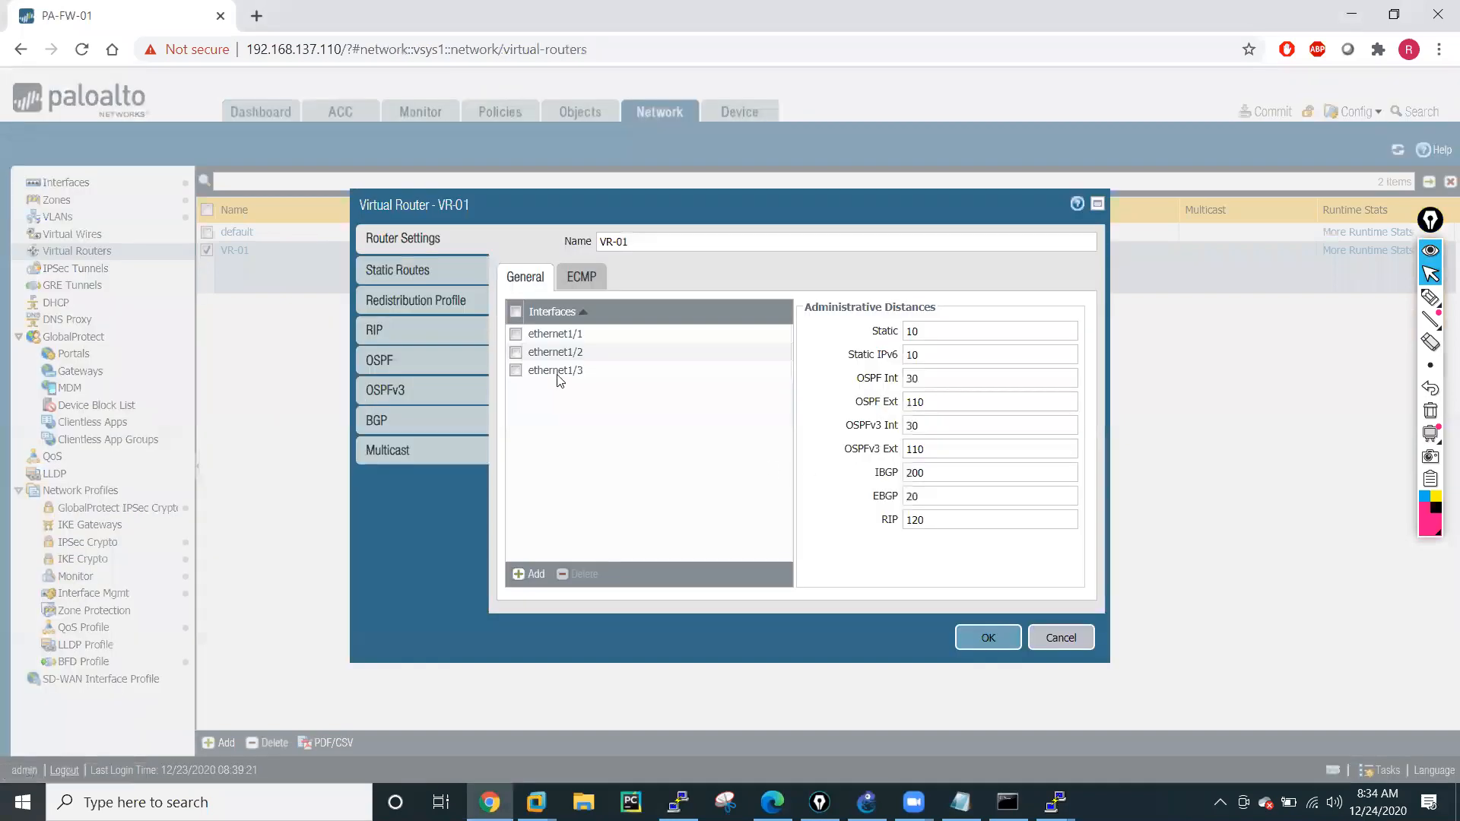
{"action": "left_click", "coordinate": [378, 331]}
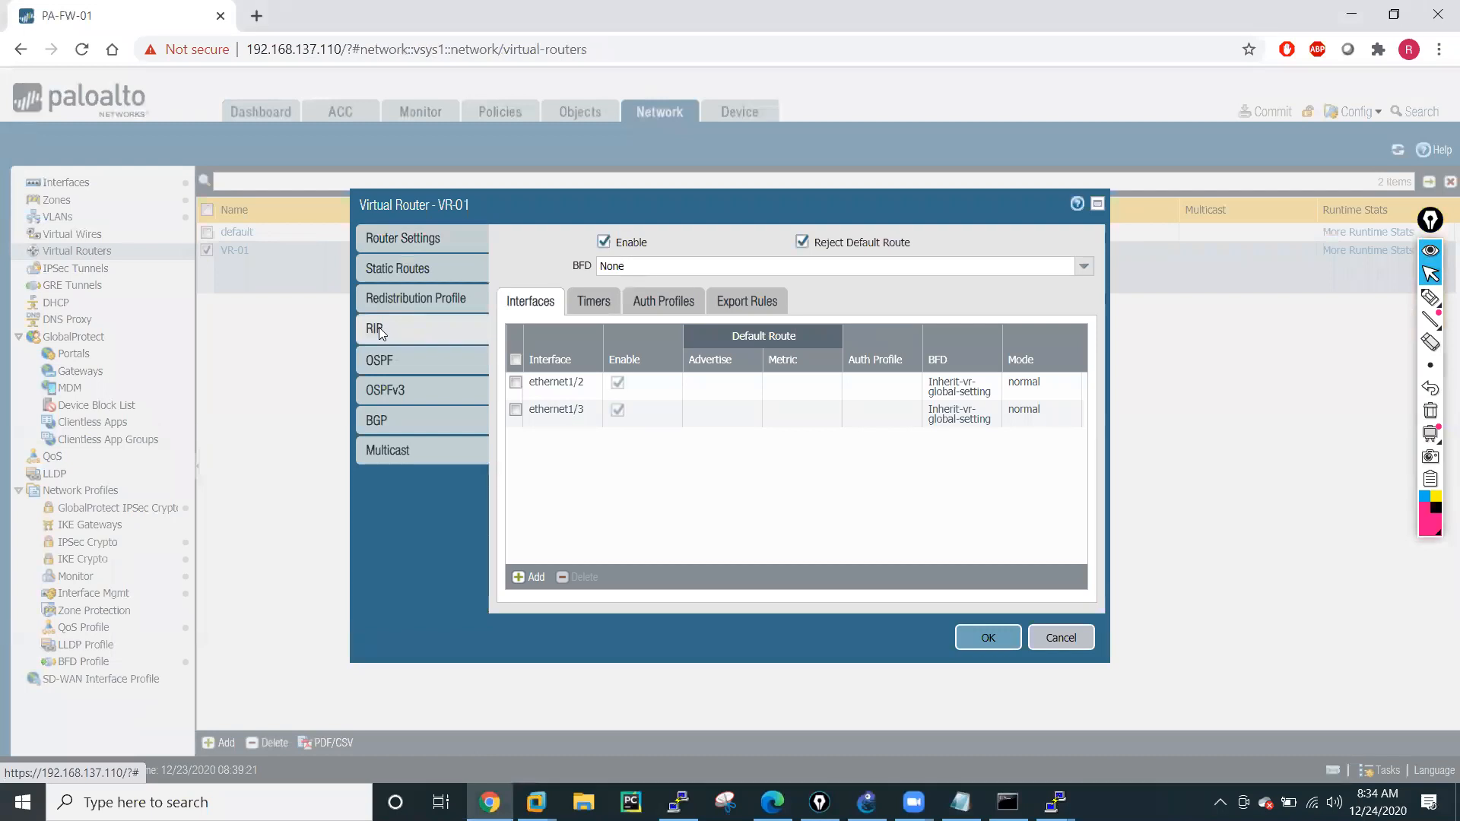
{"action": "left_click", "coordinate": [594, 303]}
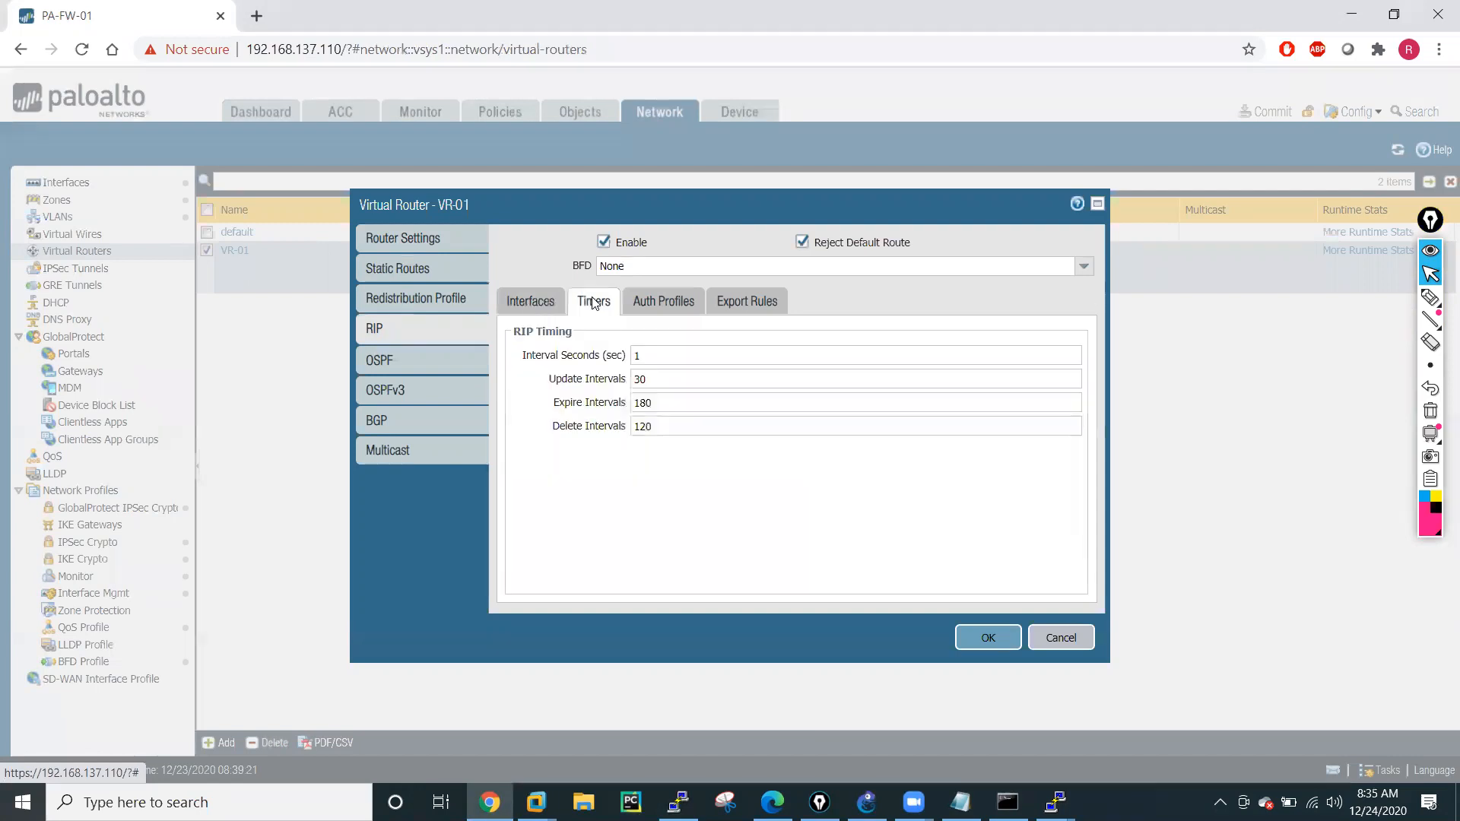
{"action": "left_click", "coordinate": [662, 305]}
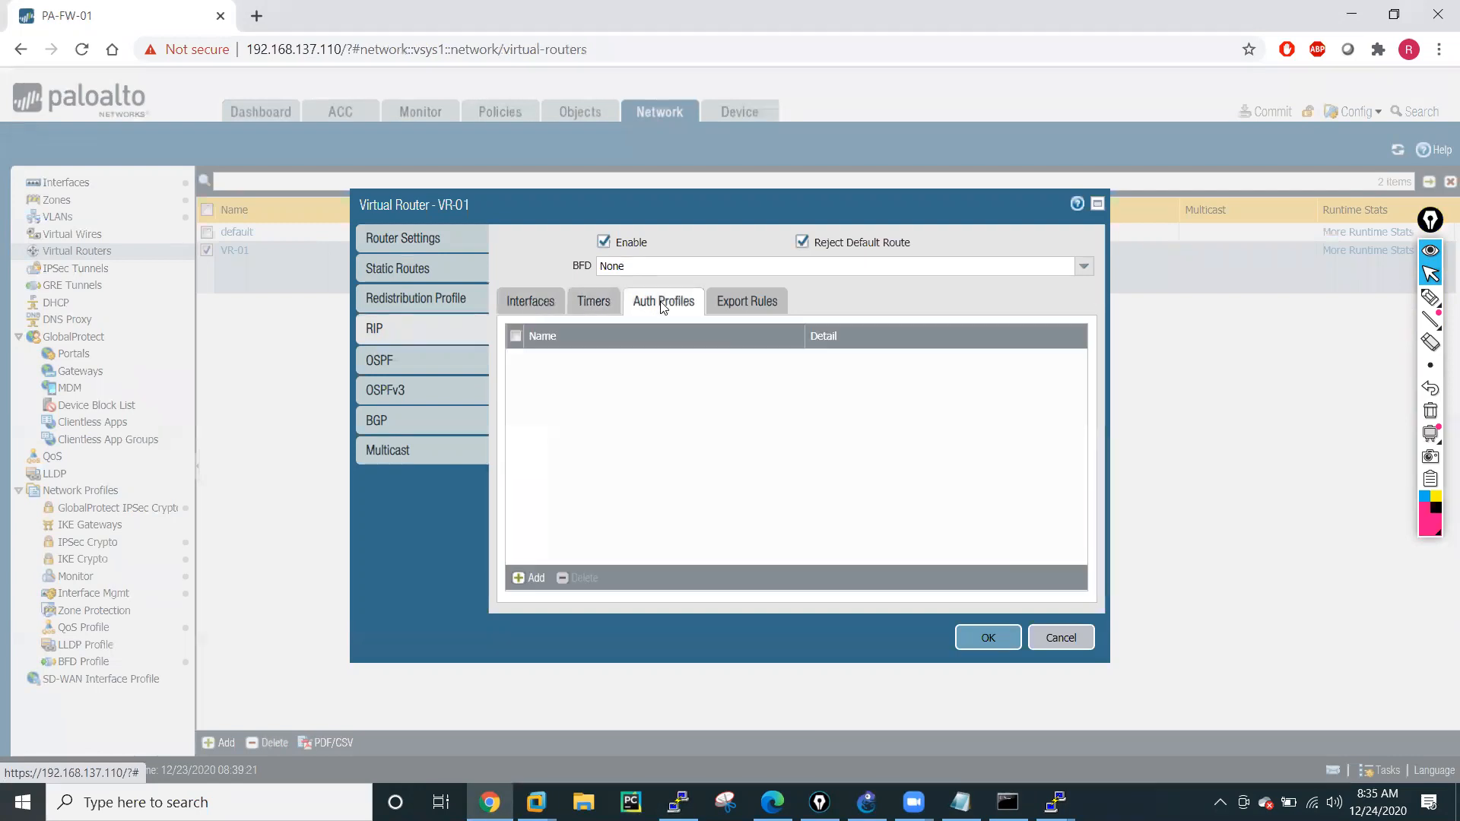
{"action": "left_click", "coordinate": [764, 310]}
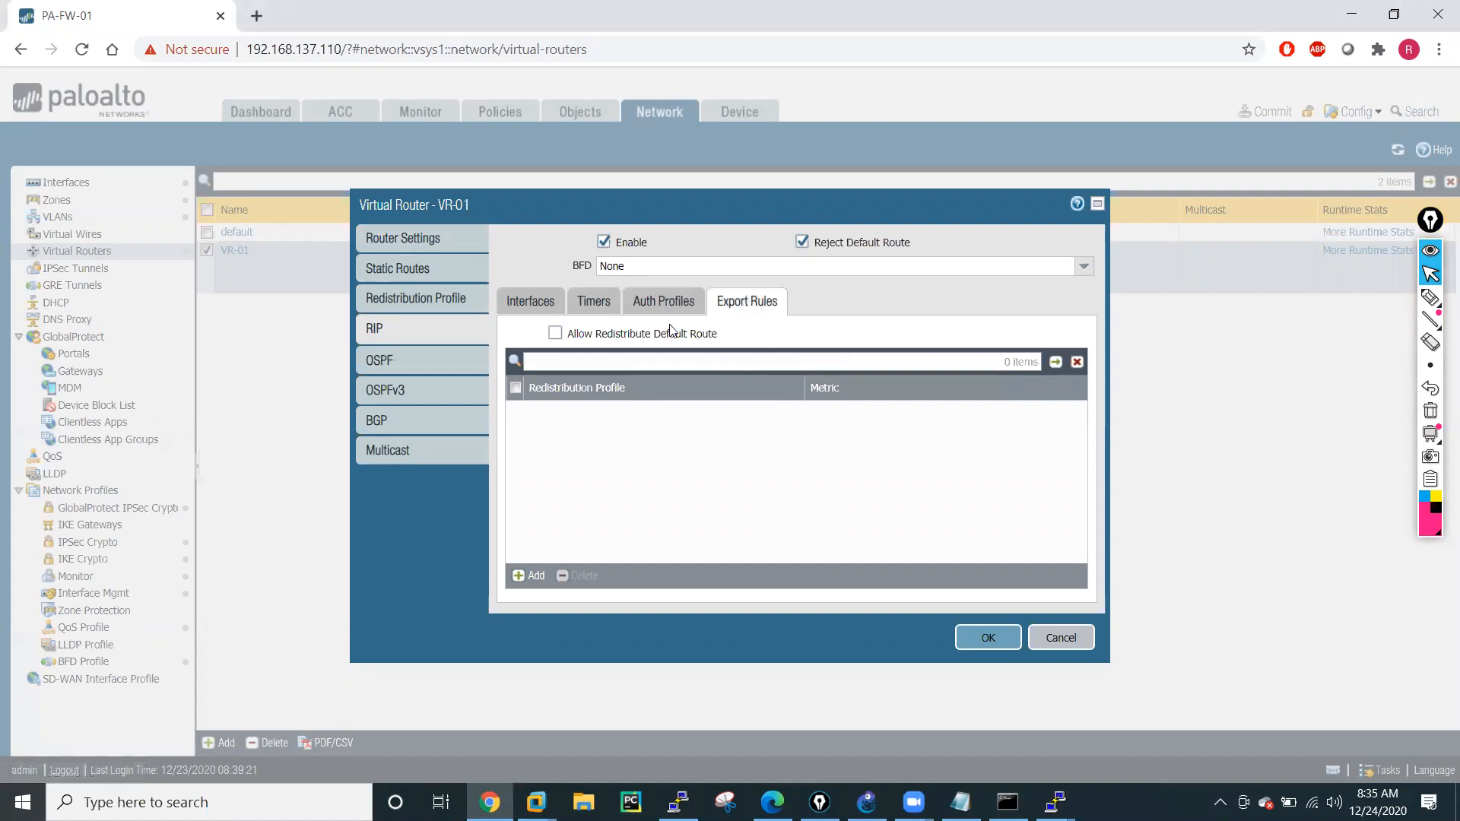
Inspect the RIP interface settings of ethernet1/2 in VR-01 and close them without changes.
{"action": "left_click", "coordinate": [523, 304]}
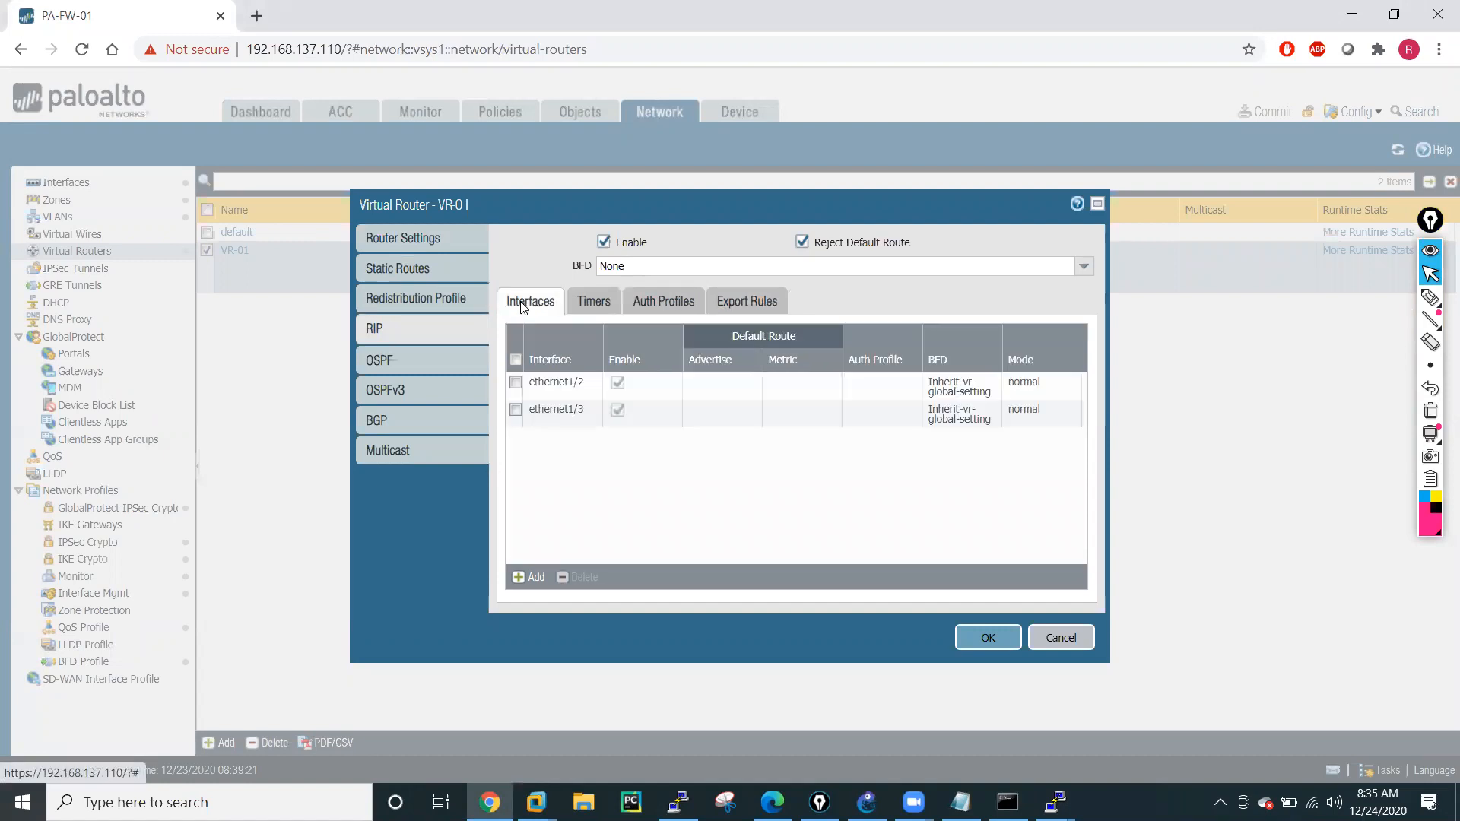
{"action": "left_click", "coordinate": [548, 382]}
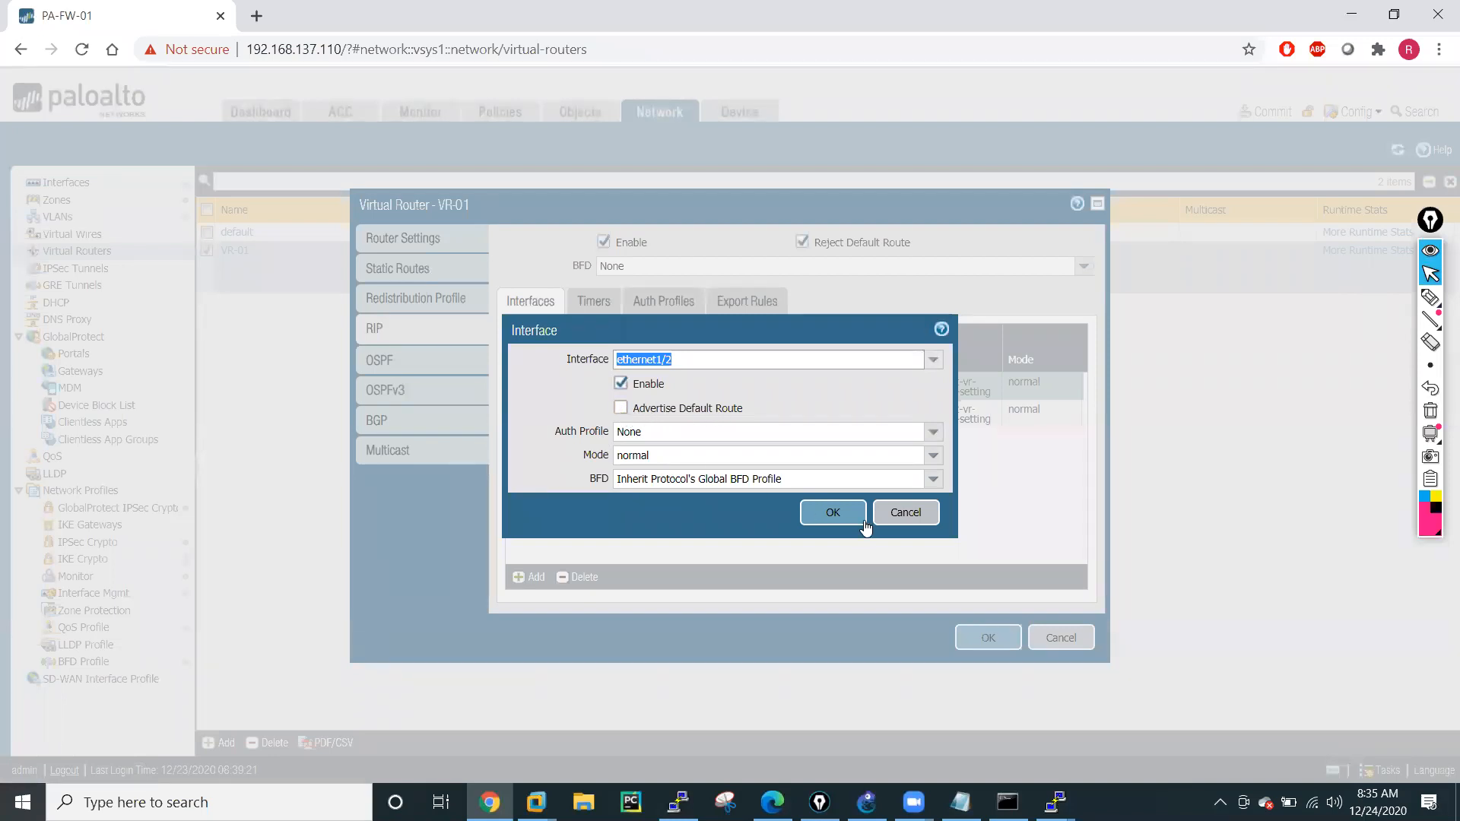
{"action": "left_click", "coordinate": [897, 517]}
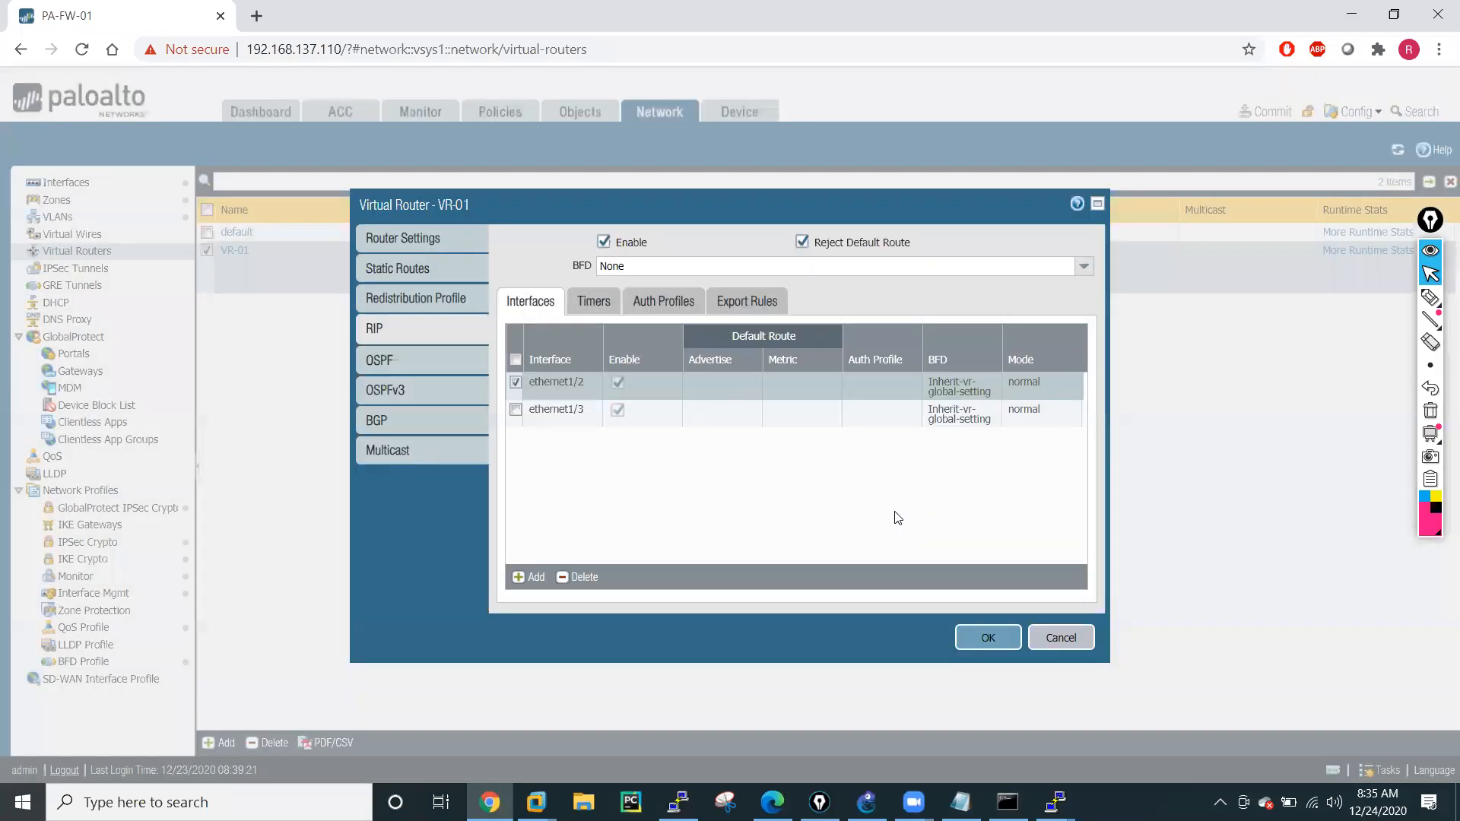
Review VR-01's router settings and redistribution profiles, and return to its RIP interface list.
{"action": "left_click", "coordinate": [389, 239]}
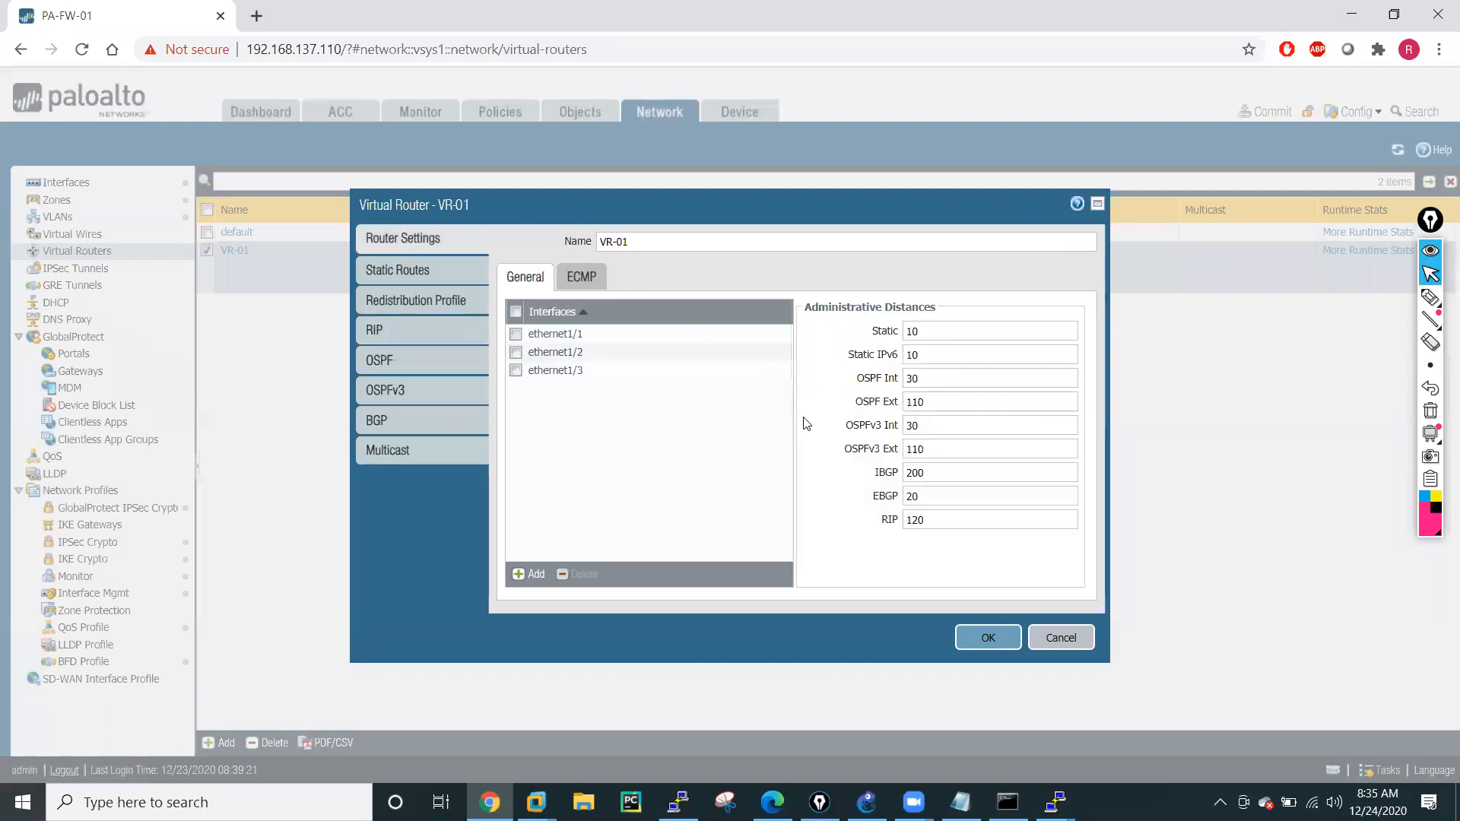
{"action": "left_click", "coordinate": [556, 333]}
{"action": "left_click", "coordinate": [556, 333]}
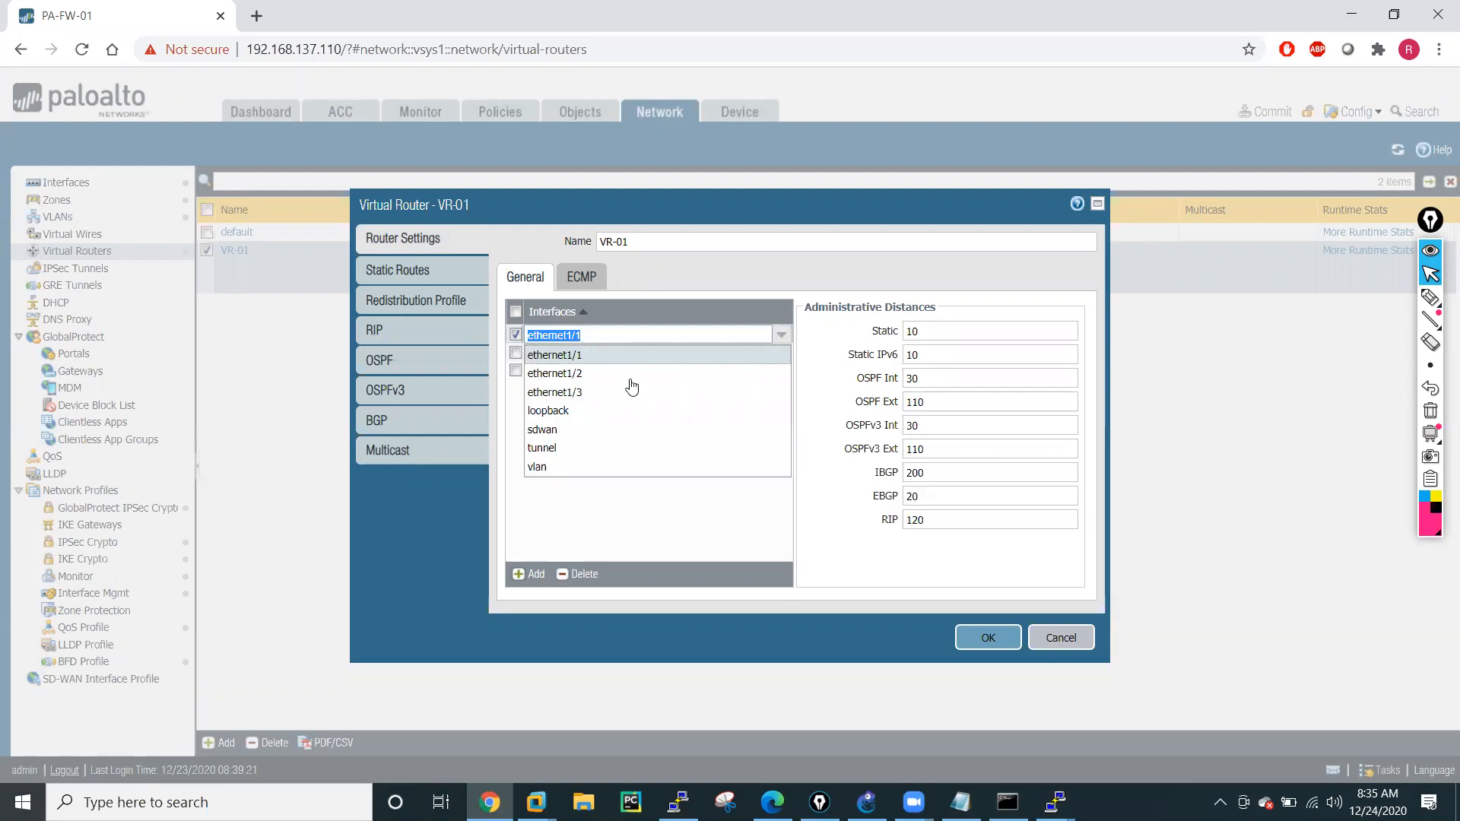
{"action": "left_click", "coordinate": [649, 536]}
{"action": "left_click", "coordinate": [394, 269]}
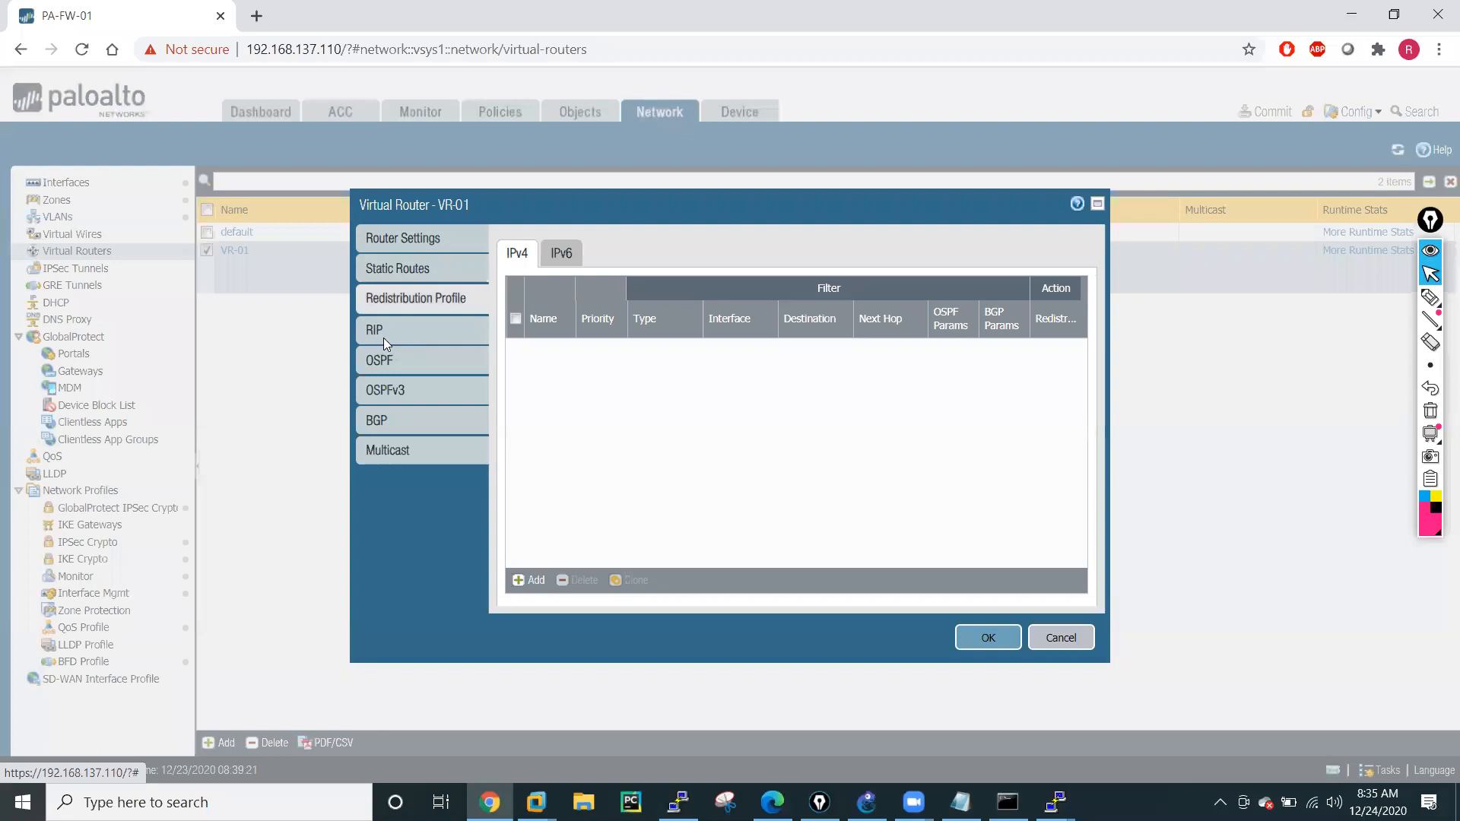
{"action": "left_click", "coordinate": [383, 337]}
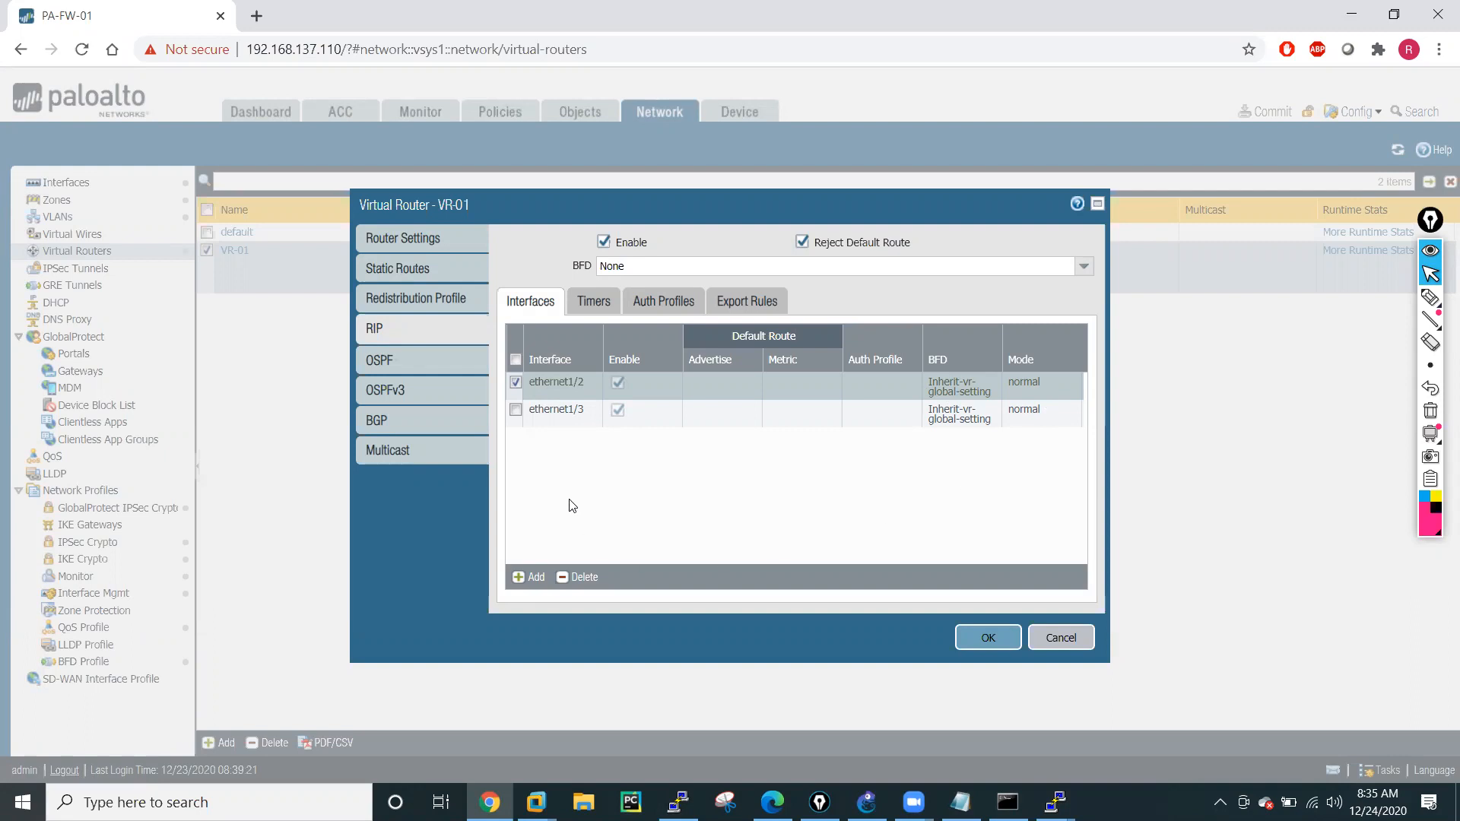
Close VR-01's settings without changes and review its RIP summary, interface and peer details in the runtime stats.
{"action": "left_click", "coordinate": [1055, 640]}
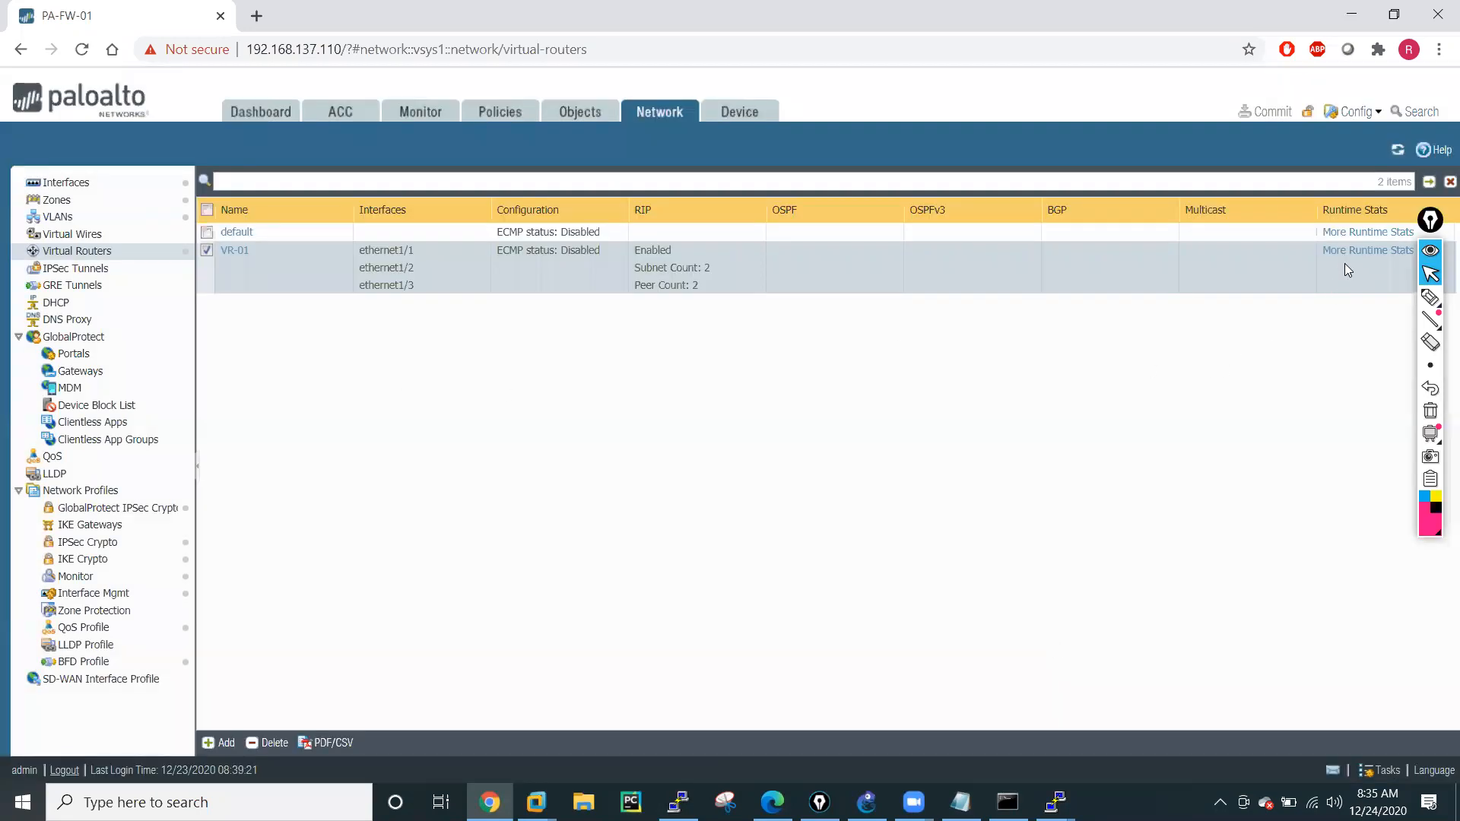
{"action": "left_click", "coordinate": [1346, 260]}
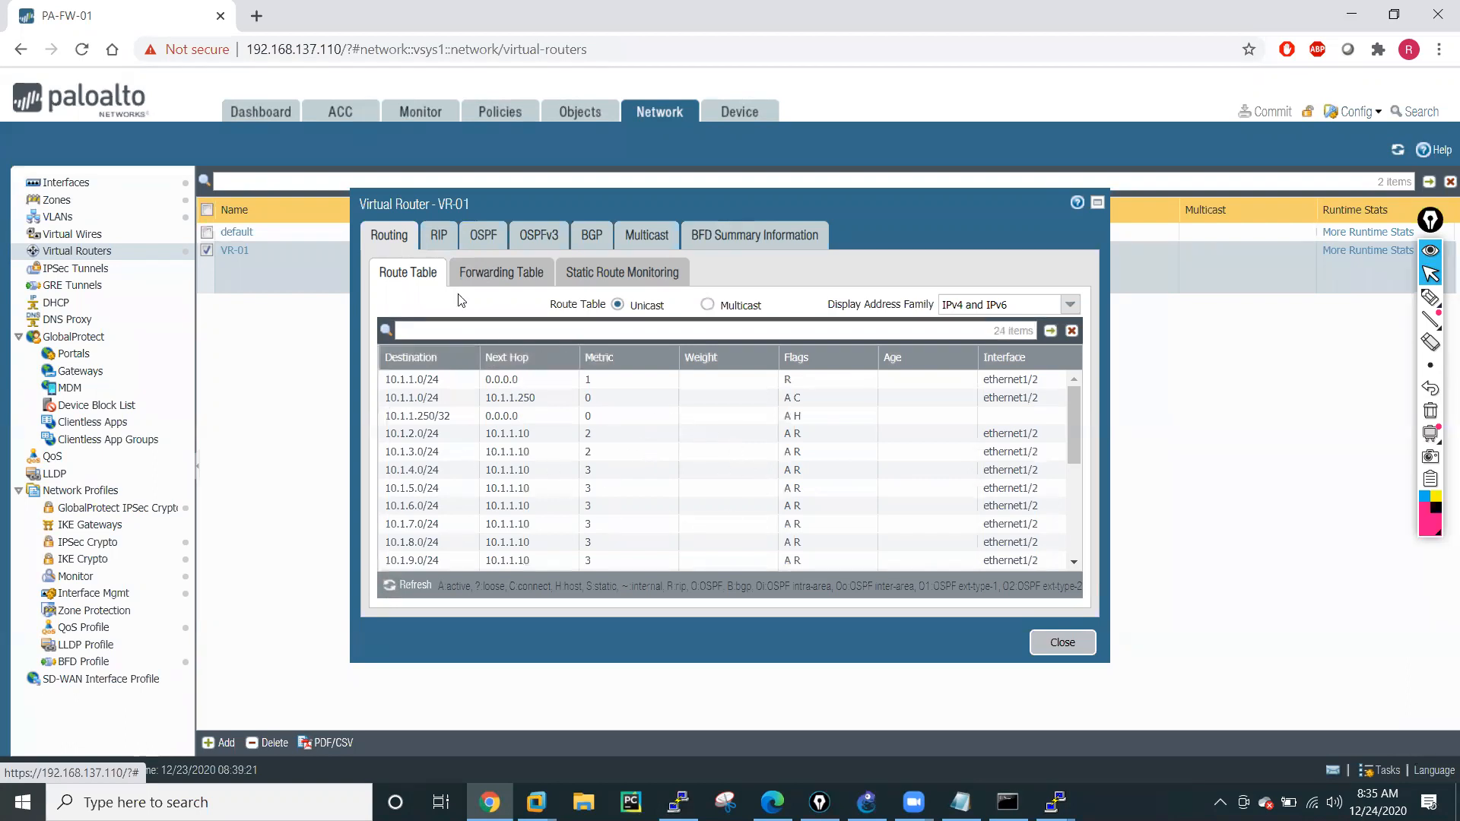
{"action": "left_click", "coordinate": [434, 233]}
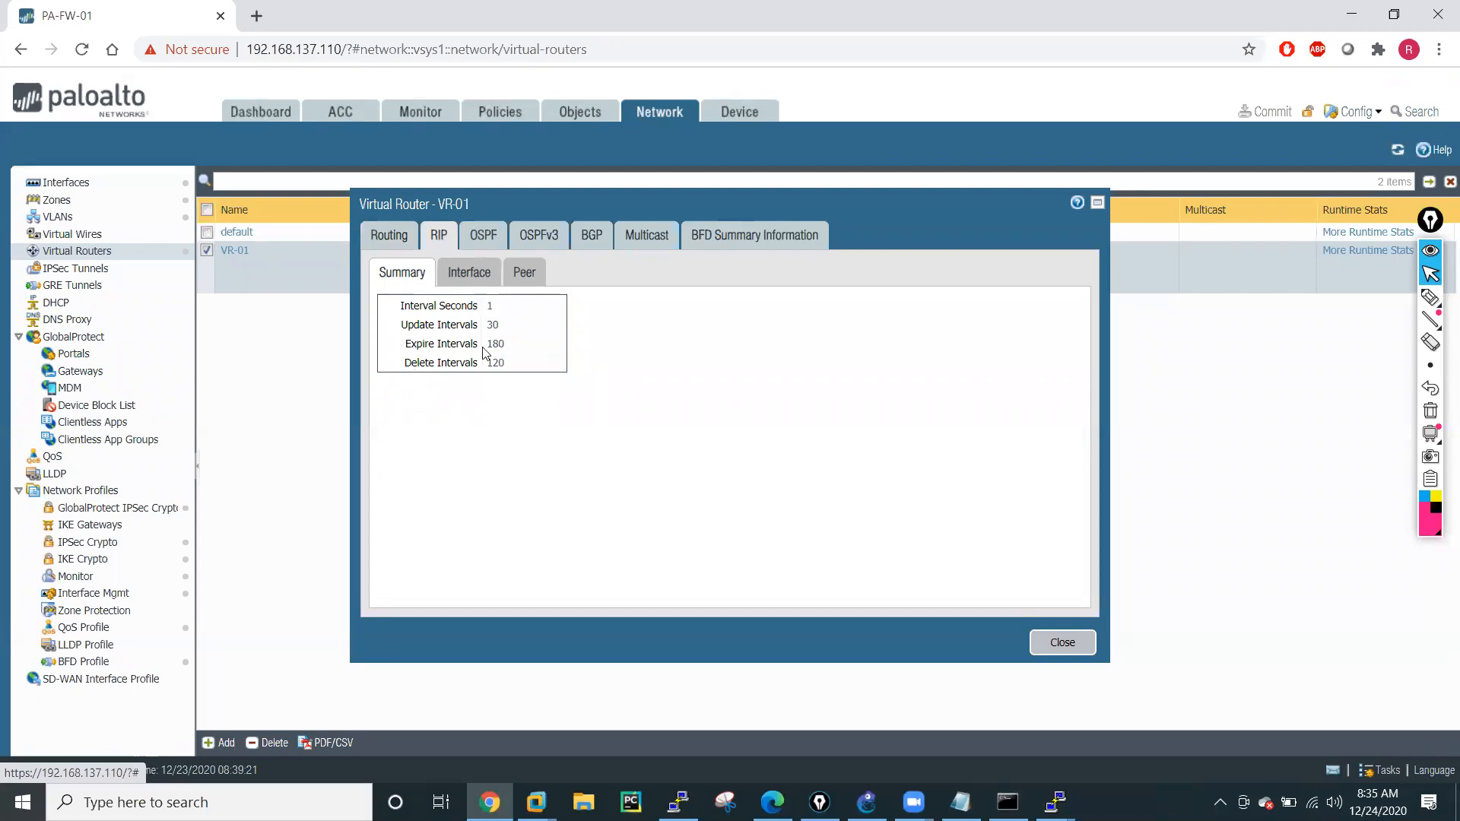
{"action": "left_click", "coordinate": [472, 281]}
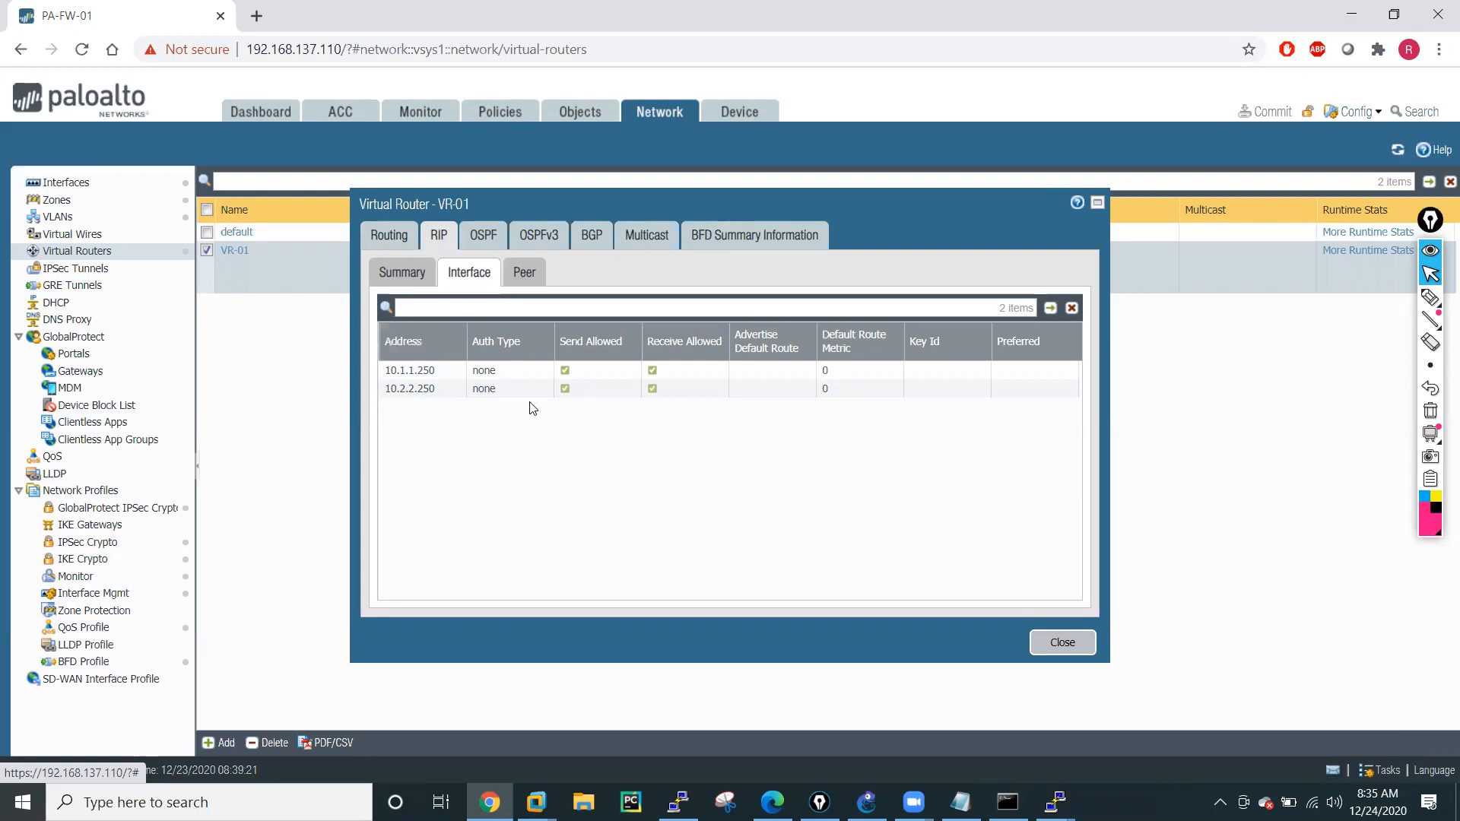
{"action": "left_click", "coordinate": [522, 273]}
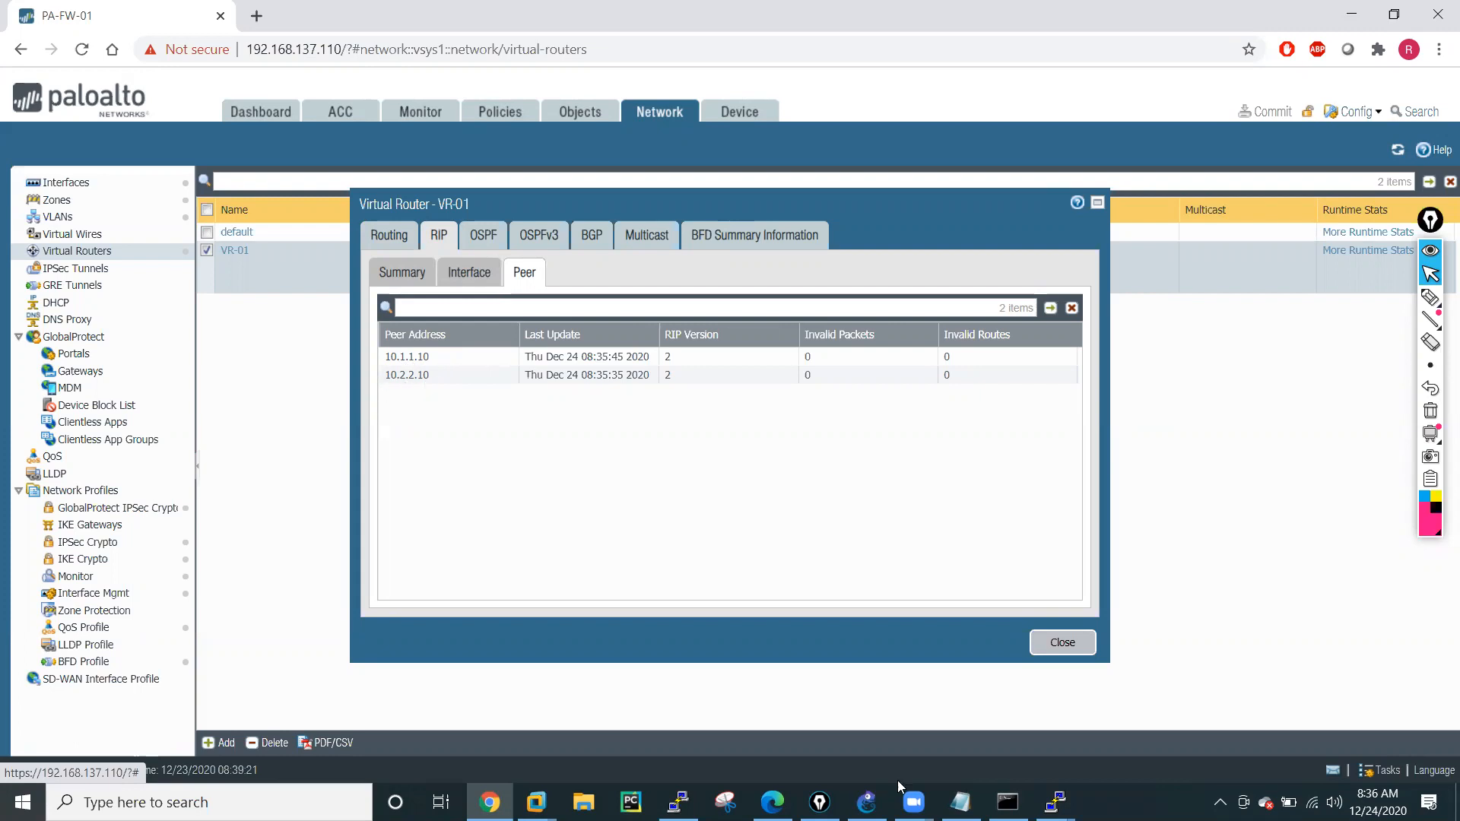
Switch to the firewall's PuTTY session at 192.168.137.110 and list the options of show routing protocol.
{"action": "left_click", "coordinate": [867, 803]}
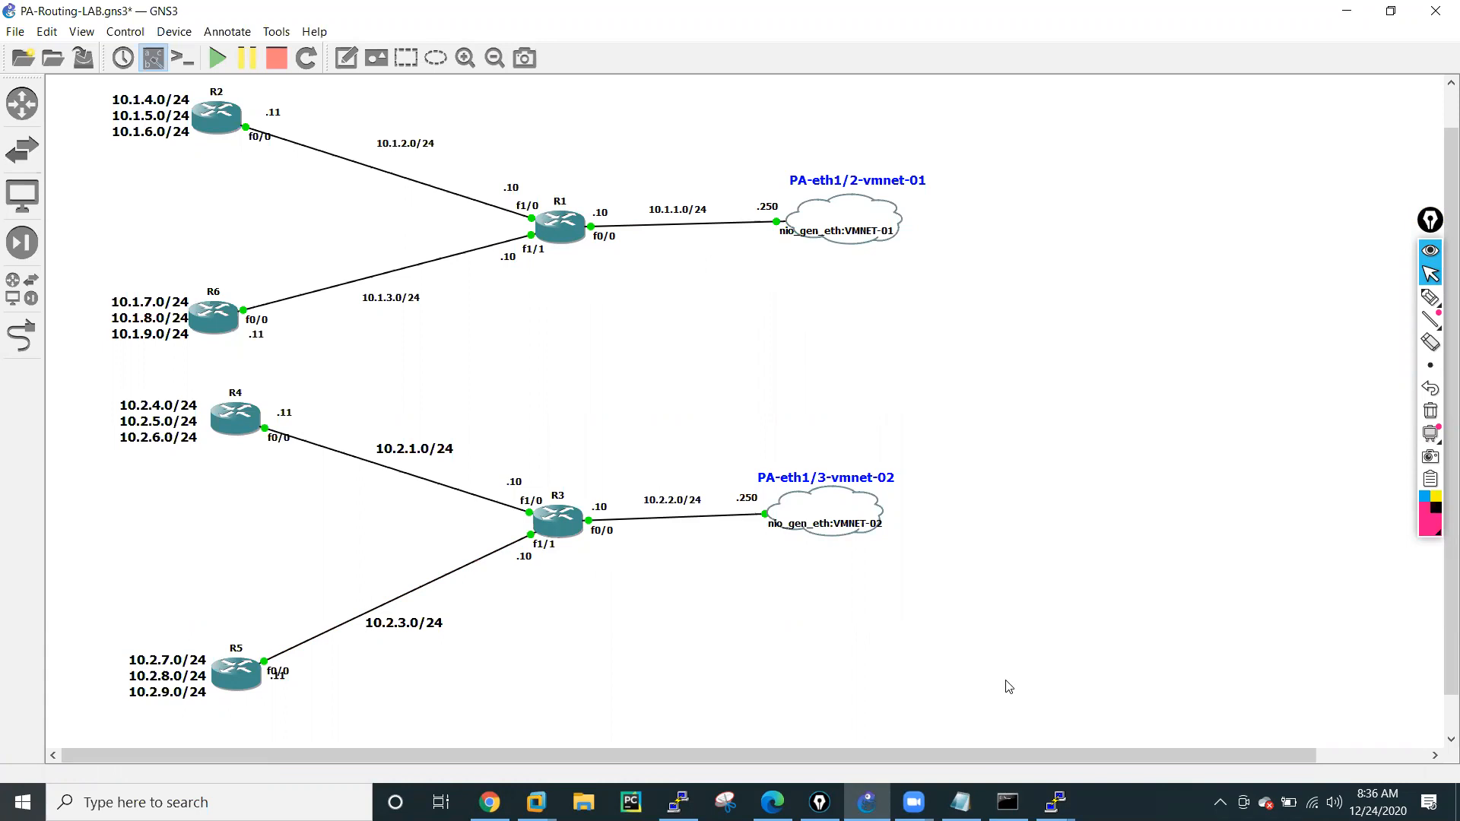
{"action": "left_click", "coordinate": [1056, 801]}
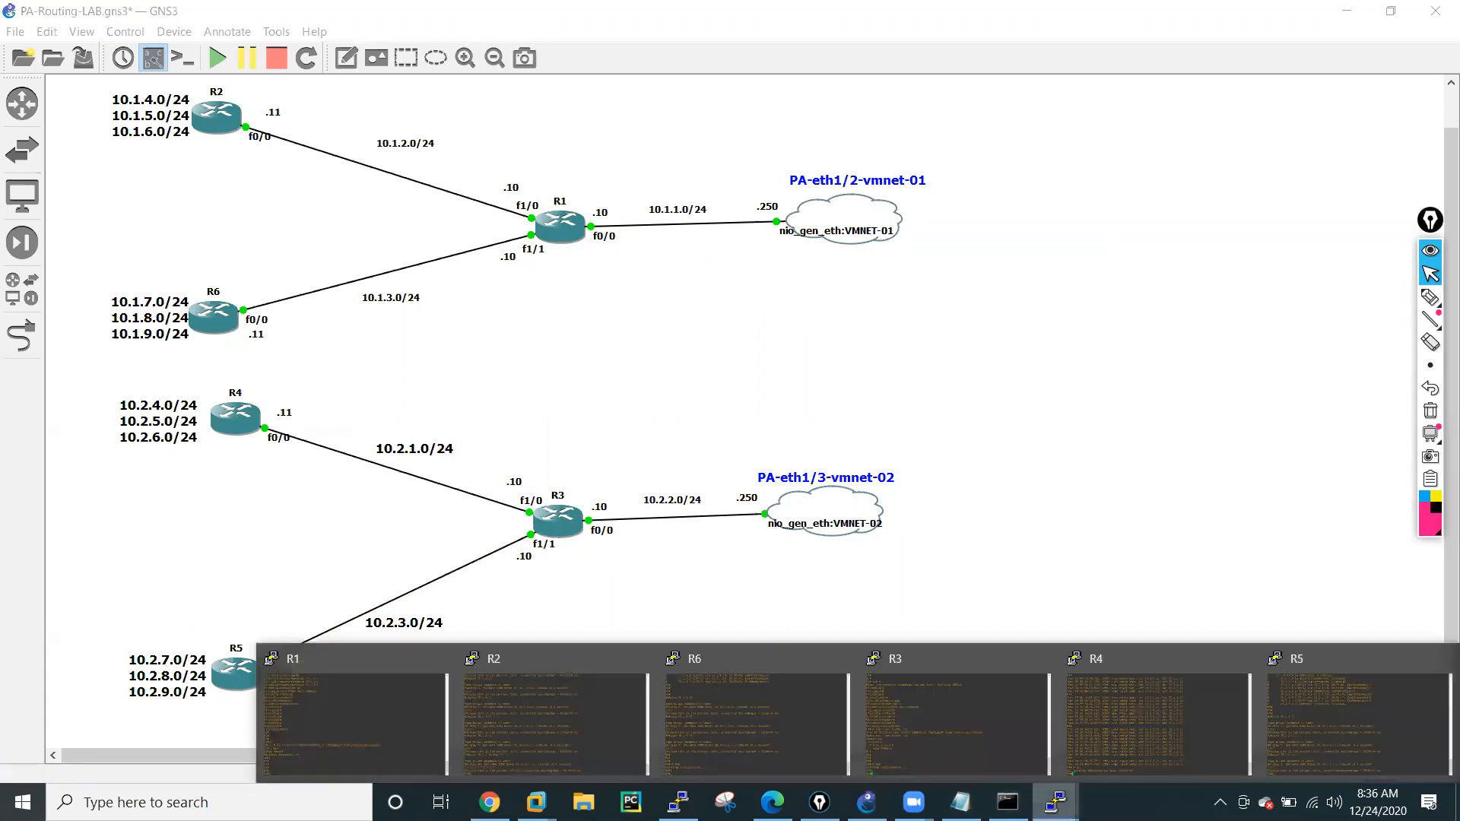
{"action": "left_click", "coordinate": [679, 802]}
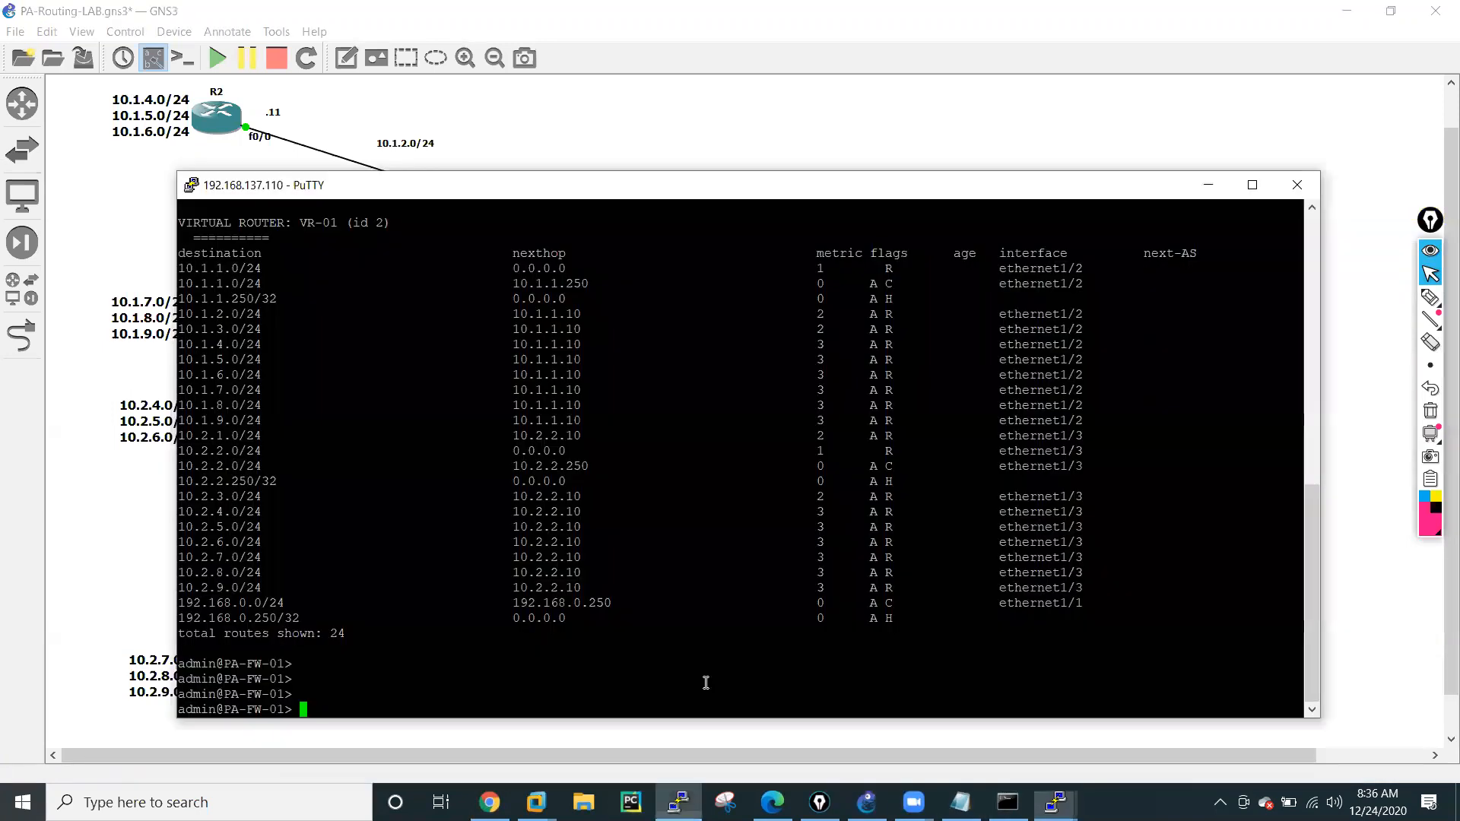
{"action": "key", "text": "Return"}
{"action": "key", "text": "Return"}
{"action": "key", "text": "Return"}
{"action": "key", "text": "Return"}
{"action": "key", "text": "Return"}
{"action": "type", "text": "show rou"}
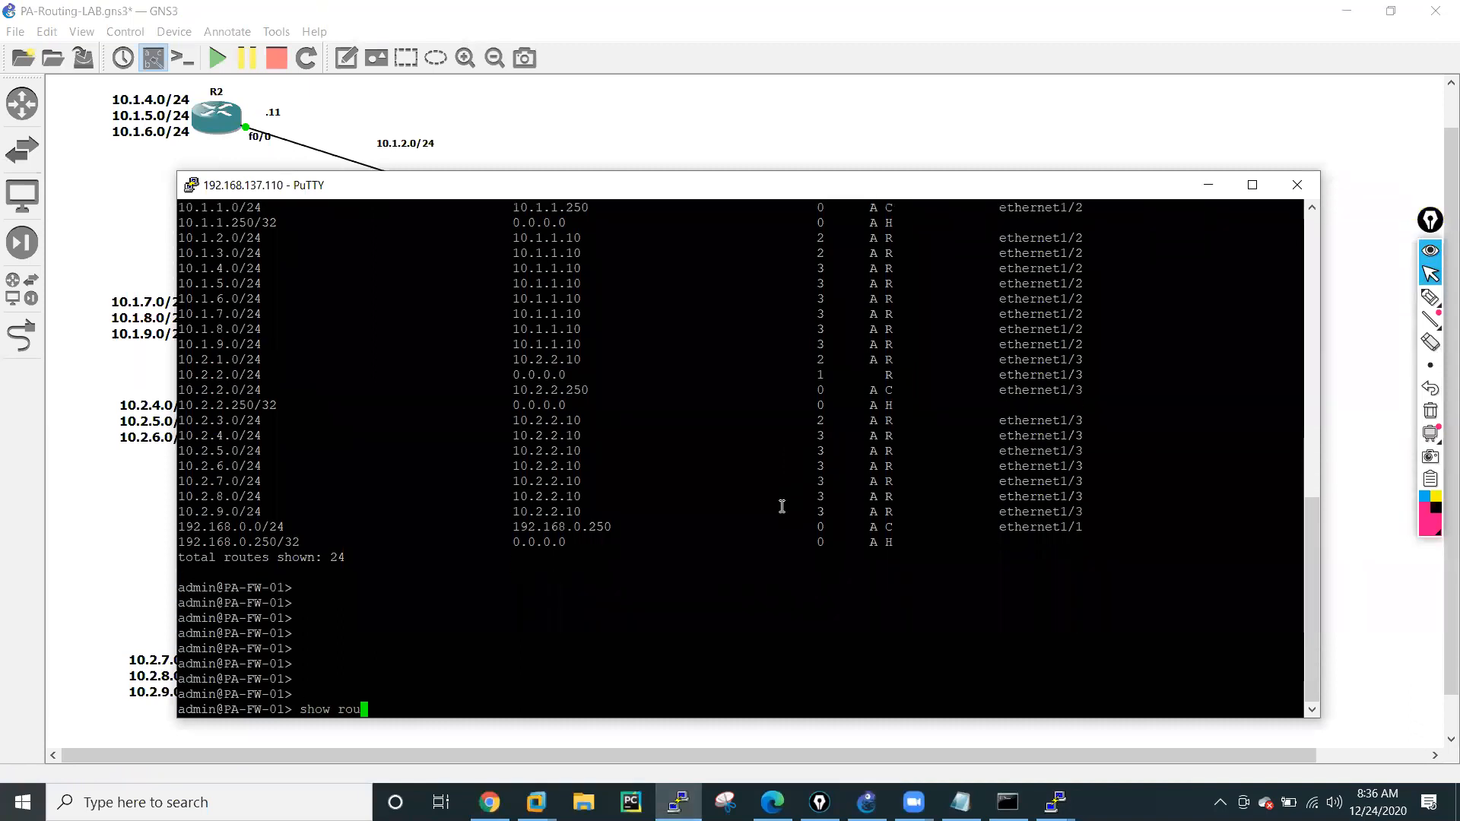
{"action": "type", "text": "ting protocol"}
{"action": "key", "text": "question"}
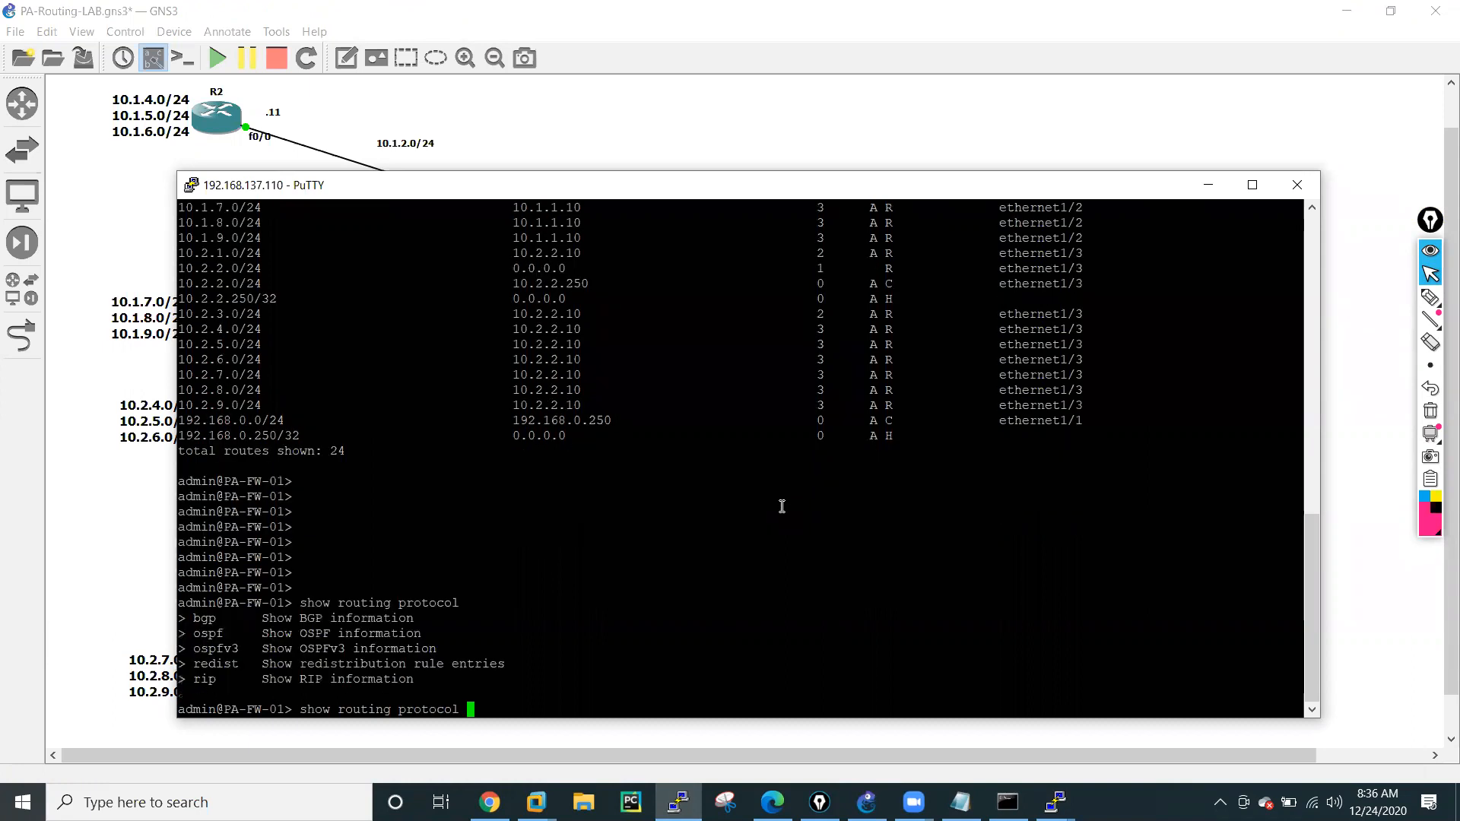
List the rip options of the command and run show routing protocol rip peer.
{"action": "type", "text": "rip"}
{"action": "key", "text": "question"}
{"action": "type", "text": "peer"}
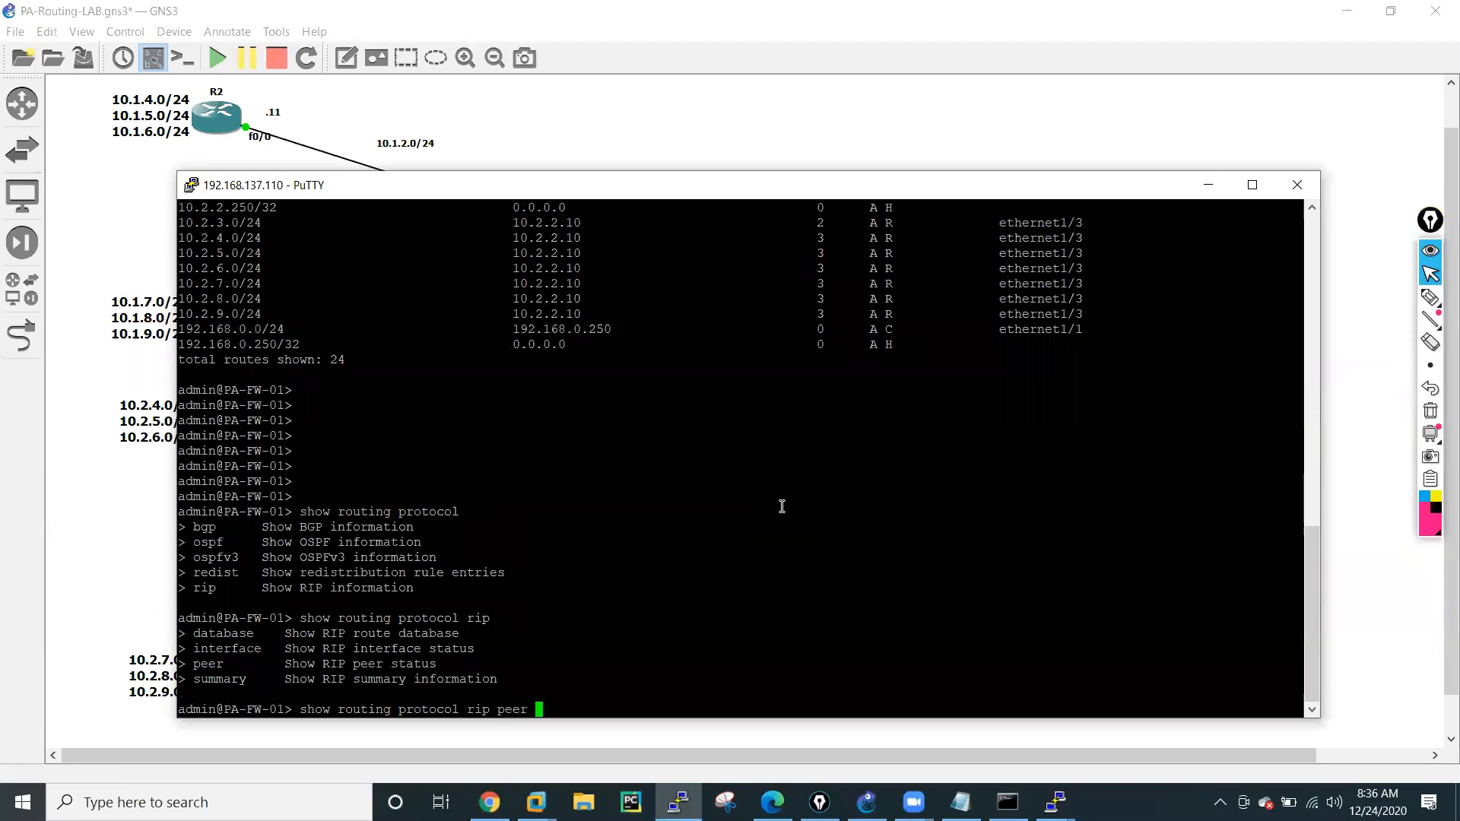
{"action": "key", "text": "Return"}
{"action": "key", "text": "Return"}
{"action": "key", "text": "Return"}
{"action": "key", "text": "Return"}
{"action": "key", "text": "Return"}
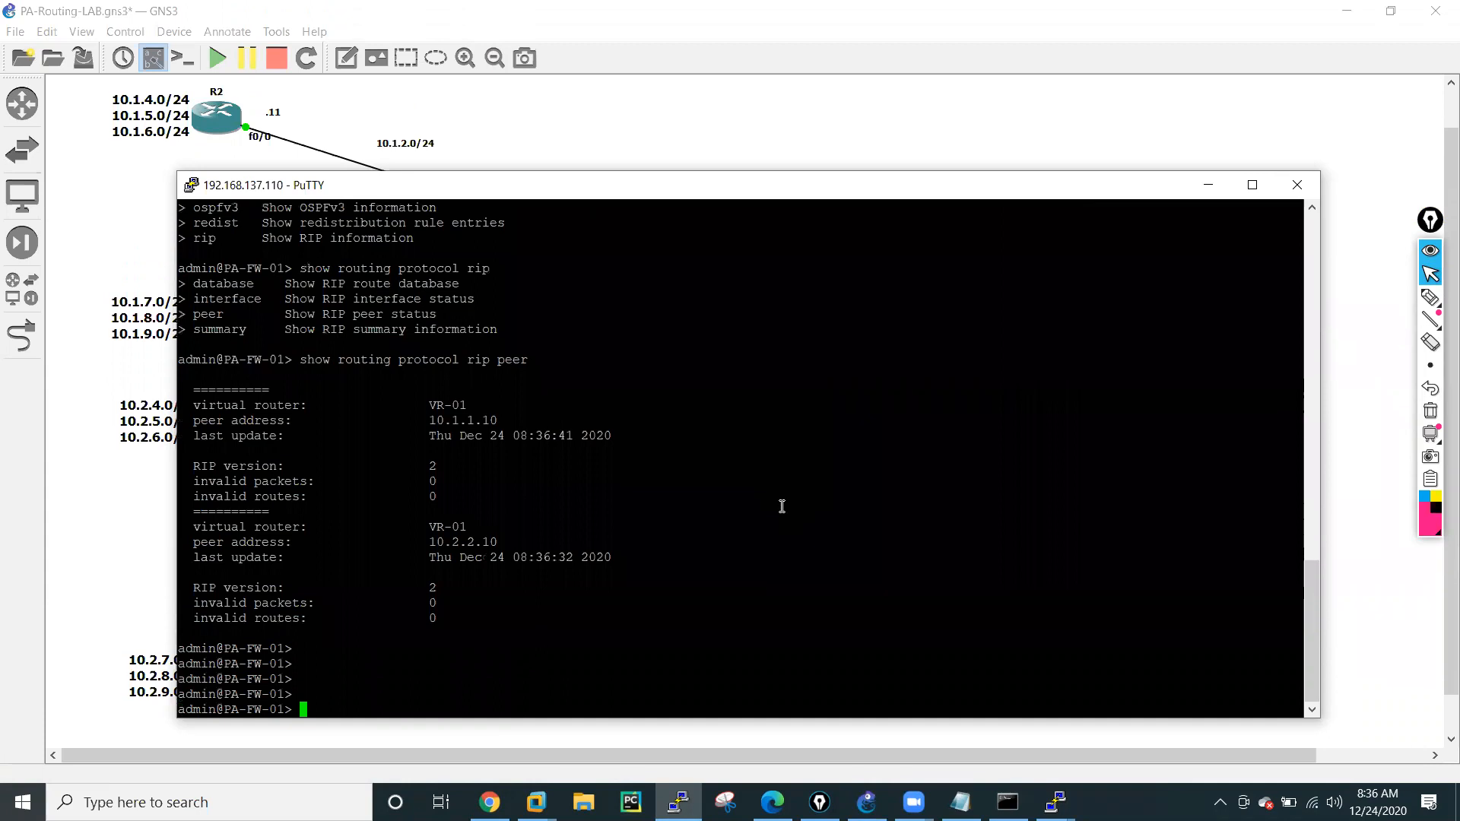
Highlight the virtual router, both peer address lines and the RIP version in the peer output.
{"action": "left_click_drag", "start_coordinate": [188, 407], "coordinate": [494, 407]}
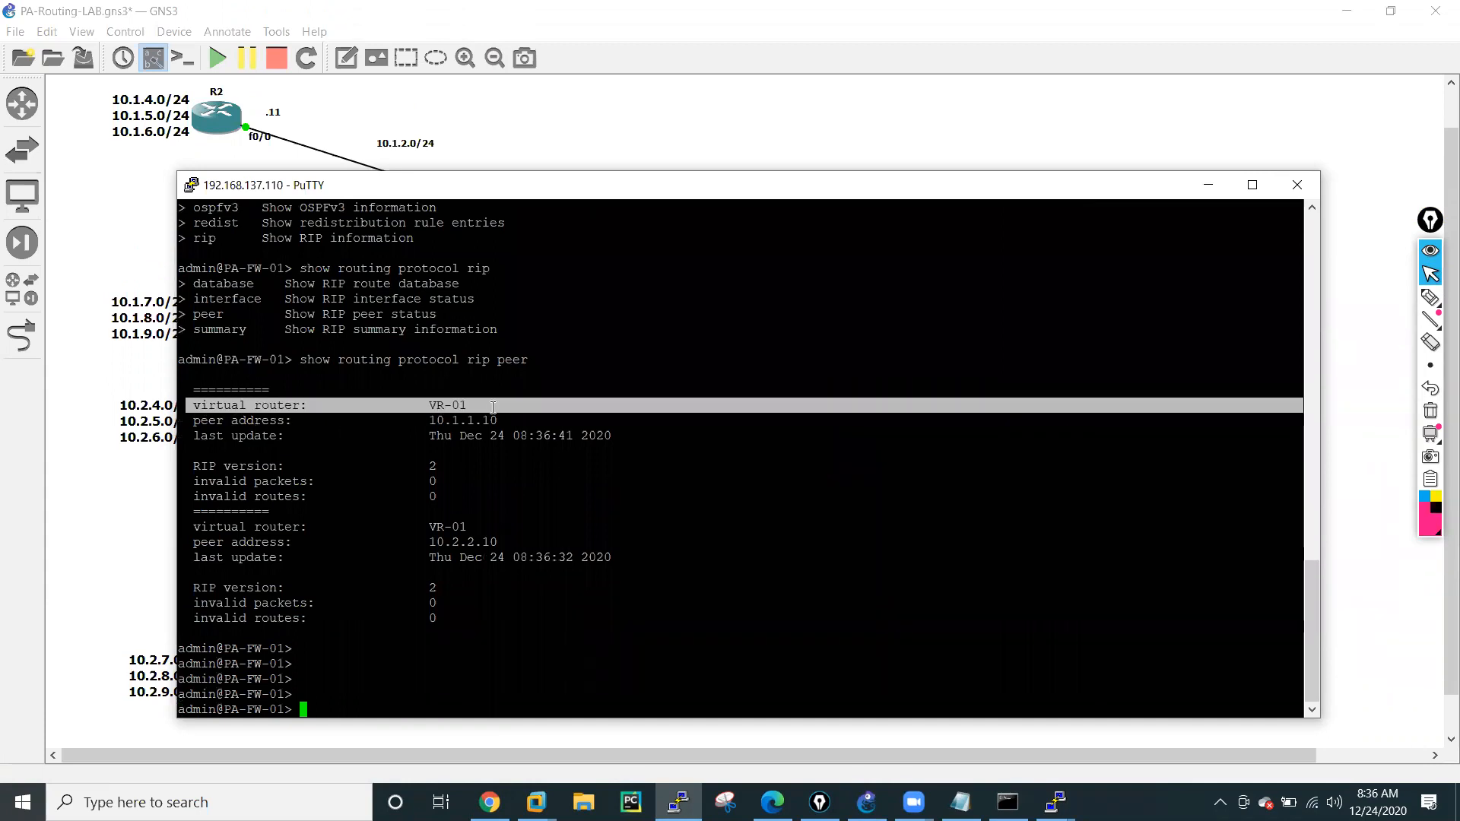
{"action": "left_click", "coordinate": [201, 418]}
{"action": "left_click_drag", "start_coordinate": [200, 418], "coordinate": [505, 419]}
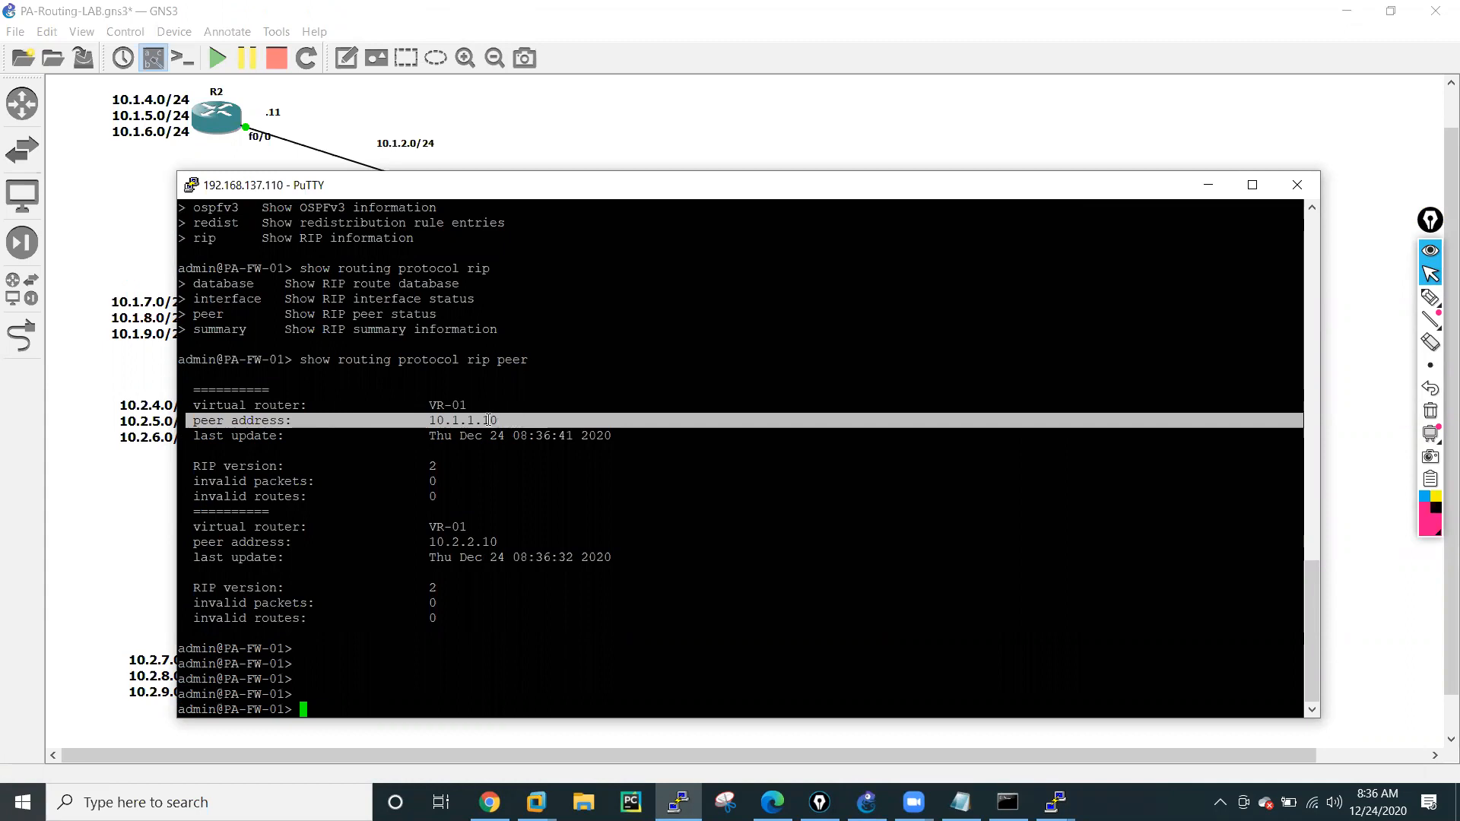
{"action": "left_click_drag", "start_coordinate": [194, 543], "coordinate": [503, 544]}
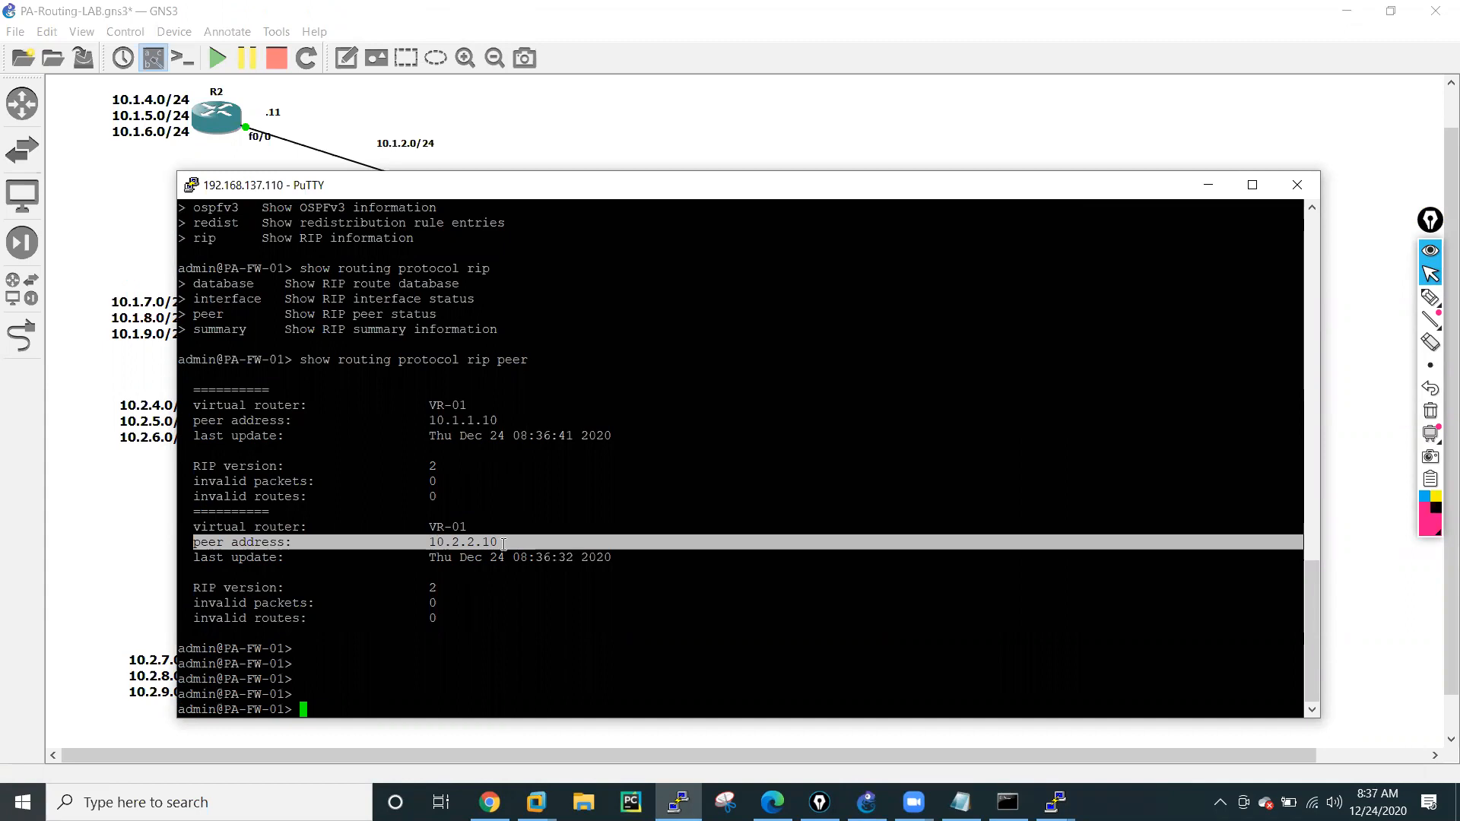
{"action": "left_click_drag", "start_coordinate": [190, 466], "coordinate": [450, 470]}
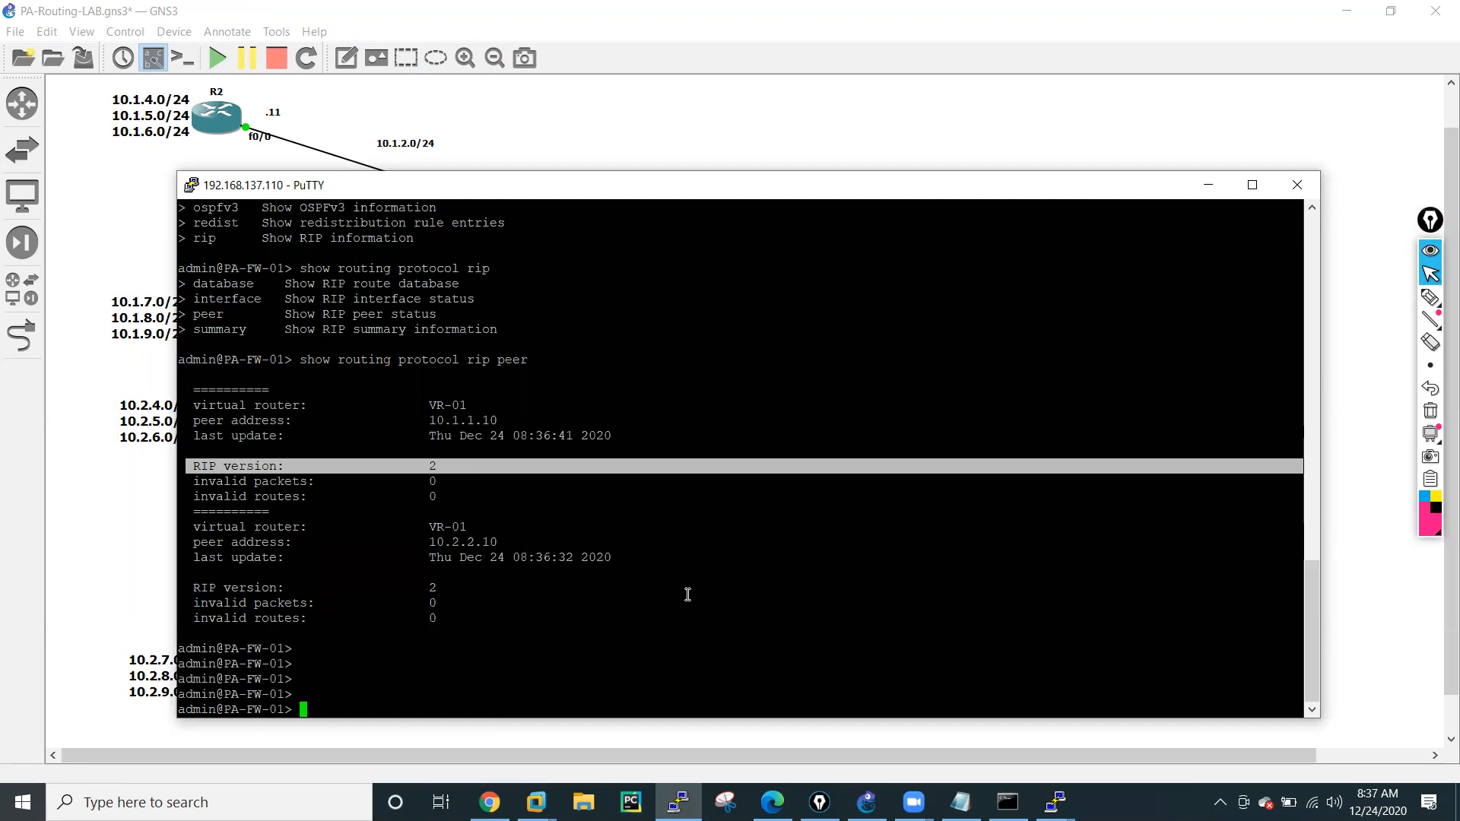
List the options of show routing and of show routing route on the firewall.
{"action": "left_click", "coordinate": [673, 622]}
{"action": "type", "text": "show "}
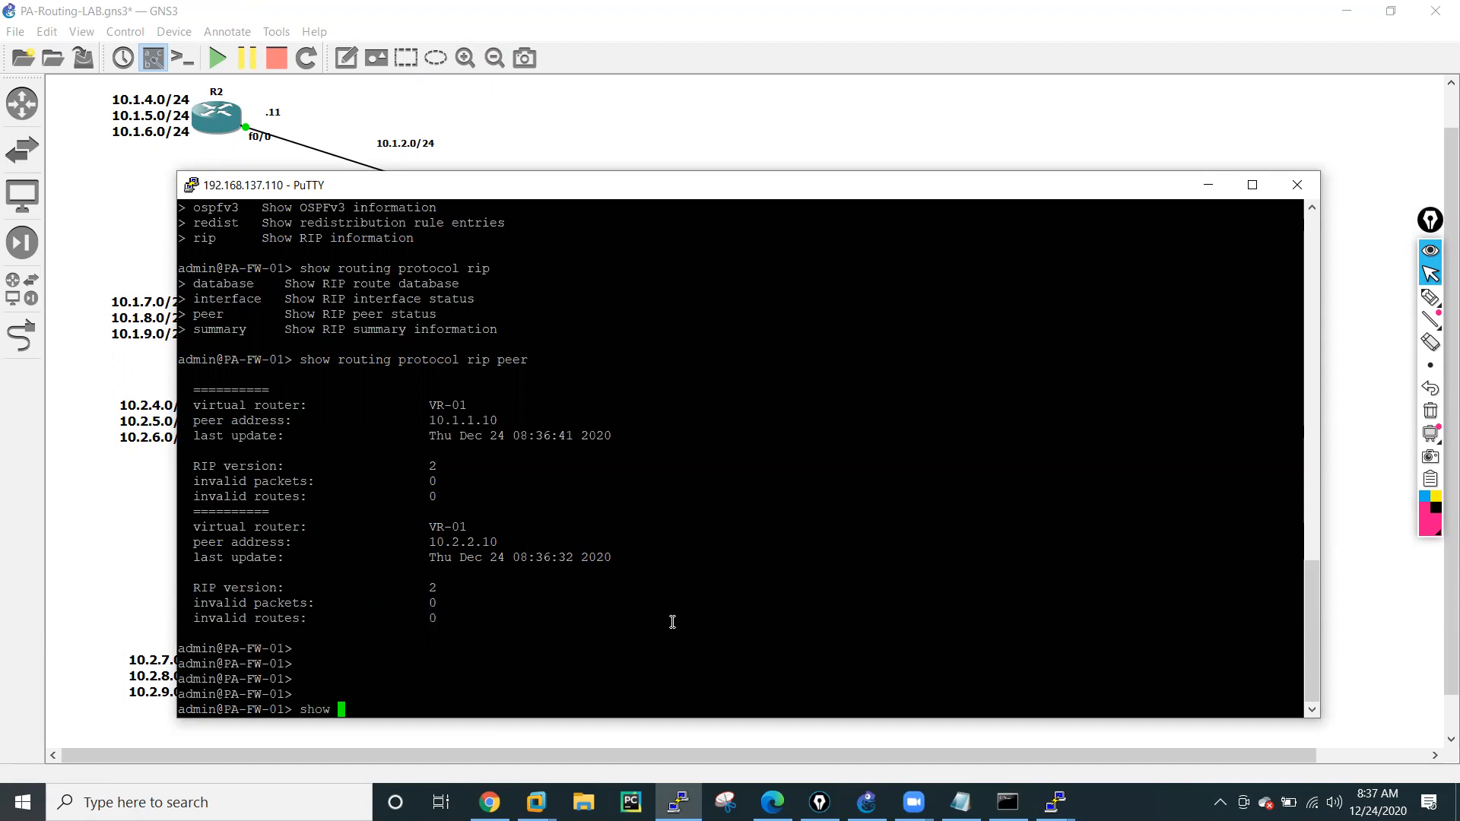
{"action": "type", "text": "routing"}
{"action": "key", "text": "question"}
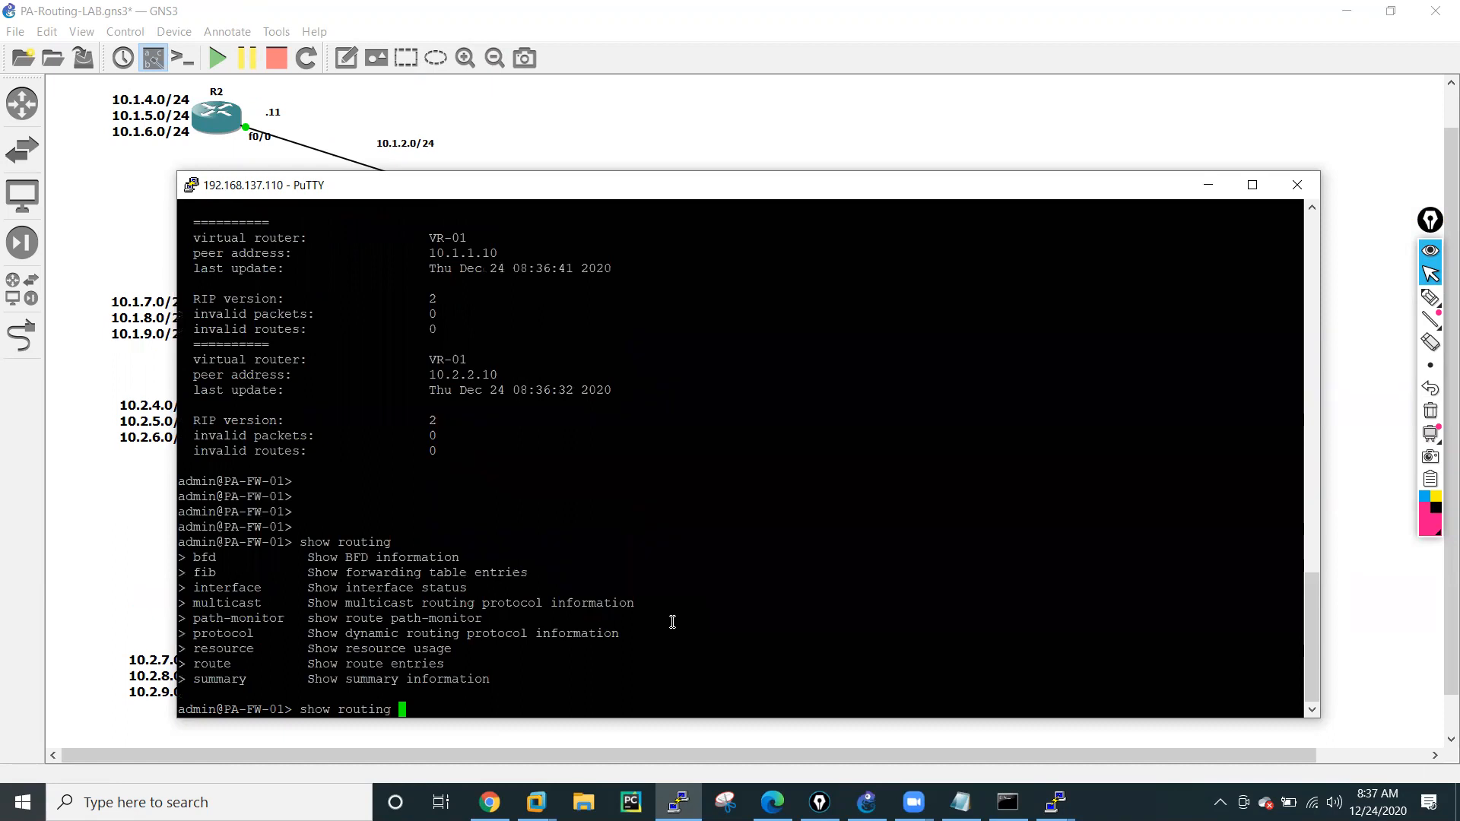
{"action": "type", "text": "route"}
{"action": "key", "text": "question"}
{"action": "type", "text": ">"}
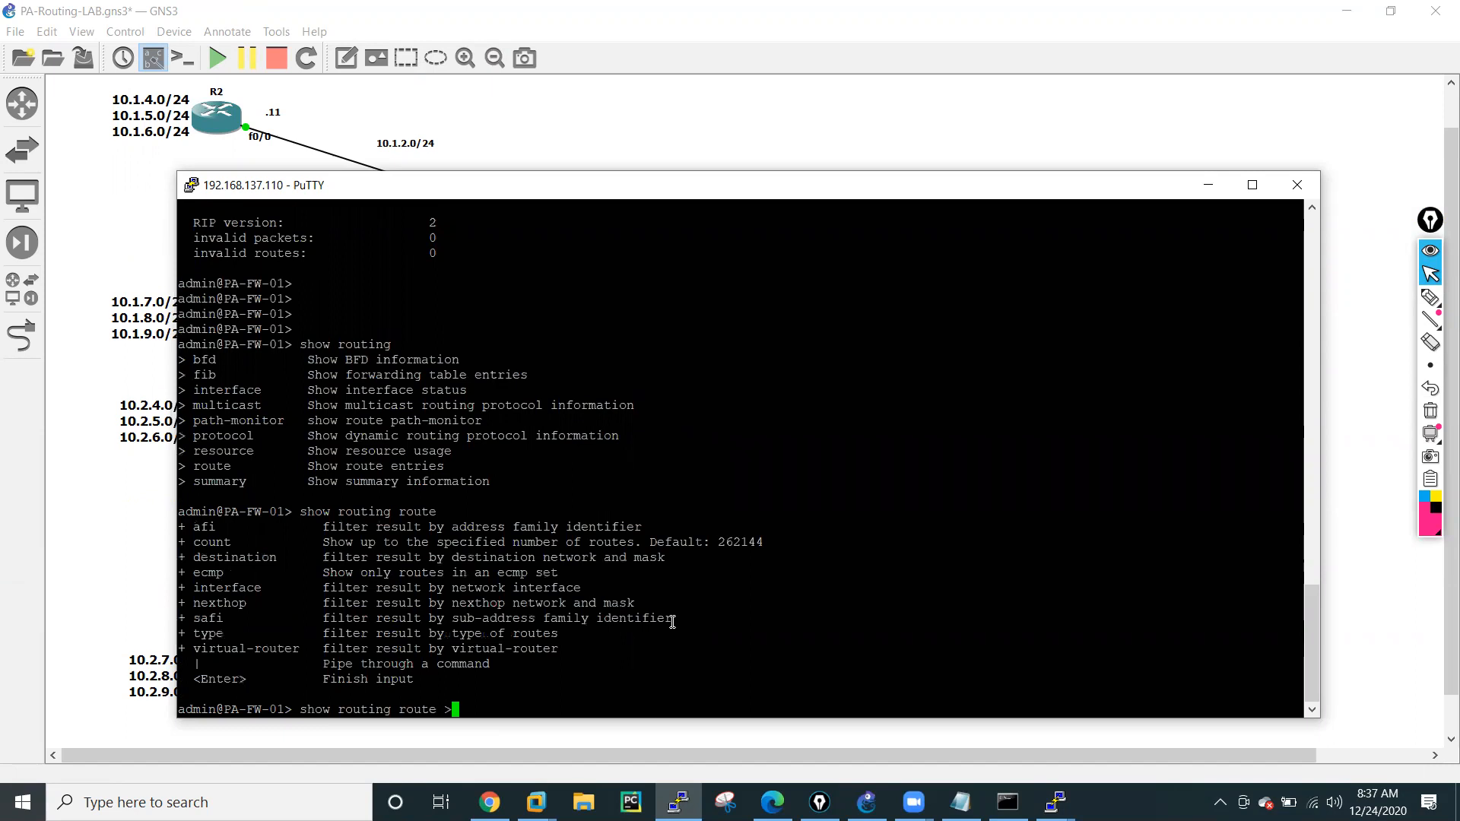
{"action": "key", "text": "Return"}
{"action": "key", "text": "Up"}
{"action": "key", "text": "BackSpace"}
{"action": "type", "text": "?"}
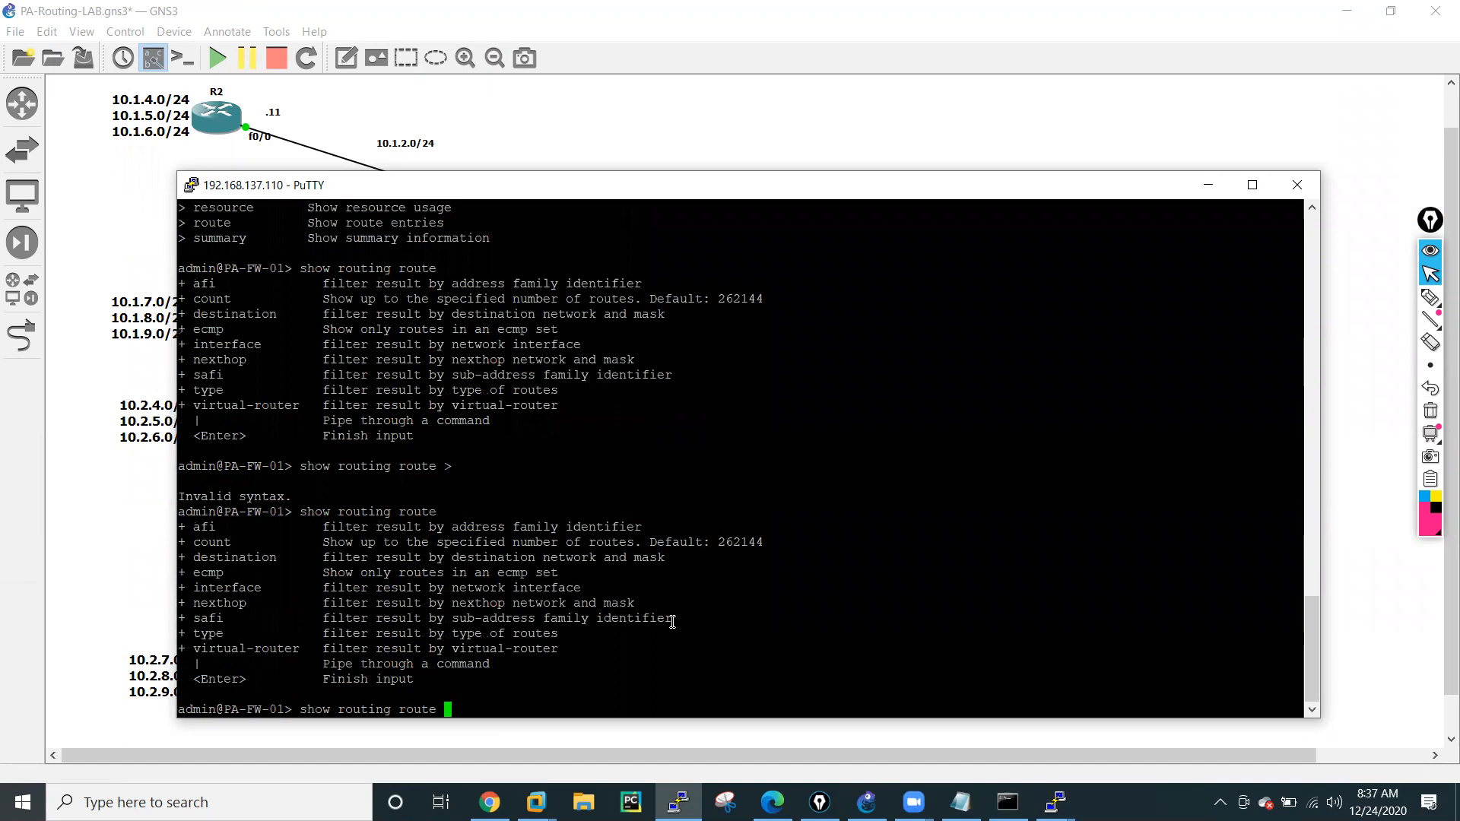
Run show routing route to display the firewall's complete routing table.
{"action": "key", "text": "Return"}
{"action": "key", "text": "q"}
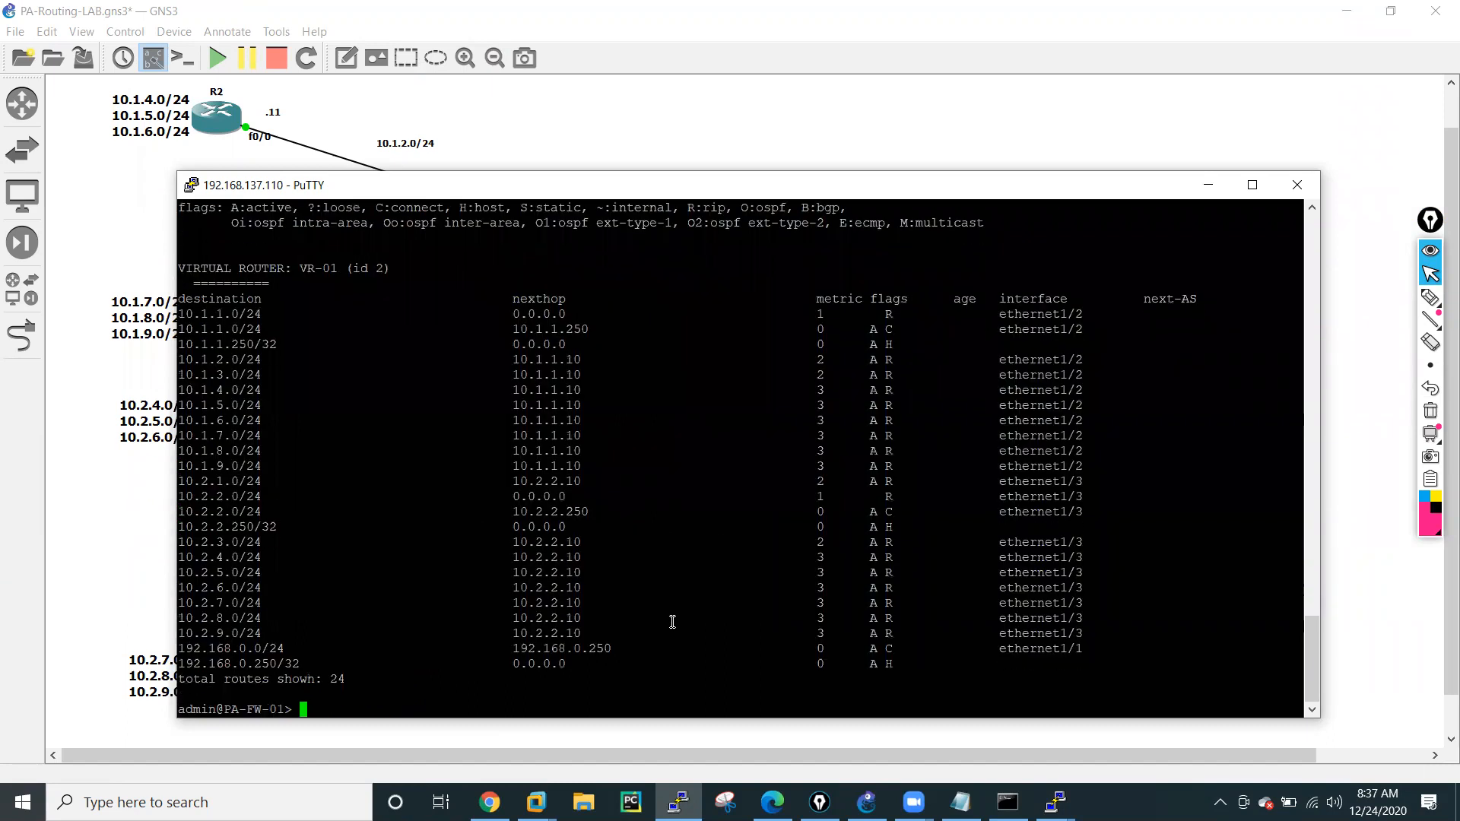
{"action": "key", "text": "Return"}
{"action": "key", "text": "Return"}
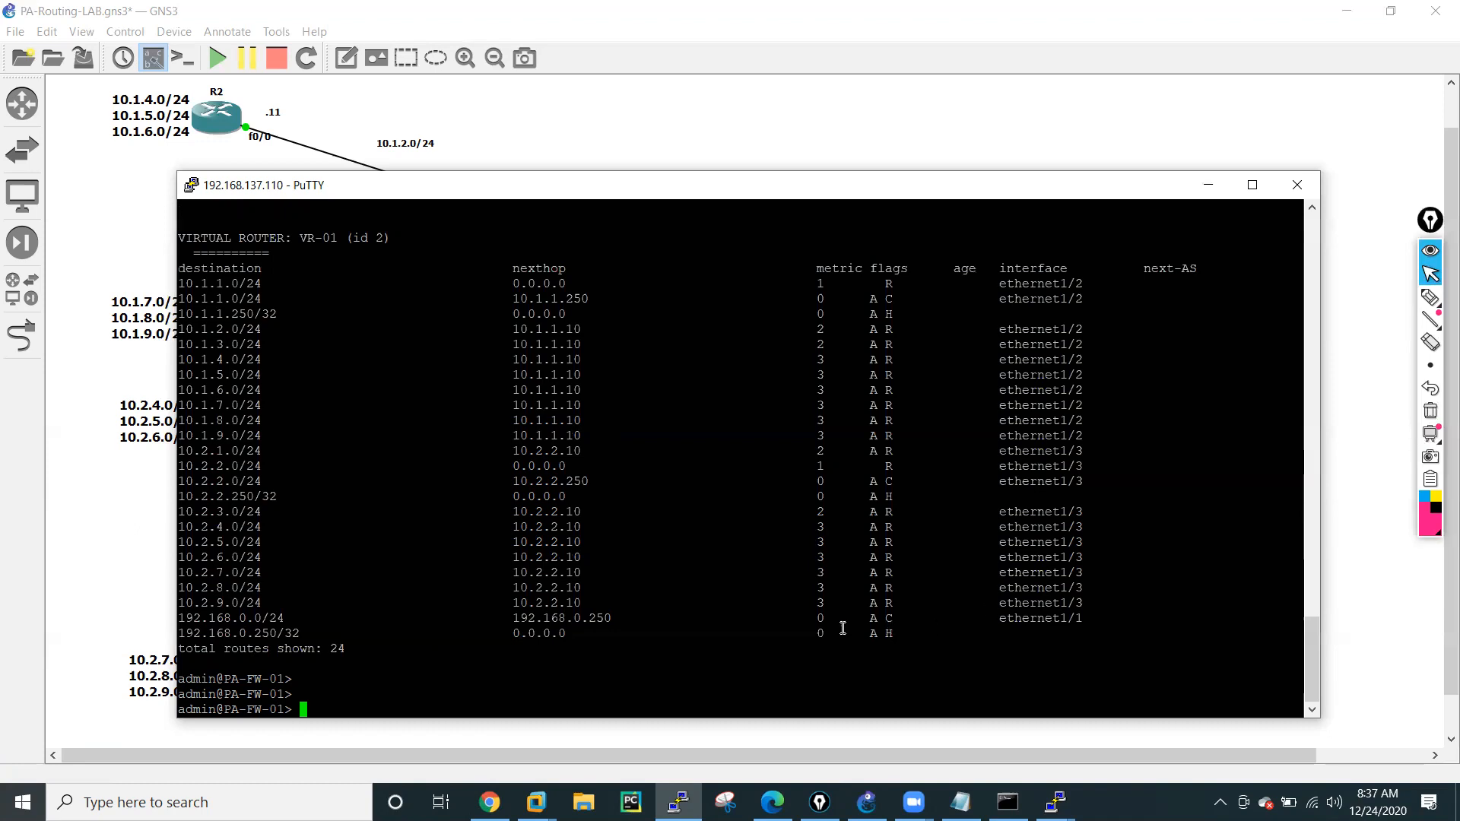
List the options of show routing and of show routing protocol on the firewall.
{"action": "type", "text": "show routing"}
{"action": "key", "text": "question"}
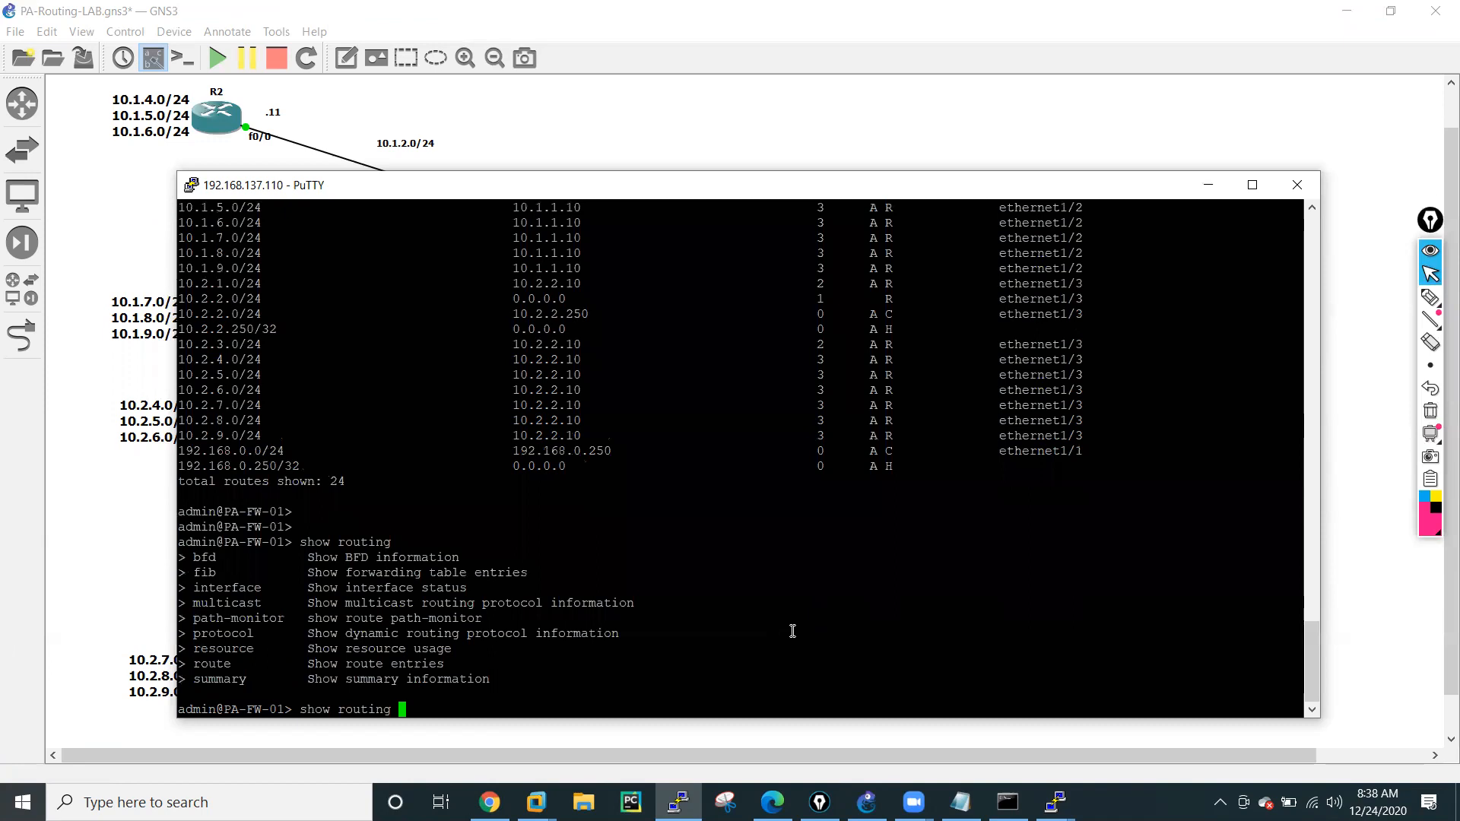
{"action": "type", "text": "protocol"}
{"action": "key", "text": "question"}
List the rip options of the command and run show routing protocol rip summary.
{"action": "type", "text": "rip"}
{"action": "key", "text": "question"}
{"action": "type", "text": "summary"}
{"action": "key", "text": "Return"}
{"action": "key", "text": "Return"}
{"action": "key", "text": "Return"}
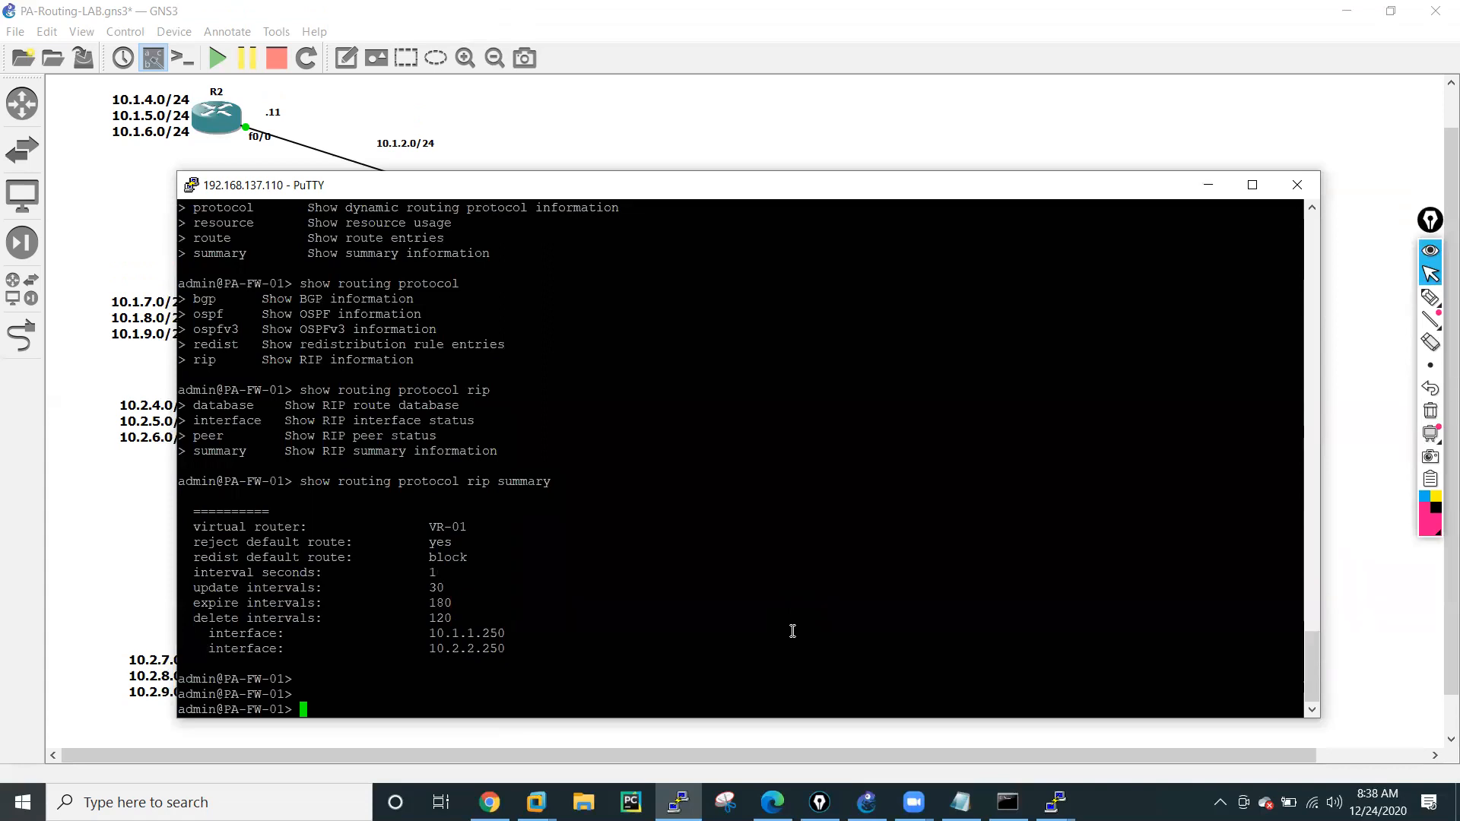
Run show routing protocol rip interface to display the RIP interface status.
{"action": "key", "text": "Up"}
{"action": "key", "text": "BackSpace"}
{"action": "key", "text": "BackSpace"}
{"action": "key", "text": "BackSpace"}
{"action": "key", "text": "BackSpace"}
{"action": "key", "text": "BackSpace"}
{"action": "key", "text": "BackSpace"}
{"action": "key", "text": "BackSpace"}
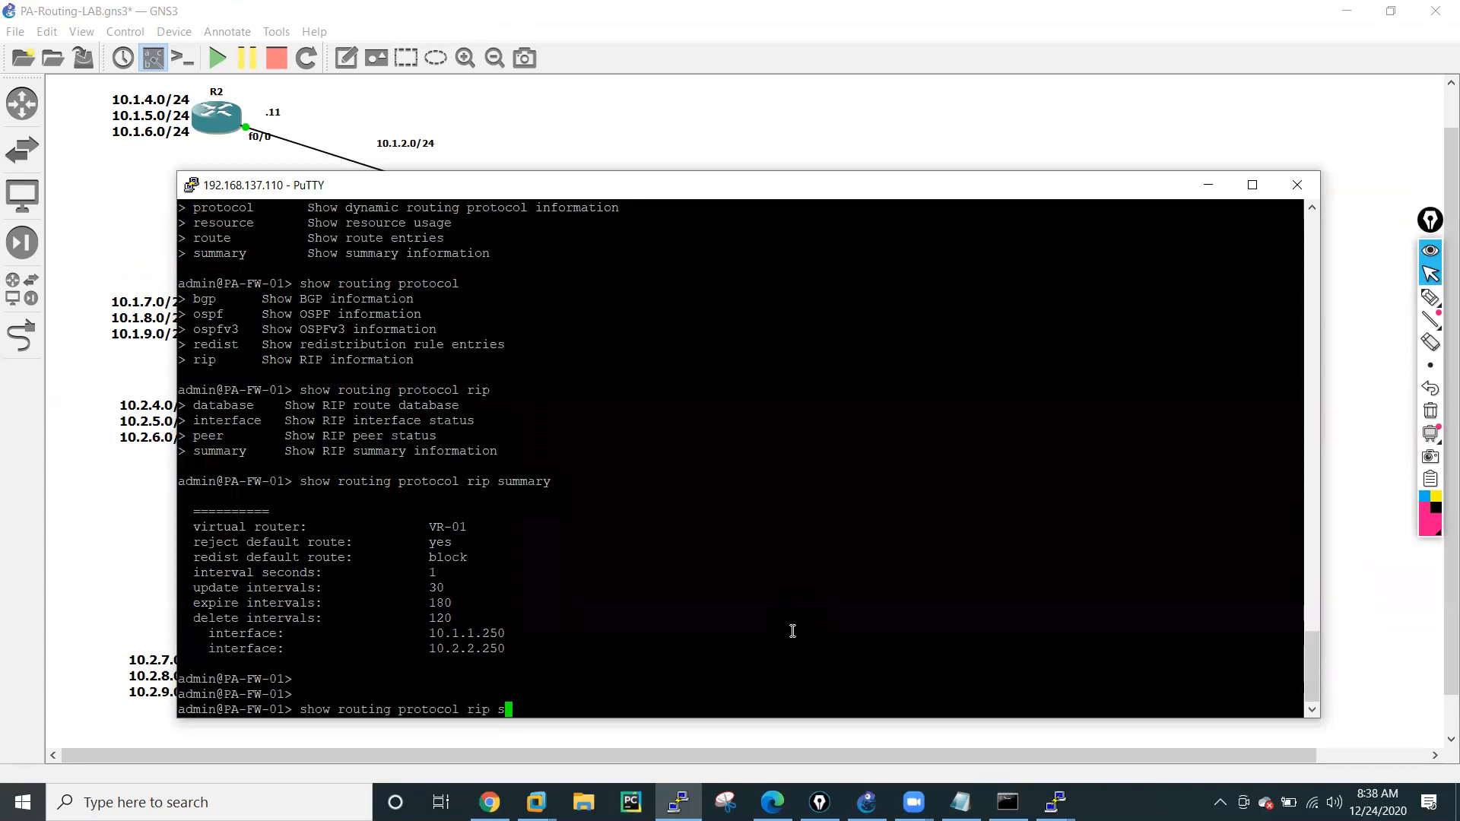
{"action": "type", "text": "interface"}
{"action": "key", "text": "Return"}
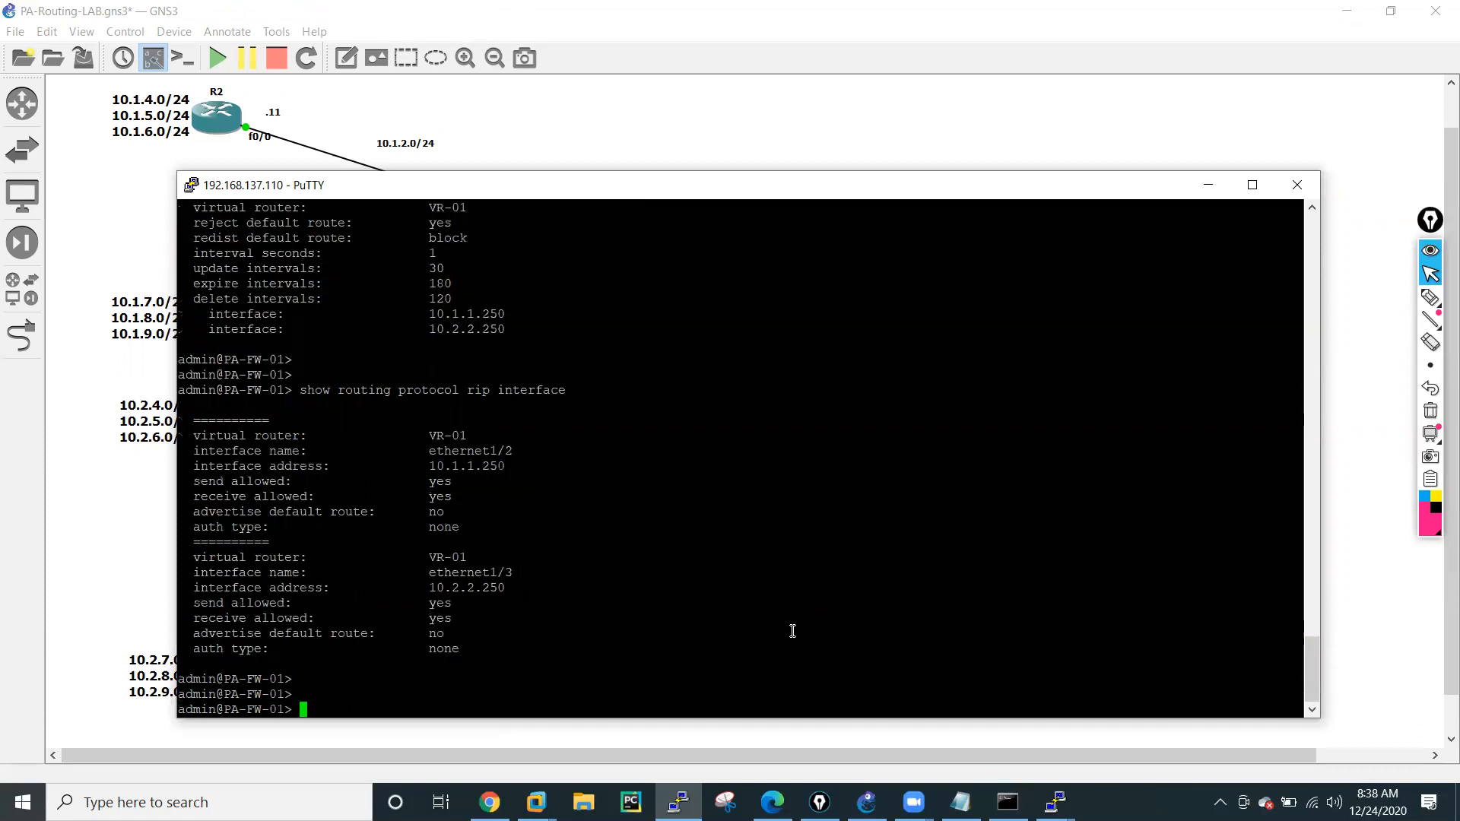
List the rip and database options and run show routing protocol rip database.
{"action": "key", "text": "Up"}
{"action": "key", "text": "BackSpace"}
{"action": "key", "text": "BackSpace"}
{"action": "key", "text": "BackSpace"}
{"action": "key", "text": "BackSpace"}
{"action": "key", "text": "BackSpace"}
{"action": "key", "text": "BackSpace"}
{"action": "key", "text": "BackSpace"}
{"action": "key", "text": "BackSpace"}
{"action": "key", "text": "BackSpace"}
{"action": "key", "text": "BackSpace"}
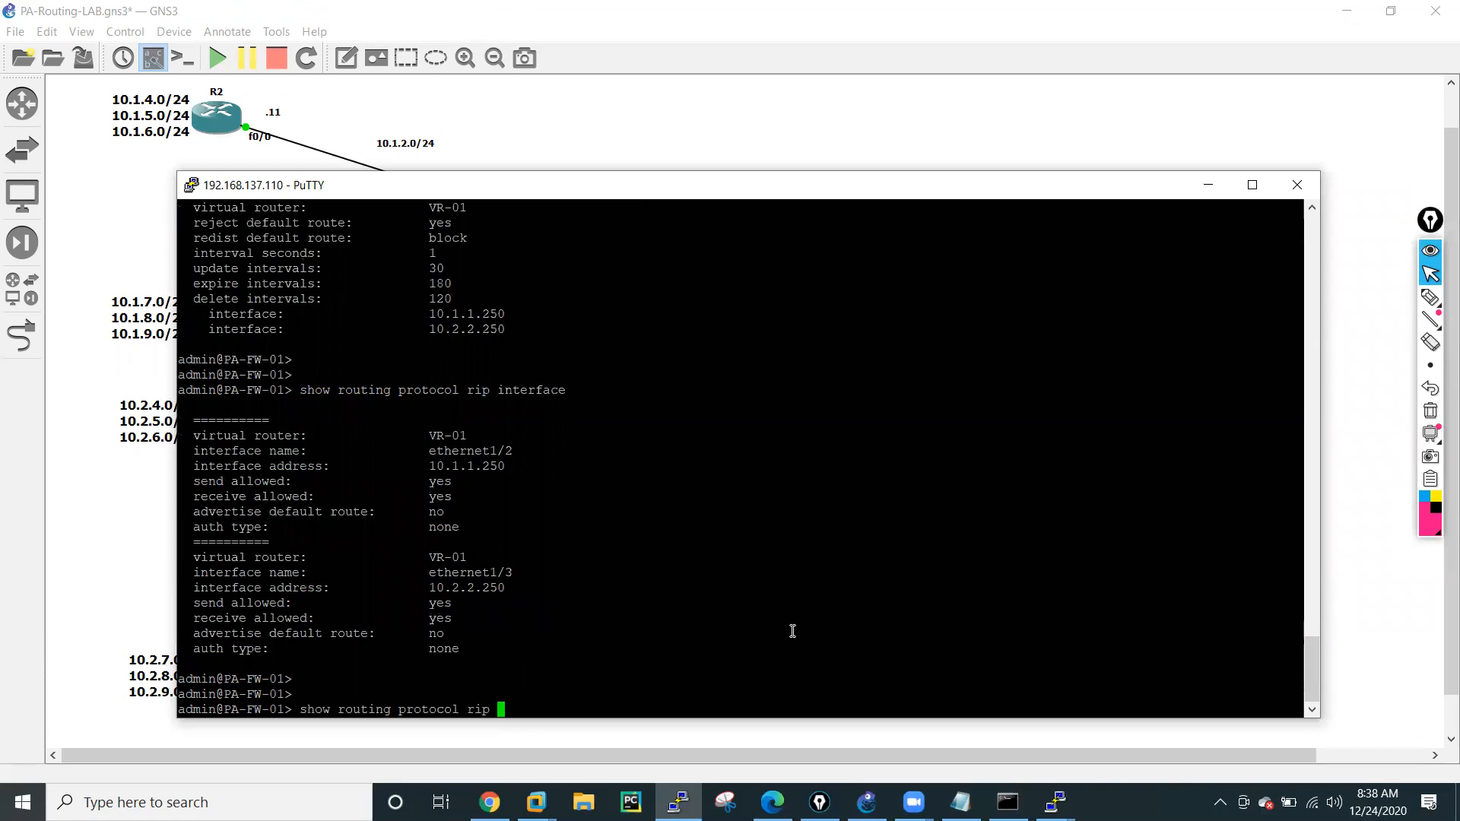
{"action": "key", "text": "question"}
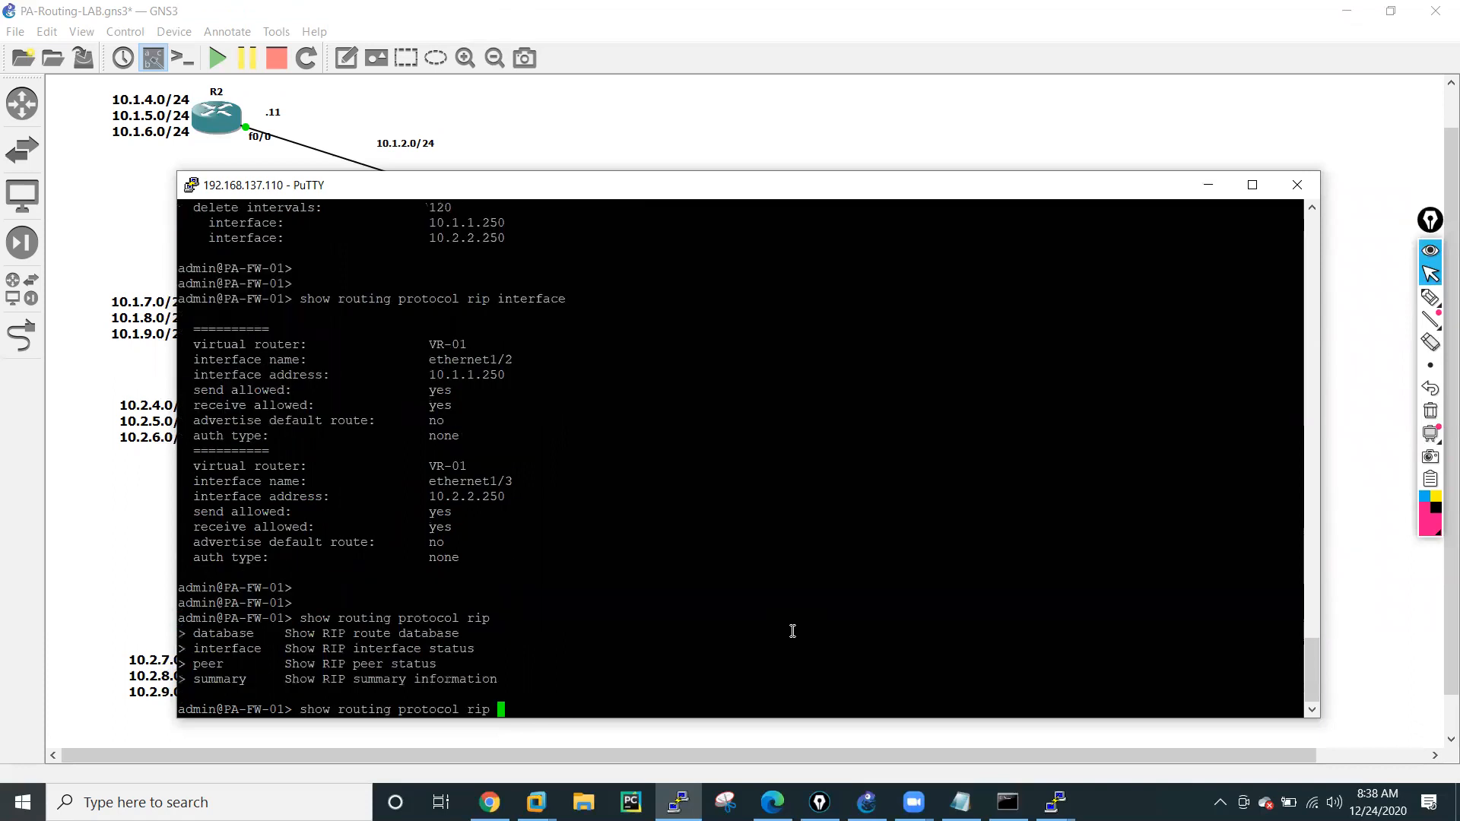
{"action": "type", "text": "database"}
{"action": "key", "text": "question"}
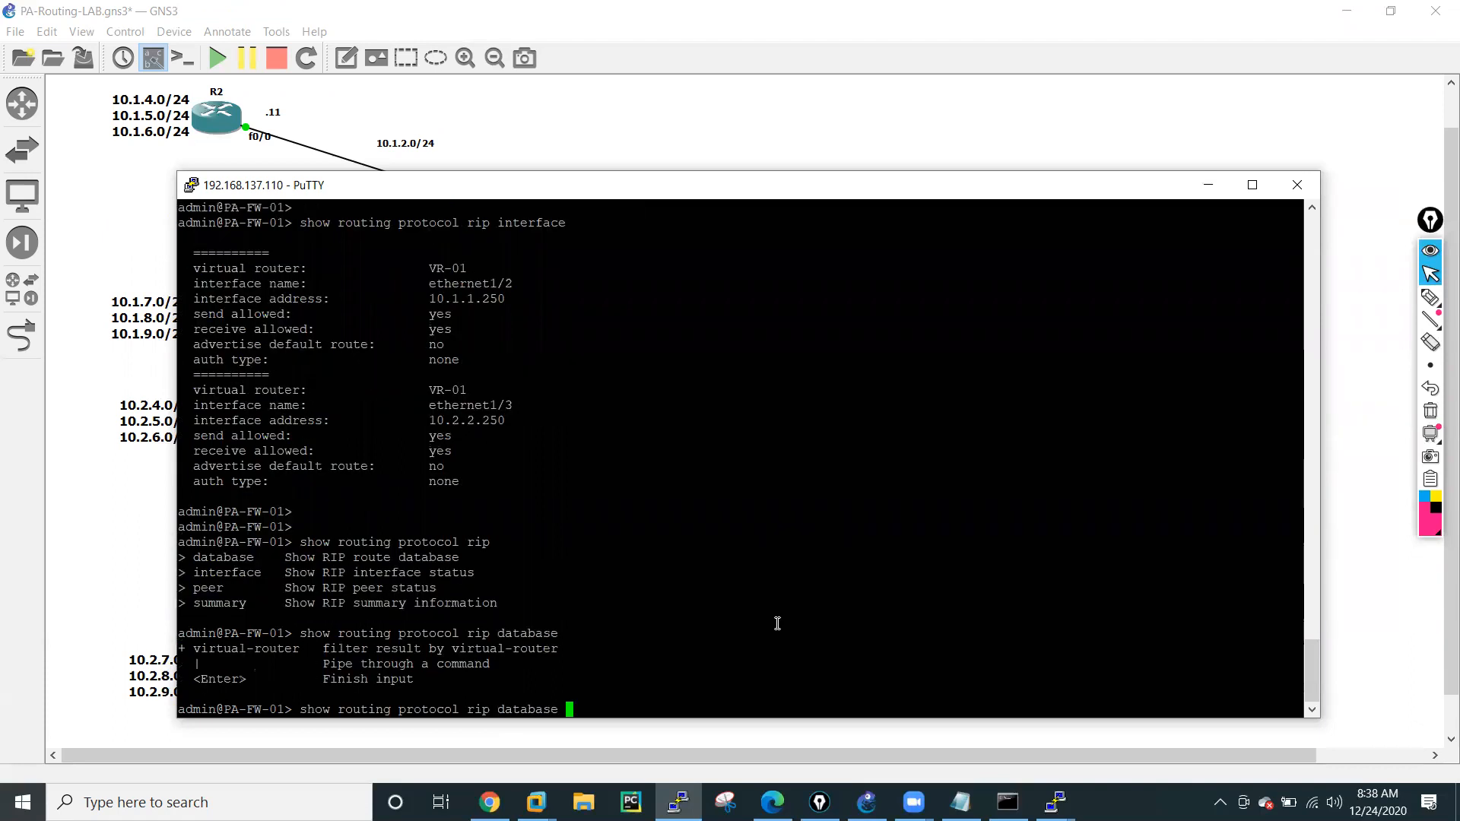
{"action": "key", "text": "Return"}
{"action": "key", "text": "Return"}
{"action": "key", "text": "Return"}
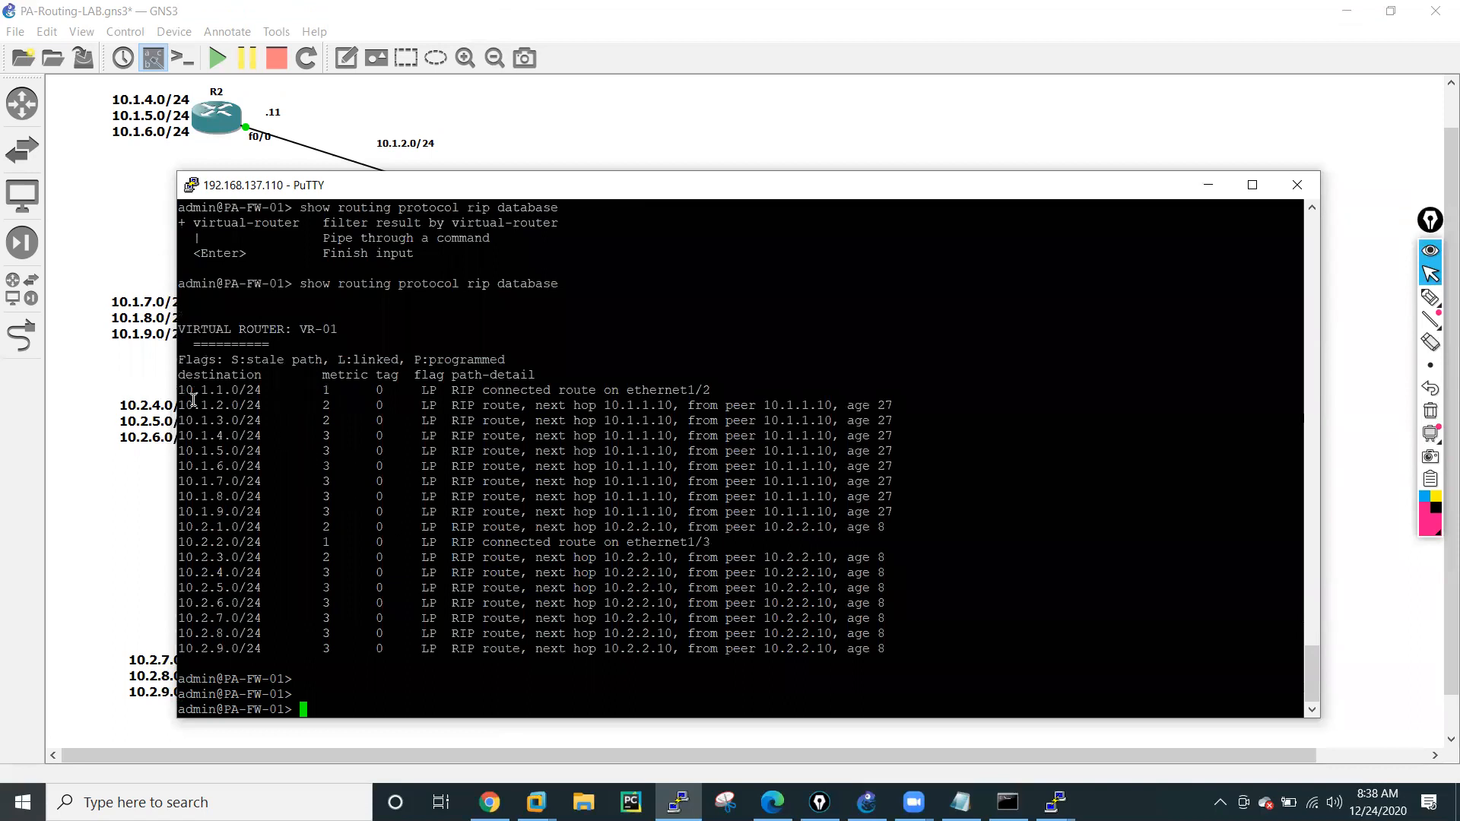
Highlight the 10.1.1.0/24 destination and the 10.1.5.0/24 route's metric, next hop and age in the RIP database output.
{"action": "left_click_drag", "start_coordinate": [182, 390], "coordinate": [253, 390]}
{"action": "left_click_drag", "start_coordinate": [180, 452], "coordinate": [333, 452]}
{"action": "left_click_drag", "start_coordinate": [422, 452], "coordinate": [674, 452]}
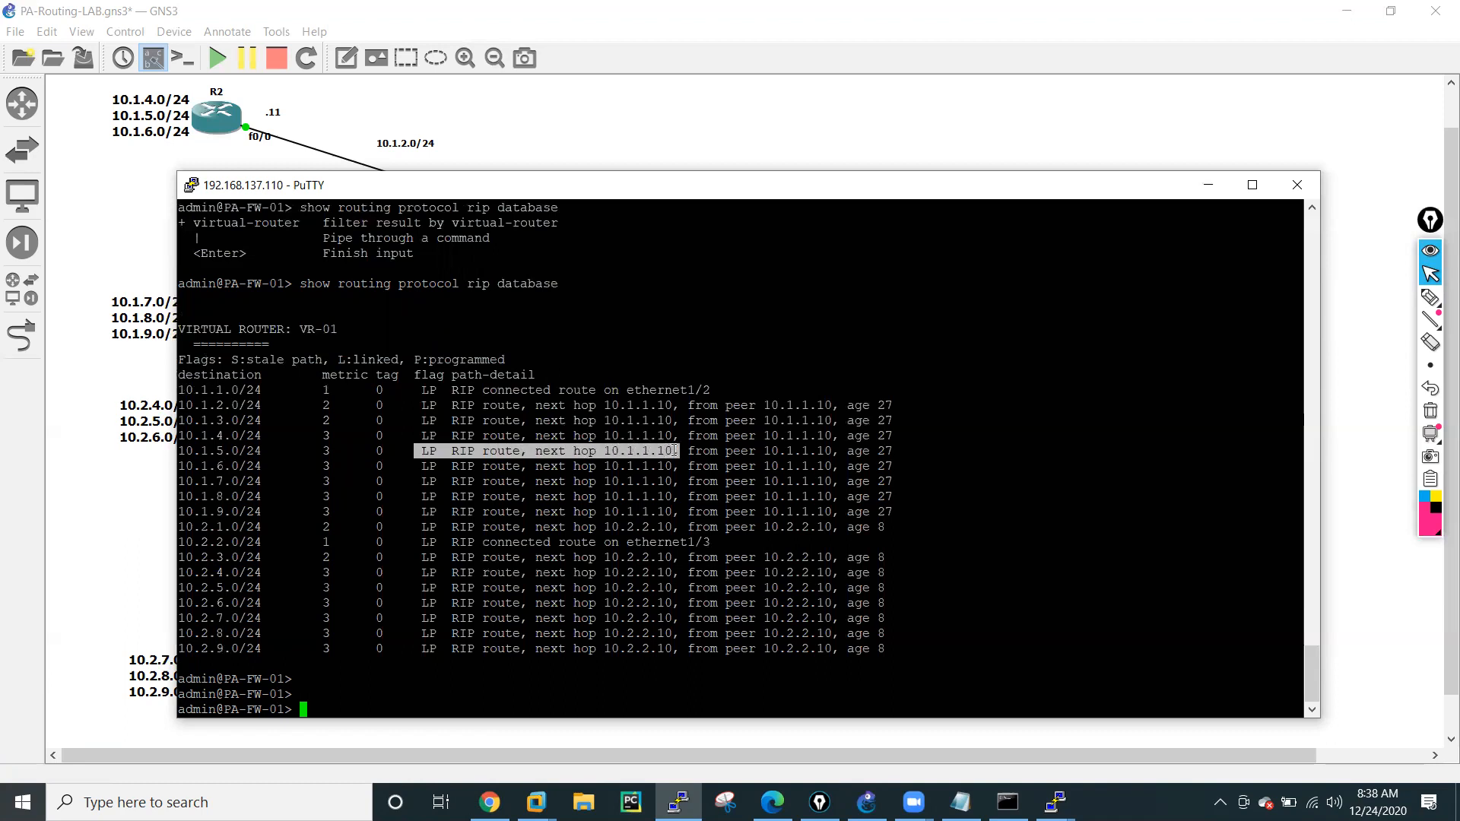
{"action": "left_click_drag", "start_coordinate": [763, 451], "coordinate": [843, 458]}
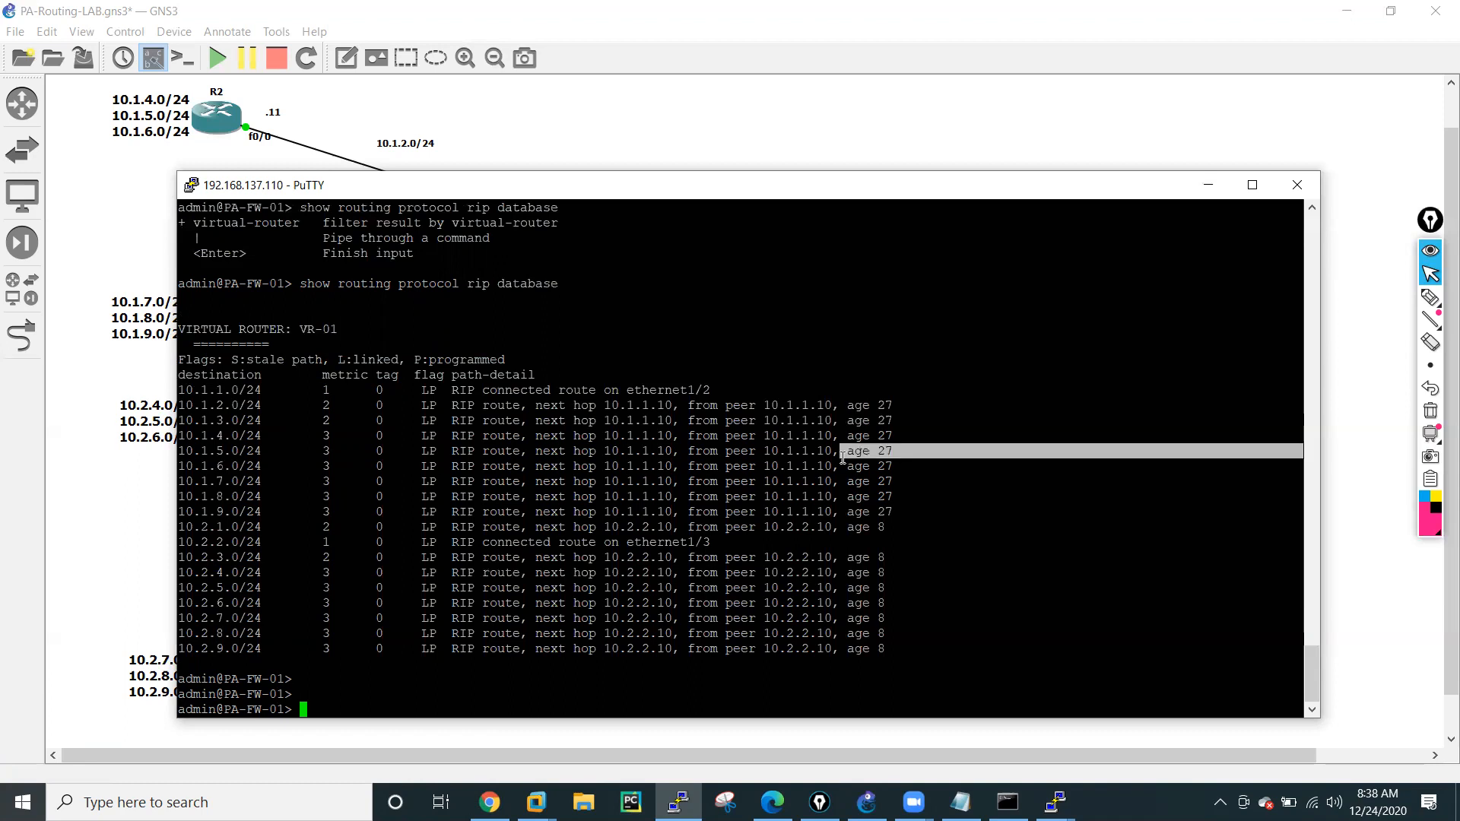
{"action": "left_click", "coordinate": [591, 686]}
{"action": "key", "text": "Return"}
{"action": "key", "text": "Return"}
{"action": "key", "text": "Return"}
{"action": "key", "text": "Return"}
{"action": "key", "text": "Return"}
{"action": "key", "text": "Return"}
{"action": "key", "text": "Return"}
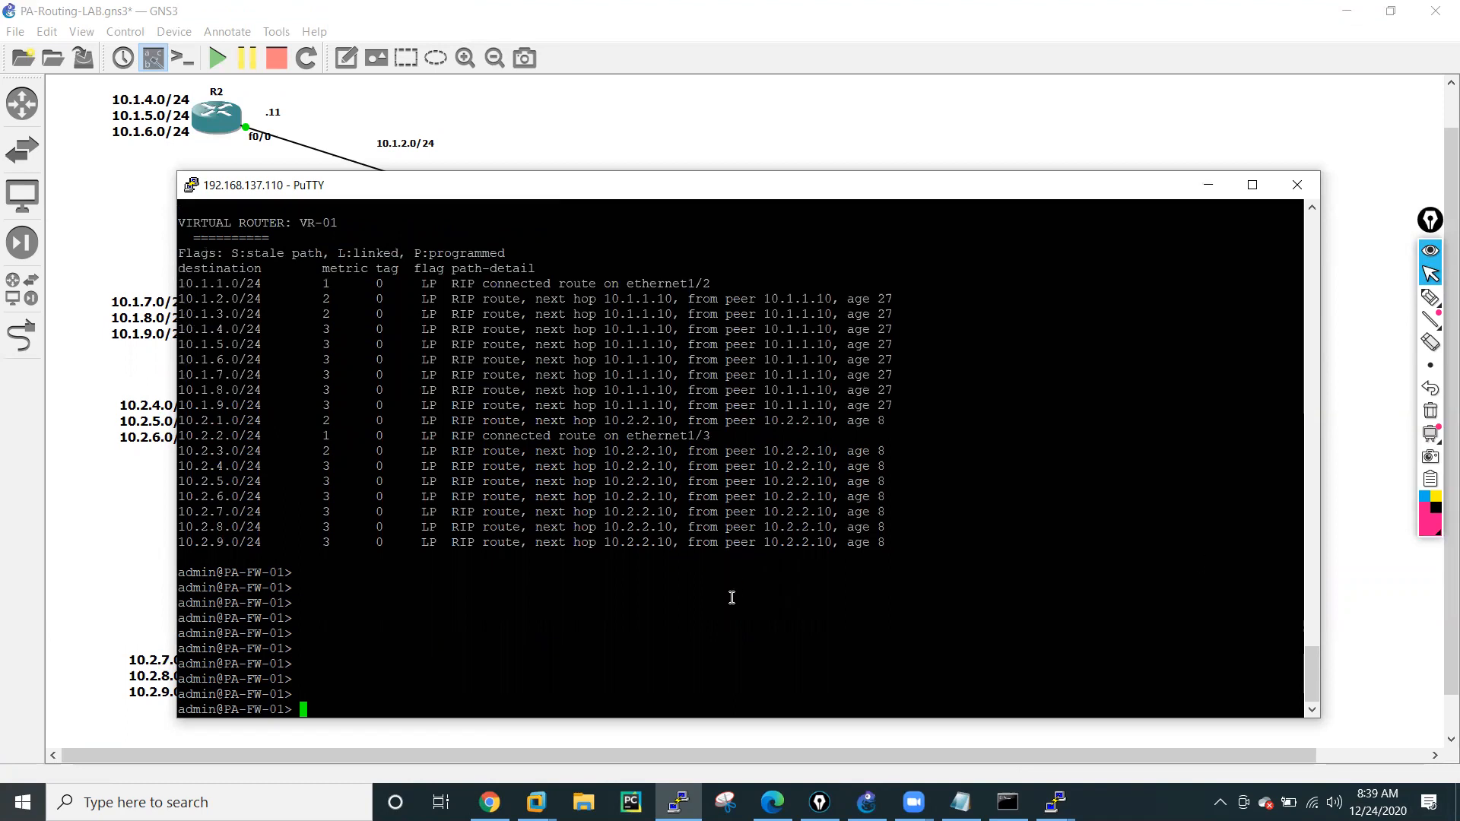
Ping host 10.1.4.11 from source 10.1.1.250 on the firewall, checking the addressing in the GNS3 topology, and stop the ping.
{"action": "key", "text": "Return"}
{"action": "key", "text": "Return"}
{"action": "key", "text": "Return"}
{"action": "key", "text": "Return"}
{"action": "type", "text": "ping"}
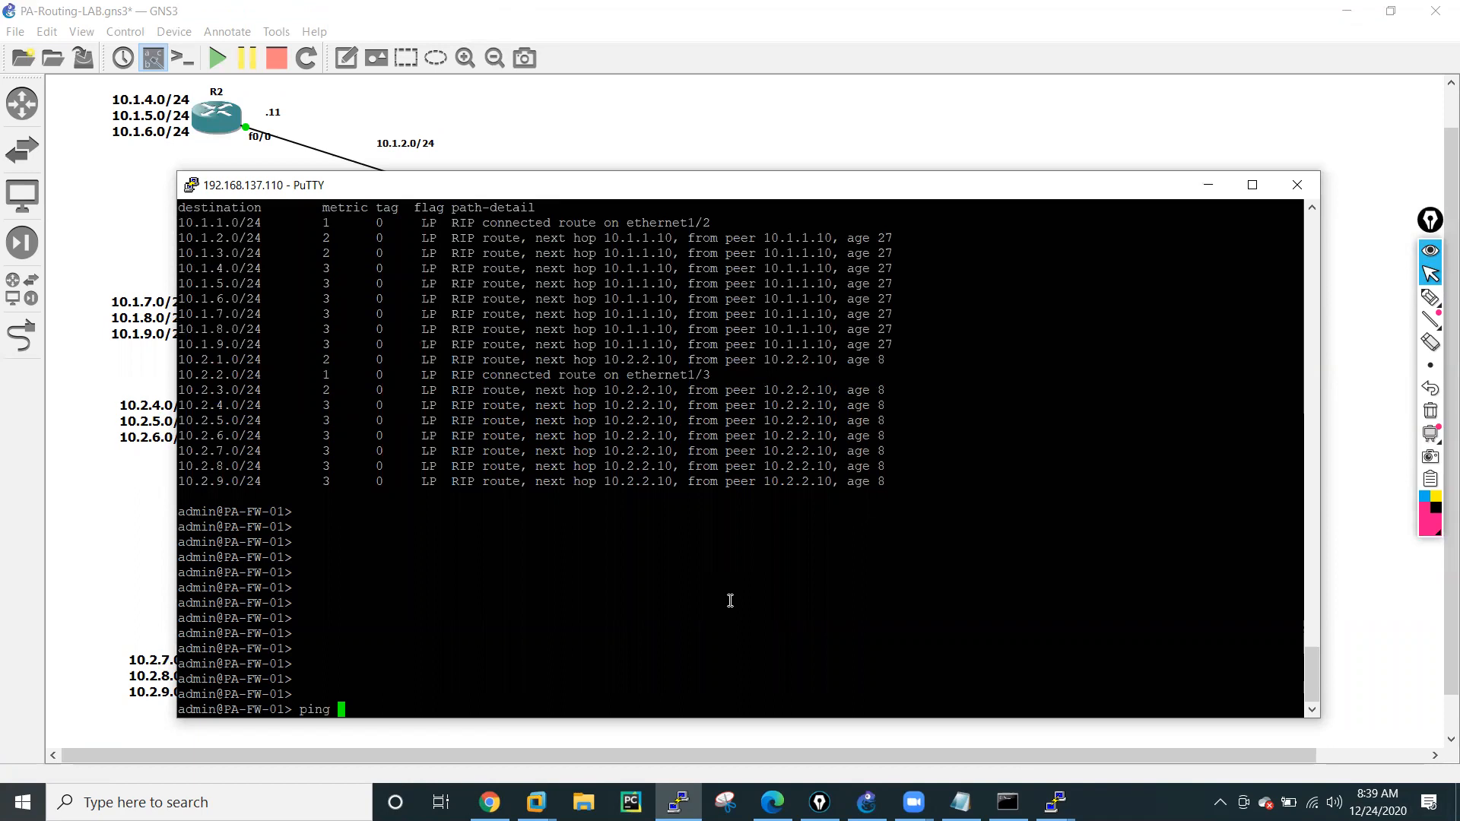
{"action": "type", "text": " source 10.1.1.250 "}
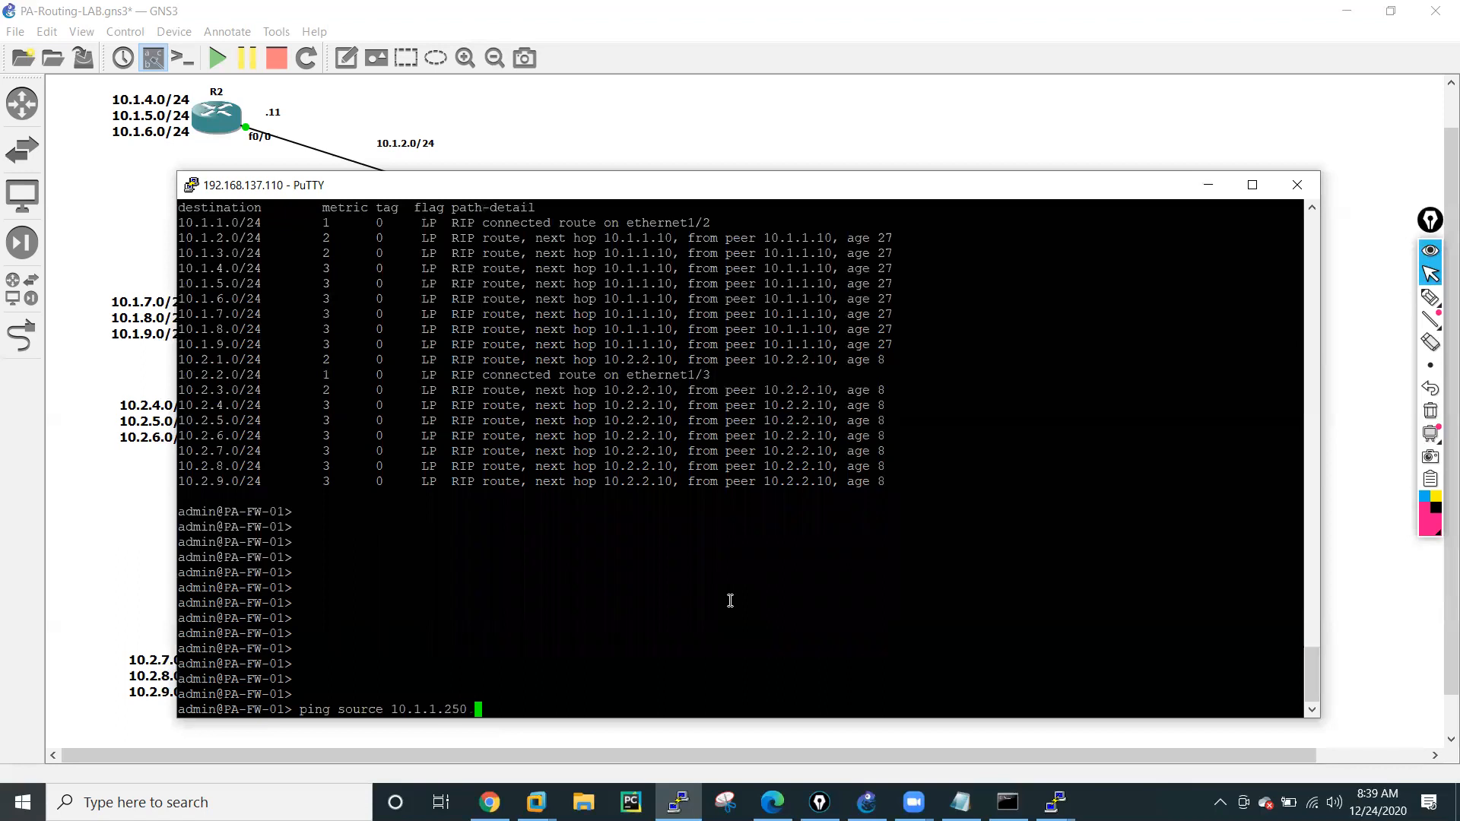
{"action": "type", "text": "host 10"}
{"action": "left_click", "coordinate": [867, 803]}
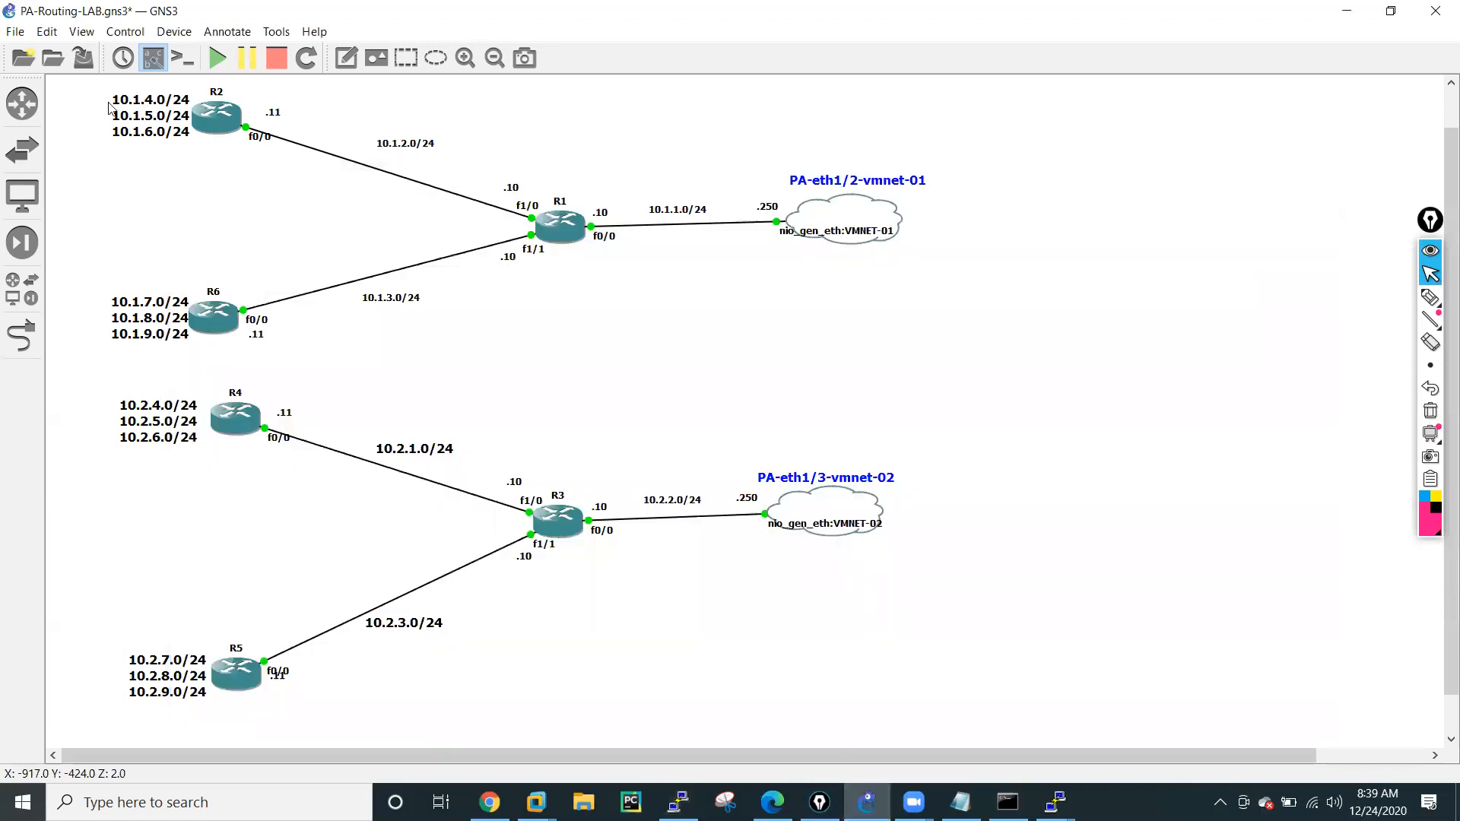
{"action": "left_click", "coordinate": [1347, 11]}
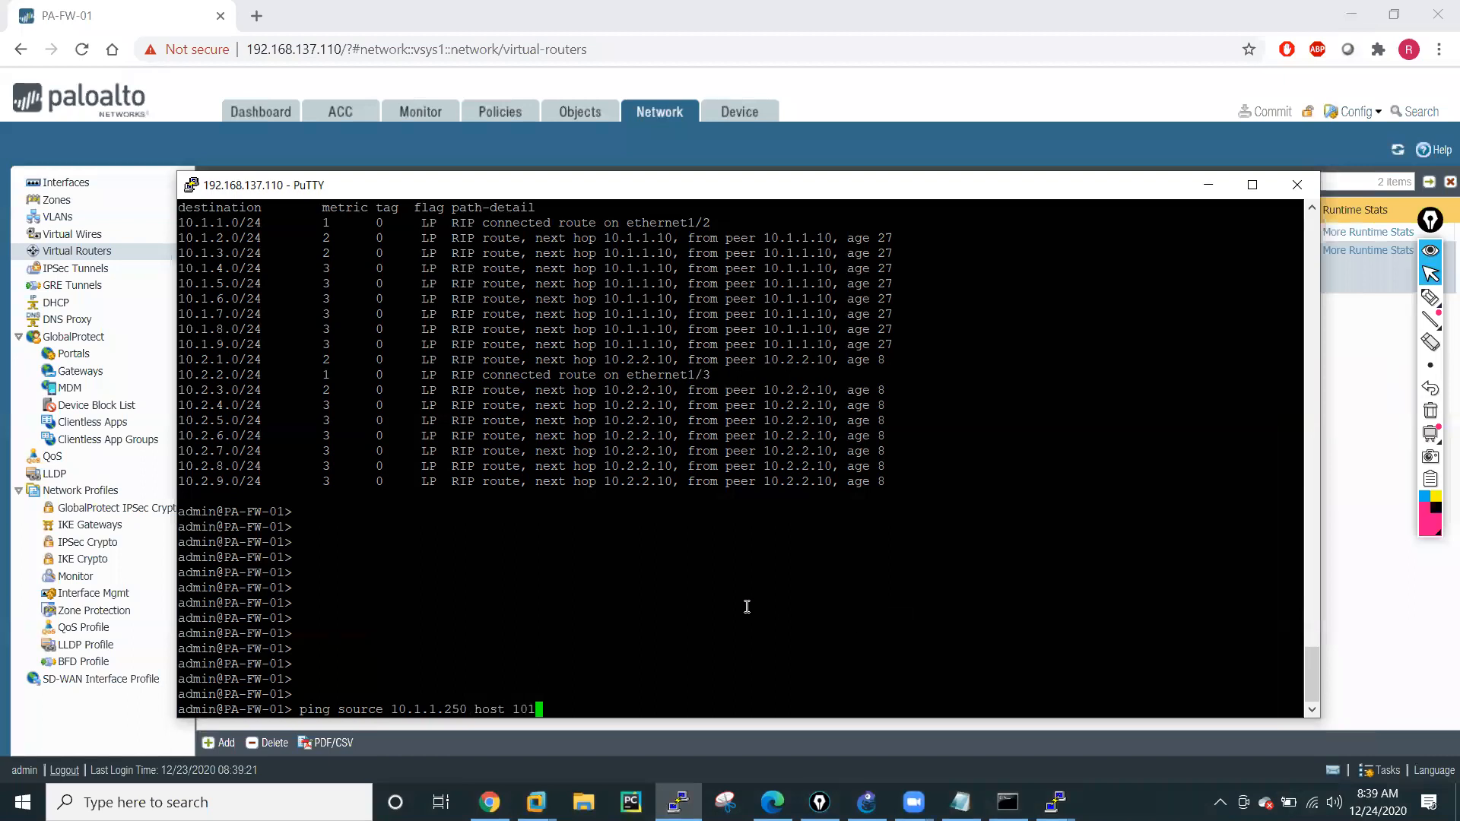
{"action": "type", "text": ".1.4.11"}
{"action": "key", "text": "Return"}
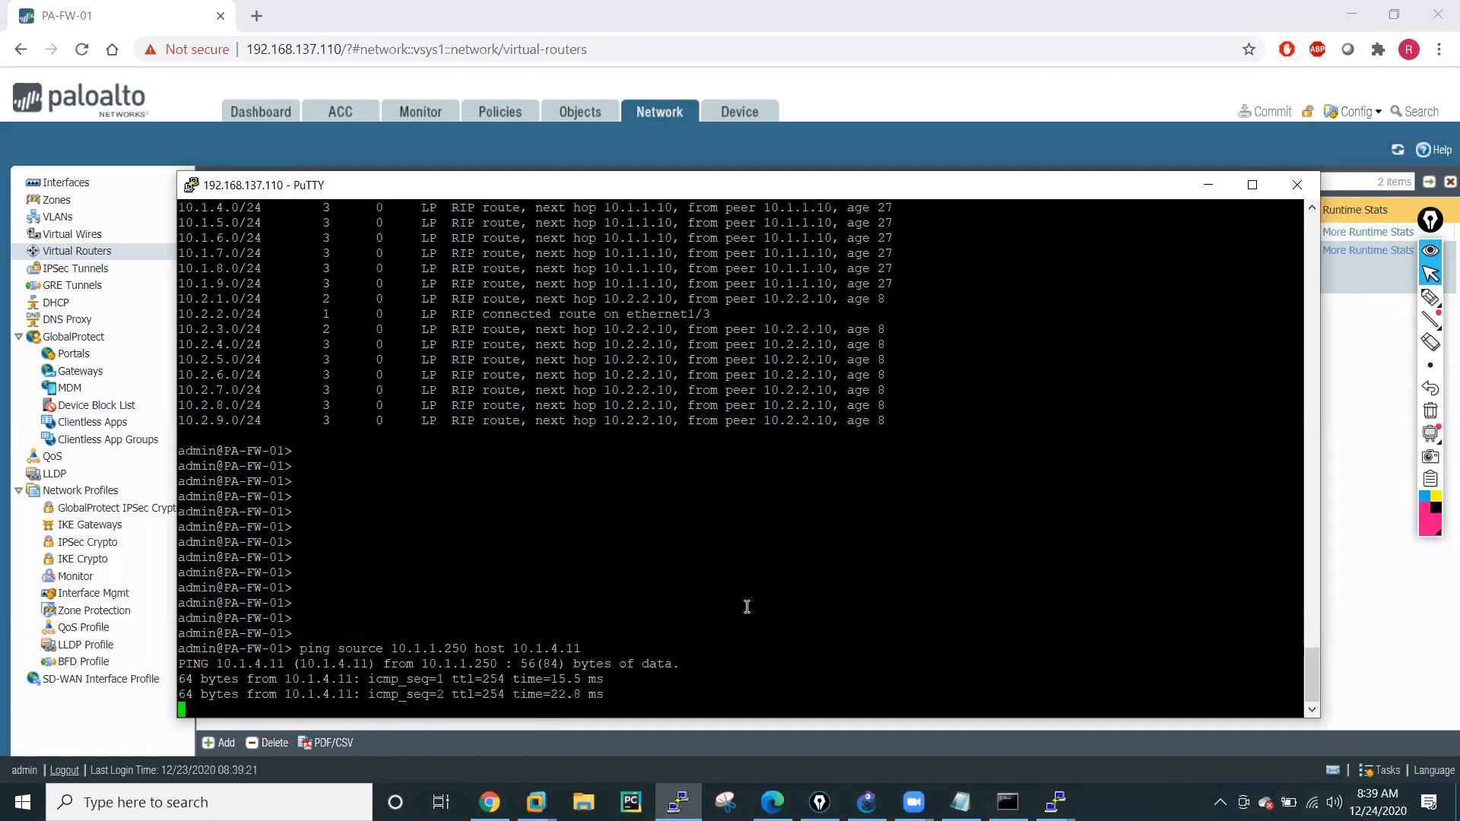
{"action": "key", "text": "ctrl+c"}
Ping host 10.1.5.11 from source 10.1.1.250 on the firewall and stop the ping.
{"action": "key", "text": "Up"}
{"action": "key", "text": "Left"}
{"action": "key", "text": "Left"}
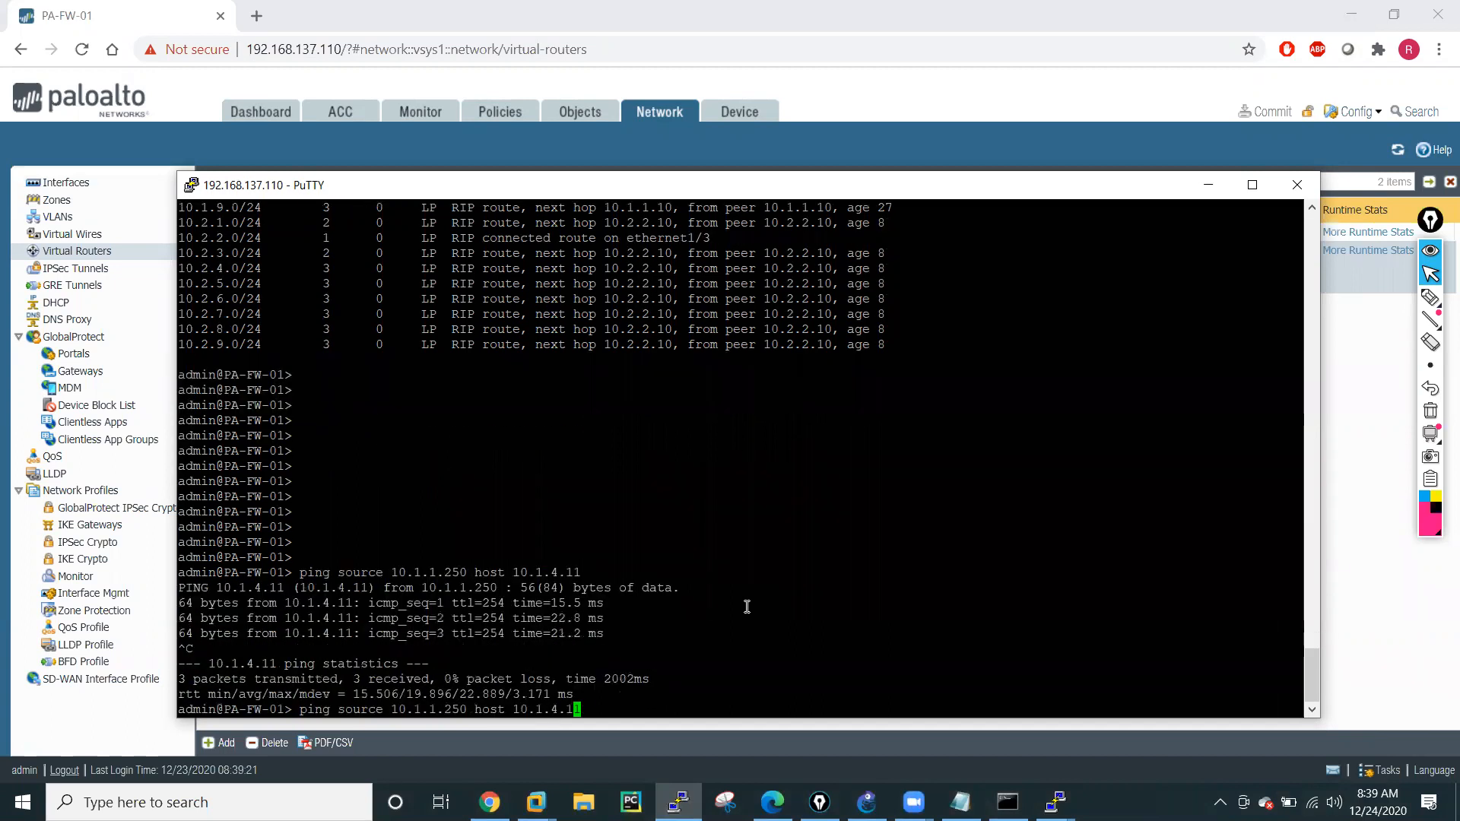
{"action": "key", "text": "Left"}
{"action": "key", "text": "BackSpace"}
{"action": "type", "text": "5"}
{"action": "key", "text": "Return"}
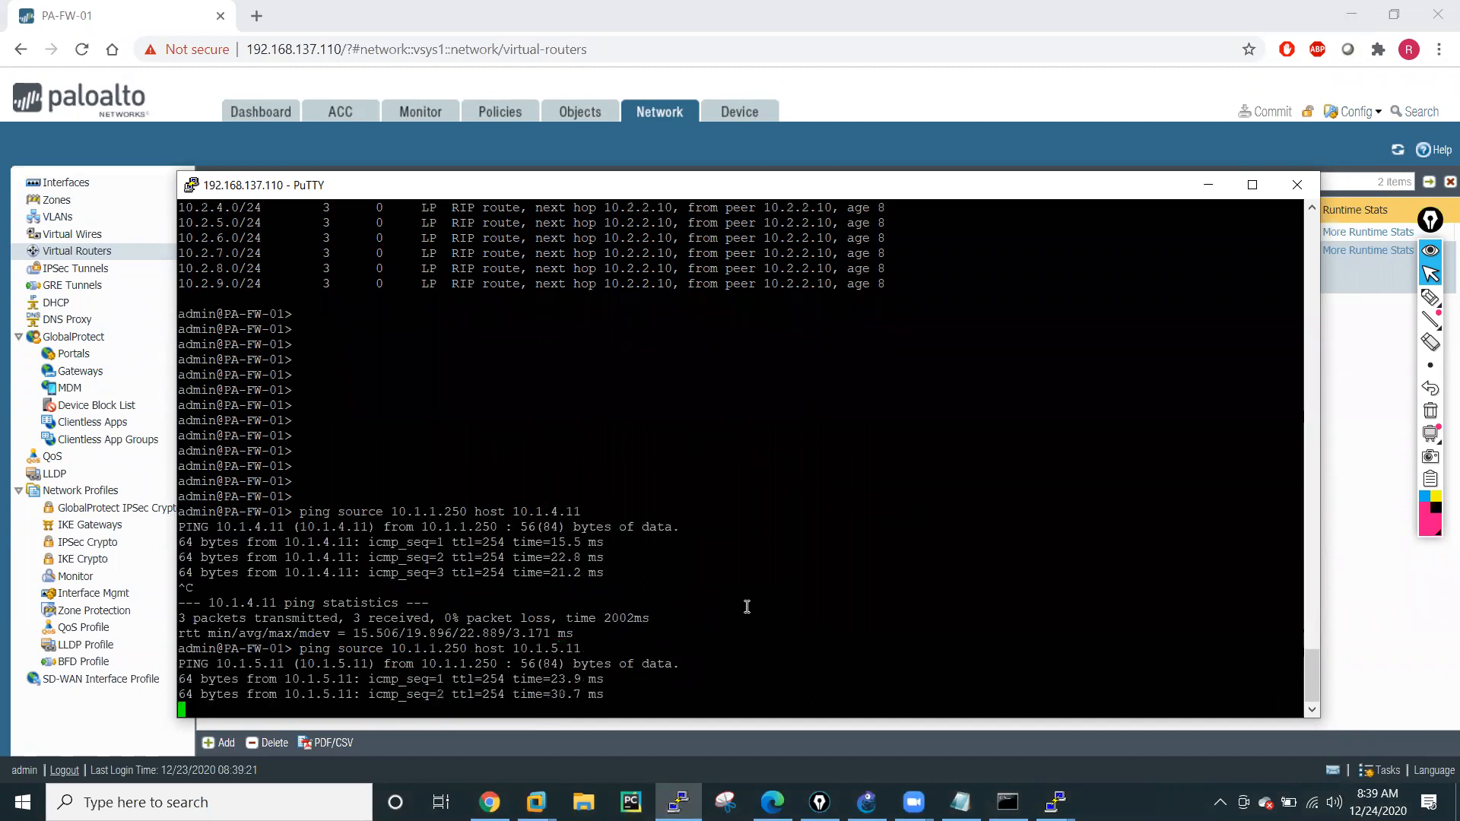
{"action": "key", "text": "ctrl+c"}
Ping host 10.2.8.11 from source 10.2.2.250 on the firewall and stop the ping.
{"action": "key", "text": "Up"}
{"action": "key", "text": "Left"}
{"action": "key", "text": "Left"}
{"action": "key", "text": "Left"}
{"action": "key", "text": "Left"}
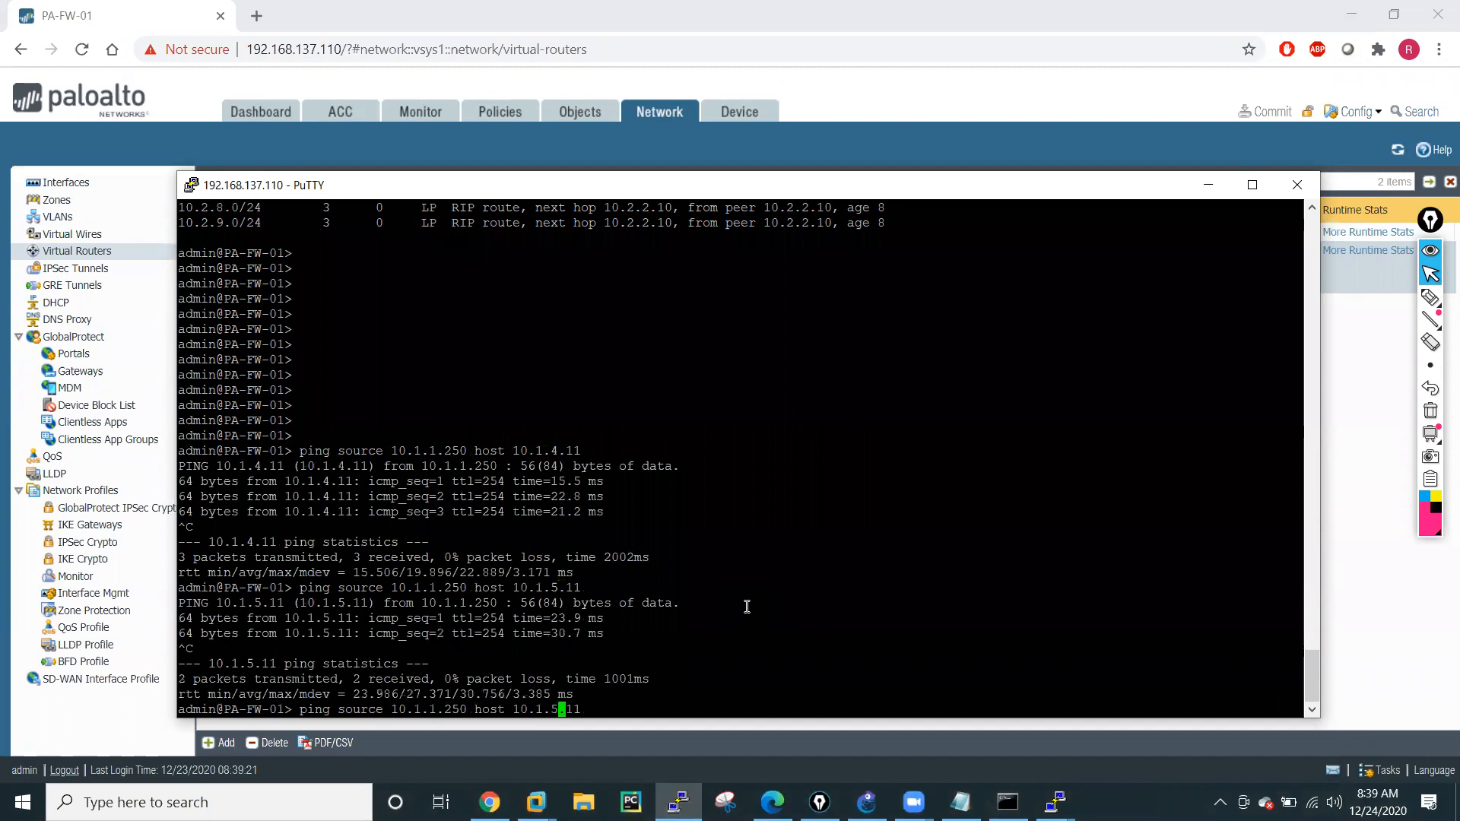
{"action": "key", "text": "BackSpace"}
{"action": "key", "text": "BackSpace"}
{"action": "type", "text": "2.8"}
{"action": "key", "text": "Left"}
{"action": "key", "text": "Left"}
{"action": "key", "text": "Left"}
{"action": "key", "text": "Left"}
{"action": "key", "text": "Left"}
{"action": "key", "text": "Left"}
{"action": "key", "text": "Left"}
{"action": "key", "text": "Left"}
{"action": "key", "text": "Left"}
{"action": "key", "text": "Left"}
{"action": "key", "text": "Left"}
{"action": "key", "text": "Left"}
{"action": "key", "text": "Left"}
{"action": "key", "text": "Left"}
{"action": "key", "text": "Left"}
{"action": "key", "text": "Left"}
{"action": "key", "text": "BackSpace"}
{"action": "key", "text": "BackSpace"}
{"action": "key", "text": "BackSpace"}
{"action": "type", "text": "2.2"}
{"action": "key", "text": "Return"}
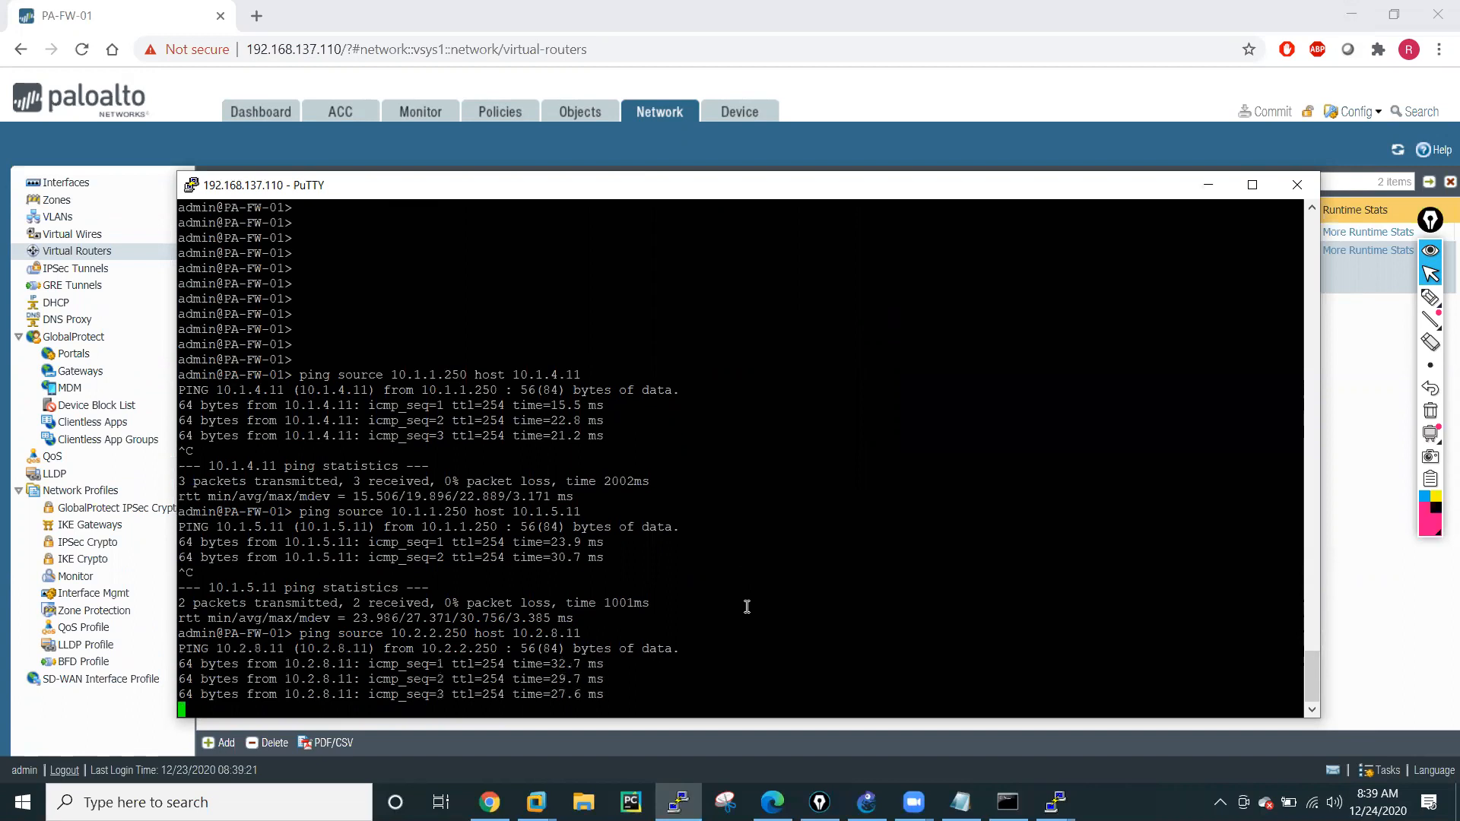
{"action": "key", "text": "ctrl+c"}
{"action": "key", "text": "Return"}
{"action": "key", "text": "Return"}
{"action": "key", "text": "Return"}
{"action": "key", "text": "Return"}
{"action": "key", "text": "Return"}
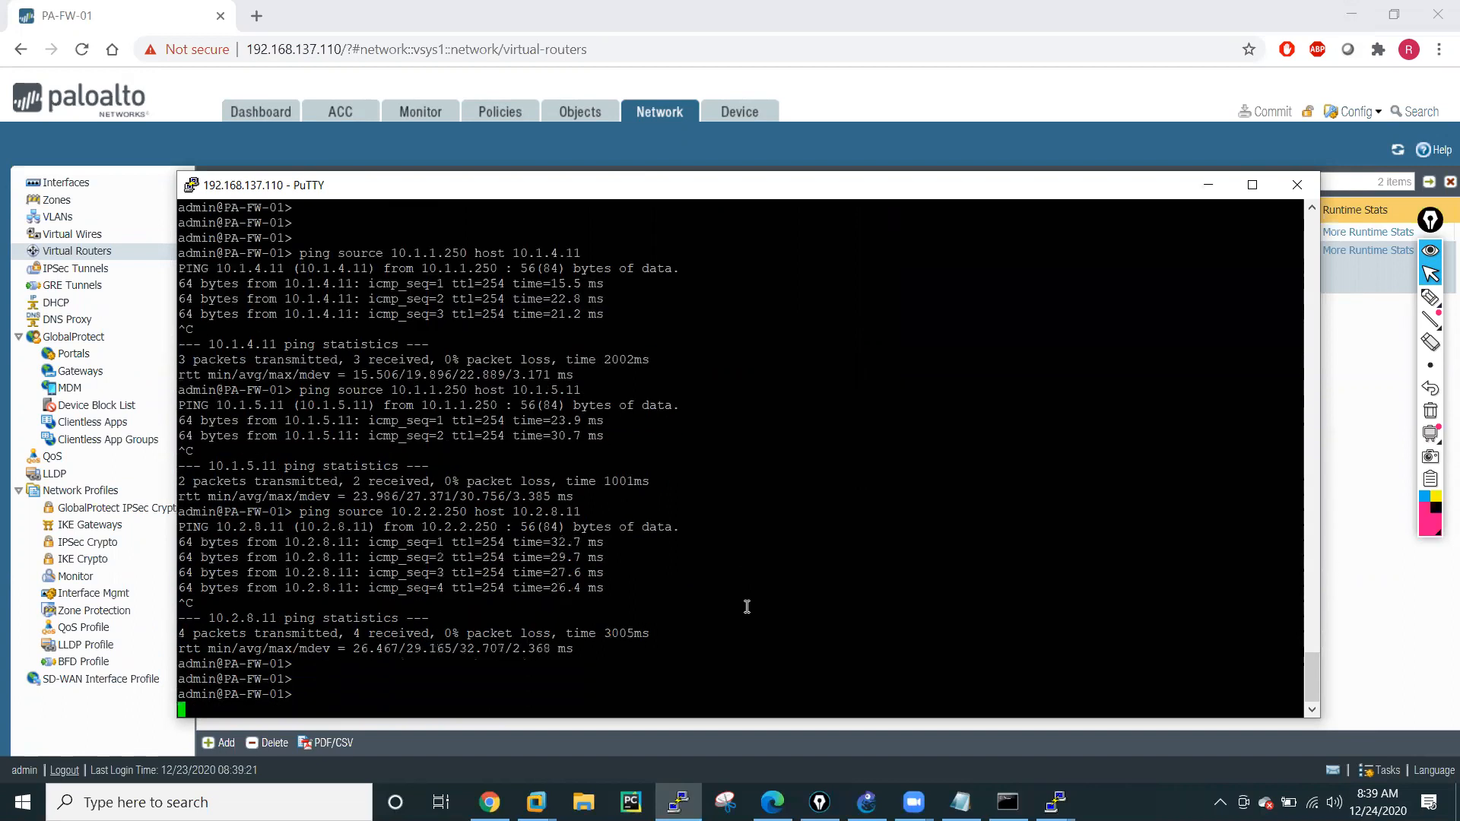
Switch to the R1 router console and list the options of sh ip route.
{"action": "left_click", "coordinate": [1055, 800]}
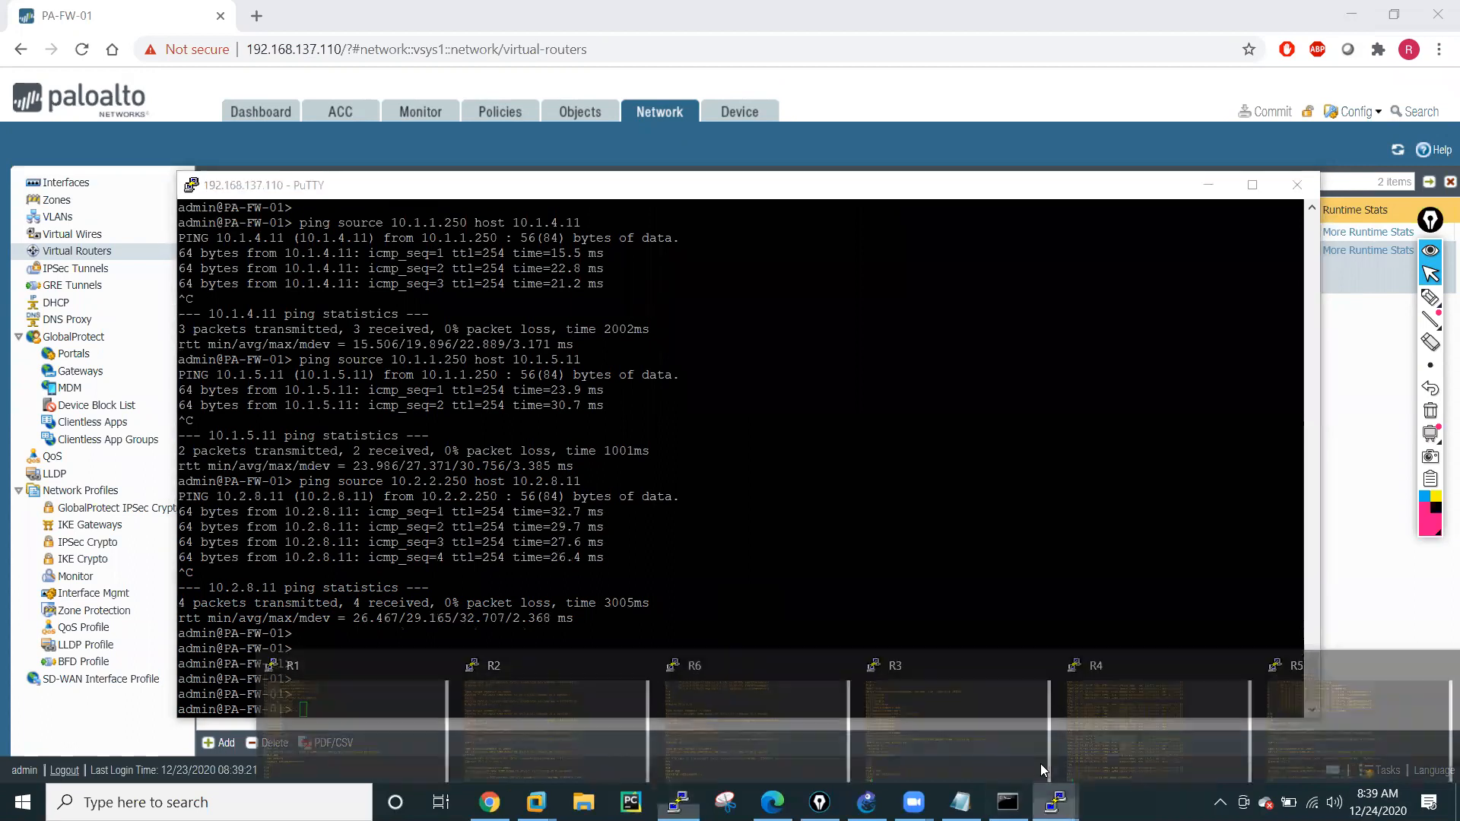
{"action": "left_click", "coordinate": [499, 714]}
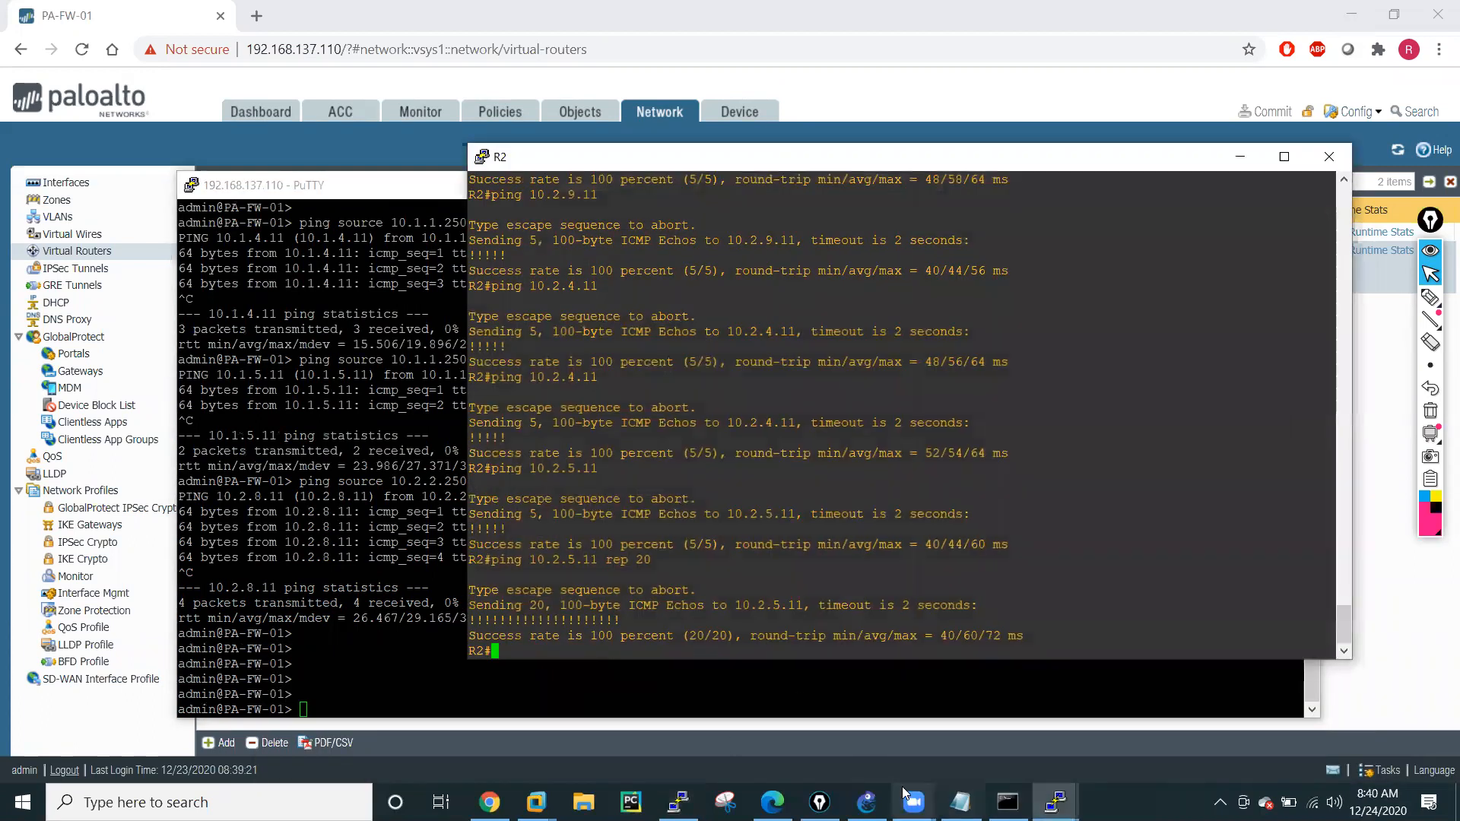
{"action": "left_click", "coordinate": [1055, 803]}
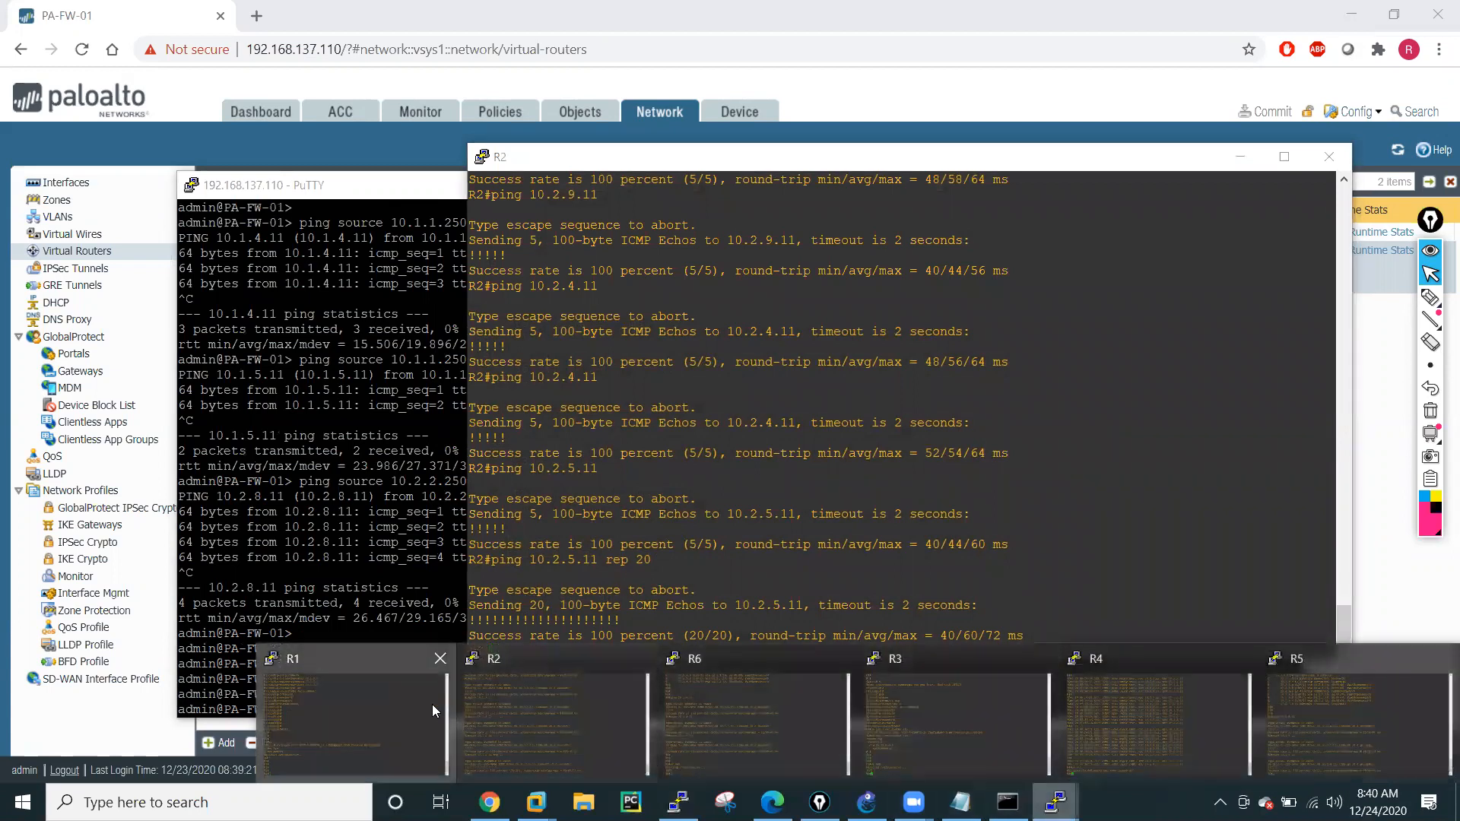
{"action": "left_click", "coordinate": [433, 710]}
{"action": "key", "text": "Return"}
{"action": "type", "text": "sh"}
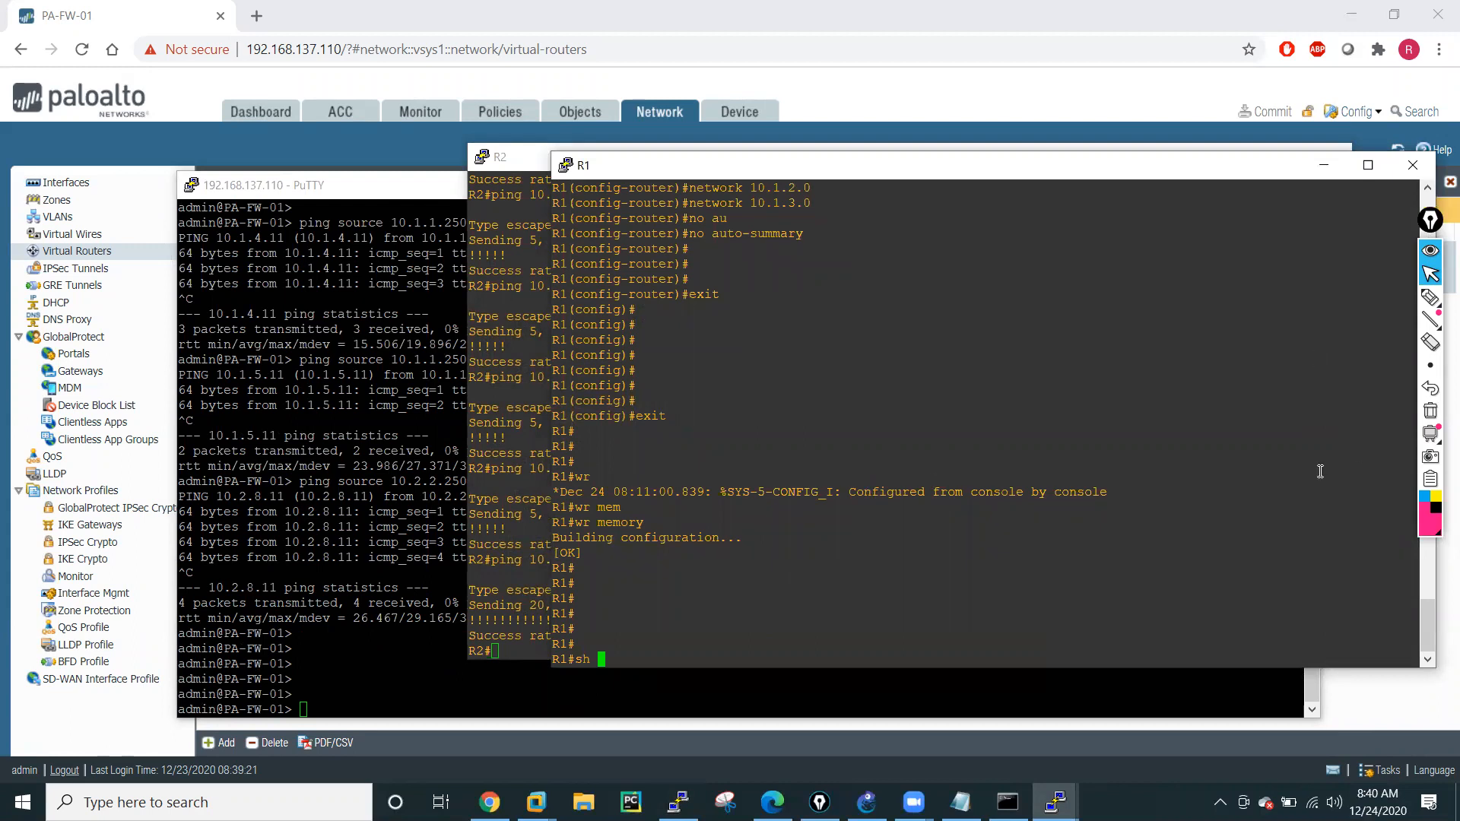
{"action": "type", "text": "ip ro"}
{"action": "key", "text": "Tab"}
{"action": "type", "text": "?"}
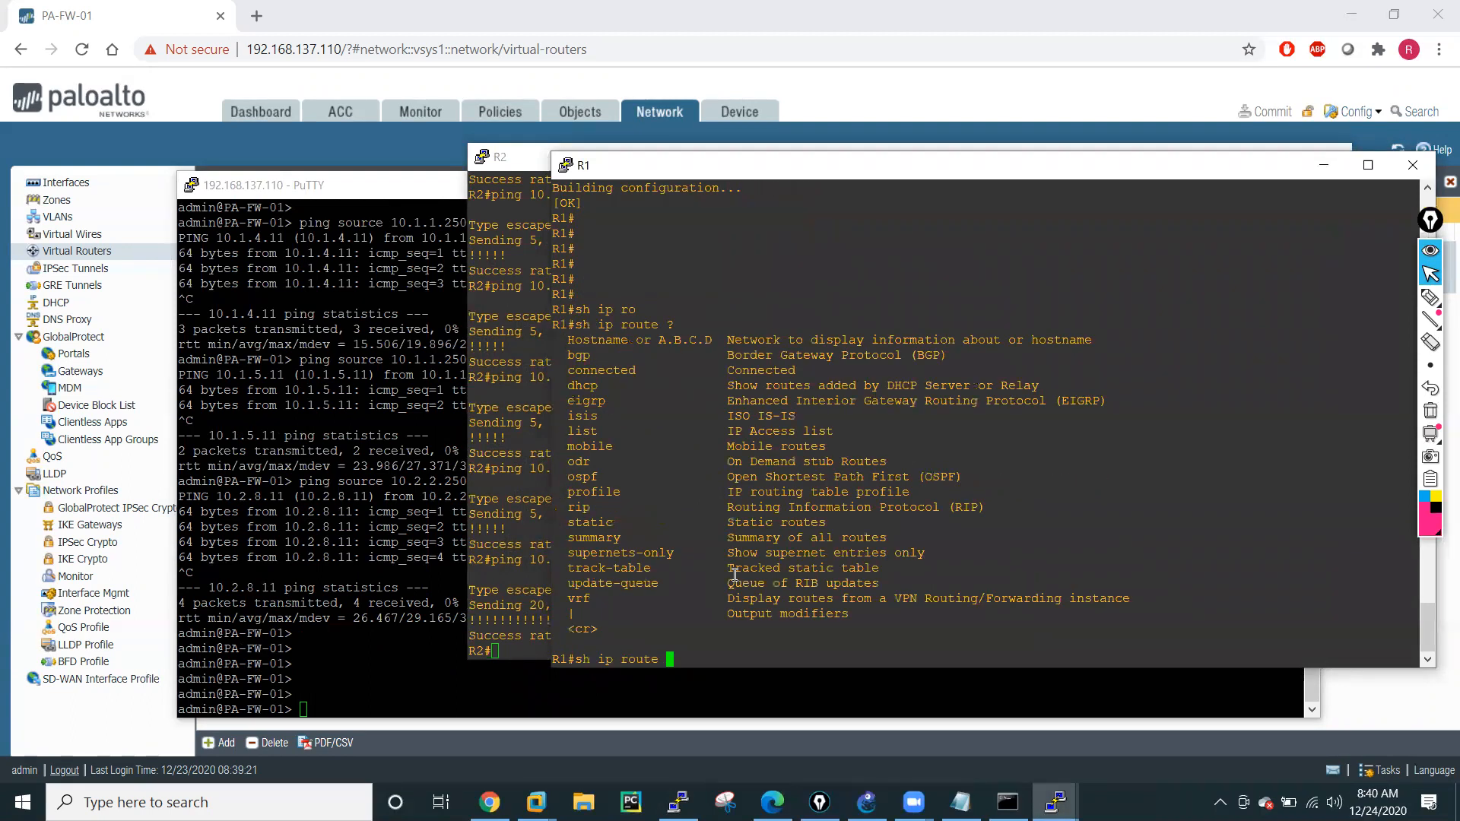
{"action": "type", "text": "rip"}
Run sh ip route rip on R1 to display its RIP routes.
{"action": "key", "text": "Tab"}
{"action": "key", "text": "Return"}
{"action": "key", "text": "Return"}
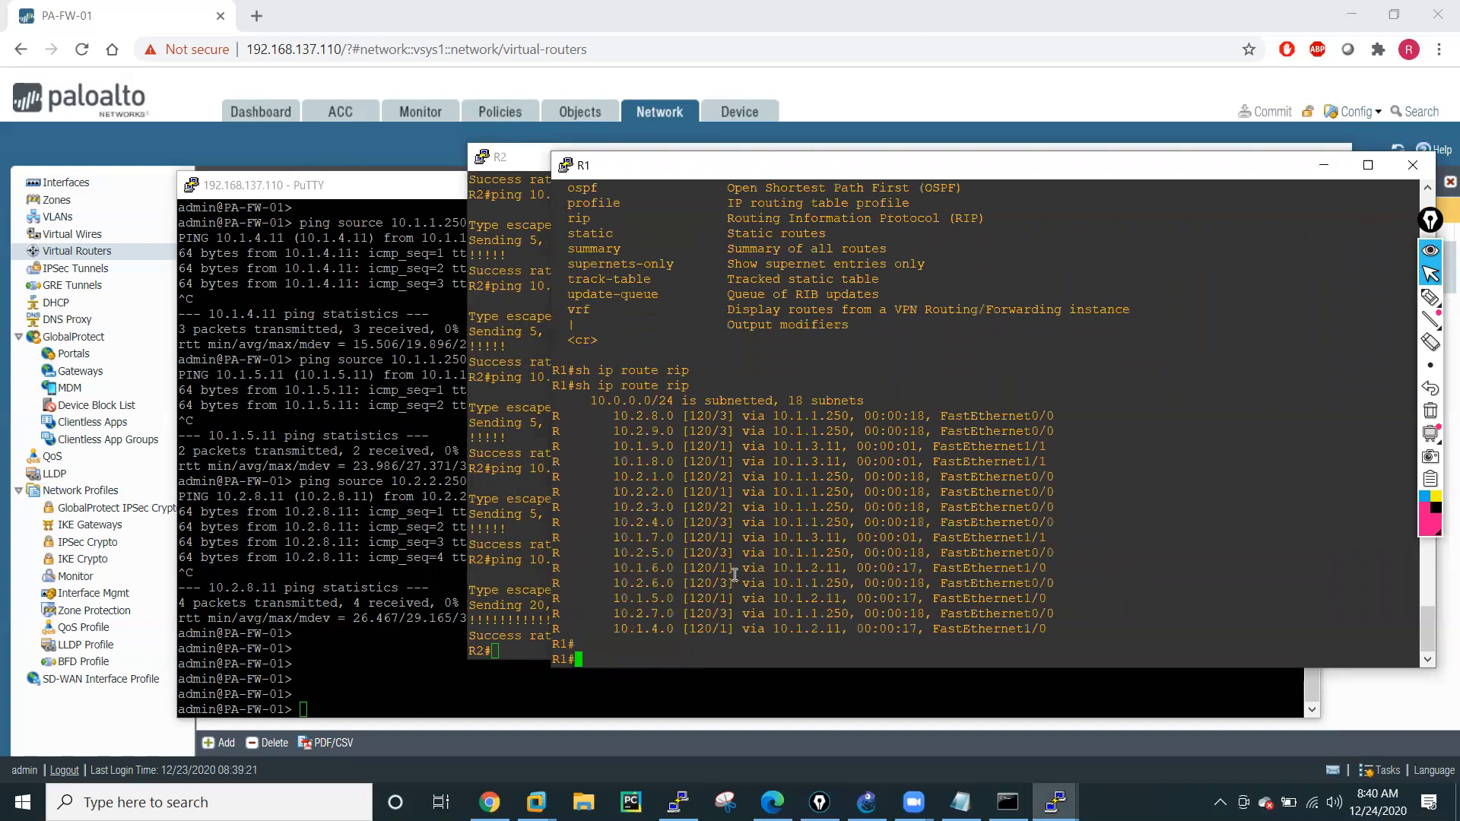
{"action": "key", "text": "Return"}
{"action": "key", "text": "Return"}
{"action": "key", "text": "Return"}
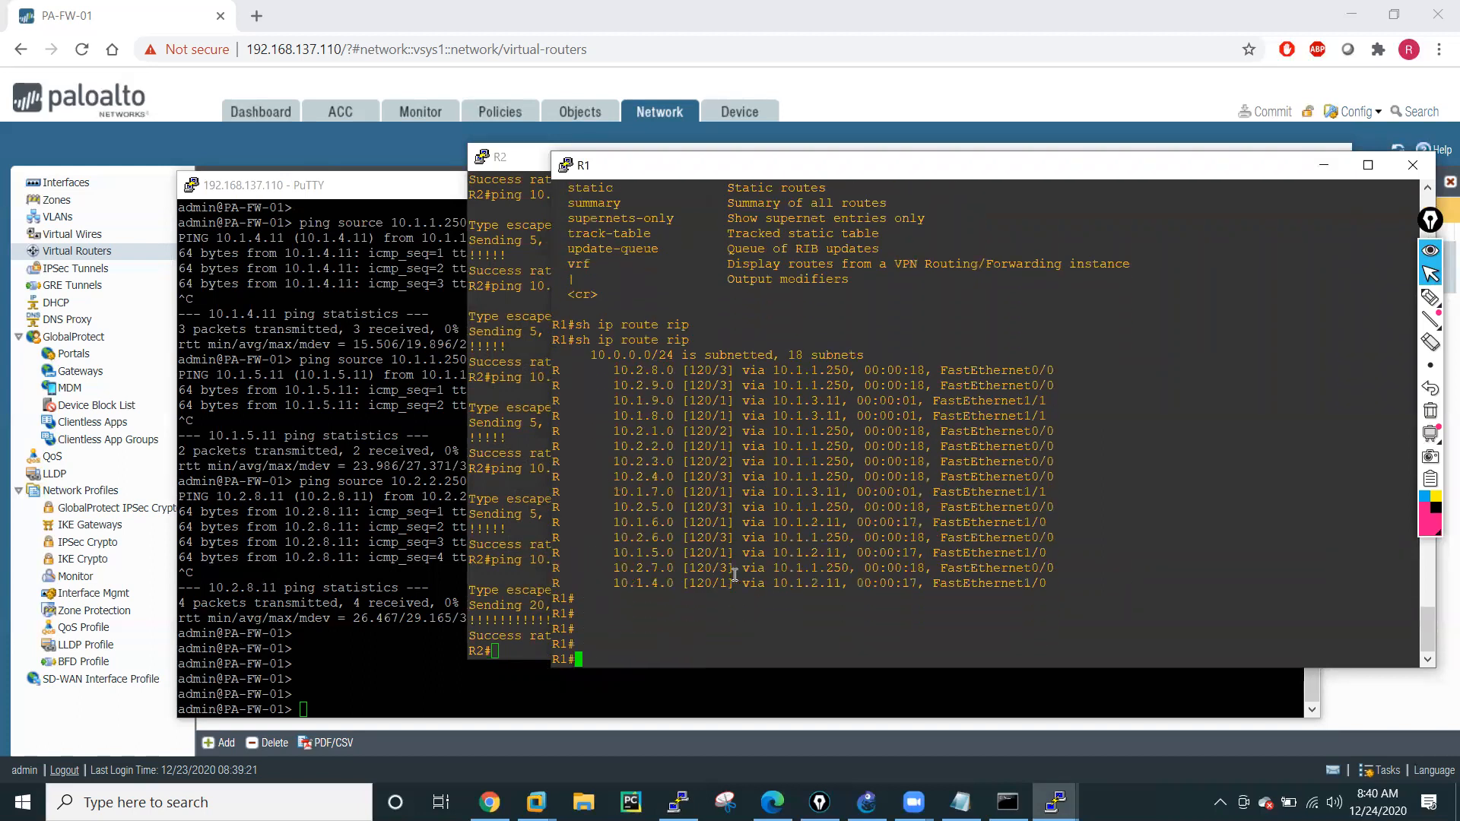
List the sh ip route options on R1 once more.
{"action": "type", "text": "sh rou"}
{"action": "key", "text": "Tab"}
{"action": "key", "text": "BackSpace"}
{"action": "key", "text": "BackSpace"}
{"action": "key", "text": "BackSpace"}
{"action": "key", "text": "BackSpace"}
{"action": "key", "text": "BackSpace"}
{"action": "key", "text": "BackSpace"}
{"action": "key", "text": "BackSpace"}
{"action": "key", "text": "BackSpace"}
{"action": "key", "text": "Left"}
{"action": "key", "text": "Left"}
{"action": "type", "text": "ip"}
{"action": "key", "text": "Tab"}
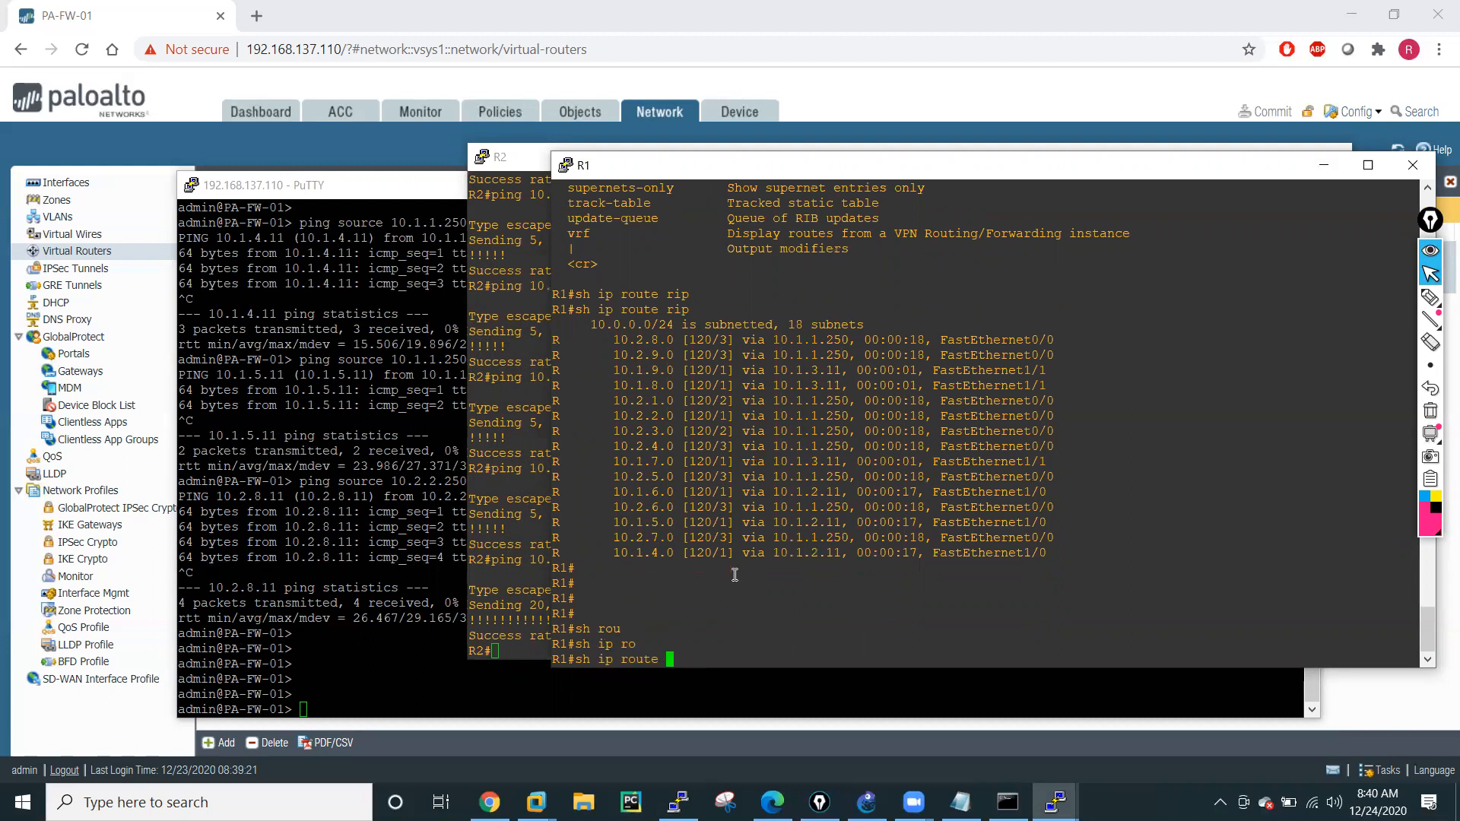
{"action": "type", "text": "?"}
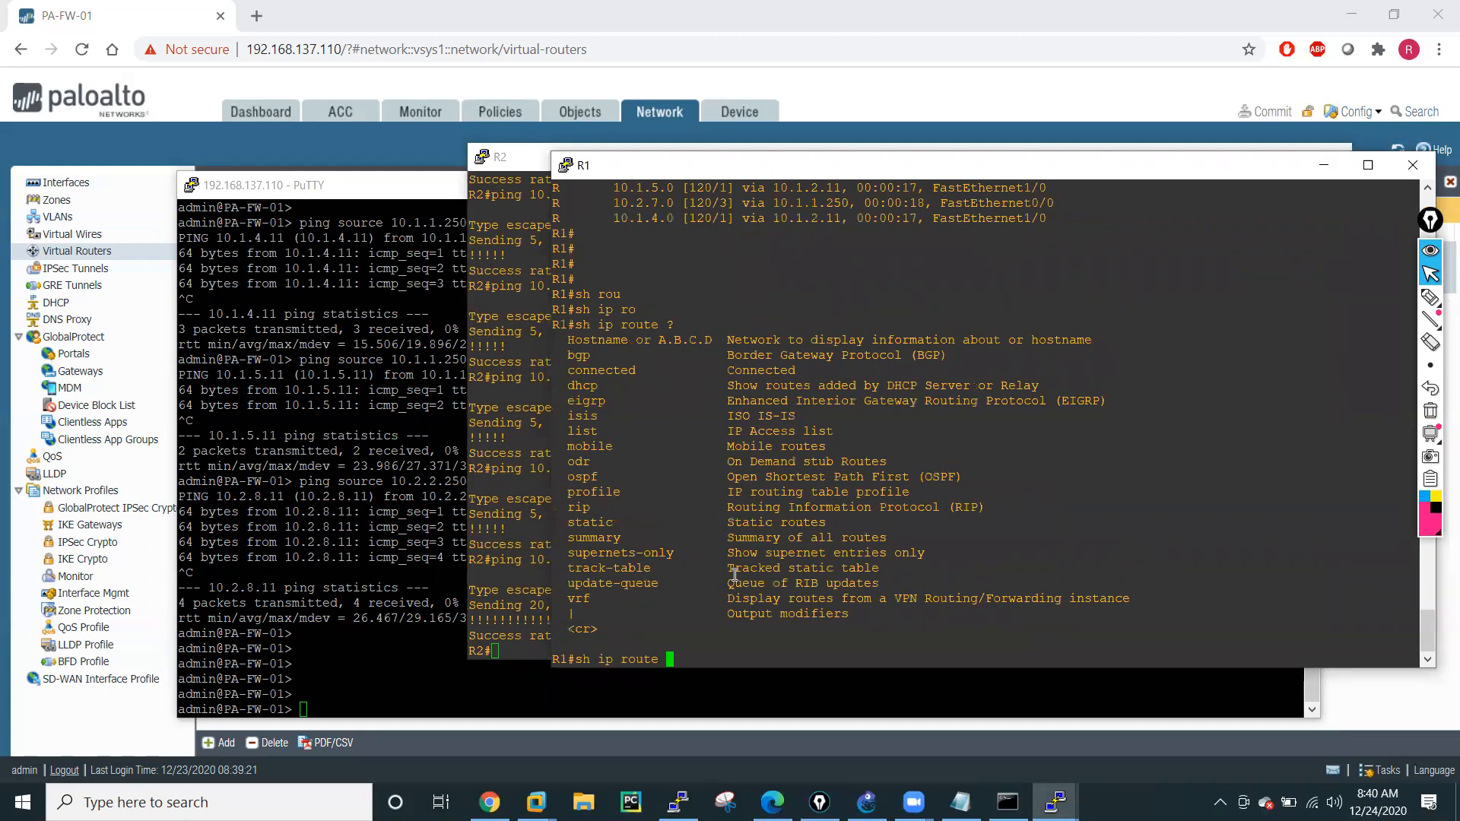
{"action": "type", "text": "ri"}
List the options of sh ip route rip on R1 and clear rip from the command.
{"action": "key", "text": "Tab"}
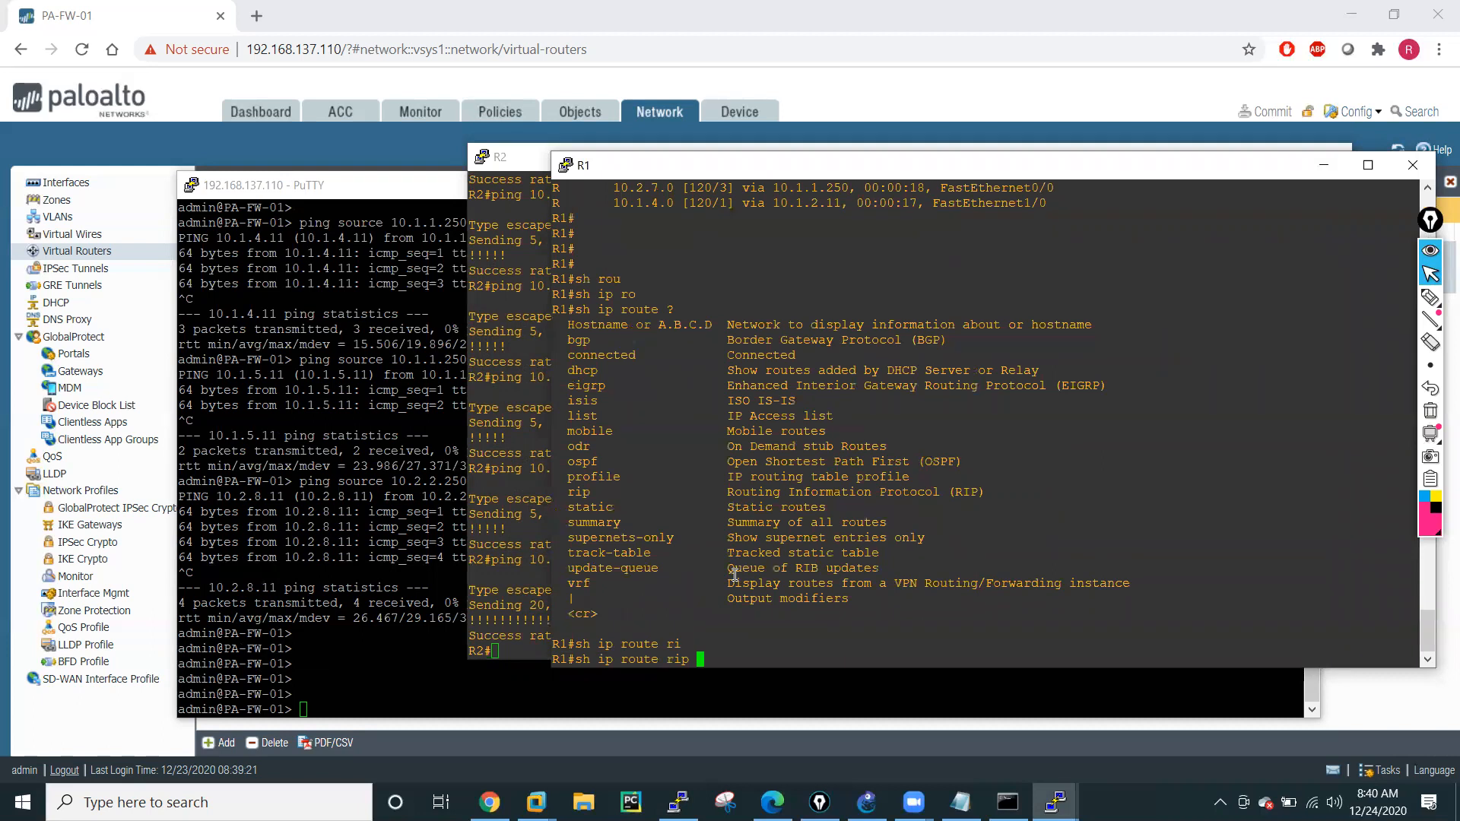
{"action": "type", "text": "?"}
{"action": "key", "text": "BackSpace"}
{"action": "key", "text": "BackSpace"}
{"action": "key", "text": "BackSpace"}
{"action": "key", "text": "BackSpace"}
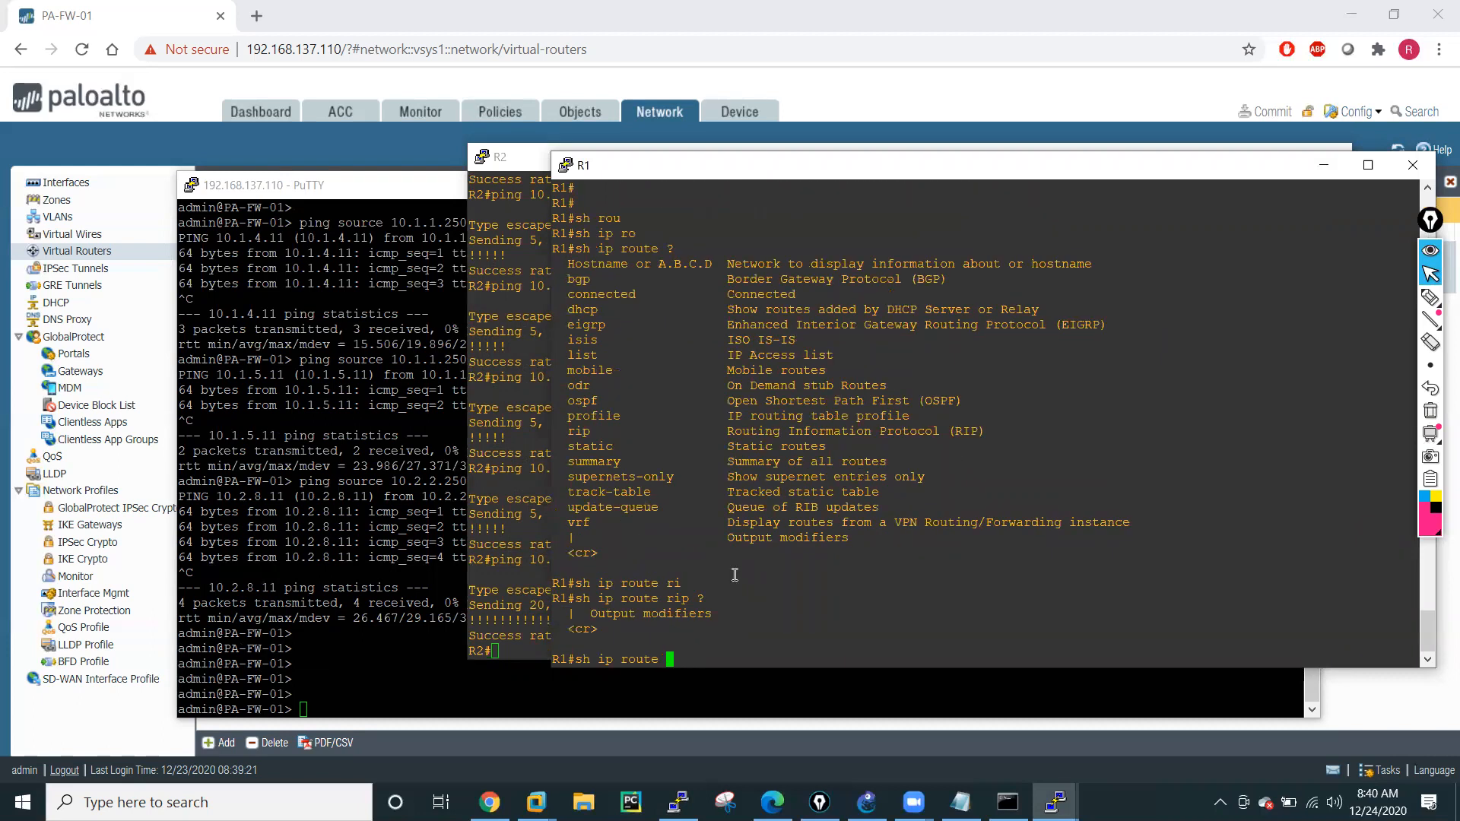
{"action": "key", "text": "BackSpace"}
{"action": "key", "text": "BackSpace"}
{"action": "key", "text": "BackSpace"}
{"action": "key", "text": "BackSpace"}
{"action": "key", "text": "BackSpace"}
{"action": "key", "text": "BackSpace"}
{"action": "key", "text": "BackSpace"}
{"action": "key", "text": "BackSpace"}
{"action": "key", "text": "BackSpace"}
{"action": "key", "text": "BackSpace"}
{"action": "key", "text": "BackSpace"}
{"action": "type", "text": "h rou"}
{"action": "key", "text": "Tab"}
{"action": "key", "text": "BackSpace"}
{"action": "key", "text": "BackSpace"}
{"action": "key", "text": "BackSpace"}
{"action": "key", "text": "BackSpace"}
{"action": "key", "text": "BackSpace"}
{"action": "type", "text": "in"}
{"action": "key", "text": "Tab"}
{"action": "key", "text": "Tab"}
{"action": "key", "text": "Tab"}
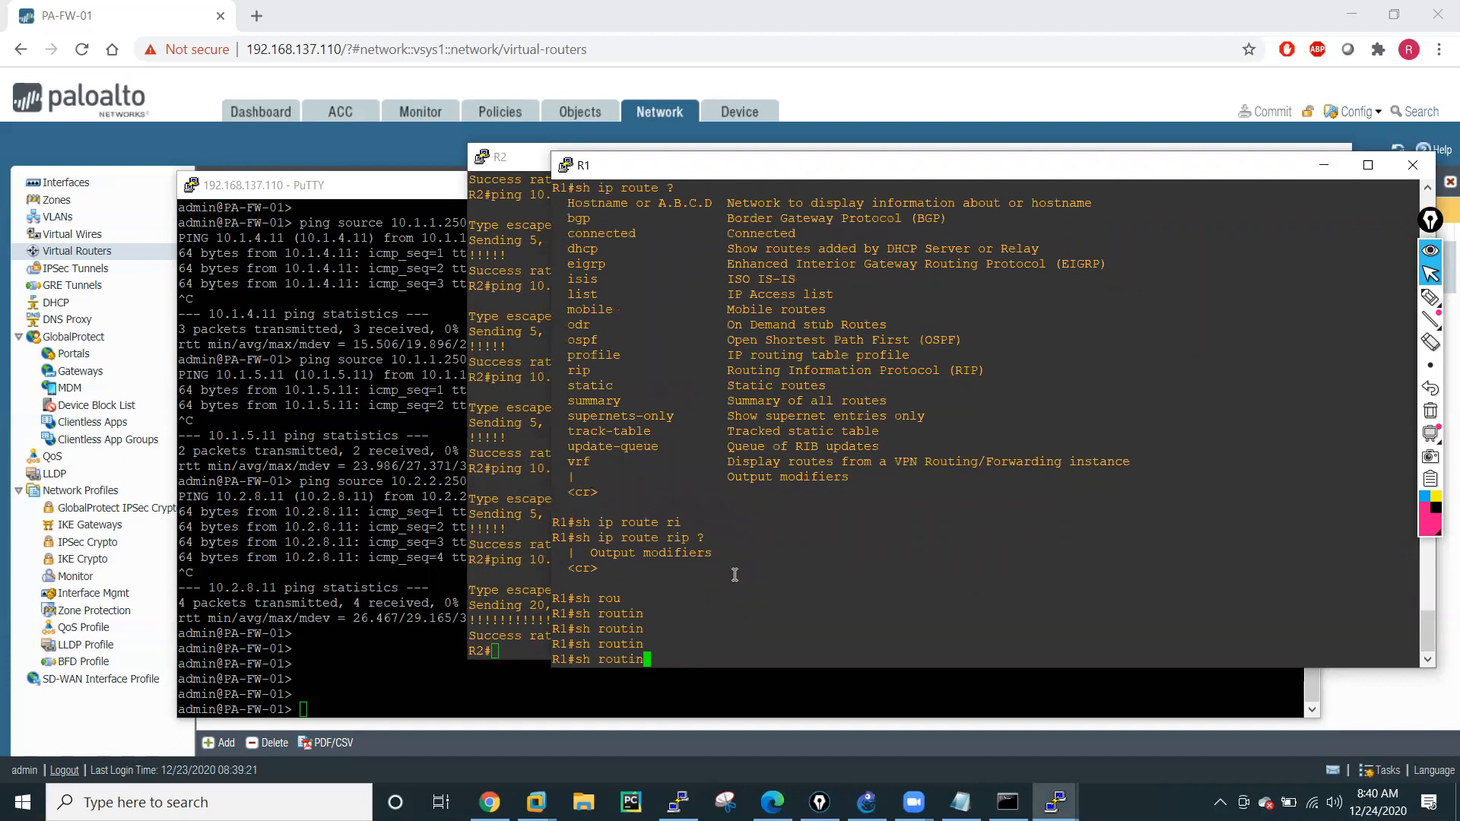
{"action": "key", "text": "Tab"}
{"action": "key", "text": "Tab"}
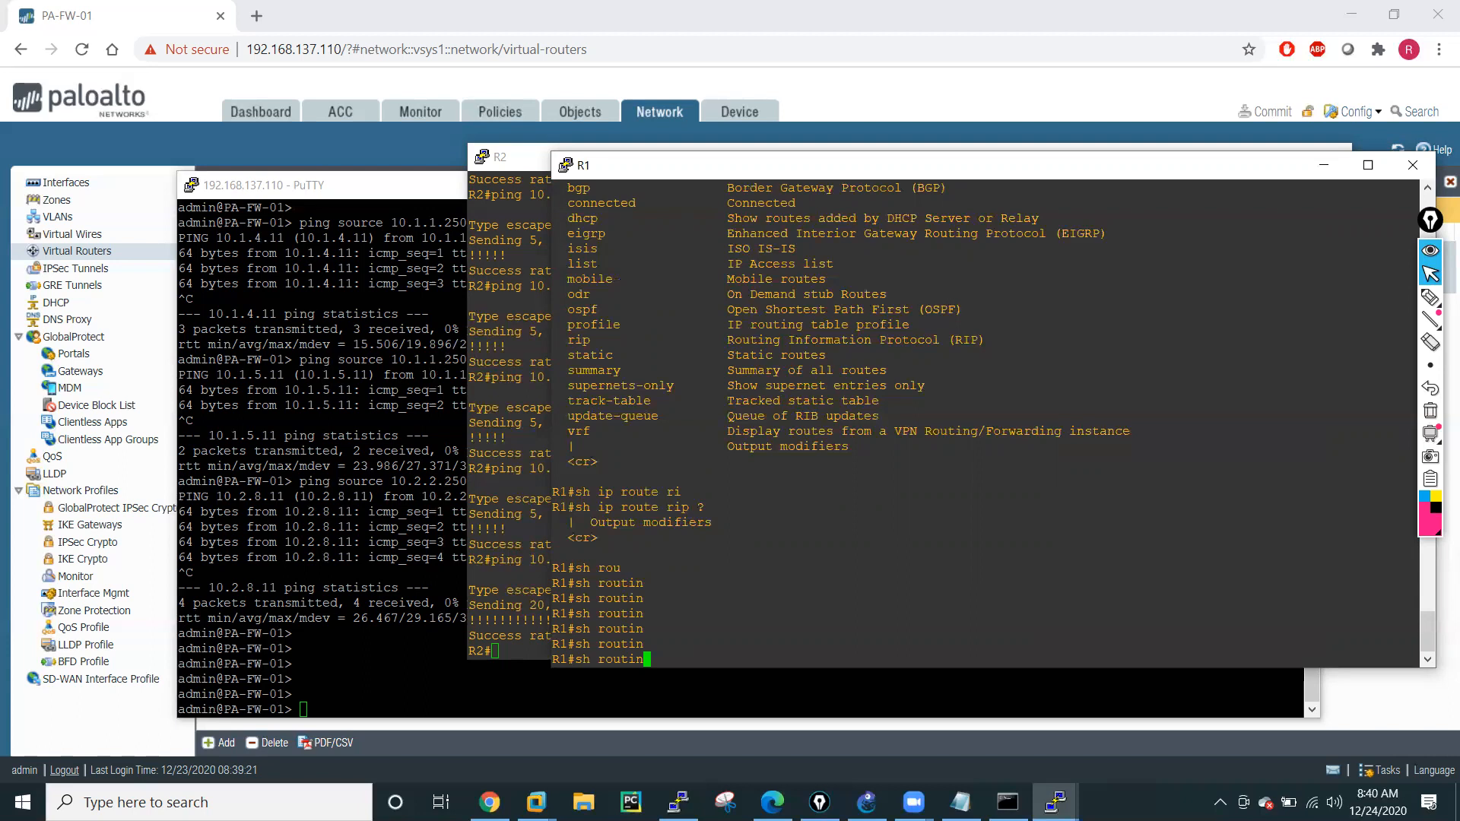
{"action": "key", "text": "BackSpace"}
{"action": "key", "text": "BackSpace"}
{"action": "key", "text": "BackSpace"}
{"action": "key", "text": "BackSpace"}
{"action": "key", "text": "BackSpace"}
{"action": "key", "text": "BackSpace"}
{"action": "key", "text": "BackSpace"}
{"action": "key", "text": "BackSpace"}
List the options available for the sh ip route command on R1.
{"action": "type", "text": "h ip ro"}
{"action": "key", "text": "Tab"}
{"action": "type", "text": "r"}
{"action": "key", "text": "Tab"}
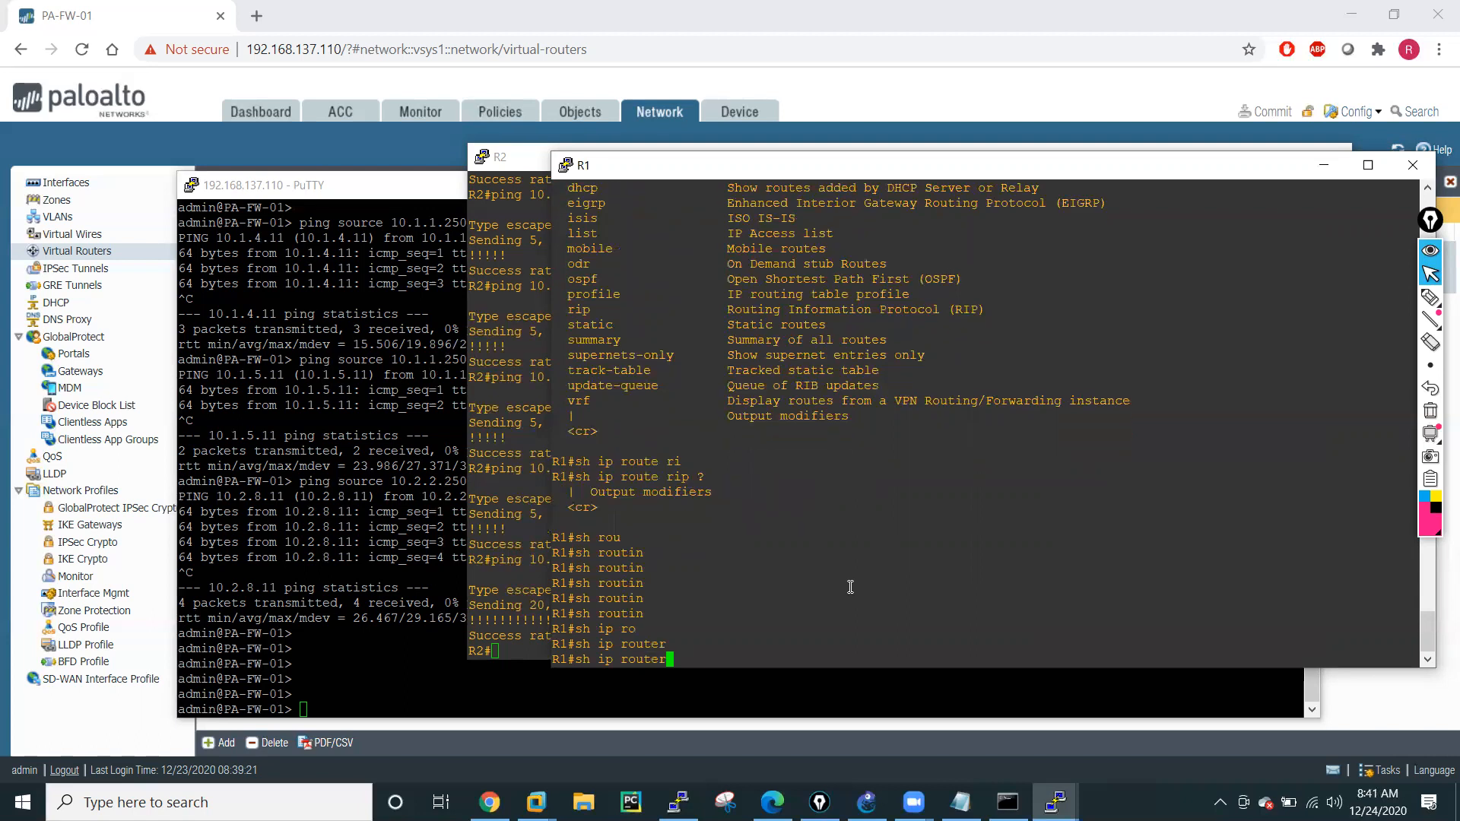
{"action": "key", "text": "BackSpace"}
{"action": "key", "text": "Tab"}
{"action": "type", "text": "?"}
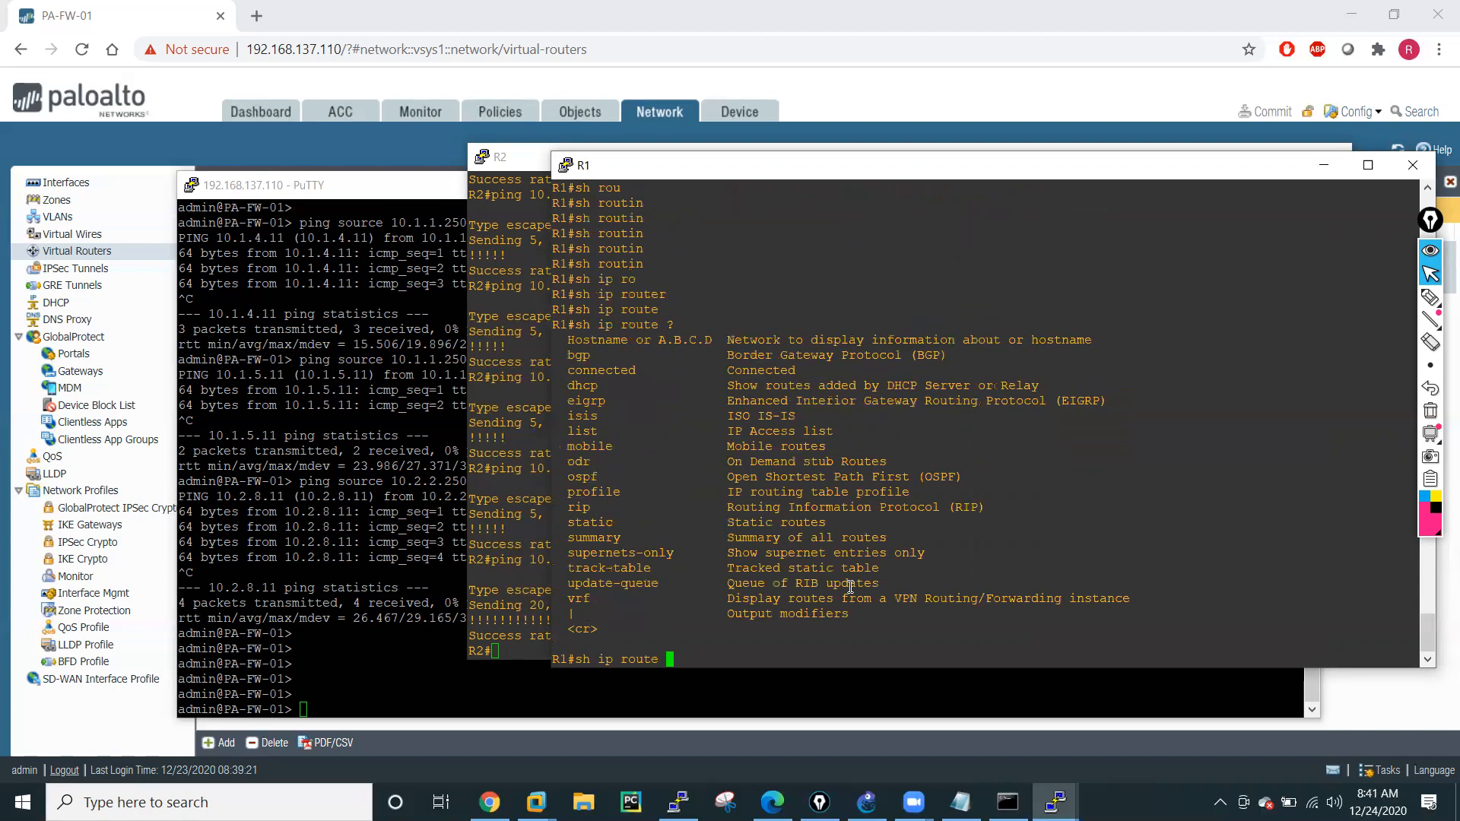
{"action": "type", "text": "su"}
Check the options of sh ip route summary on R1 and run it to display the routing table summary.
{"action": "key", "text": "Tab"}
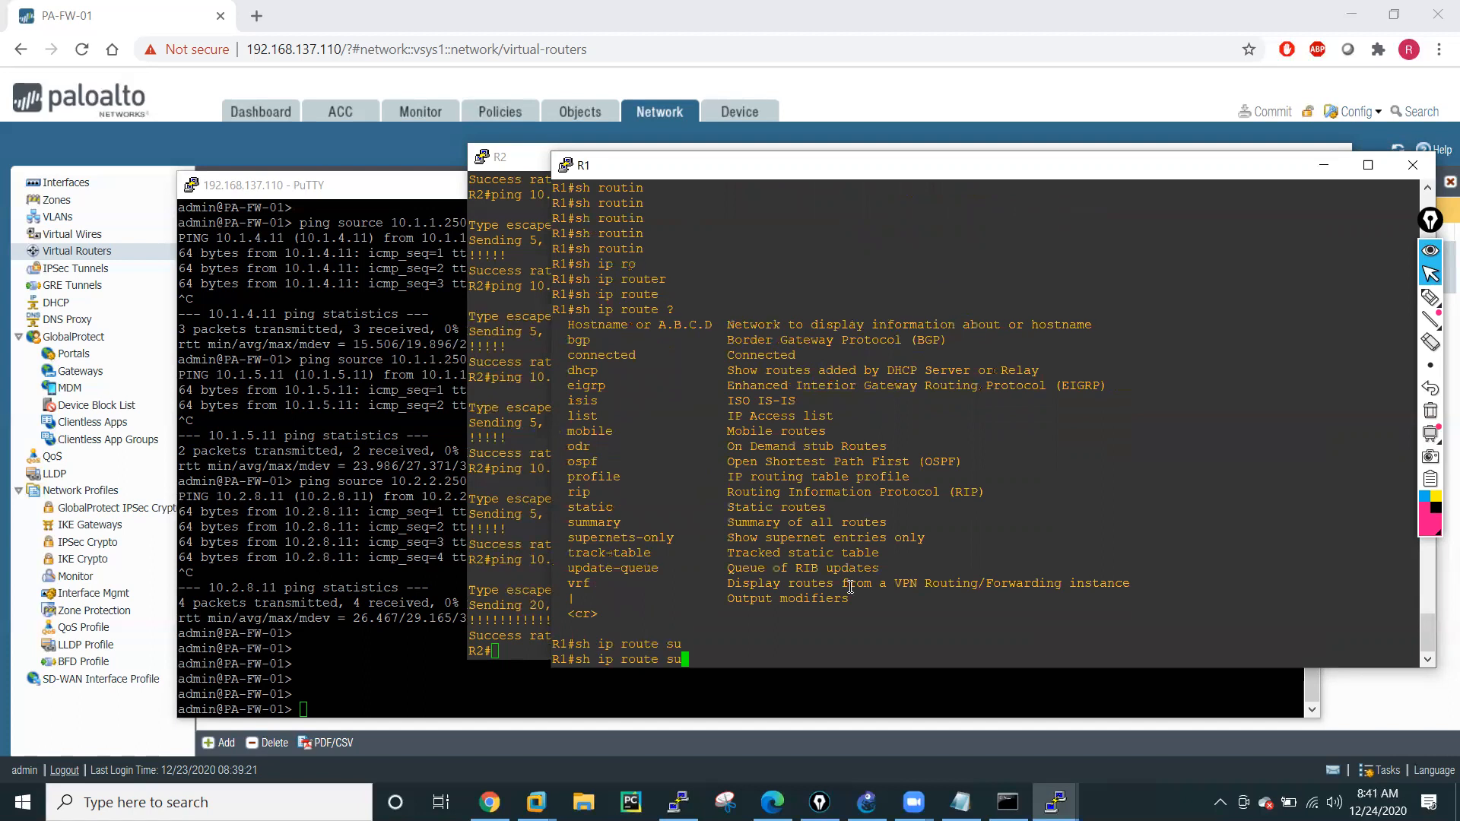
{"action": "type", "text": "m"}
{"action": "key", "text": "Tab"}
{"action": "type", "text": "?"}
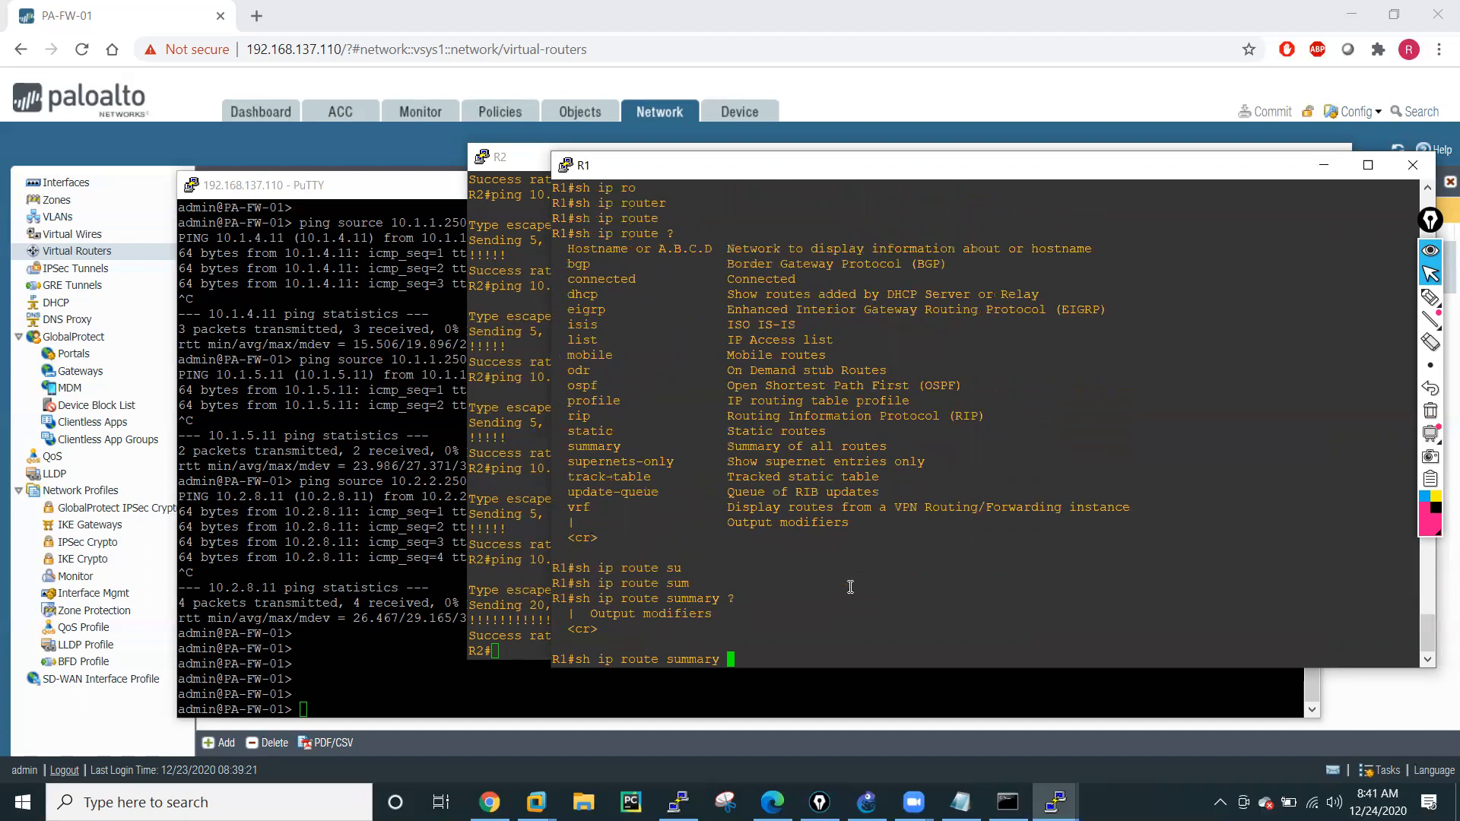
{"action": "key", "text": "Return"}
{"action": "key", "text": "Return"}
{"action": "key", "text": "Return"}
{"action": "key", "text": "Return"}
{"action": "key", "text": "Return"}
{"action": "key", "text": "Return"}
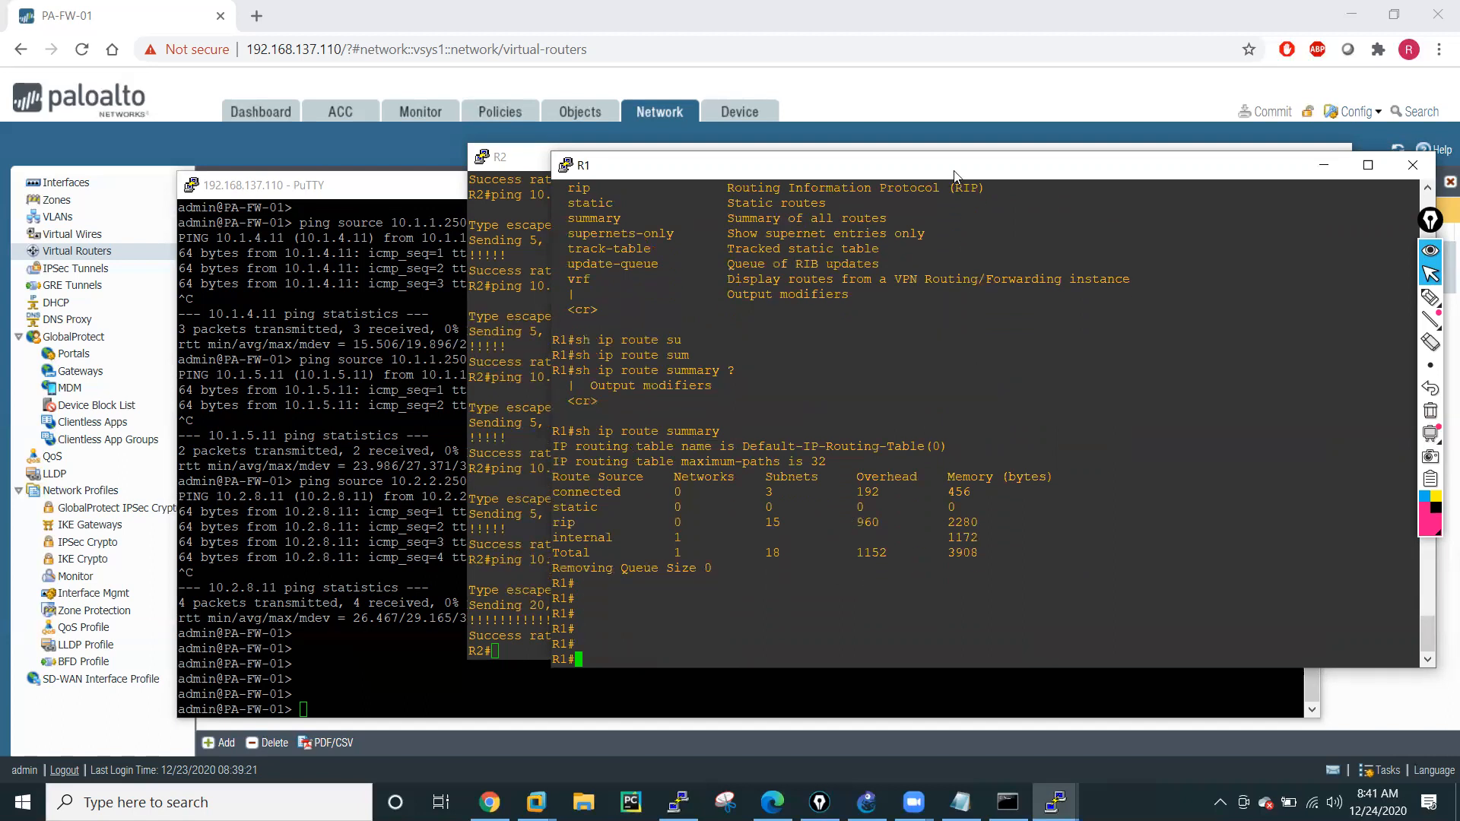
{"action": "left_click_drag", "start_coordinate": [949, 173], "coordinate": [865, 167]}
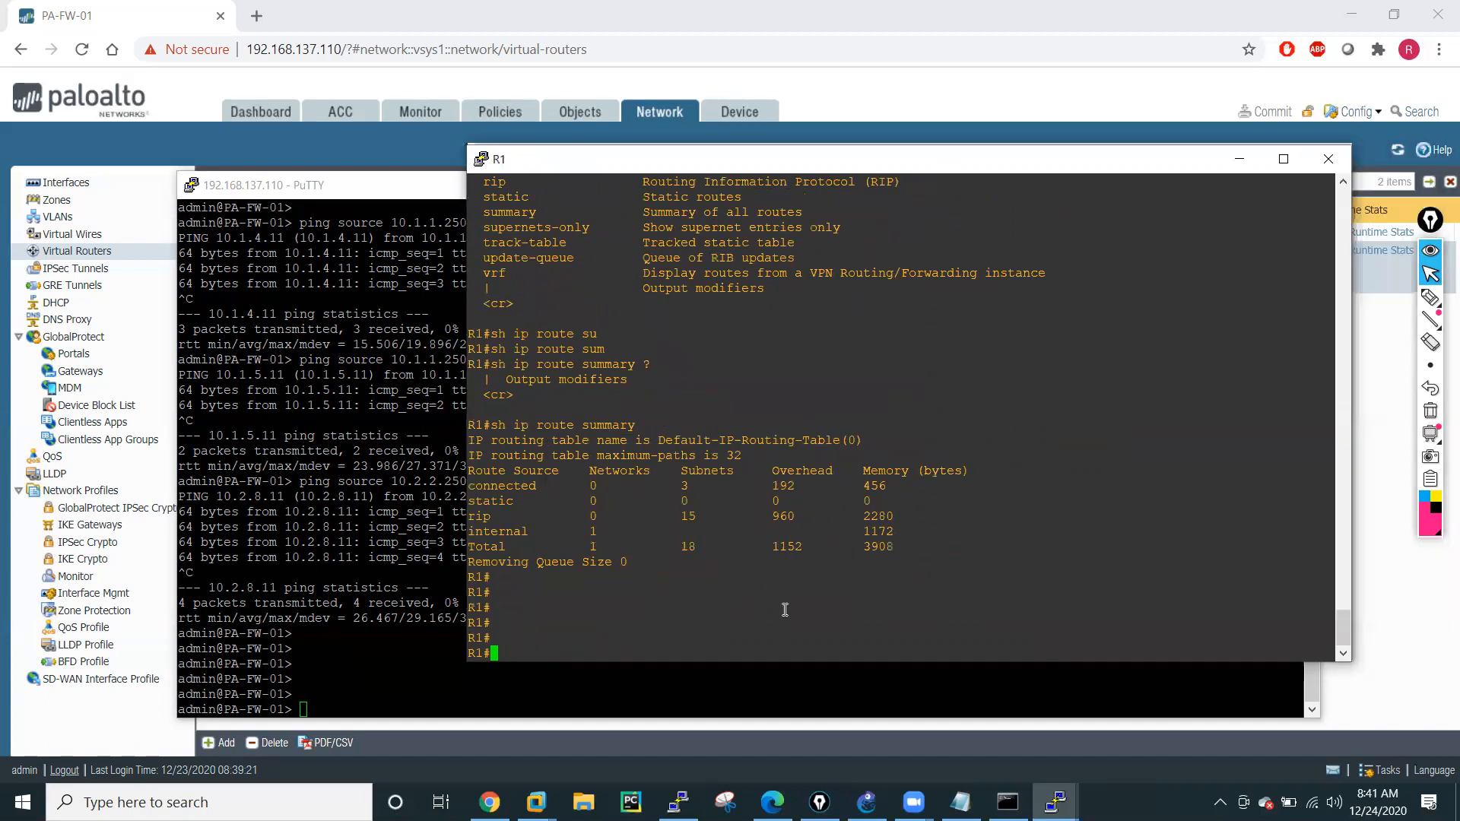
List the options of the sh ip protocols command on R1.
{"action": "type", "text": "sh pro"}
{"action": "key", "text": "Tab"}
{"action": "key", "text": "BackSpace"}
{"action": "key", "text": "BackSpace"}
{"action": "key", "text": "BackSpace"}
{"action": "type", "text": "ip ro"}
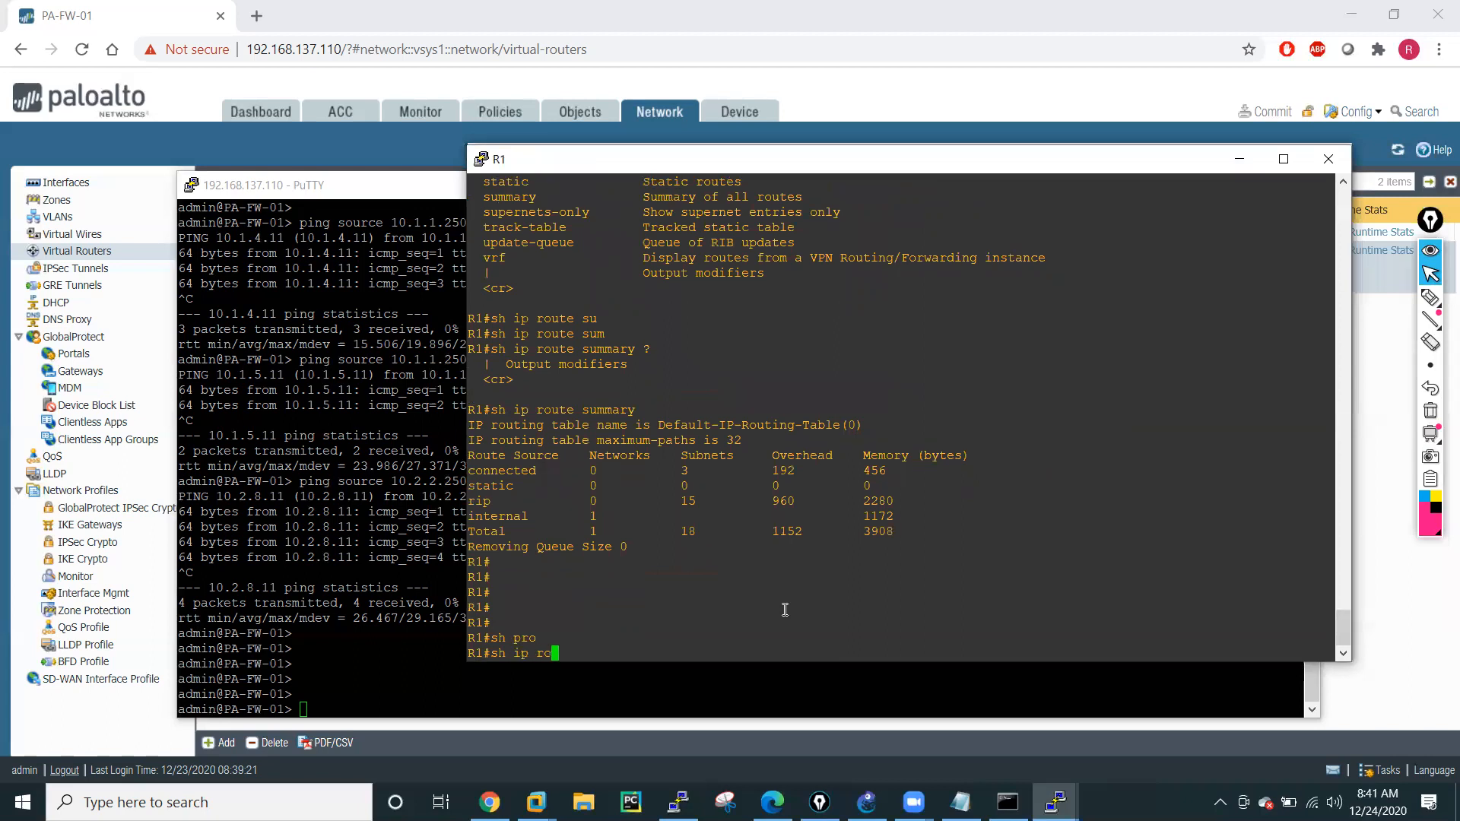
{"action": "key", "text": "Tab"}
{"action": "key", "text": "BackSpace"}
{"action": "key", "text": "BackSpace"}
{"action": "key", "text": "BackSpace"}
{"action": "key", "text": "BackSpace"}
{"action": "key", "text": "BackSpace"}
{"action": "key", "text": "BackSpace"}
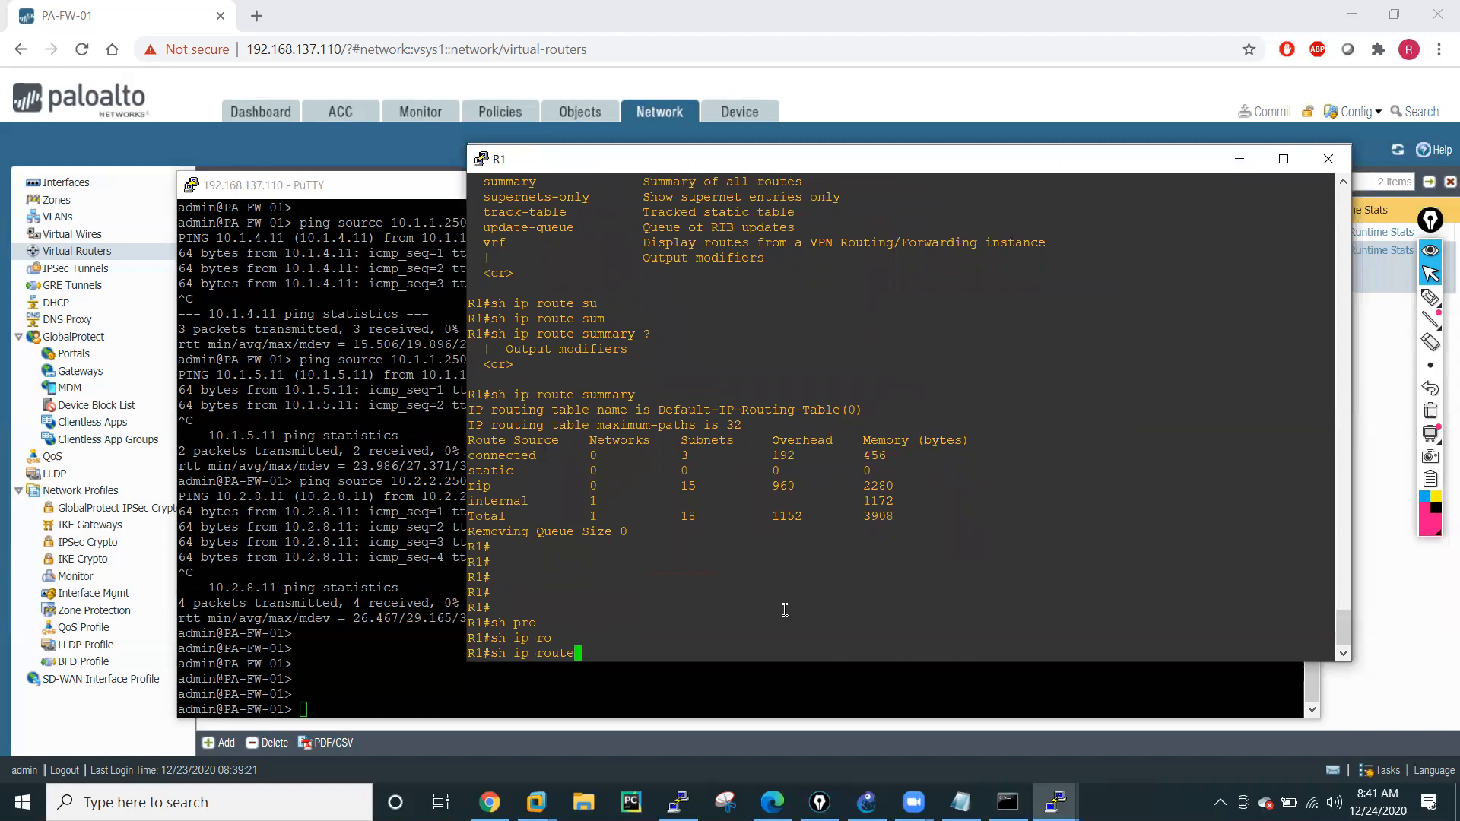
{"action": "type", "text": "pro"}
{"action": "key", "text": "Tab"}
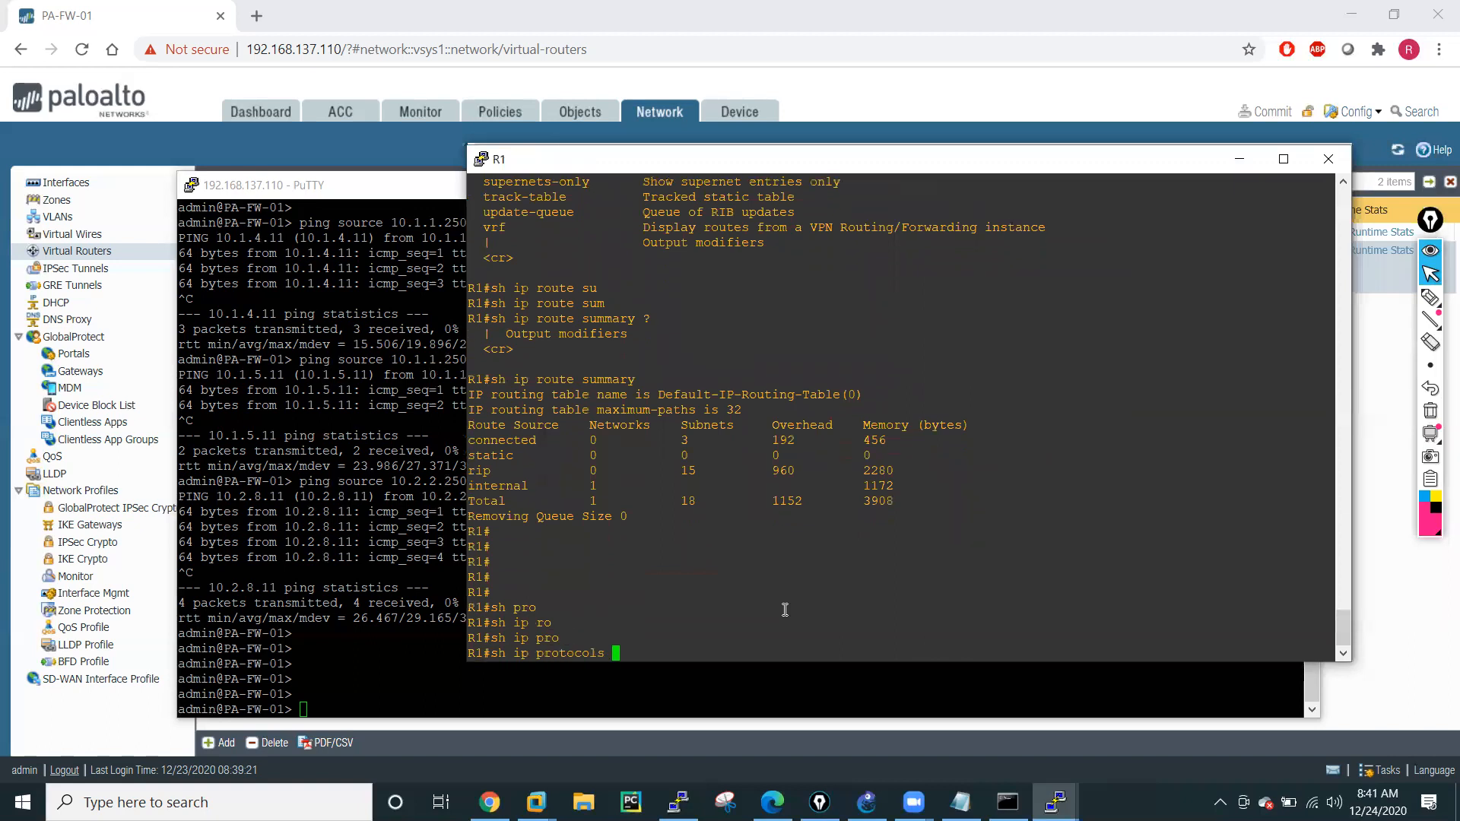
{"action": "type", "text": "?"}
{"action": "type", "text": "su"}
Run sh ip protocols summary on R1 to display the active routing processes.
{"action": "key", "text": "Tab"}
{"action": "type", "text": "?"}
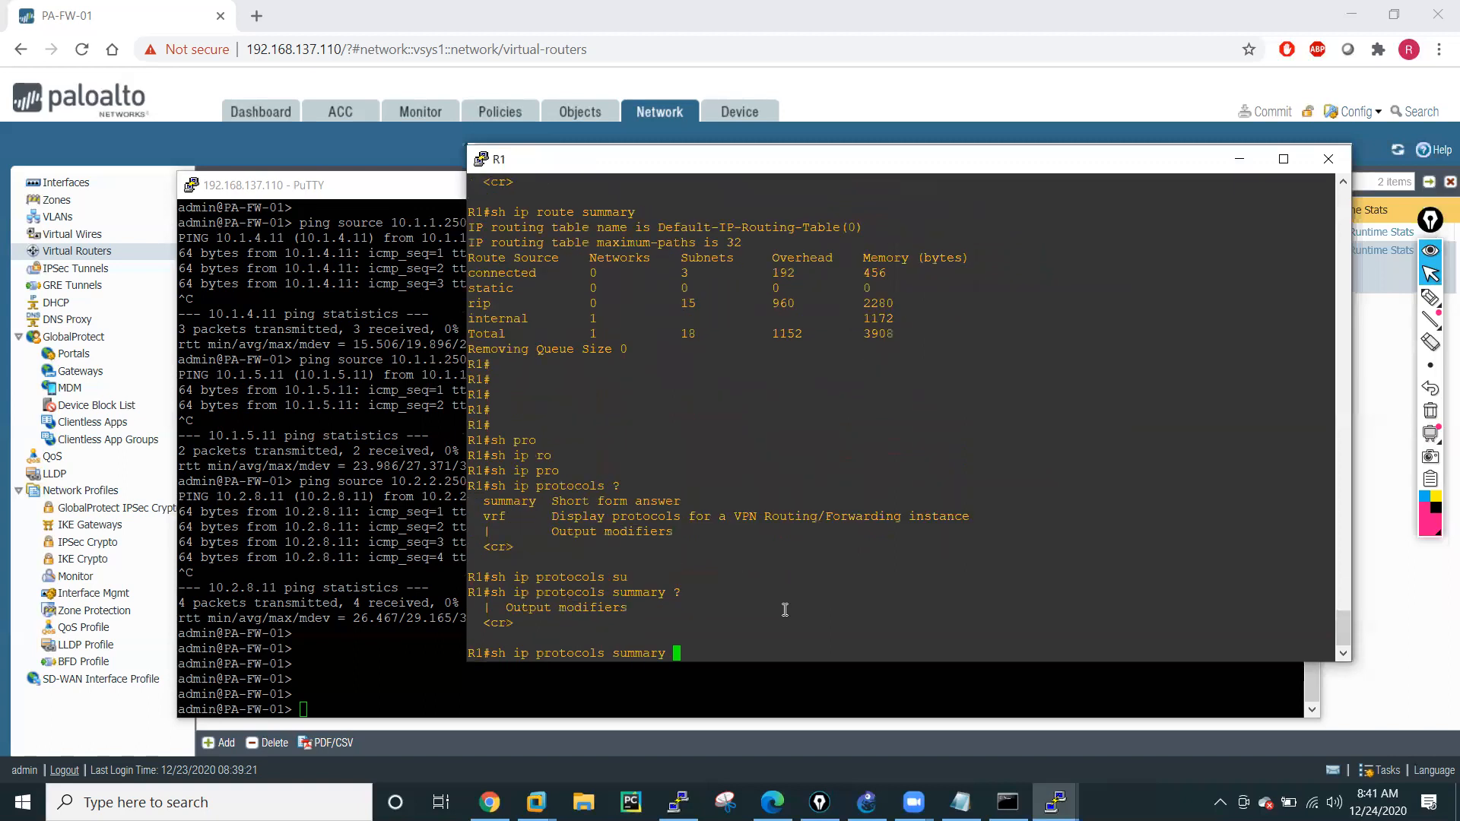
{"action": "key", "text": "Return"}
{"action": "key", "text": "Return"}
{"action": "key", "text": "Return"}
{"action": "key", "text": "Return"}
{"action": "key", "text": "Return"}
{"action": "key", "text": "Return"}
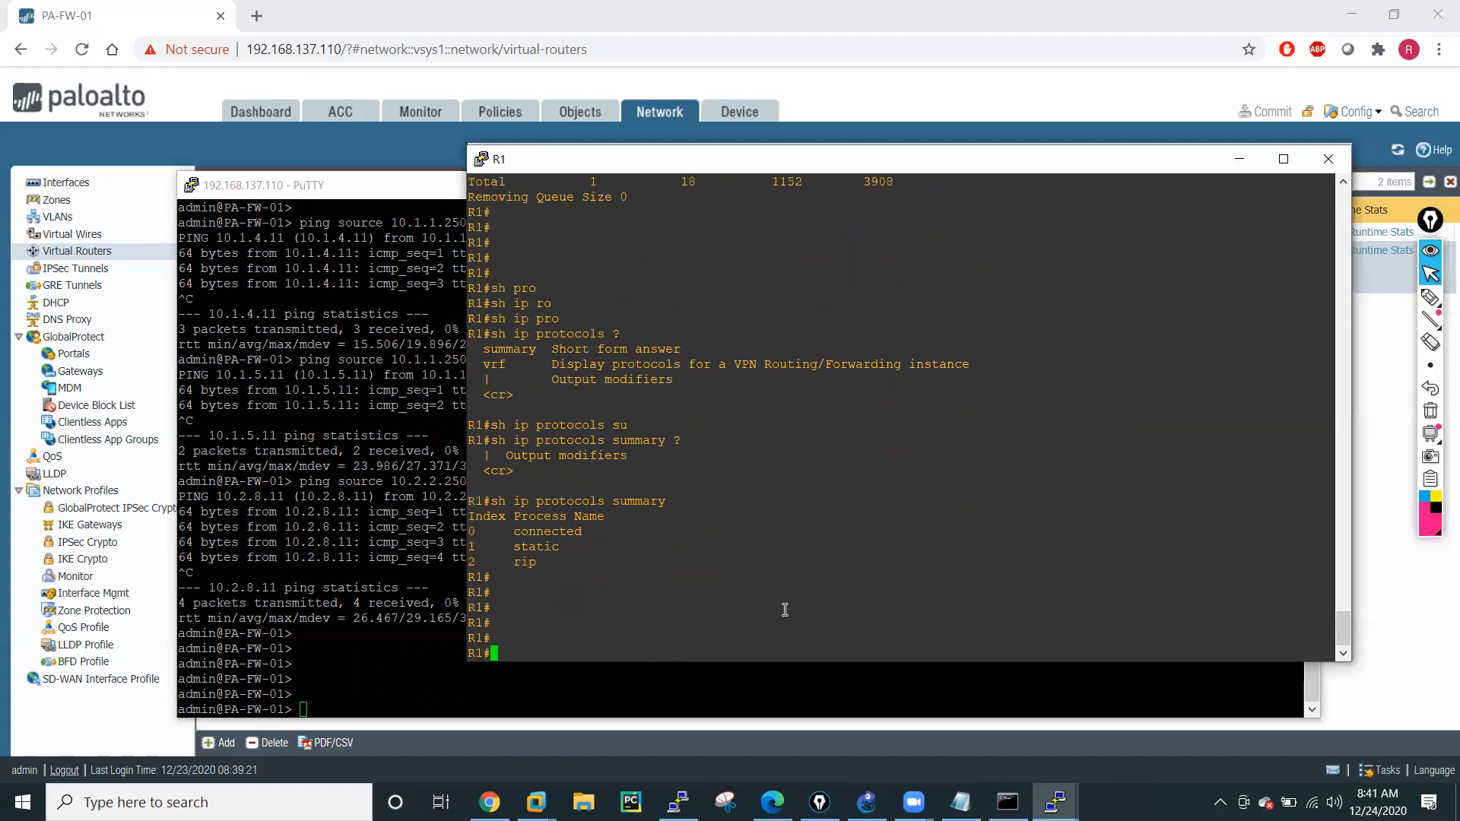
{"action": "mouse_move", "coordinate": [469, 563]}
{"action": "left_mouse_down"}
{"action": "mouse_move", "coordinate": [532, 562]}
{"action": "mouse_move", "coordinate": [466, 561]}
{"action": "left_mouse_up"}
{"action": "left_click", "coordinate": [543, 564]}
{"action": "left_click", "coordinate": [603, 578]}
Run sh ip protocols on R1 without the summary option.
{"action": "key", "text": "Up"}
{"action": "key", "text": "BackSpace"}
{"action": "key", "text": "BackSpace"}
{"action": "key", "text": "BackSpace"}
{"action": "key", "text": "BackSpace"}
{"action": "key", "text": "BackSpace"}
{"action": "key", "text": "BackSpace"}
{"action": "key", "text": "BackSpace"}
{"action": "key", "text": "BackSpace"}
{"action": "key", "text": "BackSpace"}
{"action": "key", "text": "Return"}
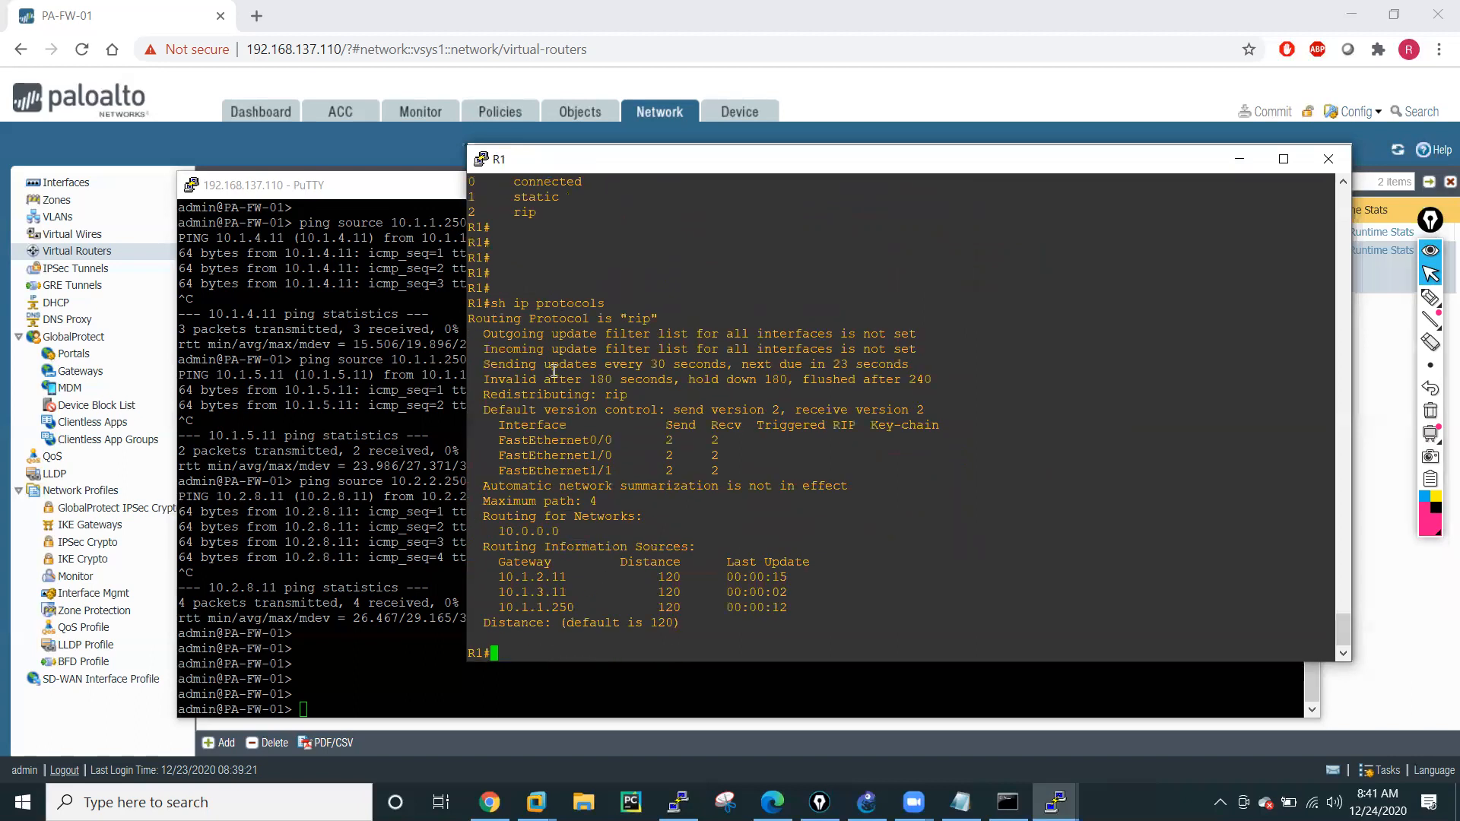
Highlight the routing protocol line and the gateway entries in the sh ip protocols output.
{"action": "left_click_drag", "start_coordinate": [469, 319], "coordinate": [671, 324]}
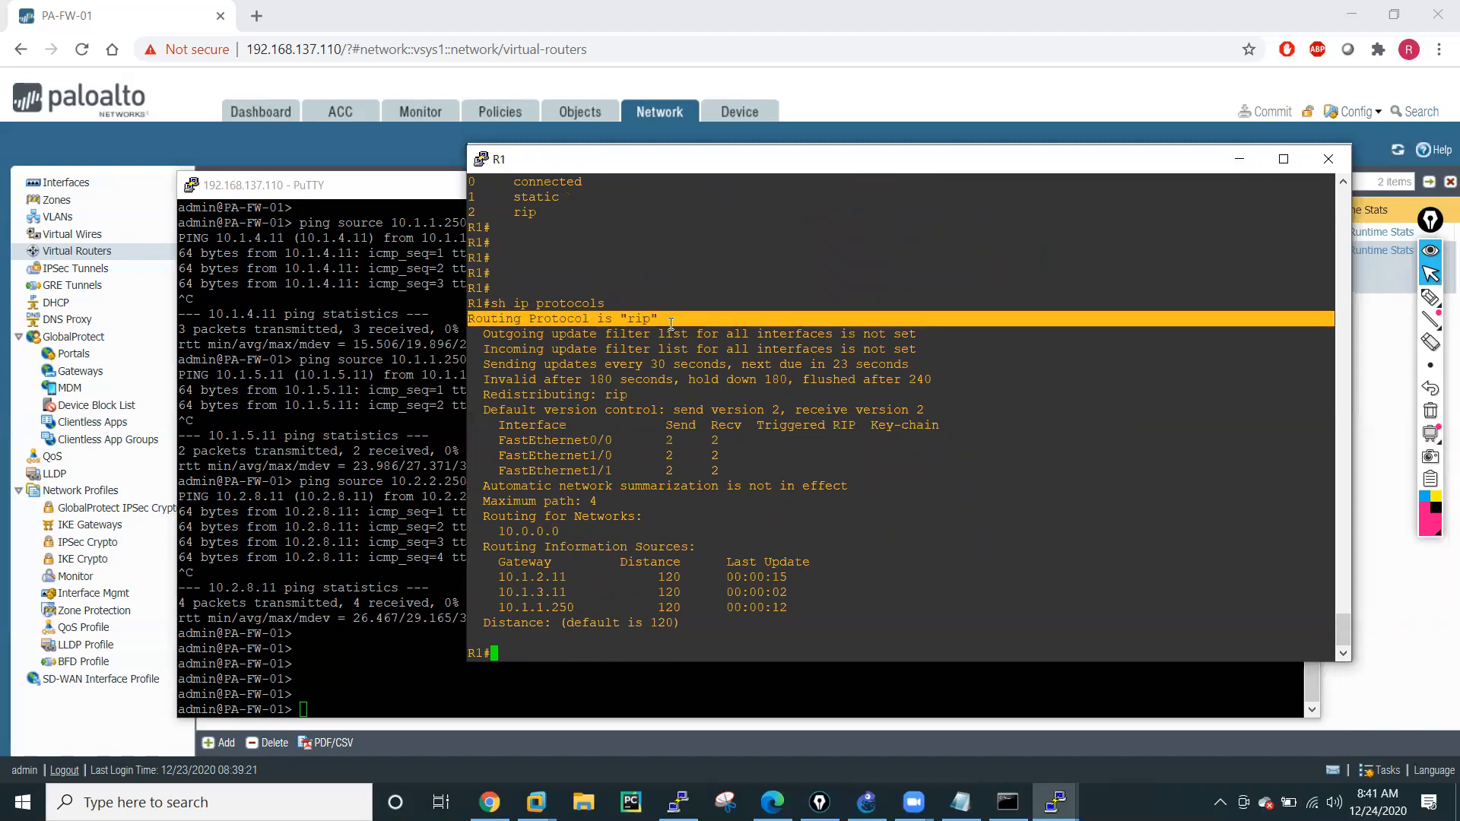
{"action": "left_click_drag", "start_coordinate": [499, 571], "coordinate": [792, 610]}
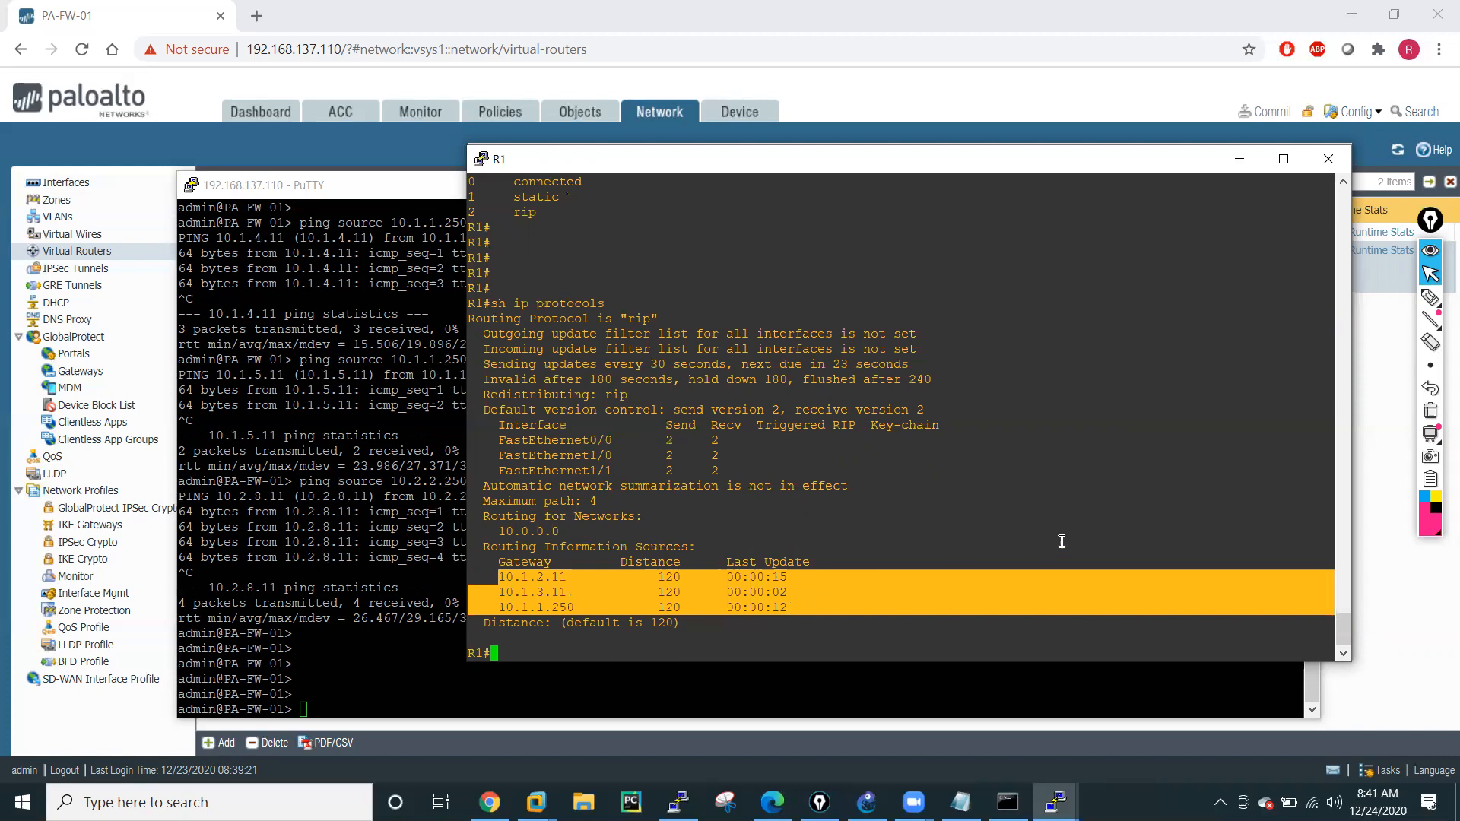
{"action": "left_click", "coordinate": [1086, 526]}
{"action": "key", "text": "Return"}
{"action": "key", "text": "Return"}
{"action": "key", "text": "Return"}
{"action": "key", "text": "Return"}
{"action": "key", "text": "Return"}
{"action": "key", "text": "Return"}
{"action": "key", "text": "Return"}
{"action": "key", "text": "Return"}
{"action": "key", "text": "Return"}
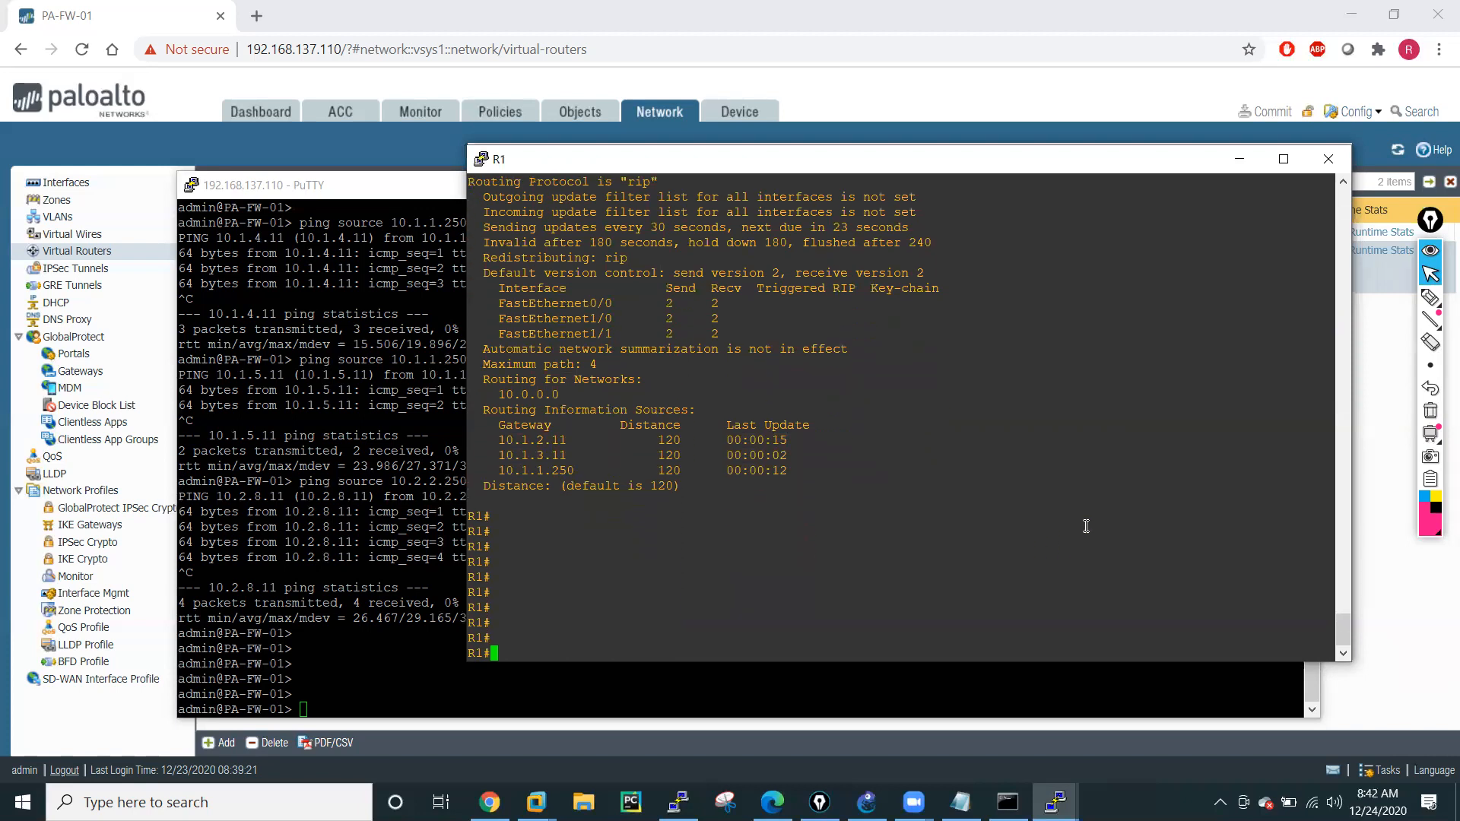
{"action": "key", "text": "Return"}
{"action": "key", "text": "Return"}
{"action": "key", "text": "Return"}
{"action": "key", "text": "Return"}
{"action": "key", "text": "Return"}
{"action": "key", "text": "Return"}
{"action": "key", "text": "Return"}
{"action": "key", "text": "Return"}
List the show commands on R1 that begin with route.
{"action": "type", "text": "sh ip ro"}
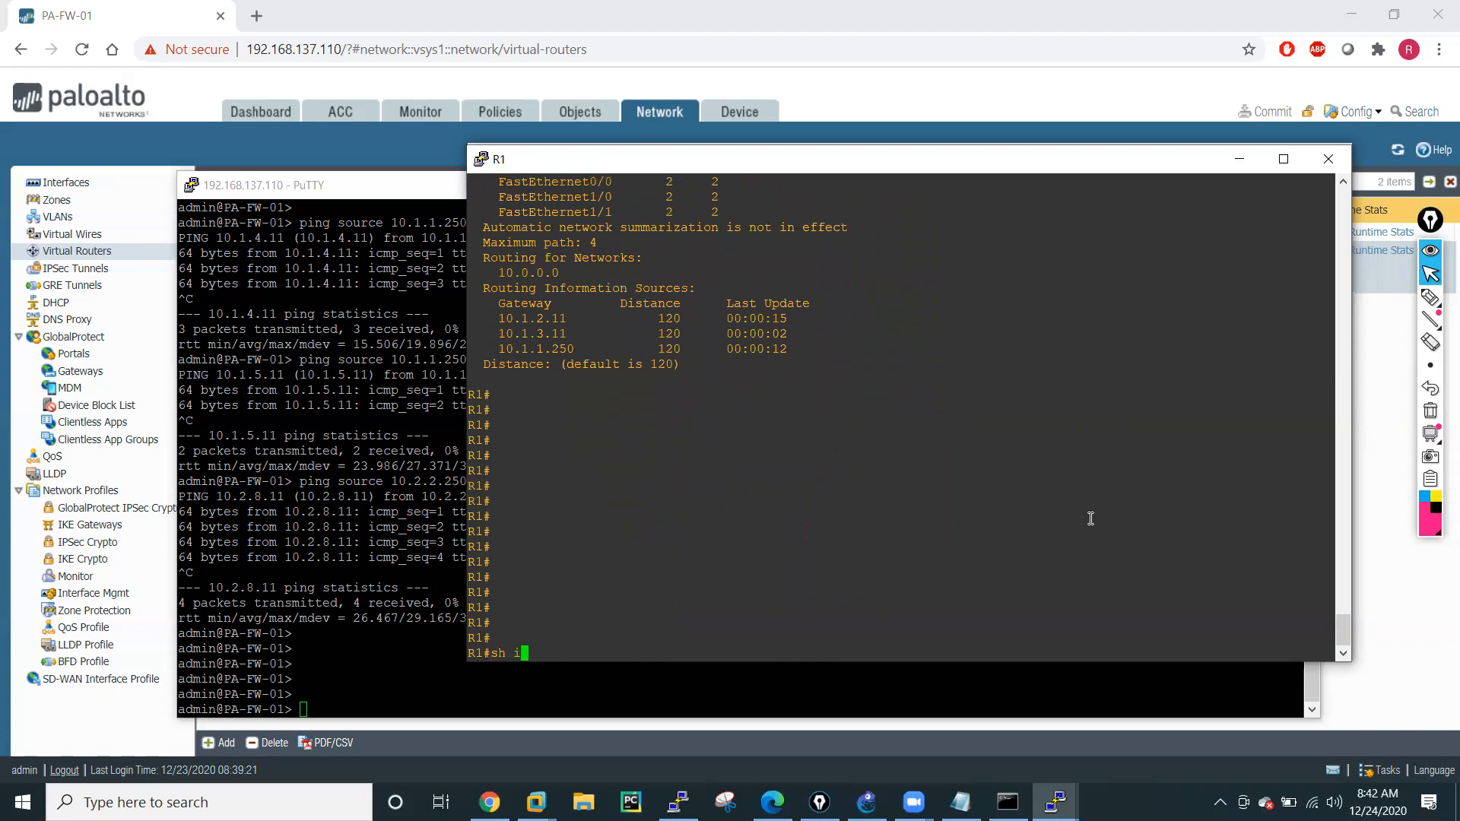
{"action": "key", "text": "Tab"}
{"action": "key", "text": "BackSpace"}
{"action": "key", "text": "BackSpace"}
{"action": "key", "text": "BackSpace"}
{"action": "key", "text": "BackSpace"}
{"action": "key", "text": "BackSpace"}
{"action": "key", "text": "BackSpace"}
{"action": "key", "text": "BackSpace"}
{"action": "key", "text": "BackSpace"}
{"action": "key", "text": "BackSpace"}
{"action": "type", "text": "rou"}
{"action": "key", "text": "Tab"}
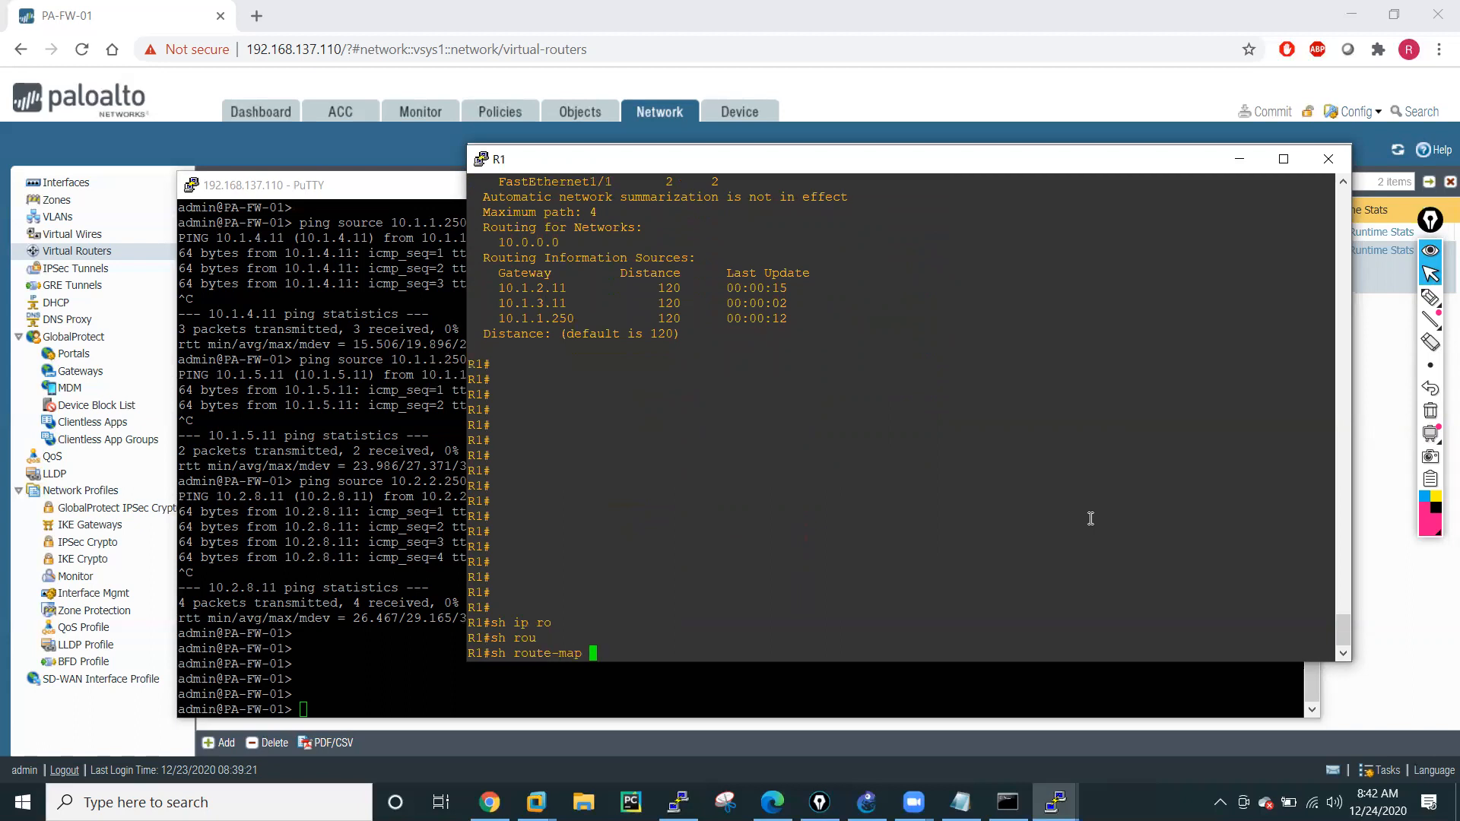
{"action": "key", "text": "BackSpace"}
{"action": "key", "text": "BackSpace"}
{"action": "key", "text": "BackSpace"}
{"action": "key", "text": "BackSpace"}
{"action": "key", "text": "BackSpace"}
{"action": "type", "text": "?"}
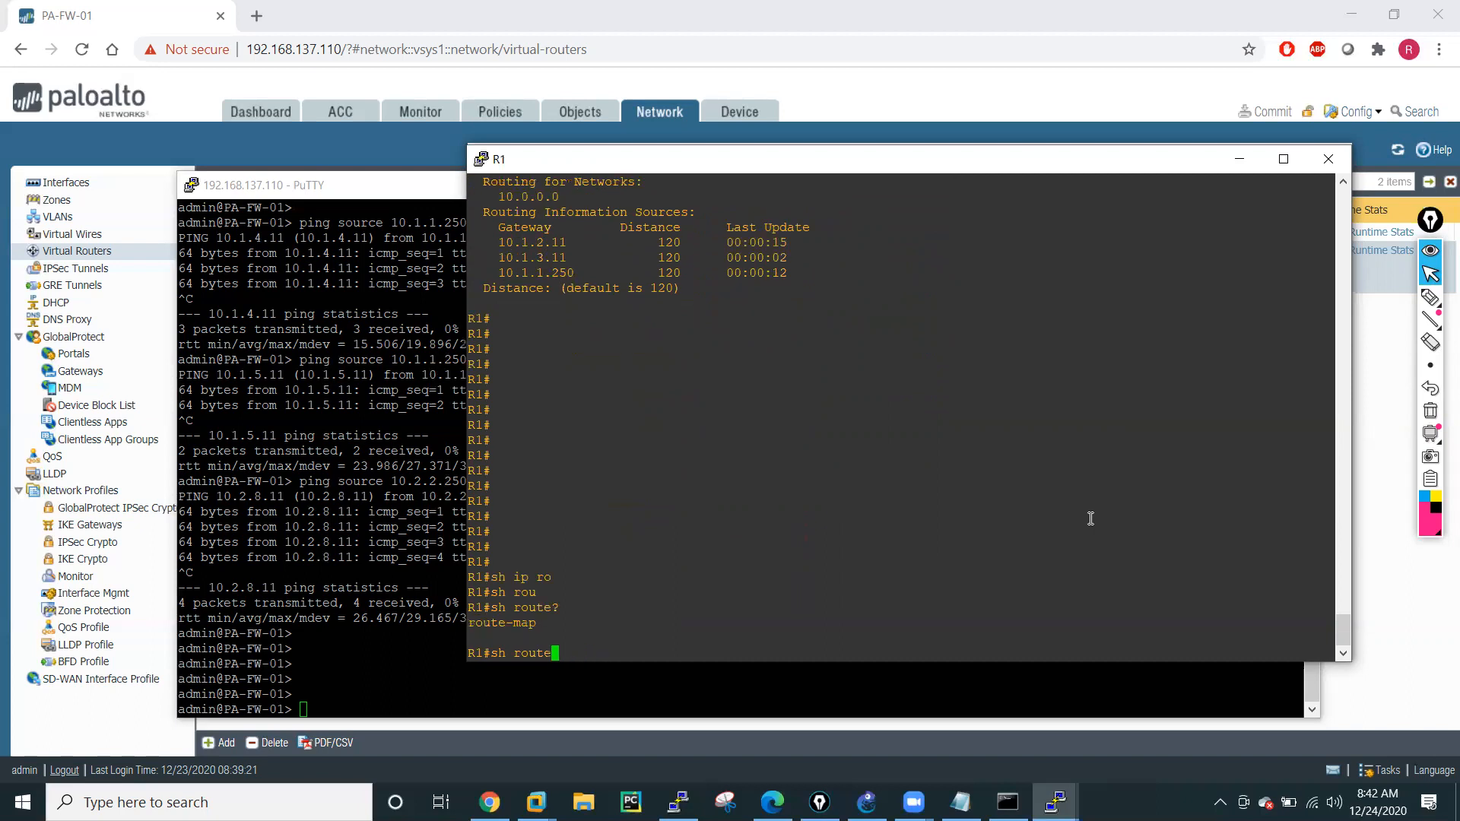
List the options of the sh ip rip command on R1.
{"action": "key", "text": "BackSpace"}
{"action": "key", "text": "BackSpace"}
{"action": "key", "text": "BackSpace"}
{"action": "key", "text": "BackSpace"}
{"action": "type", "text": "i"}
{"action": "key", "text": "Tab"}
{"action": "type", "text": "f"}
{"action": "key", "text": "Tab"}
{"action": "key", "text": "BackSpace"}
{"action": "key", "text": "BackSpace"}
{"action": "key", "text": "BackSpace"}
{"action": "key", "text": "BackSpace"}
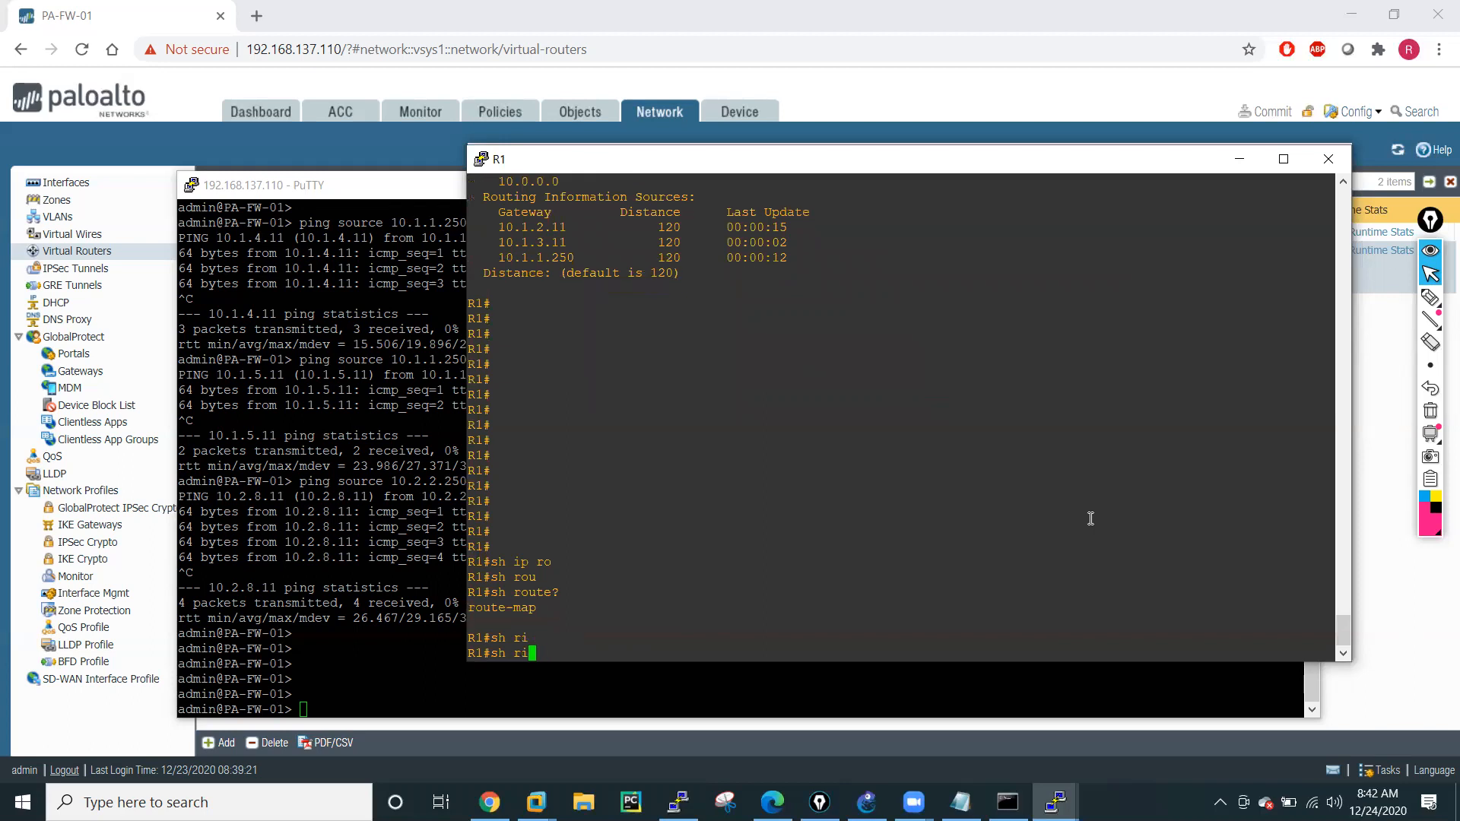
{"action": "type", "text": "ip rip"}
Run sh ip rip database on R1 and page through the full RIP database output.
{"action": "key", "text": "Tab"}
{"action": "type", "text": "?"}
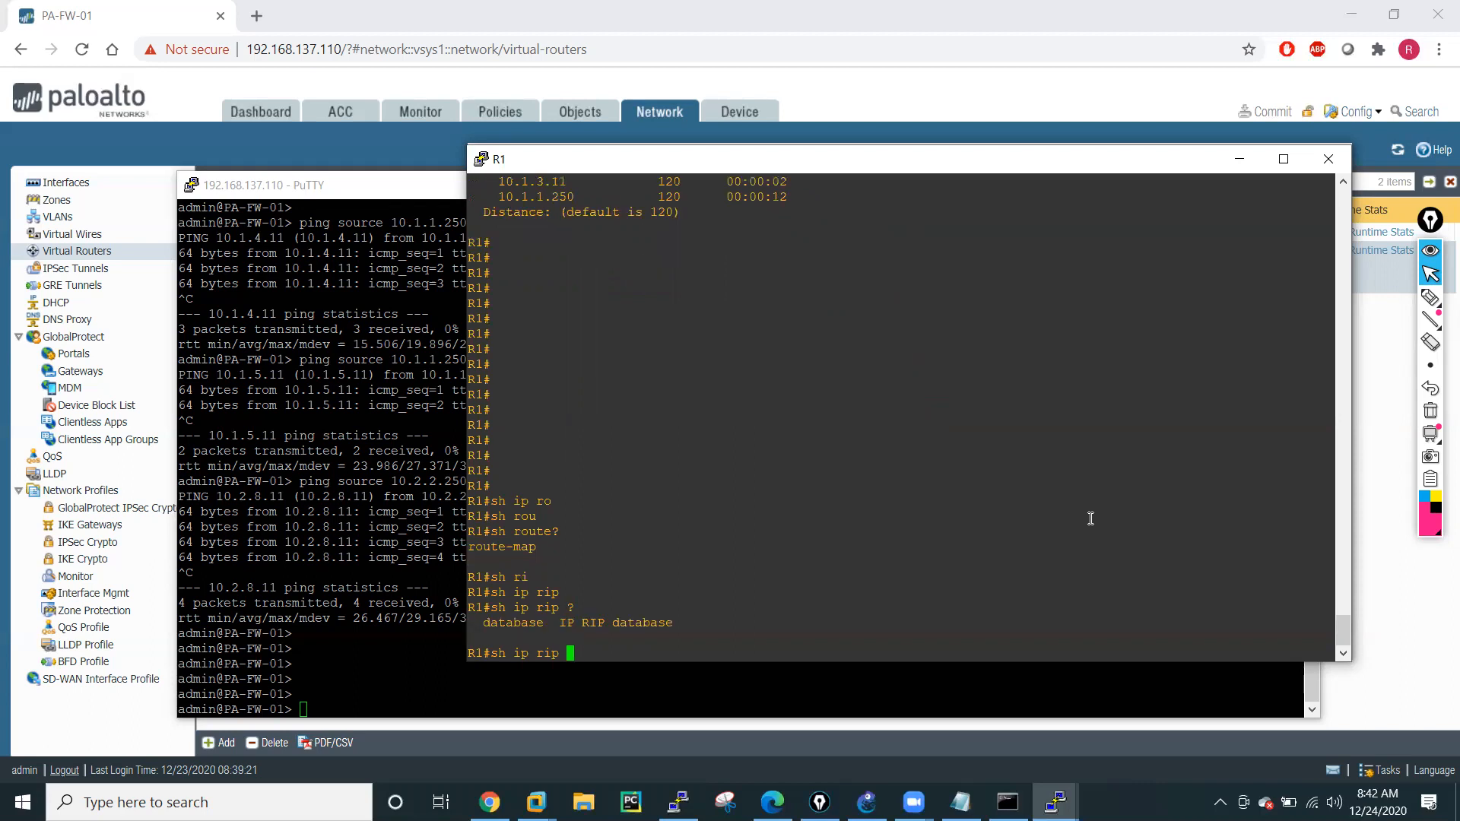
{"action": "type", "text": "data"}
{"action": "key", "text": "Tab"}
{"action": "type", "text": "?"}
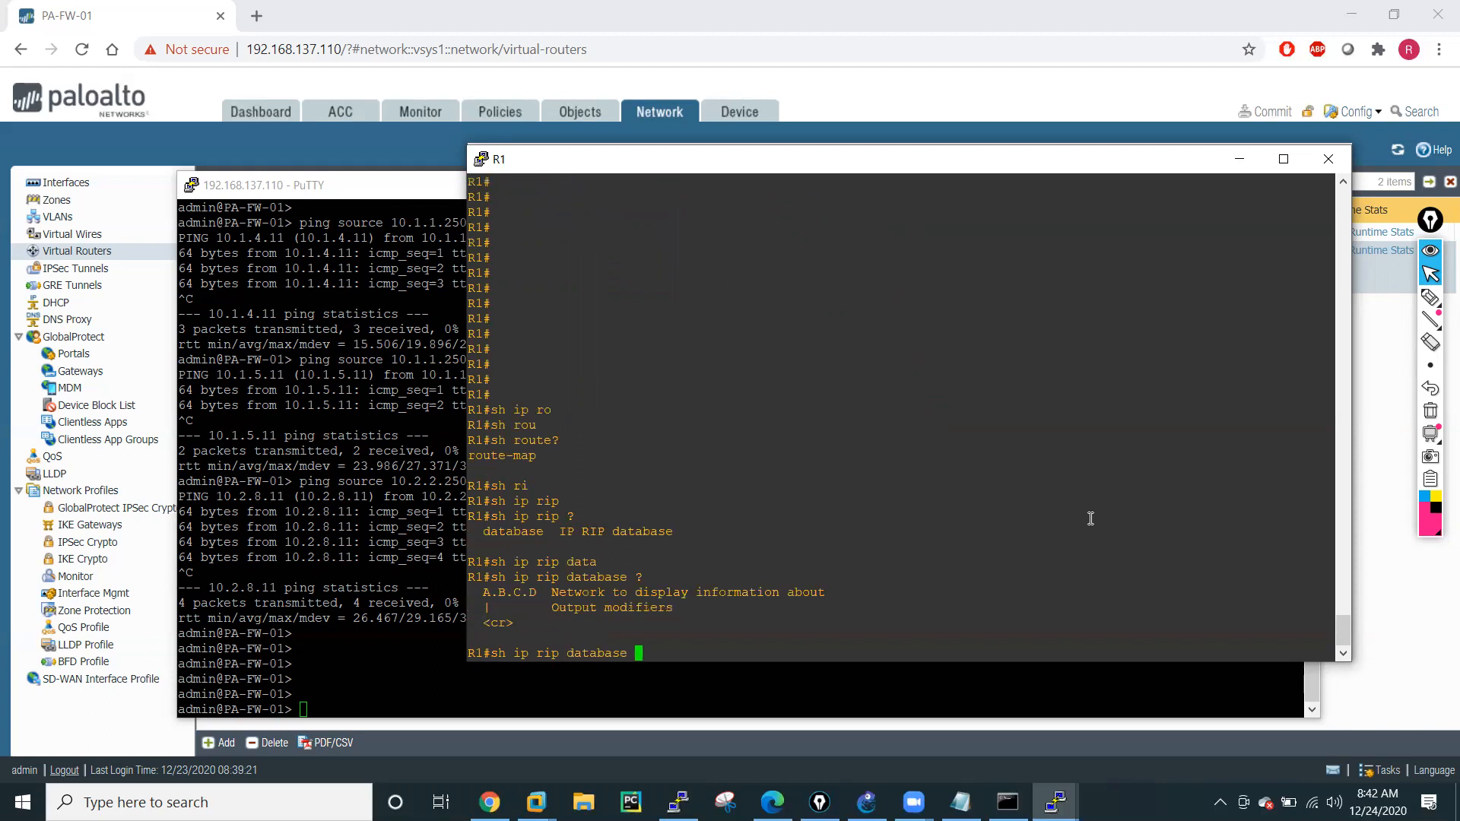
{"action": "key", "text": "Return"}
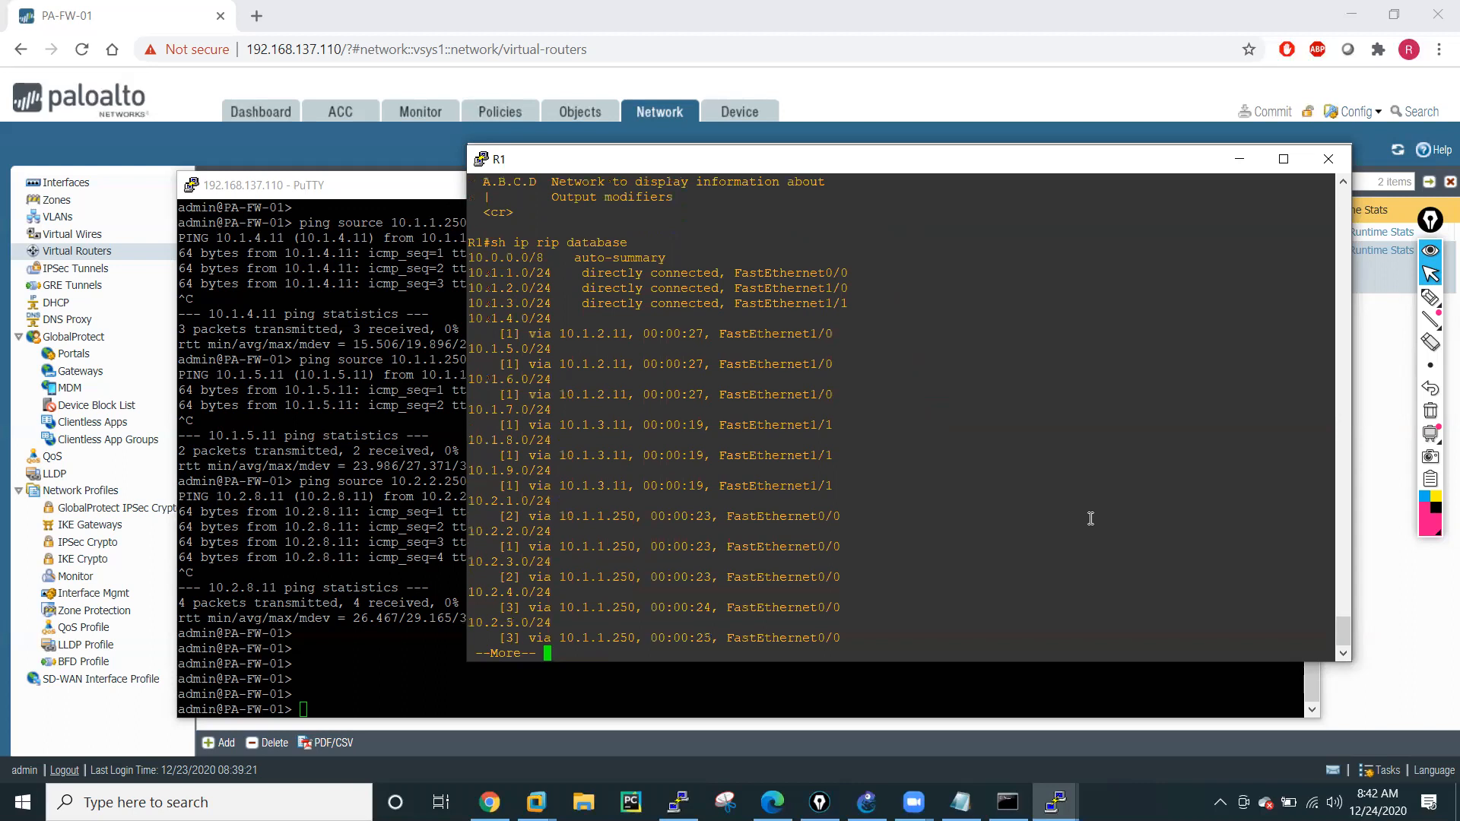
{"action": "key", "text": "Return"}
{"action": "key", "text": "Return"}
{"action": "key", "text": "Return"}
{"action": "key", "text": "Return"}
{"action": "key", "text": "Return"}
{"action": "key", "text": "Return"}
{"action": "key", "text": "Return"}
{"action": "key", "text": "Return"}
{"action": "key", "text": "Return"}
{"action": "key", "text": "Return"}
{"action": "key", "text": "Return"}
{"action": "key", "text": "Return"}
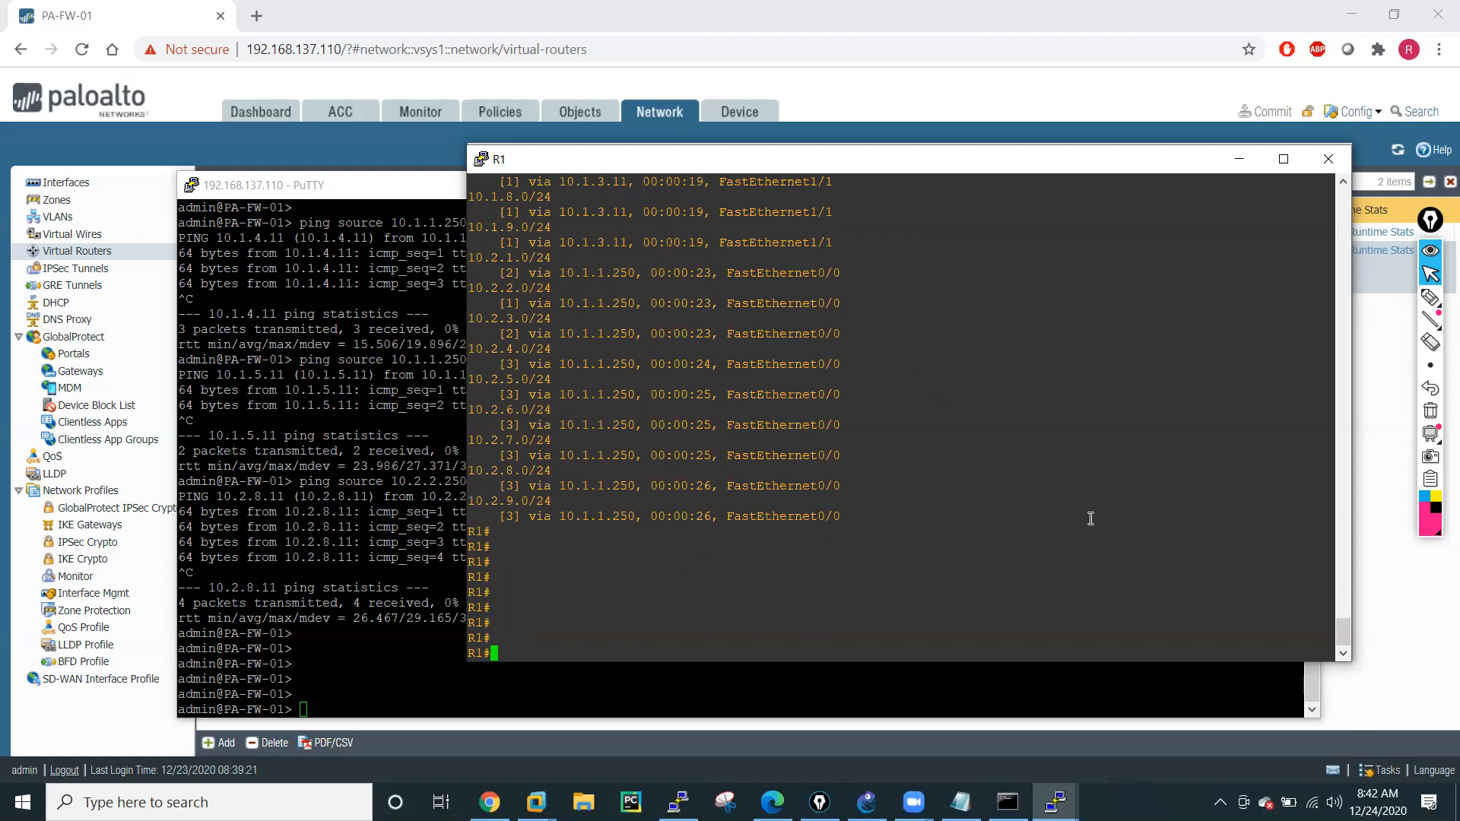
{"action": "key", "text": "Return"}
{"action": "key", "text": "Return"}
{"action": "key", "text": "Return"}
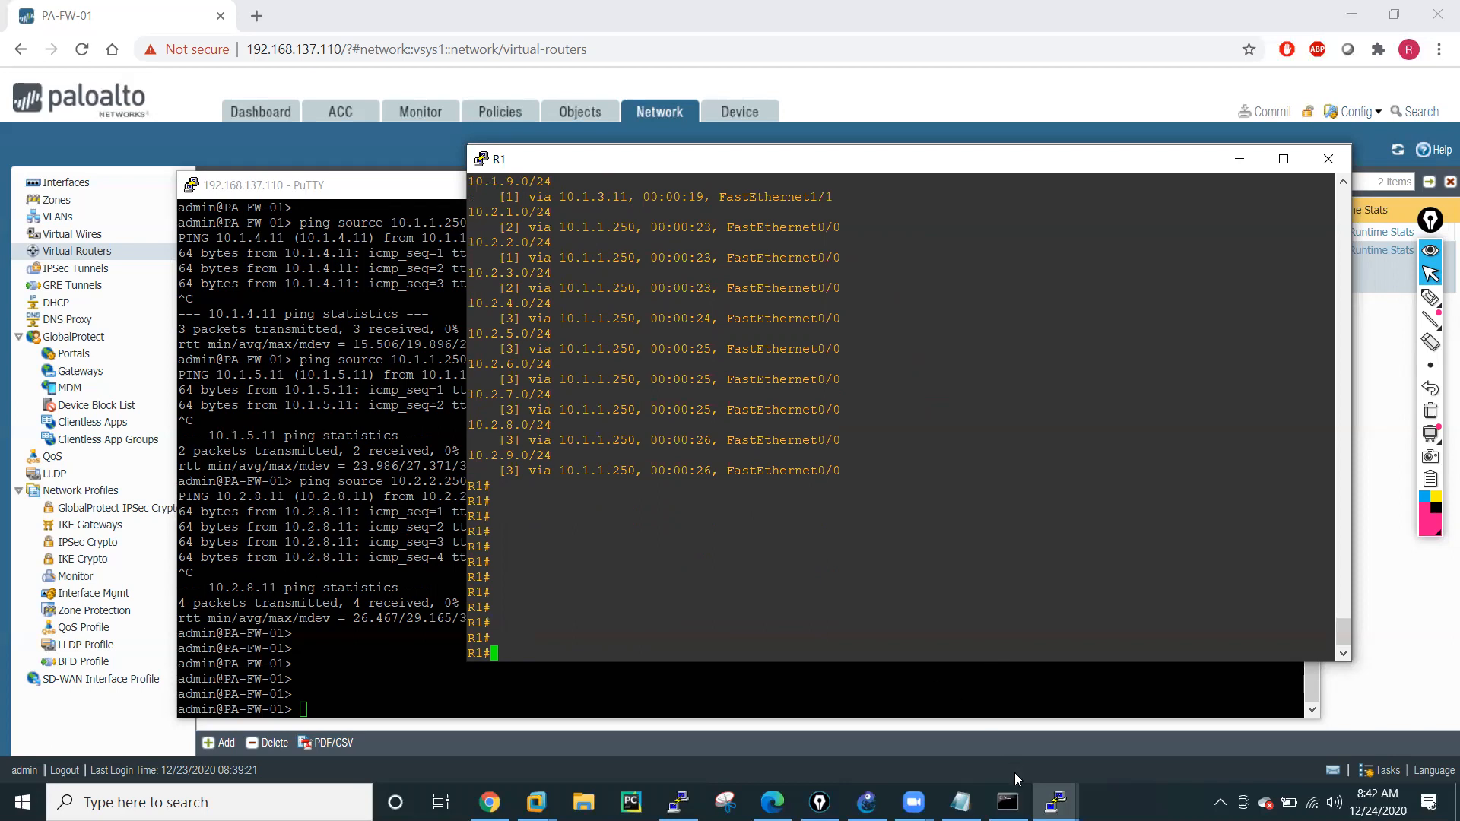
Check the lab topology in GNS3 and switch to the R2 router console.
{"action": "left_click", "coordinate": [867, 802]}
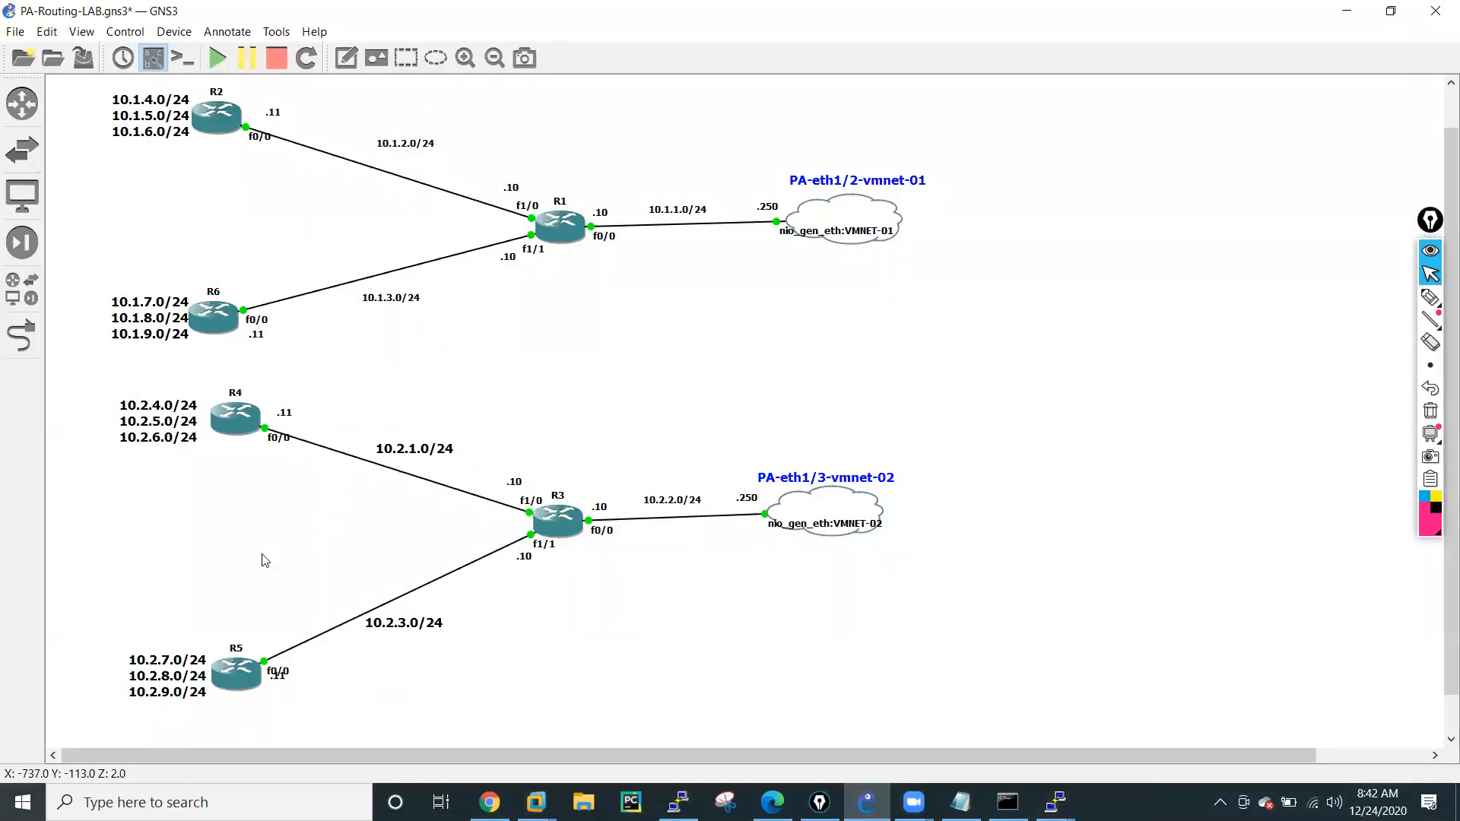
{"action": "left_click", "coordinate": [1056, 802]}
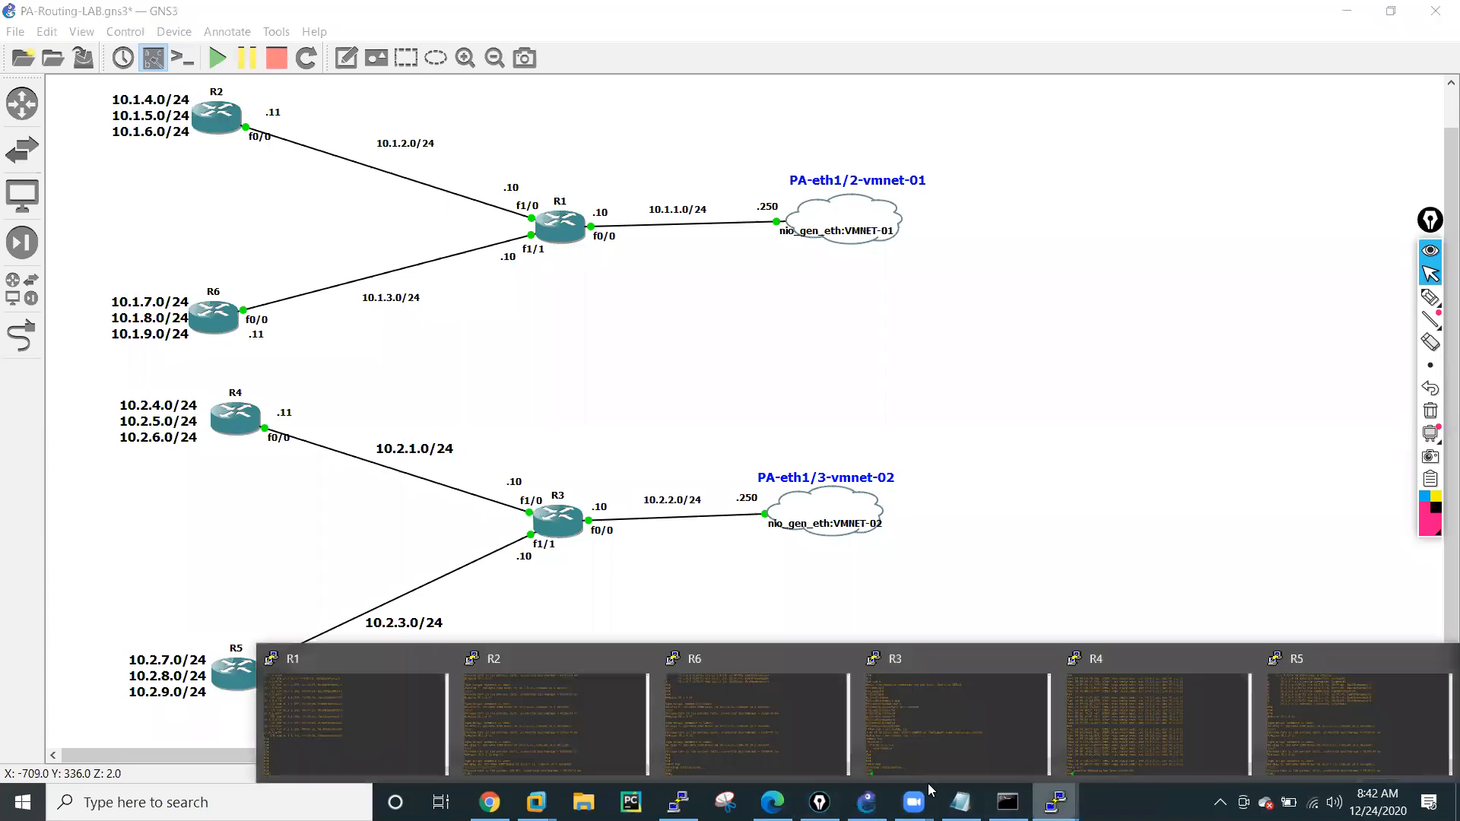
{"action": "left_click", "coordinate": [556, 718]}
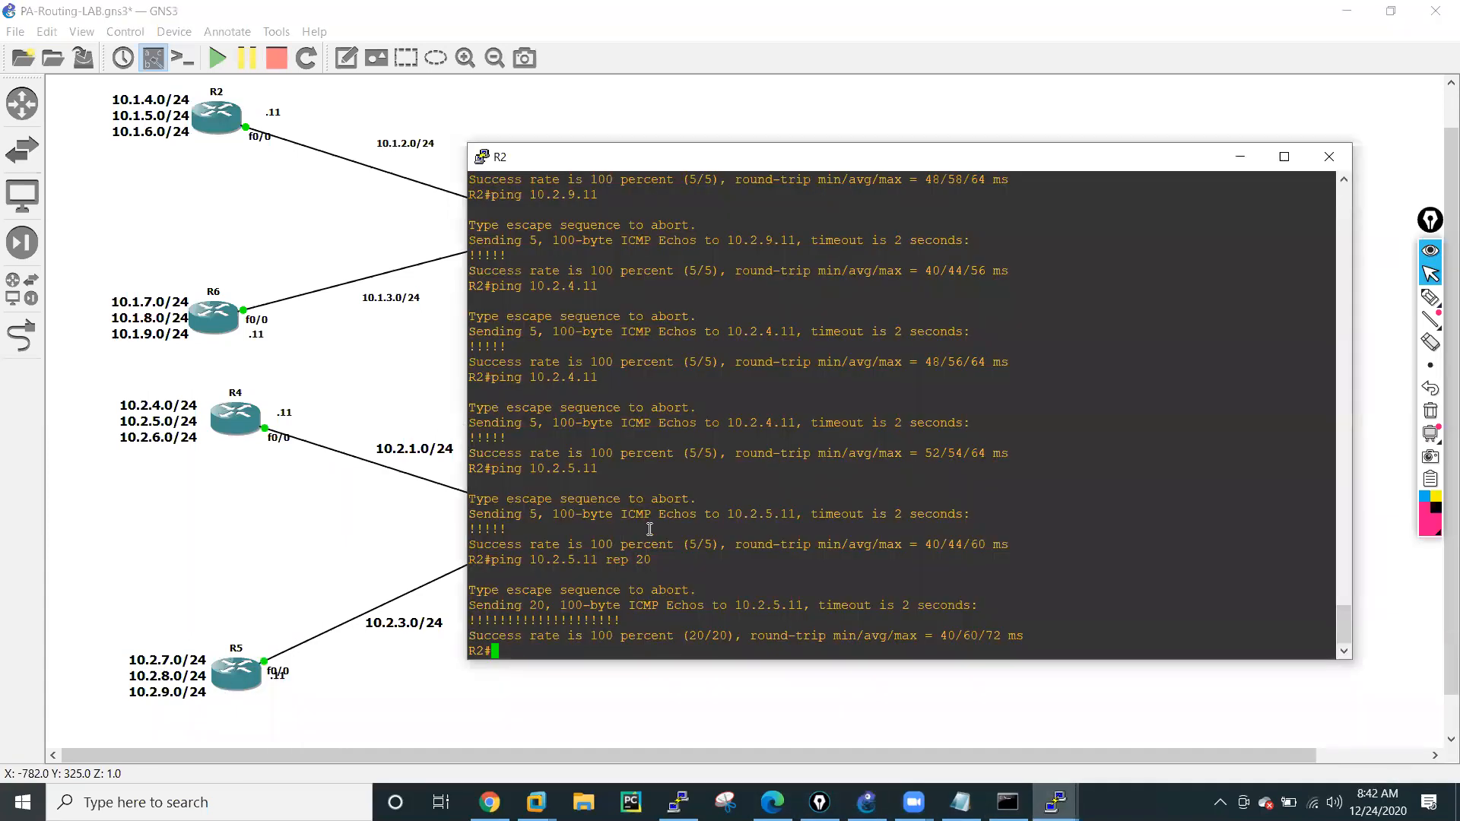
{"action": "key", "text": "Return"}
{"action": "key", "text": "Return"}
{"action": "key", "text": "Return"}
{"action": "key", "text": "Return"}
{"action": "key", "text": "Return"}
Ping 8.8.8.8 from R2 to test internet reachability.
{"action": "type", "text": "ping"}
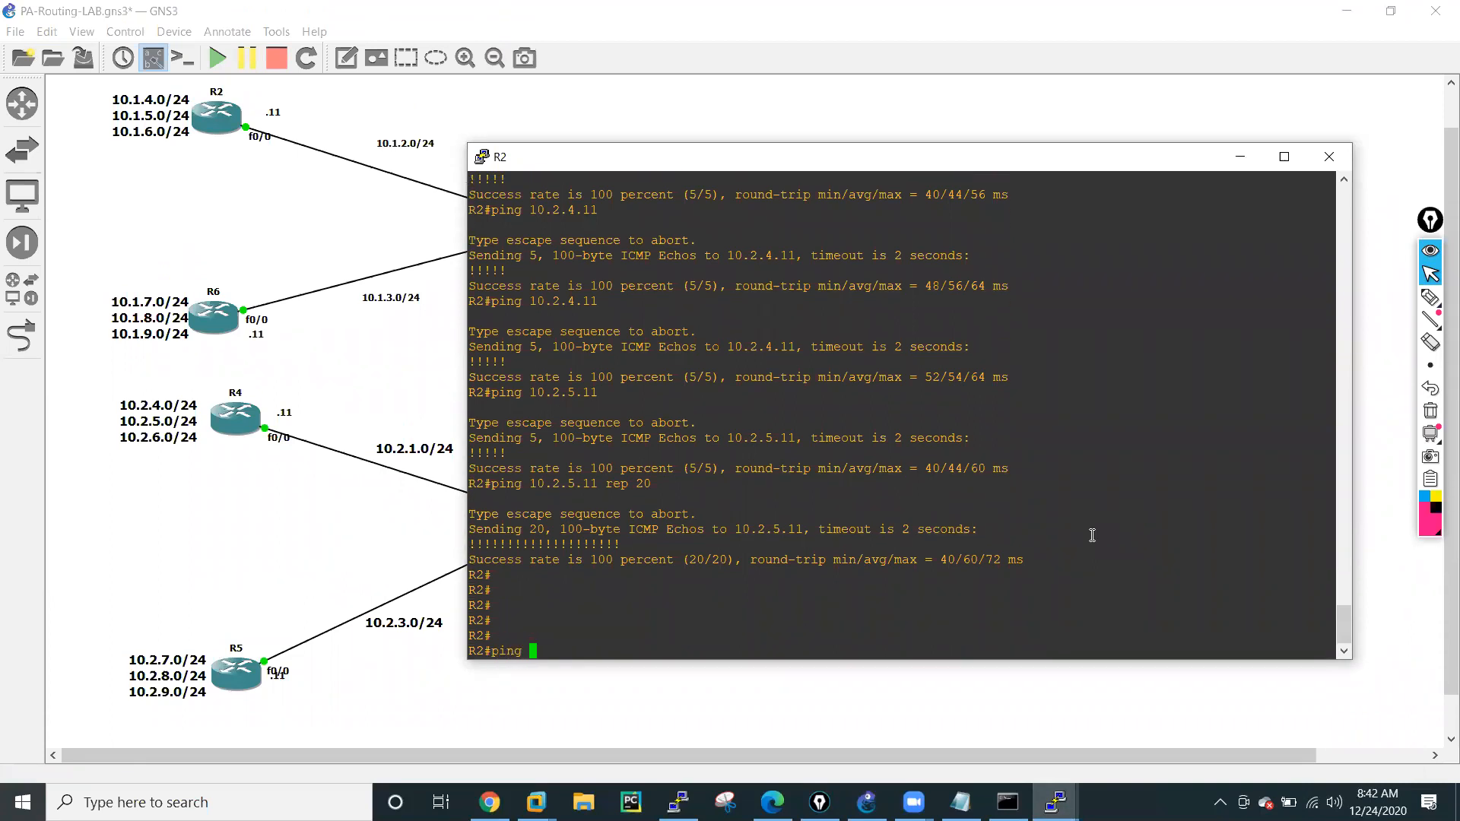
{"action": "type", "text": "8.8.8.8"}
{"action": "key", "text": "Return"}
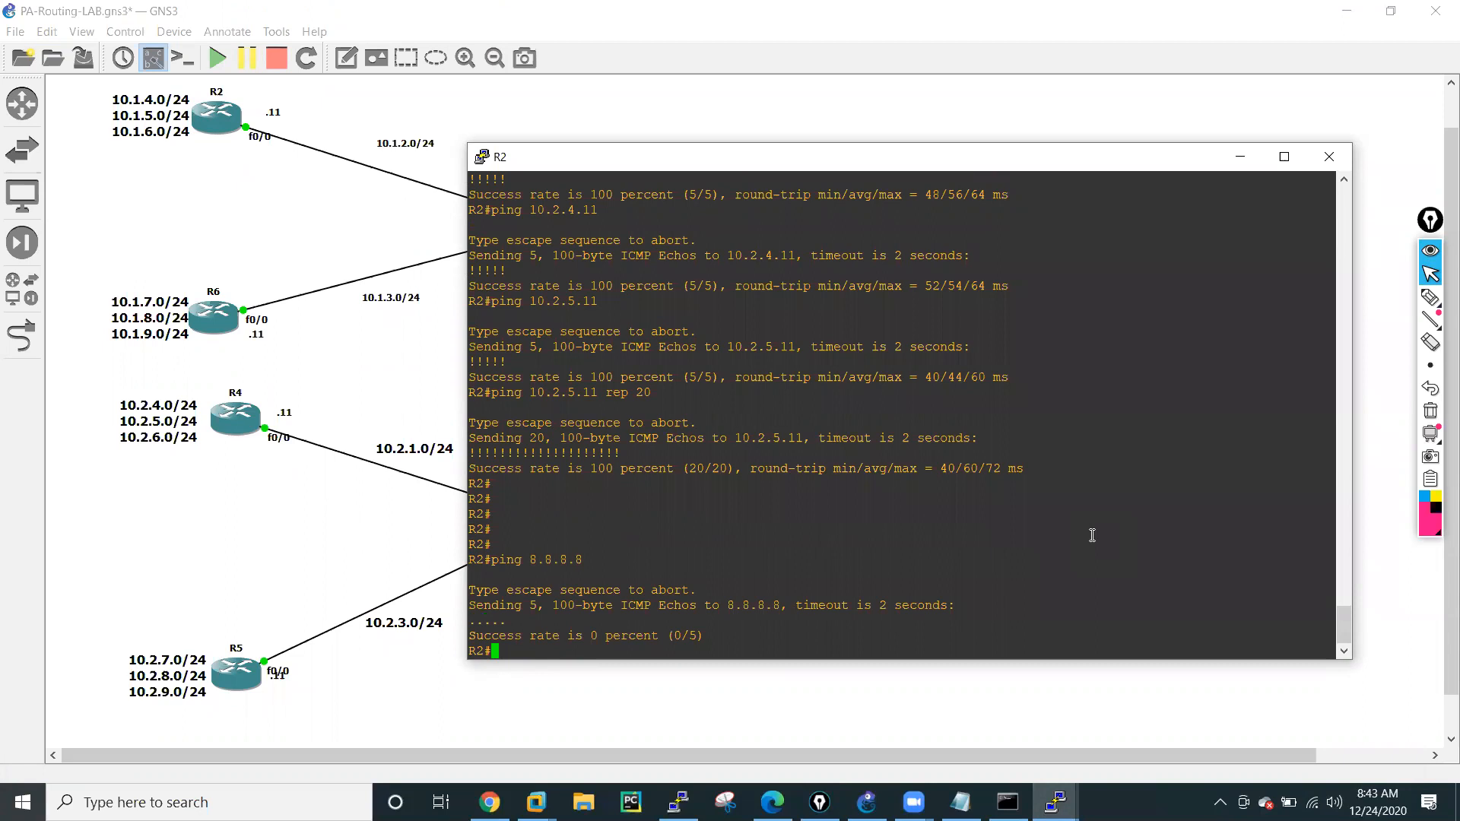
{"action": "key", "text": "Return"}
{"action": "key", "text": "Return"}
{"action": "key", "text": "Return"}
{"action": "key", "text": "Return"}
Enter global configuration mode on R2 with conf t.
{"action": "type", "text": "conf t"}
{"action": "key", "text": "Return"}
{"action": "key", "text": "Return"}
{"action": "key", "text": "Return"}
{"action": "key", "text": "Return"}
{"action": "key", "text": "Return"}
{"action": "key", "text": "Return"}
{"action": "key", "text": "Return"}
{"action": "key", "text": "Return"}
List the options of the ip domain command in R2's configuration mode.
{"action": "type", "text": "ip dom"}
{"action": "key", "text": "Tab"}
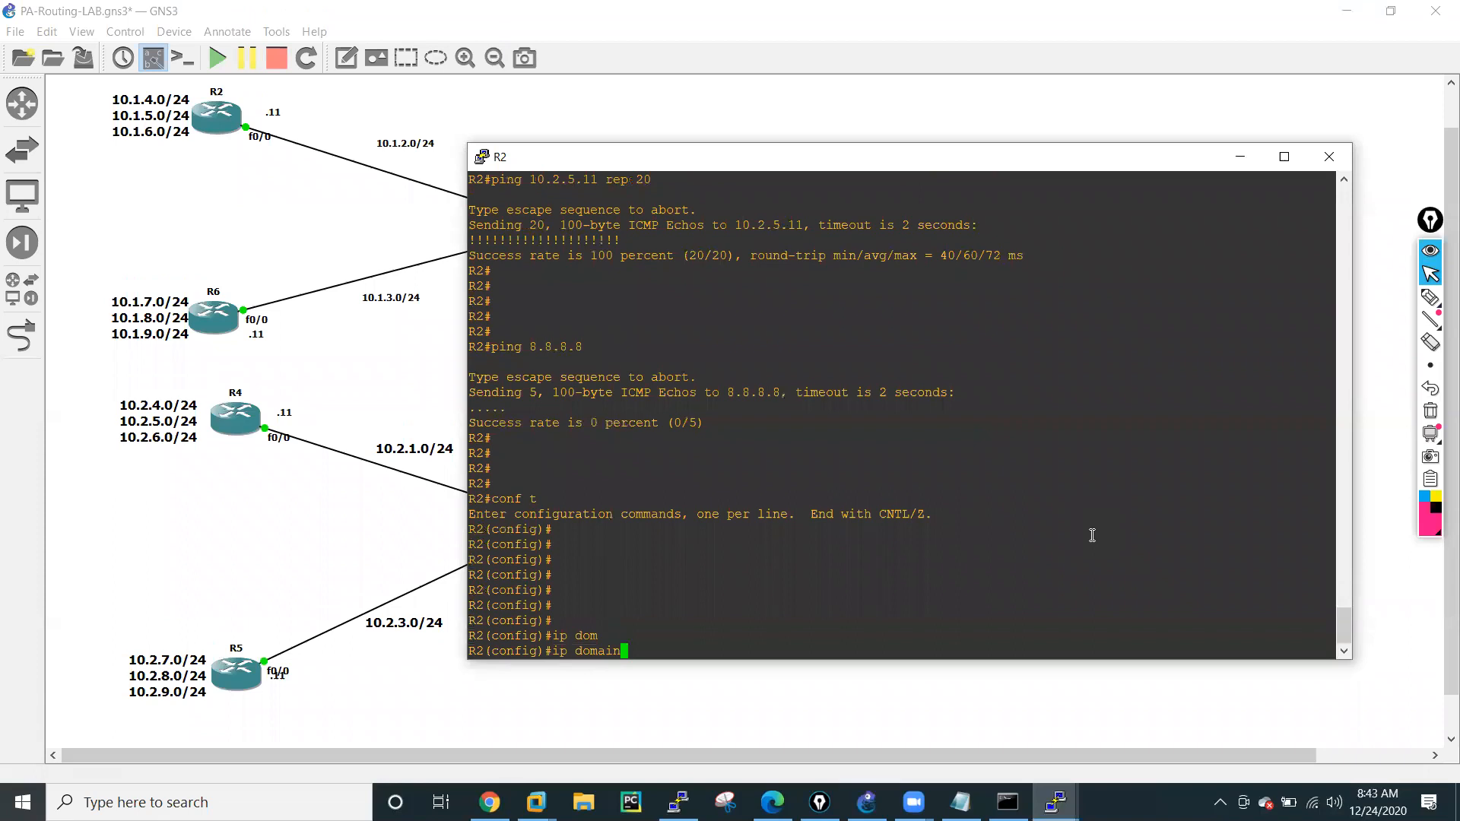
{"action": "type", "text": "-"}
{"action": "key", "text": "Tab"}
{"action": "key", "text": "BackSpace"}
{"action": "key", "text": "Tab"}
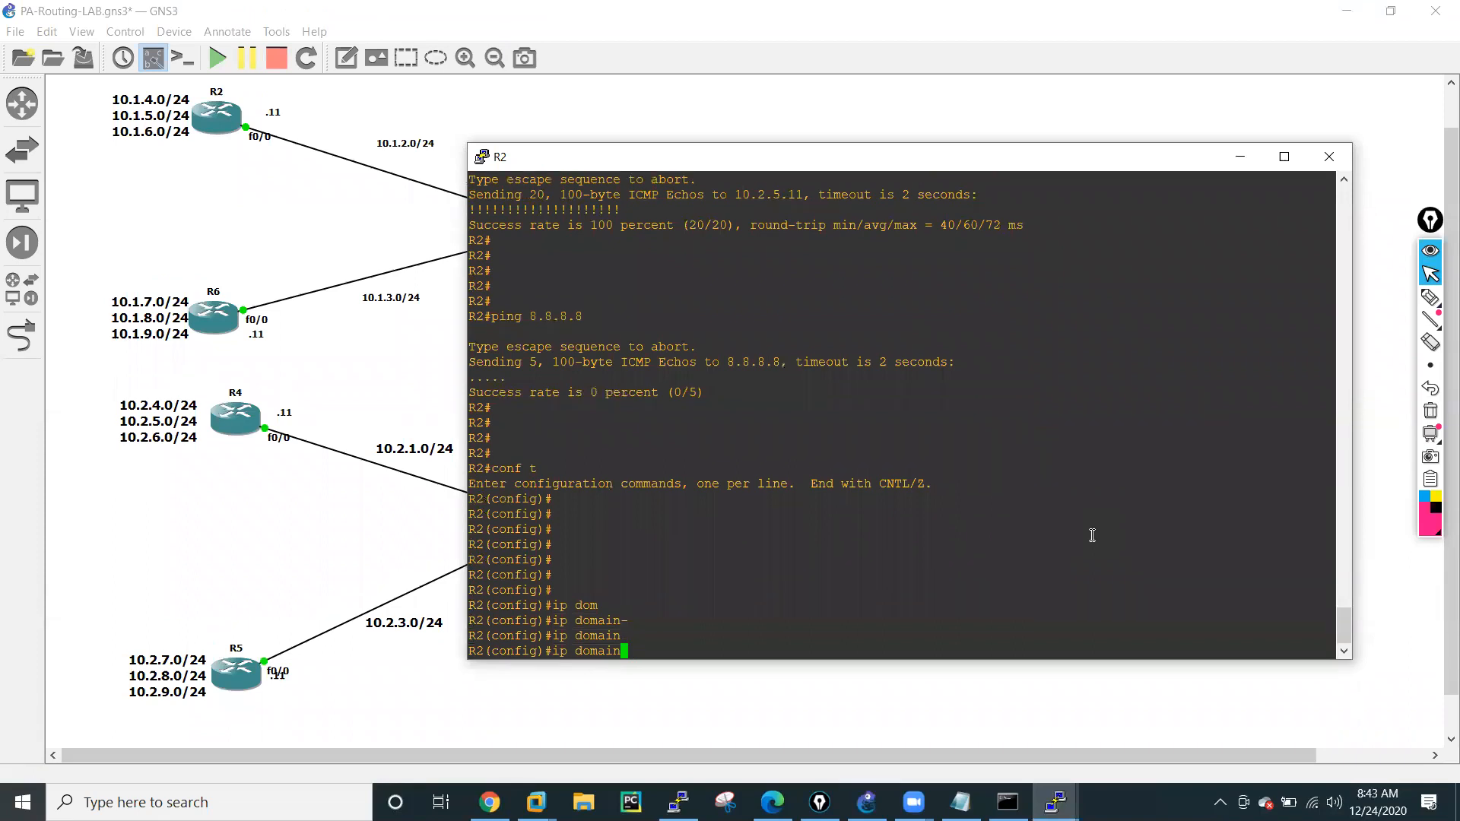
{"action": "key", "text": "Tab"}
{"action": "type", "text": "?"}
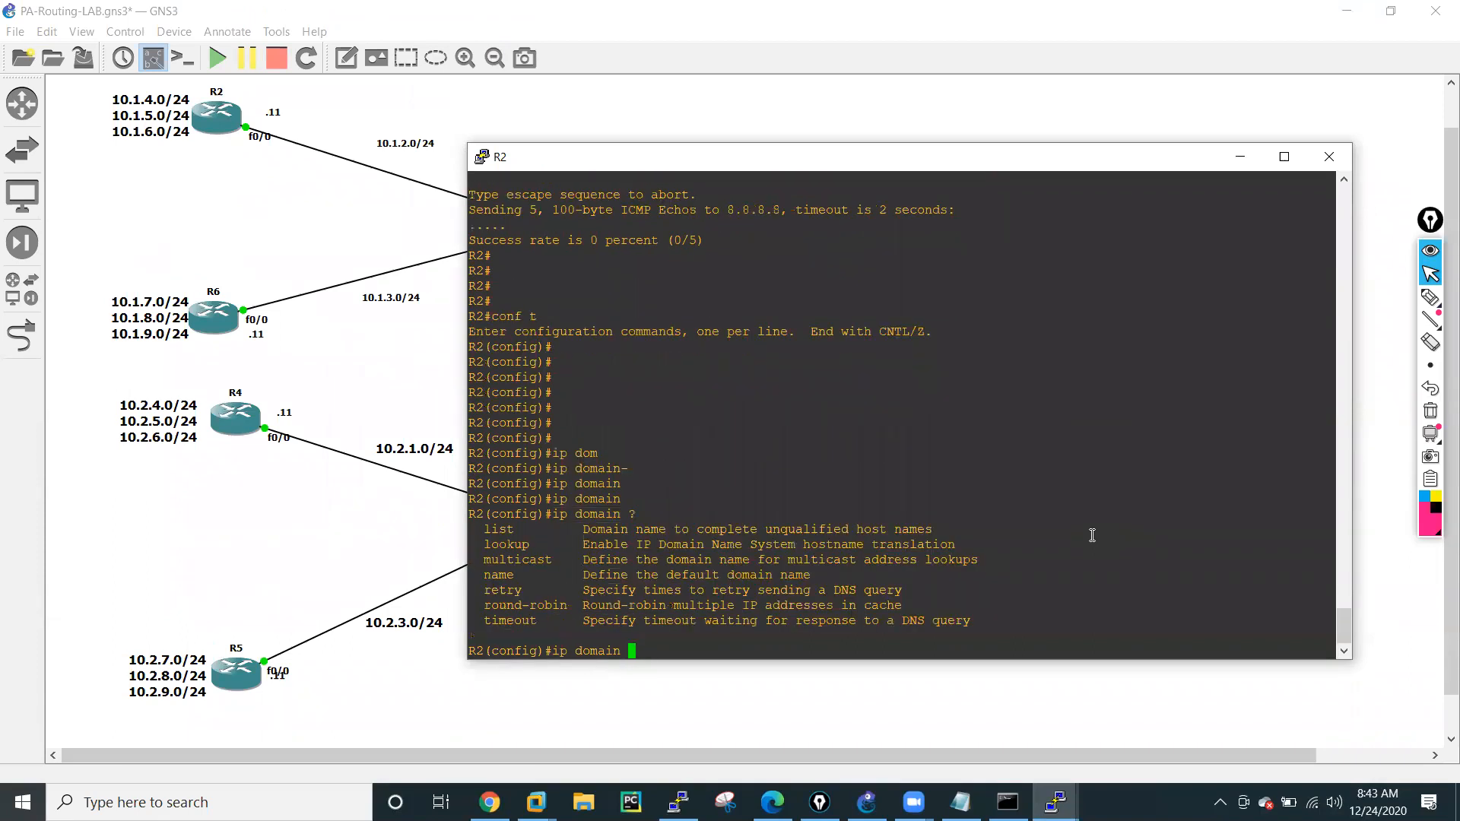
{"action": "type", "text": "na"}
Set R2's default domain name with ip domain name, using the lab owner's .net domain.
{"action": "key", "text": "Tab"}
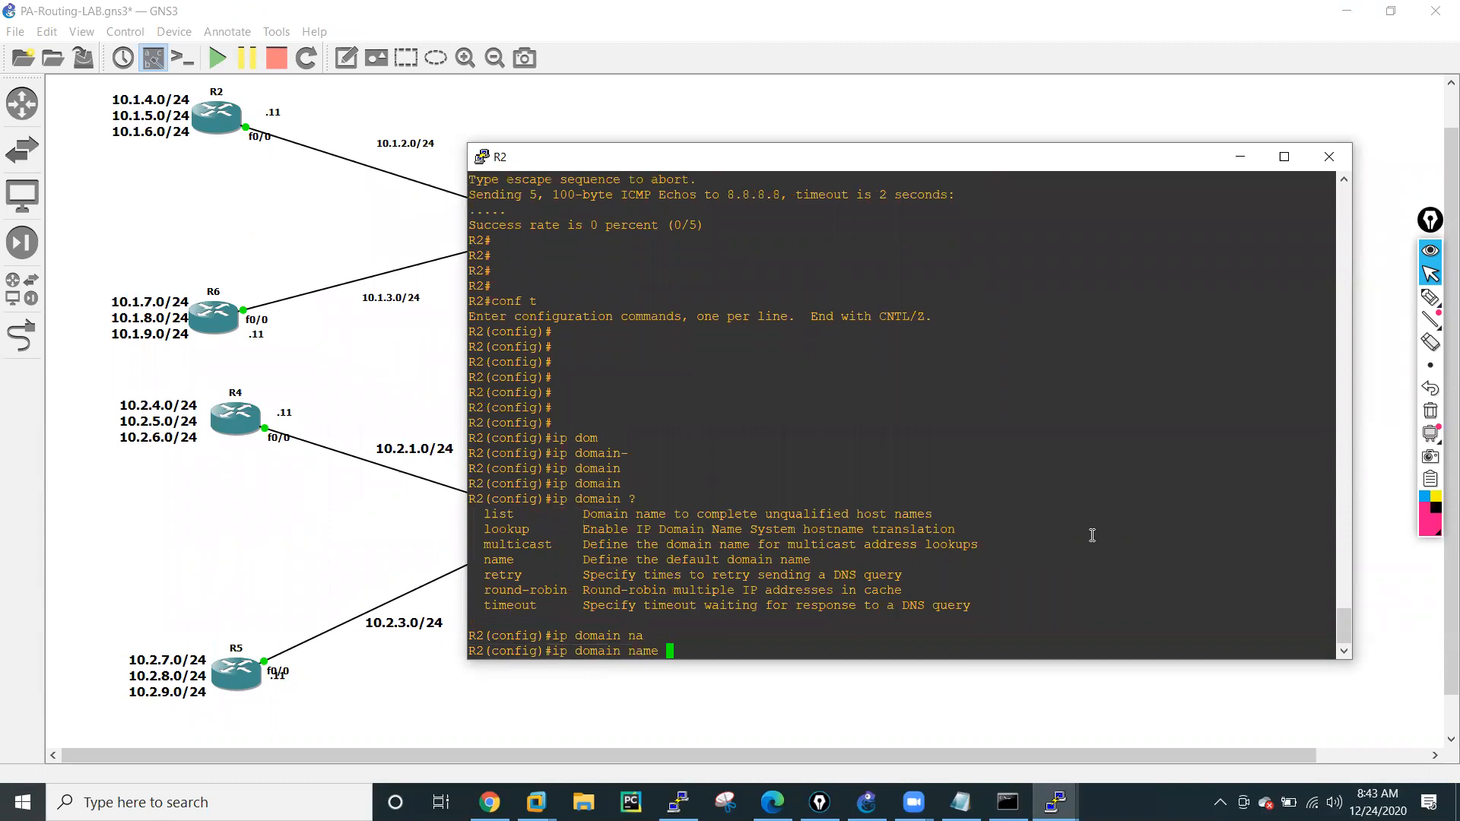
{"action": "type", "text": "?"}
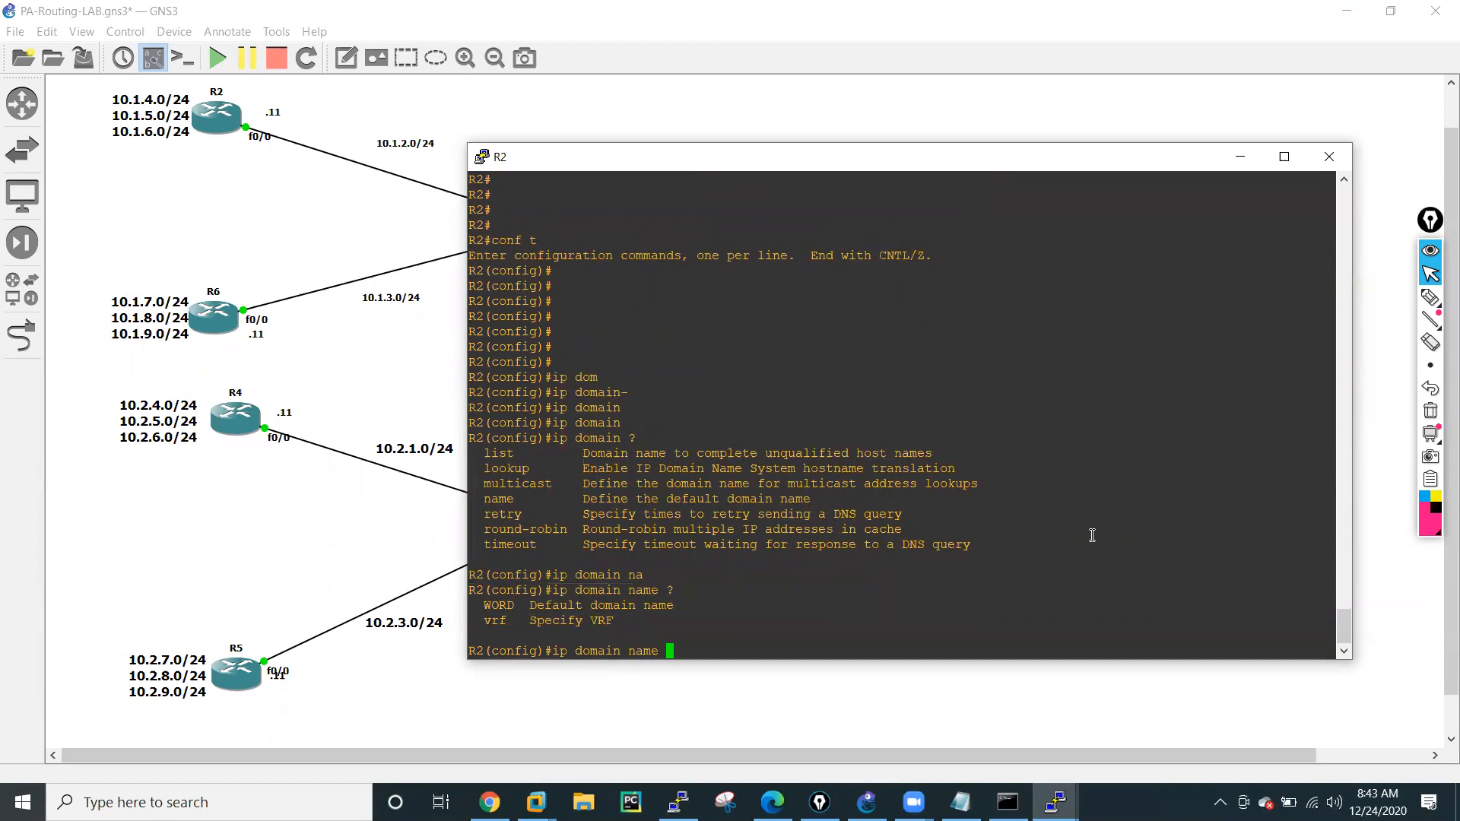
{"action": "type", "text": "hemendra.net"}
{"action": "key", "text": "Return"}
{"action": "key", "text": "Return"}
{"action": "key", "text": "Return"}
{"action": "key", "text": "Return"}
{"action": "key", "text": "Return"}
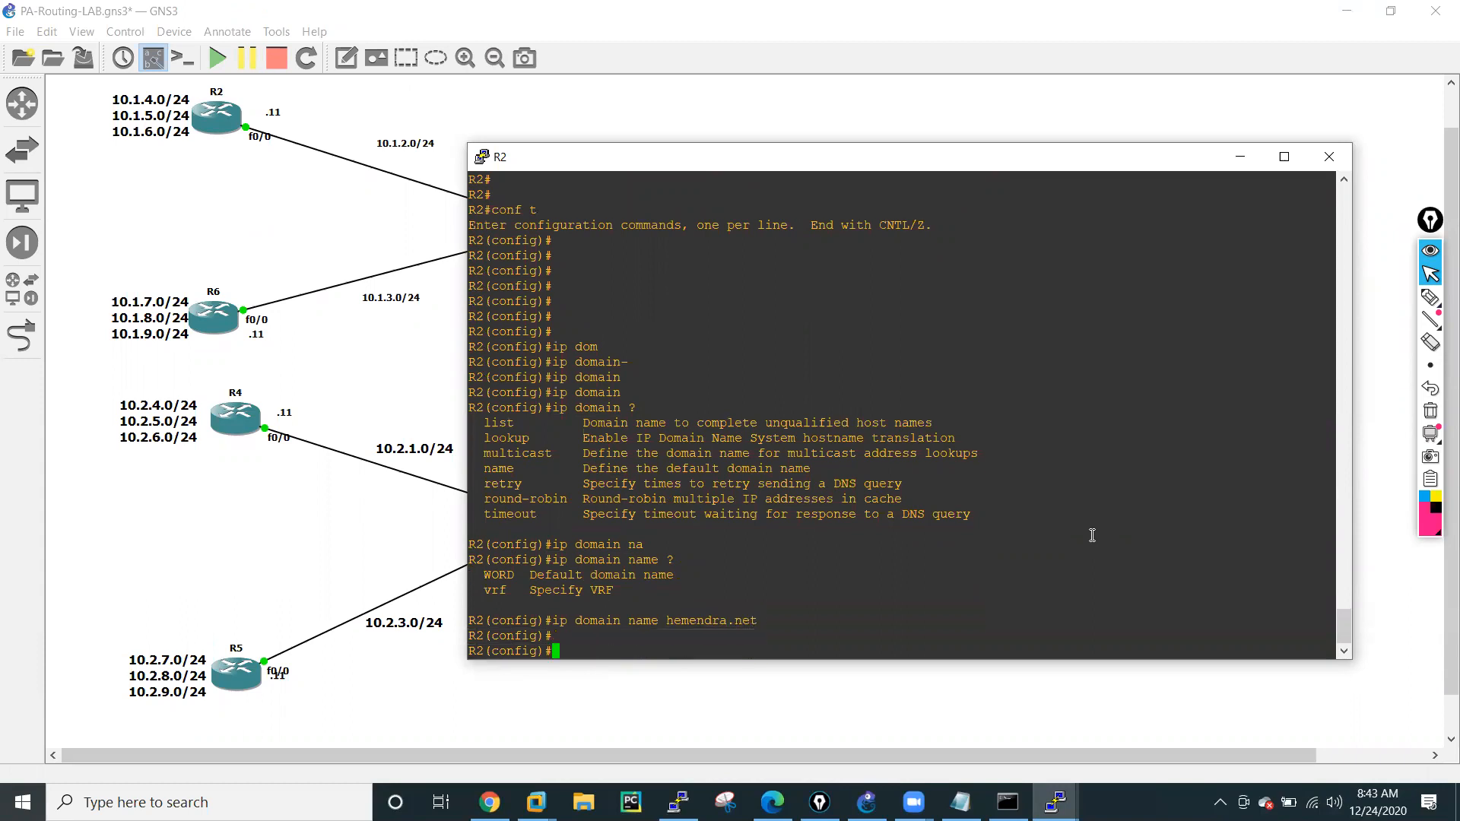
Try to set R2's primary DNS server with ip dns primary 8.8.8.8.
{"action": "type", "text": "ip dn"}
{"action": "key", "text": "Tab"}
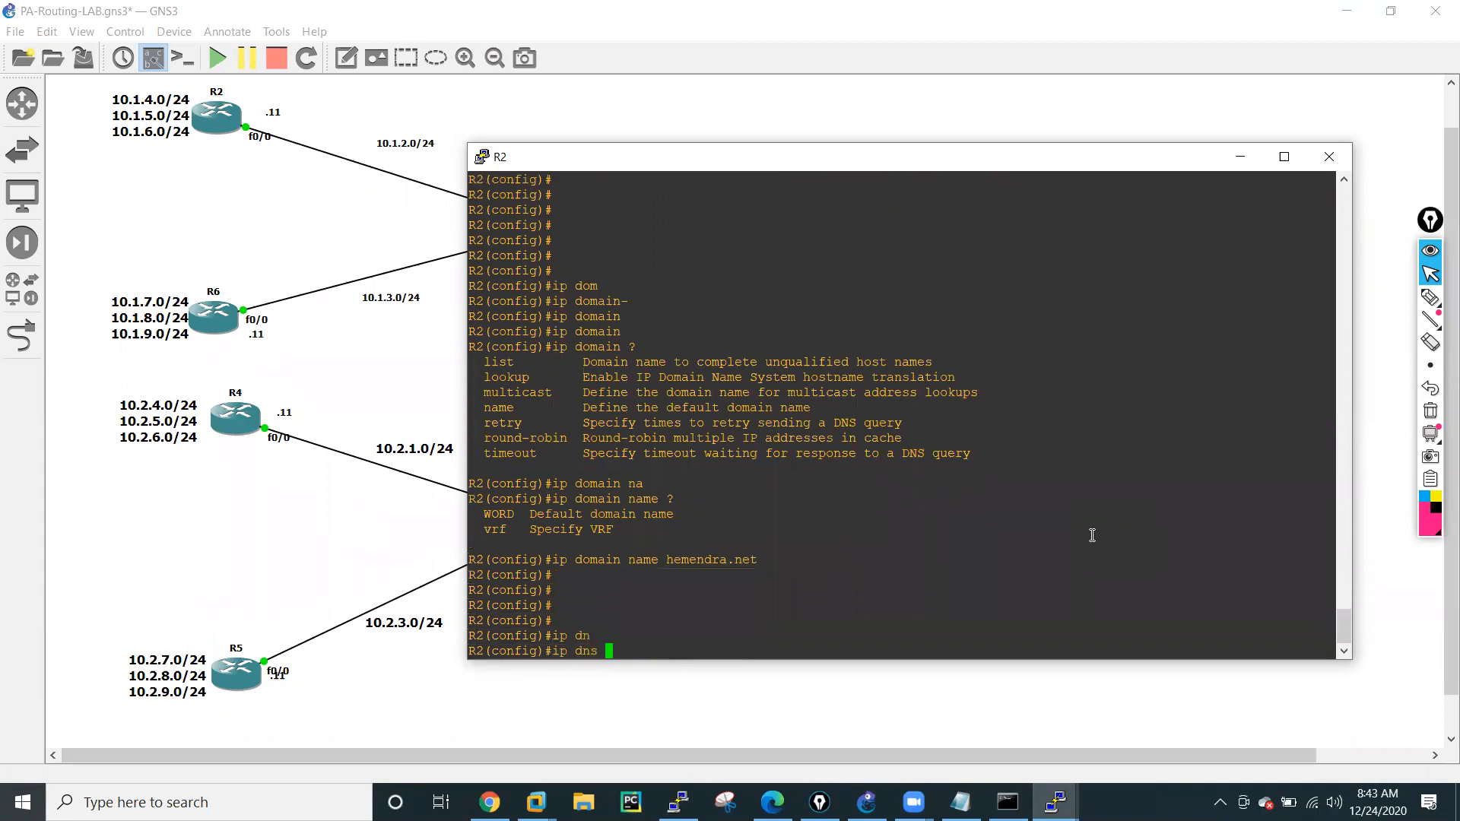
{"action": "type", "text": "?"}
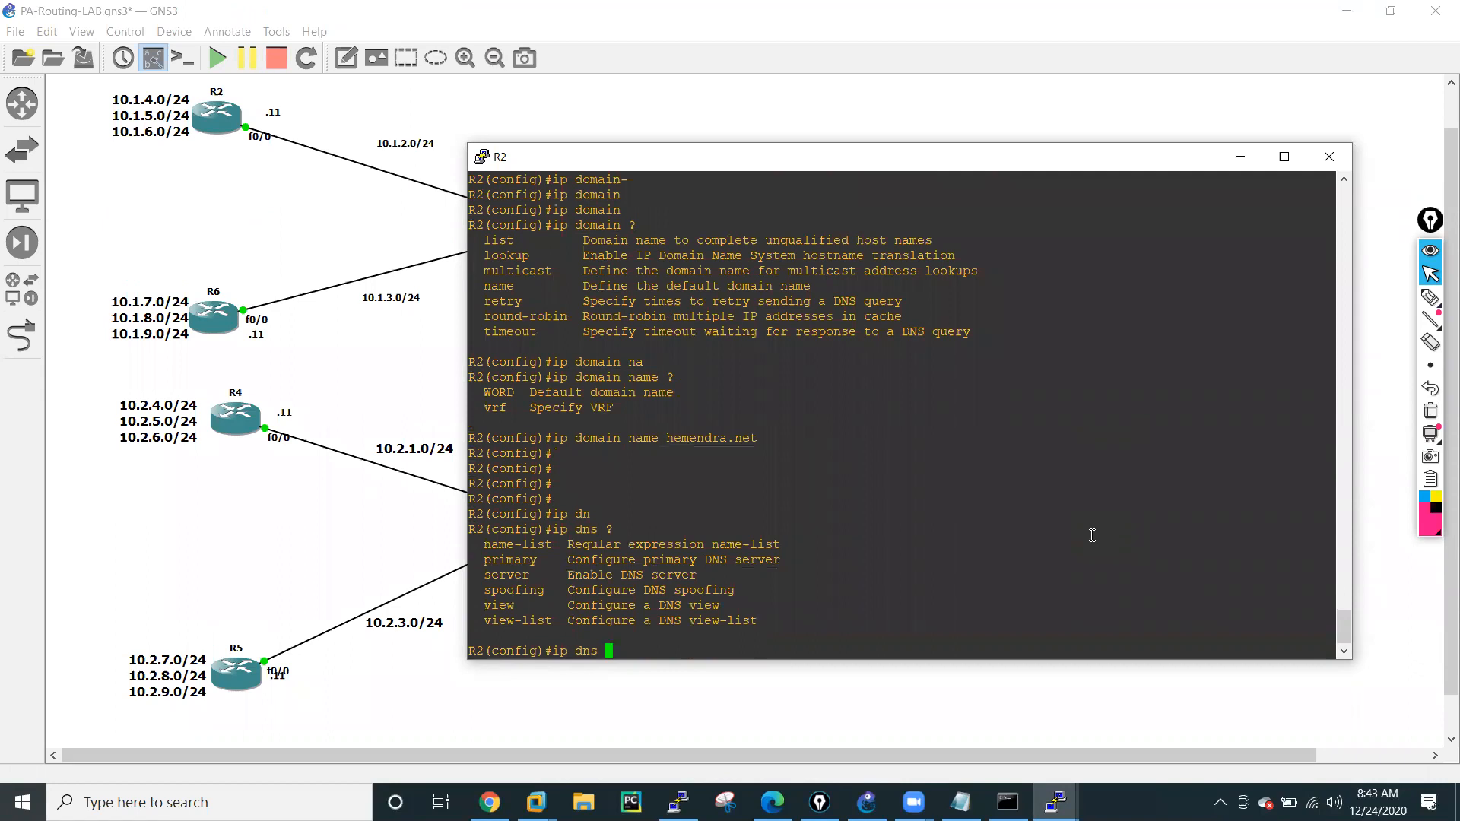
{"action": "type", "text": "pri"}
{"action": "key", "text": "Tab"}
{"action": "type", "text": "8.8.8.8"}
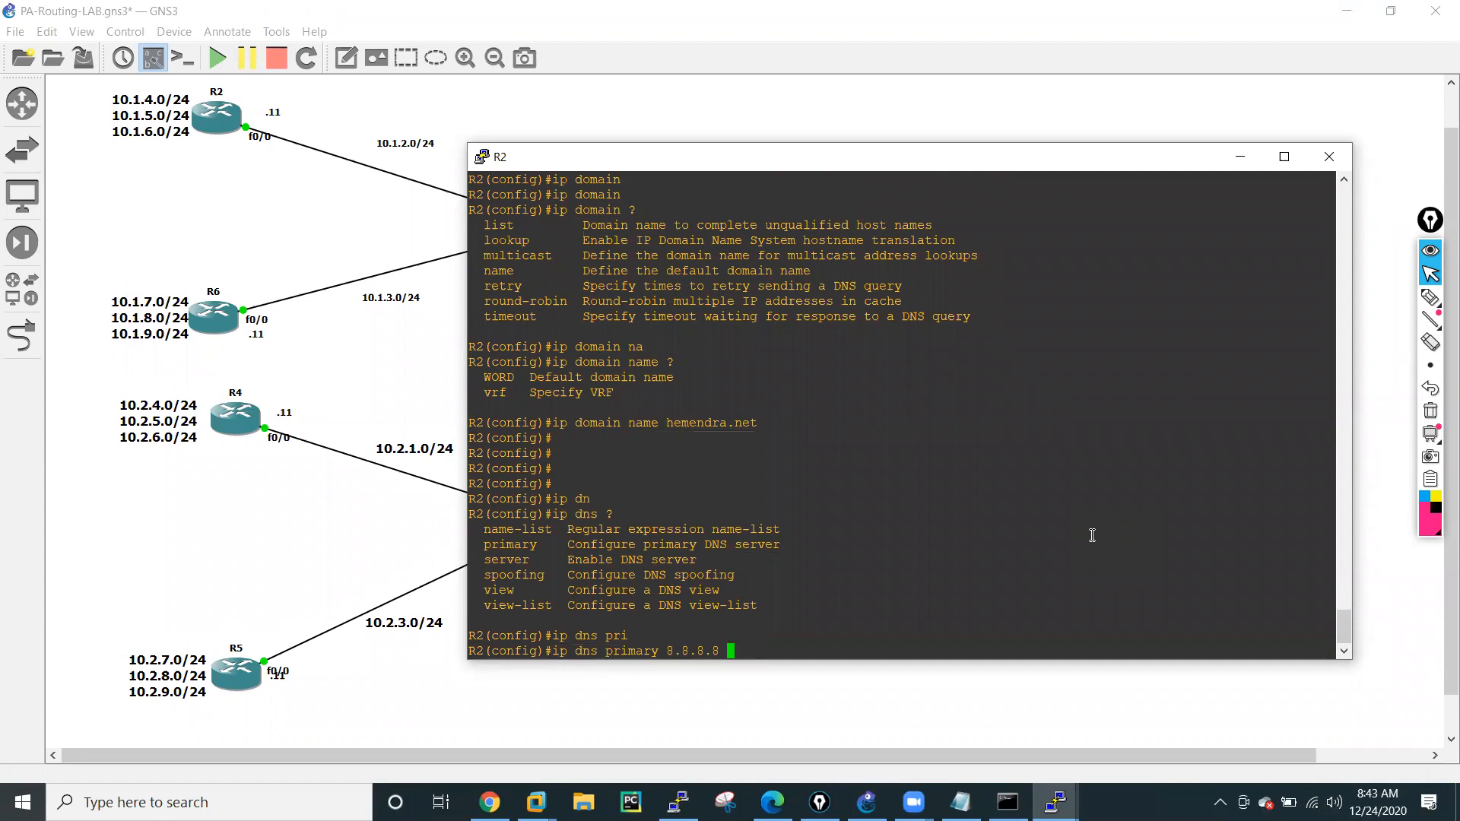
{"action": "type", "text": " ?"}
{"action": "key", "text": "Return"}
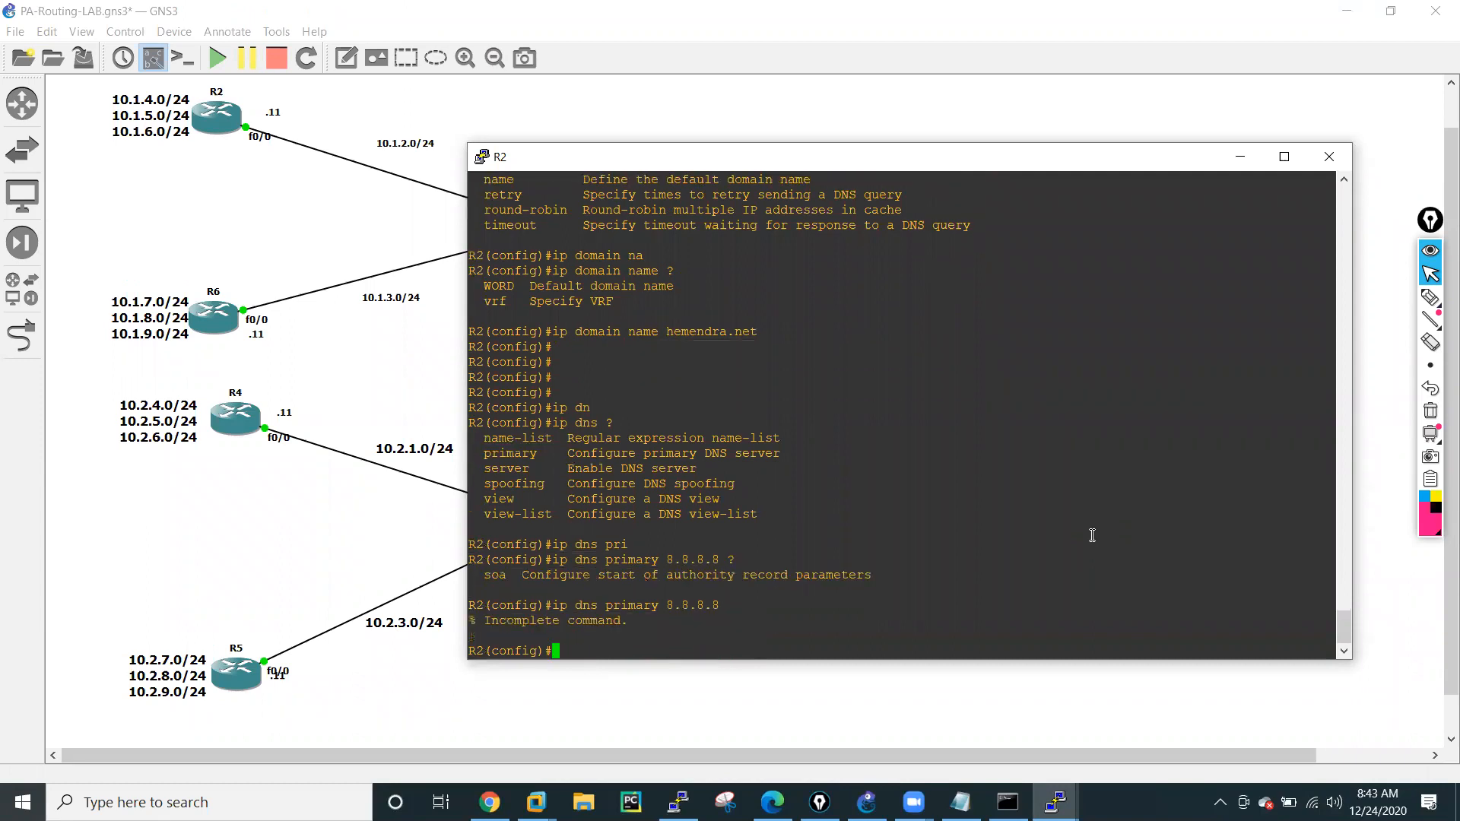
List the options of the ip dns and ip dns primary commands on R2.
{"action": "key", "text": "Up"}
{"action": "key", "text": "BackSpace"}
{"action": "key", "text": "BackSpace"}
{"action": "key", "text": "BackSpace"}
{"action": "key", "text": "BackSpace"}
{"action": "key", "text": "BackSpace"}
{"action": "key", "text": "BackSpace"}
{"action": "key", "text": "BackSpace"}
{"action": "key", "text": "BackSpace"}
{"action": "key", "text": "BackSpace"}
{"action": "key", "text": "BackSpace"}
{"action": "key", "text": "BackSpace"}
{"action": "key", "text": "BackSpace"}
{"action": "key", "text": "BackSpace"}
{"action": "key", "text": "BackSpace"}
{"action": "key", "text": "BackSpace"}
{"action": "key", "text": "BackSpace"}
{"action": "type", "text": "?"}
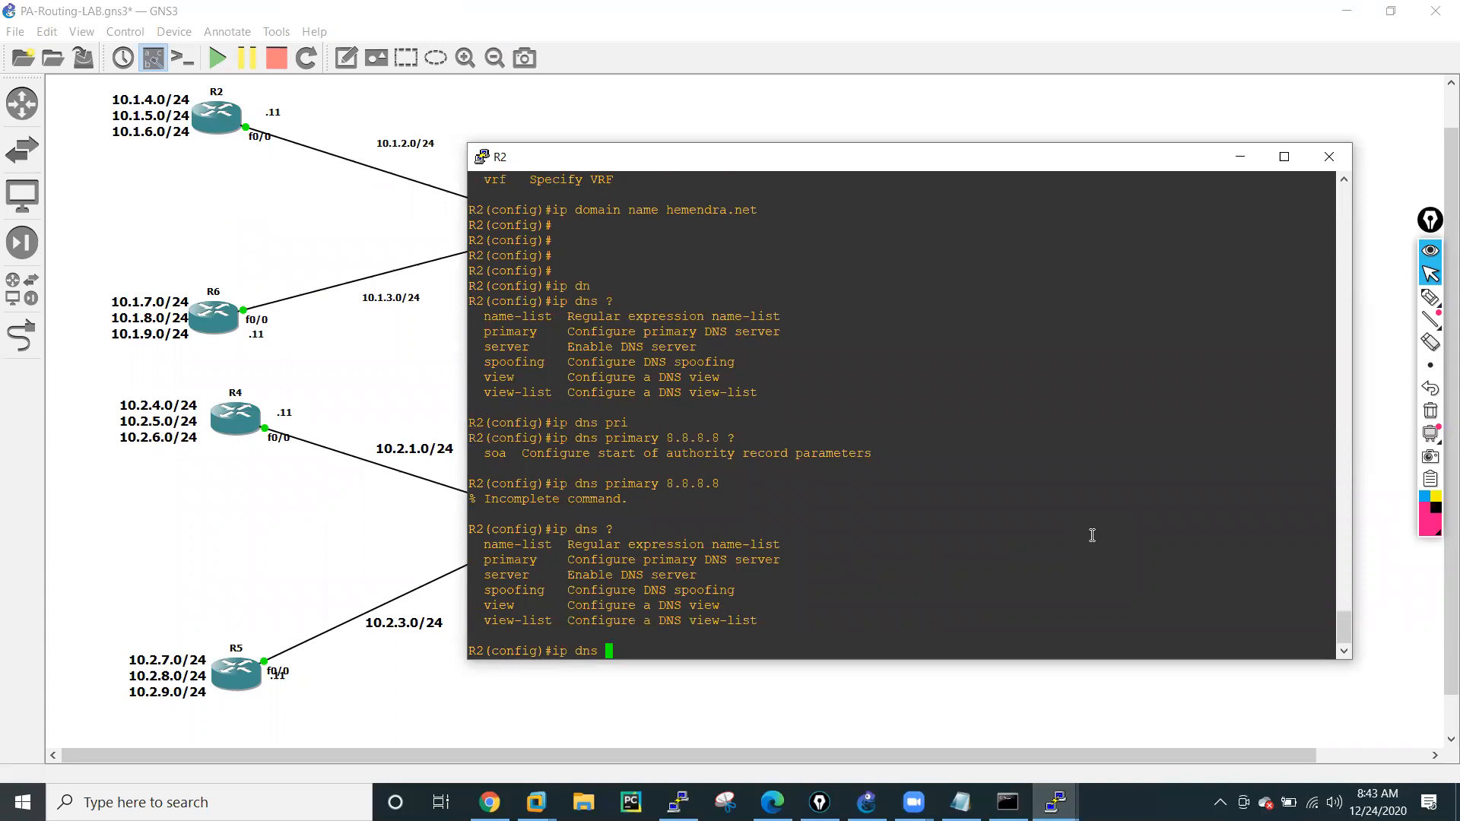
{"action": "type", "text": "pri"}
{"action": "key", "text": "Tab"}
{"action": "type", "text": "?"}
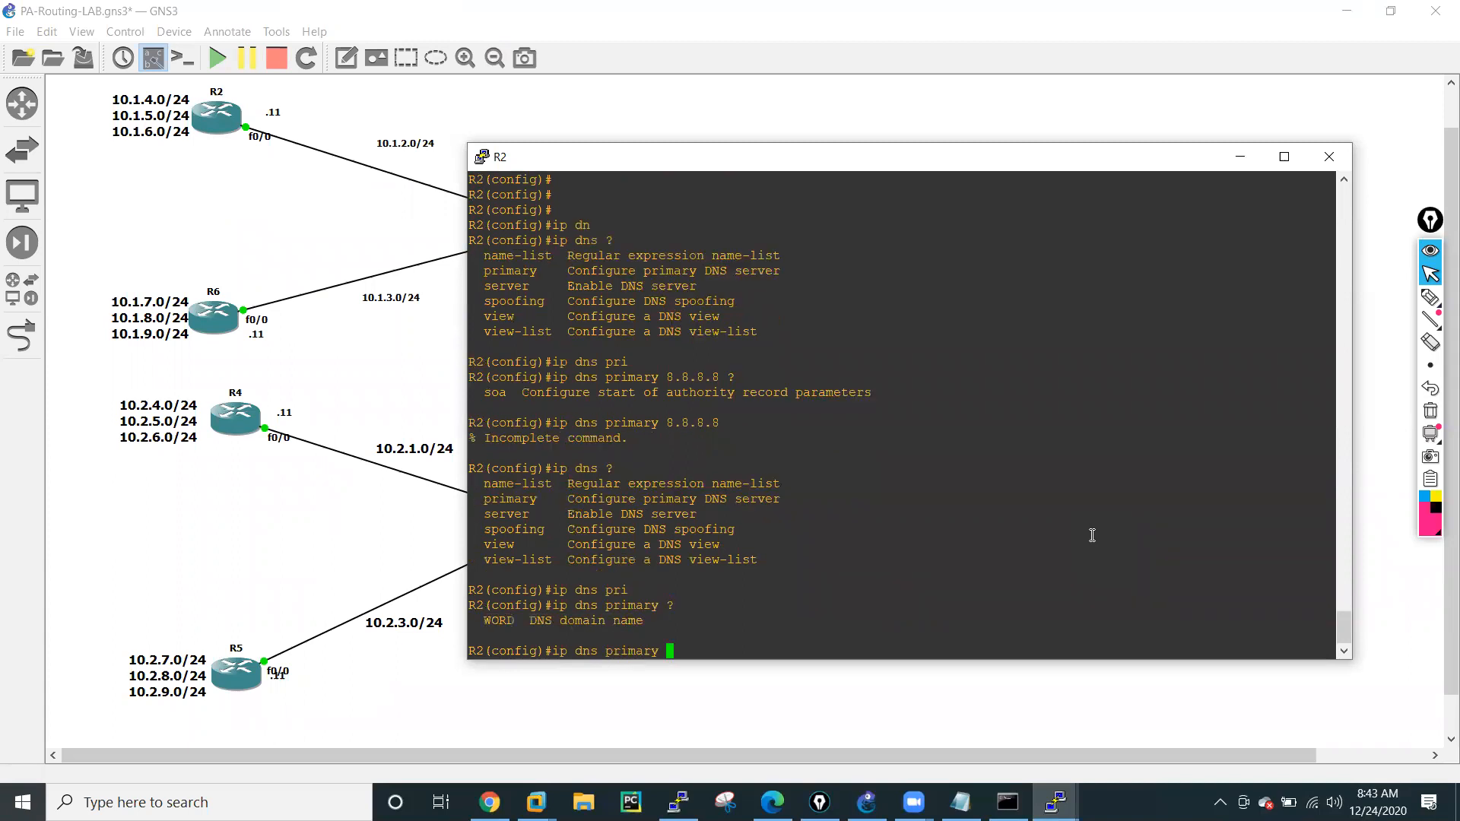
{"action": "type", "text": "8."}
{"action": "type", "text": "8.8.8"}
{"action": "type", "text": " ?"}
{"action": "type", "text": "so"}
Try the primary DNS command on R2 with an authority record: ip dns primary 8.8.8.8 soa 8.8.8.8.
{"action": "key", "text": "Tab"}
{"action": "type", "text": "?"}
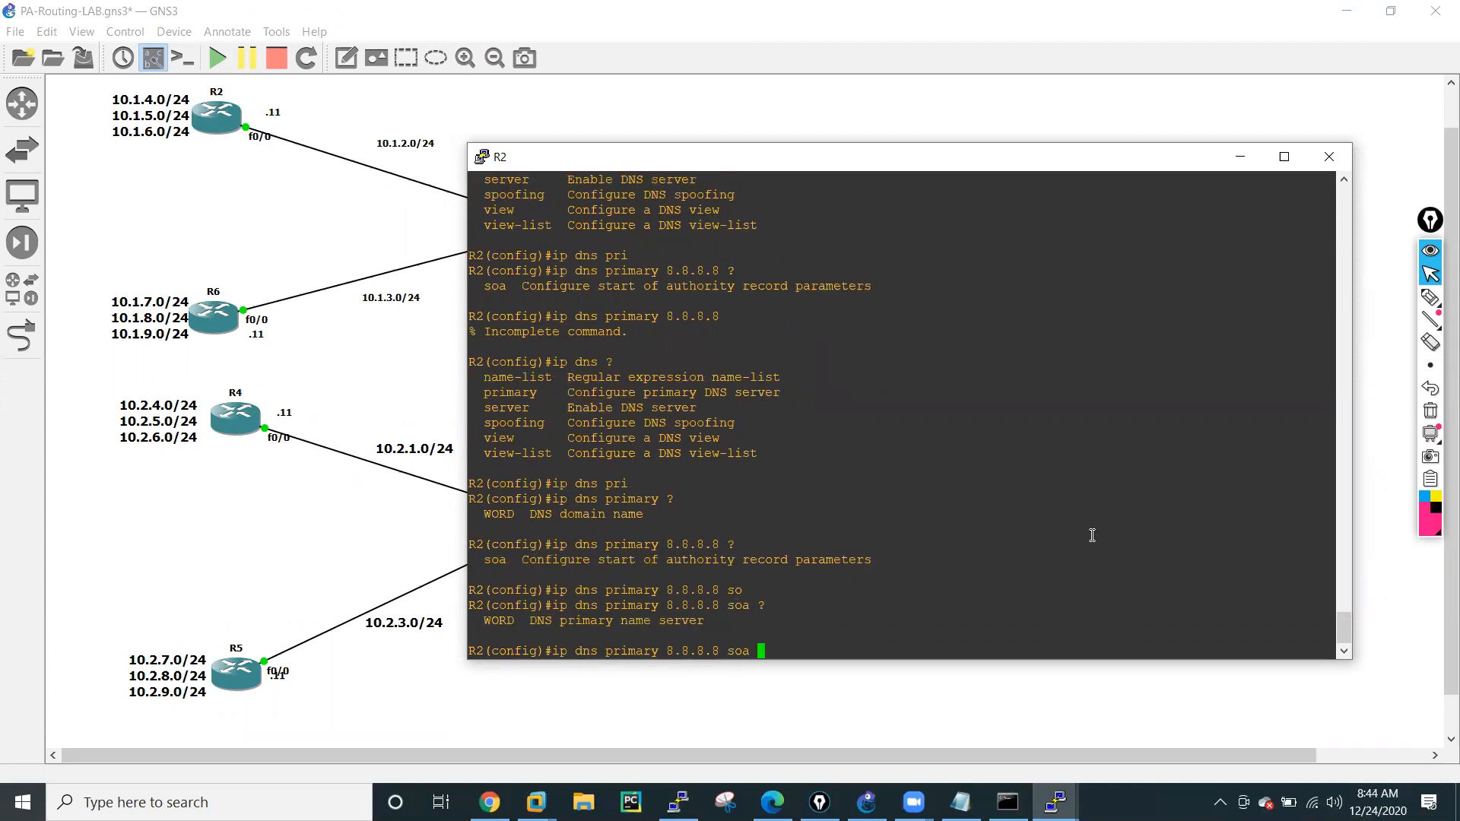
{"action": "type", "text": "8.8.8.8"}
{"action": "key", "text": "Return"}
{"action": "key", "text": "Return"}
{"action": "key", "text": "Return"}
{"action": "key", "text": "Return"}
{"action": "key", "text": "Return"}
{"action": "key", "text": "Return"}
{"action": "key", "text": "Return"}
{"action": "key", "text": "Return"}
{"action": "key", "text": "Return"}
{"action": "key", "text": "Return"}
{"action": "key", "text": "Return"}
{"action": "key", "text": "Return"}
{"action": "key", "text": "Return"}
{"action": "key", "text": "Return"}
{"action": "key", "text": "Return"}
{"action": "key", "text": "Return"}
{"action": "key", "text": "Return"}
{"action": "key", "text": "Return"}
{"action": "key", "text": "Return"}
{"action": "key", "text": "Return"}
{"action": "key", "text": "Return"}
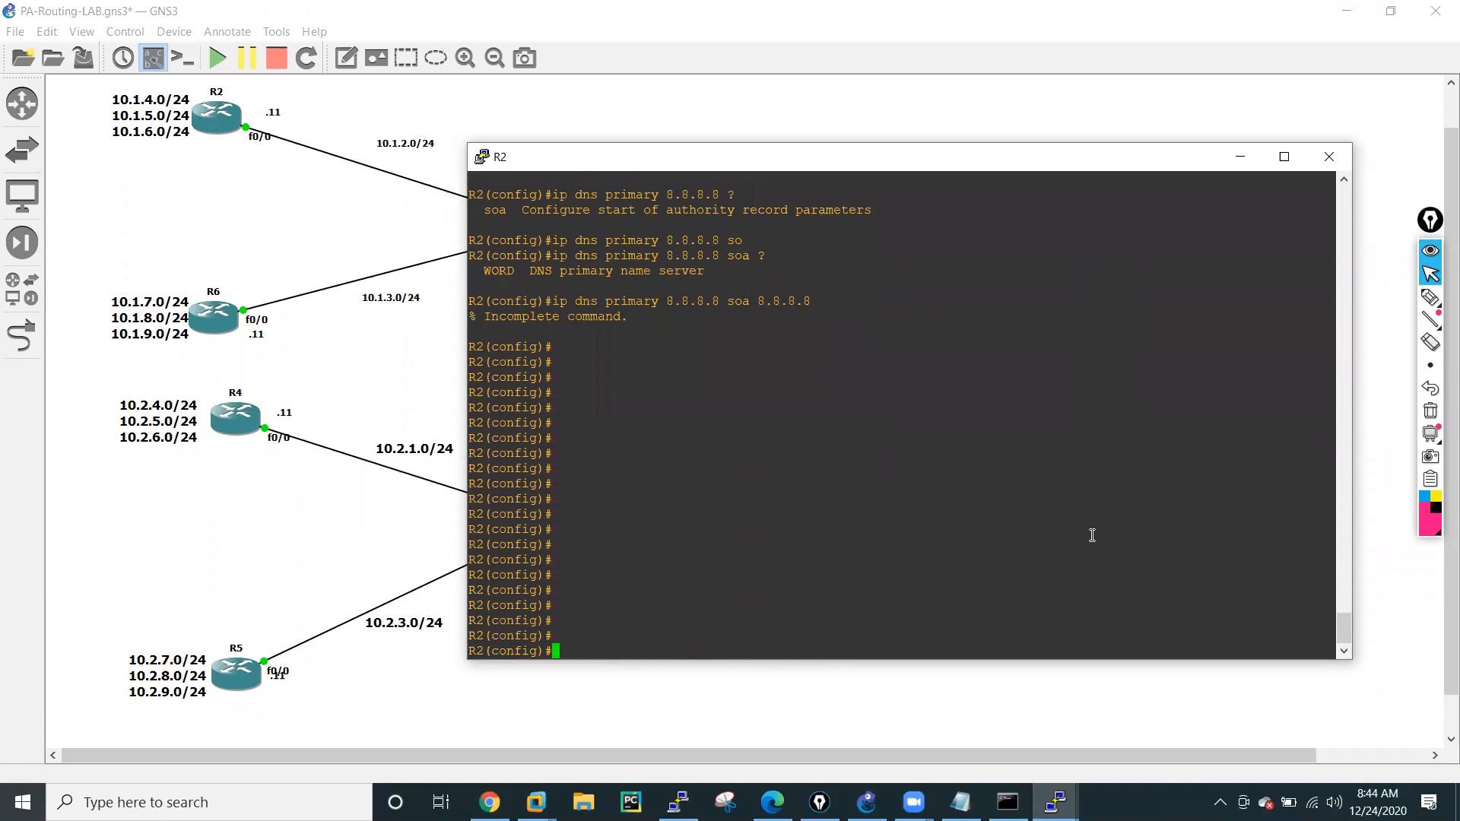
Enable the DNS server on R2 with ip dns server after checking the command's options.
{"action": "type", "text": "ip dn"}
{"action": "key", "text": "Tab"}
{"action": "type", "text": "?"}
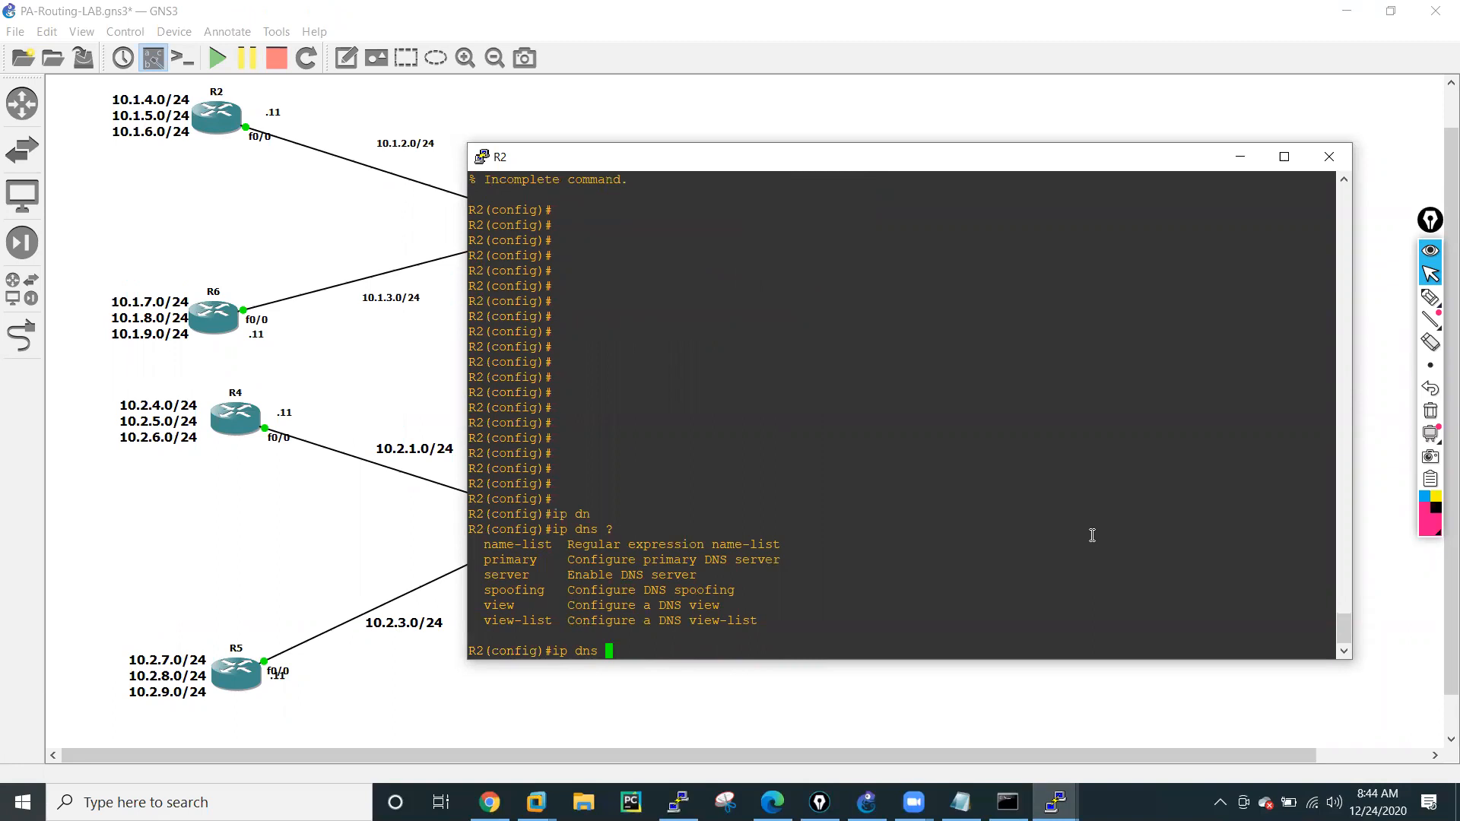
{"action": "type", "text": "ser"}
{"action": "key", "text": "Tab"}
{"action": "type", "text": "?"}
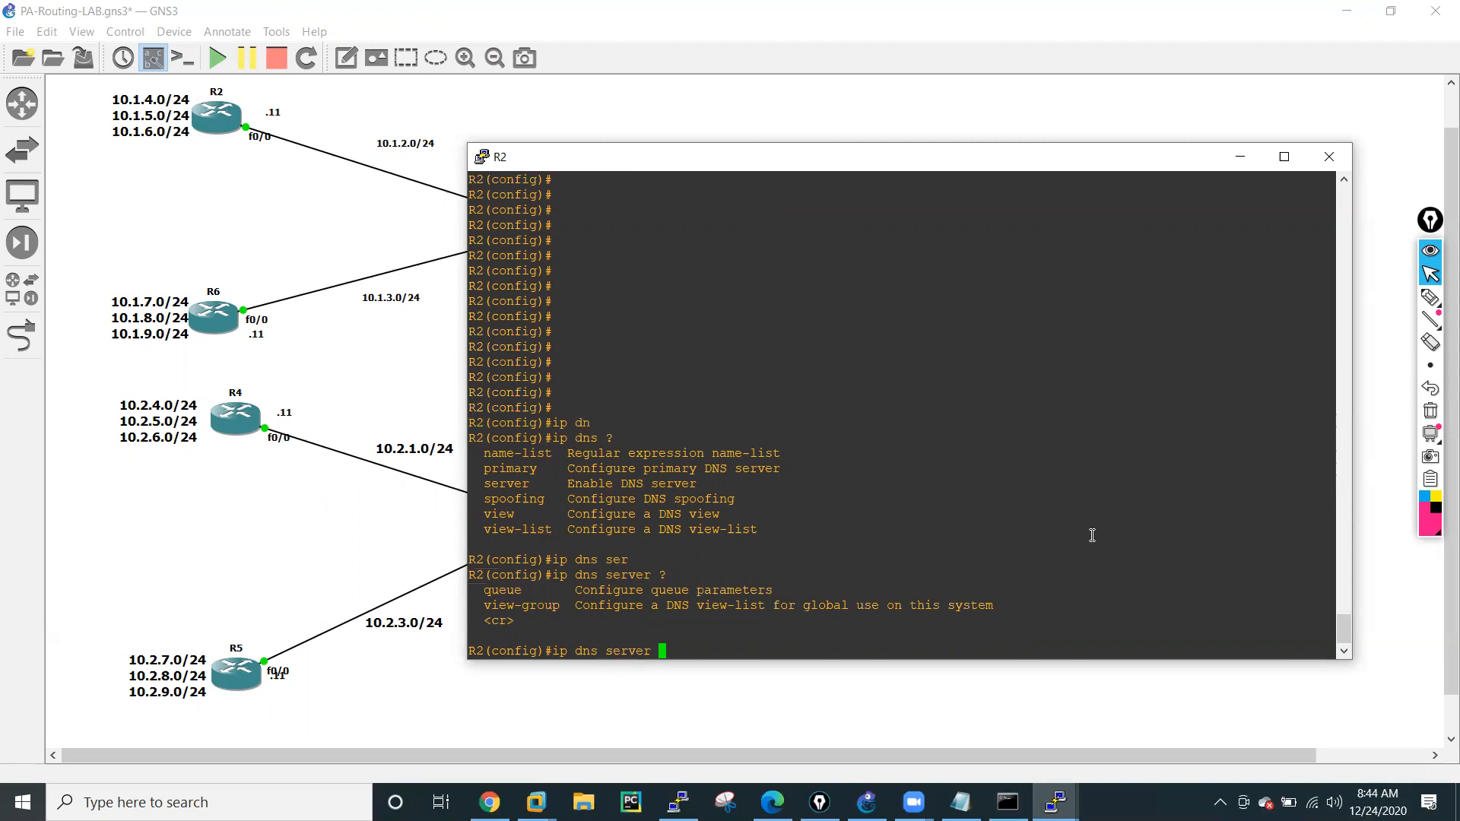
{"action": "key", "text": "Tab"}
{"action": "key", "text": "Return"}
{"action": "key", "text": "Return"}
{"action": "key", "text": "Return"}
{"action": "key", "text": "Return"}
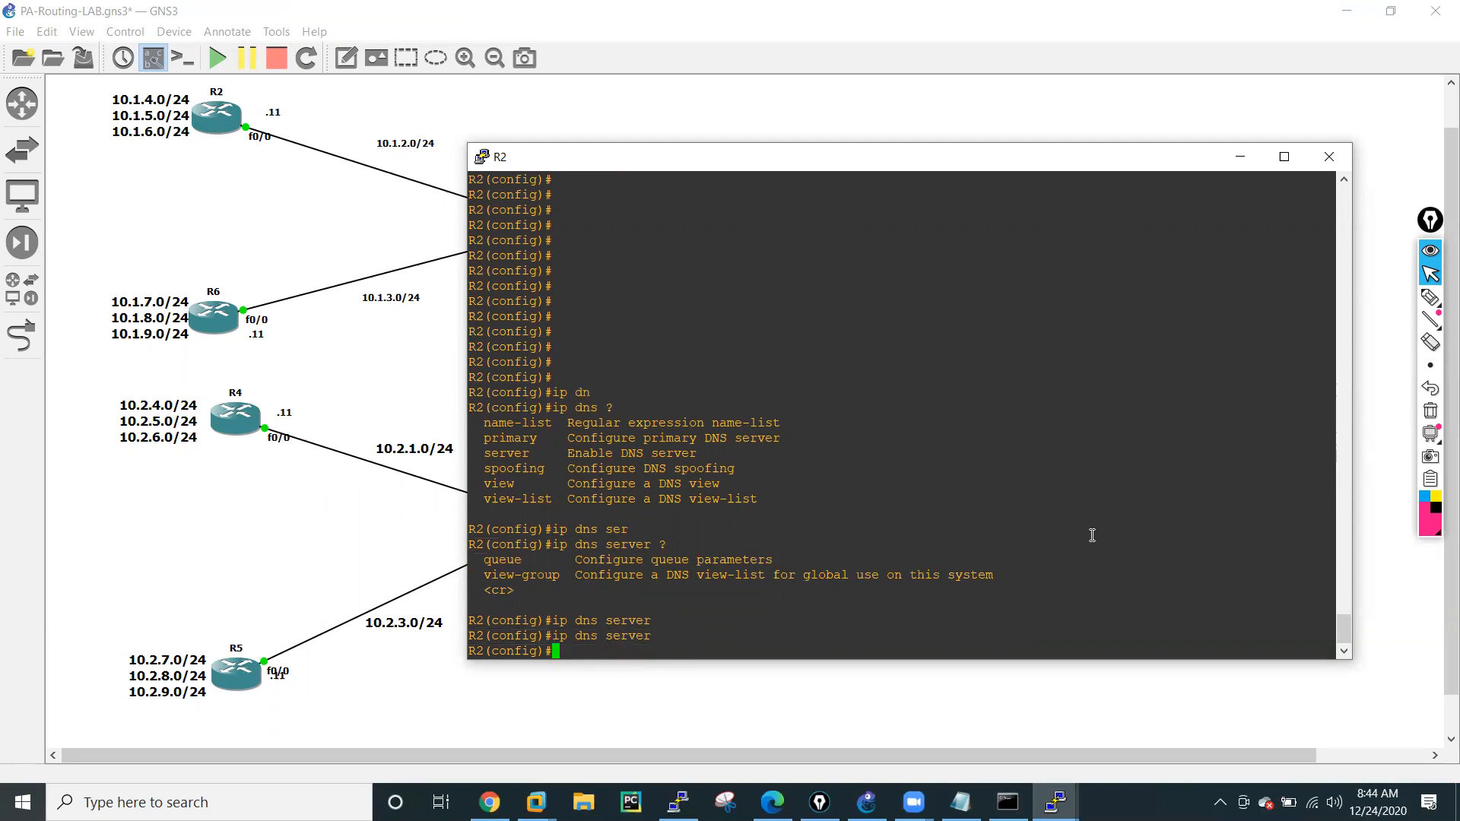
Retry the earlier ip dns primary 8.8.8.8 command on R2.
{"action": "key", "text": "Up"}
{"action": "key", "text": "Up"}
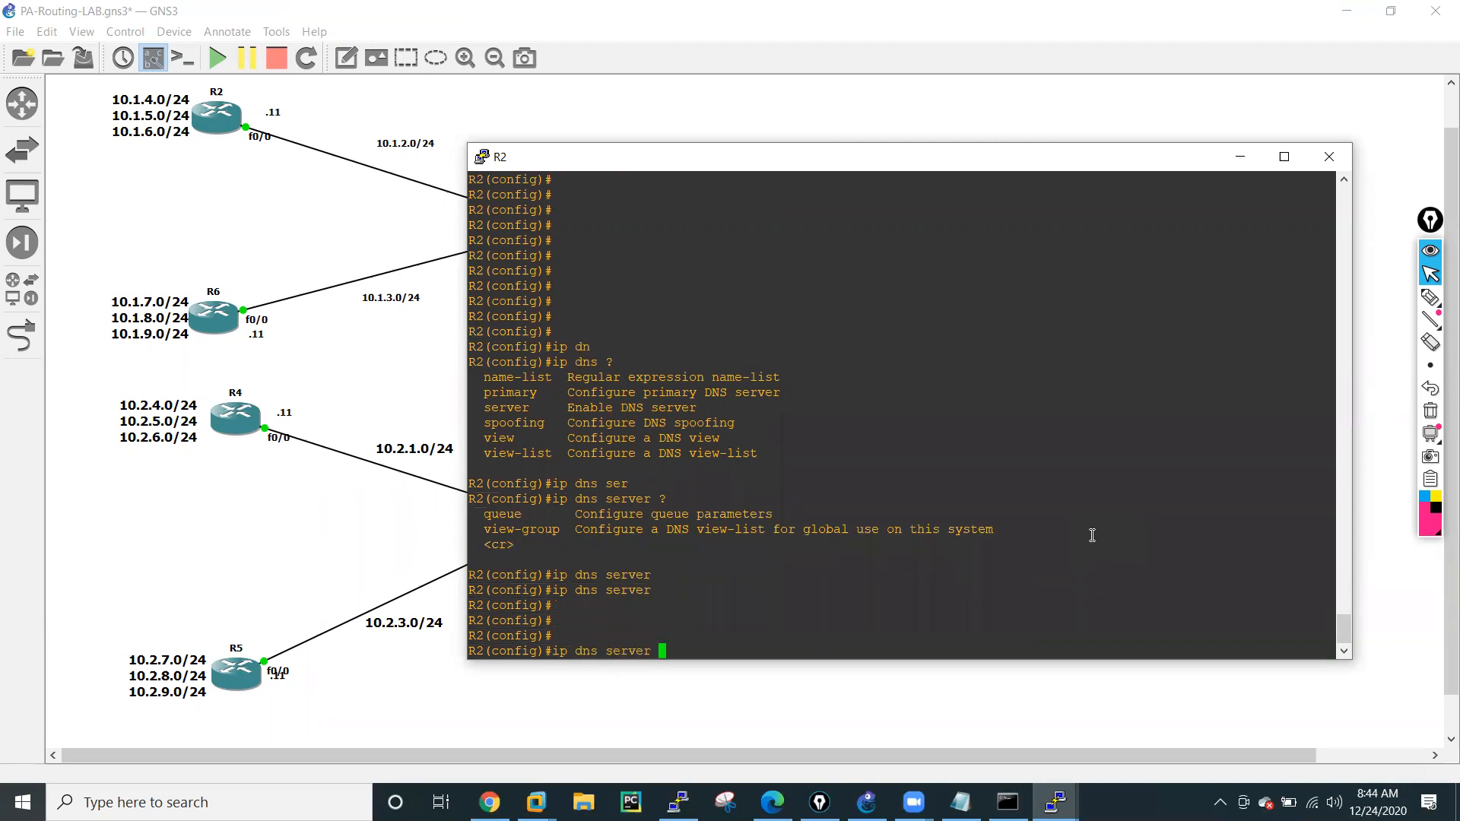
{"action": "key", "text": "BackSpace"}
{"action": "key", "text": "BackSpace"}
{"action": "key", "text": "BackSpace"}
{"action": "key", "text": "BackSpace"}
{"action": "key", "text": "BackSpace"}
{"action": "key", "text": "BackSpace"}
{"action": "key", "text": "BackSpace"}
{"action": "key", "text": "BackSpace"}
{"action": "key", "text": "BackSpace"}
{"action": "key", "text": "BackSpace"}
{"action": "key", "text": "BackSpace"}
{"action": "key", "text": "BackSpace"}
{"action": "key", "text": "Return"}
{"action": "key", "text": "Return"}
{"action": "key", "text": "Return"}
{"action": "key", "text": "Return"}
Try ip dns primary on R2 with the lab owner's .net domain as the DNS domain name.
{"action": "type", "text": "ip "}
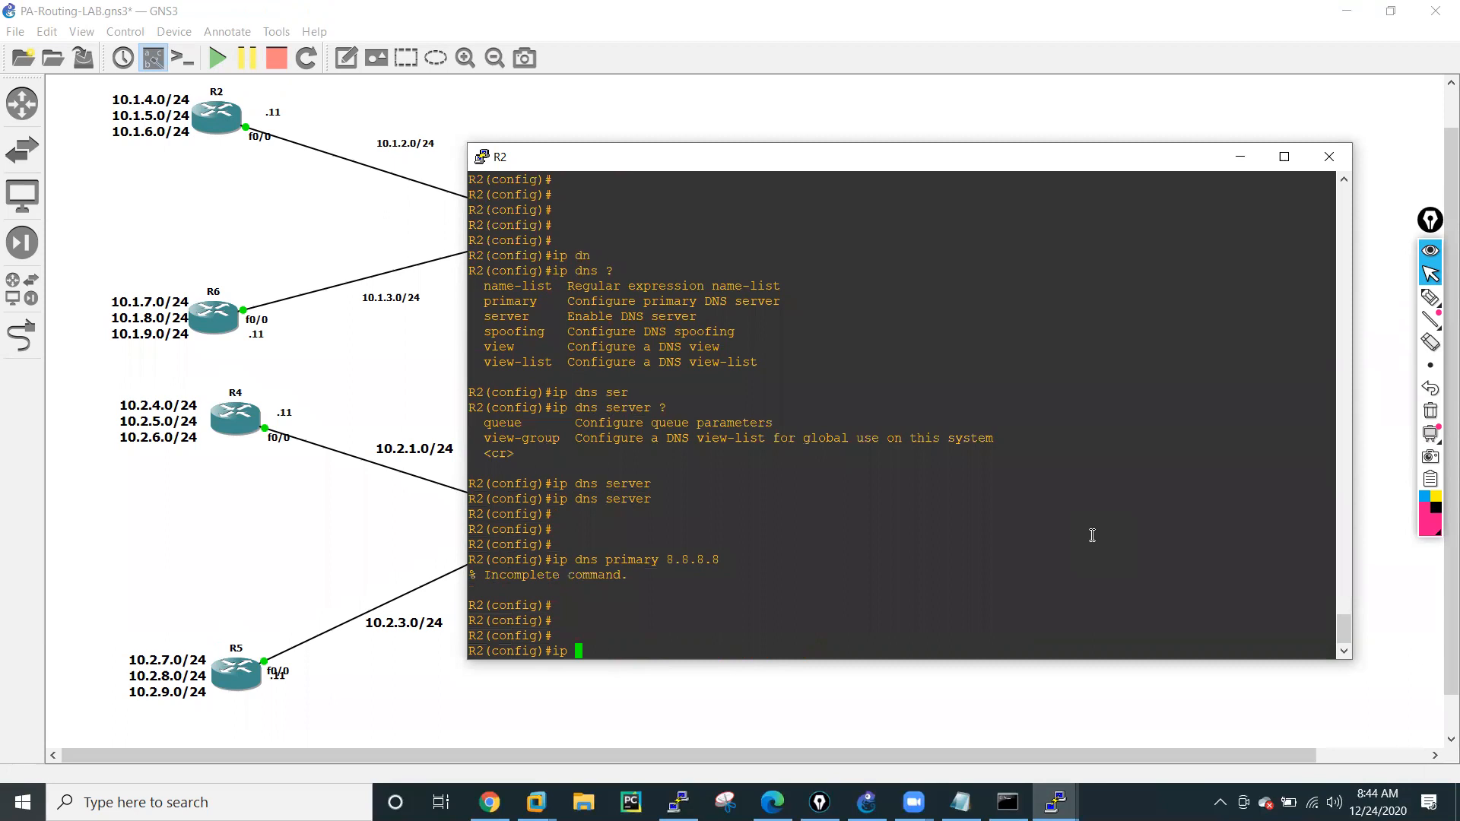
{"action": "type", "text": "dn"}
{"action": "key", "text": "Tab"}
{"action": "type", "text": "?"}
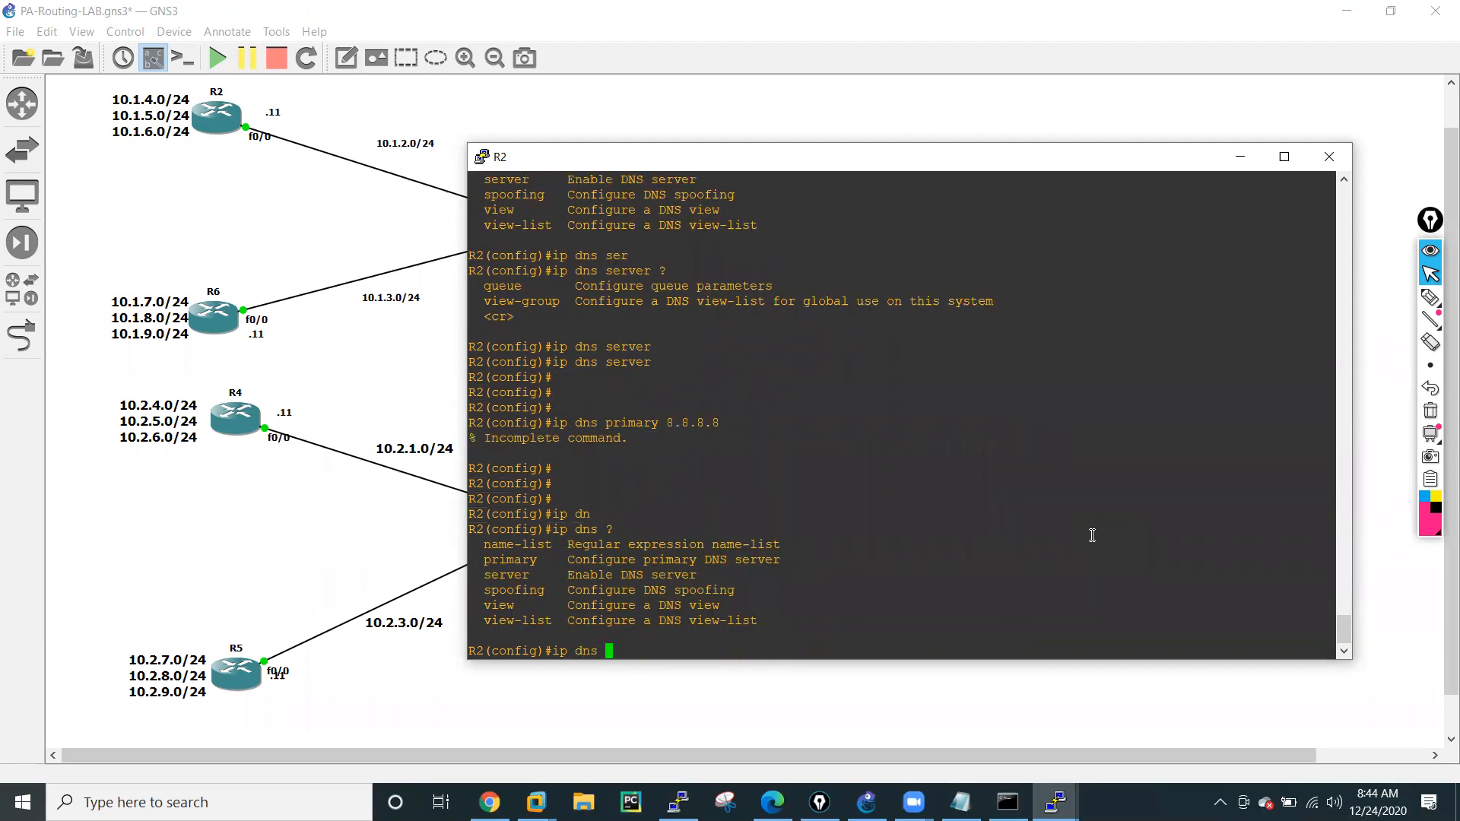
{"action": "type", "text": "pri"}
{"action": "key", "text": "Tab"}
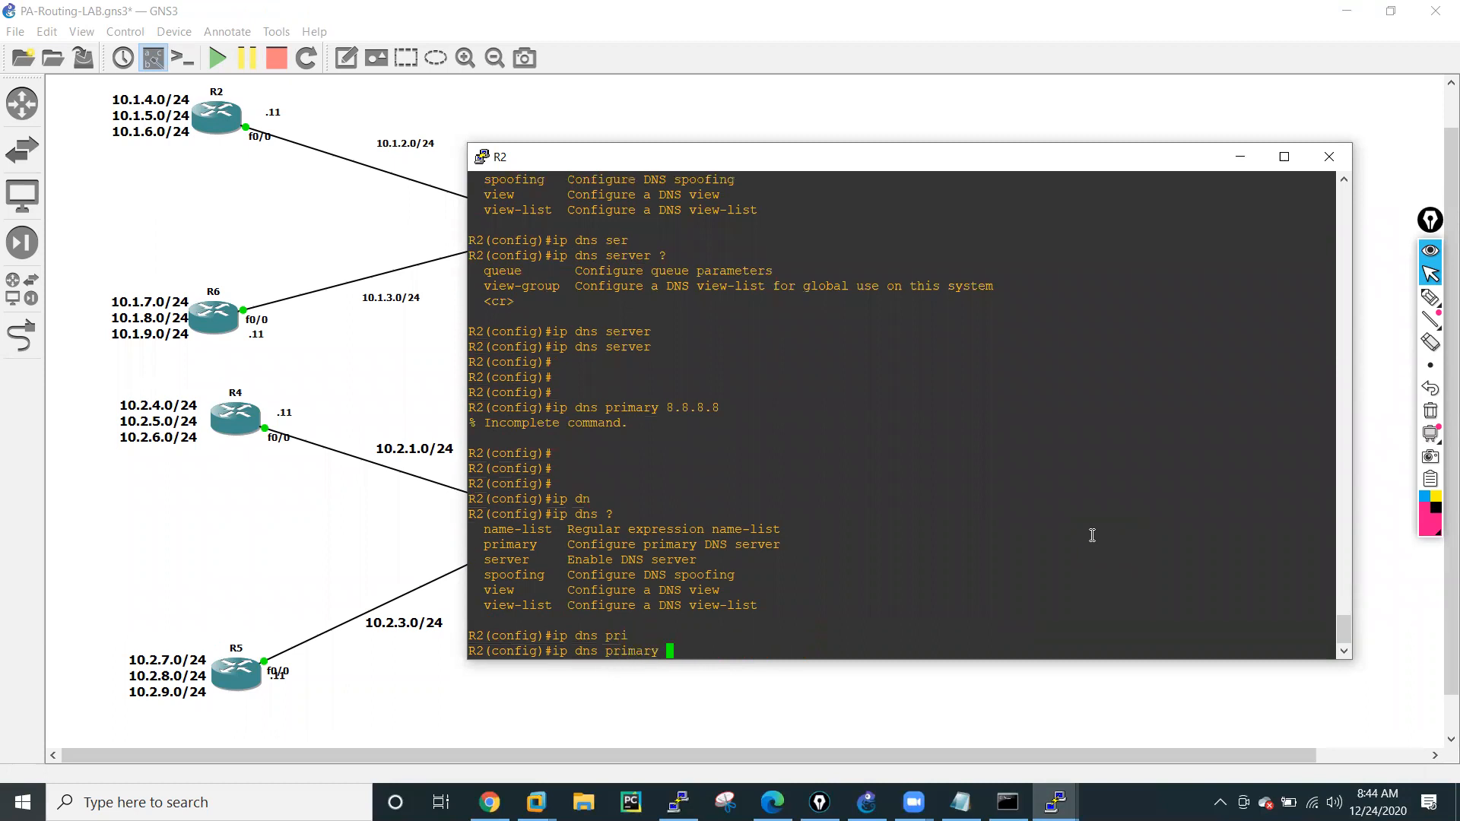
{"action": "type", "text": "?"}
{"action": "type", "text": "hemenmdra."}
{"action": "type", "text": "net ?"}
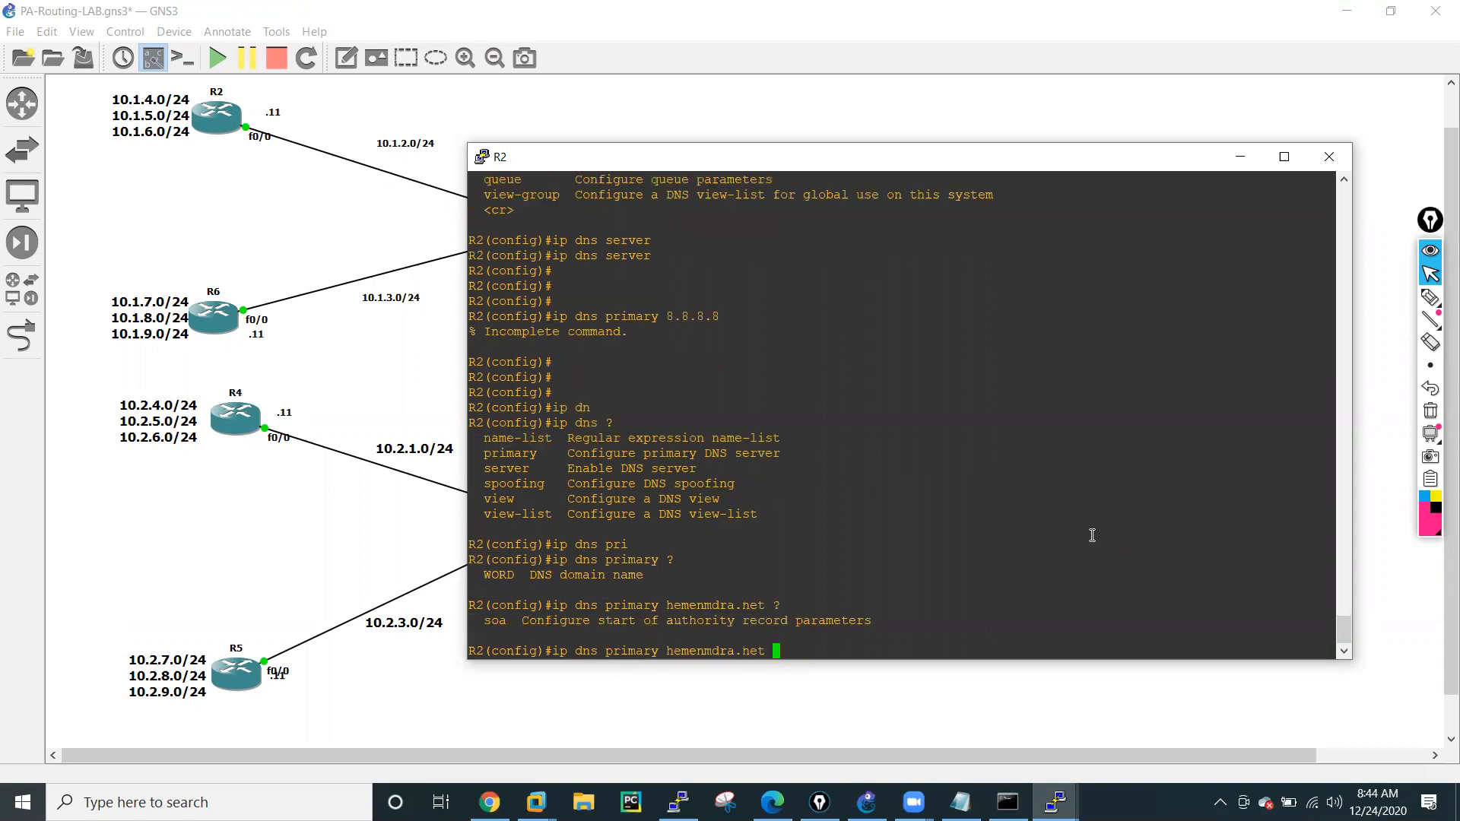
{"action": "key", "text": "Return"}
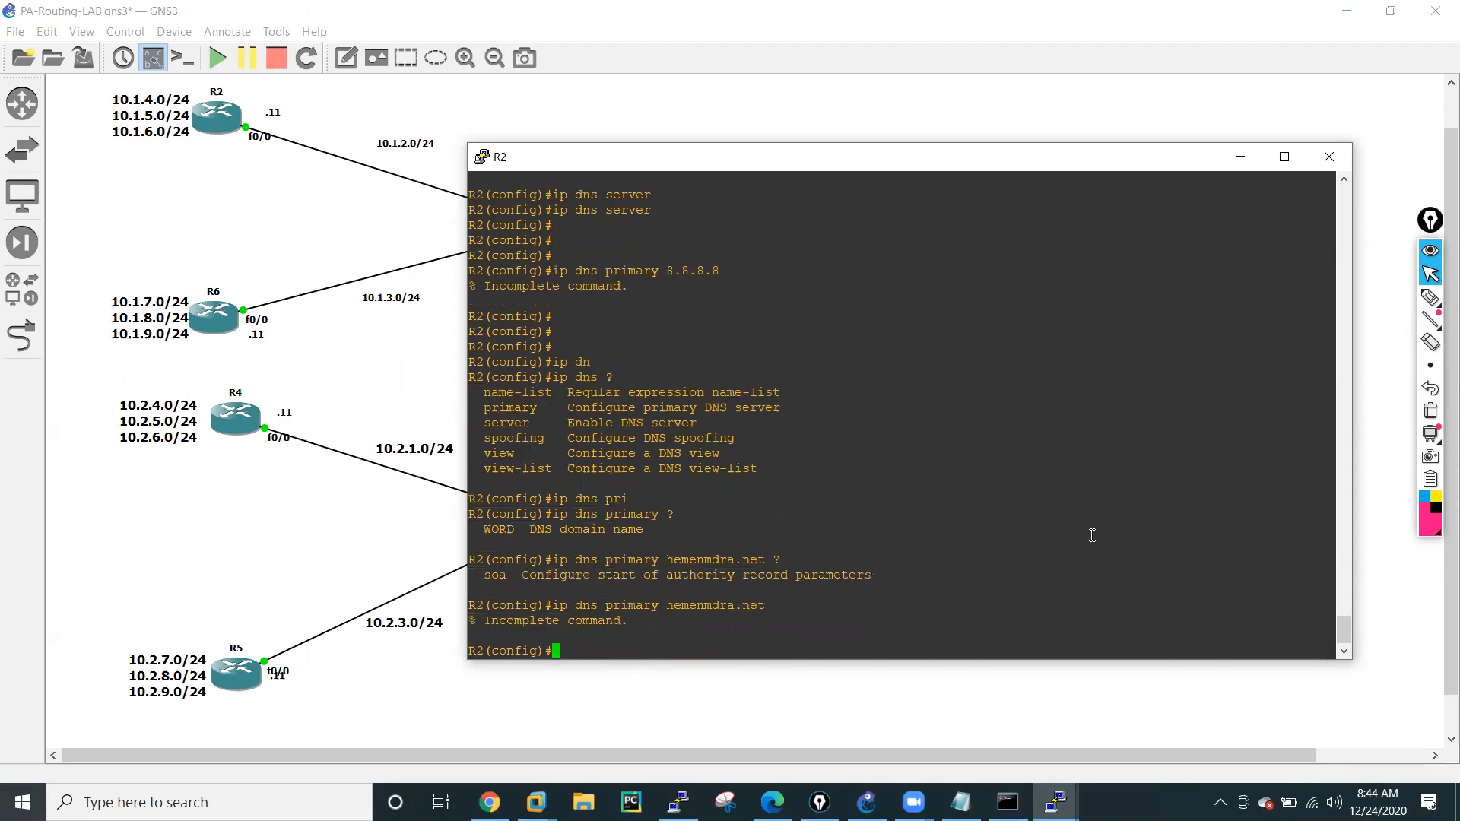
{"action": "key", "text": "Return"}
{"action": "key", "text": "Return"}
{"action": "key", "text": "Return"}
{"action": "key", "text": "Return"}
{"action": "key", "text": "Return"}
{"action": "key", "text": "Return"}
{"action": "key", "text": "Return"}
{"action": "key", "text": "Return"}
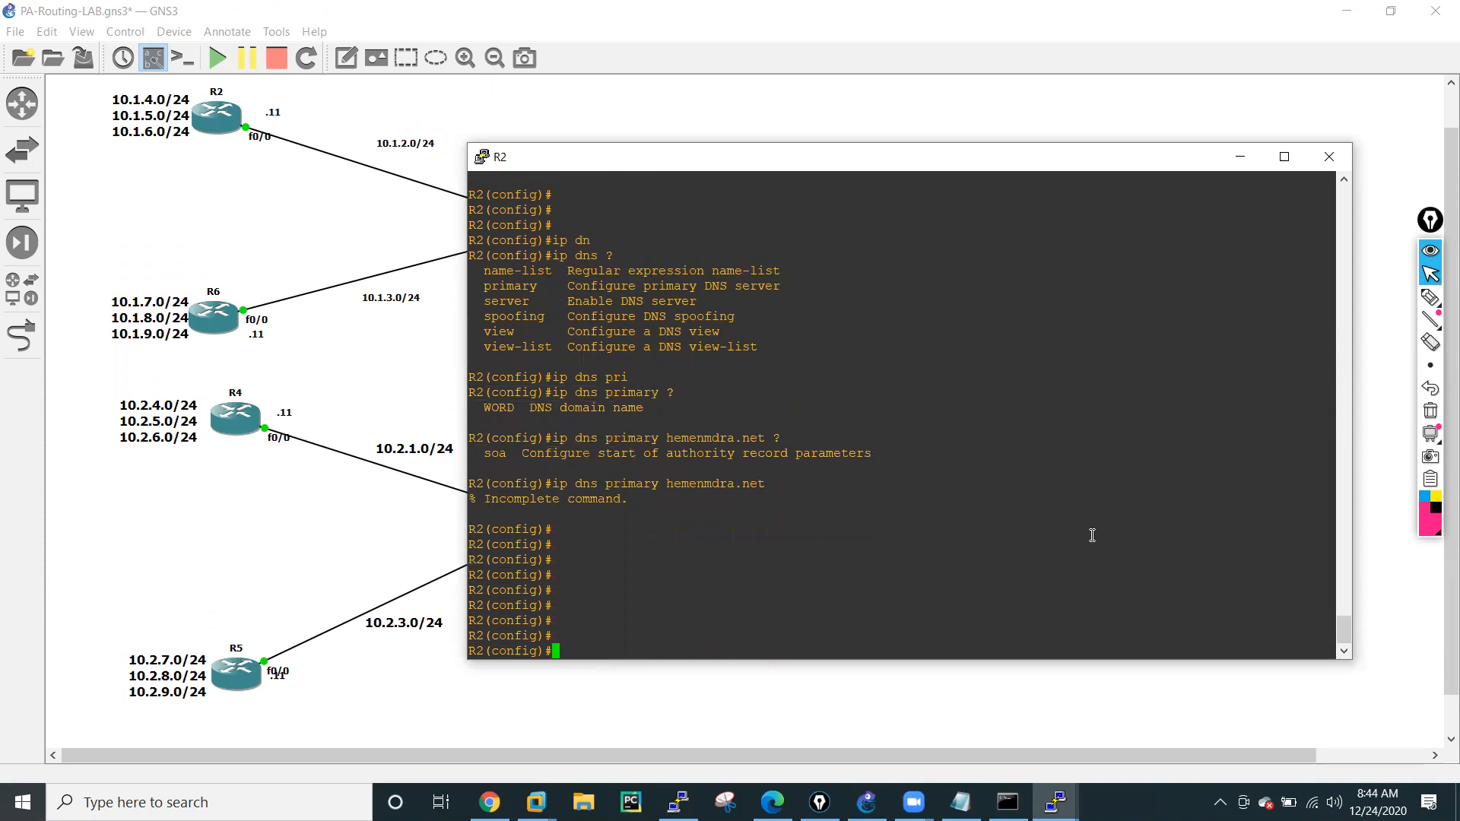
{"action": "type", "text": "dns"}
{"action": "key", "text": "Tab"}
{"action": "key", "text": "Tab"}
{"action": "key", "text": "Tab"}
{"action": "key", "text": "BackSpace"}
{"action": "key", "text": "BackSpace"}
{"action": "key", "text": "BackSpace"}
{"action": "key", "text": "BackSpace"}
{"action": "key", "text": "BackSpace"}
{"action": "key", "text": "BackSpace"}
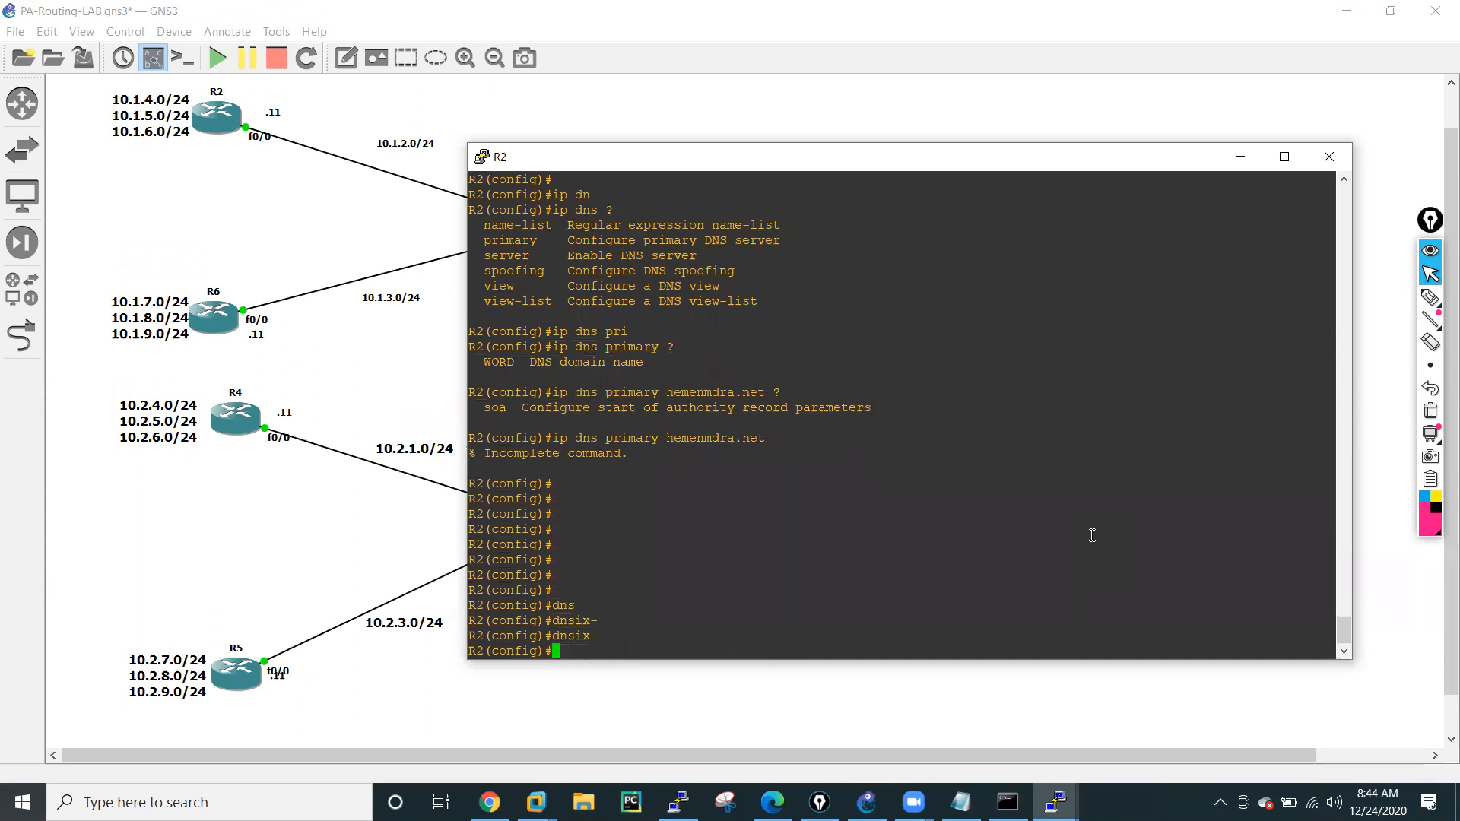
Leave R2's configuration mode with end and re-enter it with conf t.
{"action": "type", "text": "end"}
{"action": "key", "text": "Return"}
{"action": "key", "text": "Return"}
{"action": "key", "text": "Return"}
{"action": "key", "text": "Return"}
{"action": "key", "text": "Return"}
{"action": "key", "text": "Return"}
{"action": "key", "text": "Return"}
{"action": "key", "text": "Return"}
{"action": "key", "text": "Return"}
{"action": "key", "text": "Return"}
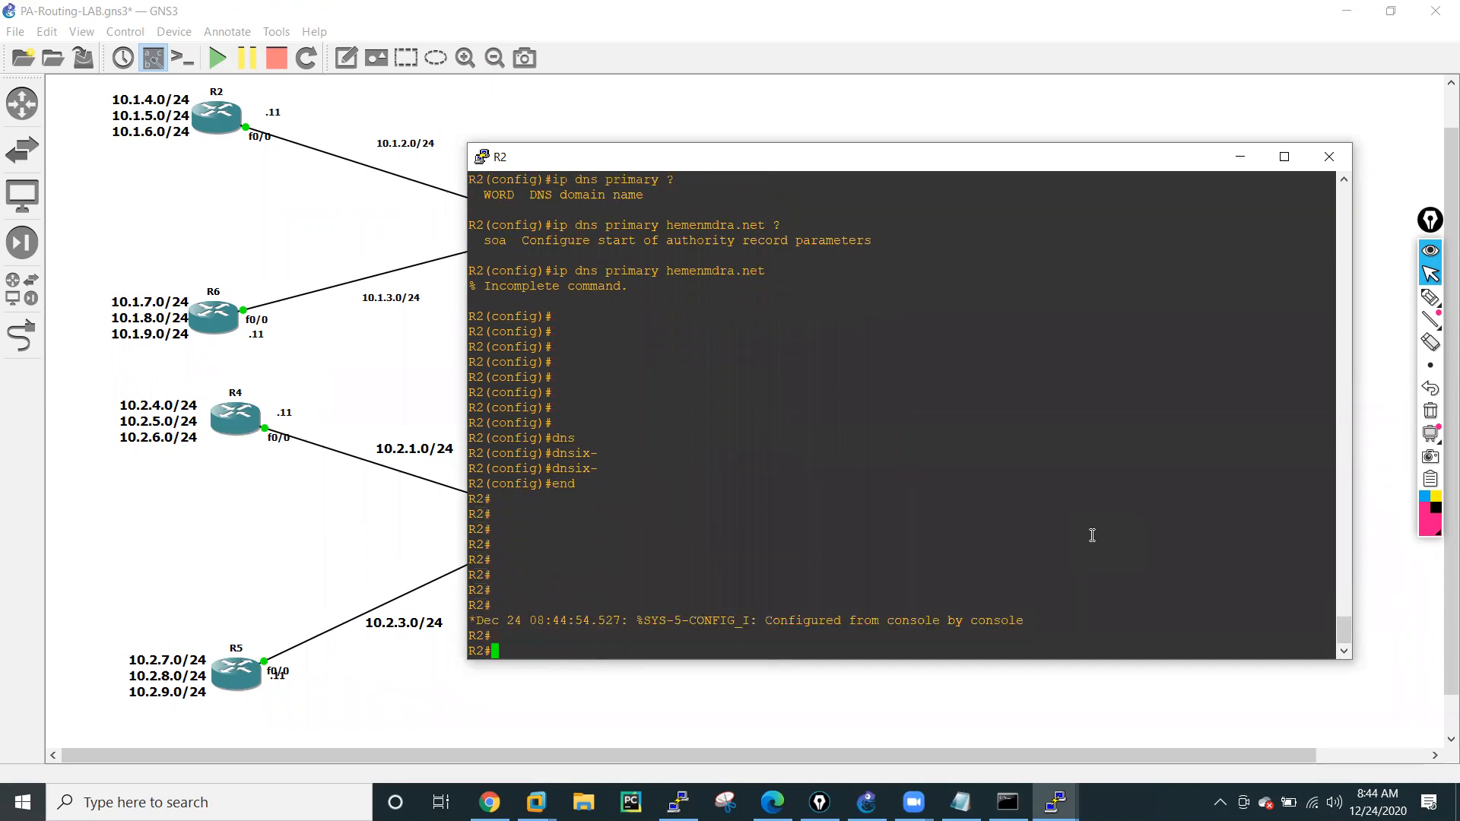
{"action": "key", "text": "Return"}
{"action": "key", "text": "Return"}
{"action": "type", "text": "conf t"}
{"action": "key", "text": "Return"}
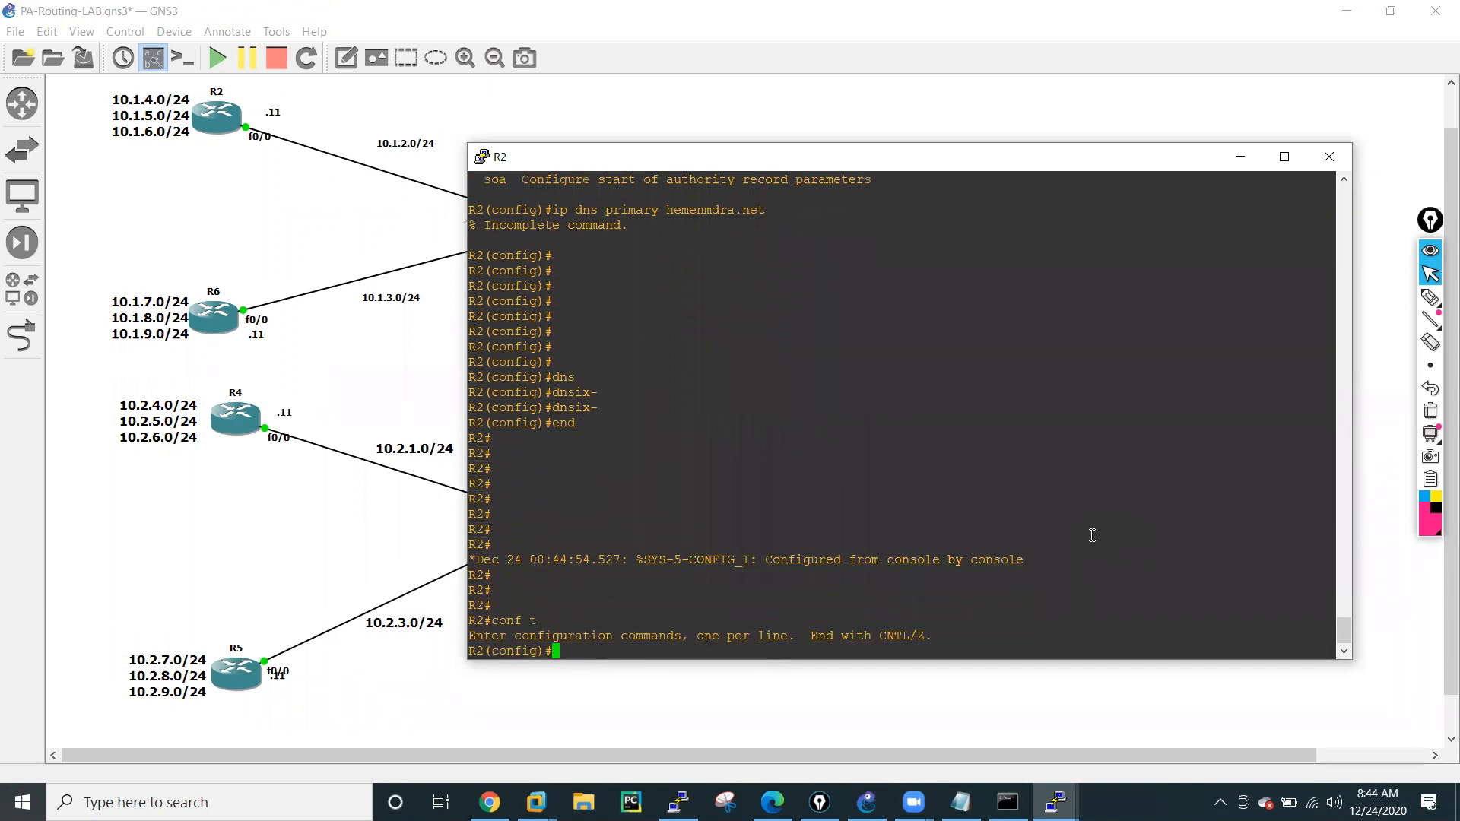
List the commands beginning with ip domain in R2's configuration mode.
{"action": "key", "text": "Return"}
{"action": "key", "text": "Return"}
{"action": "key", "text": "Return"}
{"action": "key", "text": "Return"}
{"action": "type", "text": "ip dom"}
{"action": "key", "text": "Tab"}
{"action": "type", "text": "ain"}
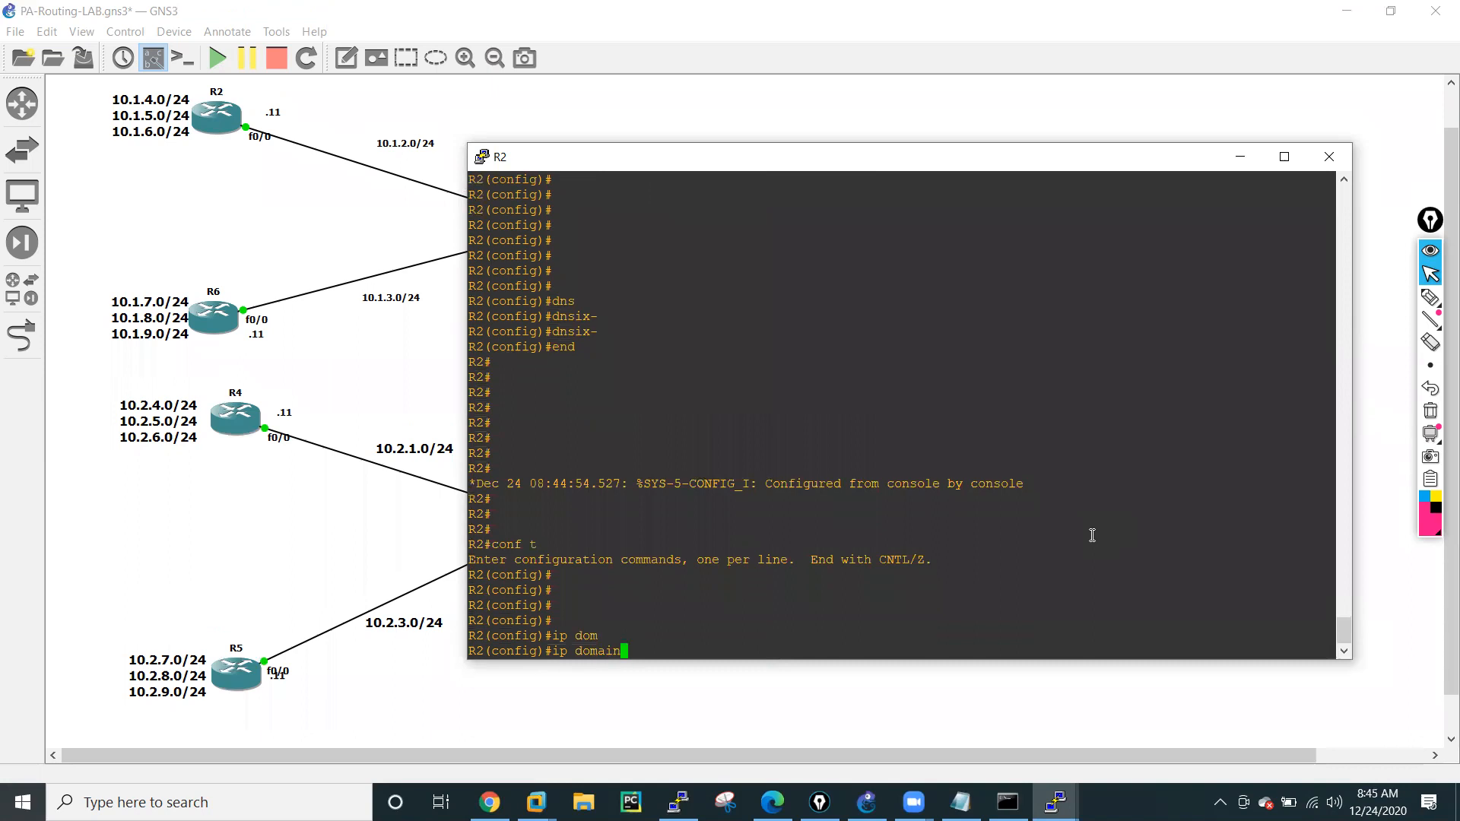
{"action": "type", "text": "-"}
{"action": "key", "text": "Tab"}
{"action": "key", "text": "BackSpace"}
{"action": "key", "text": "Tab"}
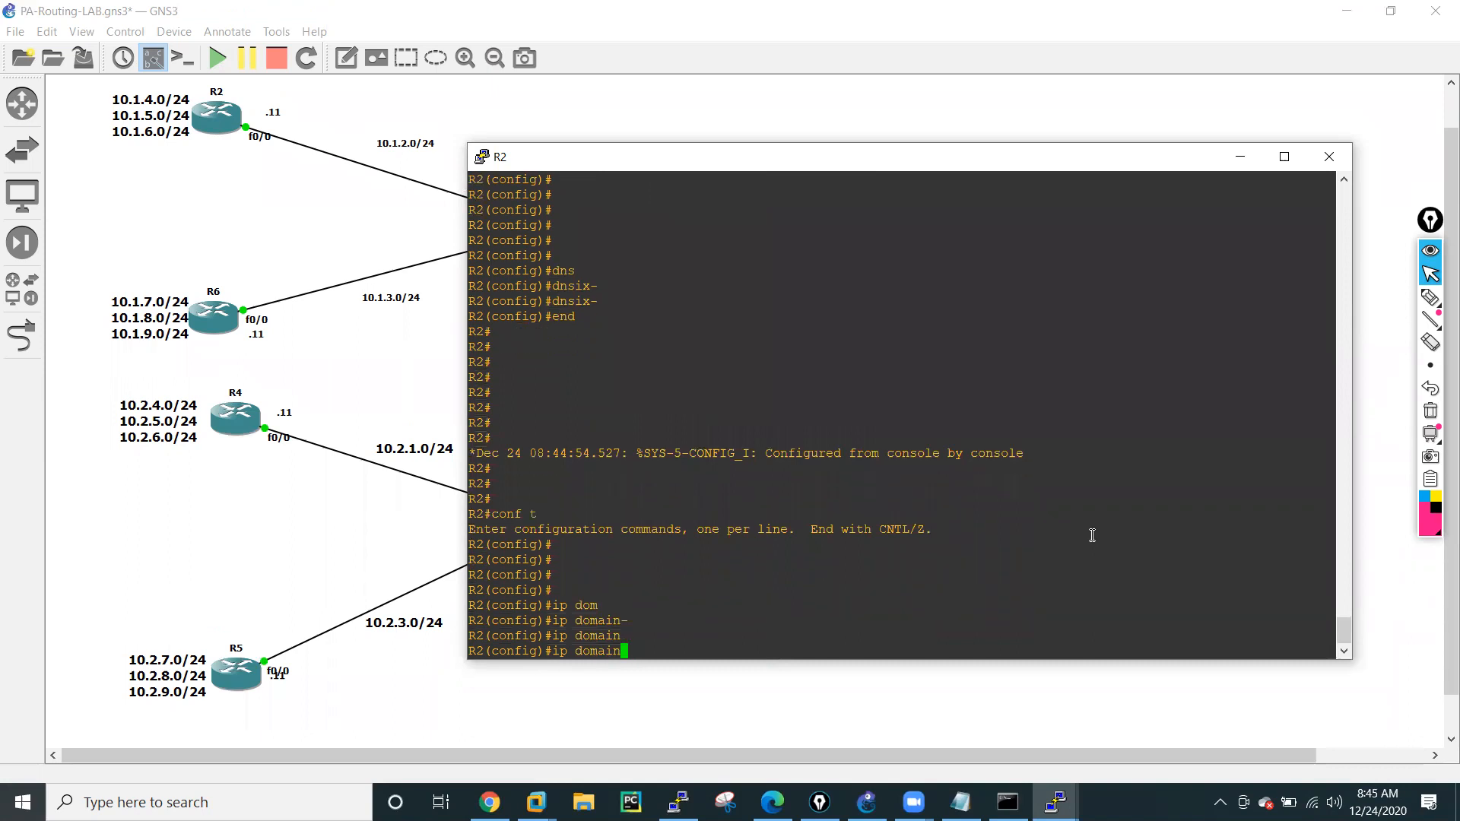
{"action": "type", "text": "?"}
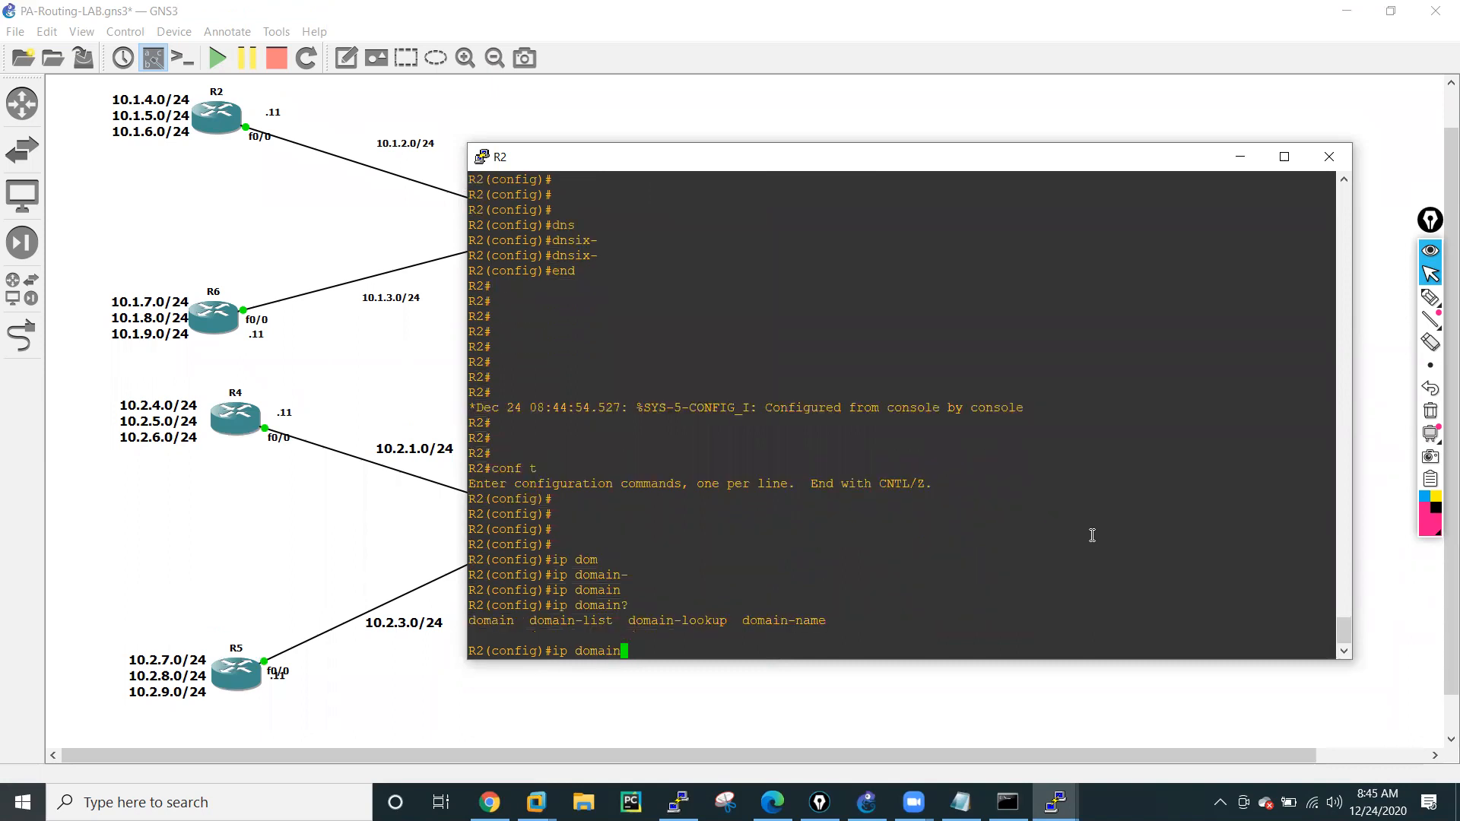
{"action": "type", "text": "-loo"}
Set fastEthernet 0/0 as R2's DNS resolver source with ip domain-lookup source-interface.
{"action": "key", "text": "Tab"}
{"action": "type", "text": "?"}
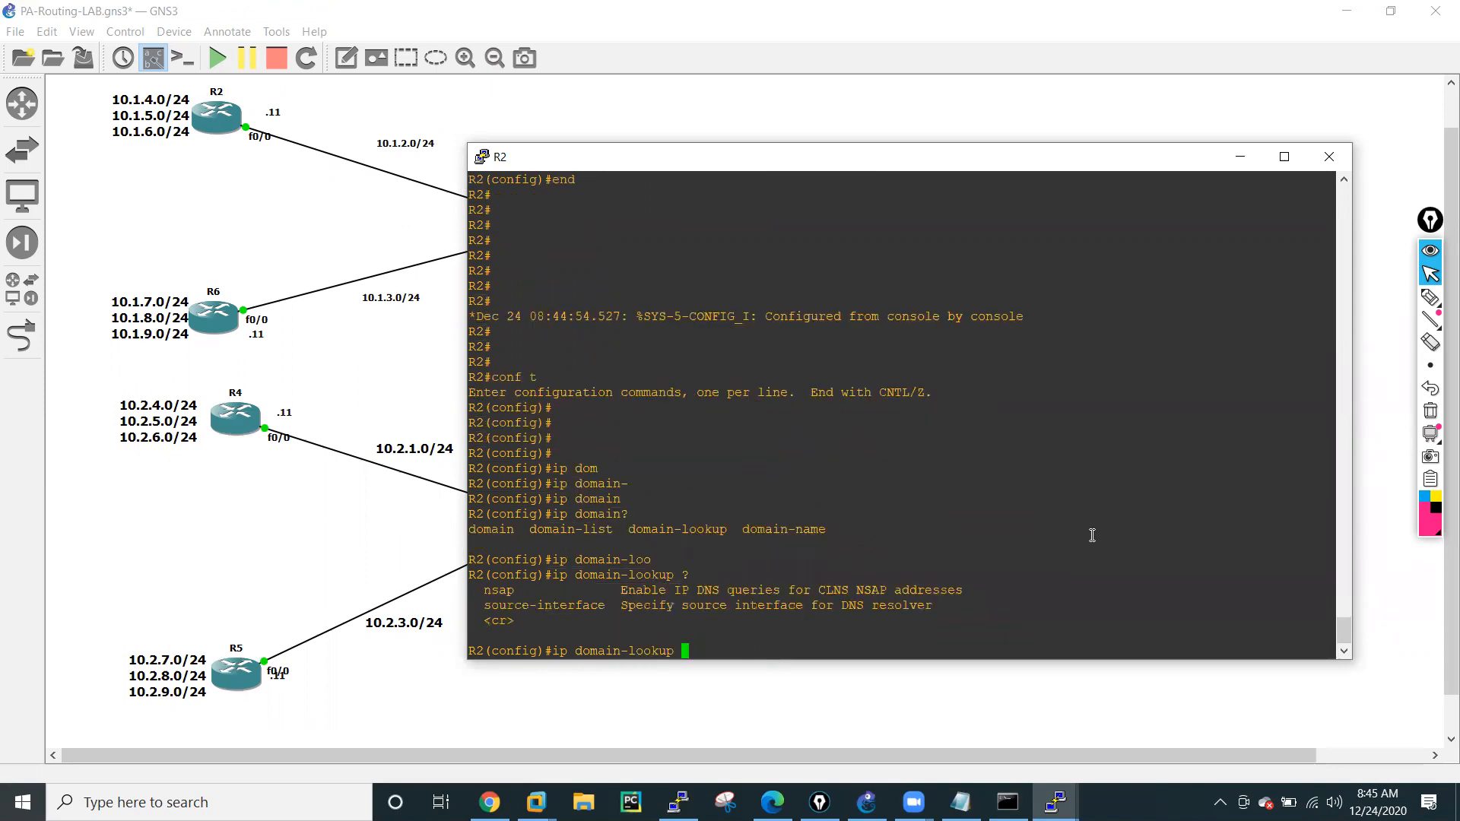
{"action": "type", "text": "so"}
{"action": "key", "text": "Tab"}
{"action": "type", "text": "?"}
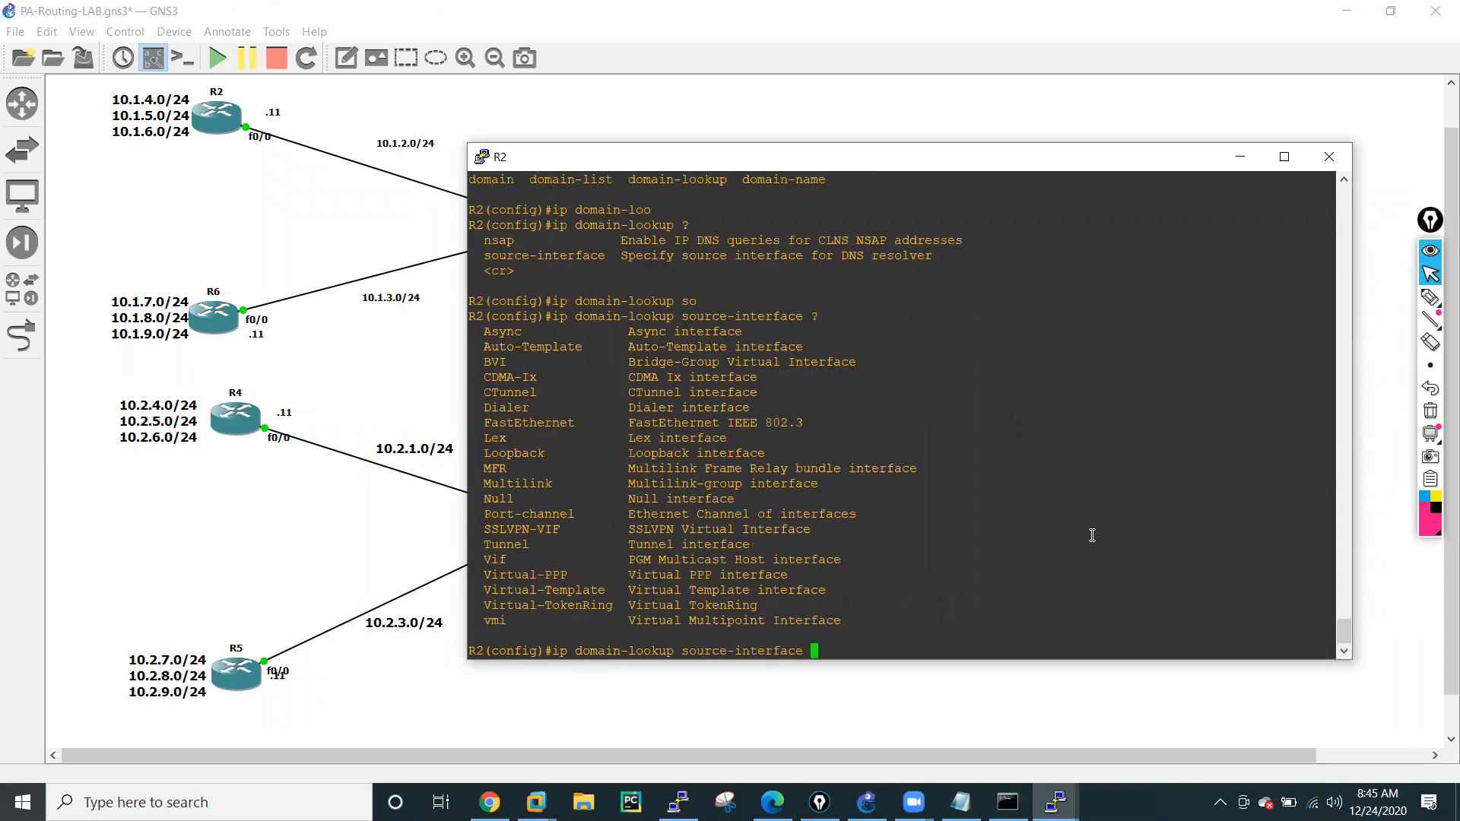
{"action": "type", "text": "f0"}
{"action": "key", "text": "Tab"}
{"action": "key", "text": "BackSpace"}
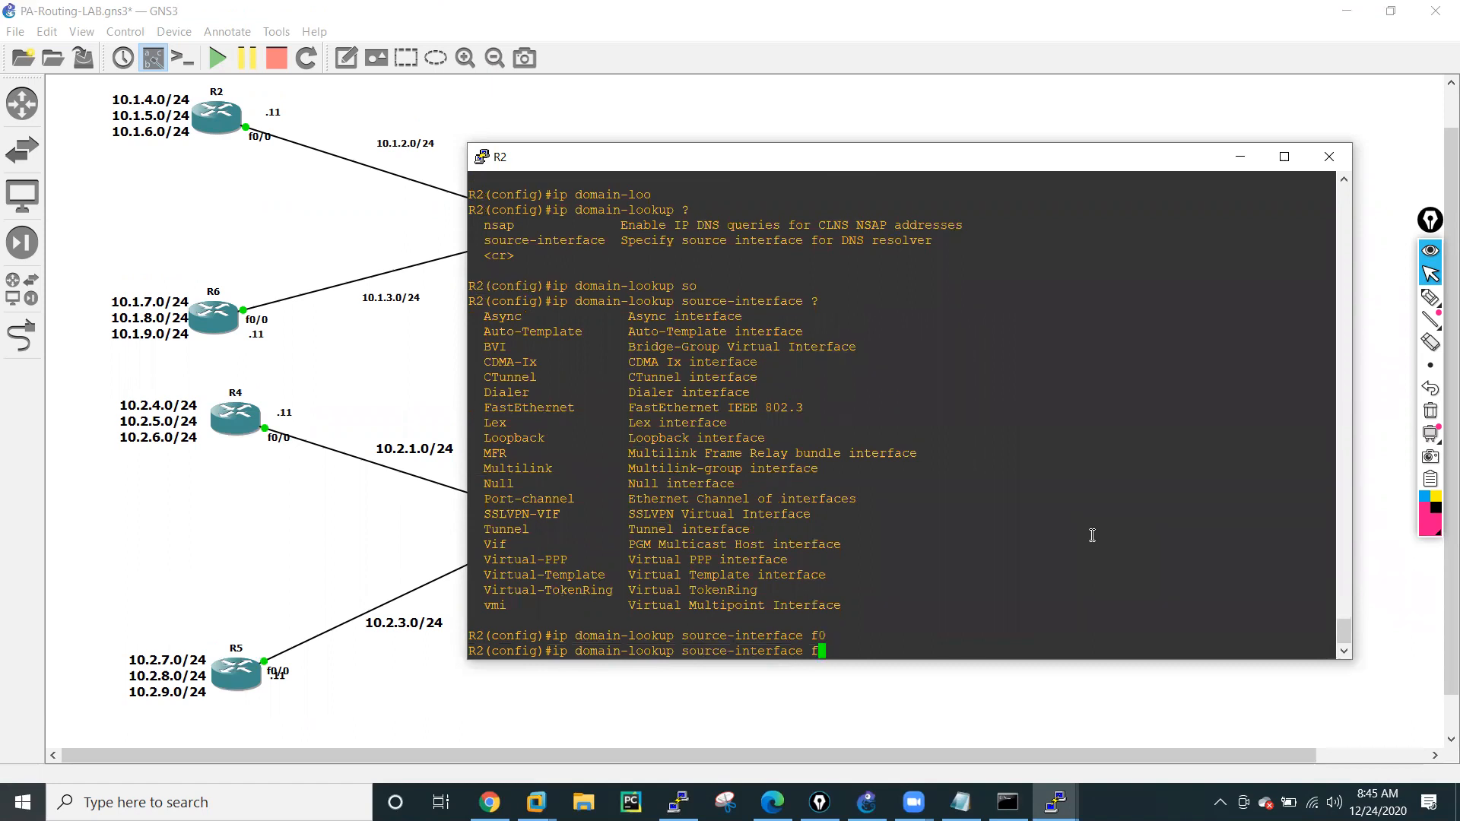
{"action": "key", "text": "BackSpace"}
{"action": "type", "text": "fa"}
{"action": "key", "text": "Tab"}
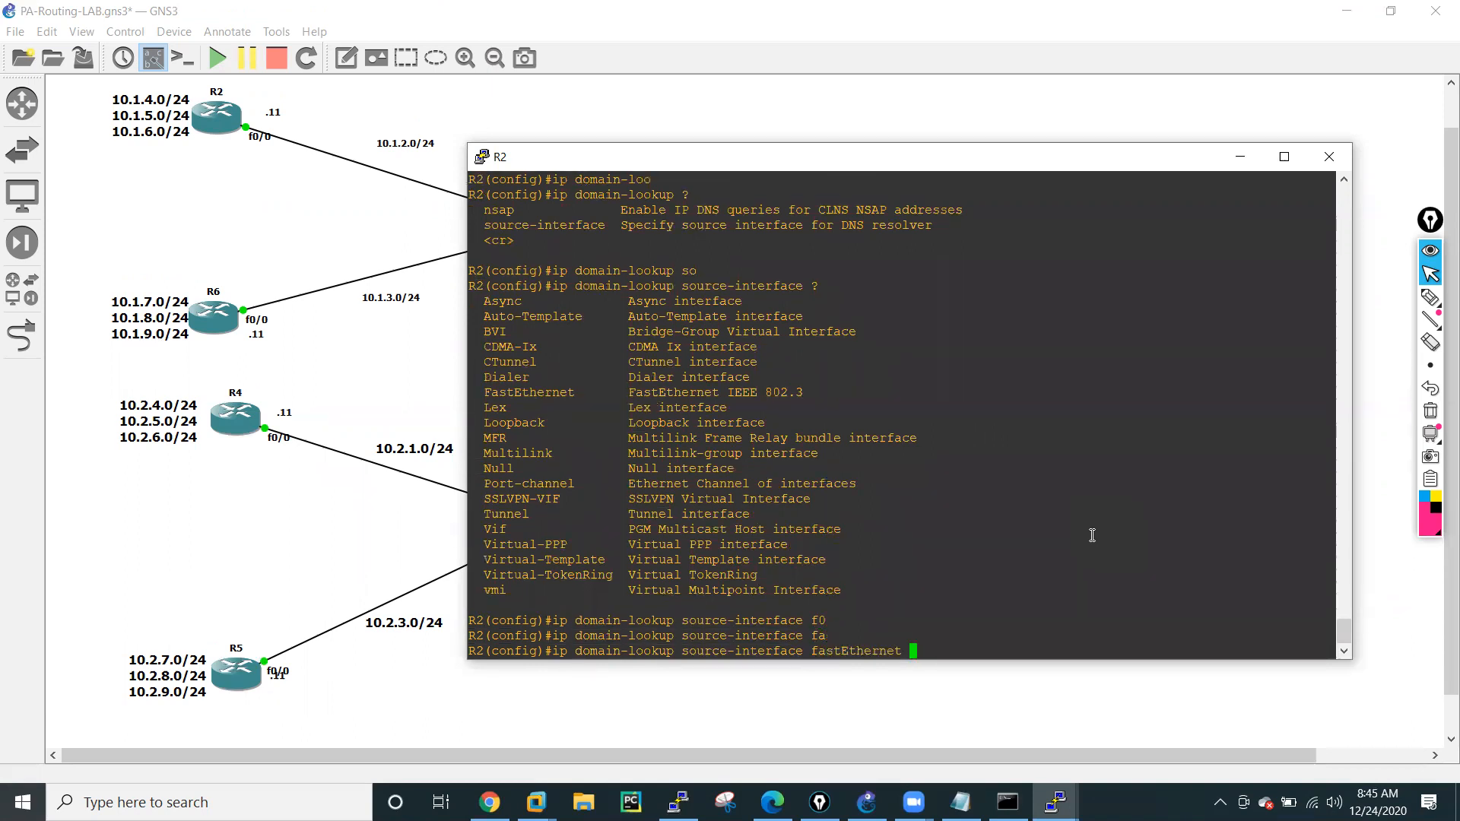
{"action": "type", "text": "0/0"}
{"action": "key", "text": "Return"}
{"action": "key", "text": "Return"}
{"action": "key", "text": "Return"}
{"action": "key", "text": "Return"}
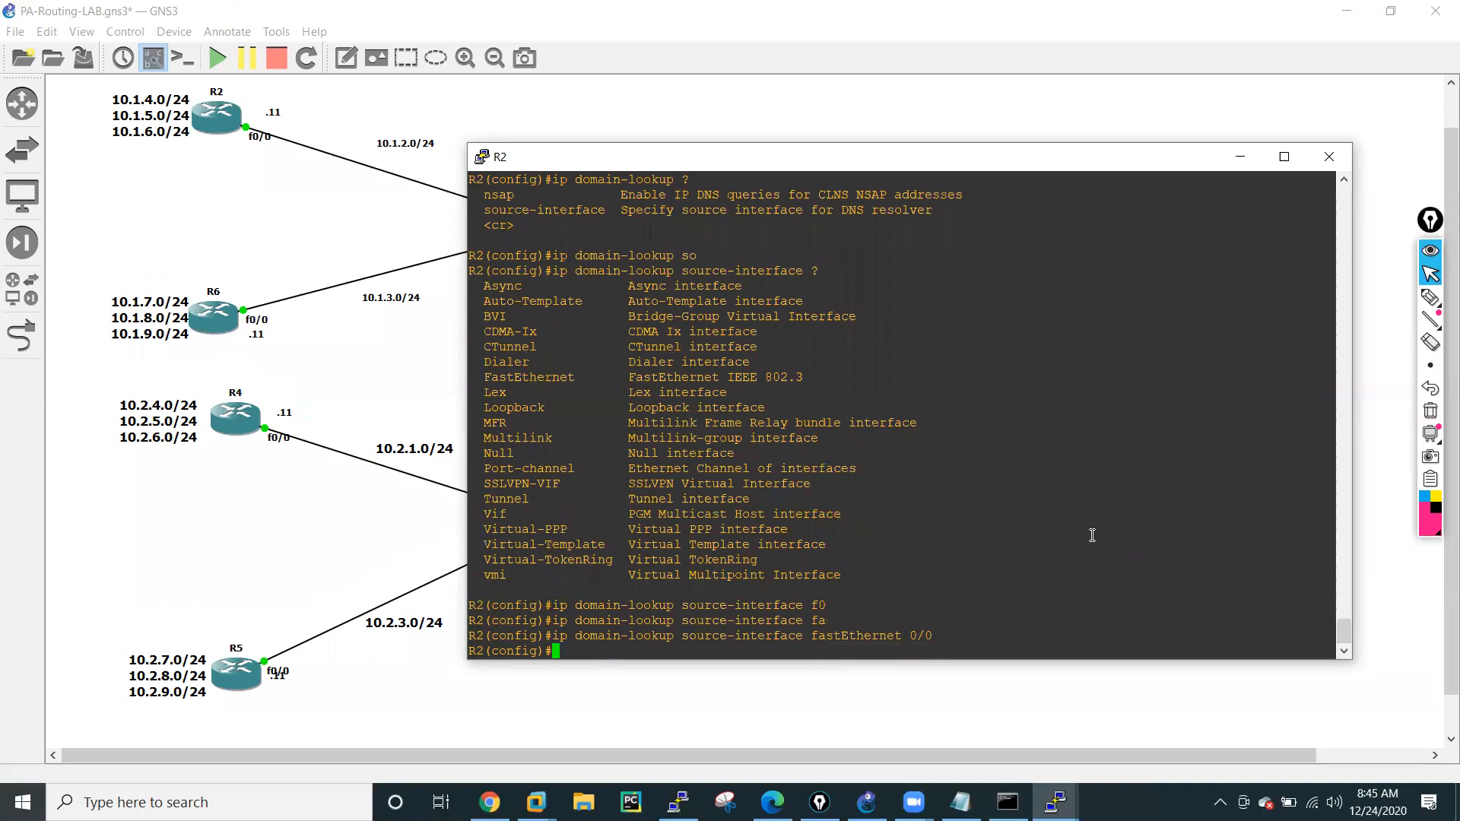
{"action": "key", "text": "Return"}
List the options of ip domain and its list subcommand on R2.
{"action": "type", "text": "i"}
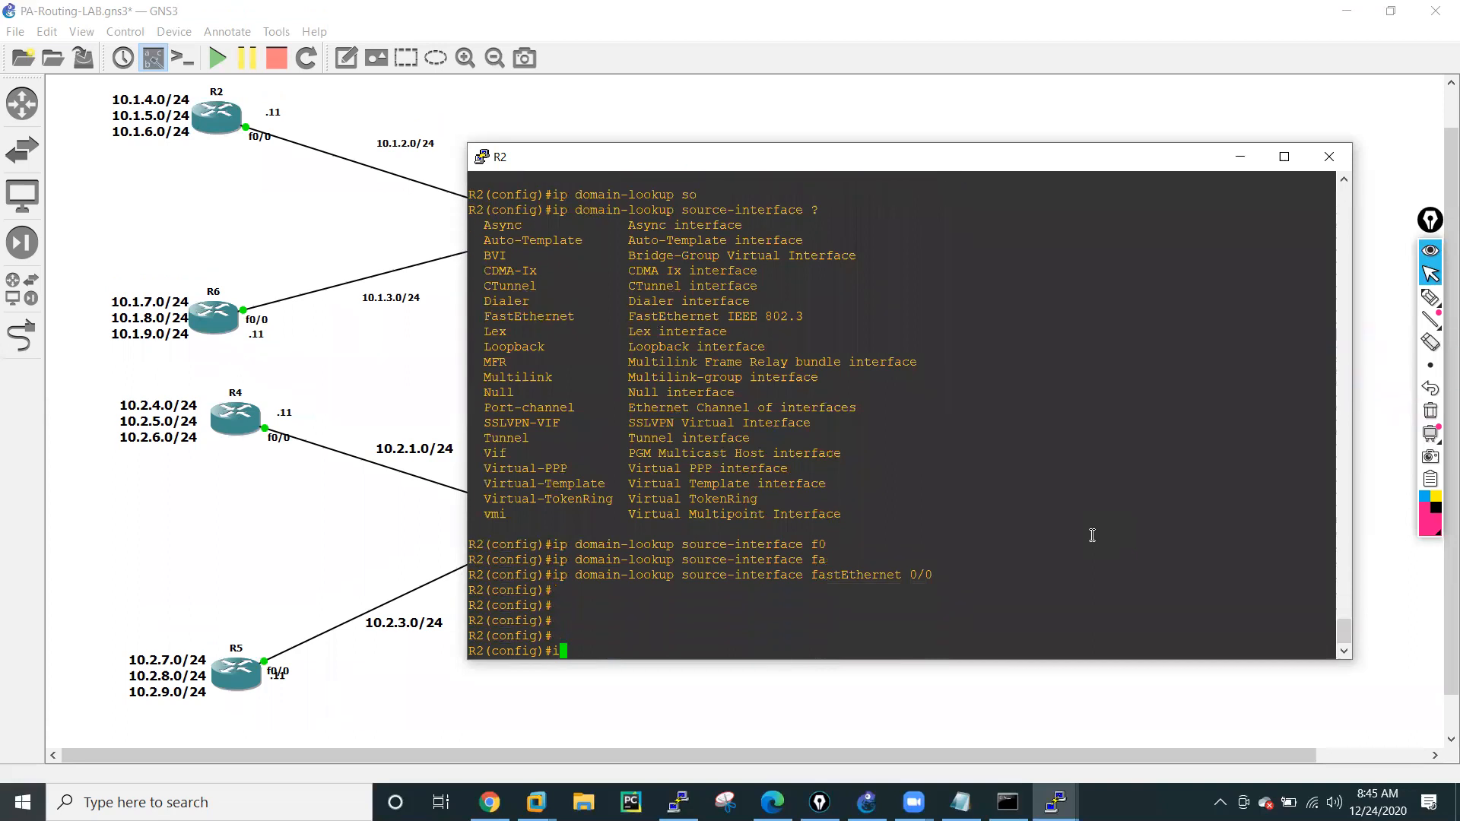
{"action": "type", "text": "p dom"}
{"action": "key", "text": "Tab"}
{"action": "type", "text": "ain"}
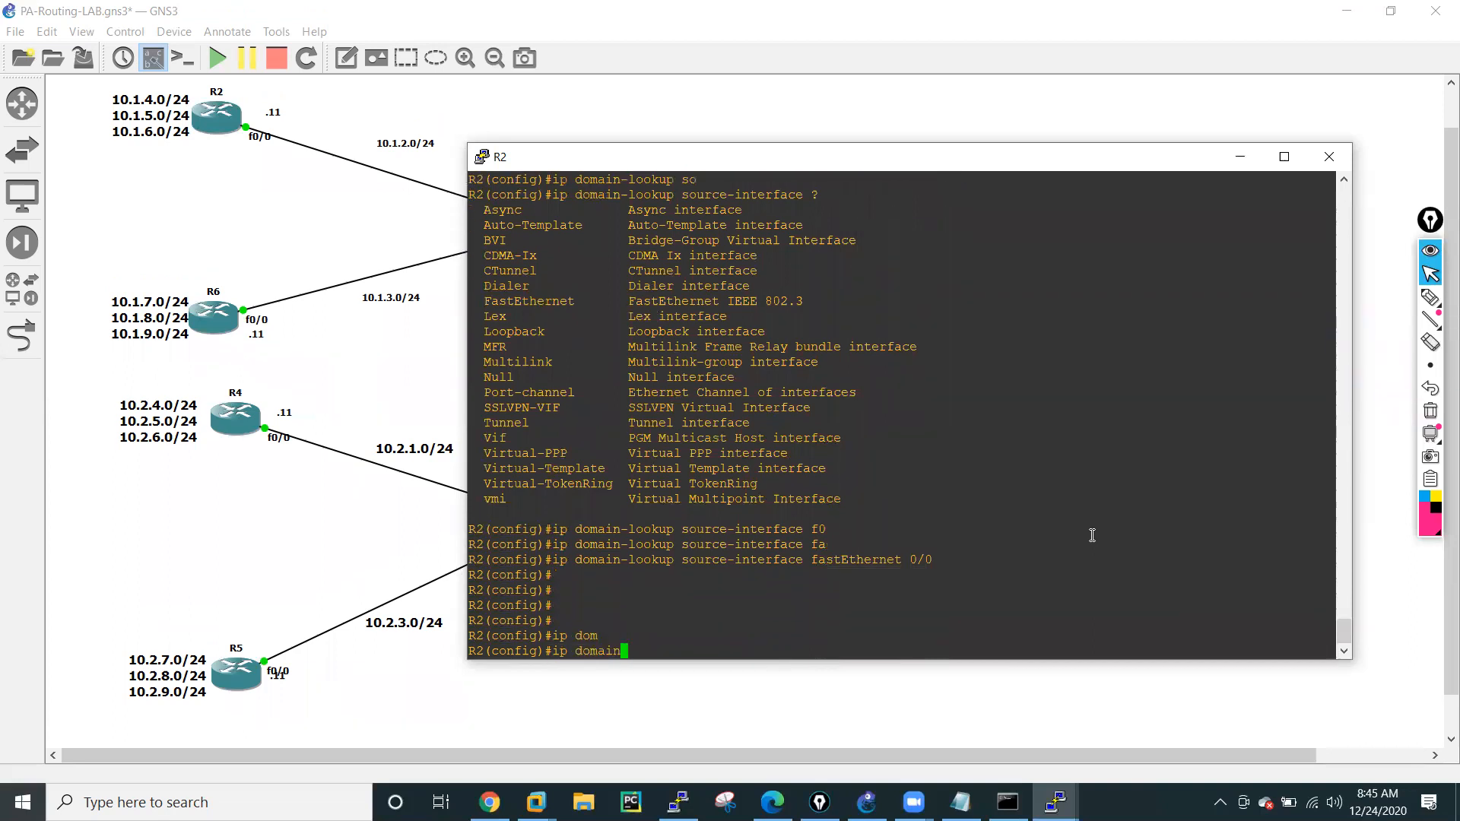
{"action": "type", "text": " ?"}
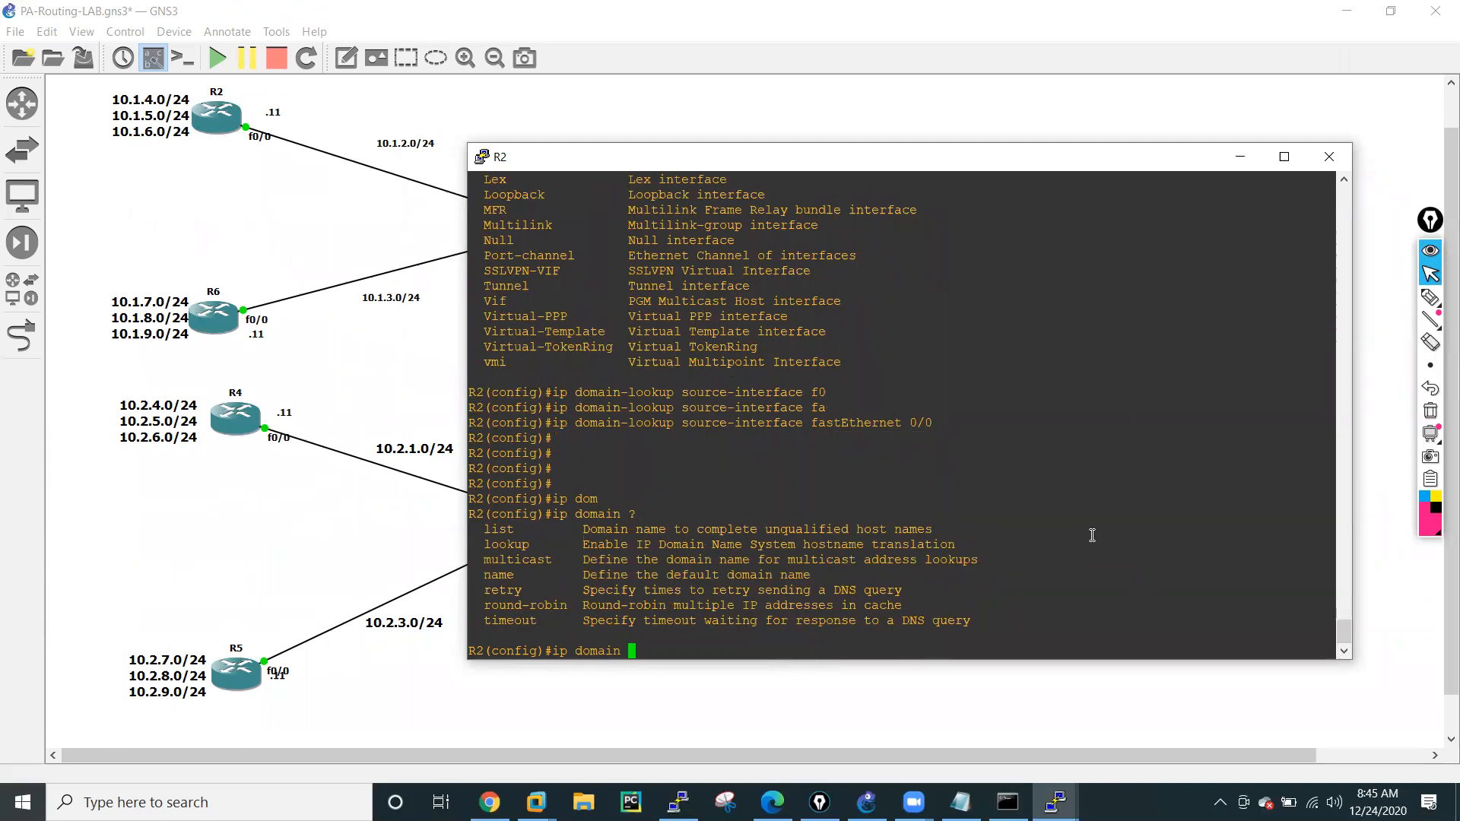
{"action": "type", "text": "li"}
{"action": "key", "text": "Tab"}
{"action": "type", "text": "?"}
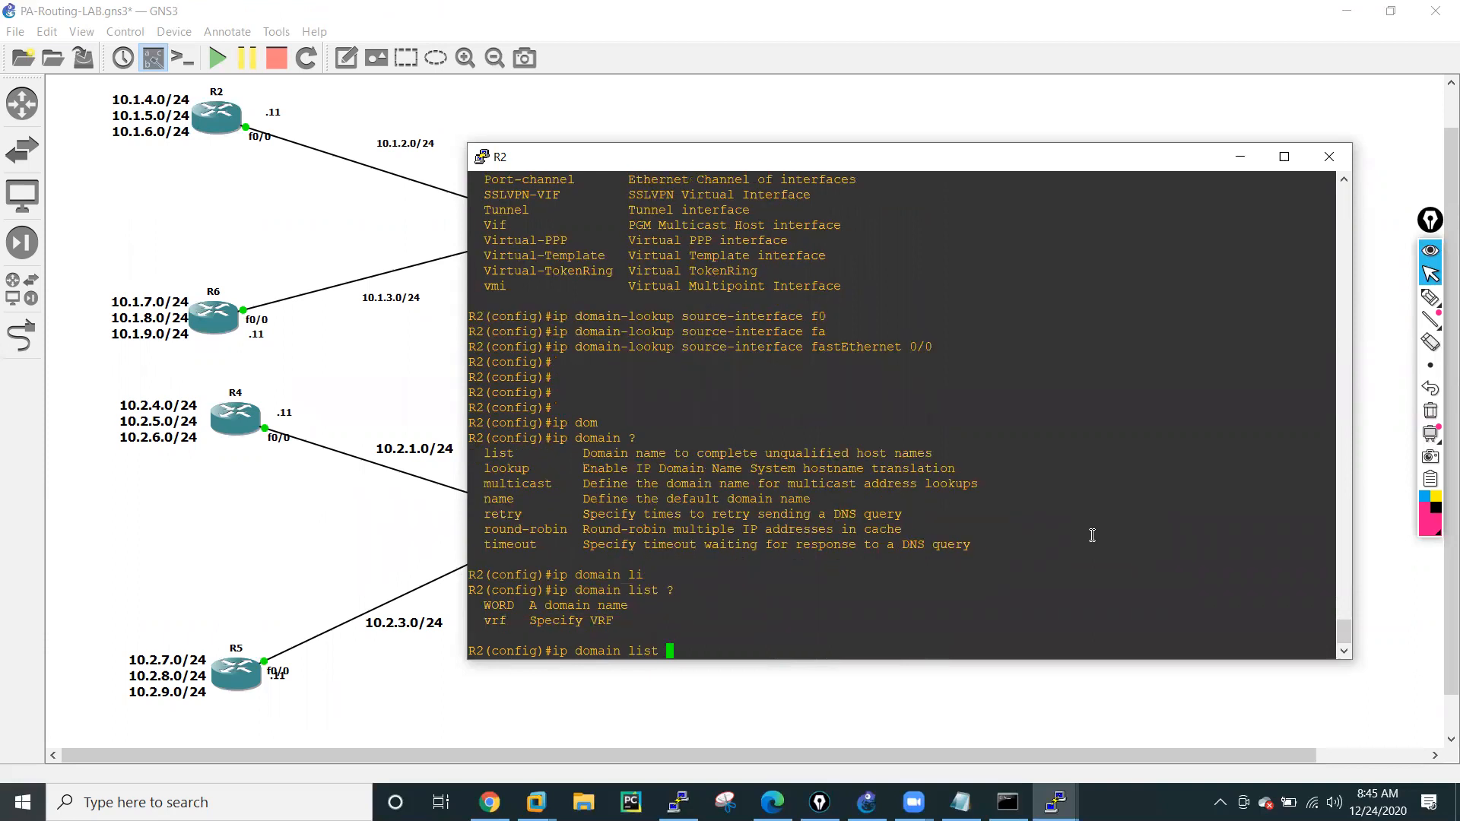
Discard the ip domain list command and list the ip dns options on R2 again.
{"action": "key", "text": "BackSpace"}
{"action": "key", "text": "BackSpace"}
{"action": "key", "text": "BackSpace"}
{"action": "key", "text": "BackSpace"}
{"action": "key", "text": "BackSpace"}
{"action": "key", "text": "BackSpace"}
{"action": "key", "text": "BackSpace"}
{"action": "key", "text": "BackSpace"}
{"action": "key", "text": "BackSpace"}
{"action": "key", "text": "BackSpace"}
{"action": "key", "text": "BackSpace"}
{"action": "key", "text": "BackSpace"}
{"action": "key", "text": "BackSpace"}
{"action": "key", "text": "BackSpace"}
{"action": "key", "text": "BackSpace"}
{"action": "type", "text": "ip dn"}
{"action": "key", "text": "Tab"}
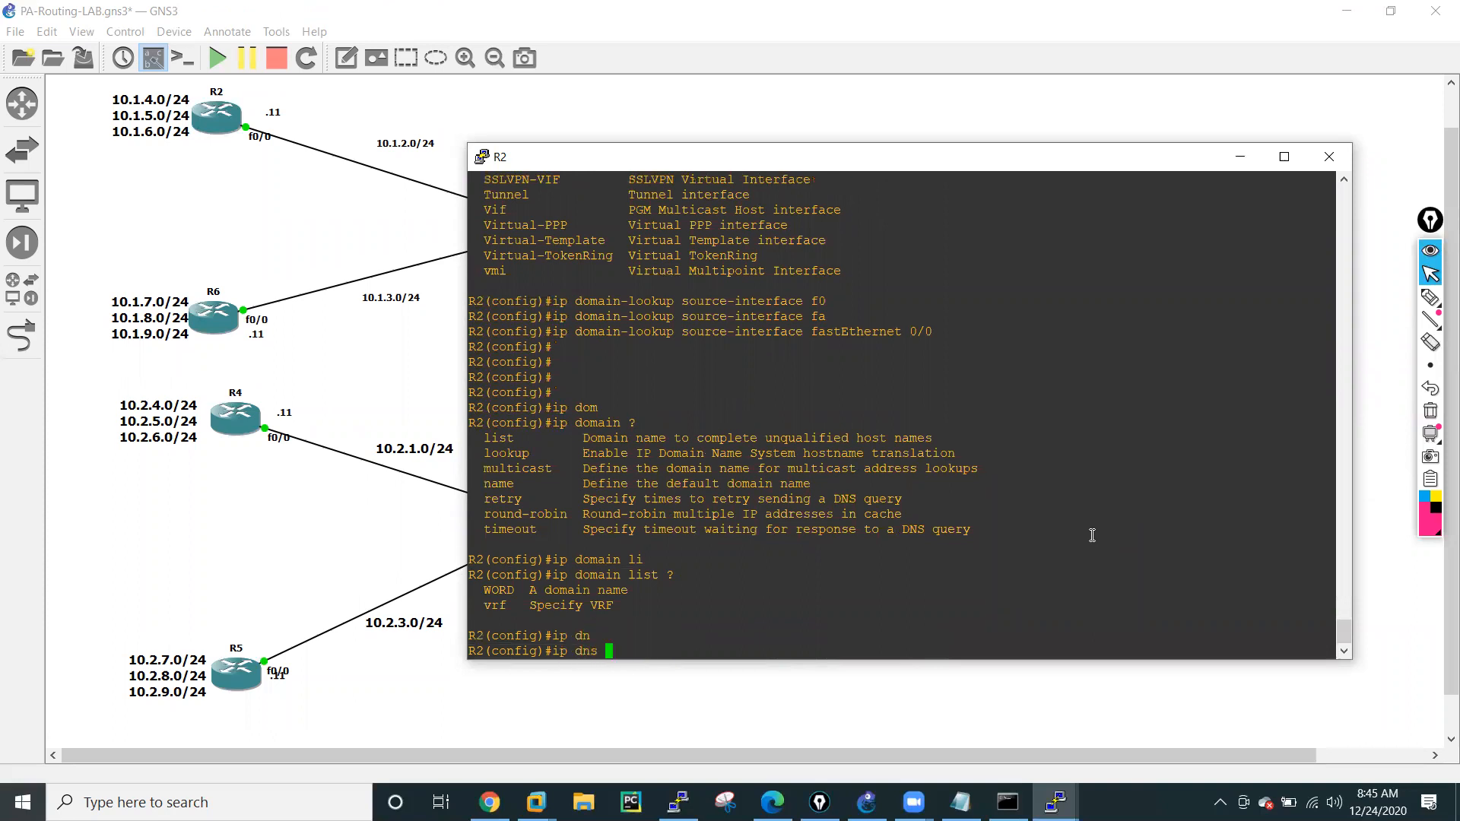
{"action": "type", "text": "?"}
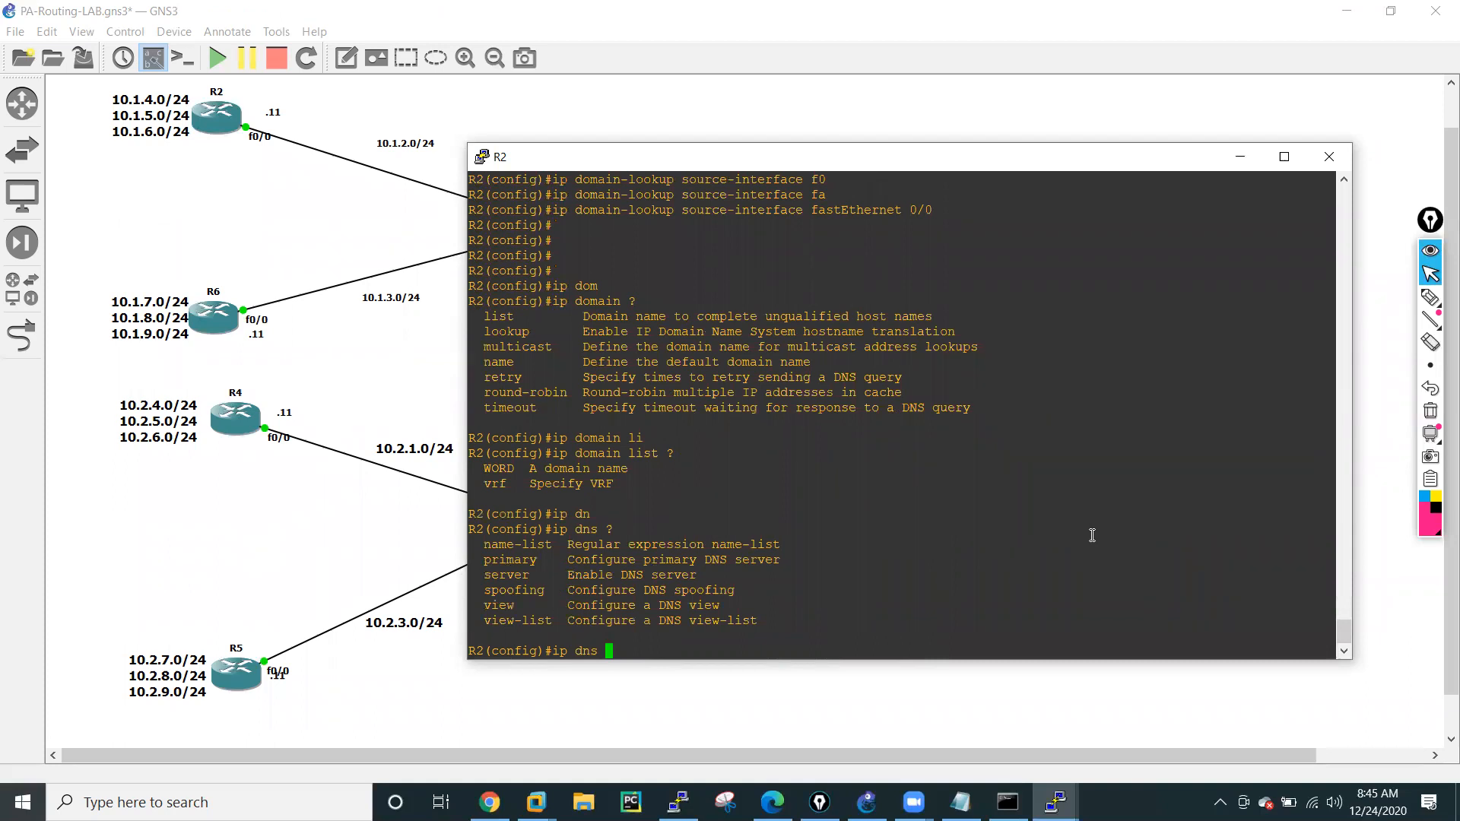
Check the options of ip dns primary on R2 and try to set 8.8.8.8 as the primary DNS server.
{"action": "type", "text": "pri"}
{"action": "key", "text": "Tab"}
{"action": "type", "text": "?"}
{"action": "type", "text": "8.8.88"}
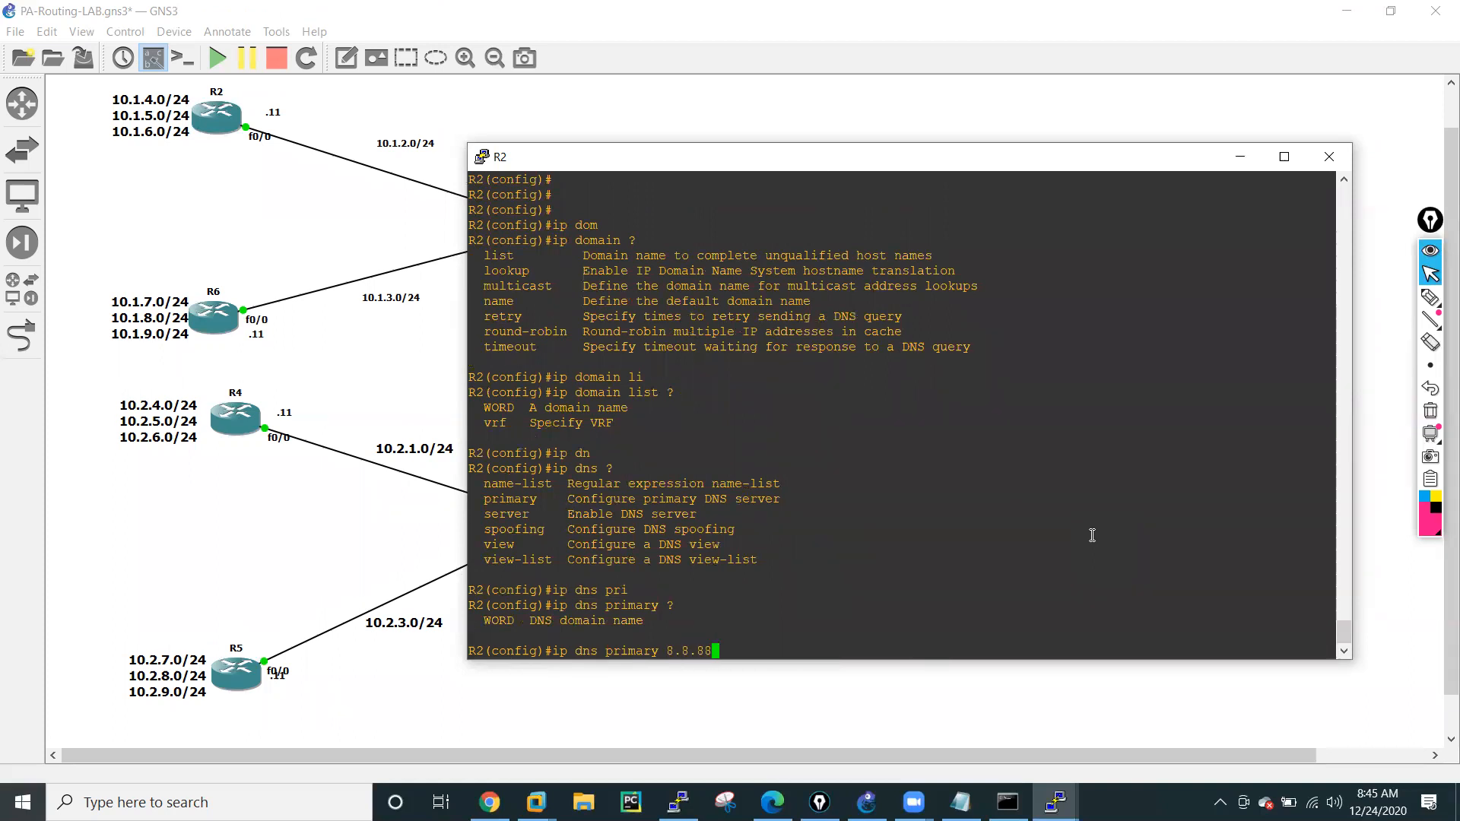
{"action": "key", "text": "BackSpace"}
{"action": "type", "text": ".8"}
{"action": "key", "text": "Return"}
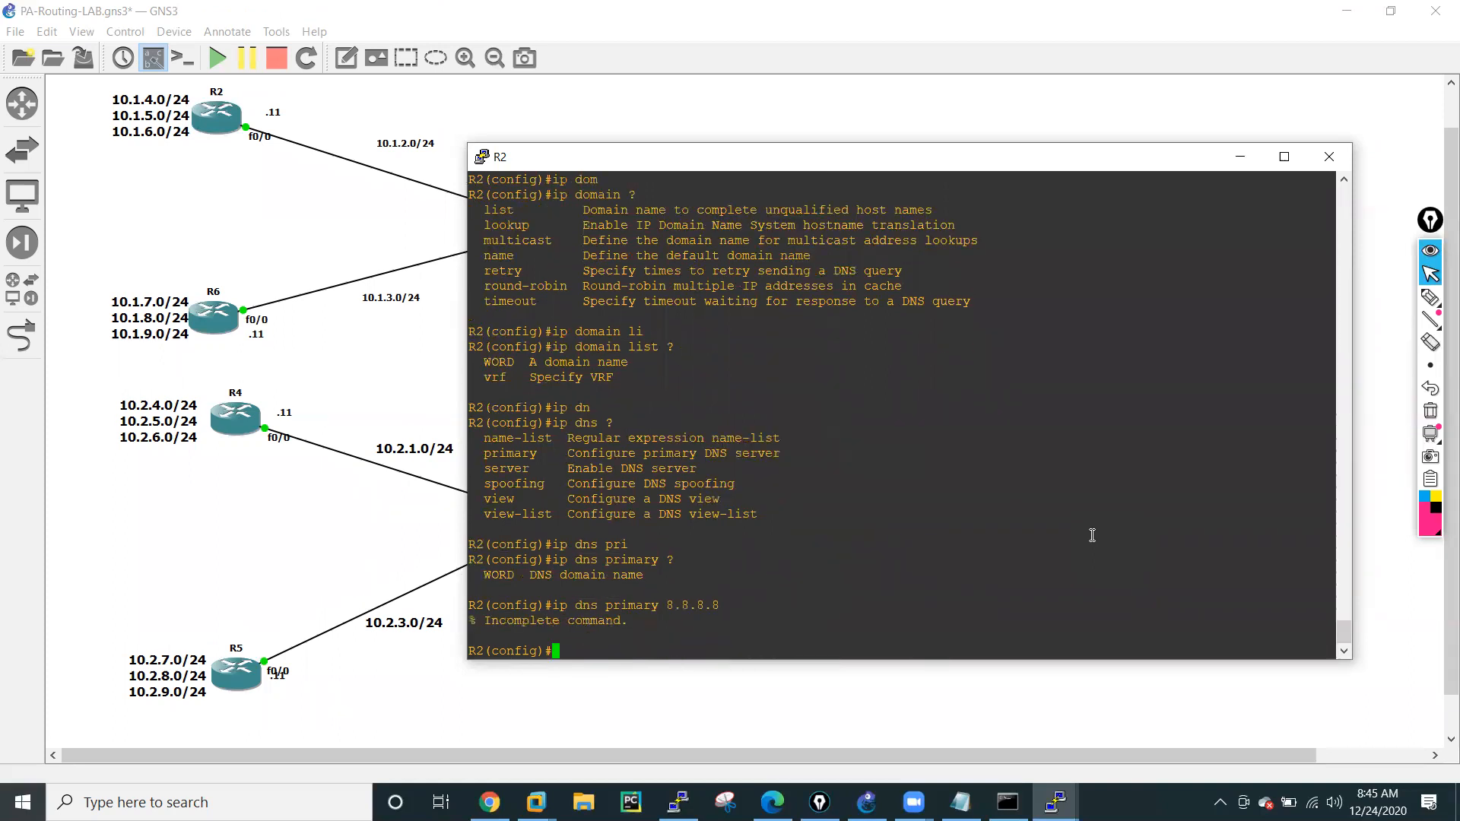
{"action": "key", "text": "Return"}
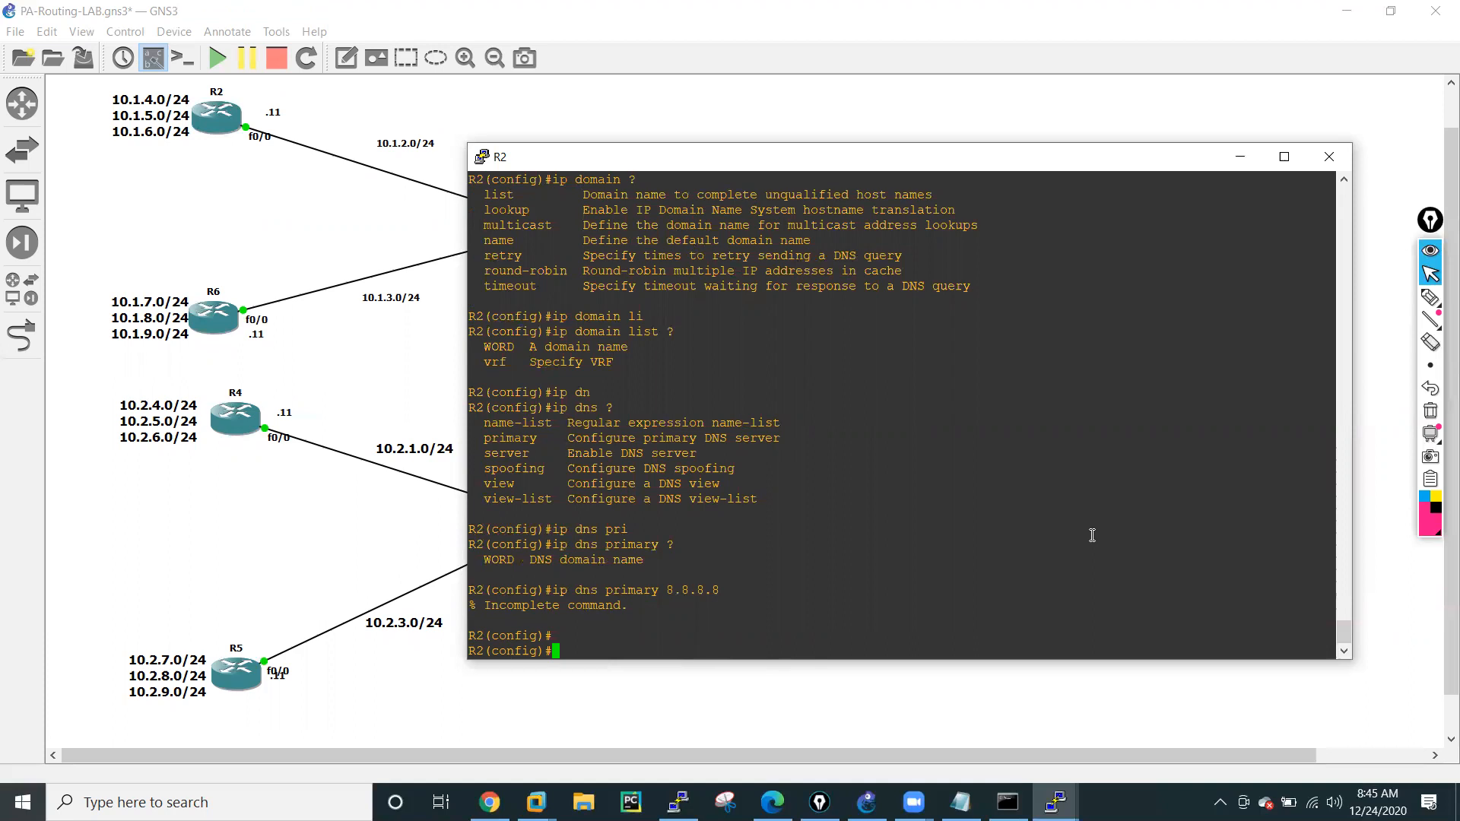
List the ip dns server options on R2 and enable its DNS server with ip dns server.
{"action": "key", "text": "Up"}
{"action": "key", "text": "BackSpace"}
{"action": "key", "text": "BackSpace"}
{"action": "key", "text": "BackSpace"}
{"action": "key", "text": "BackSpace"}
{"action": "key", "text": "BackSpace"}
{"action": "key", "text": "BackSpace"}
{"action": "key", "text": "BackSpace"}
{"action": "key", "text": "BackSpace"}
{"action": "key", "text": "BackSpace"}
{"action": "key", "text": "BackSpace"}
{"action": "key", "text": "BackSpace"}
{"action": "key", "text": "BackSpace"}
{"action": "key", "text": "BackSpace"}
{"action": "key", "text": "BackSpace"}
{"action": "key", "text": "BackSpace"}
{"action": "type", "text": "ser"}
{"action": "key", "text": "Tab"}
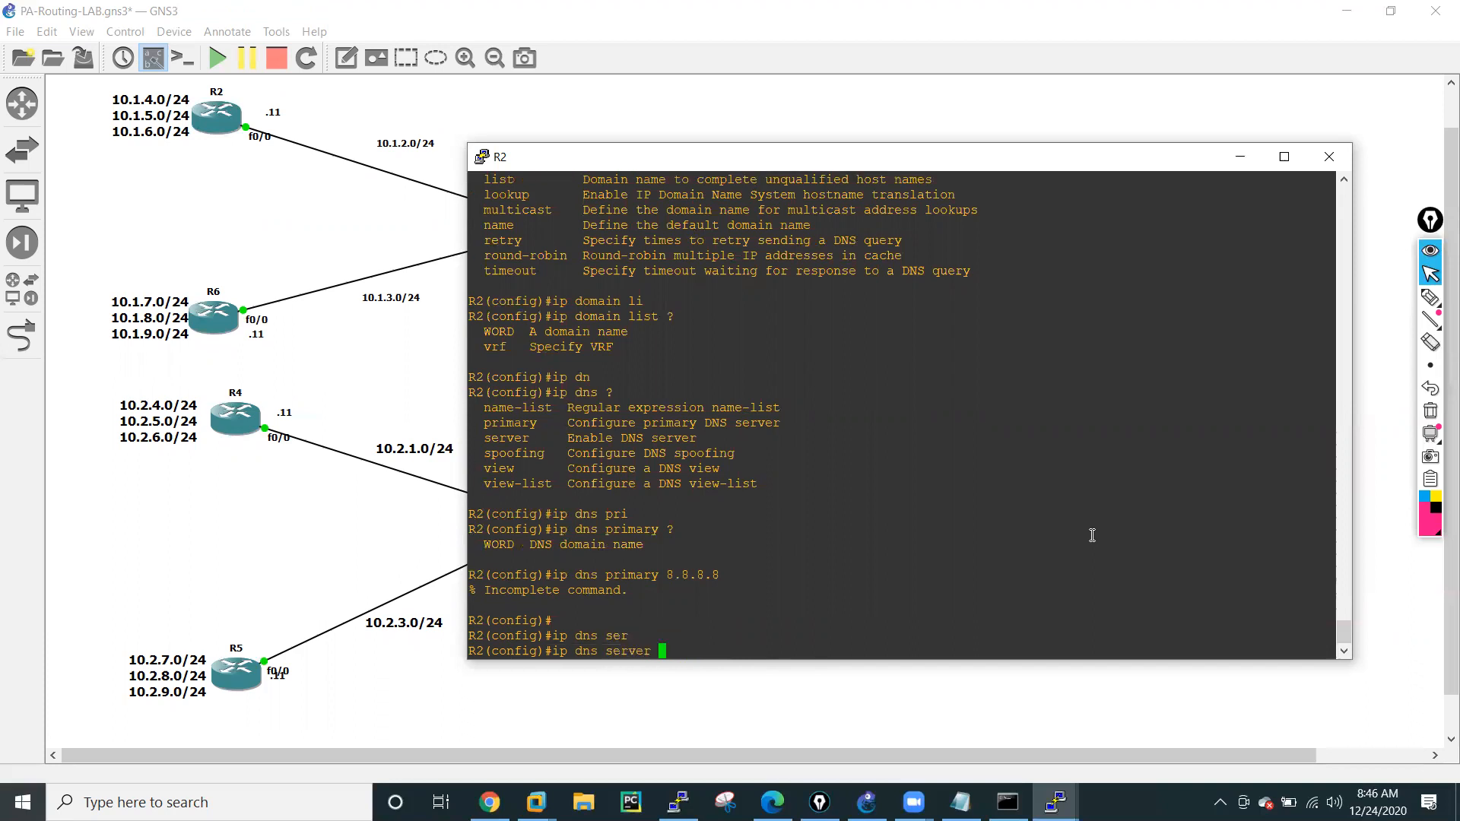
{"action": "type", "text": "?"}
{"action": "key", "text": "Return"}
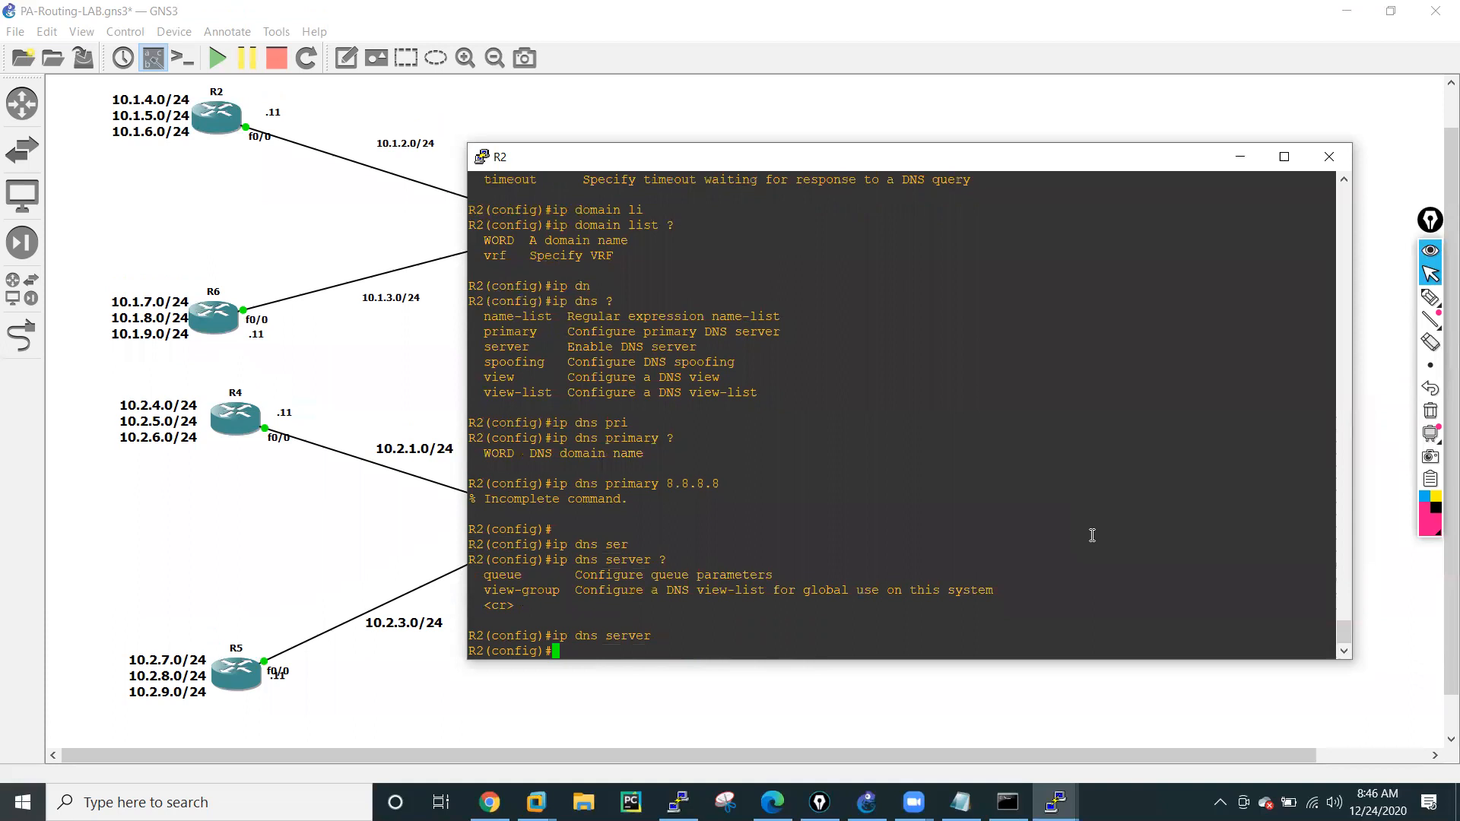
{"action": "key", "text": "Return"}
List the options that ip dns primary accepts on R2 for 8.8.8.8 and for a .net domain name.
{"action": "key", "text": "Up"}
{"action": "key", "text": "Up"}
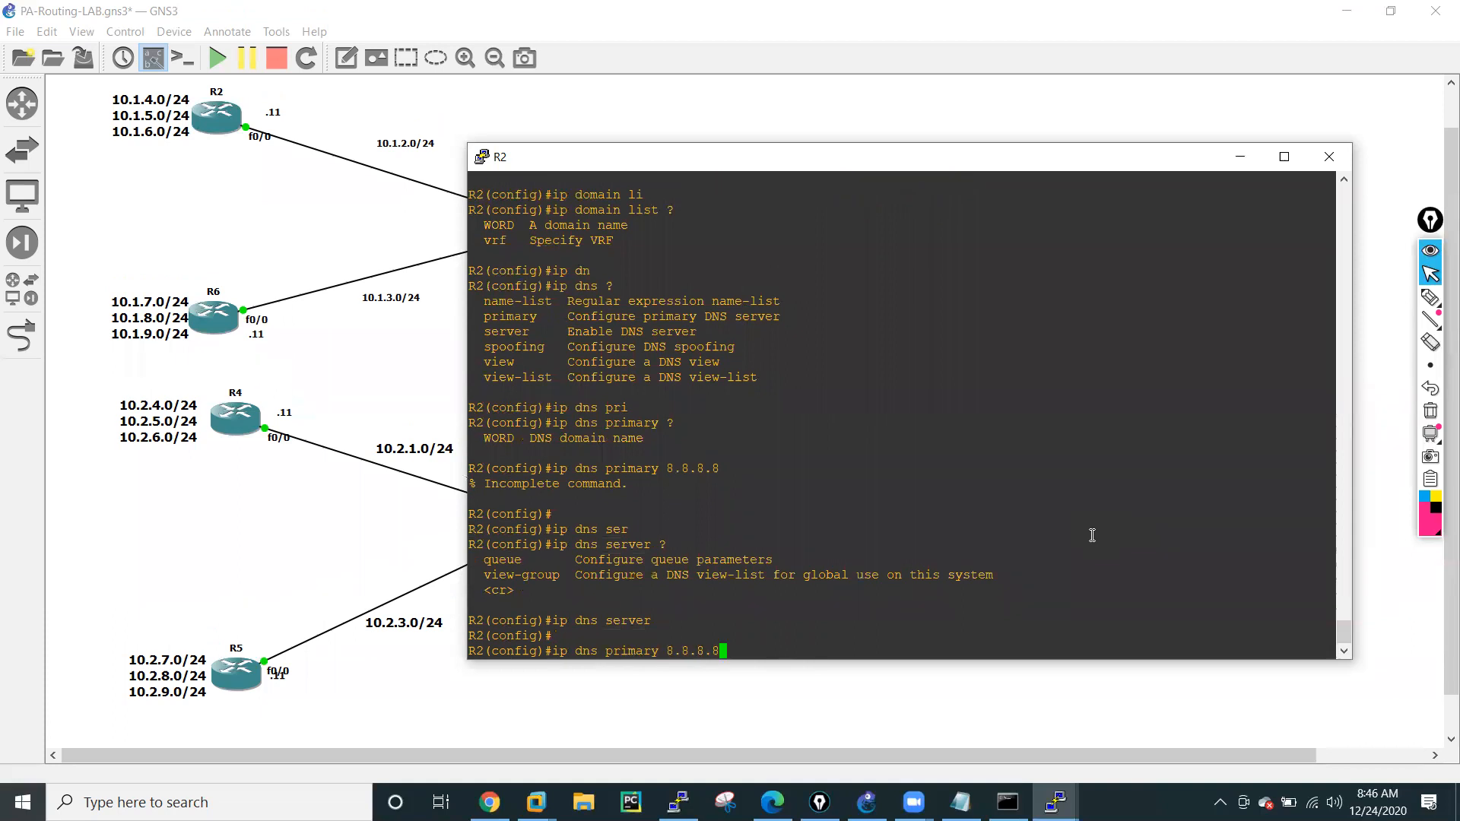
{"action": "type", "text": "?"}
{"action": "key", "text": "BackSpace"}
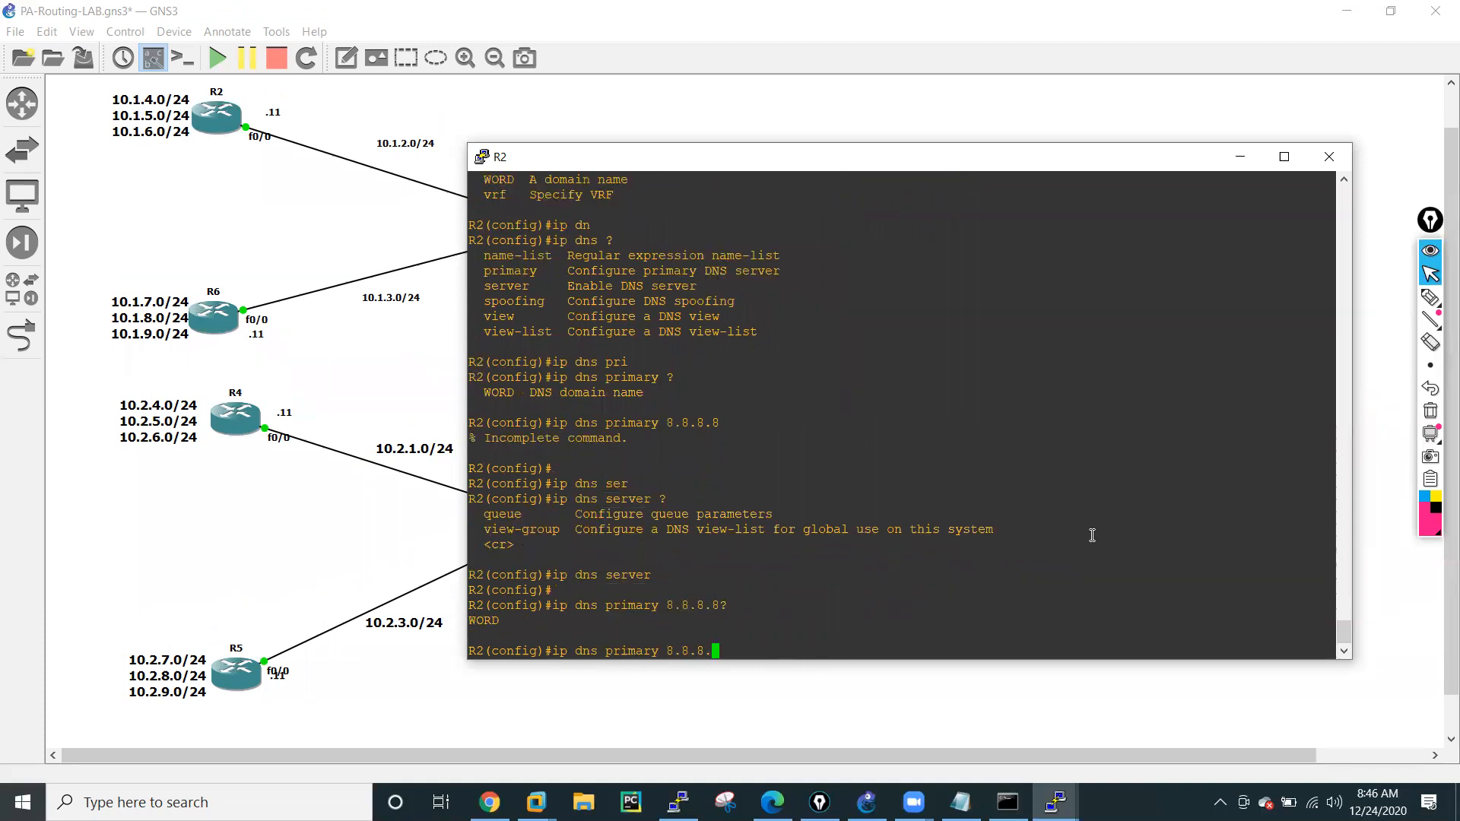
{"action": "key", "text": "BackSpace"}
{"action": "key", "text": "BackSpace"}
{"action": "key", "text": "BackSpace"}
{"action": "key", "text": "BackSpace"}
{"action": "key", "text": "BackSpace"}
{"action": "key", "text": "BackSpace"}
{"action": "type", "text": "?"}
{"action": "type", "text": "hemendra."}
{"action": "type", "text": "net "}
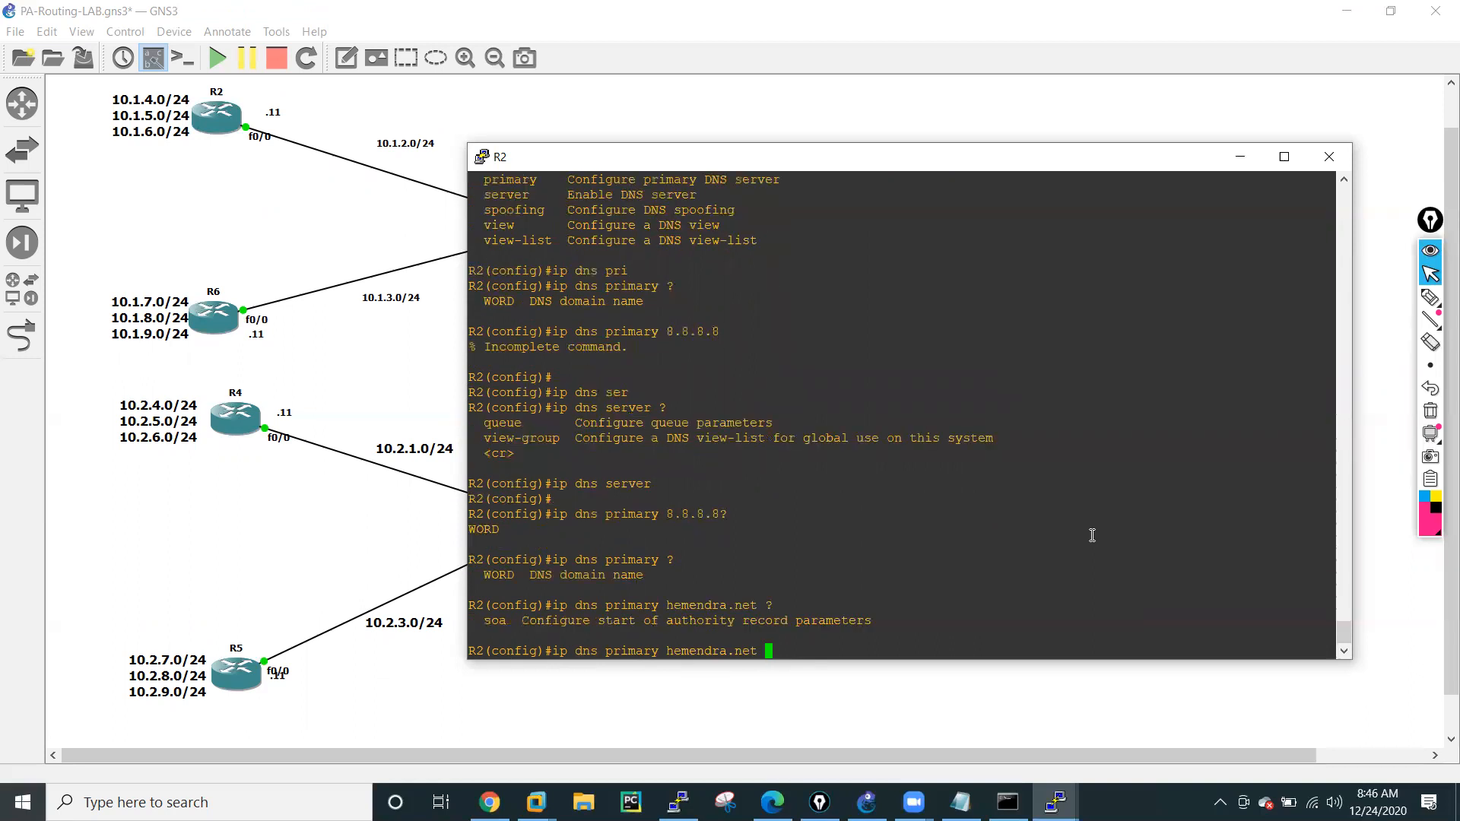
{"action": "type", "text": "?soa"}
Try to give the domain's soa parameter the value 8.8.8.8 with ip dns primary on R2.
{"action": "key", "text": "Tab"}
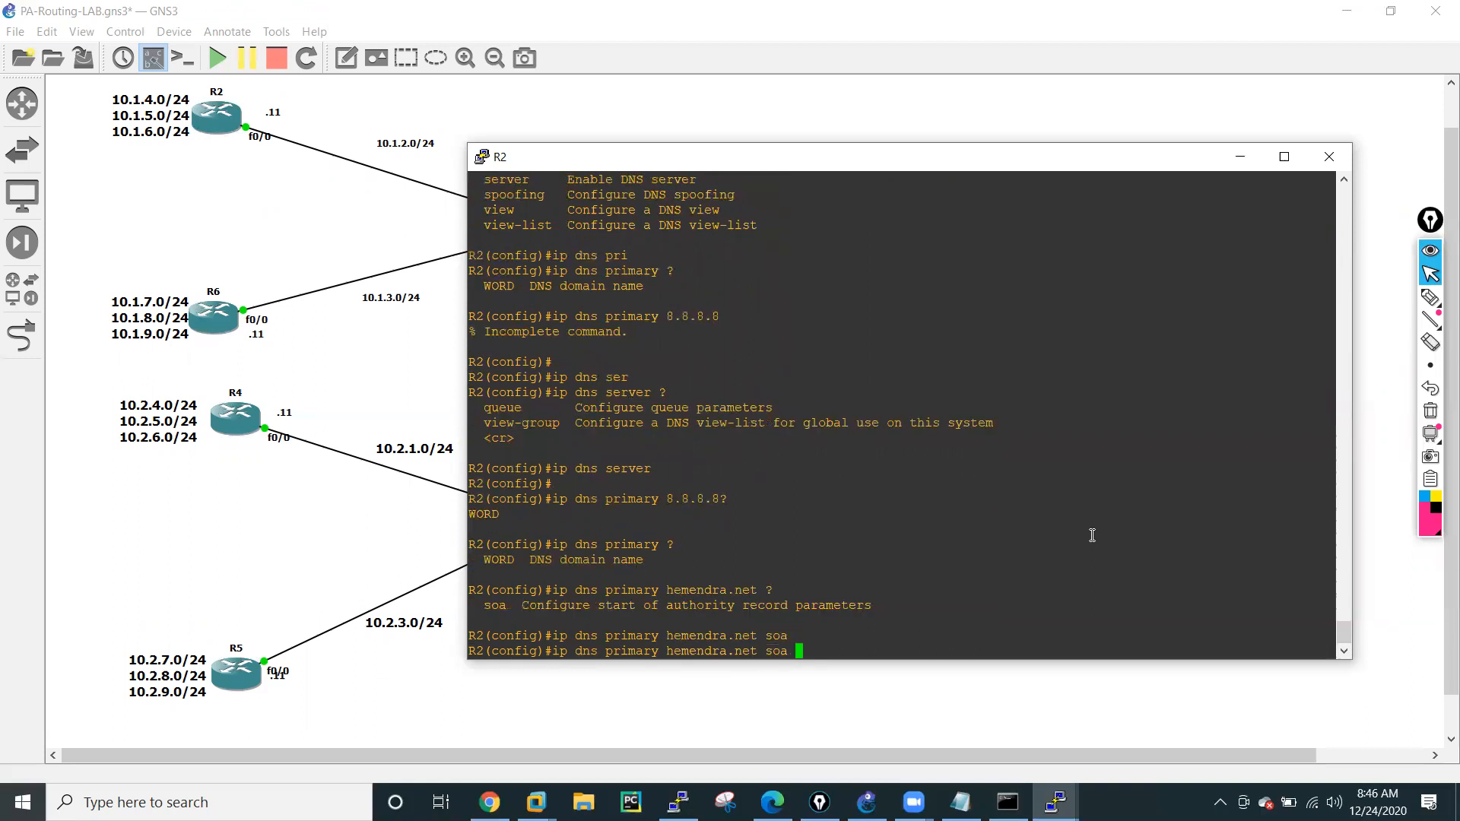
{"action": "type", "text": "8.8.8.8"}
{"action": "key", "text": "Return"}
Leave R2's configuration mode and ping google.com.
{"action": "key", "text": "Return"}
{"action": "key", "text": "Return"}
{"action": "key", "text": "Return"}
{"action": "key", "text": "Return"}
{"action": "key", "text": "Return"}
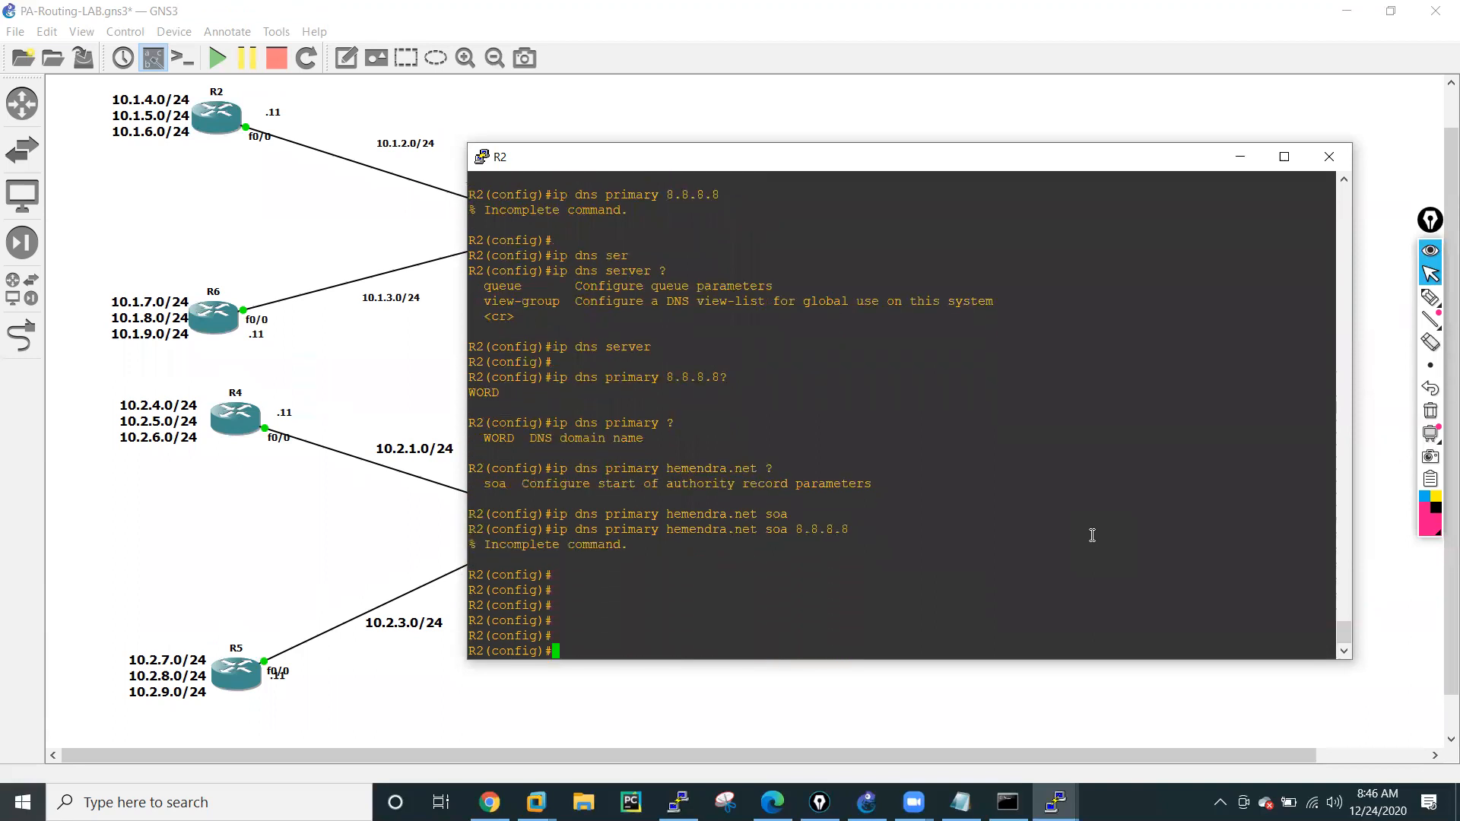
{"action": "type", "text": "end"}
{"action": "key", "text": "Return"}
{"action": "key", "text": "Return"}
{"action": "key", "text": "Return"}
{"action": "key", "text": "Return"}
{"action": "type", "text": "ping"}
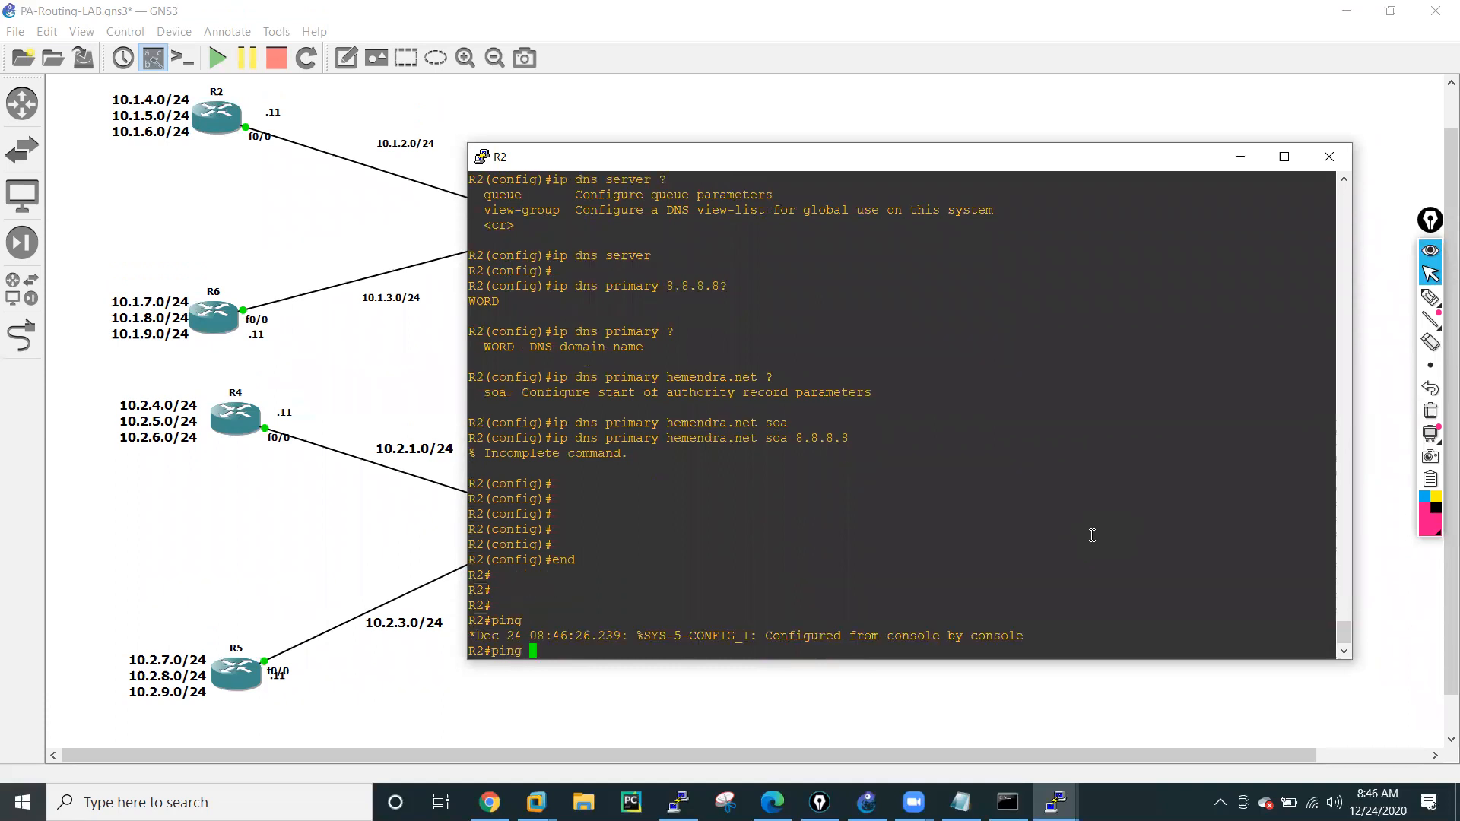
{"action": "type", "text": " g"}
{"action": "key", "text": "BackSpace"}
{"action": "type", "text": "google.com"}
{"action": "key", "text": "Return"}
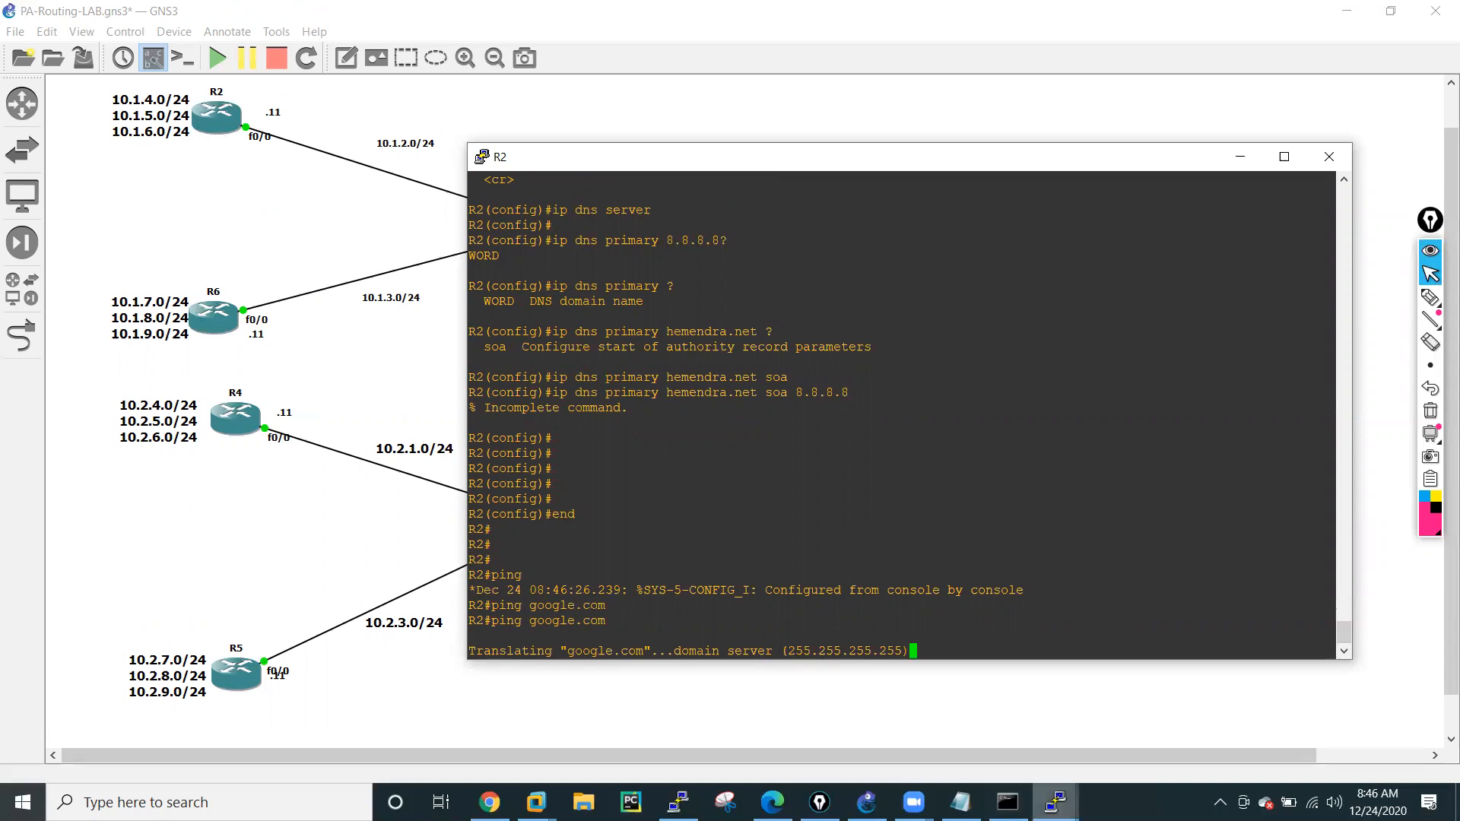
Switch to R5's console and display its route maps and IP routing table.
{"action": "mouse_move", "coordinate": [1056, 802]}
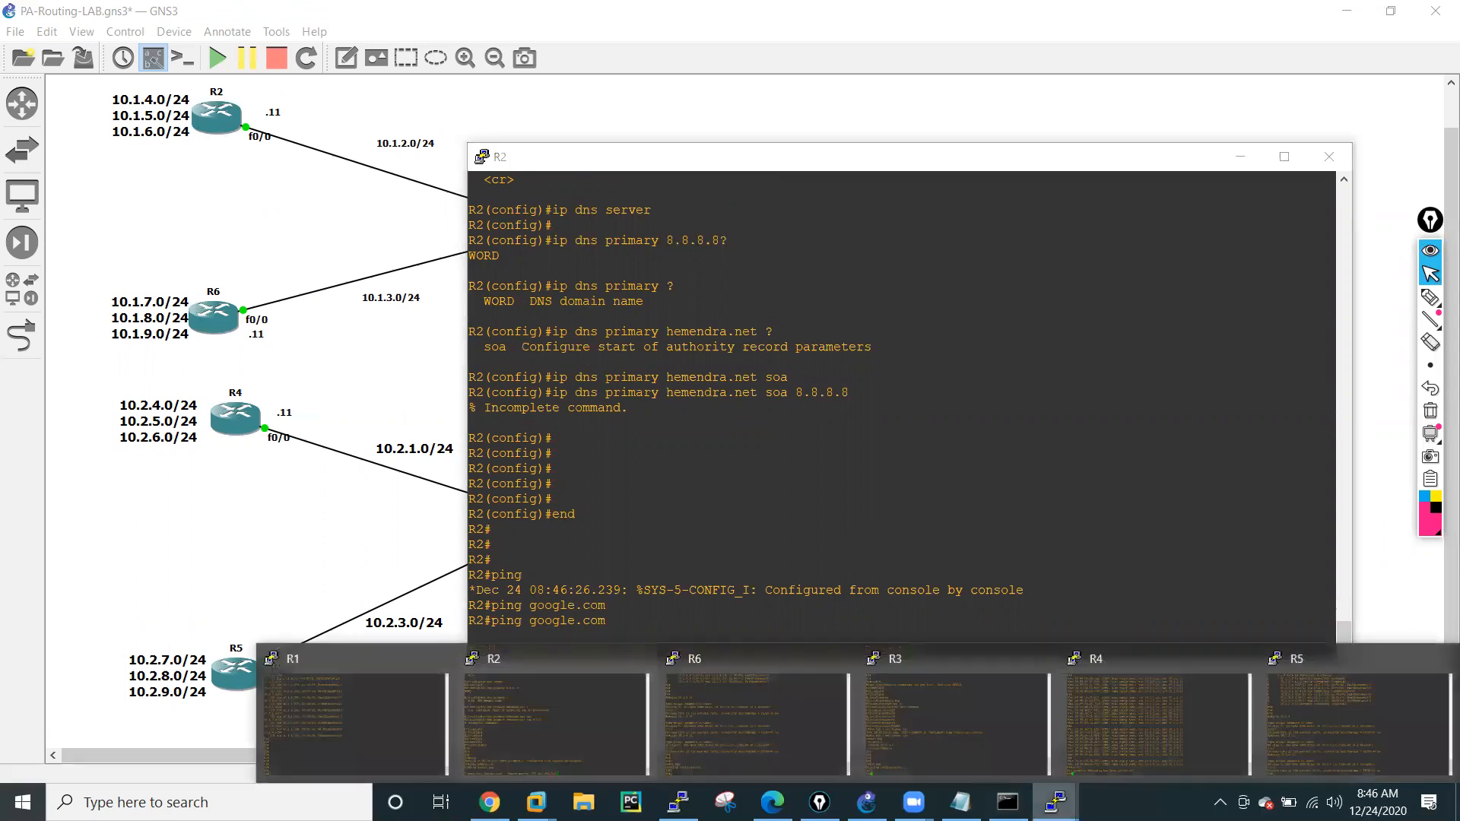
{"action": "left_click", "coordinate": [1274, 728]}
{"action": "key", "text": "Return"}
{"action": "key", "text": "Return"}
{"action": "key", "text": "Return"}
{"action": "key", "text": "Return"}
{"action": "key", "text": "Return"}
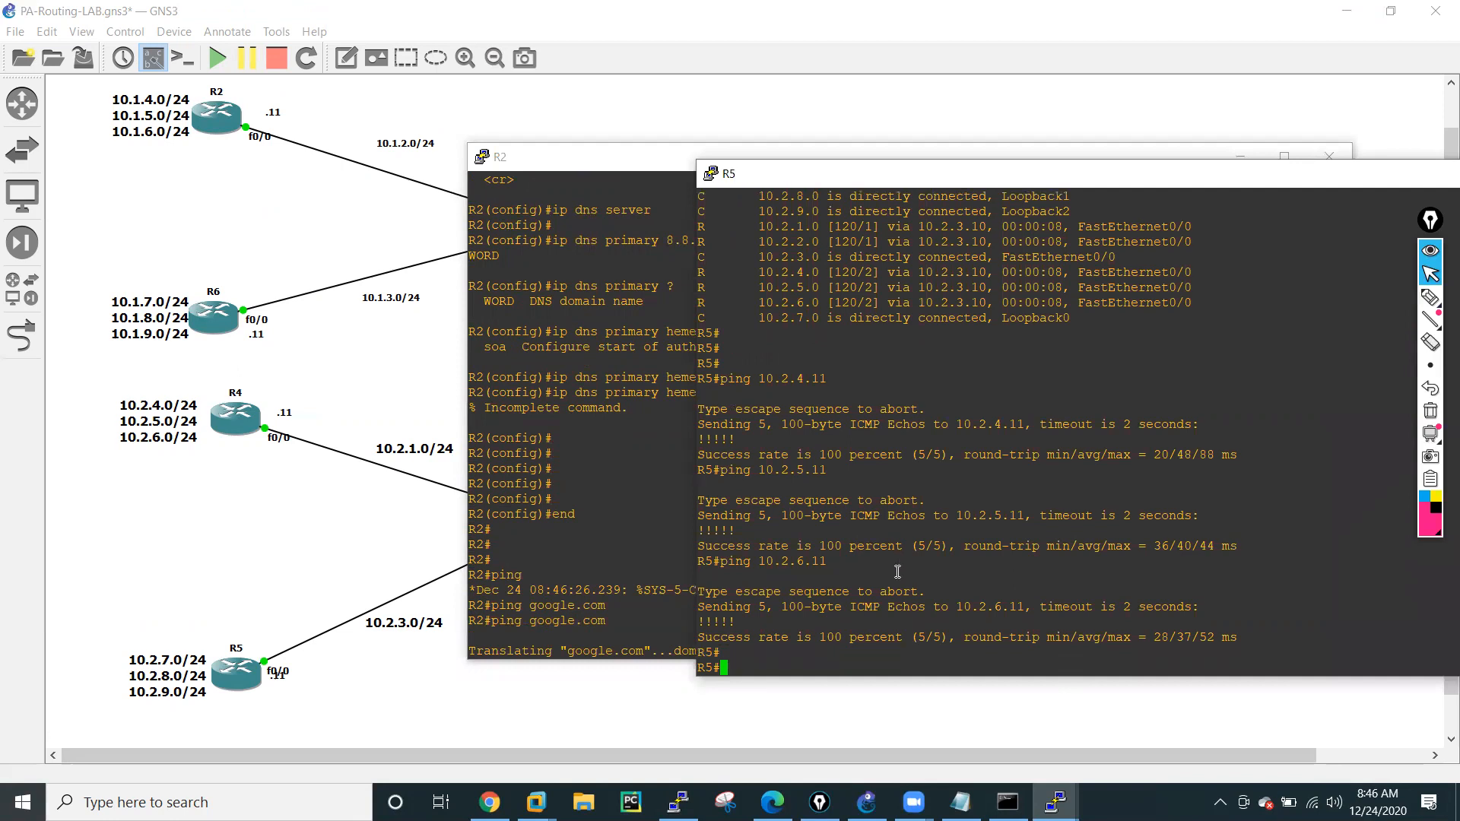
{"action": "type", "text": "sh rou"}
{"action": "key", "text": "Tab"}
{"action": "key", "text": "Return"}
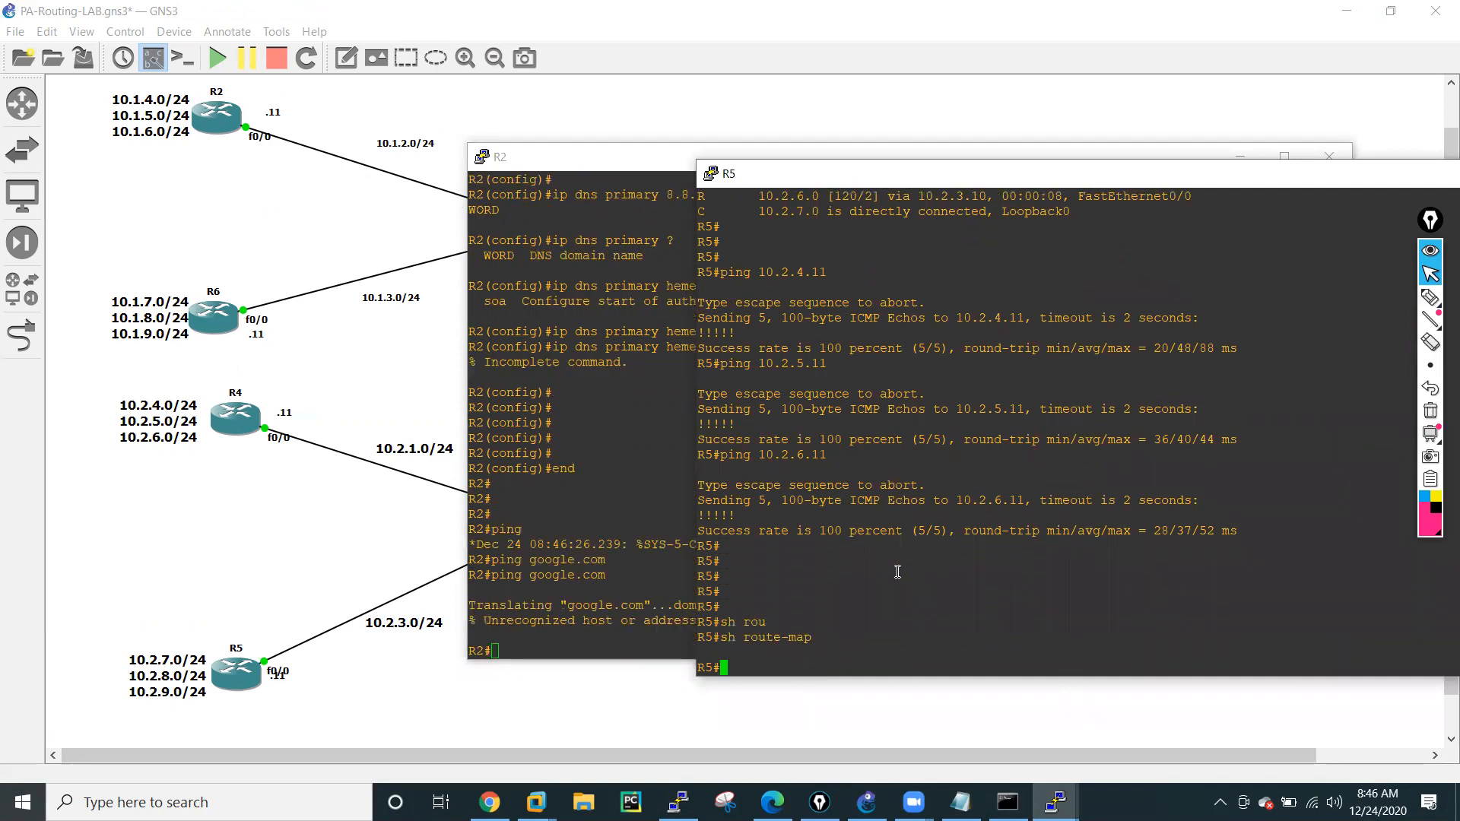
{"action": "type", "text": "sh ip ro"}
{"action": "key", "text": "Tab"}
{"action": "key", "text": "Return"}
{"action": "key", "text": "space"}
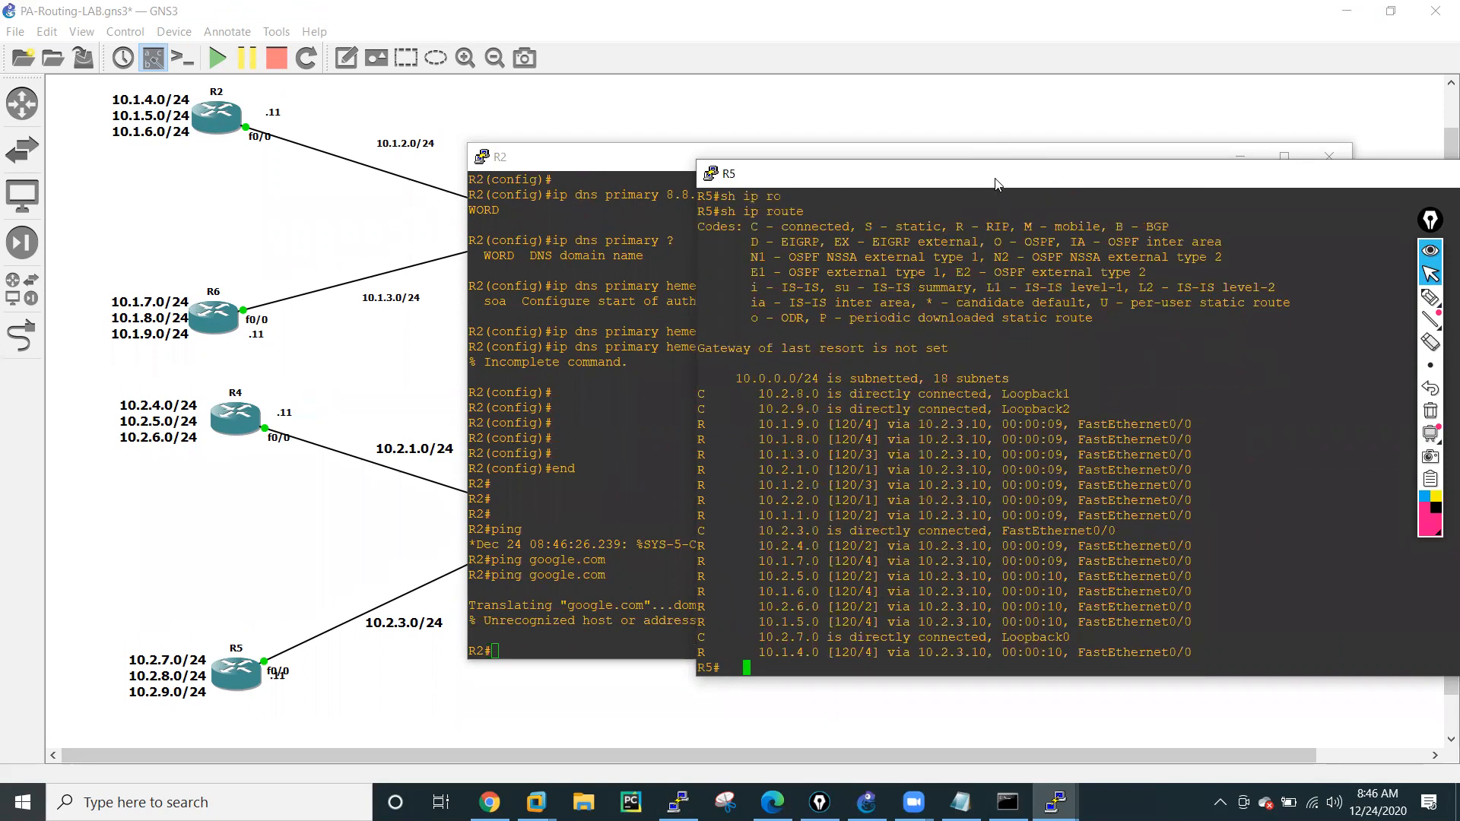
Move R5's console window fully into view and highlight all subnet entries of its routing table.
{"action": "left_click_drag", "start_coordinate": [1003, 183], "coordinate": [553, 115]}
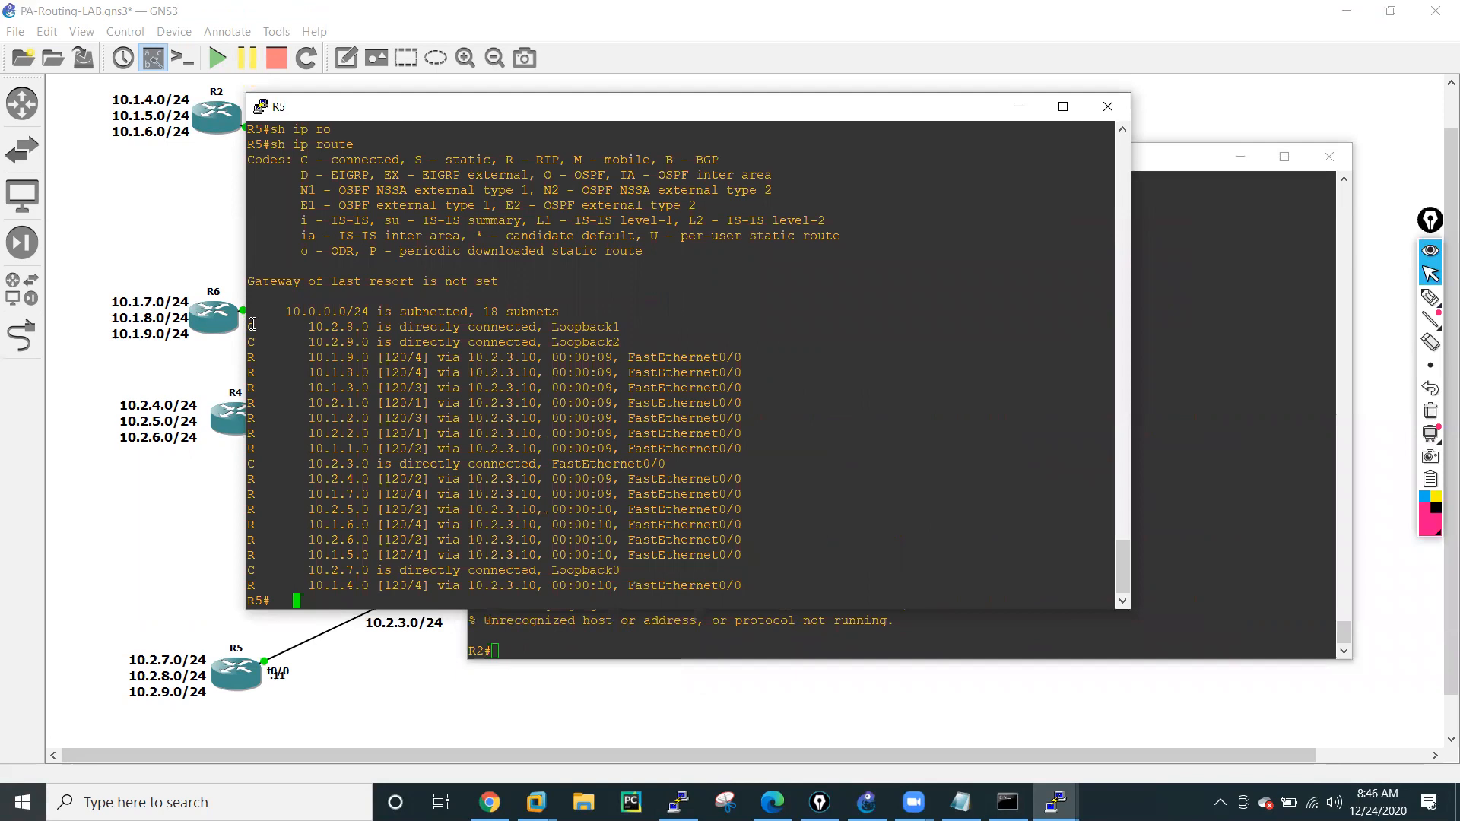
{"action": "left_click_drag", "start_coordinate": [253, 324], "coordinate": [775, 581]}
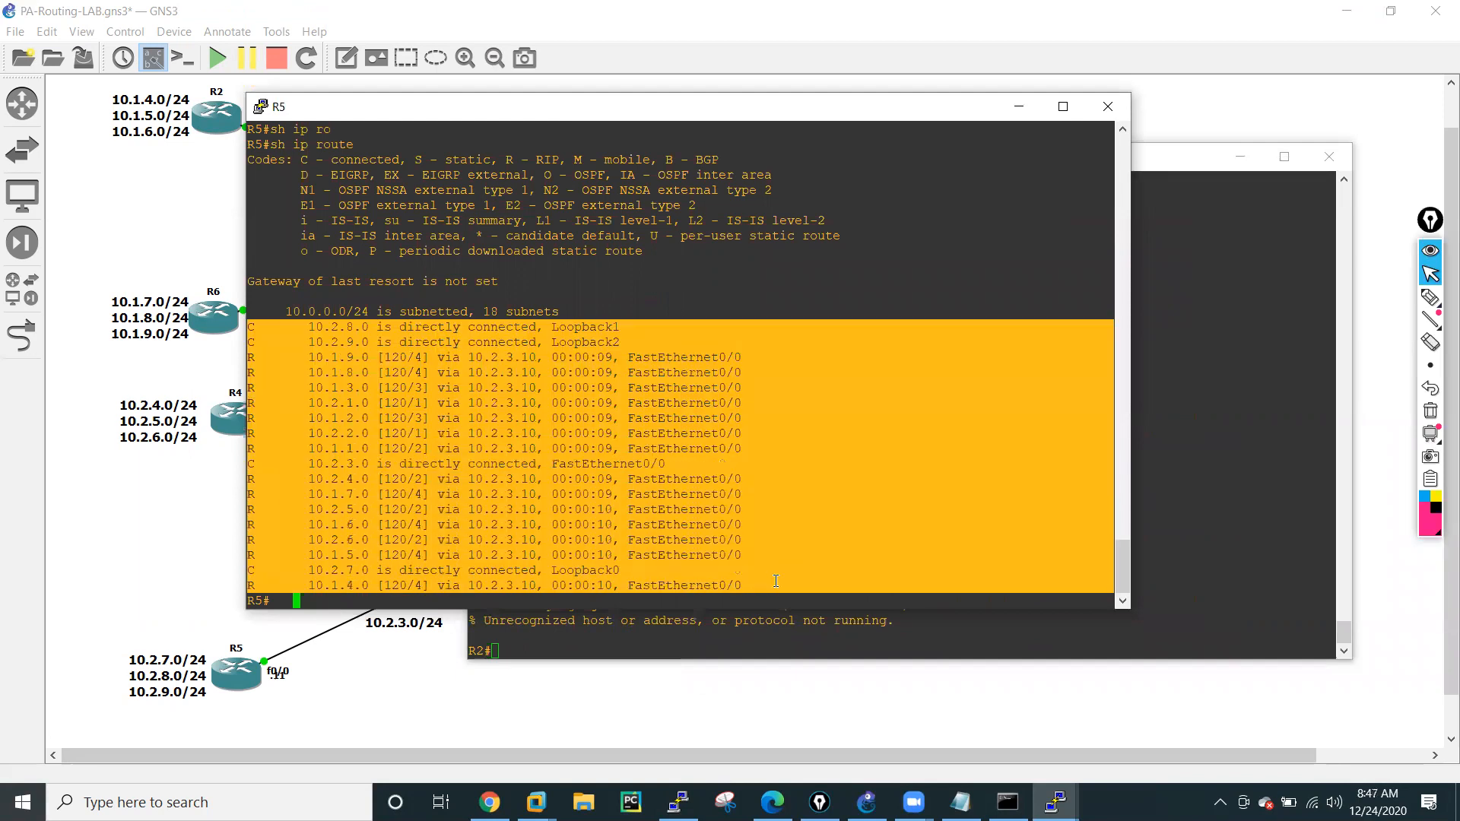
{"action": "left_click", "coordinate": [250, 307]}
{"action": "left_click_drag", "start_coordinate": [250, 307], "coordinate": [783, 580]}
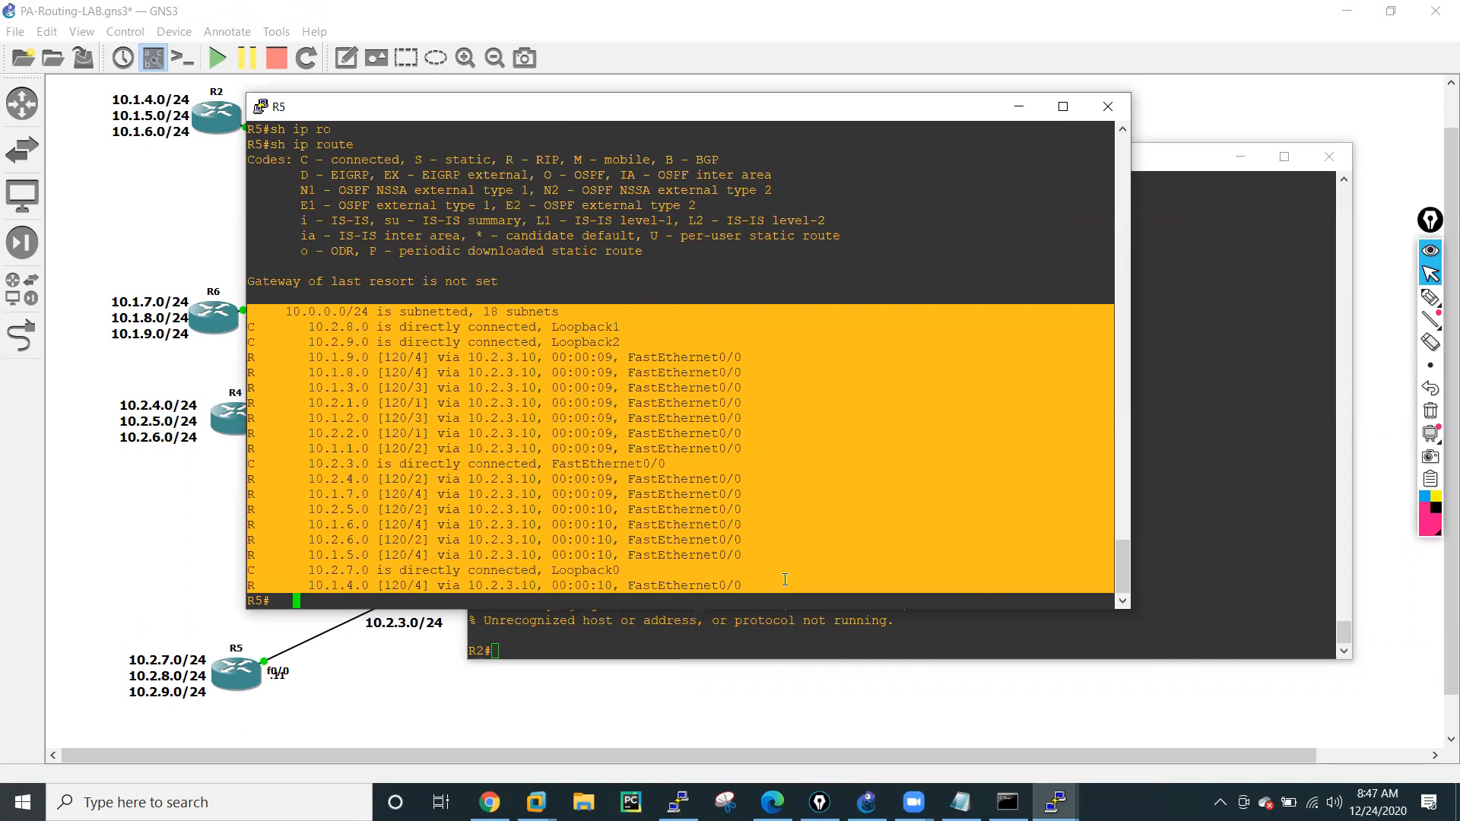
Annotate R5's routing table with a circled 0.0.0.0/0 and three arrows leading out of it using the screen pen.
{"action": "left_click", "coordinate": [1430, 297]}
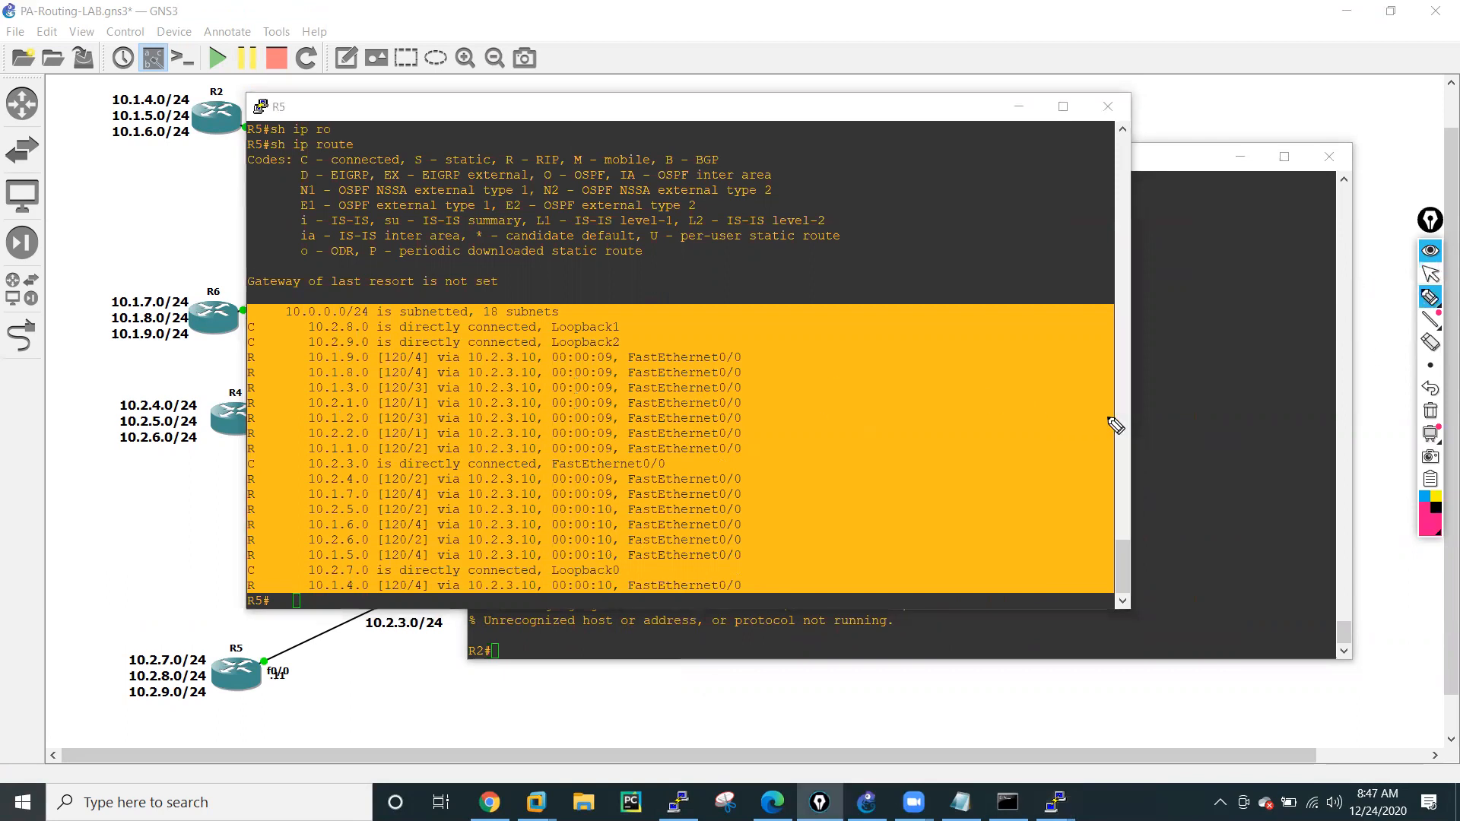
{"action": "mouse_move", "coordinate": [659, 393]}
{"action": "left_mouse_down"}
{"action": "mouse_move", "coordinate": [743, 372]}
{"action": "mouse_move", "coordinate": [789, 335]}
{"action": "mouse_move", "coordinate": [821, 341]}
{"action": "mouse_move", "coordinate": [608, 365]}
{"action": "mouse_move", "coordinate": [871, 356]}
{"action": "mouse_move", "coordinate": [798, 316]}
{"action": "left_mouse_up"}
{"action": "mouse_move", "coordinate": [717, 409]}
{"action": "left_mouse_down"}
{"action": "mouse_move", "coordinate": [758, 461]}
{"action": "mouse_move", "coordinate": [746, 475]}
{"action": "left_mouse_up"}
{"action": "mouse_move", "coordinate": [777, 397]}
{"action": "left_mouse_down"}
{"action": "mouse_move", "coordinate": [806, 458]}
{"action": "mouse_move", "coordinate": [835, 442]}
{"action": "left_mouse_up"}
{"action": "left_click_drag", "start_coordinate": [825, 374], "coordinate": [856, 416]}
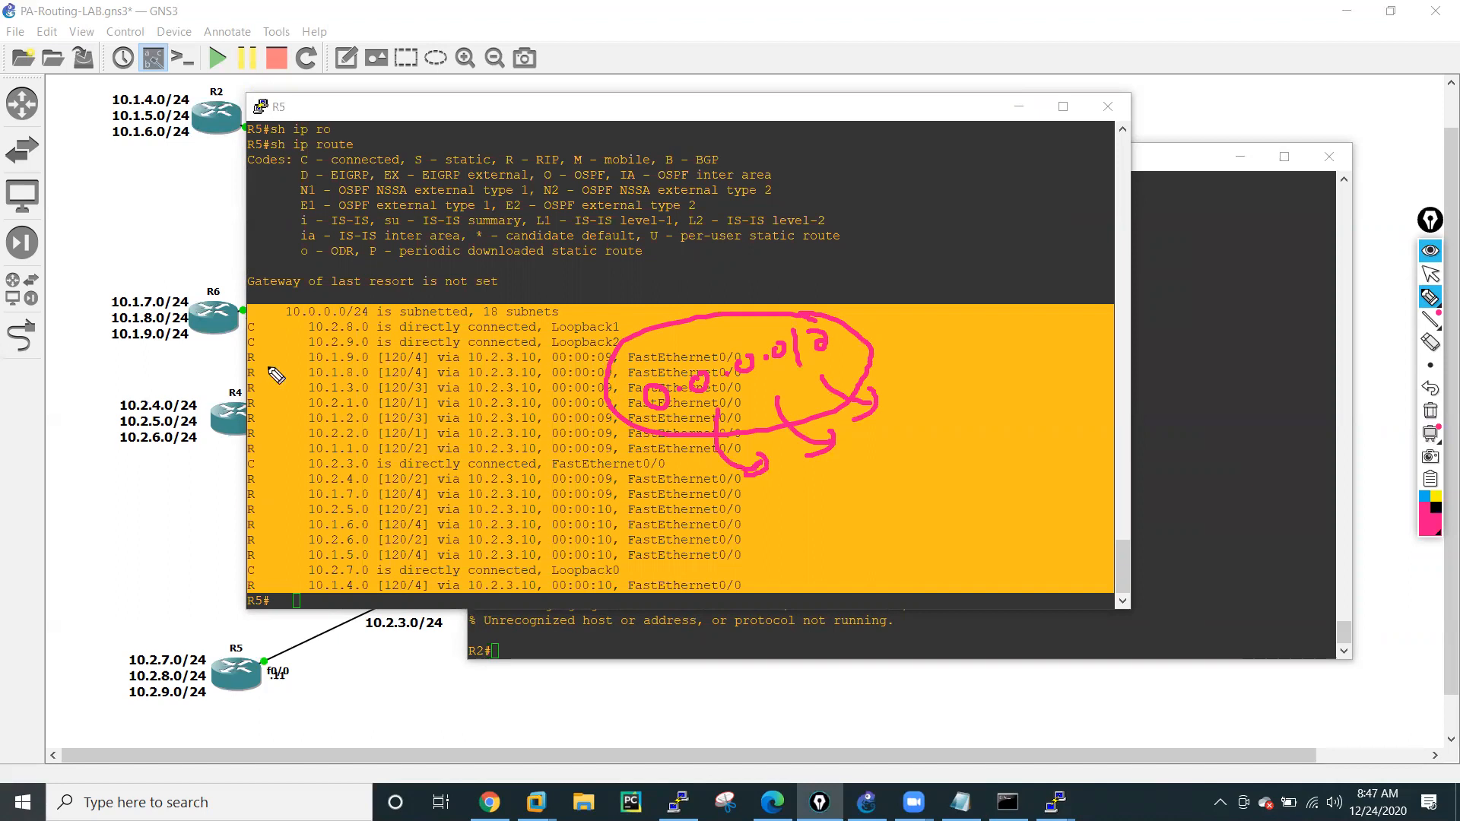
Write a circled "advertised" over the routing table with an arrow leading to the handwritten words "Palo Alto".
{"action": "mouse_move", "coordinate": [362, 423]}
{"action": "left_mouse_down"}
{"action": "mouse_move", "coordinate": [455, 392]}
{"action": "mouse_move", "coordinate": [507, 407]}
{"action": "left_mouse_up"}
{"action": "mouse_move", "coordinate": [508, 356]}
{"action": "left_mouse_down"}
{"action": "mouse_move", "coordinate": [350, 386]}
{"action": "mouse_move", "coordinate": [530, 360]}
{"action": "mouse_move", "coordinate": [484, 365]}
{"action": "left_mouse_up"}
{"action": "mouse_move", "coordinate": [443, 429]}
{"action": "left_mouse_down"}
{"action": "mouse_move", "coordinate": [438, 485]}
{"action": "mouse_move", "coordinate": [508, 525]}
{"action": "mouse_move", "coordinate": [559, 486]}
{"action": "mouse_move", "coordinate": [586, 502]}
{"action": "mouse_move", "coordinate": [660, 473]}
{"action": "mouse_move", "coordinate": [704, 479]}
{"action": "mouse_move", "coordinate": [650, 546]}
{"action": "mouse_move", "coordinate": [696, 530]}
{"action": "left_mouse_up"}
{"action": "left_click_drag", "start_coordinate": [707, 522], "coordinate": [743, 519]}
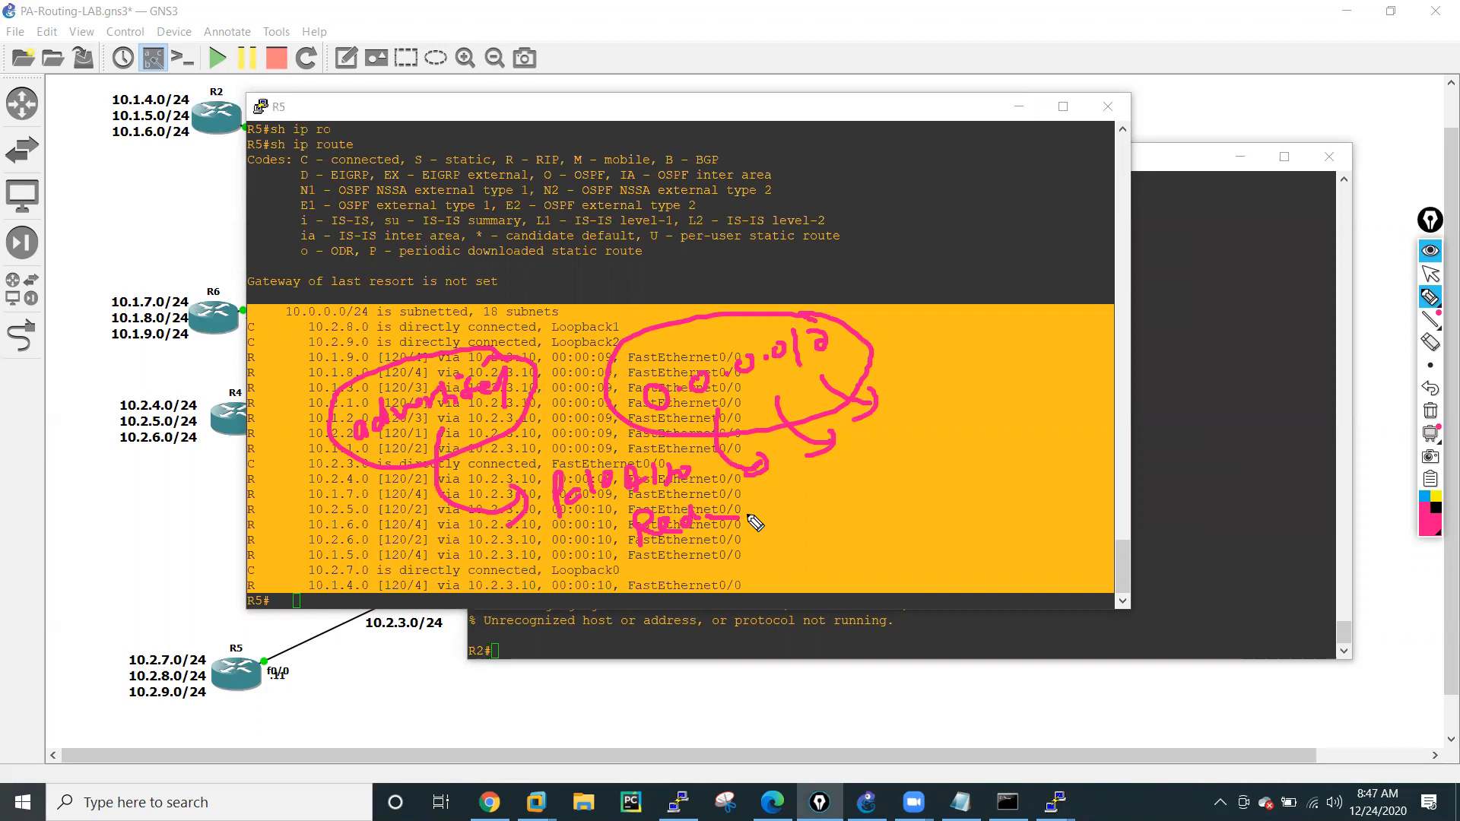
Erase all pen annotations, return to the normal pointer and clear the highlight in R5's console.
{"action": "left_click", "coordinate": [1430, 411]}
{"action": "left_click", "coordinate": [1430, 276]}
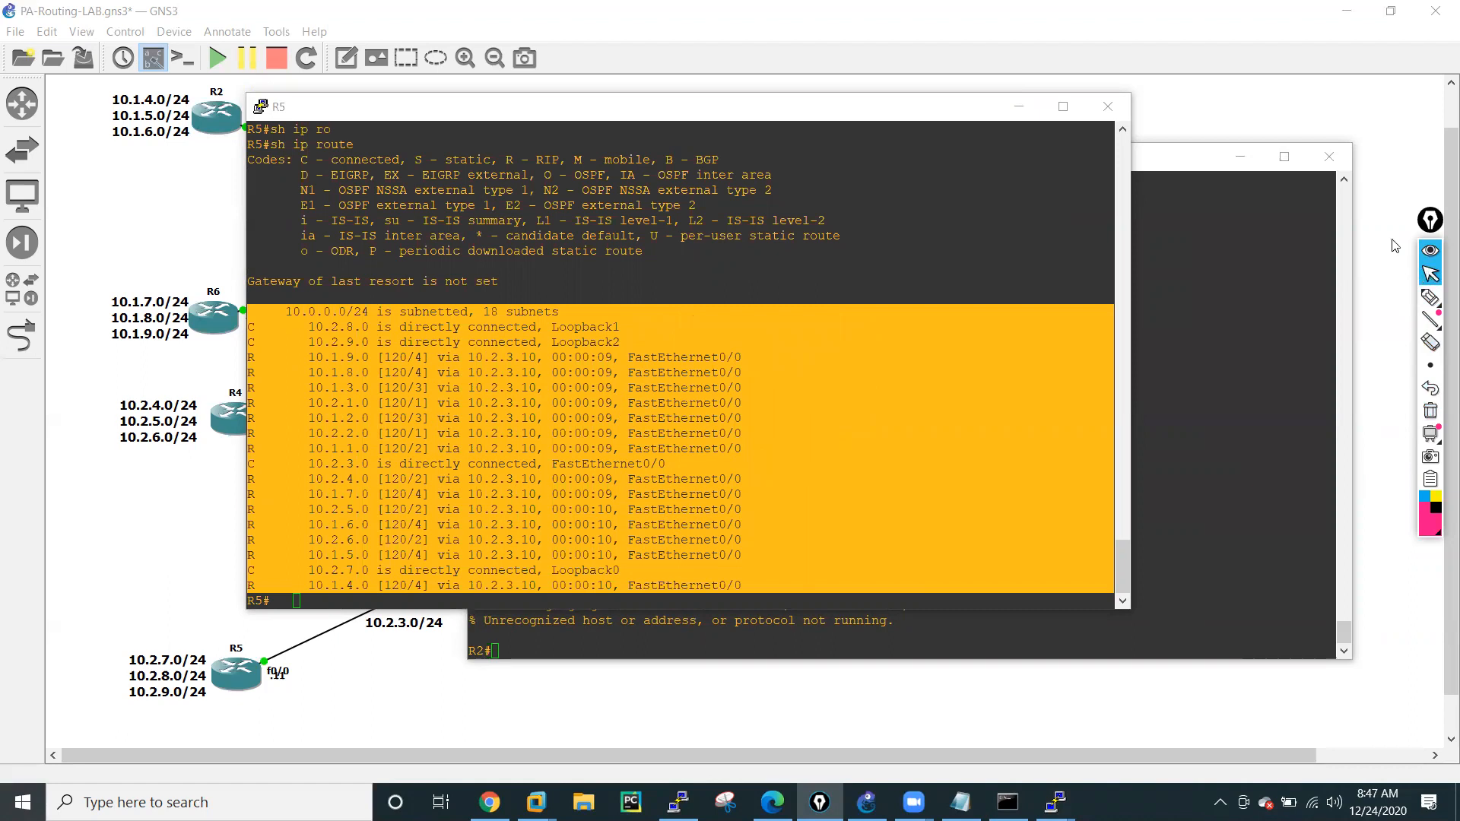
{"action": "left_click", "coordinate": [843, 602]}
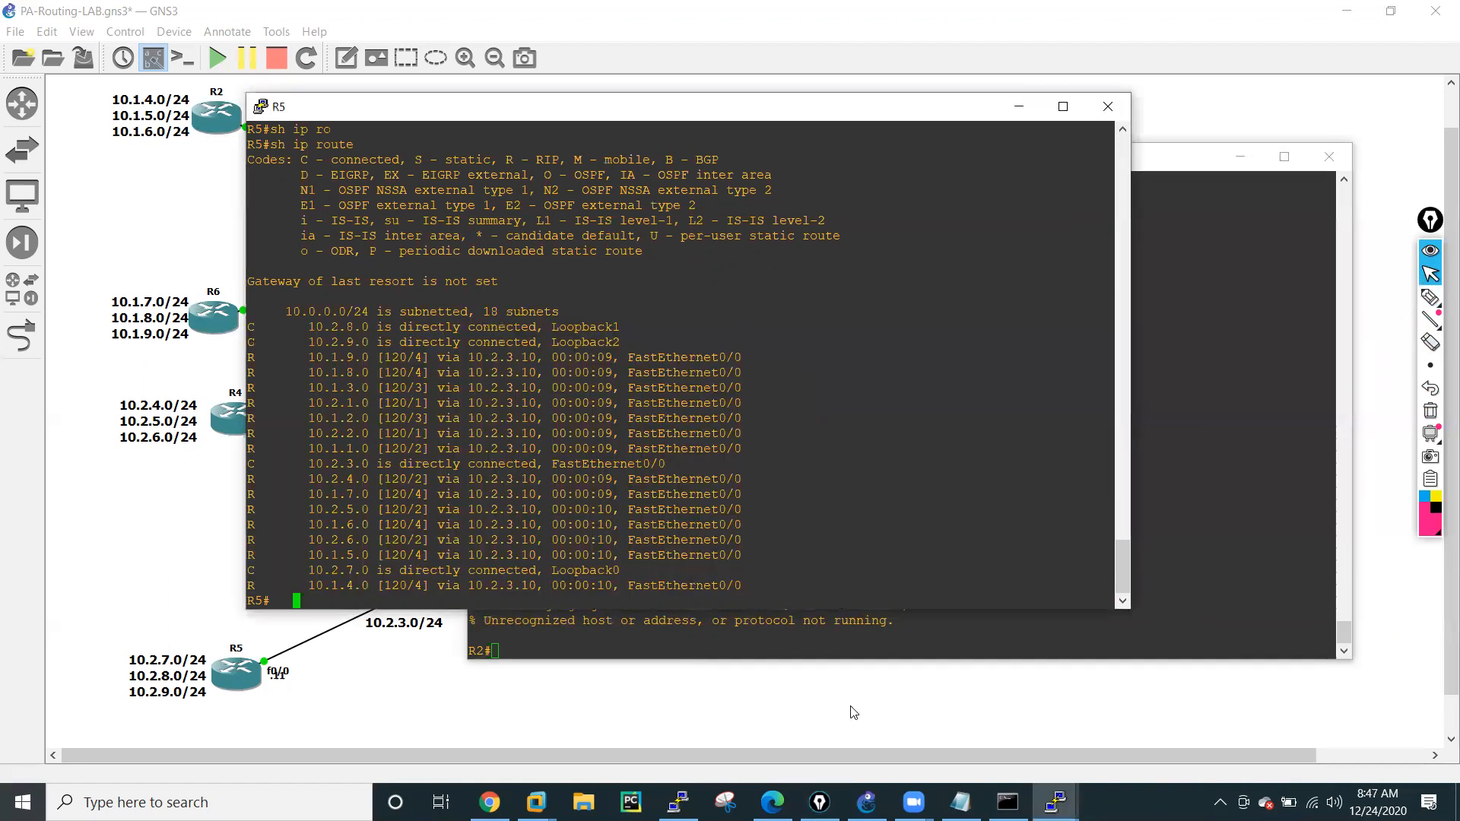
Switch to the Palo Alto web interface in Chrome, close the runtime stats and start a new IPv4 static route in VR-01.
{"action": "mouse_move", "coordinate": [536, 802]}
{"action": "left_click", "coordinate": [490, 802]}
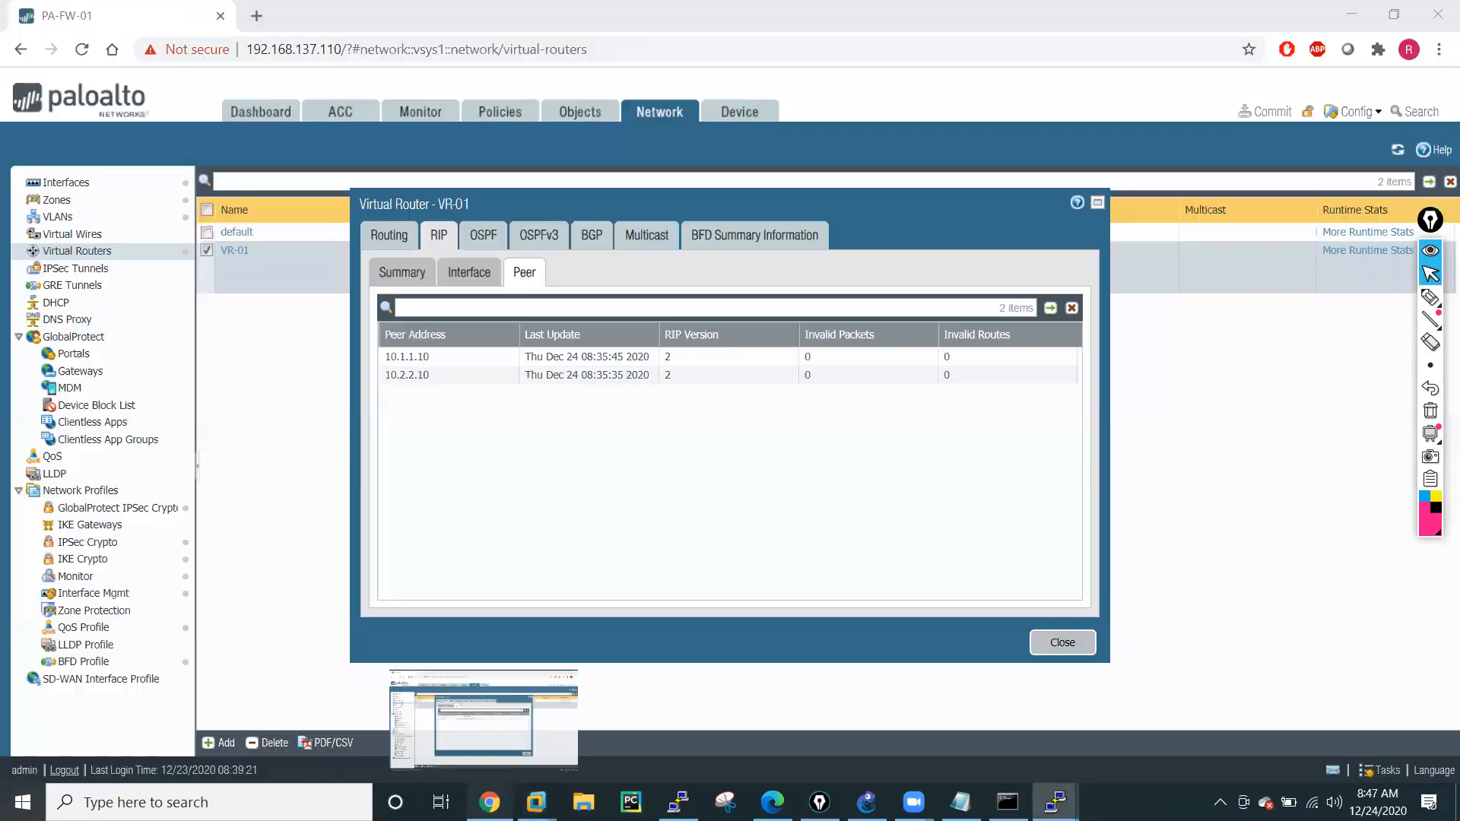
{"action": "left_click", "coordinate": [1062, 644]}
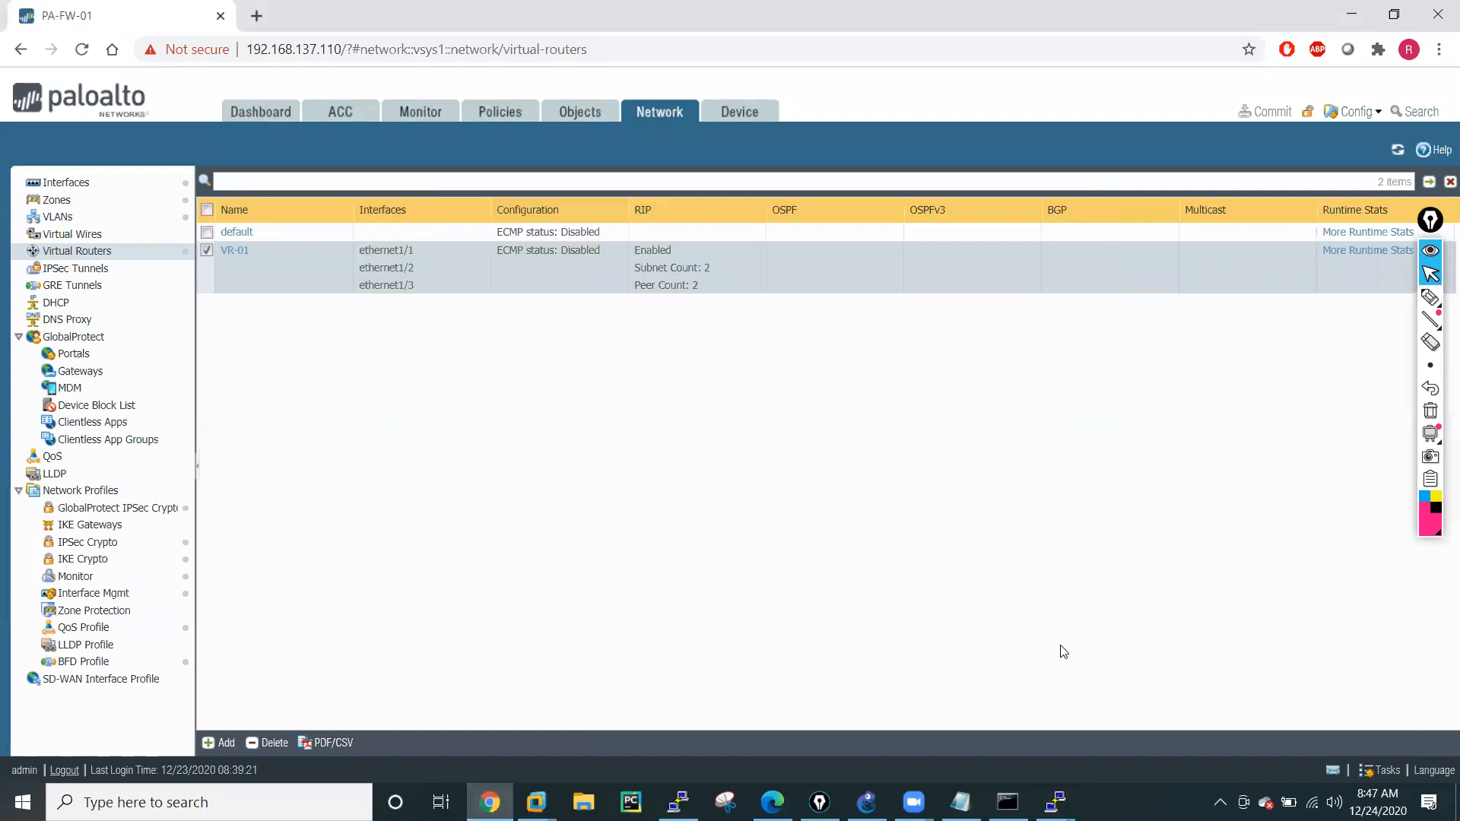
{"action": "left_click", "coordinate": [240, 251]}
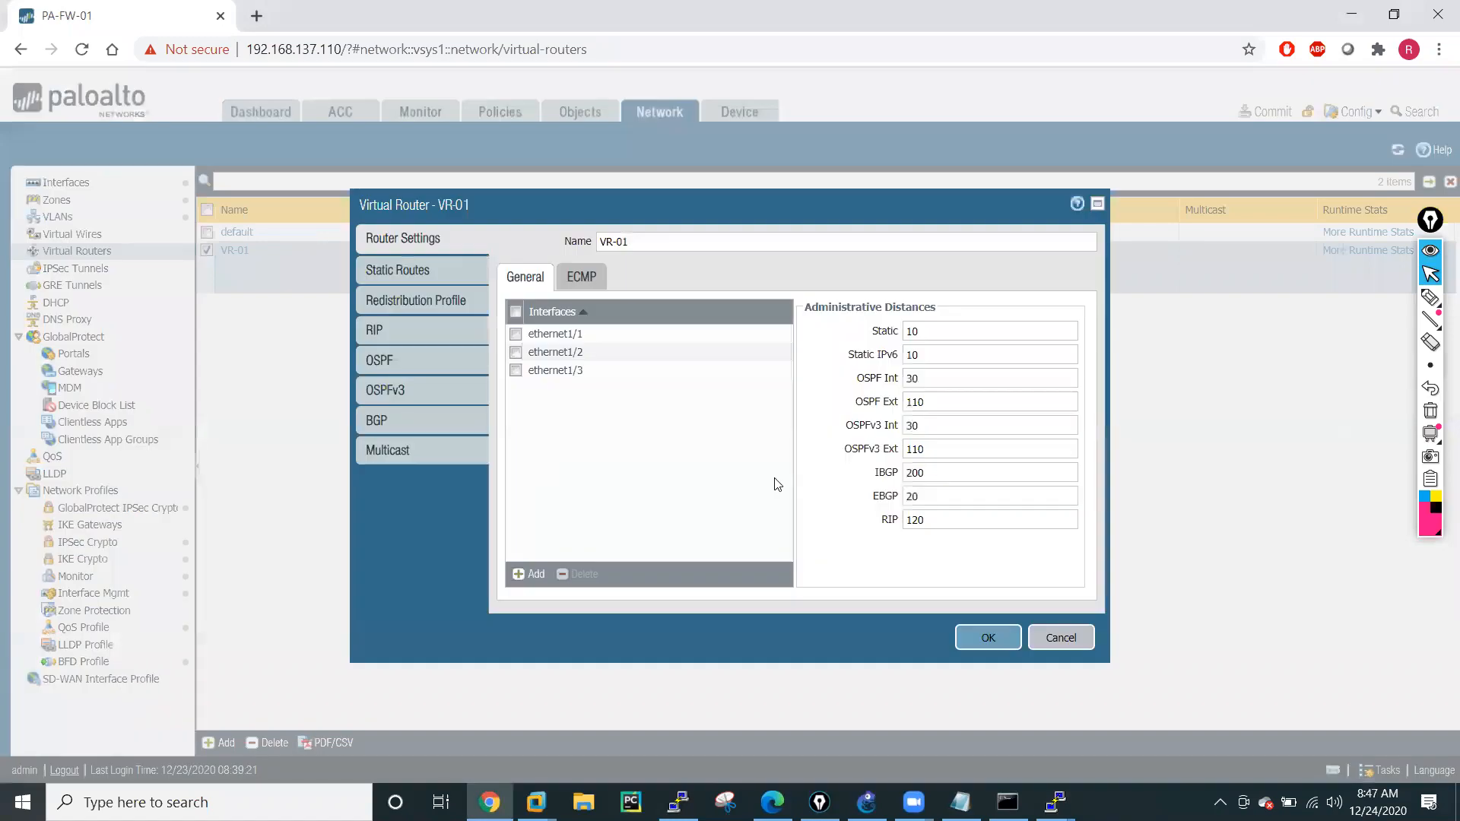
{"action": "left_click", "coordinate": [403, 271]}
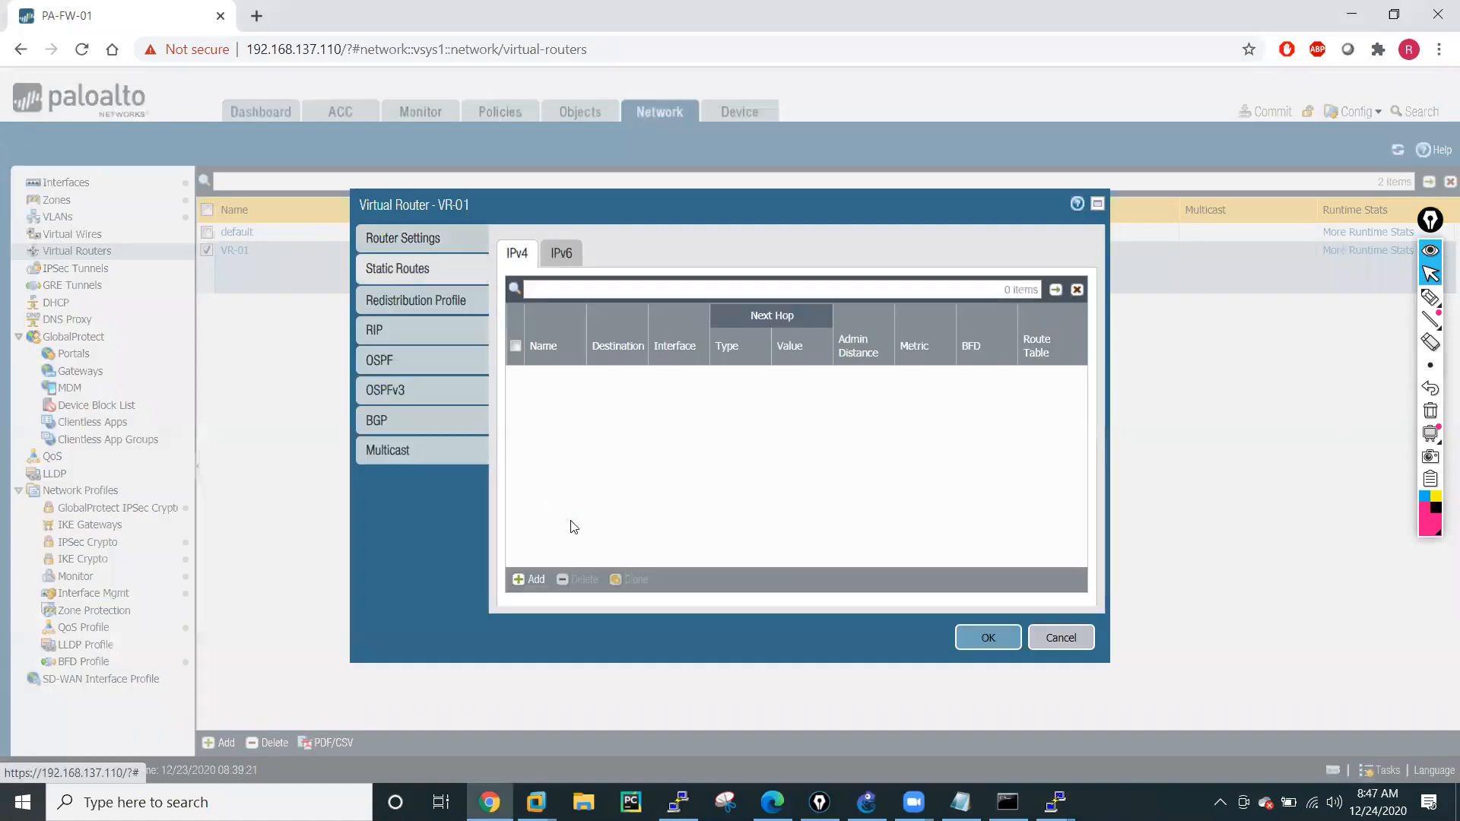
{"action": "left_click", "coordinate": [526, 579]}
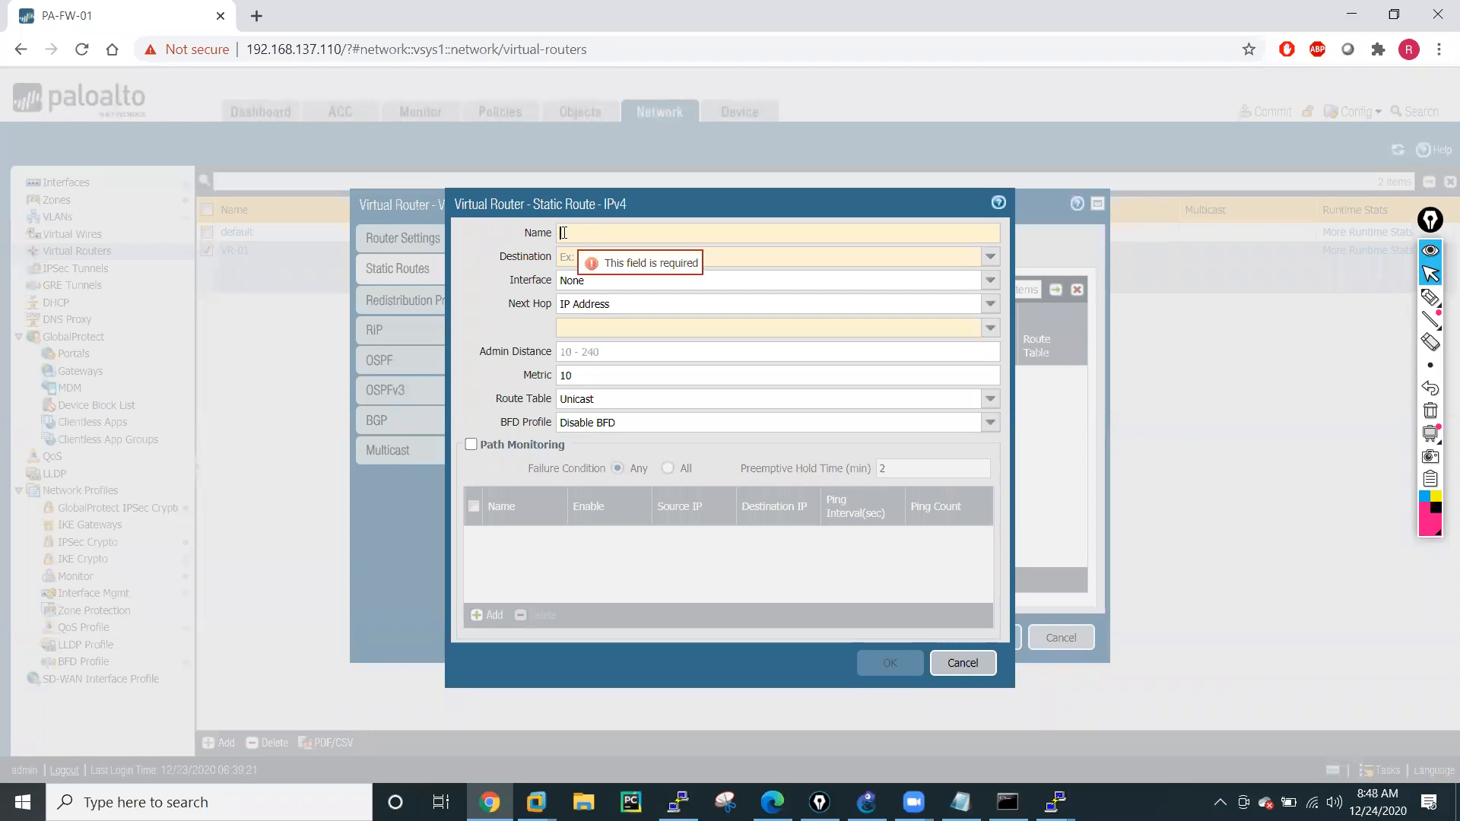
Name the new static route default-route and set its destination to 0.0.0.0/0.
{"action": "type", "text": "defau"}
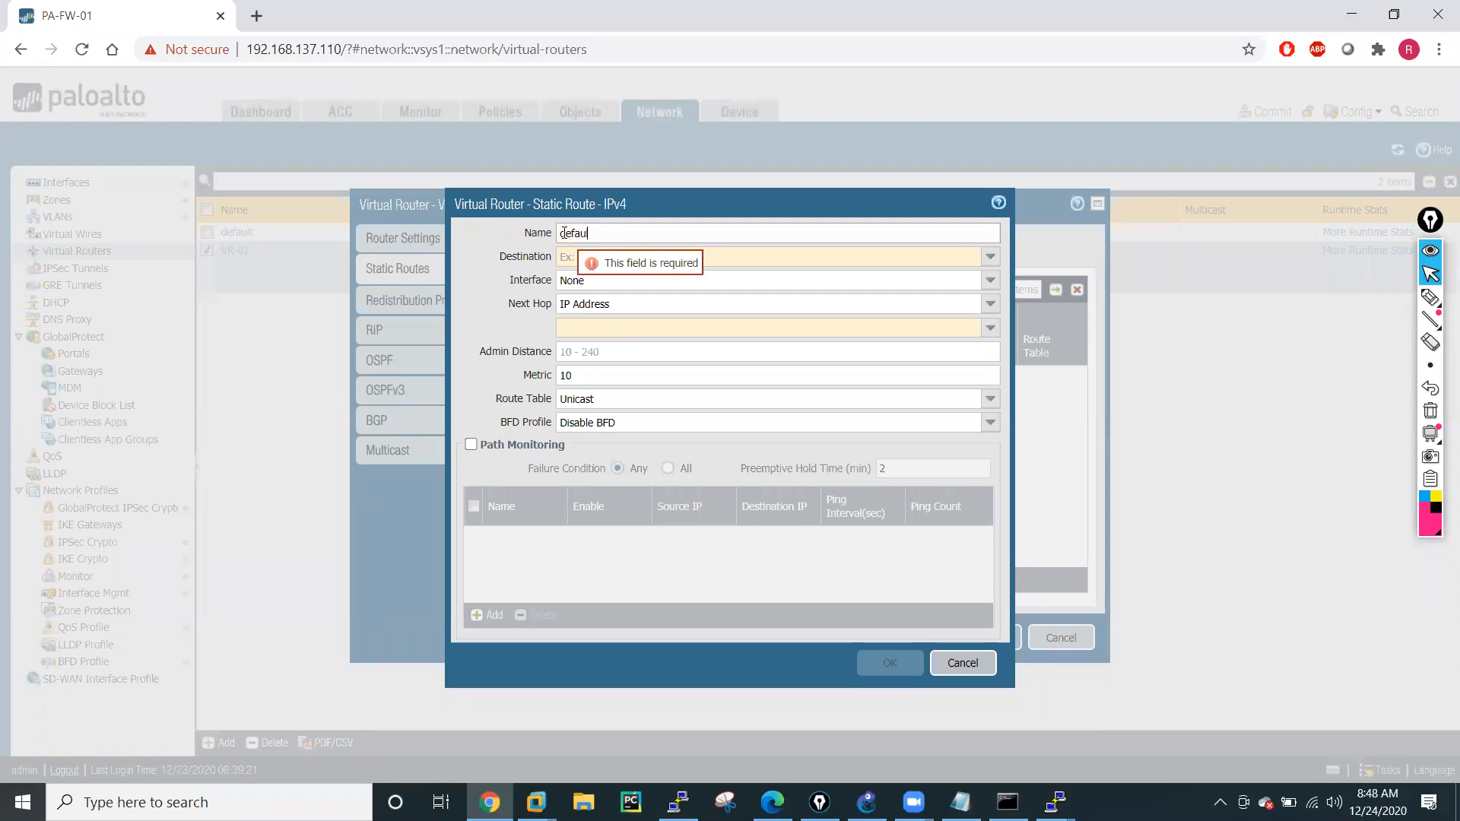
{"action": "type", "text": "lt-route"}
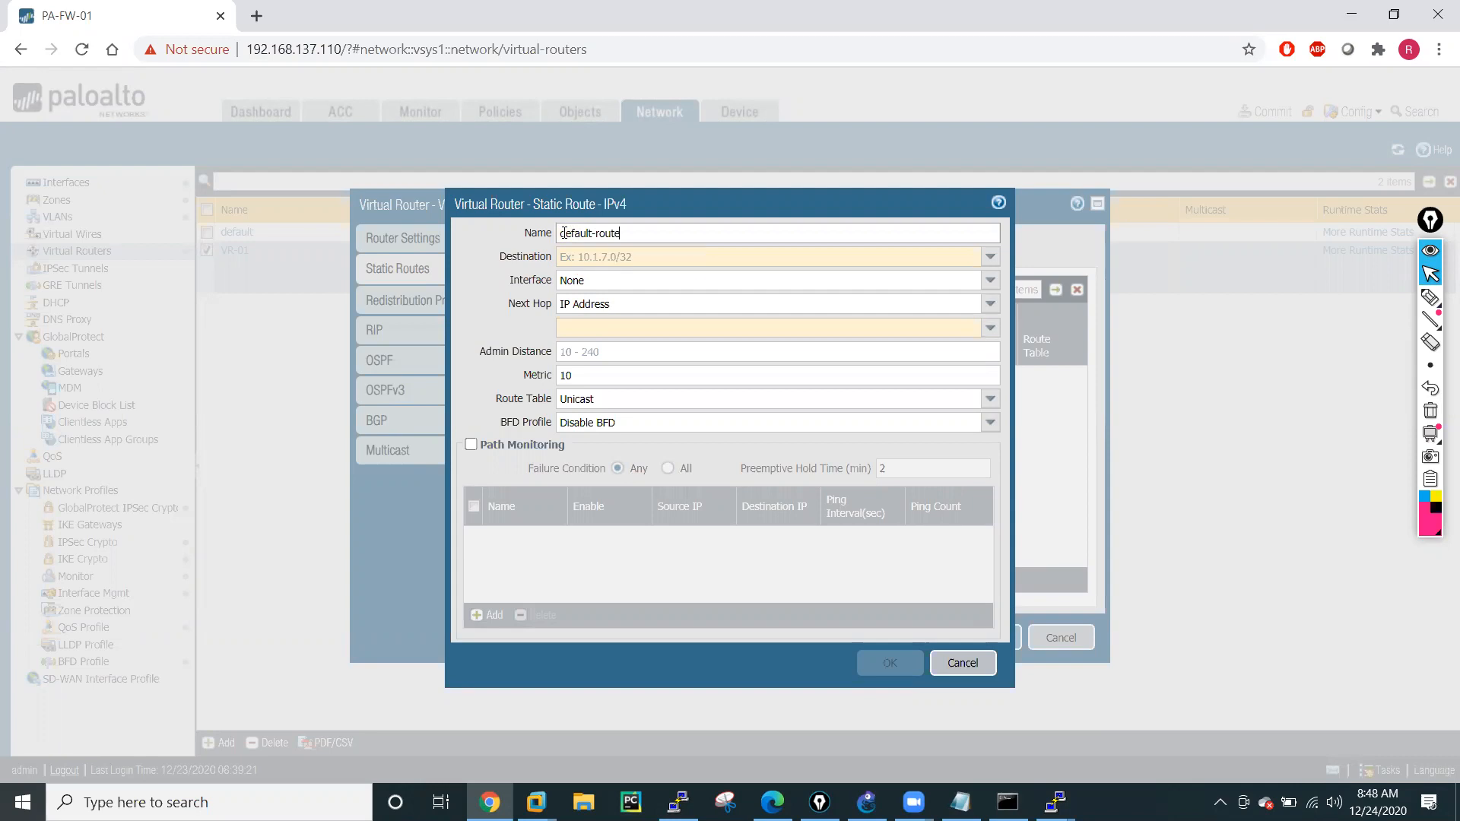
{"action": "left_click", "coordinate": [595, 257]}
{"action": "type", "text": "0.0.0.0"}
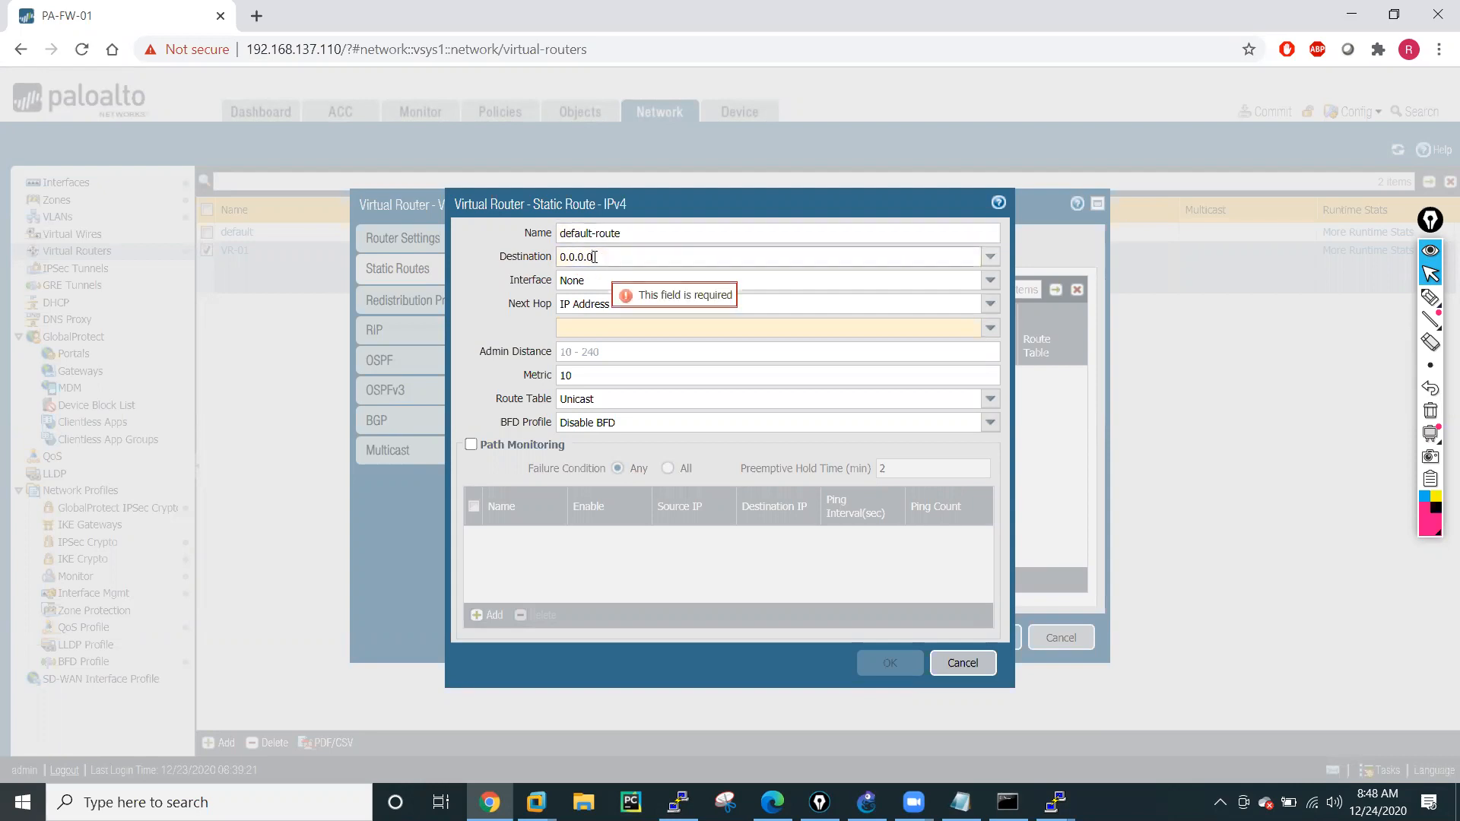
{"action": "type", "text": "/0"}
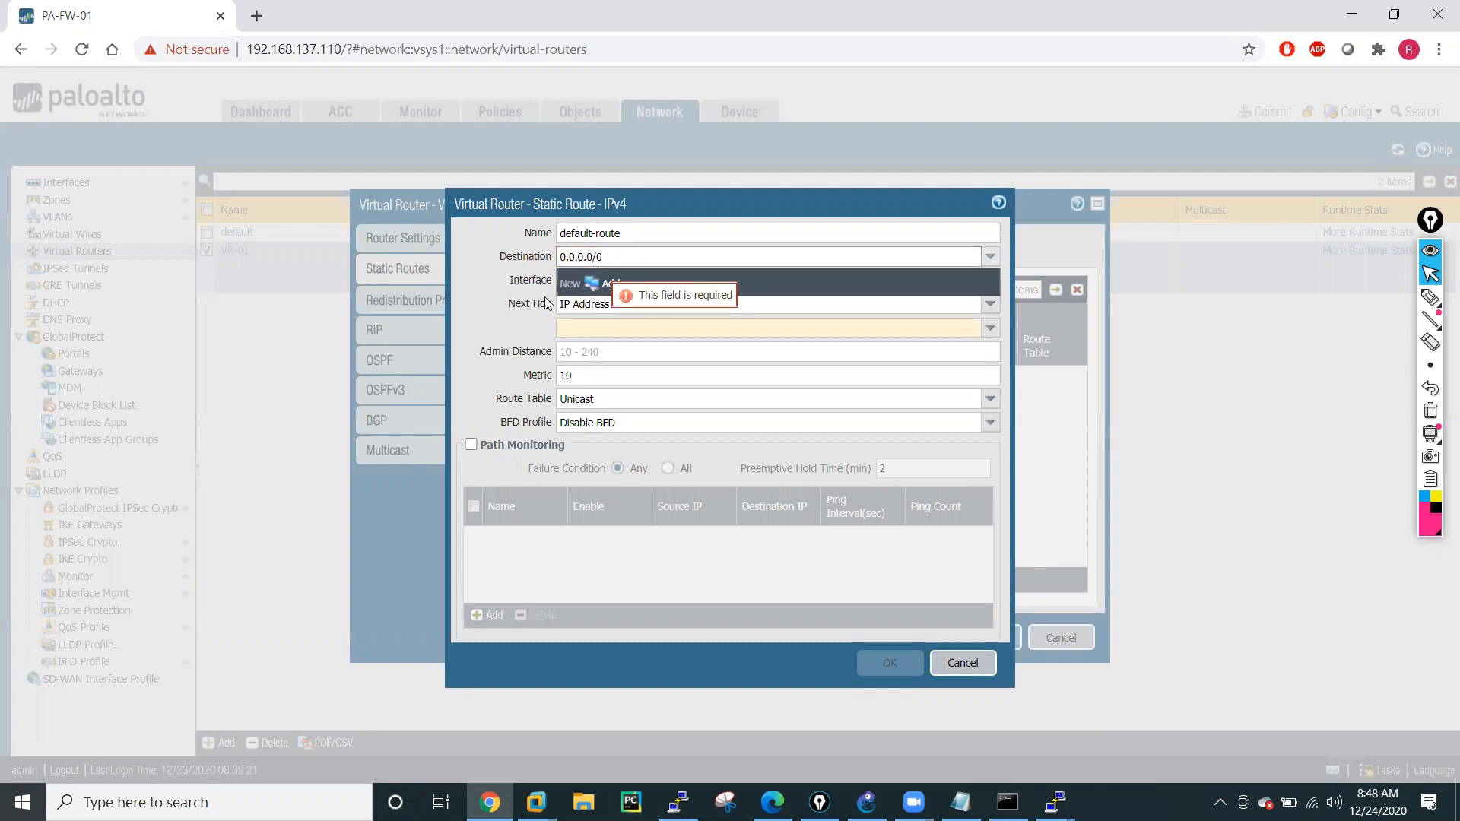
{"action": "key", "text": "Tab"}
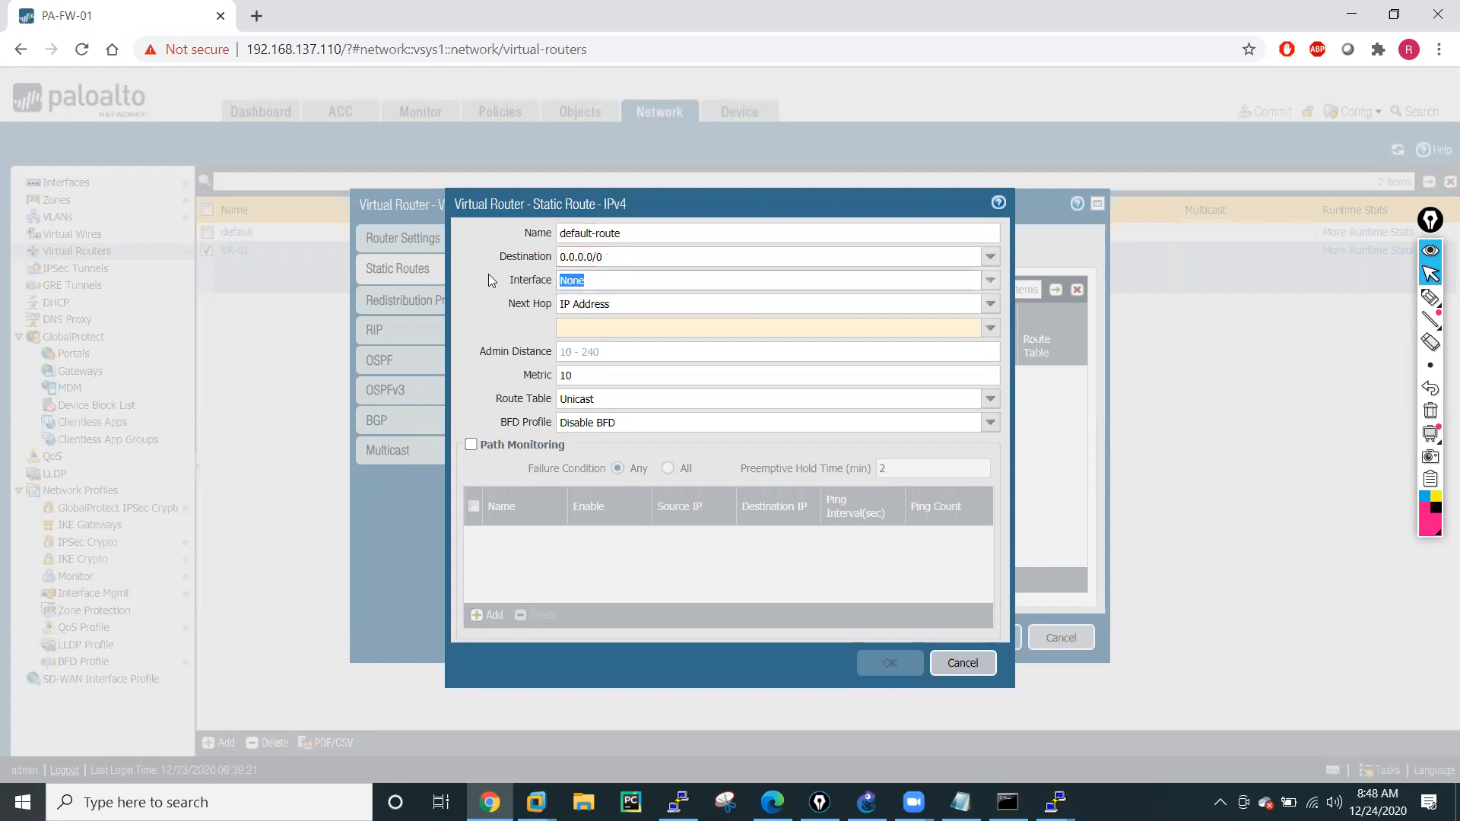
Set the route's interface to ethernet1/1 and its next hop to IP address 192.168.0.1, and save the route.
{"action": "left_click", "coordinate": [989, 286]}
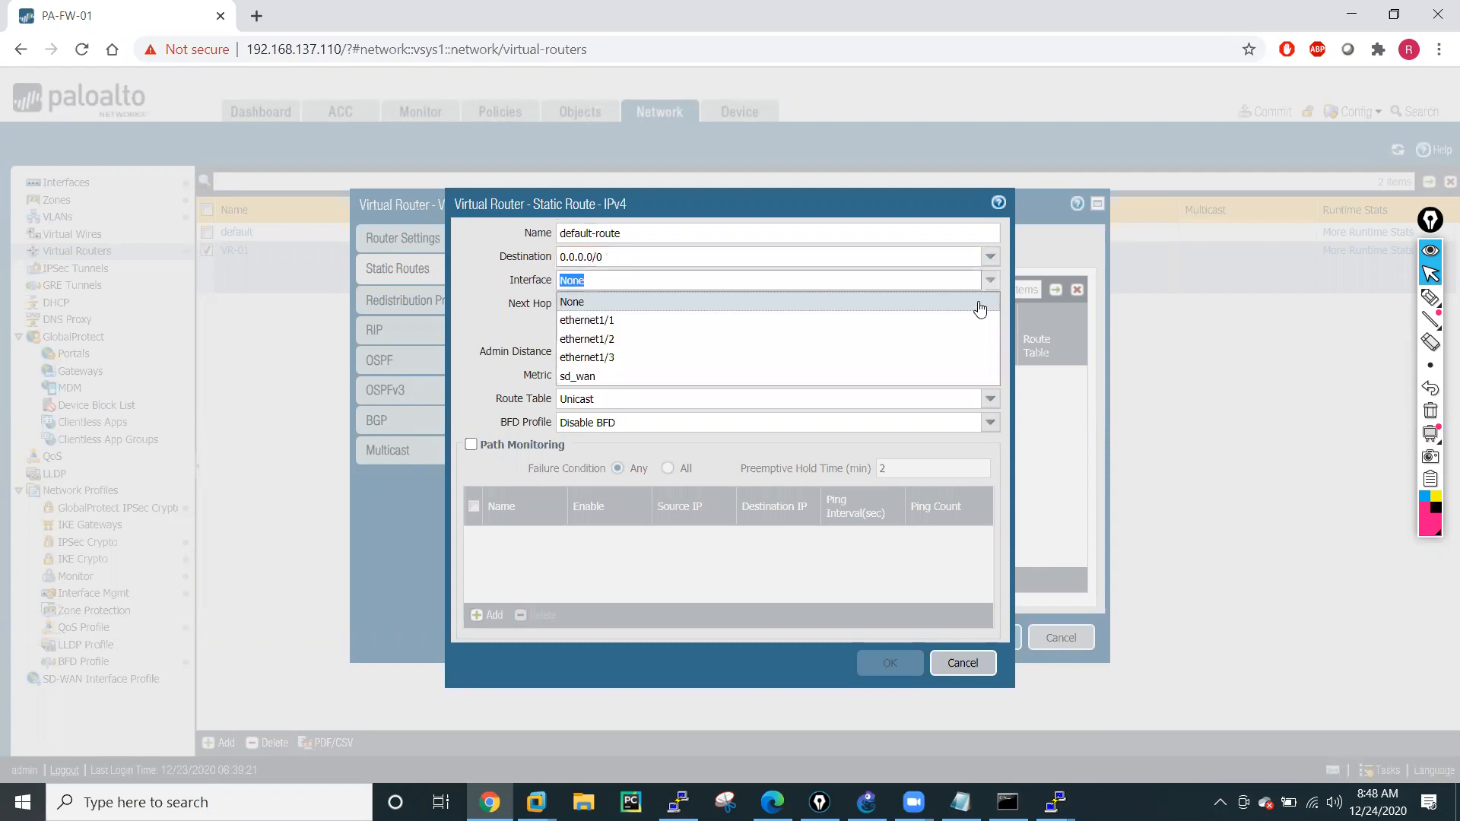
{"action": "left_click", "coordinate": [601, 325]}
{"action": "key", "text": "Tab"}
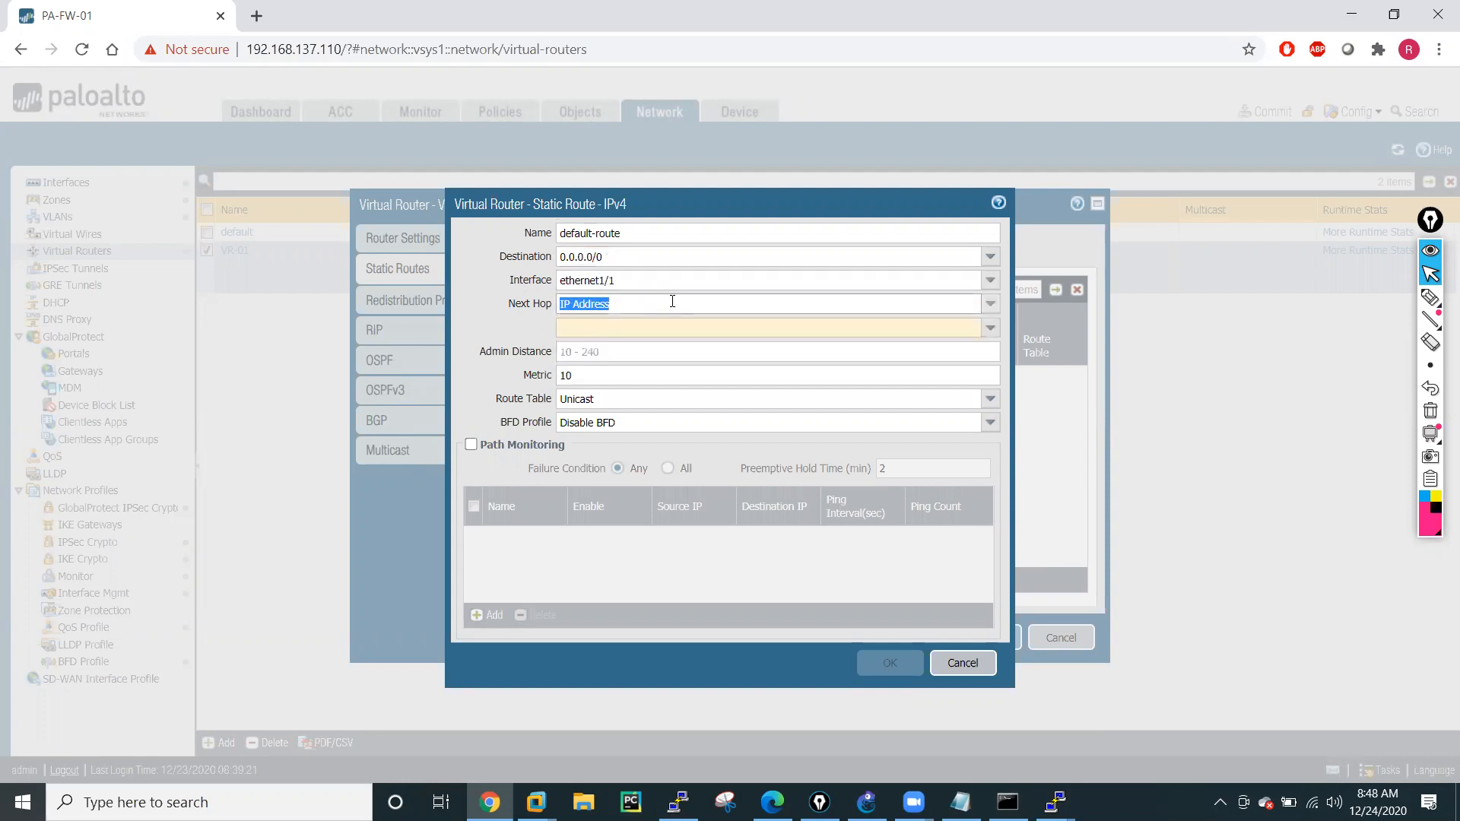
{"action": "left_click", "coordinate": [991, 304]}
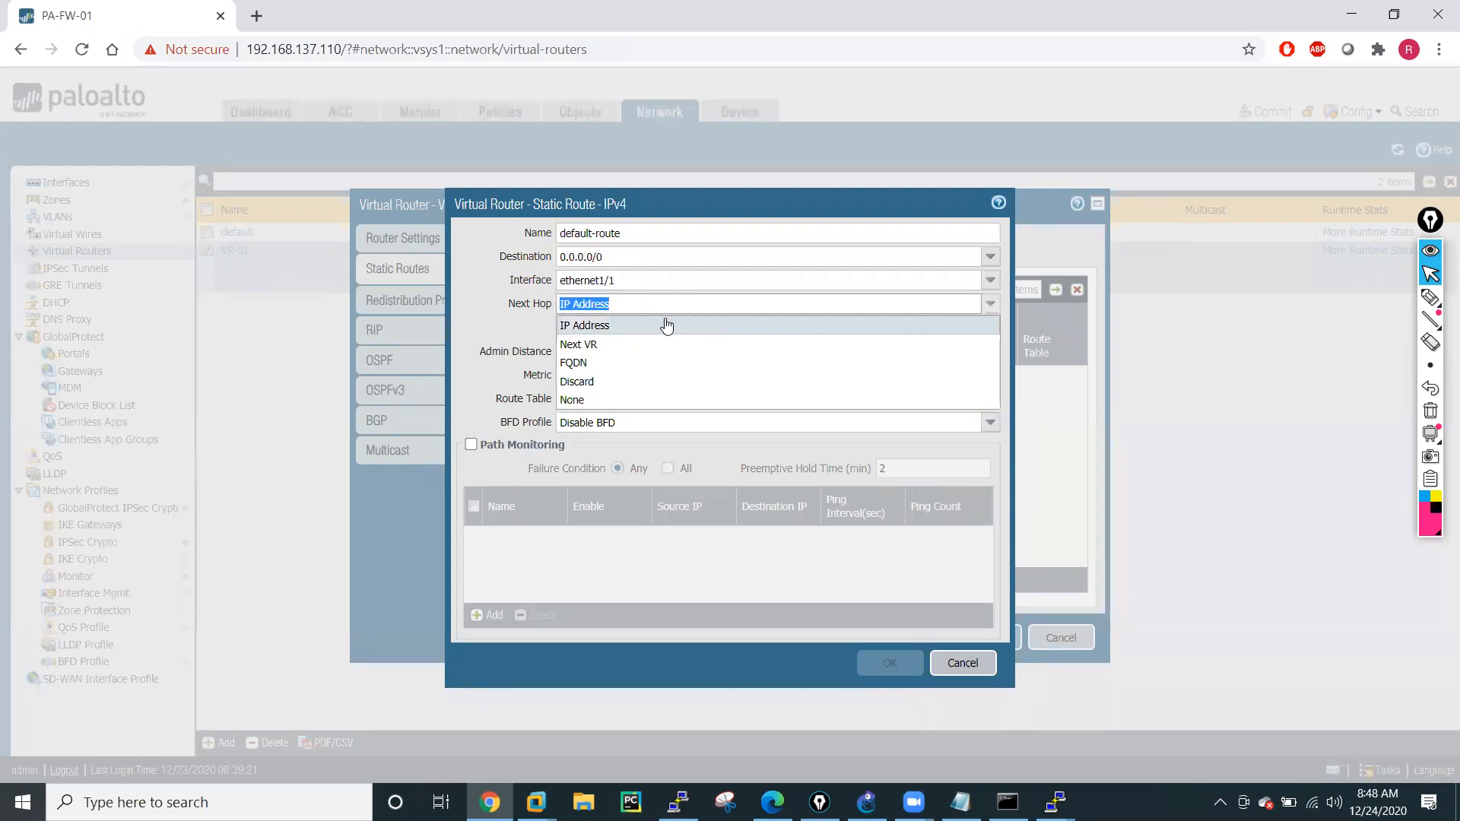
{"action": "left_click", "coordinate": [624, 327]}
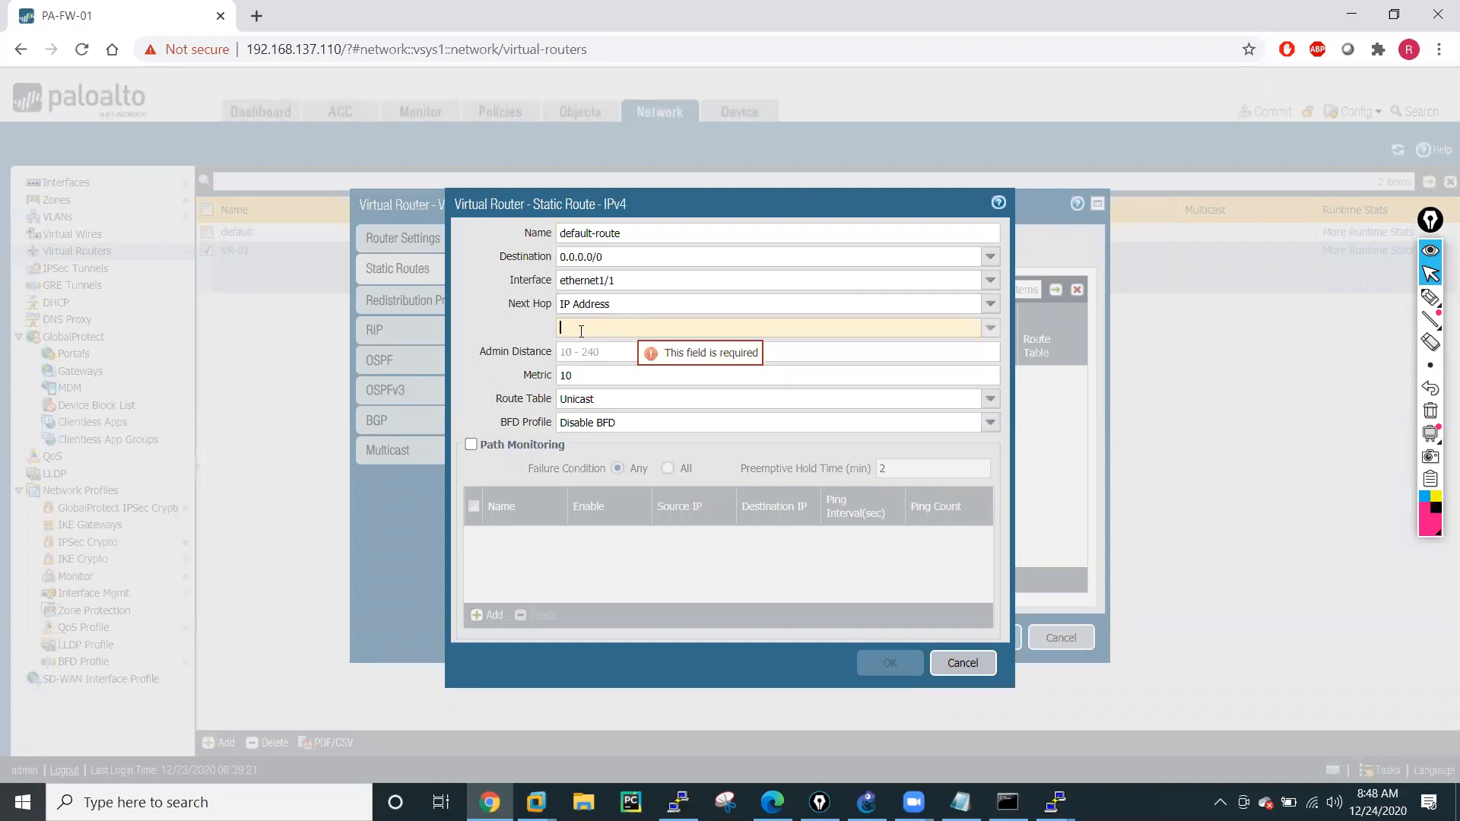
{"action": "type", "text": "192.168"}
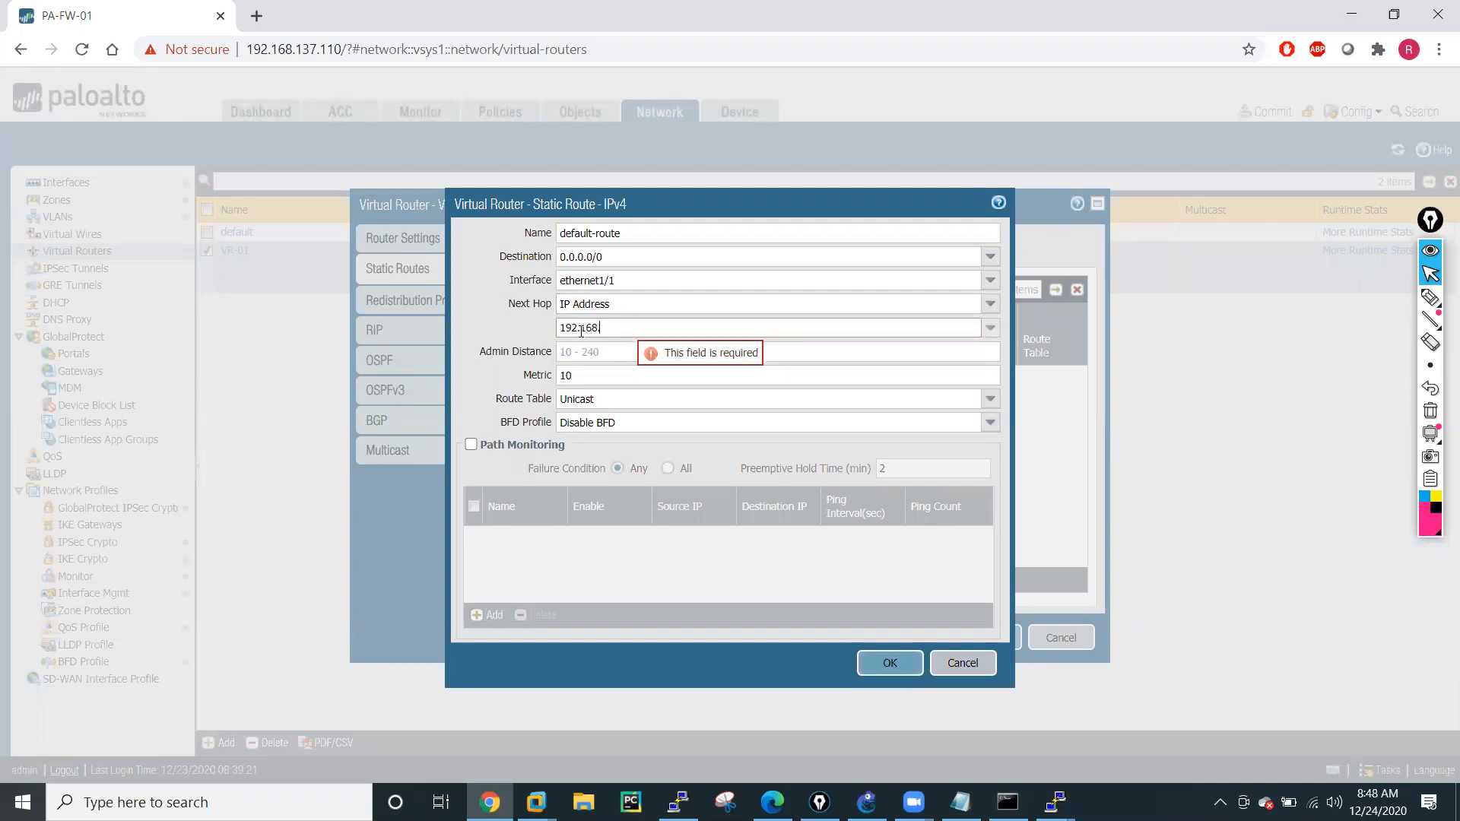
{"action": "type", "text": ".0.1"}
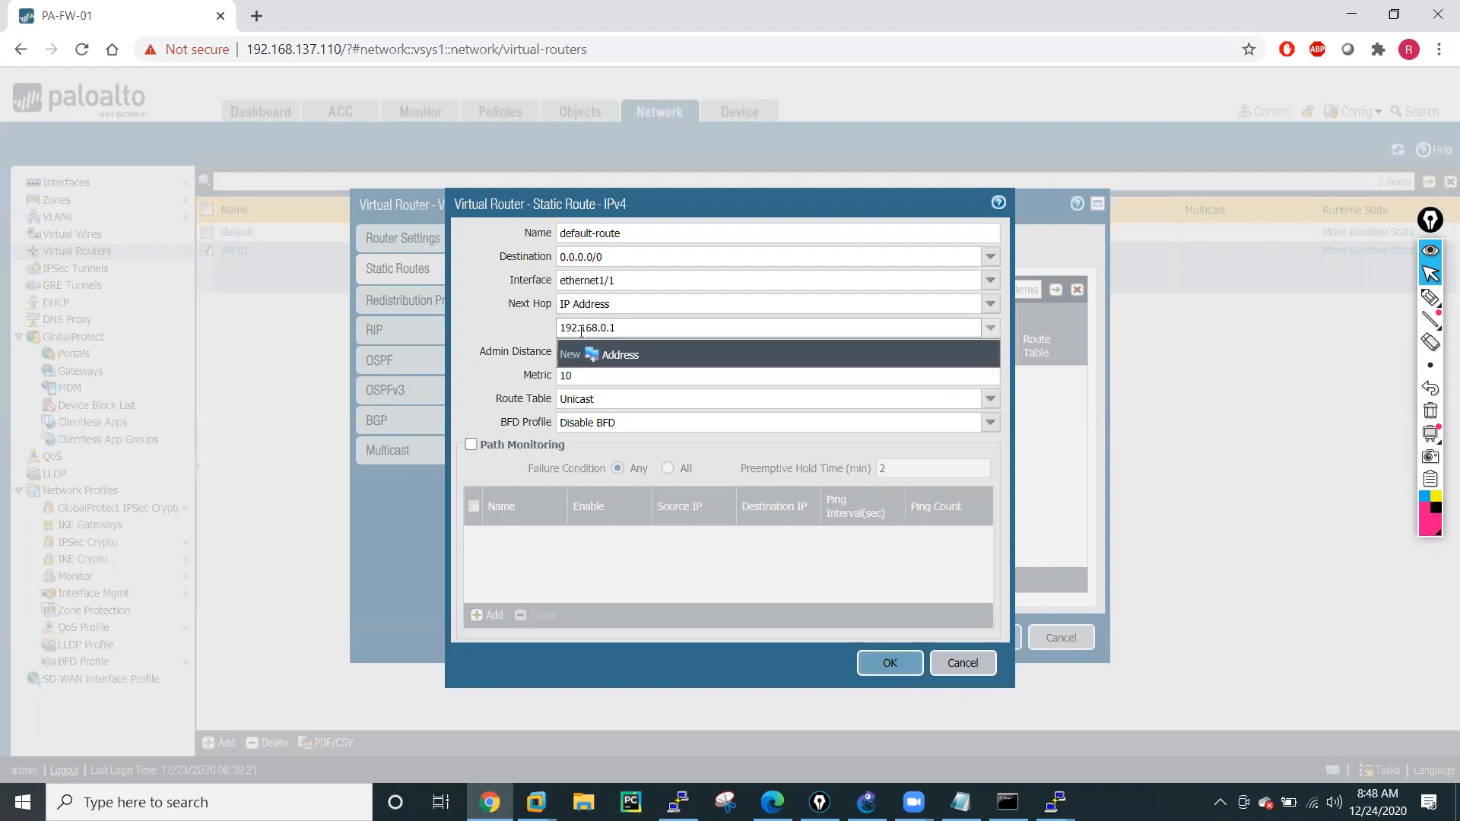
{"action": "left_click", "coordinate": [507, 327]}
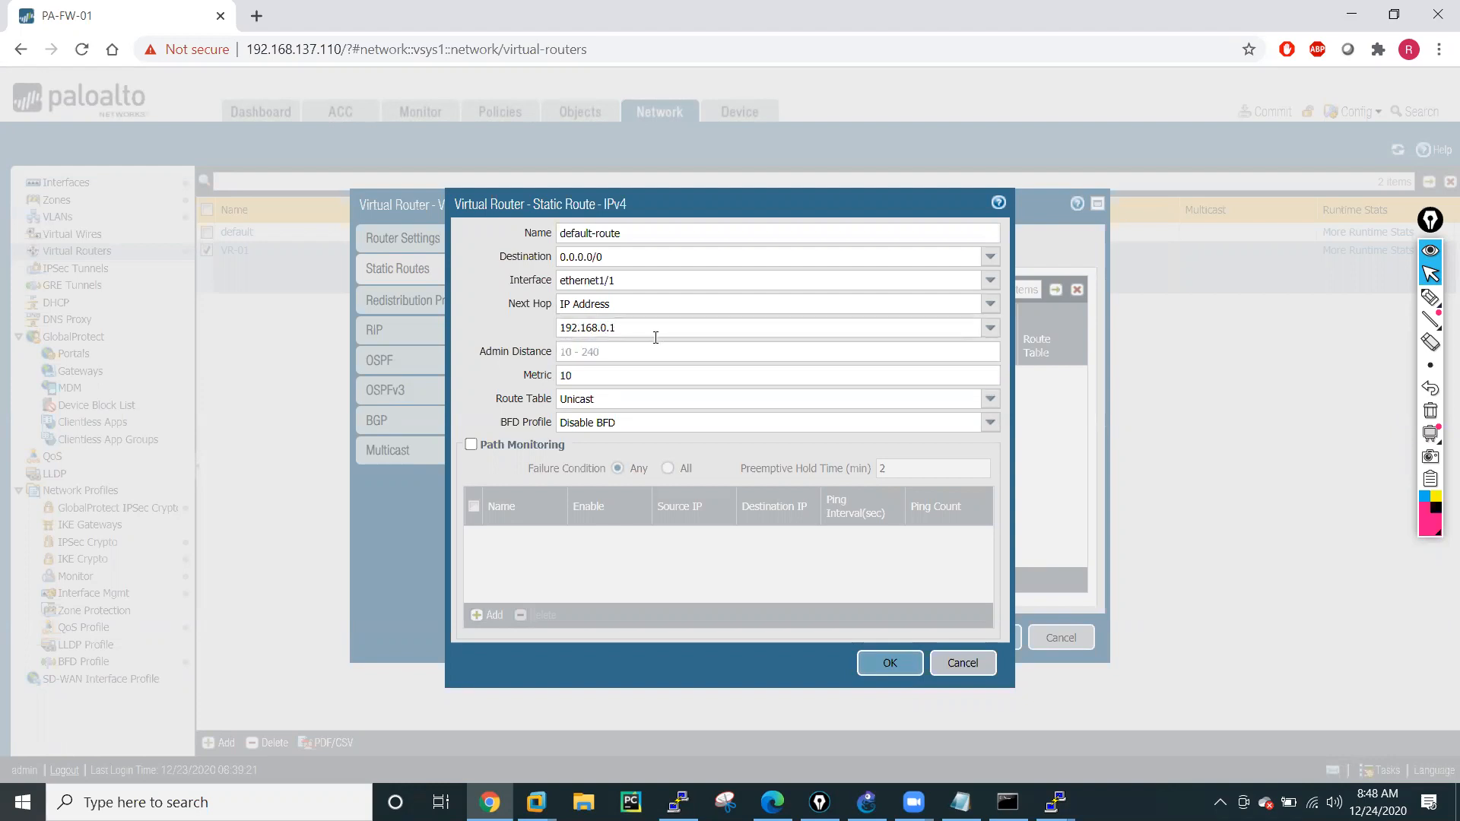
{"action": "left_click", "coordinate": [892, 664]}
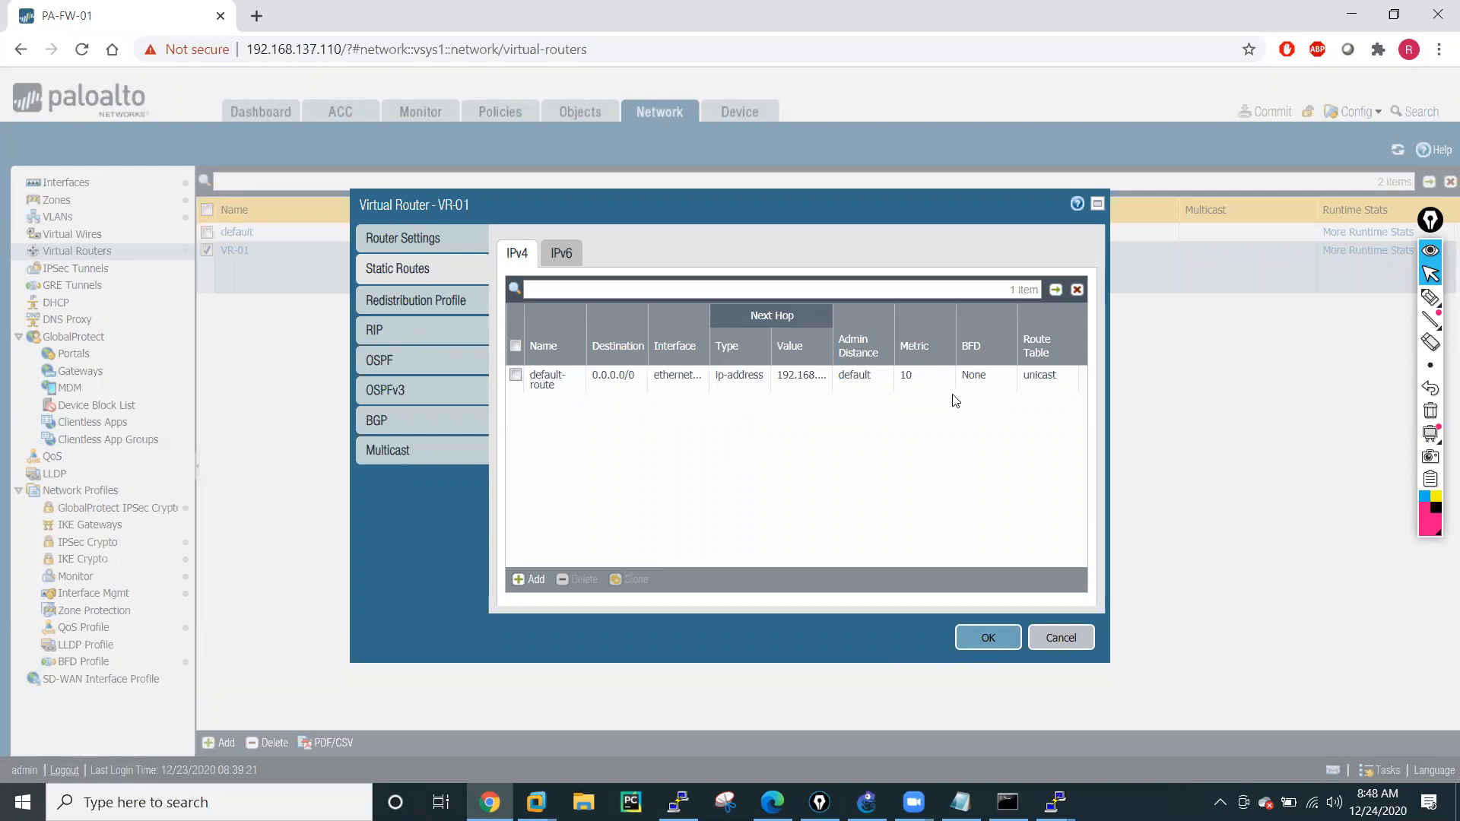
Enable advertising the default route in VR-01's RIP settings for both ethernet1/2 and ethernet1/3.
{"action": "left_click", "coordinate": [392, 331]}
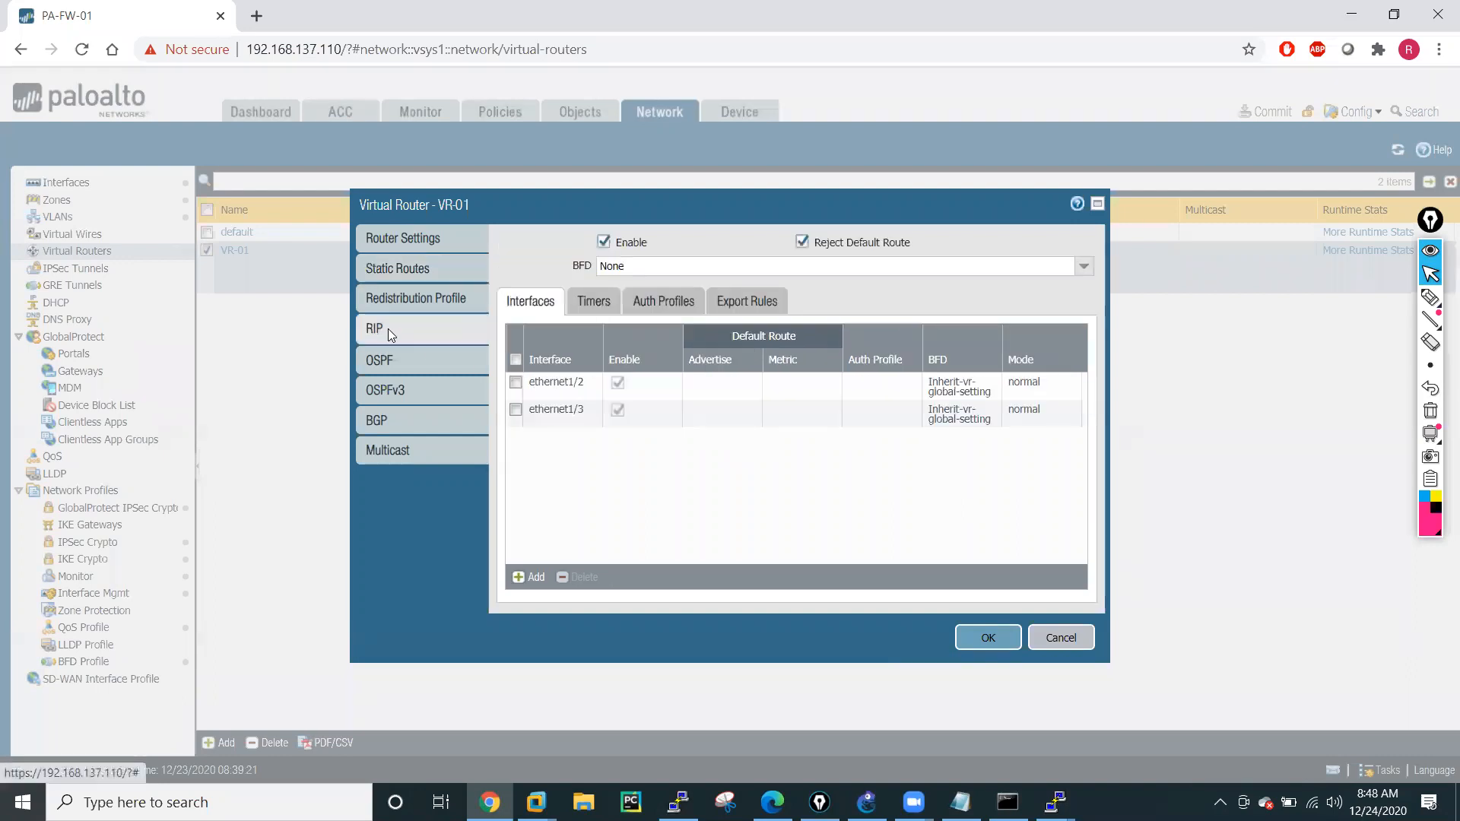
{"action": "left_click", "coordinate": [546, 378]}
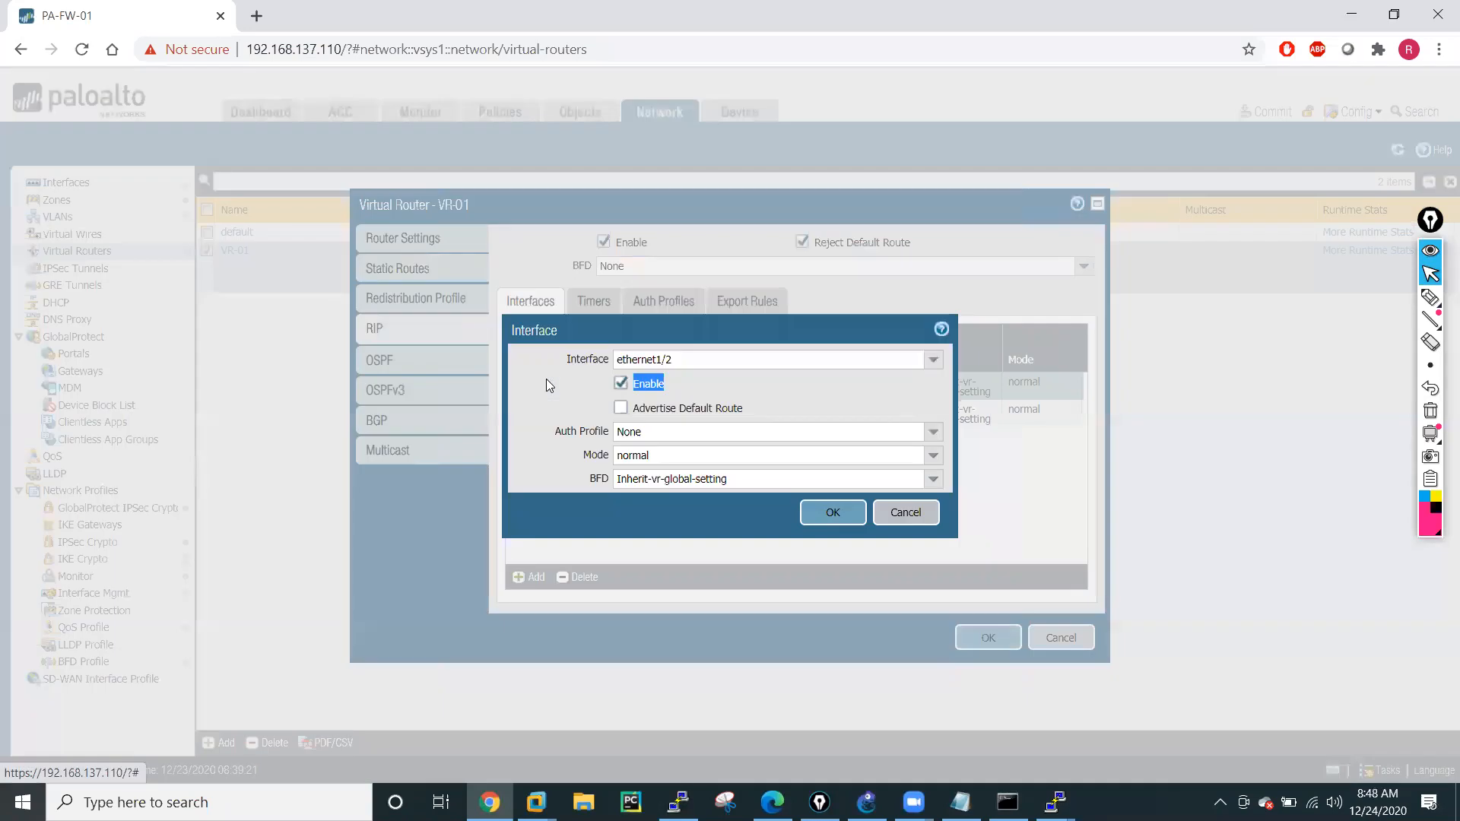
{"action": "left_click", "coordinate": [621, 409]}
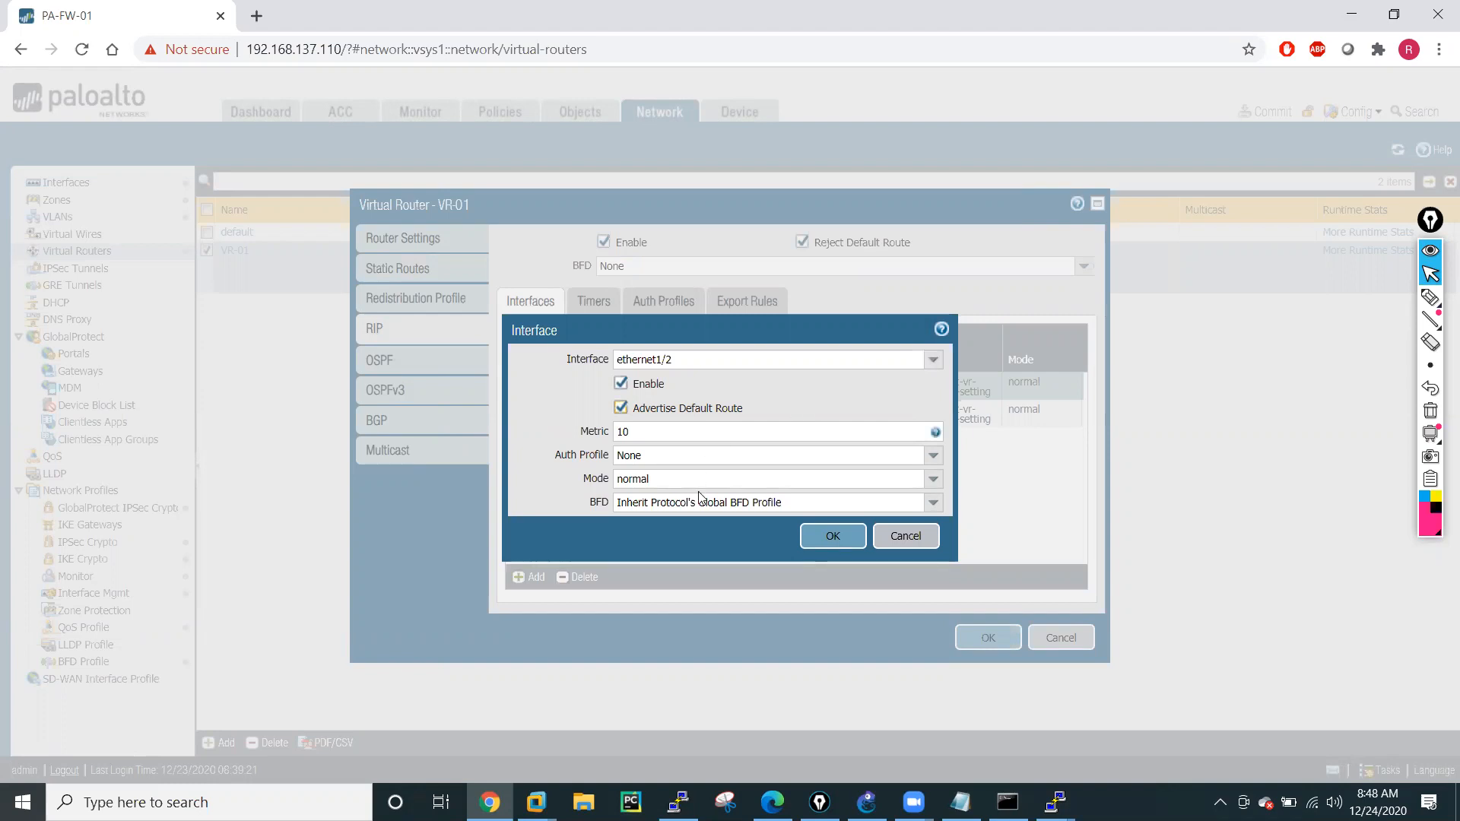
{"action": "left_click", "coordinate": [834, 538]}
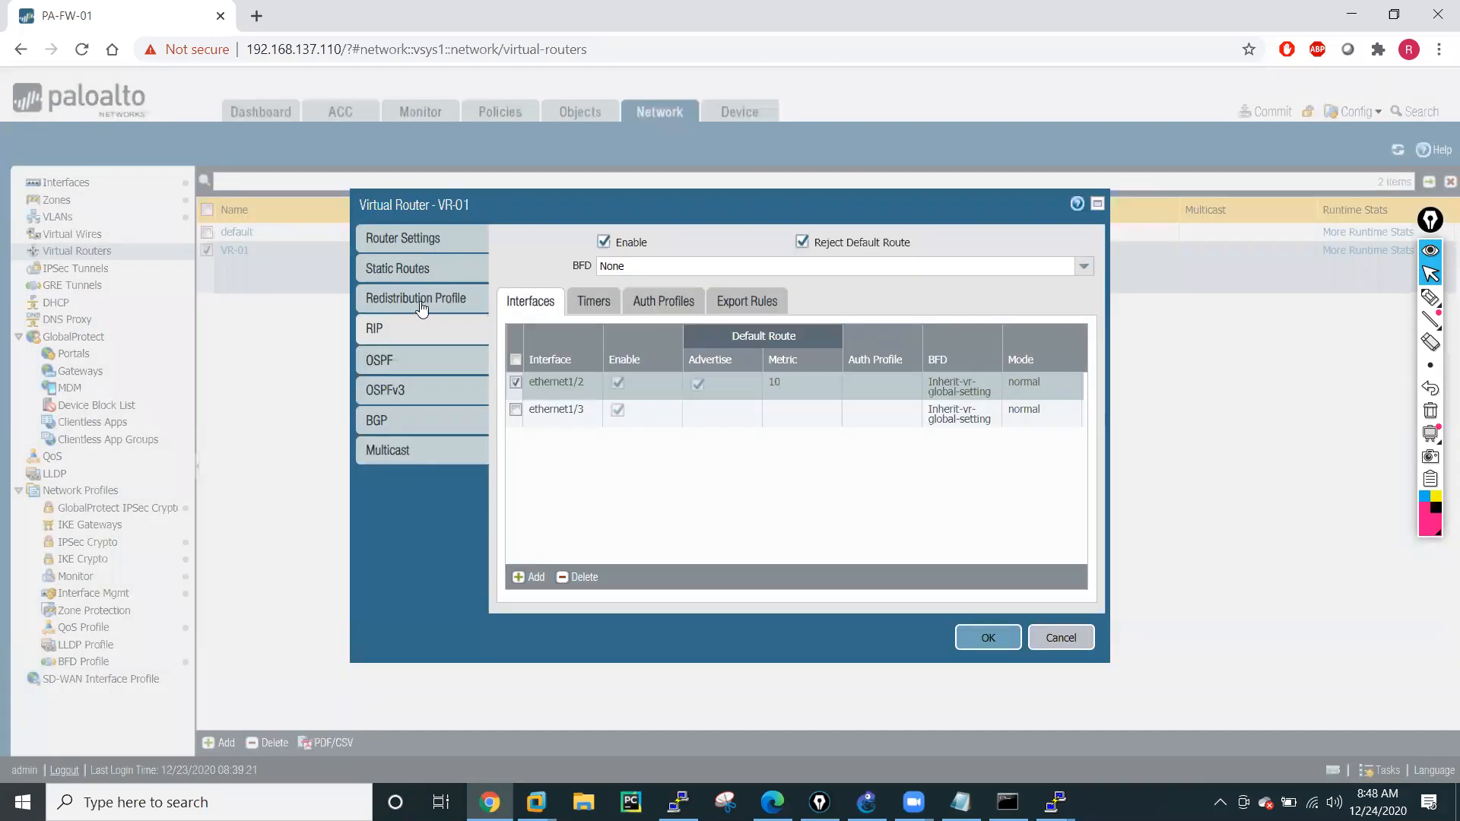
{"action": "left_click", "coordinate": [545, 410]}
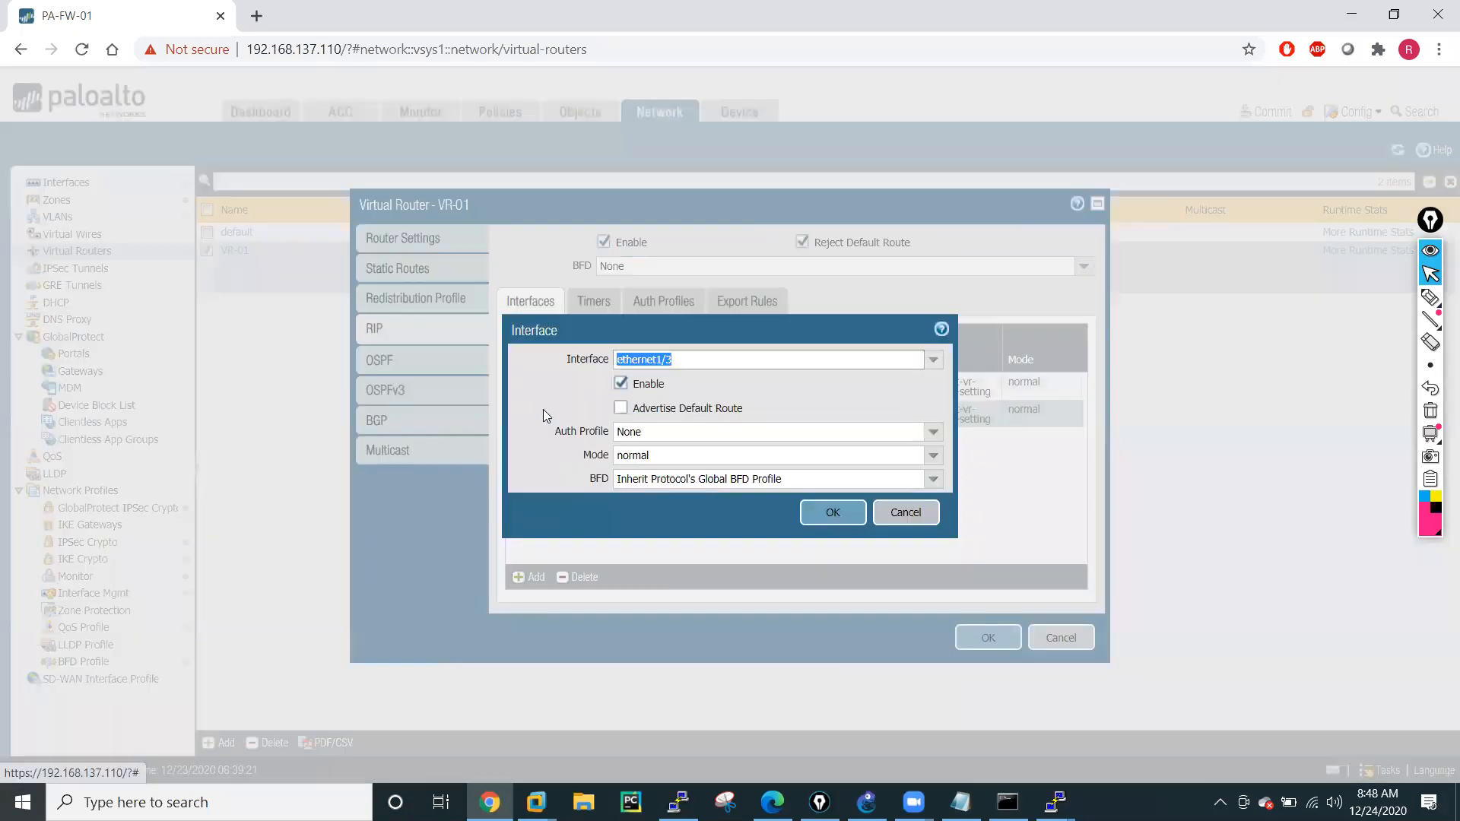
{"action": "left_click", "coordinate": [620, 408]}
{"action": "left_click", "coordinate": [829, 543]}
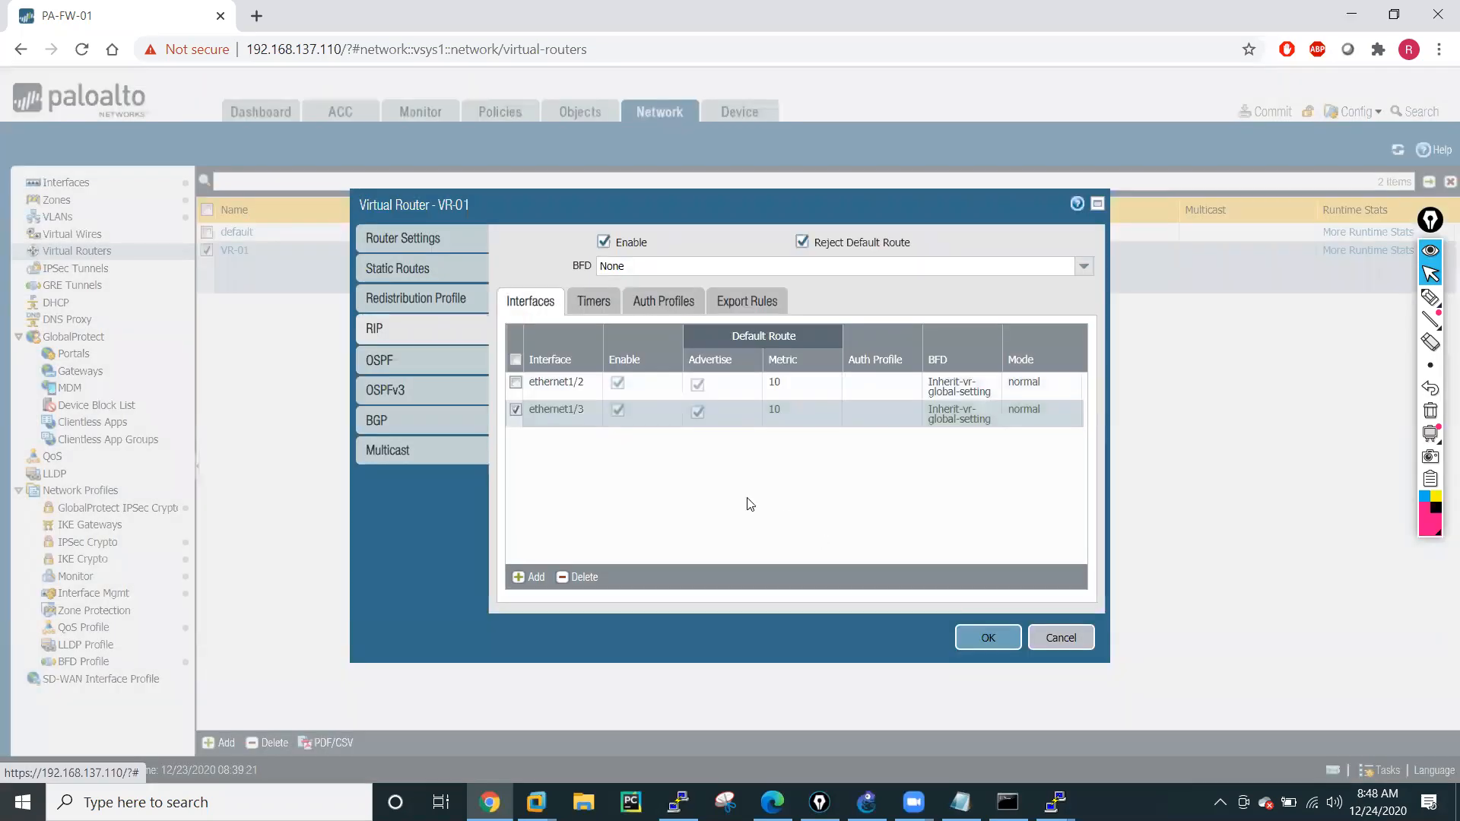
Save the VR-01 virtual router settings and commit all changes to the firewall.
{"action": "left_click", "coordinate": [989, 639]}
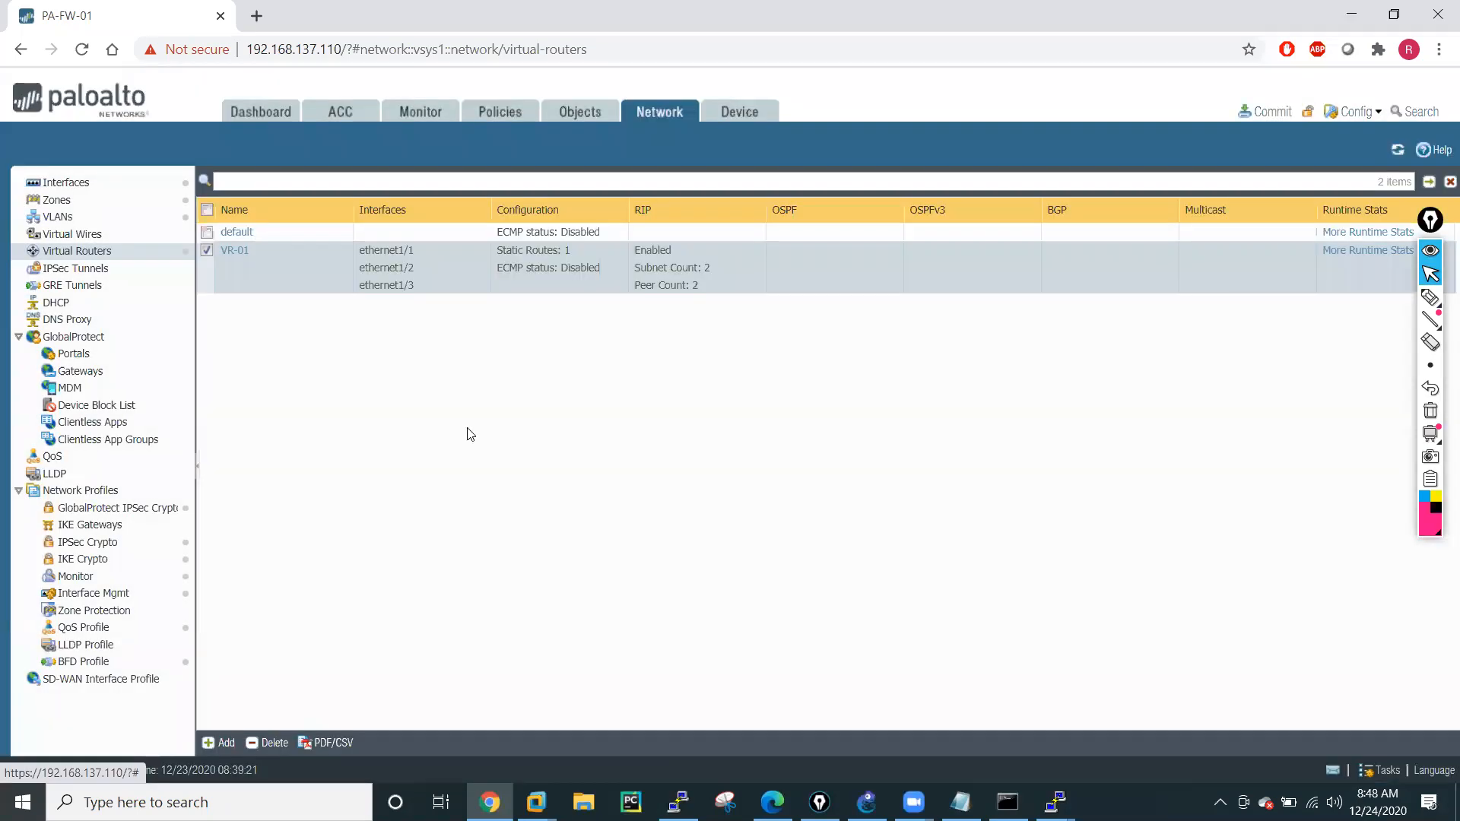
{"action": "left_click", "coordinate": [1263, 114]}
{"action": "left_click", "coordinate": [904, 642]}
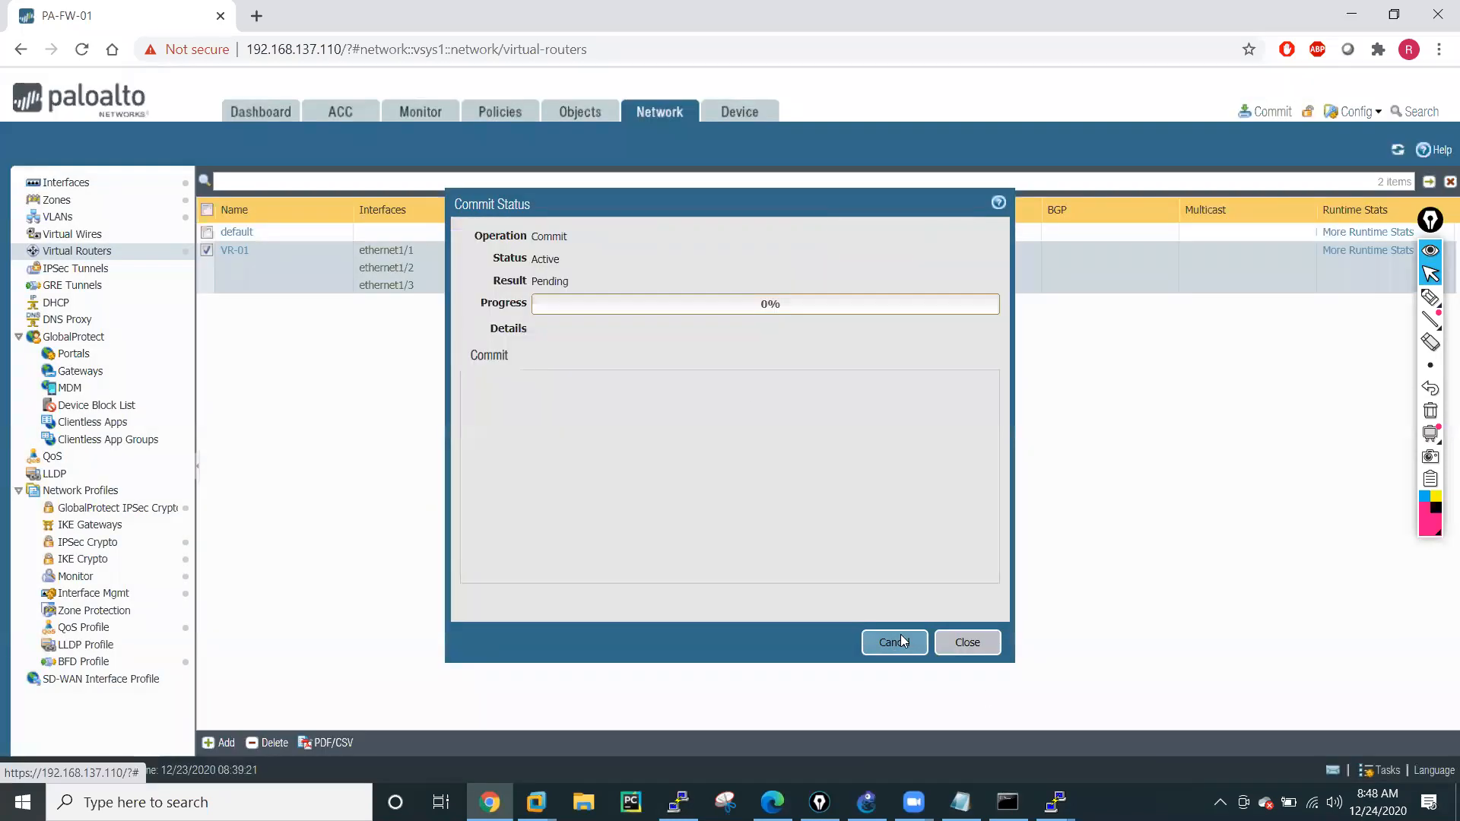
Switch to R2's console, ping 8.8.8.8 with a repeat count of 100, and move and narrow the window beside the commit status.
{"action": "left_click", "coordinate": [1056, 802]}
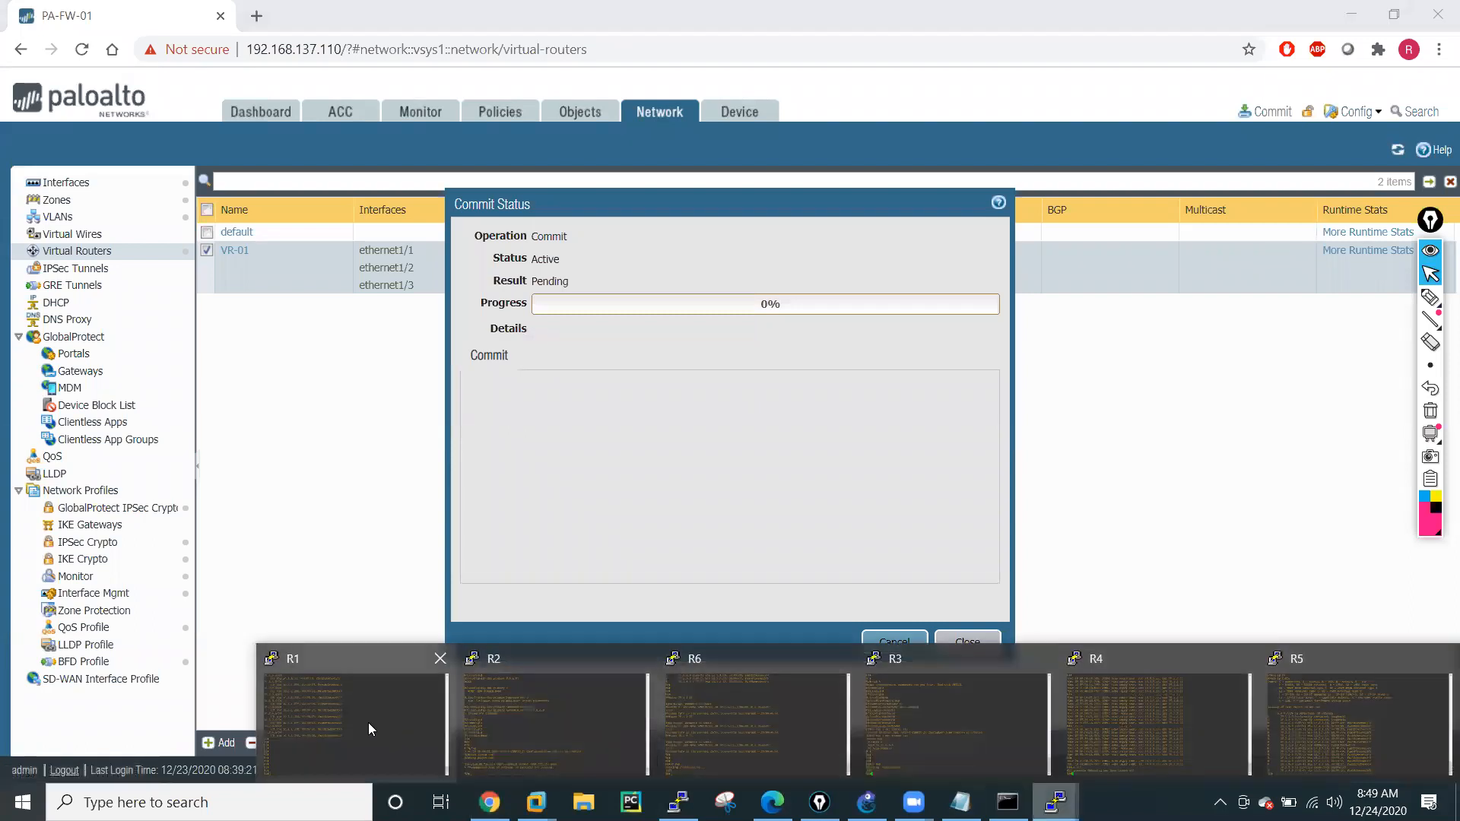
{"action": "left_click", "coordinate": [515, 721]}
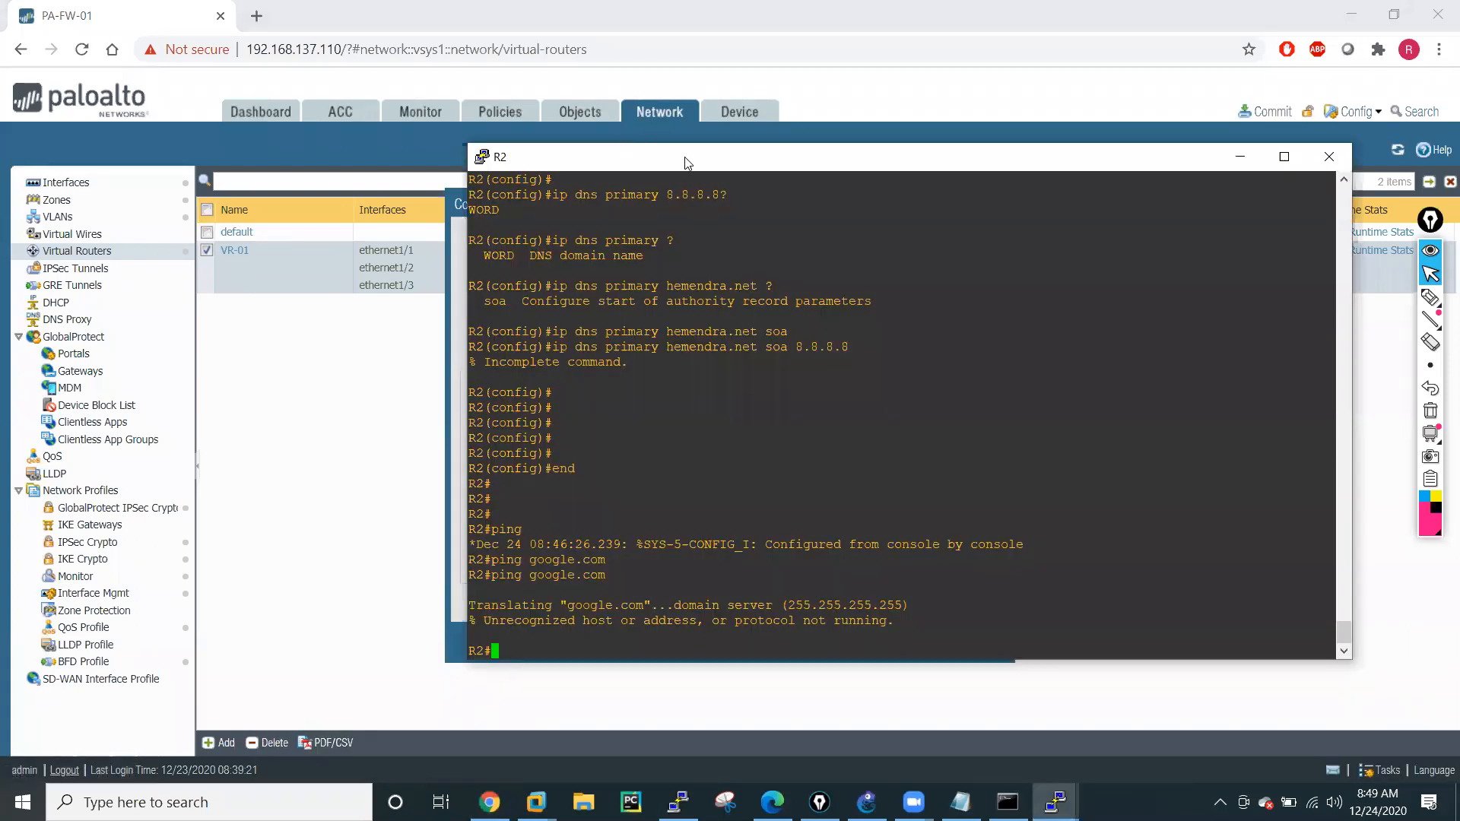
{"action": "left_click_drag", "start_coordinate": [686, 162], "coordinate": [264, 27]}
{"action": "key", "text": "Up"}
{"action": "key", "text": "BackSpace"}
{"action": "key", "text": "BackSpace"}
{"action": "key", "text": "BackSpace"}
{"action": "key", "text": "BackSpace"}
{"action": "key", "text": "BackSpace"}
{"action": "key", "text": "BackSpace"}
{"action": "key", "text": "BackSpace"}
{"action": "key", "text": "BackSpace"}
{"action": "key", "text": "BackSpace"}
{"action": "key", "text": "BackSpace"}
{"action": "type", "text": "8.8.8.8 rep 100"}
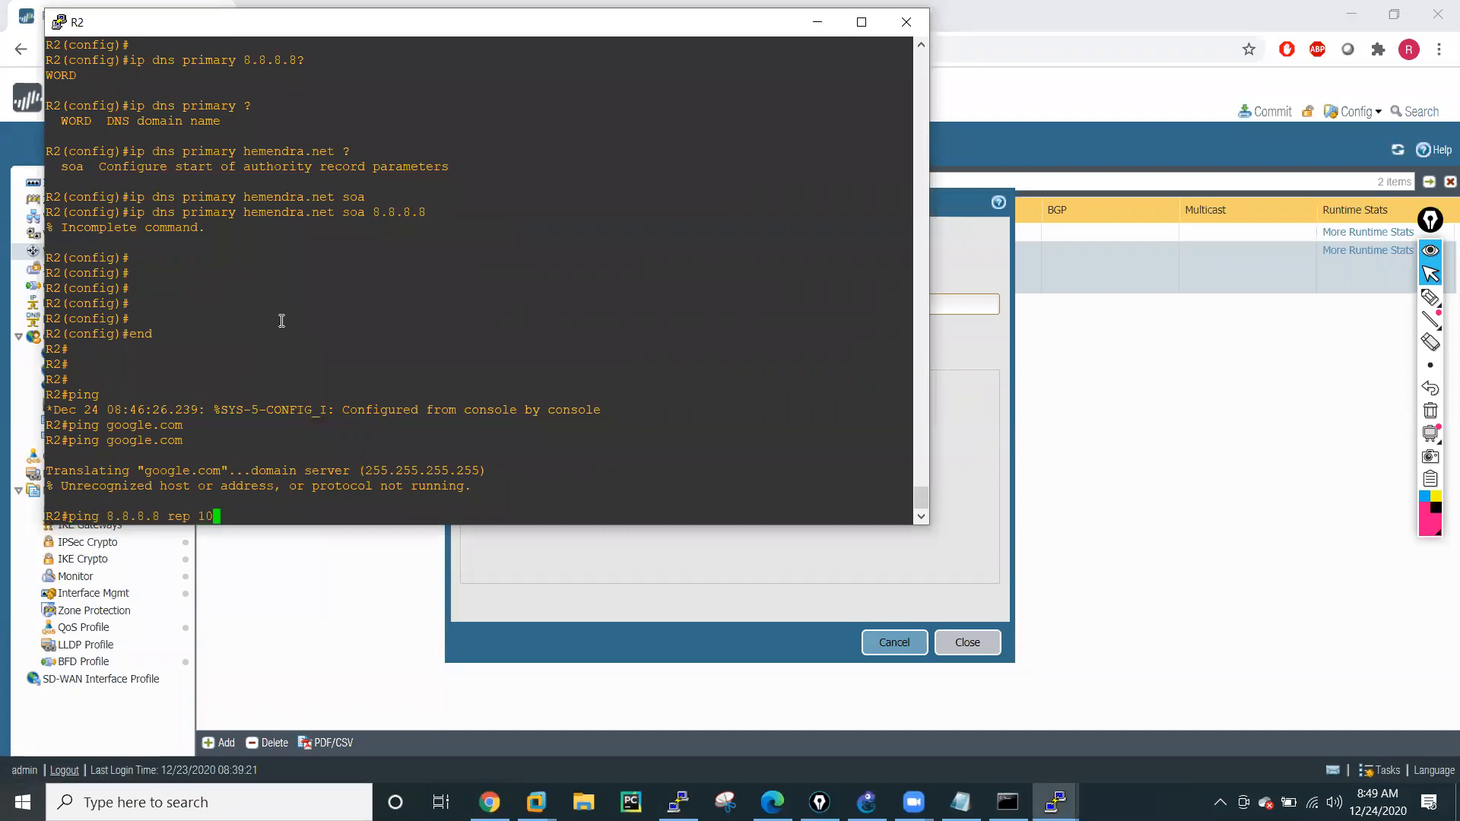
{"action": "key", "text": "Return"}
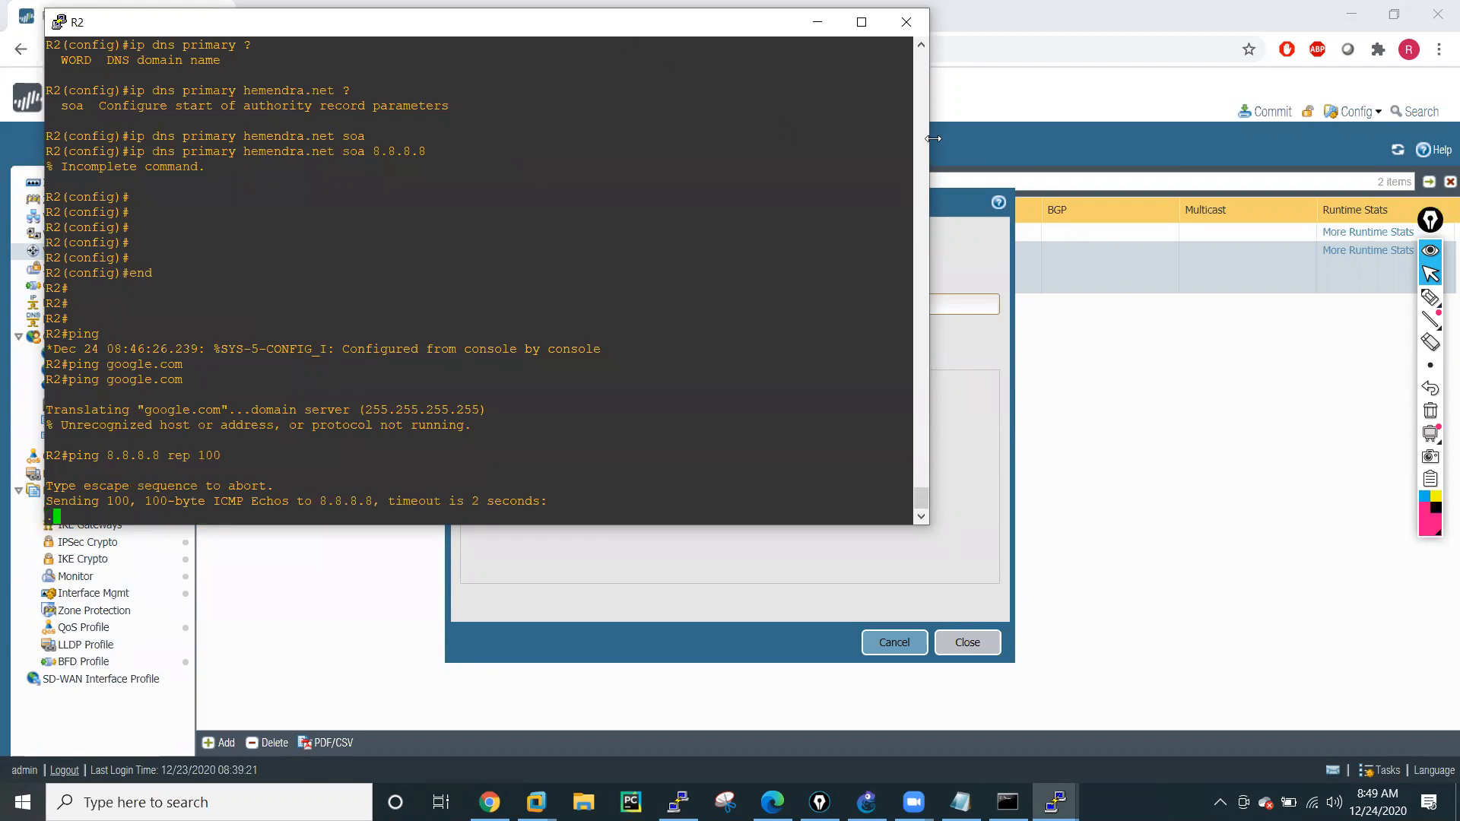
{"action": "left_click_drag", "start_coordinate": [933, 138], "coordinate": [672, 138]}
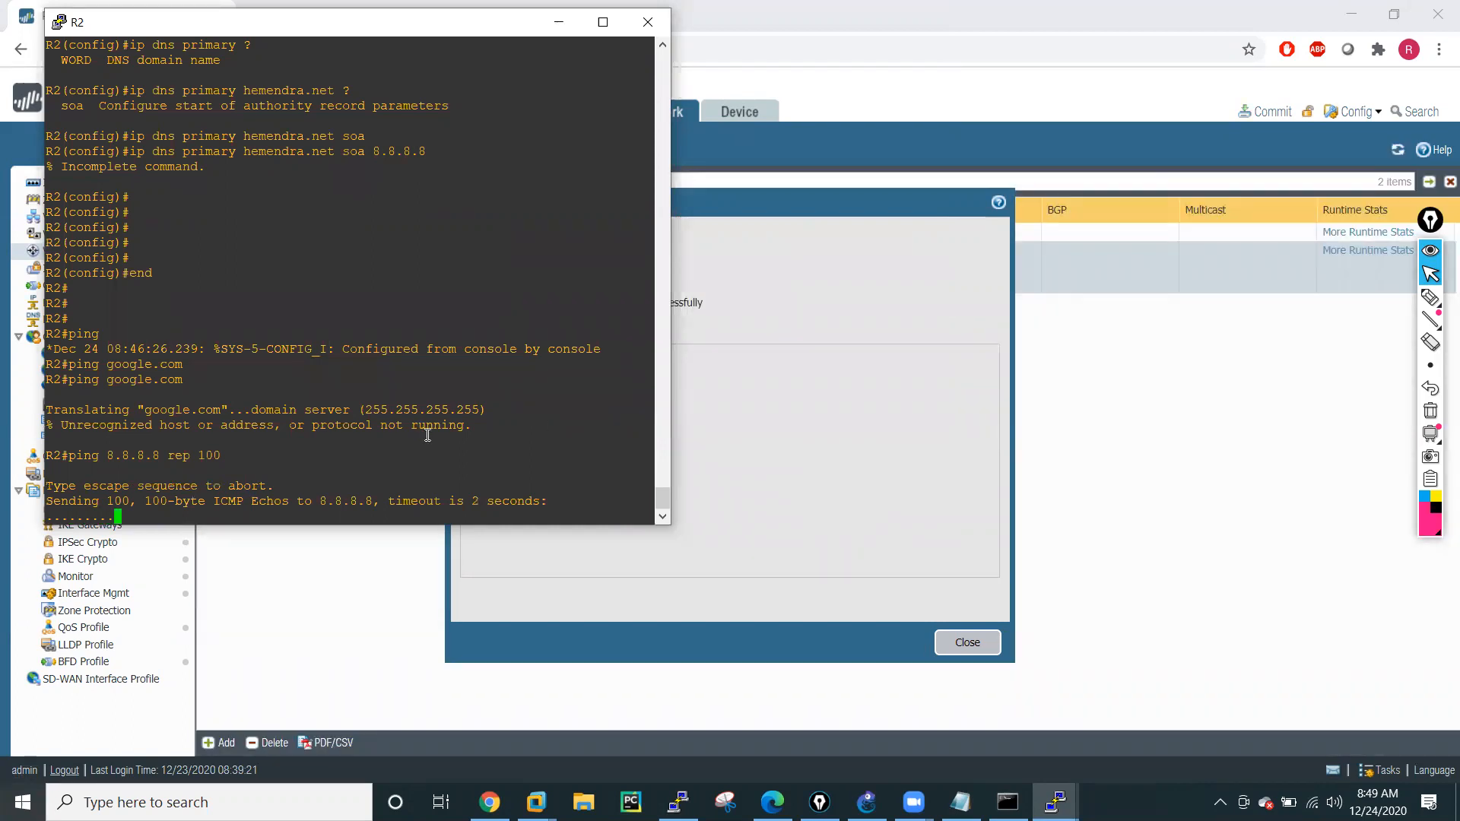
Close the commit status and display the IP routing table in R1's console with sh ip route.
{"action": "left_click", "coordinate": [978, 647]}
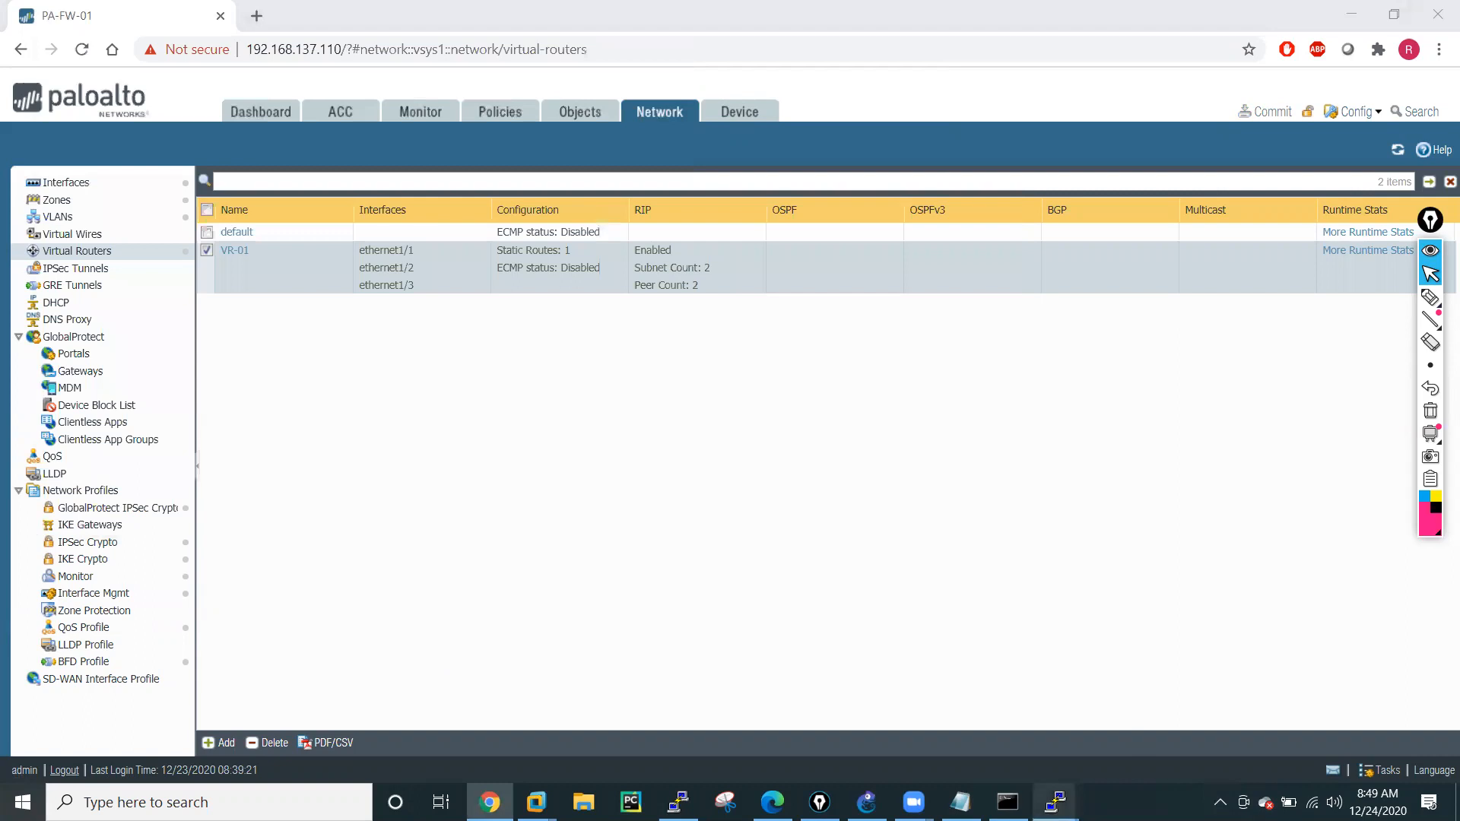
{"action": "mouse_move", "coordinate": [1055, 801]}
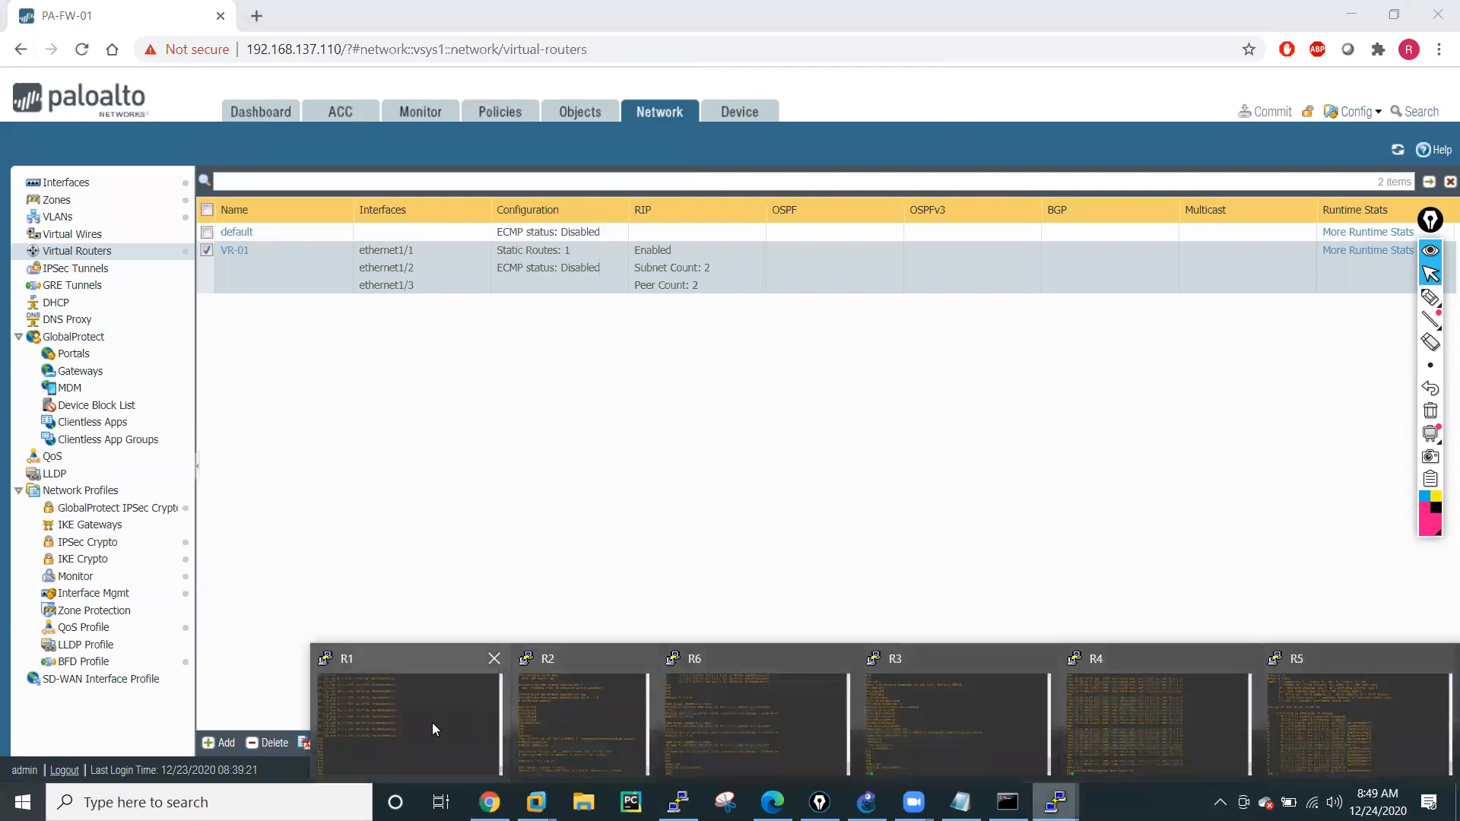
{"action": "left_click", "coordinate": [432, 722]}
{"action": "type", "text": "sh ip ro"}
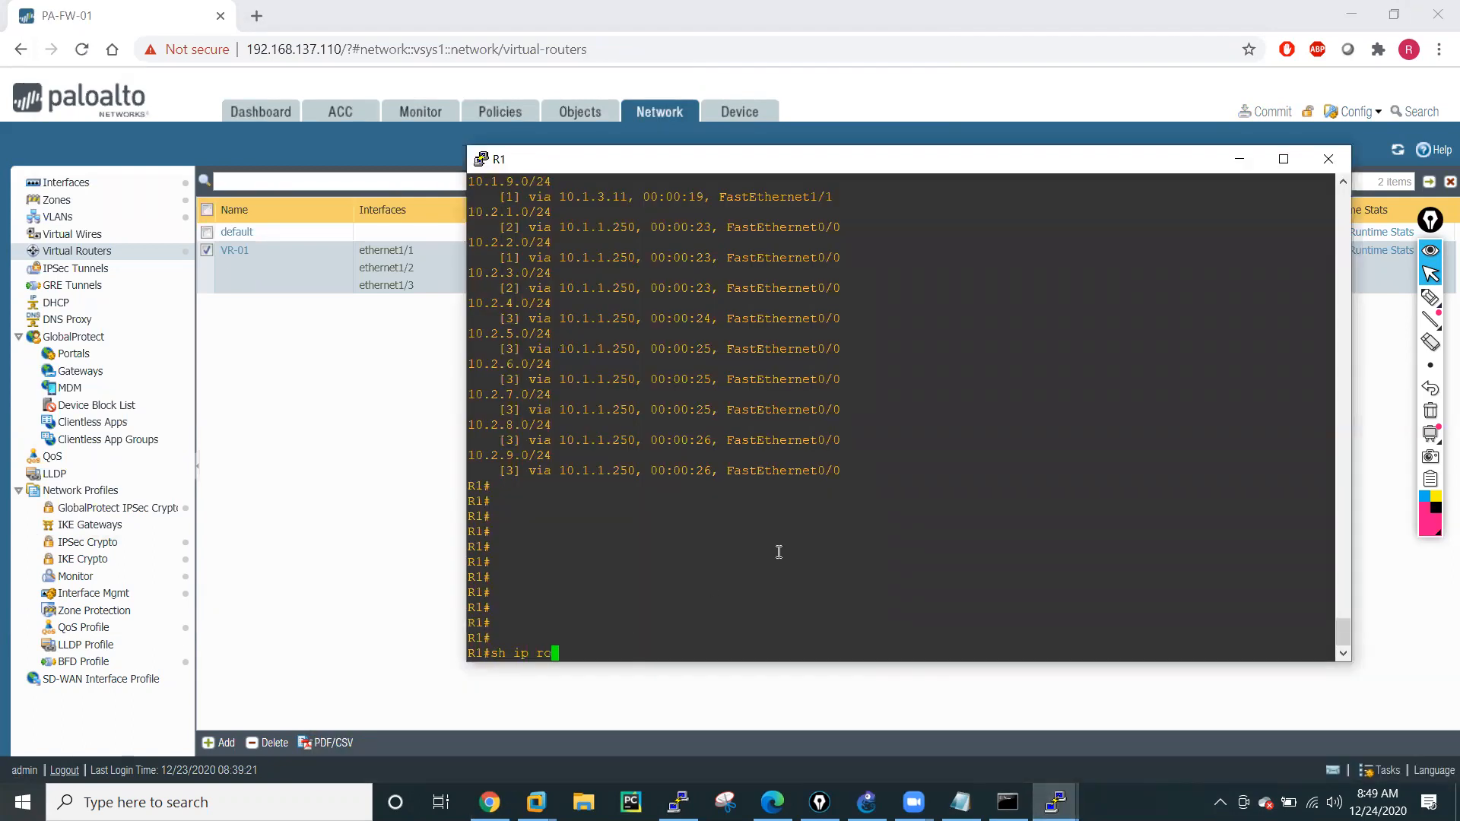
{"action": "key", "text": "Tab"}
{"action": "key", "text": "Return"}
{"action": "key", "text": "space"}
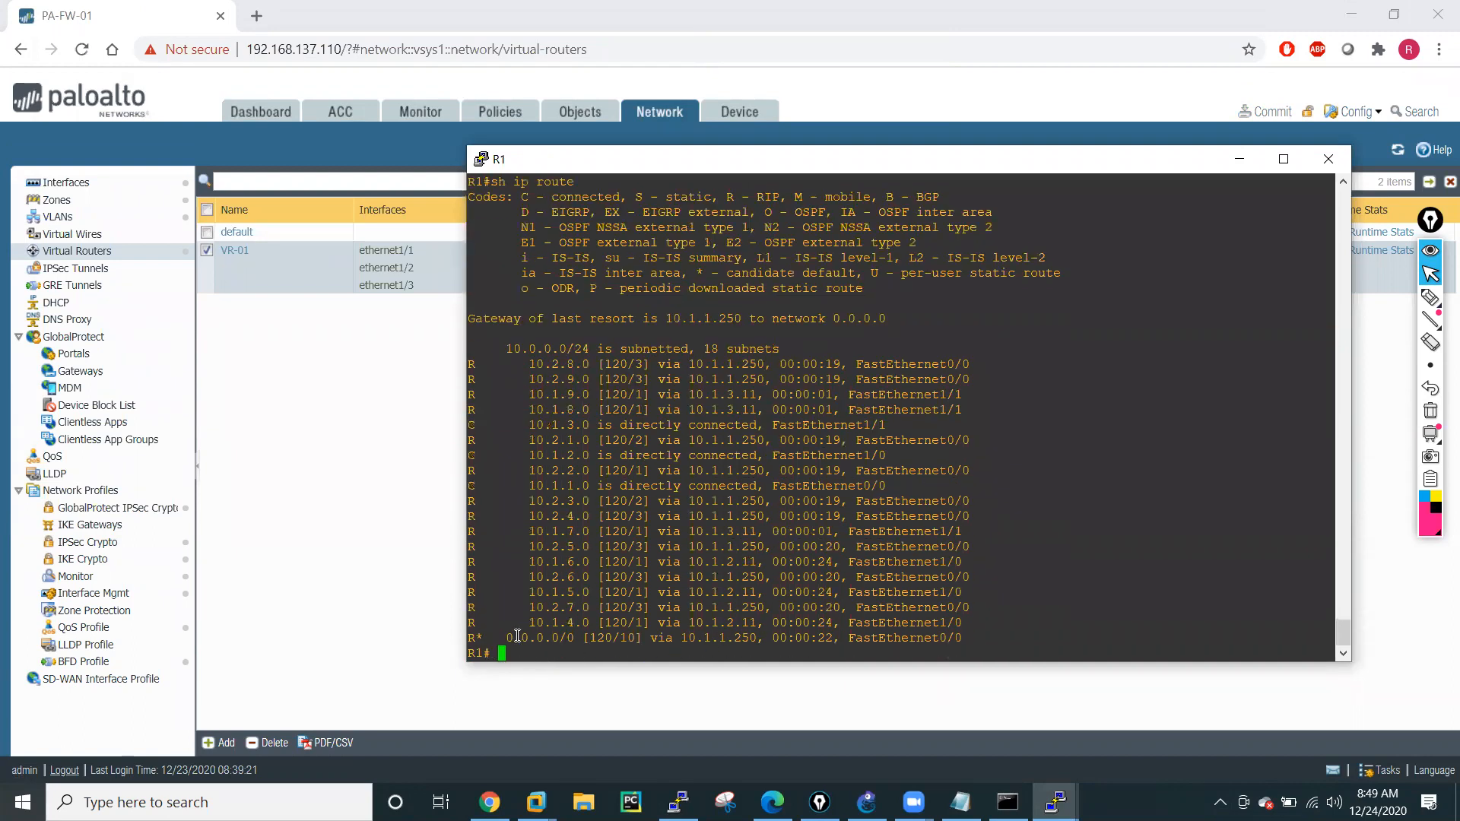
Highlight the 0.0.0.0/0 RIP default route entry and its next hop in R1's routing table.
{"action": "left_click_drag", "start_coordinate": [505, 637], "coordinate": [572, 643]}
{"action": "left_click_drag", "start_coordinate": [682, 639], "coordinate": [753, 641]}
{"action": "left_click_drag", "start_coordinate": [500, 638], "coordinate": [758, 636]}
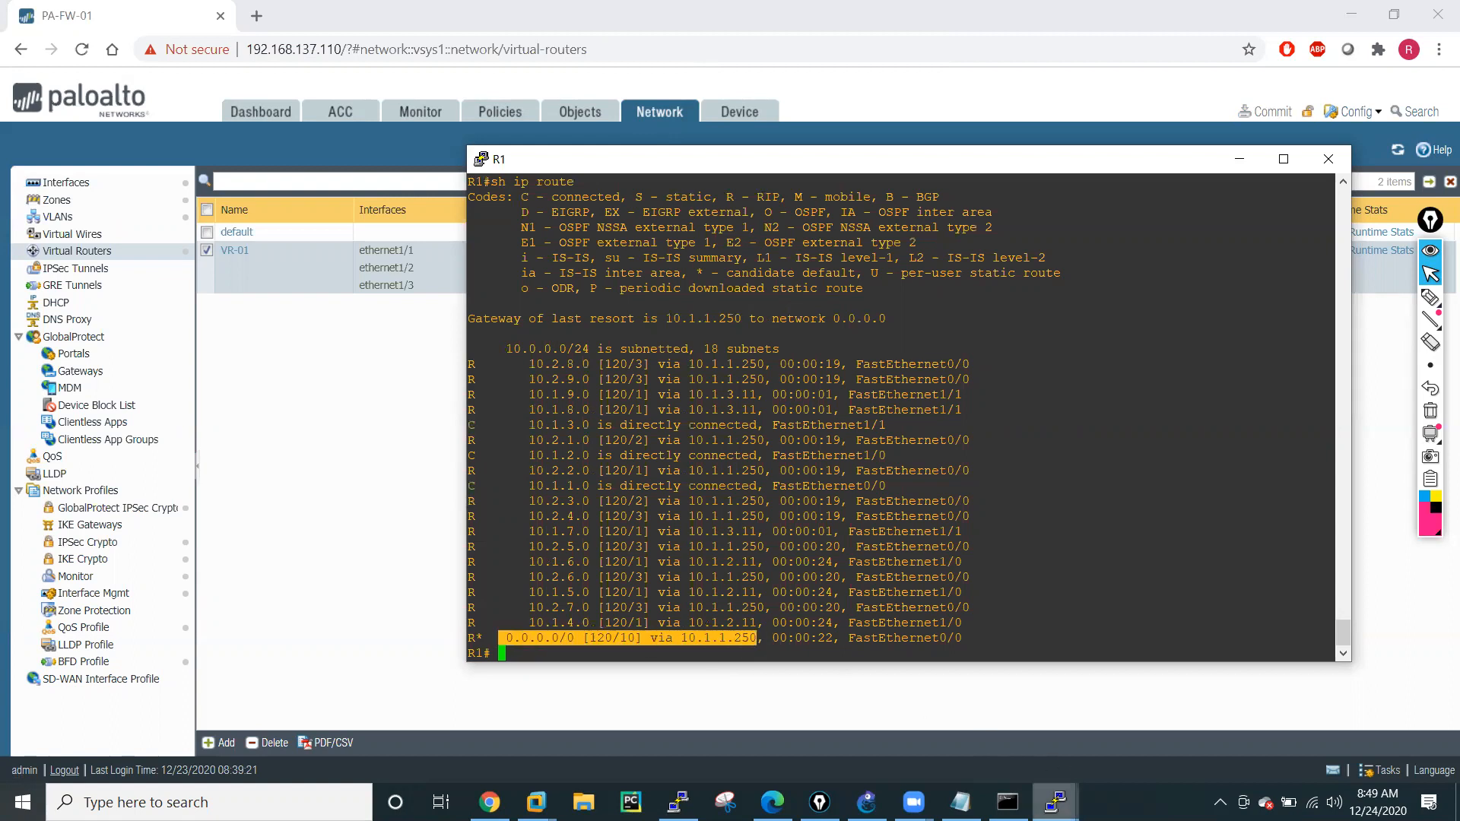
Switch to the firewall's PuTTY session and list all active sessions with show session all.
{"action": "left_click", "coordinate": [678, 802]}
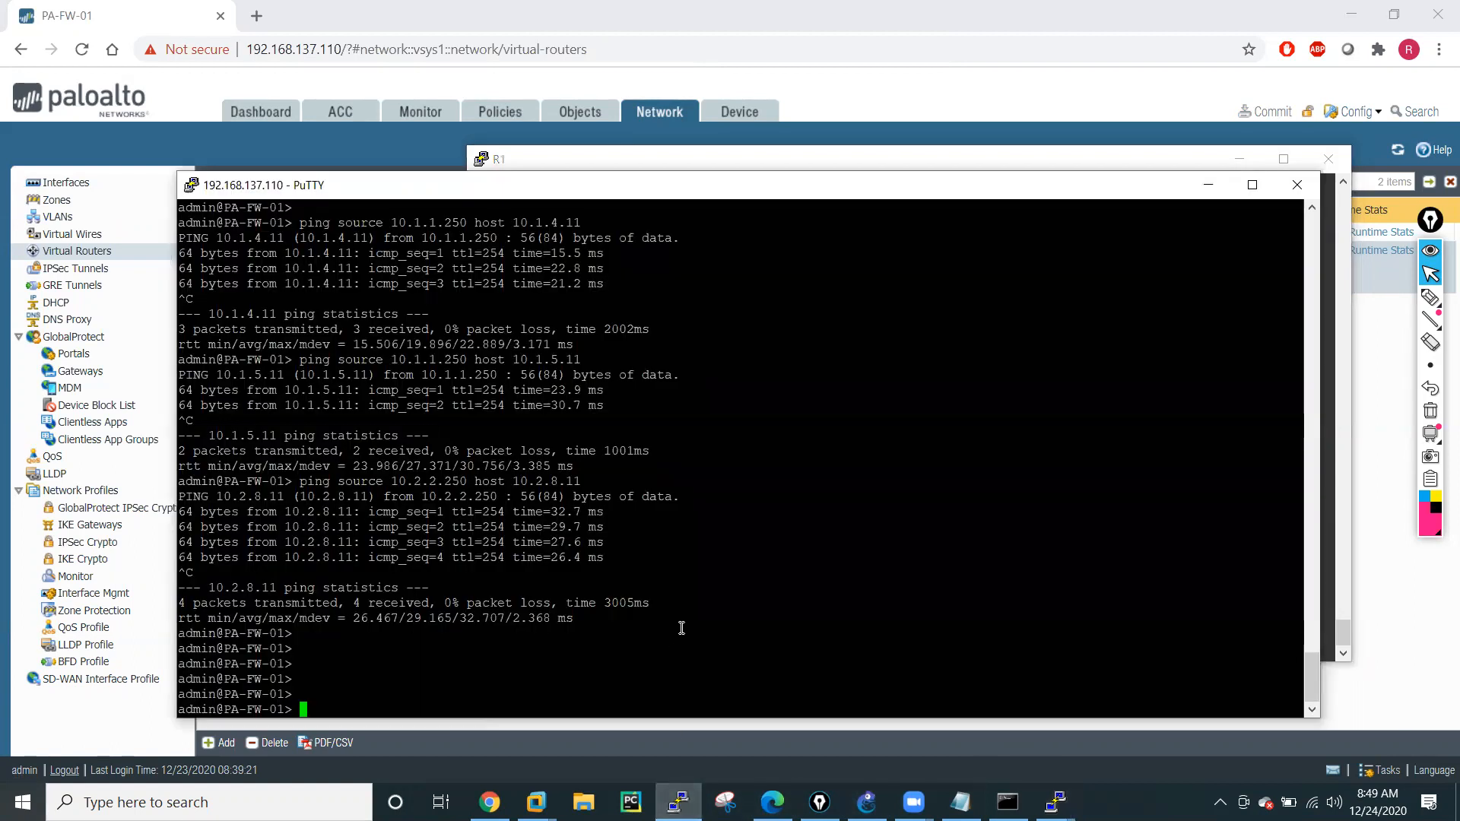
{"action": "type", "text": "show statistics"}
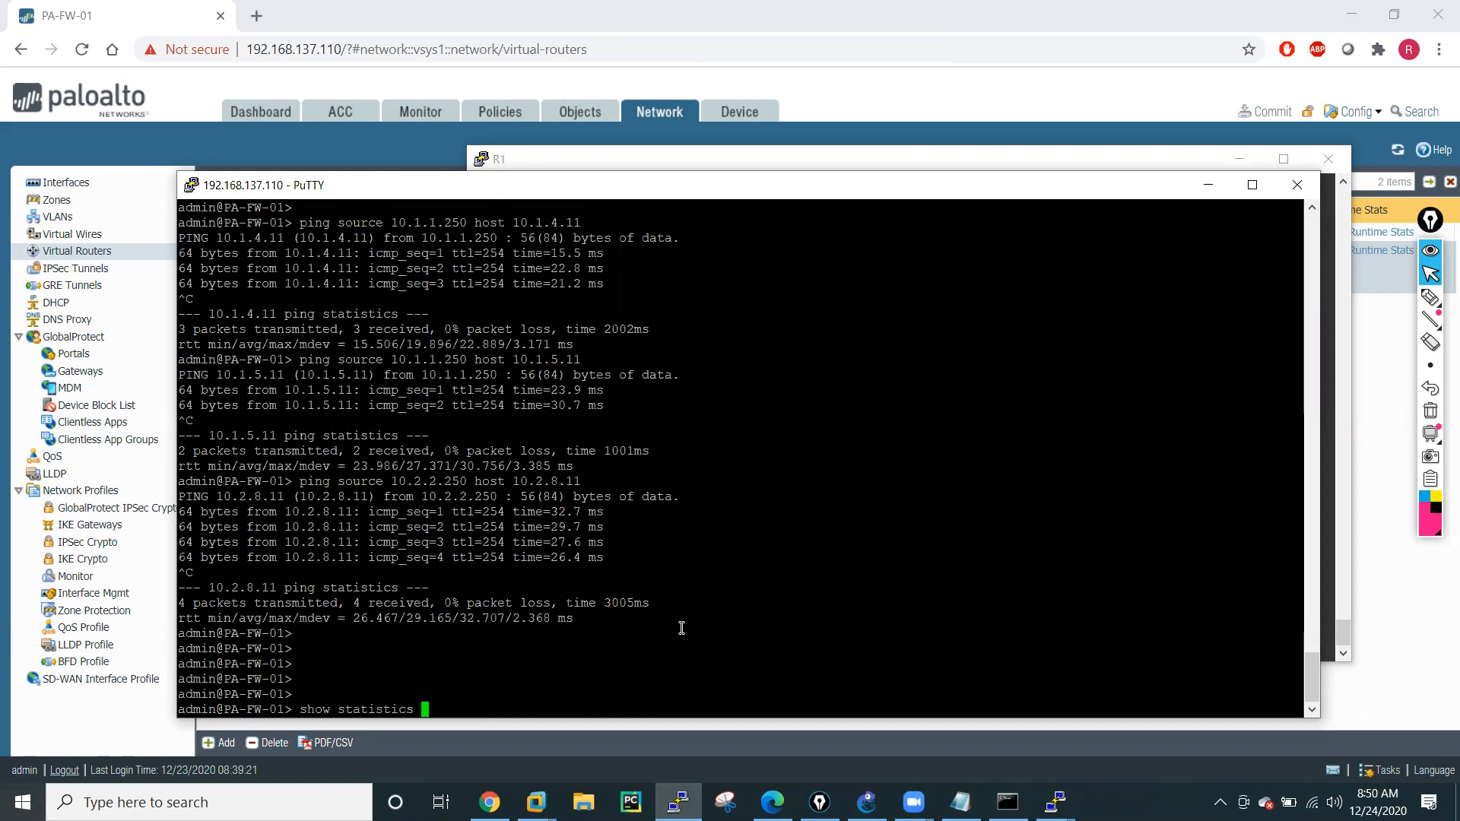
{"action": "key", "text": "BackSpace"}
{"action": "key", "text": "BackSpace"}
{"action": "key", "text": "BackSpace"}
{"action": "key", "text": "BackSpace"}
{"action": "key", "text": "BackSpace"}
{"action": "key", "text": "BackSpace"}
{"action": "key", "text": "BackSpace"}
{"action": "key", "text": "BackSpace"}
{"action": "type", "text": "session"}
{"action": "key", "text": "question"}
{"action": "type", "text": "all"}
{"action": "key", "text": "Return"}
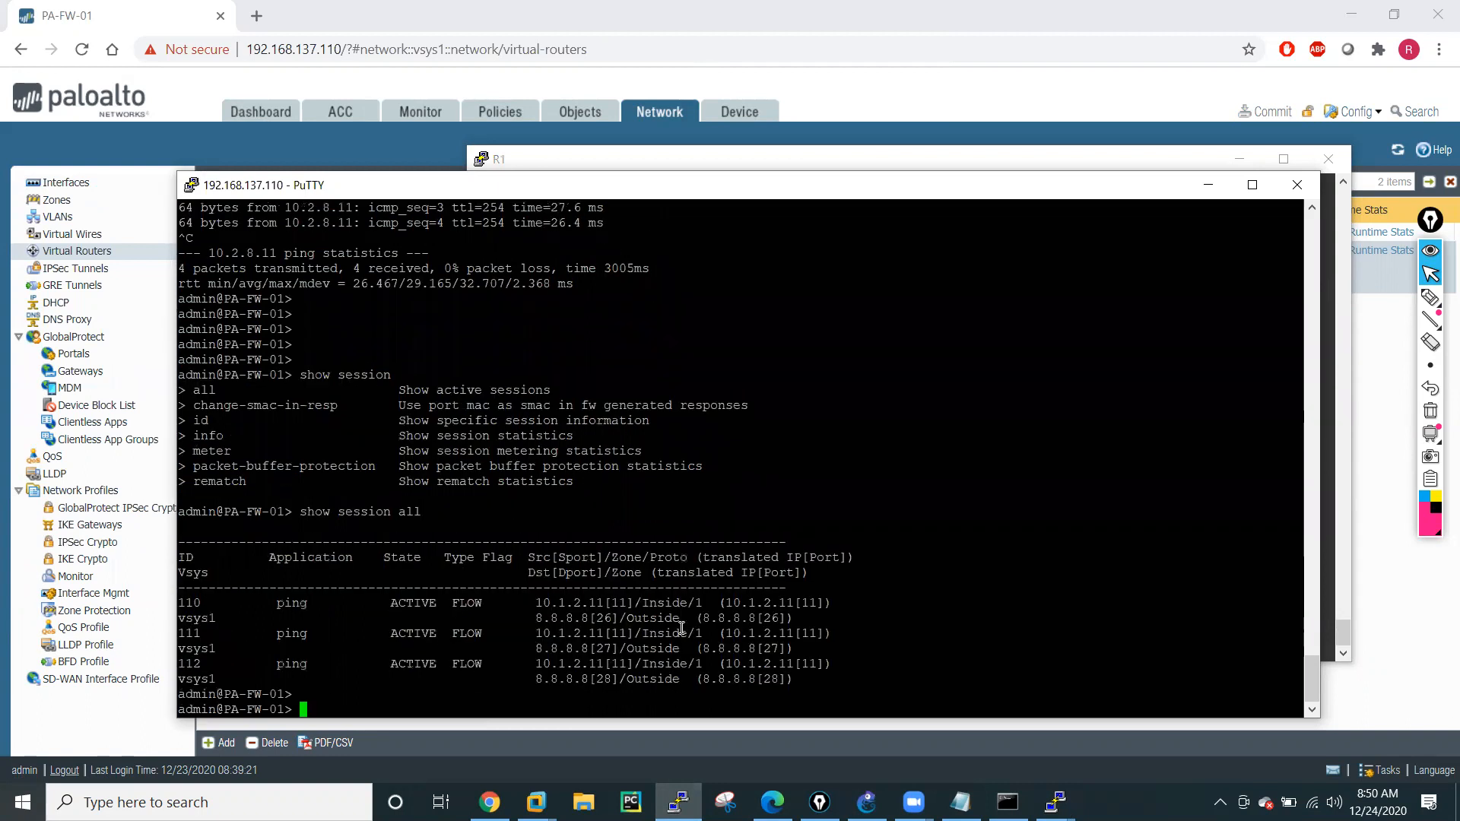
{"action": "key", "text": "Return"}
{"action": "key", "text": "Return"}
{"action": "key", "text": "Return"}
{"action": "key", "text": "Return"}
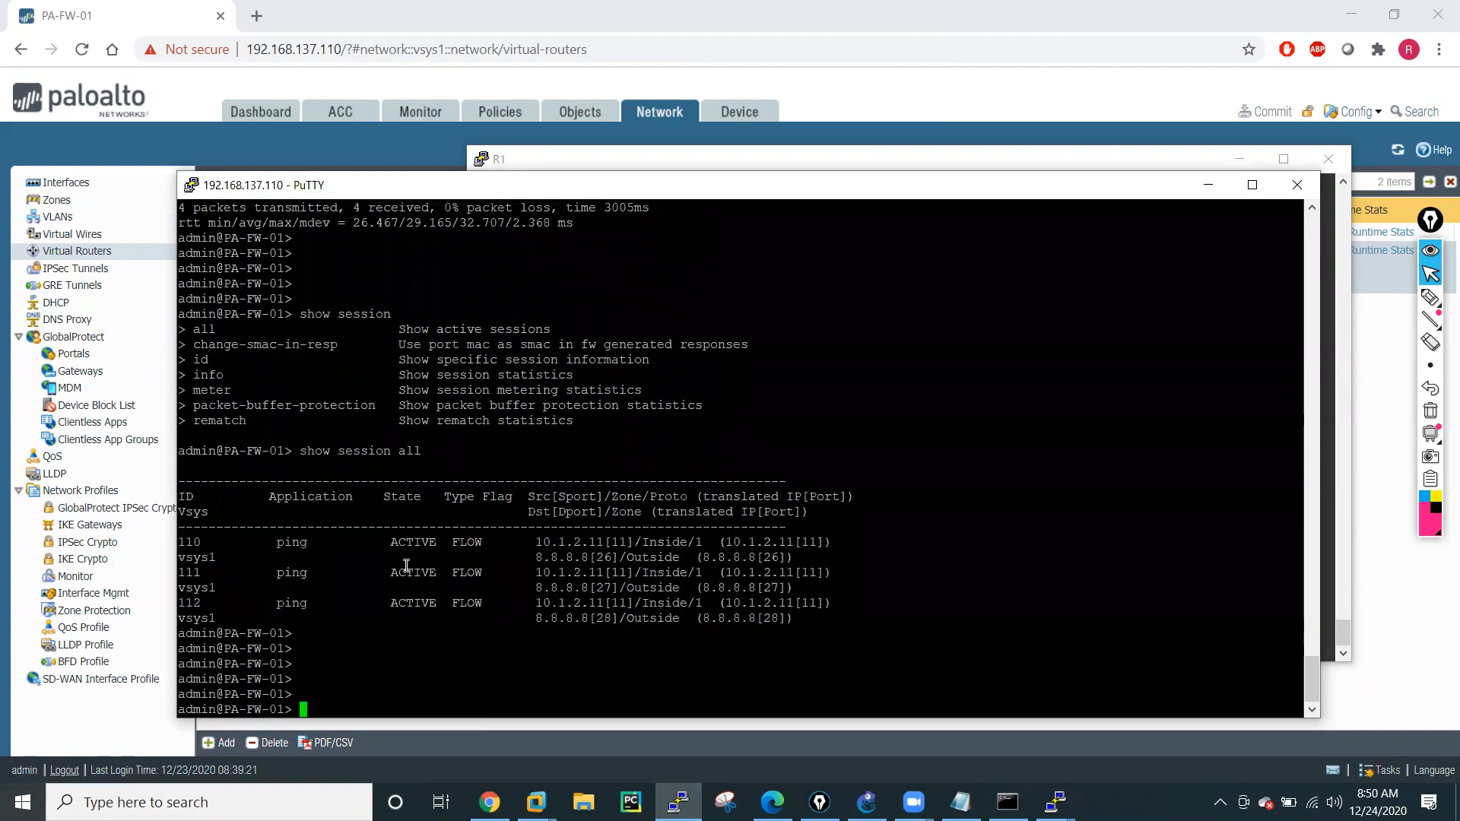
Display the details of session 110 in the firewall CLI with show session id 110.
{"action": "key", "text": "Up"}
{"action": "key", "text": "BackSpace"}
{"action": "key", "text": "BackSpace"}
{"action": "key", "text": "BackSpace"}
{"action": "type", "text": "id"}
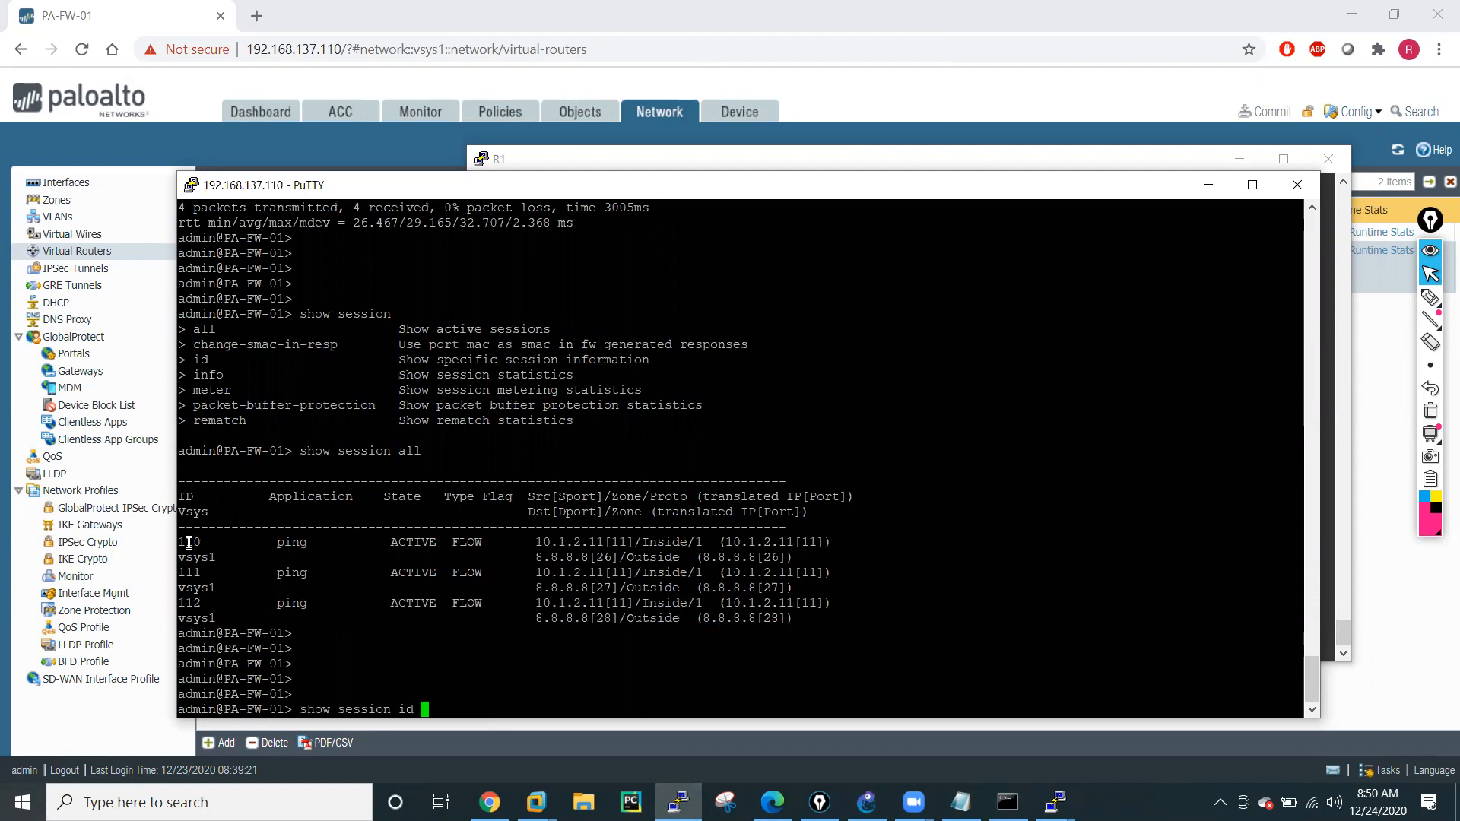
{"action": "double_click", "coordinate": [189, 542]}
{"action": "right_click", "coordinate": [575, 668]}
{"action": "key", "text": "Return"}
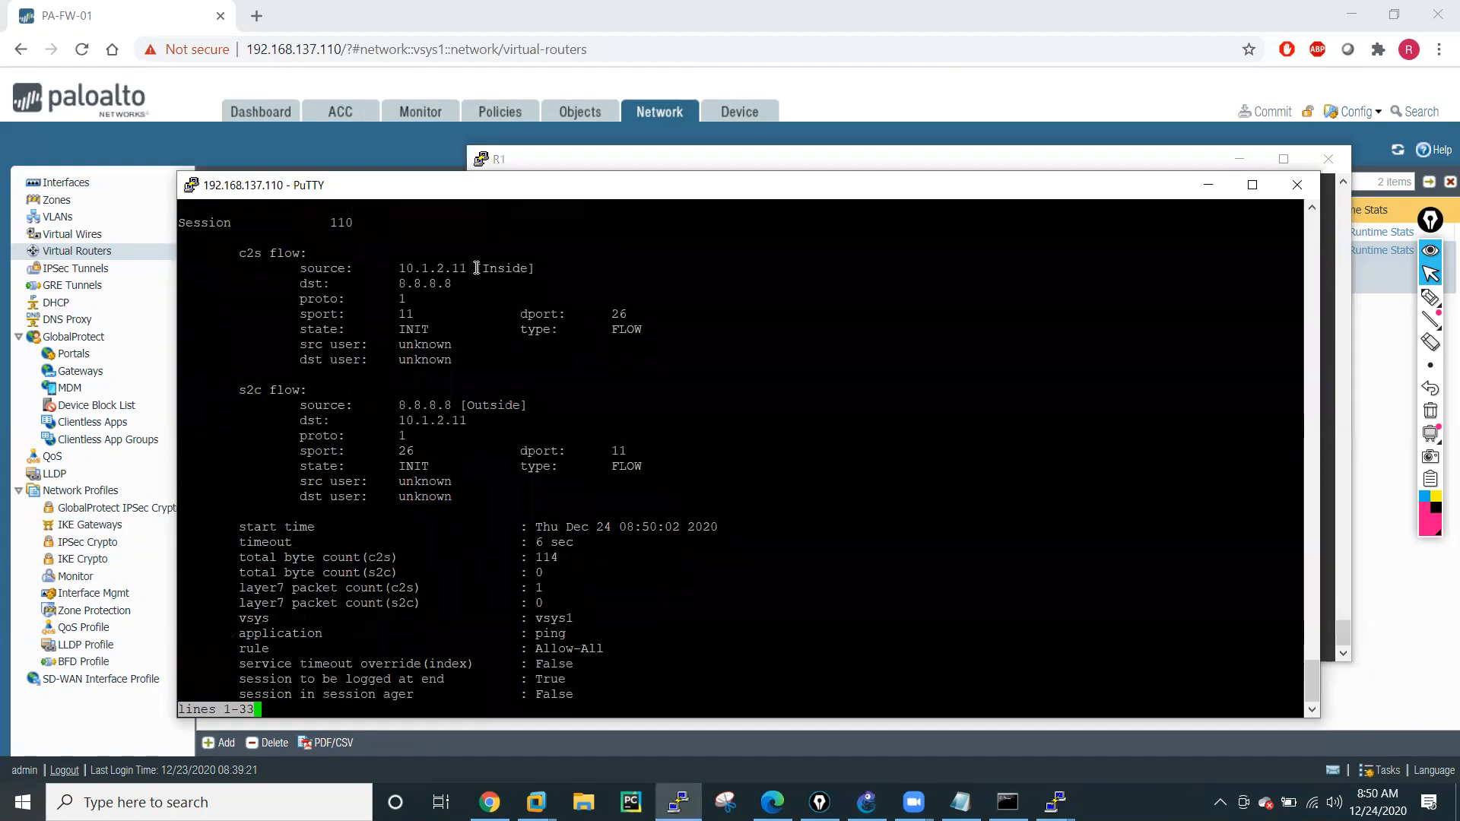
Highlight the source and destination addresses of the c2s and s2c flows and page through the rest of the session details.
{"action": "left_click_drag", "start_coordinate": [399, 269], "coordinate": [467, 269]}
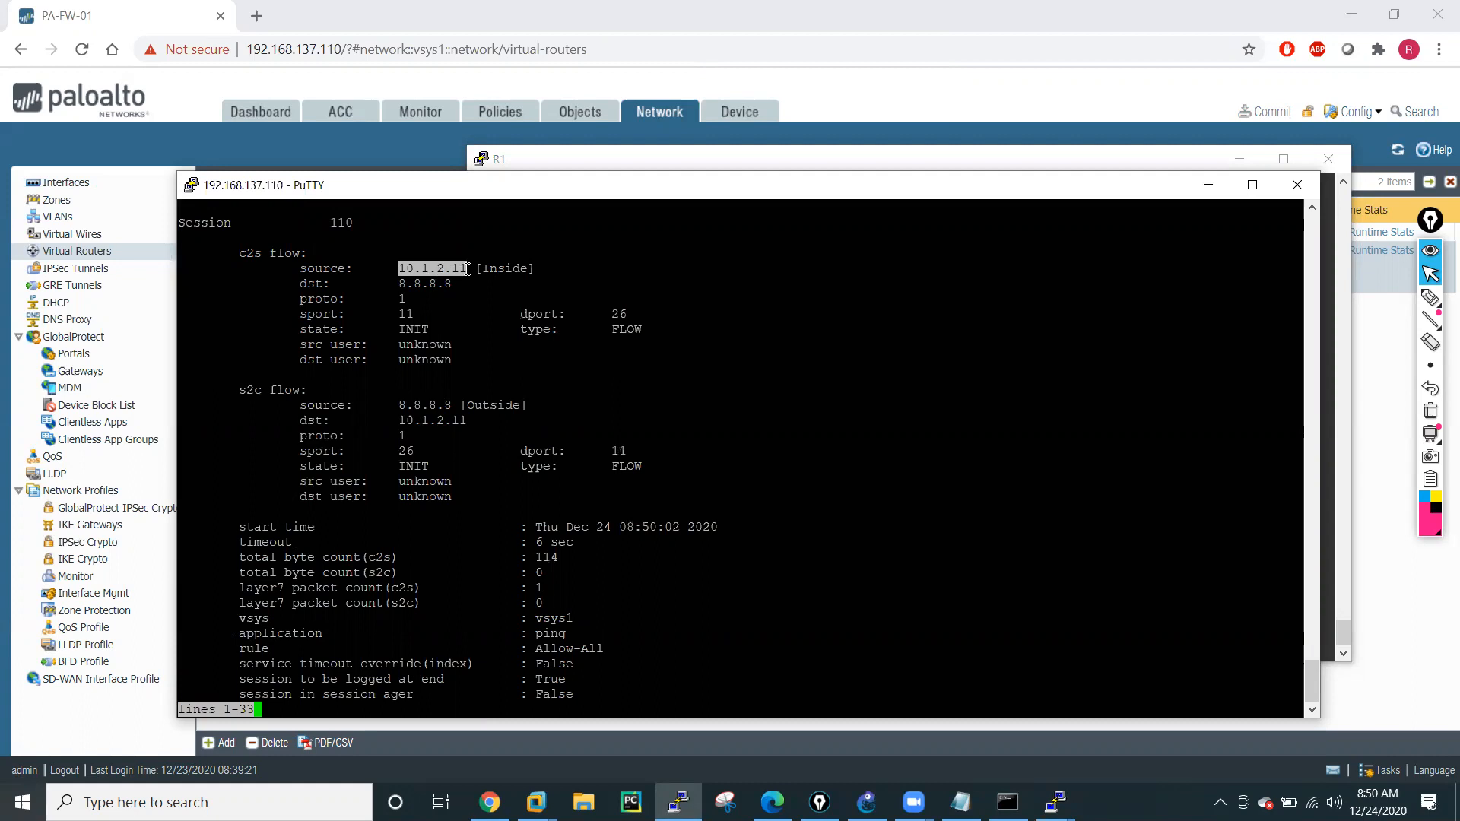
{"action": "left_click_drag", "start_coordinate": [398, 284], "coordinate": [457, 288]}
{"action": "left_click", "coordinate": [516, 350]}
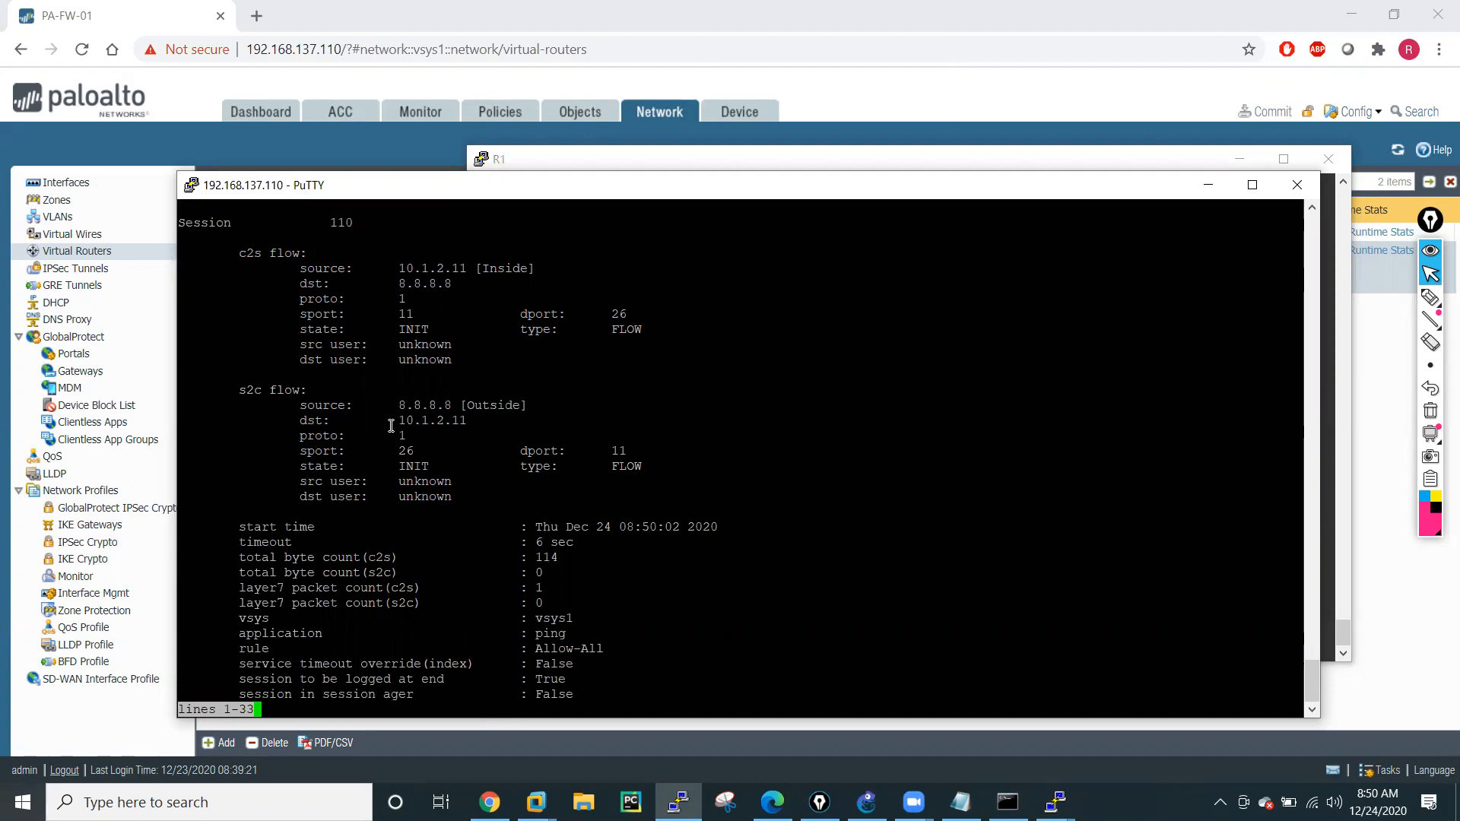
{"action": "left_click_drag", "start_coordinate": [404, 406], "coordinate": [467, 423]}
{"action": "left_click", "coordinate": [494, 474]}
{"action": "key", "text": "space"}
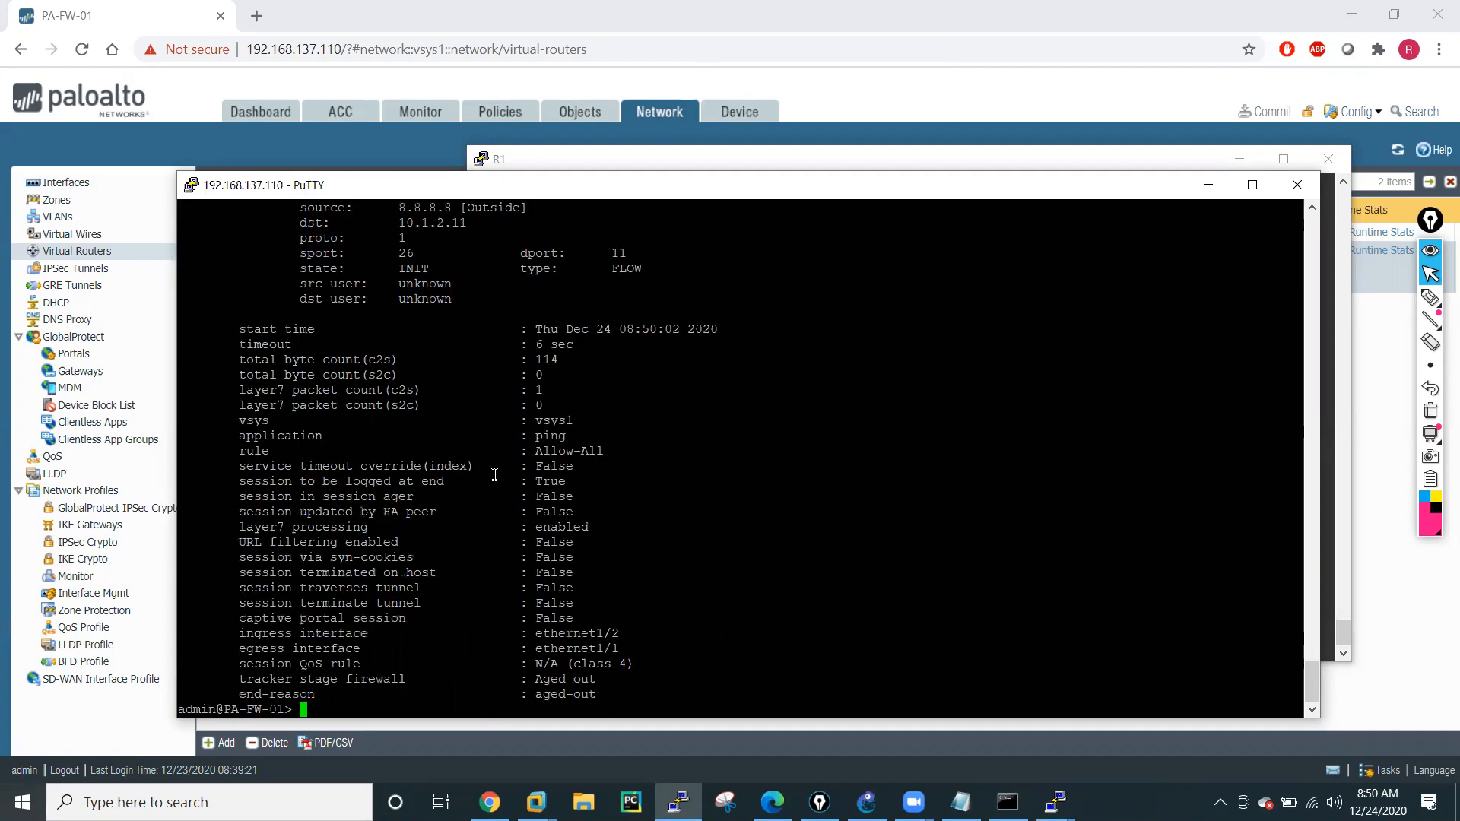
{"action": "scroll", "coordinate": [673, 560], "scroll_direction": "up", "scroll_amount": 6}
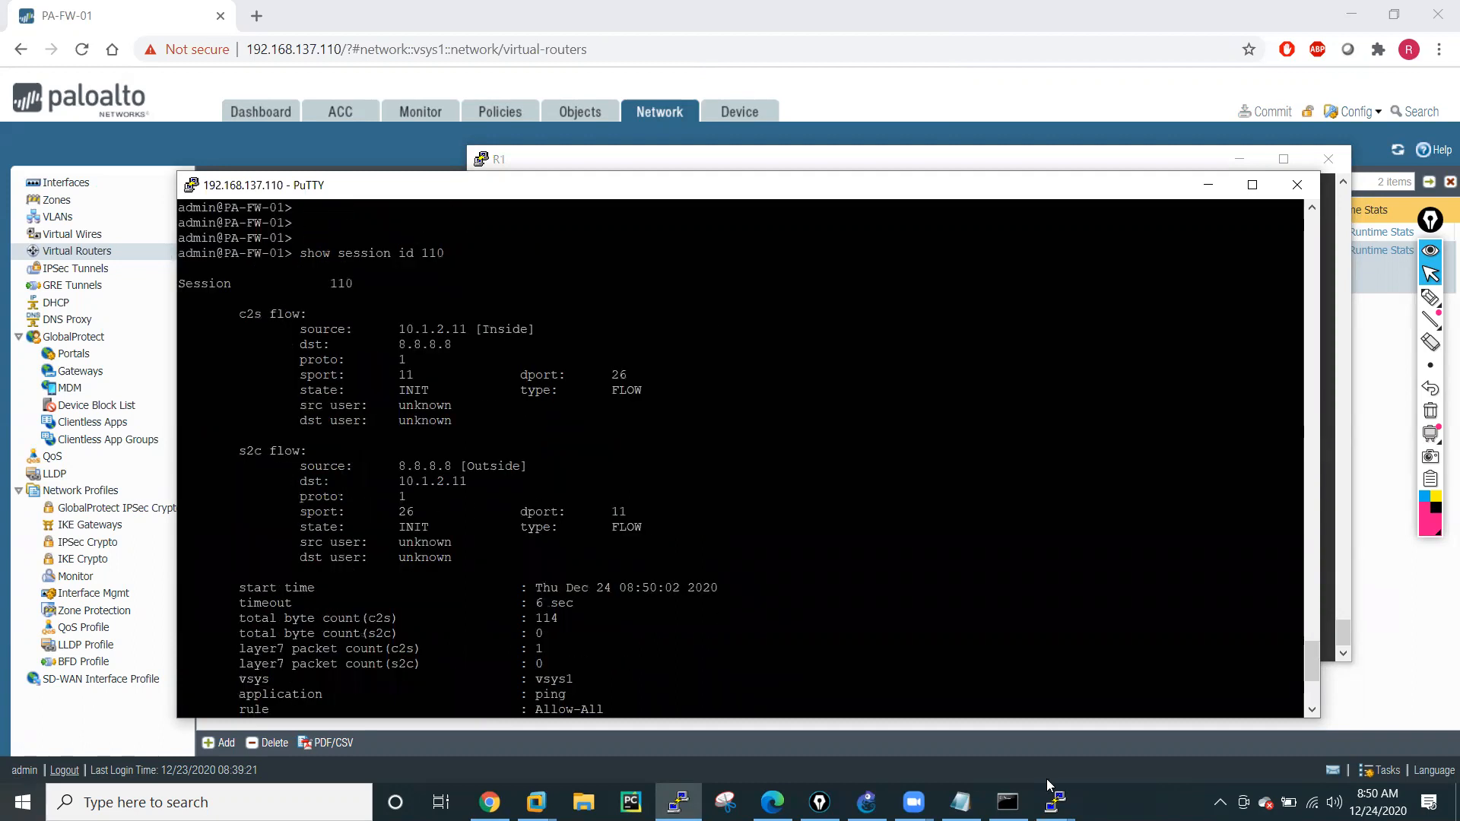
Minimize the firewall and R1 terminal windows and add a NAT policy rule named PAT in the firewall web interface.
{"action": "left_click", "coordinate": [1208, 185]}
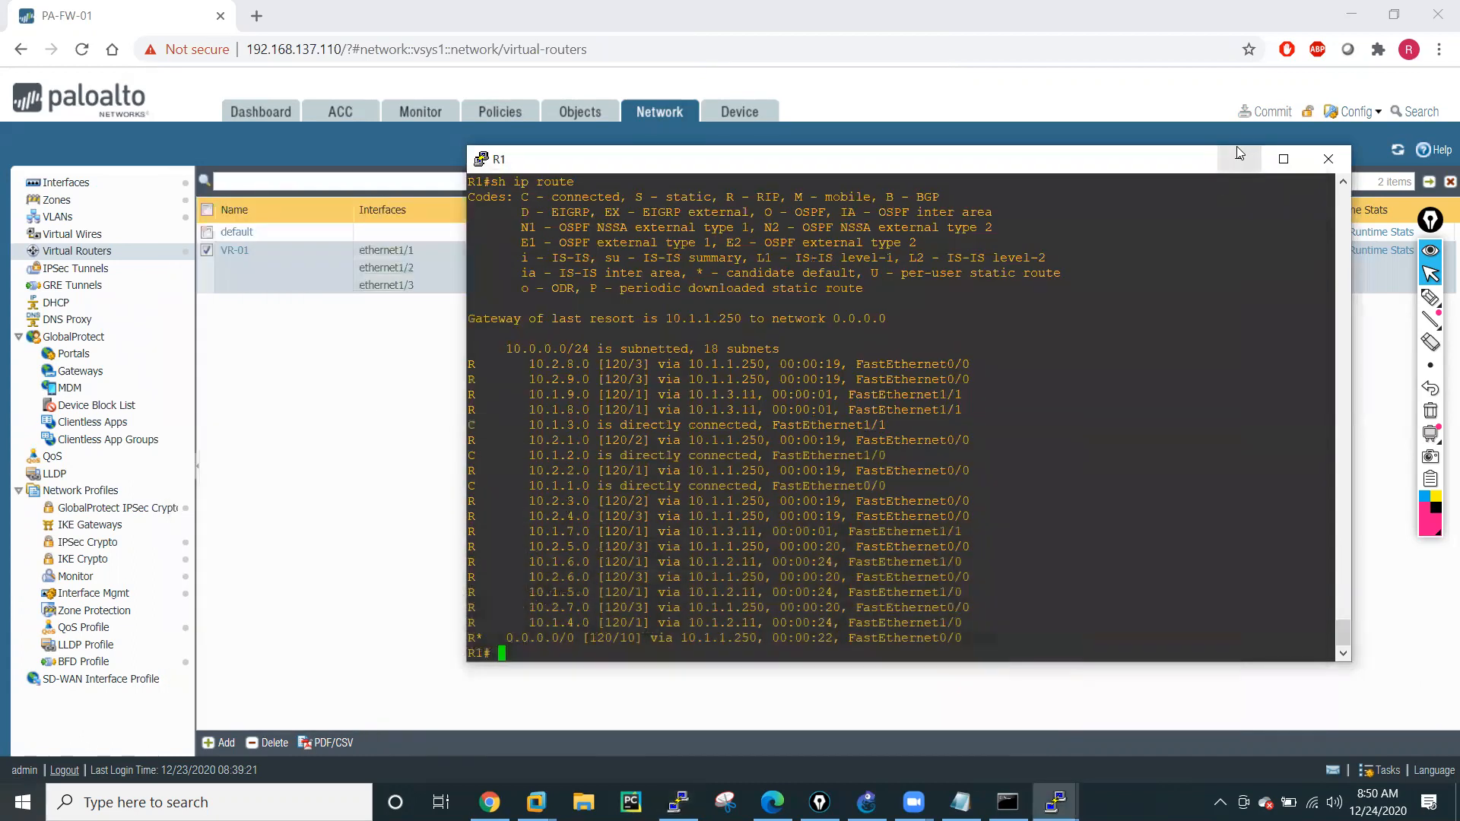
{"action": "left_click", "coordinate": [1238, 156]}
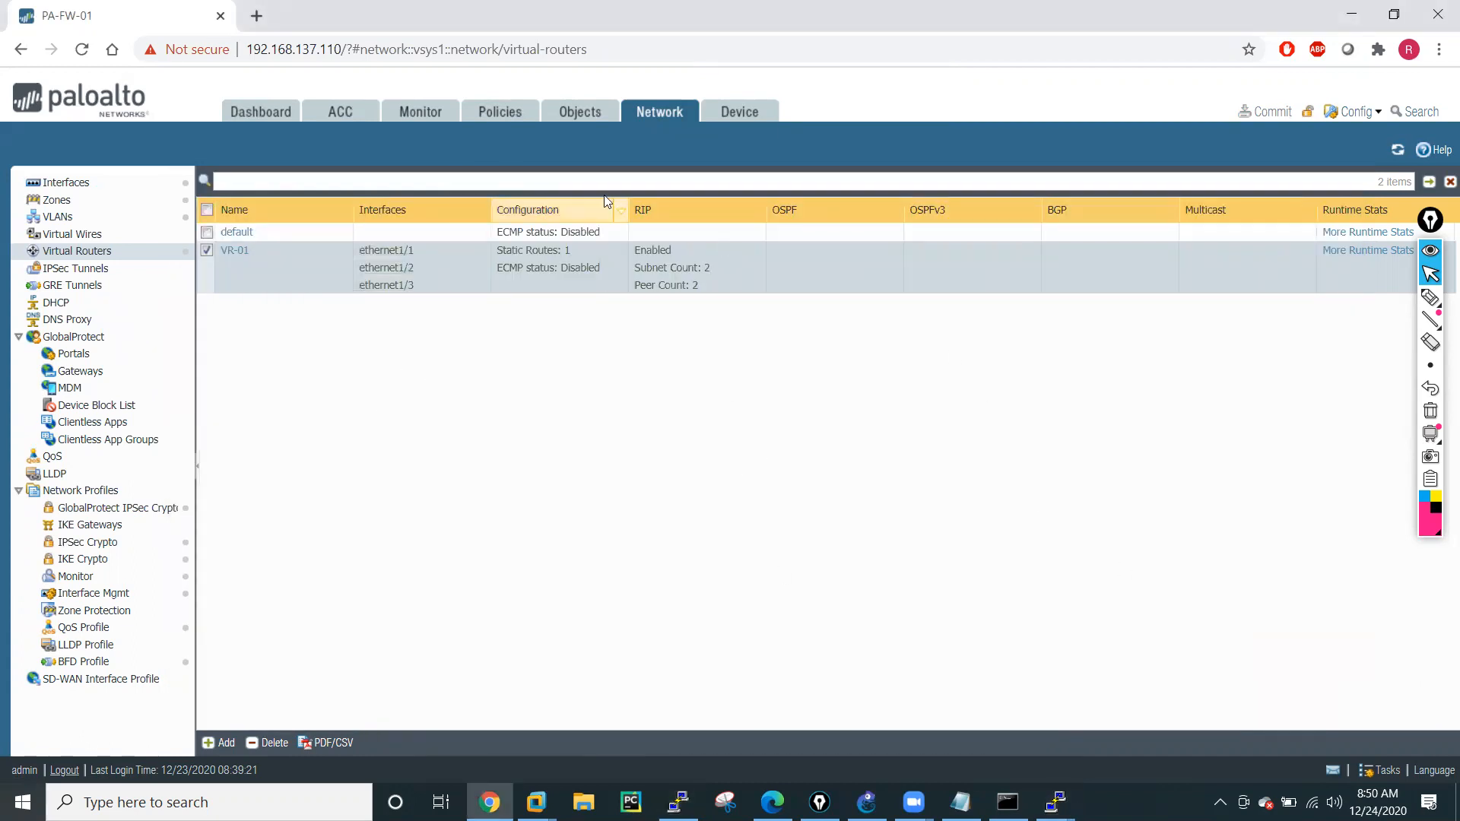
{"action": "left_click", "coordinate": [501, 116]}
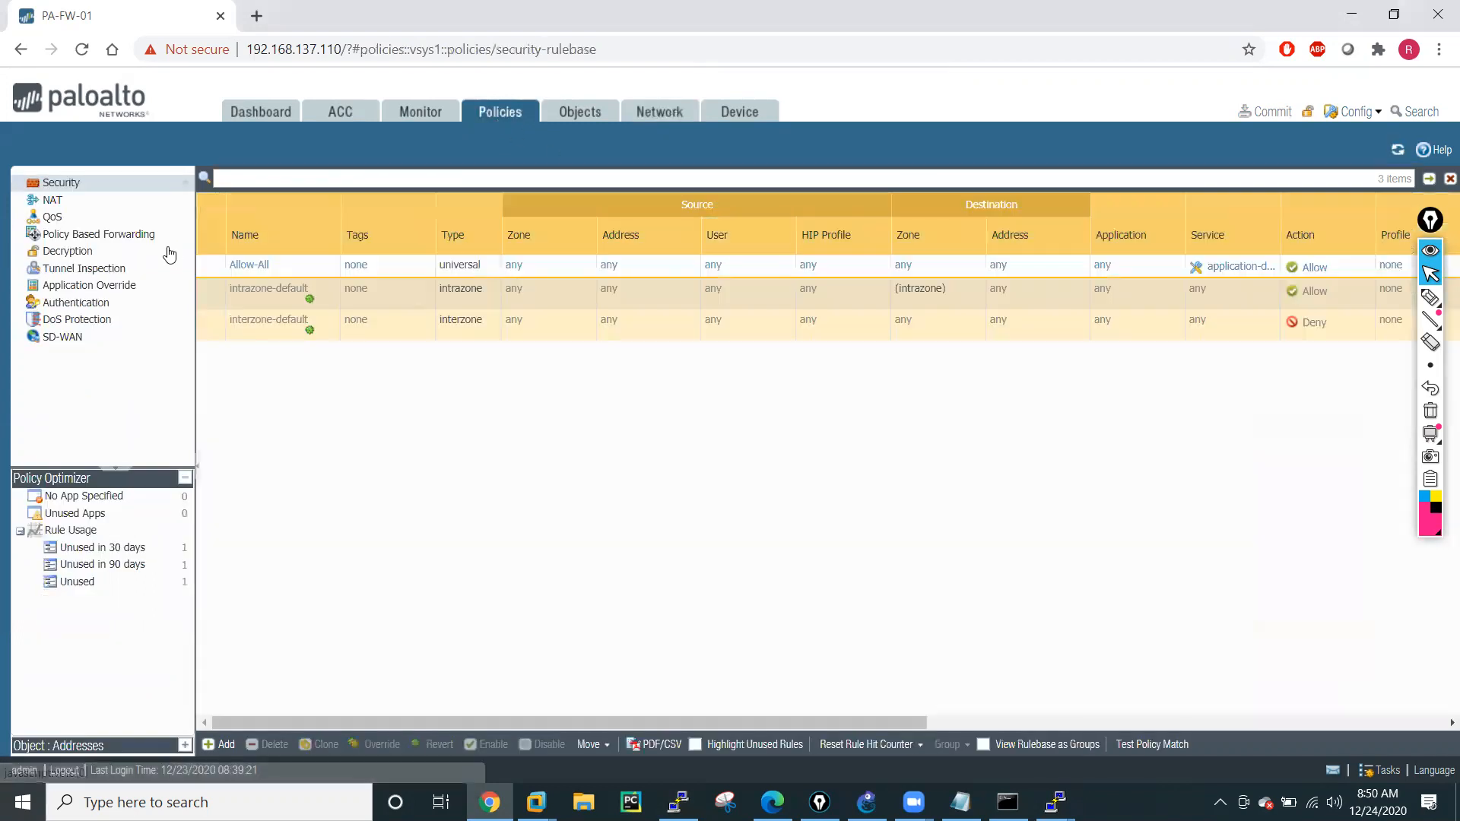
{"action": "left_click", "coordinate": [50, 201]}
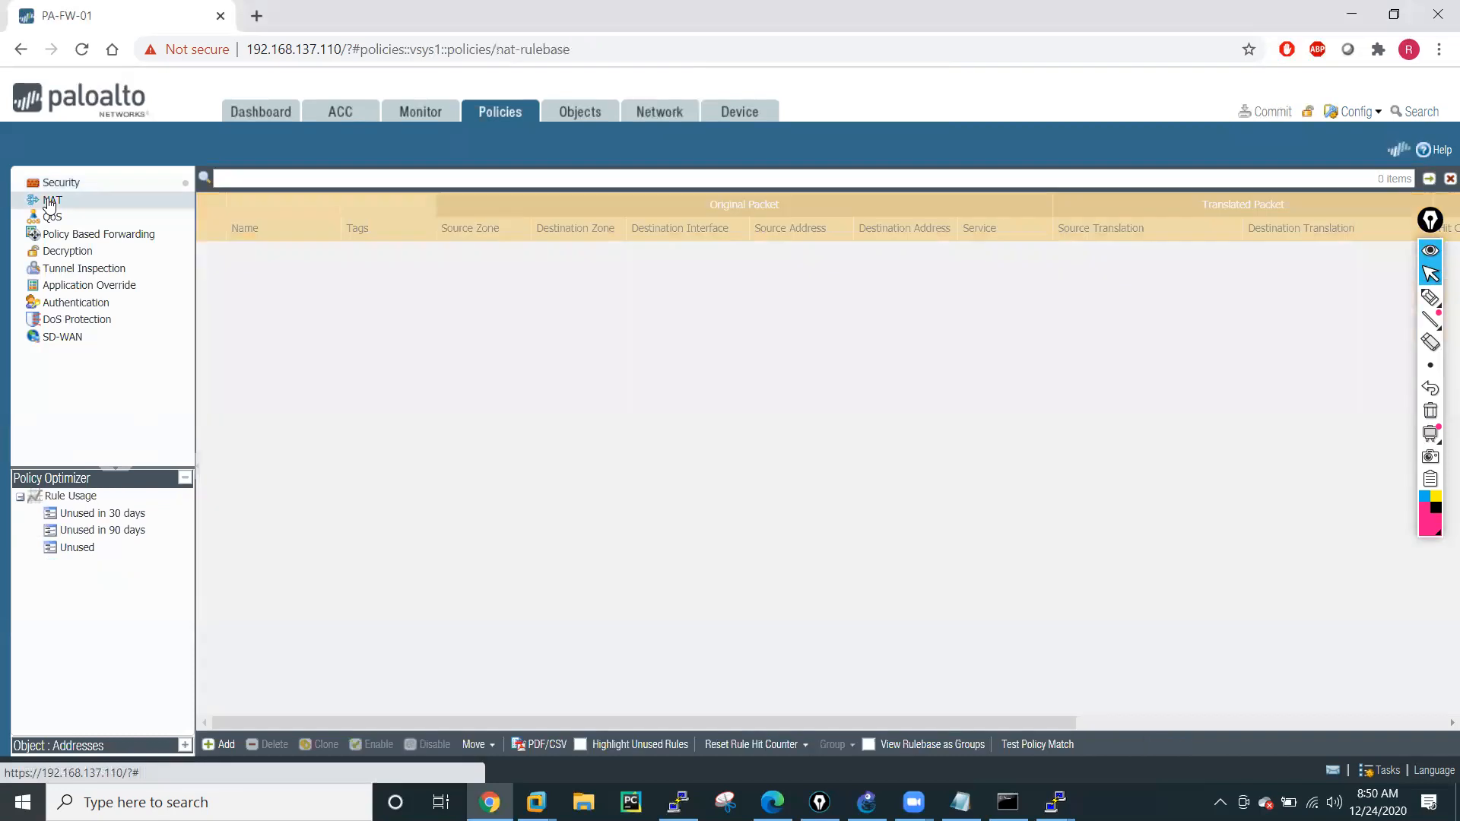
{"action": "left_click", "coordinate": [220, 745]}
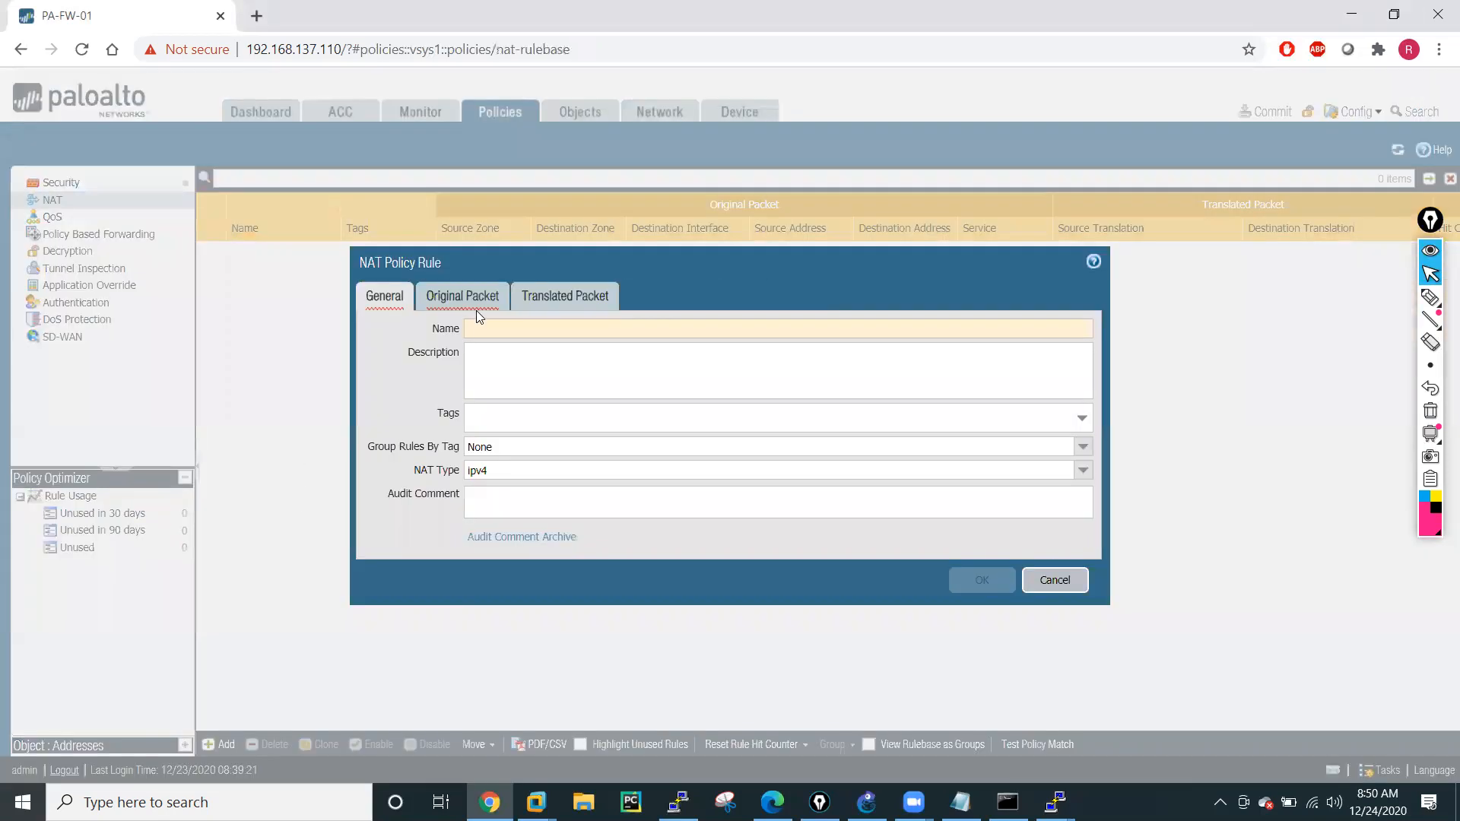
{"action": "left_click", "coordinate": [489, 330]}
{"action": "type", "text": "PAT"}
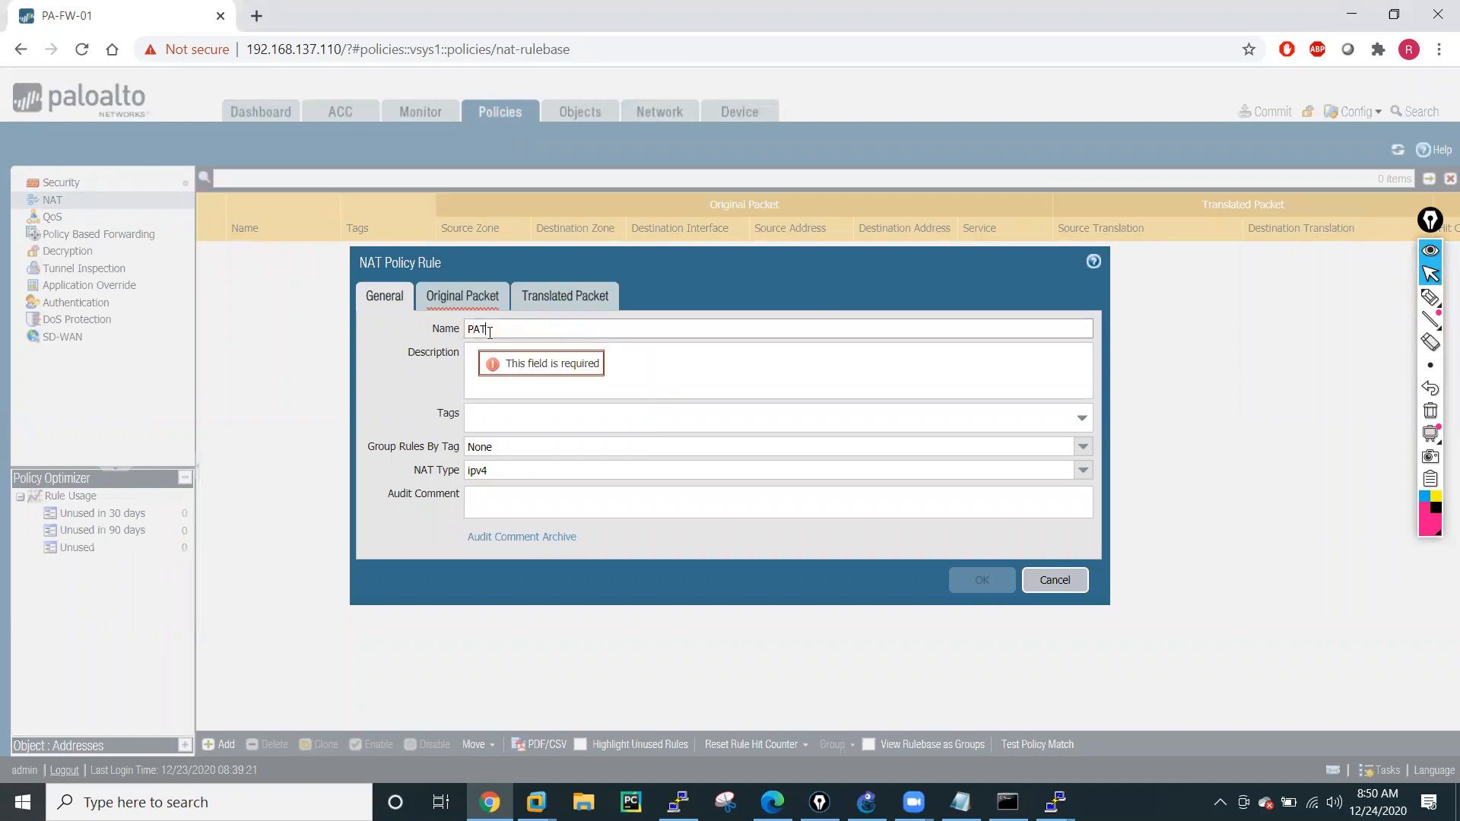
Add Inside and DMZ as the source zones of the PAT rule's original packet.
{"action": "left_click", "coordinate": [457, 301]}
{"action": "left_click", "coordinate": [391, 535]}
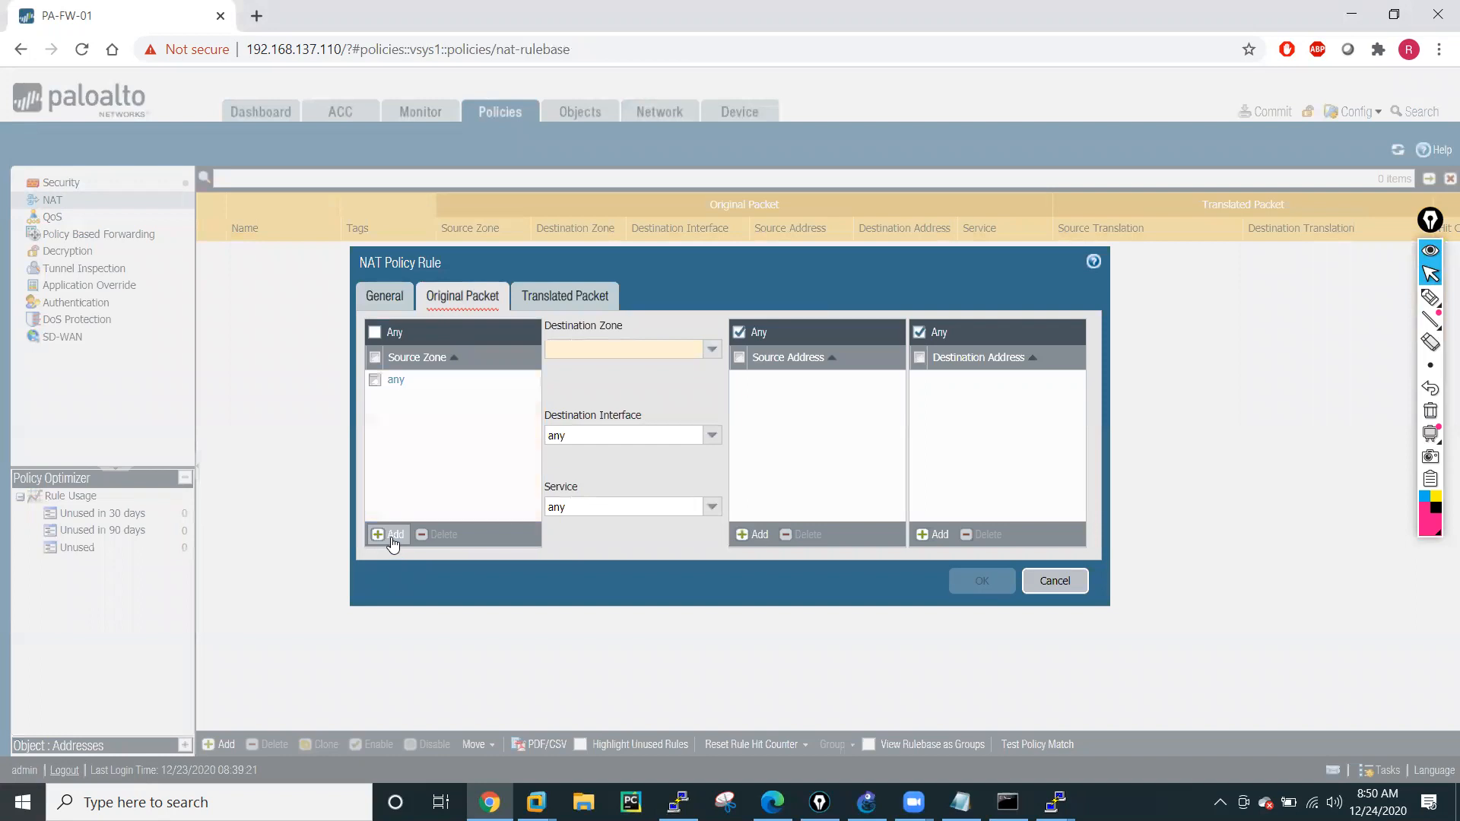
{"action": "left_click", "coordinate": [401, 415]}
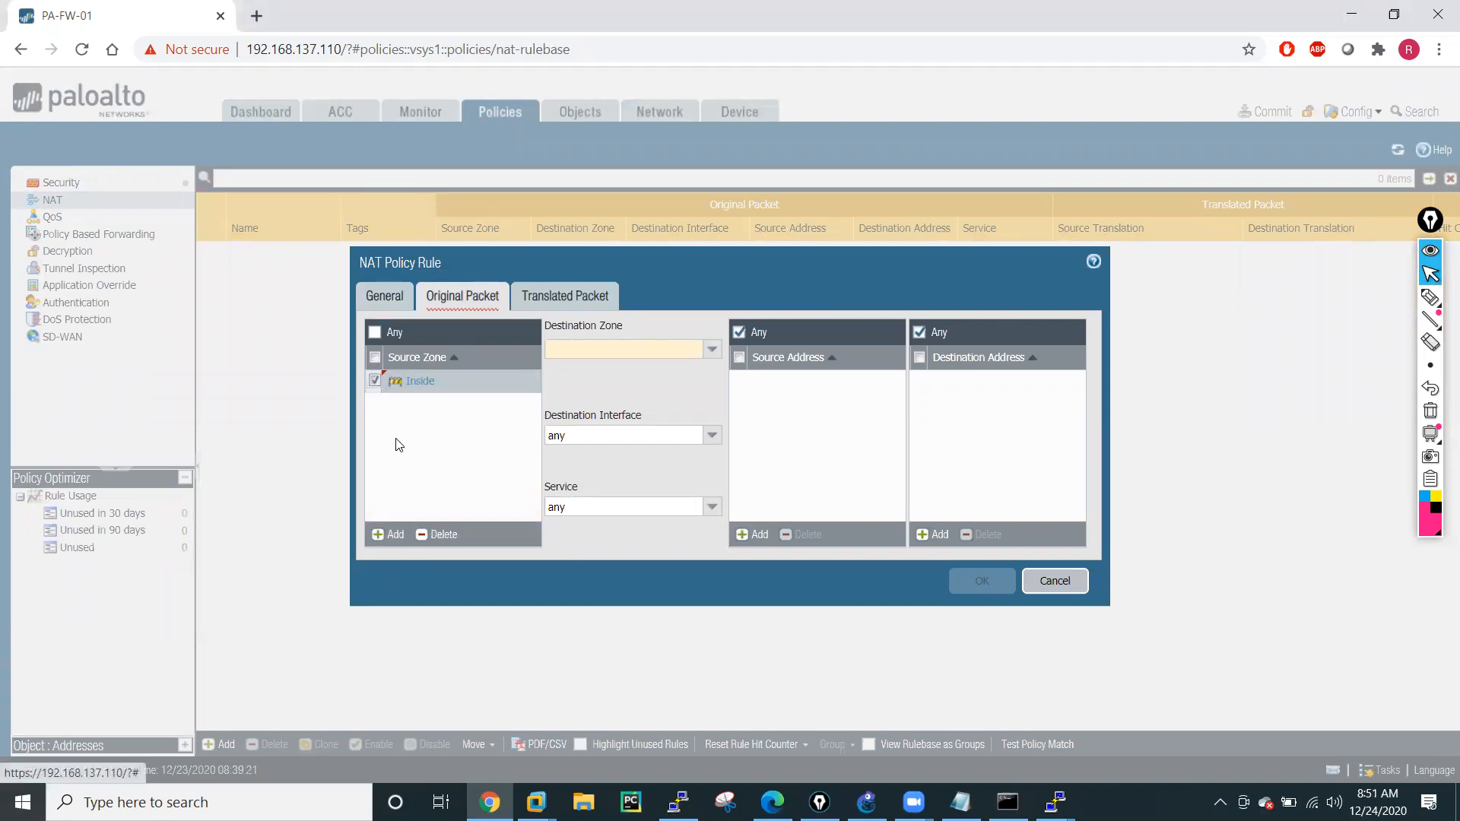
{"action": "left_click", "coordinate": [388, 534]}
{"action": "left_click", "coordinate": [397, 424]}
Set the original packet's destination zone to Outside and its destination interface to ethernet1/1.
{"action": "left_click", "coordinate": [716, 350]}
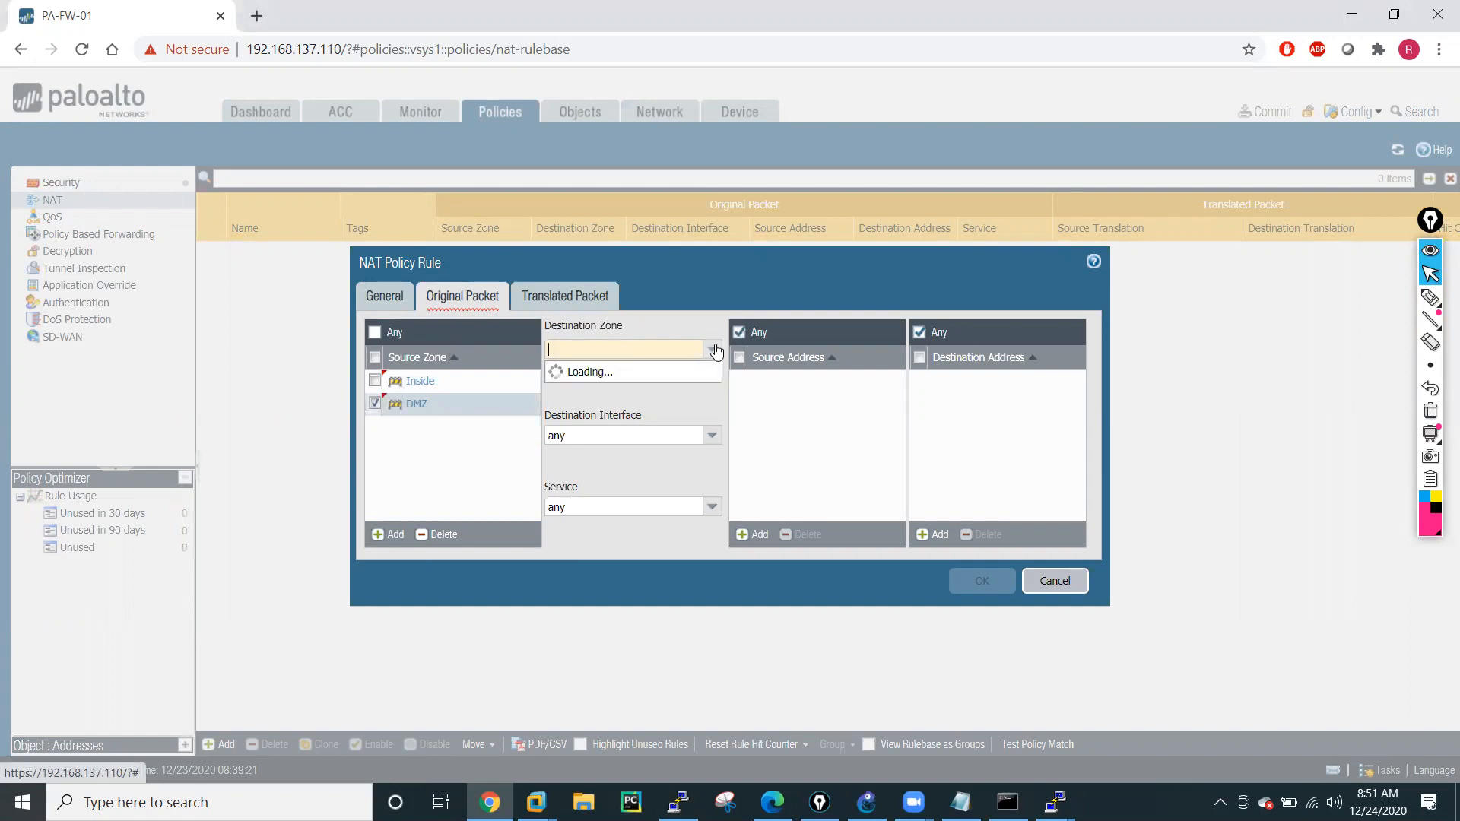
{"action": "left_click", "coordinate": [578, 411]}
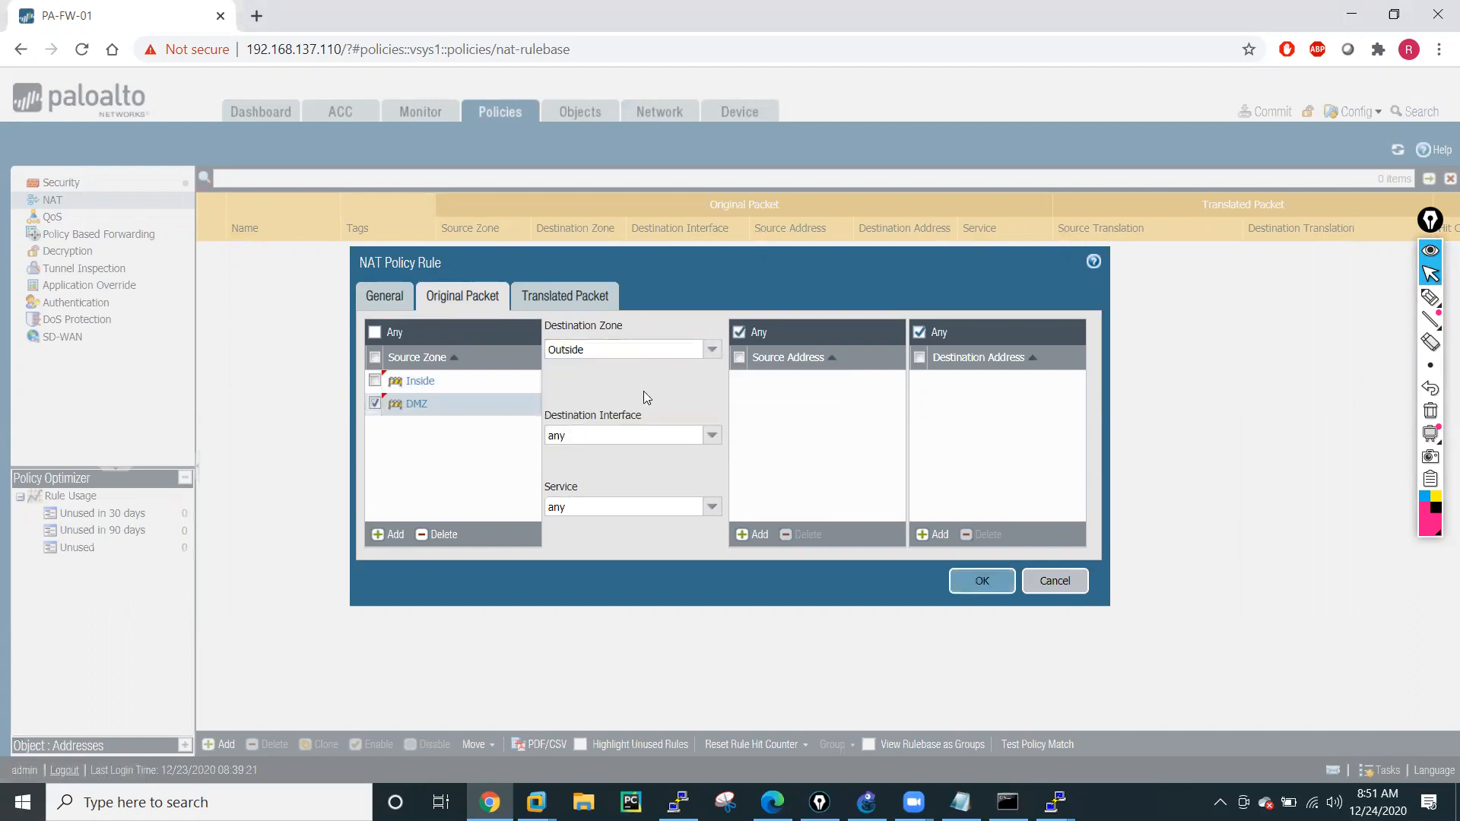
{"action": "left_click", "coordinate": [712, 435]}
{"action": "left_click", "coordinate": [595, 477]}
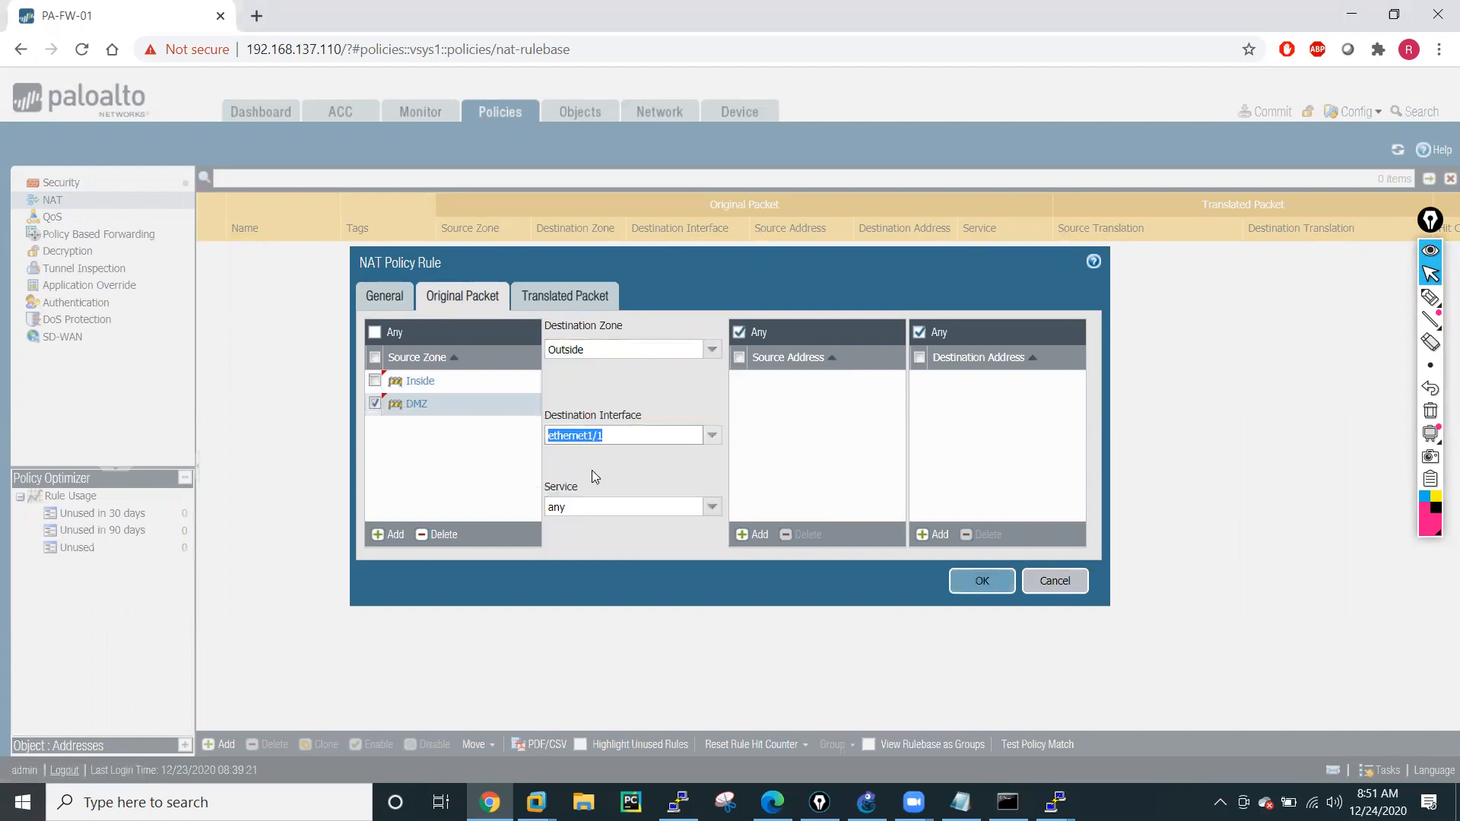
{"action": "left_click", "coordinate": [842, 464]}
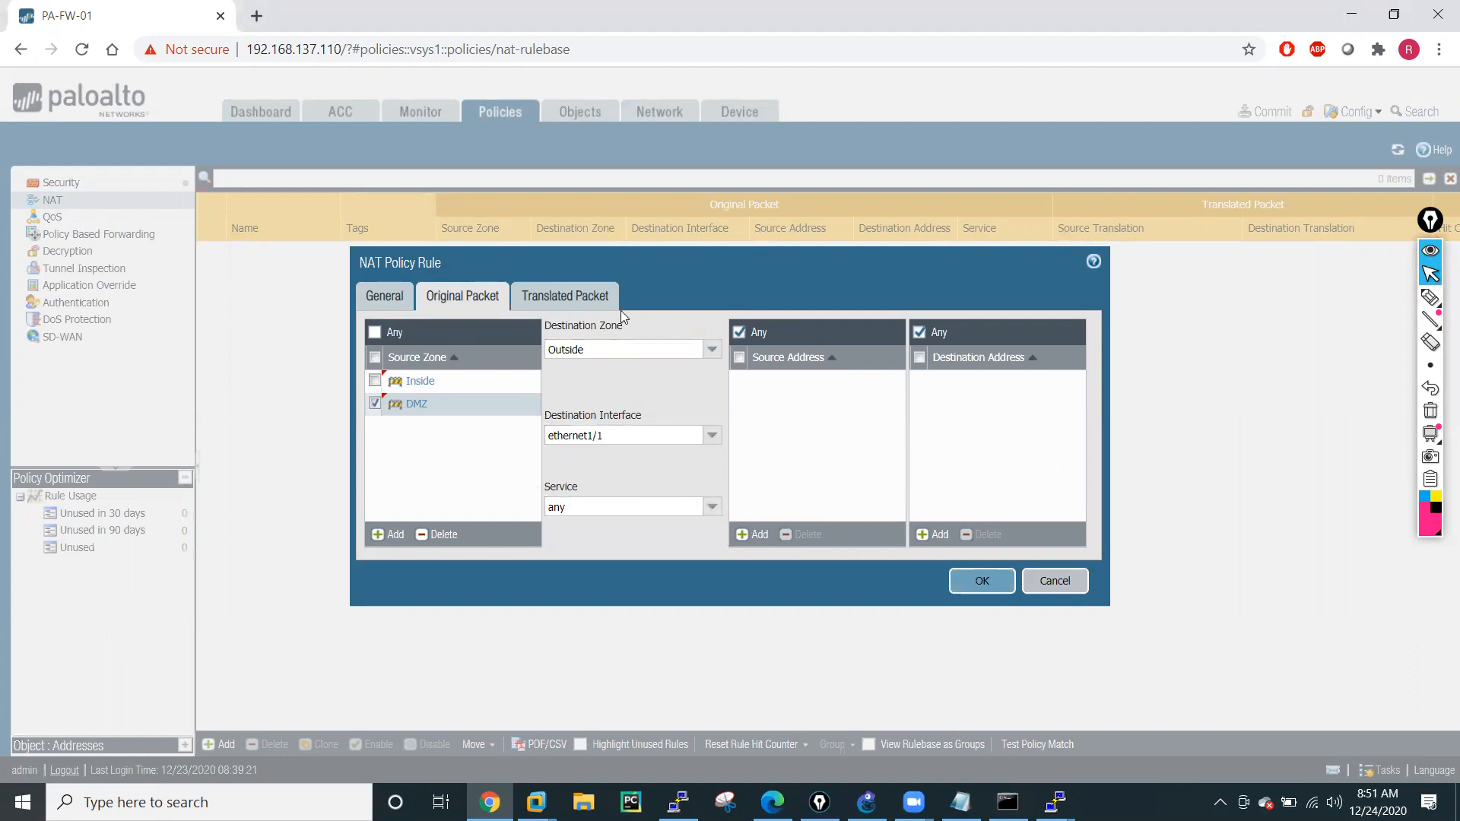
Set the PAT rule's source address translation to Dynamic IP And Port with the address type Interface Address.
{"action": "left_click", "coordinate": [549, 305]}
{"action": "left_click", "coordinate": [707, 352]}
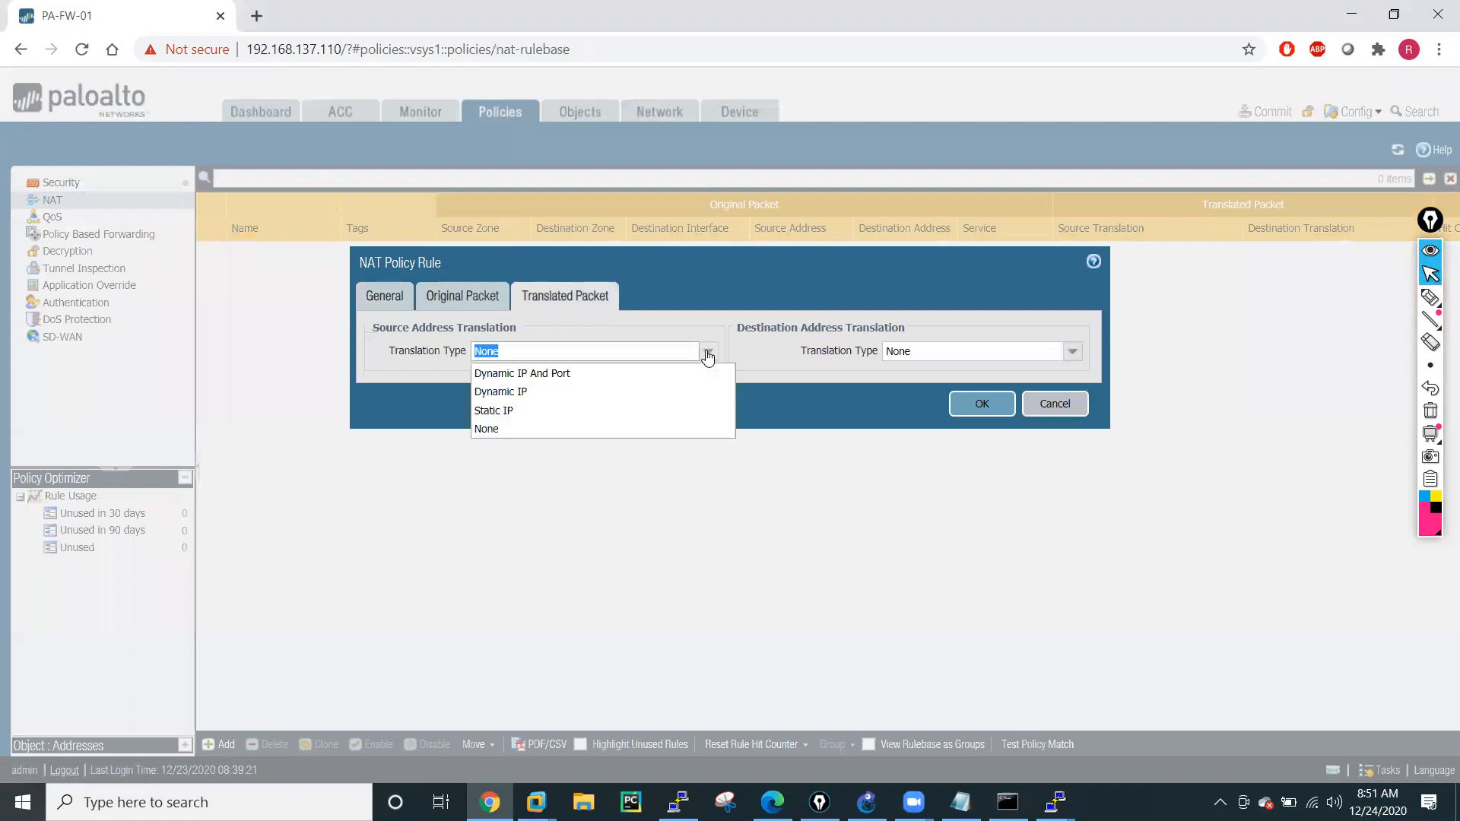
{"action": "left_click", "coordinate": [532, 372]}
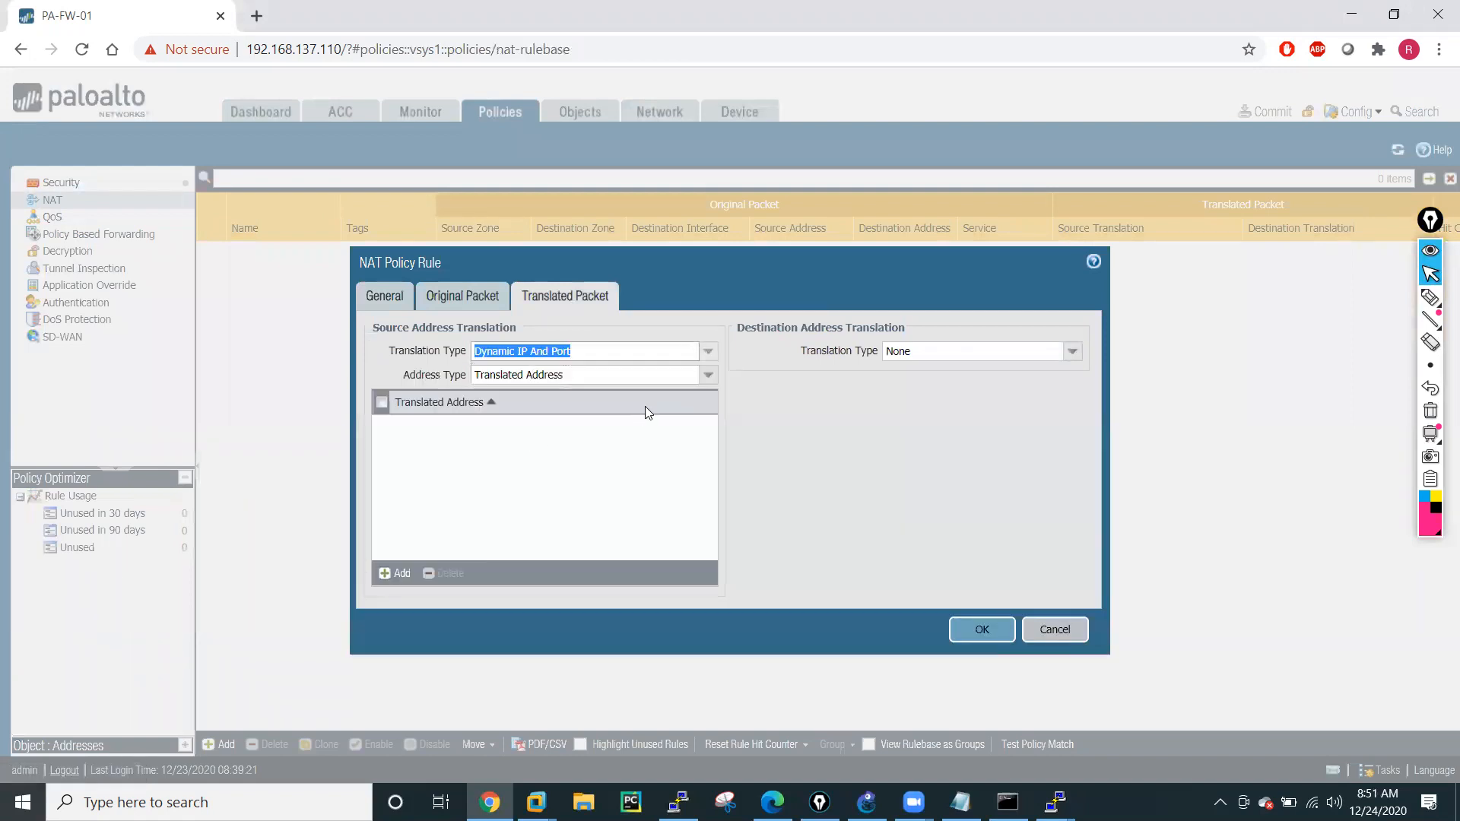
{"action": "left_click", "coordinate": [708, 374]}
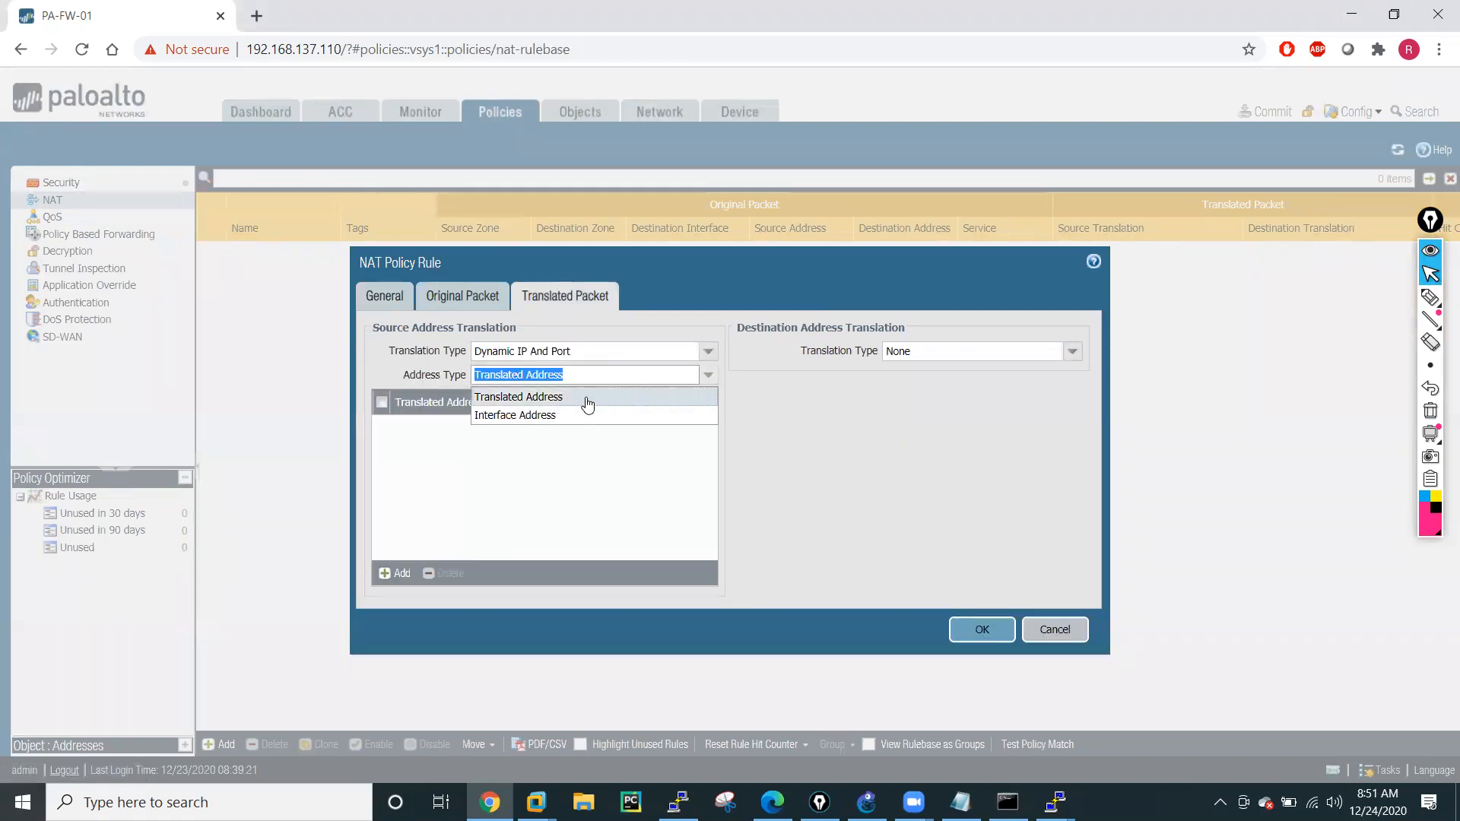
{"action": "left_click", "coordinate": [538, 415]}
Translate to interface ethernet1/1 with IP address 192.168.0.250/24 and save the NAT rule.
{"action": "left_click", "coordinate": [708, 404]}
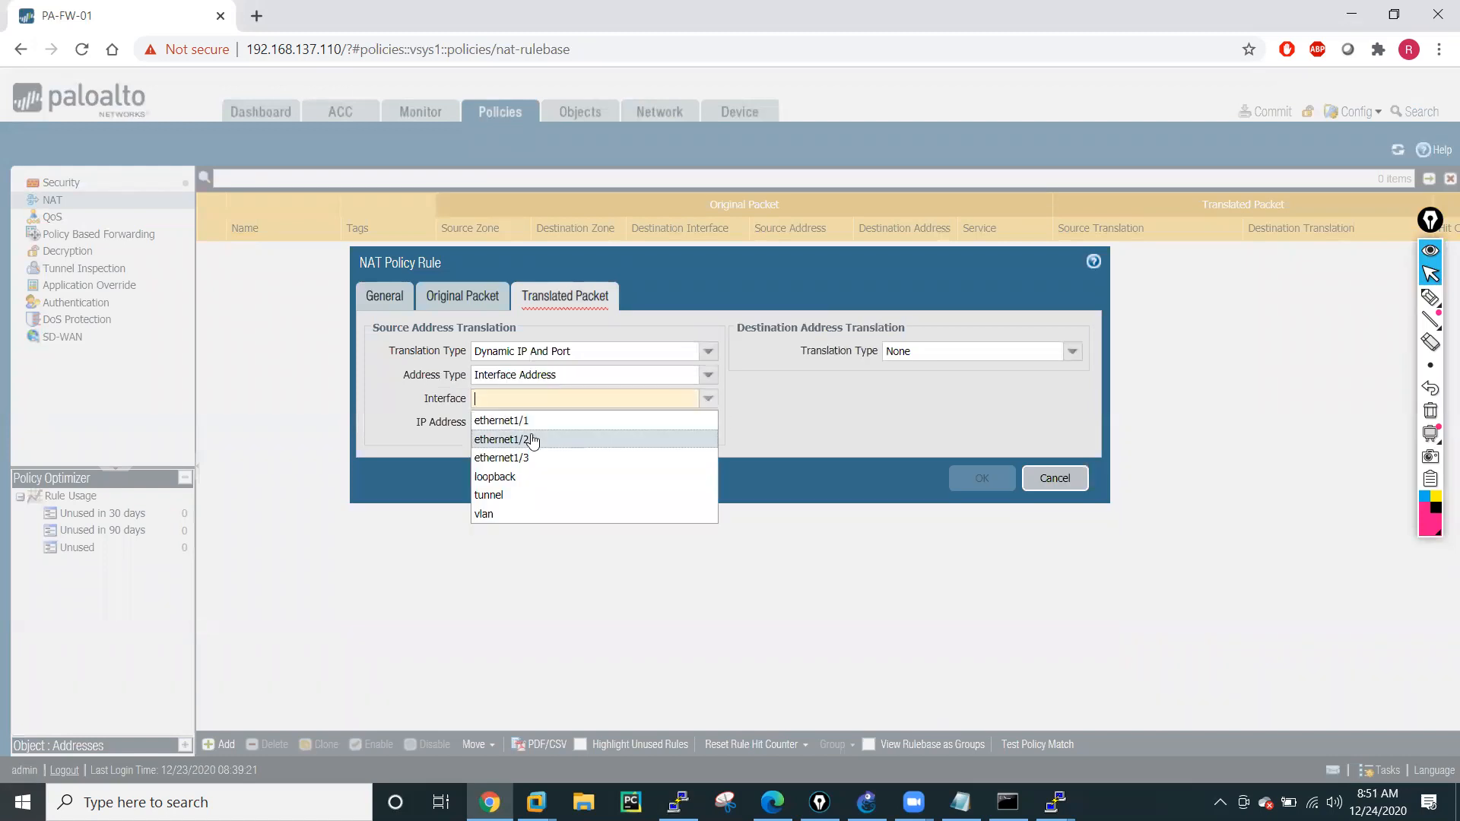
{"action": "left_click", "coordinate": [561, 419]}
{"action": "left_click", "coordinate": [707, 422]}
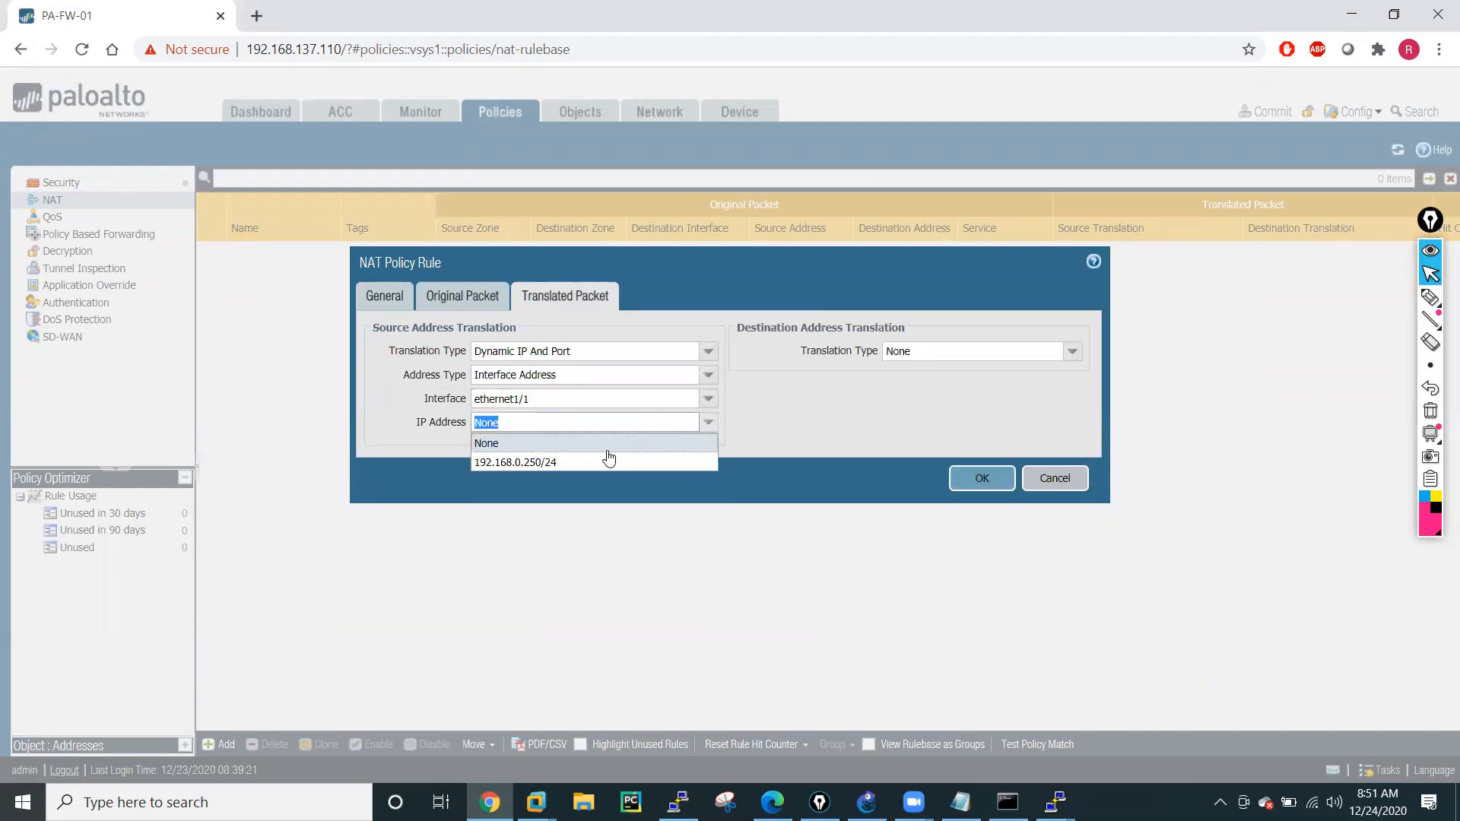
{"action": "left_click", "coordinate": [518, 457]}
{"action": "left_click", "coordinate": [978, 480]}
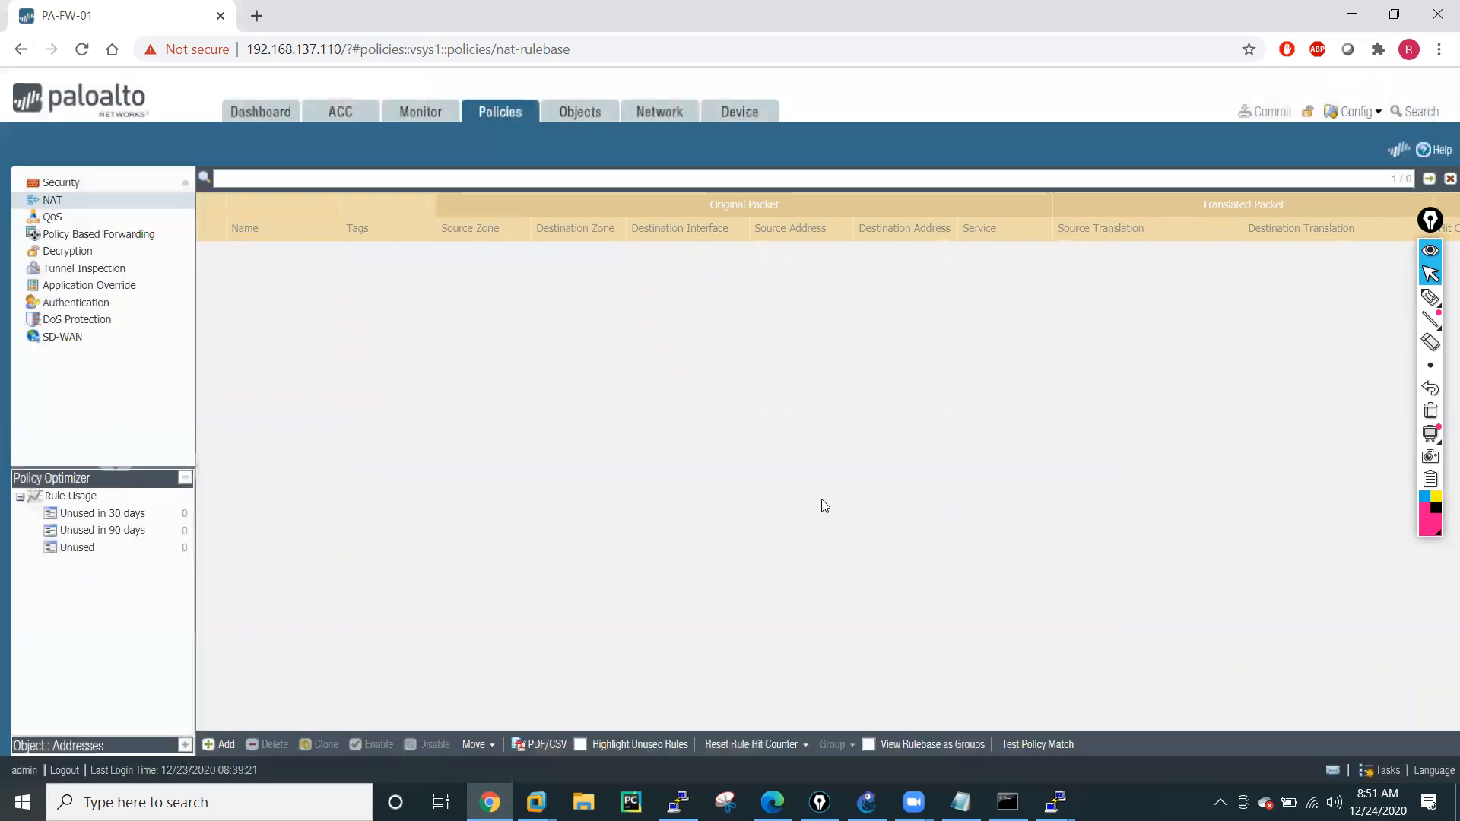
Commit all firewall changes and bring up R2's console to watch the running ping.
{"action": "left_click", "coordinate": [1272, 113]}
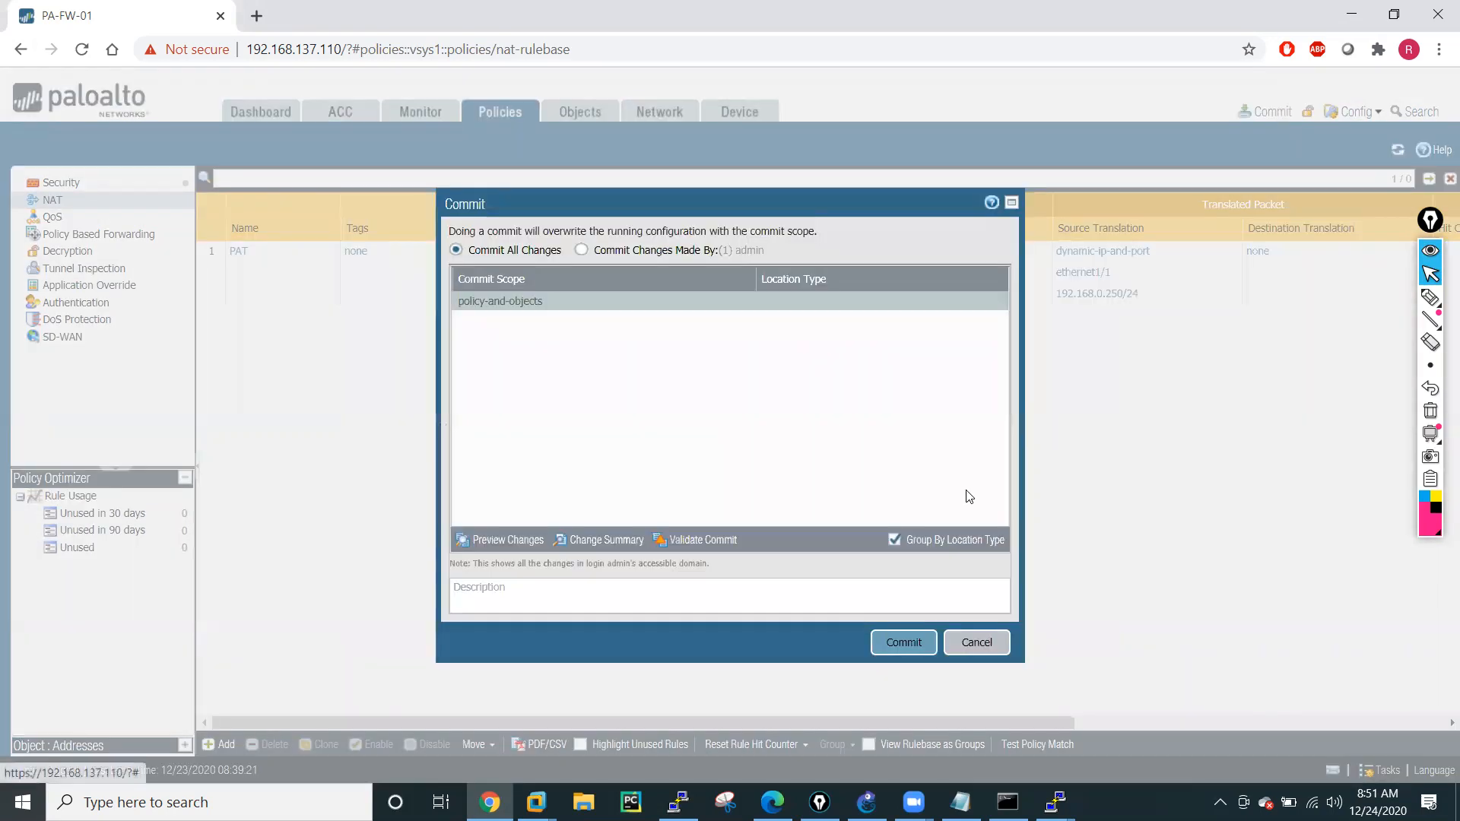
{"action": "left_click", "coordinate": [897, 645]}
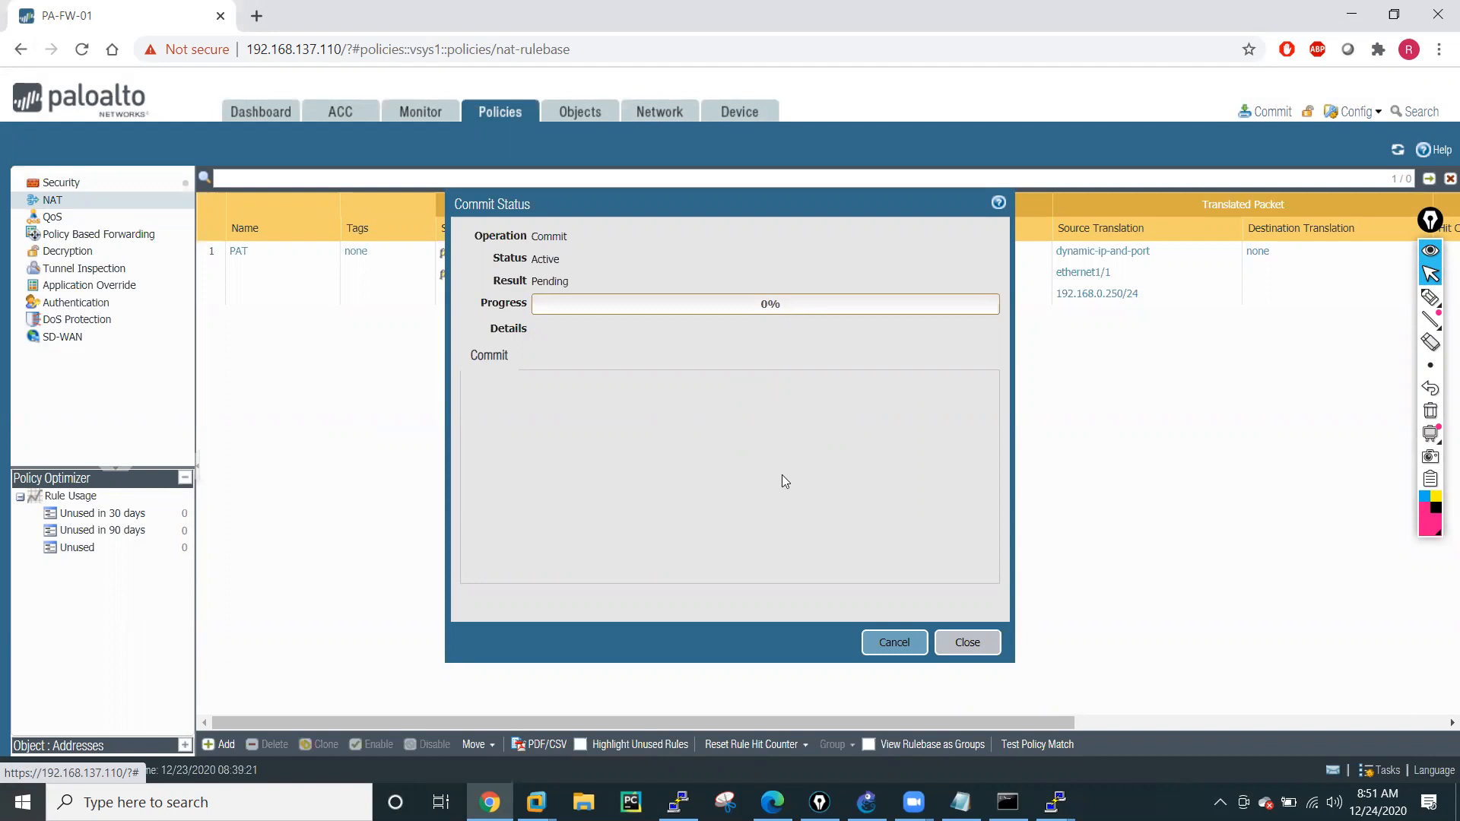
{"action": "left_click", "coordinate": [1055, 803]}
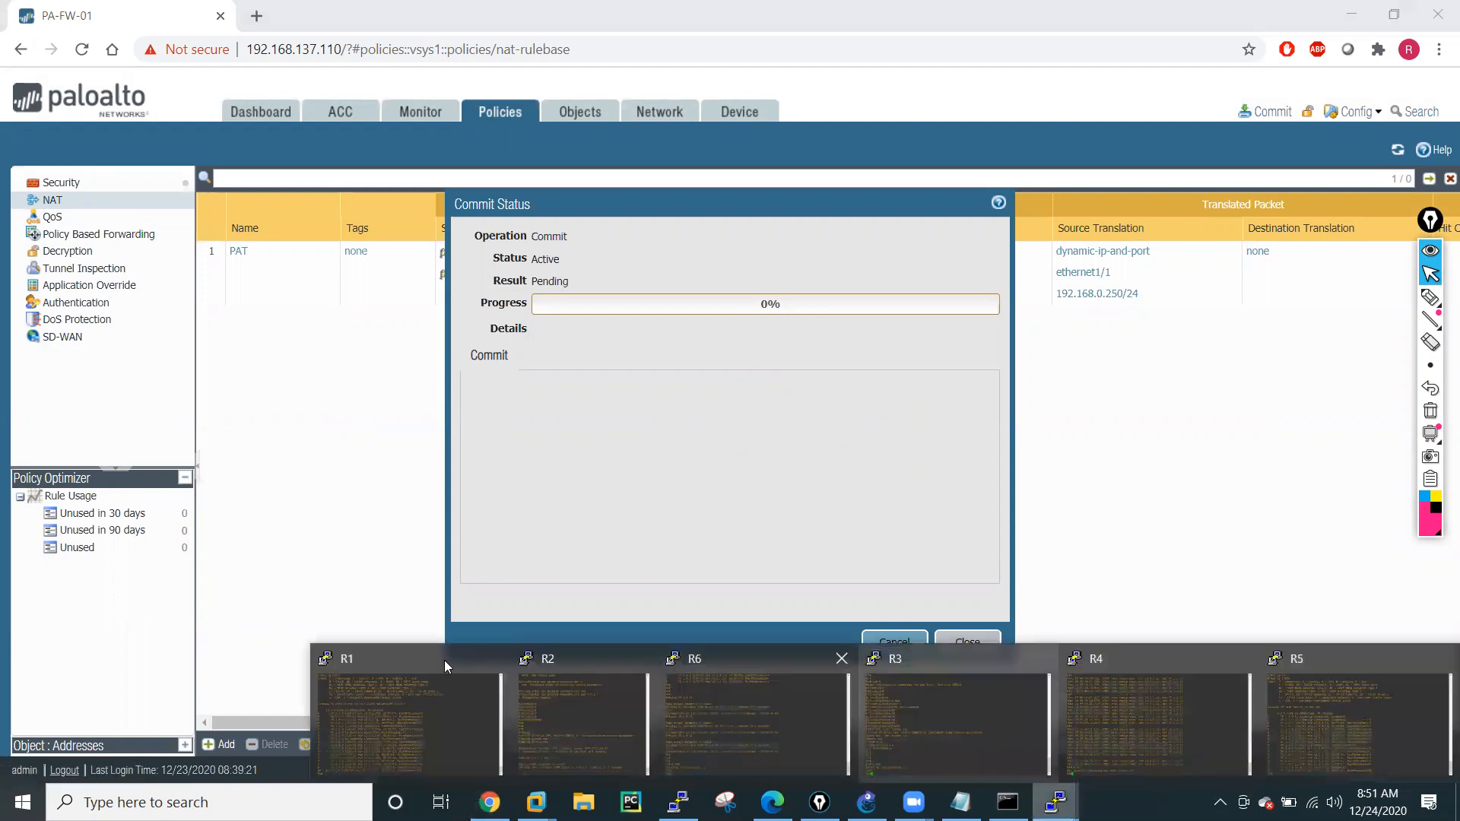
{"action": "left_click", "coordinate": [550, 719]}
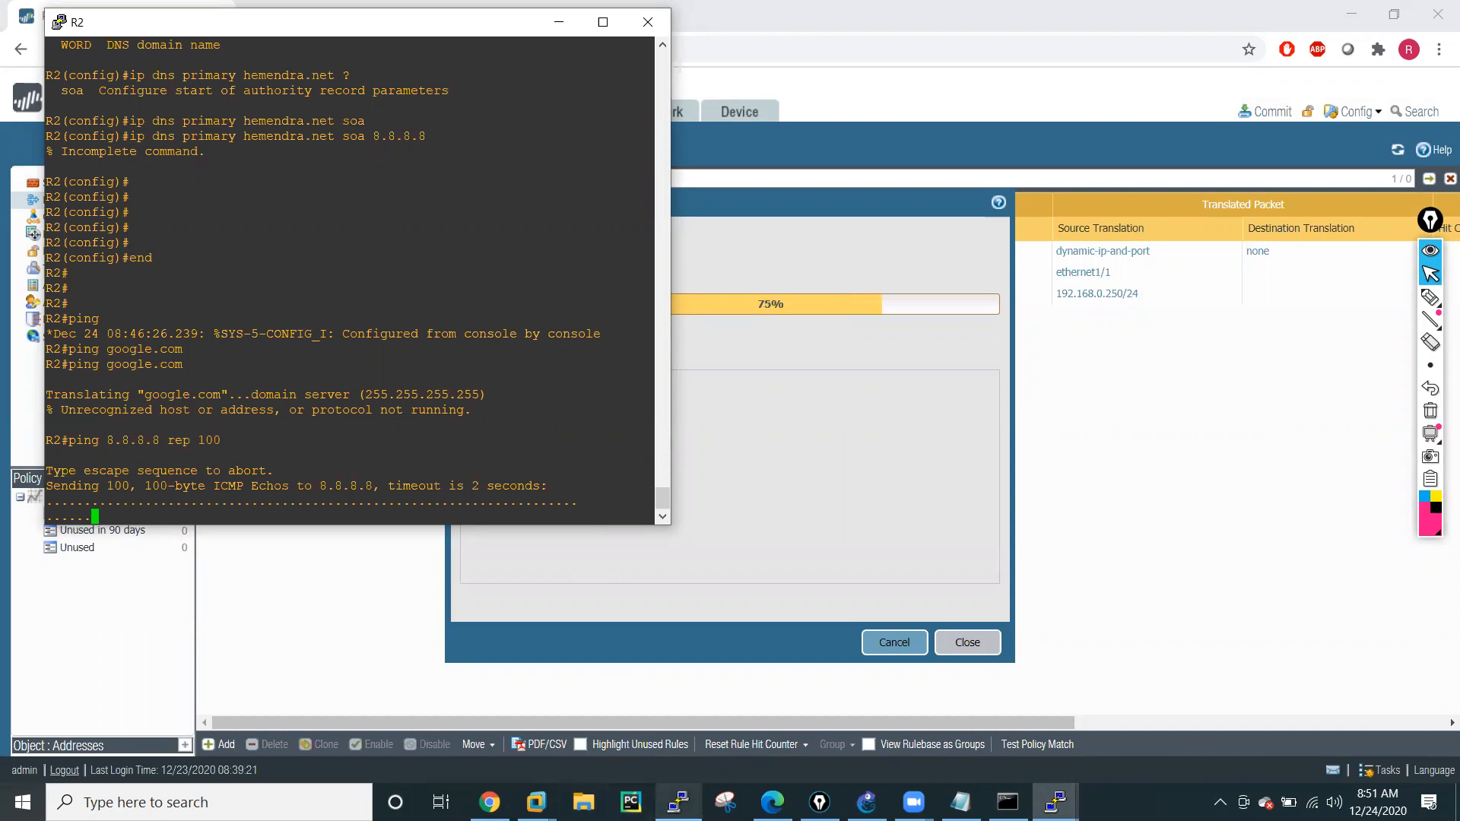
Switch to the firewall's PuTTY session, move its window beside R2's console, and add blank prompt lines.
{"action": "left_click", "coordinate": [678, 802]}
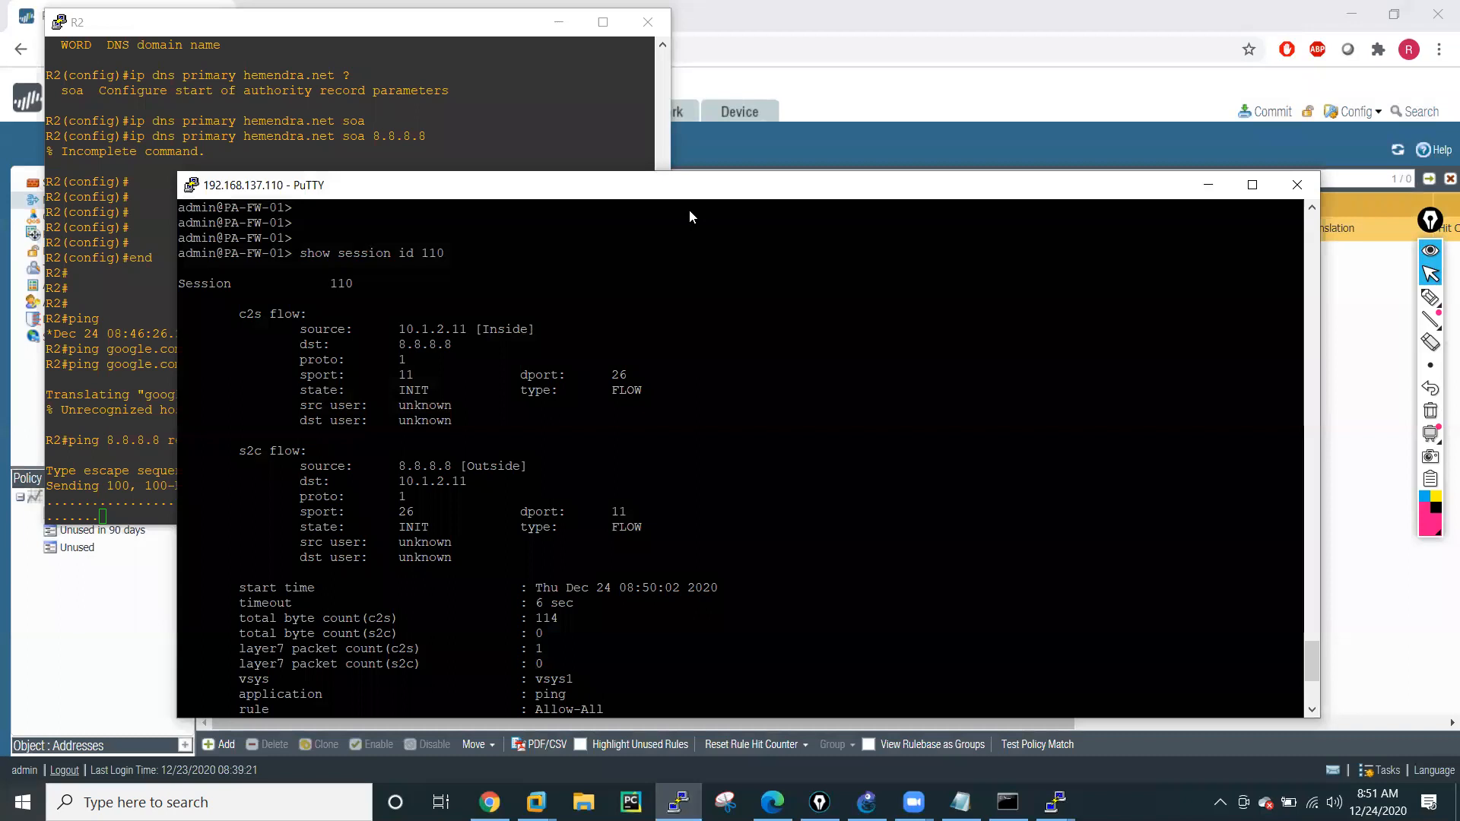
{"action": "left_click_drag", "start_coordinate": [689, 185], "coordinate": [1213, 145]}
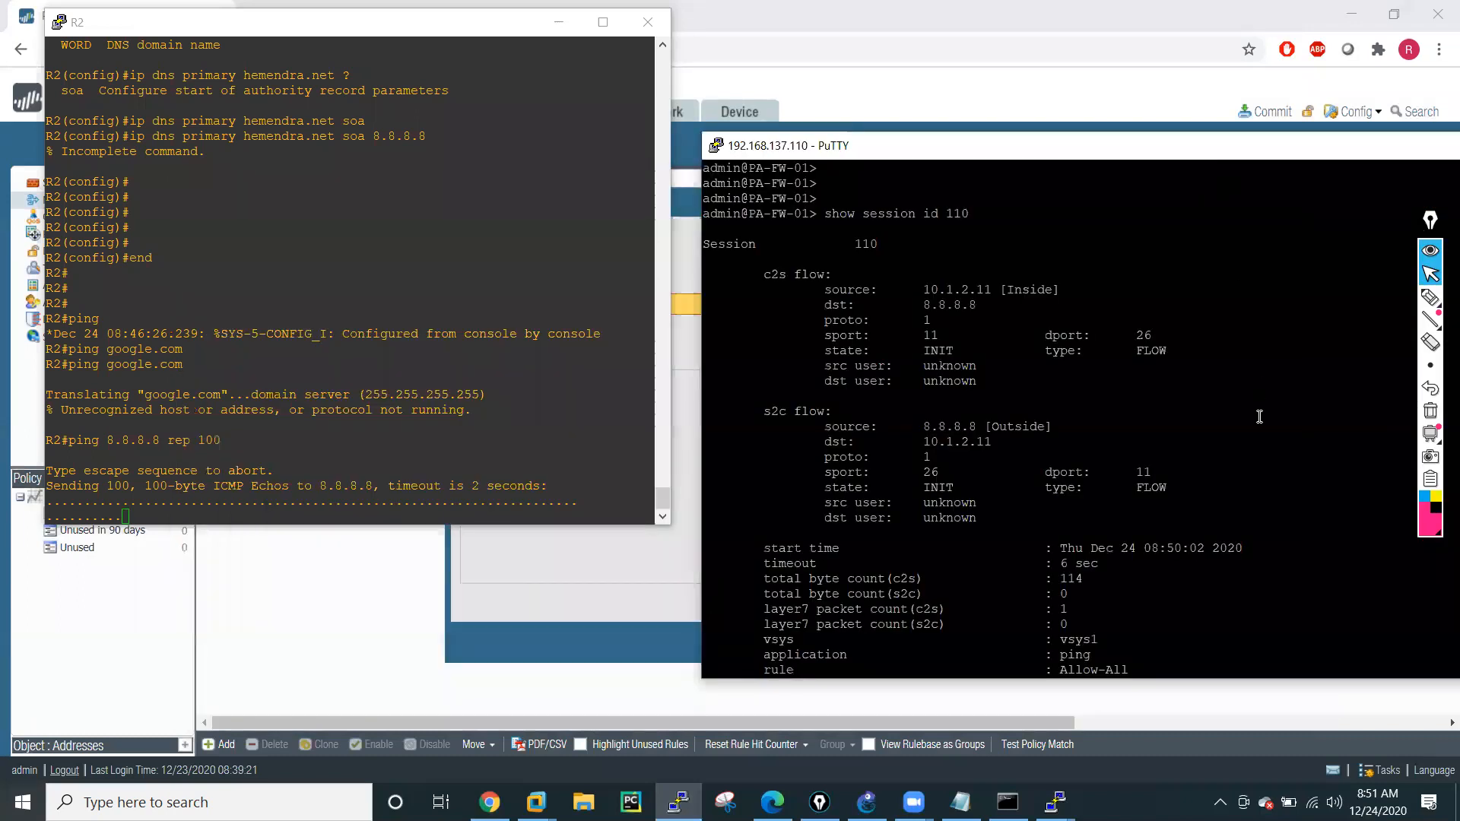
{"action": "key", "text": "Return"}
{"action": "key", "text": "Return"}
{"action": "key", "text": "Return"}
{"action": "key", "text": "Return"}
{"action": "key", "text": "Return"}
{"action": "key", "text": "Return"}
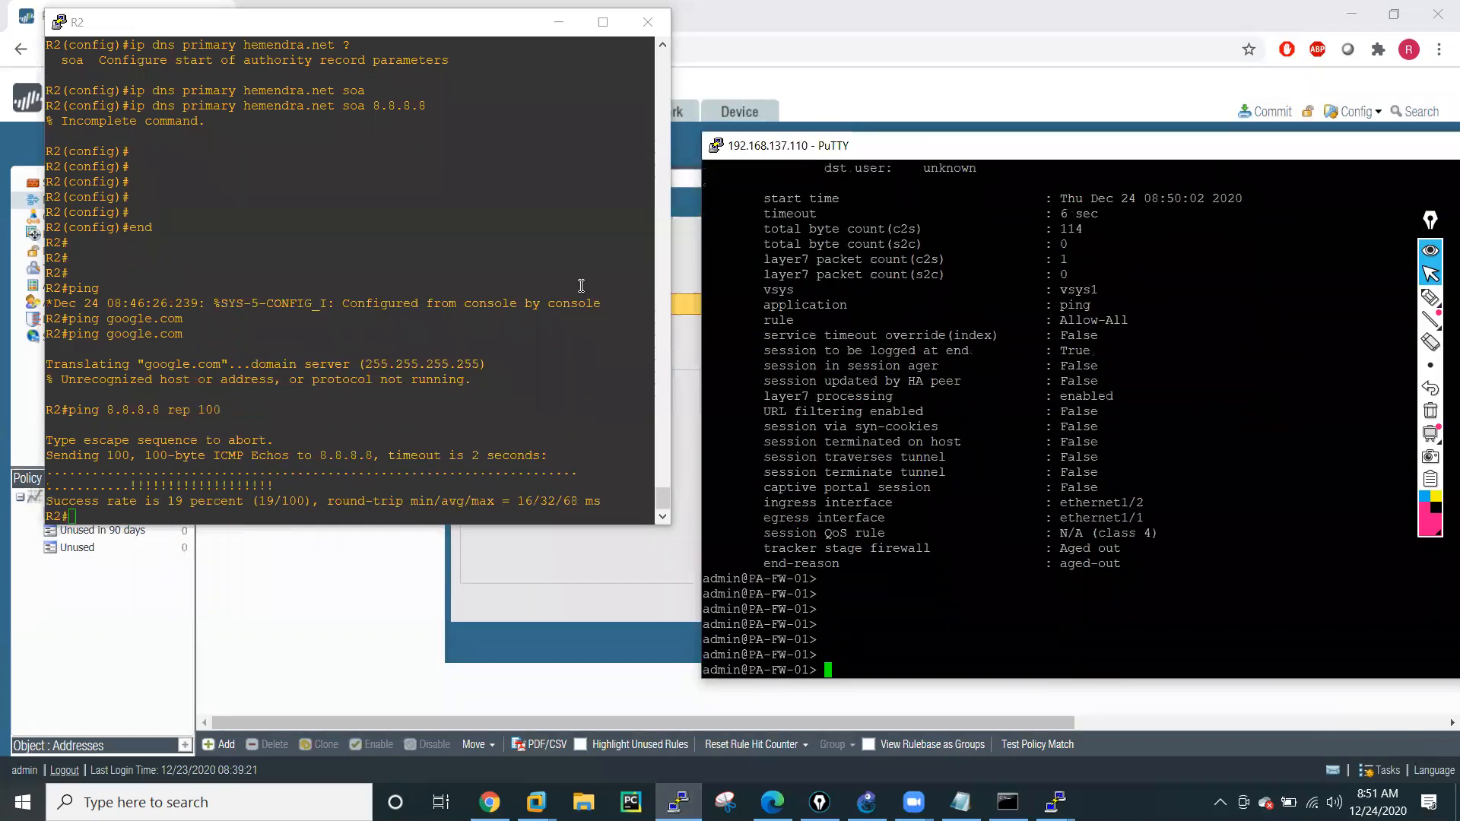
Close the commit status and repeat the ping to 8.8.8.8 with a repeat count of 100 from R2's console.
{"action": "left_click", "coordinate": [684, 372]}
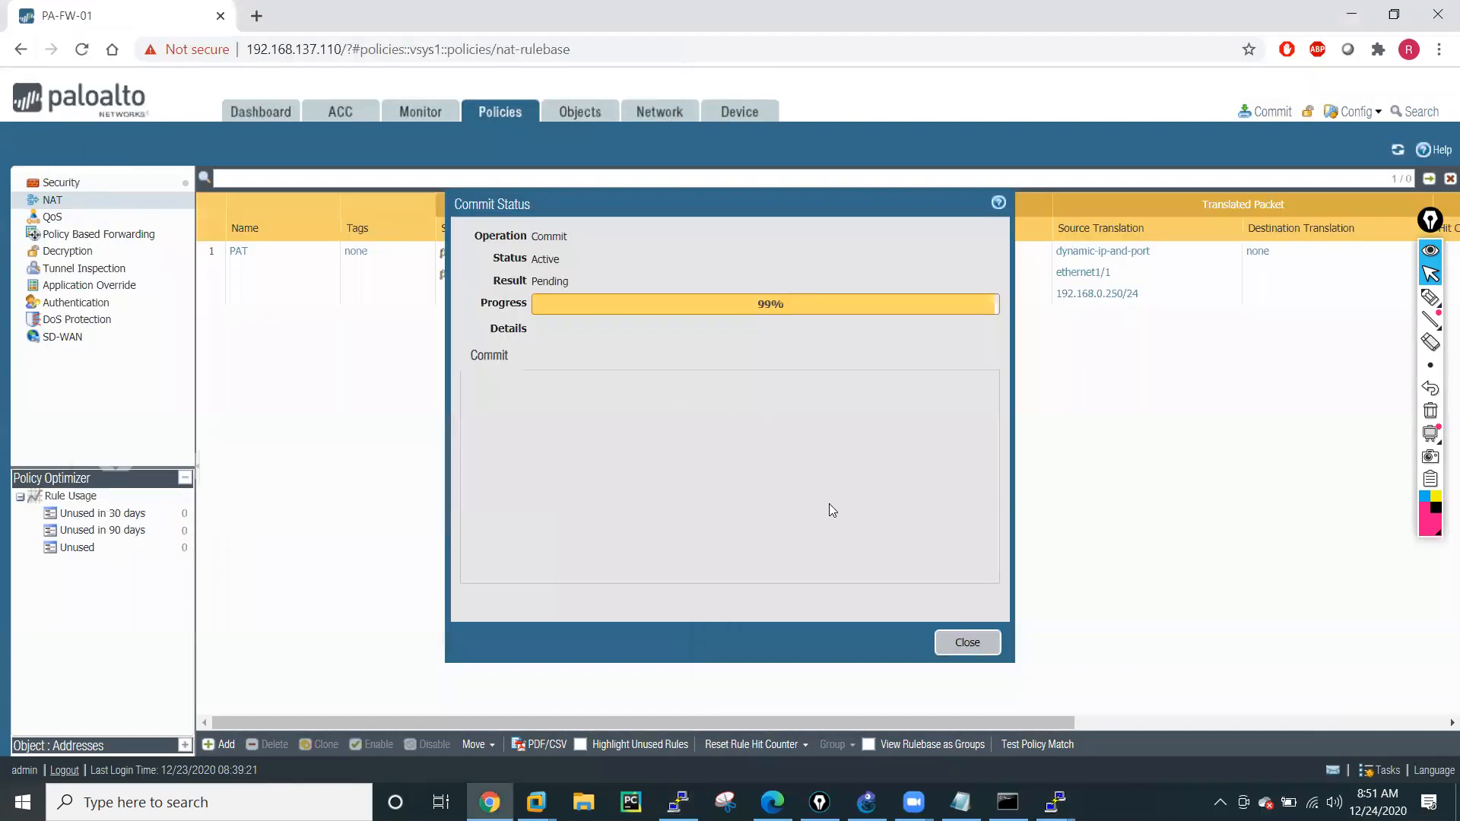
{"action": "left_click", "coordinate": [966, 640]}
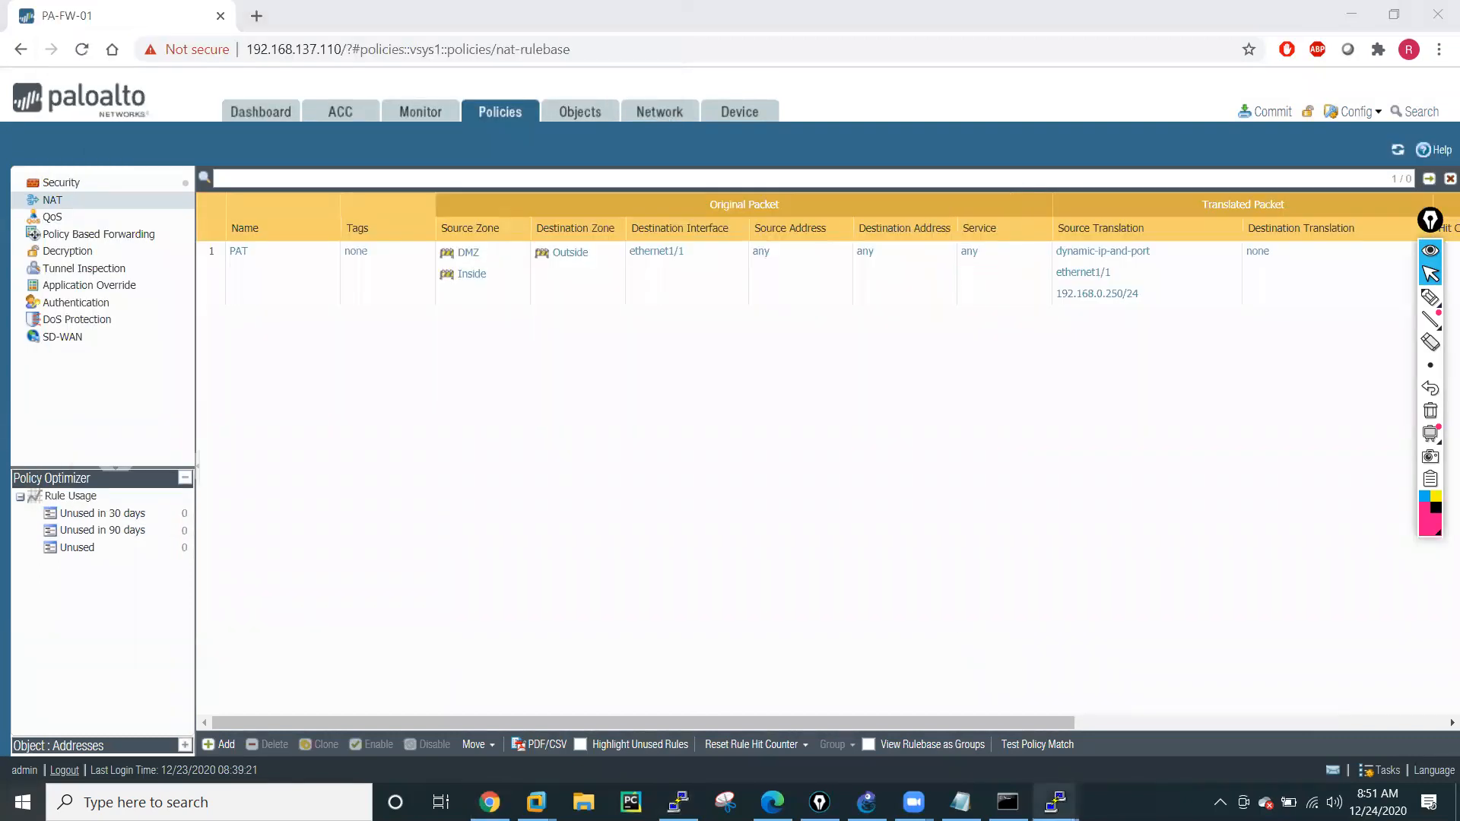
{"action": "mouse_move", "coordinate": [1056, 802]}
{"action": "left_click", "coordinate": [557, 725]}
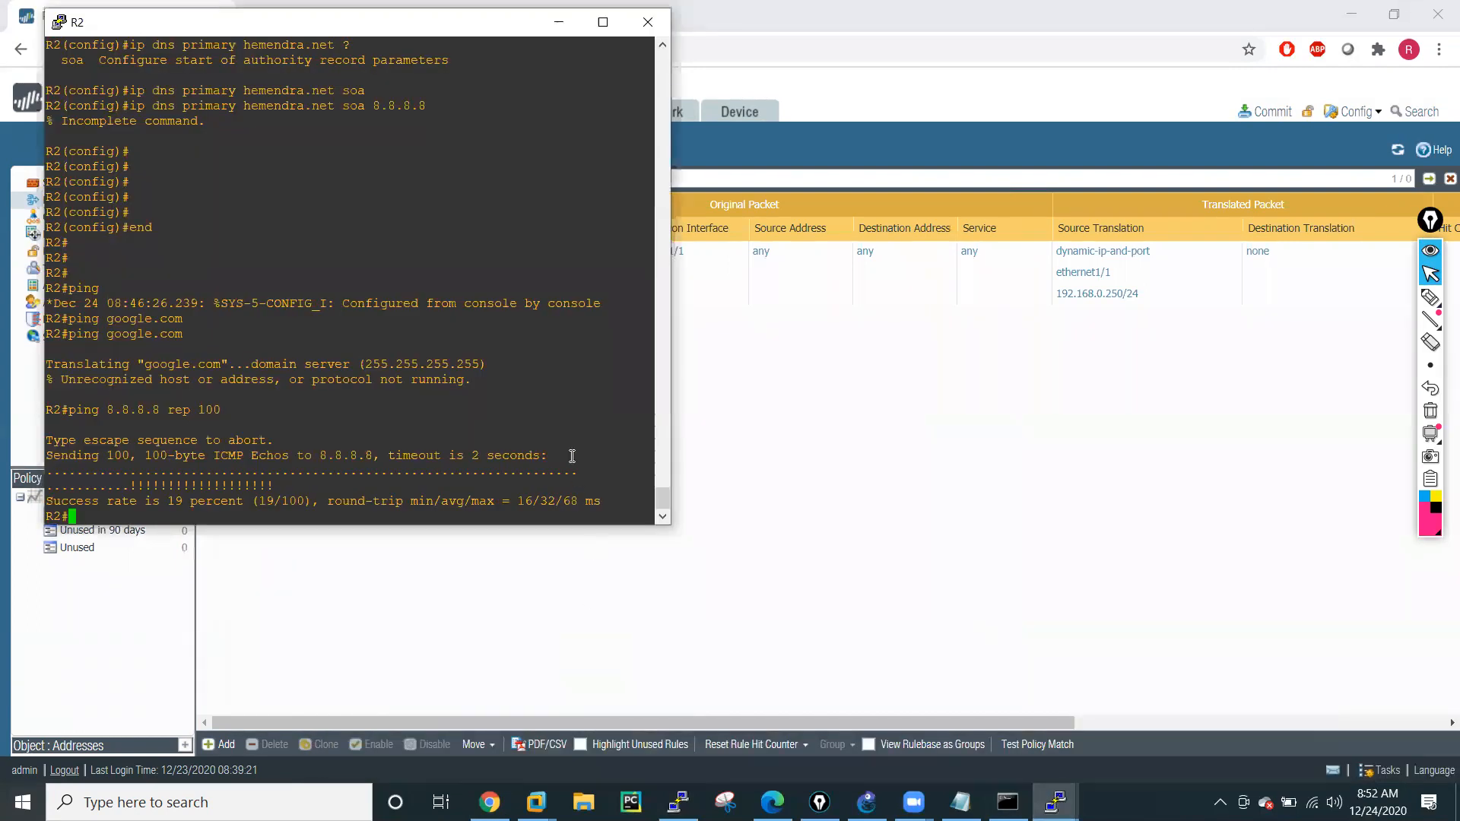
{"action": "key", "text": "Up"}
{"action": "key", "text": "Return"}
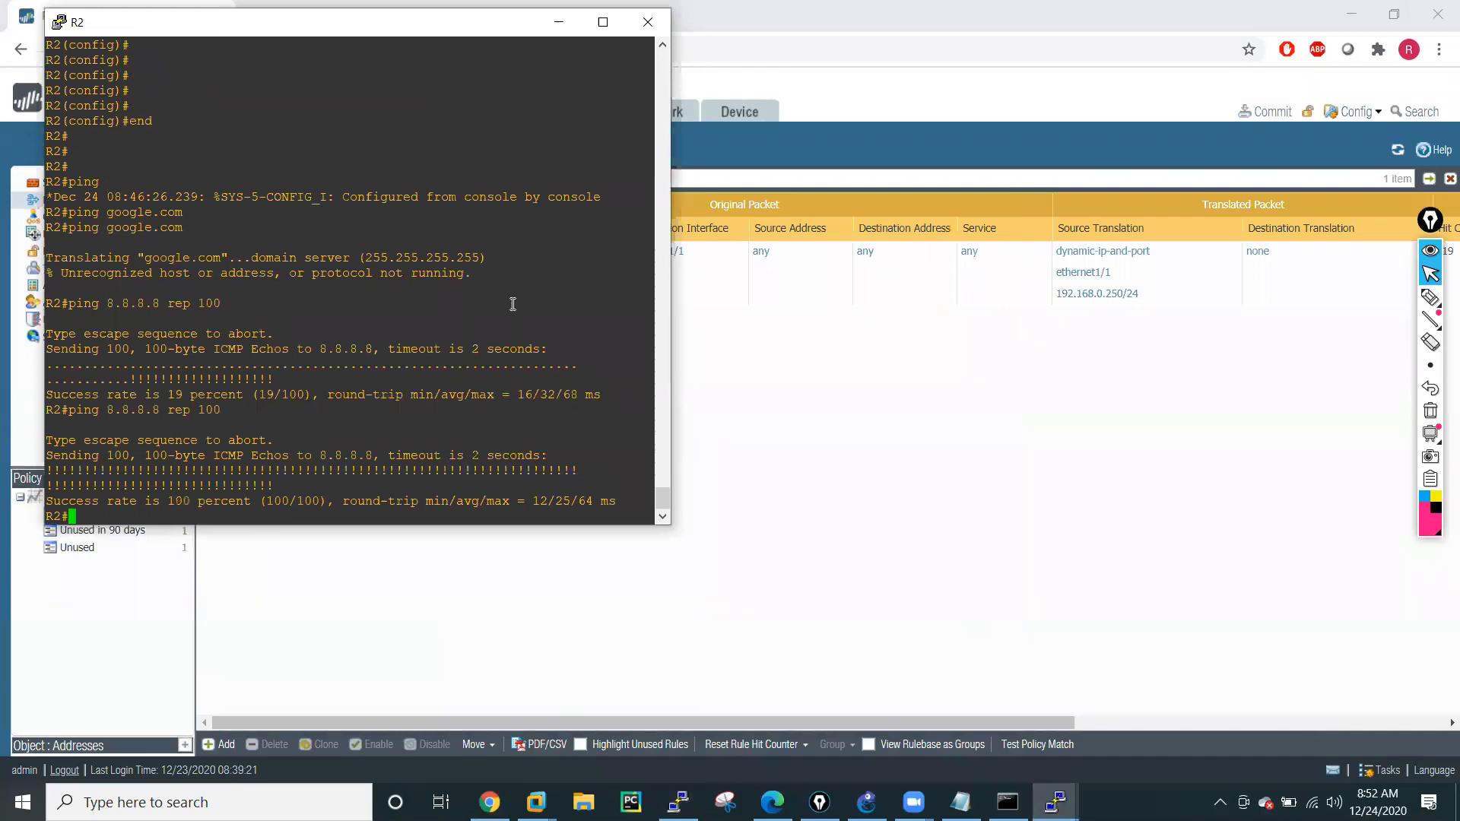
Add blank prompt lines in R2's console, check the end of the Command Prompt's routing output, and close the Command Prompt window.
{"action": "key", "text": "Return"}
{"action": "key", "text": "Return"}
{"action": "key", "text": "Return"}
{"action": "key", "text": "Return"}
{"action": "key", "text": "Return"}
{"action": "key", "text": "Return"}
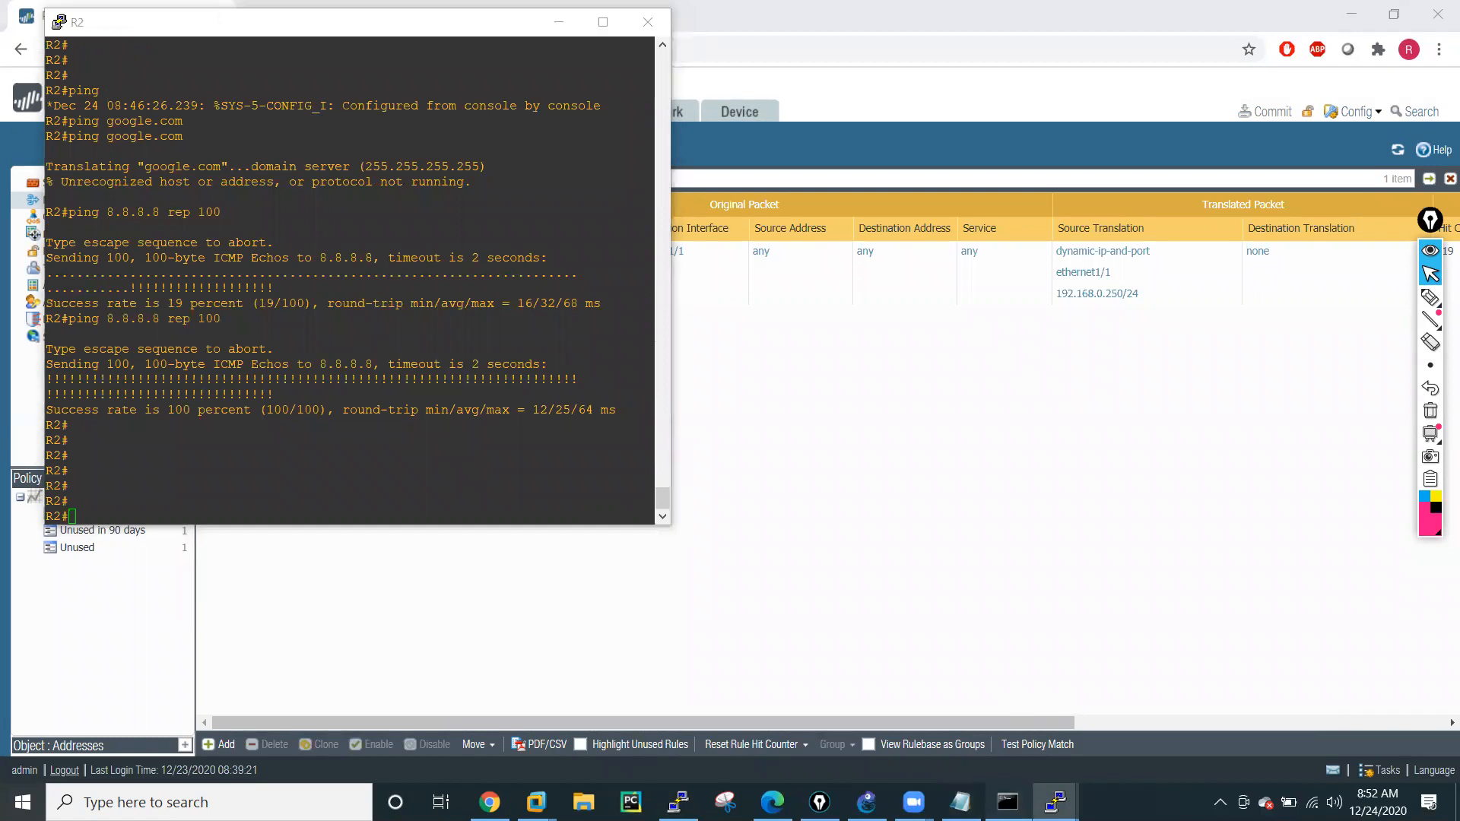
{"action": "left_click", "coordinate": [1008, 802]}
{"action": "scroll", "coordinate": [648, 379], "scroll_direction": "down", "scroll_amount": 12}
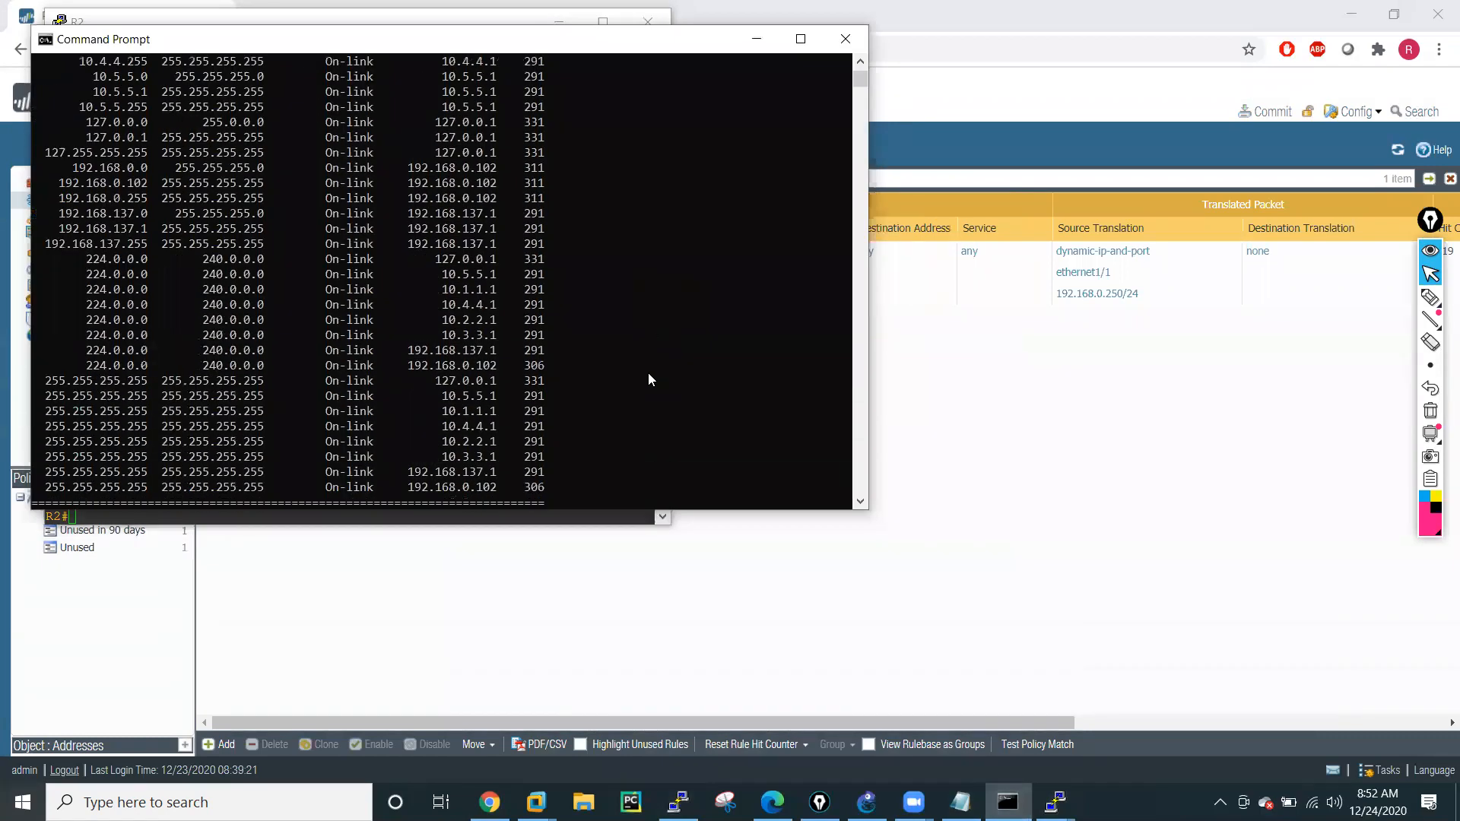
{"action": "scroll", "coordinate": [648, 379], "scroll_direction": "down", "scroll_amount": 5}
{"action": "left_click", "coordinate": [603, 335]}
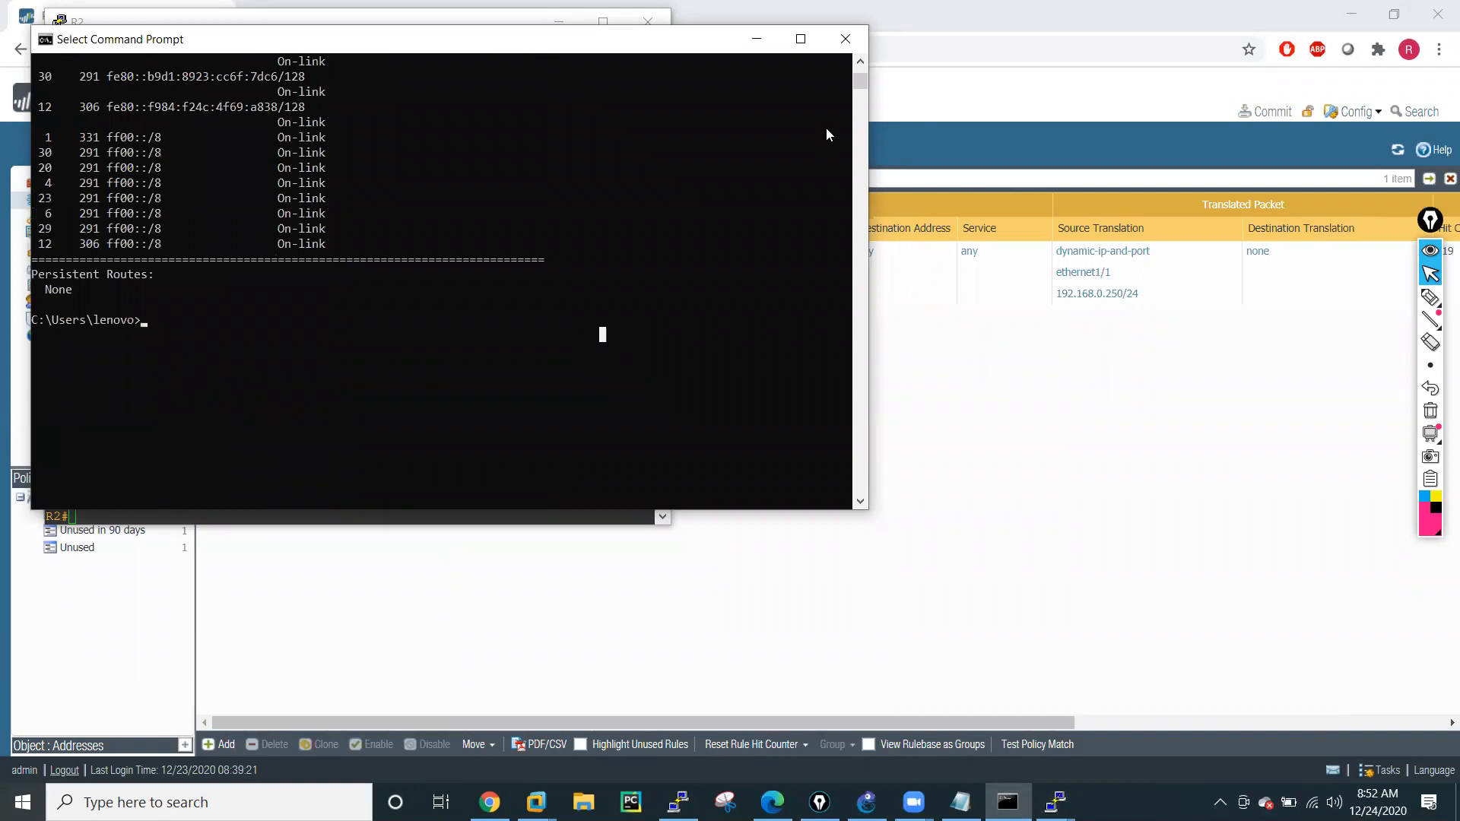
{"action": "left_click", "coordinate": [859, 45]}
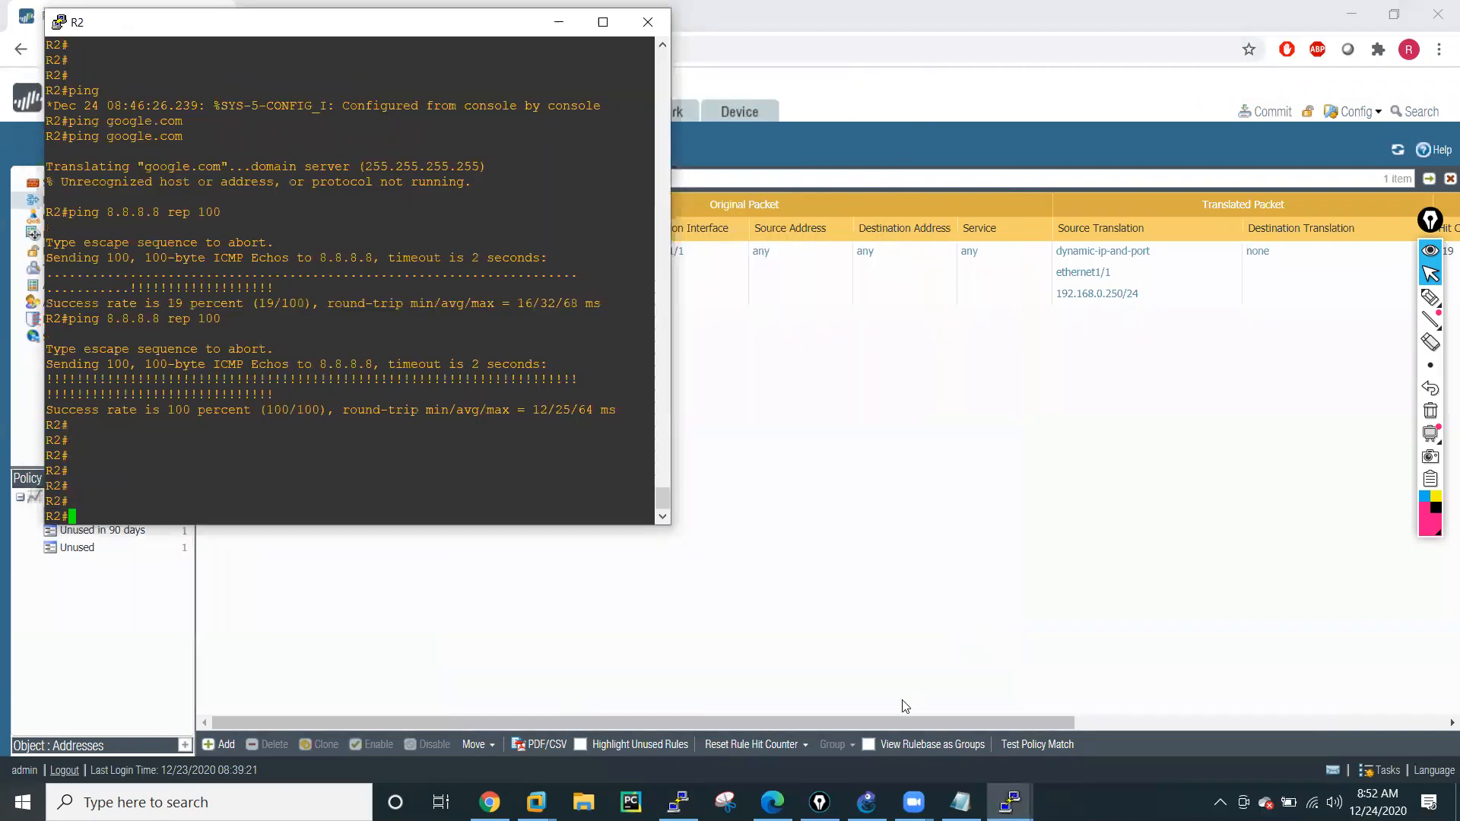
{"action": "left_click", "coordinate": [677, 802]}
{"action": "type", "text": "po"}
{"action": "key", "text": "BackSpace"}
{"action": "type", "text": "ing host "}
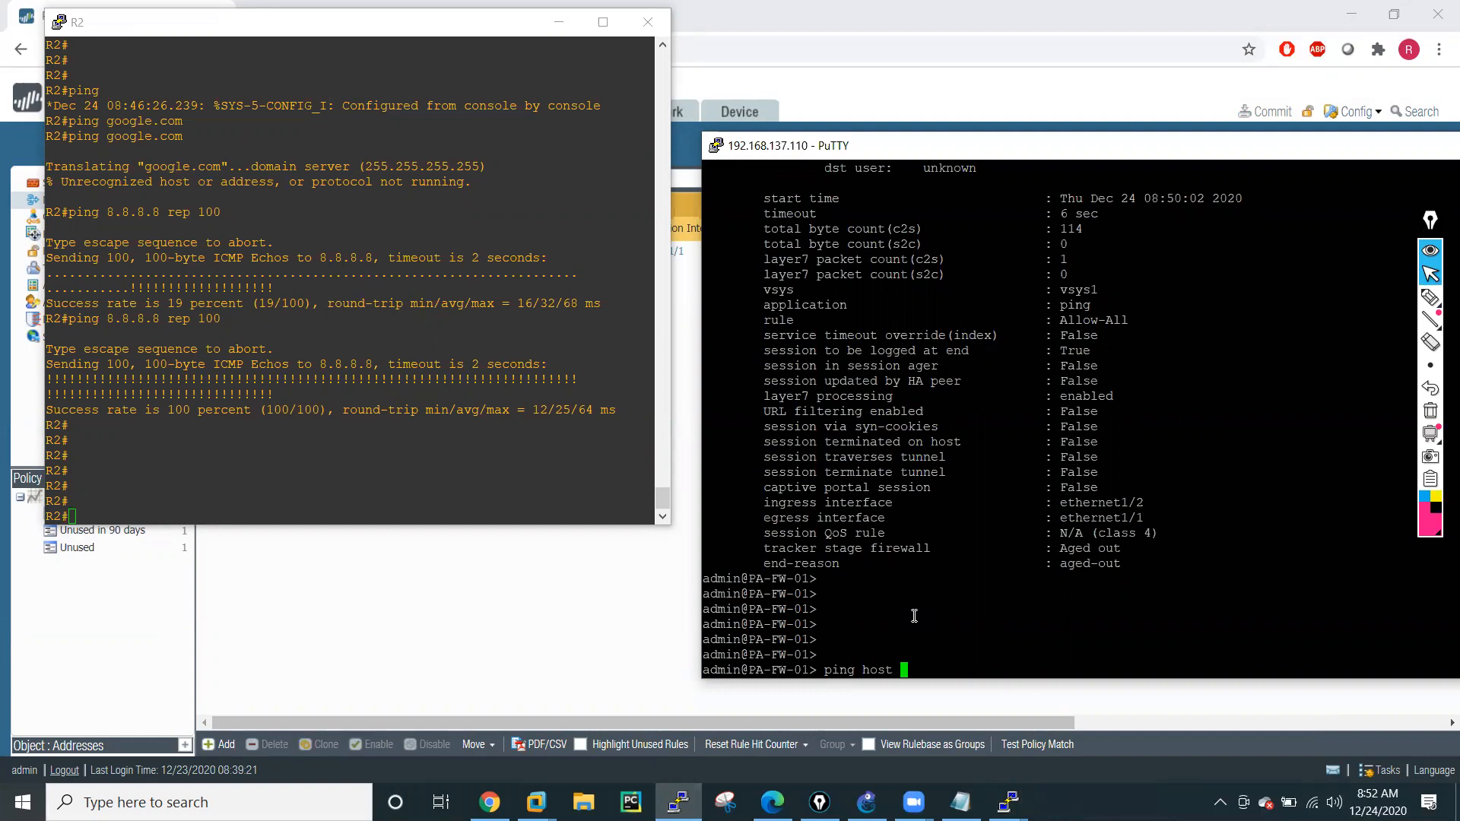
{"action": "type", "text": "www.facebook.com"}
{"action": "key", "text": "Return"}
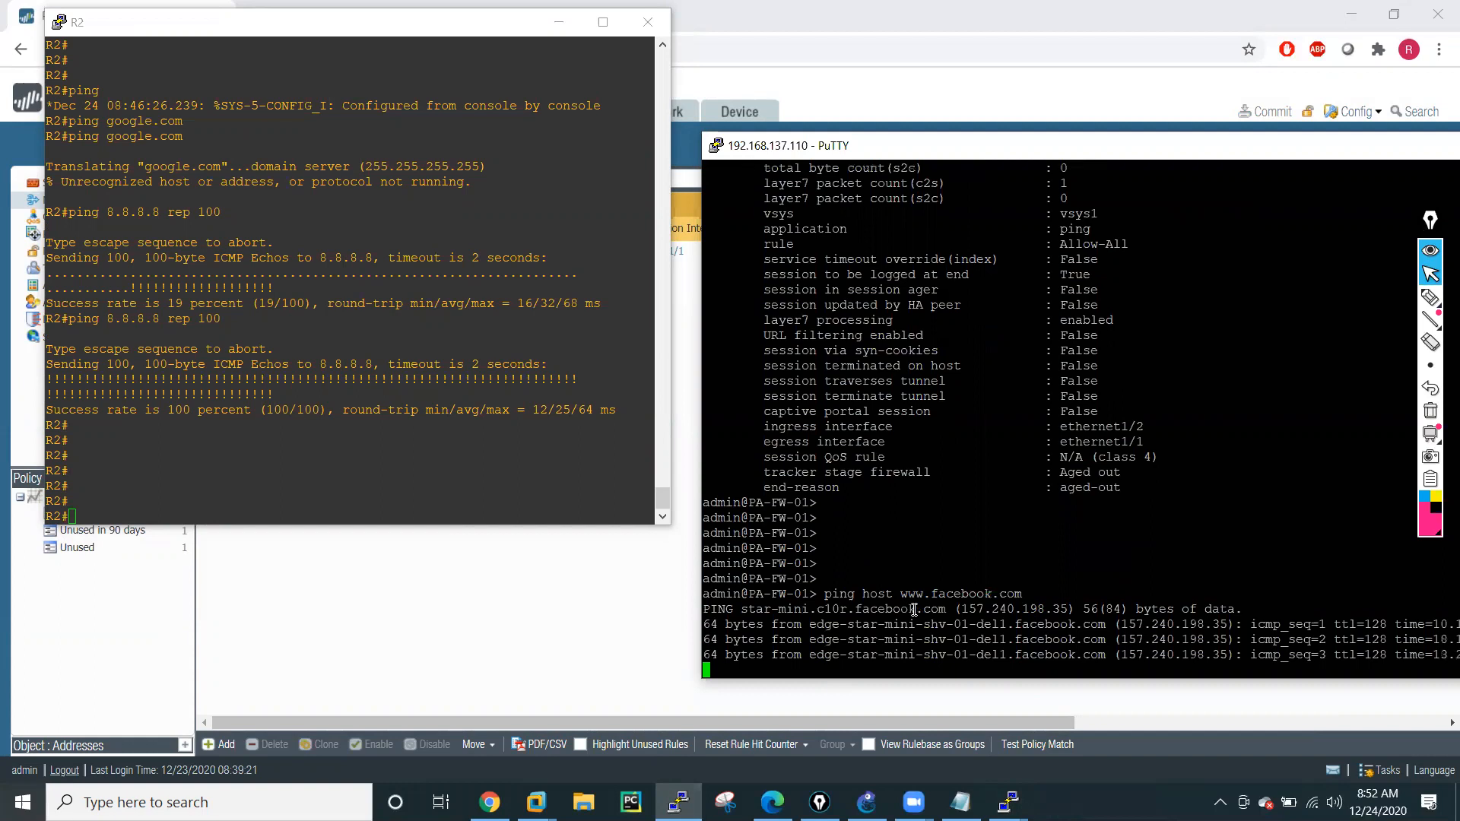
{"action": "key", "text": "ctrl+c"}
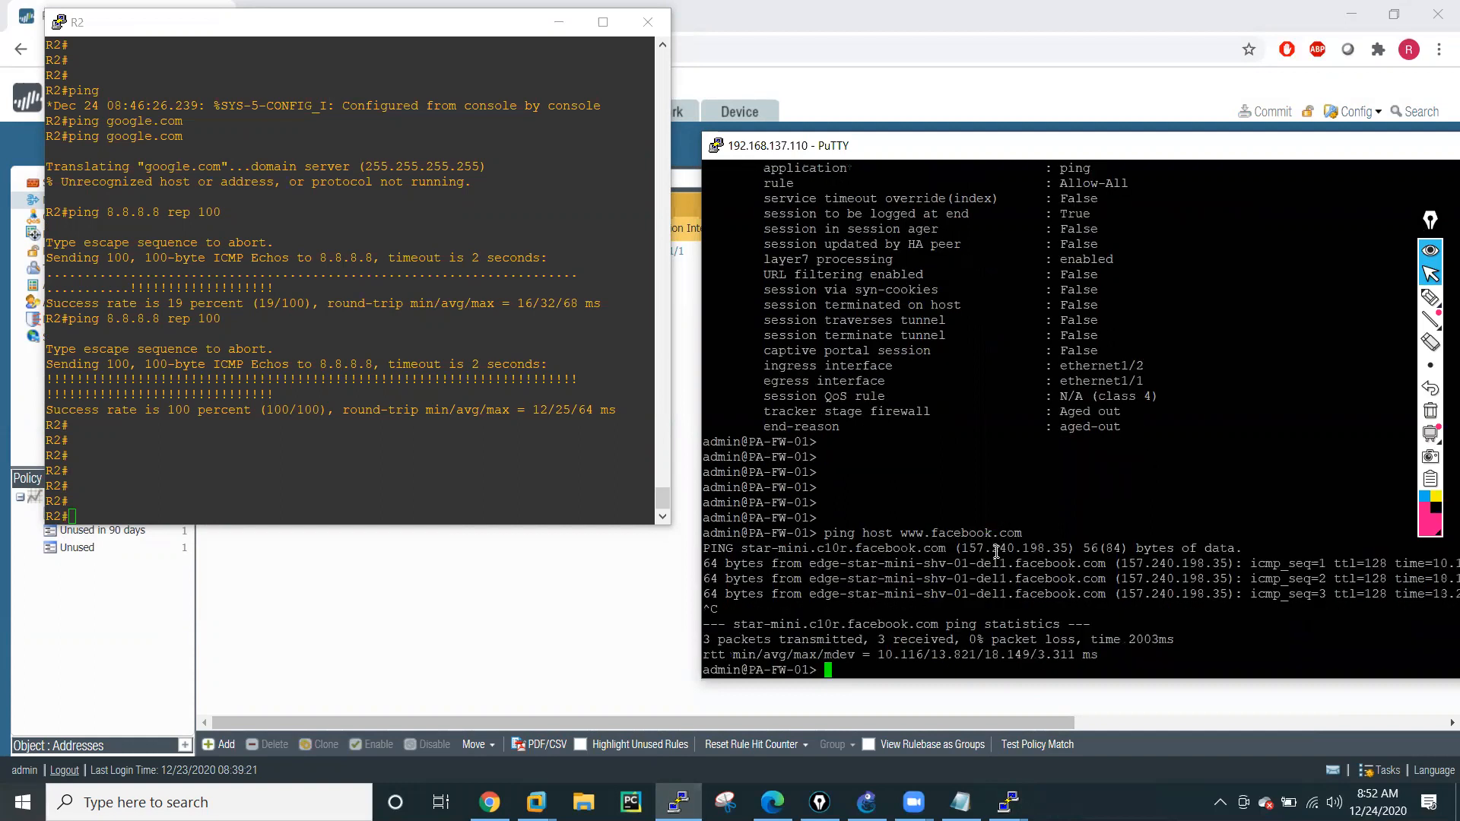
Copy the address 157.240.198.35 from the firewall's ping output and ping it from R2's console.
{"action": "left_click_drag", "start_coordinate": [966, 549], "coordinate": [1069, 548]}
{"action": "left_click", "coordinate": [286, 475]}
{"action": "type", "text": "ping"}
{"action": "right_click", "coordinate": [286, 475]}
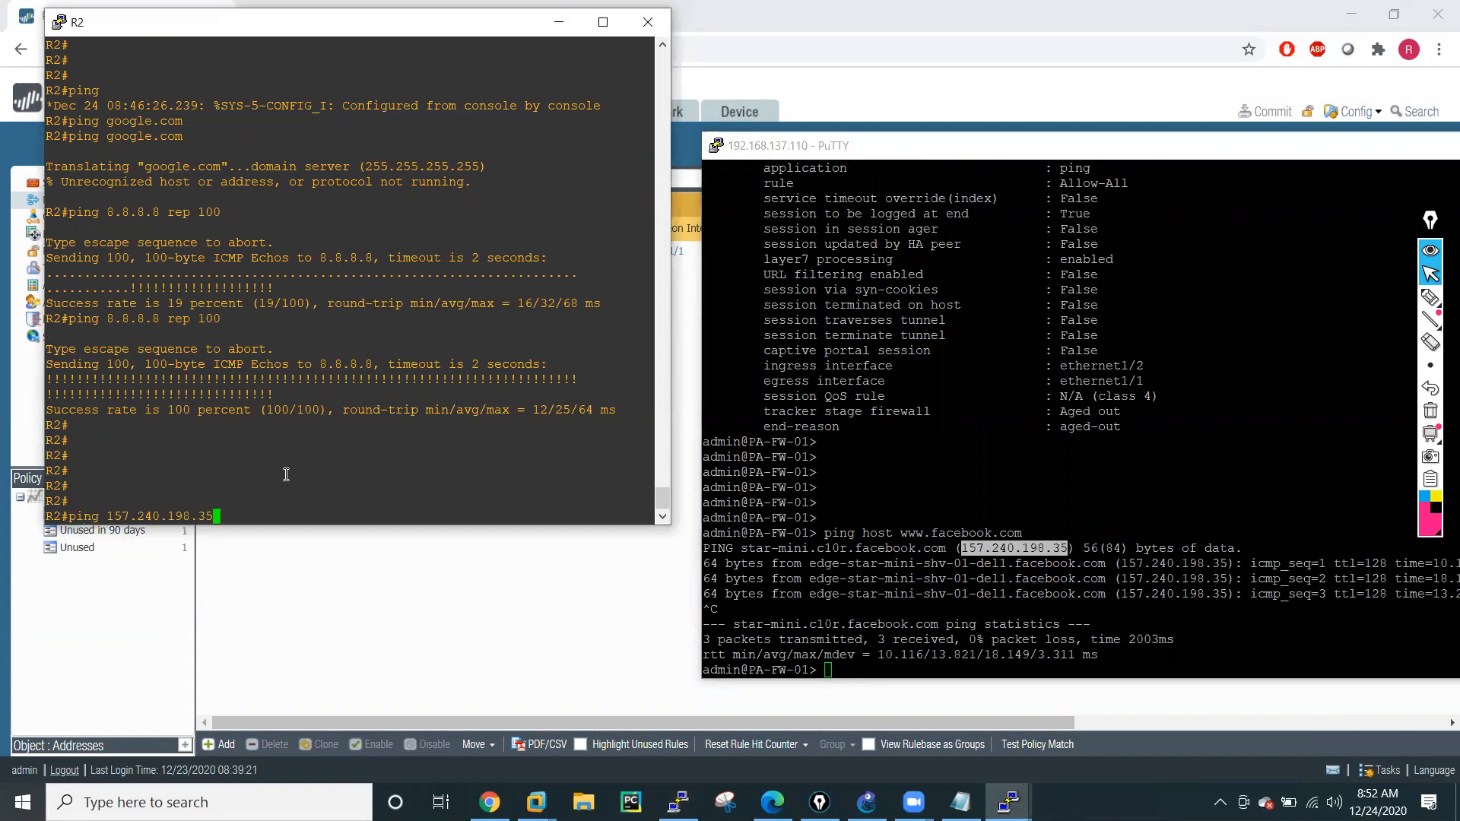
{"action": "key", "text": "Return"}
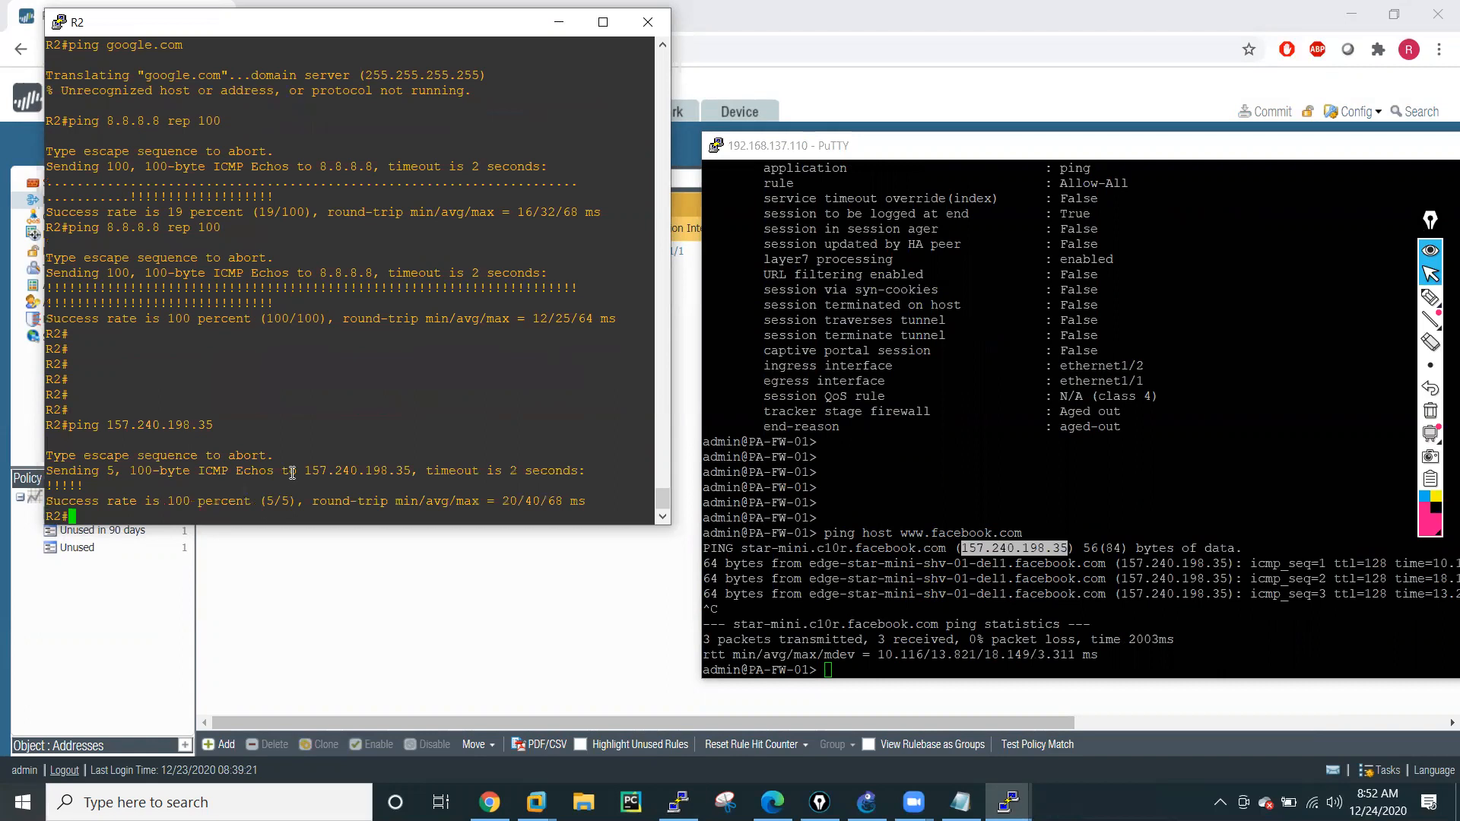
Bring the GNS3 topology to the front for review.
{"action": "left_click", "coordinate": [1042, 490]}
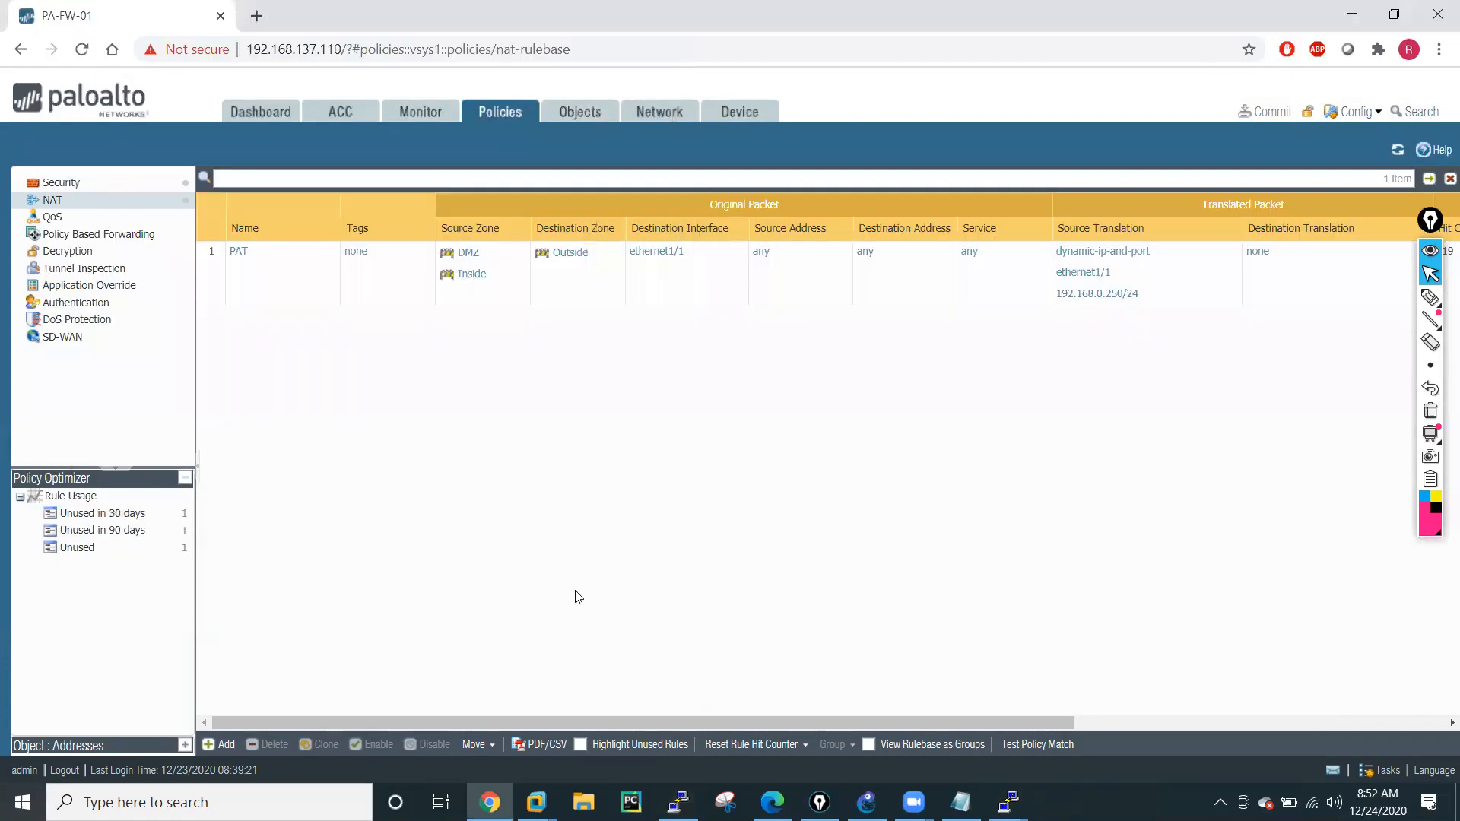
{"action": "left_click", "coordinate": [580, 596]}
{"action": "left_click", "coordinate": [867, 803]}
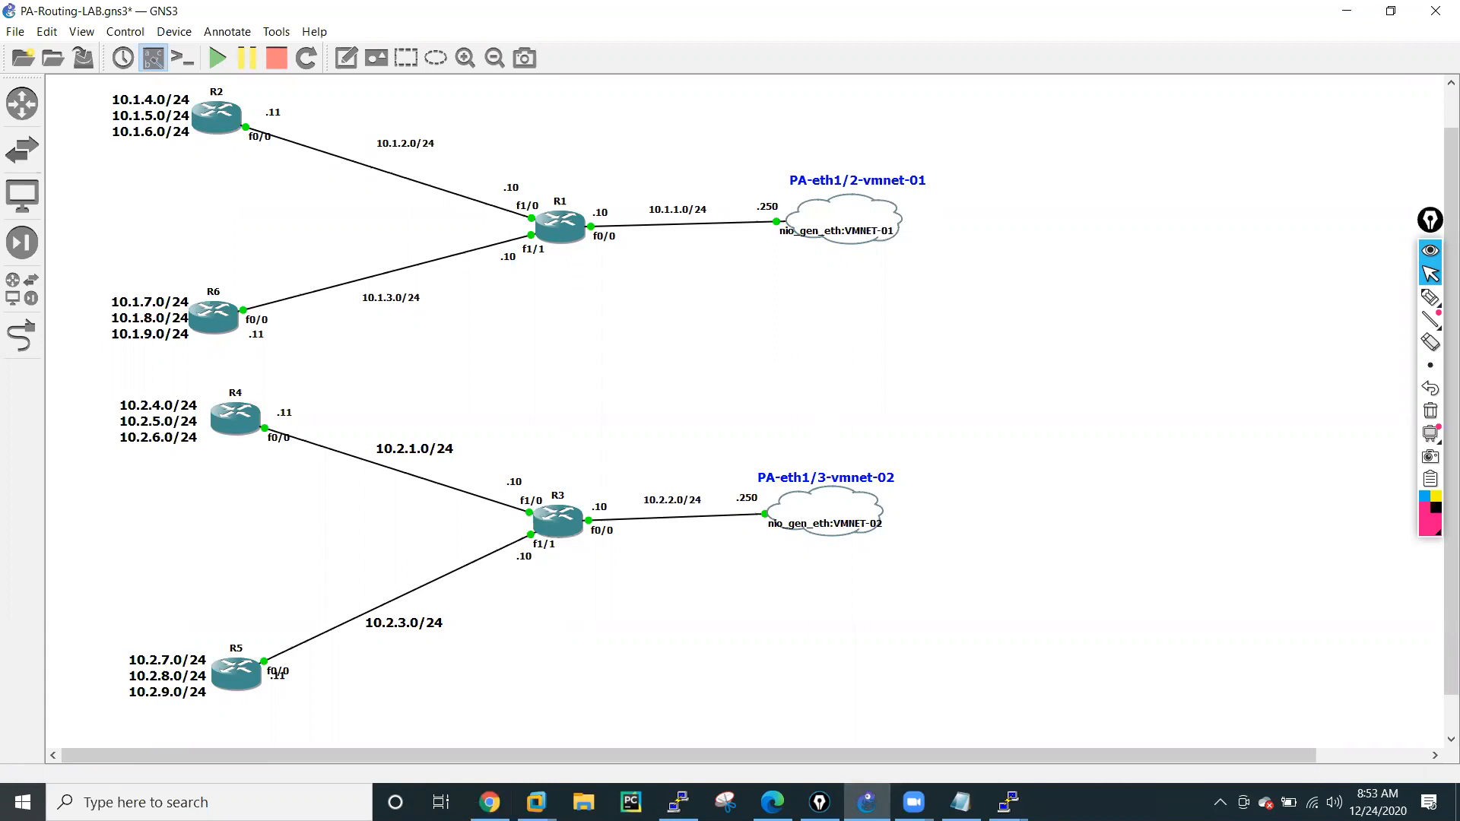
Run show session all in the firewall's PuTTY session and add blank prompt lines below the output.
{"action": "left_click", "coordinate": [1008, 803]}
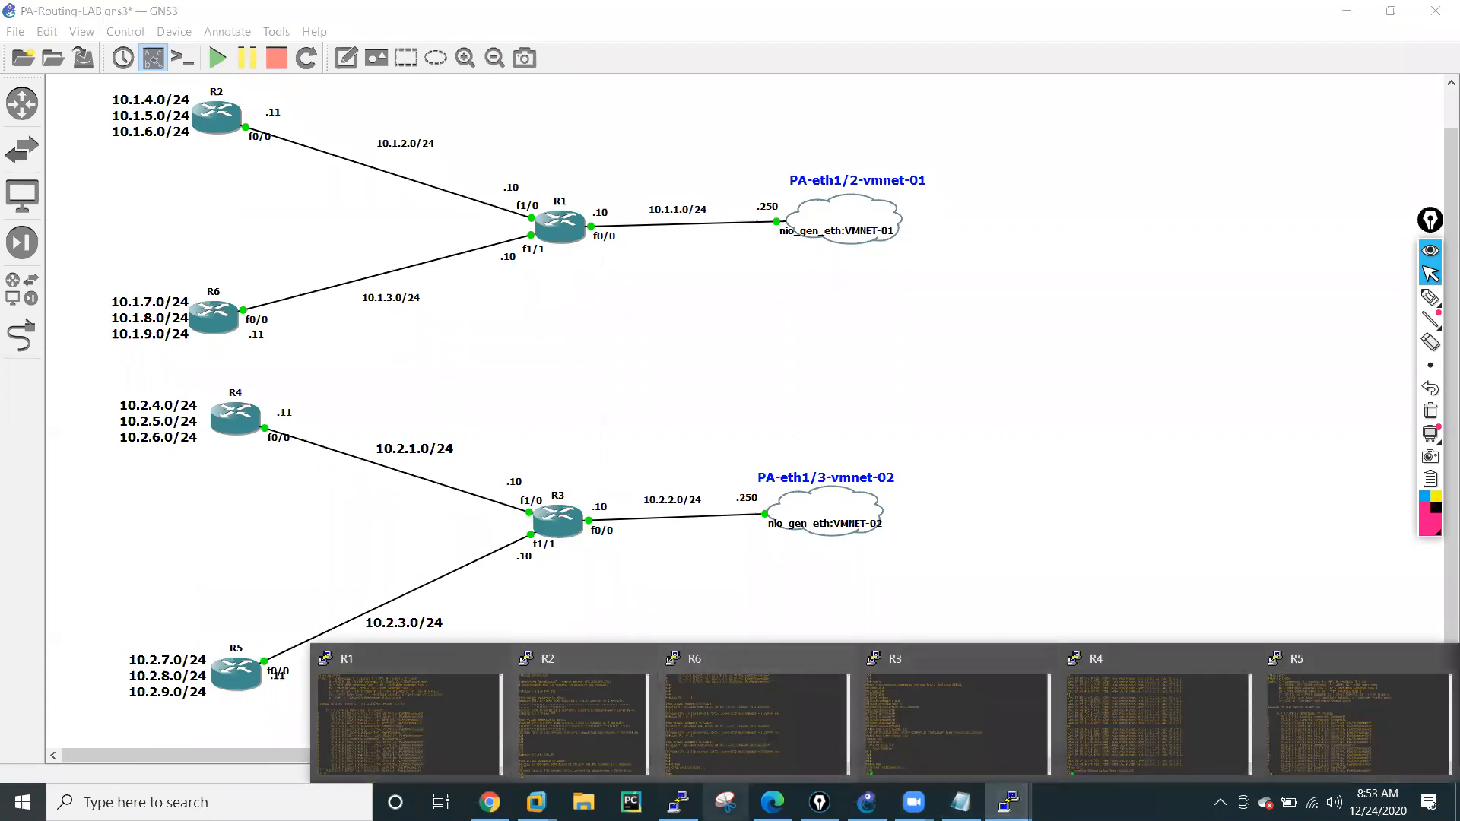
{"action": "left_click", "coordinate": [679, 802]}
{"action": "type", "text": "show session id 110"}
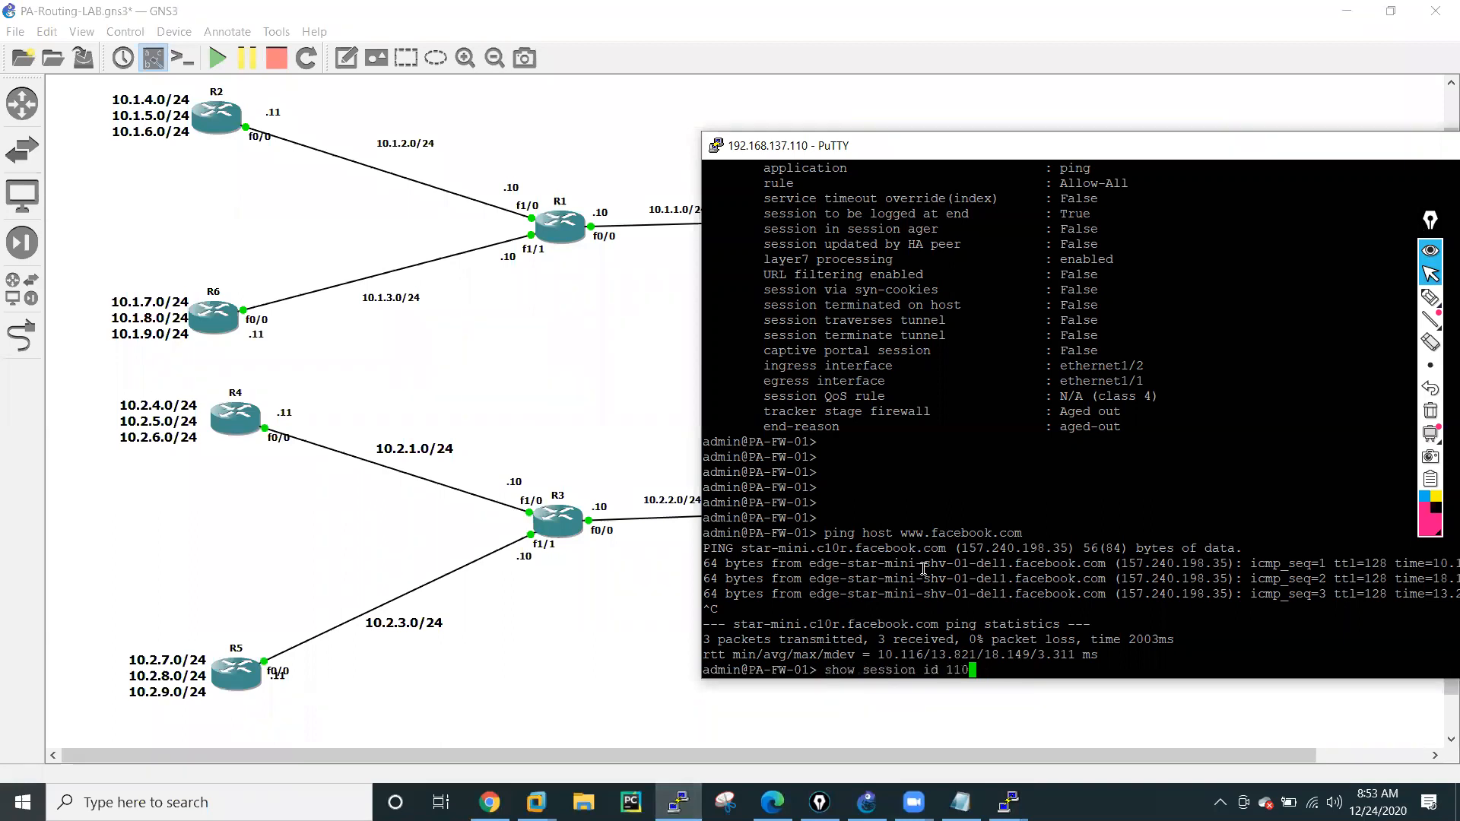
{"action": "key", "text": "BackSpace"}
{"action": "key", "text": "BackSpace"}
{"action": "key", "text": "BackSpace"}
{"action": "key", "text": "BackSpace"}
{"action": "key", "text": "BackSpace"}
{"action": "key", "text": "BackSpace"}
{"action": "type", "text": "all"}
{"action": "key", "text": "Return"}
{"action": "key", "text": "Return"}
{"action": "key", "text": "Return"}
{"action": "key", "text": "Return"}
{"action": "key", "text": "Return"}
{"action": "key", "text": "Return"}
{"action": "key", "text": "Return"}
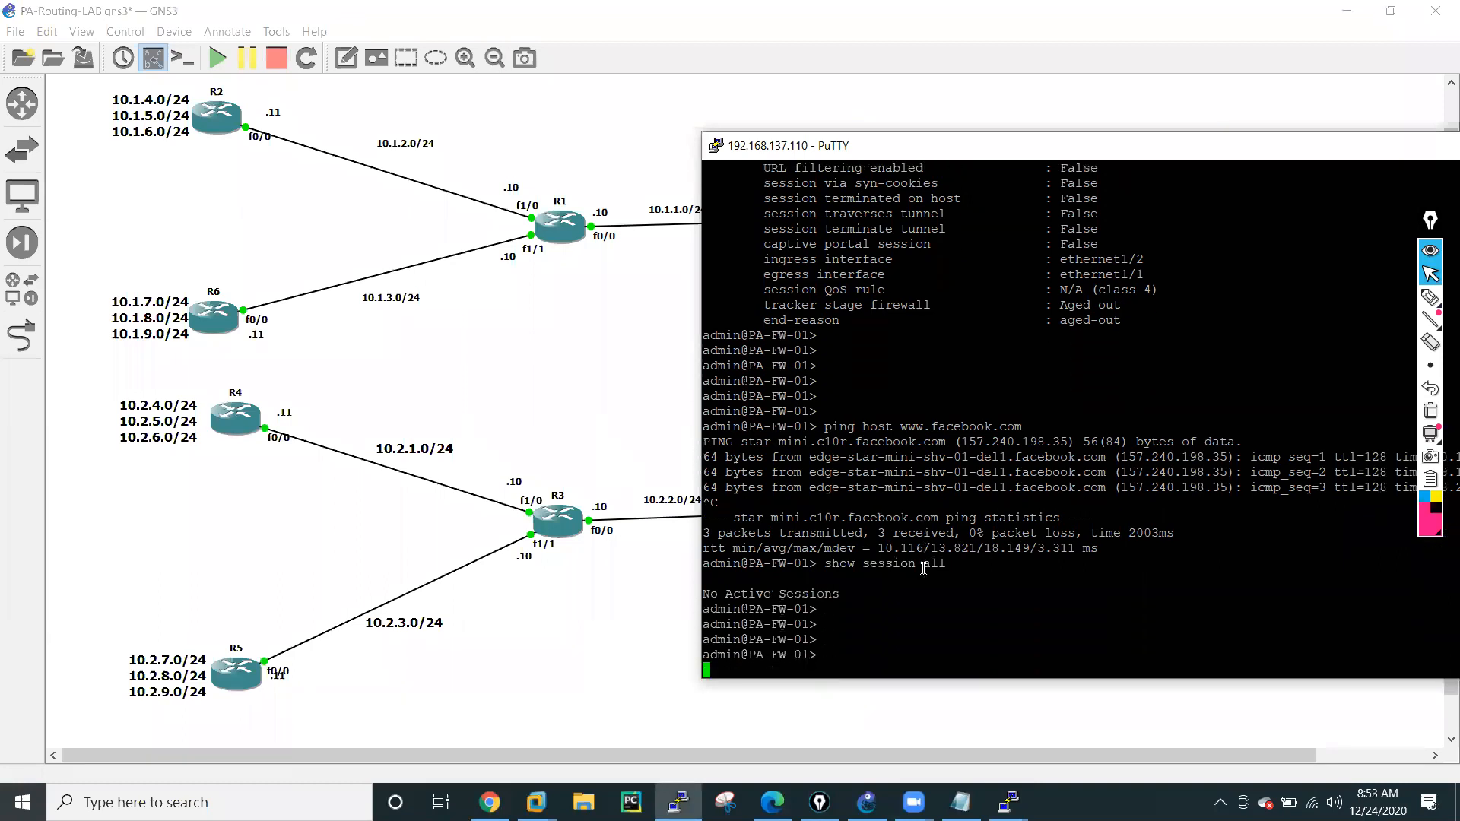
{"action": "key", "text": "Return"}
{"action": "key", "text": "Return"}
{"action": "key", "text": "Return"}
{"action": "key", "text": "Return"}
{"action": "key", "text": "Return"}
{"action": "key", "text": "Return"}
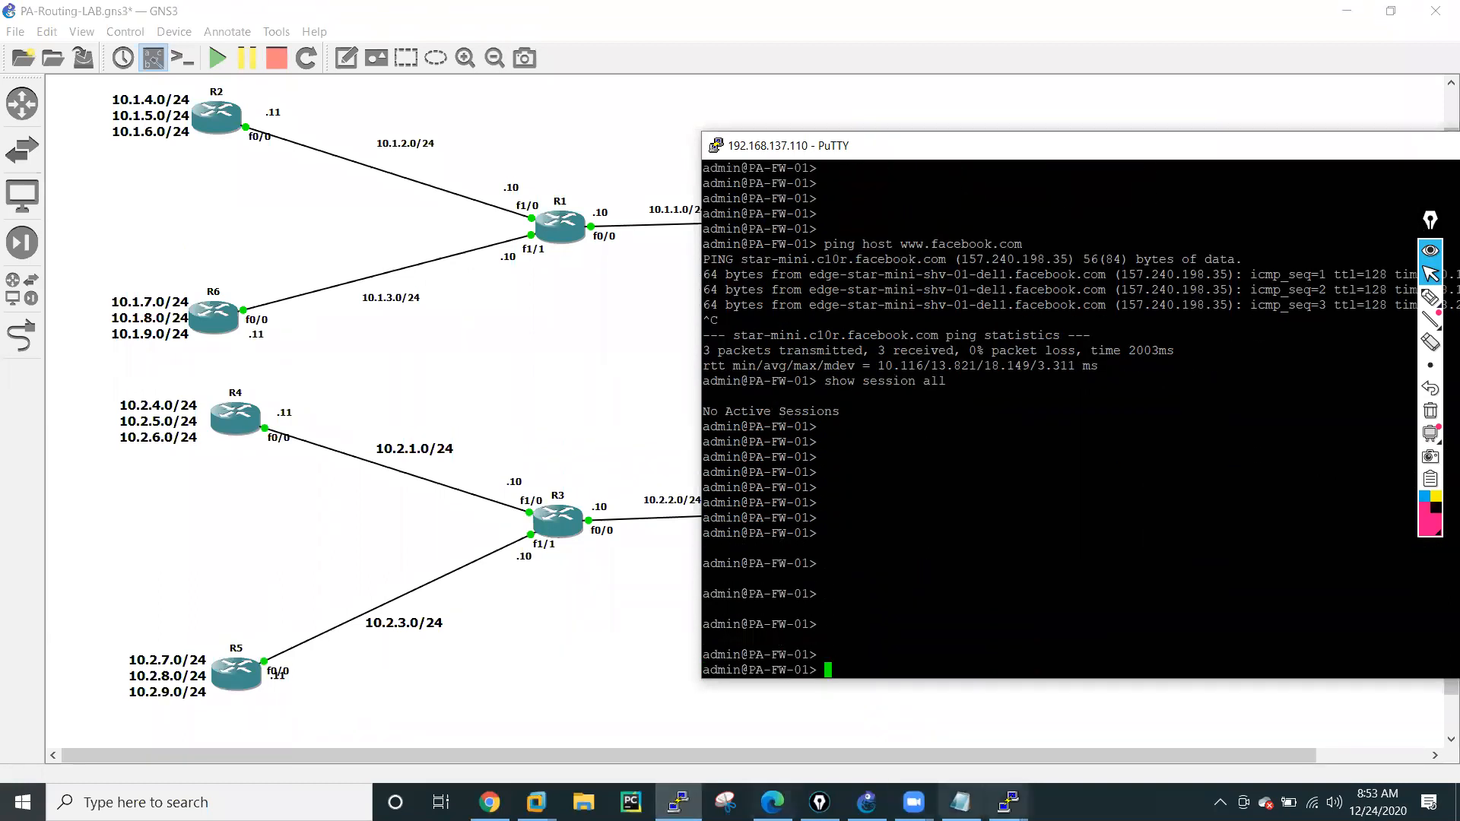
Repeat the ping to 157.240.198.35 from R2's console with a repeat count of 100.
{"action": "left_click", "coordinate": [1009, 802]}
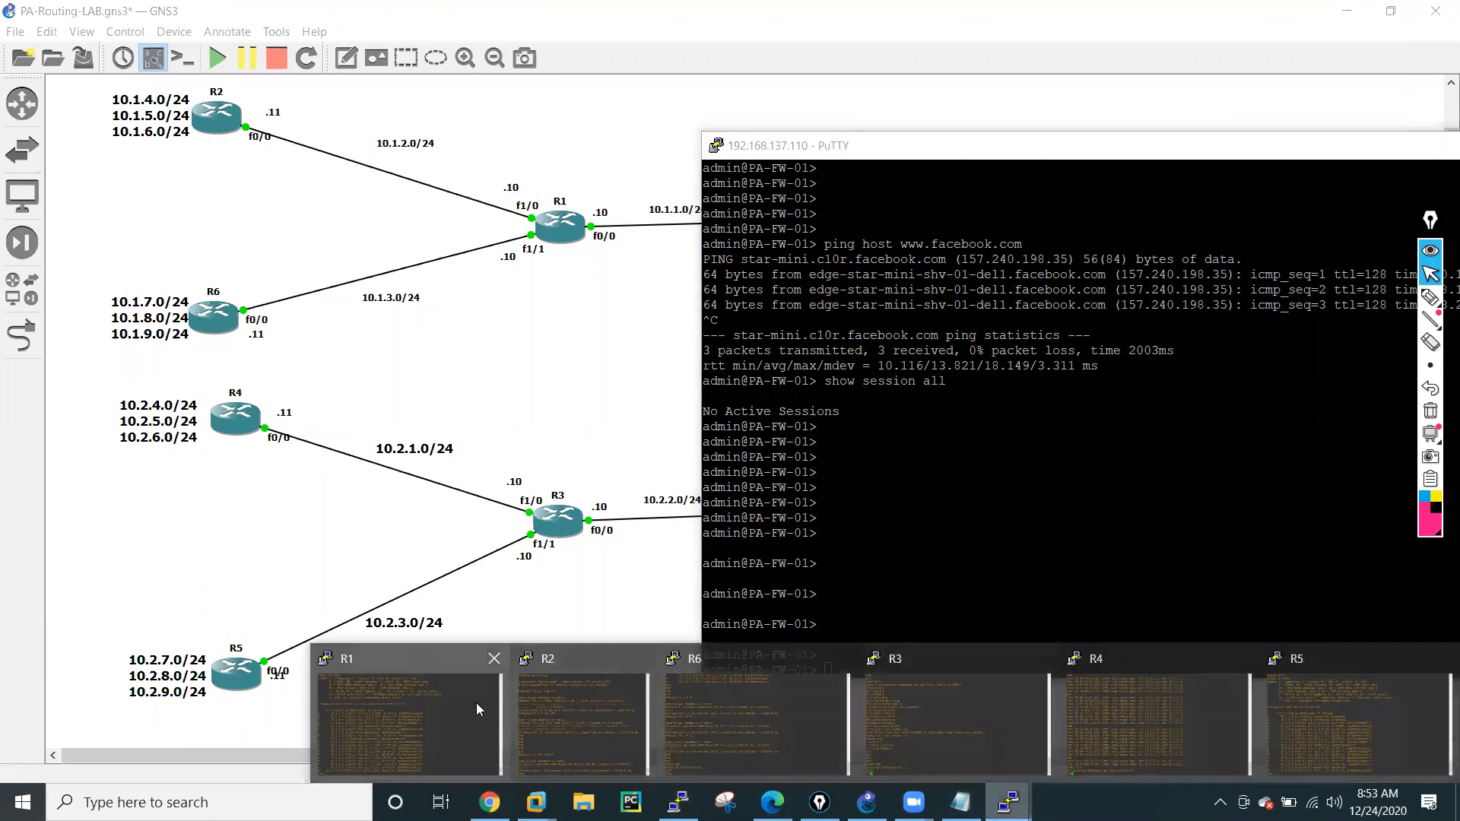
{"action": "left_click", "coordinate": [578, 715]}
{"action": "key", "text": "Up"}
{"action": "type", "text": "rep "}
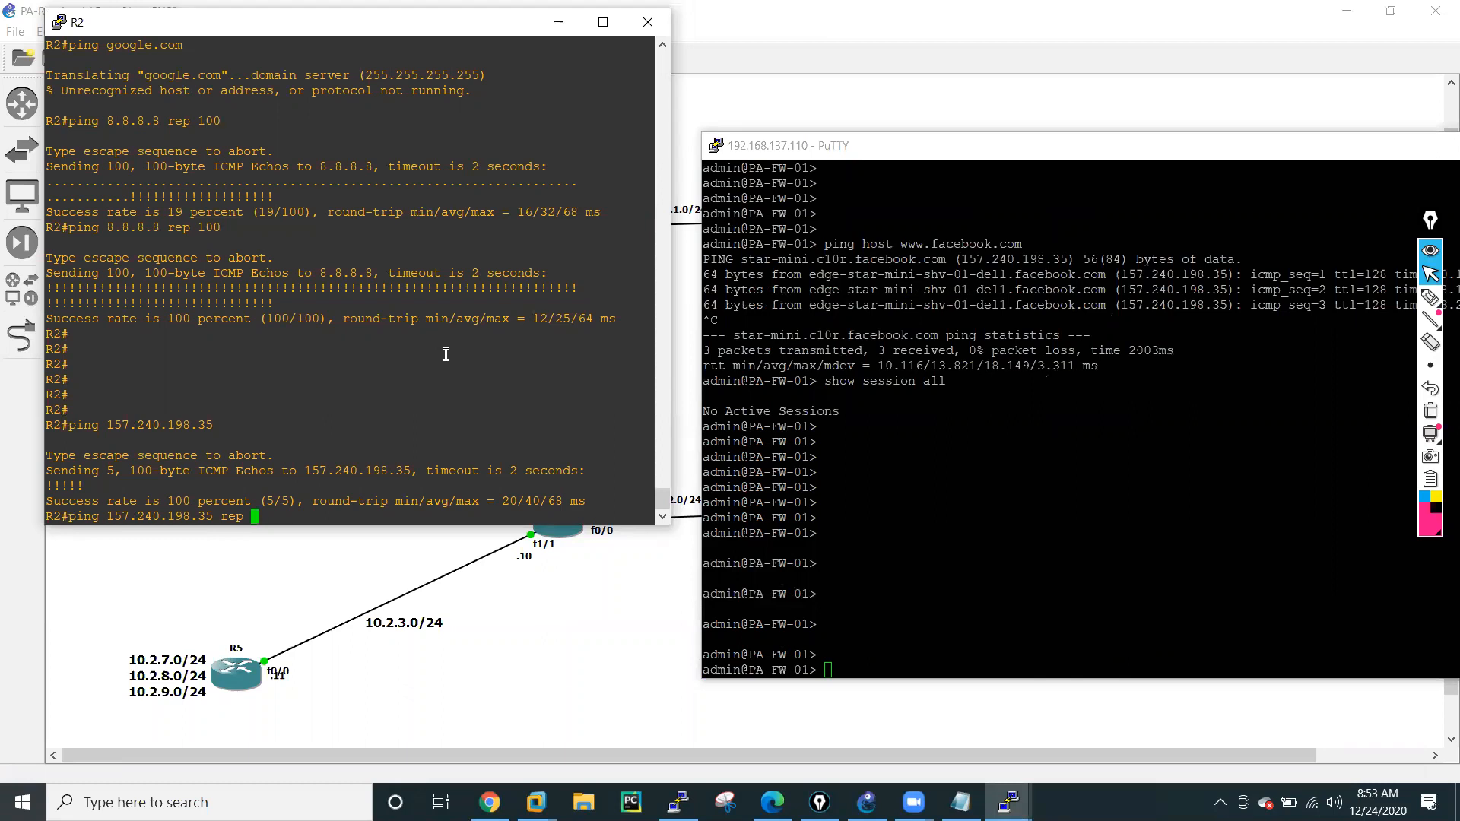
{"action": "type", "text": "1"}
{"action": "type", "text": "00"}
{"action": "key", "text": "Return"}
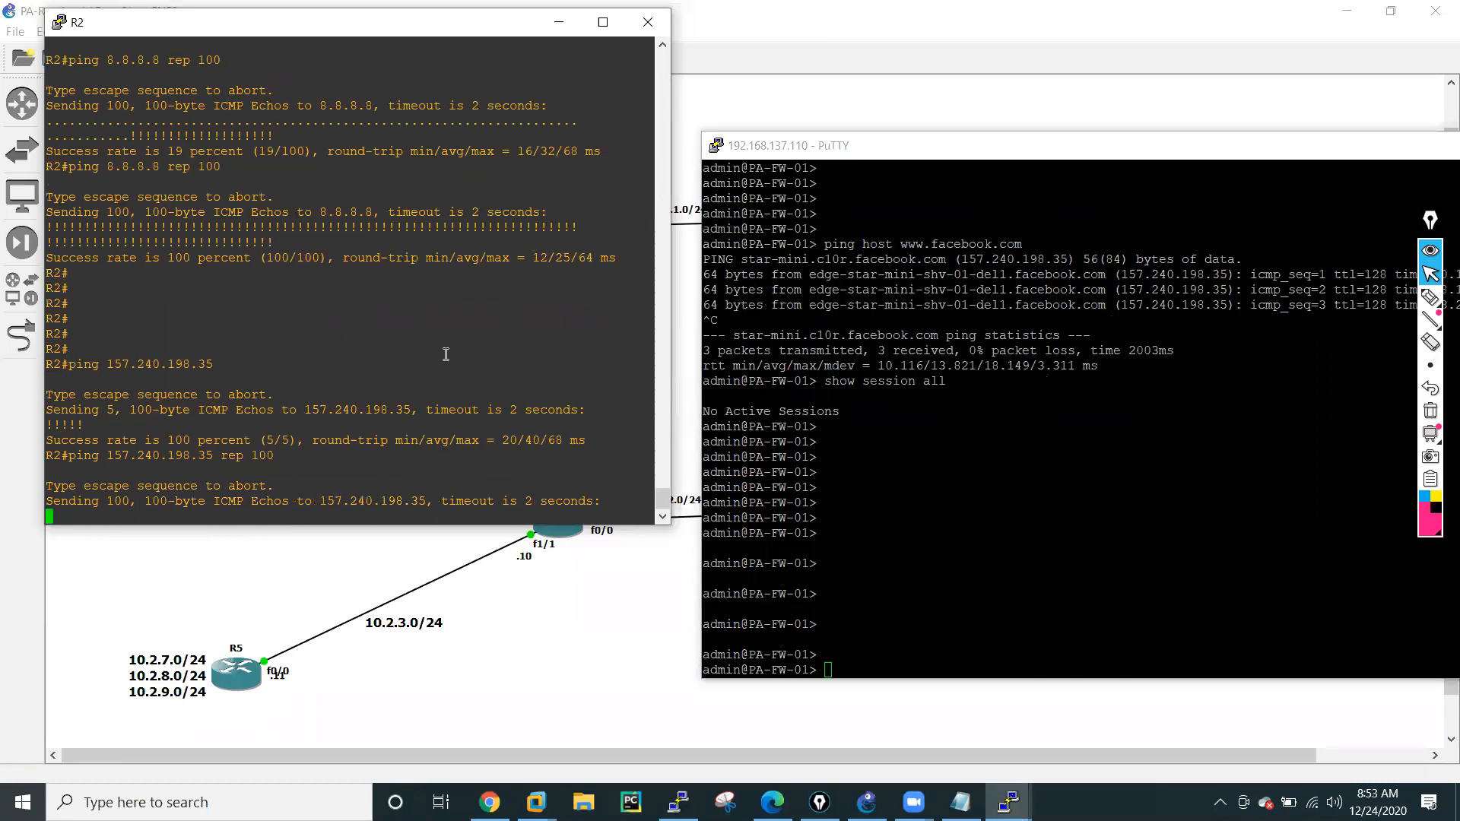
Rerun show session all on the firewall to list the sessions from R2's ping.
{"action": "left_click", "coordinate": [987, 475]}
{"action": "key", "text": "Up"}
{"action": "key", "text": "Return"}
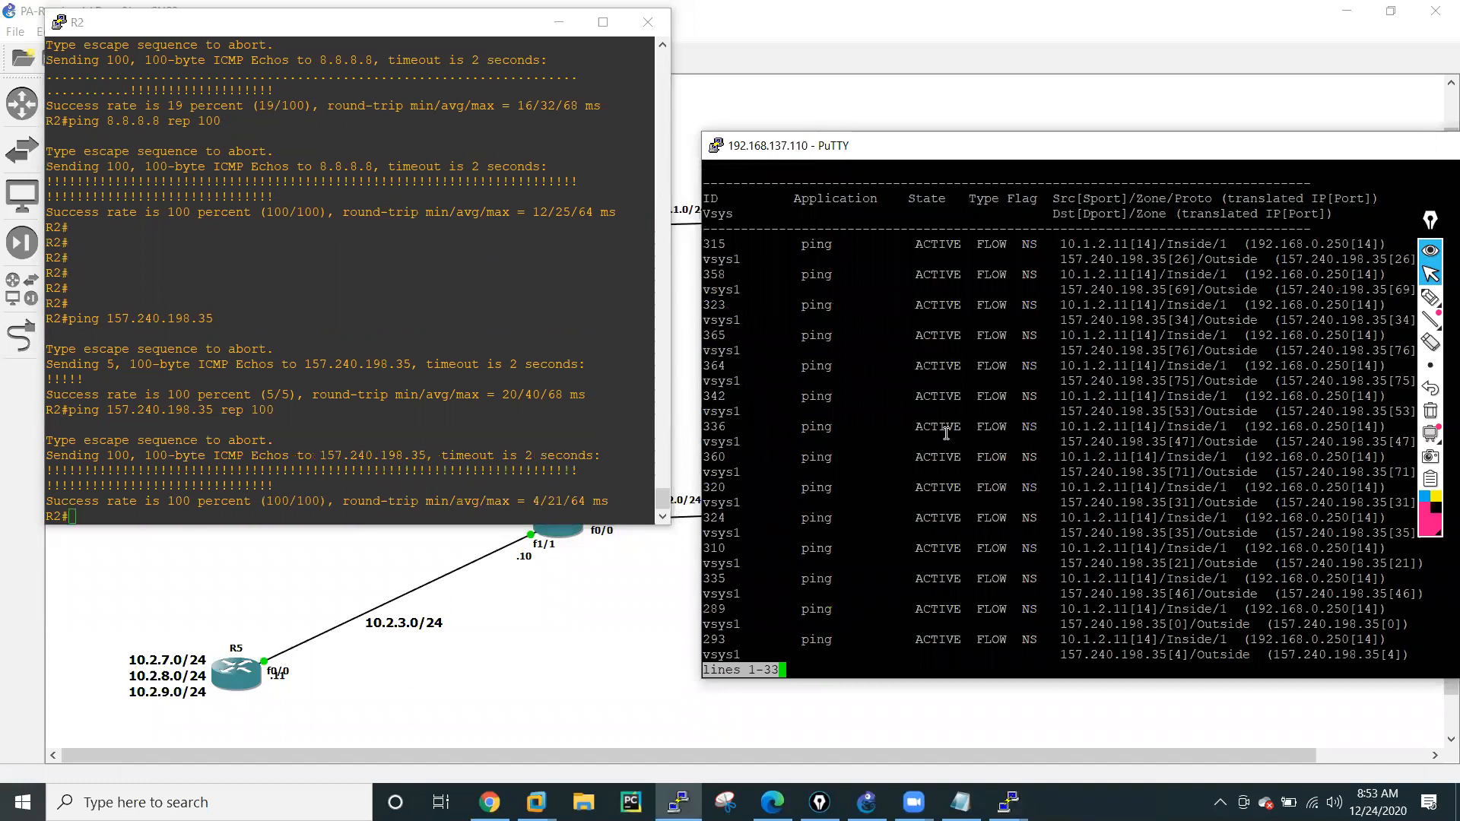
Copy session ID 315, quit the session list, and show the details with show session id 315.
{"action": "double_click", "coordinate": [713, 244]}
{"action": "key", "text": "q"}
{"action": "key", "text": "Up"}
{"action": "key", "text": "BackSpace"}
{"action": "key", "text": "BackSpace"}
{"action": "key", "text": "BackSpace"}
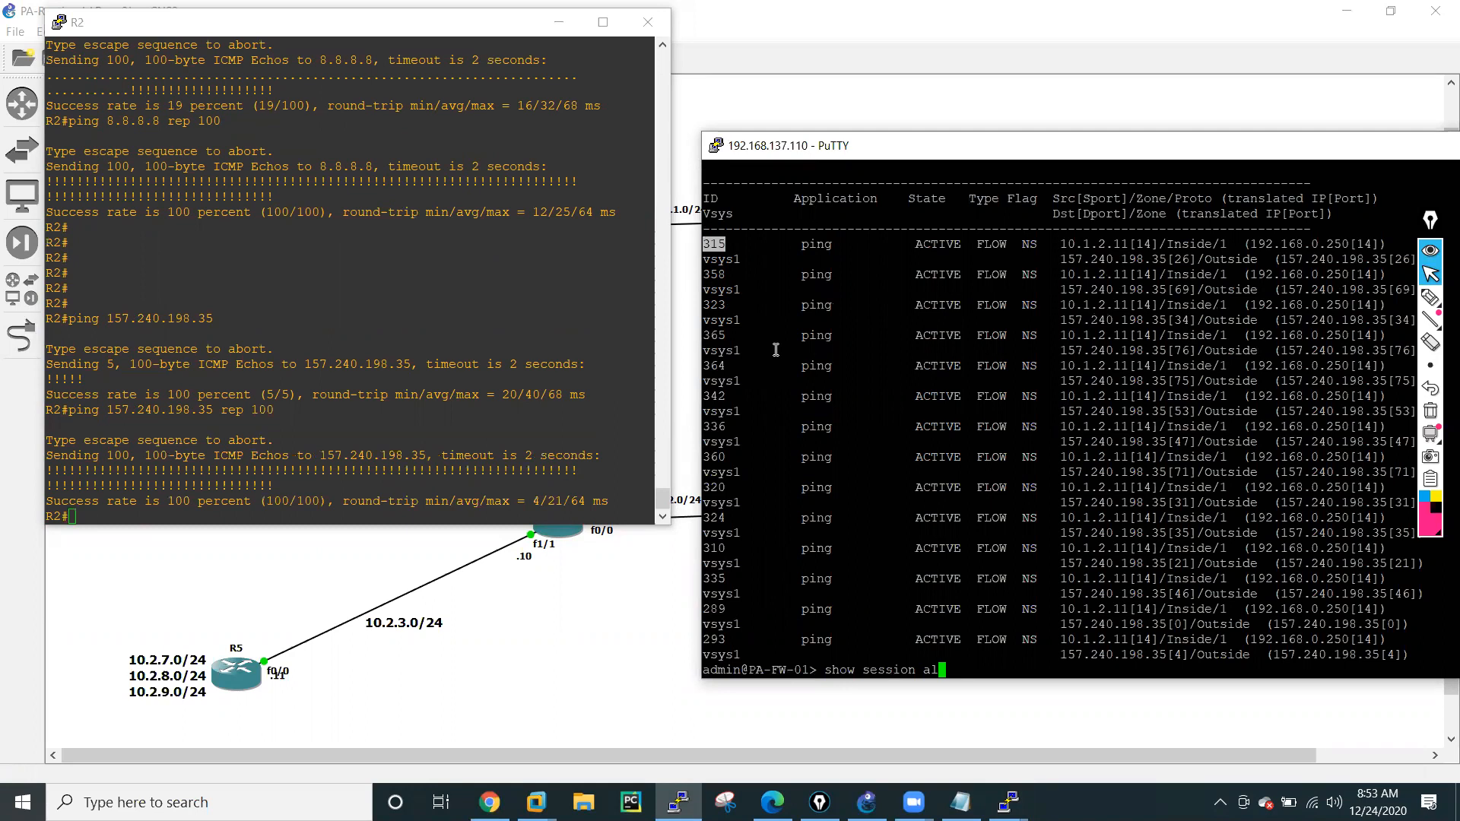
{"action": "type", "text": "id"}
{"action": "right_click", "coordinate": [776, 349]}
{"action": "key", "text": "Return"}
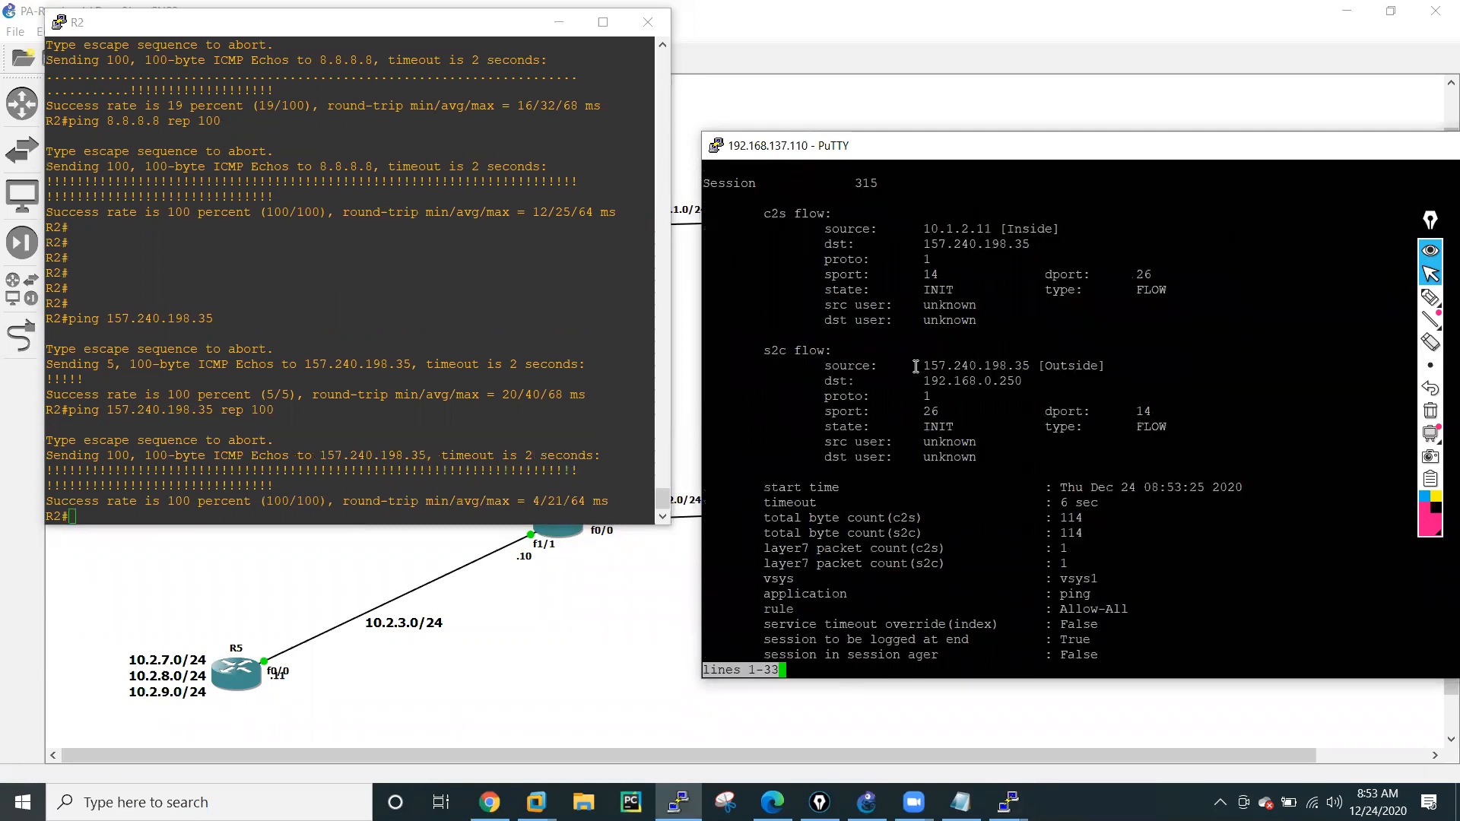
Examine the source, destination, protocol and ports of the session's client-to-server flow.
{"action": "left_click_drag", "start_coordinate": [925, 229], "coordinate": [1051, 229]}
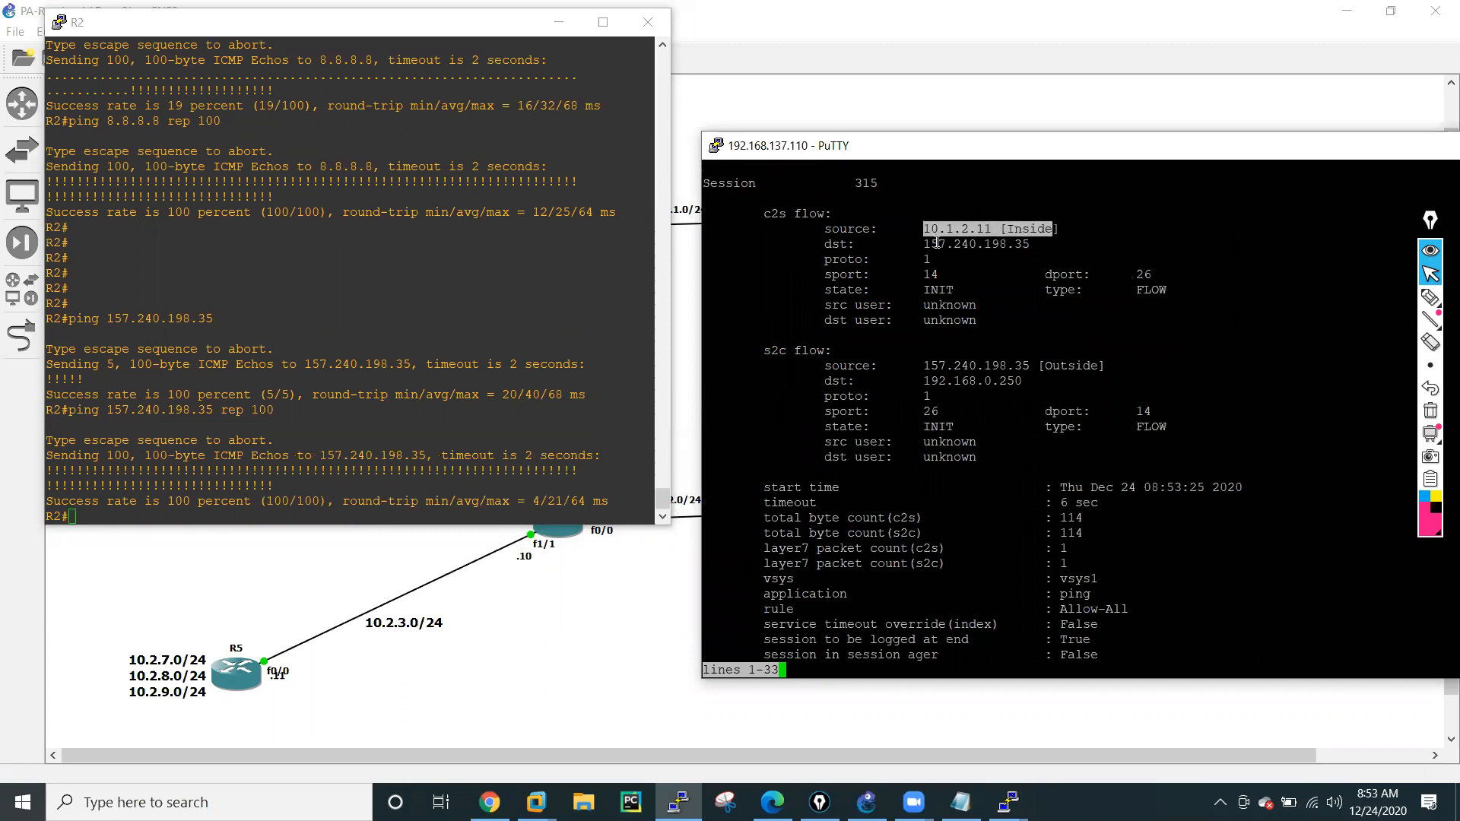
{"action": "left_click_drag", "start_coordinate": [925, 246], "coordinate": [1028, 244]}
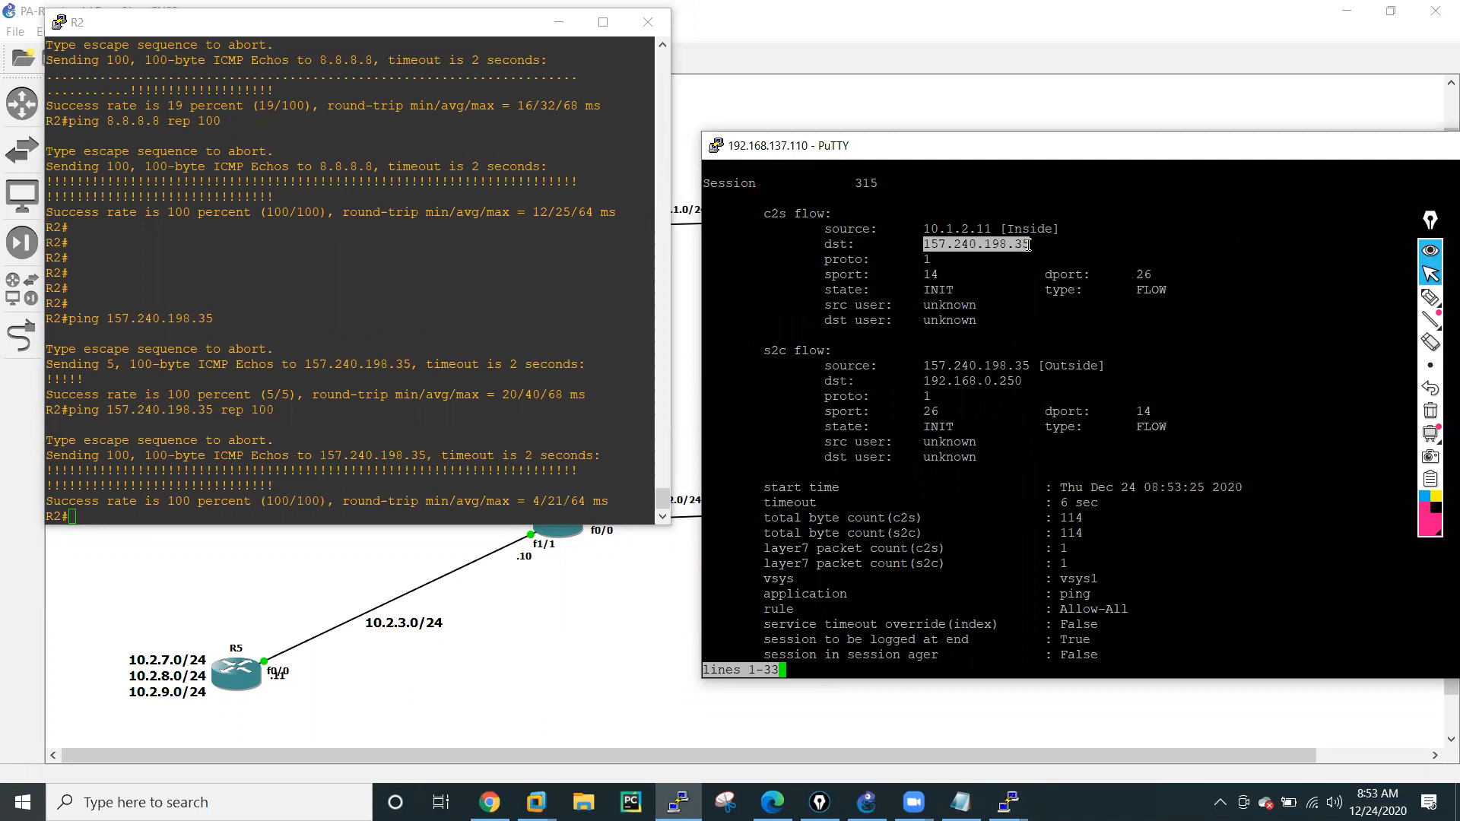
{"action": "left_click_drag", "start_coordinate": [919, 258], "coordinate": [923, 267]}
{"action": "left_click_drag", "start_coordinate": [833, 279], "coordinate": [1177, 282]}
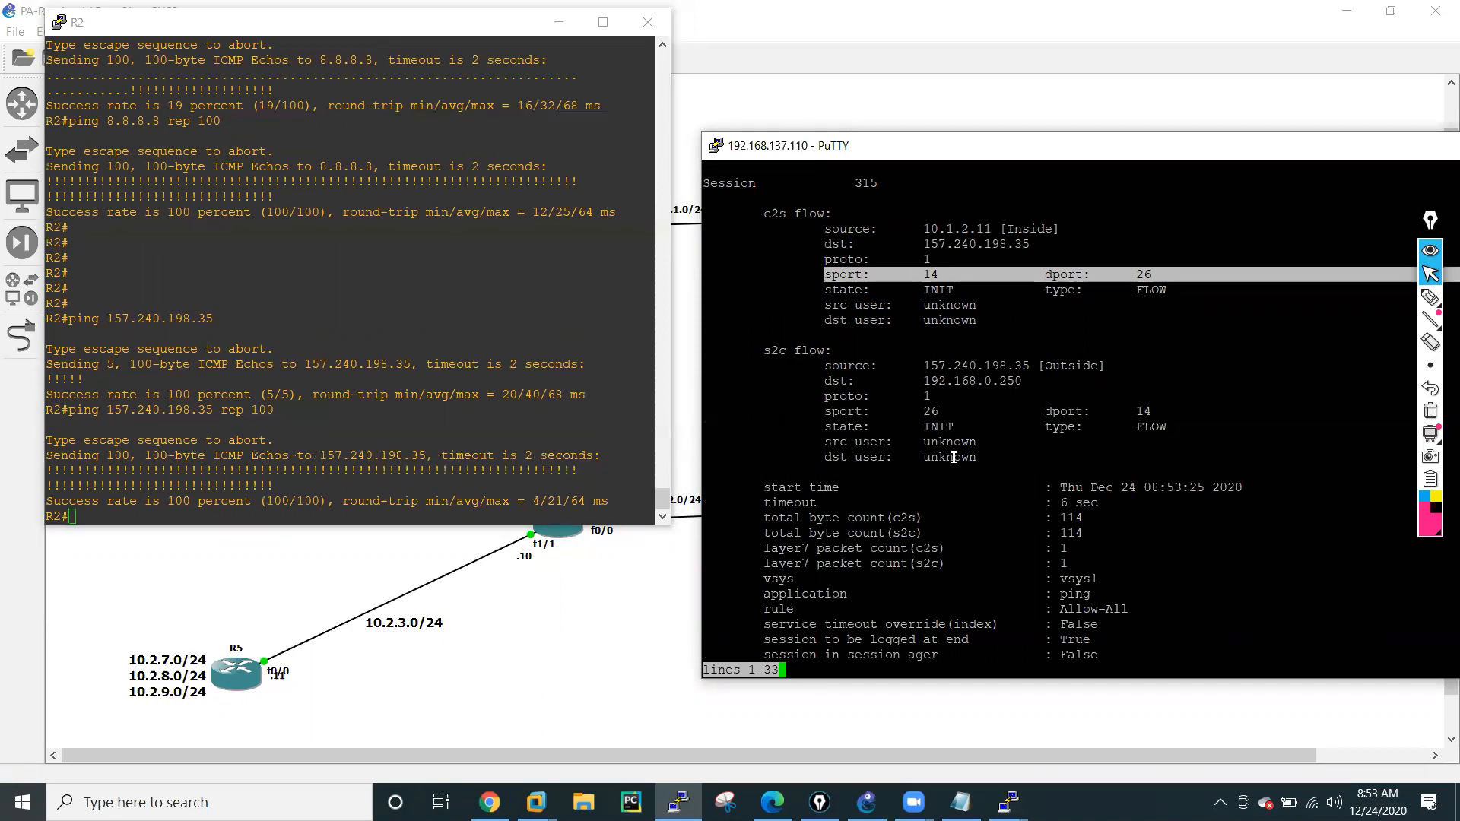
Page through the remaining session details, examine the security rule, application, NAT rule, and ingress and egress interfaces, and add blank prompt lines.
{"action": "key", "text": "space"}
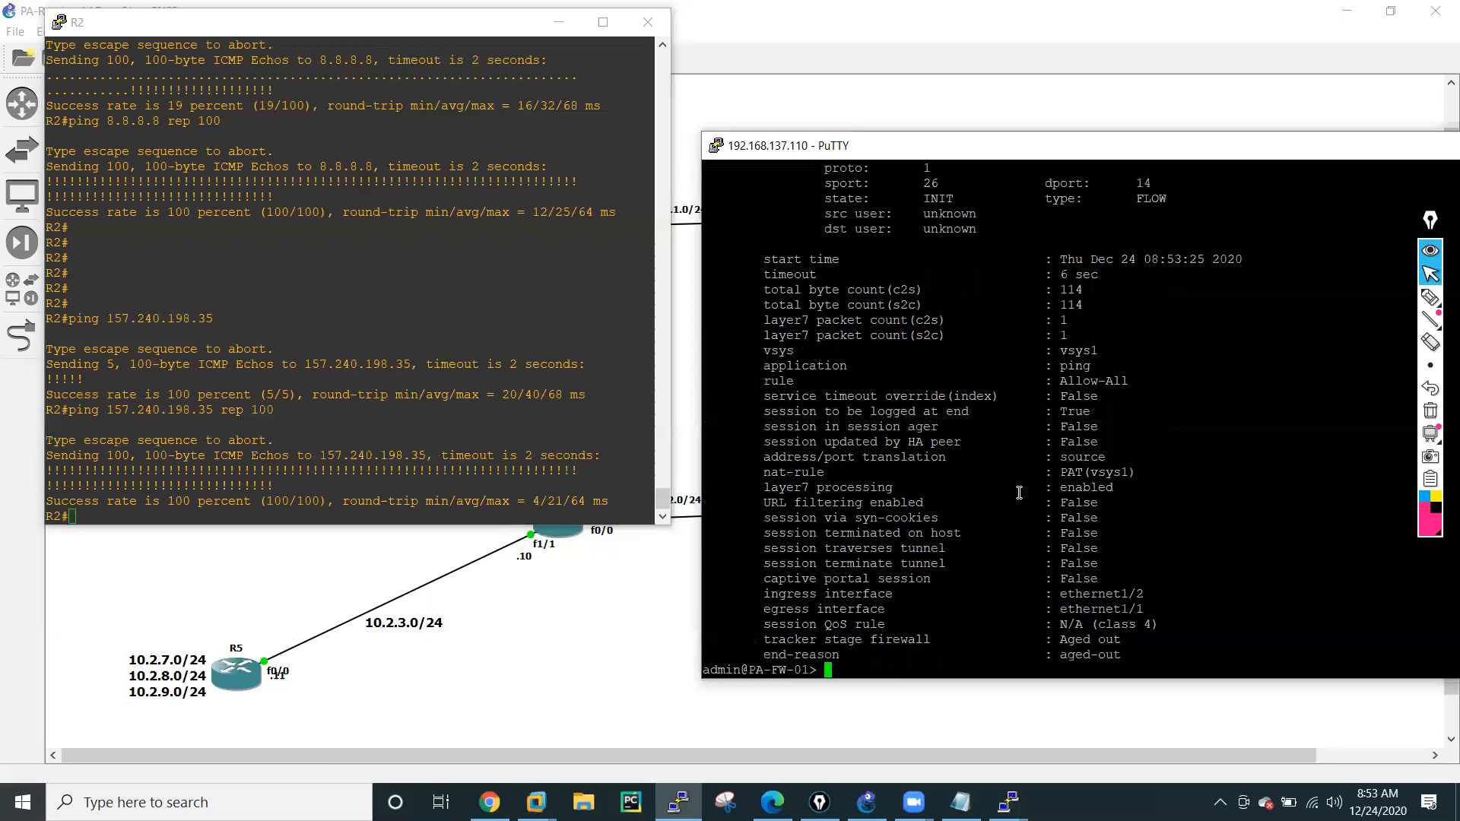
{"action": "left_click_drag", "start_coordinate": [763, 381], "coordinate": [1148, 380]}
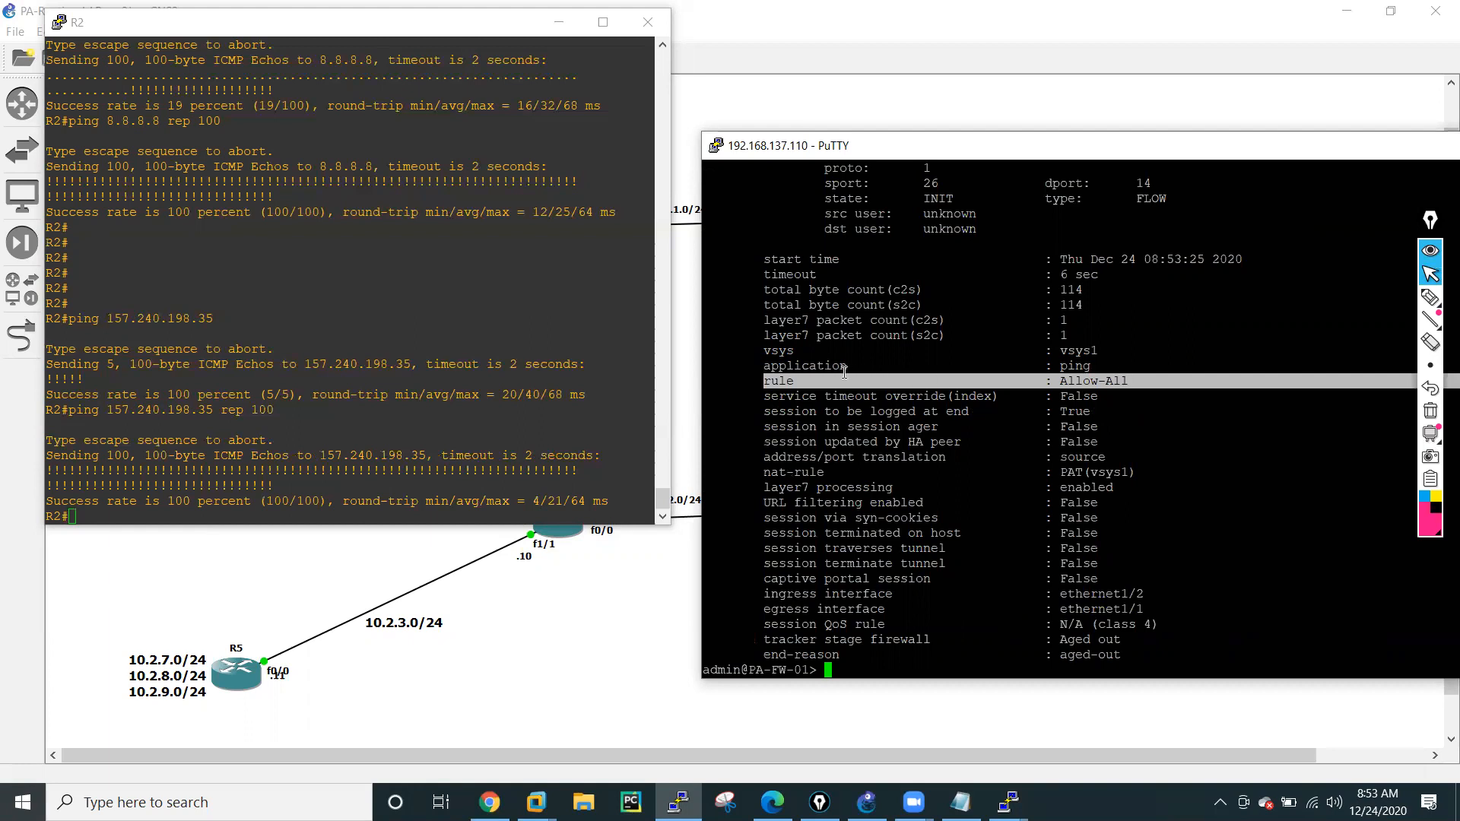
{"action": "left_click_drag", "start_coordinate": [763, 366], "coordinate": [1086, 369]}
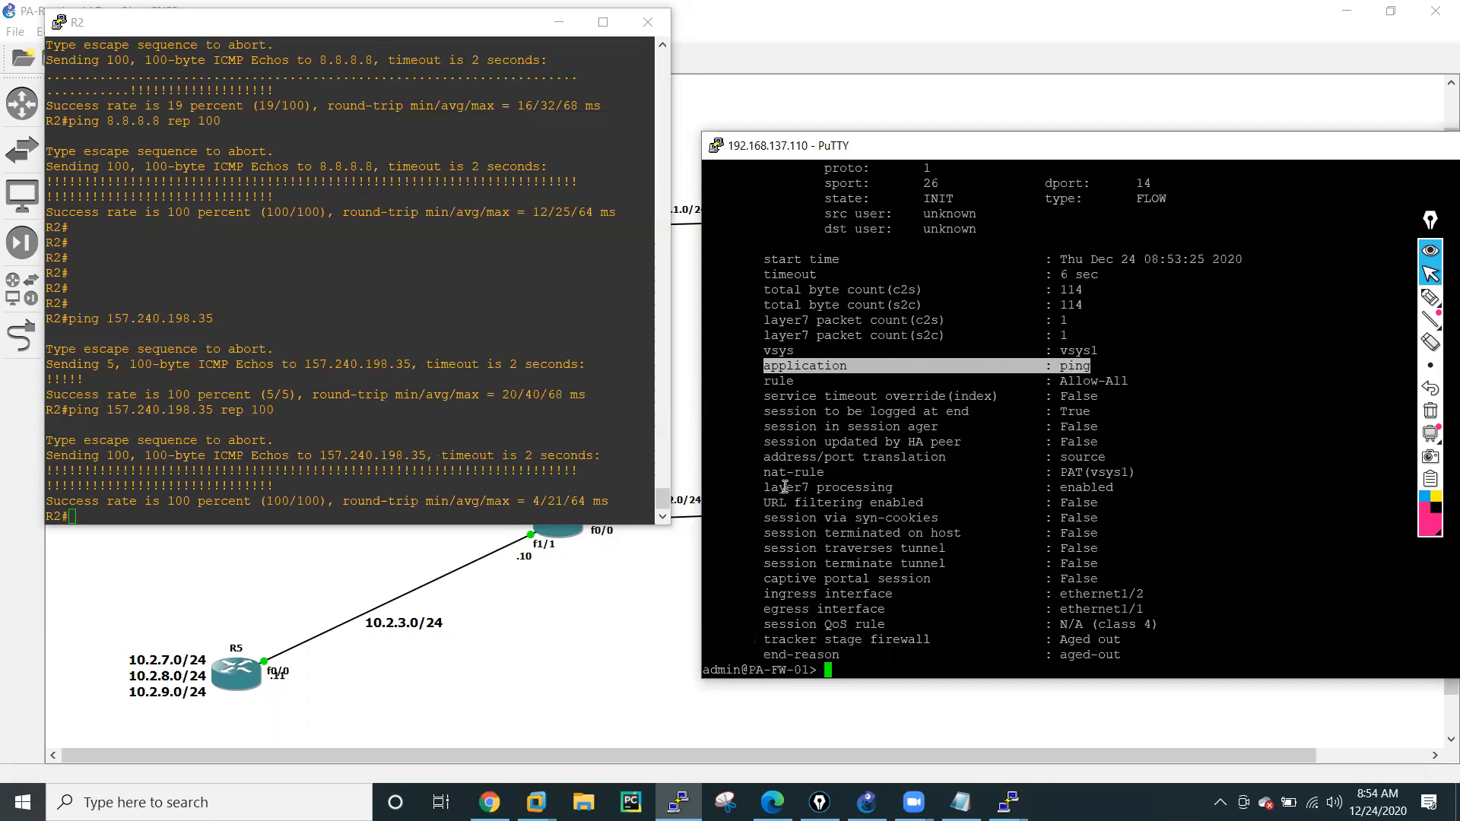
{"action": "left_click_drag", "start_coordinate": [760, 472], "coordinate": [1139, 473]}
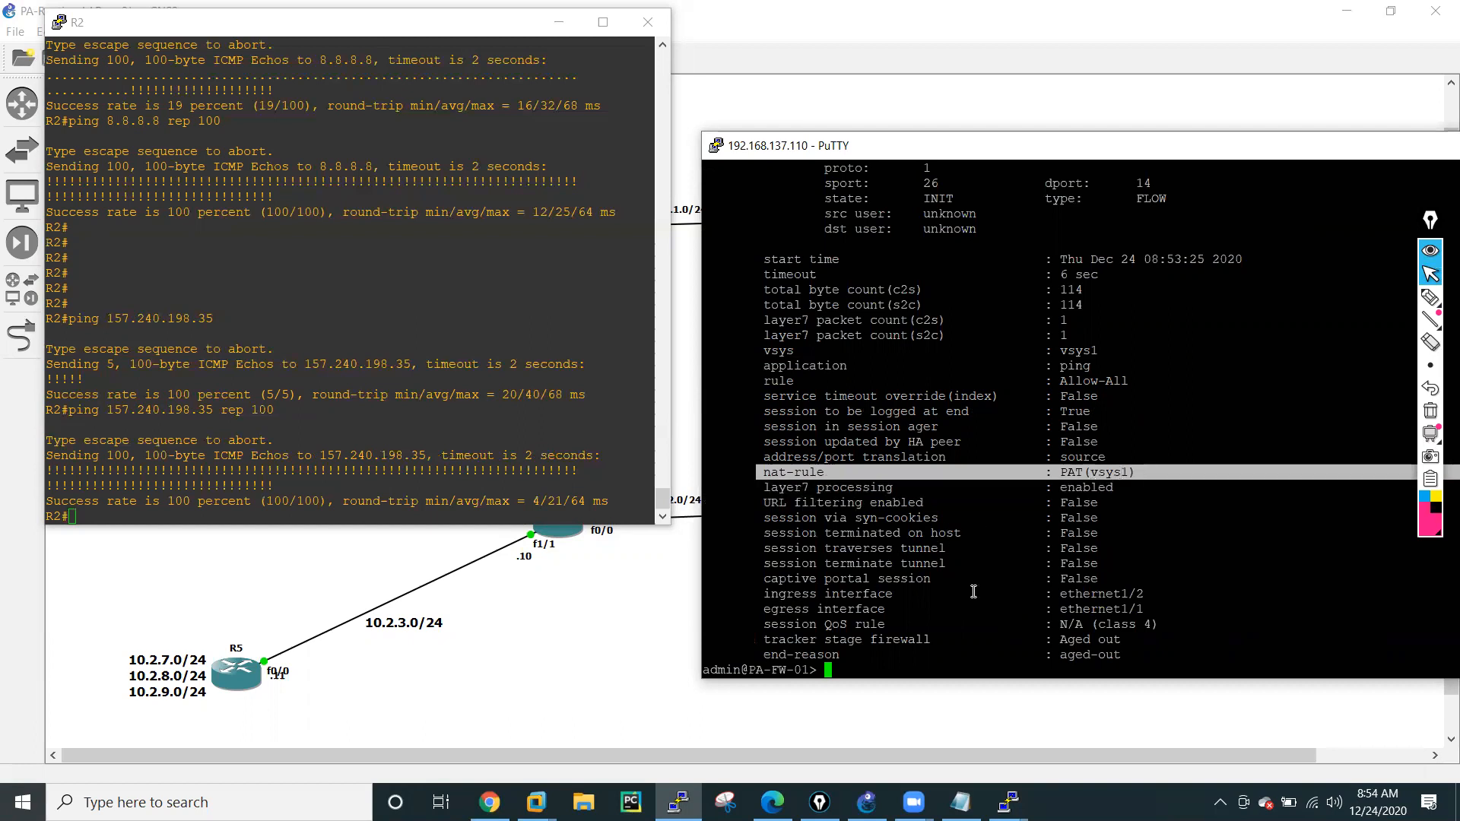
{"action": "left_click_drag", "start_coordinate": [762, 594], "coordinate": [1164, 598]}
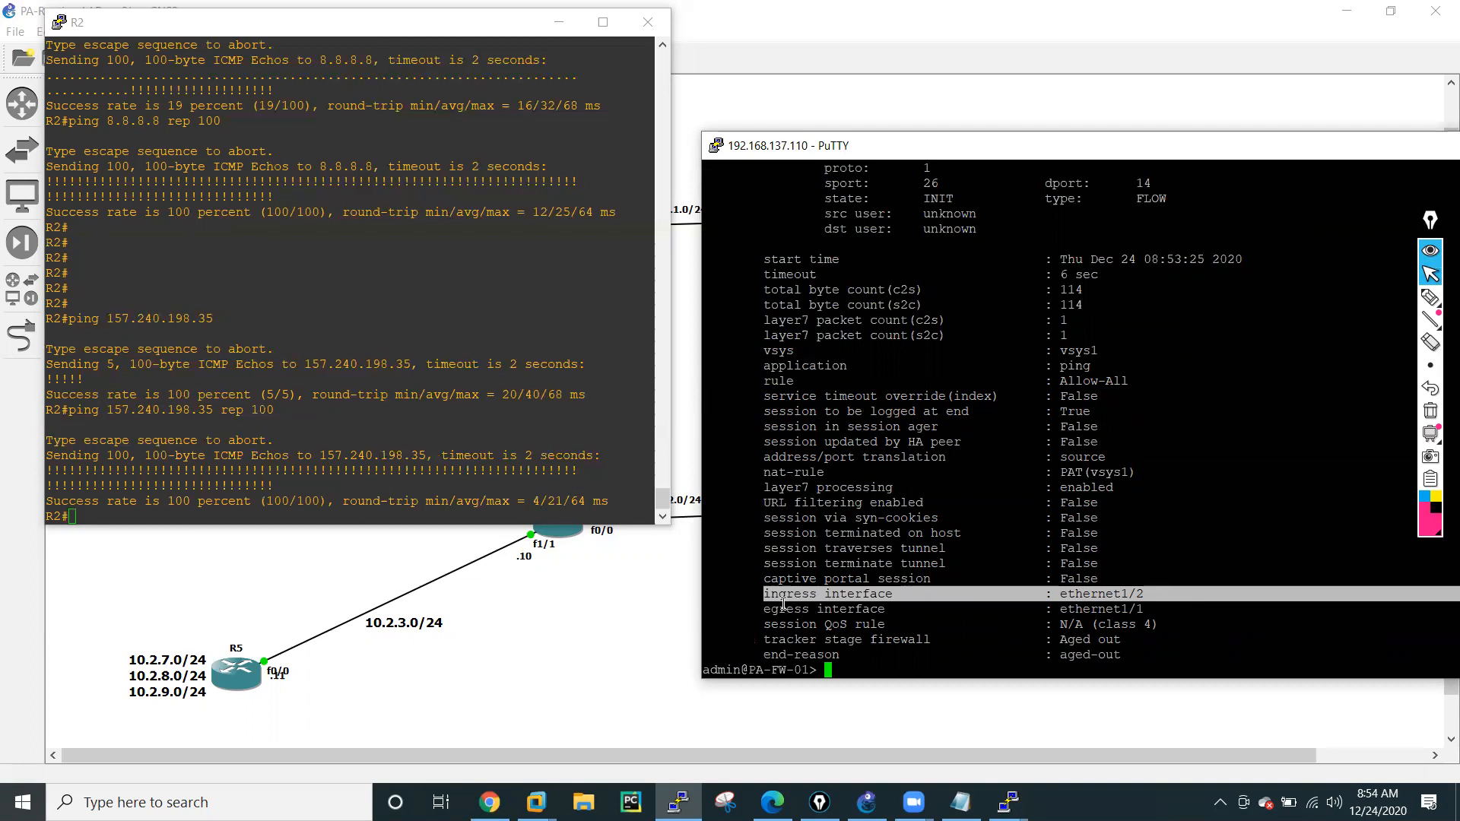
{"action": "left_click_drag", "start_coordinate": [757, 608], "coordinate": [1153, 609]}
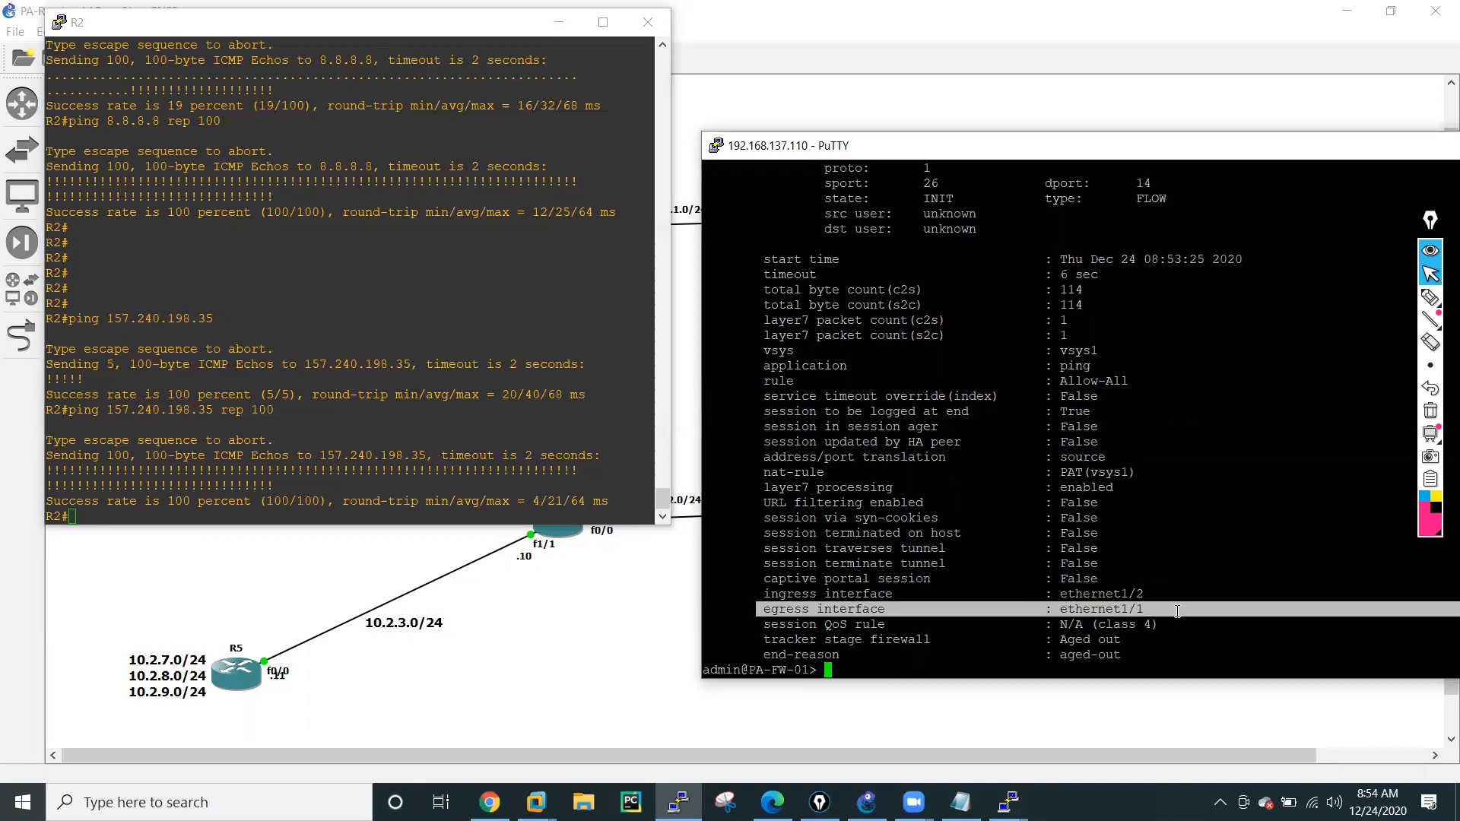
{"action": "key", "text": "Return"}
{"action": "key", "text": "Return"}
{"action": "key", "text": "Return"}
{"action": "key", "text": "Return"}
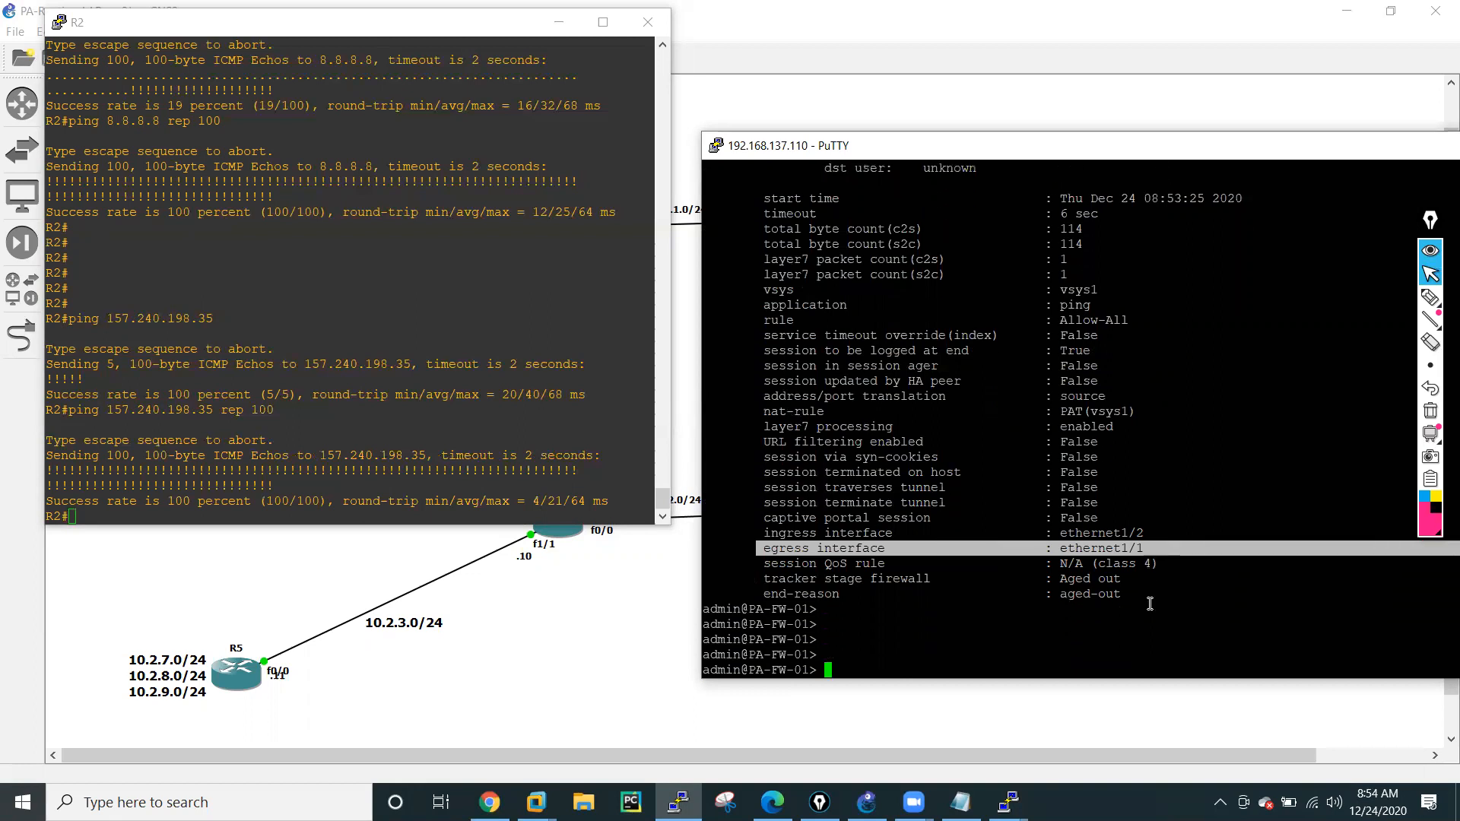
Copy the ping 157.240.198.35 command from R2's console and run it in R5's console with a repeat count of 100.
{"action": "left_click_drag", "start_coordinate": [70, 320], "coordinate": [214, 319]}
{"action": "left_click", "coordinate": [1008, 802]}
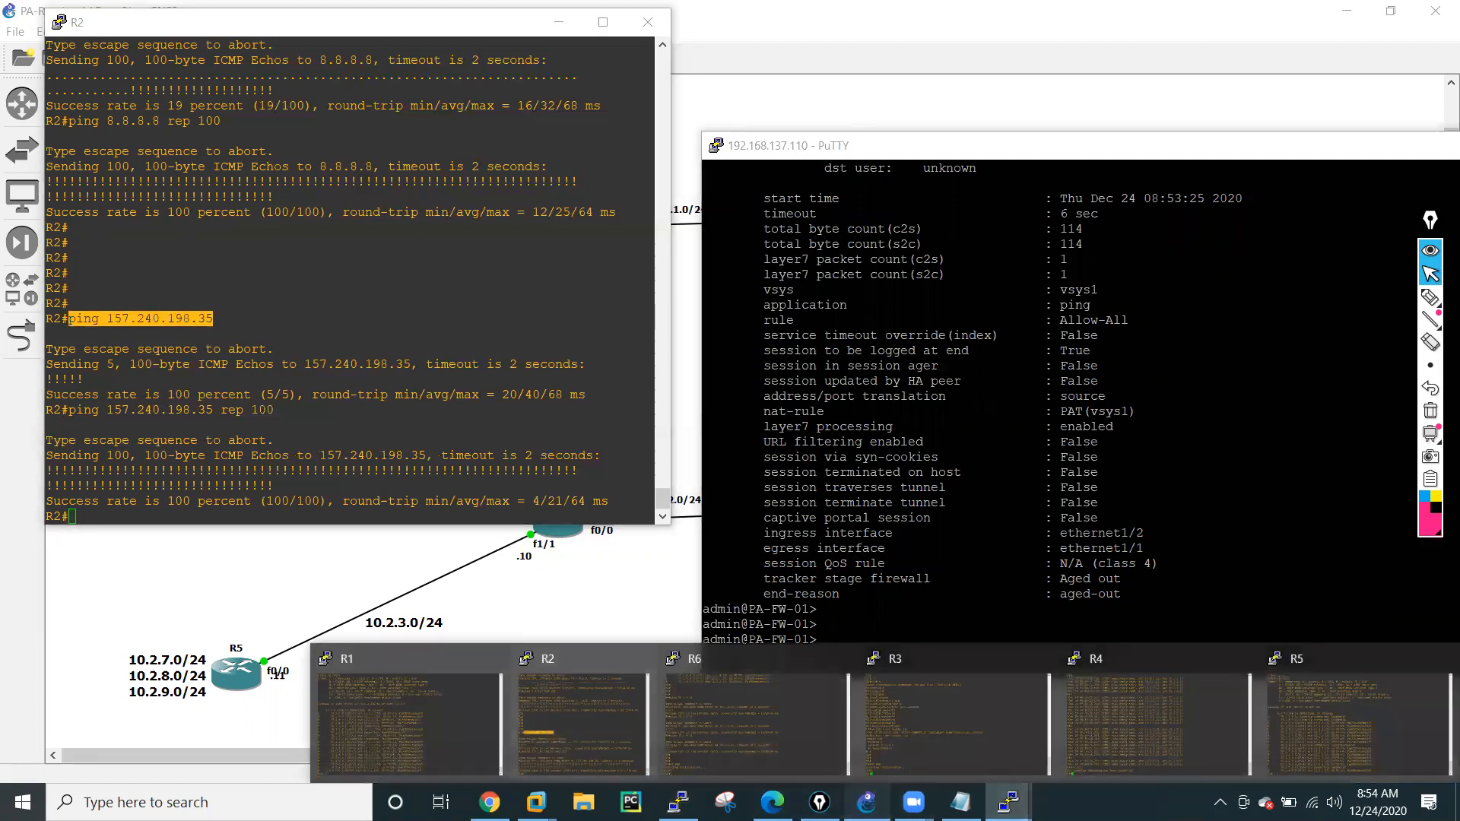
{"action": "left_click", "coordinate": [867, 803]}
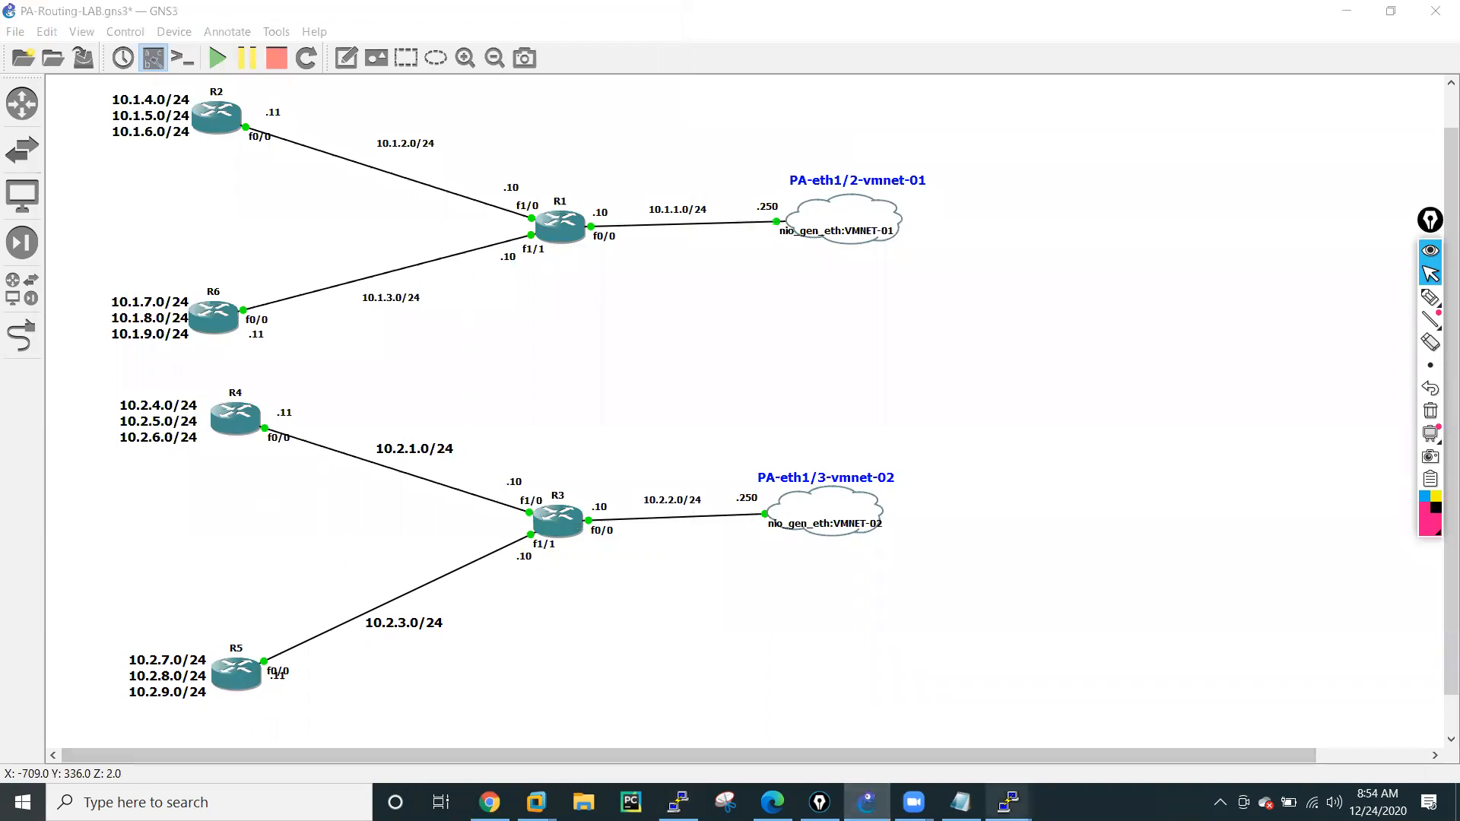
{"action": "mouse_move", "coordinate": [1008, 802]}
{"action": "left_click", "coordinate": [1185, 685]}
{"action": "right_click", "coordinate": [833, 517]}
{"action": "type", "text": "rep "}
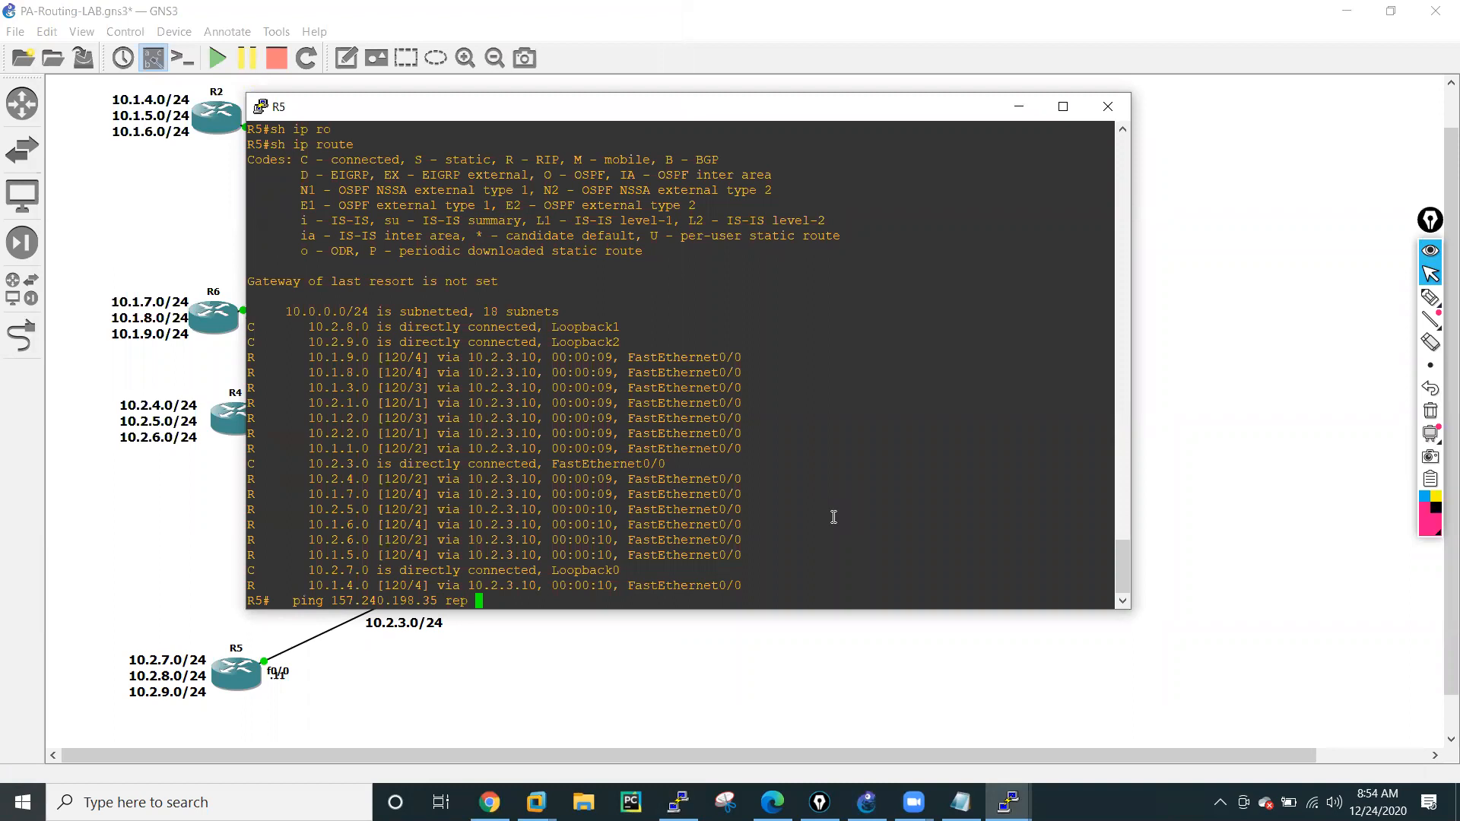
{"action": "type", "text": "100"}
{"action": "key", "text": "Return"}
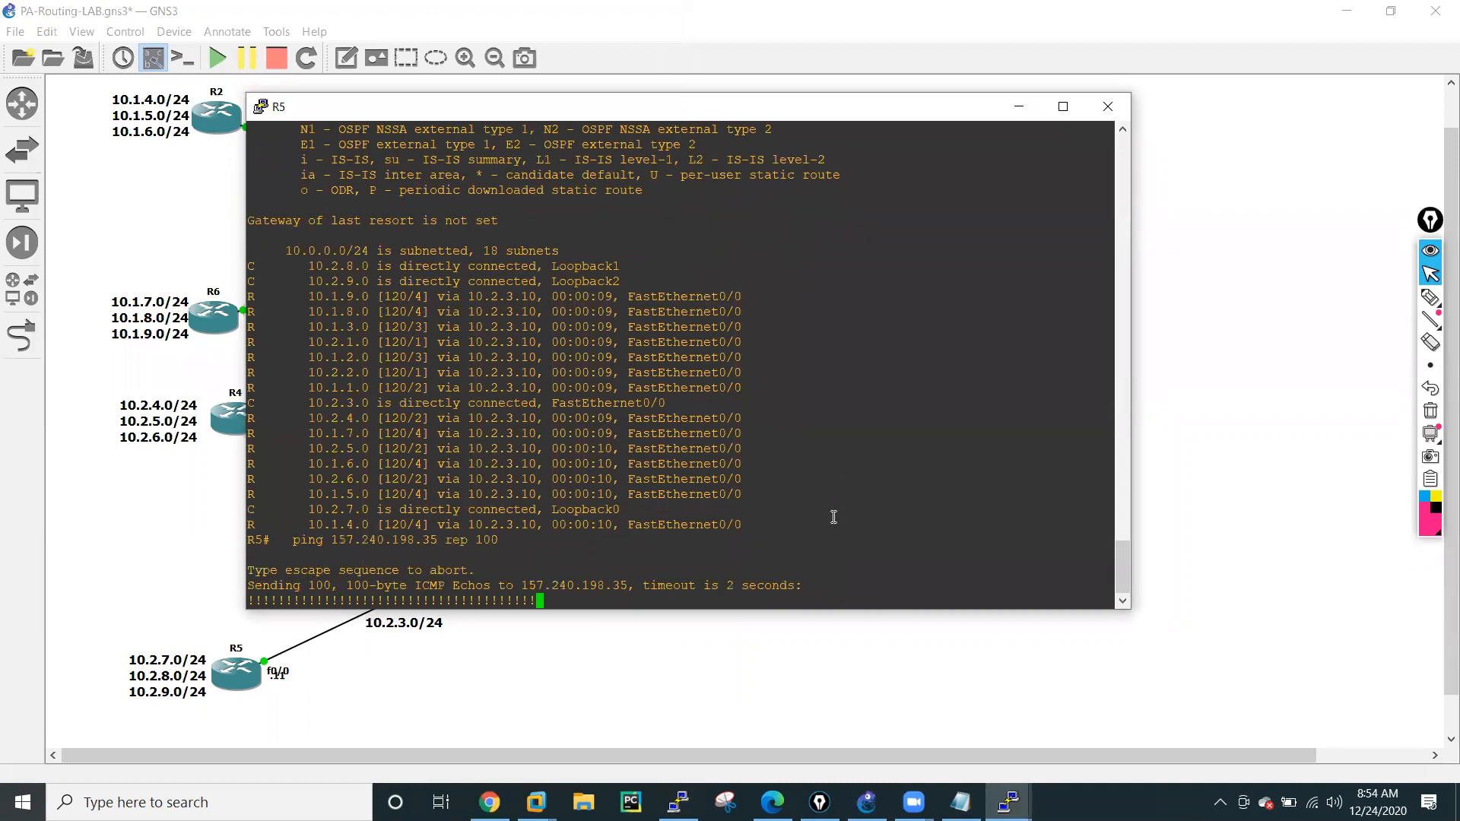
Switch to the firewall's PuTTY session and list all active sessions with show session all.
{"action": "left_click", "coordinate": [1008, 803]}
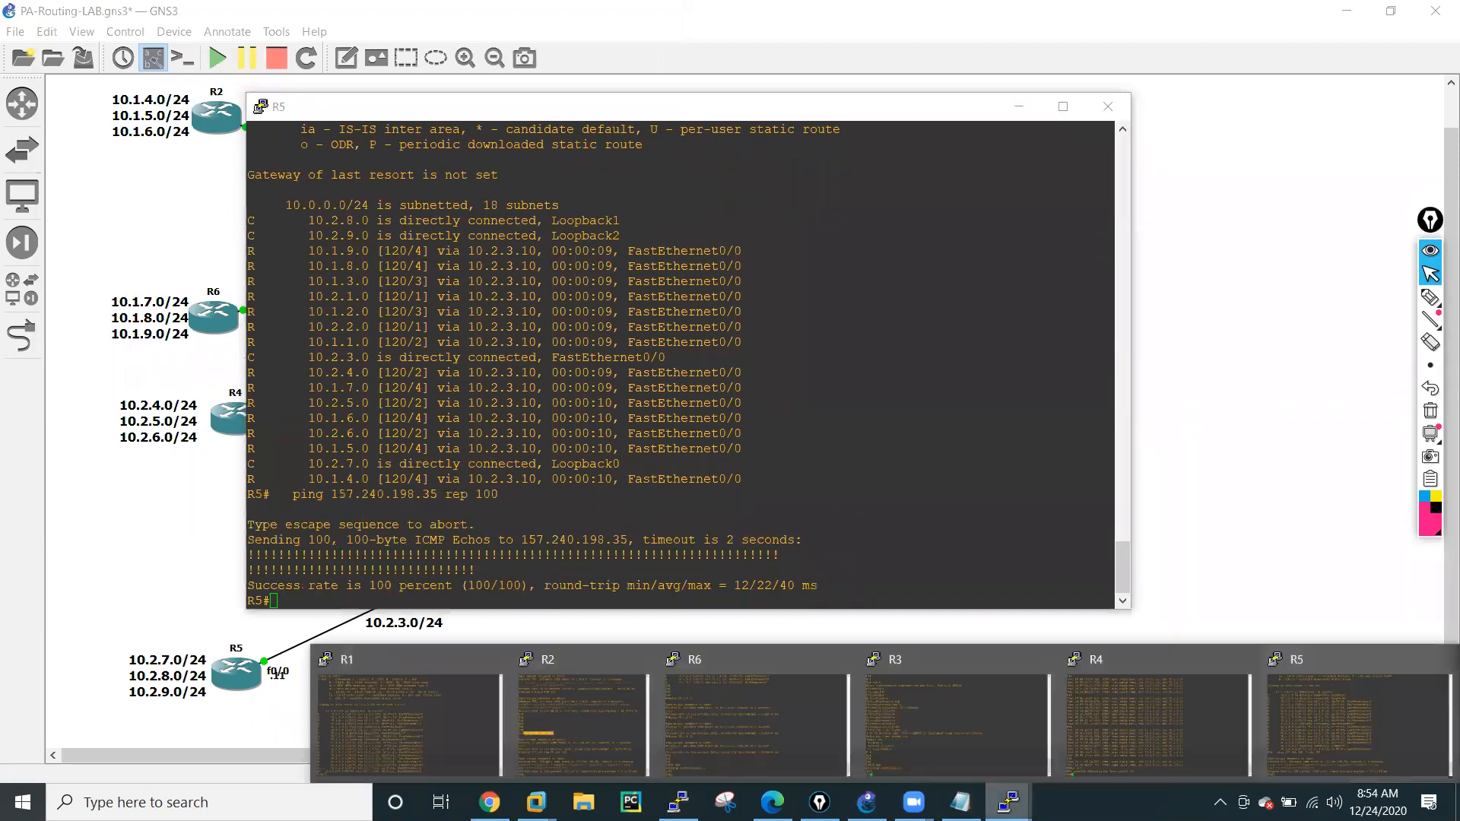
{"action": "left_click", "coordinate": [532, 727]}
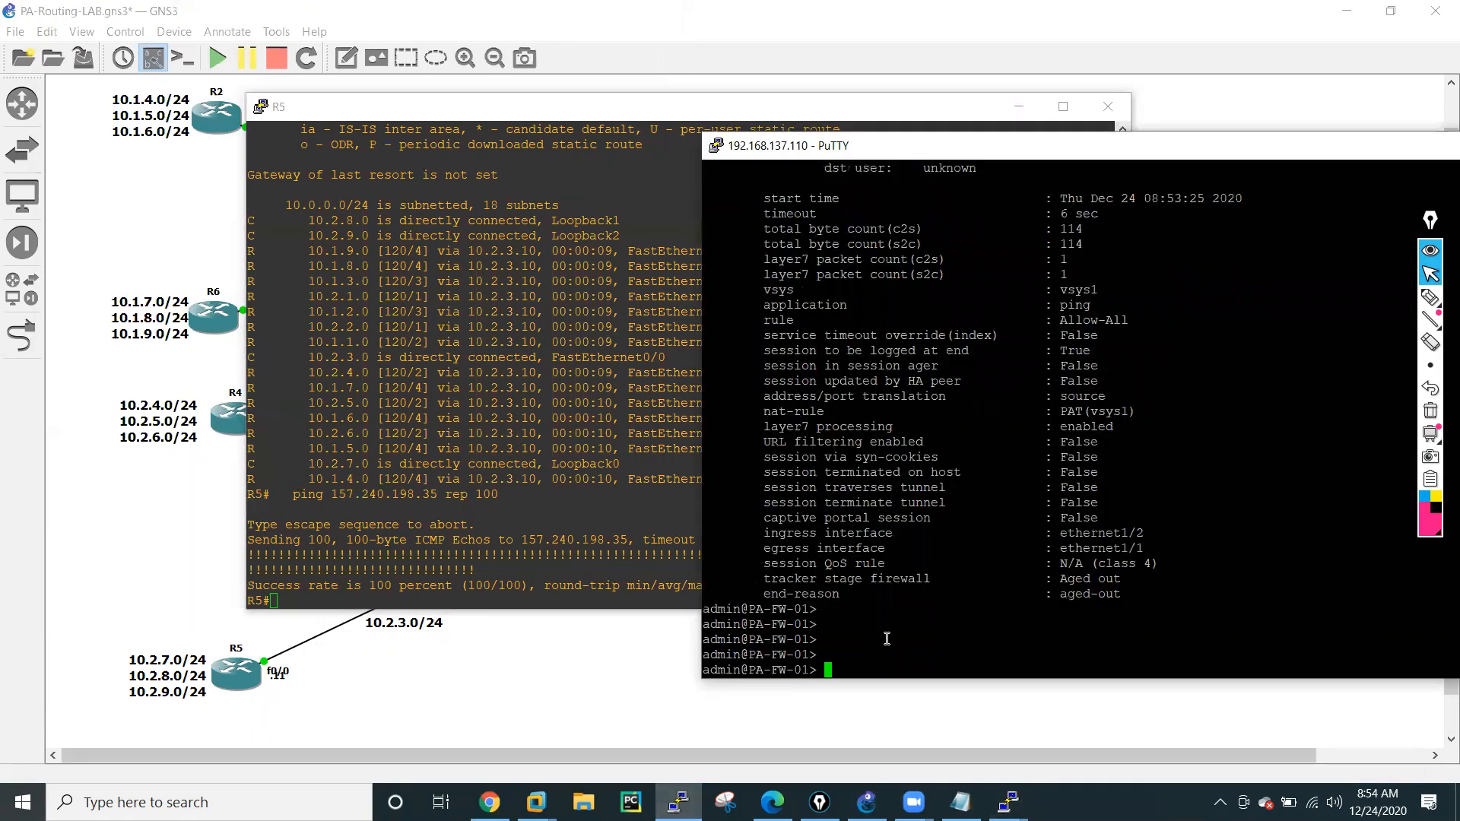
{"action": "key", "text": "Up"}
{"action": "key", "text": "Up"}
{"action": "key", "text": "Return"}
Copy session ID 412, quit the session list, and show the details with show session id 412.
{"action": "double_click", "coordinate": [713, 243]}
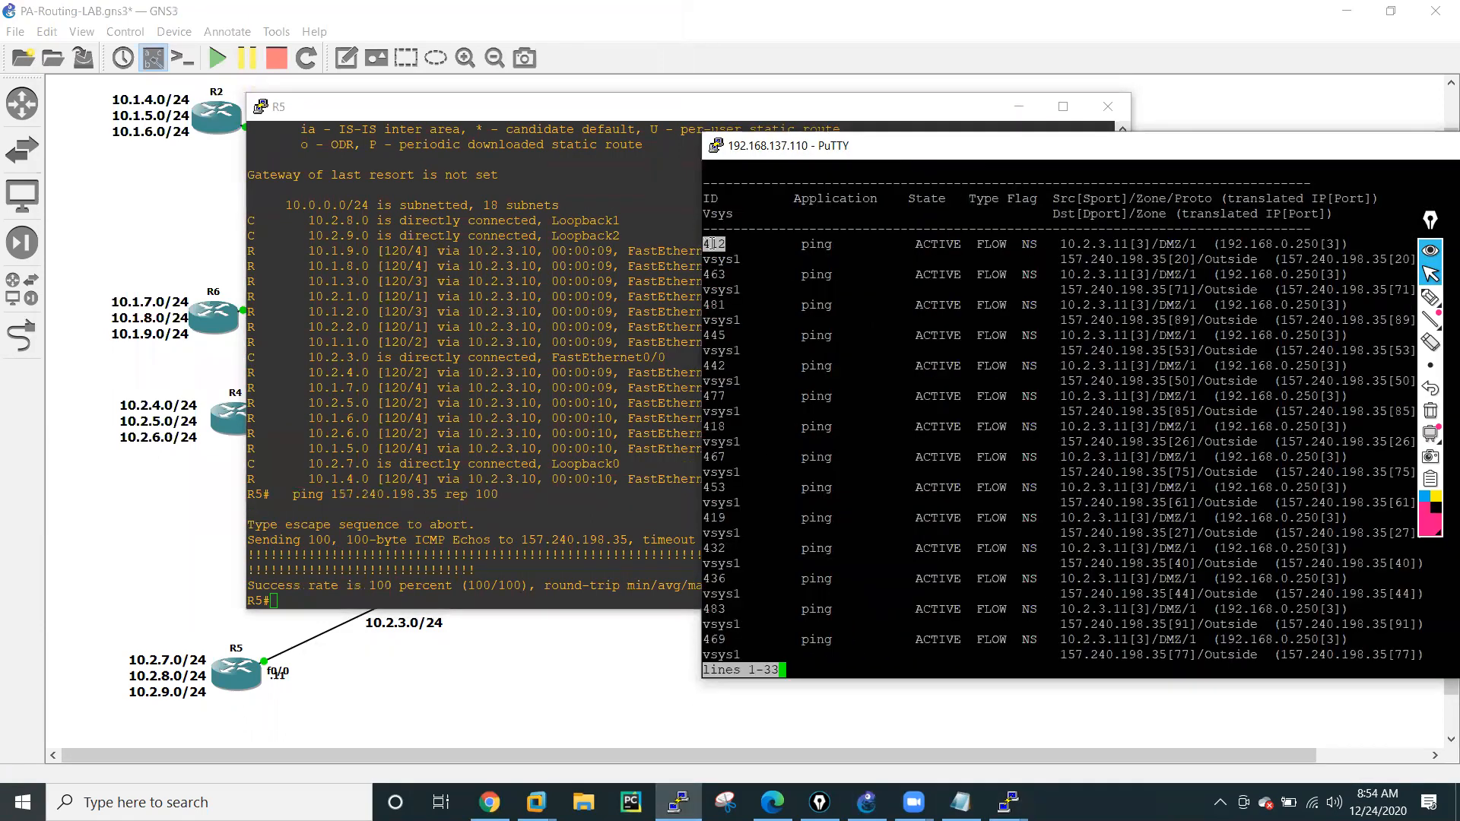
{"action": "type", "text": "q"}
{"action": "type", "text": "show session id"}
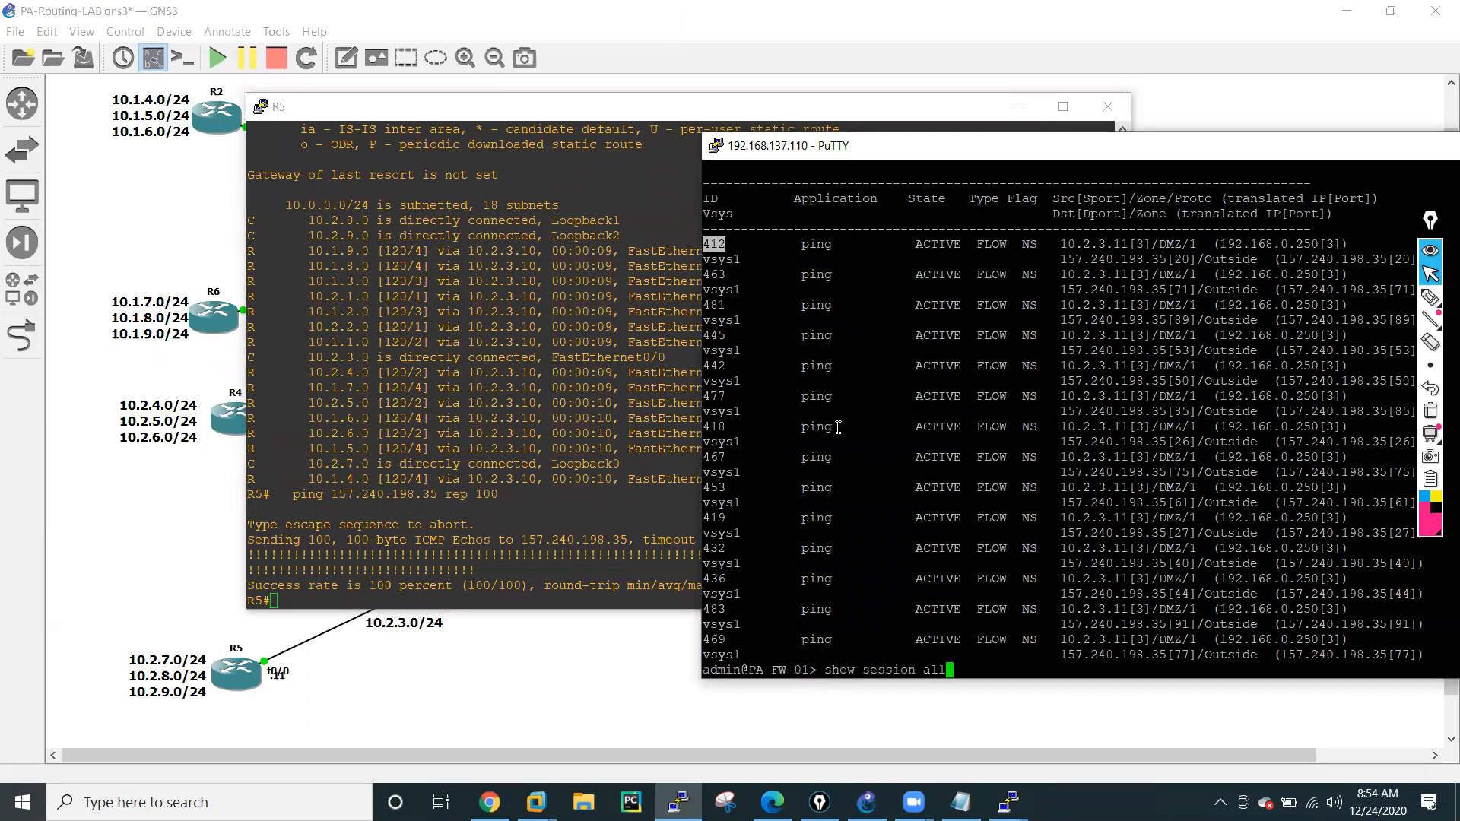
{"action": "right_click", "coordinate": [943, 419]}
{"action": "key", "text": "Return"}
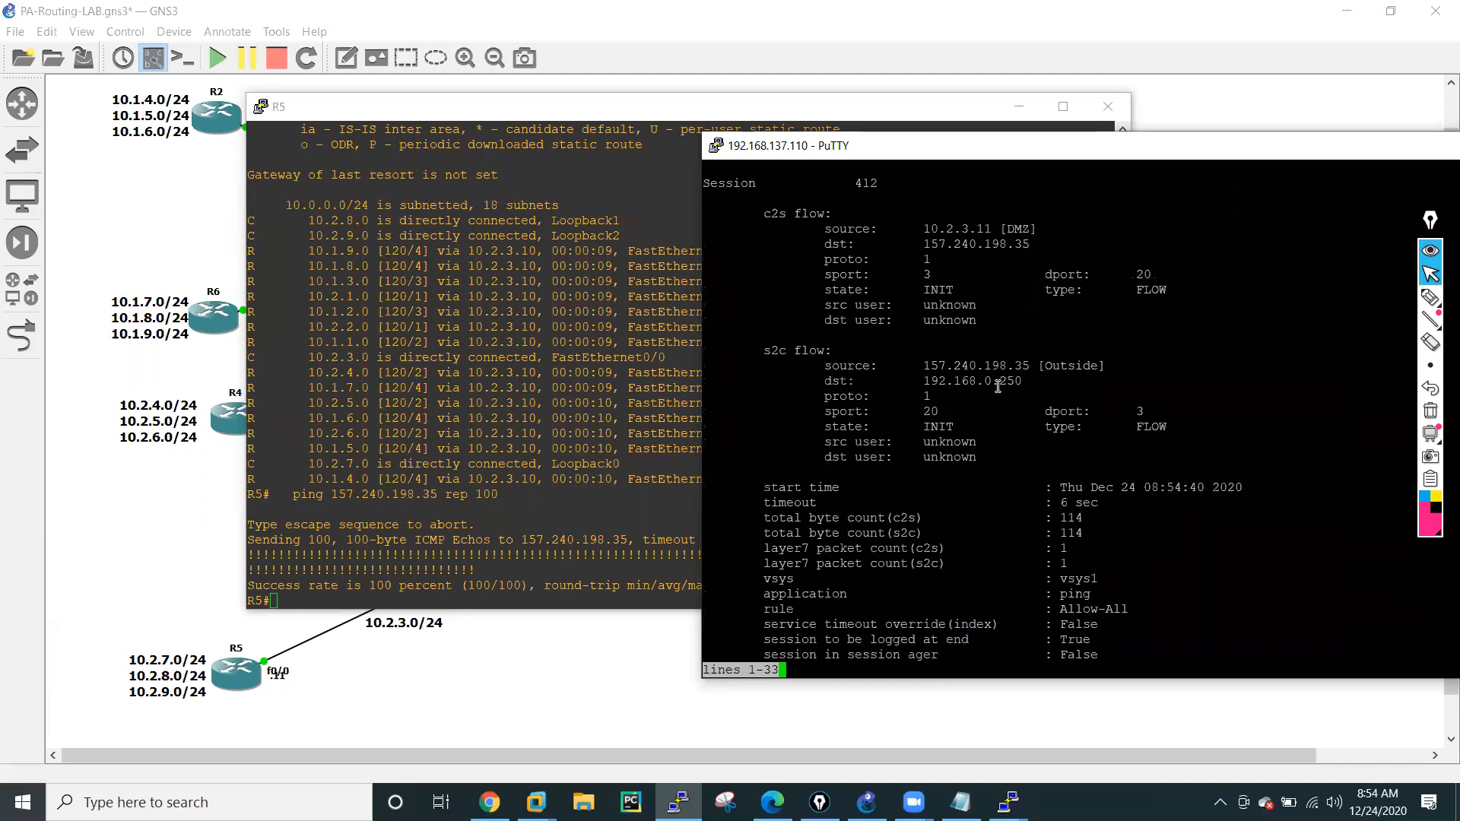
Examine the source and destination of session 412's client-to-server flow and page through the remaining session details.
{"action": "left_click_drag", "start_coordinate": [926, 228], "coordinate": [1021, 244]}
{"action": "double_click", "coordinate": [1019, 229]}
{"action": "key", "text": "space"}
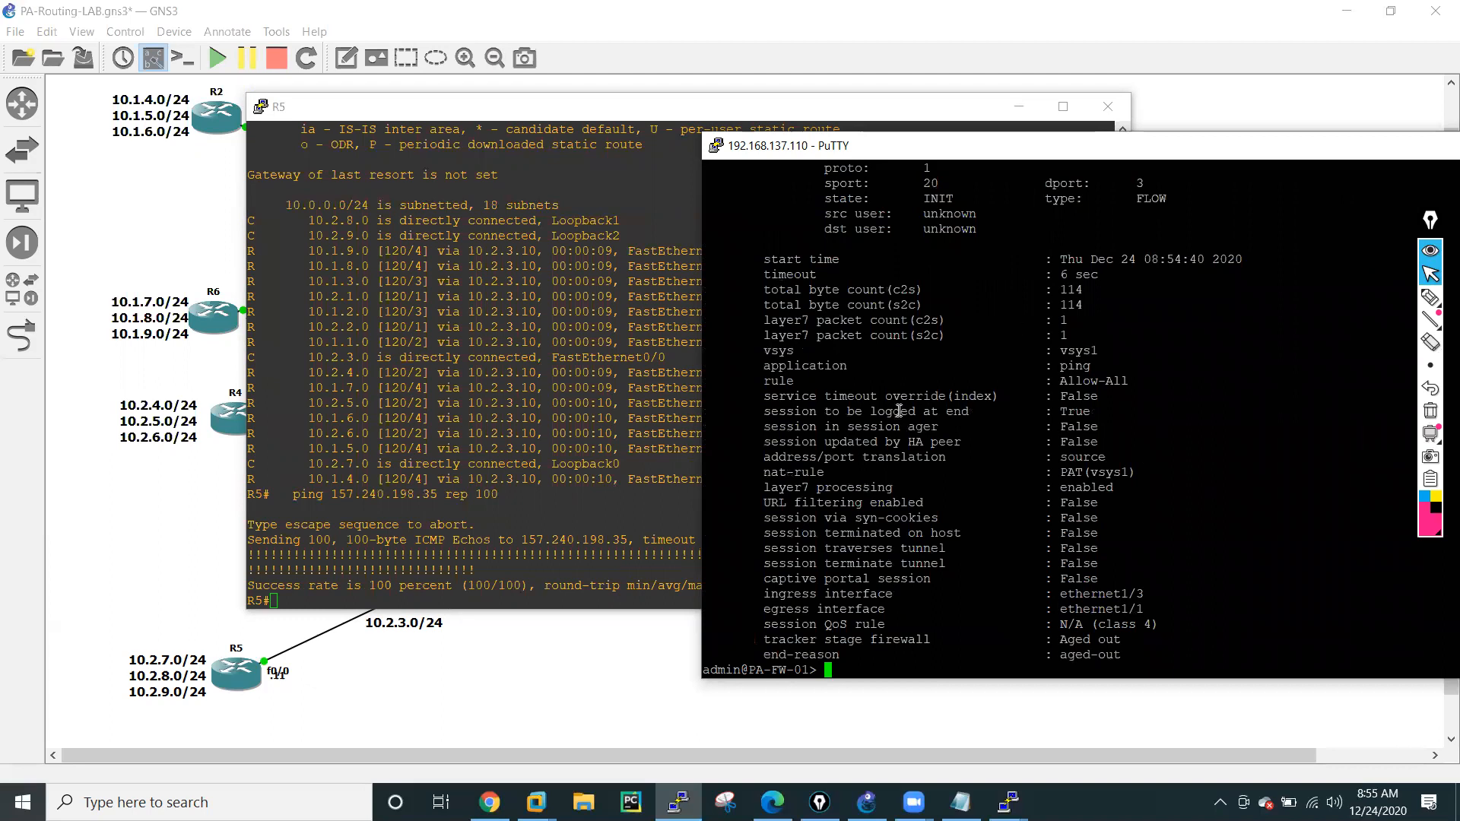
Minimize the R5 console, reposition and narrow the firewall's PuTTY window, and minimize it to reveal the GNS3 topology.
{"action": "left_click", "coordinate": [589, 311]}
{"action": "left_click", "coordinate": [1008, 109]}
{"action": "left_click_drag", "start_coordinate": [848, 140], "coordinate": [507, 119]}
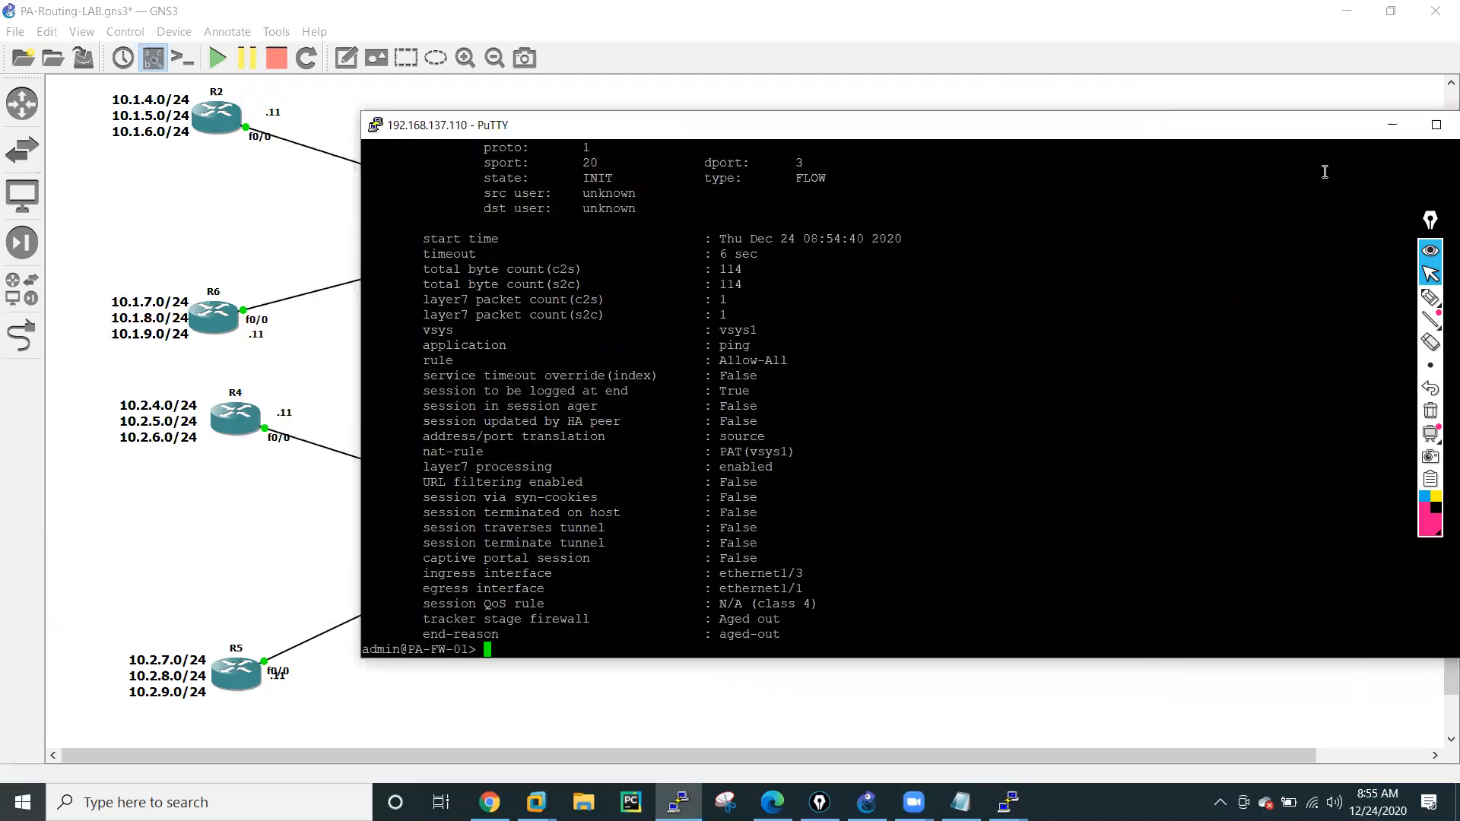
{"action": "left_click_drag", "start_coordinate": [1091, 129], "coordinate": [911, 129]}
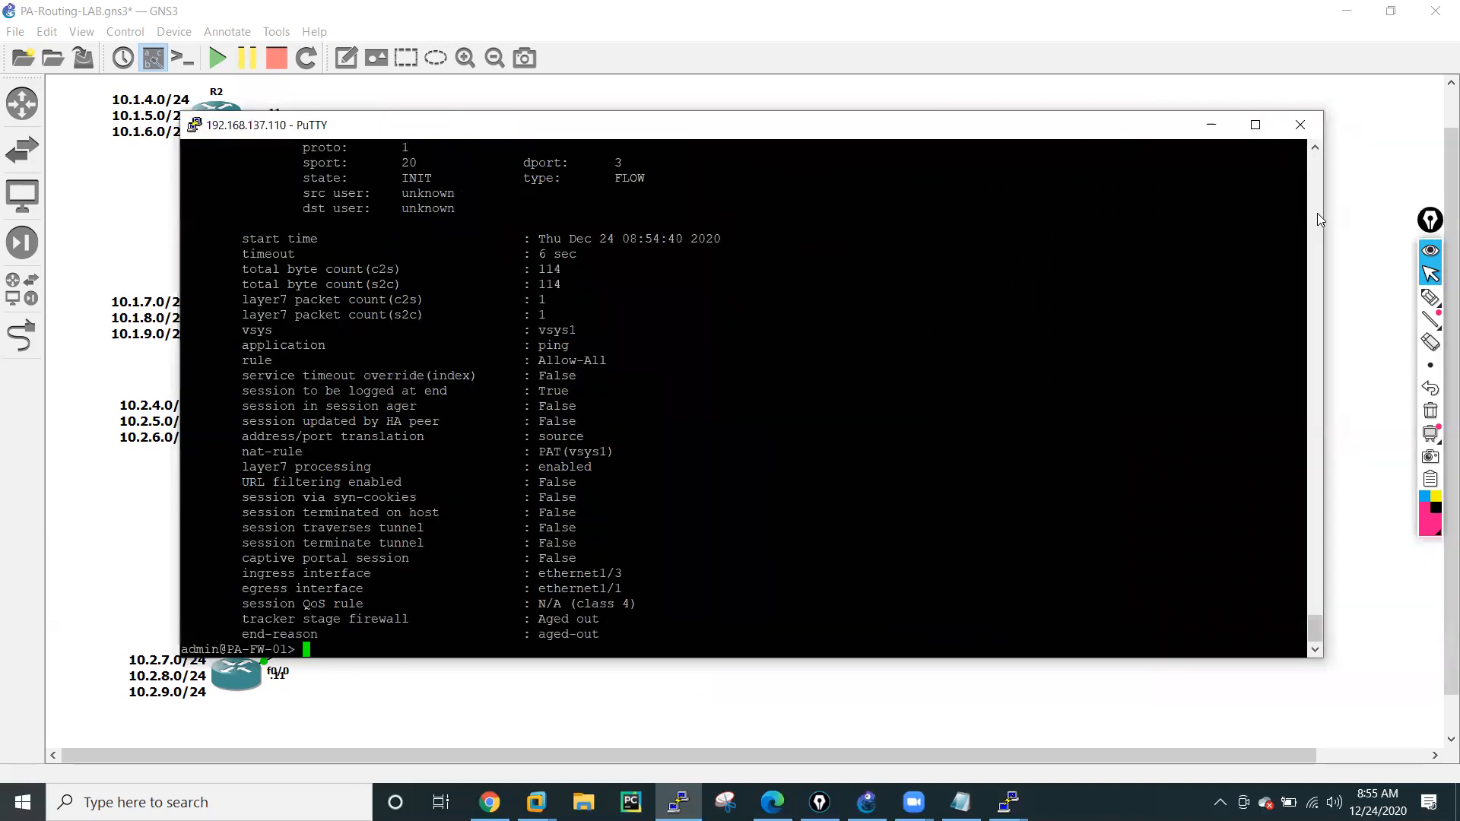
{"action": "left_click_drag", "start_coordinate": [1324, 215], "coordinate": [1006, 216]}
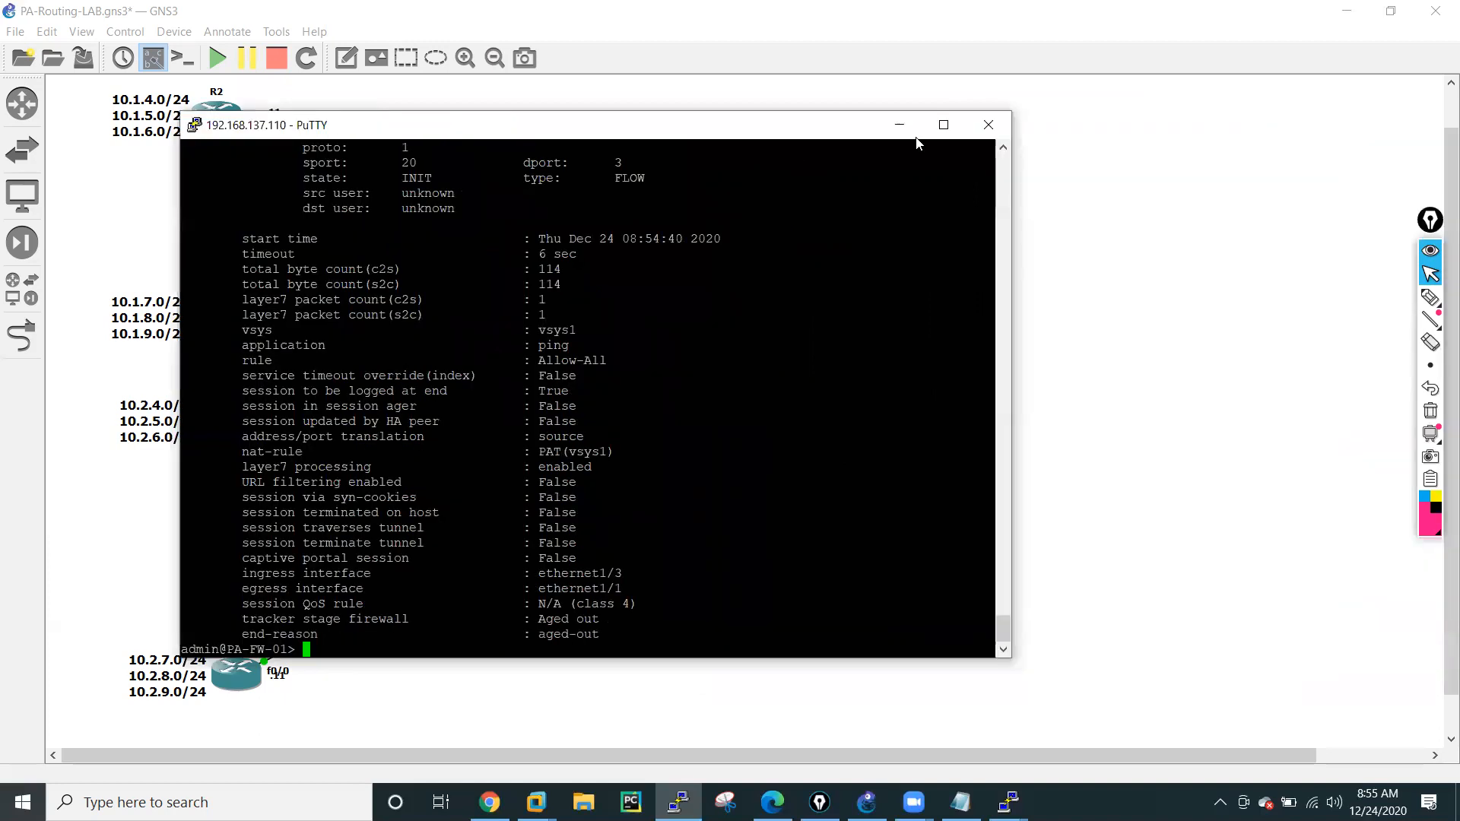
{"action": "left_click", "coordinate": [902, 124]}
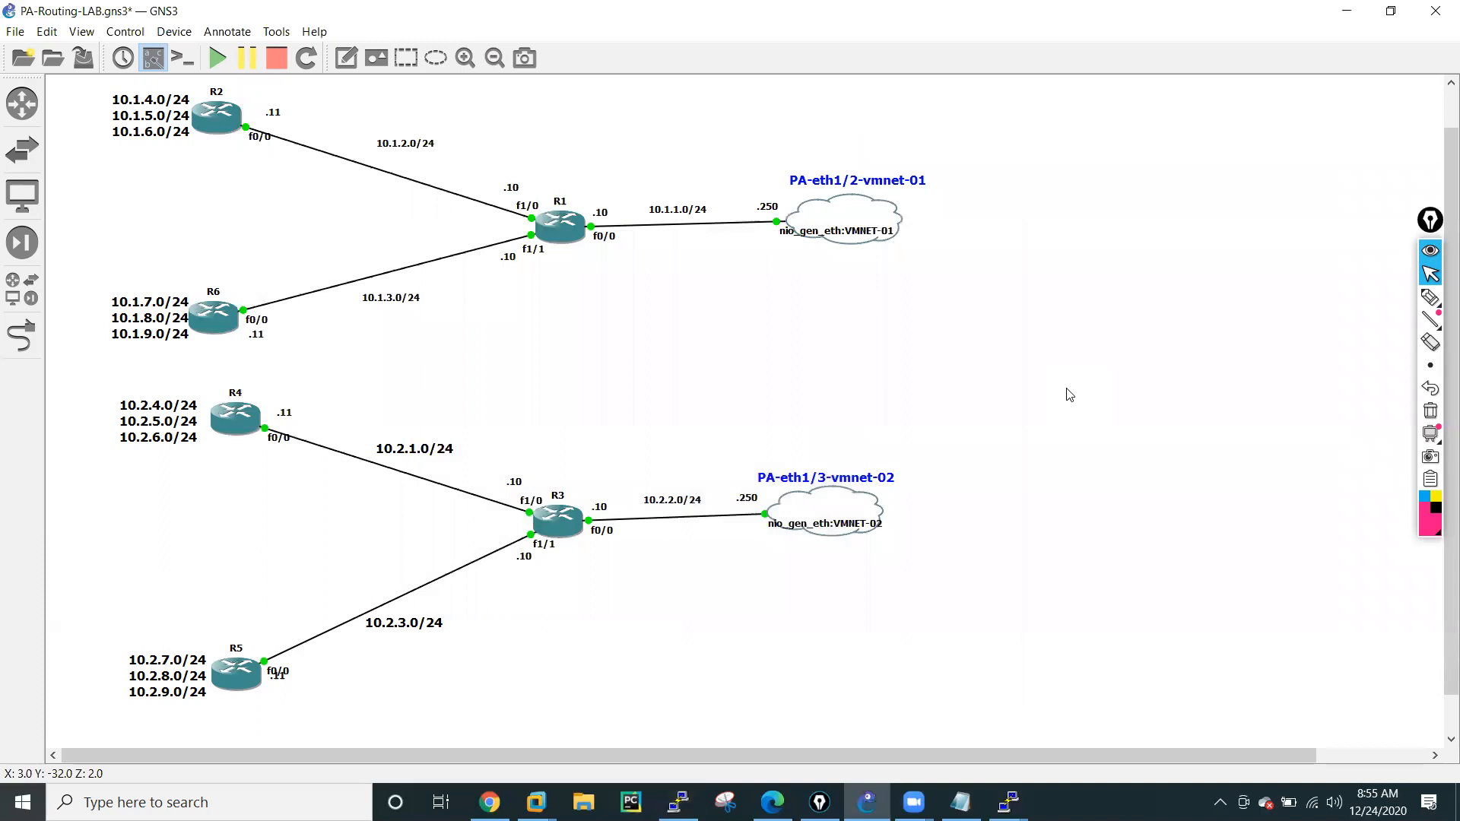
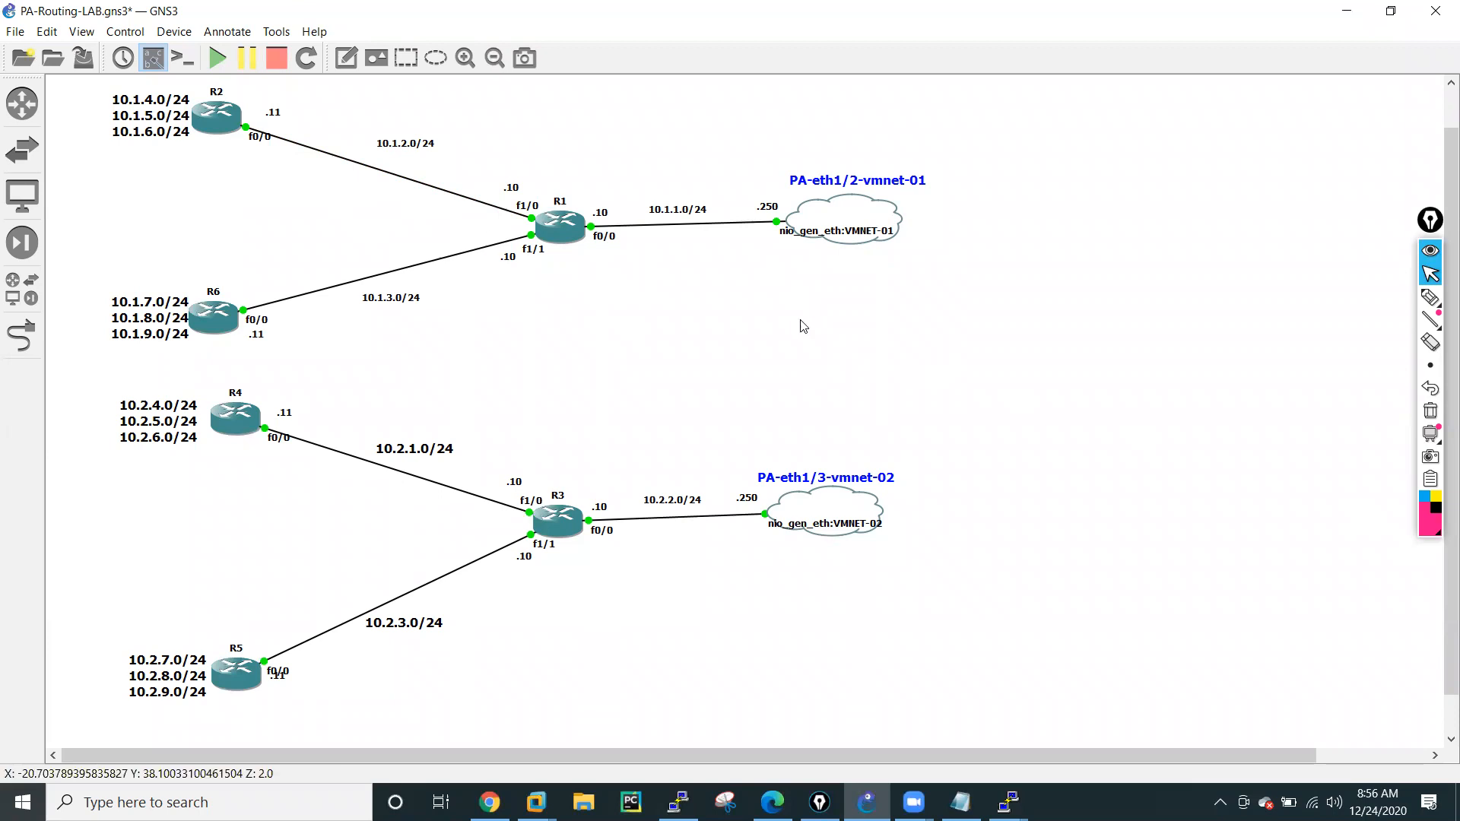
Bring up the R1 console, enter global configuration mode and remove the RIP process with no router rip.
{"action": "key", "text": "alt+Tab"}
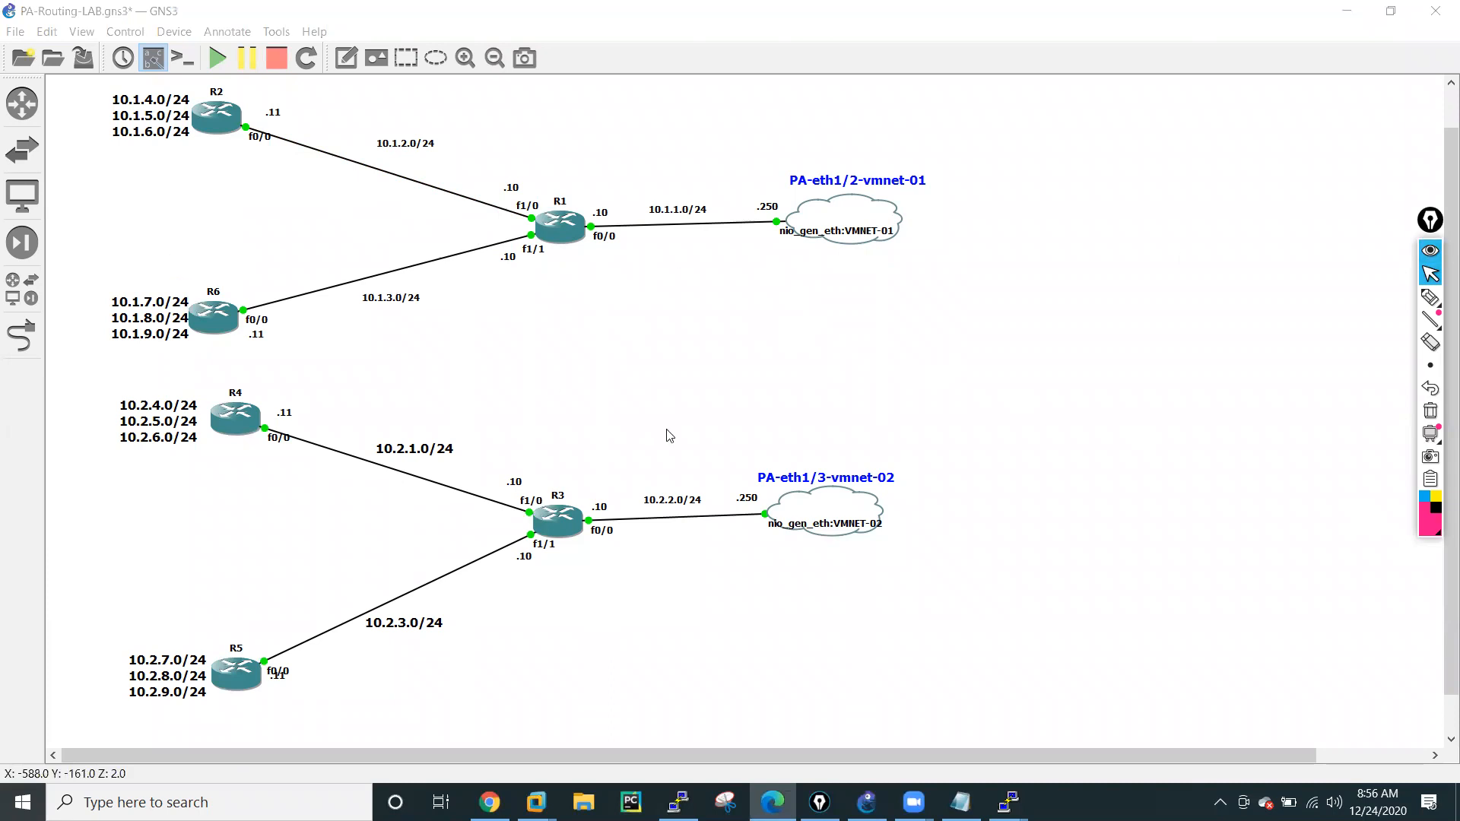
{"action": "mouse_move", "coordinate": [1008, 802]}
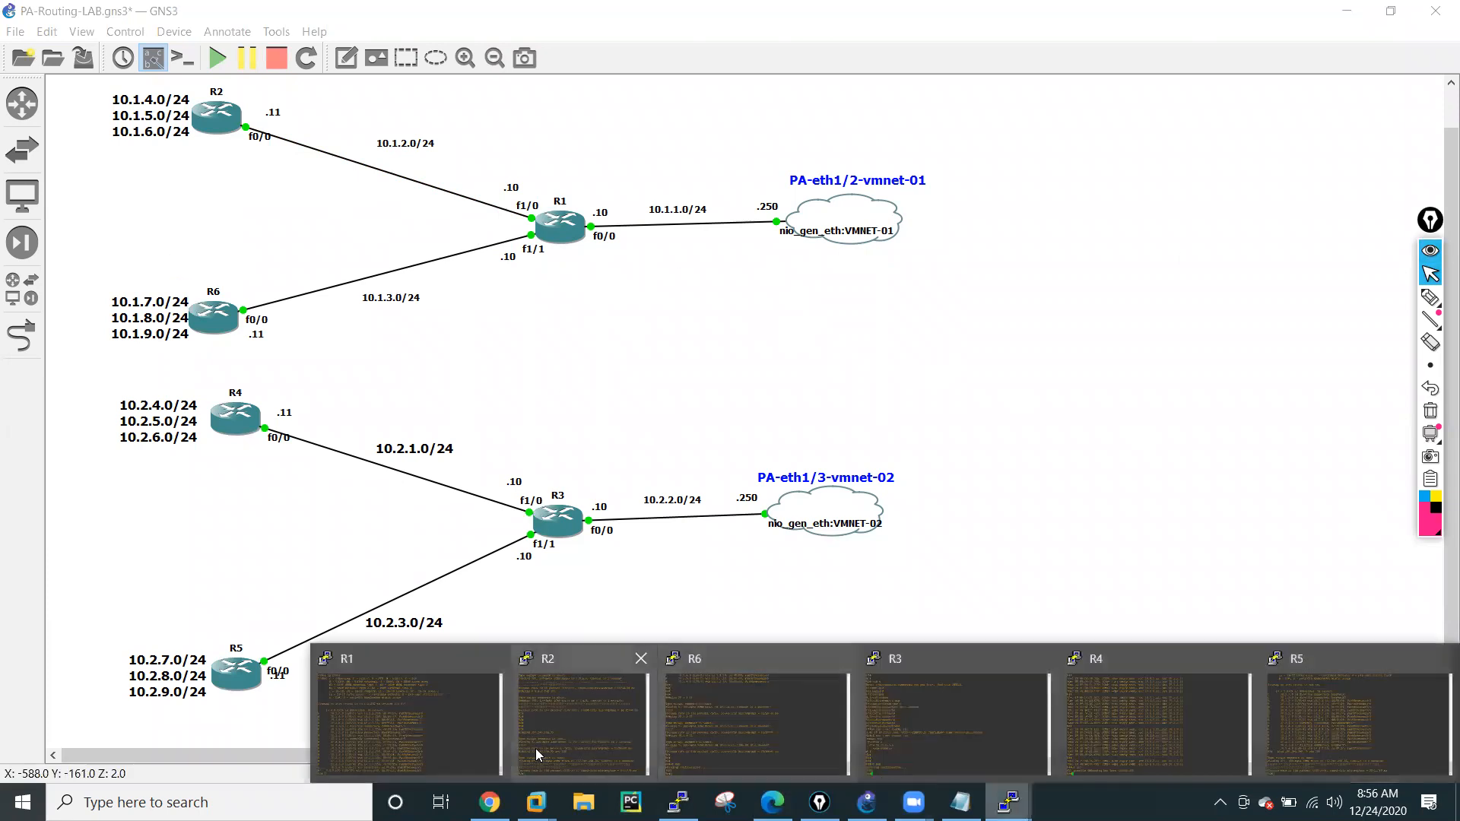
{"action": "left_click", "coordinate": [395, 708]}
{"action": "type", "text": "conf t"}
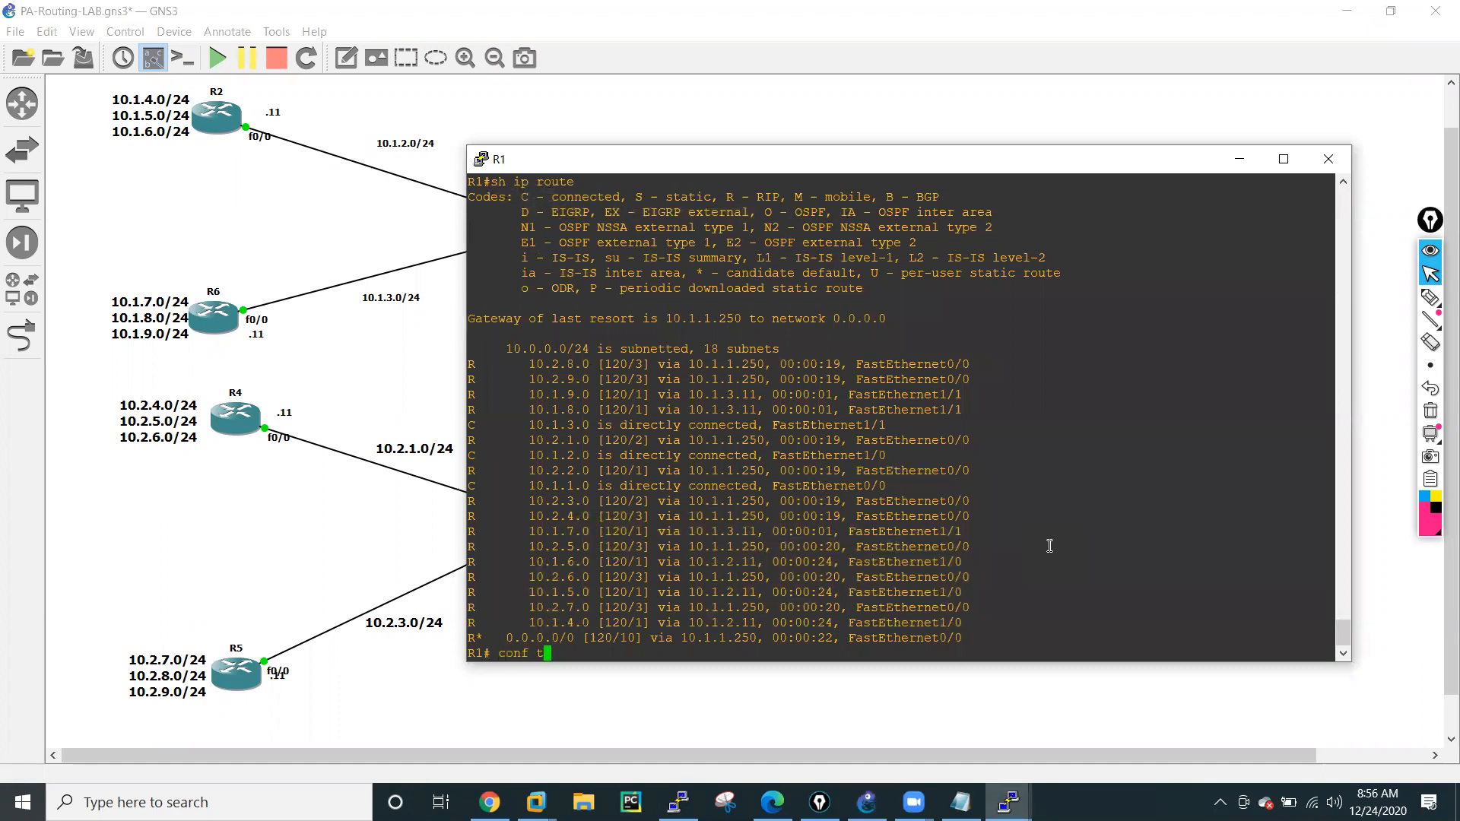
{"action": "key", "text": "Return"}
{"action": "key", "text": "Return"}
{"action": "key", "text": "Return"}
{"action": "type", "text": "no rou"}
{"action": "key", "text": "Tab"}
{"action": "type", "text": "ter rip"}
{"action": "key", "text": "Return"}
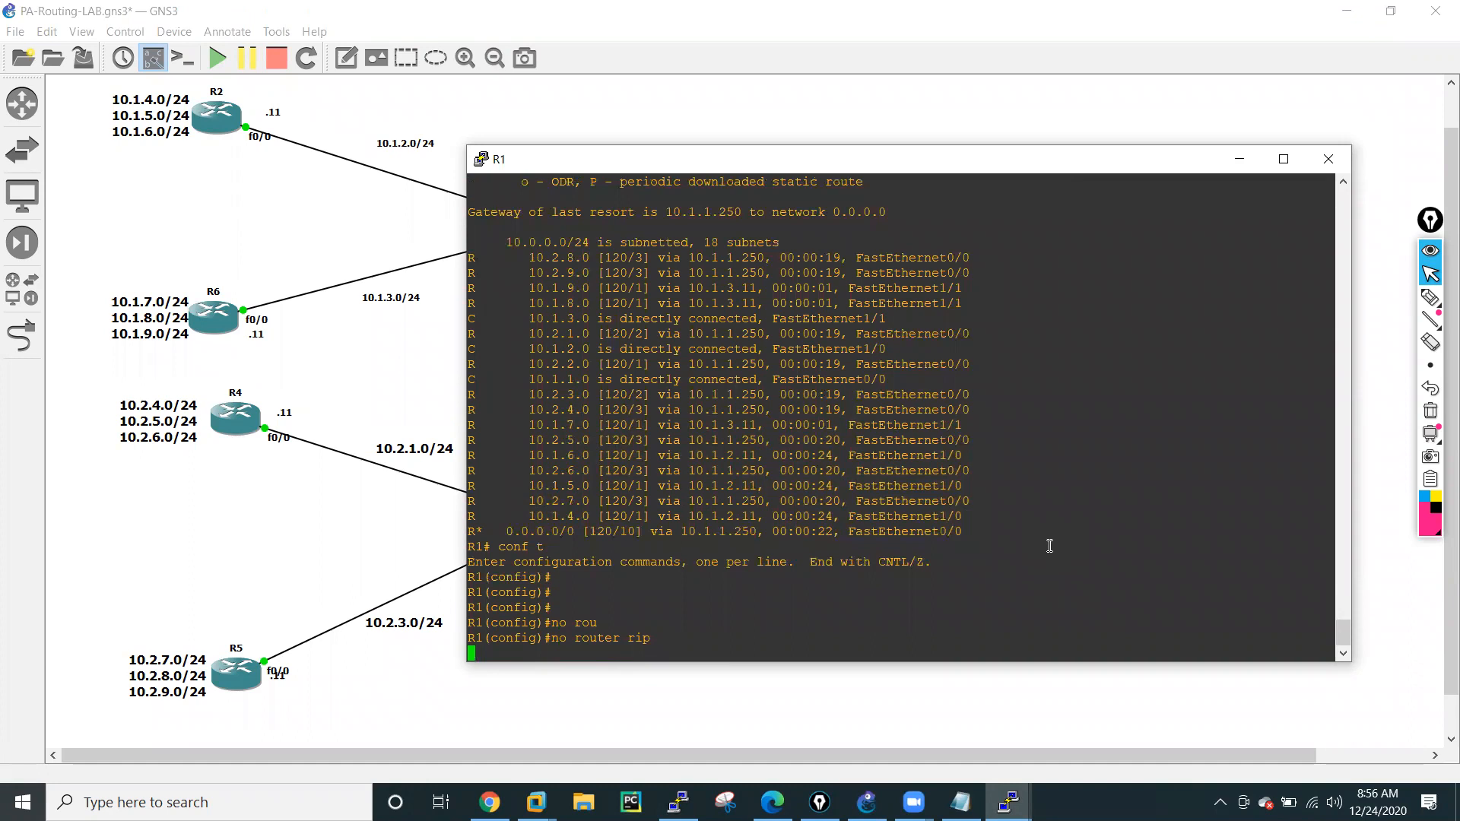
Save R1's configuration from configuration mode with do wr mem.
{"action": "type", "text": "do wr emm"}
{"action": "key", "text": "BackSpace"}
{"action": "key", "text": "BackSpace"}
{"action": "type", "text": "mm"}
{"action": "key", "text": "BackSpace"}
{"action": "key", "text": "BackSpace"}
{"action": "key", "text": "BackSpace"}
{"action": "type", "text": "mem"}
{"action": "key", "text": "Return"}
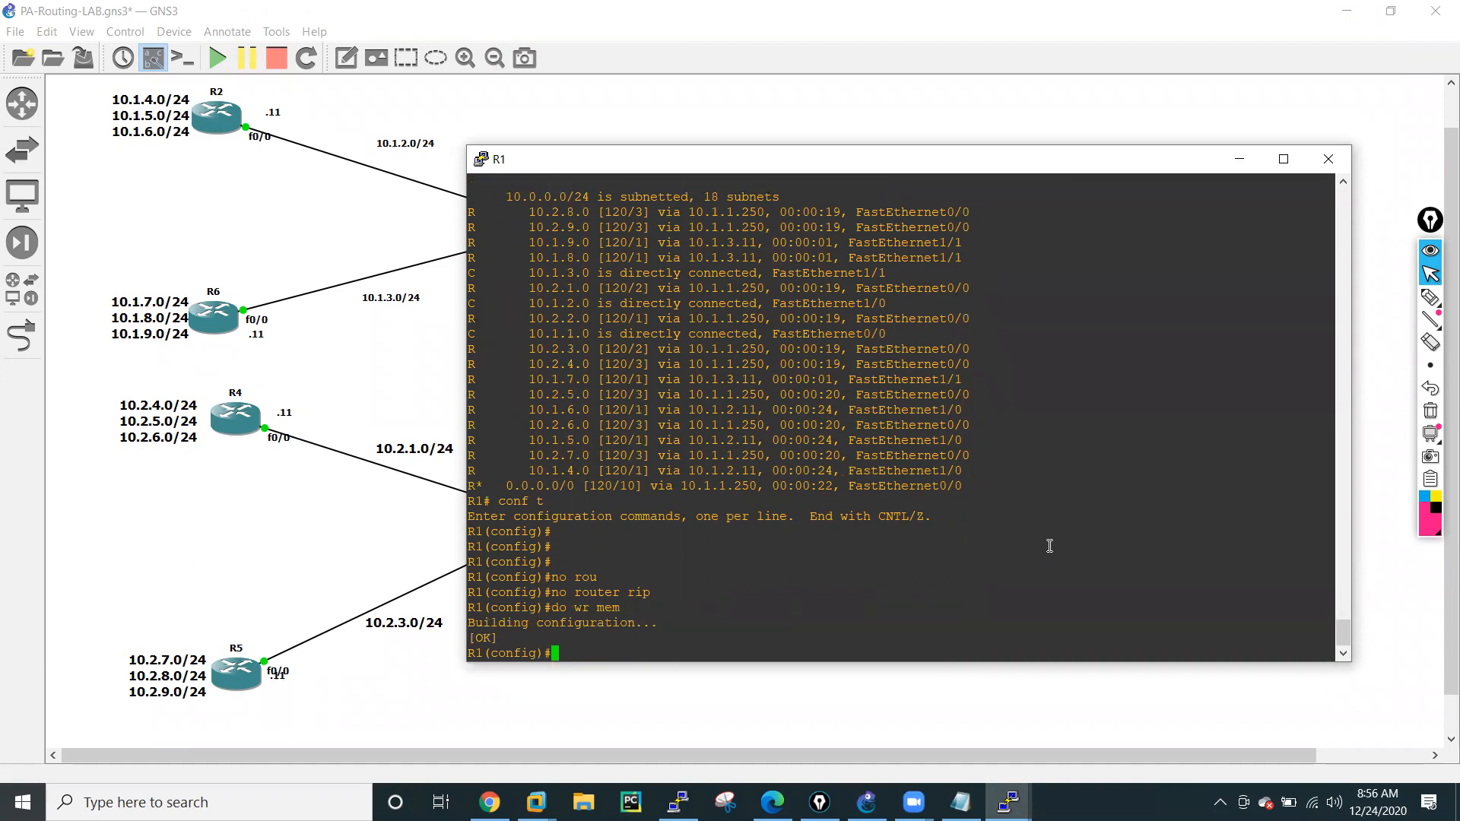
Show R1's command history with do sh his and copy the no router rip and do wr mem lines.
{"action": "type", "text": "do sh his"}
{"action": "key", "text": "Return"}
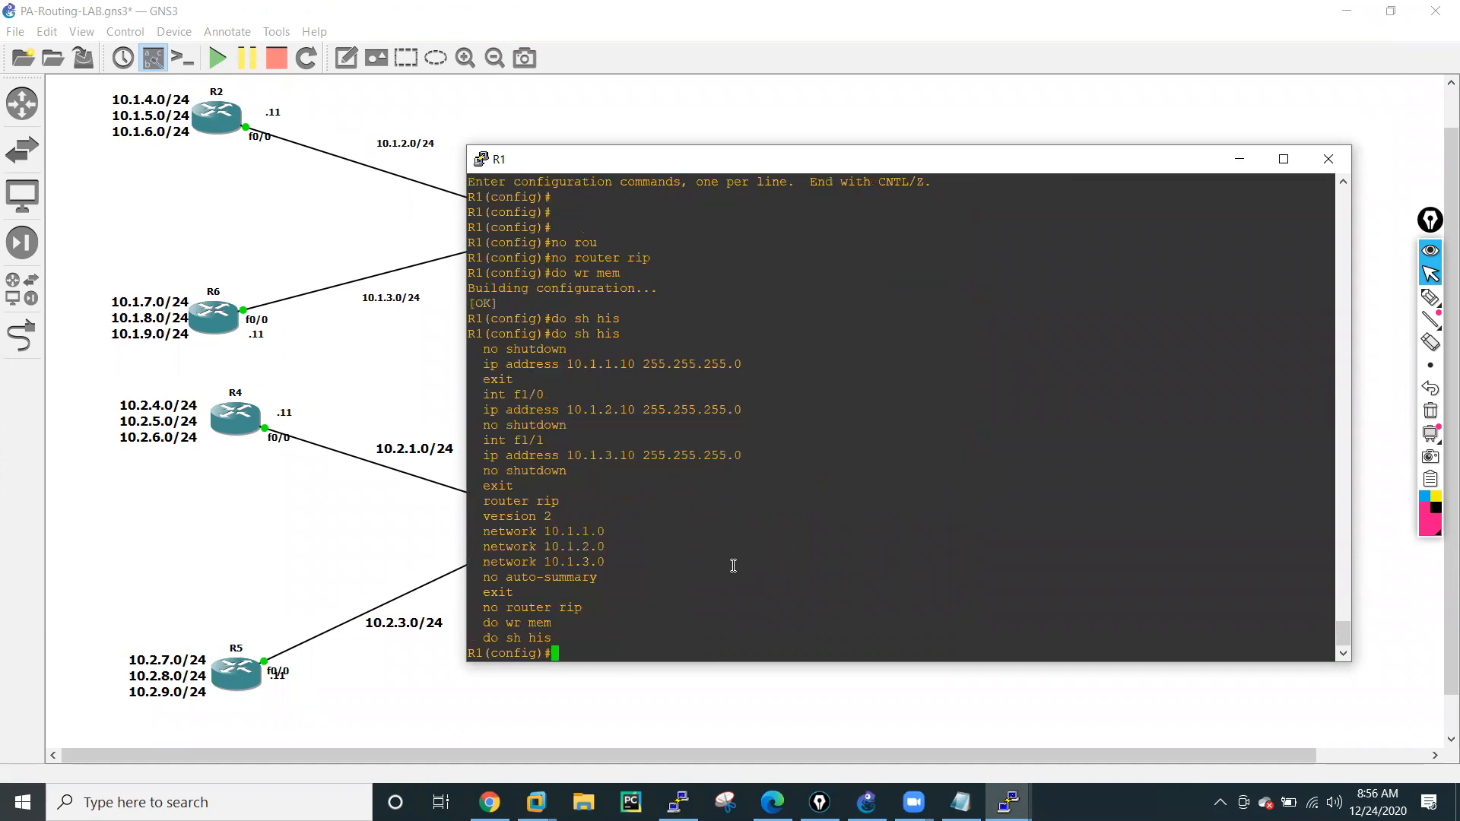
{"action": "left_click_drag", "start_coordinate": [483, 607], "coordinate": [559, 623]}
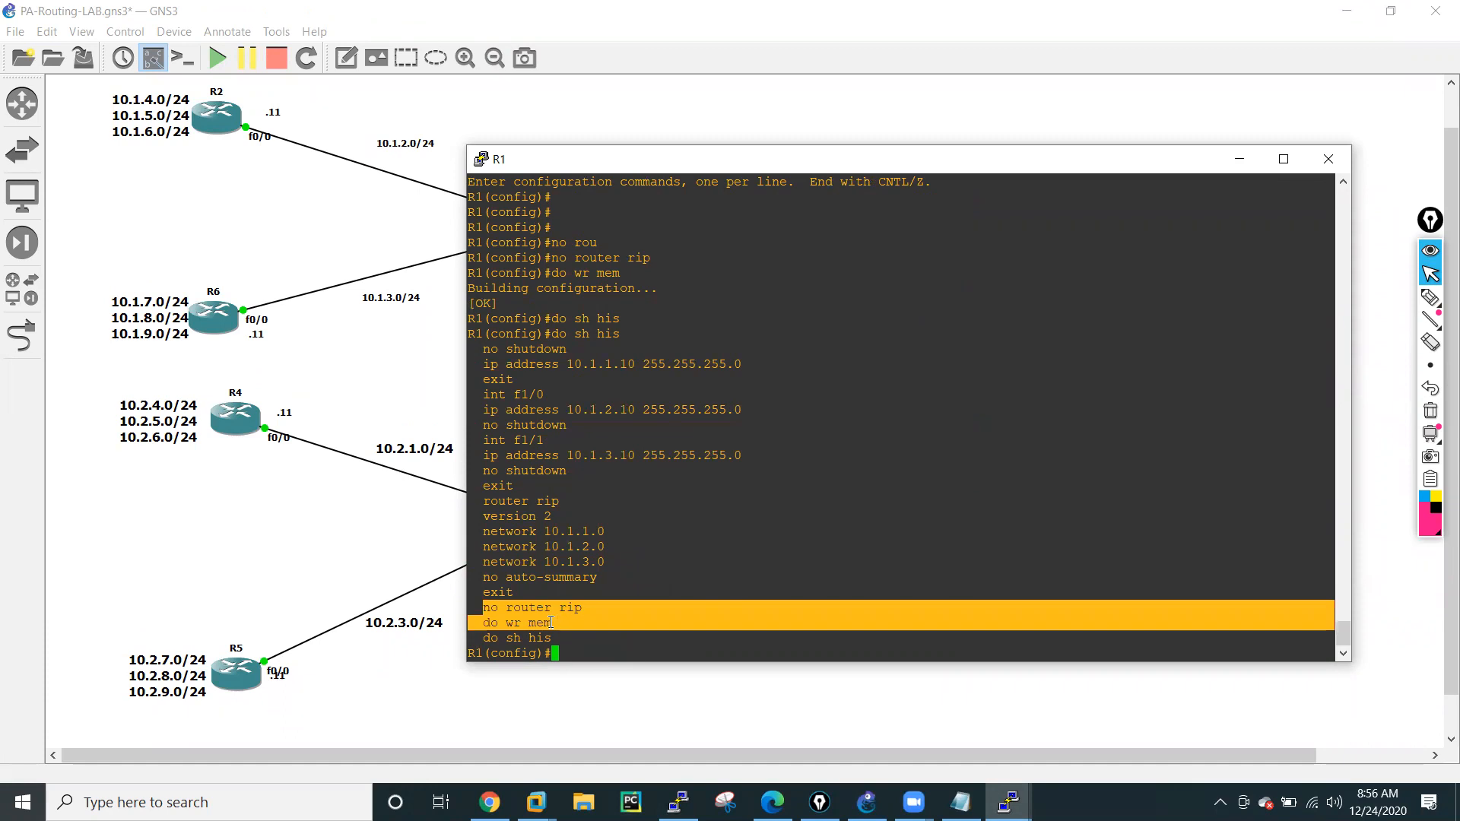
Leave configuration mode on R1 with end and minimize its console.
{"action": "left_click", "coordinate": [806, 549]}
{"action": "type", "text": "end"}
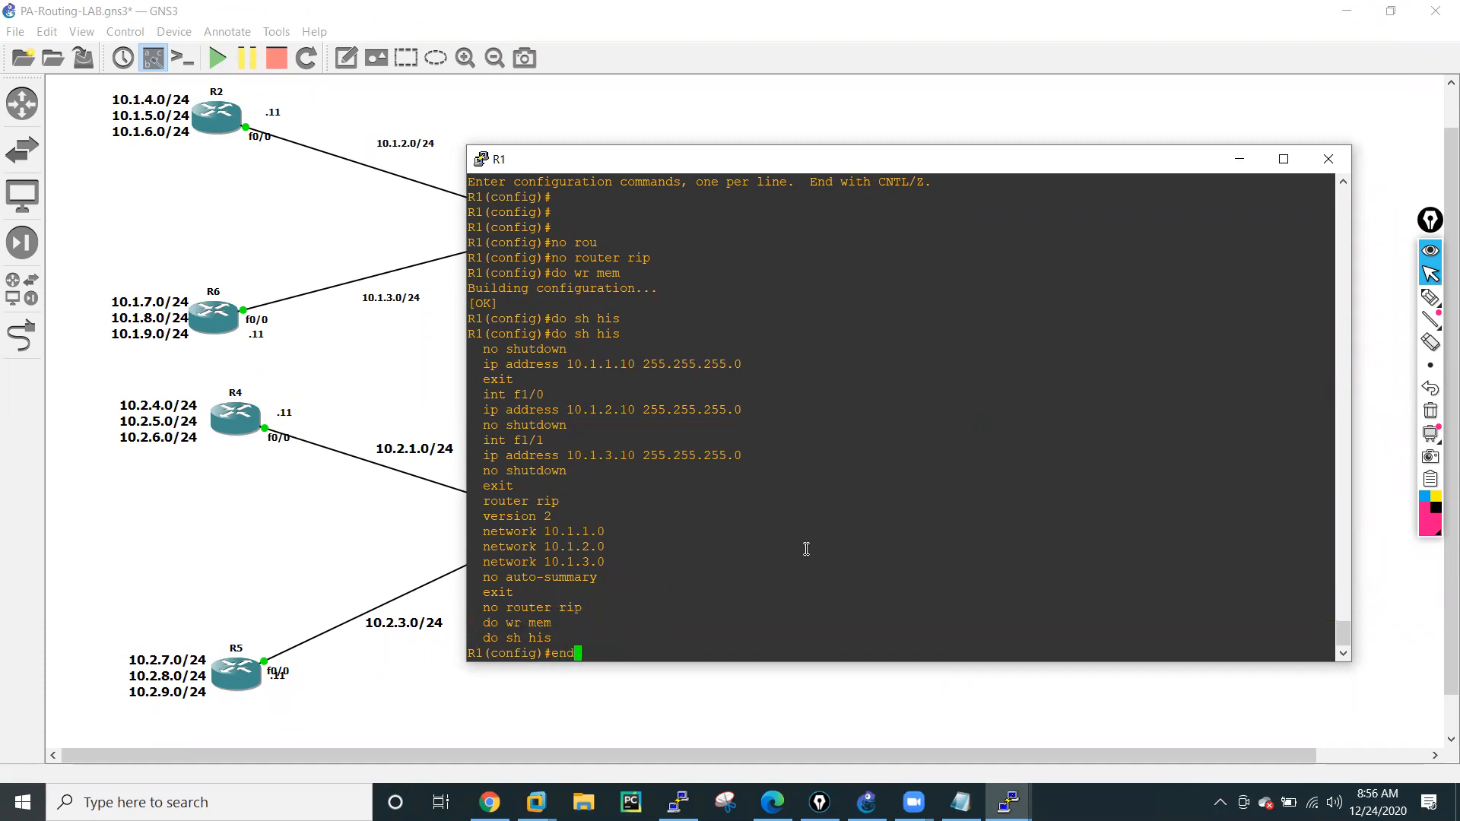
{"action": "key", "text": "Return"}
{"action": "key", "text": "Return"}
{"action": "key", "text": "Return"}
{"action": "key", "text": "Return"}
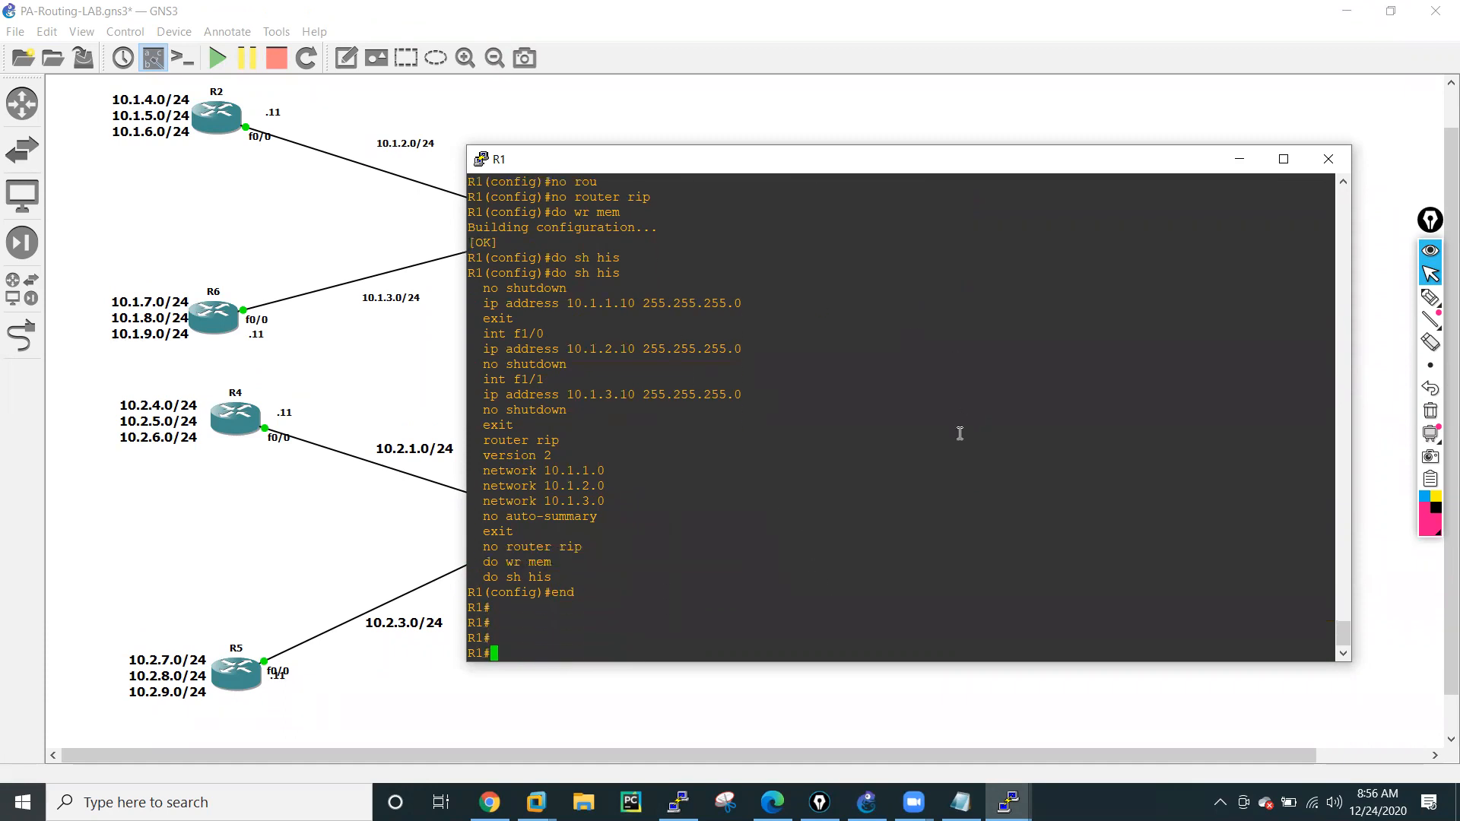
{"action": "left_click", "coordinate": [1240, 158]}
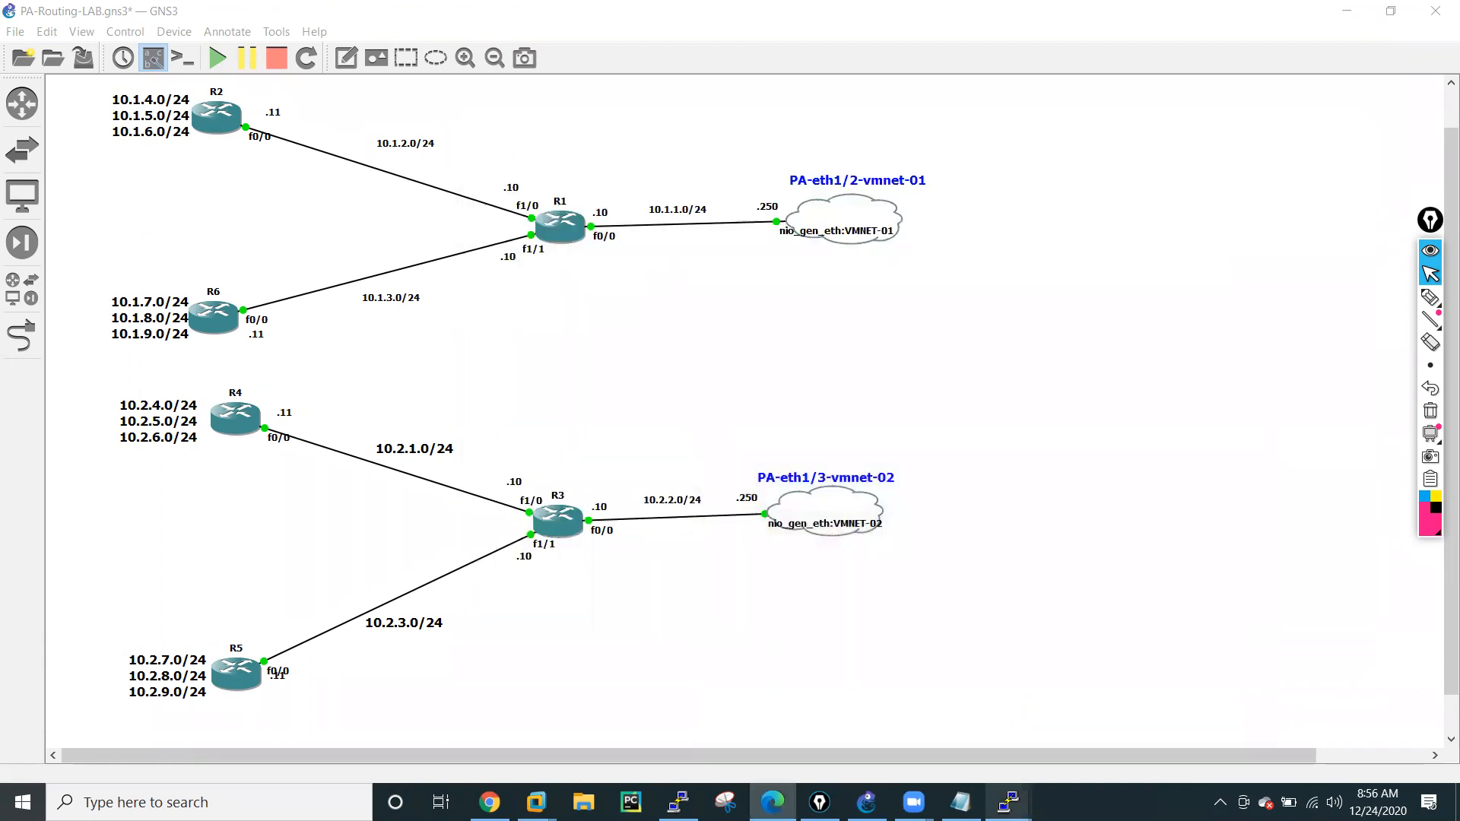
In the R2 console, enter configuration mode and paste no router rip and do wr mem to remove RIP and save.
{"action": "mouse_move", "coordinate": [1008, 802]}
{"action": "left_click", "coordinate": [613, 716]}
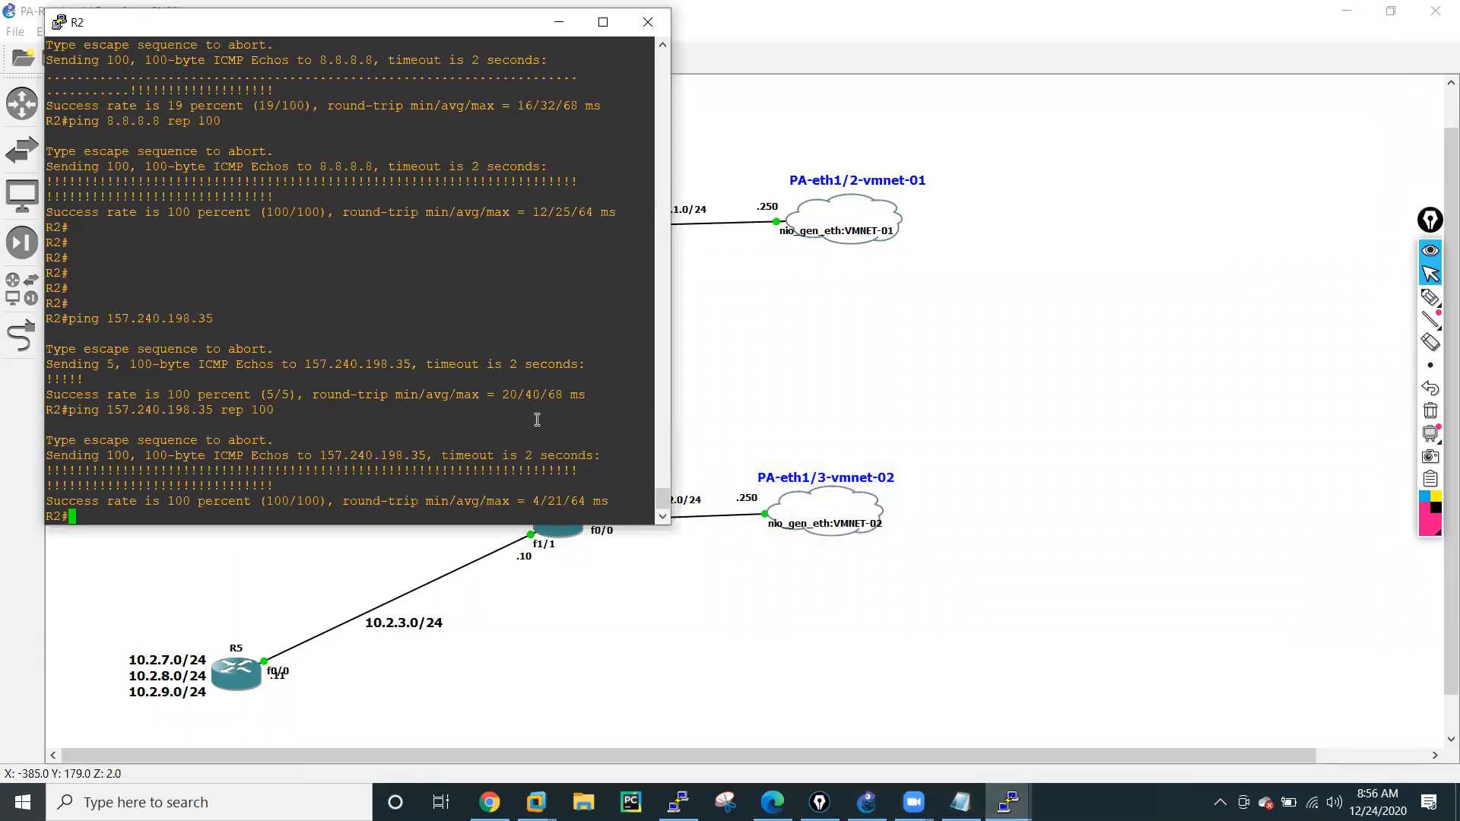
{"action": "type", "text": "conf t"}
{"action": "key", "text": "Return"}
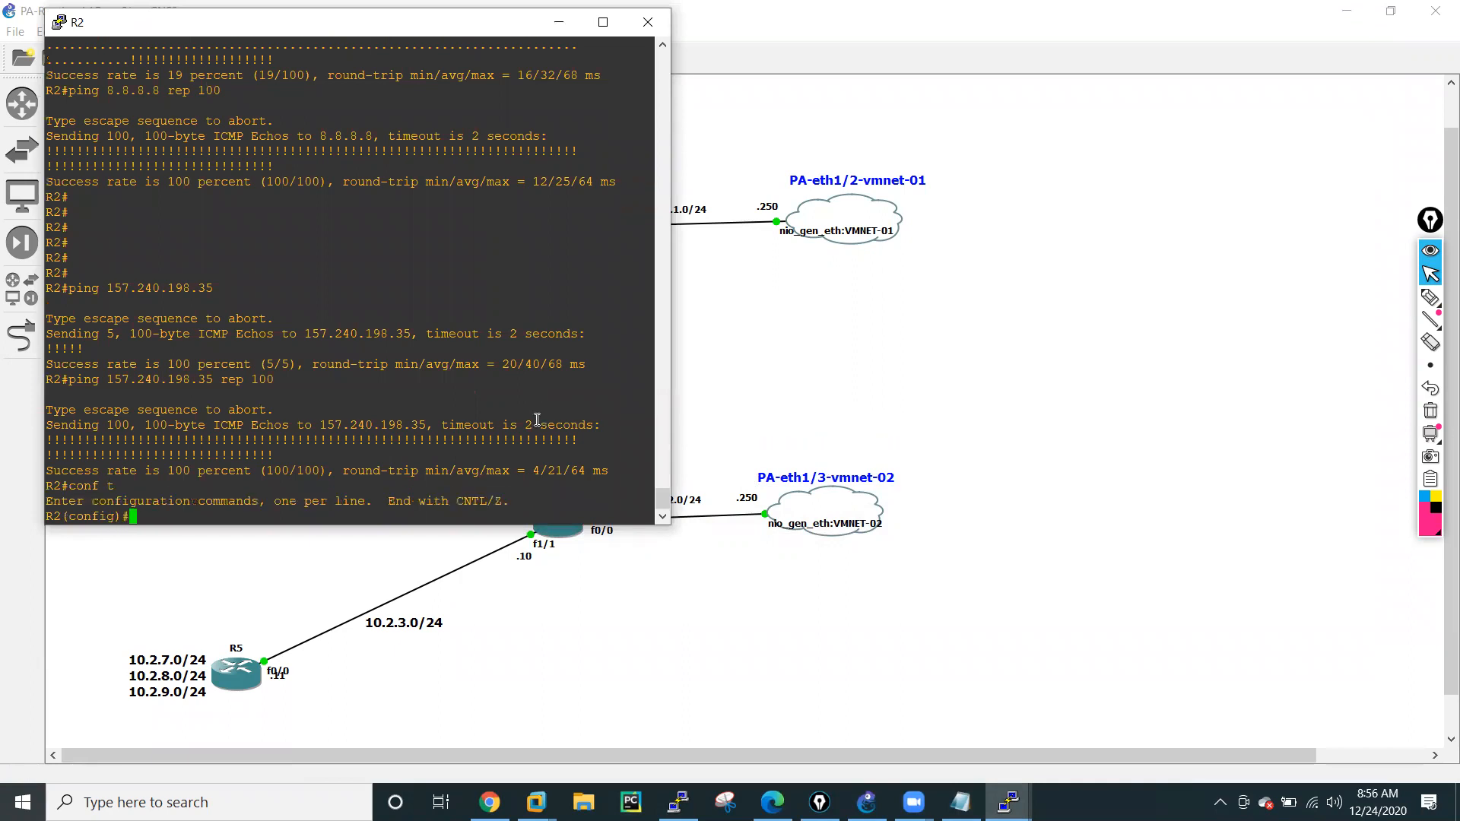
{"action": "right_click", "coordinate": [543, 401]}
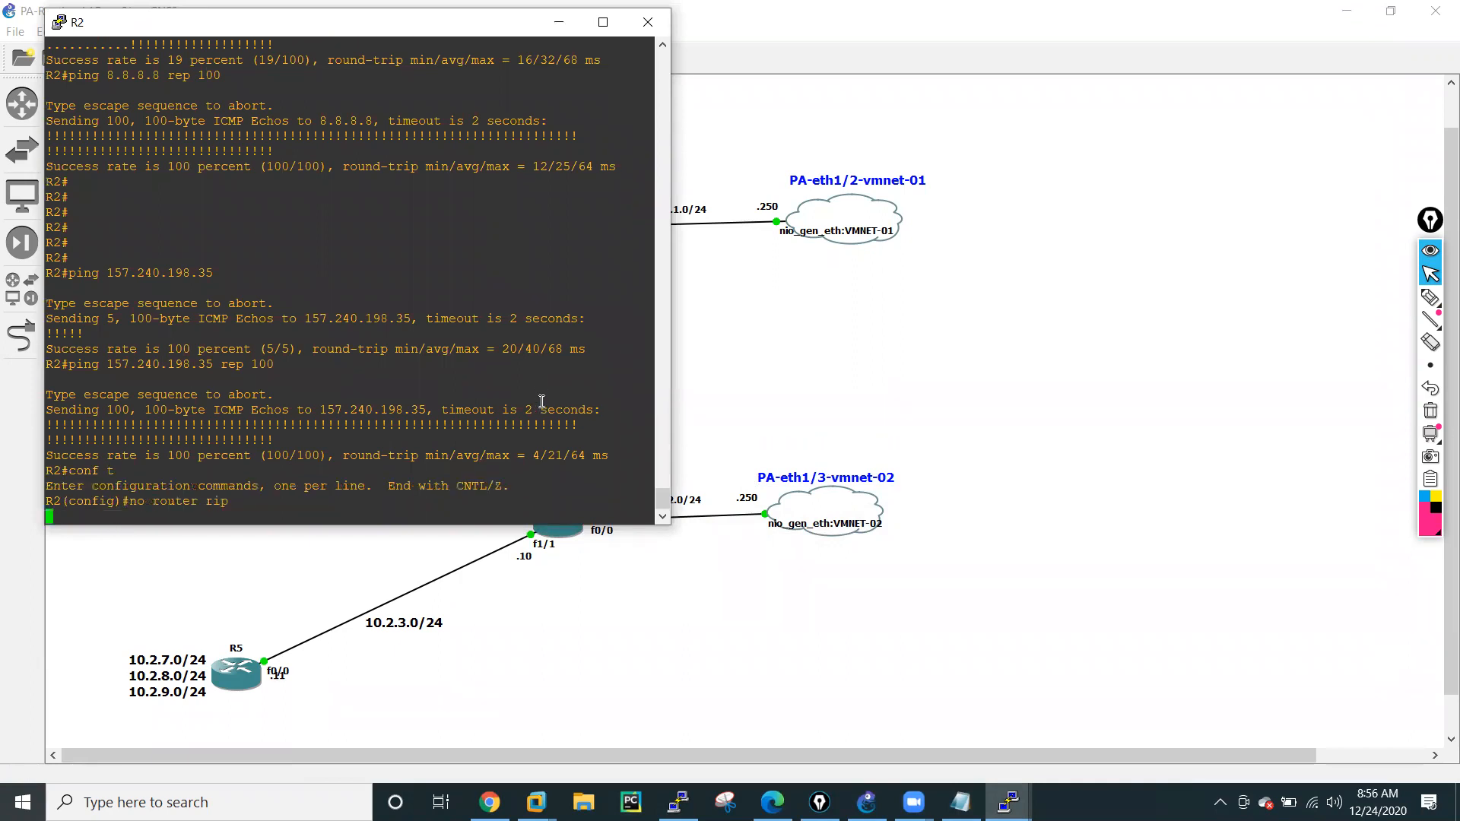
{"action": "right_click", "coordinate": [381, 420]}
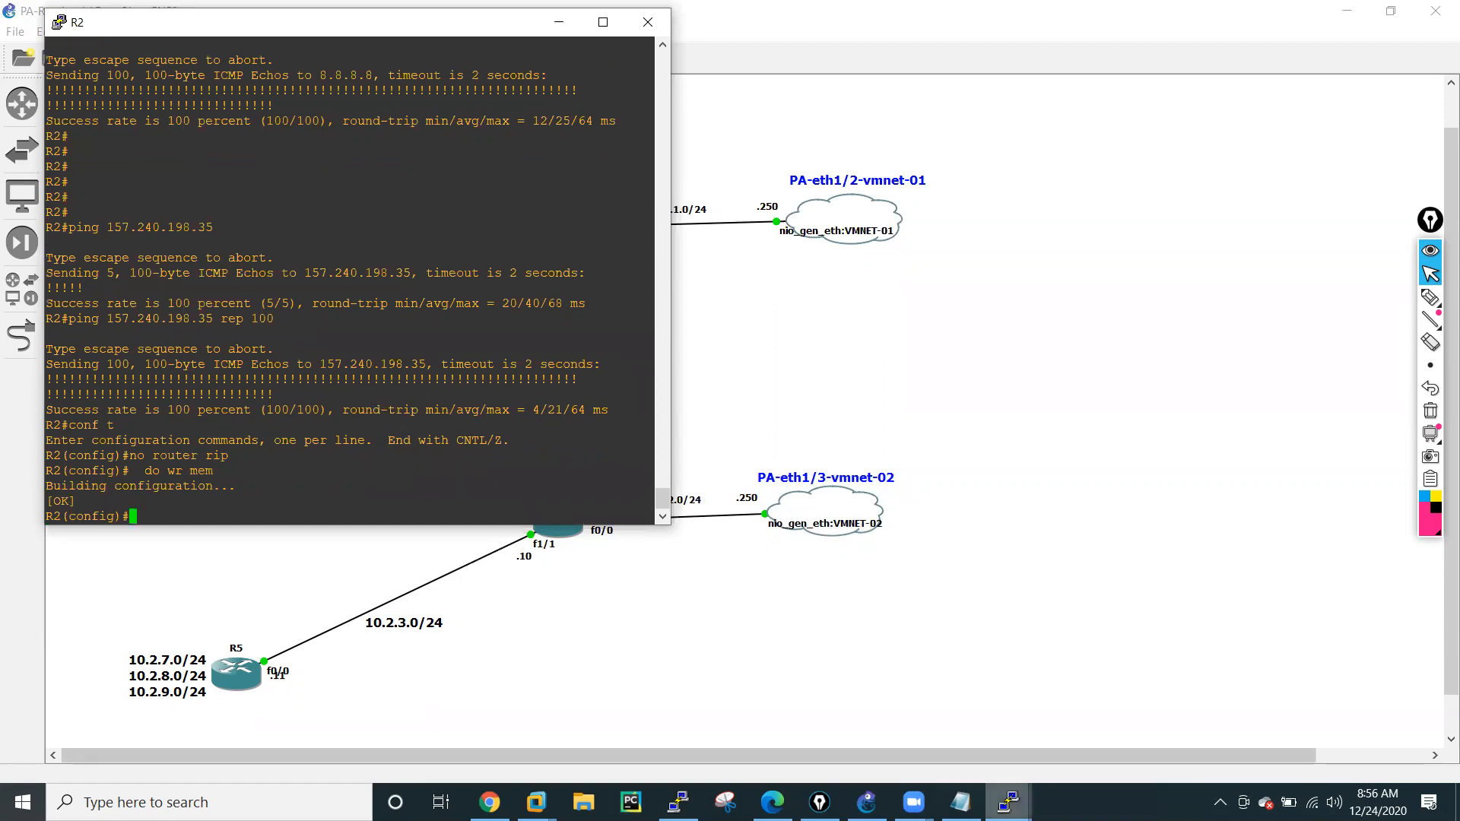
In the R6 console, enter configuration mode and paste the copied commands to remove RIP and save the configuration.
{"action": "mouse_move", "coordinate": [1008, 802]}
{"action": "left_click", "coordinate": [735, 726]}
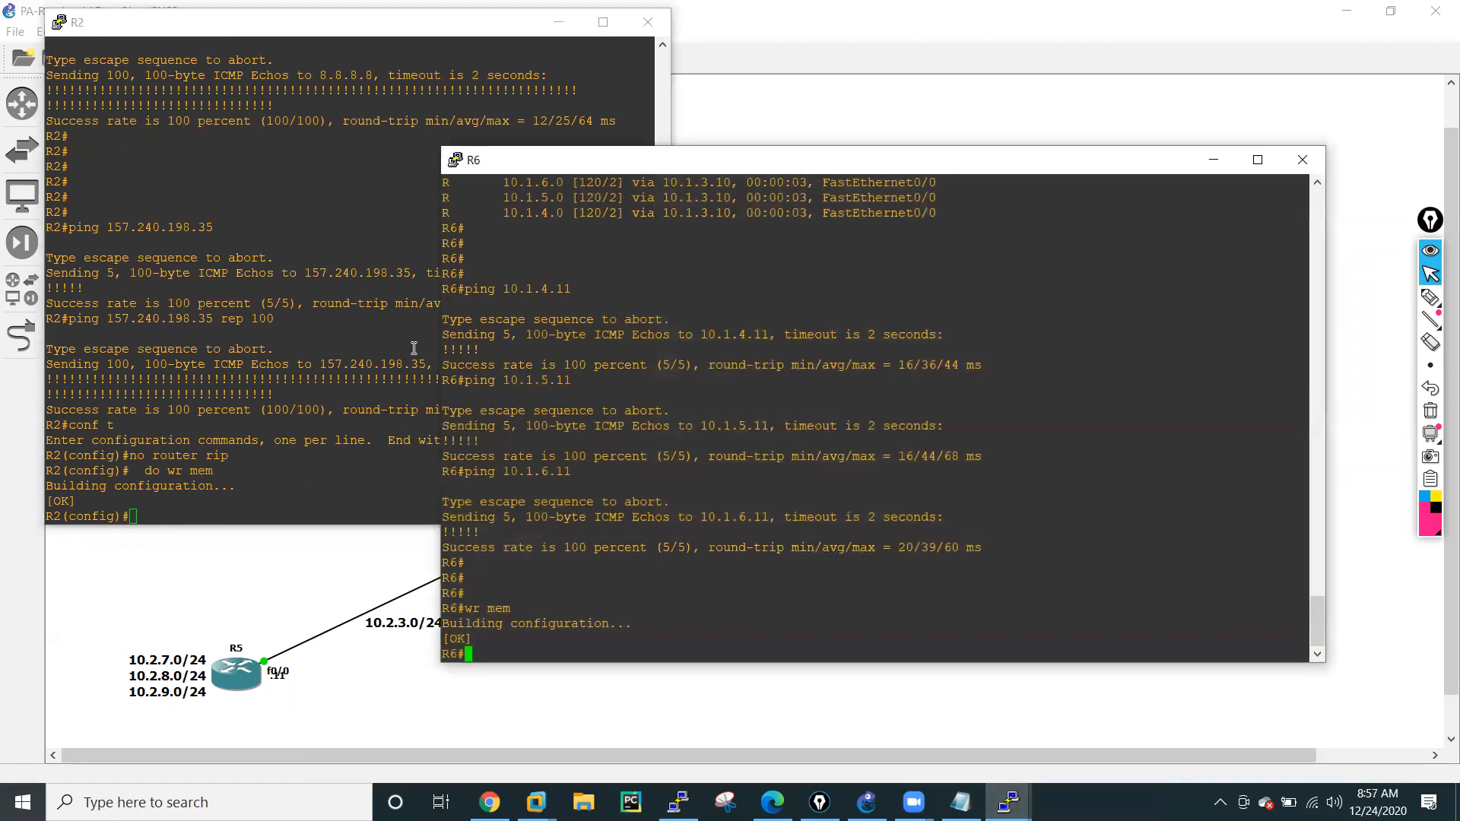
{"action": "type", "text": "conf t"}
{"action": "key", "text": "Return"}
{"action": "right_click", "coordinate": [689, 586]}
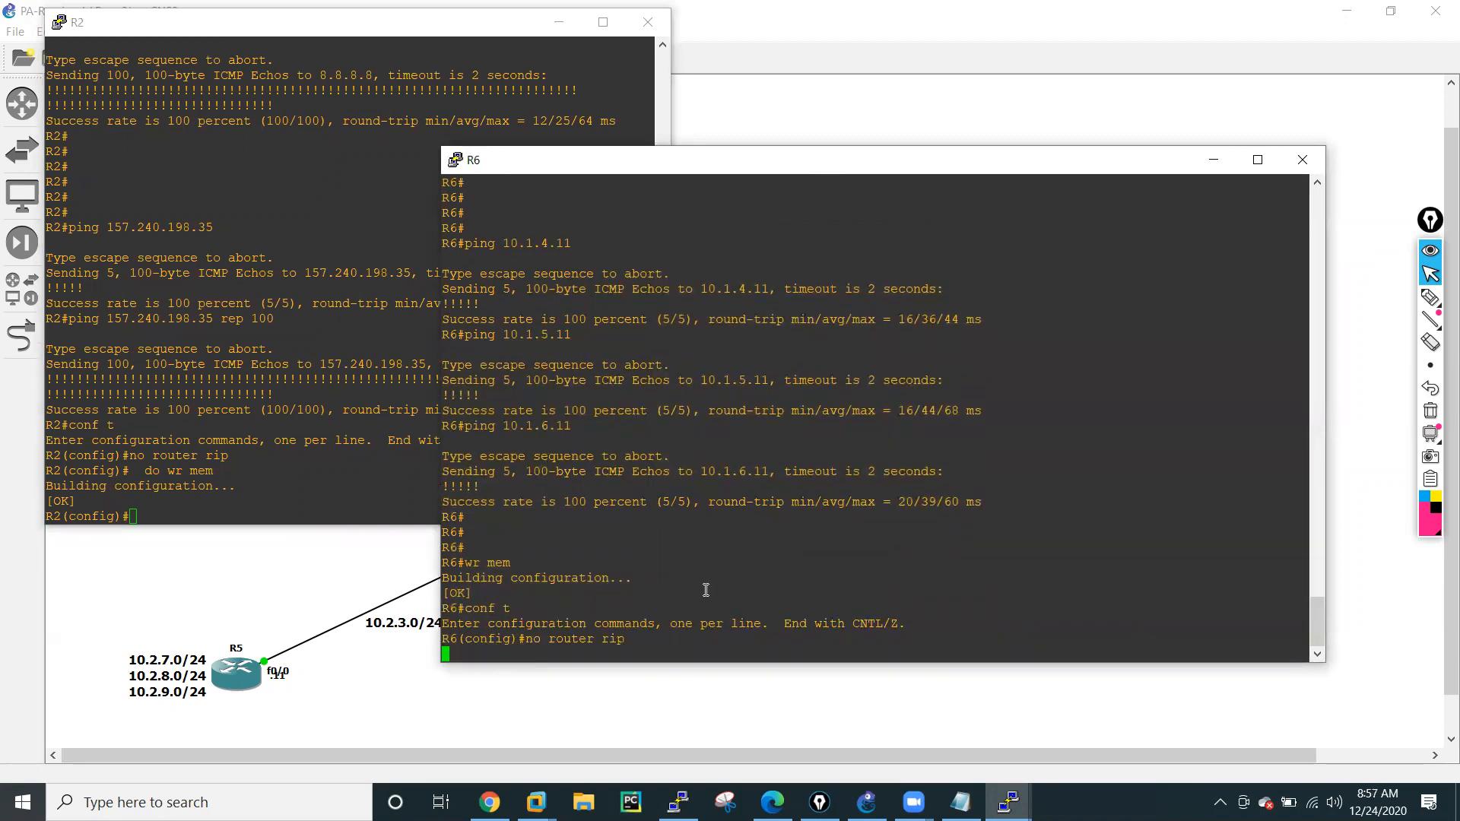
In the R3 console, enter configuration mode and paste the copied commands to remove RIP and save the configuration.
{"action": "mouse_move", "coordinate": [1009, 802]}
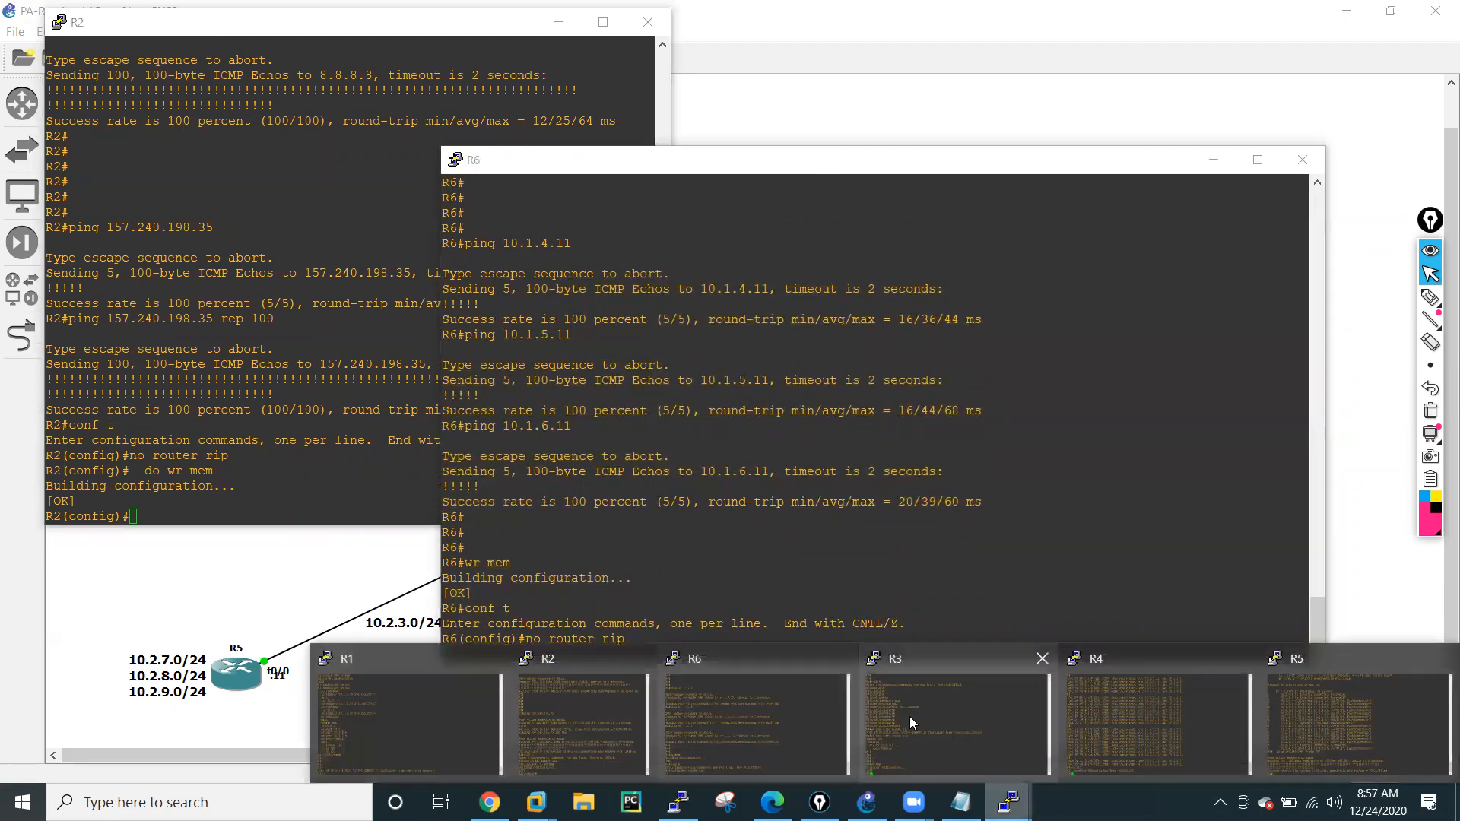
{"action": "left_click", "coordinate": [910, 716]}
{"action": "type", "text": "conf t"}
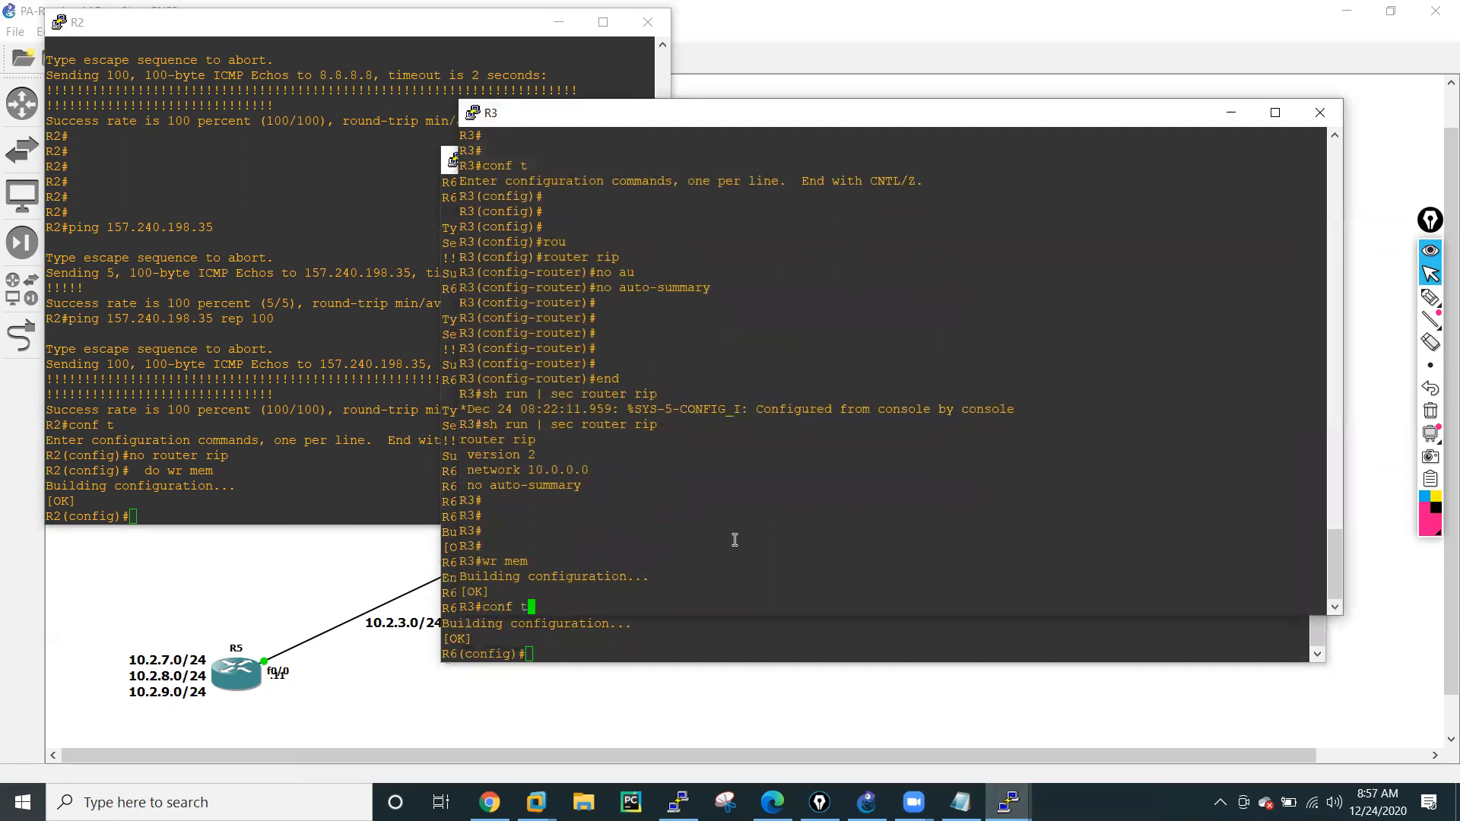
{"action": "key", "text": "Return"}
{"action": "right_click", "coordinate": [732, 508]}
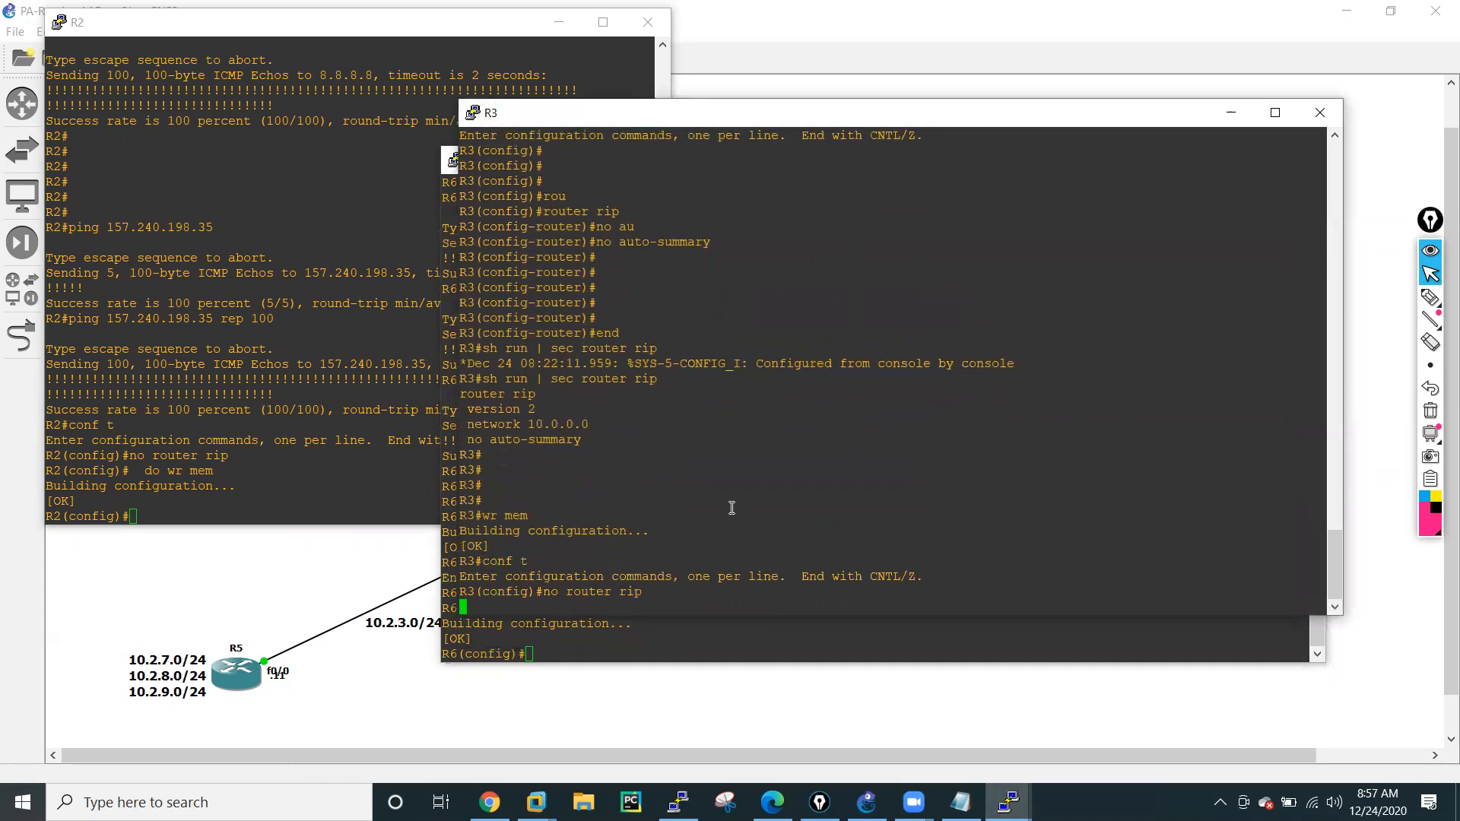
In the R4 console, enter configuration mode, remove RIP with no router rip and save with do wr mem.
{"action": "left_click", "coordinate": [1006, 800]}
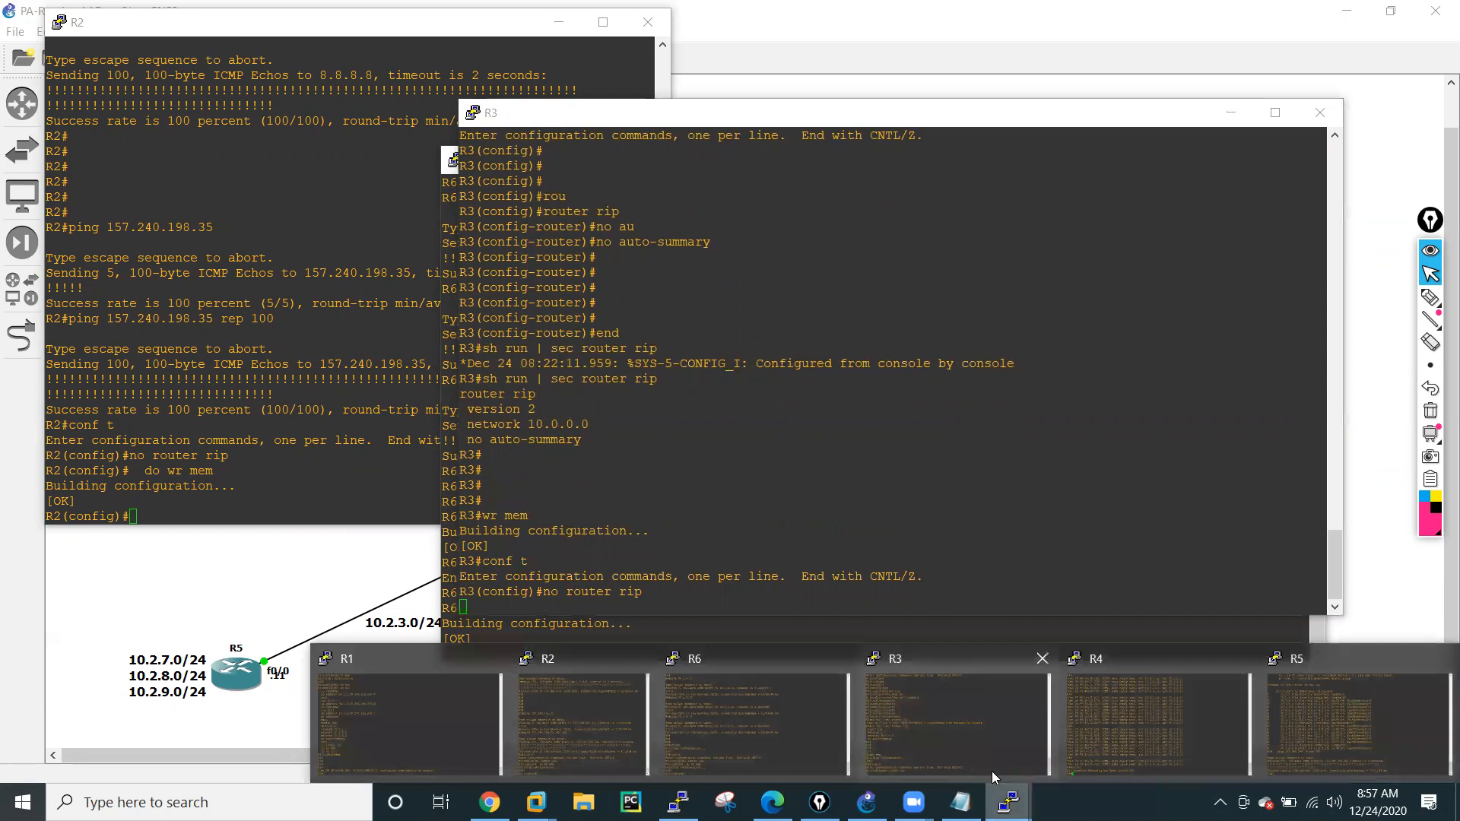
{"action": "left_click", "coordinate": [1153, 692]}
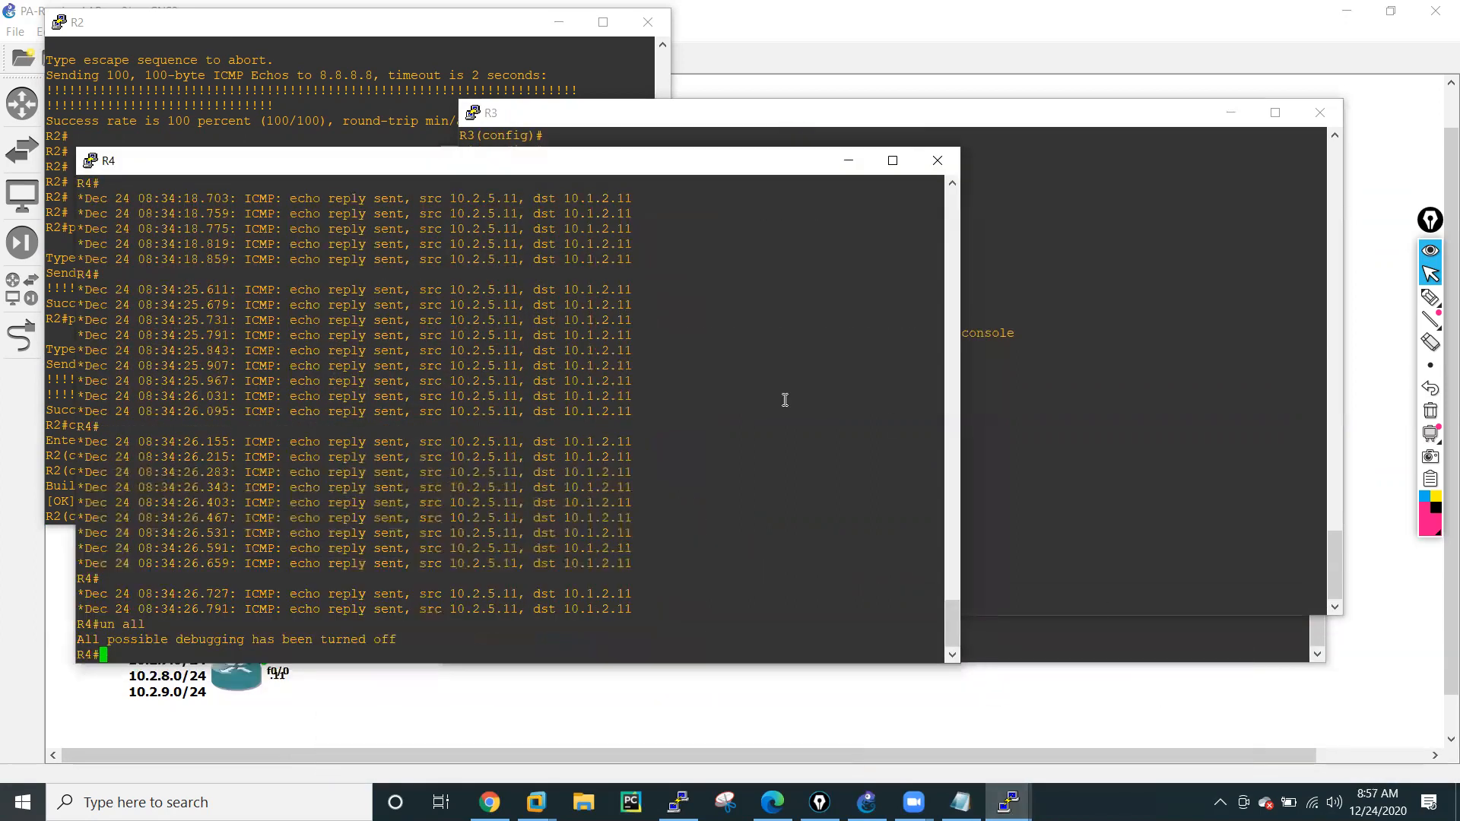
{"action": "type", "text": "conf t"}
{"action": "key", "text": "Return"}
{"action": "type", "text": "no router rip"}
{"action": "key", "text": "Return"}
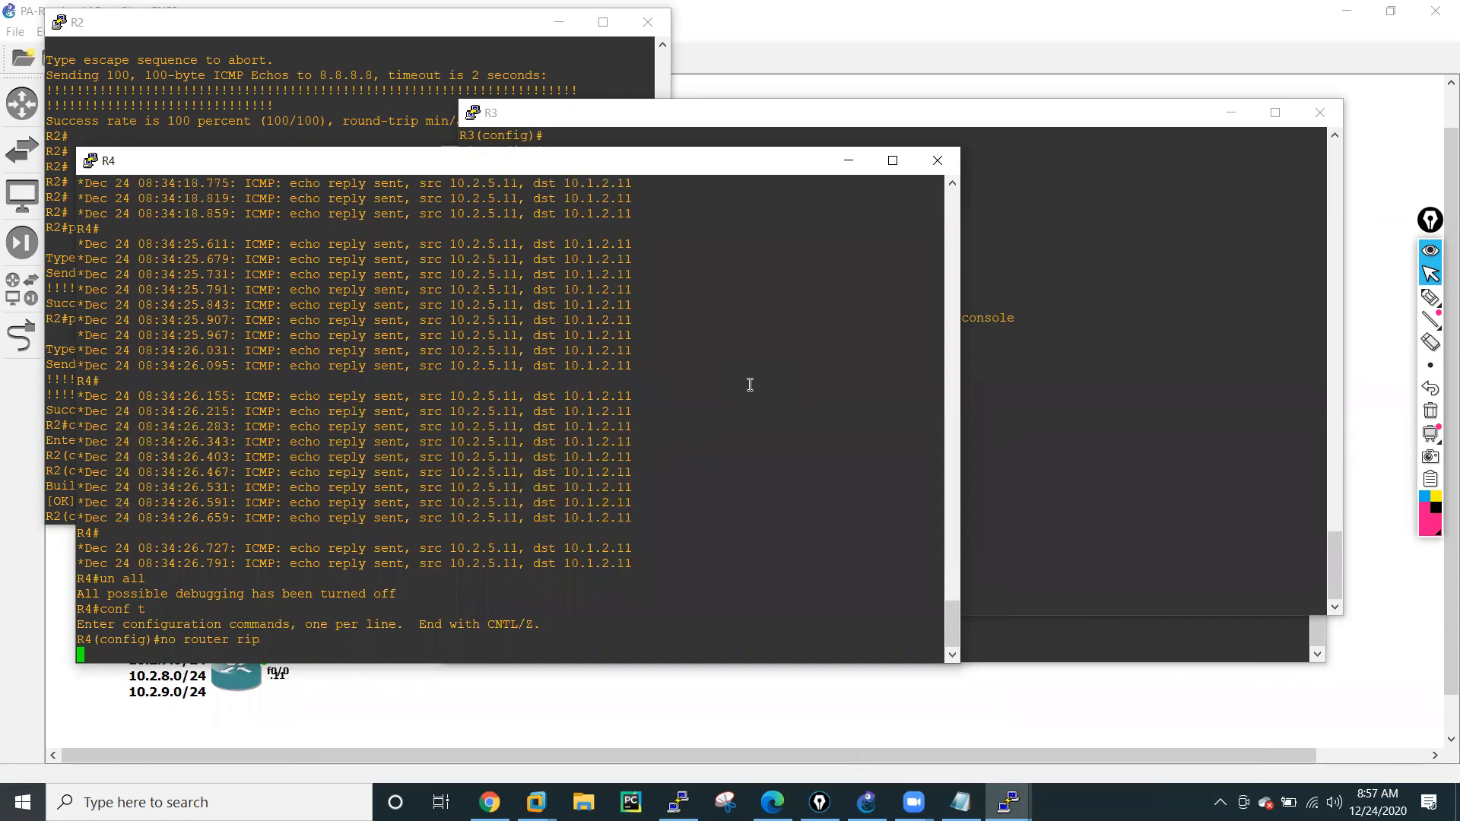
{"action": "type", "text": "do wr mem"}
{"action": "key", "text": "Return"}
In the R5 console, enter configuration mode and paste the copied commands to remove RIP and save the configuration.
{"action": "mouse_move", "coordinate": [1008, 802]}
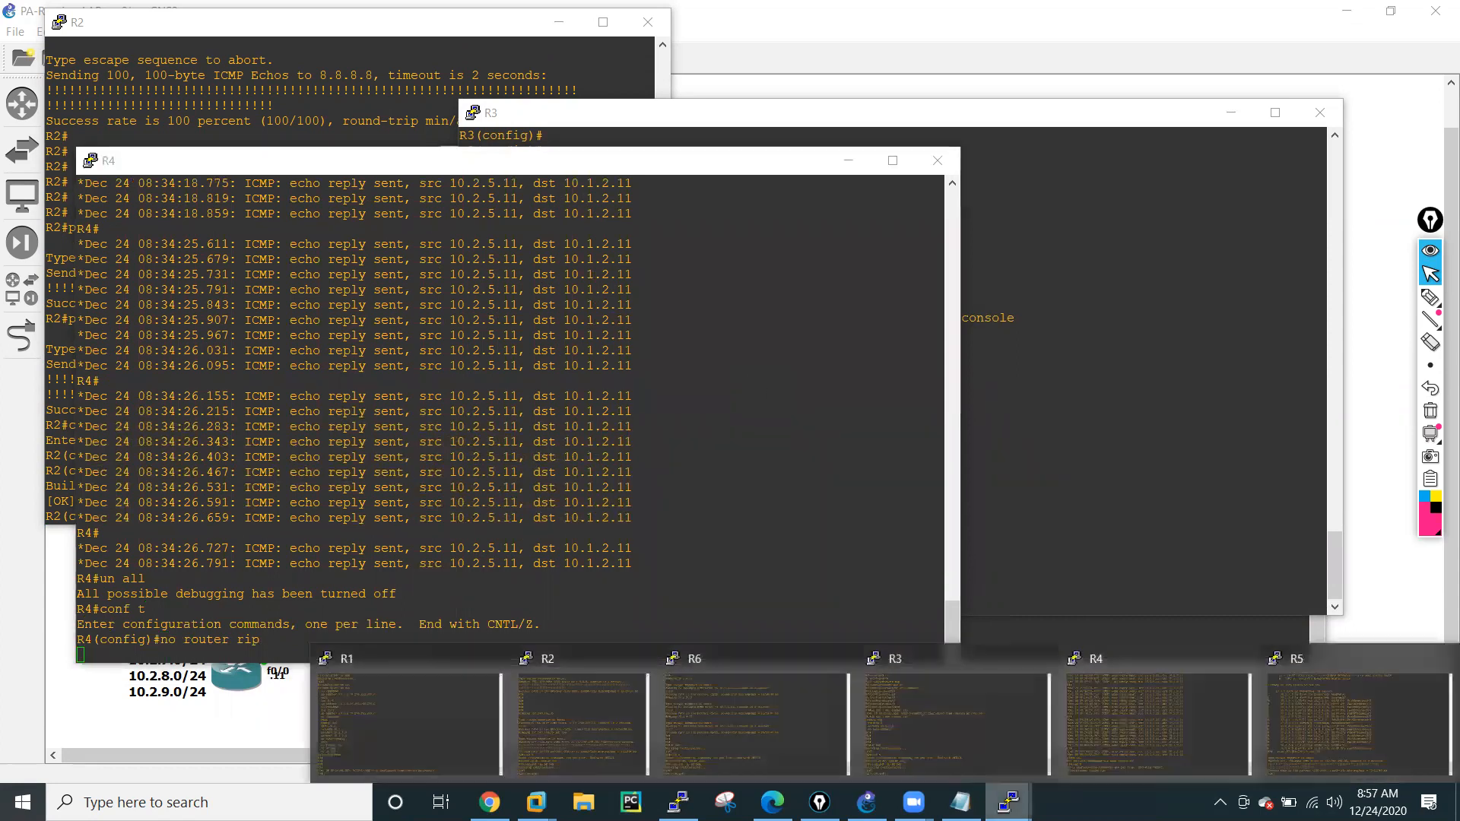
{"action": "left_click", "coordinate": [1298, 719]}
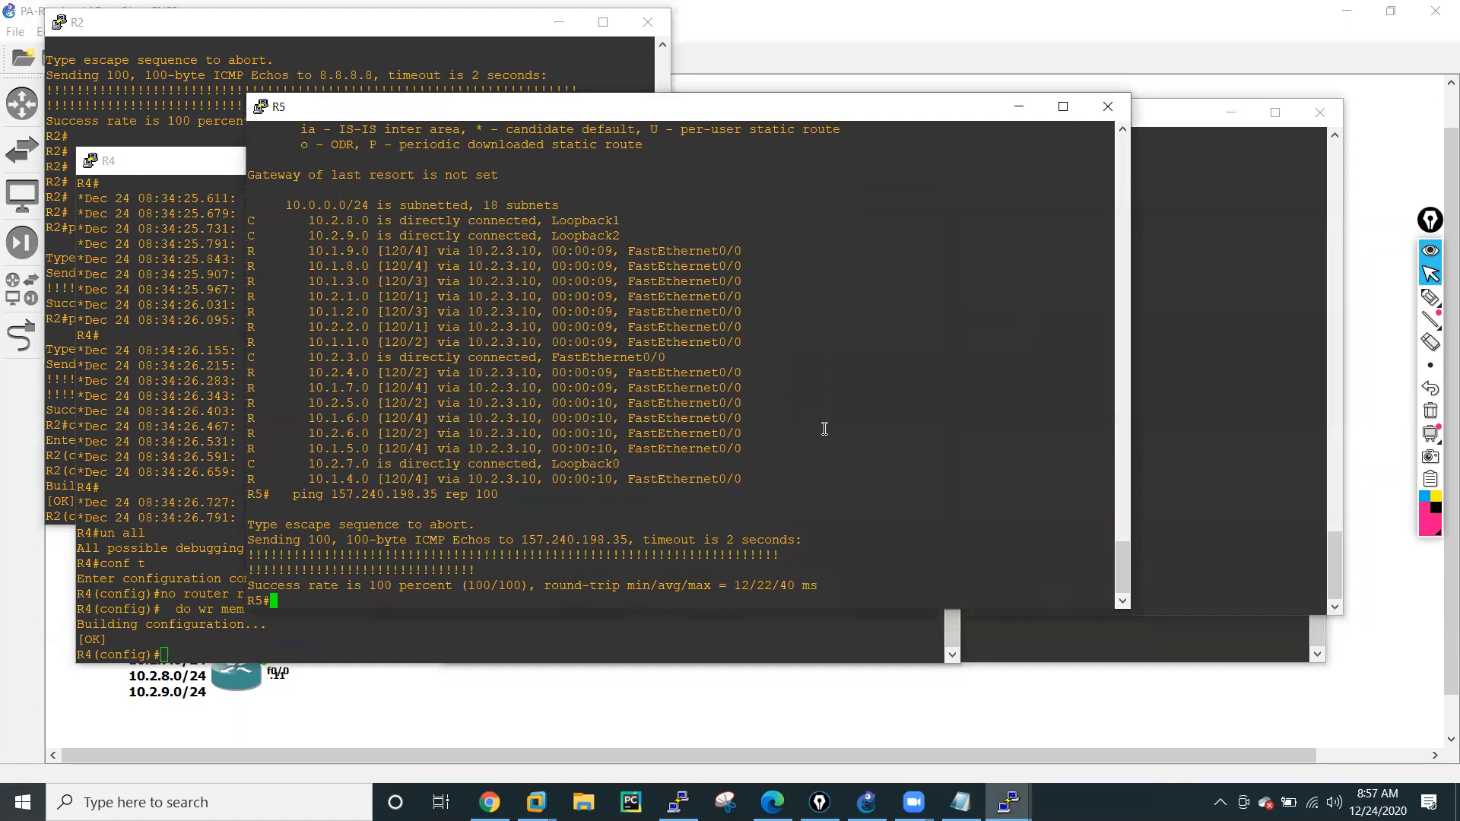
{"action": "type", "text": "conf t"}
{"action": "key", "text": "Return"}
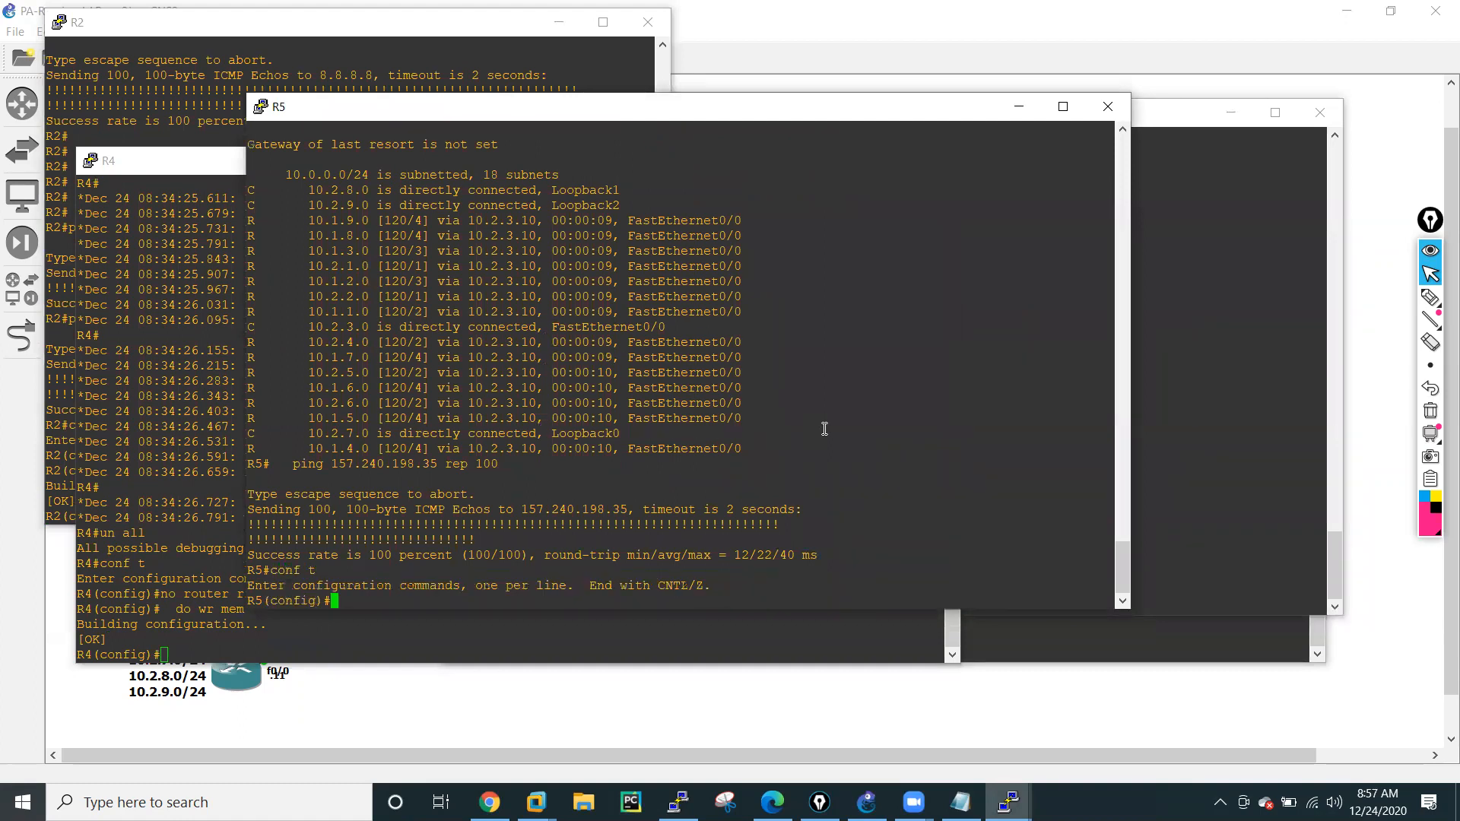
{"action": "right_click", "coordinate": [825, 429]}
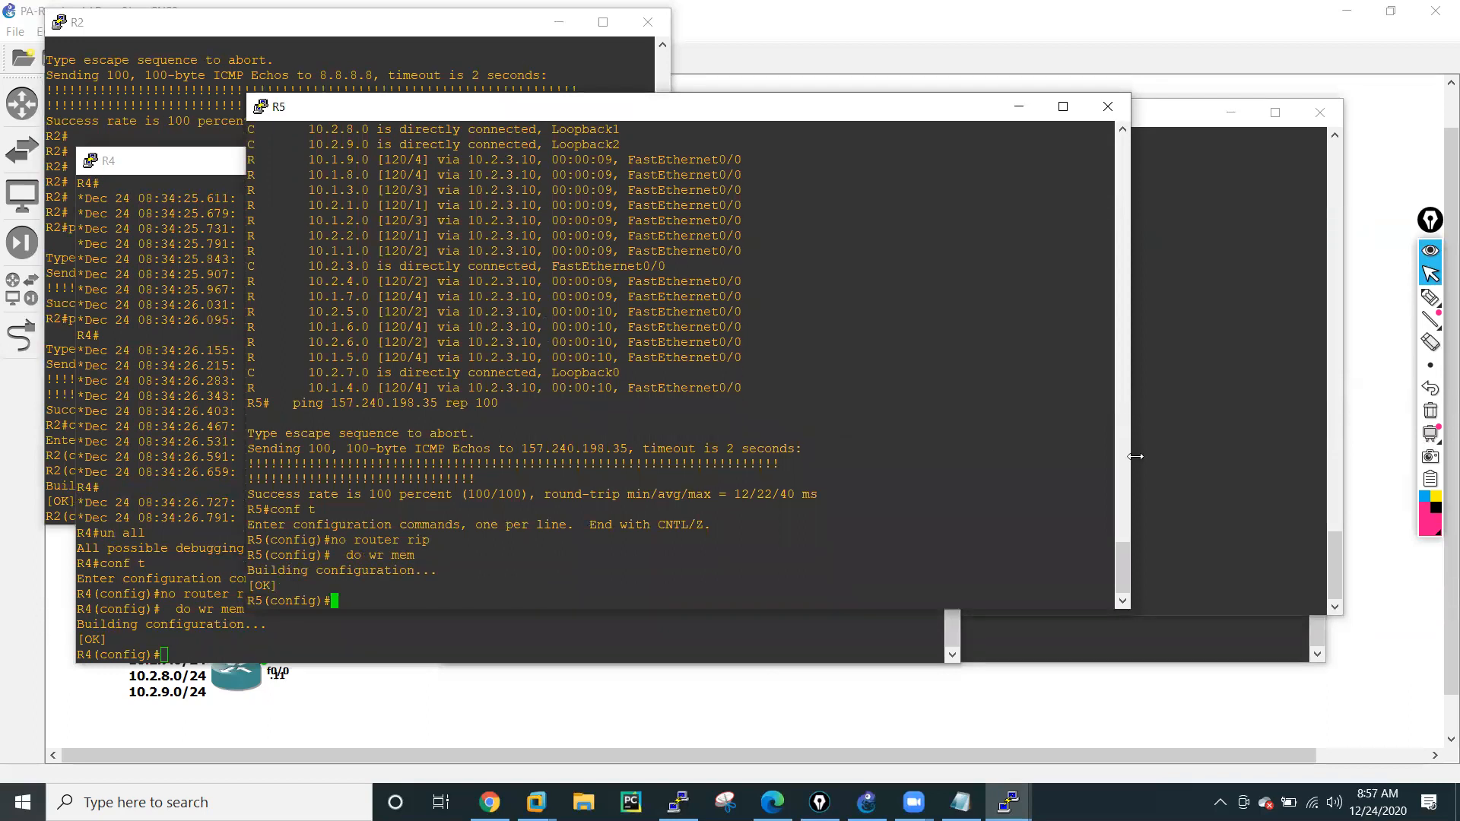
Minimize the R5, R3, R4, R6 and R2 consoles to reveal the GNS3 topology.
{"action": "left_click", "coordinate": [1019, 107]}
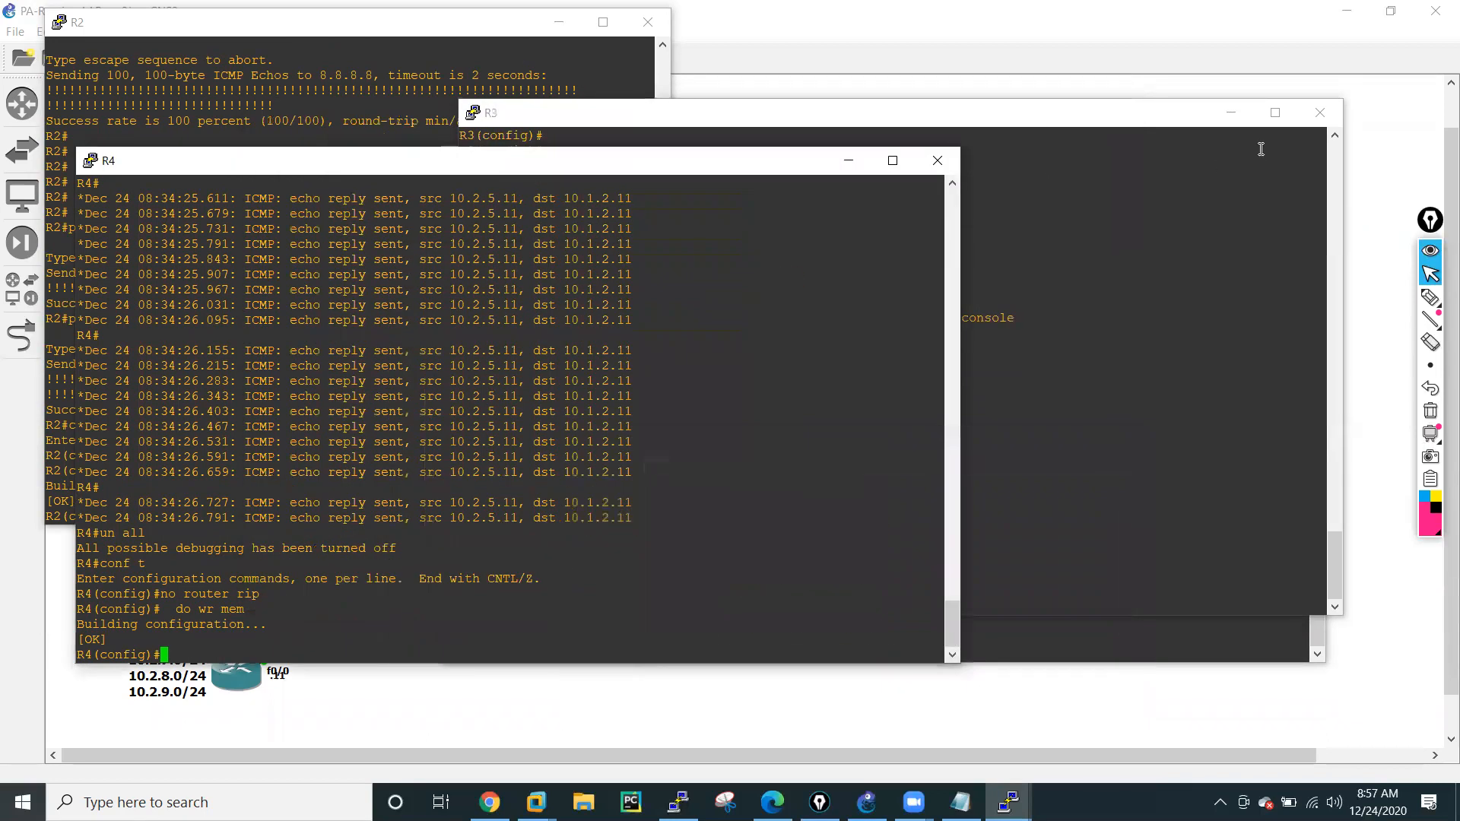
{"action": "left_click", "coordinate": [1231, 112]}
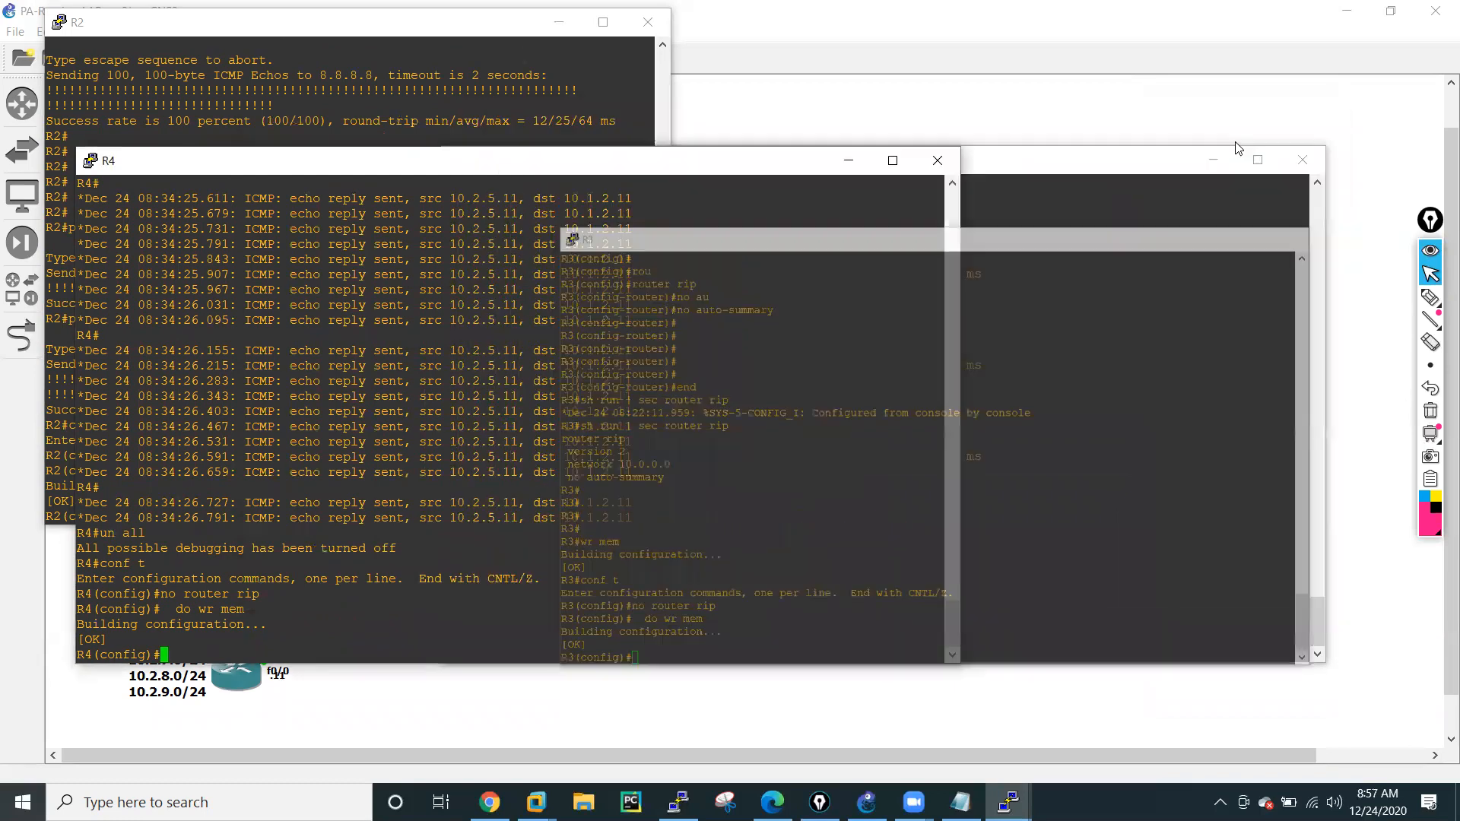
{"action": "left_click", "coordinate": [845, 162]}
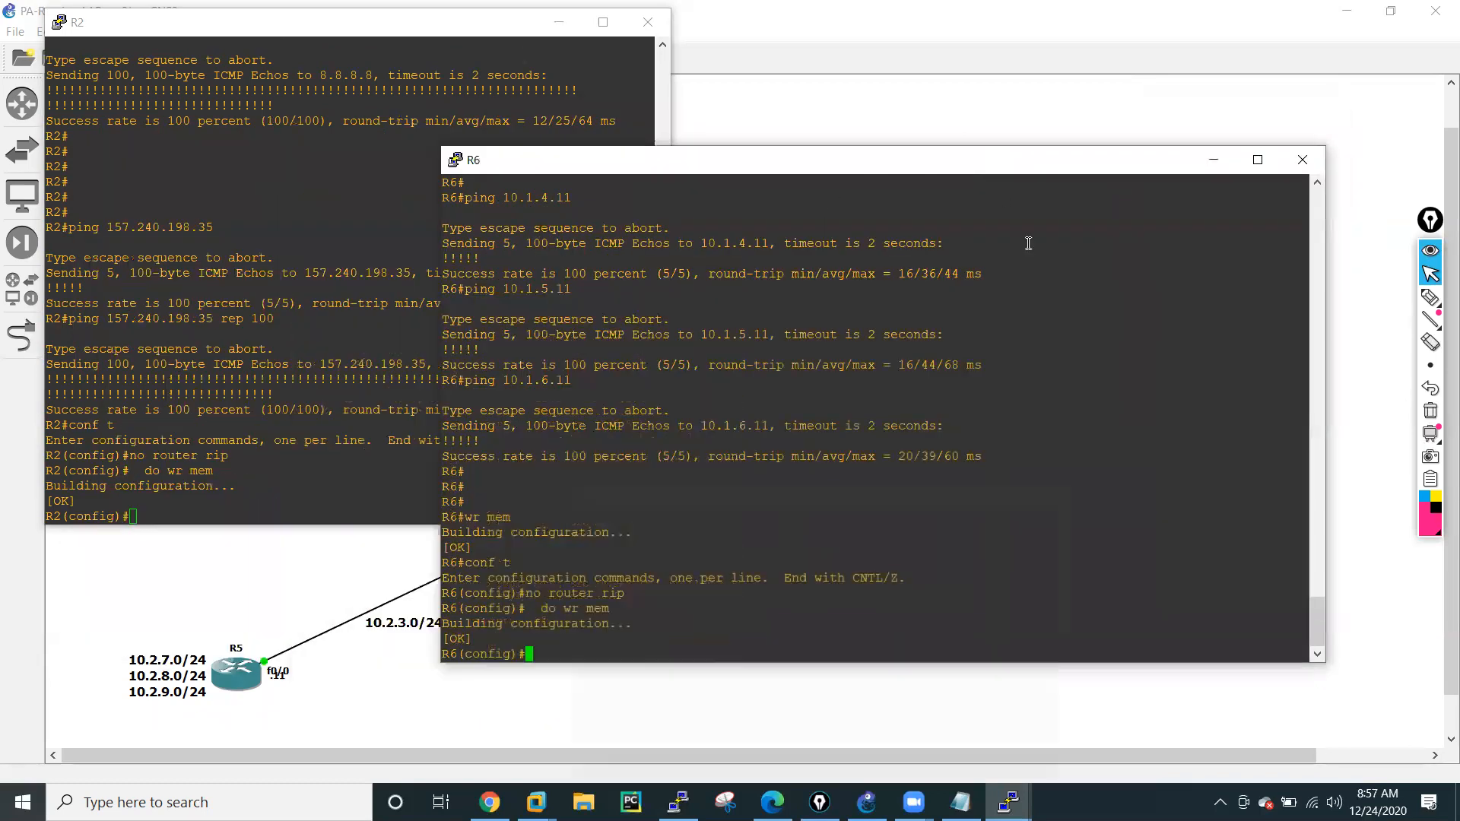
{"action": "left_click", "coordinate": [1214, 160]}
{"action": "left_click", "coordinate": [555, 18]}
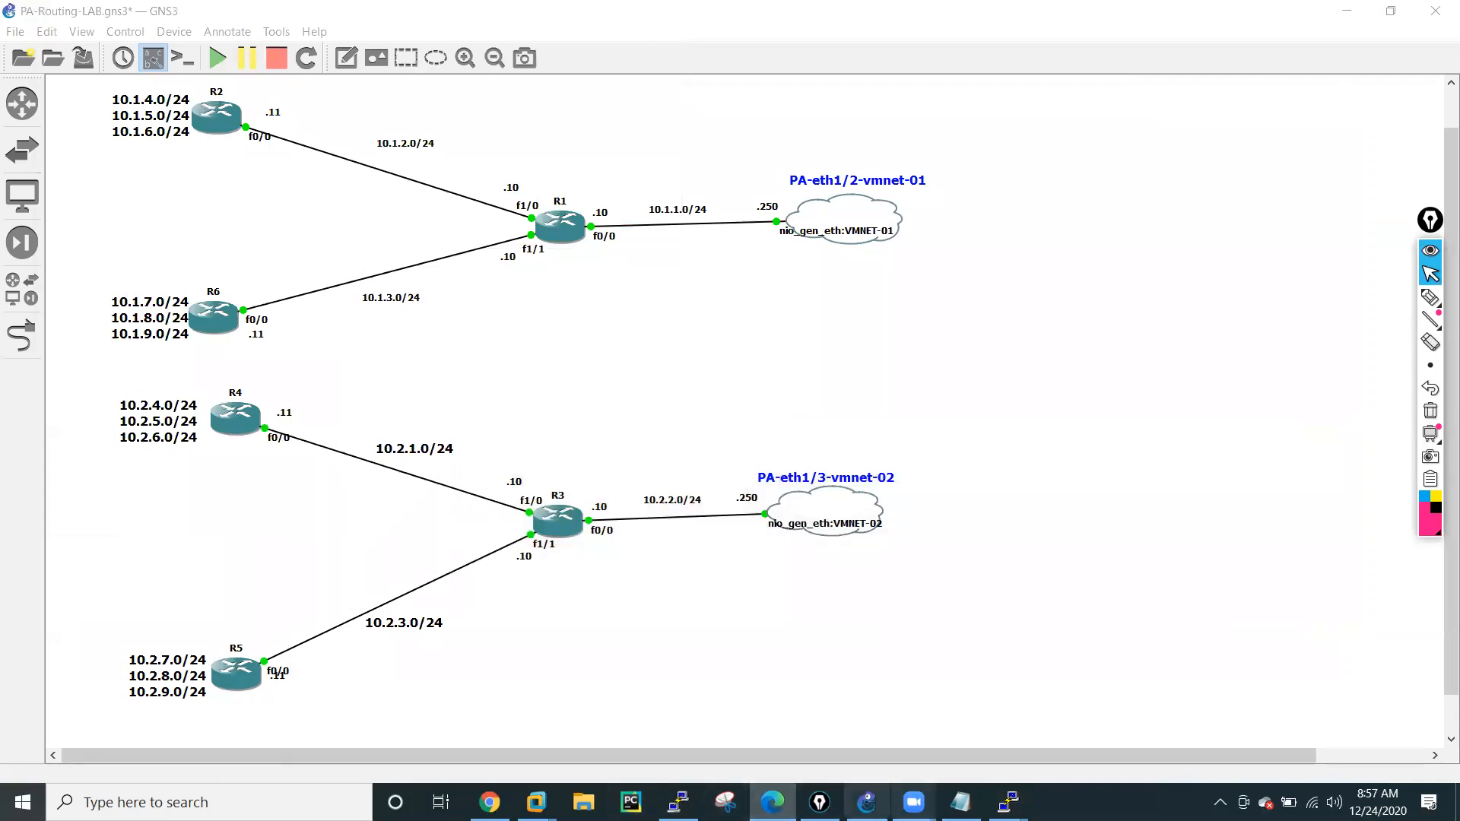
Switch to the Palo Alto web interface in Chrome and open virtual router VR-01 from the network settings.
{"action": "left_click", "coordinate": [489, 803]}
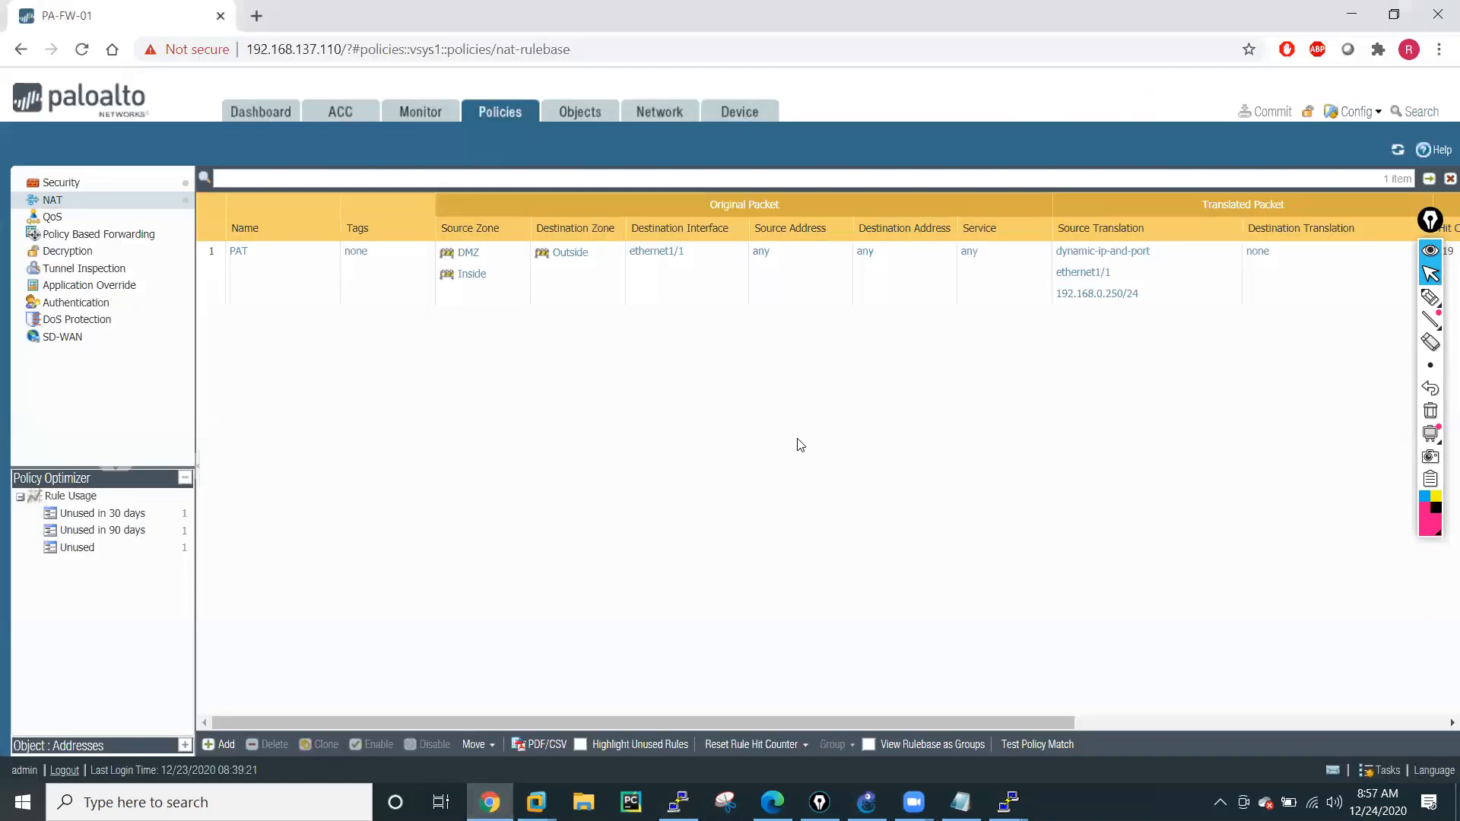
{"action": "left_click", "coordinate": [651, 113]}
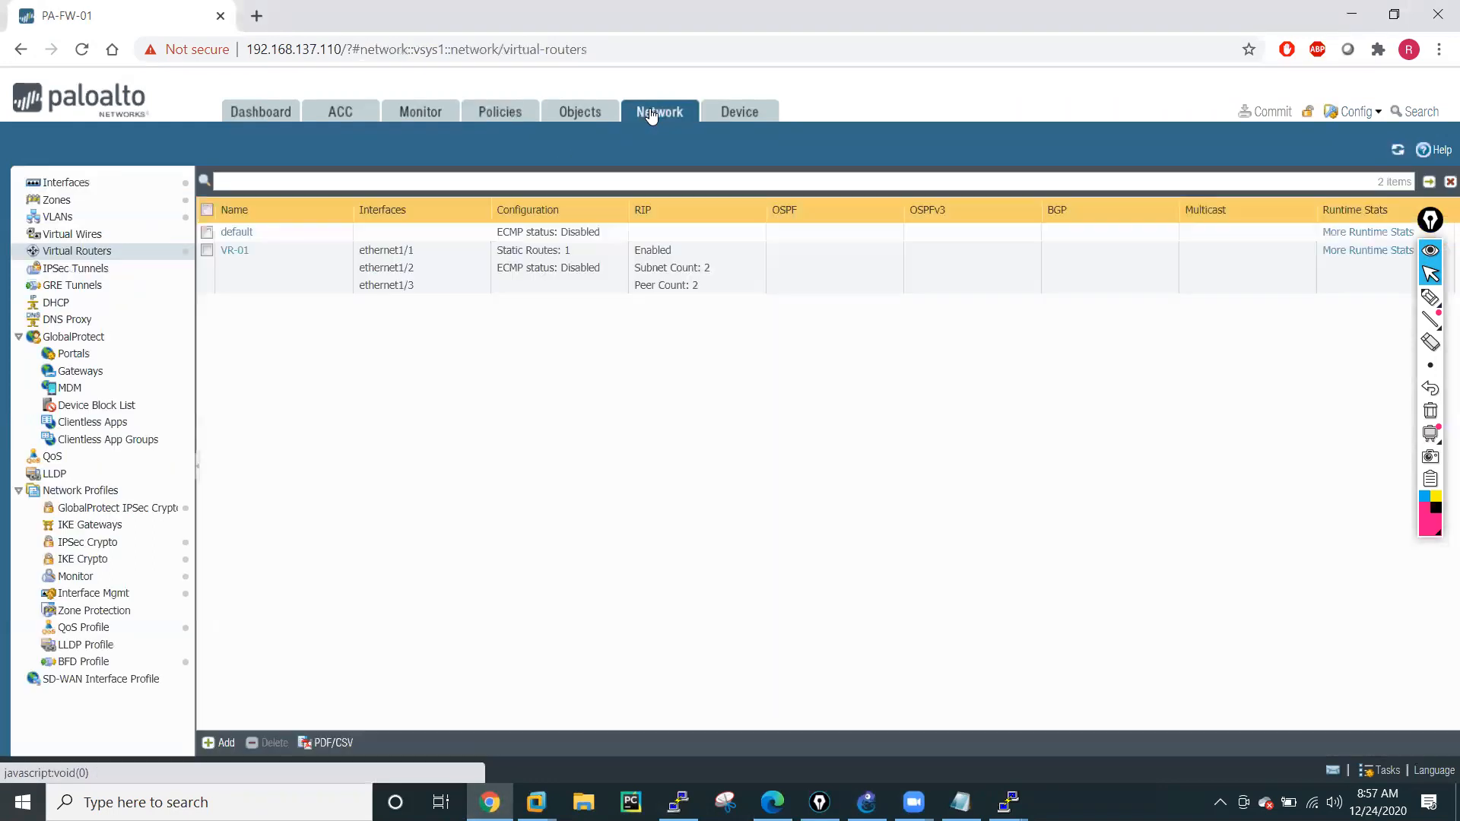
{"action": "left_click", "coordinate": [233, 251]}
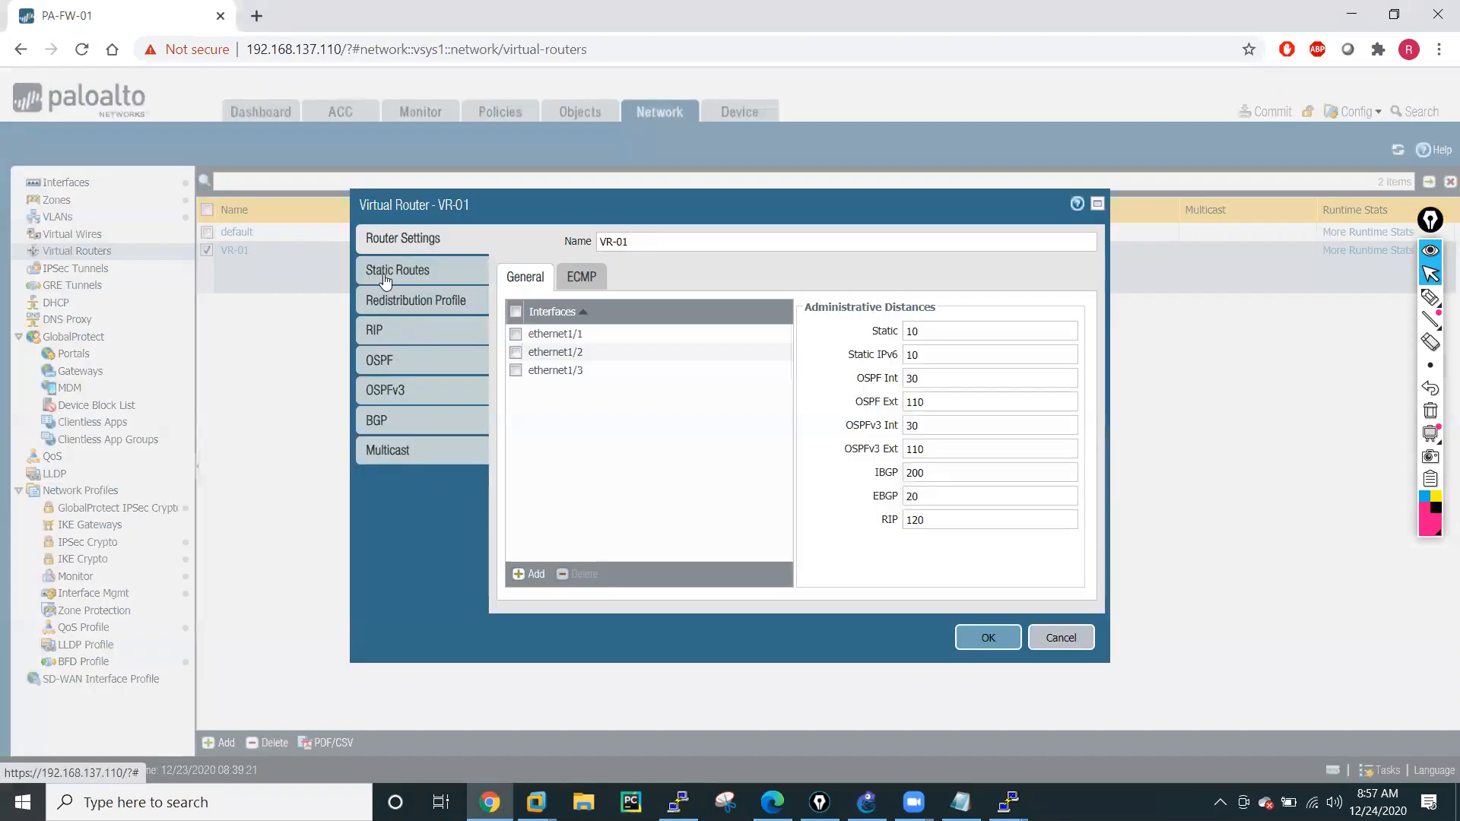
Delete ethernet1/2 and ethernet1/3 from the RIP interfaces of VR-01.
{"action": "left_click", "coordinate": [379, 329]}
{"action": "left_click", "coordinate": [516, 383]}
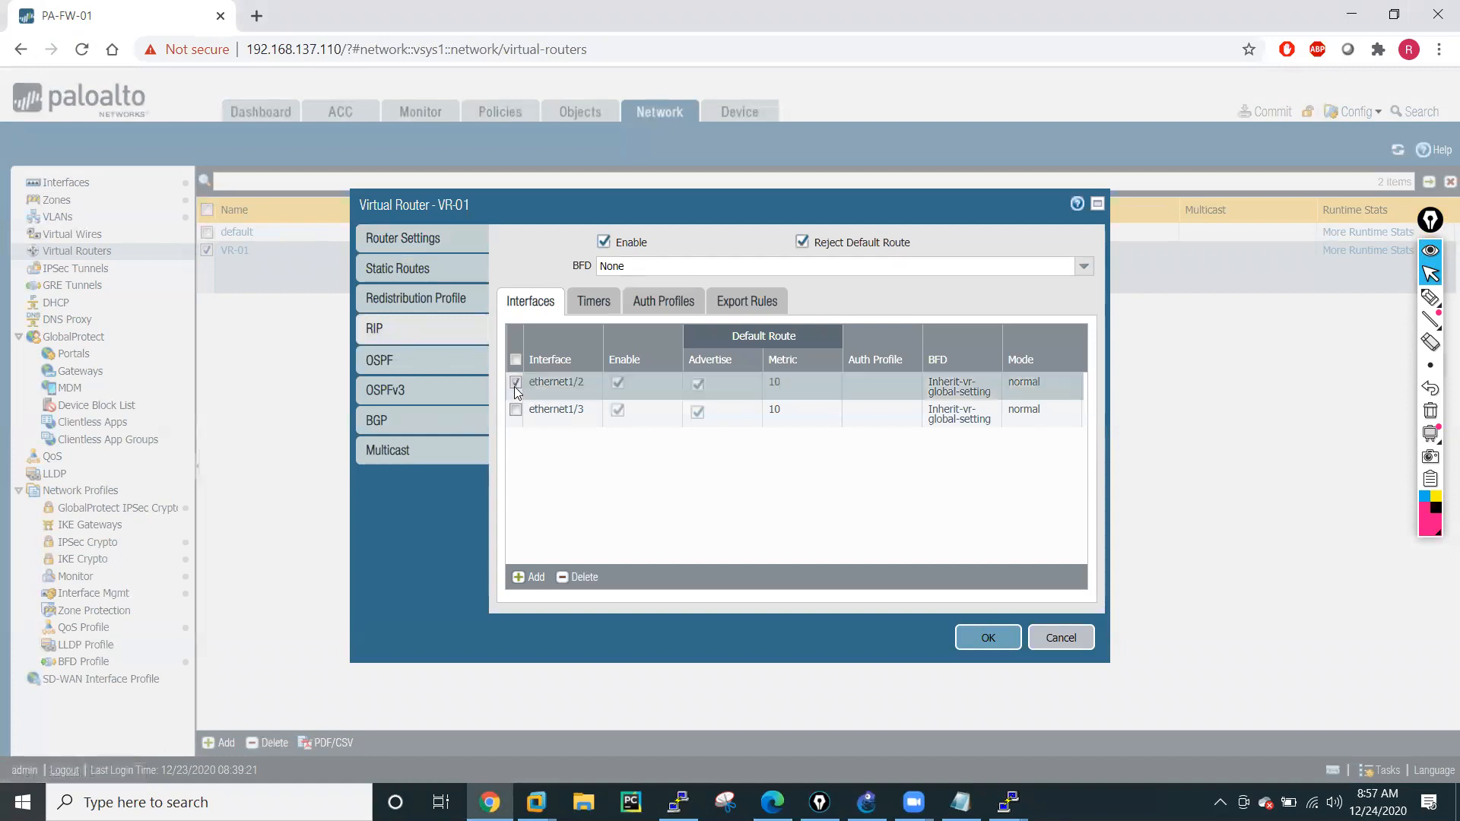
{"action": "left_click", "coordinate": [516, 410]}
{"action": "left_click", "coordinate": [586, 578]}
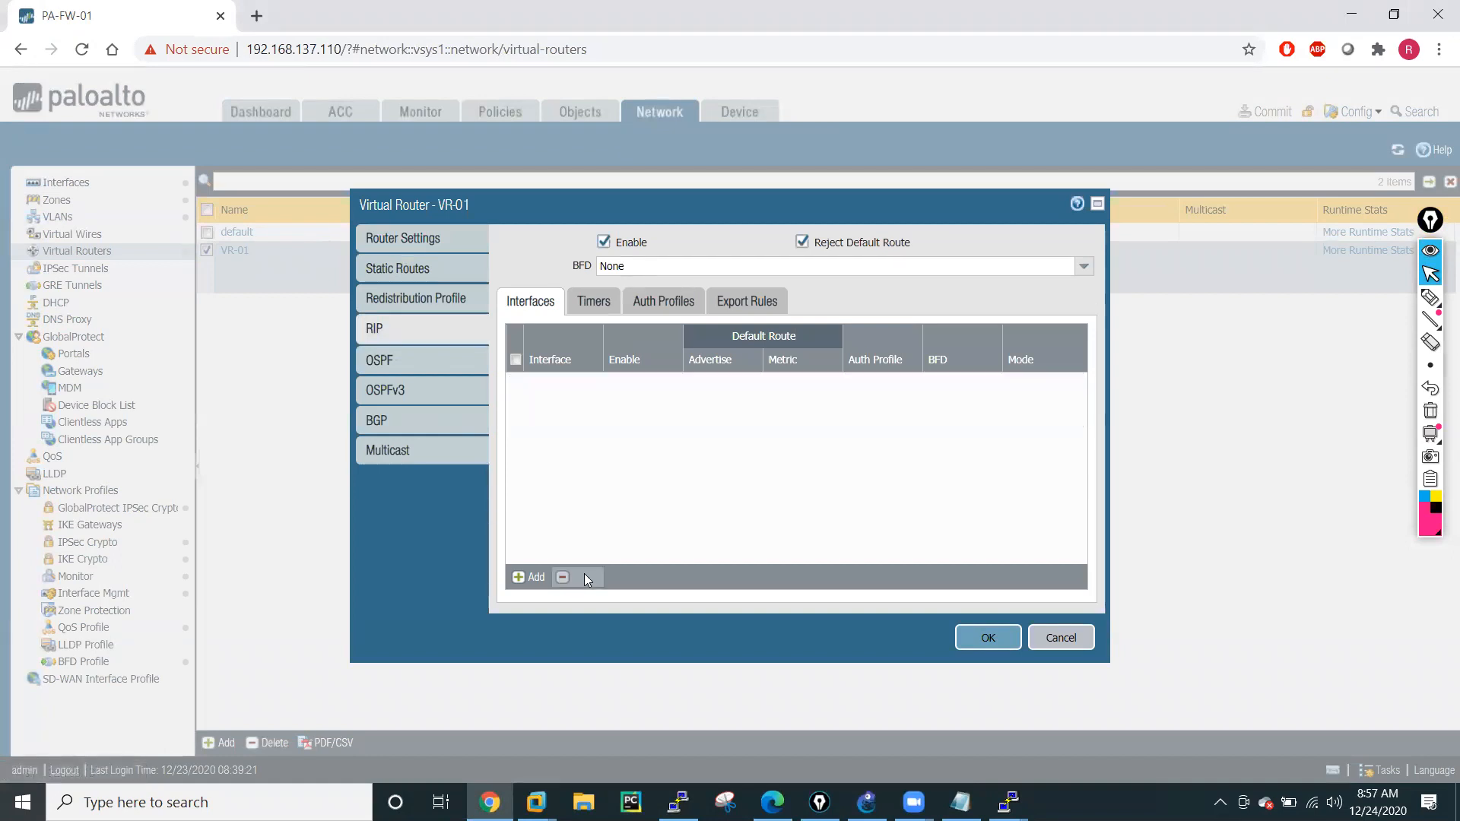
Disable RIP on virtual router VR-01, save the router settings and commit all changes to the firewall.
{"action": "left_click", "coordinate": [606, 244]}
{"action": "left_click", "coordinate": [990, 639]}
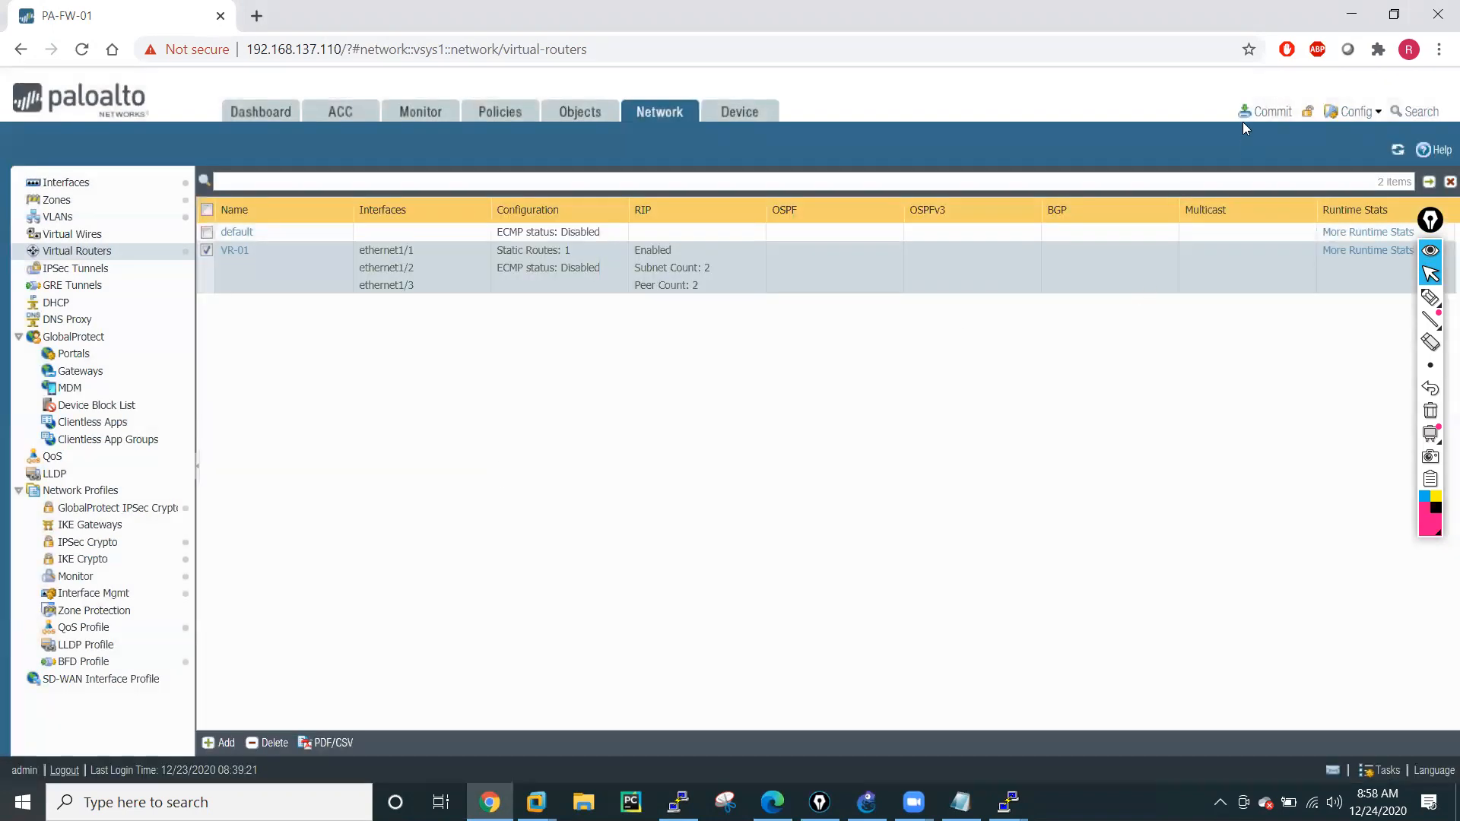
{"action": "left_click", "coordinate": [1262, 113]}
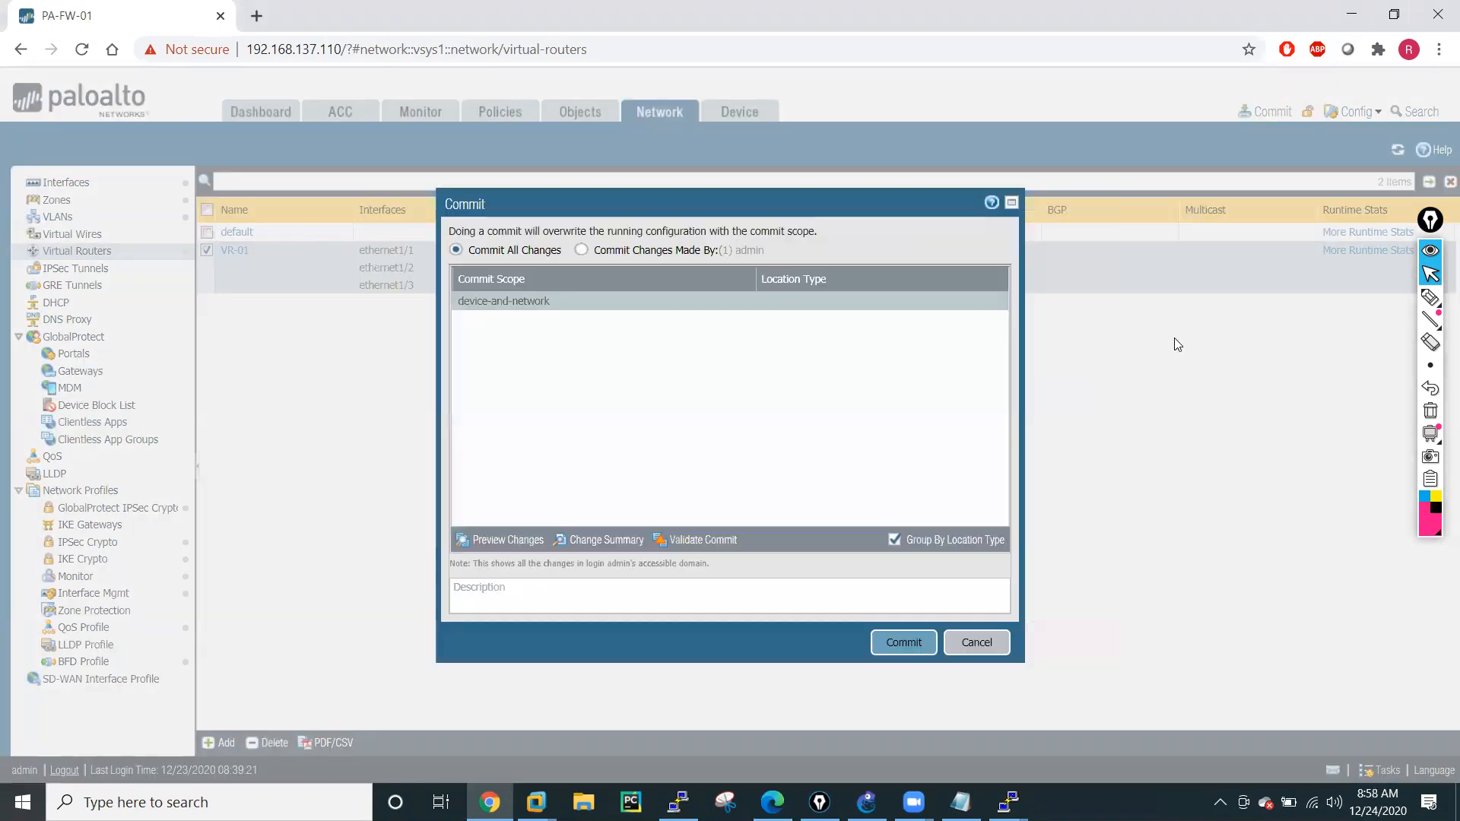
{"action": "left_click", "coordinate": [891, 645]}
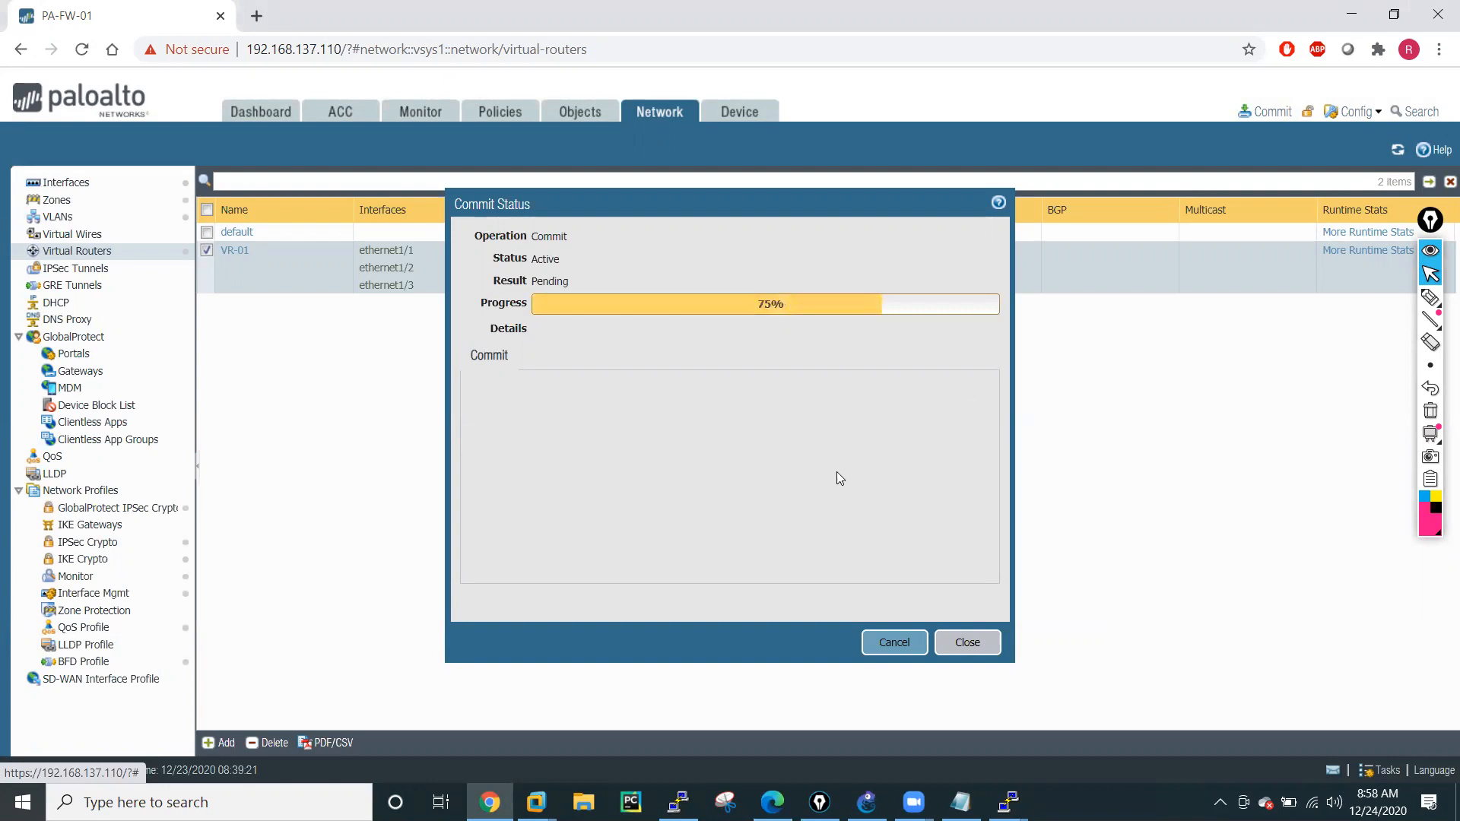
Switch to GNS3, bring up the R1 console and move it aside so the router topology stays visible.
{"action": "left_click", "coordinate": [867, 802]}
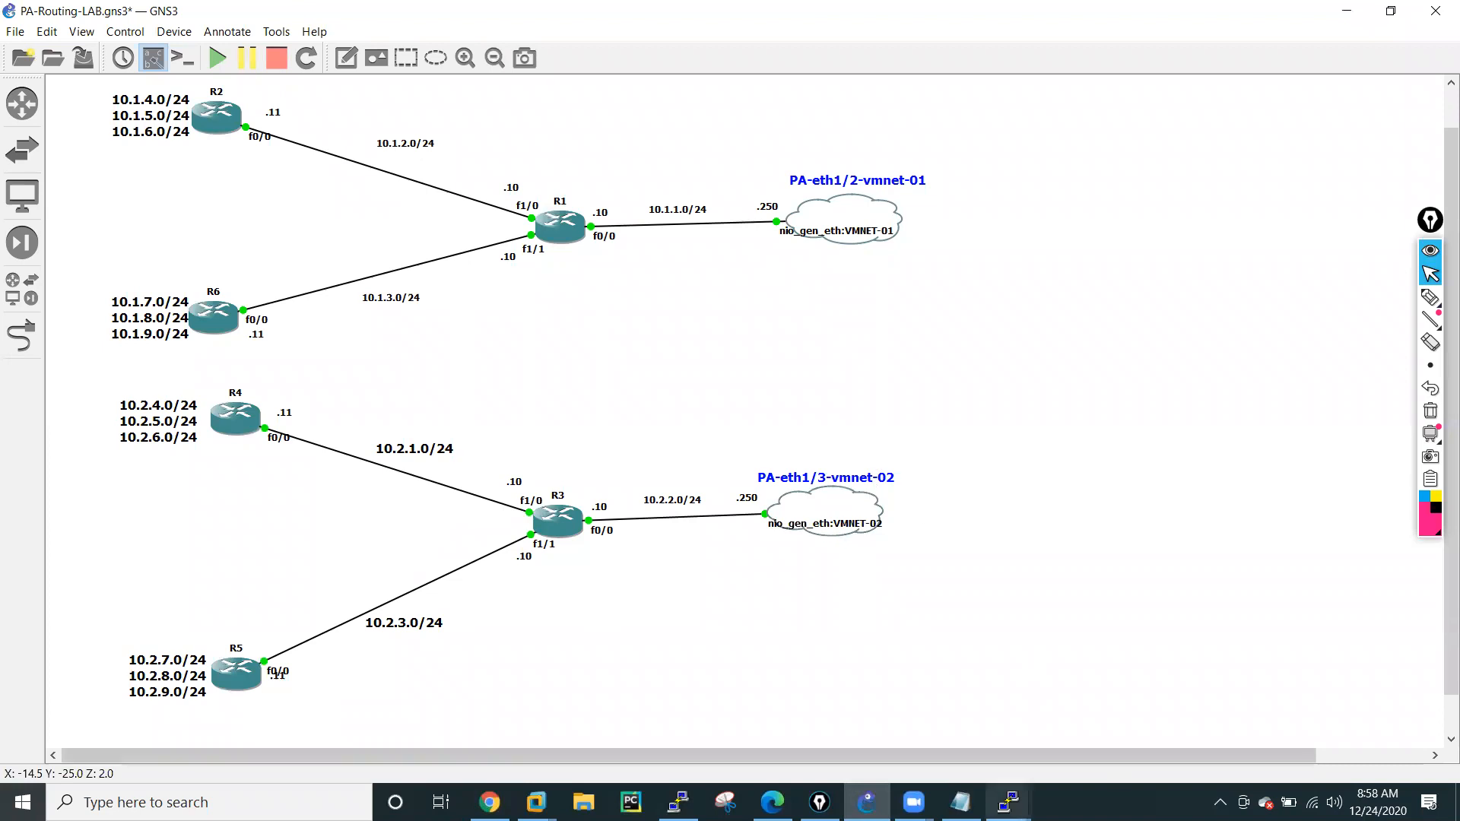
{"action": "left_click", "coordinate": [1008, 803]}
{"action": "left_click", "coordinate": [334, 673]}
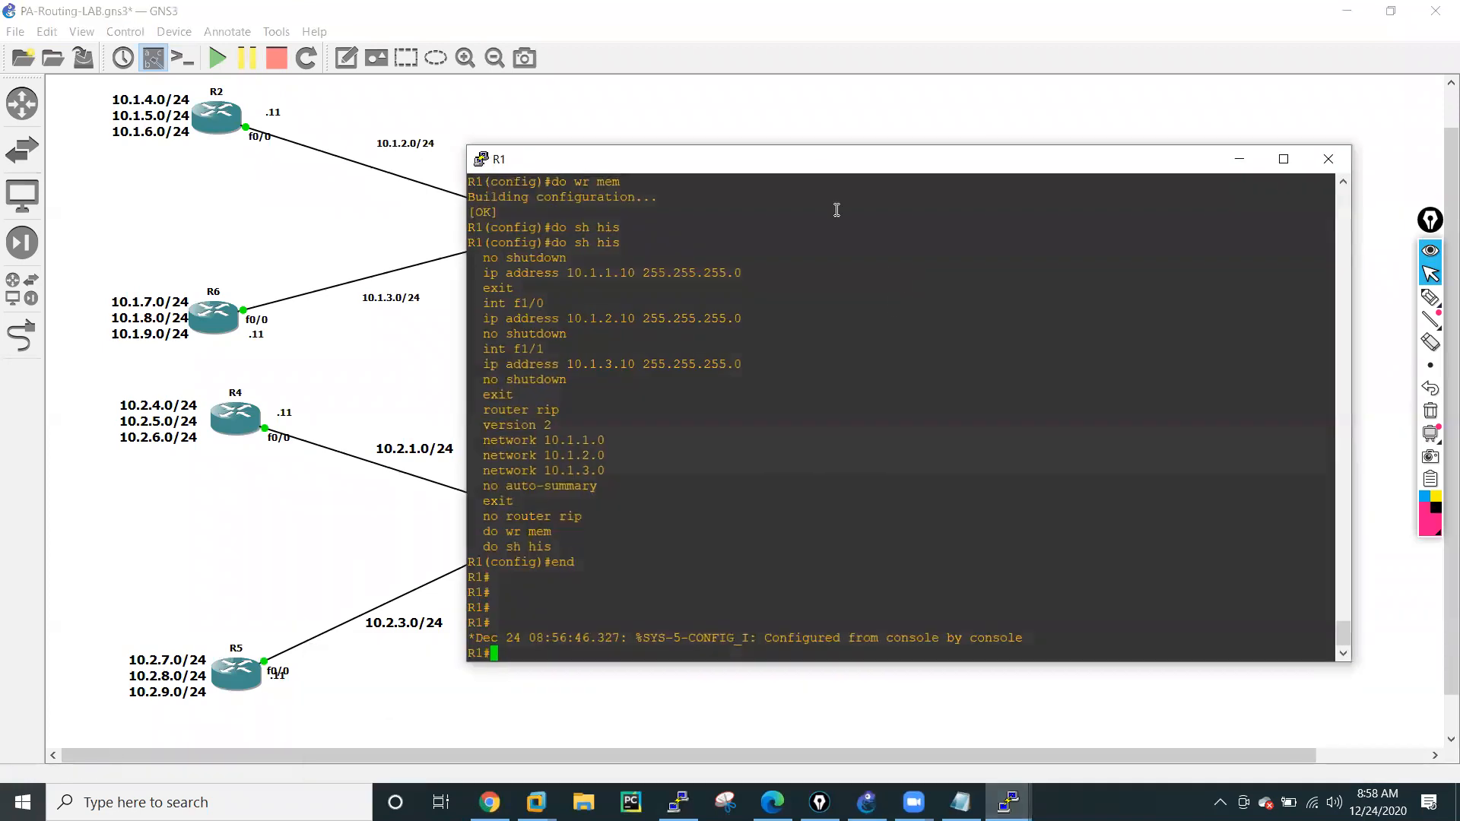
{"action": "left_click_drag", "start_coordinate": [829, 166], "coordinate": [1077, 133]}
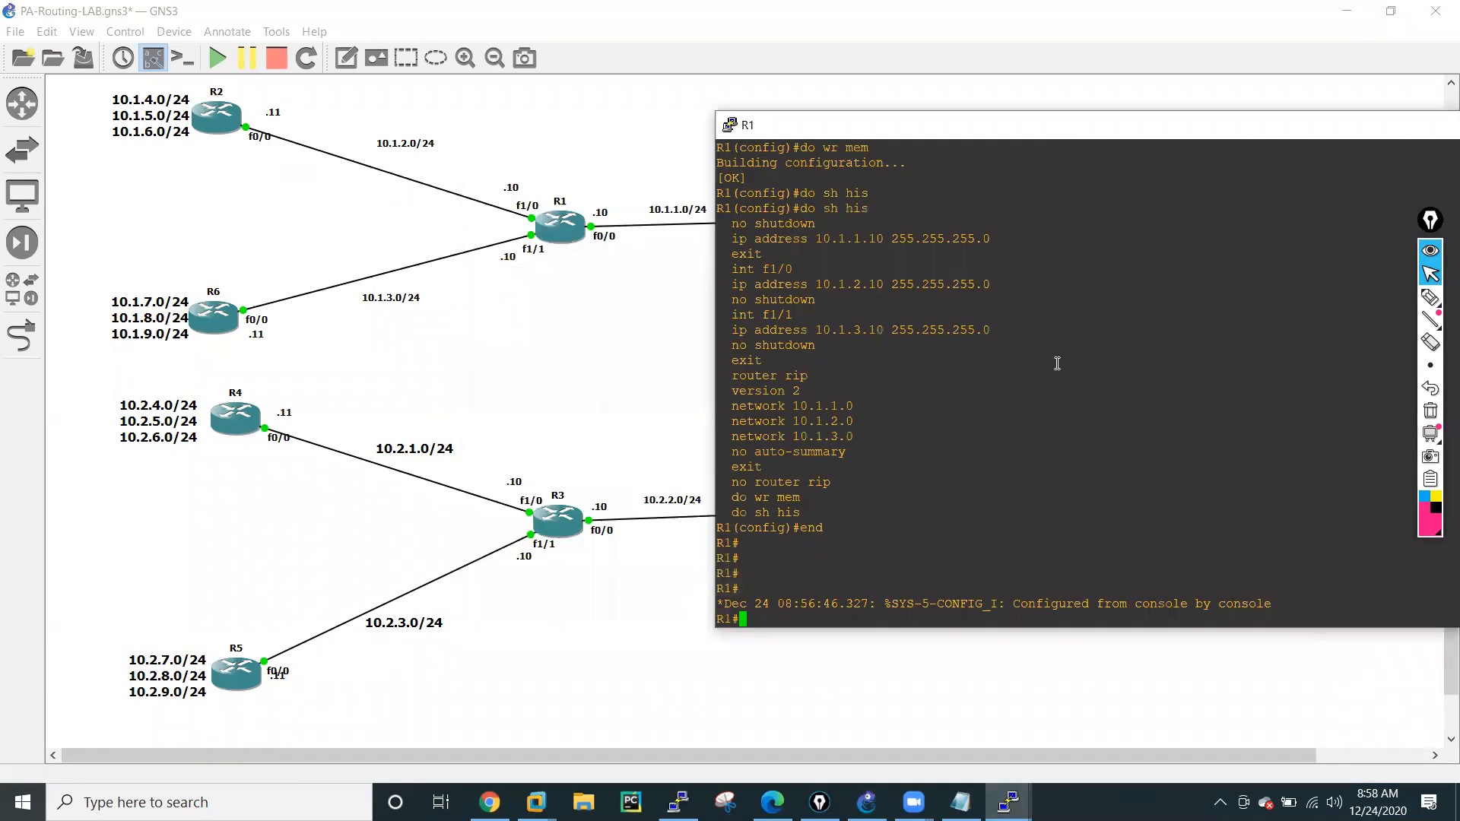
Enter global configuration mode in the R1 console with conf t.
{"action": "key", "text": "Return"}
{"action": "key", "text": "Return"}
{"action": "key", "text": "Return"}
{"action": "type", "text": "conf t"}
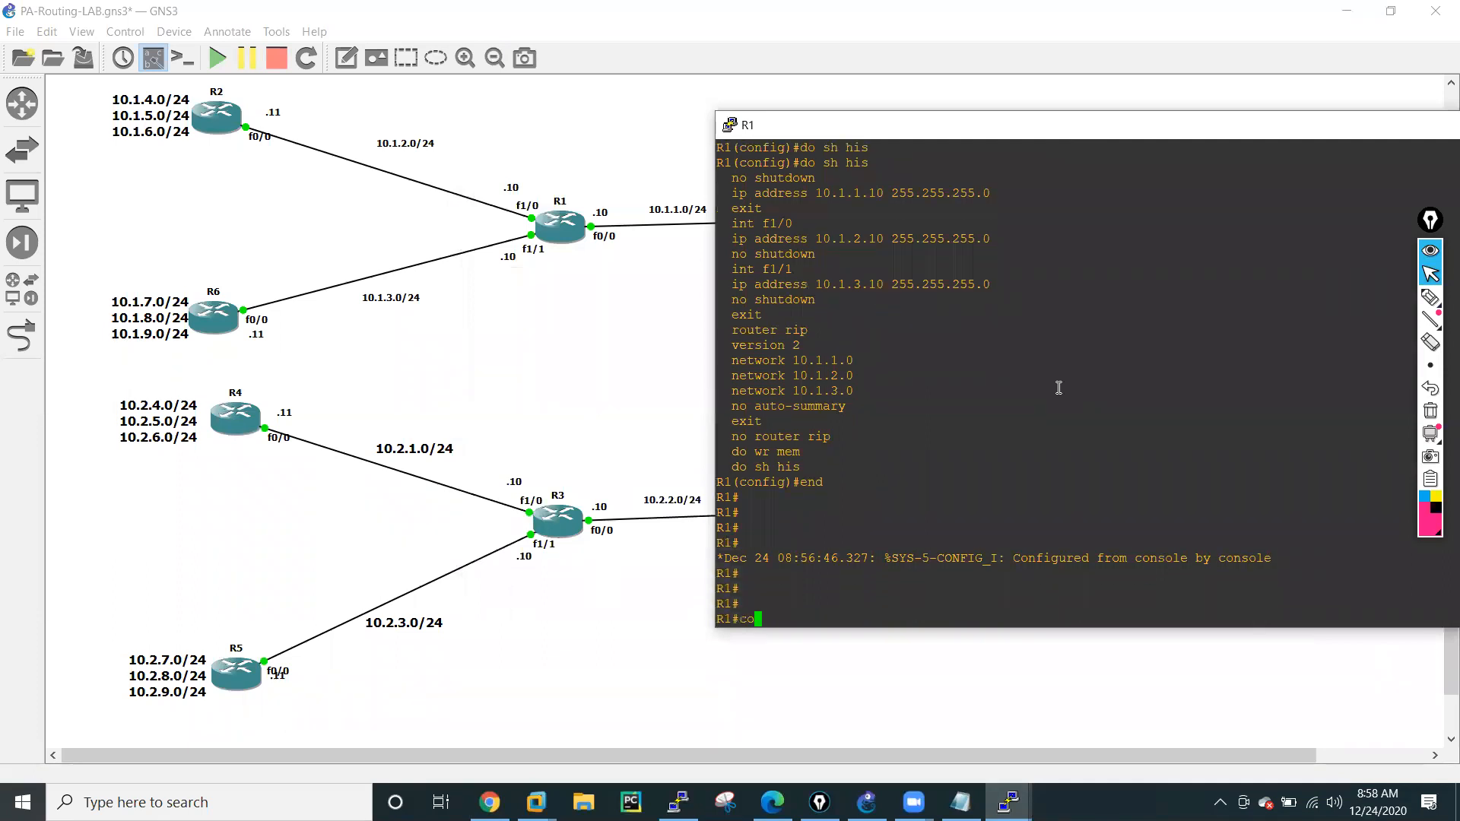
{"action": "key", "text": "Return"}
{"action": "key", "text": "Return"}
{"action": "key", "text": "Return"}
{"action": "key", "text": "Return"}
{"action": "key", "text": "Return"}
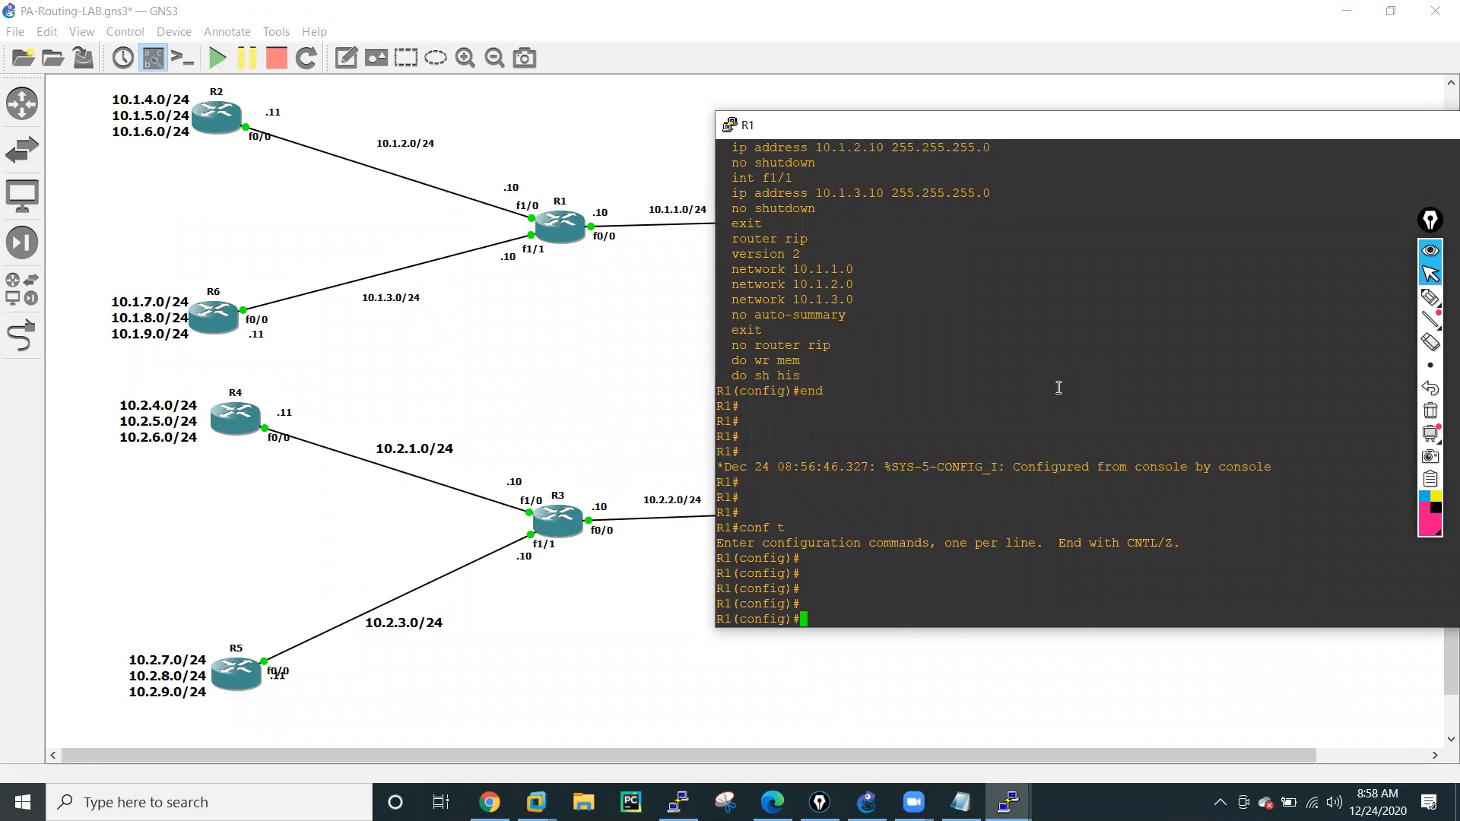
Start OSPF with process ID 10 on R1, checking the available options with the command help.
{"action": "type", "text": "rou"}
{"action": "key", "text": "Tab"}
{"action": "type", "text": "ter os"}
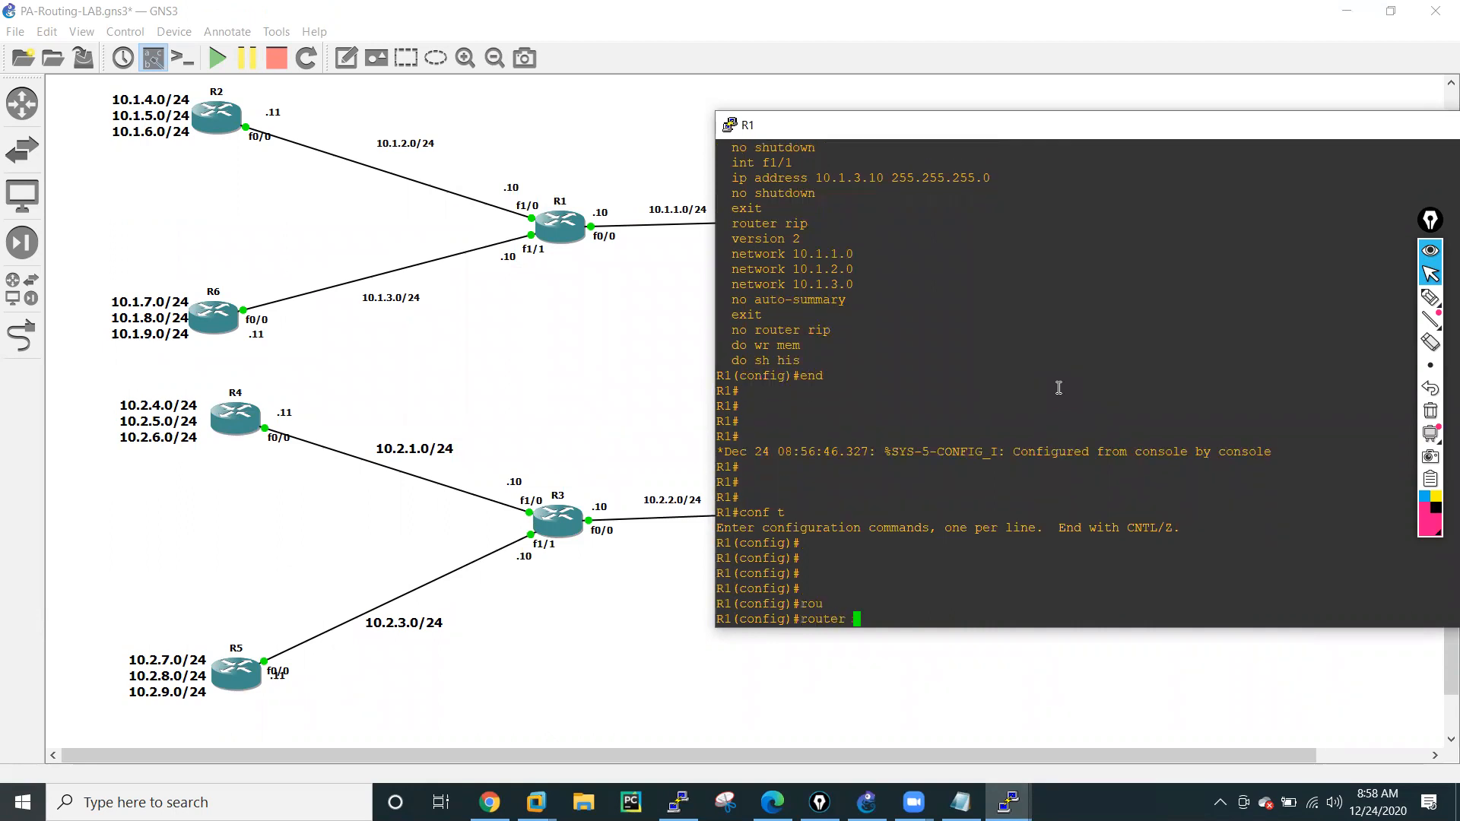
{"action": "key", "text": "Tab"}
{"action": "type", "text": "pf ?"}
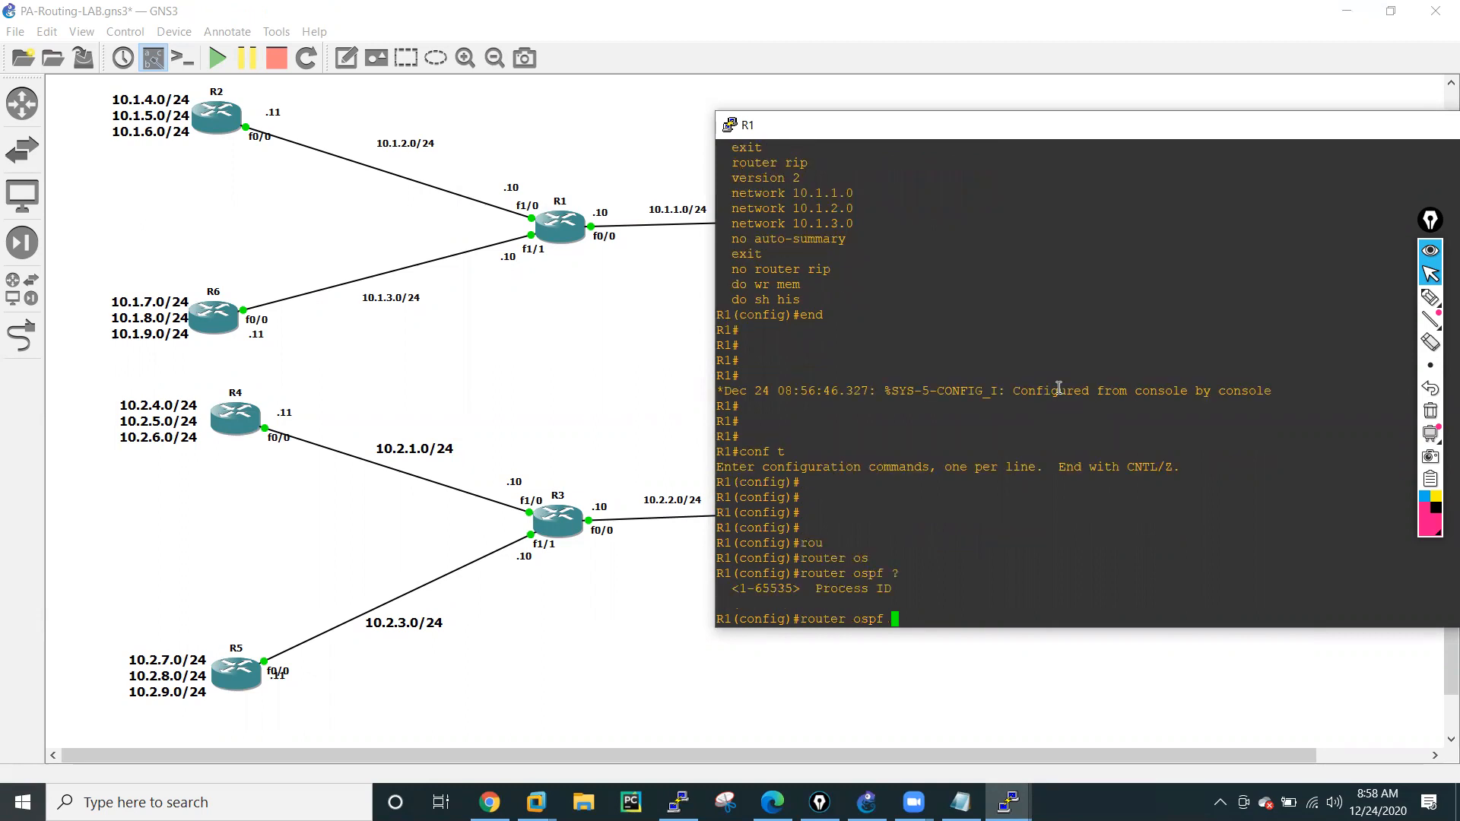
{"action": "type", "text": "10 ?"}
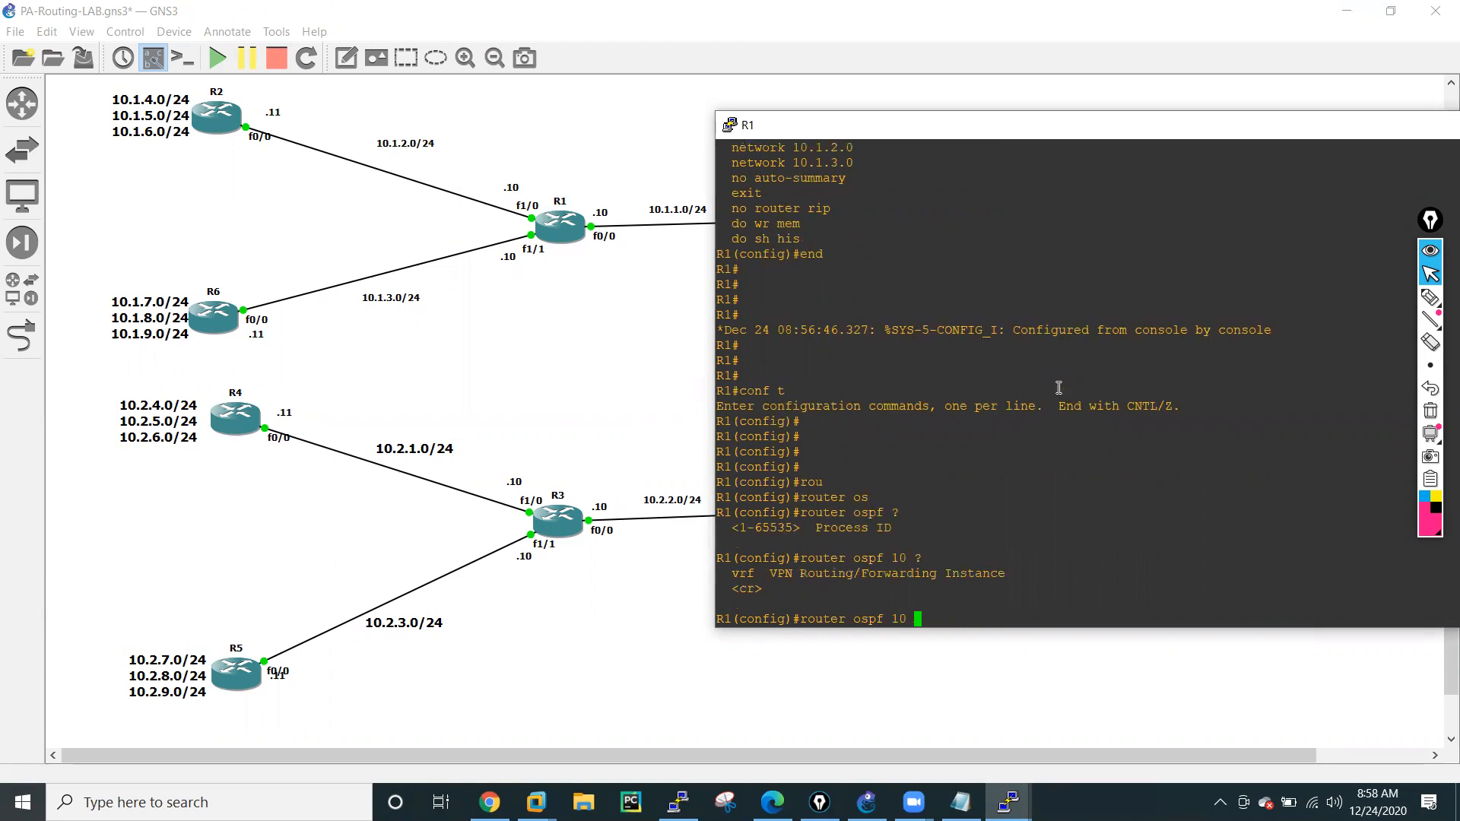
{"action": "key", "text": "Return"}
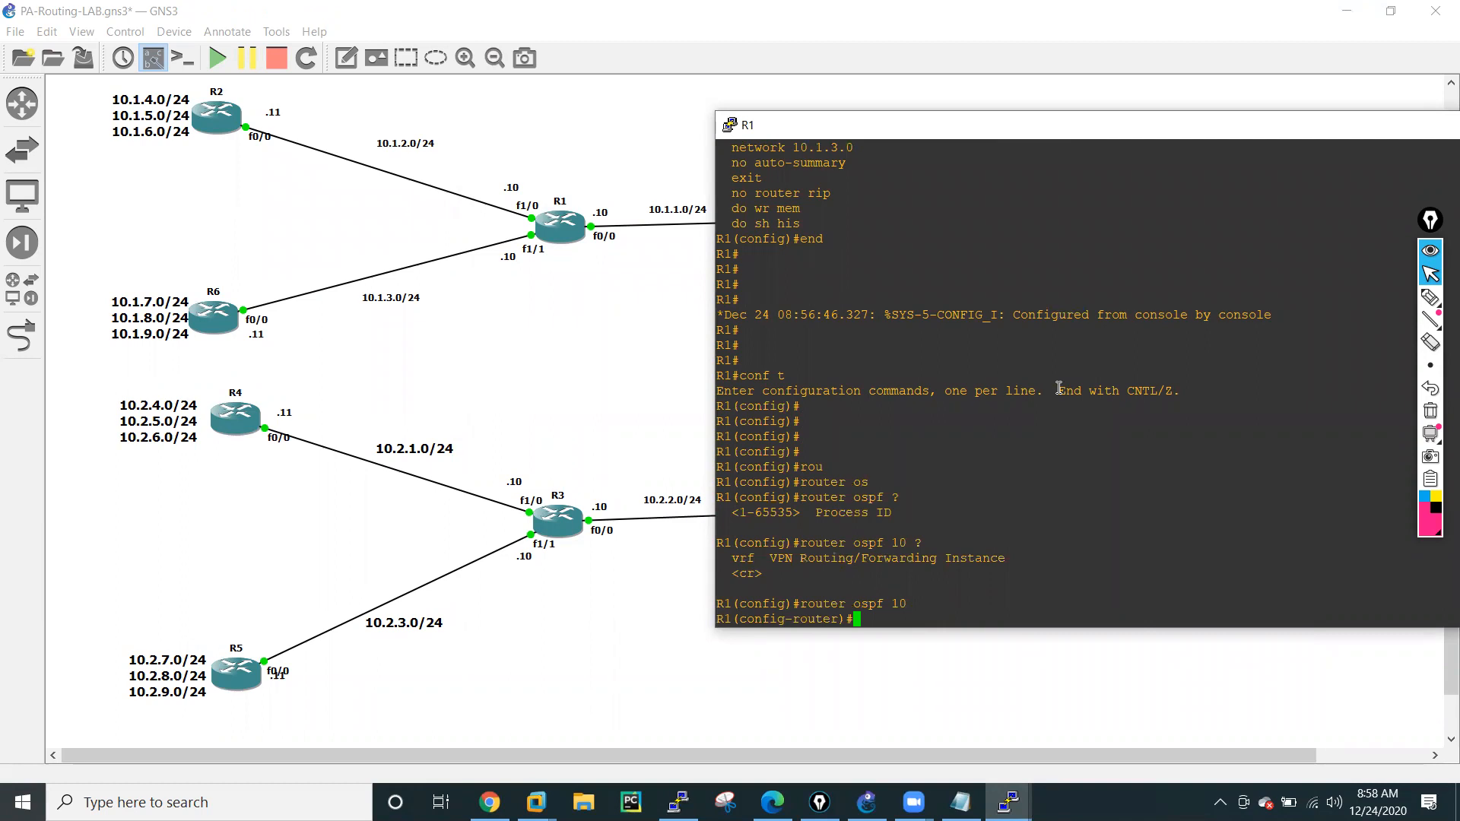
Advertise network 10.1.1.0 with wildcard mask 0.0.0.255 in area 0 of R1's OSPF process.
{"action": "type", "text": "netw"}
{"action": "key", "text": "Tab"}
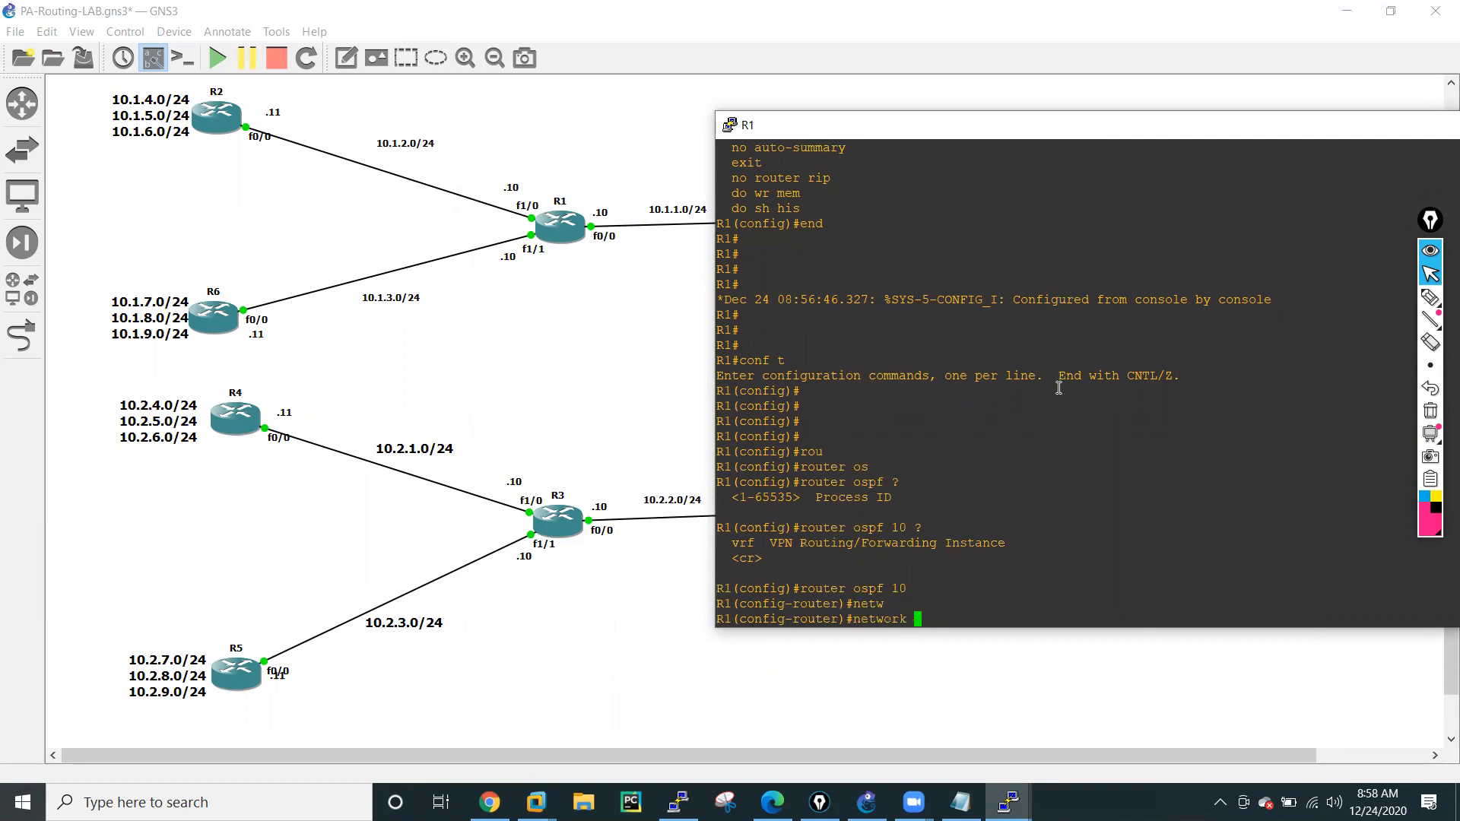
{"action": "type", "text": "10.1.1.0 ?"}
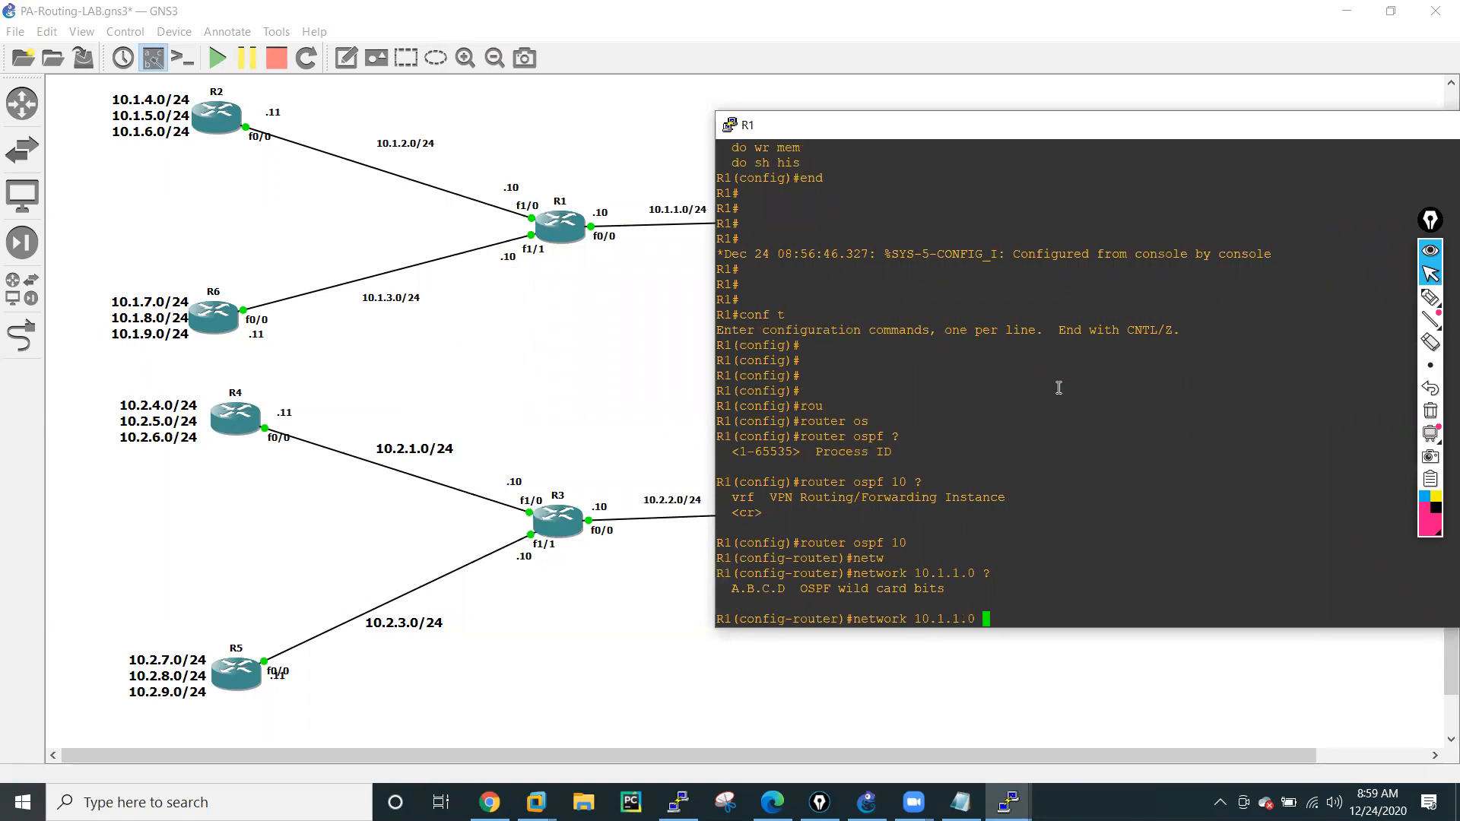
{"action": "type", "text": "0.0.0.2"}
{"action": "type", "text": "55 "}
{"action": "type", "text": "?"}
{"action": "type", "text": "are"}
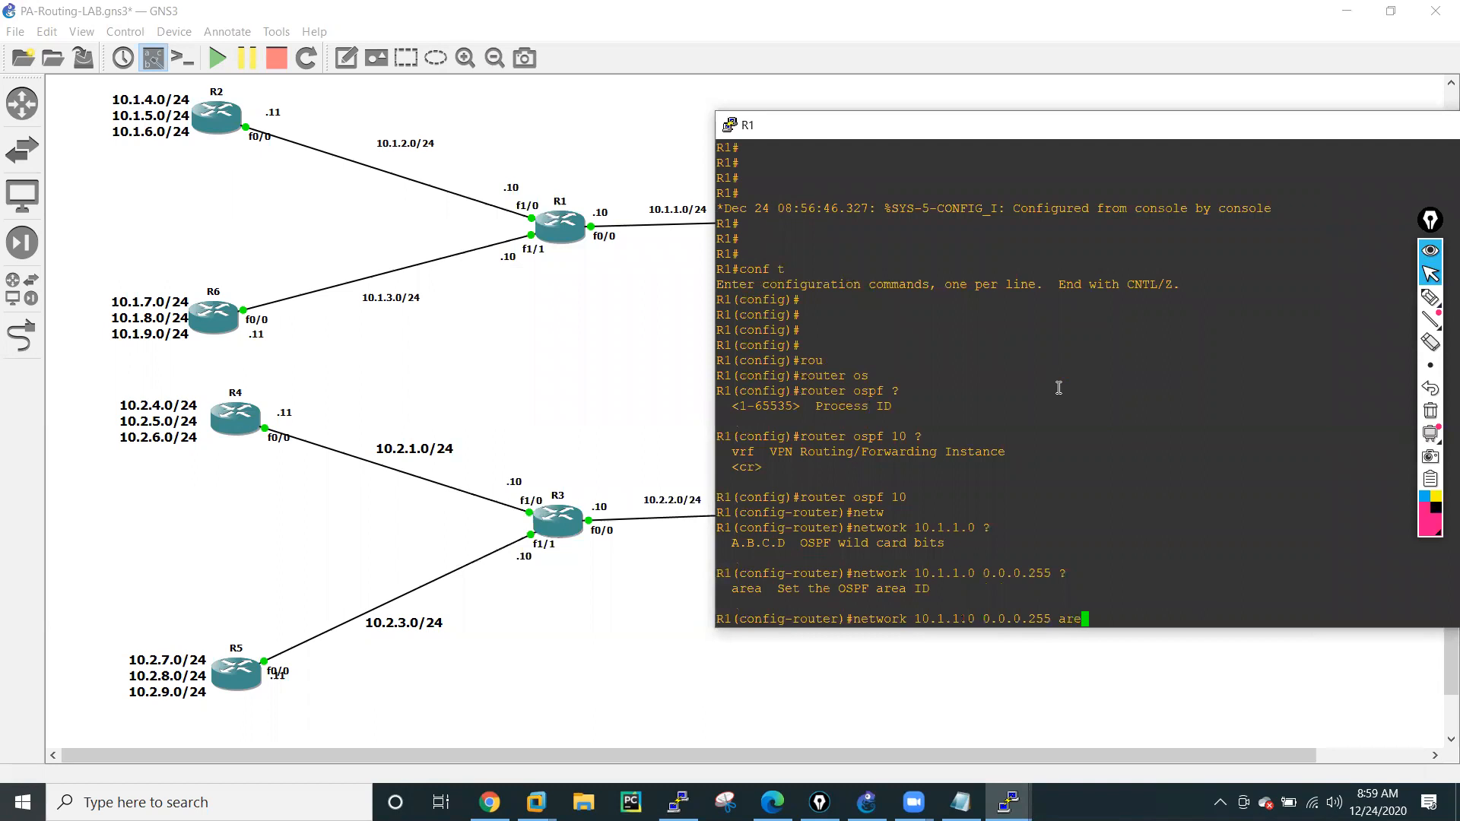
{"action": "key", "text": "Tab"}
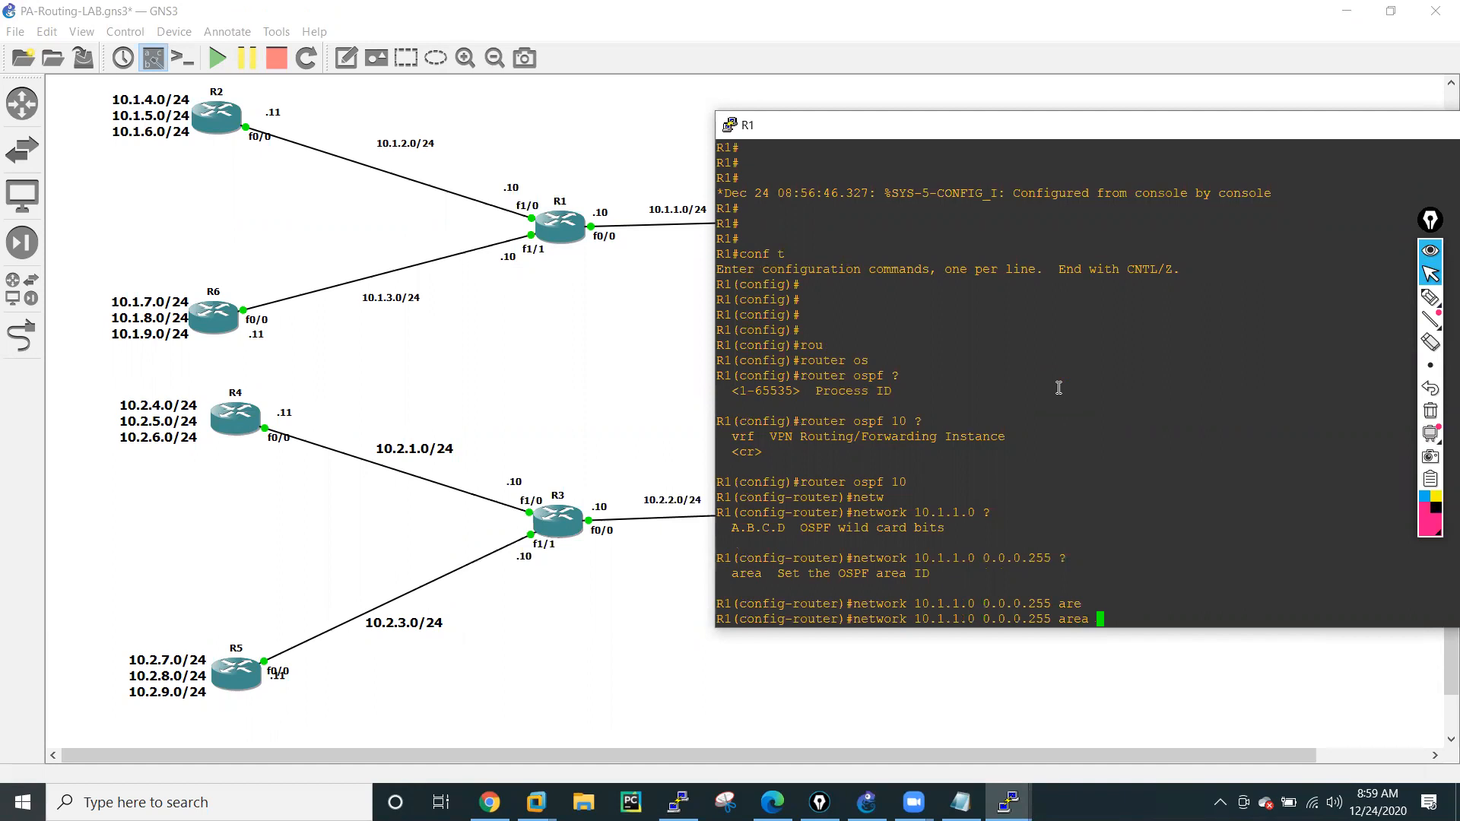
{"action": "left_click", "coordinate": [598, 331]}
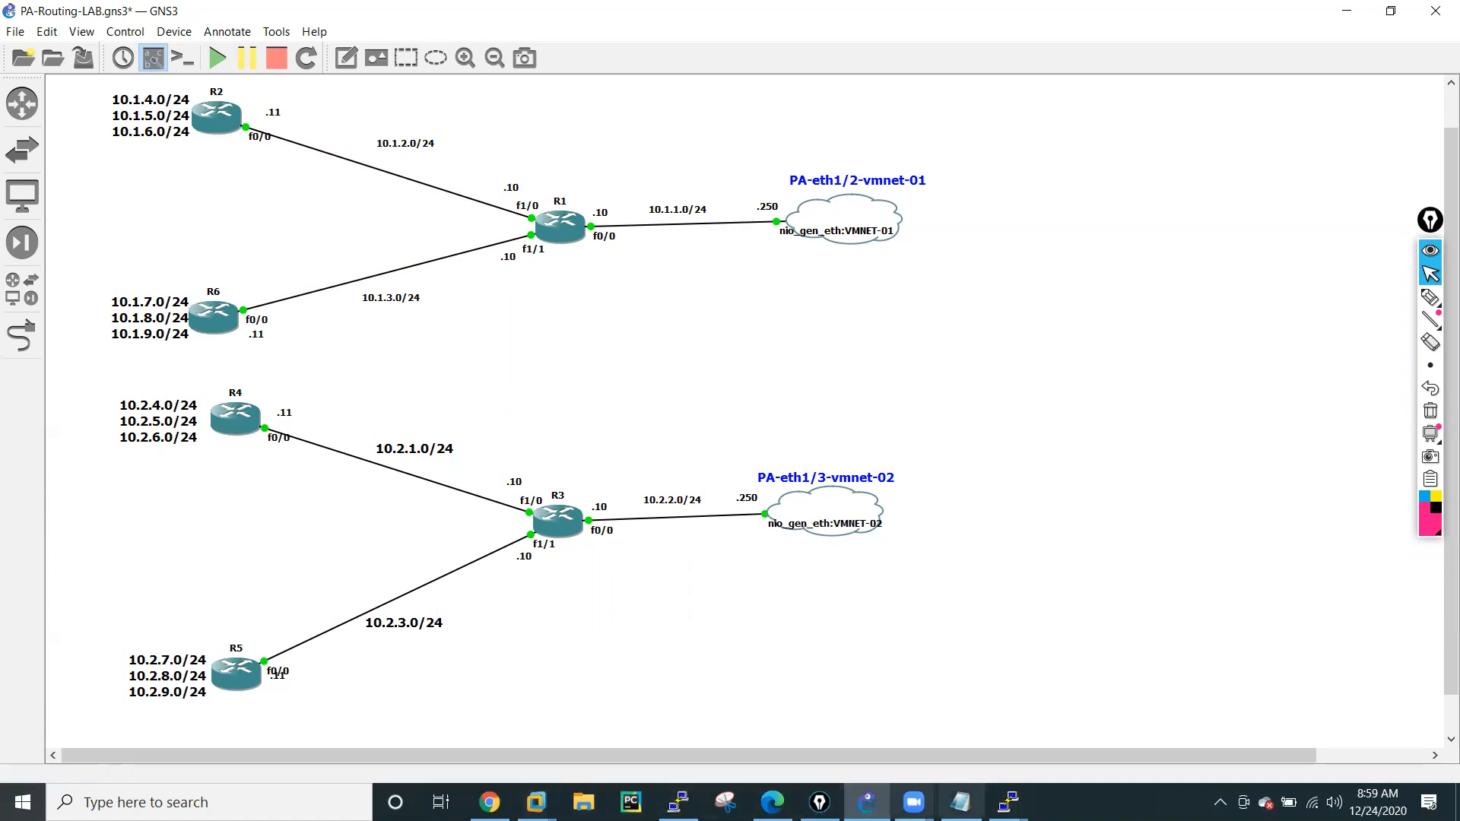
{"action": "left_click", "coordinate": [1008, 802]}
{"action": "left_click", "coordinate": [456, 712]}
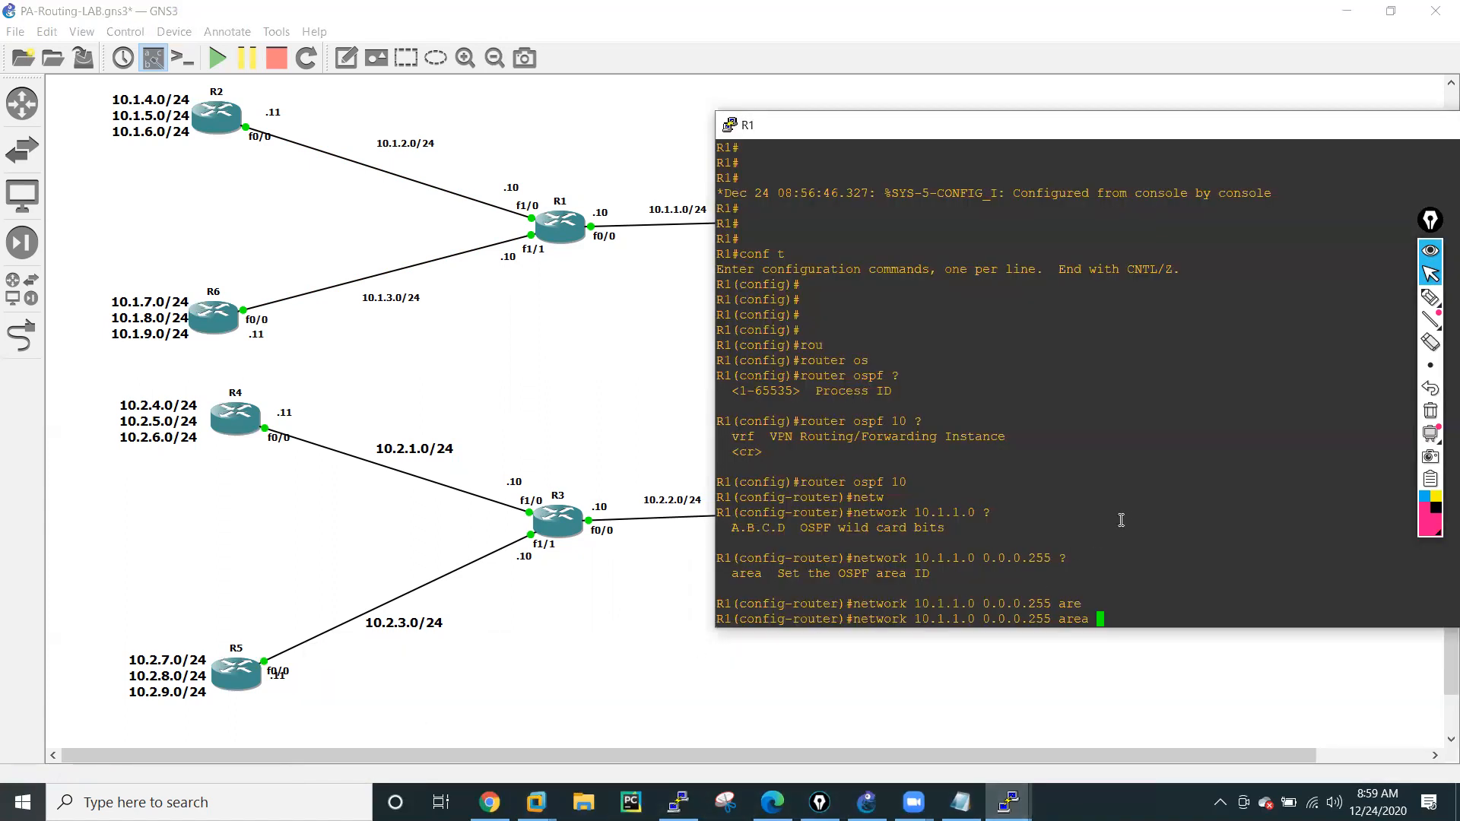
{"action": "type", "text": "0"}
{"action": "key", "text": "Return"}
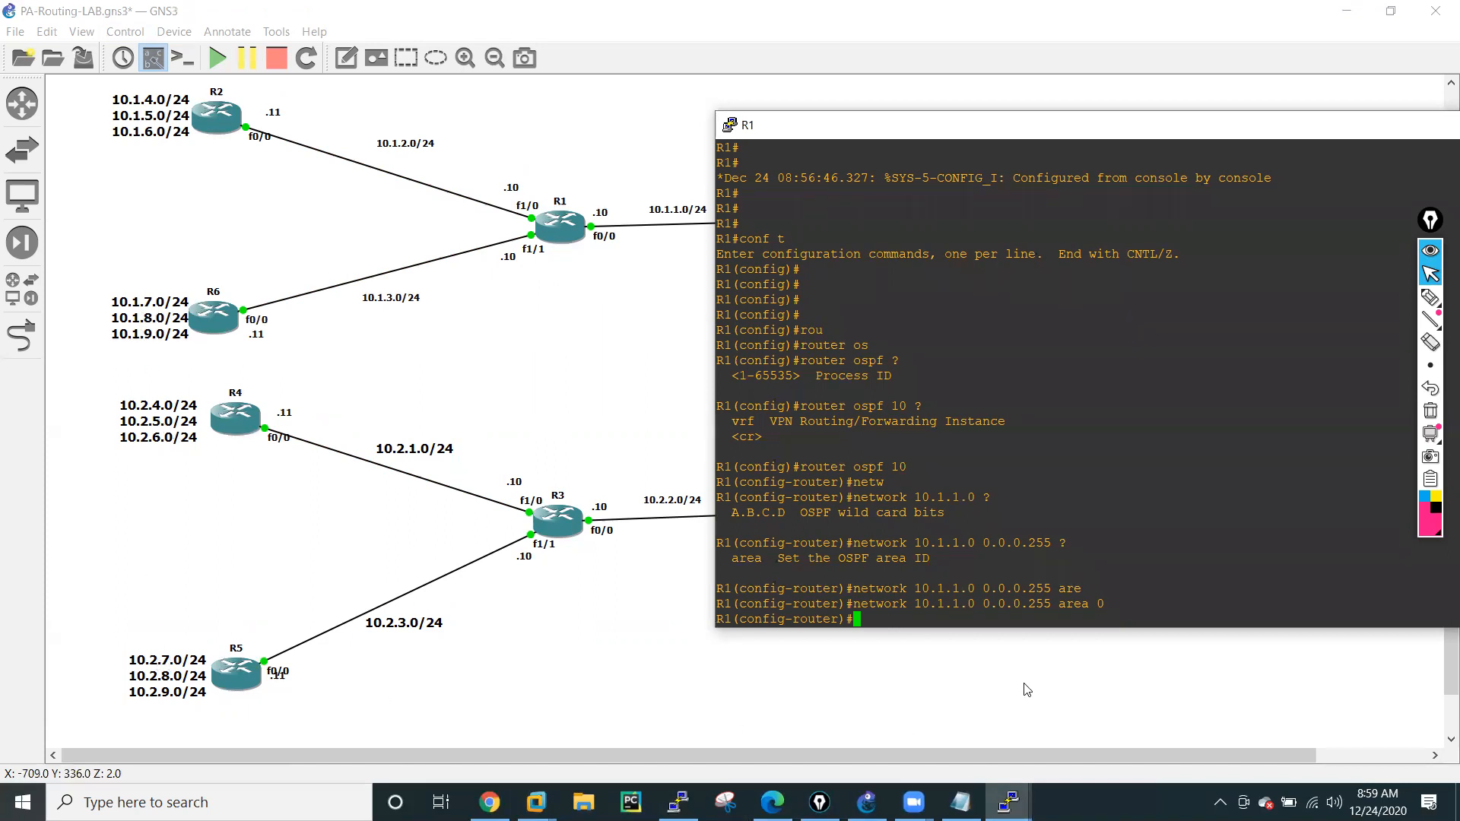
{"action": "key", "text": "Return"}
{"action": "key", "text": "Return"}
{"action": "key", "text": "Return"}
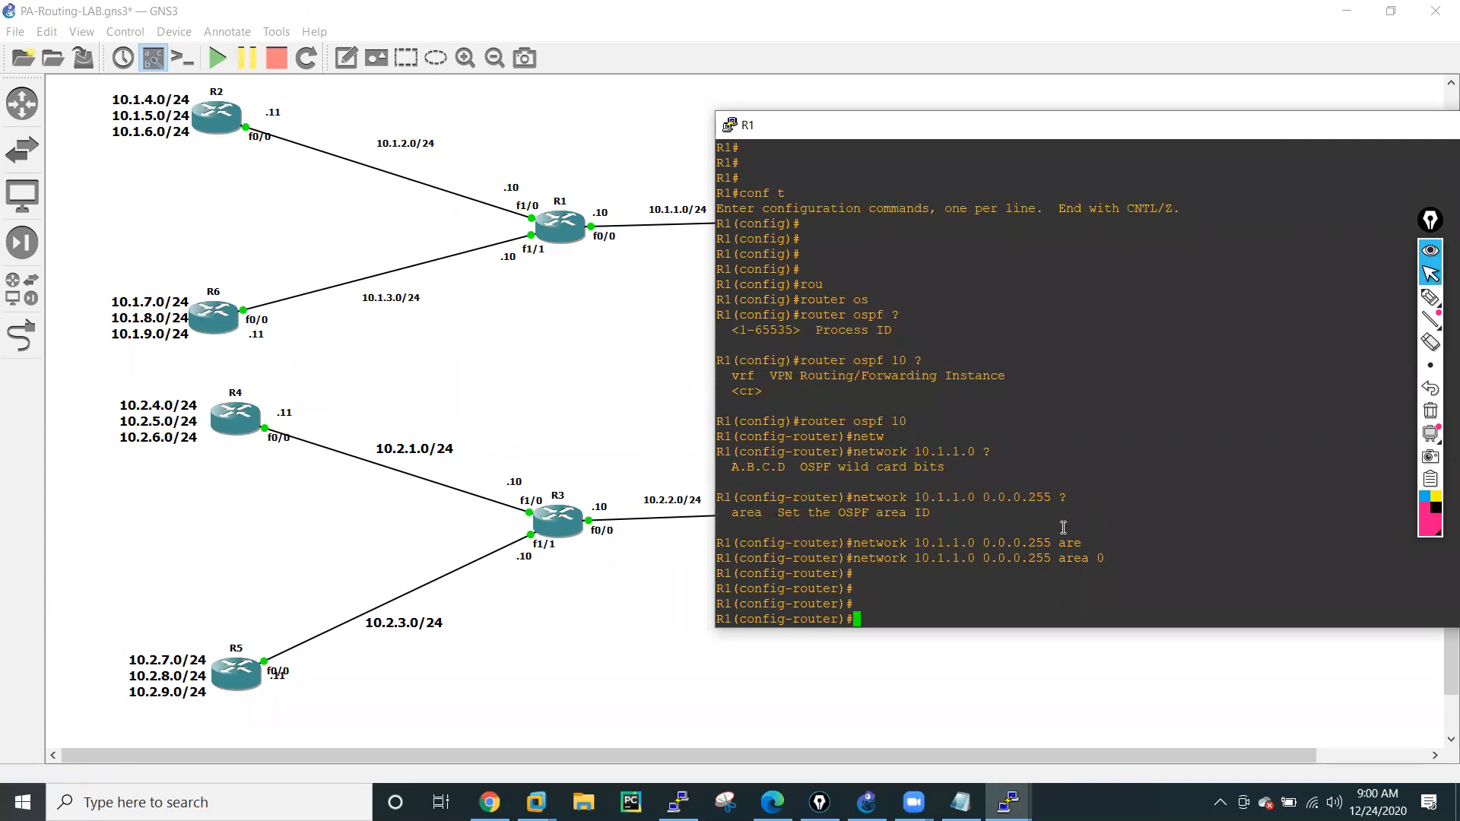
Add network 10.1.2.0 with wildcard mask 0.0.0.255 in area 0 to R1's OSPF process.
{"action": "type", "text": "network"}
{"action": "key", "text": "Tab"}
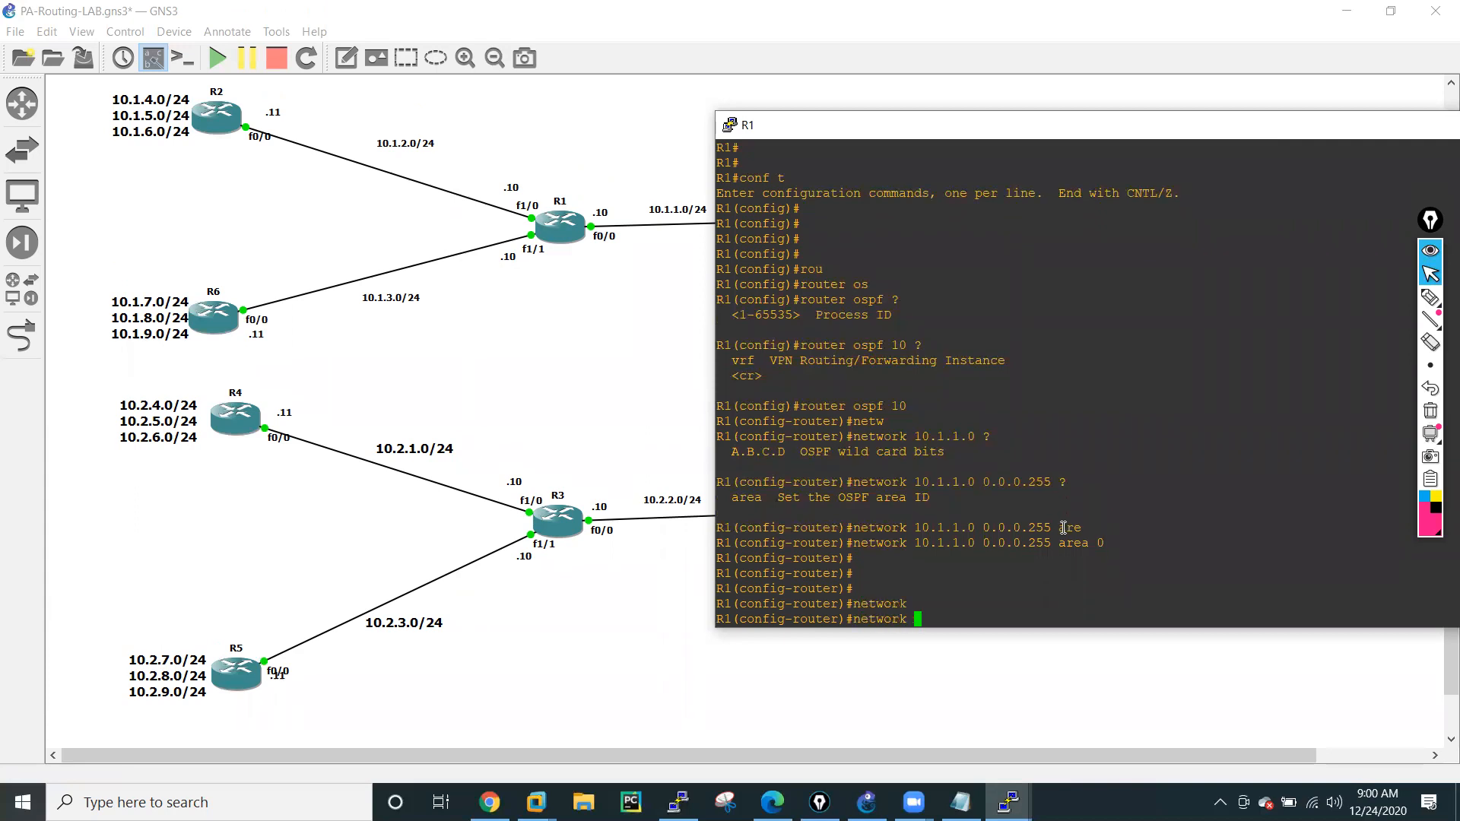
{"action": "type", "text": "10.1.2.0 0.0.0.255 are"}
{"action": "key", "text": "Tab"}
{"action": "type", "text": "0"}
{"action": "key", "text": "Return"}
Reuse the previous network command on R1 to add 10.1.3.0 0.0.0.255 in area 0.
{"action": "key", "text": "Up"}
{"action": "key", "text": "Left"}
{"action": "key", "text": "Left"}
{"action": "key", "text": "Left"}
{"action": "key", "text": "Left"}
{"action": "key", "text": "Left"}
{"action": "key", "text": "Left"}
{"action": "key", "text": "Left"}
{"action": "key", "text": "Left"}
{"action": "key", "text": "Left"}
{"action": "key", "text": "Left"}
{"action": "key", "text": "Left"}
{"action": "key", "text": "Left"}
{"action": "key", "text": "Left"}
{"action": "key", "text": "Left"}
{"action": "key", "text": "Left"}
{"action": "key", "text": "Left"}
{"action": "key", "text": "Left"}
{"action": "key", "text": "Left"}
{"action": "key", "text": "Left"}
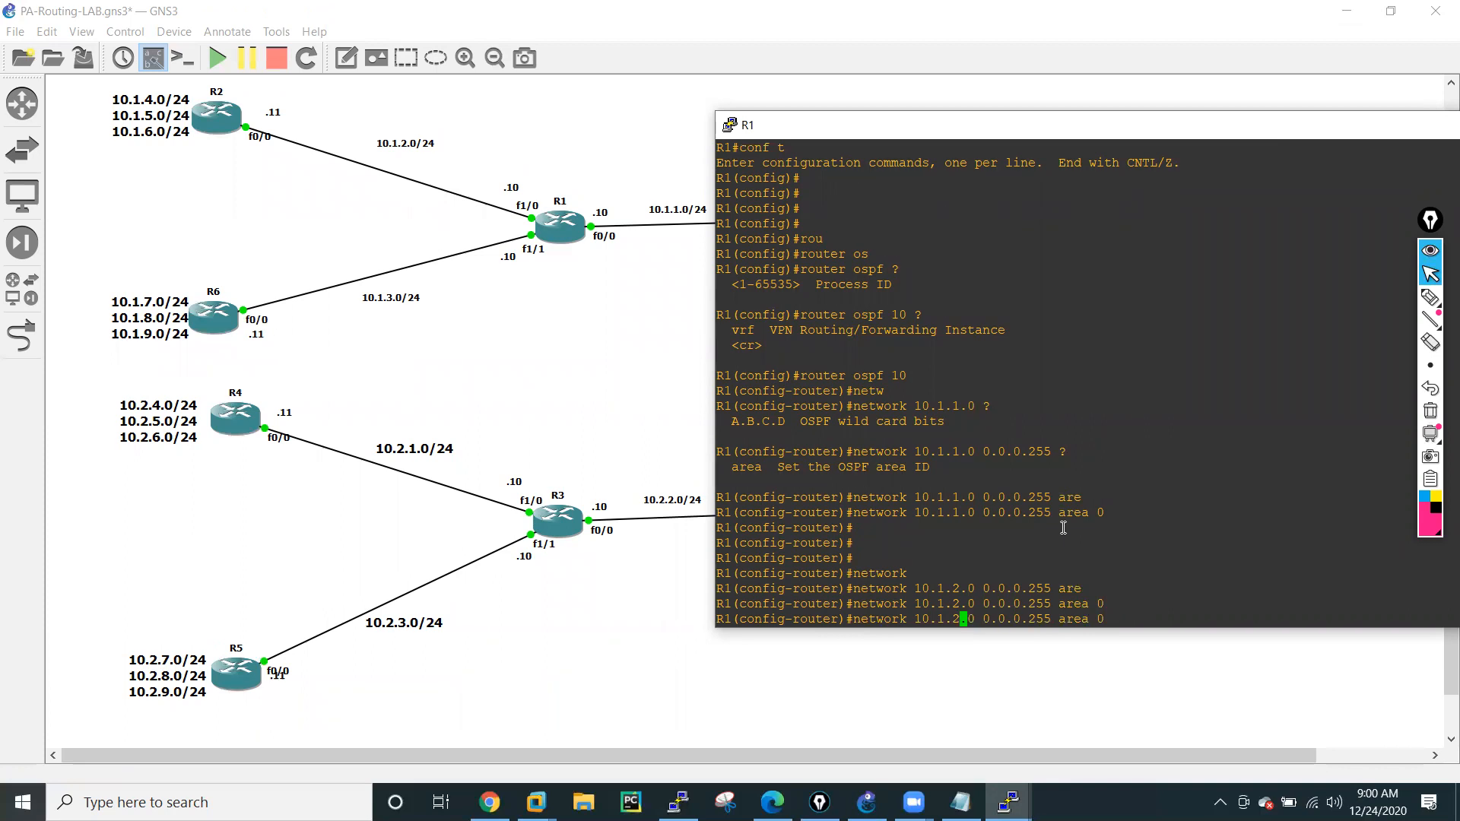
{"action": "key", "text": "BackSpace"}
{"action": "type", "text": "3"}
{"action": "key", "text": "Return"}
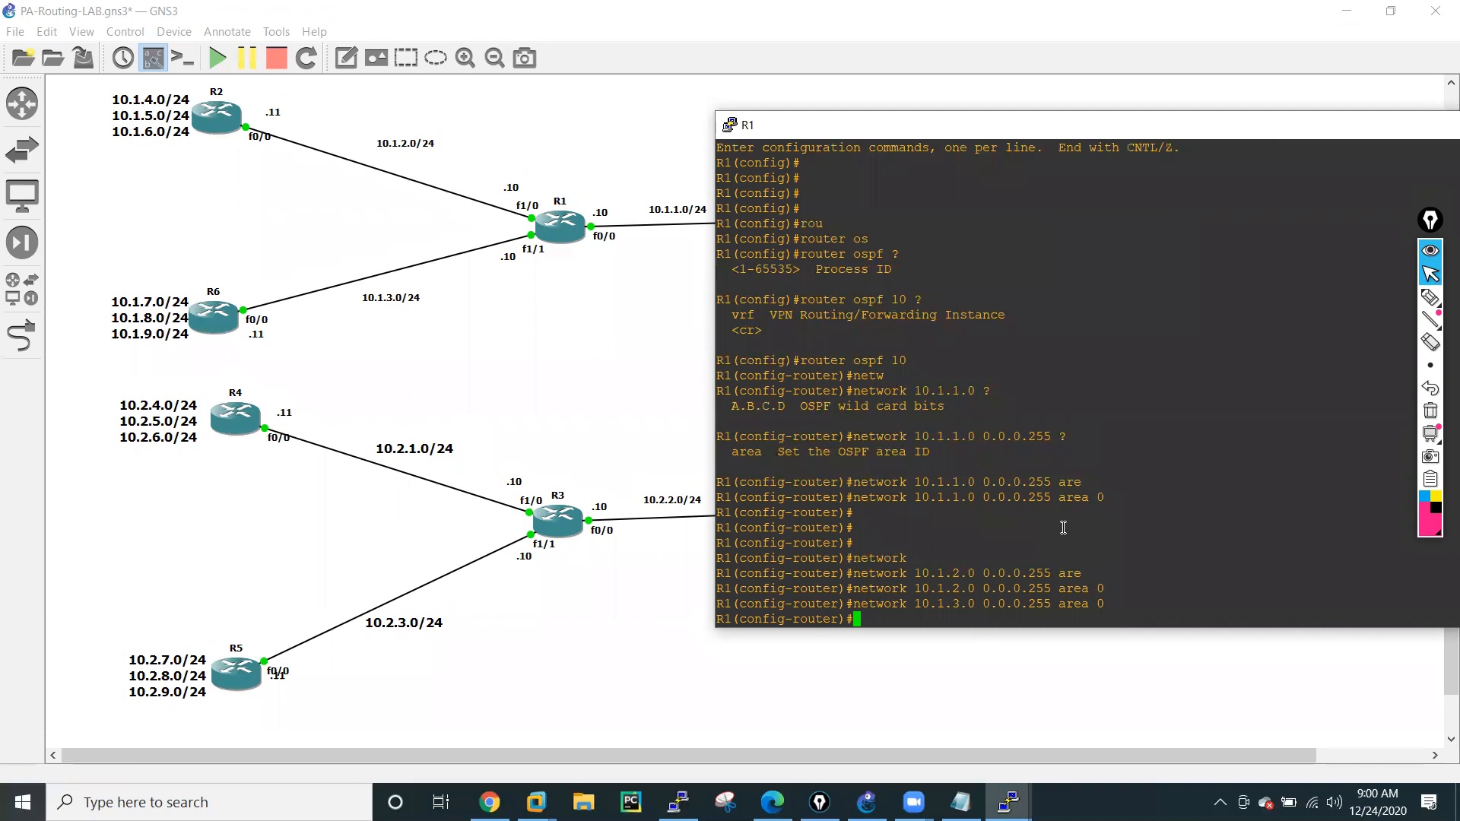
Leave configuration mode on R1 and save its configuration with wr mem.
{"action": "type", "text": "end"}
{"action": "key", "text": "Return"}
{"action": "type", "text": "wr mem"}
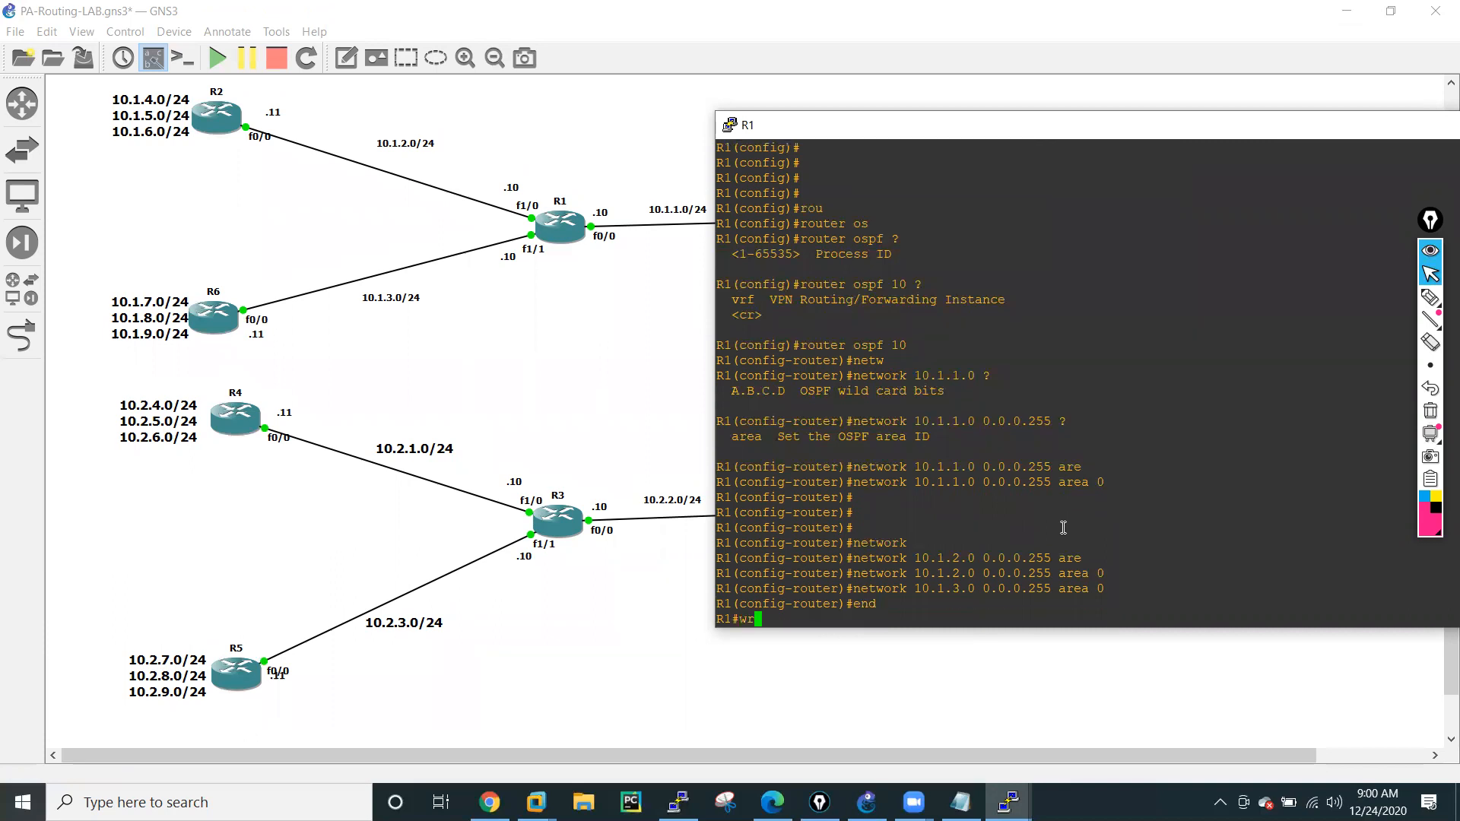
{"action": "key", "text": "Return"}
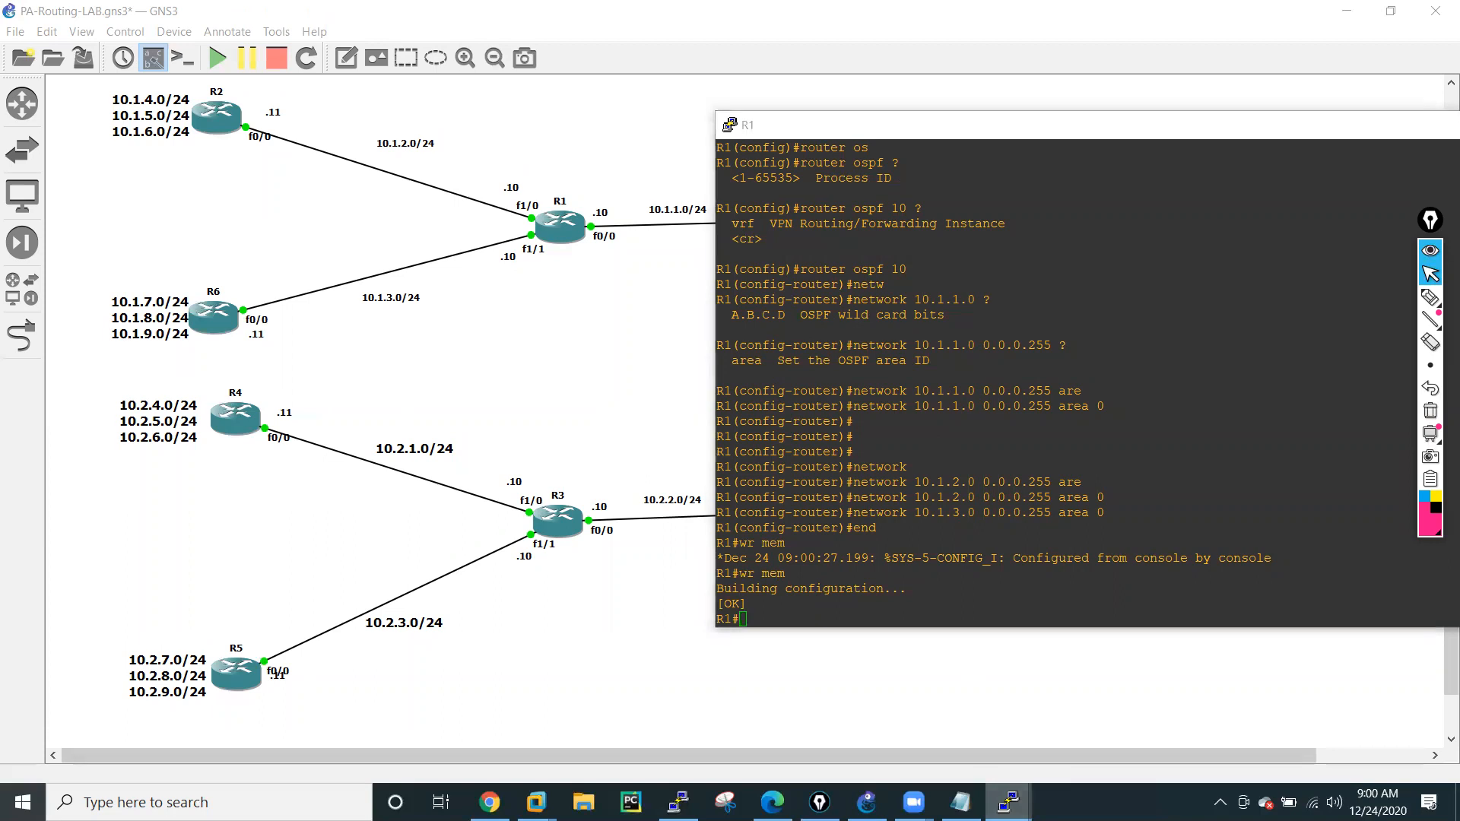
Bring up the R3 console, move it beside the topology and minimize the R1 console.
{"action": "mouse_move", "coordinate": [1009, 802]}
{"action": "left_click", "coordinate": [927, 718]}
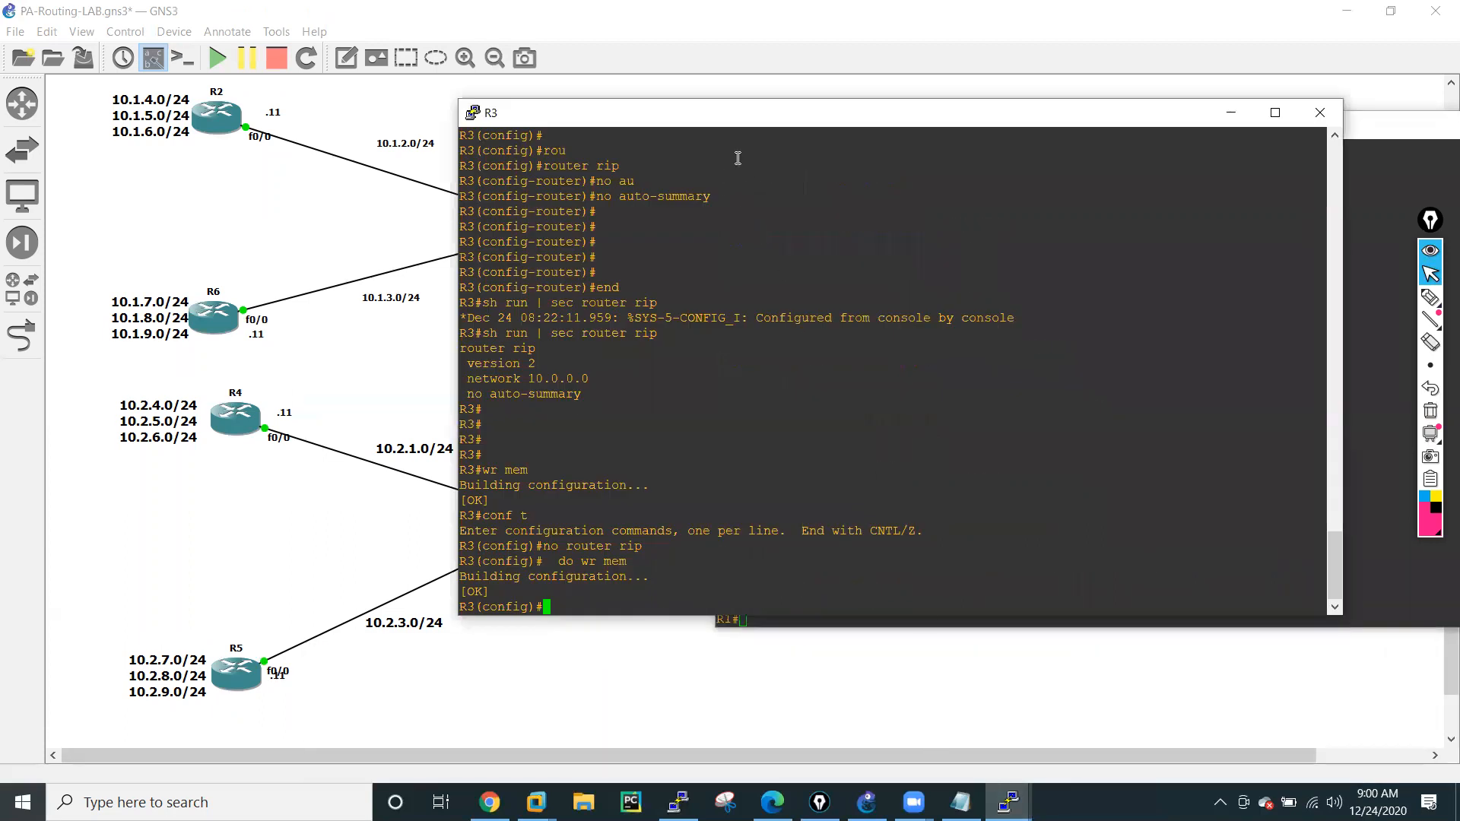
{"action": "left_click_drag", "start_coordinate": [744, 129], "coordinate": [1034, 172]}
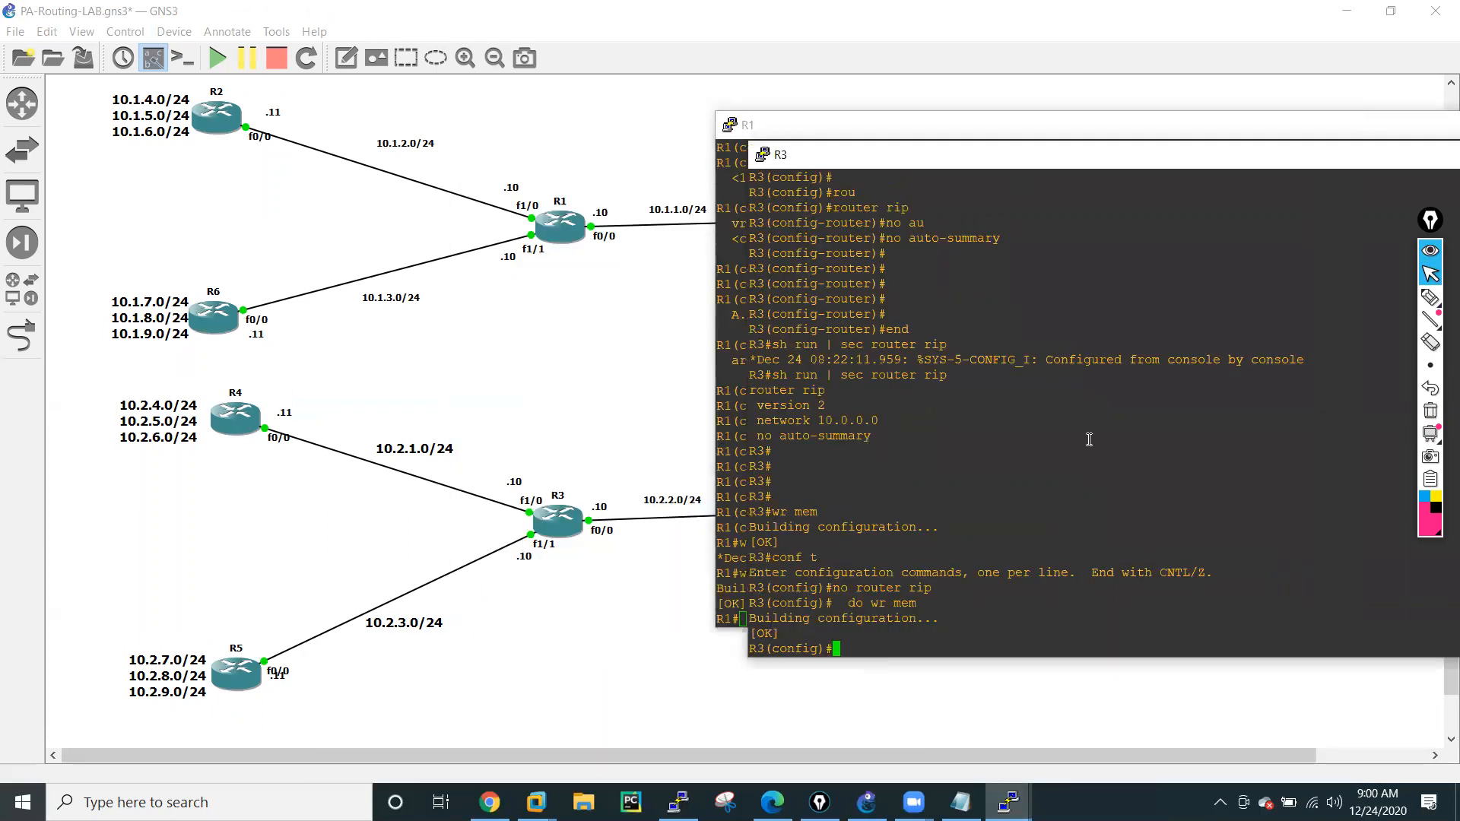
{"action": "key", "text": "Return"}
{"action": "key", "text": "Return"}
{"action": "key", "text": "Return"}
{"action": "key", "text": "Return"}
{"action": "key", "text": "Return"}
{"action": "key", "text": "Return"}
{"action": "key", "text": "Return"}
{"action": "key", "text": "Return"}
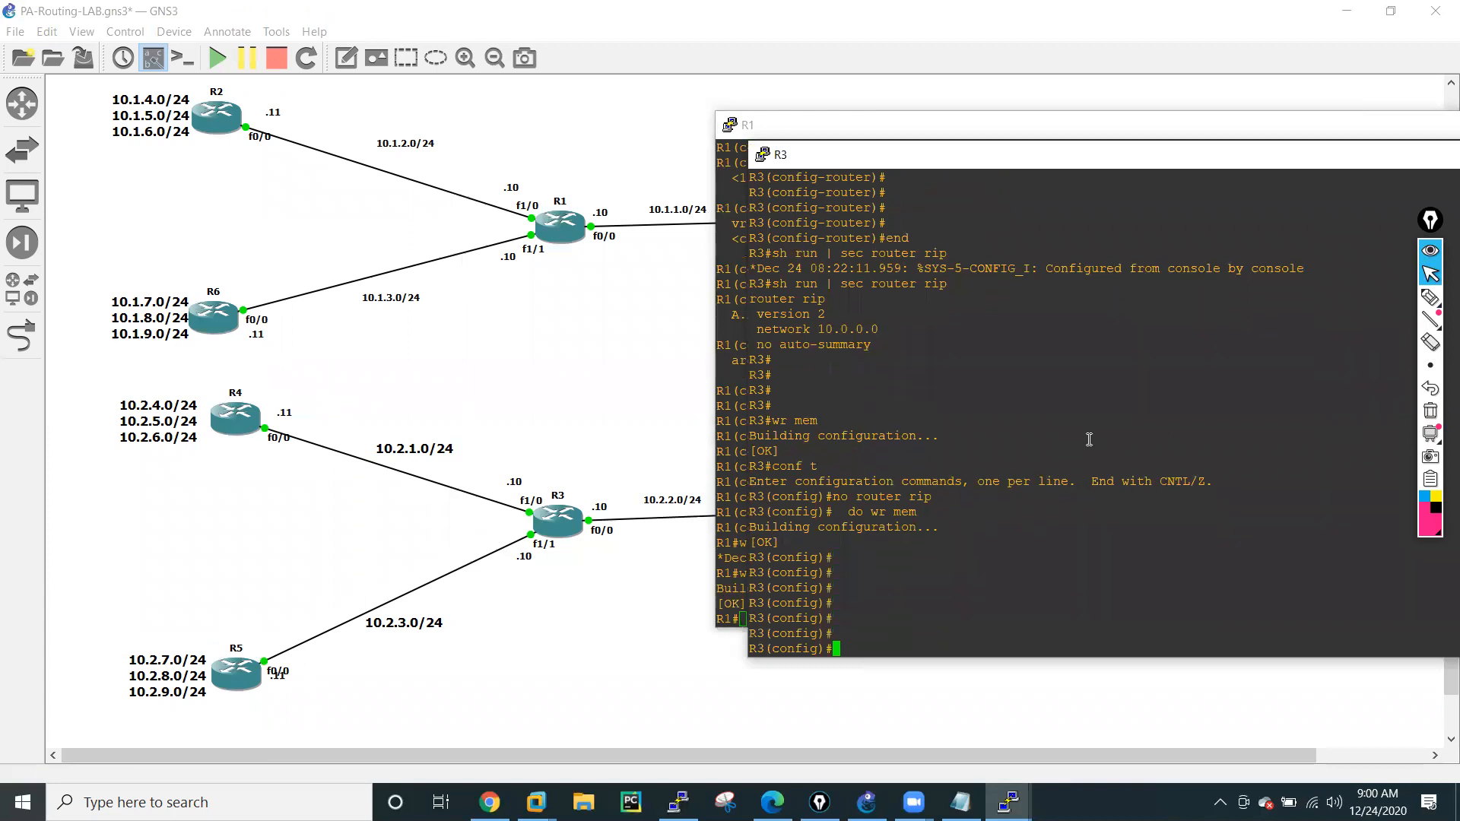
{"action": "left_click_drag", "start_coordinate": [1087, 126], "coordinate": [876, 110]}
{"action": "left_click", "coordinate": [1277, 107]}
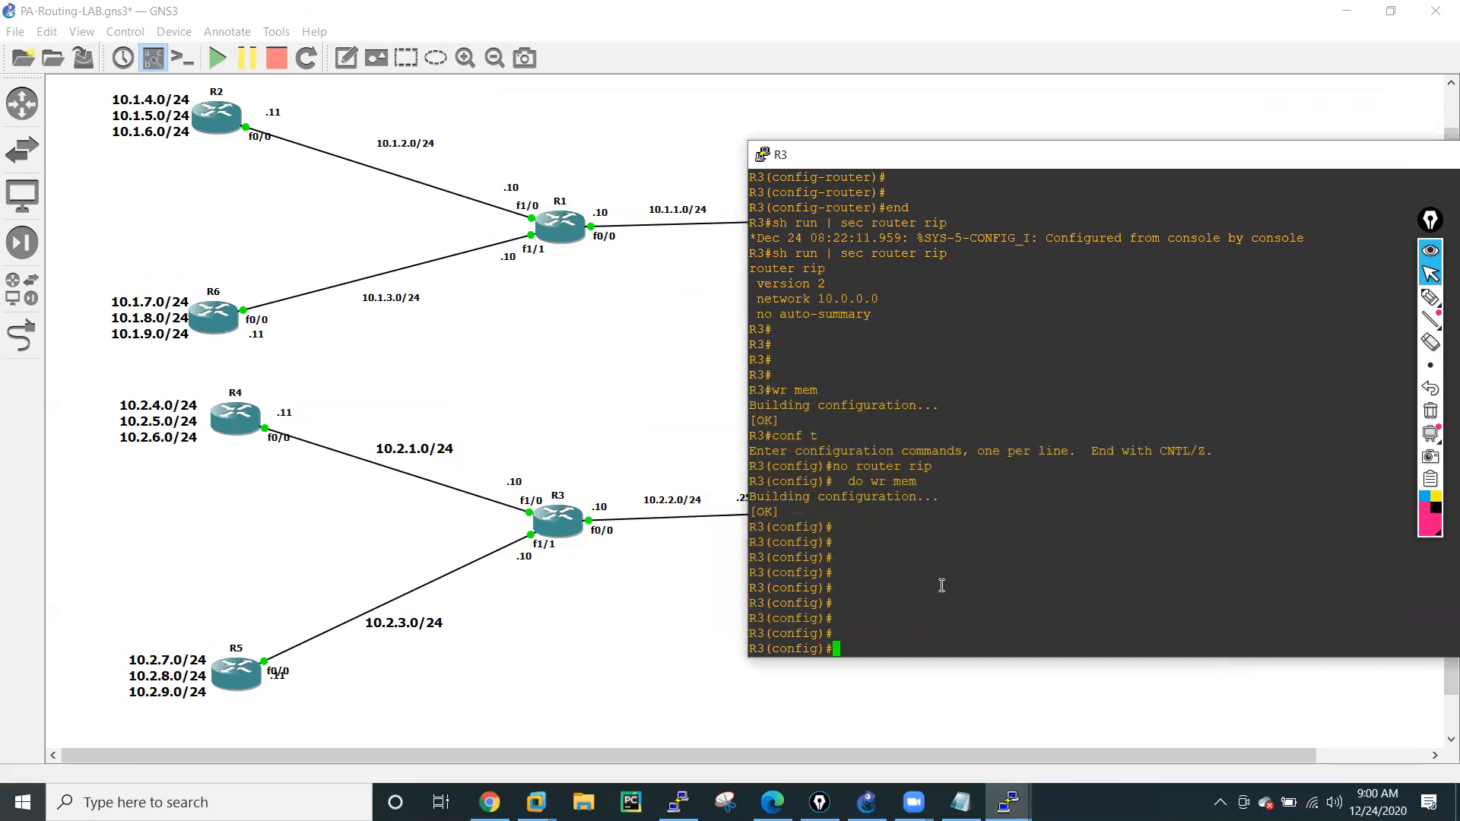
Start OSPF with process ID 10 on R3.
{"action": "type", "text": "rou"}
{"action": "key", "text": "Tab"}
{"action": "type", "text": "r os"}
{"action": "key", "text": "Tab"}
{"action": "type", "text": "?"}
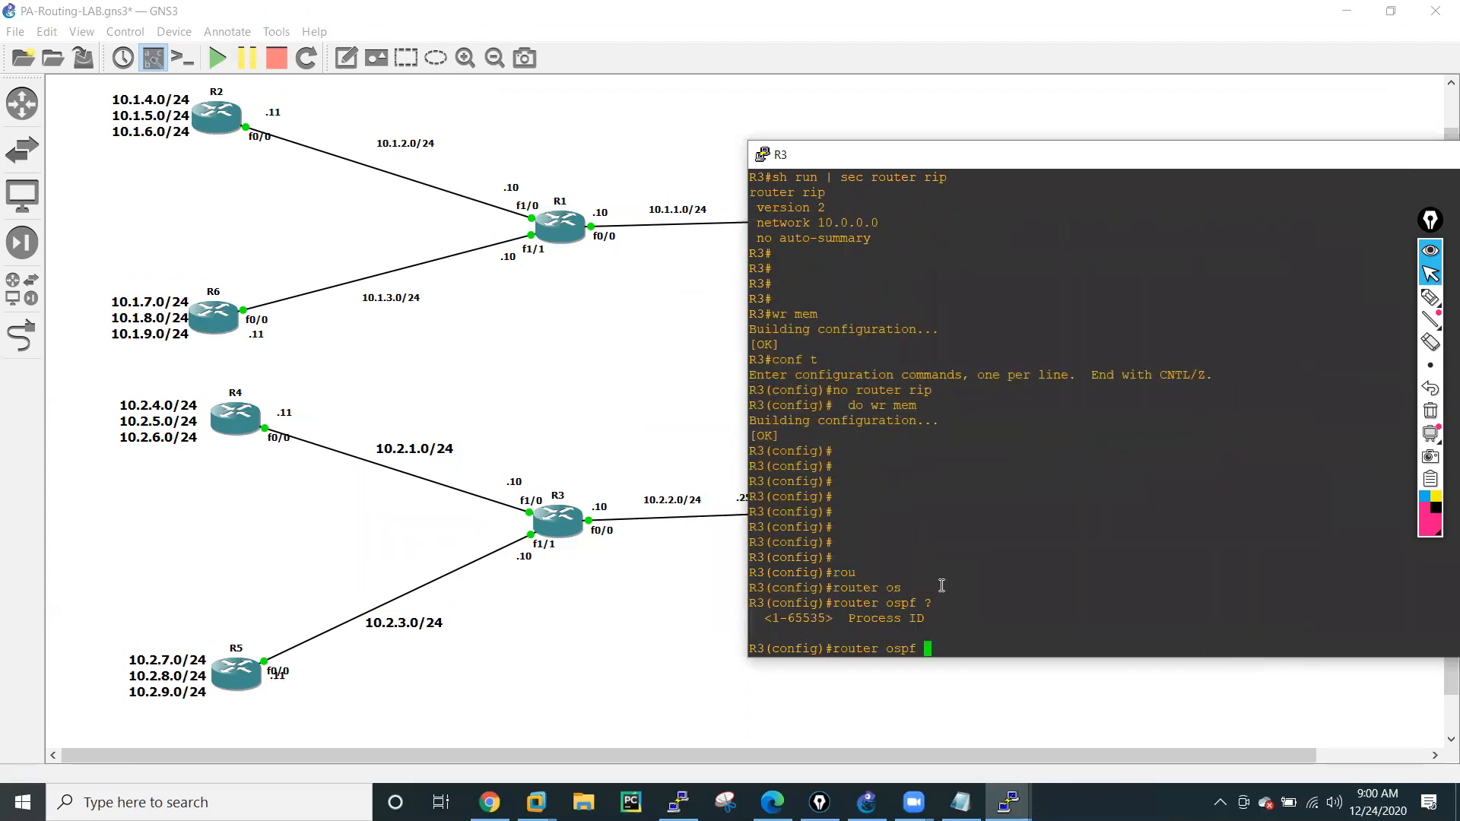
{"action": "type", "text": "10"}
{"action": "key", "text": "Return"}
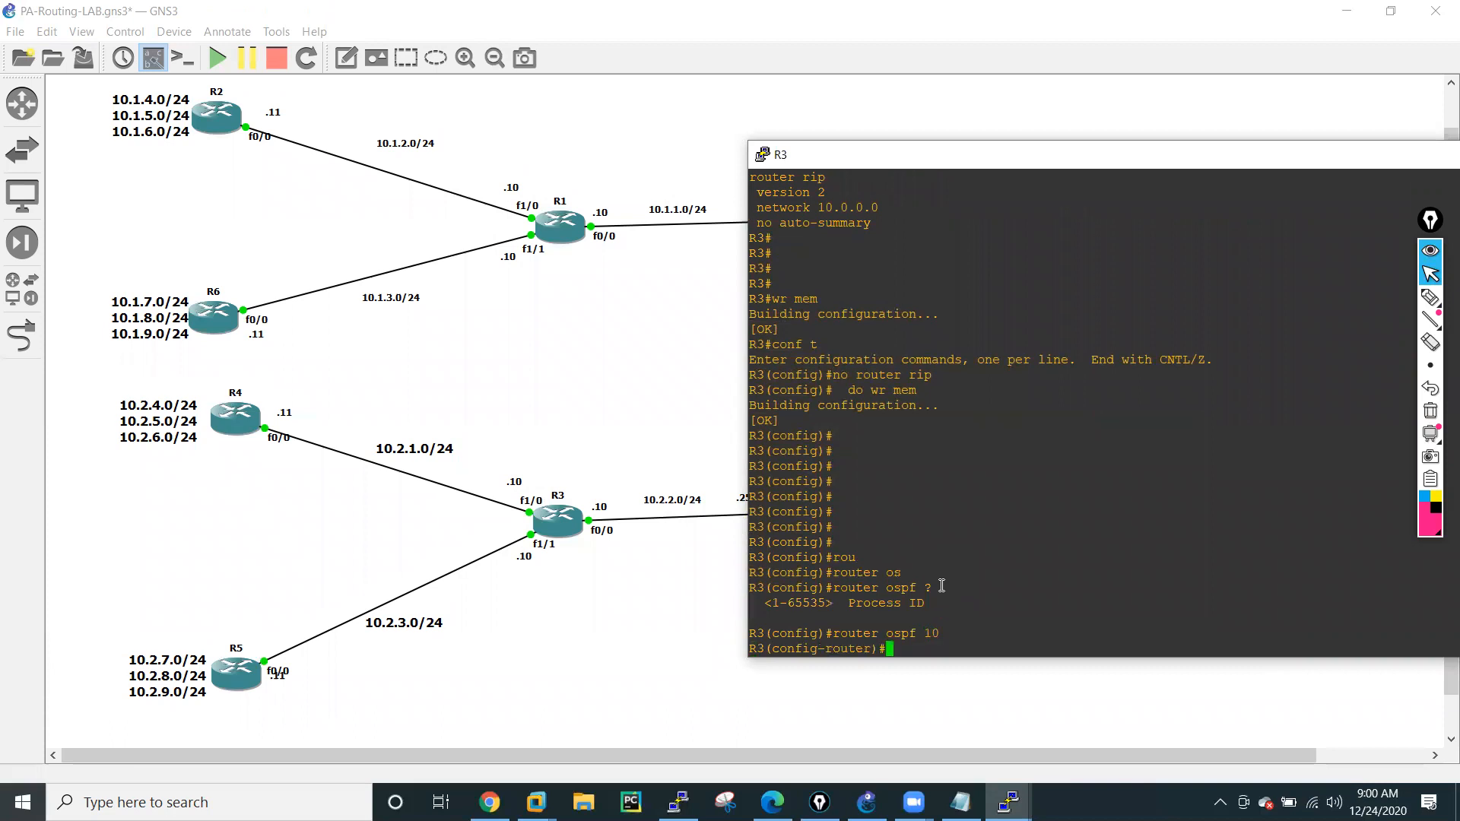
Advertise network 10.2.2.0 with wildcard mask 0.0.0.255 in area 0 of R3's OSPF process.
{"action": "type", "text": "netw"}
{"action": "key", "text": "Tab"}
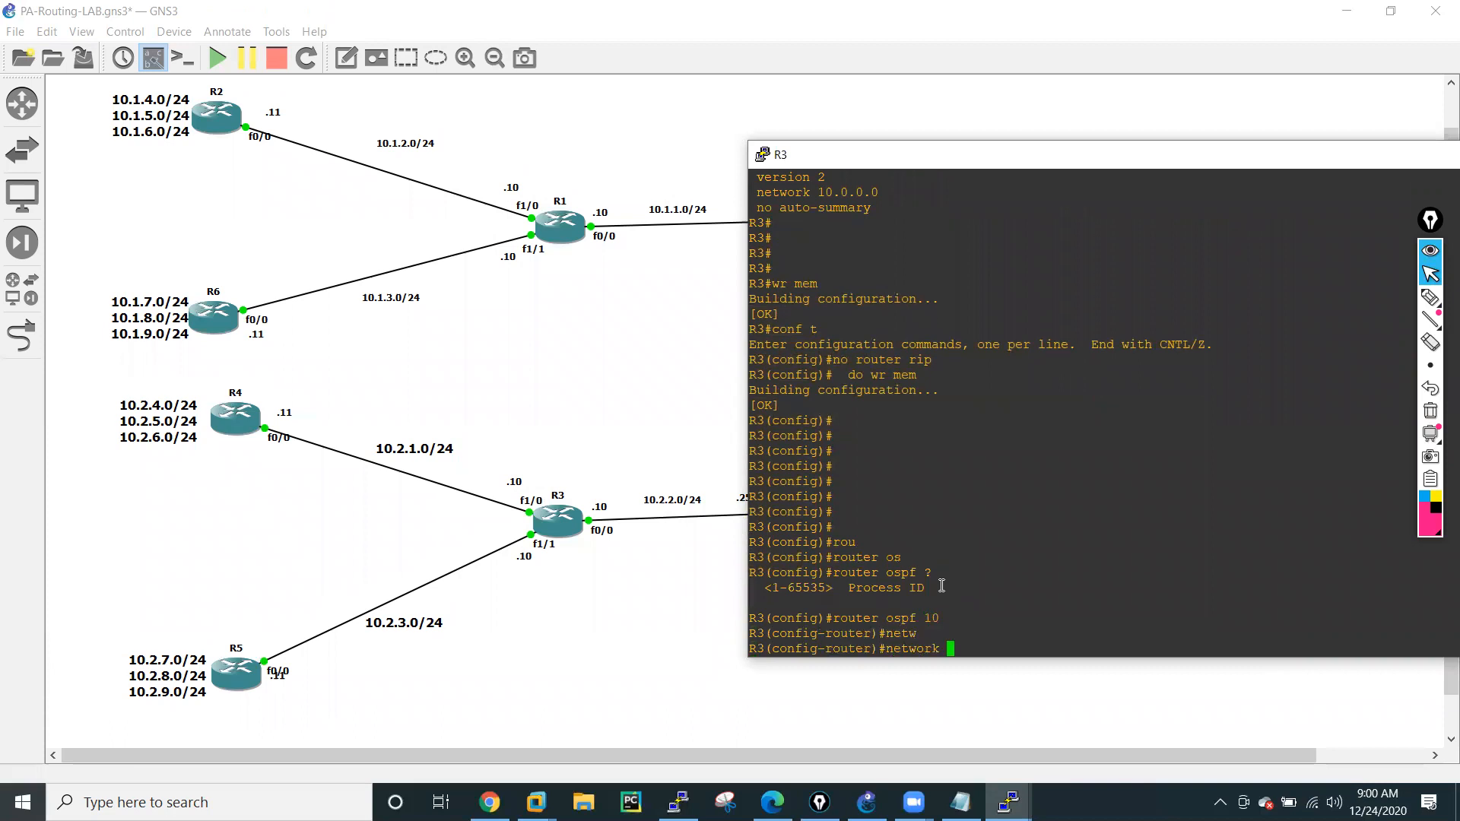
{"action": "type", "text": "10.2.2.0 0.0.0.255 are"}
{"action": "key", "text": "Tab"}
{"action": "type", "text": "0"}
{"action": "key", "text": "Return"}
Reuse the previous network command on R3 to add 10.2.1.0 0.0.0.255 in area 0.
{"action": "key", "text": "Up"}
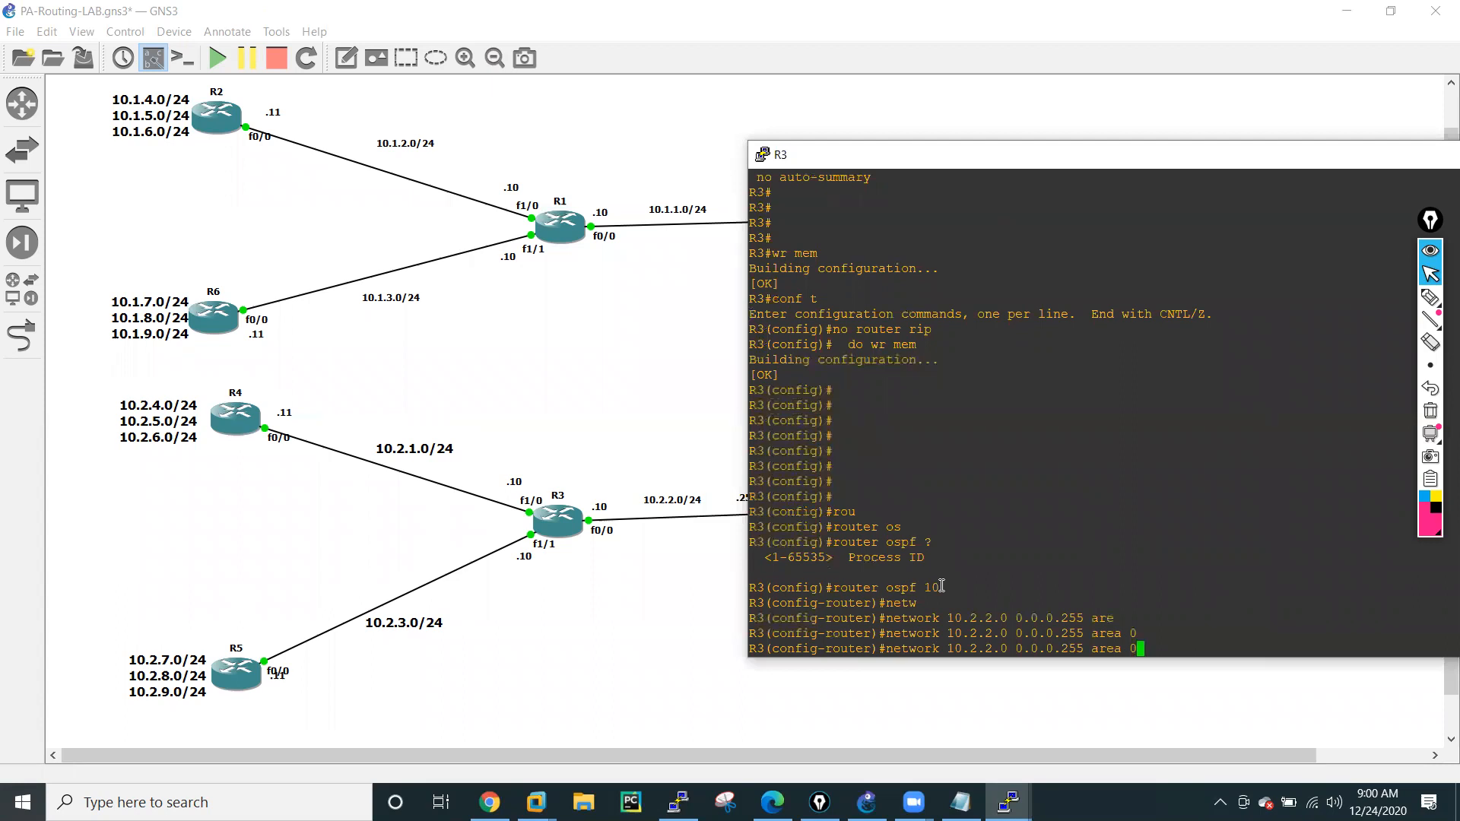
{"action": "key", "text": "Left"}
Reuse the last network command on R3 to add 10.2.3.0 0.0.0.255 in area 0.
{"action": "key", "text": "Left"}
{"action": "key", "text": "Left"}
{"action": "key", "text": "Left"}
{"action": "key", "text": "Left"}
{"action": "key", "text": "Left"}
{"action": "key", "text": "Left"}
{"action": "key", "text": "Left"}
{"action": "key", "text": "Left"}
{"action": "key", "text": "Left"}
{"action": "key", "text": "Left"}
{"action": "key", "text": "Left"}
{"action": "key", "text": "Left"}
{"action": "key", "text": "Left"}
{"action": "key", "text": "Left"}
{"action": "key", "text": "Left"}
{"action": "key", "text": "Left"}
{"action": "key", "text": "Left"}
{"action": "key", "text": "Left"}
{"action": "key", "text": "BackSpace"}
{"action": "type", "text": "1"}
{"action": "key", "text": "Return"}
{"action": "key", "text": "Up"}
{"action": "key", "text": "Left"}
{"action": "key", "text": "Left"}
{"action": "key", "text": "Left"}
{"action": "key", "text": "Left"}
{"action": "key", "text": "Left"}
{"action": "key", "text": "Left"}
{"action": "key", "text": "Left"}
{"action": "key", "text": "Left"}
{"action": "key", "text": "Left"}
{"action": "key", "text": "Left"}
{"action": "key", "text": "Left"}
{"action": "key", "text": "Left"}
{"action": "key", "text": "Left"}
{"action": "key", "text": "Left"}
{"action": "key", "text": "Left"}
{"action": "key", "text": "Left"}
{"action": "key", "text": "Left"}
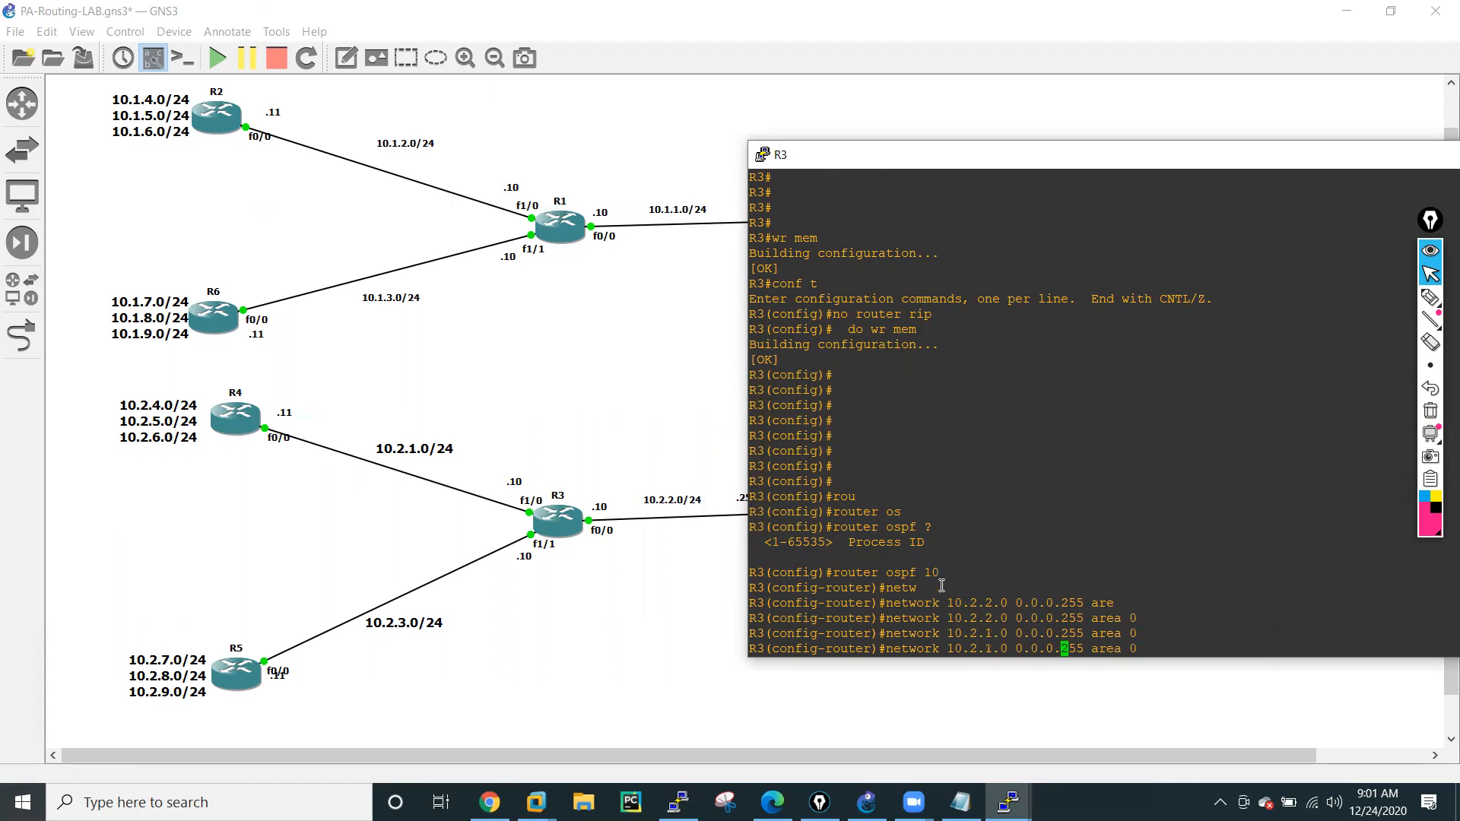
{"action": "key", "text": "Left"}
{"action": "key", "text": "Left"}
{"action": "key", "text": "BackSpace"}
{"action": "type", "text": "3"}
{"action": "key", "text": "Return"}
Leave configuration mode on R3 and save its configuration with wr mem.
{"action": "key", "text": "Return"}
{"action": "key", "text": "Return"}
{"action": "key", "text": "Return"}
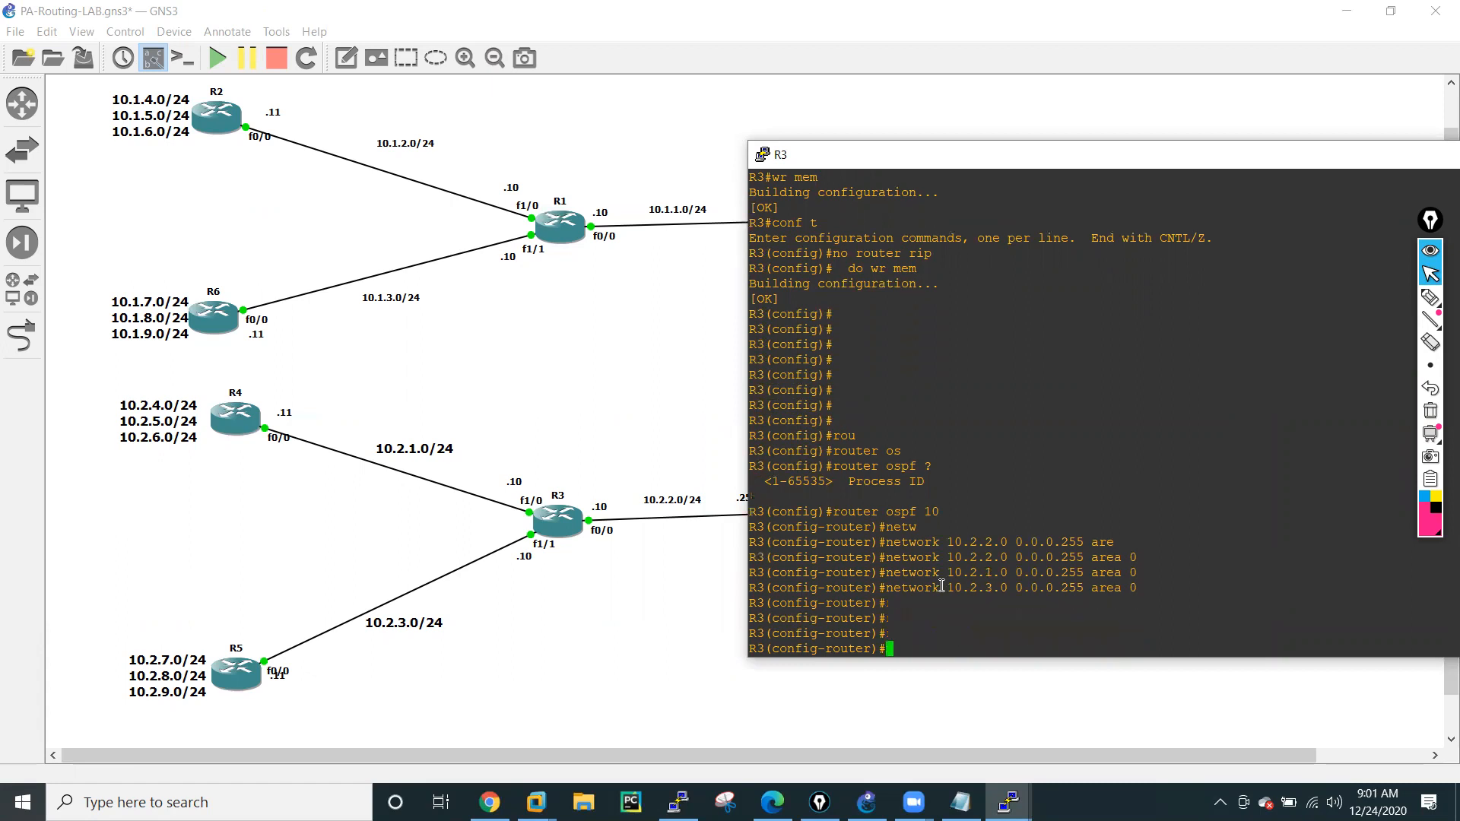
{"action": "type", "text": "end"}
{"action": "key", "text": "Return"}
{"action": "type", "text": "w"}
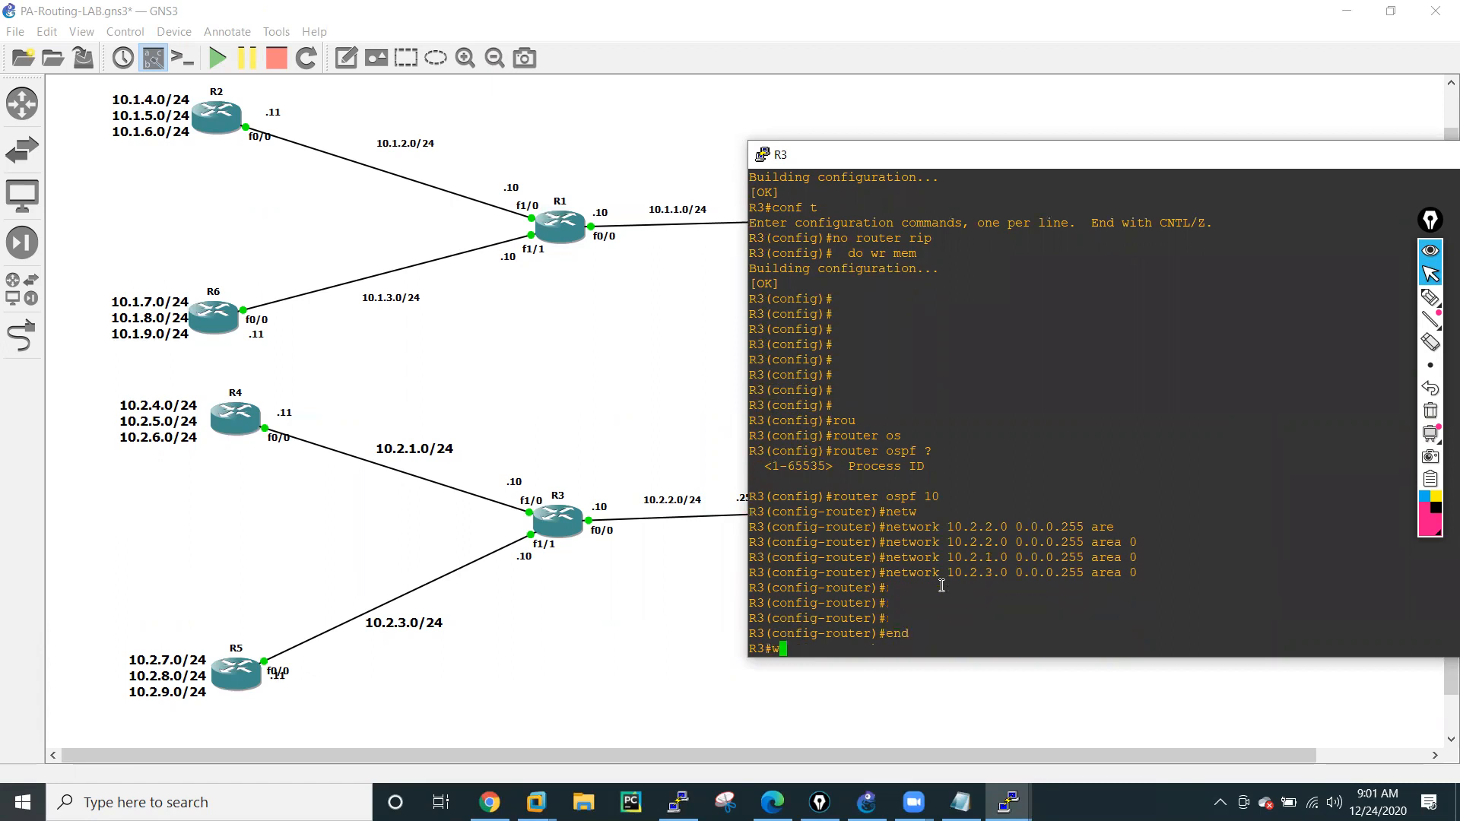
{"action": "type", "text": "r mem"}
{"action": "key", "text": "Return"}
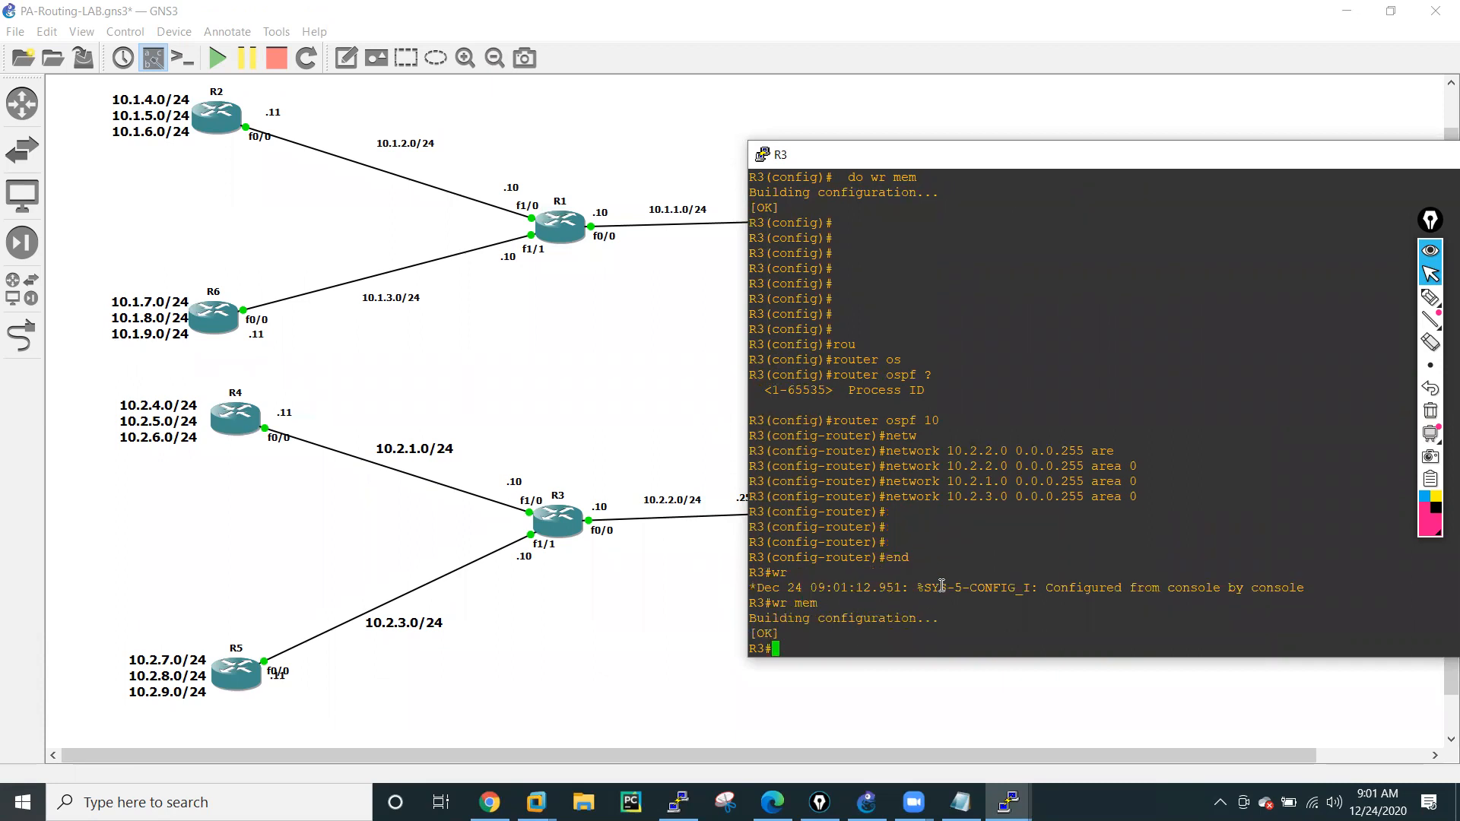
Switch to the Palo Alto web interface in Chrome, dismiss the commit status and enable OSPF on virtual router VR-01.
{"action": "left_click", "coordinate": [662, 383]}
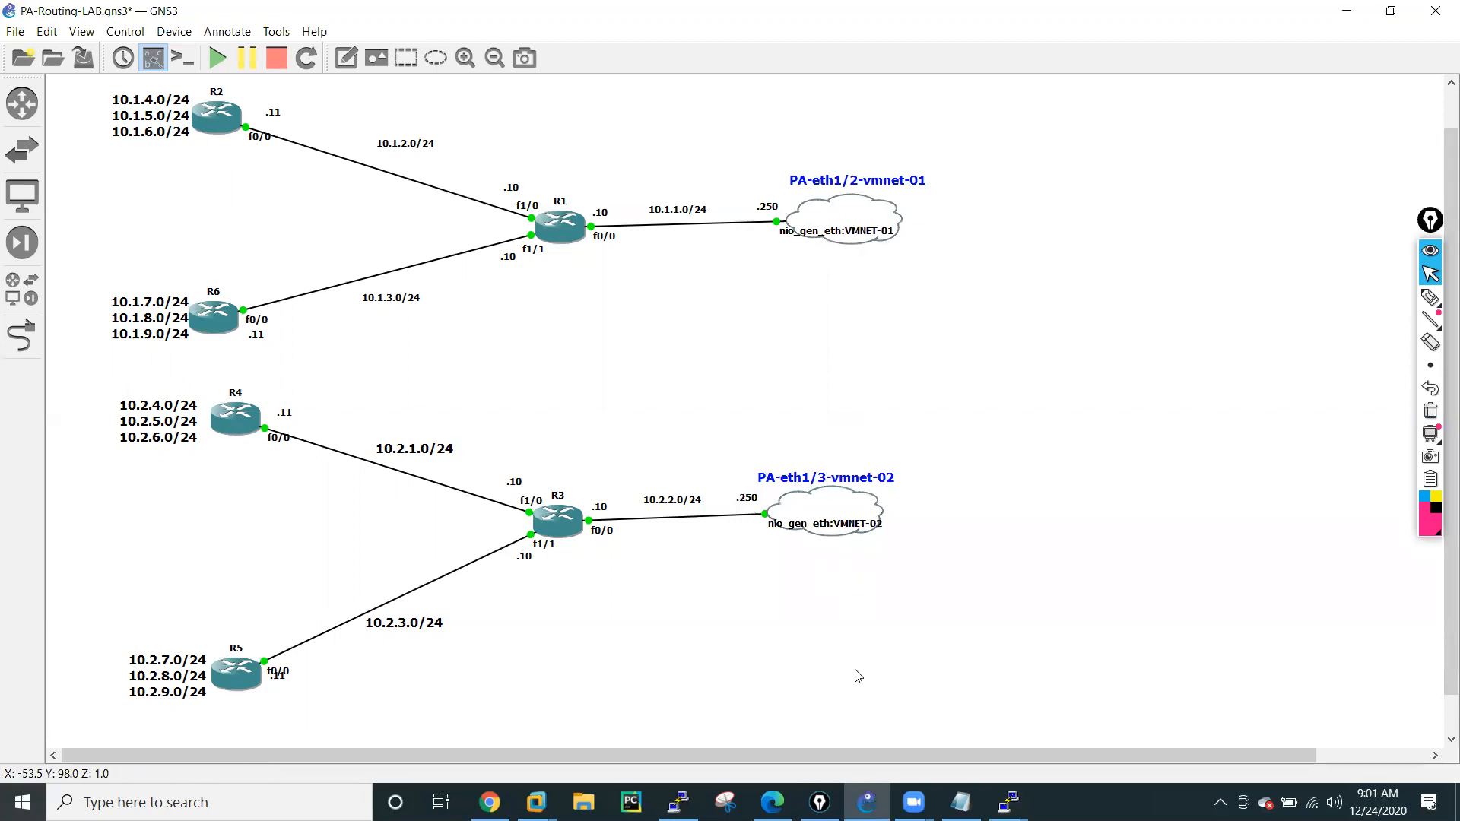
{"action": "left_click", "coordinate": [490, 802]}
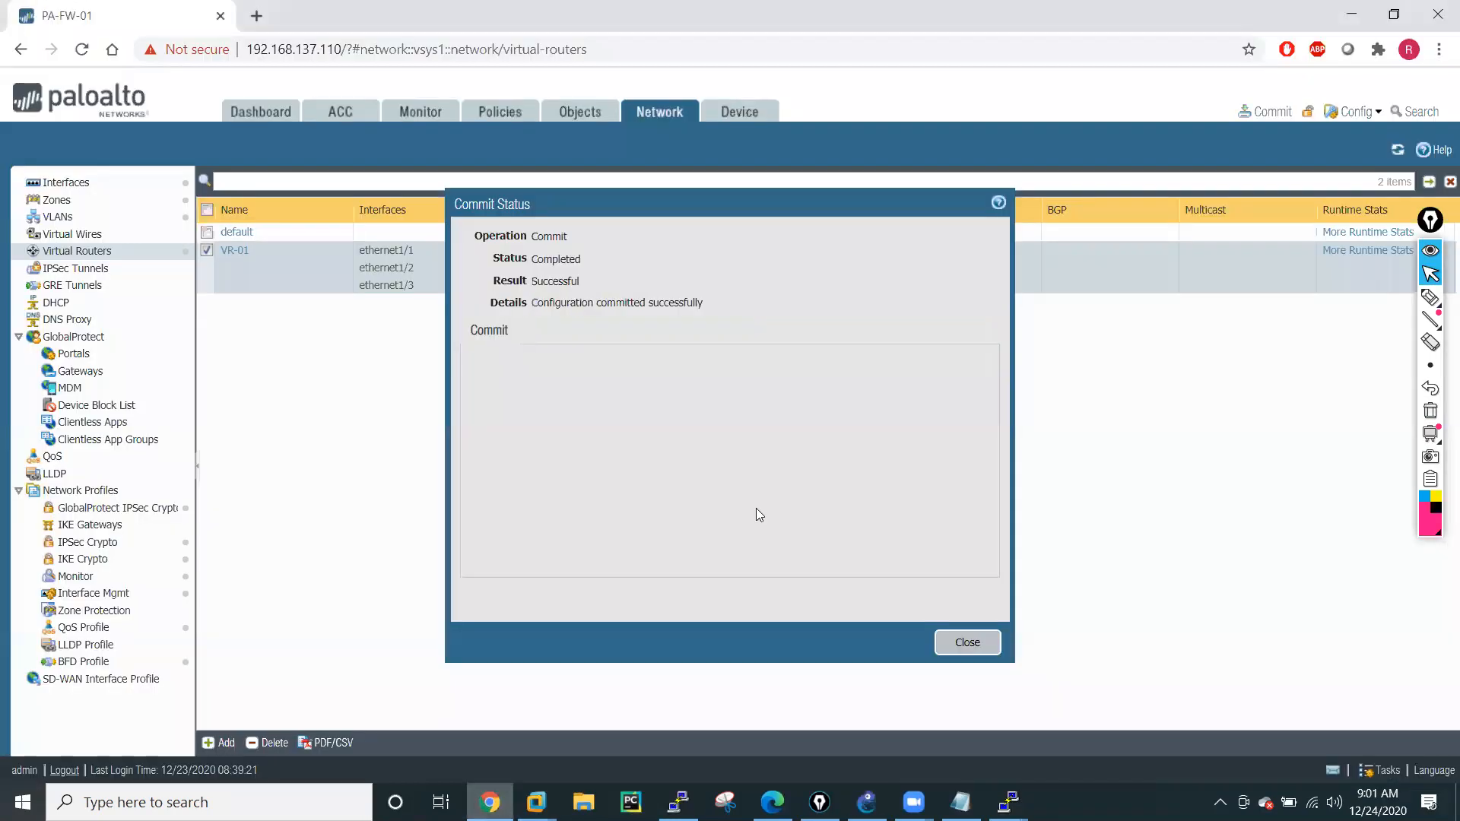
{"action": "left_click", "coordinate": [969, 643]}
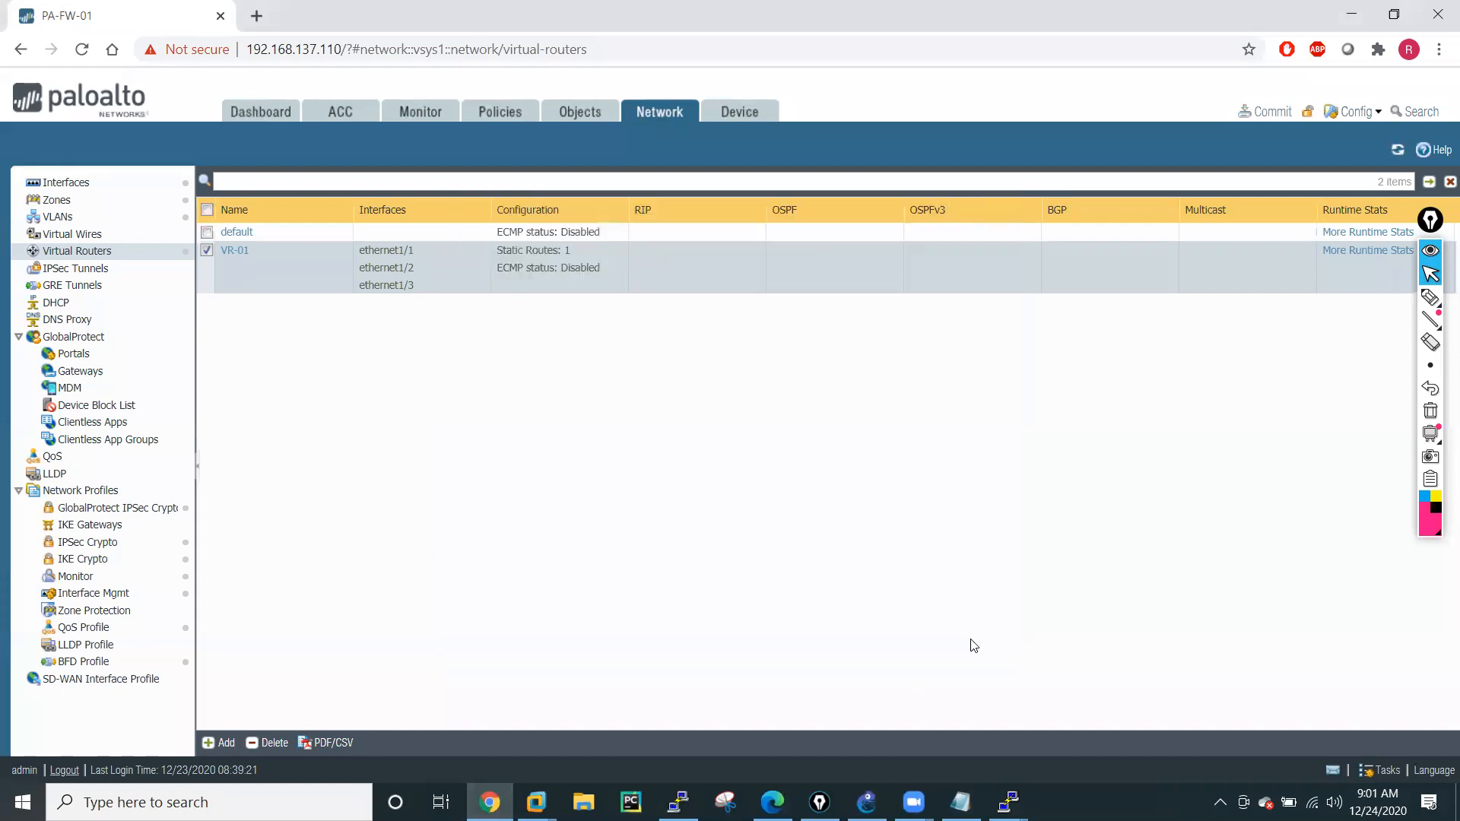
{"action": "left_click", "coordinate": [230, 251]}
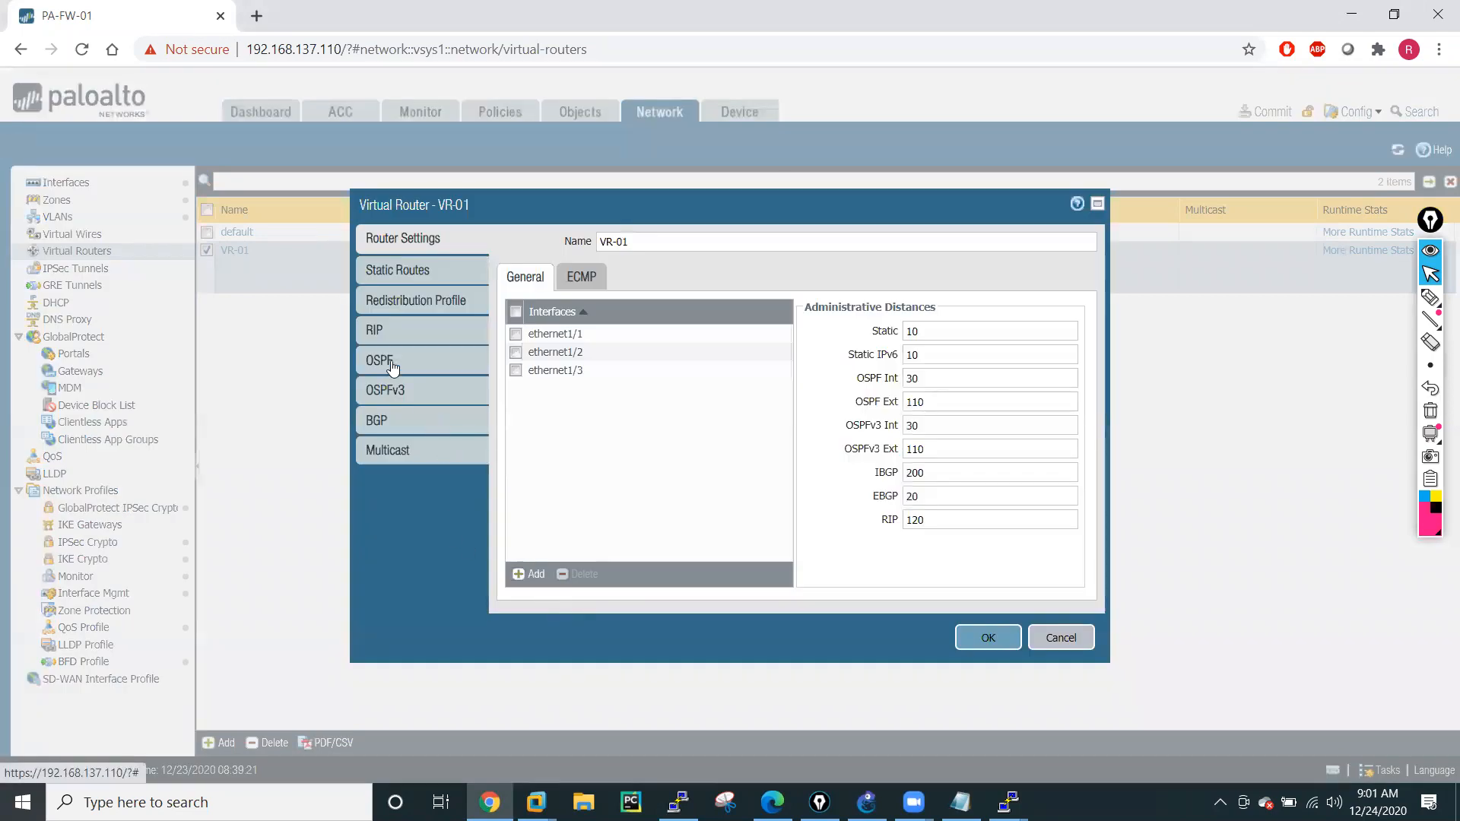
{"action": "left_click", "coordinate": [392, 367]}
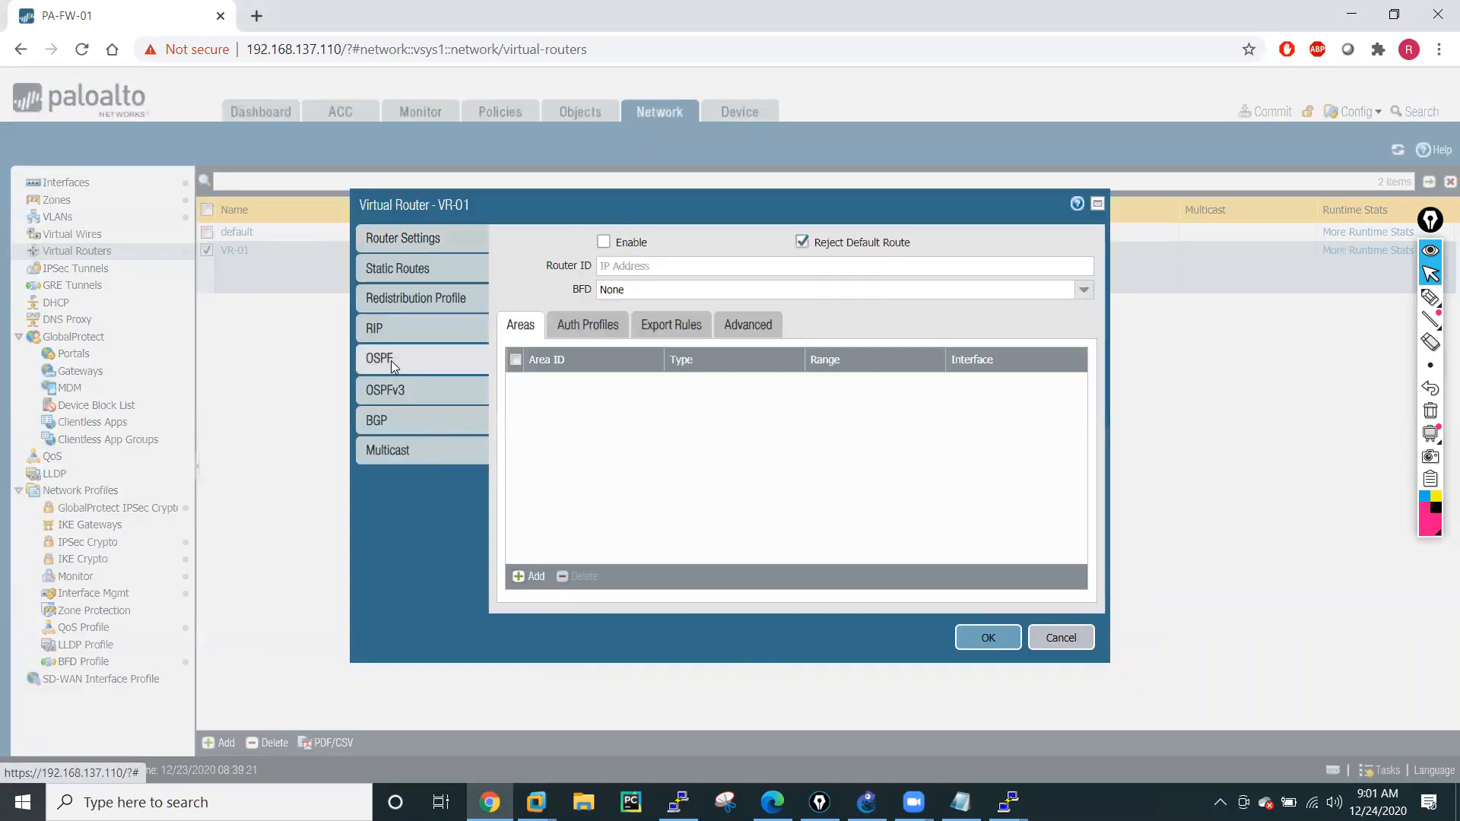
{"action": "left_click", "coordinate": [600, 240]}
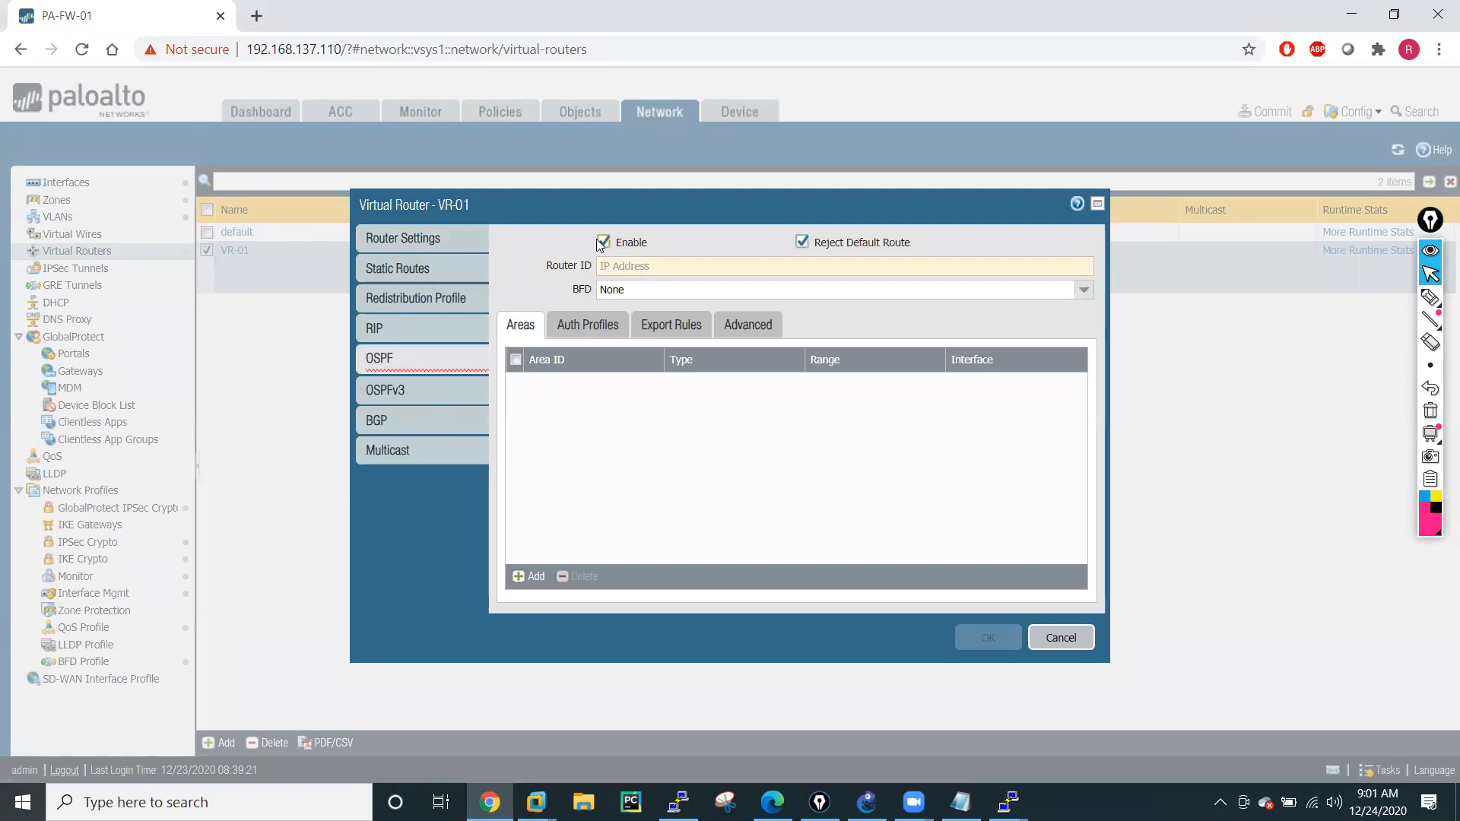
Set VR-01's OSPF router ID to 10.10.10.10.
{"action": "left_click", "coordinate": [706, 266]}
{"action": "type", "text": "10.1"}
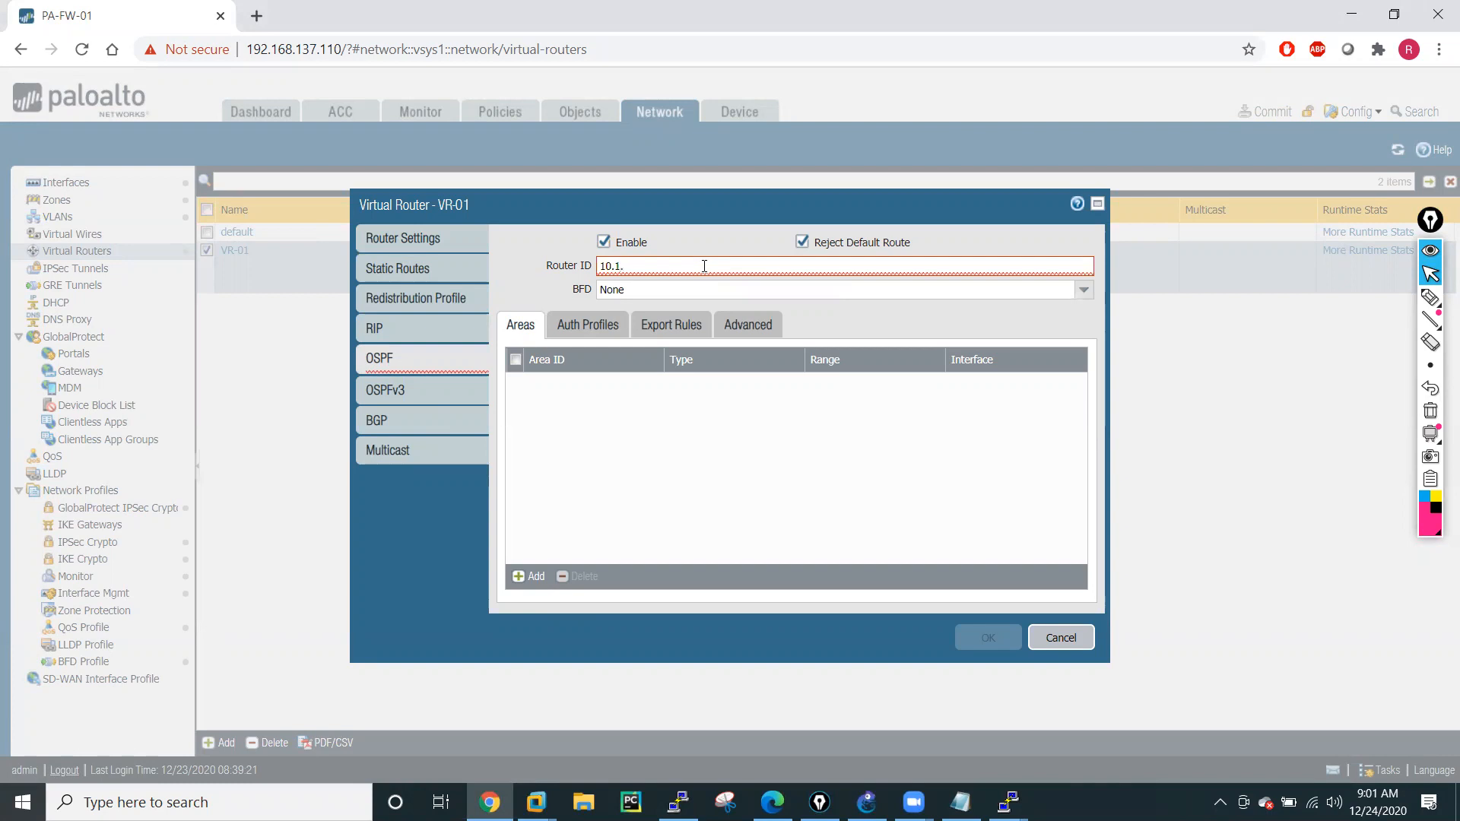
{"action": "type", "text": ".1"}
{"action": "key", "text": "BackSpace"}
{"action": "key", "text": "BackSpace"}
{"action": "key", "text": "BackSpace"}
{"action": "key", "text": "BackSpace"}
{"action": "key", "text": "BackSpace"}
{"action": "key", "text": "BackSpace"}
{"action": "type", "text": "10"}
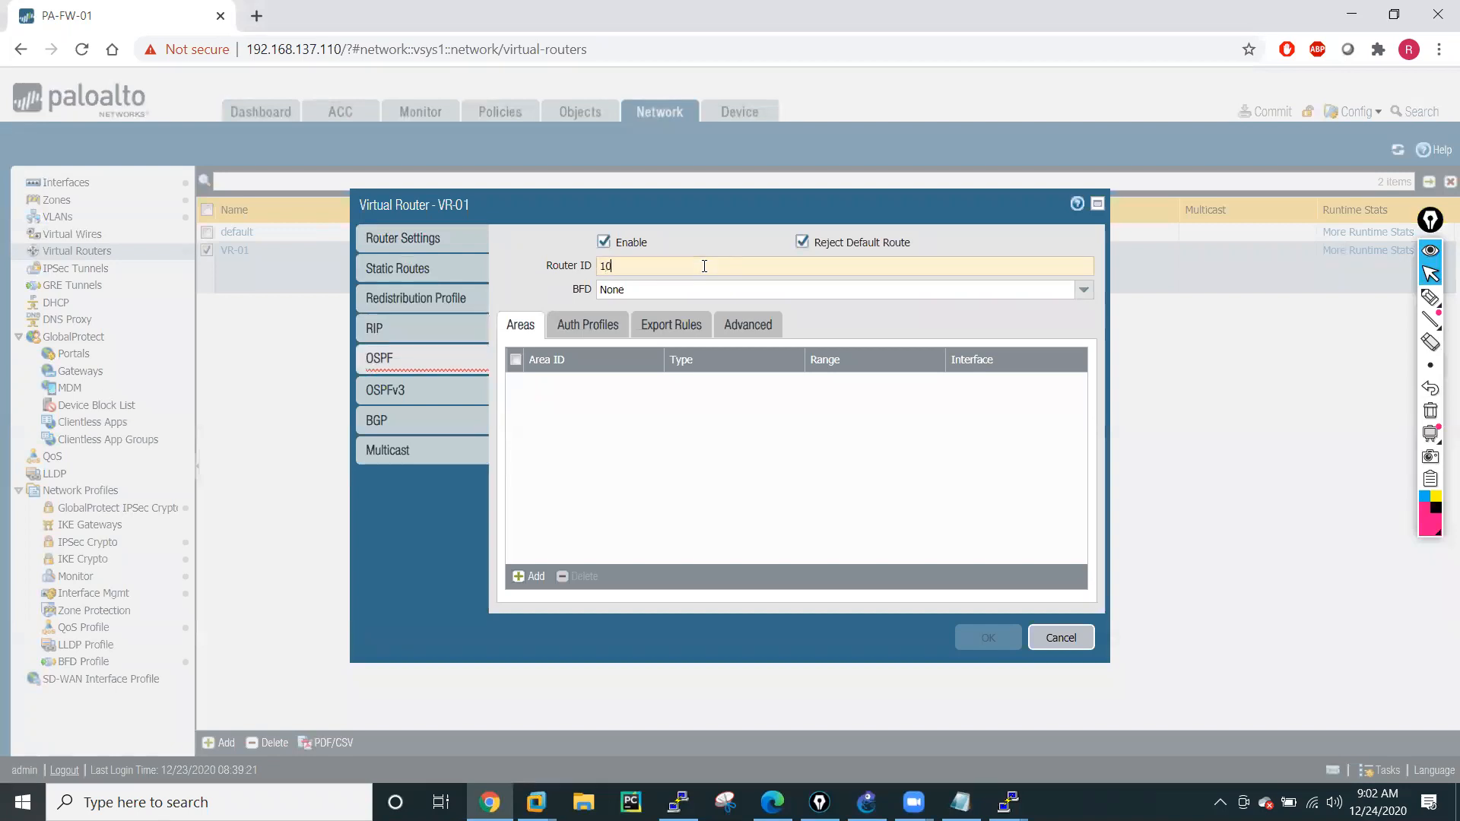
{"action": "type", "text": ".10.10.10"}
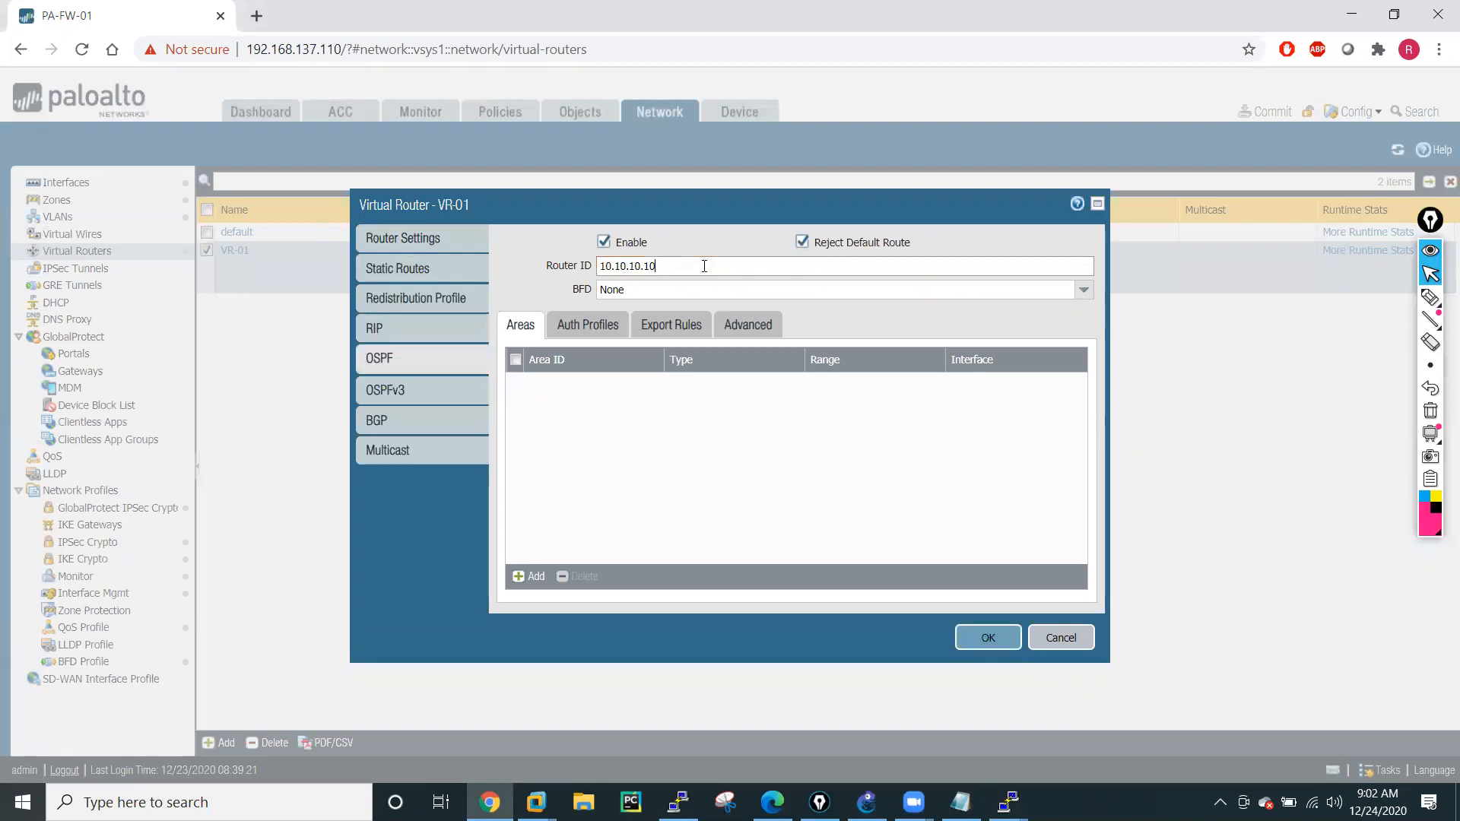
{"action": "left_click", "coordinate": [688, 464]}
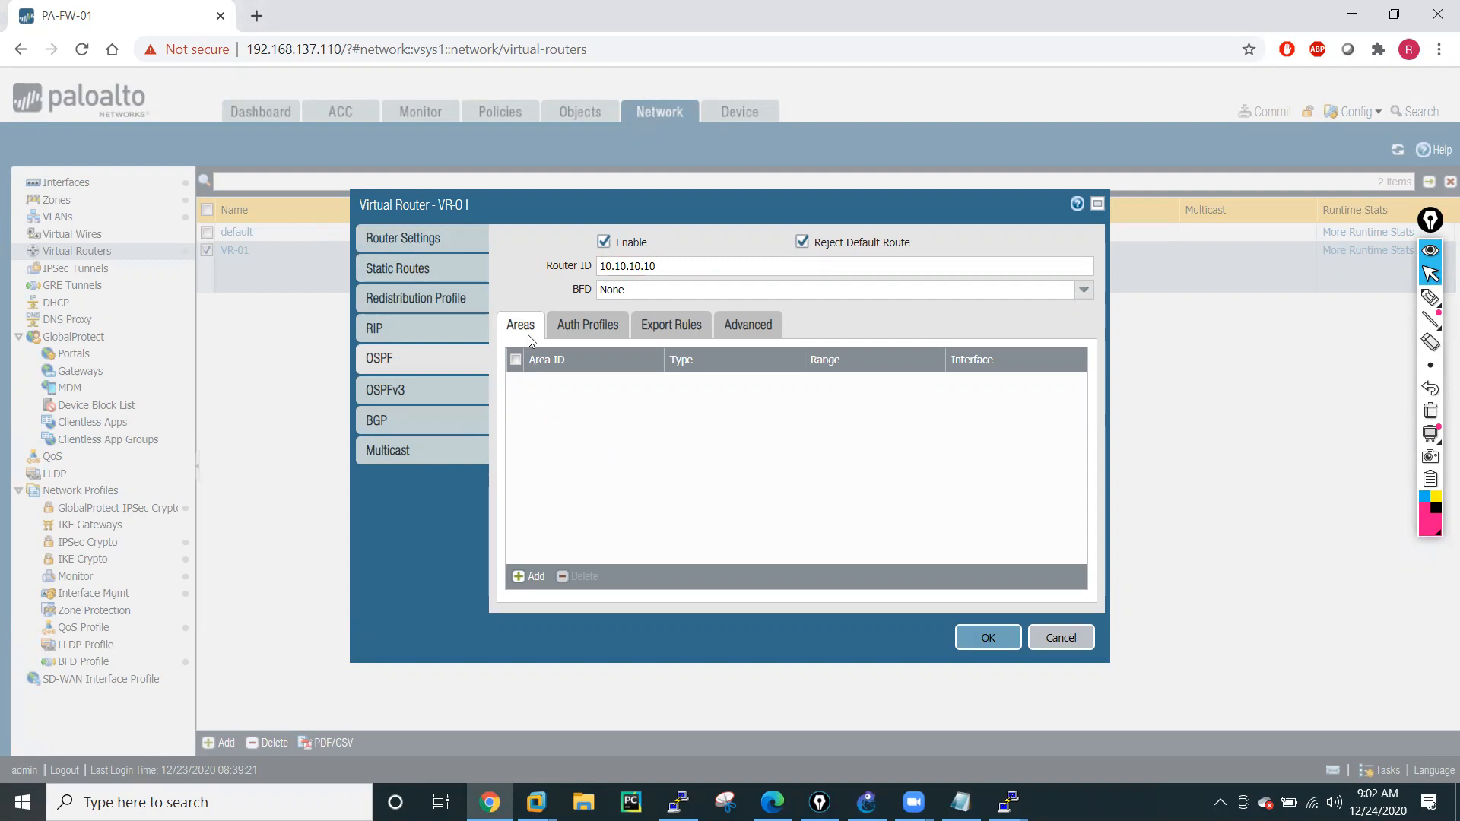
Start a new OSPF area with ID 0.0.0.0 on VR-01, keeping the type Normal.
{"action": "left_click", "coordinate": [534, 578]}
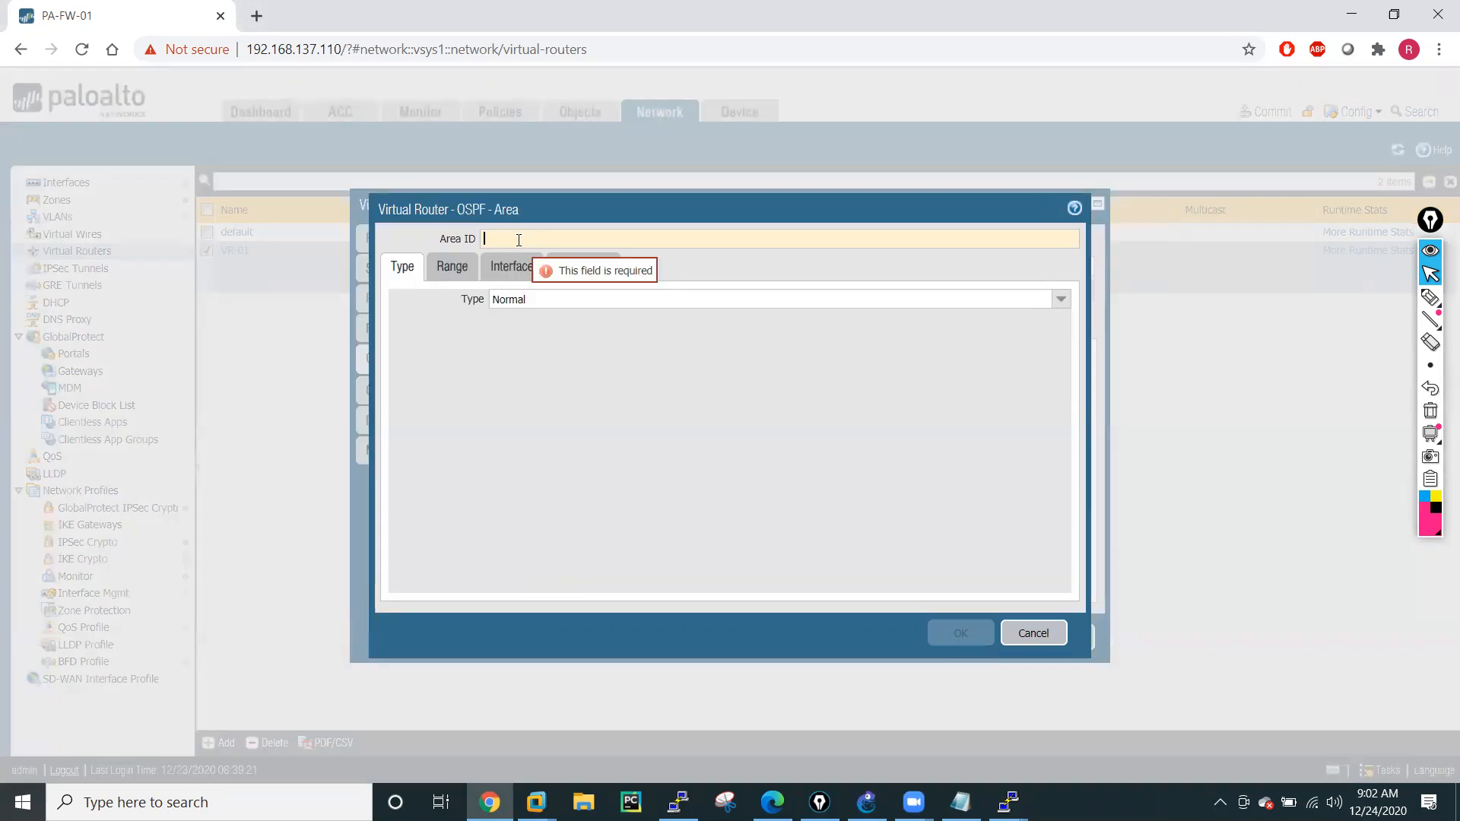
{"action": "type", "text": "0.0"}
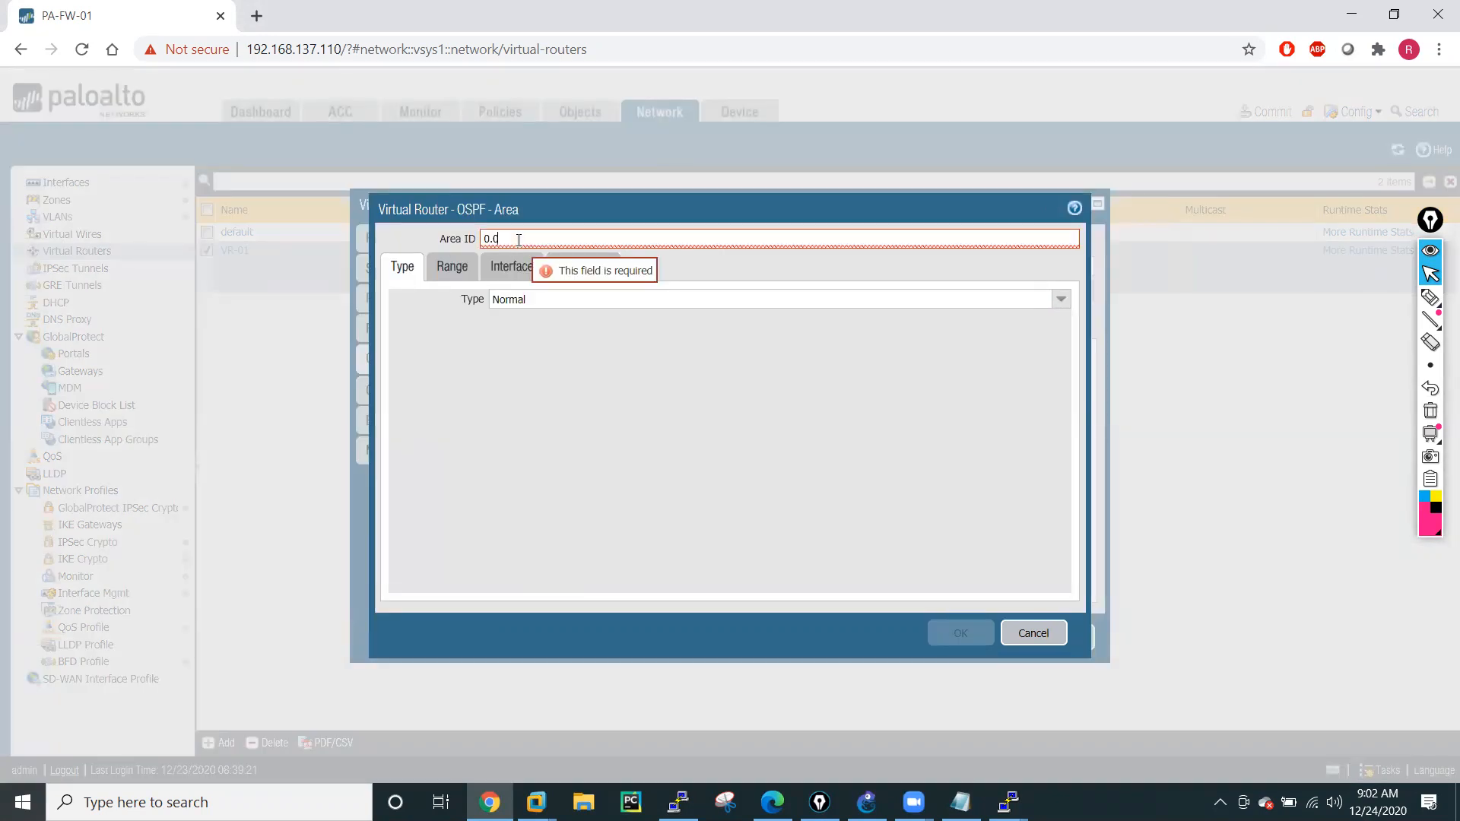
{"action": "type", "text": ".0.0"}
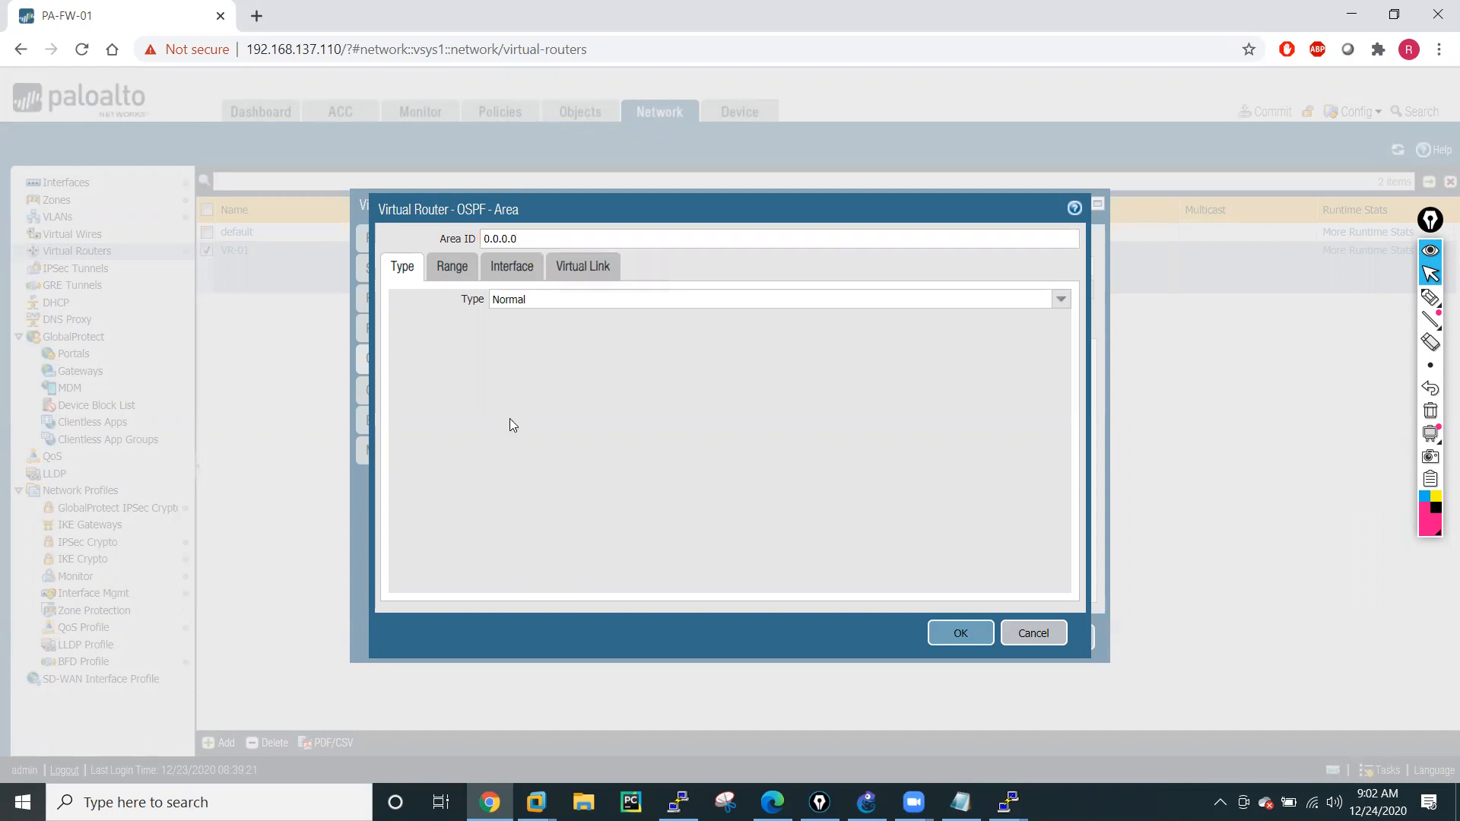
{"action": "left_click", "coordinate": [1068, 302]}
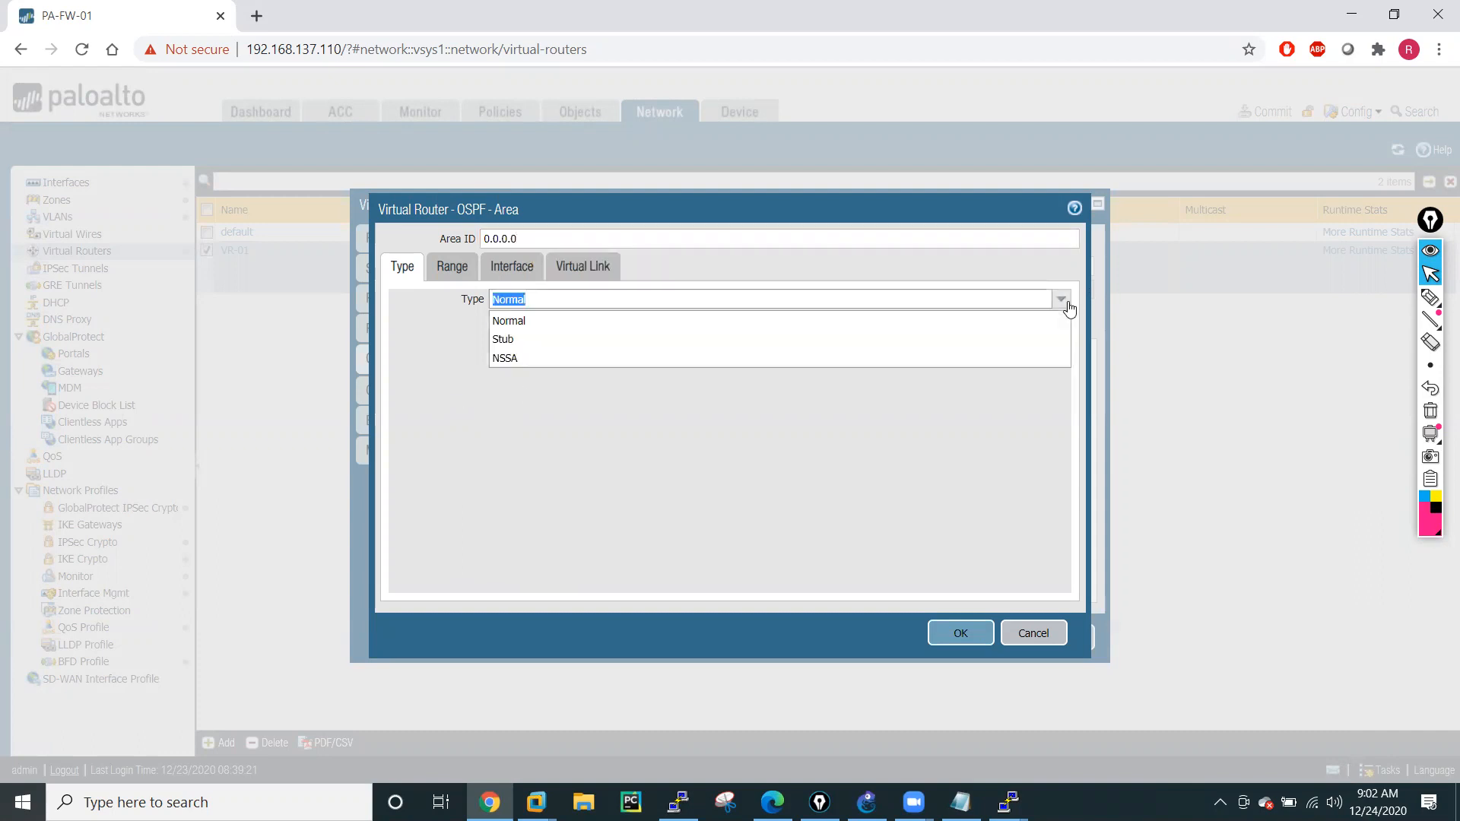
{"action": "left_click", "coordinate": [1067, 303]}
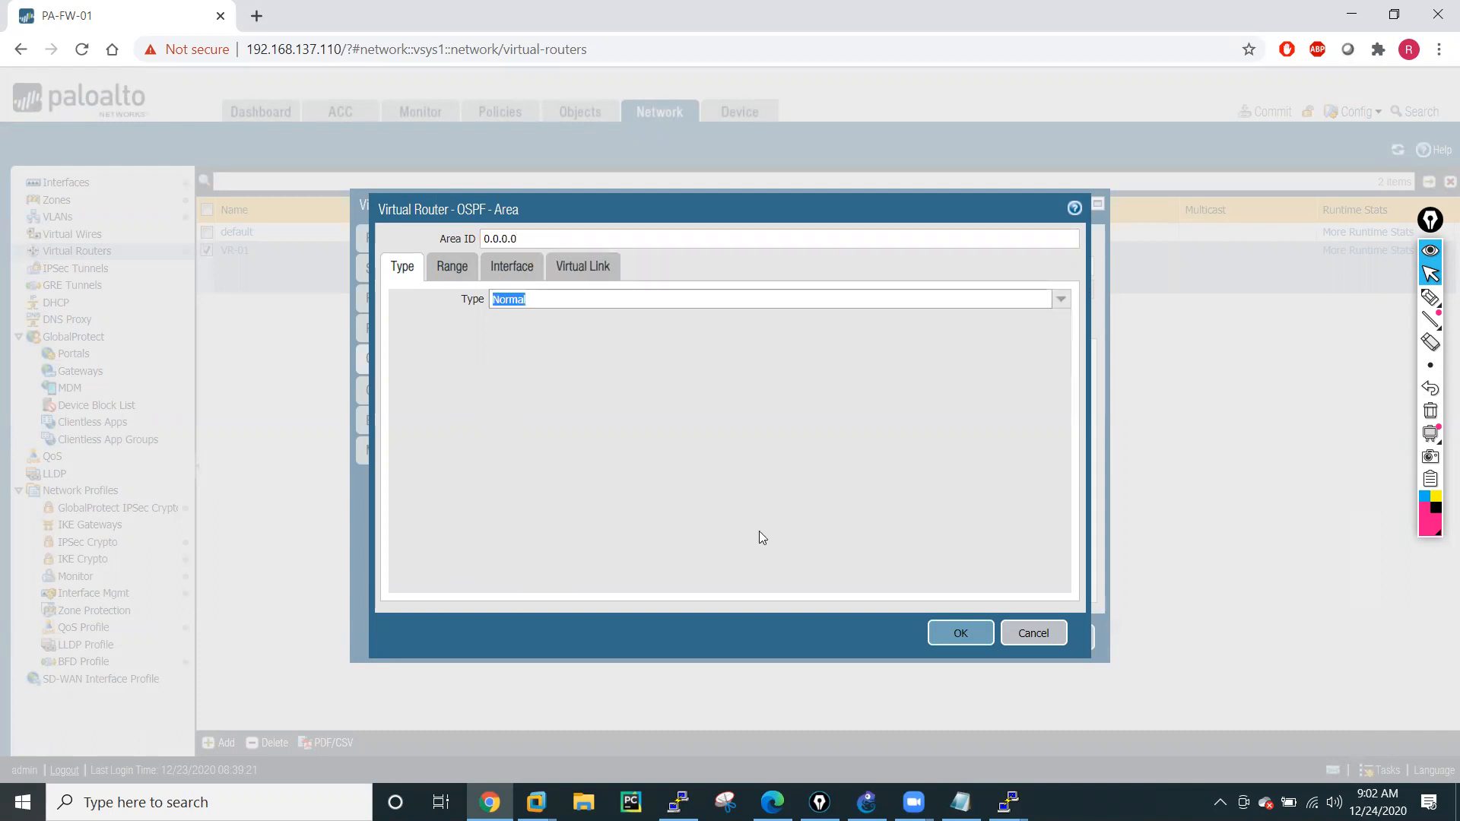
Add interface ethernet1/2 to OSPF area 0.0.0.0 with the default link and timing settings.
{"action": "left_click", "coordinate": [453, 272]}
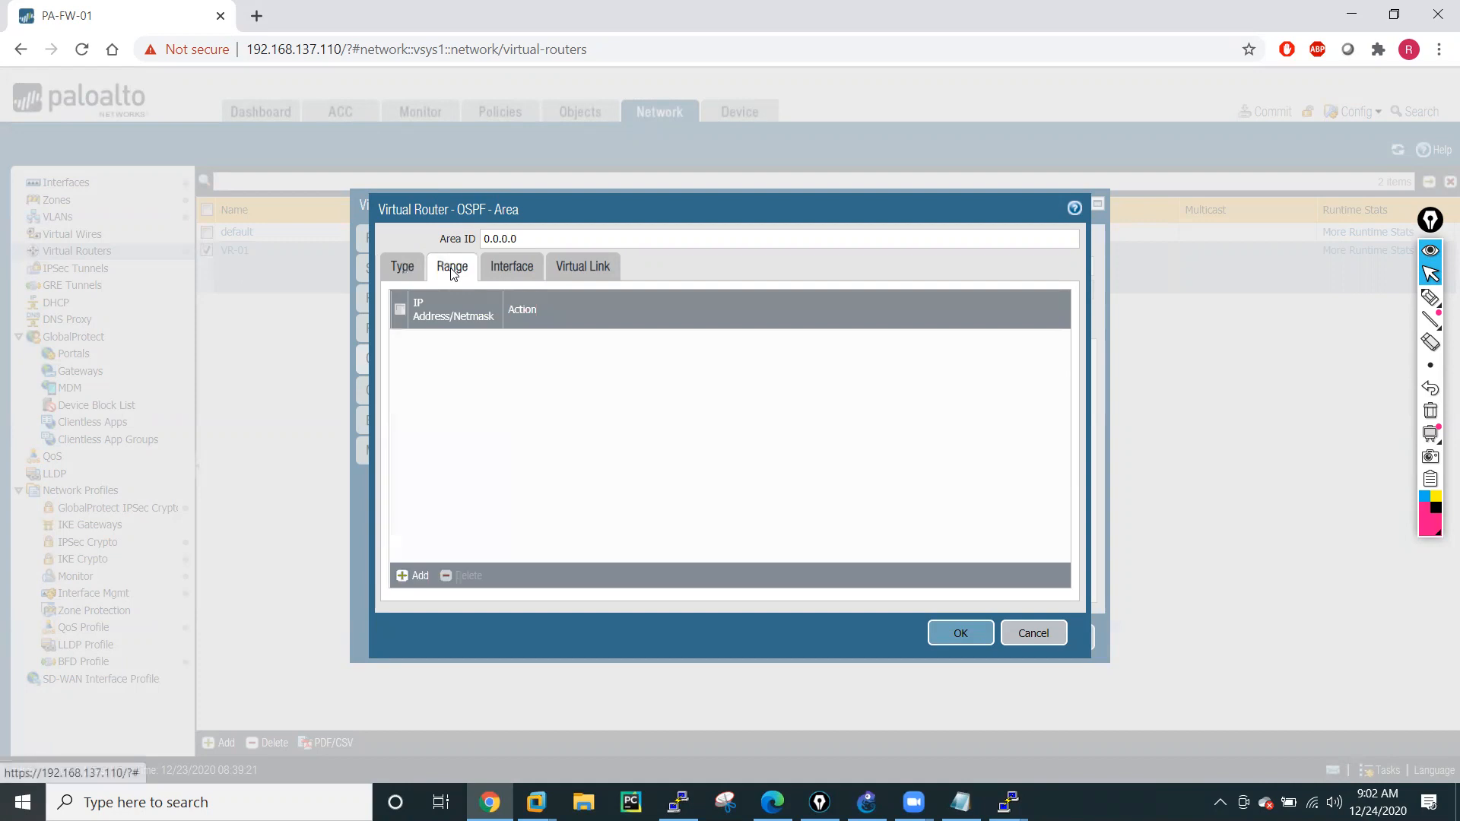
{"action": "left_click", "coordinate": [501, 272]}
{"action": "left_click", "coordinate": [413, 580]}
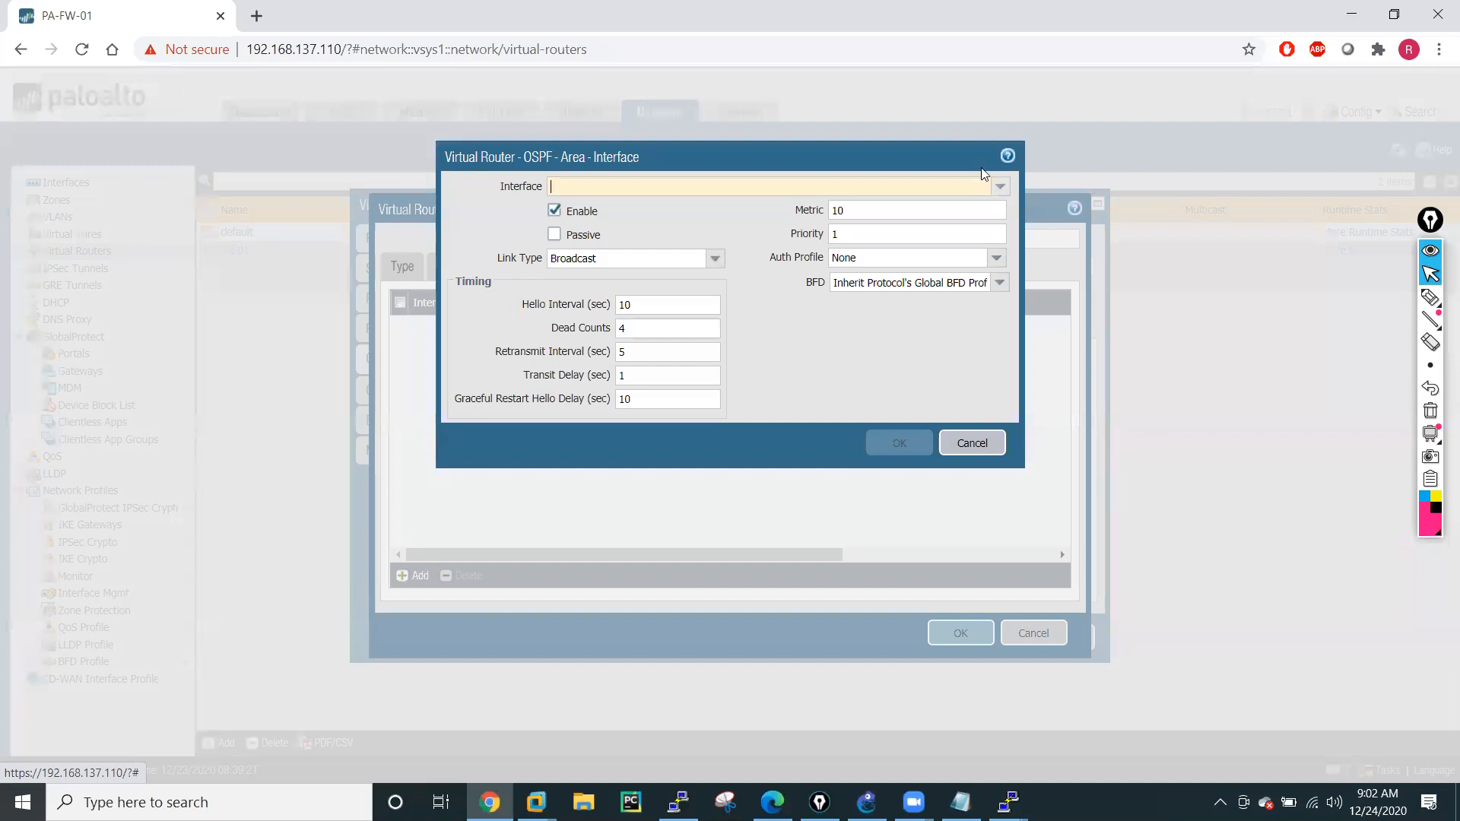
{"action": "left_click", "coordinate": [1000, 186]}
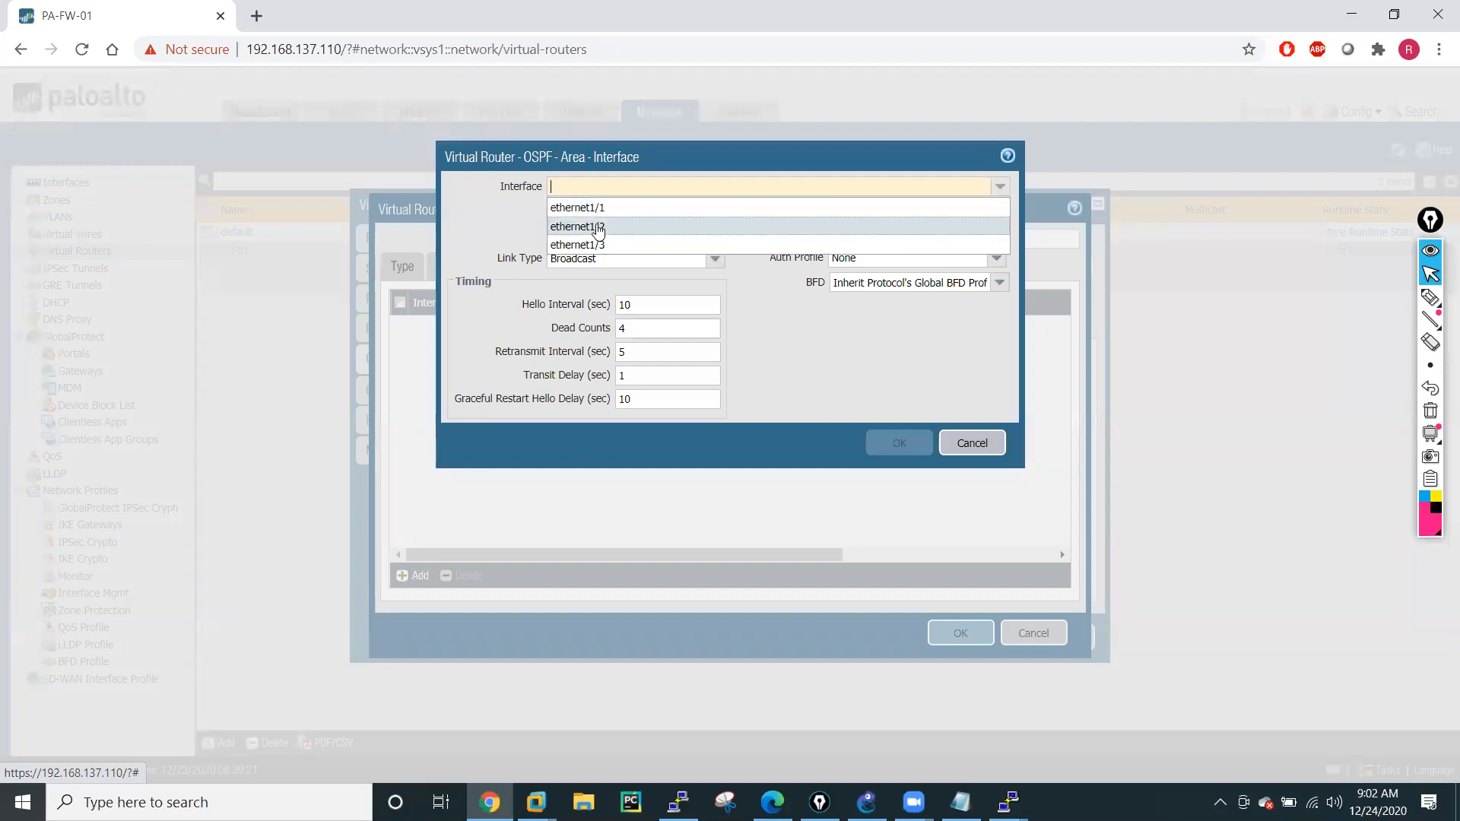
{"action": "left_click", "coordinate": [597, 226]}
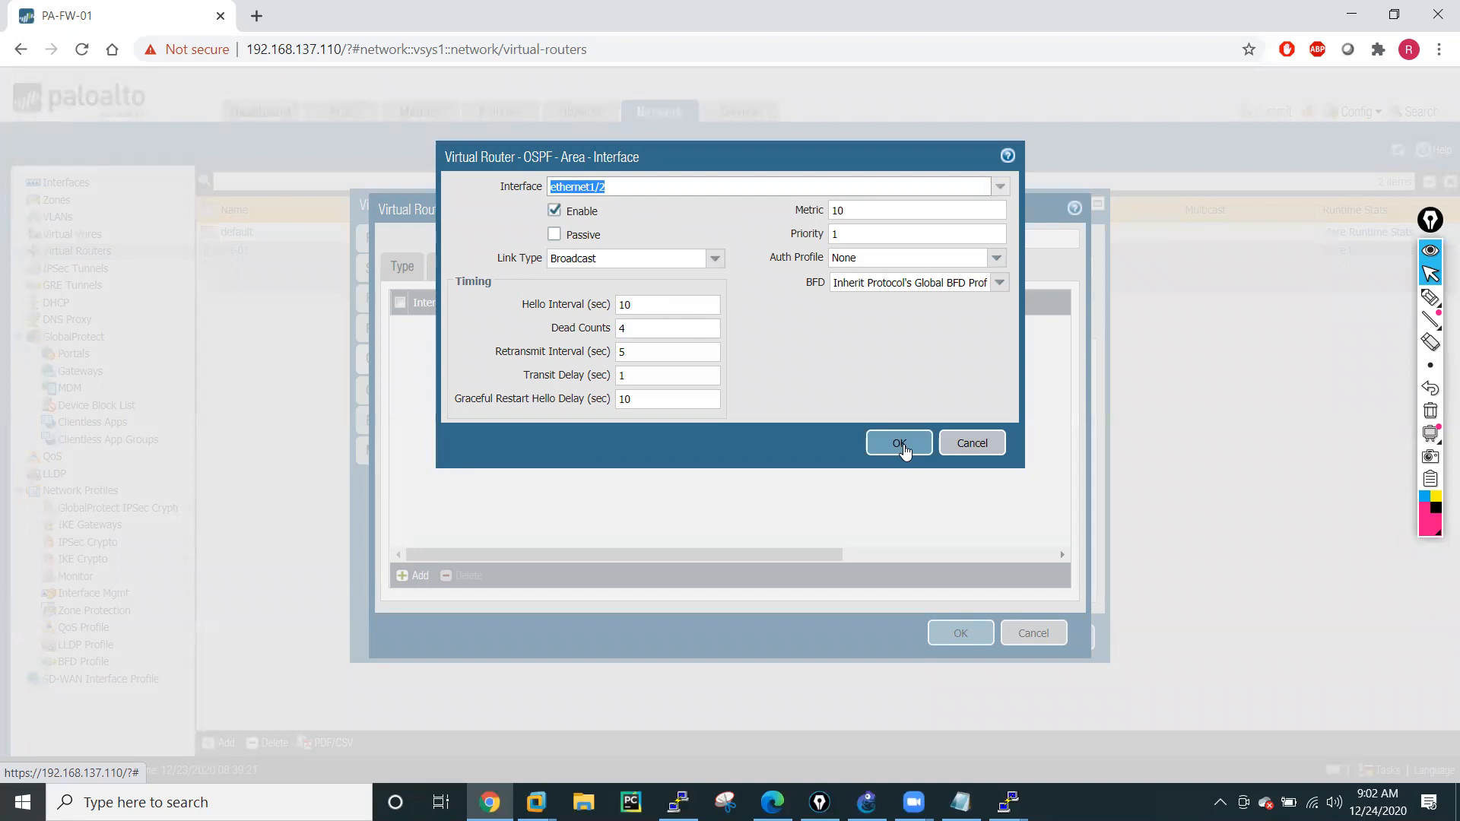
{"action": "left_click", "coordinate": [899, 441]}
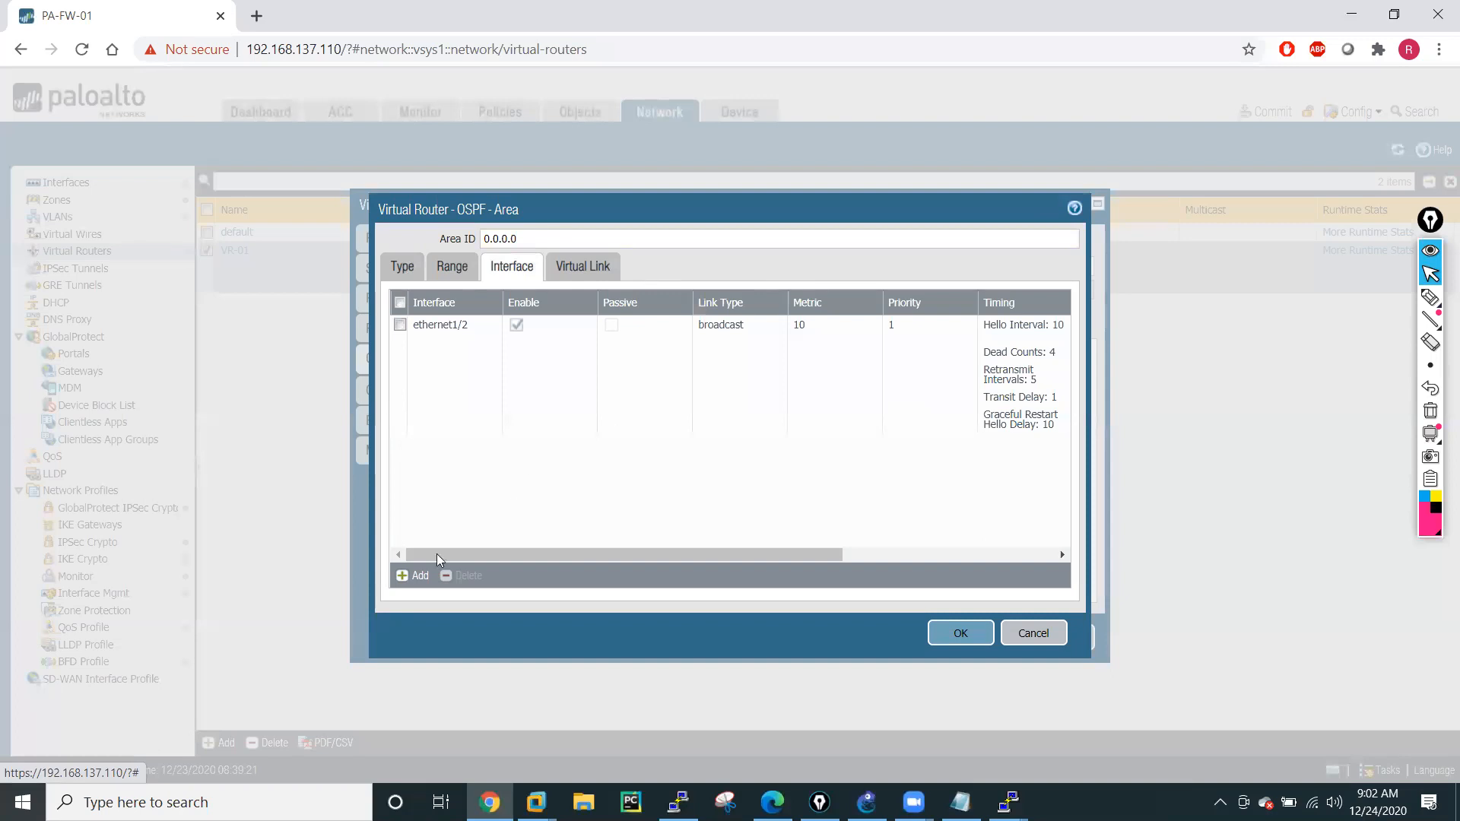
Add interface ethernet1/3 to OSPF area 0.0.0.0 with the default link and timing settings.
{"action": "left_click", "coordinate": [417, 575]}
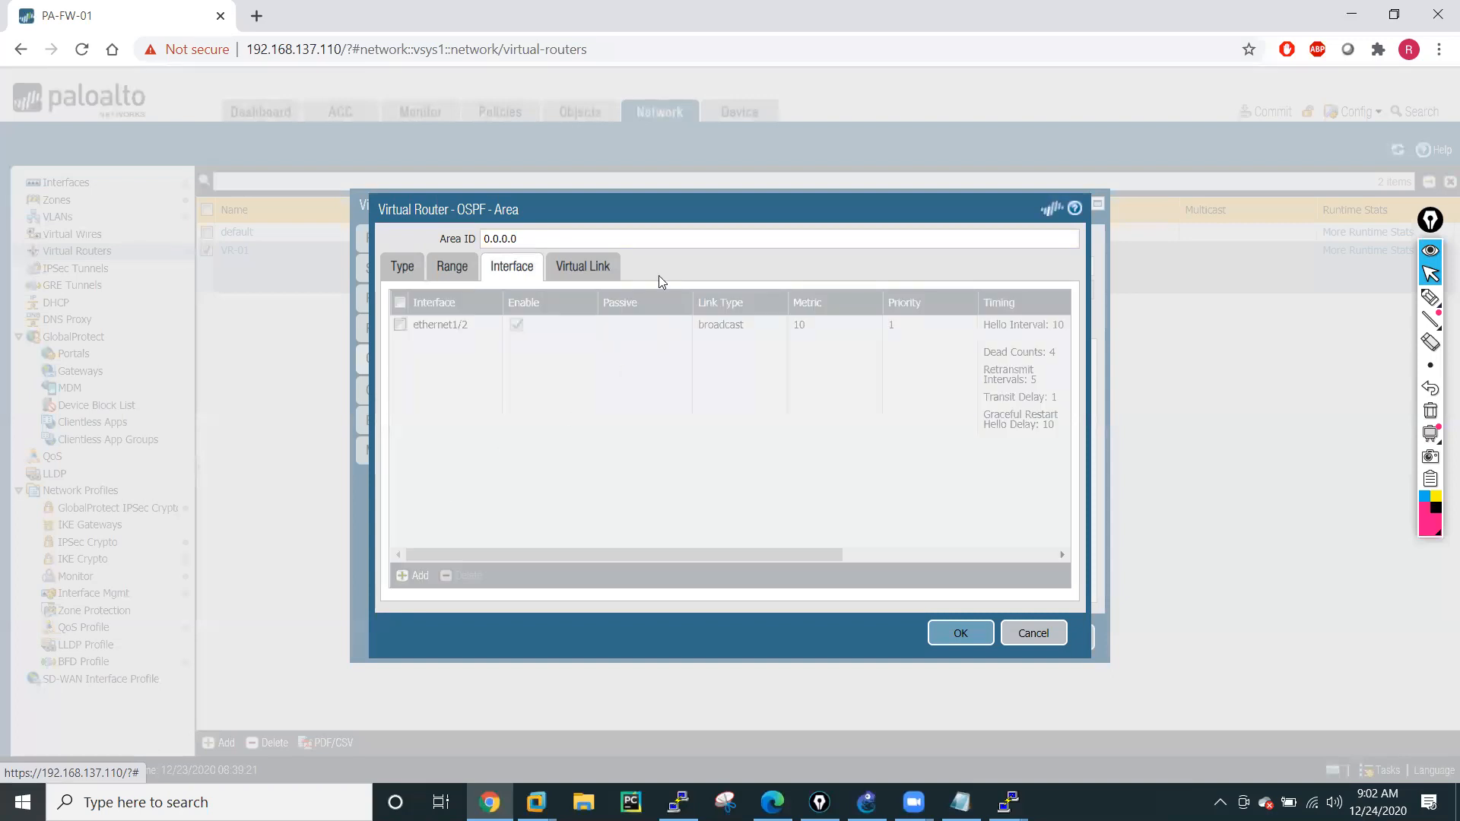
{"action": "left_click", "coordinate": [1000, 186]}
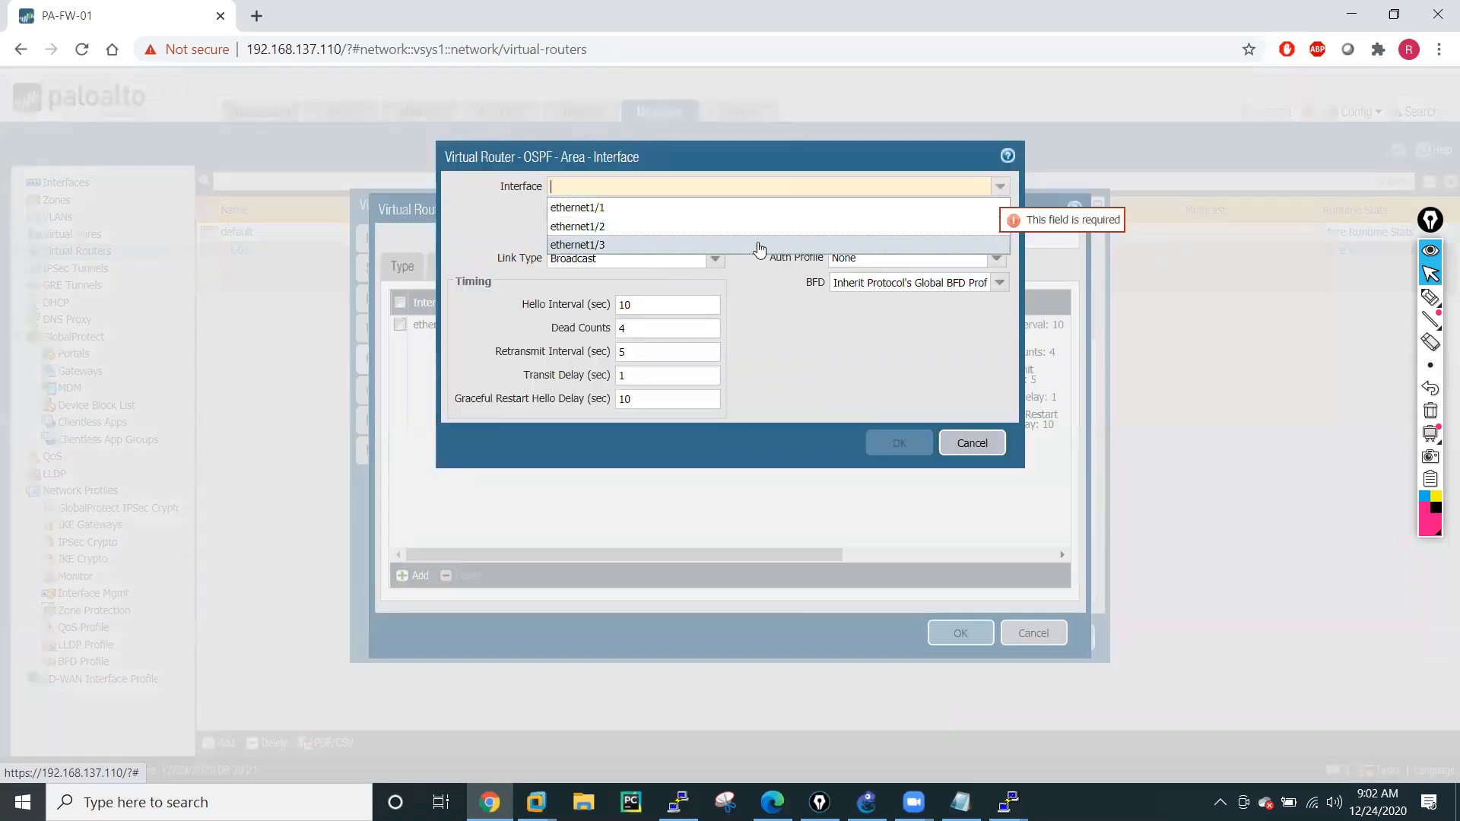
{"action": "left_click", "coordinate": [758, 245]}
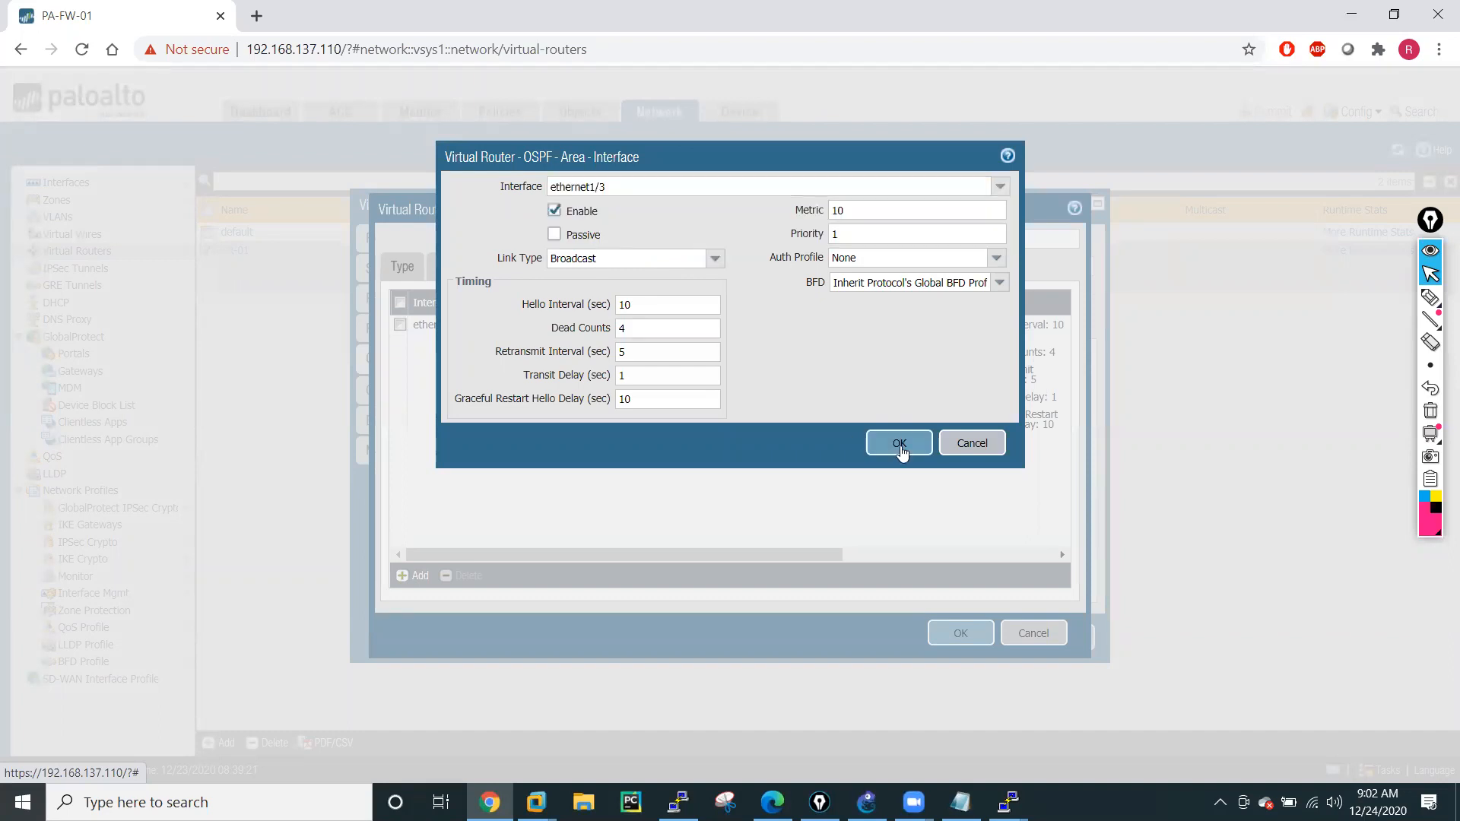
{"action": "left_click", "coordinate": [899, 449]}
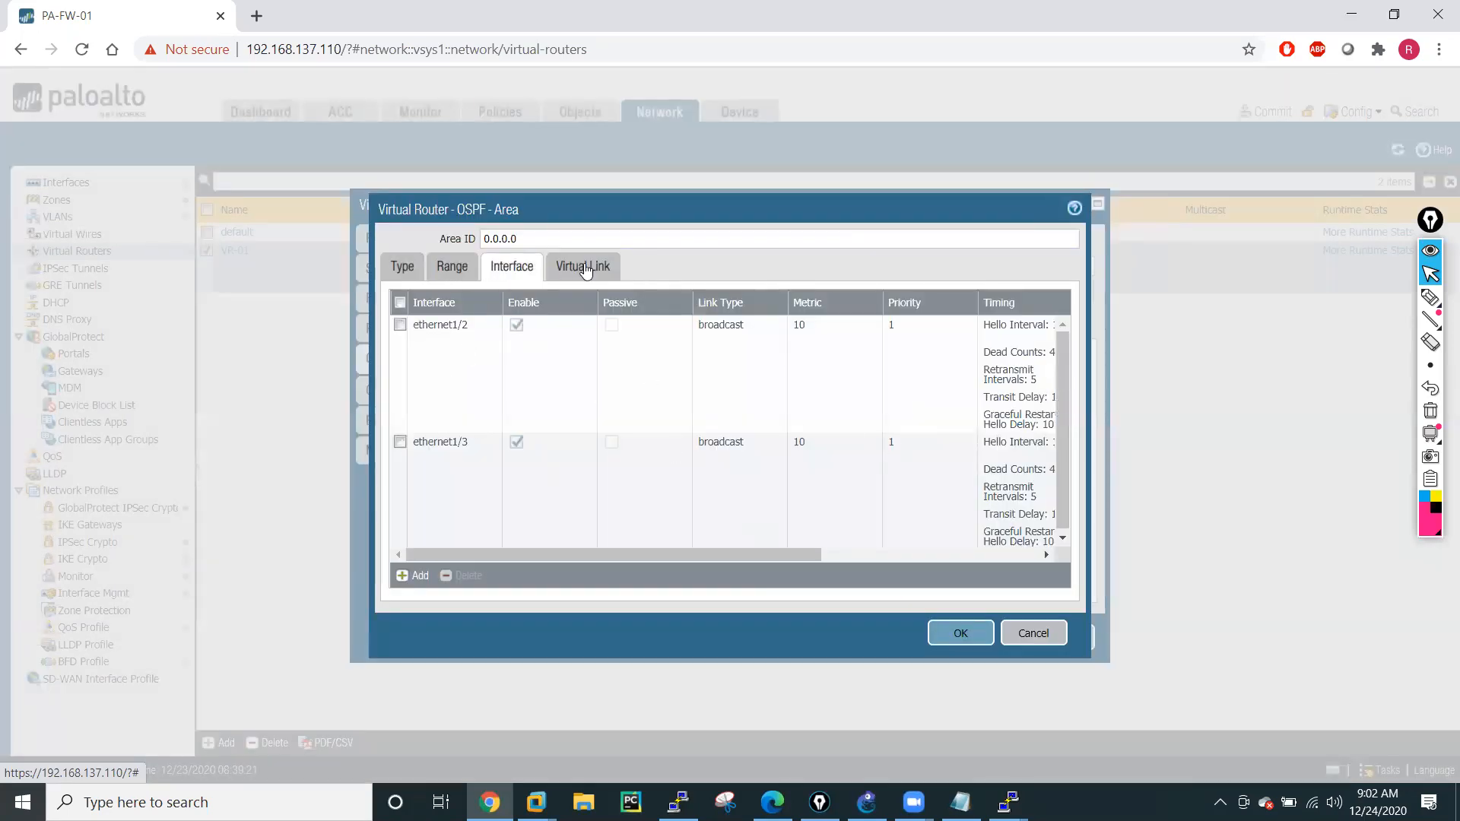
Add the range 10.1.1.0/24 with the Advertise action to OSPF area 0.0.0.0.
{"action": "left_click", "coordinate": [398, 271]}
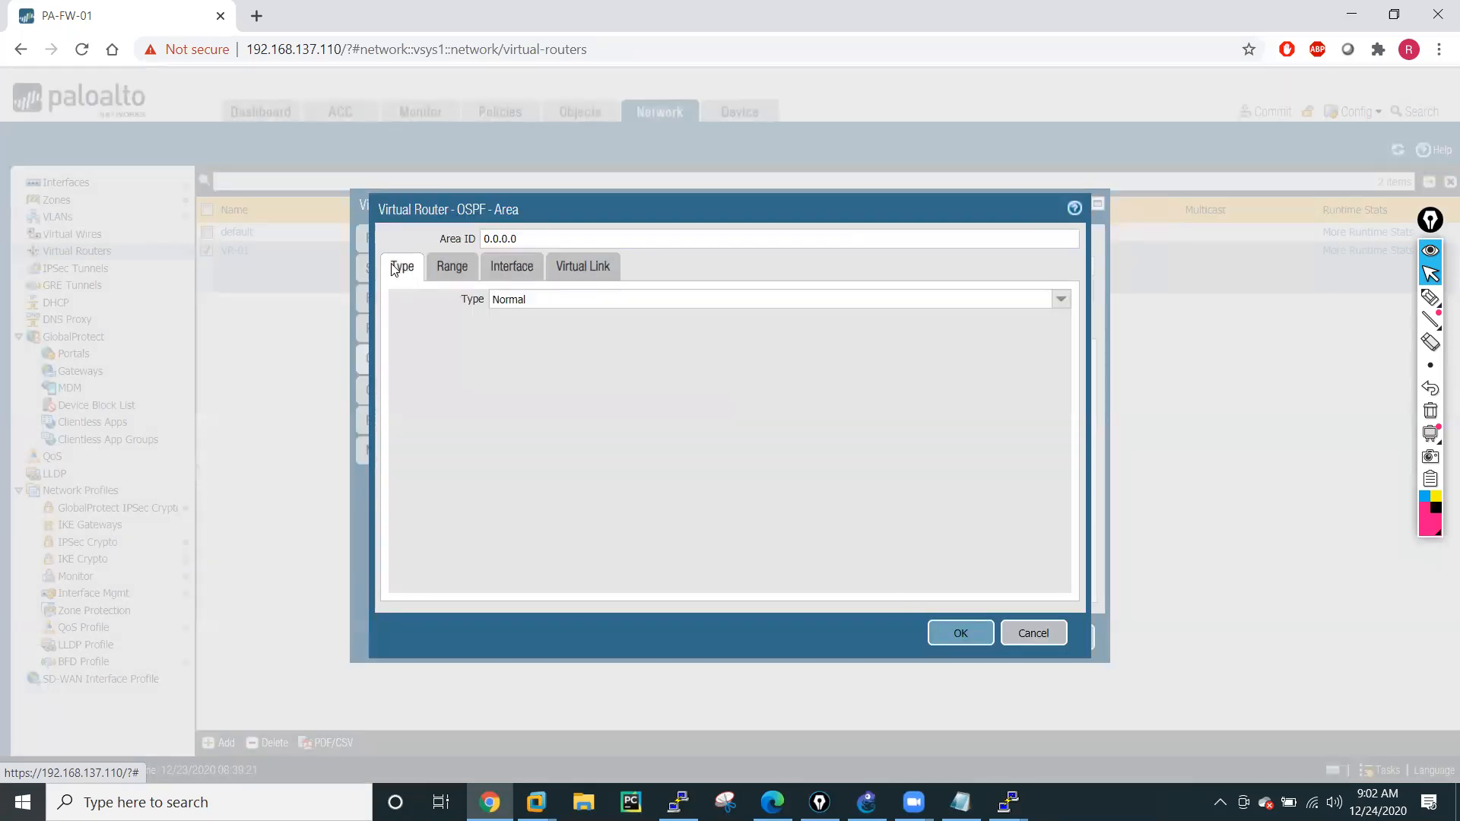
{"action": "left_click", "coordinate": [460, 274]}
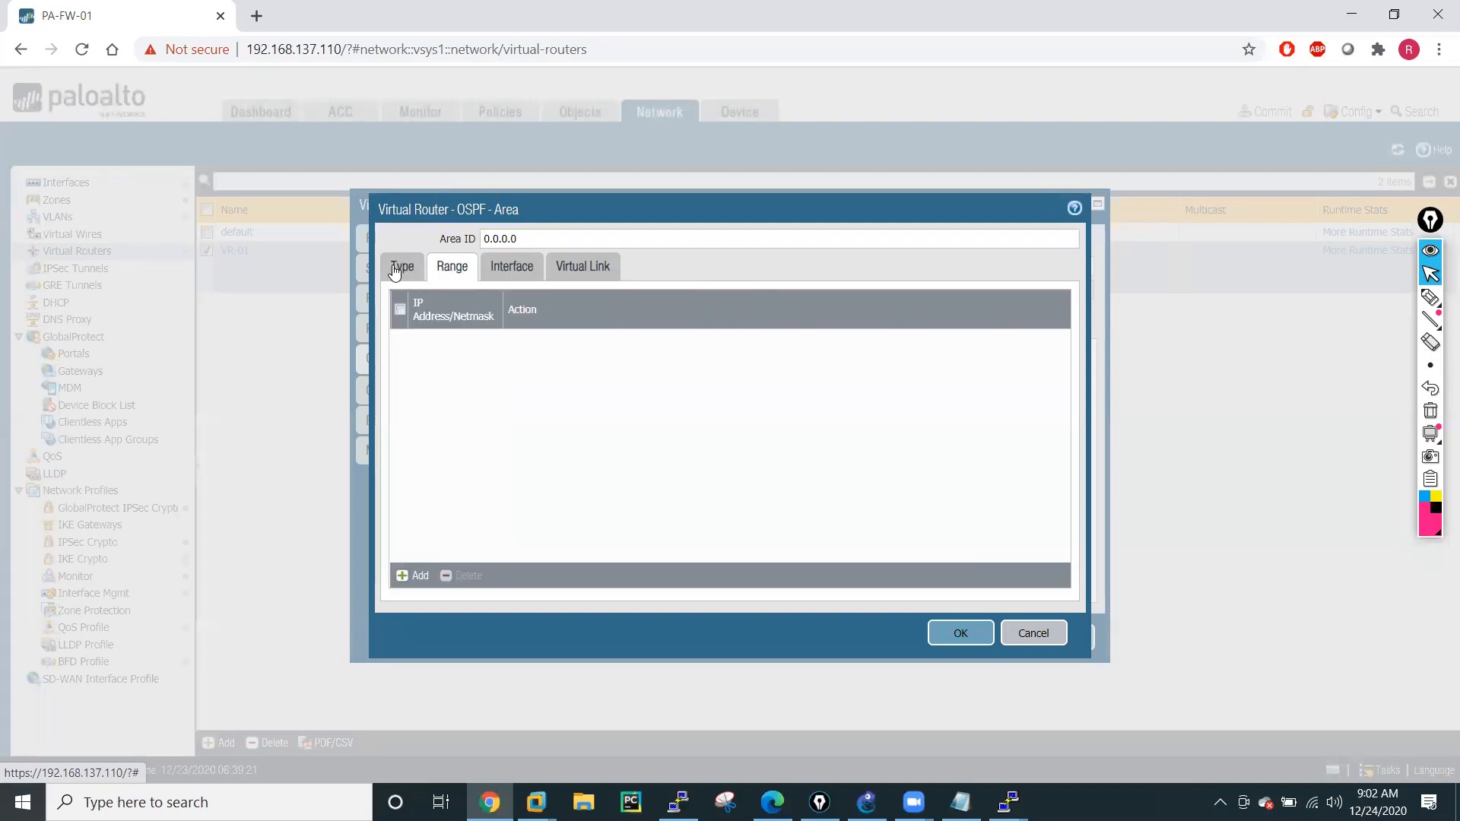
{"action": "left_click", "coordinate": [416, 576]}
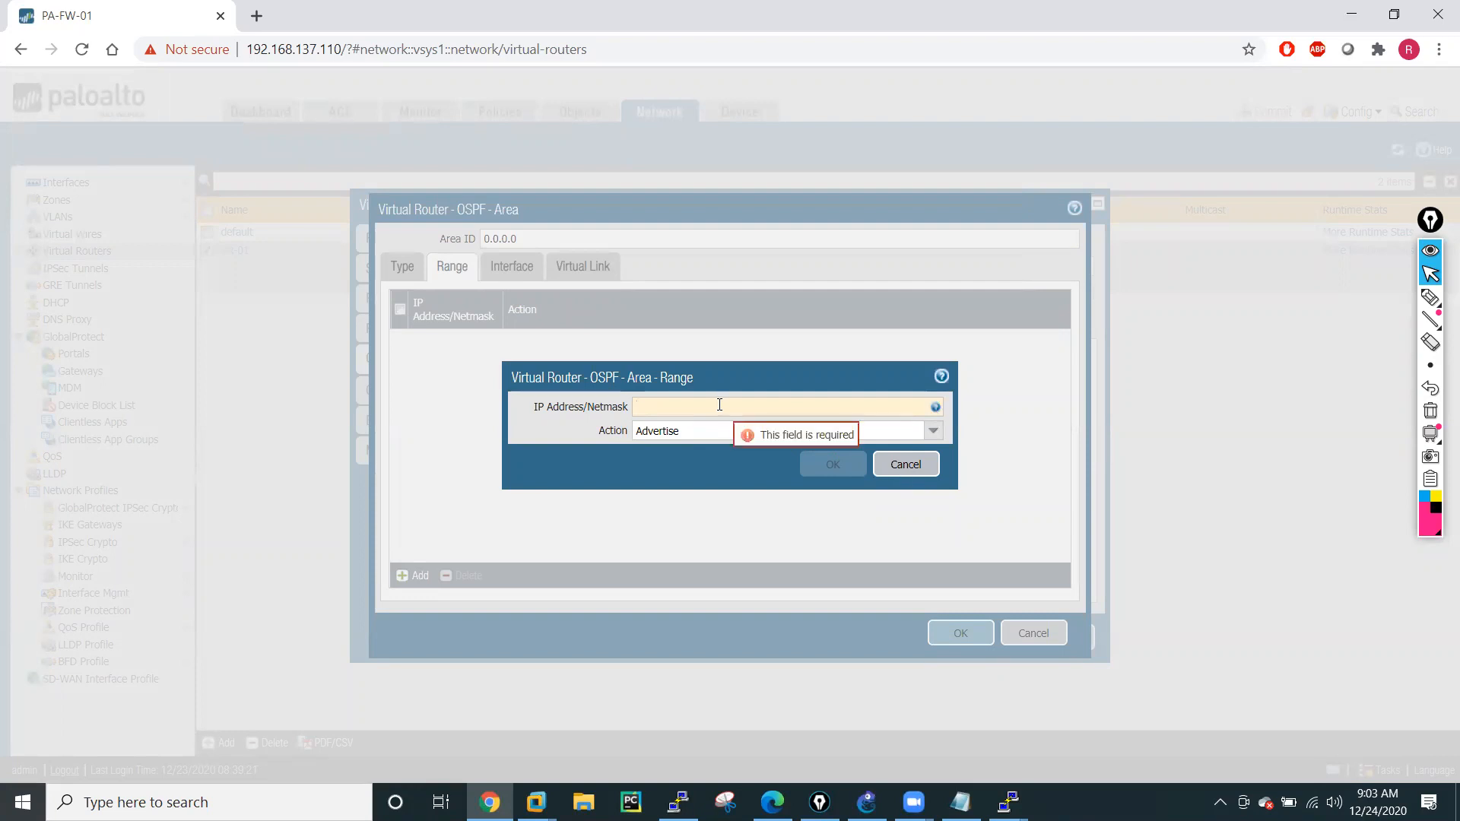
{"action": "type", "text": ".1.1.0"}
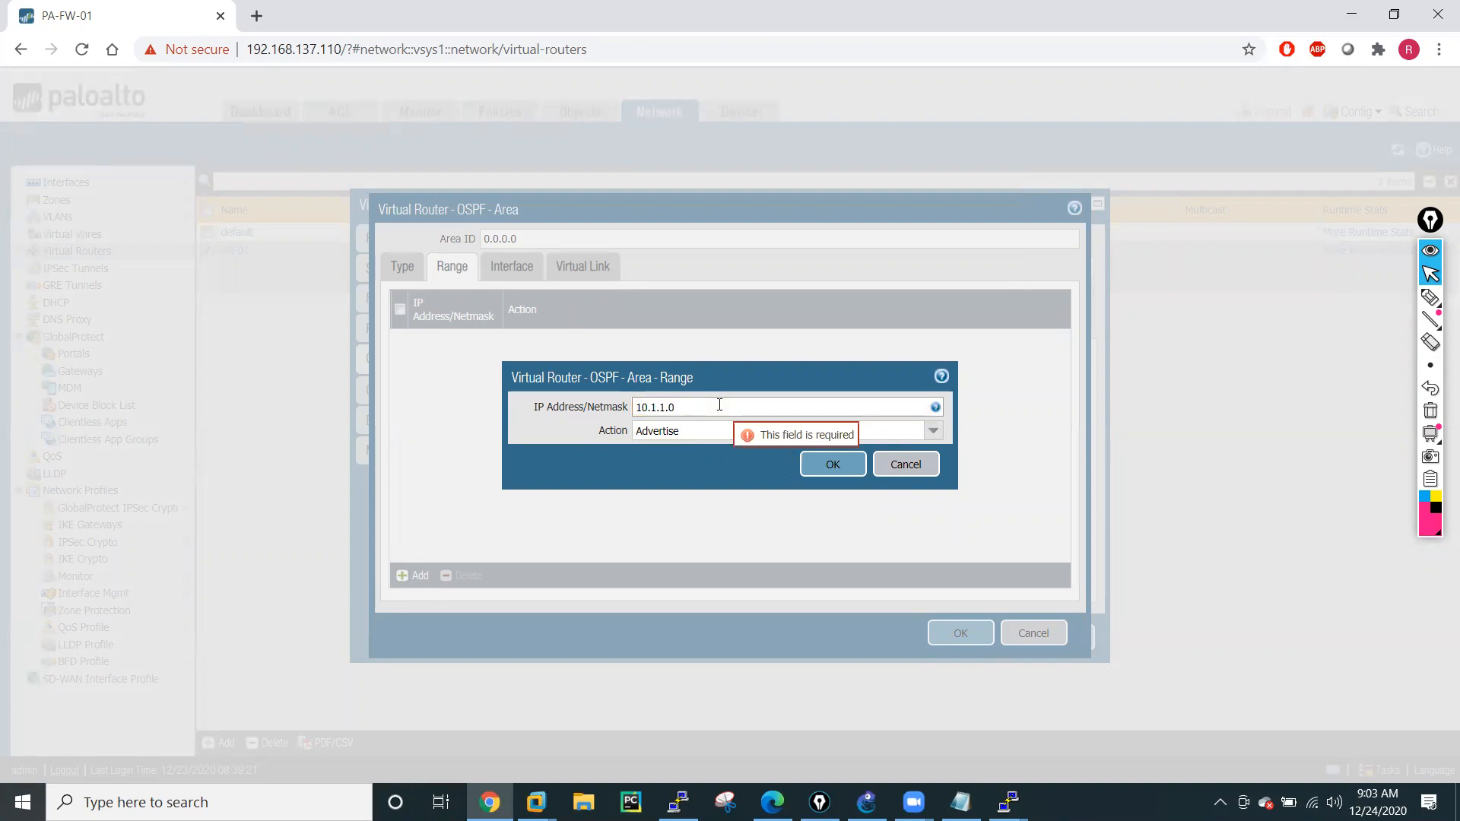
{"action": "type", "text": "/24"}
{"action": "left_click", "coordinate": [843, 466]}
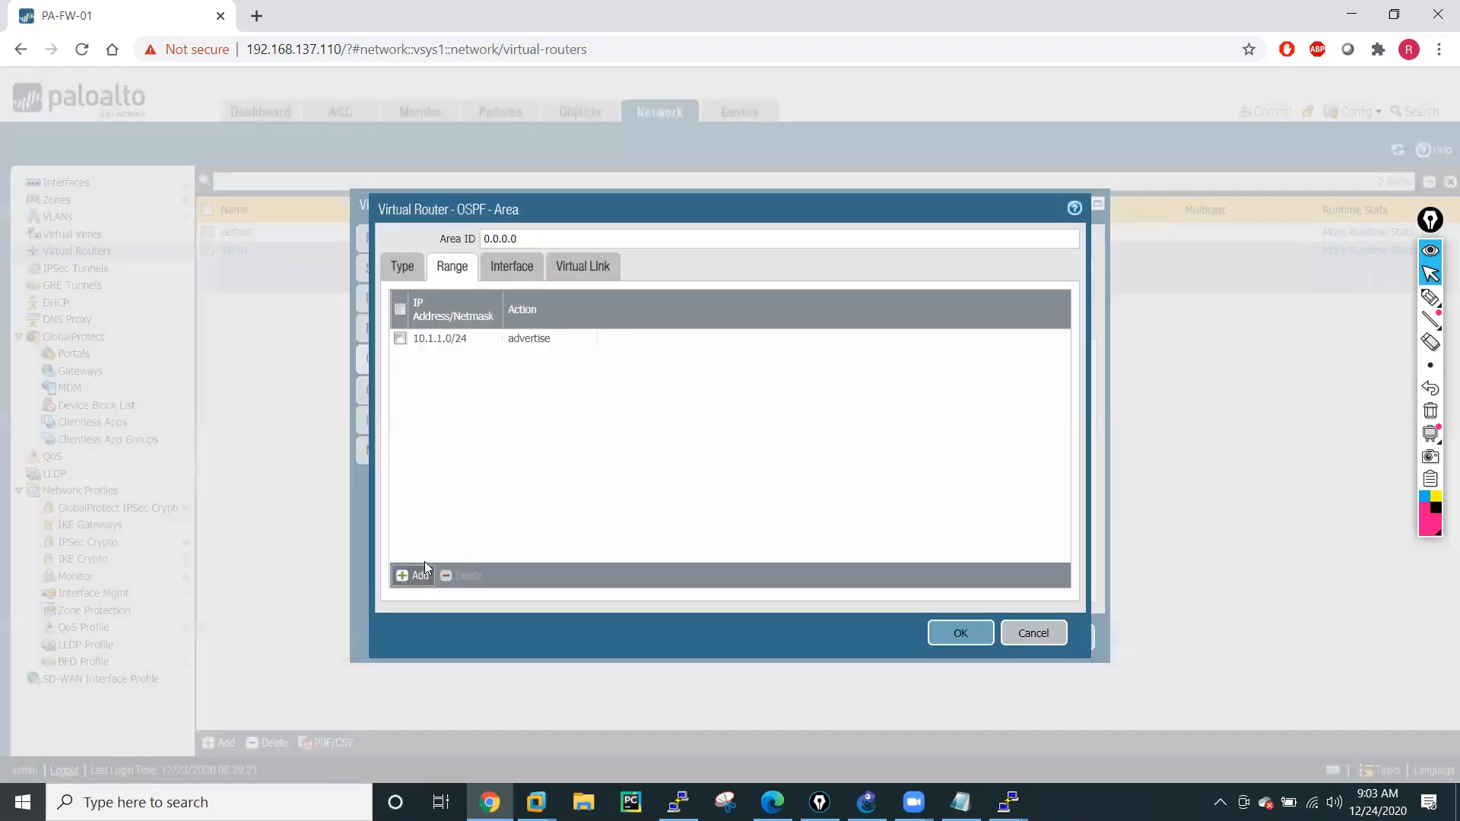
Add the range 10.2.2.0/24 with the Advertise action to area 0.0.0.0, and accept the area and VR-01 settings.
{"action": "left_click", "coordinate": [423, 572]}
{"action": "type", "text": "10.2.2.0/24"}
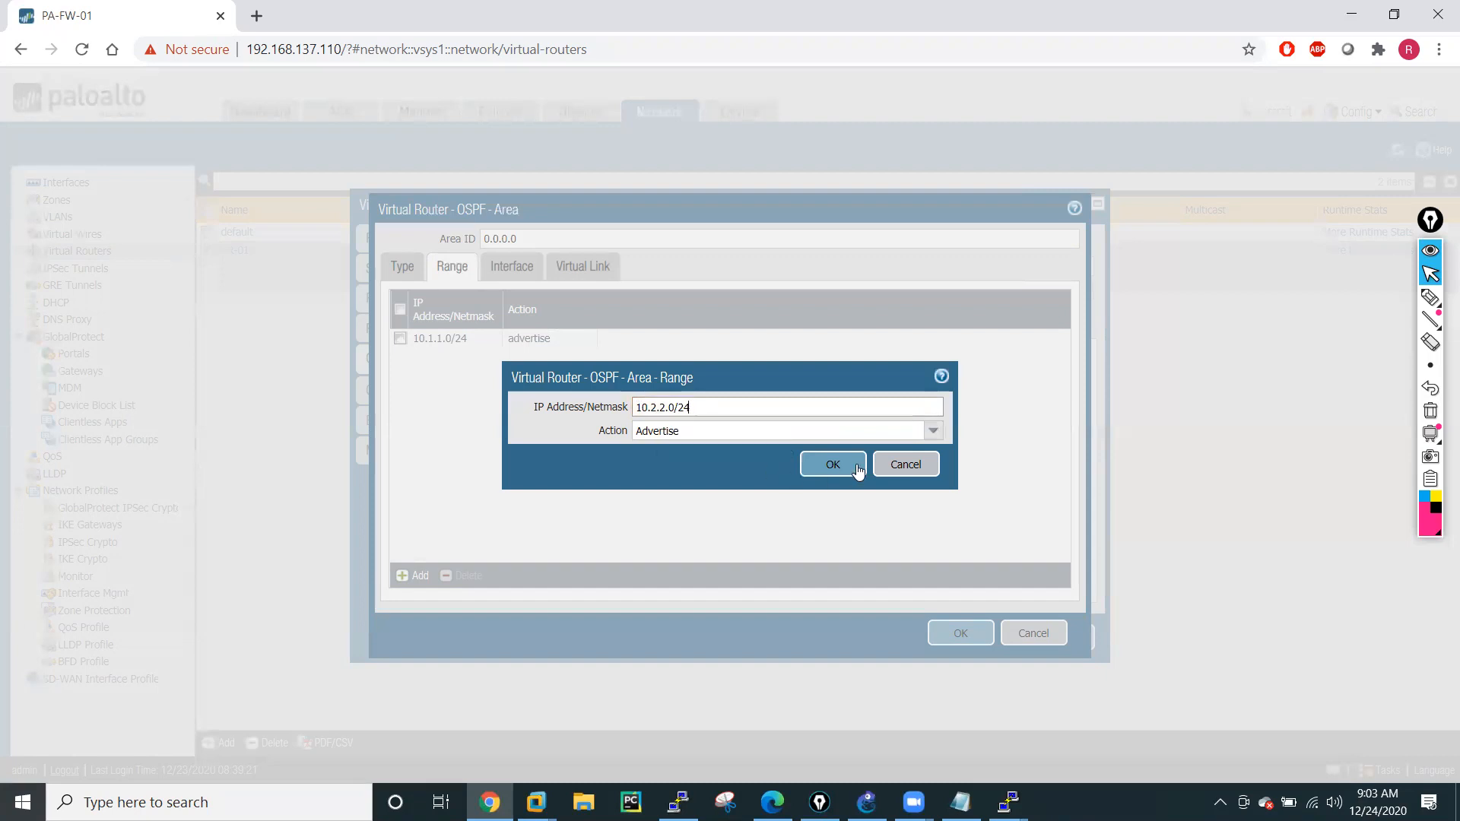
{"action": "left_click", "coordinate": [858, 471]}
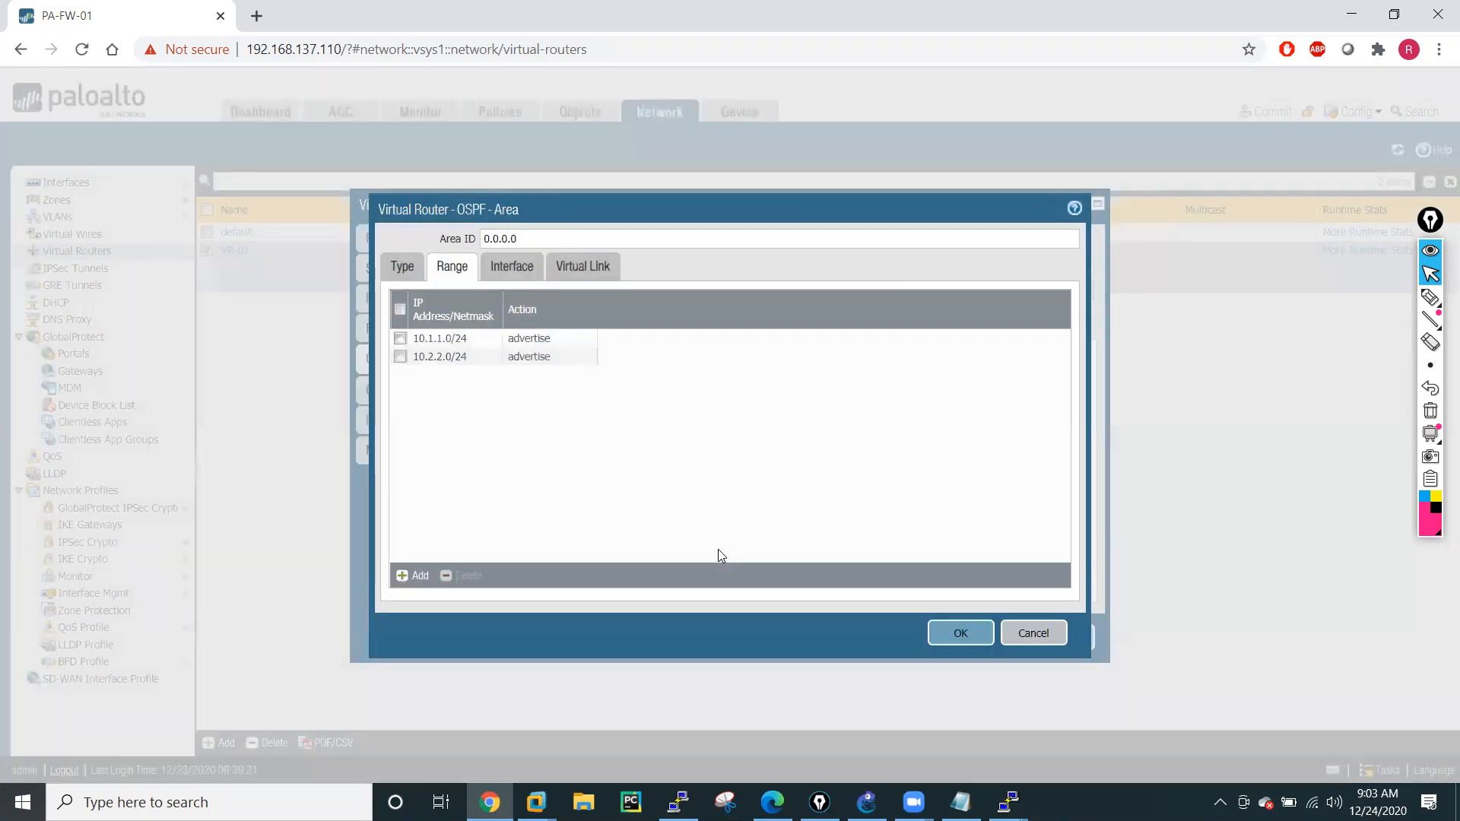
{"action": "left_click", "coordinate": [961, 634]}
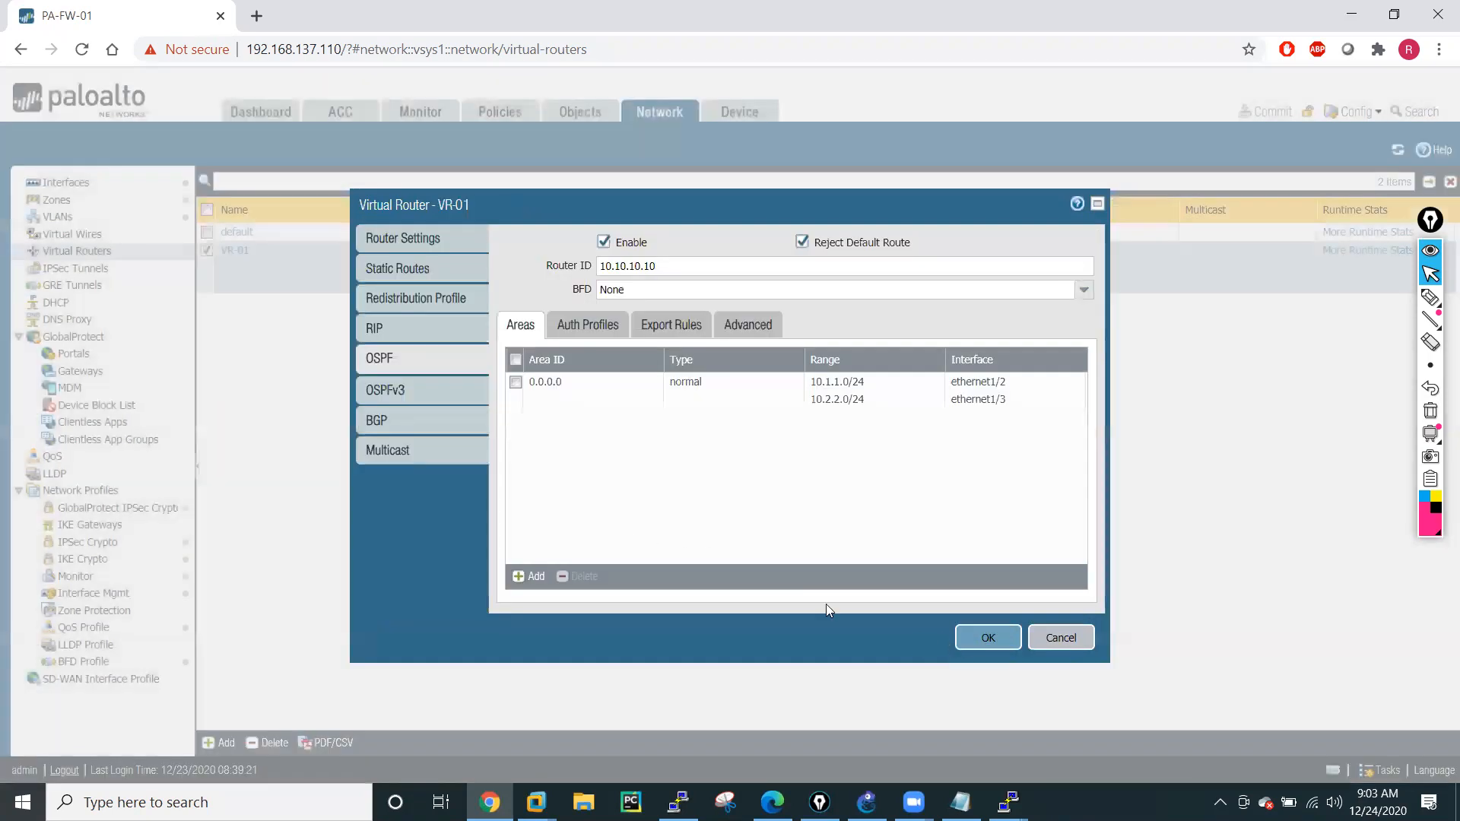
{"action": "left_click", "coordinate": [986, 640]}
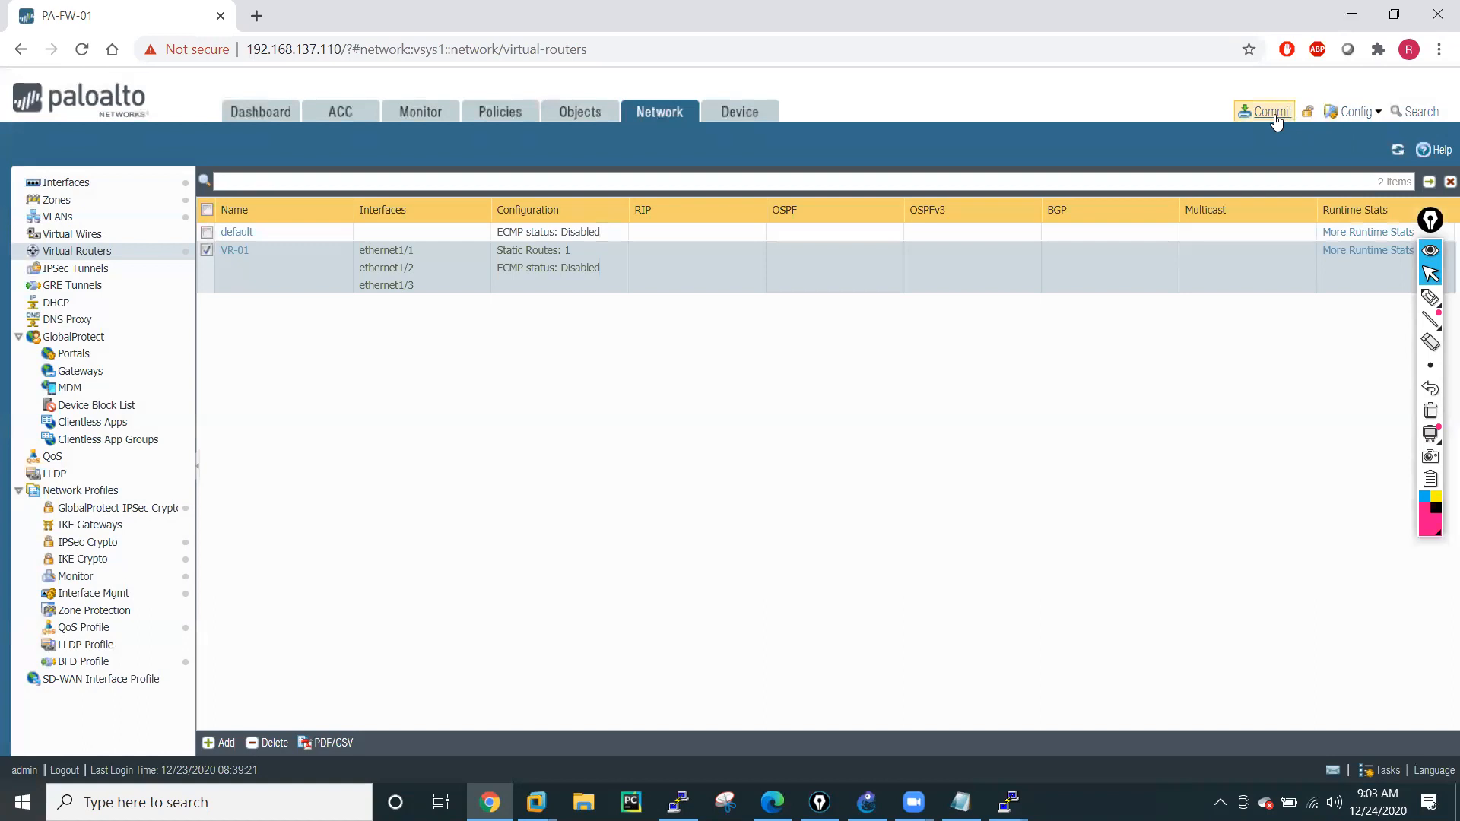
Commit all pending configuration changes on the firewall and dismiss the commit status.
{"action": "left_click", "coordinate": [1283, 120]}
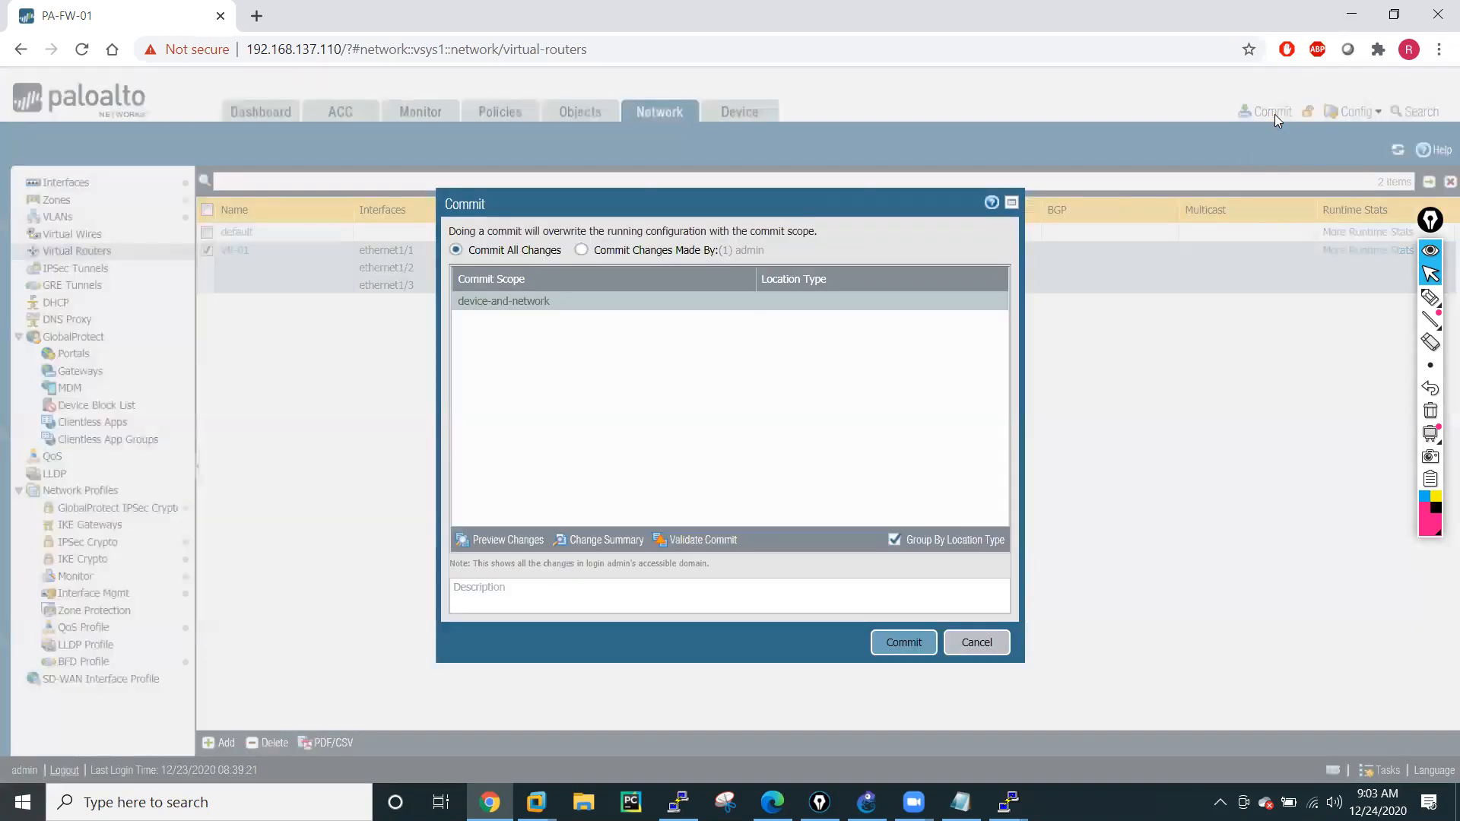
{"action": "left_click", "coordinate": [903, 643]}
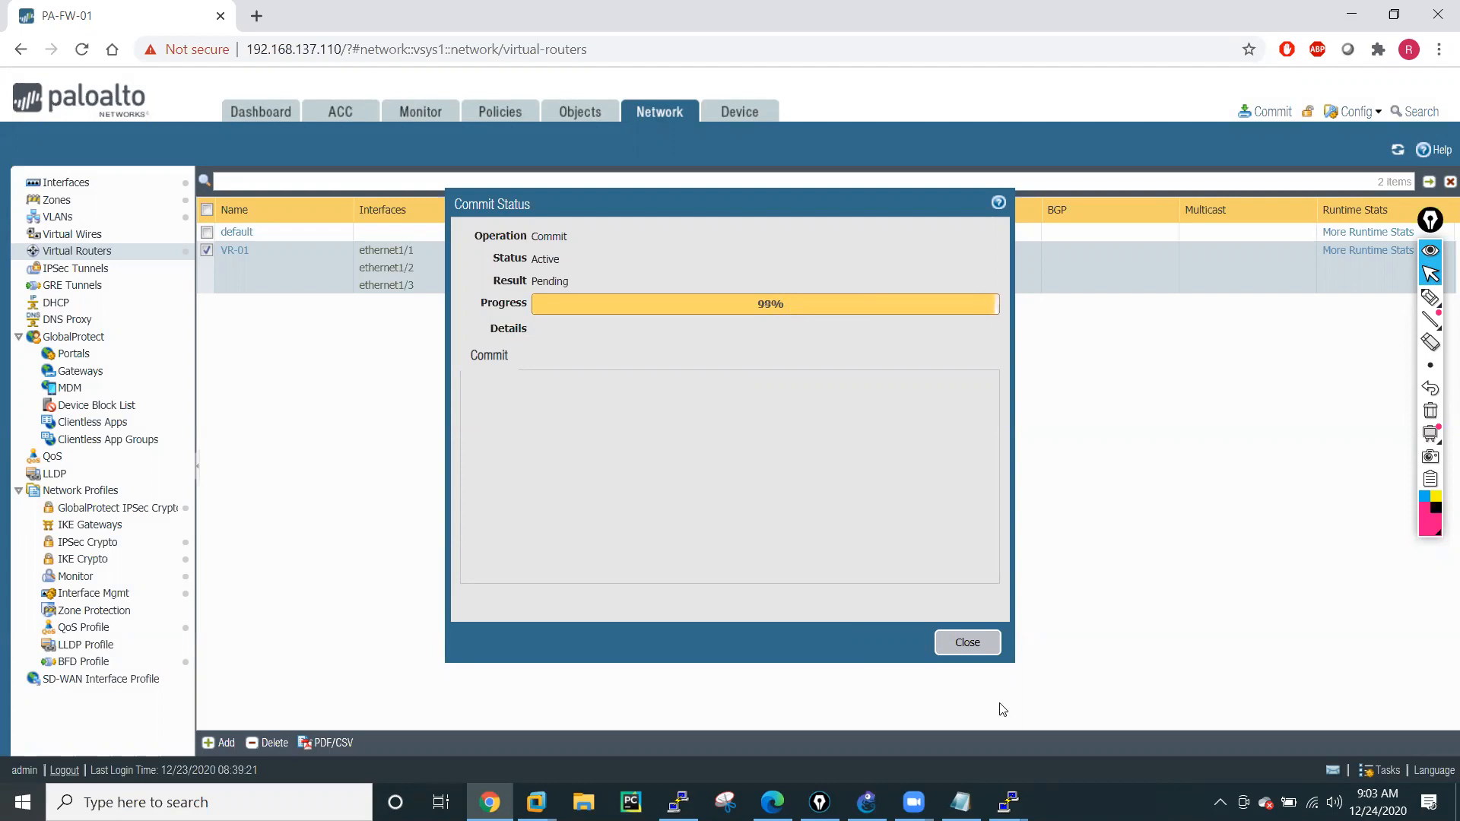
{"action": "left_click", "coordinate": [967, 643]}
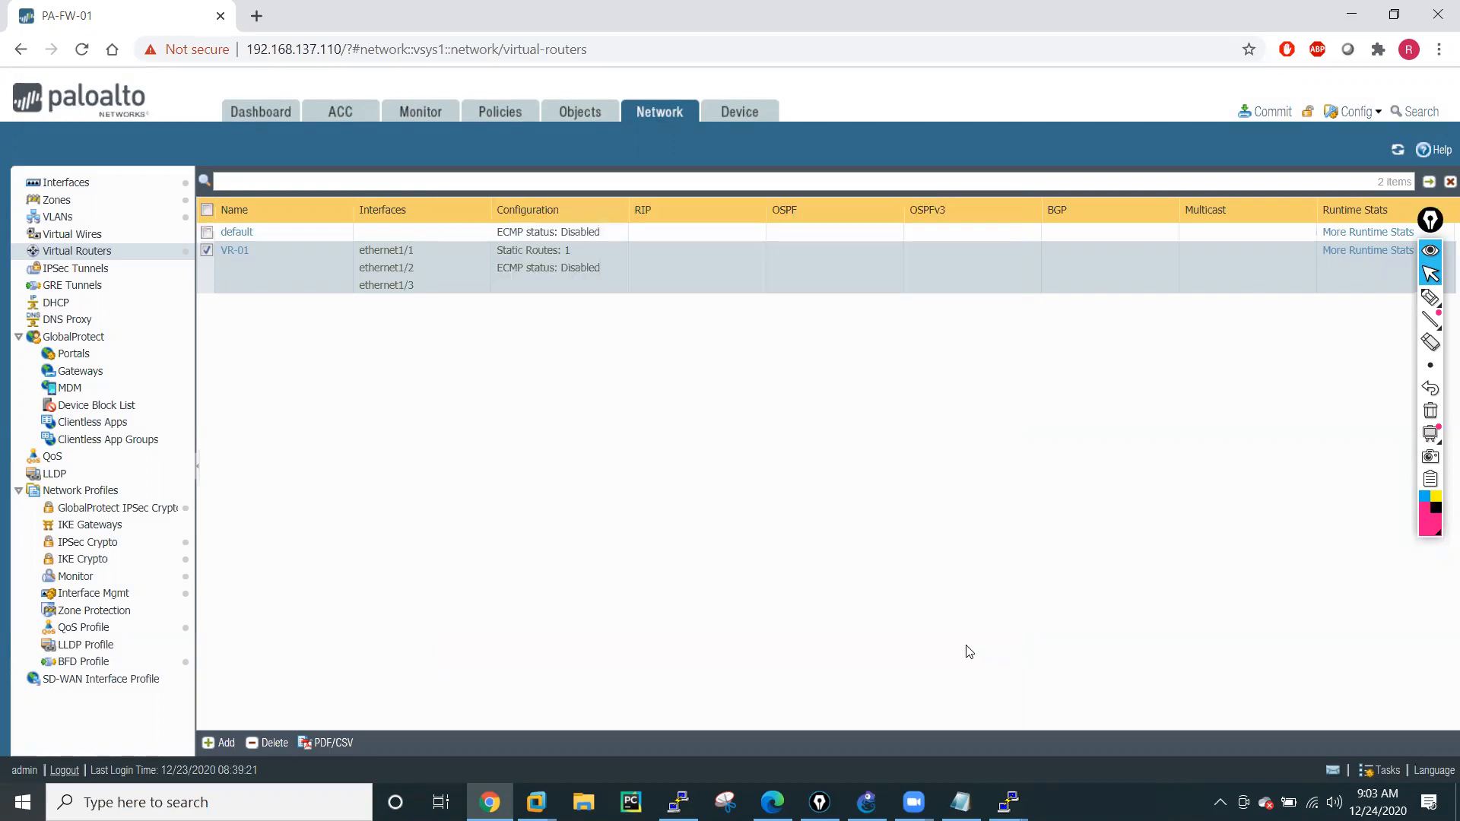
Review VR-01's OSPF area, ranges and interfaces, and compare them with the Ethernet interface list.
{"action": "left_click", "coordinate": [224, 250]}
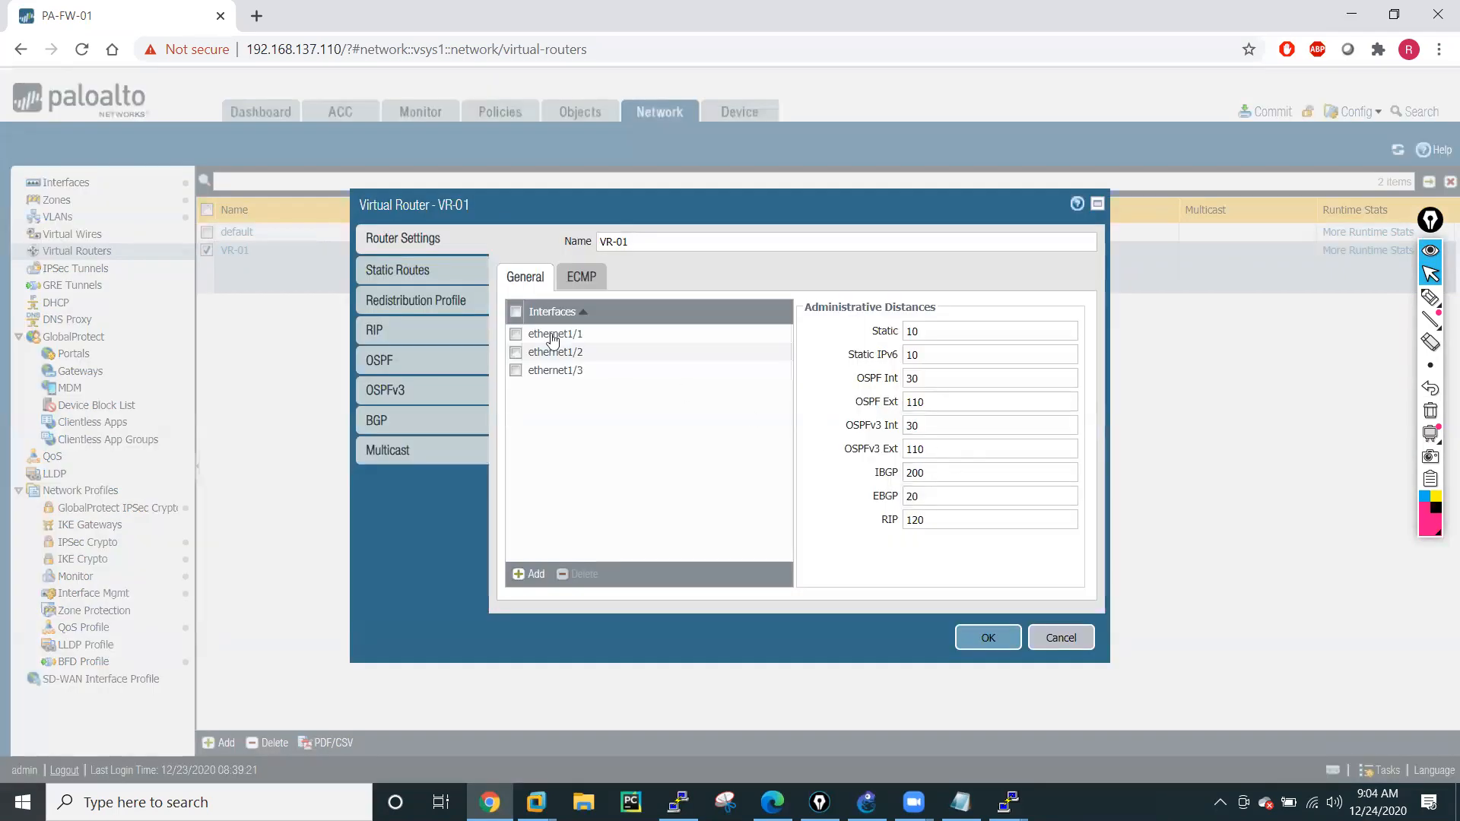
{"action": "left_click", "coordinate": [385, 360]}
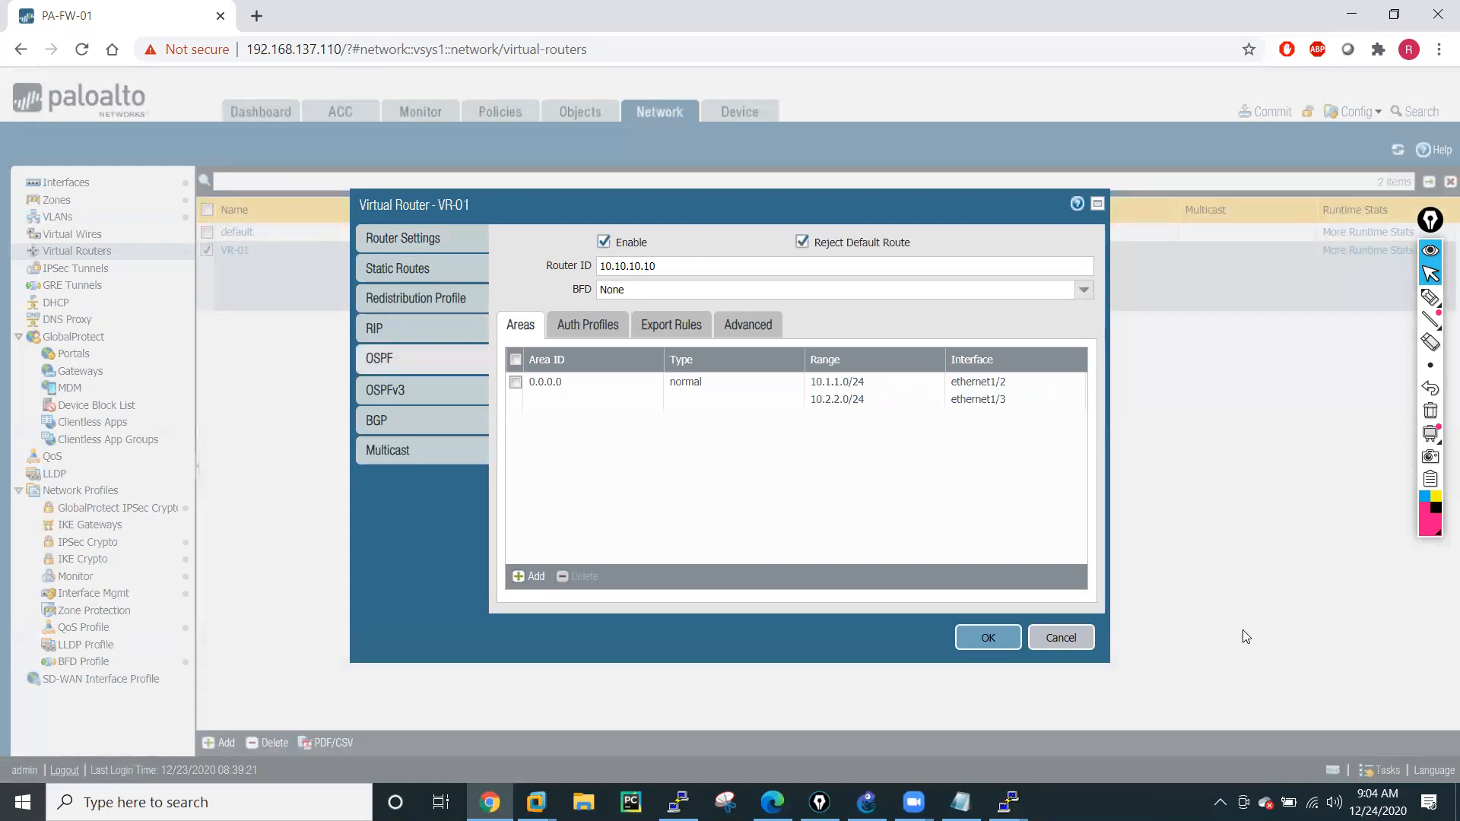
{"action": "left_click", "coordinate": [1062, 640]}
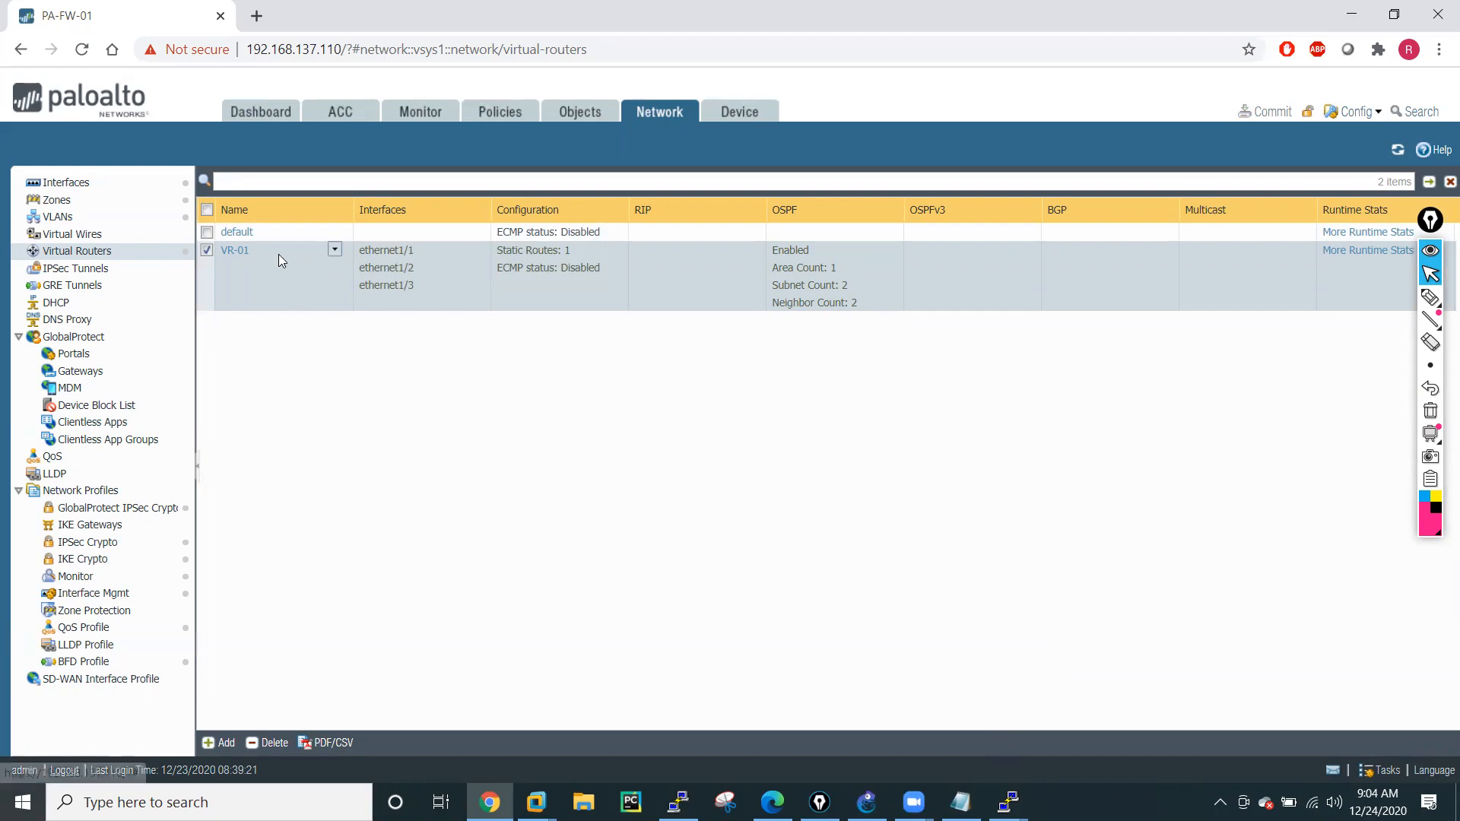
{"action": "left_click", "coordinate": [233, 252]}
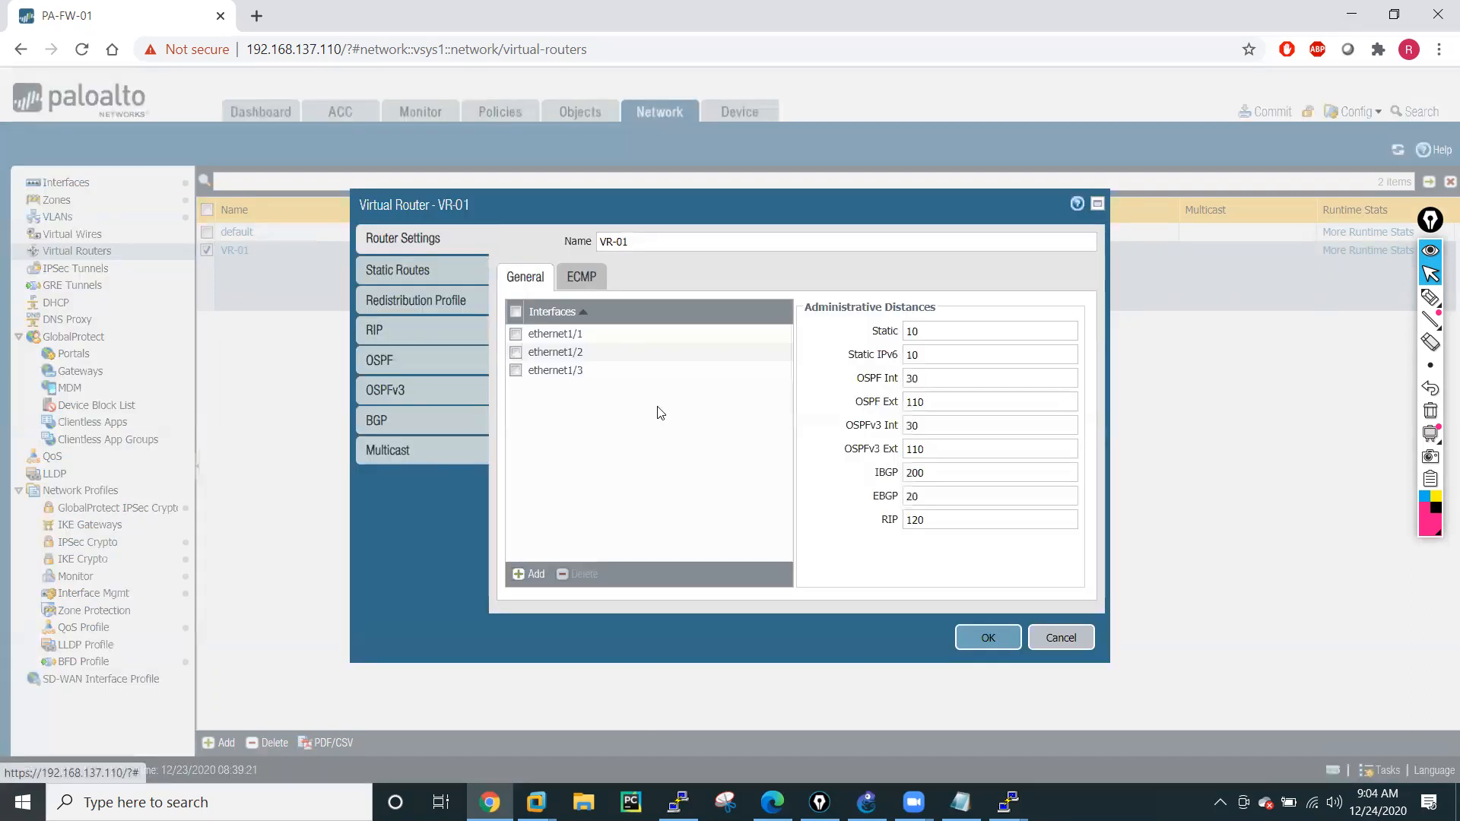
{"action": "left_click", "coordinate": [385, 364]}
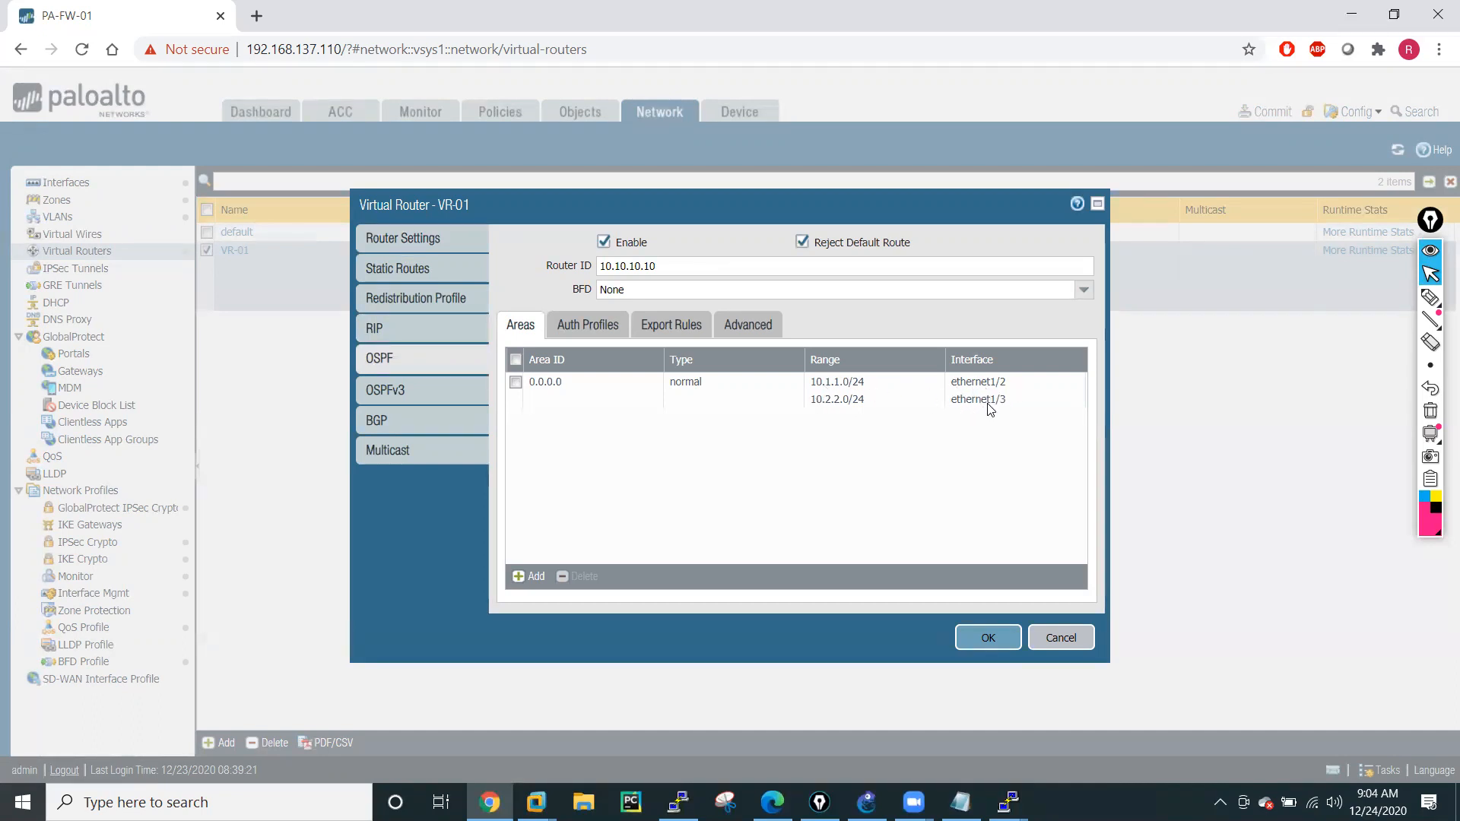
{"action": "left_click", "coordinate": [1063, 642]}
{"action": "left_click", "coordinate": [67, 184]}
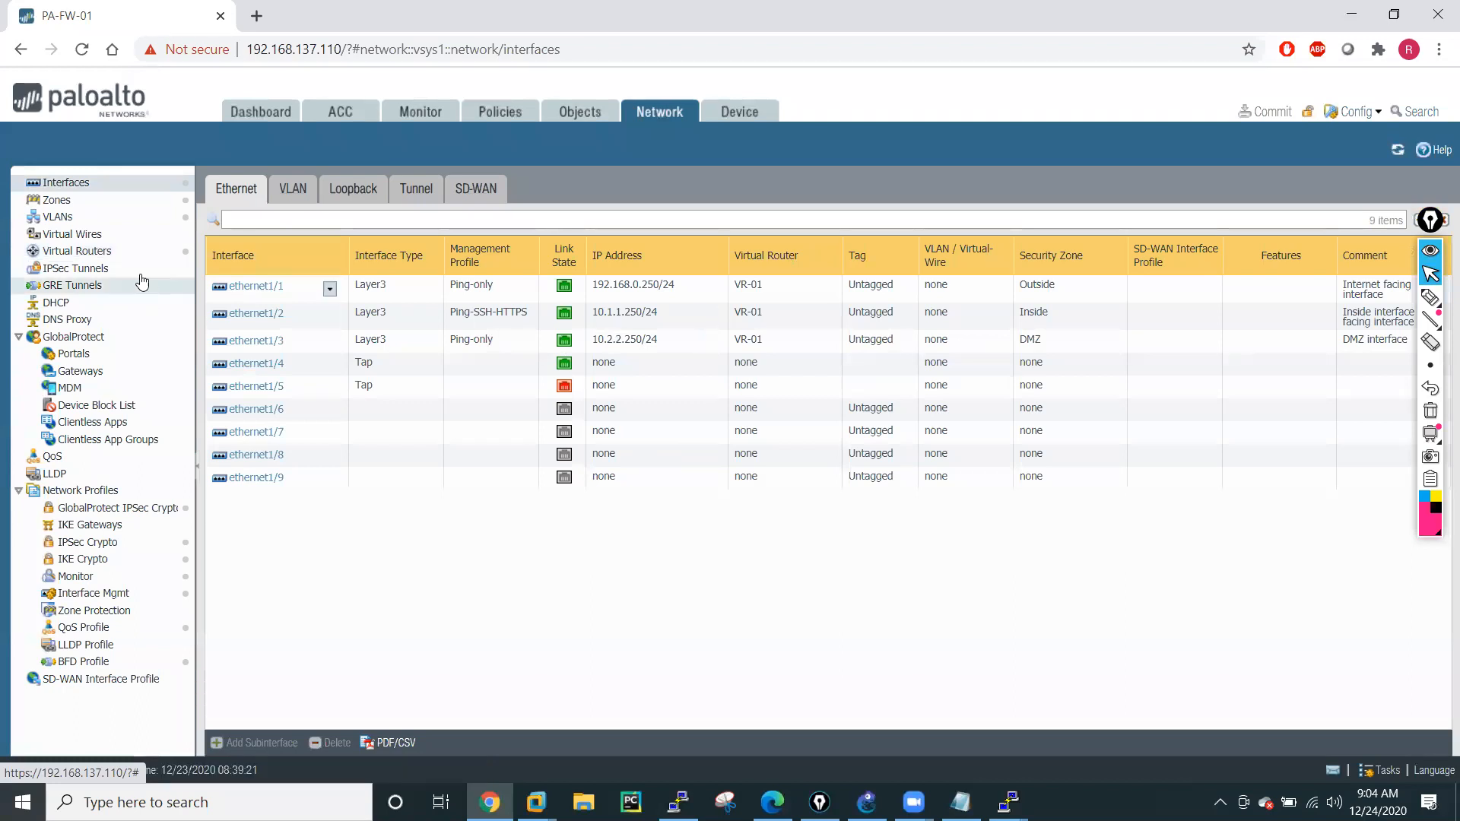
{"action": "left_click", "coordinate": [85, 252]}
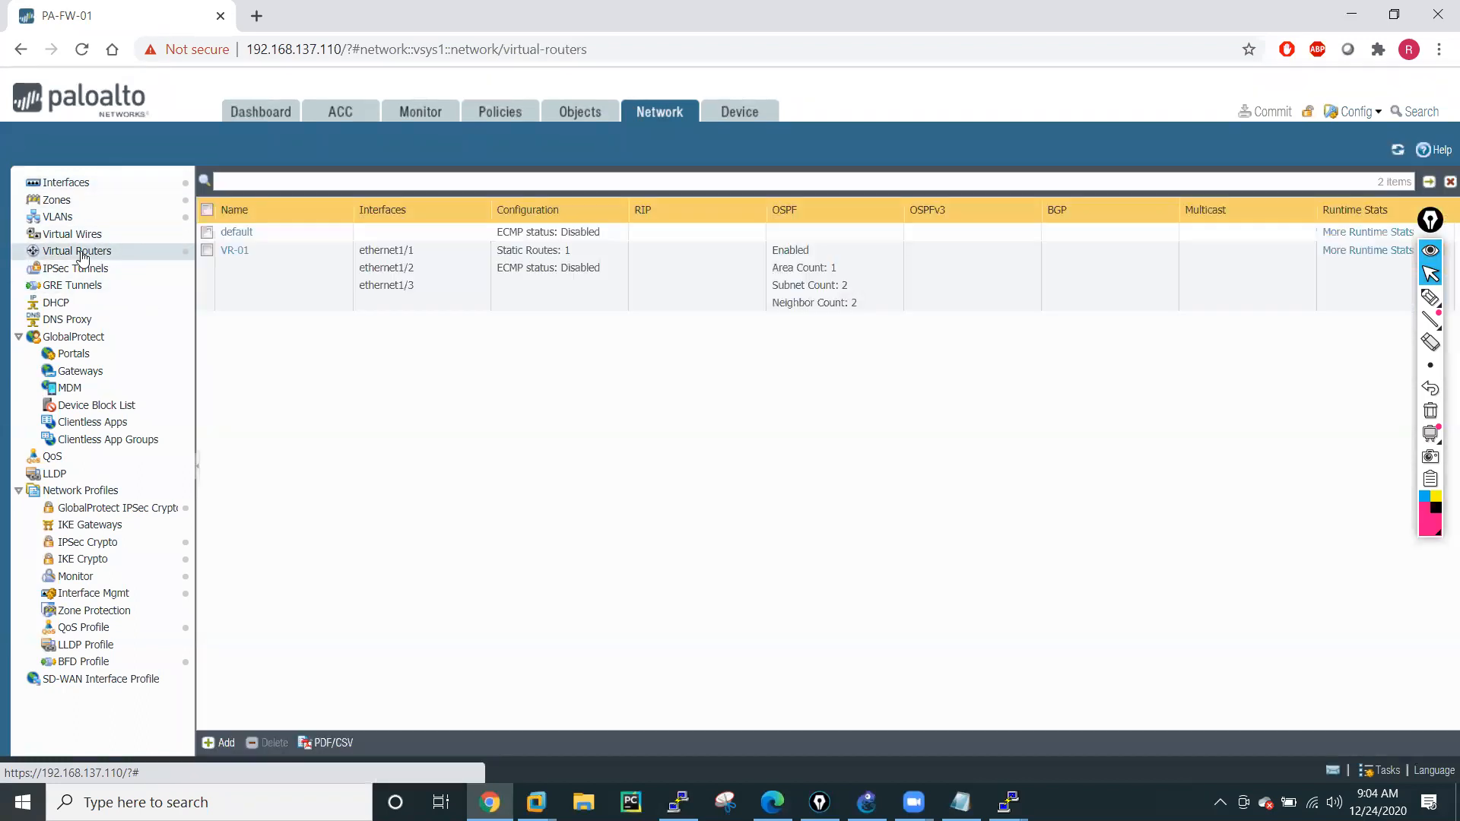
{"action": "left_click", "coordinate": [232, 251]}
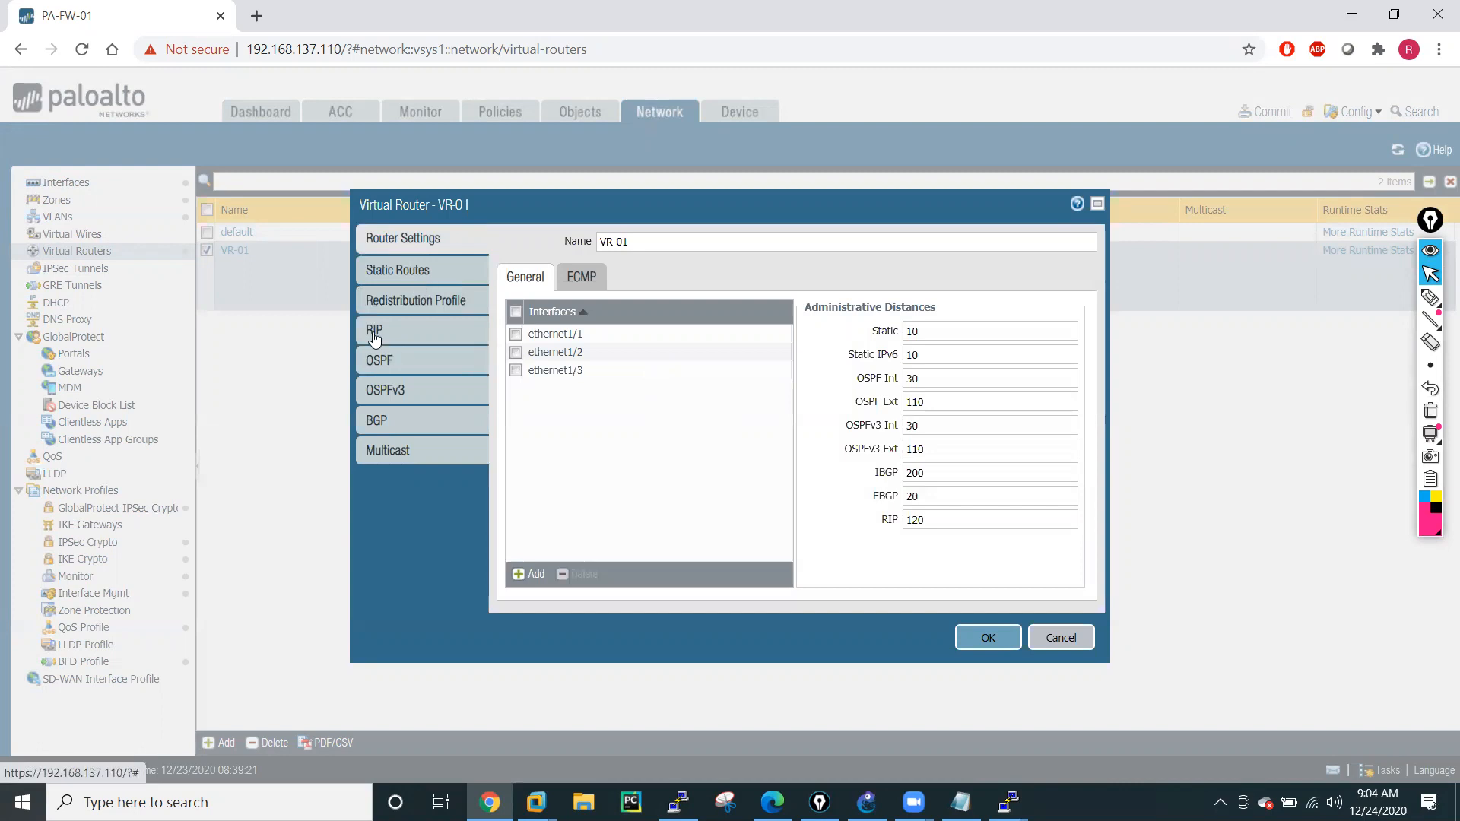
{"action": "left_click", "coordinate": [387, 368]}
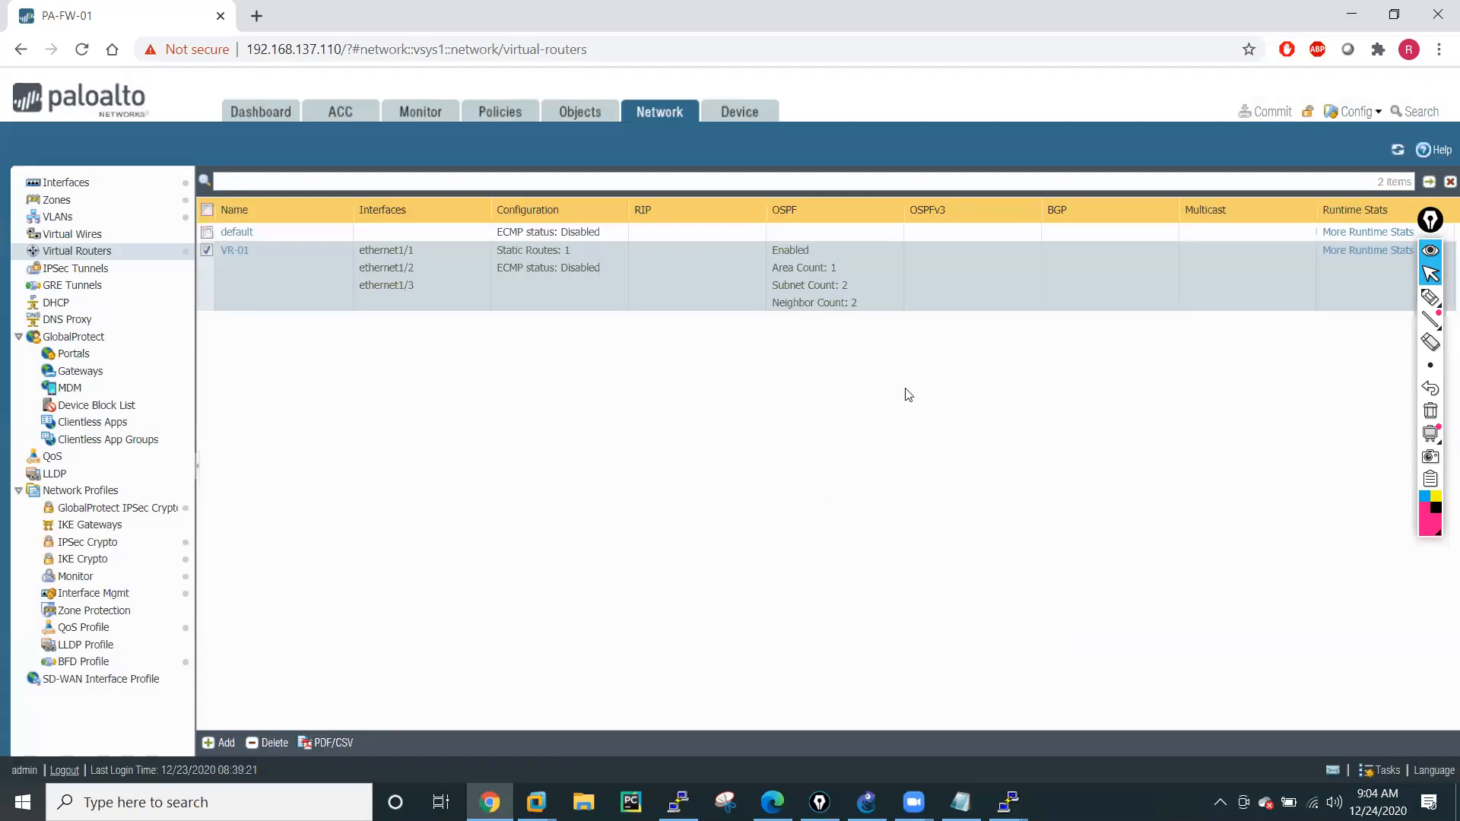
Examine the unicast route table in VR-01's runtime statistics for OSPF routes.
{"action": "left_click", "coordinate": [1362, 257]}
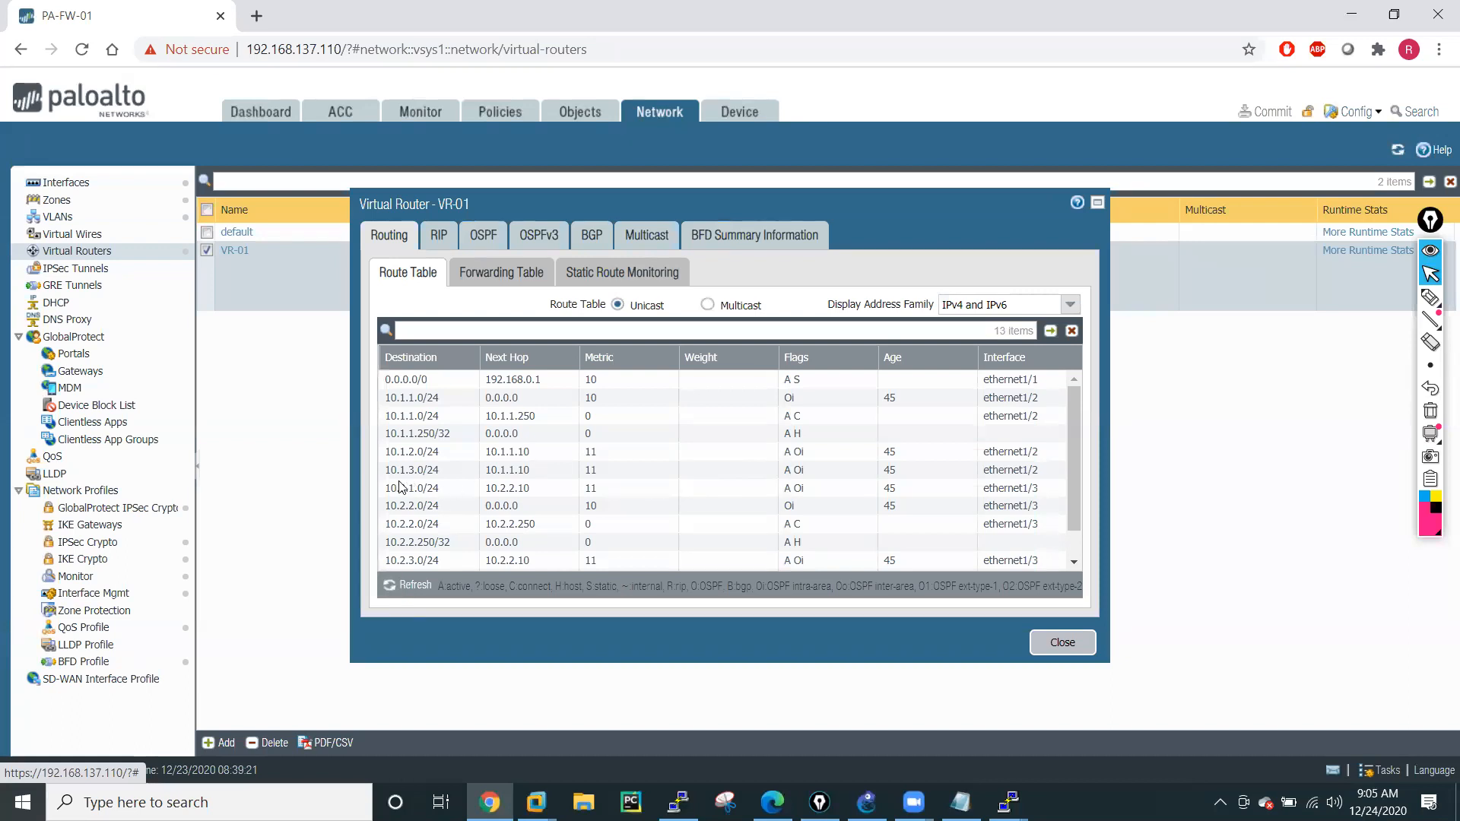
{"action": "scroll", "coordinate": [616, 483], "scroll_direction": "down", "scroll_amount": 2}
{"action": "scroll", "coordinate": [567, 502], "scroll_direction": "up", "scroll_amount": 2}
{"action": "scroll", "coordinate": [566, 506], "scroll_direction": "down", "scroll_amount": 2}
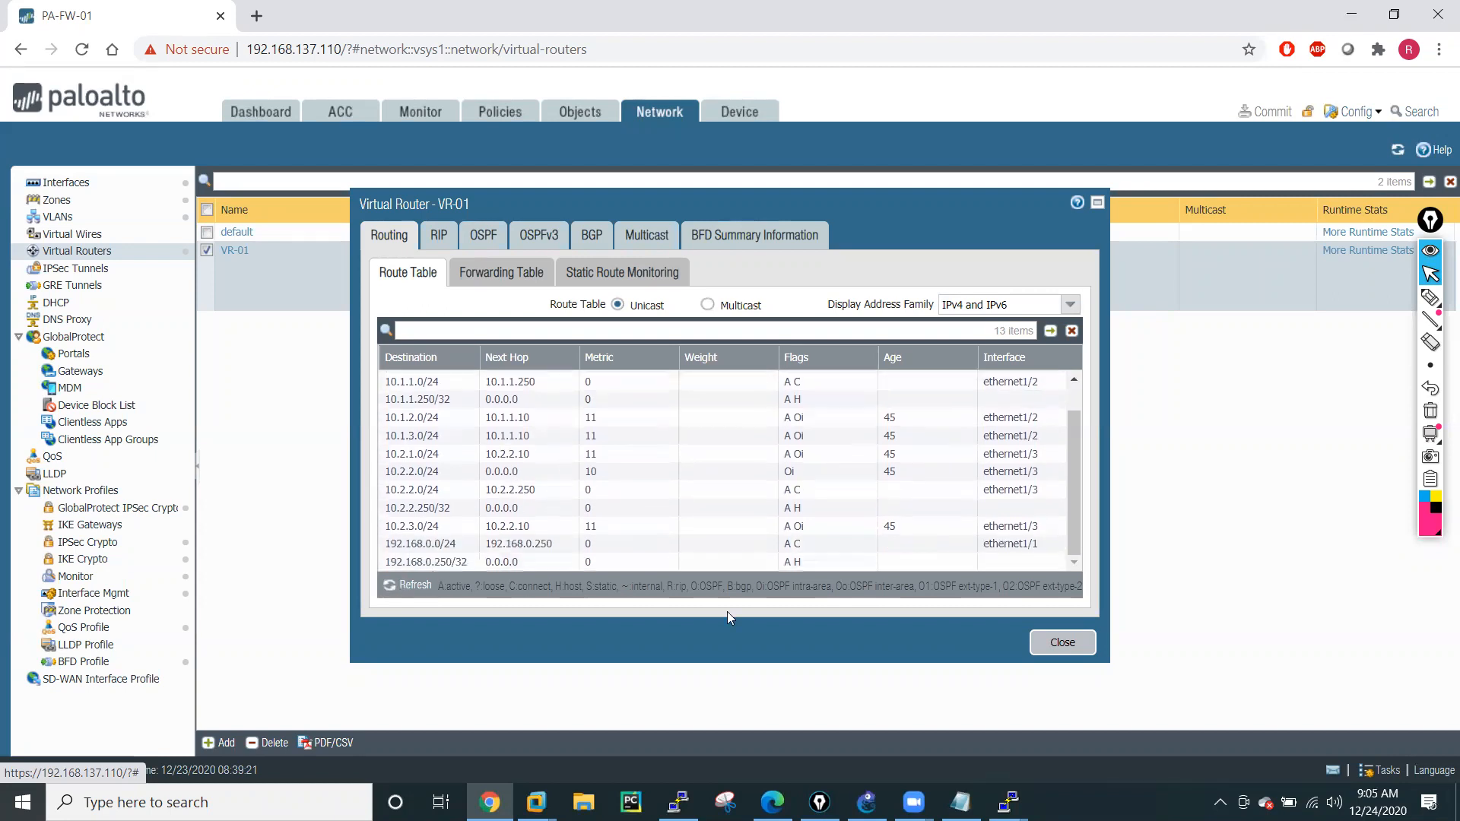
{"action": "left_click", "coordinate": [1052, 644]}
Switch to the GNS3 topology, bring up the R2 console beside it, and start OSPF process 10 on R2.
{"action": "mouse_move", "coordinate": [1009, 802]}
{"action": "left_click", "coordinate": [867, 802]}
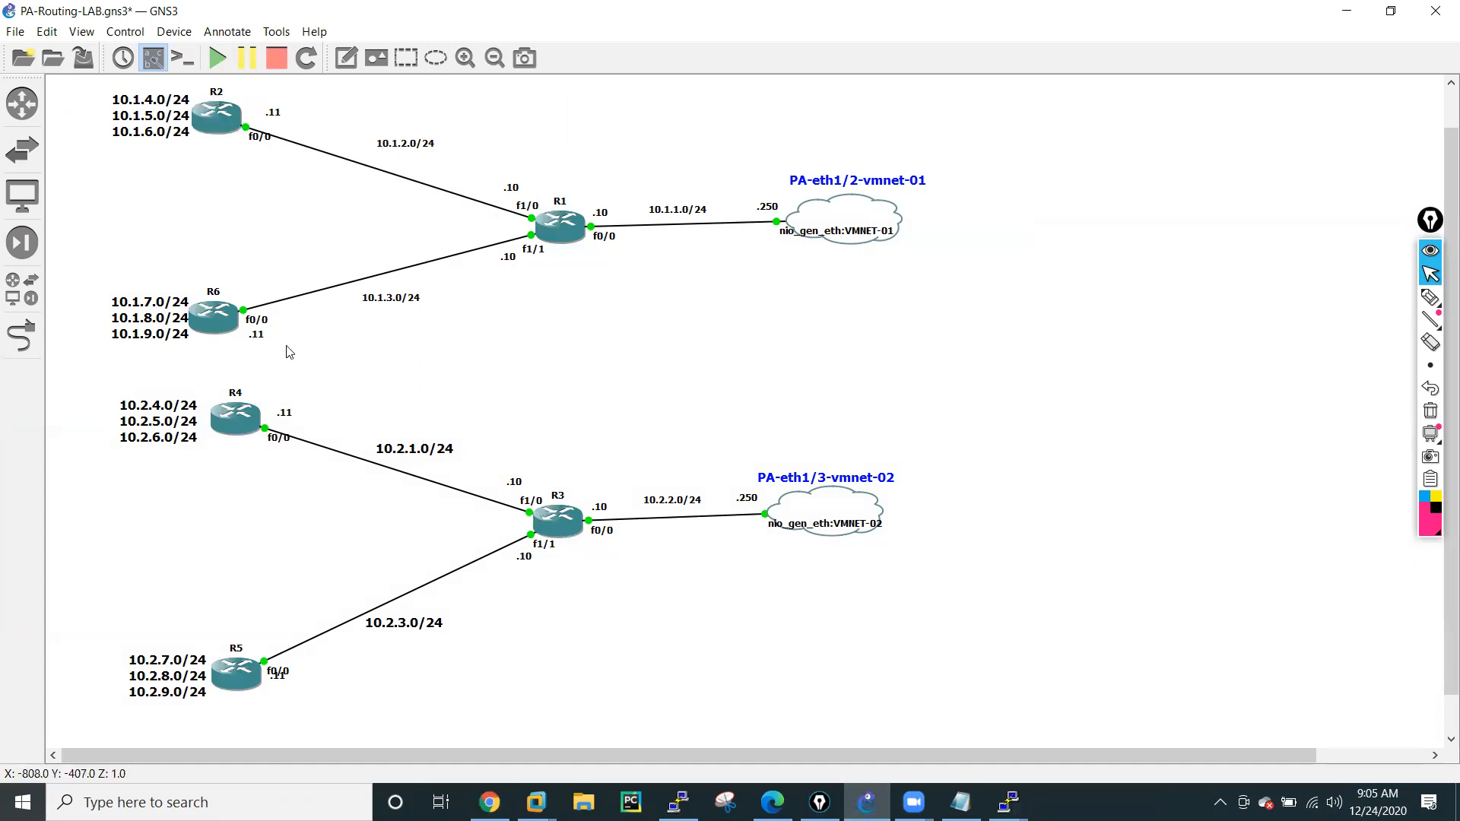
{"action": "left_click", "coordinate": [1008, 802]}
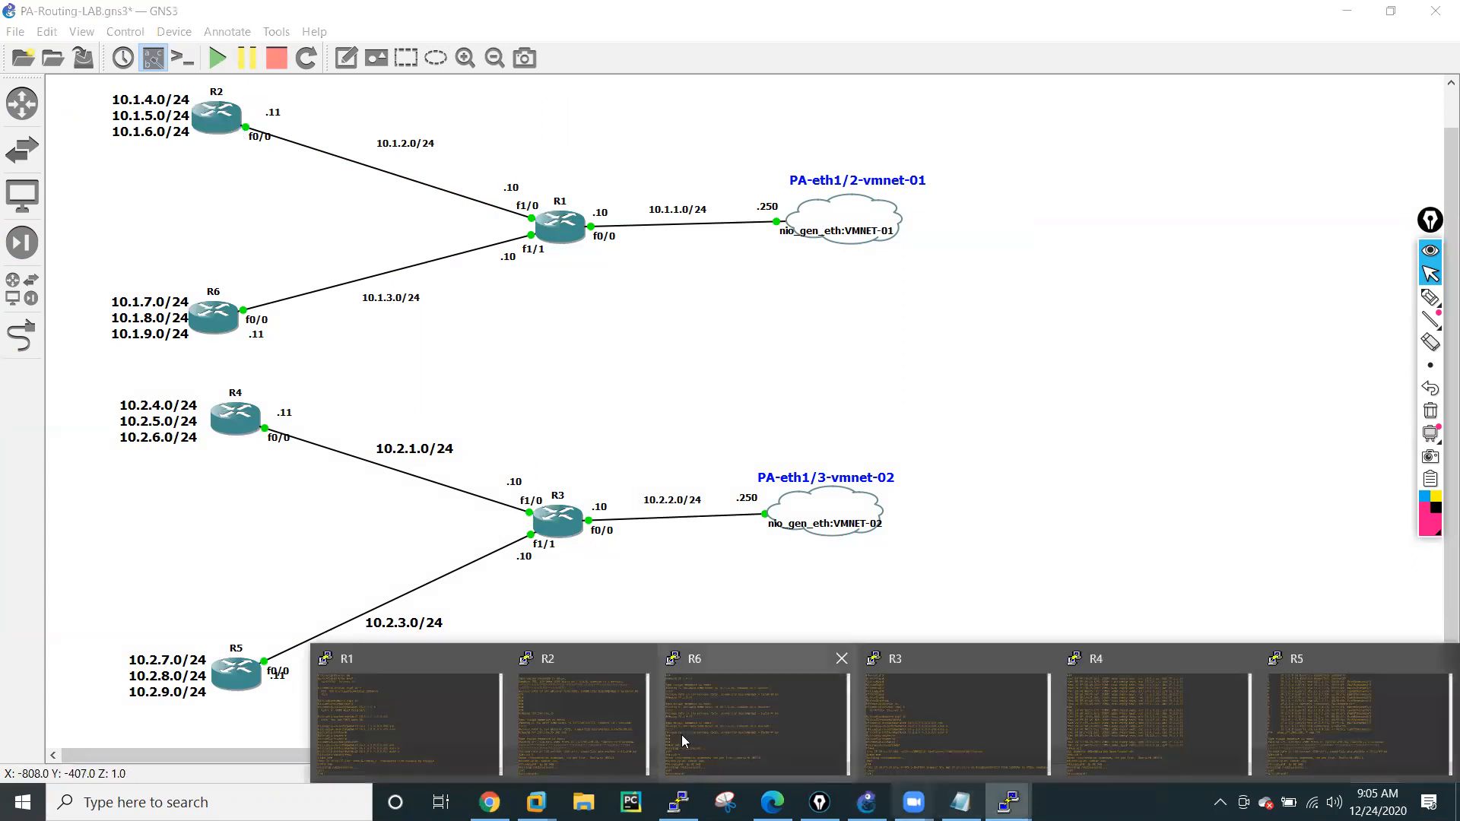
{"action": "left_click", "coordinate": [531, 698]}
{"action": "left_click_drag", "start_coordinate": [198, 37], "coordinate": [797, 172]}
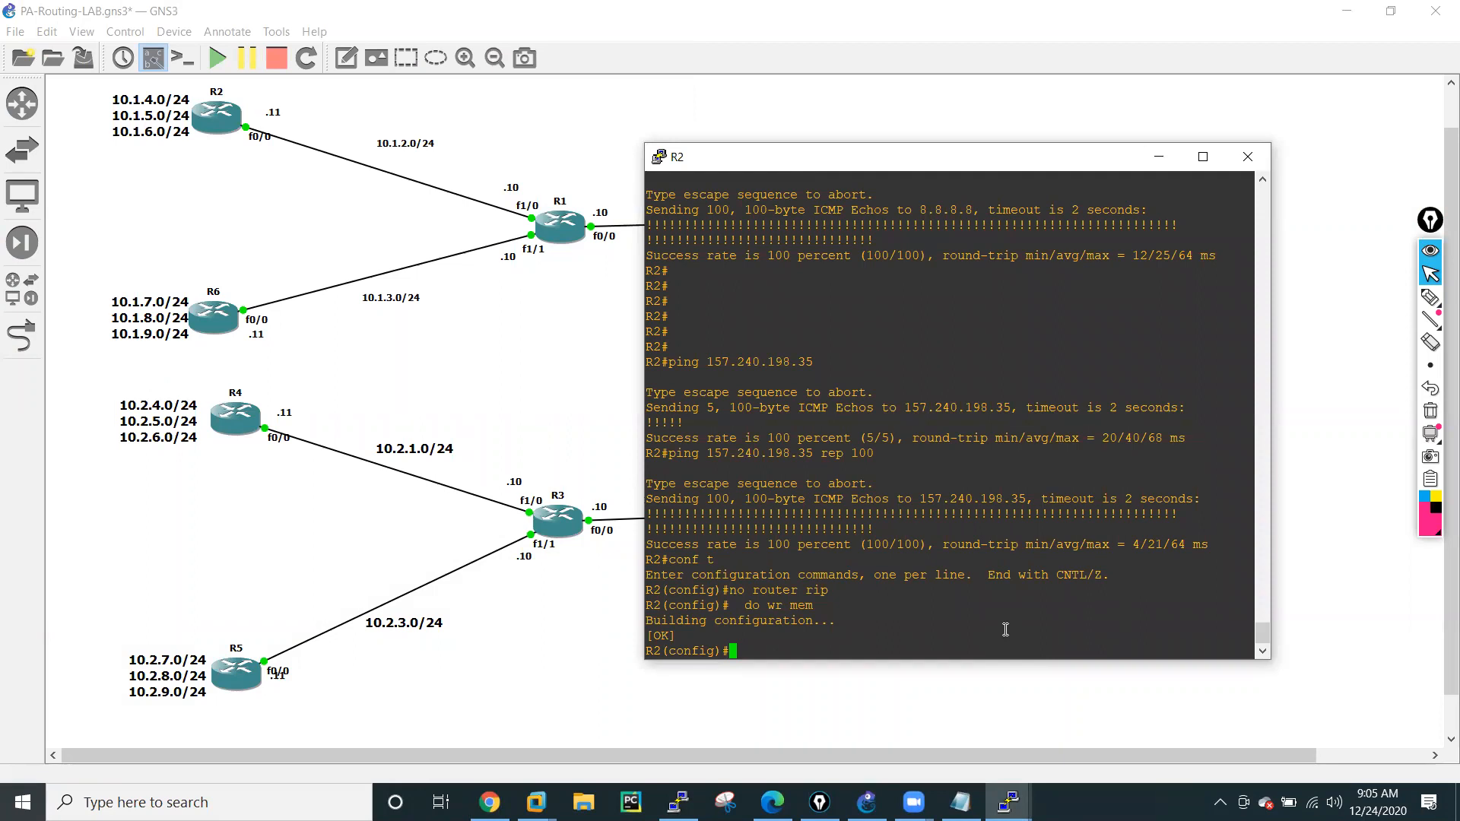
{"action": "type", "text": "rou"}
{"action": "key", "text": "Tab"}
{"action": "type", "text": "ter os"}
{"action": "key", "text": "Tab"}
{"action": "type", "text": "10"}
{"action": "key", "text": "Return"}
Advertise network 10.1.2.0 with wildcard 0.0.0.255 in OSPF area 0 on R2.
{"action": "type", "text": "netw"}
{"action": "key", "text": "Tab"}
{"action": "type", "text": "10.1.2.0 0.0.0.255 are"}
{"action": "key", "text": "Tab"}
{"action": "type", "text": "0"}
{"action": "key", "text": "Return"}
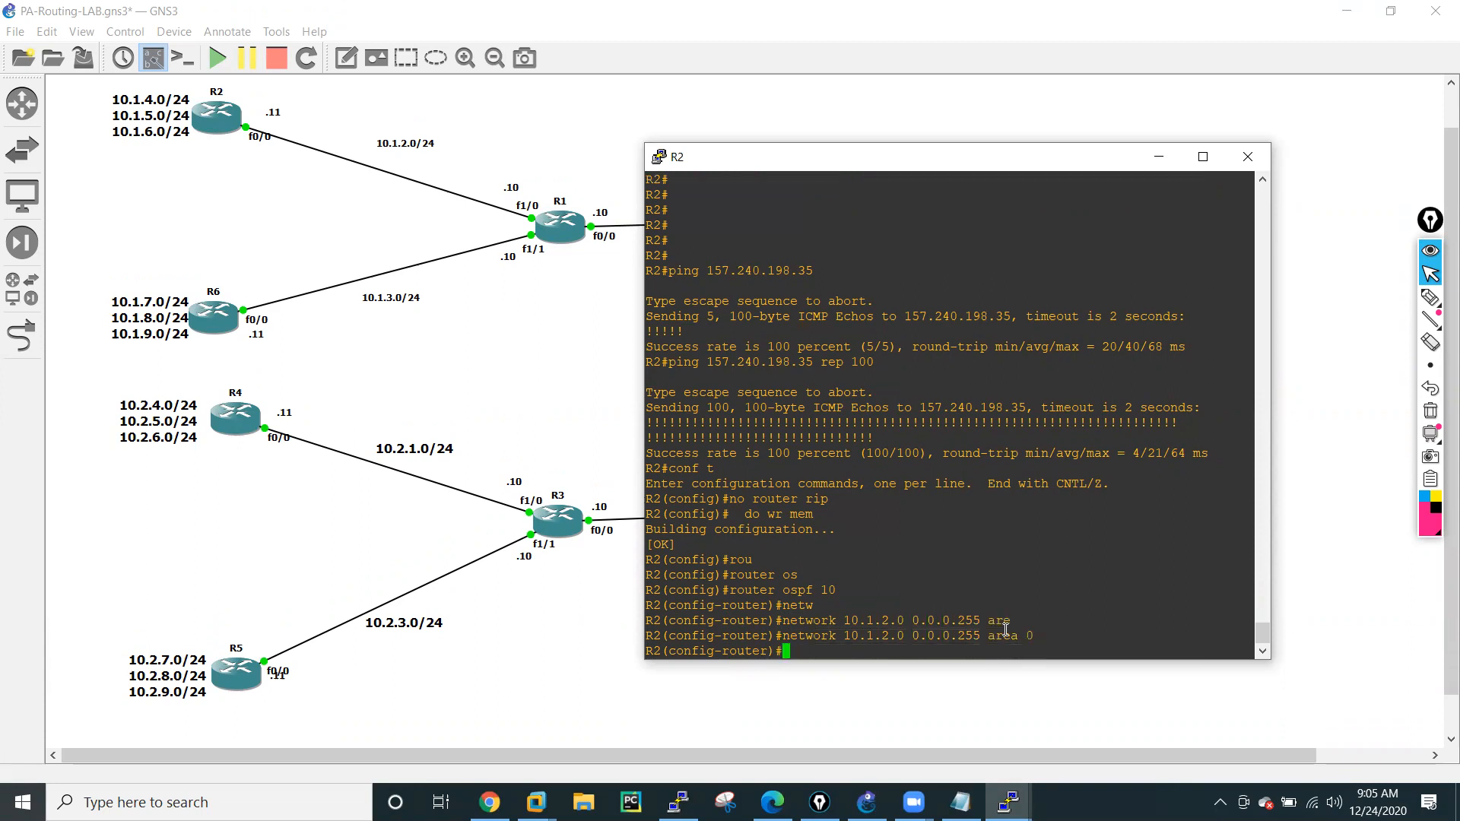
Advertise network 10.1.4.0 with wildcard 0.0.0.255 in OSPF area 1 on R2.
{"action": "key", "text": "Up"}
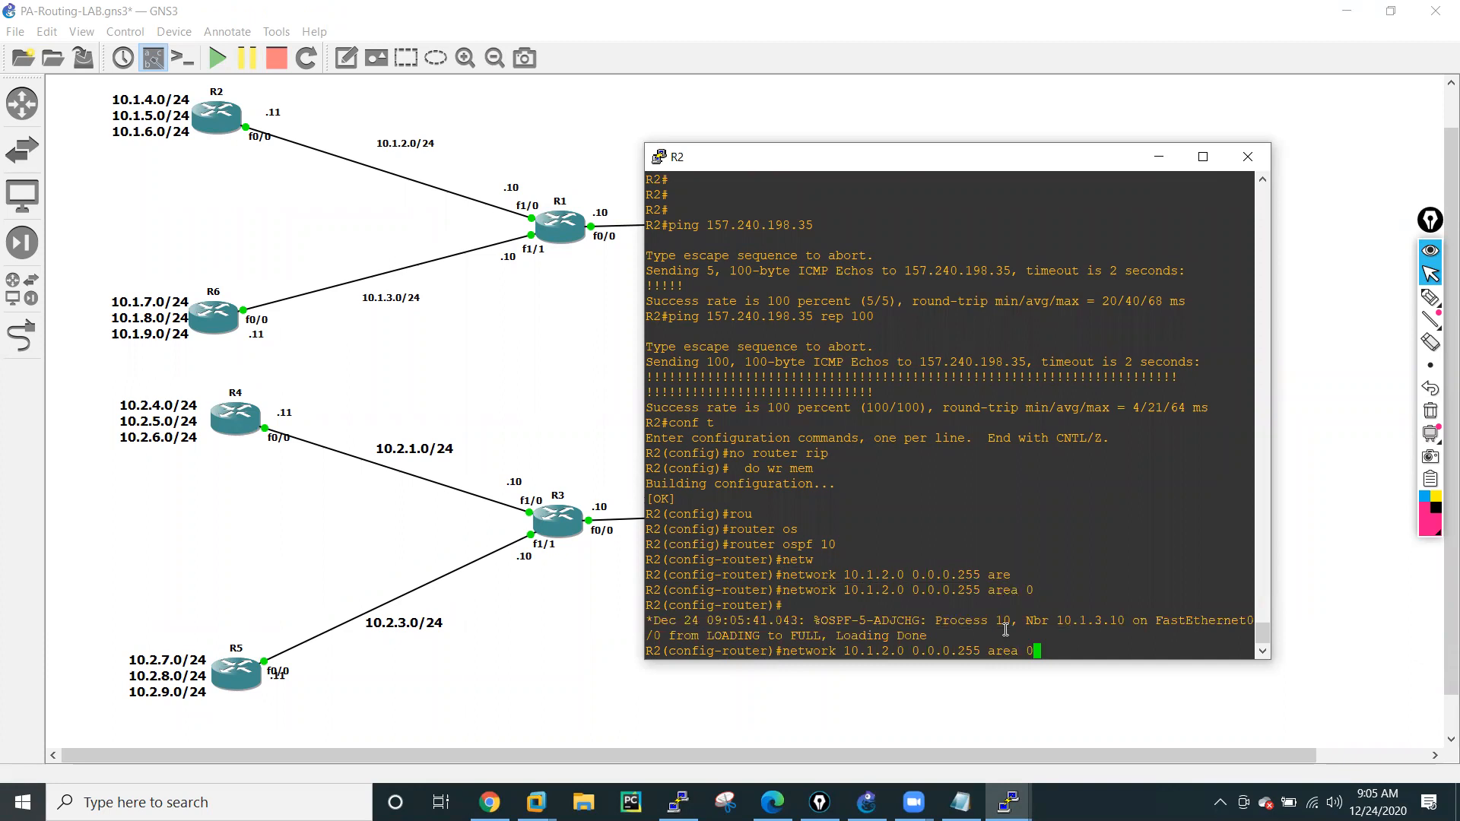
{"action": "key", "text": "BackSpace"}
{"action": "type", "text": "1"}
{"action": "key", "text": "Left"}
{"action": "key", "text": "Left"}
{"action": "key", "text": "Left"}
{"action": "key", "text": "Left"}
{"action": "key", "text": "Left"}
{"action": "key", "text": "Left"}
{"action": "key", "text": "Left"}
{"action": "key", "text": "Left"}
{"action": "key", "text": "Left"}
{"action": "key", "text": "Left"}
{"action": "key", "text": "Left"}
{"action": "key", "text": "Left"}
{"action": "key", "text": "Left"}
{"action": "key", "text": "Left"}
Advertise network 10.1.5.0 with wildcard 0.0.0.255 in OSPF area 1 on R2.
{"action": "key", "text": "Left"}
{"action": "key", "text": "Left"}
{"action": "key", "text": "Left"}
{"action": "key", "text": "Left"}
{"action": "key", "text": "Left"}
{"action": "key", "text": "BackSpace"}
{"action": "type", "text": "4"}
{"action": "key", "text": "Return"}
{"action": "key", "text": "Up"}
{"action": "key", "text": "Left"}
{"action": "key", "text": "Left"}
{"action": "key", "text": "Left"}
{"action": "key", "text": "Left"}
{"action": "key", "text": "Left"}
{"action": "key", "text": "Left"}
{"action": "key", "text": "Left"}
{"action": "key", "text": "Left"}
{"action": "key", "text": "Left"}
{"action": "key", "text": "Left"}
{"action": "key", "text": "Left"}
{"action": "key", "text": "Left"}
{"action": "key", "text": "Left"}
{"action": "key", "text": "Left"}
{"action": "key", "text": "Left"}
{"action": "key", "text": "Left"}
{"action": "key", "text": "Left"}
{"action": "key", "text": "Left"}
{"action": "key", "text": "Left"}
{"action": "key", "text": "BackSpace"}
{"action": "type", "text": "5"}
{"action": "key", "text": "Return"}
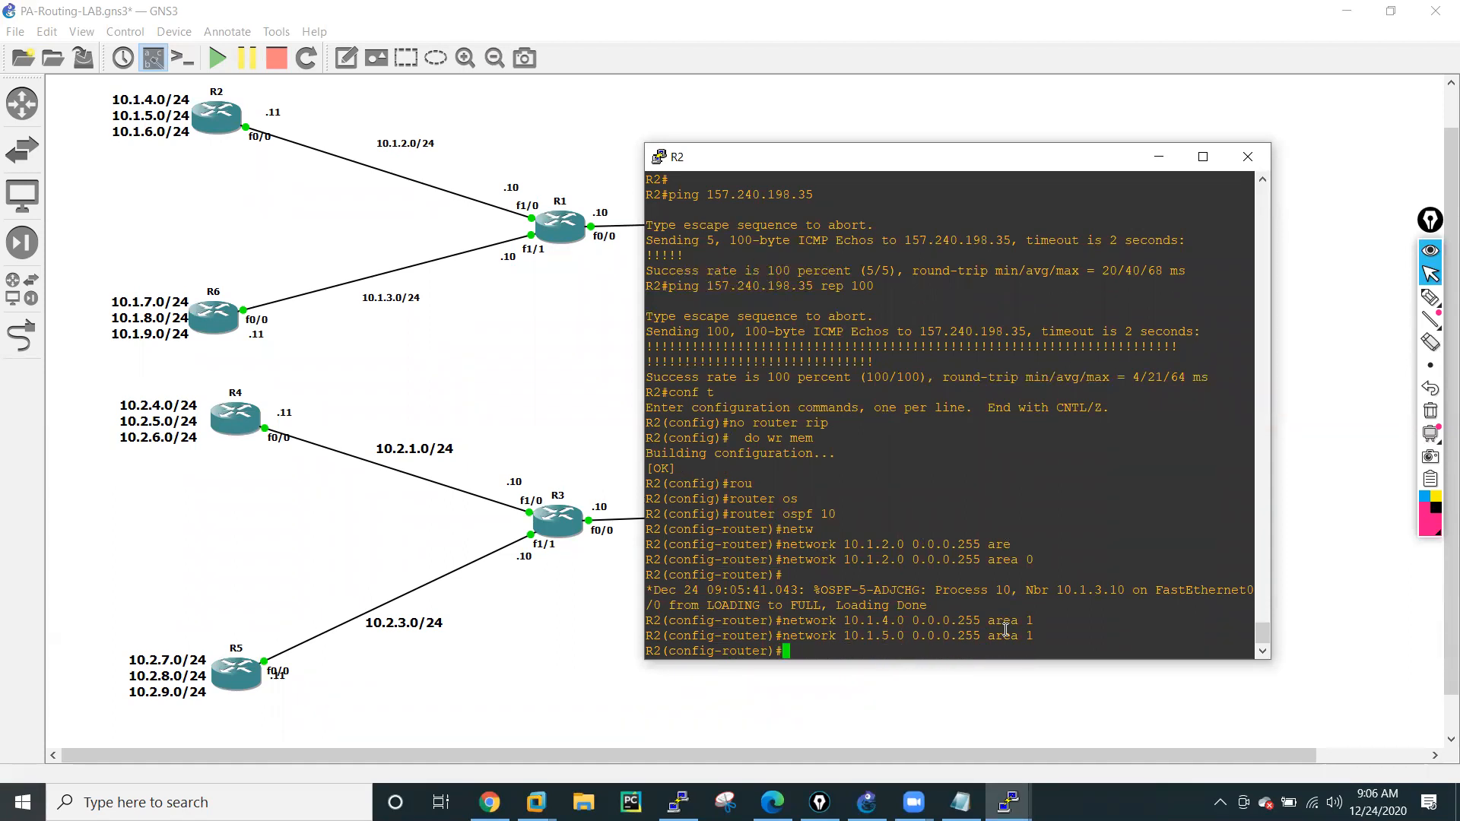
Advertise network 10.1.6.0 with wildcard 0.0.0.255 in OSPF area 1 on R2.
{"action": "key", "text": "Up"}
{"action": "key", "text": "Left"}
{"action": "key", "text": "Left"}
{"action": "key", "text": "Left"}
{"action": "key", "text": "Left"}
{"action": "key", "text": "Left"}
{"action": "key", "text": "Left"}
{"action": "key", "text": "Left"}
{"action": "key", "text": "Left"}
{"action": "key", "text": "Left"}
{"action": "key", "text": "Left"}
{"action": "key", "text": "Left"}
{"action": "key", "text": "Left"}
{"action": "key", "text": "Left"}
{"action": "key", "text": "Left"}
{"action": "key", "text": "Left"}
{"action": "key", "text": "Left"}
{"action": "key", "text": "Left"}
{"action": "key", "text": "Left"}
{"action": "key", "text": "Left"}
{"action": "key", "text": "BackSpace"}
{"action": "type", "text": "6"}
{"action": "key", "text": "Return"}
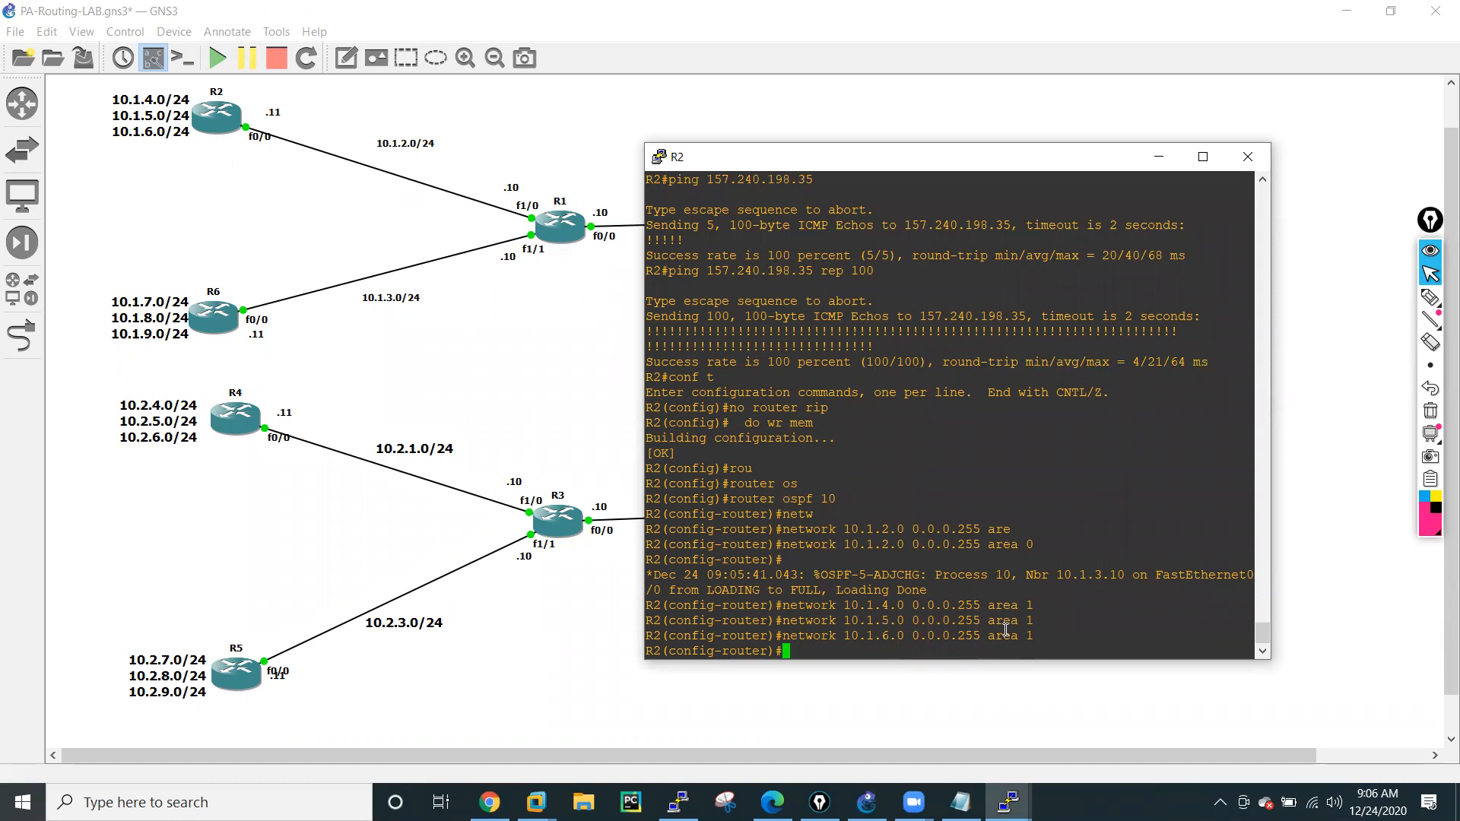
Leave configuration mode on R2, save its configuration with wr mem, and minimize the R2 console.
{"action": "type", "text": "end"}
{"action": "key", "text": "Return"}
{"action": "type", "text": "wr mem"}
{"action": "key", "text": "Return"}
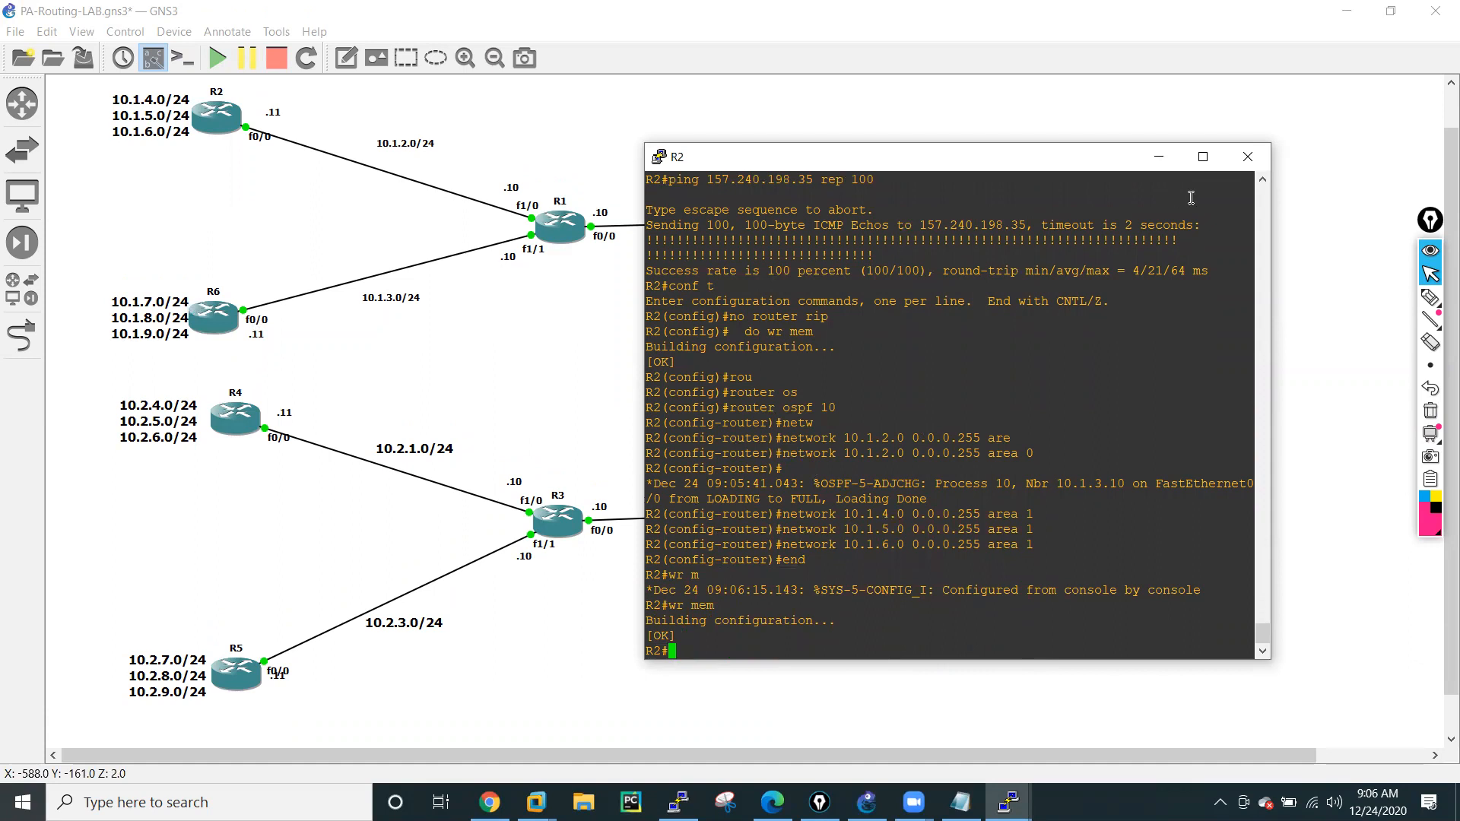
{"action": "left_click", "coordinate": [1159, 157]}
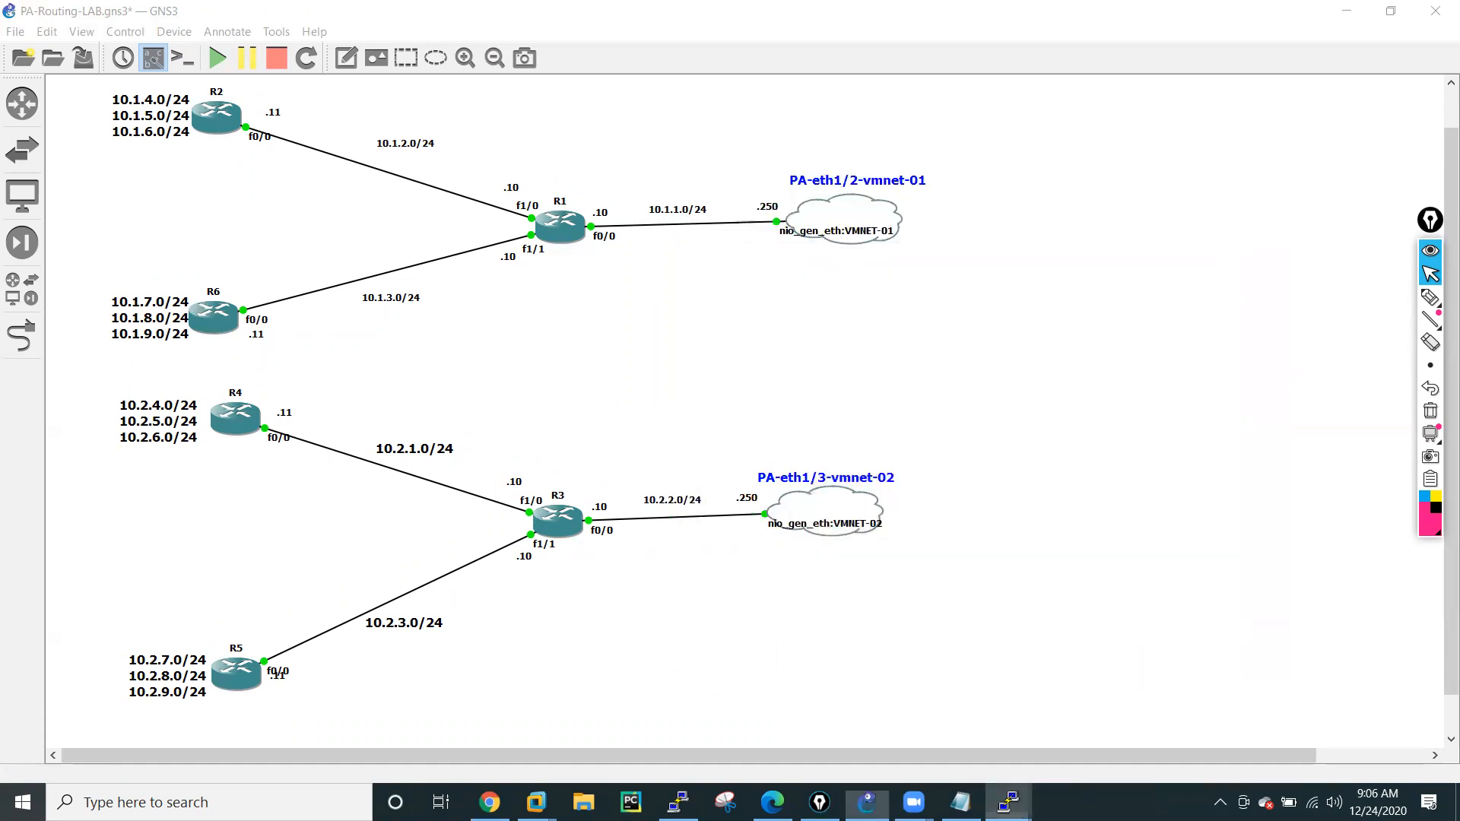
Bring up the R6 console beside the topology and start OSPF process 10 on R6.
{"action": "mouse_move", "coordinate": [1009, 802]}
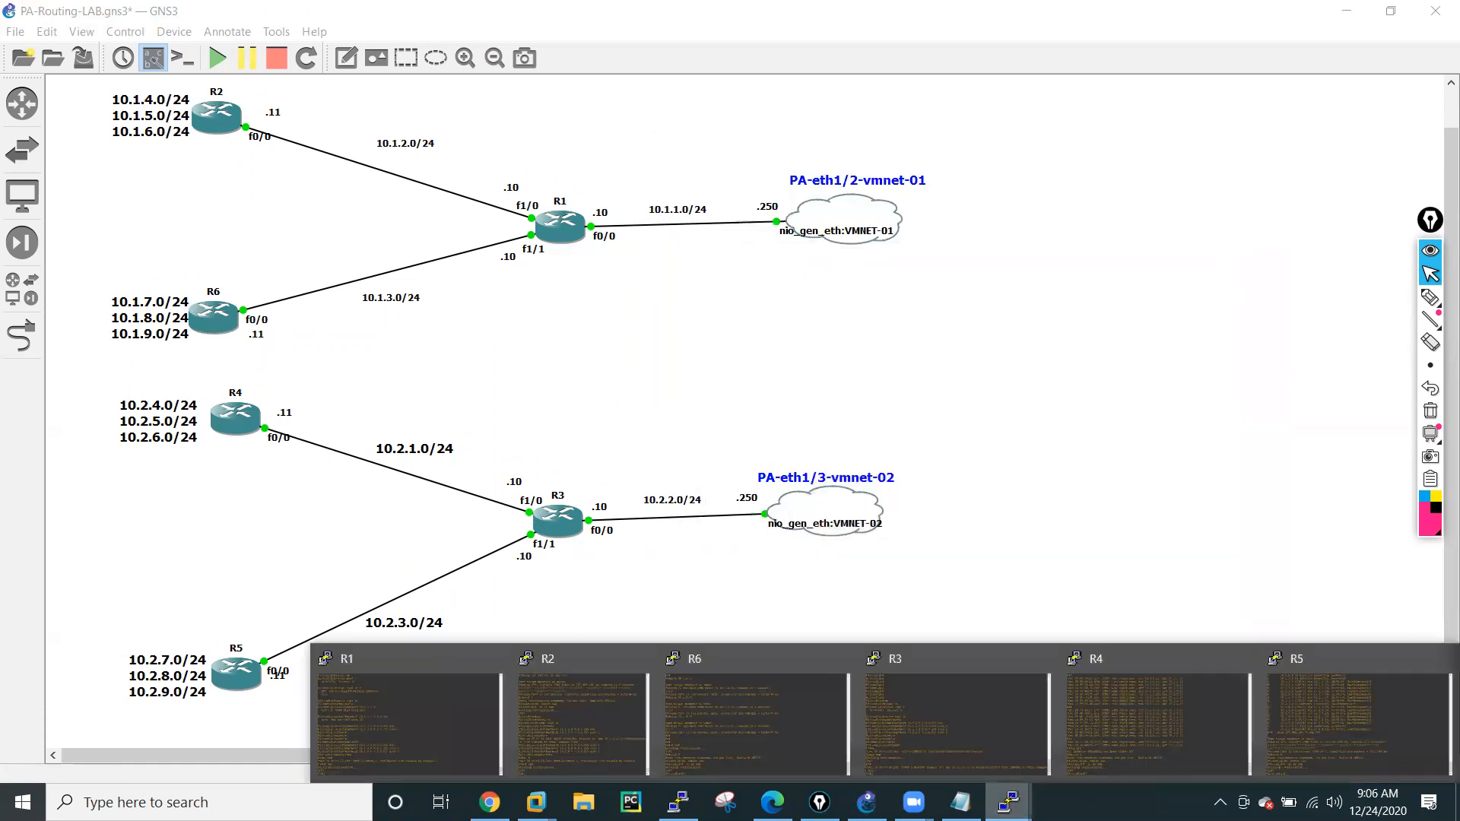
{"action": "left_click", "coordinate": [789, 716]}
{"action": "left_click_drag", "start_coordinate": [684, 168], "coordinate": [853, 165]}
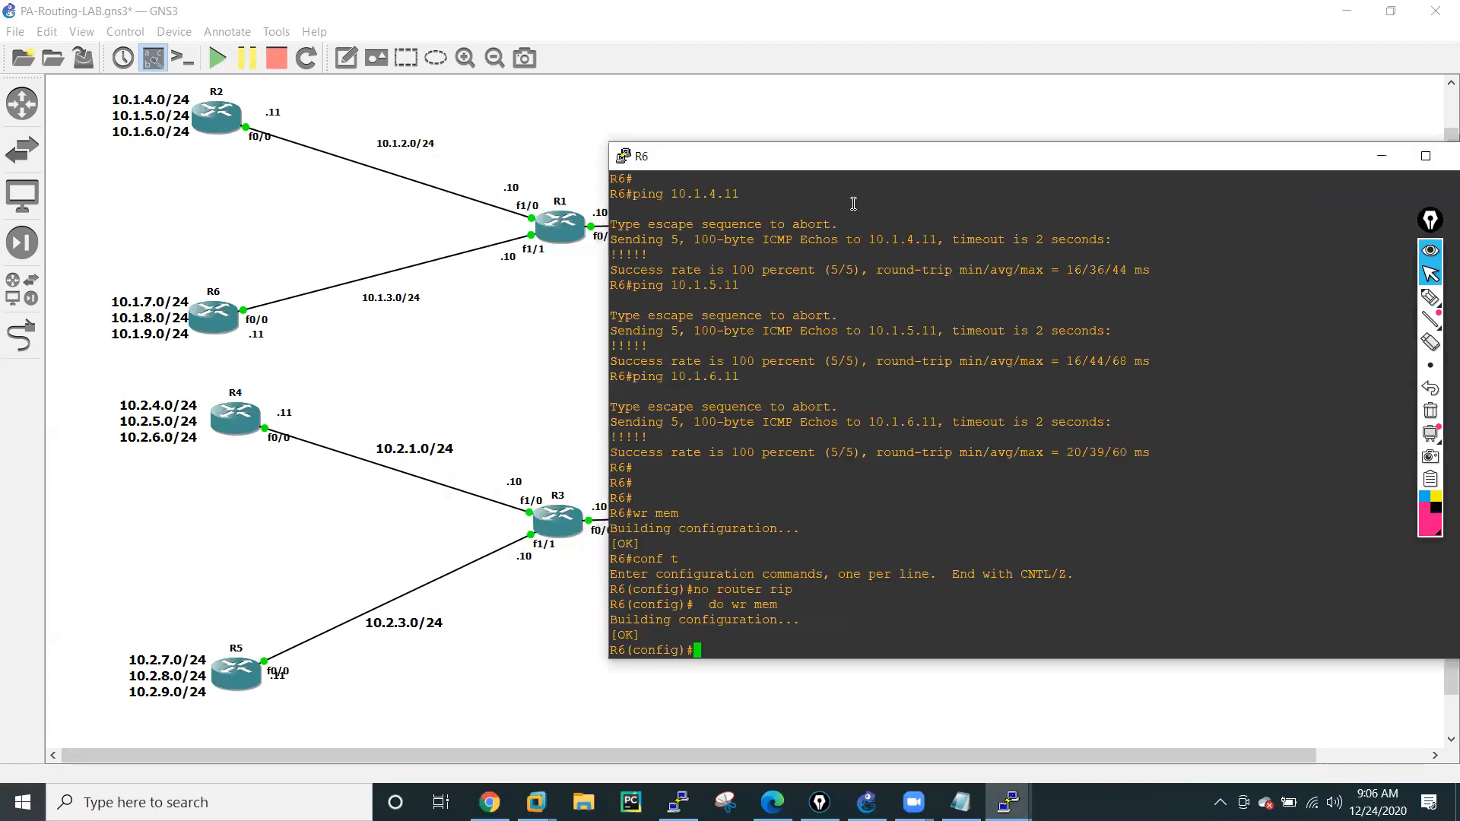
{"action": "type", "text": "rou"}
{"action": "key", "text": "Tab"}
{"action": "type", "text": "te"}
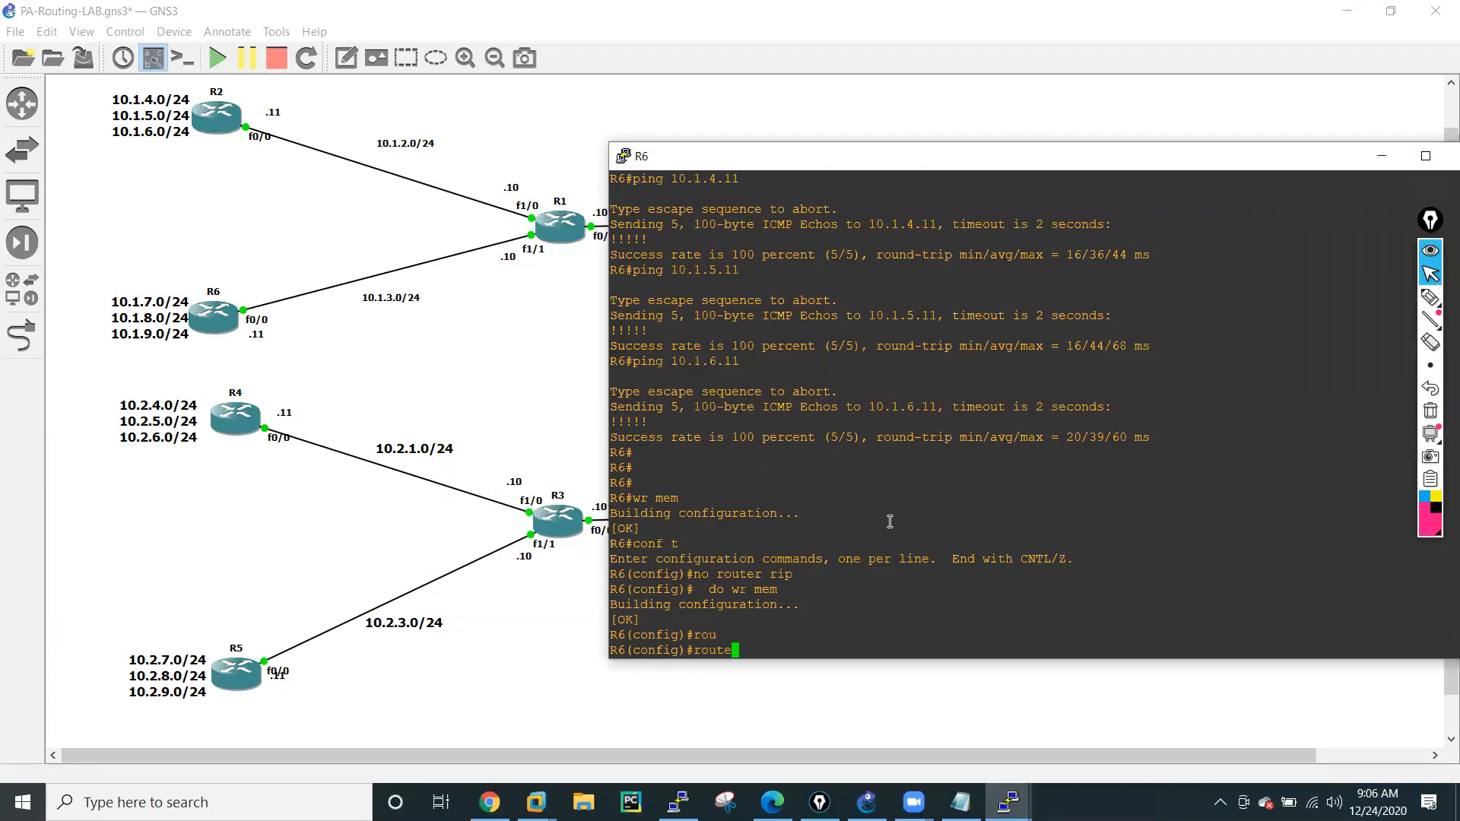
{"action": "type", "text": "r os"}
{"action": "key", "text": "Tab"}
{"action": "type", "text": "10"}
{"action": "key", "text": "Return"}
Advertise network 10.1.3.0 with wildcard 0.0.0.255 in OSPF area 0 on R6.
{"action": "type", "text": "netw"}
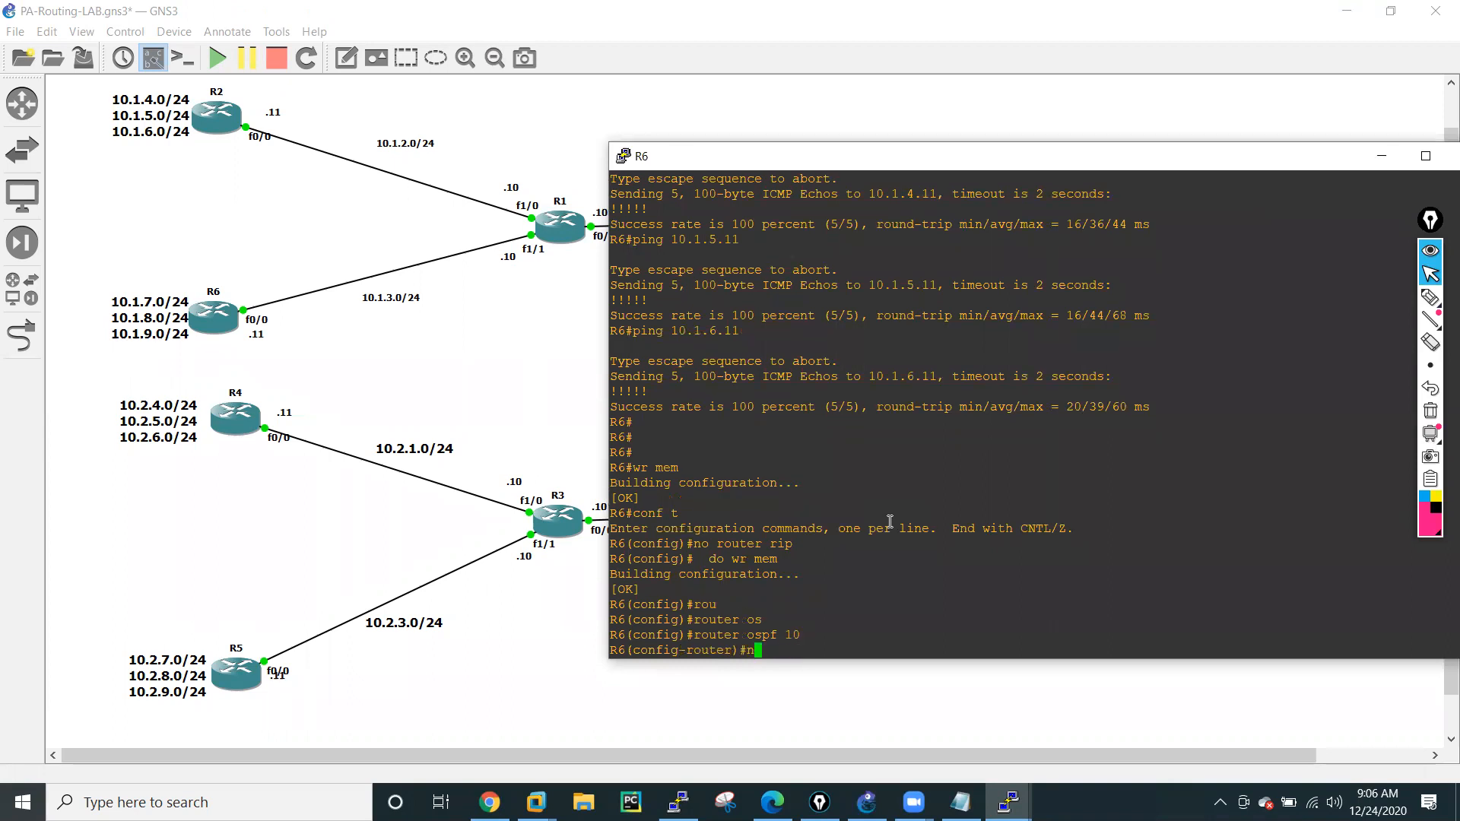
{"action": "key", "text": "Tab"}
{"action": "type", "text": "10.1.3.0 0.0.0.255 area 0"}
{"action": "key", "text": "Tab"}
{"action": "type", "text": "0"}
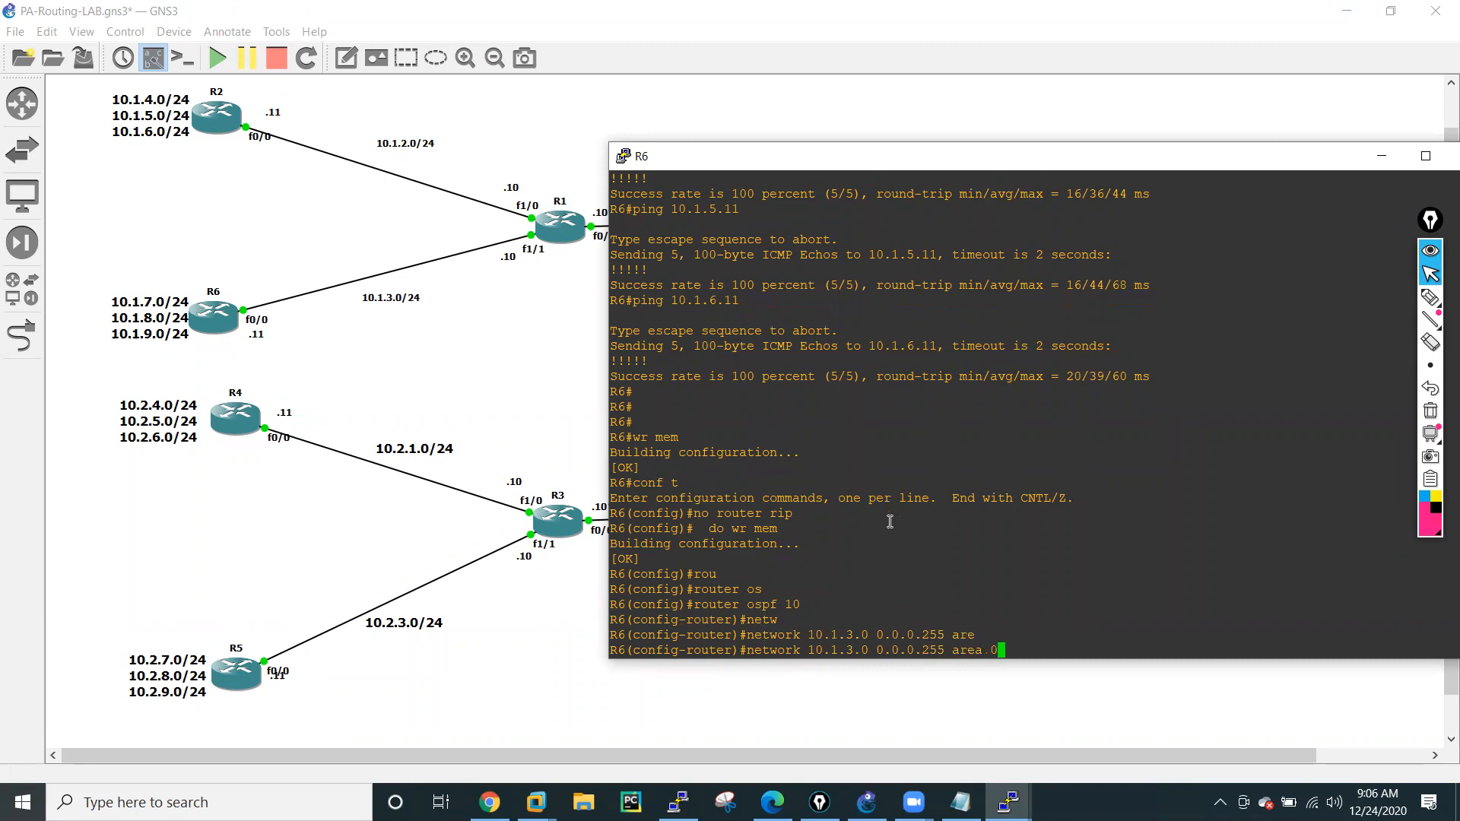
{"action": "key", "text": "Return"}
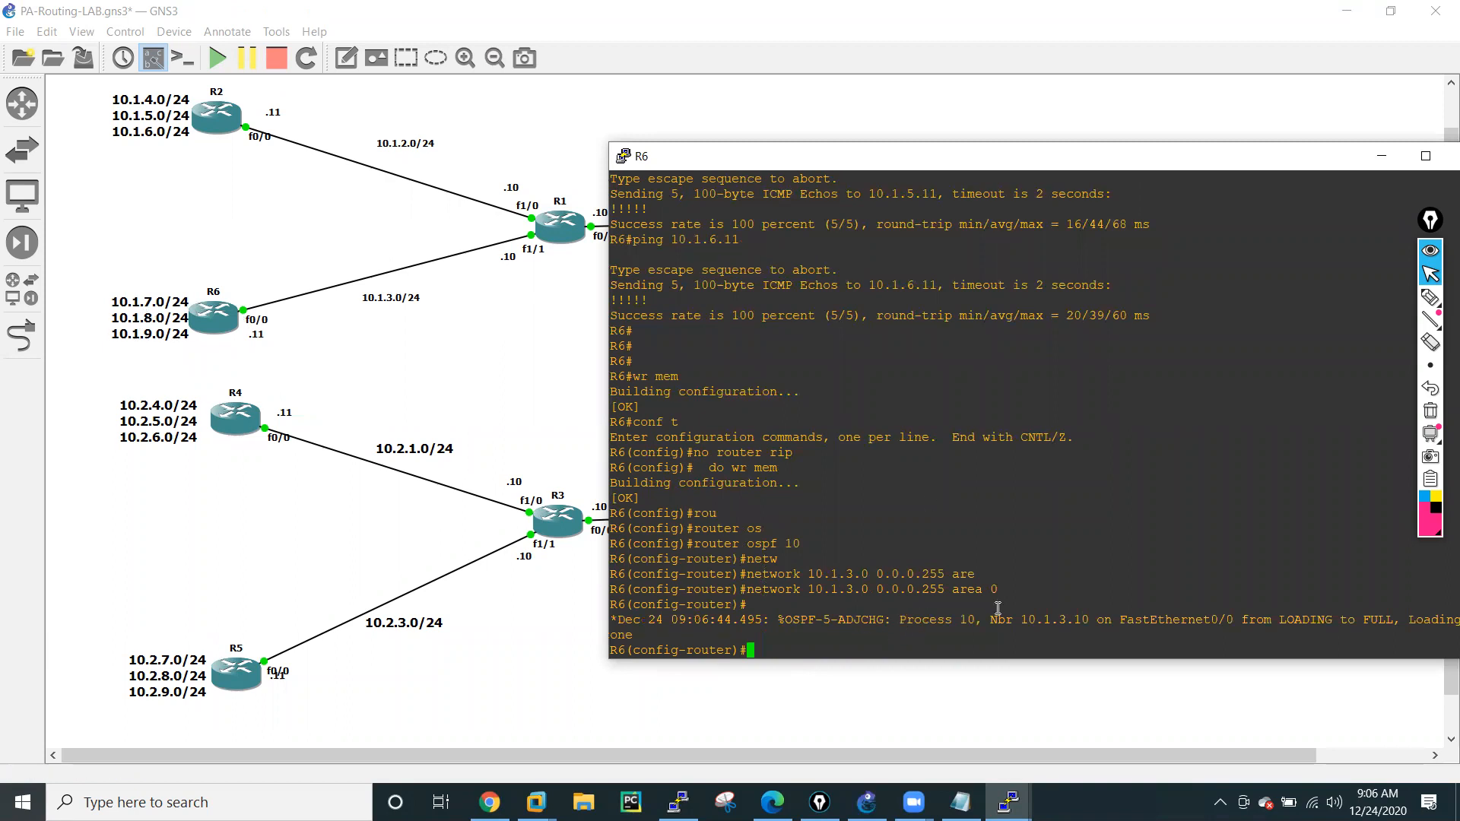
Advertise network 10.1.7.0 with wildcard 0.0.0.255 in OSPF area 1 on R6.
{"action": "key", "text": "Up"}
{"action": "key", "text": "BackSpace"}
{"action": "type", "text": "1"}
{"action": "key", "text": "Left"}
{"action": "key", "text": "Left"}
{"action": "key", "text": "Left"}
{"action": "key", "text": "Left"}
{"action": "key", "text": "Left"}
{"action": "key", "text": "Left"}
{"action": "key", "text": "Left"}
{"action": "key", "text": "Left"}
{"action": "key", "text": "Left"}
{"action": "key", "text": "Left"}
{"action": "key", "text": "Left"}
{"action": "key", "text": "Left"}
Advertise network 10.1.8.0 with wildcard 0.0.0.255 in OSPF area 1 on R6.
{"action": "key", "text": "Left"}
{"action": "key", "text": "Left"}
{"action": "key", "text": "Left"}
{"action": "key", "text": "Left"}
{"action": "key", "text": "Left"}
{"action": "key", "text": "Left"}
{"action": "key", "text": "Left"}
{"action": "key", "text": "BackSpace"}
{"action": "type", "text": "7"}
{"action": "key", "text": "Return"}
{"action": "key", "text": "Up"}
Advertise network 10.1.9.0 with wildcard 0.0.0.255 in OSPF area 1 on R6.
{"action": "key", "text": "Left"}
{"action": "key", "text": "Left"}
{"action": "key", "text": "Left"}
{"action": "key", "text": "Left"}
{"action": "key", "text": "Left"}
{"action": "key", "text": "Left"}
{"action": "key", "text": "Left"}
{"action": "key", "text": "Left"}
{"action": "key", "text": "Left"}
{"action": "key", "text": "Left"}
{"action": "key", "text": "Left"}
{"action": "key", "text": "Left"}
{"action": "key", "text": "Left"}
{"action": "key", "text": "Left"}
{"action": "key", "text": "Left"}
{"action": "key", "text": "Left"}
{"action": "key", "text": "Left"}
{"action": "key", "text": "Left"}
{"action": "key", "text": "Left"}
{"action": "key", "text": "BackSpace"}
{"action": "type", "text": "8"}
{"action": "key", "text": "Return"}
{"action": "key", "text": "Up"}
{"action": "key", "text": "Left"}
{"action": "key", "text": "Left"}
{"action": "key", "text": "Left"}
{"action": "key", "text": "Left"}
{"action": "key", "text": "Left"}
{"action": "key", "text": "Left"}
{"action": "key", "text": "Left"}
{"action": "key", "text": "Left"}
{"action": "key", "text": "Left"}
{"action": "key", "text": "Left"}
{"action": "key", "text": "Left"}
{"action": "key", "text": "Left"}
{"action": "key", "text": "Left"}
{"action": "key", "text": "Left"}
{"action": "key", "text": "Left"}
{"action": "key", "text": "Left"}
{"action": "key", "text": "Left"}
{"action": "key", "text": "Left"}
{"action": "key", "text": "BackSpace"}
{"action": "type", "text": "9"}
{"action": "key", "text": "Return"}
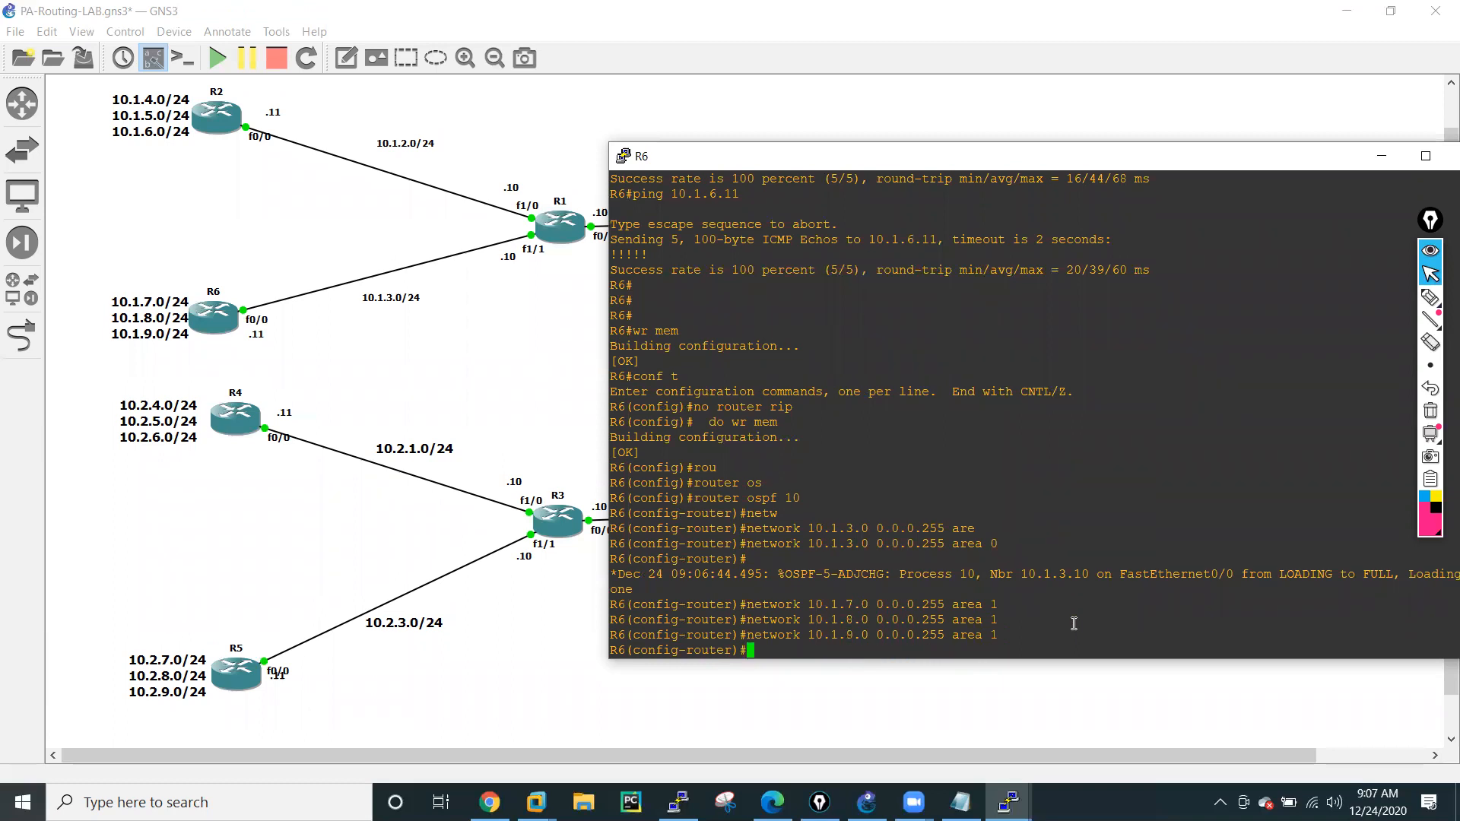
Leave configuration mode on R6 and save its configuration with wr mem.
{"action": "type", "text": "end"}
{"action": "key", "text": "Return"}
{"action": "type", "text": "wr "}
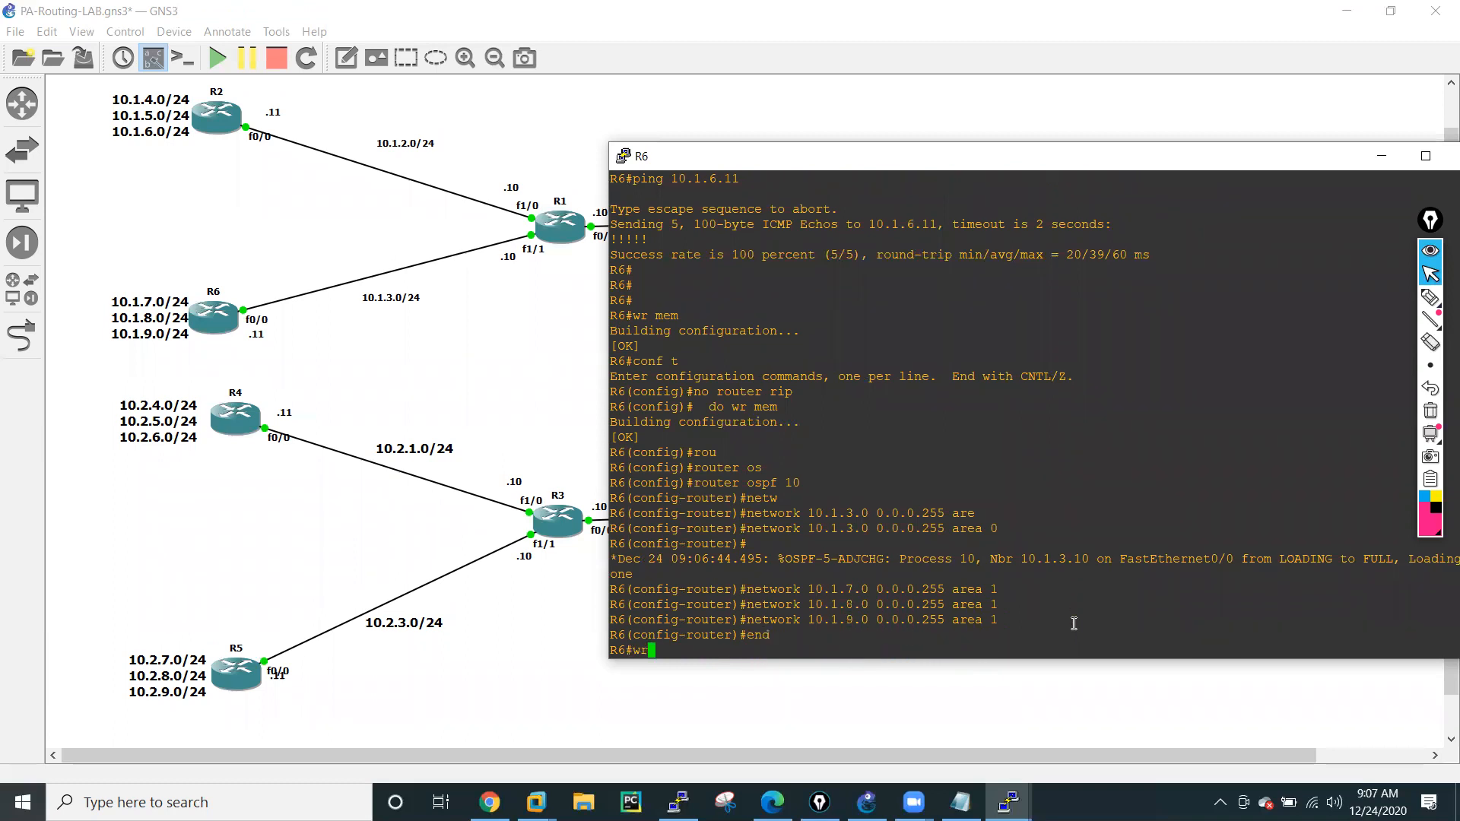
{"action": "type", "text": "mem"}
{"action": "key", "text": "Return"}
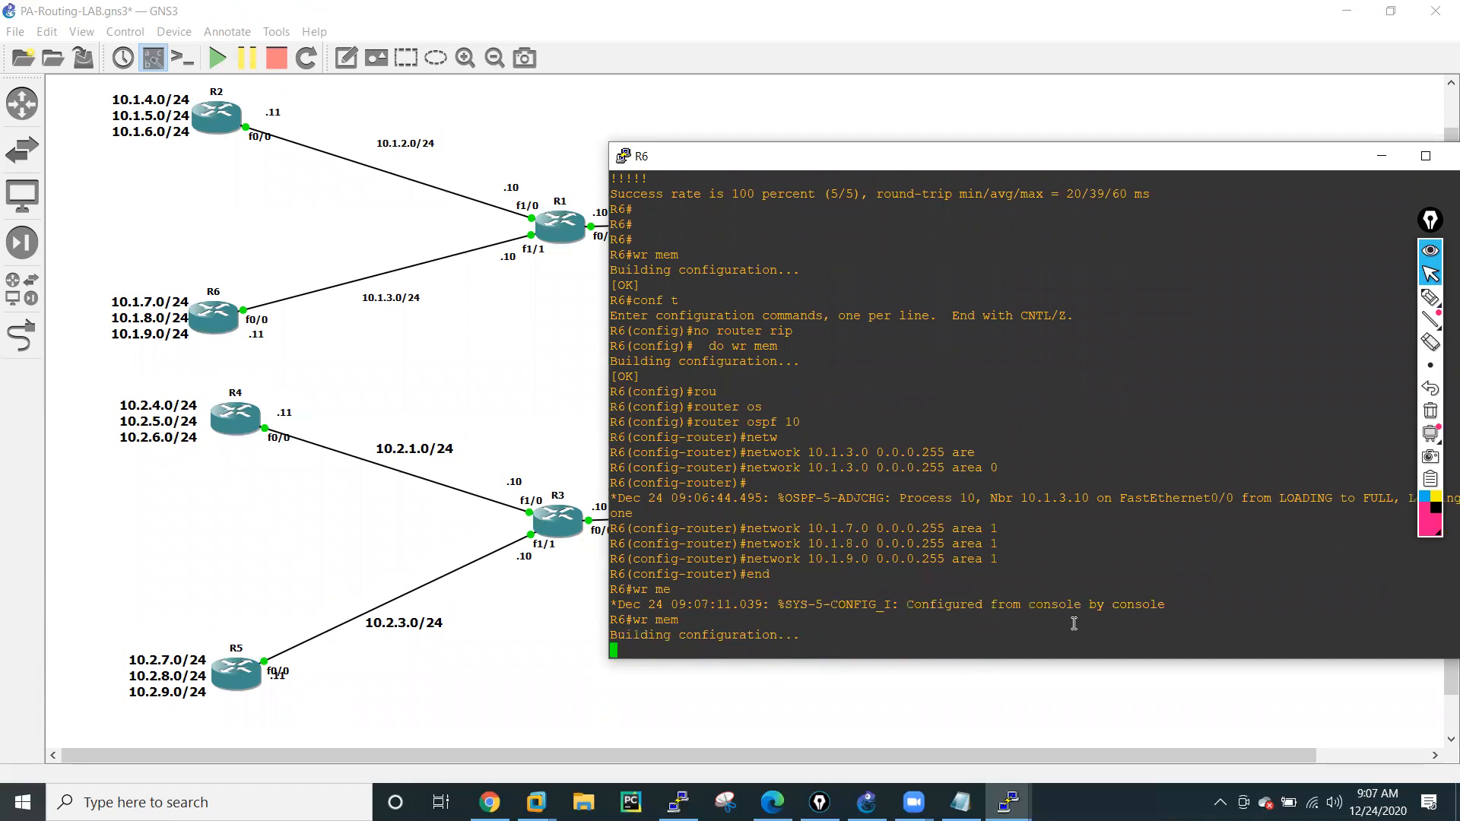
{"action": "key", "text": "Return"}
{"action": "key", "text": "Return"}
{"action": "key", "text": "Return"}
Display the OSPF routes on R6 with sh ip route ospf.
{"action": "type", "text": "sh "}
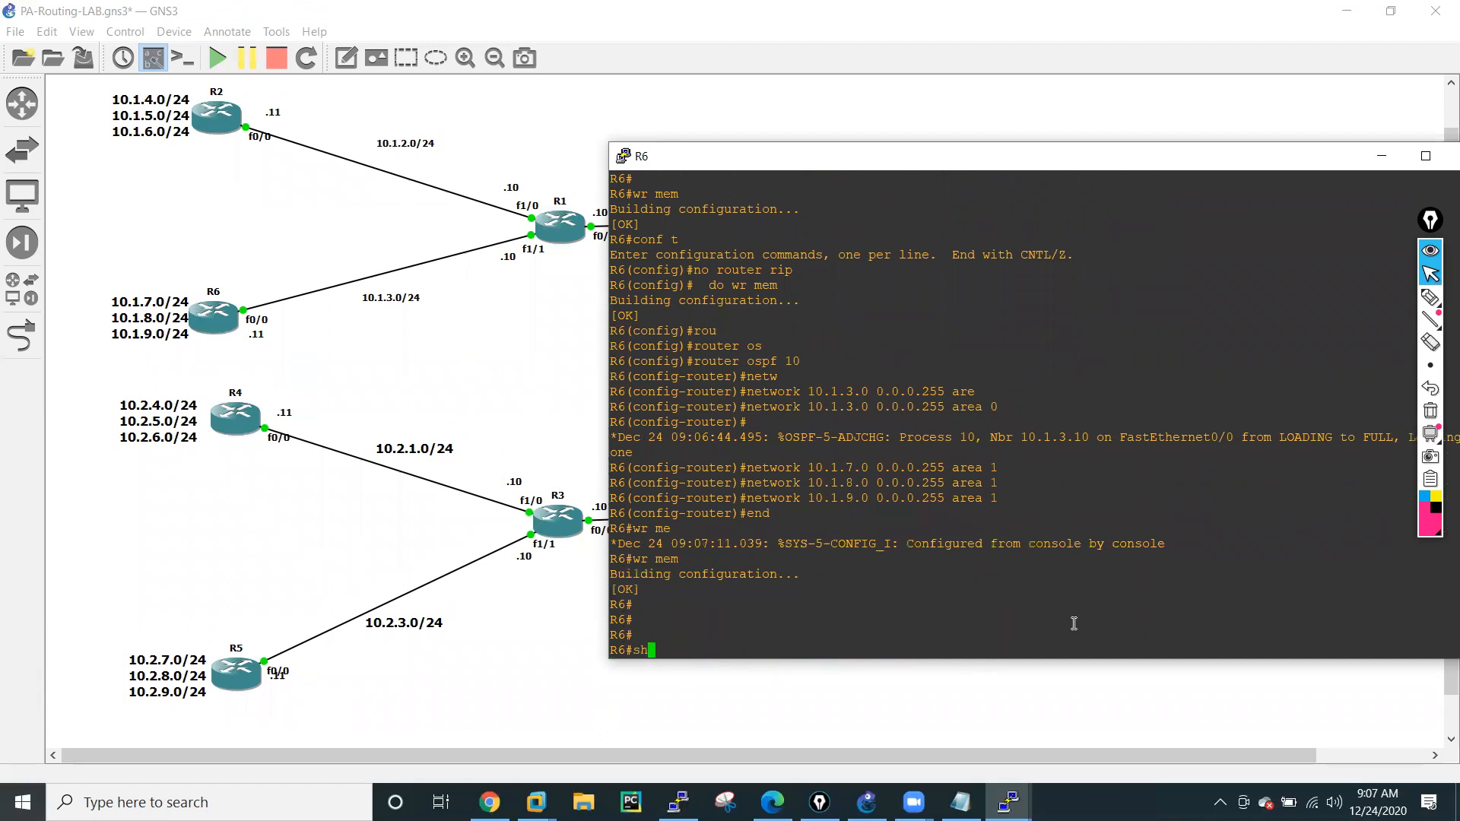
{"action": "type", "text": "ip rou"}
{"action": "key", "text": "Tab"}
{"action": "type", "text": "os"}
{"action": "key", "text": "Tab"}
{"action": "key", "text": "Return"}
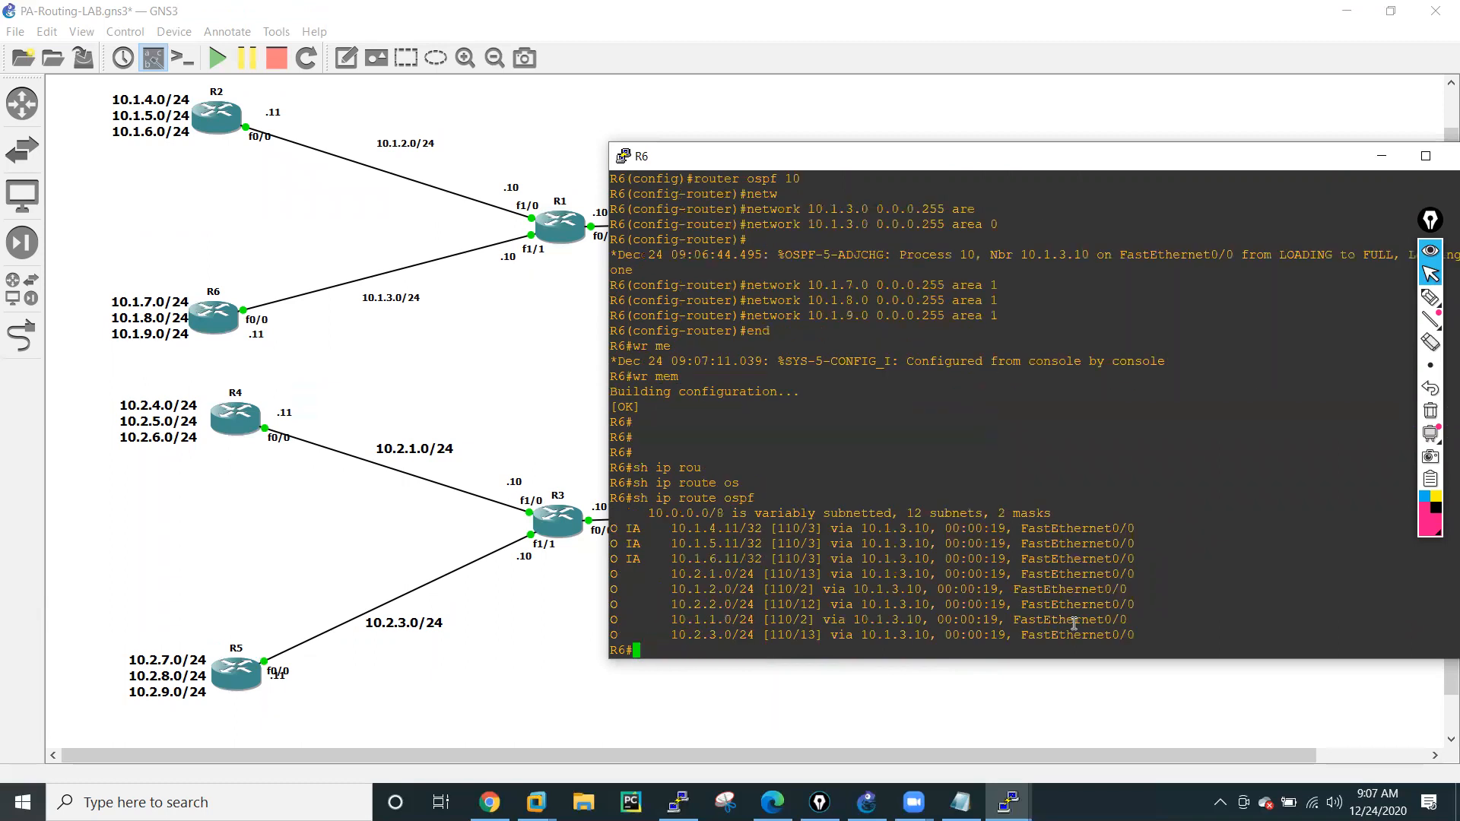
{"action": "key", "text": "Return"}
{"action": "key", "text": "Return"}
{"action": "key", "text": "Return"}
{"action": "key", "text": "Return"}
{"action": "key", "text": "Return"}
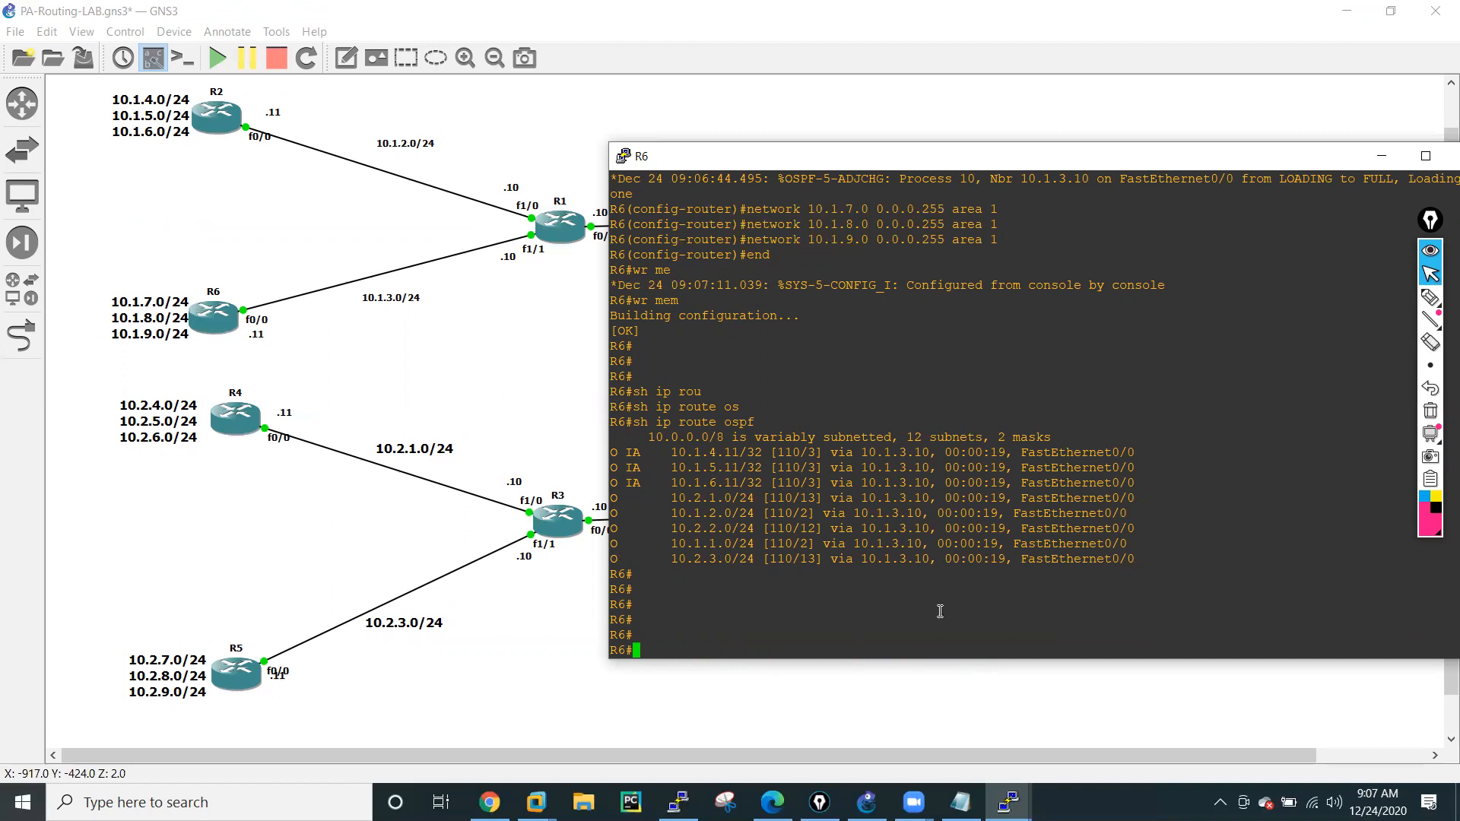
Display the full routing table on R6 with sh ip route.
{"action": "key", "text": "Up"}
{"action": "key", "text": "BackSpace"}
{"action": "key", "text": "BackSpace"}
{"action": "key", "text": "BackSpace"}
{"action": "key", "text": "BackSpace"}
{"action": "key", "text": "Return"}
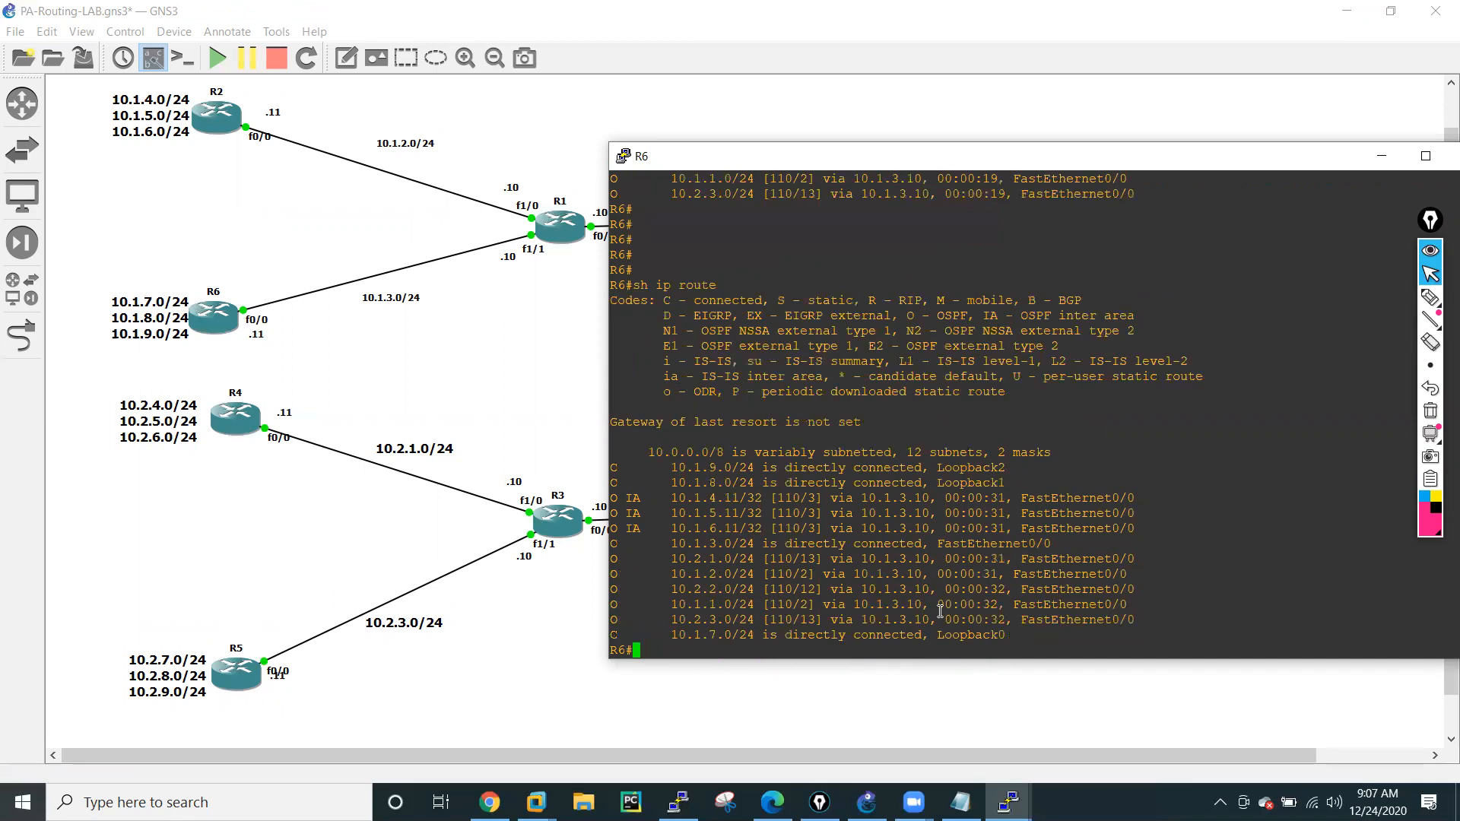
Ping 10.1.4.11 from R6 to test reachability of R2's first loopback network.
{"action": "type", "text": "ping "}
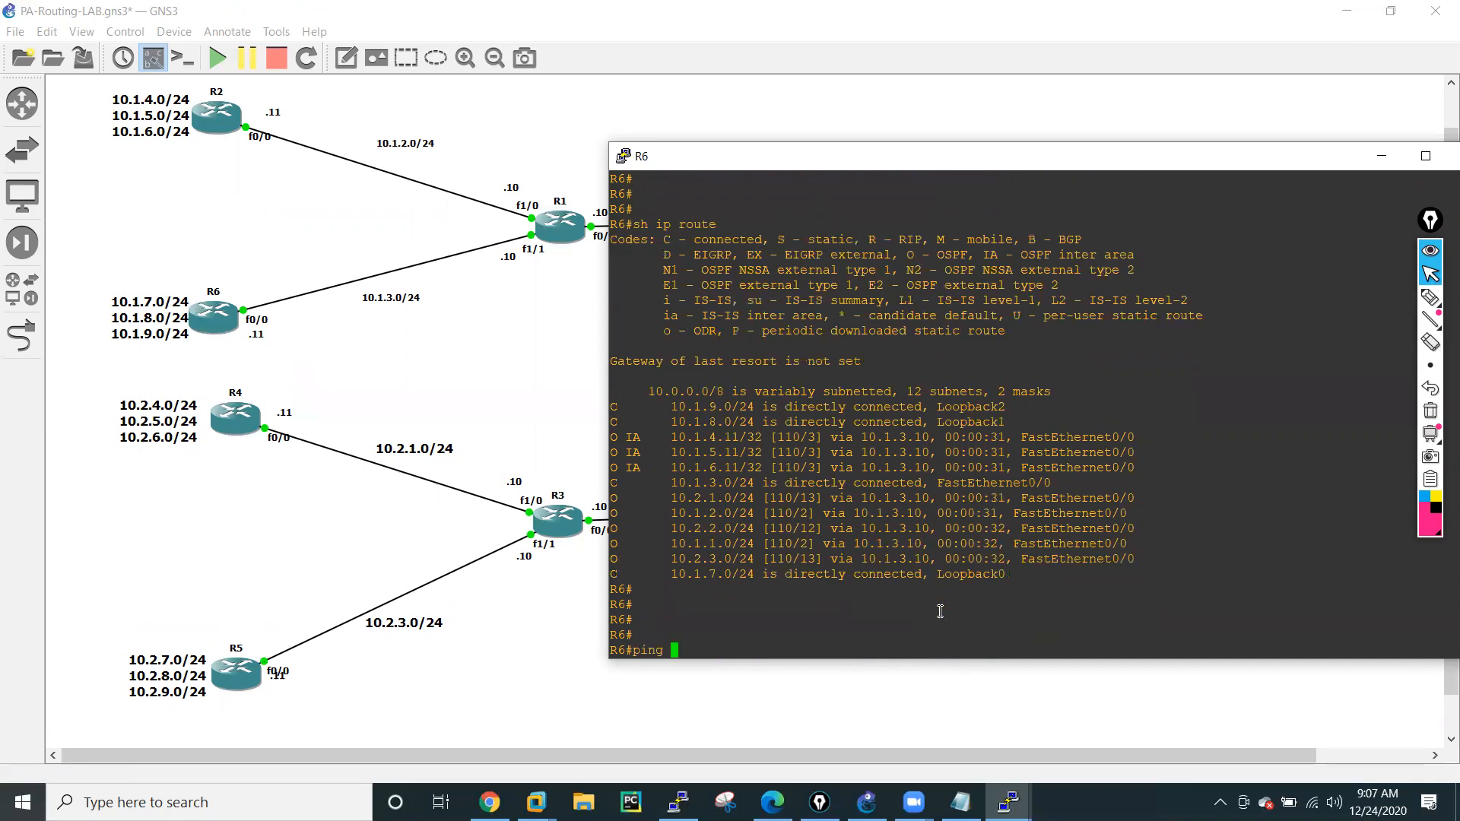
{"action": "type", "text": "10.1.4.11"}
{"action": "key", "text": "Return"}
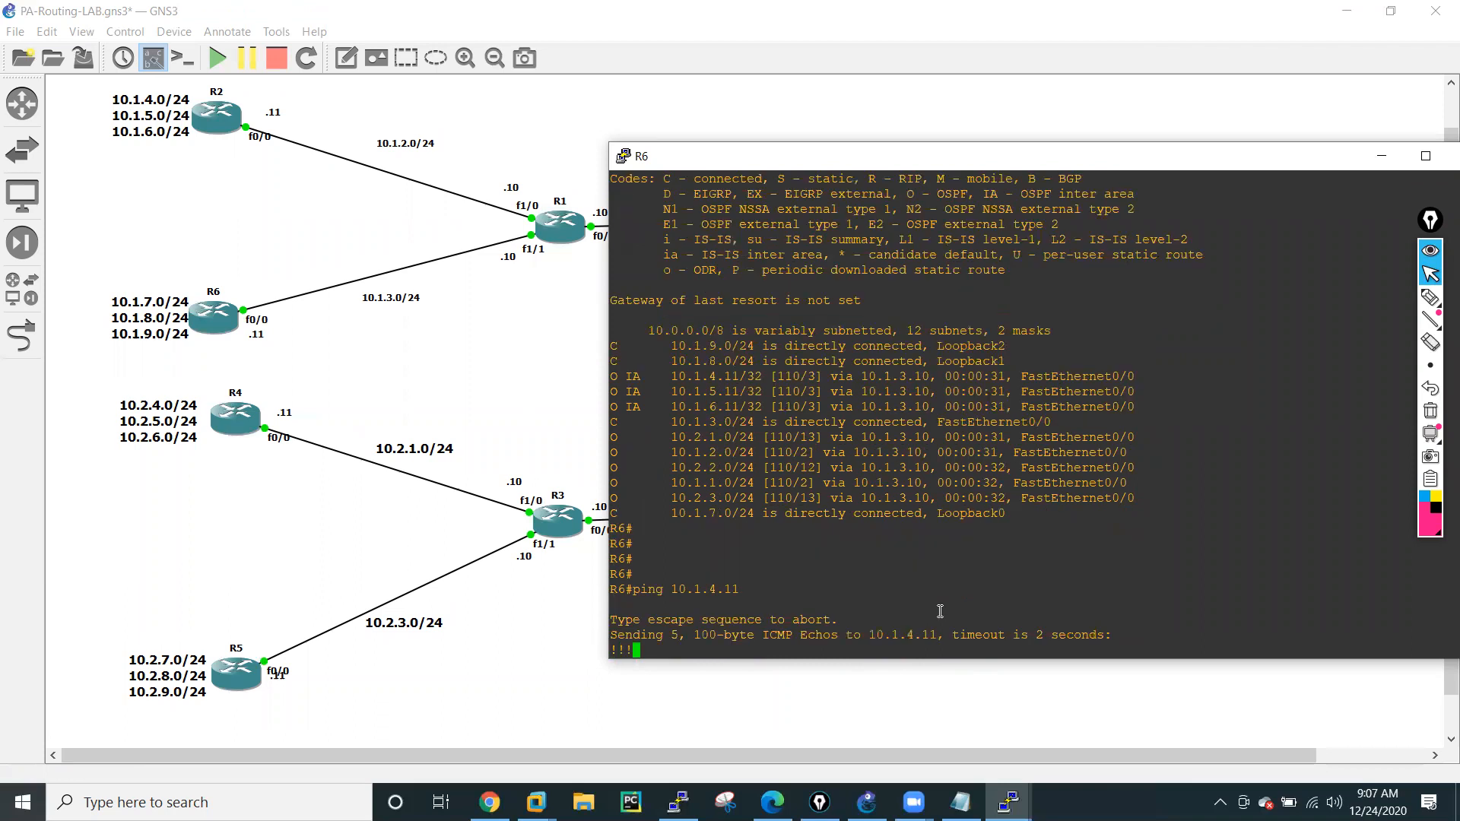
Ping 10.1.5.11 from R6 by reusing the previous ping command.
{"action": "key", "text": "Up"}
{"action": "key", "text": "Left"}
{"action": "key", "text": "Left"}
{"action": "key", "text": "Left"}
{"action": "key", "text": "BackSpace"}
{"action": "type", "text": "5"}
{"action": "key", "text": "Return"}
Ping 10.1.6.11 from R6 by reusing the previous ping command.
{"action": "key", "text": "Up"}
{"action": "key", "text": "Left"}
{"action": "key", "text": "Left"}
{"action": "key", "text": "Left"}
{"action": "key", "text": "BackSpace"}
{"action": "type", "text": "6"}
{"action": "key", "text": "Return"}
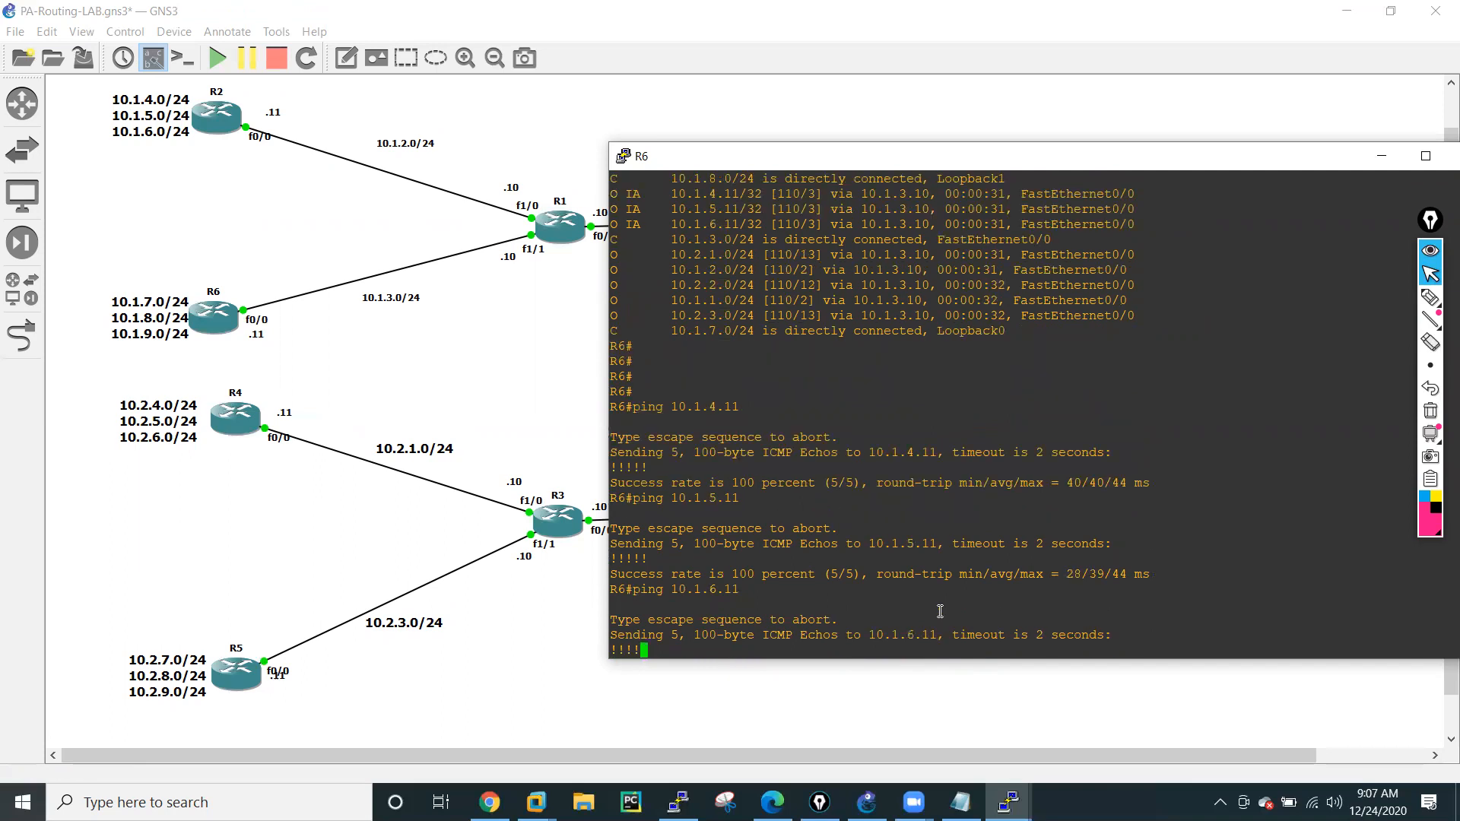
Display R6's routing table again with sh ip route, leaving blank prompt lines around the output.
{"action": "key", "text": "Return"}
{"action": "key", "text": "Return"}
{"action": "key", "text": "Return"}
{"action": "key", "text": "Return"}
{"action": "key", "text": "Return"}
{"action": "key", "text": "Return"}
{"action": "key", "text": "Return"}
{"action": "key", "text": "Return"}
{"action": "type", "text": "sh ip ro"}
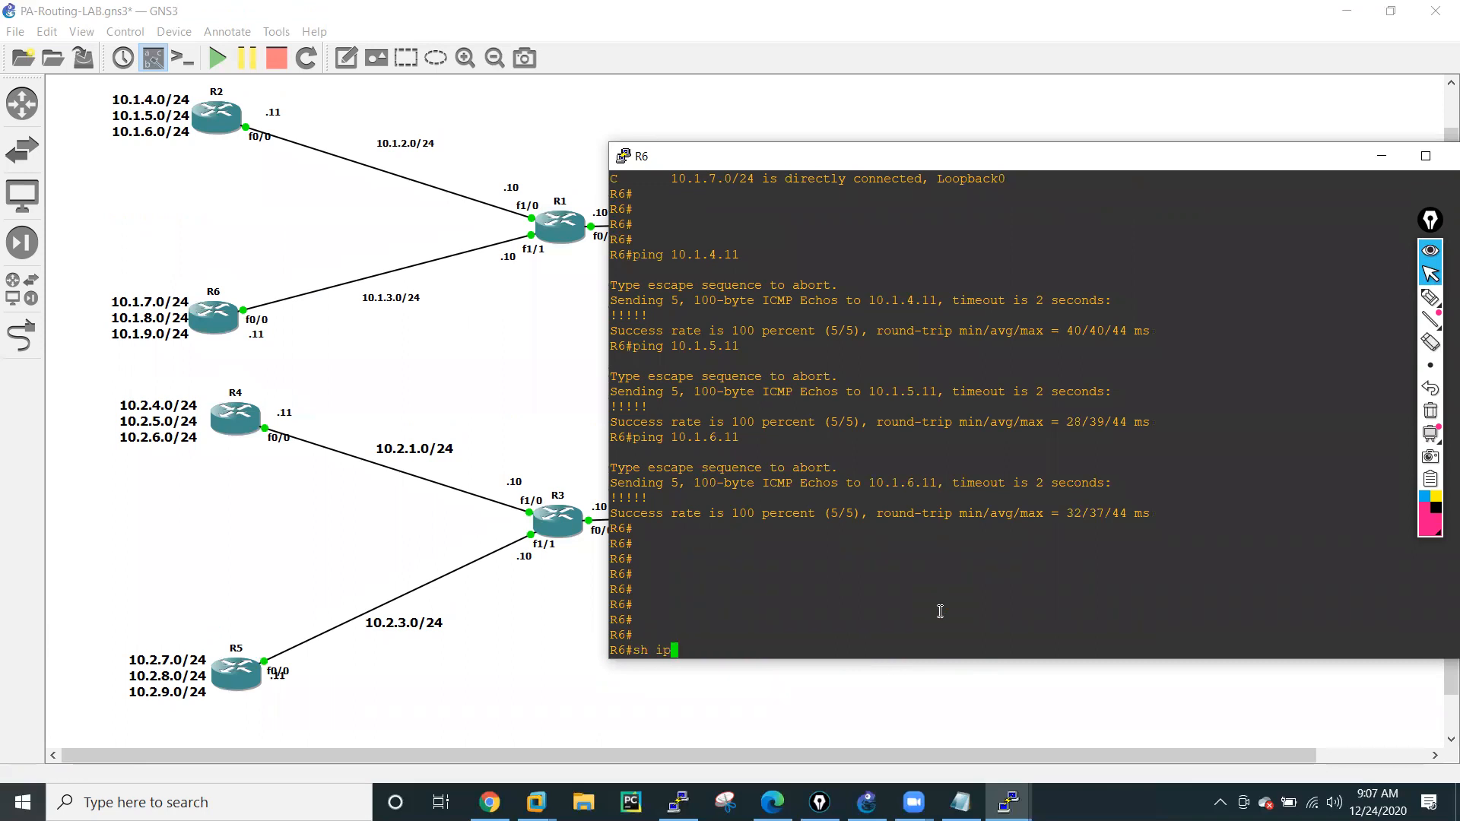
{"action": "key", "text": "Tab"}
{"action": "key", "text": "Return"}
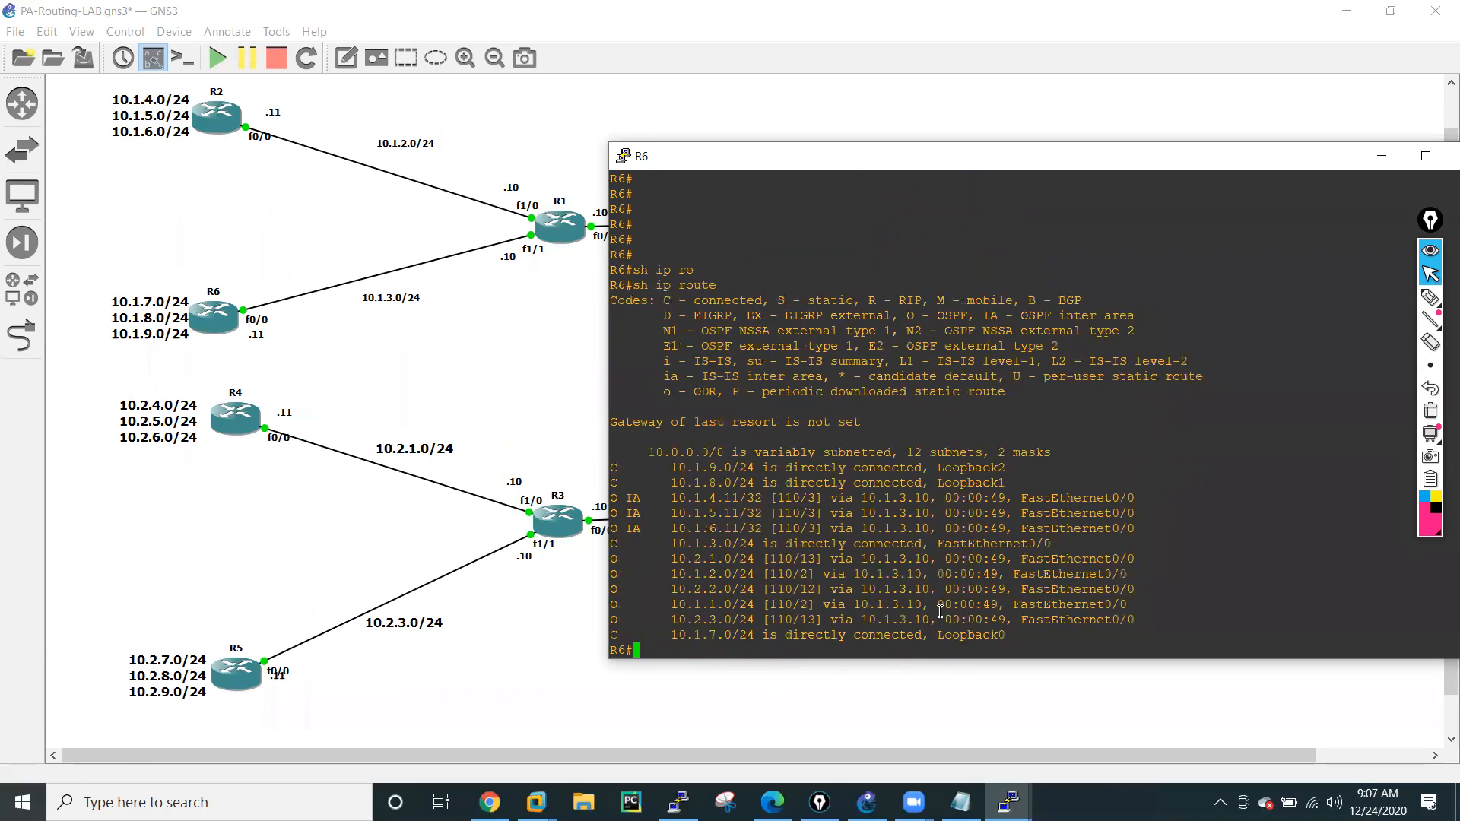
{"action": "key", "text": "Return"}
{"action": "key", "text": "Return"}
{"action": "key", "text": "Return"}
{"action": "key", "text": "Return"}
{"action": "key", "text": "Return"}
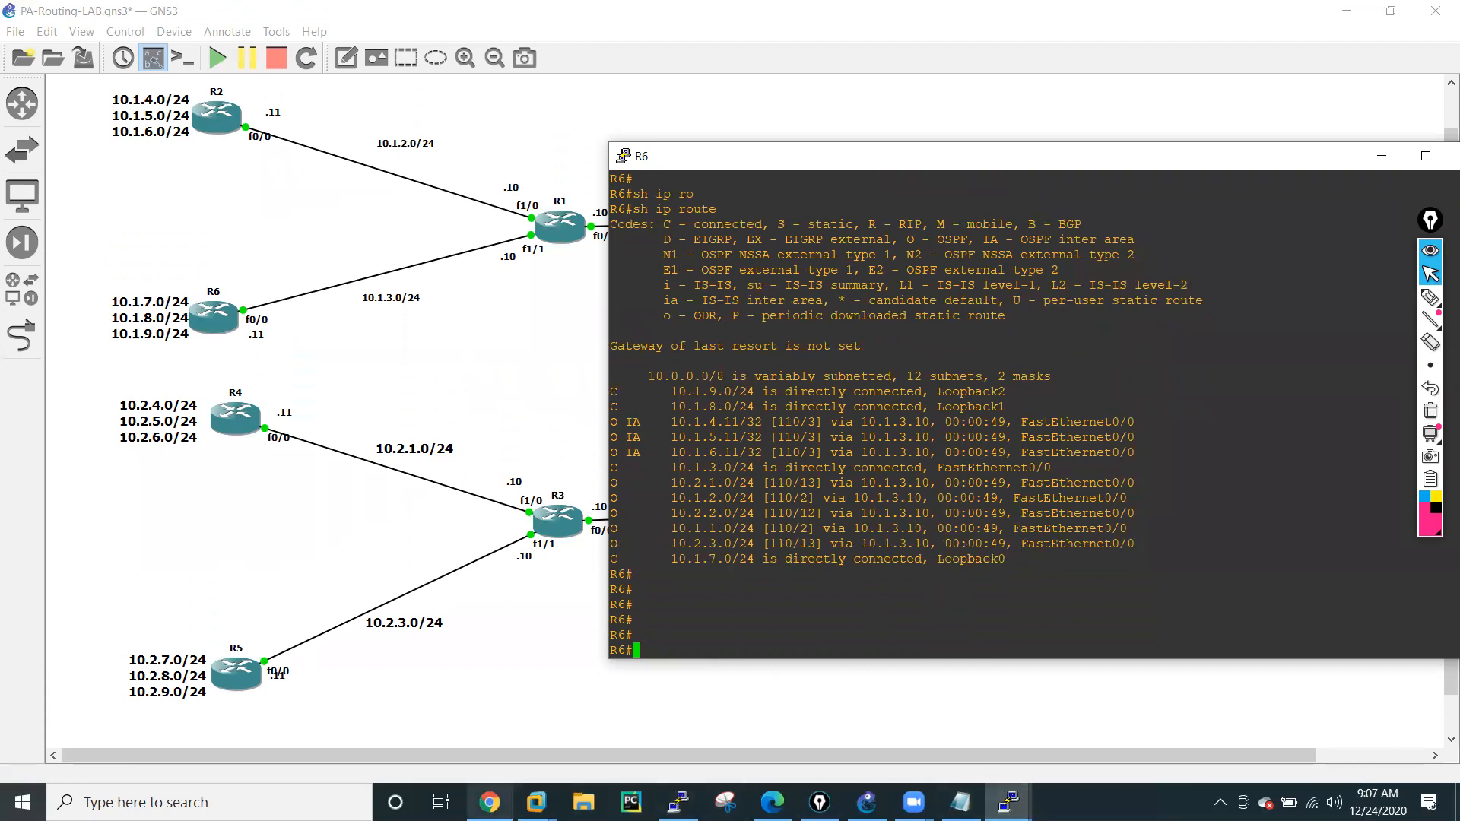
Switch to the Palo Alto web interface, review the unicast route table of VR-01, and close its runtime stats.
{"action": "mouse_move", "coordinate": [490, 803]}
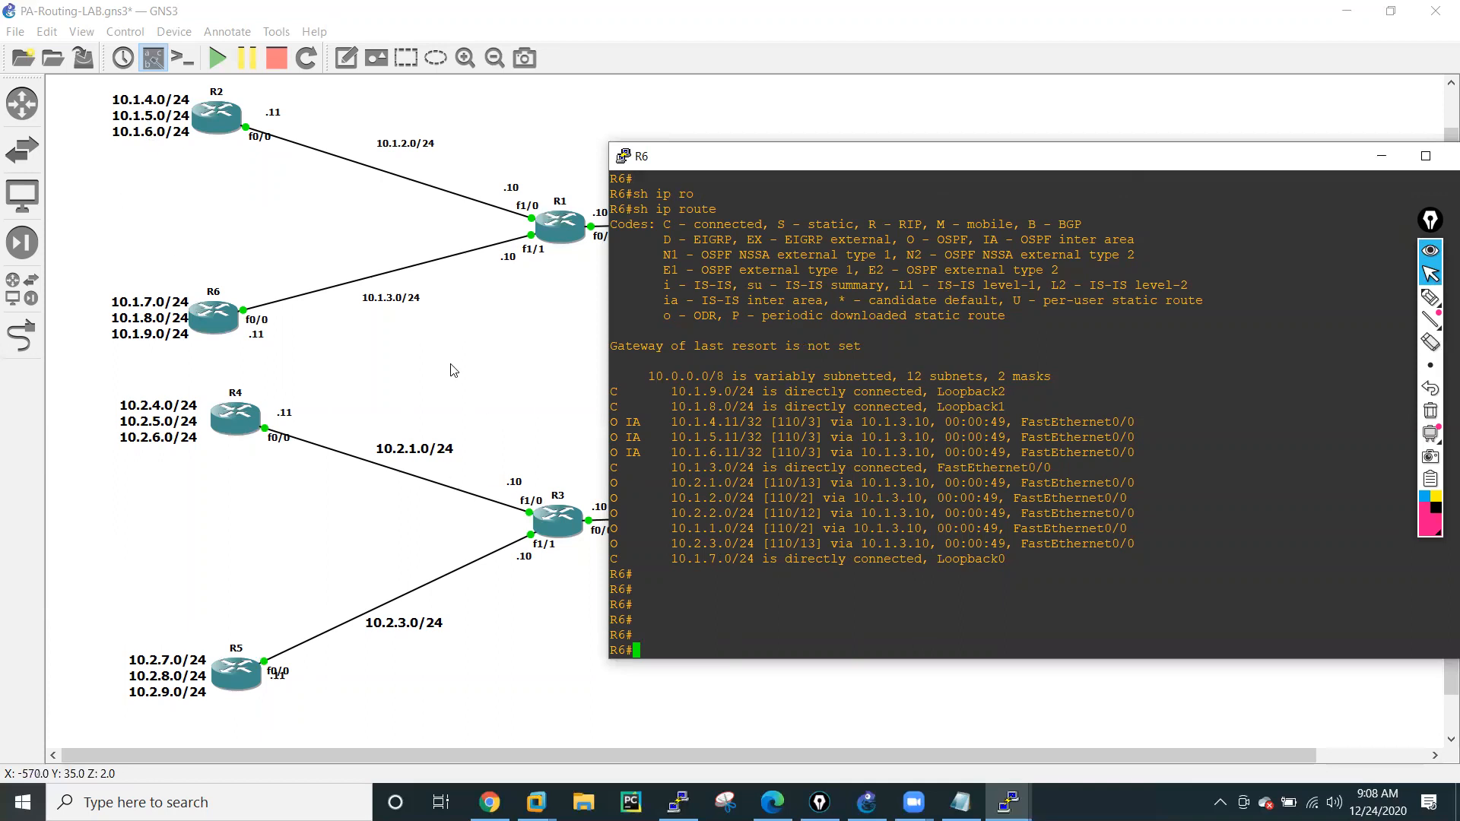
{"action": "left_click", "coordinate": [490, 803]}
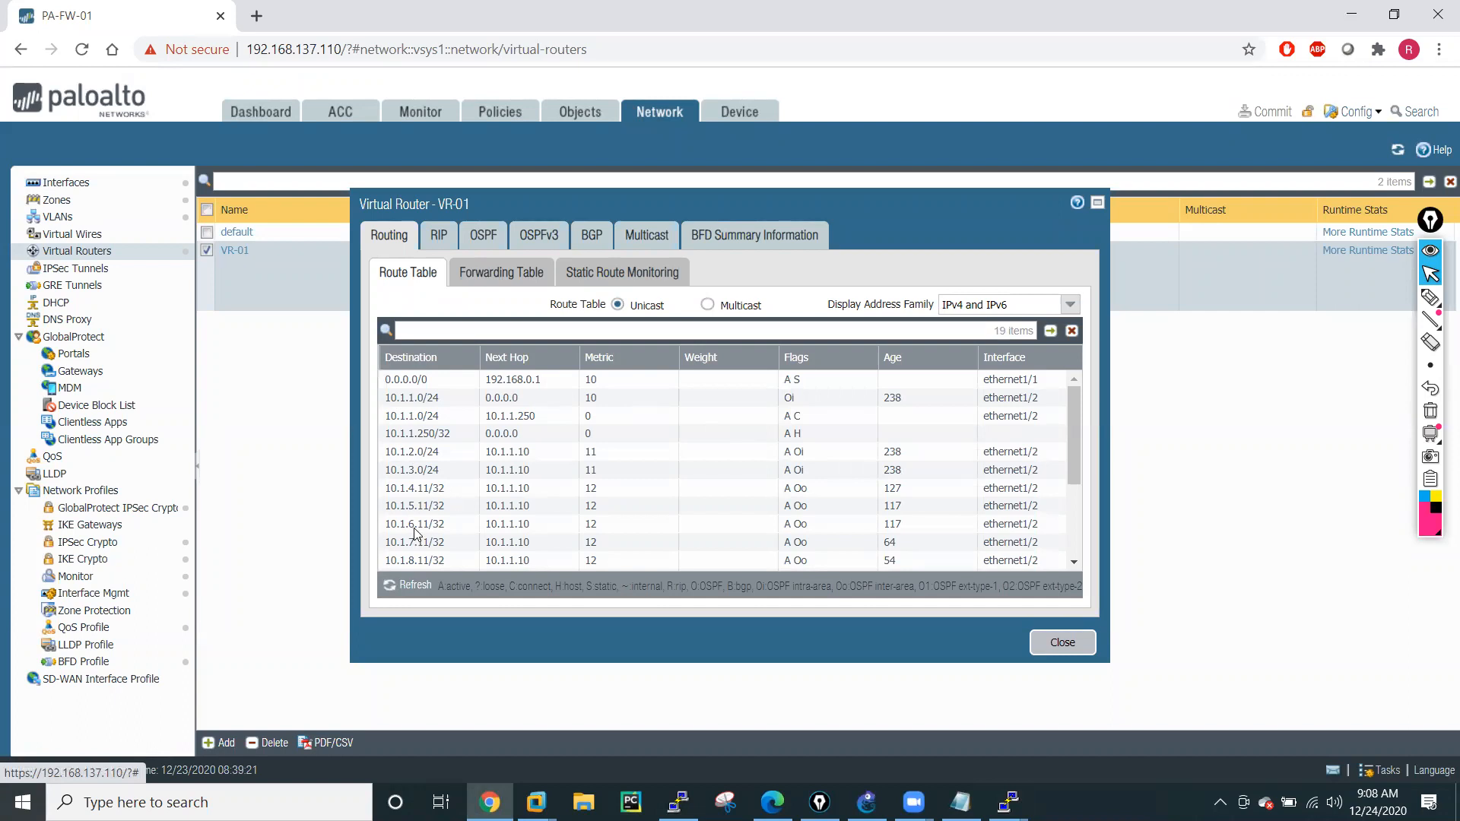
{"action": "scroll", "coordinate": [412, 560], "scroll_direction": "down", "scroll_amount": 1}
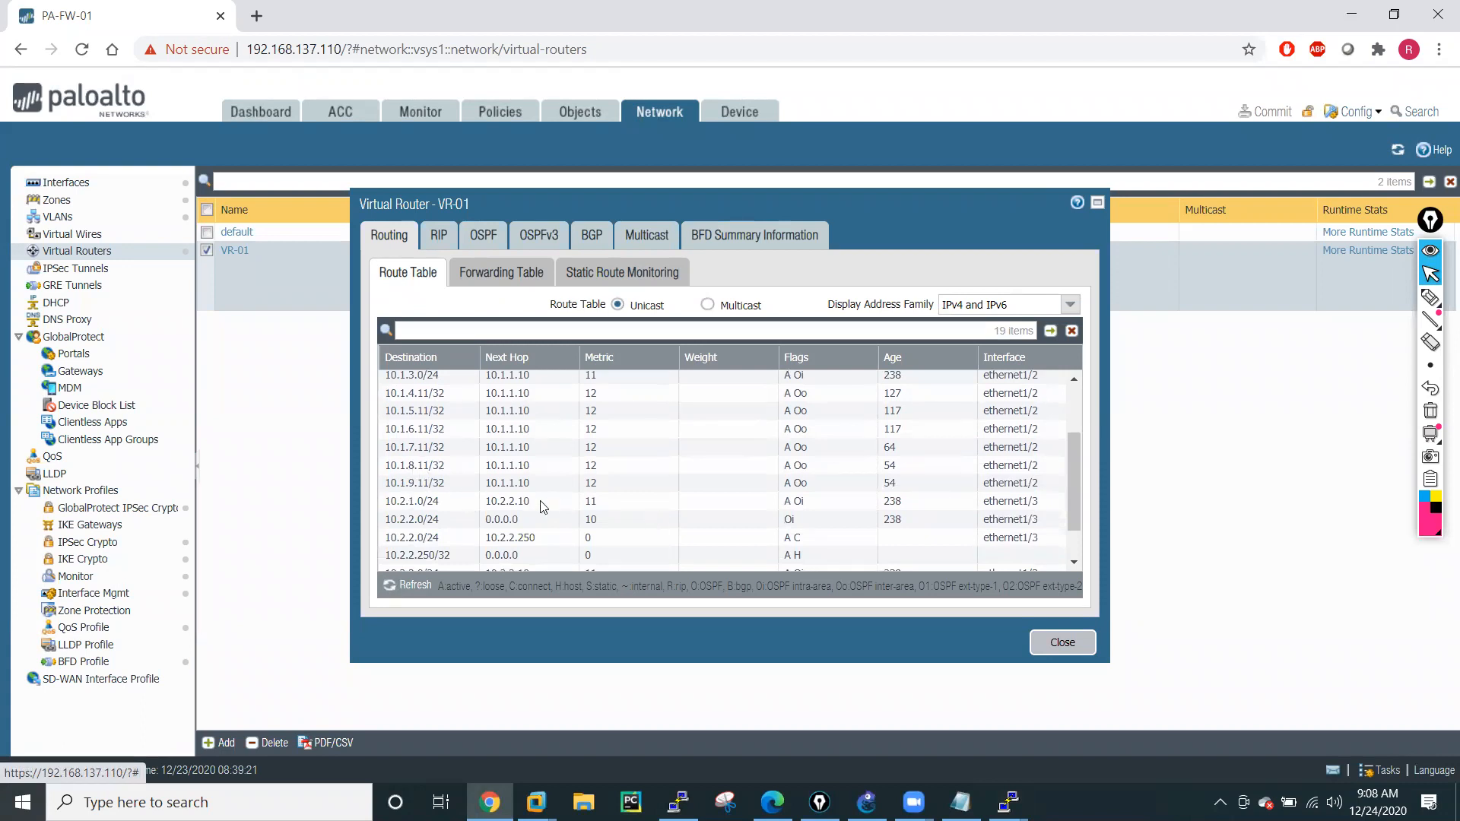
{"action": "left_click", "coordinate": [1053, 647]}
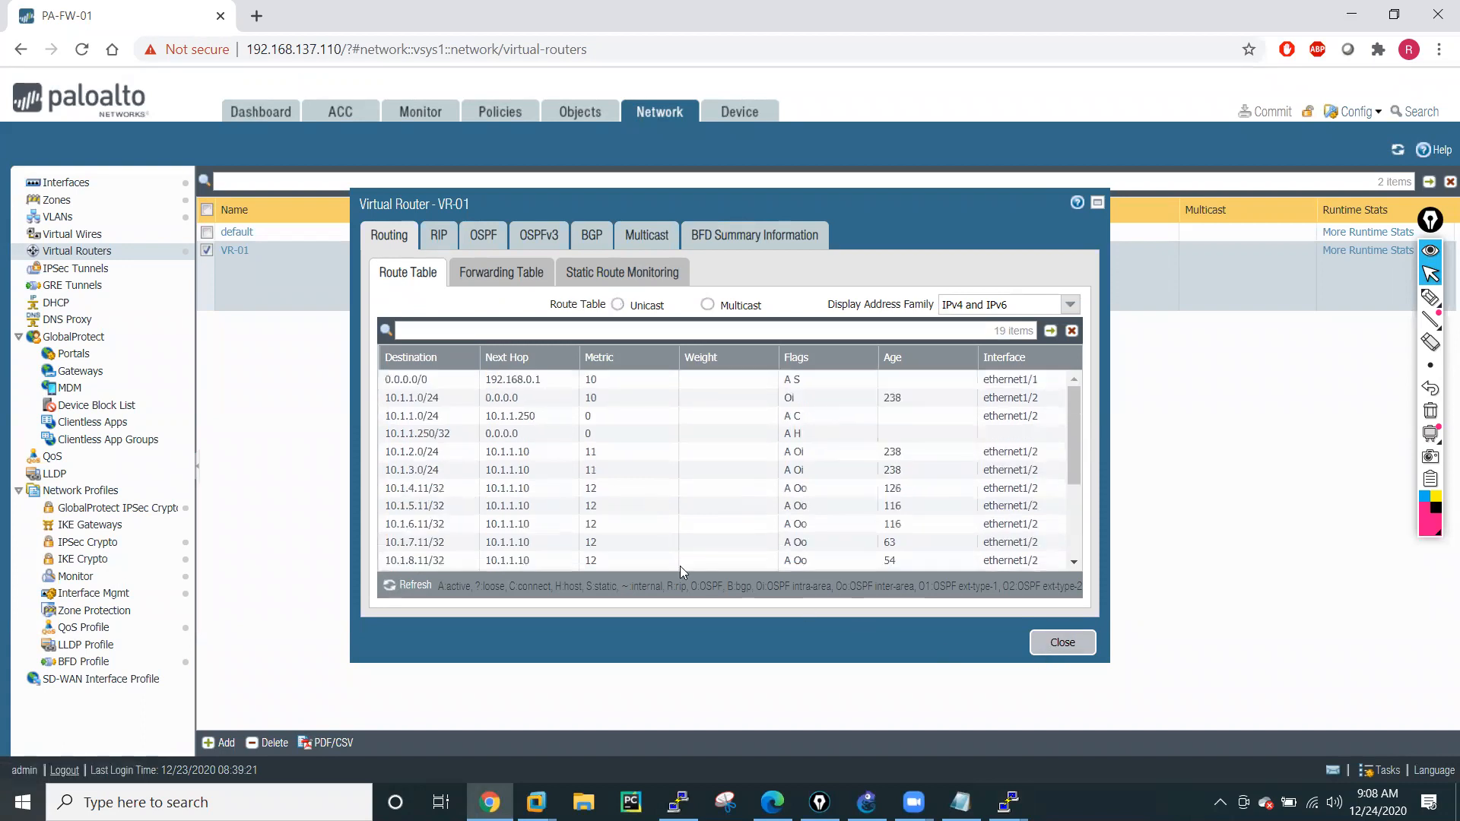
{"action": "left_click", "coordinate": [1054, 646]}
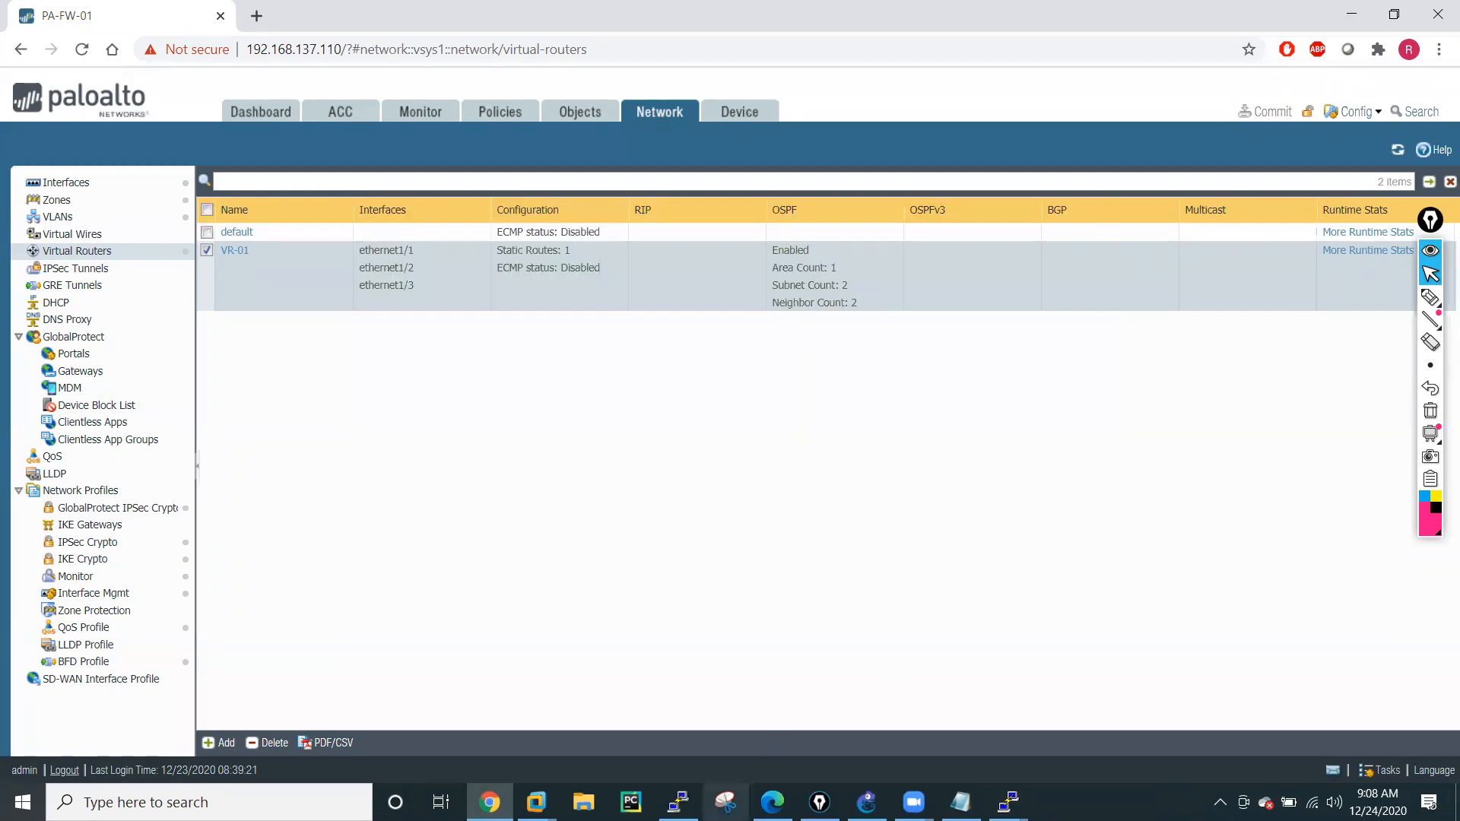
Switch to the firewall's PuTTY session and list all routes with show routing route.
{"action": "left_click", "coordinate": [679, 801]}
{"action": "key", "text": "Return"}
{"action": "key", "text": "Return"}
{"action": "key", "text": "Return"}
{"action": "key", "text": "Return"}
{"action": "key", "text": "Return"}
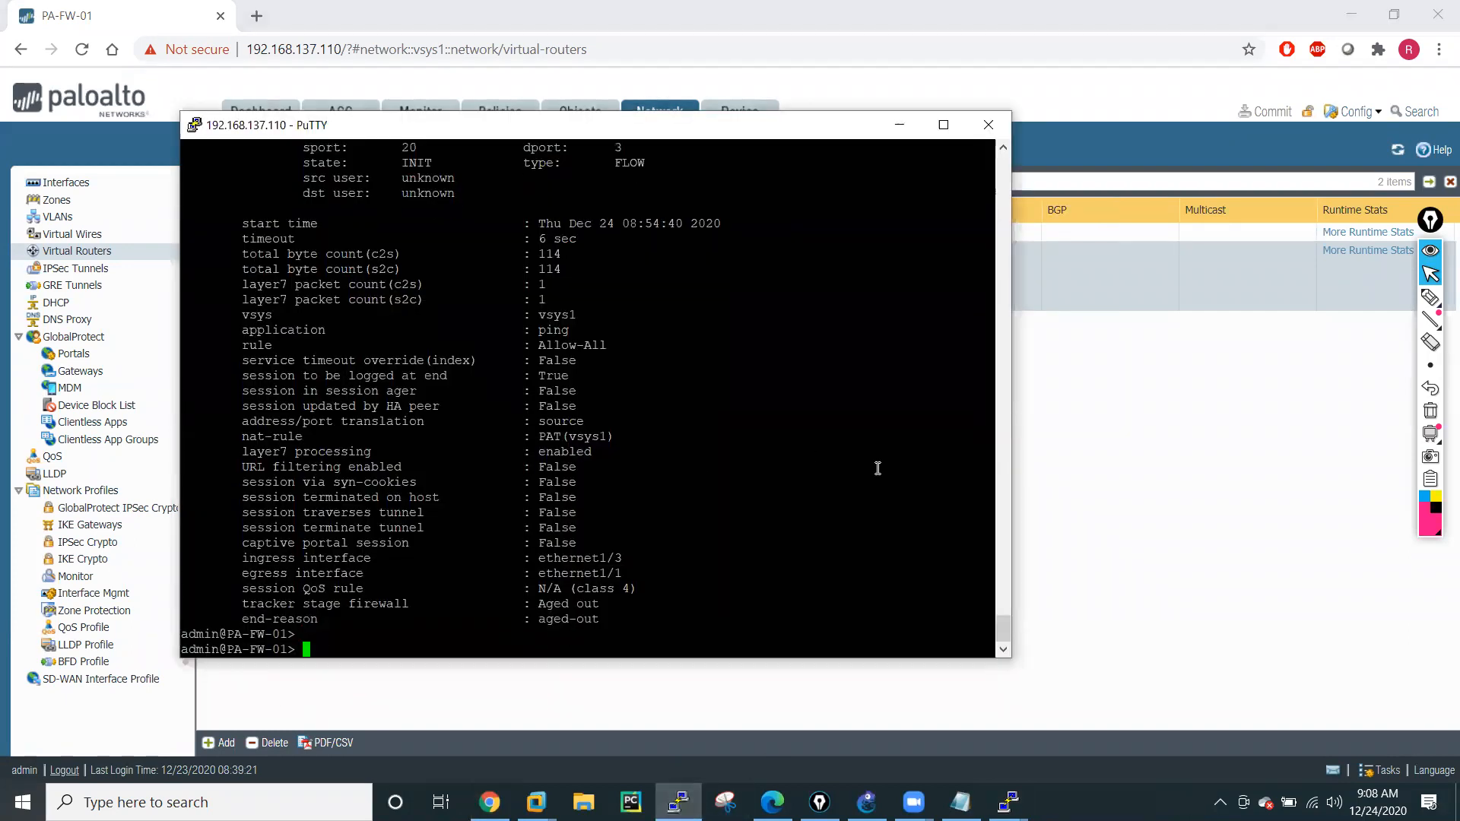
{"action": "type", "text": "show "}
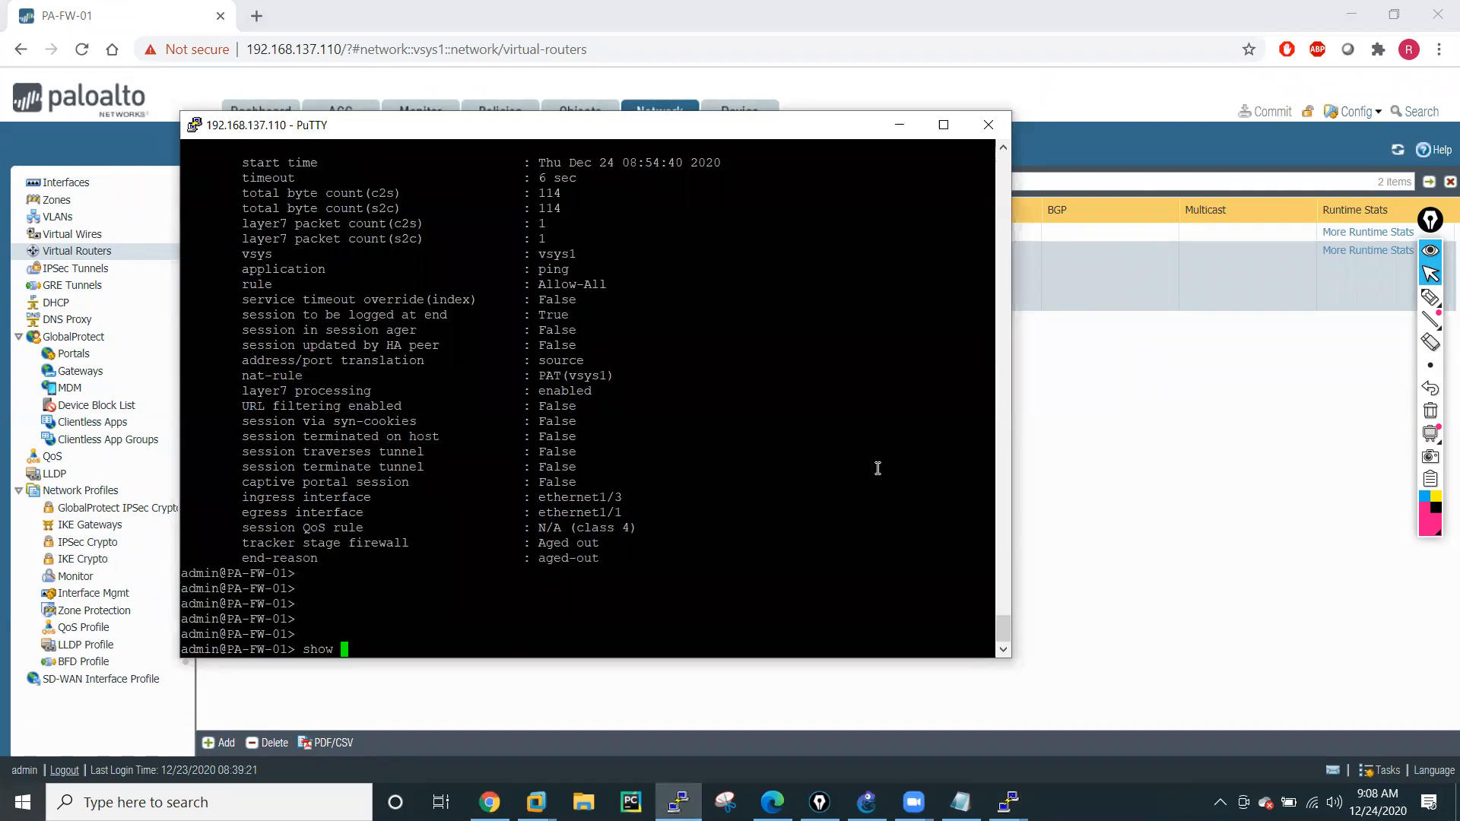
{"action": "type", "text": "routing route"}
{"action": "key", "text": "question"}
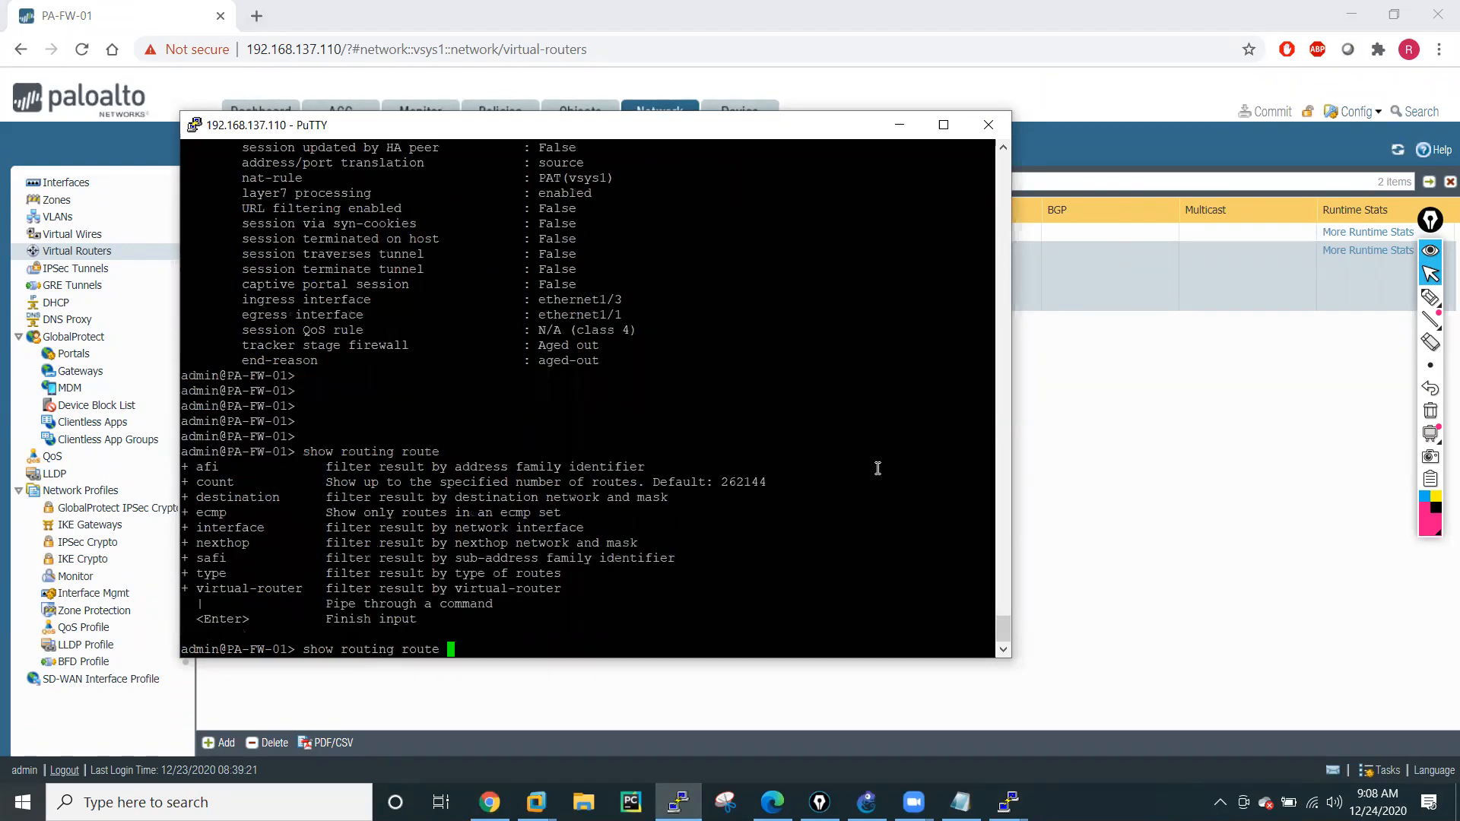
{"action": "key", "text": "Return"}
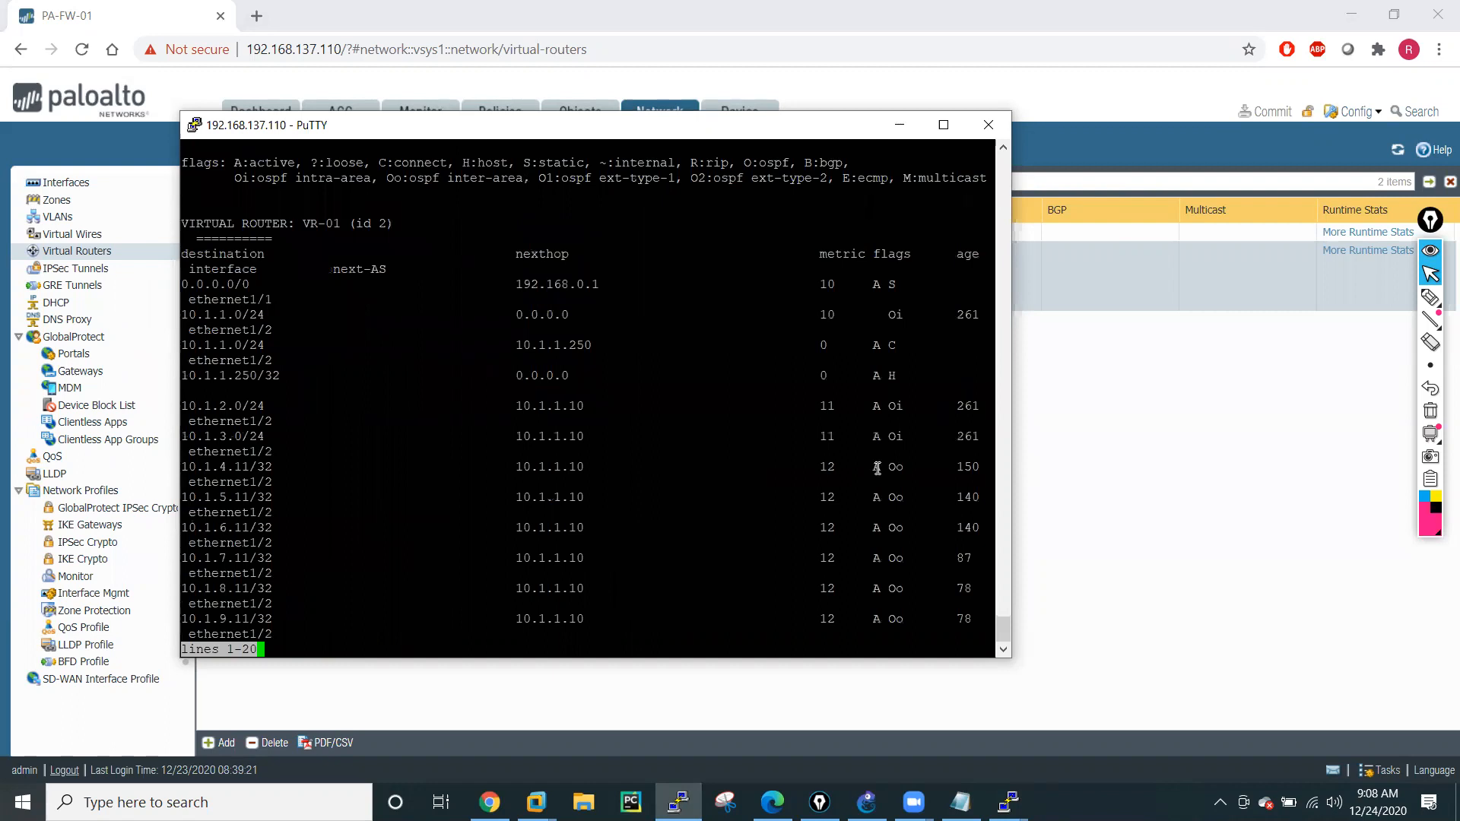
Widen the firewall's PuTTY window so each route fits on one line, and page through the remaining routes to the prompt.
{"action": "key", "text": "Down"}
{"action": "key", "text": "Down"}
{"action": "key", "text": "Down"}
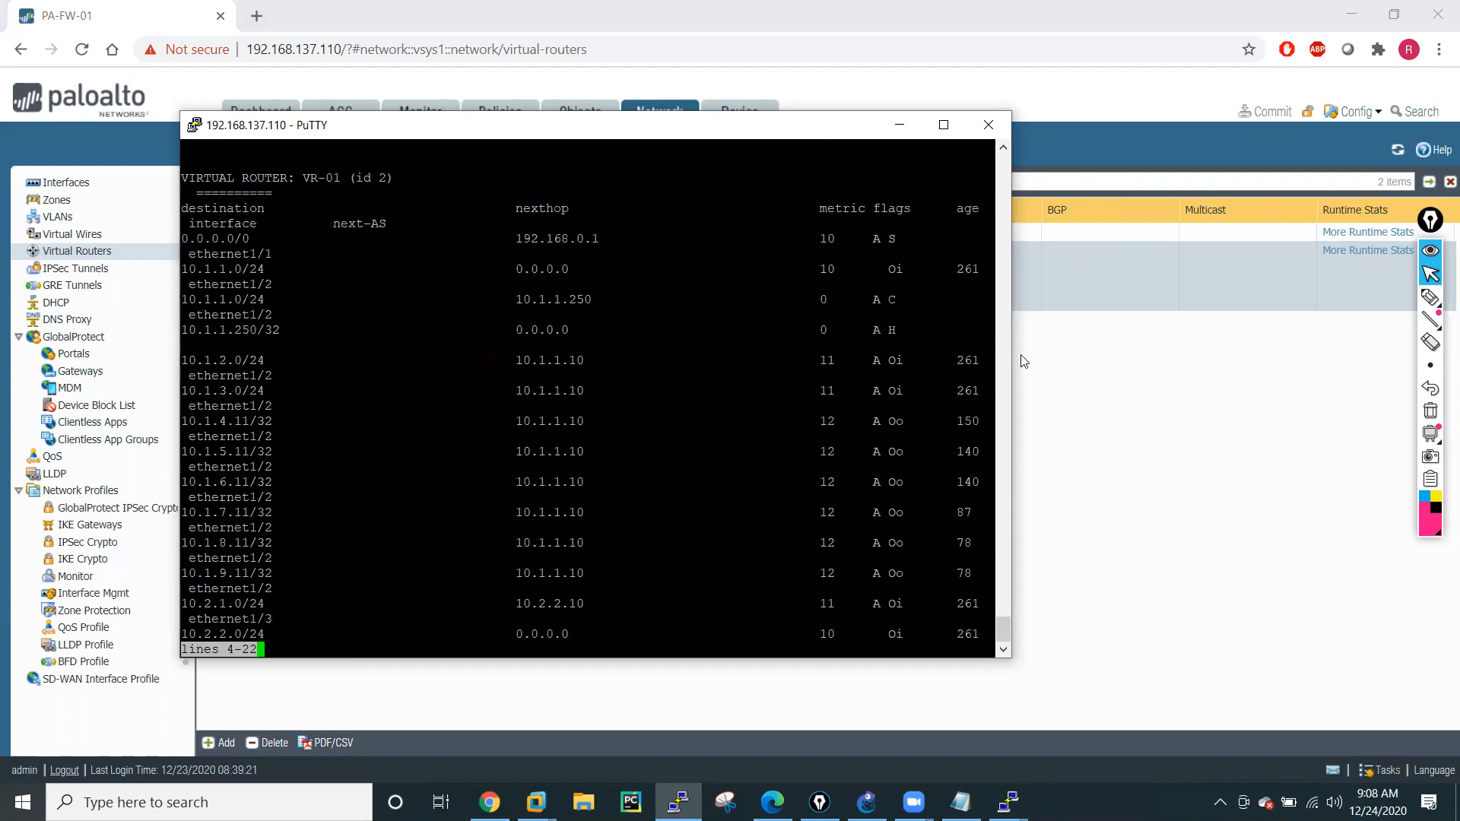
{"action": "scroll", "coordinate": [1010, 356], "scroll_direction": "up", "scroll_amount": 6}
{"action": "left_click_drag", "start_coordinate": [1017, 362], "coordinate": [1215, 362]}
{"action": "left_click", "coordinate": [1293, 376]}
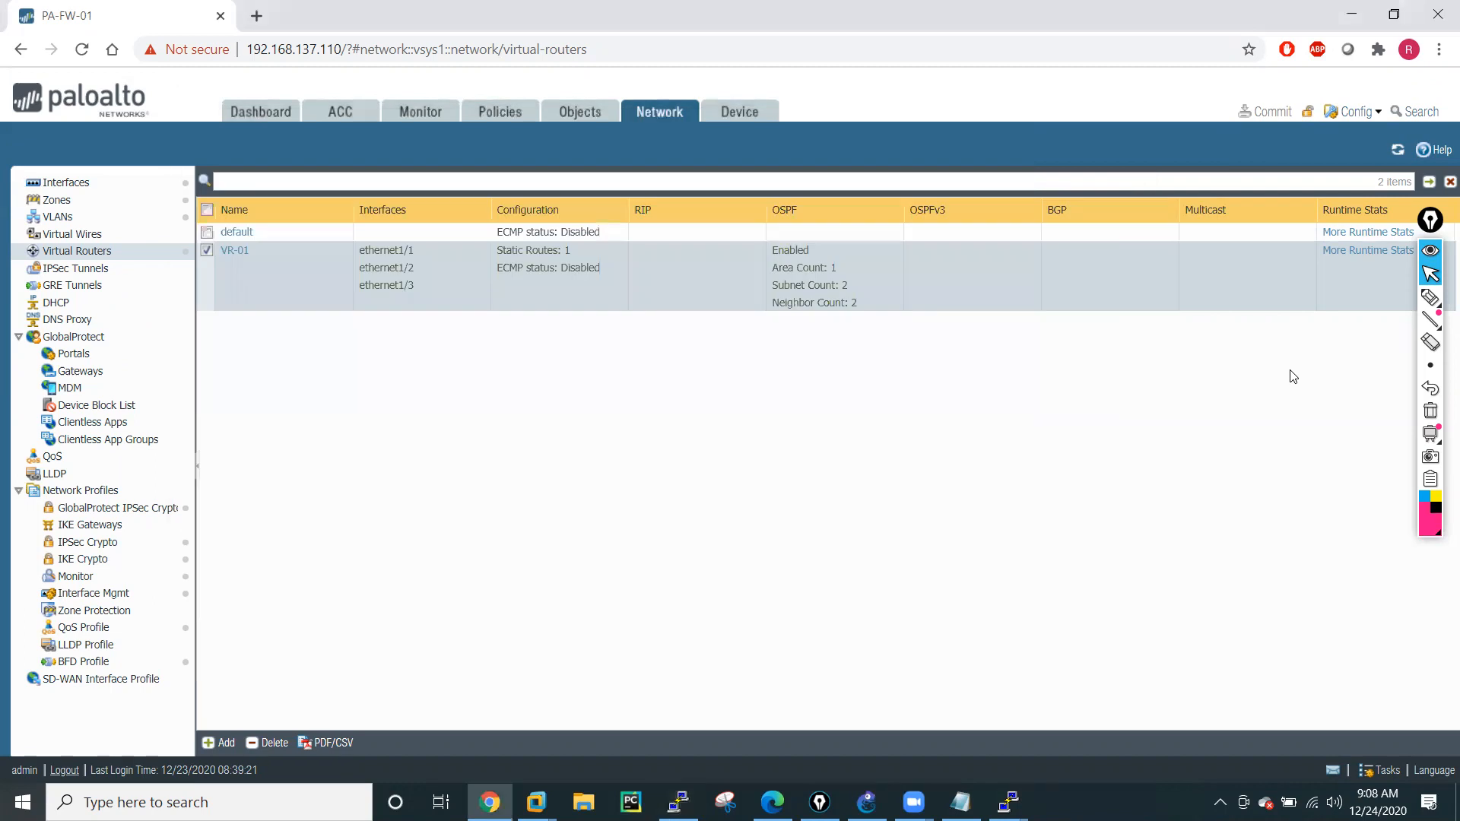
{"action": "left_click", "coordinate": [677, 802]}
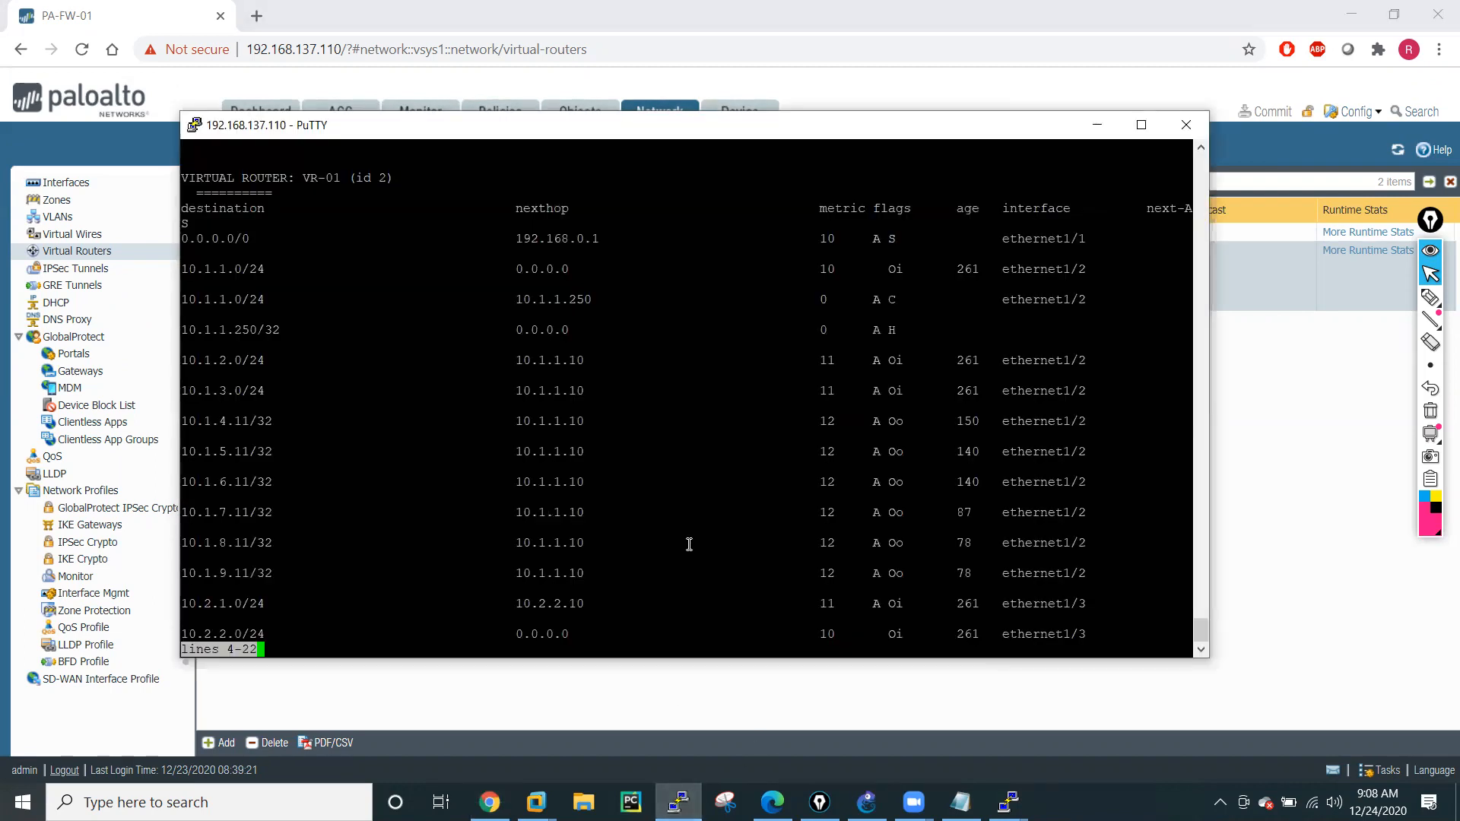
{"action": "key", "text": "Down"}
{"action": "key", "text": "Down"}
{"action": "key", "text": "space"}
{"action": "key", "text": "Return"}
{"action": "key", "text": "Return"}
{"action": "key", "text": "Return"}
List only the firewall's OSPF routes with show routing route type ospf, and return to the prompt.
{"action": "type", "text": "show routing route"}
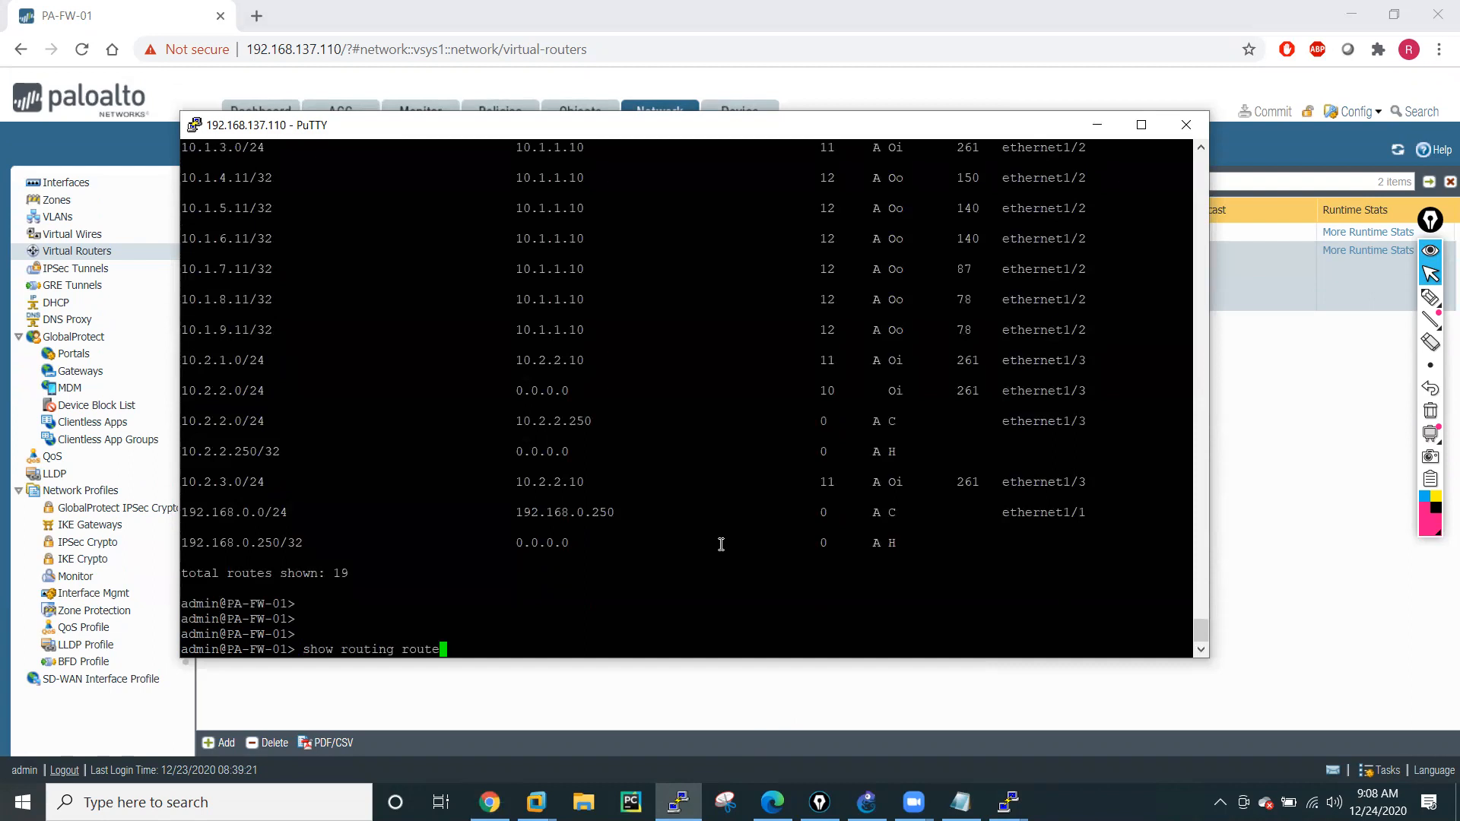
{"action": "type", "text": " ?"}
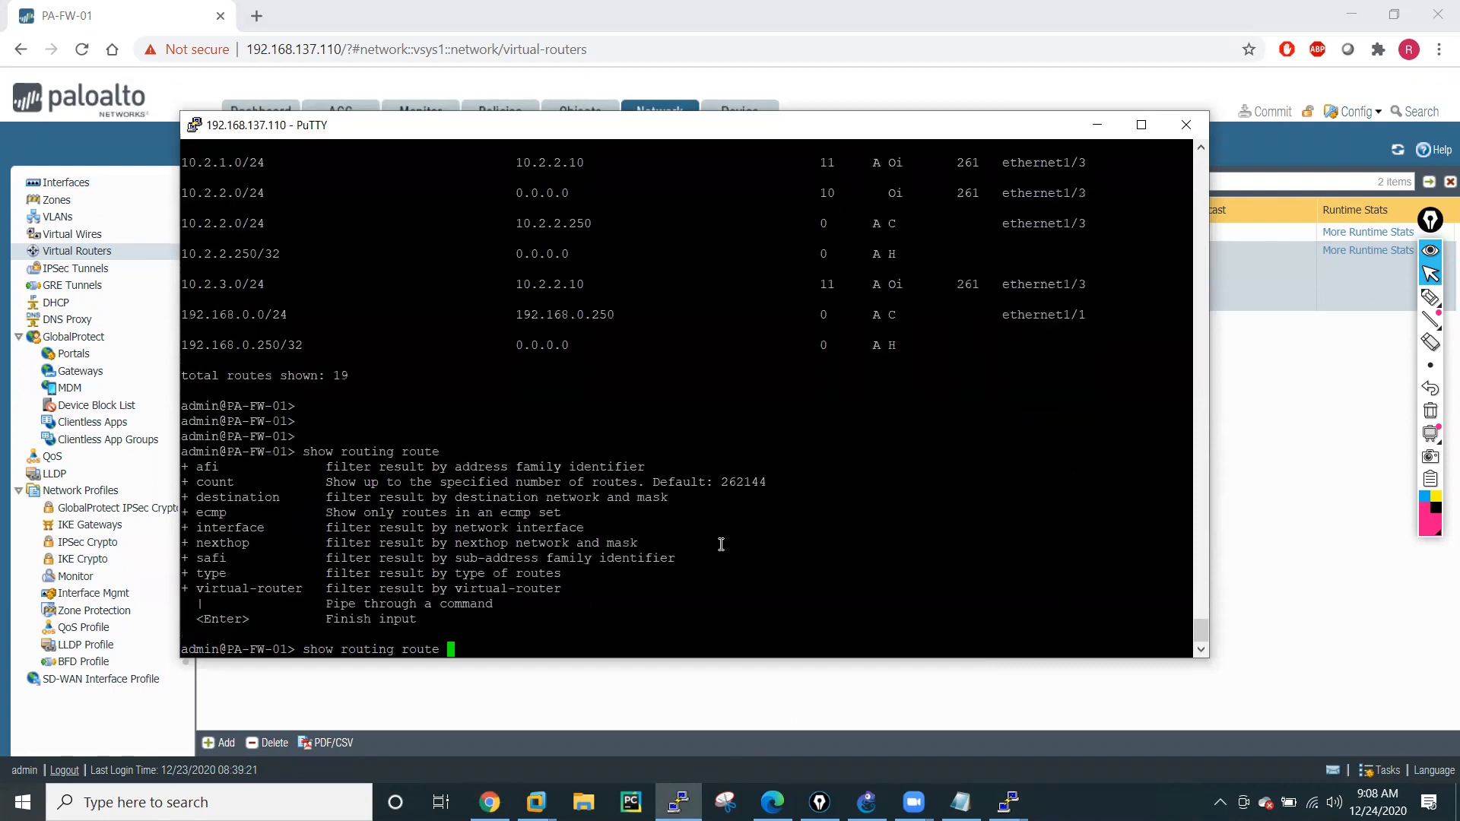
{"action": "type", "text": "type "}
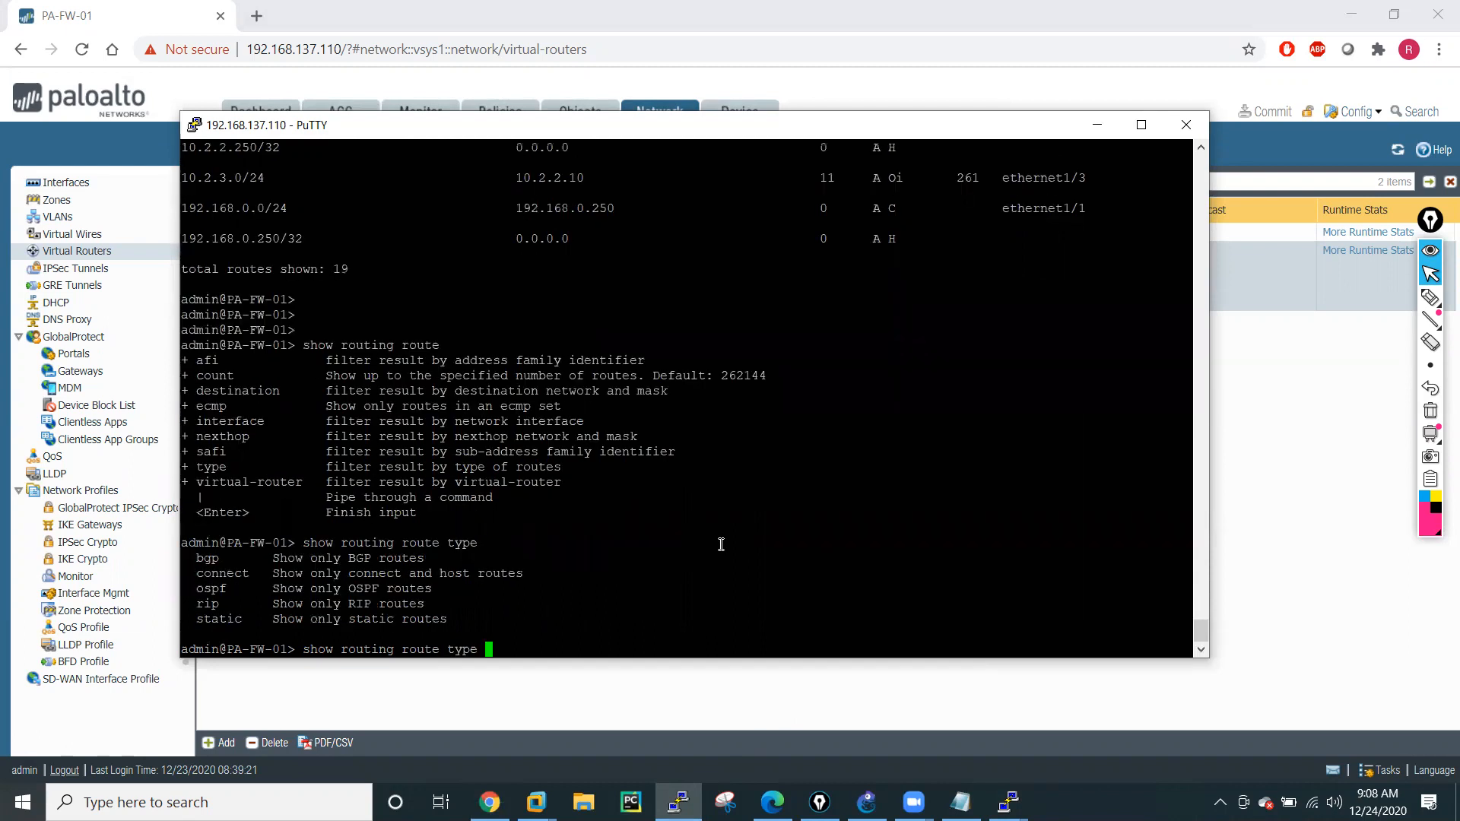
{"action": "type", "text": "?ospf ?"}
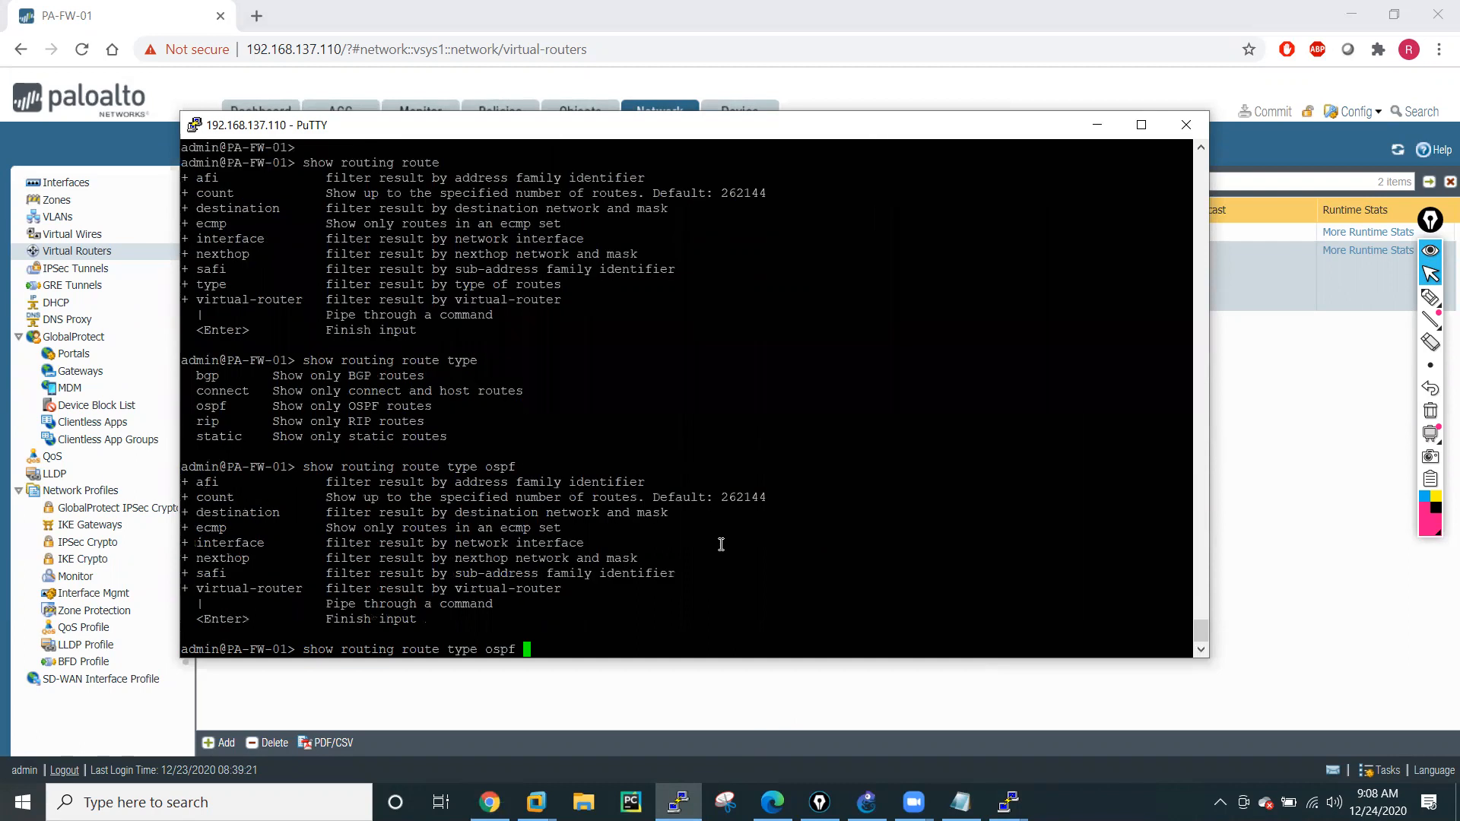
{"action": "key", "text": "Return"}
{"action": "key", "text": "Return"}
{"action": "key", "text": "Return"}
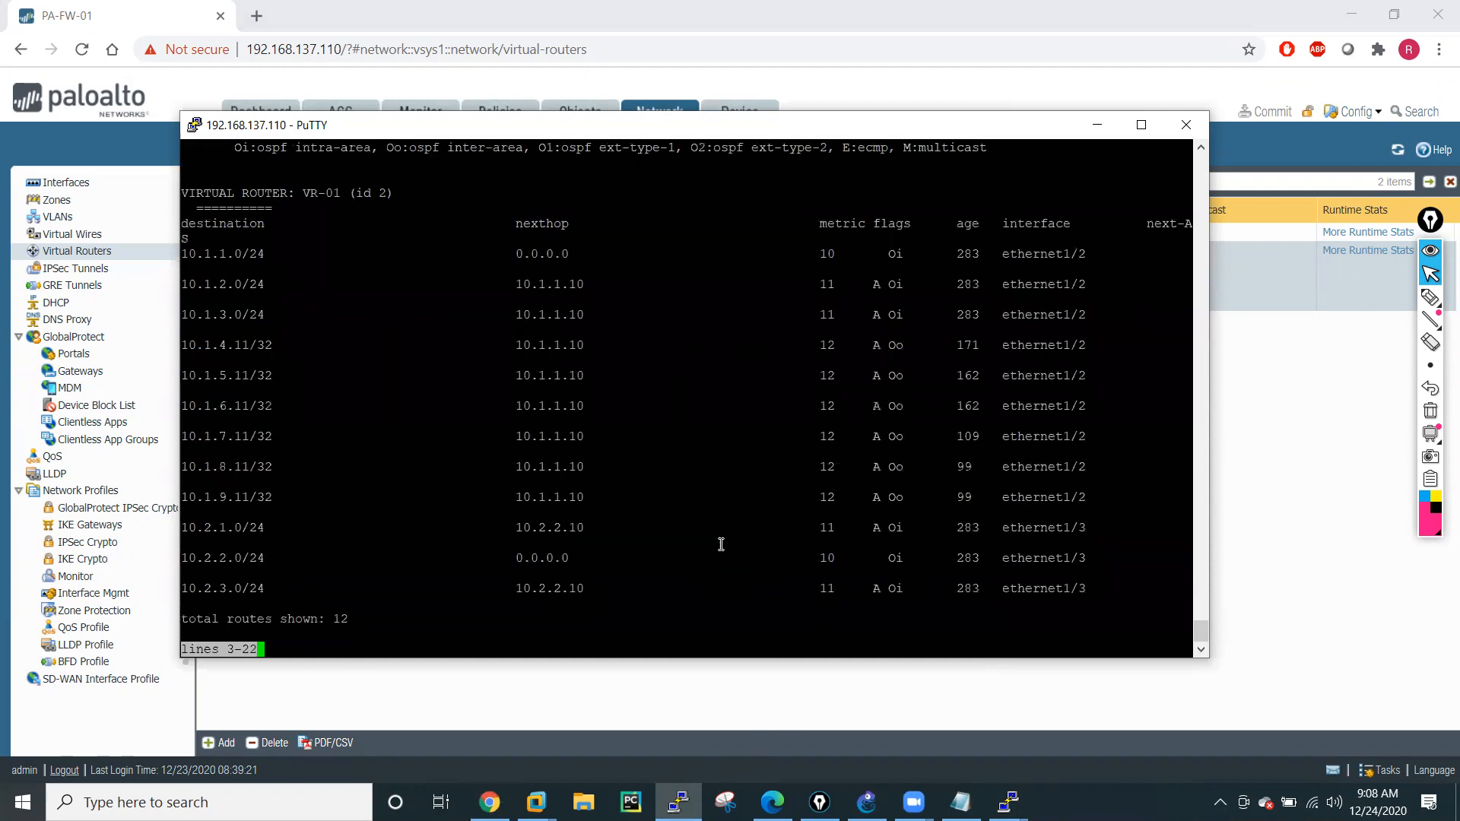
{"action": "key", "text": "q"}
Ping host 10.1.5.11 from the firewall with source 10.1.1.250, and stop the ping after a few replies.
{"action": "key", "text": "Return"}
{"action": "key", "text": "Return"}
{"action": "key", "text": "Return"}
{"action": "key", "text": "Return"}
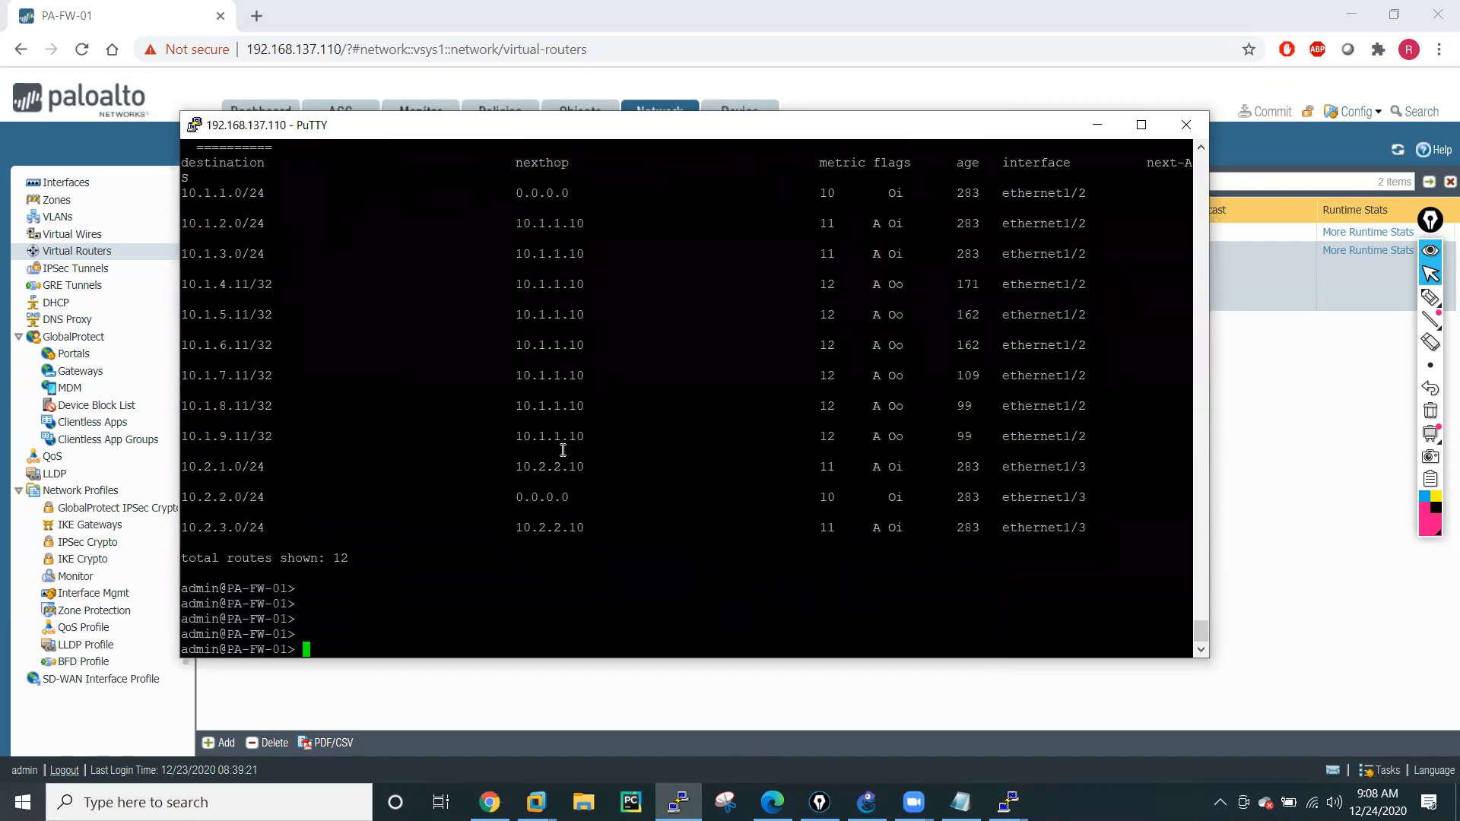
{"action": "double_click", "coordinate": [222, 409]}
{"action": "left_click", "coordinate": [341, 468]}
{"action": "type", "text": "ping source 10.1.1.250 host 10.1.5.11"}
{"action": "key", "text": "Return"}
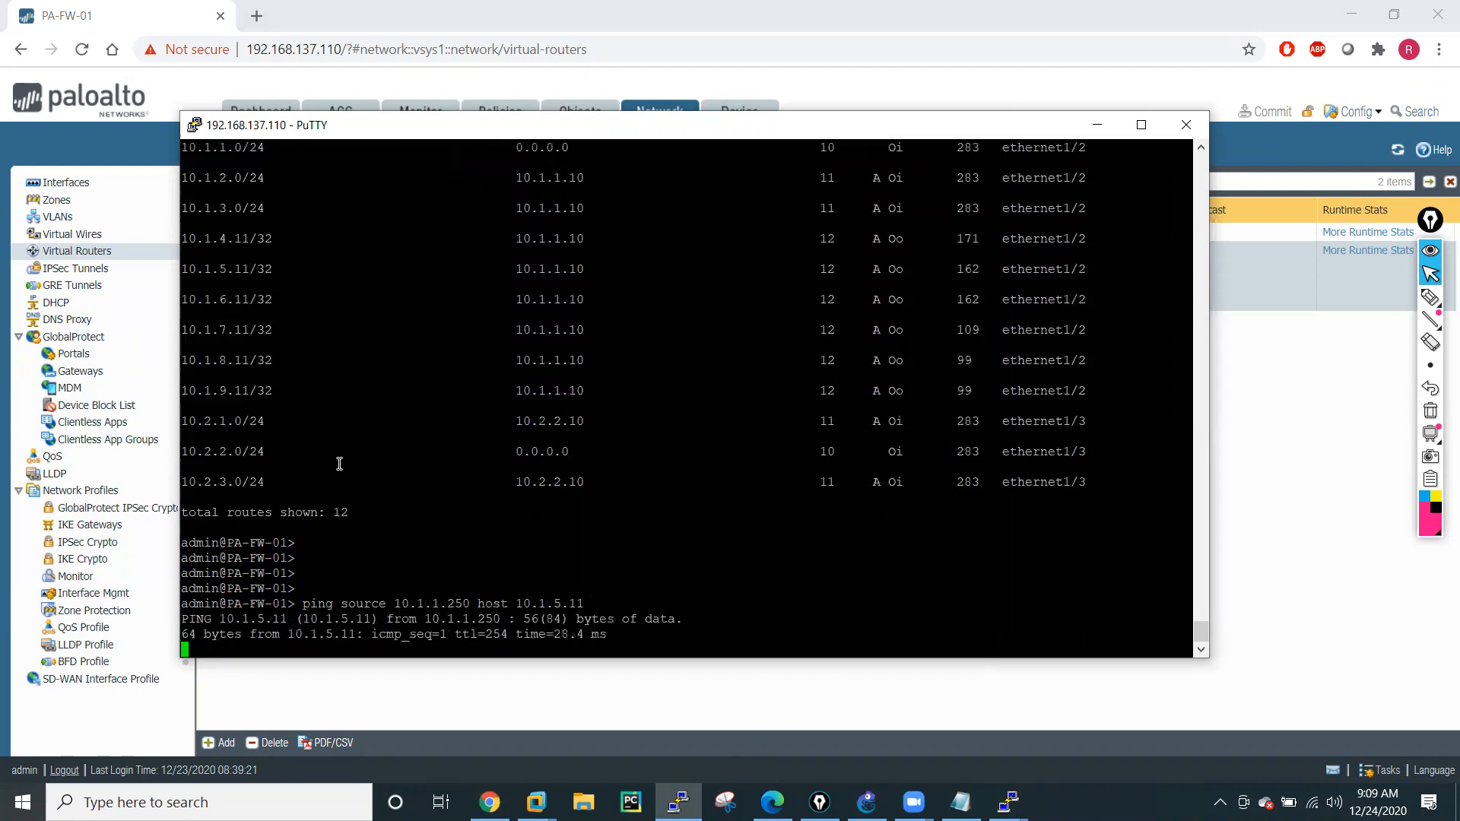
{"action": "key", "text": "ctrl+c"}
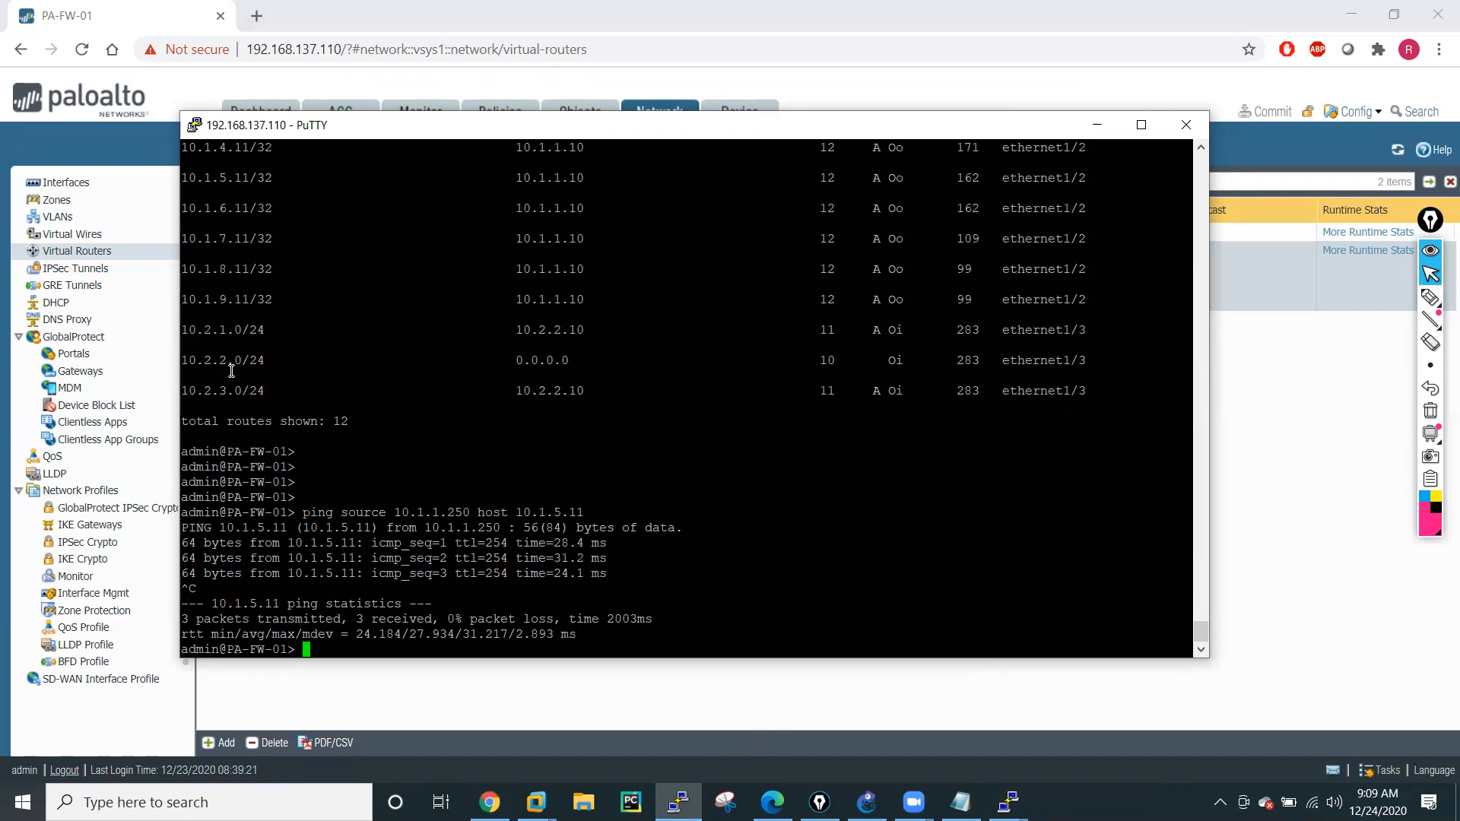
Switch to R5's console from GNS3, leave configuration mode, and display its routing table with sh ip route.
{"action": "left_click", "coordinate": [1361, 587]}
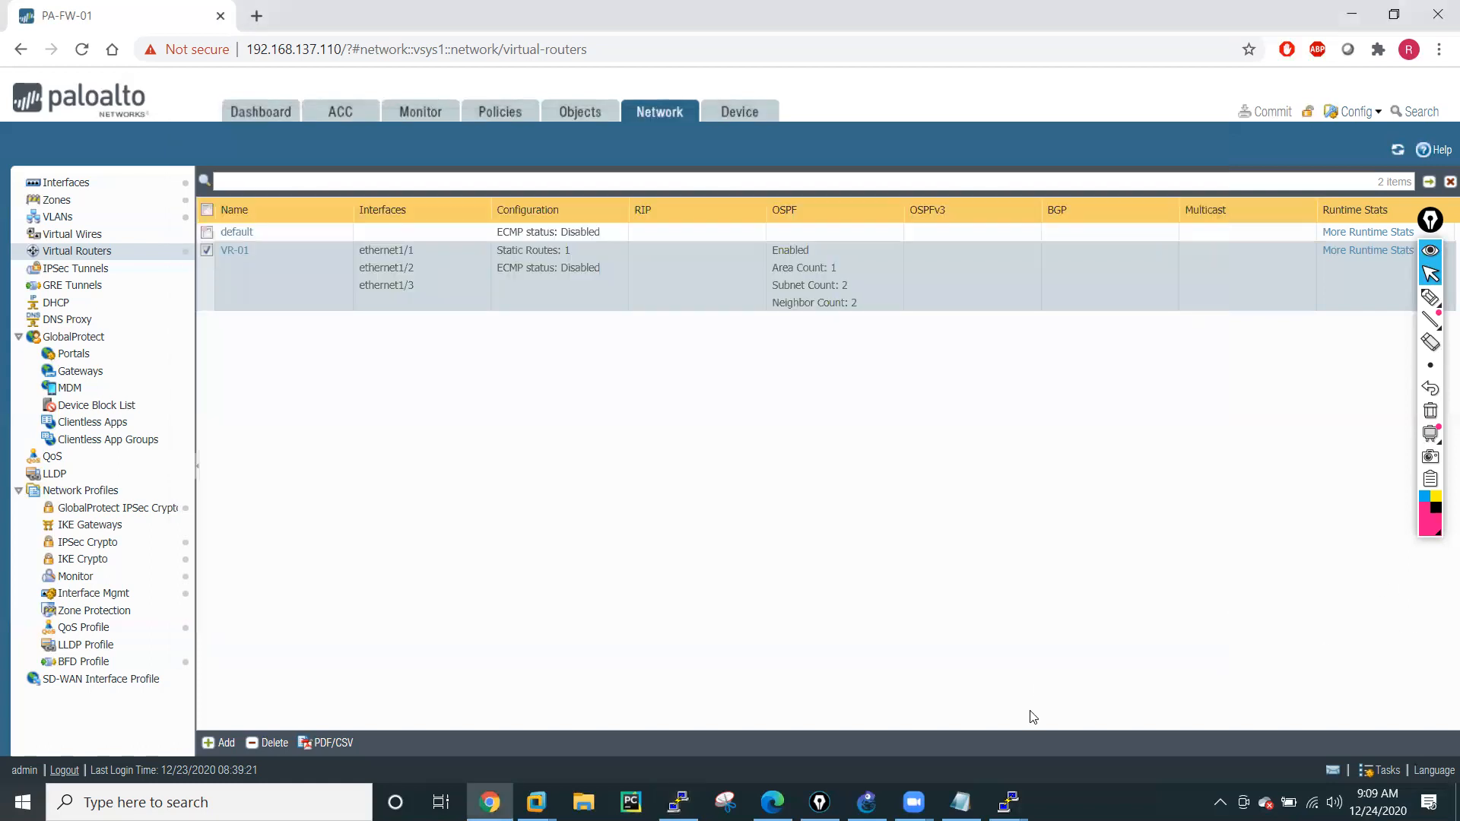
{"action": "left_click", "coordinate": [867, 802]}
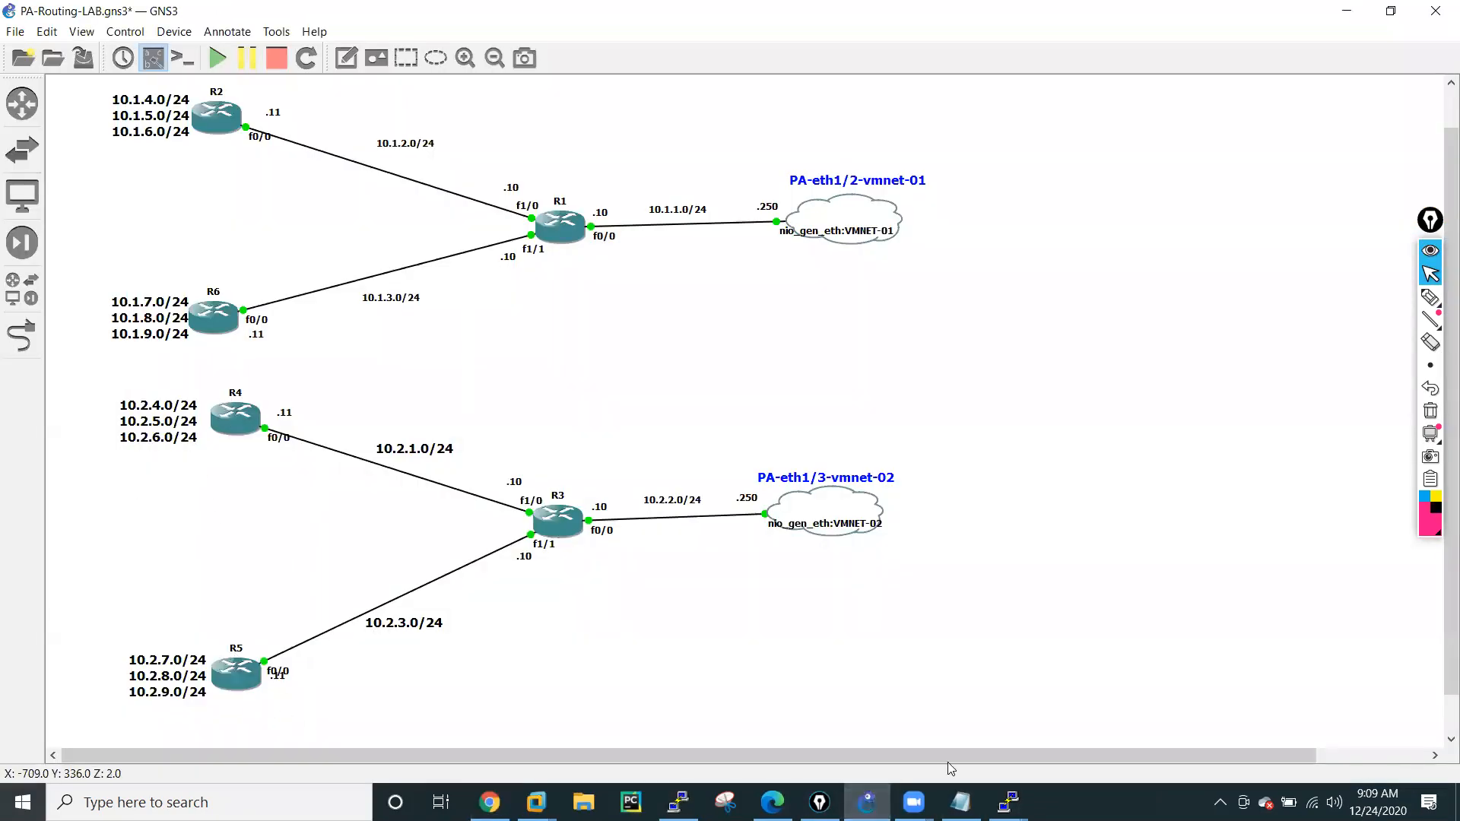
{"action": "mouse_move", "coordinate": [1009, 802]}
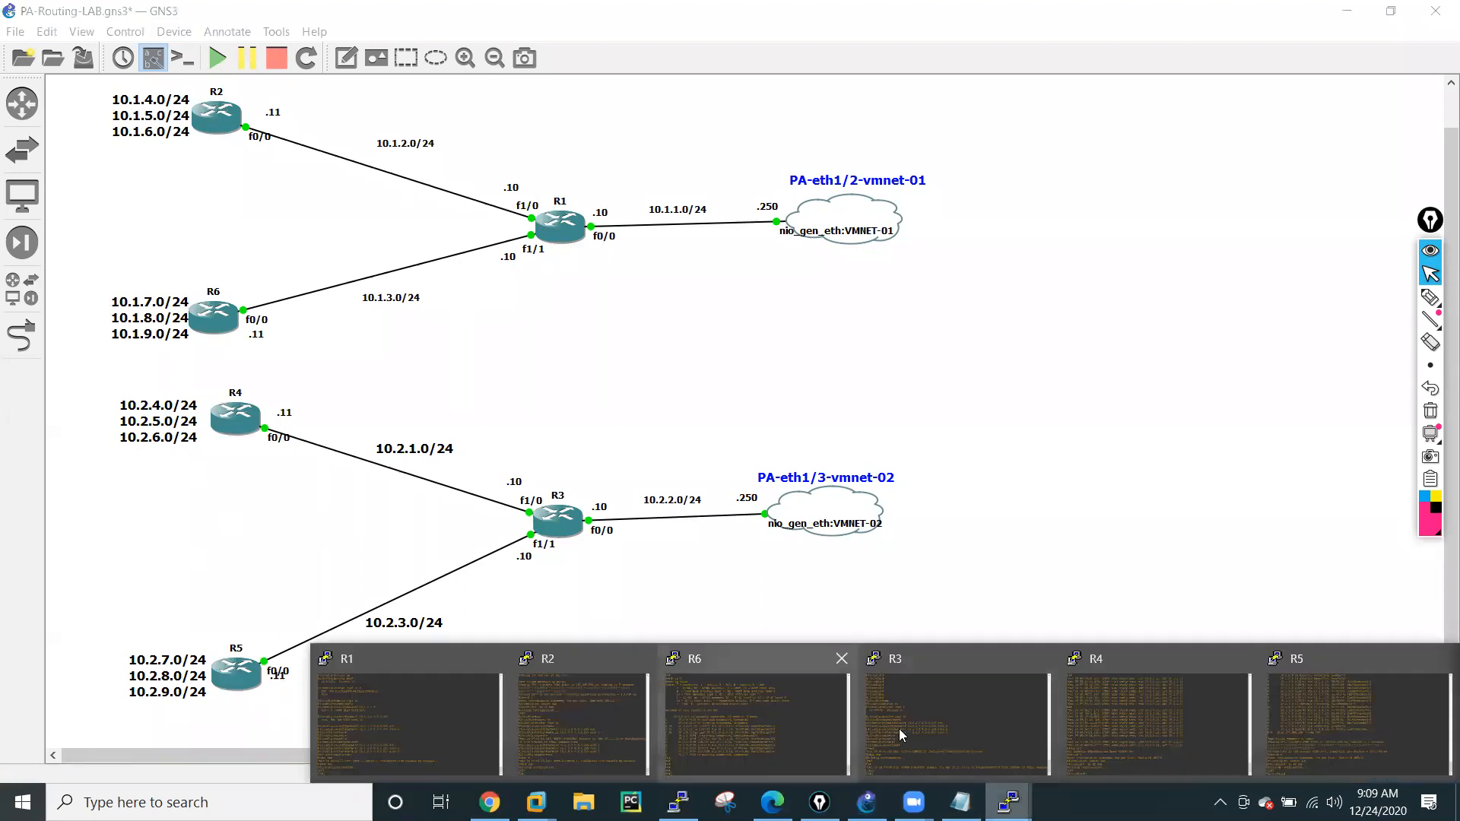
{"action": "left_click", "coordinate": [1295, 715]}
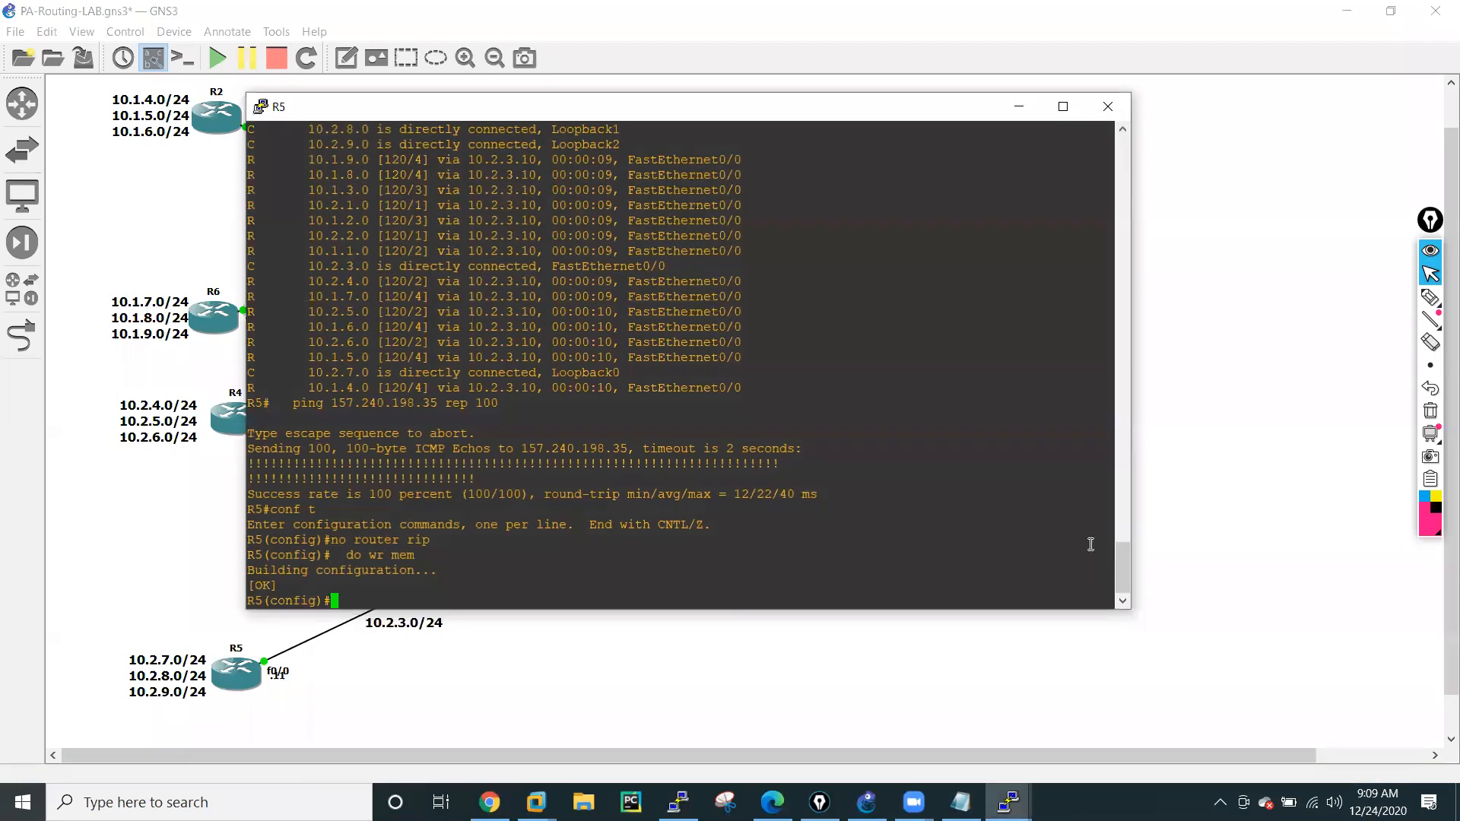
{"action": "double_click", "coordinate": [827, 555]}
{"action": "type", "text": "end"}
{"action": "key", "text": "Return"}
{"action": "key", "text": "Return"}
{"action": "key", "text": "Return"}
{"action": "type", "text": "sh ip ro"}
{"action": "key", "text": "Tab"}
{"action": "key", "text": "Return"}
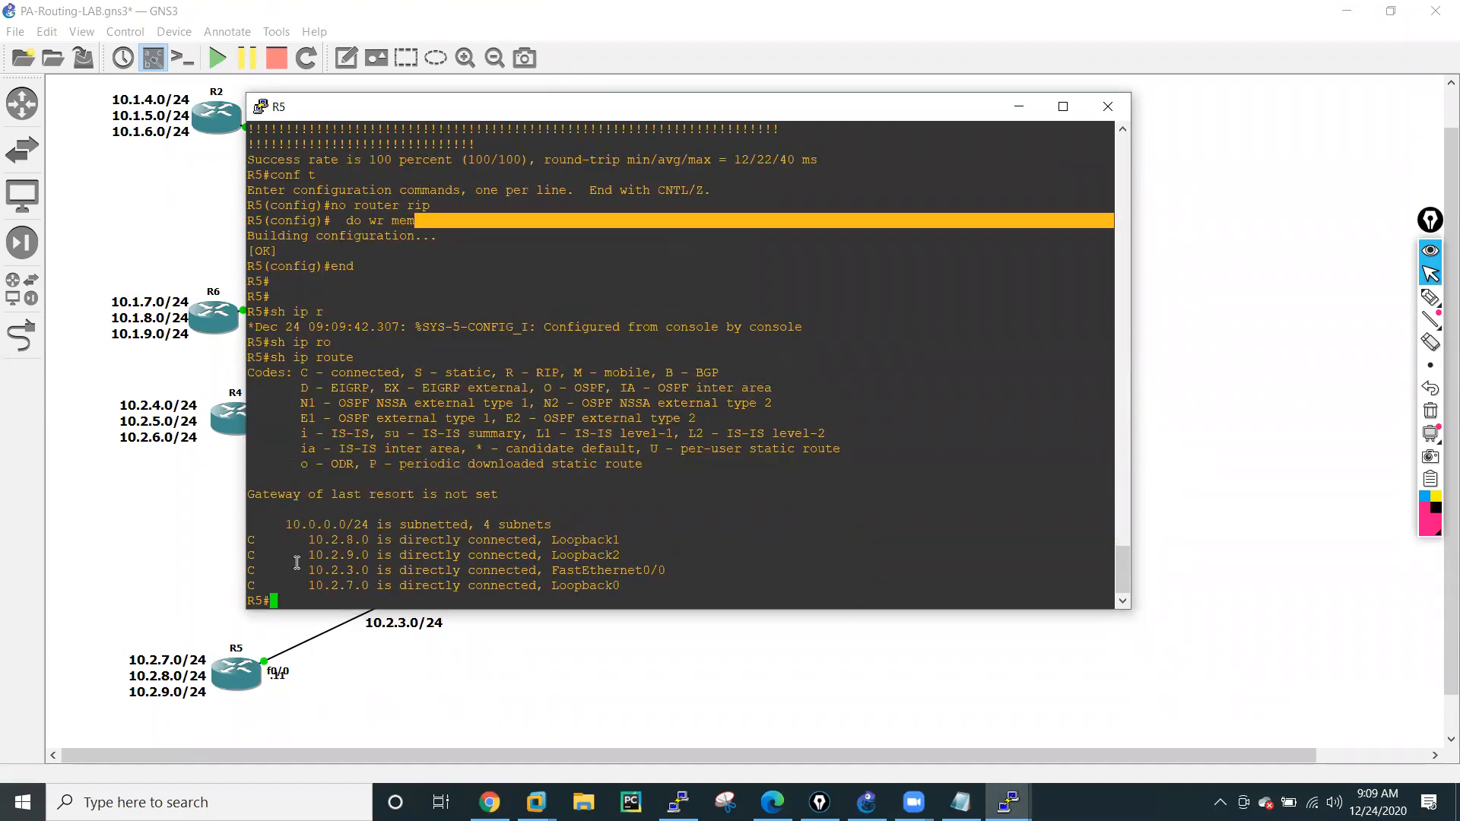
Switch to R2's console from the GNS3 topology and display its routing table with sh ip route.
{"action": "left_click", "coordinate": [162, 536]}
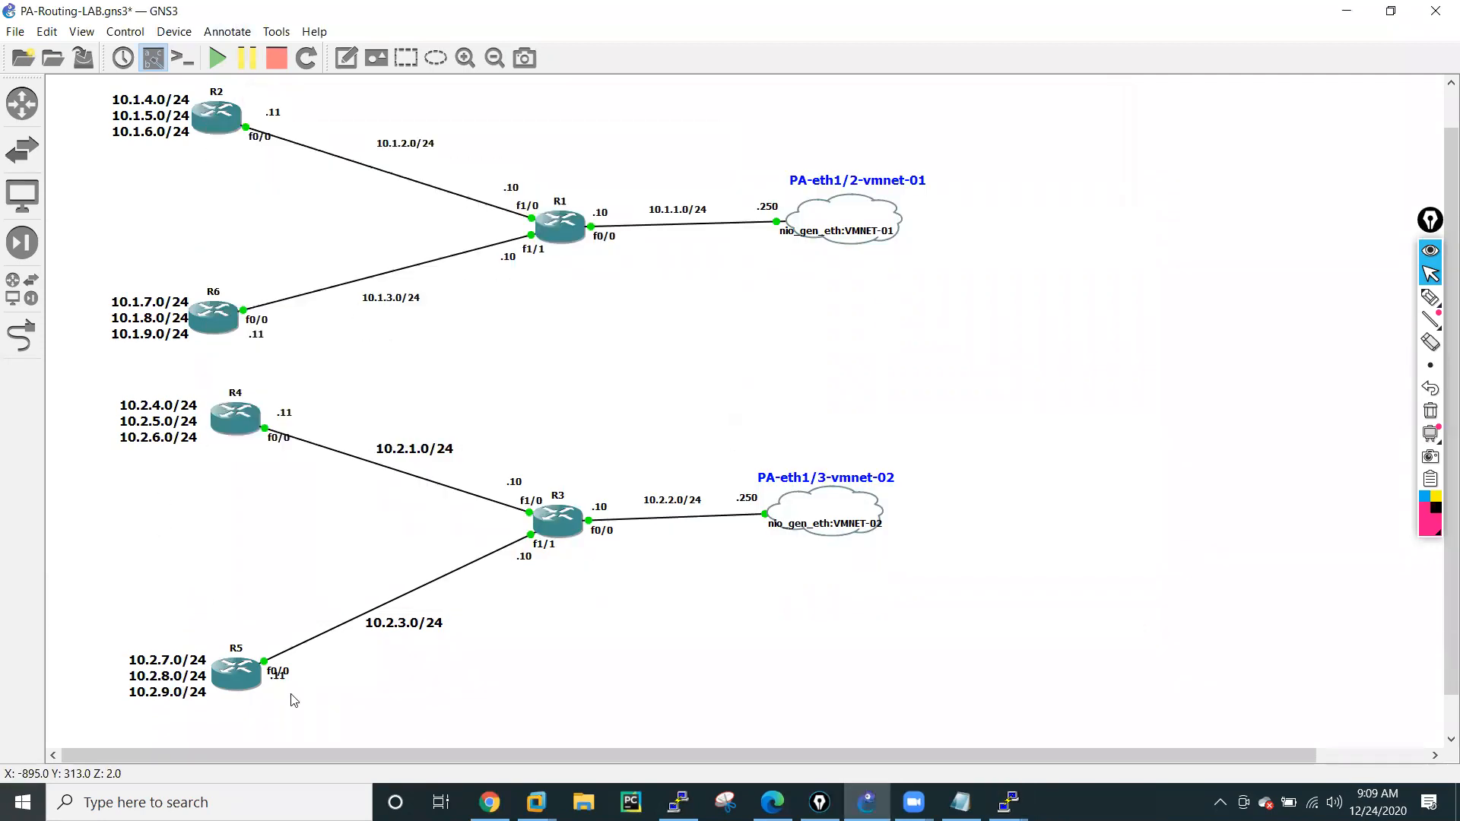
{"action": "left_click", "coordinate": [1008, 802]}
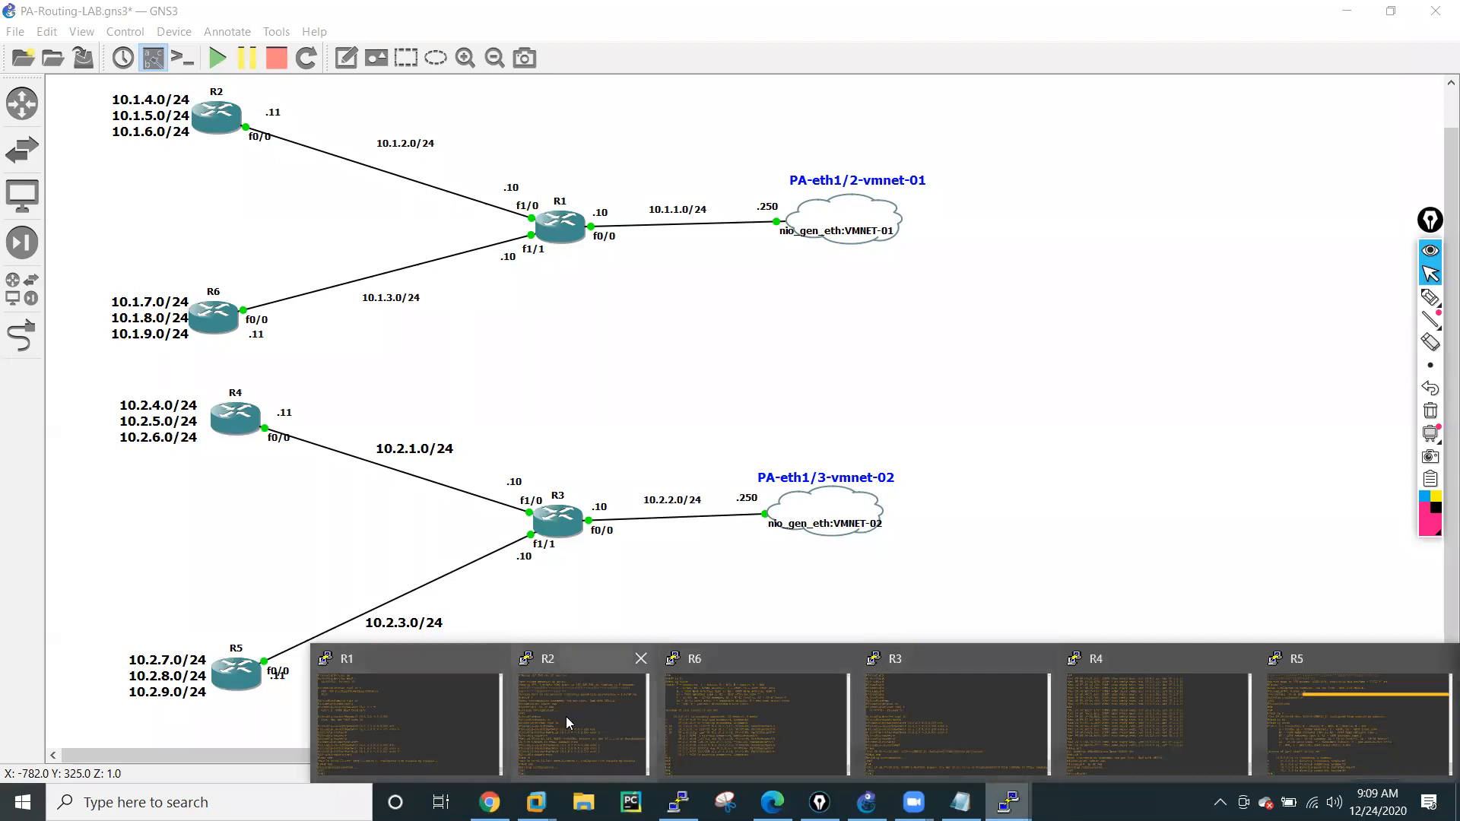
{"action": "left_click", "coordinate": [569, 715]}
{"action": "type", "text": "shj"}
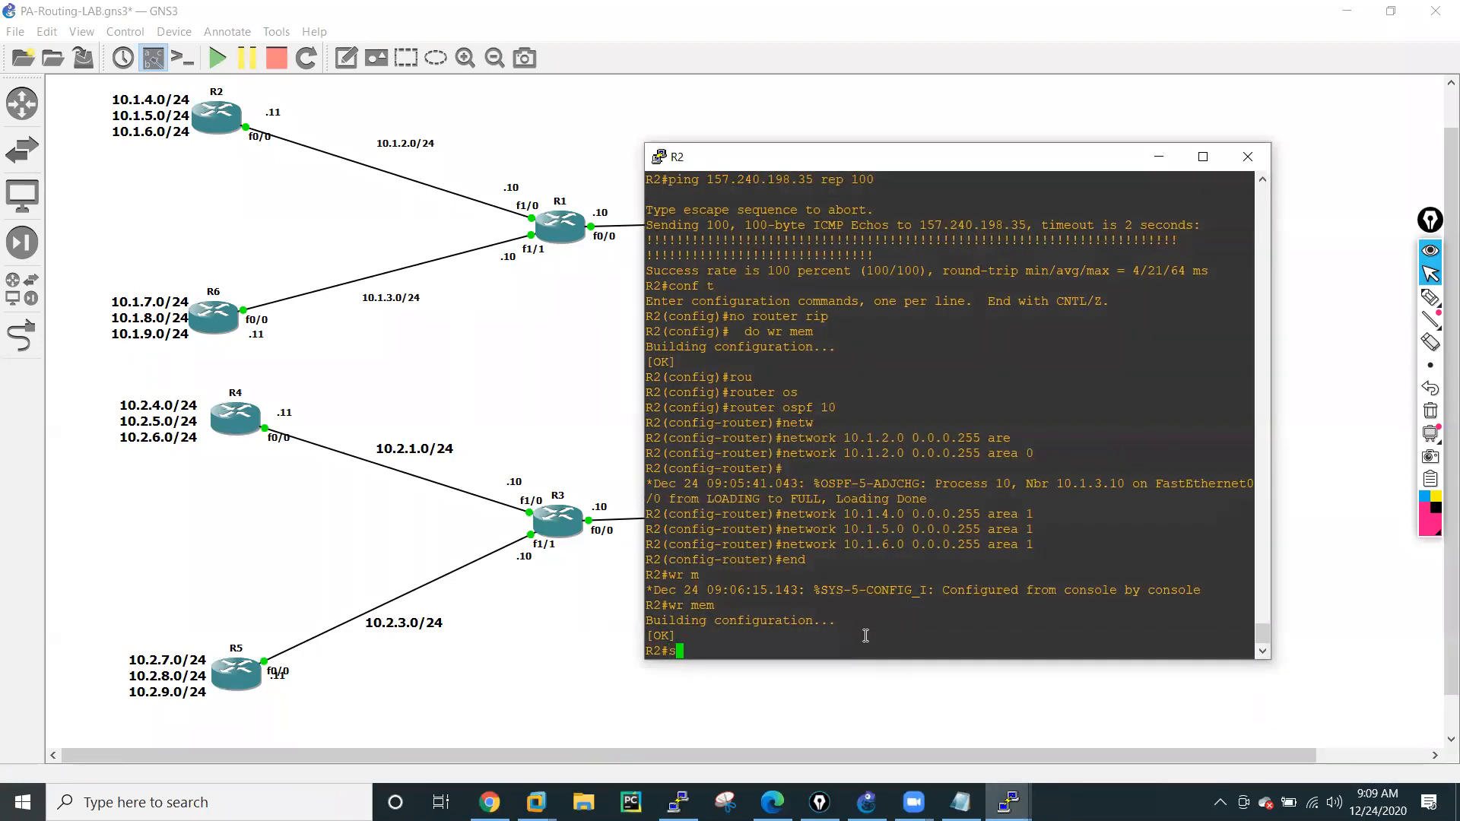
{"action": "key", "text": "BackSpace"}
{"action": "key", "text": "BackSpace"}
{"action": "type", "text": "ip ro"}
{"action": "key", "text": "Tab"}
{"action": "key", "text": "Return"}
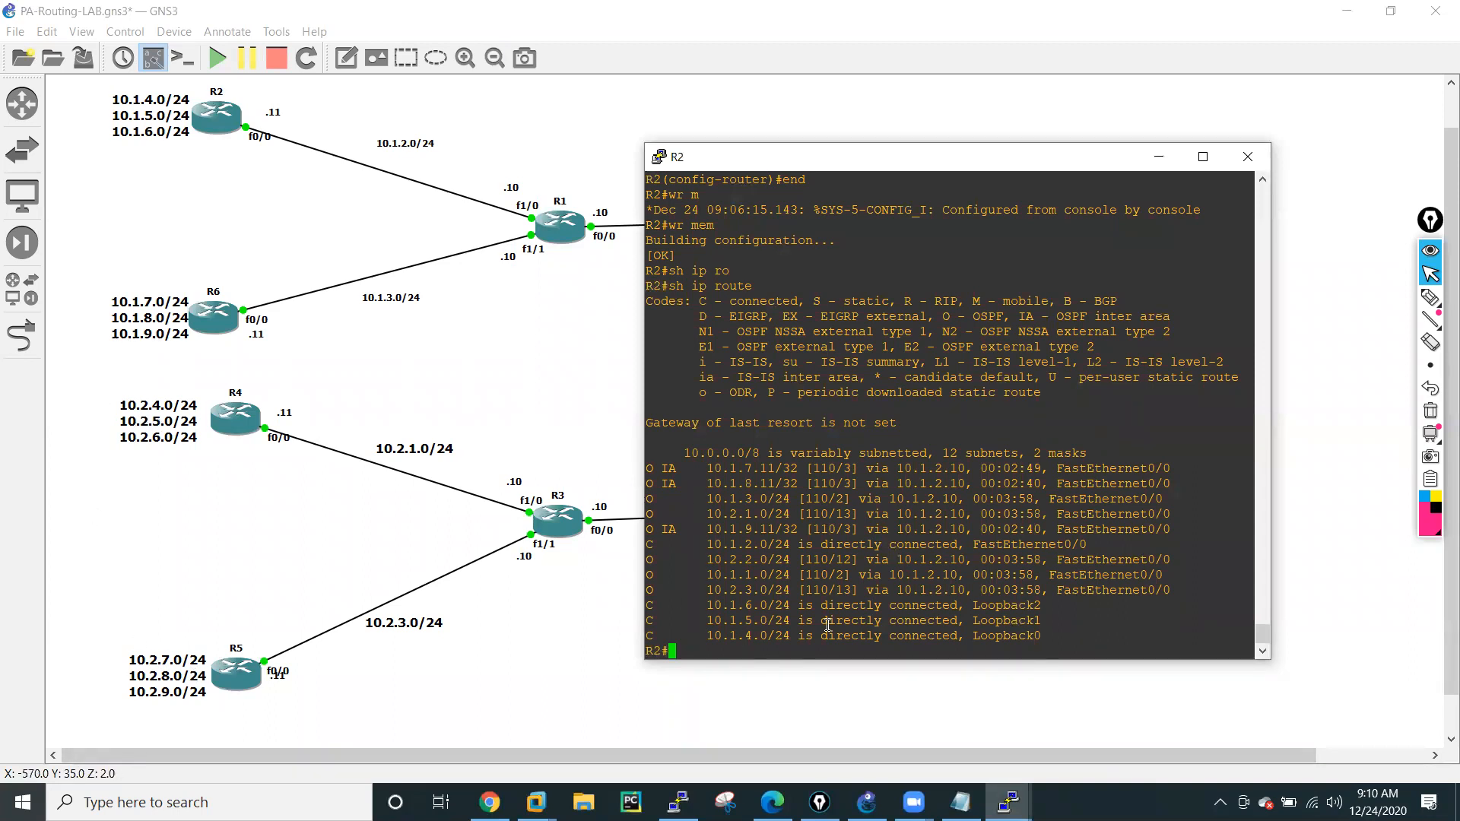
Switch to R4's console, move its window clear of the topology's router labels, and start router ospf 10.
{"action": "left_click", "coordinate": [537, 646]}
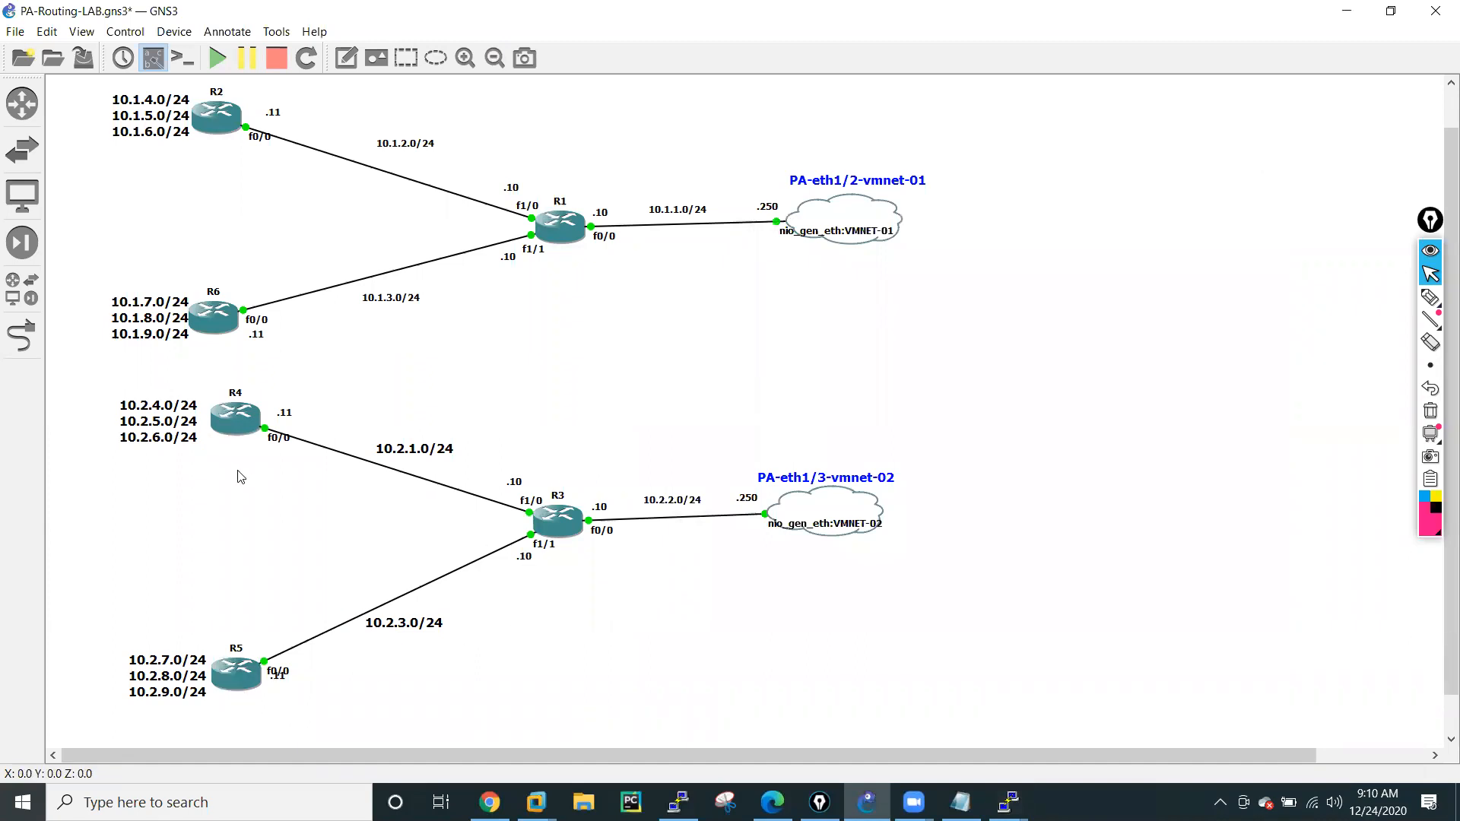
{"action": "left_click", "coordinate": [1008, 801]}
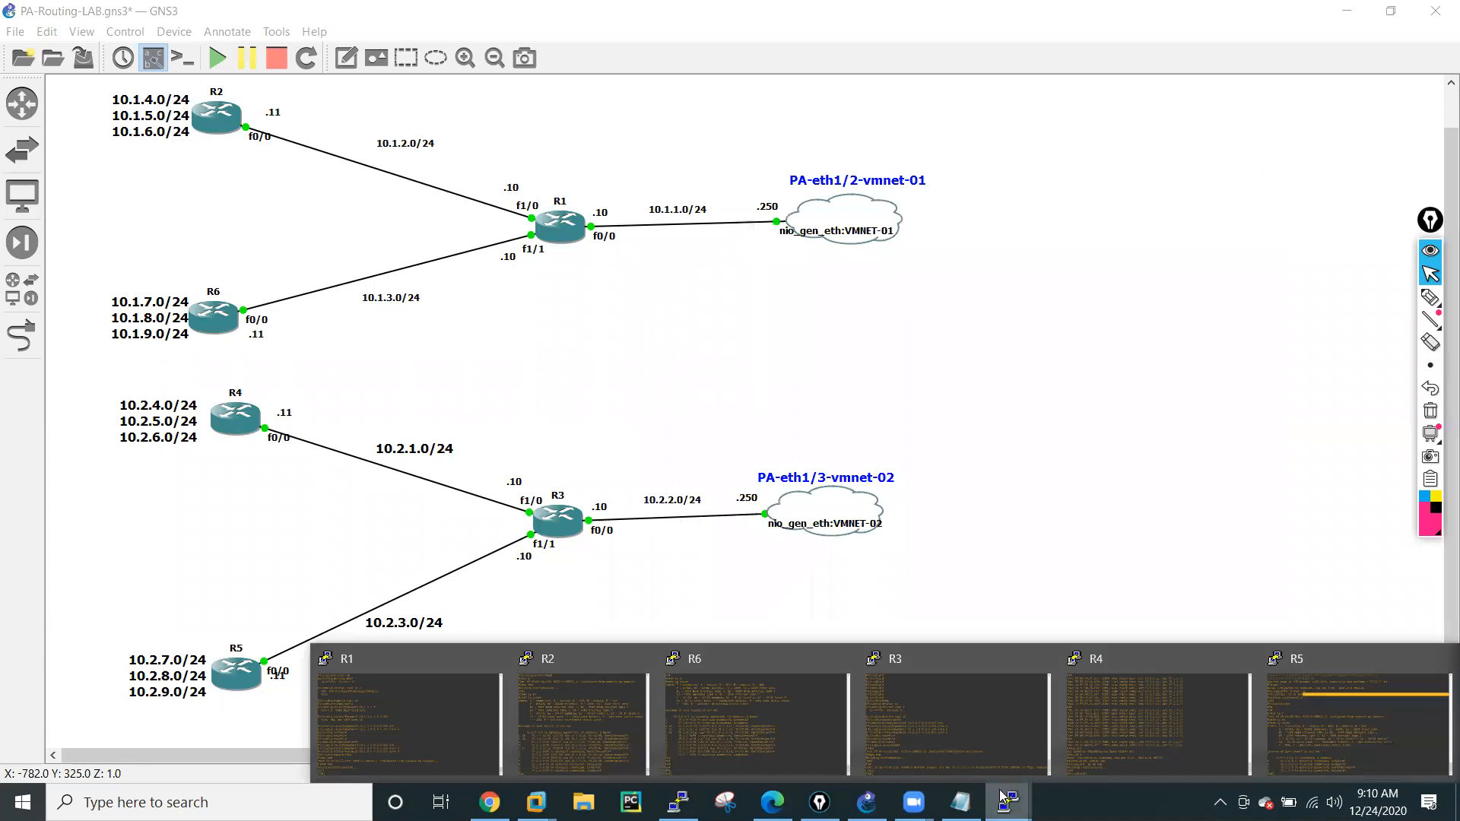
{"action": "left_click", "coordinate": [1121, 725]}
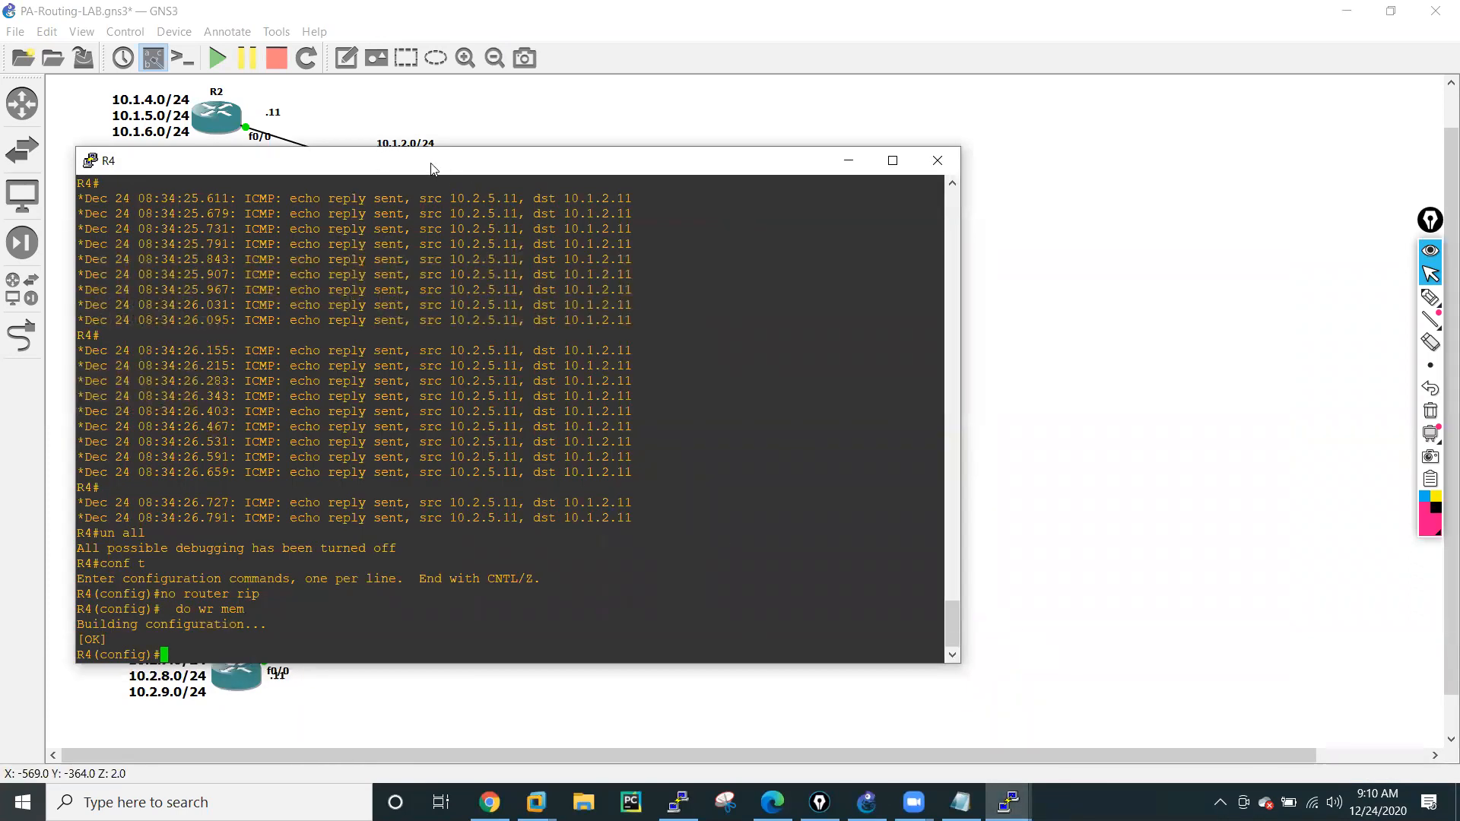
{"action": "left_click_drag", "start_coordinate": [431, 168], "coordinate": [937, 155]}
{"action": "key", "text": "Return"}
{"action": "key", "text": "Return"}
{"action": "key", "text": "Return"}
{"action": "key", "text": "Return"}
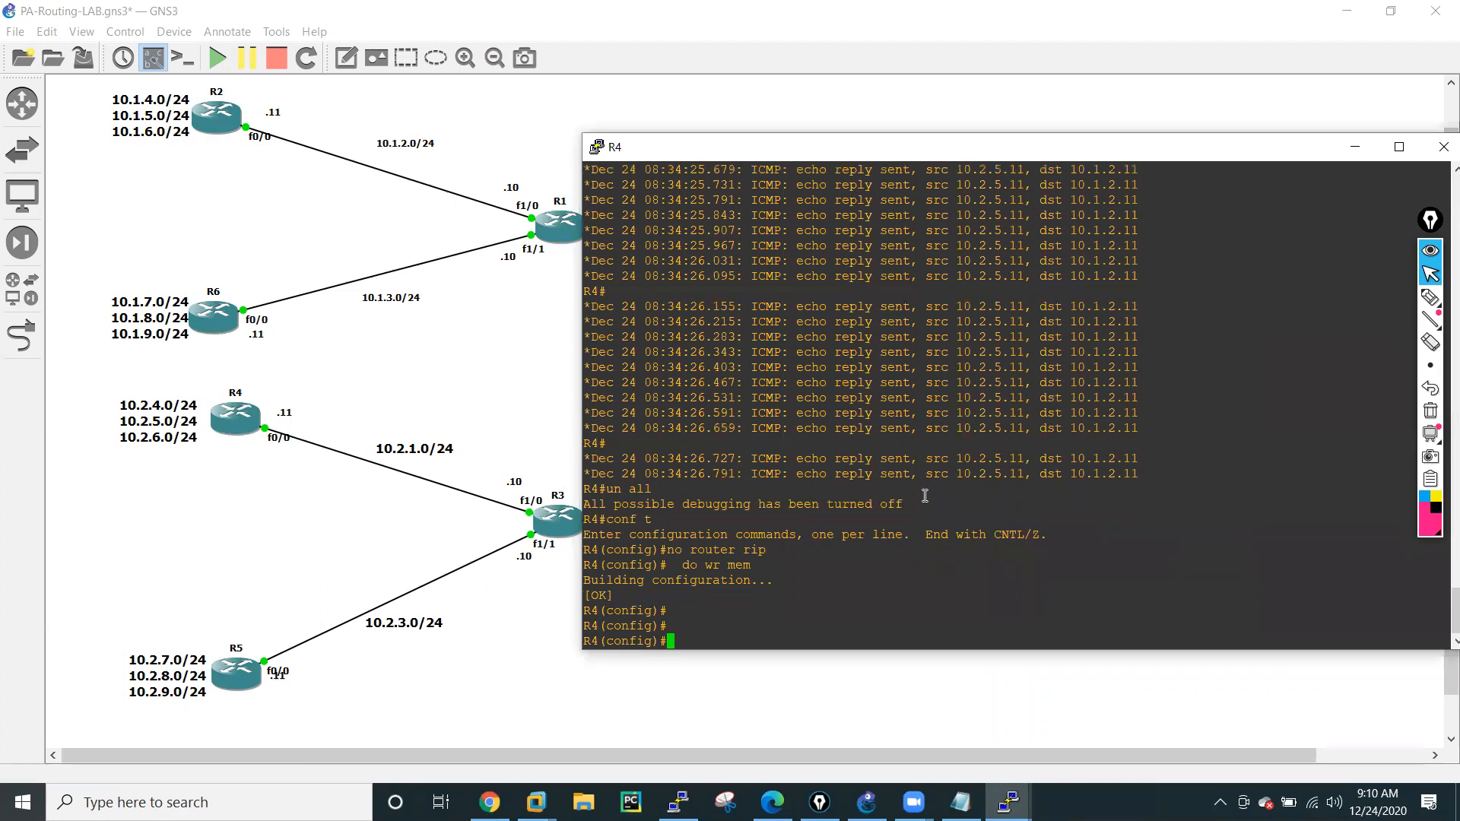
{"action": "type", "text": "rou"}
{"action": "key", "text": "Tab"}
{"action": "type", "text": "ter os"}
{"action": "key", "text": "Tab"}
{"action": "type", "text": "pf 10"}
{"action": "key", "text": "Return"}
Add network 10.2.3.0 with wildcard 0.0.0.255 in area 0 to R4's OSPF process.
{"action": "type", "text": "netw"}
{"action": "key", "text": "Tab"}
{"action": "type", "text": "10.2.3.0 0.0.0.255 are"}
{"action": "key", "text": "Tab"}
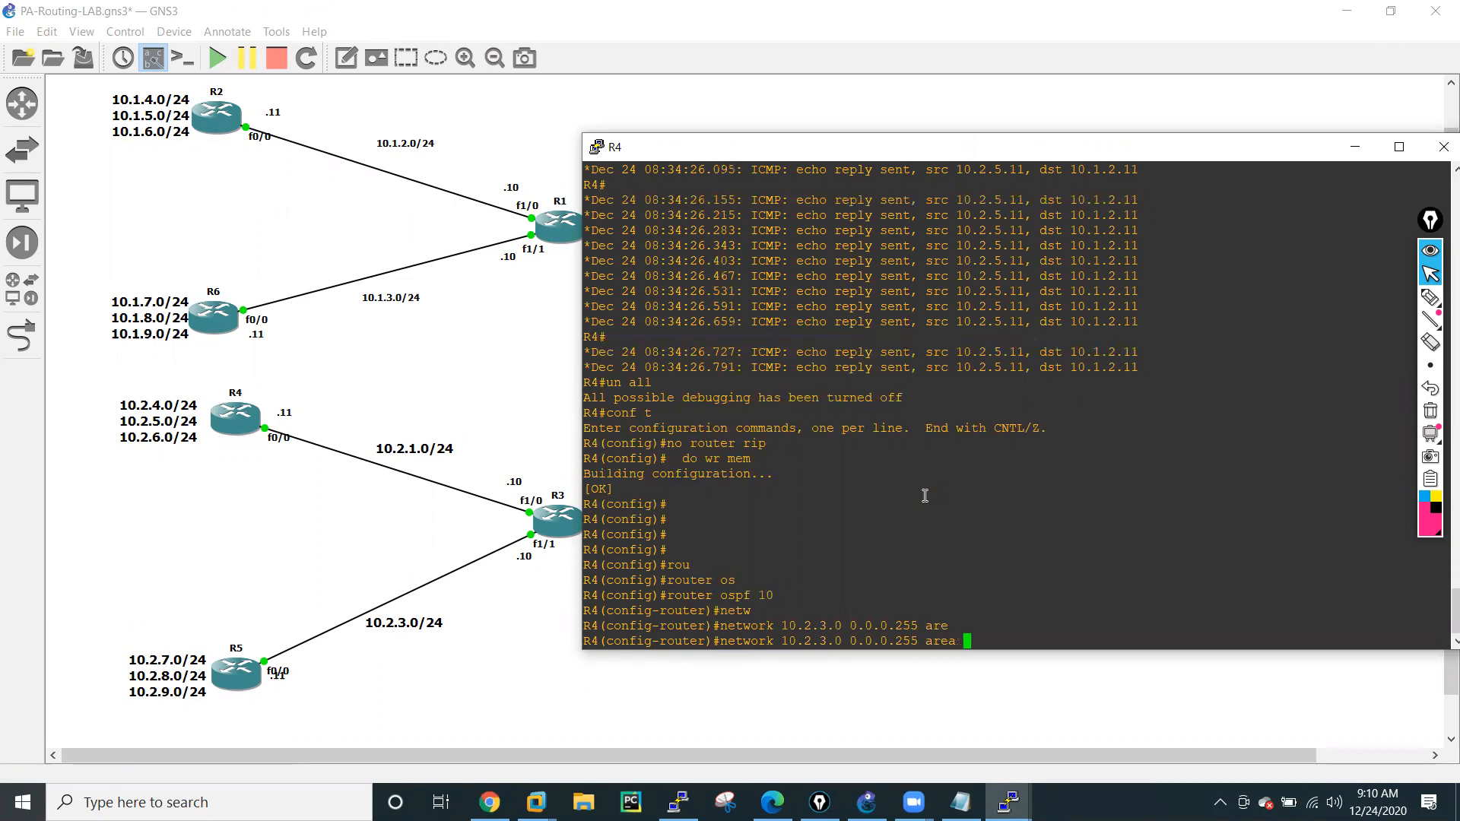
{"action": "type", "text": "0"}
{"action": "key", "text": "Return"}
Remove the 10.2.3.0 0.0.0.255 area 0 network statement from R4's OSPF process.
{"action": "key", "text": "Up"}
{"action": "key", "text": "BackSpace"}
{"action": "type", "text": "1"}
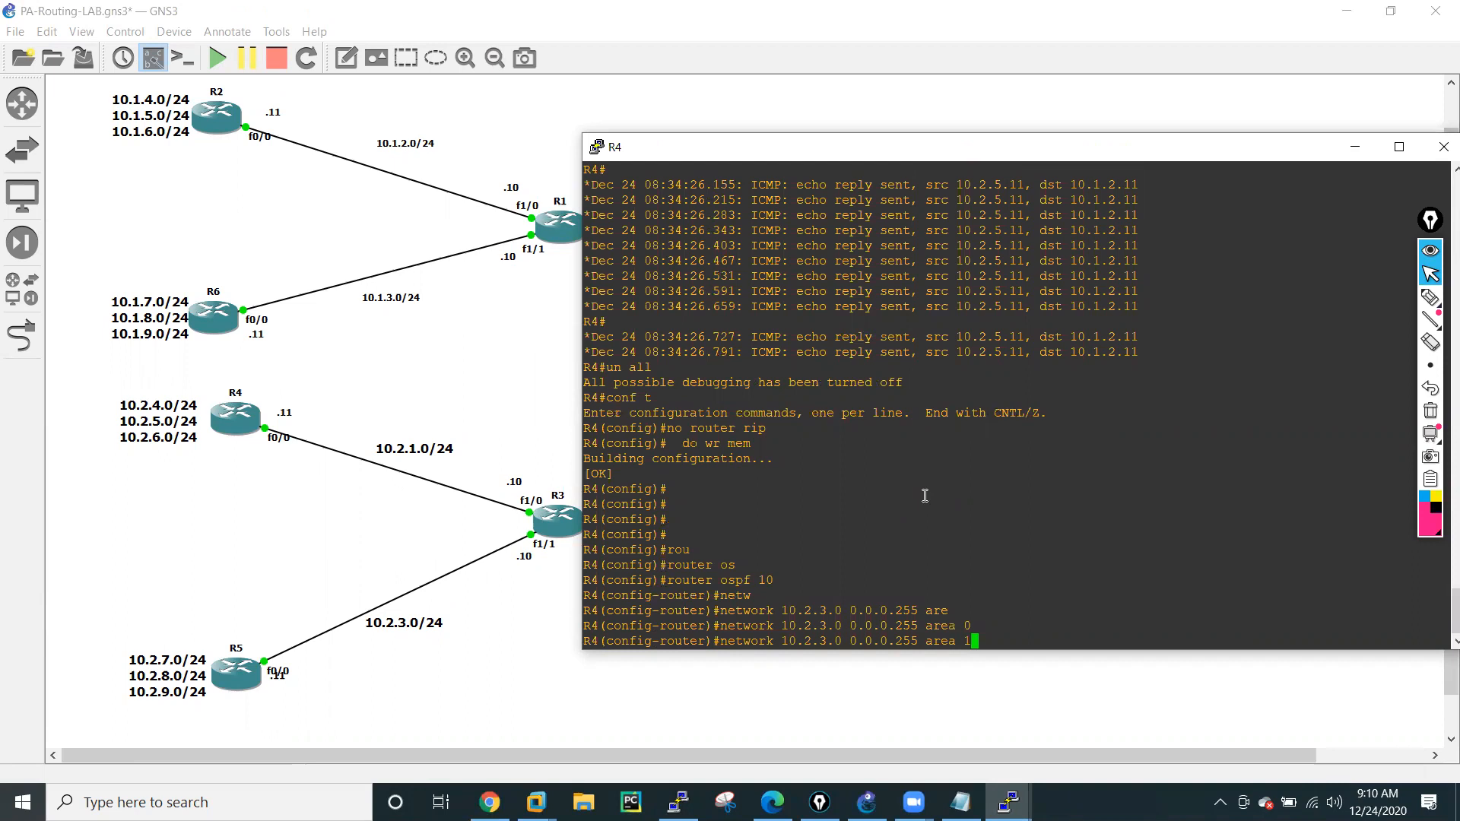
{"action": "key", "text": "Up"}
{"action": "key", "text": "Down"}
{"action": "key", "text": "Left"}
{"action": "key", "text": "Left"}
{"action": "key", "text": "Left"}
{"action": "key", "text": "Left"}
{"action": "key", "text": "Left"}
{"action": "key", "text": "Left"}
{"action": "key", "text": "Left"}
{"action": "key", "text": "Left"}
{"action": "key", "text": "Left"}
{"action": "key", "text": "Left"}
{"action": "key", "text": "Left"}
{"action": "key", "text": "Left"}
{"action": "key", "text": "Left"}
{"action": "key", "text": "Left"}
{"action": "key", "text": "Left"}
{"action": "key", "text": "Left"}
{"action": "key", "text": "Left"}
{"action": "key", "text": "Left"}
{"action": "key", "text": "Left"}
{"action": "key", "text": "Left"}
{"action": "type", "text": "no"}
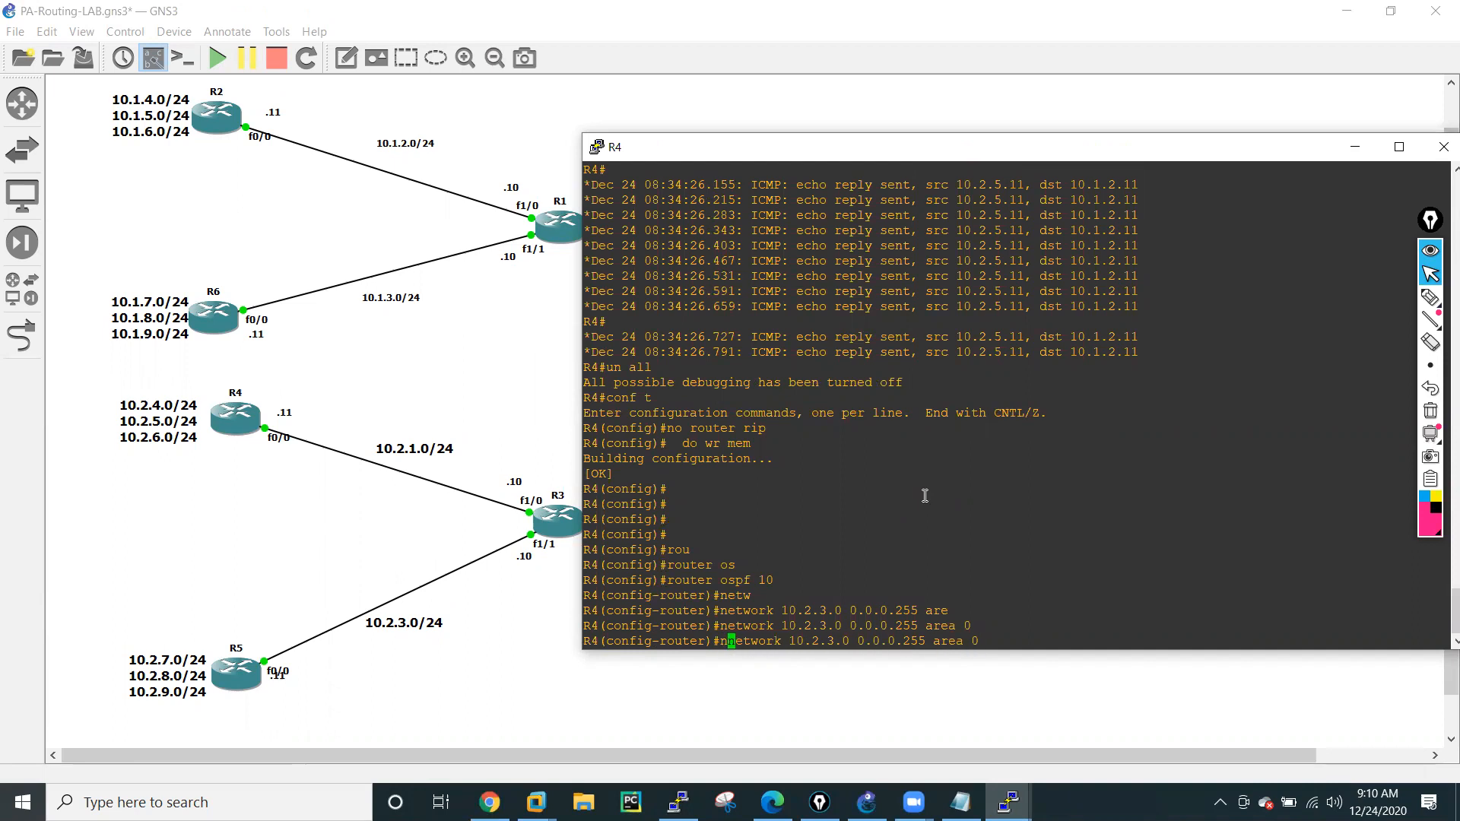
{"action": "key", "text": "Return"}
Add network 10.2.1.0 with wildcard 0.0.0.255 in area 0 to R4's OSPF process.
{"action": "key", "text": "Up"}
{"action": "key", "text": "Up"}
{"action": "key", "text": "Left"}
{"action": "key", "text": "Left"}
{"action": "key", "text": "Left"}
{"action": "key", "text": "Left"}
{"action": "key", "text": "Left"}
{"action": "key", "text": "Left"}
{"action": "key", "text": "Left"}
{"action": "key", "text": "Left"}
{"action": "key", "text": "Left"}
{"action": "key", "text": "Left"}
{"action": "key", "text": "Left"}
{"action": "key", "text": "Left"}
{"action": "key", "text": "Left"}
{"action": "key", "text": "Left"}
{"action": "key", "text": "Left"}
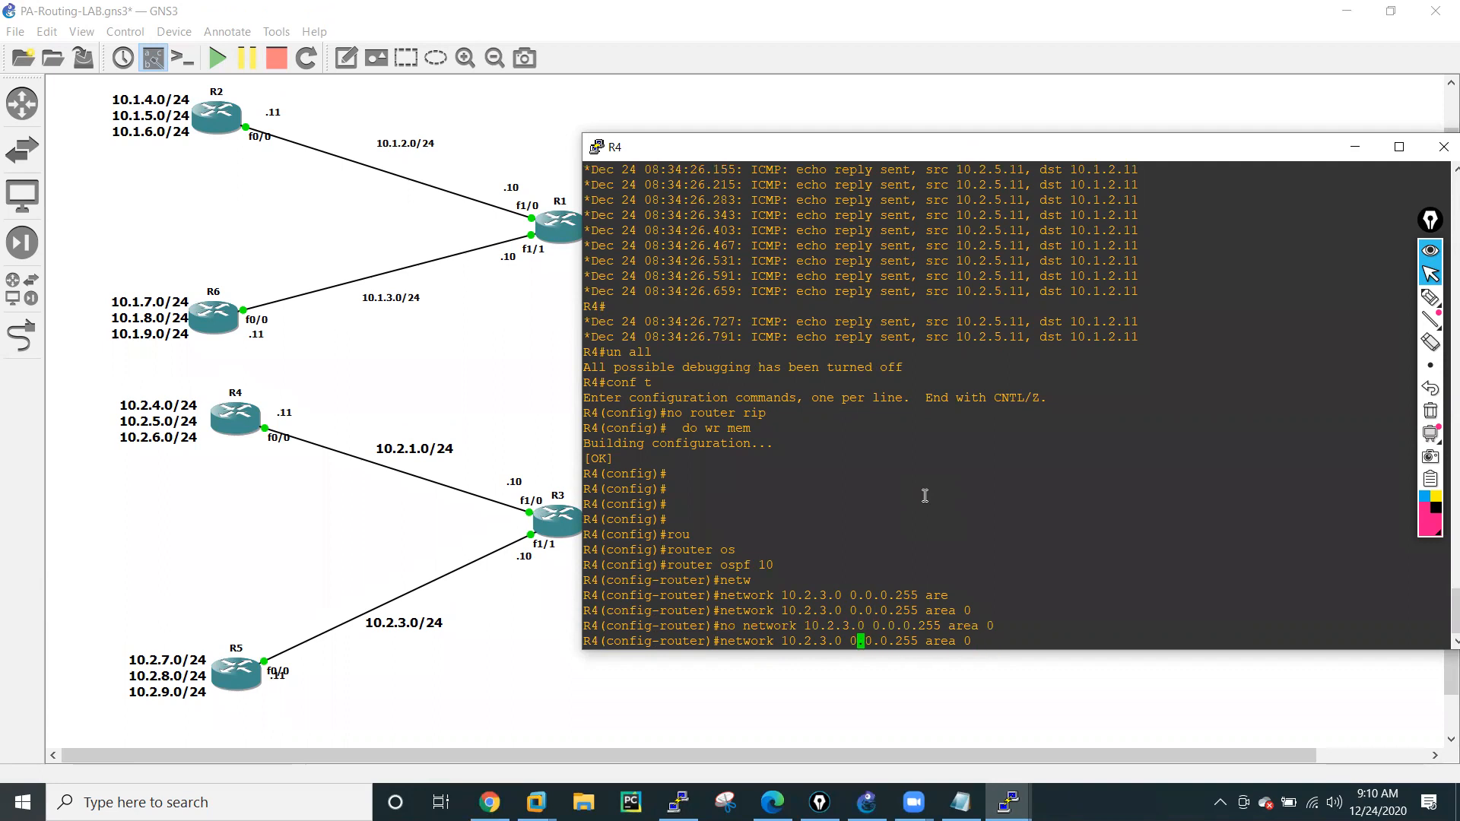
{"action": "key", "text": "Left"}
{"action": "key", "text": "Left"}
{"action": "key", "text": "Left"}
{"action": "key", "text": "Left"}
{"action": "key", "text": "BackSpace"}
{"action": "type", "text": "1"}
{"action": "key", "text": "Return"}
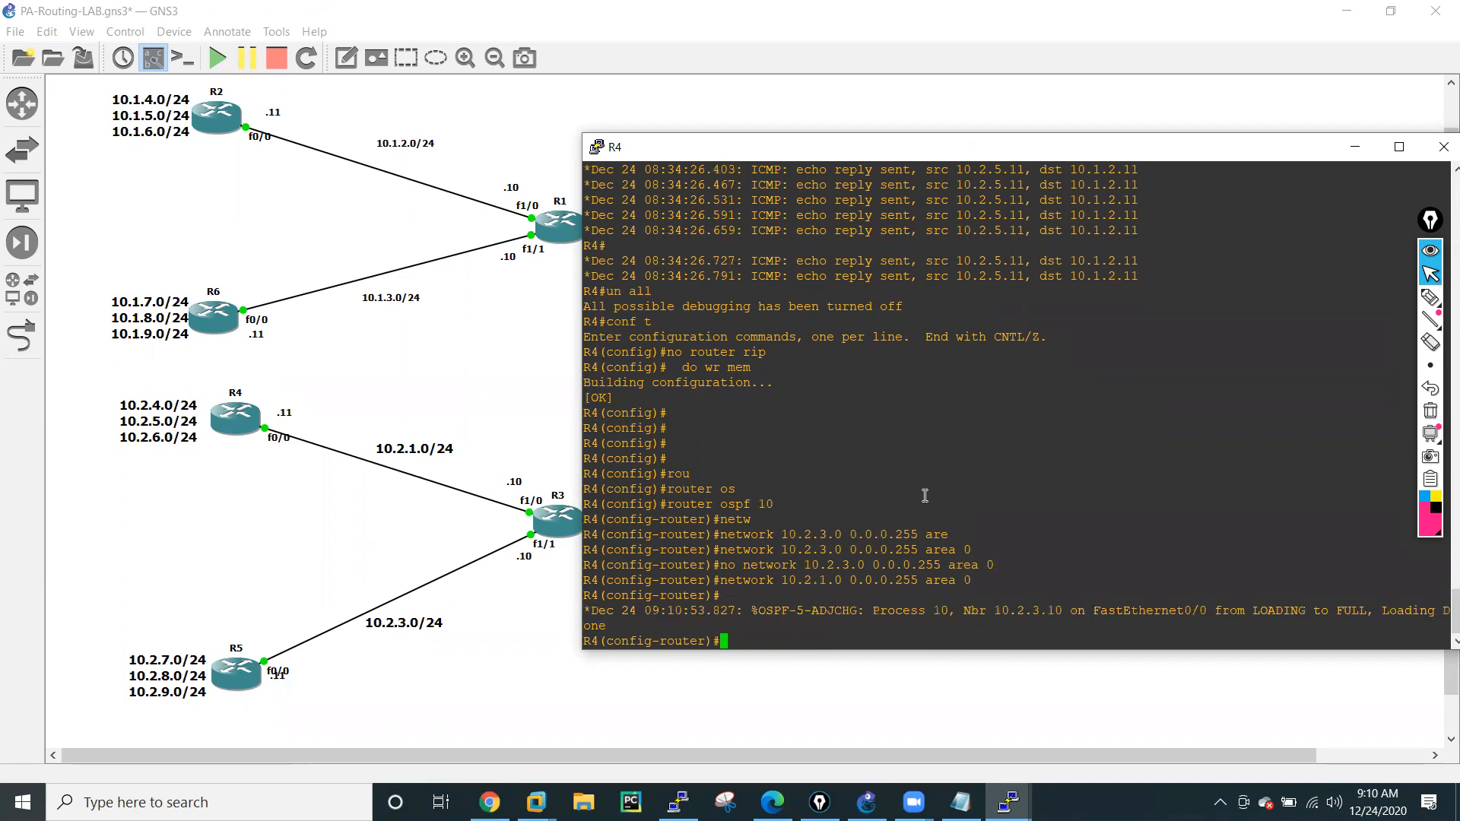
{"action": "key", "text": "Return"}
{"action": "key", "text": "Return"}
{"action": "key", "text": "Return"}
{"action": "key", "text": "Return"}
Advertise R4's loopback network 10.2.4.0 0.0.0.255 in OSPF area 1.
{"action": "key", "text": "Up"}
{"action": "key", "text": "BackSpace"}
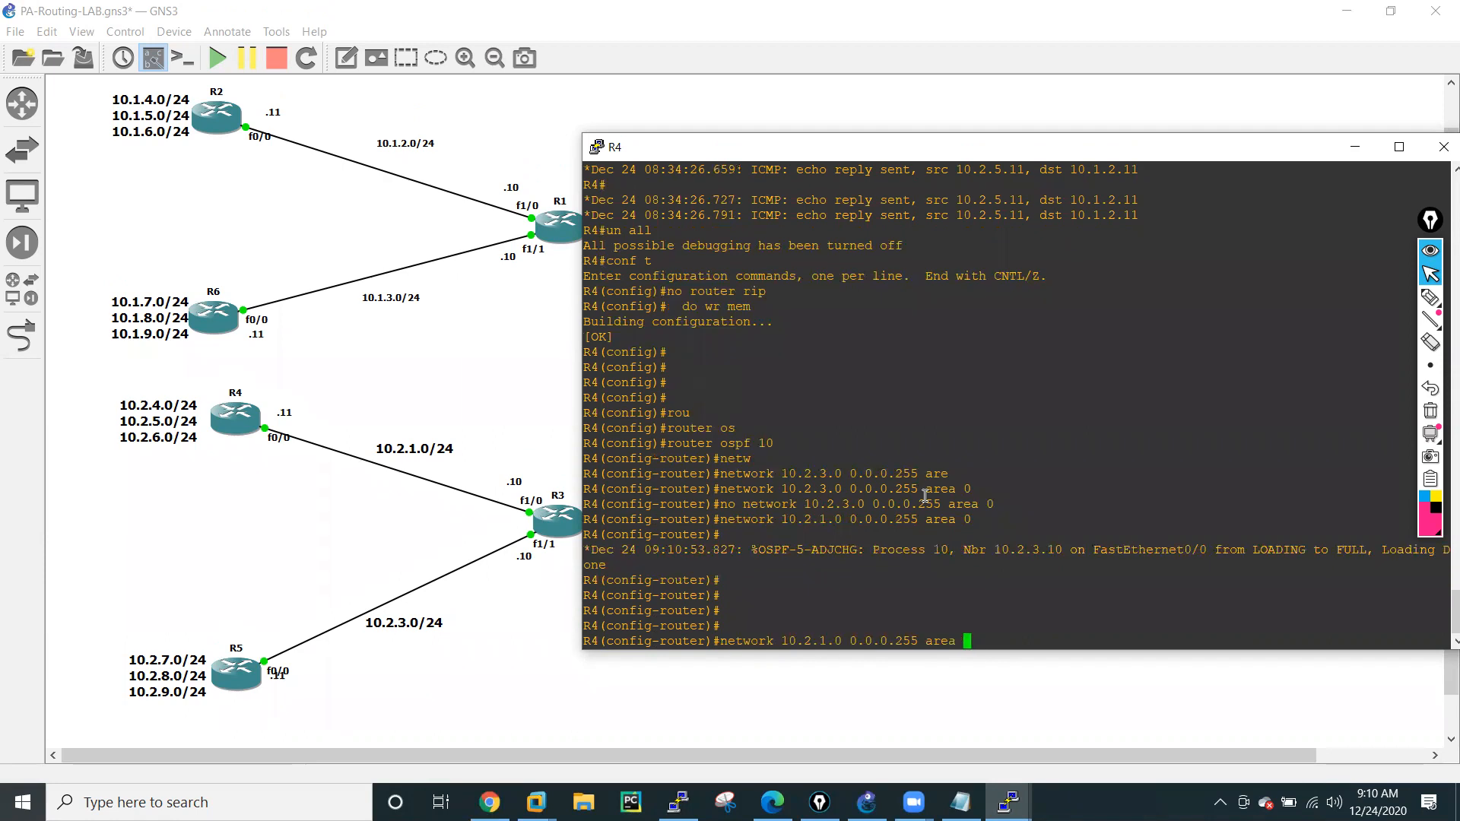
{"action": "type", "text": "1"}
{"action": "key", "text": "Left"}
{"action": "key", "text": "Left"}
{"action": "key", "text": "Left"}
{"action": "key", "text": "Left"}
{"action": "key", "text": "Left"}
{"action": "key", "text": "Left"}
{"action": "key", "text": "Left"}
{"action": "key", "text": "Left"}
{"action": "key", "text": "Left"}
{"action": "key", "text": "Left"}
{"action": "key", "text": "Left"}
{"action": "key", "text": "Left"}
{"action": "key", "text": "Left"}
Advertise R4's loopback network 10.2.5.0 0.0.0.255 in OSPF area 1.
{"action": "key", "text": "Left"}
{"action": "key", "text": "Left"}
{"action": "key", "text": "Left"}
{"action": "key", "text": "Left"}
{"action": "key", "text": "Left"}
{"action": "key", "text": "Left"}
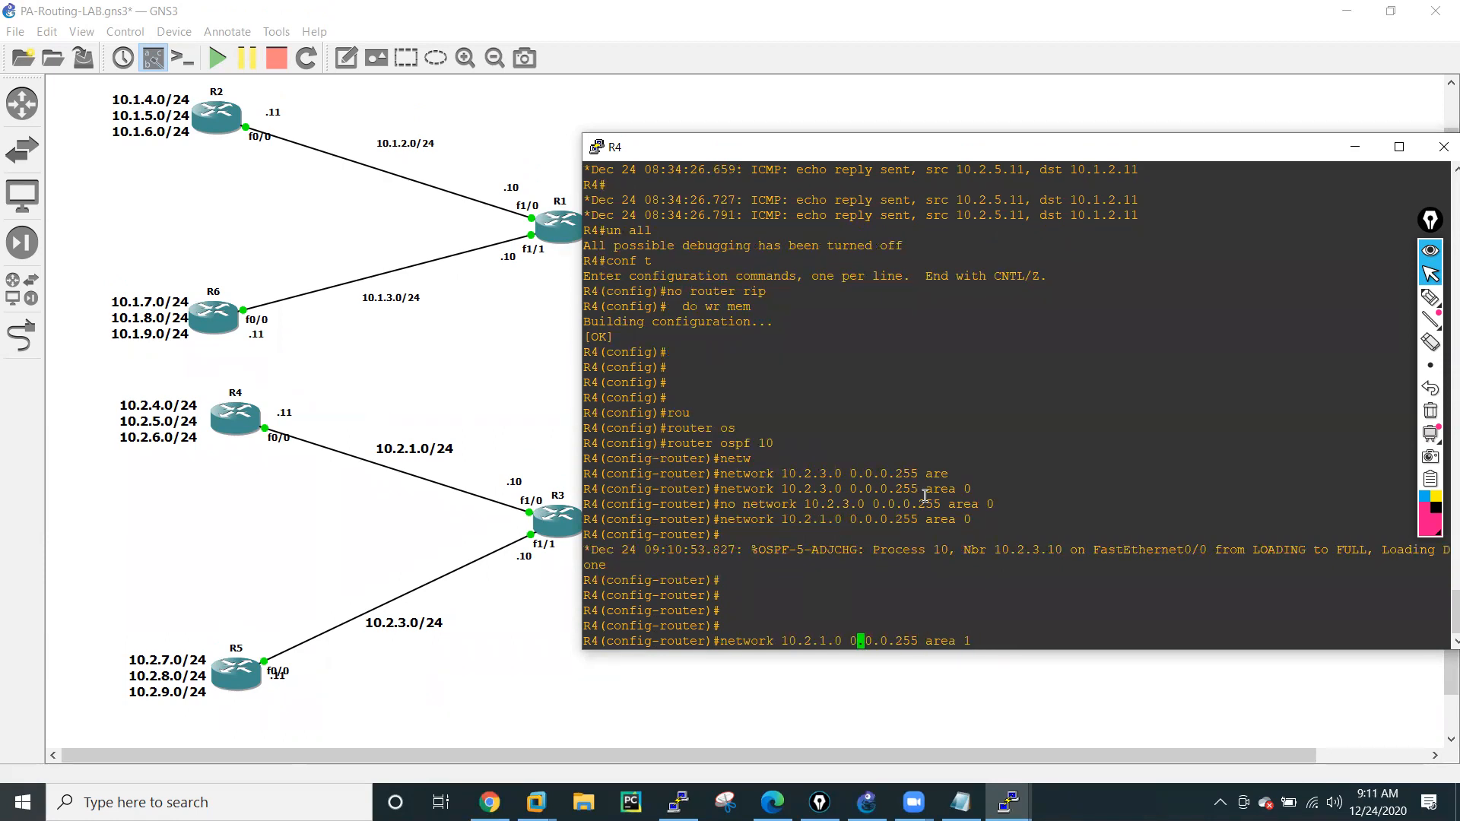
{"action": "key", "text": "BackSpace"}
{"action": "type", "text": "4"}
{"action": "key", "text": "Return"}
{"action": "key", "text": "Up"}
{"action": "key", "text": "Left"}
{"action": "key", "text": "Left"}
{"action": "key", "text": "Left"}
{"action": "key", "text": "Left"}
{"action": "key", "text": "Left"}
{"action": "key", "text": "Left"}
{"action": "key", "text": "Left"}
{"action": "key", "text": "Left"}
{"action": "key", "text": "Left"}
{"action": "key", "text": "Left"}
{"action": "key", "text": "Left"}
{"action": "key", "text": "Left"}
{"action": "key", "text": "Left"}
{"action": "key", "text": "Left"}
{"action": "key", "text": "Left"}
{"action": "key", "text": "Left"}
{"action": "key", "text": "Left"}
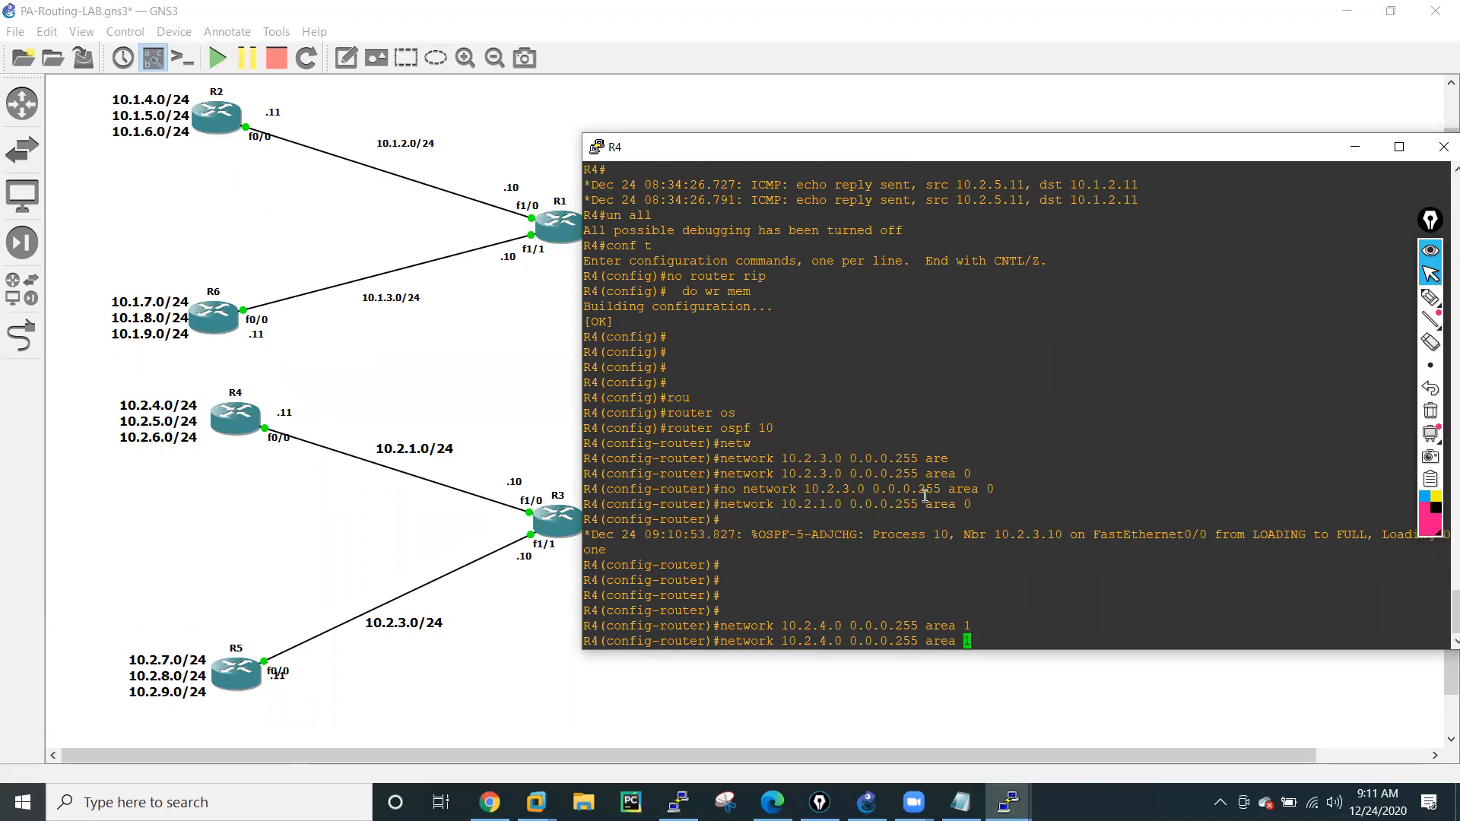
Advertise R4's loopback network 10.2.6.0 0.0.0.255 in OSPF area 1.
{"action": "key", "text": "Left"}
{"action": "key", "text": "Left"}
{"action": "key", "text": "BackSpace"}
{"action": "type", "text": "5"}
{"action": "key", "text": "Return"}
{"action": "key", "text": "Up"}
{"action": "key", "text": "Left"}
{"action": "key", "text": "Left"}
{"action": "key", "text": "Left"}
{"action": "key", "text": "Left"}
{"action": "key", "text": "Left"}
{"action": "key", "text": "Left"}
{"action": "key", "text": "Left"}
{"action": "key", "text": "Left"}
{"action": "key", "text": "Left"}
{"action": "key", "text": "Left"}
{"action": "key", "text": "Left"}
{"action": "key", "text": "Left"}
{"action": "key", "text": "Left"}
{"action": "key", "text": "Left"}
{"action": "key", "text": "Left"}
{"action": "key", "text": "Left"}
{"action": "key", "text": "Left"}
{"action": "key", "text": "Left"}
{"action": "key", "text": "Left"}
{"action": "key", "text": "Left"}
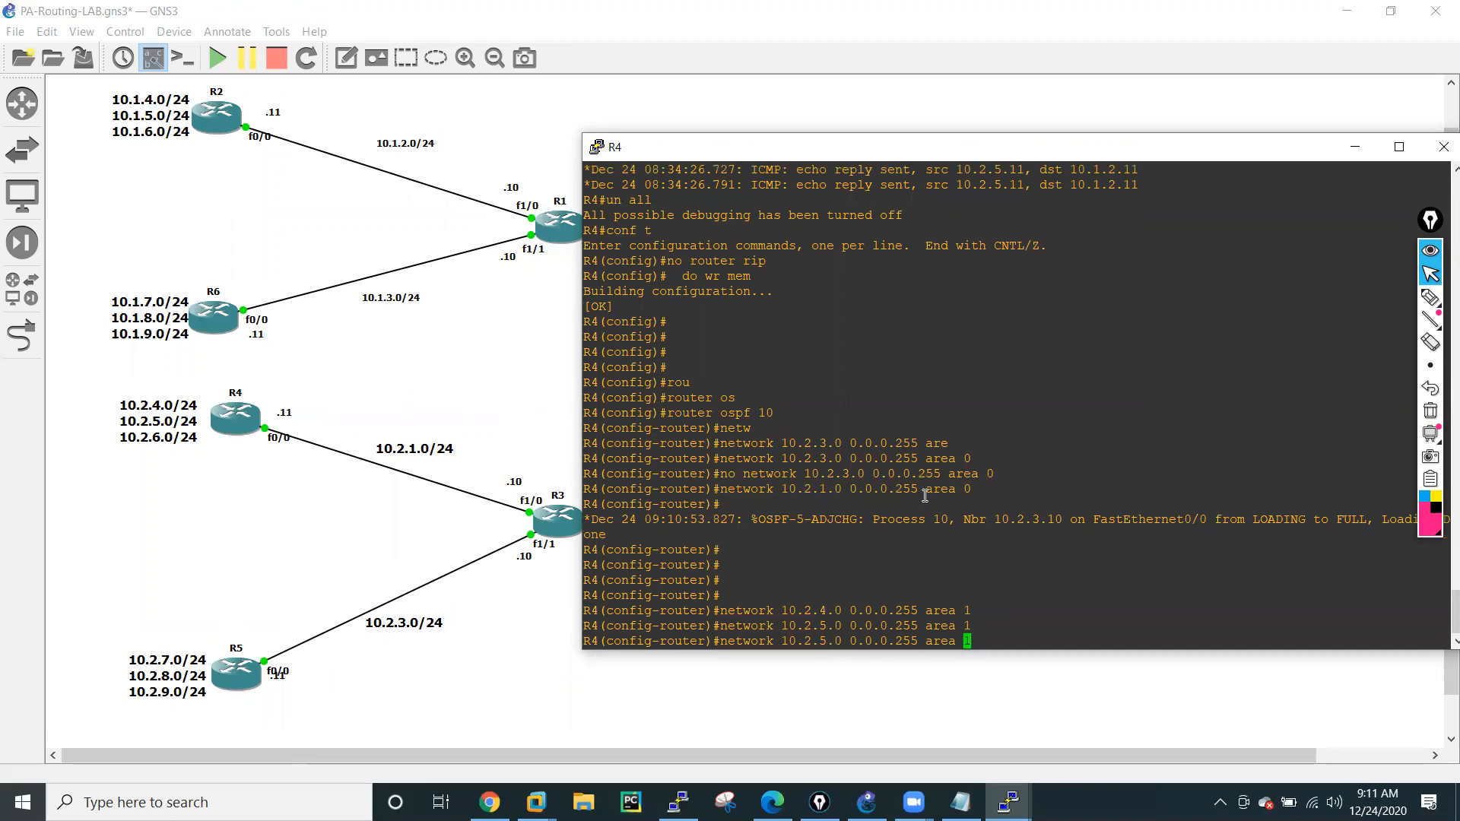
{"action": "key", "text": "Right"}
{"action": "key", "text": "Right"}
{"action": "key", "text": "Right"}
{"action": "key", "text": "Right"}
{"action": "key", "text": "BackSpace"}
{"action": "type", "text": "6"}
{"action": "key", "text": "Return"}
{"action": "key", "text": "Return"}
{"action": "key", "text": "Return"}
{"action": "key", "text": "Return"}
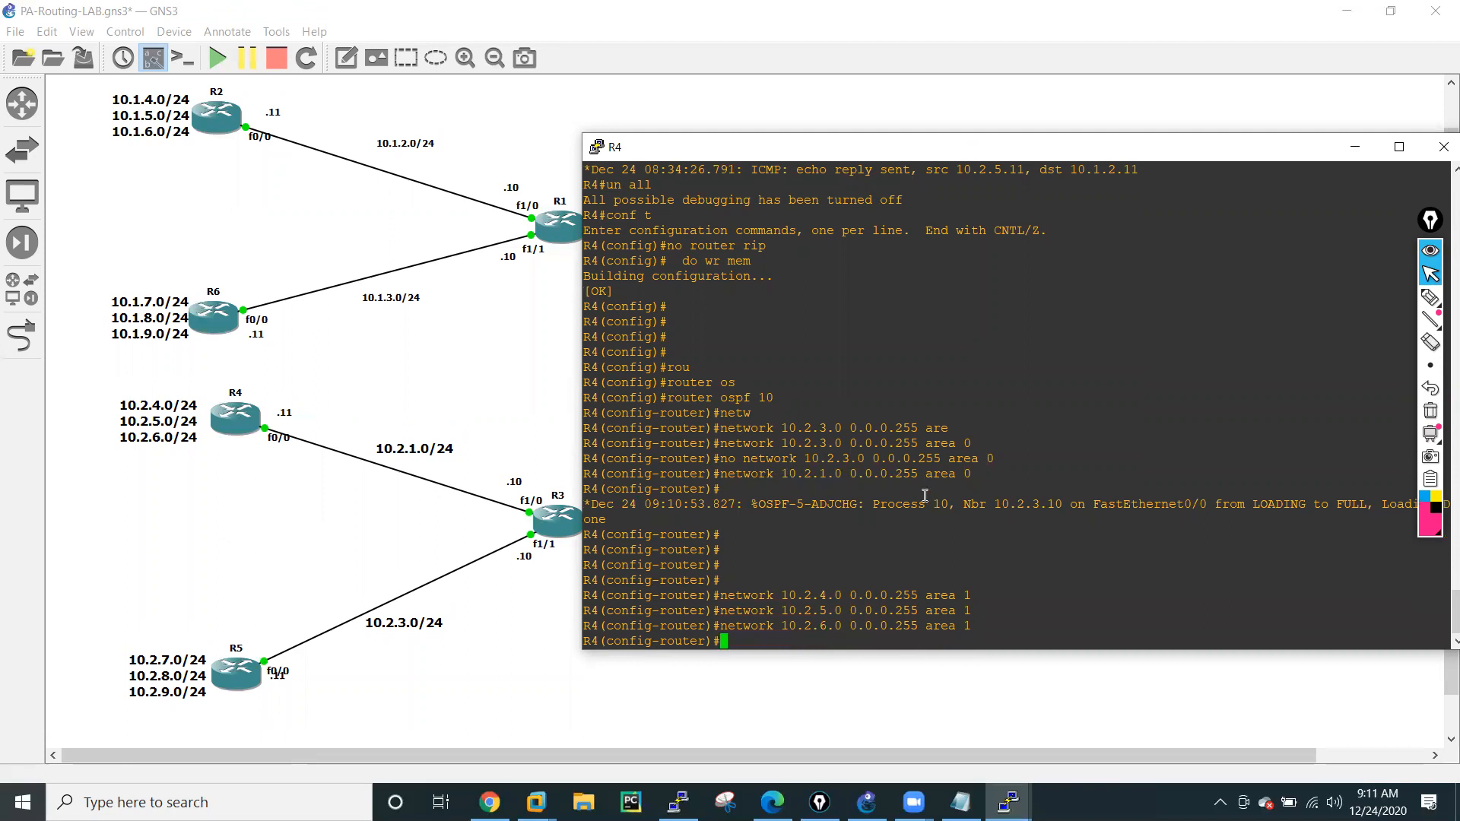
Leave configuration mode on R4 and save its configuration with write memory.
{"action": "type", "text": "END"}
{"action": "key", "text": "Return"}
{"action": "key", "text": "Return"}
{"action": "key", "text": "Return"}
{"action": "key", "text": "Return"}
{"action": "key", "text": "Return"}
{"action": "key", "text": "Return"}
{"action": "key", "text": "Return"}
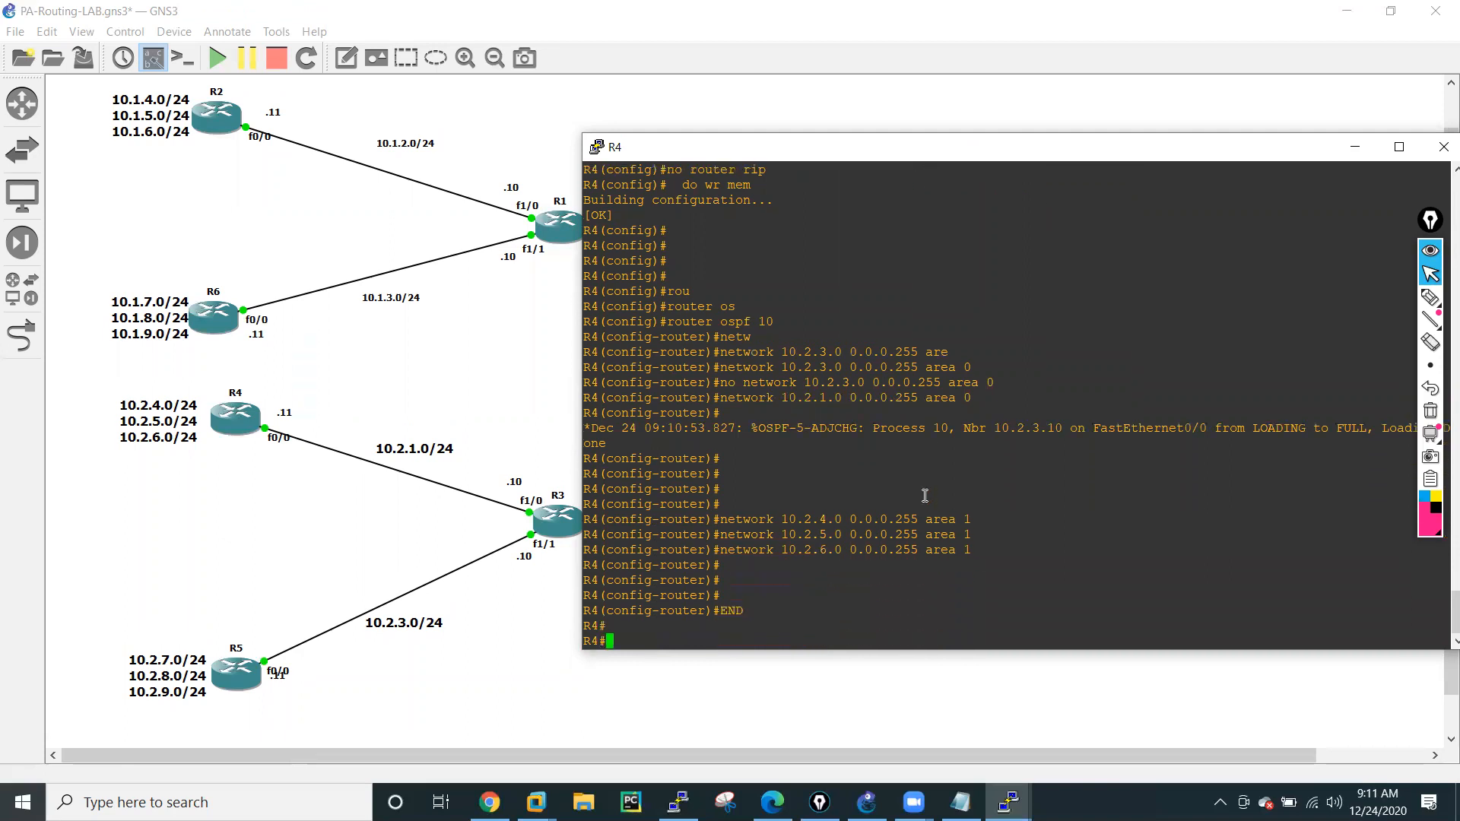
{"action": "type", "text": "WR MEM"}
{"action": "key", "text": "Tab"}
{"action": "key", "text": "Return"}
{"action": "key", "text": "Return"}
Display R4's full routing table with sh ip route, paging through to the prompt.
{"action": "key", "text": "Return"}
{"action": "key", "text": "Return"}
{"action": "key", "text": "Return"}
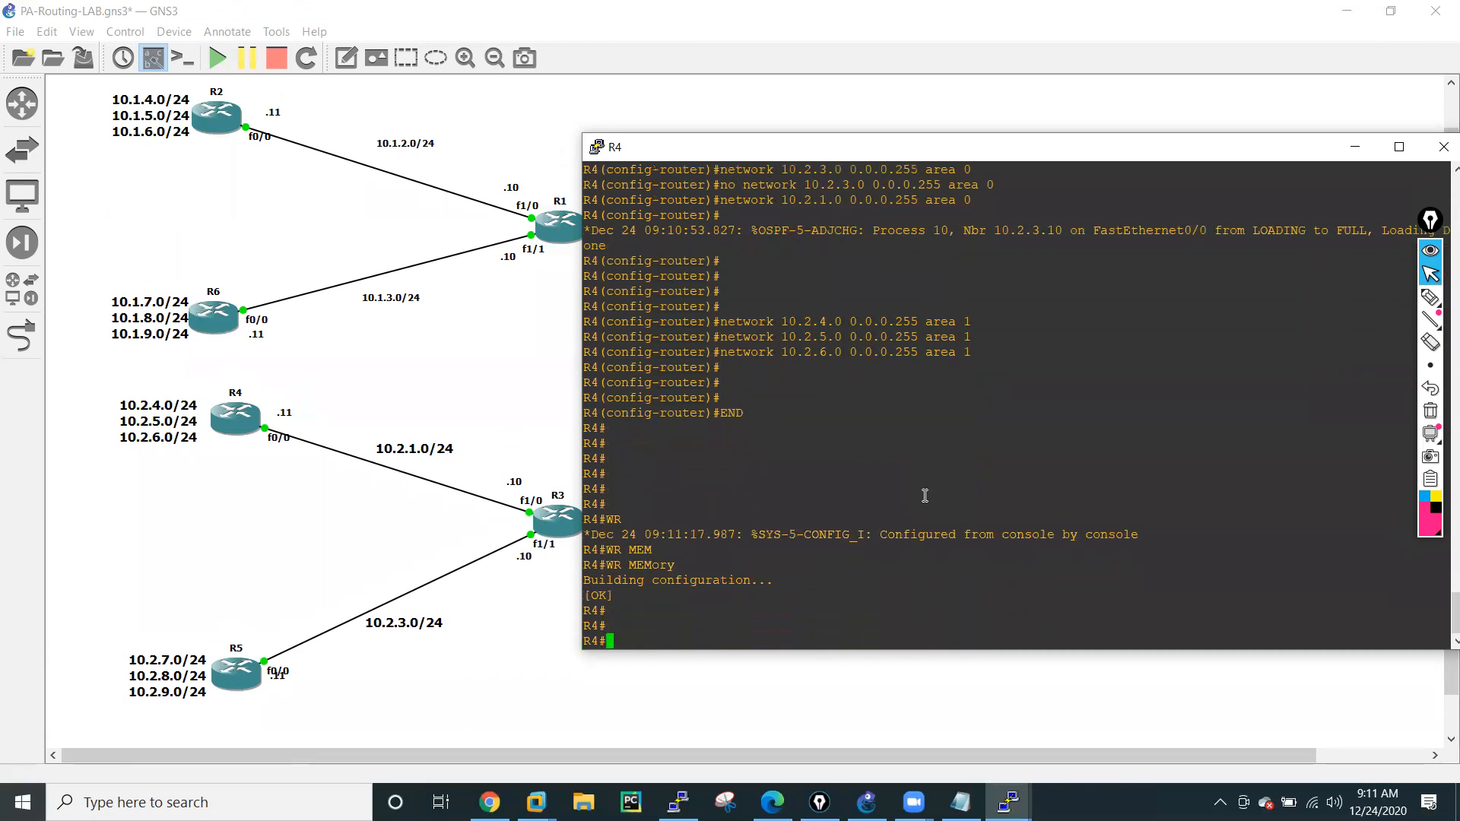
{"action": "type", "text": "sh ip ro"}
{"action": "key", "text": "Tab"}
{"action": "key", "text": "Return"}
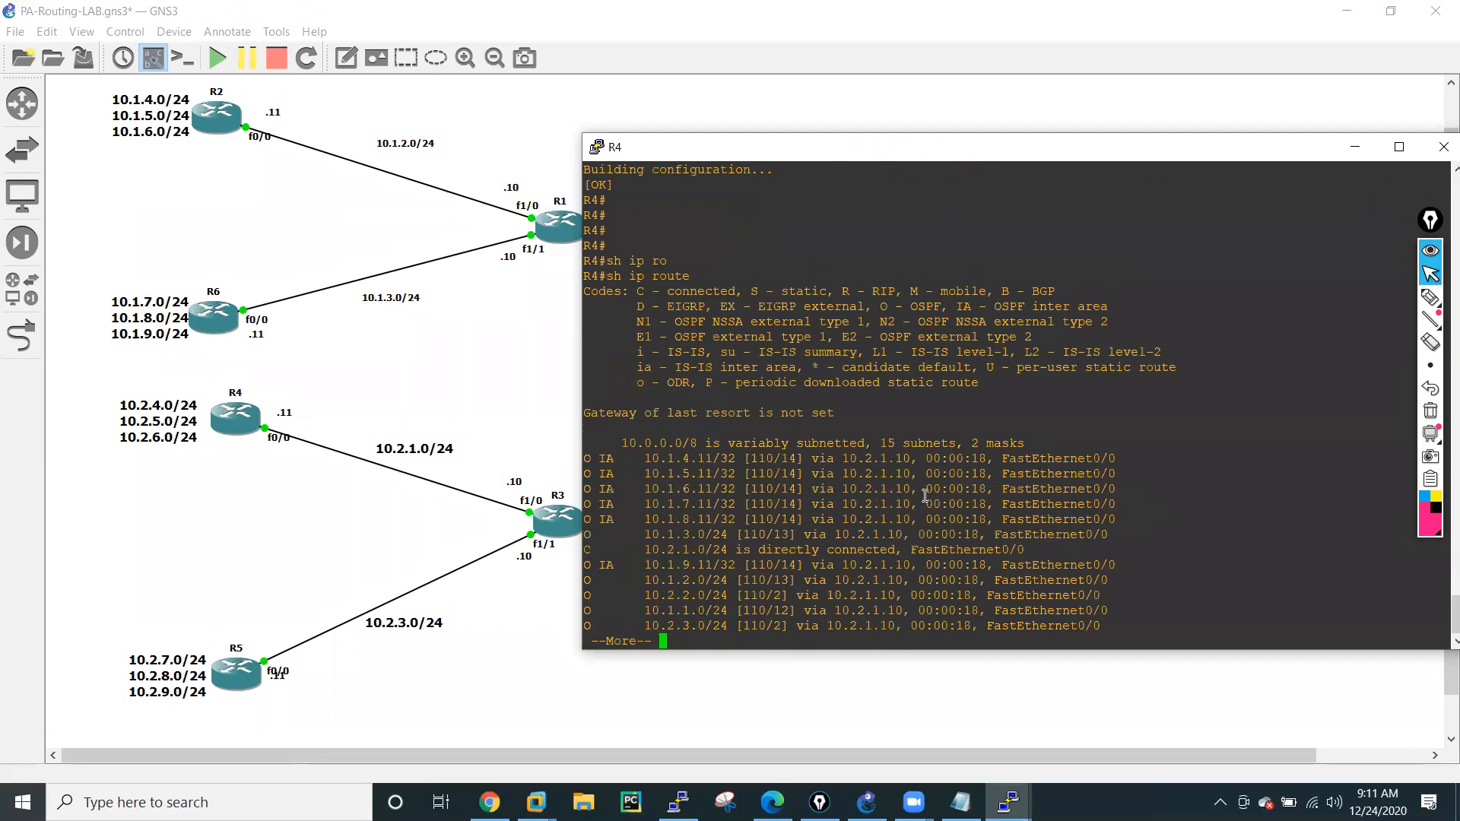
{"action": "key", "text": "space"}
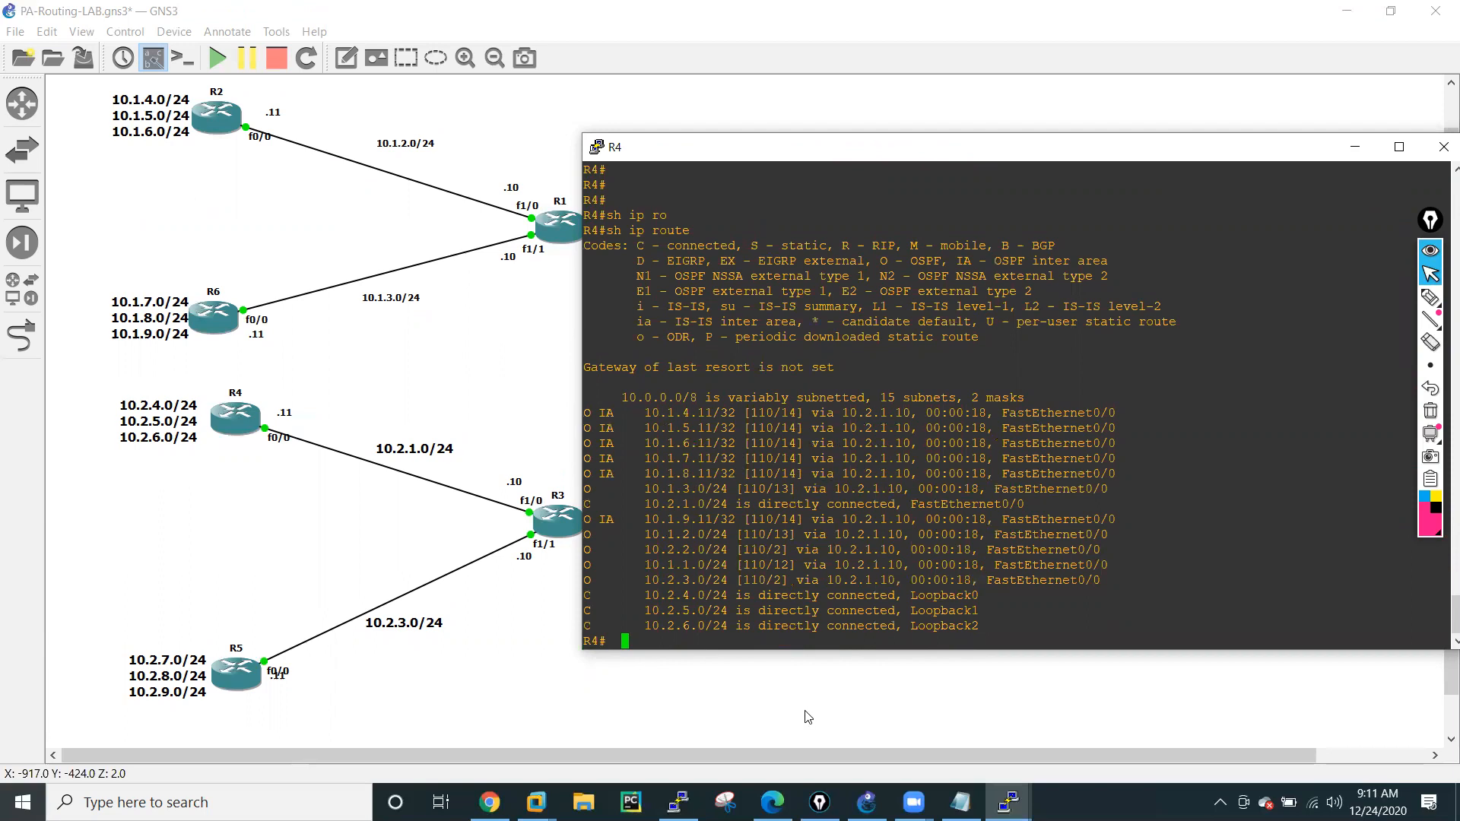
Ping R2's loopback addresses 10.1.4.11 and 10.1.5.11 from R4.
{"action": "type", "text": "ping"}
{"action": "key", "text": "BackSpace"}
{"action": "key", "text": "BackSpace"}
{"action": "type", "text": "g 10."}
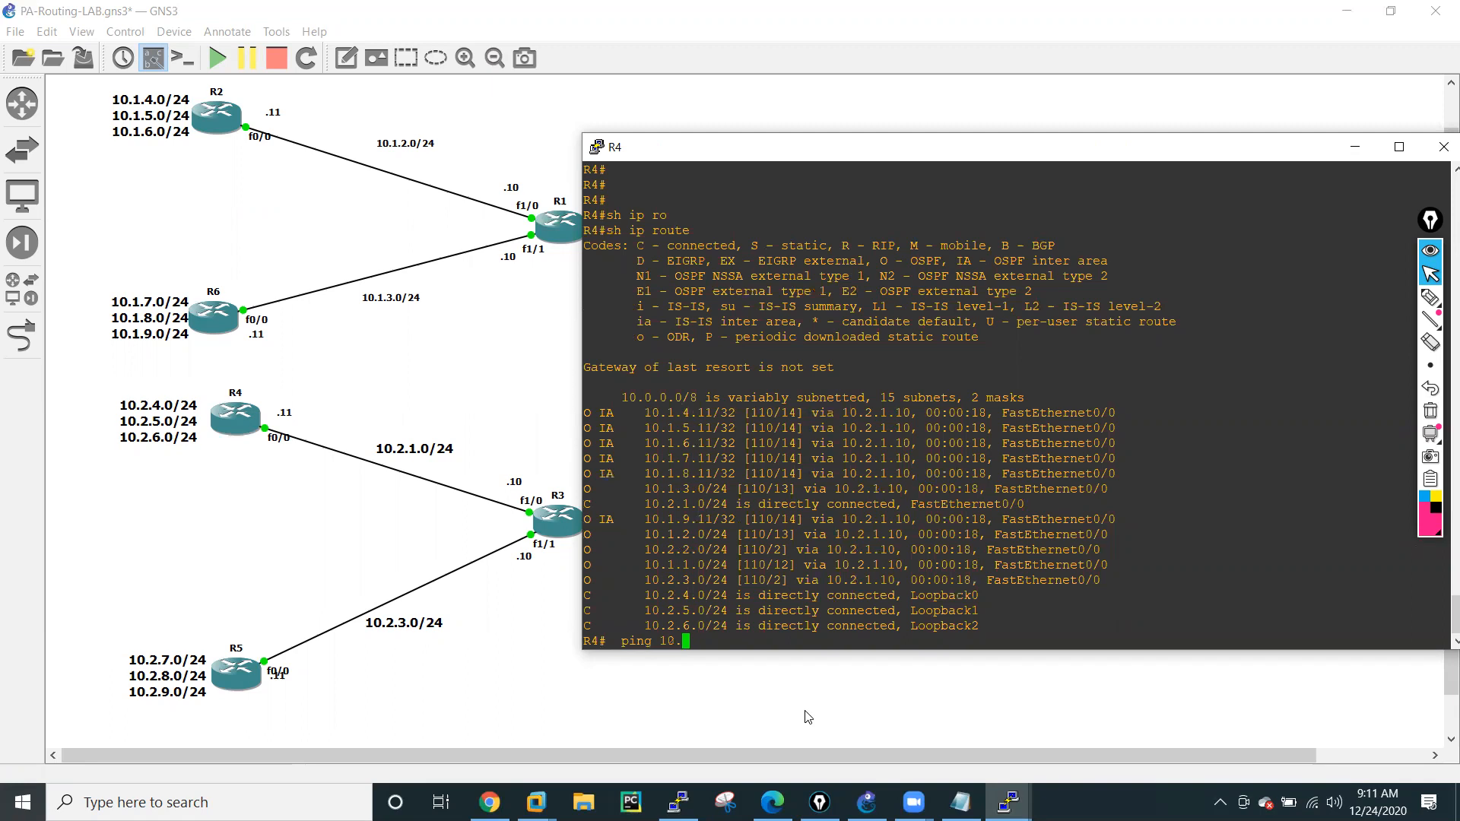
{"action": "type", "text": "1.4."}
{"action": "key", "text": "Up"}
{"action": "key", "text": "Left"}
{"action": "key", "text": "Left"}
{"action": "key", "text": "Left"}
{"action": "key", "text": "Left"}
{"action": "key", "text": "Delete"}
{"action": "type", "text": "5"}
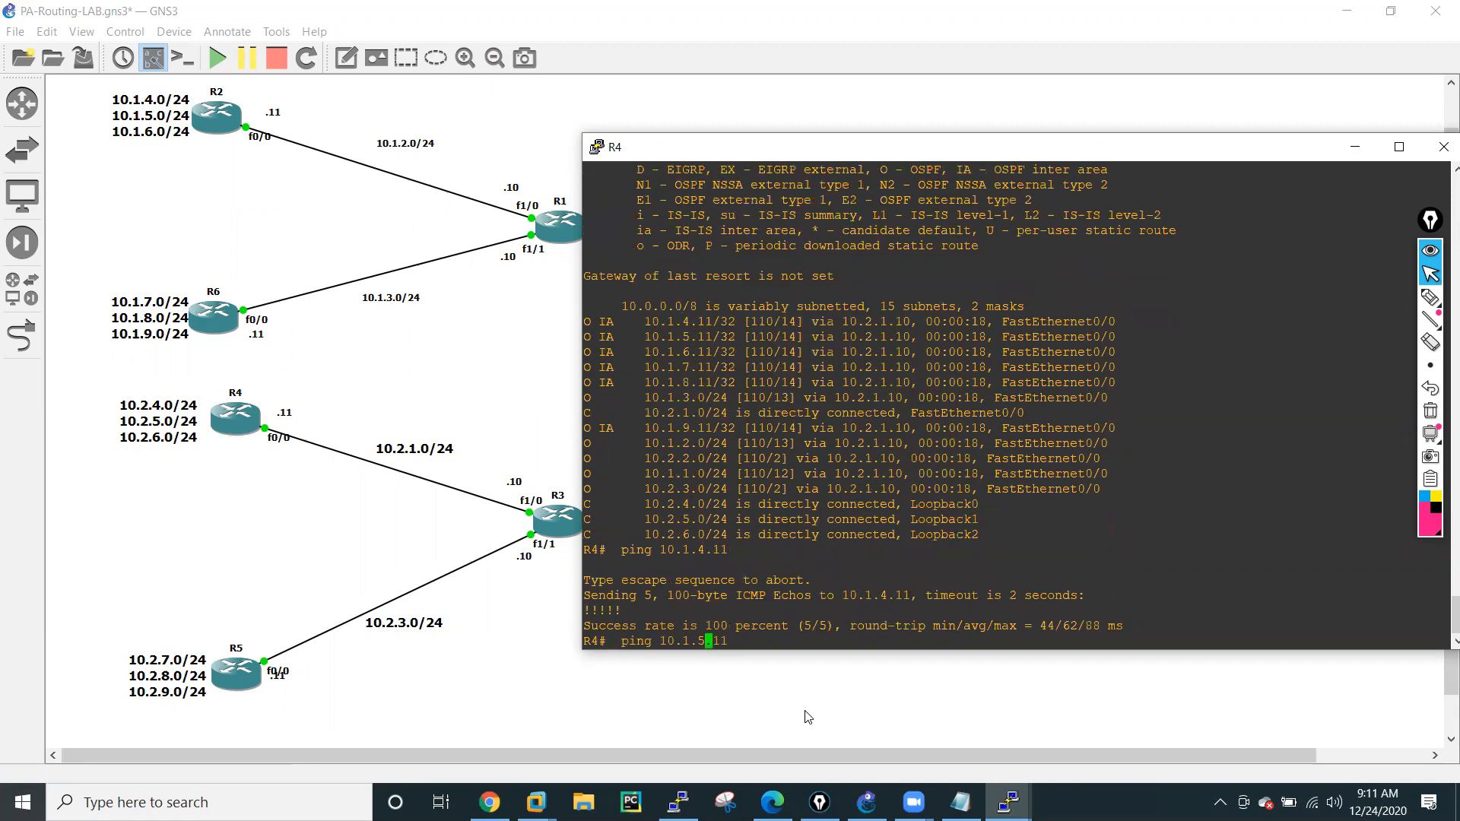
{"action": "key", "text": "Return"}
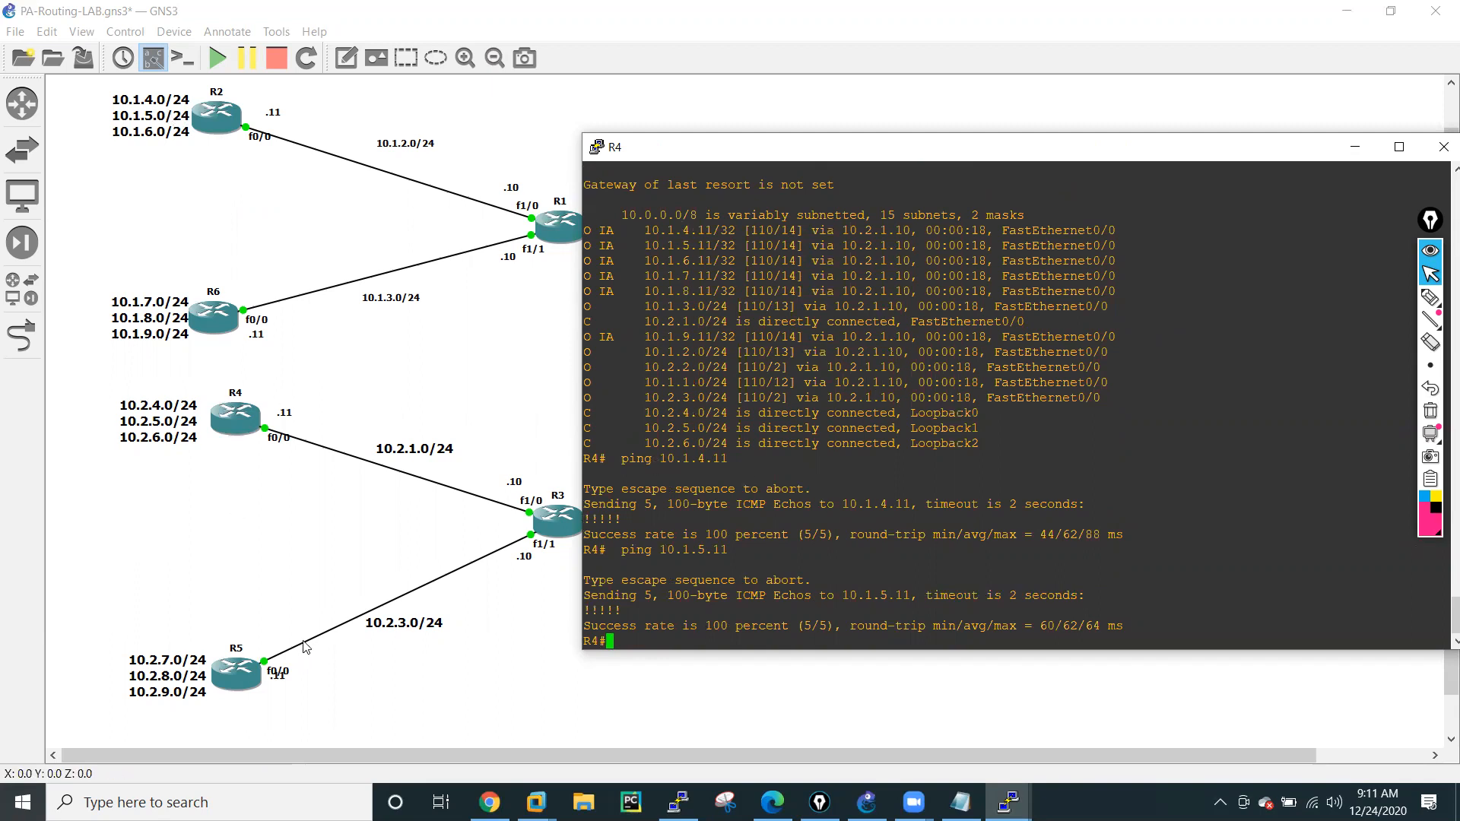
Minimize R4's console, switch to R5's and enter global configuration mode, moving its window clear of the topology's router labels.
{"action": "left_click", "coordinate": [1008, 802]}
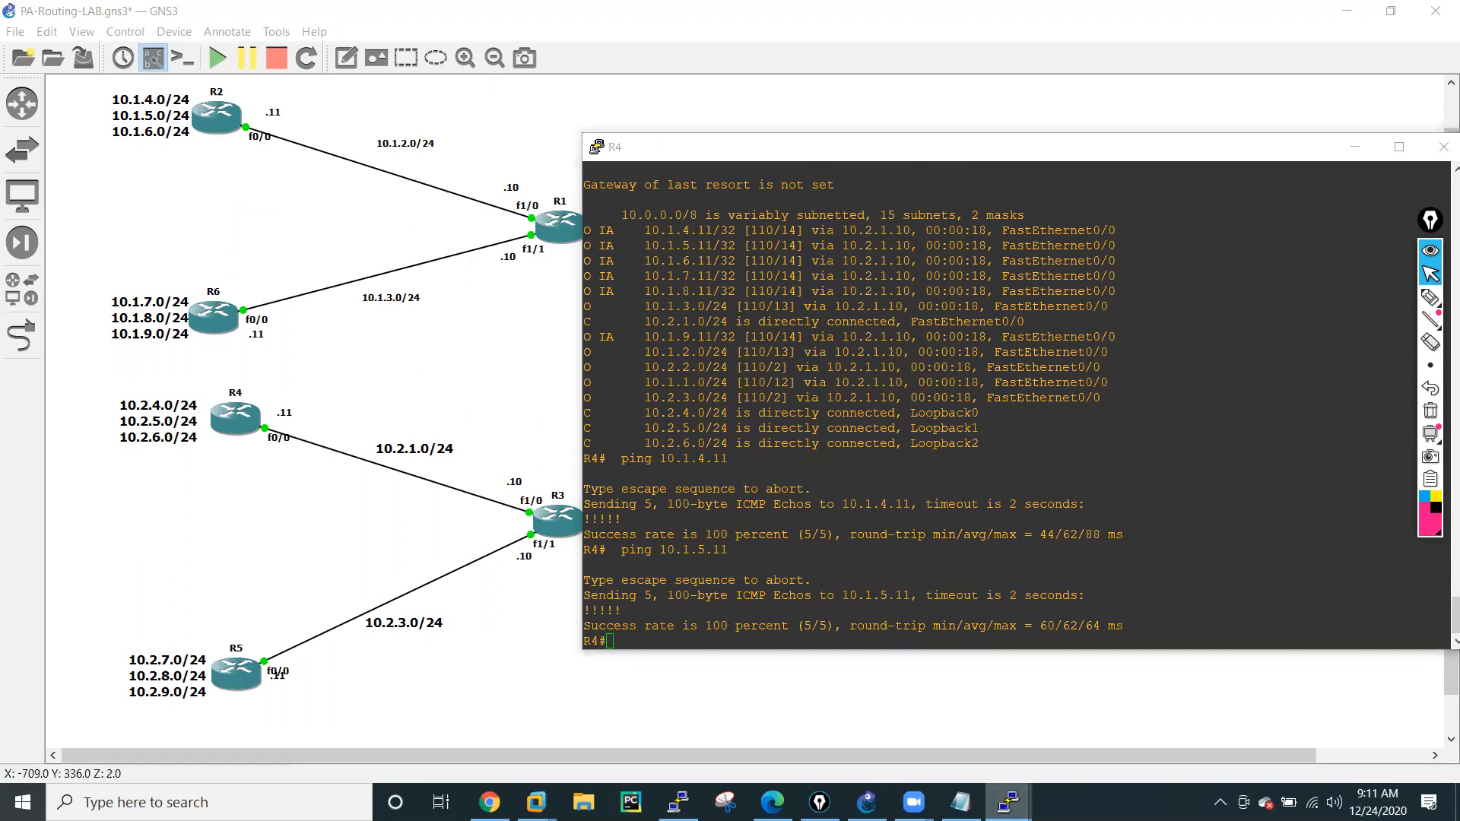
{"action": "left_click", "coordinate": [1354, 147]}
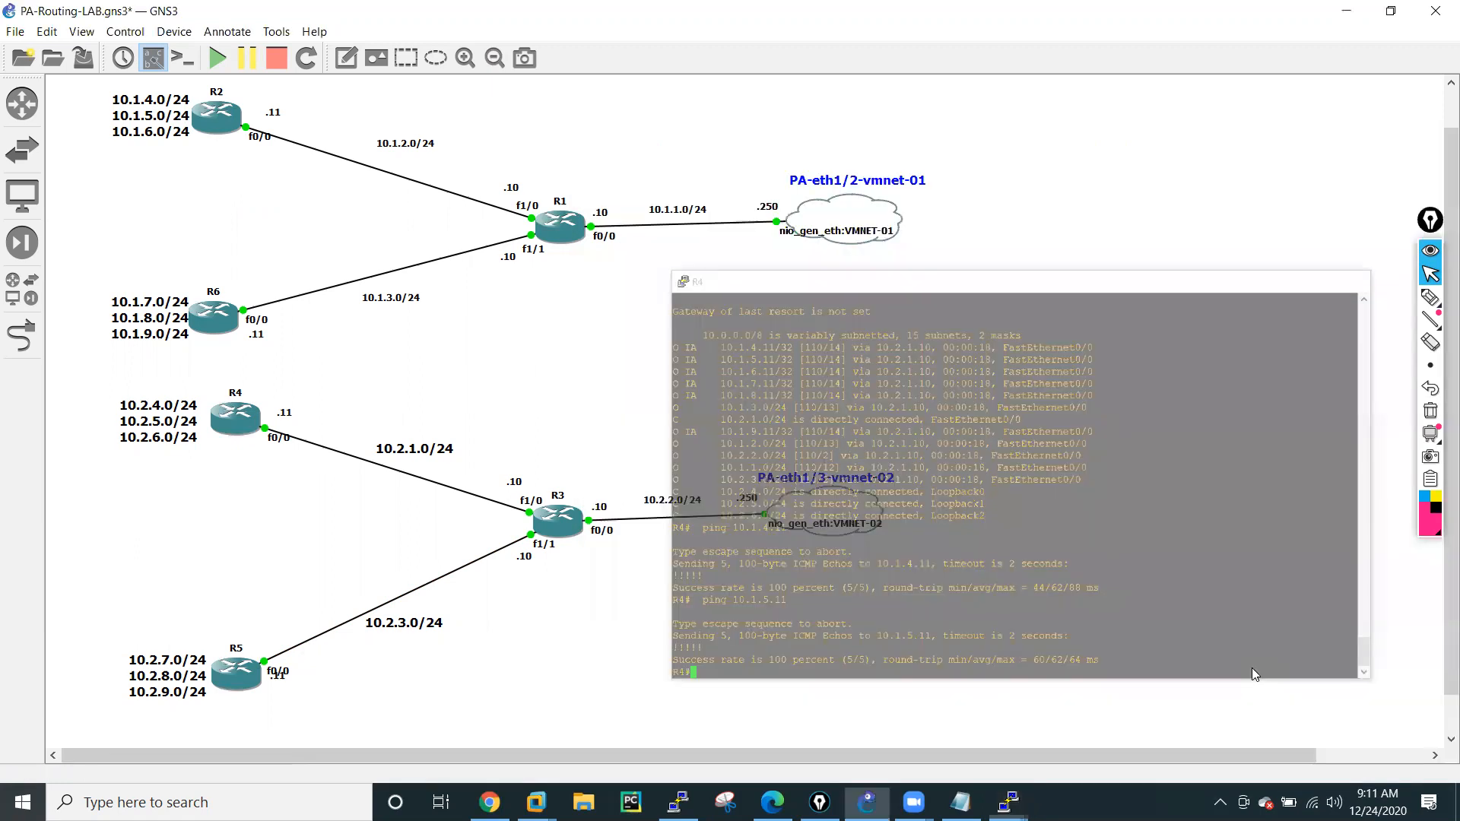
{"action": "left_click", "coordinate": [1008, 798]}
{"action": "left_click", "coordinate": [1293, 708]}
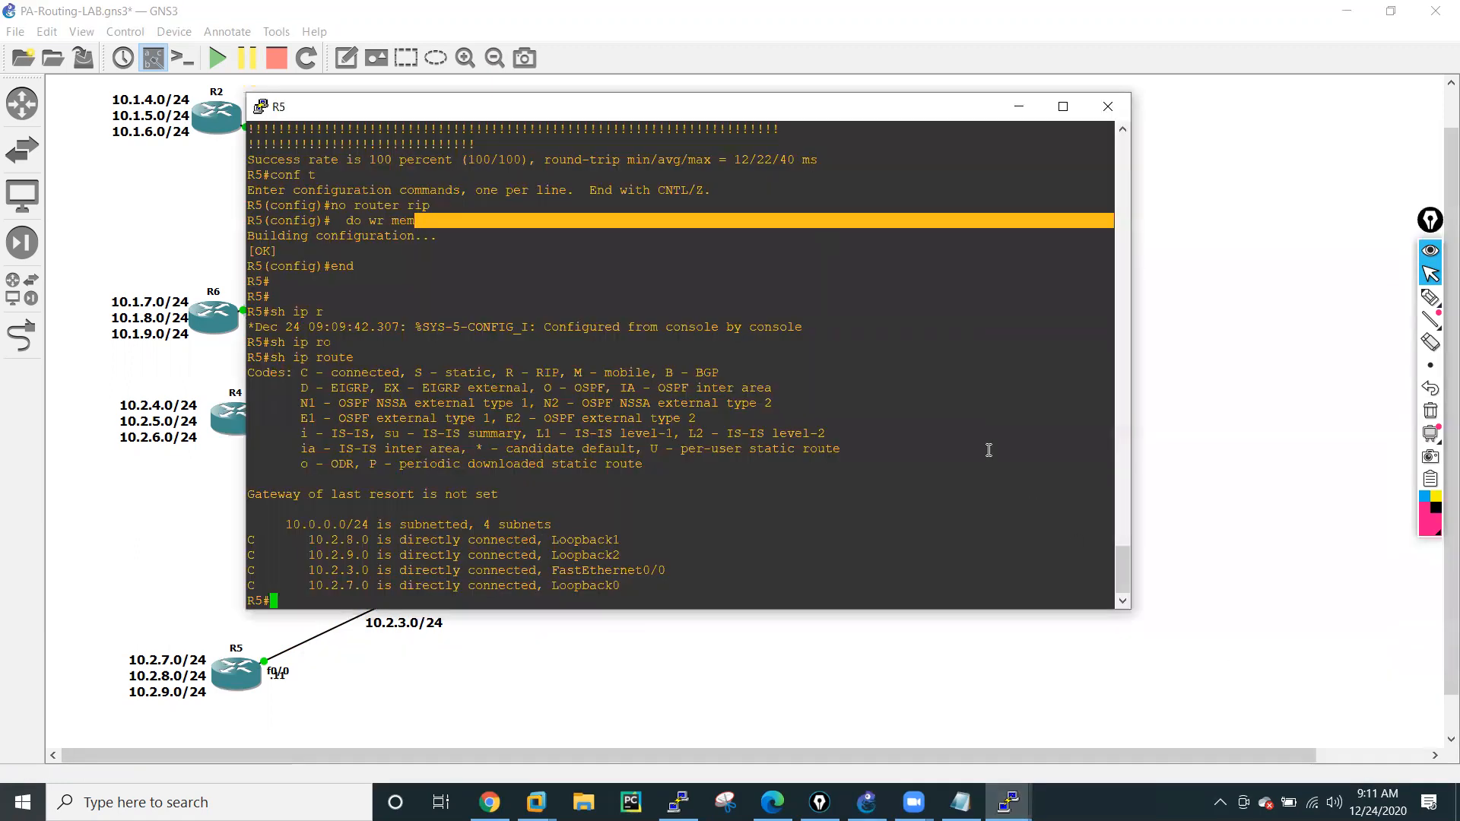
{"action": "key", "text": "Return"}
{"action": "key", "text": "Return"}
{"action": "key", "text": "Return"}
{"action": "type", "text": "conf t'"}
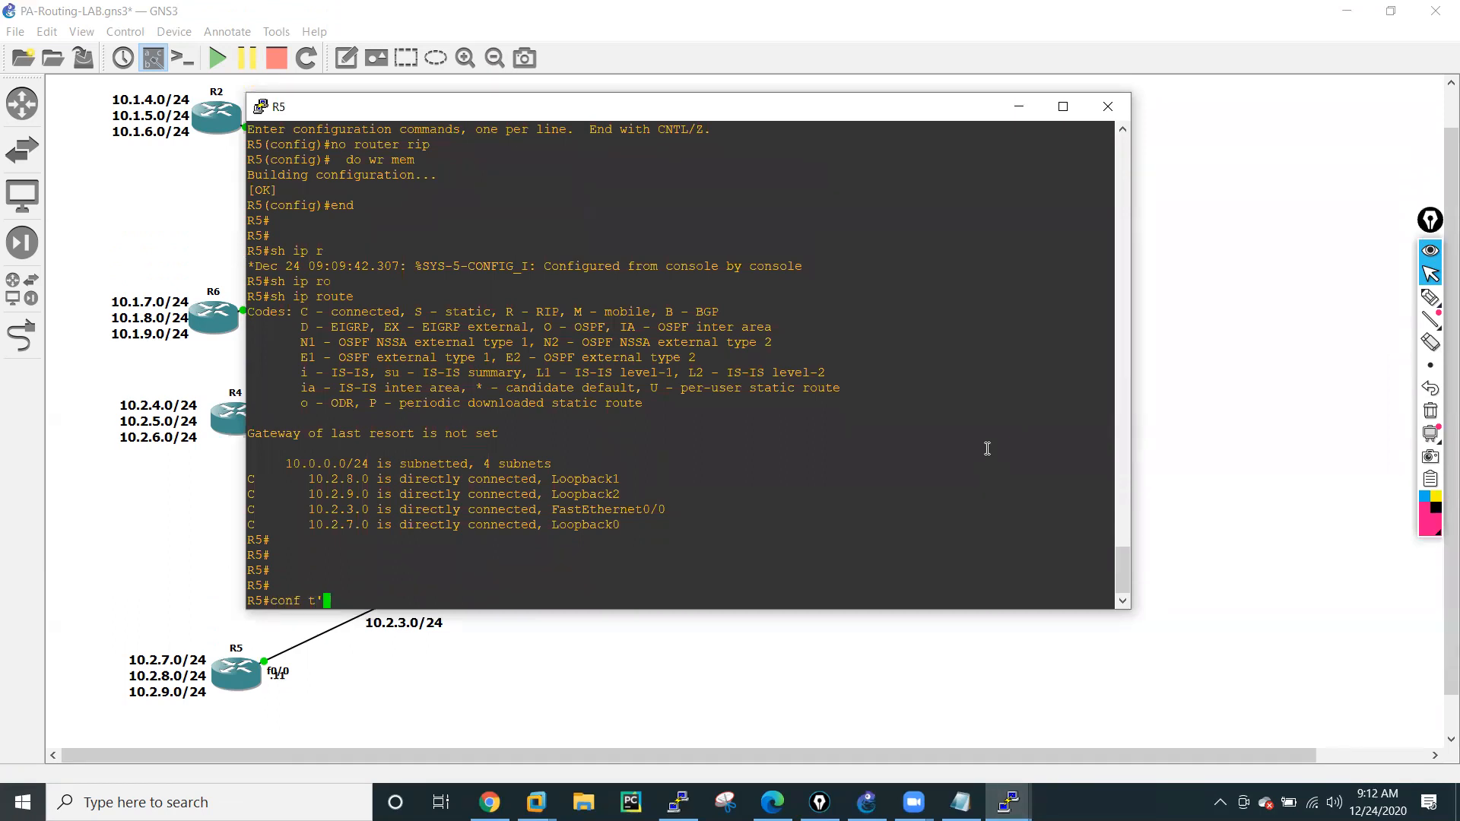
{"action": "key", "text": "BackSpace"}
{"action": "key", "text": "Return"}
{"action": "left_click_drag", "start_coordinate": [732, 116], "coordinate": [1160, 162]}
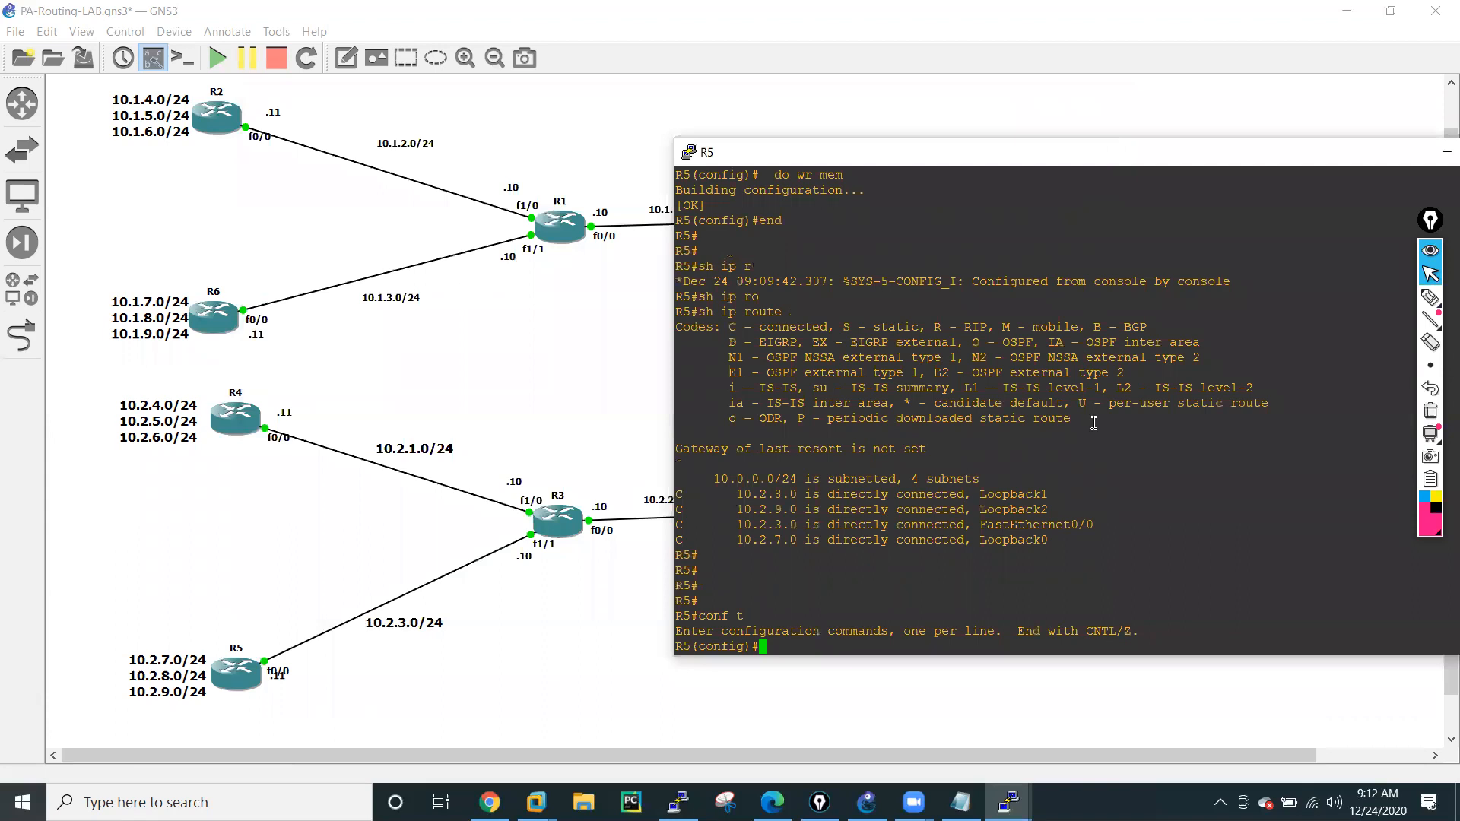
Enter router configuration for OSPF process 10 on R5.
{"action": "type", "text": "rou"}
{"action": "key", "text": "Tab"}
{"action": "type", "text": "os"}
{"action": "key", "text": "Tab"}
{"action": "type", "text": "10"}
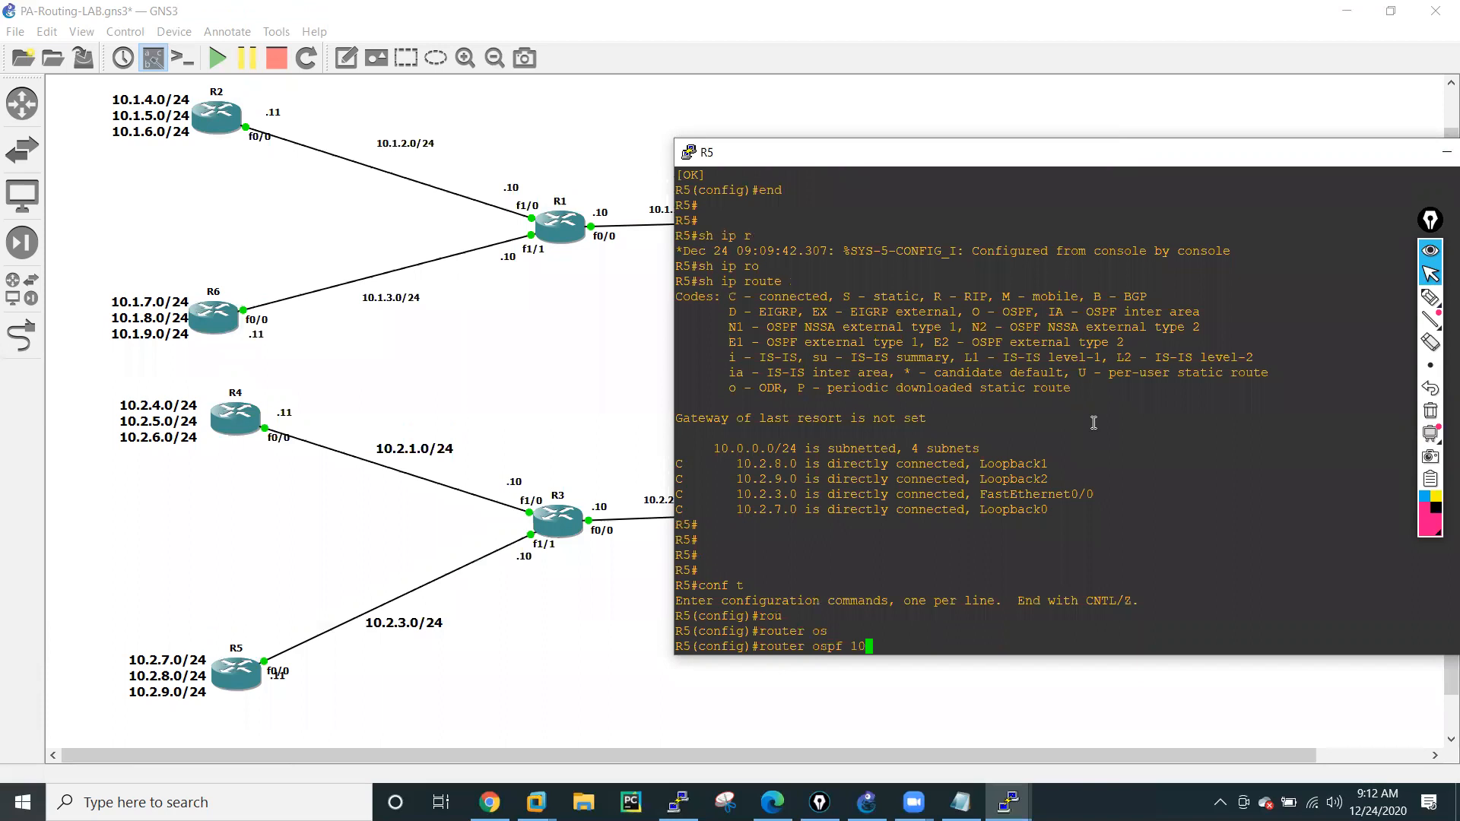
{"action": "key", "text": "Return"}
Advertise R5's link network 10.2.3.0 with wildcard mask 0.0.0.255 in OSPF area 0.
{"action": "type", "text": "netw"}
{"action": "key", "text": "Tab"}
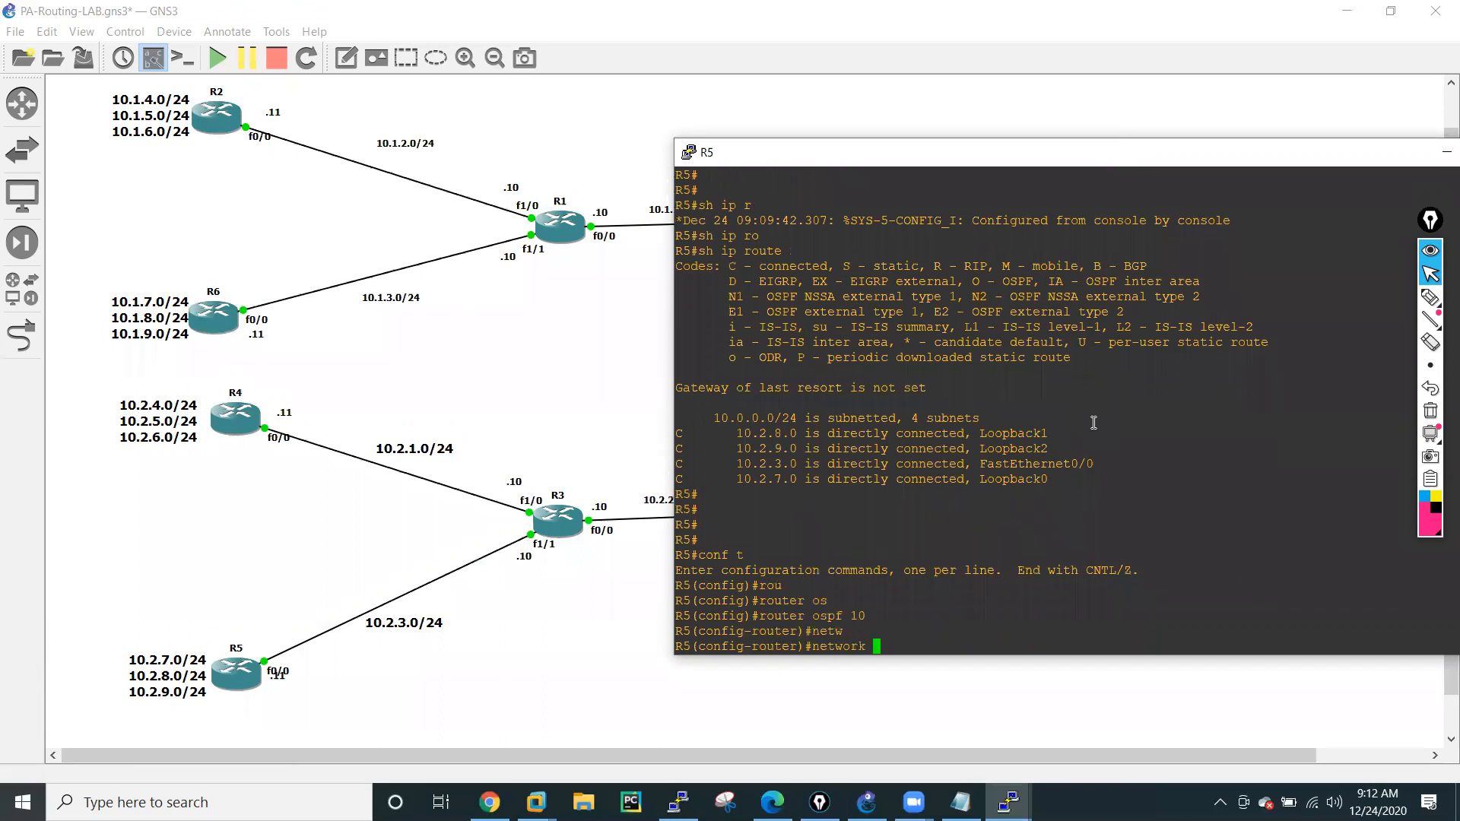
{"action": "type", "text": "10.2.3.0 0.0.0.255 are"}
{"action": "key", "text": "Tab"}
{"action": "type", "text": "0"}
{"action": "key", "text": "Return"}
Advertise R5's loopback network 10.2.7.0 with wildcard mask 0.0.0.255 in OSPF area 1.
{"action": "key", "text": "Up"}
{"action": "key", "text": "BackSpace"}
{"action": "type", "text": "1"}
{"action": "key", "text": "Left"}
{"action": "key", "text": "Left"}
{"action": "key", "text": "Left"}
{"action": "key", "text": "Left"}
{"action": "key", "text": "Left"}
{"action": "key", "text": "Left"}
{"action": "key", "text": "Left"}
{"action": "key", "text": "Left"}
{"action": "key", "text": "Left"}
{"action": "key", "text": "Left"}
{"action": "key", "text": "Left"}
{"action": "key", "text": "Left"}
{"action": "key", "text": "Left"}
{"action": "key", "text": "Left"}
{"action": "key", "text": "Left"}
{"action": "key", "text": "Left"}
{"action": "key", "text": "Left"}
{"action": "key", "text": "Left"}
{"action": "key", "text": "Left"}
{"action": "key", "text": "BackSpace"}
{"action": "type", "text": "7"}
{"action": "key", "text": "Return"}
Add R5's loopback networks 10.2.8.0 and 10.2.9.0 to OSPF area 1, each with wildcard mask 0.0.0.255.
{"action": "key", "text": "Up"}
{"action": "key", "text": "Left"}
{"action": "key", "text": "Left"}
{"action": "key", "text": "Left"}
{"action": "key", "text": "Left"}
{"action": "key", "text": "Left"}
{"action": "key", "text": "Left"}
{"action": "key", "text": "Left"}
{"action": "key", "text": "Left"}
{"action": "key", "text": "Left"}
{"action": "key", "text": "Left"}
{"action": "key", "text": "Left"}
{"action": "key", "text": "Left"}
{"action": "key", "text": "Left"}
{"action": "key", "text": "Left"}
{"action": "key", "text": "Left"}
{"action": "key", "text": "Left"}
{"action": "key", "text": "Left"}
{"action": "key", "text": "Left"}
{"action": "key", "text": "Left"}
{"action": "key", "text": "BackSpace"}
{"action": "type", "text": "8"}
{"action": "key", "text": "Return"}
{"action": "key", "text": "Up"}
{"action": "key", "text": "Left"}
{"action": "key", "text": "Left"}
{"action": "key", "text": "Left"}
{"action": "key", "text": "Left"}
{"action": "key", "text": "Left"}
{"action": "key", "text": "Left"}
{"action": "key", "text": "Left"}
{"action": "key", "text": "Left"}
{"action": "key", "text": "Left"}
{"action": "key", "text": "Left"}
{"action": "key", "text": "Left"}
{"action": "key", "text": "Left"}
{"action": "key", "text": "Left"}
{"action": "key", "text": "Left"}
{"action": "key", "text": "Left"}
{"action": "key", "text": "Left"}
{"action": "key", "text": "Left"}
{"action": "key", "text": "Left"}
{"action": "key", "text": "BackSpace"}
{"action": "type", "text": "9"}
{"action": "key", "text": "Return"}
Leave configuration mode on R5 and save its configuration with write memory.
{"action": "type", "text": "end"}
{"action": "key", "text": "Return"}
{"action": "type", "text": "wr mem"}
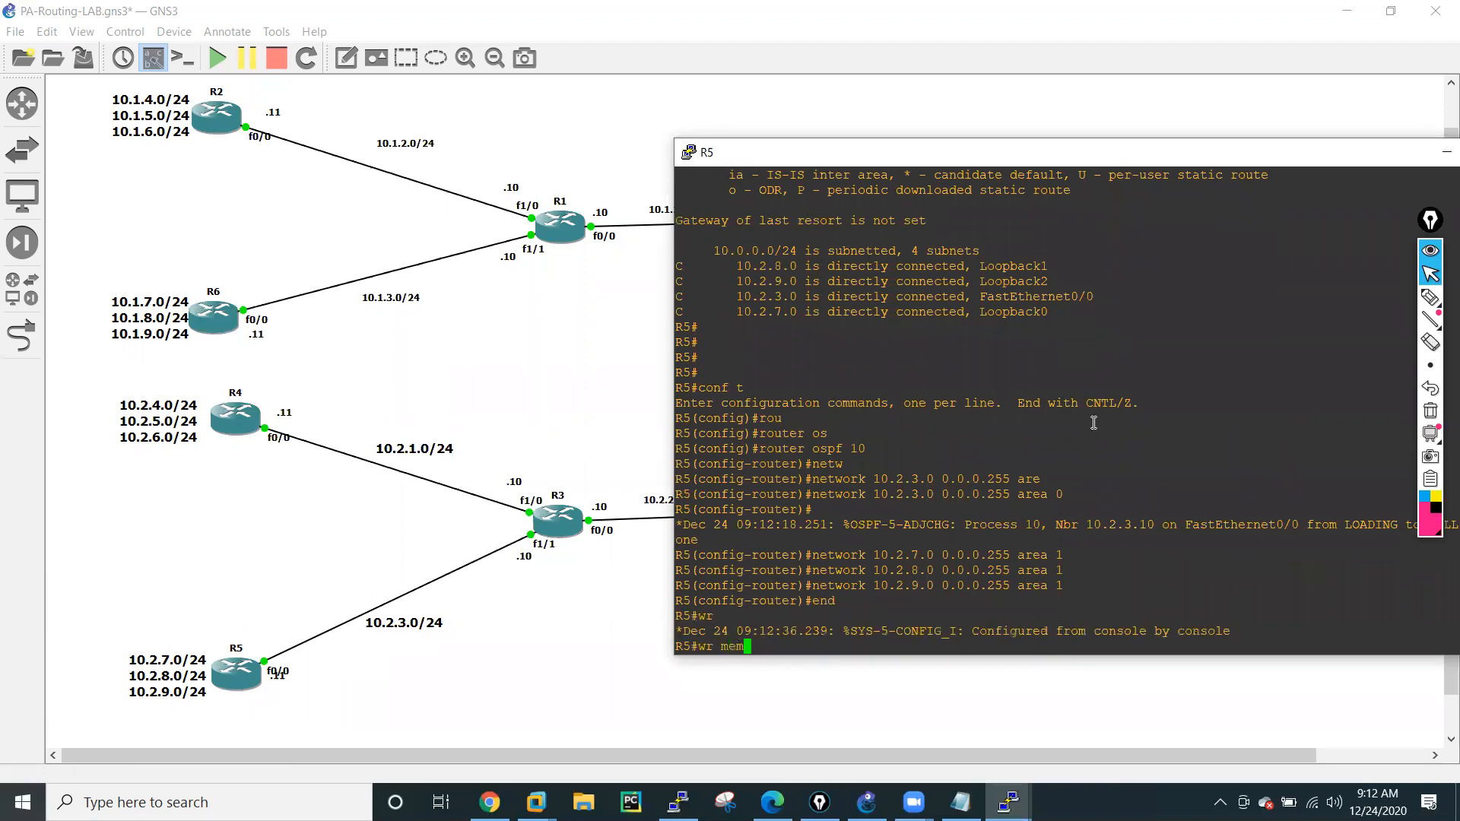
{"action": "key", "text": "Tab"}
{"action": "key", "text": "Return"}
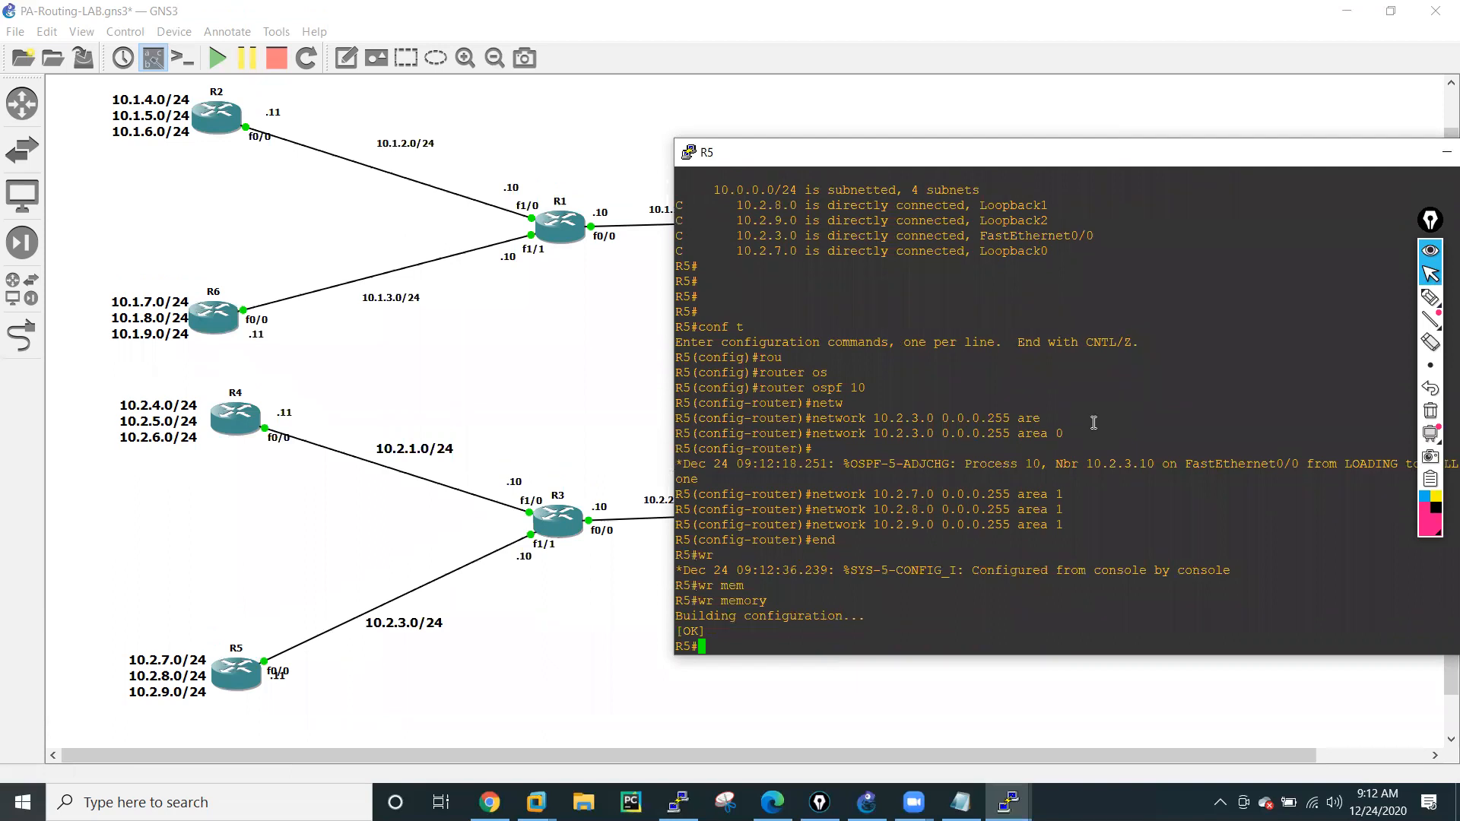
Display R5's full routing table with sh ip route, paging through to the prompt.
{"action": "key", "text": "Return"}
{"action": "key", "text": "Return"}
{"action": "key", "text": "Return"}
{"action": "key", "text": "Return"}
{"action": "key", "text": "Return"}
{"action": "type", "text": "s"}
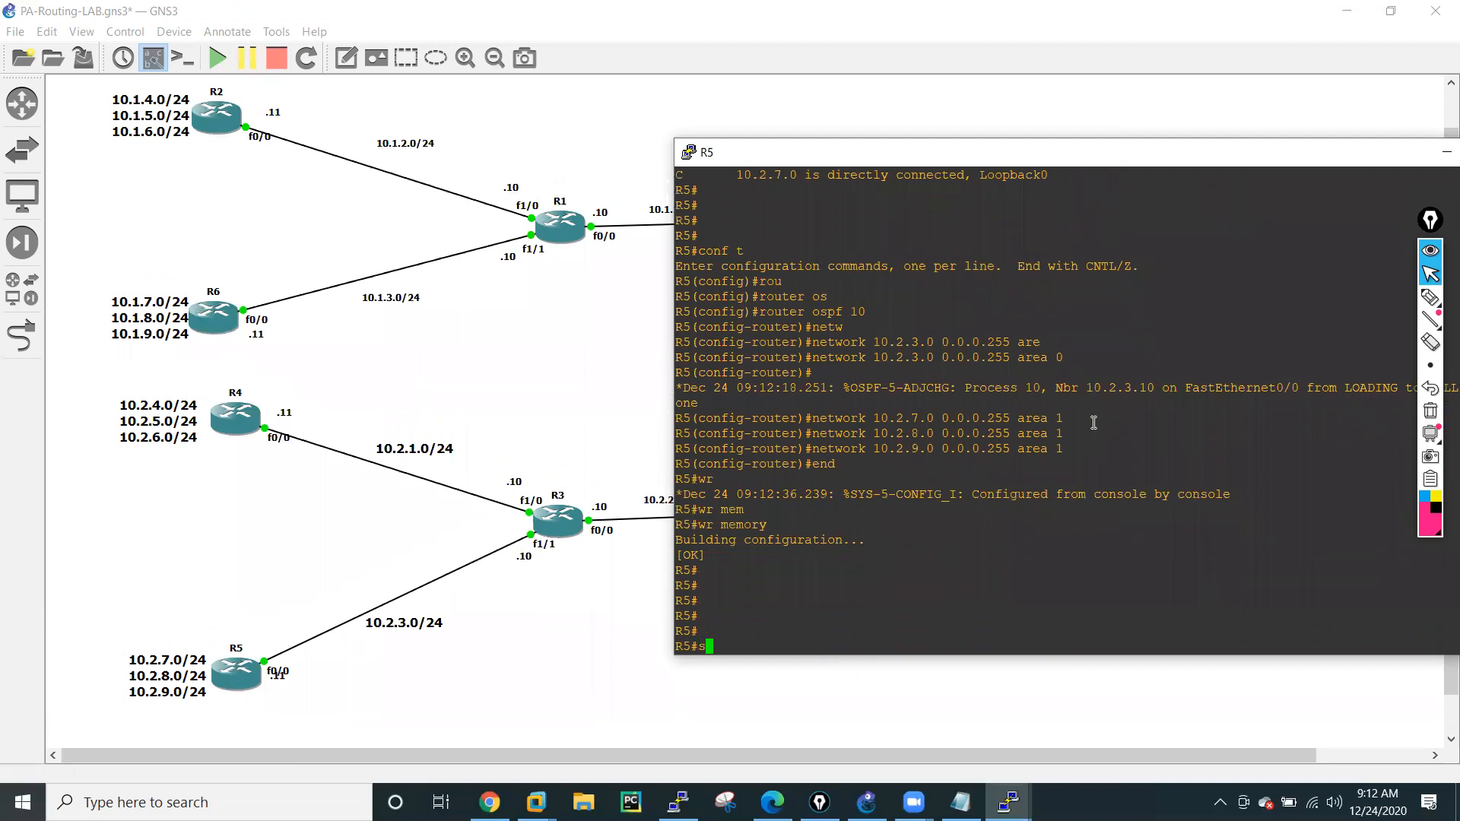
{"action": "type", "text": "h ip ro"}
{"action": "key", "text": "Tab"}
{"action": "key", "text": "Return"}
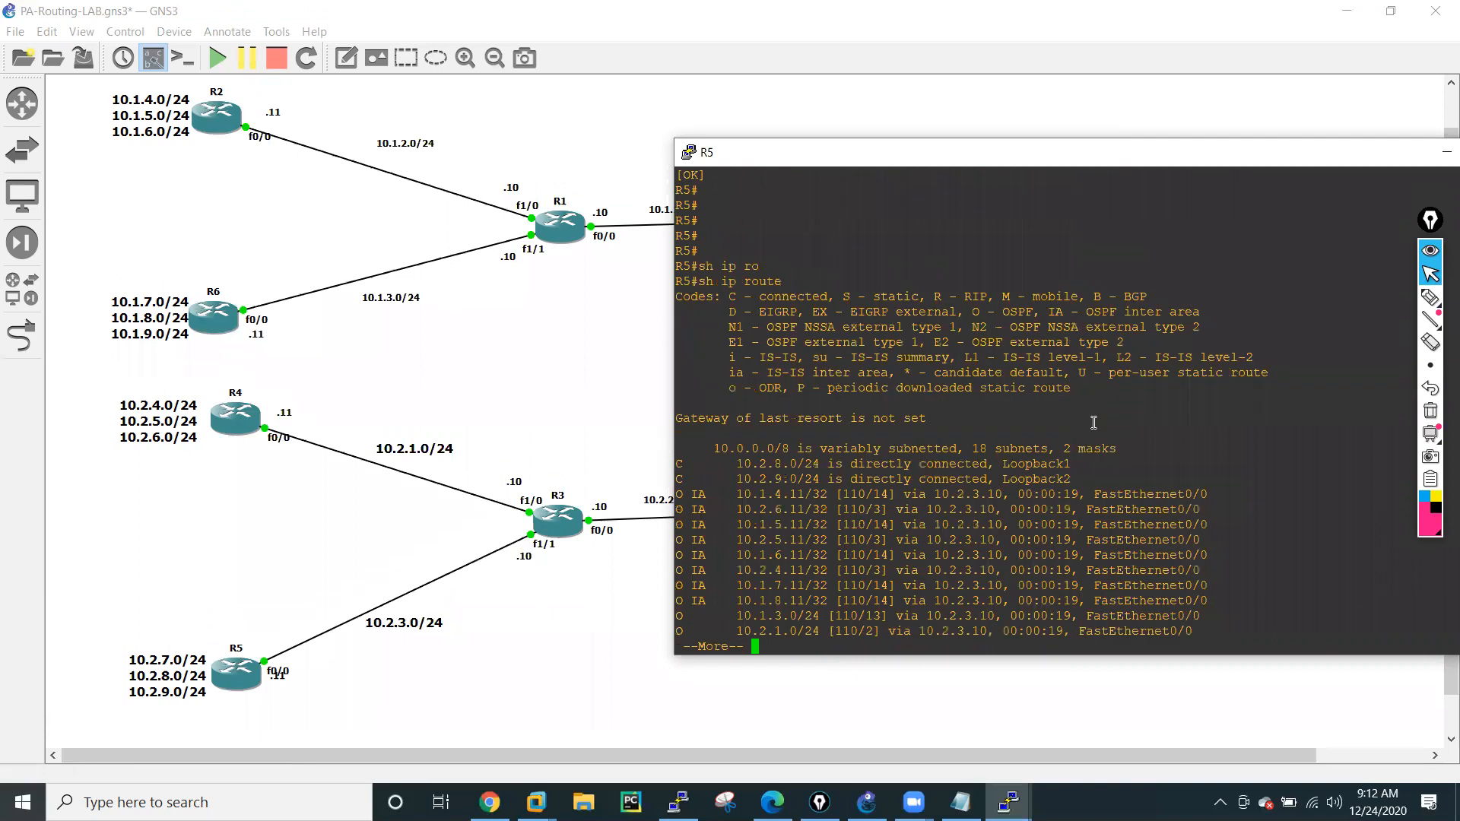
{"action": "key", "text": "Return"}
{"action": "key", "text": "Return"}
{"action": "key", "text": "Return"}
{"action": "key", "text": "Return"}
{"action": "key", "text": "Return"}
{"action": "key", "text": "Return"}
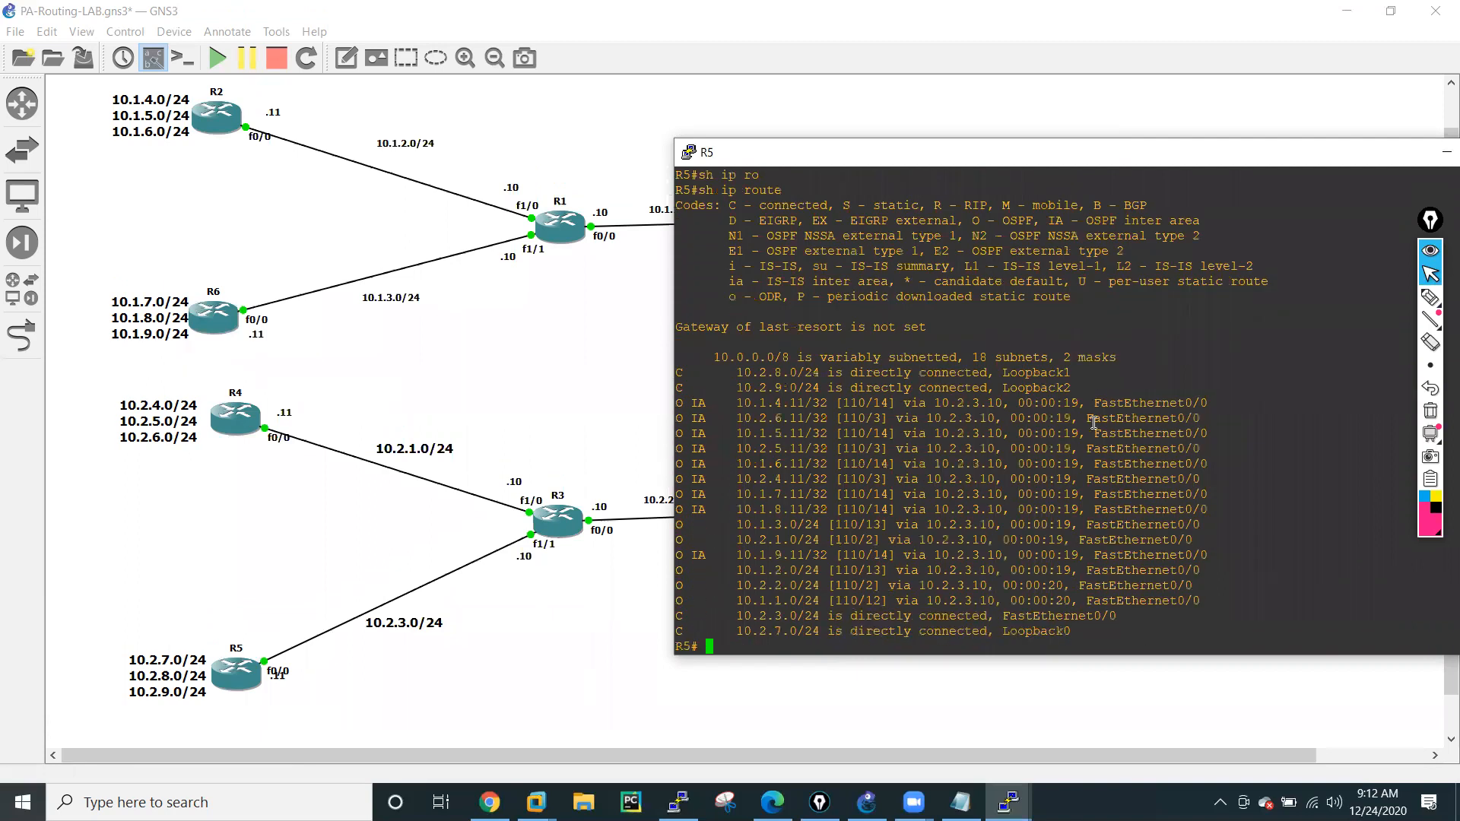
{"action": "key", "text": "Return"}
Ping R6's loopback addresses 10.1.7.11 and 10.1.8.11 from R5.
{"action": "key", "text": "Return"}
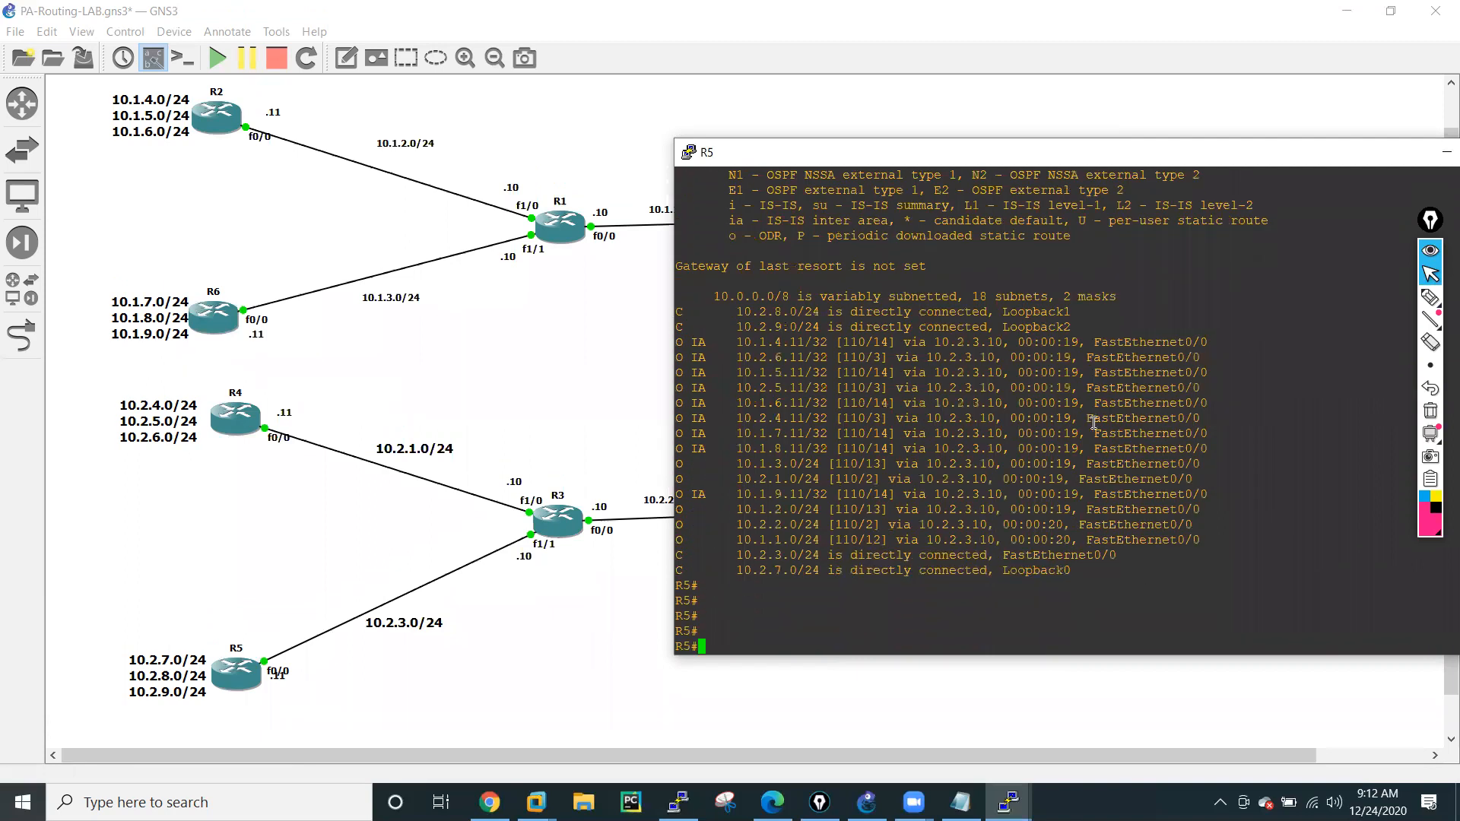
{"action": "type", "text": "ping 10.1.7.11"}
{"action": "key", "text": "Return"}
{"action": "key", "text": "Up"}
{"action": "key", "text": "Left"}
{"action": "key", "text": "Left"}
{"action": "key", "text": "Left"}
{"action": "key", "text": "Left"}
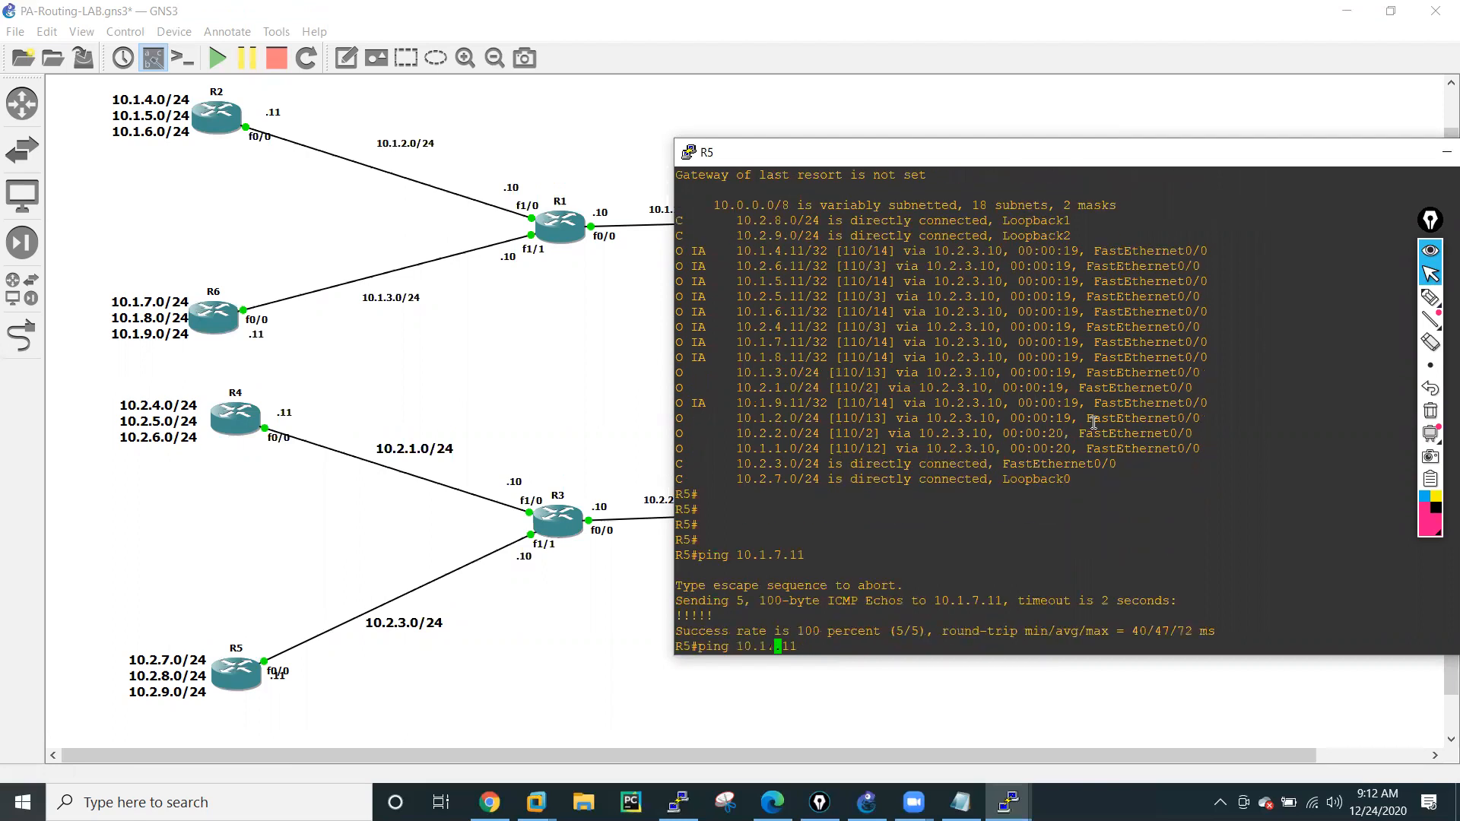
{"action": "key", "text": "Delete"}
{"action": "type", "text": "8"}
{"action": "key", "text": "Return"}
Ping R2's loopback address 10.1.4.11 from R5.
{"action": "key", "text": "Up"}
{"action": "key", "text": "Left"}
{"action": "key", "text": "Left"}
{"action": "key", "text": "Left"}
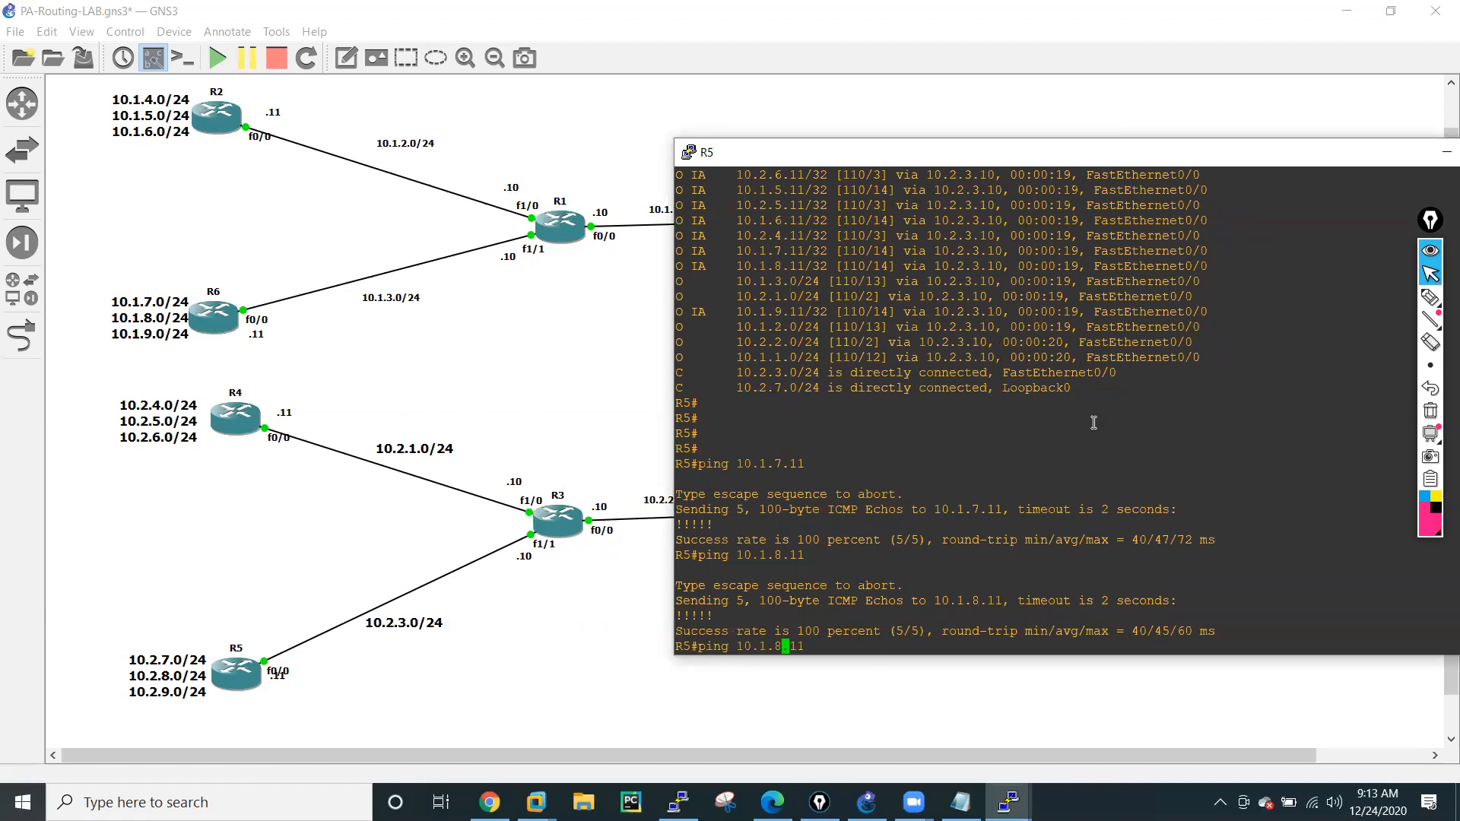
{"action": "key", "text": "BackSpace"}
{"action": "type", "text": "4"}
{"action": "key", "text": "Return"}
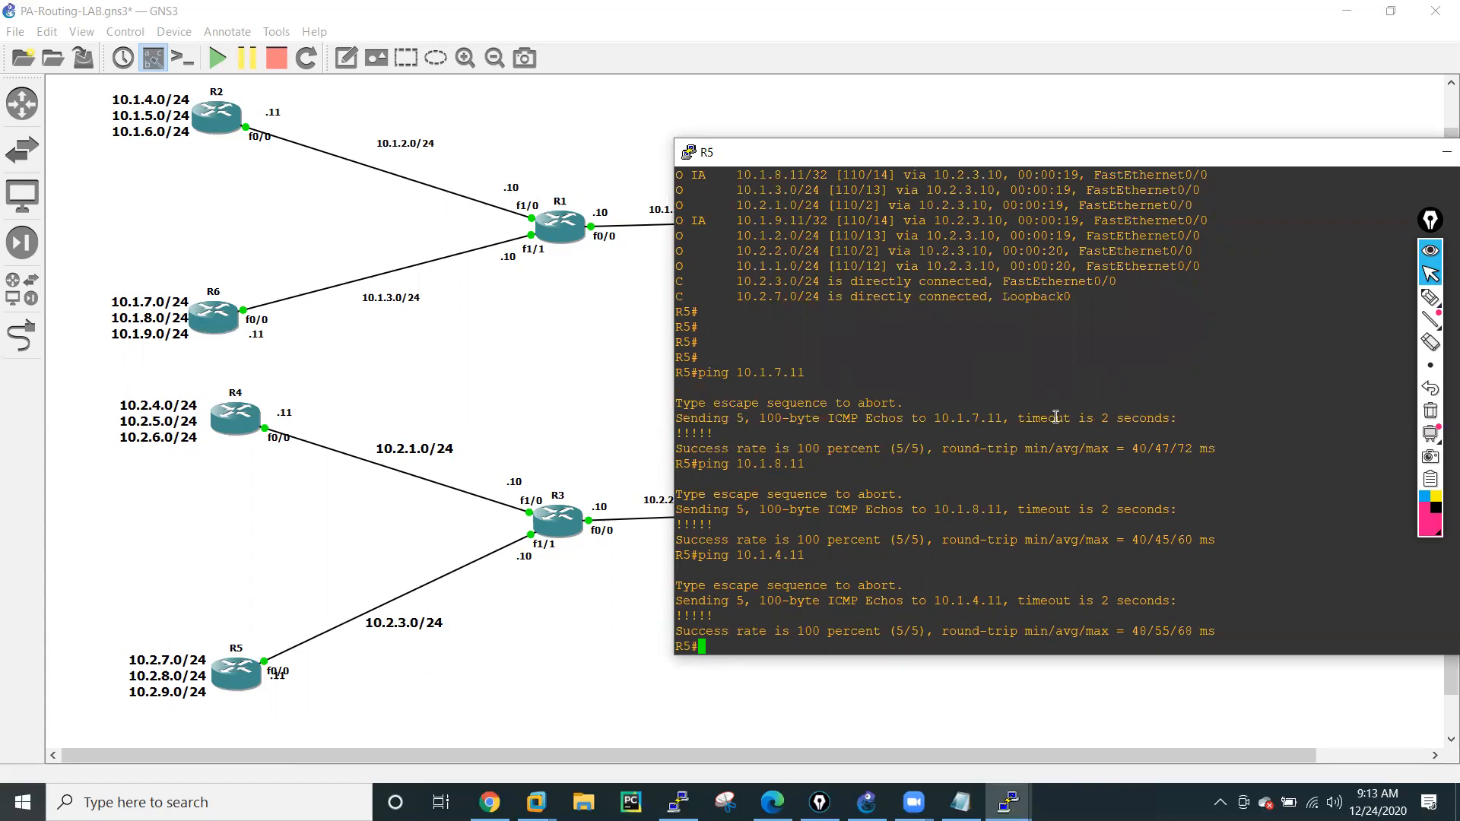
Show R5's routing table again with sh ip route and page to its end.
{"action": "type", "text": "sh ip ro"}
{"action": "key", "text": "Tab"}
{"action": "key", "text": "Return"}
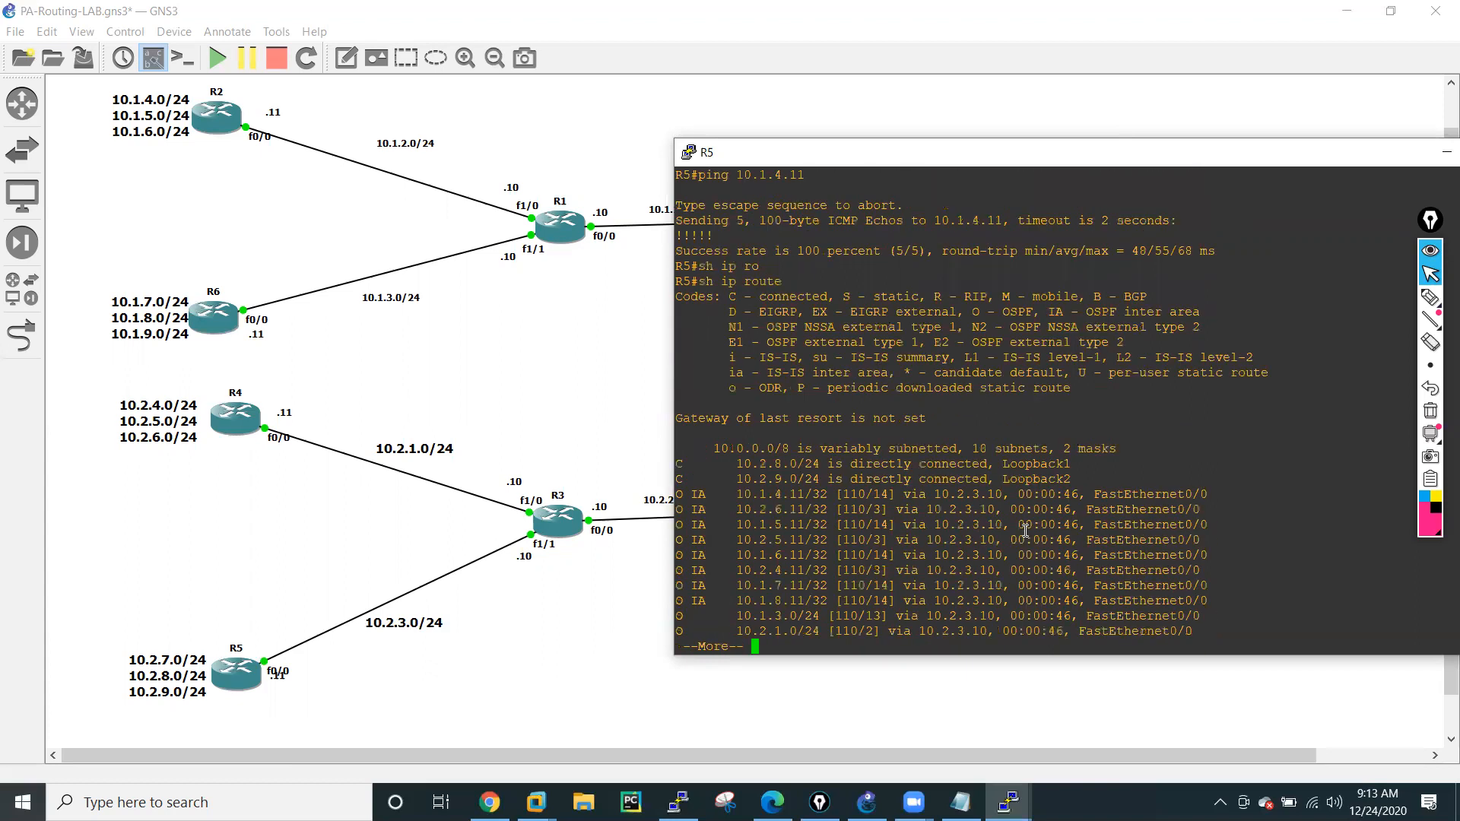
{"action": "key", "text": "space"}
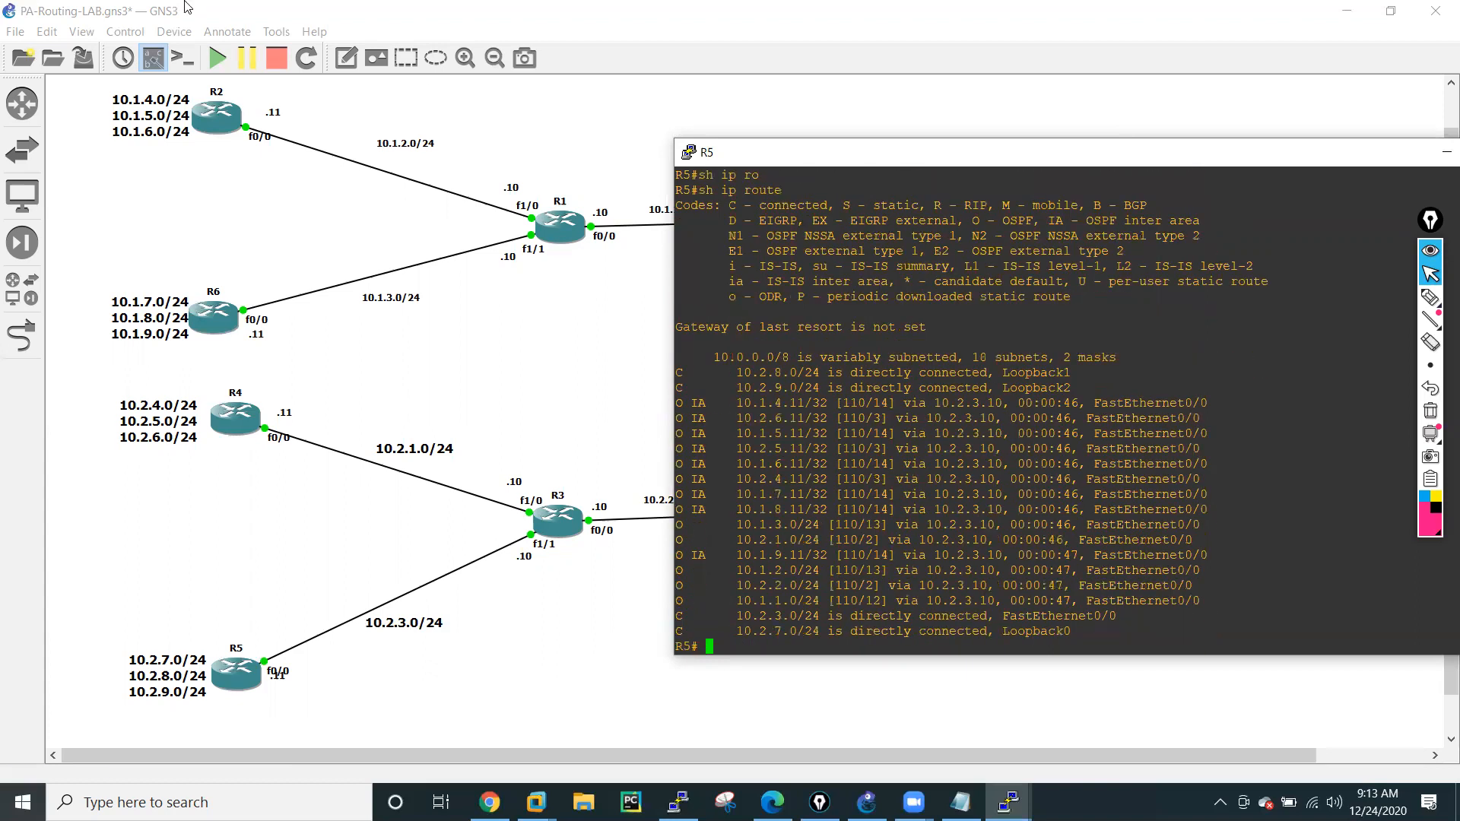
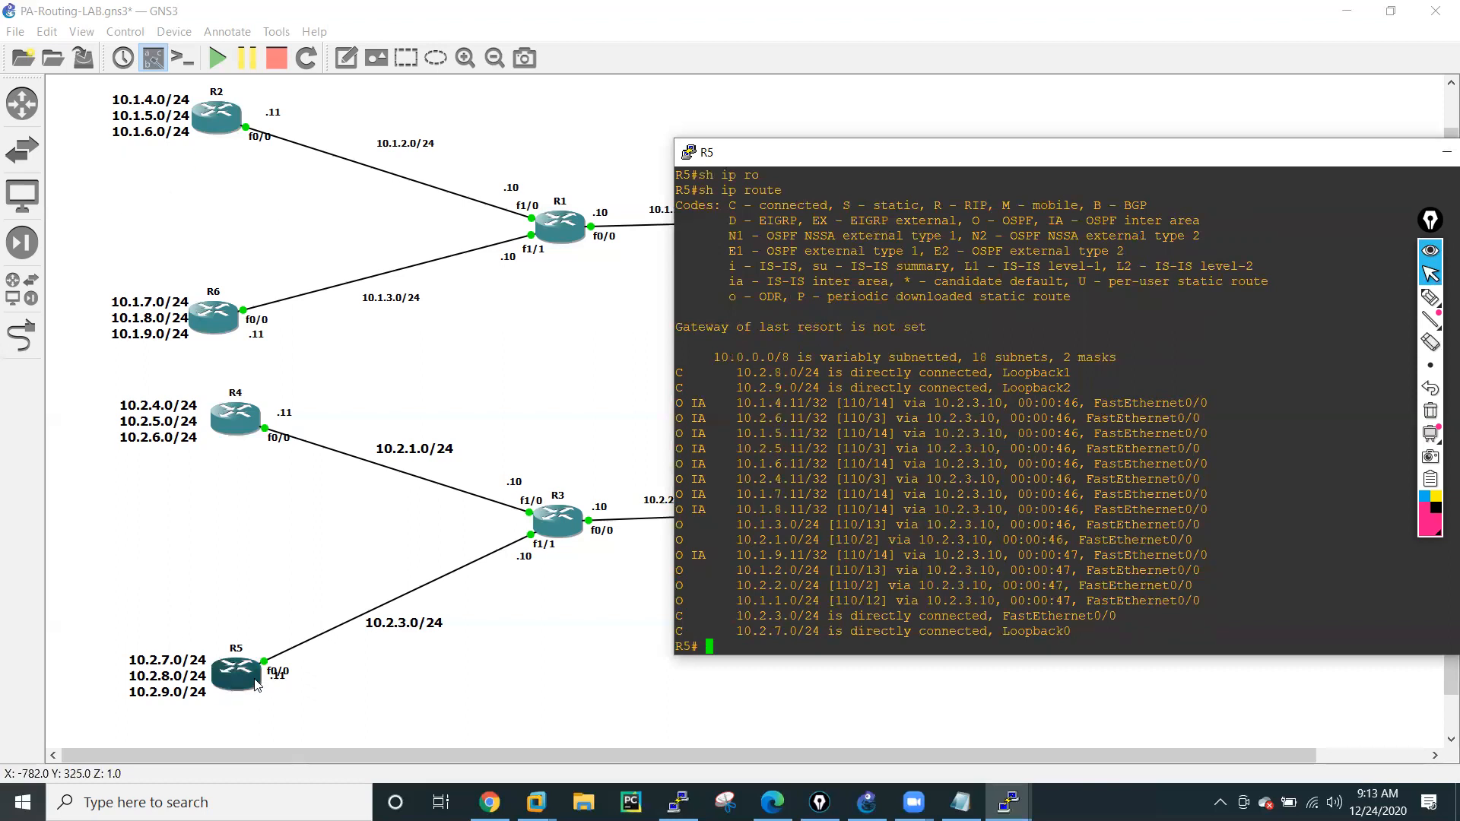
Switch to the firewall's web interface in Chrome and examine the route table of virtual router VR-01.
{"action": "left_click", "coordinate": [554, 312]}
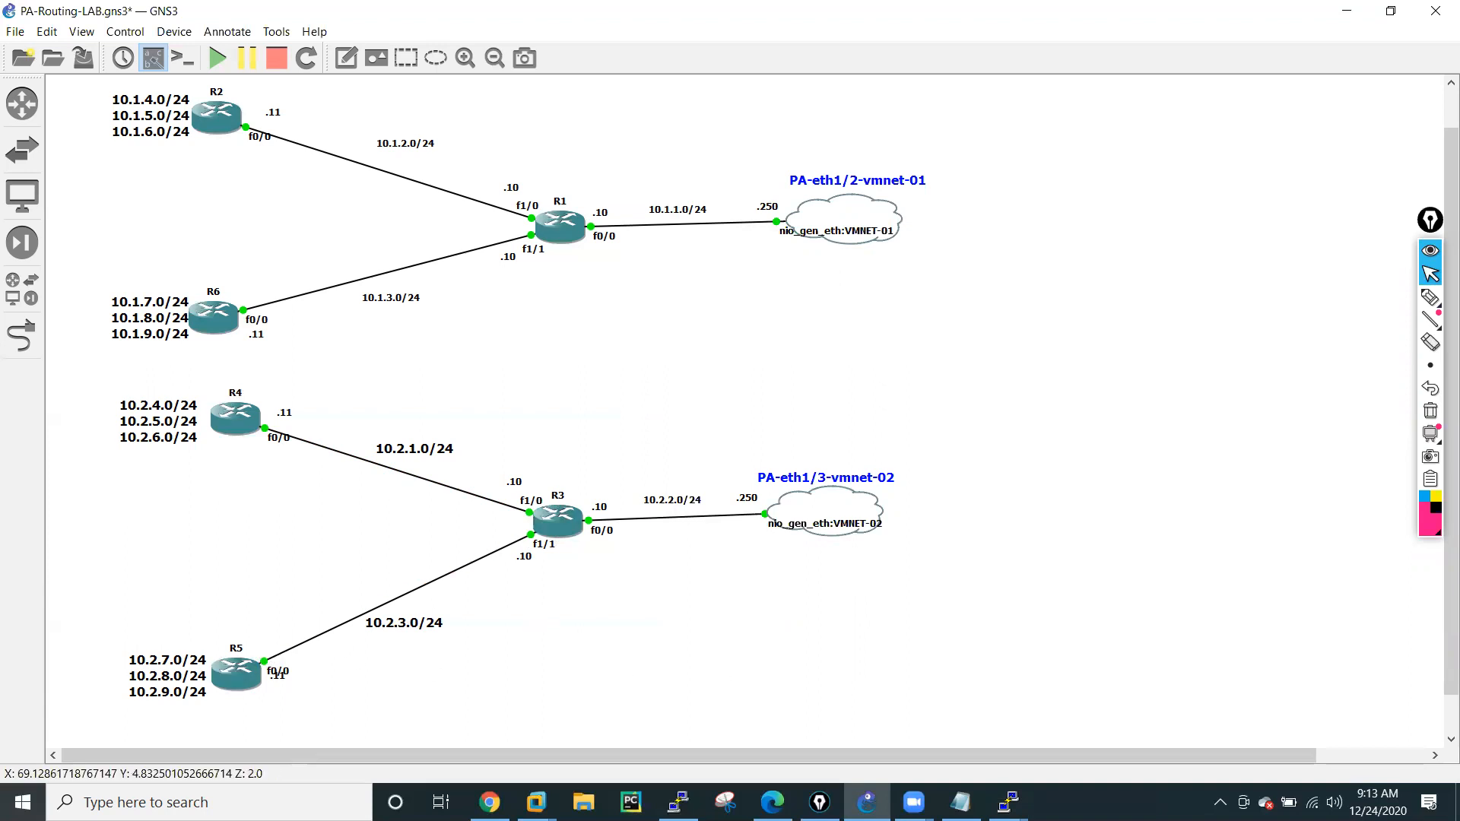
{"action": "mouse_move", "coordinate": [1009, 796]}
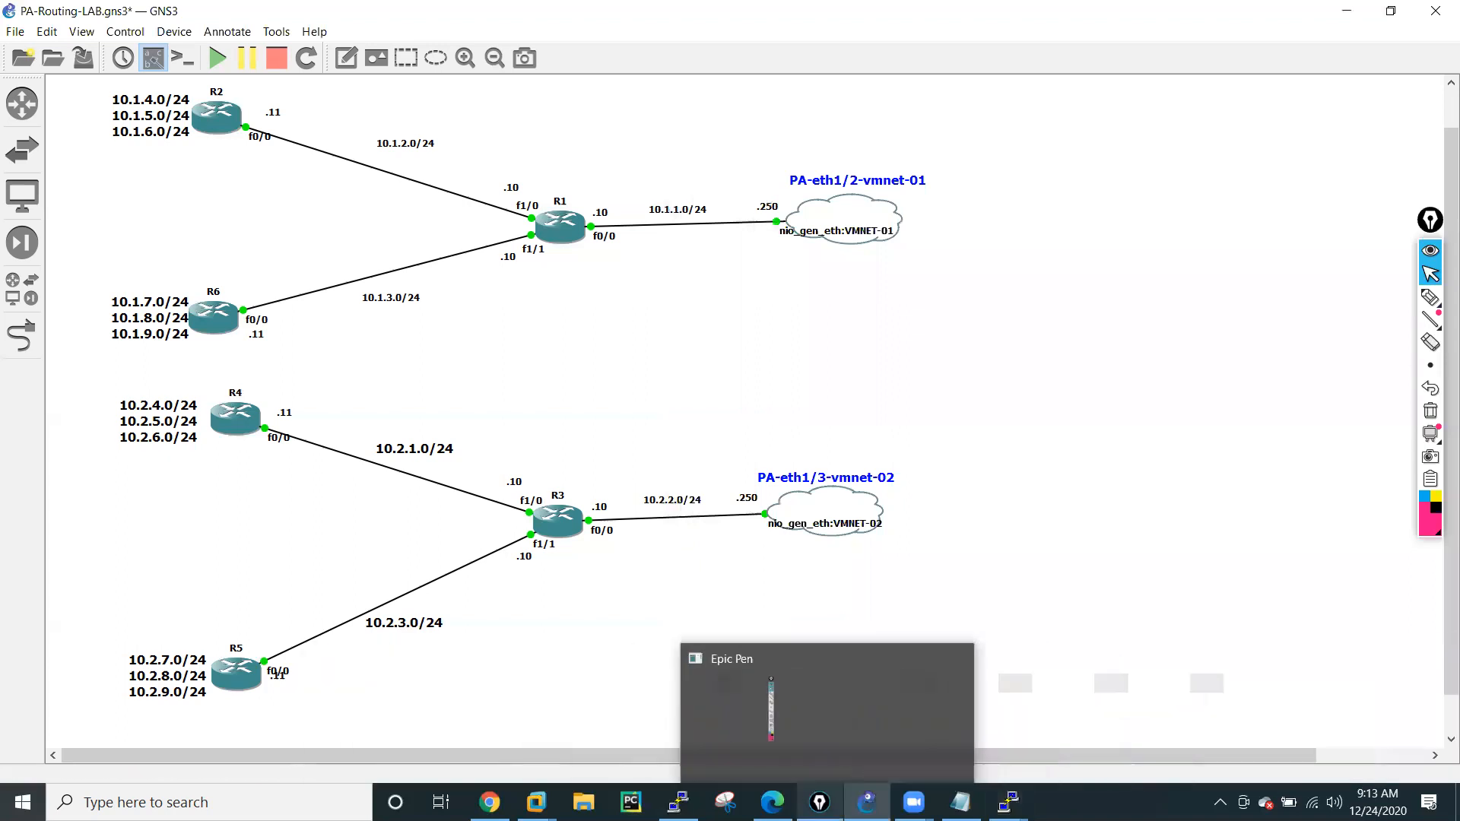
{"action": "left_click", "coordinate": [490, 803]}
{"action": "left_click", "coordinate": [1336, 252]}
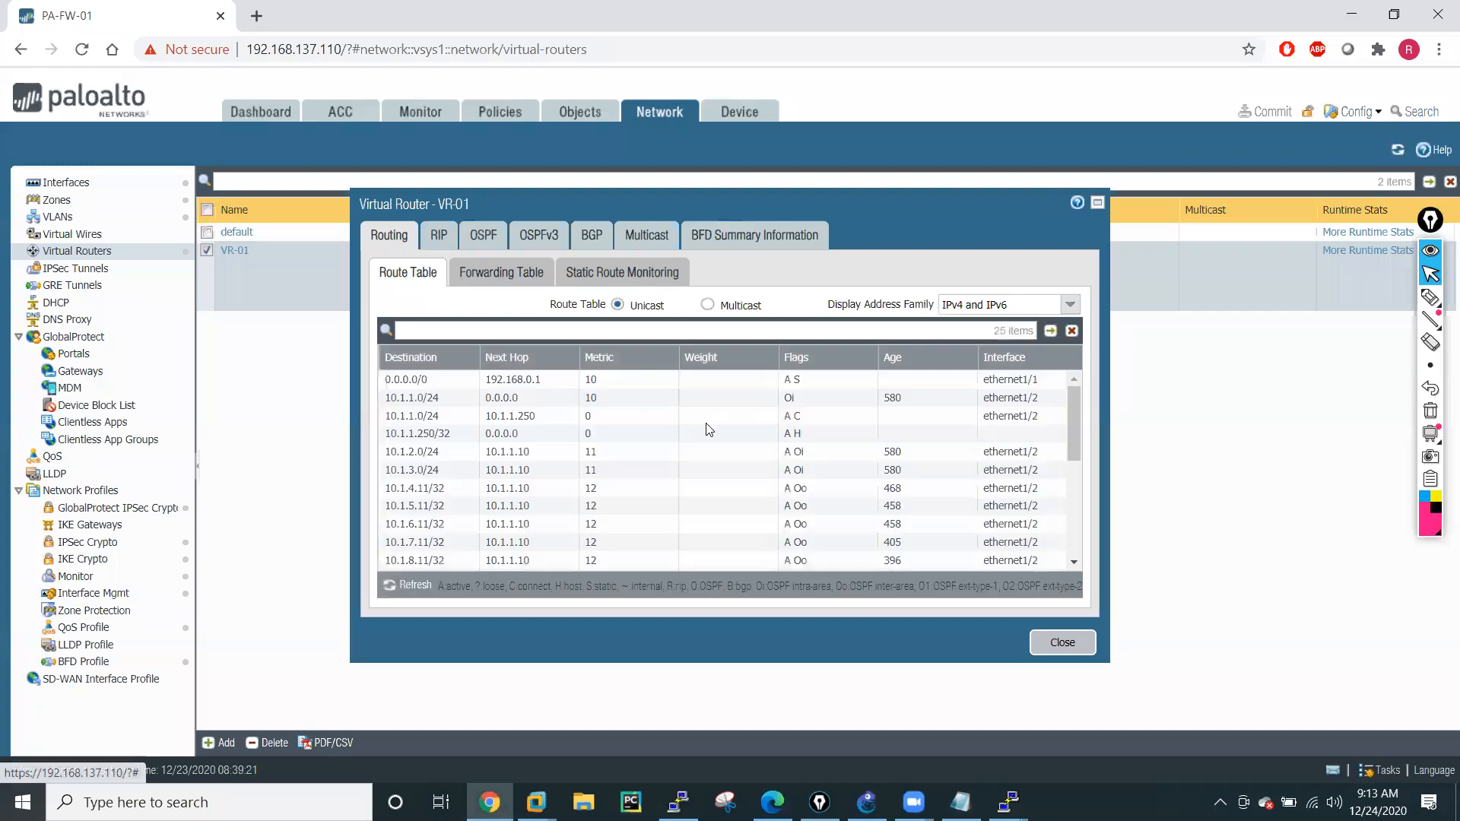
{"action": "scroll", "coordinate": [710, 430], "scroll_direction": "down", "scroll_amount": 5}
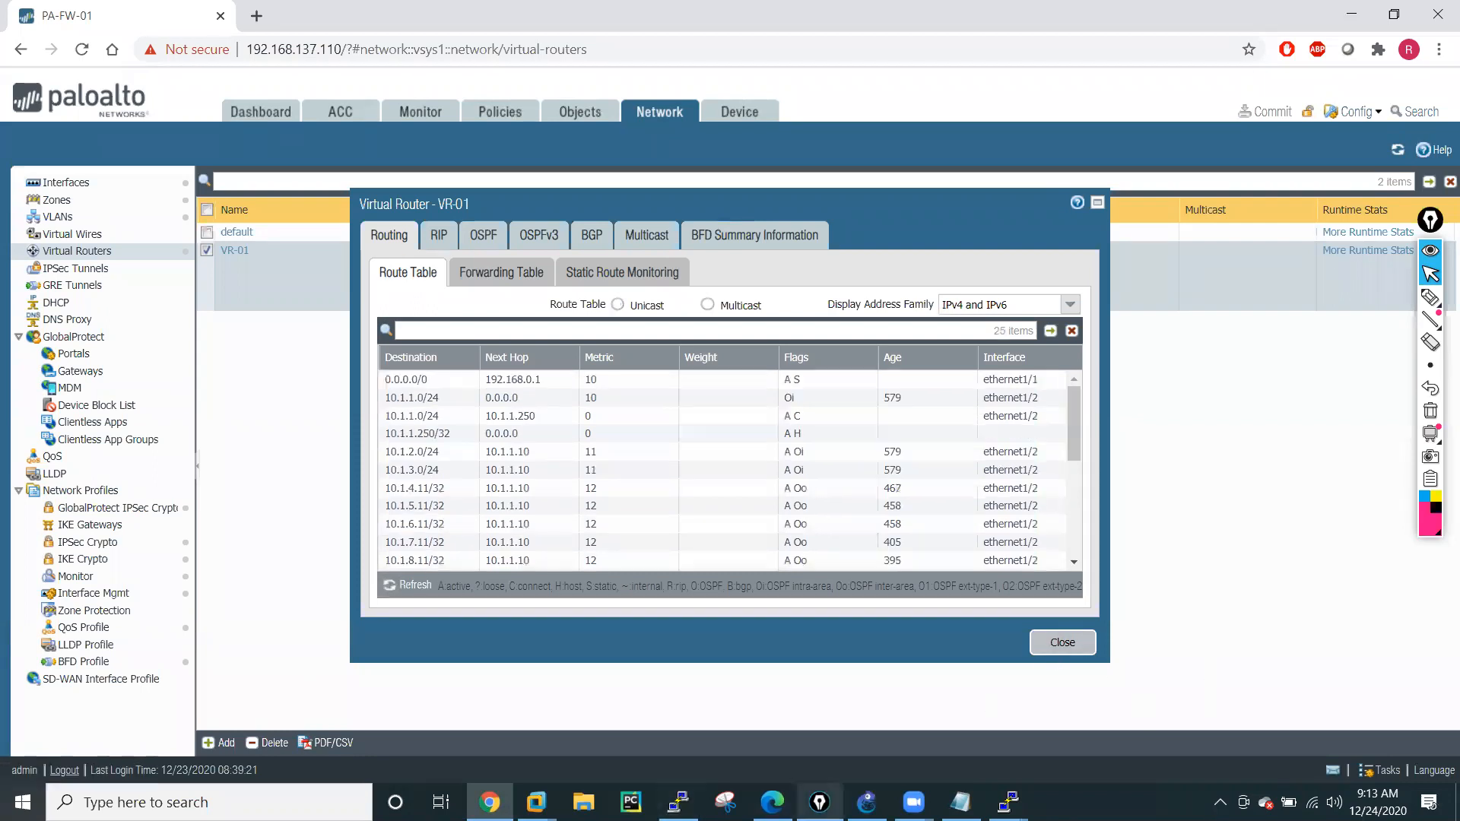
Switch to the firewall's PuTTY session and display its OSPF routes with "show routing route type ospf".
{"action": "left_click", "coordinate": [678, 802]}
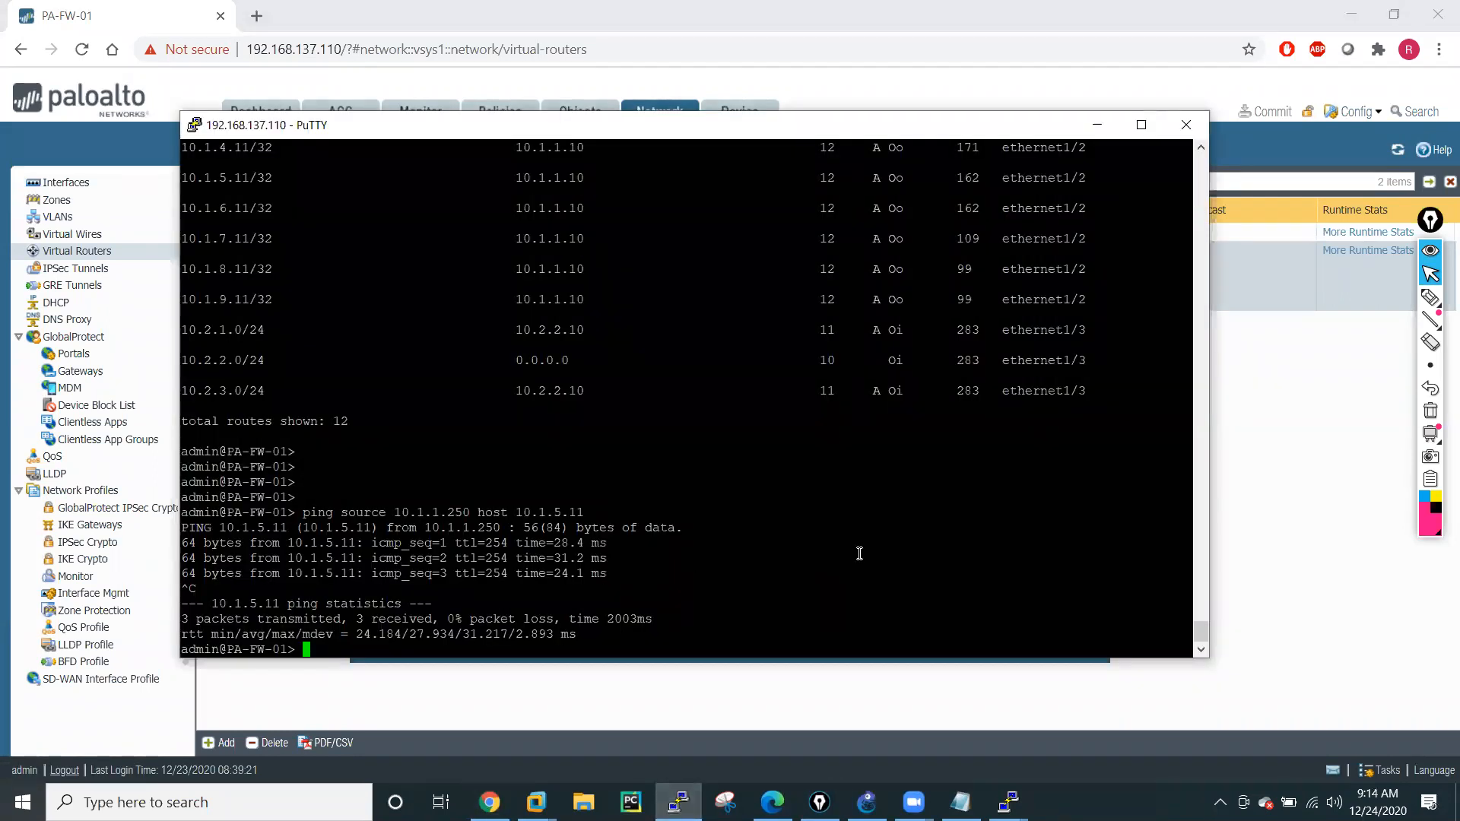
{"action": "key", "text": "Up"}
{"action": "key", "text": "Up"}
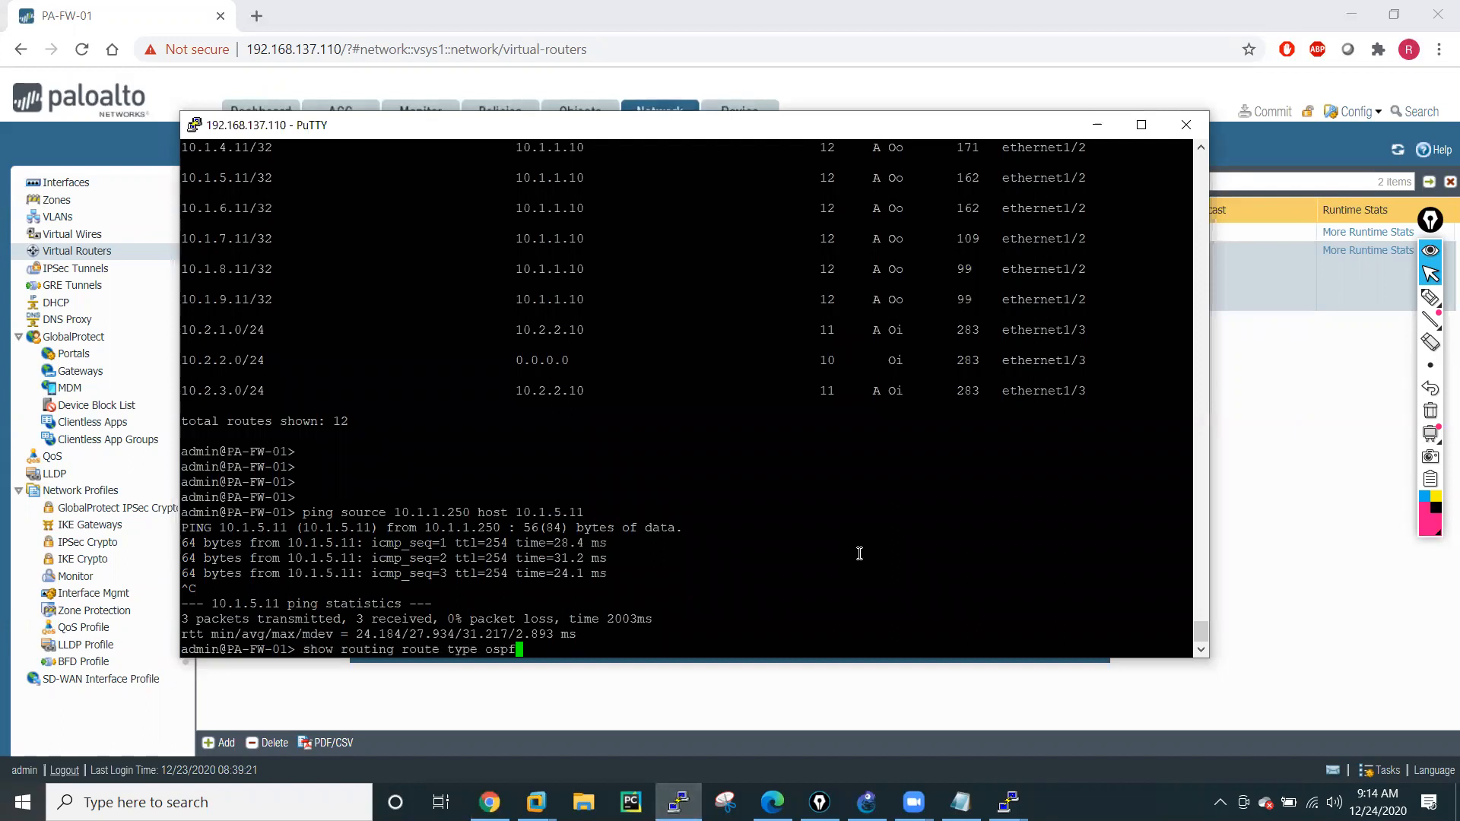
{"action": "key", "text": "Return"}
{"action": "key", "text": "Down"}
{"action": "key", "text": "Down"}
{"action": "key", "text": "Down"}
{"action": "key", "text": "Down"}
{"action": "key", "text": "Down"}
{"action": "key", "text": "Down"}
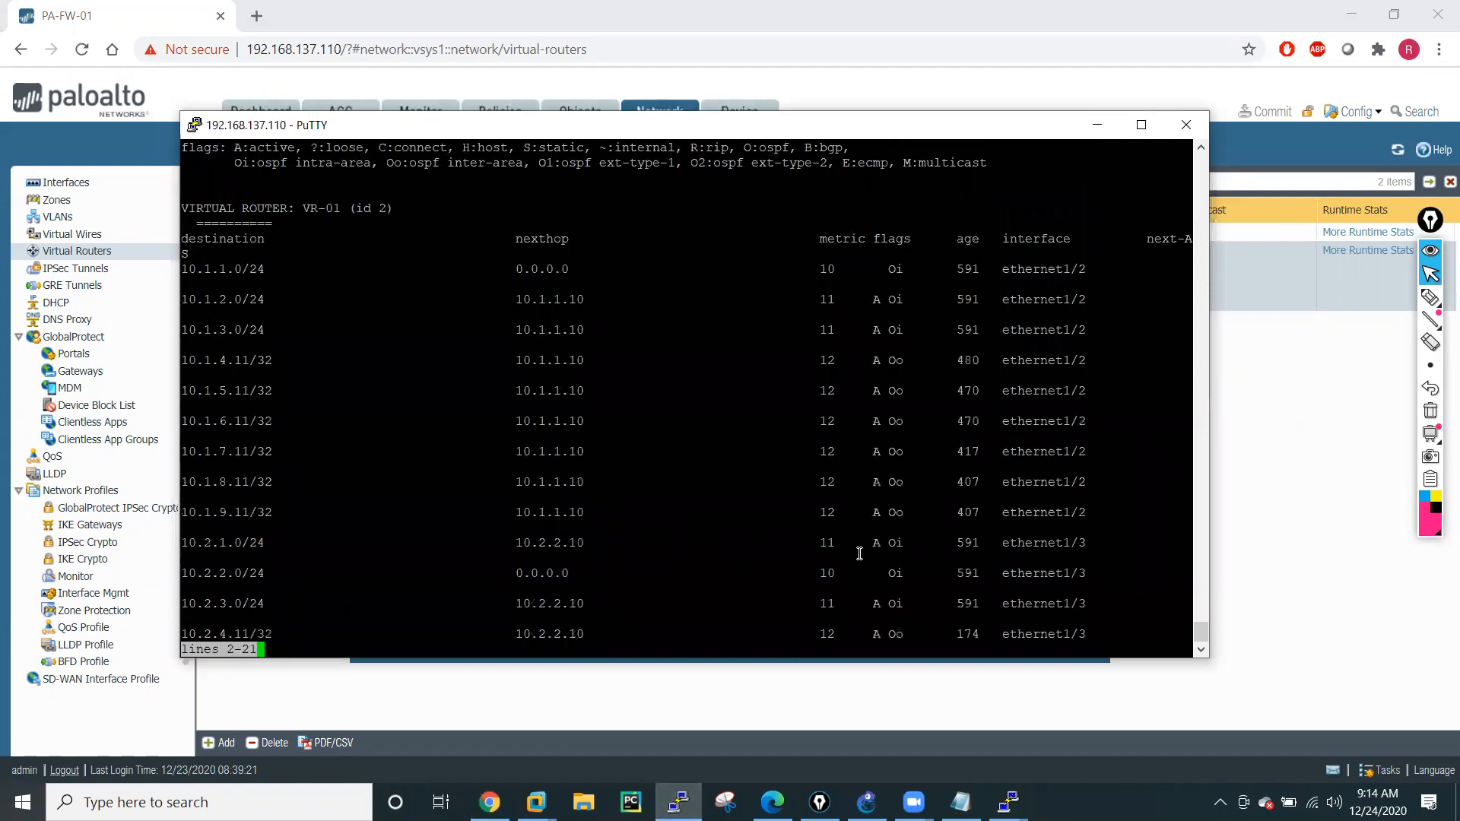
{"action": "key", "text": "Return"}
{"action": "key", "text": "Return"}
{"action": "key", "text": "Return"}
{"action": "key", "text": "Return"}
{"action": "key", "text": "Return"}
{"action": "key", "text": "Return"}
{"action": "key", "text": "Return"}
{"action": "key", "text": "Return"}
{"action": "key", "text": "Return"}
{"action": "key", "text": "Return"}
{"action": "key", "text": "Return"}
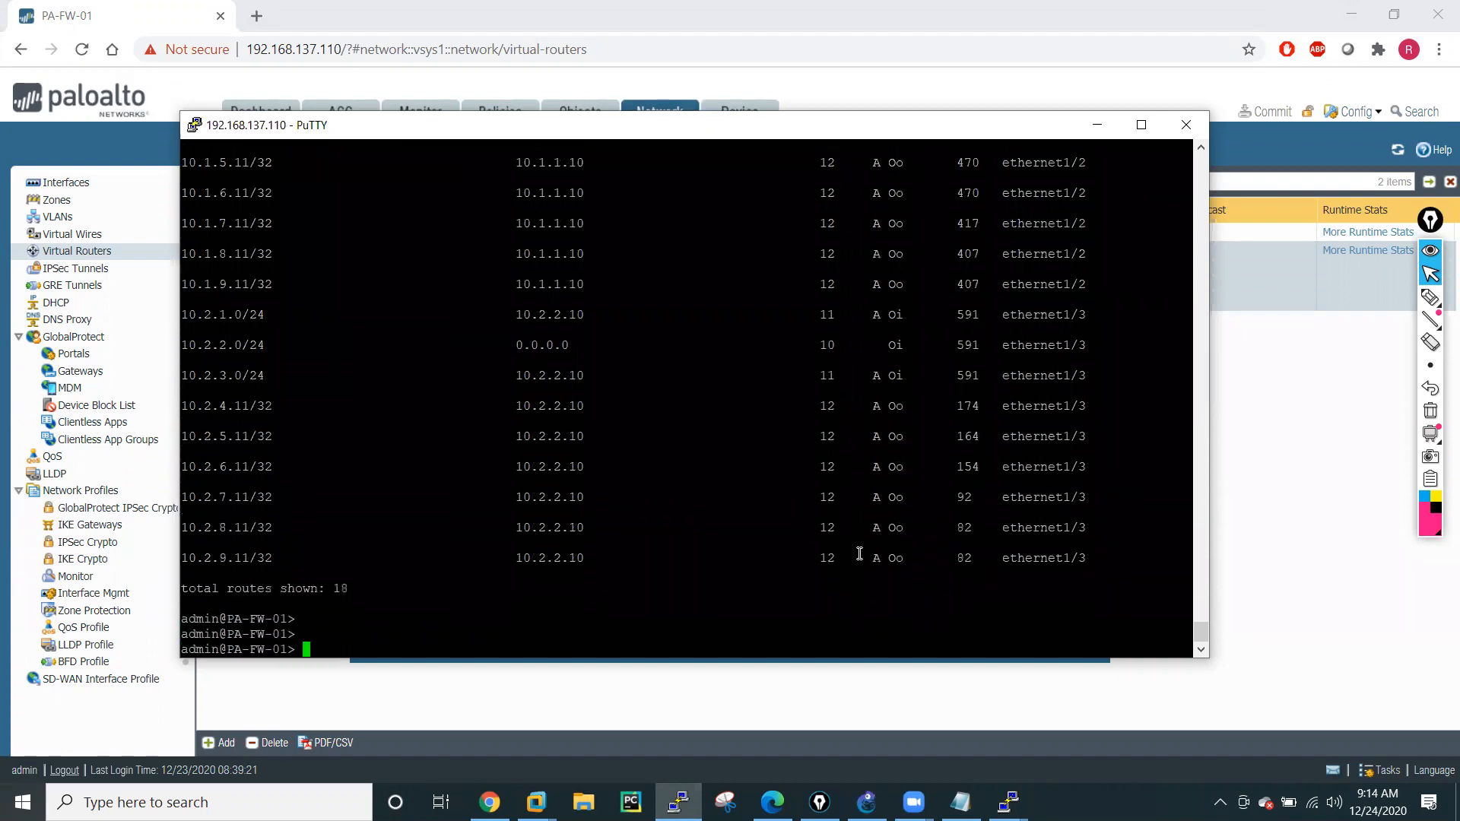
{"action": "key", "text": "Return"}
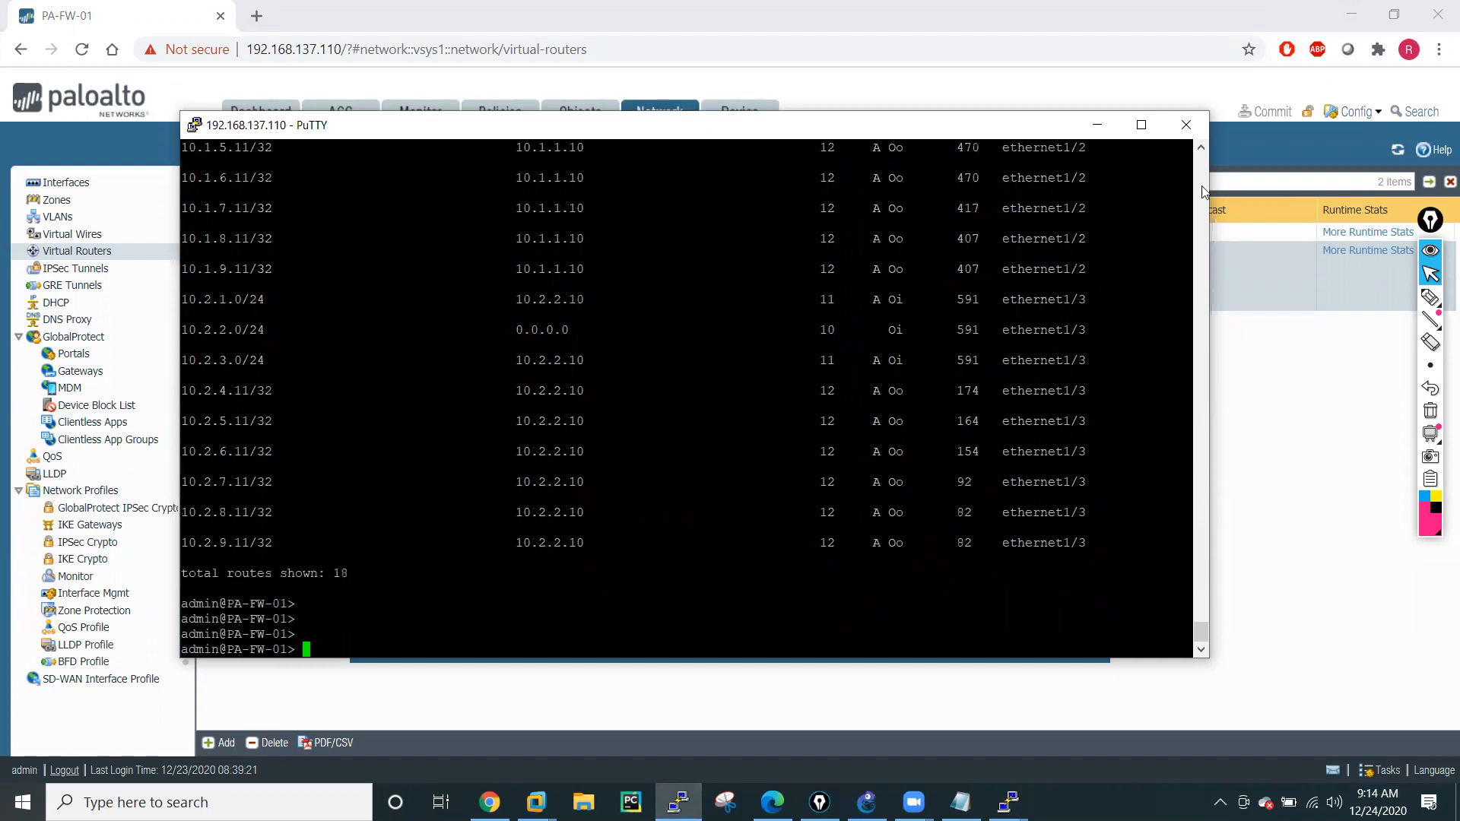
Maximize the firewall terminal and rerun "show routing route type ospf" to review the full OSPF route list.
{"action": "left_click", "coordinate": [1141, 124]}
{"action": "key", "text": "Up"}
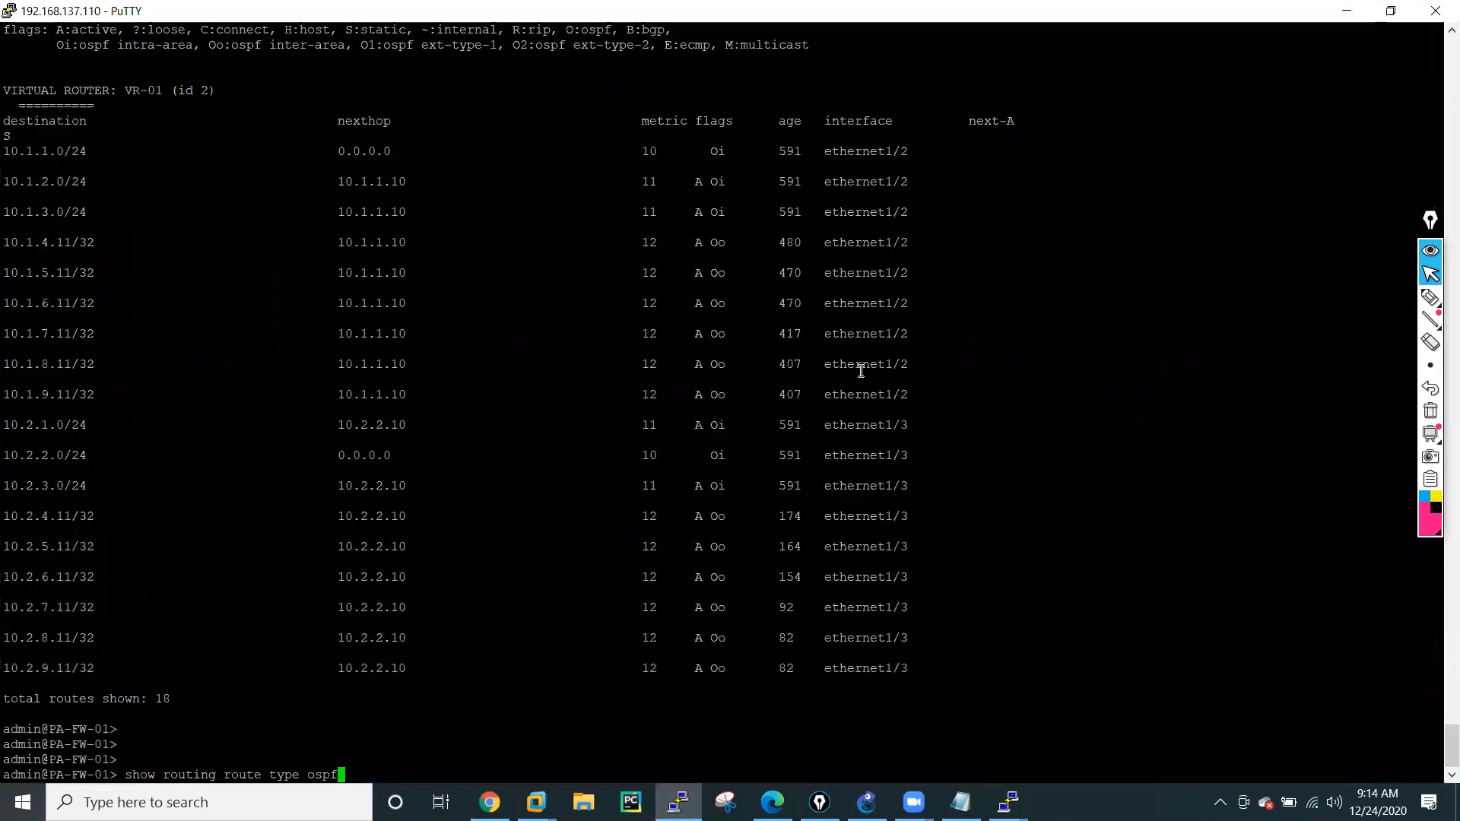
{"action": "key", "text": "Return"}
{"action": "key", "text": "Return"}
{"action": "key", "text": "Return"}
{"action": "key", "text": "Return"}
{"action": "key", "text": "Return"}
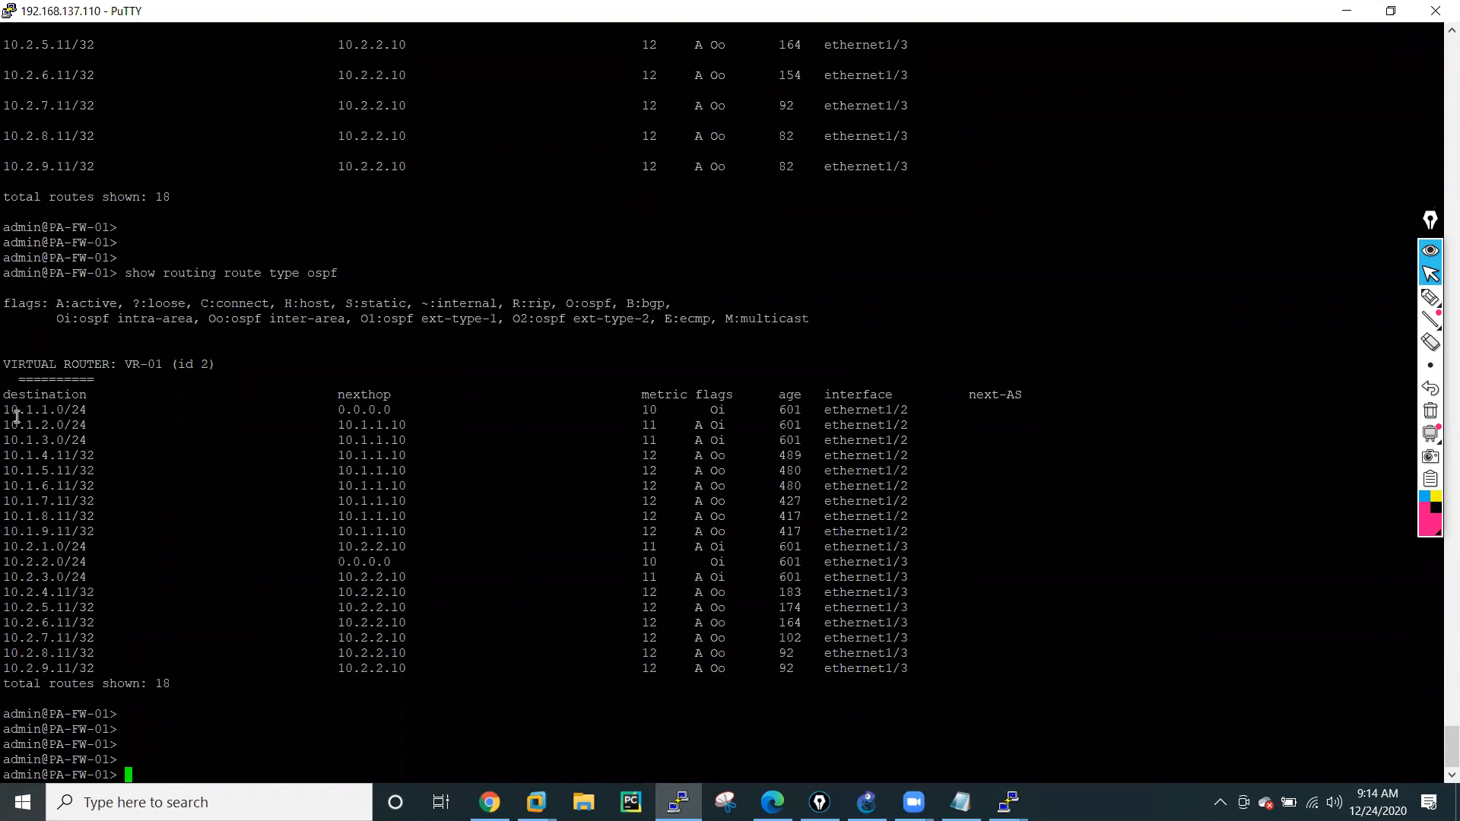
{"action": "left_click_drag", "start_coordinate": [7, 411], "coordinate": [184, 668]}
Shorten the previous command to "show routing route" and run it to display the firewall's complete routing table.
{"action": "key", "text": "Up"}
{"action": "key", "text": "BackSpace"}
{"action": "key", "text": "BackSpace"}
{"action": "key", "text": "BackSpace"}
{"action": "key", "text": "BackSpace"}
{"action": "key", "text": "BackSpace"}
{"action": "key", "text": "BackSpace"}
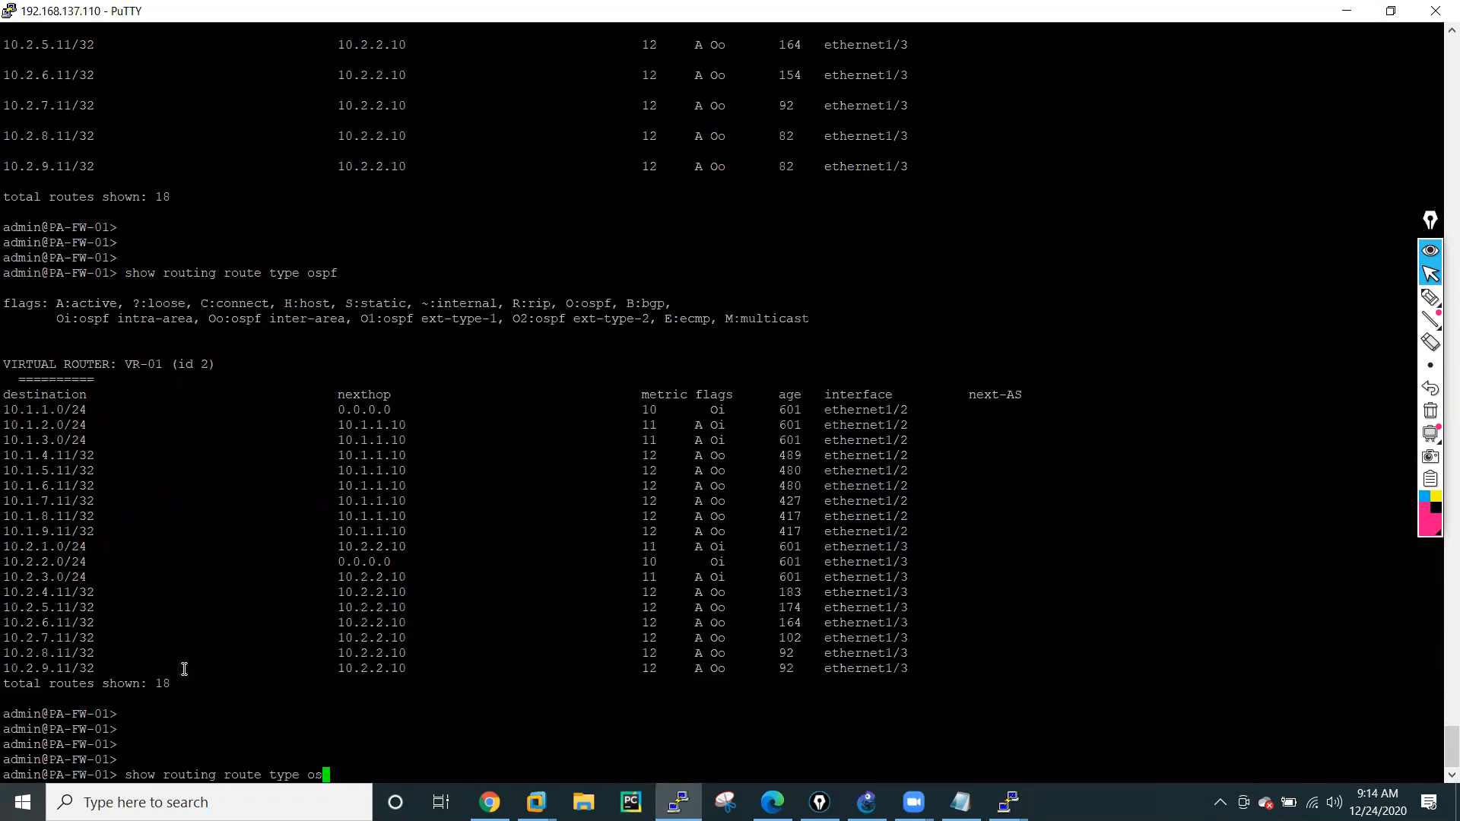
{"action": "key", "text": "BackSpace"}
{"action": "key", "text": "BackSpace"}
{"action": "key", "text": "Return"}
{"action": "key", "text": "Up"}
{"action": "key", "text": "BackSpace"}
{"action": "key", "text": "Return"}
{"action": "key", "text": "Return"}
{"action": "key", "text": "Return"}
{"action": "key", "text": "Return"}
{"action": "key", "text": "Return"}
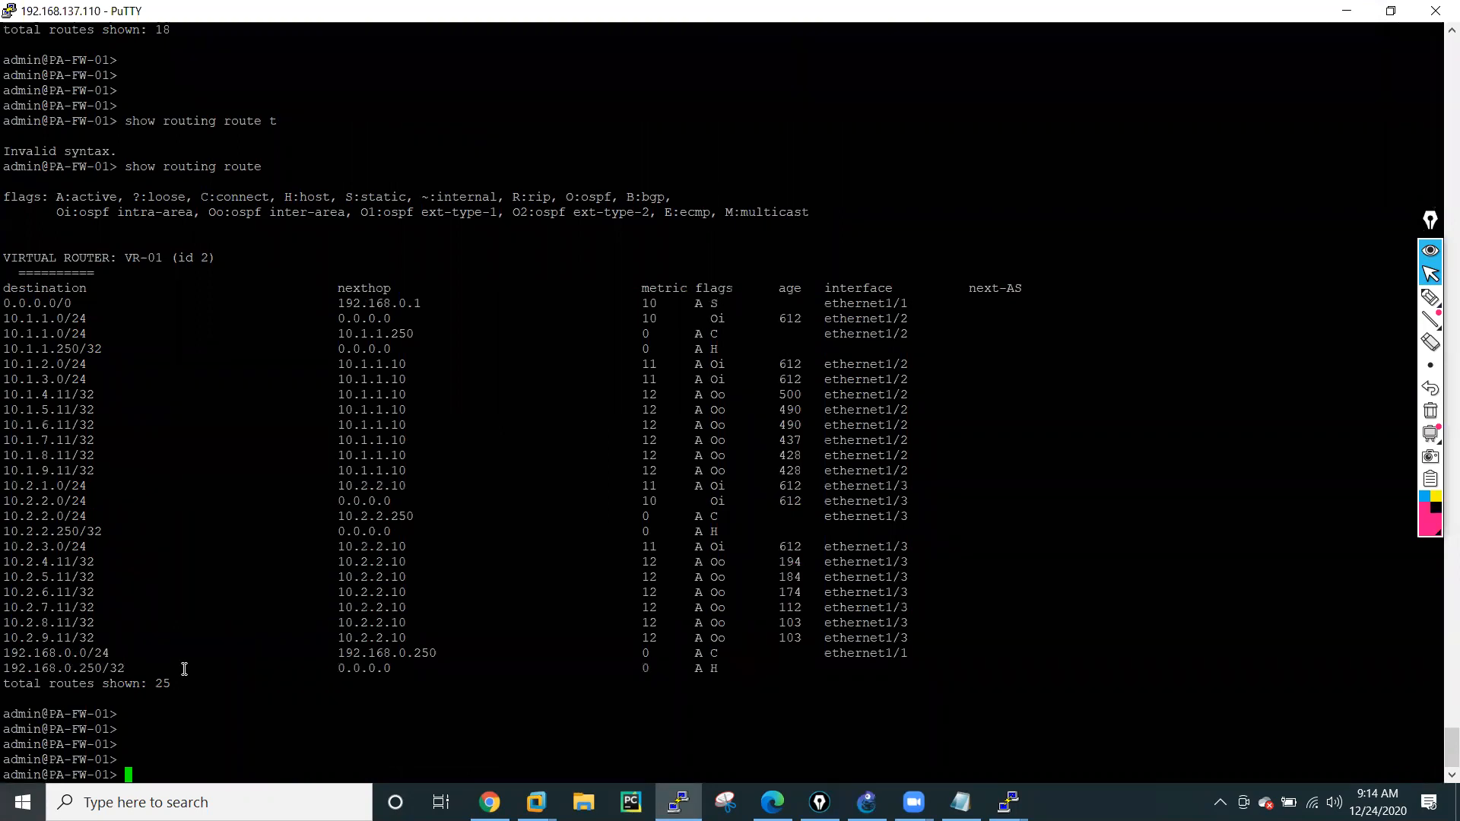
List the available "show" options on the firewall, followed by the "show routing" subcommands.
{"action": "type", "text": "show ?"}
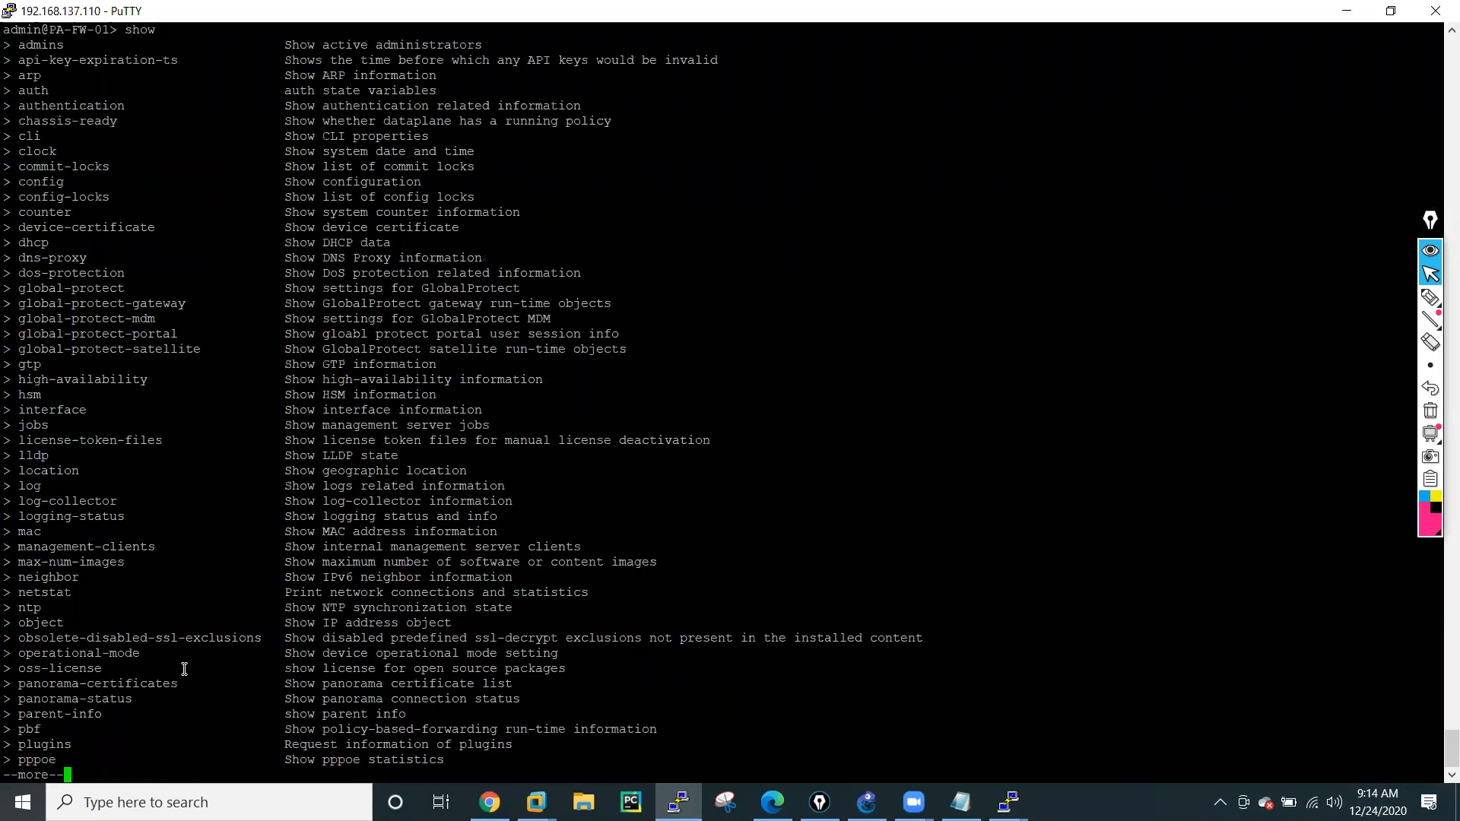
{"action": "type", "text": "q"}
{"action": "type", "text": "routing "}
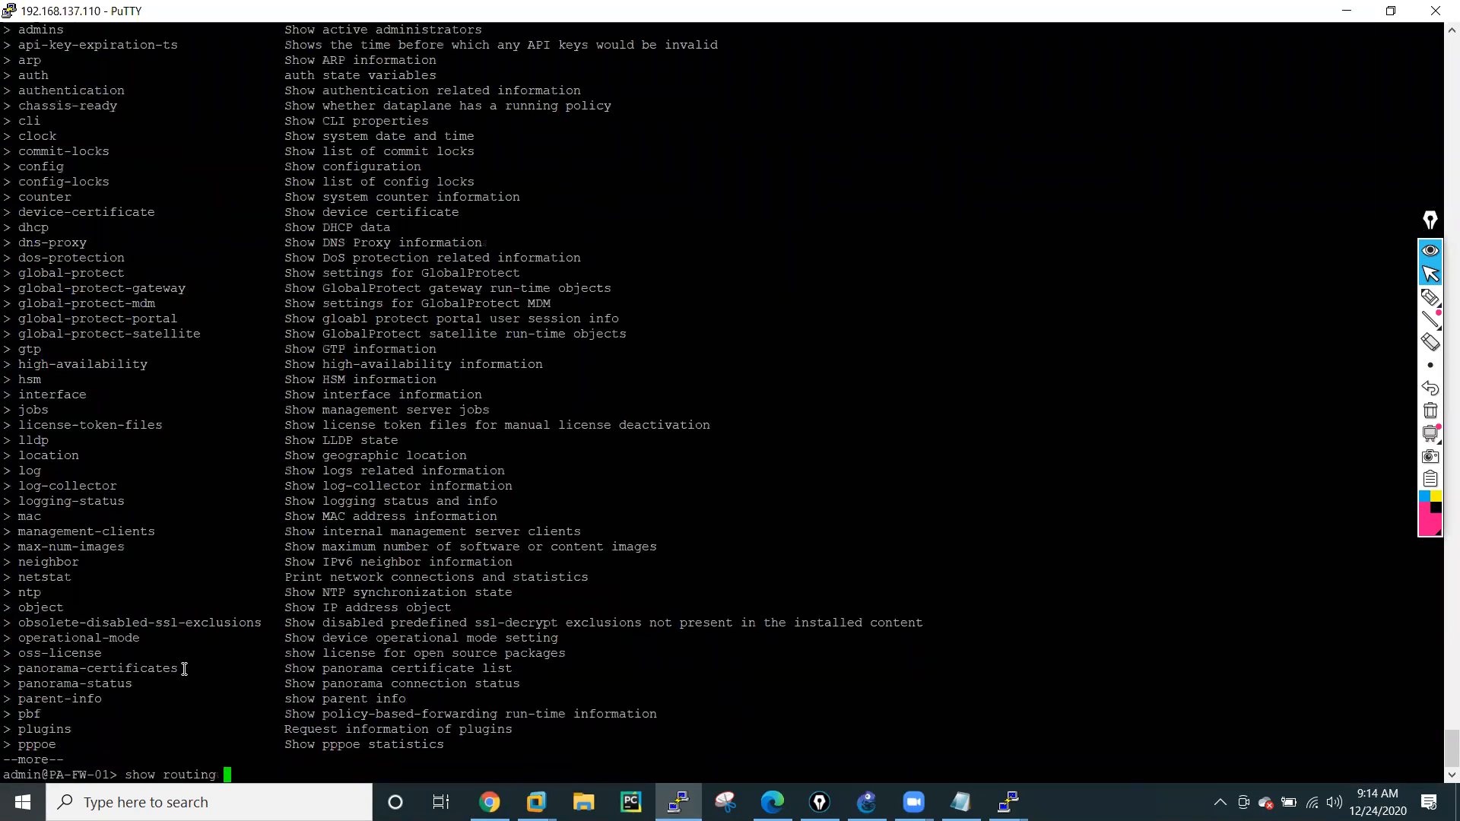
{"action": "type", "text": "?"}
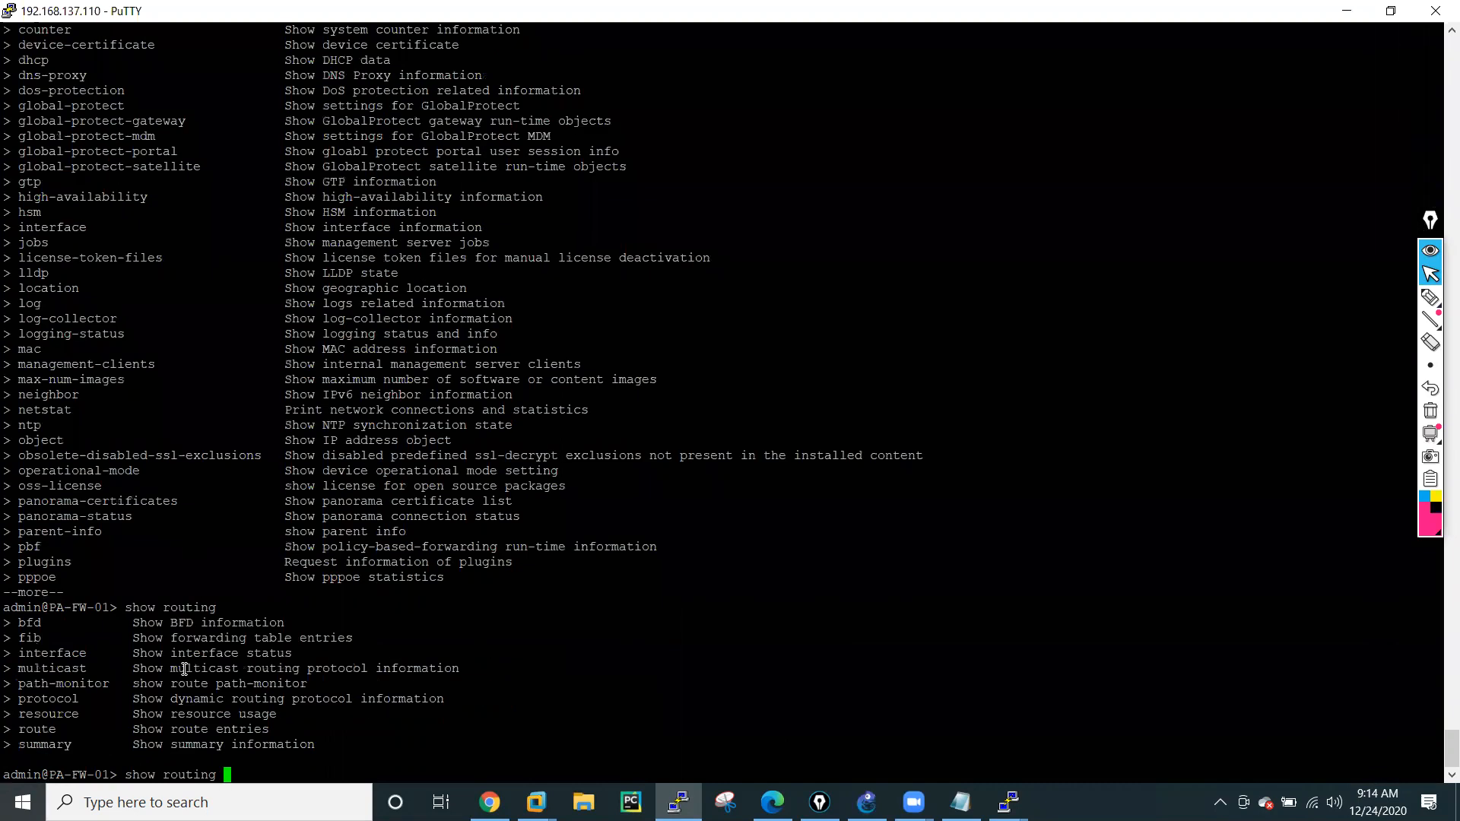
{"action": "type", "text": "protocol "}
{"action": "type", "text": "?"}
{"action": "type", "text": "ospf"}
{"action": "type", "text": " ?"}
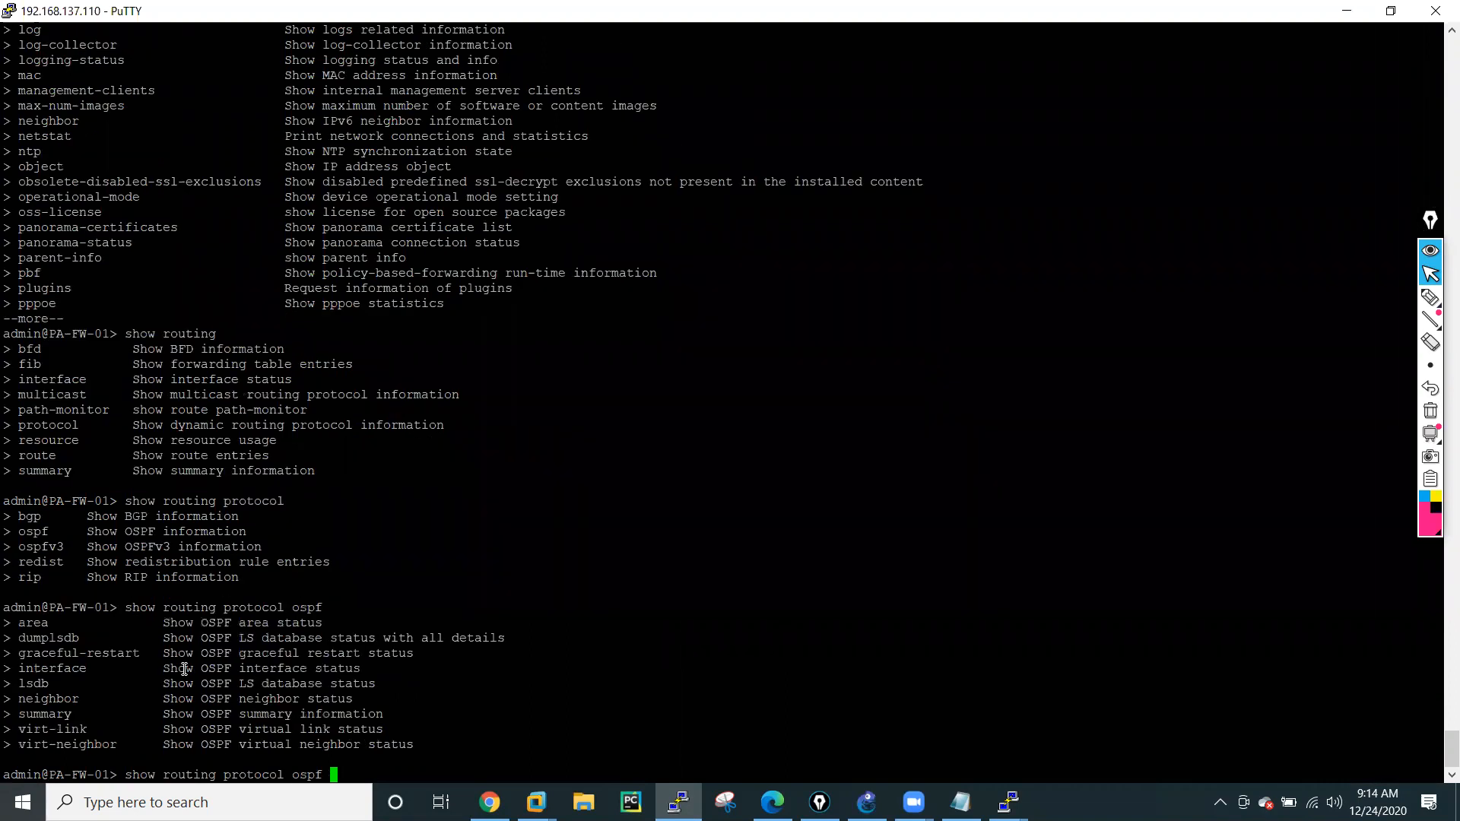
{"action": "type", "text": "neighbor ?"}
Run "show routing protocol ospf neighbor" and highlight the neighbor addresses 10.1.1.10 and 10.2.2.10 in the output.
{"action": "key", "text": "Return"}
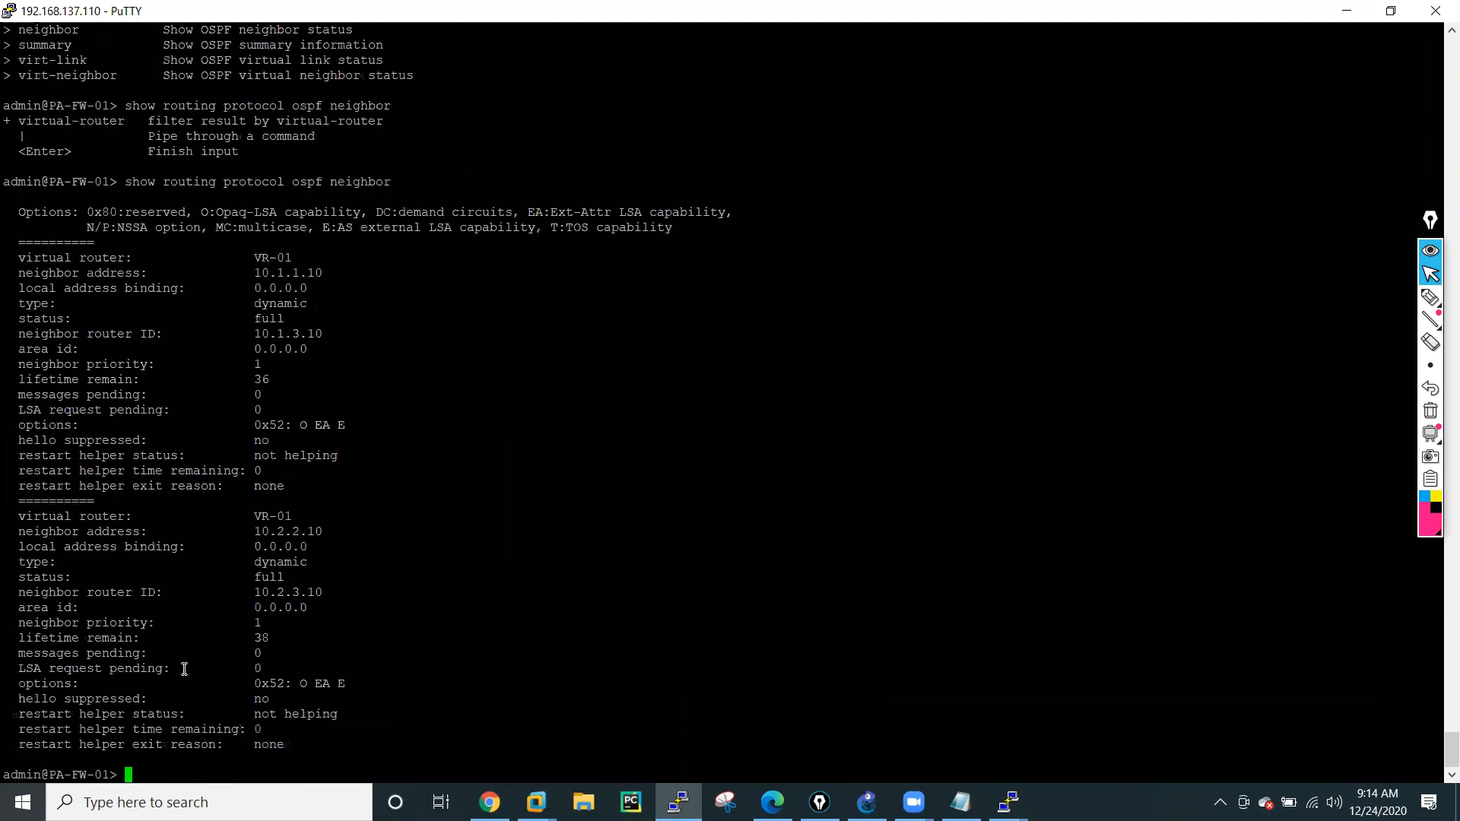
{"action": "key", "text": "Return"}
{"action": "key", "text": "Return"}
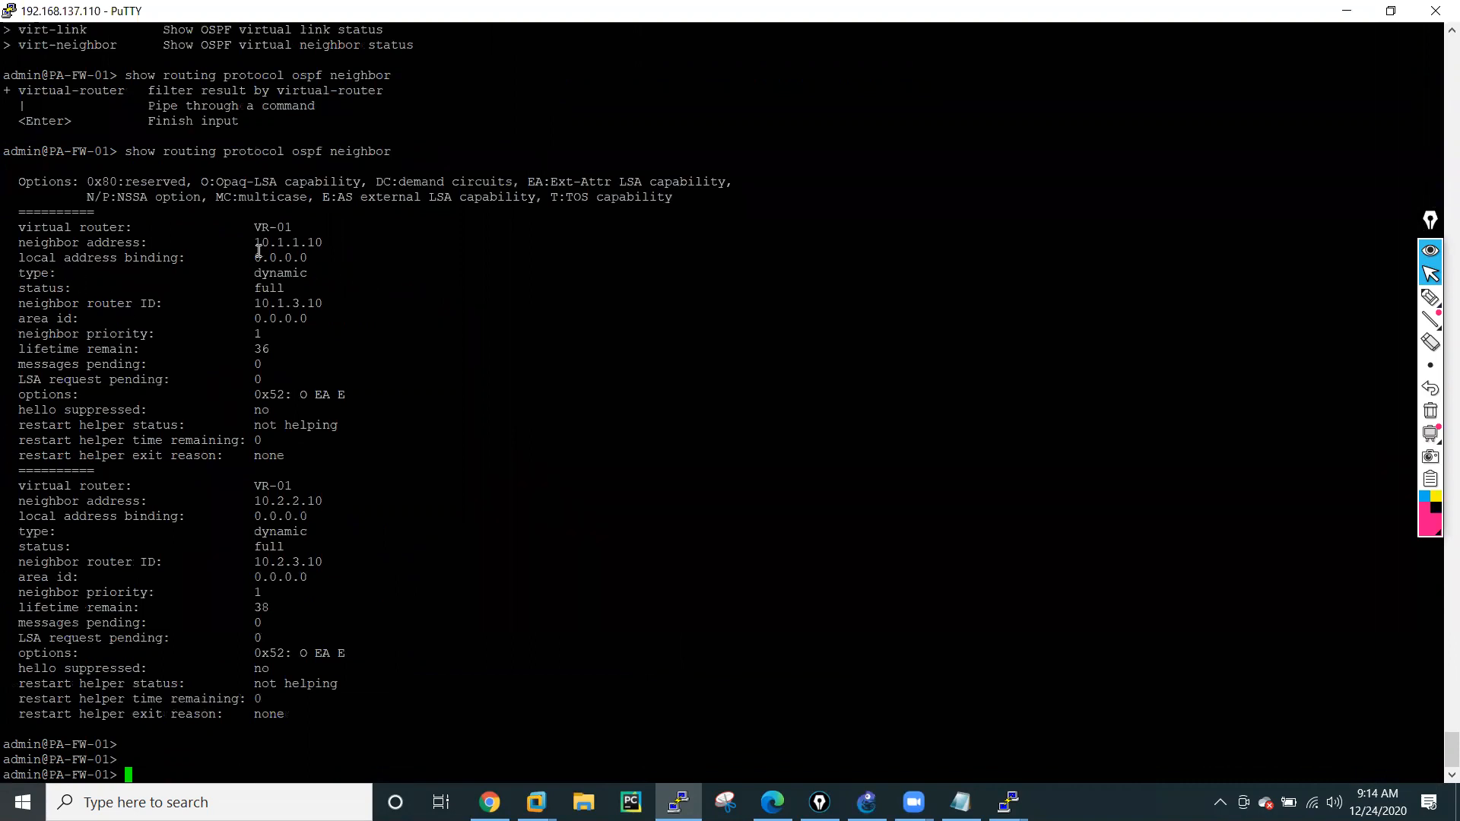
{"action": "left_click_drag", "start_coordinate": [248, 242], "coordinate": [323, 242]}
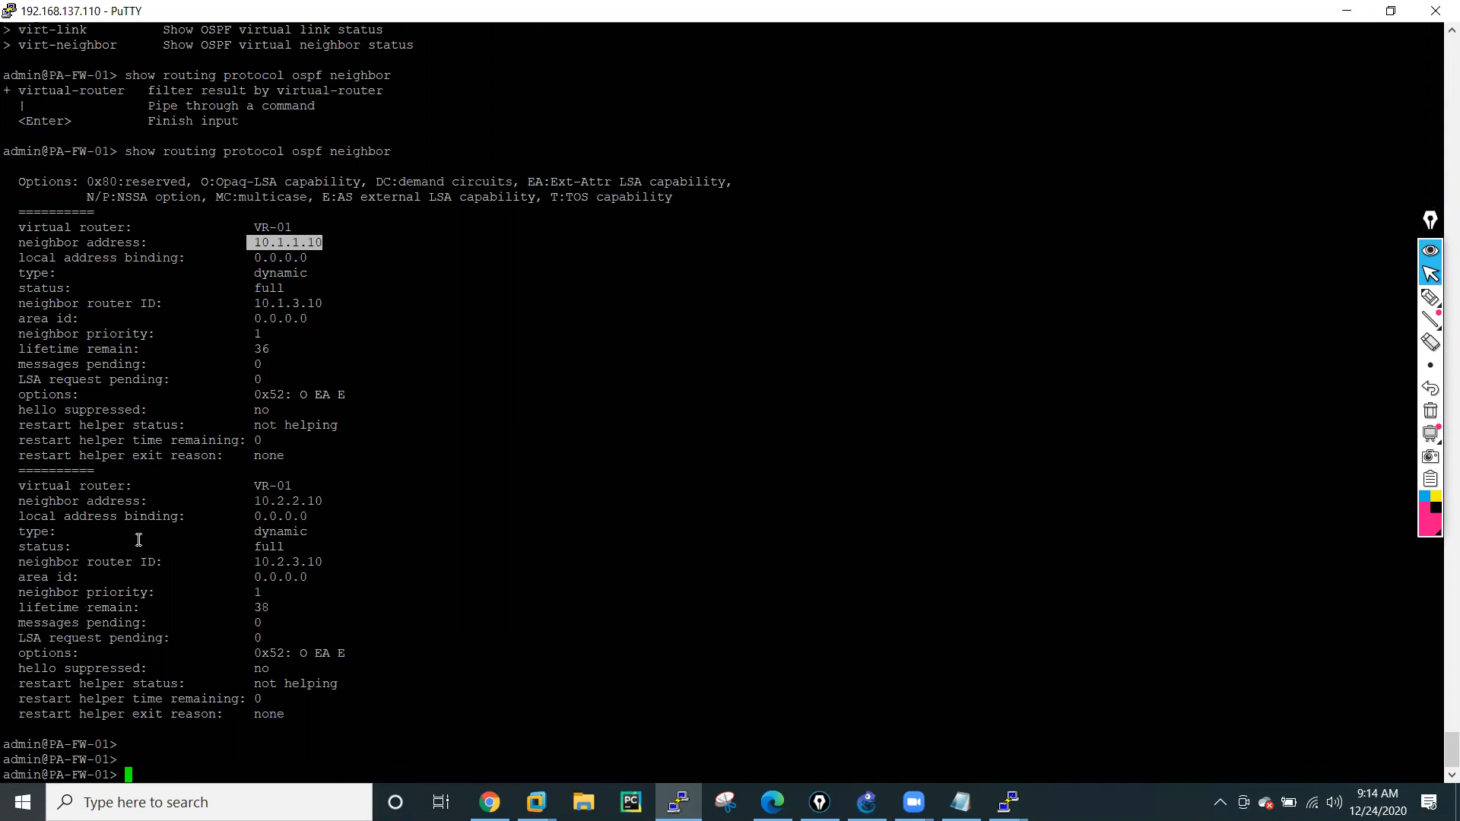
{"action": "left_click_drag", "start_coordinate": [249, 500], "coordinate": [323, 501]}
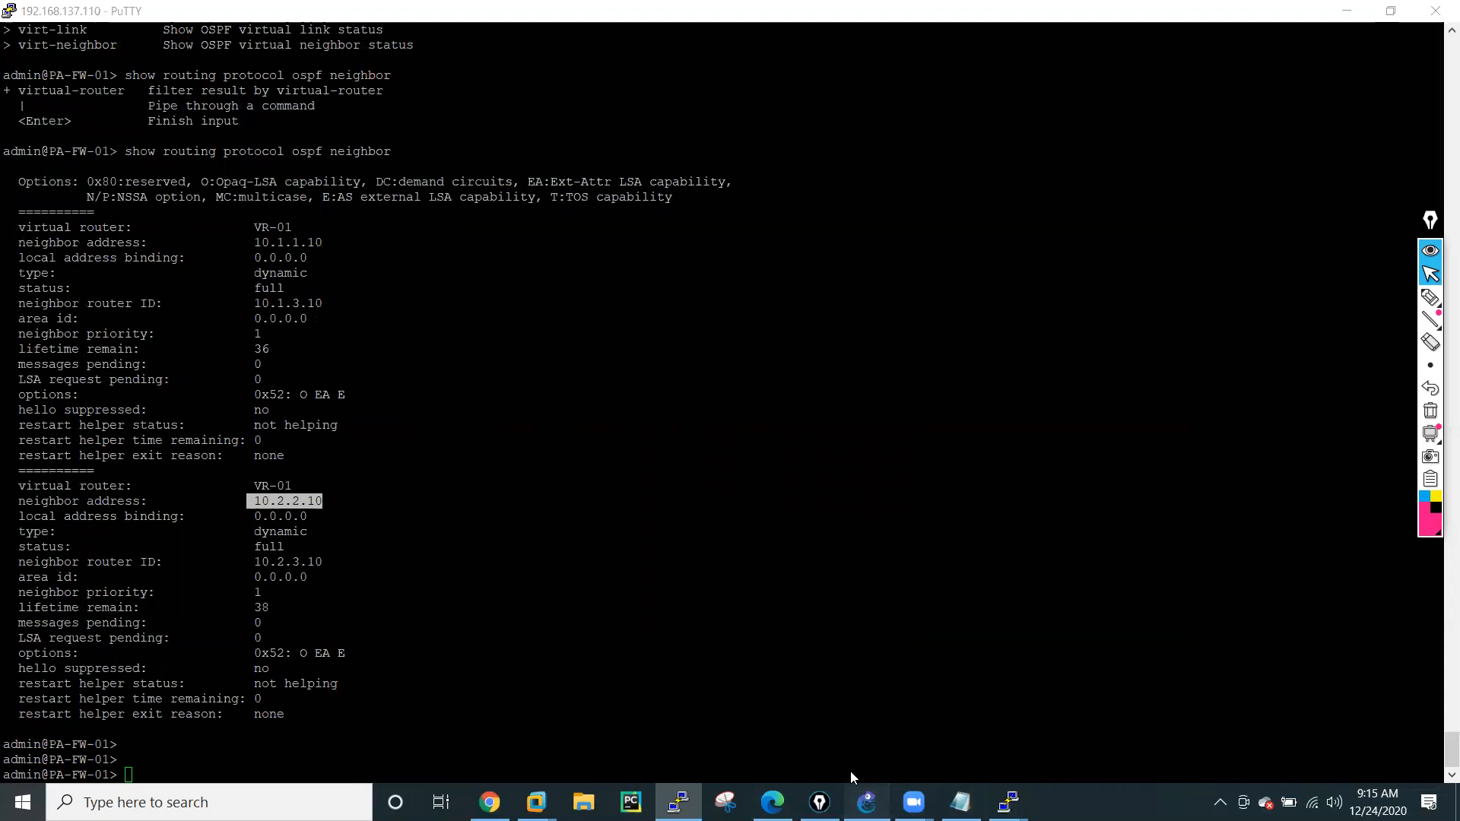
Switch through the GNS3 topology to router R1's console and list the options of "sh ip ospf".
{"action": "left_click", "coordinate": [867, 802]}
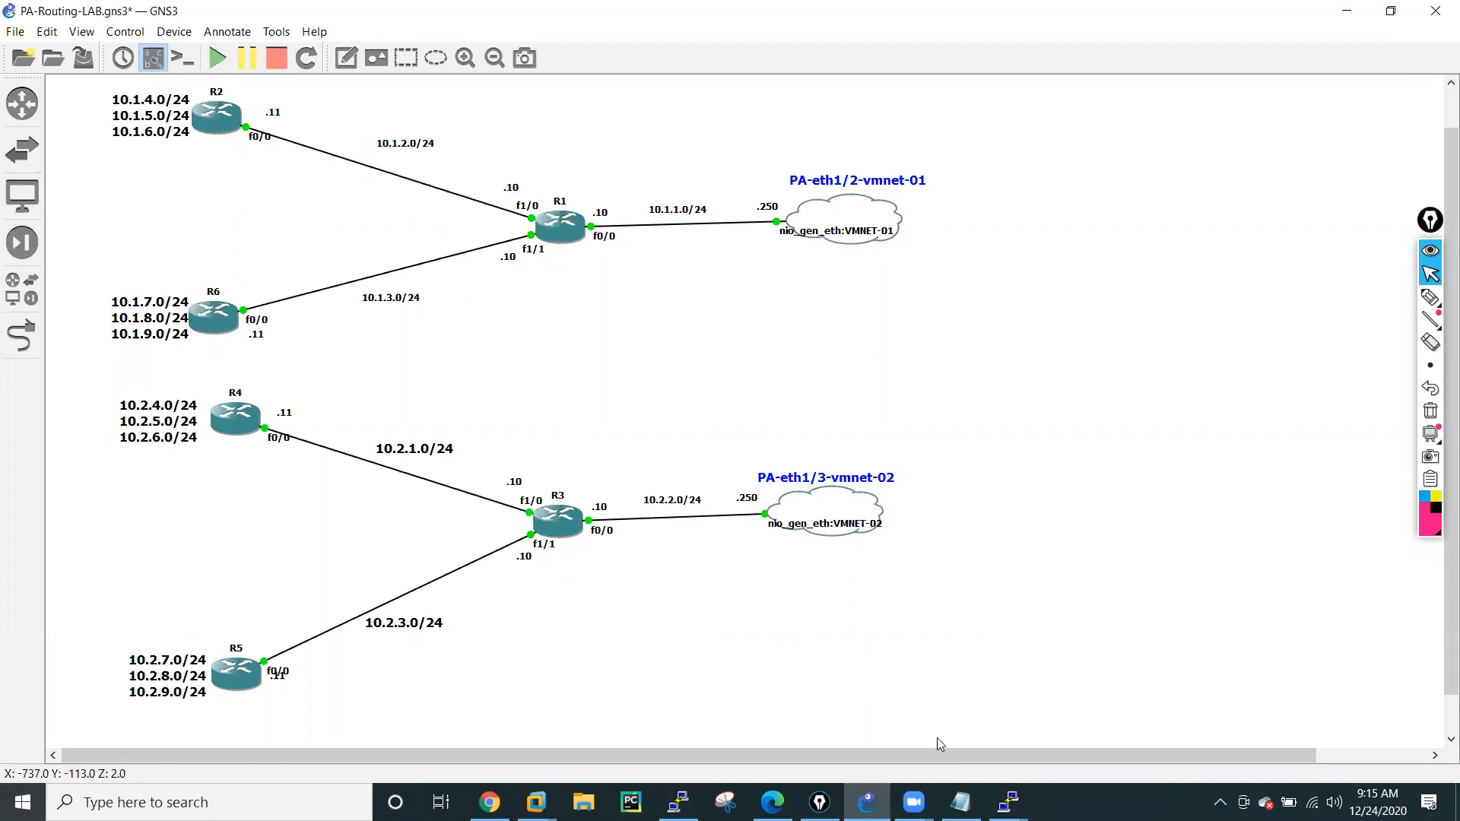
{"action": "mouse_move", "coordinate": [1009, 802]}
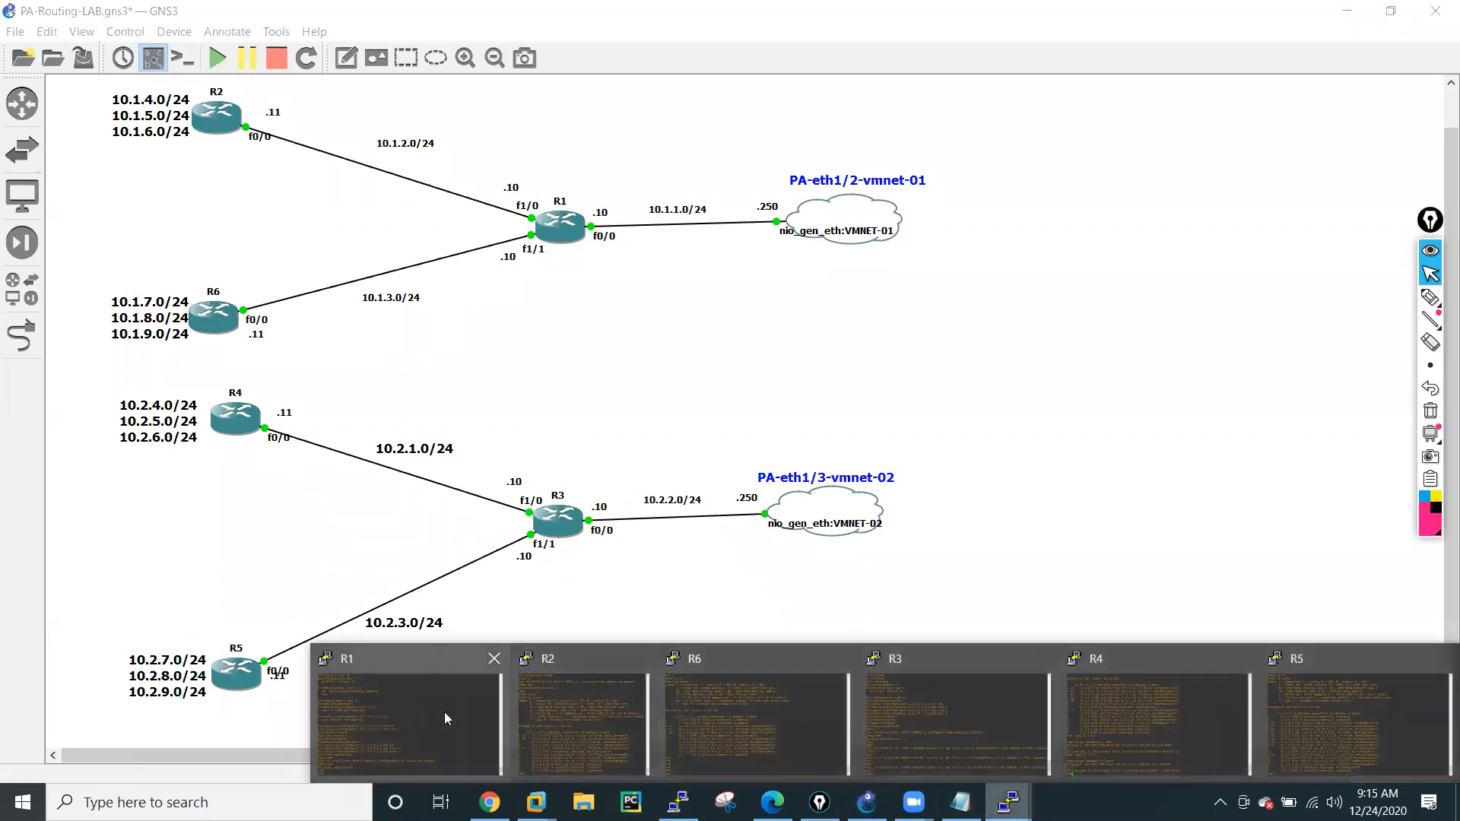
{"action": "left_click", "coordinate": [472, 723]}
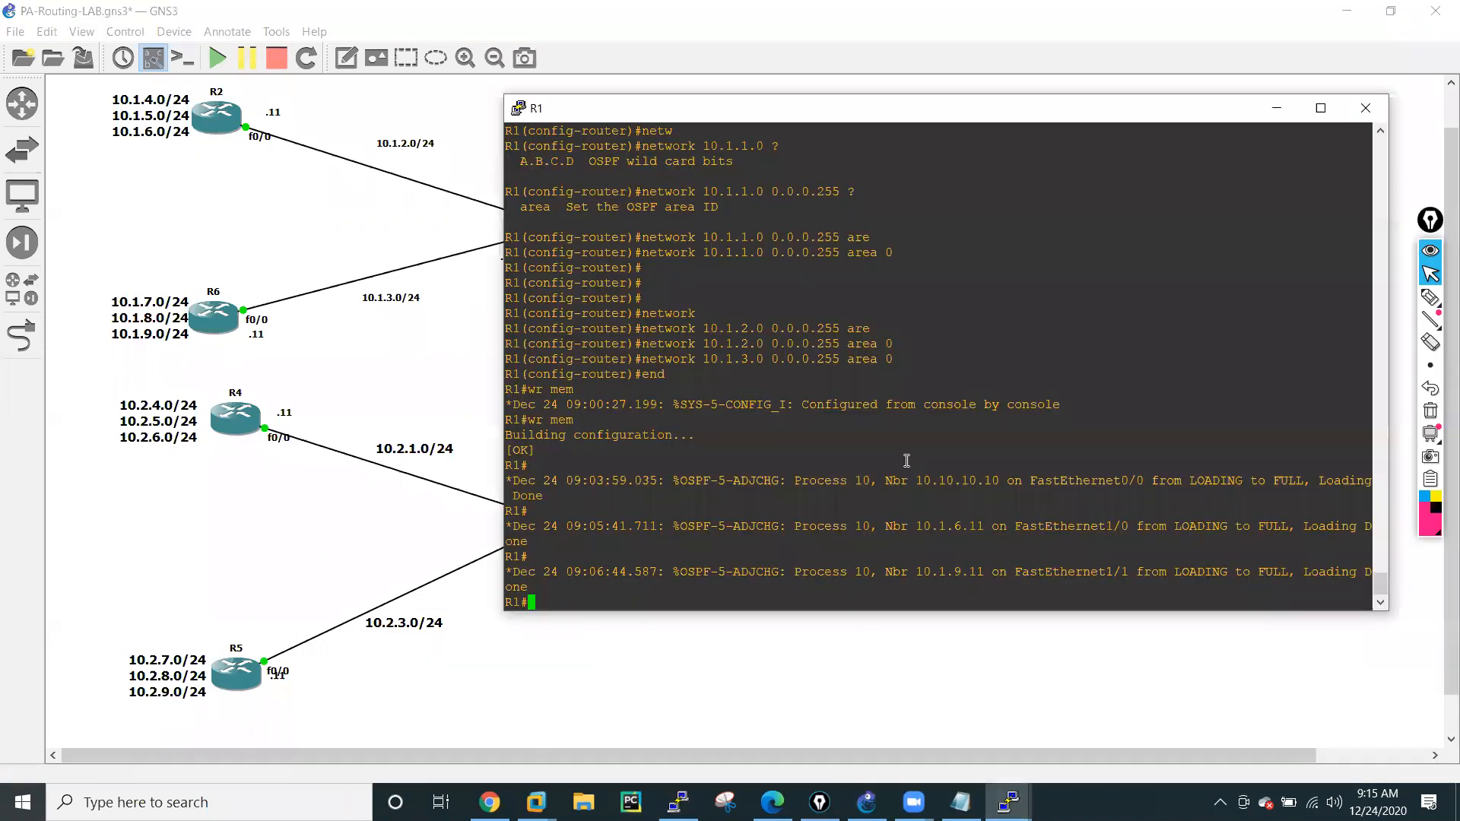
{"action": "key", "text": "Return"}
{"action": "key", "text": "Return"}
{"action": "type", "text": "sh ip os"}
{"action": "key", "text": "Tab"}
{"action": "type", "text": "?"}
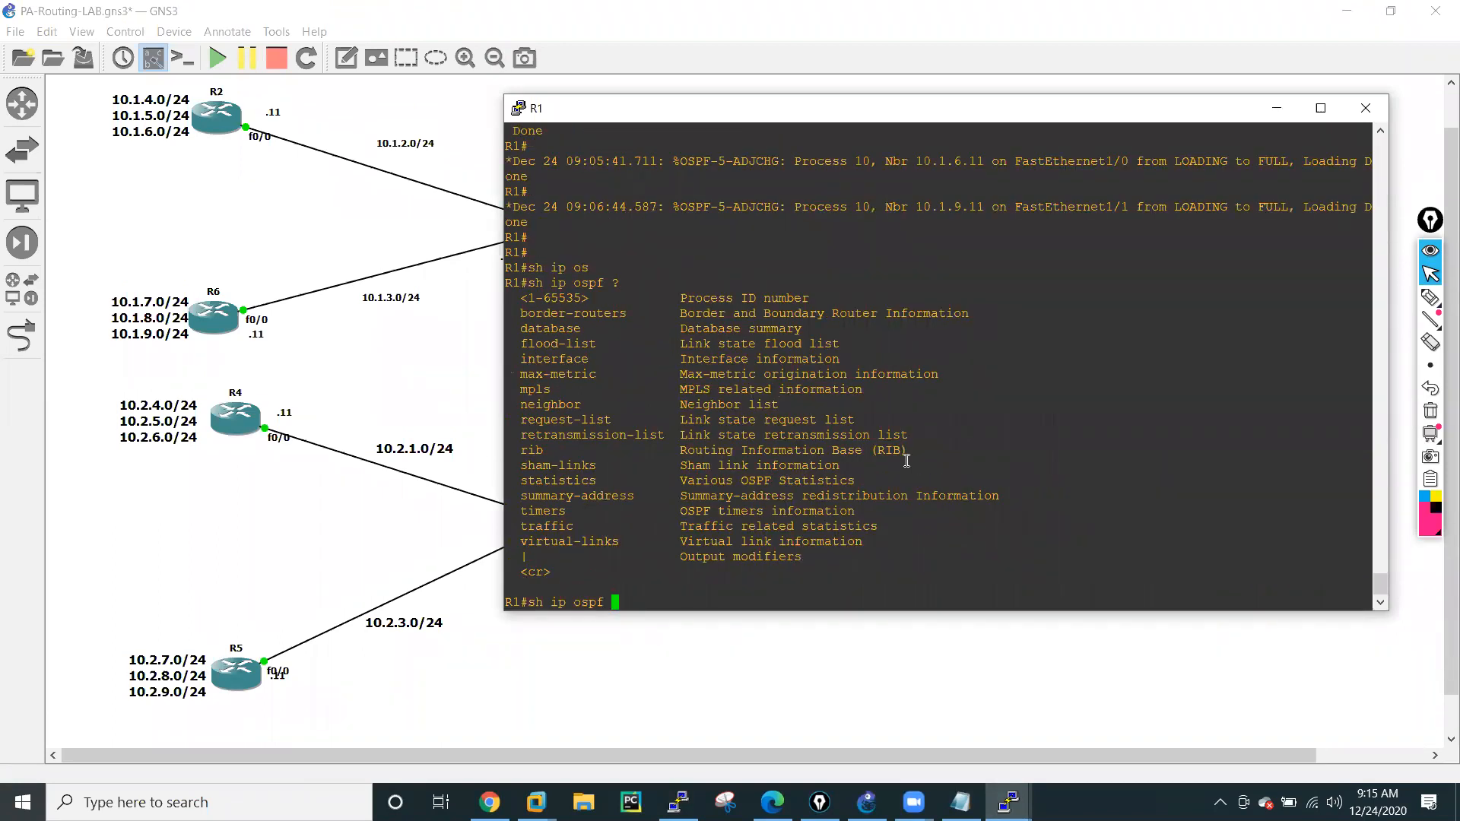
{"action": "type", "text": "10 ?"}
{"action": "type", "text": "nei"}
List the options for OSPF process 10 on R1 and run "sh ip ospf 10 neighbor".
{"action": "key", "text": "Tab"}
{"action": "key", "text": "Return"}
{"action": "key", "text": "Return"}
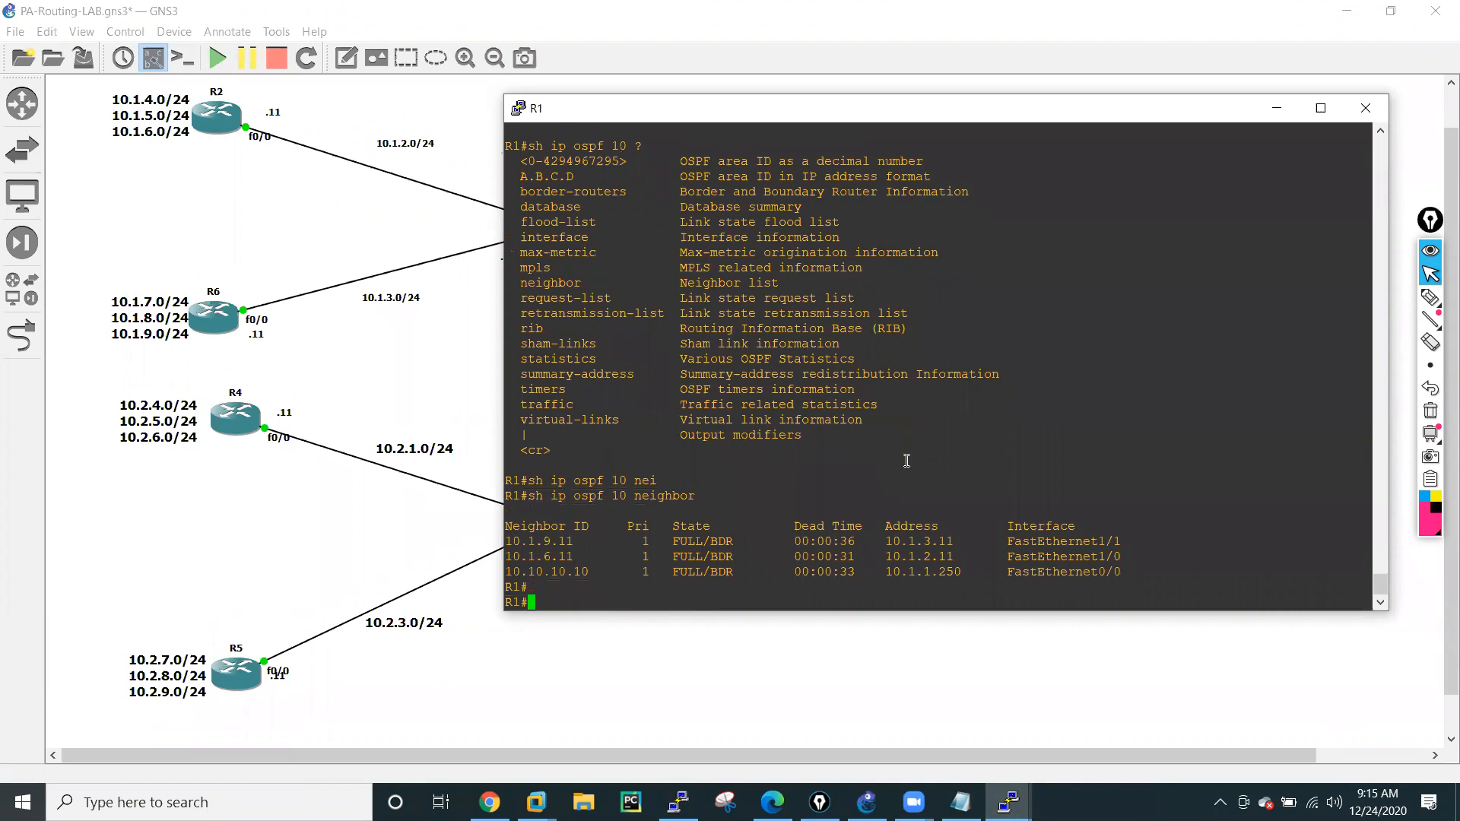
{"action": "key", "text": "Return"}
{"action": "key", "text": "Return"}
List the "sh ip ospf" options on R1 again, followed by those of "sh ip ospf database".
{"action": "type", "text": "sh ip os"}
{"action": "key", "text": "Tab"}
{"action": "type", "text": "?"}
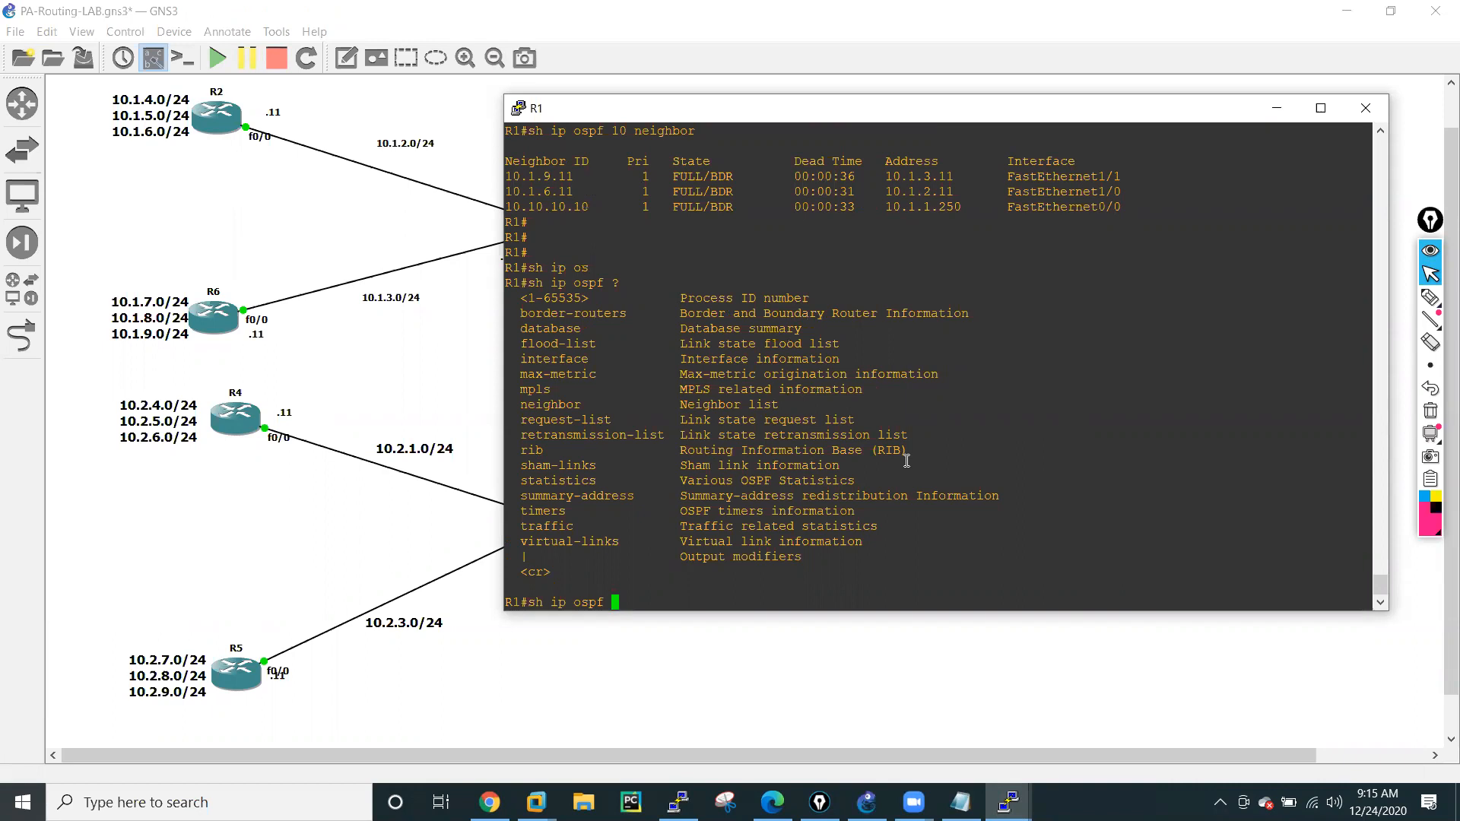
{"action": "type", "text": "data"}
{"action": "key", "text": "Tab"}
{"action": "type", "text": "?"}
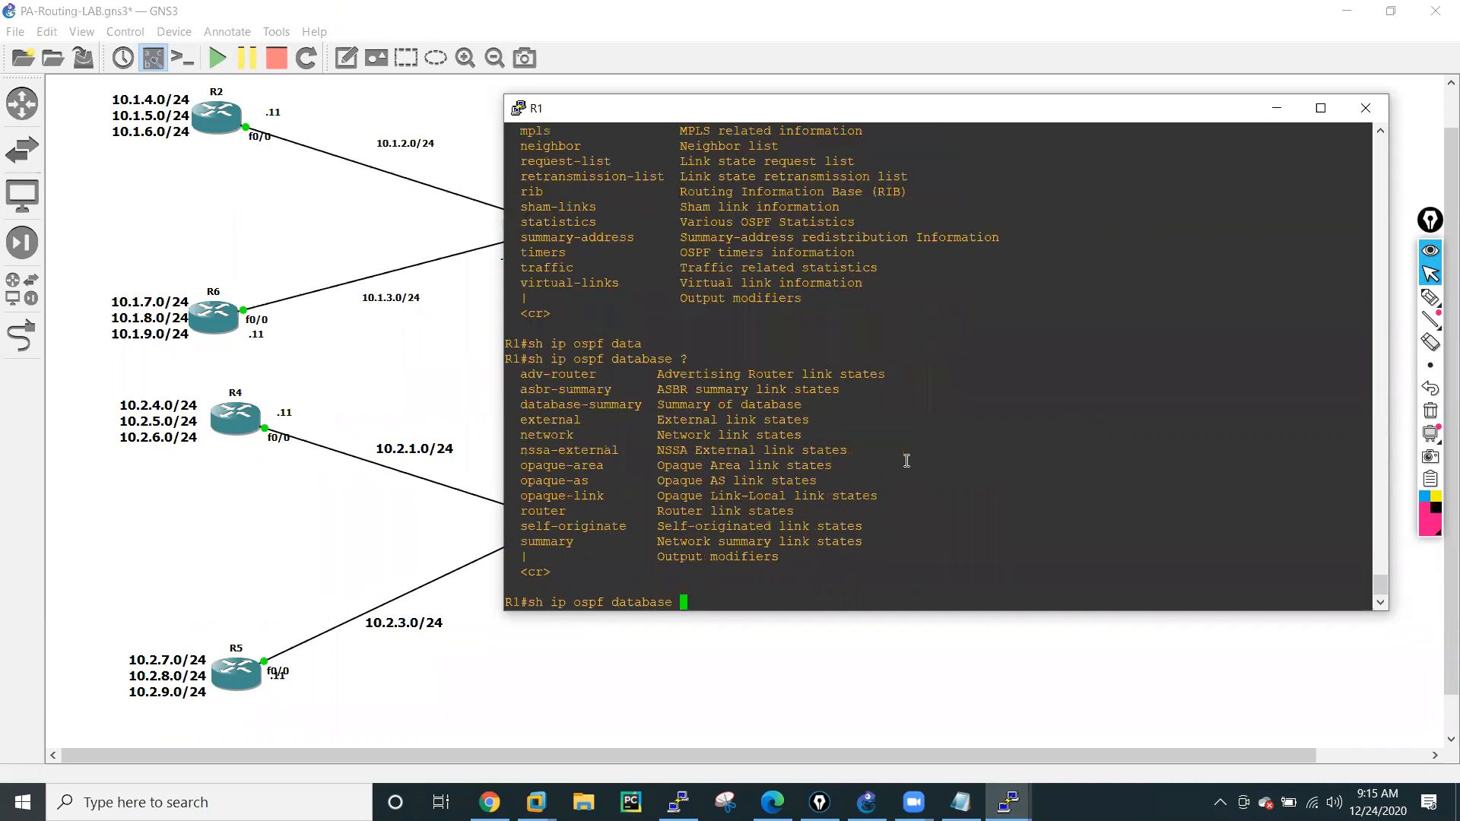
Run "sh ip ospf database" on R1, review the router, network and summary link states, and minimize the console.
{"action": "key", "text": "Return"}
{"action": "key", "text": "Return"}
{"action": "key", "text": "Return"}
{"action": "key", "text": "Return"}
{"action": "key", "text": "Return"}
{"action": "key", "text": "Return"}
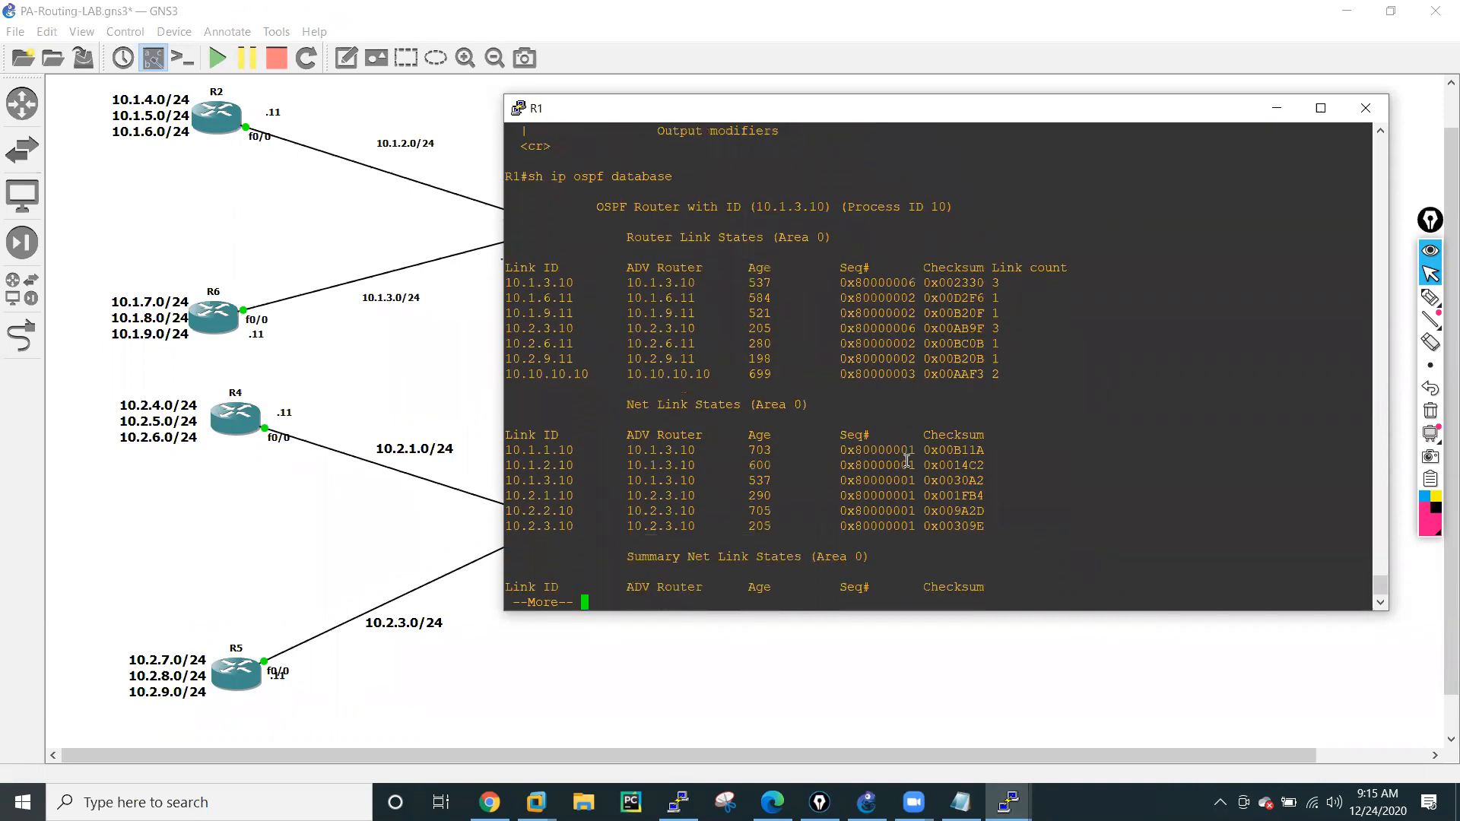
{"action": "key", "text": "space"}
{"action": "key", "text": "Return"}
{"action": "key", "text": "Return"}
{"action": "key", "text": "Return"}
{"action": "key", "text": "Return"}
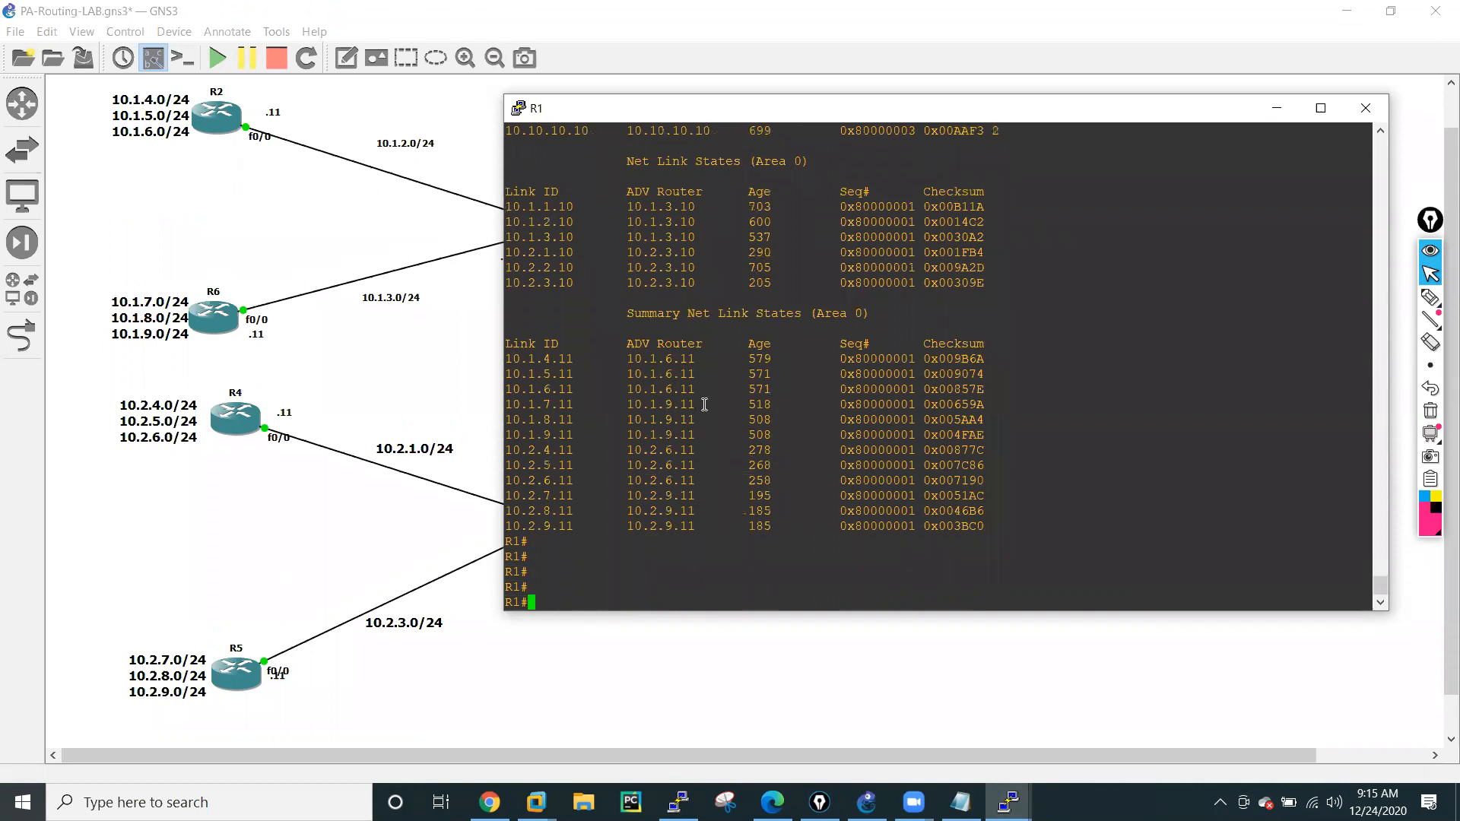
{"action": "scroll", "coordinate": [764, 333], "scroll_direction": "up", "scroll_amount": 5}
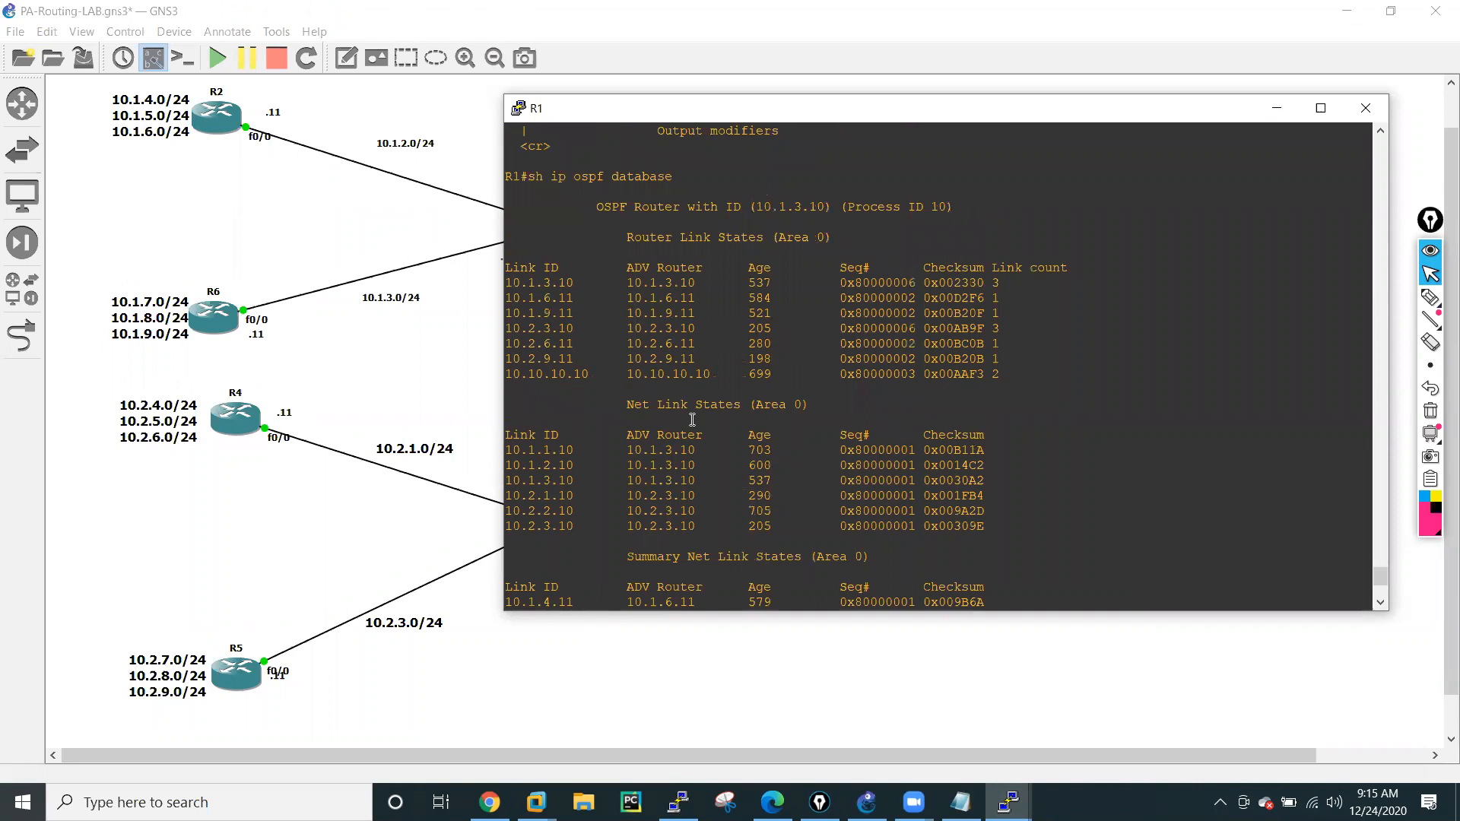
{"action": "scroll", "coordinate": [704, 306], "scroll_direction": "up", "scroll_amount": 3}
{"action": "scroll", "coordinate": [867, 335], "scroll_direction": "down", "scroll_amount": 8}
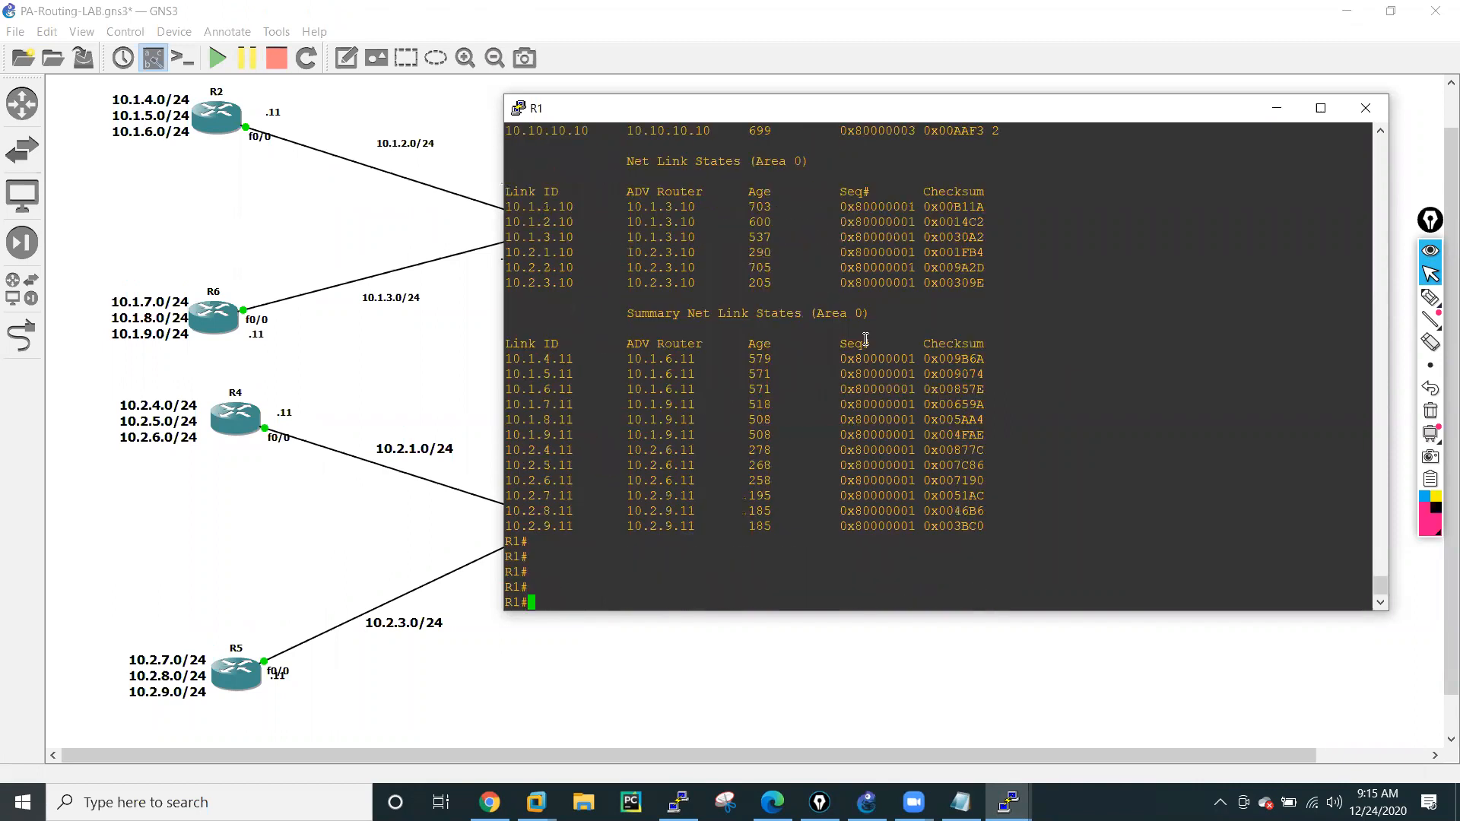
{"action": "left_click", "coordinate": [1277, 108]}
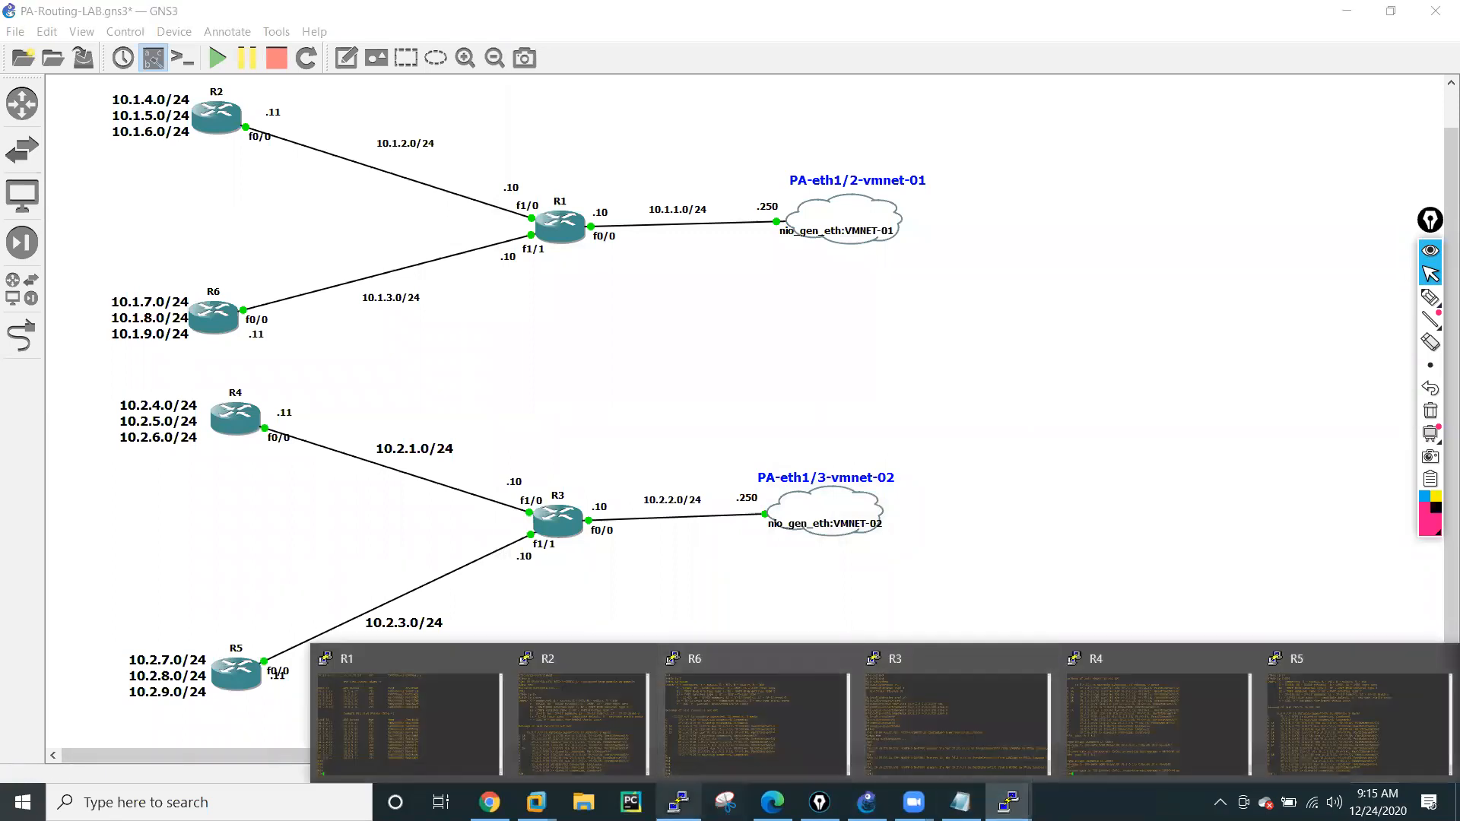
Return to the firewall's PuTTY session and list the options of "show routing protocol ospf" again.
{"action": "left_click", "coordinate": [678, 801]}
{"action": "left_click", "coordinate": [467, 546]}
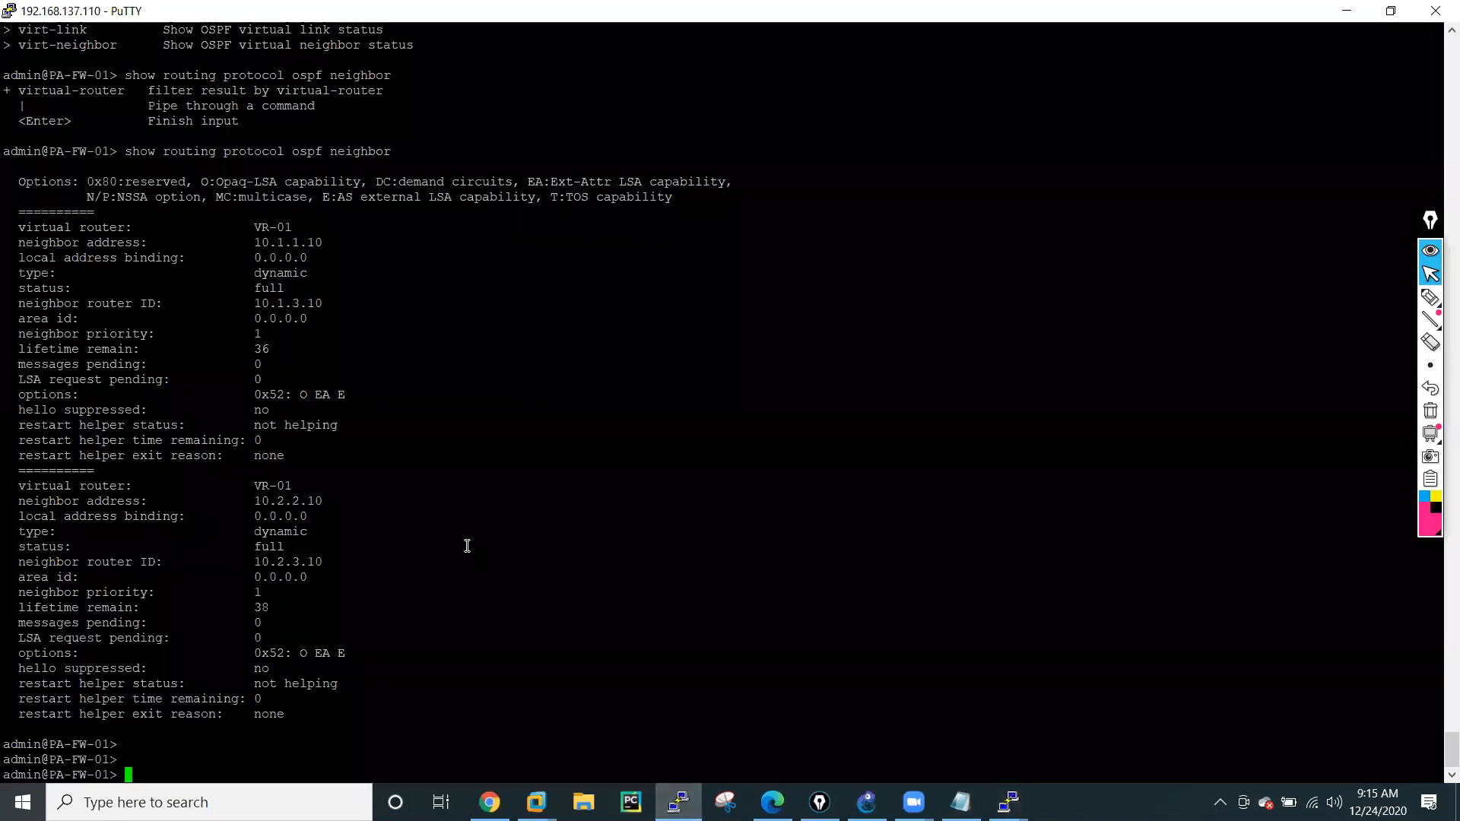
{"action": "key", "text": "Up"}
{"action": "key", "text": "BackSpace"}
{"action": "key", "text": "BackSpace"}
{"action": "key", "text": "BackSpace"}
{"action": "key", "text": "BackSpace"}
{"action": "key", "text": "BackSpace"}
{"action": "key", "text": "BackSpace"}
{"action": "key", "text": "BackSpace"}
{"action": "key", "text": "BackSpace"}
{"action": "type", "text": "?"}
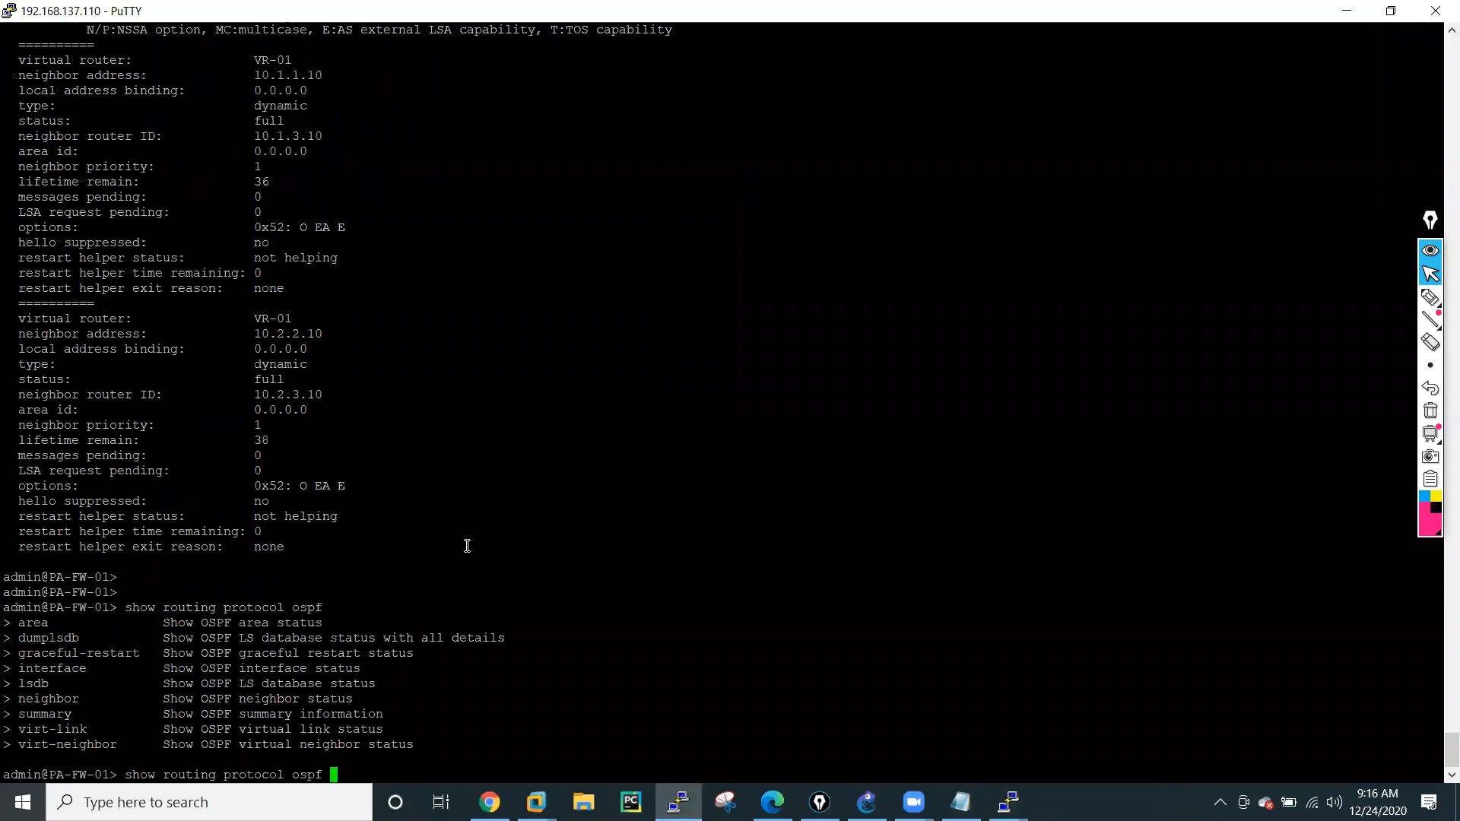
{"action": "type", "text": "summary"}
Run "show routing protocol ospf summary" on the firewall and review the OSPF summary information.
{"action": "key", "text": "Return"}
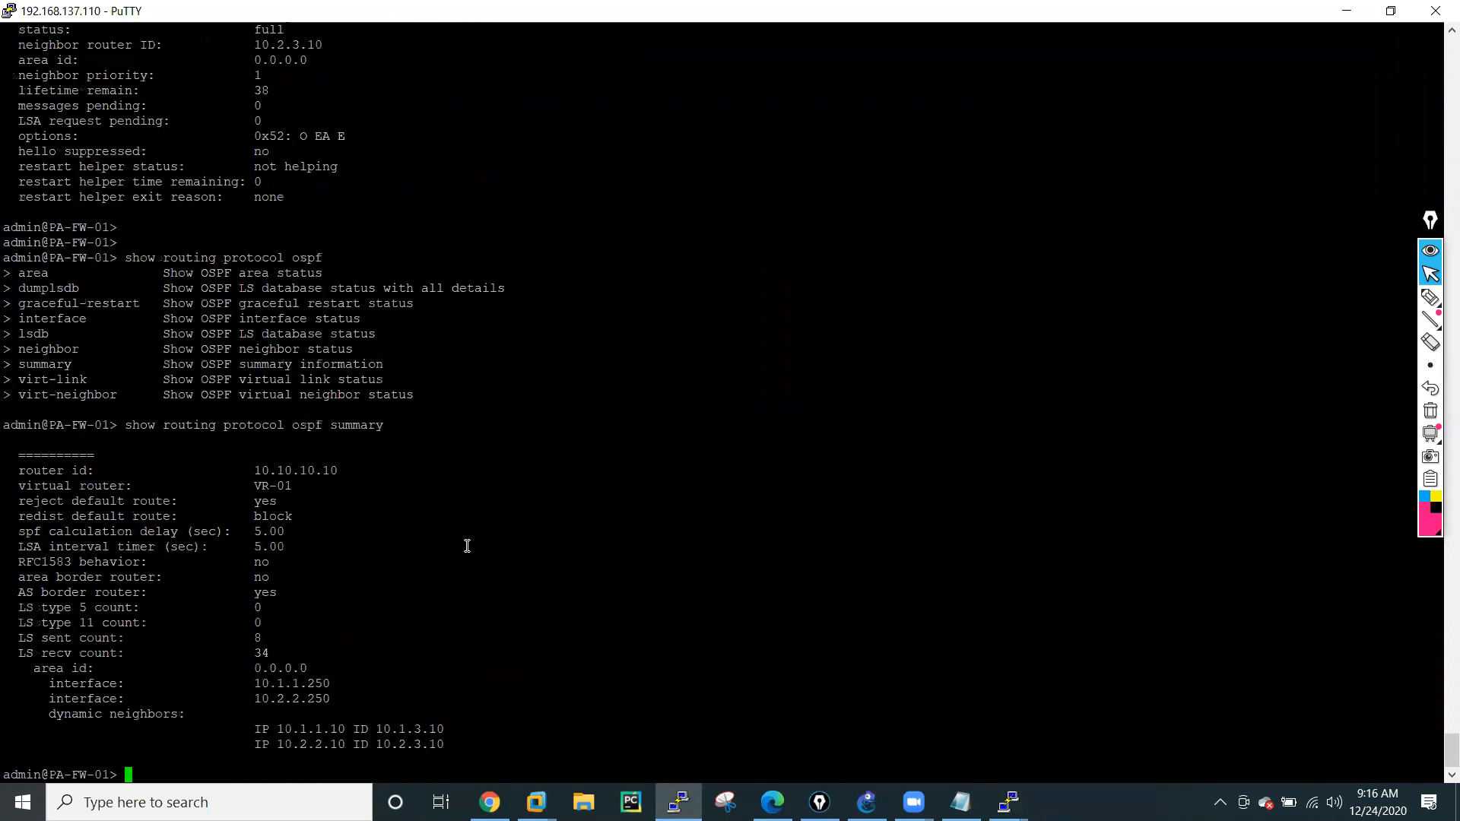
{"action": "key", "text": "Return"}
{"action": "key", "text": "Return"}
{"action": "key", "text": "Return"}
{"action": "key", "text": "Return"}
{"action": "key", "text": "Return"}
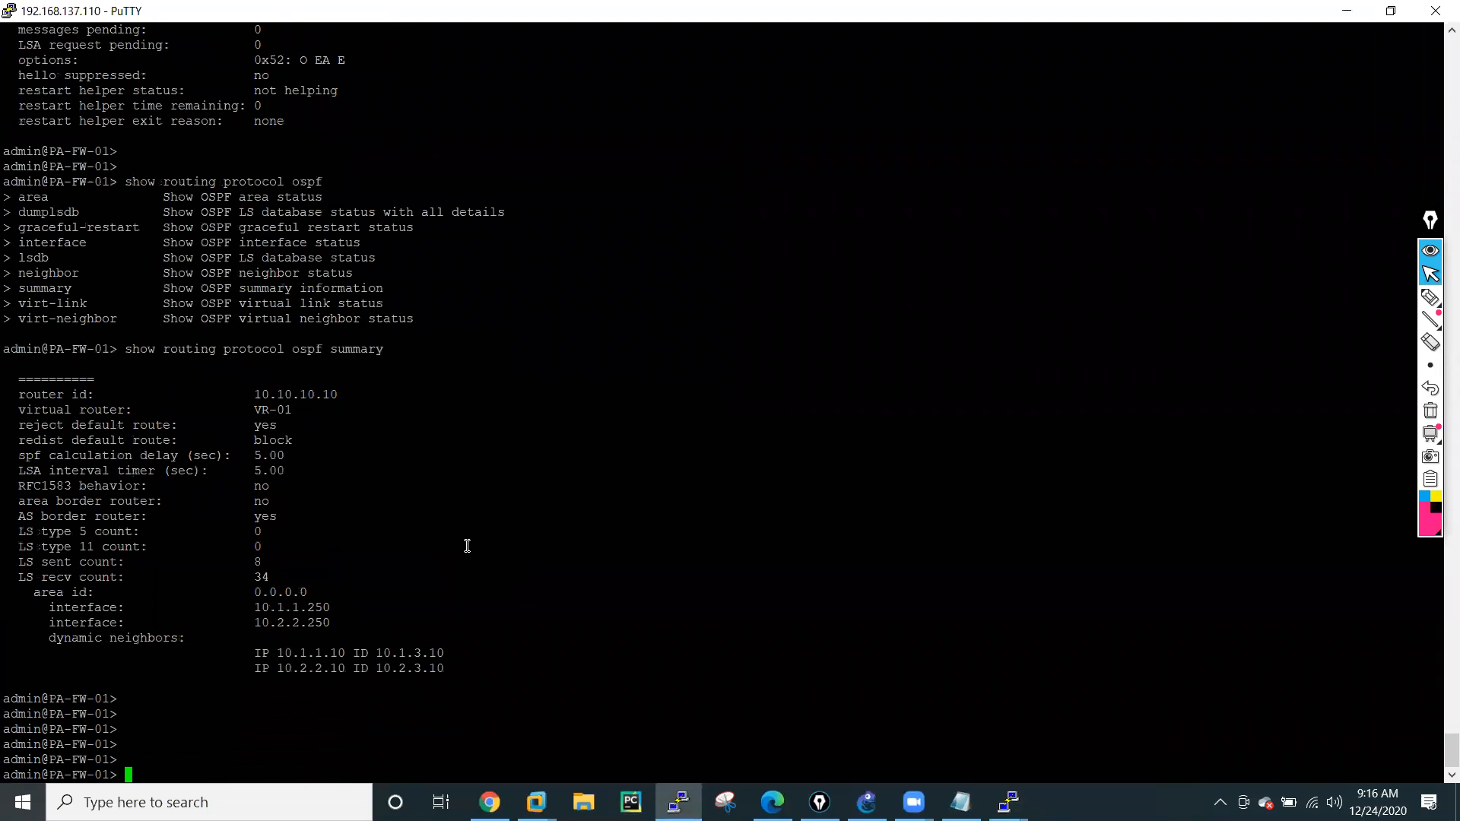
List the "show routing protocol ospf" options again and run "show routing protocol ospf area" to review the area status.
{"action": "key", "text": "Up"}
{"action": "key", "text": "BackSpace"}
{"action": "key", "text": "BackSpace"}
{"action": "key", "text": "BackSpace"}
{"action": "key", "text": "BackSpace"}
{"action": "key", "text": "BackSpace"}
{"action": "key", "text": "BackSpace"}
{"action": "key", "text": "BackSpace"}
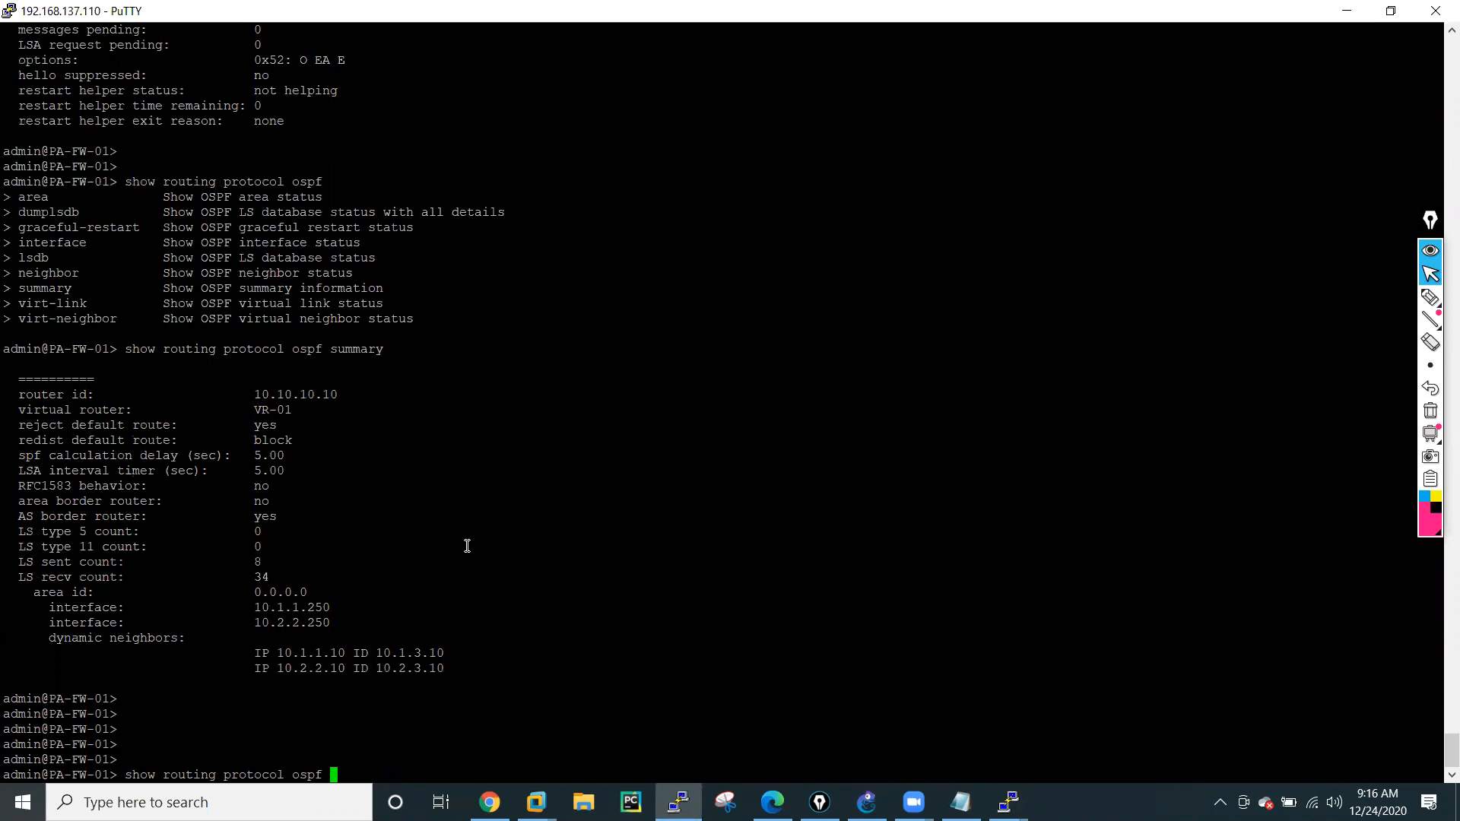
{"action": "key", "text": "question"}
{"action": "type", "text": "area"}
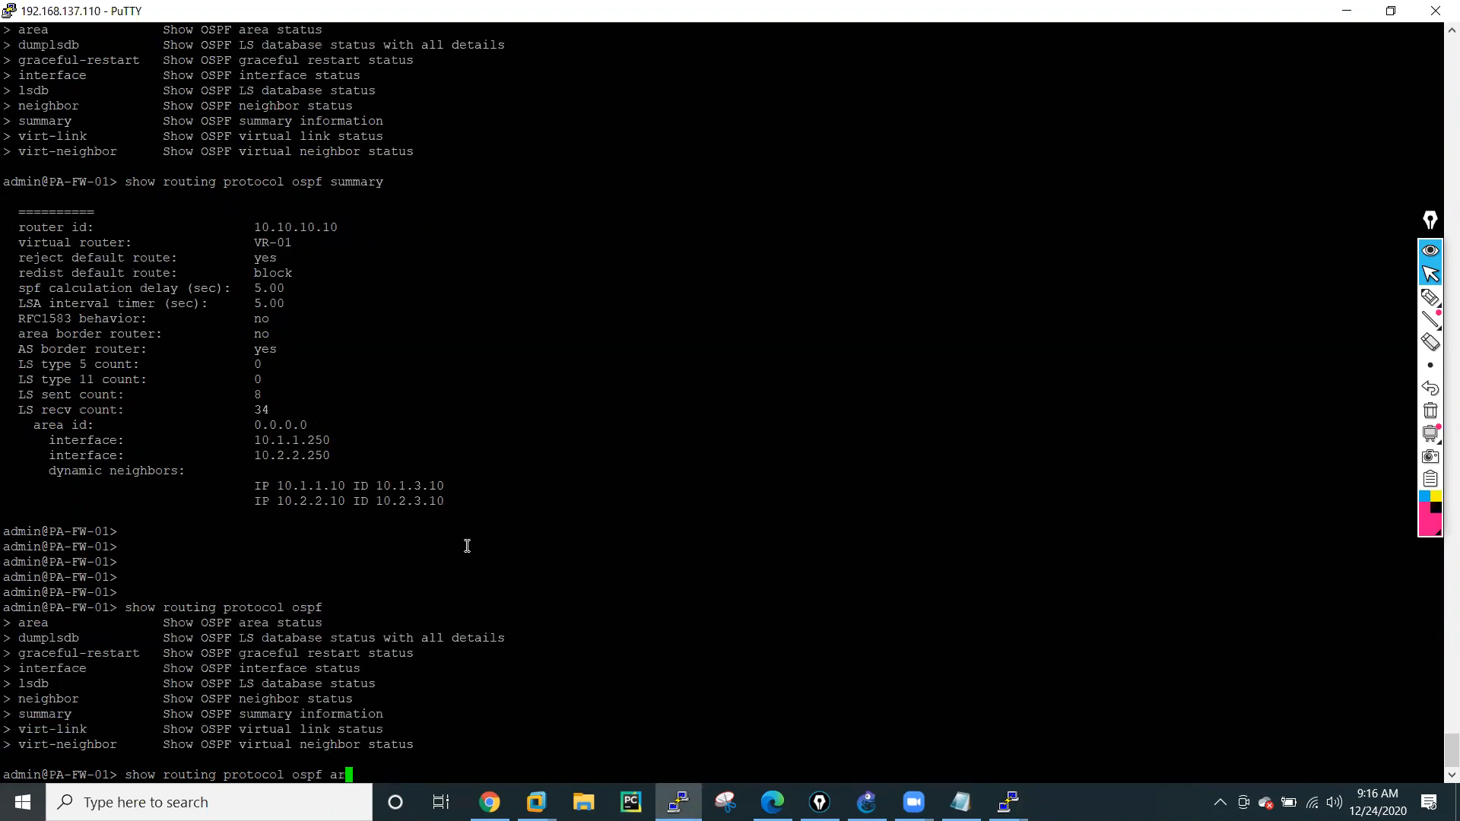
{"action": "key", "text": "question"}
{"action": "key", "text": "Return"}
{"action": "key", "text": "Return"}
{"action": "key", "text": "Return"}
{"action": "key", "text": "Return"}
{"action": "key", "text": "Return"}
{"action": "key", "text": "Return"}
{"action": "key", "text": "Return"}
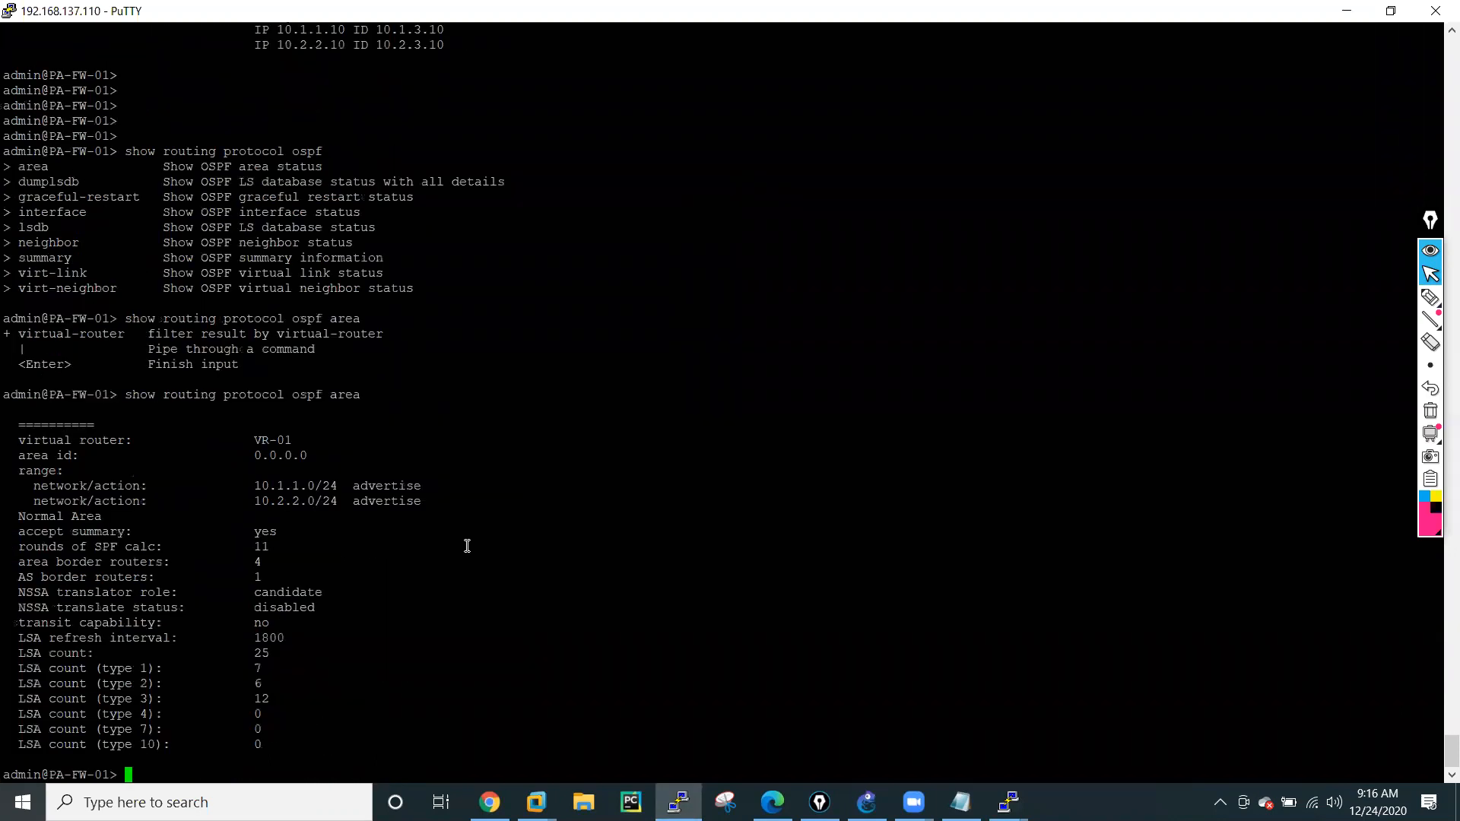
{"action": "key", "text": "Return"}
{"action": "key", "text": "Return"}
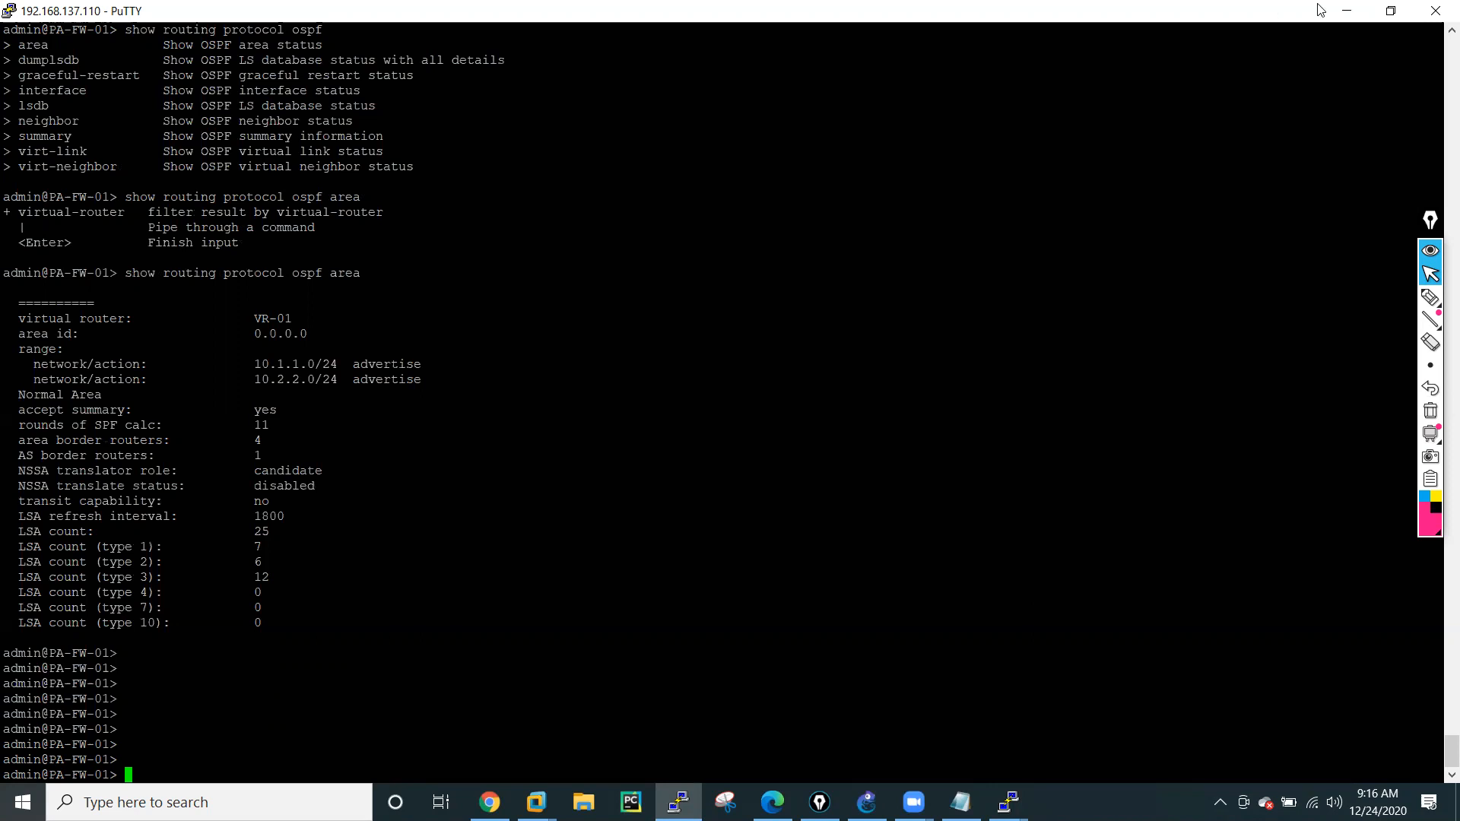
Minimize the firewall session, switch to the R5 console and run "sh ip route" to view its whole routing table.
{"action": "left_click", "coordinate": [1390, 10]}
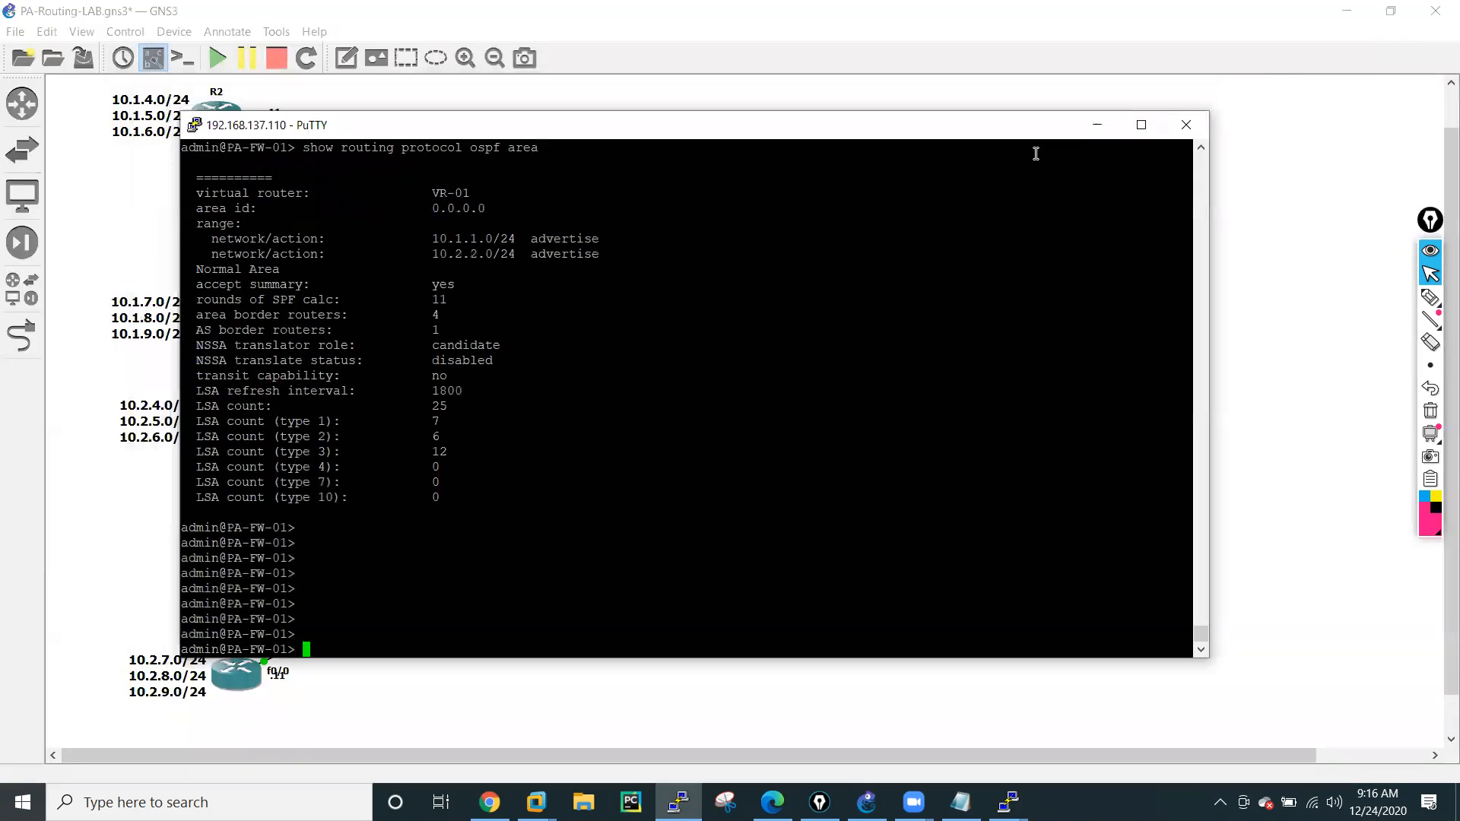
{"action": "left_click", "coordinate": [1098, 125]}
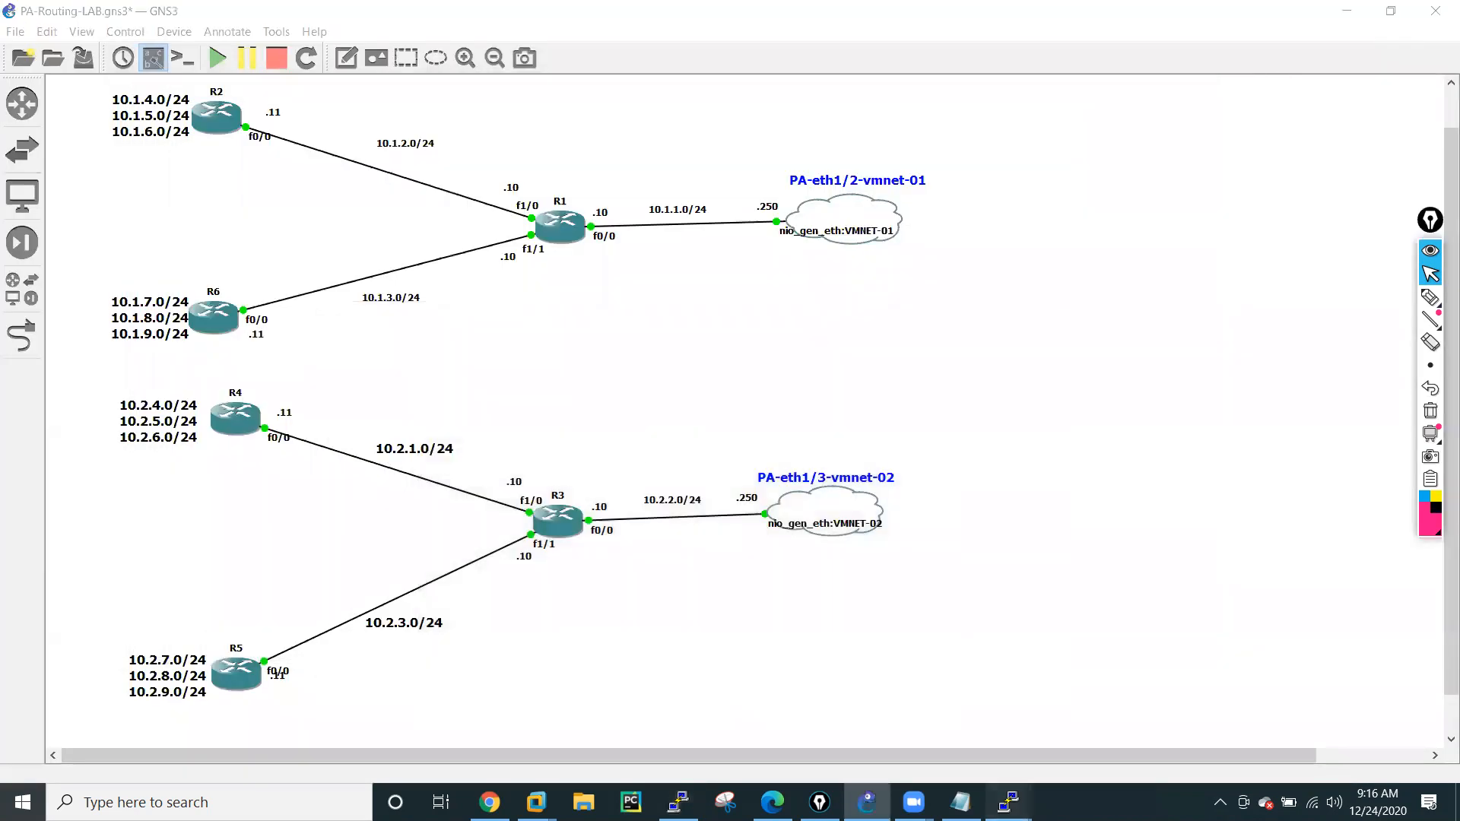
{"action": "mouse_move", "coordinate": [1009, 802]}
{"action": "left_click", "coordinate": [1305, 711]}
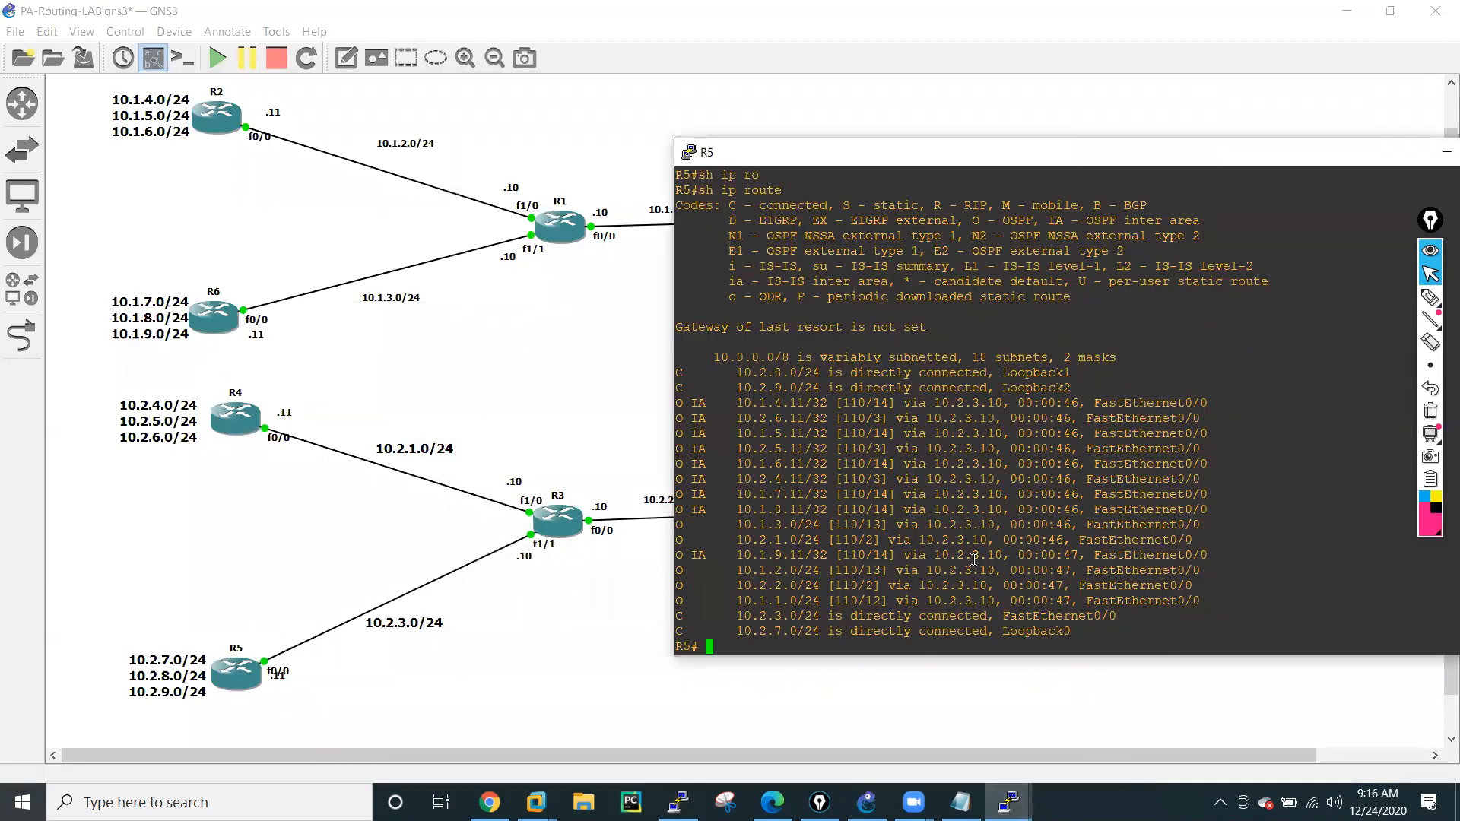
{"action": "type", "text": "sh ip ro"}
{"action": "key", "text": "Tab"}
{"action": "key", "text": "Return"}
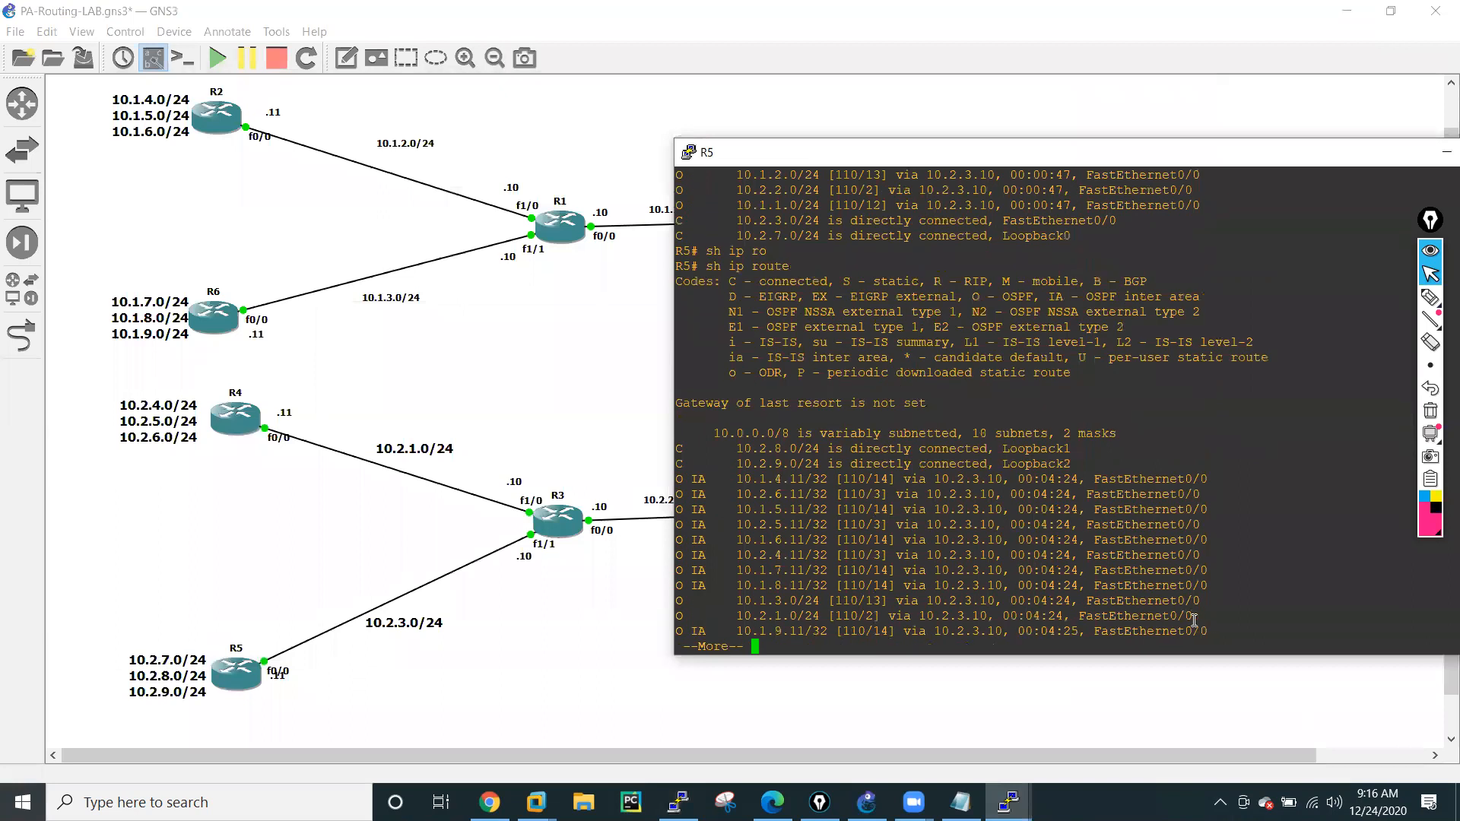
{"action": "key", "text": "Return"}
{"action": "key", "text": "Return"}
{"action": "key", "text": "Return"}
{"action": "key", "text": "Return"}
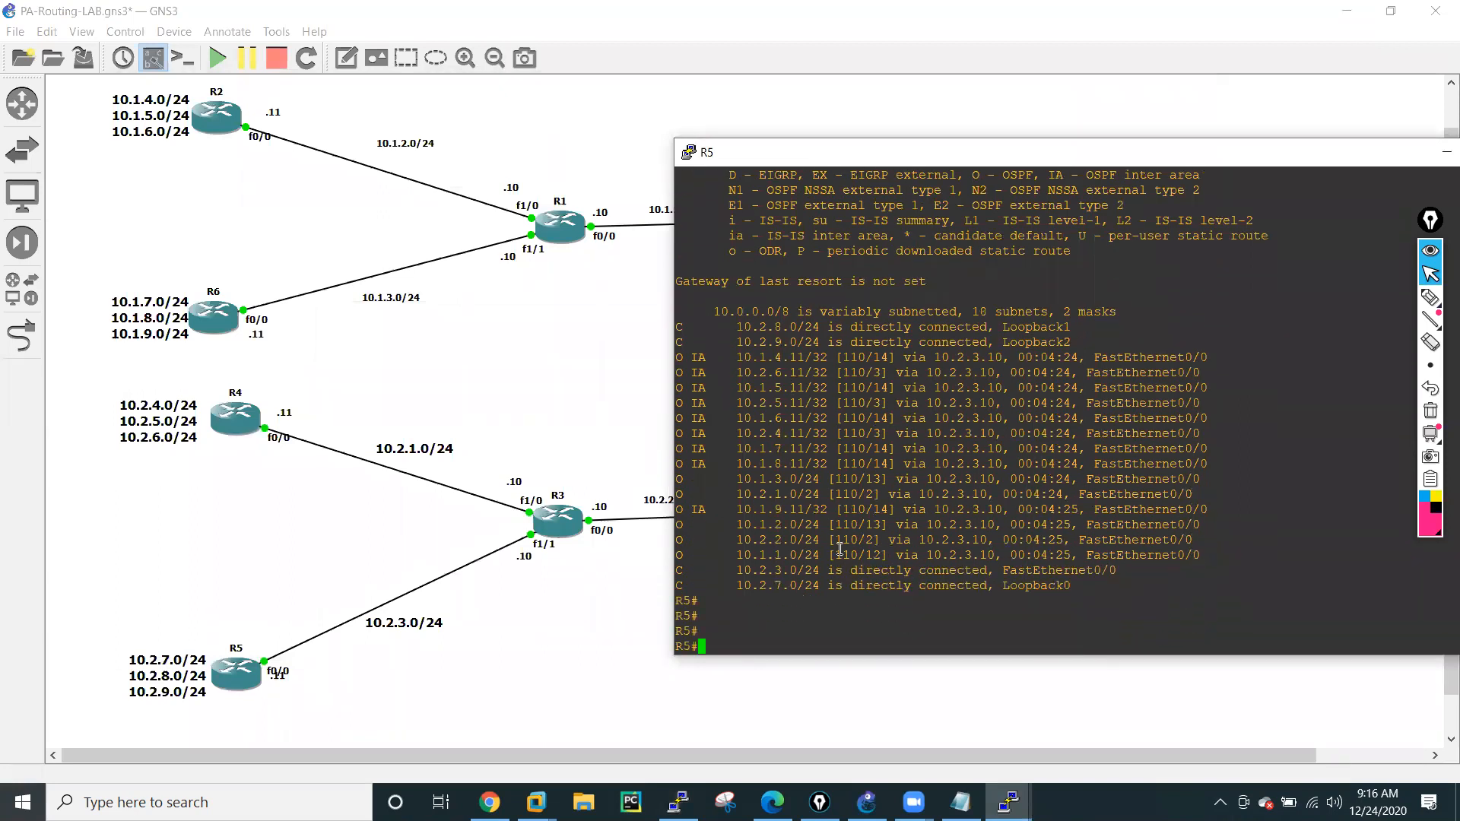
Ping 8.8.8.8 from R5 to test internet reachability.
{"action": "type", "text": "ping 8.8.8.8"}
{"action": "key", "text": "Return"}
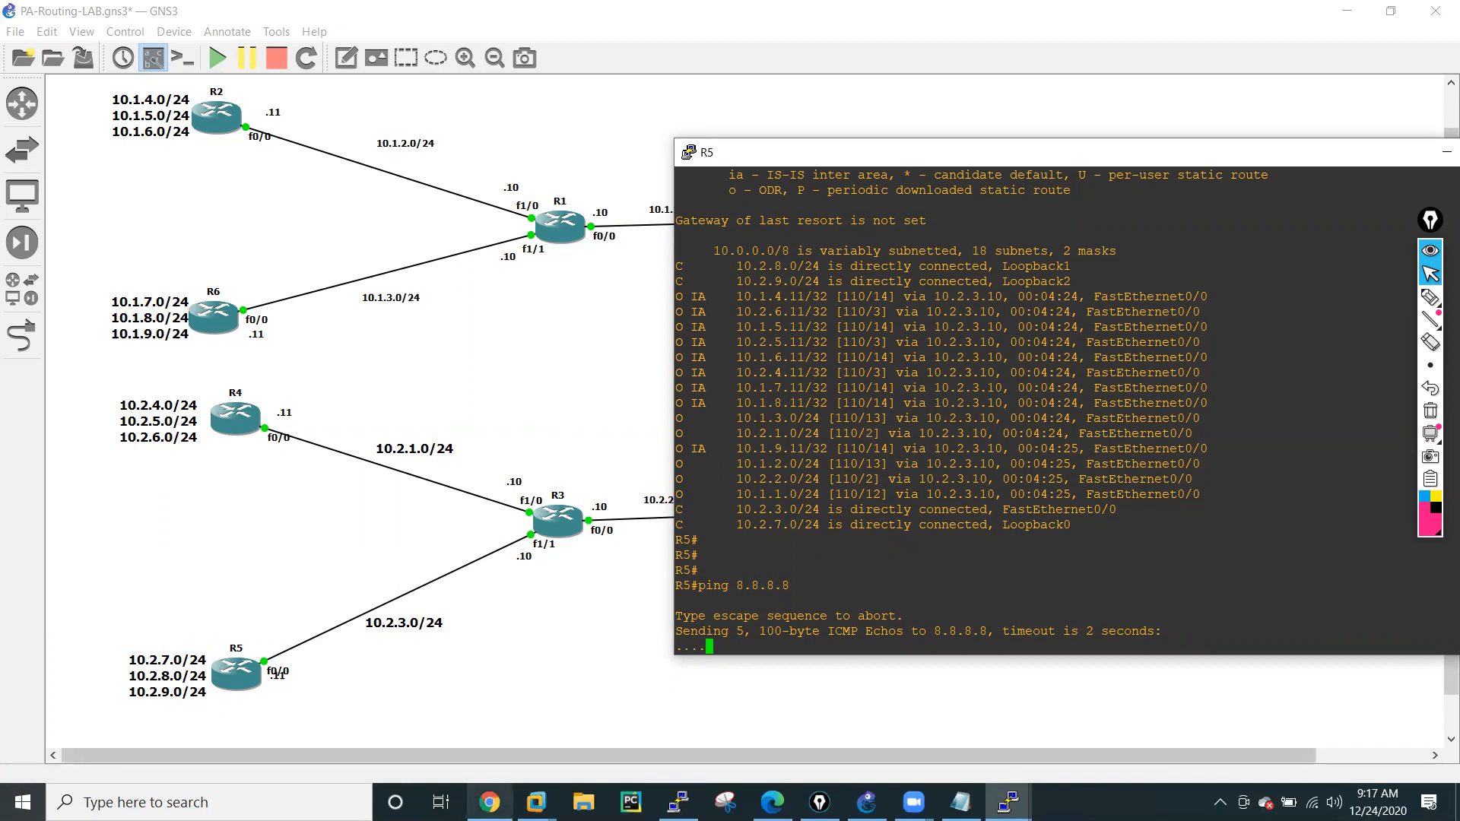
Switch to the firewall's web interface in Chrome, close the runtime stats and review the OSPF settings of virtual router VR-01.
{"action": "left_click", "coordinate": [490, 803]}
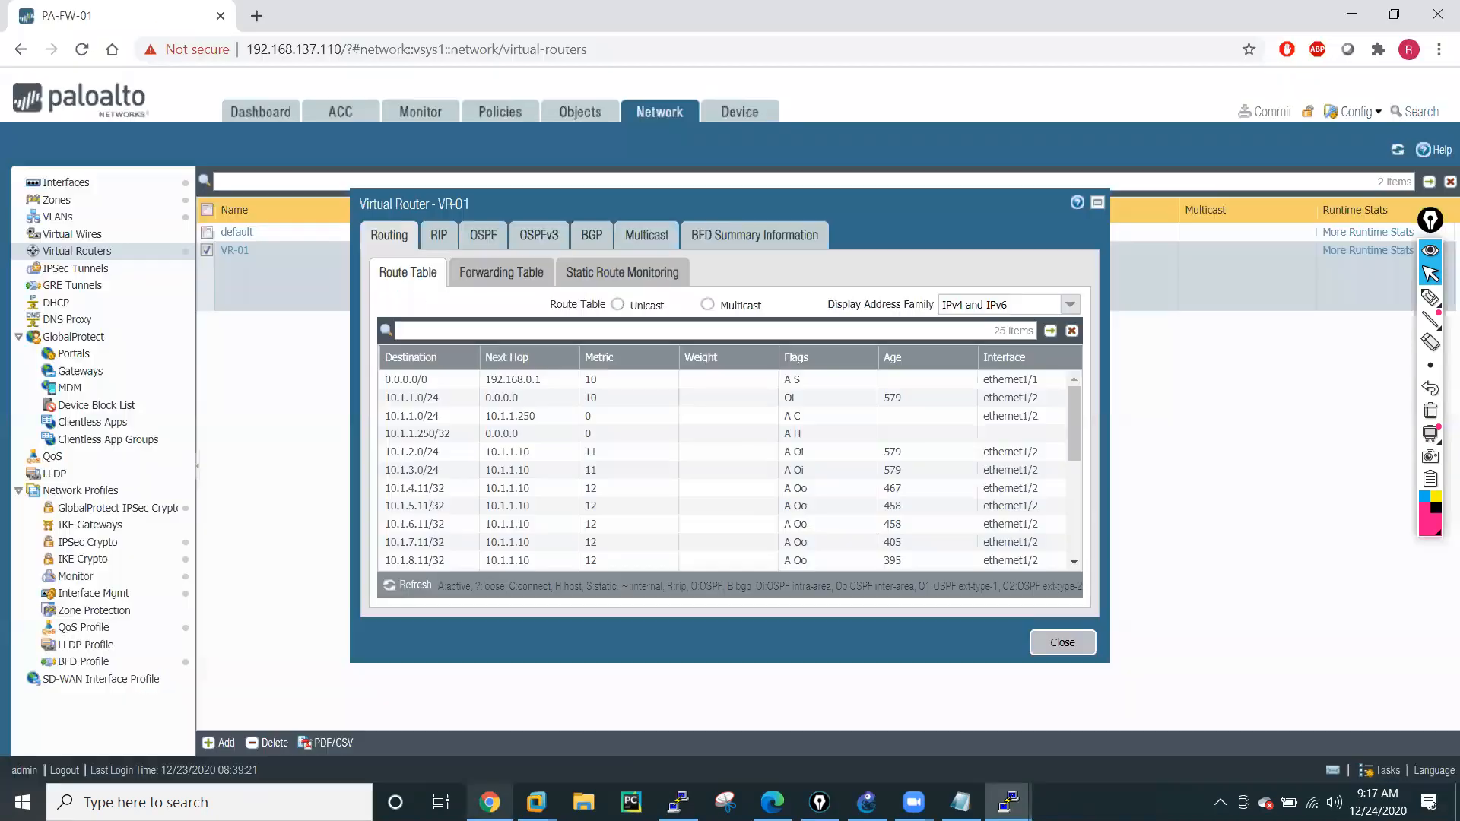
{"action": "left_click", "coordinate": [1065, 643]}
{"action": "left_click", "coordinate": [238, 254]}
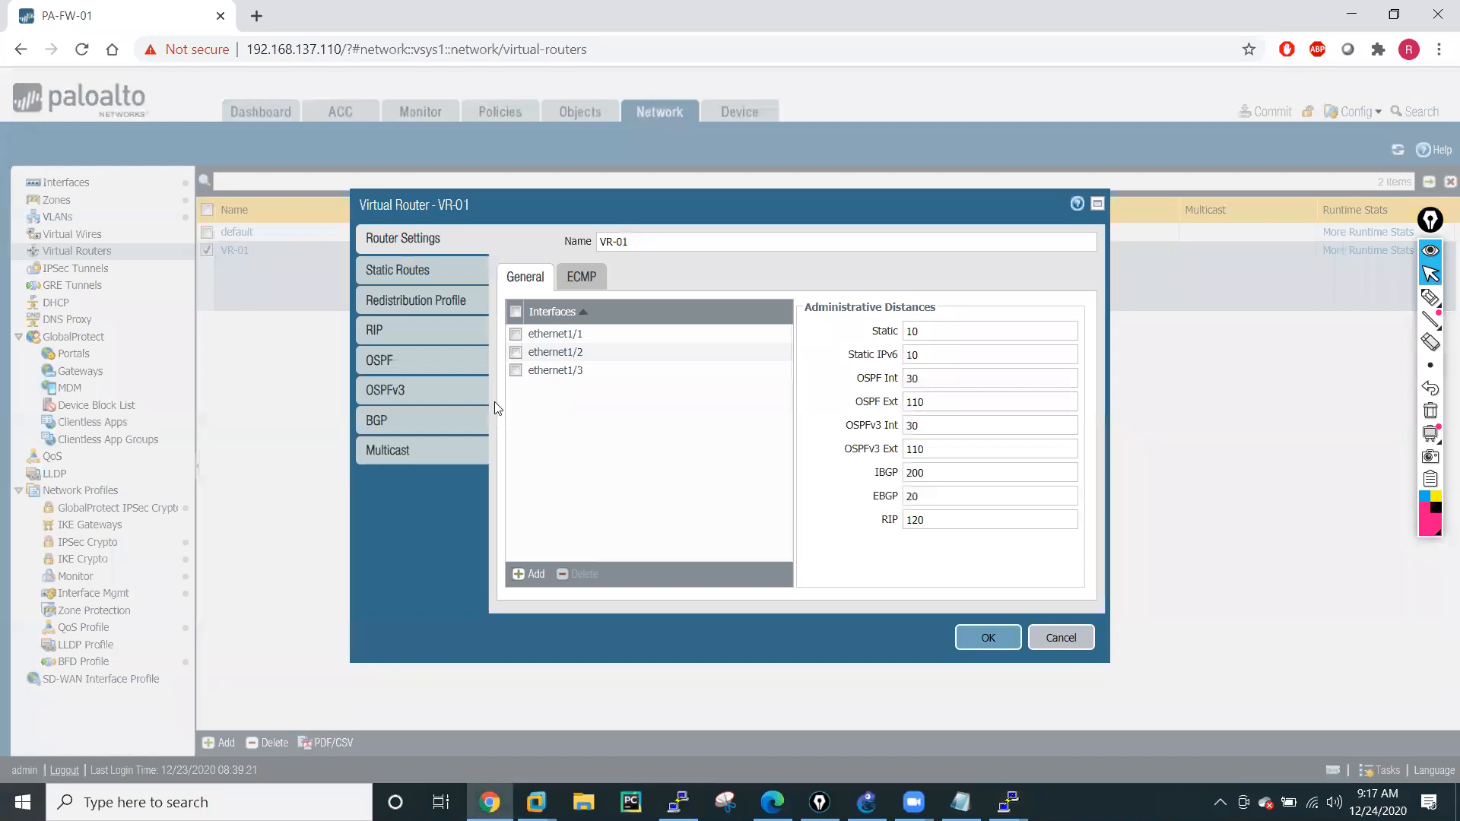
{"action": "left_click", "coordinate": [393, 361]}
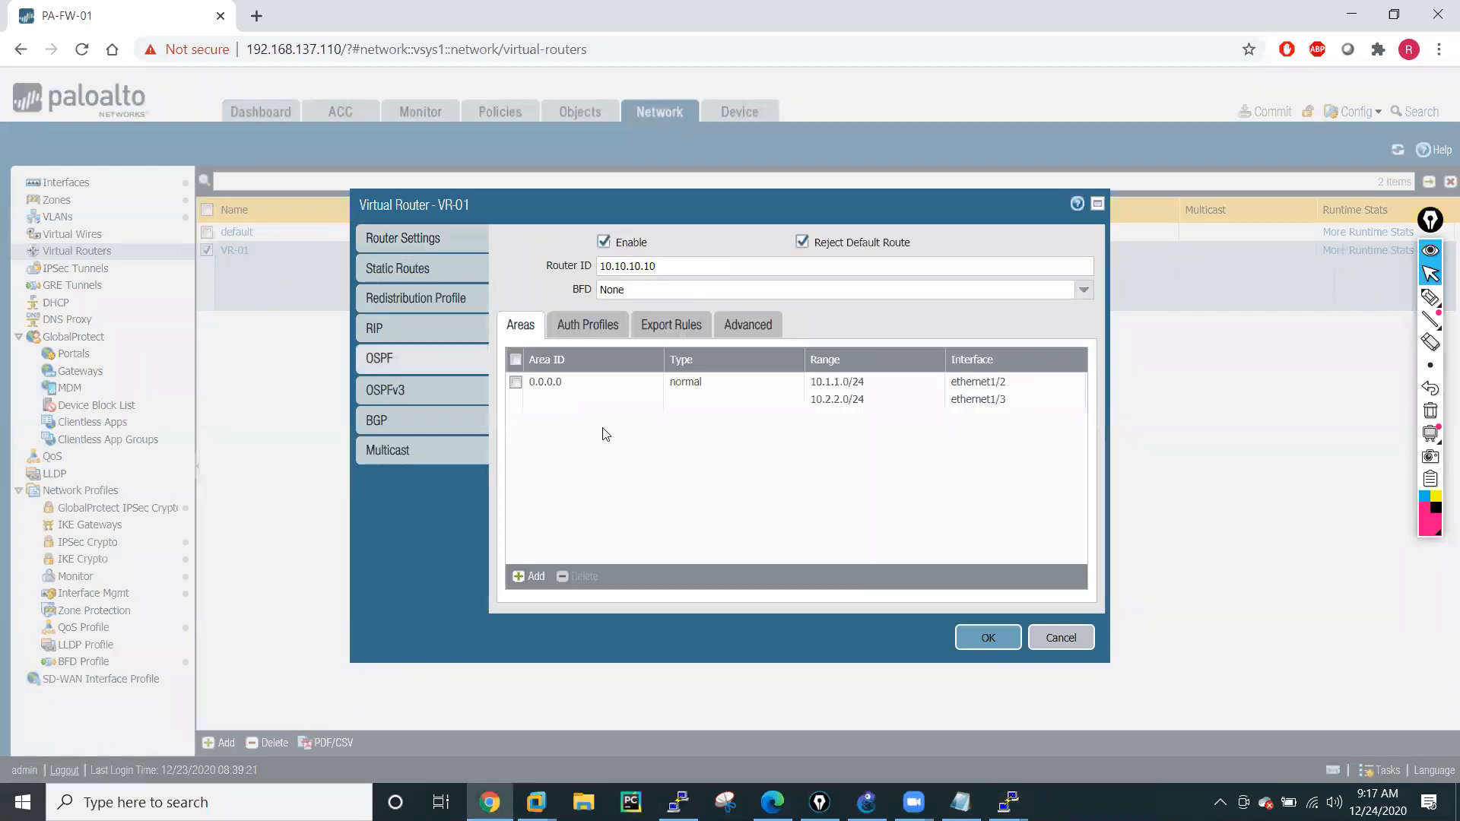
{"action": "left_click", "coordinate": [730, 331]}
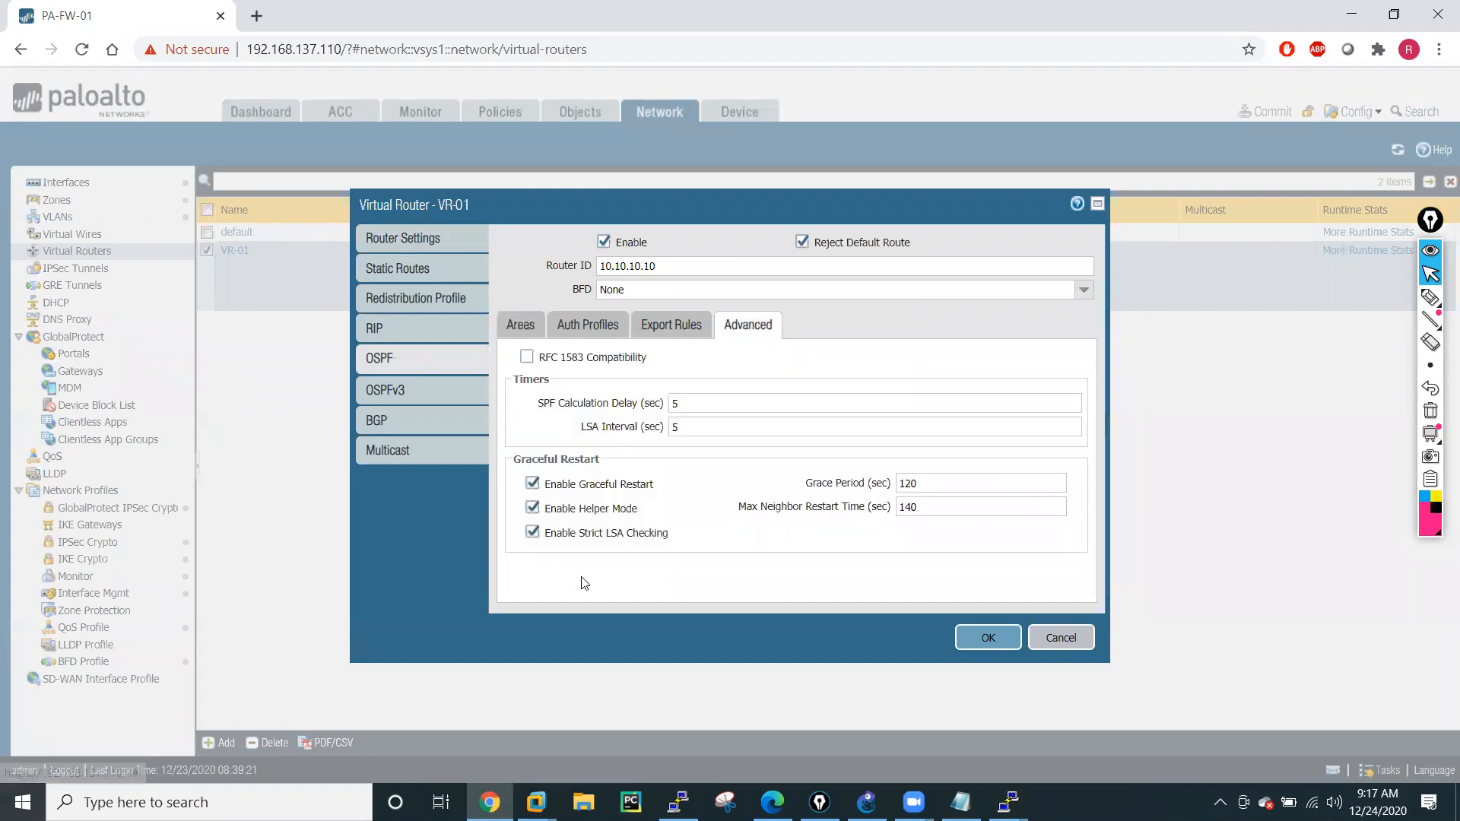
{"action": "left_click", "coordinate": [674, 333]}
{"action": "left_click", "coordinate": [590, 333]}
{"action": "left_click", "coordinate": [523, 329]}
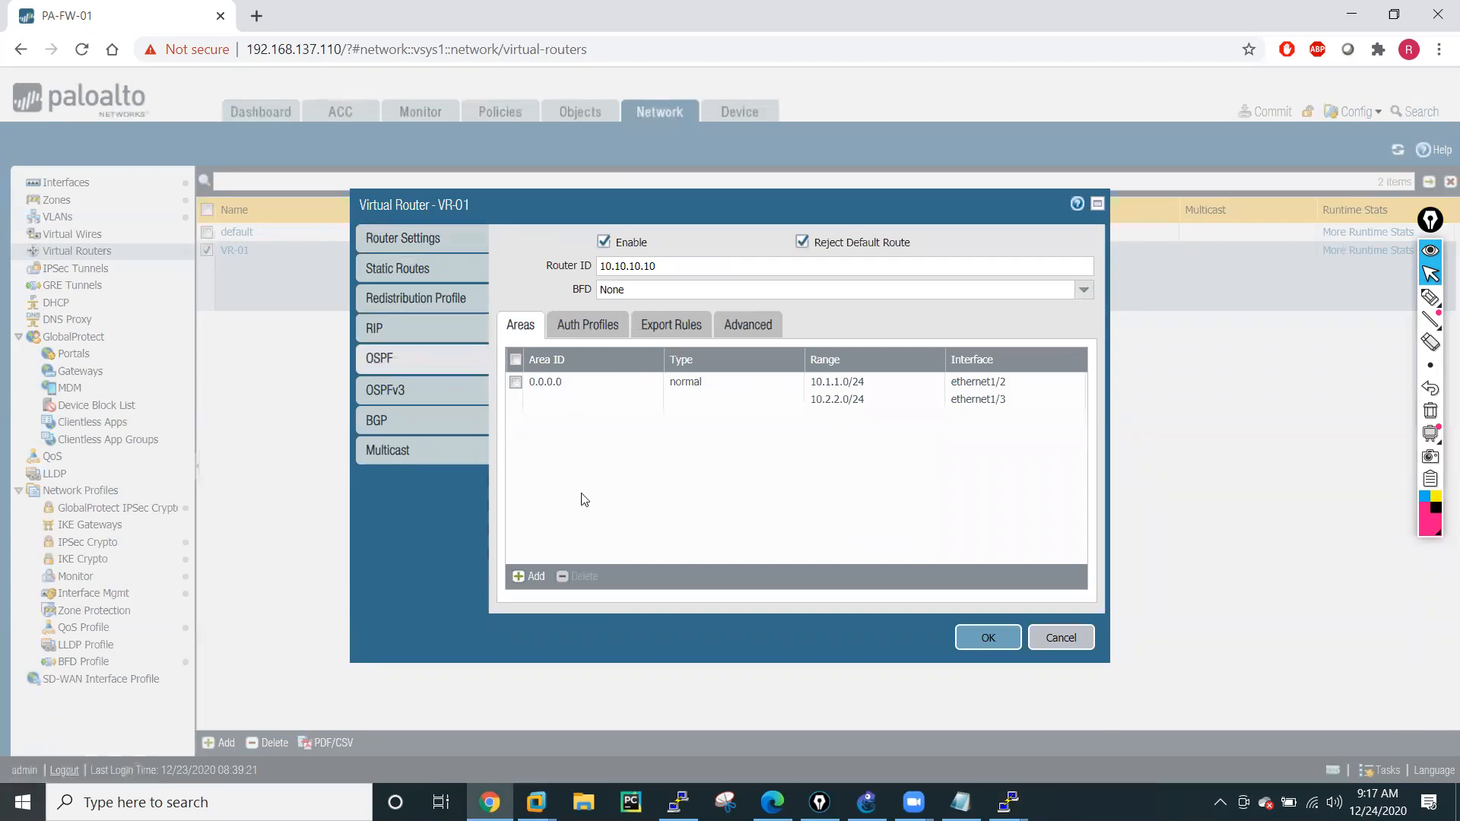
Allow redistribution of the default route in VR-01's OSPF export rules, and commit all changes to the firewall.
{"action": "left_click", "coordinate": [587, 331]}
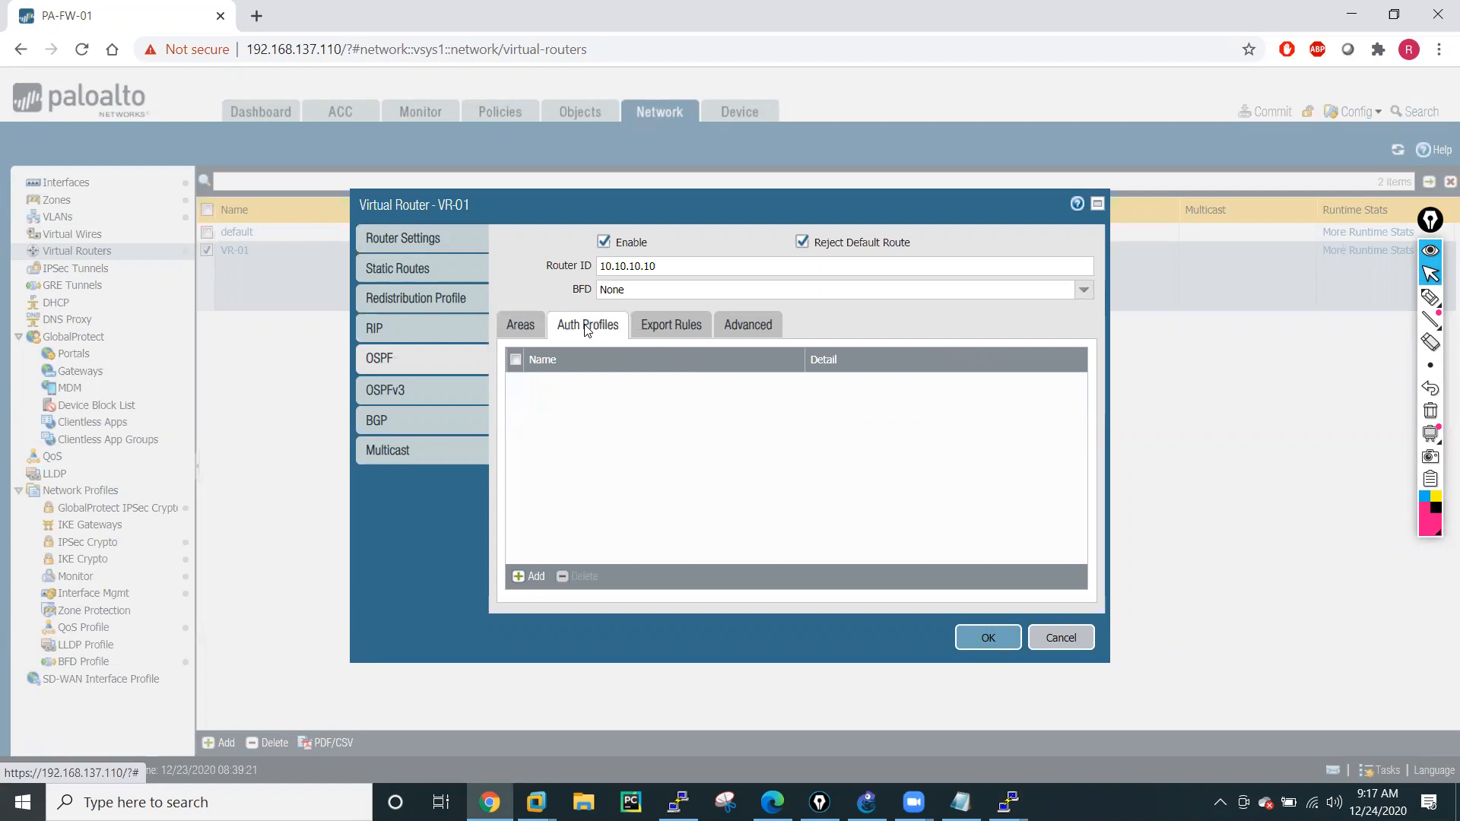
{"action": "left_click", "coordinate": [664, 326]}
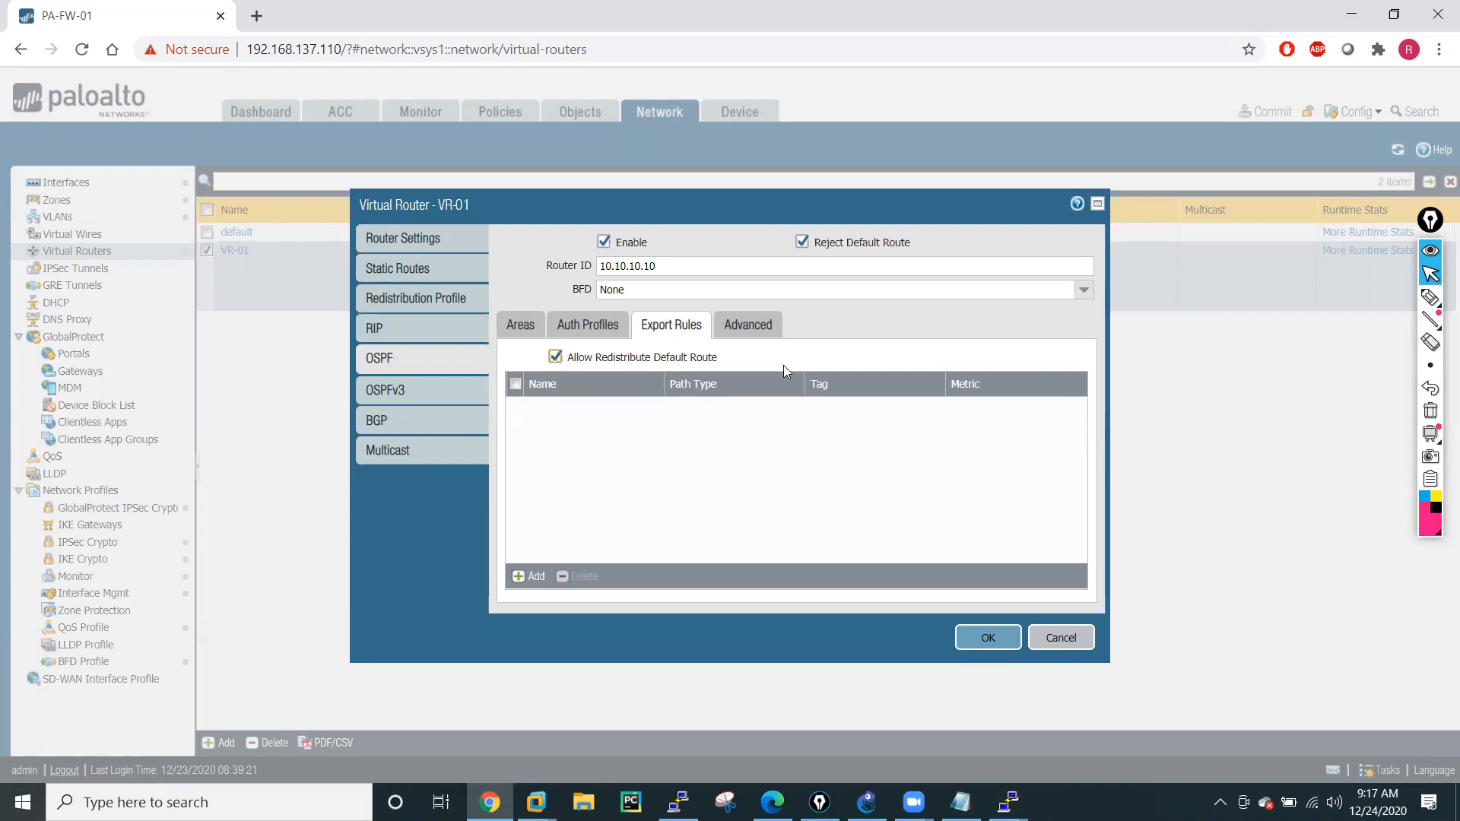
{"action": "left_click", "coordinate": [992, 641]}
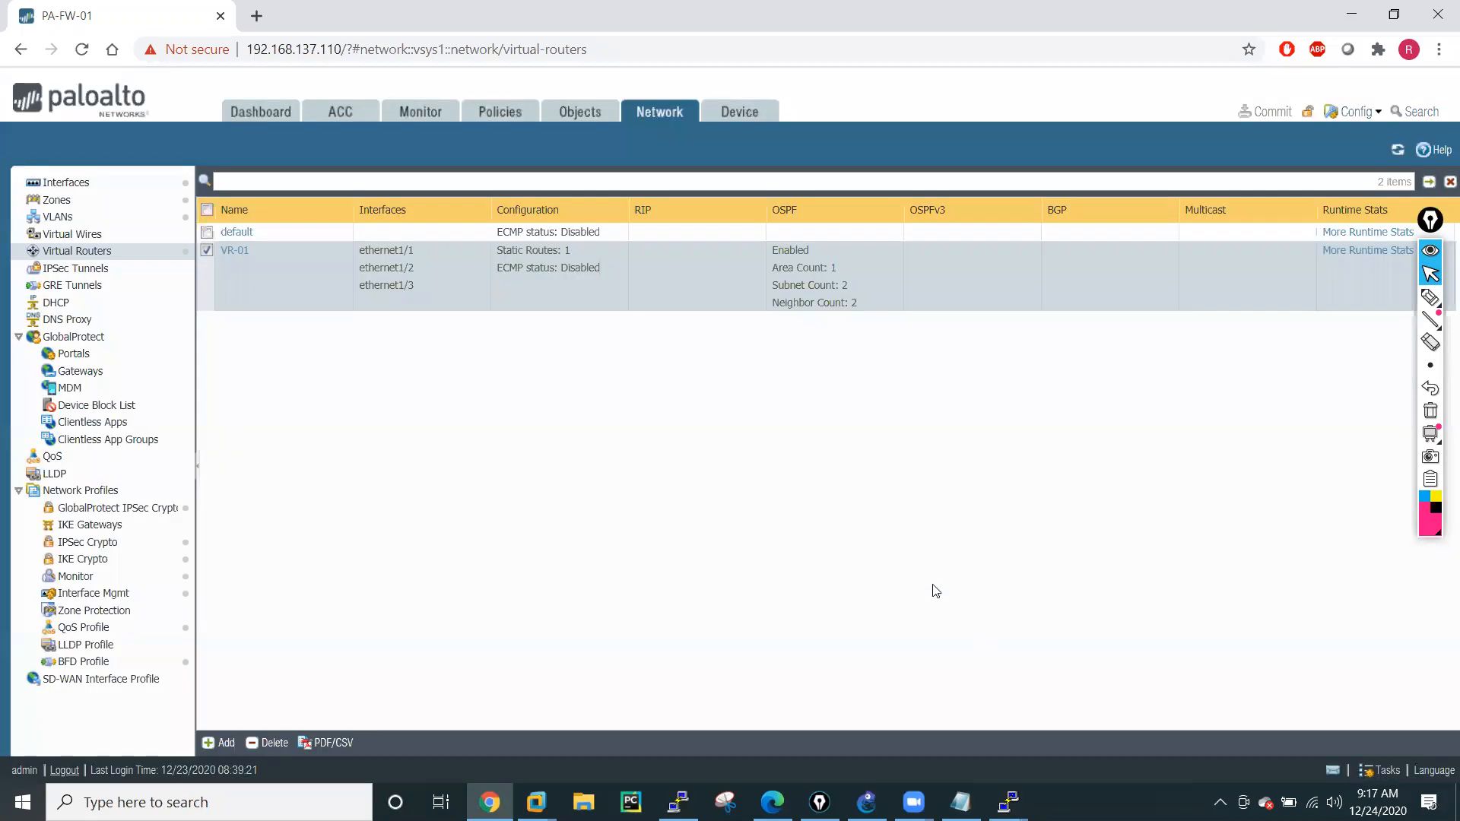
{"action": "left_click", "coordinate": [1268, 122]}
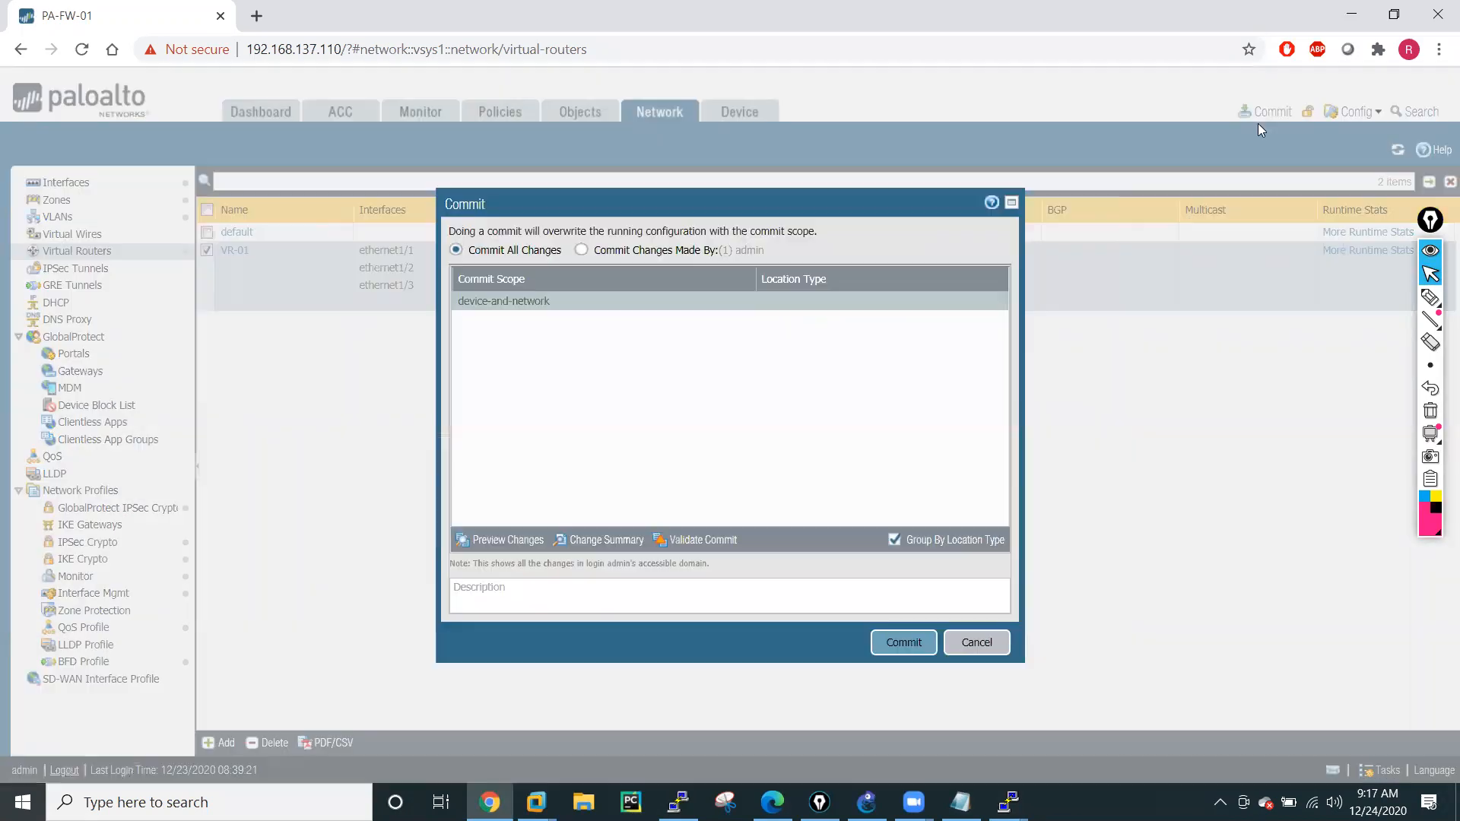
{"action": "left_click", "coordinate": [926, 640]}
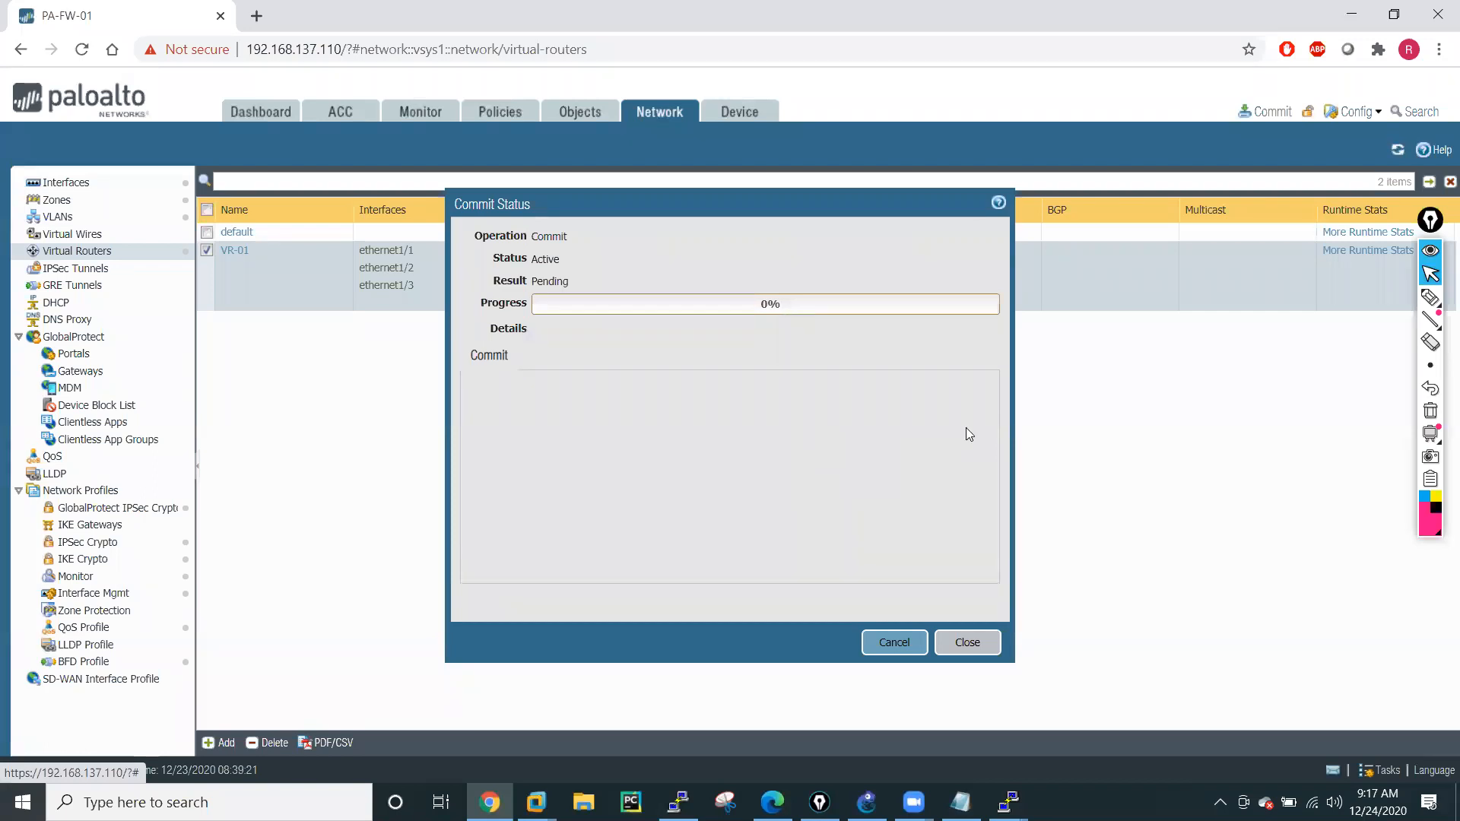
{"action": "left_click", "coordinate": [1431, 297]}
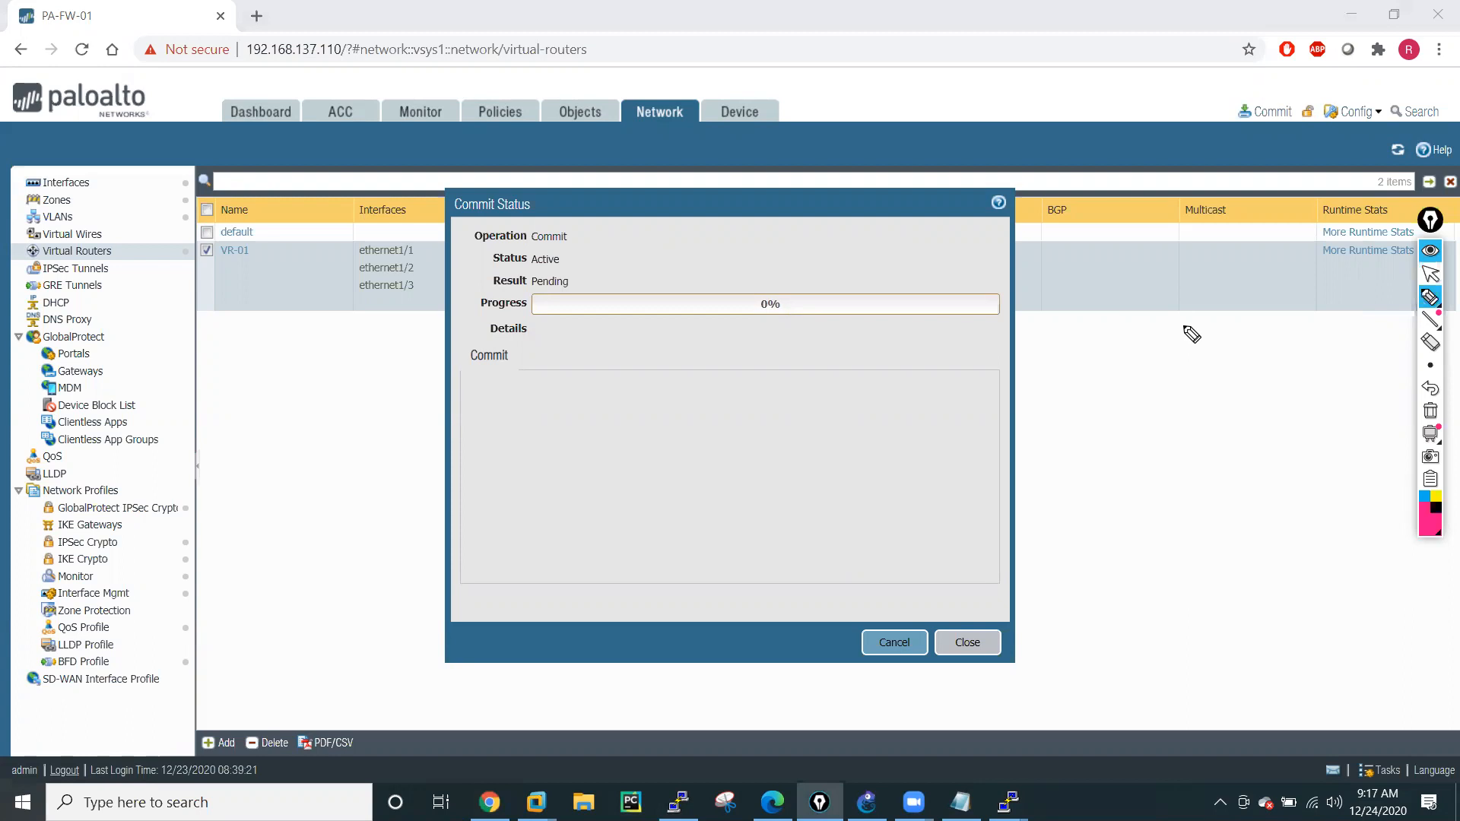
{"action": "mouse_move", "coordinate": [1178, 346]}
{"action": "left_mouse_down"}
{"action": "mouse_move", "coordinate": [1232, 339]}
{"action": "mouse_move", "coordinate": [1250, 312]}
{"action": "mouse_move", "coordinate": [1283, 371]}
{"action": "left_mouse_up"}
{"action": "mouse_move", "coordinate": [1247, 303]}
{"action": "left_mouse_down"}
{"action": "mouse_move", "coordinate": [1214, 357]}
{"action": "mouse_move", "coordinate": [1232, 359]}
{"action": "mouse_move", "coordinate": [1254, 411]}
{"action": "left_mouse_up"}
{"action": "mouse_move", "coordinate": [1242, 466]}
{"action": "left_mouse_down"}
{"action": "mouse_move", "coordinate": [1262, 486]}
{"action": "mouse_move", "coordinate": [1299, 464]}
{"action": "mouse_move", "coordinate": [1314, 473]}
{"action": "left_mouse_up"}
{"action": "mouse_move", "coordinate": [1264, 518]}
{"action": "left_mouse_down"}
{"action": "mouse_move", "coordinate": [1294, 538]}
{"action": "mouse_move", "coordinate": [1351, 524]}
{"action": "left_mouse_up"}
{"action": "mouse_move", "coordinate": [1286, 431]}
{"action": "left_mouse_down"}
{"action": "mouse_move", "coordinate": [1349, 502]}
{"action": "mouse_move", "coordinate": [1284, 459]}
{"action": "left_mouse_up"}
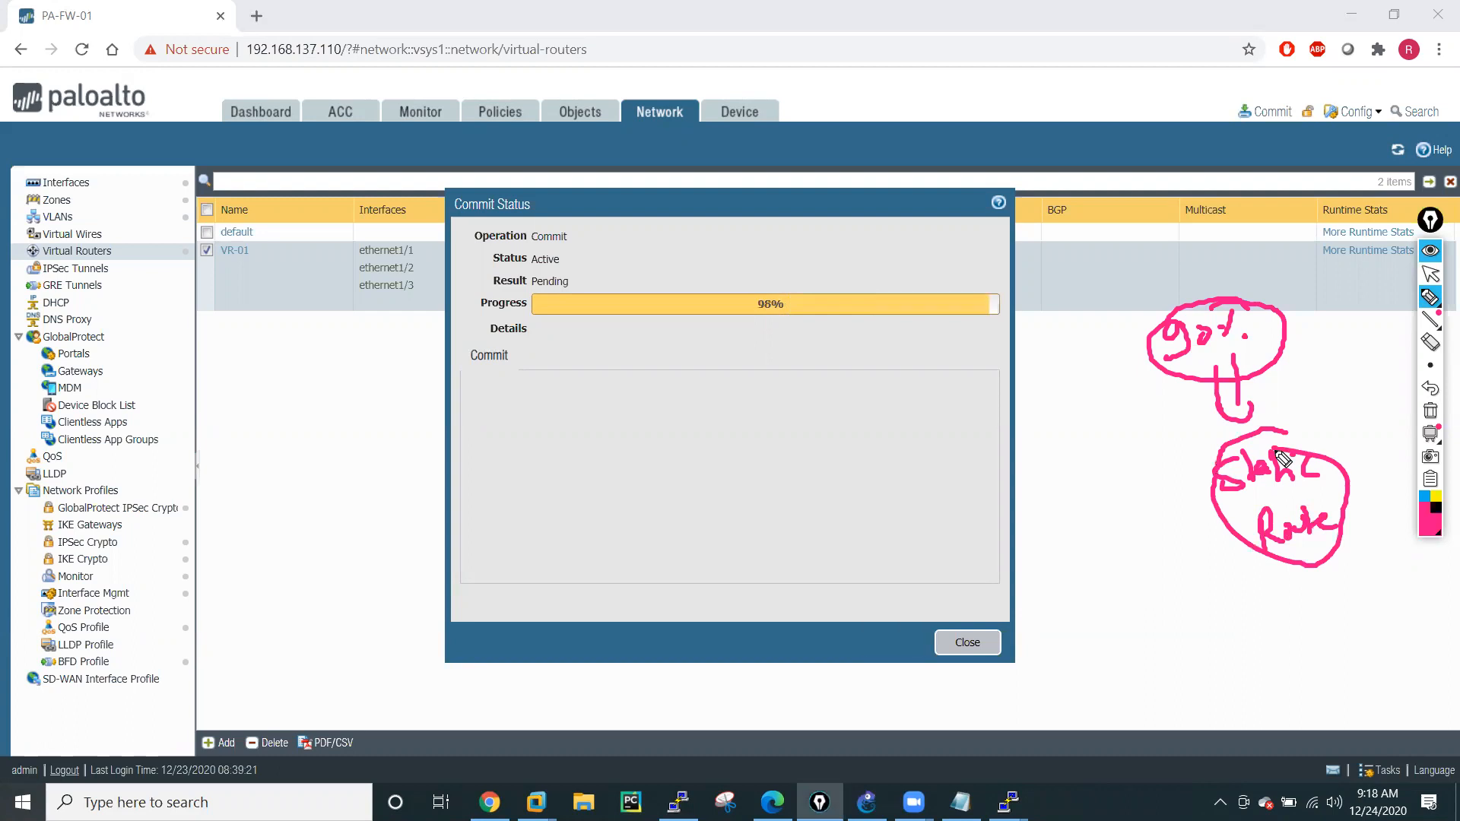
{"action": "left_click_drag", "start_coordinate": [1124, 273], "coordinate": [1134, 302]}
{"action": "mouse_move", "coordinate": [1120, 275]}
{"action": "left_mouse_down"}
{"action": "mouse_move", "coordinate": [1153, 295]}
{"action": "mouse_move", "coordinate": [1159, 270]}
{"action": "mouse_move", "coordinate": [1188, 262]}
{"action": "left_mouse_up"}
{"action": "left_click", "coordinate": [1148, 251]}
{"action": "left_click_drag", "start_coordinate": [1190, 259], "coordinate": [1232, 251]}
{"action": "mouse_move", "coordinate": [1239, 234]}
{"action": "left_mouse_down"}
{"action": "mouse_move", "coordinate": [1248, 254]}
{"action": "mouse_move", "coordinate": [1289, 194]}
{"action": "left_mouse_up"}
{"action": "mouse_move", "coordinate": [1293, 184]}
{"action": "left_mouse_down"}
{"action": "mouse_move", "coordinate": [1101, 263]}
{"action": "mouse_move", "coordinate": [1248, 186]}
{"action": "left_mouse_up"}
{"action": "mouse_move", "coordinate": [1209, 408]}
{"action": "left_mouse_down"}
{"action": "mouse_move", "coordinate": [1230, 434]}
{"action": "mouse_move", "coordinate": [1261, 409]}
{"action": "left_mouse_up"}
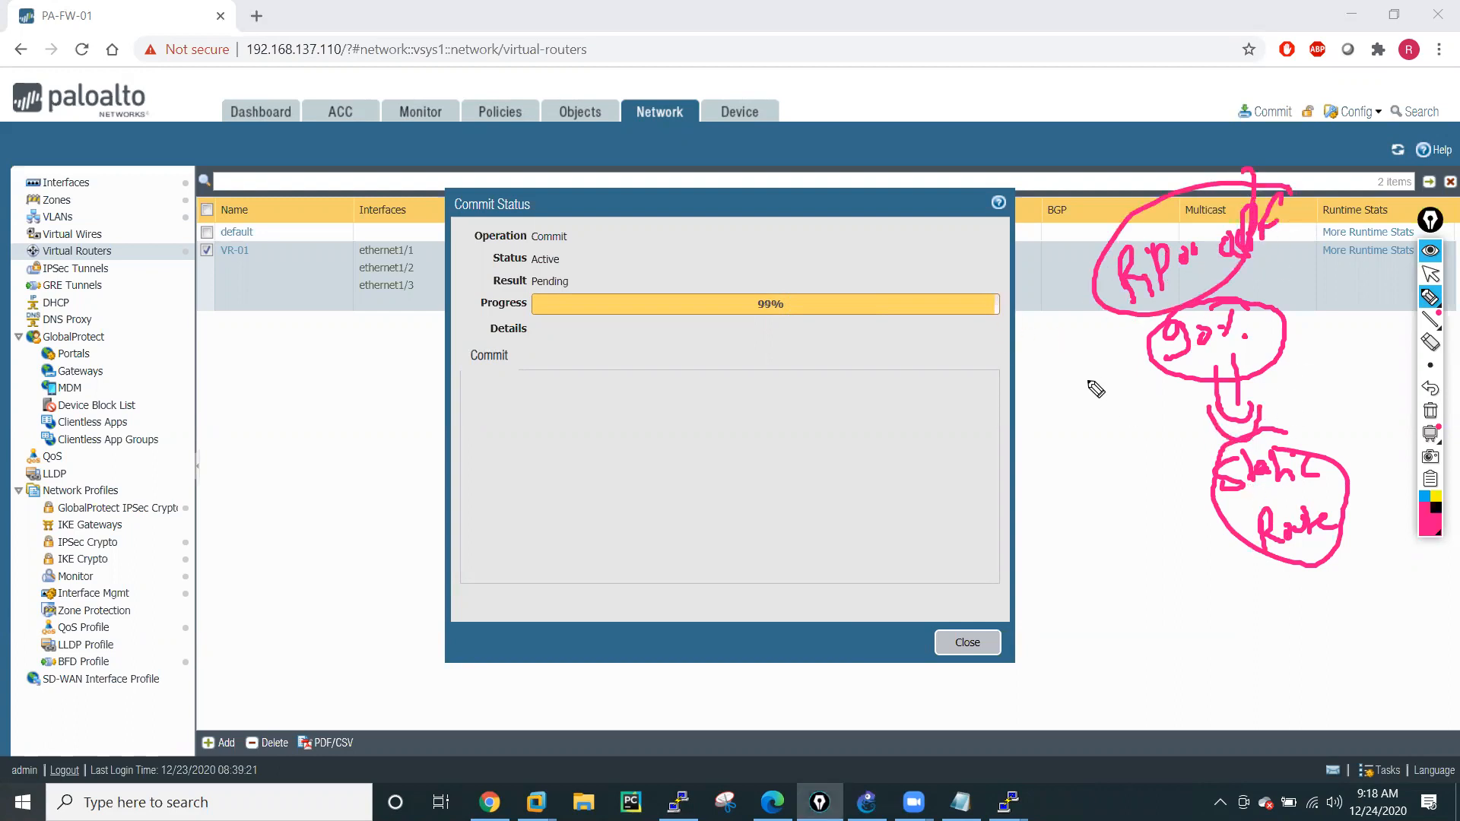
{"action": "left_click_drag", "start_coordinate": [1017, 390], "coordinate": [1118, 371]}
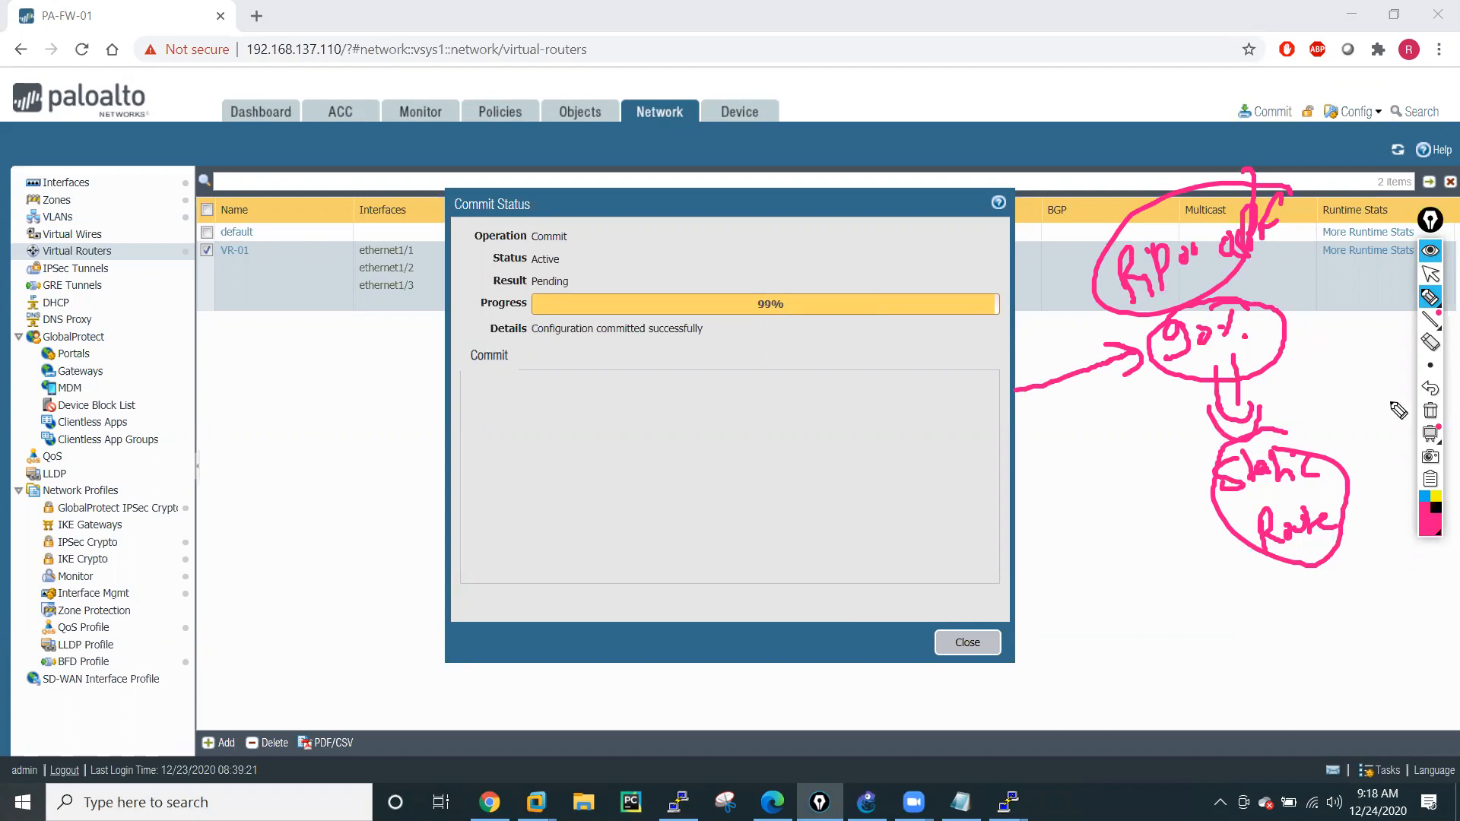
{"action": "left_click", "coordinate": [1430, 411]}
{"action": "left_click", "coordinate": [1431, 275]}
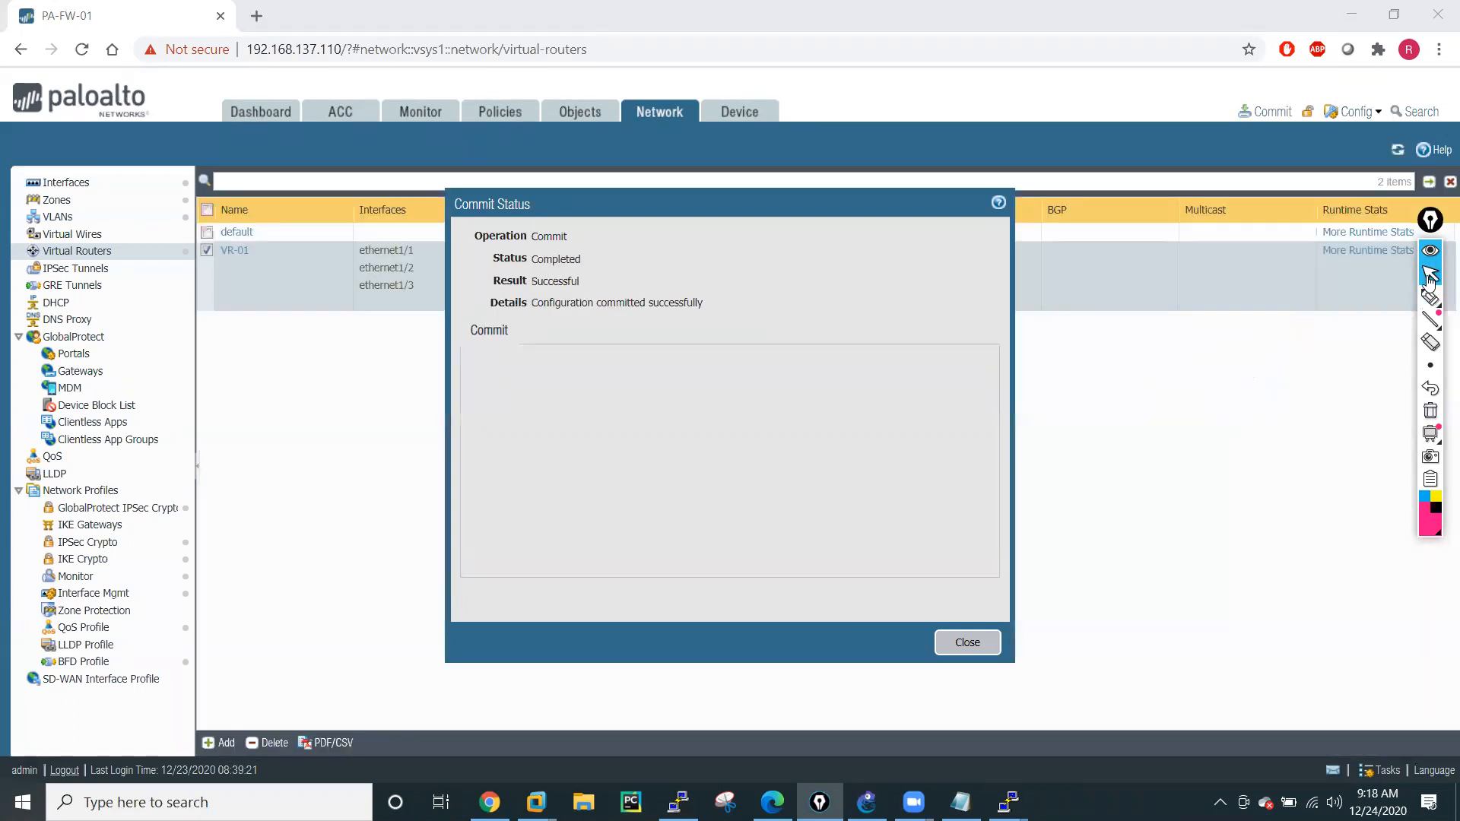
Close the commit status, return to the R5 console and ping 8.8.8.8 again.
{"action": "left_click", "coordinate": [968, 641]}
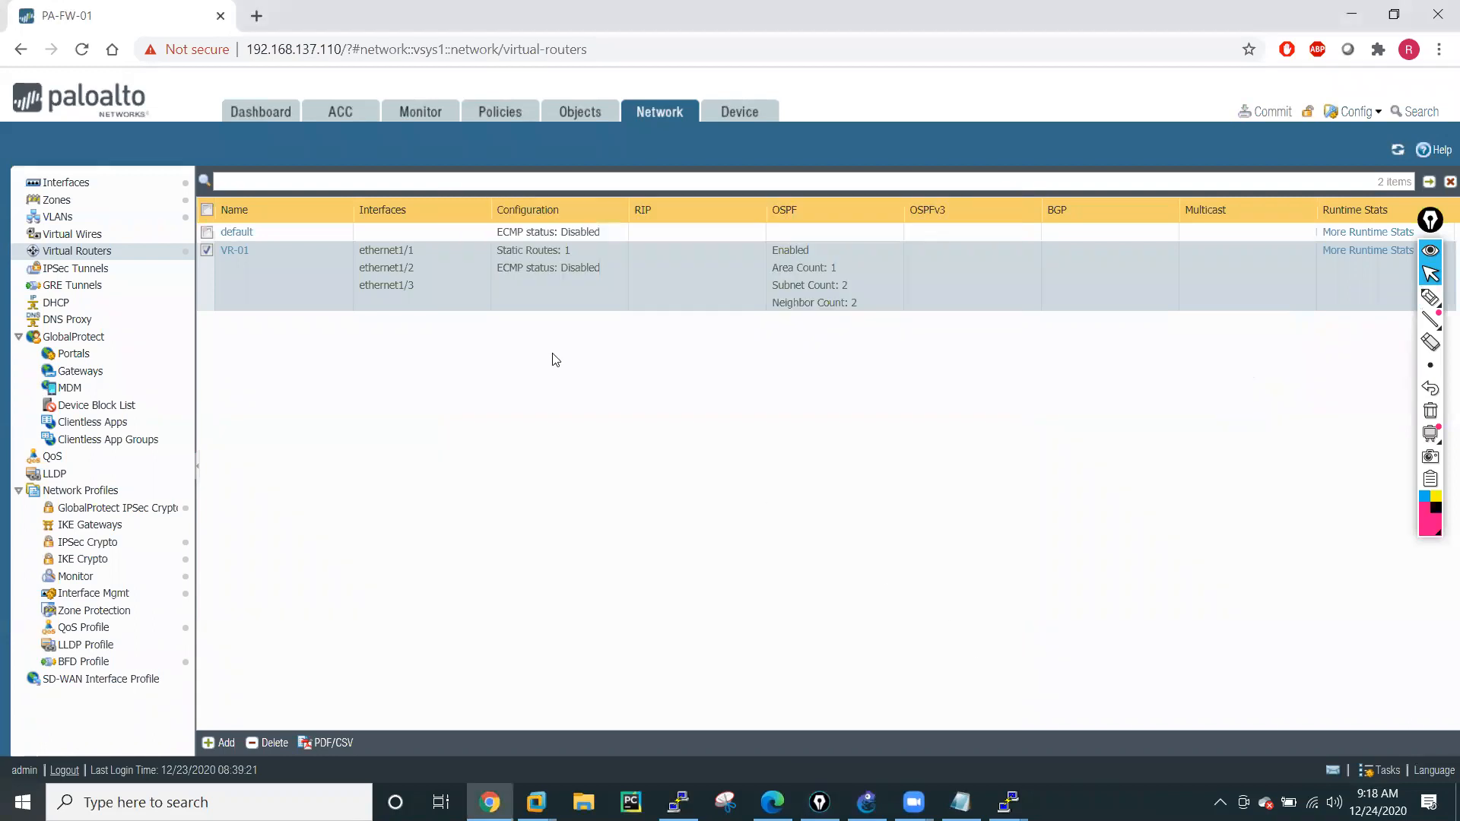
{"action": "left_click", "coordinate": [1009, 802]}
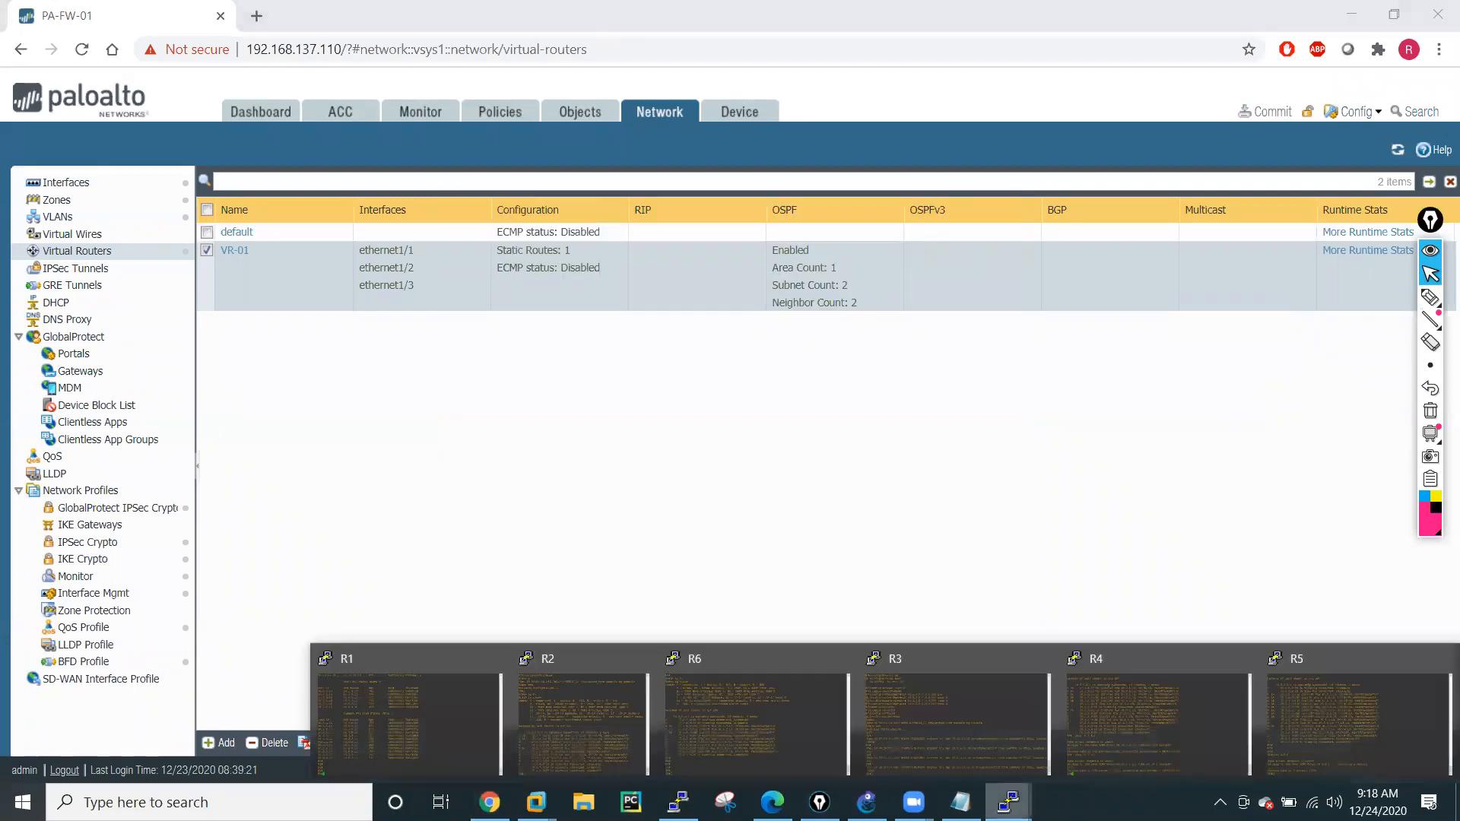
{"action": "left_click", "coordinate": [1290, 747]}
{"action": "key", "text": "Up"}
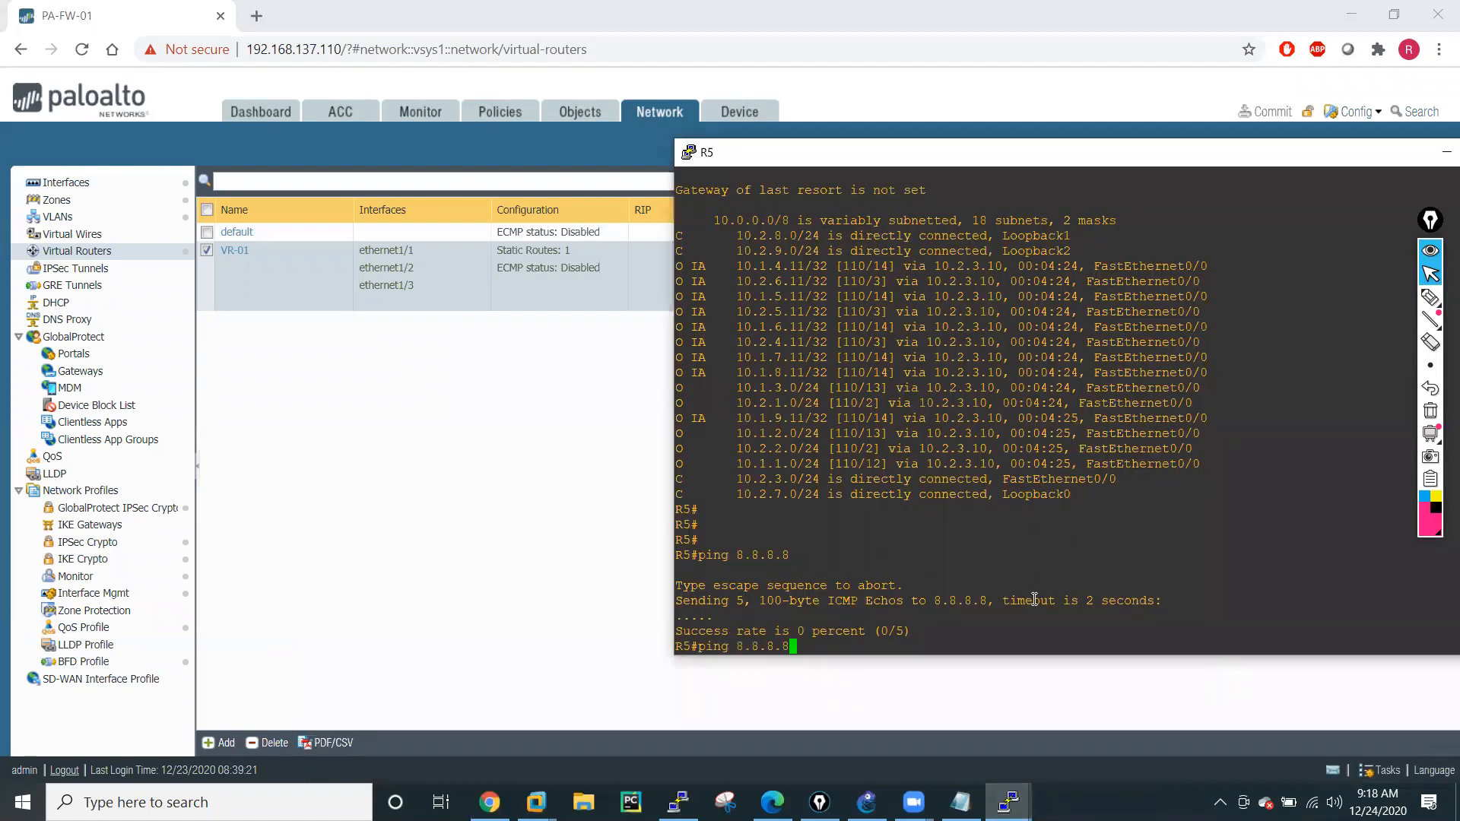
{"action": "key", "text": "Return"}
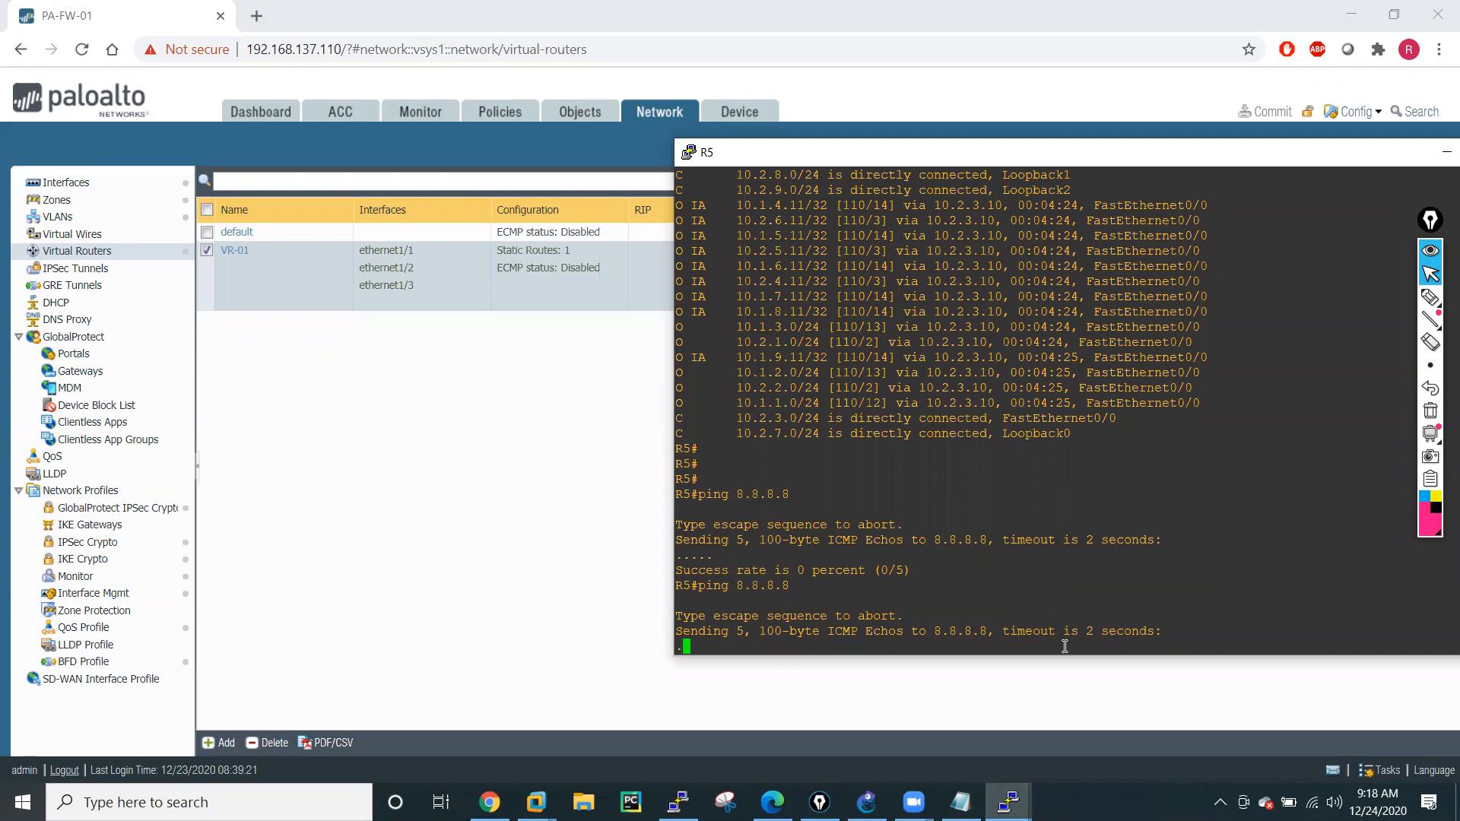
Switch to the R1 console and run "sh ip route" to check its routing table for a default route.
{"action": "left_click", "coordinate": [1009, 803]}
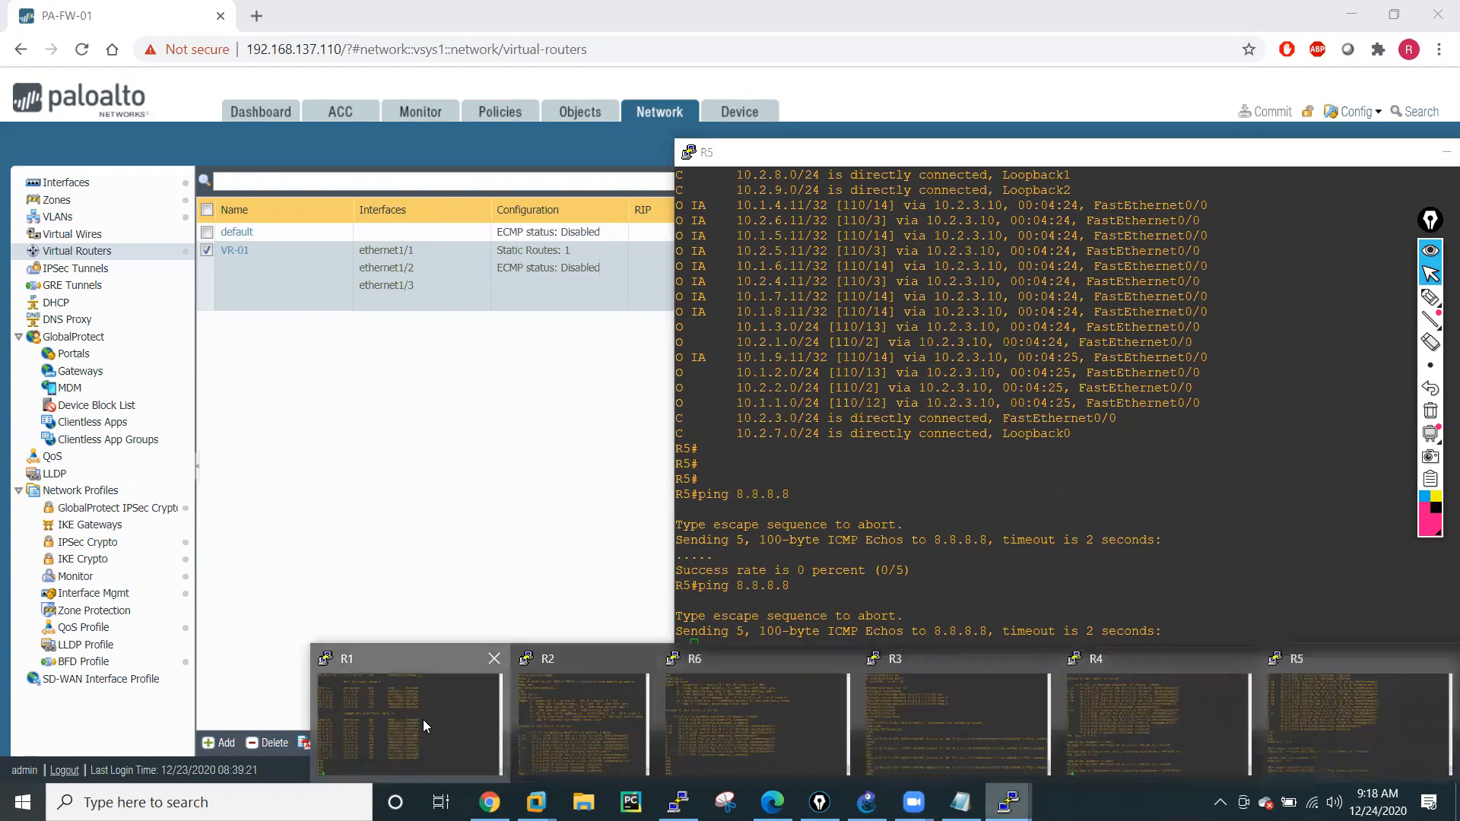
{"action": "left_click", "coordinate": [423, 720]}
{"action": "type", "text": "sh ip r"}
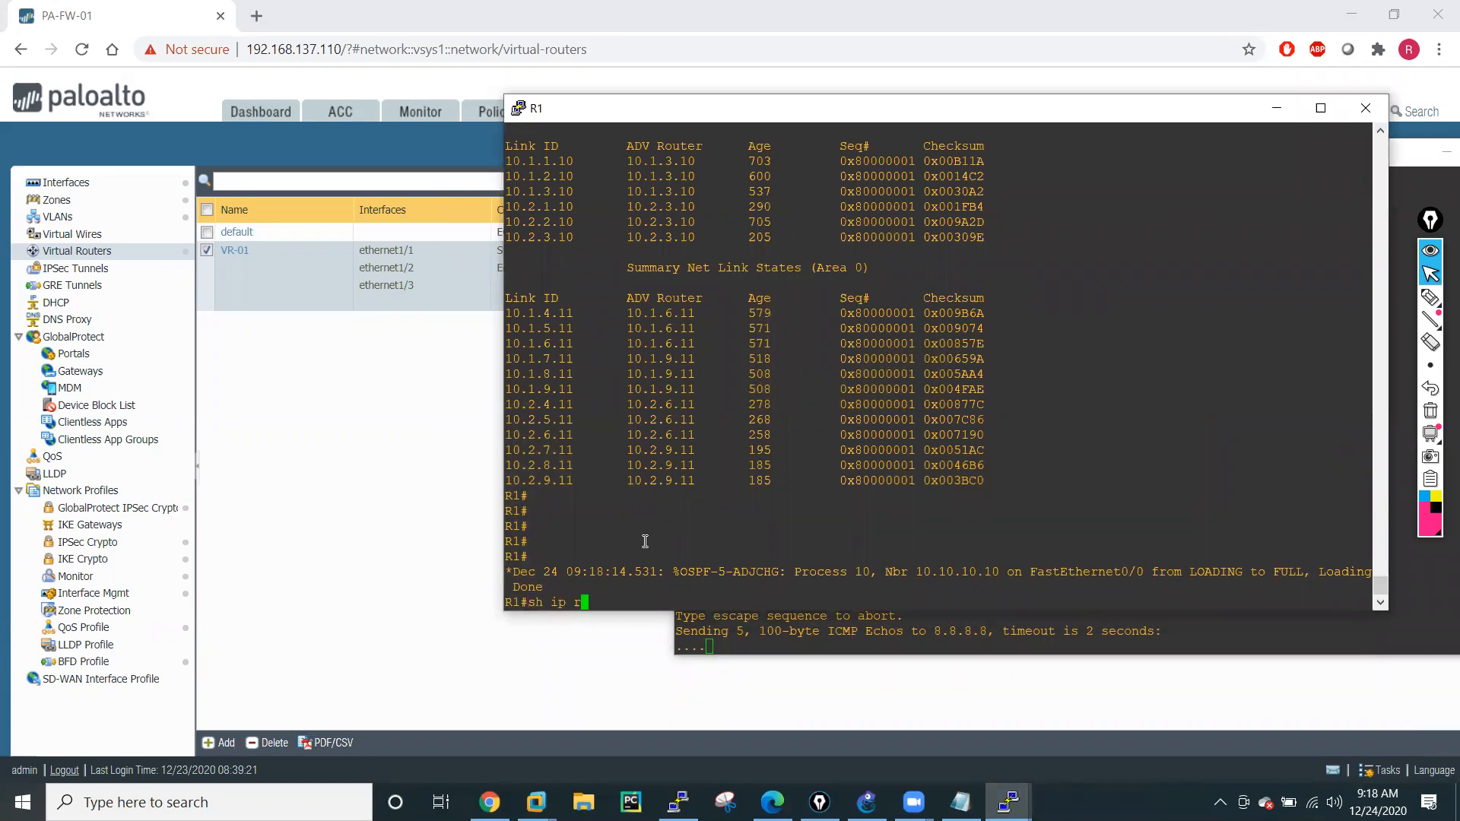
{"action": "type", "text": "o"}
{"action": "key", "text": "Tab"}
{"action": "key", "text": "Return"}
{"action": "key", "text": "space"}
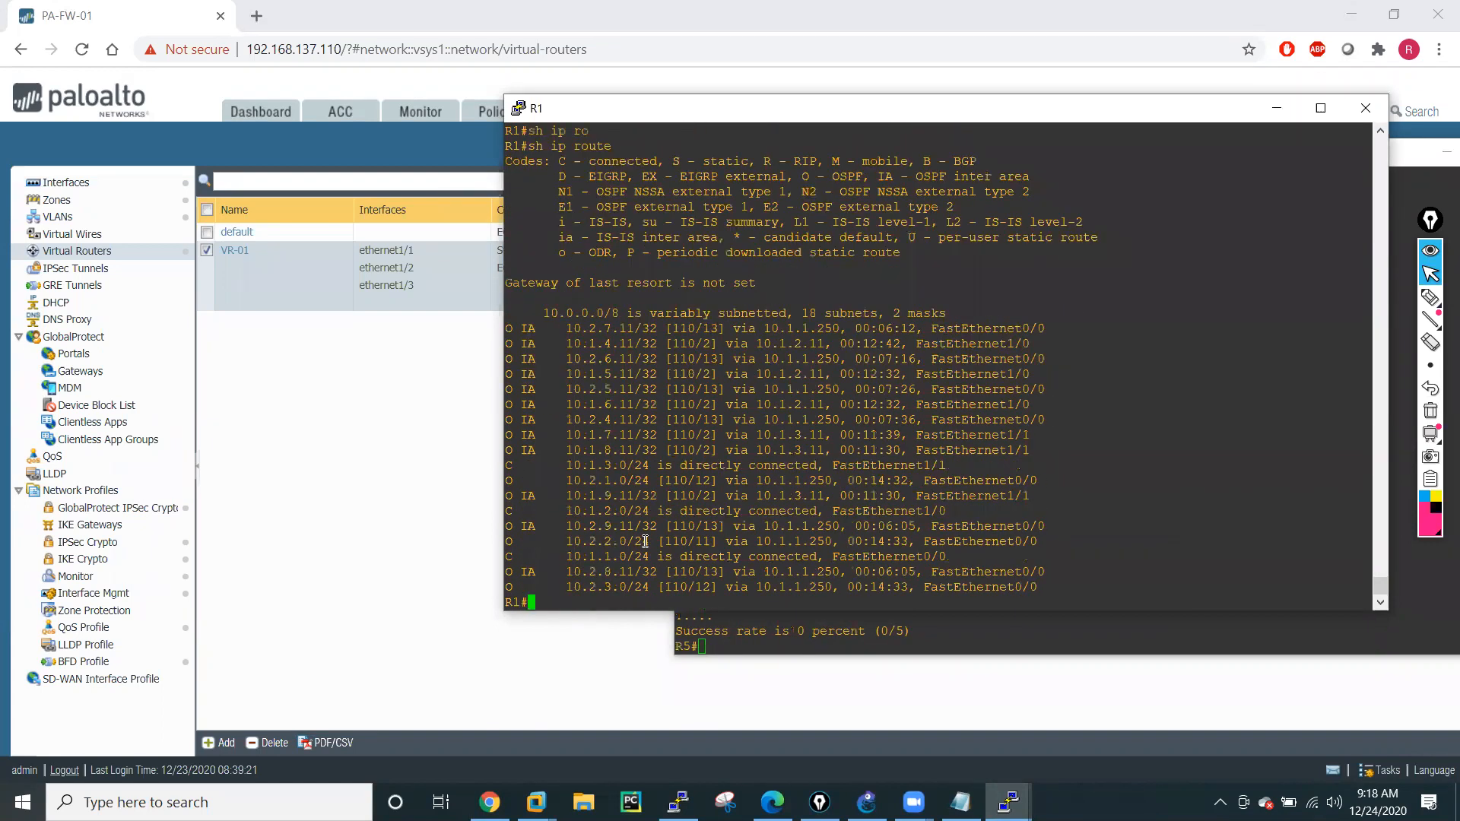
{"action": "key", "text": "Return"}
{"action": "key", "text": "Return"}
{"action": "key", "text": "Return"}
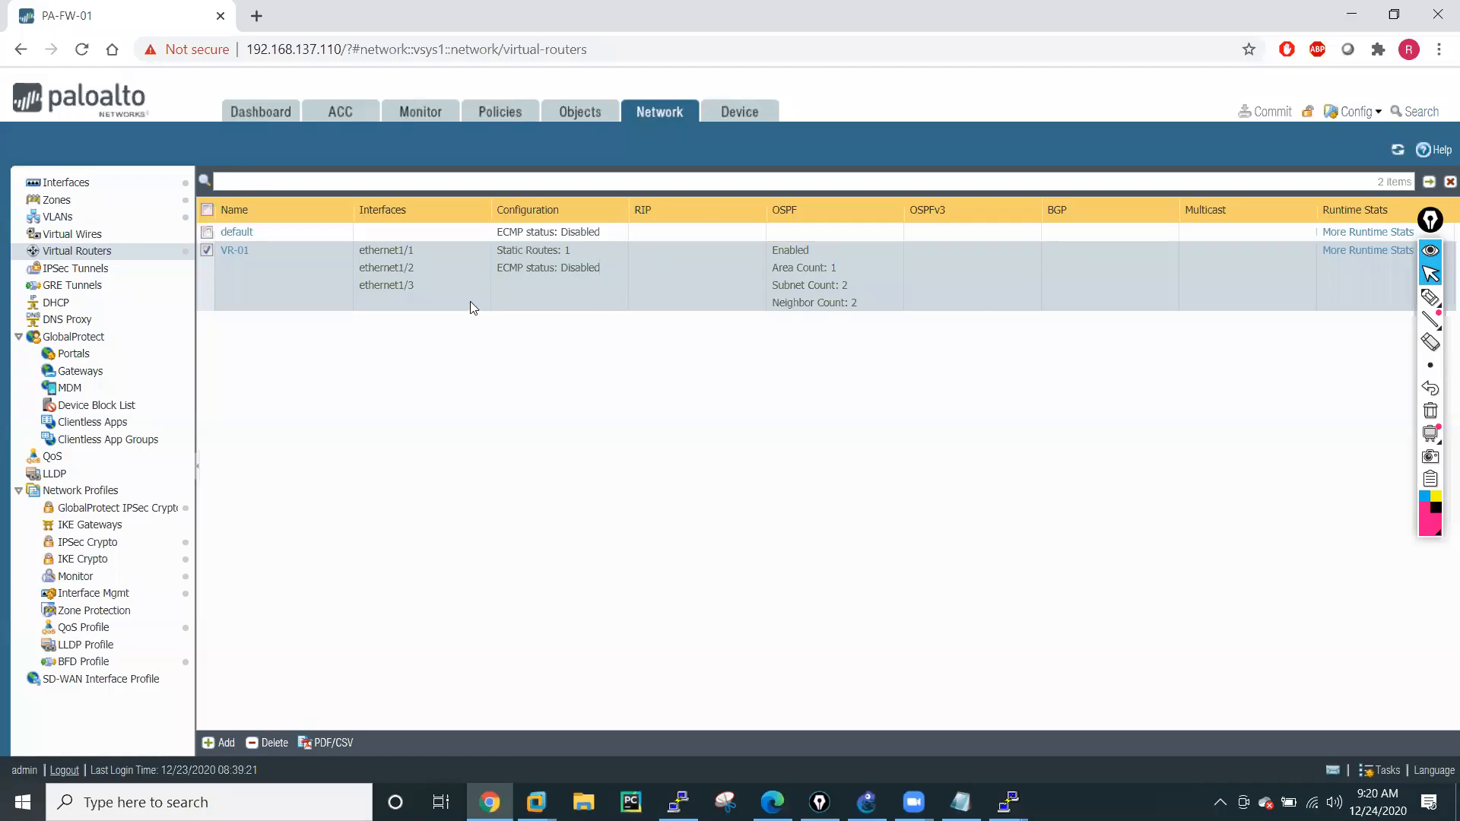
Open virtual router VR-01 and review its OSPF areas and export rules.
{"action": "left_click", "coordinate": [234, 251]}
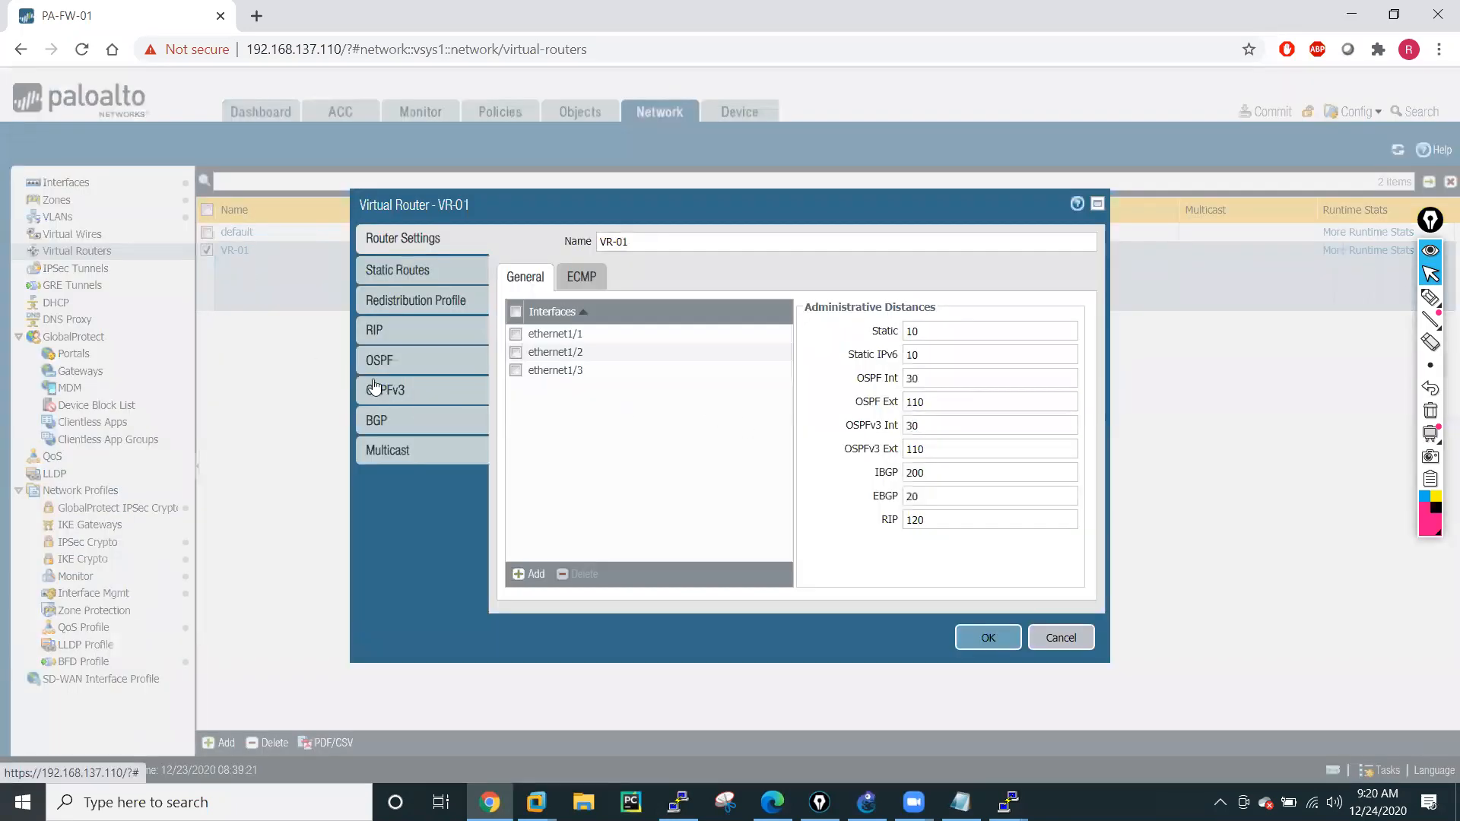
{"action": "left_click", "coordinate": [372, 362]}
{"action": "left_click", "coordinate": [546, 384]}
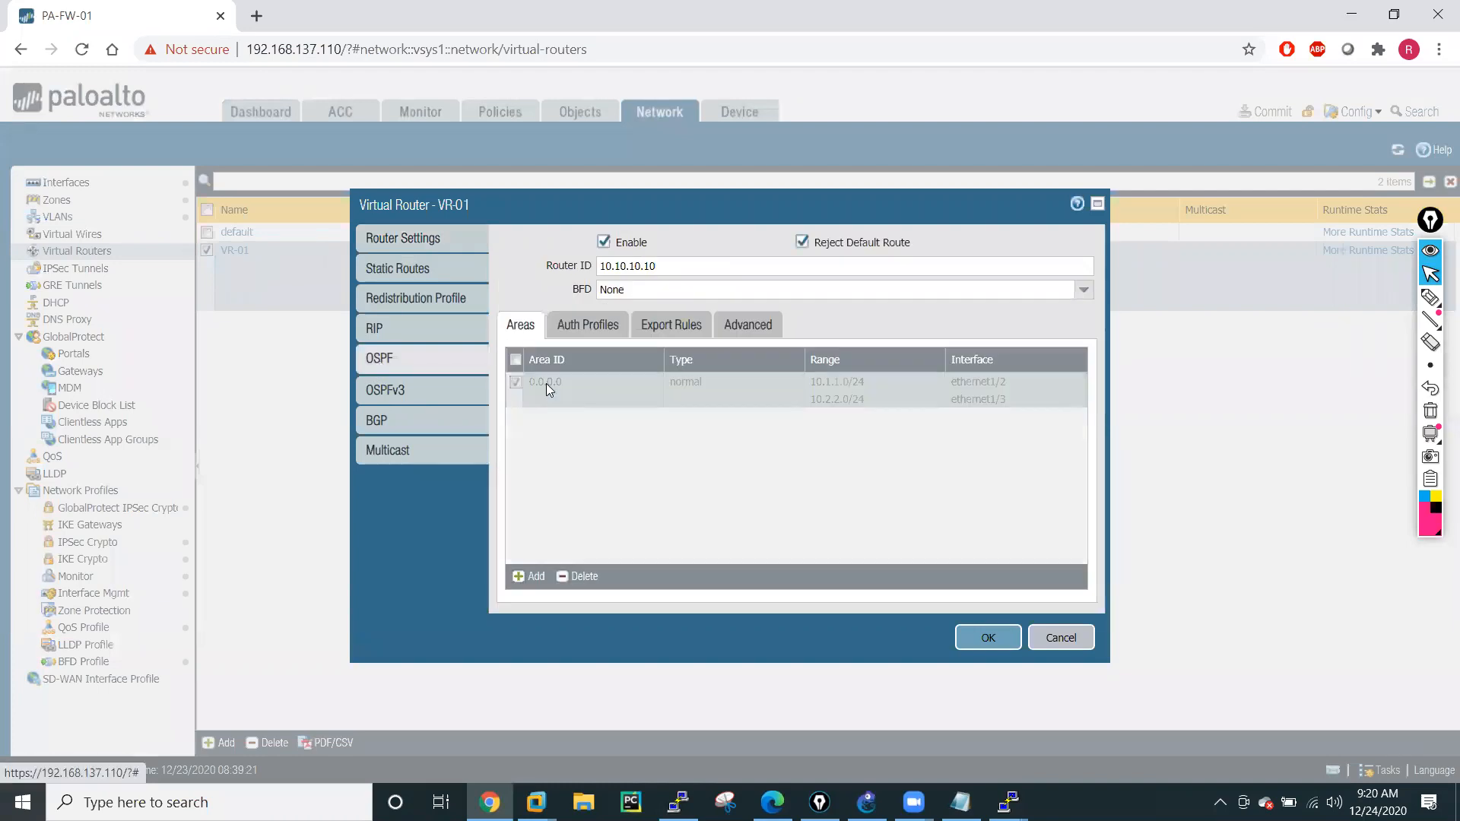
{"action": "left_click", "coordinate": [1031, 633]}
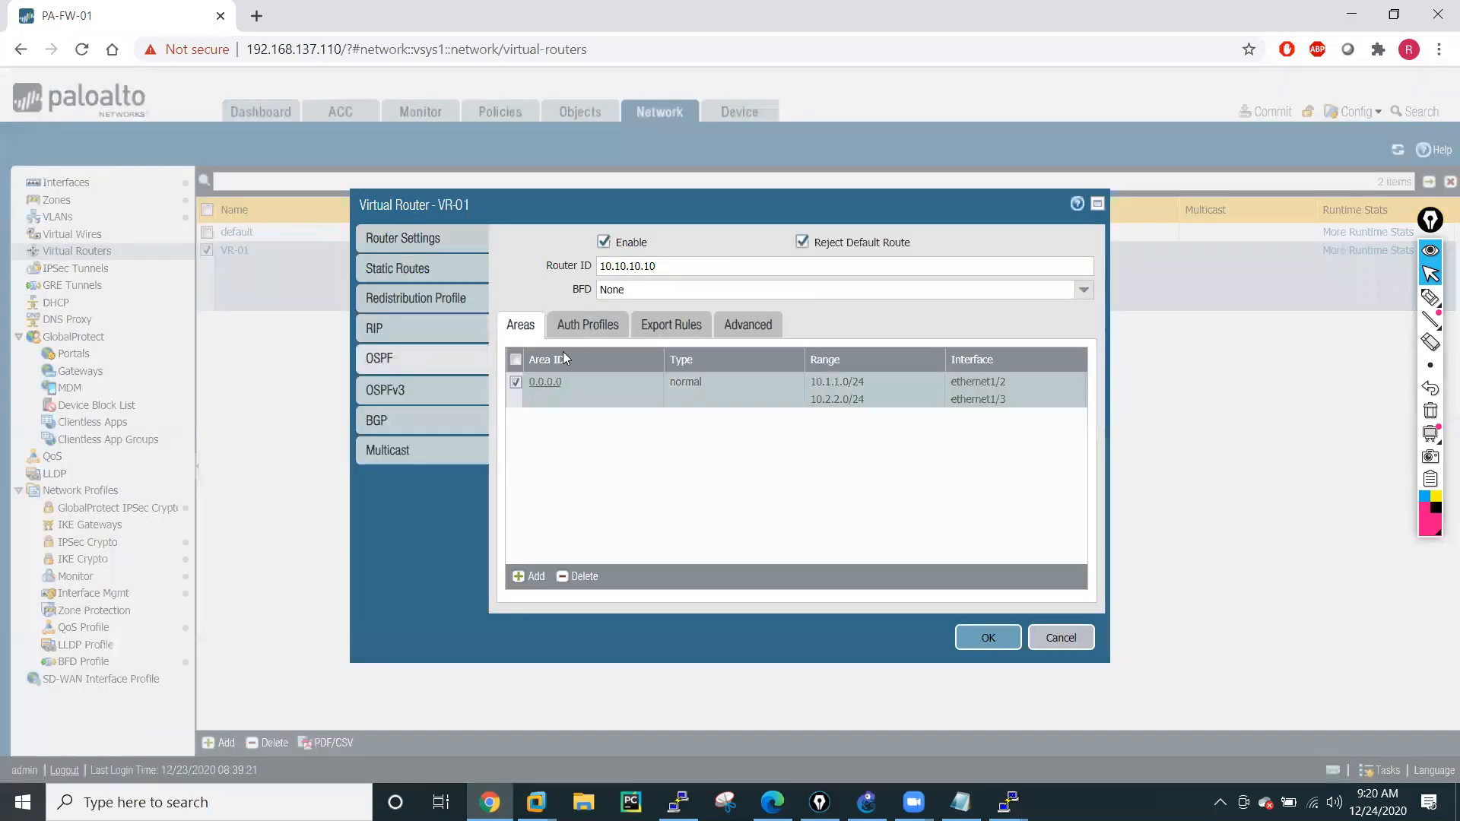
{"action": "left_click", "coordinate": [670, 325]}
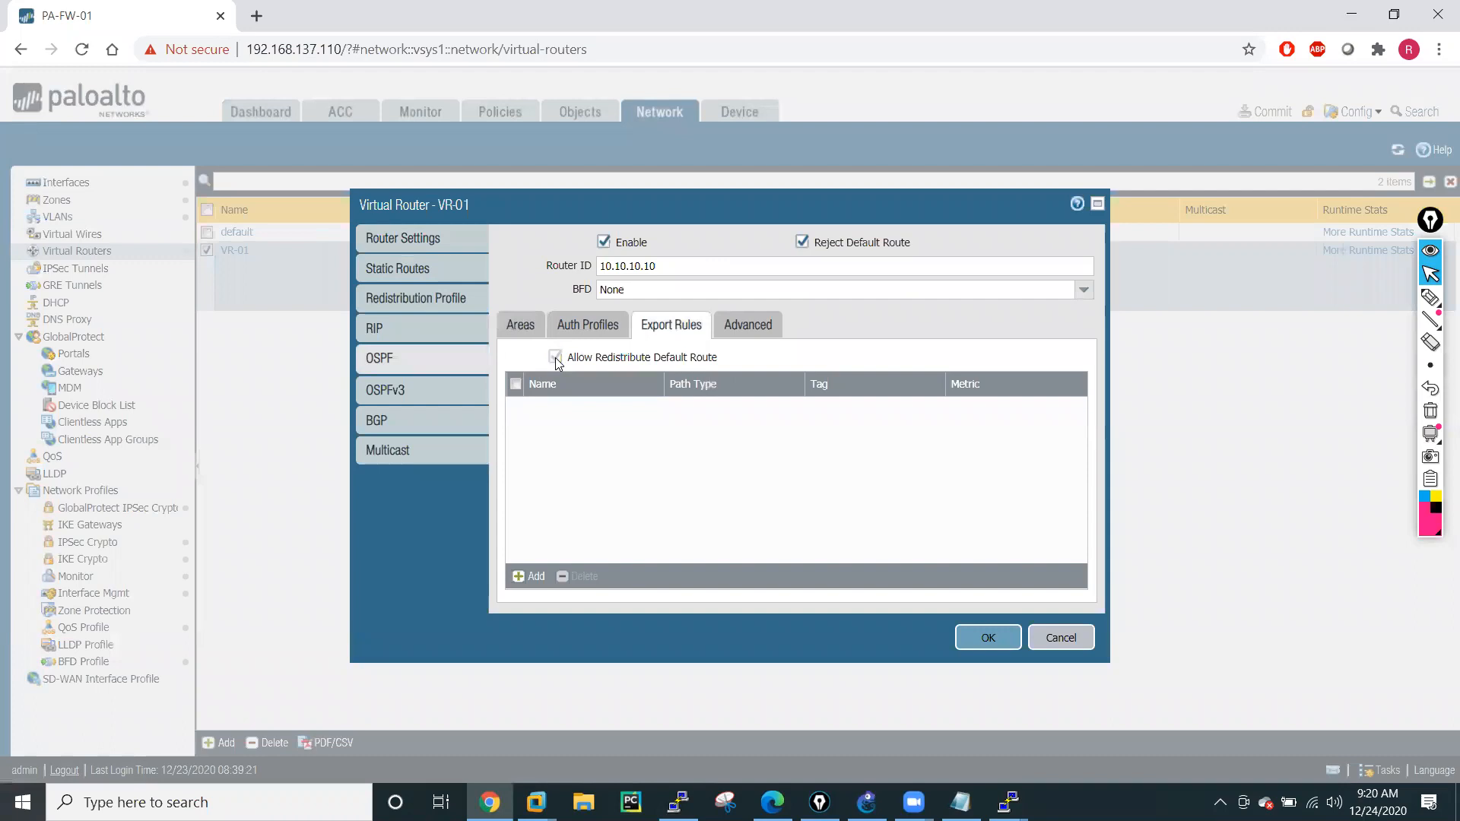
Add an IPv4 redistribution profile named Red-OSPF to VR-01 with priority 1 and the Redist action.
{"action": "left_click", "coordinate": [389, 301]}
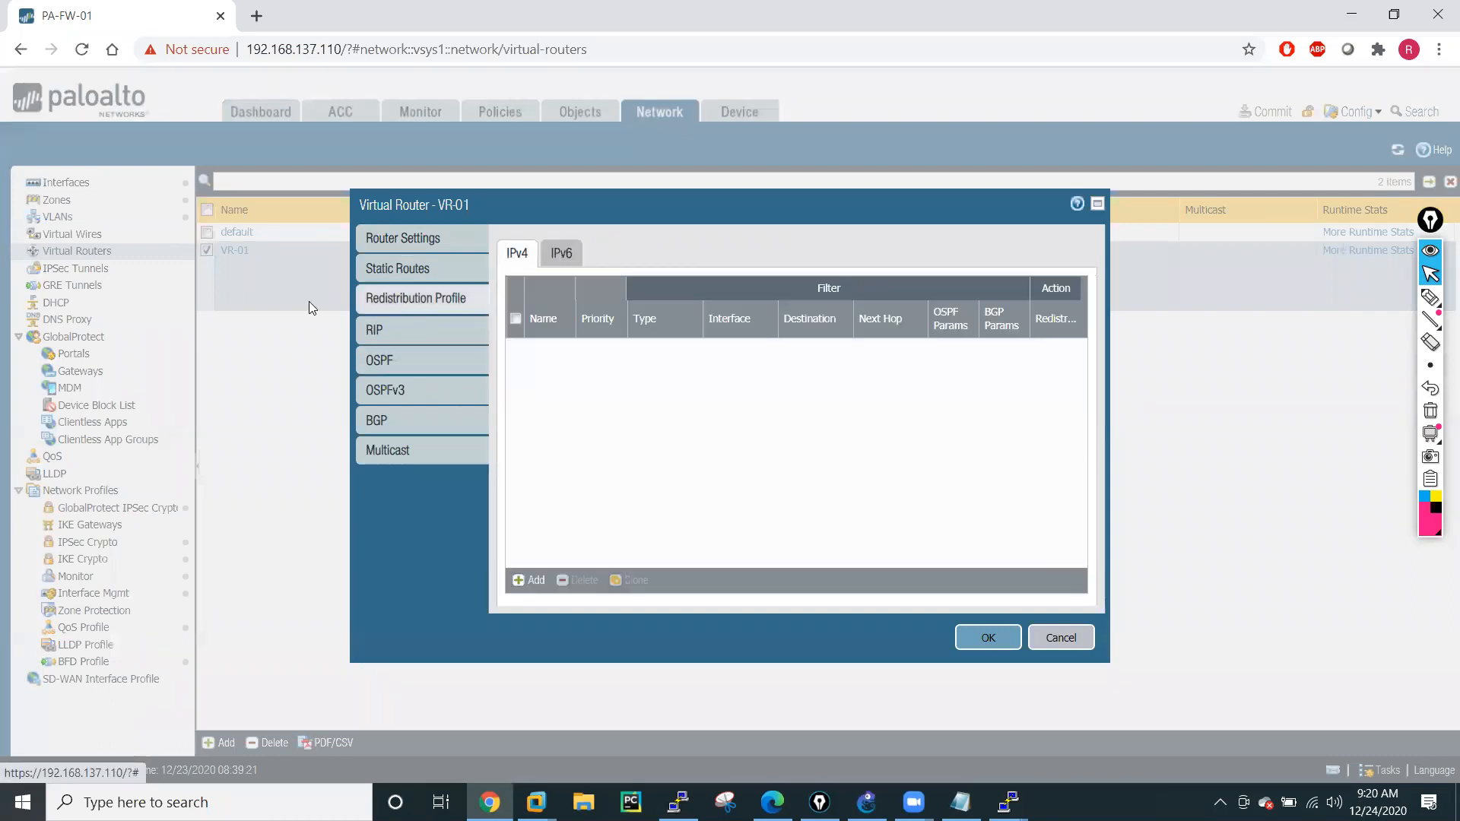
{"action": "left_click", "coordinate": [531, 581]}
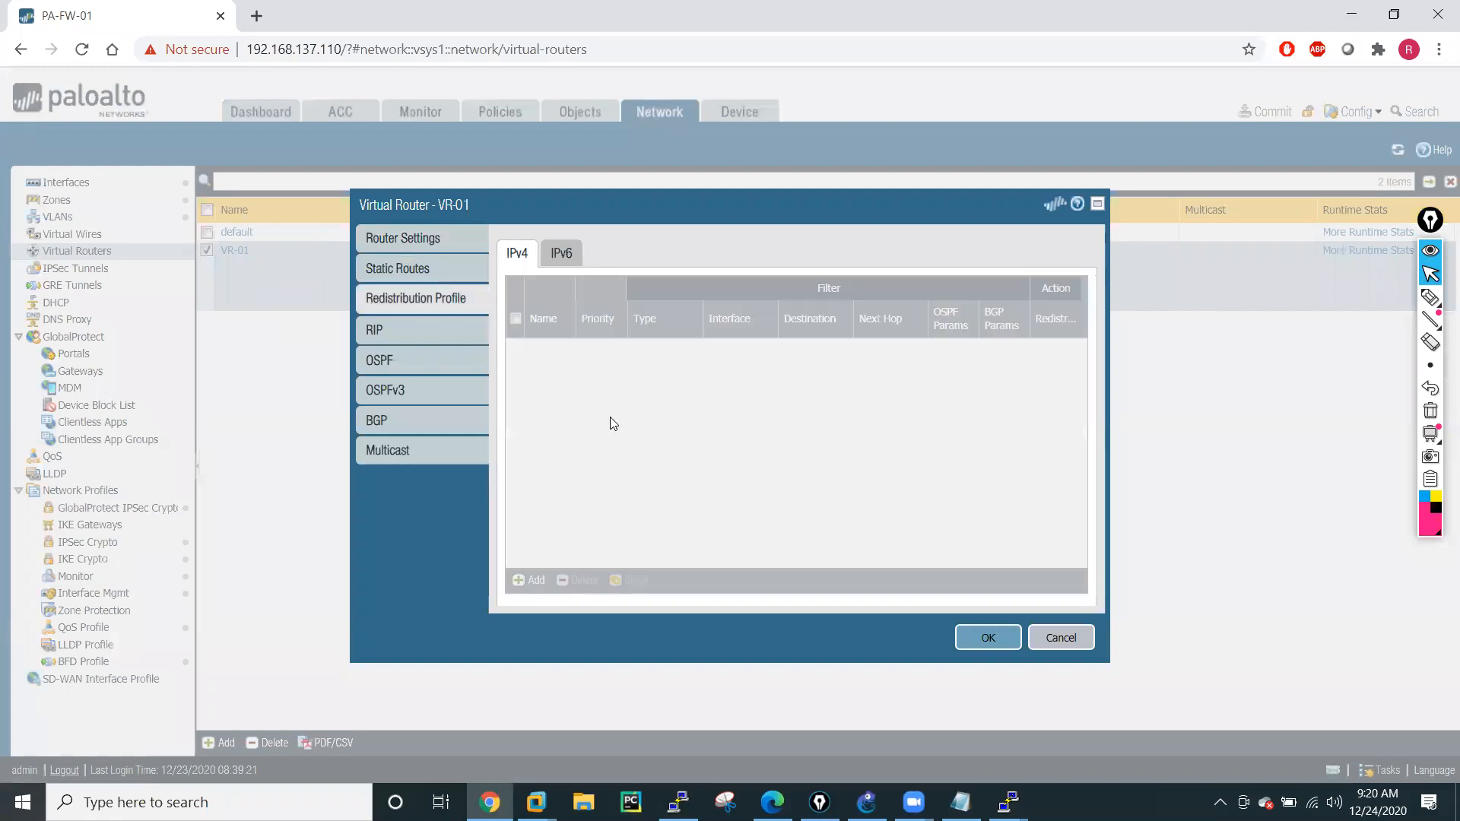
{"action": "left_click", "coordinate": [533, 244]}
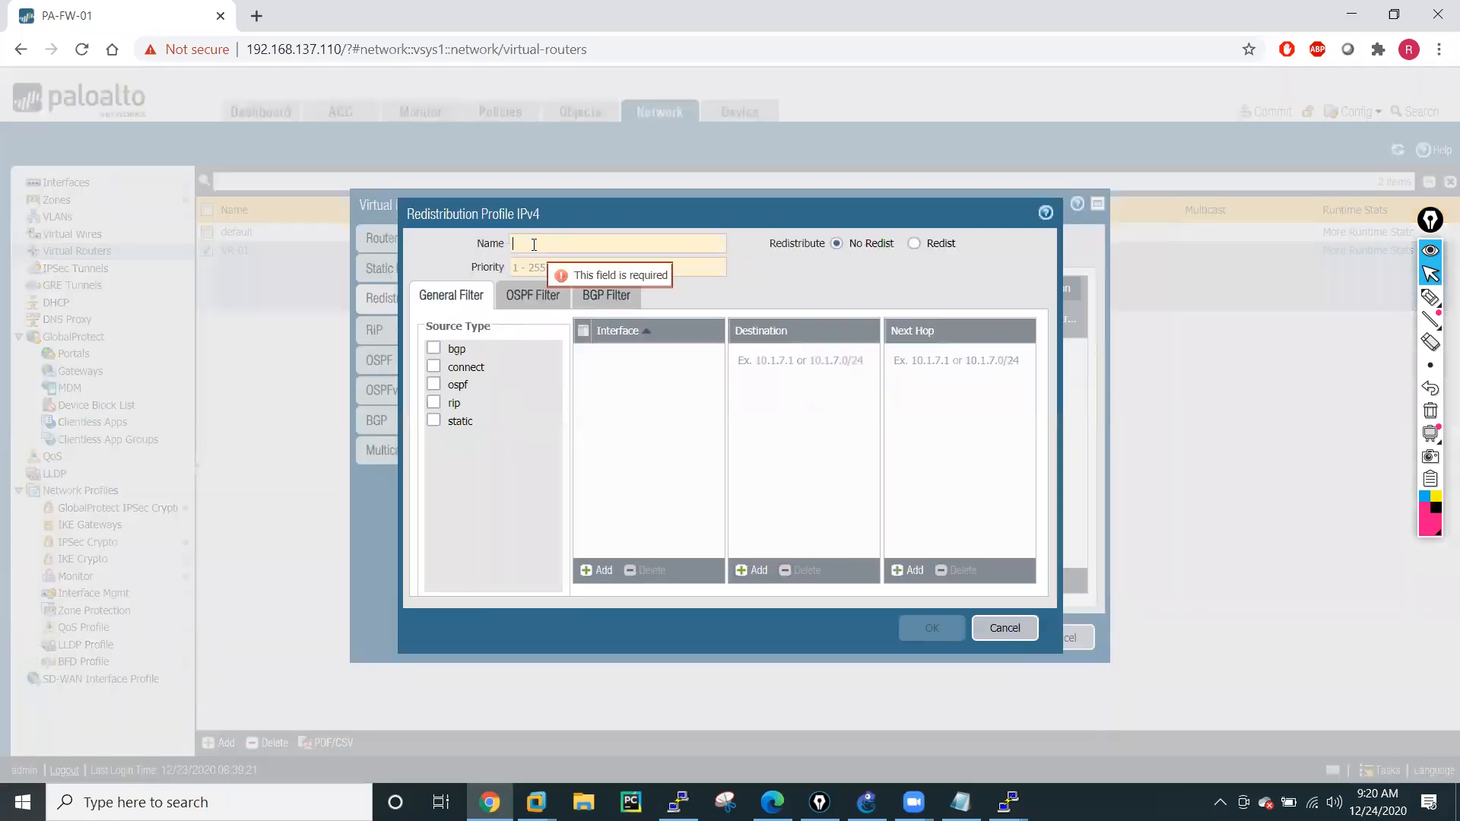
{"action": "type", "text": "Red"}
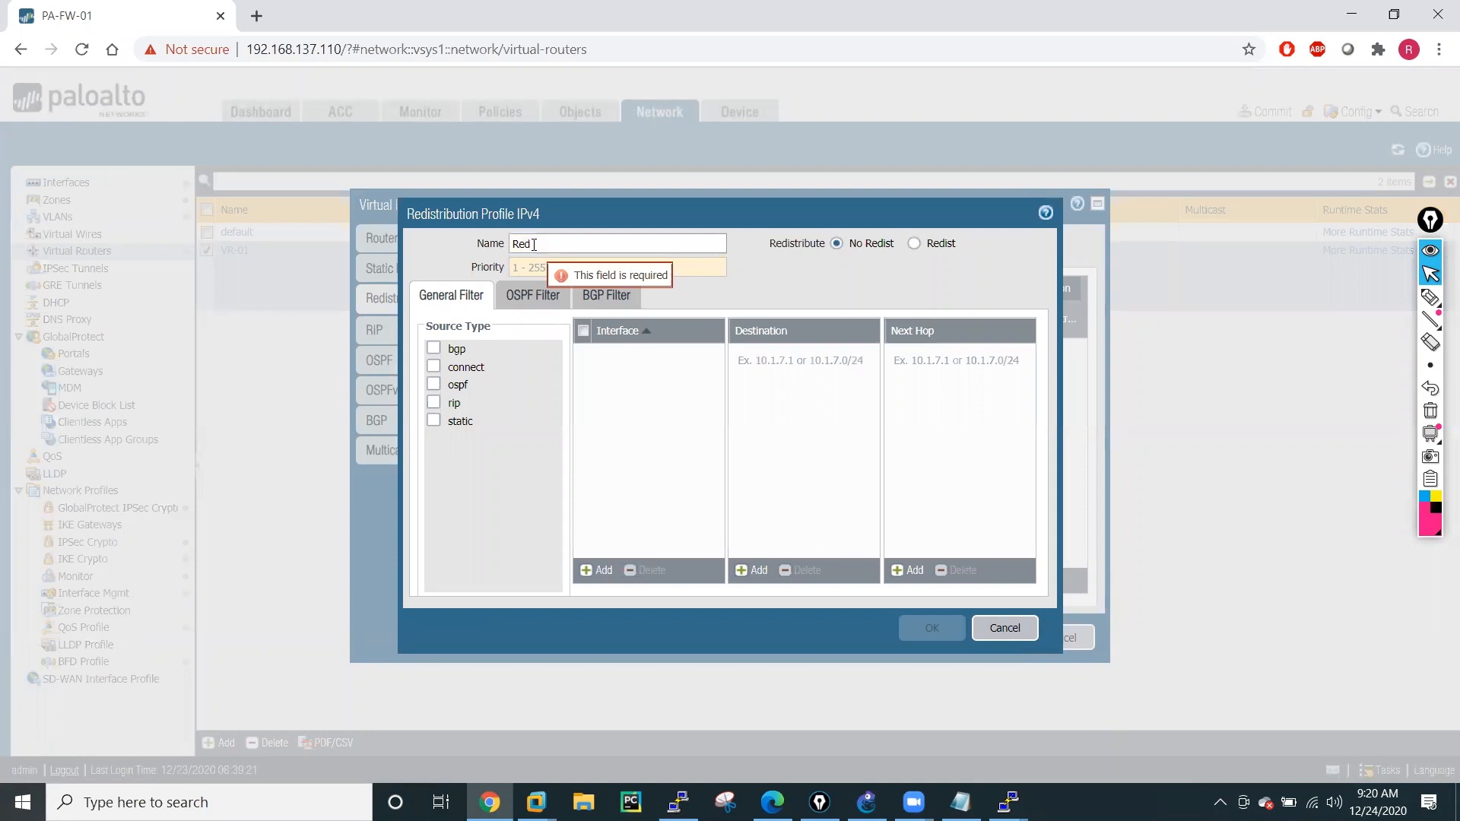
{"action": "type", "text": "-OSPF"}
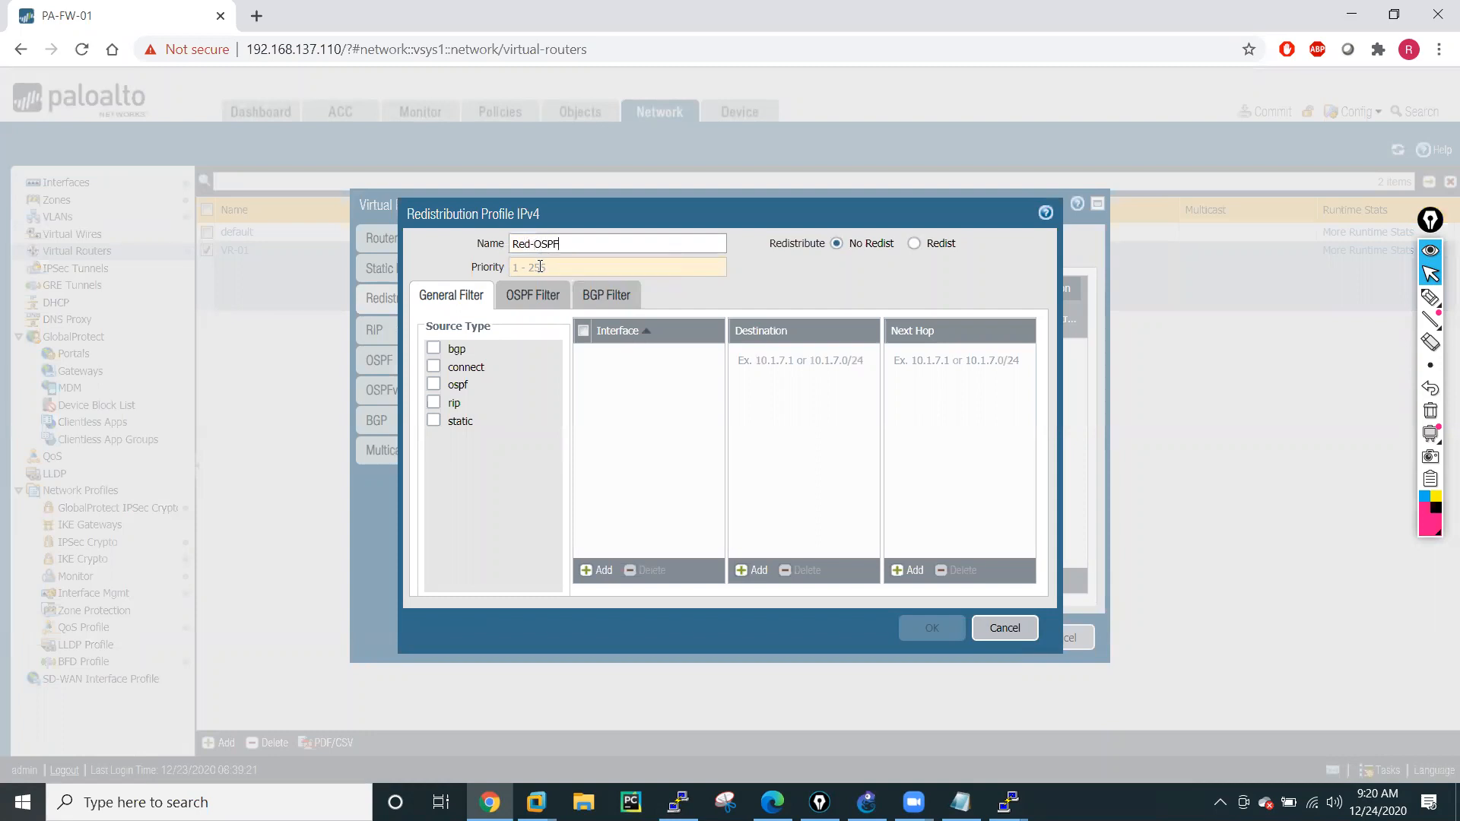
{"action": "left_click", "coordinate": [540, 267]}
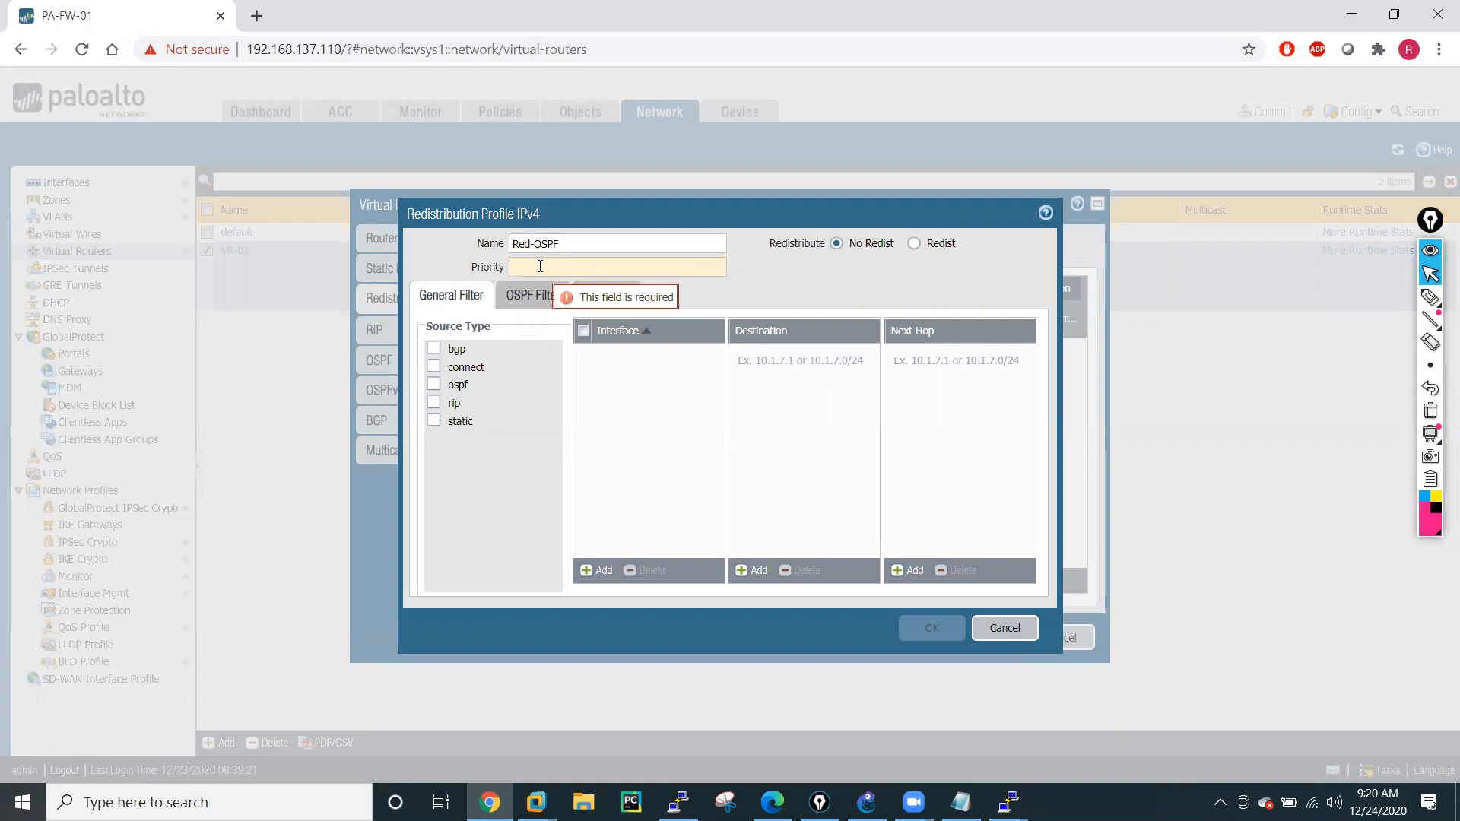
{"action": "type", "text": "1"}
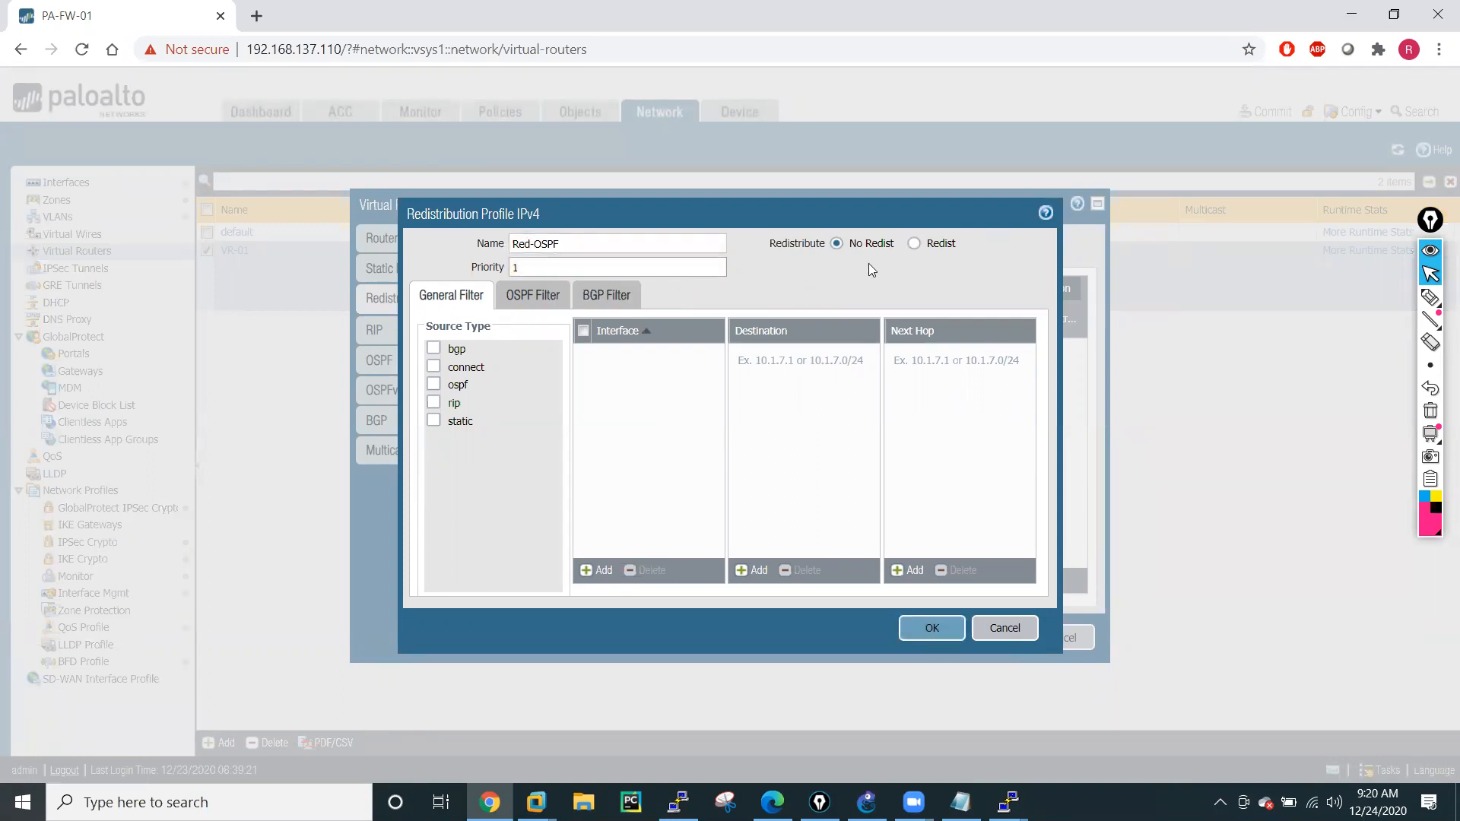
{"action": "left_click", "coordinate": [914, 245]}
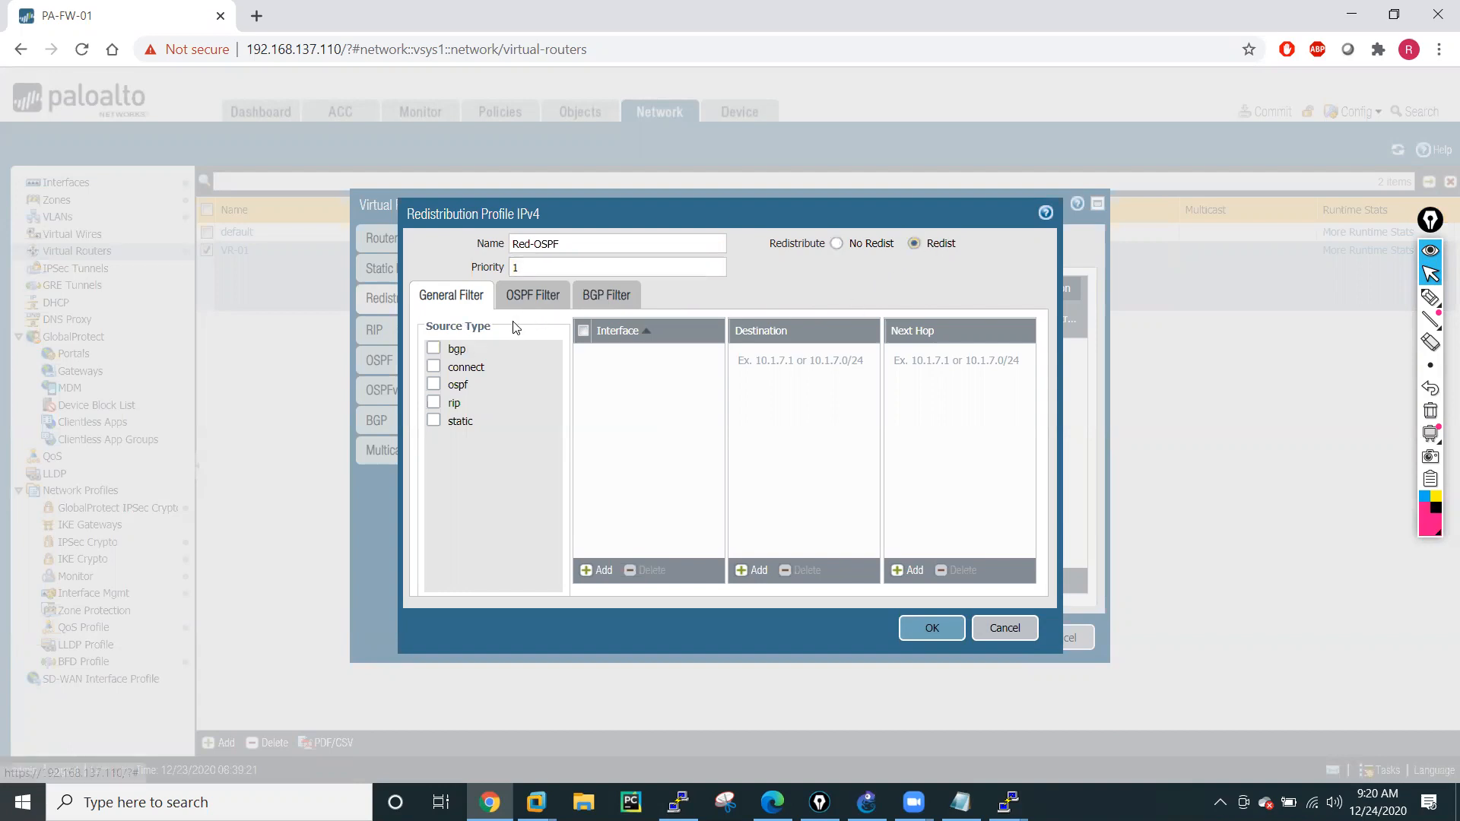
Filter the Red-OSPF profile by source type ospf, interface ethernet1/1 and destination 0.0.0.0/0, and save the profile.
{"action": "left_click", "coordinate": [435, 385]}
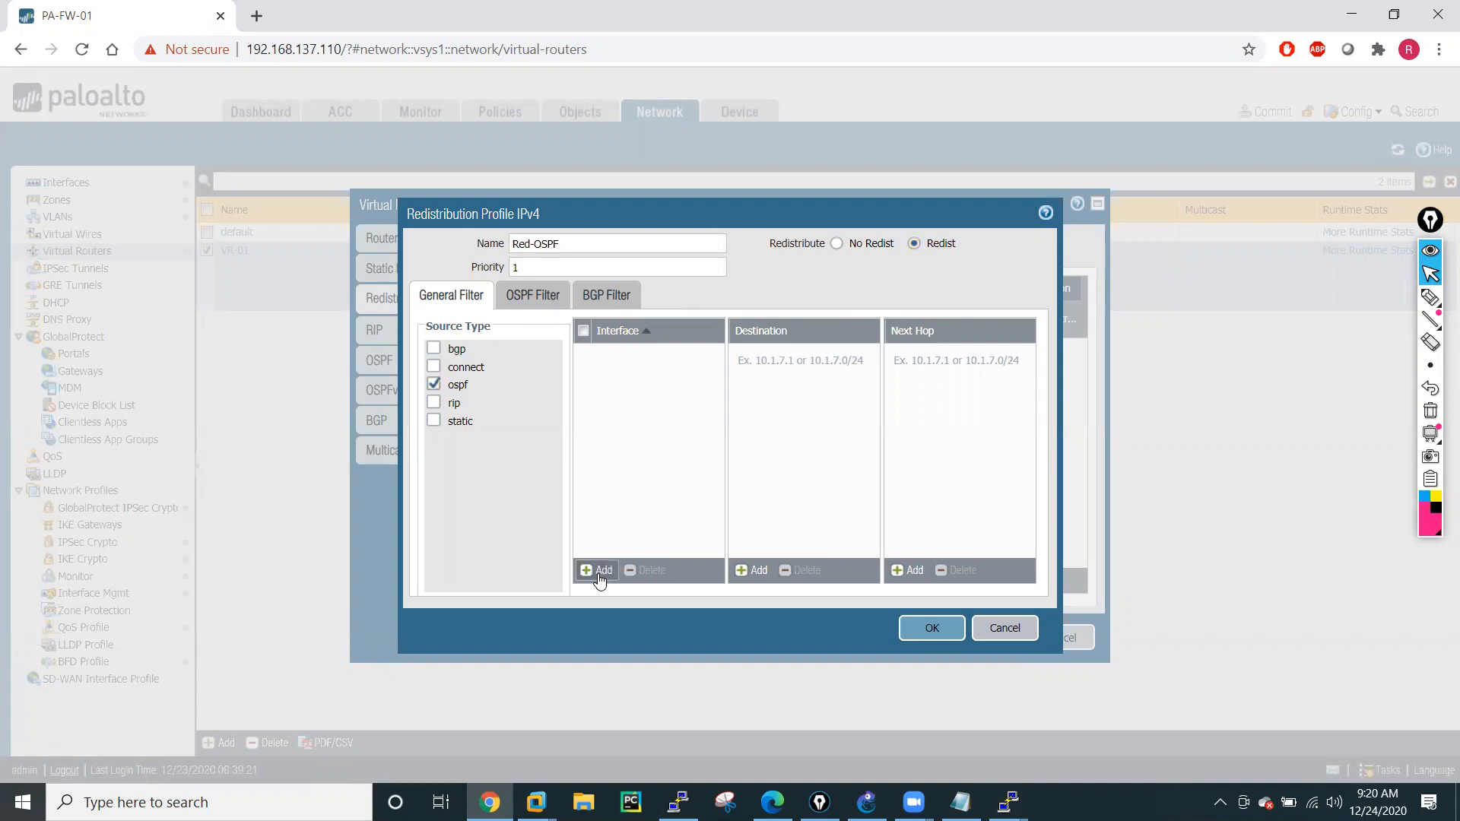
{"action": "left_click", "coordinate": [600, 574]}
{"action": "left_click", "coordinate": [638, 383]}
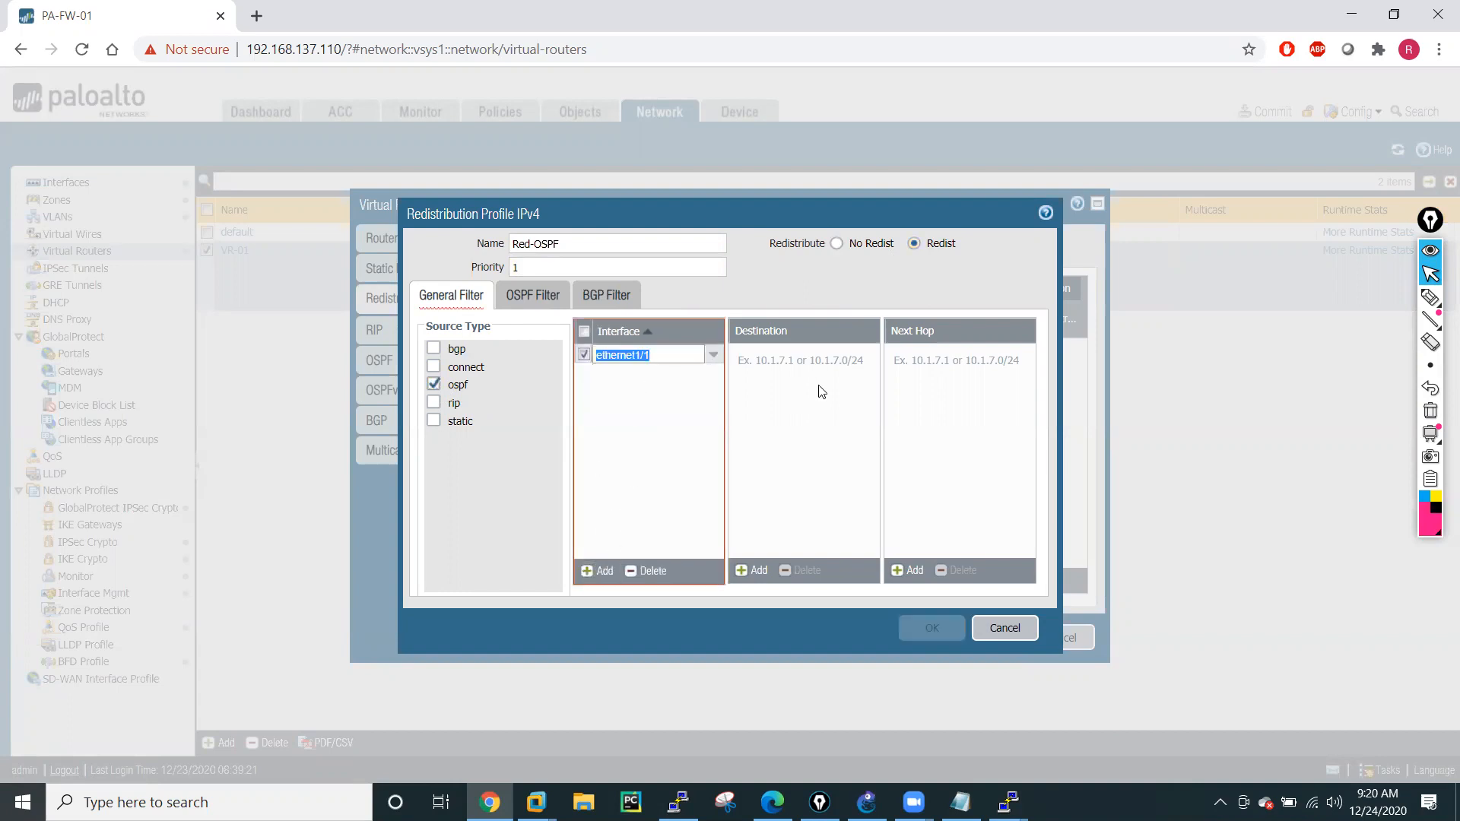
{"action": "left_click", "coordinate": [755, 572]}
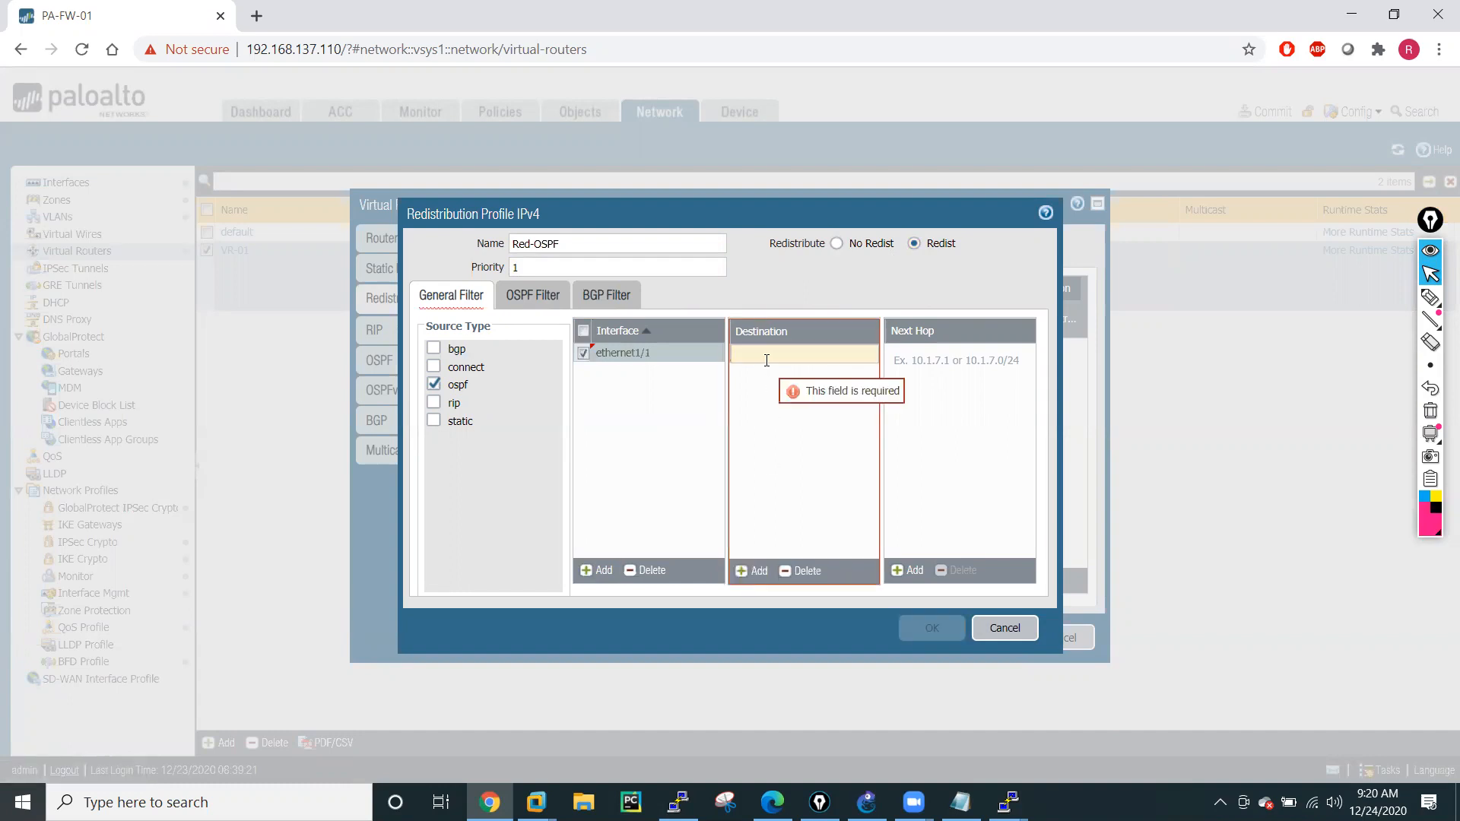
{"action": "type", "text": "0.0.0.0"}
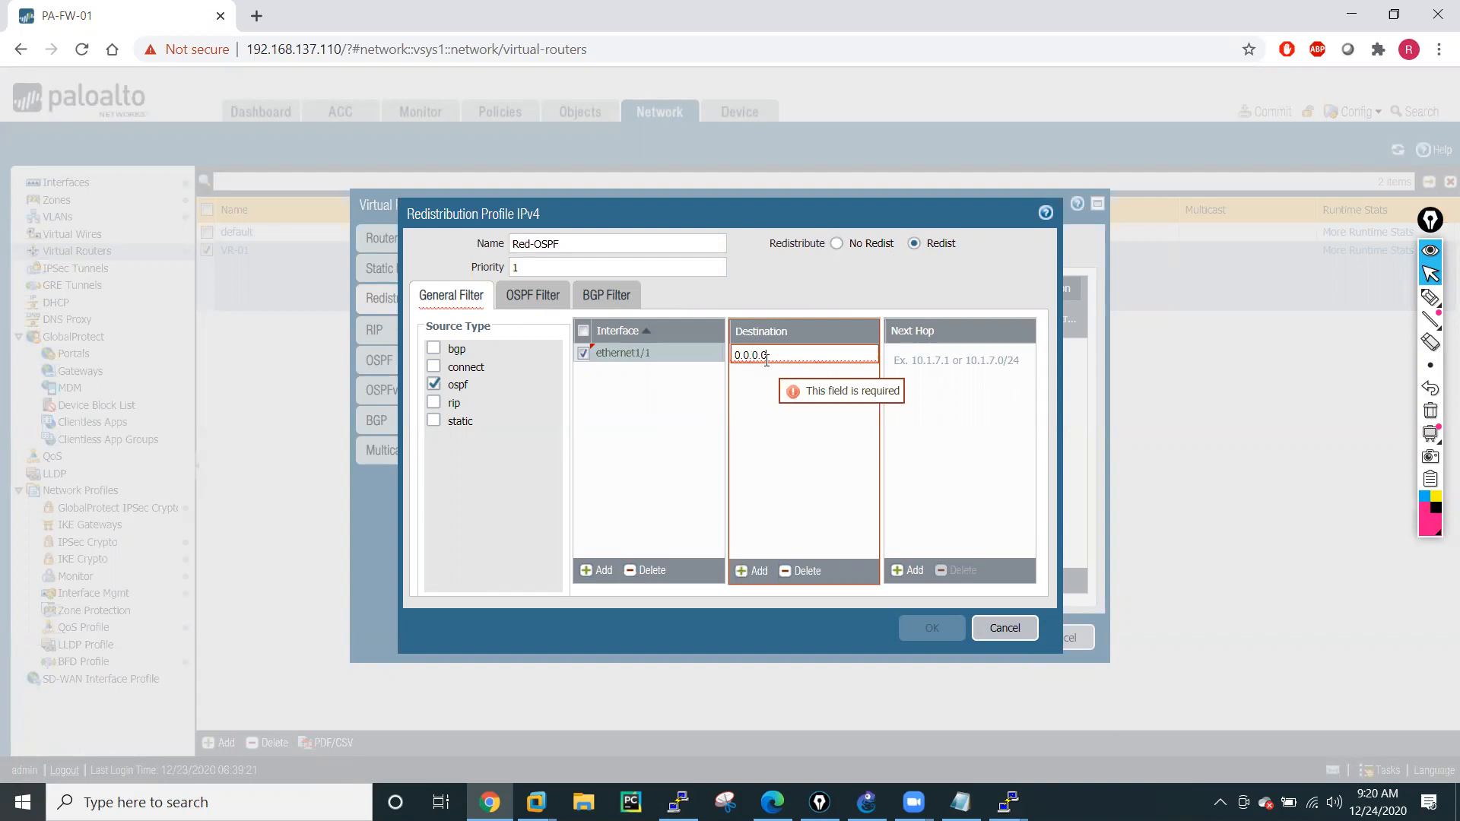
{"action": "type", "text": "/0"}
{"action": "left_click", "coordinate": [825, 493]}
{"action": "left_click", "coordinate": [933, 635]}
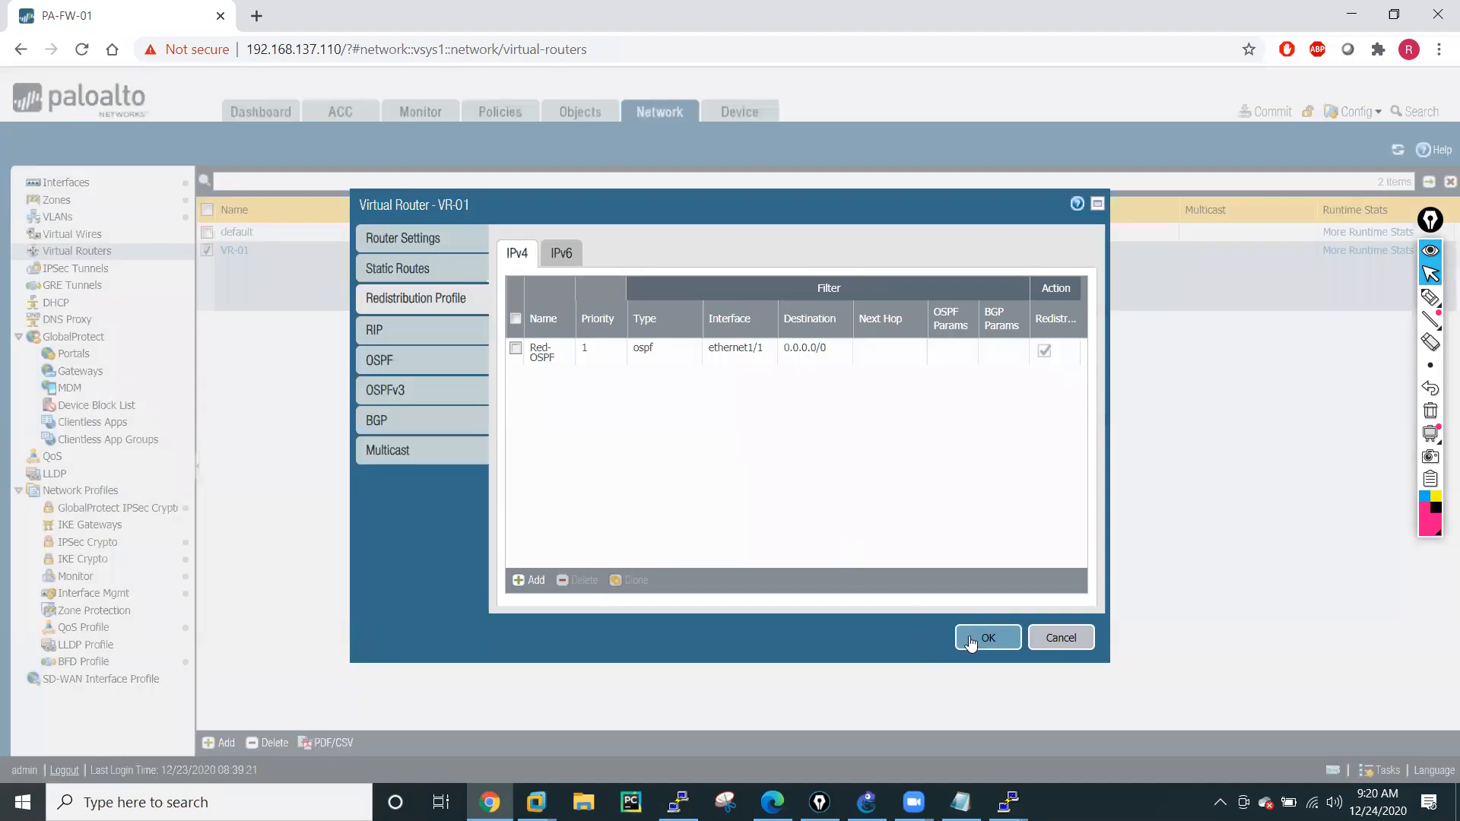
Save the VR-01 settings, commit all changes to the firewall and close the commit status.
{"action": "left_click", "coordinate": [972, 639]}
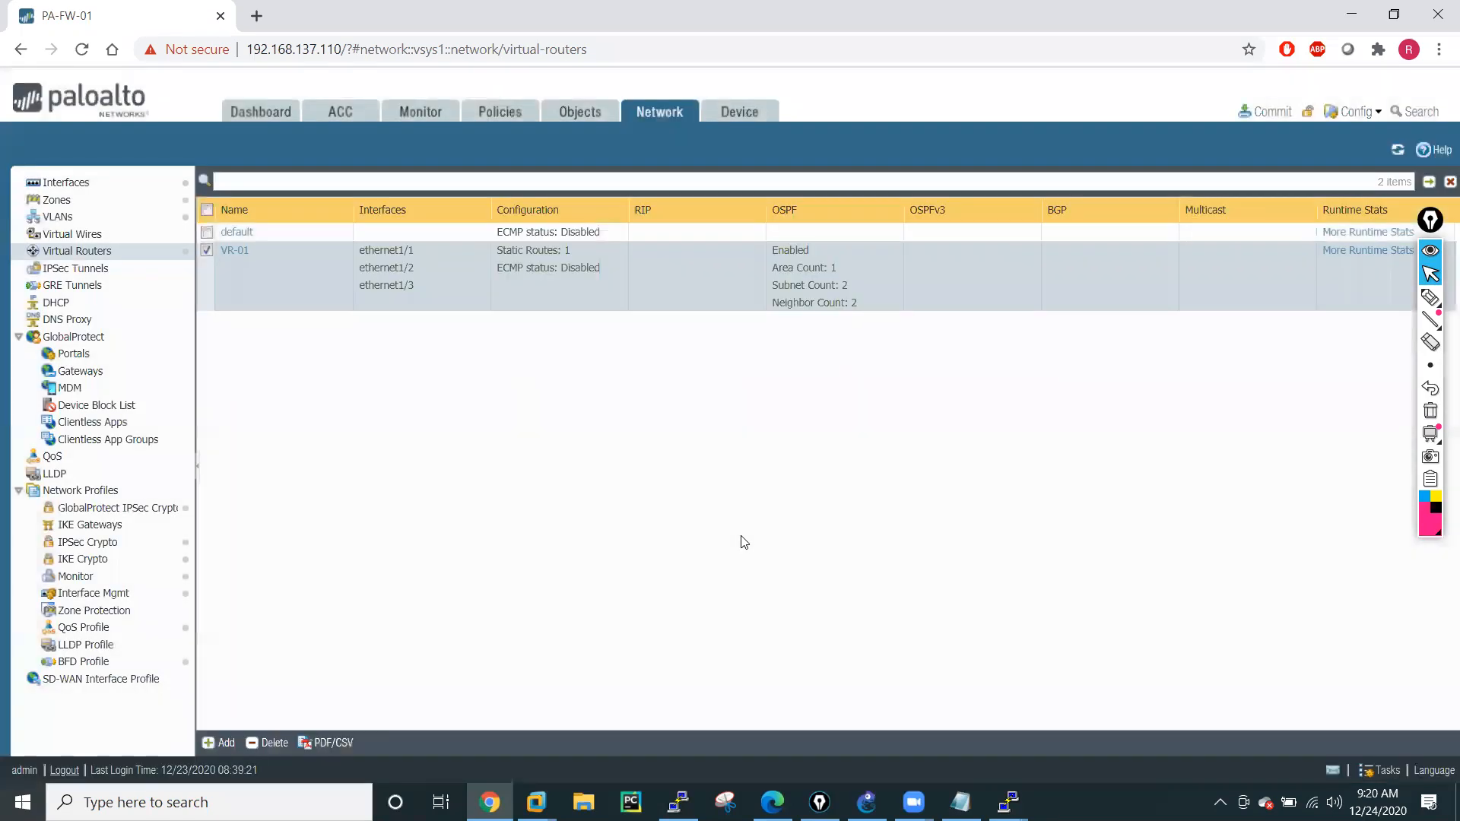
{"action": "left_click", "coordinate": [1270, 114]}
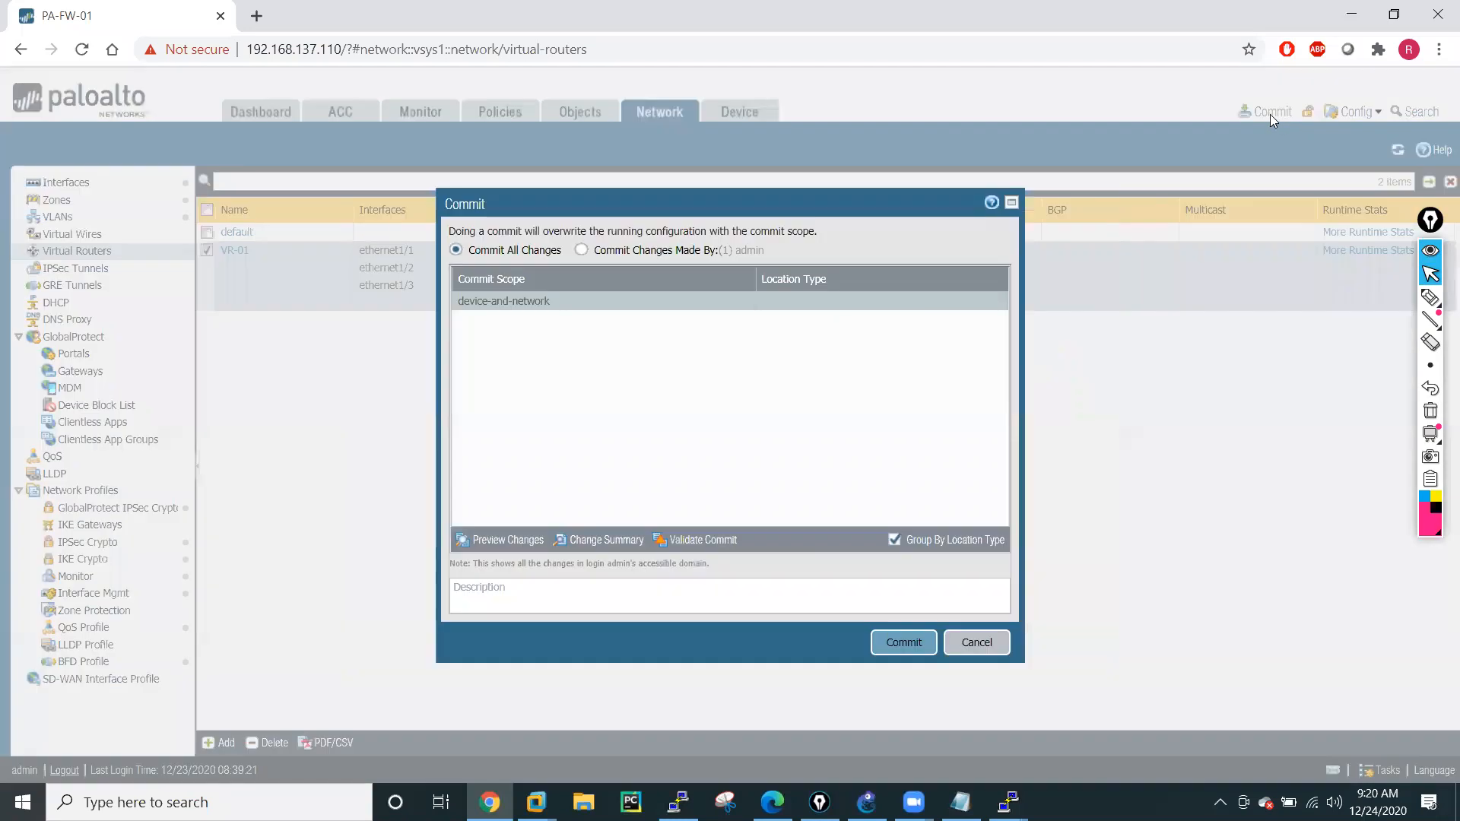
{"action": "left_click", "coordinate": [917, 642]}
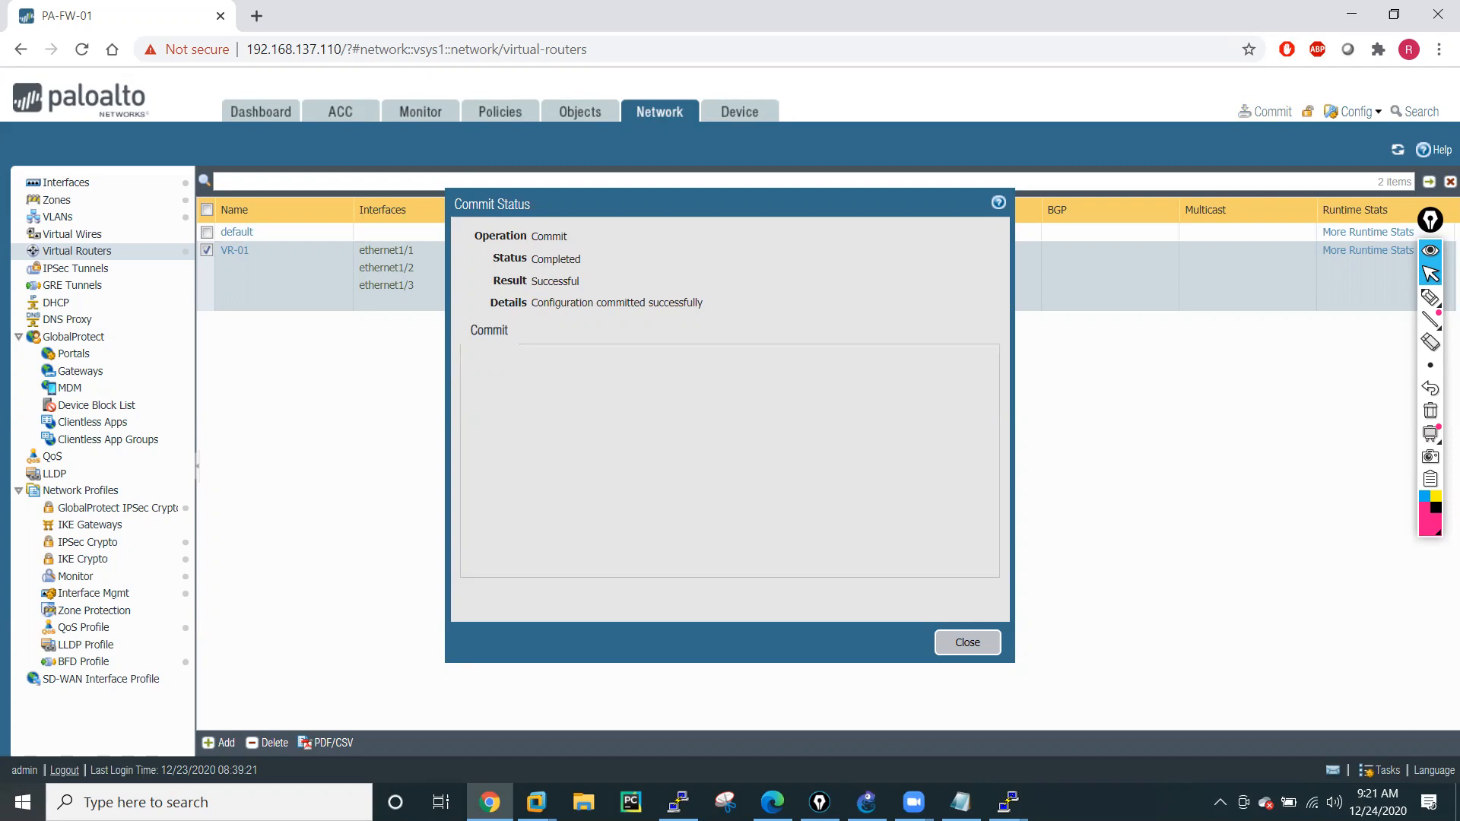
{"action": "left_click", "coordinate": [977, 643]}
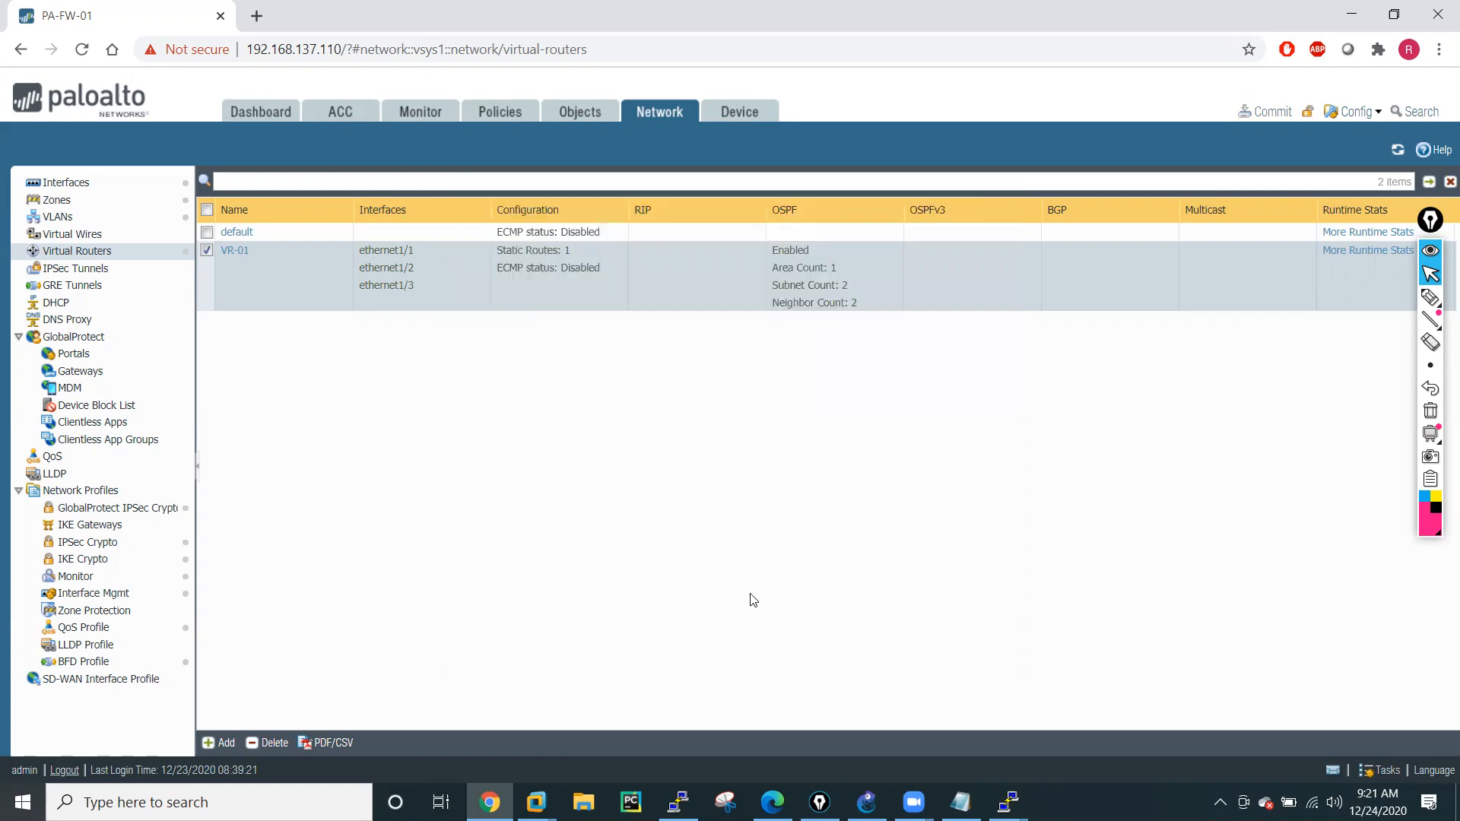
Switch to the R1 console and run "sh ip route" again to check for a default route.
{"action": "left_click", "coordinate": [1009, 803]}
{"action": "left_click", "coordinate": [403, 700]}
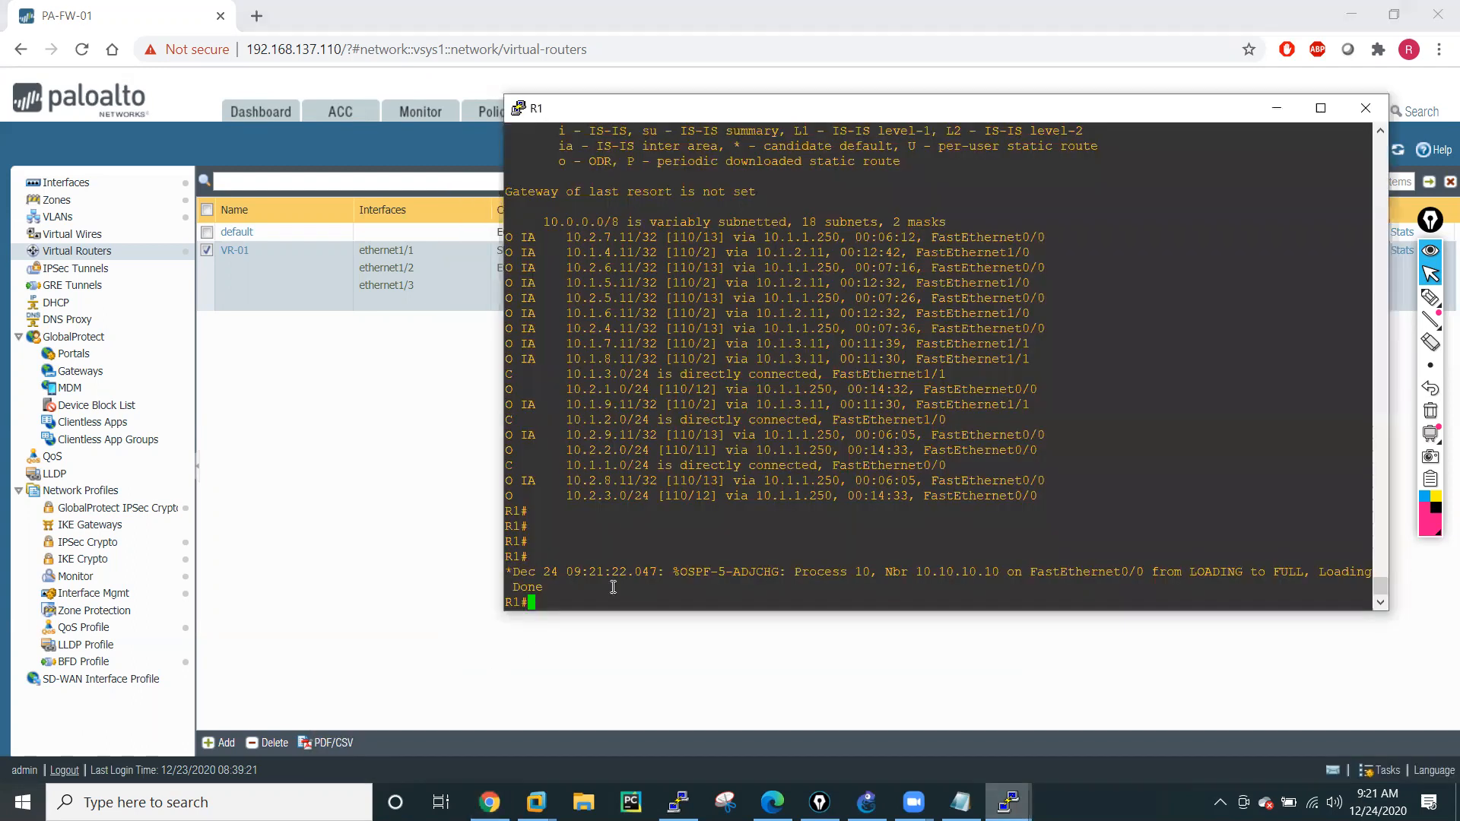
{"action": "key", "text": "Up"}
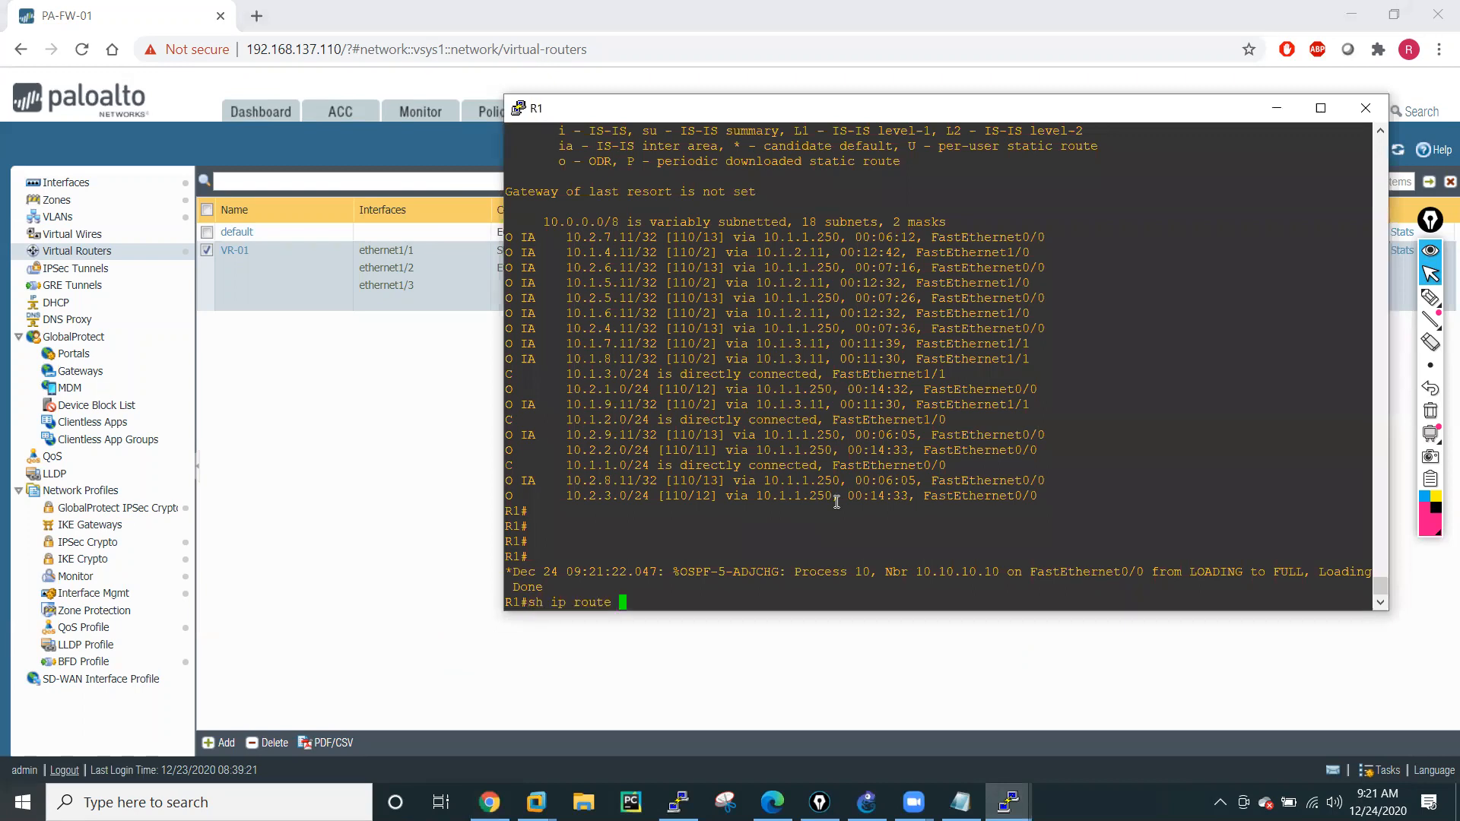
{"action": "key", "text": "Return"}
{"action": "key", "text": "Return"}
{"action": "key", "text": "Return"}
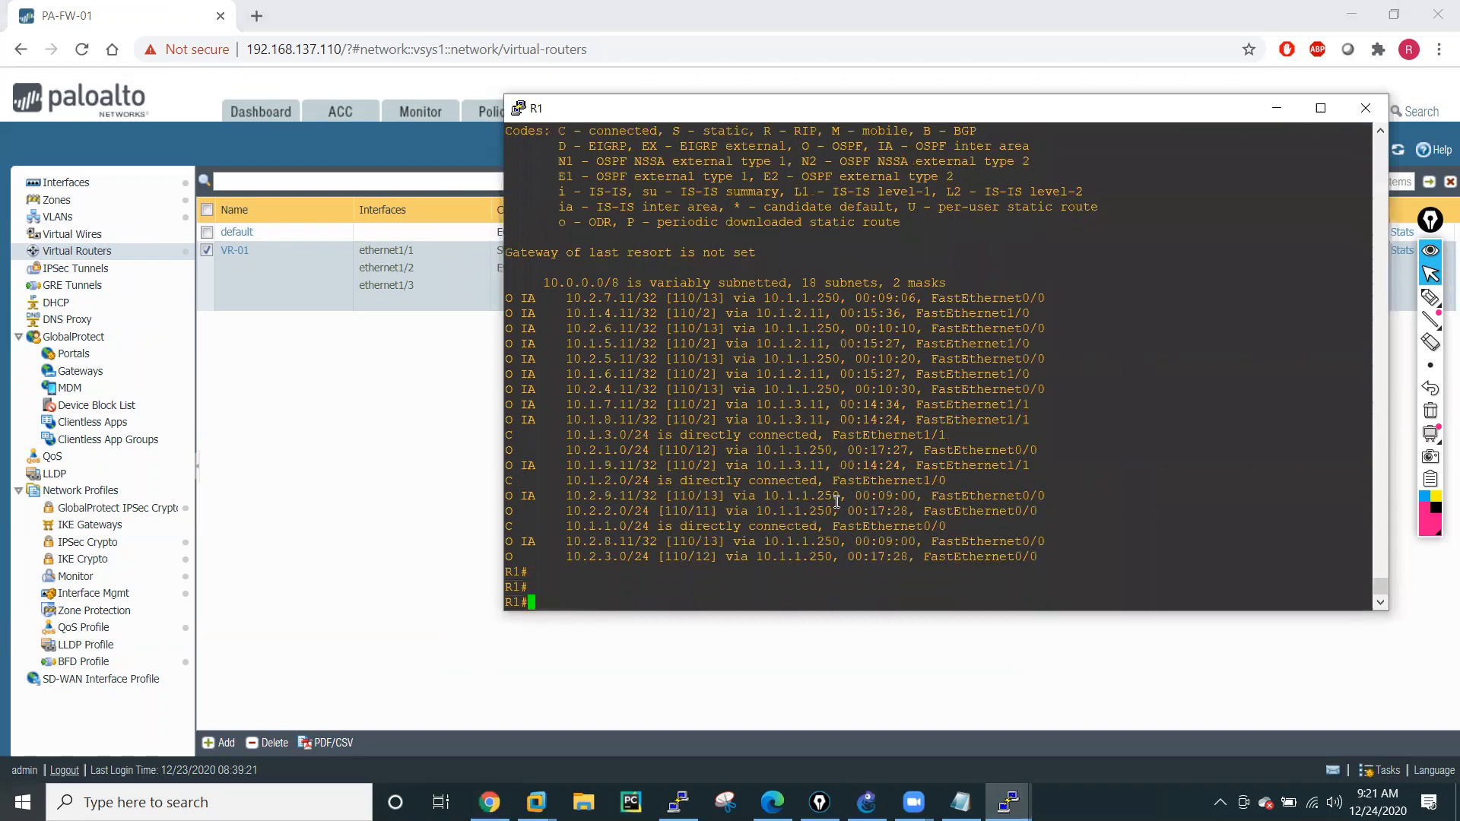
{"action": "key", "text": "Return"}
{"action": "key", "text": "Return"}
{"action": "key", "text": "Return"}
{"action": "key", "text": "Return"}
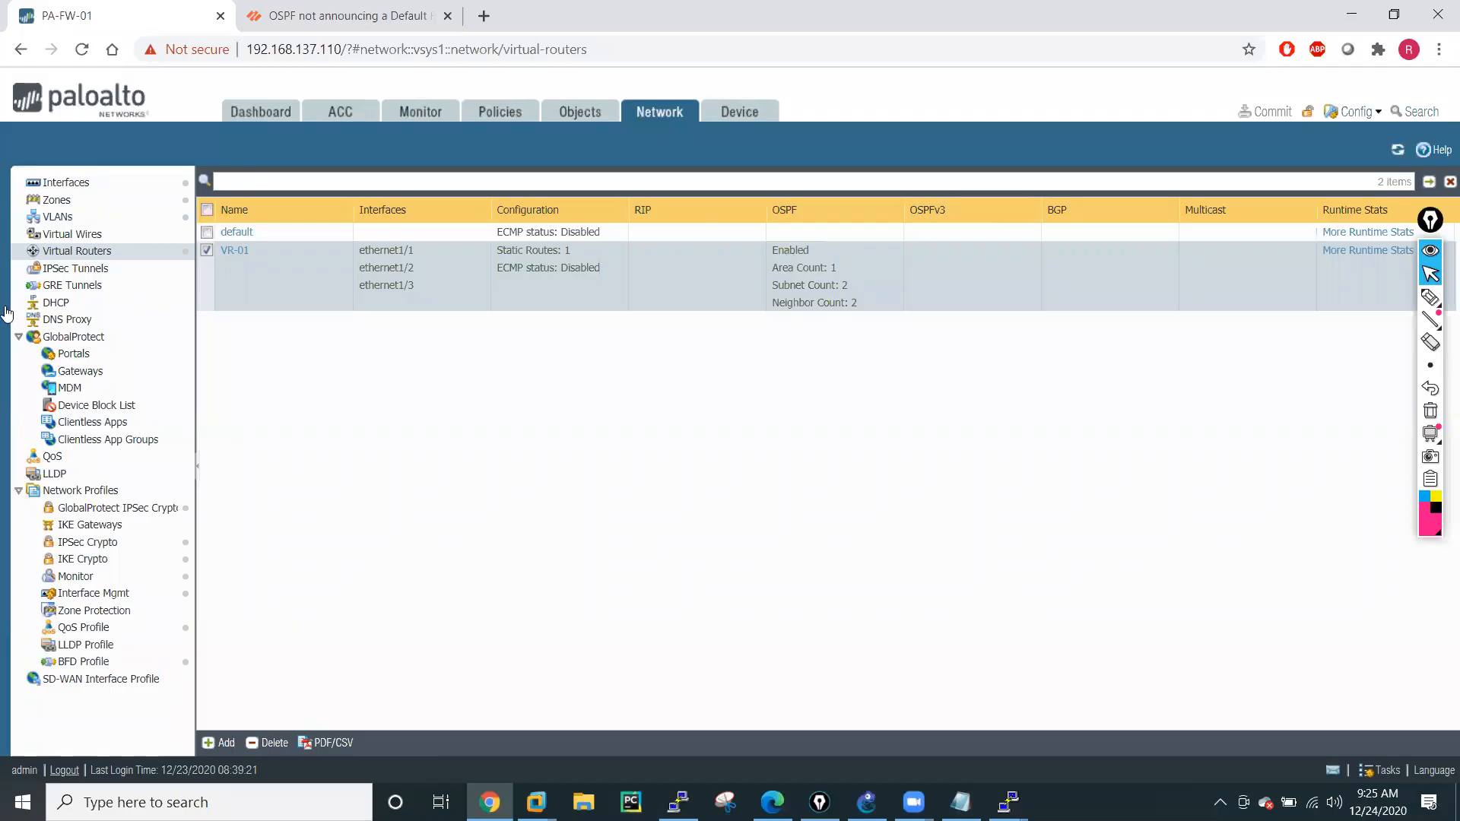
In the firewall's web interface, review VR-01's Red-OSPF redistribution profile and close it without changes.
{"action": "left_click", "coordinate": [227, 251]}
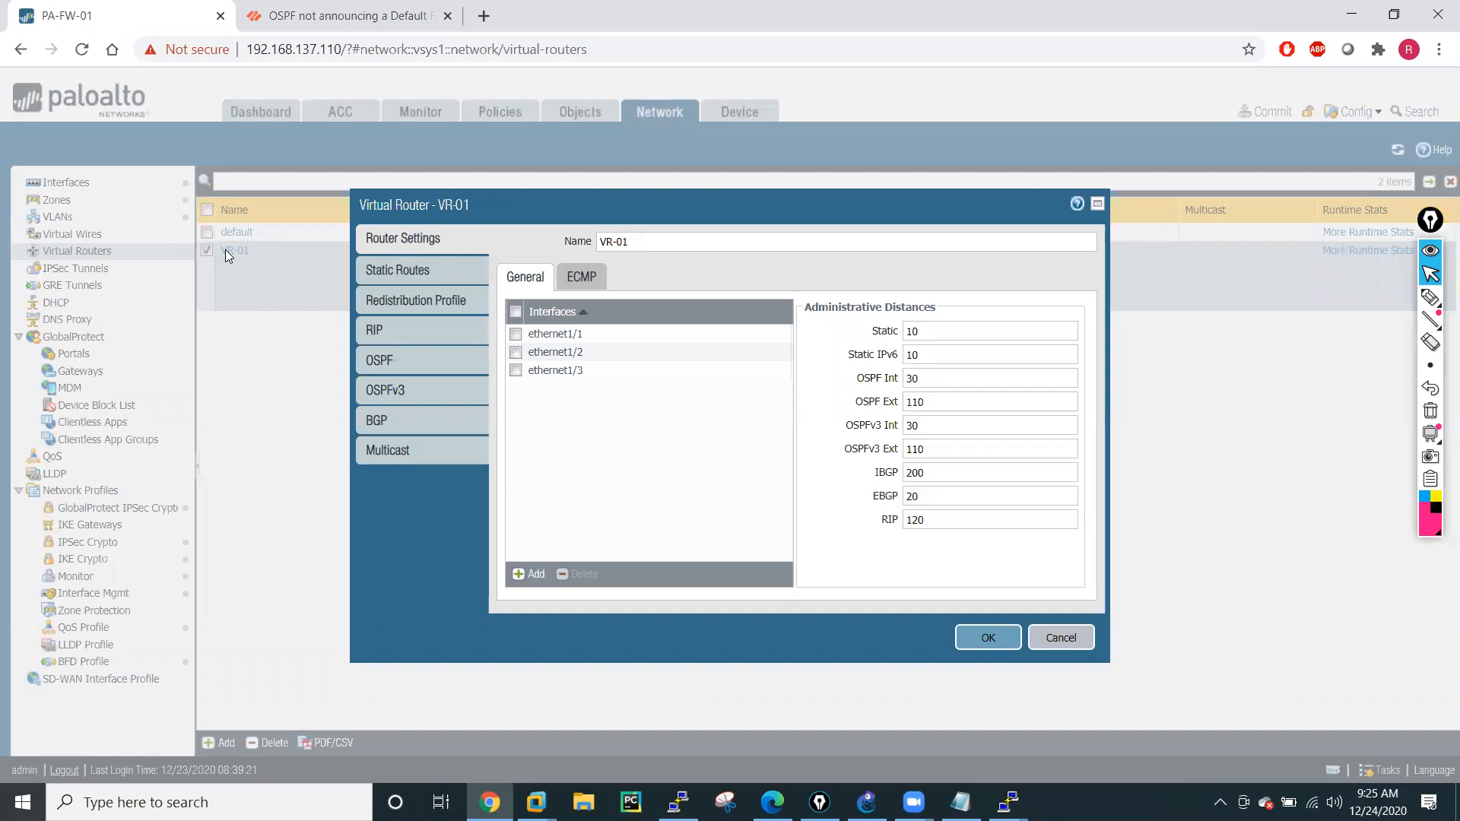
{"action": "left_click", "coordinate": [406, 302]}
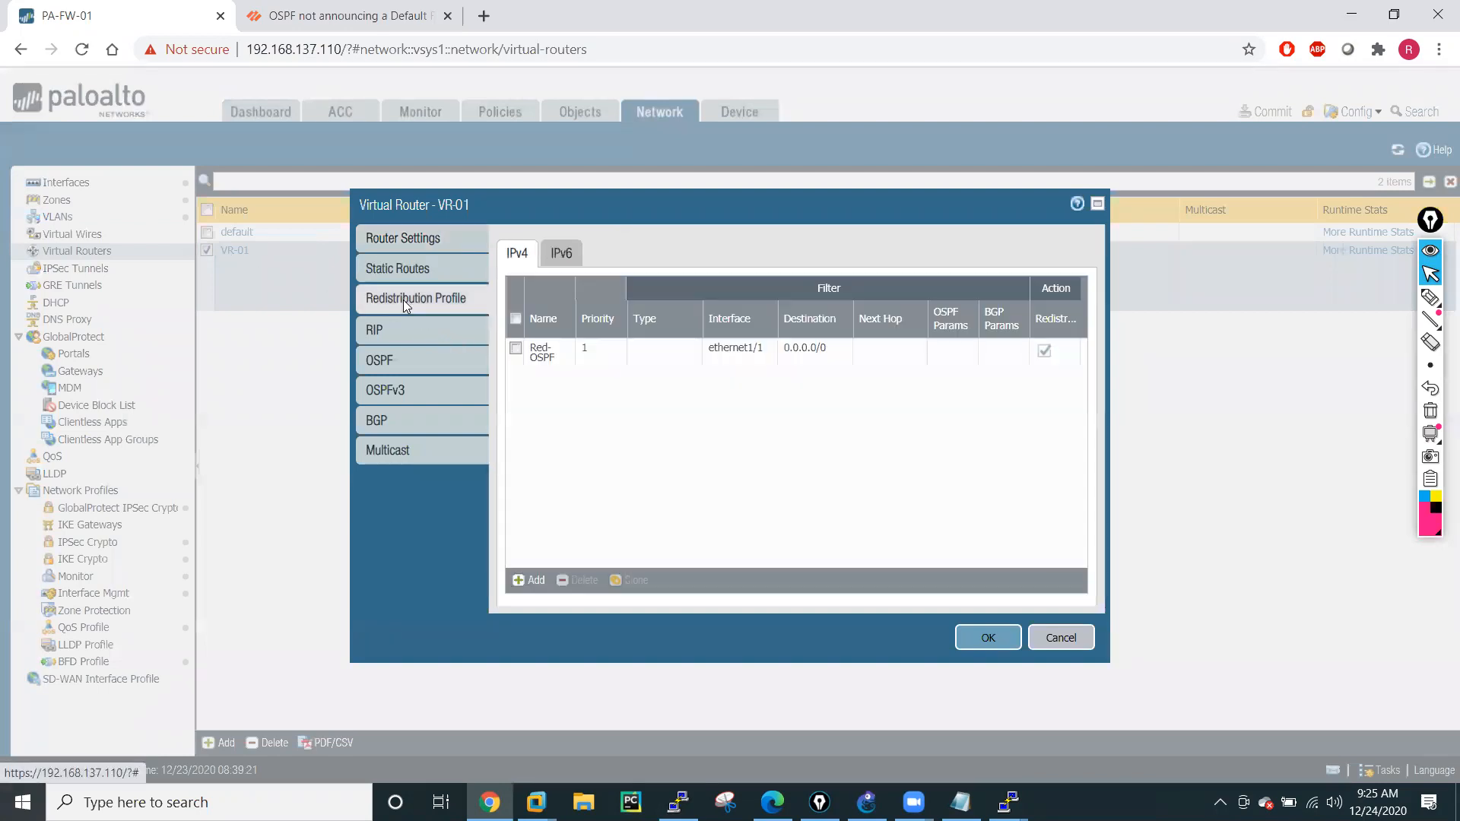
{"action": "left_click", "coordinate": [538, 356]}
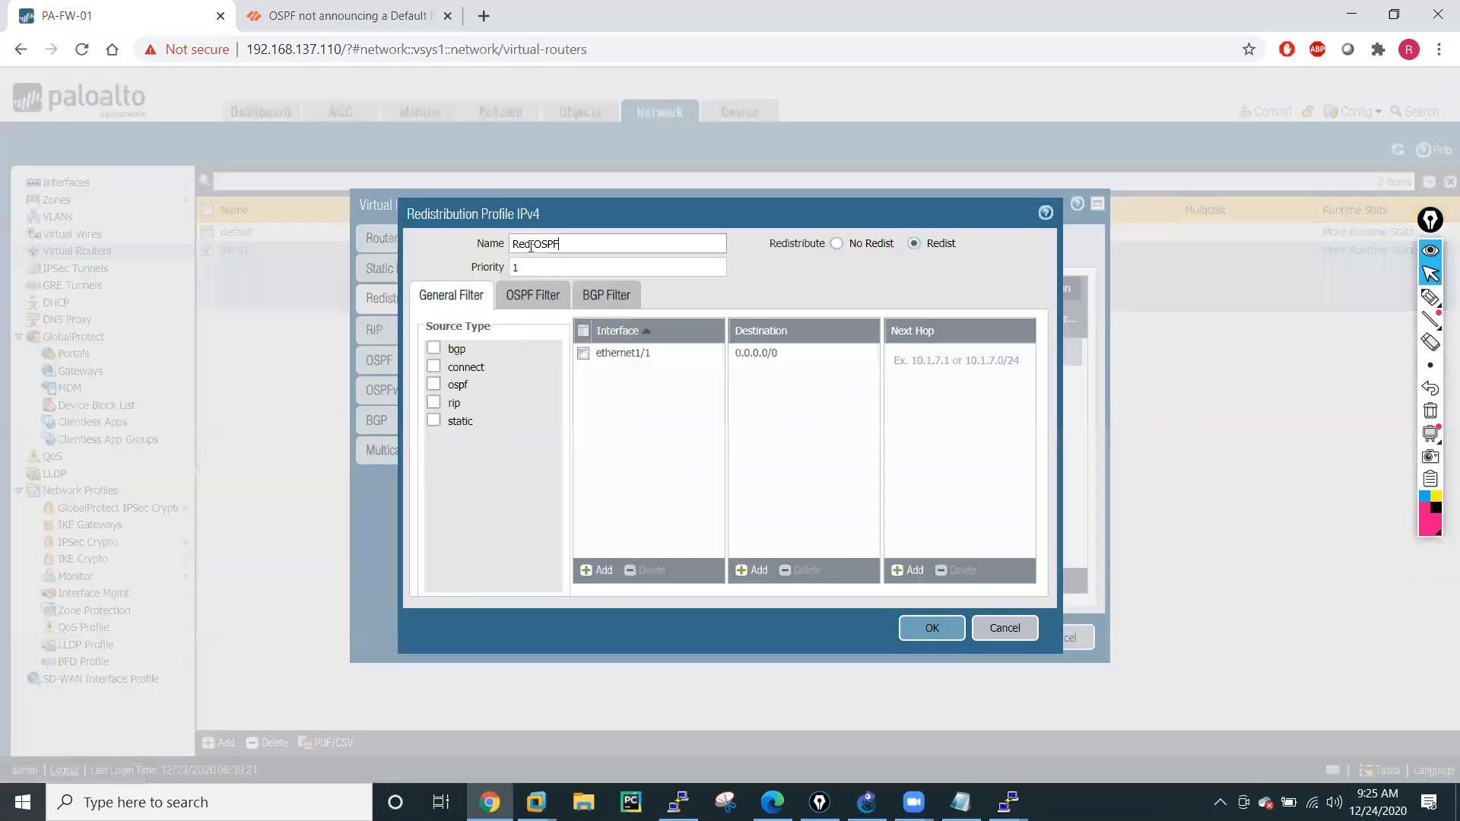
{"action": "left_click_drag", "start_coordinate": [562, 244], "coordinate": [490, 249]}
{"action": "key", "text": "Tab"}
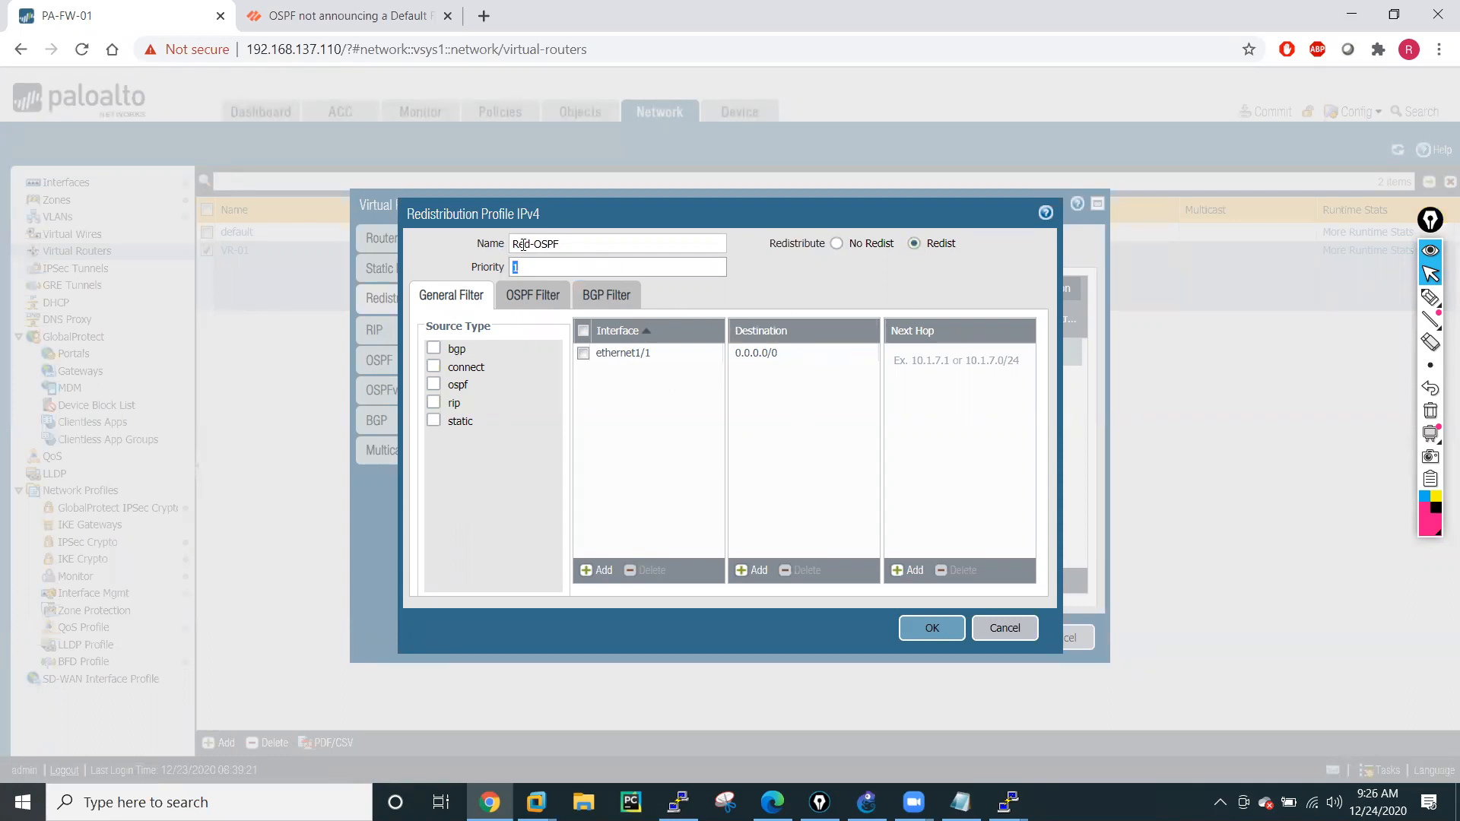
{"action": "left_click", "coordinate": [1004, 629]}
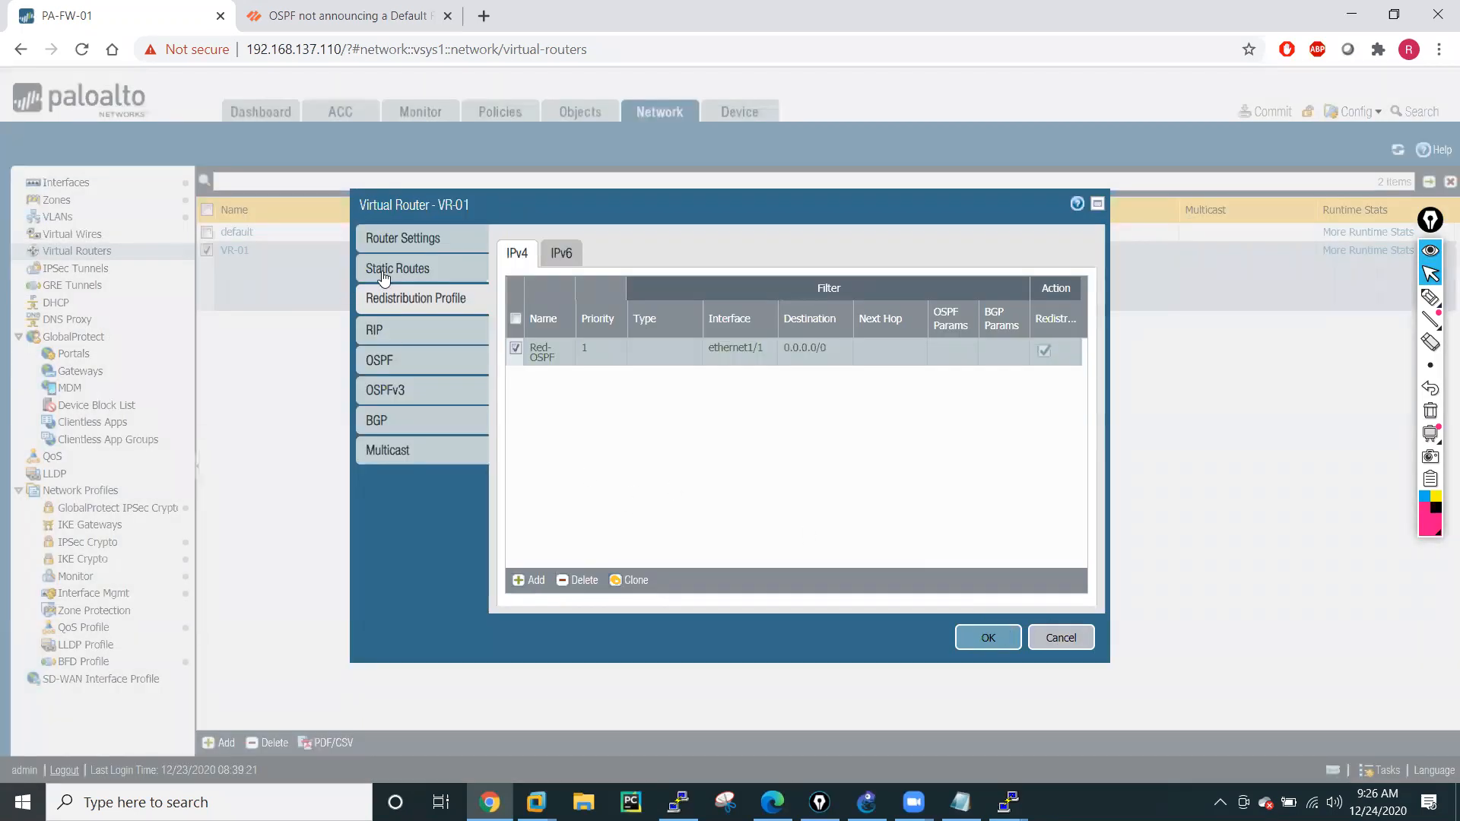
Try adding an OSPF export rule to VR-01 with profile Red-OSPF and path type Ext 1, and discard the changes.
{"action": "left_click", "coordinate": [385, 359]}
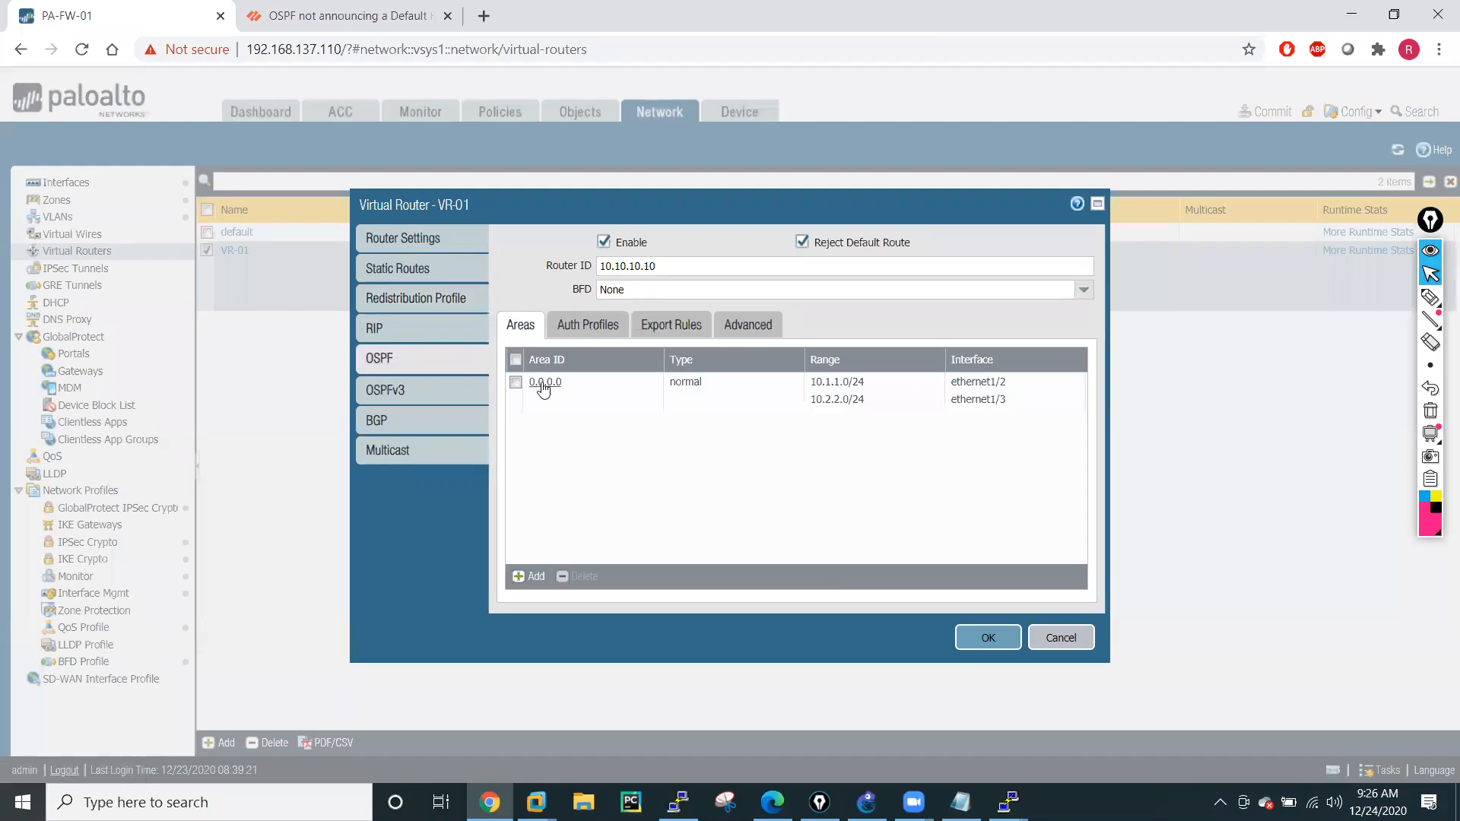
{"action": "left_click", "coordinate": [638, 328]}
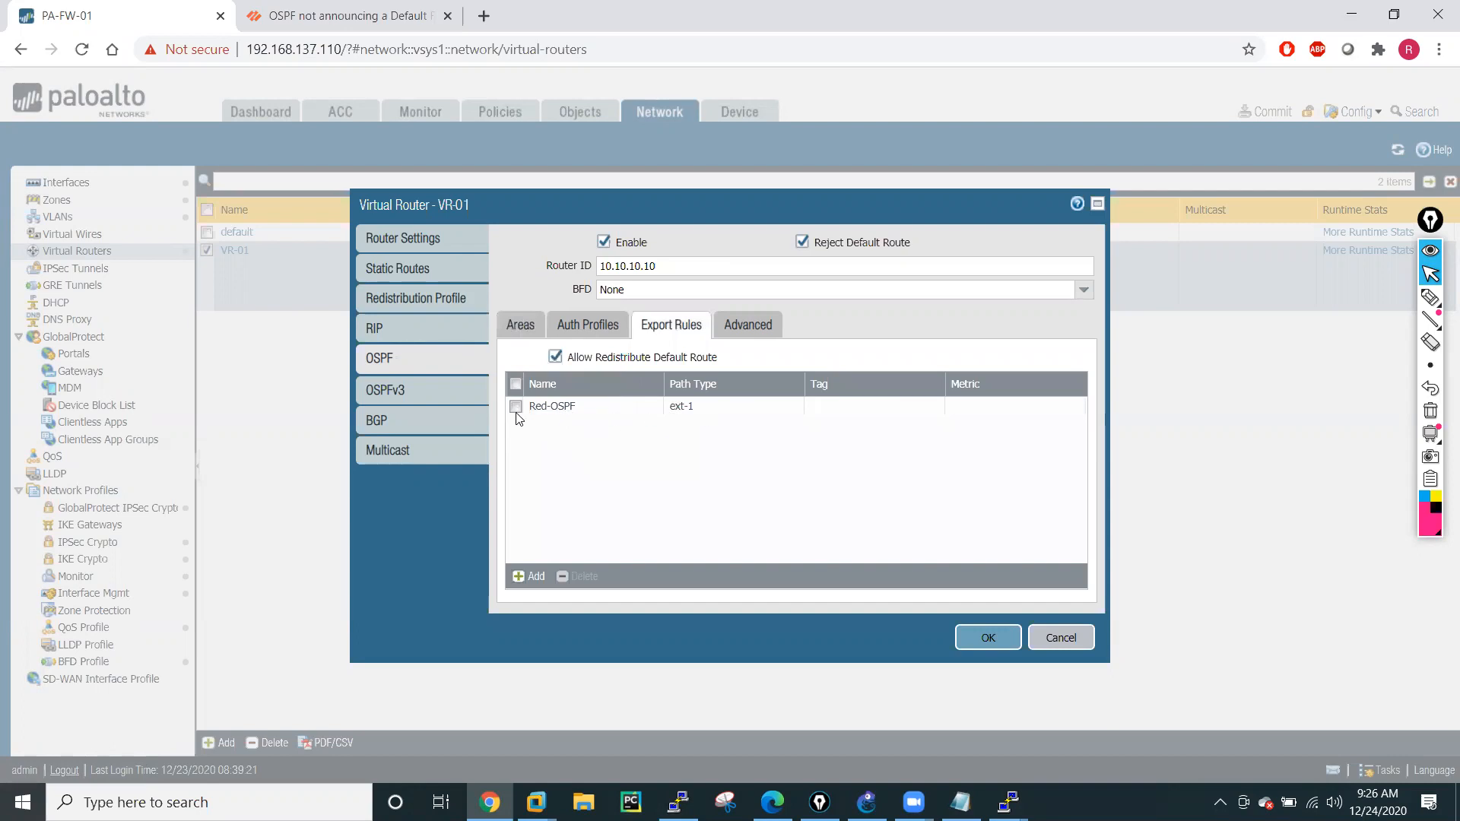
{"action": "left_click", "coordinate": [533, 575]}
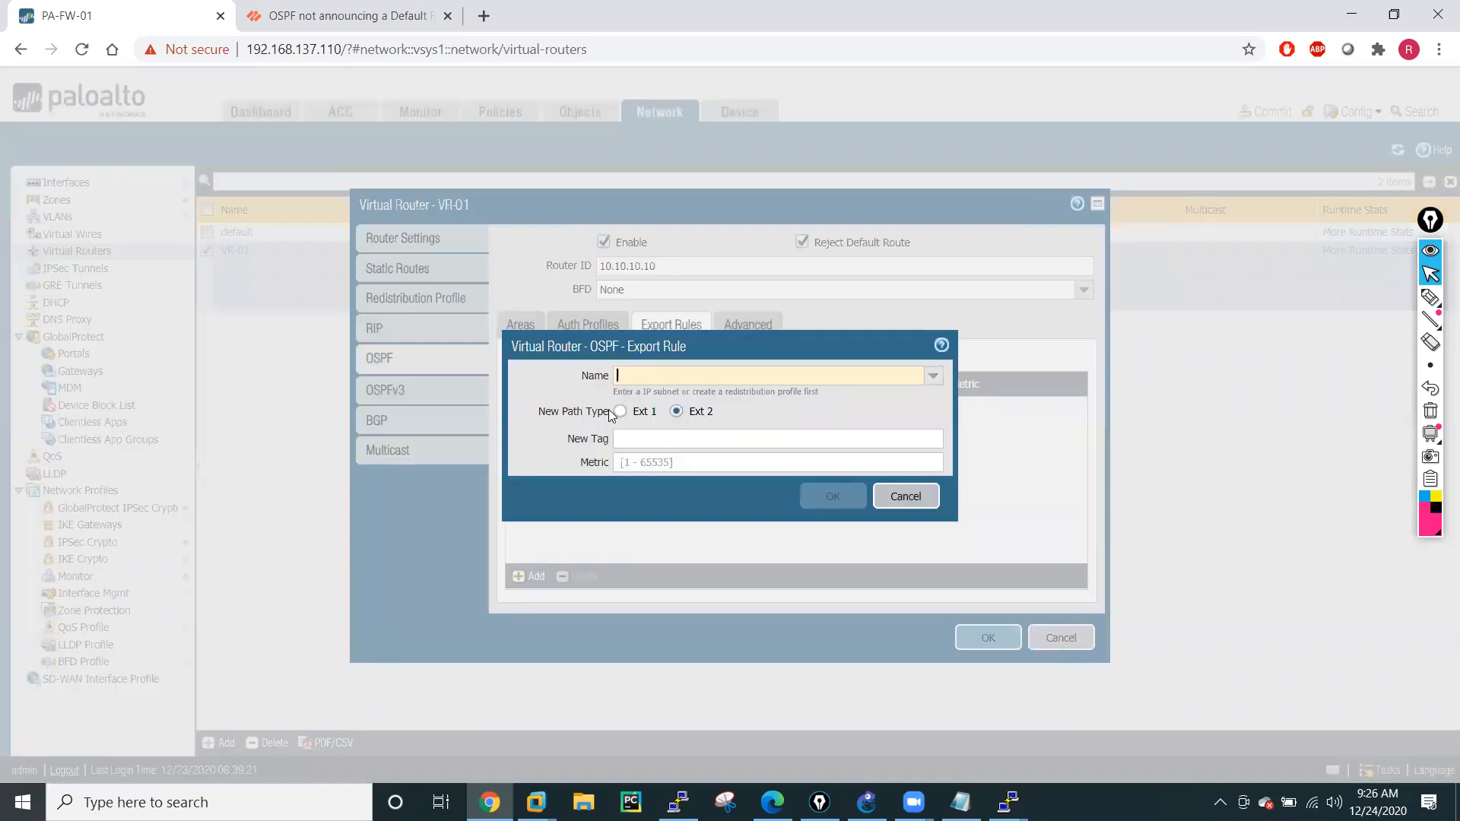
{"action": "left_click", "coordinate": [933, 375]}
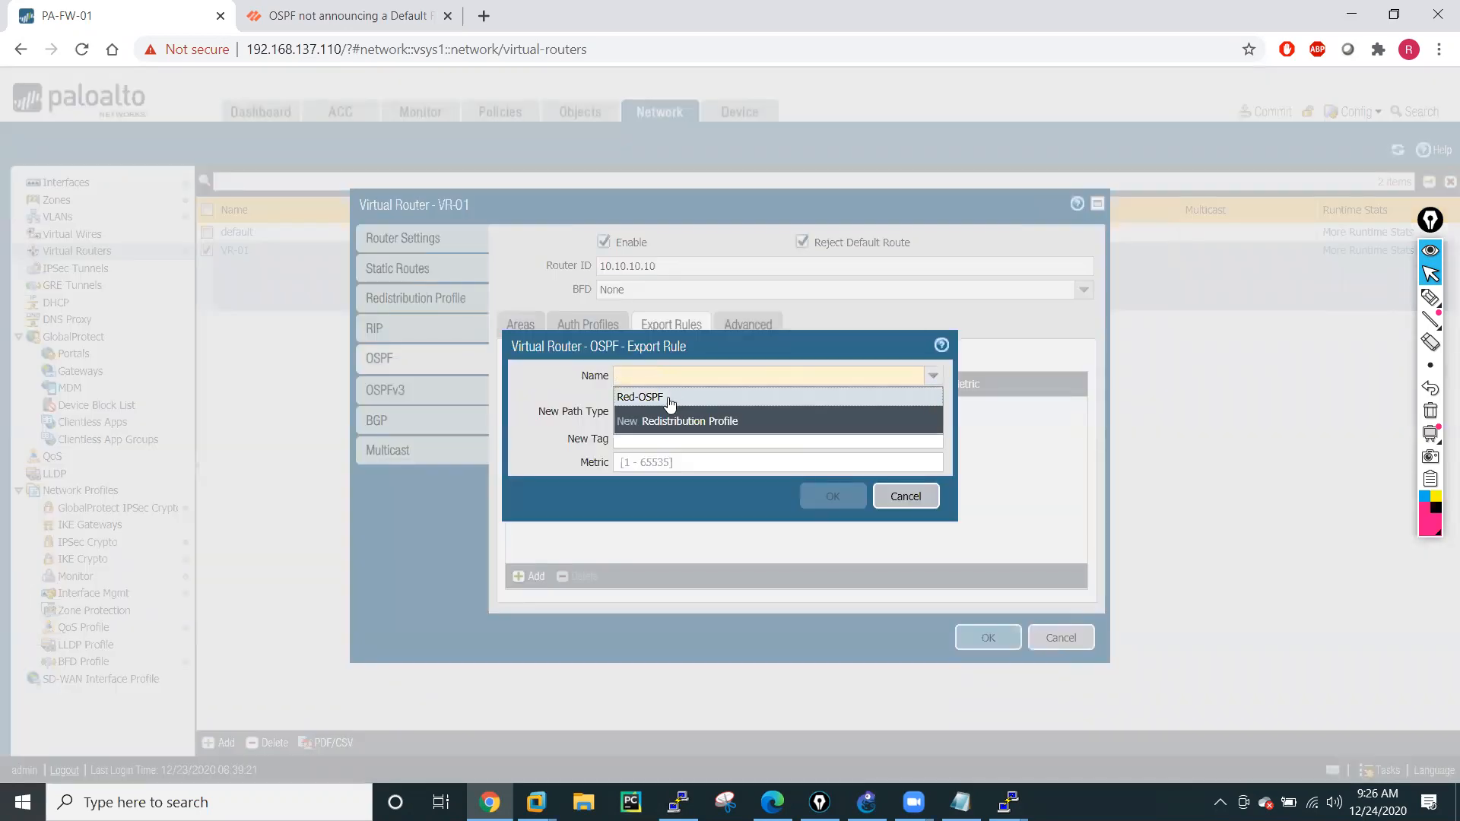
{"action": "left_click", "coordinate": [643, 396]}
{"action": "left_click", "coordinate": [707, 413]}
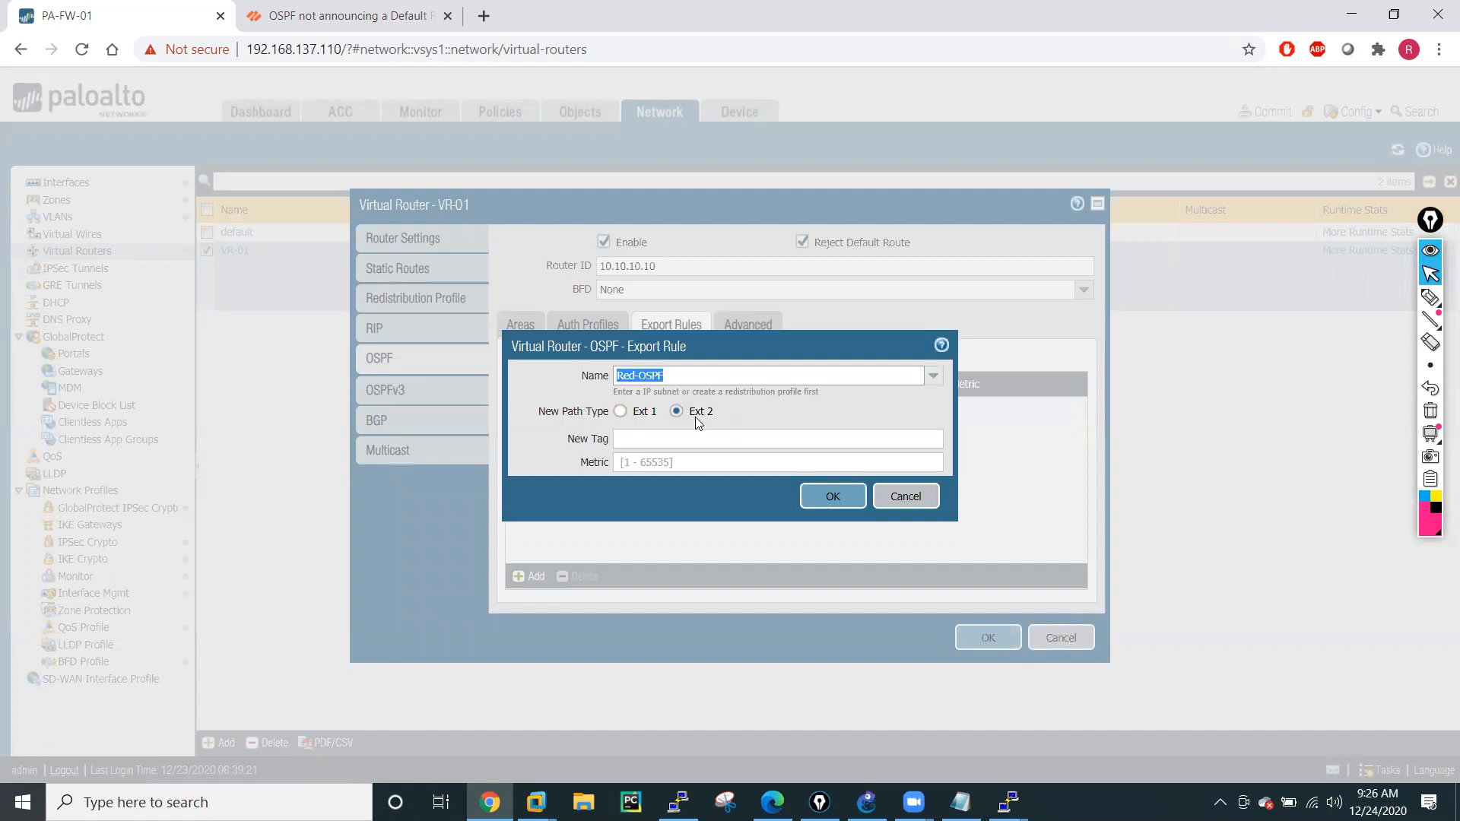
{"action": "left_click", "coordinate": [620, 412]}
{"action": "left_click", "coordinate": [829, 498]}
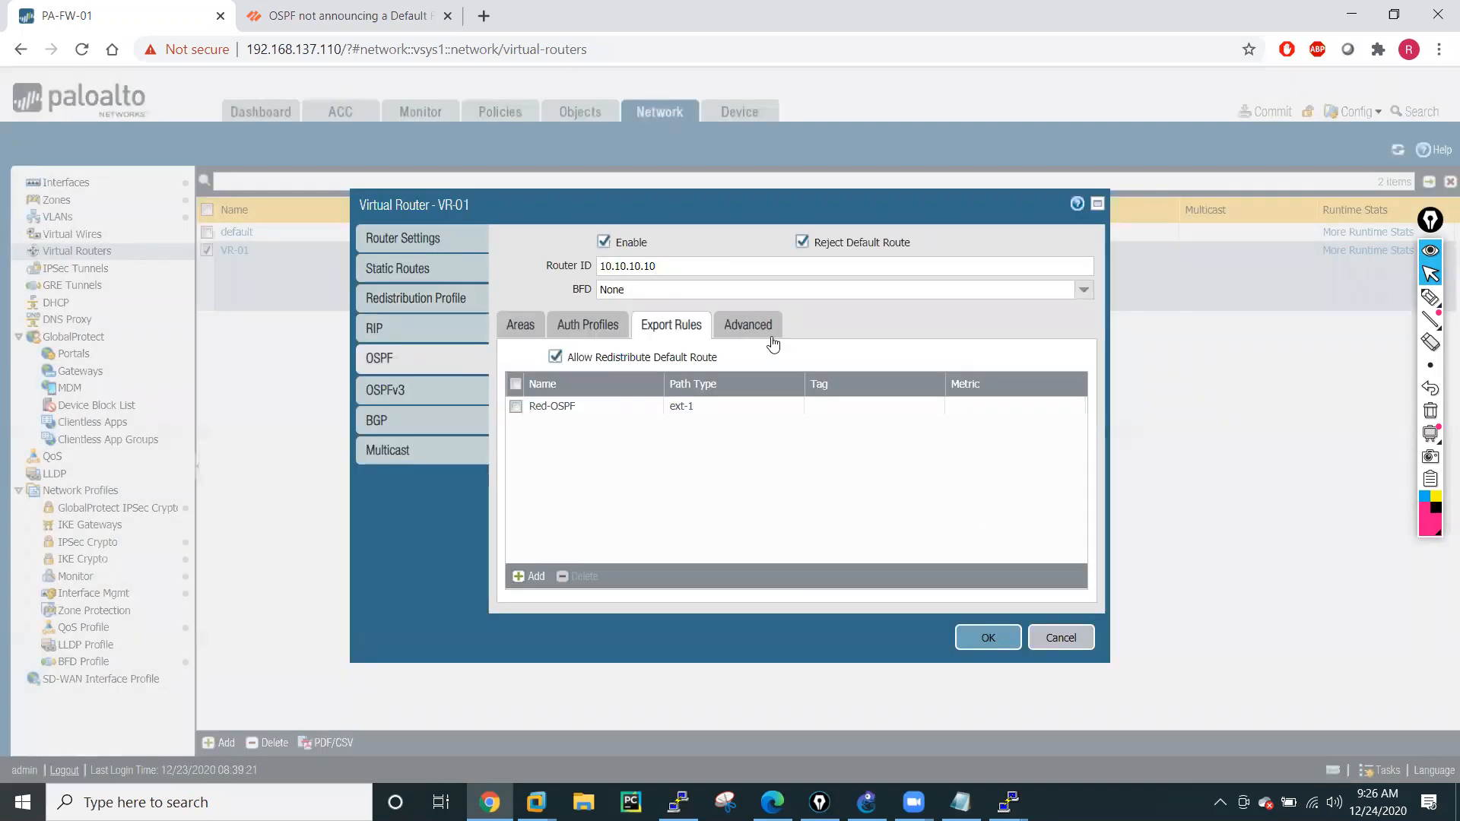
{"action": "left_click", "coordinate": [1061, 639]}
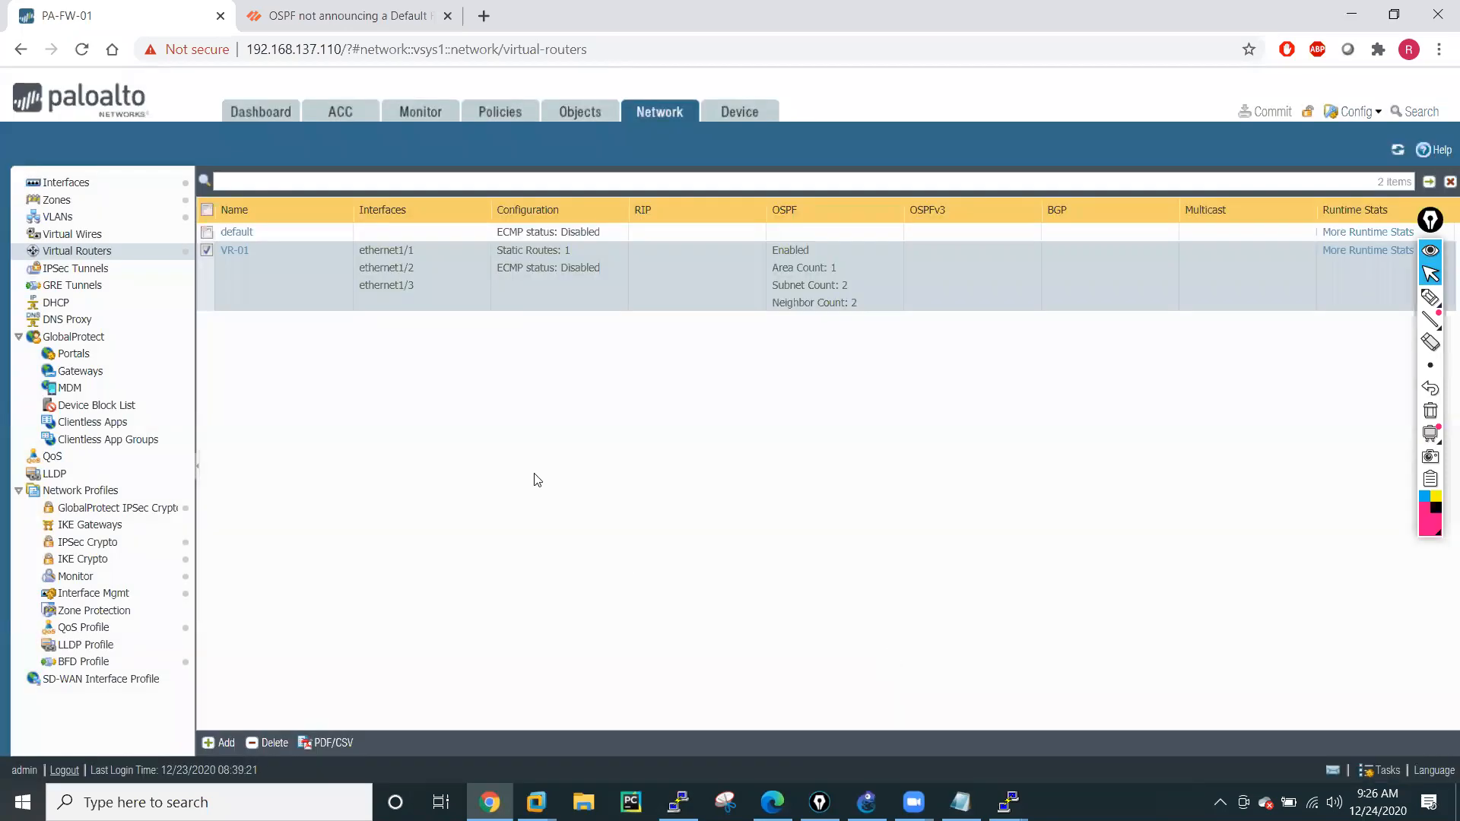
Switch to the R5 console and run "sh ip route" to check for the 0.0.0.0/0 default route.
{"action": "mouse_move", "coordinate": [1009, 800]}
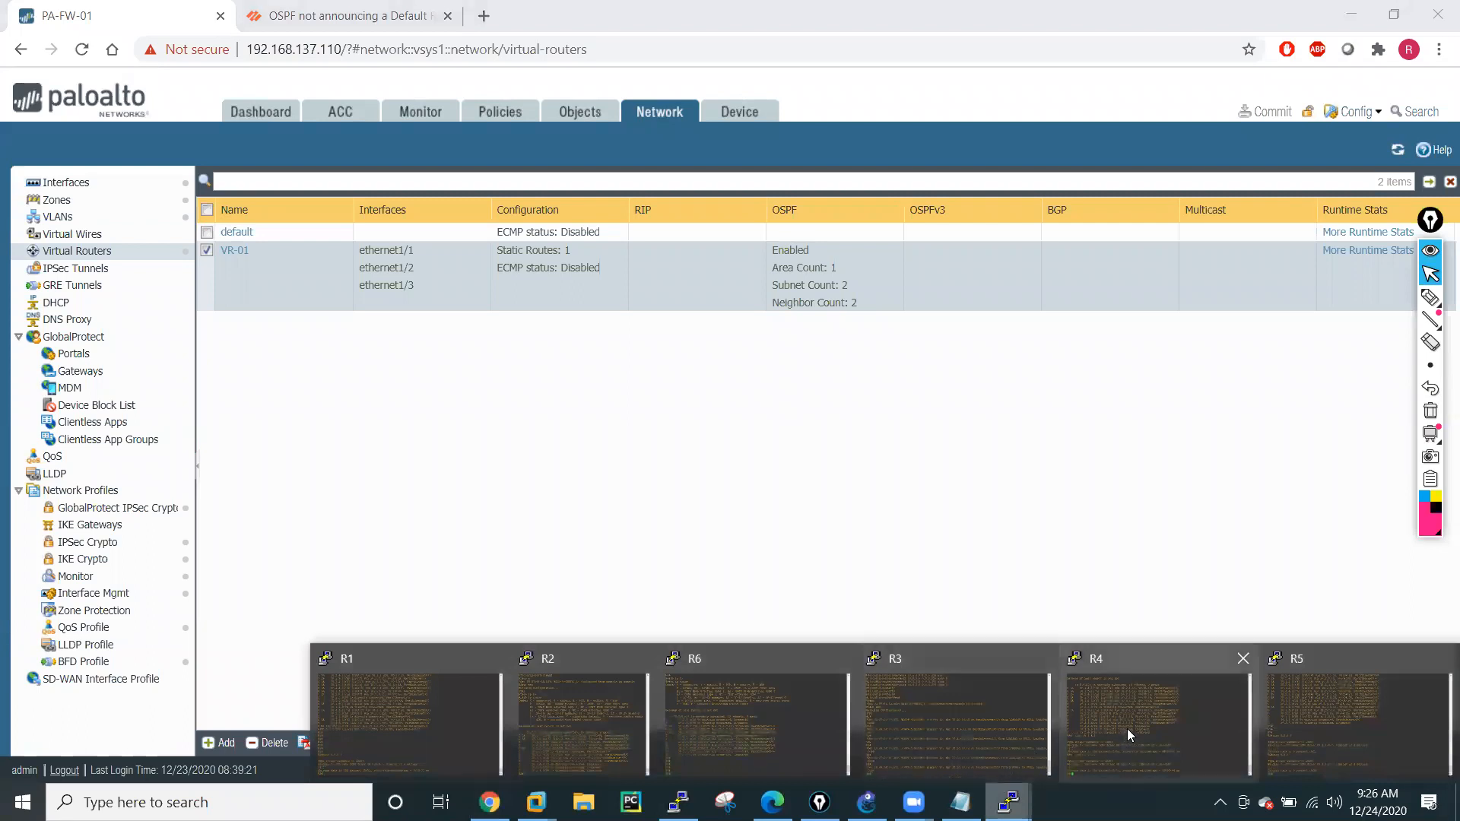
{"action": "left_click", "coordinate": [1342, 721]}
{"action": "type", "text": "sh rou"}
{"action": "key", "text": "Tab"}
{"action": "key", "text": "Return"}
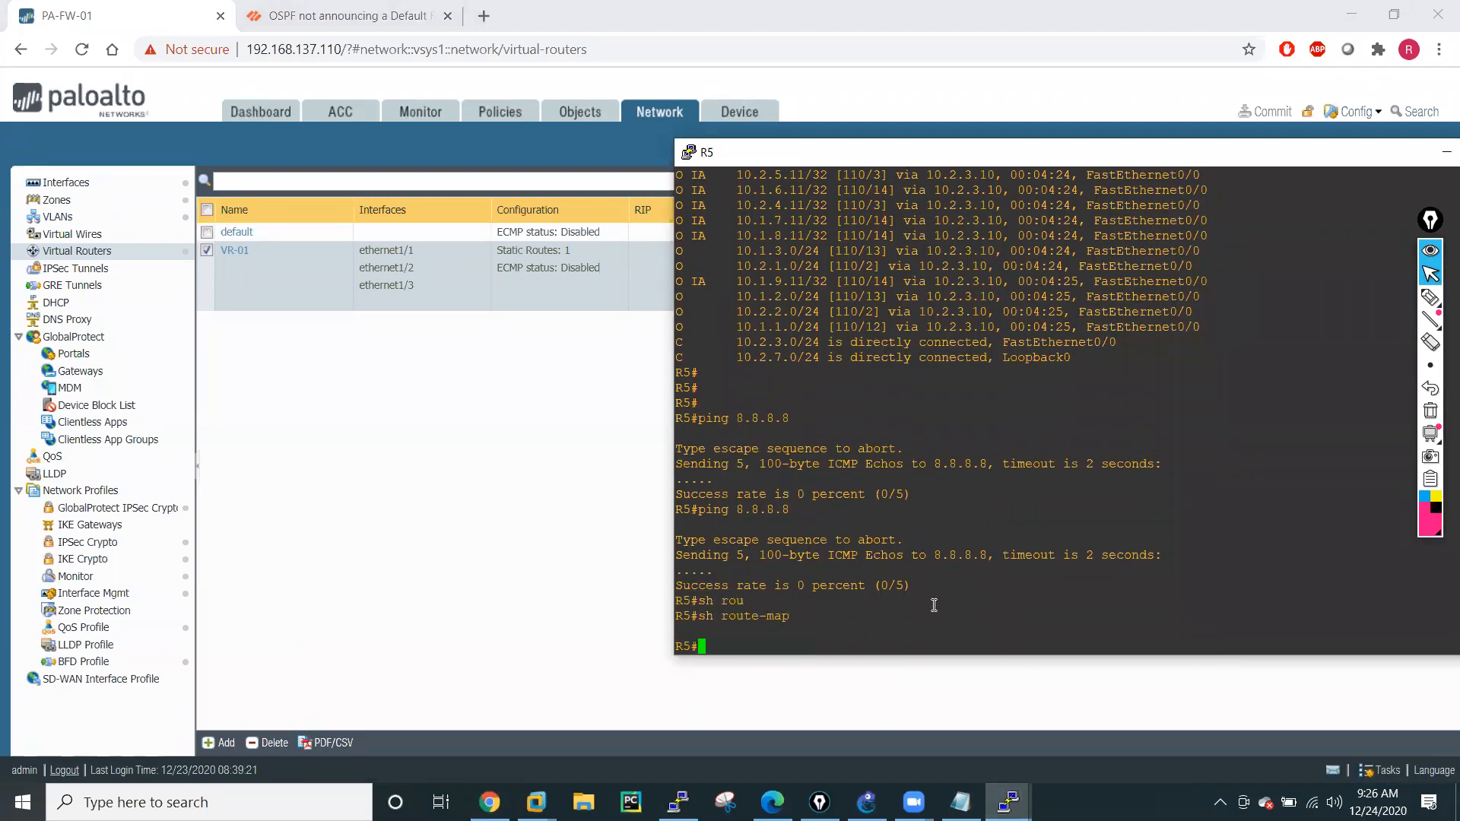
{"action": "type", "text": "sh ip ro"}
{"action": "key", "text": "Tab"}
{"action": "key", "text": "Return"}
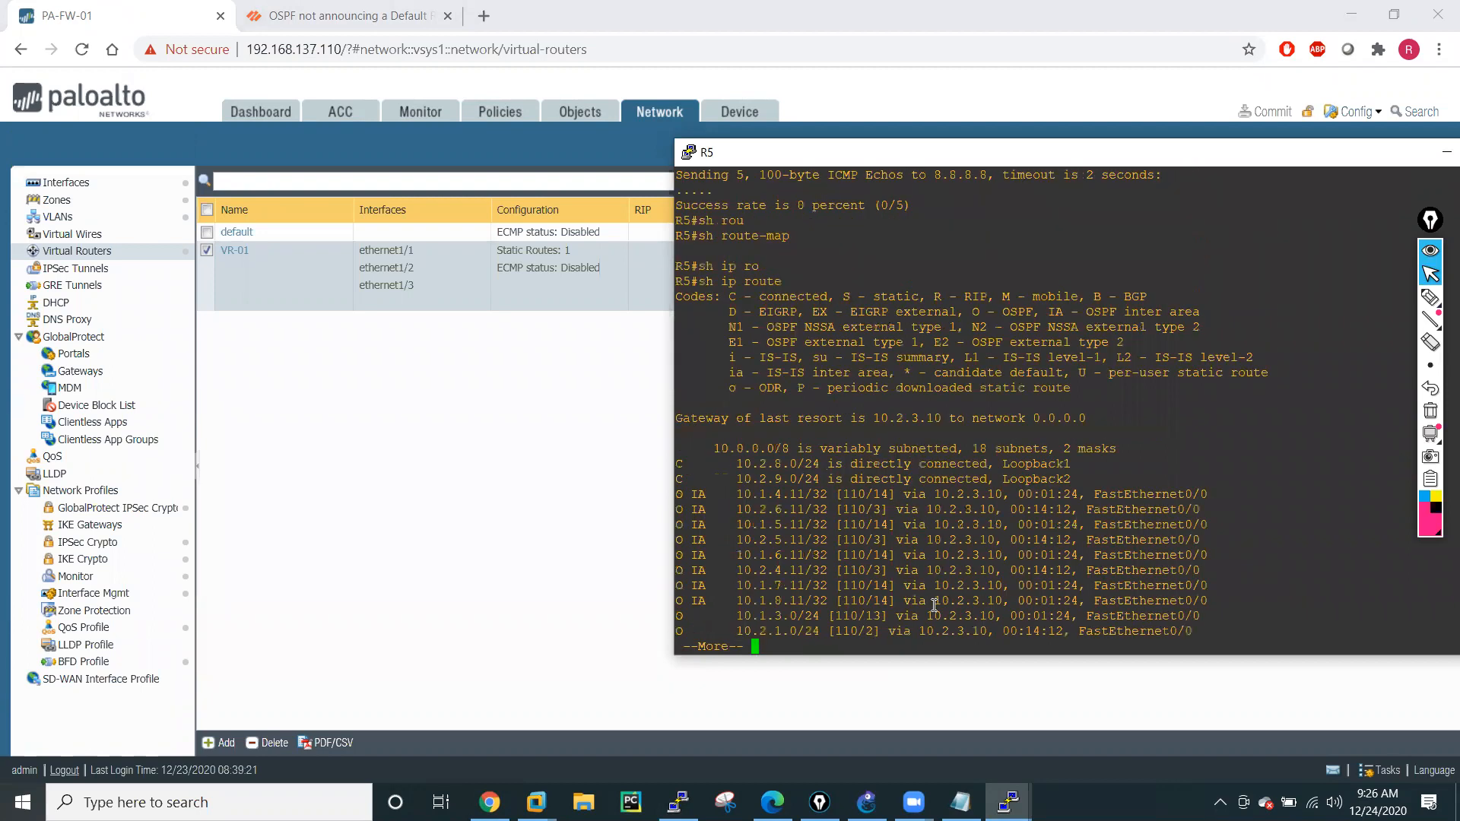
{"action": "key", "text": "space"}
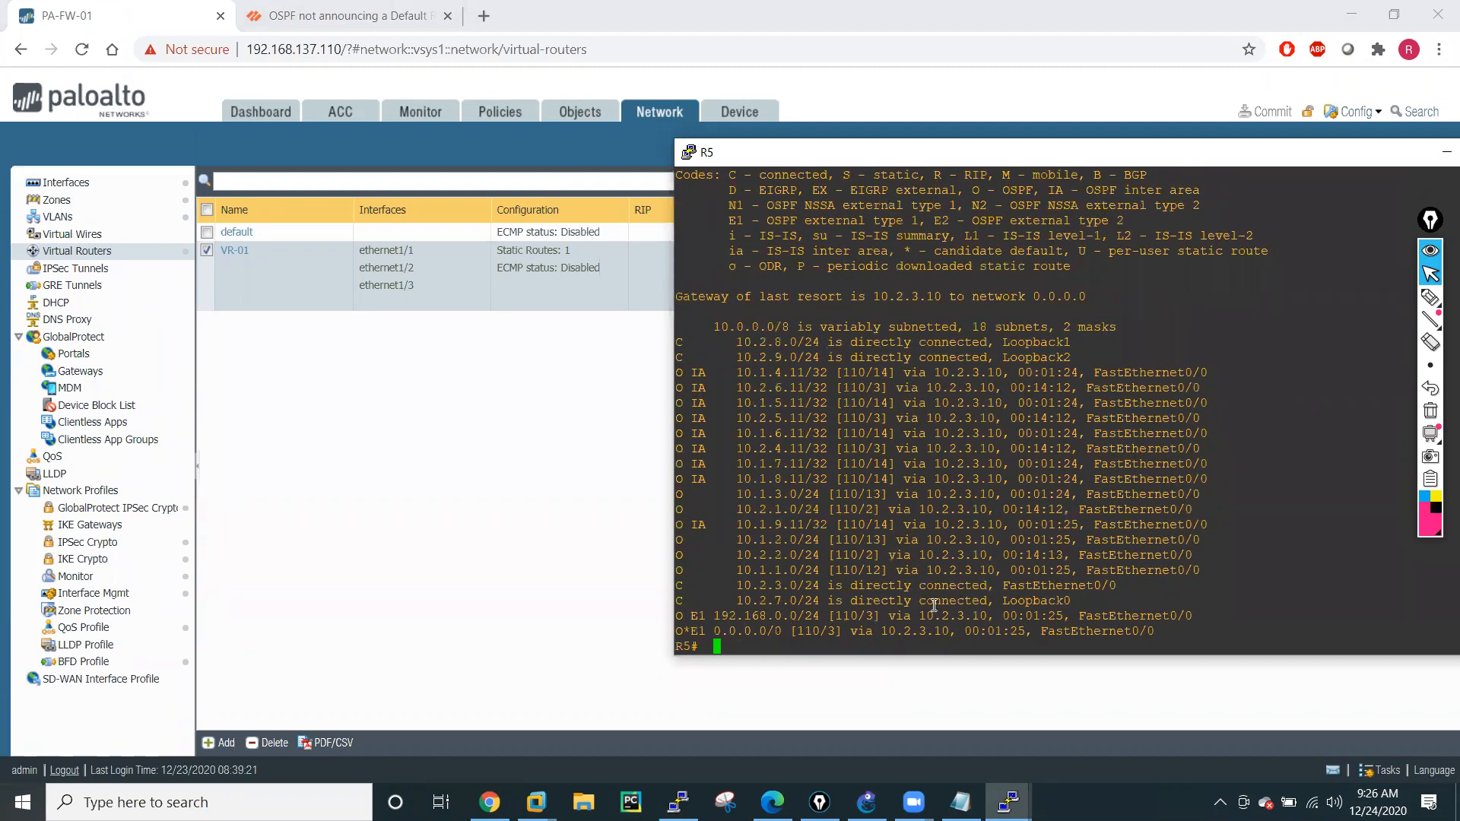
{"action": "left_click_drag", "start_coordinate": [716, 632], "coordinate": [990, 632]}
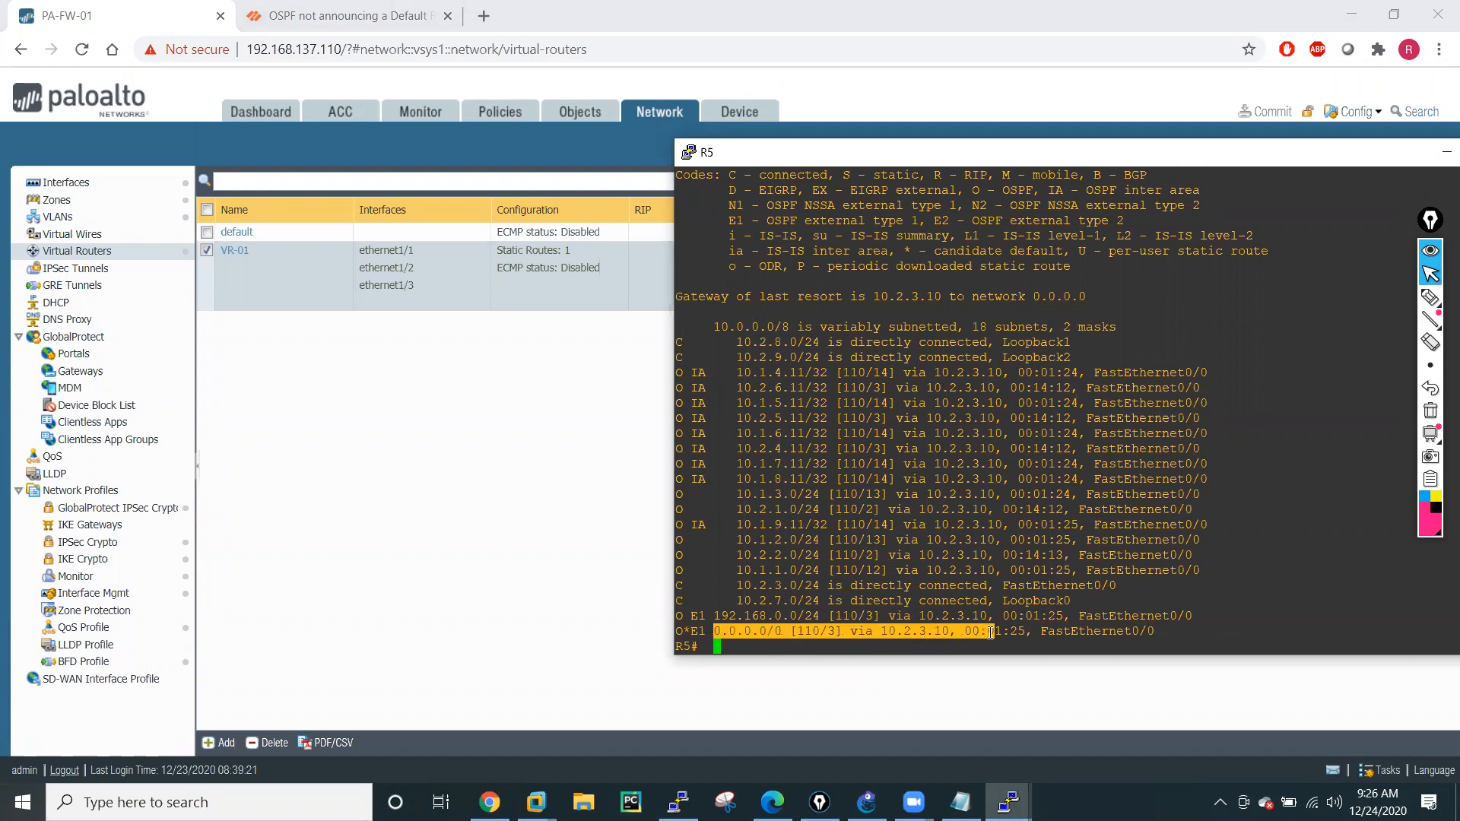
{"action": "left_click", "coordinate": [894, 615]}
Ping 8.8.8.8 and 4.2.2.2 from R5 to test internet reachability.
{"action": "type", "text": "ping 8.8.8.8"}
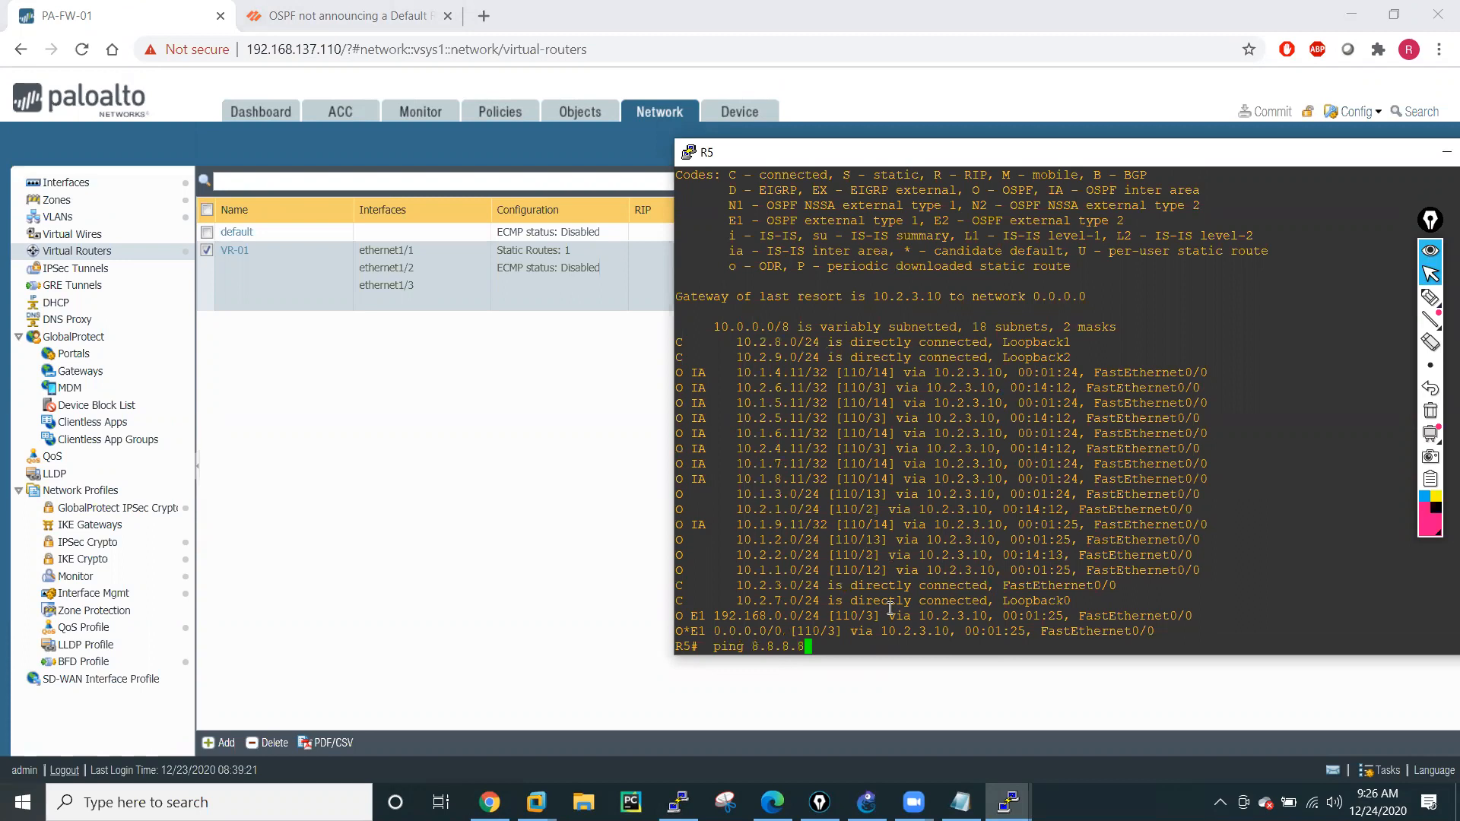
{"action": "key", "text": "Return"}
{"action": "type", "text": "ping 4.2.2.2"}
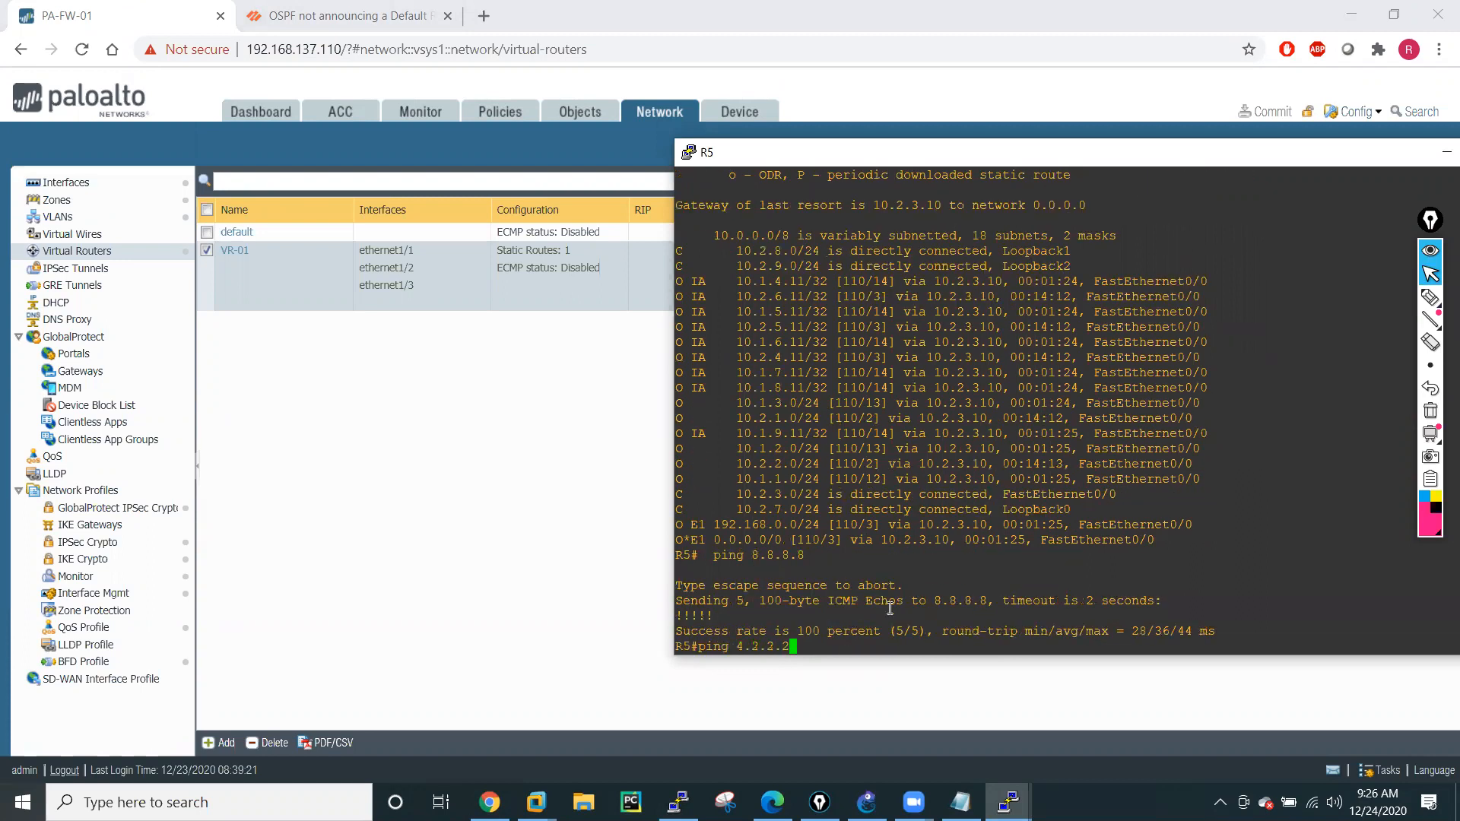
{"action": "key", "text": "Return"}
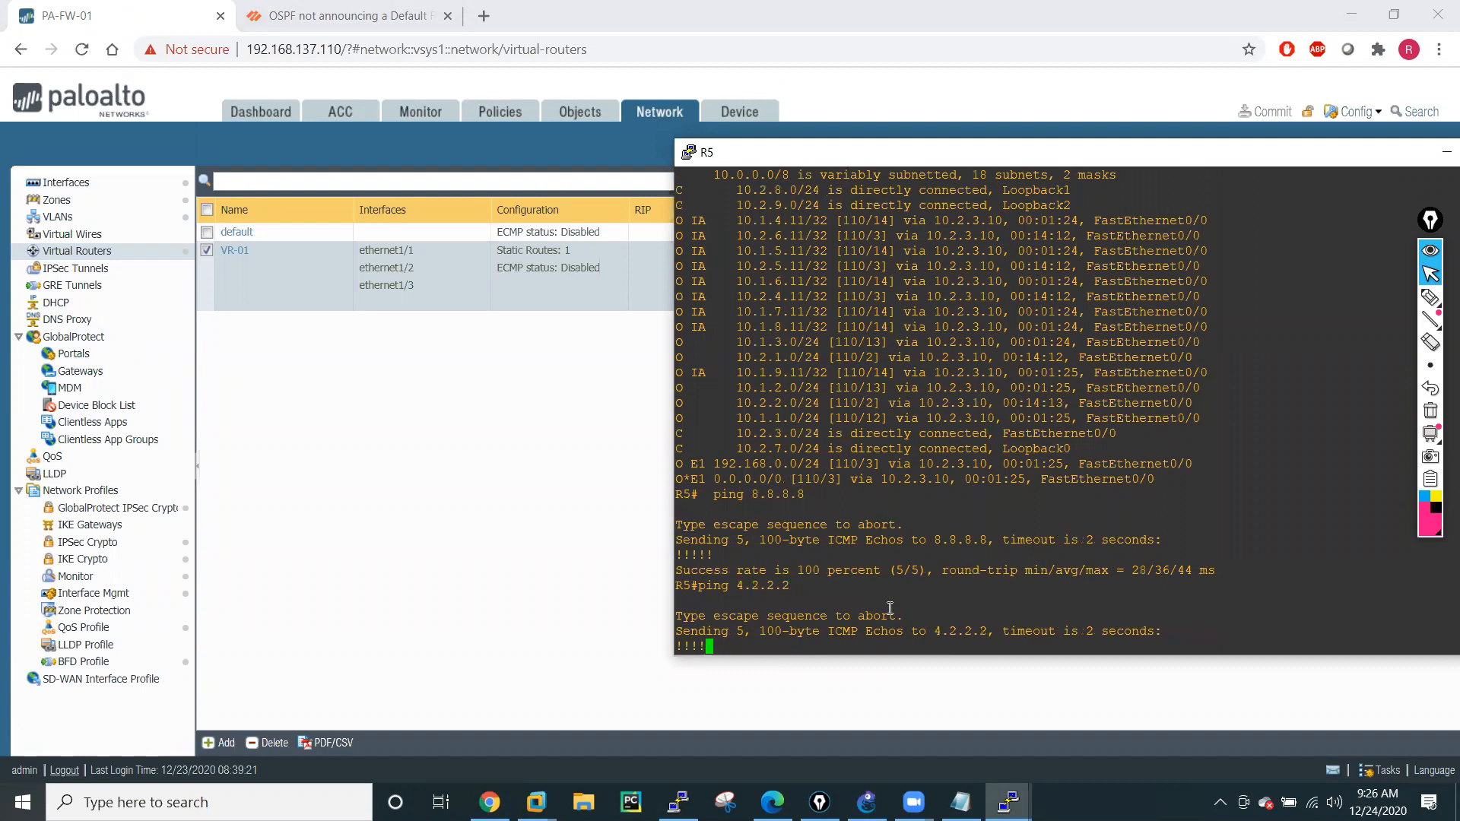
{"action": "key", "text": "Return"}
{"action": "key", "text": "Return"}
{"action": "key", "text": "Return"}
{"action": "key", "text": "Return"}
{"action": "key", "text": "Return"}
{"action": "key", "text": "Return"}
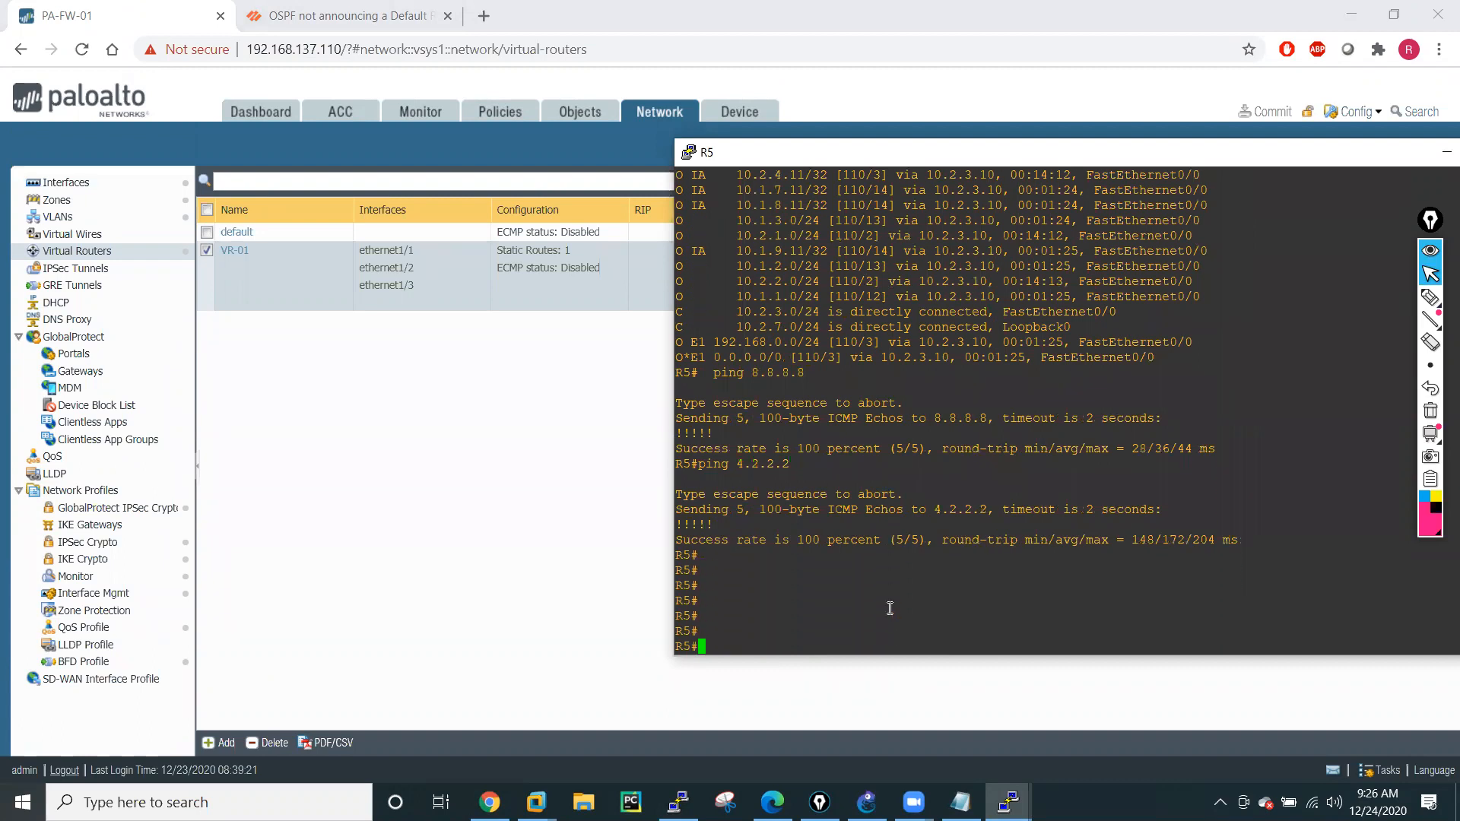
Ping host amazon.in from the firewall's PuTTY session, stop the ping and copy the resolved IP address.
{"action": "left_click", "coordinate": [678, 802]}
{"action": "type", "text": "ping h"}
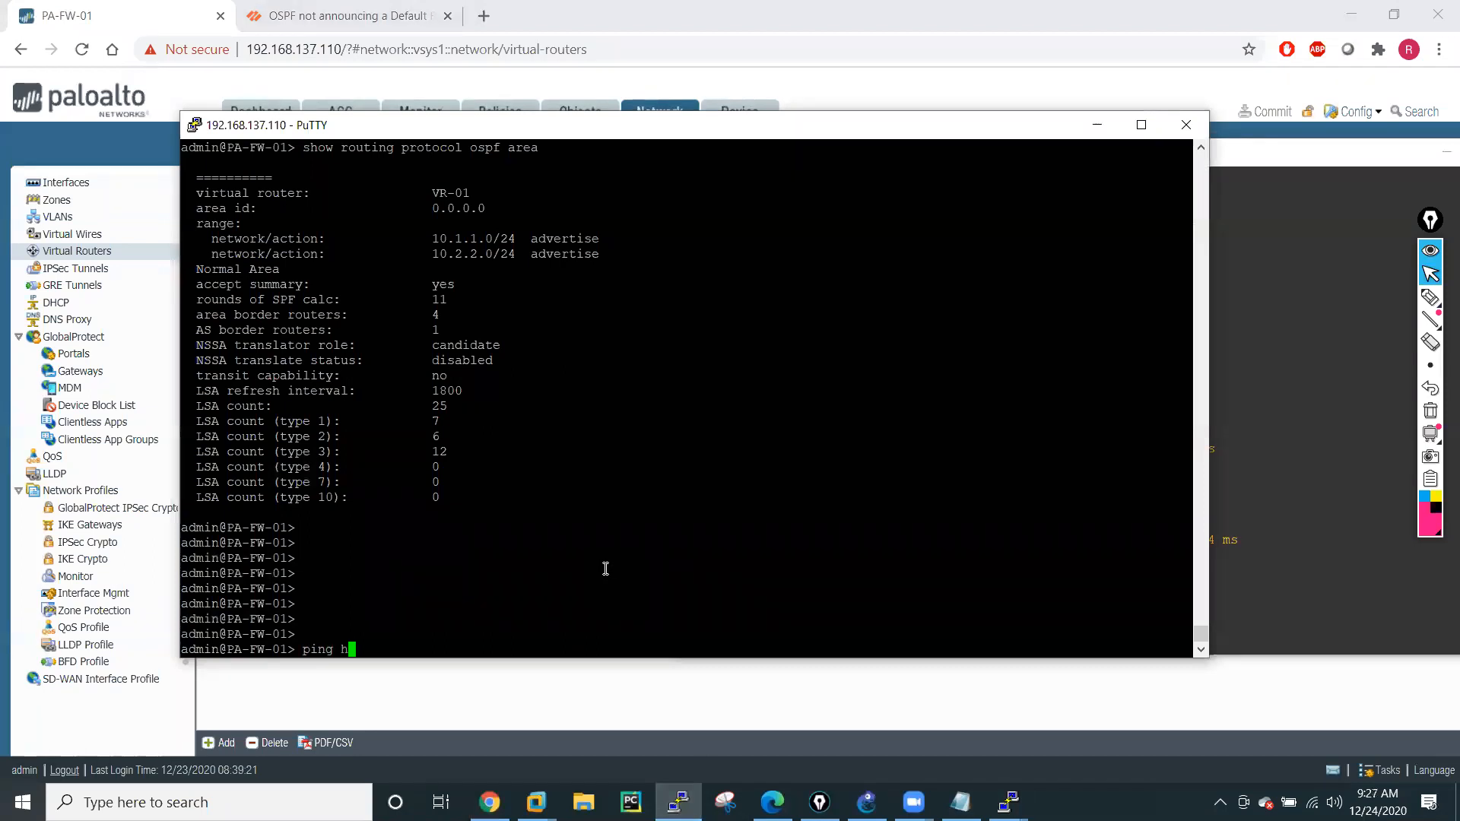
{"action": "type", "text": "ost amazon.in"}
{"action": "key", "text": "Return"}
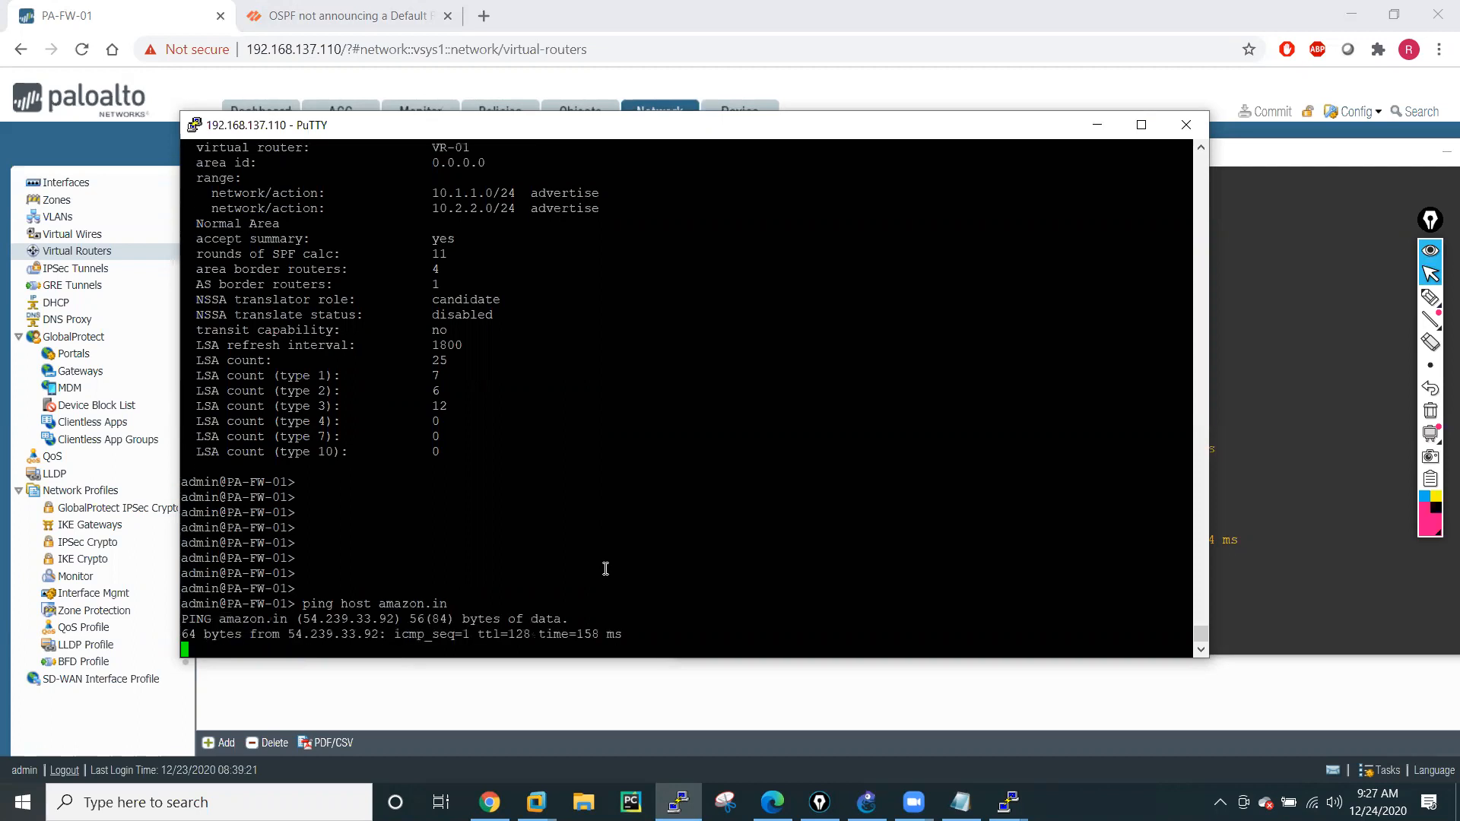
{"action": "key", "text": "ctrl+c"}
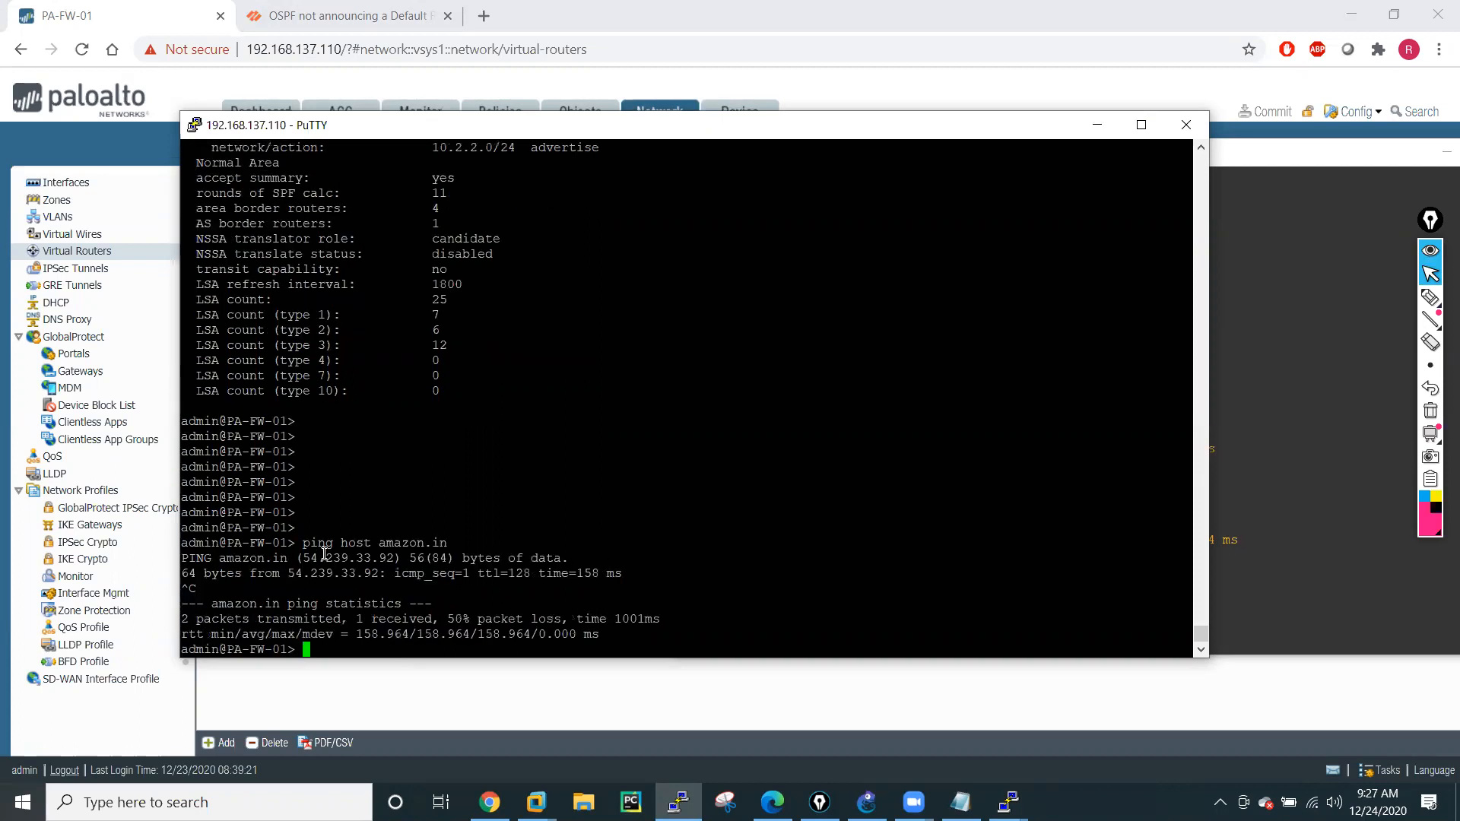
{"action": "double_click", "coordinate": [348, 558]}
Switch back to the R5 console and ping the copied address 54.239.33.92.
{"action": "mouse_move", "coordinate": [1009, 802]}
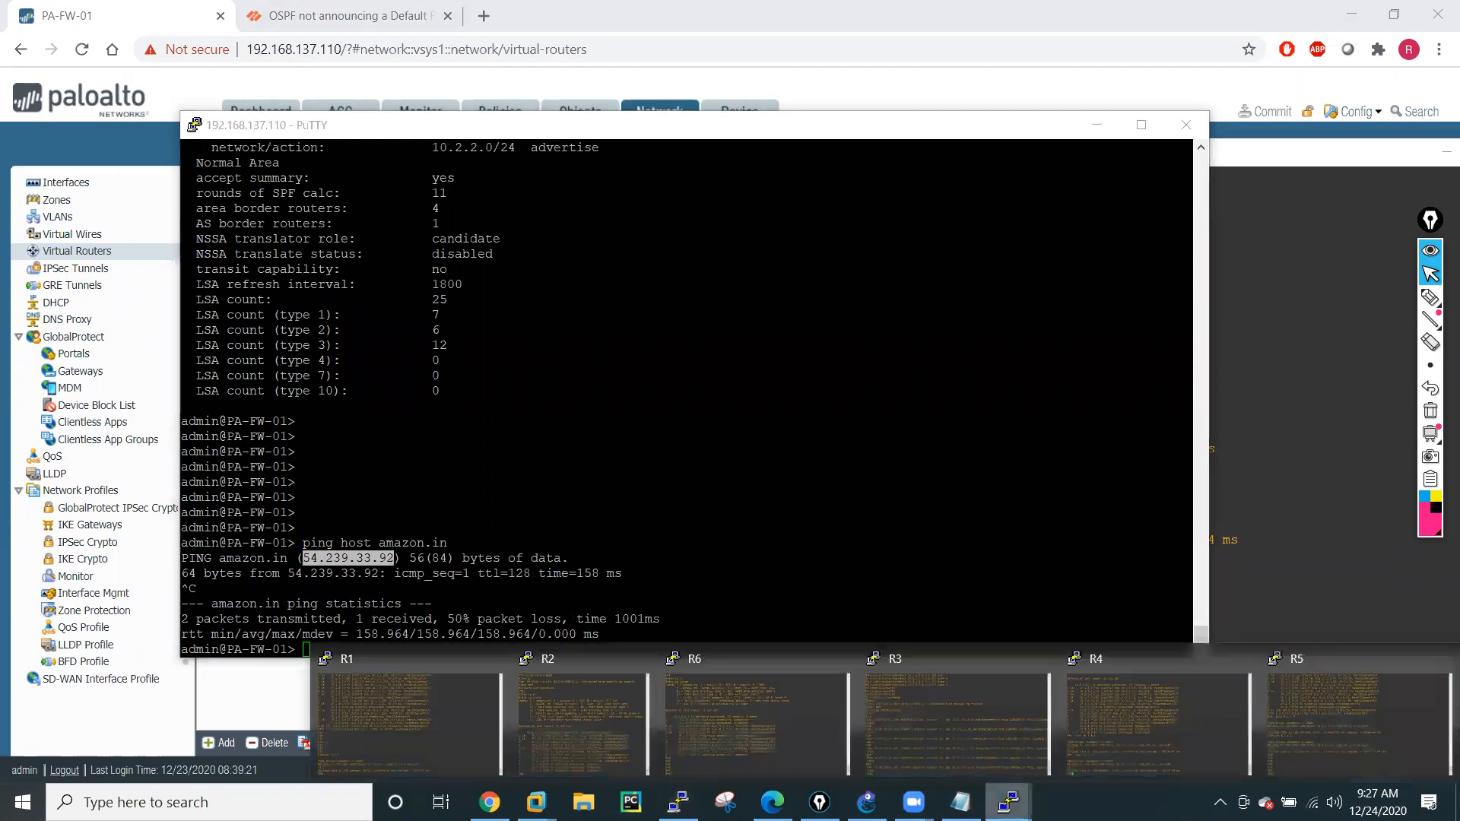
{"action": "left_click", "coordinate": [1317, 718]}
{"action": "type", "text": "ping"}
{"action": "right_click", "coordinate": [861, 610]}
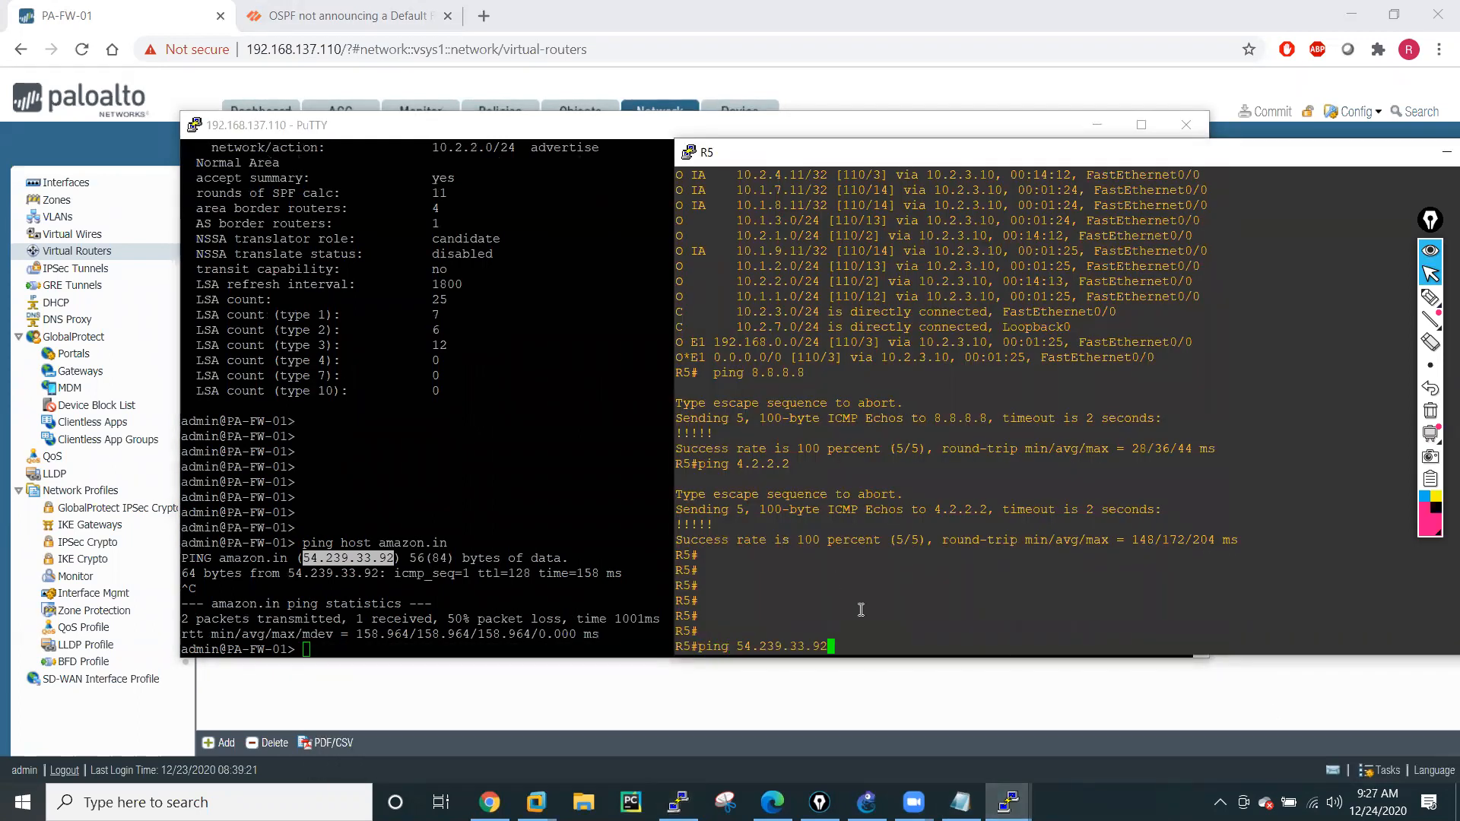
{"action": "key", "text": "Return"}
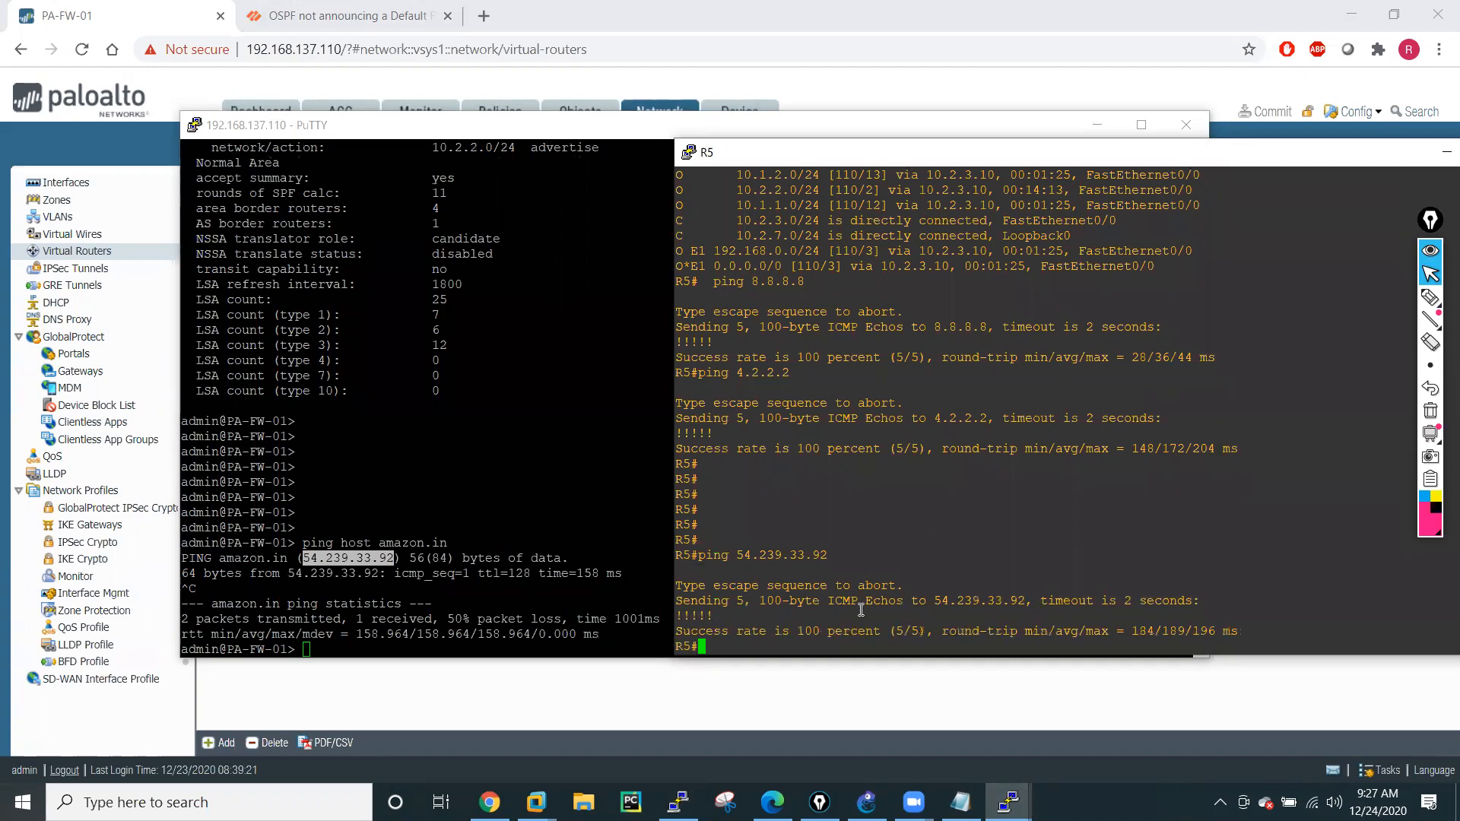
Ping 54.239.33.92 again from R5 with "rep 220" and minimize the firewall's PuTTY window.
{"action": "key", "text": "Up"}
{"action": "type", "text": "rep 220"}
{"action": "key", "text": "Return"}
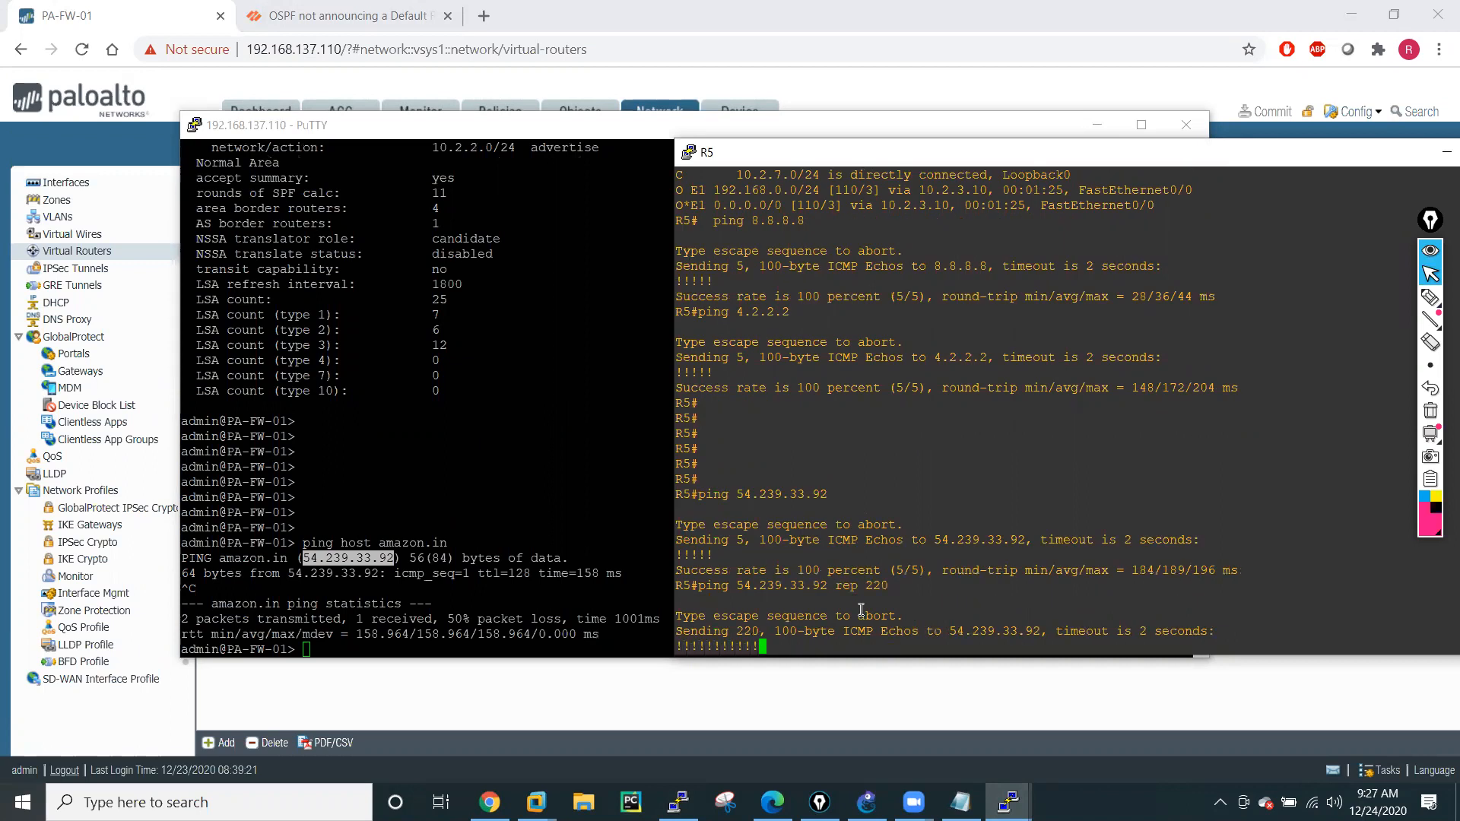
{"action": "left_click", "coordinate": [482, 429]}
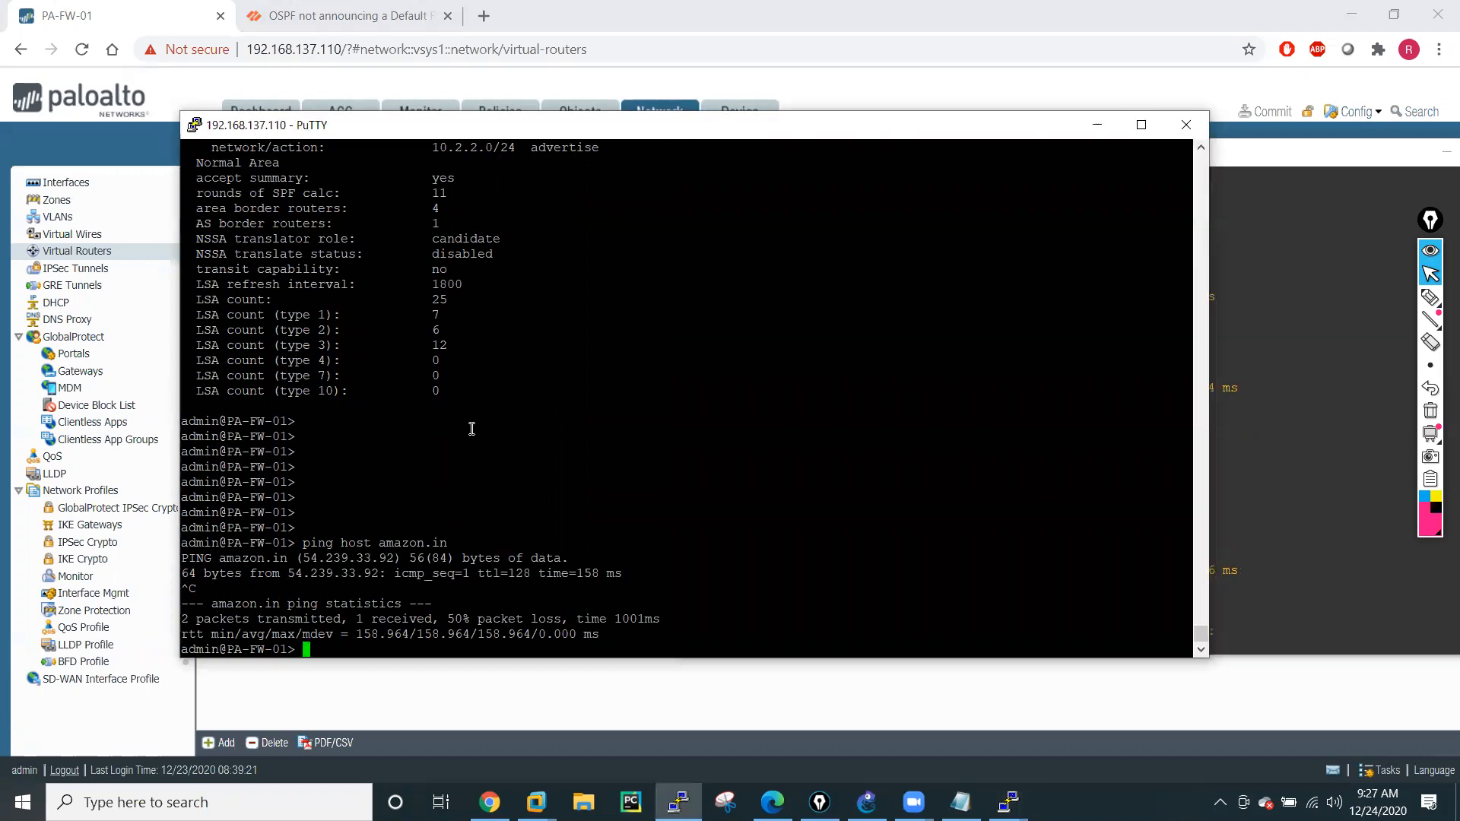
{"action": "left_click", "coordinate": [1096, 126]}
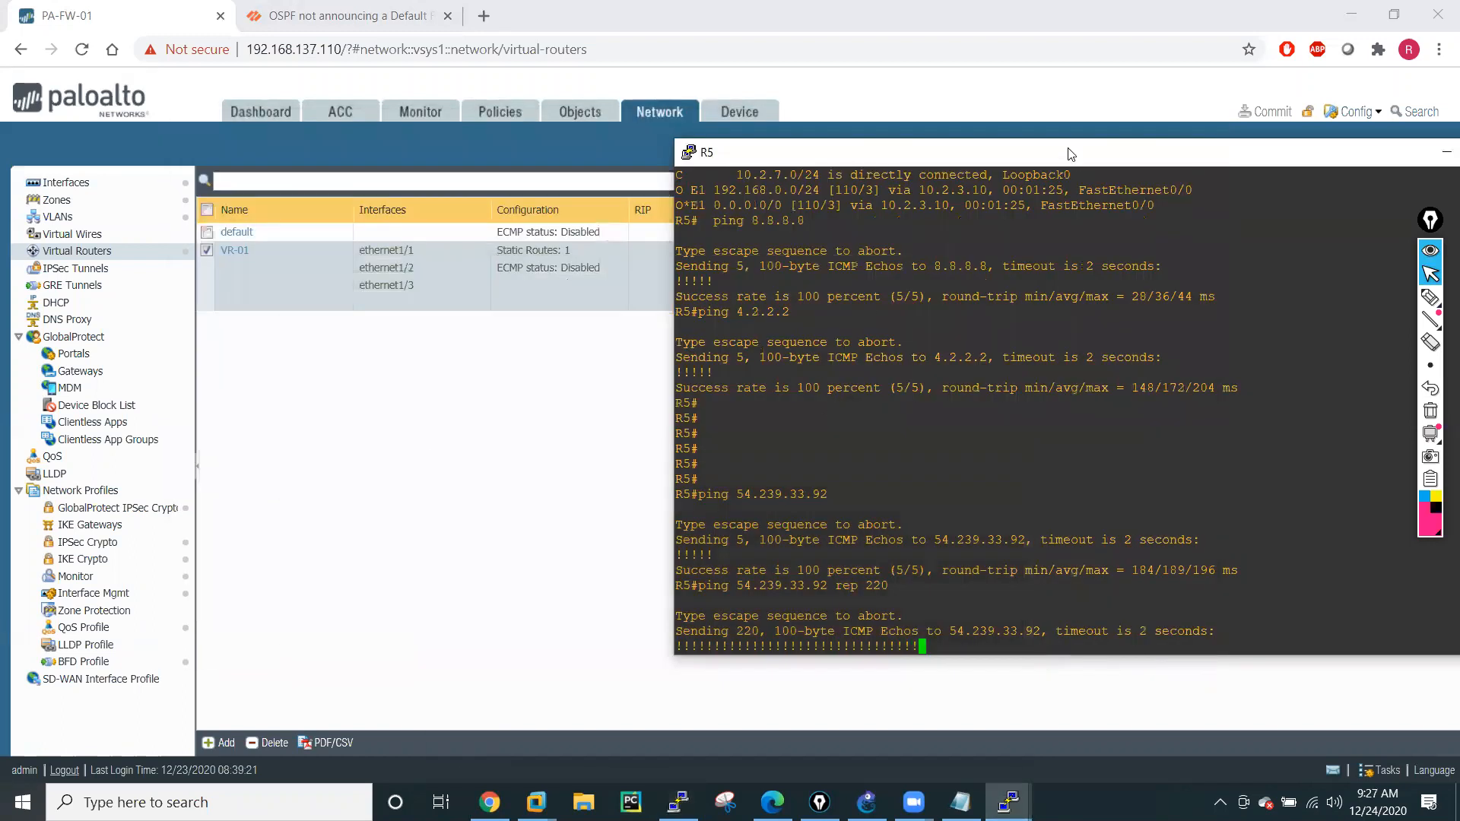
{"action": "double_click", "coordinate": [1057, 154]}
{"action": "left_click", "coordinate": [1027, 156]}
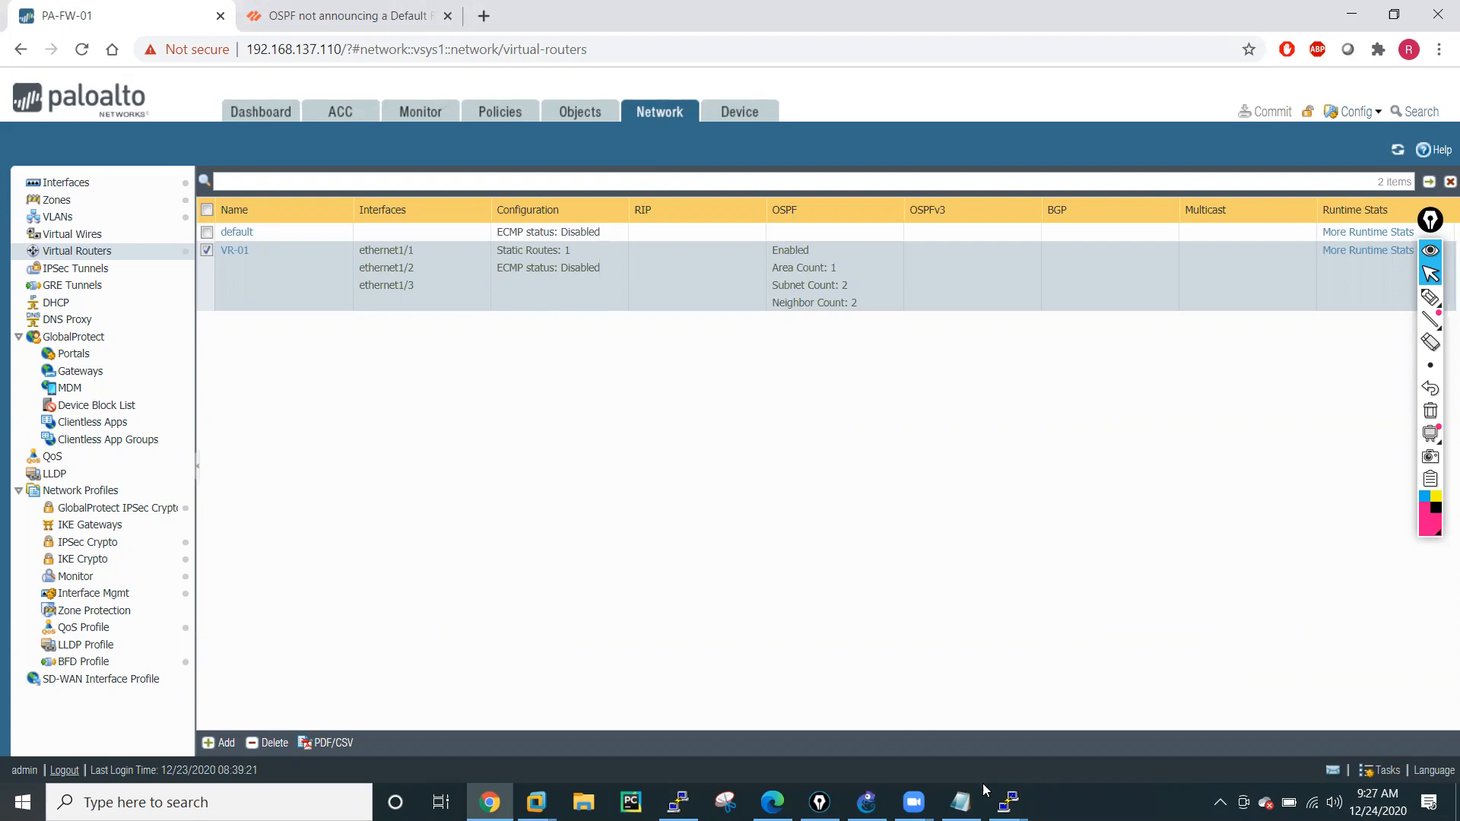
Switch to the R1 console and enter global configuration mode with "conf t".
{"action": "mouse_move", "coordinate": [1008, 803]}
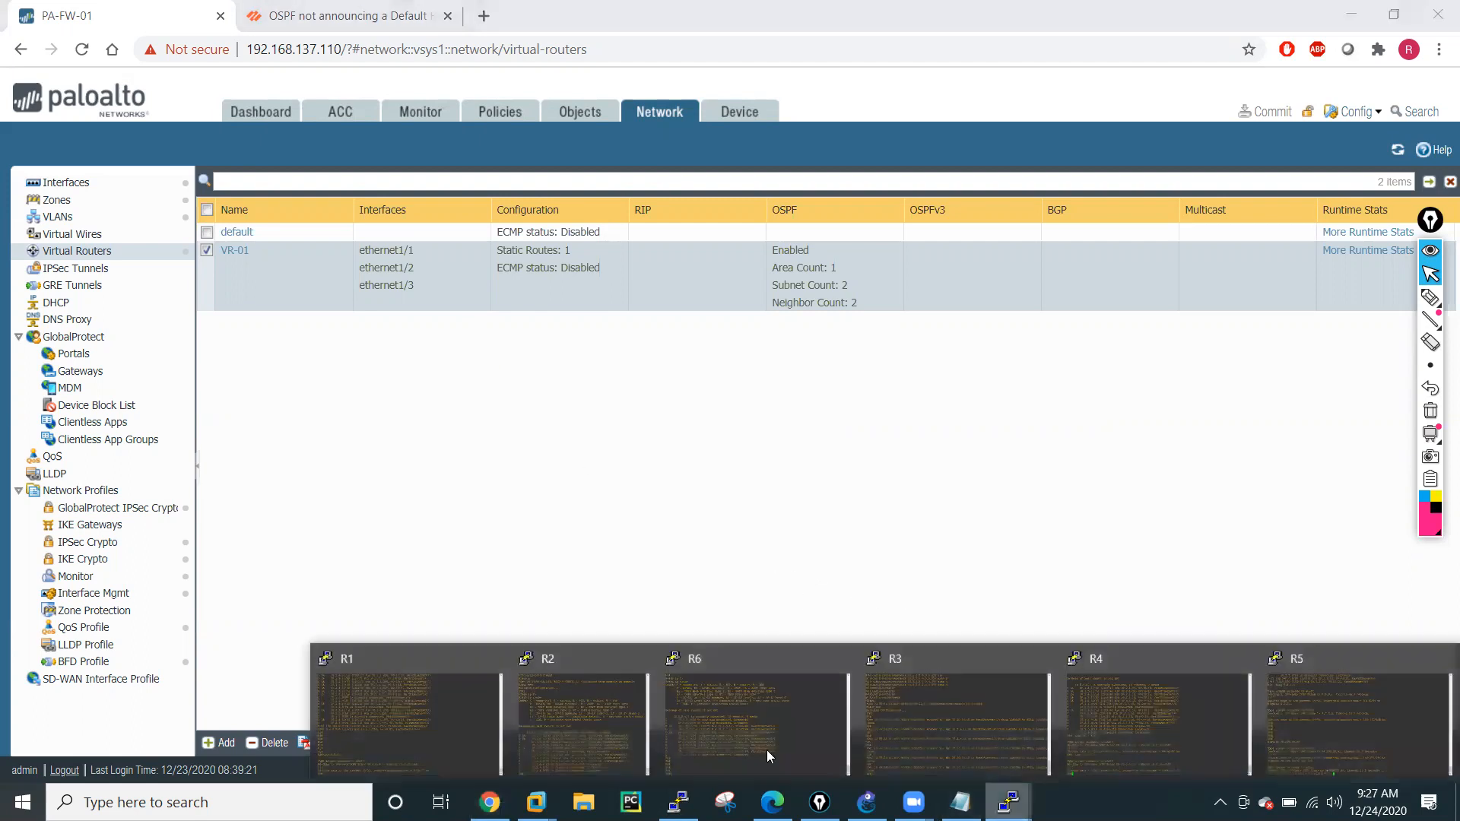
{"action": "left_click", "coordinate": [393, 695]}
{"action": "key", "text": "Return"}
{"action": "key", "text": "Return"}
{"action": "key", "text": "Return"}
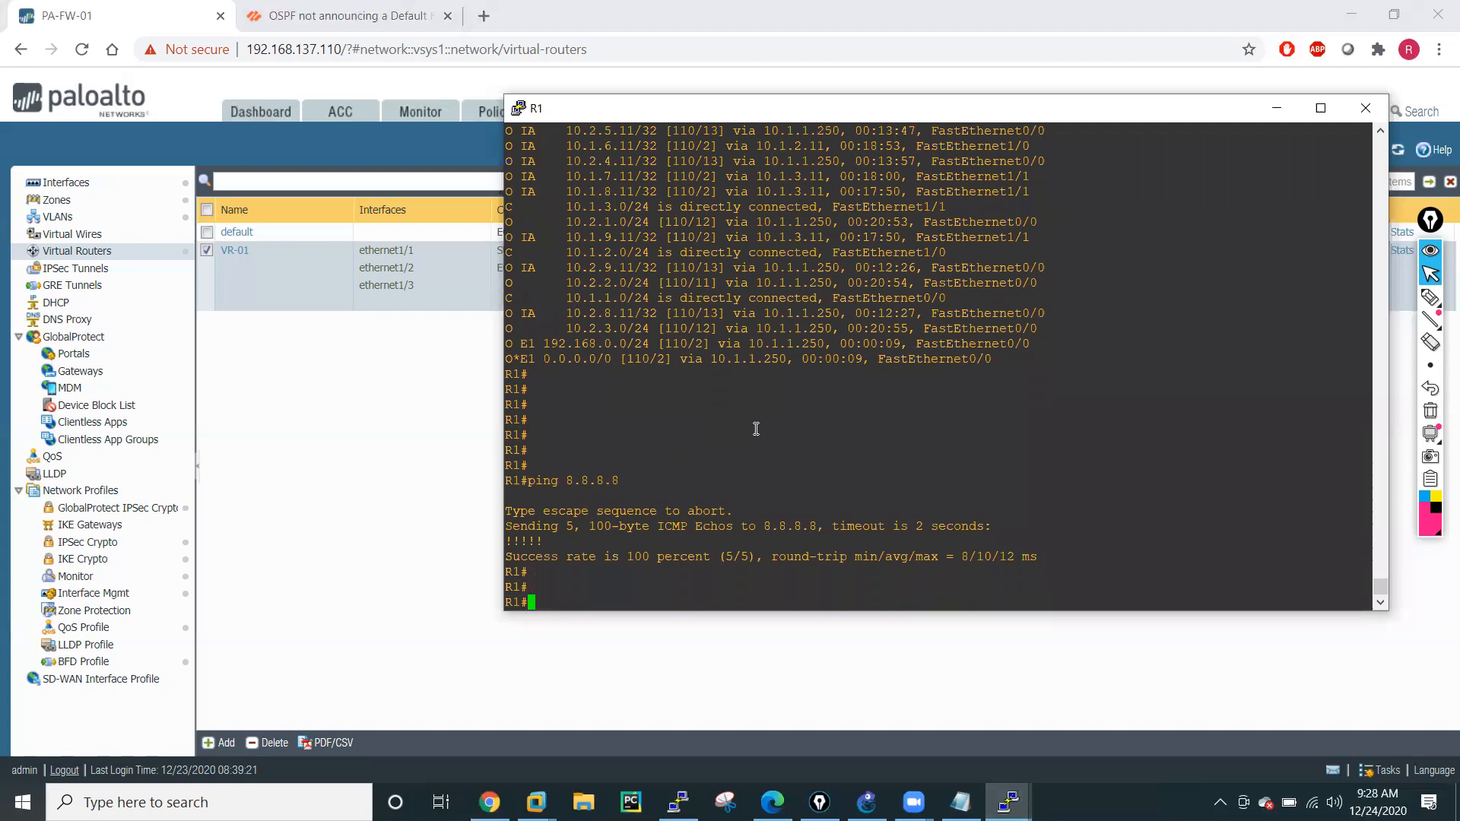
{"action": "type", "text": "conf t"}
{"action": "key", "text": "Return"}
{"action": "key", "text": "Return"}
{"action": "key", "text": "Return"}
{"action": "key", "text": "Return"}
{"action": "key", "text": "Return"}
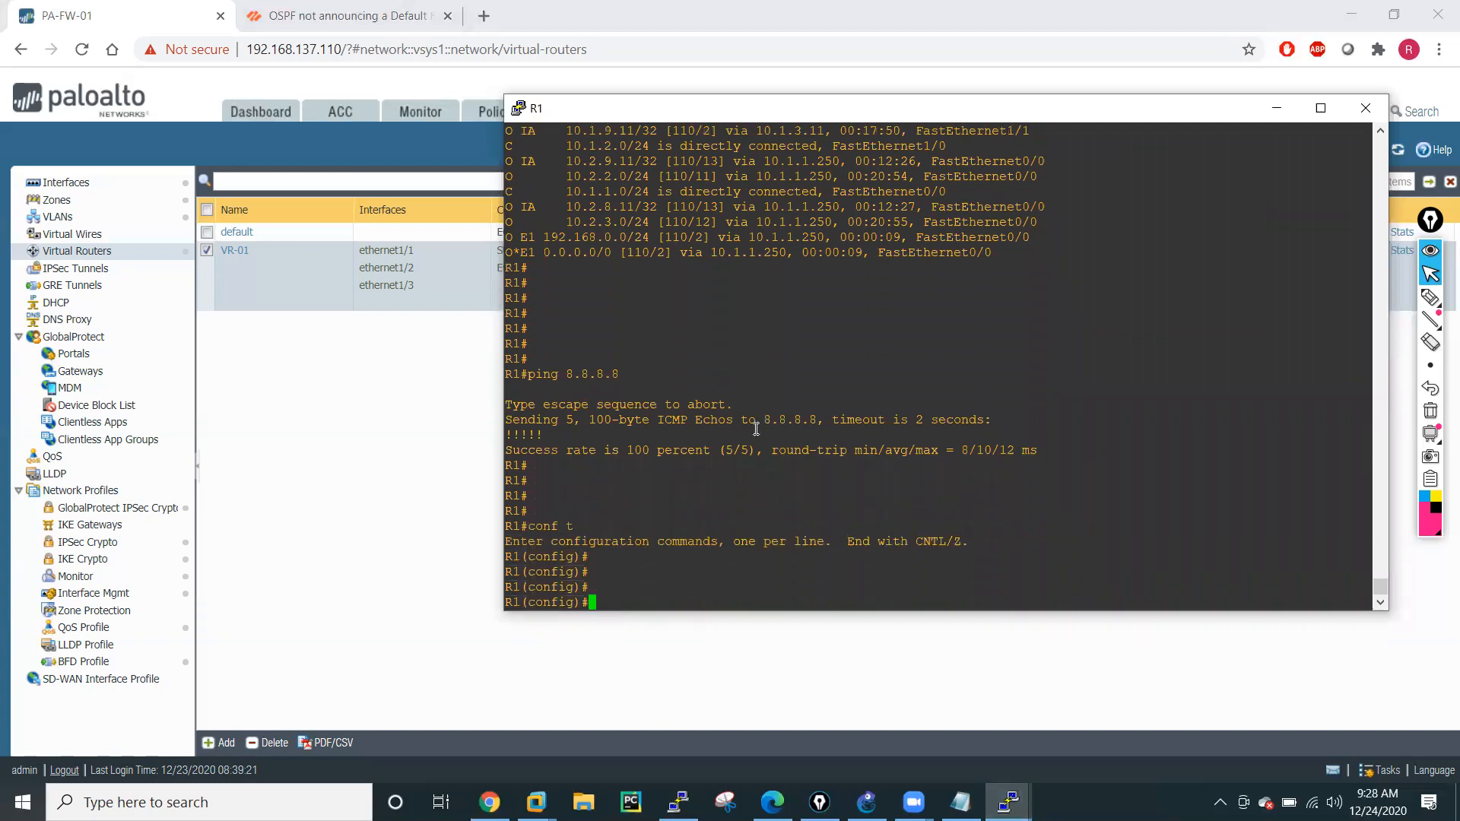
Remove OSPF process 10 from R1 with "no router ospf 10" and save the configuration with "do wr mem".
{"action": "type", "text": "no osp"}
{"action": "key", "text": "Tab"}
{"action": "key", "text": "BackSpace"}
{"action": "key", "text": "BackSpace"}
{"action": "key", "text": "BackSpace"}
{"action": "type", "text": "ro"}
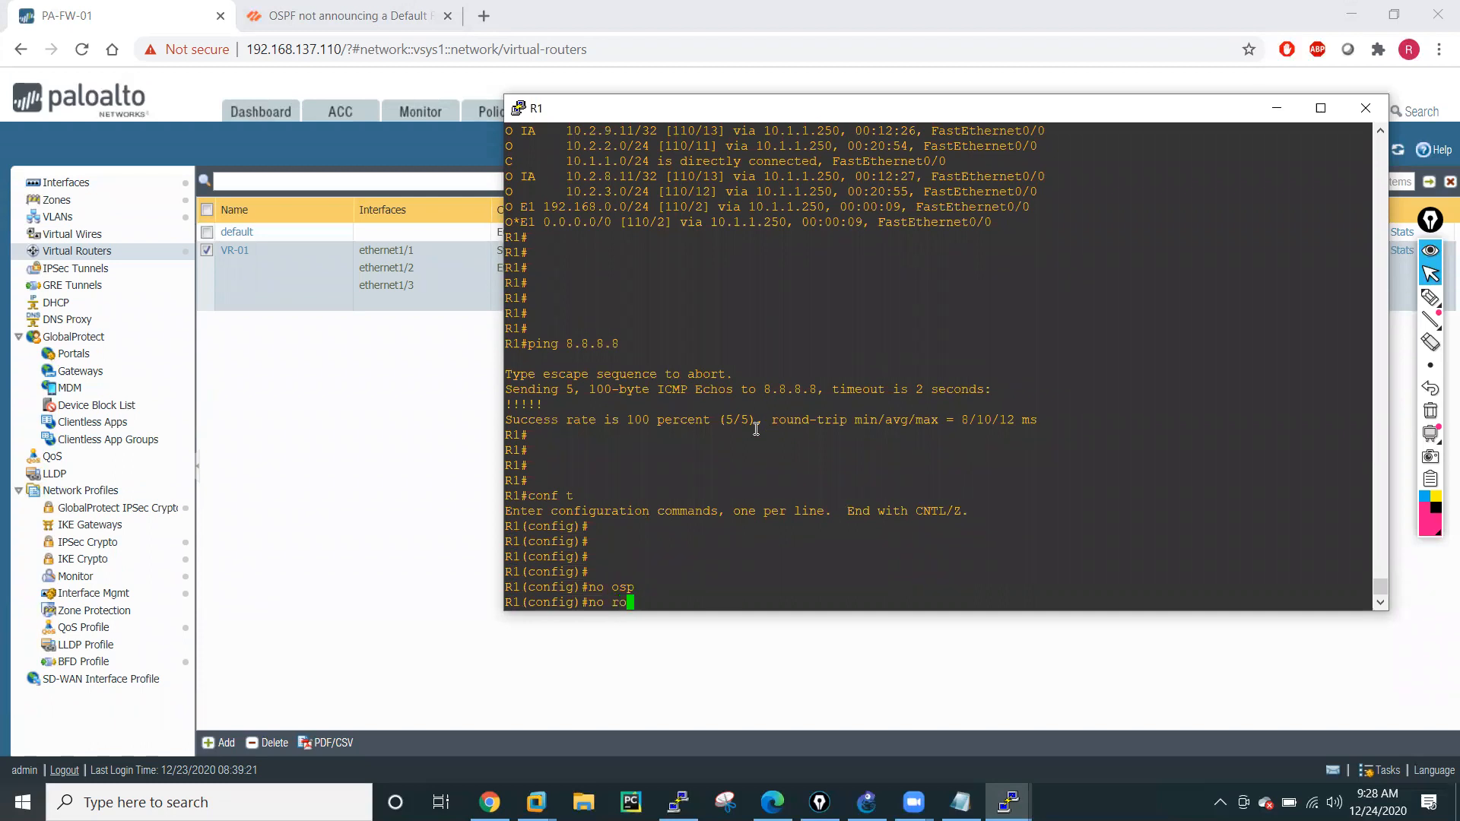
{"action": "type", "text": "u"}
{"action": "key", "text": "Tab"}
{"action": "type", "text": "ter os"}
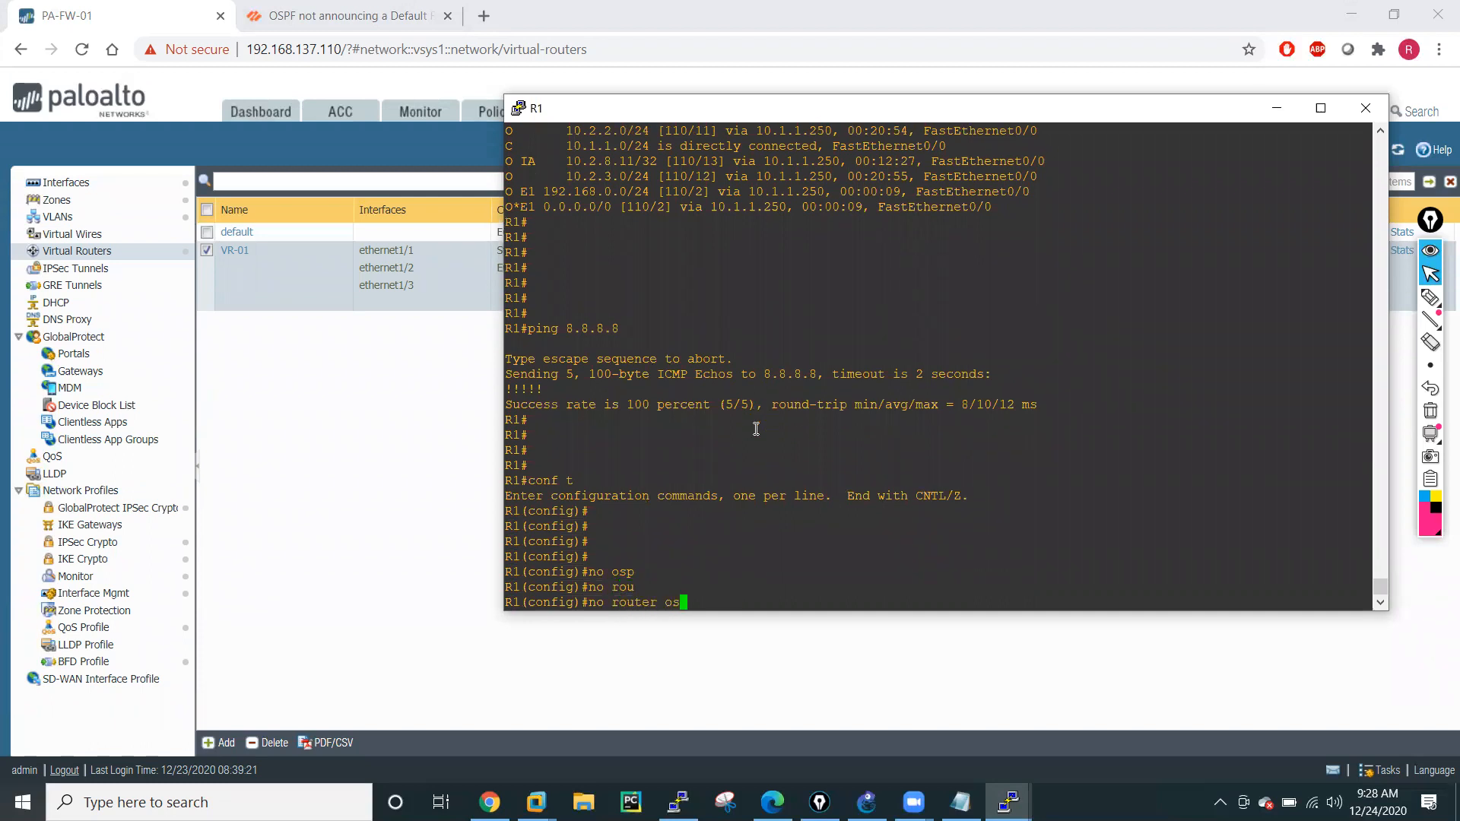
{"action": "key", "text": "Tab"}
{"action": "type", "text": "pf 10"}
{"action": "key", "text": "Return"}
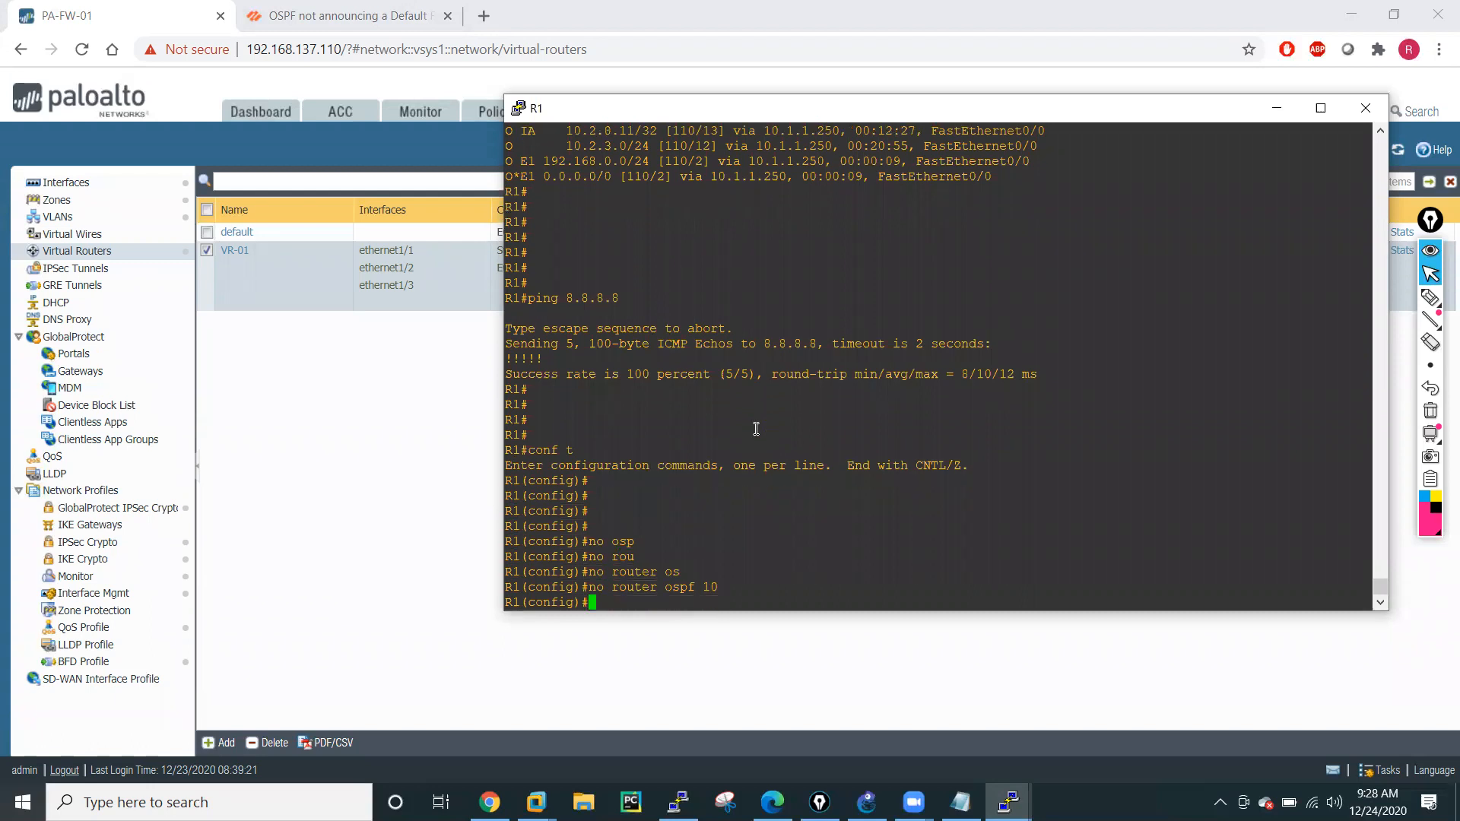
{"action": "type", "text": "do wr mem"}
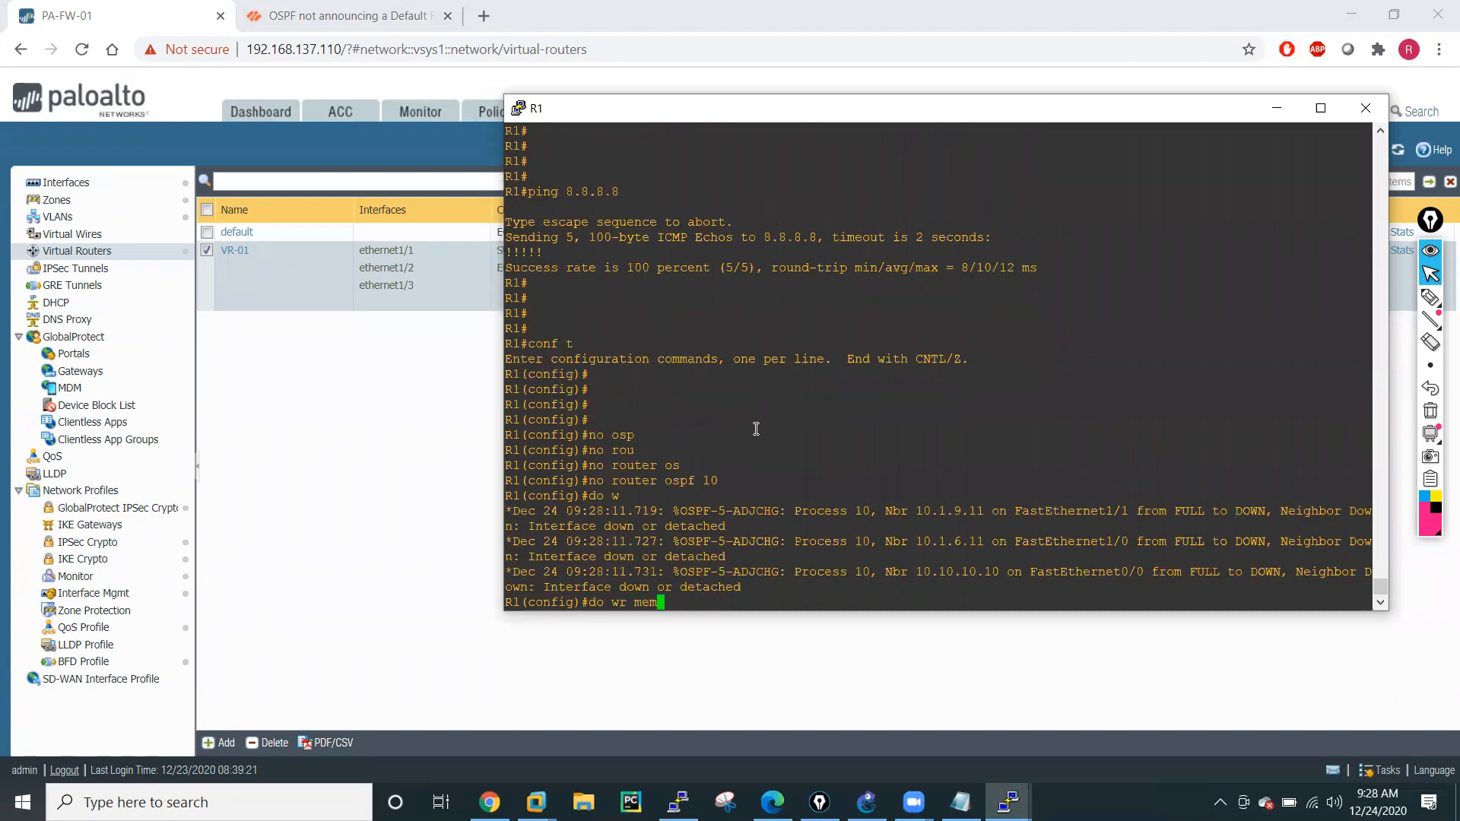
{"action": "key", "text": "Return"}
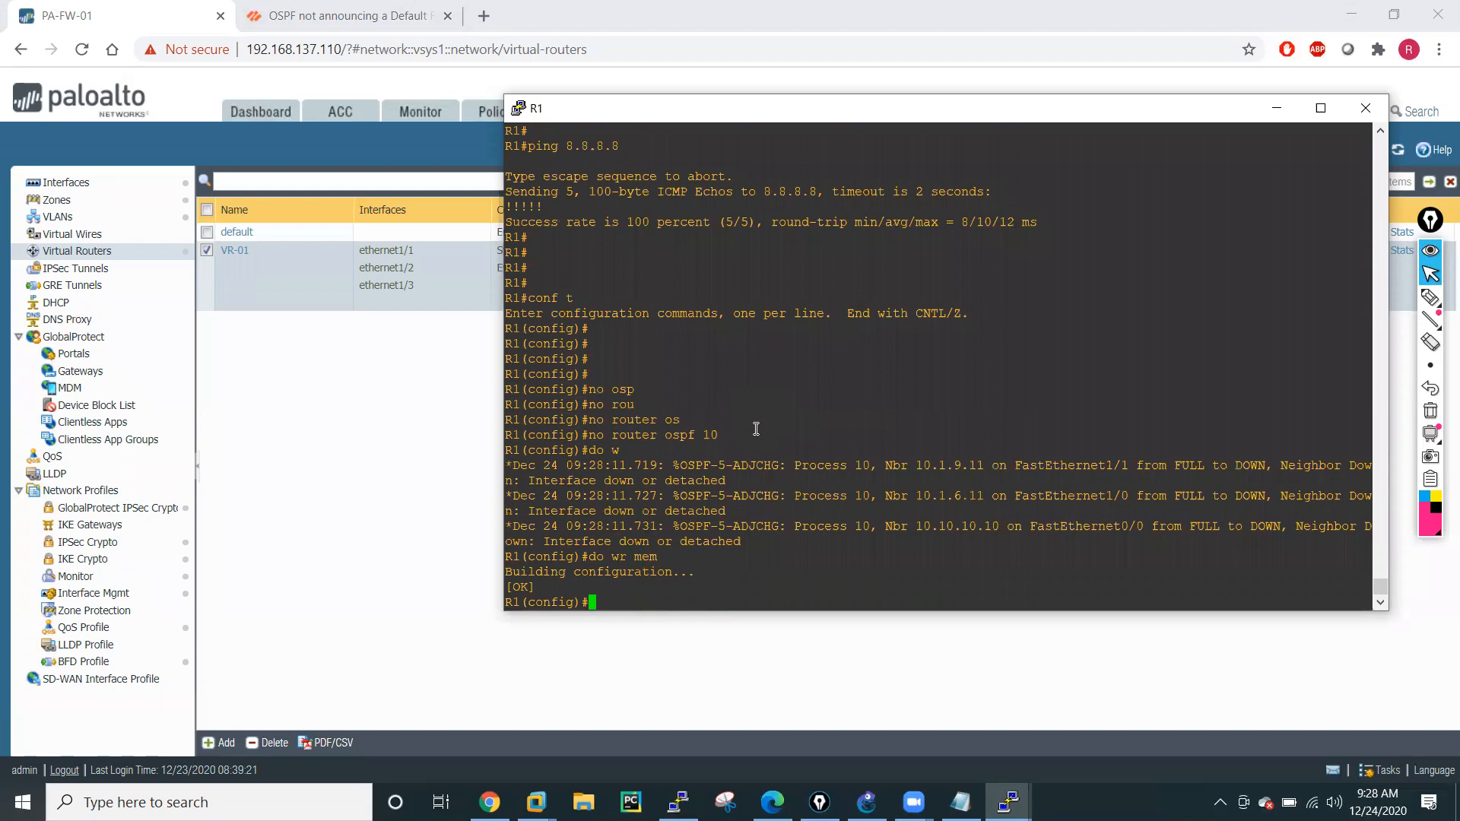
List R1's command history with "do sh his" to review the earlier OSPF network commands.
{"action": "type", "text": "do sh his"}
{"action": "key", "text": "Tab"}
{"action": "key", "text": "Return"}
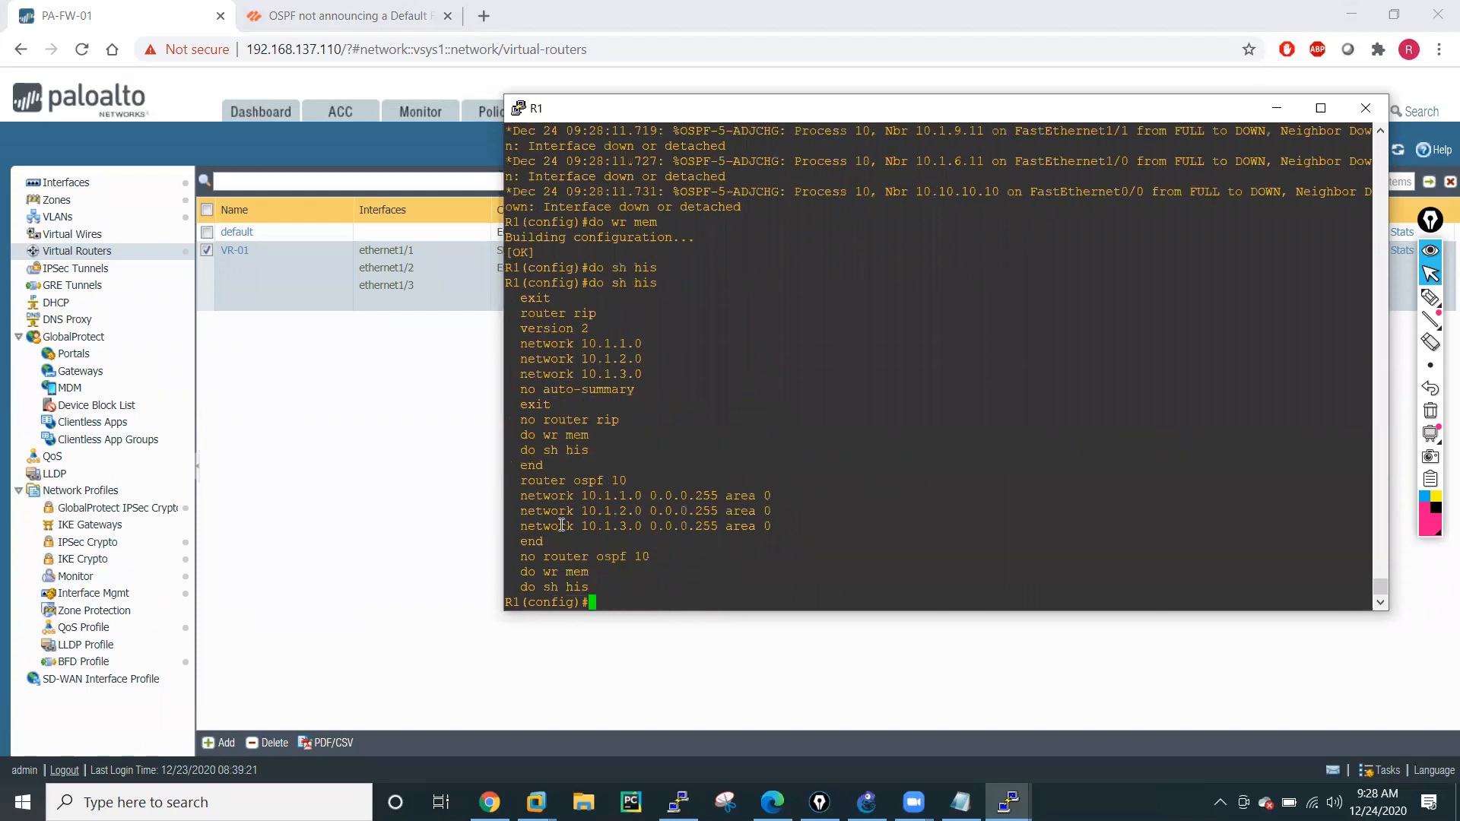
Copy "no router ospf 10" and "do wr mem" from R1's history into Notepad, put "conf t" above them, and select the block for copying.
{"action": "left_click_drag", "start_coordinate": [522, 558], "coordinate": [588, 572]}
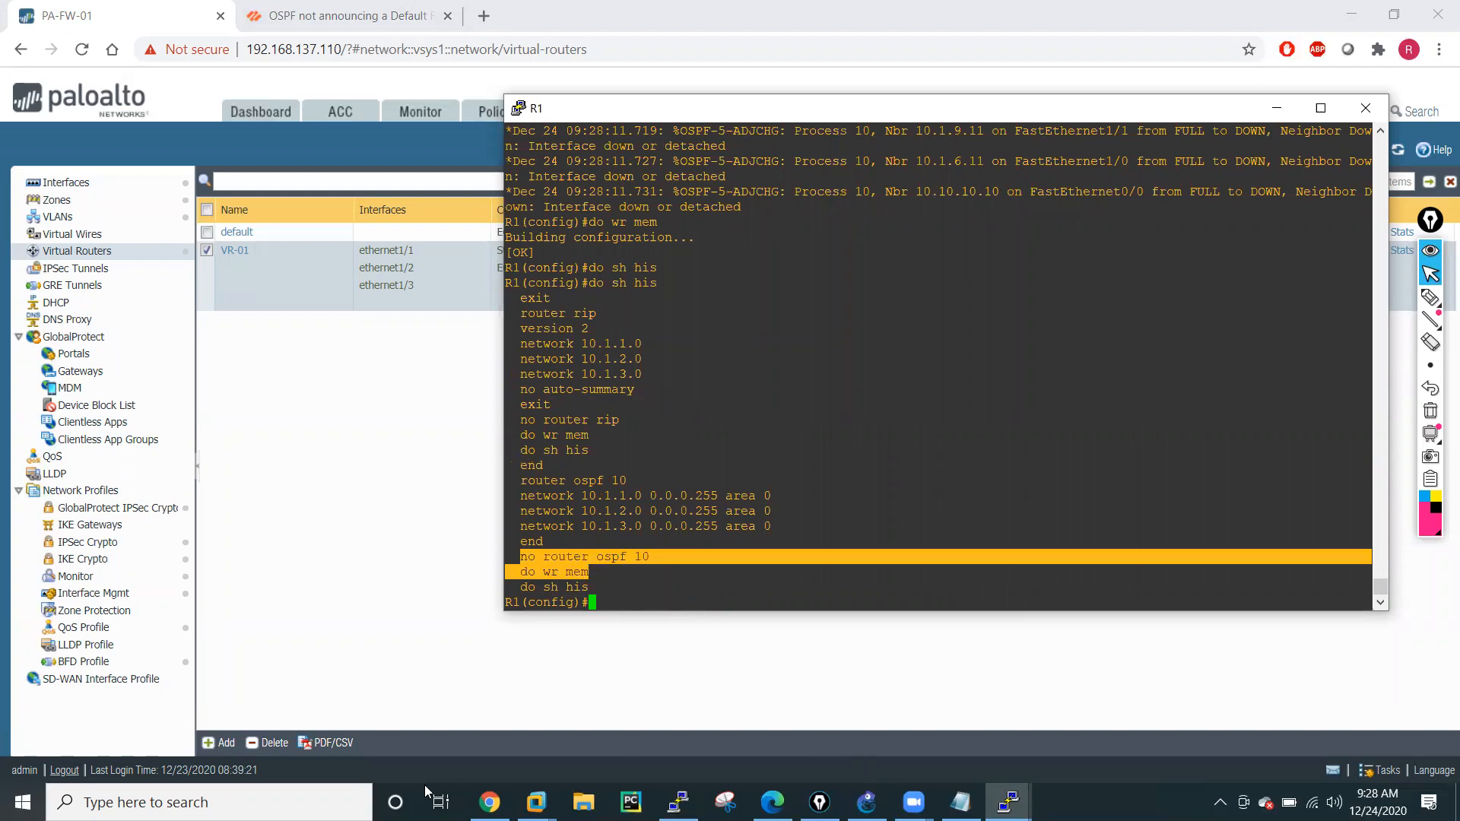
{"action": "left_click", "coordinate": [960, 803]}
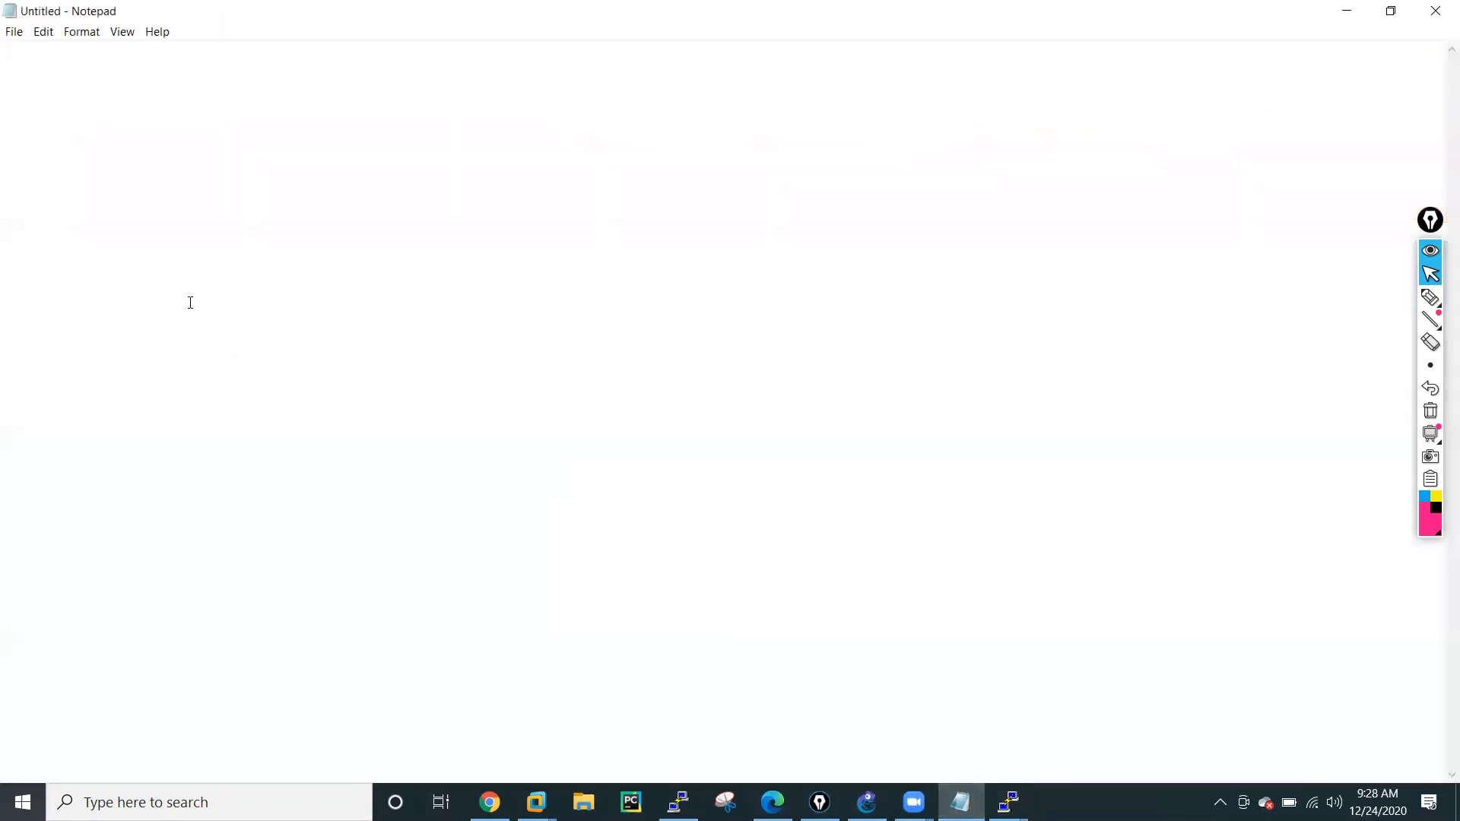
{"action": "key", "text": "Return"}
{"action": "type", "text": "no router ospf 10   do wr mem"}
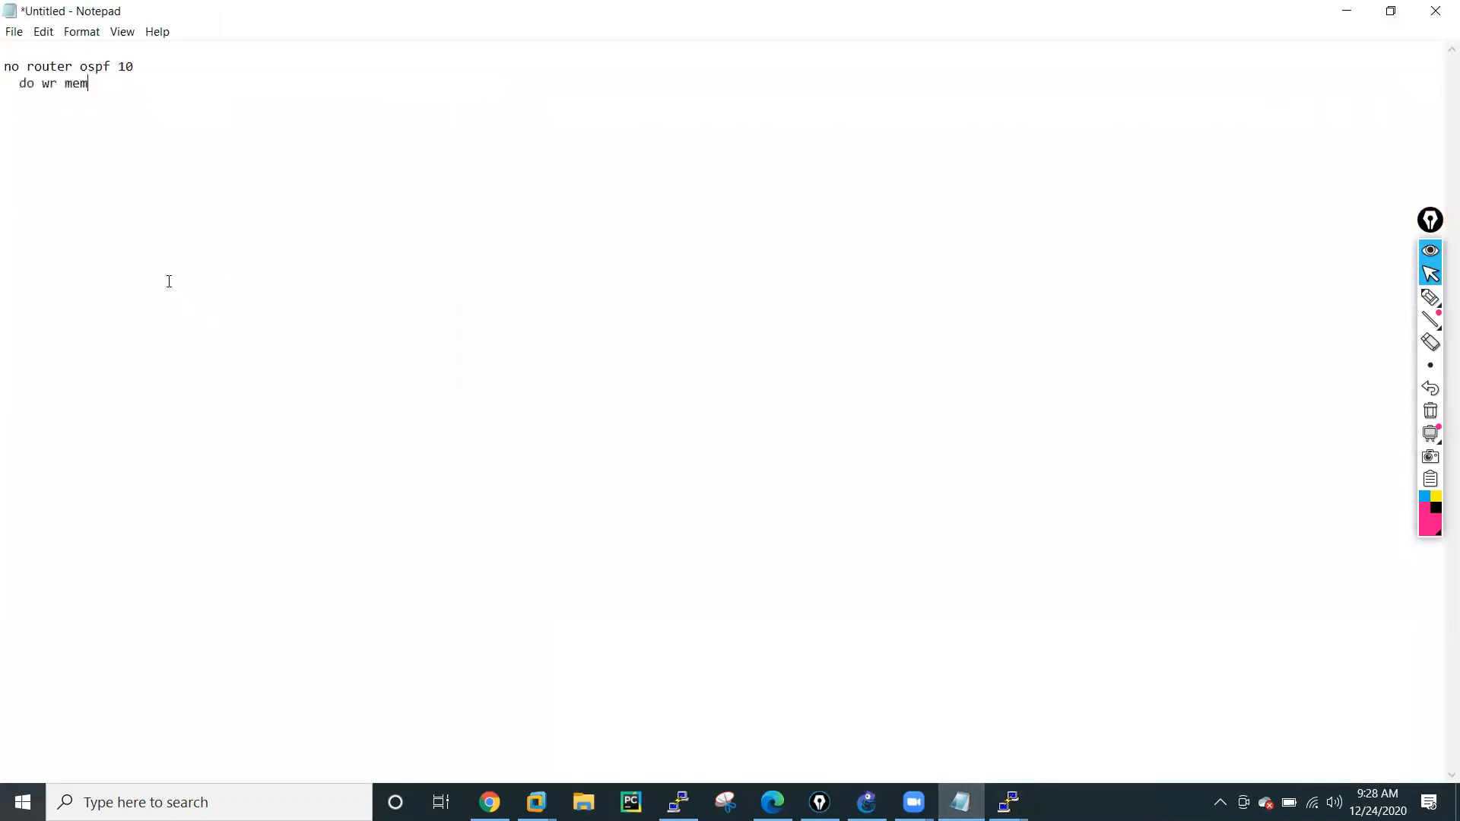
{"action": "left_click", "coordinate": [21, 84]}
{"action": "key", "text": "BackSpace"}
{"action": "key", "text": "BackSpace"}
{"action": "type", "text": "onf"}
{"action": "left_click_drag", "start_coordinate": [79, 91], "coordinate": [8, 54]}
{"action": "key", "text": "ctrl+c"}
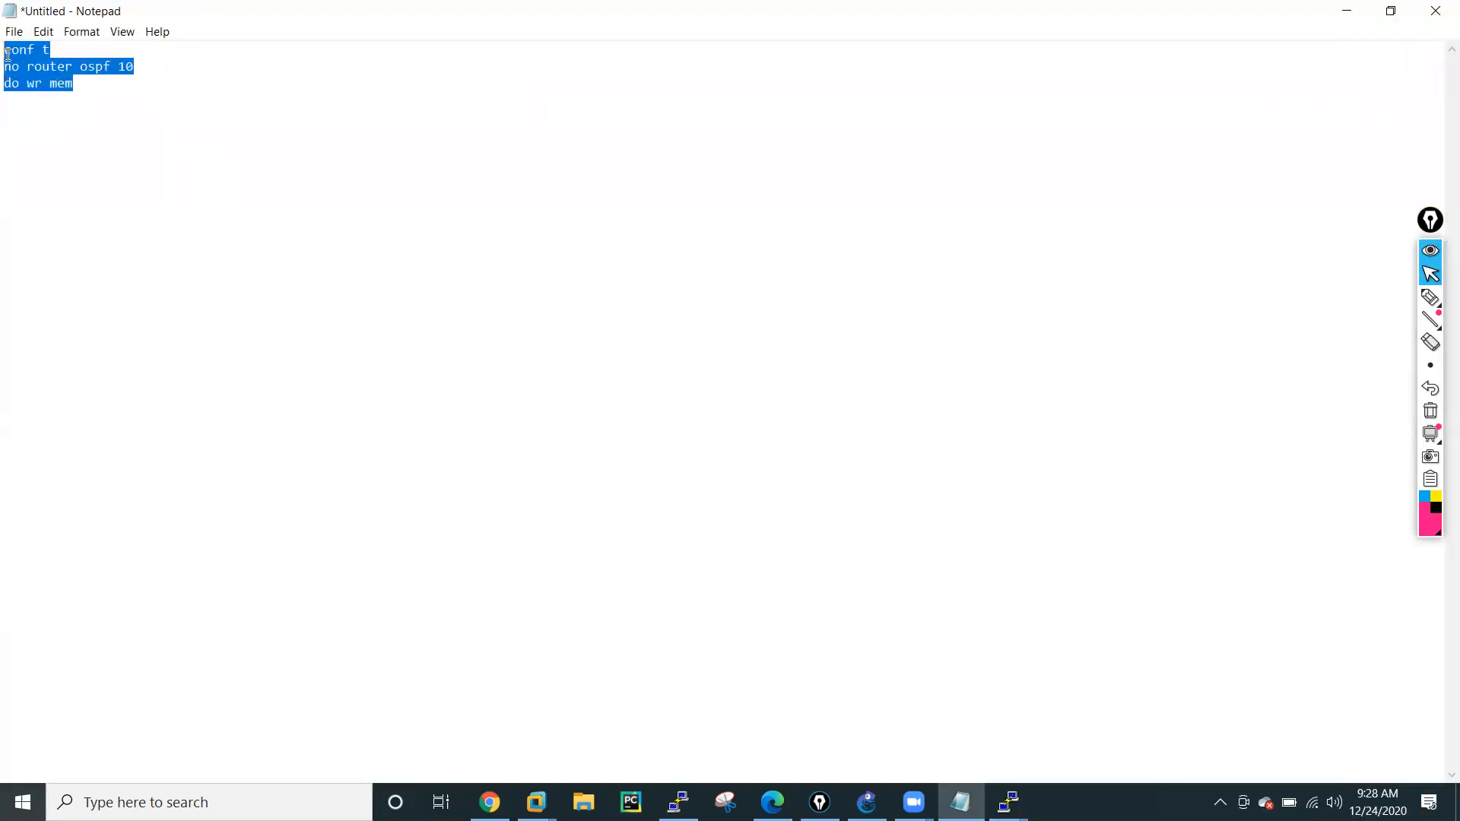
Switch to the R2 console and paste the command block to remove OSPF process 10 and save the configuration.
{"action": "left_click", "coordinate": [1347, 11]}
{"action": "left_click", "coordinate": [1008, 802]}
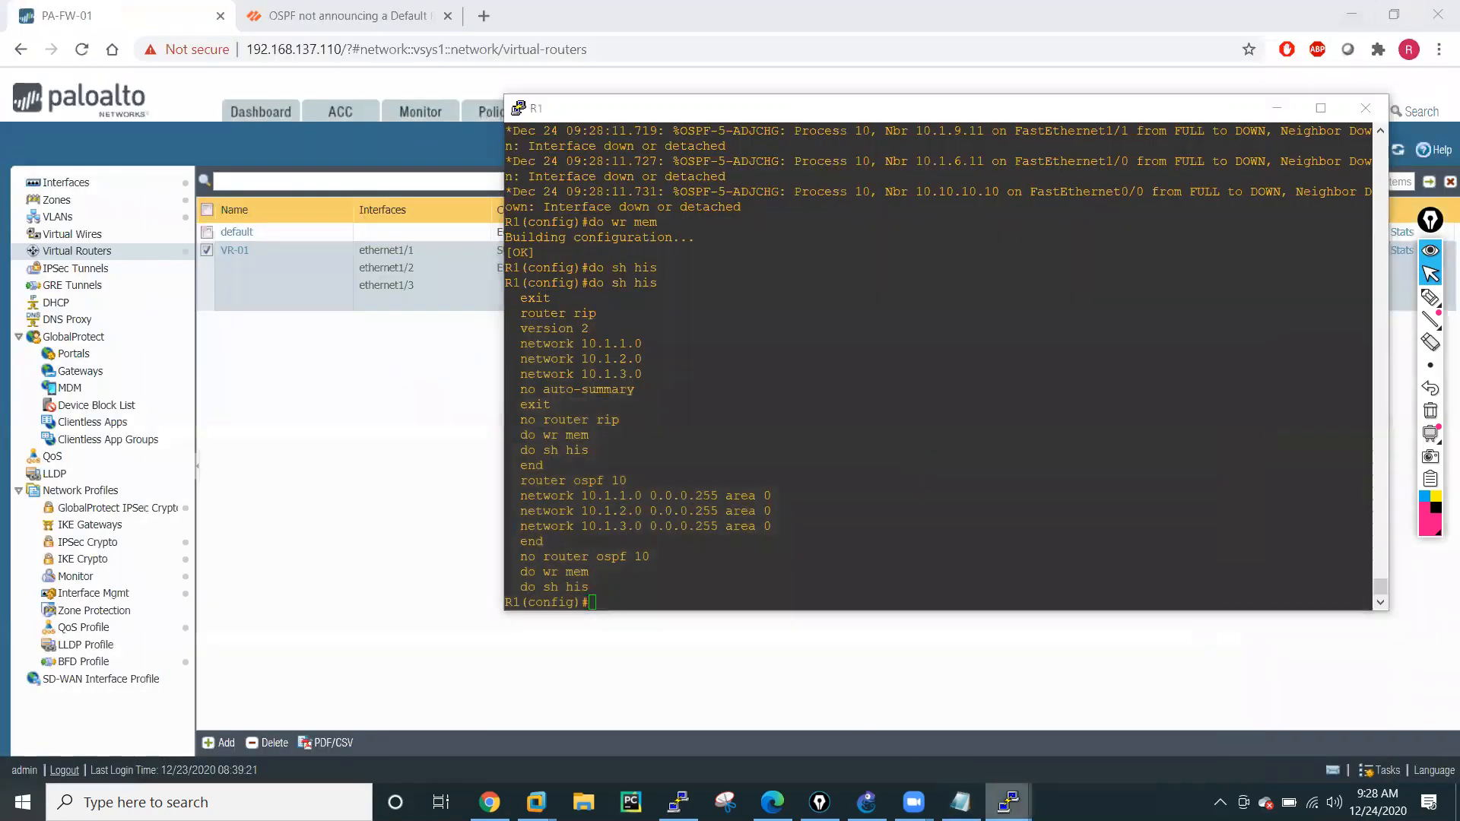
{"action": "left_click", "coordinate": [617, 704]}
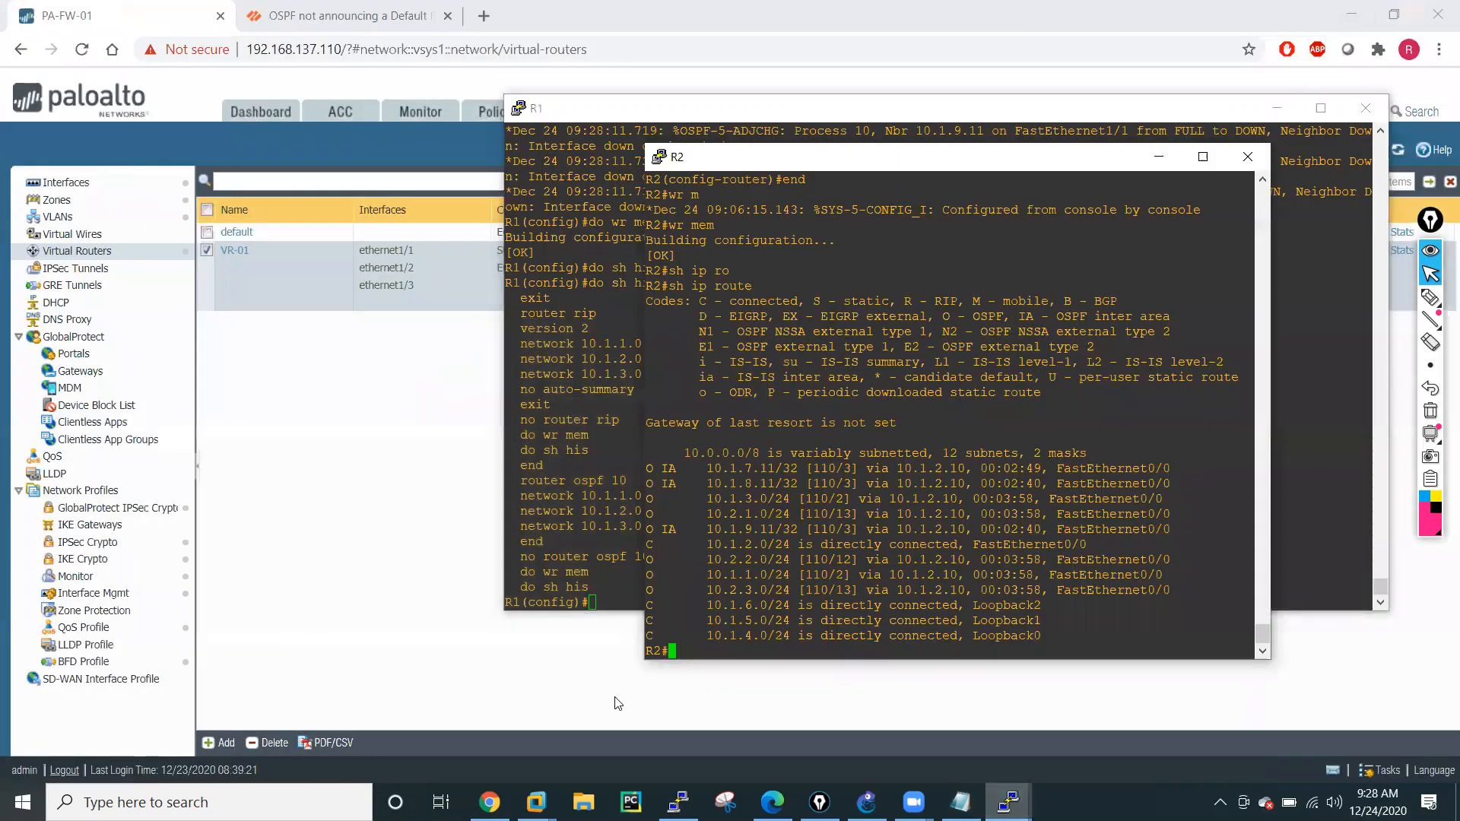
{"action": "right_click", "coordinate": [1092, 620]}
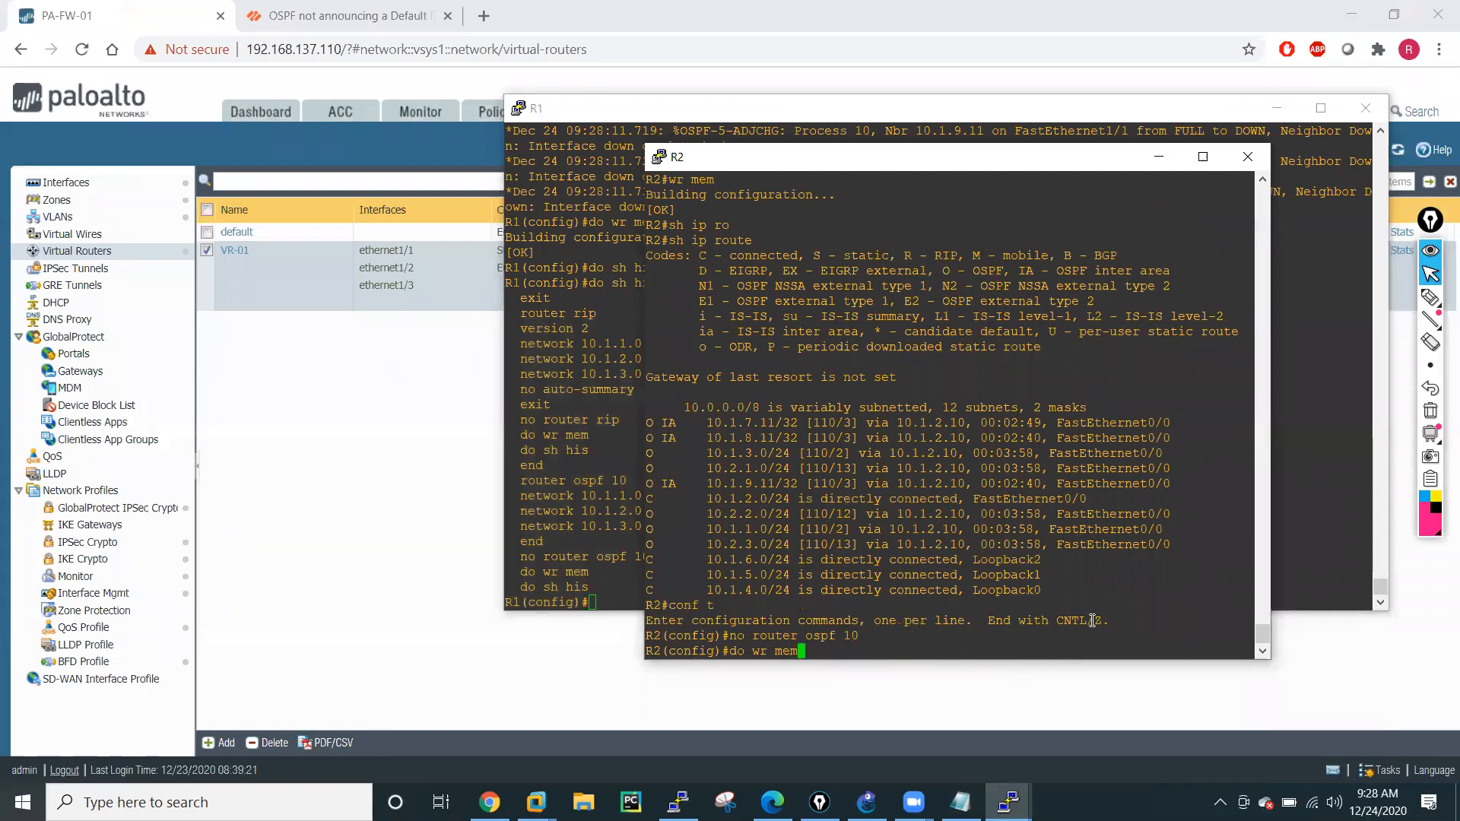
Add blank lines after "do wr mem" in the Notepad block and copy the whole text again.
{"action": "left_click", "coordinate": [961, 802]}
{"action": "left_click", "coordinate": [151, 91]}
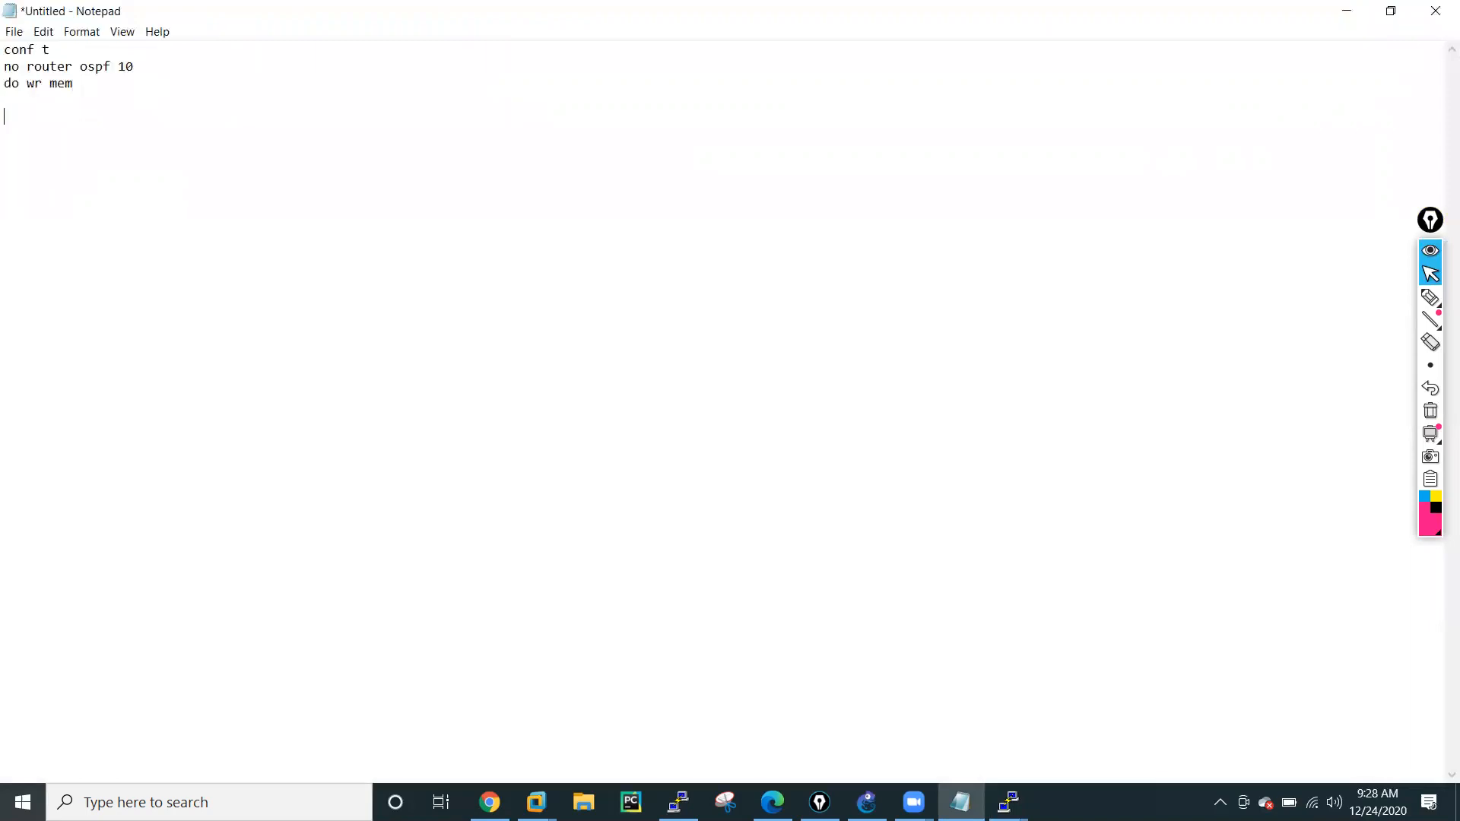
{"action": "key", "text": "ctrl+a"}
{"action": "key", "text": "ctrl+c"}
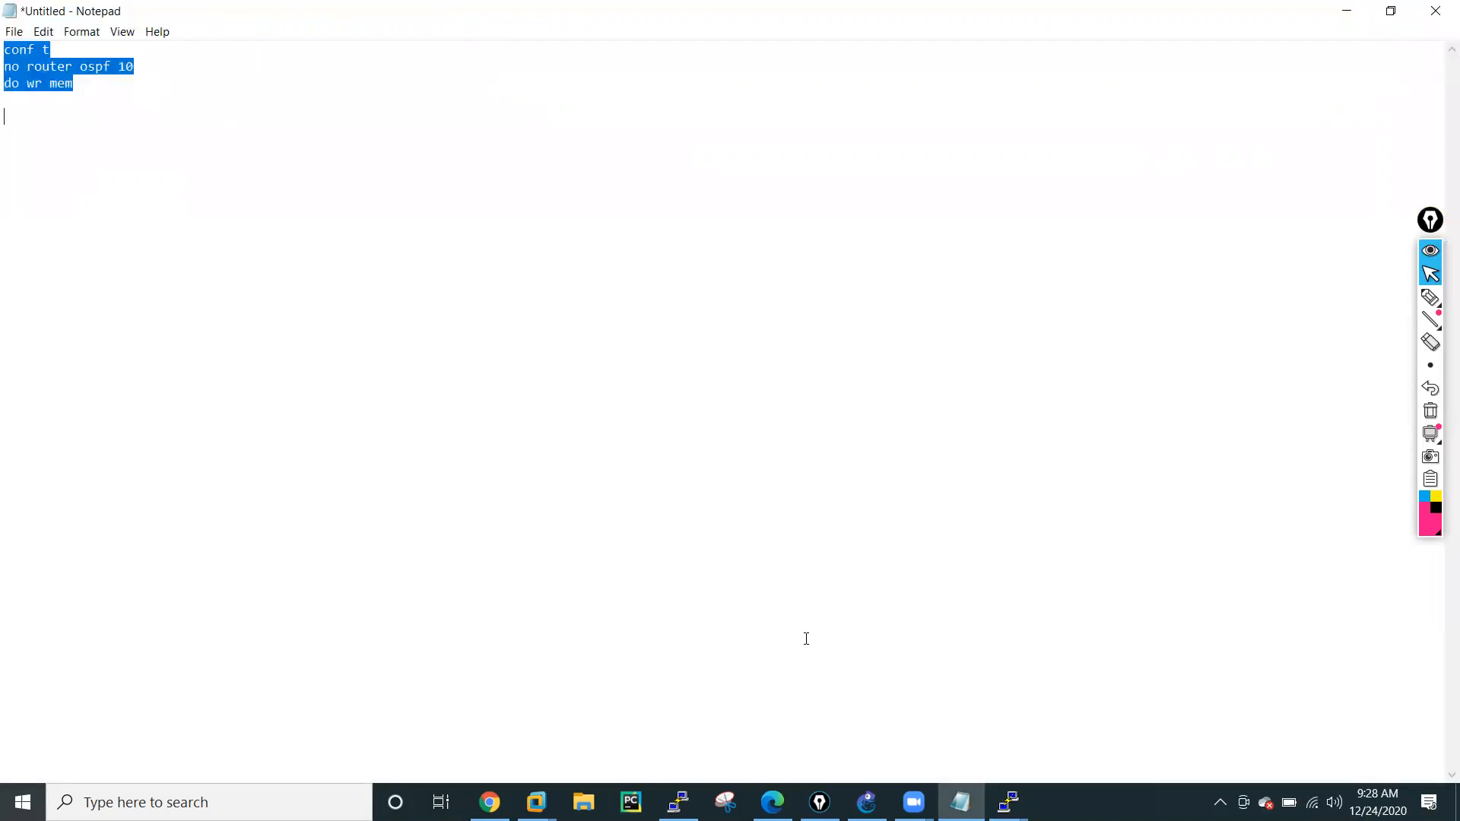
Paste the updated command block into the R6 and R3 consoles to remove OSPF process 10 and save both configurations.
{"action": "left_click", "coordinate": [1009, 802]}
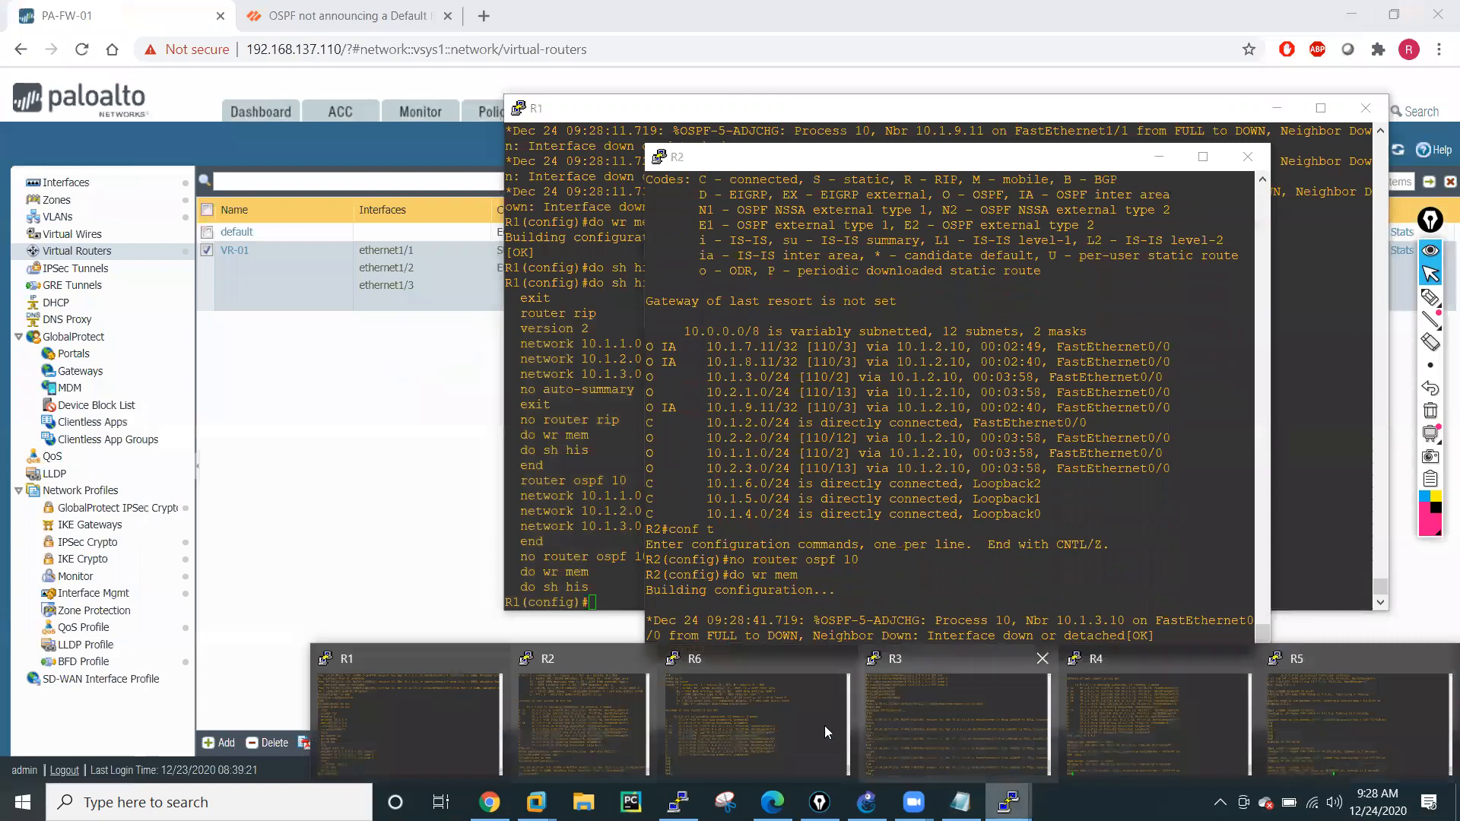
{"action": "left_click", "coordinate": [697, 703]}
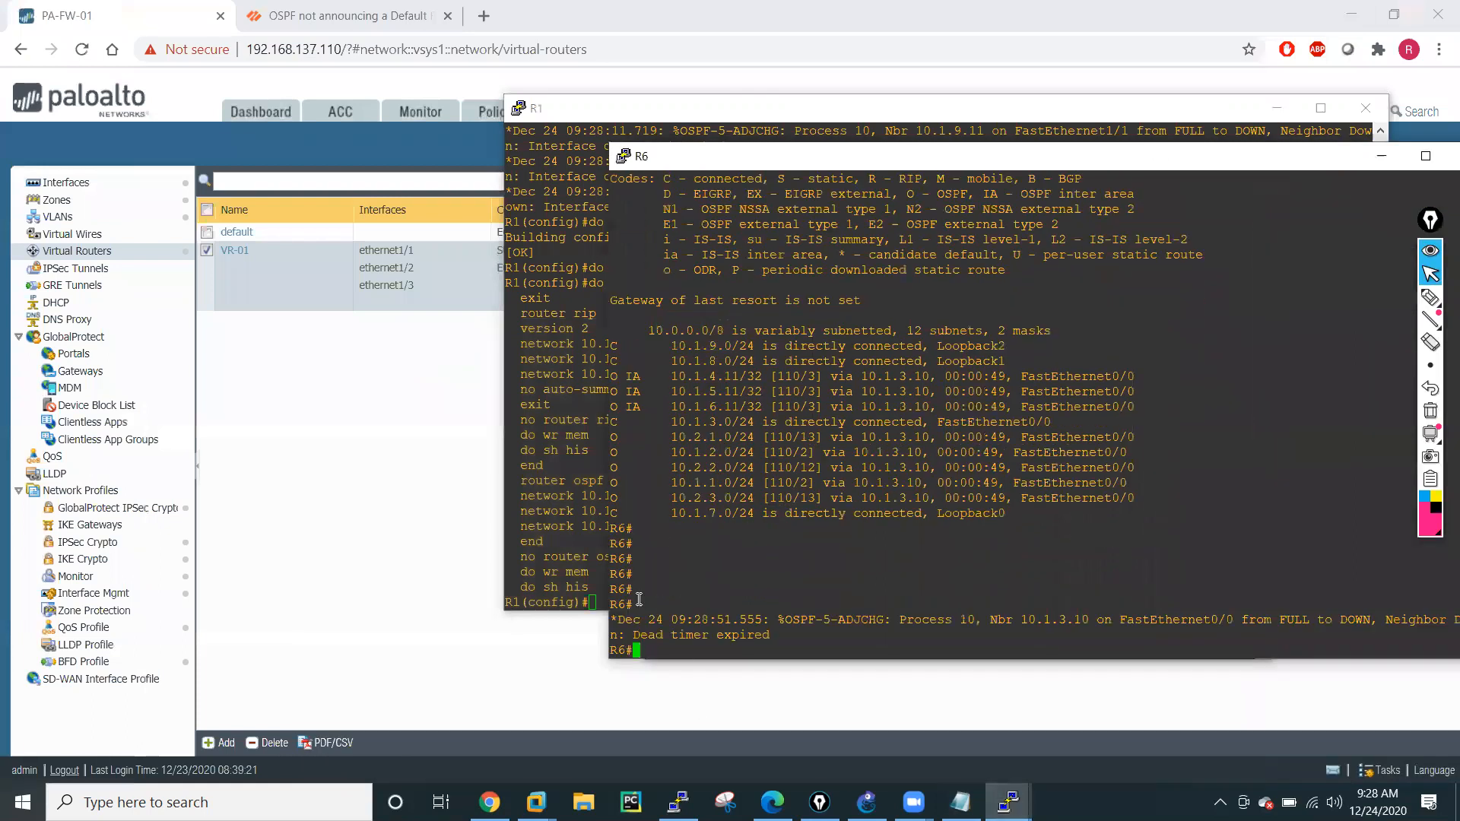
{"action": "right_click", "coordinate": [716, 566]}
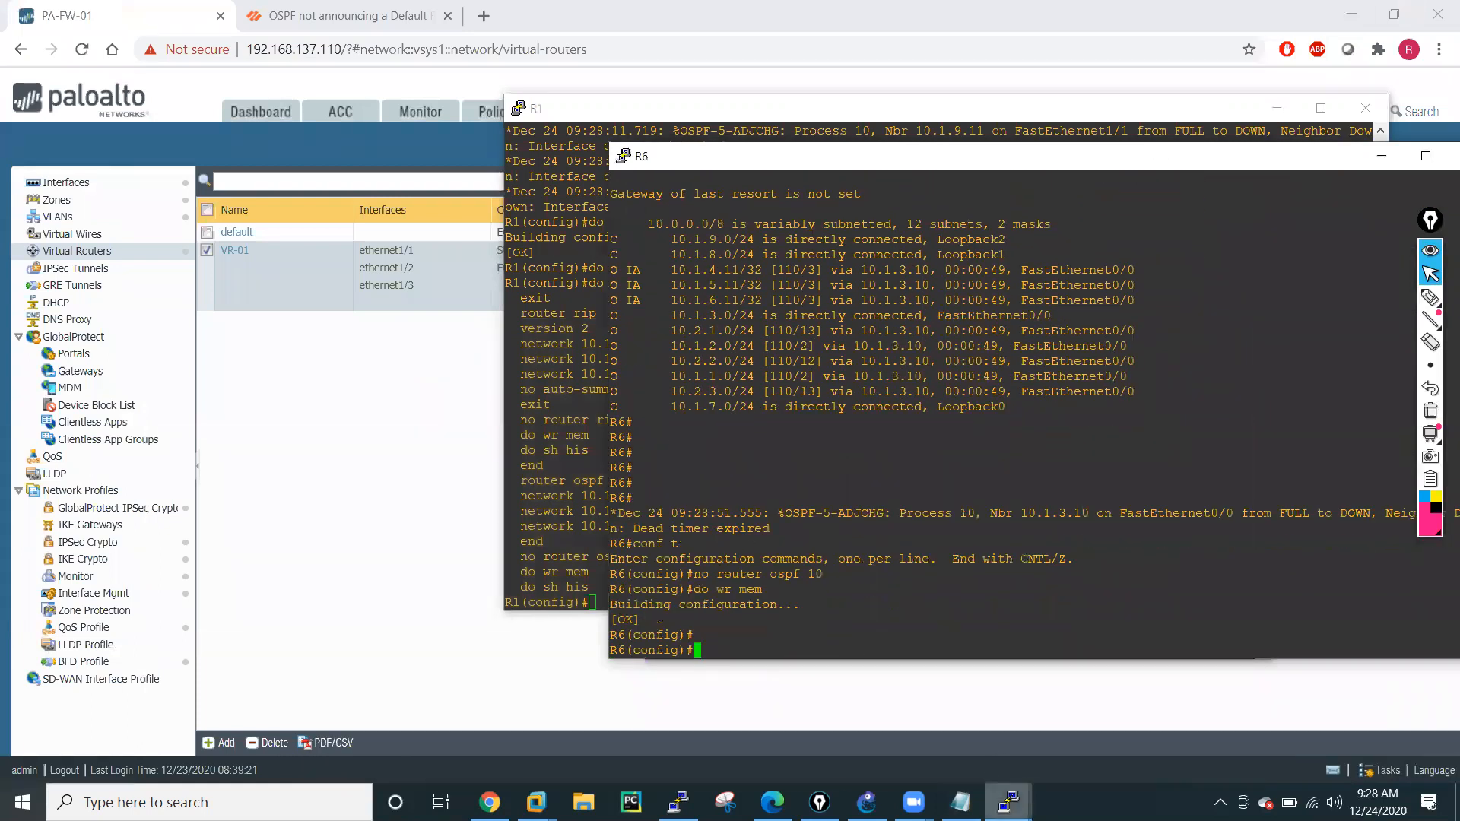
{"action": "left_click", "coordinate": [1008, 802]}
{"action": "left_click", "coordinate": [946, 713]}
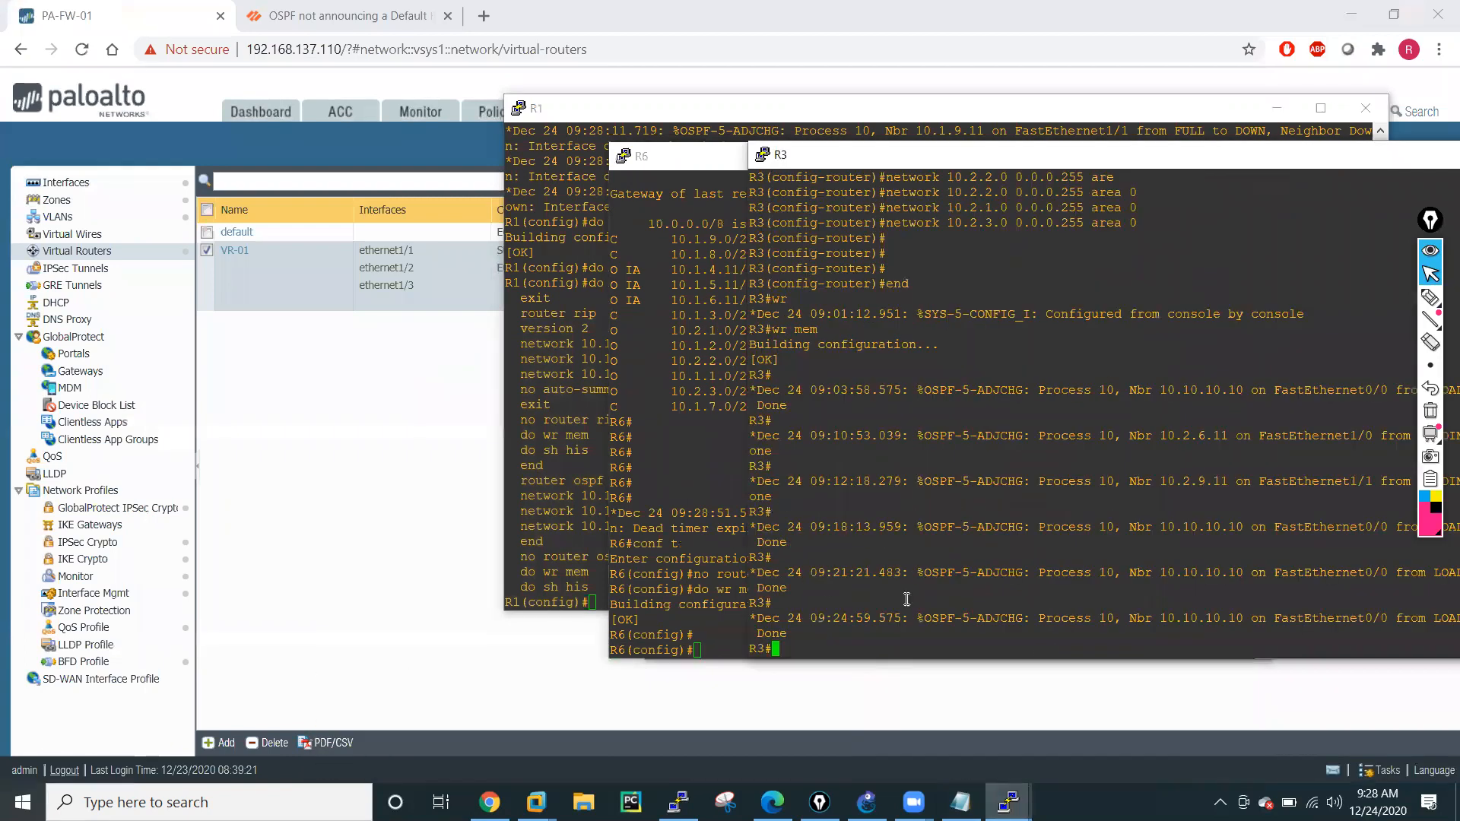
{"action": "right_click", "coordinate": [919, 636]}
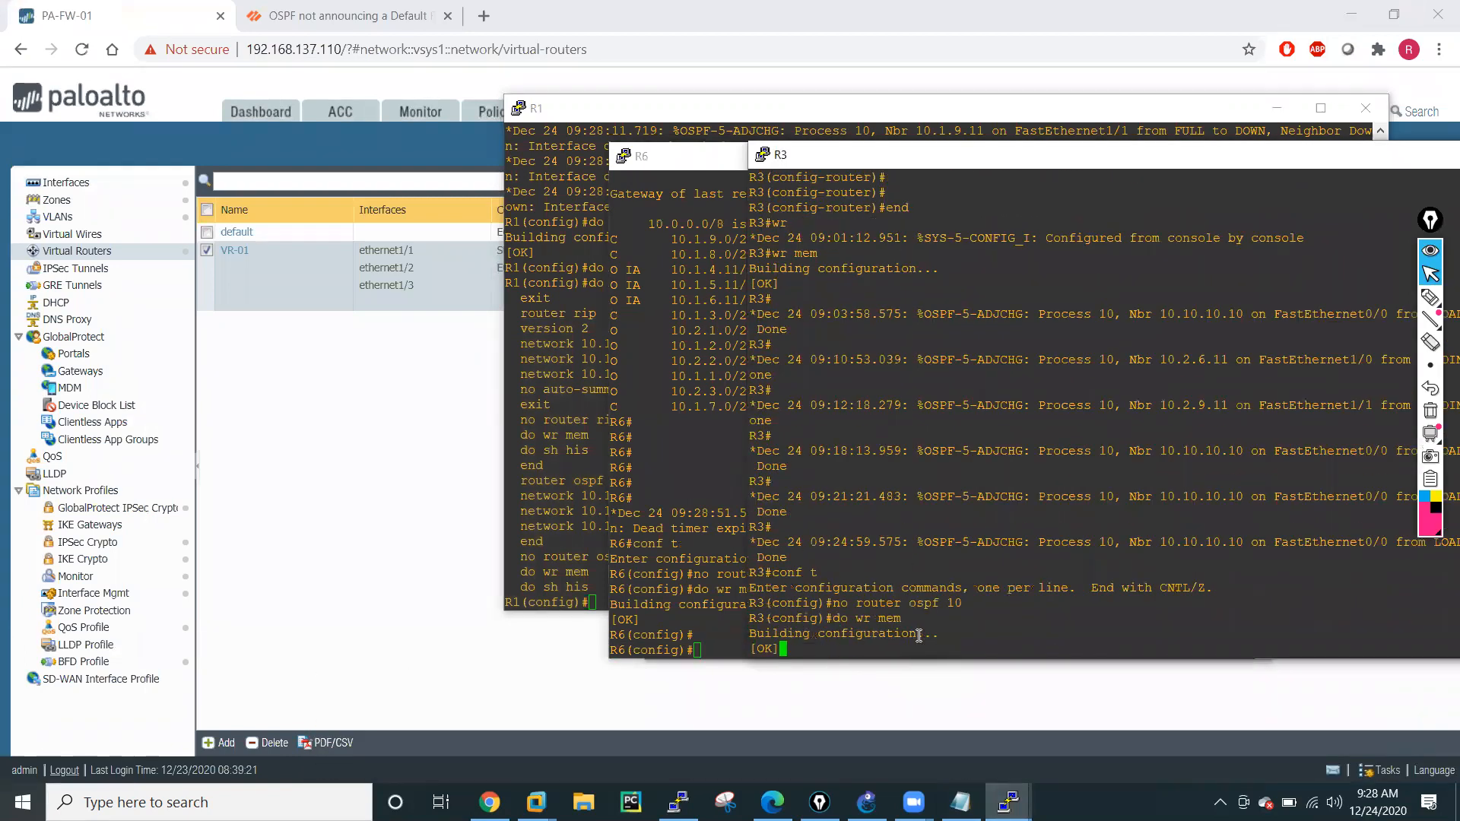
Paste the command block into the R4 and R5 consoles to remove OSPF process 10 and save both configurations.
{"action": "left_click", "coordinate": [1009, 803]}
{"action": "left_click", "coordinate": [1136, 730]}
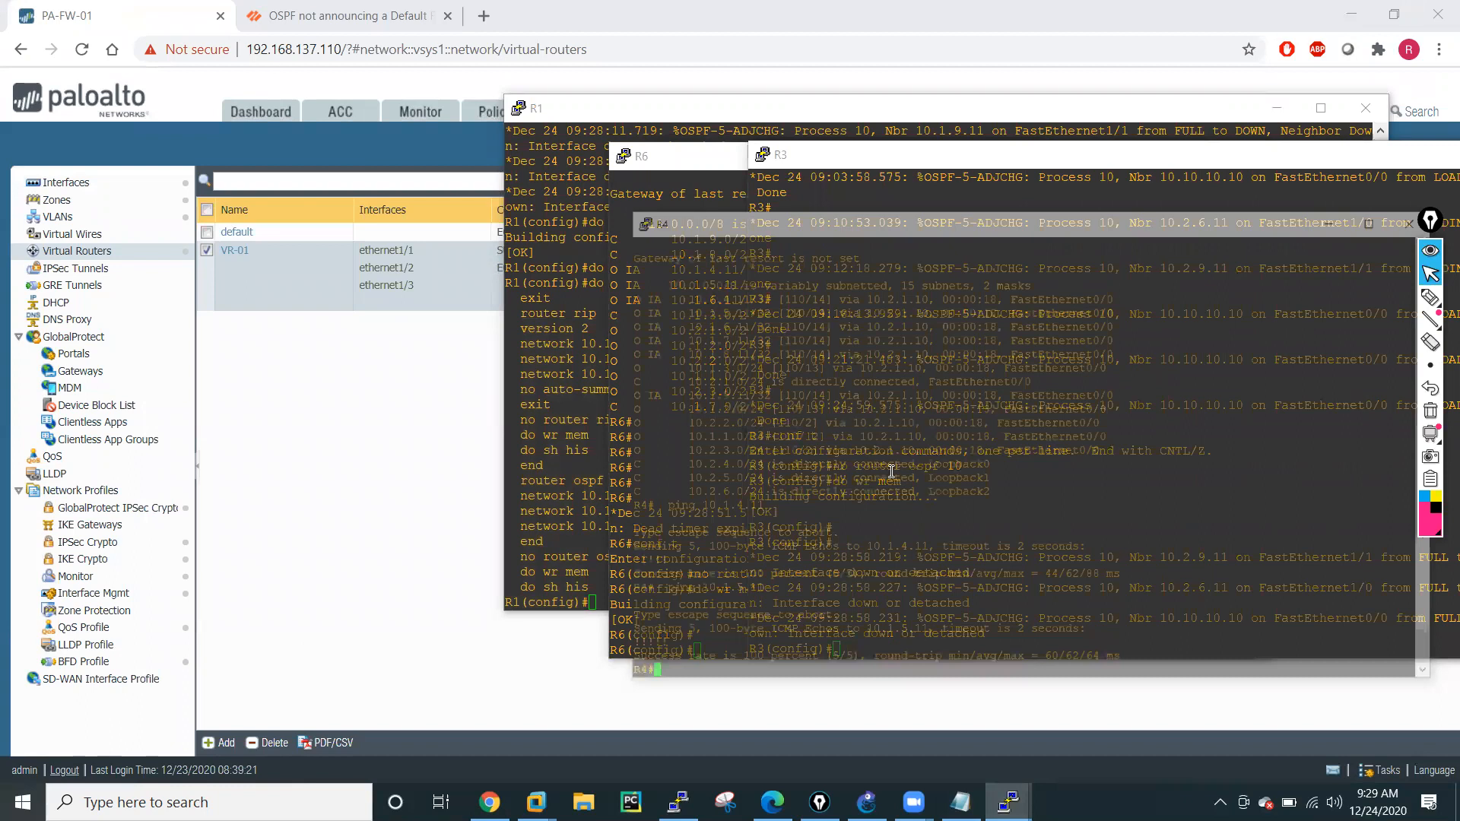
{"action": "right_click", "coordinate": [894, 473]}
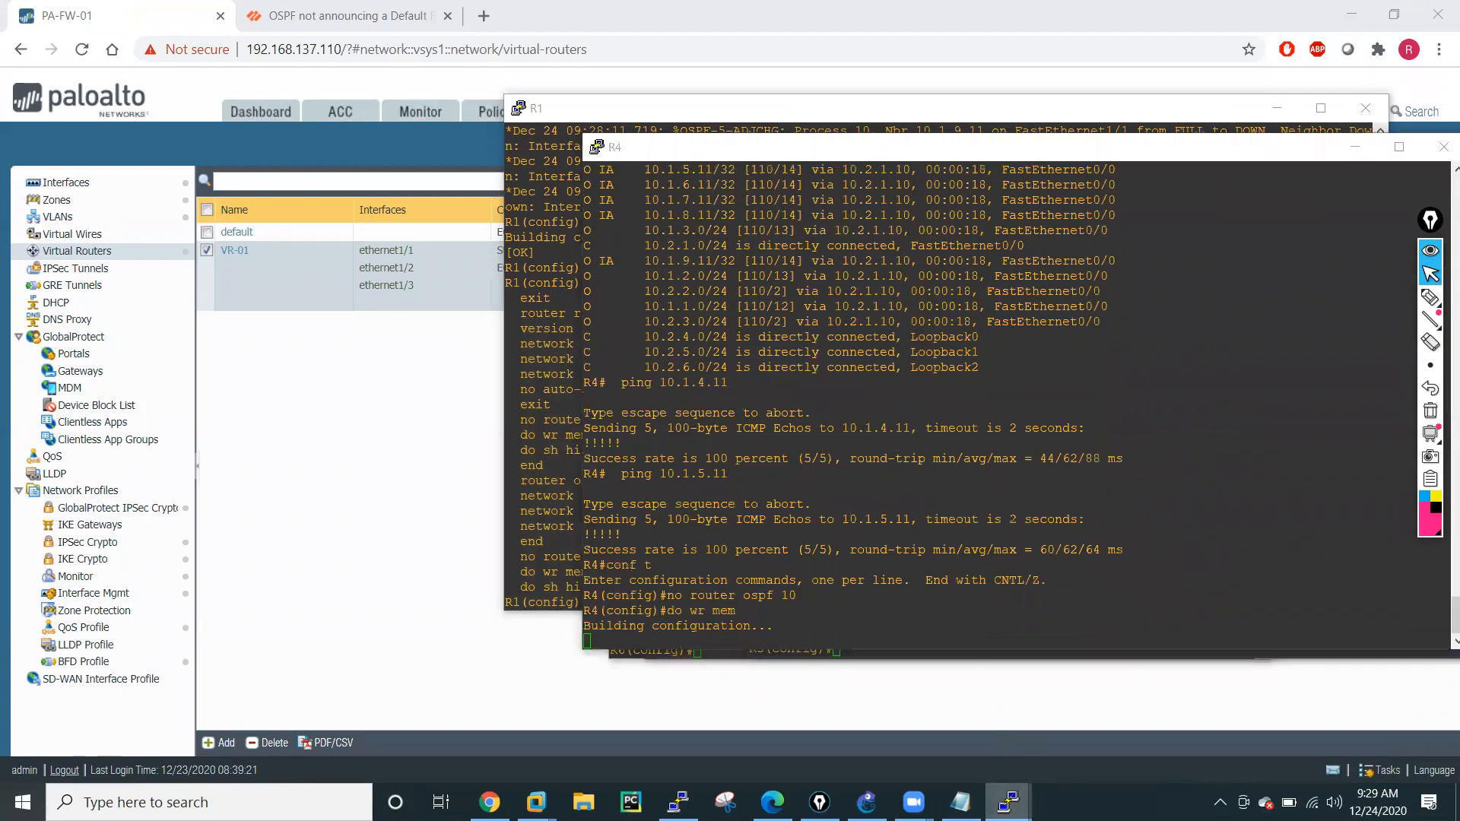
{"action": "left_click", "coordinate": [1009, 803]}
{"action": "left_click", "coordinate": [1285, 712]}
{"action": "right_click", "coordinate": [924, 512]}
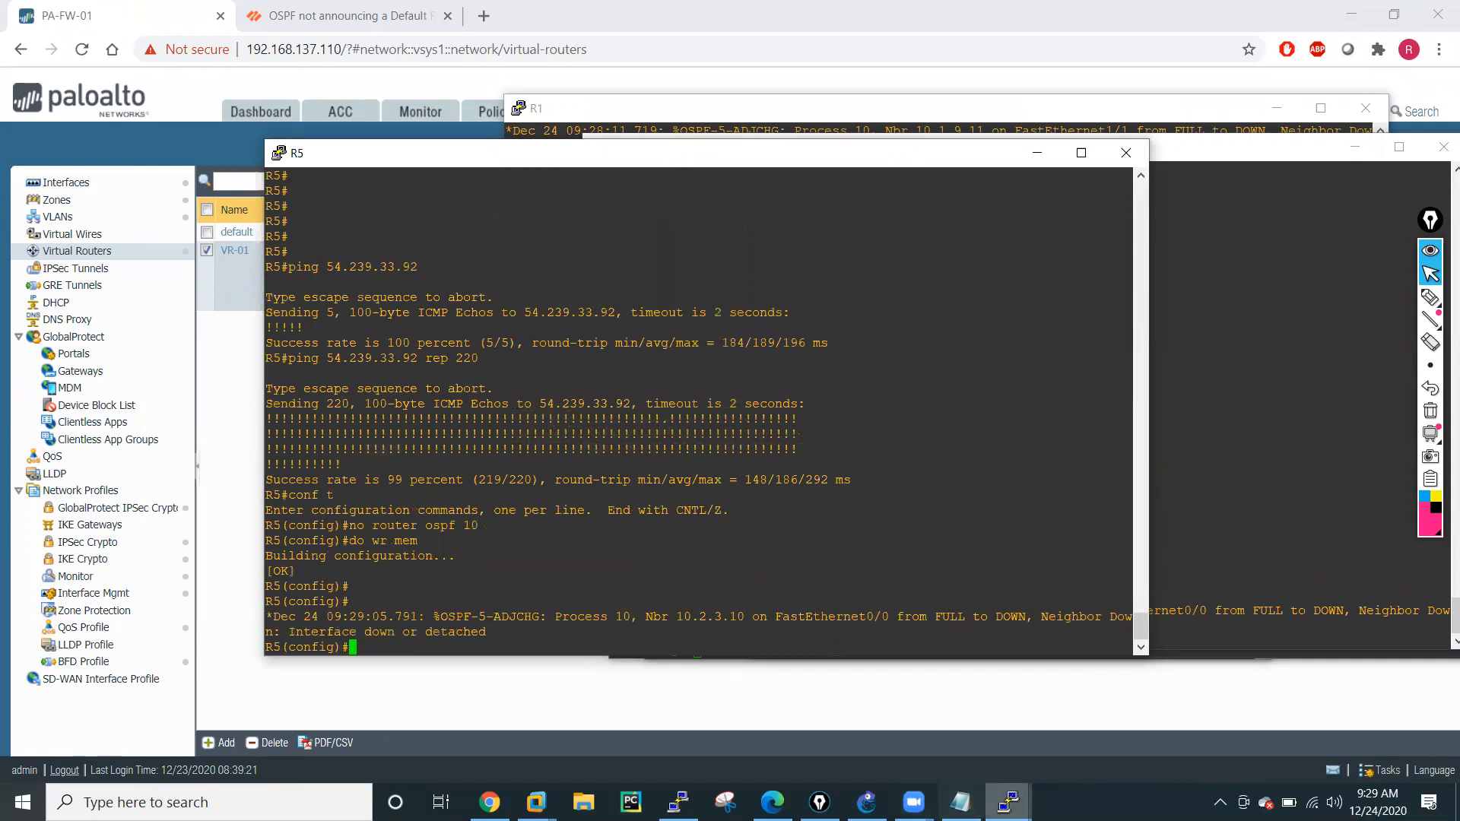
Return to the firewall's web interface, disable OSPF on virtual router VR-01, and delete its area 0.0.0.0.
{"action": "left_click", "coordinate": [1009, 803]}
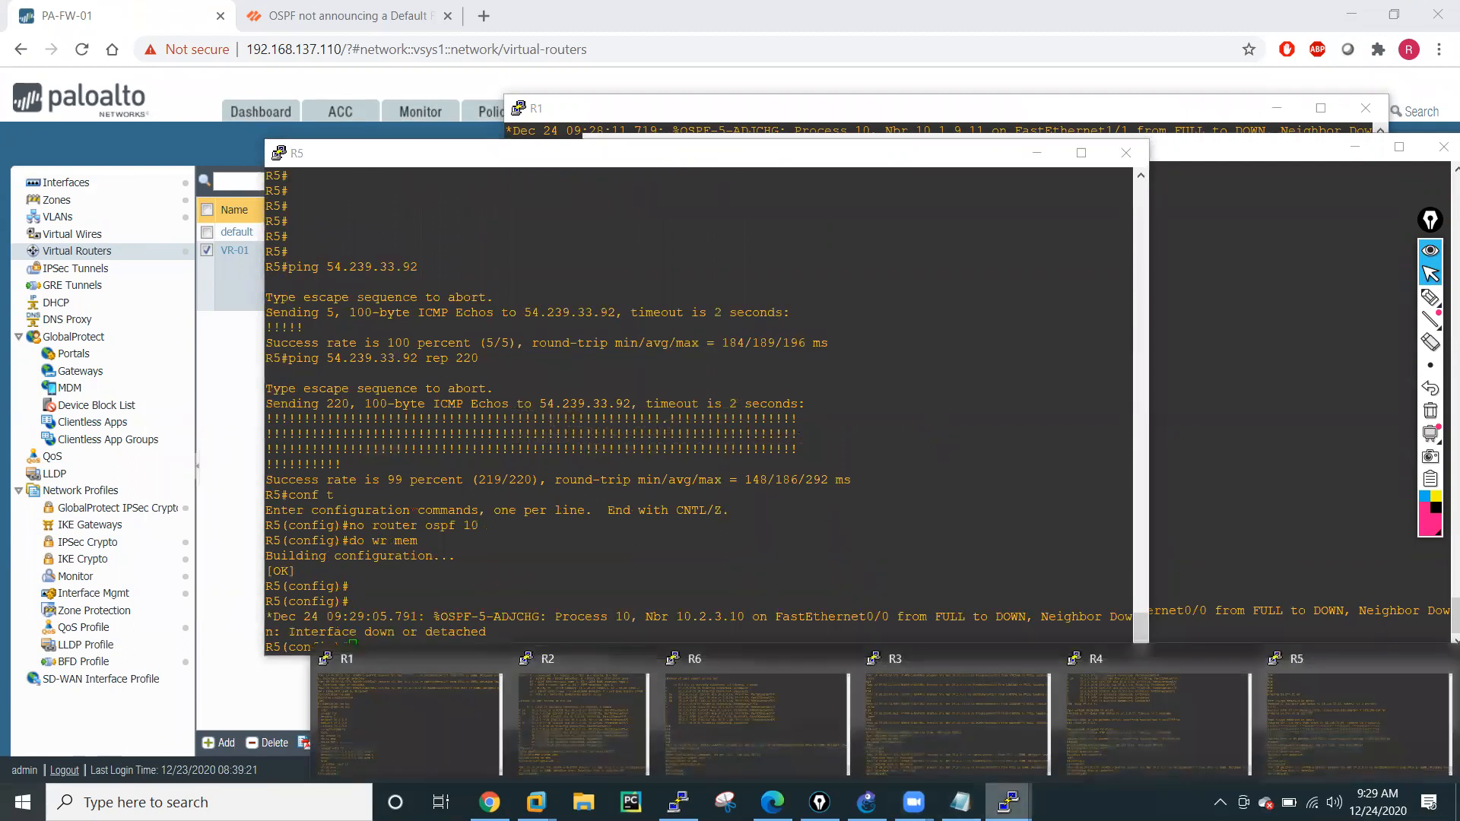
{"action": "left_click", "coordinate": [242, 449]}
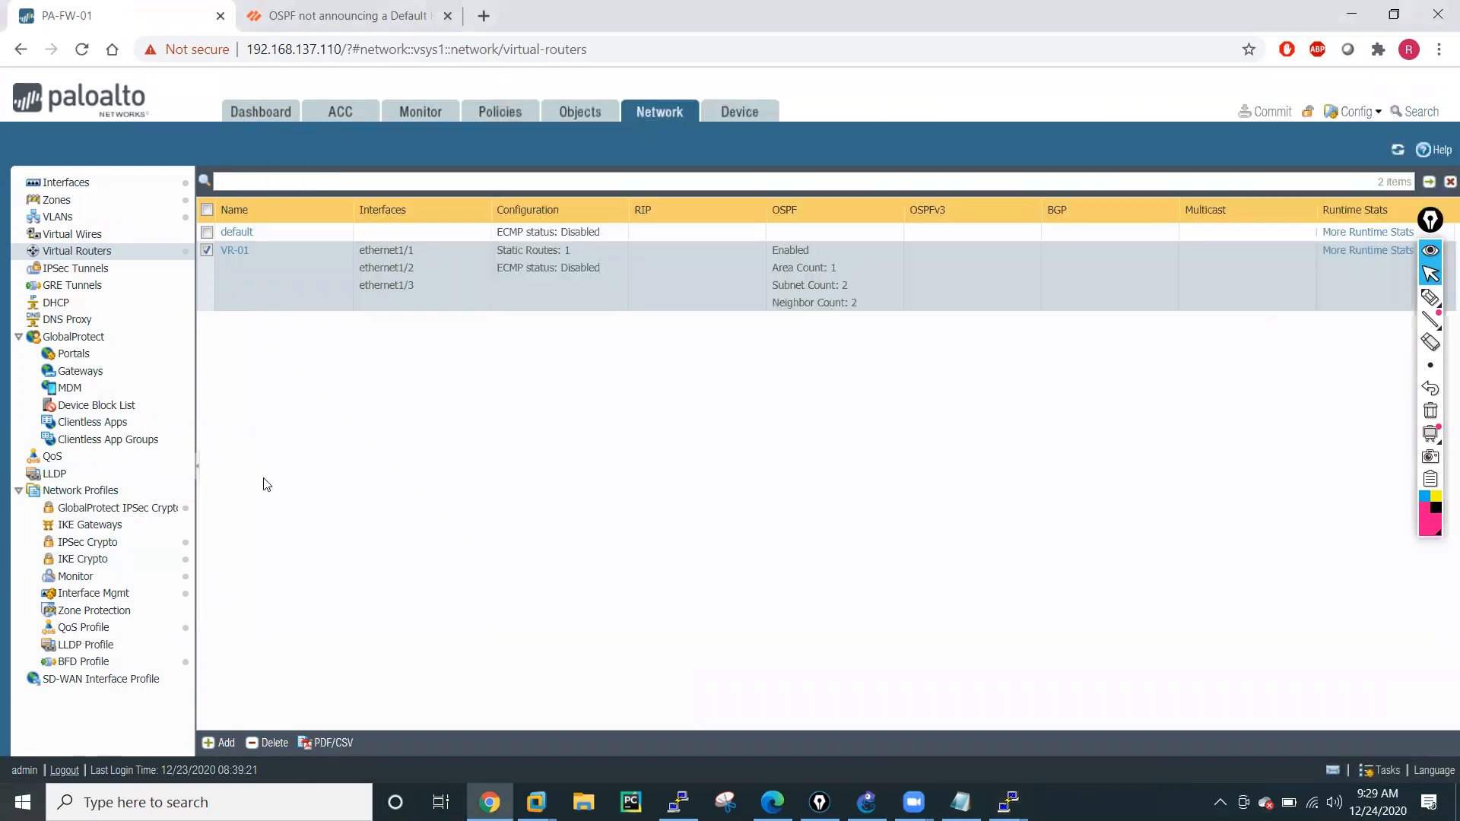
{"action": "left_click", "coordinate": [234, 253]}
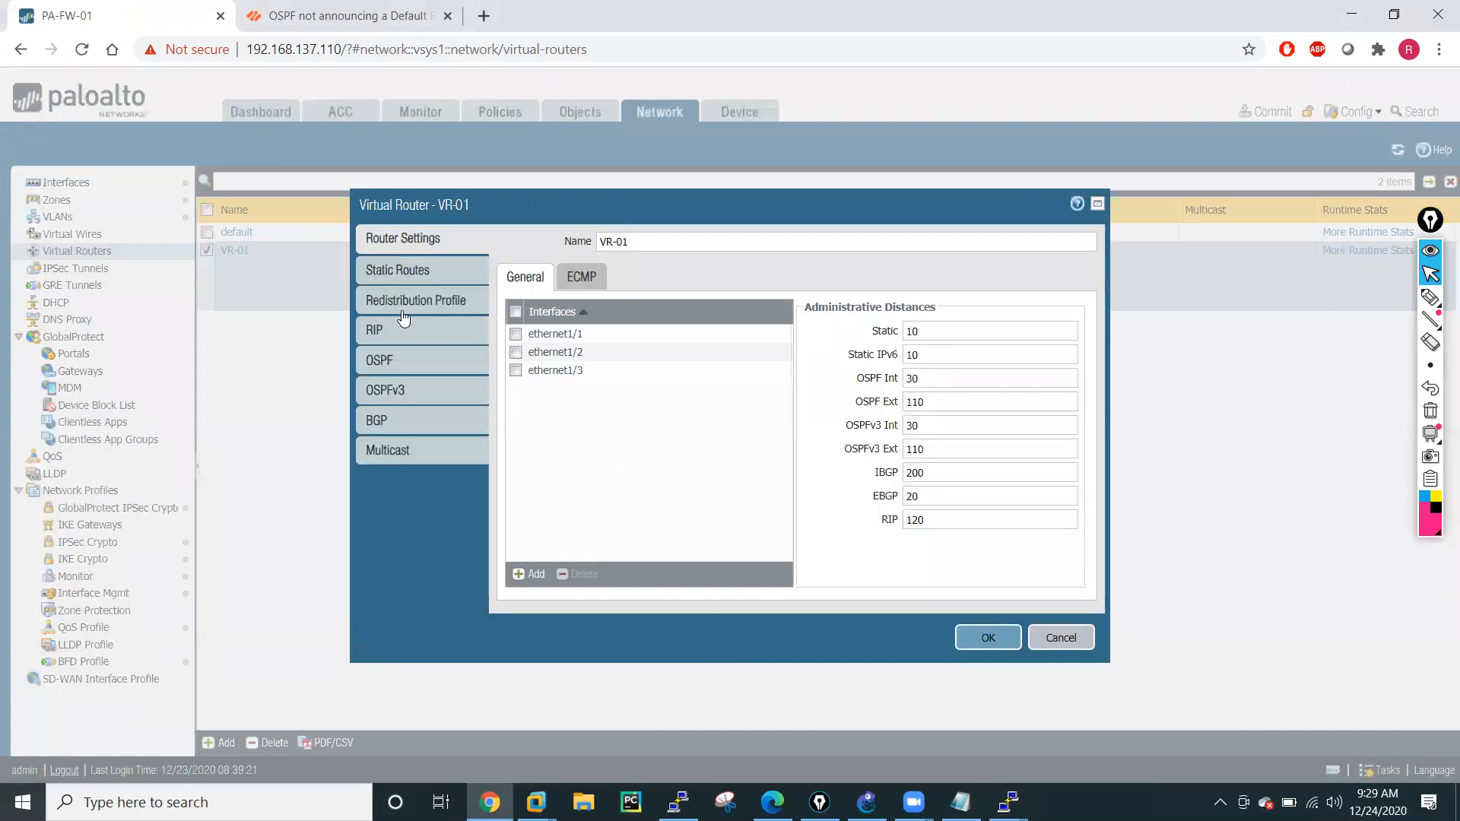
{"action": "left_click", "coordinate": [389, 356]}
{"action": "left_click", "coordinate": [604, 242]}
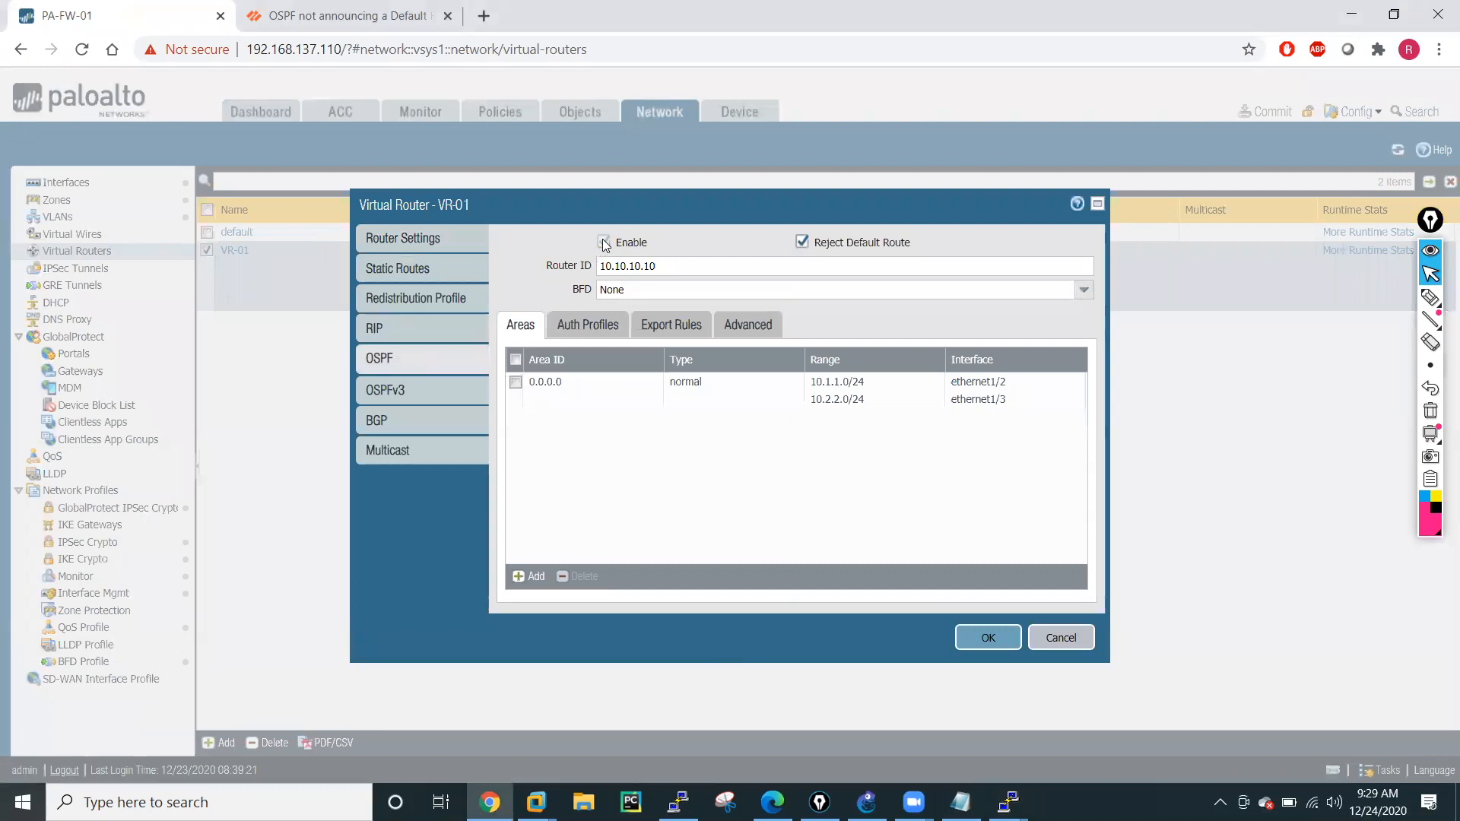
{"action": "left_click", "coordinate": [515, 382]}
{"action": "left_click", "coordinate": [578, 577]}
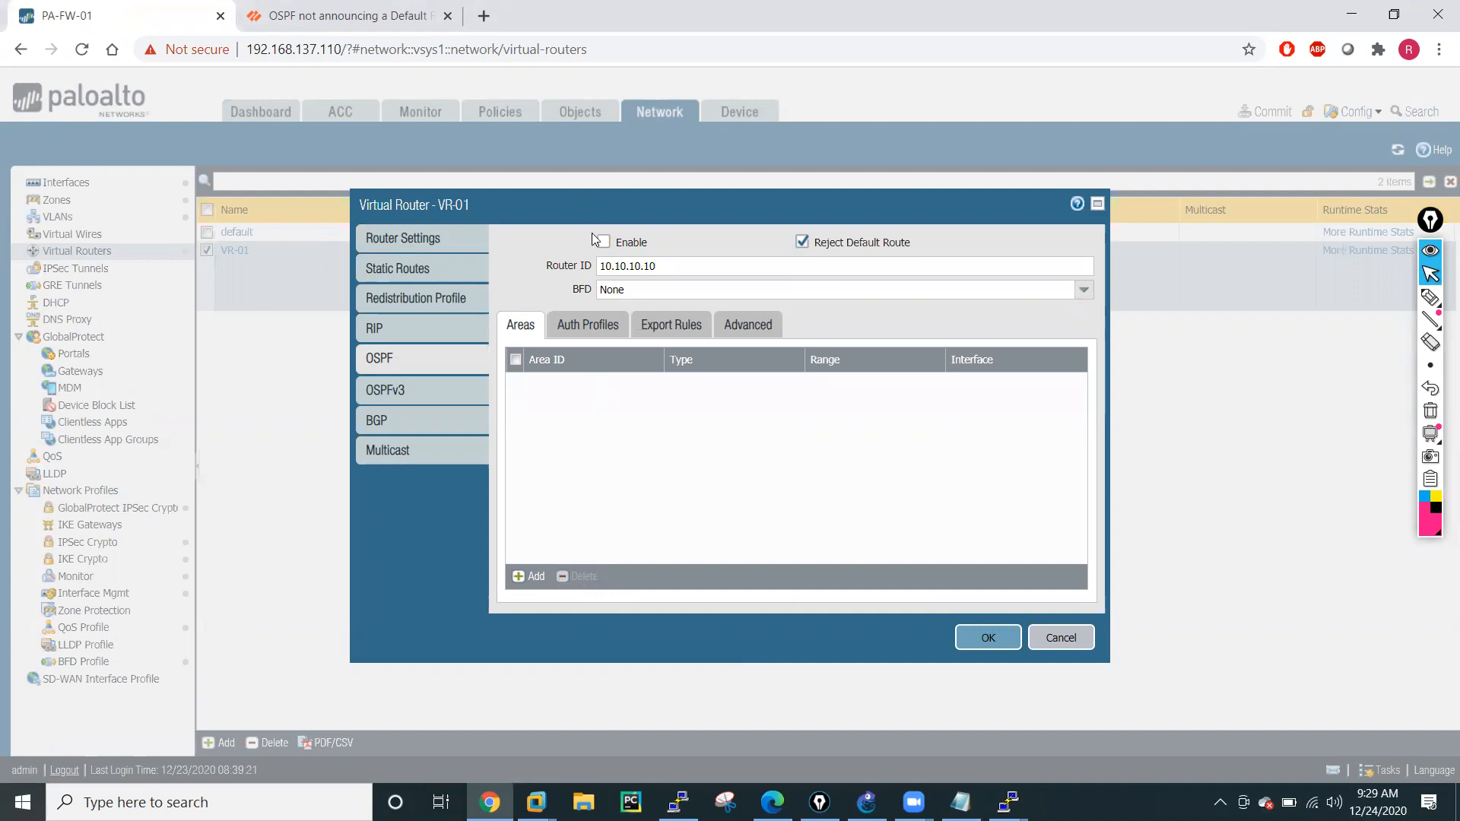
Delete the Red-OSPF IPv4 redistribution profile from VR-01 and try to apply the virtual router changes.
{"action": "left_click", "coordinate": [401, 300]}
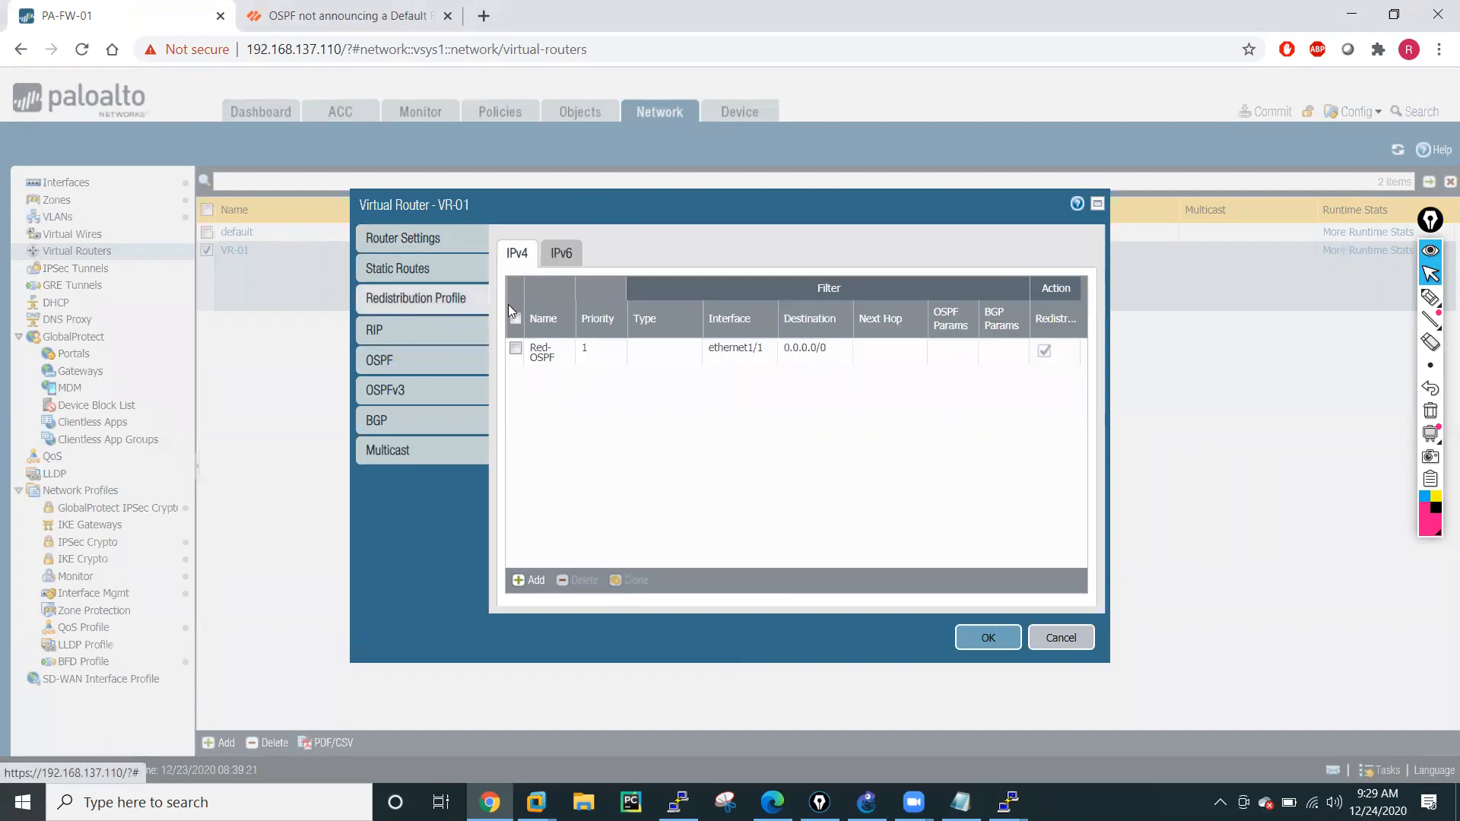
{"action": "left_click", "coordinate": [516, 350]}
{"action": "left_click", "coordinate": [576, 580]}
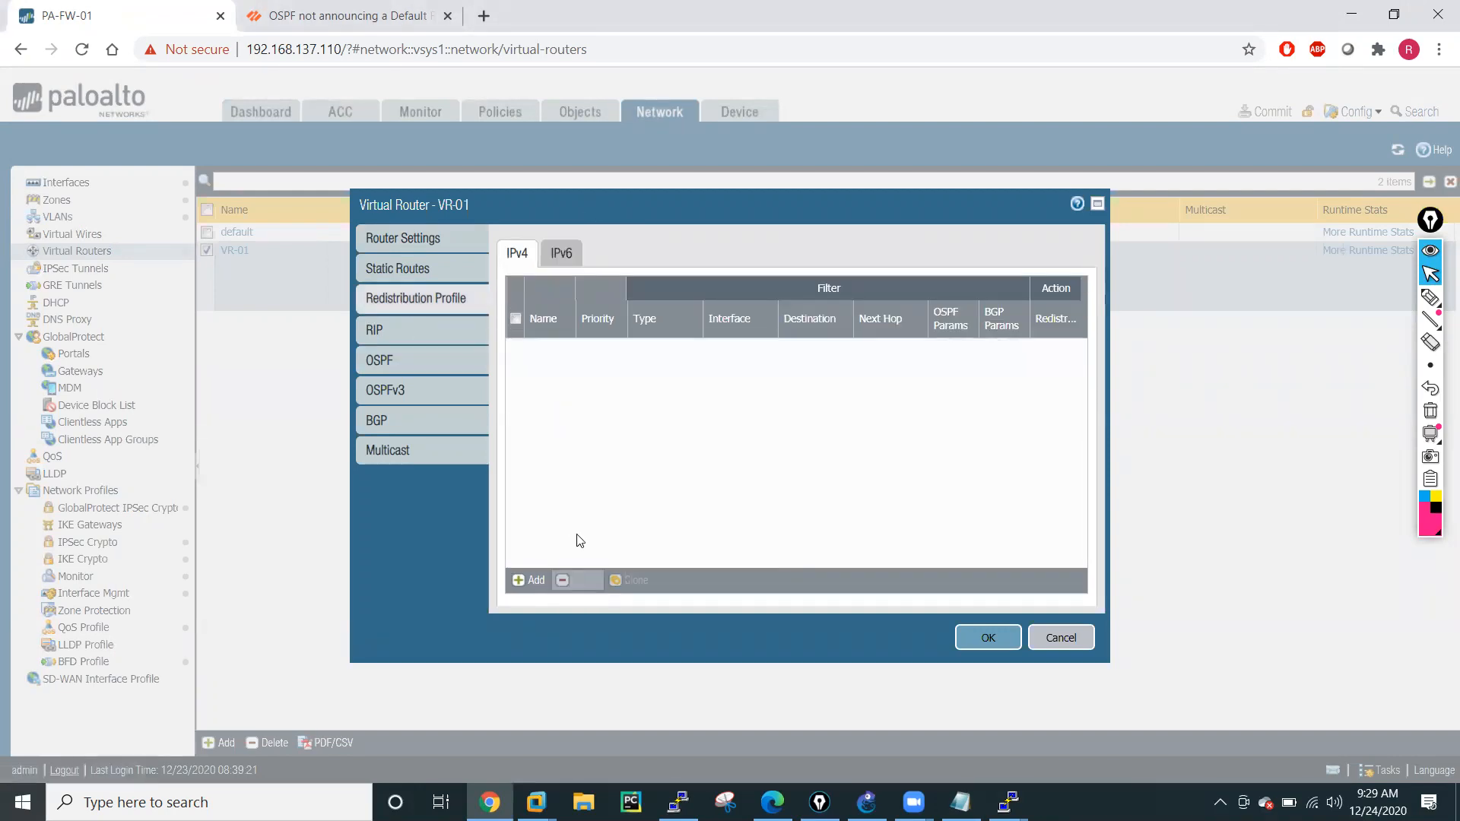
{"action": "left_click", "coordinate": [394, 368]}
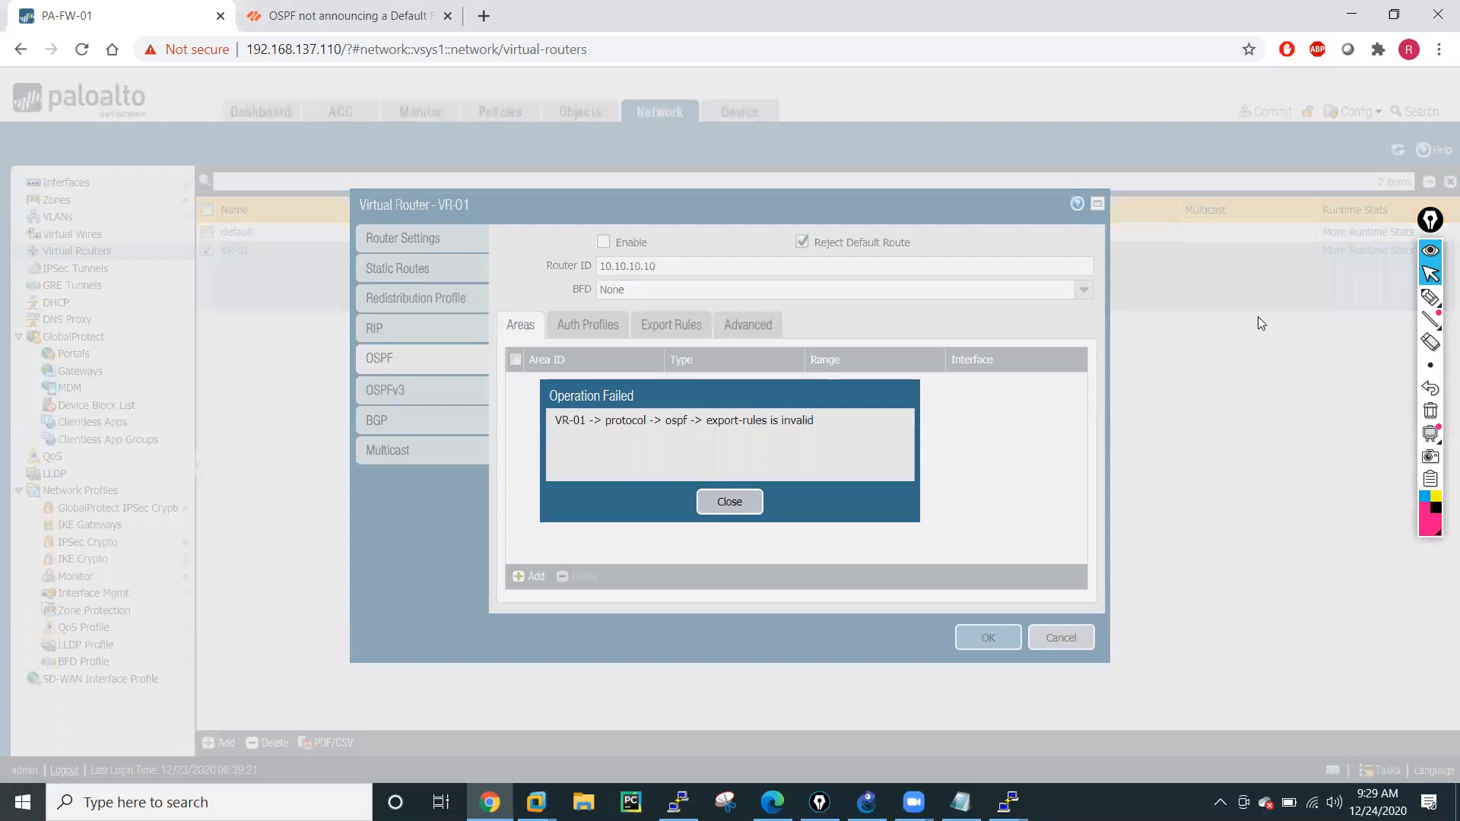
{"action": "left_click", "coordinate": [726, 502]}
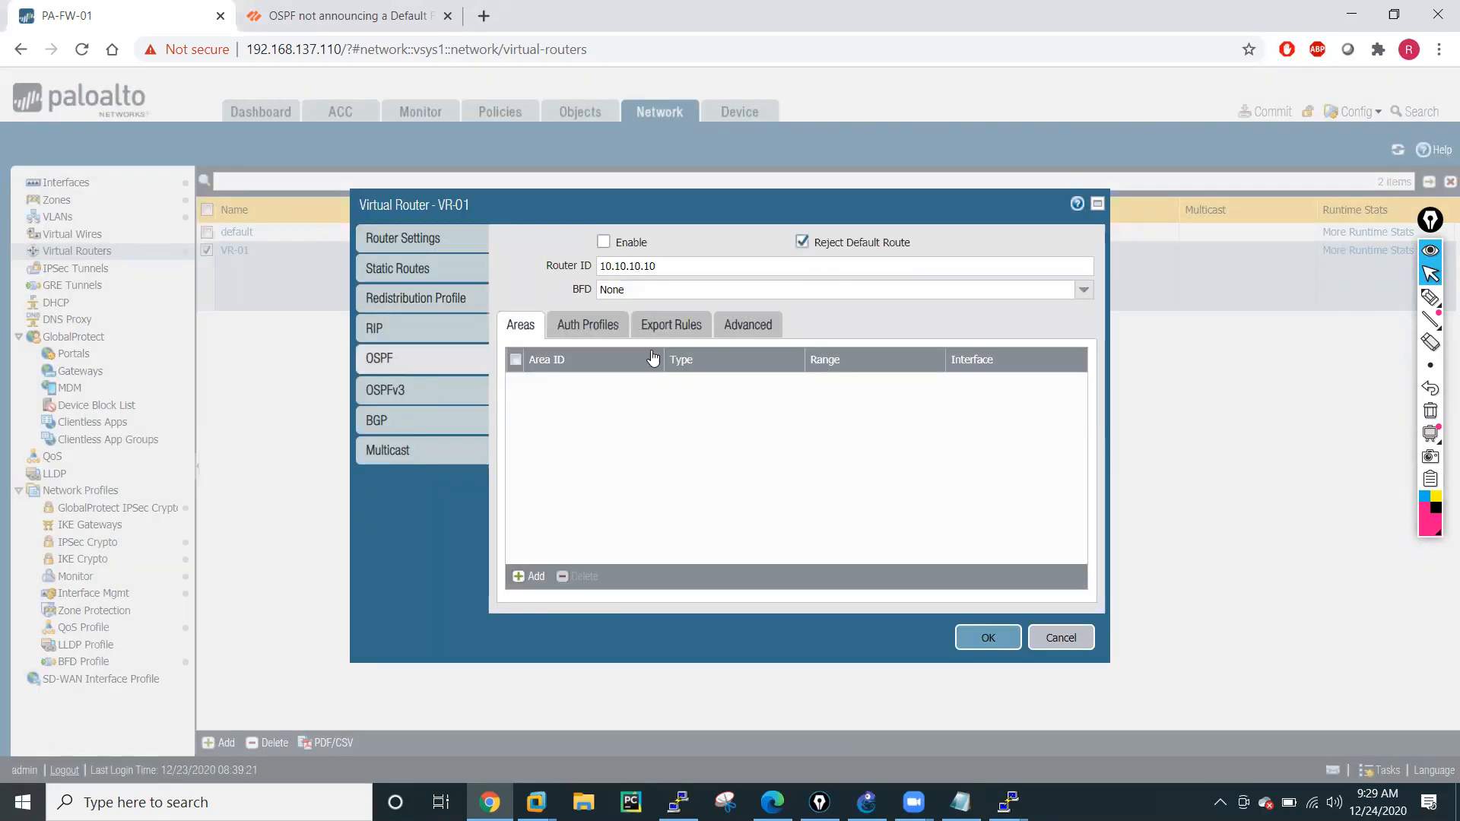
Delete the Red-OSPF export rule from VR-01's OSPF settings and disable Allow Redistribute Default Route.
{"action": "left_click", "coordinate": [658, 324]}
{"action": "left_click", "coordinate": [553, 405]}
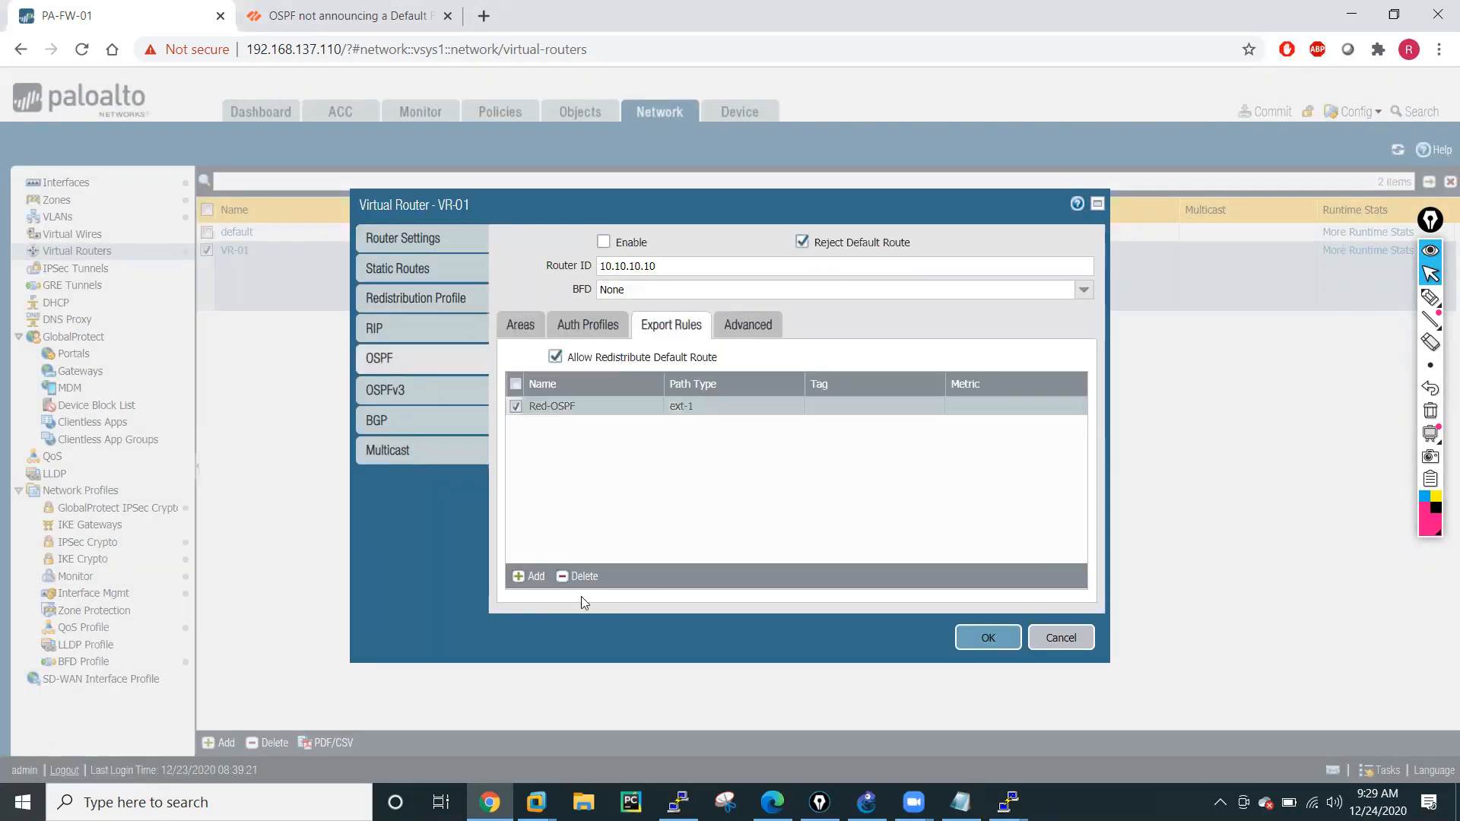
{"action": "left_click", "coordinate": [578, 575]}
{"action": "left_click", "coordinate": [556, 357]}
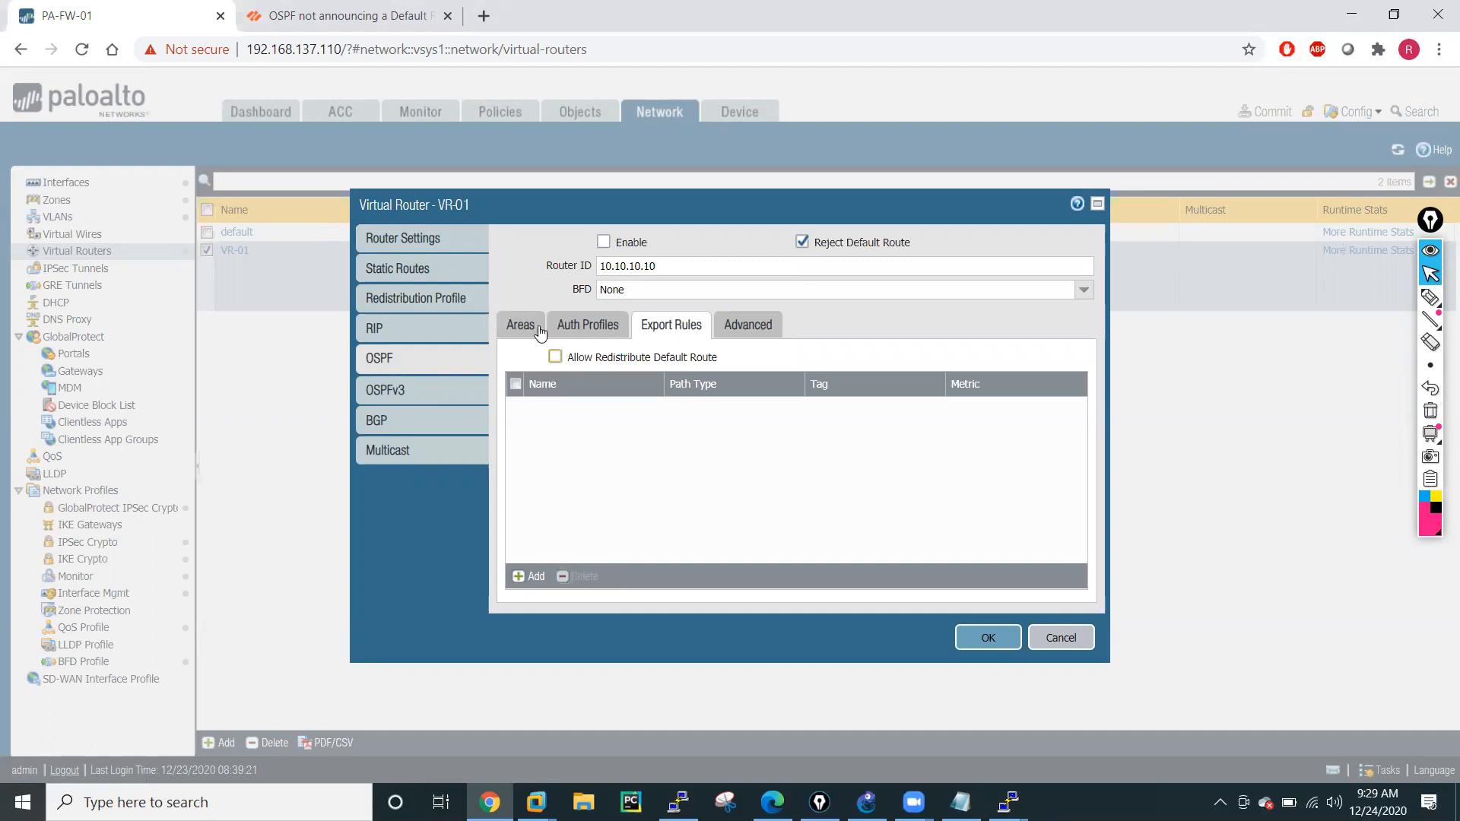
Clear VR-01's OSPF router ID, apply the virtual router settings, and commit all changes to the firewall.
{"action": "left_click", "coordinate": [525, 332]}
{"action": "left_click_drag", "start_coordinate": [659, 266], "coordinate": [537, 274]}
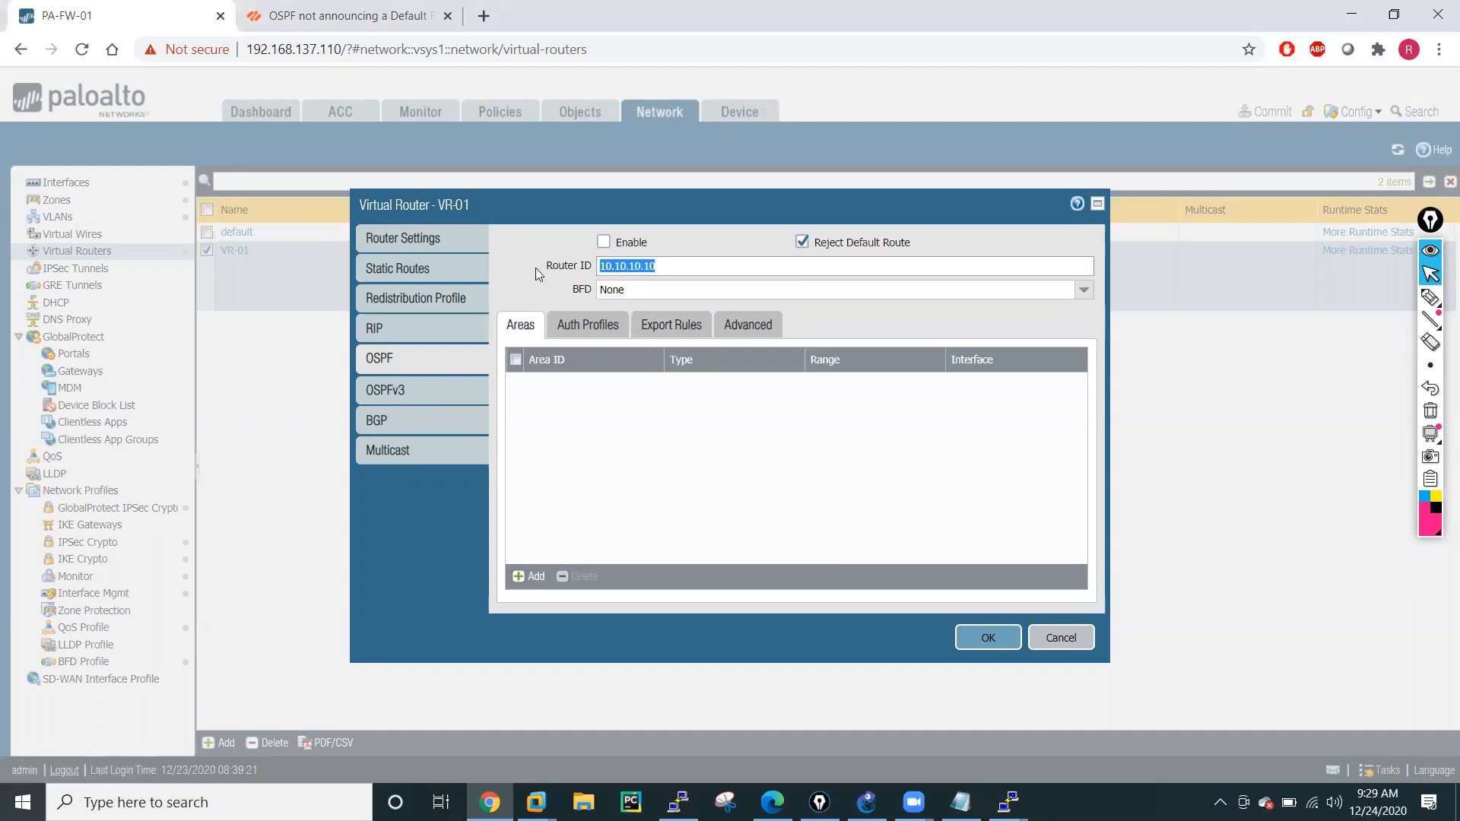
{"action": "key", "text": "BackSpace"}
{"action": "left_click", "coordinate": [991, 637]}
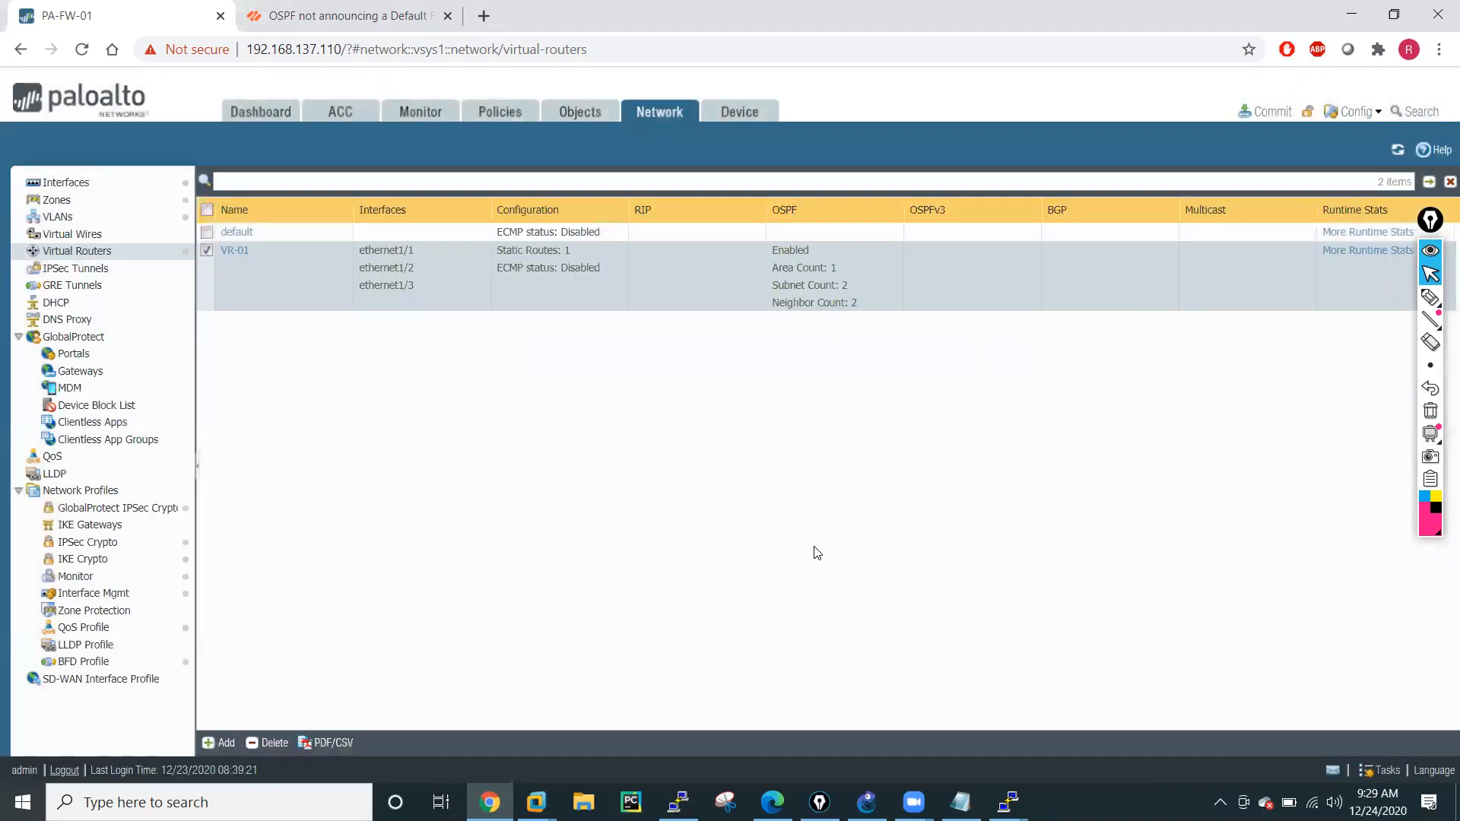
{"action": "left_click", "coordinate": [1283, 114]}
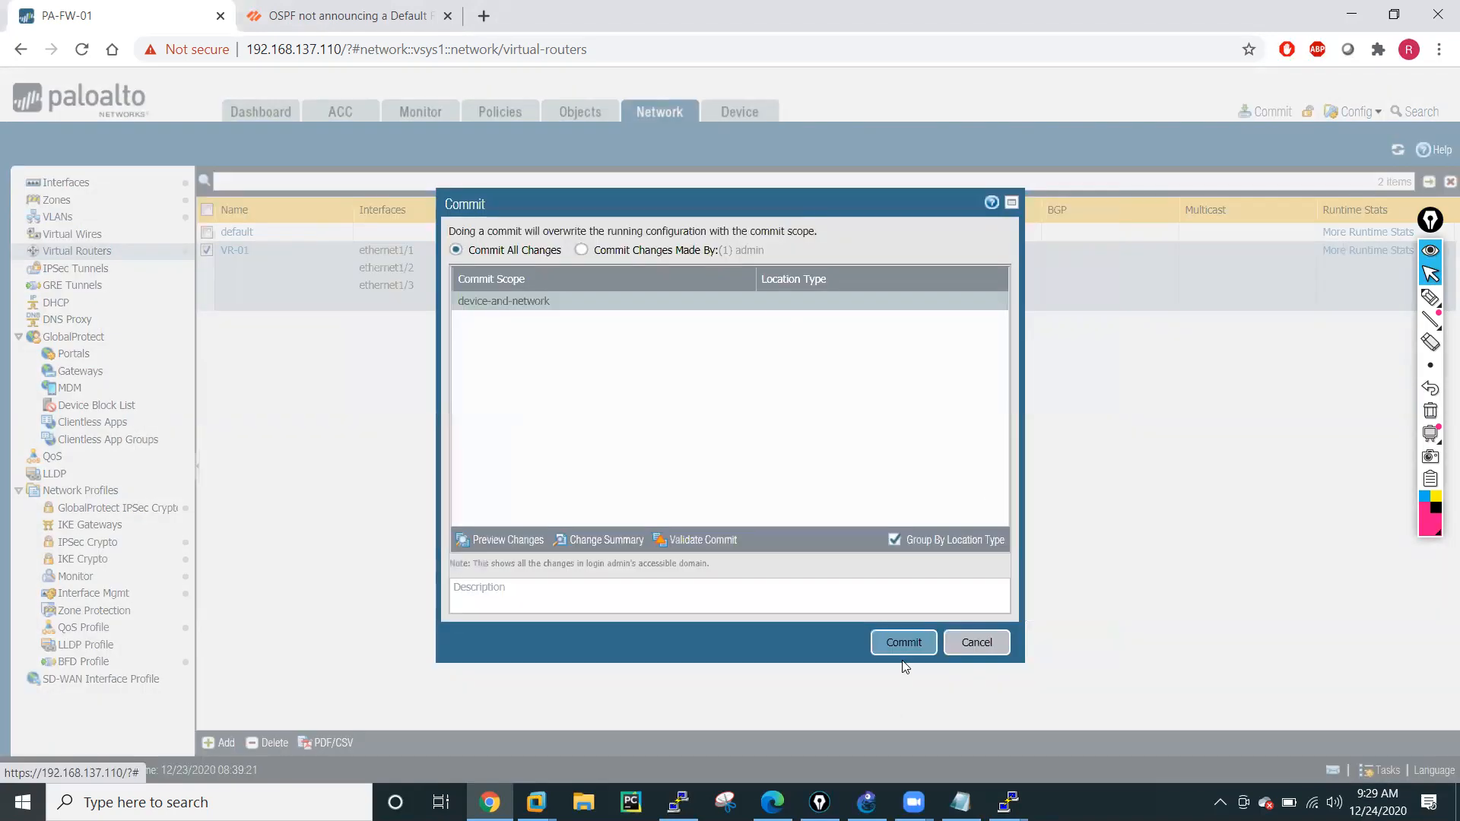
{"action": "left_click", "coordinate": [905, 645]}
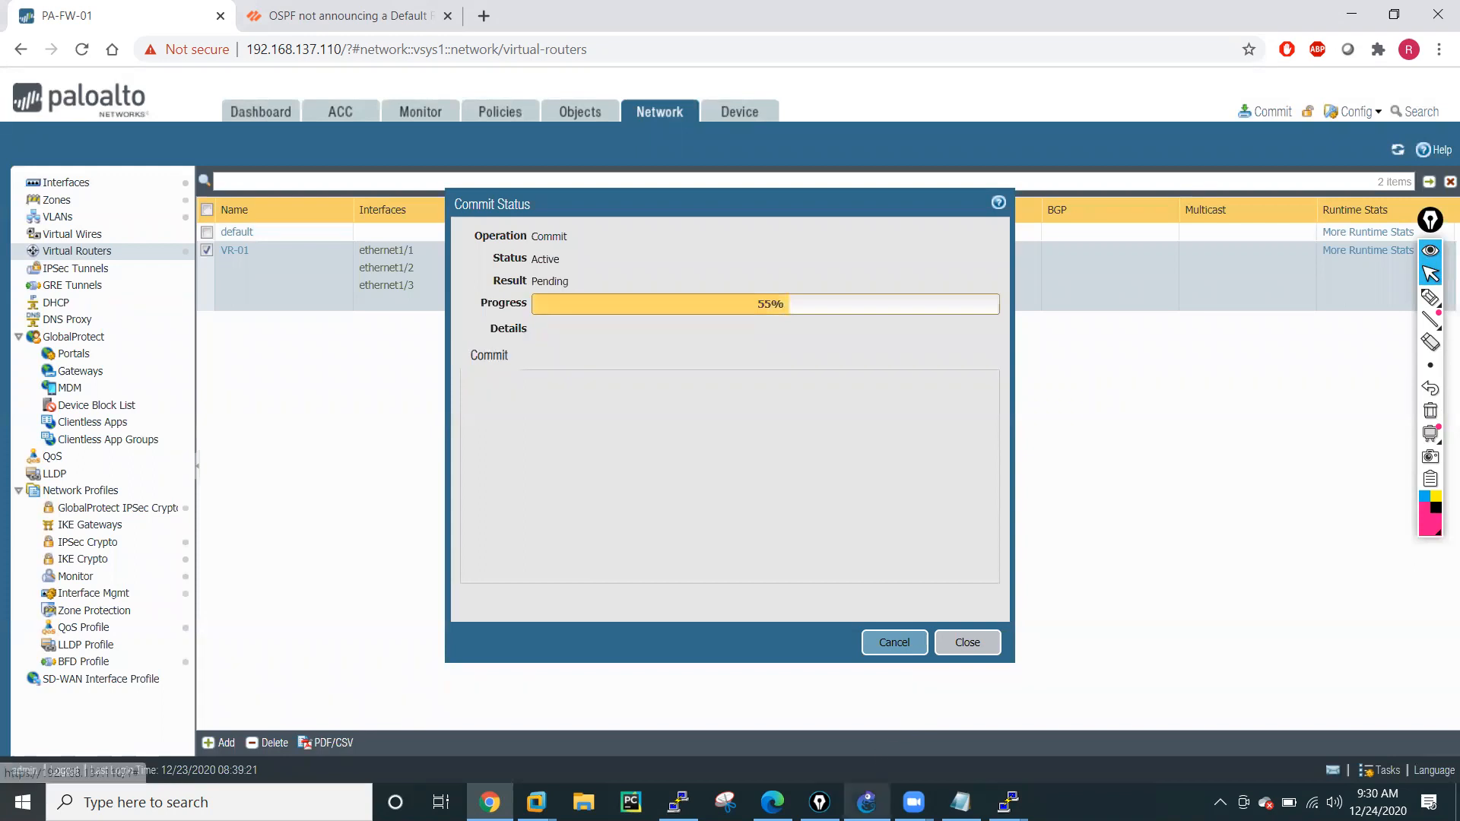
Switch to the GNS3 topology and handwrite a circled "Real time" and "Static Routing" beside the network diagram.
{"action": "left_click", "coordinate": [866, 802]}
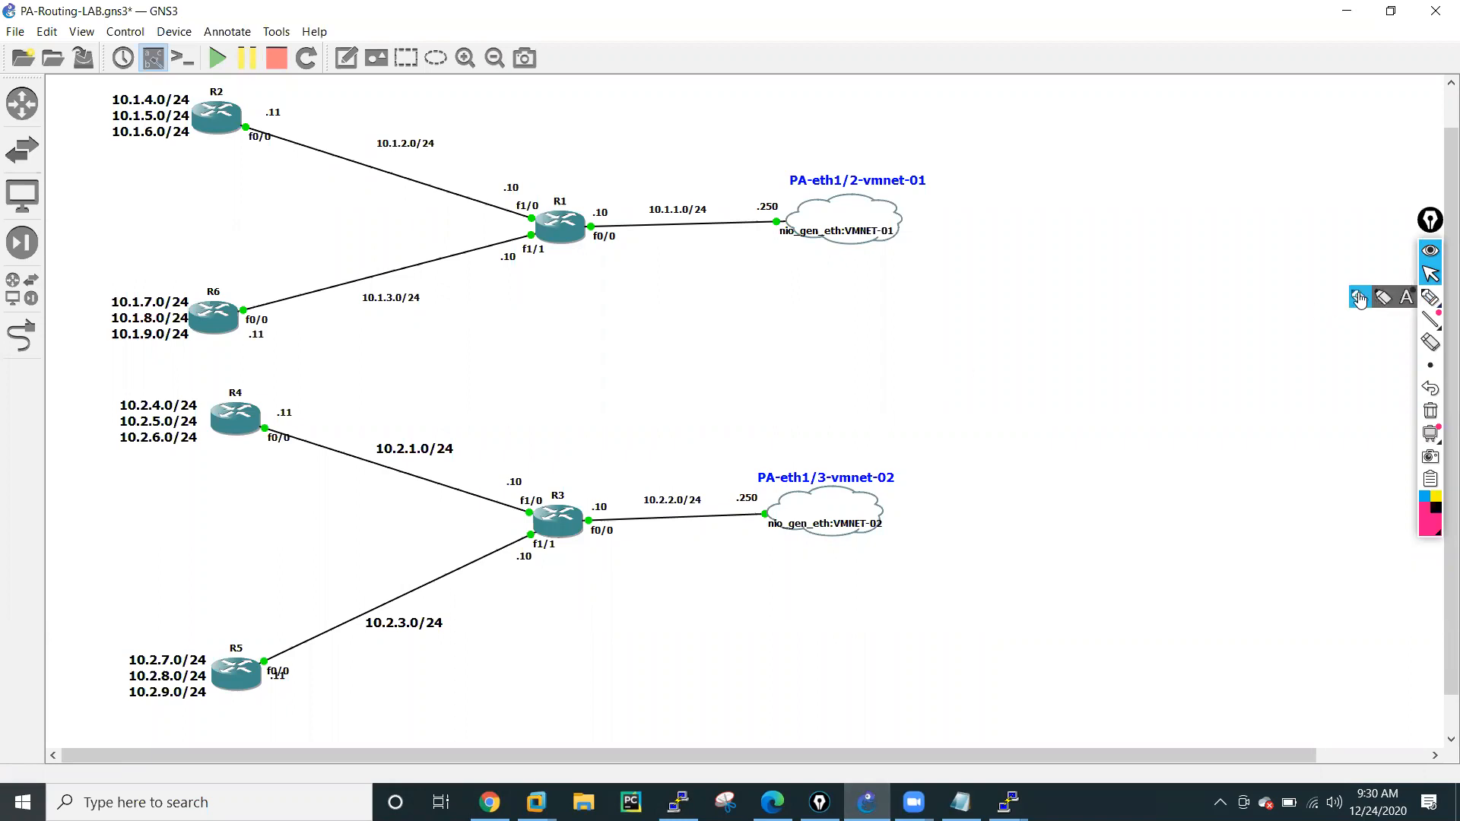
{"action": "left_click", "coordinate": [1431, 297]}
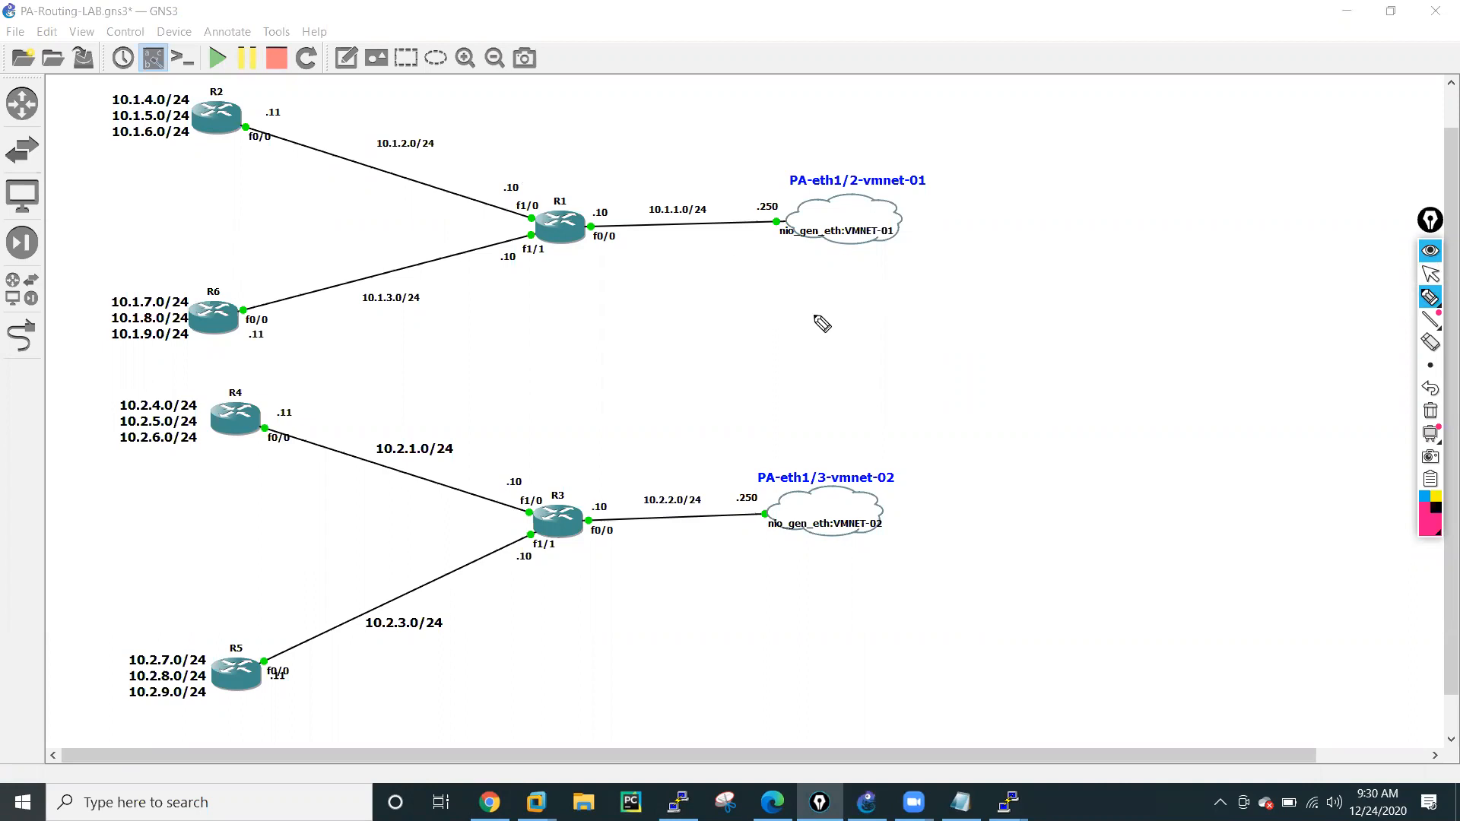
{"action": "mouse_move", "coordinate": [972, 304]}
{"action": "left_mouse_down"}
{"action": "mouse_move", "coordinate": [956, 288]}
{"action": "mouse_move", "coordinate": [1006, 289]}
{"action": "mouse_move", "coordinate": [1013, 272]}
{"action": "mouse_move", "coordinate": [1079, 254]}
{"action": "mouse_move", "coordinate": [1095, 258]}
{"action": "mouse_move", "coordinate": [980, 268]}
{"action": "mouse_move", "coordinate": [1084, 305]}
{"action": "mouse_move", "coordinate": [1109, 227]}
{"action": "left_mouse_up"}
{"action": "mouse_move", "coordinate": [1090, 343]}
{"action": "left_mouse_down"}
{"action": "mouse_move", "coordinate": [1075, 371]}
{"action": "mouse_move", "coordinate": [1156, 350]}
{"action": "left_mouse_up"}
{"action": "mouse_move", "coordinate": [1172, 308]}
{"action": "left_mouse_down"}
{"action": "mouse_move", "coordinate": [1076, 346]}
{"action": "mouse_move", "coordinate": [1193, 384]}
{"action": "mouse_move", "coordinate": [1171, 308]}
{"action": "left_mouse_up"}
{"action": "mouse_move", "coordinate": [1133, 429]}
{"action": "left_mouse_down"}
{"action": "mouse_move", "coordinate": [1196, 410]}
{"action": "mouse_move", "coordinate": [1207, 432]}
{"action": "left_mouse_up"}
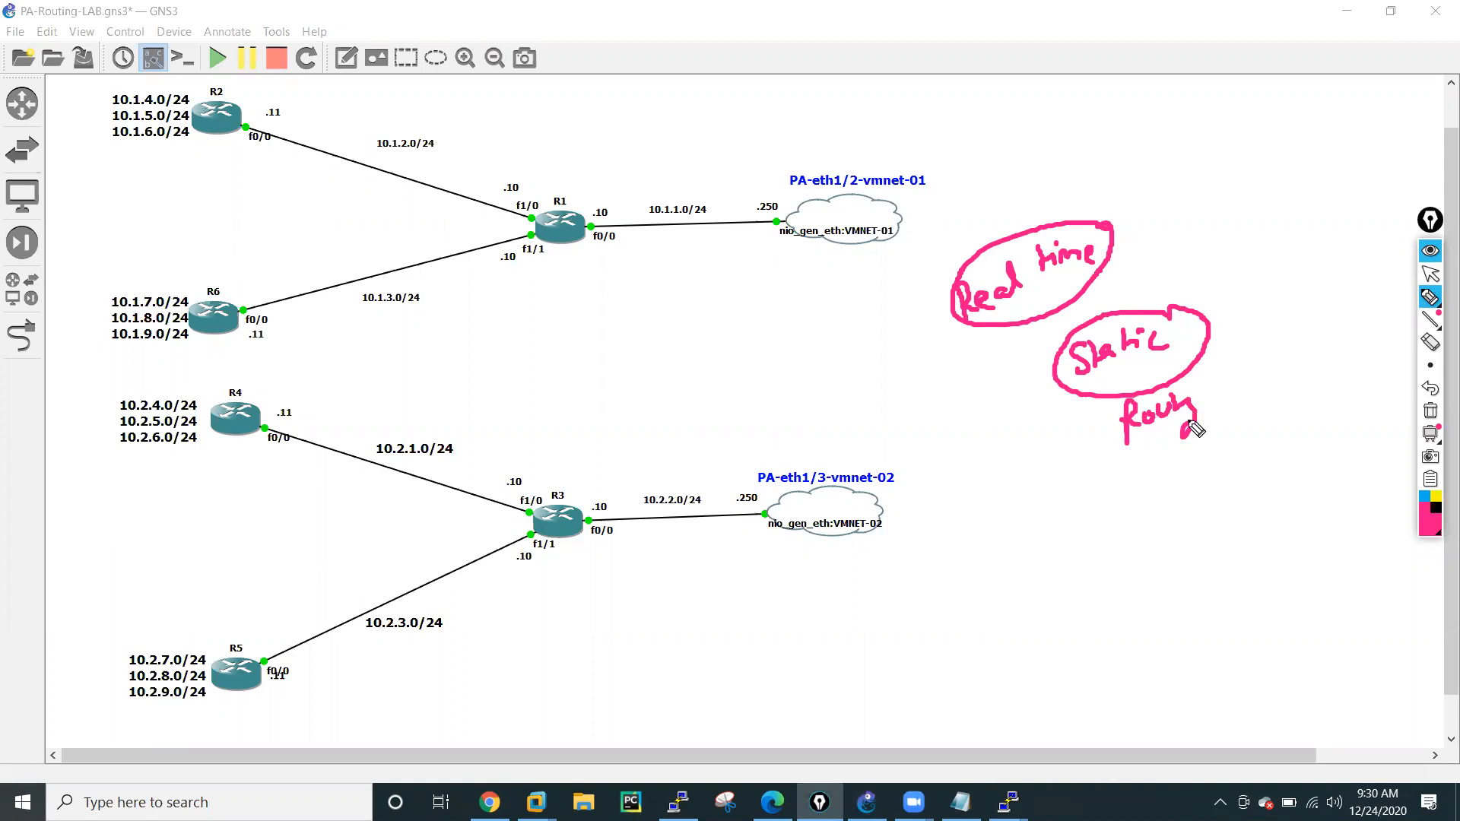
Circle the R1-R2-R6 and R3-R4-R5 router groups on the topology and label each one "Rip".
{"action": "mouse_move", "coordinate": [247, 81]}
{"action": "left_mouse_down"}
{"action": "mouse_move", "coordinate": [209, 90]}
{"action": "mouse_move", "coordinate": [199, 289]}
{"action": "left_mouse_up"}
{"action": "mouse_move", "coordinate": [264, 333]}
{"action": "left_mouse_down"}
{"action": "mouse_move", "coordinate": [555, 287]}
{"action": "mouse_move", "coordinate": [404, 144]}
{"action": "mouse_move", "coordinate": [242, 83]}
{"action": "left_mouse_up"}
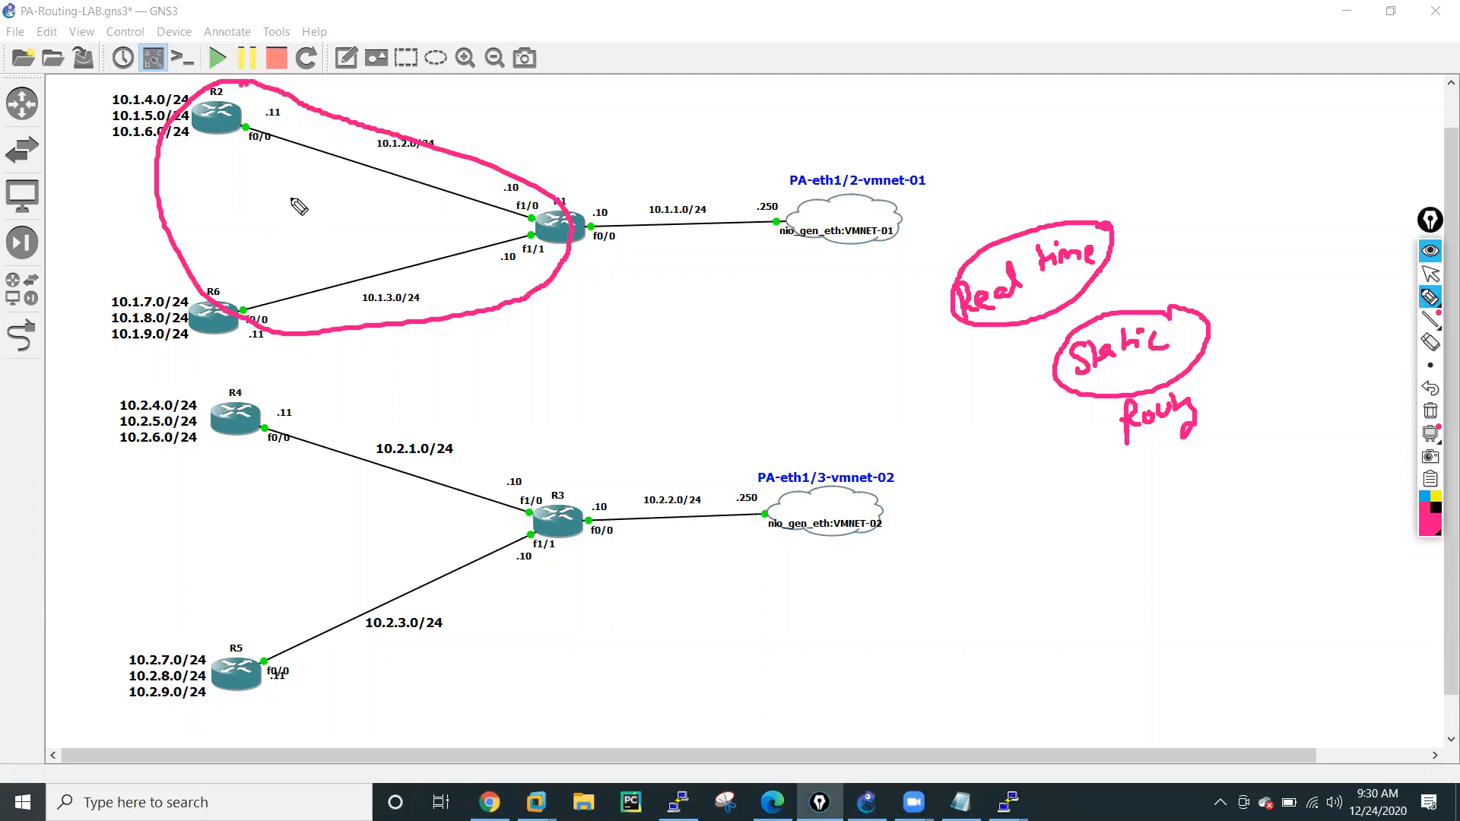
{"action": "mouse_move", "coordinate": [283, 378]}
{"action": "left_mouse_down"}
{"action": "mouse_move", "coordinate": [215, 487]}
{"action": "mouse_move", "coordinate": [286, 662]}
{"action": "mouse_move", "coordinate": [552, 561]}
{"action": "mouse_move", "coordinate": [263, 380]}
{"action": "left_mouse_up"}
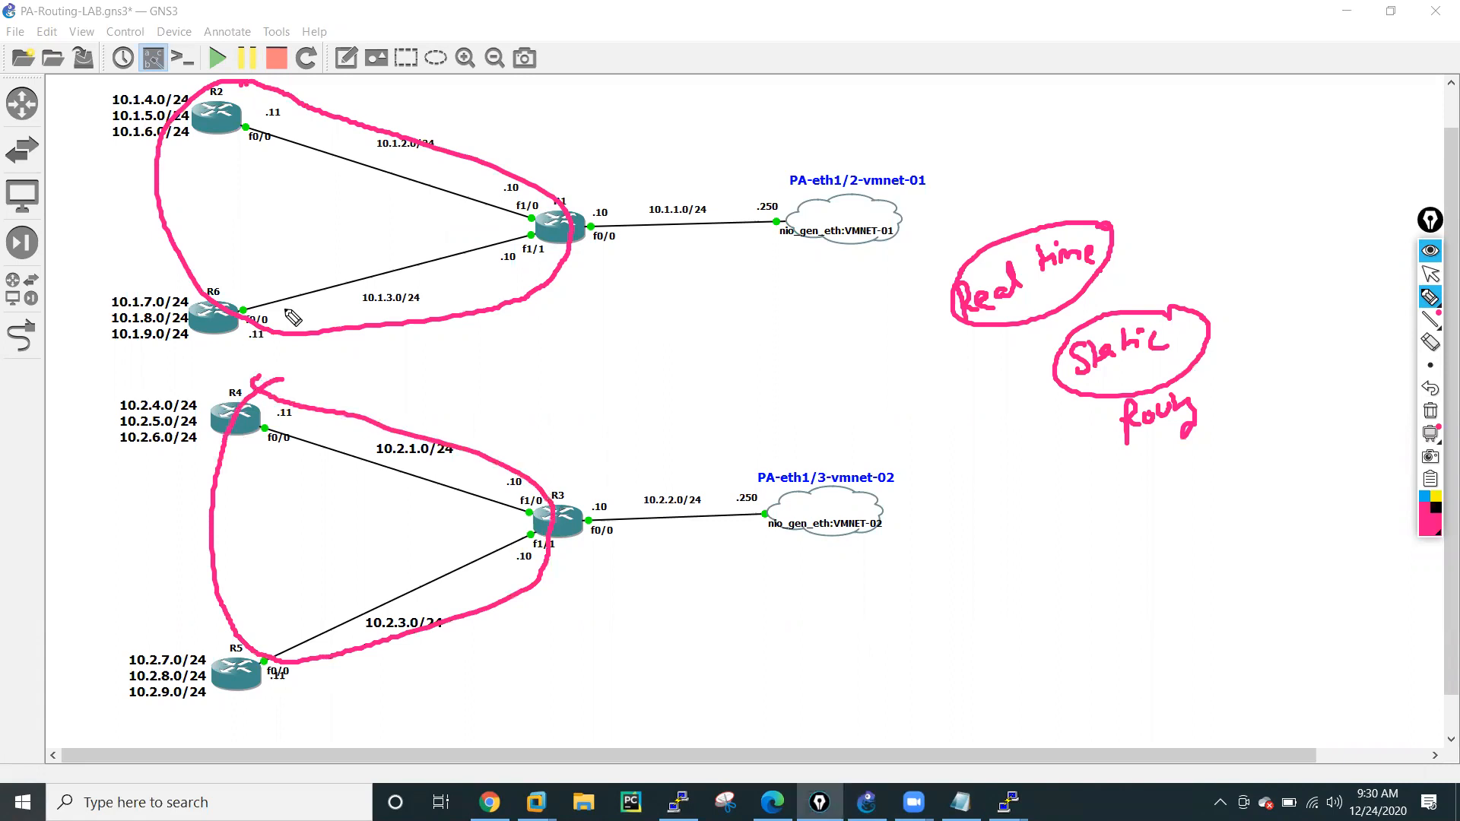
{"action": "mouse_move", "coordinate": [274, 192]}
{"action": "left_mouse_down"}
{"action": "mouse_move", "coordinate": [277, 220]}
{"action": "mouse_move", "coordinate": [323, 196]}
{"action": "left_mouse_up"}
{"action": "mouse_move", "coordinate": [254, 519]}
{"action": "left_mouse_down"}
{"action": "mouse_move", "coordinate": [257, 556]}
{"action": "mouse_move", "coordinate": [275, 542]}
{"action": "left_mouse_up"}
{"action": "mouse_move", "coordinate": [277, 530]}
{"action": "left_mouse_down"}
{"action": "mouse_move", "coordinate": [299, 555]}
{"action": "mouse_move", "coordinate": [306, 534]}
{"action": "left_mouse_up"}
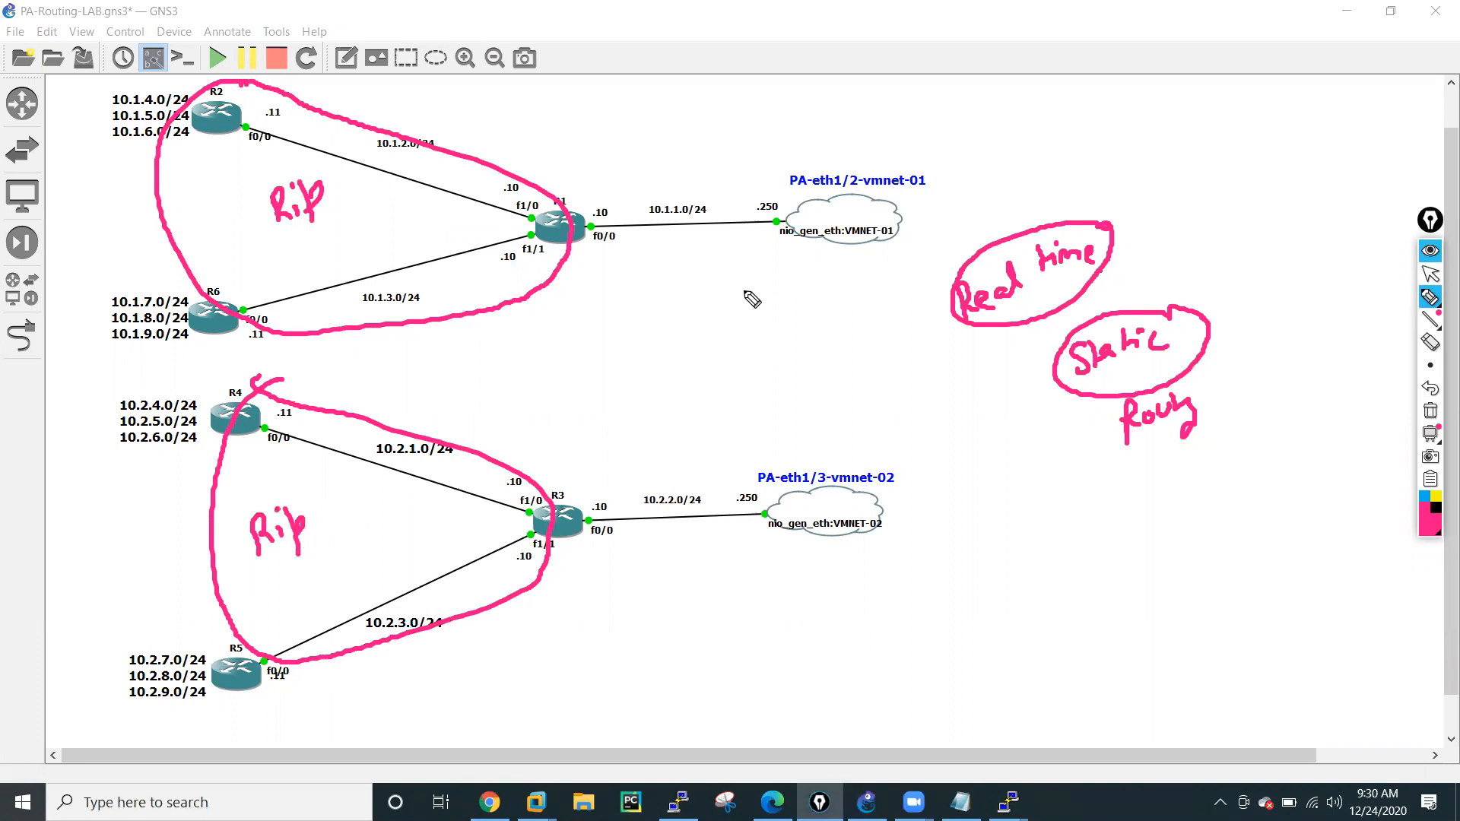
Draw curved arrows from R1 and R3 to their Palo Alto clouds and label each one as a default route.
{"action": "mouse_move", "coordinate": [586, 228]}
{"action": "left_mouse_down"}
{"action": "mouse_move", "coordinate": [741, 148]}
{"action": "mouse_move", "coordinate": [783, 179]}
{"action": "mouse_move", "coordinate": [765, 188]}
{"action": "left_mouse_up"}
{"action": "mouse_move", "coordinate": [639, 114]}
{"action": "left_mouse_down"}
{"action": "mouse_move", "coordinate": [648, 131]}
{"action": "mouse_move", "coordinate": [664, 114]}
{"action": "mouse_move", "coordinate": [669, 135]}
{"action": "mouse_move", "coordinate": [701, 99]}
{"action": "mouse_move", "coordinate": [713, 107]}
{"action": "left_mouse_up"}
{"action": "left_click_drag", "start_coordinate": [727, 82], "coordinate": [728, 102]}
{"action": "left_click_drag", "start_coordinate": [721, 95], "coordinate": [770, 86]}
{"action": "left_click_drag", "start_coordinate": [777, 75], "coordinate": [795, 82]}
{"action": "mouse_move", "coordinate": [800, 62]}
{"action": "left_mouse_down"}
{"action": "mouse_move", "coordinate": [801, 81]}
{"action": "mouse_move", "coordinate": [841, 89]}
{"action": "left_mouse_up"}
{"action": "mouse_move", "coordinate": [572, 498]}
{"action": "left_mouse_down"}
{"action": "mouse_move", "coordinate": [659, 435]}
{"action": "mouse_move", "coordinate": [762, 465]}
{"action": "mouse_move", "coordinate": [730, 487]}
{"action": "left_mouse_up"}
{"action": "left_click_drag", "start_coordinate": [634, 395], "coordinate": [656, 417]}
{"action": "mouse_move", "coordinate": [658, 404]}
{"action": "left_mouse_down"}
{"action": "mouse_move", "coordinate": [737, 372]}
{"action": "mouse_move", "coordinate": [745, 344]}
{"action": "left_mouse_up"}
{"action": "left_click_drag", "start_coordinate": [746, 344], "coordinate": [785, 380]}
{"action": "left_click_drag", "start_coordinate": [791, 357], "coordinate": [819, 373]}
Underline R1's link subnets and the LAN subnets of R2, R6, R4 and R5, adding arrows at VMNET-01 and R3 and a circled "Next".
{"action": "left_click", "coordinate": [985, 171]}
{"action": "mouse_move", "coordinate": [986, 170]}
{"action": "left_mouse_down"}
{"action": "mouse_move", "coordinate": [922, 217]}
{"action": "mouse_move", "coordinate": [957, 221]}
{"action": "left_mouse_up"}
{"action": "left_click_drag", "start_coordinate": [367, 159], "coordinate": [445, 161]}
{"action": "left_click_drag", "start_coordinate": [359, 309], "coordinate": [434, 302]}
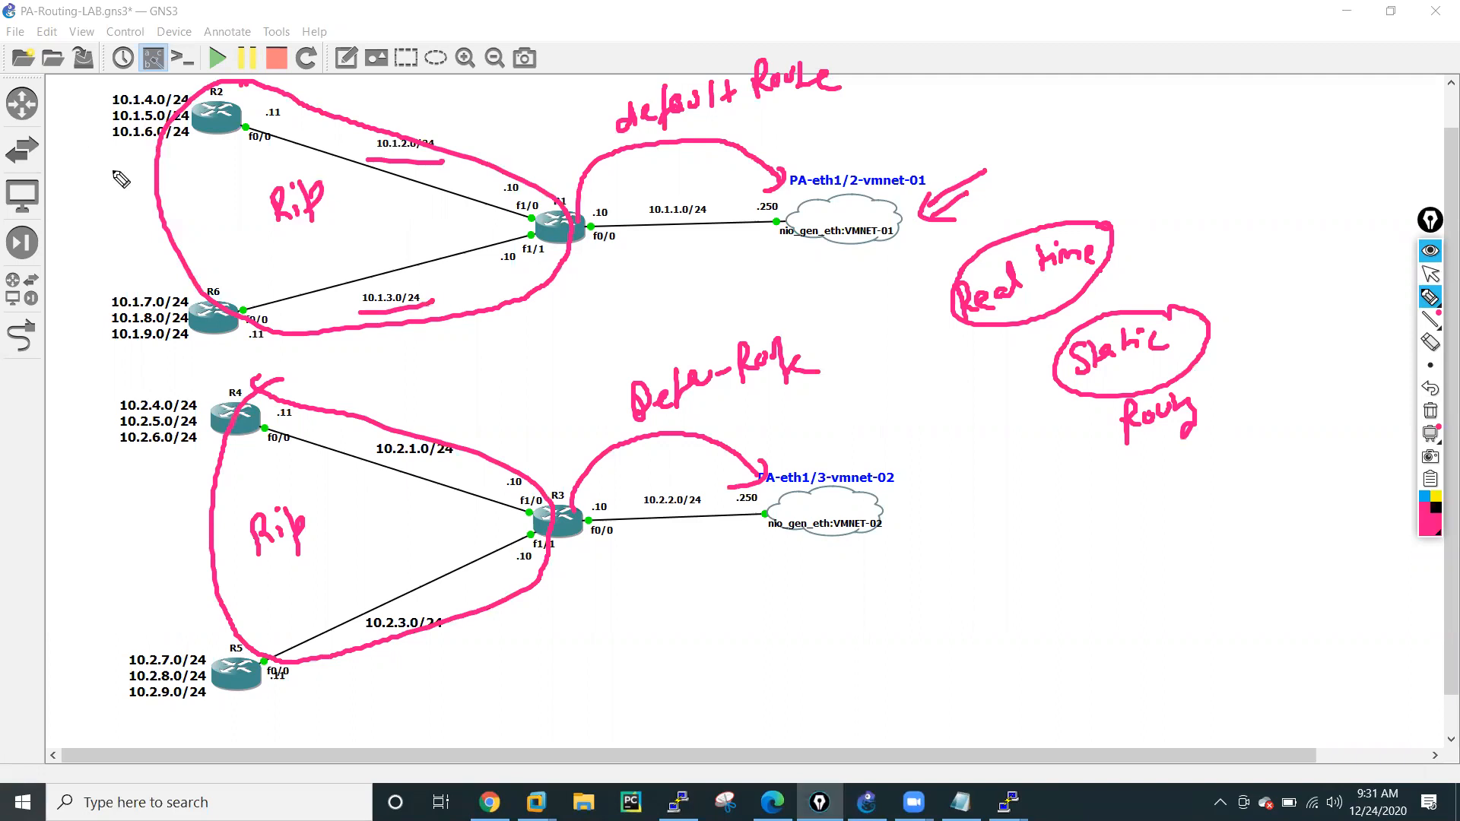
{"action": "left_click_drag", "start_coordinate": [89, 163], "coordinate": [189, 159]}
{"action": "left_click_drag", "start_coordinate": [174, 352], "coordinate": [102, 362]}
{"action": "left_click_drag", "start_coordinate": [109, 460], "coordinate": [191, 454]}
{"action": "left_click_drag", "start_coordinate": [120, 715], "coordinate": [203, 705]}
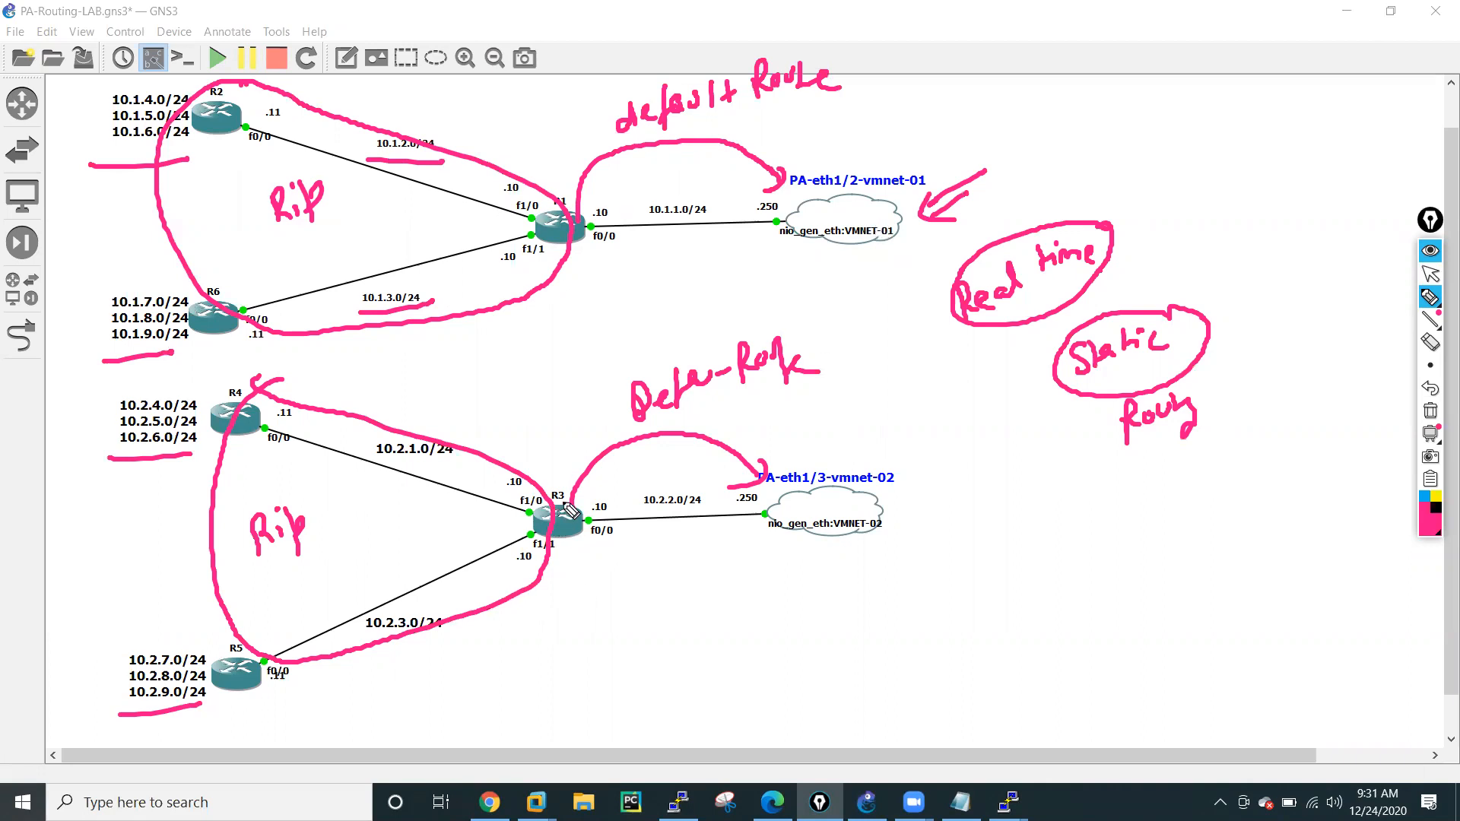
{"action": "mouse_move", "coordinate": [558, 508]}
{"action": "left_mouse_down"}
{"action": "mouse_move", "coordinate": [411, 399]}
{"action": "mouse_move", "coordinate": [377, 397]}
{"action": "mouse_move", "coordinate": [394, 408]}
{"action": "left_mouse_up"}
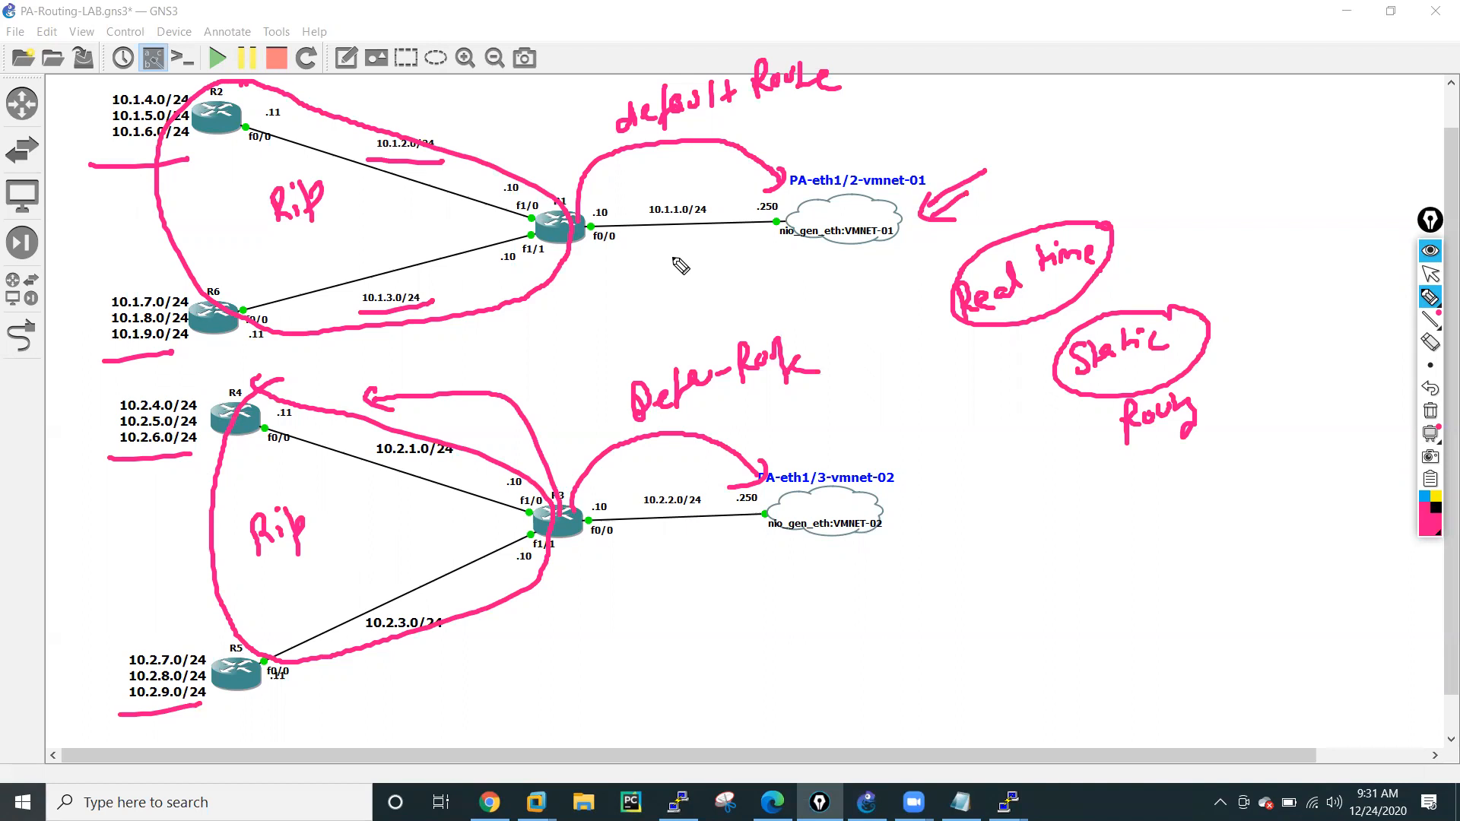
{"action": "mouse_move", "coordinate": [1048, 115]}
{"action": "left_mouse_down"}
{"action": "mouse_move", "coordinate": [1069, 90]}
{"action": "mouse_move", "coordinate": [1080, 111]}
{"action": "mouse_move", "coordinate": [1137, 98]}
{"action": "mouse_move", "coordinate": [1156, 80]}
{"action": "mouse_move", "coordinate": [1042, 122]}
{"action": "mouse_move", "coordinate": [1141, 72]}
{"action": "left_mouse_up"}
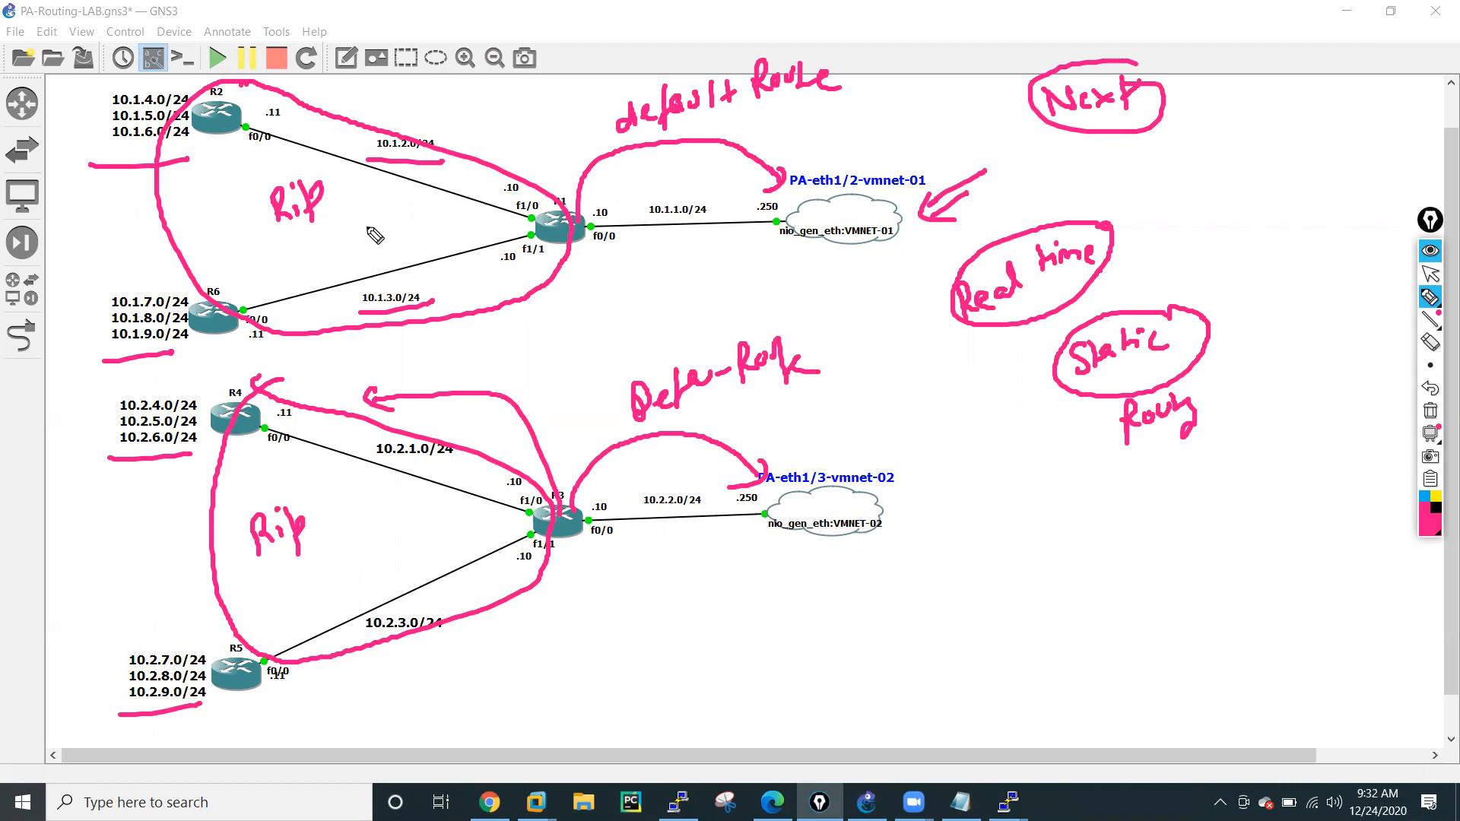
Erase all annotations from the topology and bring up R1's console beside the diagram.
{"action": "left_click", "coordinate": [1431, 411]}
{"action": "left_click", "coordinate": [1431, 275]}
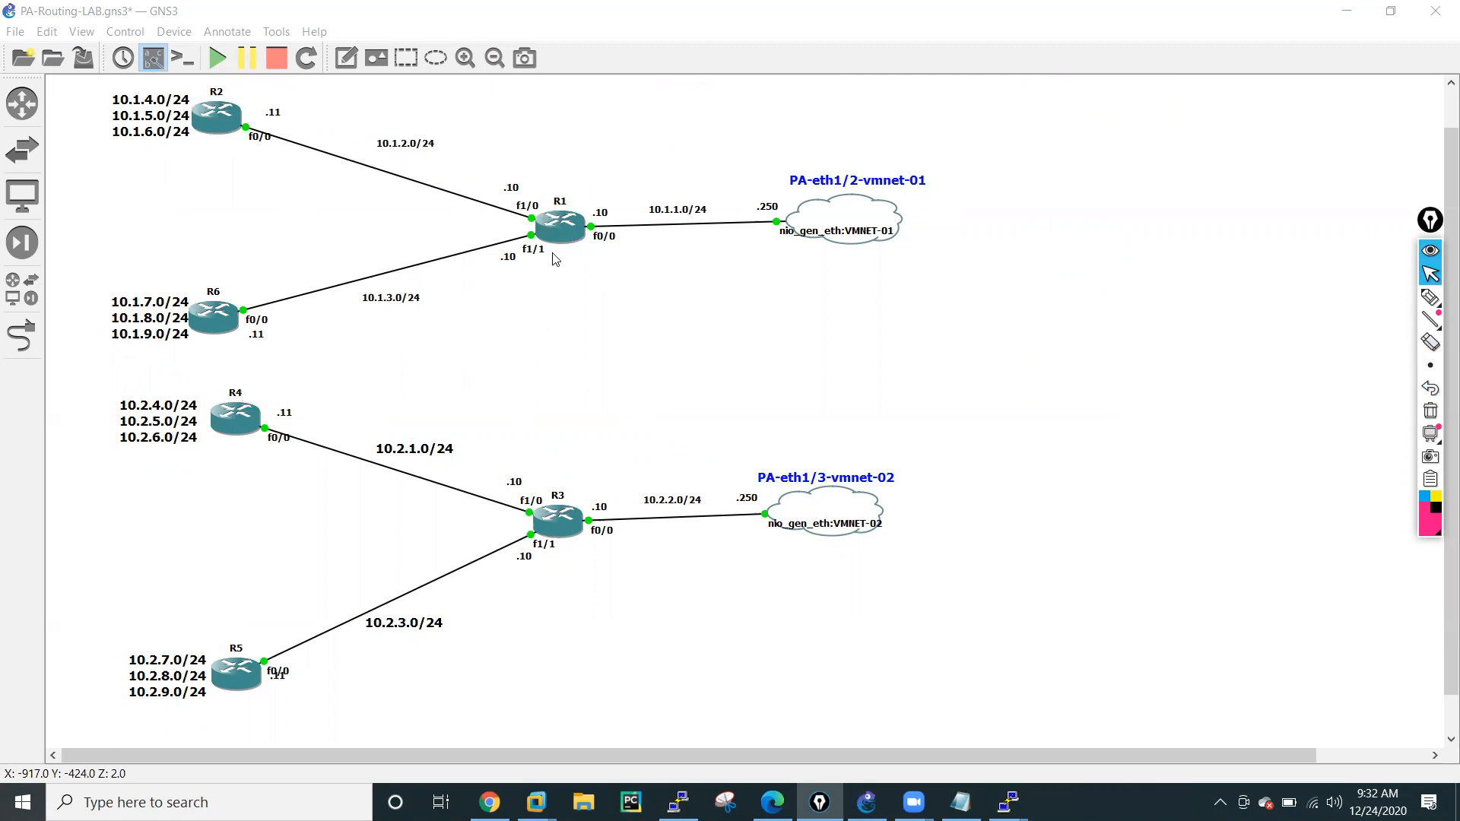
{"action": "mouse_move", "coordinate": [1009, 802]}
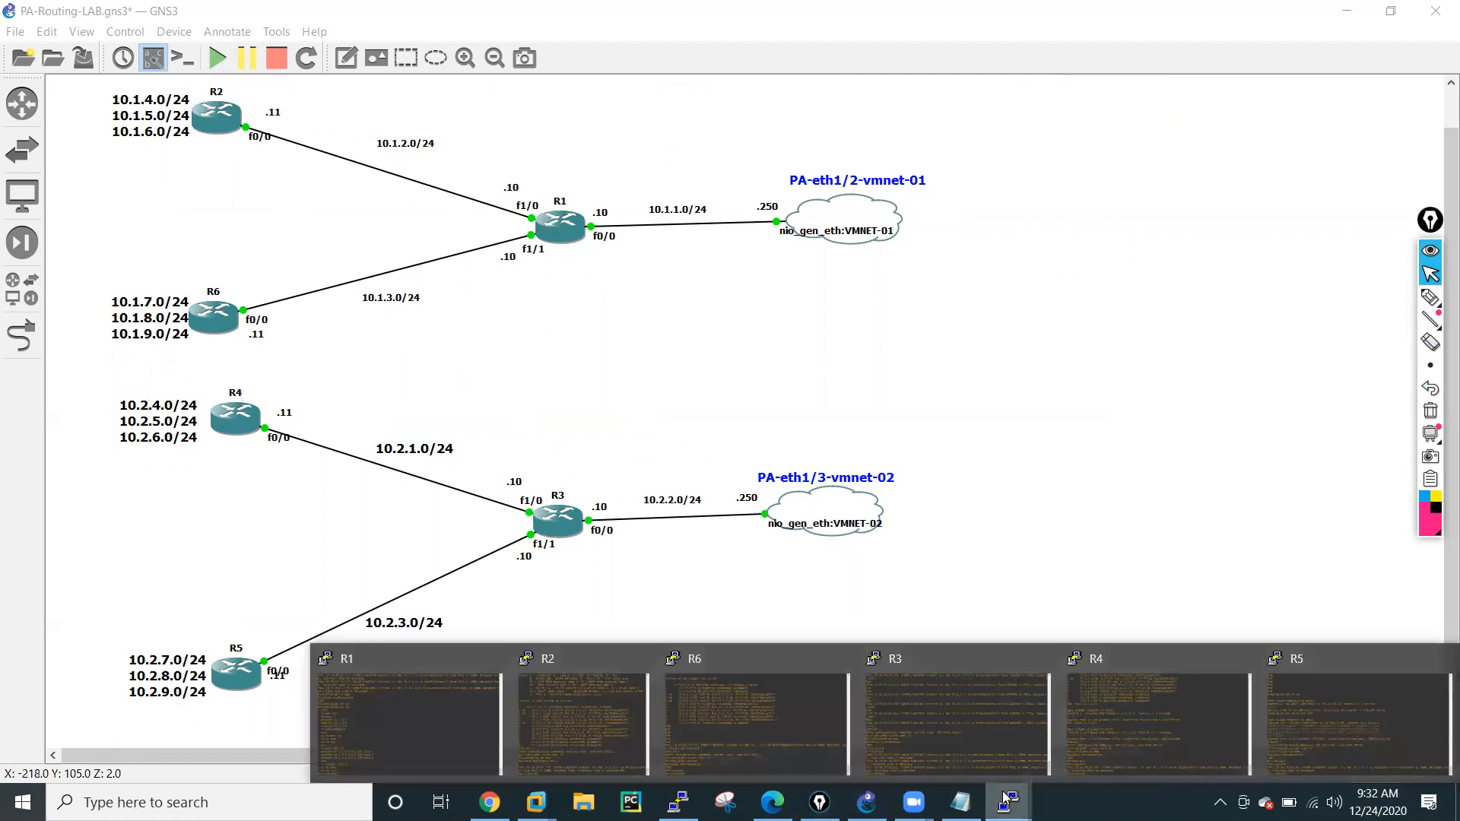
{"action": "left_click", "coordinate": [446, 686]}
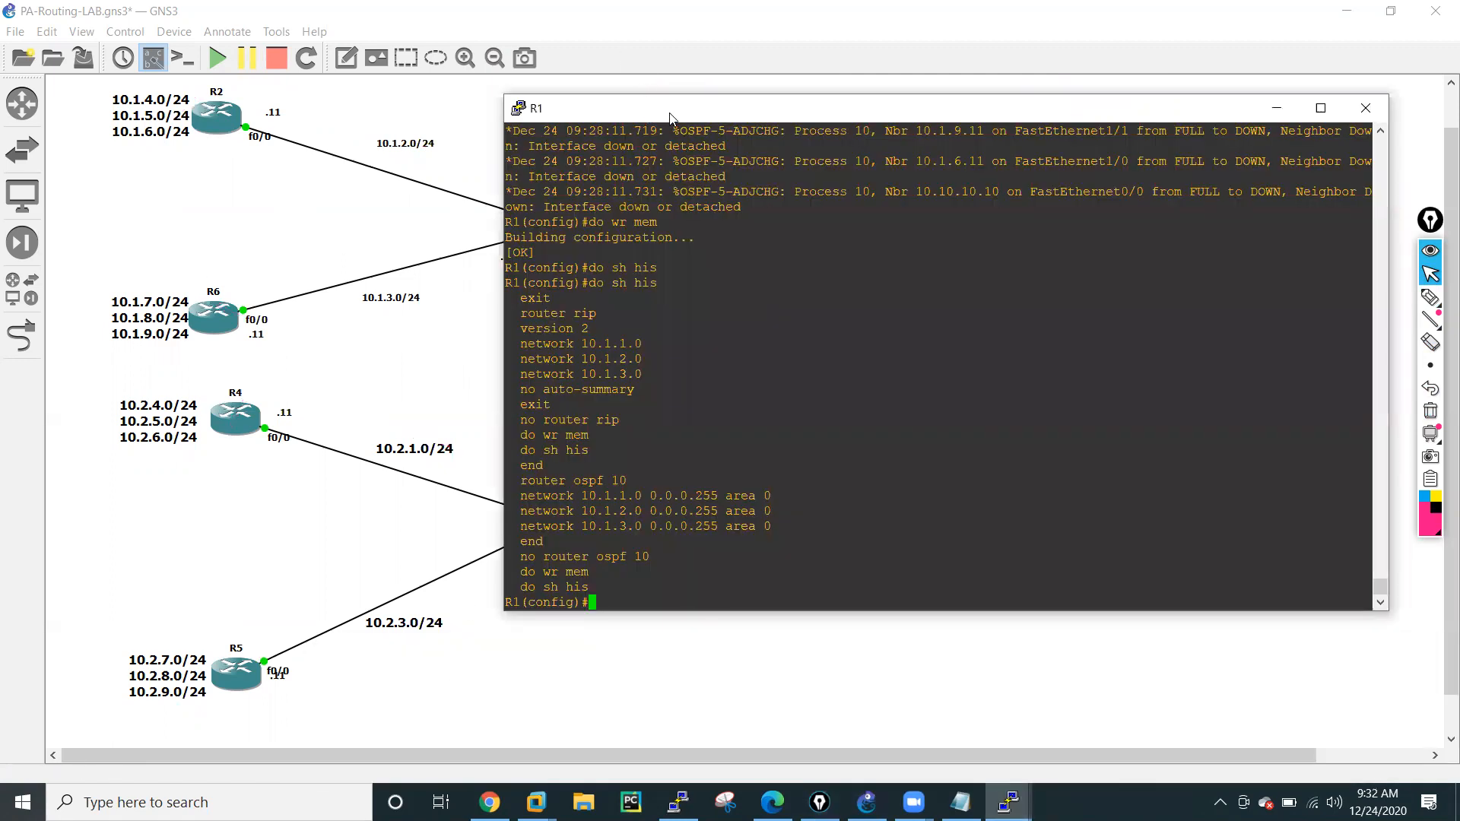
{"action": "left_click_drag", "start_coordinate": [670, 118], "coordinate": [908, 151]}
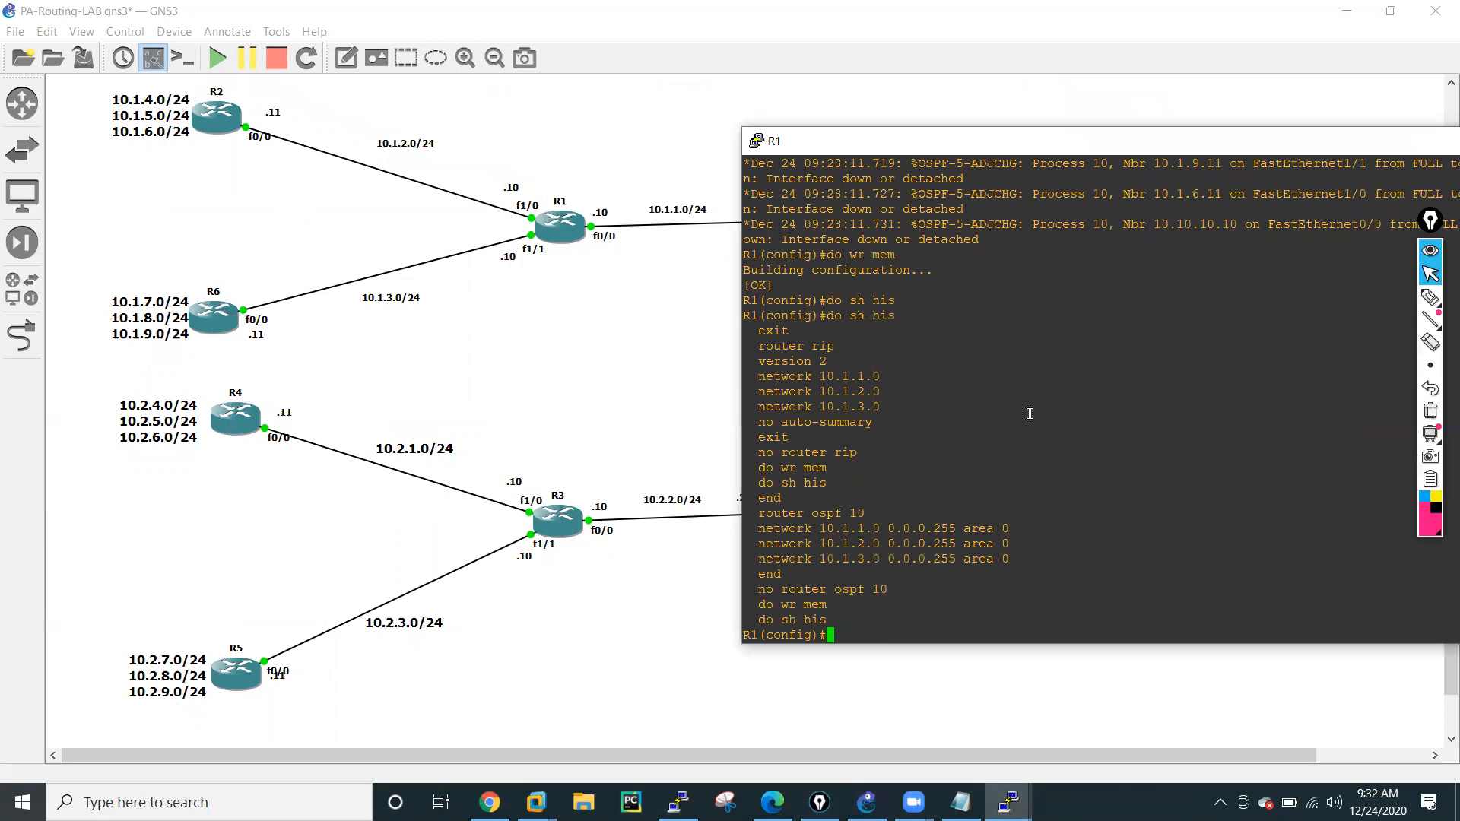
Display R1's IP routing table from configuration mode.
{"action": "key", "text": "Return"}
{"action": "key", "text": "Return"}
{"action": "key", "text": "Return"}
{"action": "key", "text": "Return"}
{"action": "key", "text": "Return"}
{"action": "key", "text": "Return"}
{"action": "key", "text": "Return"}
{"action": "key", "text": "Return"}
{"action": "key", "text": "Return"}
{"action": "key", "text": "Return"}
{"action": "key", "text": "Return"}
{"action": "key", "text": "Return"}
{"action": "key", "text": "Return"}
{"action": "key", "text": "Return"}
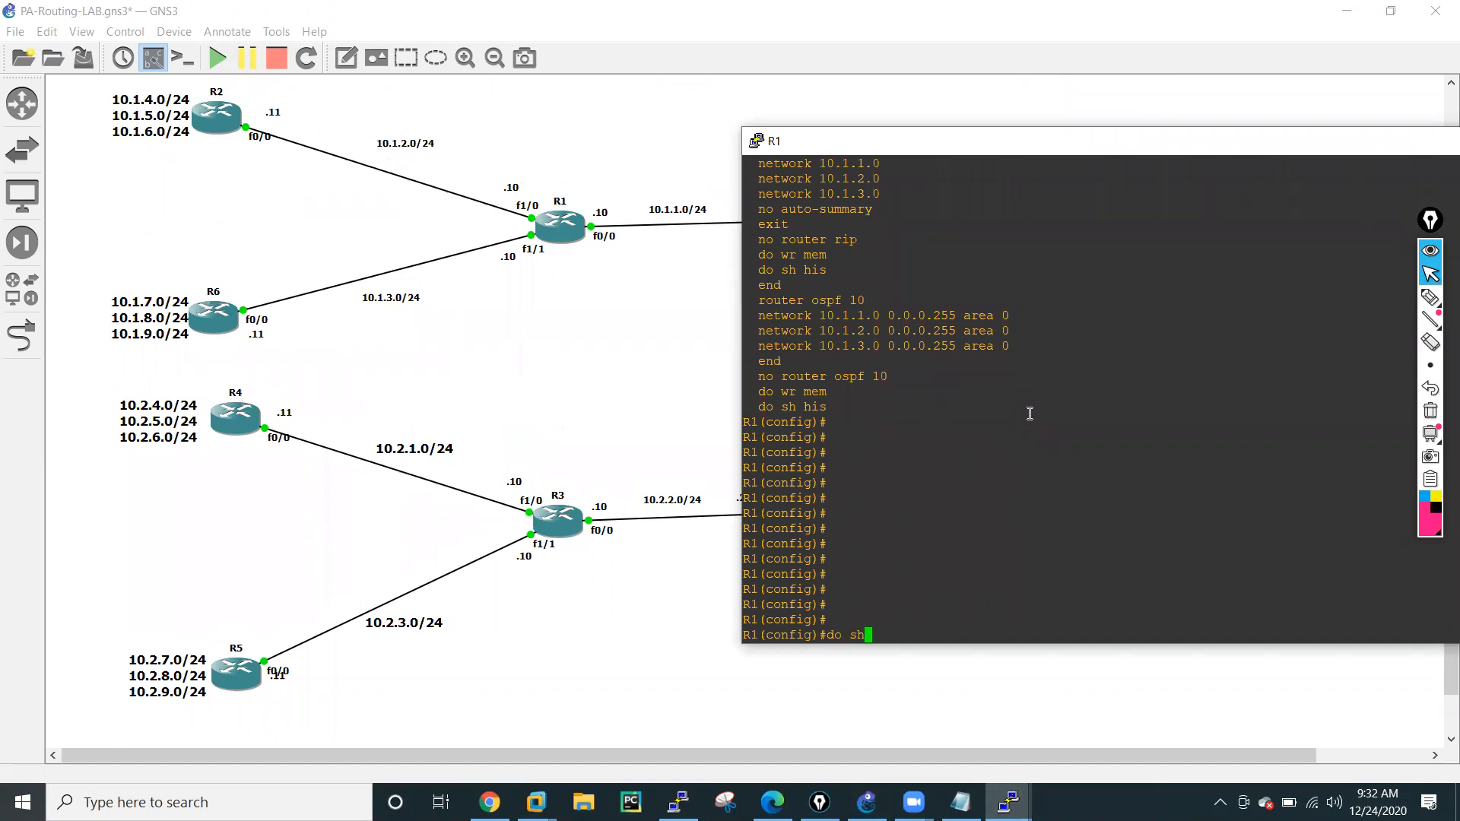
{"action": "type", "text": "do sh ip ro"}
{"action": "key", "text": "Return"}
{"action": "key", "text": "Return"}
{"action": "key", "text": "Return"}
{"action": "key", "text": "Return"}
{"action": "key", "text": "Return"}
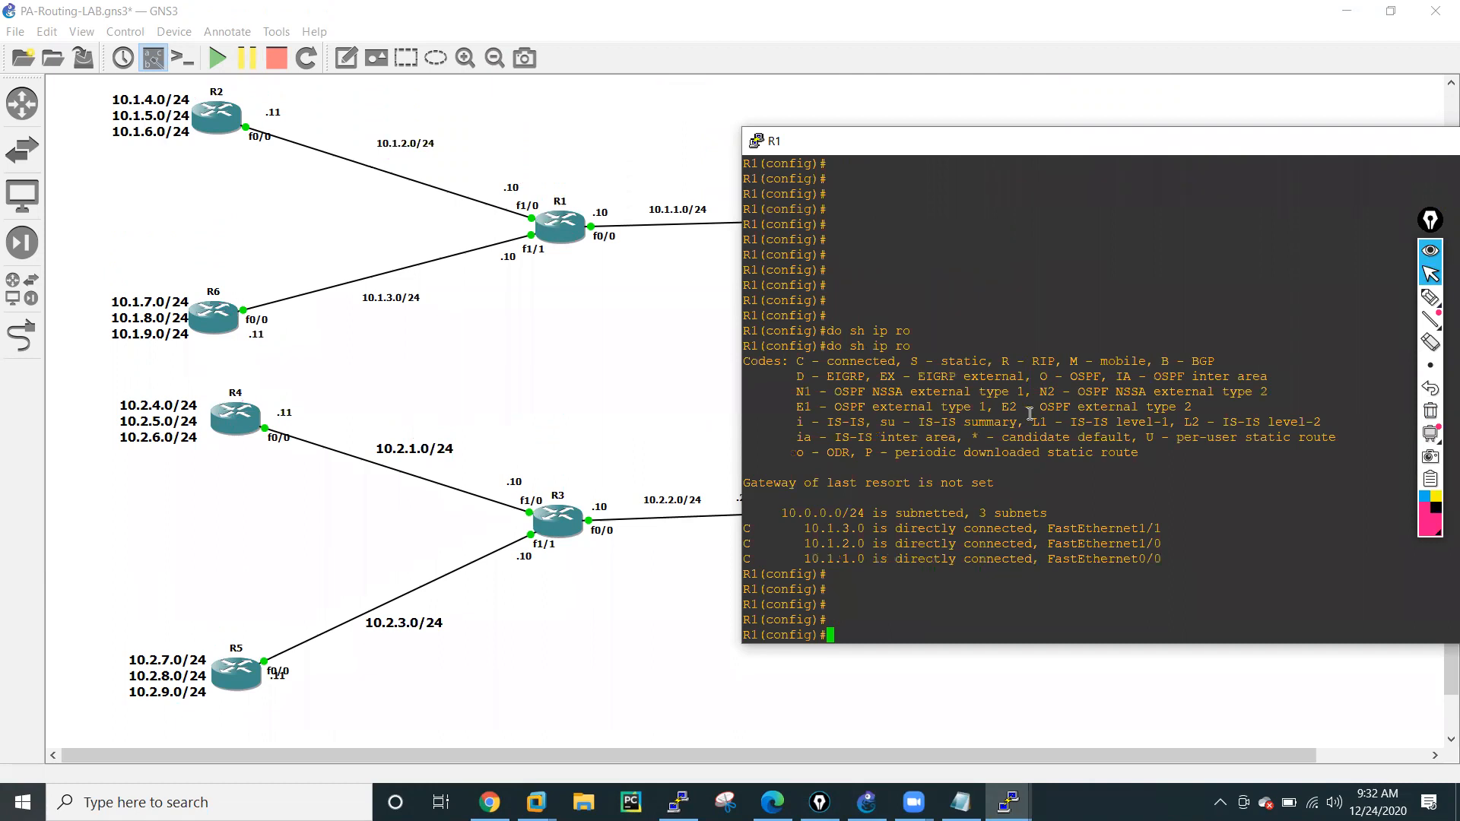
Add a static default route on R1, 0.0.0.0 0.0.0.0, with next hop 10.1.1.250.
{"action": "type", "text": "ip ro"}
{"action": "key", "text": "Tab"}
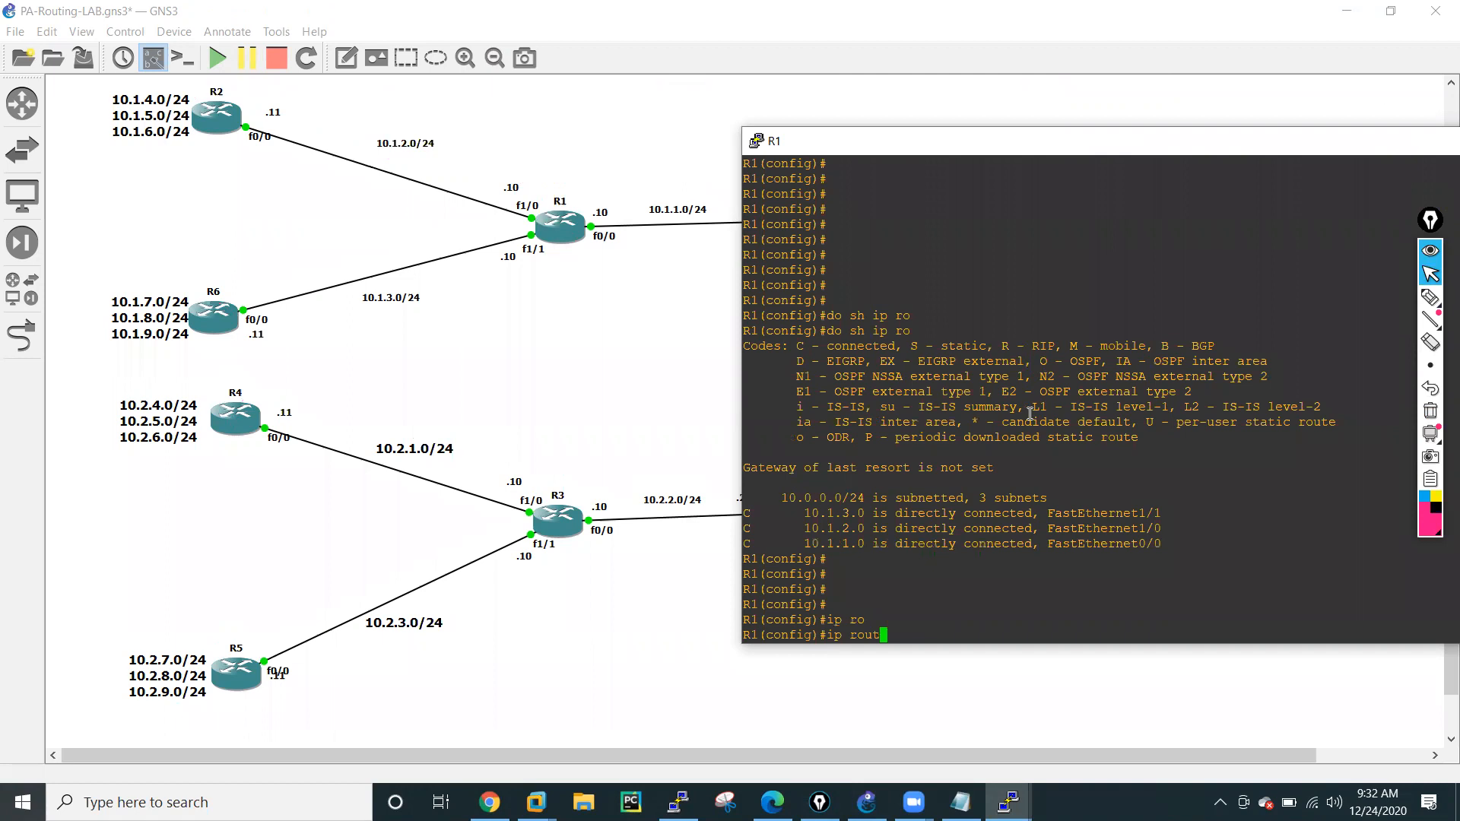
{"action": "key", "text": "Tab"}
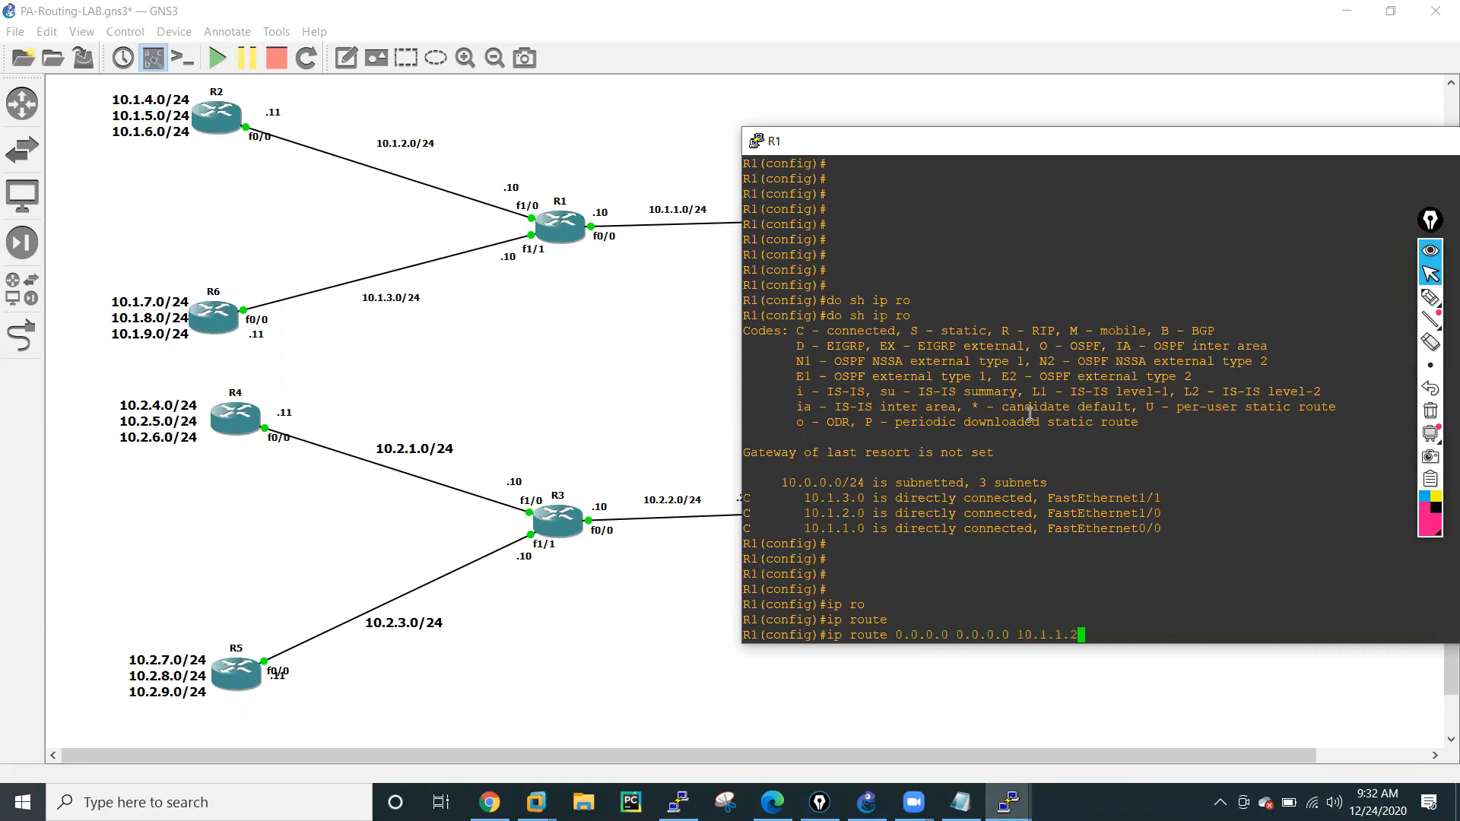
{"action": "key", "text": "Return"}
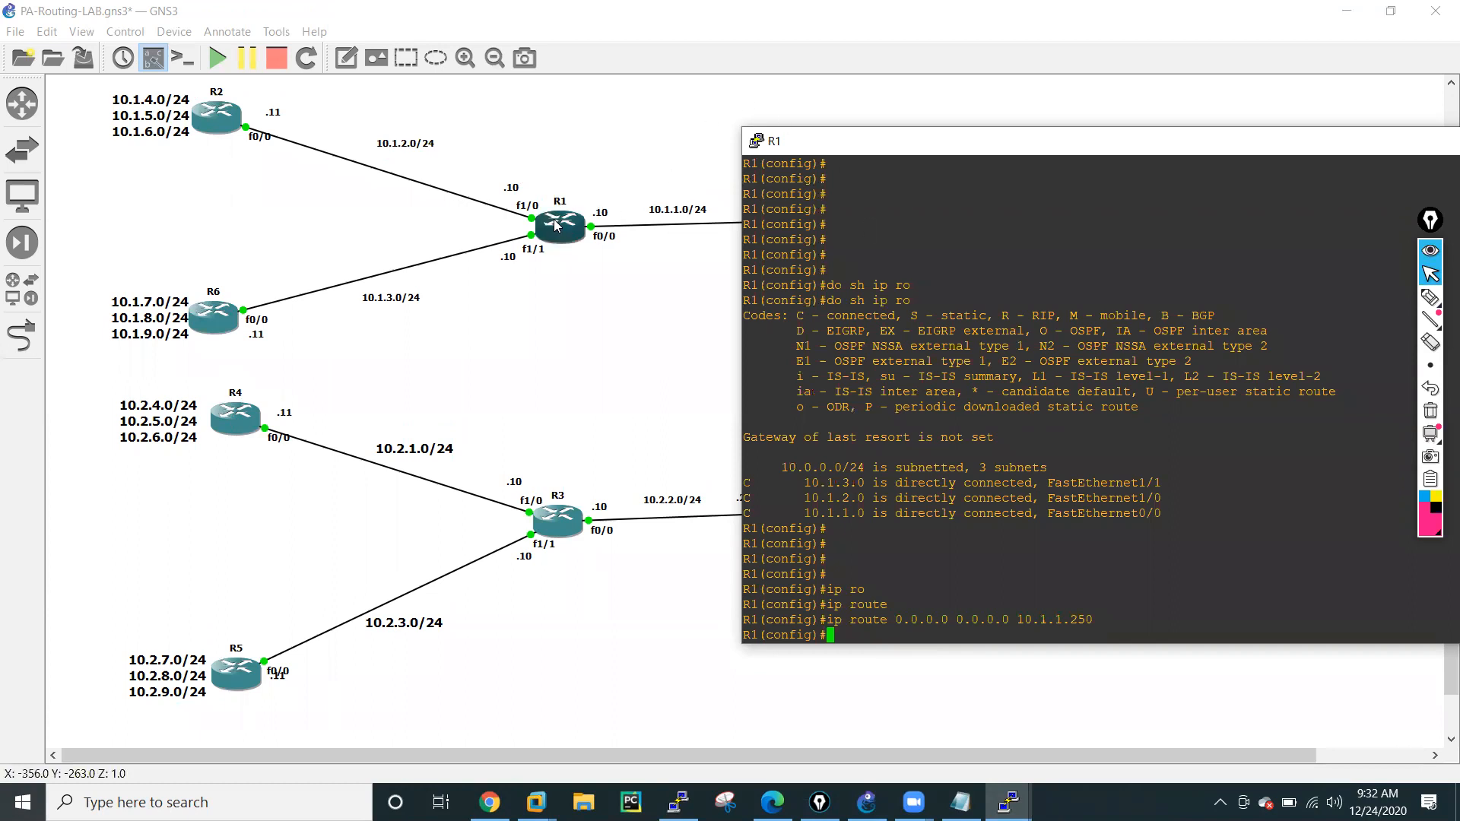
{"action": "key", "text": "Return"}
{"action": "key", "text": "Return"}
{"action": "key", "text": "Return"}
{"action": "key", "text": "Return"}
{"action": "key", "text": "Return"}
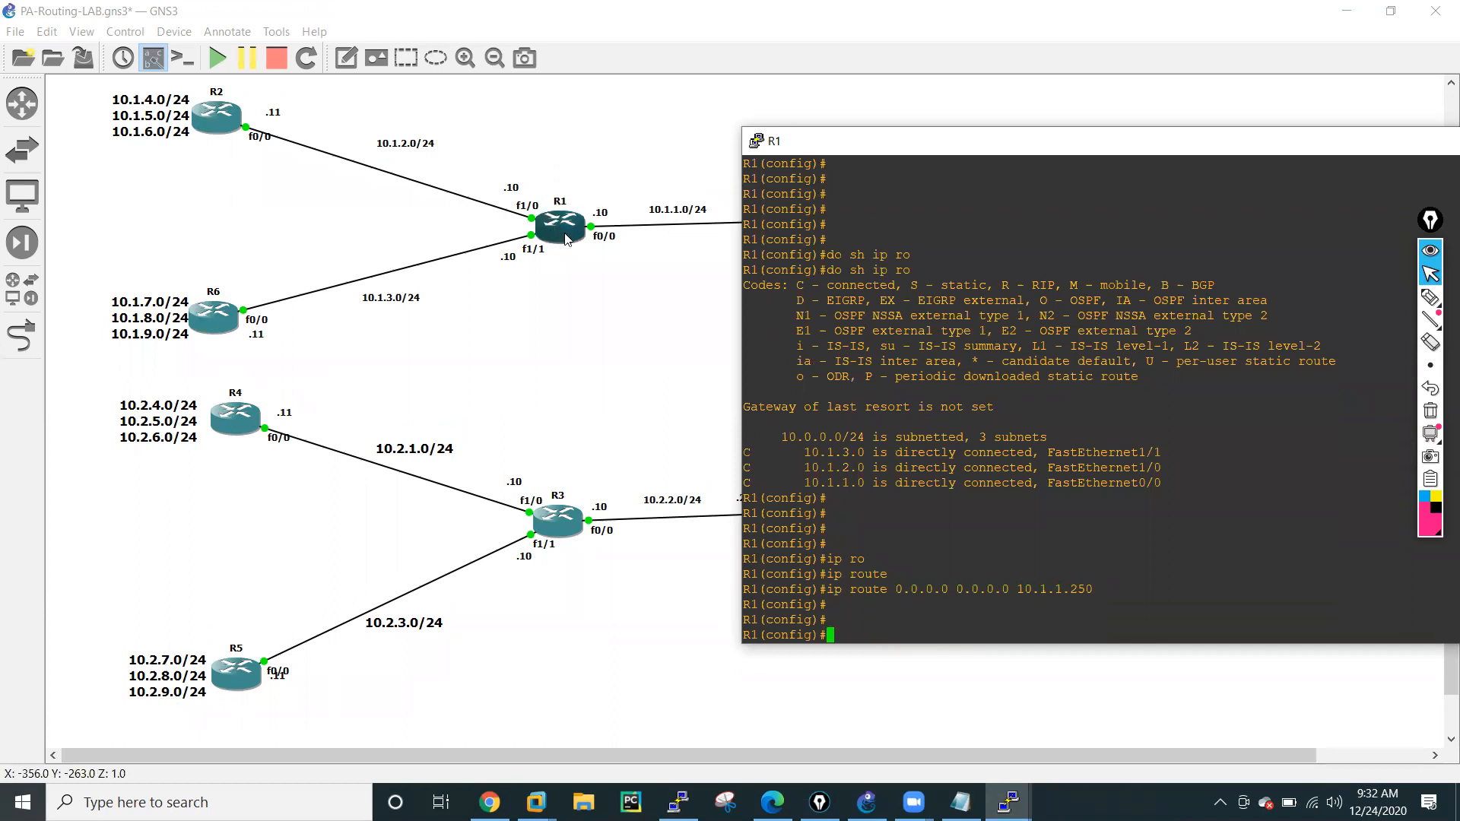
Enable the RIP routing process on R1 and set it to version 2.
{"action": "type", "text": "rou"}
{"action": "key", "text": "Return"}
{"action": "type", "text": "router r"}
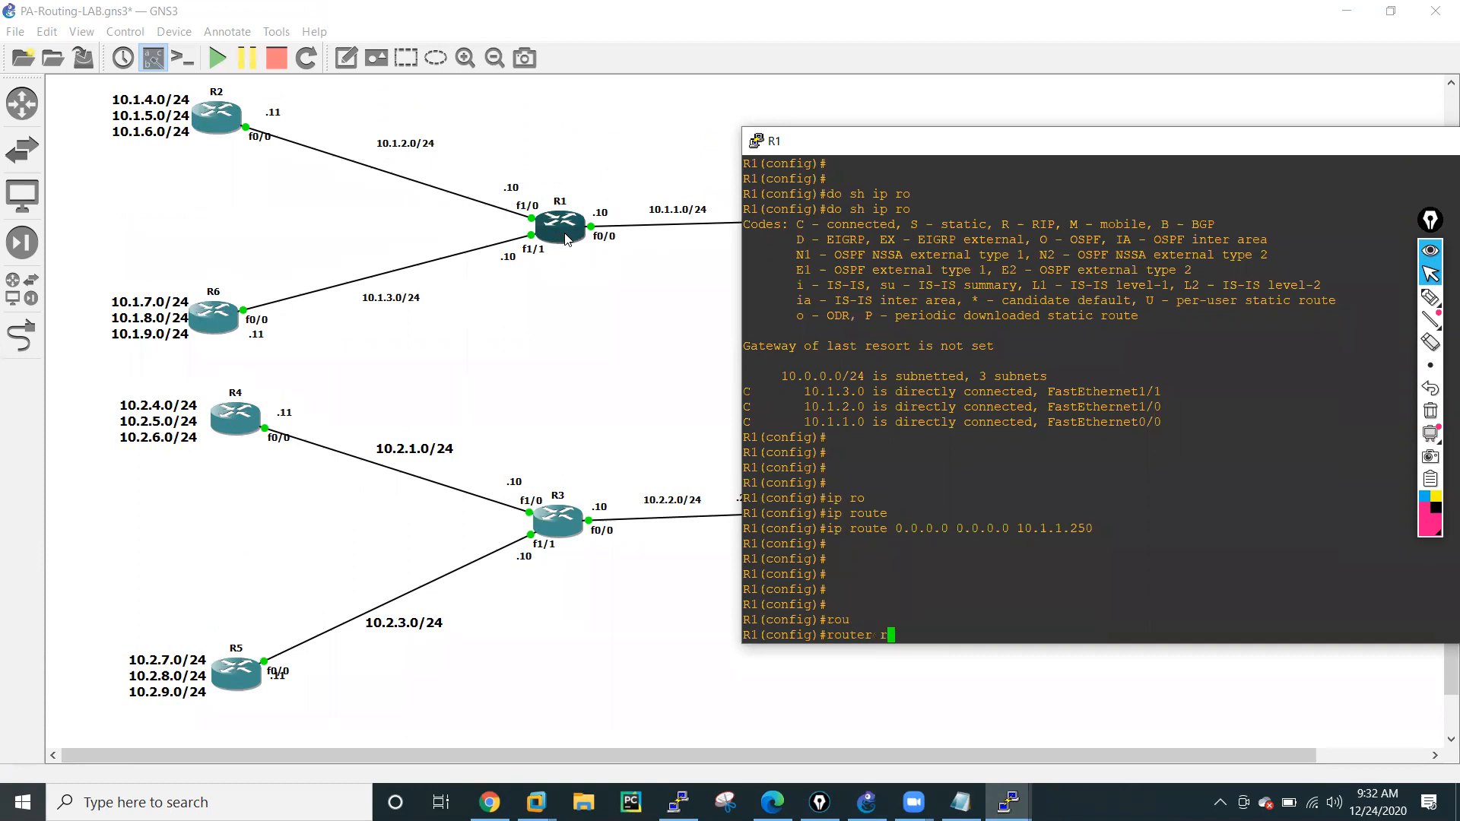
{"action": "type", "text": "ip"}
{"action": "key", "text": "Tab"}
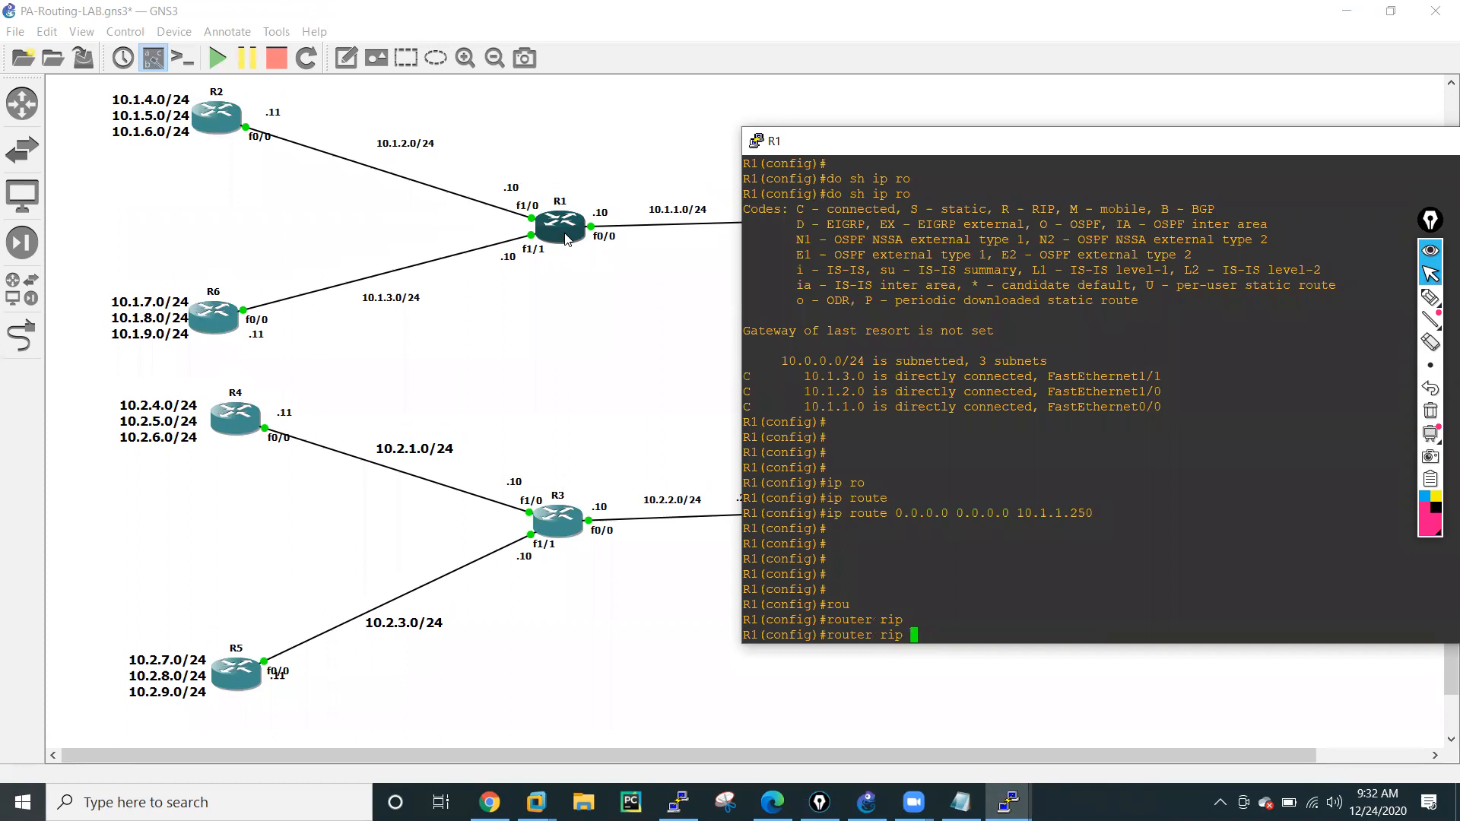
{"action": "key", "text": "Return"}
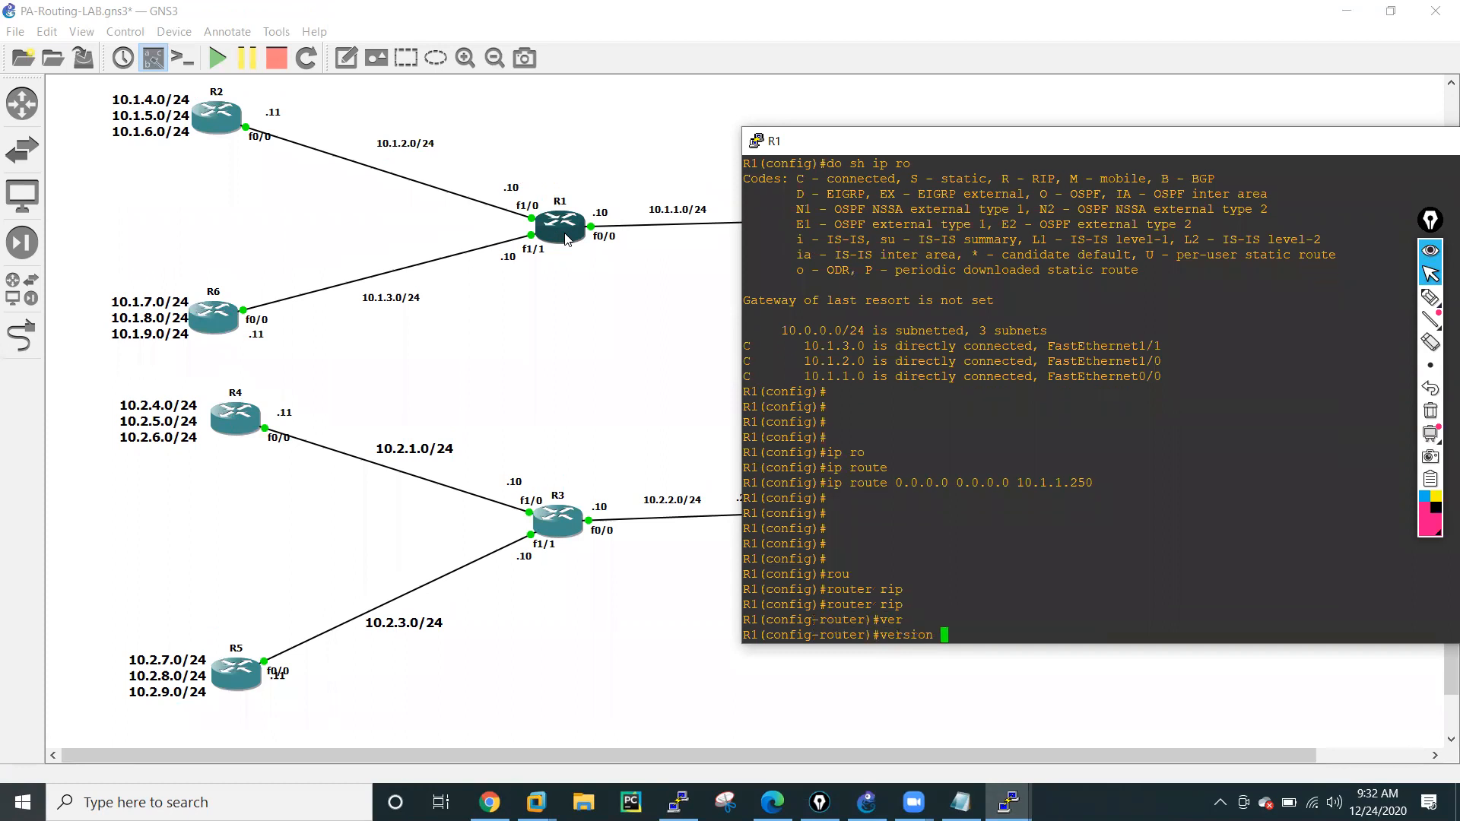
{"action": "type", "text": "2"}
{"action": "key", "text": "Return"}
Add networks 10.1.2.0 and 10.1.3.0 to R1's RIP configuration.
{"action": "type", "text": "netw"}
{"action": "key", "text": "Tab"}
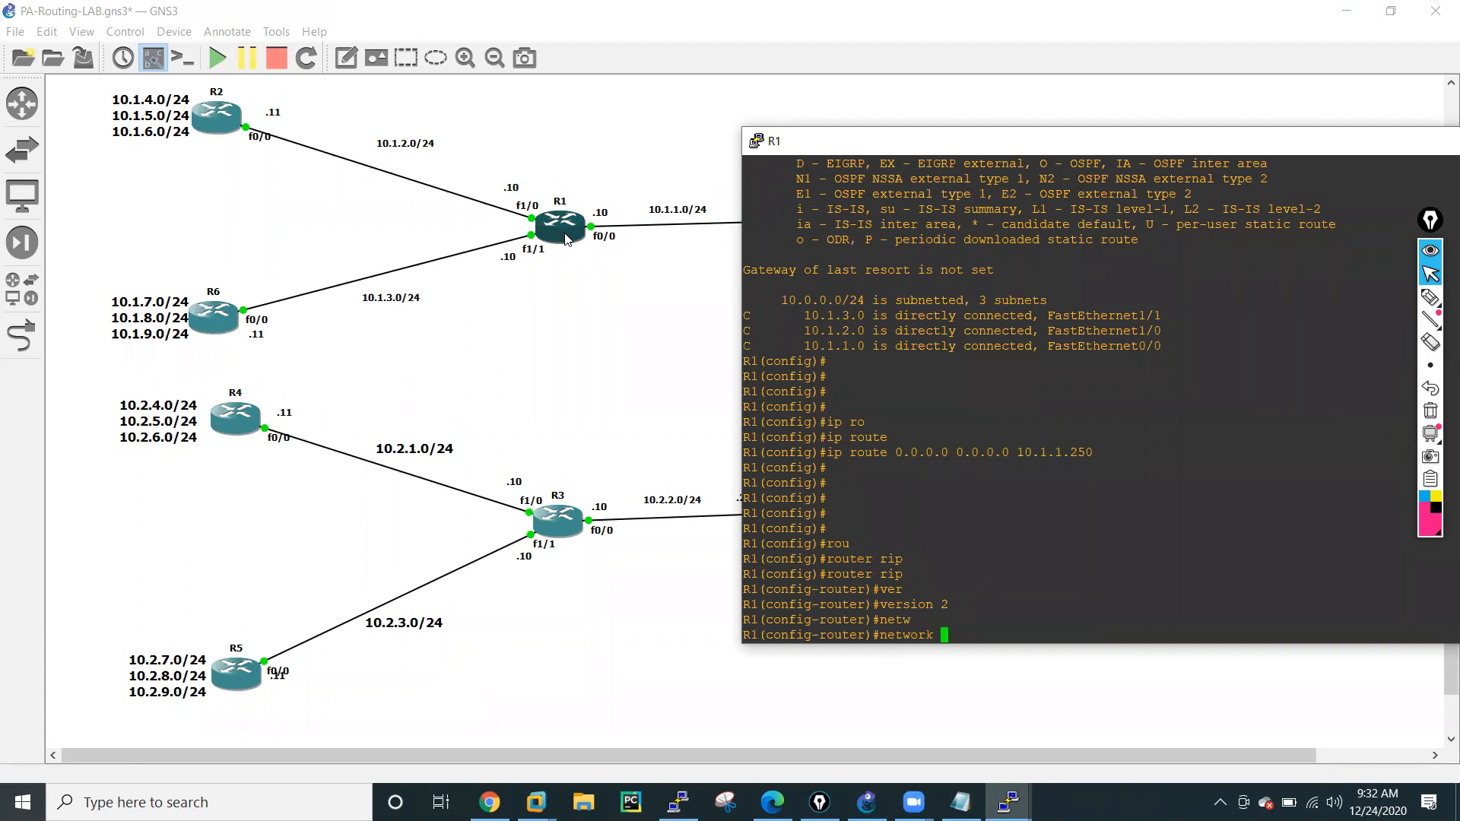
{"action": "type", "text": "10.1.2.0"}
{"action": "key", "text": "Return"}
{"action": "key", "text": "Up"}
{"action": "key", "text": "Left"}
{"action": "key", "text": "Left"}
{"action": "key", "text": "Left"}
{"action": "key", "text": "Delete"}
{"action": "type", "text": "3"}
{"action": "key", "text": "Return"}
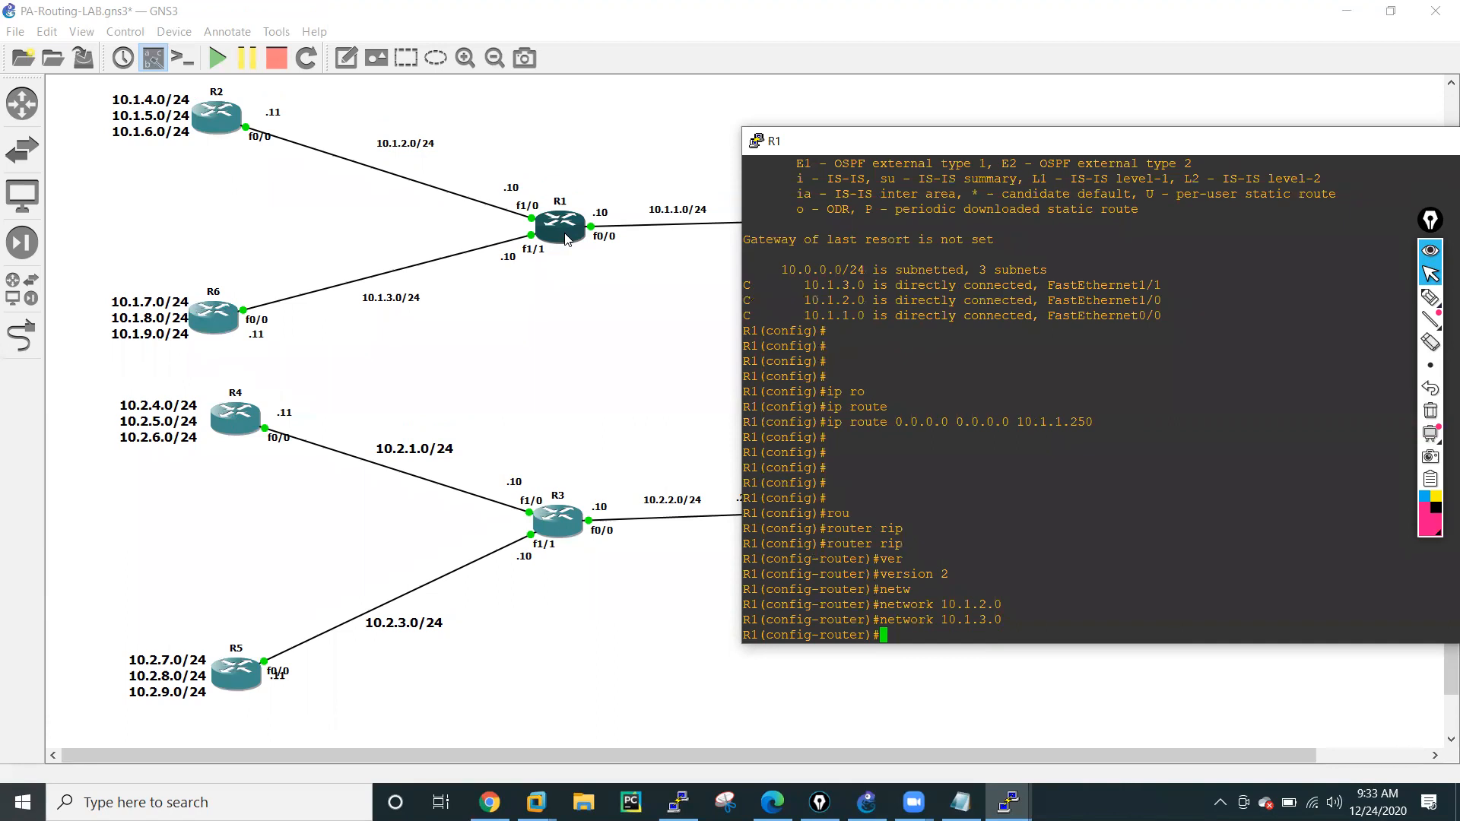
Turn off automatic route summarization in R1's RIP configuration.
{"action": "type", "text": "no au"}
{"action": "key", "text": "Tab"}
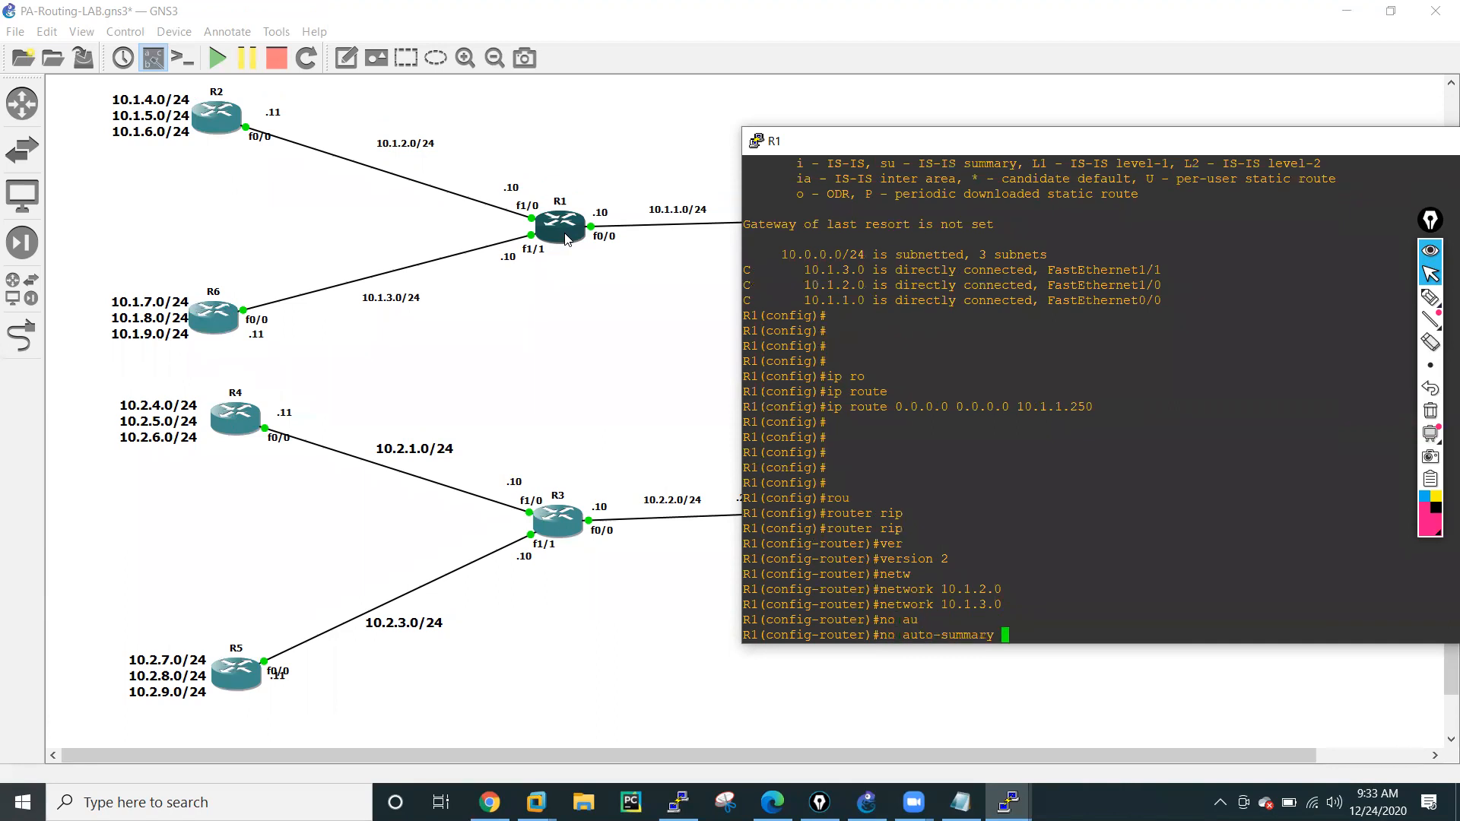
{"action": "key", "text": "Return"}
{"action": "key", "text": "Return"}
{"action": "key", "text": "Return"}
{"action": "type", "text": "opr"}
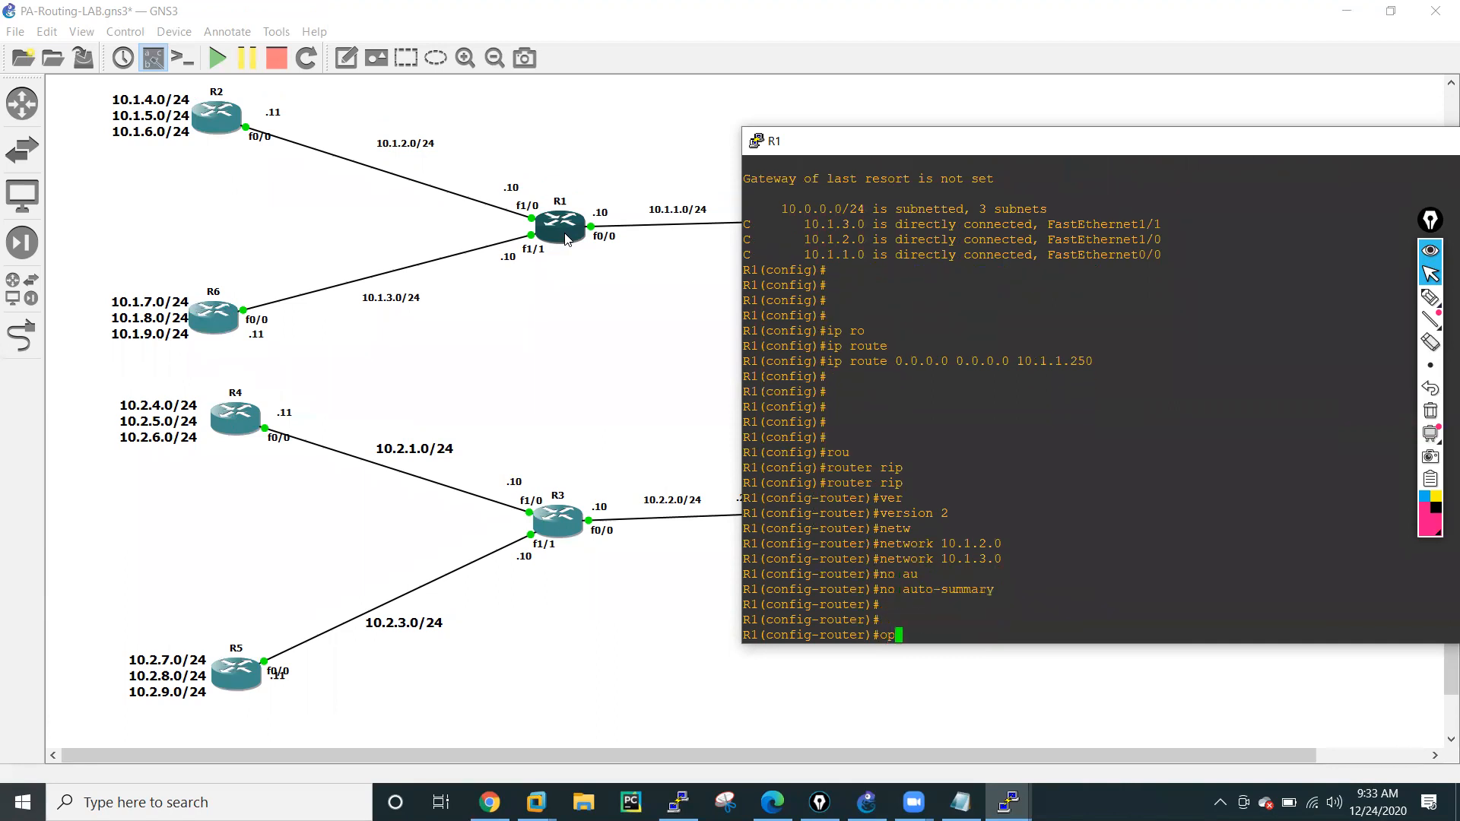
{"action": "key", "text": "Tab"}
{"action": "key", "text": "BackSpace"}
{"action": "key", "text": "BackSpace"}
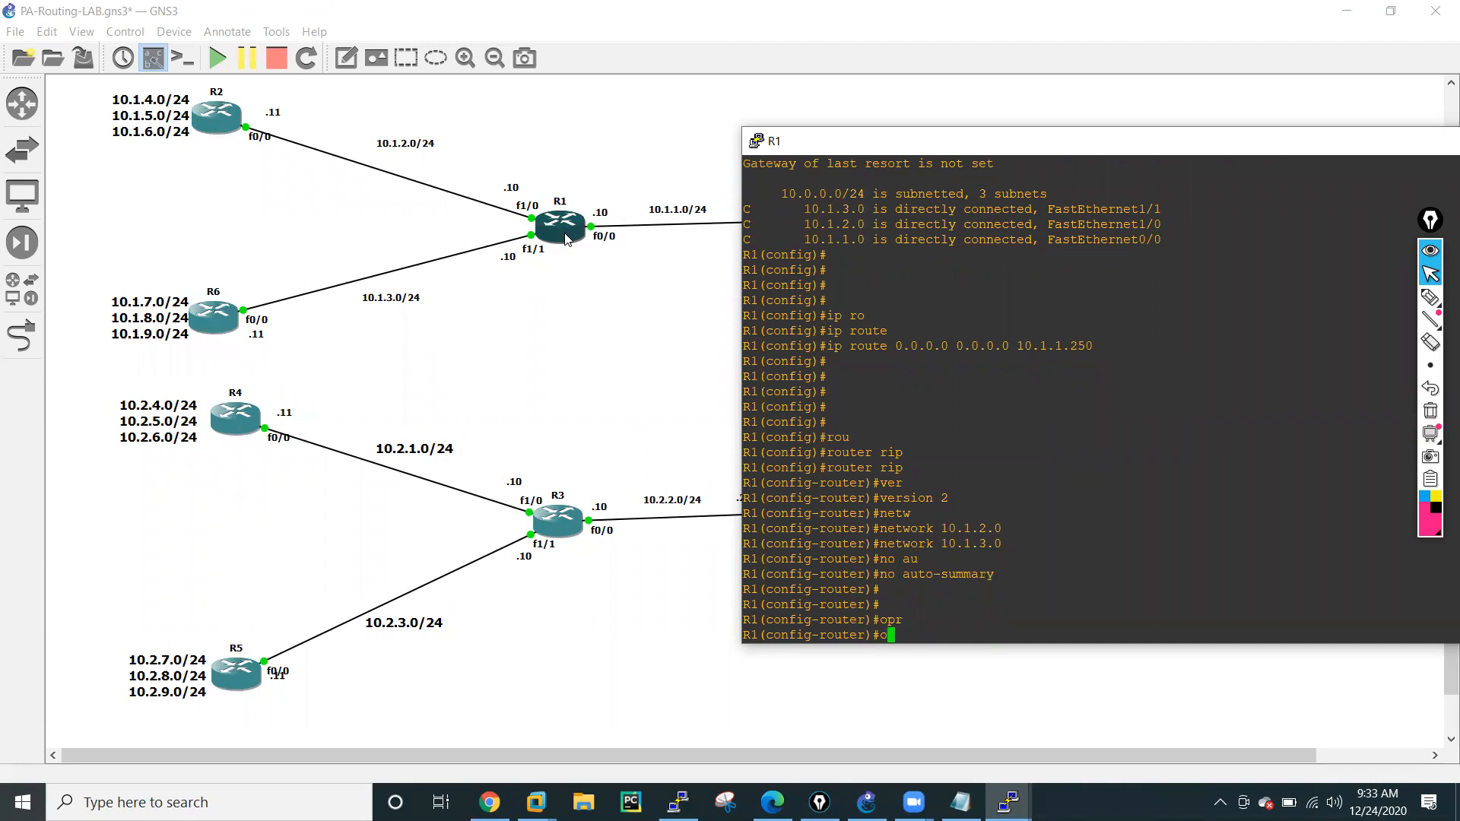
{"action": "type", "text": "ri"}
{"action": "key", "text": "Tab"}
Look up the default-route options in R1's RIP configuration and distribute the default route with default-information originate.
{"action": "key", "text": "Tab"}
{"action": "key", "text": "BackSpace"}
{"action": "key", "text": "BackSpace"}
{"action": "key", "text": "BackSpace"}
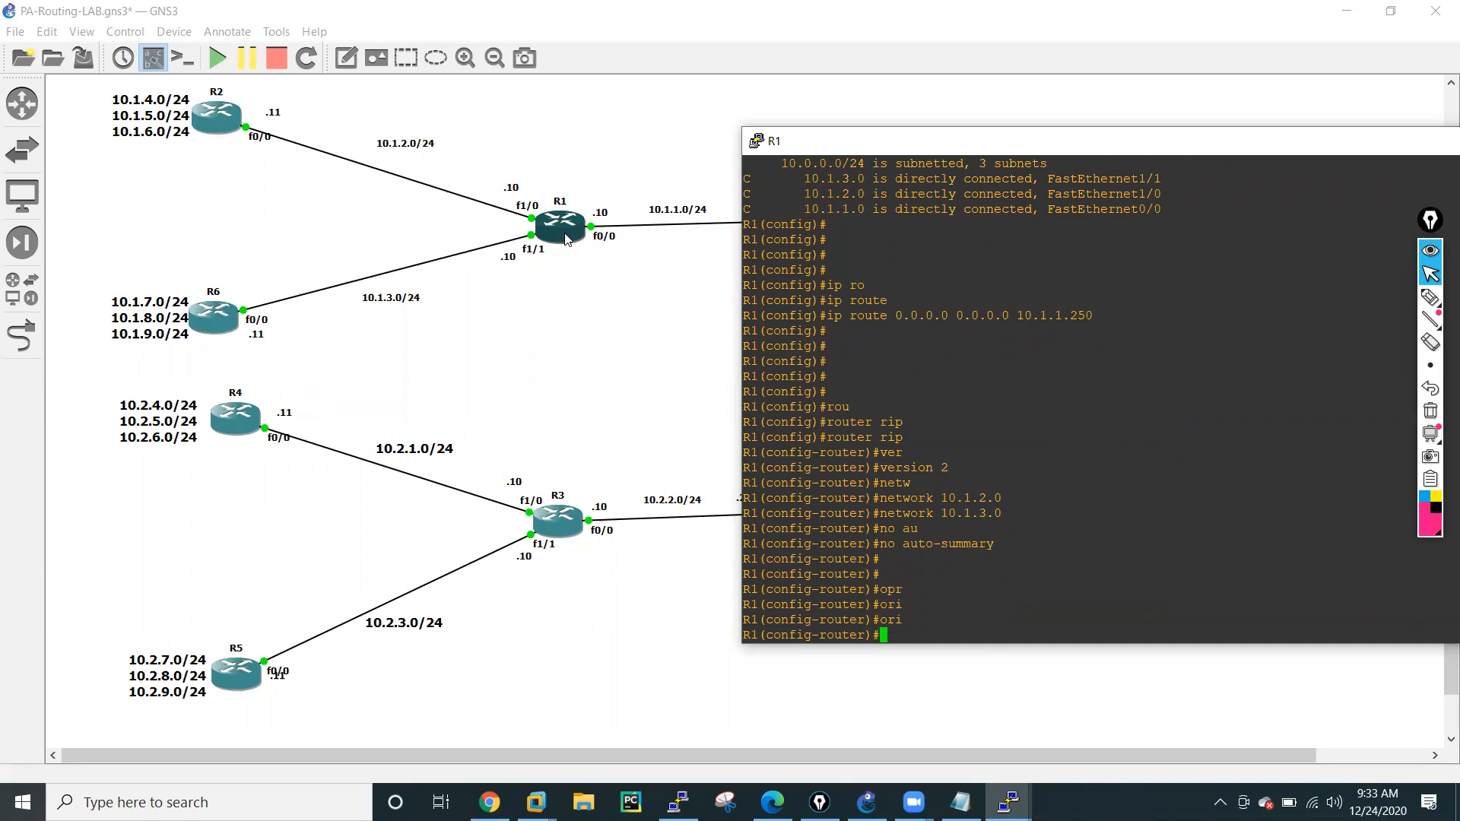
{"action": "type", "text": "def"}
{"action": "key", "text": "Tab"}
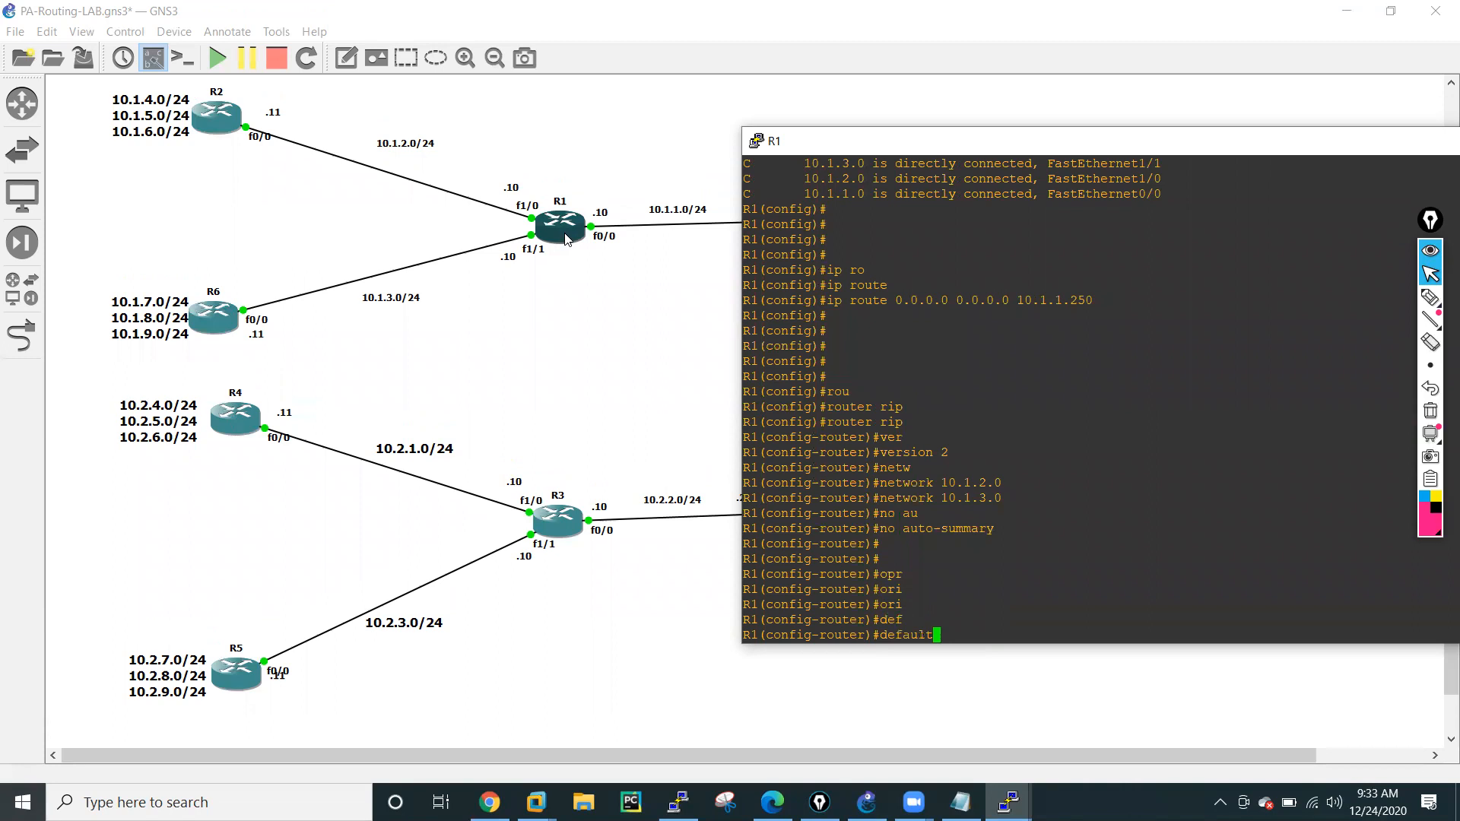
{"action": "type", "text": "?"}
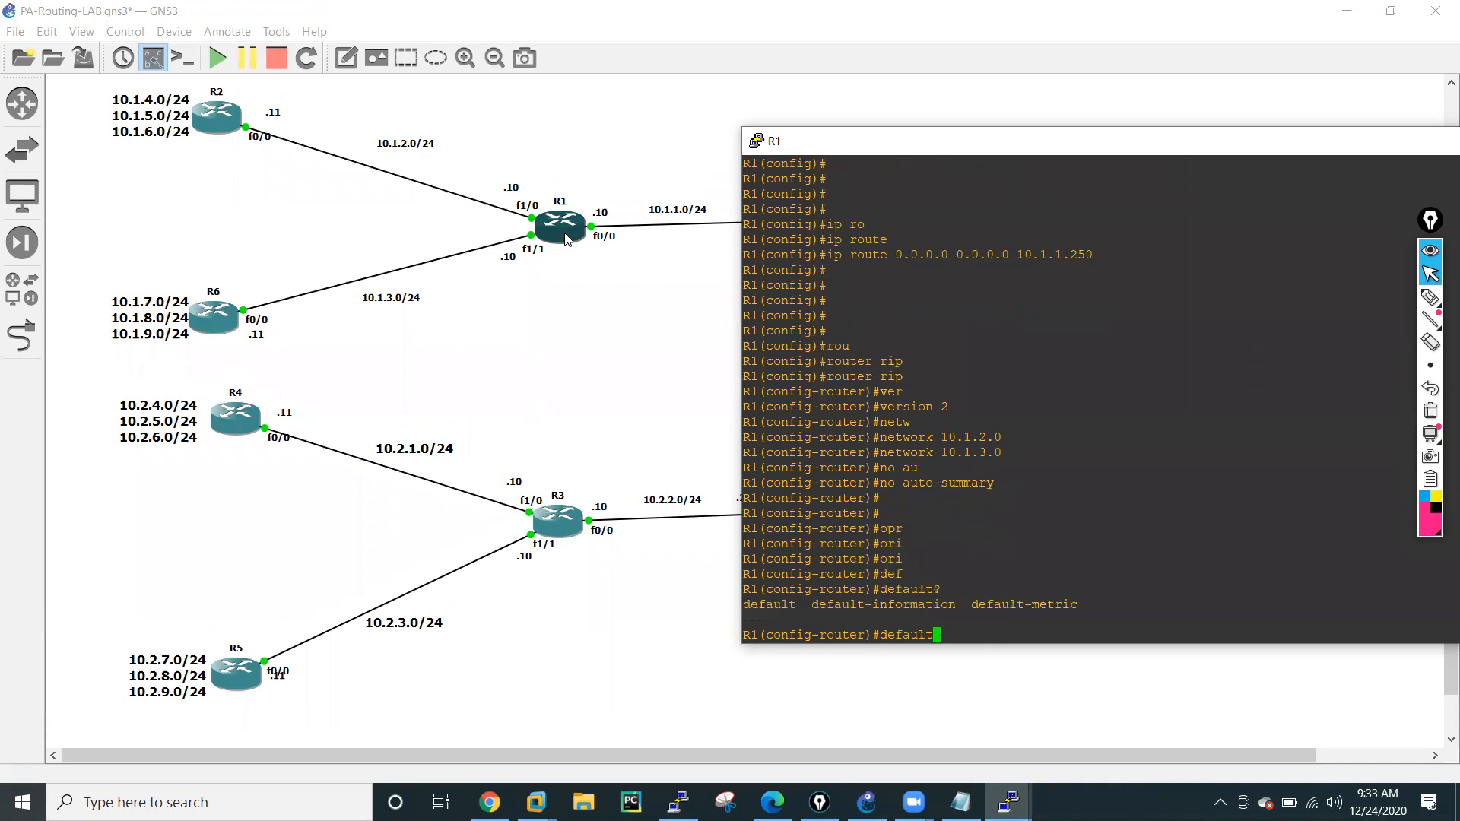
{"action": "type", "text": "-"}
{"action": "key", "text": "Tab"}
{"action": "type", "text": "in"}
{"action": "key", "text": "Tab"}
{"action": "type", "text": "?"}
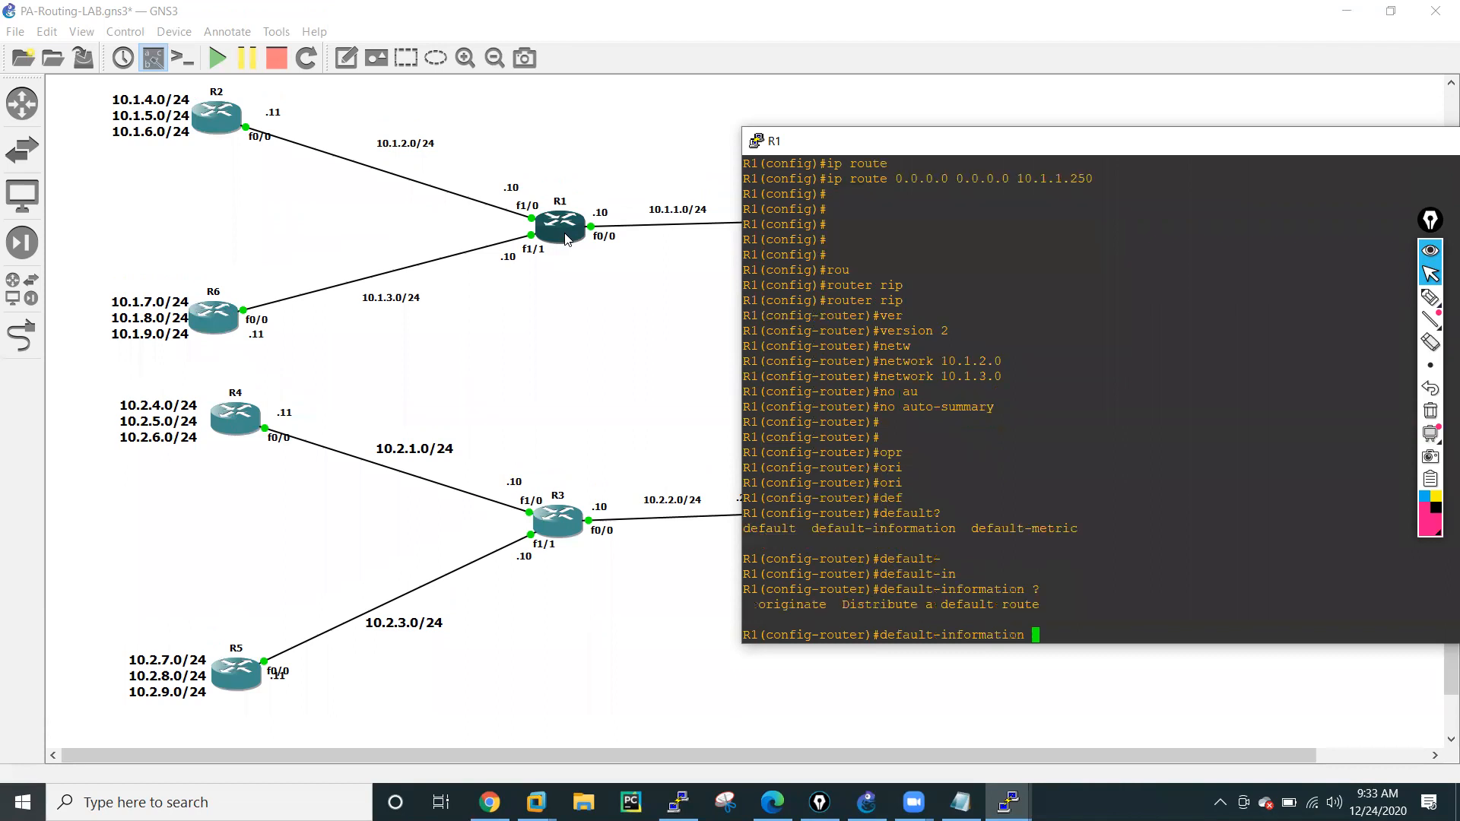
{"action": "type", "text": "ori"}
{"action": "key", "text": "Tab"}
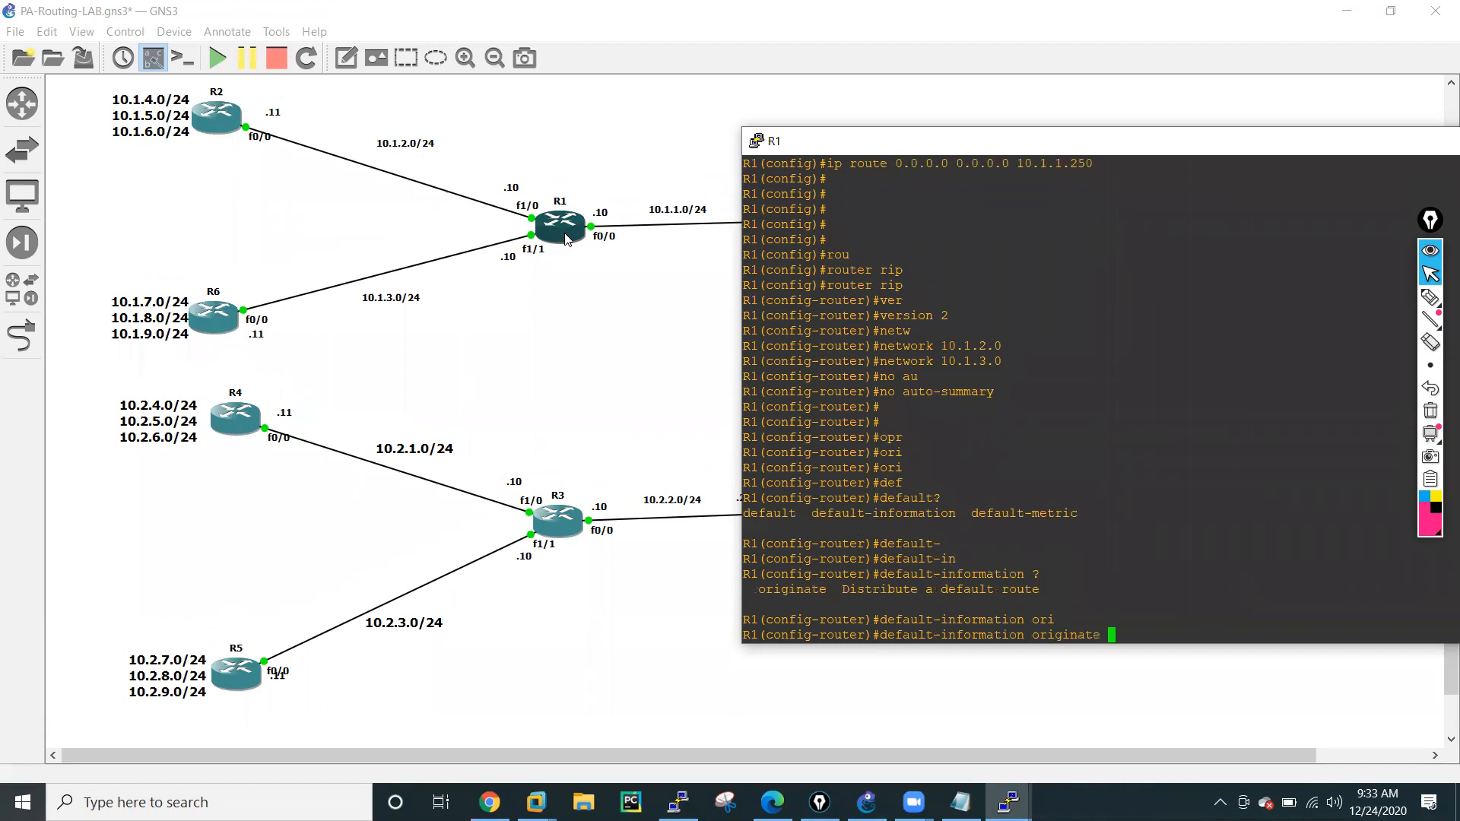
{"action": "key", "text": "Return"}
{"action": "key", "text": "Return"}
{"action": "key", "text": "Return"}
{"action": "key", "text": "Return"}
{"action": "key", "text": "Return"}
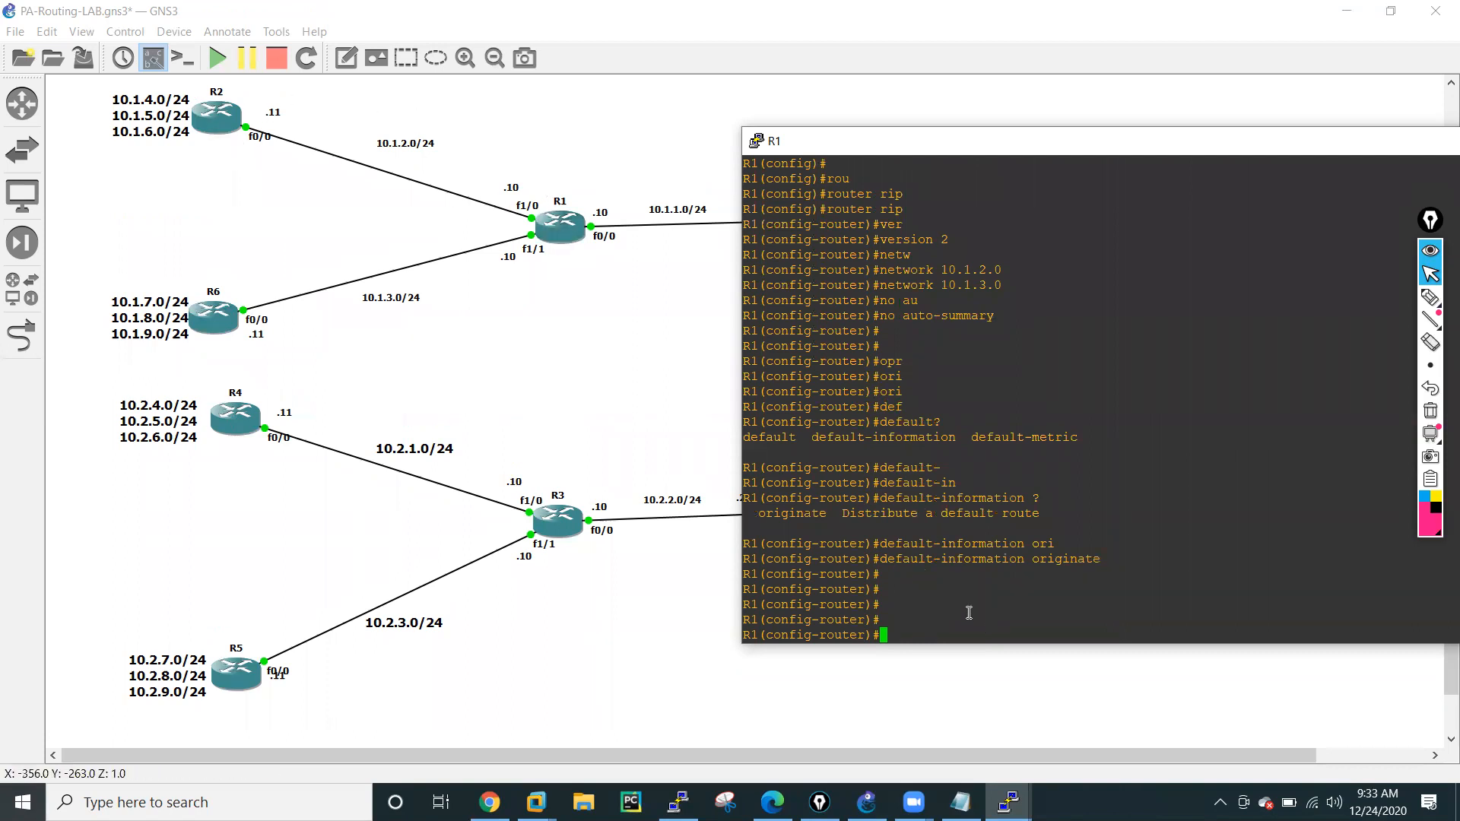
Leave configuration mode on R1 and save its running configuration to memory.
{"action": "type", "text": "end"}
{"action": "key", "text": "Return"}
{"action": "type", "text": "w"}
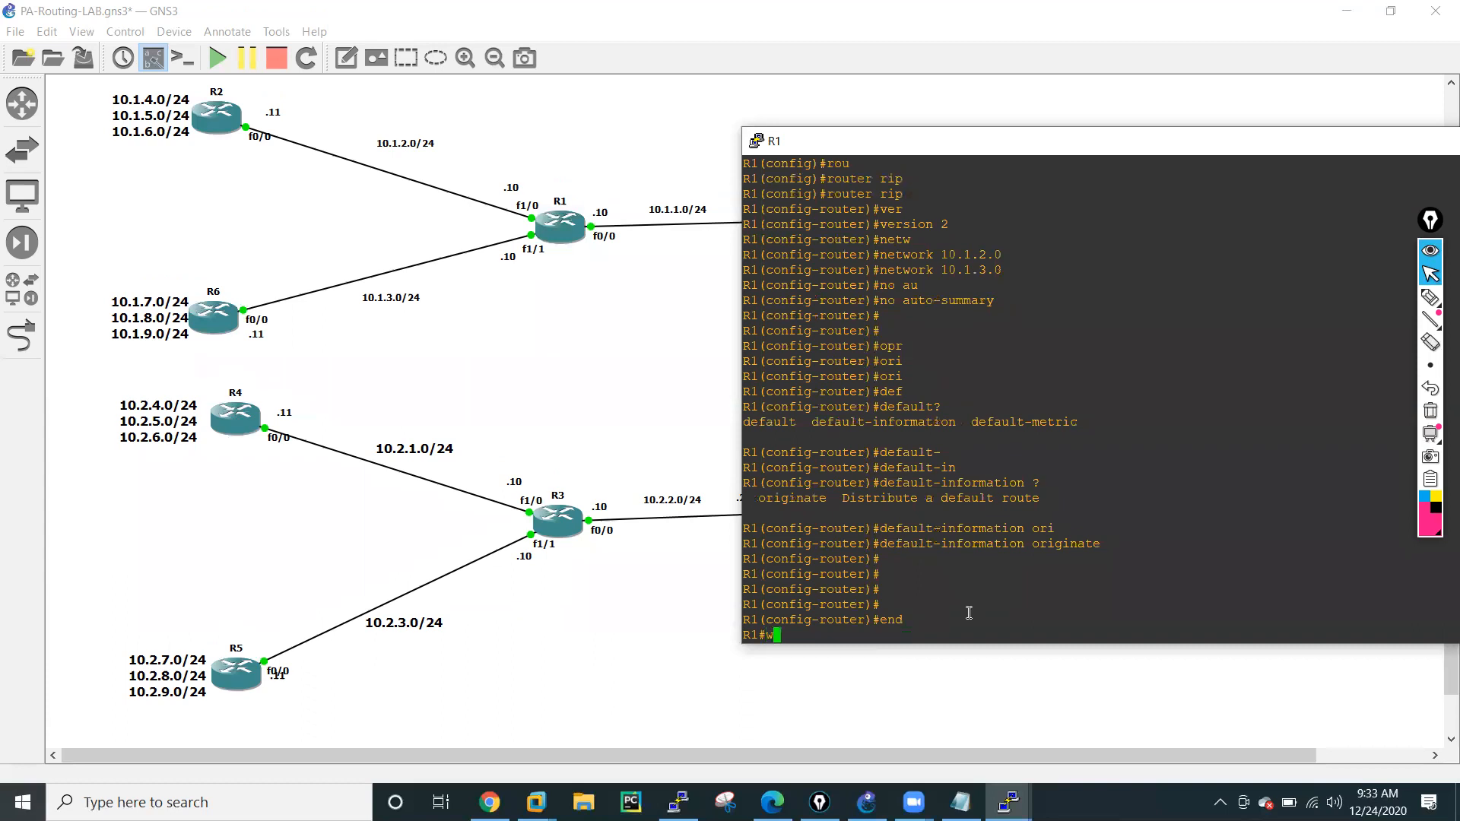
{"action": "type", "text": "r mem"}
{"action": "key", "text": "Return"}
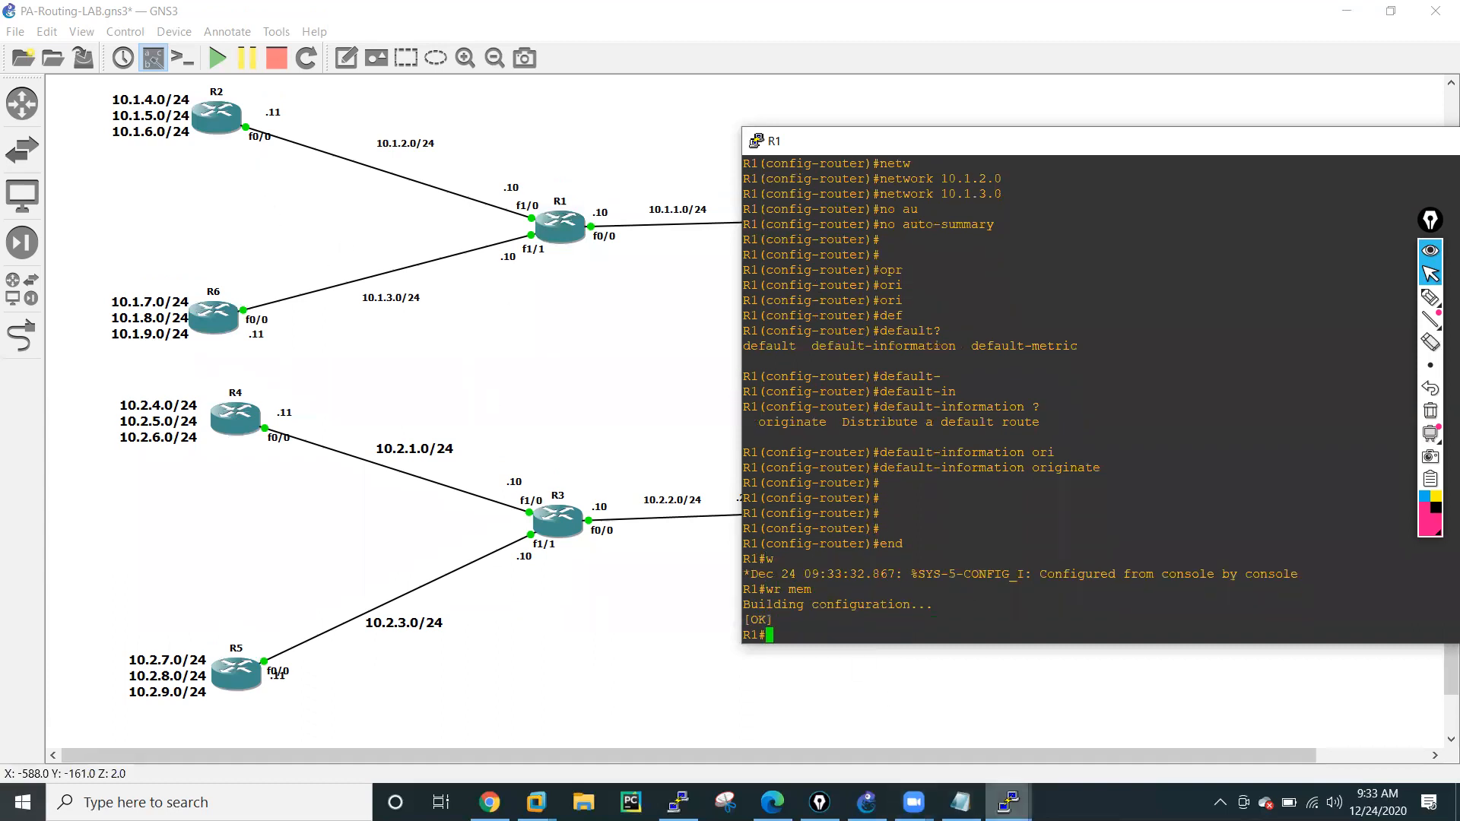
Switch to R2's console and enable the RIP routing process.
{"action": "mouse_move", "coordinate": [1009, 802]}
{"action": "left_click", "coordinate": [587, 697]}
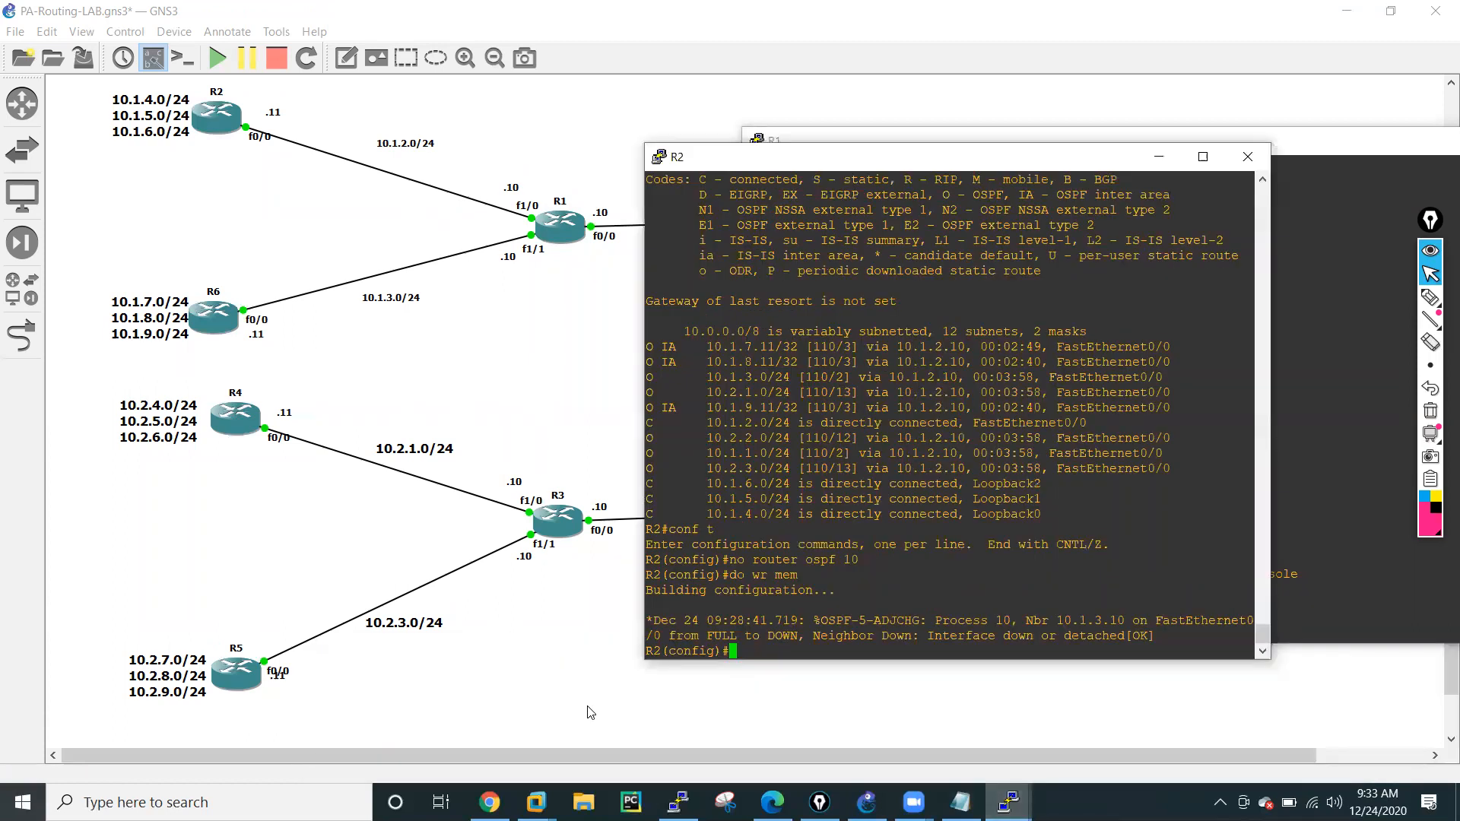
{"action": "key", "text": "Return"}
{"action": "key", "text": "Return"}
{"action": "key", "text": "Return"}
{"action": "key", "text": "Return"}
{"action": "key", "text": "Return"}
{"action": "key", "text": "Return"}
{"action": "key", "text": "Return"}
{"action": "key", "text": "Return"}
{"action": "key", "text": "Return"}
{"action": "key", "text": "Return"}
{"action": "key", "text": "Return"}
{"action": "key", "text": "Return"}
{"action": "key", "text": "Return"}
{"action": "key", "text": "Return"}
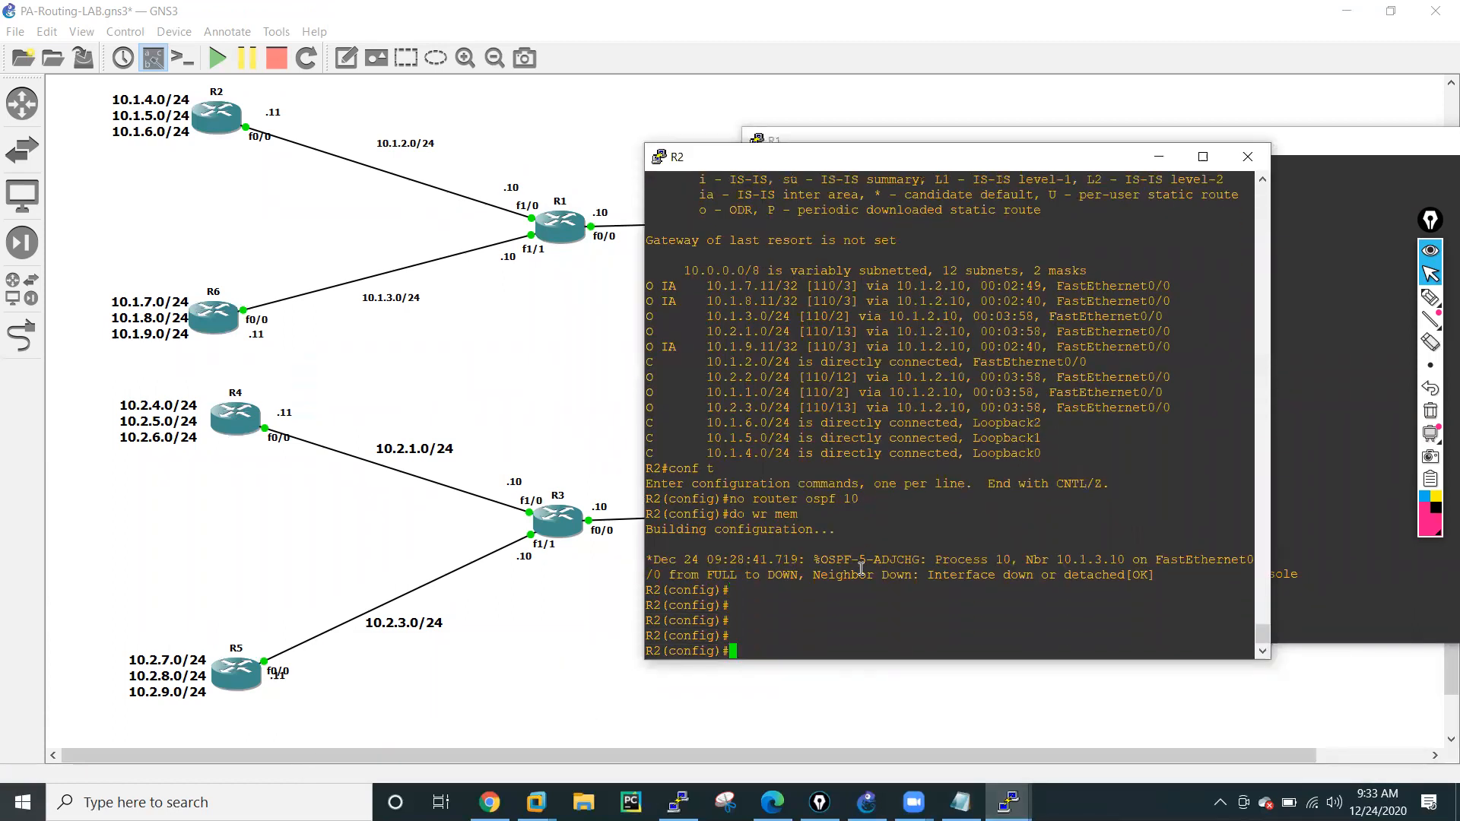
{"action": "type", "text": "rou"}
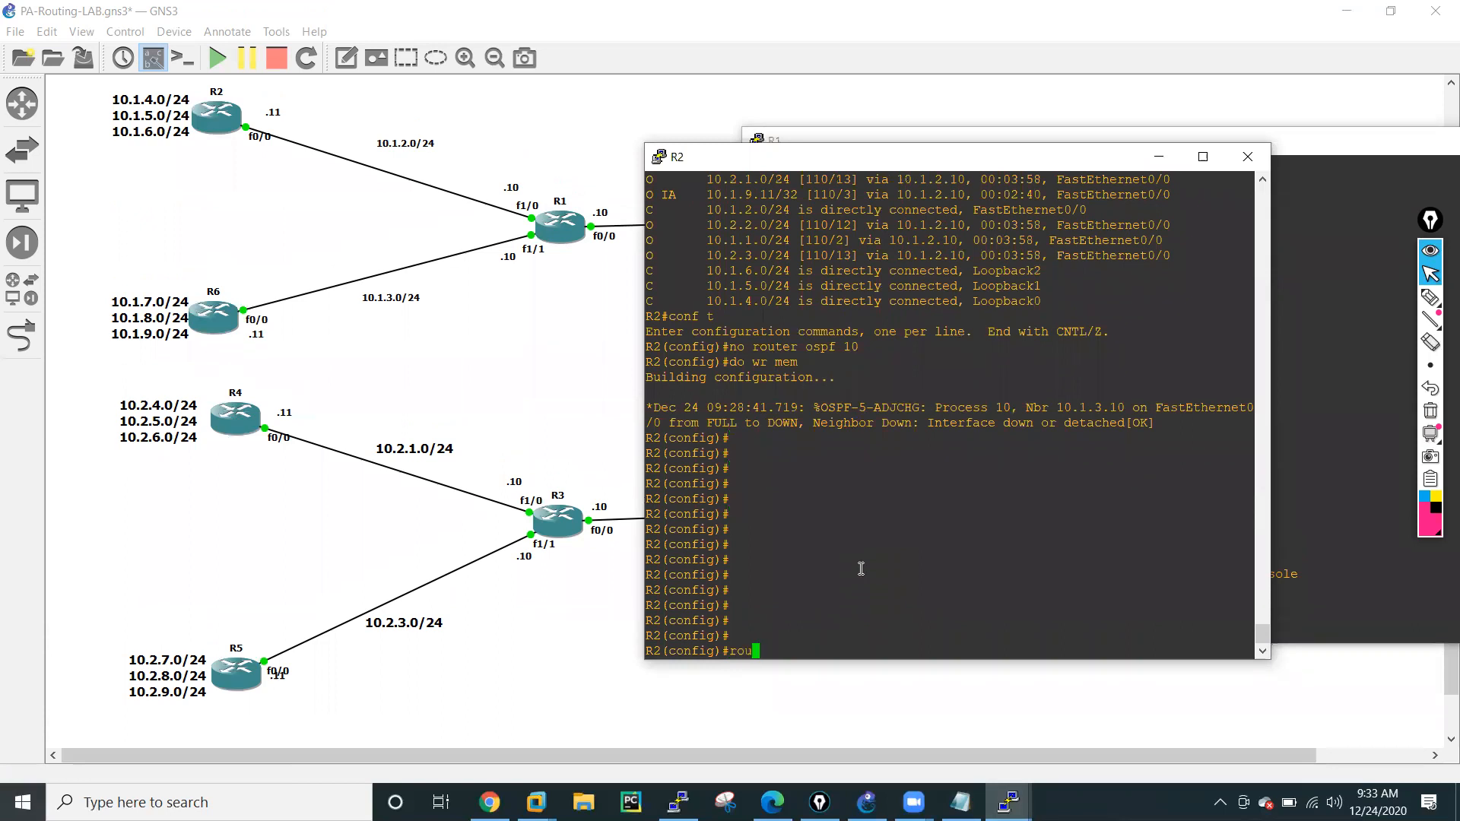
{"action": "type", "text": "er"}
{"action": "key", "text": "Tab"}
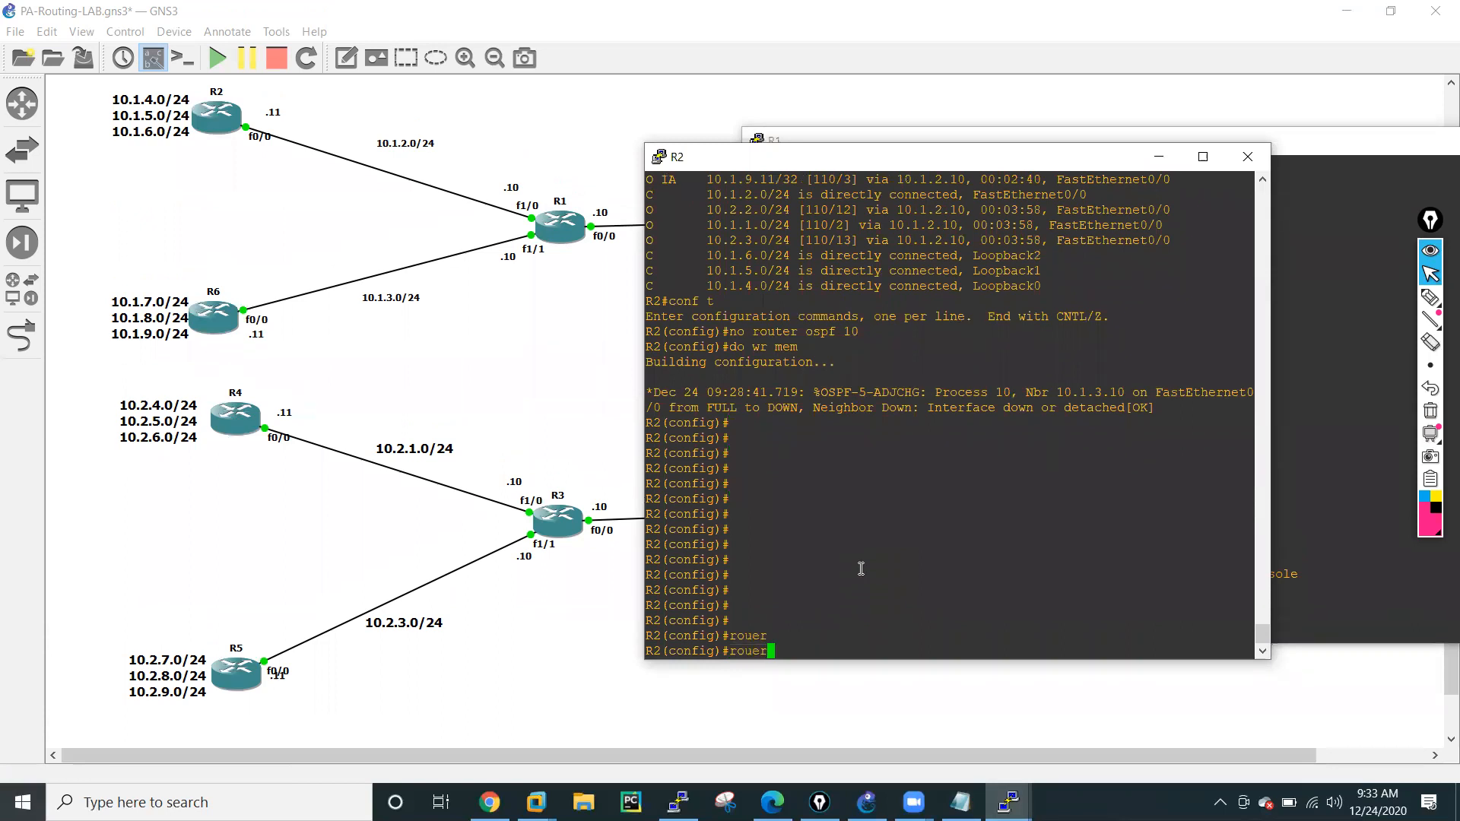
{"action": "key", "text": "BackSpace"}
{"action": "key", "text": "BackSpace"}
{"action": "type", "text": "ter"}
{"action": "key", "text": "Tab"}
{"action": "type", "text": "rip"}
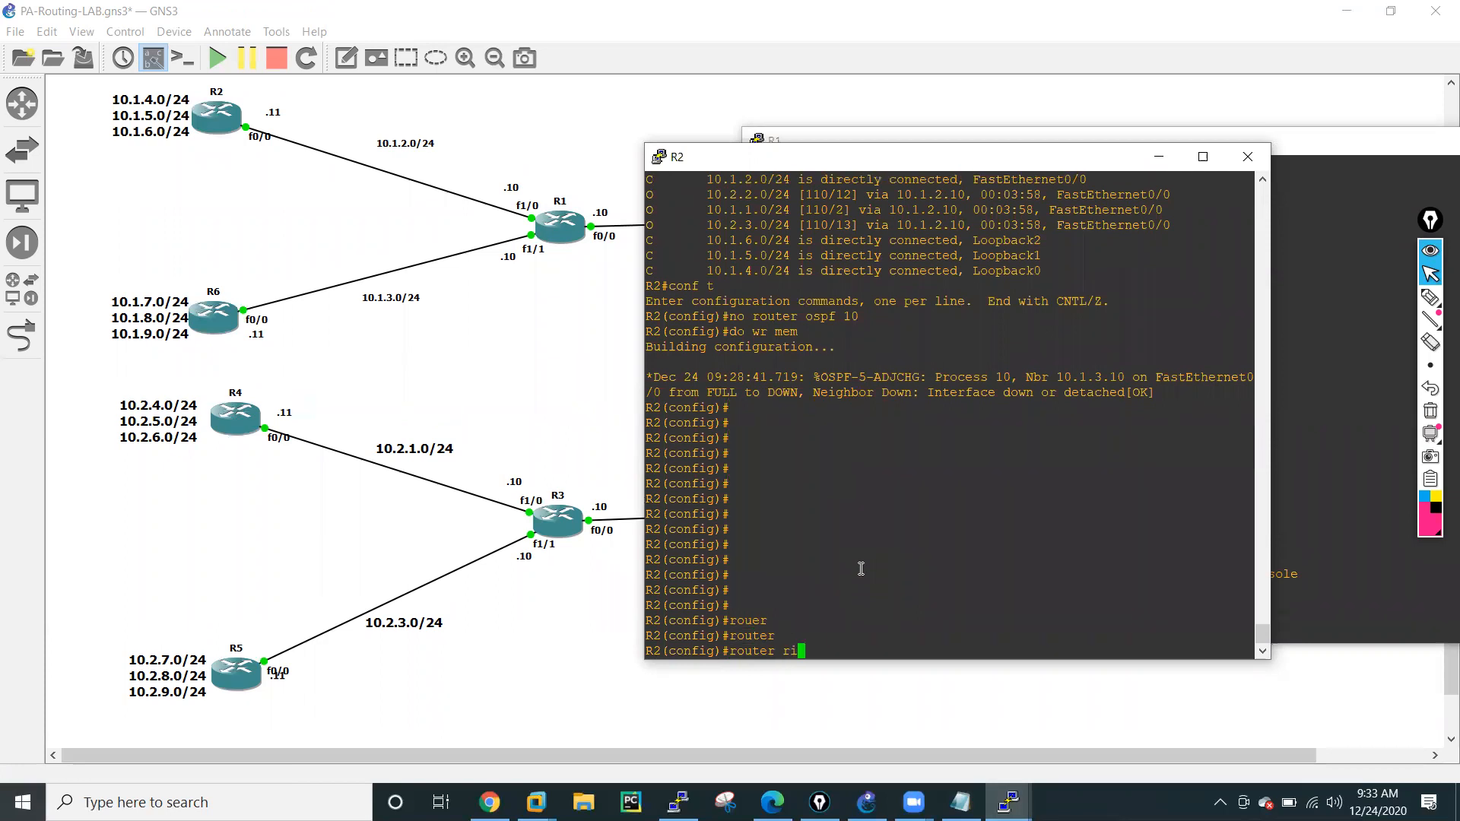
{"action": "key", "text": "Tab"}
{"action": "key", "text": "Return"}
Set R2's RIP process to version 2.
{"action": "type", "text": "version"}
{"action": "key", "text": "Tab"}
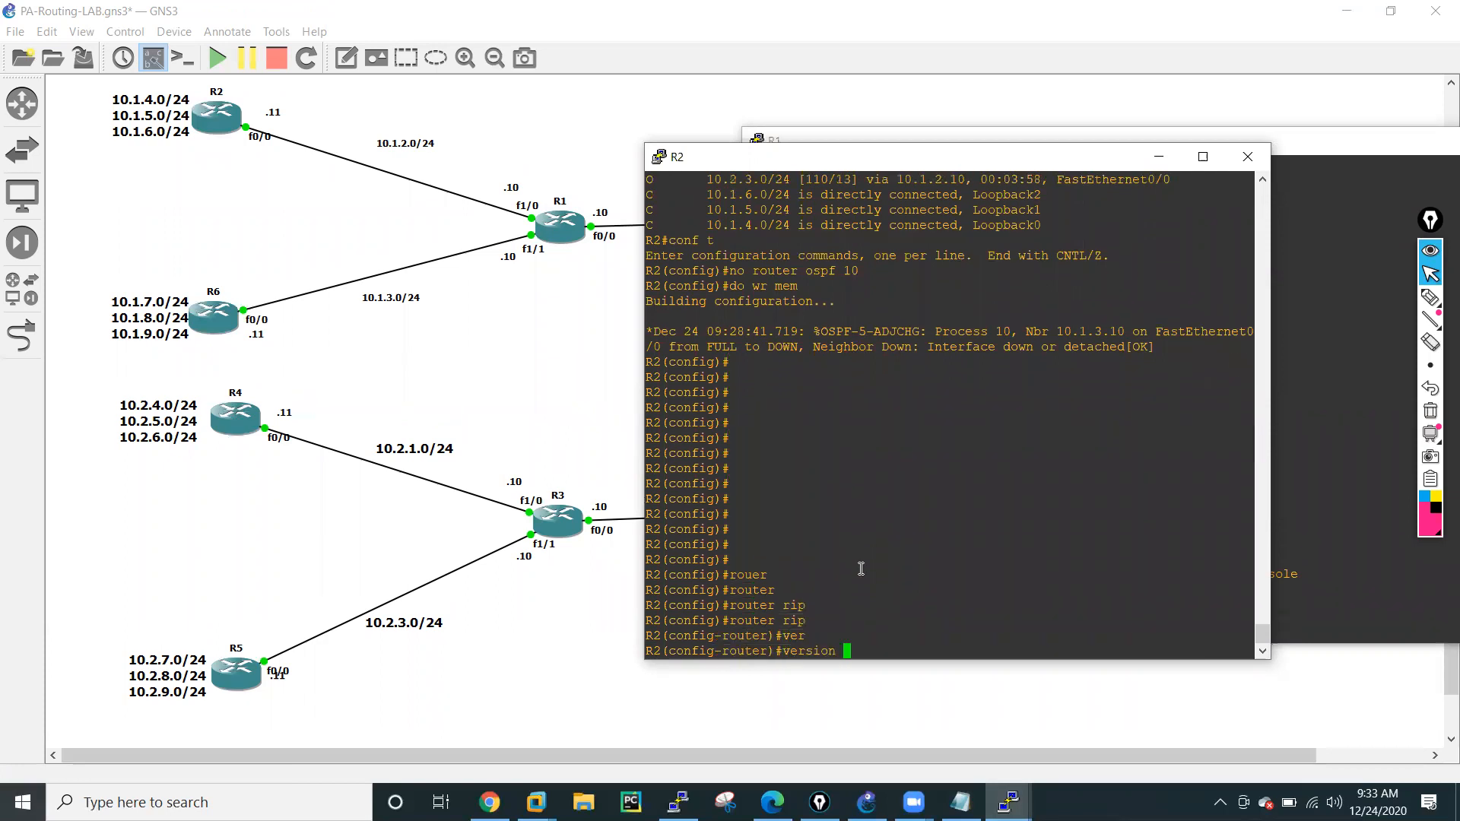
{"action": "key", "text": "Return"}
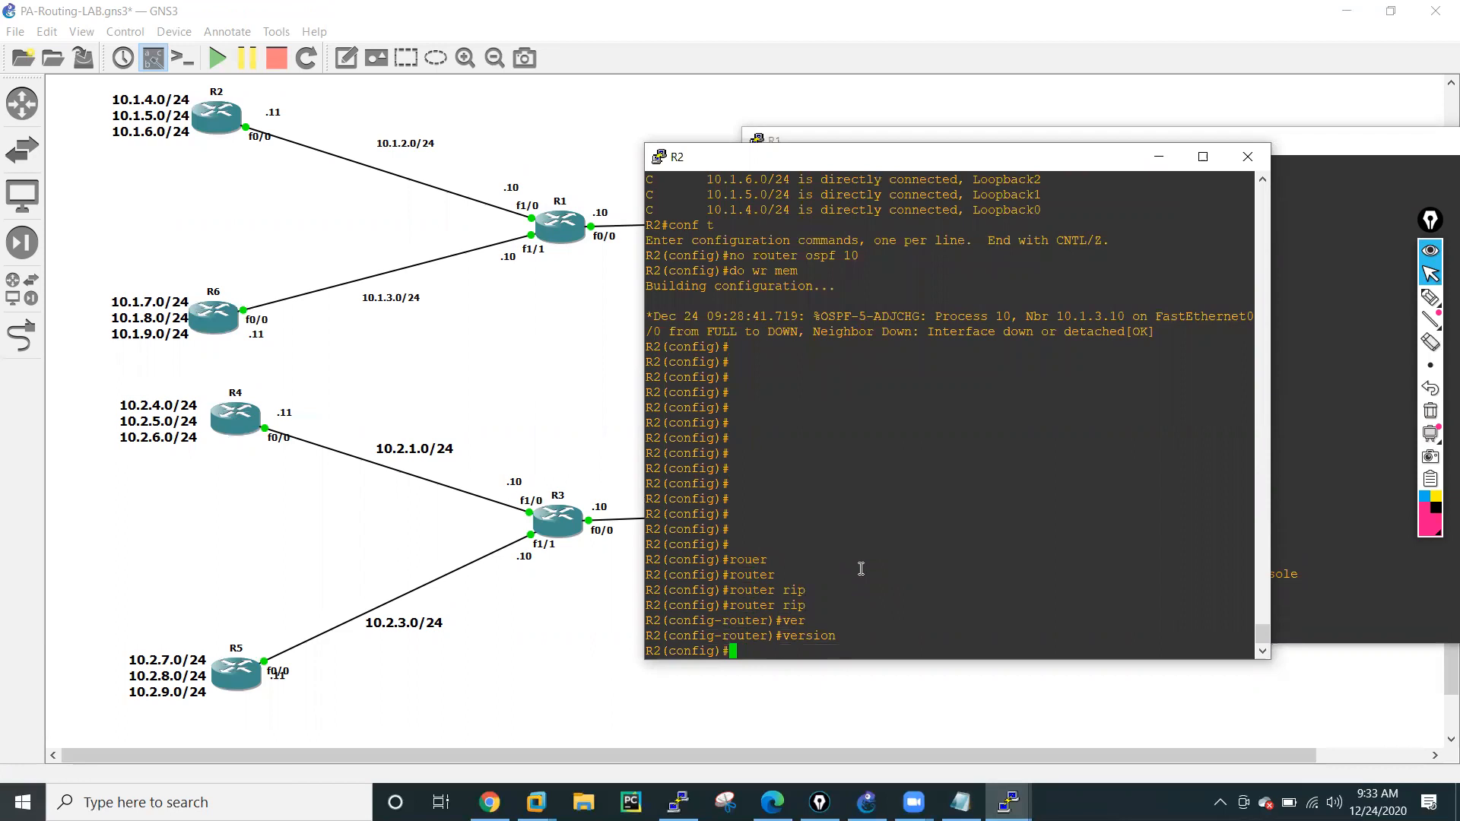
{"action": "key", "text": "Up"}
{"action": "key", "text": "Up"}
{"action": "key", "text": "Return"}
{"action": "key", "text": "Up"}
{"action": "key", "text": "Up"}
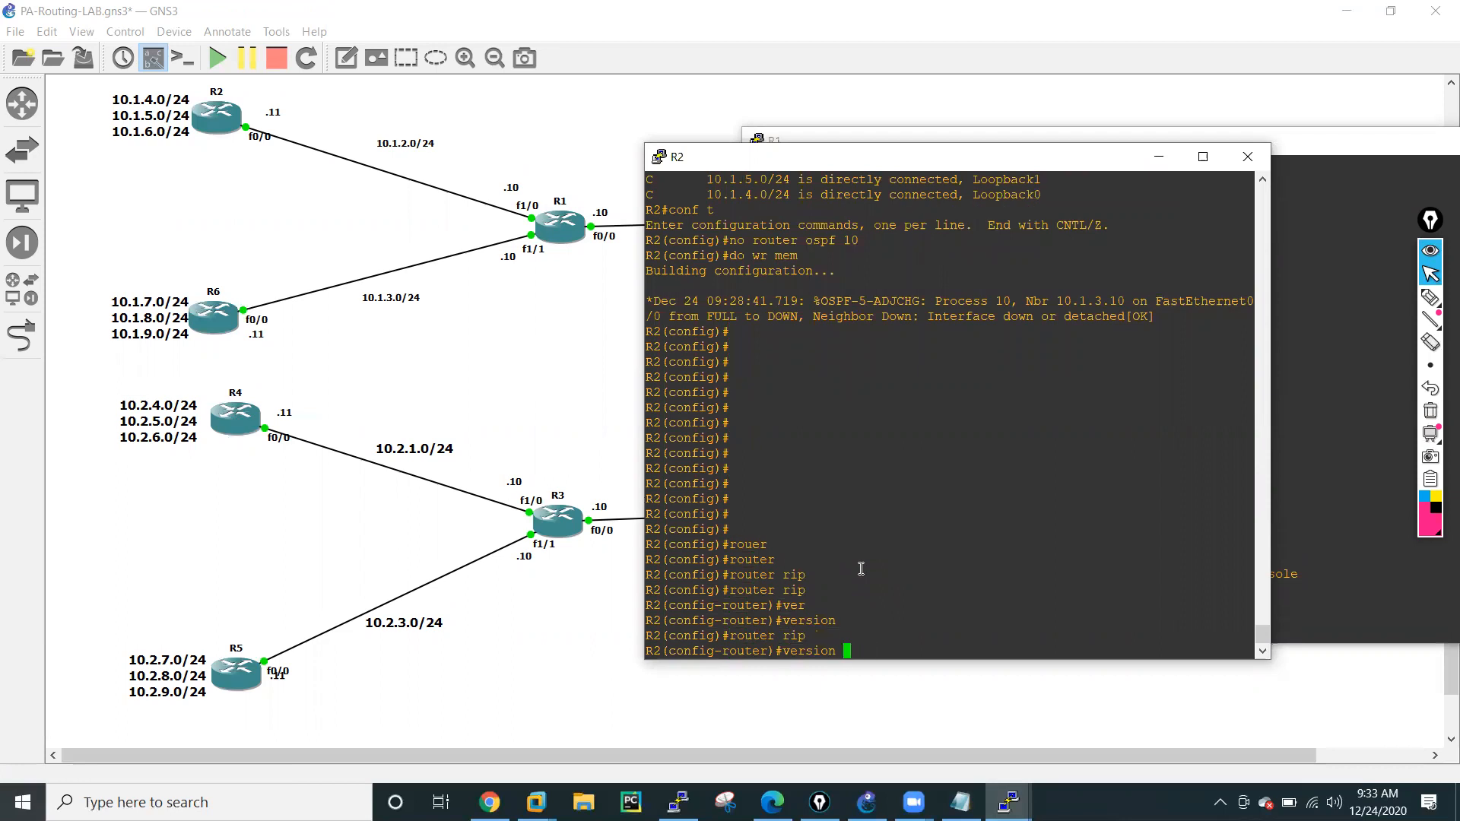
{"action": "type", "text": "2"}
{"action": "key", "text": "Return"}
Add network 0.0.0.0 to R2's RIP configuration and turn off automatic route summarization.
{"action": "type", "text": "netw"}
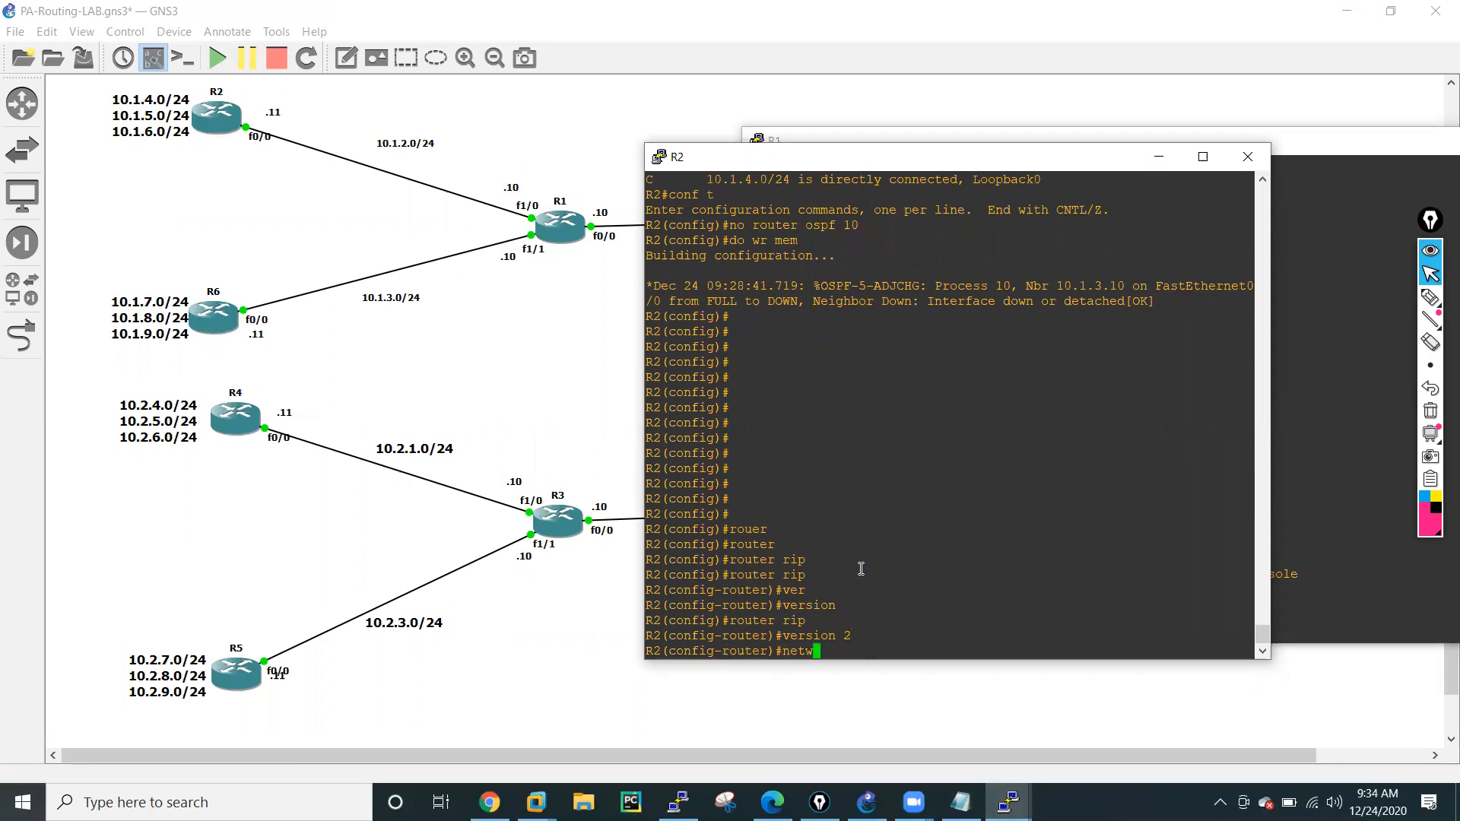
{"action": "key", "text": "Tab"}
{"action": "type", "text": "0.0.0.0"}
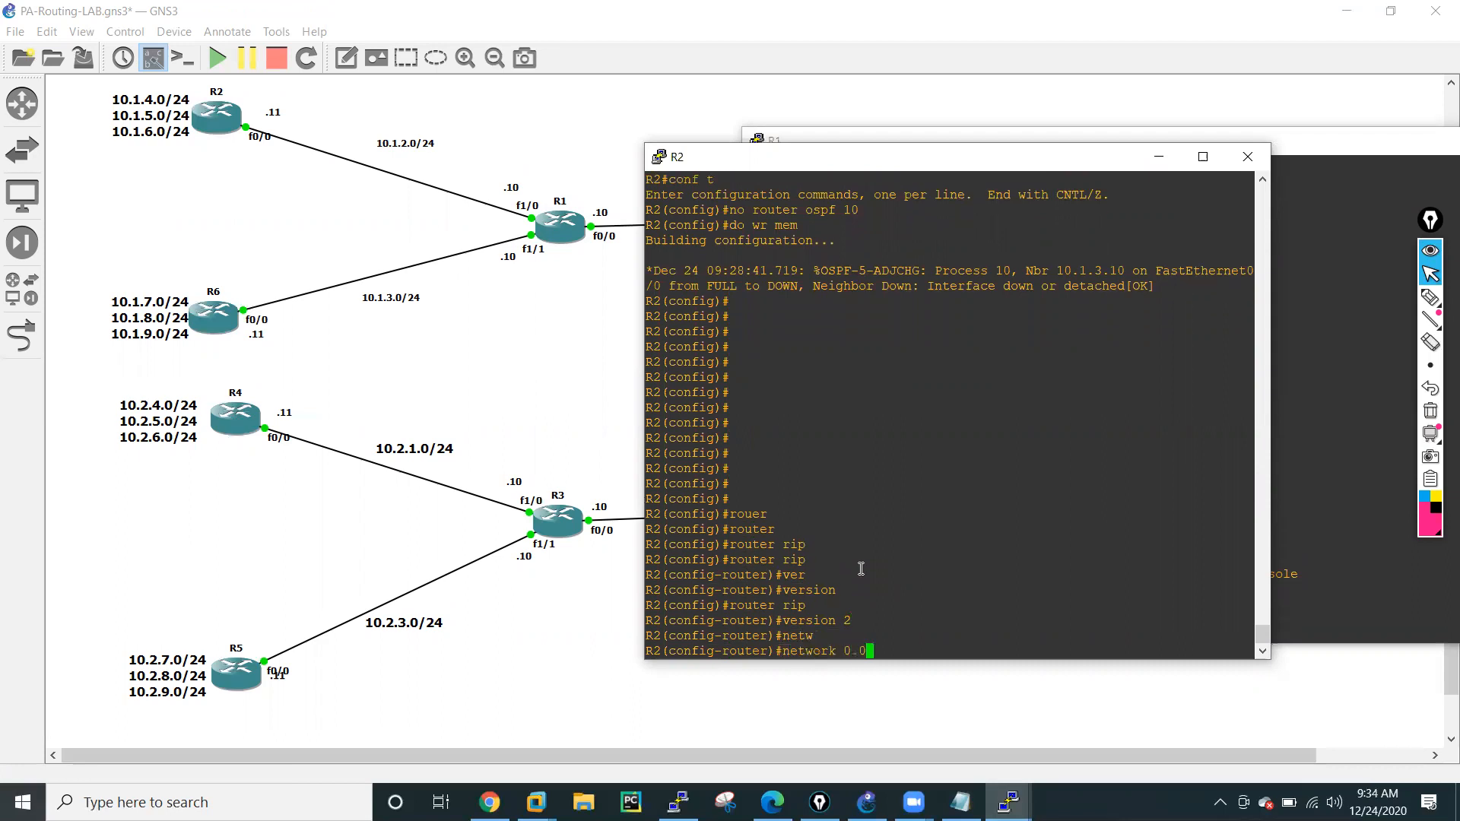
{"action": "key", "text": "Return"}
{"action": "type", "text": "no au"}
{"action": "key", "text": "Tab"}
{"action": "key", "text": "Return"}
{"action": "key", "text": "Return"}
{"action": "key", "text": "Return"}
{"action": "key", "text": "Return"}
{"action": "key", "text": "Return"}
{"action": "key", "text": "Return"}
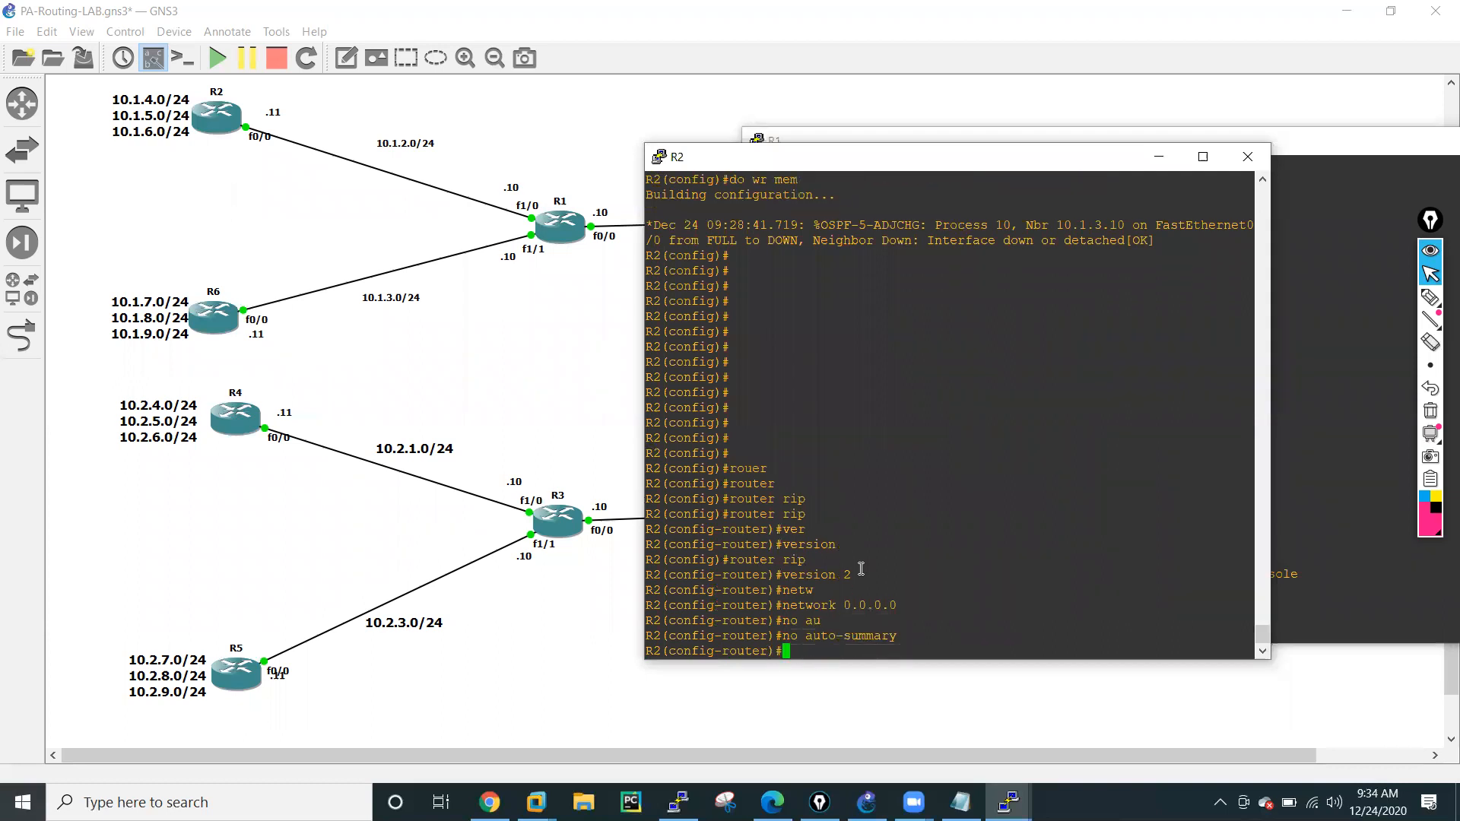
Leave configuration mode on R2 and display its IP routing table.
{"action": "type", "text": "end"}
{"action": "key", "text": "Return"}
{"action": "key", "text": "Return"}
{"action": "key", "text": "Return"}
{"action": "key", "text": "Return"}
{"action": "key", "text": "Return"}
{"action": "type", "text": "sh ip rou"}
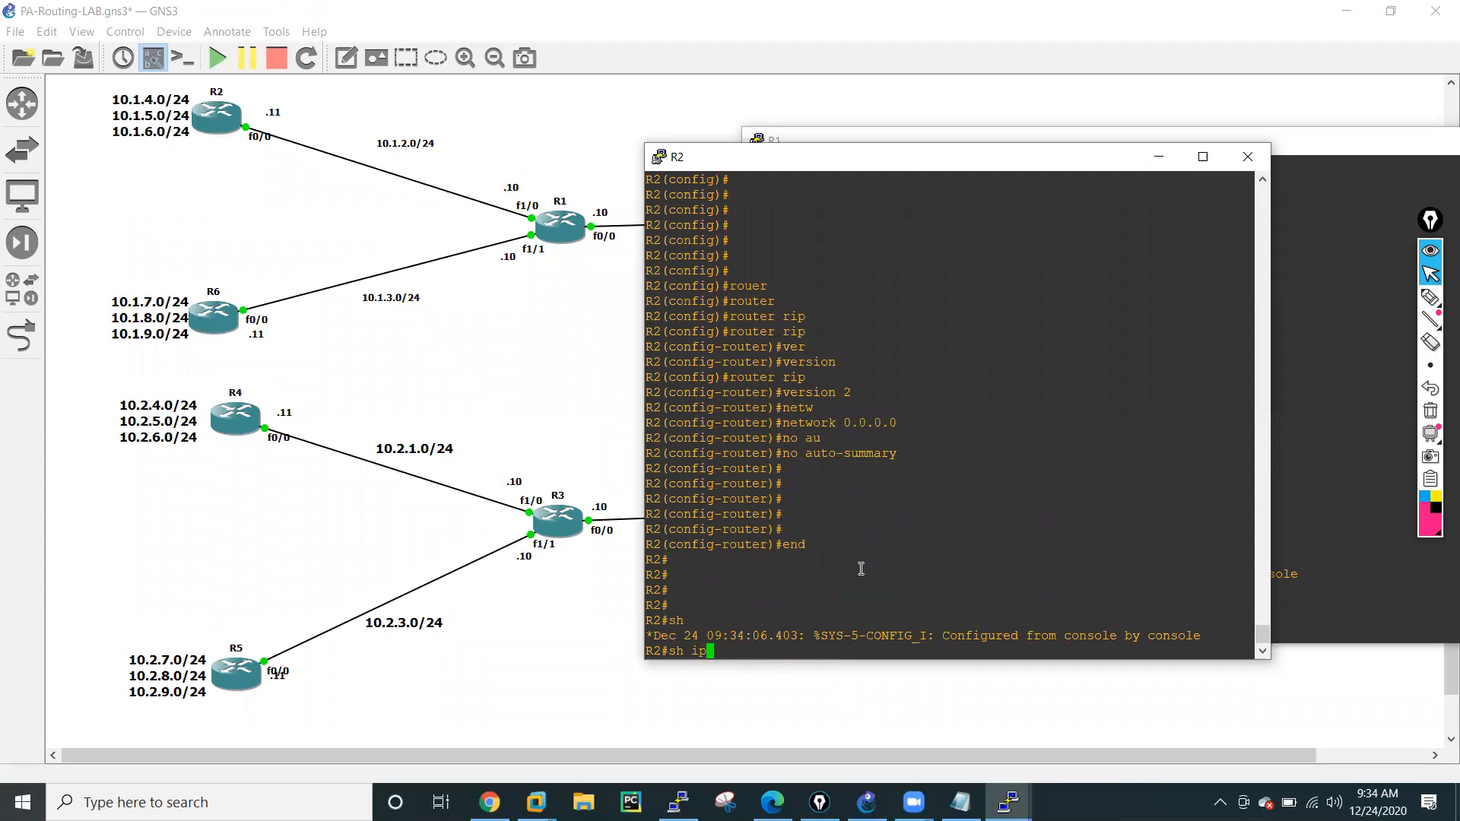
{"action": "key", "text": "Tab"}
{"action": "key", "text": "Return"}
{"action": "key", "text": "Return"}
{"action": "key", "text": "Return"}
{"action": "key", "text": "Return"}
{"action": "key", "text": "Return"}
{"action": "key", "text": "Return"}
{"action": "key", "text": "Return"}
{"action": "key", "text": "Return"}
{"action": "key", "text": "Return"}
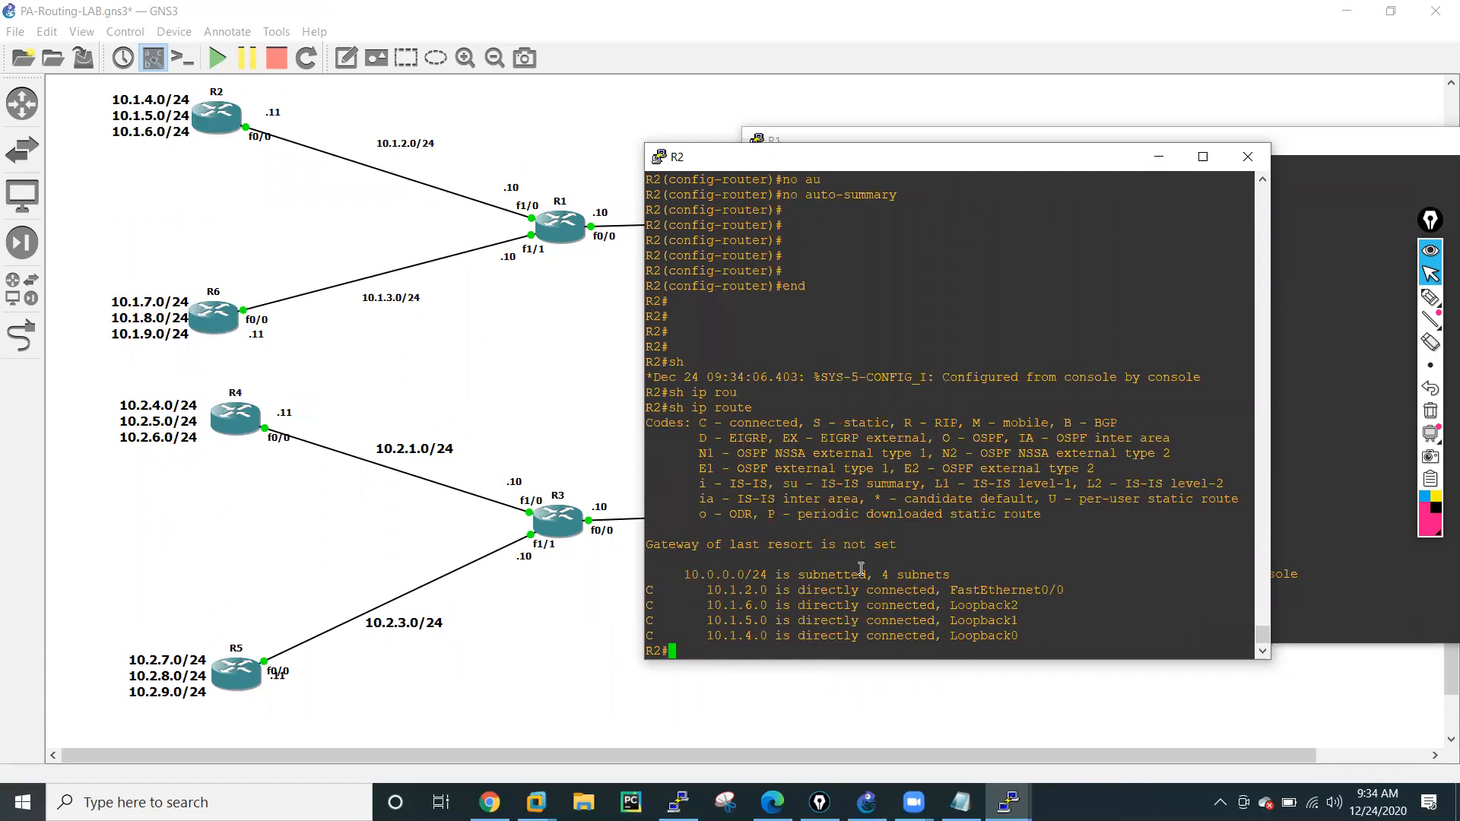
{"action": "key", "text": "Return"}
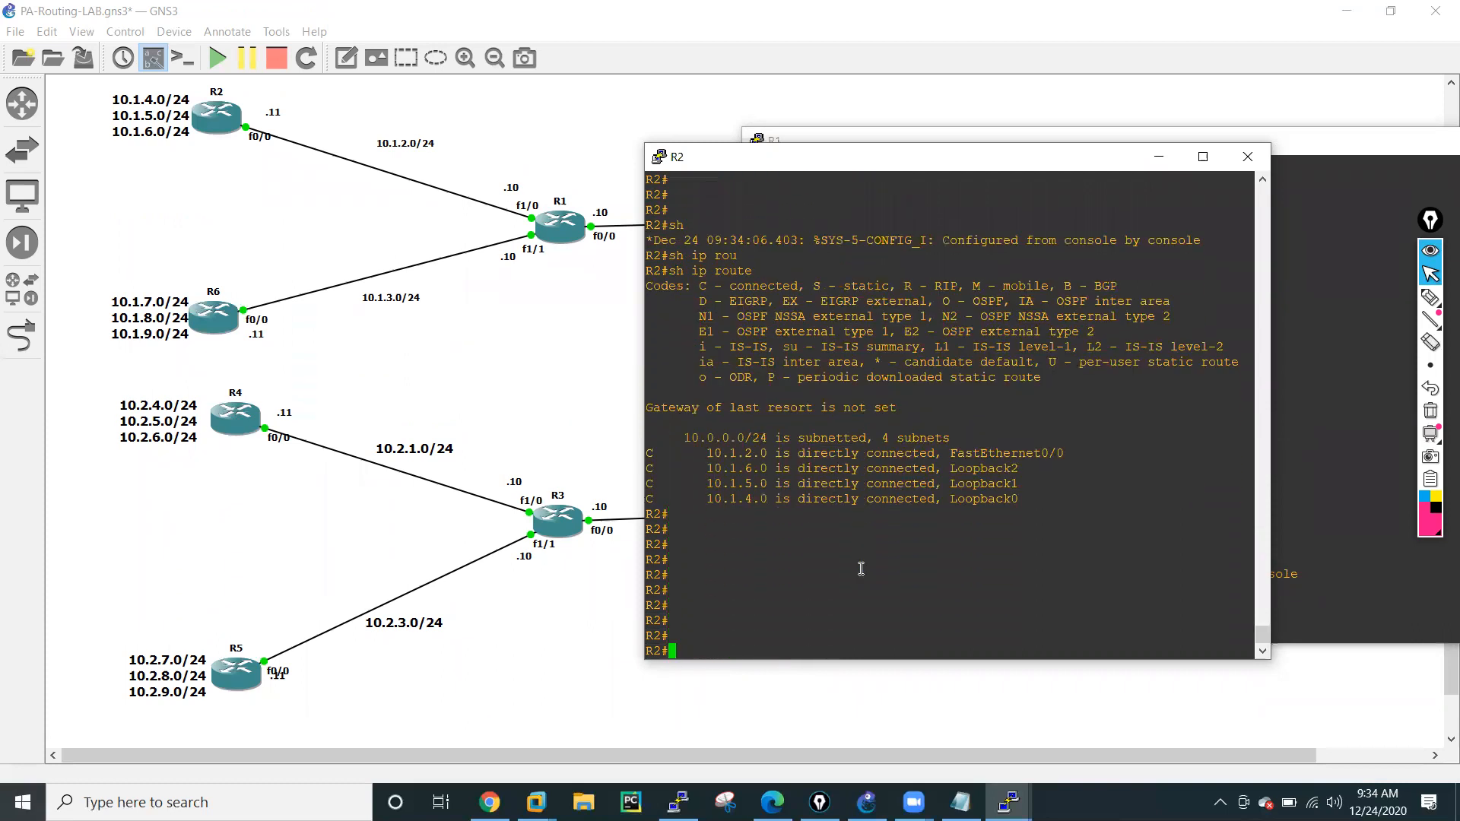
Redisplay R2's IP routing table twice to check for RIP-learned routes.
{"action": "key", "text": "Up"}
{"action": "key", "text": "Return"}
{"action": "key", "text": "Return"}
{"action": "key", "text": "Return"}
{"action": "key", "text": "Return"}
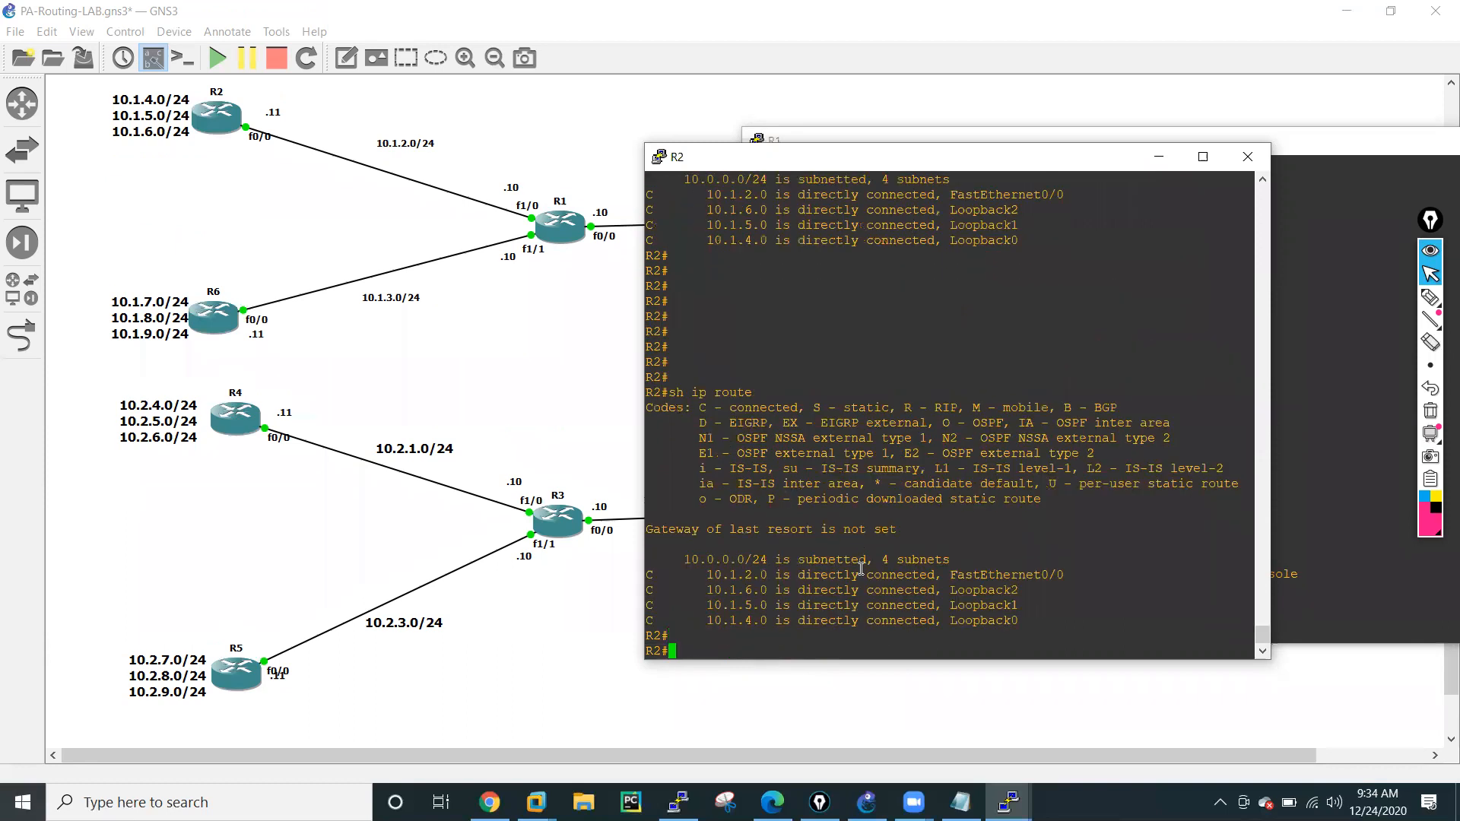
{"action": "key", "text": "Return"}
{"action": "key", "text": "Return"}
{"action": "key", "text": "Return"}
{"action": "key", "text": "Return"}
{"action": "key", "text": "Return"}
{"action": "key", "text": "Return"}
{"action": "key", "text": "Return"}
{"action": "key", "text": "Return"}
{"action": "key", "text": "Return"}
{"action": "key", "text": "Return"}
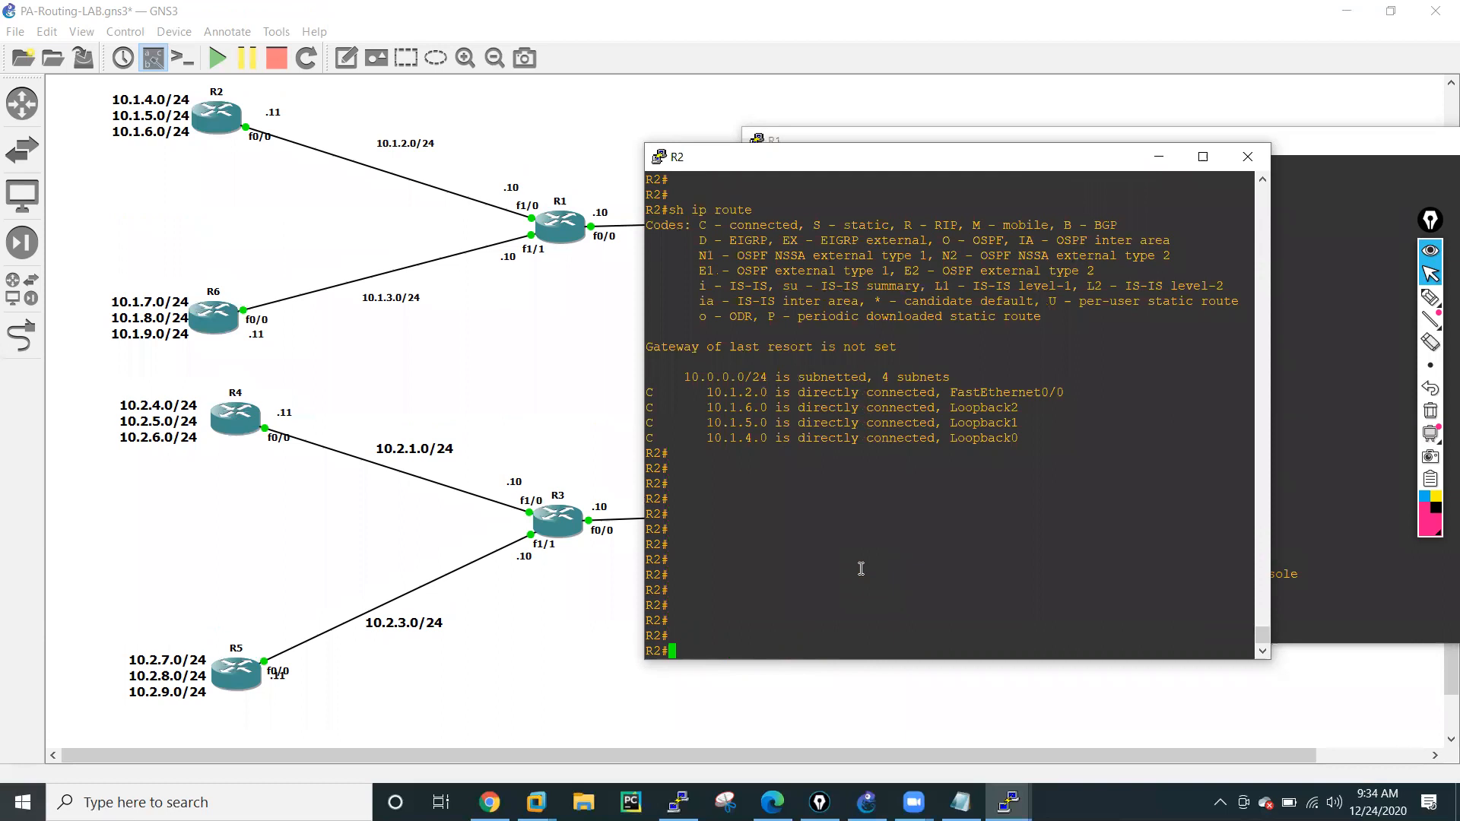
{"action": "key", "text": "Up"}
{"action": "key", "text": "Return"}
{"action": "key", "text": "Return"}
{"action": "key", "text": "Return"}
{"action": "key", "text": "Return"}
{"action": "key", "text": "Return"}
{"action": "key", "text": "Return"}
{"action": "key", "text": "Return"}
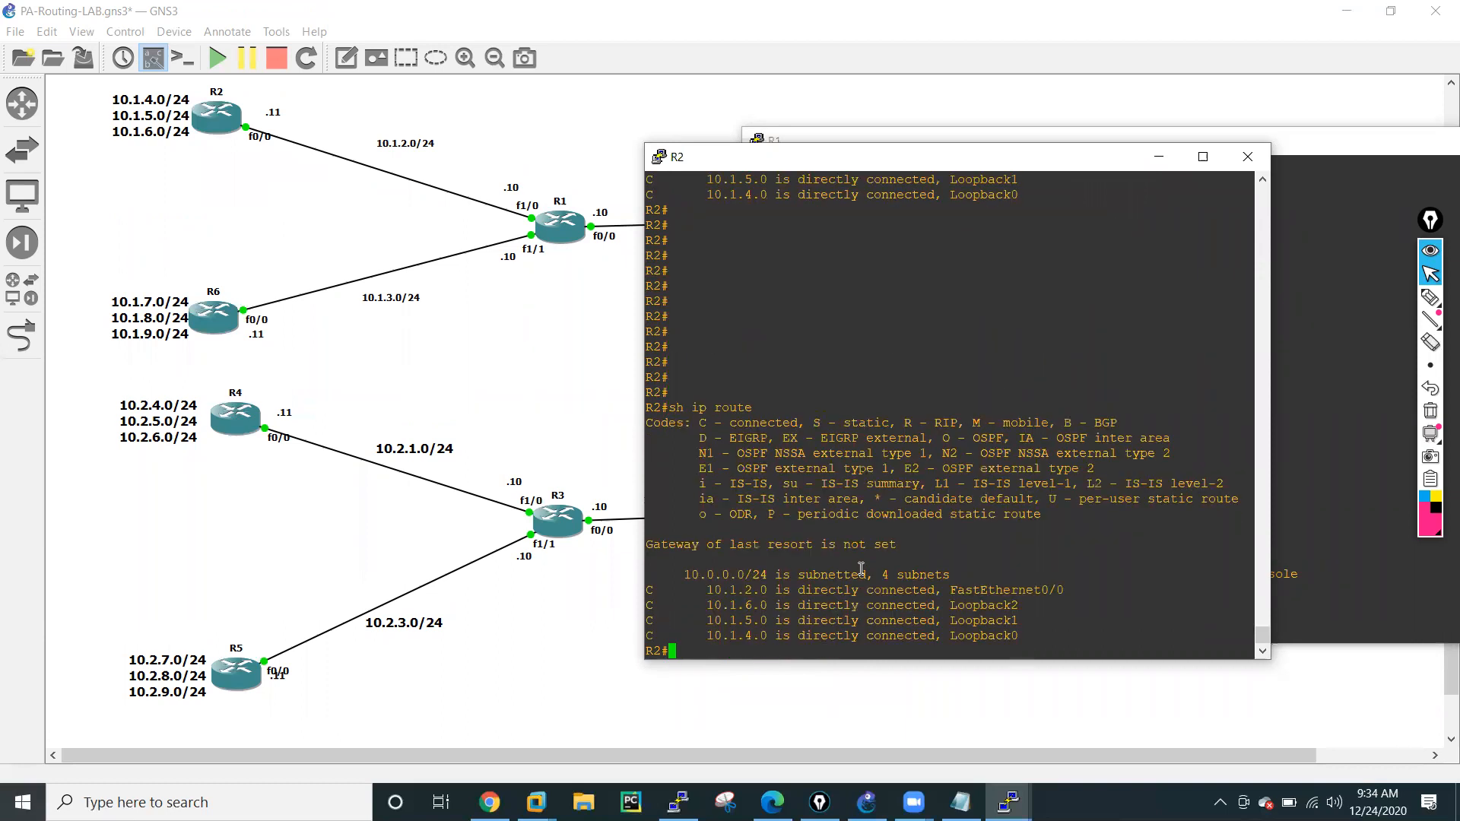
{"action": "key", "text": "Return"}
{"action": "key", "text": "Return"}
{"action": "key", "text": "Return"}
{"action": "key", "text": "Return"}
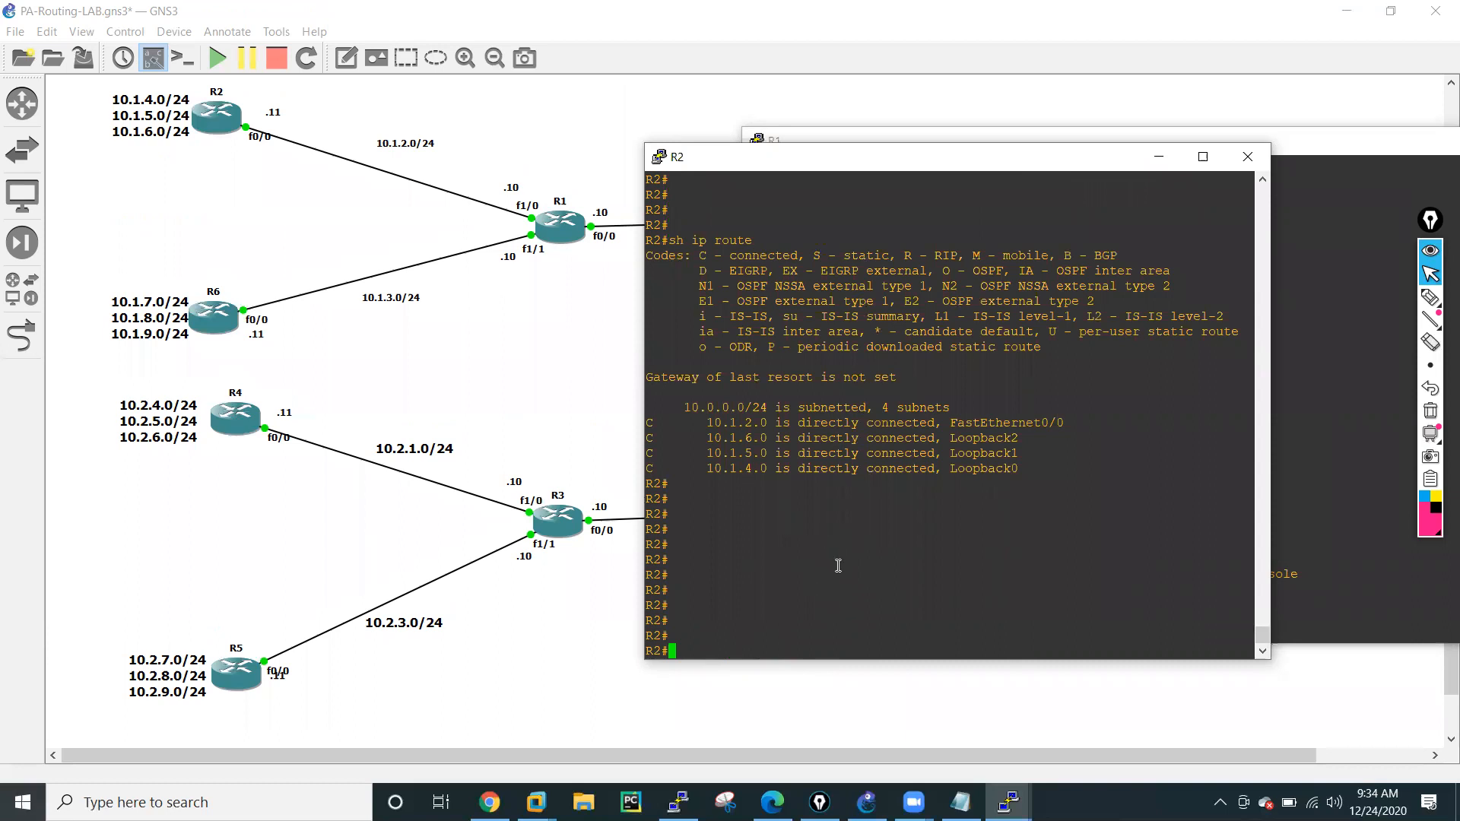
Display only the router rip section of R2's running configuration.
{"action": "type", "text": "sh run | sec router rip"}
{"action": "key", "text": "Return"}
{"action": "key", "text": "Return"}
{"action": "key", "text": "Return"}
{"action": "key", "text": "Return"}
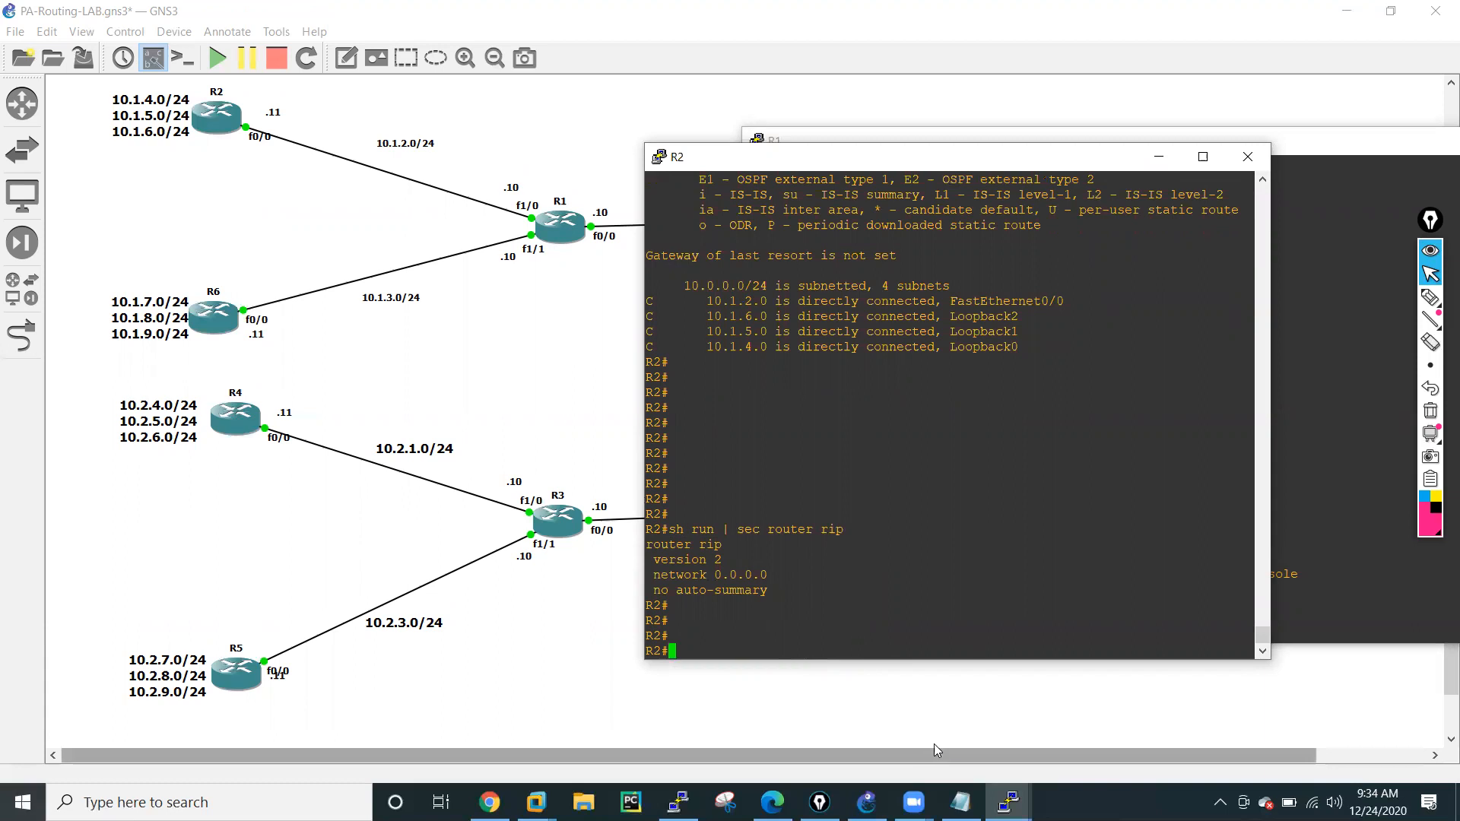
Switch to R1's console and display its IP routing table to check for routes learned from R2.
{"action": "left_click", "coordinate": [1007, 801]}
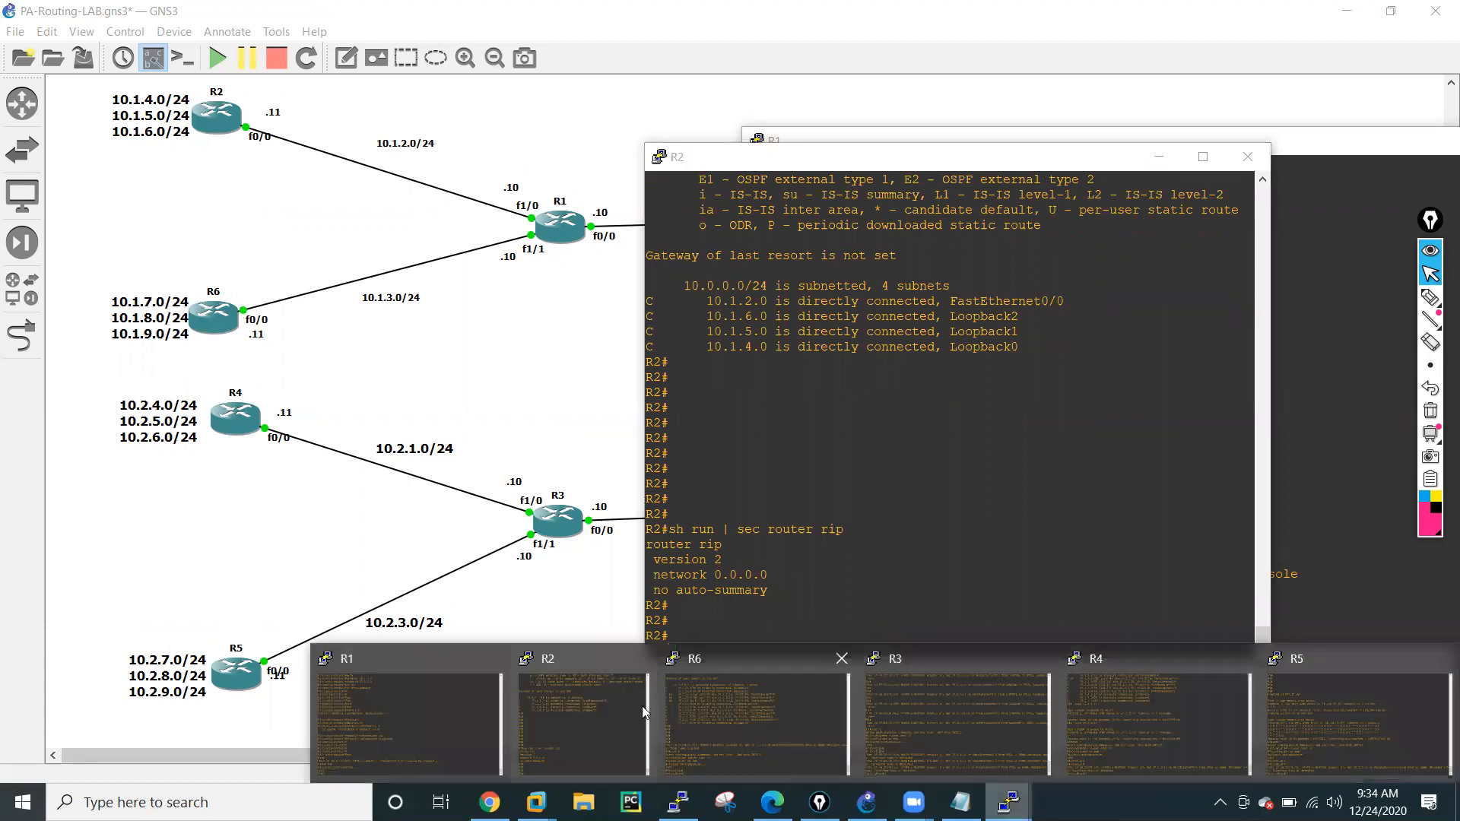
{"action": "left_click", "coordinate": [457, 692]}
{"action": "type", "text": "sh ip ro"}
{"action": "key", "text": "Tab"}
{"action": "key", "text": "Return"}
{"action": "key", "text": "Return"}
{"action": "key", "text": "Return"}
{"action": "key", "text": "Return"}
{"action": "key", "text": "Return"}
{"action": "key", "text": "Return"}
{"action": "key", "text": "Return"}
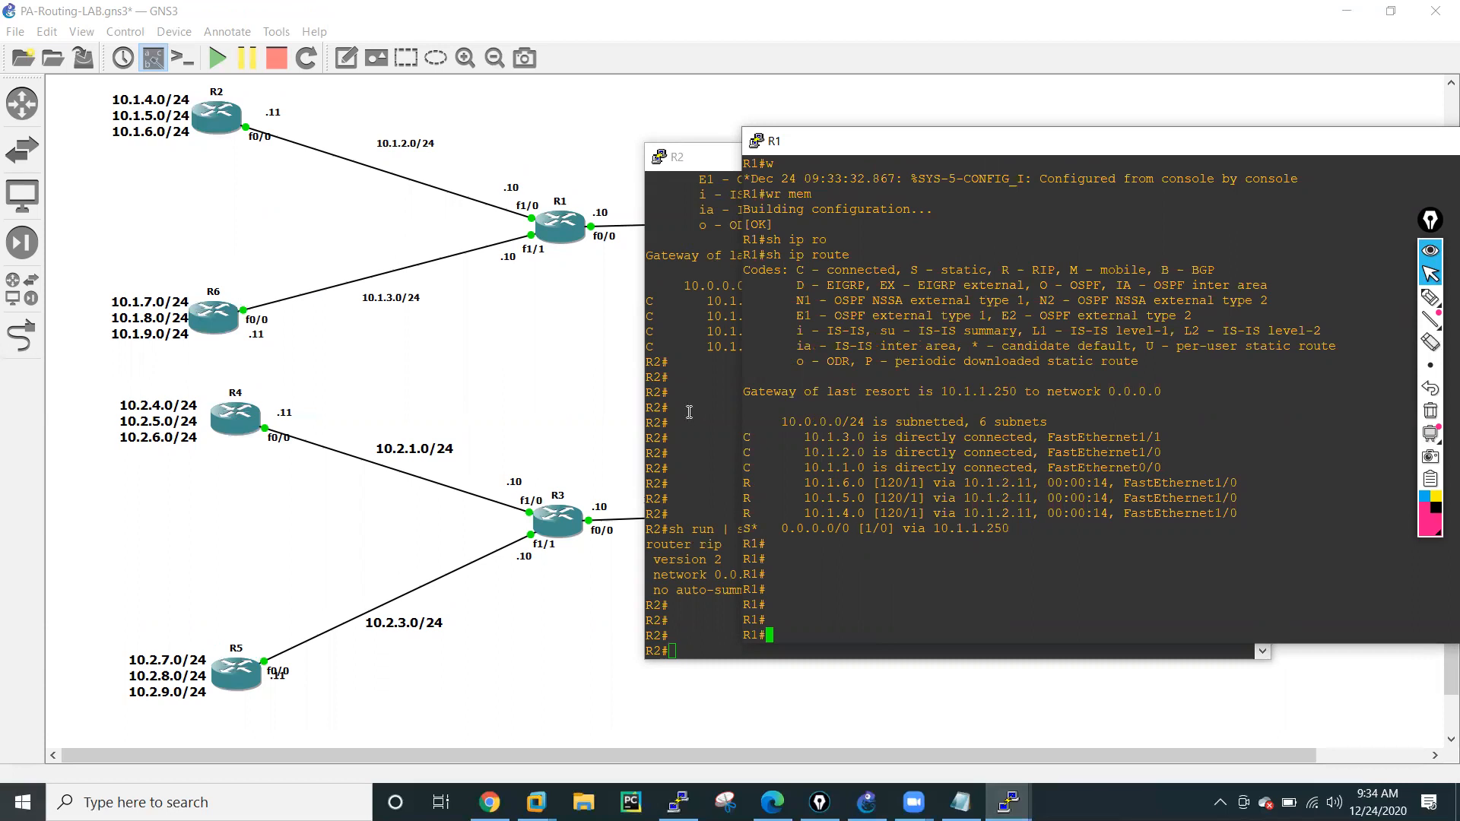
Switch to R2's console, redisplay its IP routing table and examine the RIP-learned default route.
{"action": "left_click", "coordinate": [689, 412]}
{"action": "key", "text": "Up"}
{"action": "key", "text": "Up"}
{"action": "key", "text": "Return"}
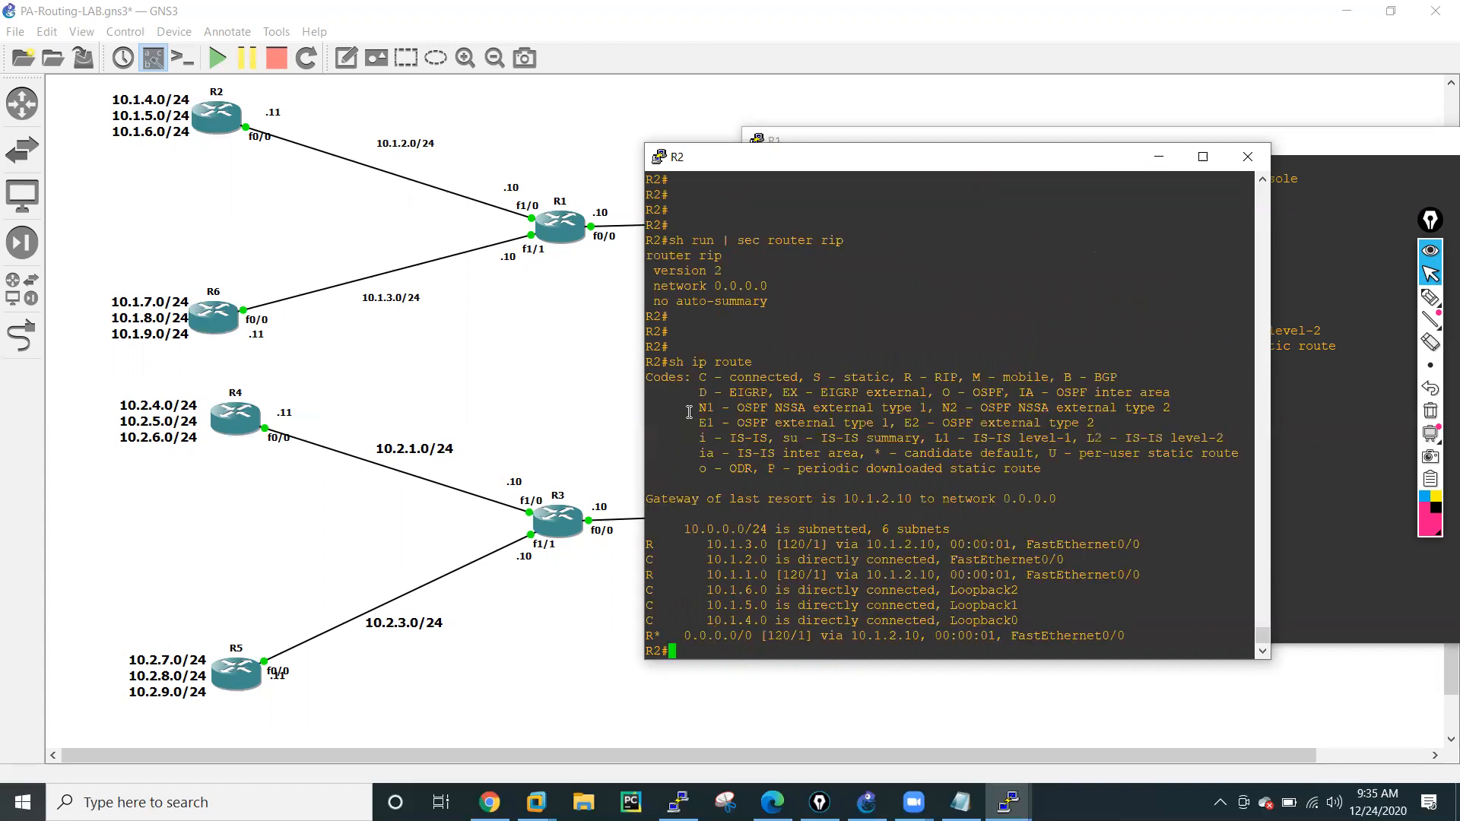
{"action": "key", "text": "Return"}
{"action": "key", "text": "Return"}
{"action": "key", "text": "Return"}
{"action": "key", "text": "Return"}
{"action": "key", "text": "Return"}
{"action": "key", "text": "Return"}
{"action": "key", "text": "Return"}
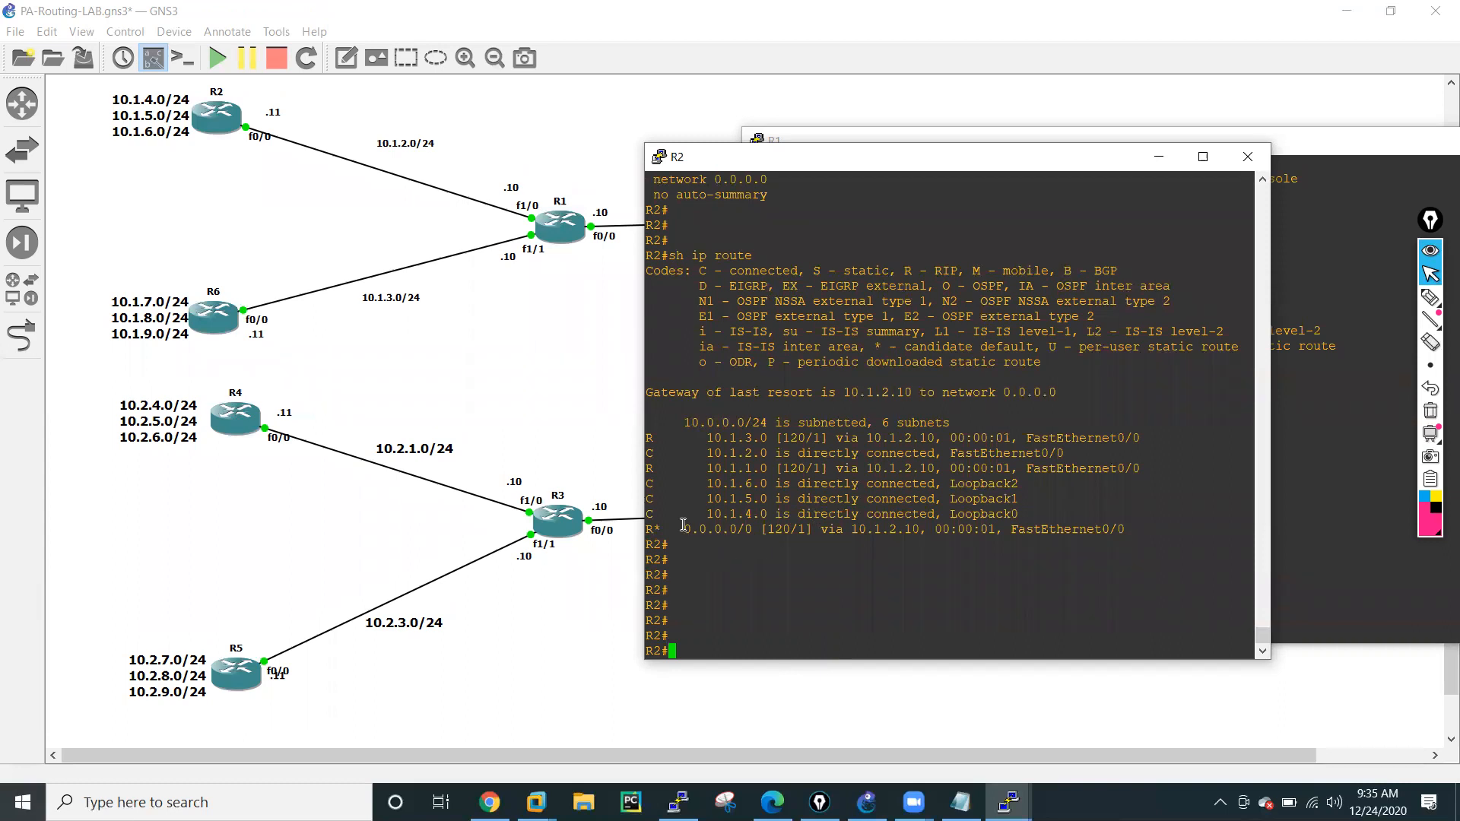
{"action": "left_click_drag", "start_coordinate": [680, 525], "coordinate": [1045, 530]}
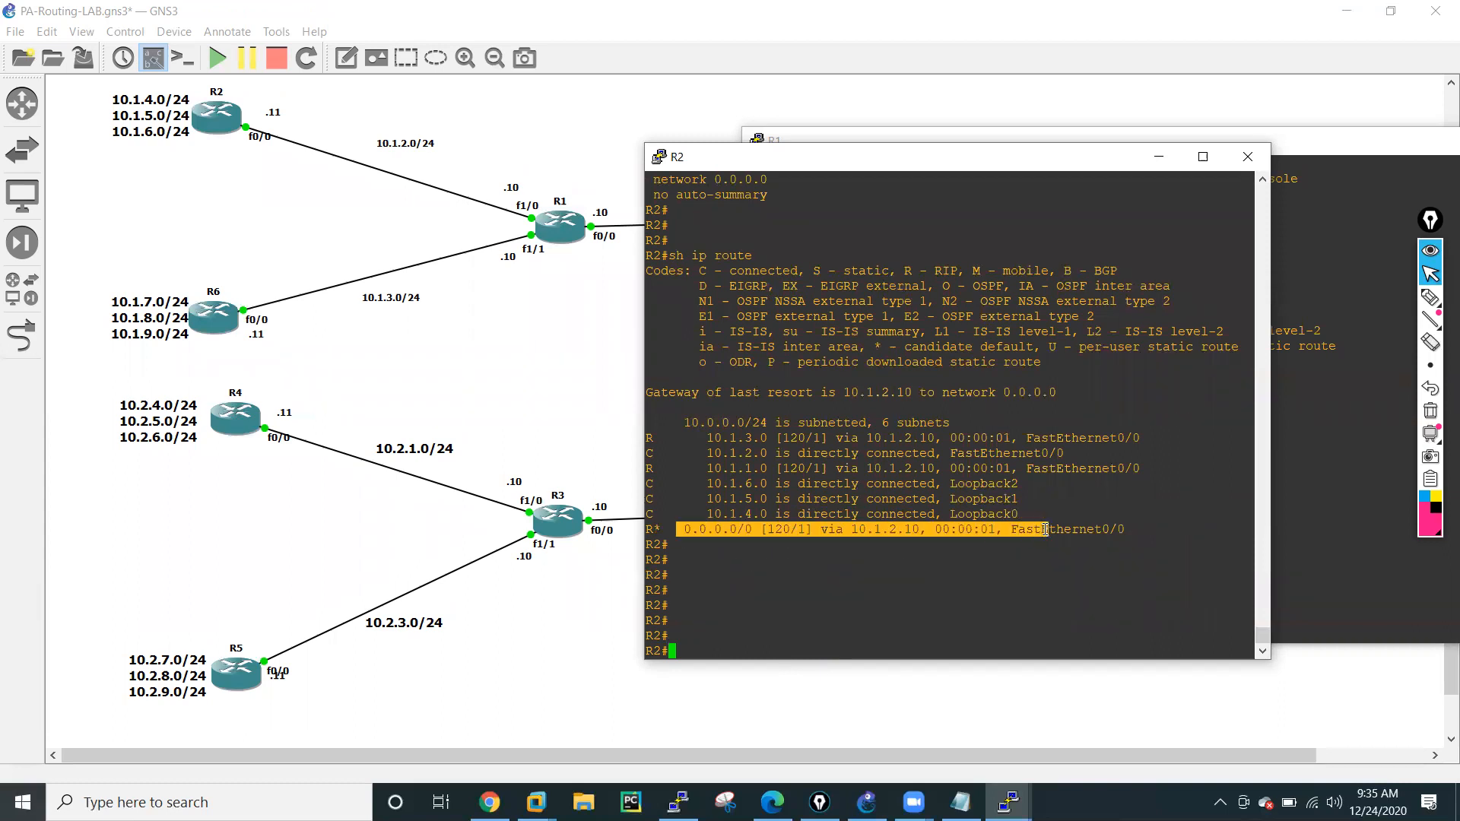
{"action": "left_click", "coordinate": [726, 534]}
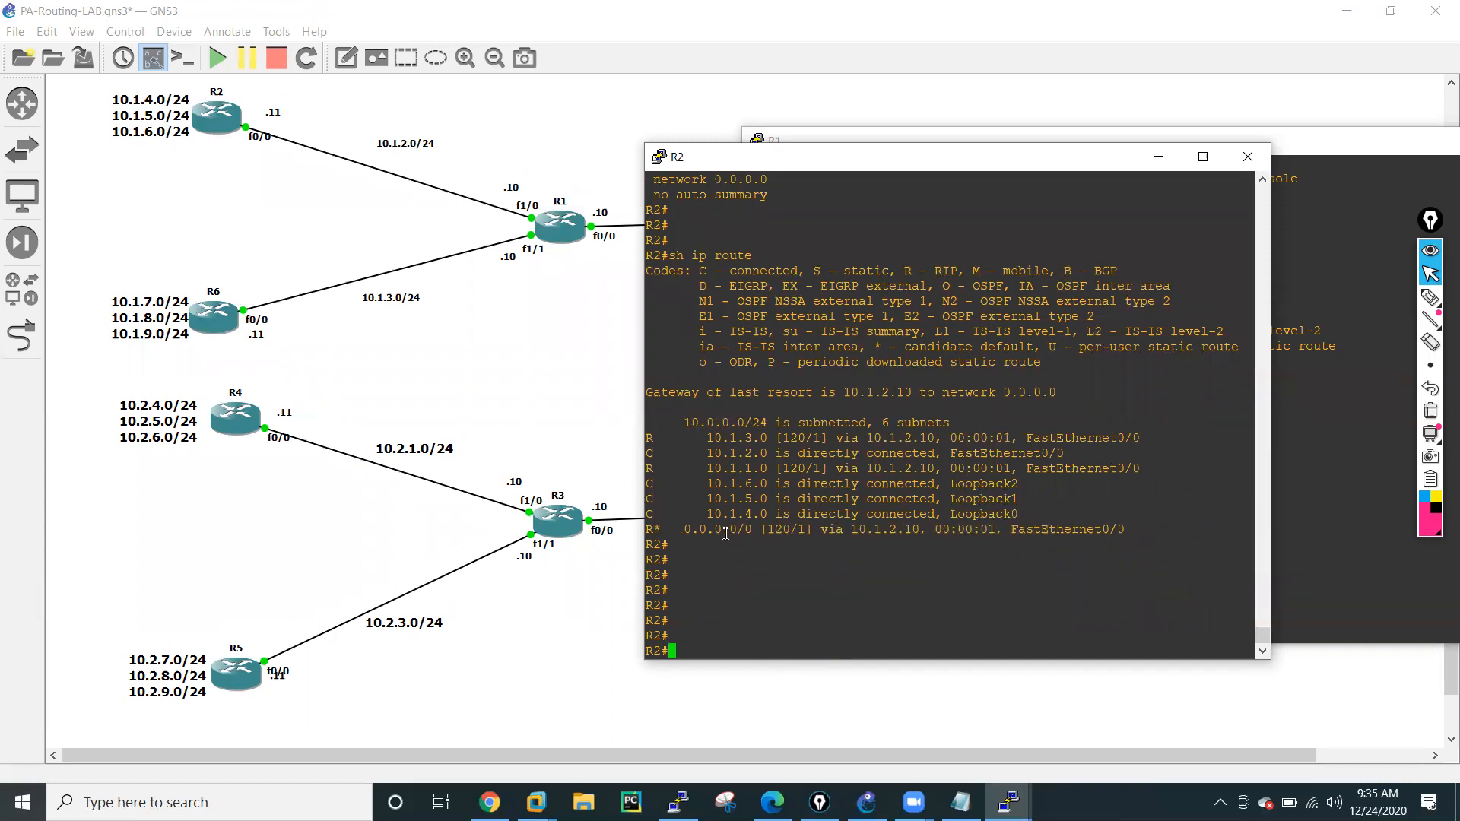
Ping 8.8.8.8 from R2 to test connectivity through the default route.
{"action": "type", "text": "ping 8.8.8.8"}
{"action": "key", "text": "Return"}
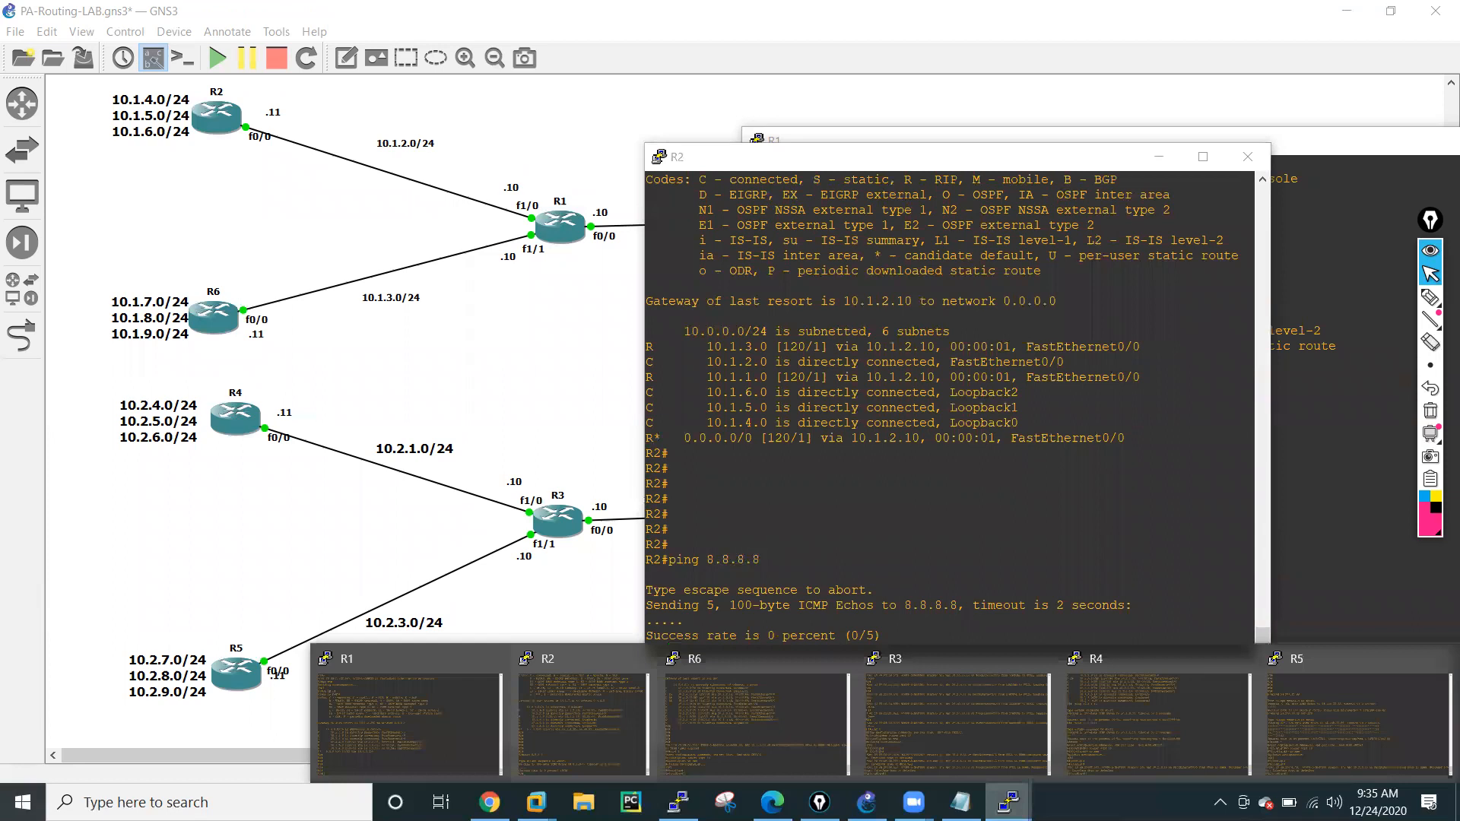
Put away the R2 and R1 consoles, switch to R6's console and enable RIP version 2.
{"action": "left_click", "coordinate": [1158, 156]}
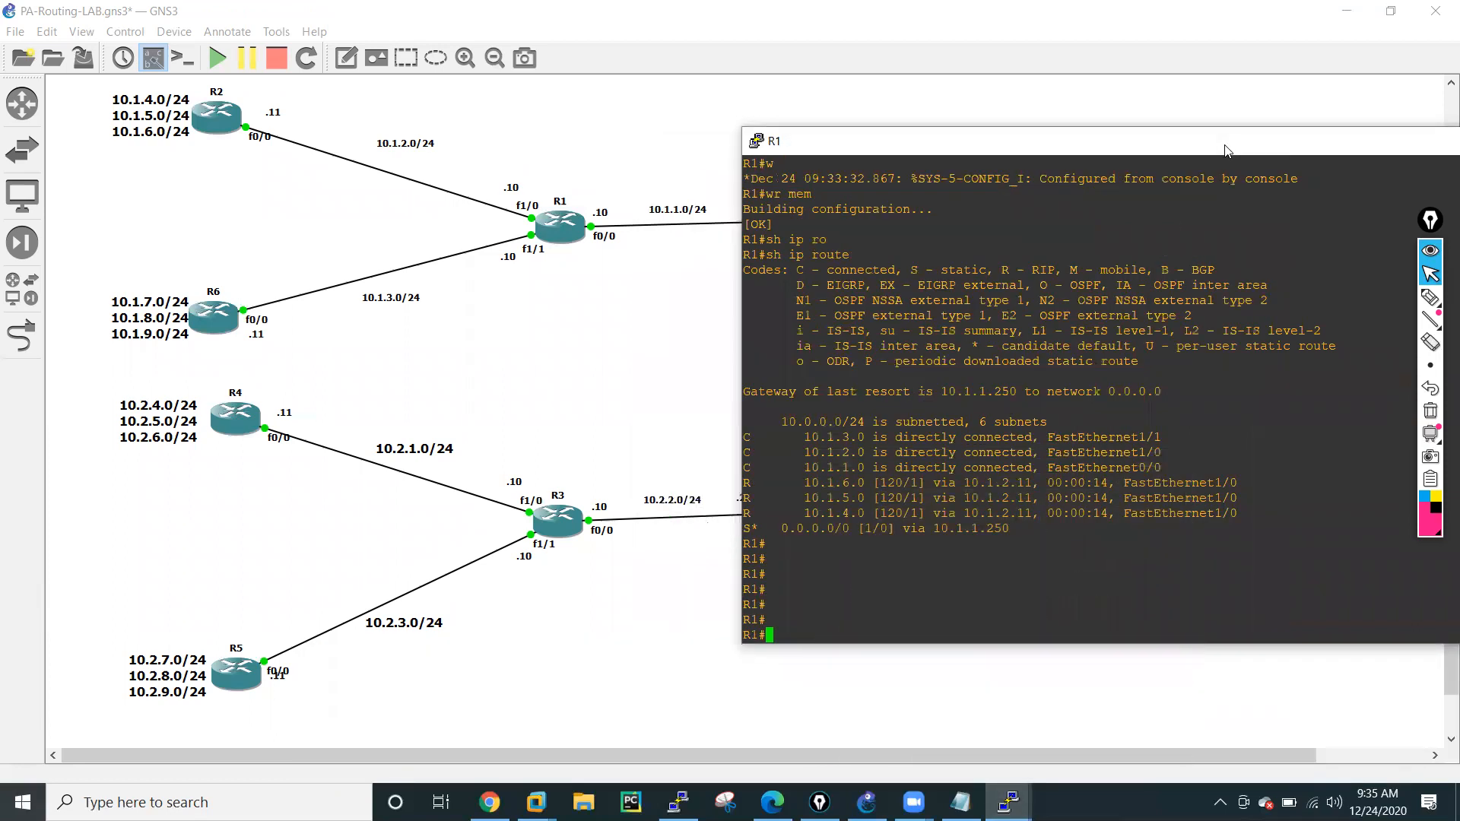
{"action": "left_click_drag", "start_coordinate": [1227, 149], "coordinate": [1045, 155]}
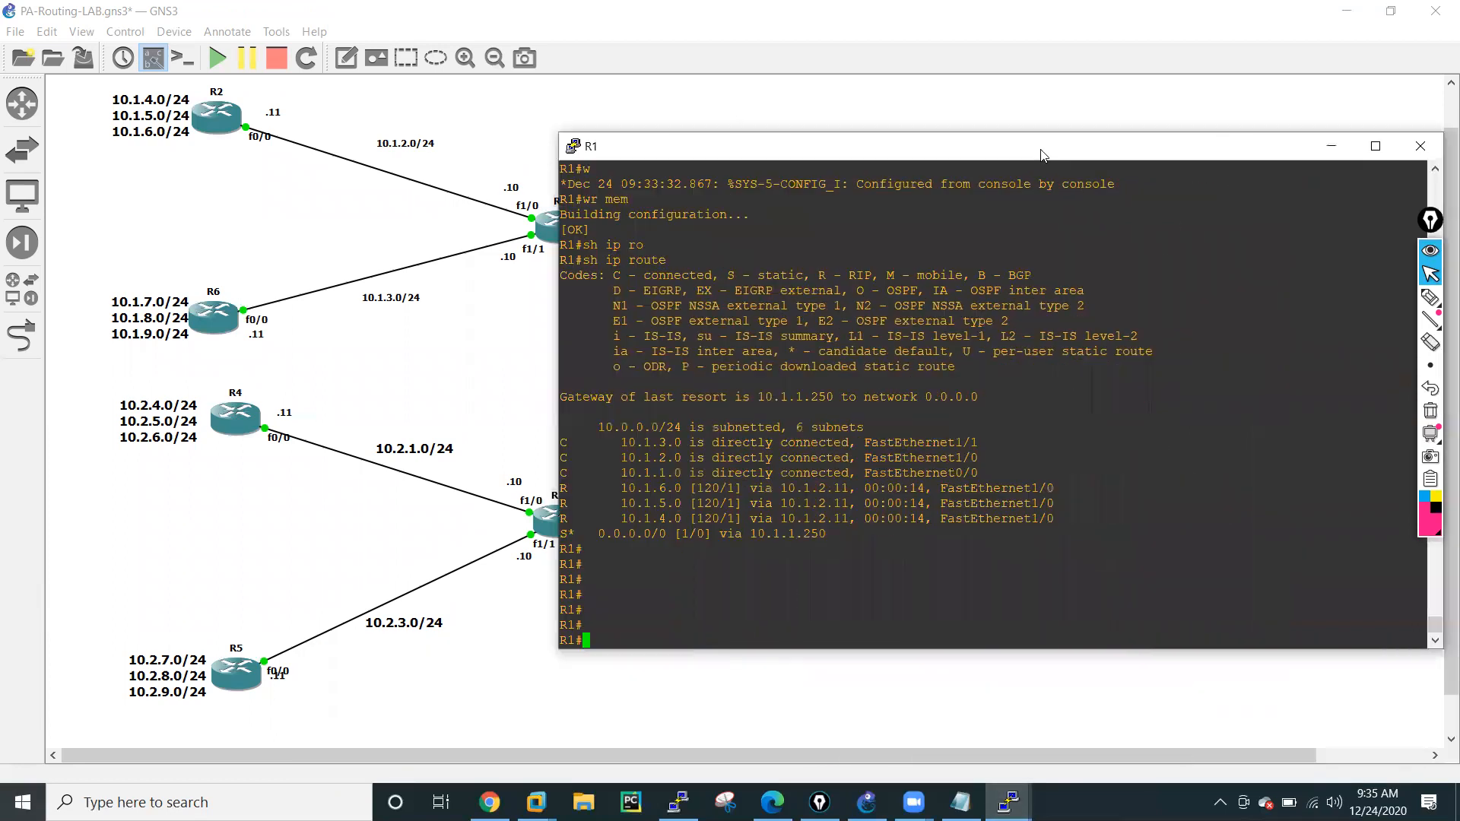
{"action": "left_click", "coordinate": [1335, 142]}
{"action": "left_click", "coordinate": [1009, 803]}
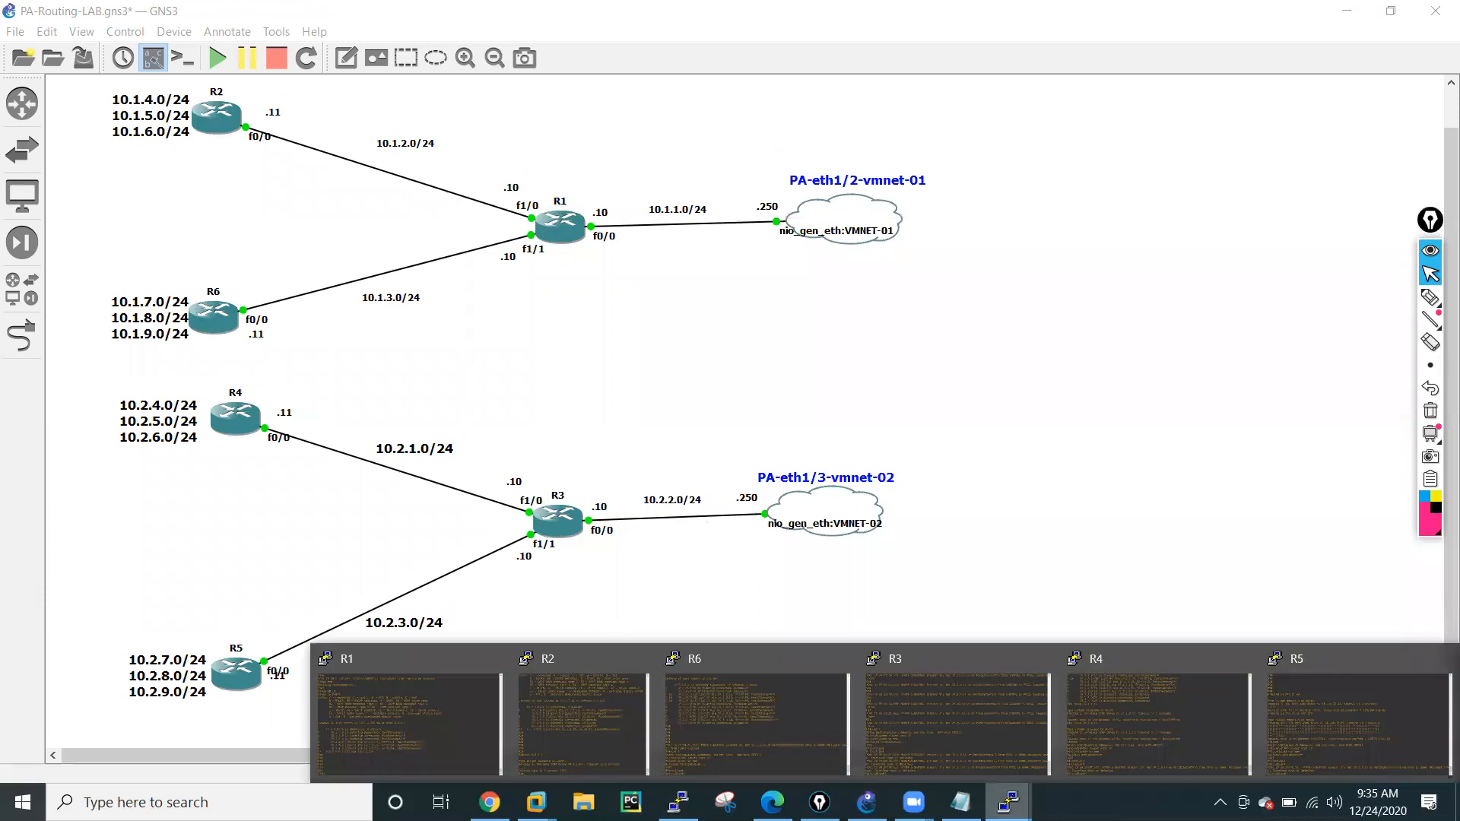
{"action": "left_click", "coordinate": [814, 721]}
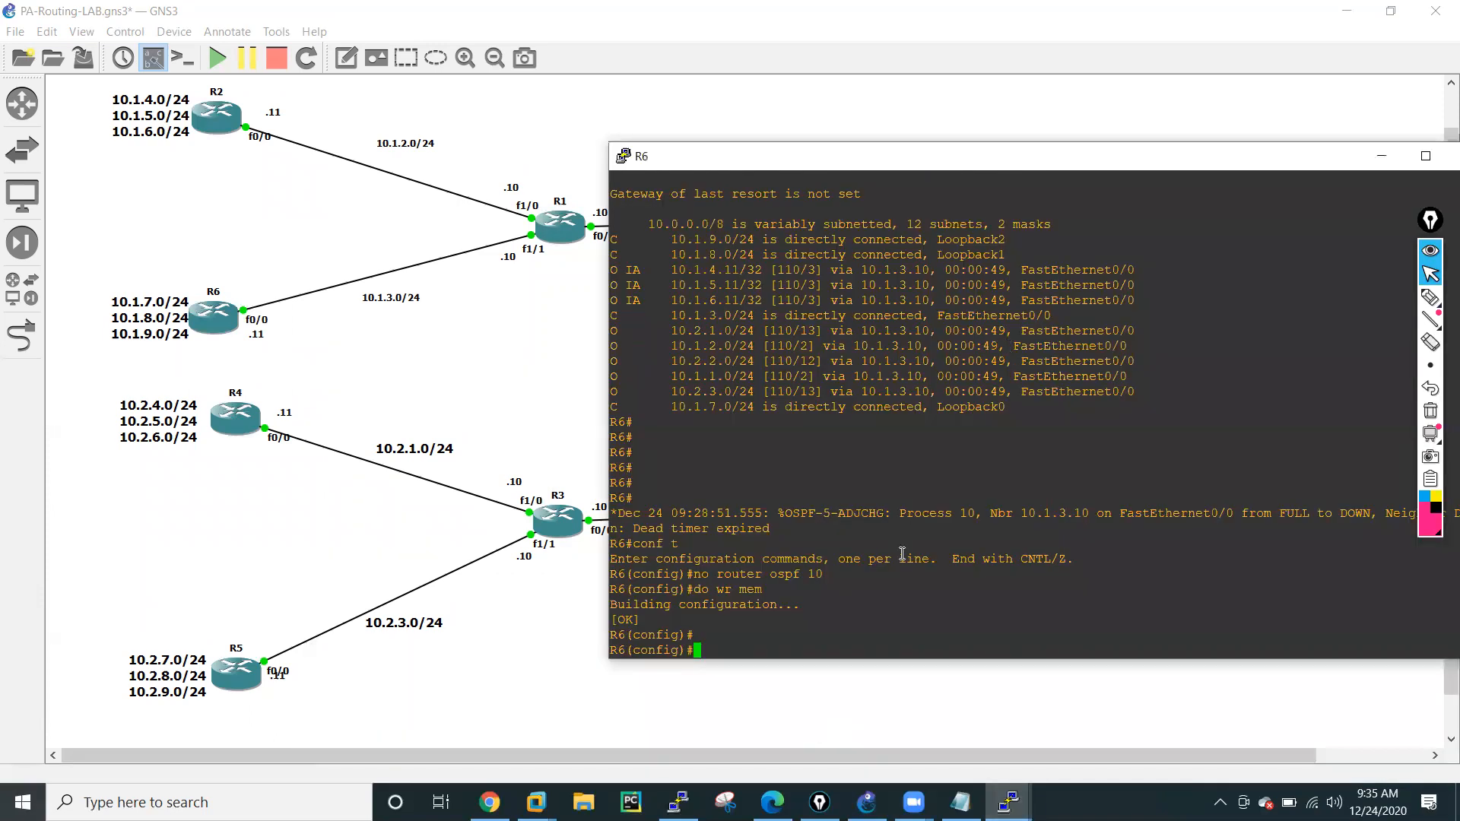
{"action": "type", "text": "rou"}
{"action": "key", "text": "Tab"}
{"action": "type", "text": "r rip"}
{"action": "key", "text": "Return"}
{"action": "type", "text": "versi"}
{"action": "key", "text": "Tab"}
{"action": "type", "text": "2"}
{"action": "key", "text": "Return"}
Disable RIP auto-summary on R6 and advertise all its networks with network 0.0.0.0.
{"action": "type", "text": "no au"}
{"action": "key", "text": "Tab"}
{"action": "key", "text": "Return"}
{"action": "type", "text": "netw"}
{"action": "key", "text": "Tab"}
{"action": "type", "text": "0.0.0.0"}
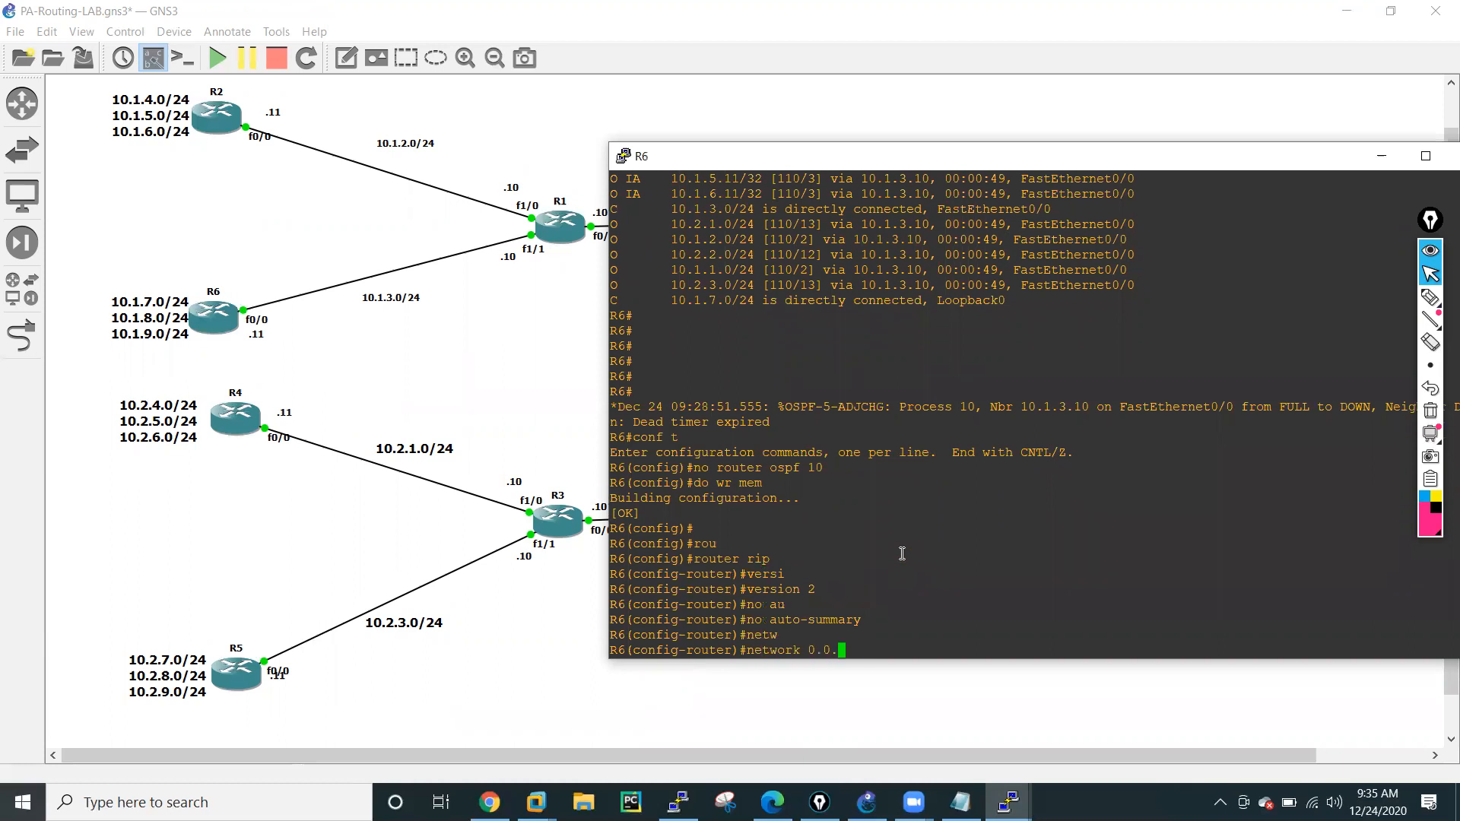
{"action": "key", "text": "Return"}
Leave configuration mode on R6 and save its configuration to memory.
{"action": "key", "text": "Return"}
{"action": "key", "text": "Return"}
{"action": "key", "text": "Return"}
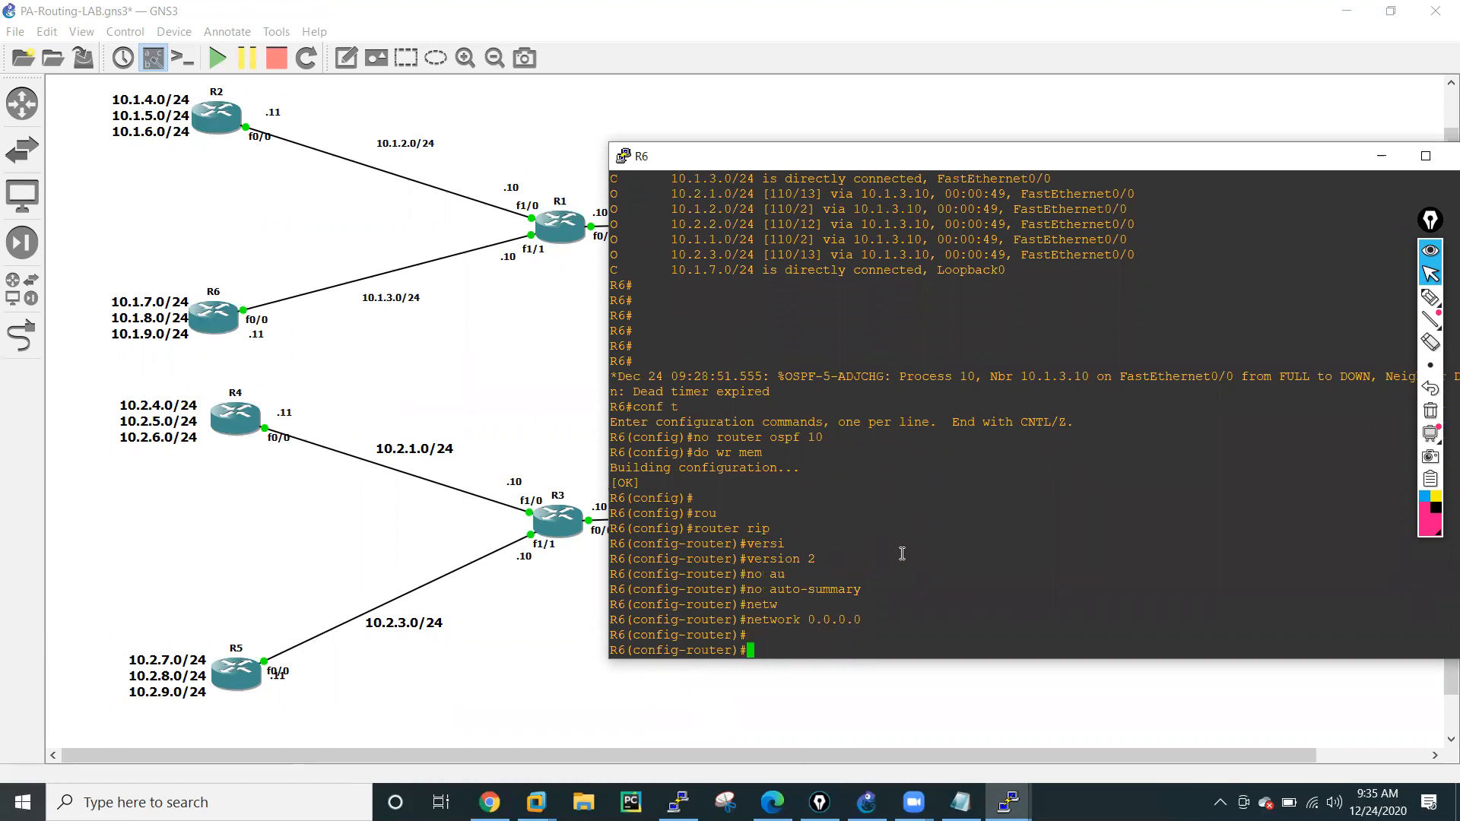
{"action": "type", "text": "end"}
{"action": "key", "text": "Return"}
{"action": "key", "text": "Return"}
{"action": "key", "text": "Return"}
{"action": "key", "text": "Return"}
{"action": "type", "text": "wr mem"}
{"action": "key", "text": "Return"}
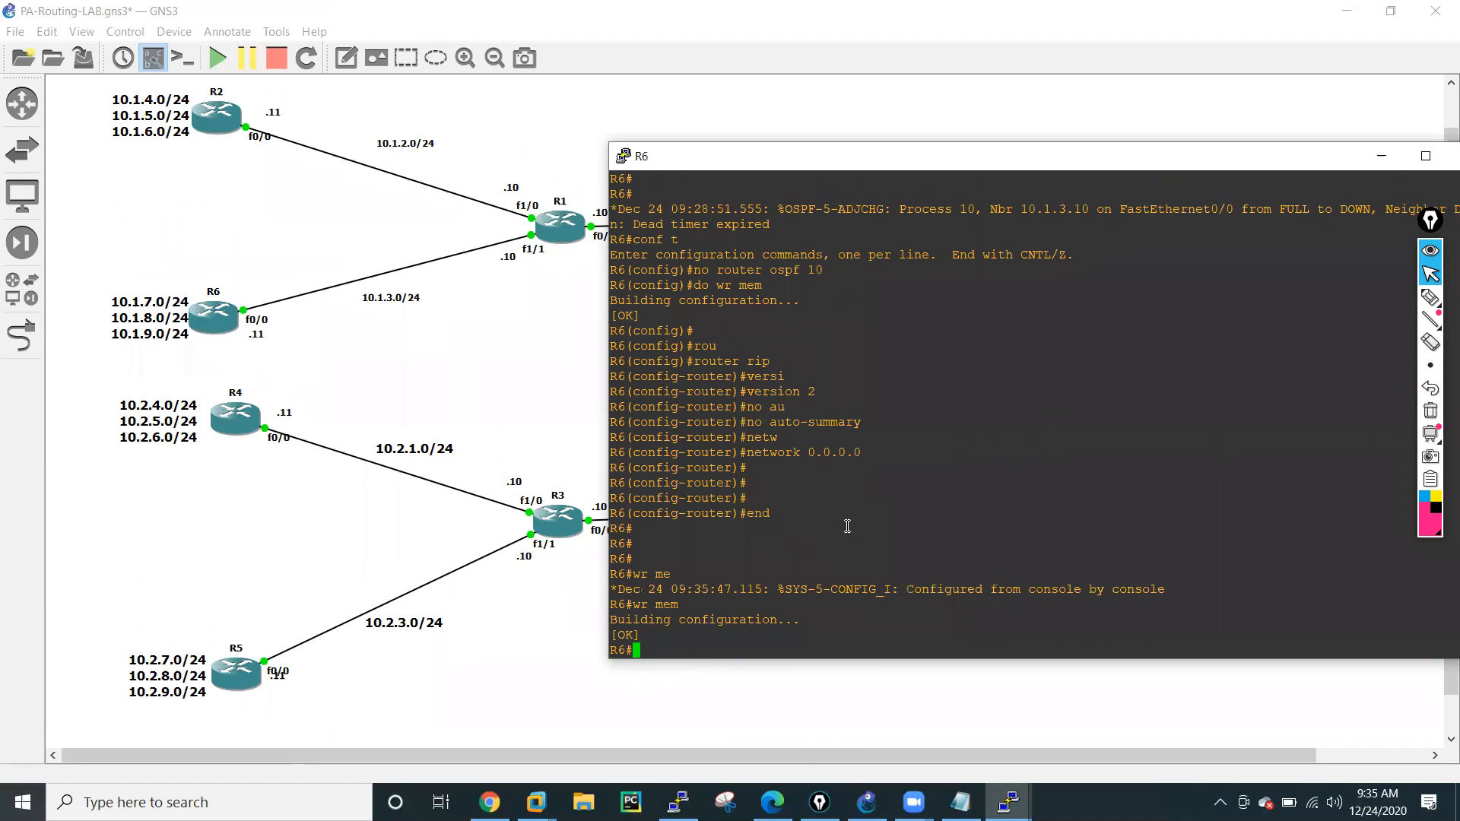
Display R6's IP routing table to check for RIP-learned routes.
{"action": "type", "text": "sh ip ro"}
{"action": "key", "text": "Tab"}
{"action": "key", "text": "Return"}
{"action": "key", "text": "Return"}
{"action": "key", "text": "Return"}
{"action": "key", "text": "Return"}
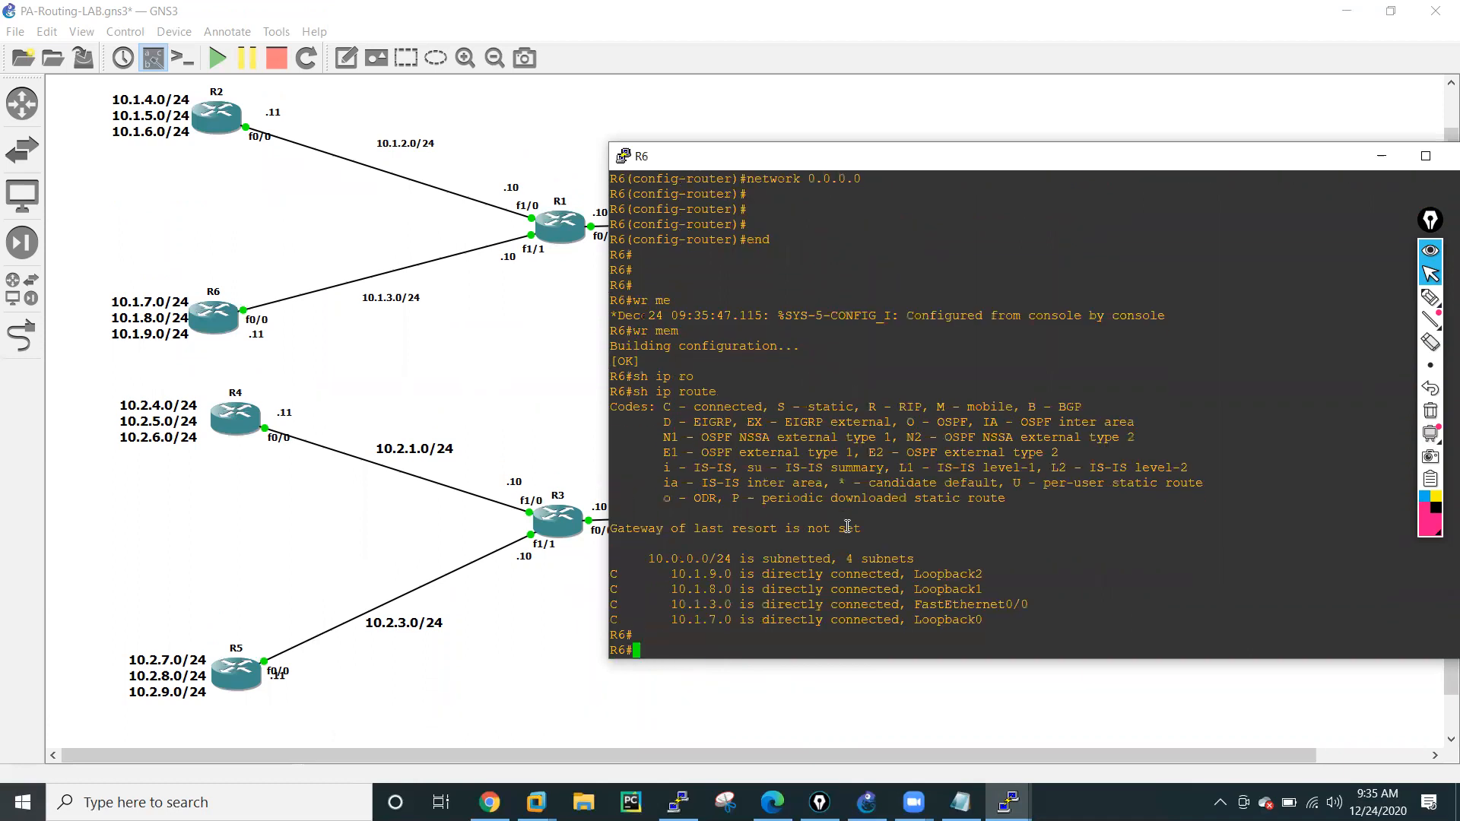
Switch to R2's console, save its configuration to memory and put the console away.
{"action": "left_click", "coordinate": [1008, 803]}
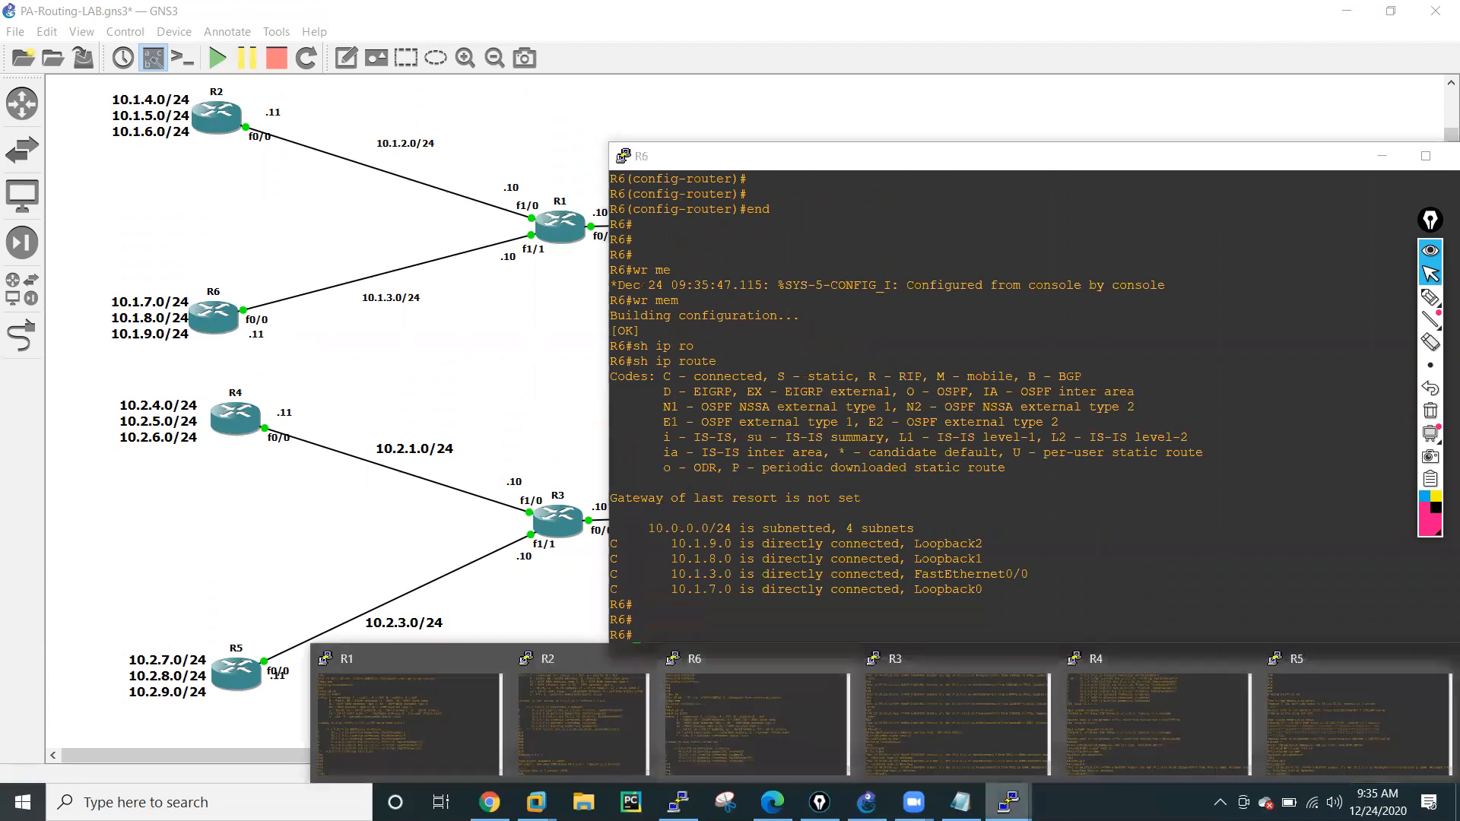
{"action": "left_click", "coordinate": [557, 670]}
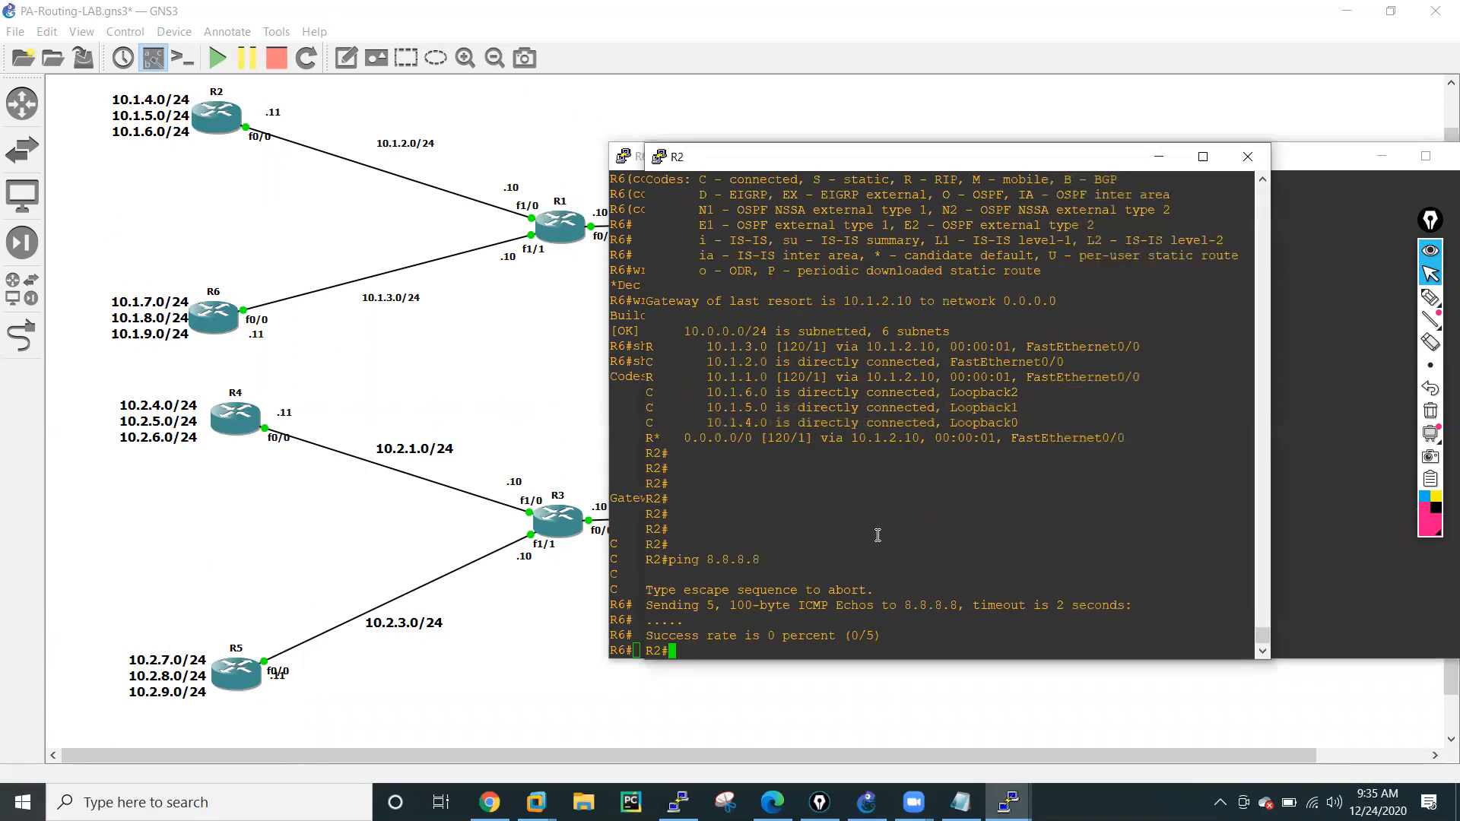
{"action": "type", "text": "wr mem"}
{"action": "key", "text": "Return"}
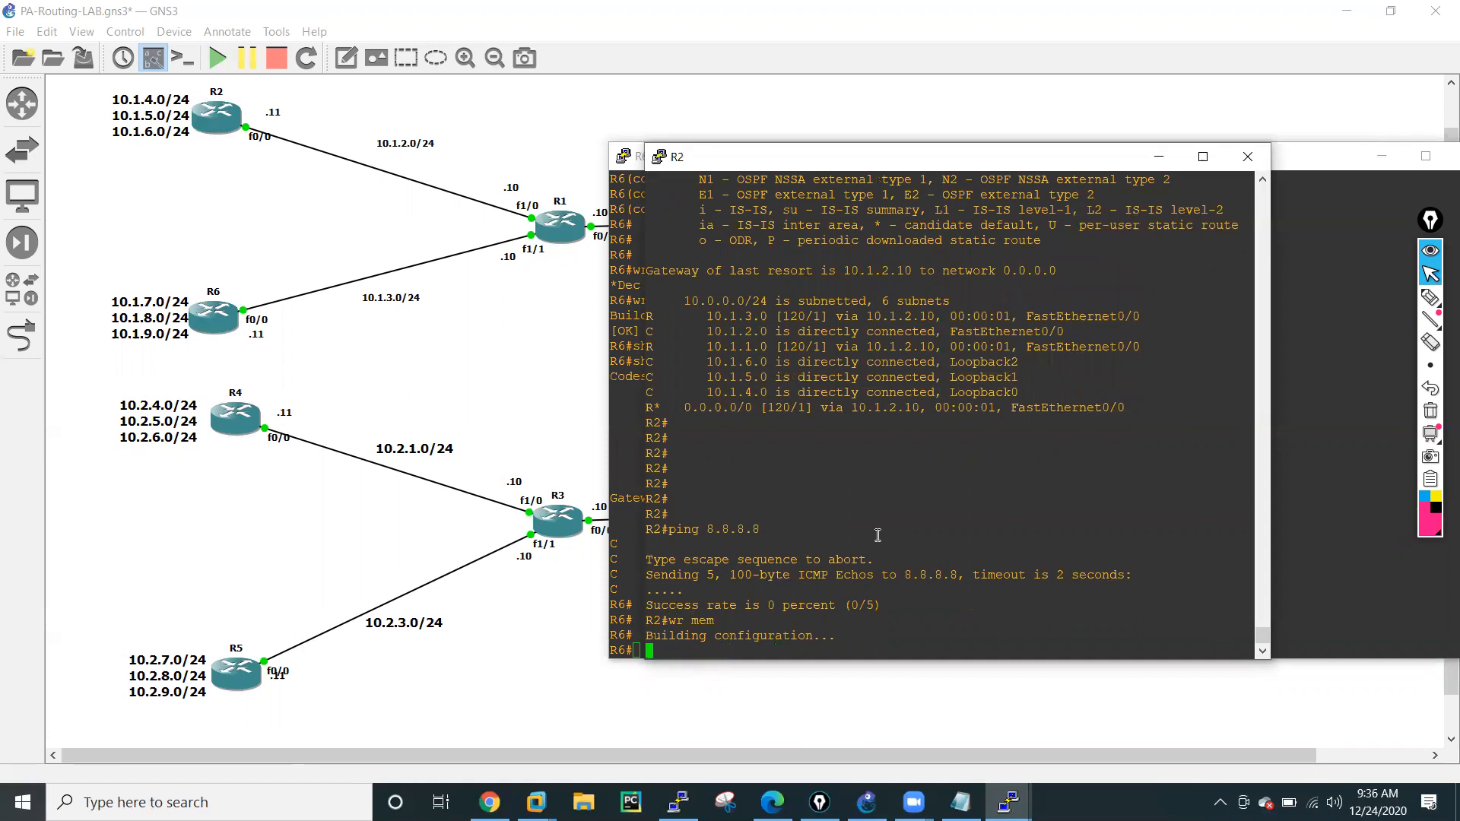
{"action": "left_click", "coordinate": [1159, 157]}
Redisplay the IP routing table in R6's console to check again for routes from R1.
{"action": "mouse_move", "coordinate": [1008, 803]}
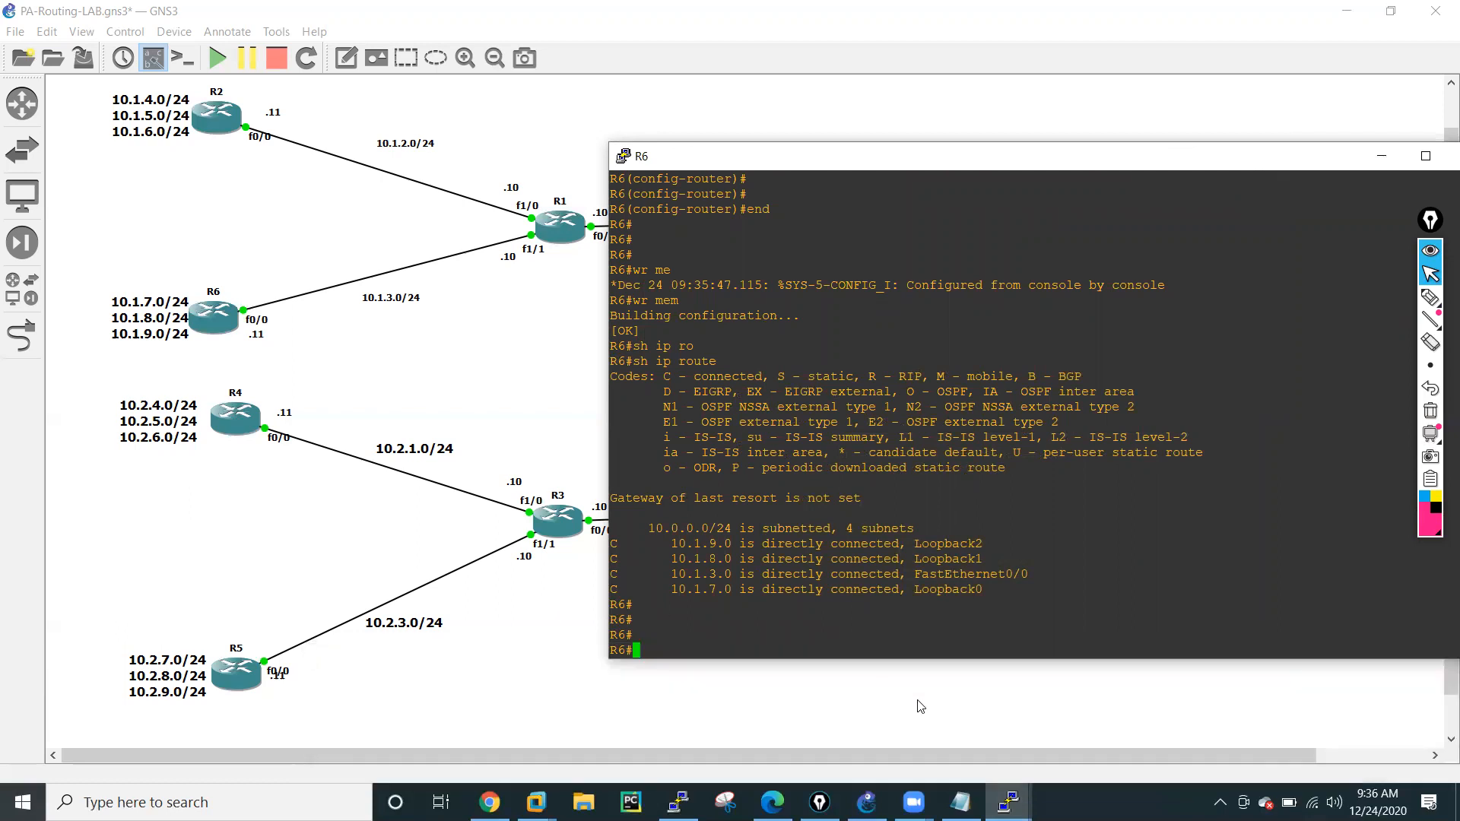
{"action": "key", "text": "Up"}
{"action": "key", "text": "Return"}
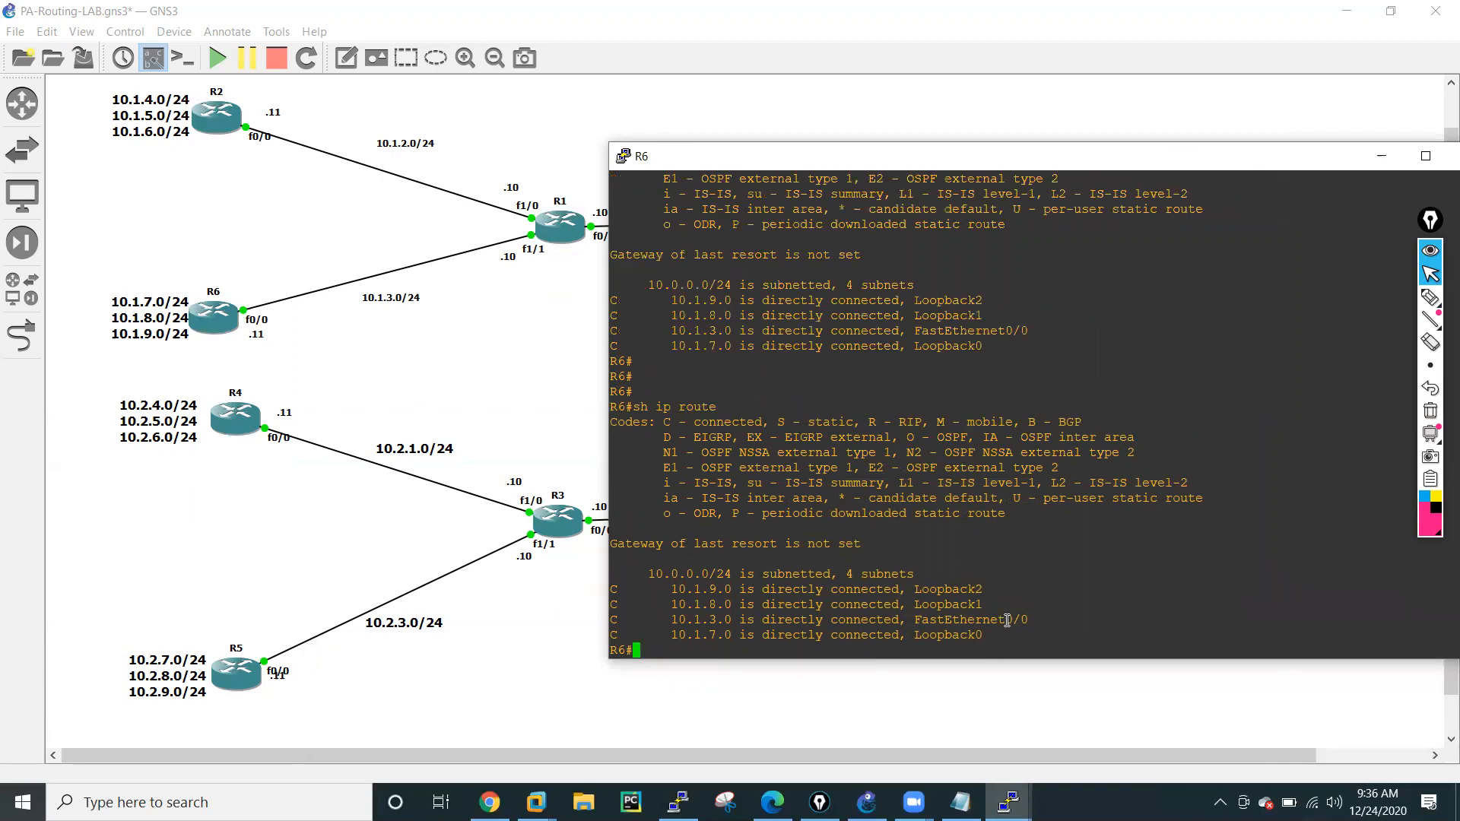
Put away R6's console and bring up R3's console at its global configuration prompt.
{"action": "left_click", "coordinate": [1381, 157]}
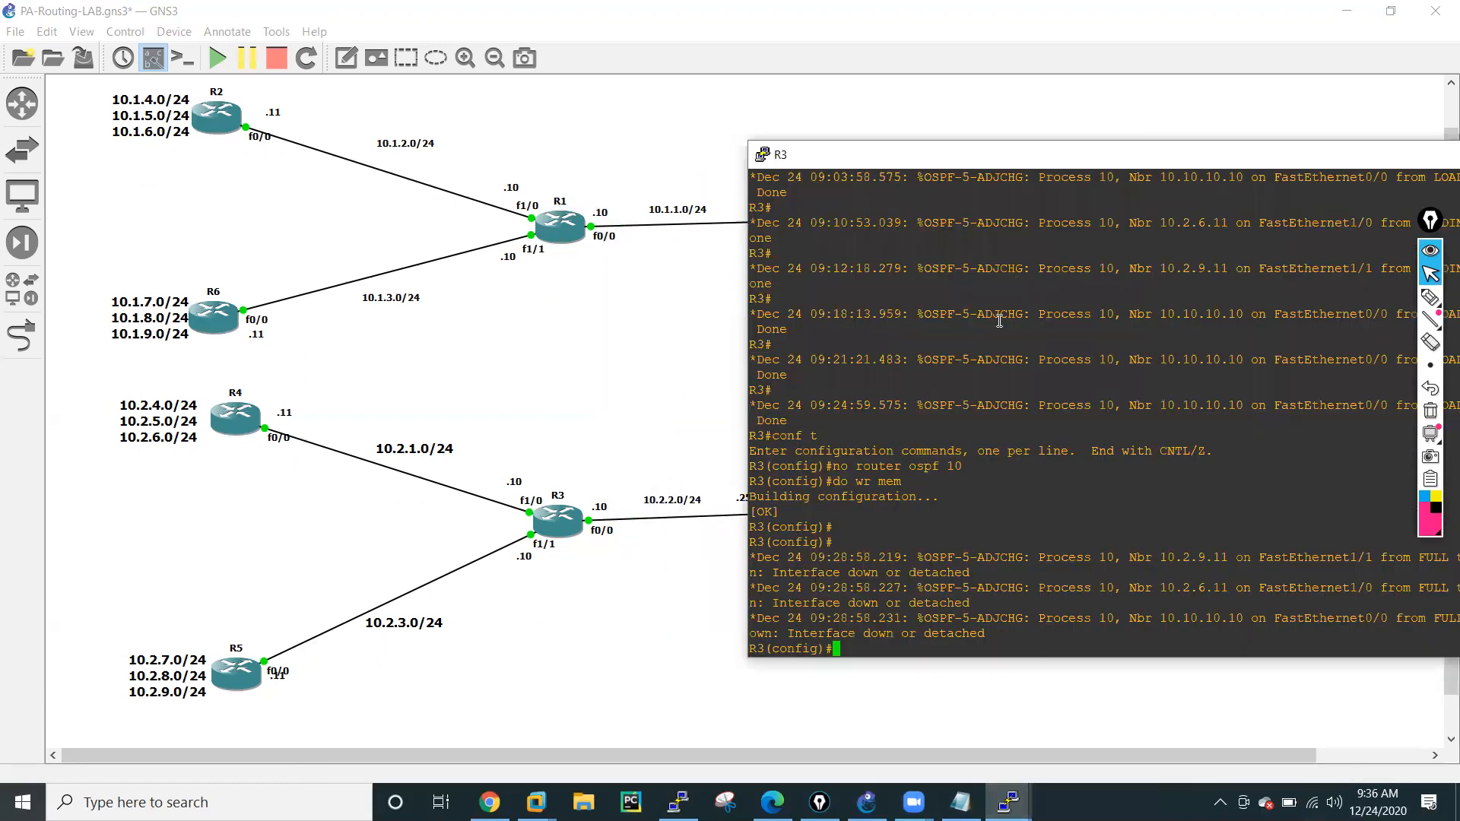
{"action": "key", "text": "Return"}
{"action": "key", "text": "Return"}
{"action": "key", "text": "Return"}
{"action": "key", "text": "Return"}
{"action": "key", "text": "Return"}
{"action": "key", "text": "Return"}
{"action": "key", "text": "Return"}
{"action": "key", "text": "Return"}
{"action": "key", "text": "Return"}
{"action": "key", "text": "Return"}
{"action": "key", "text": "Return"}
{"action": "key", "text": "Return"}
{"action": "key", "text": "Return"}
{"action": "key", "text": "Return"}
{"action": "key", "text": "Return"}
{"action": "key", "text": "Return"}
{"action": "key", "text": "Return"}
{"action": "key", "text": "Return"}
{"action": "type", "text": "rou"}
{"action": "key", "text": "Tab"}
{"action": "type", "text": "ter rip"}
{"action": "key", "text": "Return"}
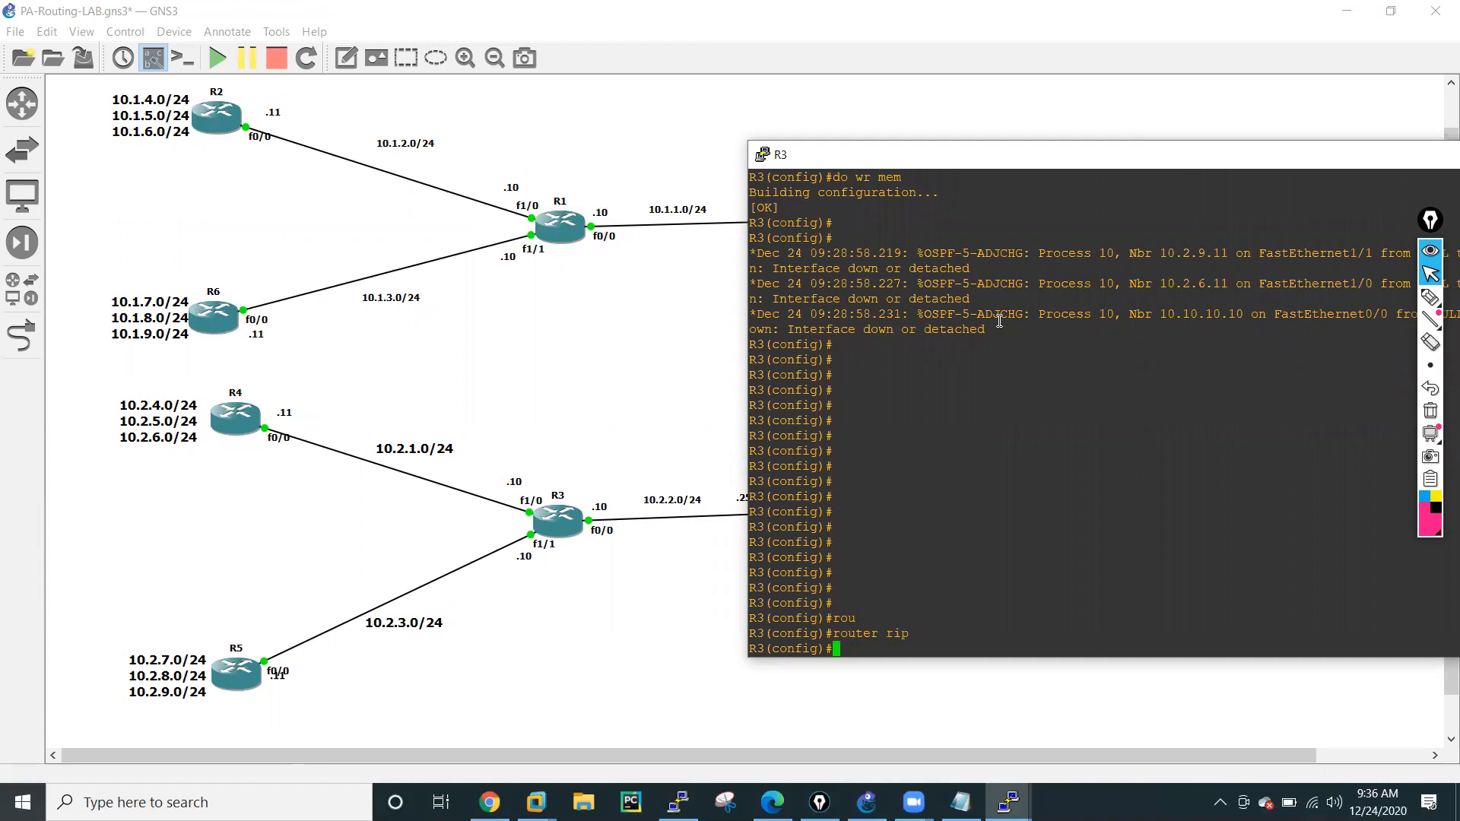
Display R3's IP routing table without leaving configuration mode.
{"action": "type", "text": "do sh ip ro"}
{"action": "key", "text": "Return"}
{"action": "key", "text": "Return"}
{"action": "key", "text": "Return"}
{"action": "key", "text": "Return"}
{"action": "key", "text": "Return"}
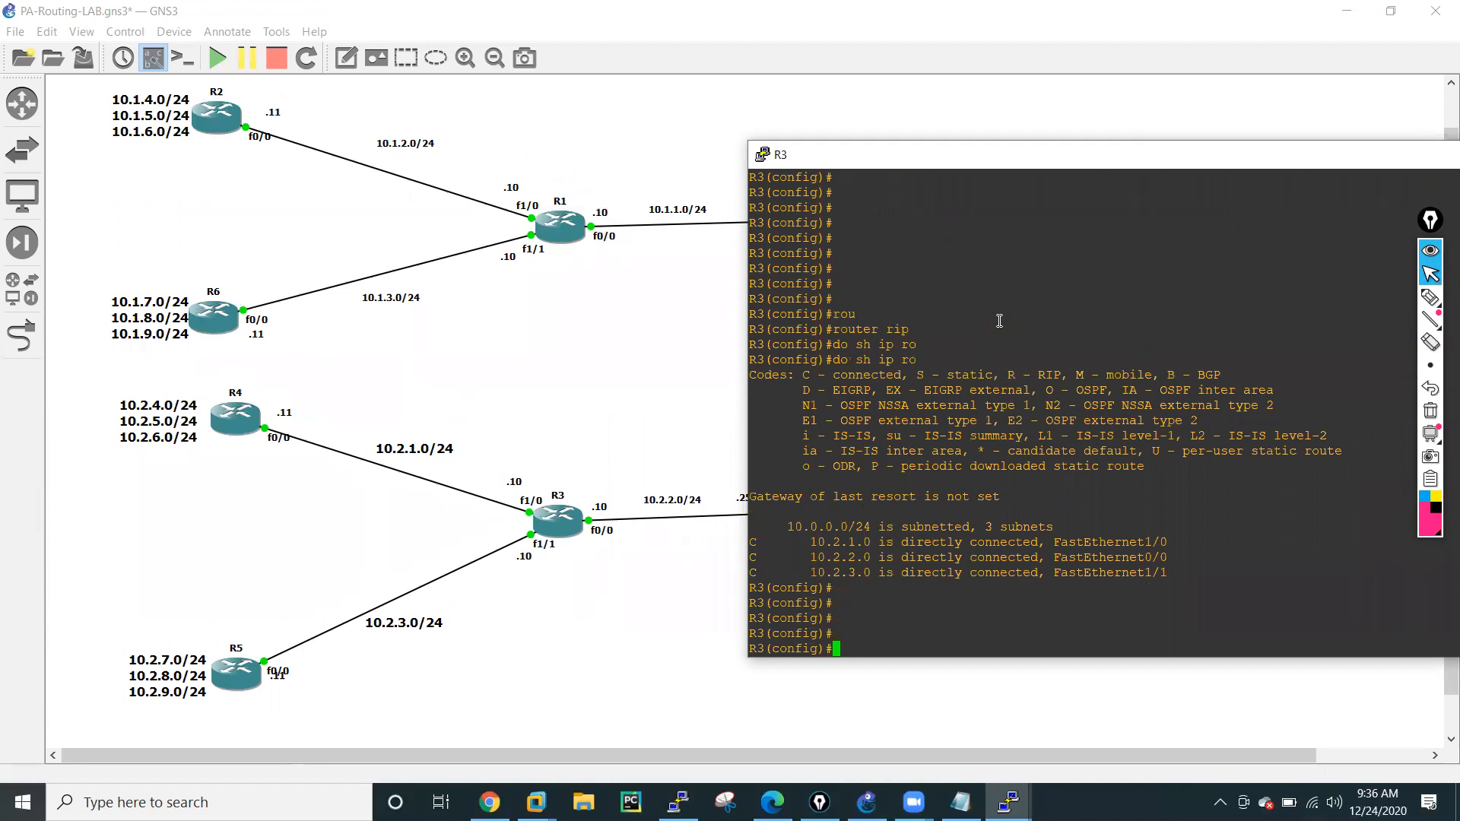
Add a static default route on R3, 0.0.0.0 0.0.0.0, with next hop 10.2.2.250.
{"action": "type", "text": "ip ro"}
{"action": "key", "text": "Tab"}
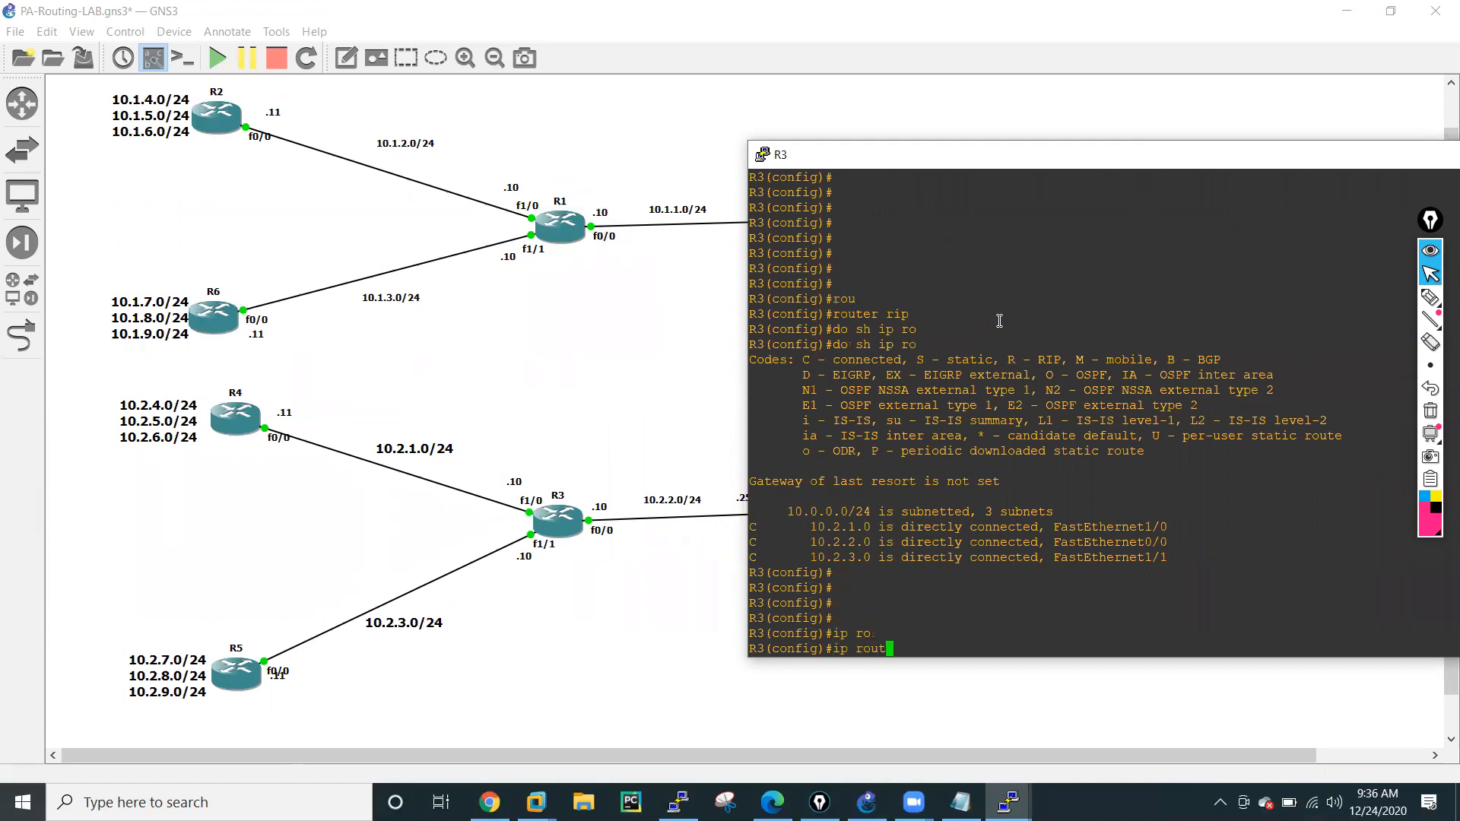
{"action": "key", "text": "Tab"}
{"action": "type", "text": "0.0.0.0.0.0.0.010.2.2.250"}
{"action": "key", "text": "Return"}
{"action": "key", "text": "Return"}
{"action": "key", "text": "Return"}
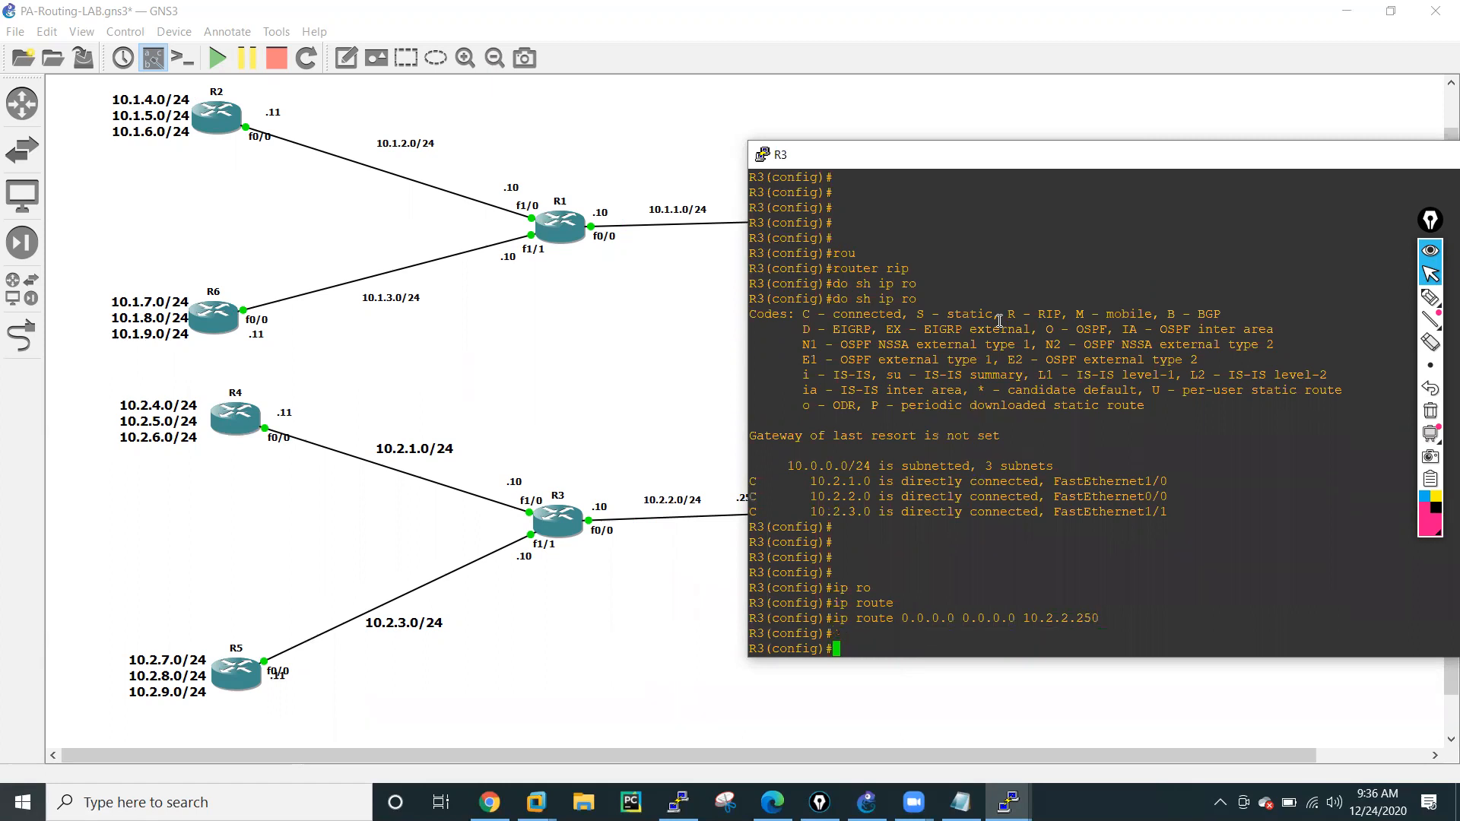
{"action": "key", "text": "Return"}
{"action": "key", "text": "Return"}
{"action": "key", "text": "Return"}
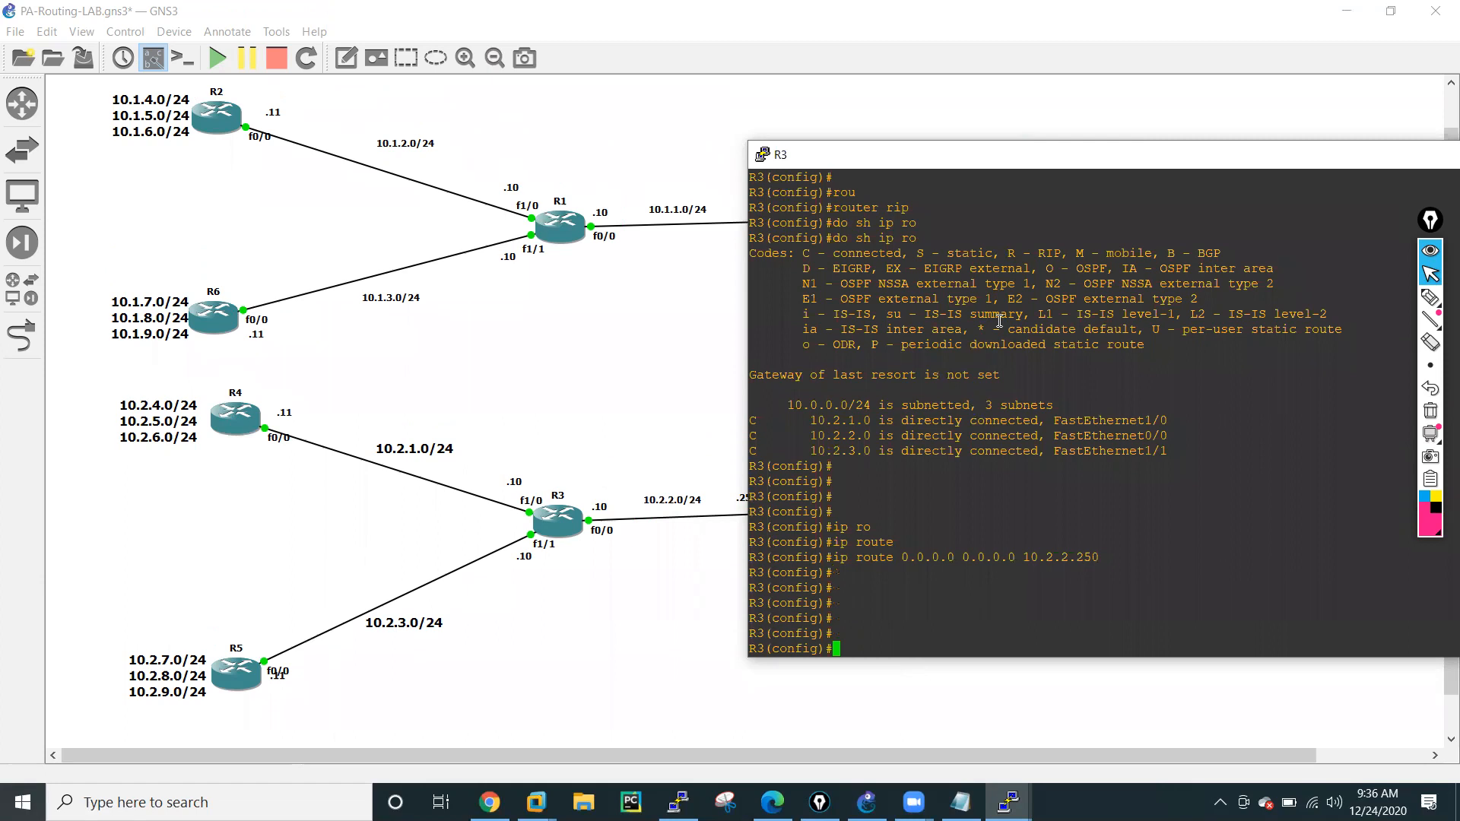
Enable RIP version 2 on R3 with auto-summary disabled.
{"action": "type", "text": "rou"}
{"action": "key", "text": "Tab"}
{"action": "type", "text": "ter rip"}
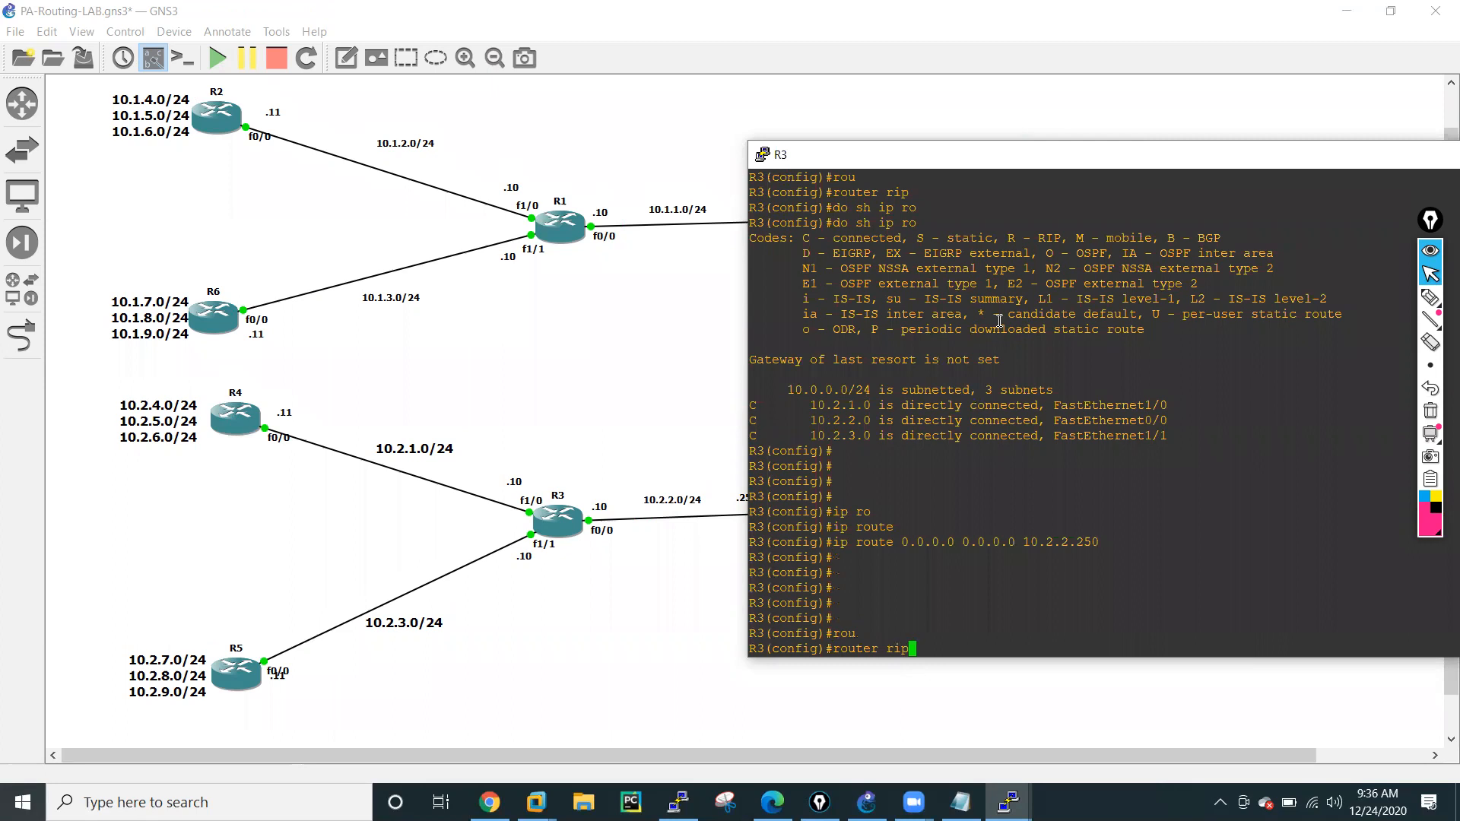
{"action": "key", "text": "Tab"}
{"action": "key", "text": "Return"}
{"action": "type", "text": "vers"}
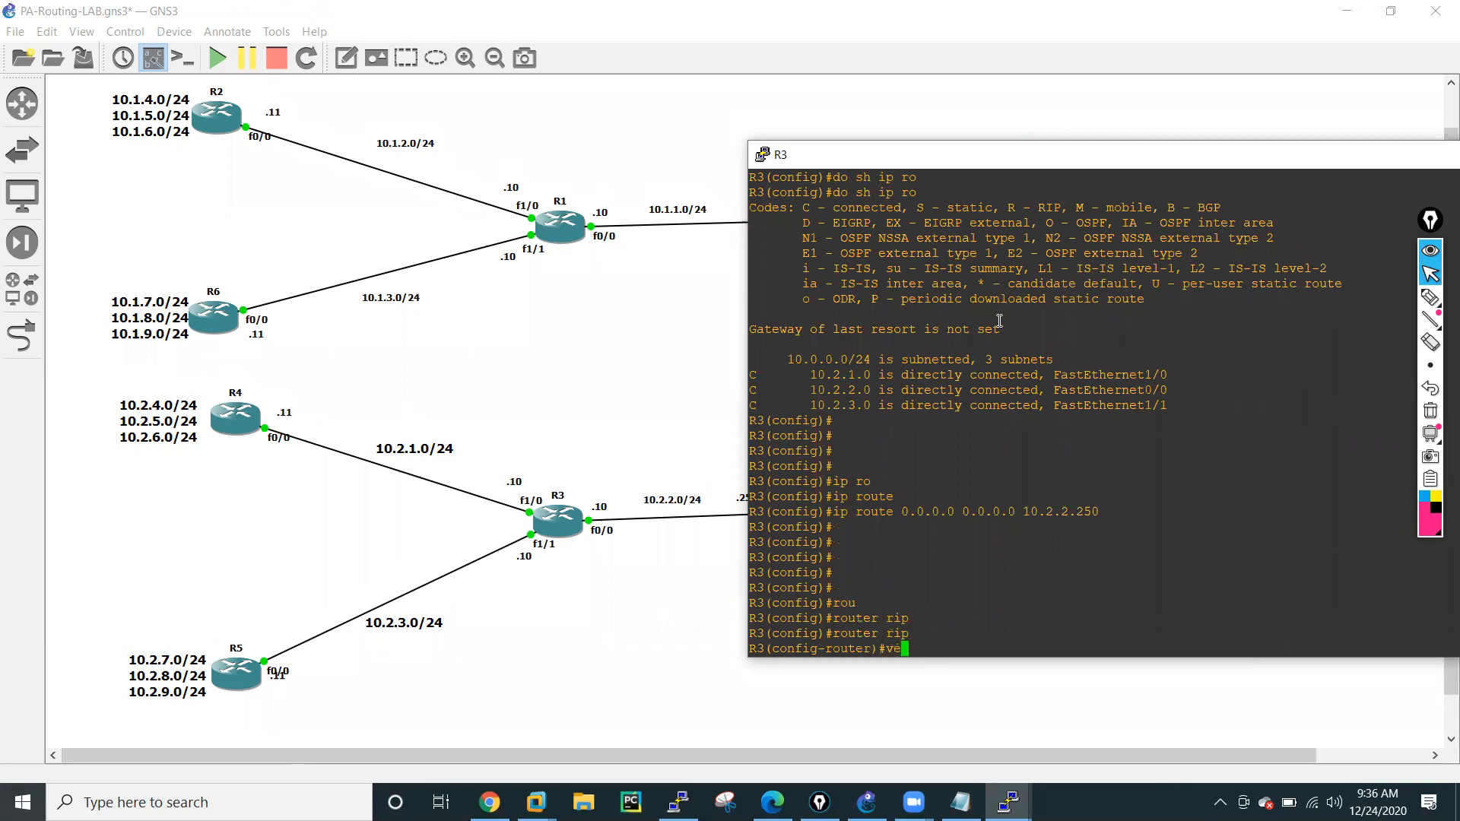
{"action": "key", "text": "Tab"}
{"action": "type", "text": "2"}
{"action": "key", "text": "Return"}
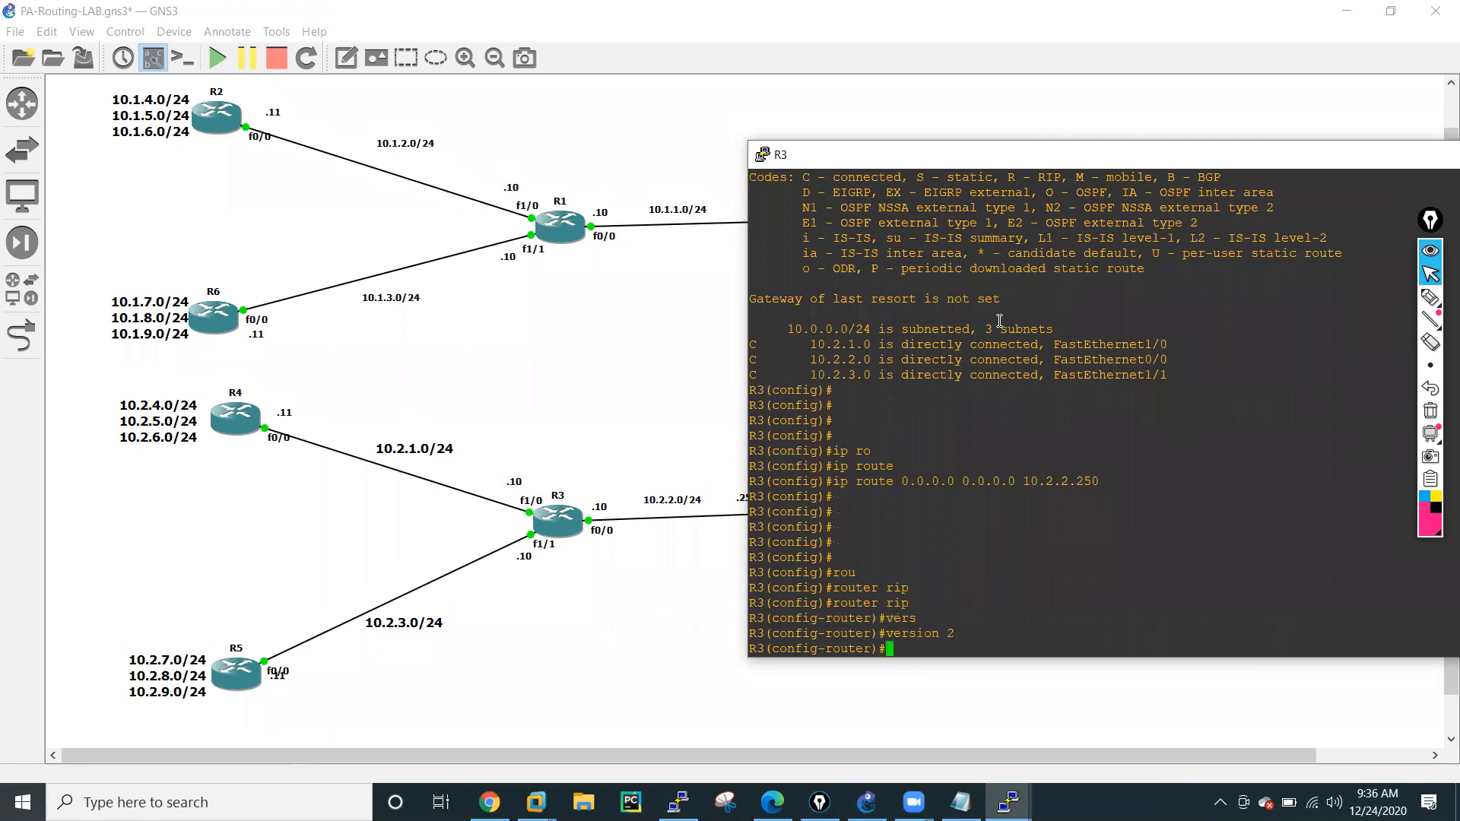
{"action": "type", "text": "no au"}
{"action": "key", "text": "Tab"}
{"action": "key", "text": "Return"}
Advertise networks 10.2.1.0 and 10.2.3.0 in R3's RIP configuration.
{"action": "type", "text": "netw"}
{"action": "key", "text": "Tab"}
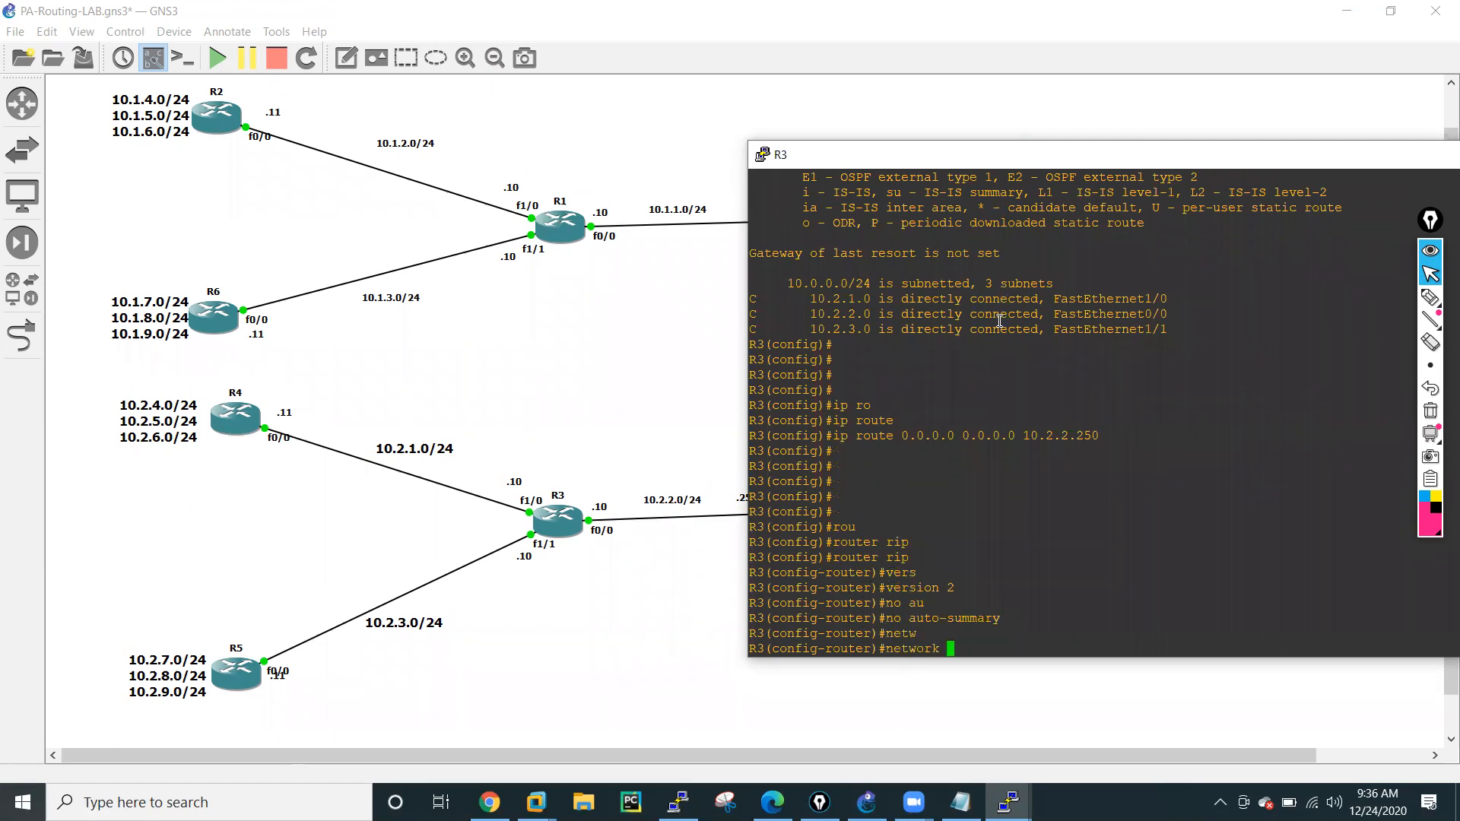
{"action": "type", "text": "10.2.1.0"}
{"action": "key", "text": "Return"}
{"action": "key", "text": "Up"}
{"action": "key", "text": "Left"}
{"action": "key", "text": "Left"}
{"action": "key", "text": "Left"}
{"action": "key", "text": "Left"}
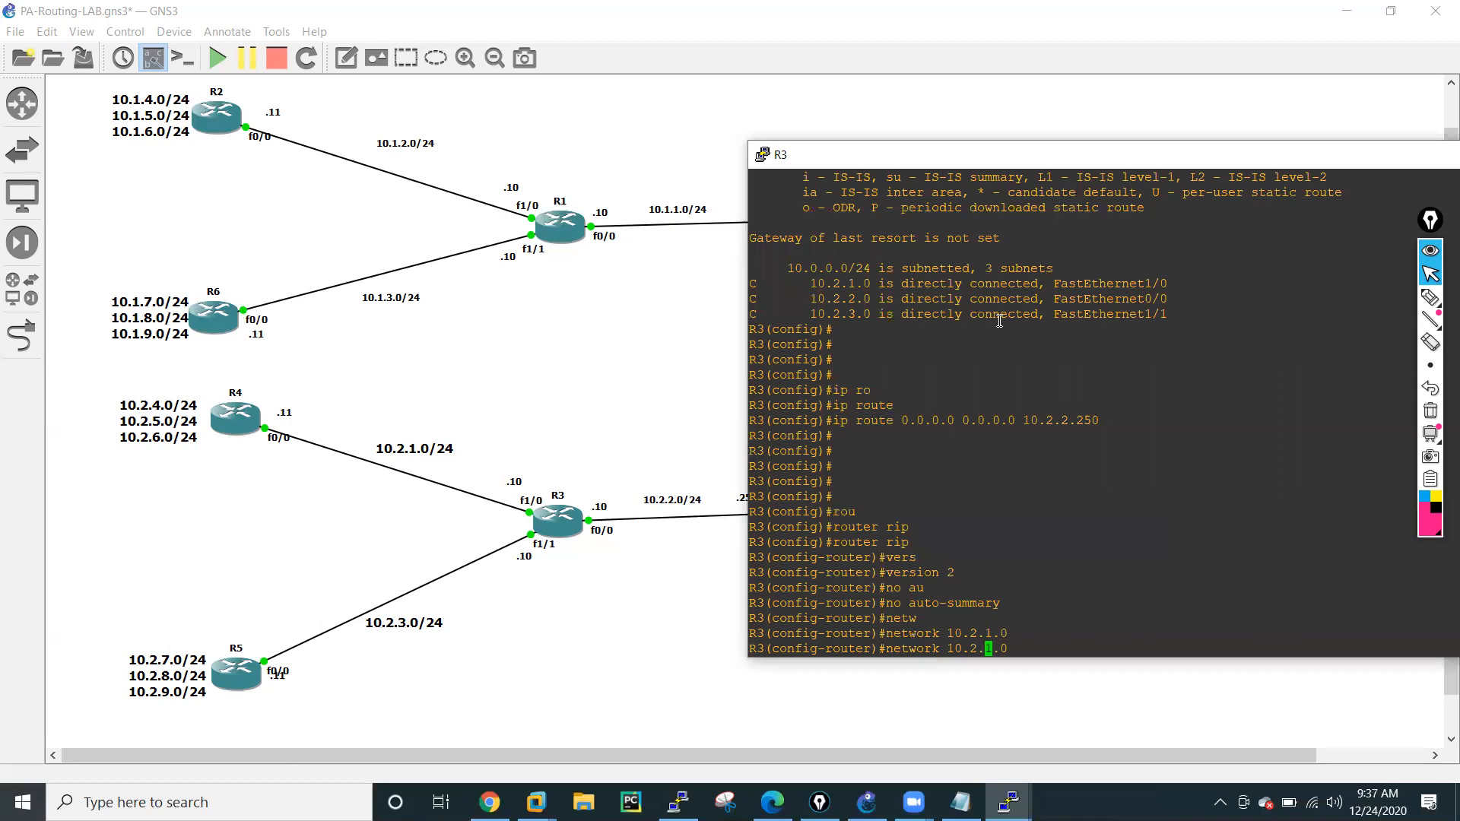
{"action": "key", "text": "Delete"}
{"action": "type", "text": "3"}
{"action": "key", "text": "Return"}
{"action": "key", "text": "Return"}
{"action": "key", "text": "Return"}
{"action": "key", "text": "Return"}
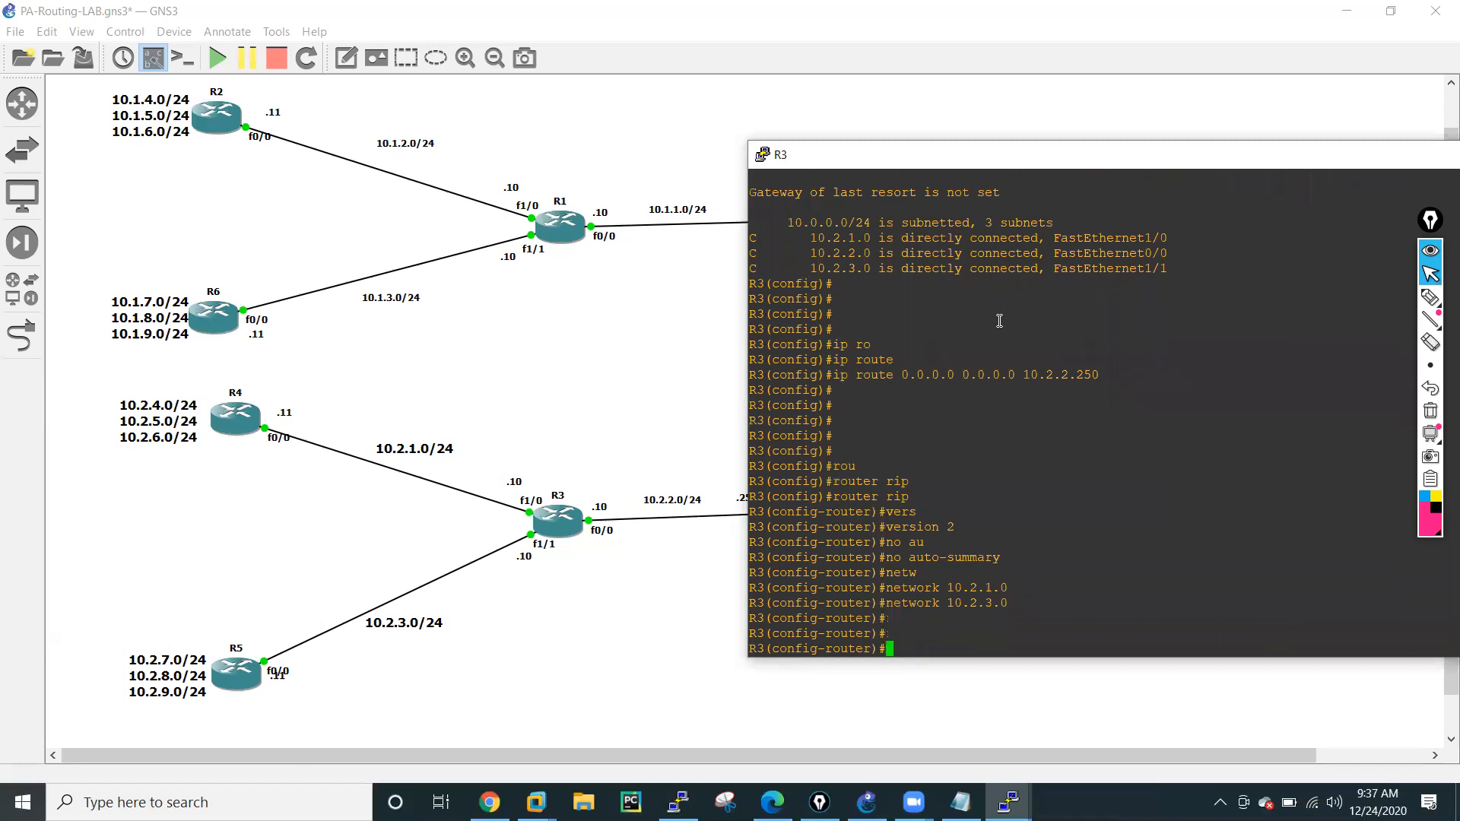
Distribute R3's default route into RIP with default-information originate.
{"action": "type", "text": "defa"}
{"action": "key", "text": "Tab"}
{"action": "type", "text": "-in"}
{"action": "key", "text": "Tab"}
{"action": "type", "text": "o"}
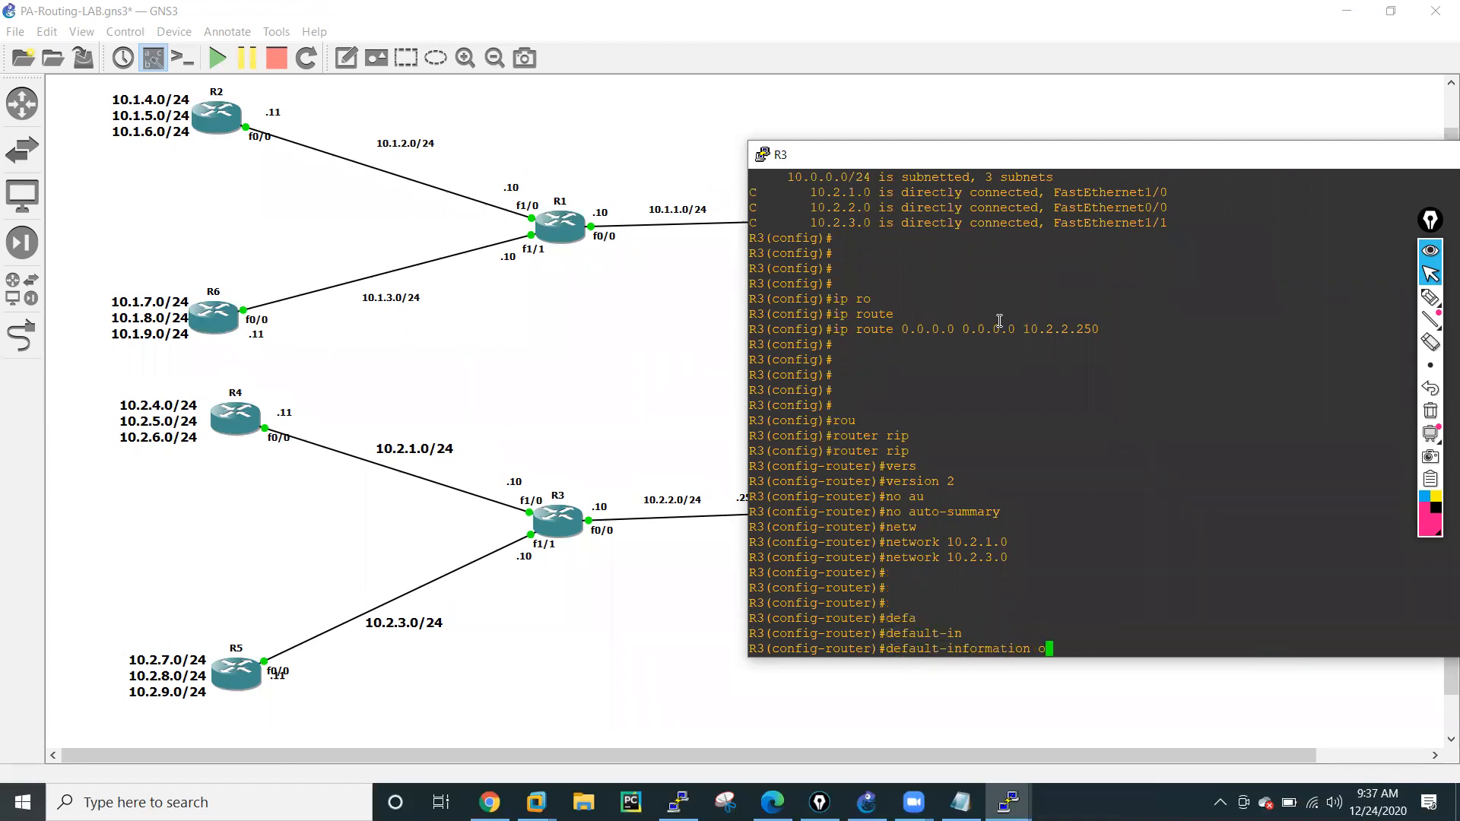
{"action": "type", "text": "riginate"}
{"action": "key", "text": "Tab"}
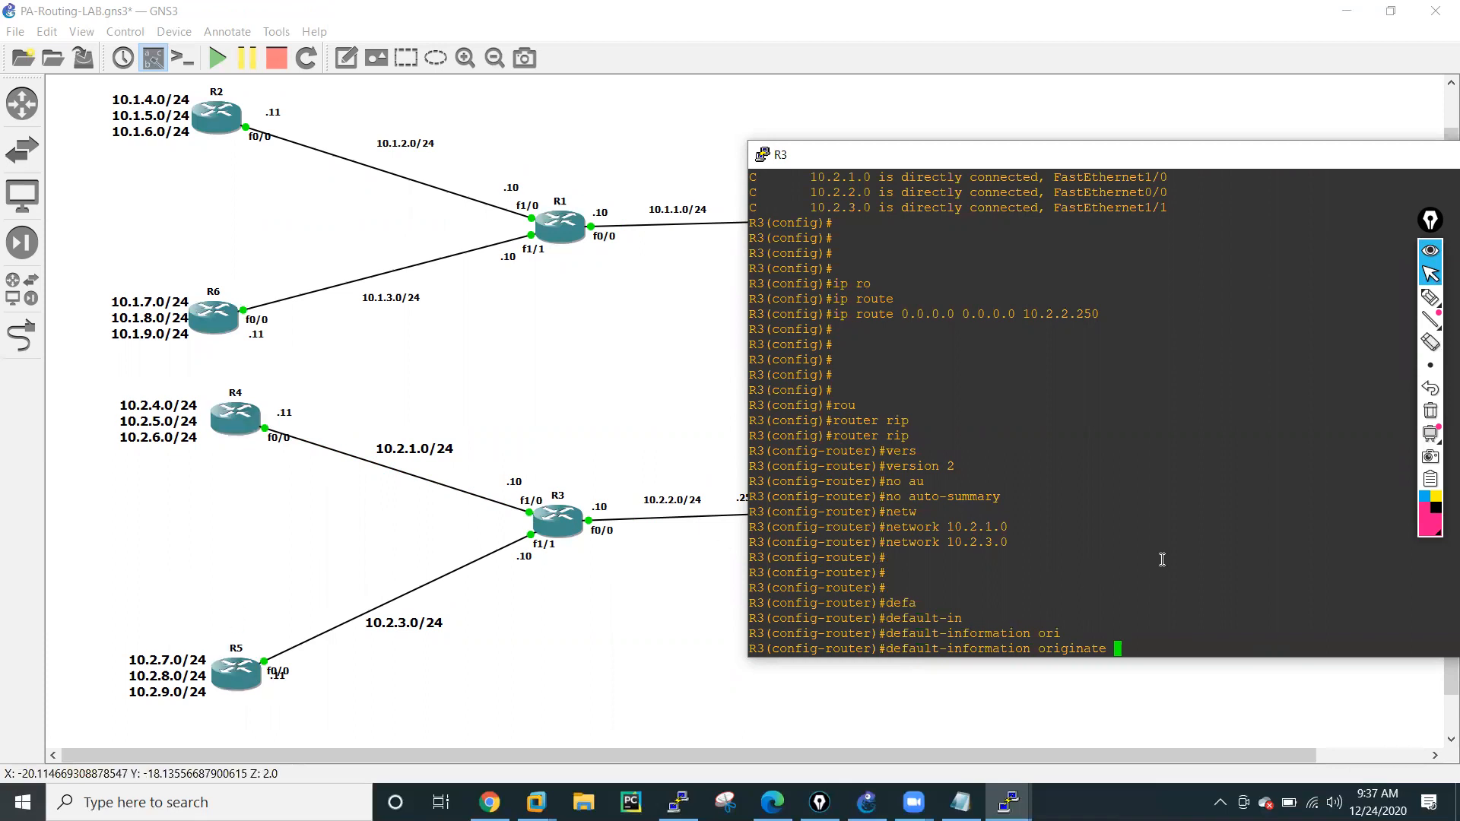
{"action": "key", "text": "Return"}
{"action": "key", "text": "Return"}
{"action": "key", "text": "Return"}
{"action": "key", "text": "Return"}
{"action": "key", "text": "Return"}
{"action": "key", "text": "Return"}
{"action": "key", "text": "Return"}
Leave configuration mode on R3 and save its configuration to memory.
{"action": "type", "text": "er)#e"}
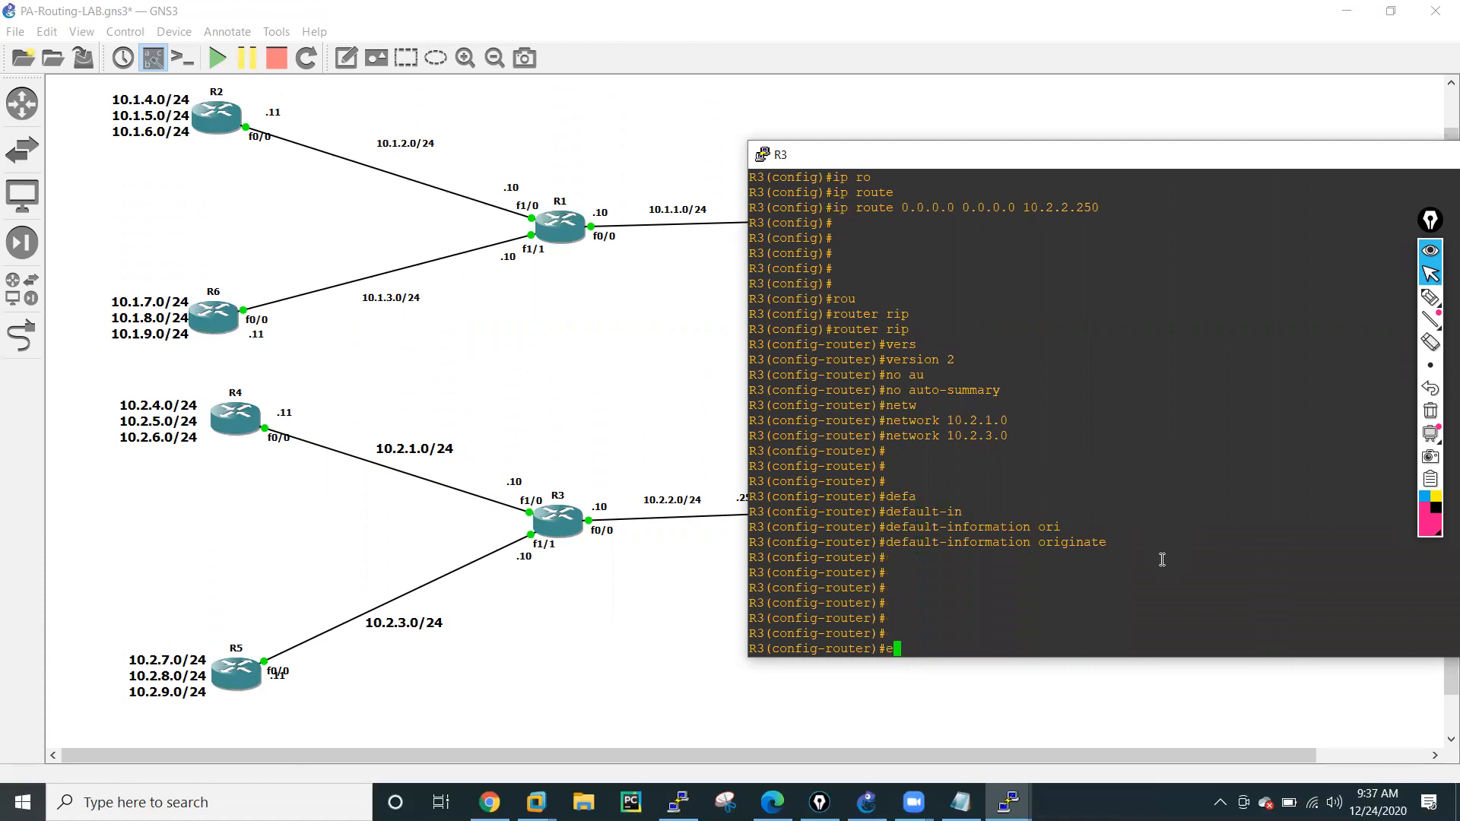
{"action": "type", "text": "nd"}
{"action": "key", "text": "Return"}
{"action": "type", "text": "wr mem"}
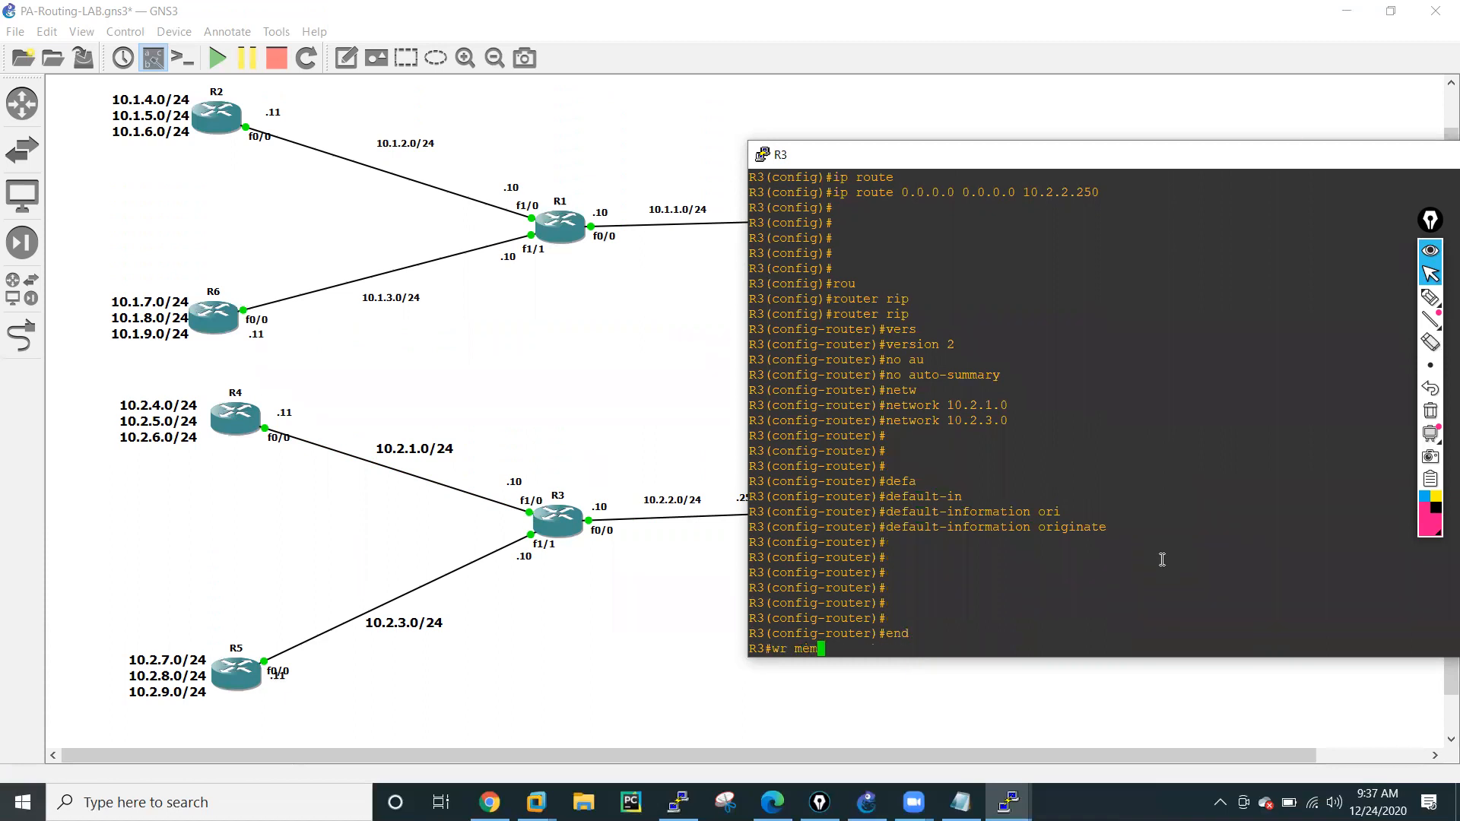
{"action": "key", "text": "Return"}
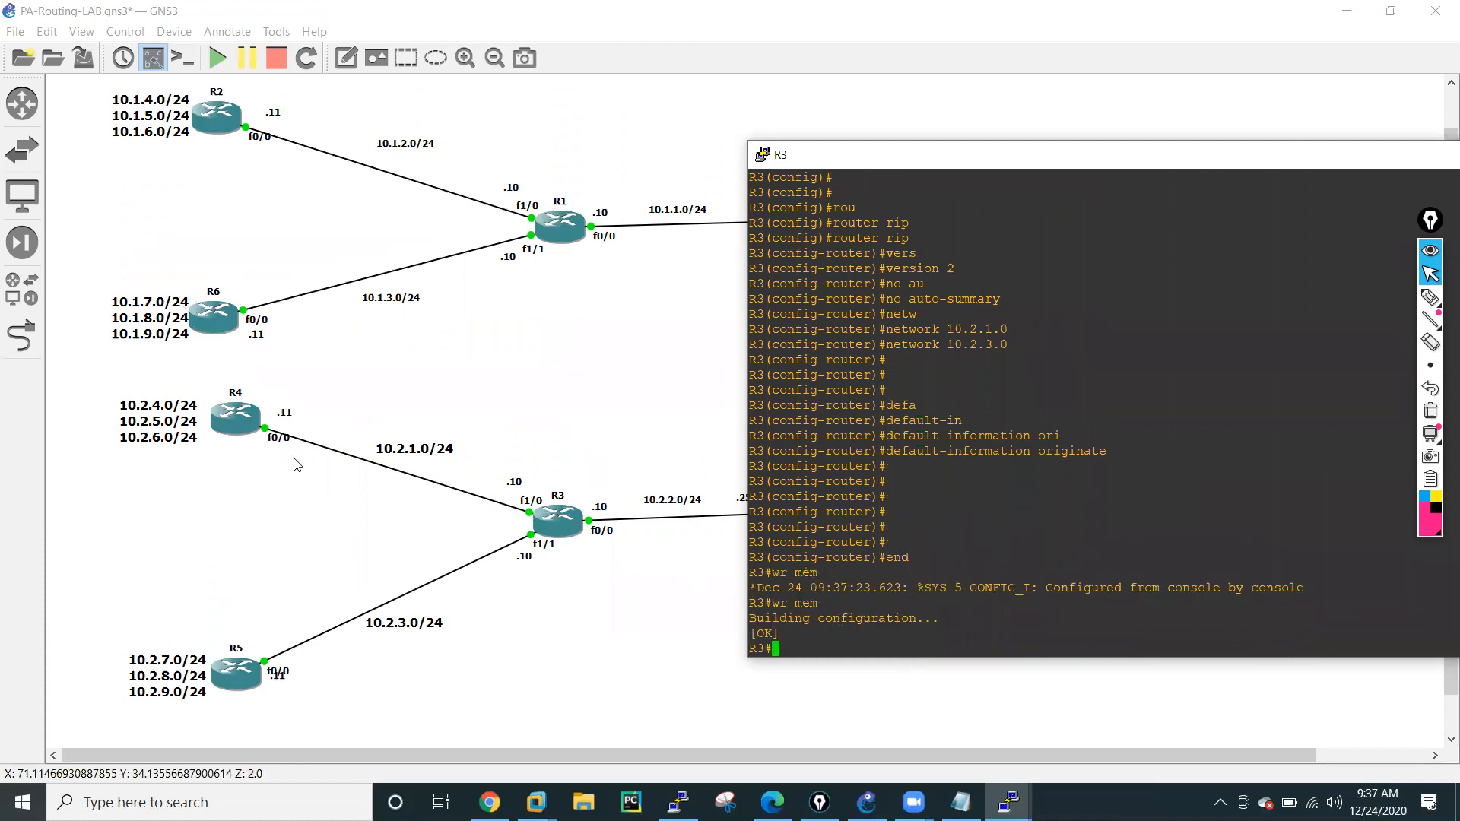
Switch to R4's console and start the RIP routing process in its global configuration.
{"action": "mouse_move", "coordinate": [1008, 802]}
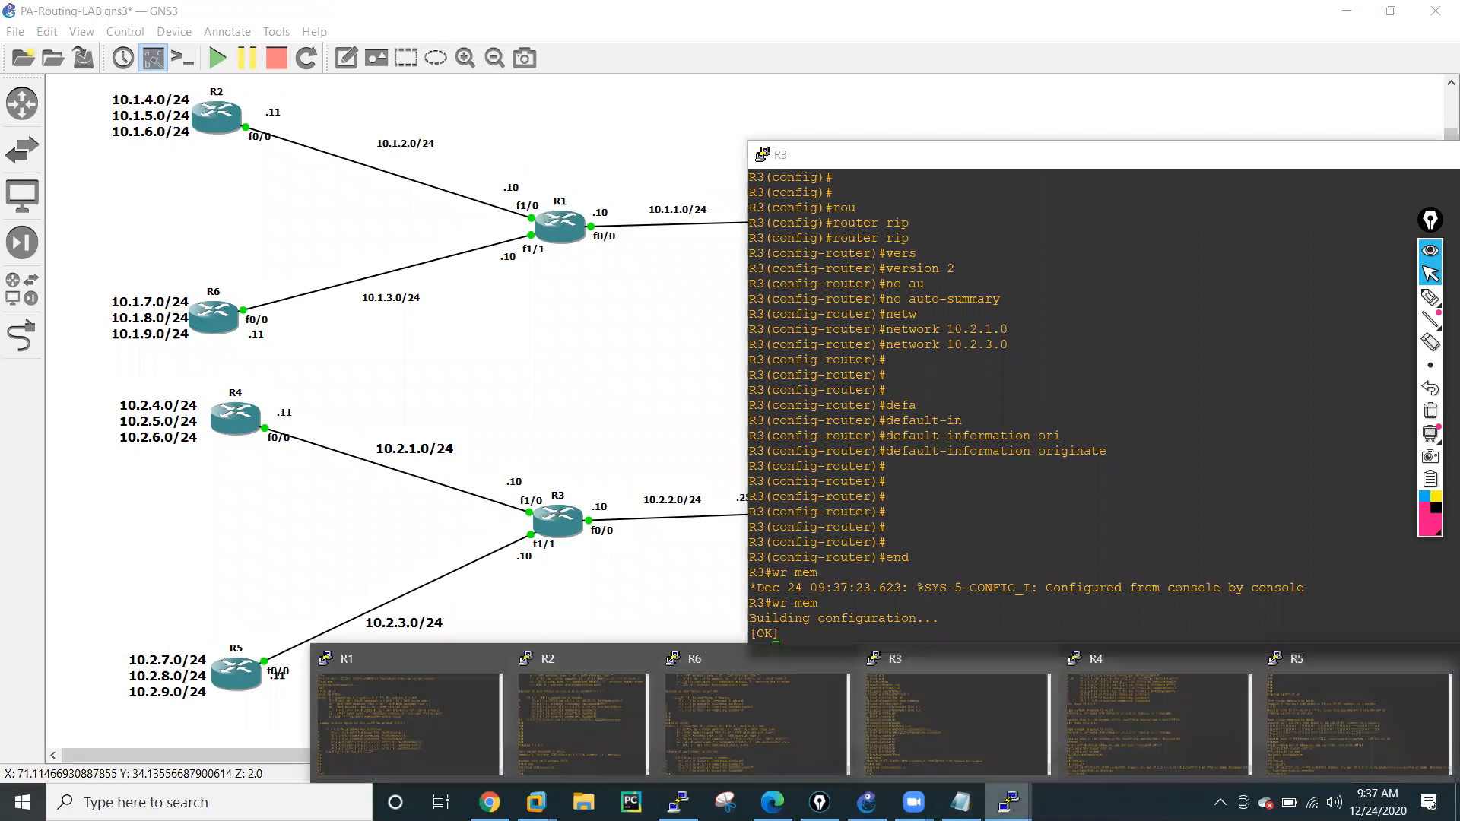
{"action": "left_click", "coordinate": [1101, 724]}
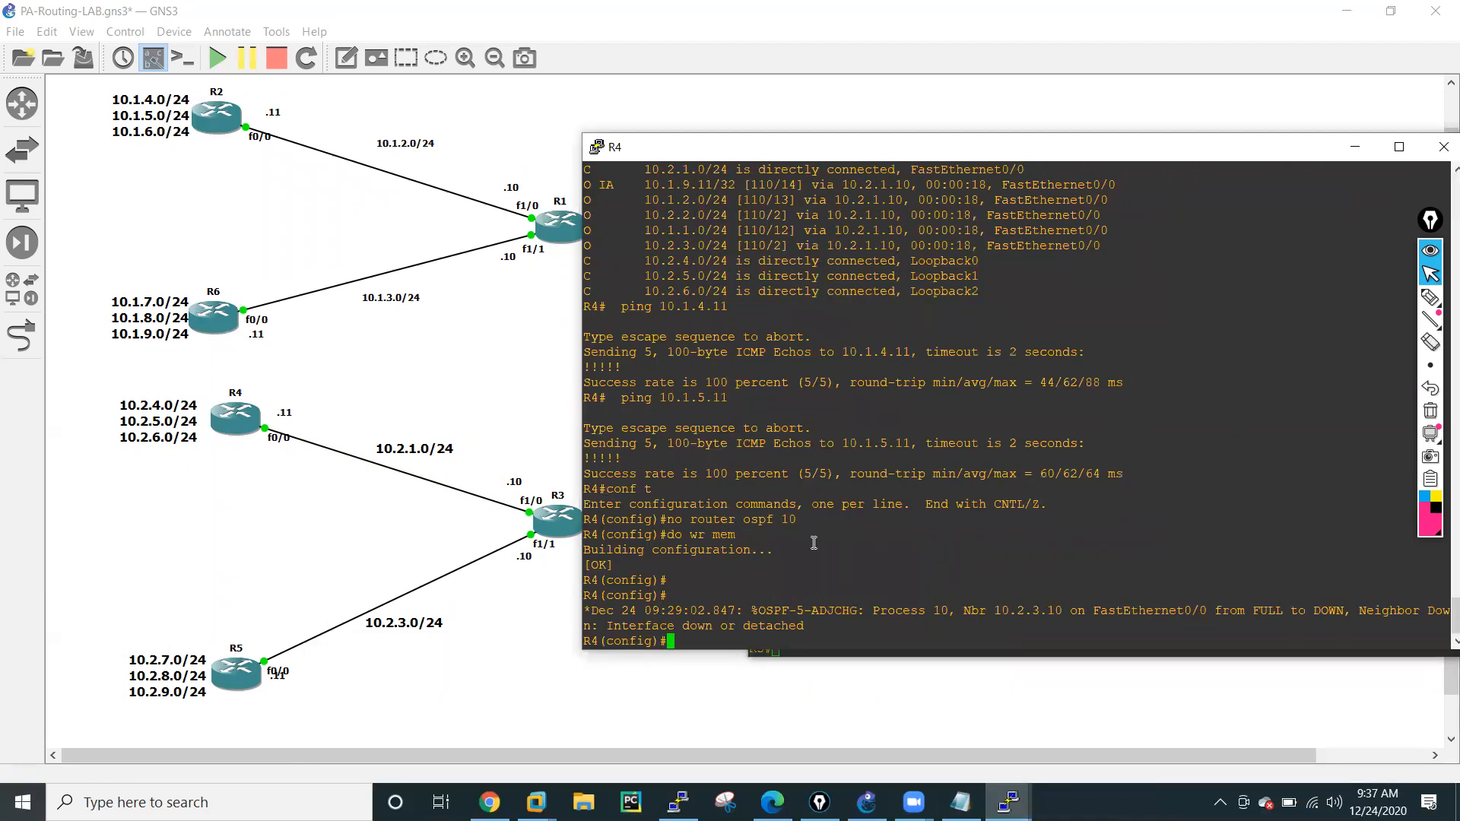
{"action": "key", "text": "Return"}
{"action": "key", "text": "Return"}
{"action": "key", "text": "Return"}
{"action": "key", "text": "Return"}
{"action": "type", "text": "rou"}
{"action": "key", "text": "Tab"}
{"action": "type", "text": "ter rip"}
{"action": "key", "text": "Return"}
Set R4's RIP process to version 2 and disable auto-summary.
{"action": "type", "text": "vers"}
{"action": "key", "text": "Tab"}
{"action": "type", "text": "2"}
{"action": "key", "text": "Return"}
{"action": "type", "text": "no au"}
{"action": "key", "text": "Tab"}
{"action": "key", "text": "Return"}
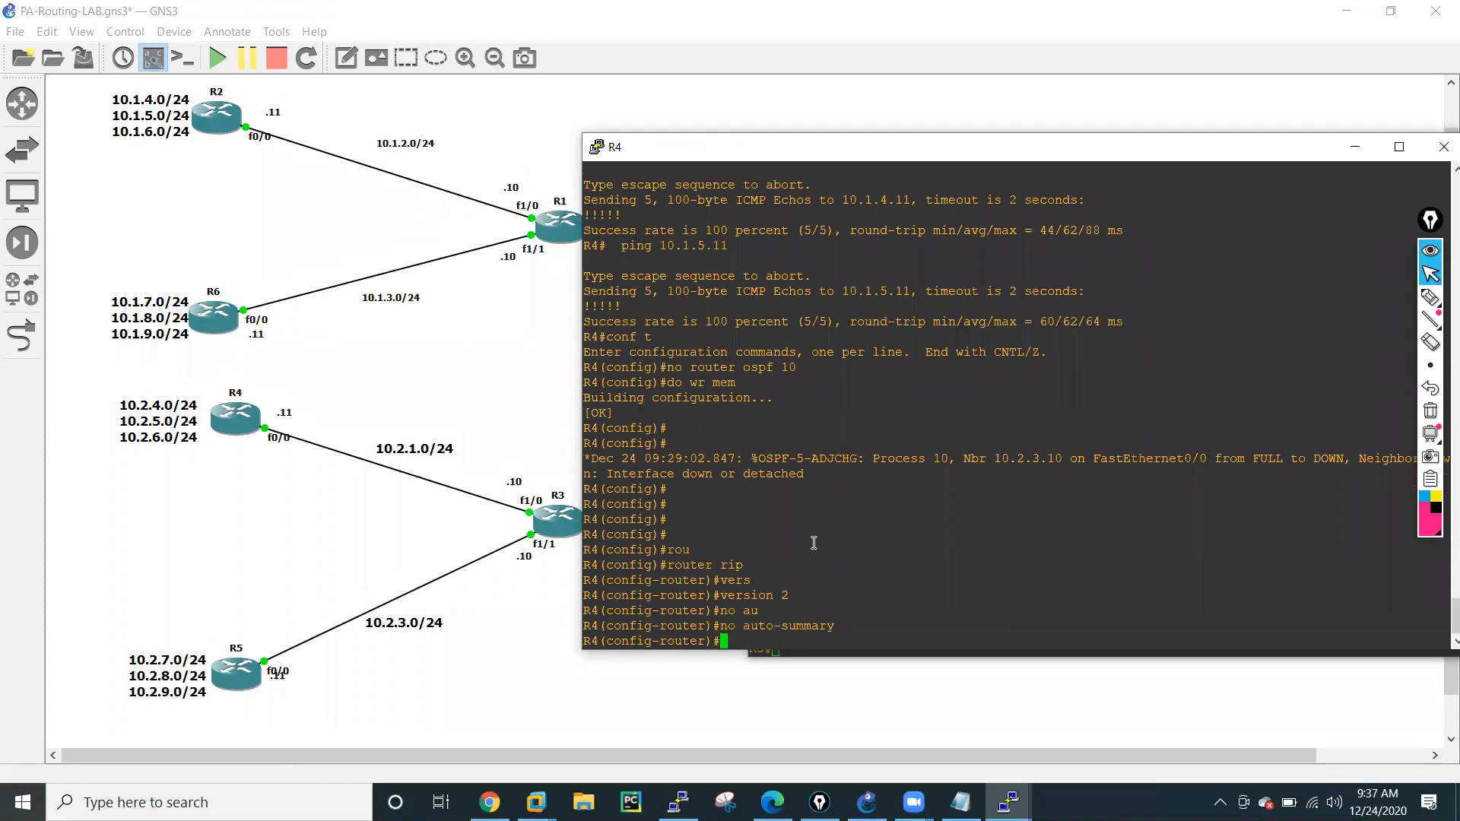
Advertise all of R4's interfaces in RIP with network 0.0.0.0.
{"action": "type", "text": "net"}
{"action": "key", "text": "Tab"}
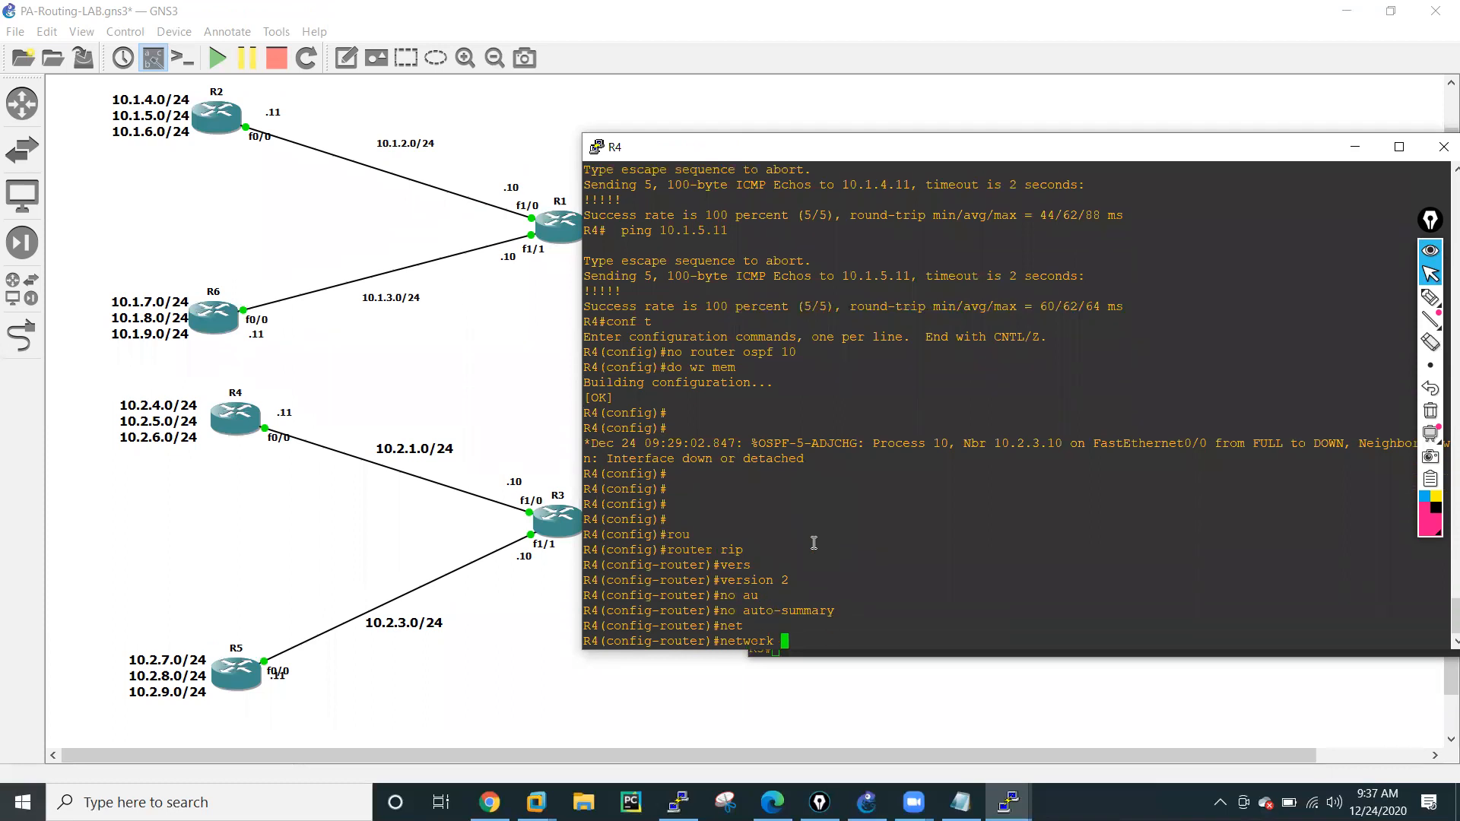
{"action": "type", "text": "0.0.0.0"}
{"action": "key", "text": "Return"}
{"action": "key", "text": "Return"}
{"action": "key", "text": "Return"}
{"action": "key", "text": "Return"}
{"action": "key", "text": "Return"}
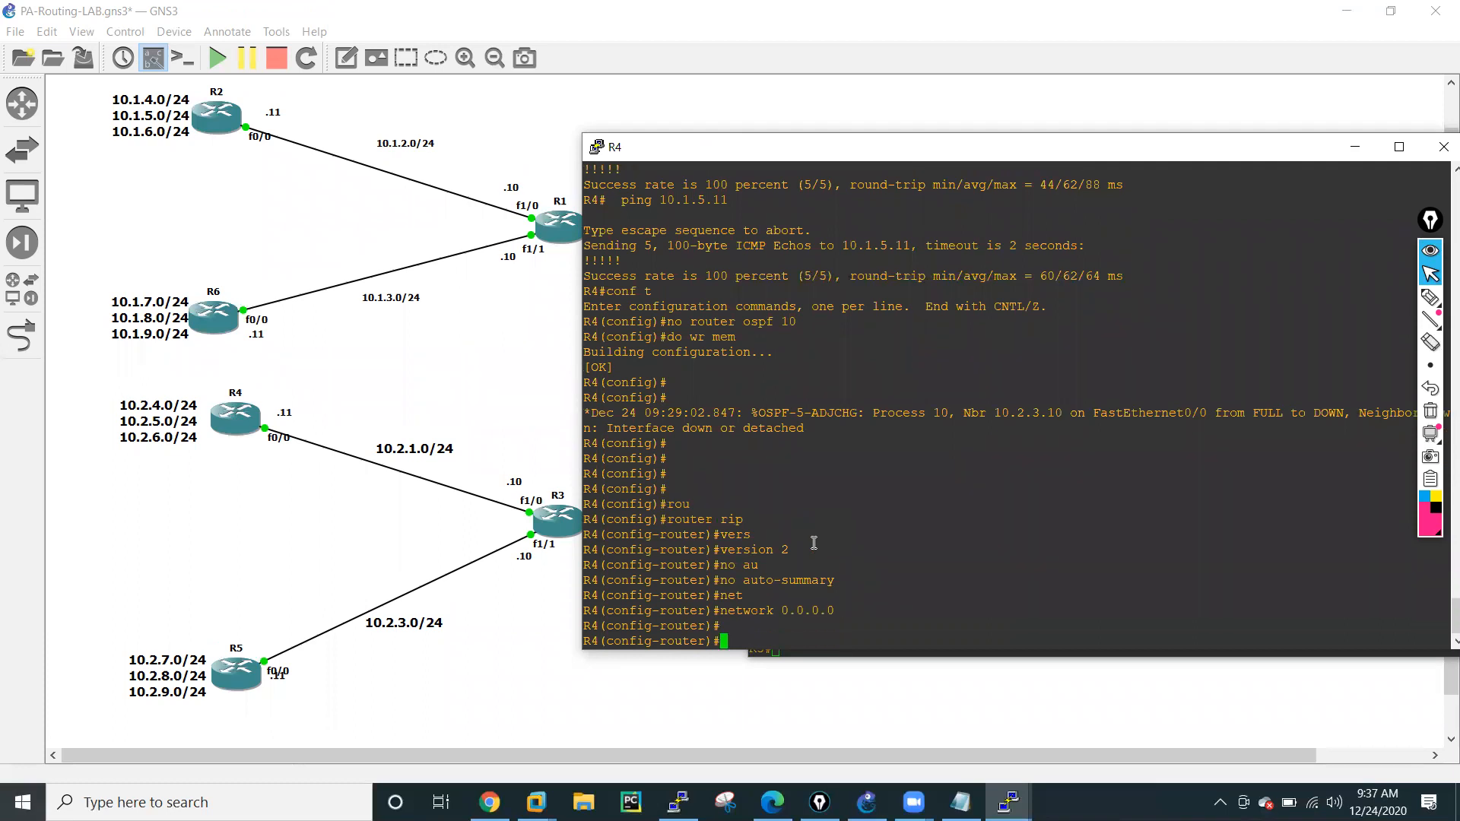
Leave configuration mode on R4 and save its configuration to memory.
{"action": "type", "text": "end"}
{"action": "key", "text": "Return"}
{"action": "type", "text": "wr emm"}
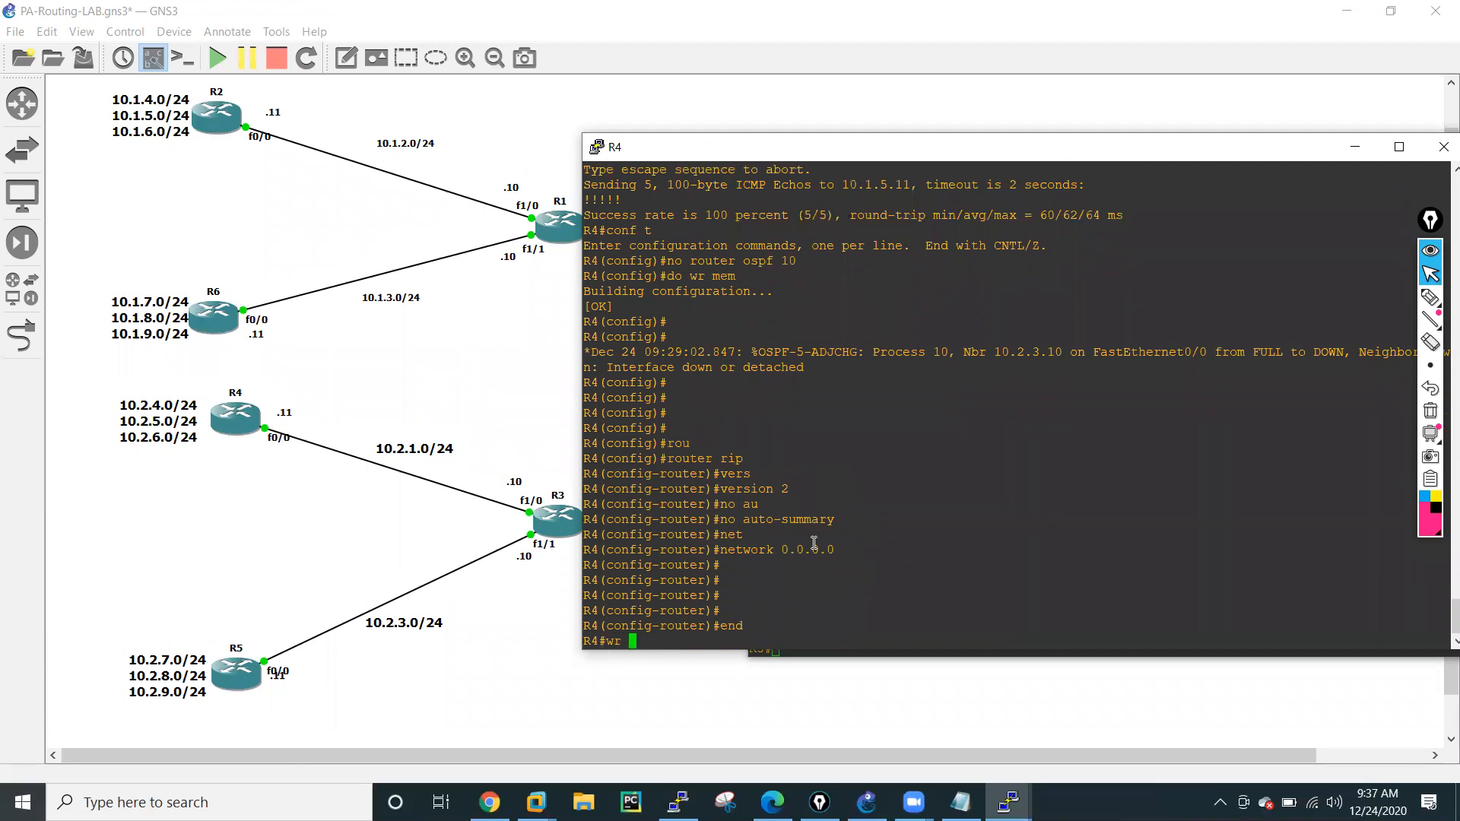
{"action": "key", "text": "BackSpace"}
{"action": "key", "text": "BackSpace"}
{"action": "key", "text": "BackSpace"}
{"action": "type", "text": "mem"}
{"action": "key", "text": "Return"}
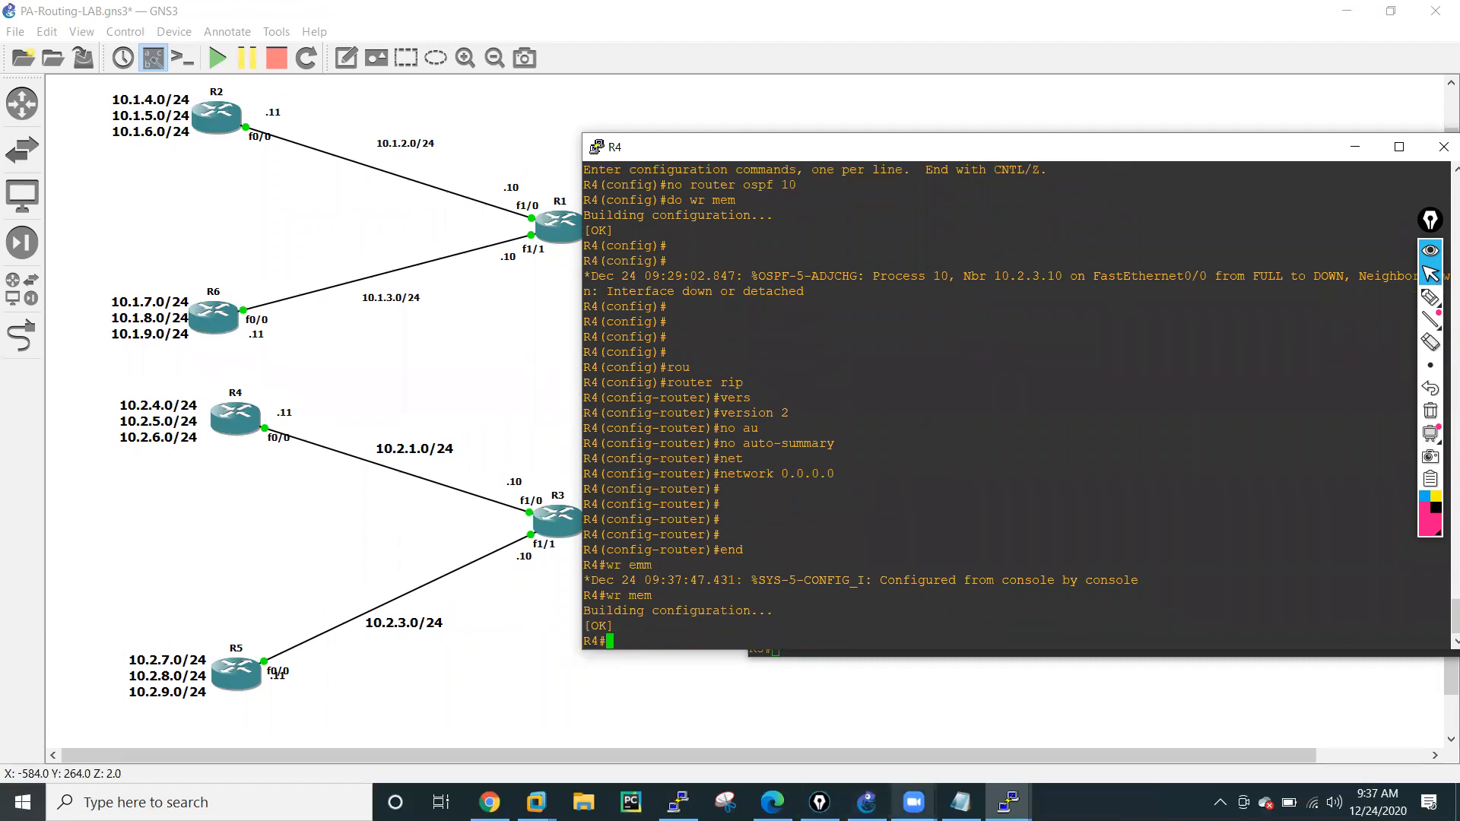
Switch to R5's console and start the RIP routing process in its global configuration.
{"action": "mouse_move", "coordinate": [1008, 802]}
{"action": "left_click", "coordinate": [1343, 744]}
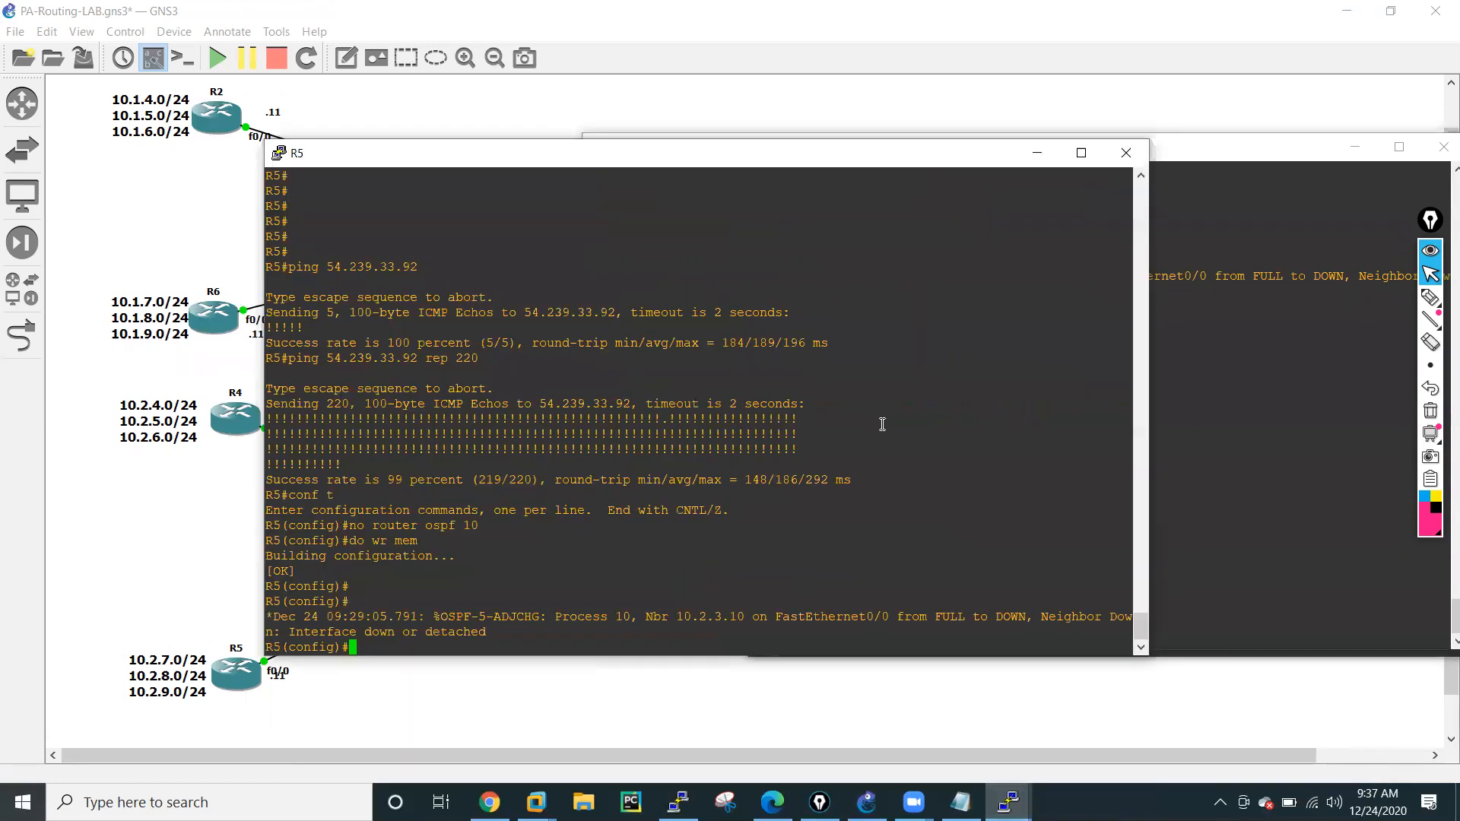
{"action": "left_click_drag", "start_coordinate": [595, 160], "coordinate": [688, 162]}
{"action": "type", "text": "ropu"}
{"action": "key", "text": "Tab"}
{"action": "key", "text": "BackSpace"}
{"action": "type", "text": "u"}
{"action": "key", "text": "Tab"}
{"action": "type", "text": "ter ri"}
{"action": "key", "text": "Tab"}
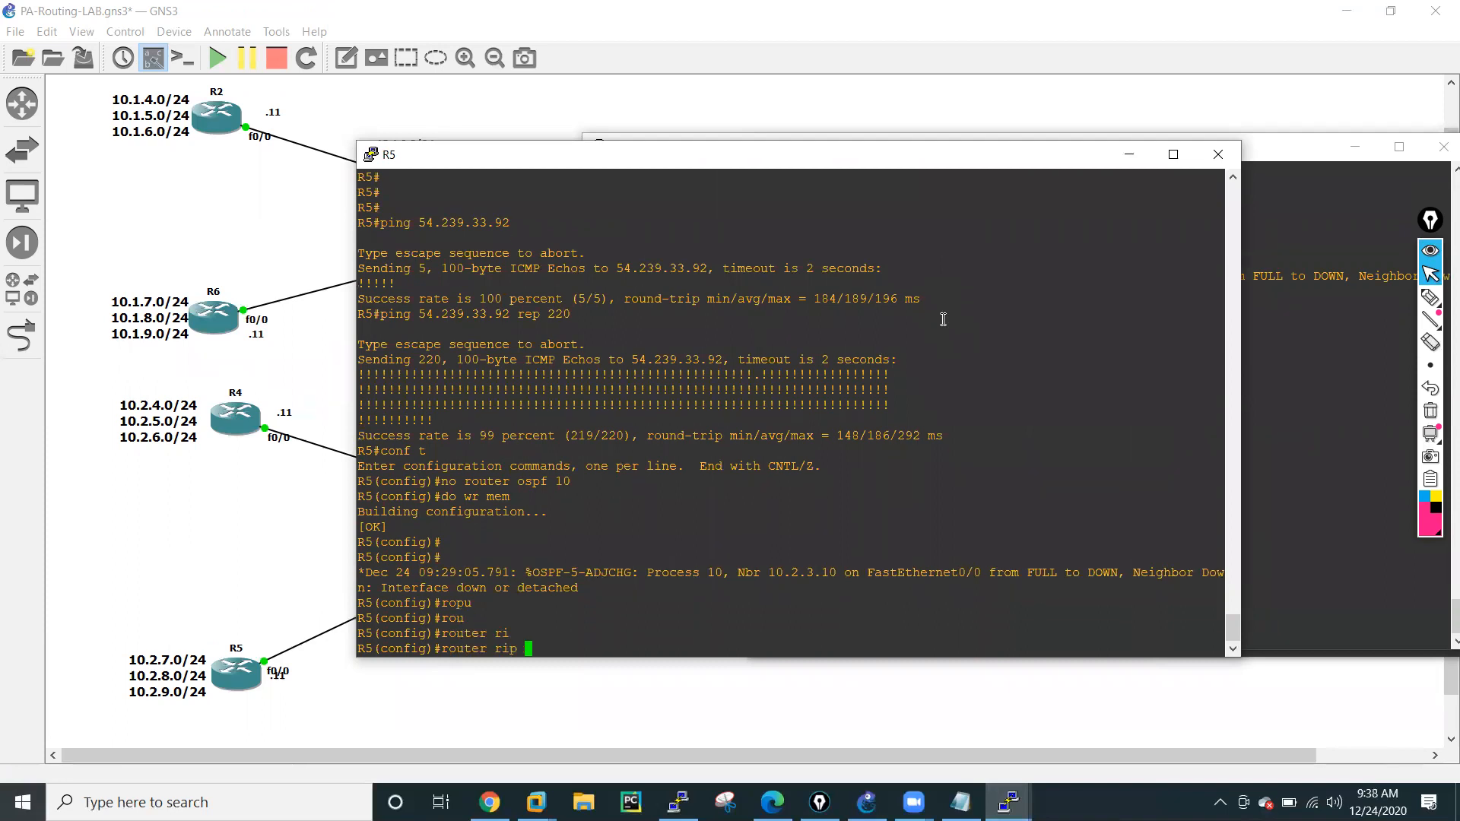
{"action": "key", "text": "Return"}
Set R5's RIP process to version 2 and disable auto-summary.
{"action": "type", "text": "version"}
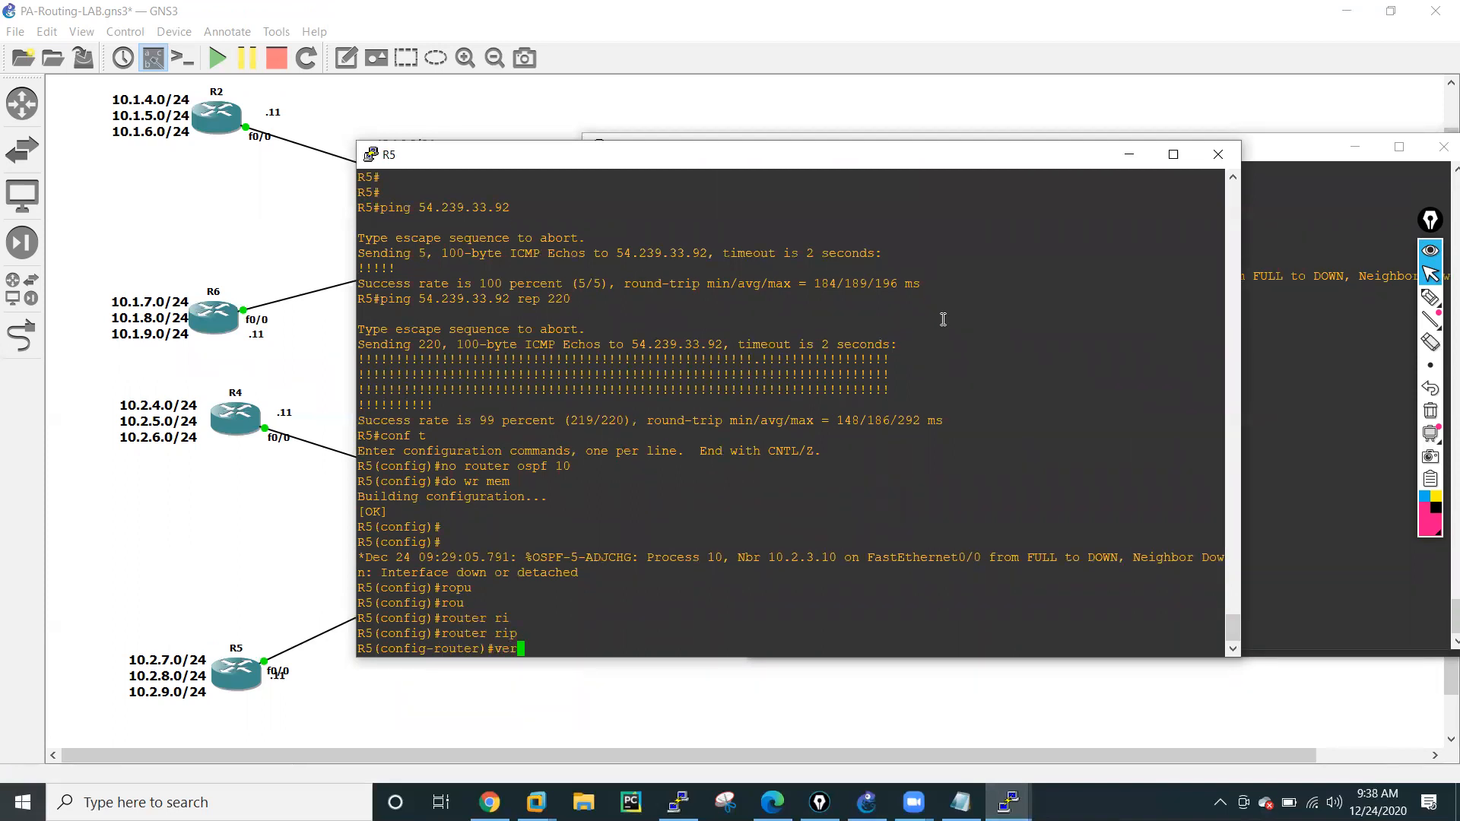
{"action": "key", "text": "Tab"}
{"action": "type", "text": "2"}
{"action": "key", "text": "Return"}
{"action": "type", "text": "no auto-summary"}
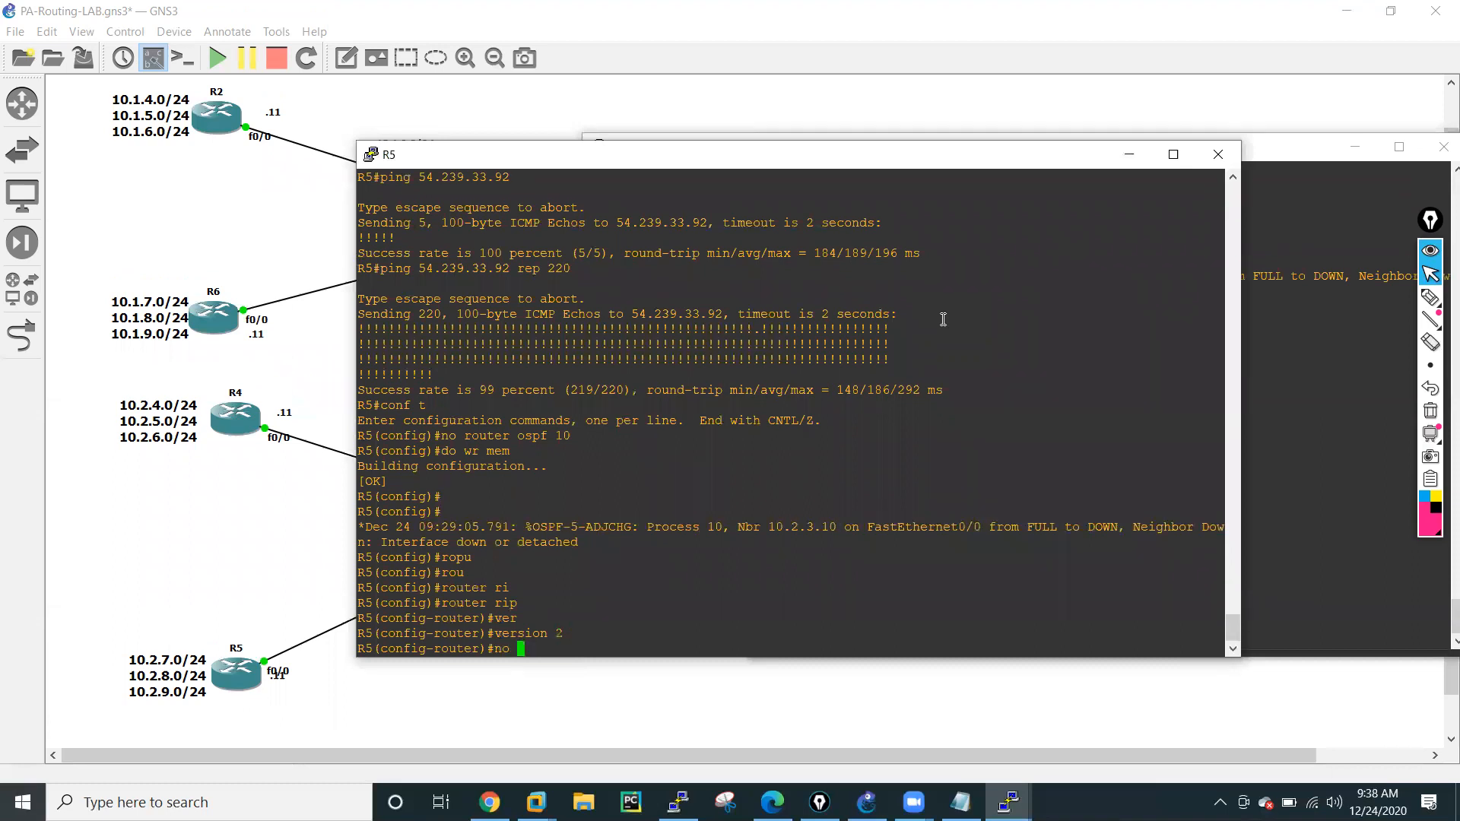
{"action": "key", "text": "Tab"}
{"action": "key", "text": "Return"}
Advertise all of R5's interfaces in RIP with network 0.0.0.0.
{"action": "type", "text": "netw"}
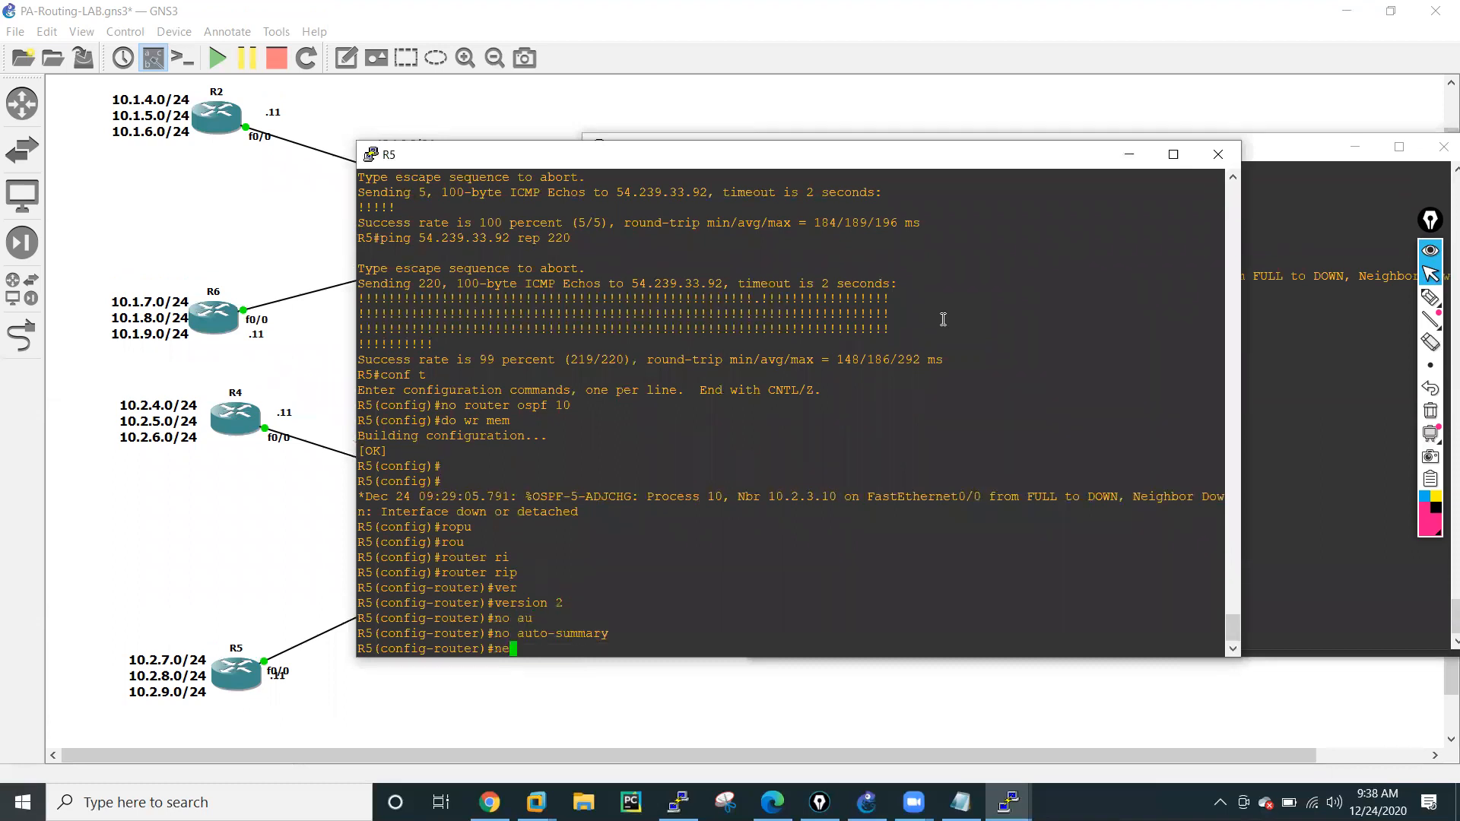
{"action": "key", "text": "Tab"}
{"action": "type", "text": "0.0.0."}
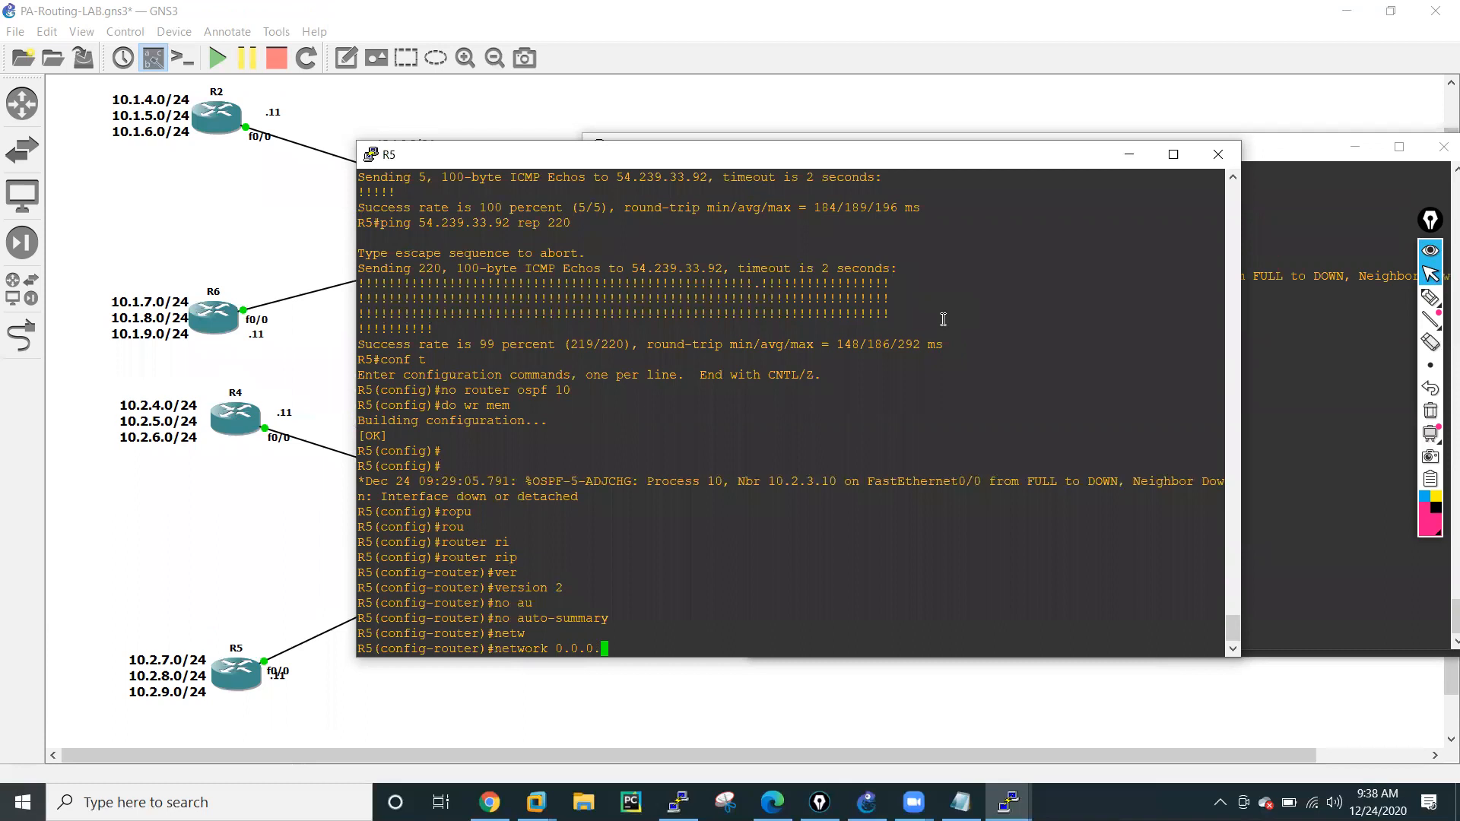
{"action": "type", "text": "0"}
{"action": "key", "text": "Return"}
Leave configuration mode on R5 and save its configuration to memory.
{"action": "type", "text": "end"}
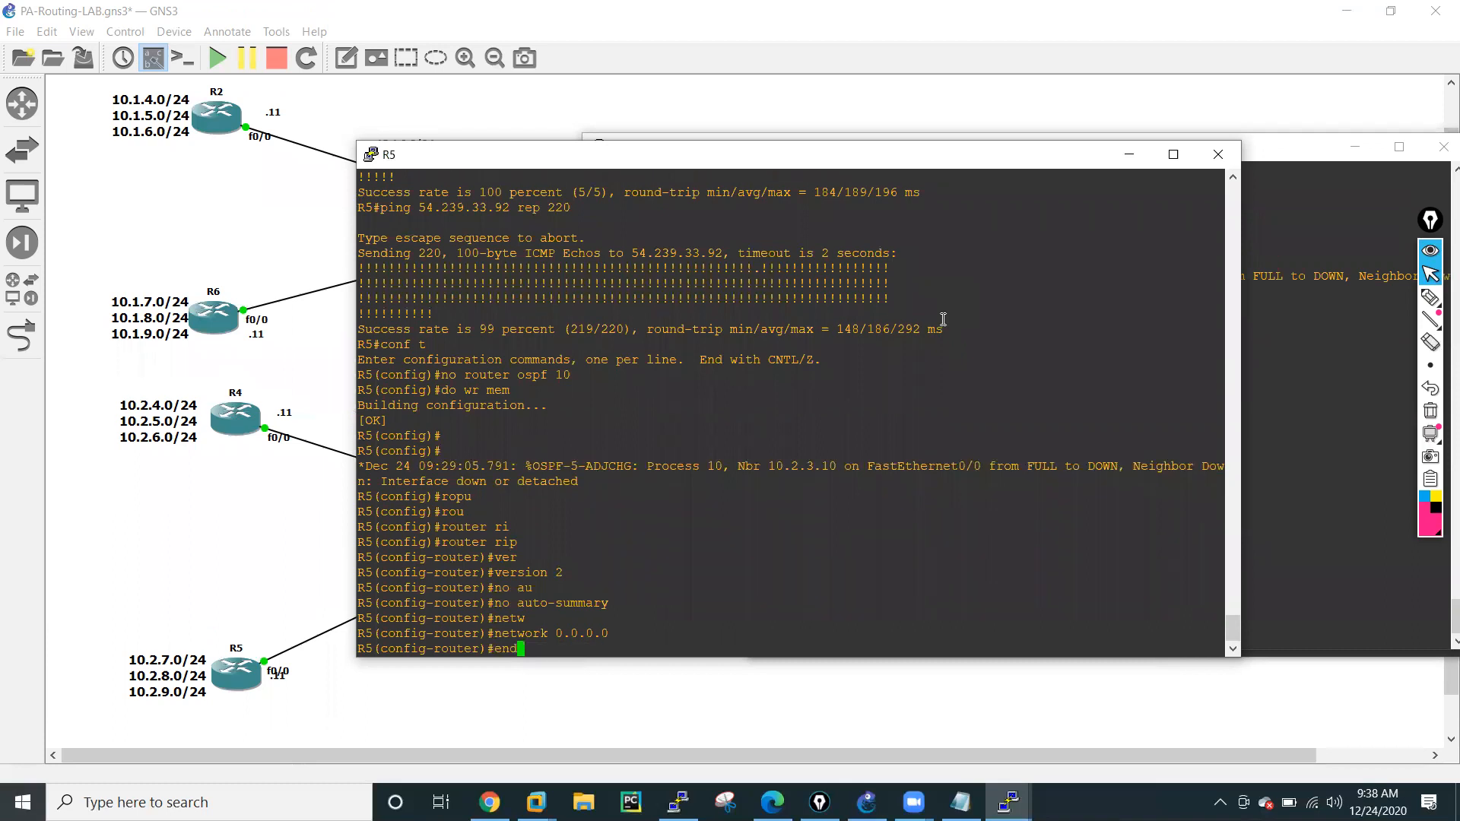
{"action": "key", "text": "Return"}
{"action": "type", "text": "wr memory"}
{"action": "key", "text": "Tab"}
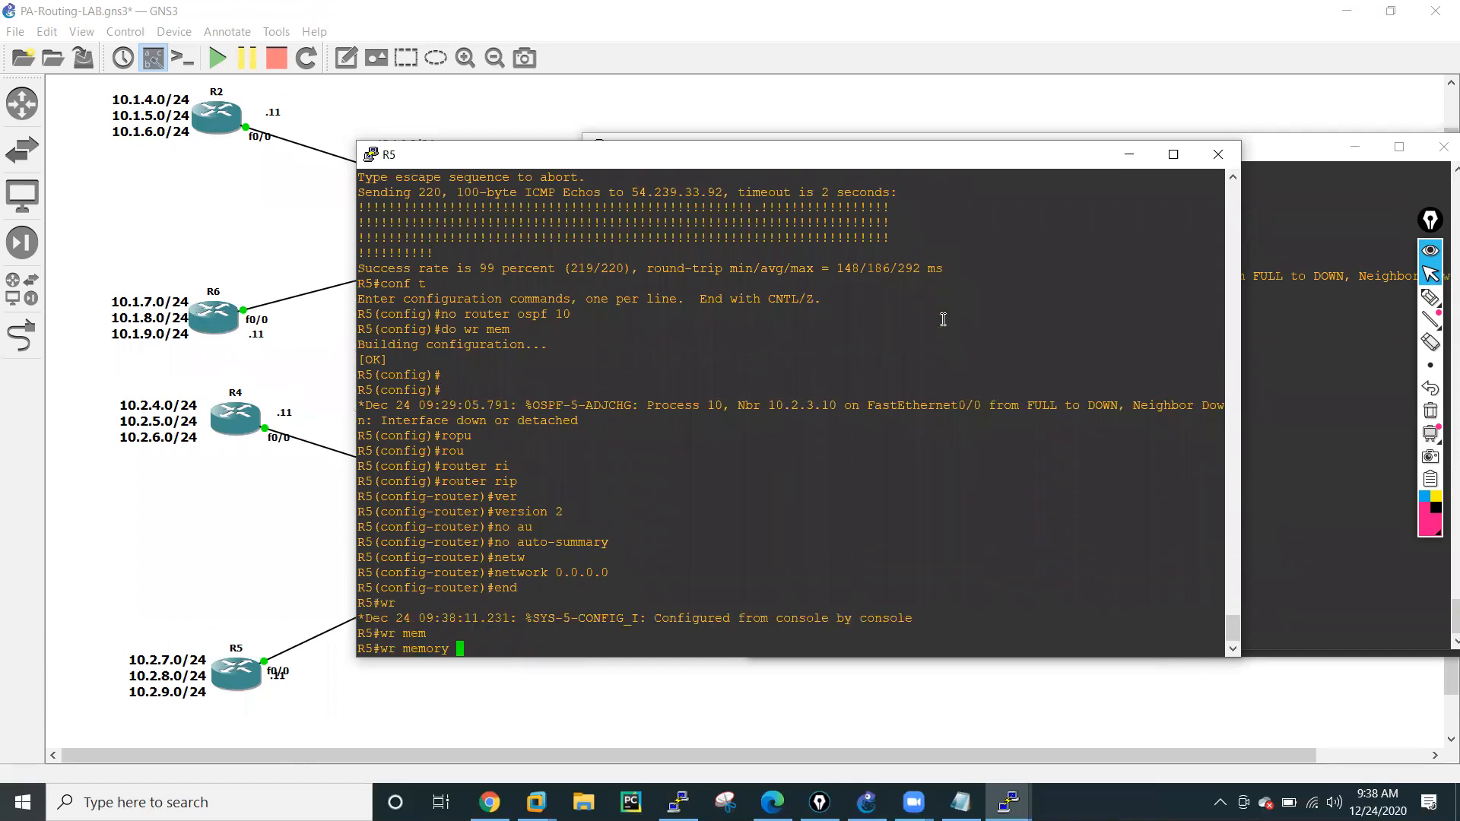
{"action": "key", "text": "Return"}
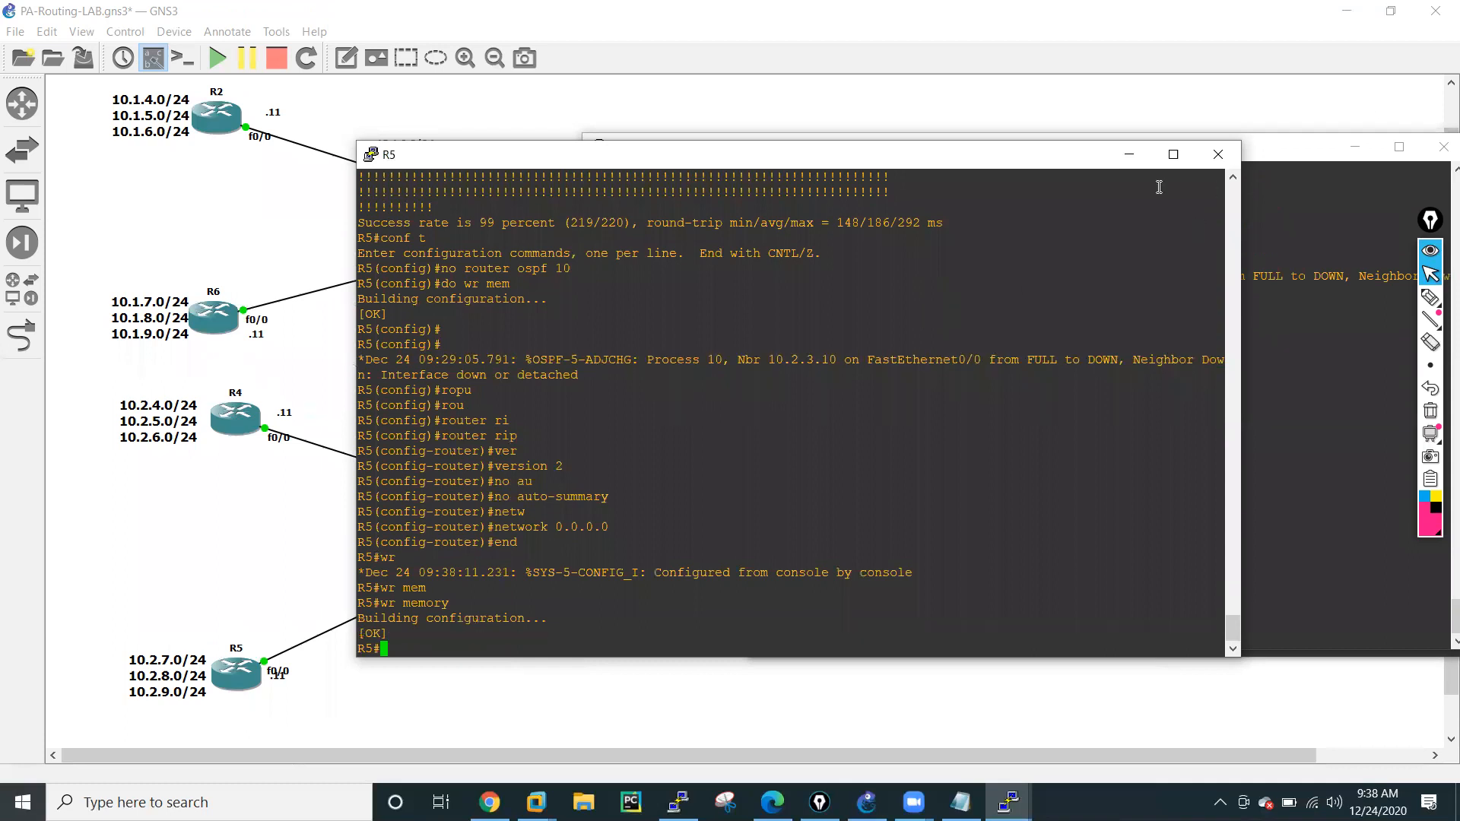
Minimize the R5, R4 and R3 console windows to uncover the network topology.
{"action": "left_click", "coordinate": [1130, 155]}
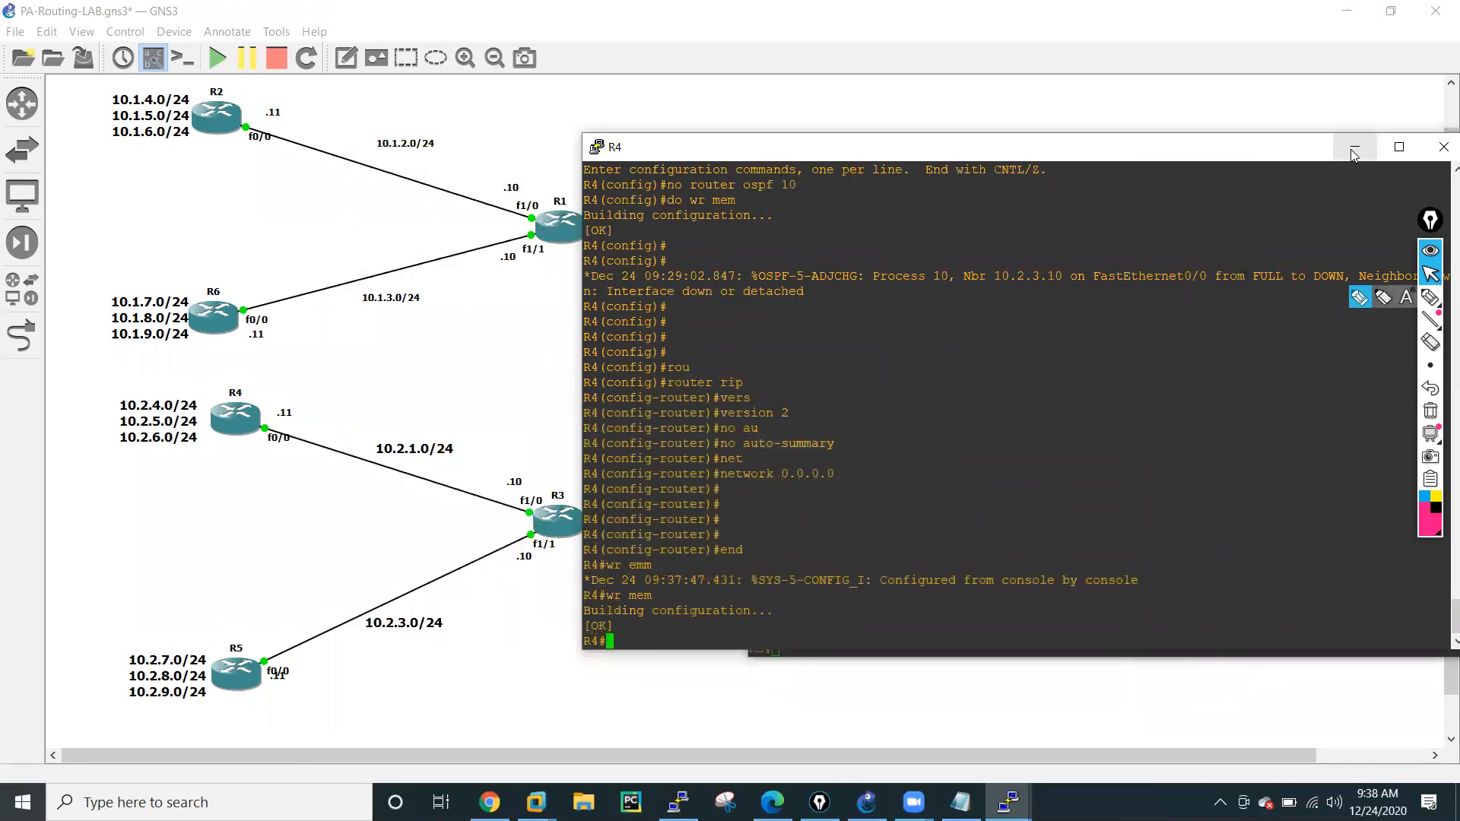
{"action": "left_click", "coordinate": [1355, 147]}
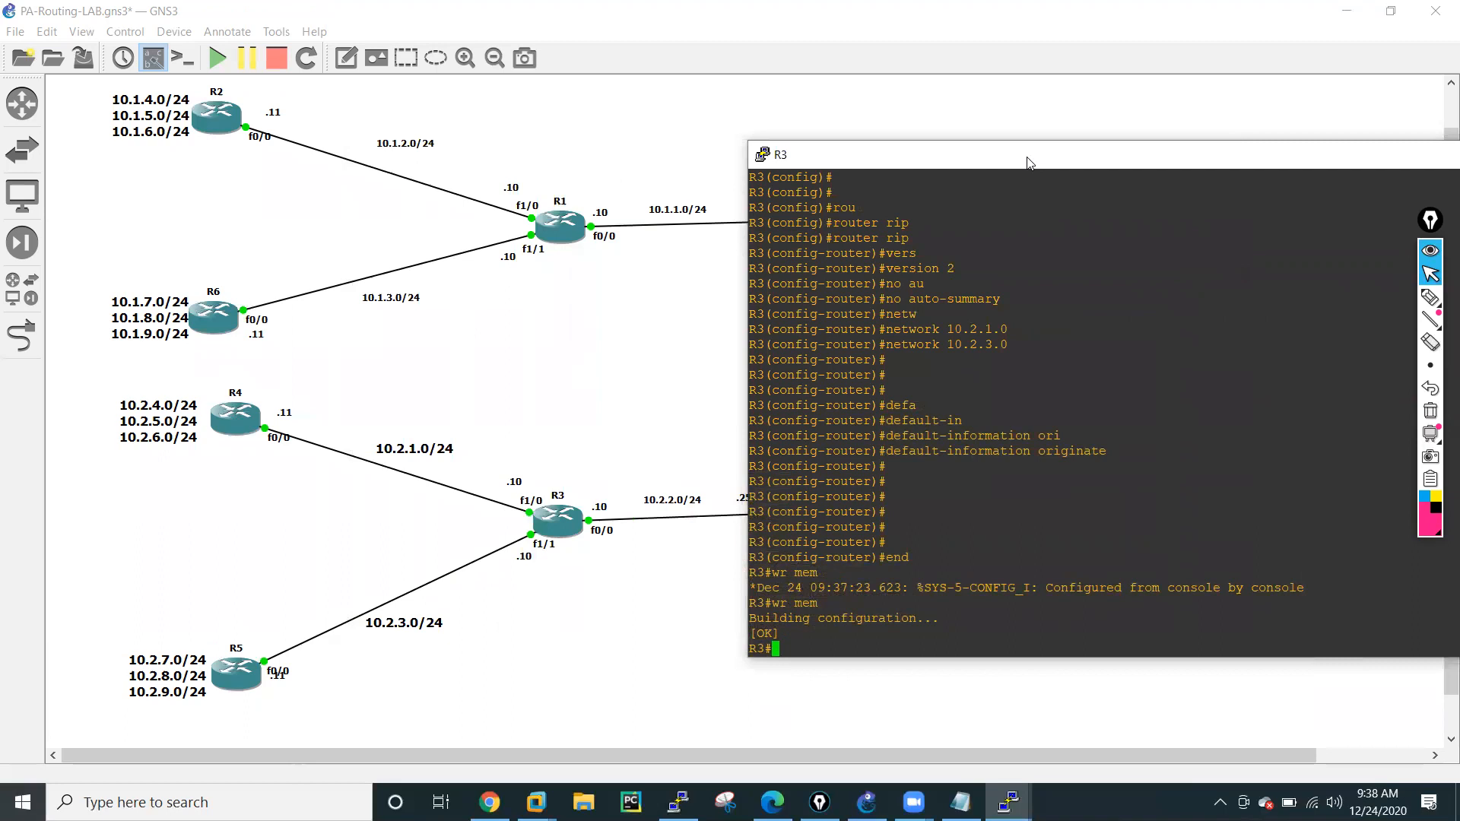
{"action": "left_click_drag", "start_coordinate": [1026, 162], "coordinate": [801, 173]}
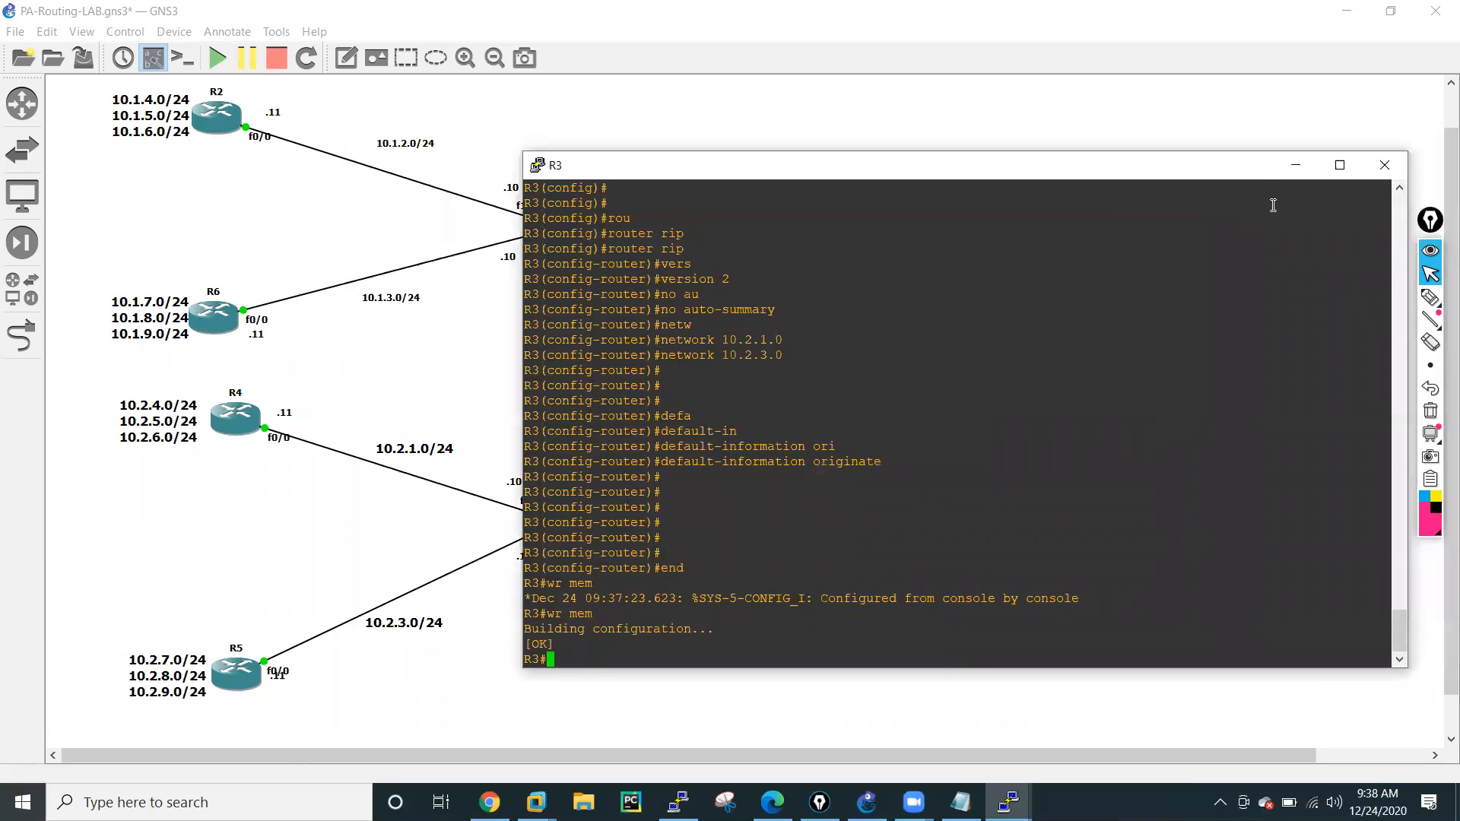
{"action": "left_click", "coordinate": [1295, 166]}
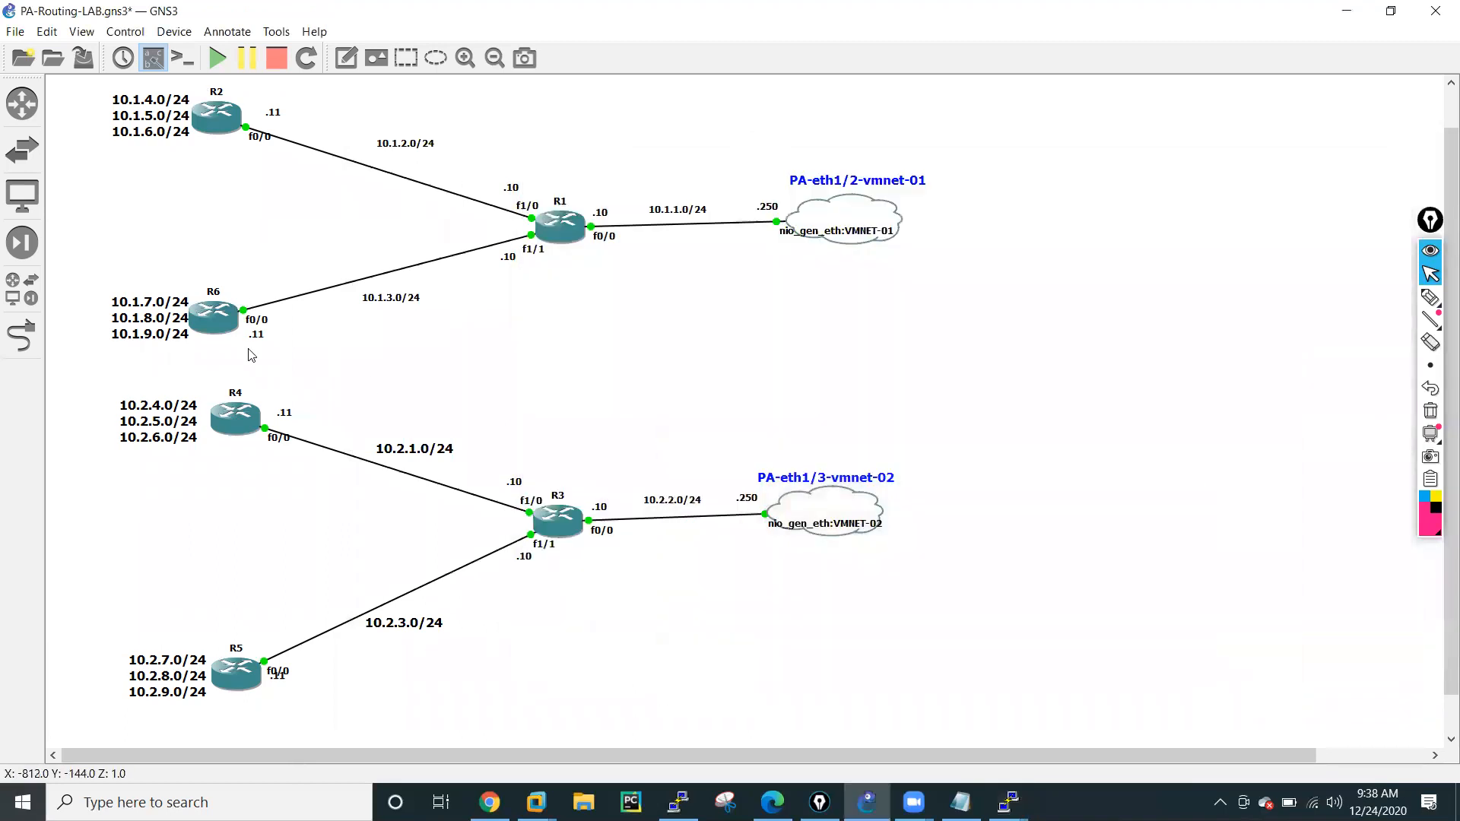
Display the IP routing table on R6 to check its RIP and default routes.
{"action": "left_click", "coordinate": [1009, 802]}
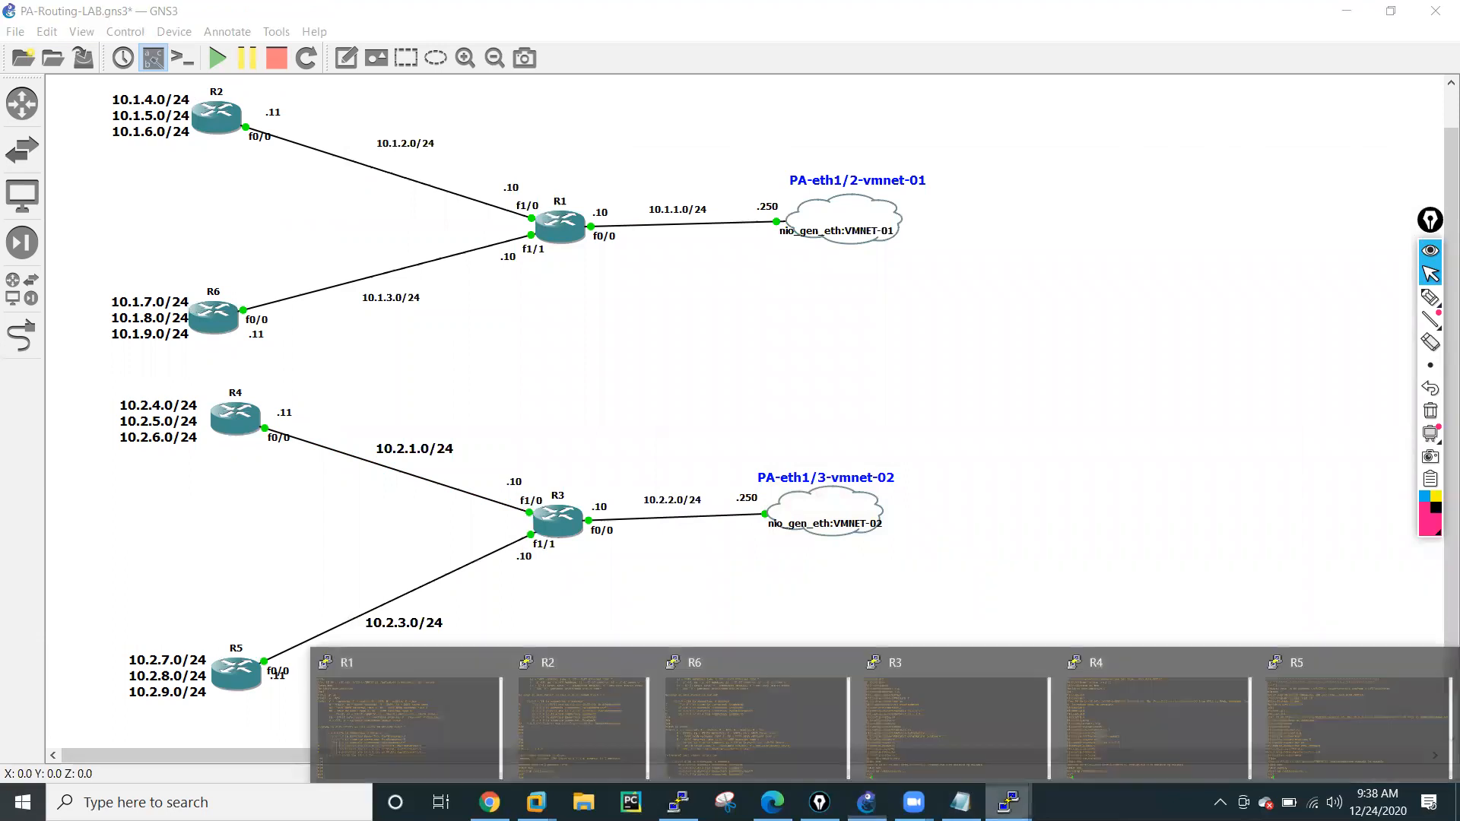
{"action": "left_click", "coordinate": [682, 716]}
{"action": "type", "text": "sh "}
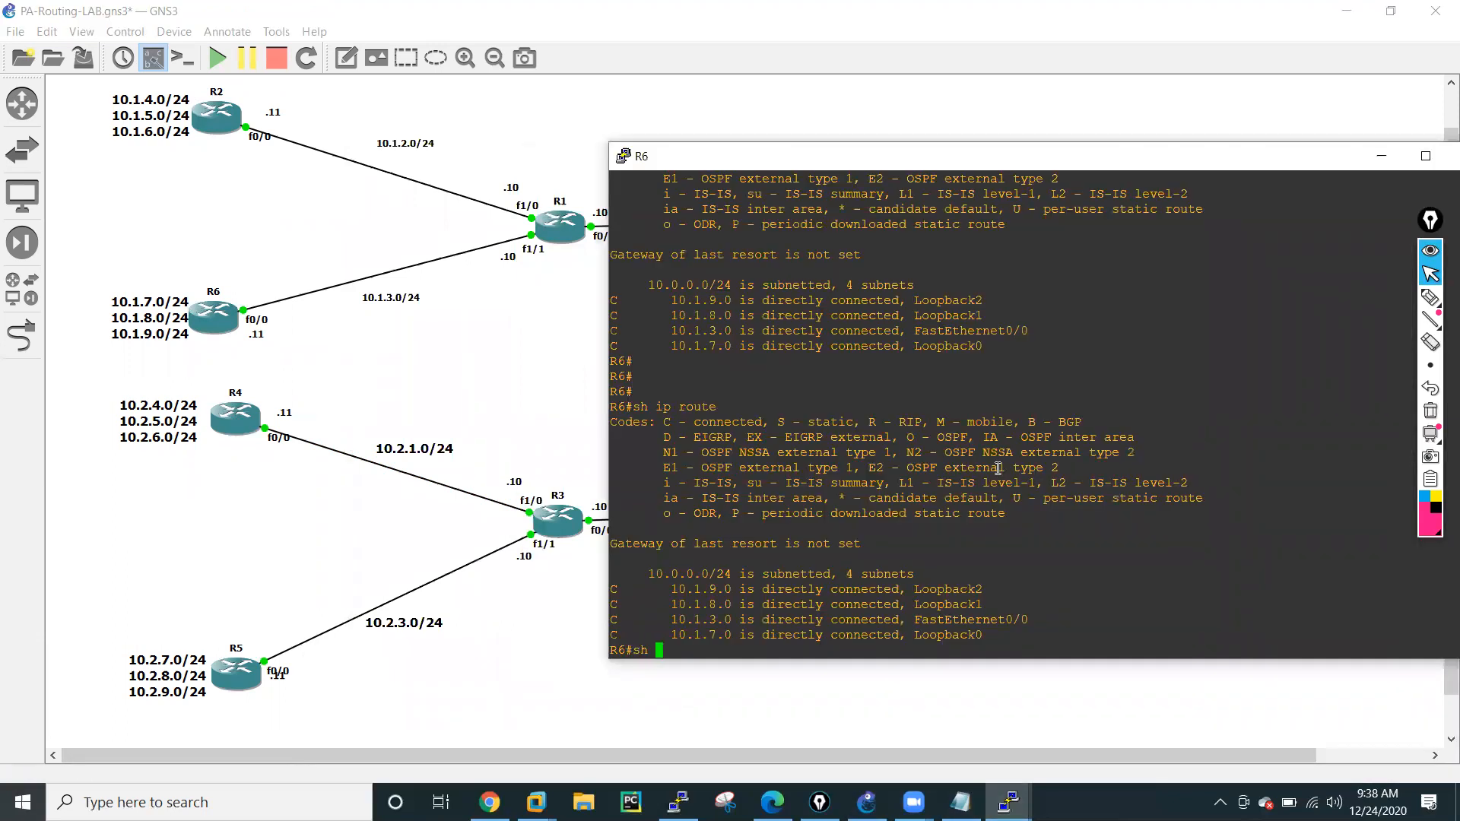
{"action": "type", "text": "ip ro"}
{"action": "key", "text": "Tab"}
{"action": "key", "text": "Return"}
{"action": "key", "text": "Return"}
{"action": "key", "text": "Return"}
{"action": "key", "text": "Return"}
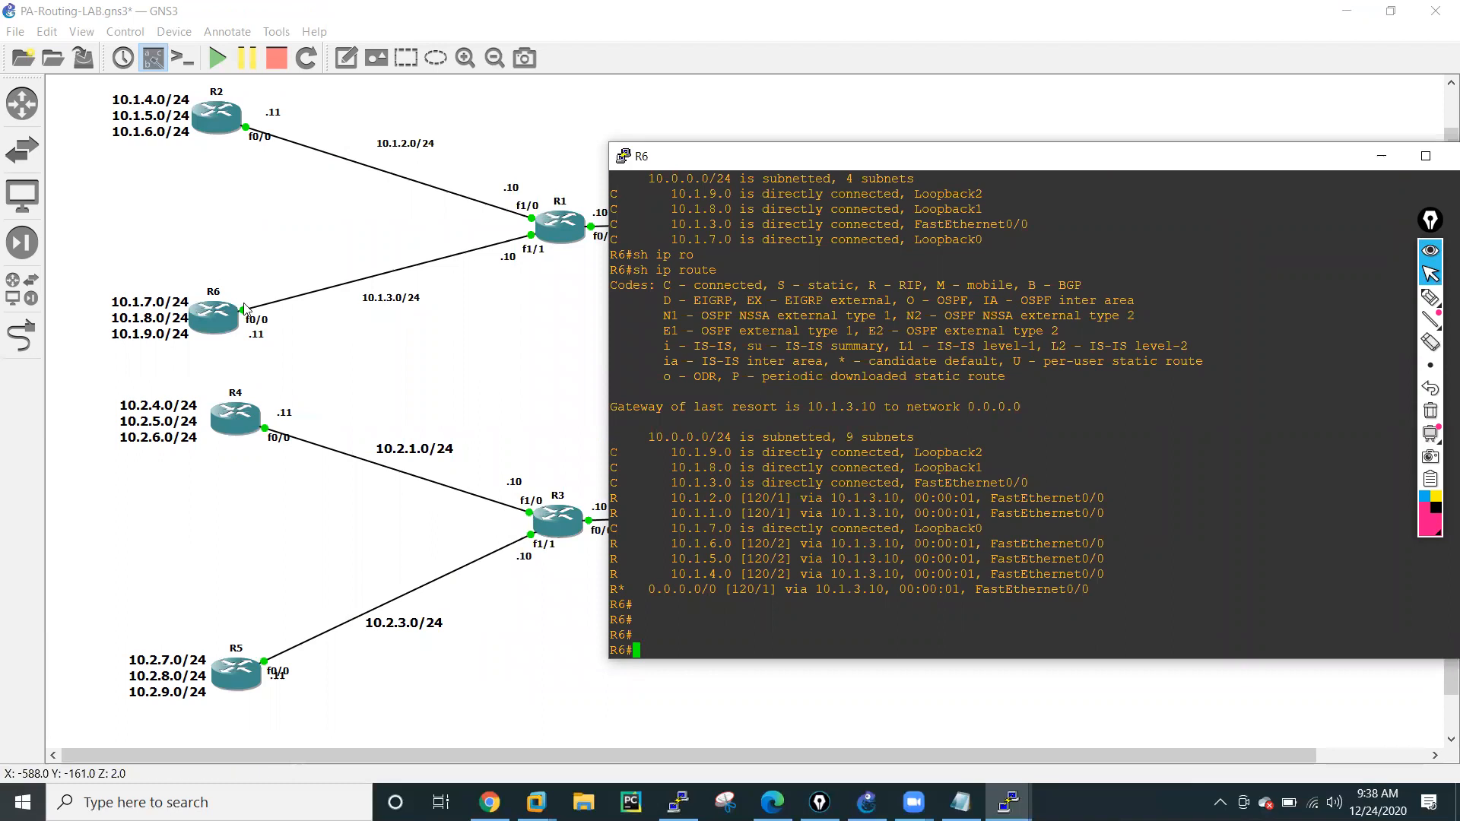
Ping R2's loopback address 10.1.4.11 from R6 and return to the network topology.
{"action": "type", "text": "ping 10"}
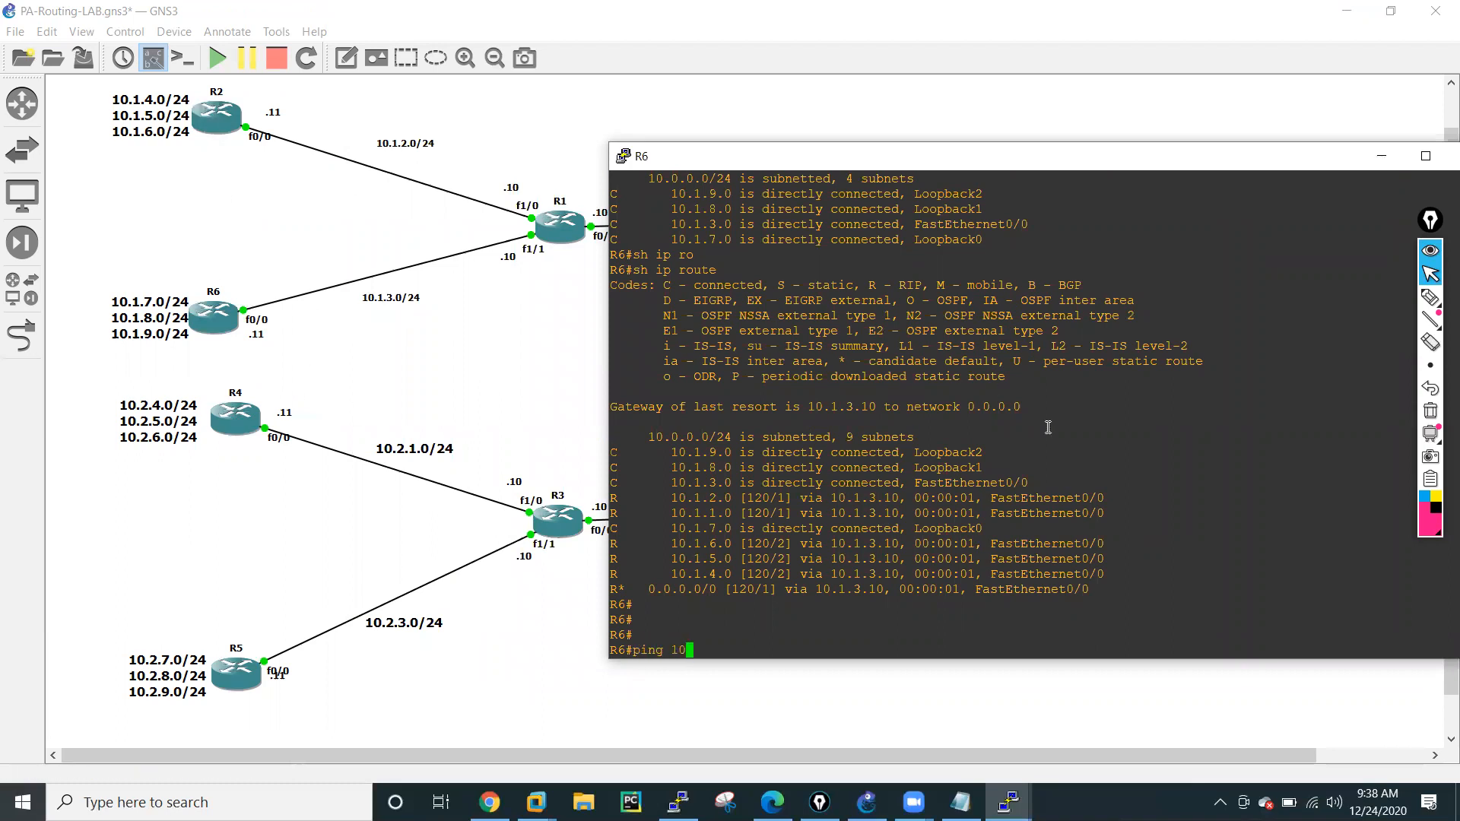
{"action": "type", "text": ".1.4.11"}
{"action": "key", "text": "Return"}
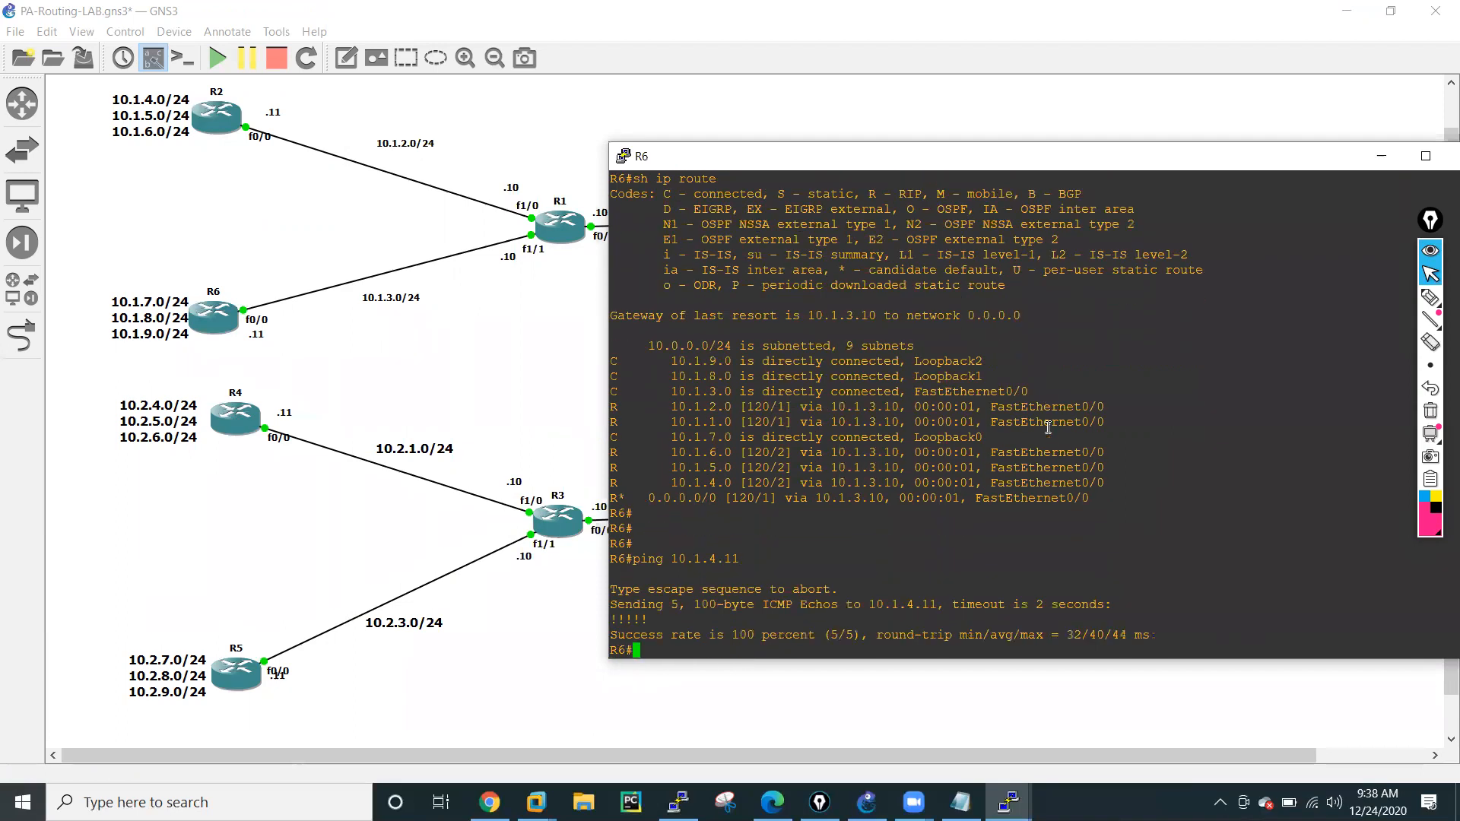
{"action": "left_click", "coordinate": [551, 328]}
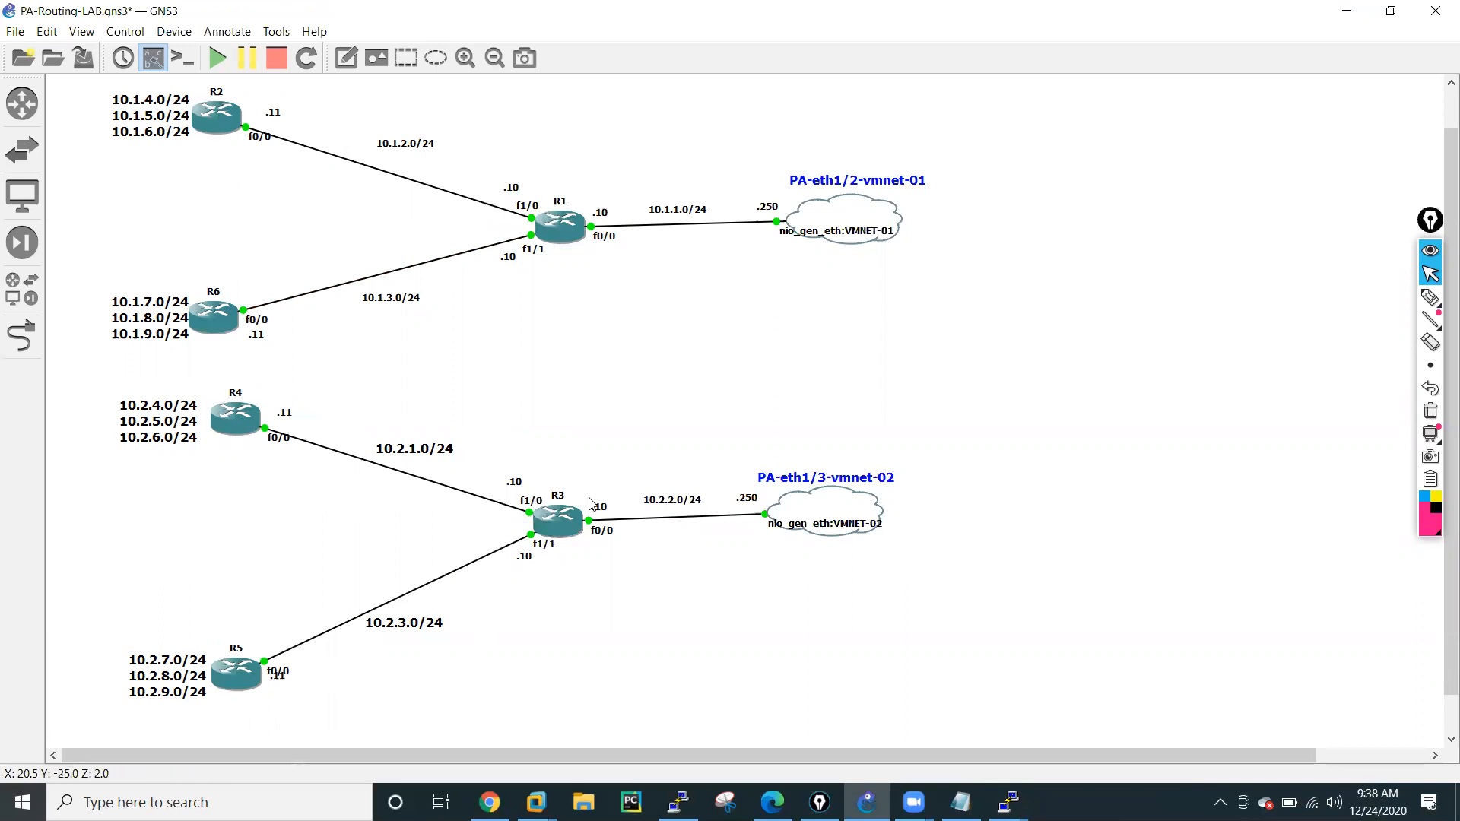
Display the IP routing table on R5 to check its RIP and default routes.
{"action": "left_click", "coordinate": [1009, 802]}
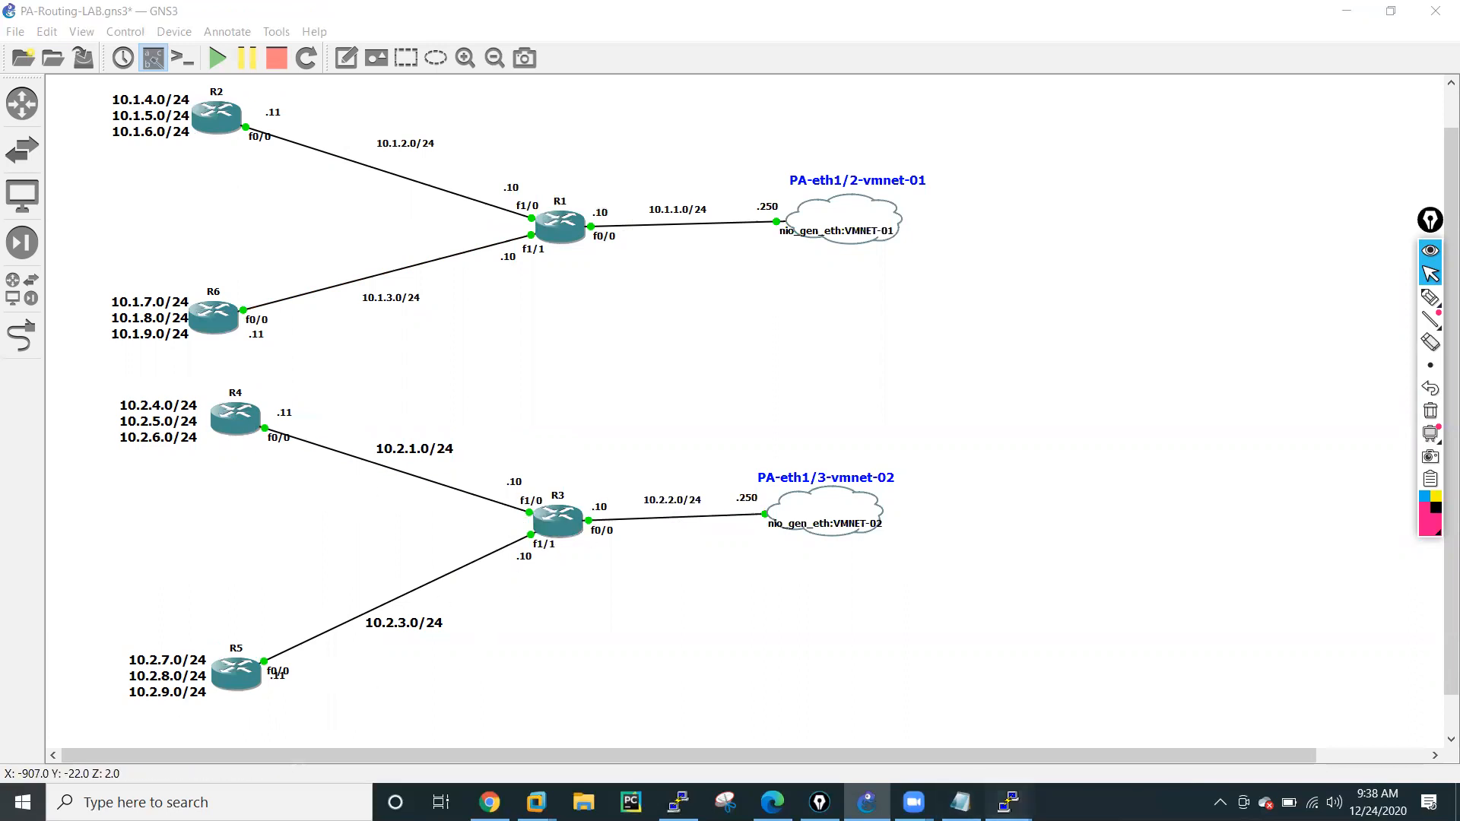
{"action": "left_click", "coordinate": [1401, 749]}
{"action": "type", "text": "sh ip ro"}
{"action": "key", "text": "Tab"}
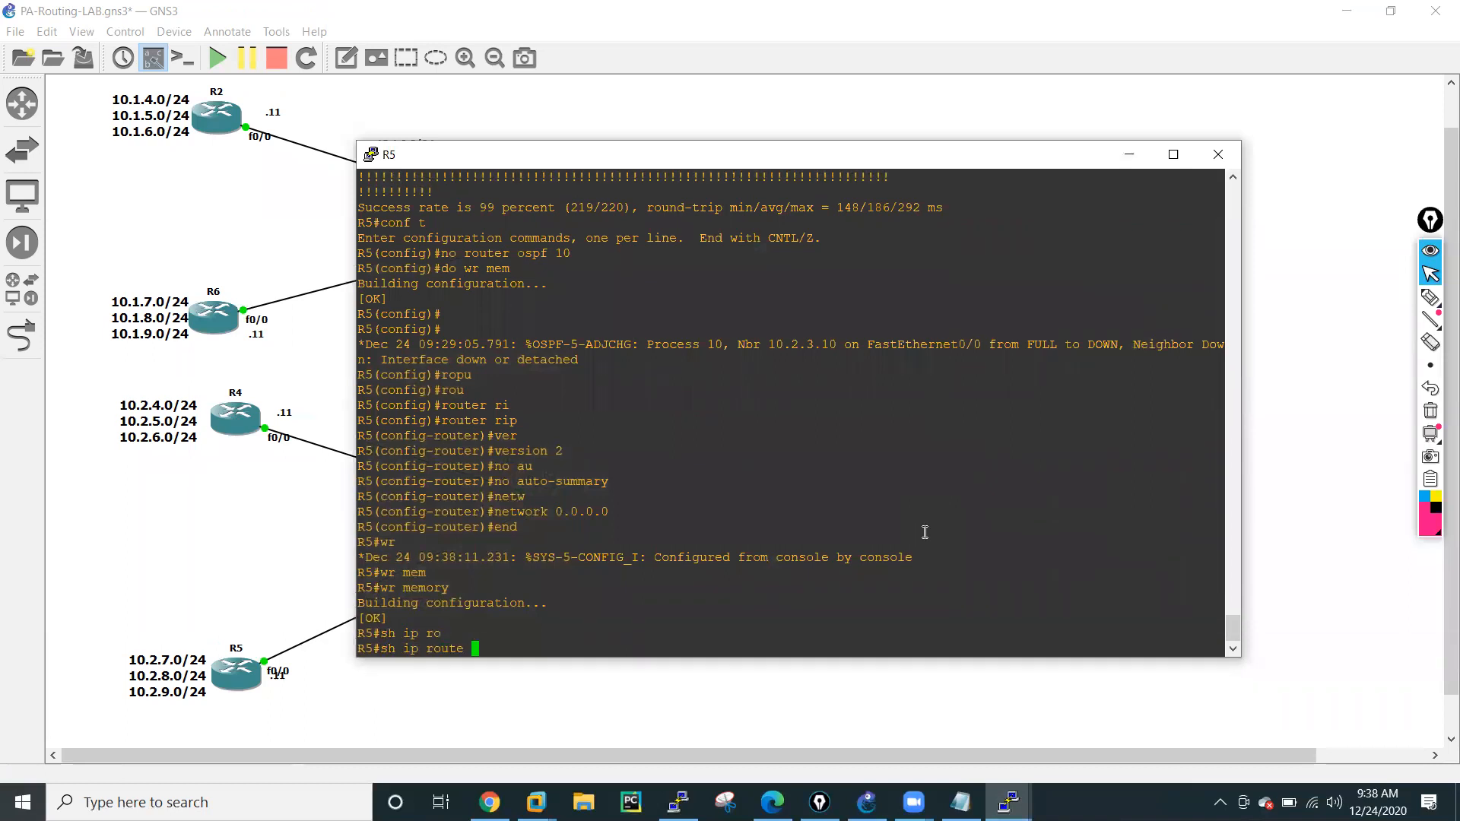
{"action": "key", "text": "Return"}
{"action": "key", "text": "Return"}
{"action": "key", "text": "Return"}
{"action": "key", "text": "Return"}
Ping R4's loopback address 10.2.4.11 from R5.
{"action": "type", "text": "ping"}
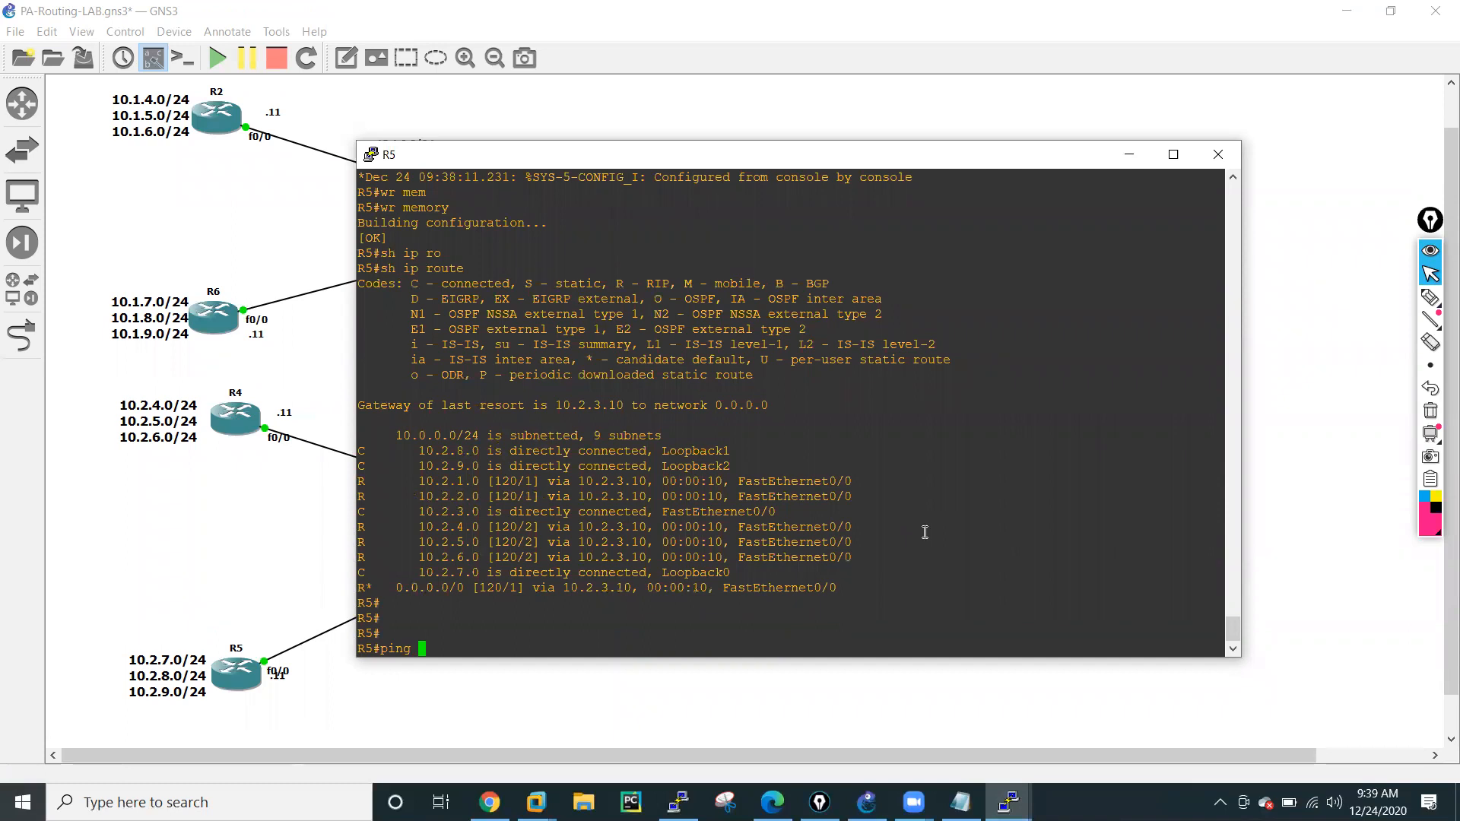
{"action": "type", "text": " 10.2.4.11"}
{"action": "key", "text": "Return"}
Ping R4's loopback address 10.2.6.11 from R5 by editing the previous ping command.
{"action": "key", "text": "Up"}
{"action": "key", "text": "Left"}
{"action": "key", "text": "Left"}
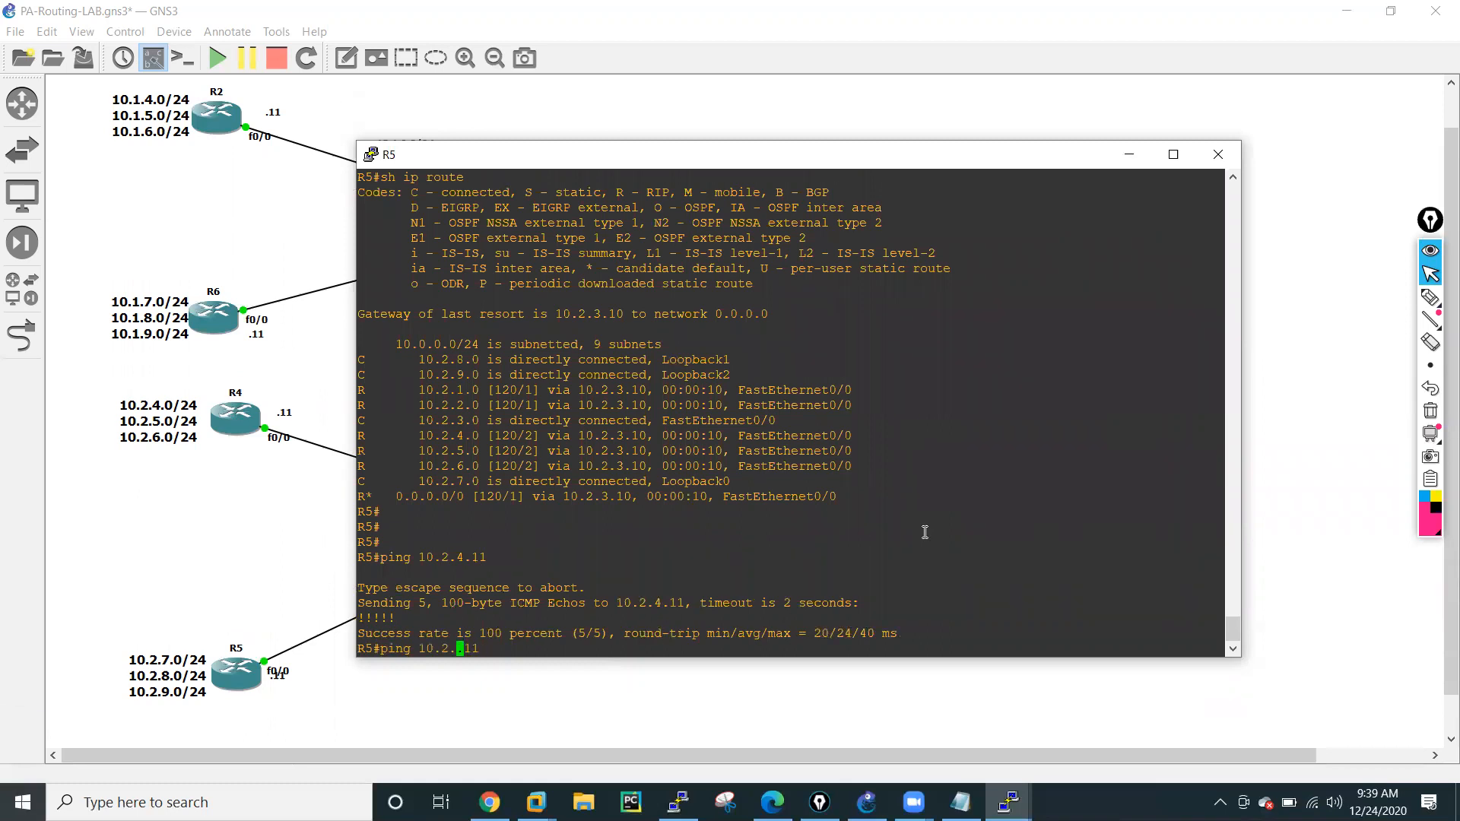
{"action": "type", "text": "6"}
{"action": "key", "text": "Return"}
{"action": "key", "text": "Return"}
{"action": "key", "text": "Return"}
{"action": "key", "text": "Return"}
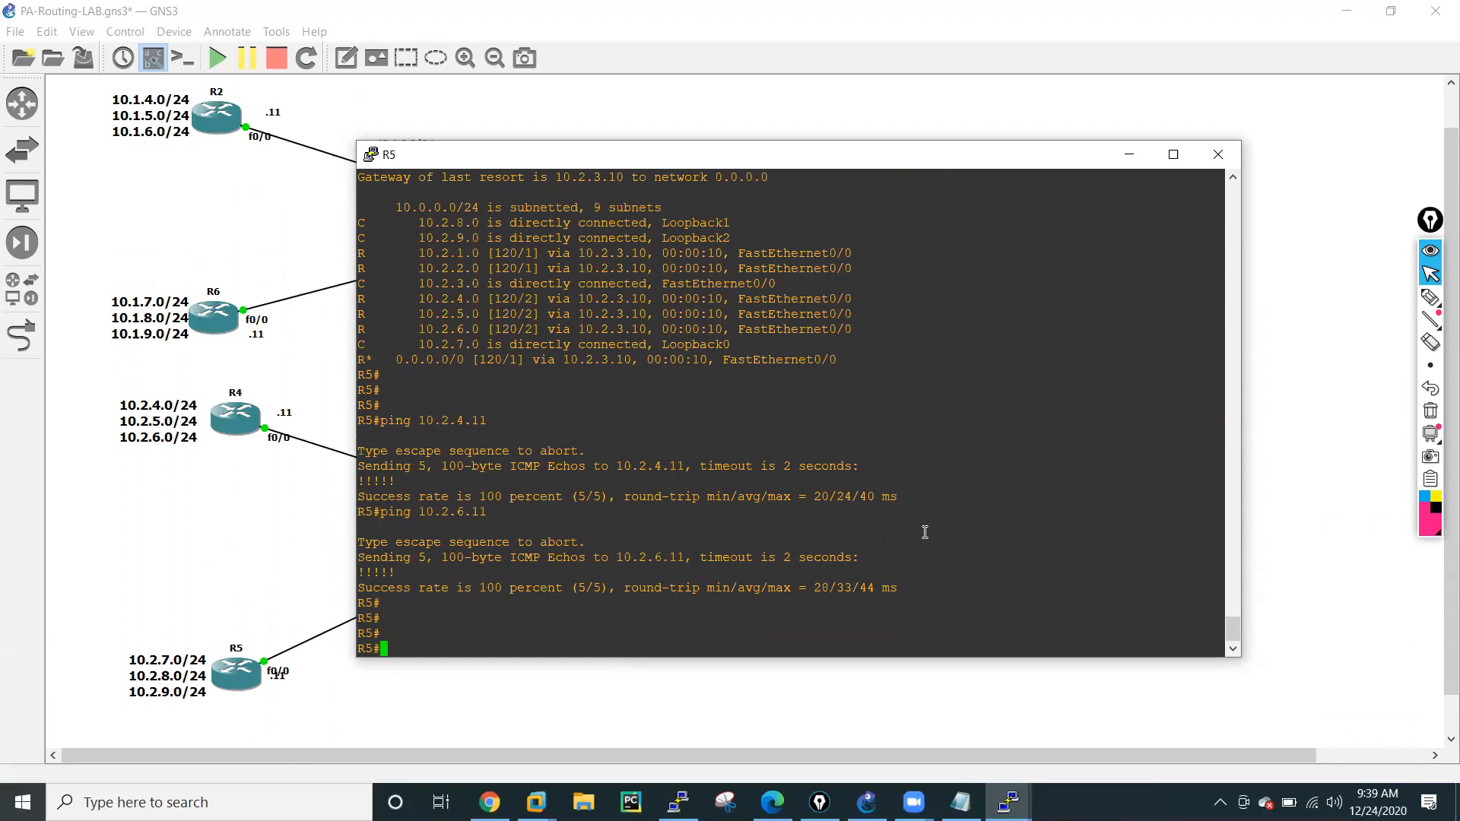
Check the network topology and display R5's IP routing table again to review the default route learned through RIP.
{"action": "left_click", "coordinate": [298, 530]}
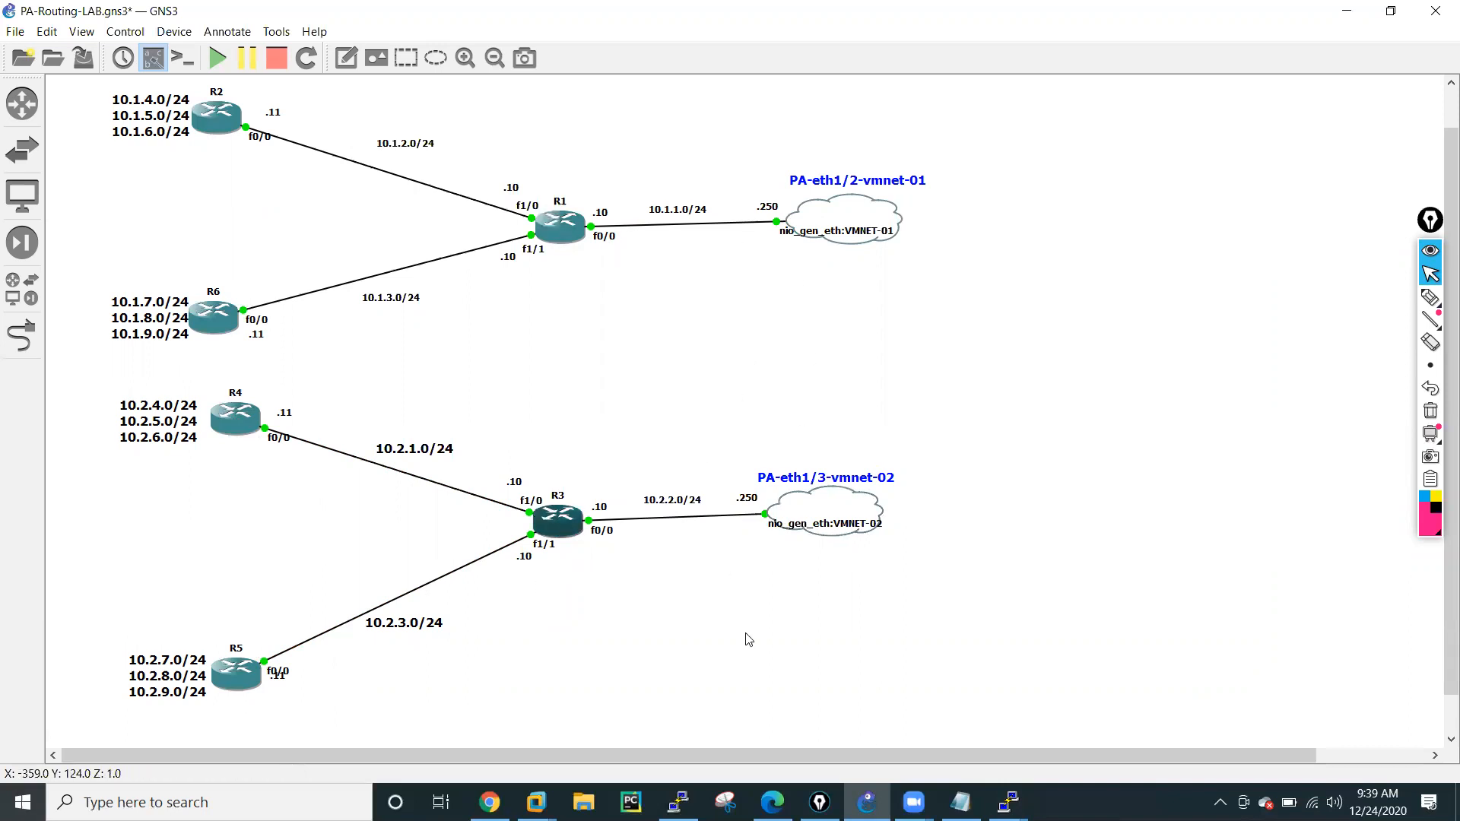
{"action": "left_click", "coordinate": [1009, 802]}
{"action": "left_click", "coordinate": [1299, 746]}
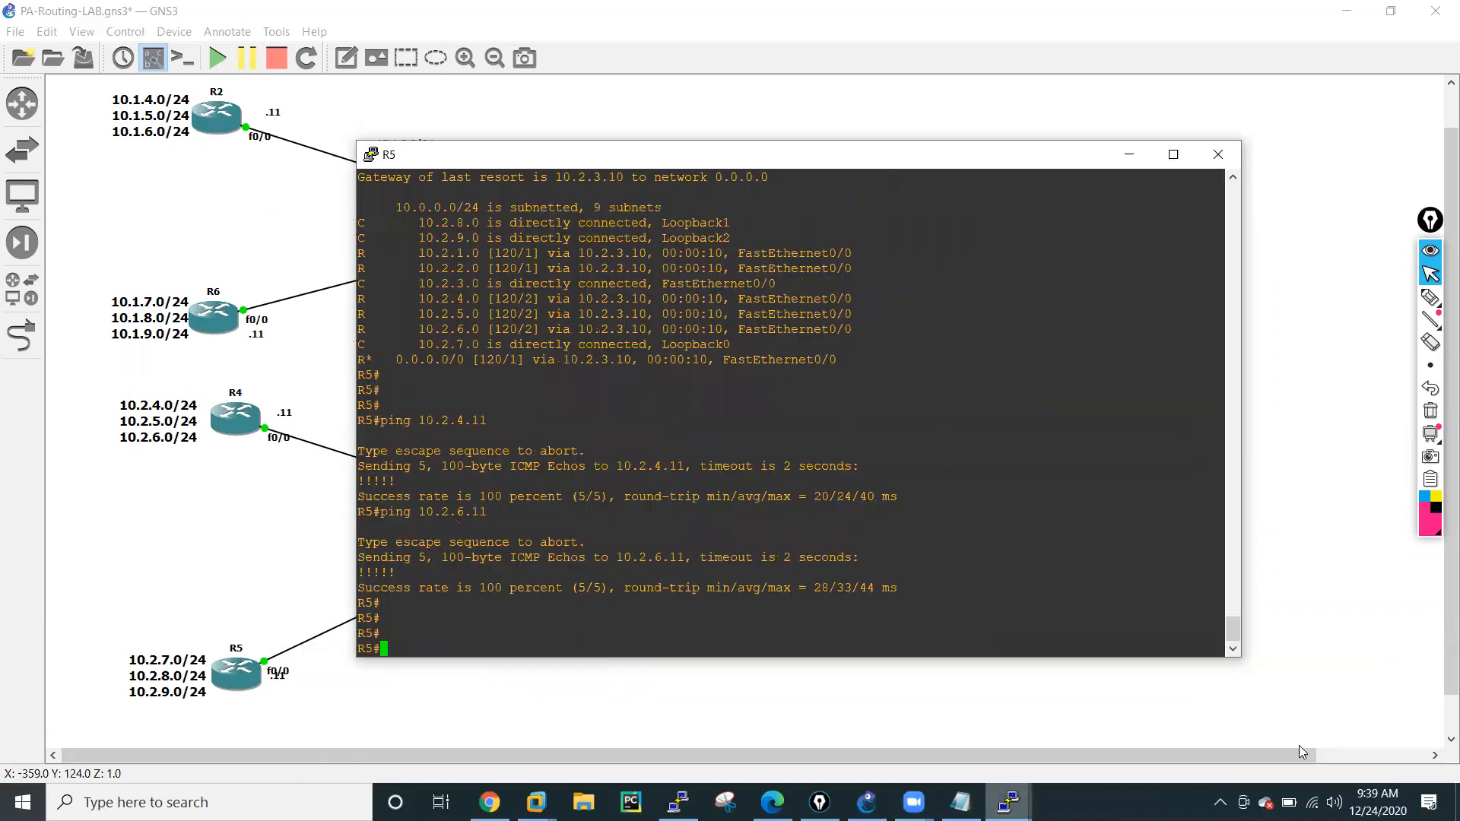
{"action": "type", "text": "sh ip ro"}
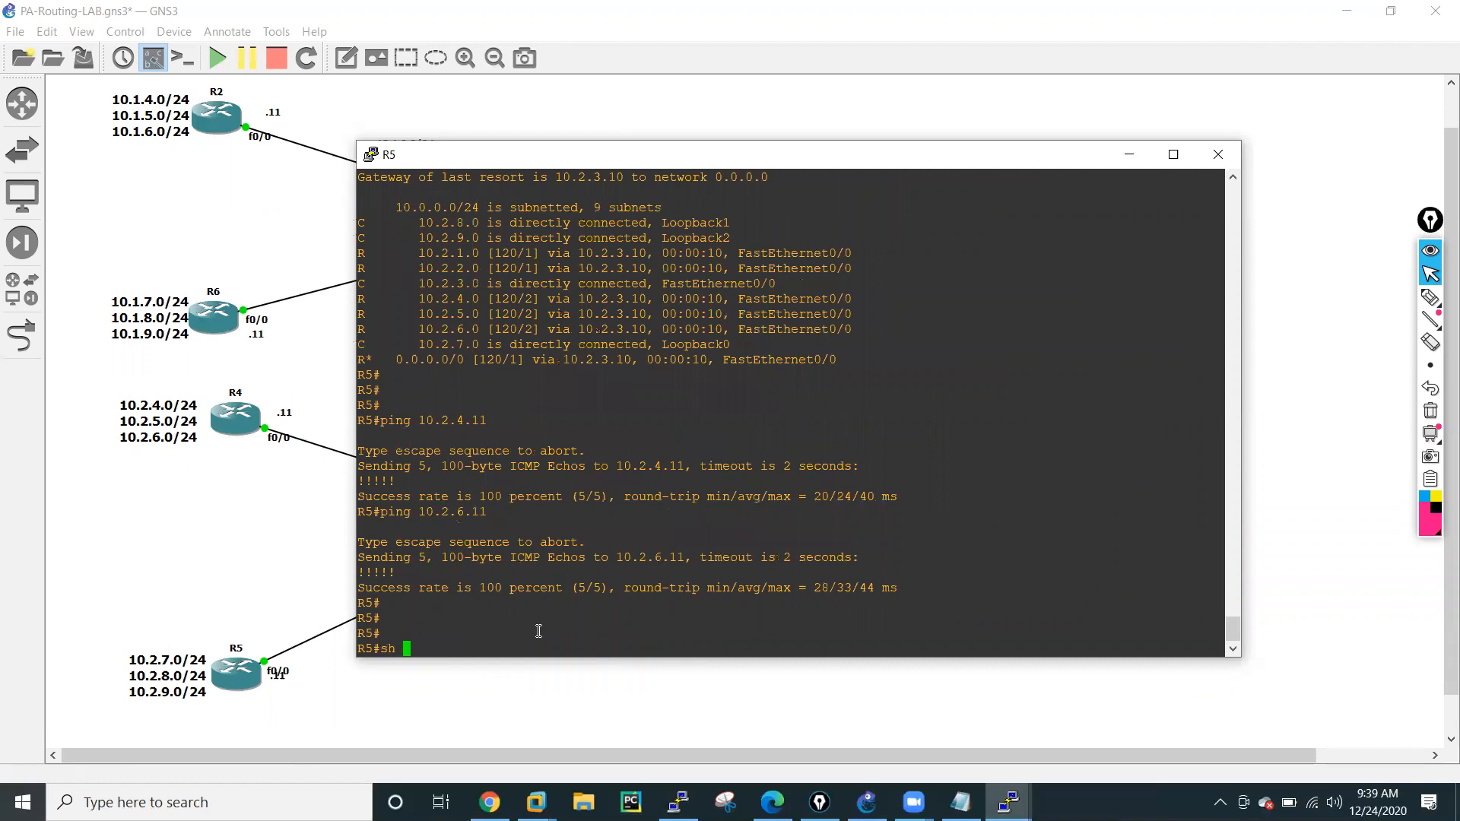
{"action": "key", "text": "Tab"}
{"action": "key", "text": "Return"}
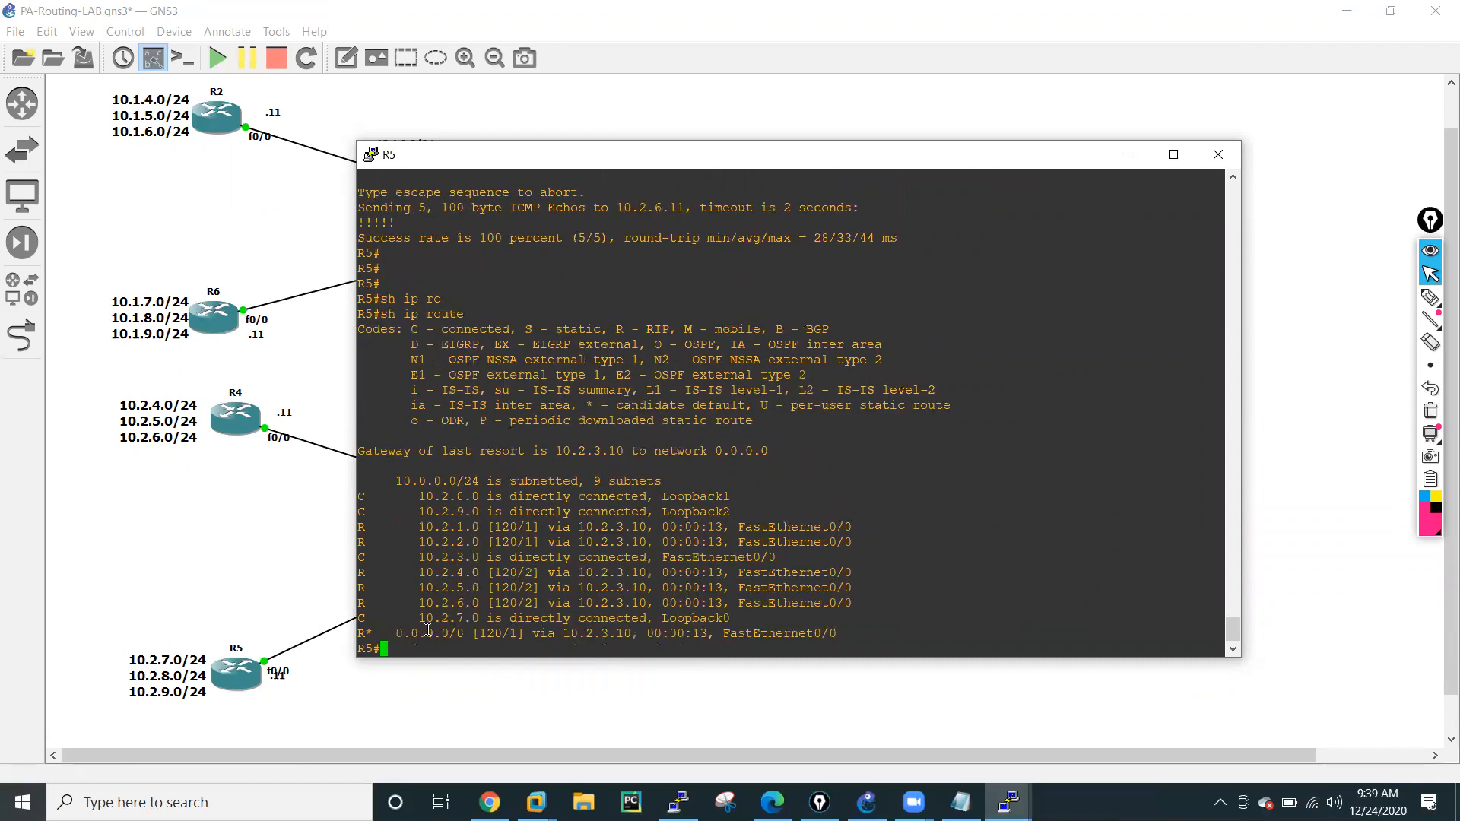
Switch to the PA-FW-01 web interface in Chrome and delete the virtual router named default.
{"action": "left_click_drag", "start_coordinate": [393, 634], "coordinate": [671, 648]}
{"action": "left_click", "coordinate": [320, 600]}
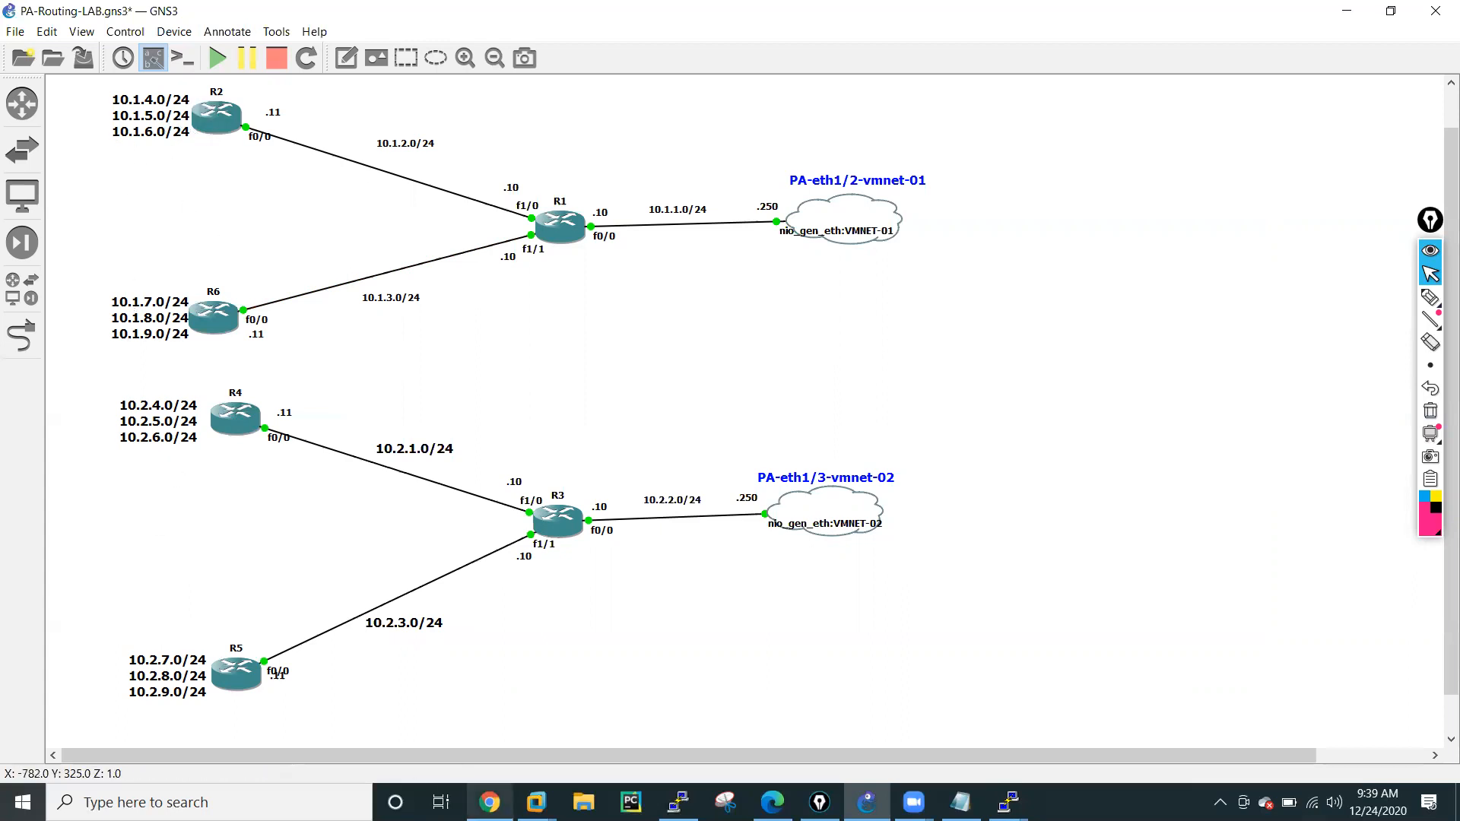
{"action": "left_click", "coordinate": [489, 802]}
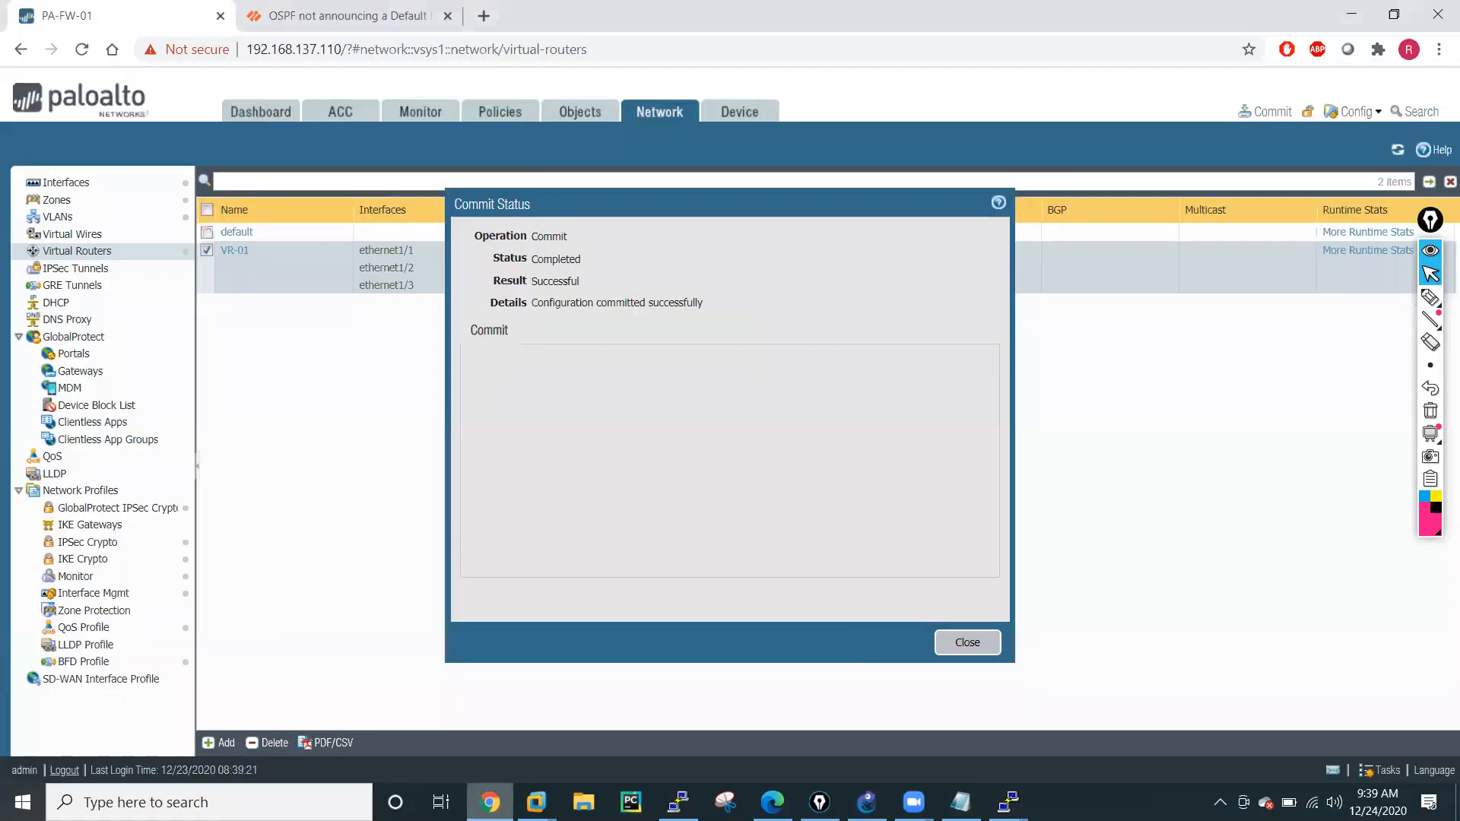
{"action": "left_click", "coordinate": [966, 645]}
{"action": "left_click", "coordinate": [206, 232]}
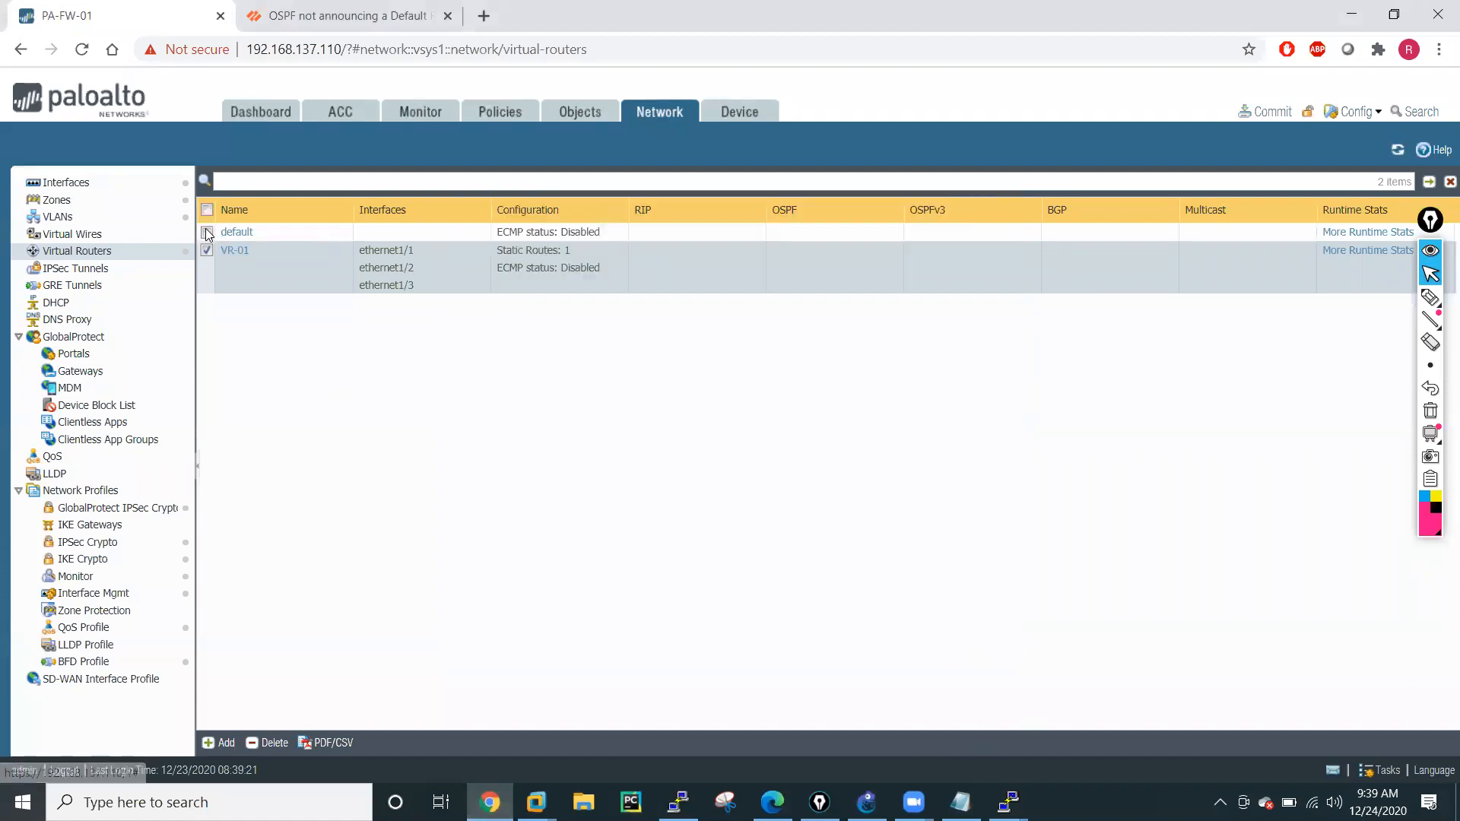
{"action": "left_click", "coordinate": [204, 248]}
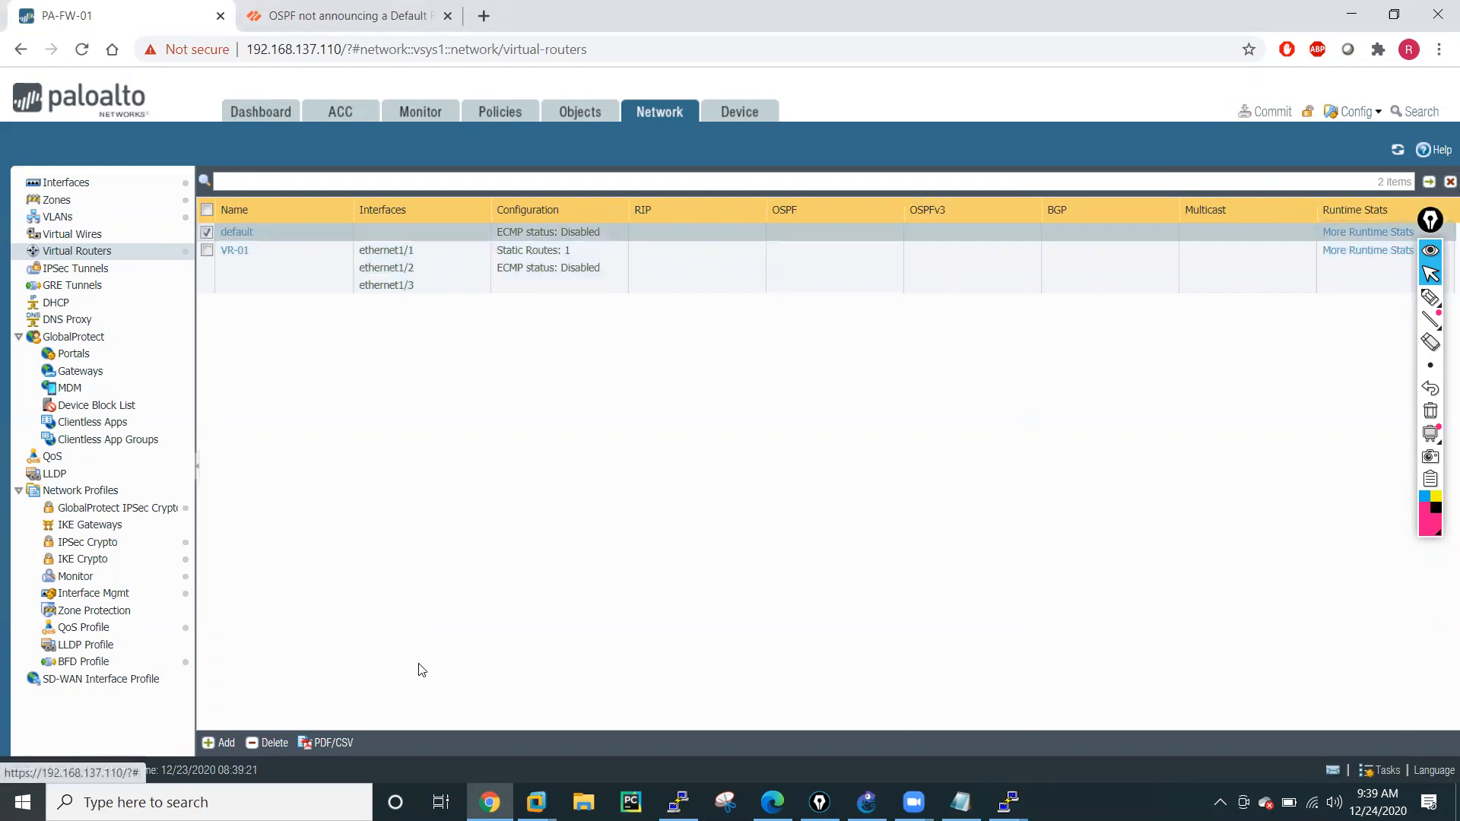
{"action": "left_click", "coordinate": [275, 749]}
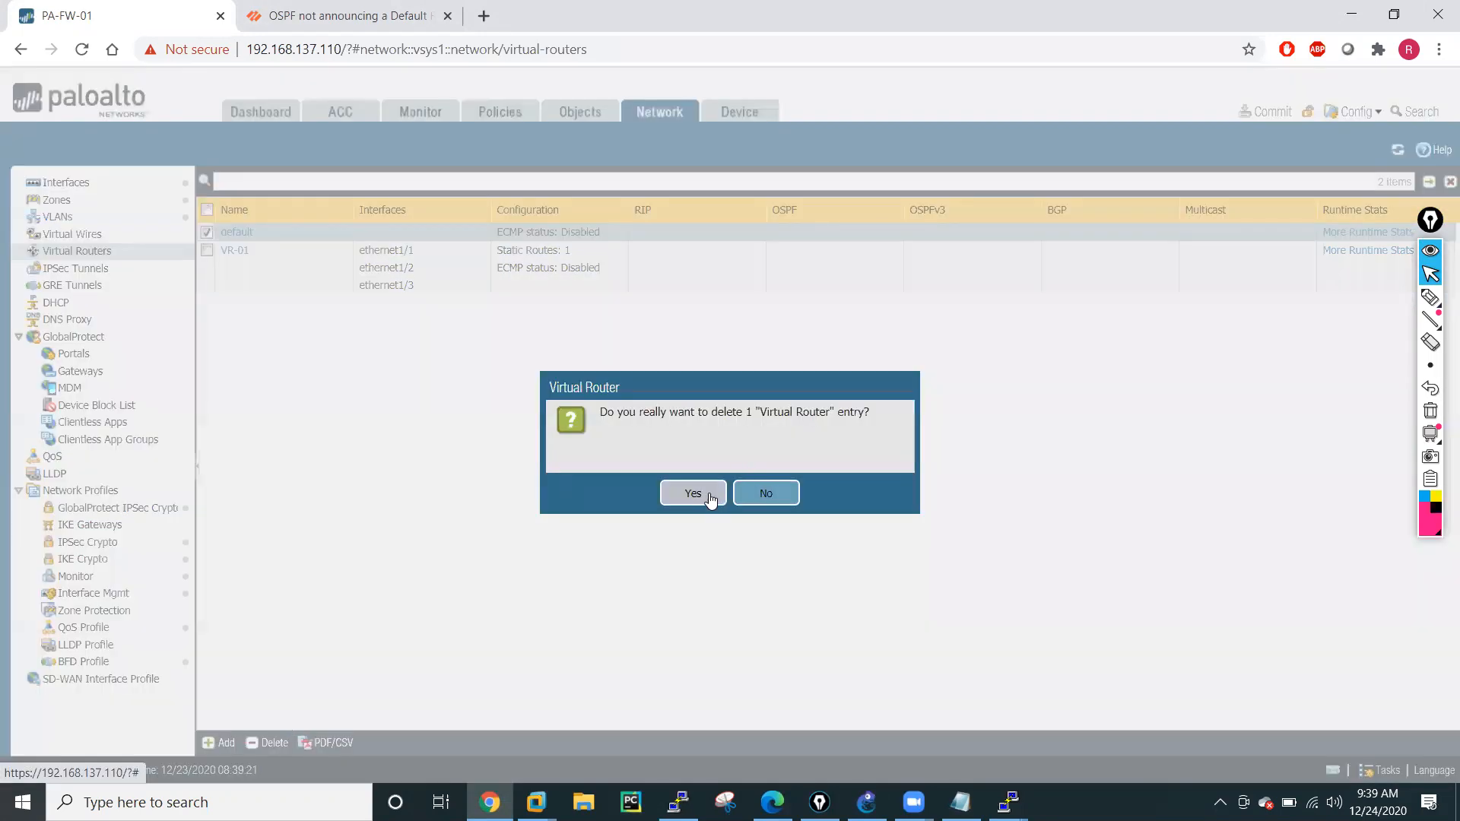
{"action": "left_click", "coordinate": [699, 494]}
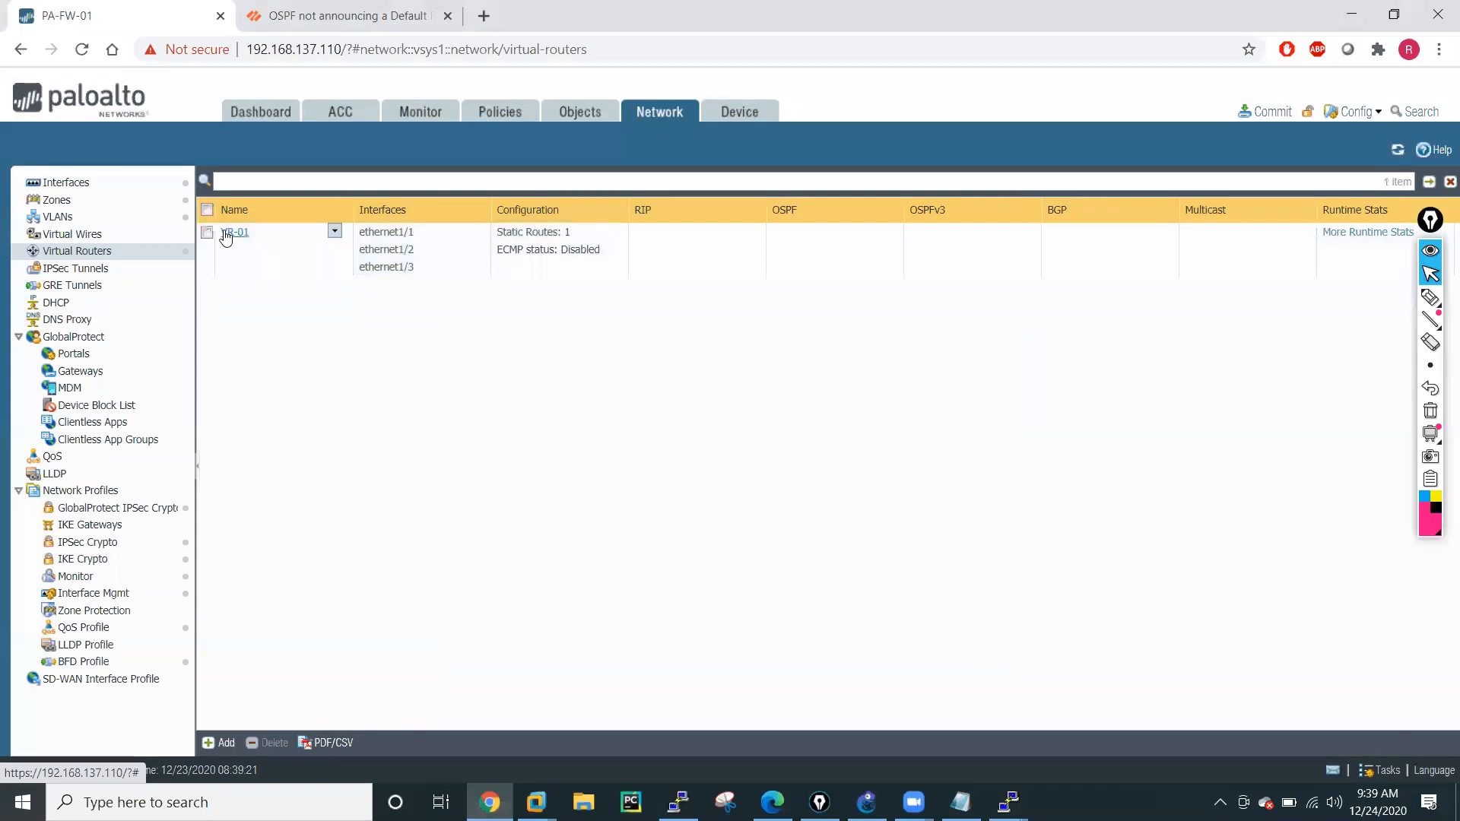
Add an IPv4 static route named LAN-10.1.2.0-24 to virtual router VR-01.
{"action": "left_click", "coordinate": [233, 233]}
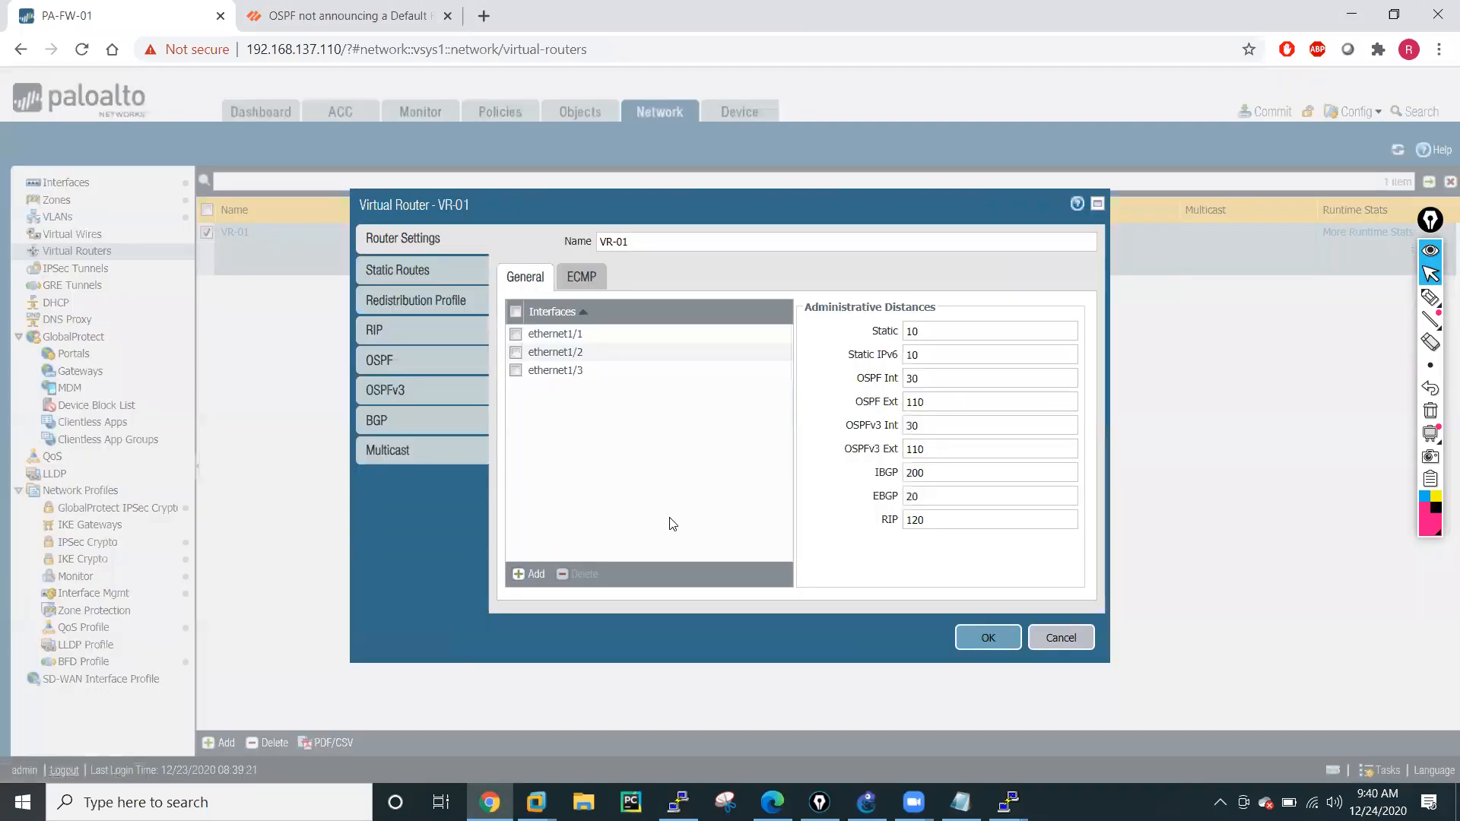
{"action": "left_click", "coordinate": [393, 272]}
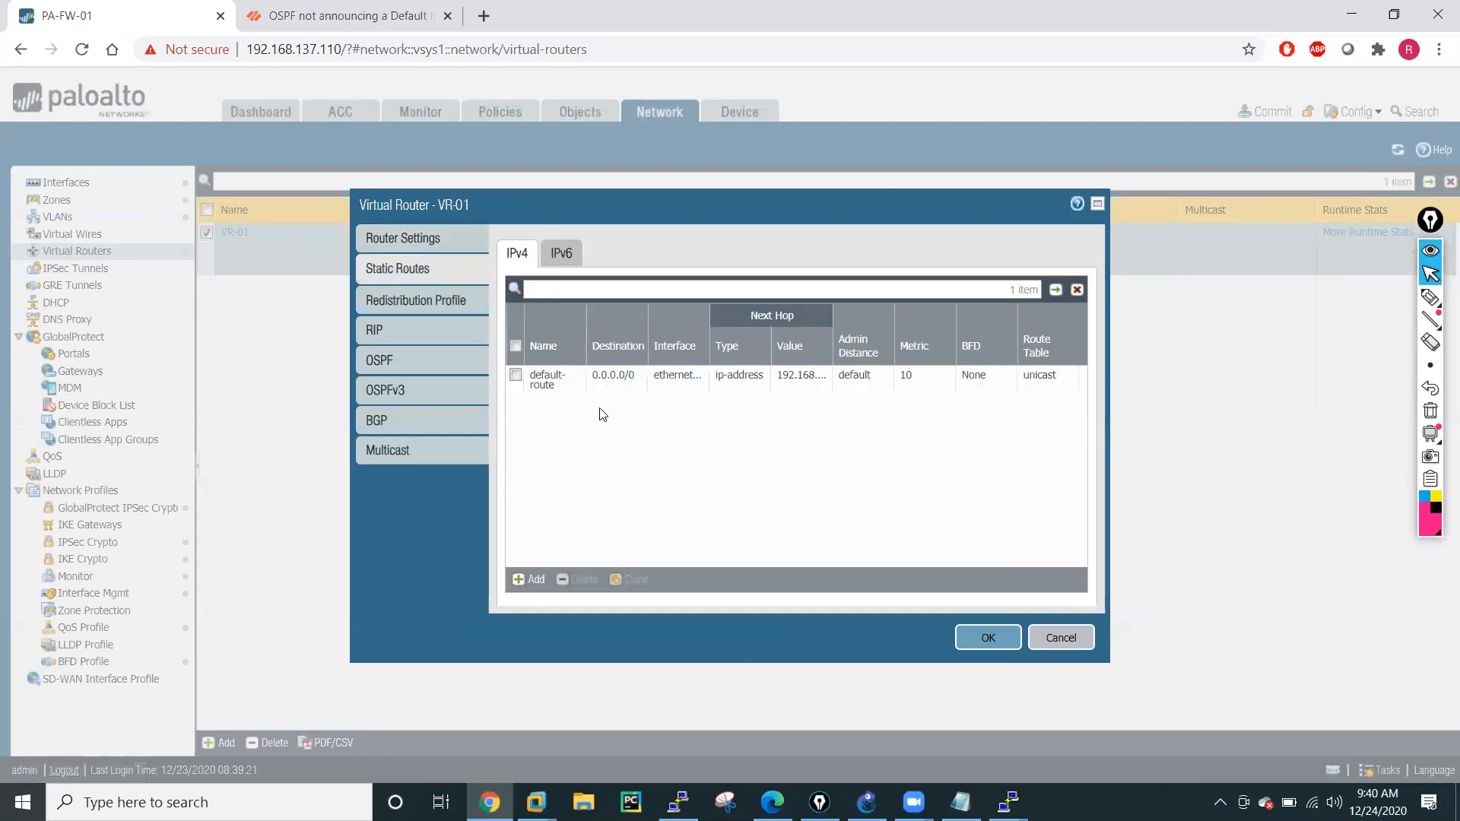
{"action": "left_click", "coordinate": [535, 579]}
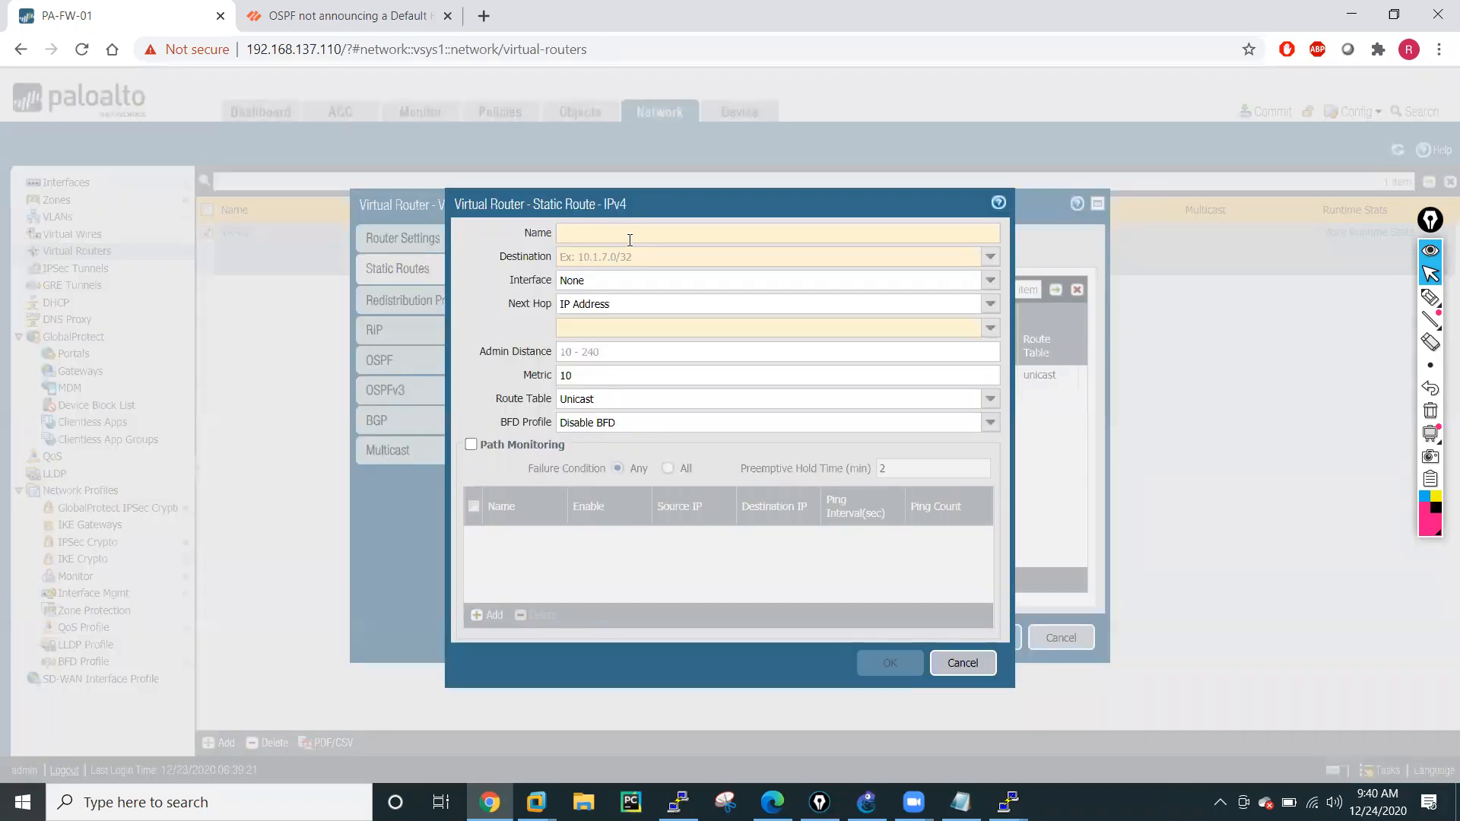
{"action": "type", "text": "LAN"}
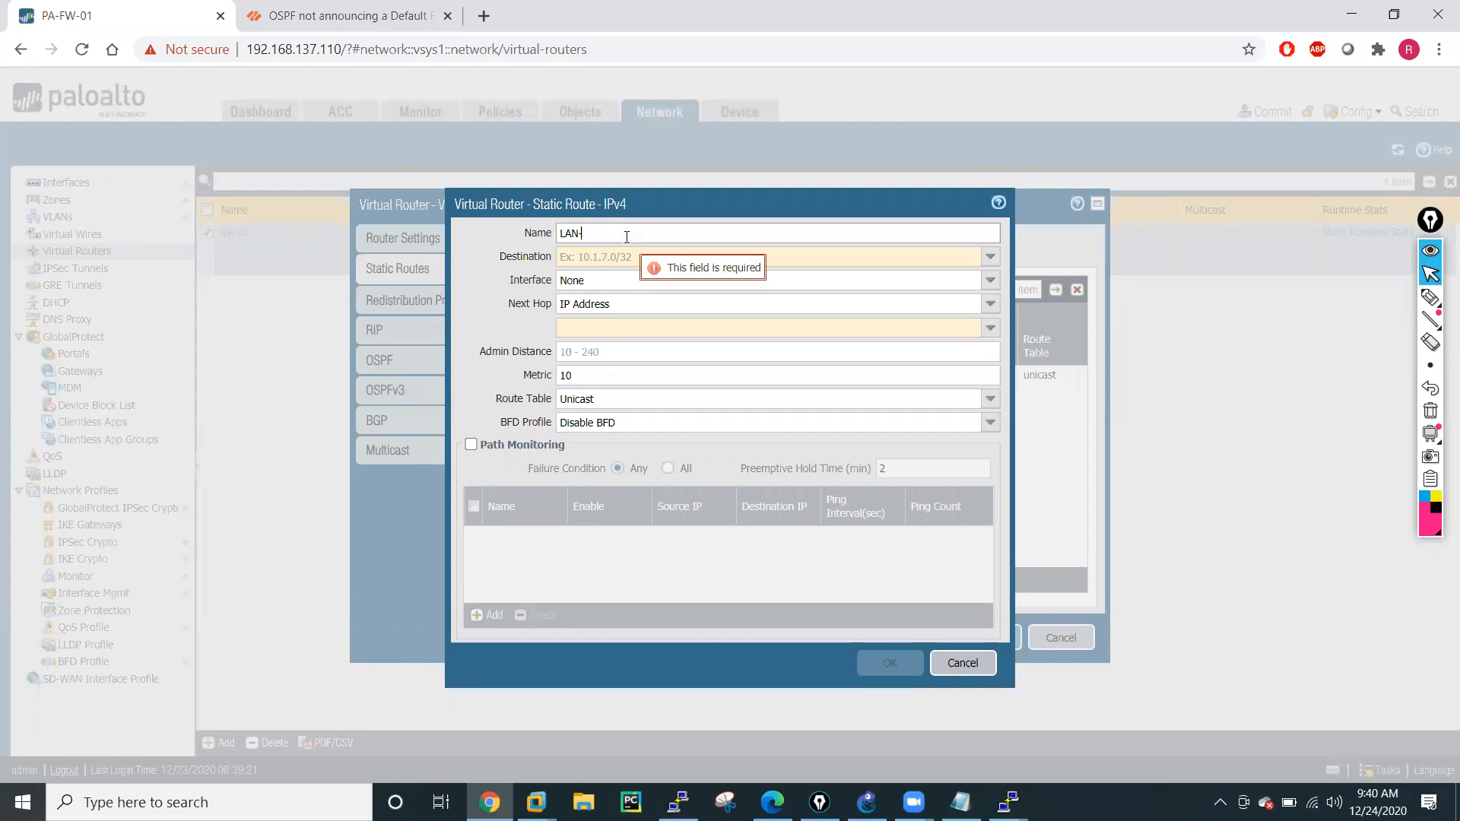
{"action": "type", "text": "-10.1.2.0-24"}
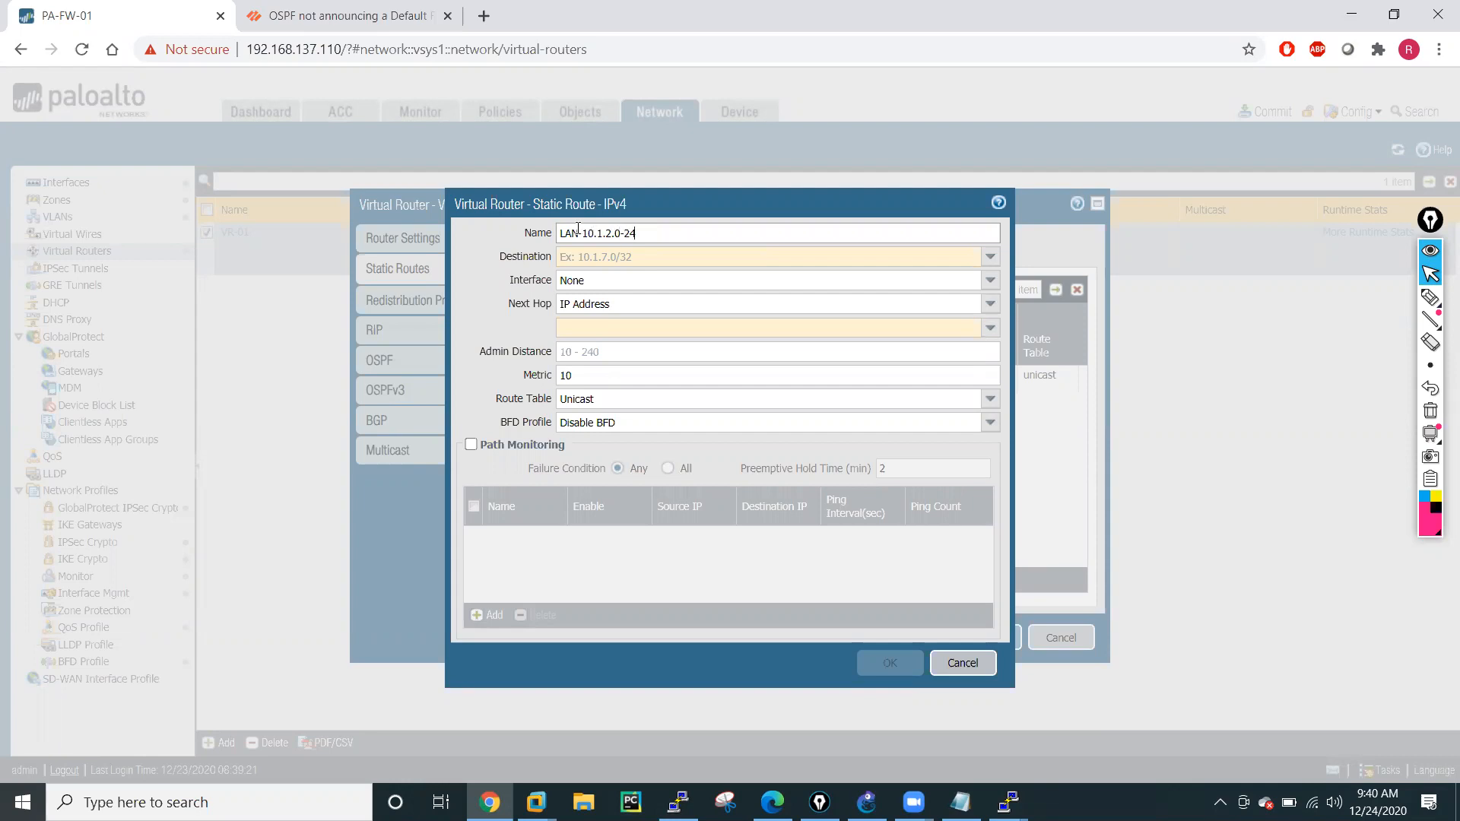
Fill the new route's destination with 0.1.2.0/24, based on the address copied from its name.
{"action": "left_click_drag", "start_coordinate": [587, 233], "coordinate": [645, 237]}
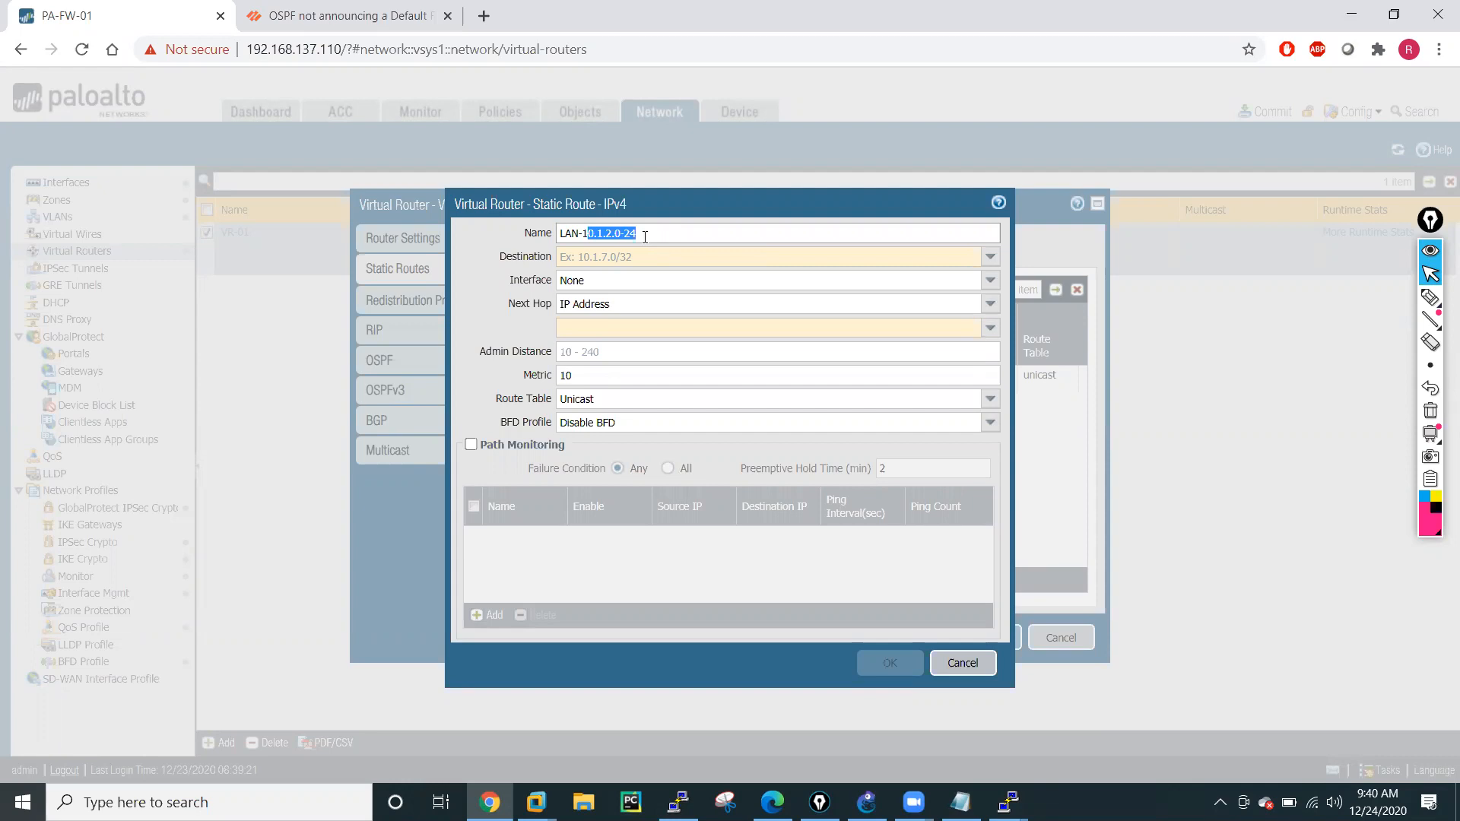
{"action": "key", "text": "ctrl+c"}
{"action": "left_click", "coordinate": [593, 256]}
{"action": "key", "text": "ctrl+v"}
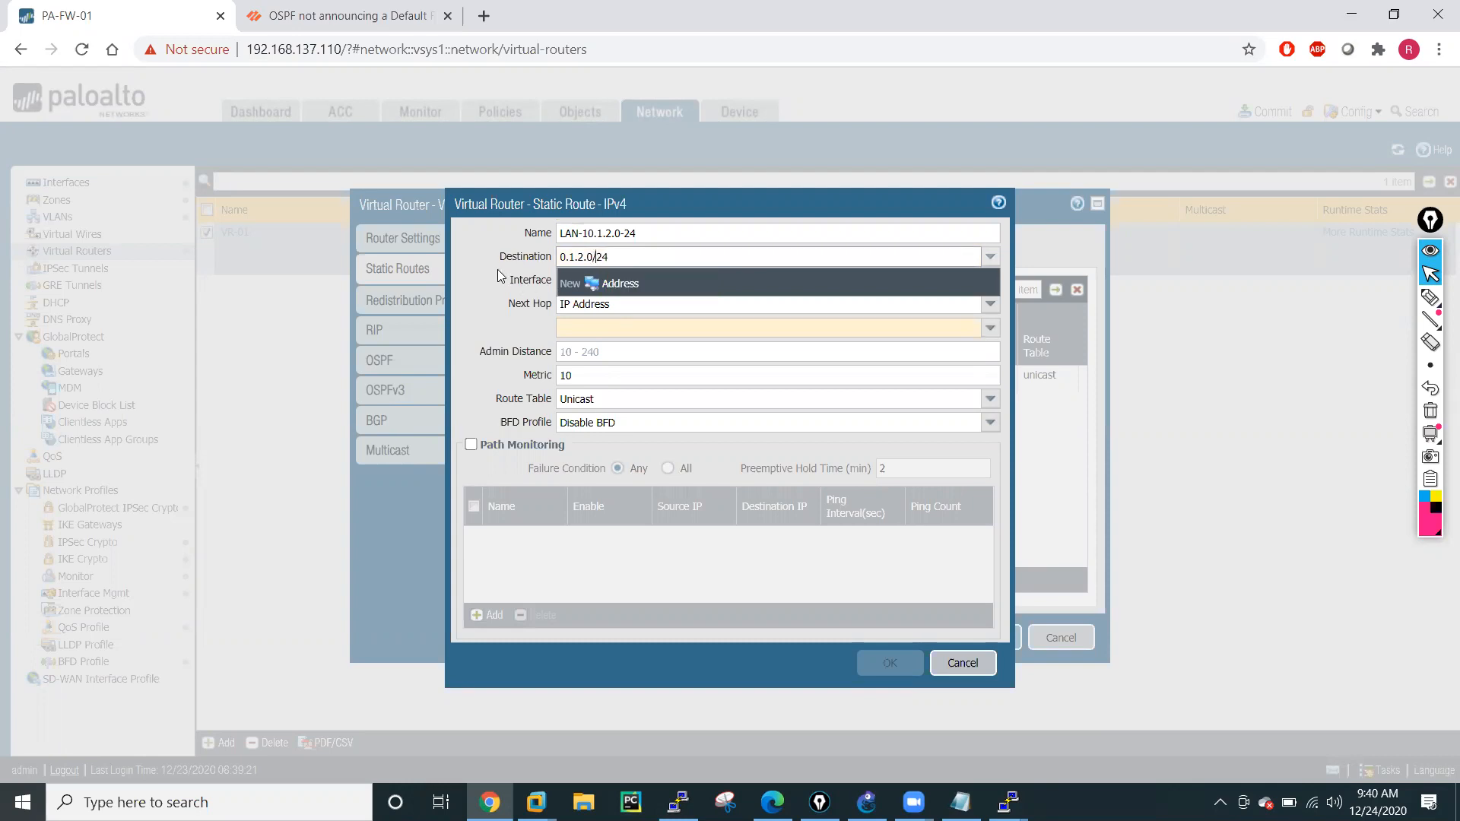
{"action": "left_click", "coordinate": [474, 260]}
Switch to the GNS3 topology and annotate in blue a path from PA at the VMNET-01 cloud to R1, ticking the R2 and R6 networks.
{"action": "left_click", "coordinate": [866, 802]}
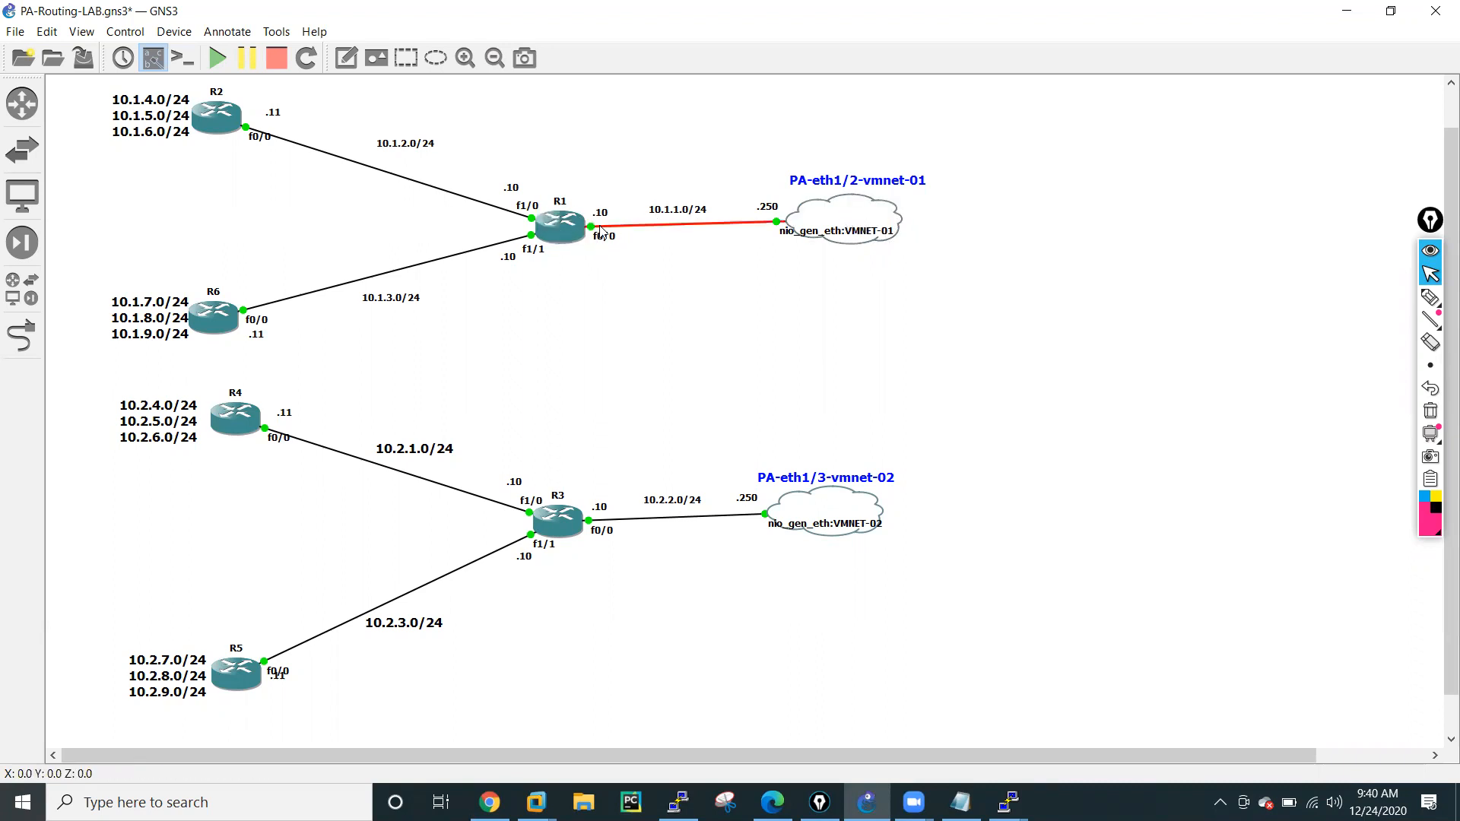
{"action": "left_click", "coordinate": [1435, 506]}
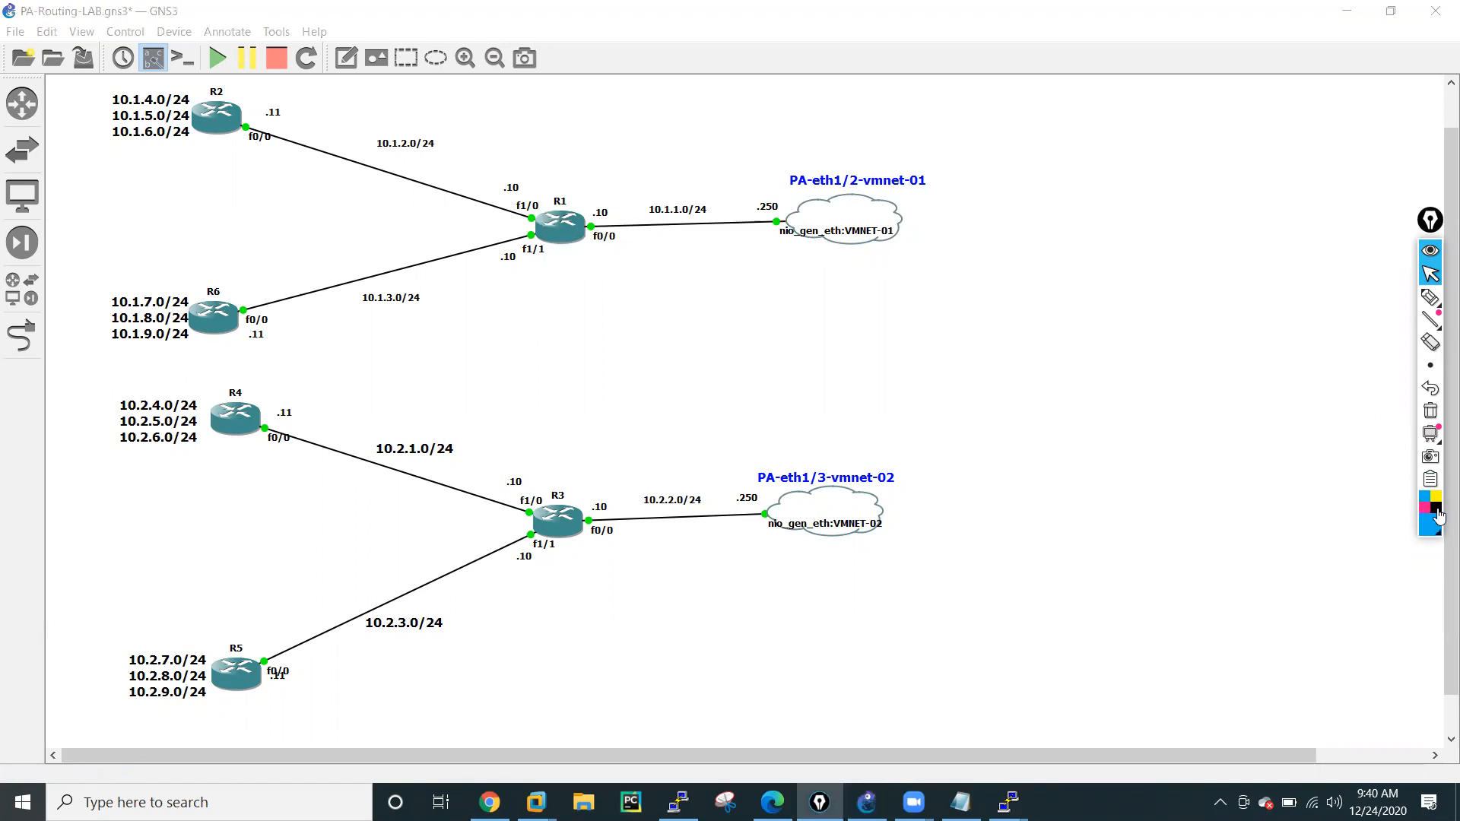
{"action": "left_click", "coordinate": [1430, 296]}
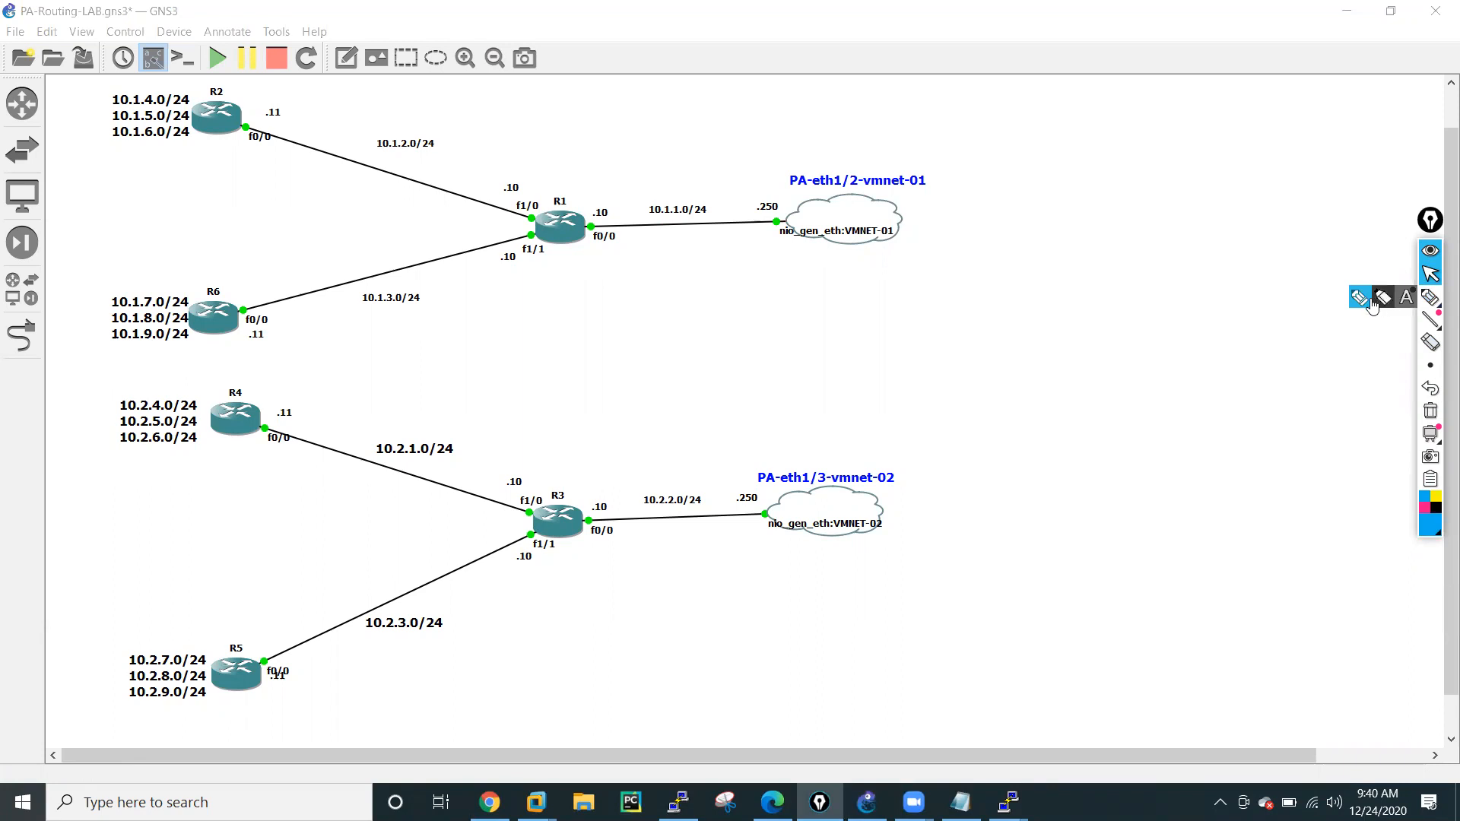
{"action": "mouse_move", "coordinate": [859, 210]}
{"action": "left_mouse_down"}
{"action": "mouse_move", "coordinate": [866, 247]}
{"action": "mouse_move", "coordinate": [866, 227]}
{"action": "mouse_move", "coordinate": [910, 237]}
{"action": "left_mouse_up"}
{"action": "mouse_move", "coordinate": [887, 226]}
{"action": "left_mouse_down"}
{"action": "mouse_move", "coordinate": [914, 219]}
{"action": "mouse_move", "coordinate": [879, 185]}
{"action": "mouse_move", "coordinate": [597, 209]}
{"action": "mouse_move", "coordinate": [575, 190]}
{"action": "left_mouse_up"}
{"action": "mouse_move", "coordinate": [83, 91]}
{"action": "left_mouse_down"}
{"action": "mouse_move", "coordinate": [92, 102]}
{"action": "mouse_move", "coordinate": [127, 72]}
{"action": "left_mouse_up"}
{"action": "left_click_drag", "start_coordinate": [89, 294], "coordinate": [122, 286]}
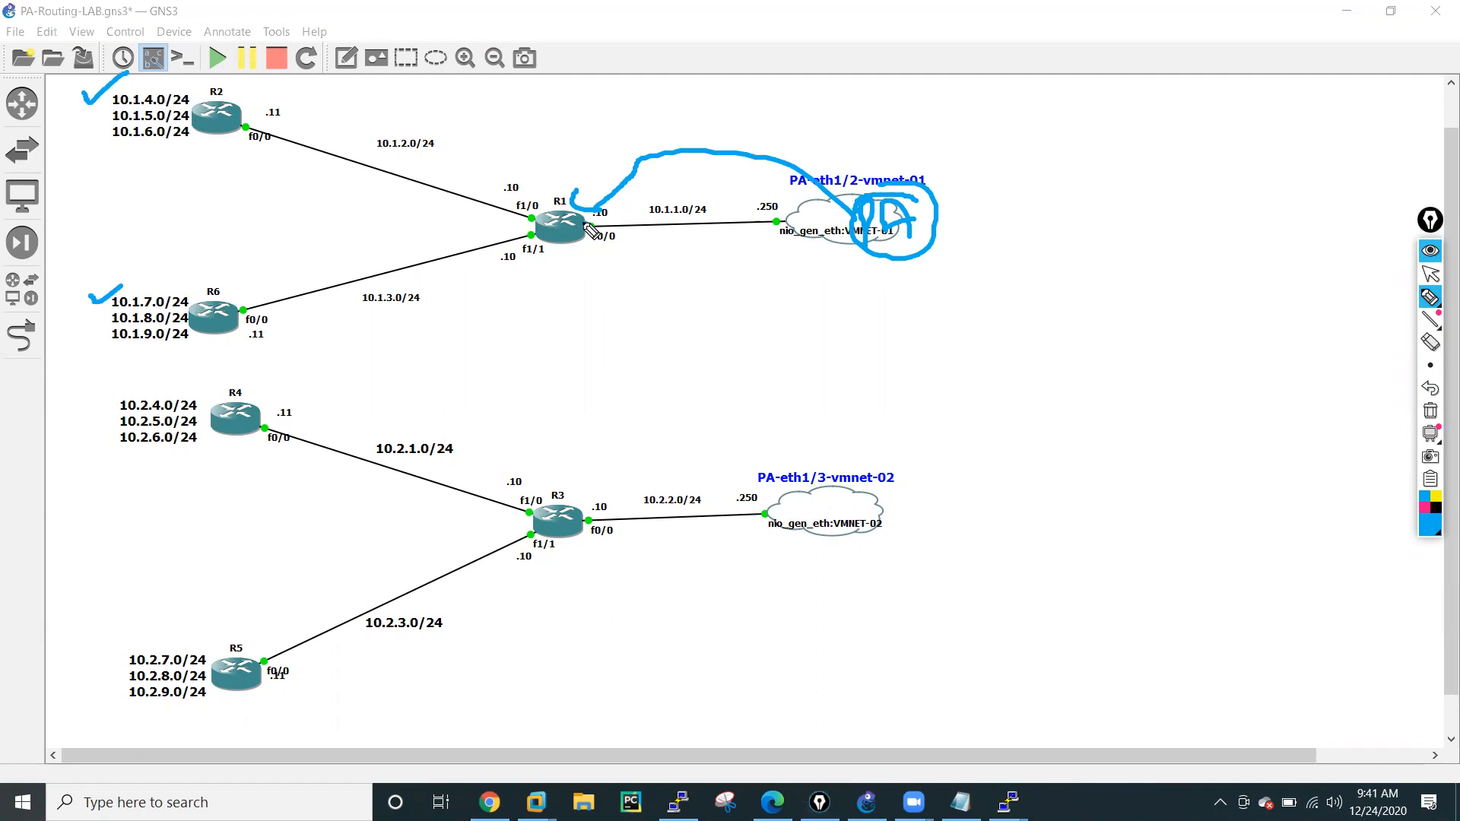
Mark R1's f0/0 interface with the handwritten notes 10.1.1.10 and Next Hop, and clear all annotations from the topology.
{"action": "mouse_move", "coordinate": [577, 220]}
{"action": "left_mouse_down"}
{"action": "mouse_move", "coordinate": [601, 280]}
{"action": "mouse_move", "coordinate": [694, 248]}
{"action": "left_mouse_up"}
{"action": "left_click", "coordinate": [627, 266]}
{"action": "left_click", "coordinate": [648, 256]}
{"action": "left_click", "coordinate": [666, 251]}
{"action": "left_click_drag", "start_coordinate": [597, 259], "coordinate": [607, 300]}
{"action": "left_click_drag", "start_coordinate": [710, 228], "coordinate": [725, 268]}
{"action": "mouse_move", "coordinate": [637, 322]}
{"action": "left_mouse_down"}
{"action": "mouse_move", "coordinate": [660, 300]}
{"action": "mouse_move", "coordinate": [706, 311]}
{"action": "left_mouse_up"}
{"action": "left_click_drag", "start_coordinate": [696, 305], "coordinate": [722, 302]}
{"action": "left_click_drag", "start_coordinate": [721, 295], "coordinate": [733, 295]}
{"action": "left_click_drag", "start_coordinate": [741, 283], "coordinate": [750, 295]}
{"action": "mouse_move", "coordinate": [741, 267]}
{"action": "left_mouse_down"}
{"action": "mouse_move", "coordinate": [783, 303]}
{"action": "mouse_move", "coordinate": [744, 269]}
{"action": "left_mouse_up"}
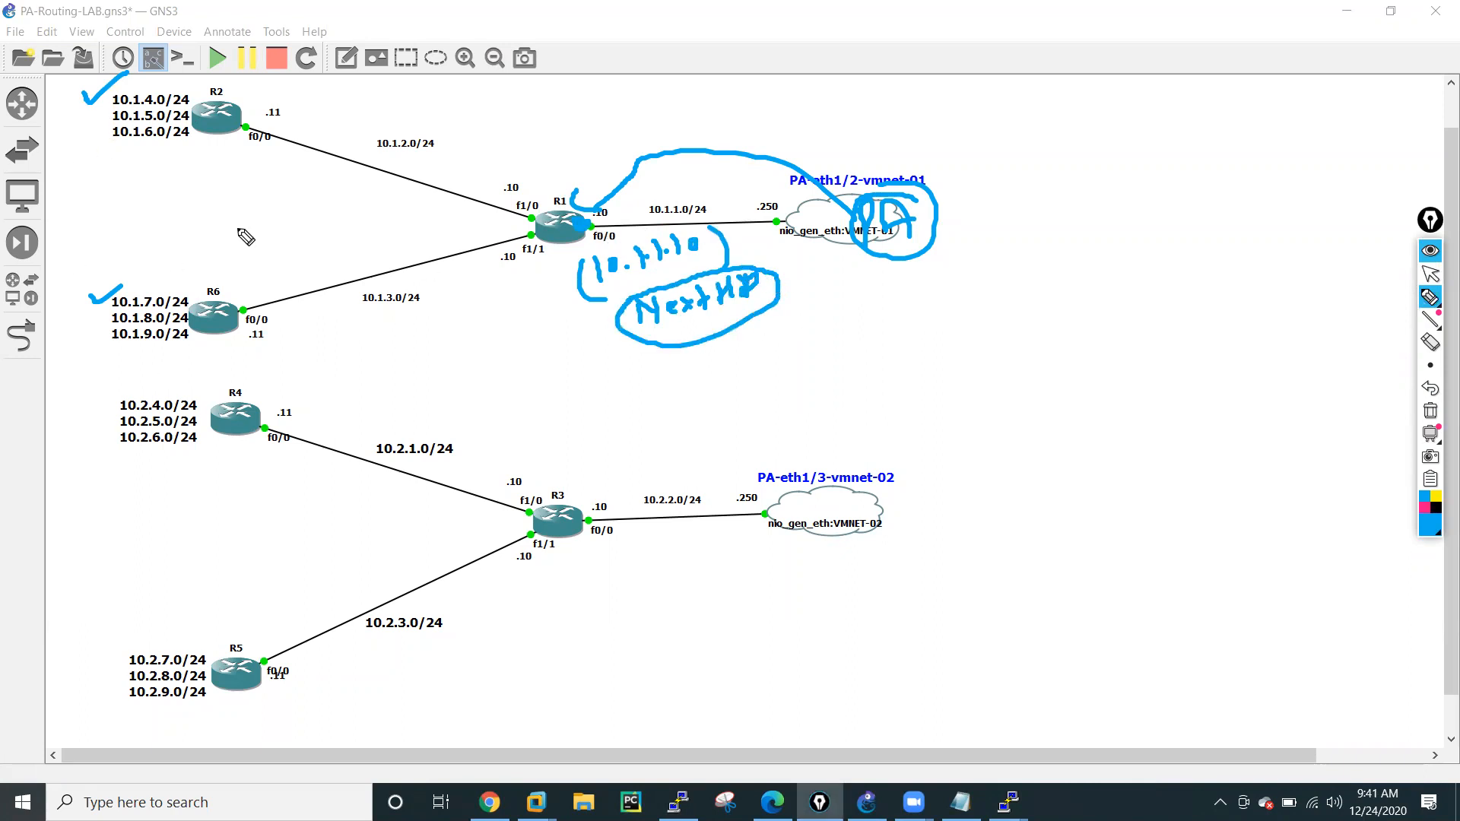
{"action": "left_click", "coordinate": [1429, 411]}
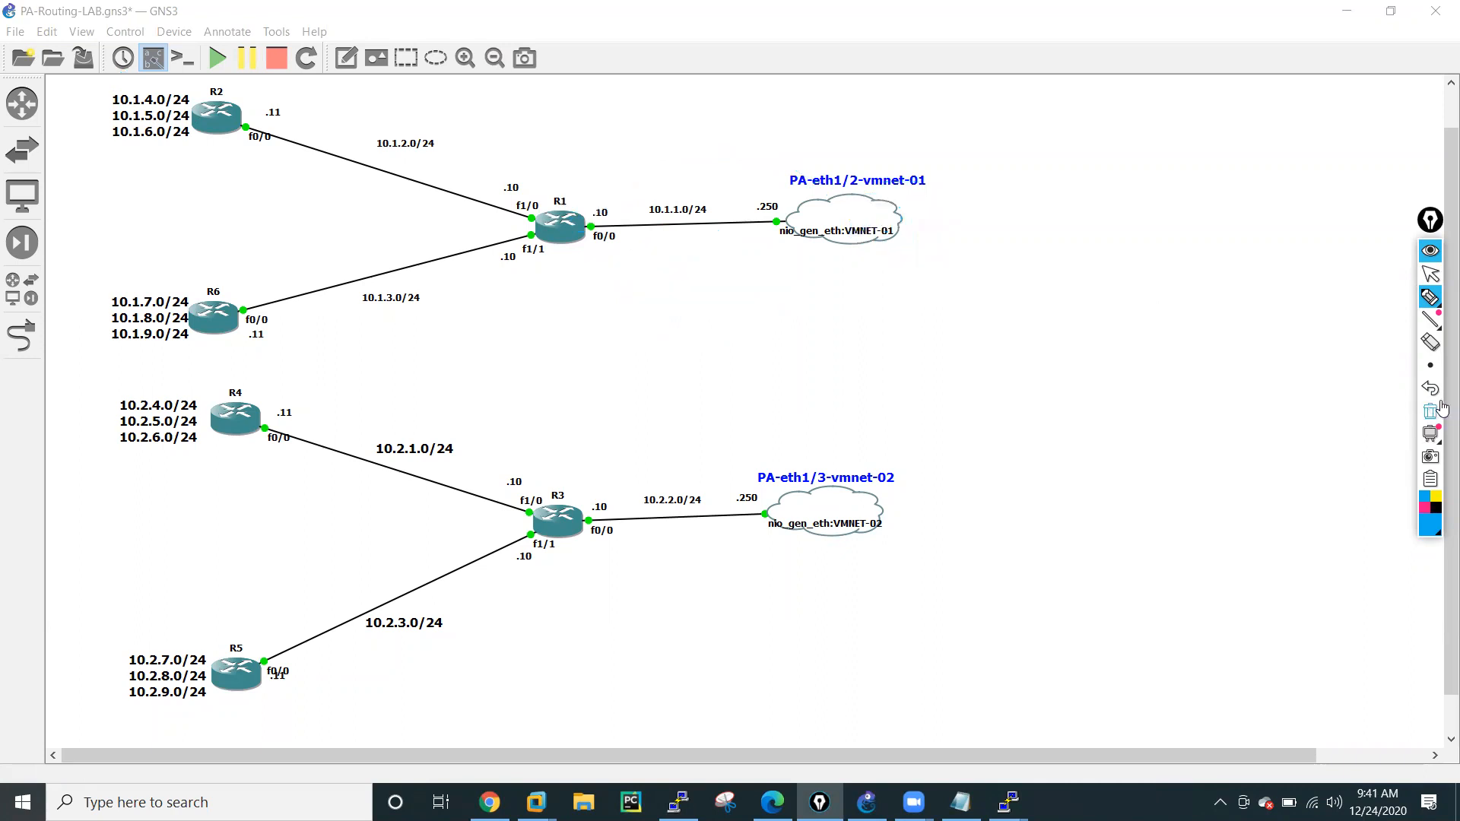
{"action": "left_click", "coordinate": [1431, 275]}
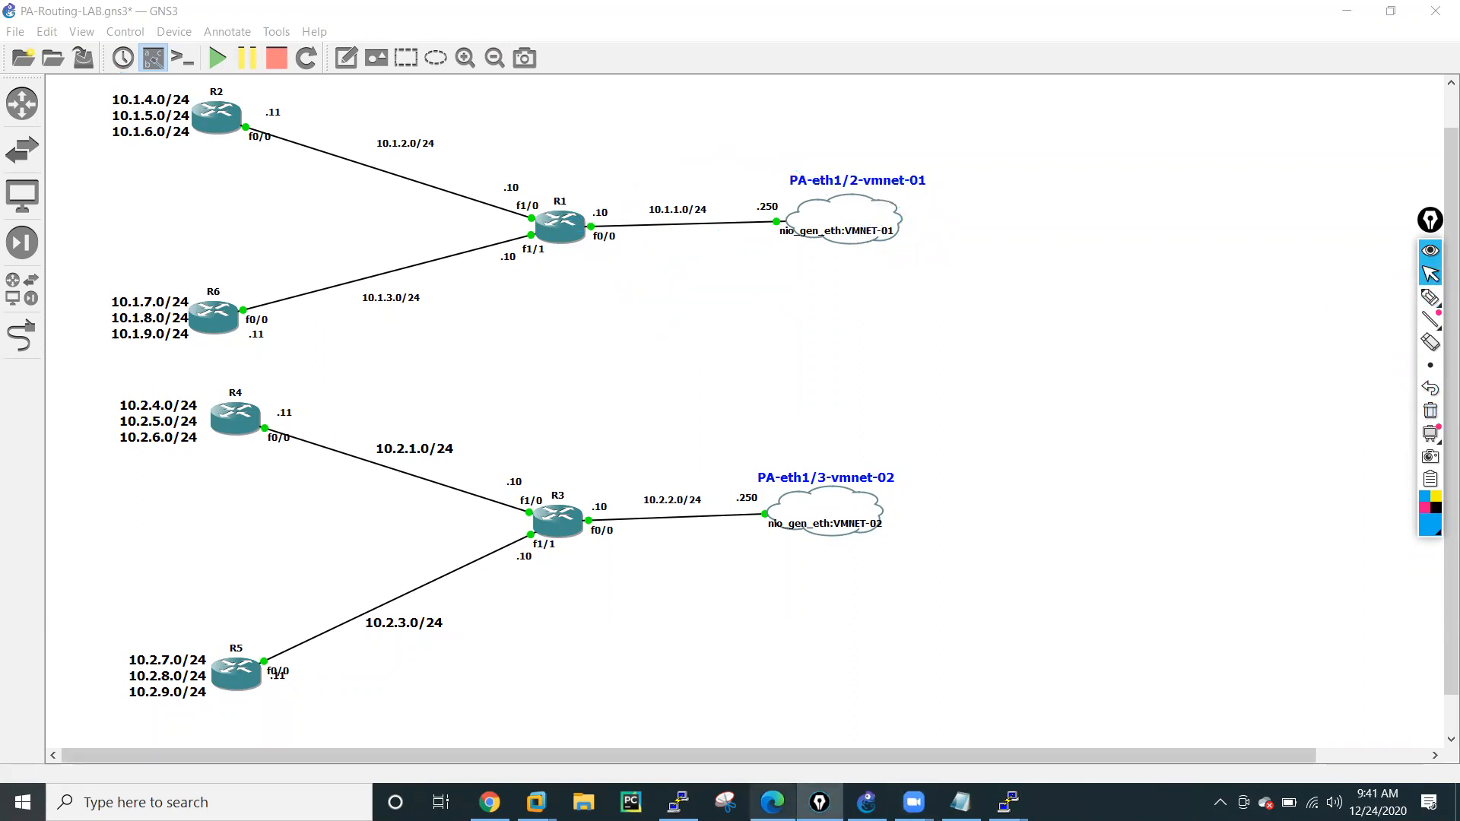
Switch back to Chrome and correct the static route's destination to 10.1.2.0/24.
{"action": "left_click", "coordinate": [489, 802]}
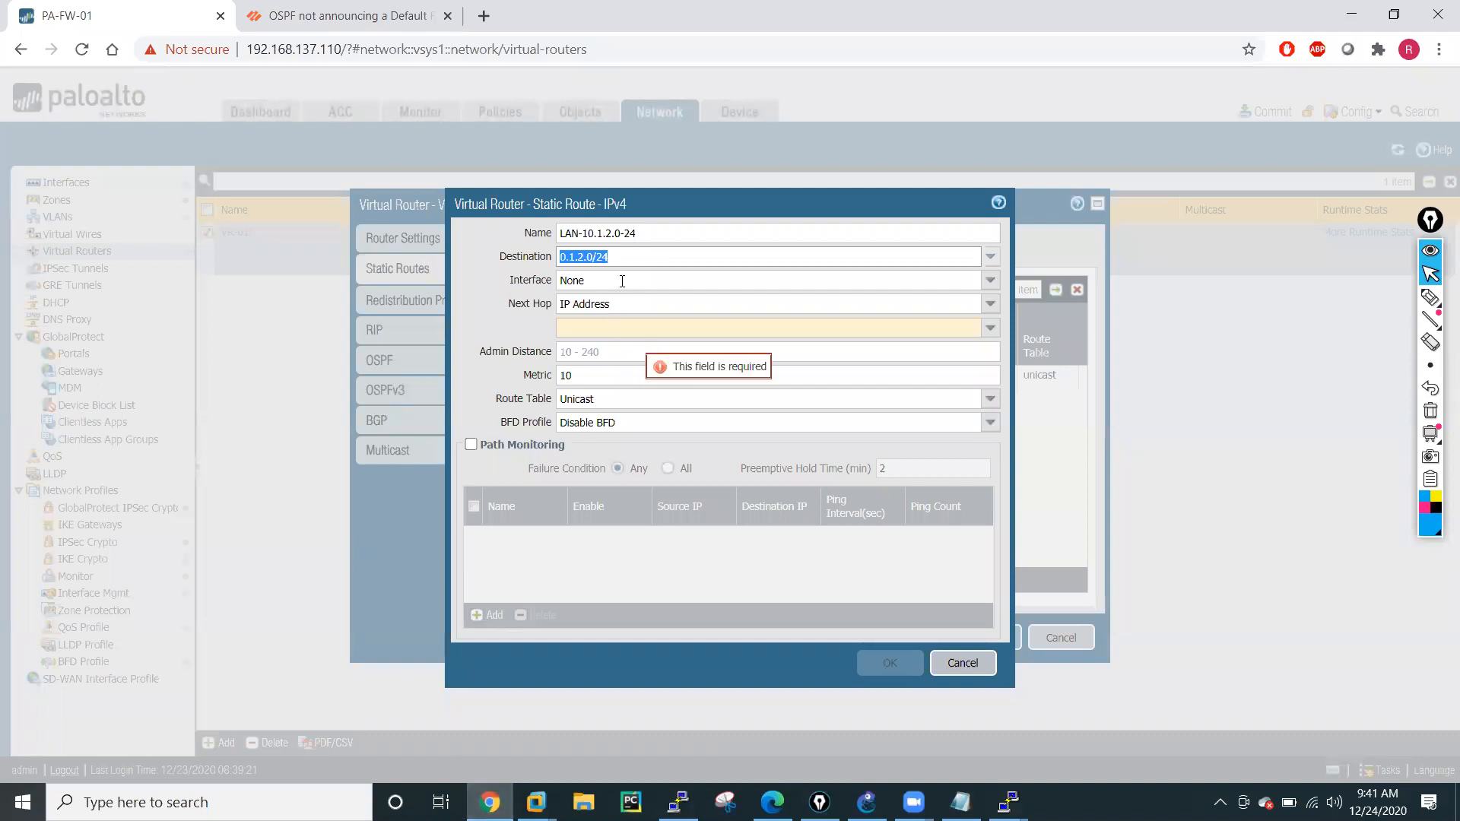
{"action": "left_click", "coordinate": [625, 255]}
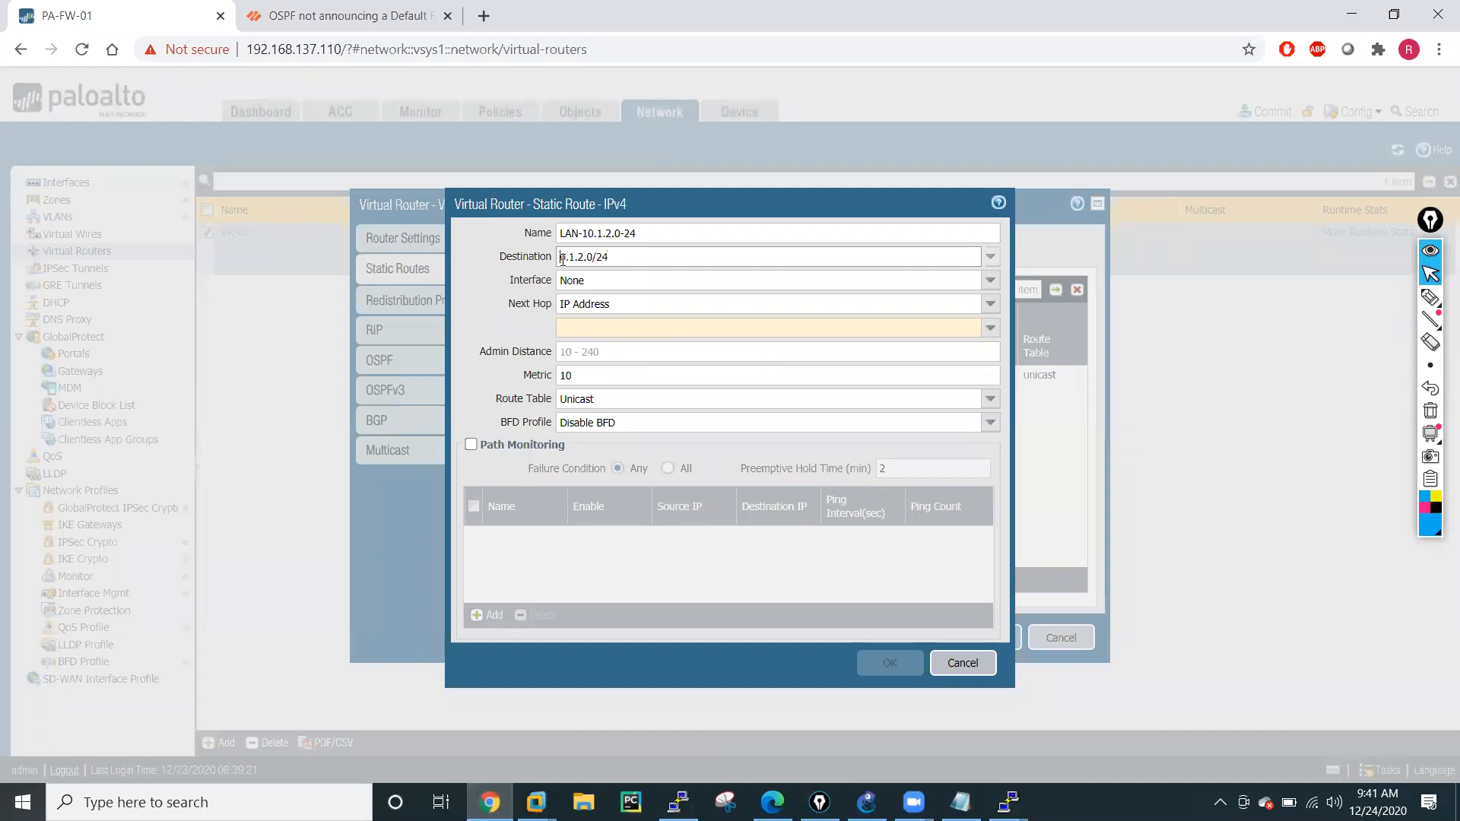
{"action": "type", "text": "1"}
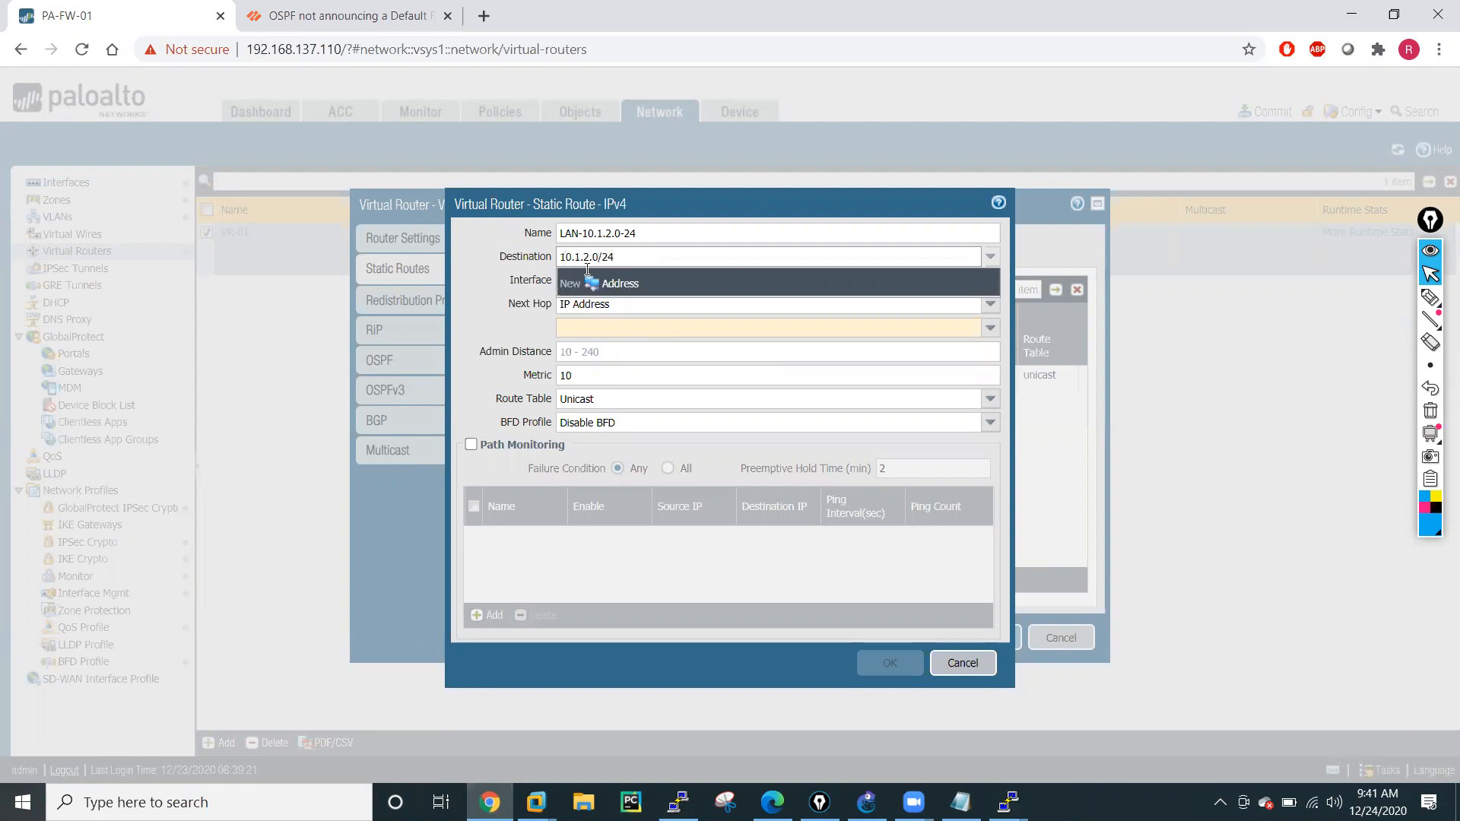
{"action": "left_click", "coordinate": [486, 257]}
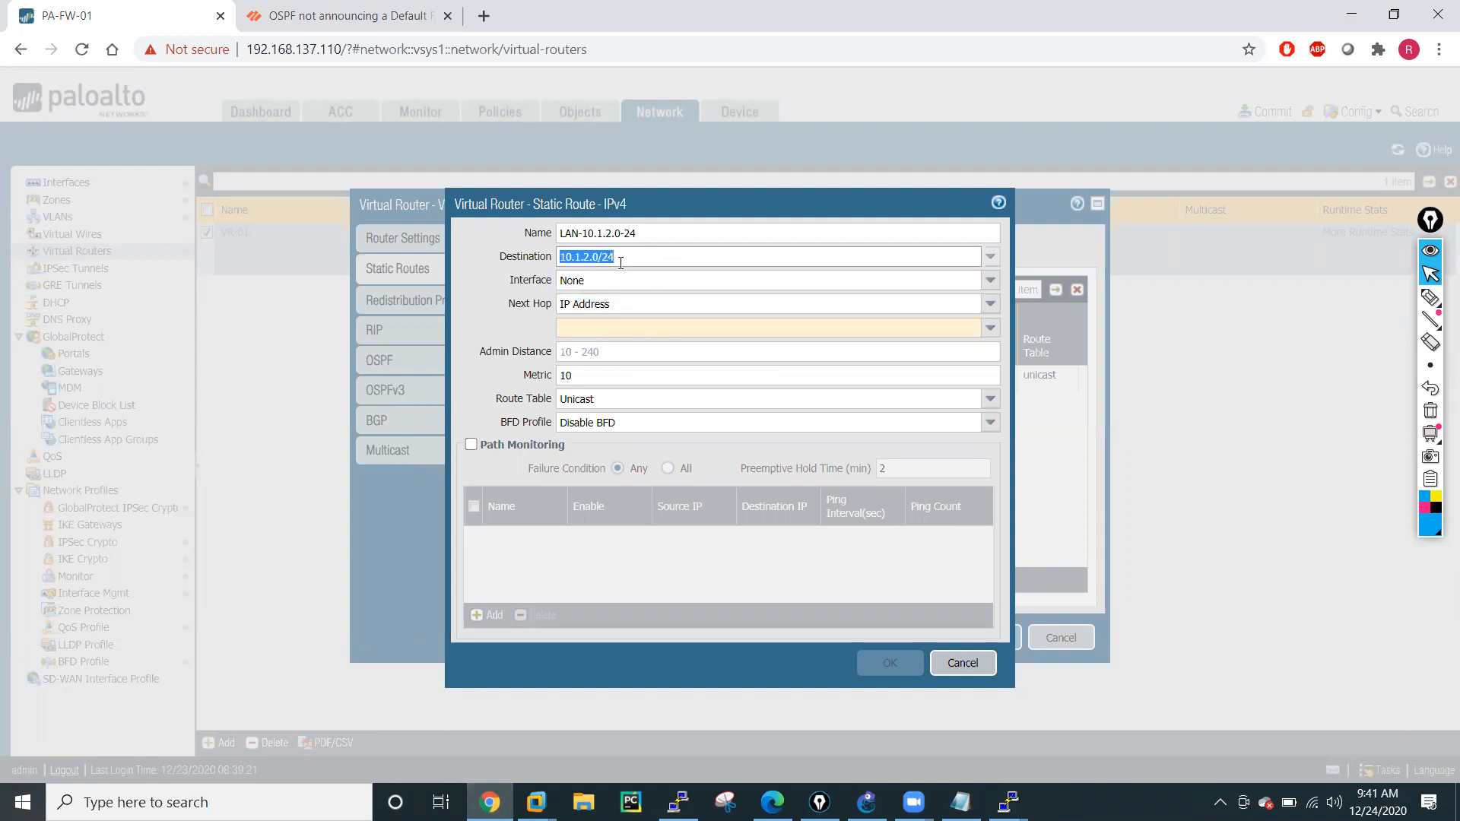
{"action": "left_click", "coordinate": [474, 294]}
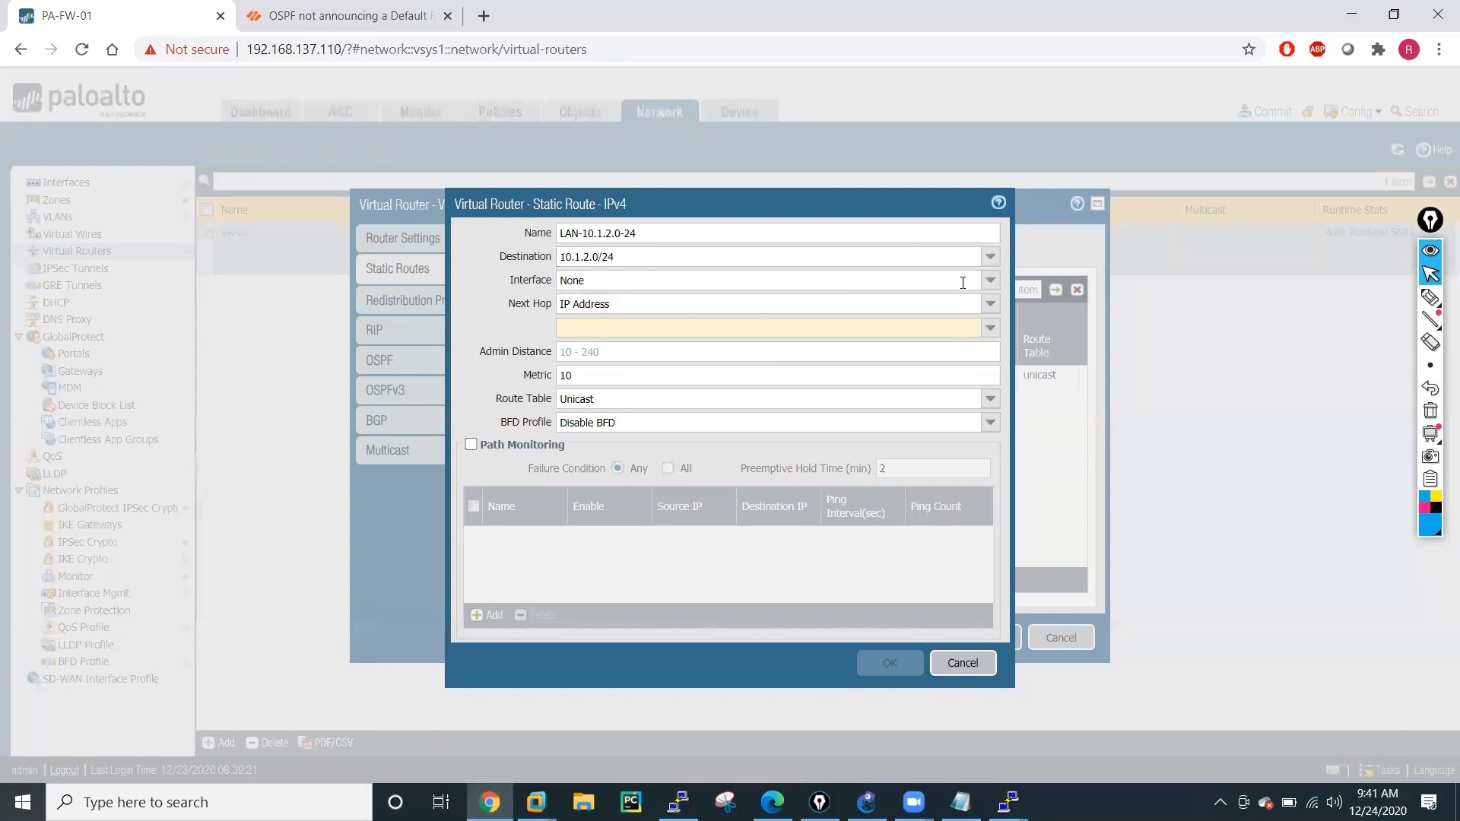
Set the route's interface to ethernet1/1 and its next-hop IP address to 10.1.1.10, and save the route.
{"action": "left_click", "coordinate": [988, 280]}
{"action": "left_click", "coordinate": [648, 319]}
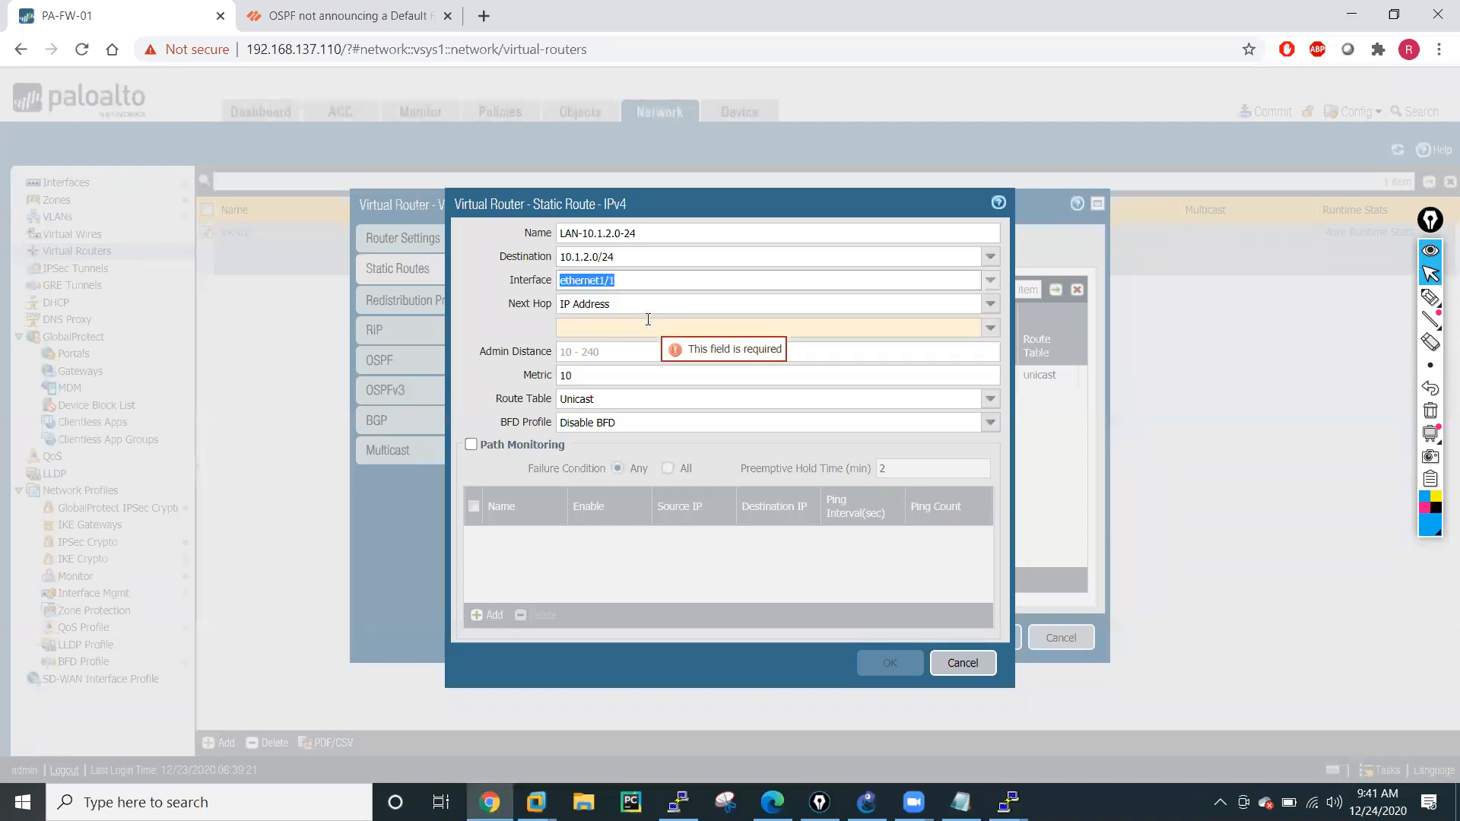
{"action": "left_click", "coordinate": [614, 327]}
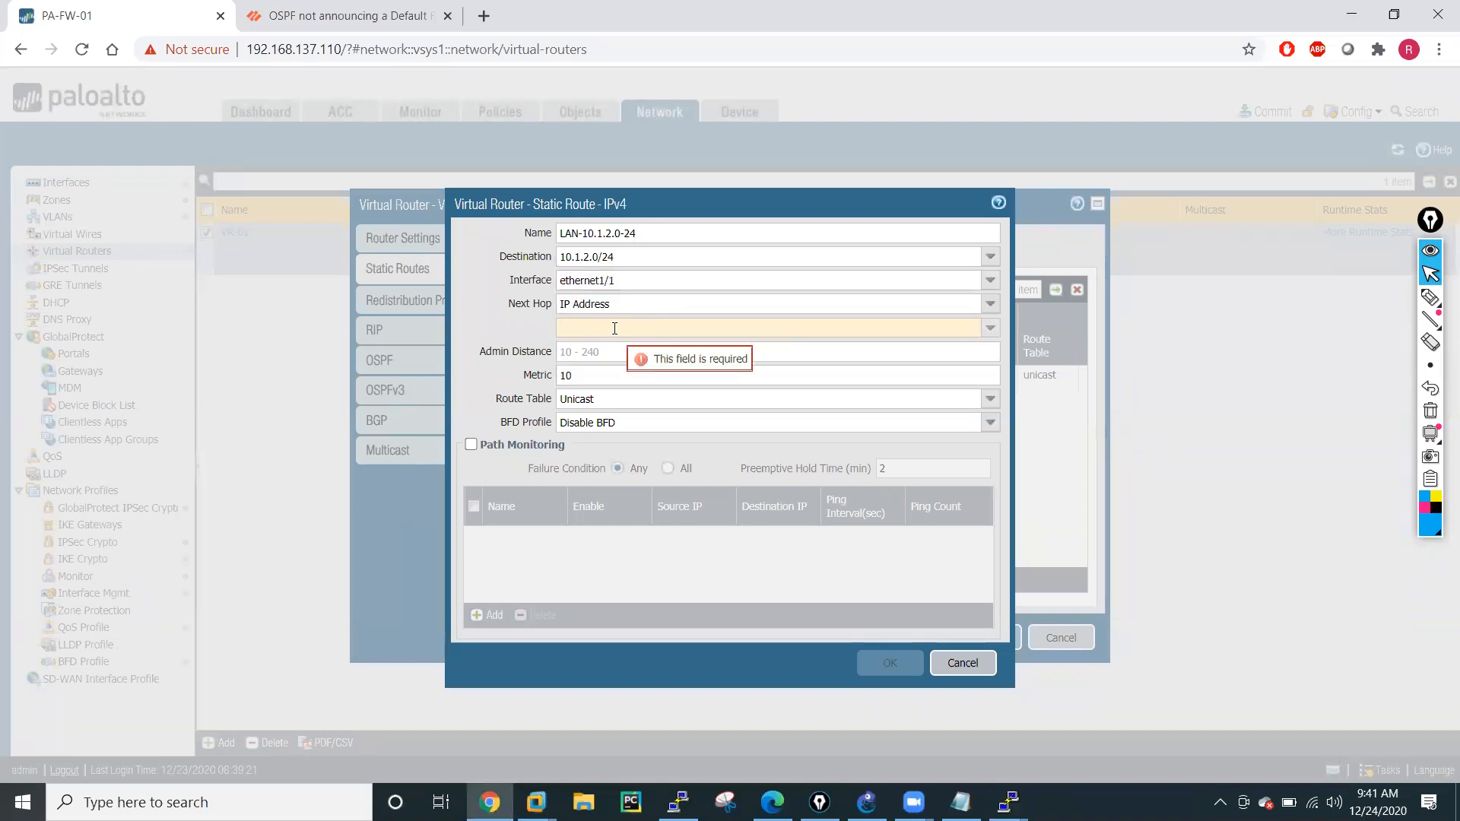
{"action": "type", "text": "10.1.1.10"}
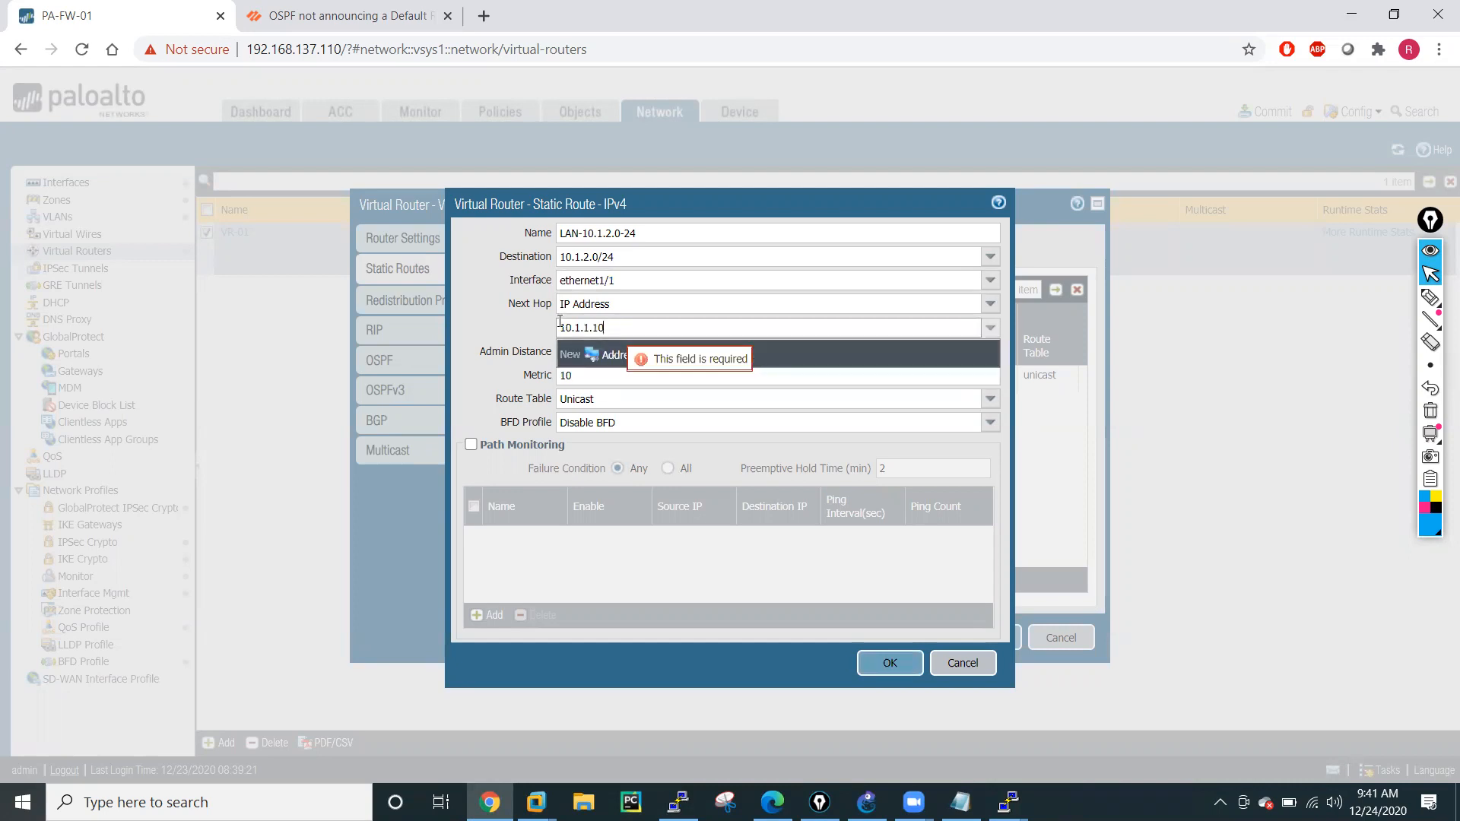
{"action": "left_click", "coordinate": [452, 335]}
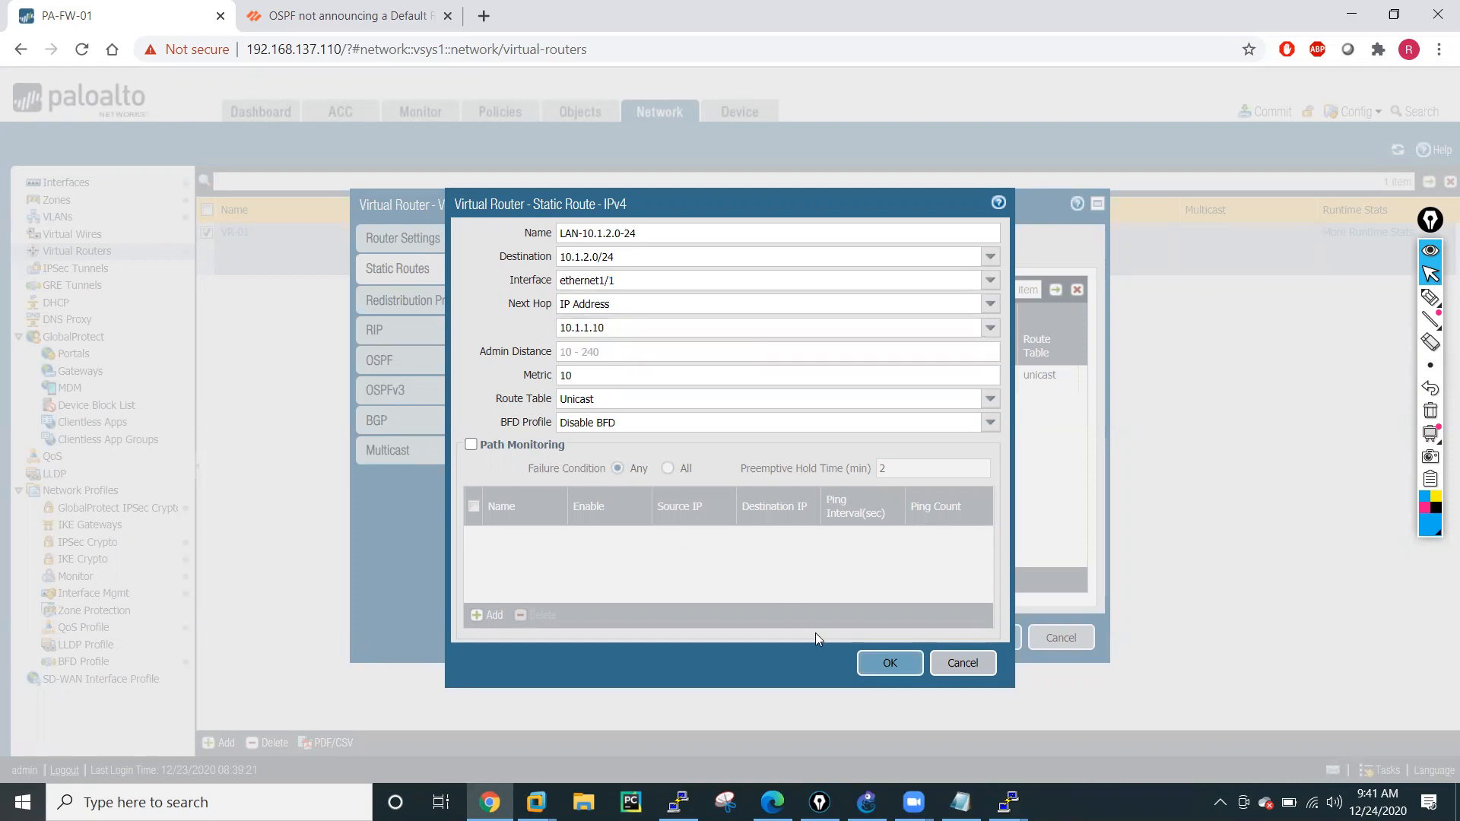
{"action": "left_click", "coordinate": [891, 664]}
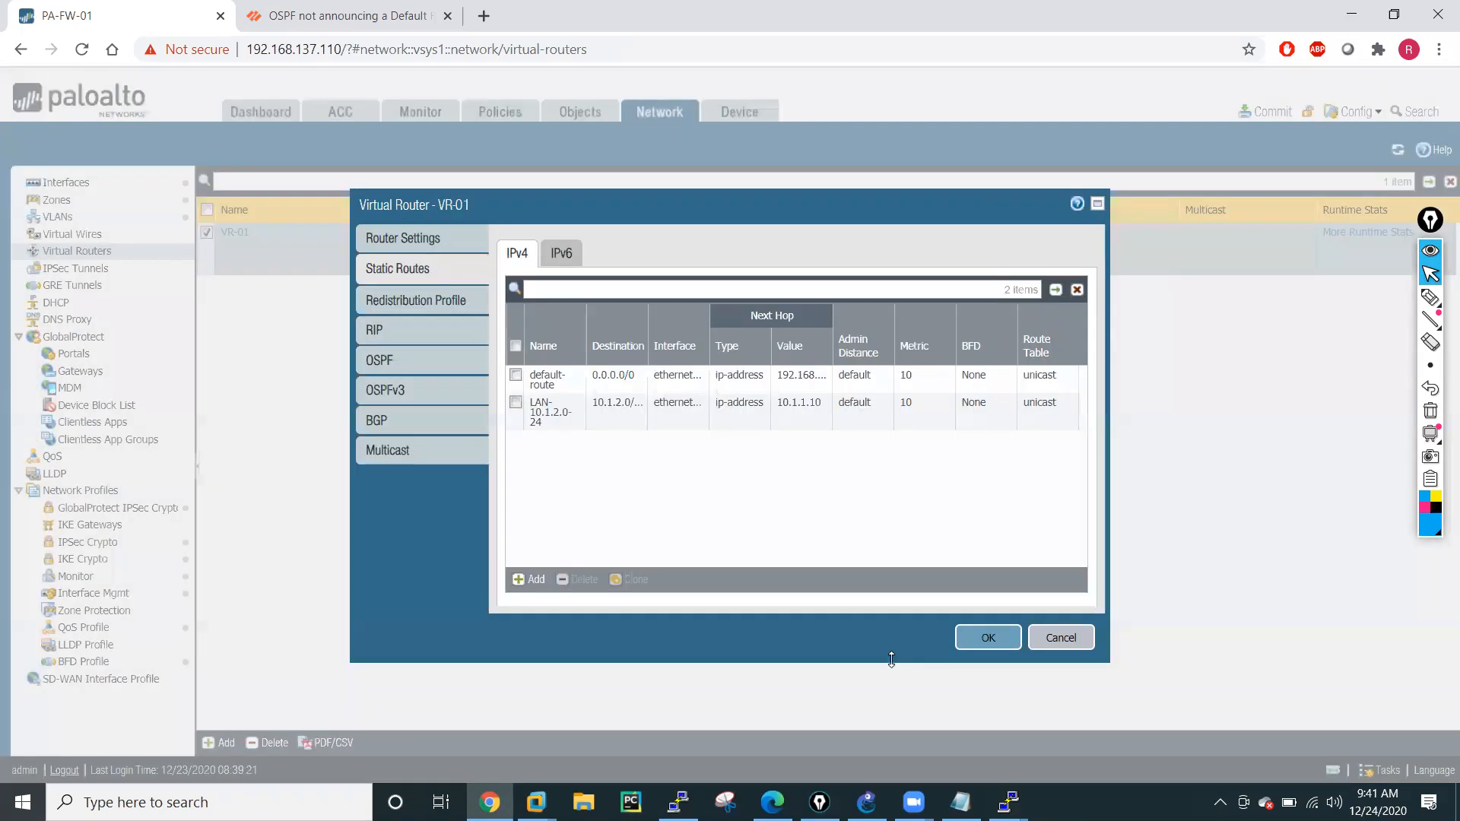
Clone the LAN-10.1.2.0-24 static route and name the copy LAN-10.1.3.0-24.
{"action": "left_click", "coordinate": [514, 403]}
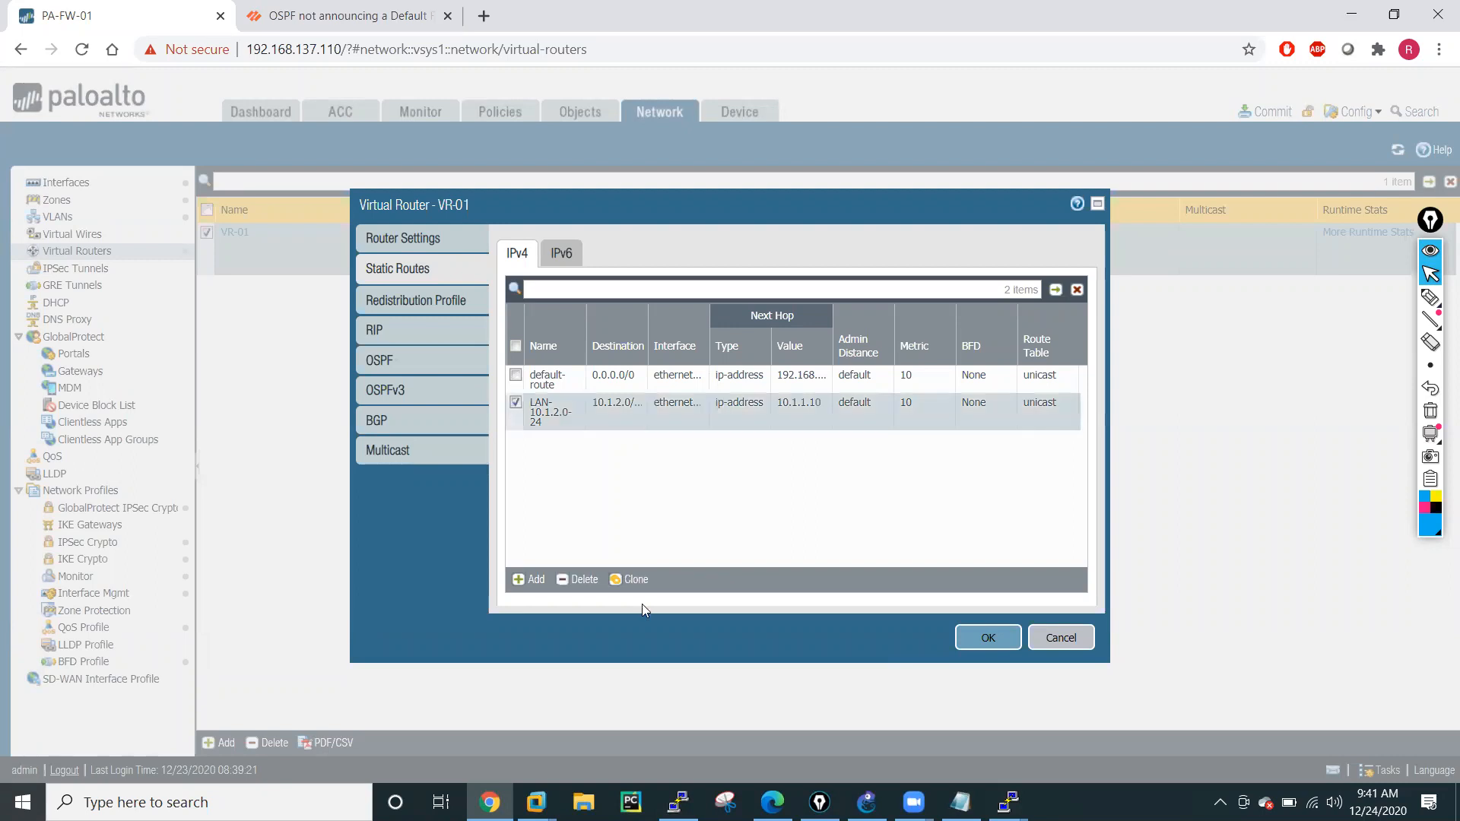
{"action": "left_click", "coordinate": [630, 579]}
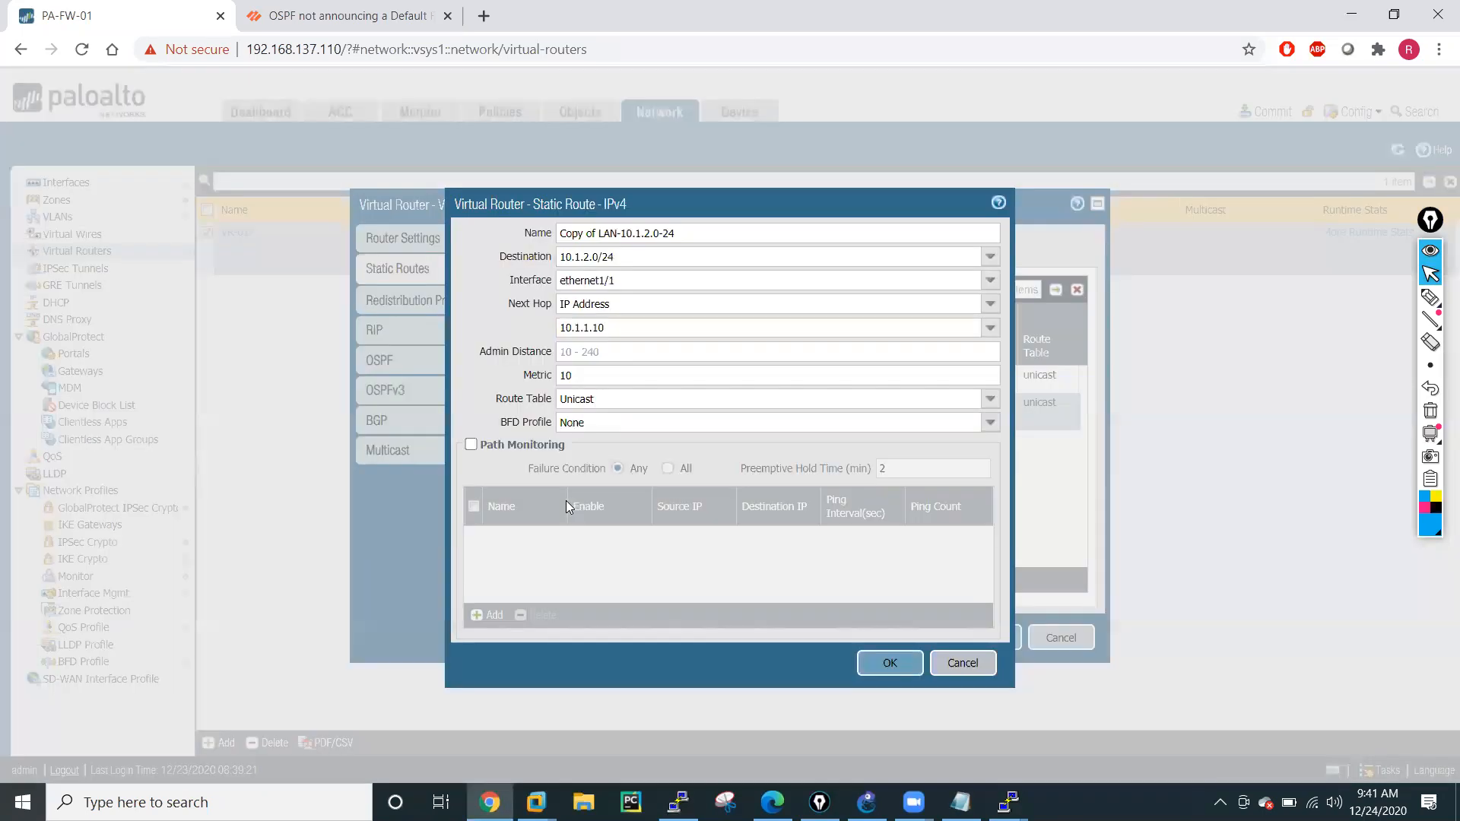
{"action": "left_click_drag", "start_coordinate": [601, 236], "coordinate": [544, 245]}
{"action": "key", "text": "BackSpace"}
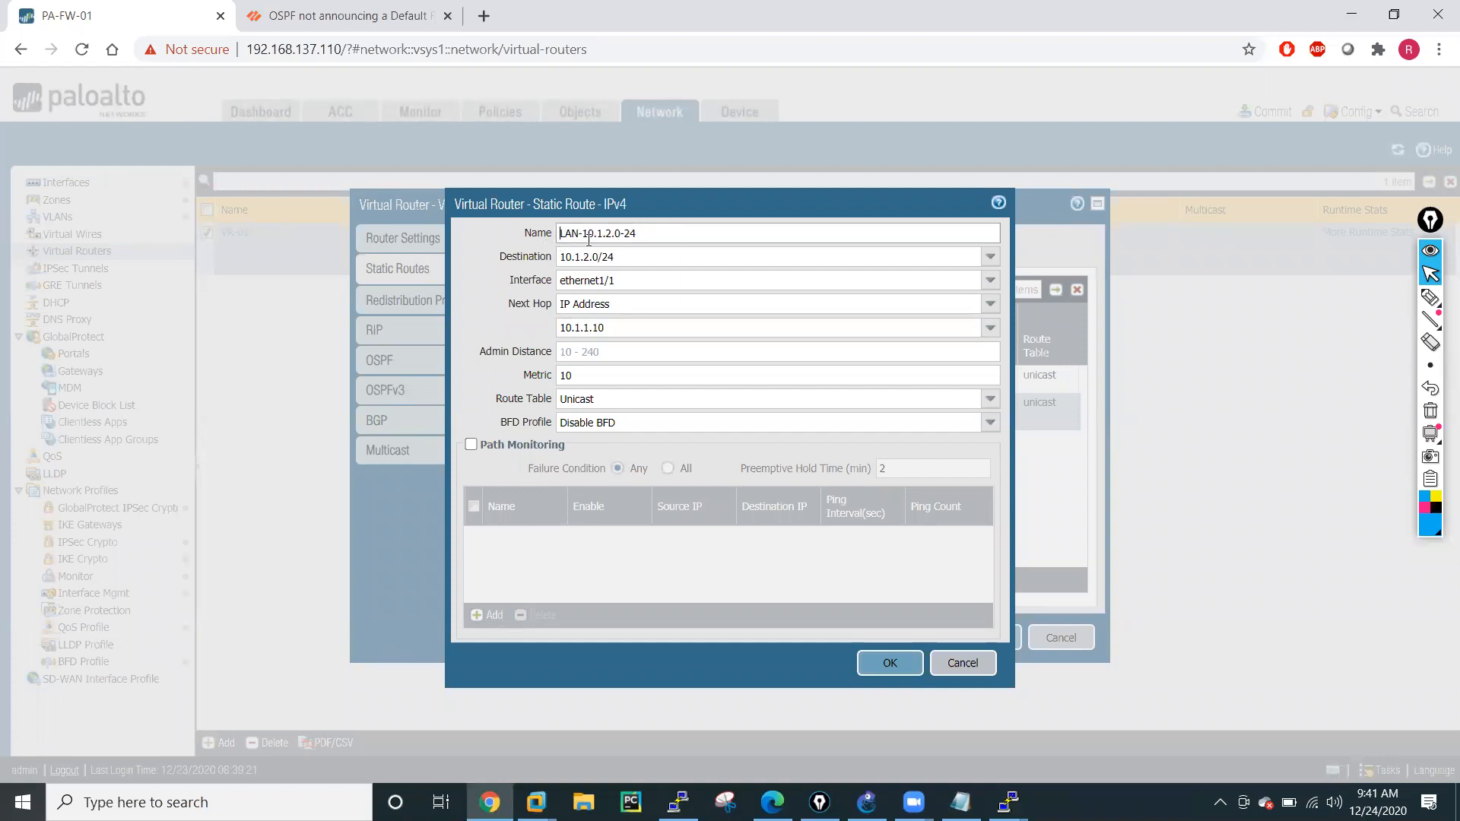
{"action": "left_click", "coordinate": [612, 235]}
{"action": "key", "text": "BackSpace"}
{"action": "type", "text": "3"}
Set the cloned route's destination to 10.1.3.0/24 and check its next-hop address.
{"action": "triple_click", "coordinate": [591, 259]}
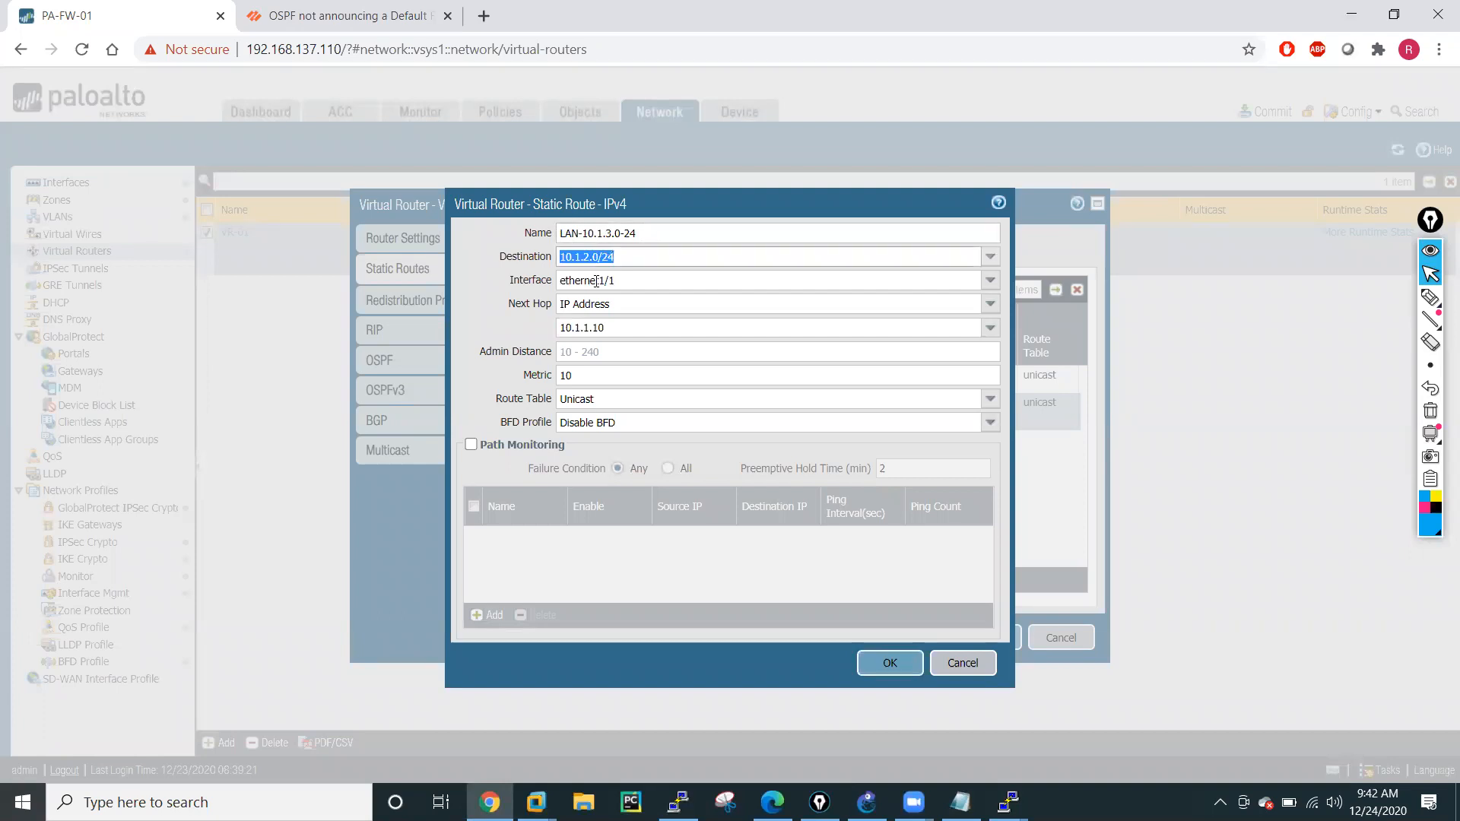
{"action": "left_click", "coordinate": [590, 258]}
{"action": "key", "text": "BackSpace"}
{"action": "type", "text": "3"}
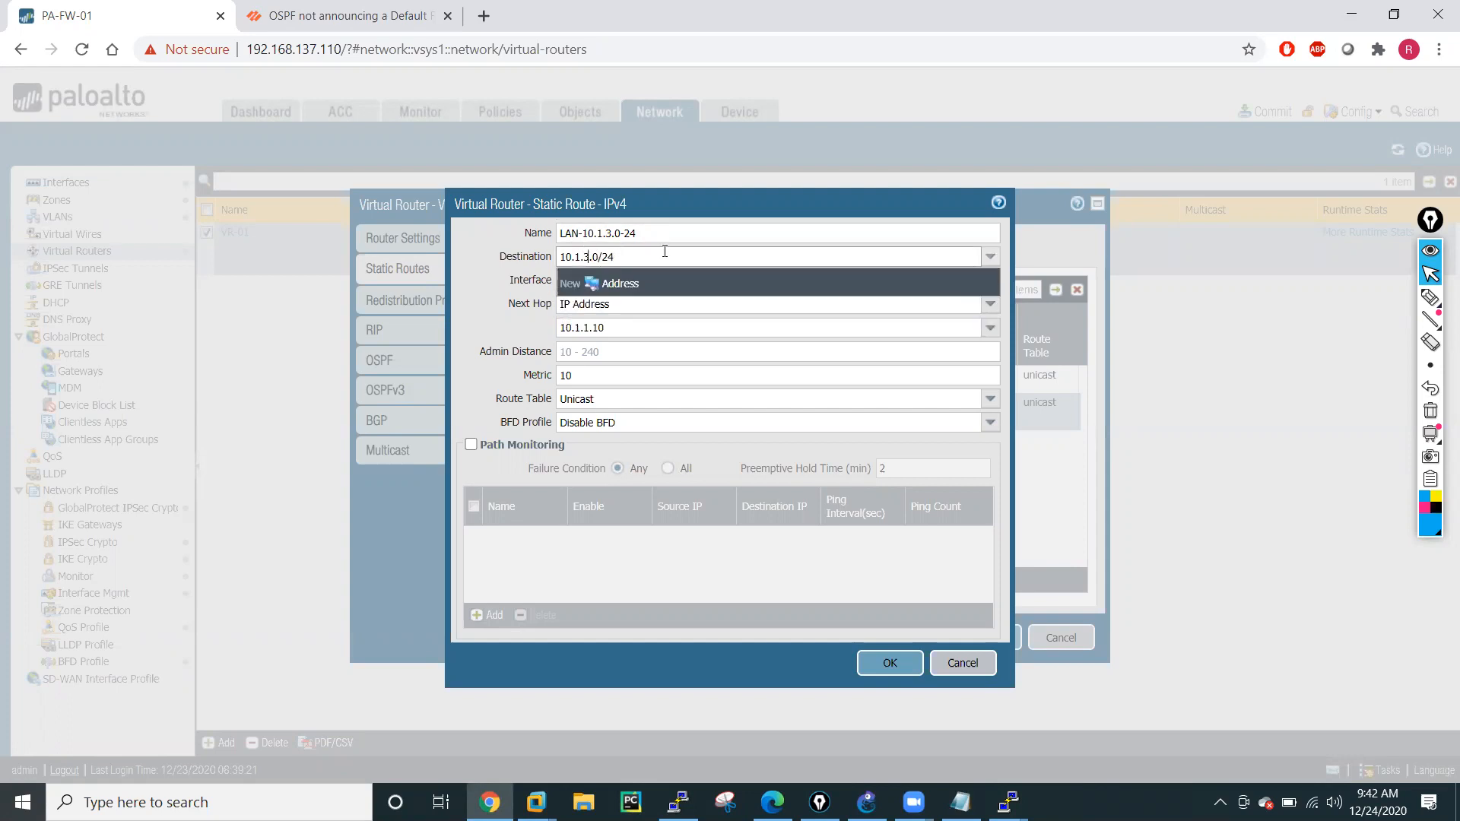
{"action": "left_click", "coordinate": [501, 325]}
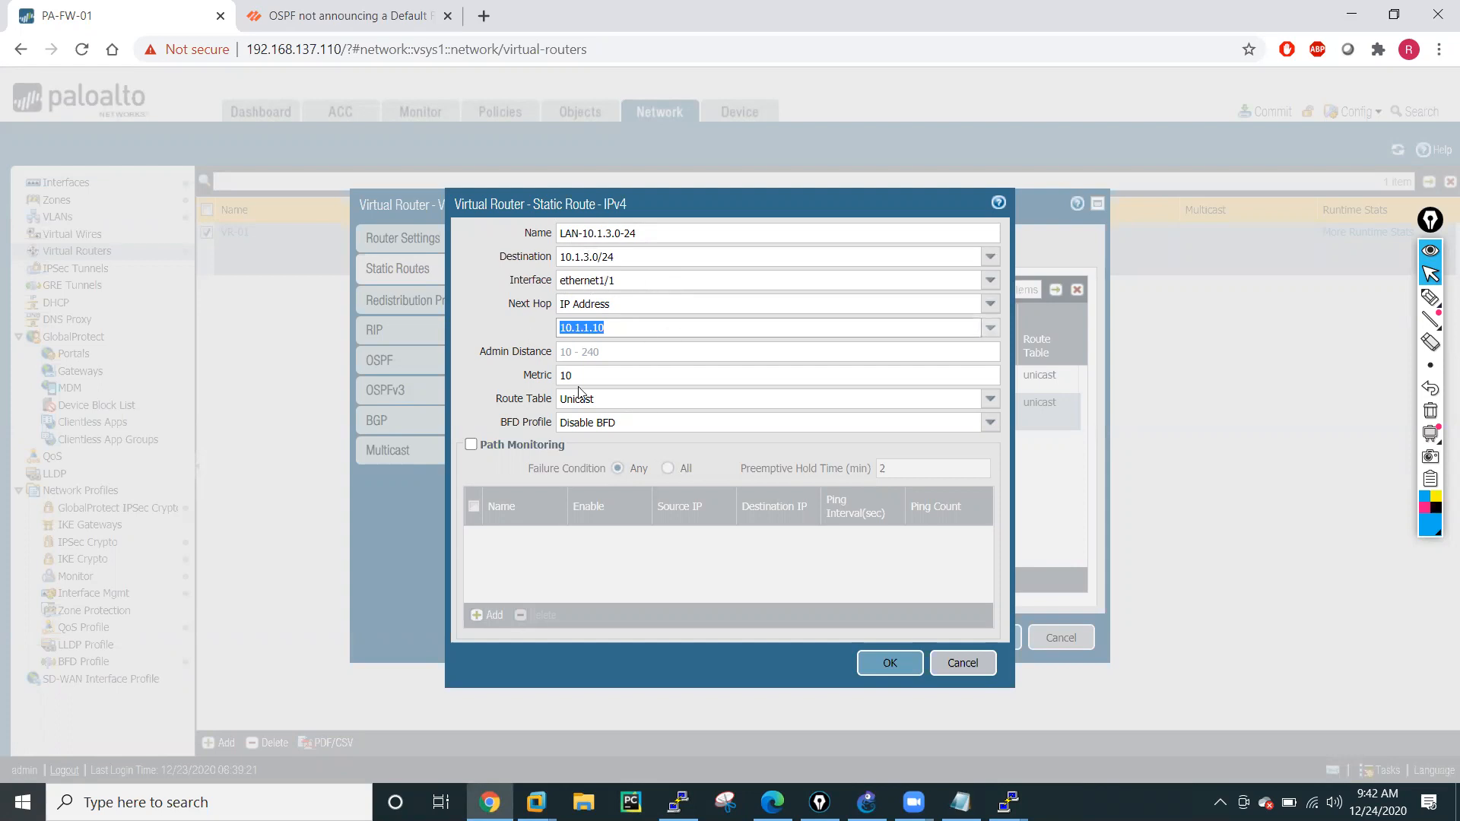
Save the 10.1.3.0/24 static route, clone it, and name the copy LAN-10.1.4.0-24.
{"action": "left_click", "coordinate": [892, 664]}
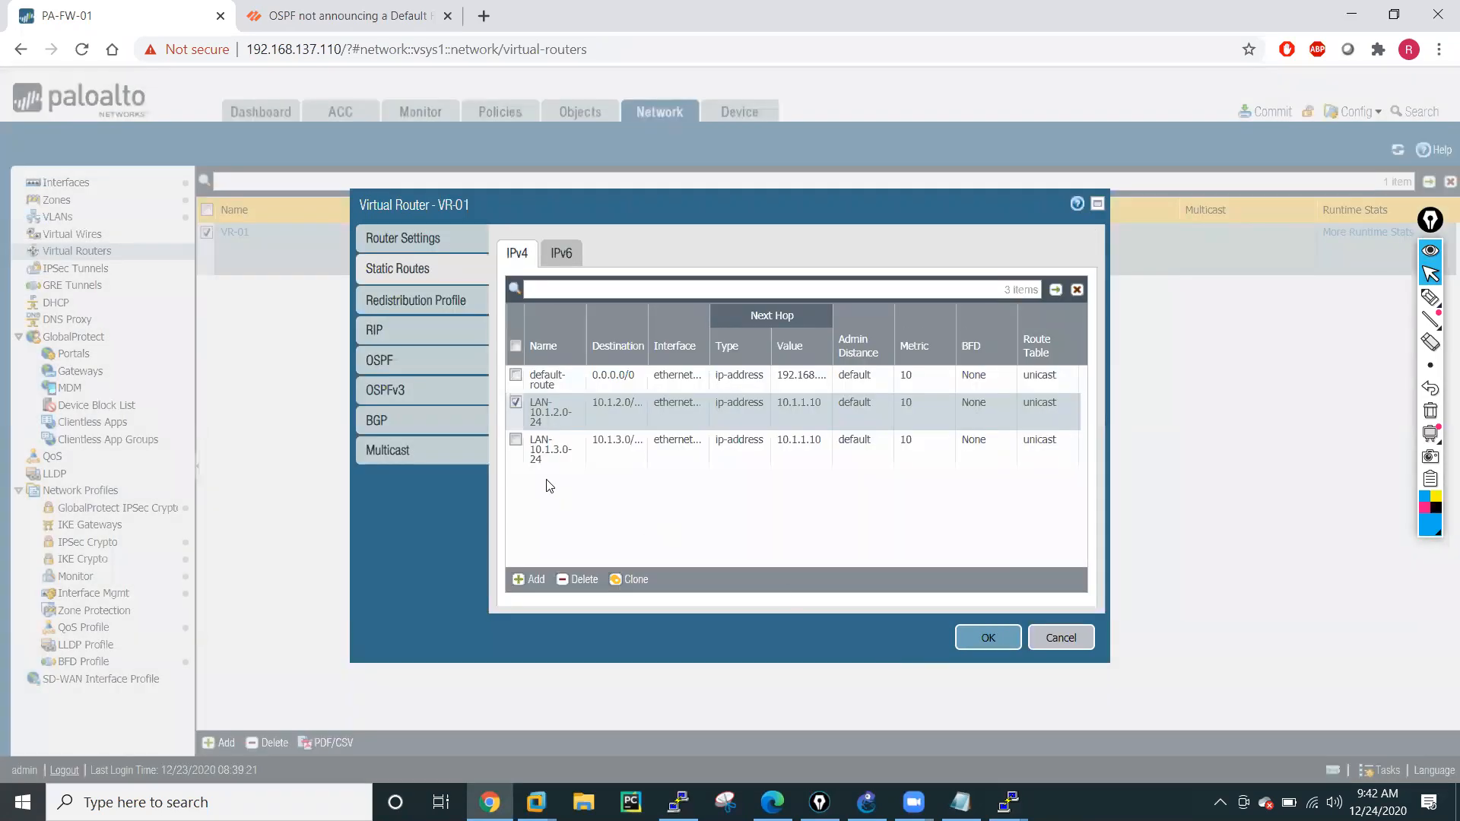
{"action": "left_click", "coordinate": [515, 403]}
{"action": "left_click", "coordinate": [516, 441]}
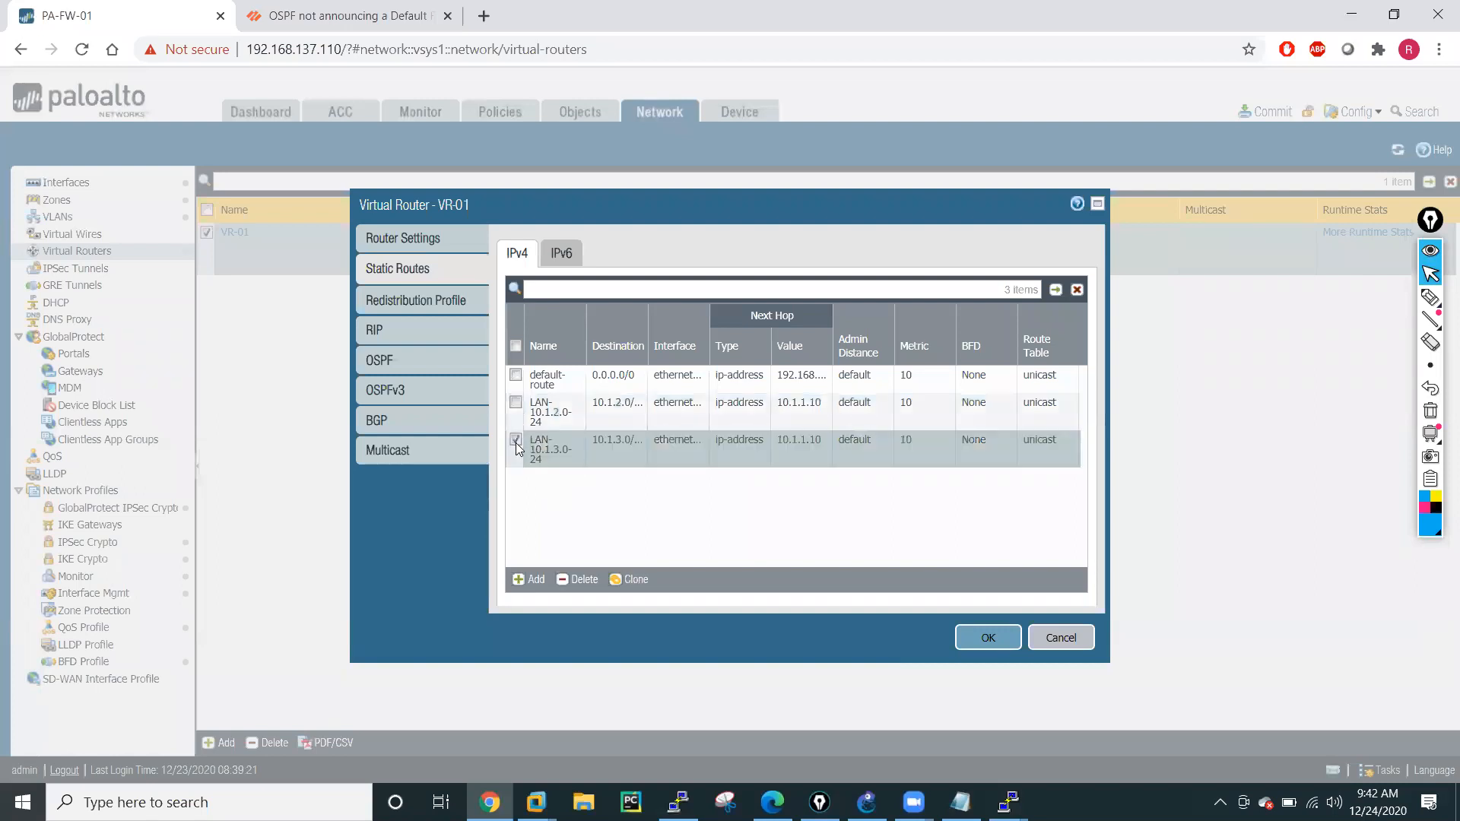
{"action": "left_click", "coordinate": [628, 579]}
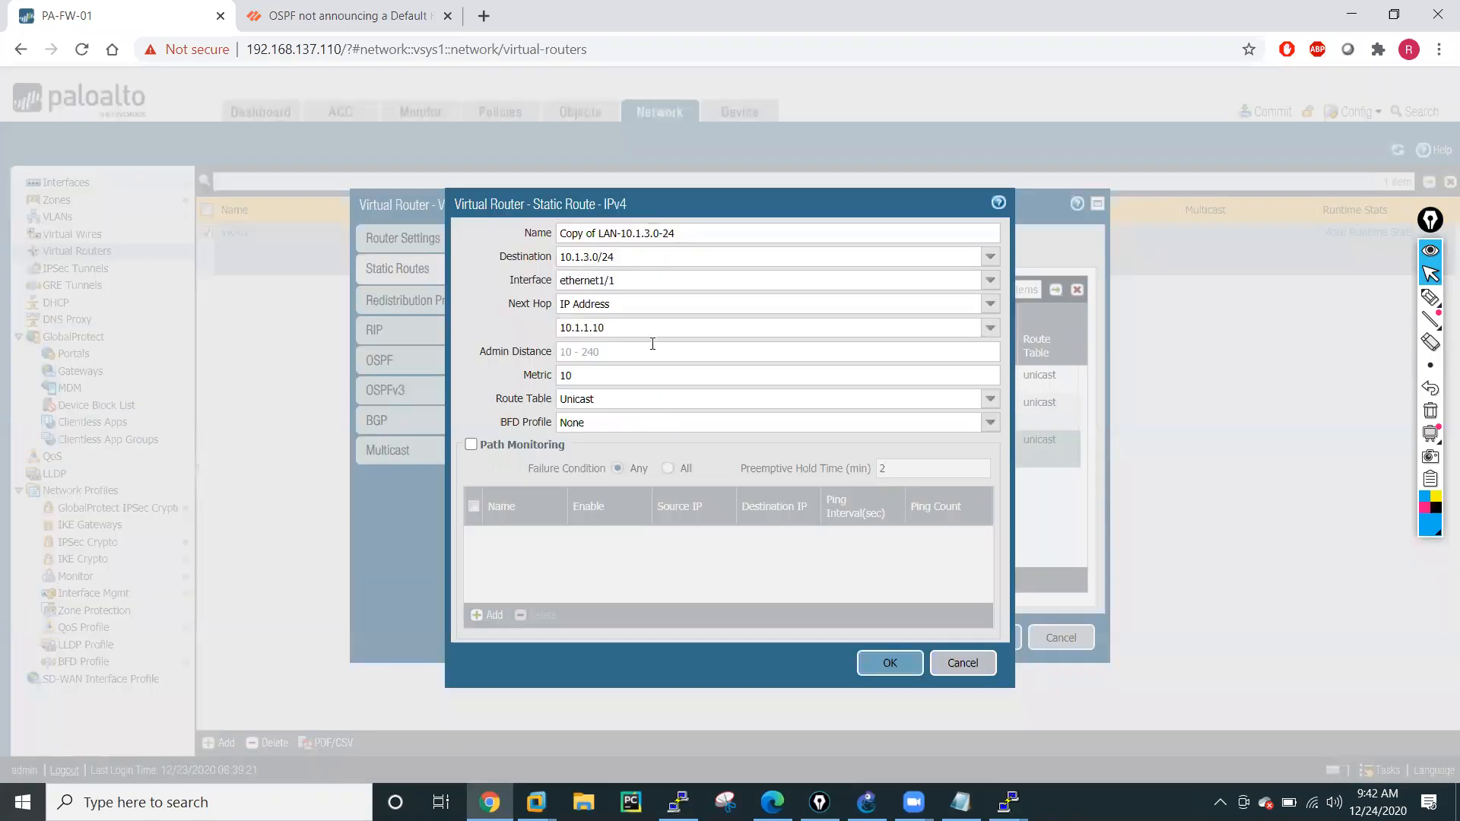
{"action": "left_click_drag", "start_coordinate": [600, 234], "coordinate": [559, 234]}
{"action": "key", "text": "BackSpace"}
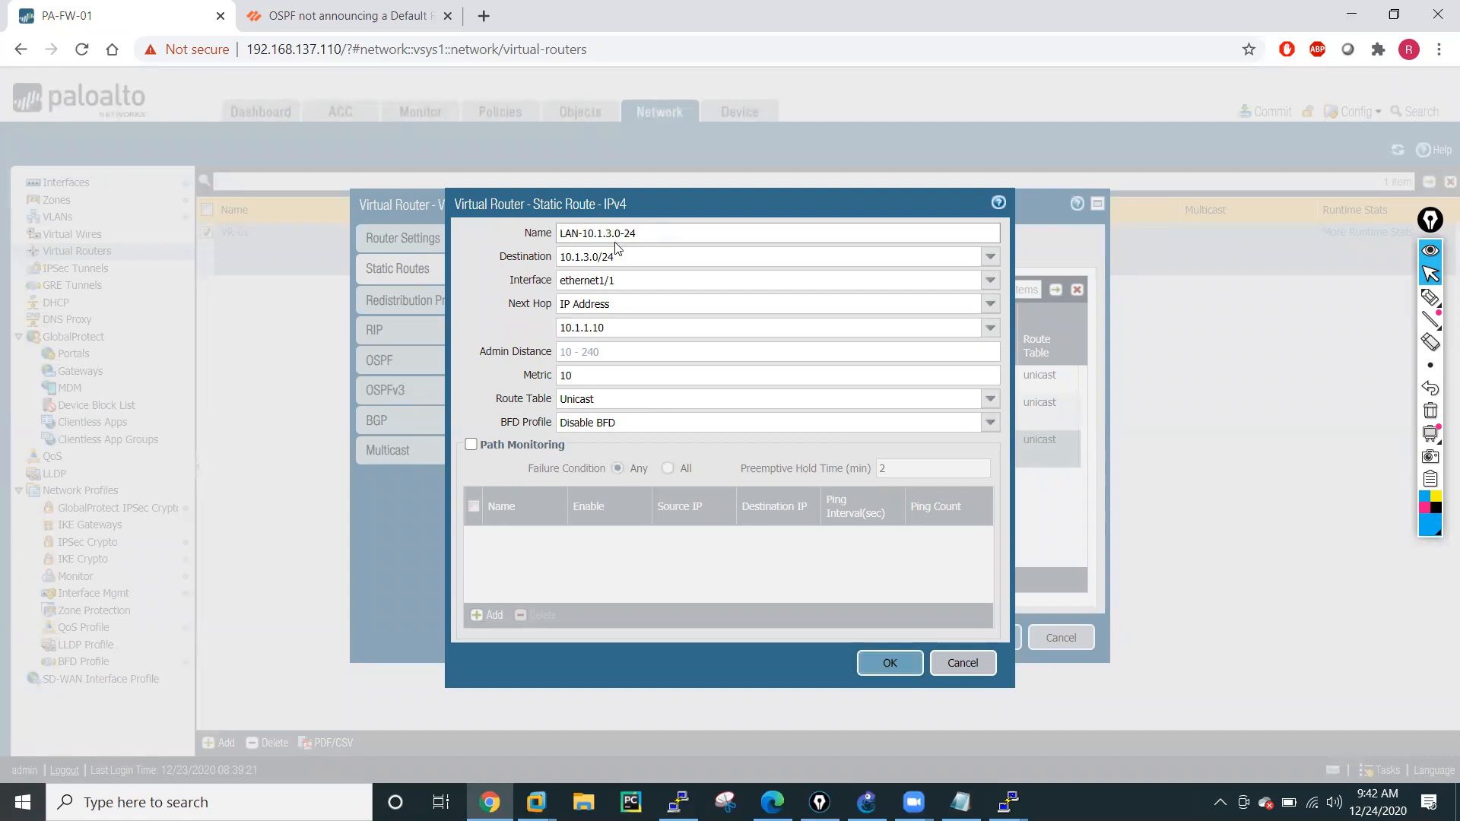
{"action": "left_click", "coordinate": [612, 235]}
{"action": "key", "text": "BackSpace"}
{"action": "type", "text": "4"}
Set the LAN-10.1.4.0-24 route's destination to 10.1.4.0/24 and save the route.
{"action": "left_click", "coordinate": [589, 260]}
{"action": "left_click", "coordinate": [589, 260]}
{"action": "key", "text": "BackSpace"}
{"action": "type", "text": "4"}
{"action": "left_click", "coordinate": [891, 664]}
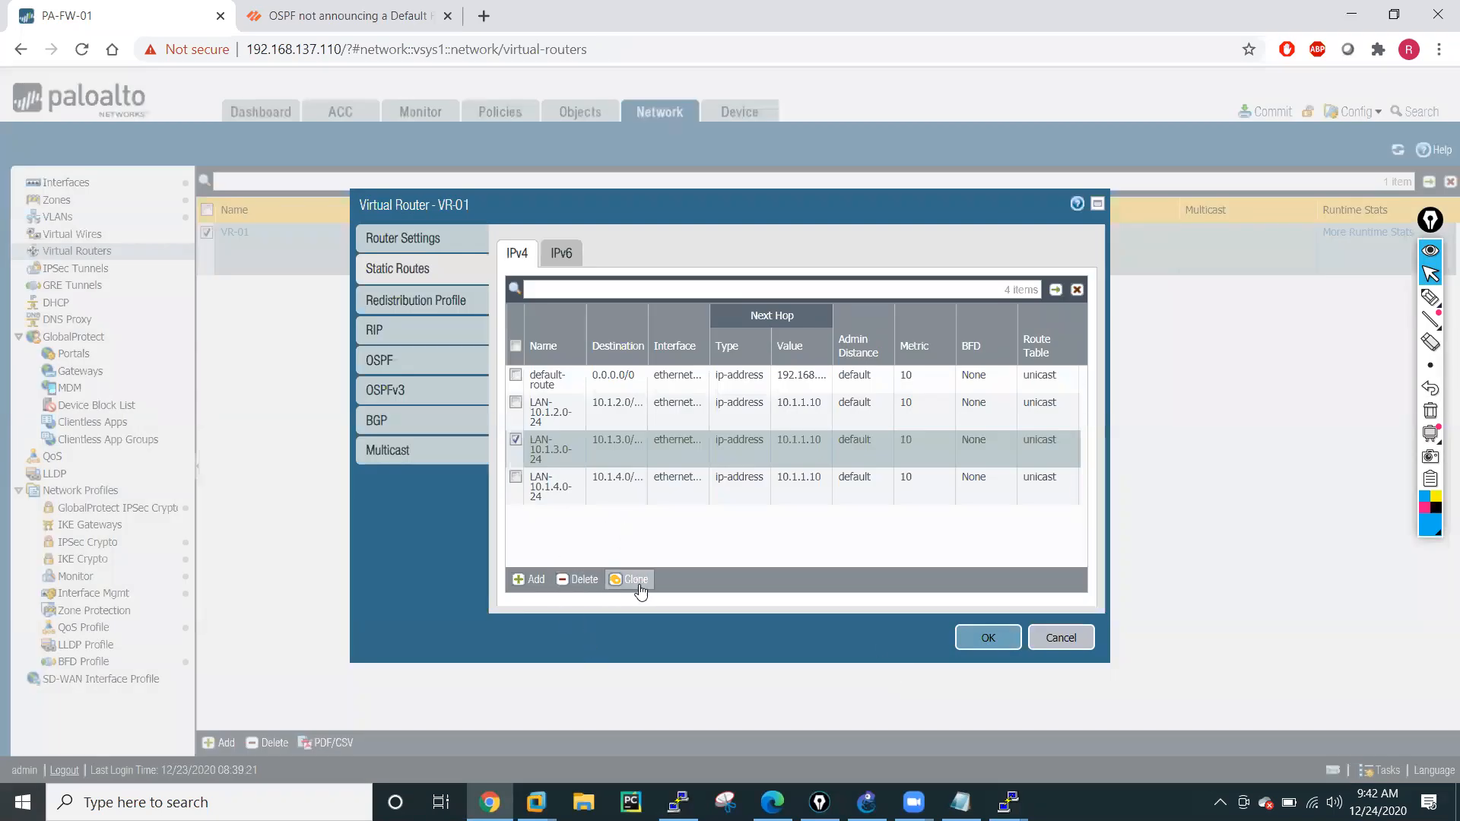
Clone the LAN-10.1.3.0-24 route as LAN-10.1.5.0-24 with destination 10.1.5.0/24 and save it.
{"action": "left_click", "coordinate": [638, 581]}
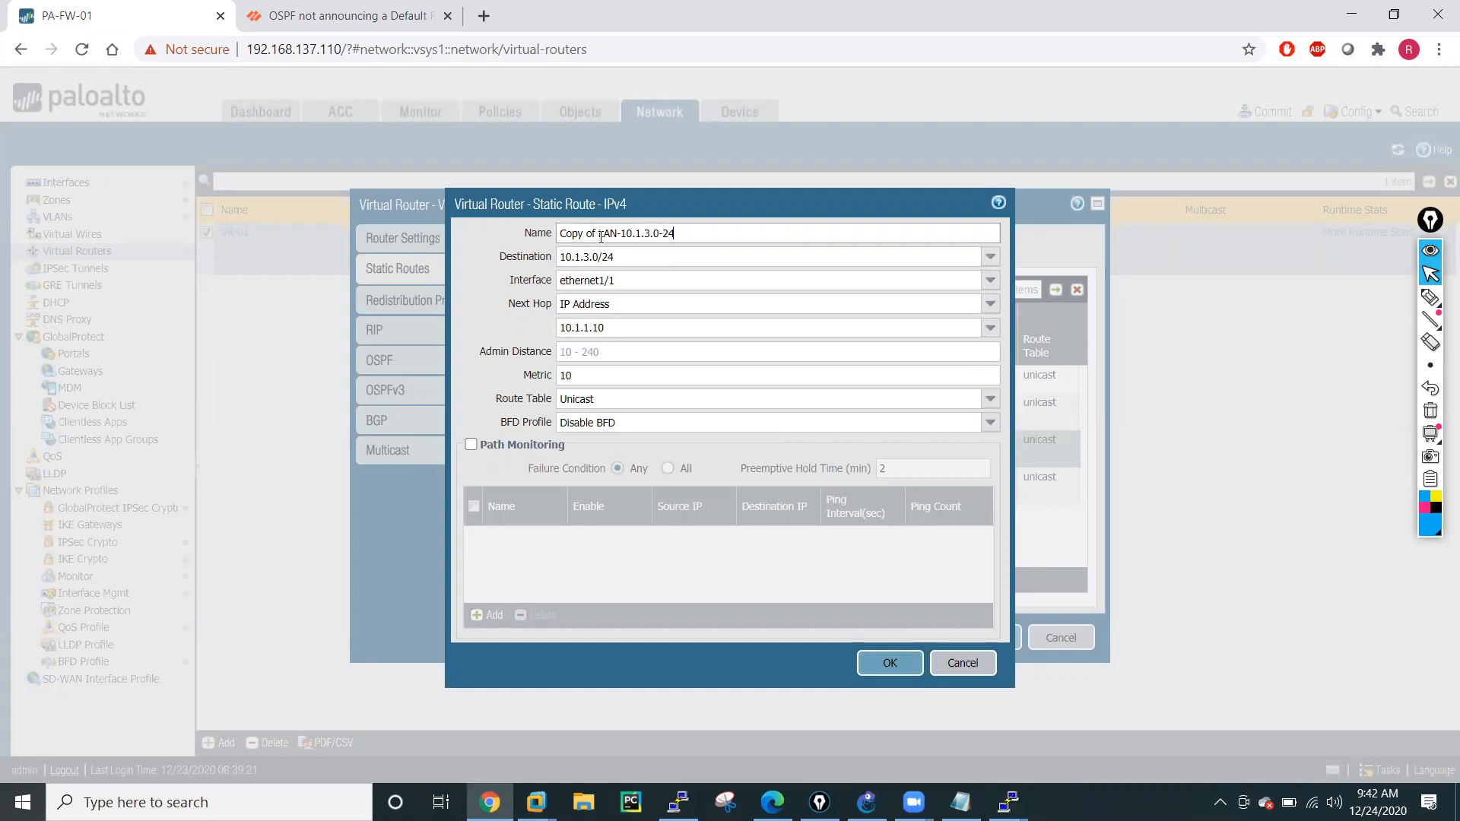
{"action": "key", "text": "BackSpace"}
{"action": "left_click", "coordinate": [610, 236]}
{"action": "key", "text": "BackSpace"}
{"action": "type", "text": "5"}
{"action": "triple_click", "coordinate": [587, 261]}
{"action": "left_click", "coordinate": [591, 261]}
{"action": "key", "text": "BackSpace"}
{"action": "type", "text": "5"}
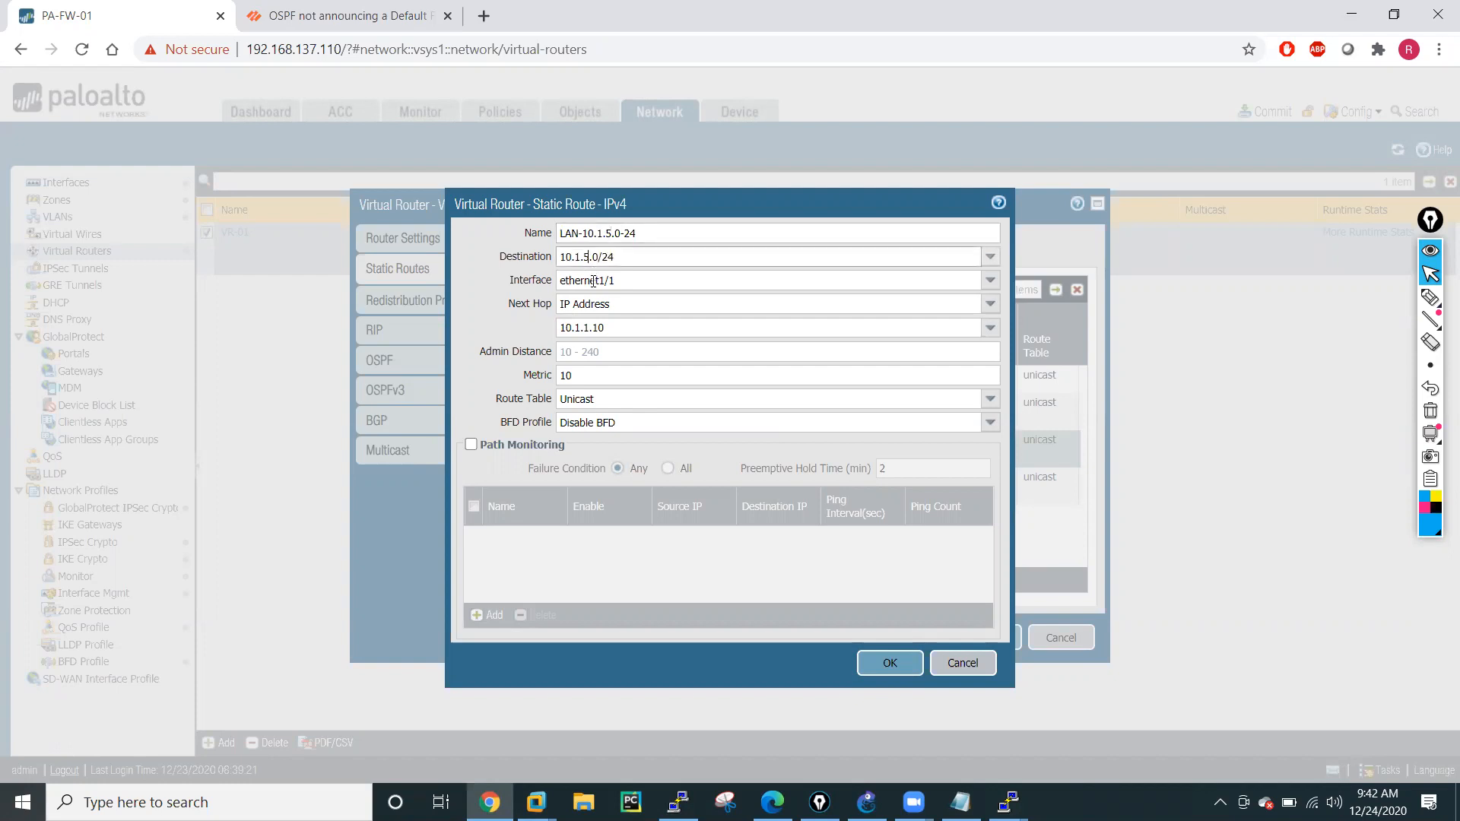
{"action": "left_click", "coordinate": [889, 662]}
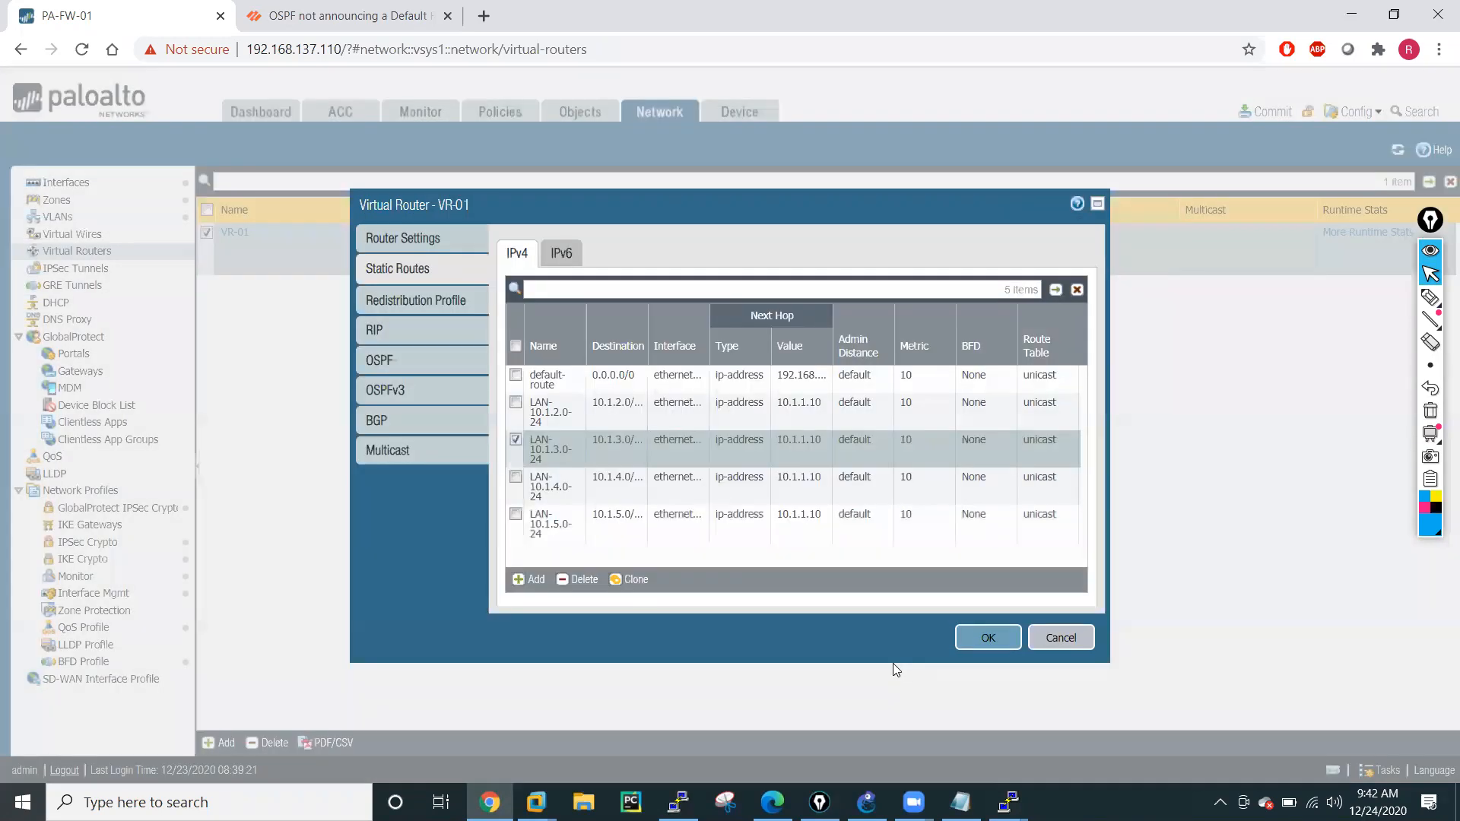
Clone the LAN-10.1.5.0-24 route and set the copy's destination to 10.1.6.0/24.
{"action": "left_click", "coordinate": [517, 441]}
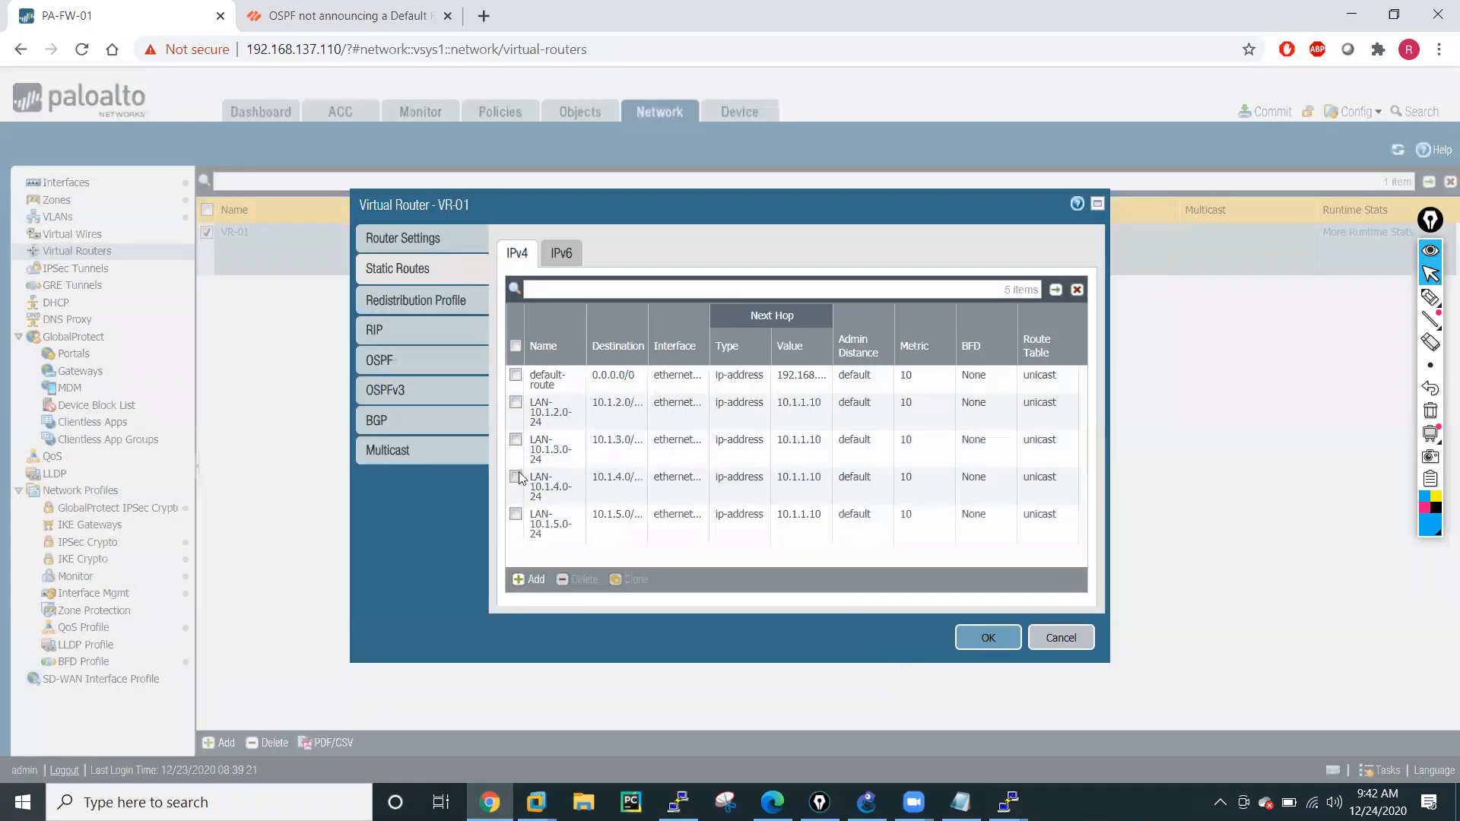
{"action": "left_click", "coordinate": [515, 515]}
{"action": "left_click", "coordinate": [644, 579]}
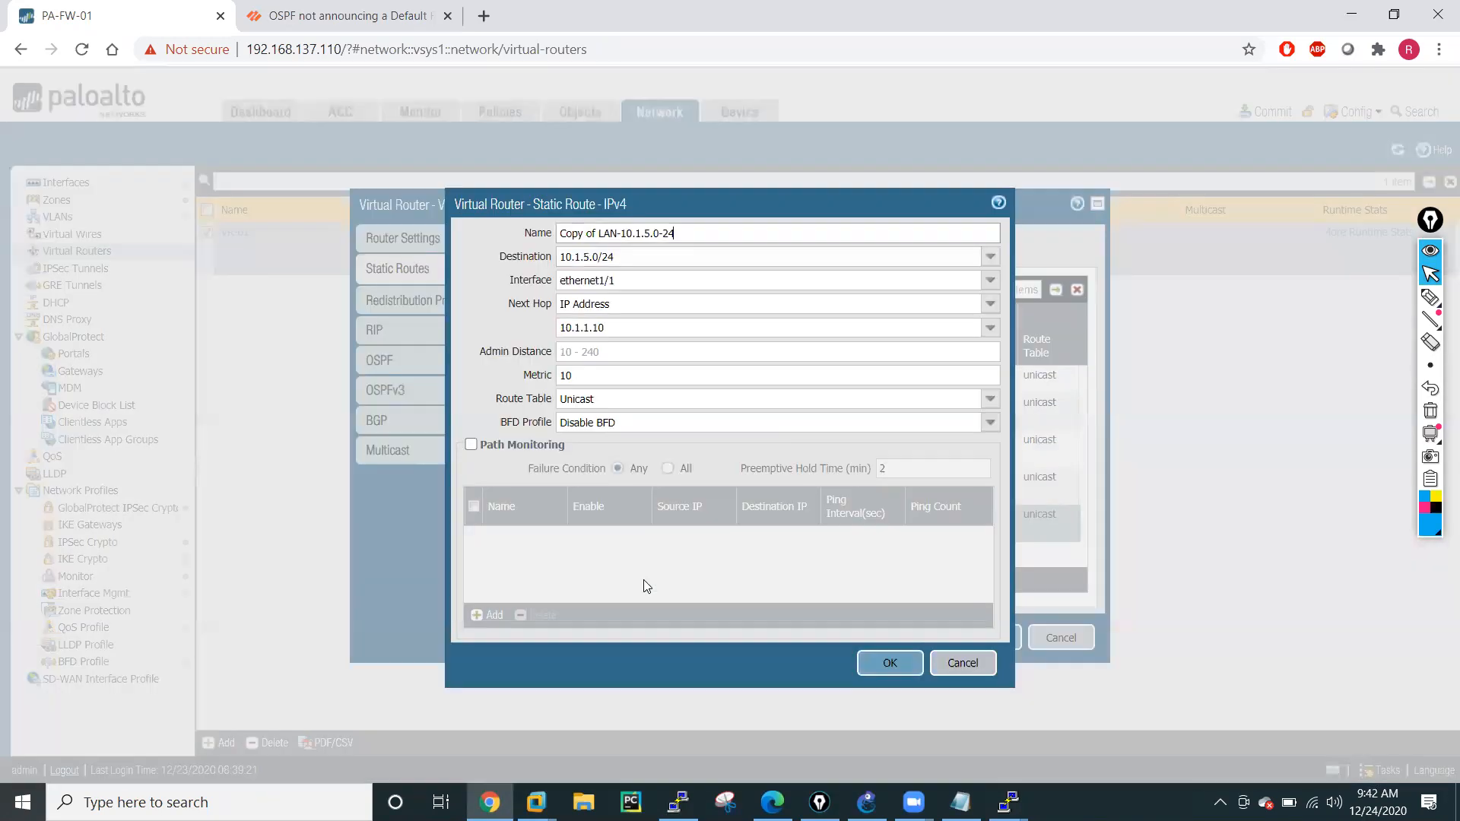
{"action": "triple_click", "coordinate": [589, 259]}
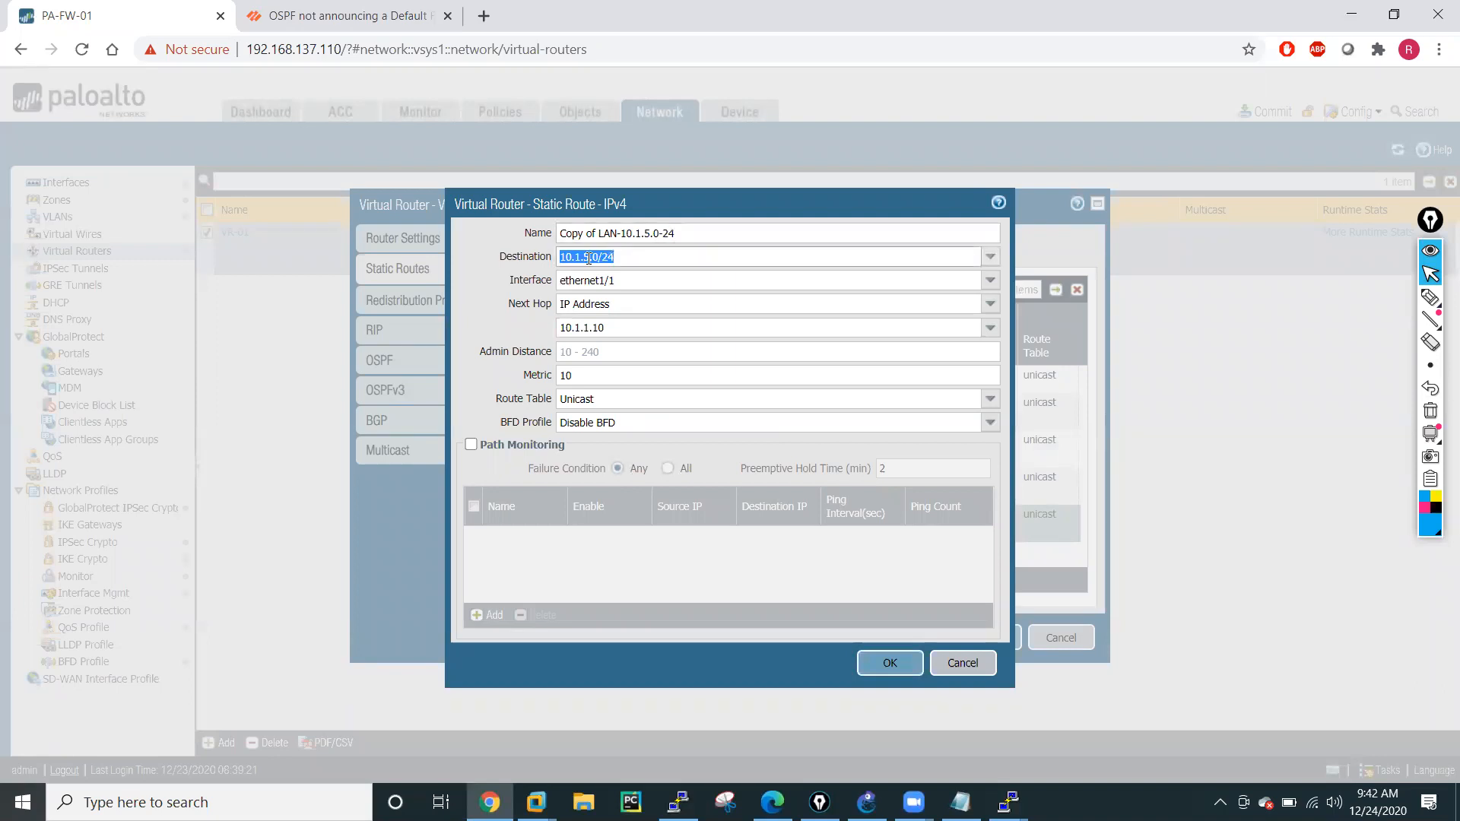
{"action": "left_click", "coordinate": [589, 259]}
{"action": "key", "text": "BackSpace"}
{"action": "type", "text": "6"}
Name the cloned route LAN-10.1.6.0-24 and save it.
{"action": "left_click_drag", "start_coordinate": [599, 234], "coordinate": [553, 235]}
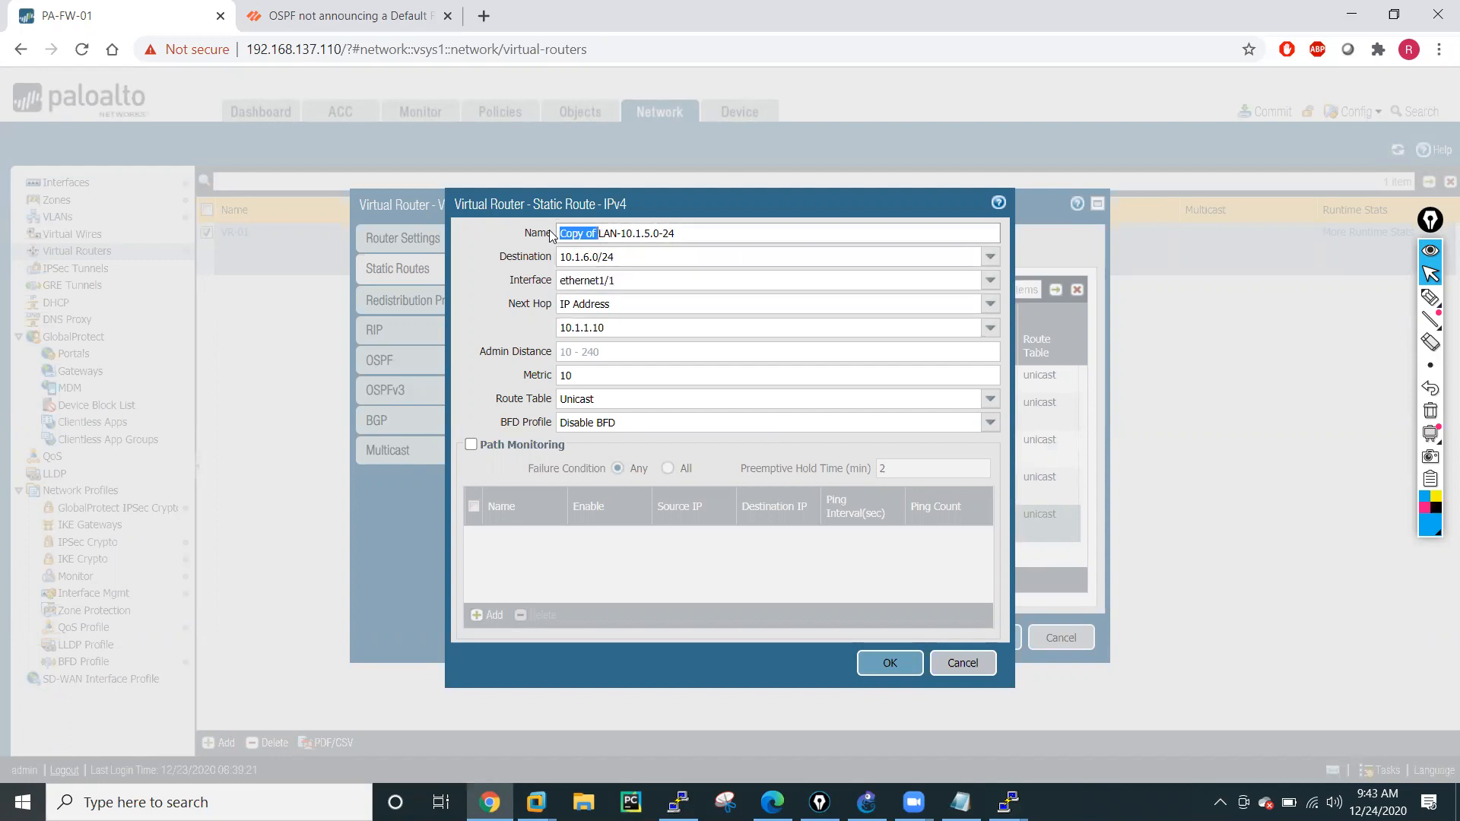
{"action": "key", "text": "BackSpace"}
{"action": "left_click", "coordinate": [613, 234]}
{"action": "key", "text": "BackSpace"}
{"action": "type", "text": "6"}
{"action": "left_click", "coordinate": [885, 662]}
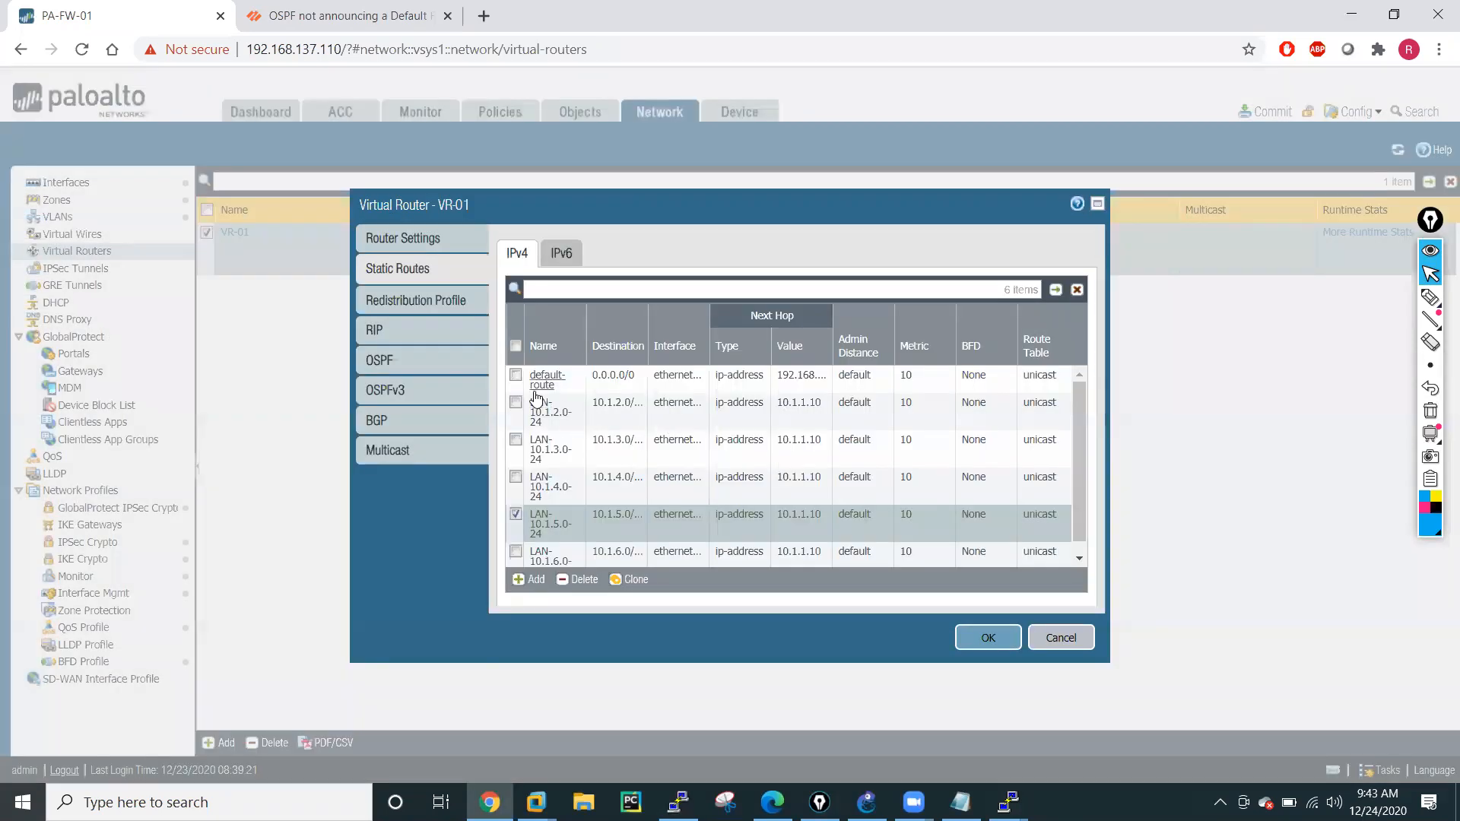
Clone the LAN-10.1.6.0-24 static route and name the copy LAN-10.1.7.0-24.
{"action": "left_click", "coordinate": [517, 515]}
{"action": "scroll", "coordinate": [553, 563], "scroll_direction": "down", "scroll_amount": 1}
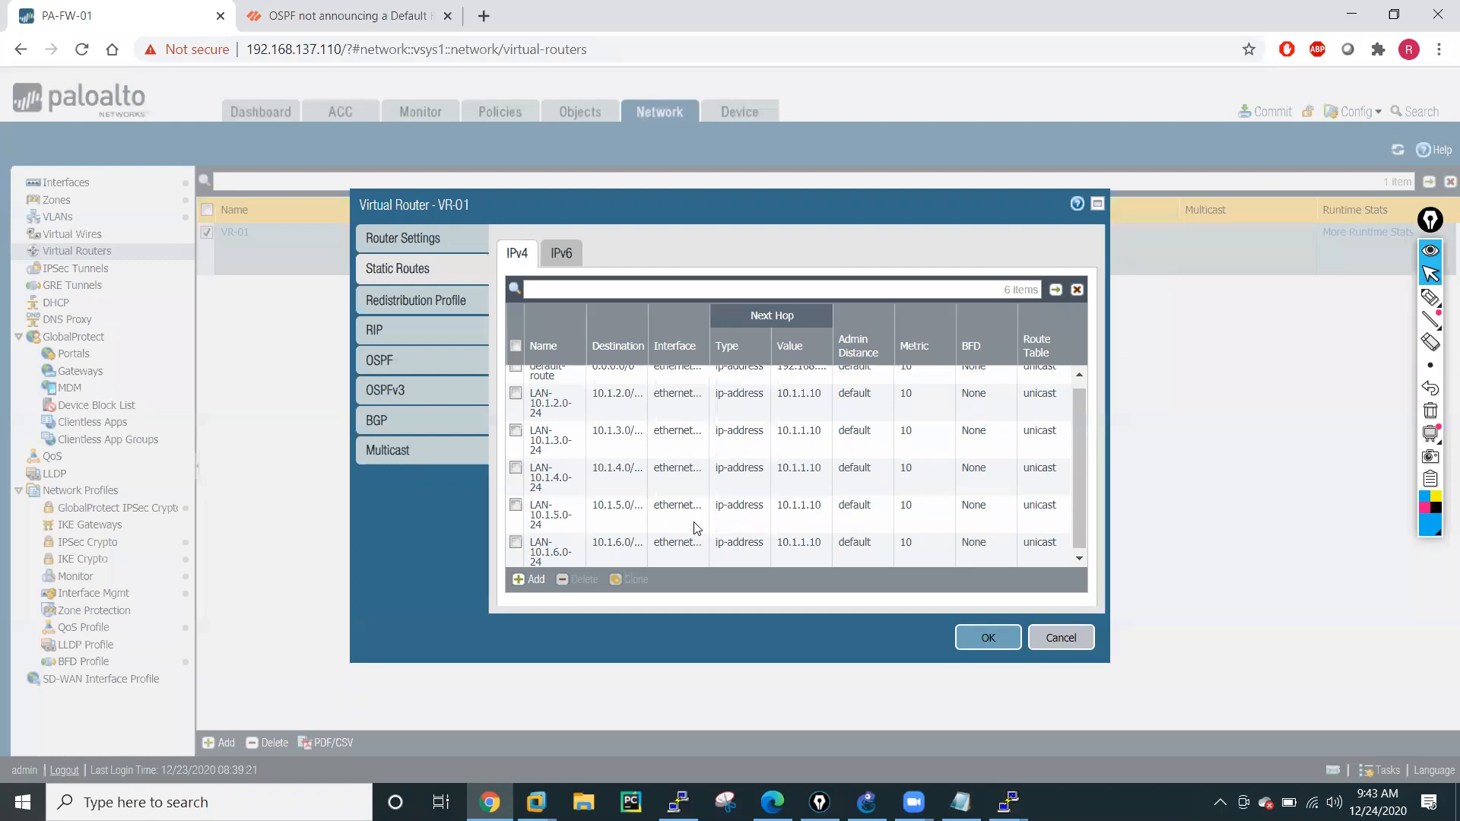
{"action": "left_click", "coordinate": [517, 539]}
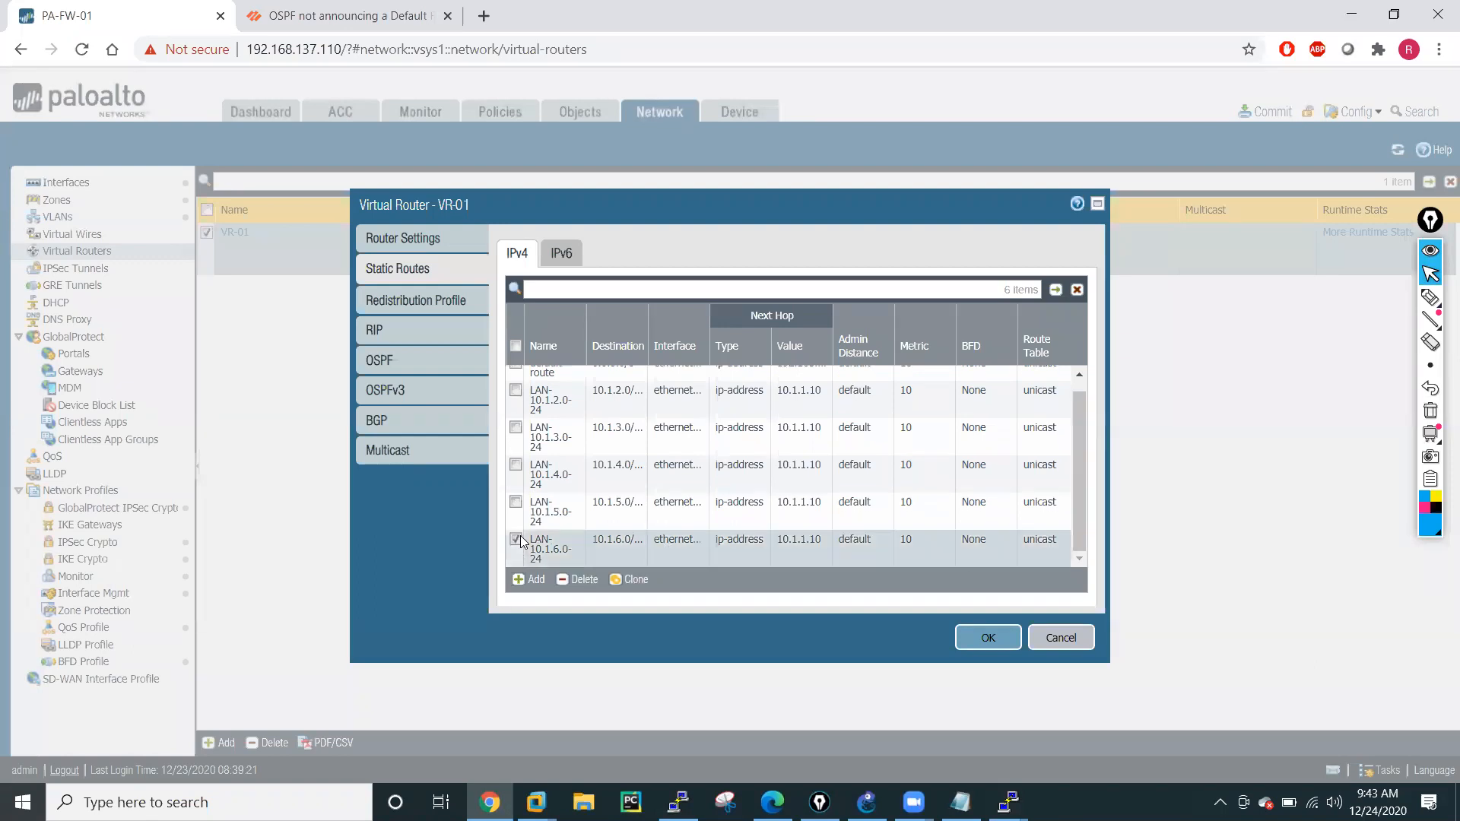
{"action": "left_click", "coordinate": [634, 580]}
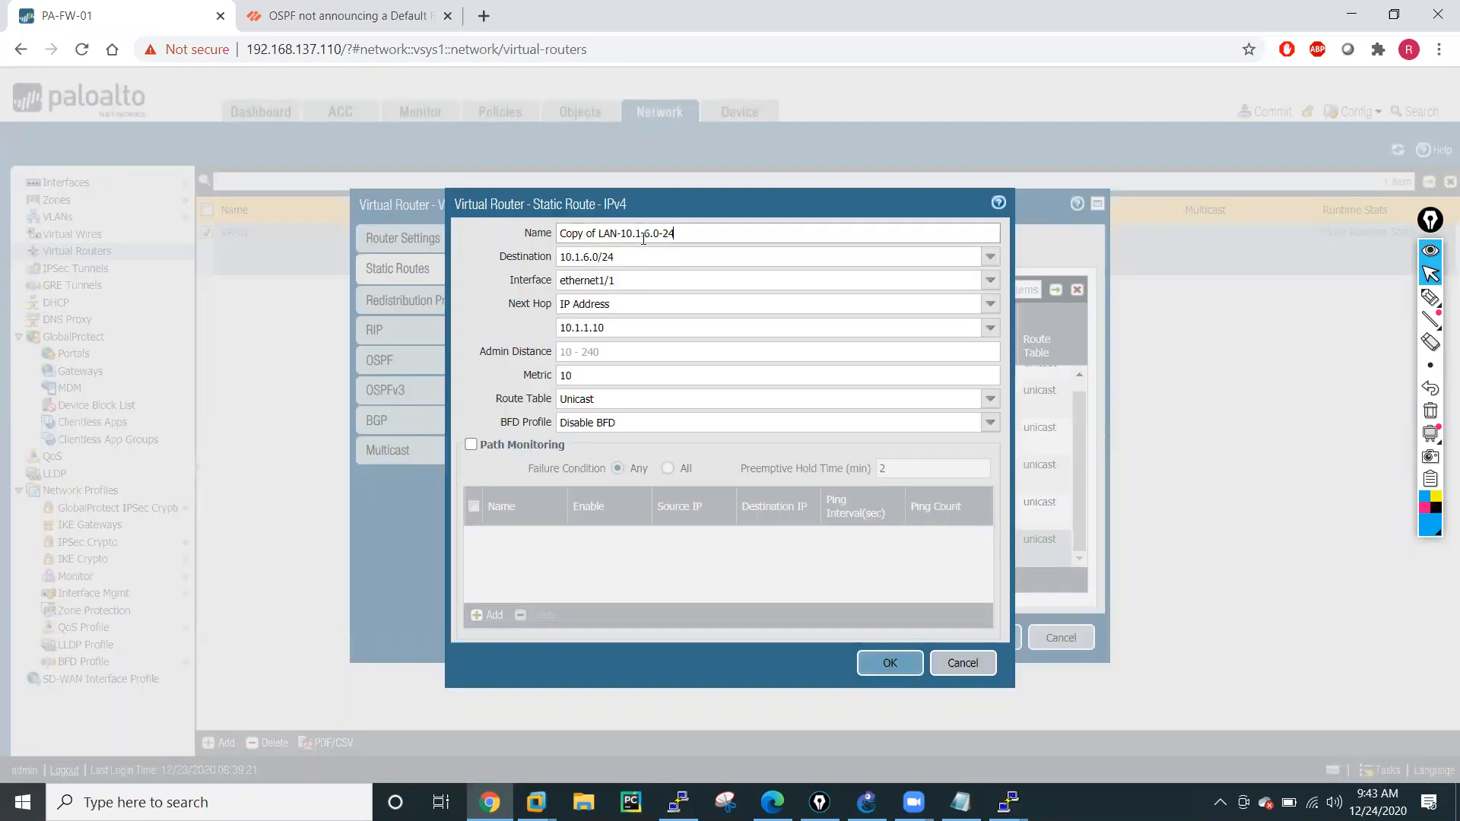
{"action": "left_click", "coordinate": [650, 234]}
{"action": "key", "text": "BackSpace"}
{"action": "type", "text": "7"}
{"action": "left_click_drag", "start_coordinate": [598, 234], "coordinate": [556, 239]}
{"action": "key", "text": "BackSpace"}
Set the LAN-10.1.7.0-24 route's destination to 10.1.7.0/24 and save the route.
{"action": "triple_click", "coordinate": [592, 260]}
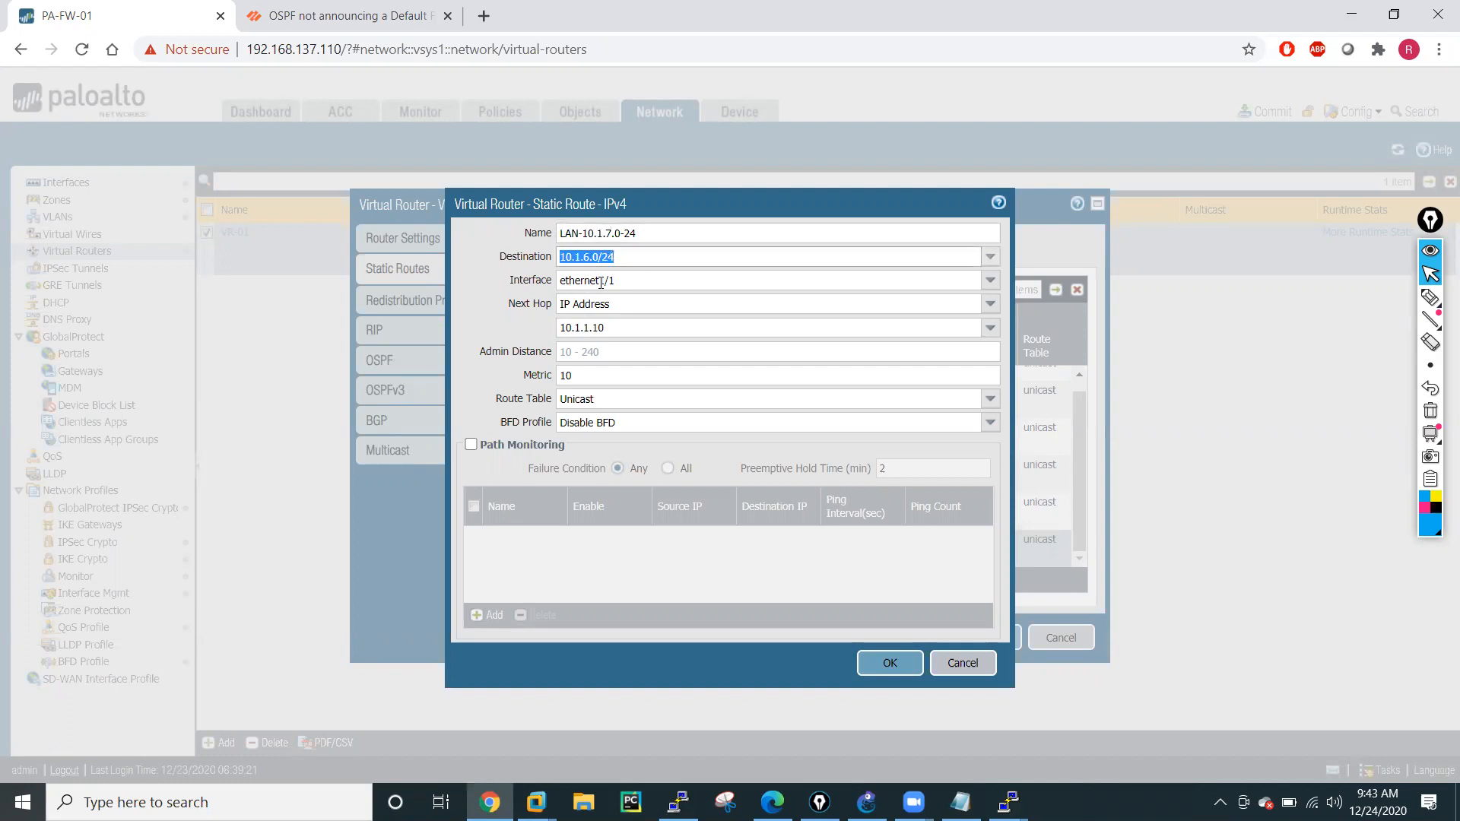
{"action": "key", "text": "End"}
{"action": "key", "text": "BackSpace"}
{"action": "key", "text": "BackSpace"}
{"action": "key", "text": "BackSpace"}
{"action": "key", "text": "BackSpace"}
{"action": "key", "text": "BackSpace"}
{"action": "key", "text": "BackSpace"}
{"action": "type", "text": "7.0/24"}
{"action": "left_click", "coordinate": [888, 664]}
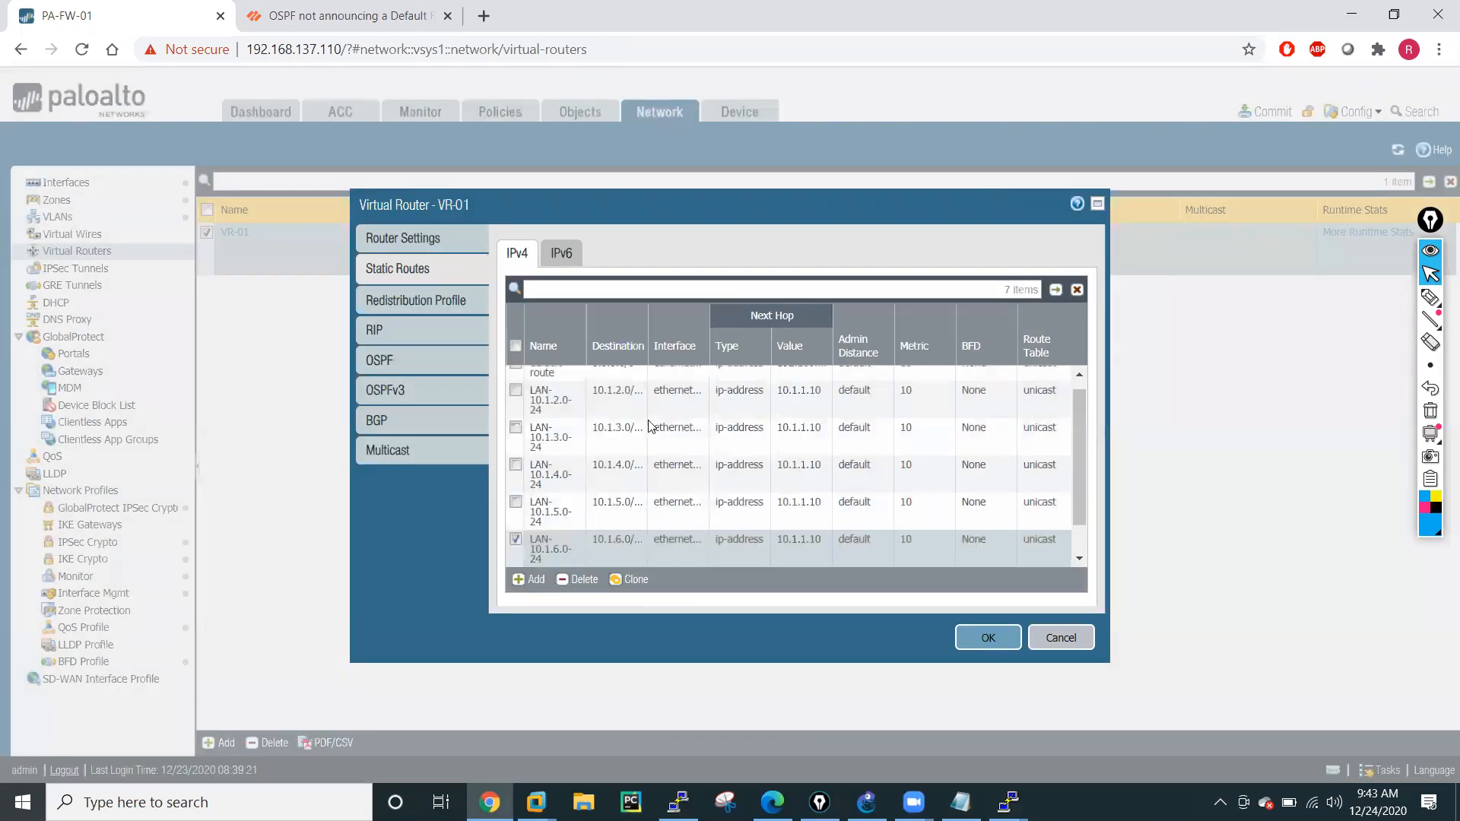
Clone the LAN-10.1.6.0-24 static route again and name the copy LAN-10.1.8.0-24.
{"action": "left_click", "coordinate": [538, 581]}
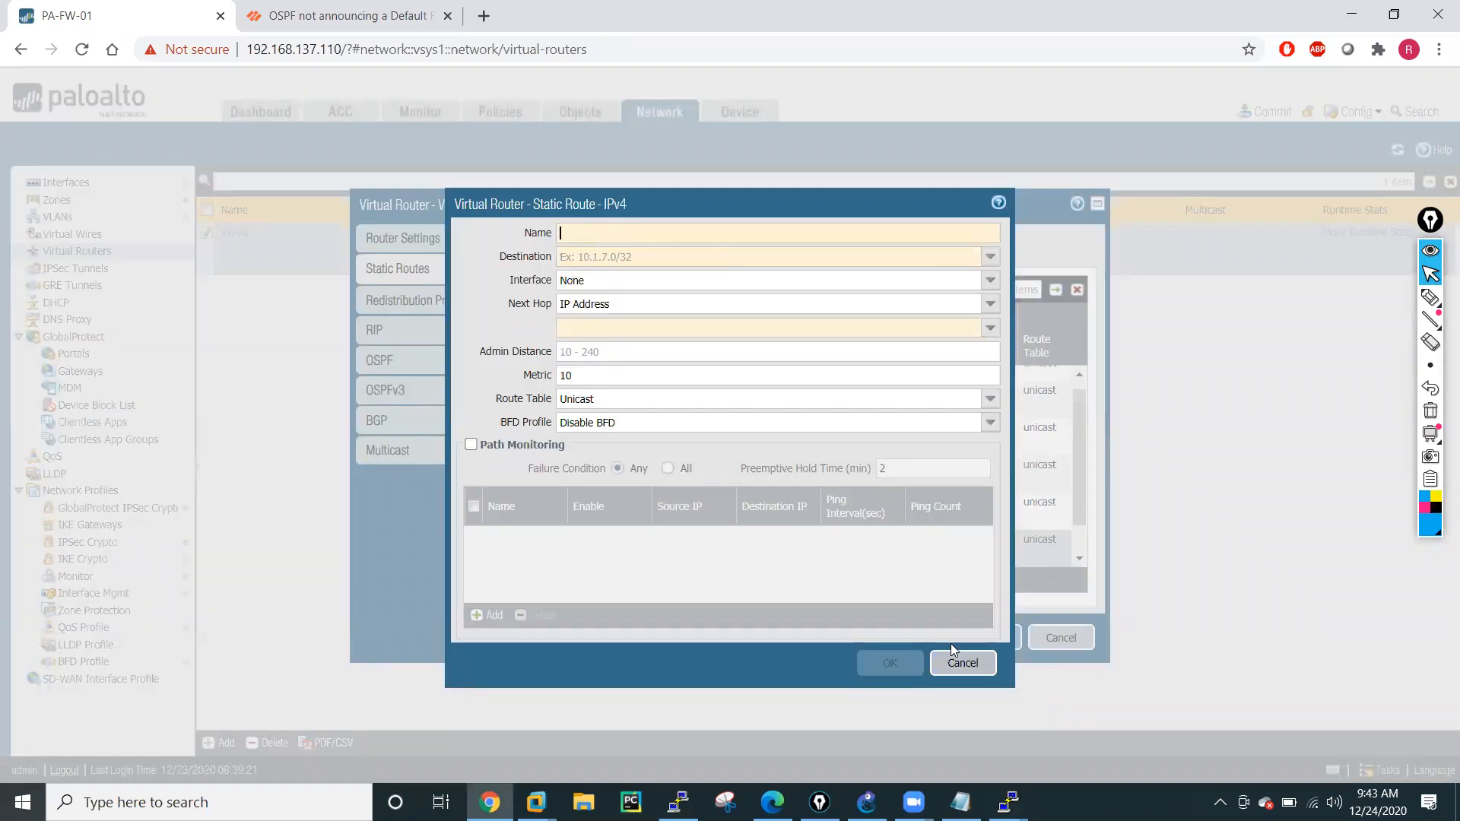
{"action": "left_click", "coordinate": [962, 663]}
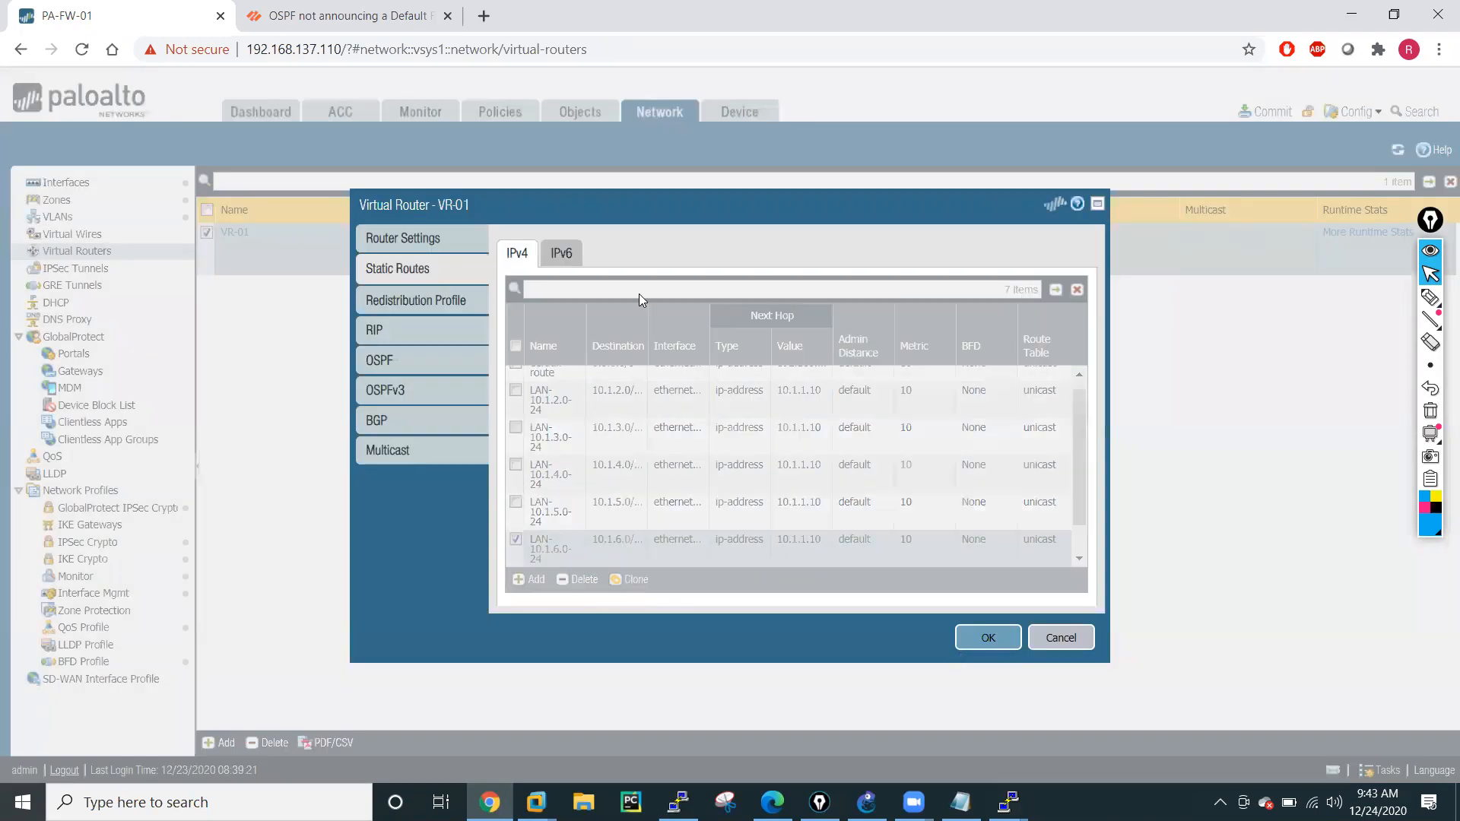
{"action": "left_click", "coordinate": [631, 580]}
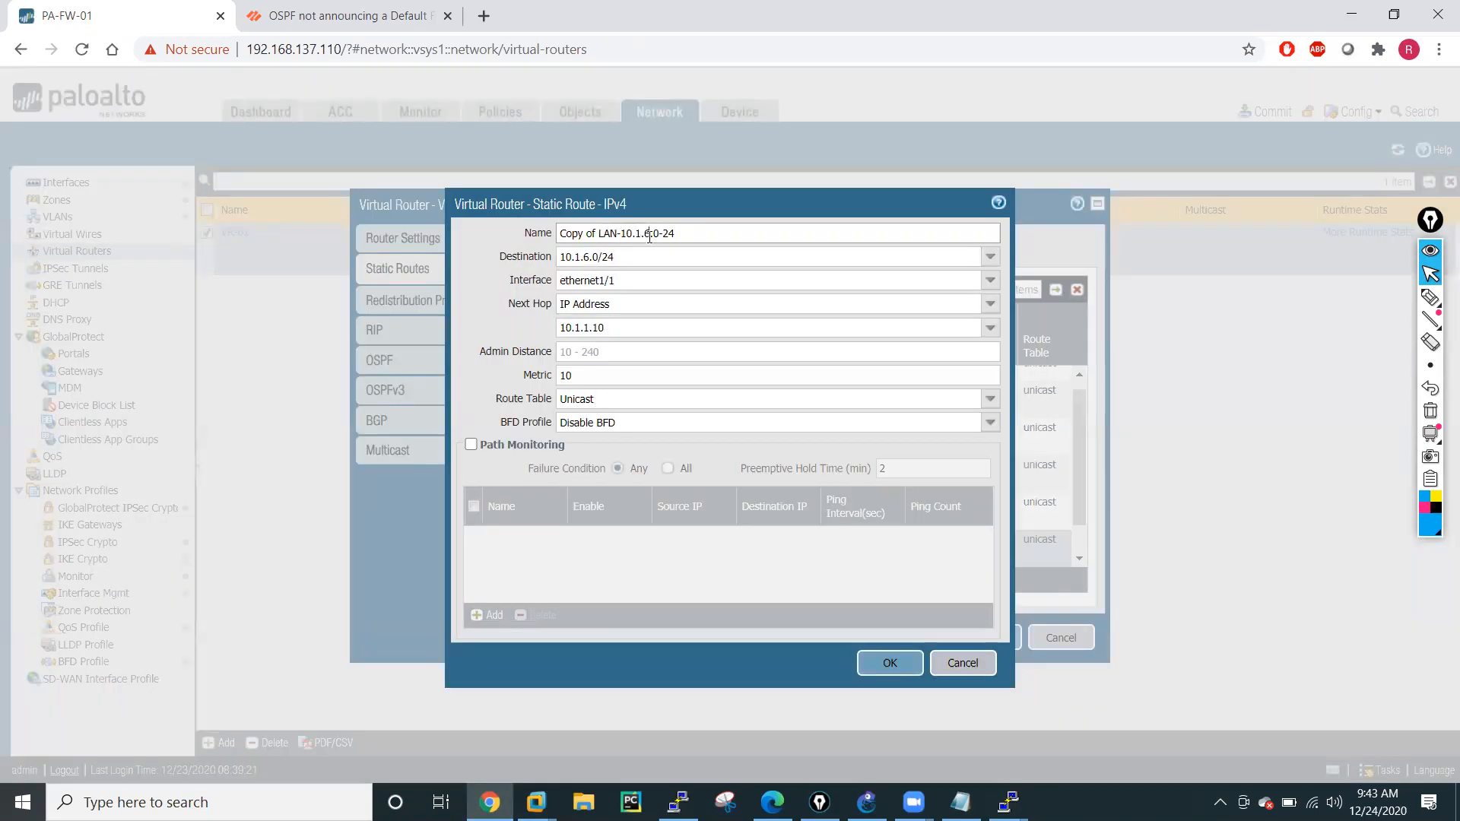
{"action": "key", "text": "BackSpace"}
{"action": "type", "text": "8"}
{"action": "left_click_drag", "start_coordinate": [600, 234], "coordinate": [555, 240]}
{"action": "key", "text": "BackSpace"}
Set the LAN-10.1.8.0-24 route's destination to 10.1.8.0/24 and save the route.
{"action": "triple_click", "coordinate": [589, 259]}
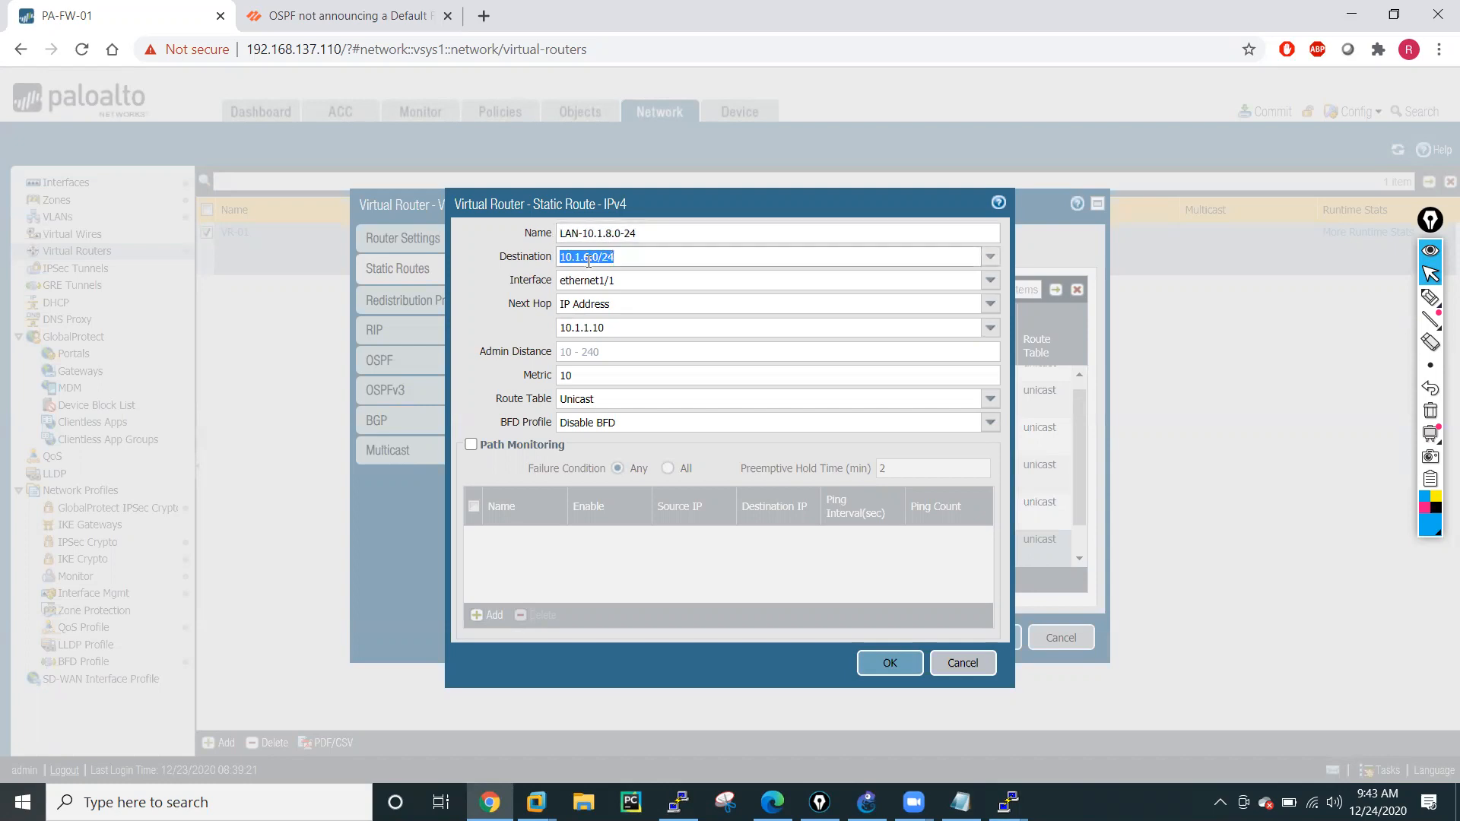
{"action": "left_click", "coordinate": [590, 259]}
{"action": "key", "text": "BackSpace"}
{"action": "type", "text": "8"}
{"action": "left_click", "coordinate": [889, 663]}
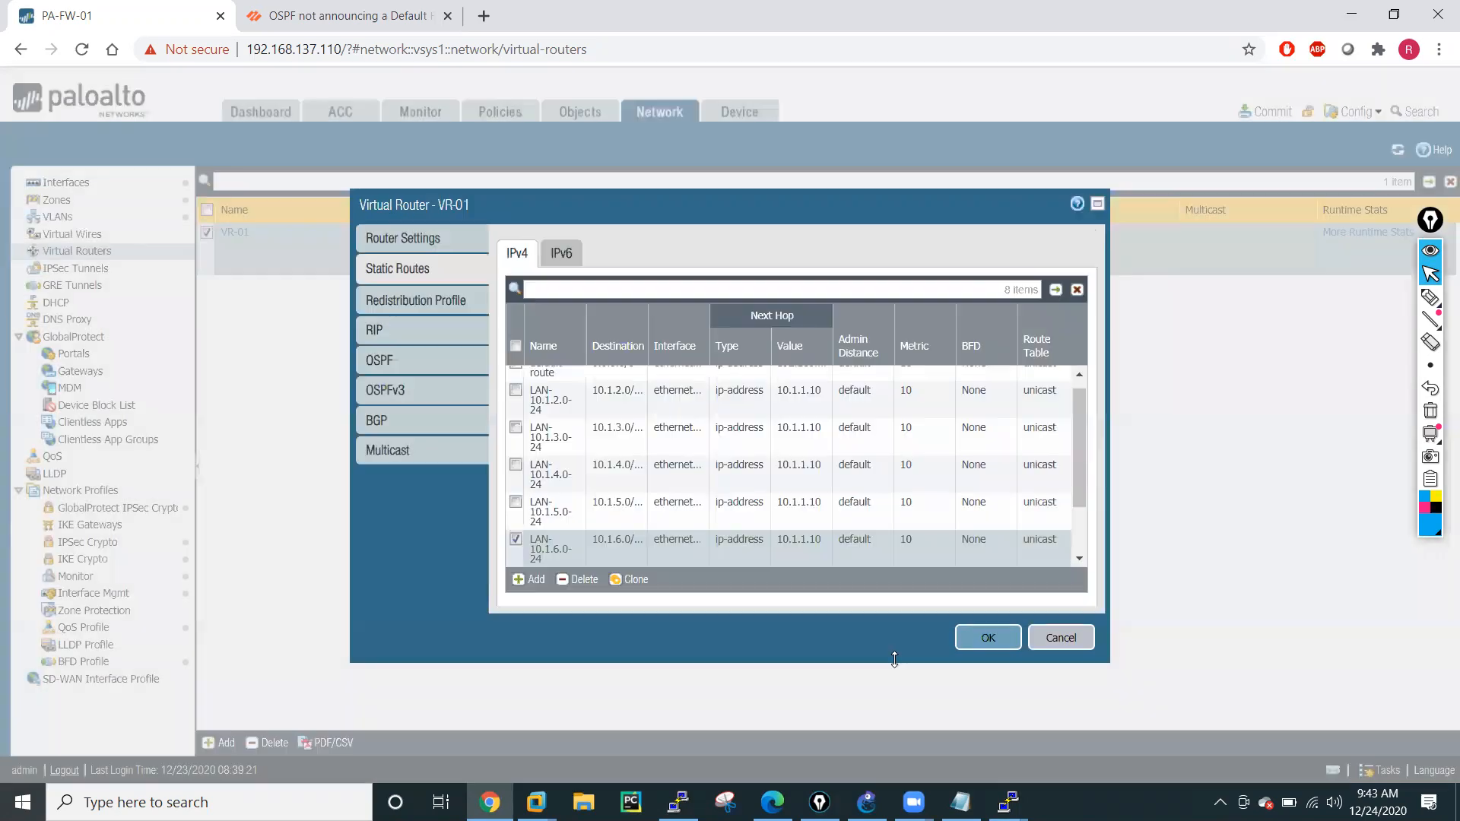
Clone the LAN-10.1.6.0-24 static route once more and name the copy LAN-10.1.9.0-24.
{"action": "left_click", "coordinate": [631, 582]}
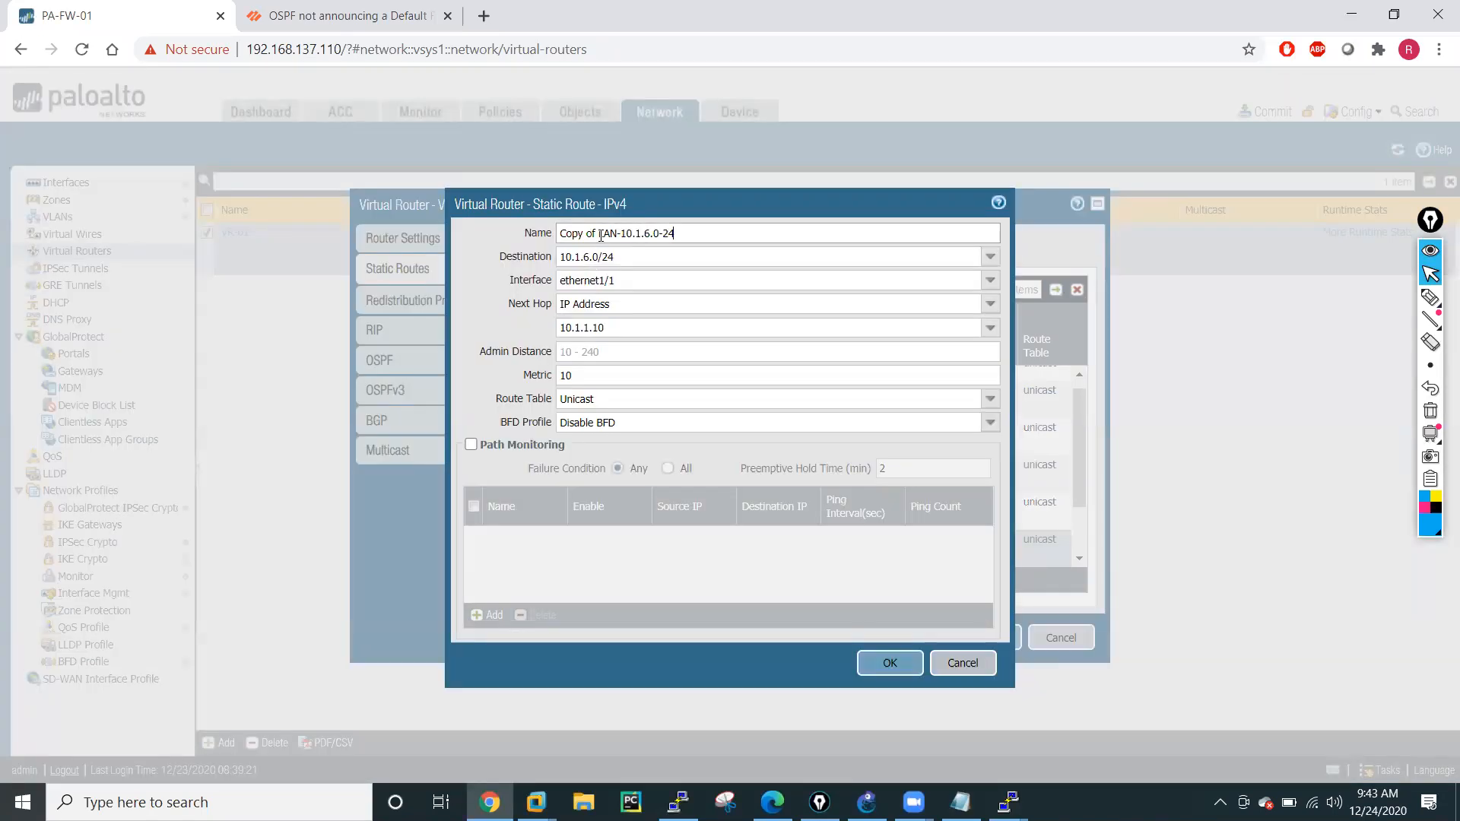
{"action": "left_click_drag", "start_coordinate": [600, 233], "coordinate": [561, 235]}
{"action": "key", "text": "BackSpace"}
{"action": "left_click", "coordinate": [611, 235]}
{"action": "key", "text": "BackSpace"}
{"action": "type", "text": "9"}
Set the LAN-10.1.9.0-24 route's destination to 10.1.9.0/24 and save the route.
{"action": "left_click", "coordinate": [586, 259]}
{"action": "left_click", "coordinate": [589, 259]}
{"action": "key", "text": "BackSpace"}
{"action": "type", "text": "9"}
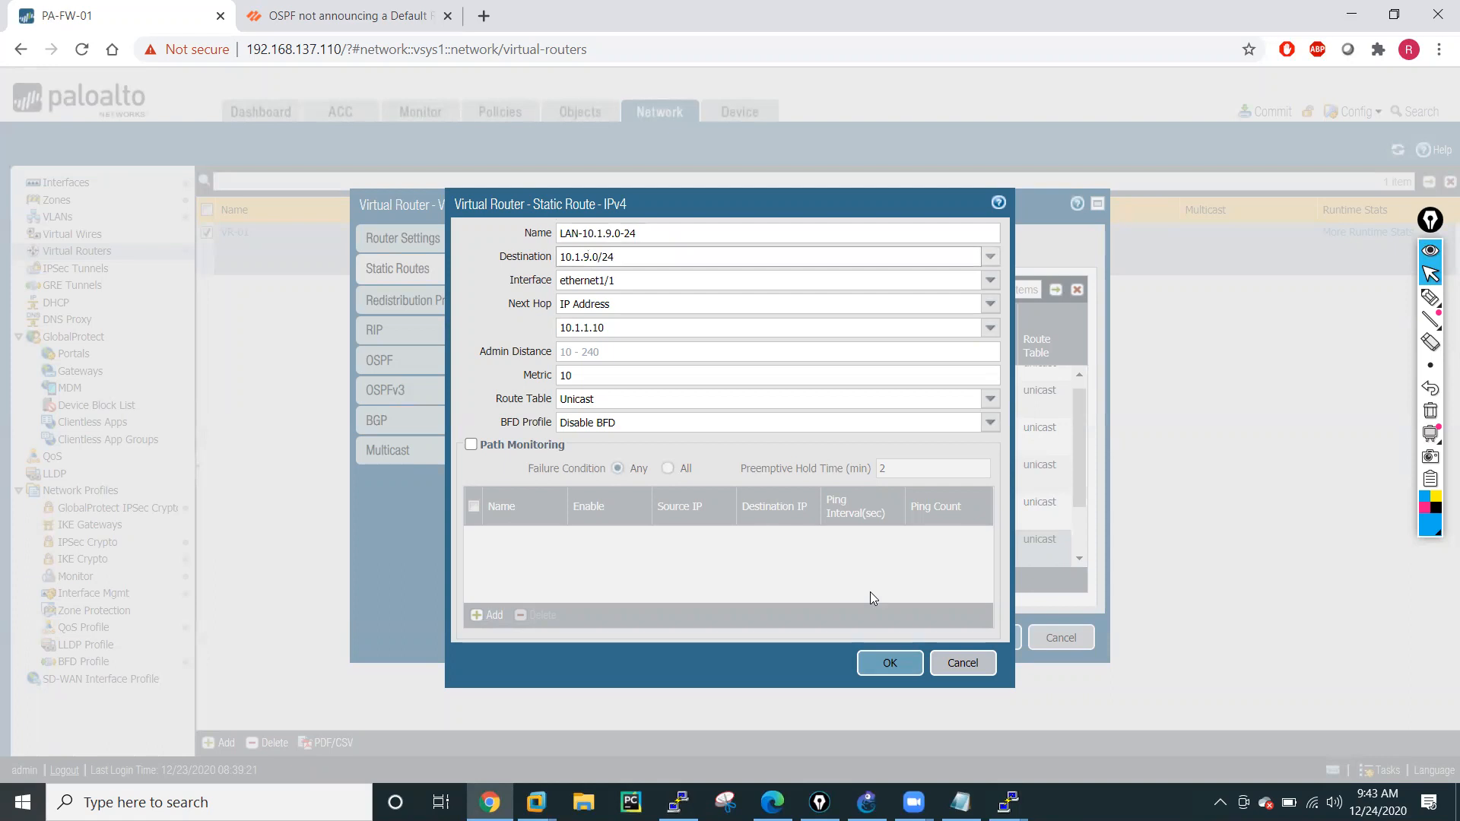
{"action": "left_click", "coordinate": [886, 660]}
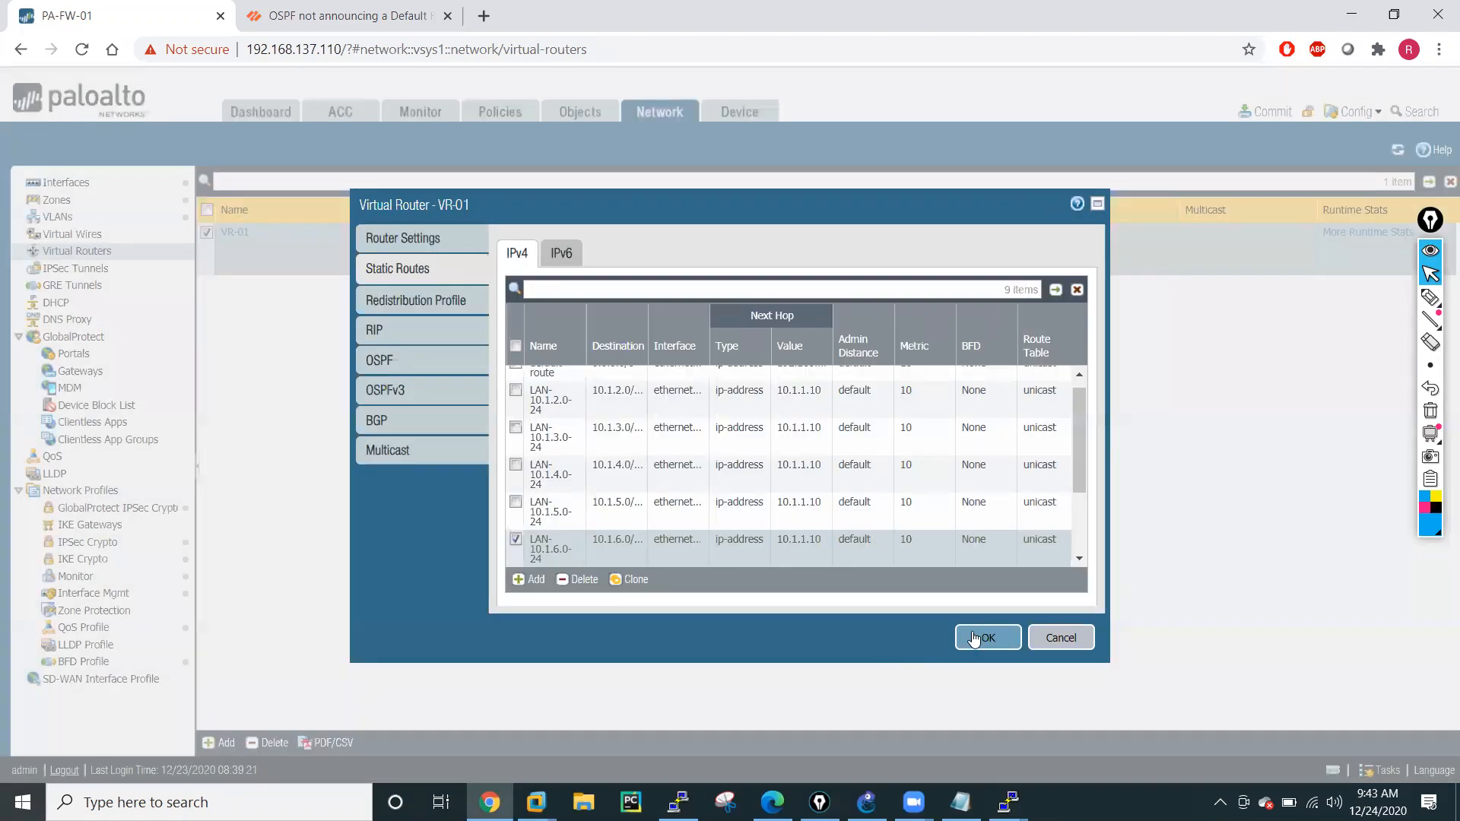
Save the VR-01 virtual router with its static routes and check its runtime route table.
{"action": "left_click_drag", "start_coordinate": [1085, 400], "coordinate": [1077, 488]}
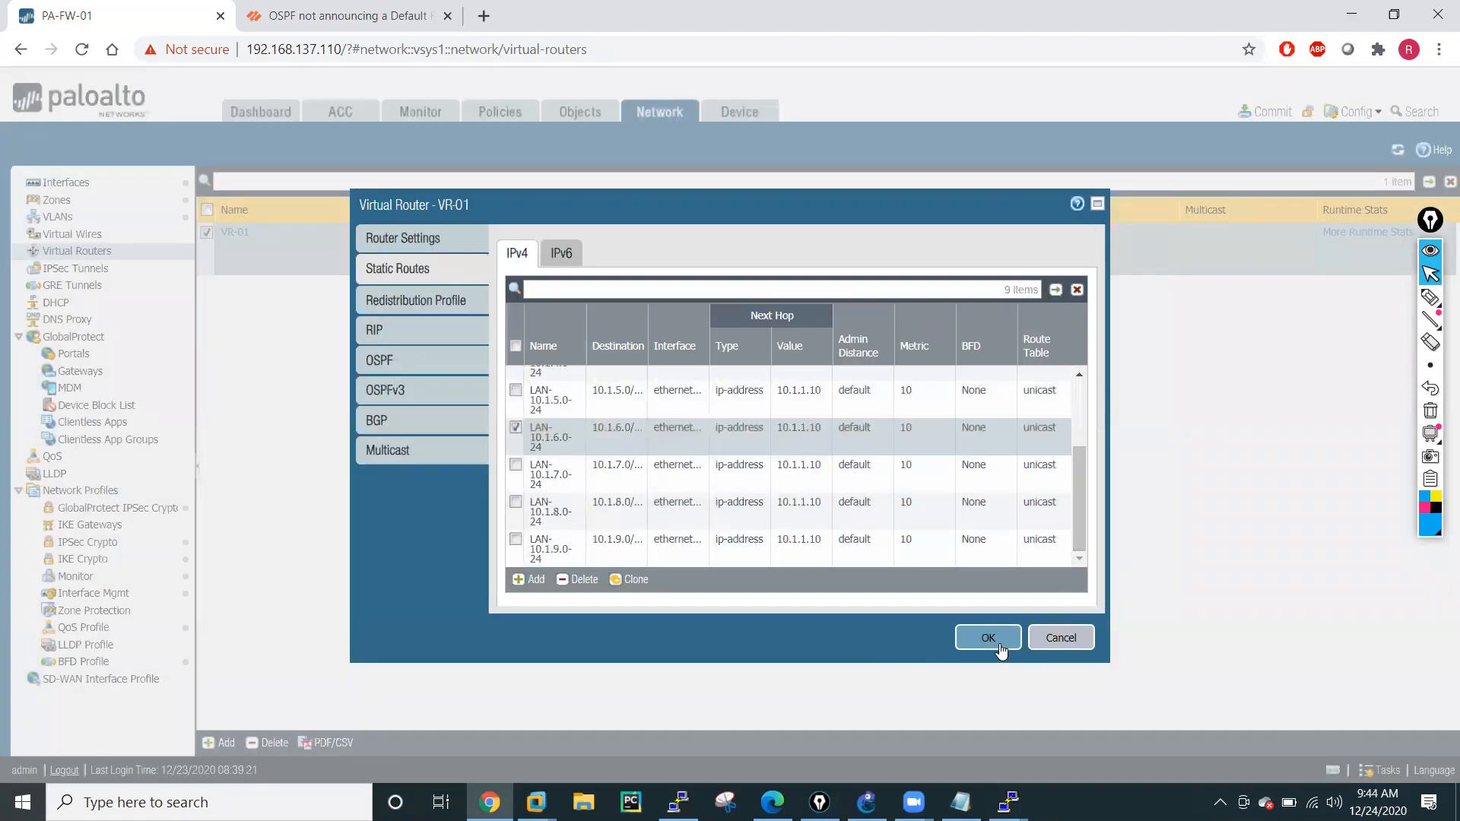
{"action": "left_click", "coordinate": [998, 645]}
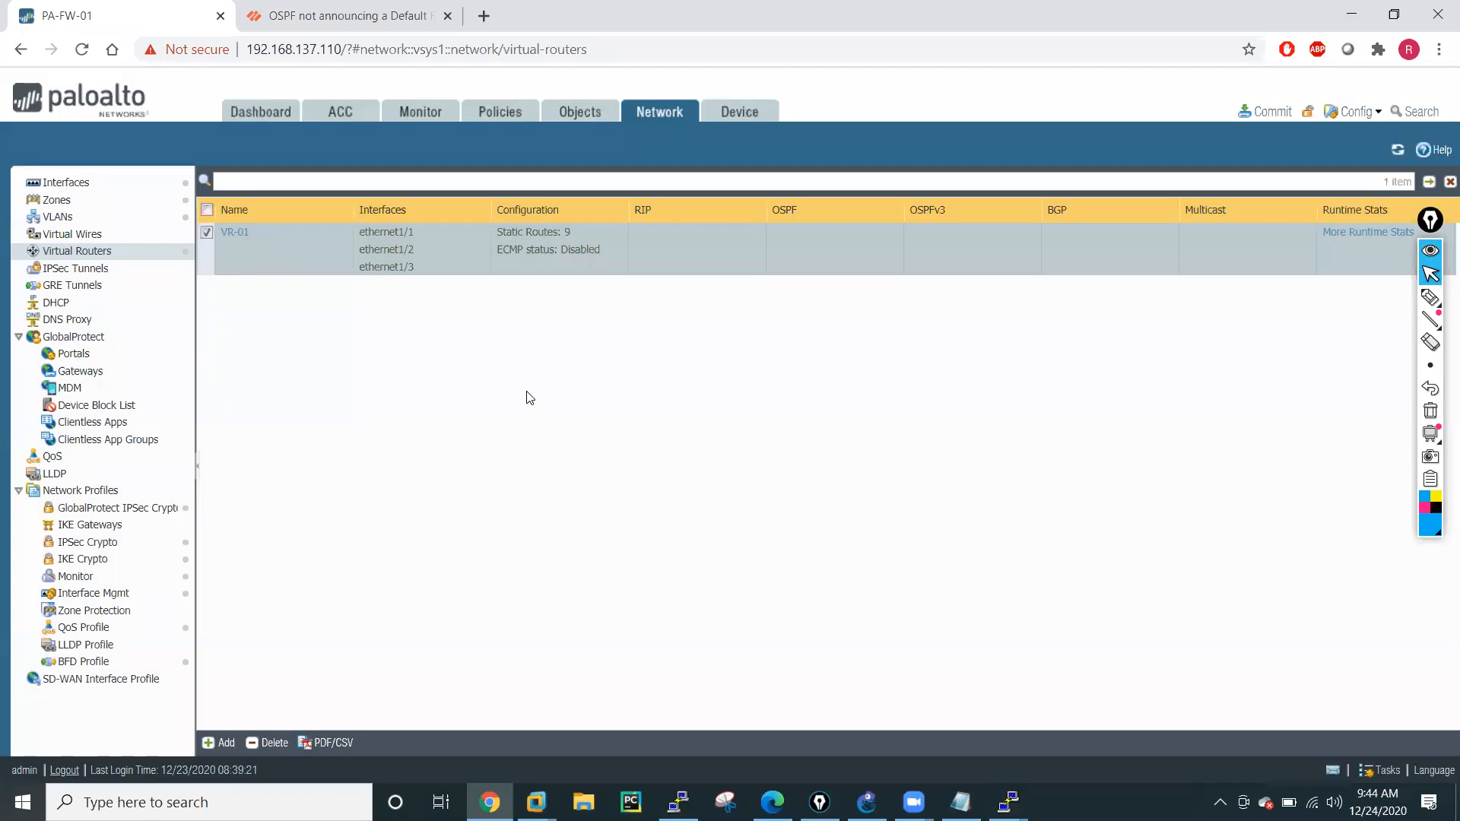
{"action": "left_click", "coordinate": [1338, 232]}
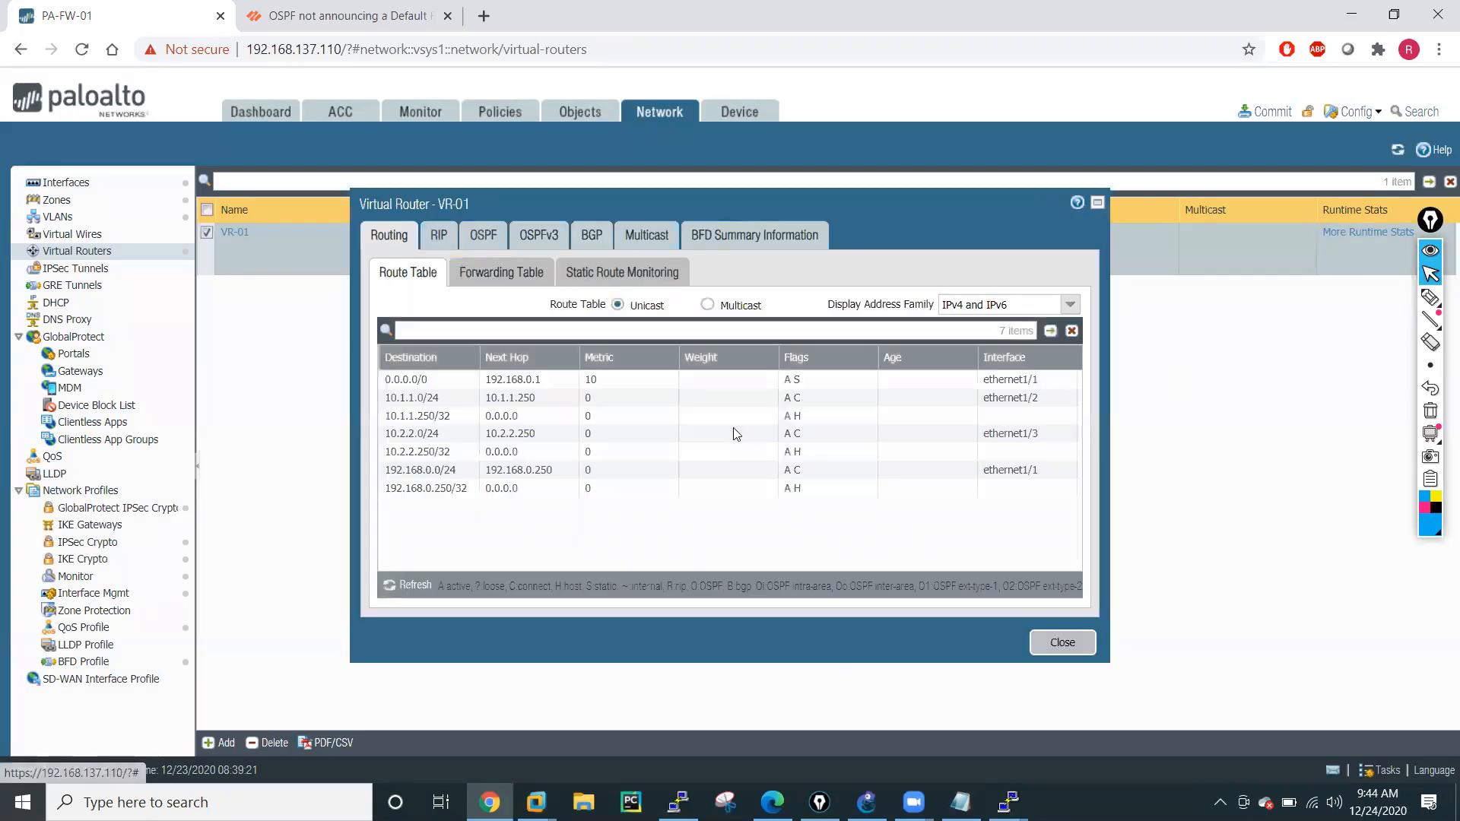
{"action": "left_click", "coordinate": [1064, 643]}
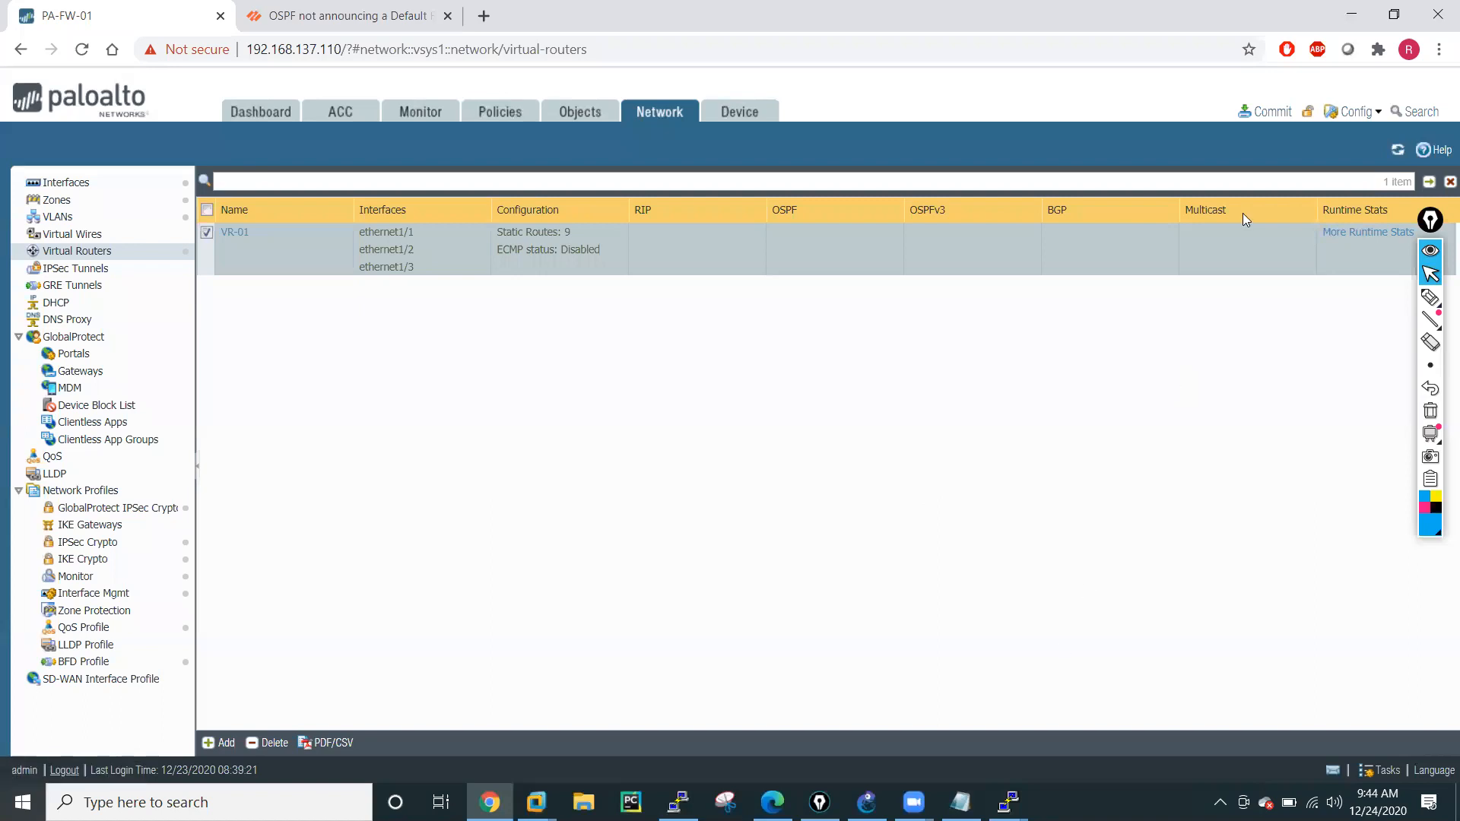
Check the lab topology in GNS3 and return to Chrome to view VR-01's IPv4 static routes.
{"action": "left_click", "coordinate": [225, 234]}
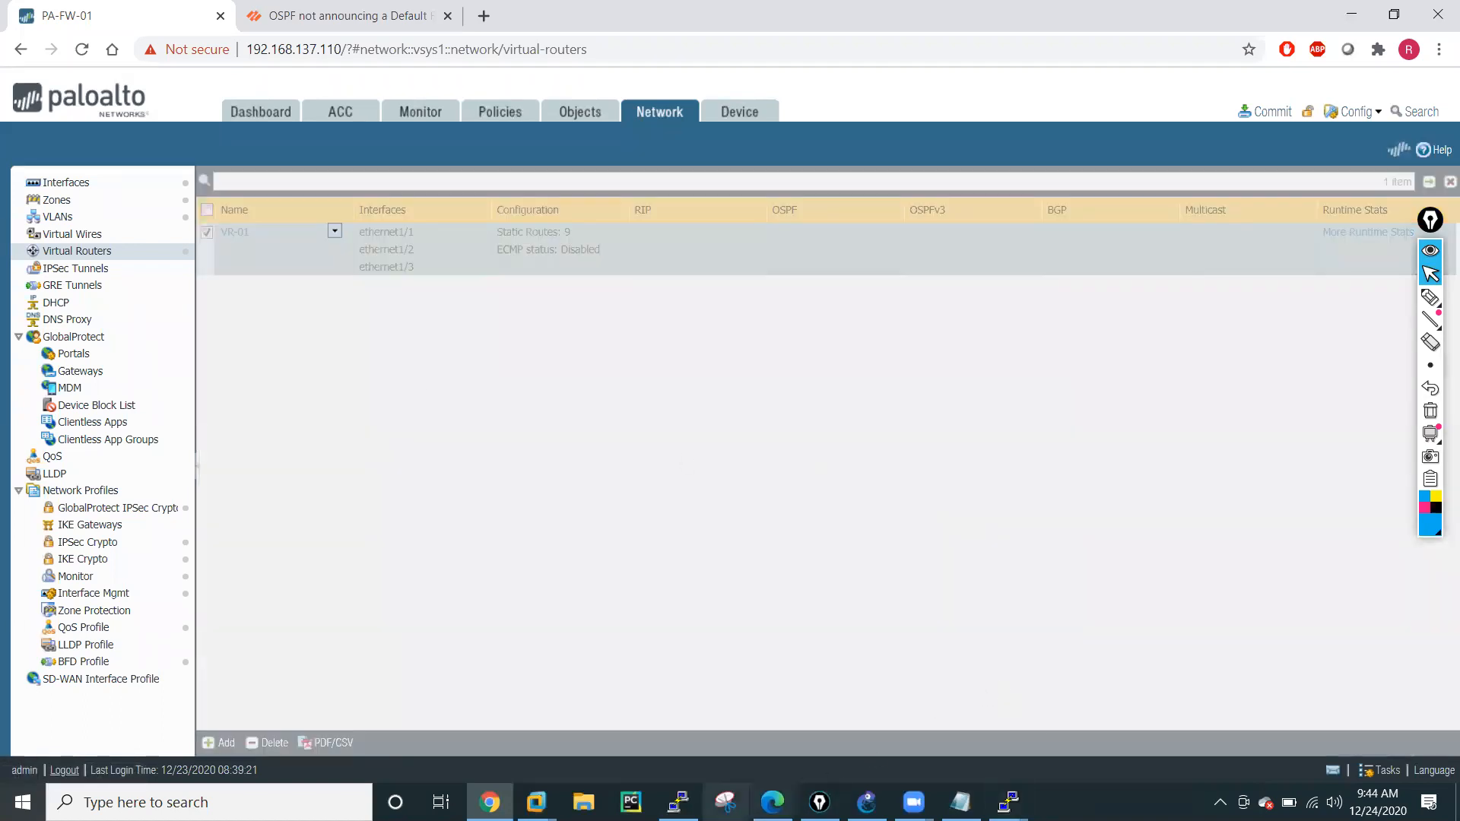
{"action": "left_click", "coordinate": [866, 802]}
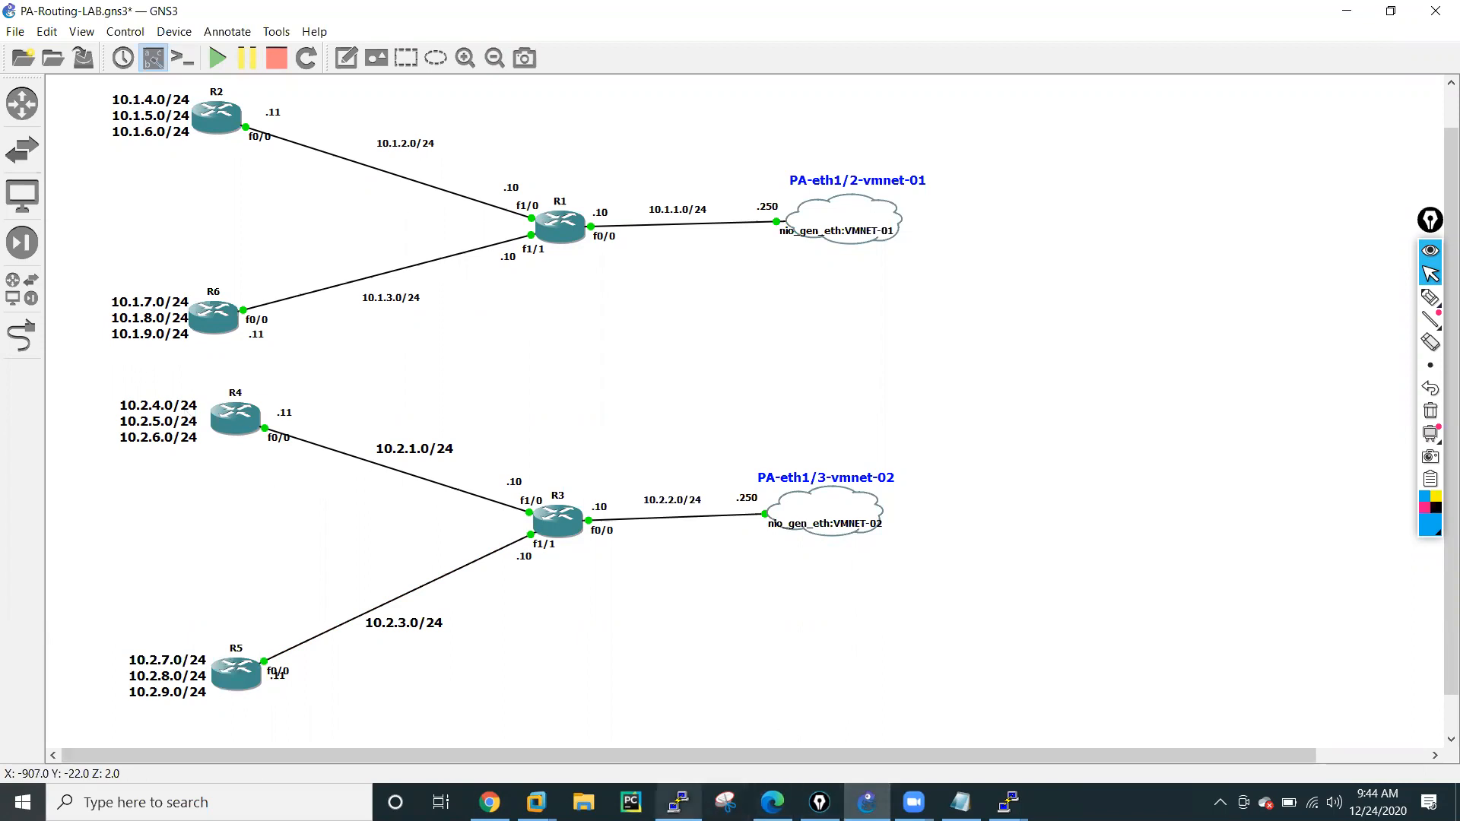
{"action": "left_click", "coordinate": [490, 801]}
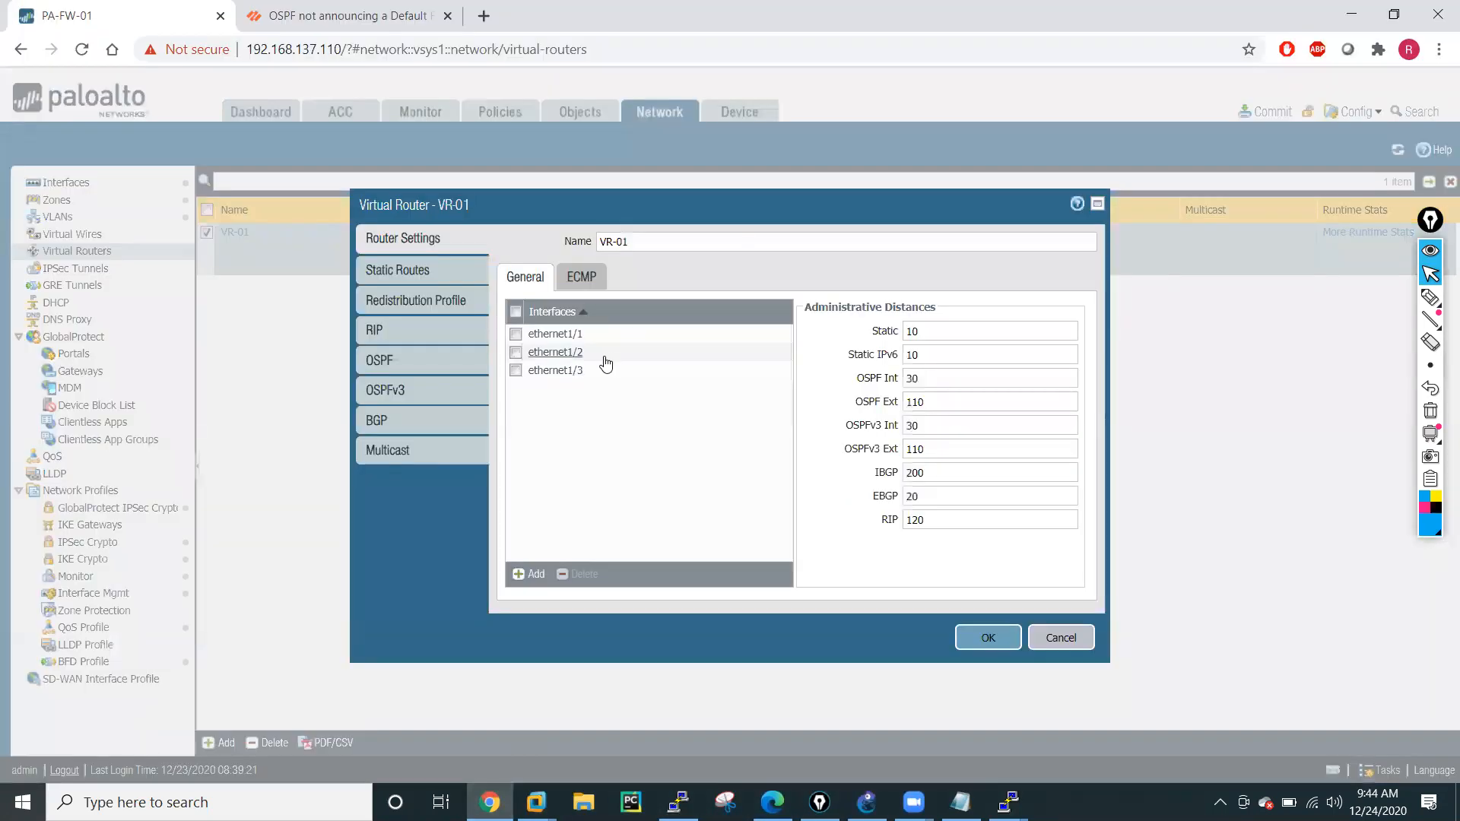
{"action": "left_click", "coordinate": [418, 273]}
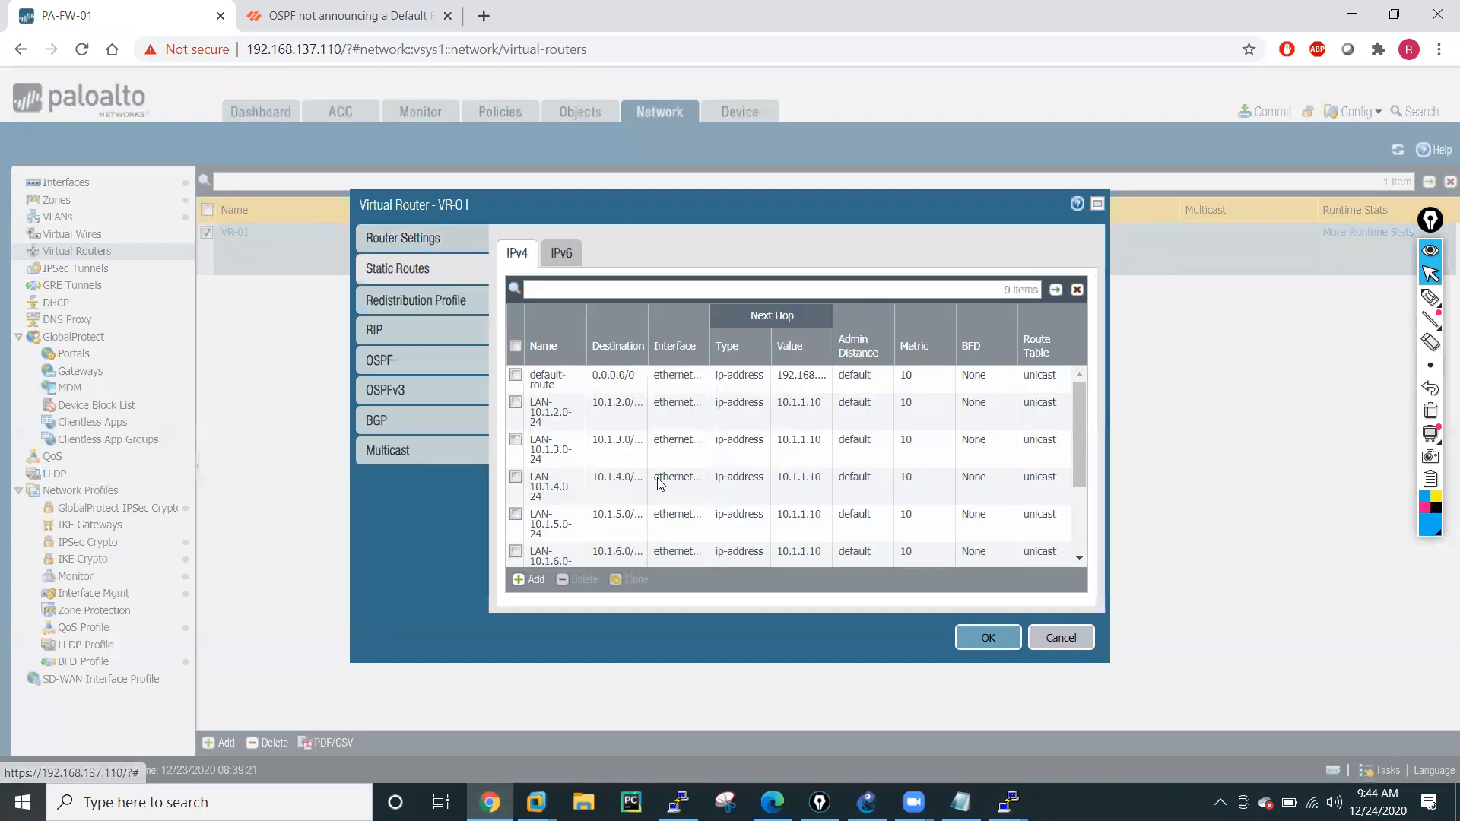
Add a new IPv4 static route to VR-01 and name it DMZ-LAN-10.2.1.0-24.
{"action": "scroll", "coordinate": [651, 480], "scroll_direction": "down", "scroll_amount": 3}
{"action": "left_click", "coordinate": [530, 580]}
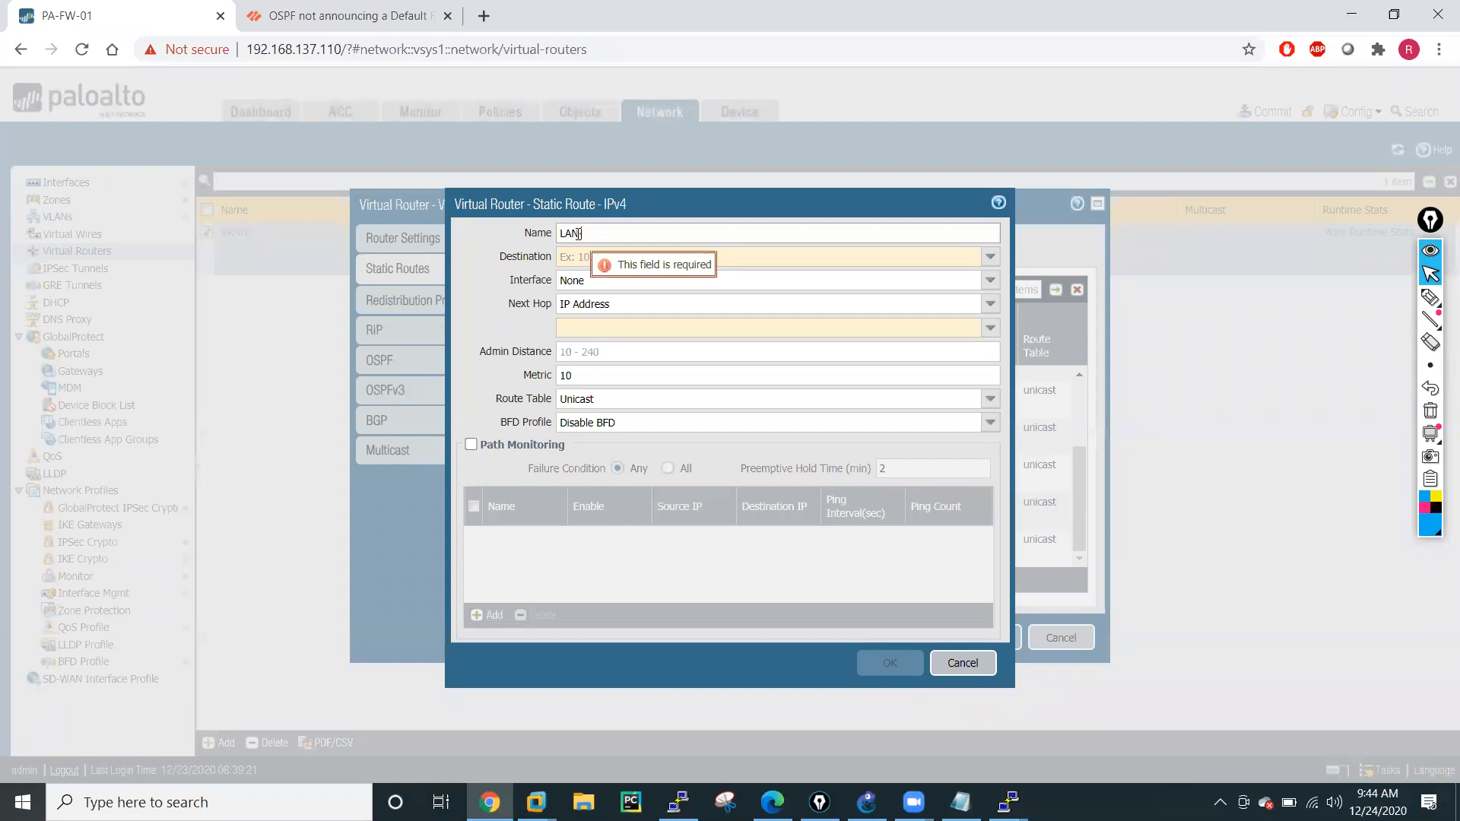
{"action": "type", "text": "-DMZ"}
{"action": "key", "text": "BackSpace"}
{"action": "key", "text": "BackSpace"}
{"action": "key", "text": "BackSpace"}
{"action": "key", "text": "BackSpace"}
{"action": "key", "text": "BackSpace"}
{"action": "key", "text": "BackSpace"}
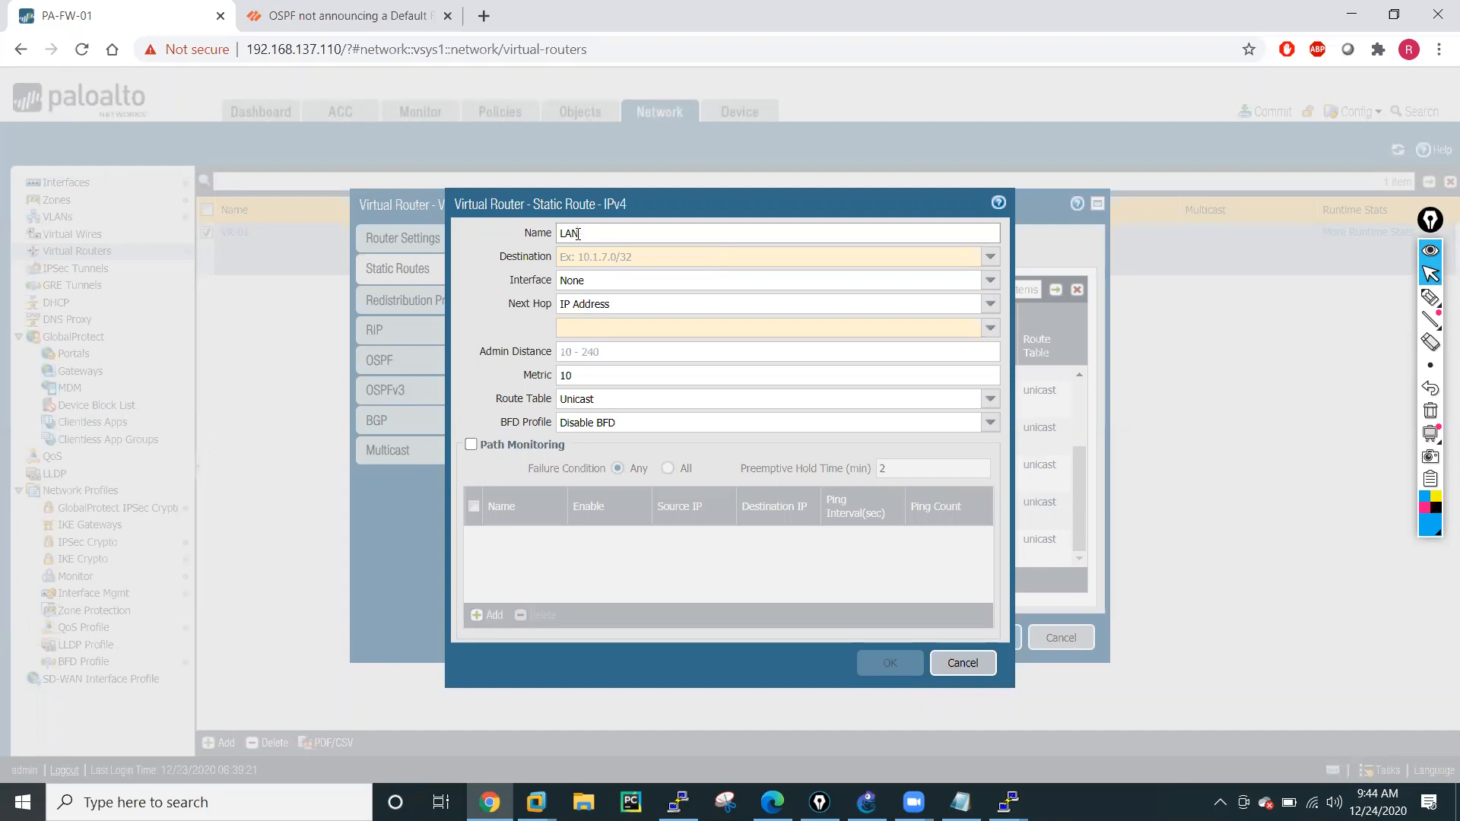
{"action": "type", "text": "DMZ-LAN-10.2.1."}
Set the new route's destination to 10.2.1.0/24 by reusing the network from its name.
{"action": "left_click_drag", "start_coordinate": [604, 238], "coordinate": [620, 235]}
{"action": "double_click", "coordinate": [673, 234]}
{"action": "key", "text": "ctrl+c"}
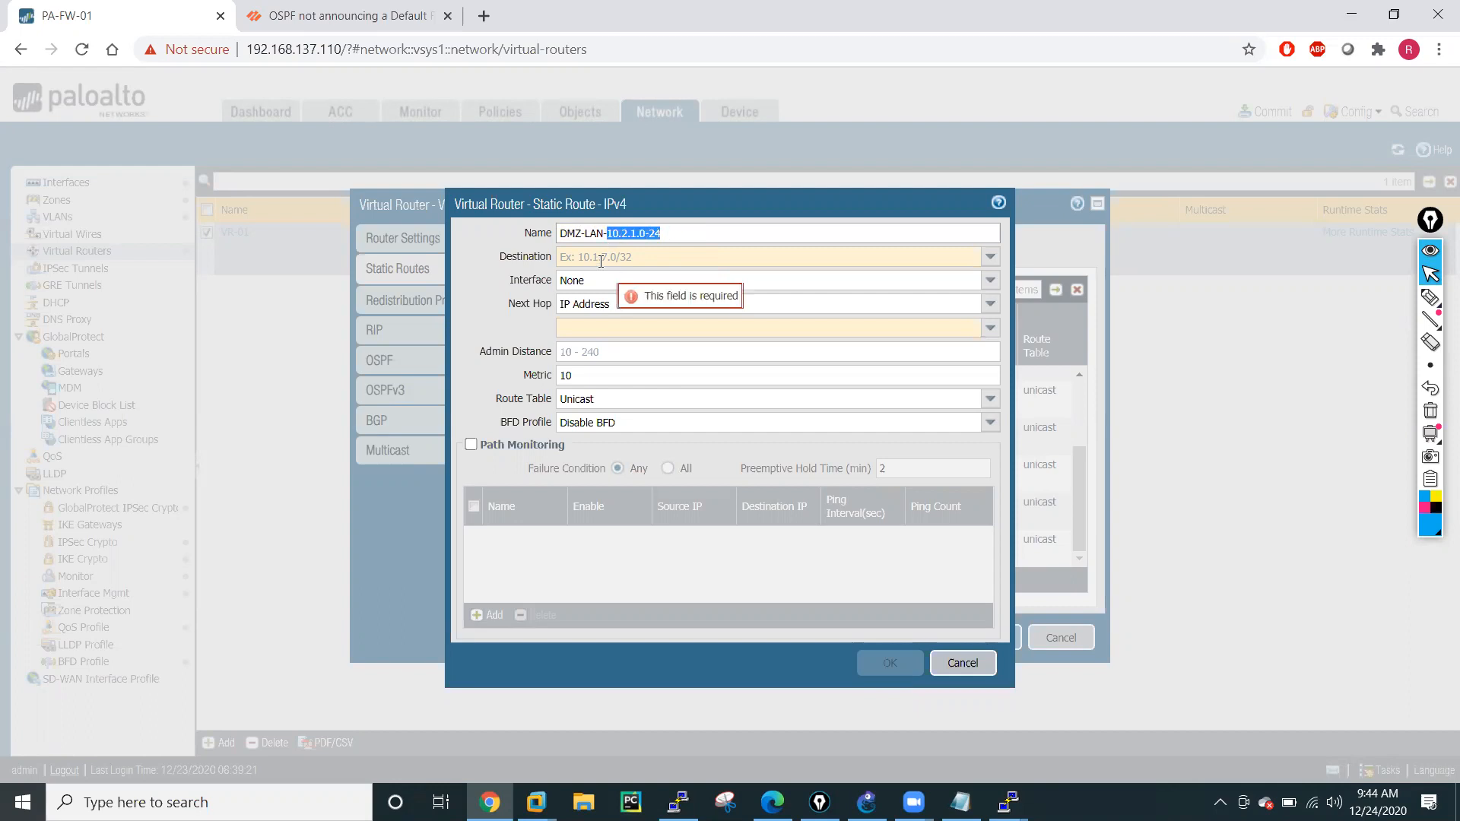
{"action": "left_click", "coordinate": [606, 258]}
{"action": "key", "text": "ctrl+v"}
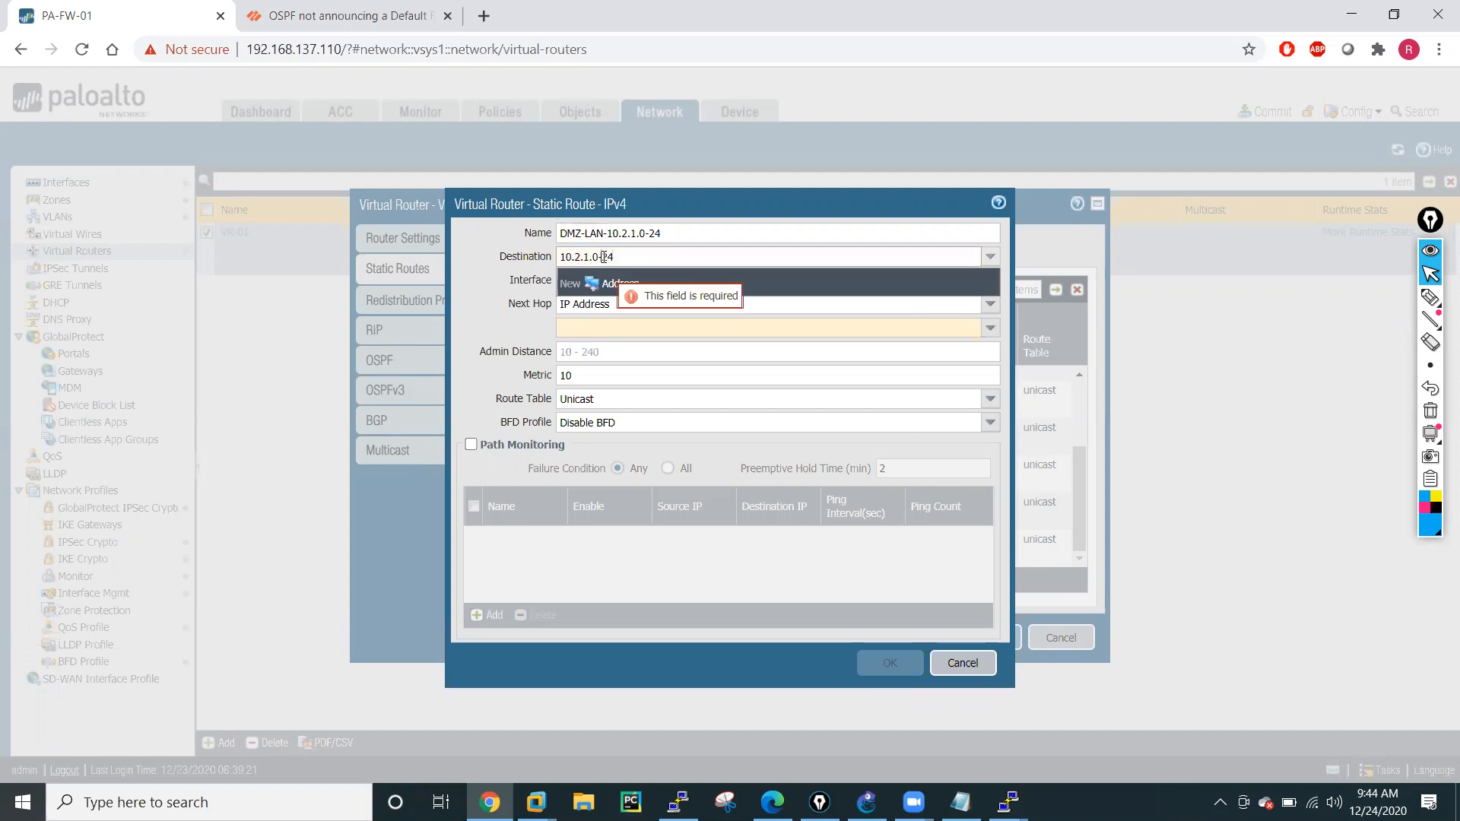
{"action": "key", "text": "BackSpace"}
{"action": "type", "text": "/"}
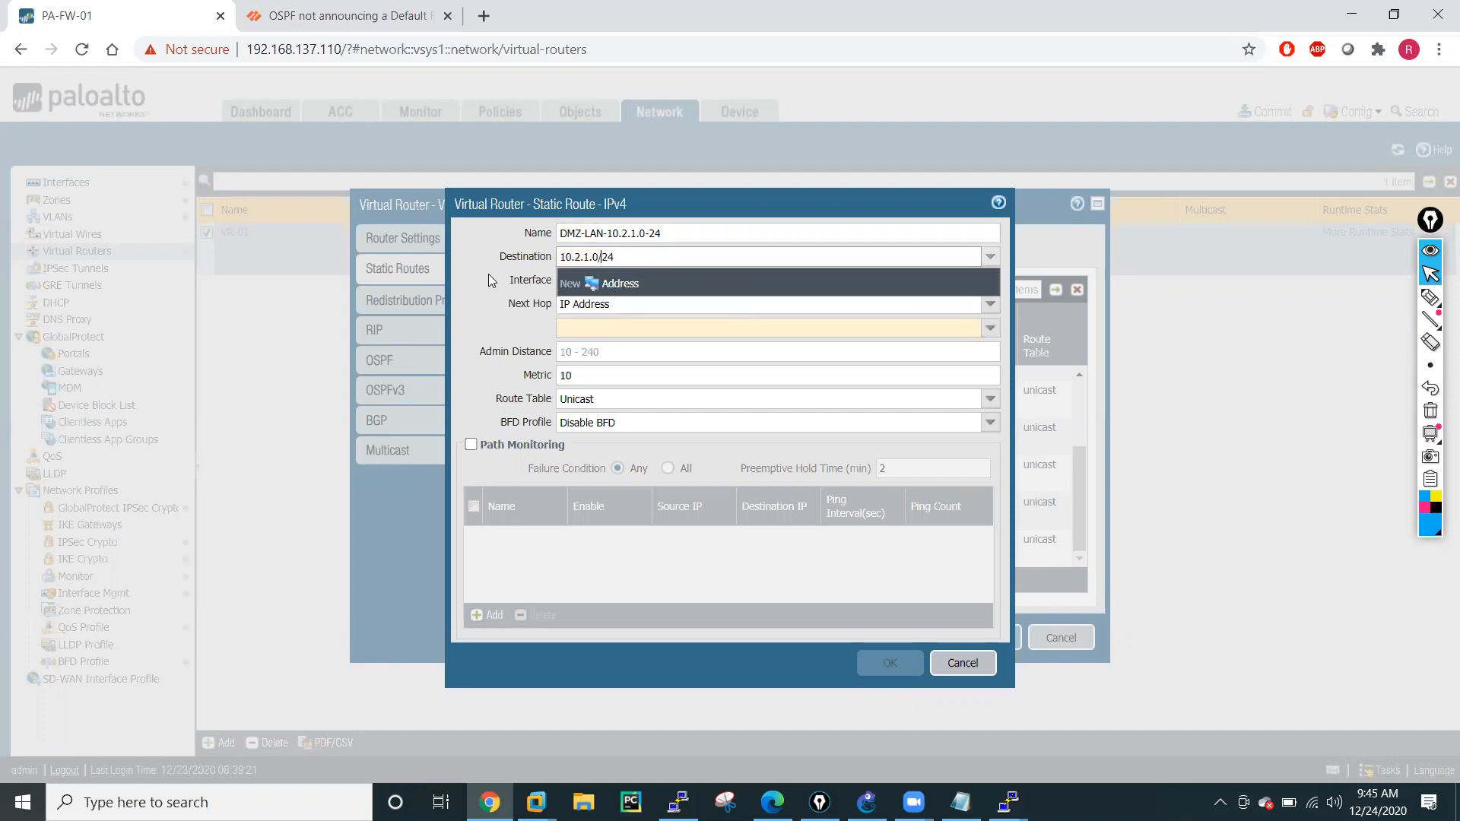
{"action": "key", "text": "Tab"}
Set the route's interface to ethernet1/3 and its next hop to IP address 10.2.2.10, and save the route.
{"action": "left_click", "coordinate": [990, 280]}
{"action": "left_click", "coordinate": [639, 357]}
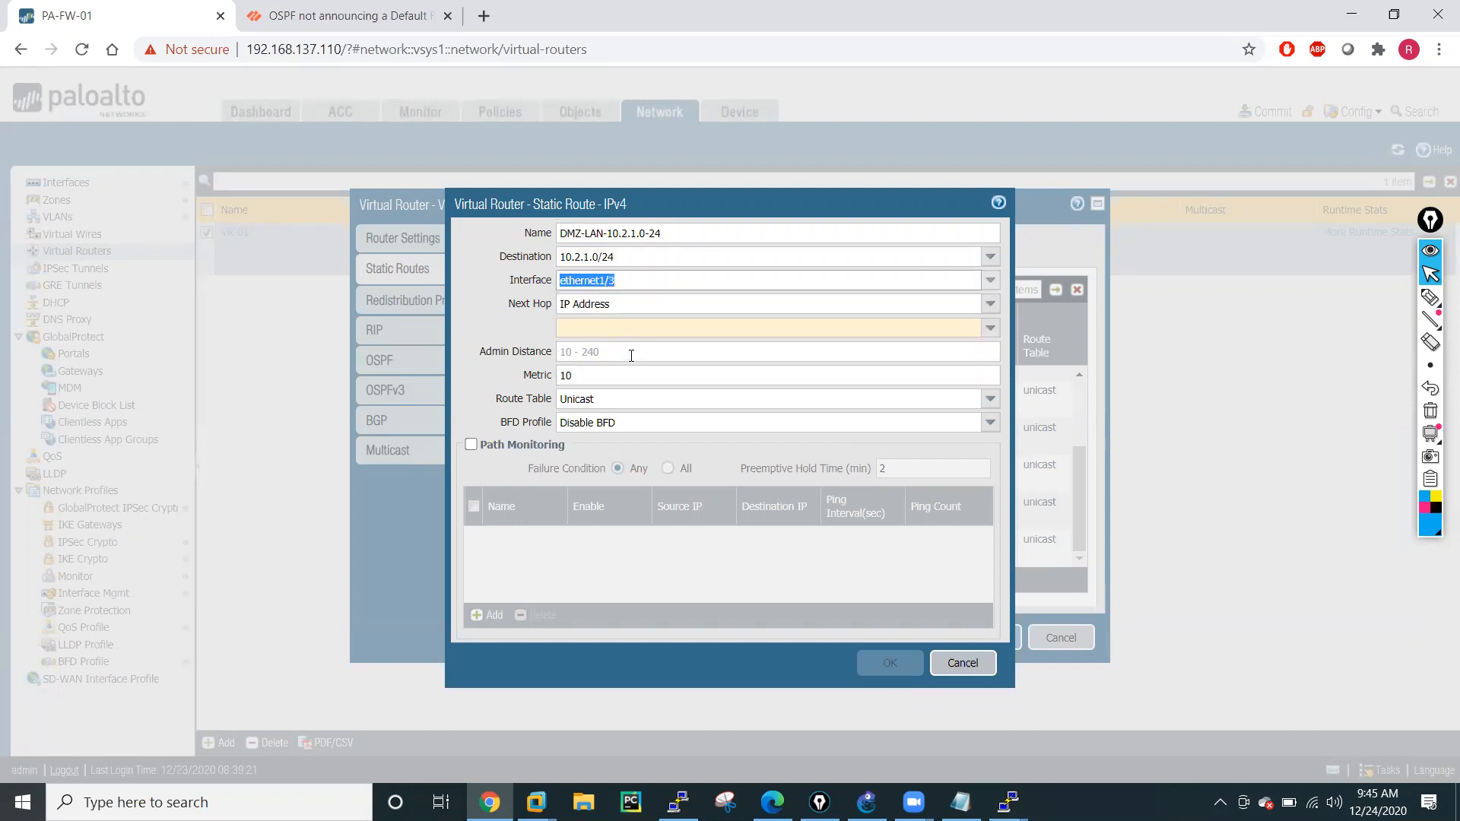
{"action": "left_click", "coordinate": [990, 305]}
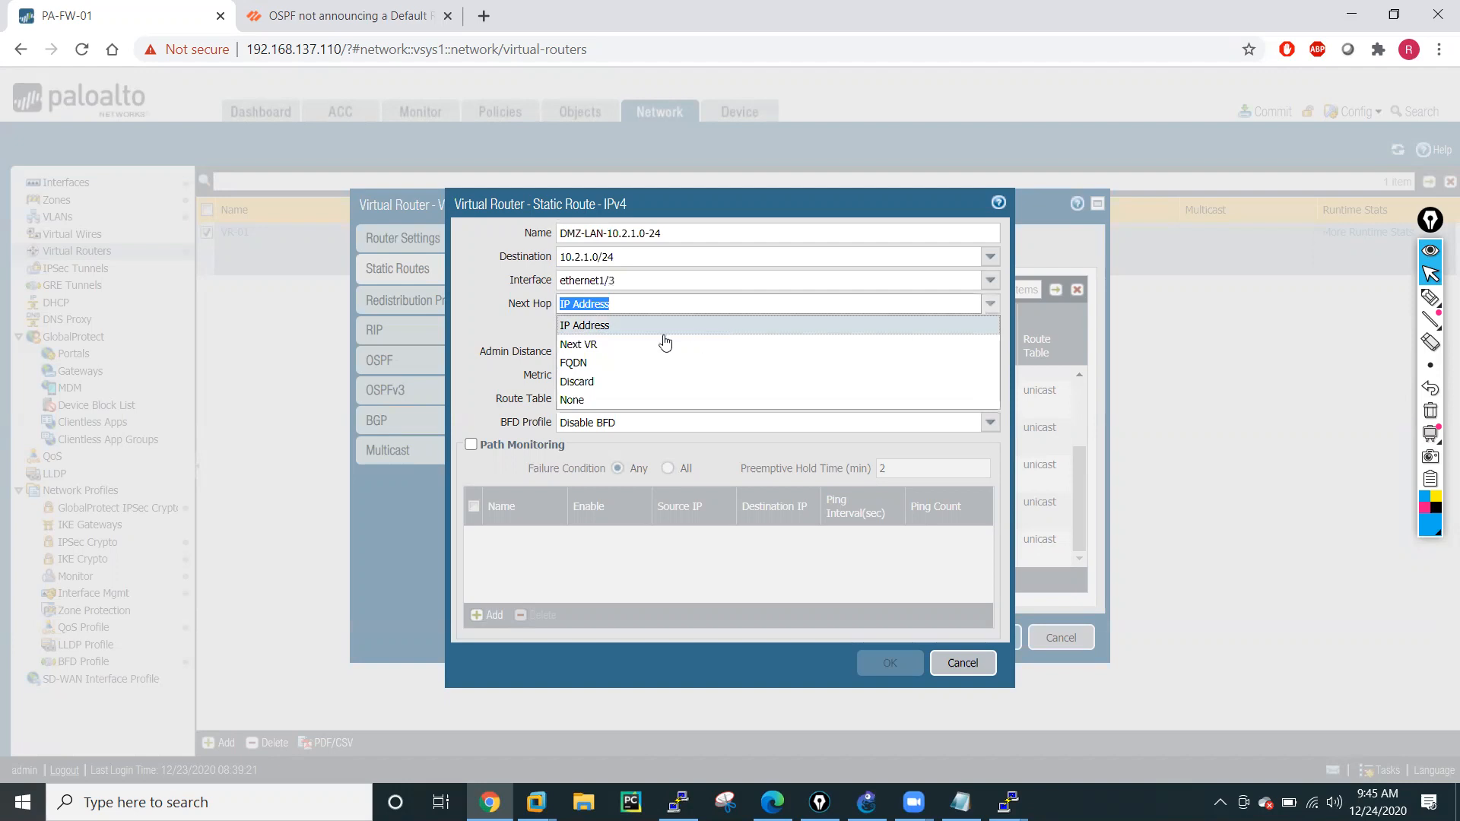
{"action": "left_click", "coordinate": [636, 332]}
{"action": "left_click", "coordinate": [635, 333]}
{"action": "type", "text": "1"}
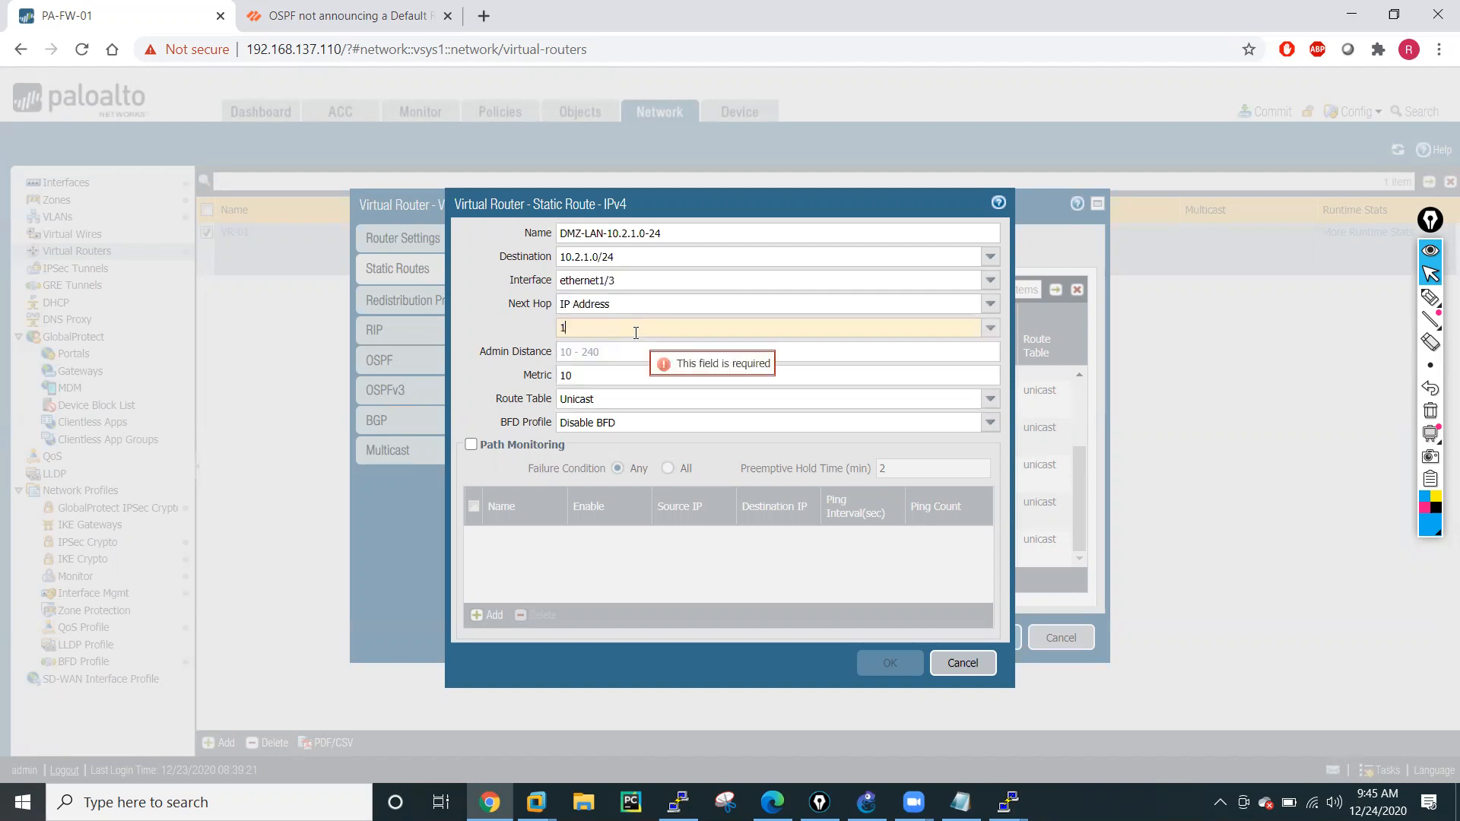
{"action": "type", "text": "0.2.2.100"}
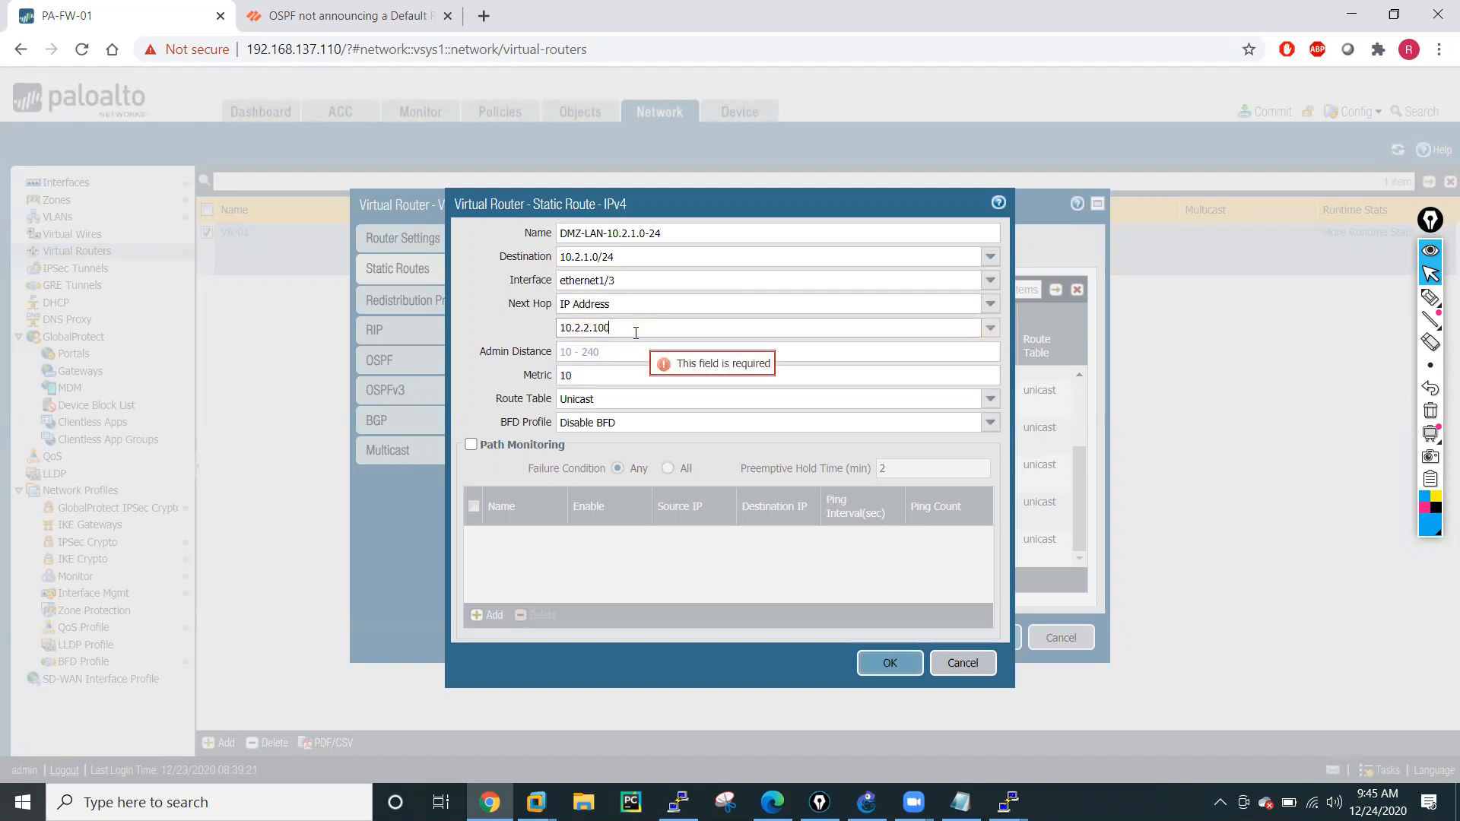
{"action": "key", "text": "BackSpace"}
{"action": "left_click", "coordinate": [538, 319]}
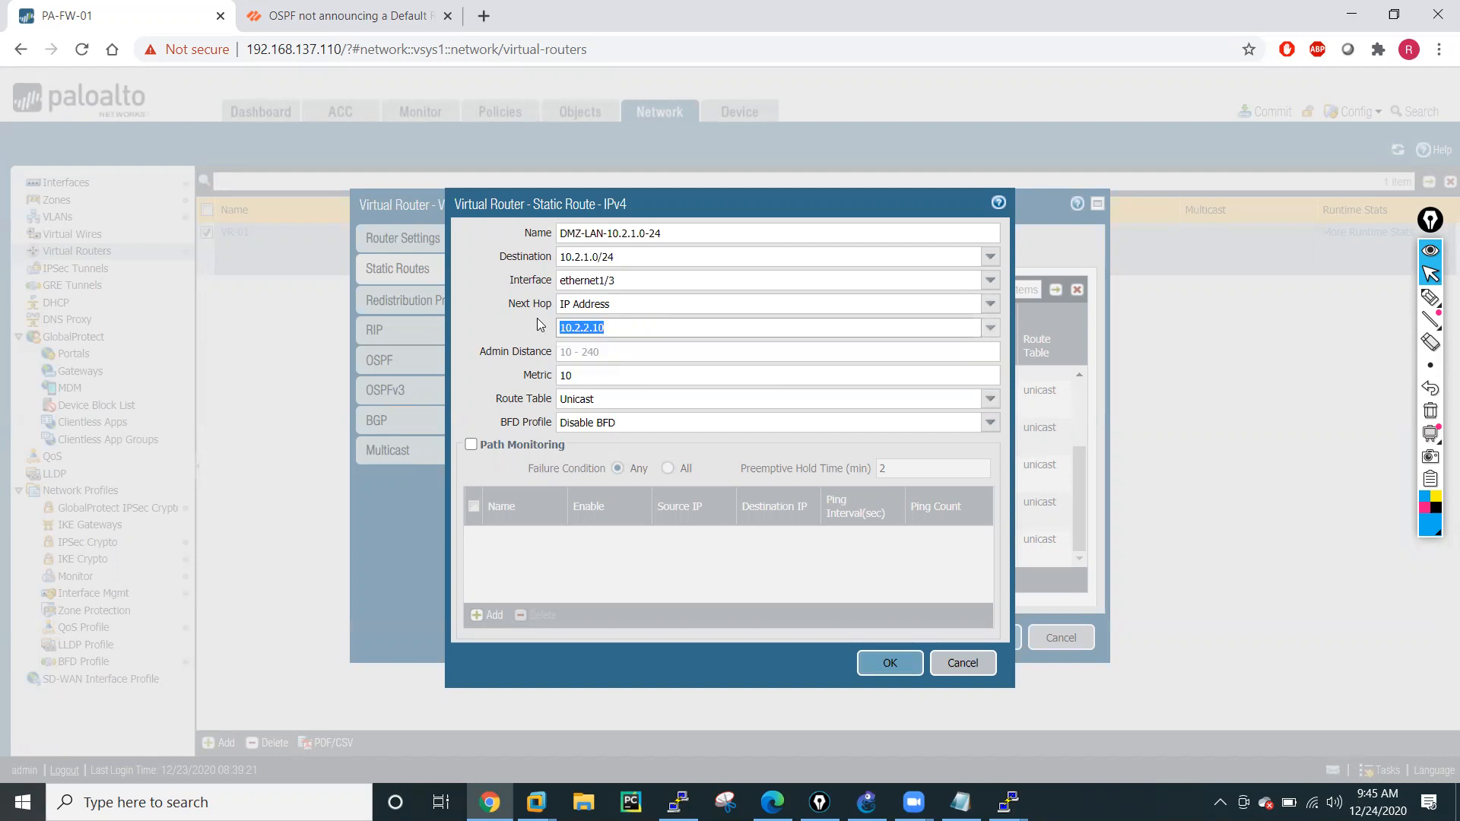
{"action": "left_click", "coordinate": [890, 663]}
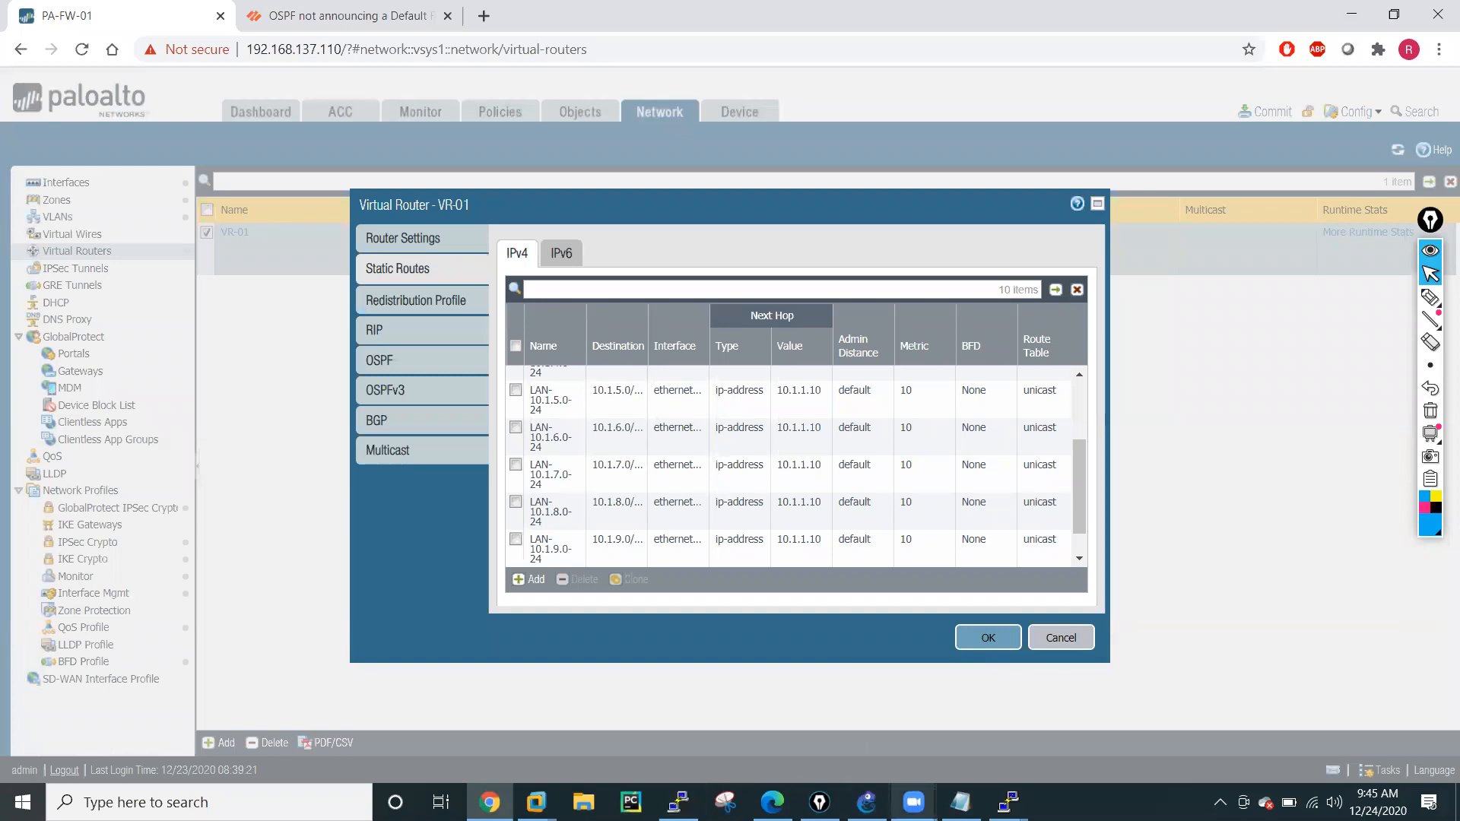
Check the networks behind R3 on the GNS3 topology and return to Chrome.
{"action": "left_click", "coordinate": [867, 802]}
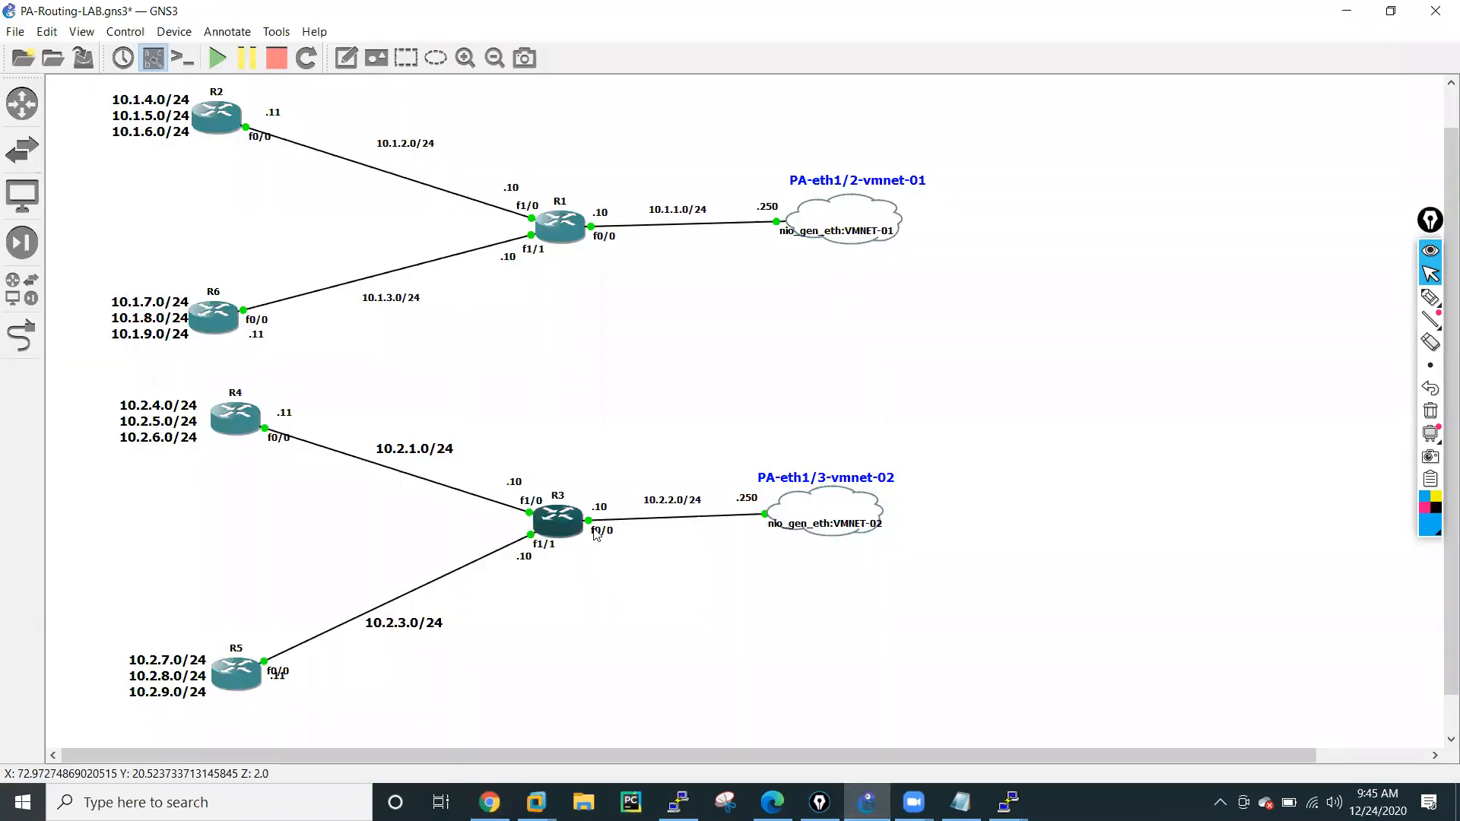
{"action": "left_click", "coordinate": [559, 523]}
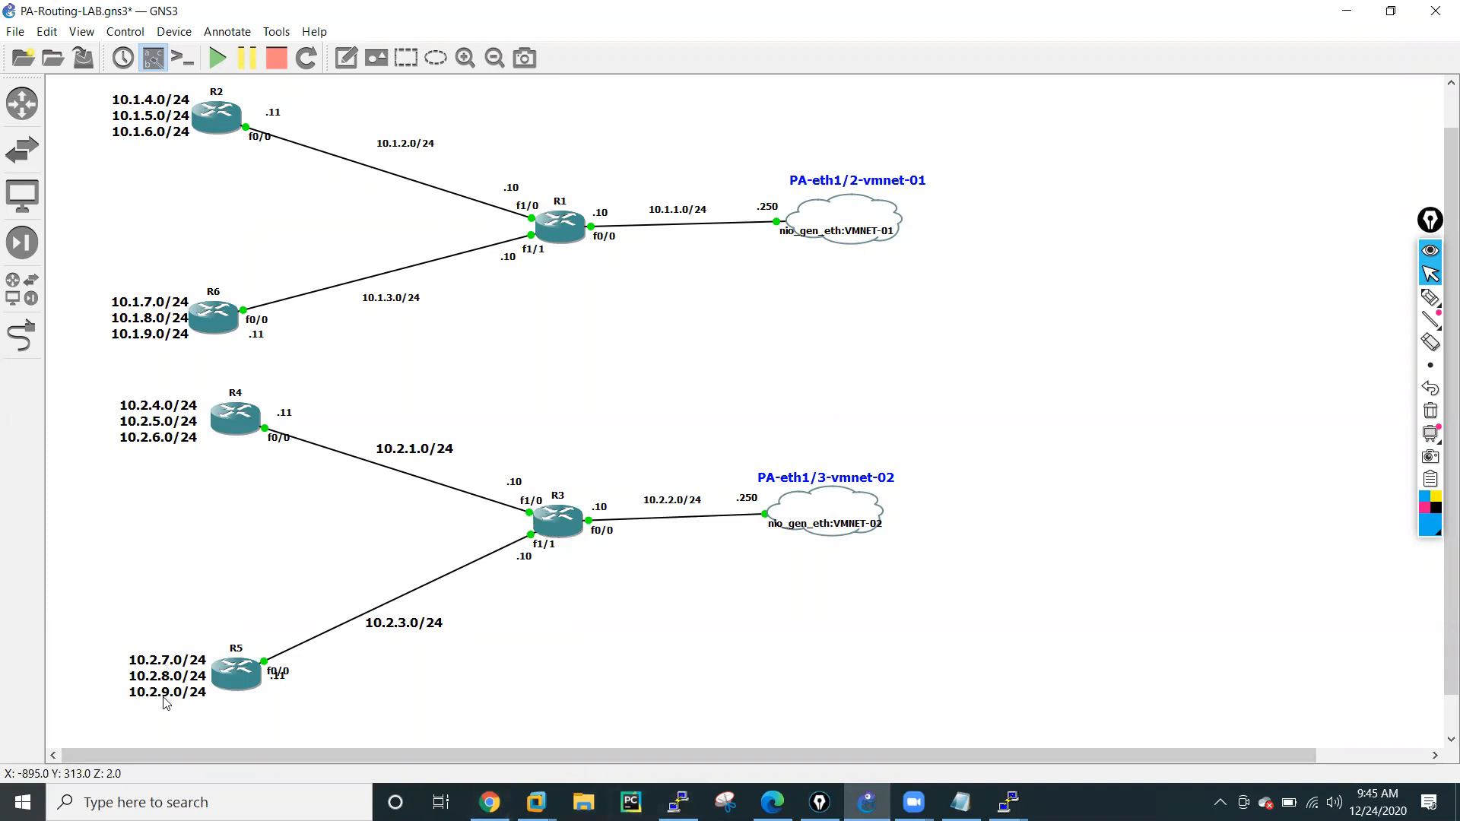
{"action": "left_click", "coordinate": [490, 802]}
Clone the DMZ-LAN-10.2.1.0-24 static route and name the copy DMZ-LAN-10.2.3.0-24.
{"action": "scroll", "coordinate": [620, 537], "scroll_direction": "down", "scroll_amount": 3}
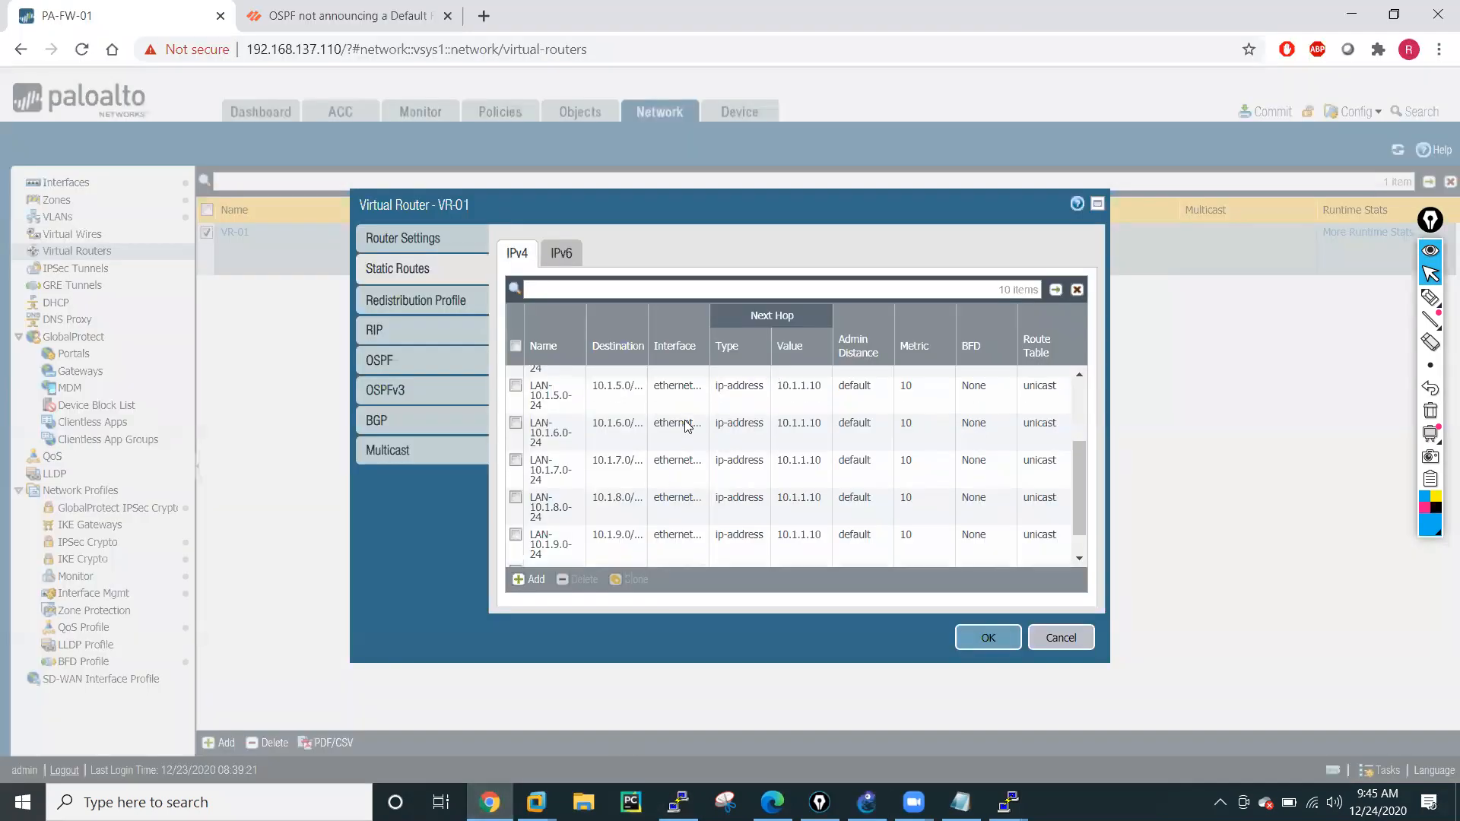
{"action": "left_click", "coordinate": [523, 561]}
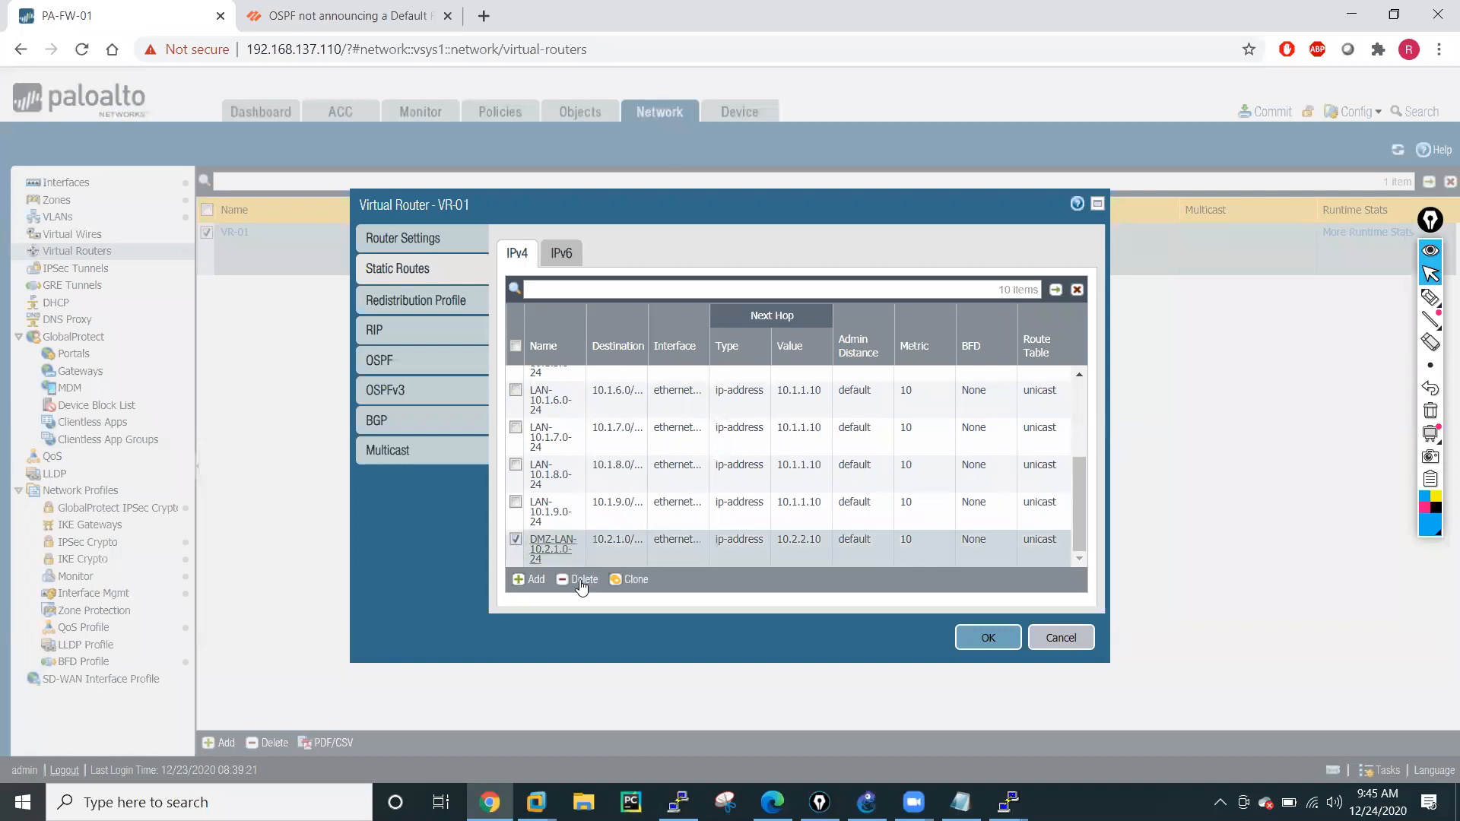
{"action": "left_click", "coordinate": [630, 581]}
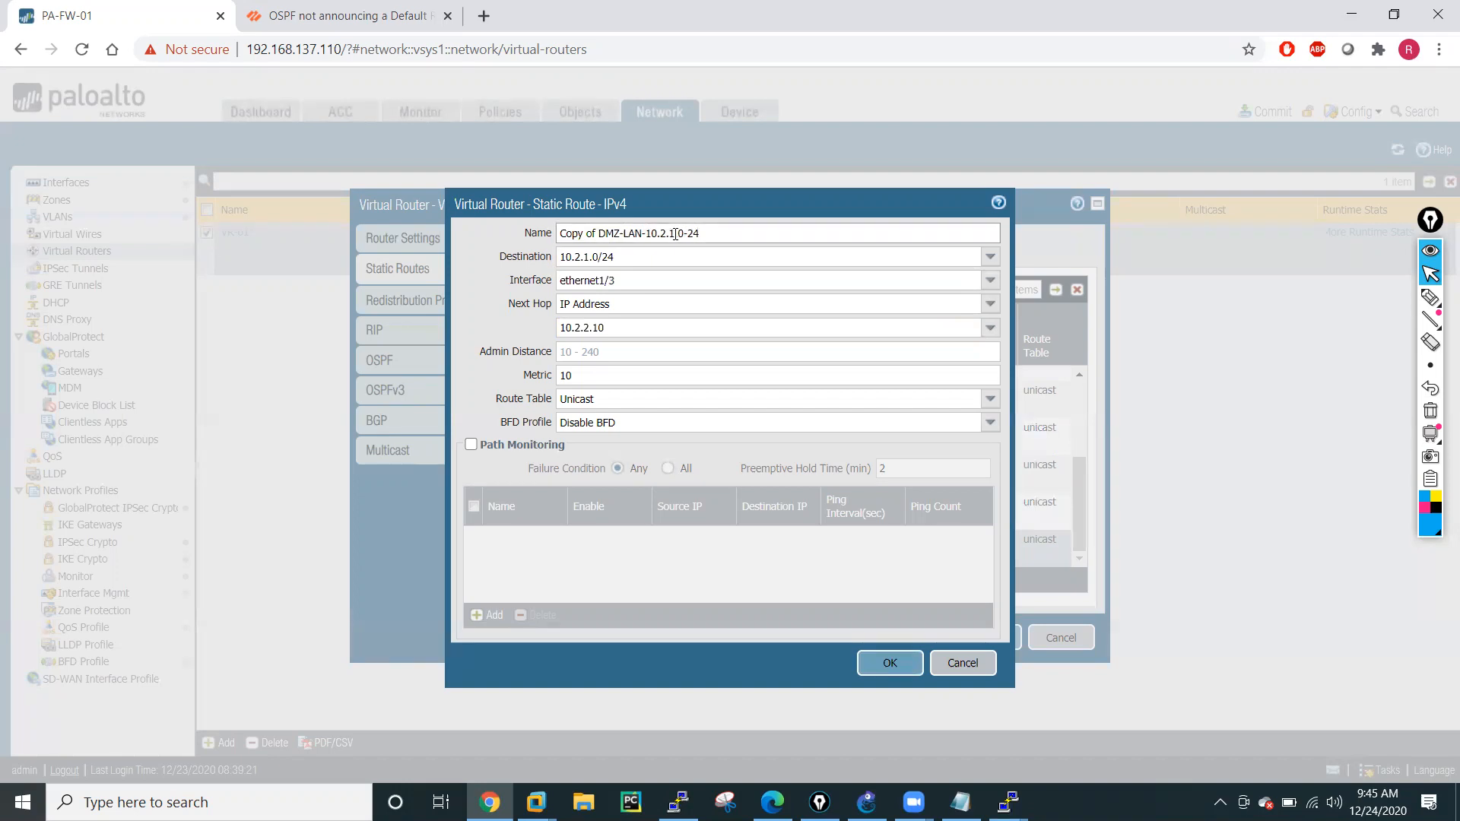
{"action": "left_click", "coordinate": [674, 233]}
{"action": "key", "text": "BackSpace"}
{"action": "type", "text": "3"}
{"action": "key", "text": "BackSpace"}
{"action": "key", "text": "BackSpace"}
{"action": "key", "text": "BackSpace"}
{"action": "key", "text": "BackSpace"}
{"action": "key", "text": "BackSpace"}
{"action": "key", "text": "BackSpace"}
{"action": "key", "text": "BackSpace"}
{"action": "key", "text": "BackSpace"}
Set the DMZ-LAN-10.2.3.0-24 route's destination to 10.2.3.0/24 and save the route.
{"action": "left_click", "coordinate": [589, 259]}
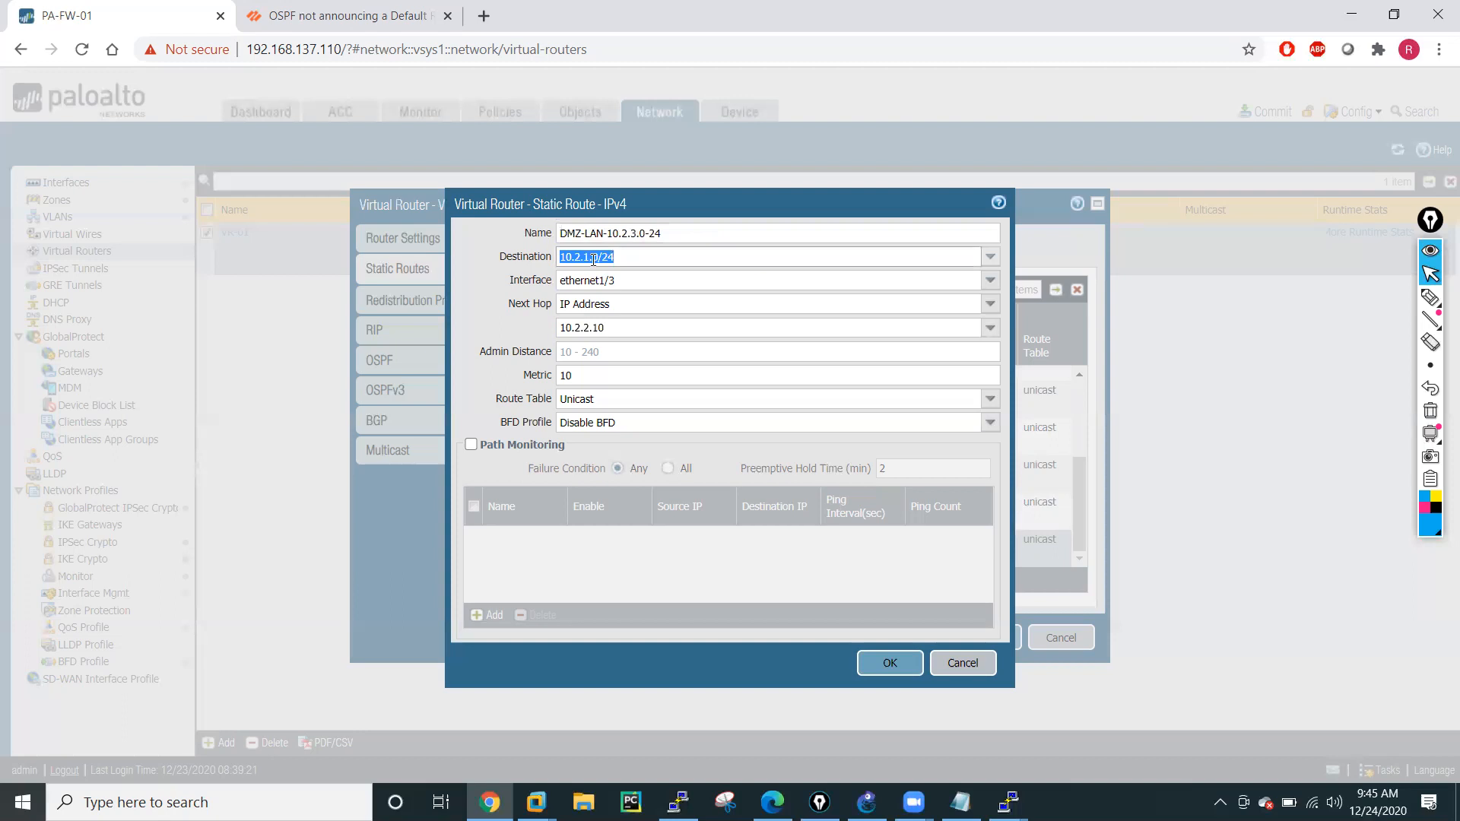
{"action": "left_click", "coordinate": [595, 259]}
{"action": "key", "text": "BackSpace"}
{"action": "type", "text": "3"}
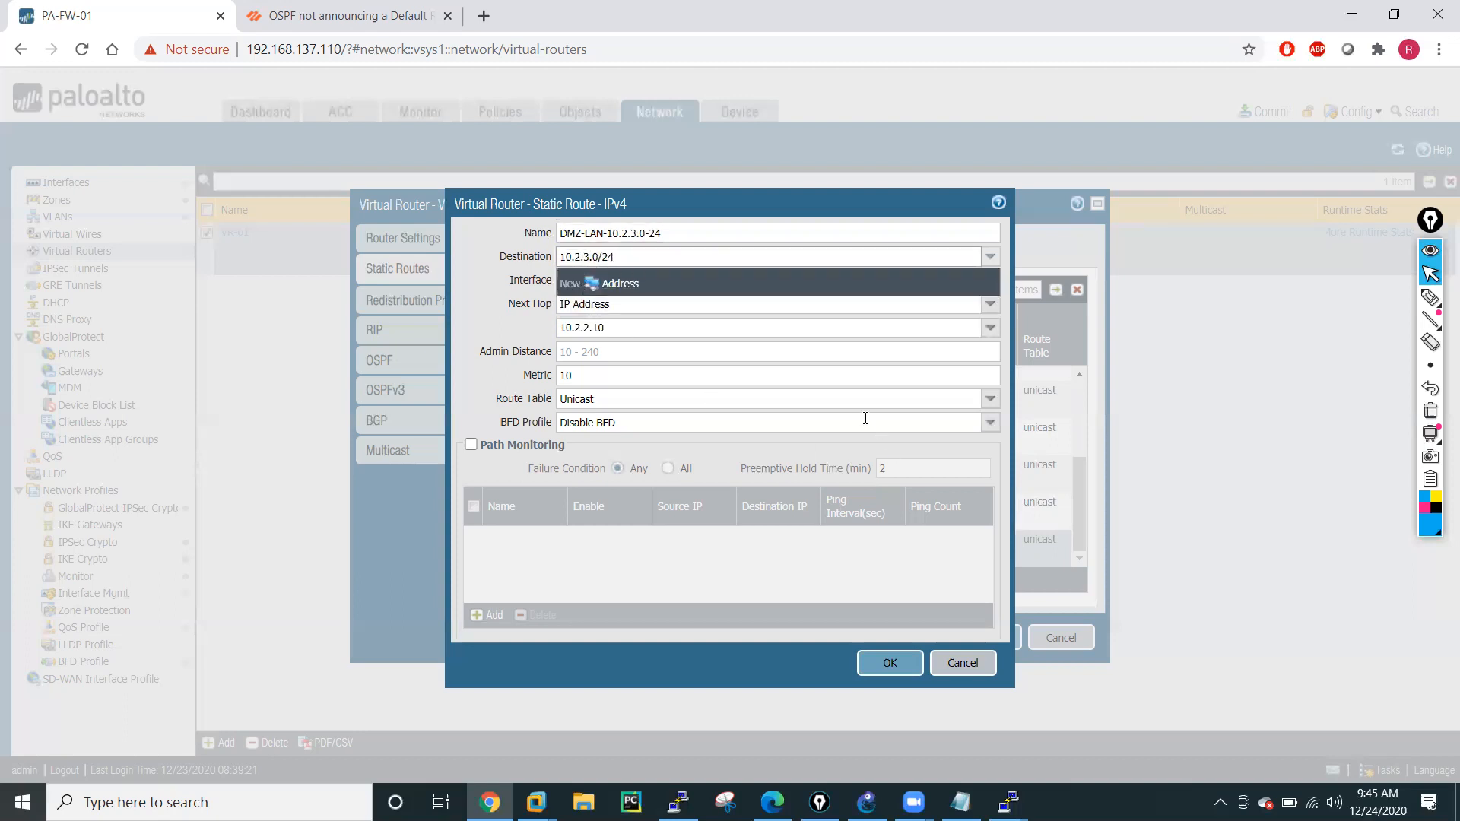
{"action": "left_click", "coordinate": [887, 664]}
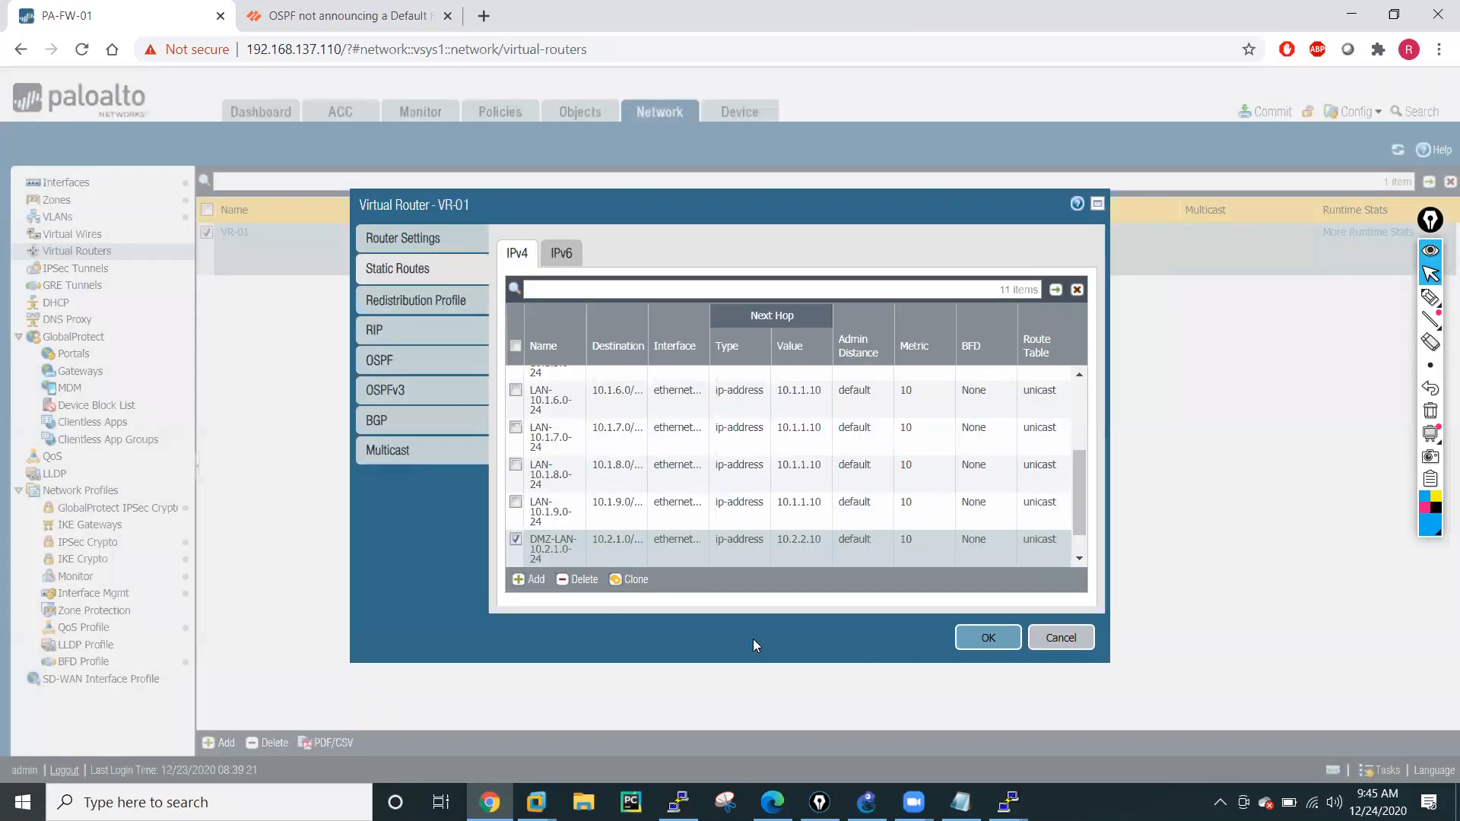
Clone the DMZ-LAN-10.2.1.0-24 static route again and name the copy DMZ-LAN-10.2.4.0-24.
{"action": "left_click", "coordinate": [633, 579]}
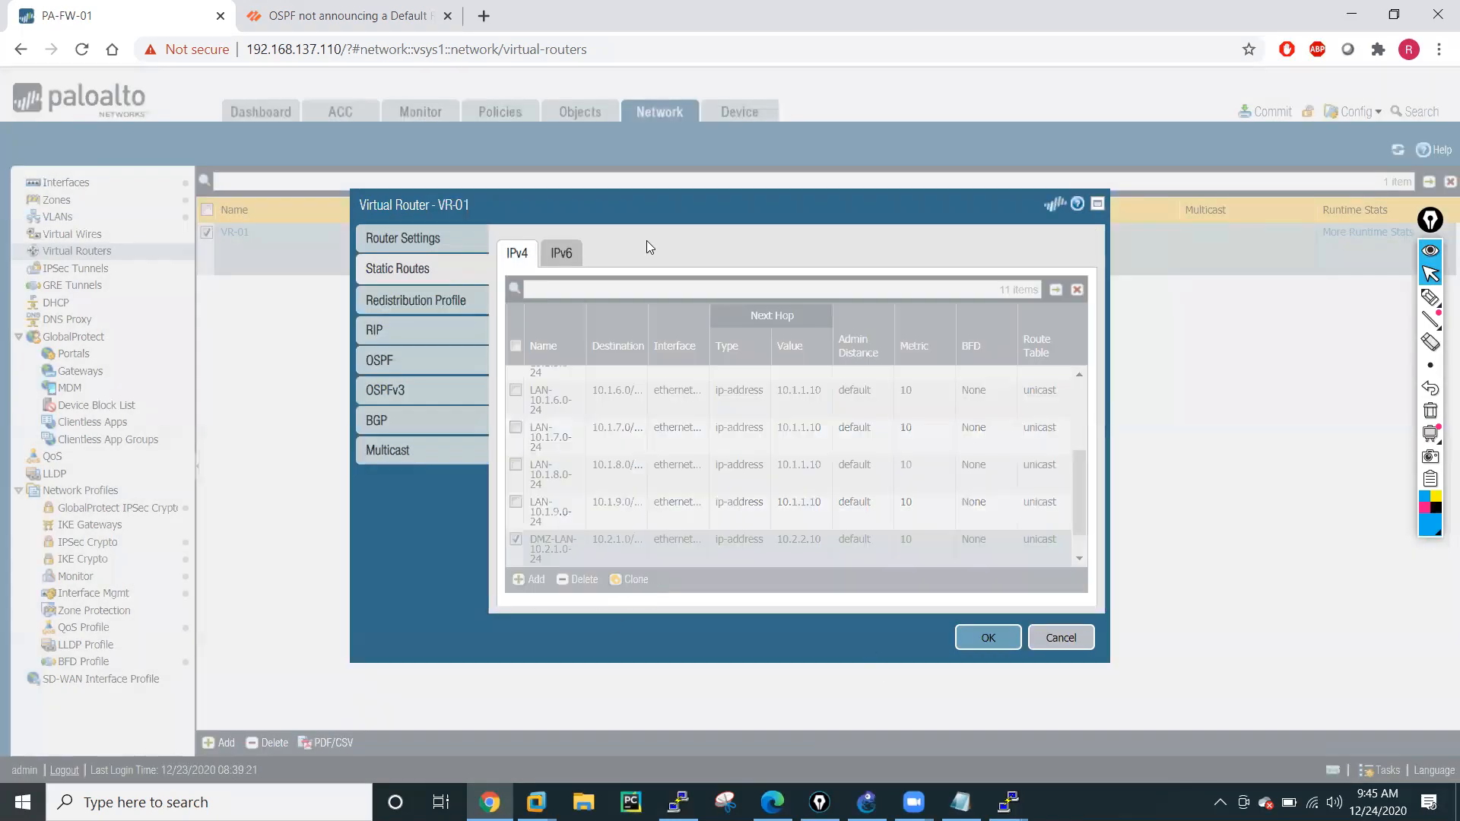
{"action": "left_click", "coordinate": [674, 236]}
{"action": "key", "text": "BackSpace"}
{"action": "type", "text": "4"}
{"action": "left_click_drag", "start_coordinate": [602, 235], "coordinate": [543, 243]}
{"action": "key", "text": "BackSpace"}
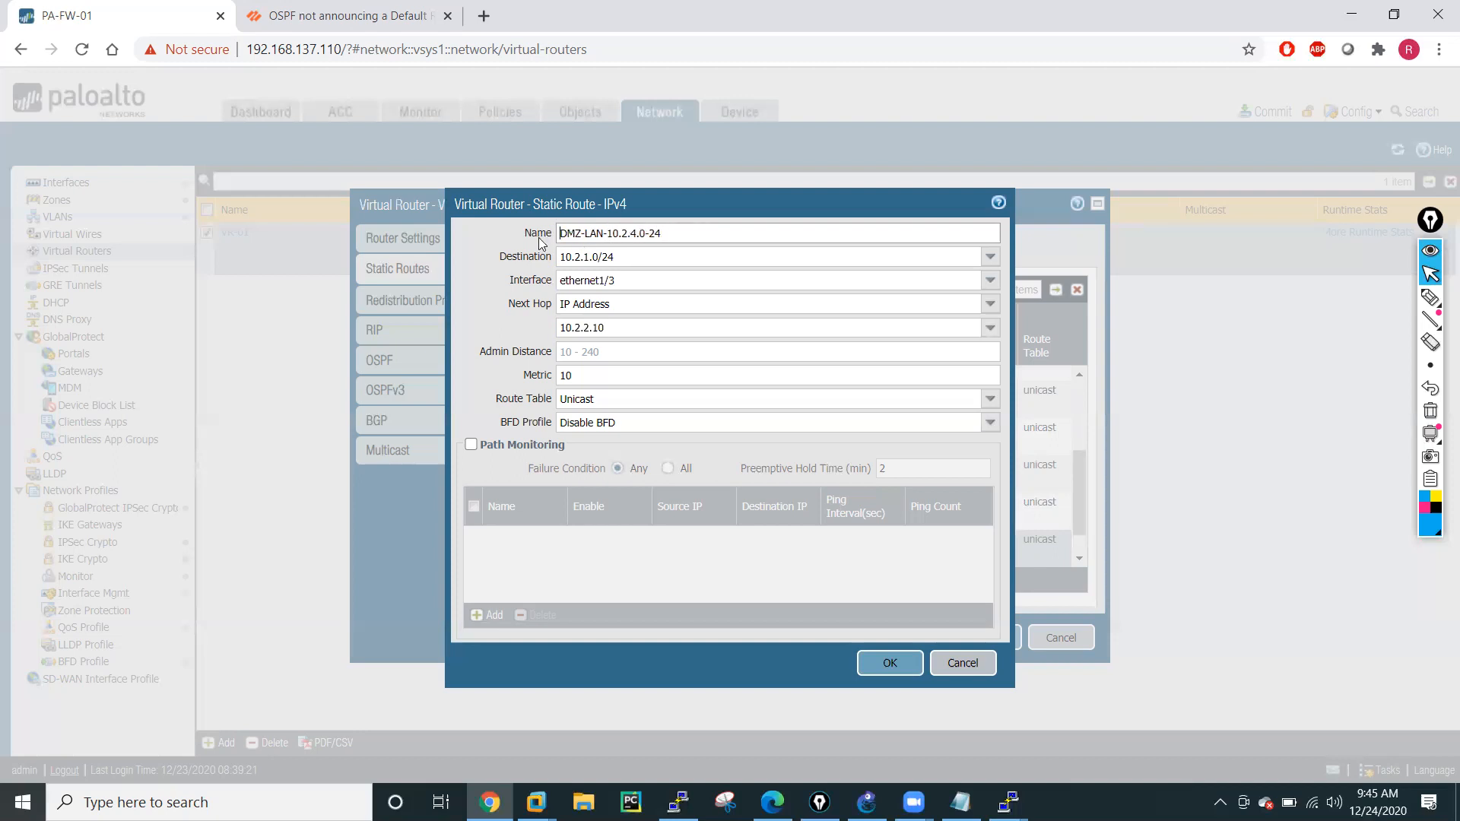
Set the DMZ-LAN-10.2.4.0-24 route's destination to 10.2.4.0/24 and save the route.
{"action": "left_click", "coordinate": [587, 260]}
{"action": "left_click", "coordinate": [592, 259]}
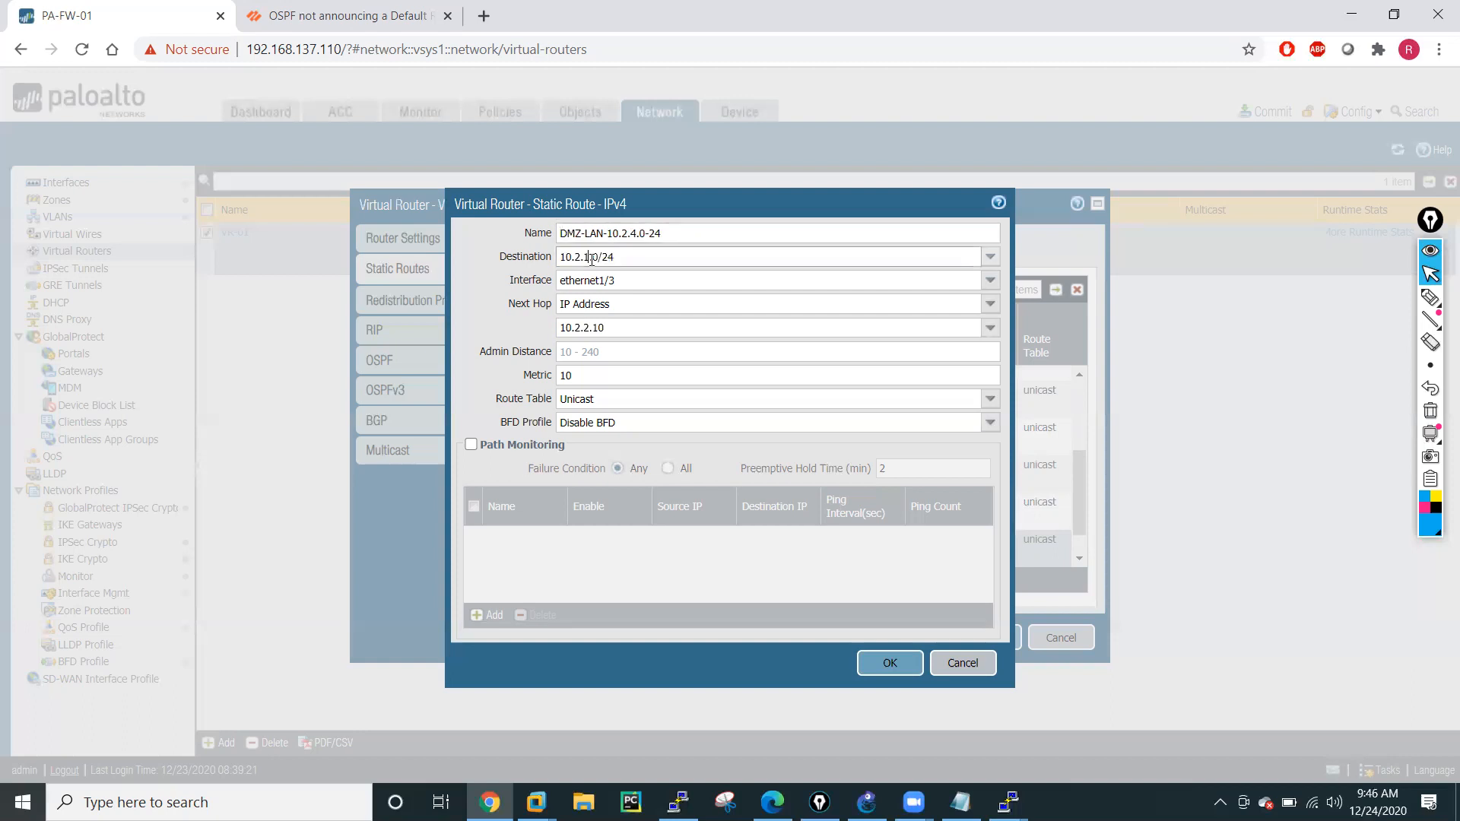
{"action": "key", "text": "BackSpace"}
{"action": "type", "text": "4"}
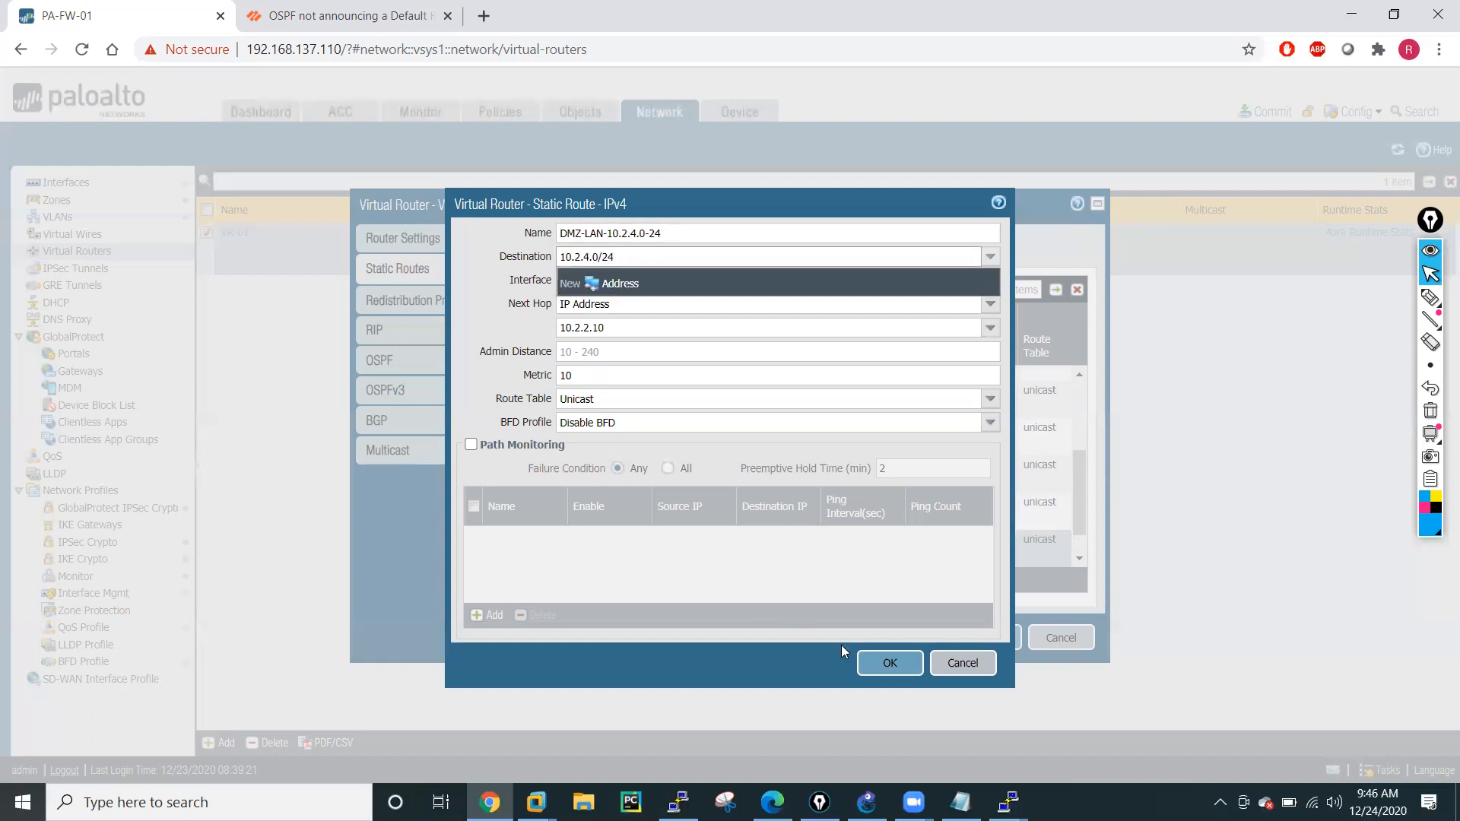
{"action": "left_click", "coordinate": [887, 665]}
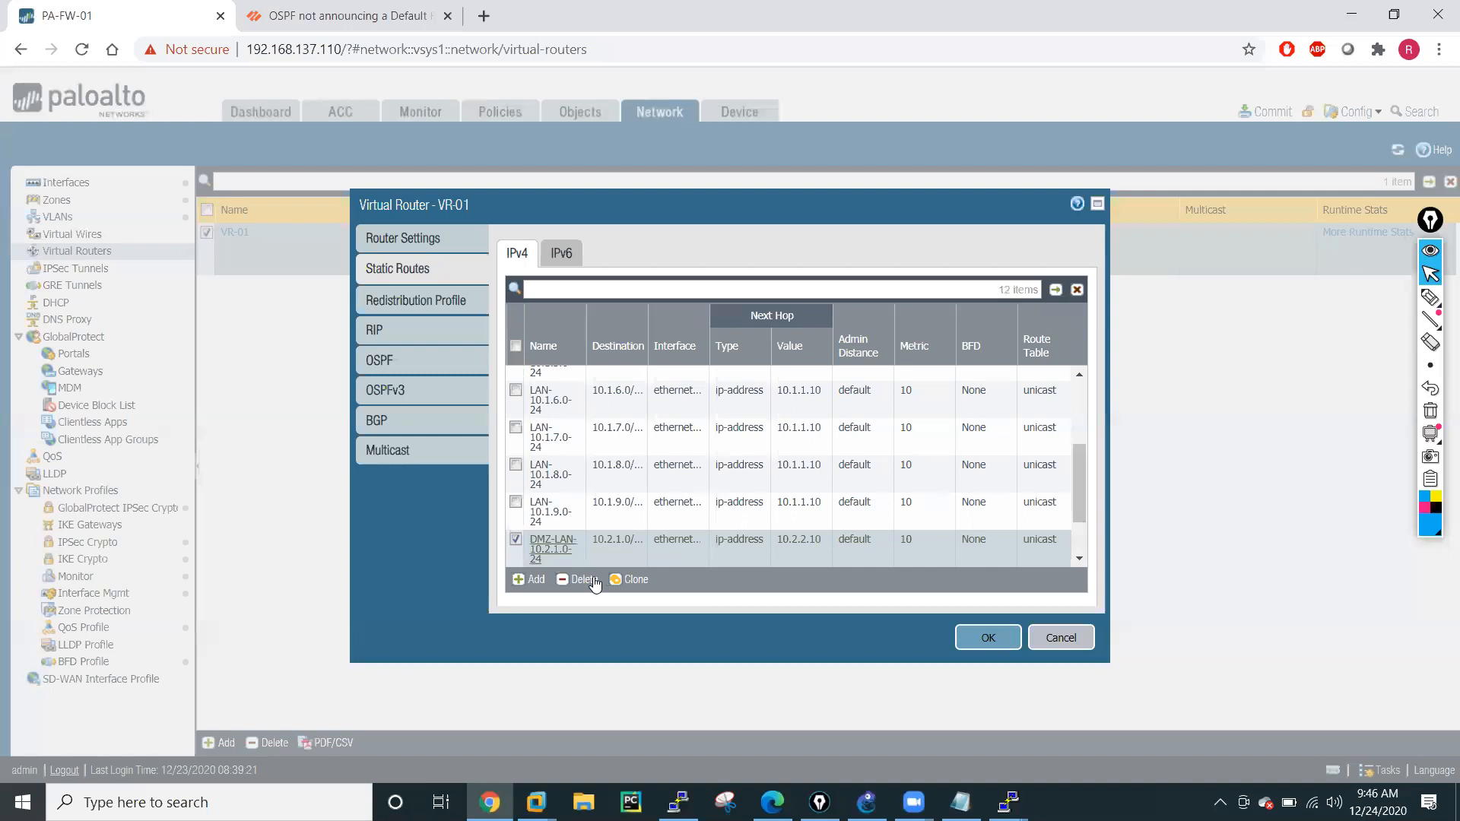
Clone the DMZ-LAN-10.2.1.0-24 route as DMZ-LAN-10.2.5.0-24 with destination 10.2.5.0/24 and save it.
{"action": "left_click", "coordinate": [636, 580]}
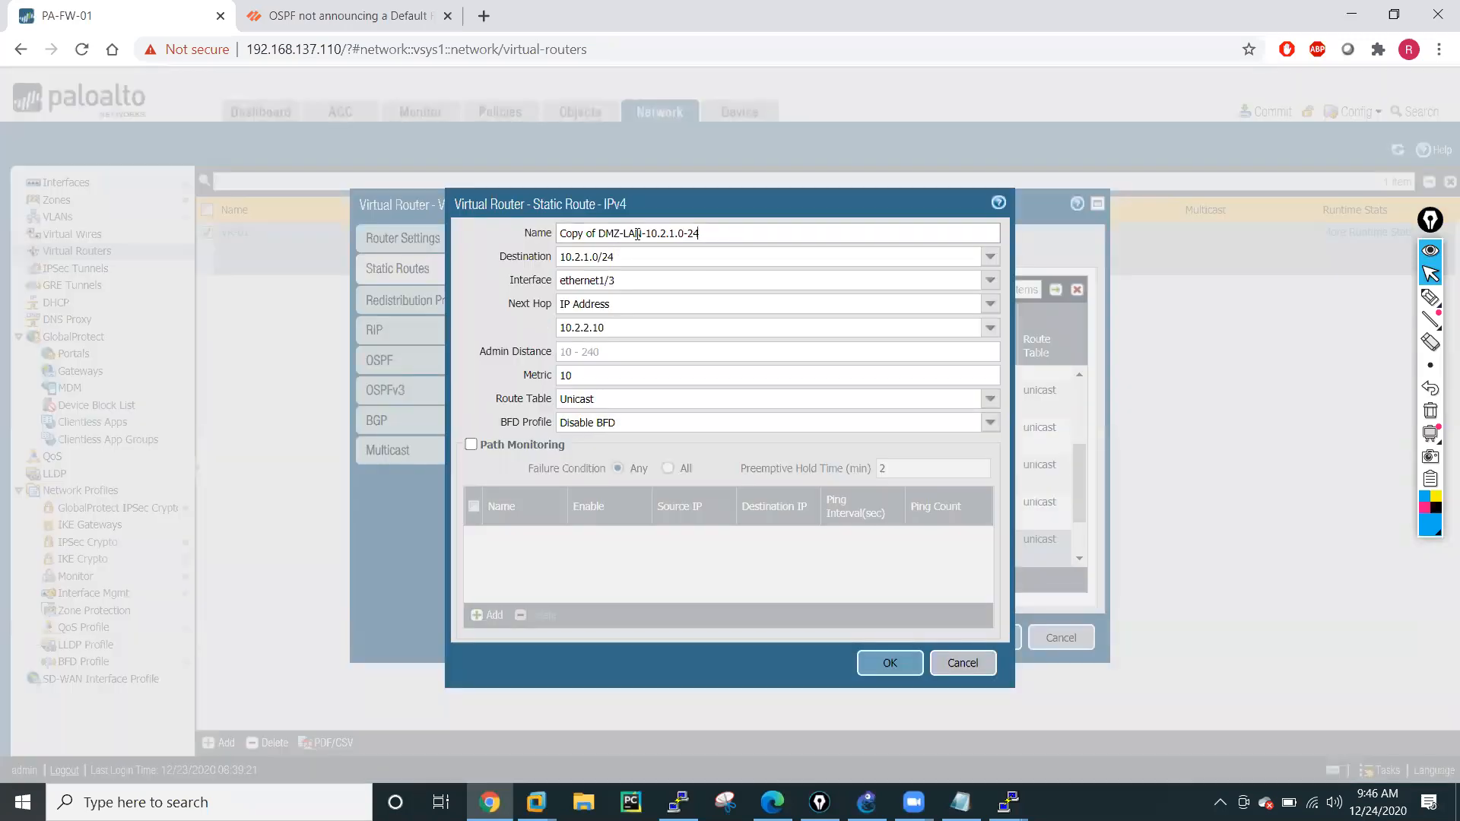
{"action": "left_click_drag", "start_coordinate": [601, 234], "coordinate": [636, 236]}
{"action": "key", "text": "BackSpace"}
{"action": "left_click", "coordinate": [587, 258]}
{"action": "key", "text": "BackSpace"}
{"action": "type", "text": "5"}
{"action": "left_click", "coordinate": [889, 664]}
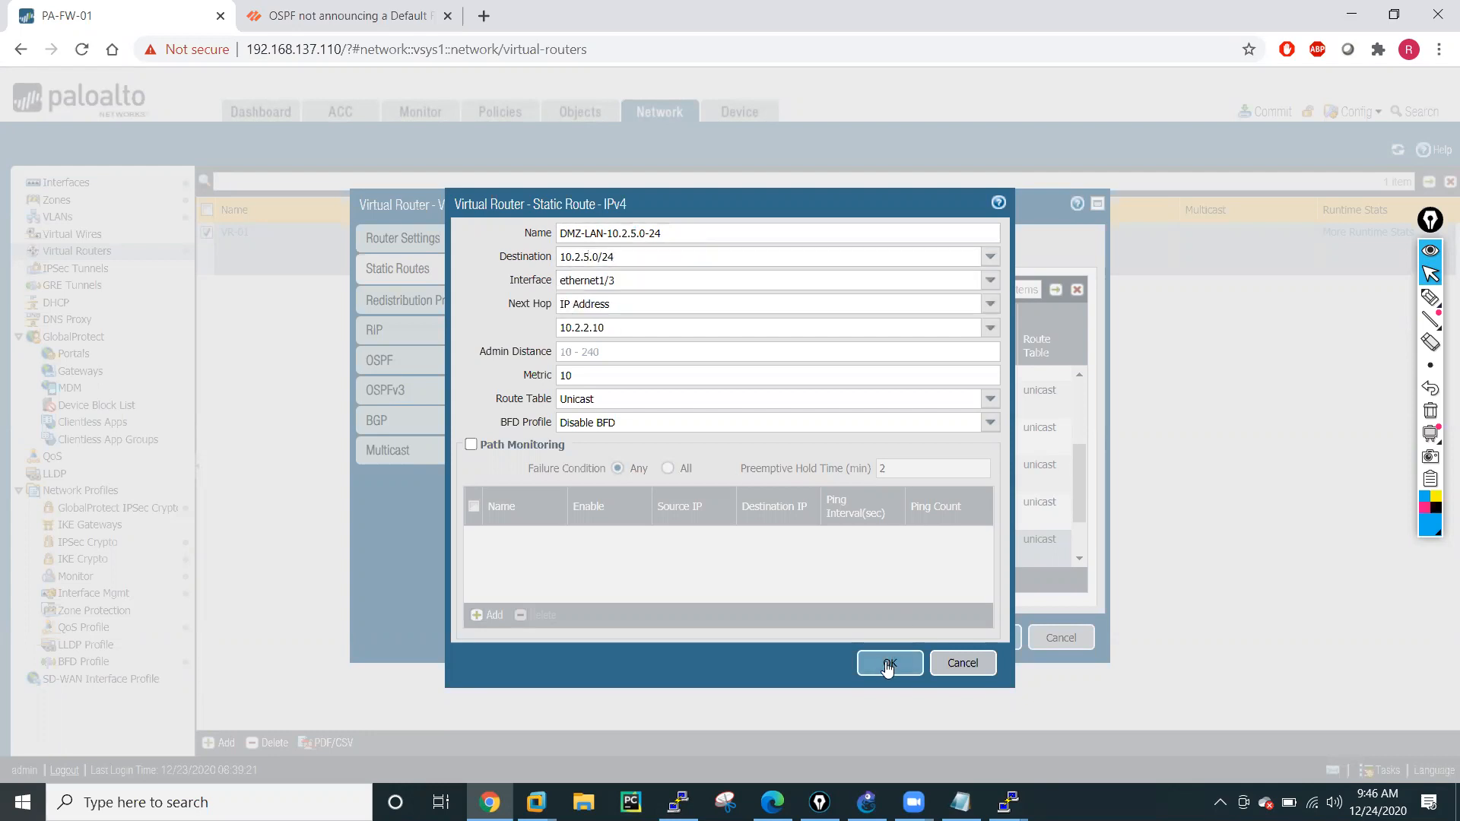
Clone the DMZ-LAN-10.2.1.0-24 static route once more and name the copy DMZ-LAN-10.2.6.0-24.
{"action": "left_click", "coordinate": [620, 580]}
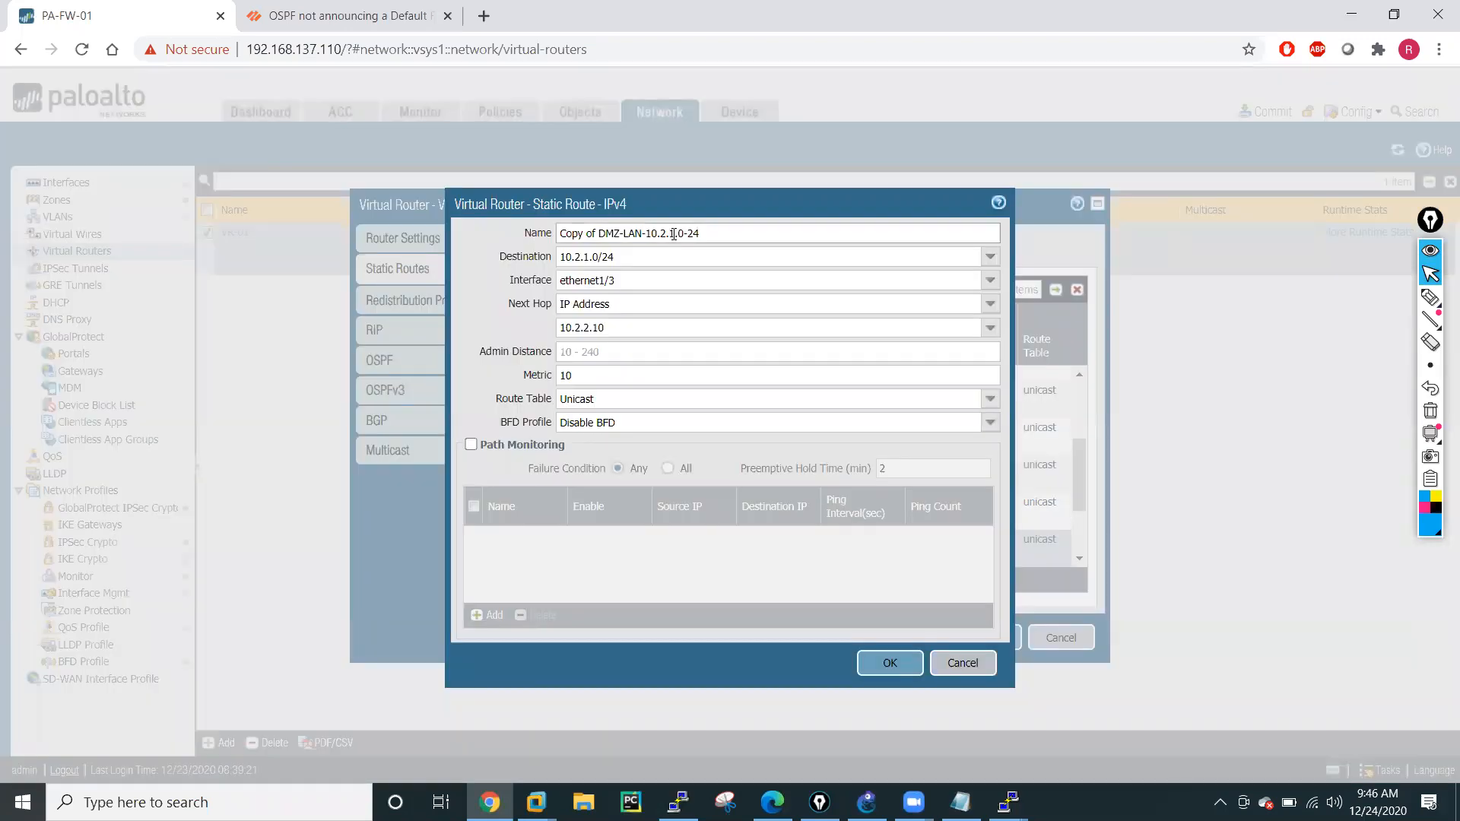
{"action": "left_click", "coordinate": [674, 234]}
{"action": "key", "text": "BackSpace"}
{"action": "type", "text": "6"}
{"action": "left_click_drag", "start_coordinate": [601, 235], "coordinate": [542, 242]}
{"action": "key", "text": "BackSpace"}
Set the DMZ-LAN-10.2.6.0-24 route's destination to 10.2.6.0/24 and save the route.
{"action": "triple_click", "coordinate": [589, 258]}
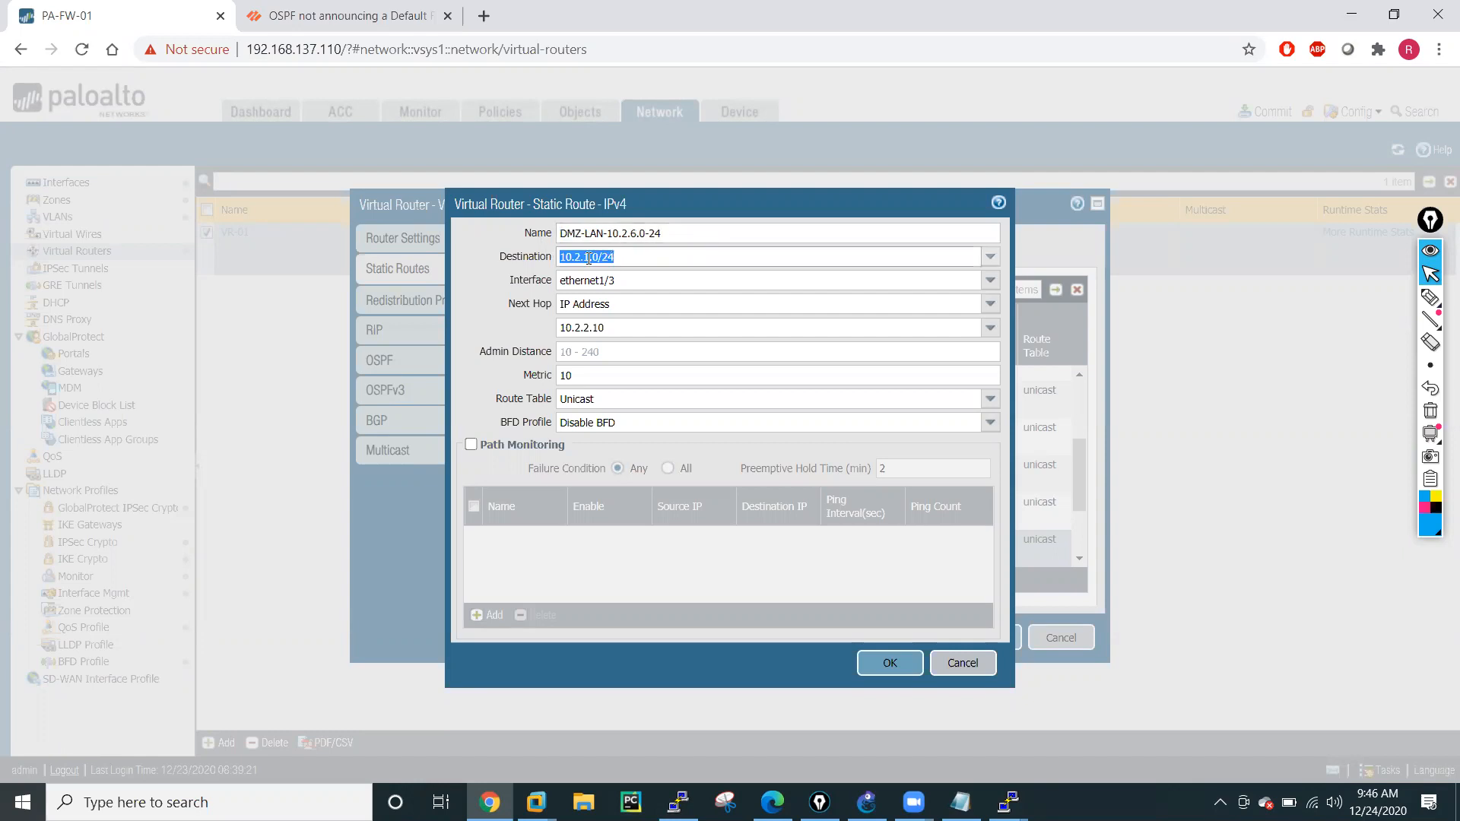
{"action": "left_click", "coordinate": [588, 259]}
{"action": "key", "text": "Delete"}
{"action": "type", "text": "6"}
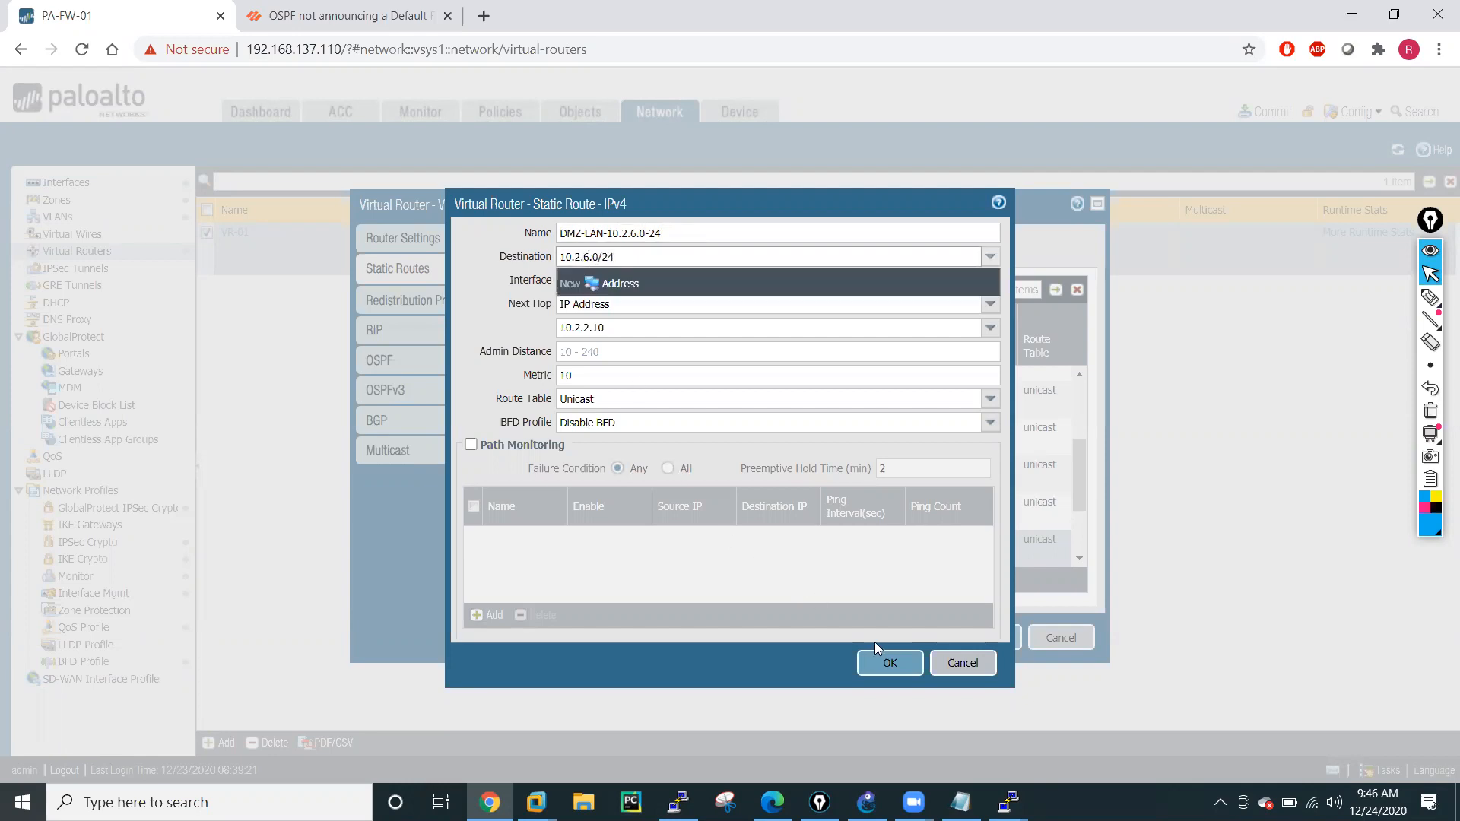
{"action": "left_click", "coordinate": [889, 664]}
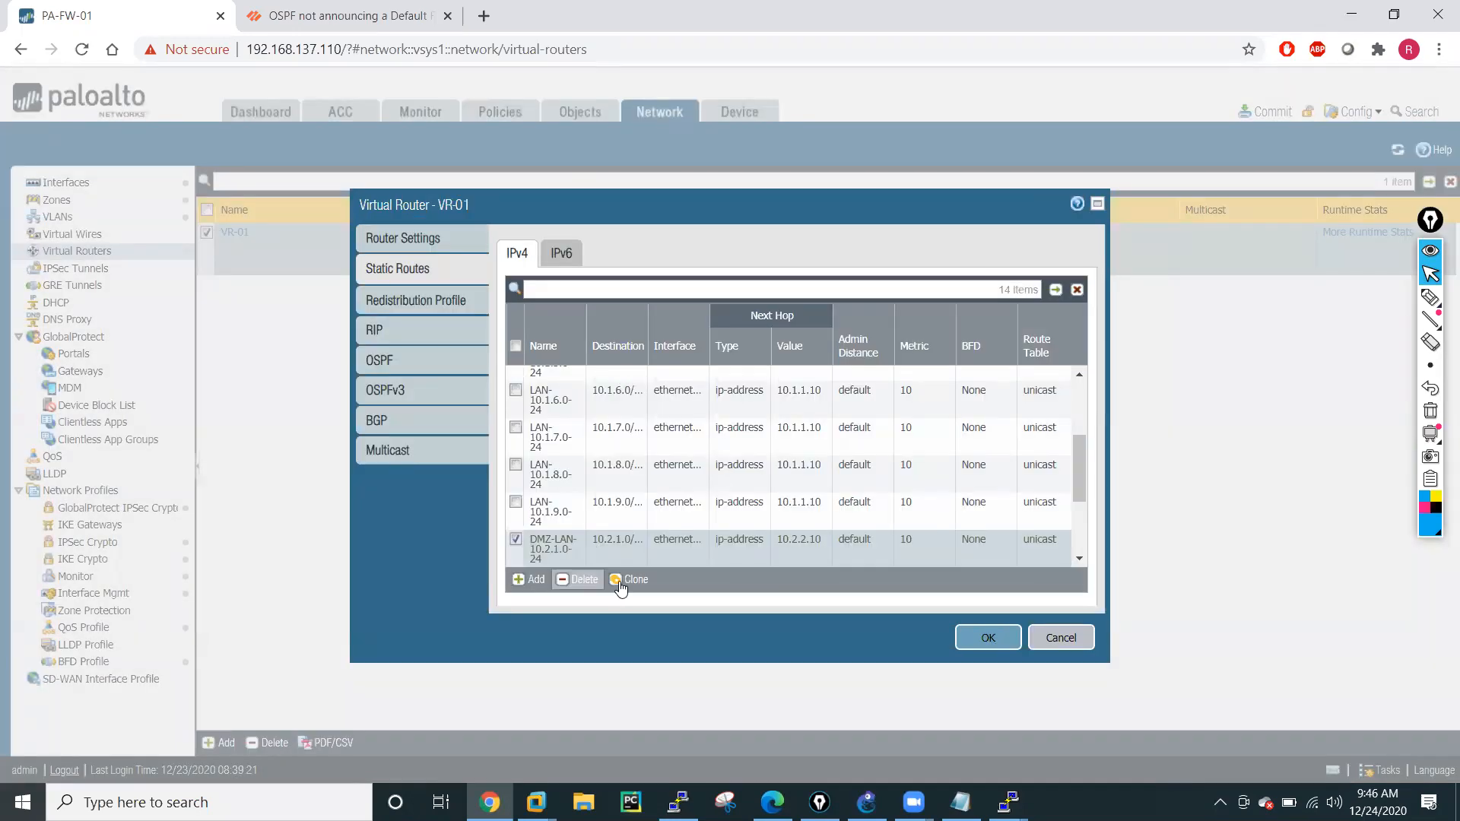
Create another clone of the DMZ-LAN-10.2.1.0-24 static route named DMZ-LAN-10.2.7.0-24.
{"action": "left_click", "coordinate": [620, 582]}
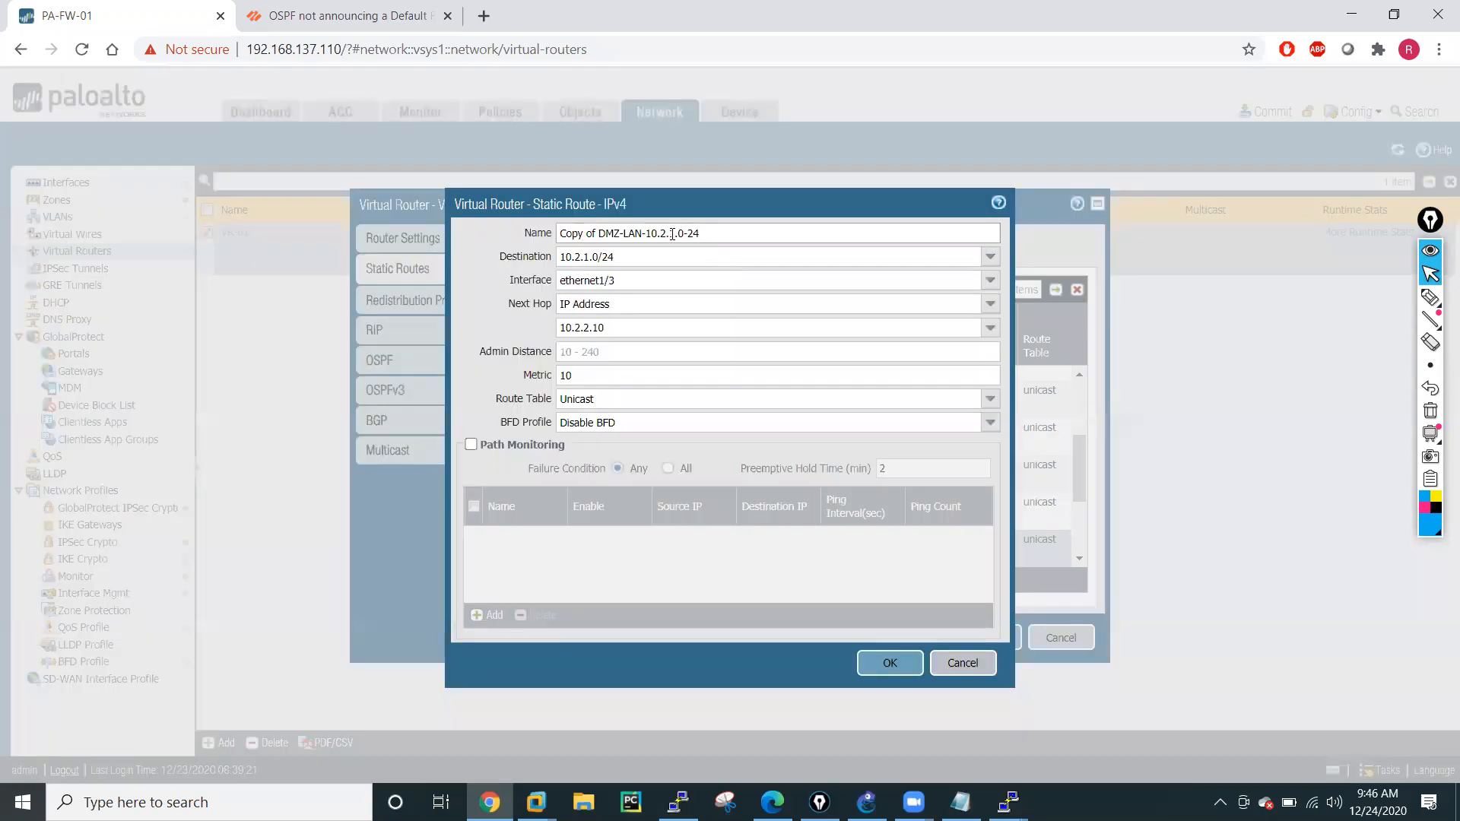
{"action": "left_click", "coordinate": [675, 235]}
{"action": "key", "text": "BackSpace"}
{"action": "type", "text": "7"}
{"action": "left_click_drag", "start_coordinate": [600, 236], "coordinate": [533, 240]}
{"action": "key", "text": "BackSpace"}
Set the DMZ-LAN-10.2.7.0-24 route's destination to 10.2.7.0/24 and save the route.
{"action": "left_click", "coordinate": [587, 262]}
{"action": "left_click", "coordinate": [589, 261]}
{"action": "key", "text": "BackSpace"}
{"action": "type", "text": "7"}
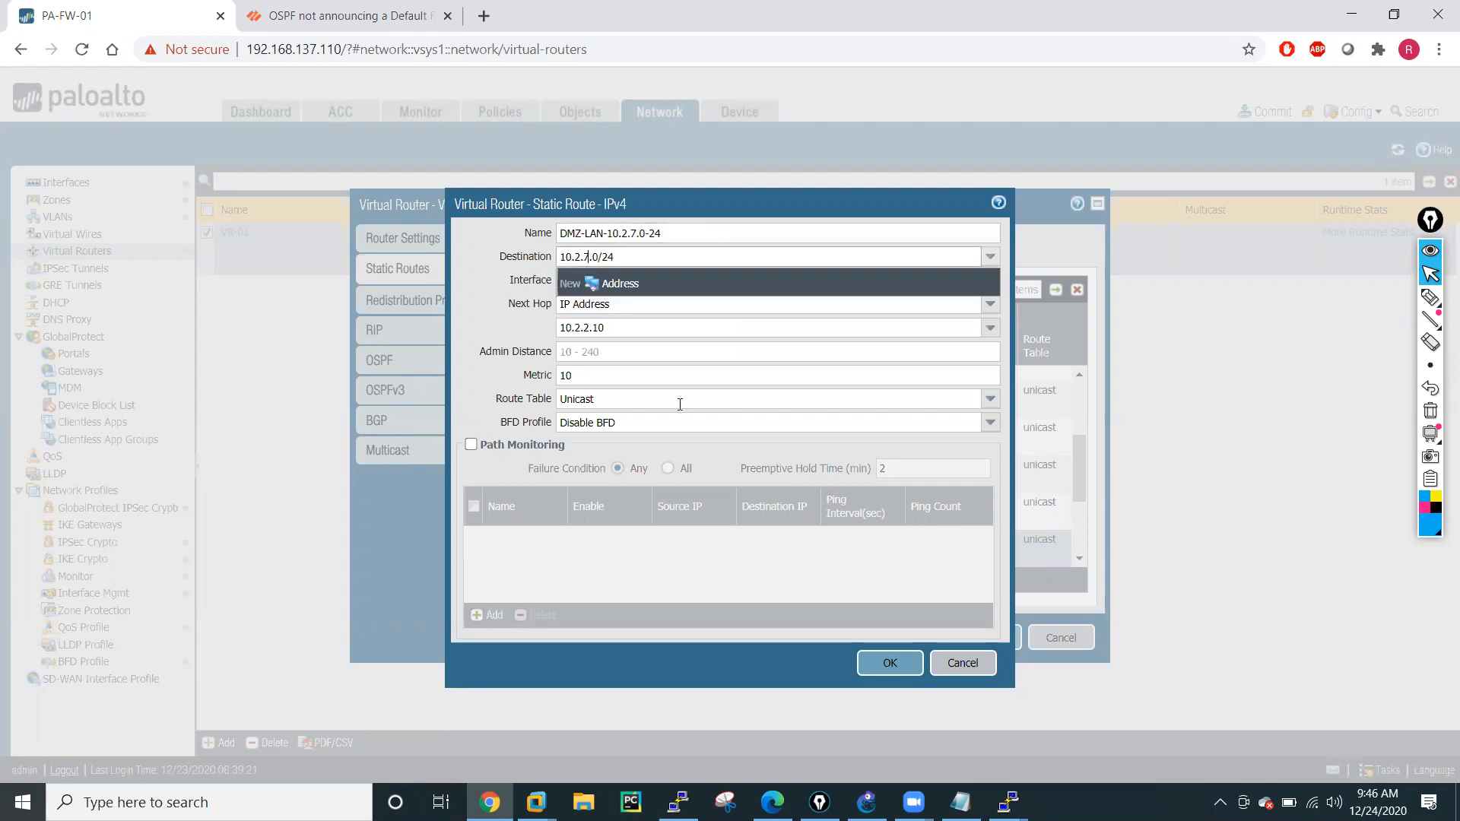
{"action": "left_click", "coordinate": [891, 664]}
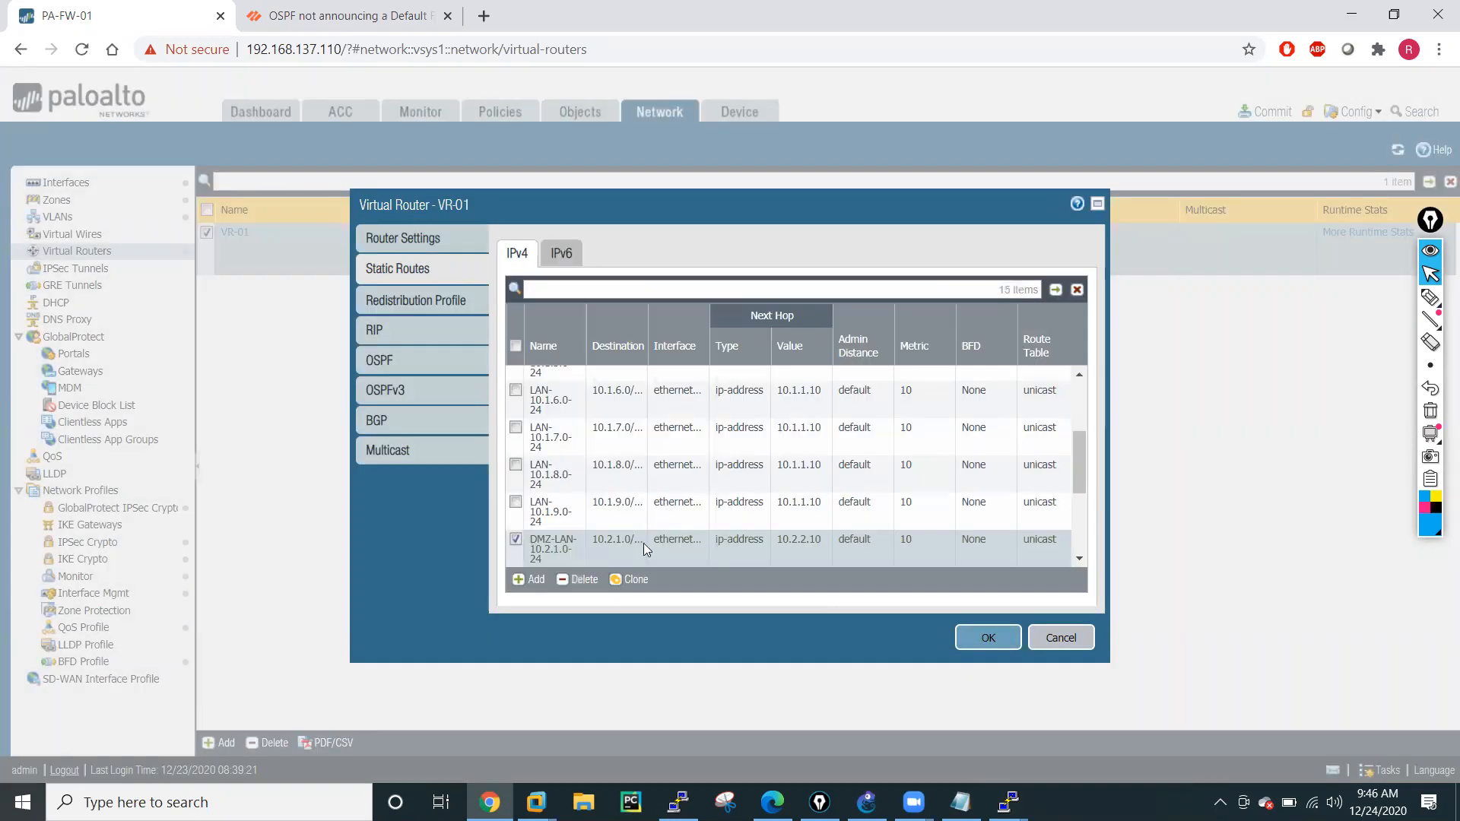
Clone the DMZ-LAN-10.2.1.0-24 static route and name the copy DMZ-LAN-10.2.8.0-24.
{"action": "left_click", "coordinate": [630, 580]}
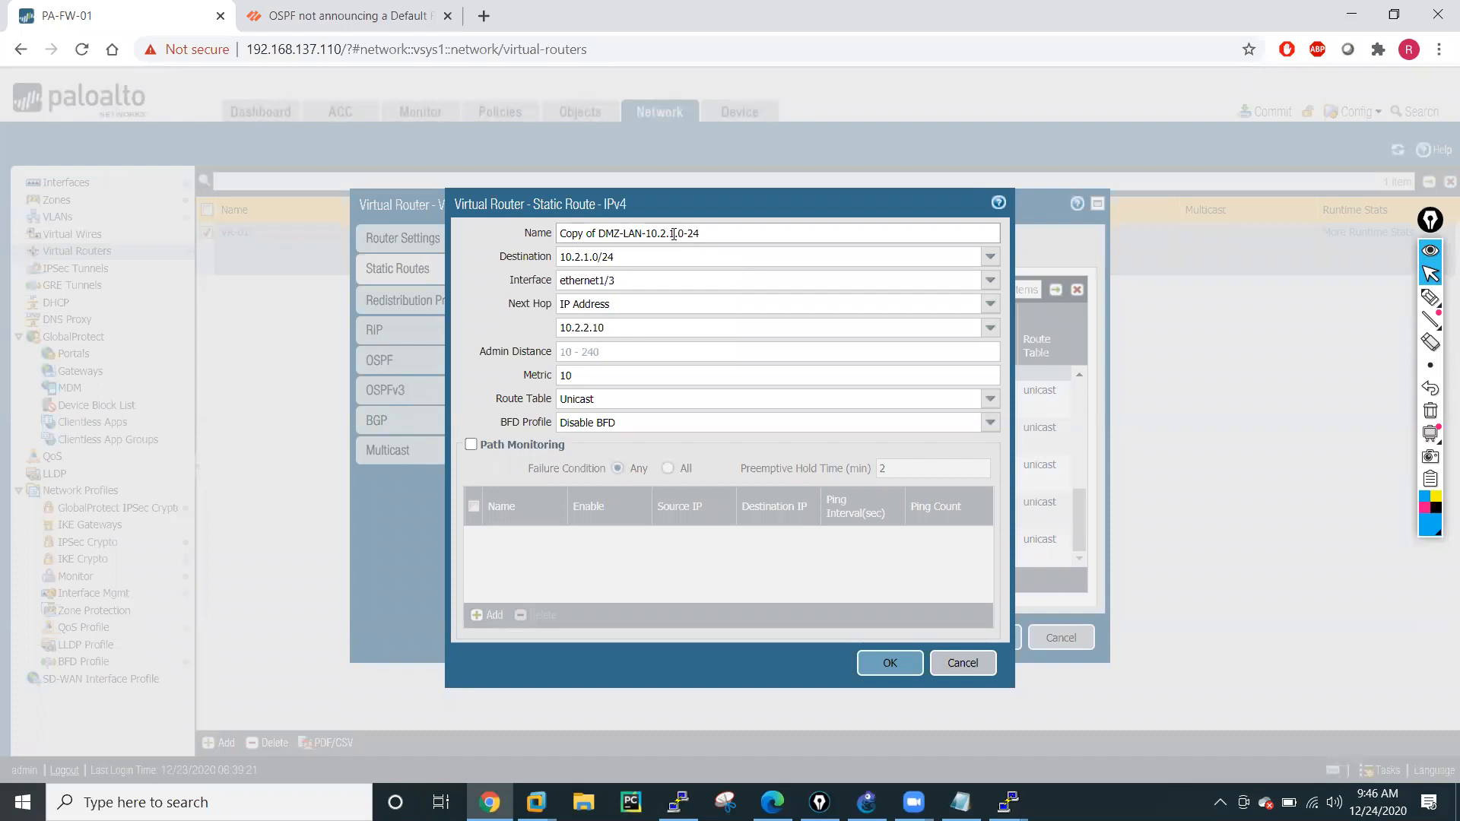
{"action": "key", "text": "BackSpace"}
{"action": "type", "text": "8"}
{"action": "left_click_drag", "start_coordinate": [600, 234], "coordinate": [525, 236]}
{"action": "key", "text": "BackSpace"}
Set the DMZ-LAN-10.2.8.0-24 route's destination to 10.2.8.0/24 and save the route.
{"action": "triple_click", "coordinate": [585, 258]}
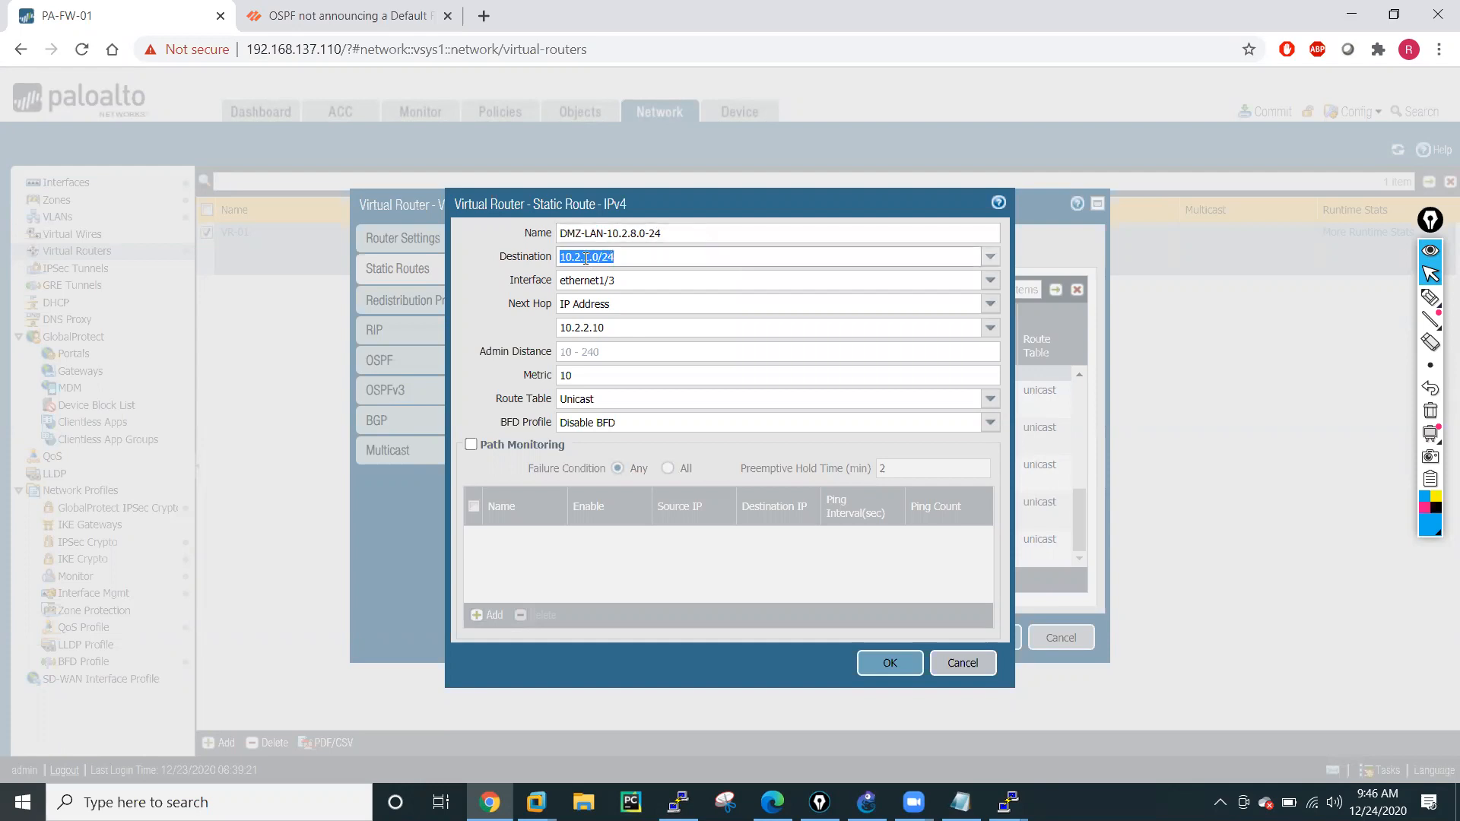
{"action": "type", "text": "10.2.8.0/24"}
{"action": "left_click", "coordinate": [892, 663]}
Clone the DMZ-LAN-10.2.1.0-24 static route again and name the copy DMZ-LAN-10.2.9.0-24.
{"action": "left_click", "coordinate": [638, 580]}
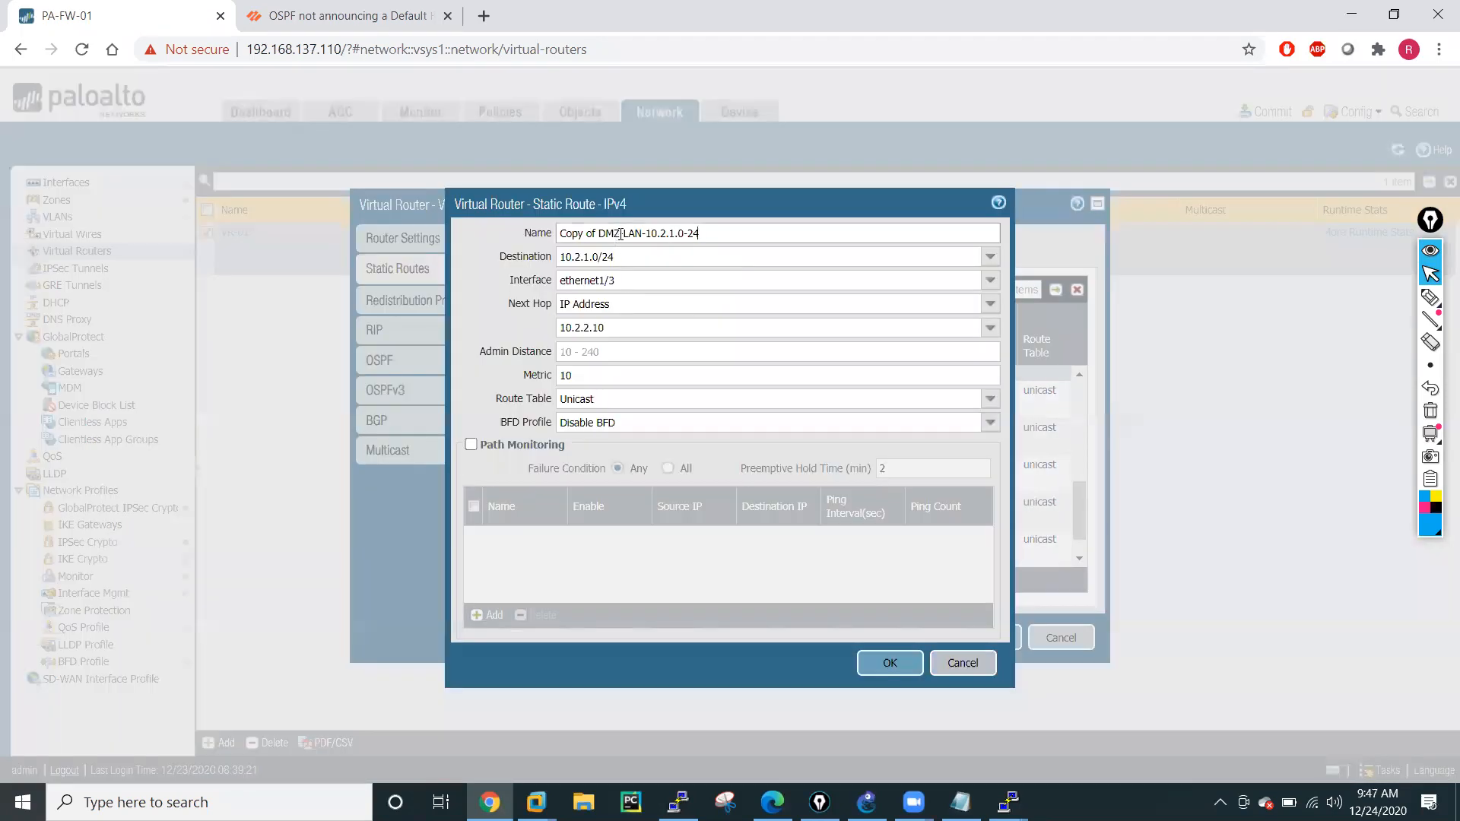
{"action": "left_click_drag", "start_coordinate": [558, 234], "coordinate": [598, 234]}
{"action": "key", "text": "BackSpace"}
{"action": "left_click", "coordinate": [638, 234]}
{"action": "key", "text": "BackSpace"}
{"action": "type", "text": "9"}
Set the DMZ-LAN-10.2.9.0-24 route's destination to 10.2.9.0/24 and save the route.
{"action": "left_click", "coordinate": [594, 259]}
{"action": "left_click", "coordinate": [588, 256]}
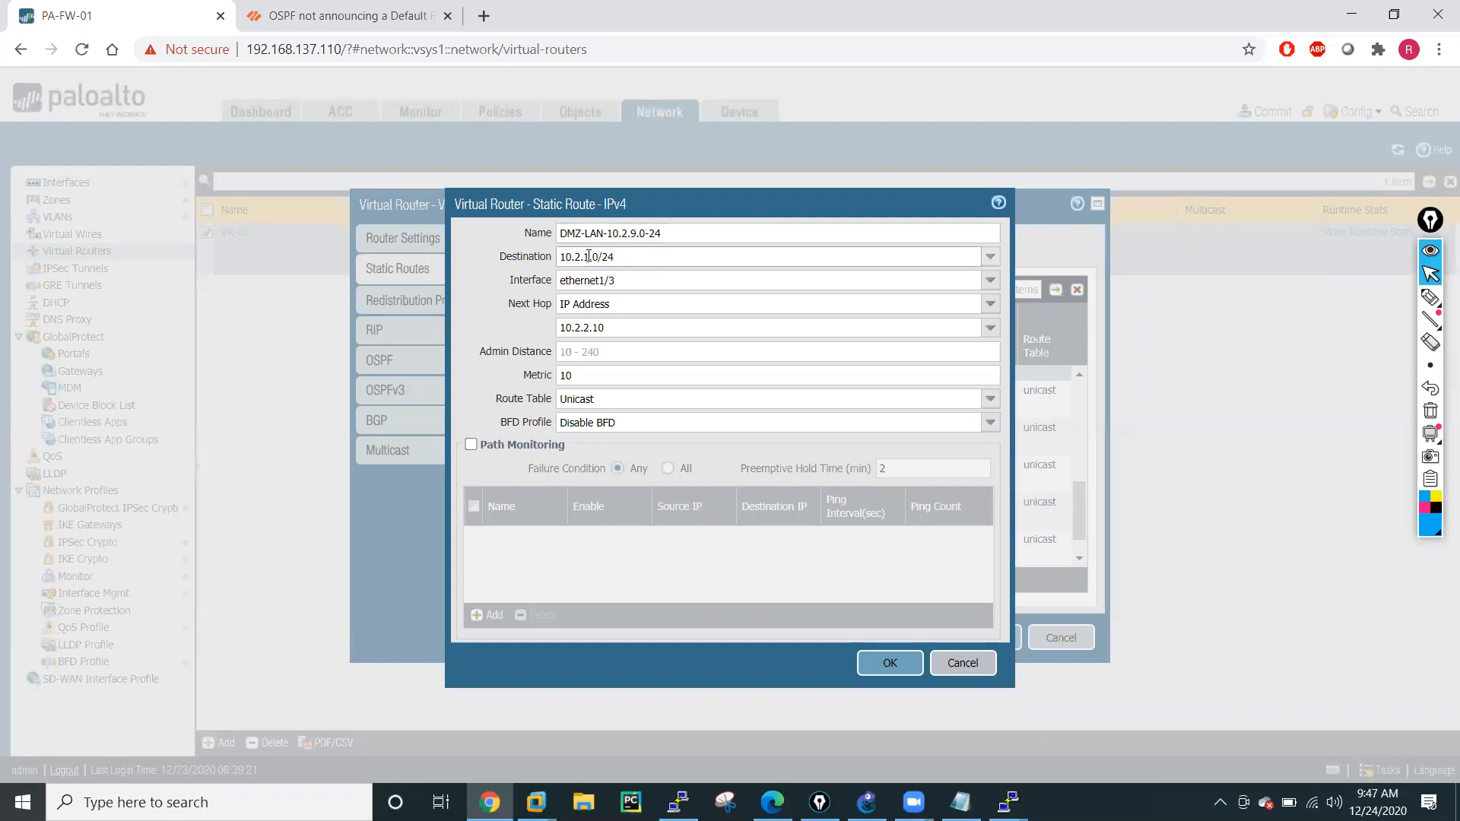
{"action": "key", "text": "BackSpace"}
{"action": "type", "text": "9"}
{"action": "left_click", "coordinate": [889, 663]}
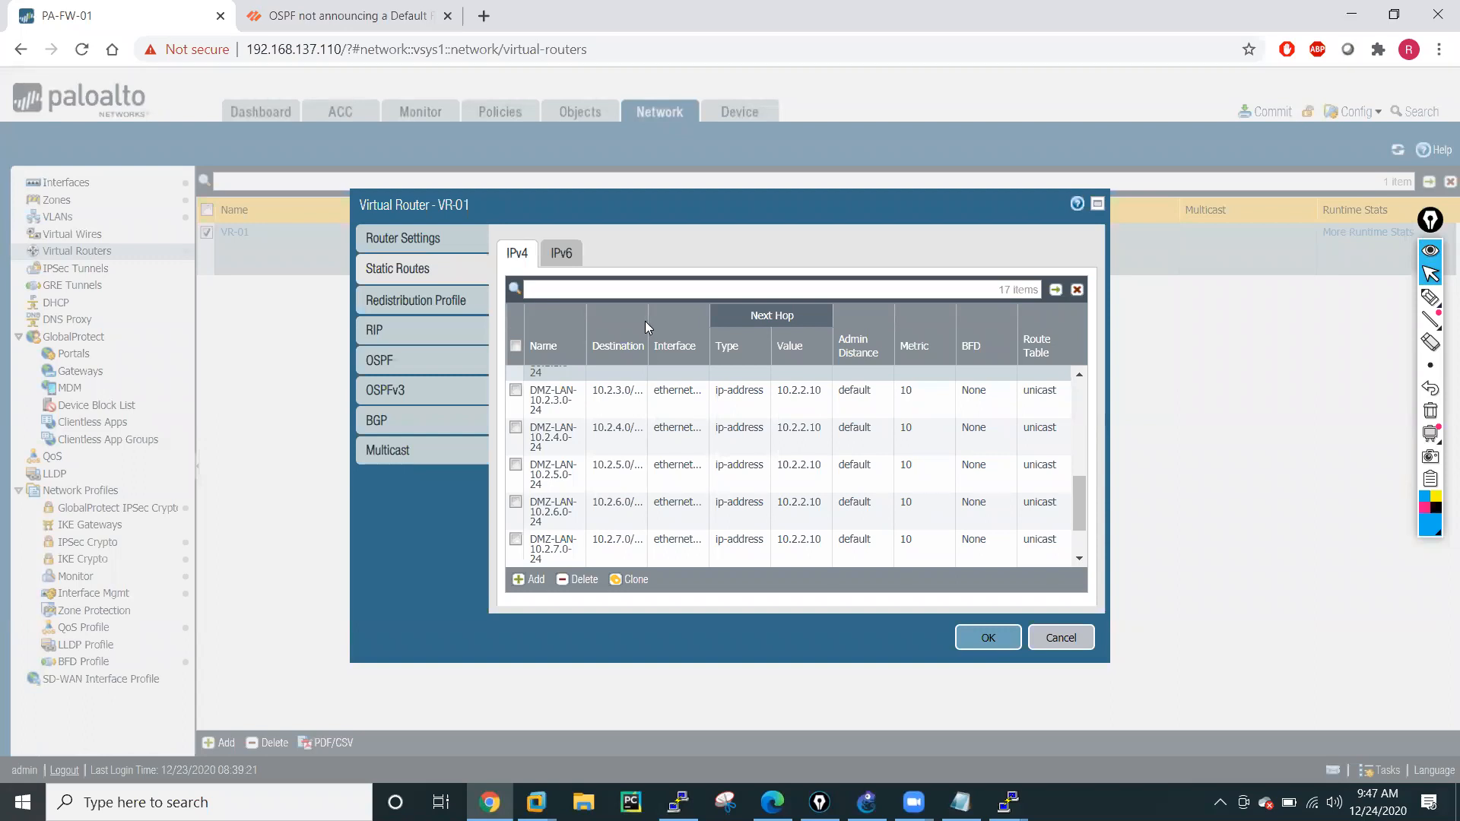
Widen the Destination column and check all LAN and DMZ static routes against the network topology in GNS3.
{"action": "left_click_drag", "start_coordinate": [701, 342], "coordinate": [701, 342]}
{"action": "scroll", "coordinate": [637, 457], "scroll_direction": "up", "scroll_amount": 5}
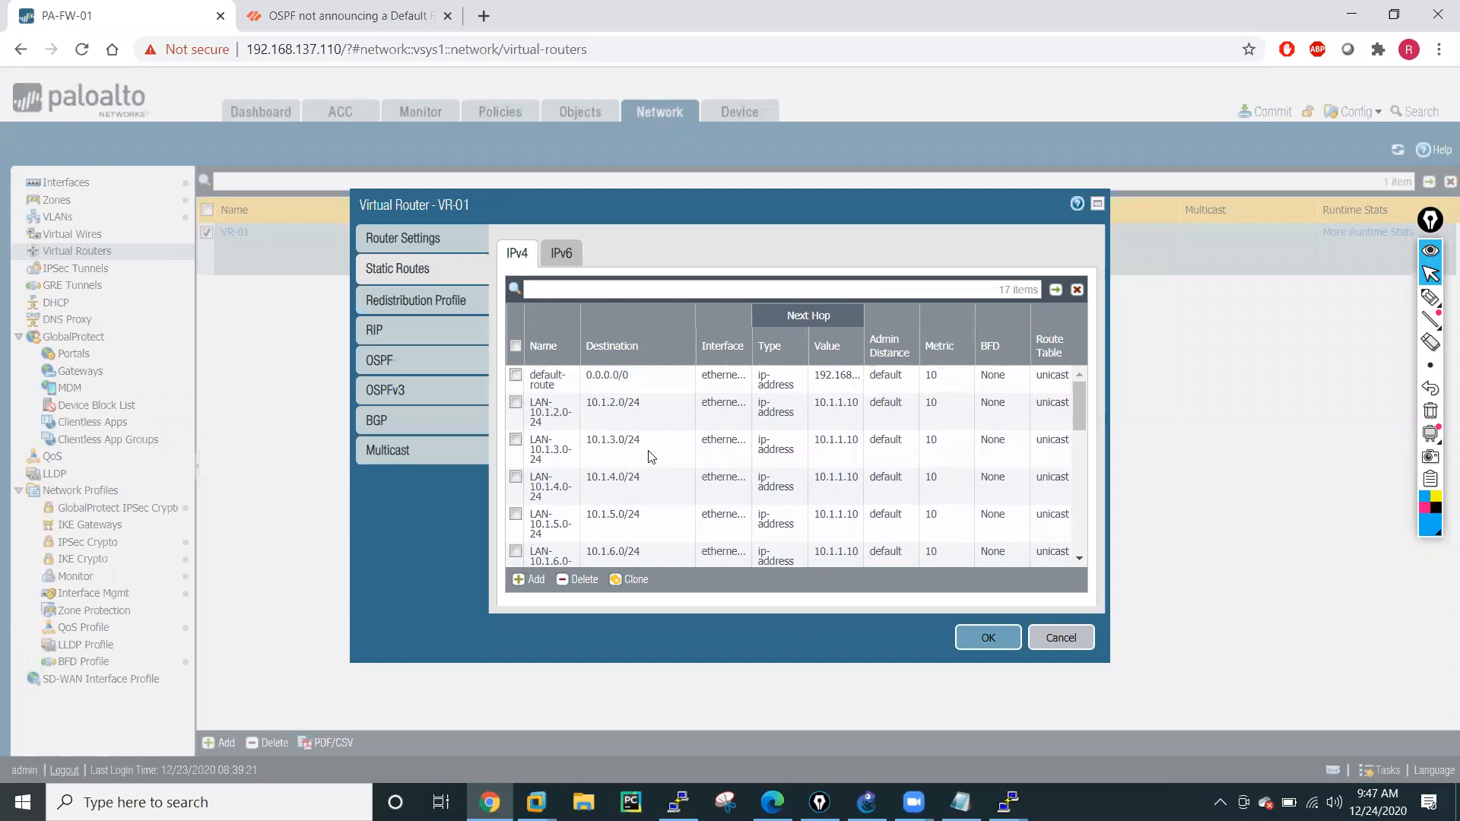
{"action": "scroll", "coordinate": [632, 530], "scroll_direction": "down", "scroll_amount": 3}
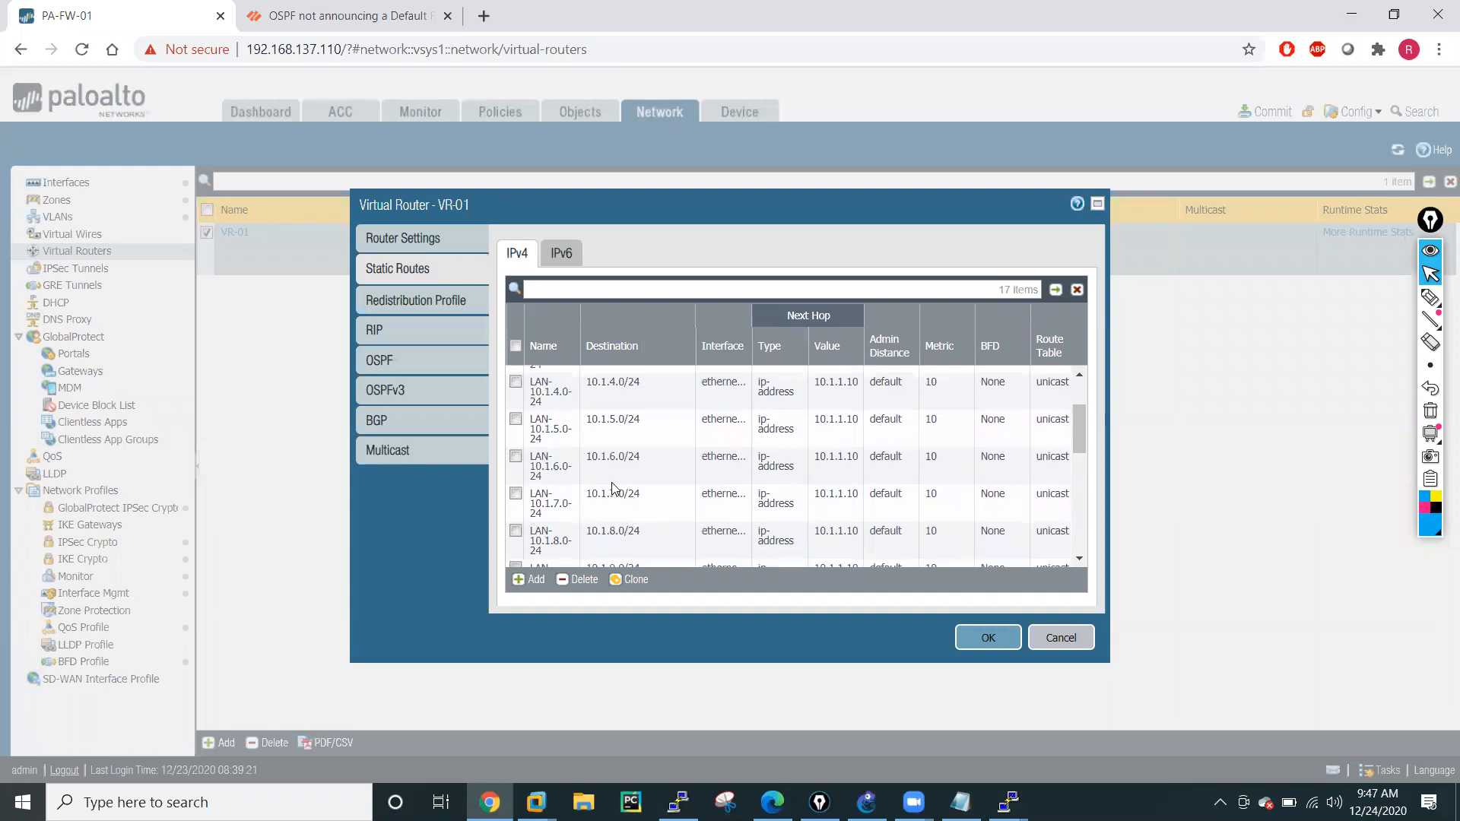
{"action": "scroll", "coordinate": [622, 519], "scroll_direction": "down", "scroll_amount": 2}
{"action": "left_click", "coordinate": [622, 519]}
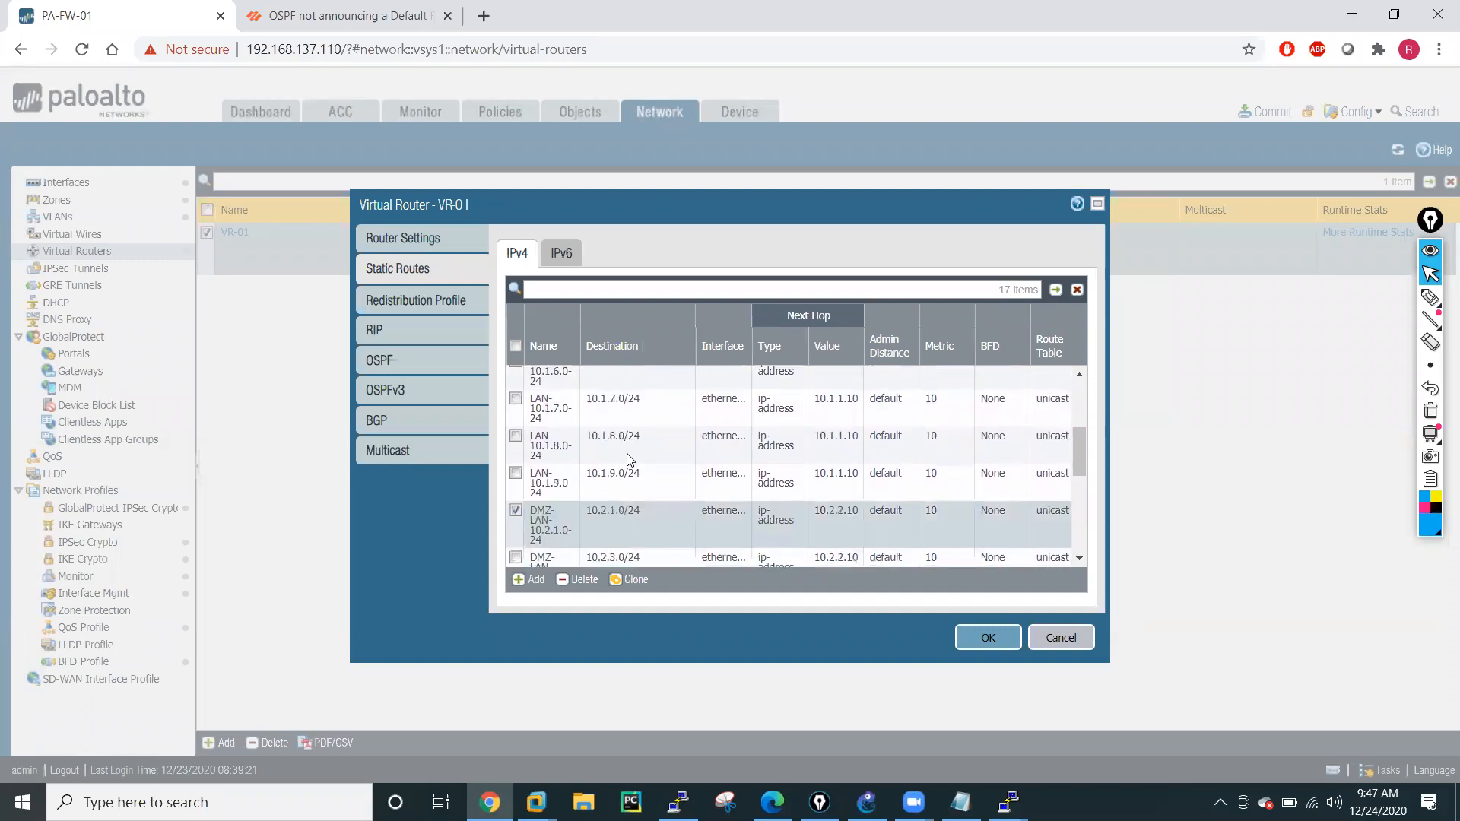
{"action": "left_click", "coordinate": [867, 803]}
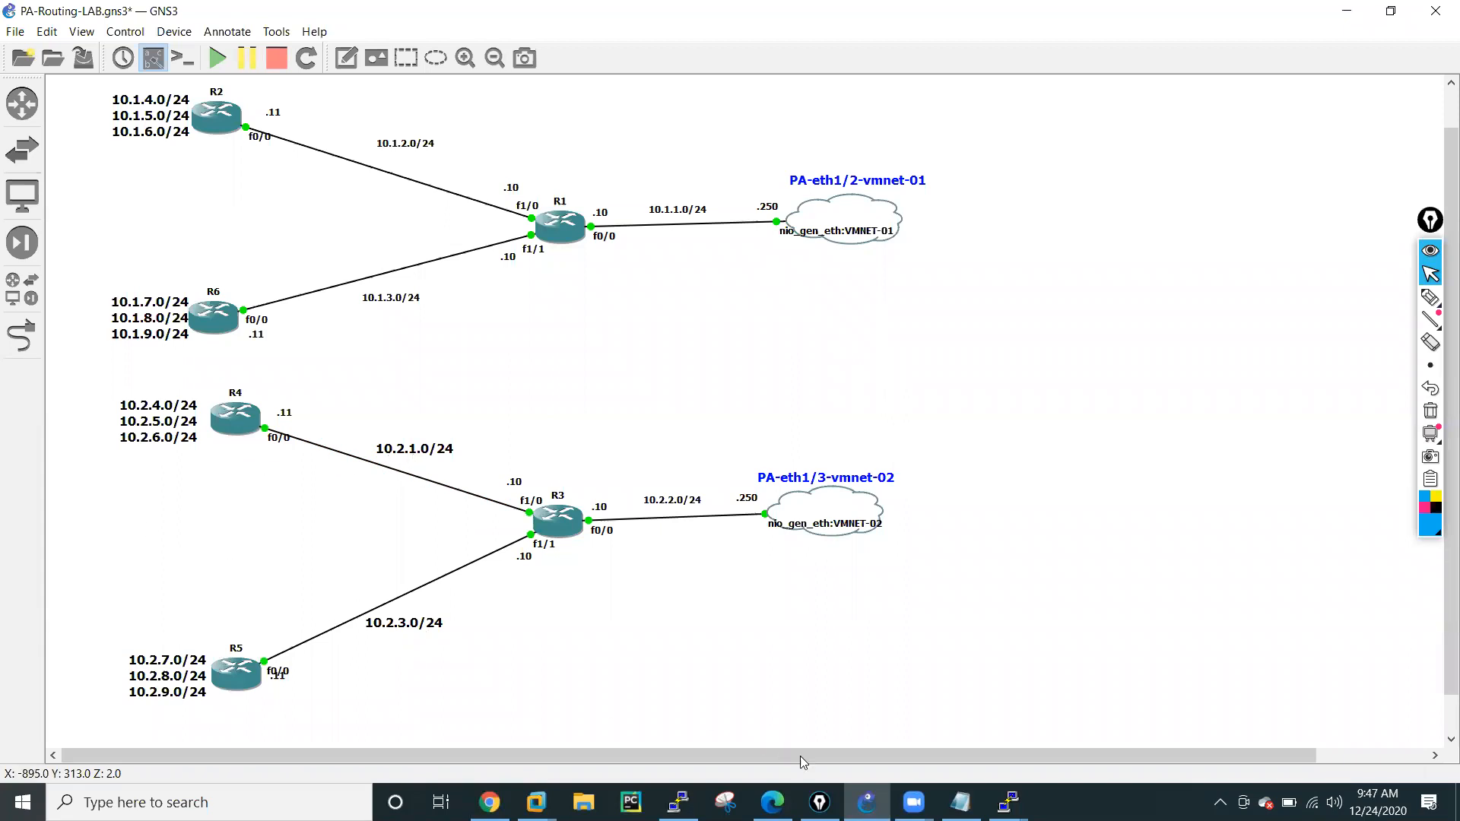
{"action": "left_click", "coordinate": [490, 803]}
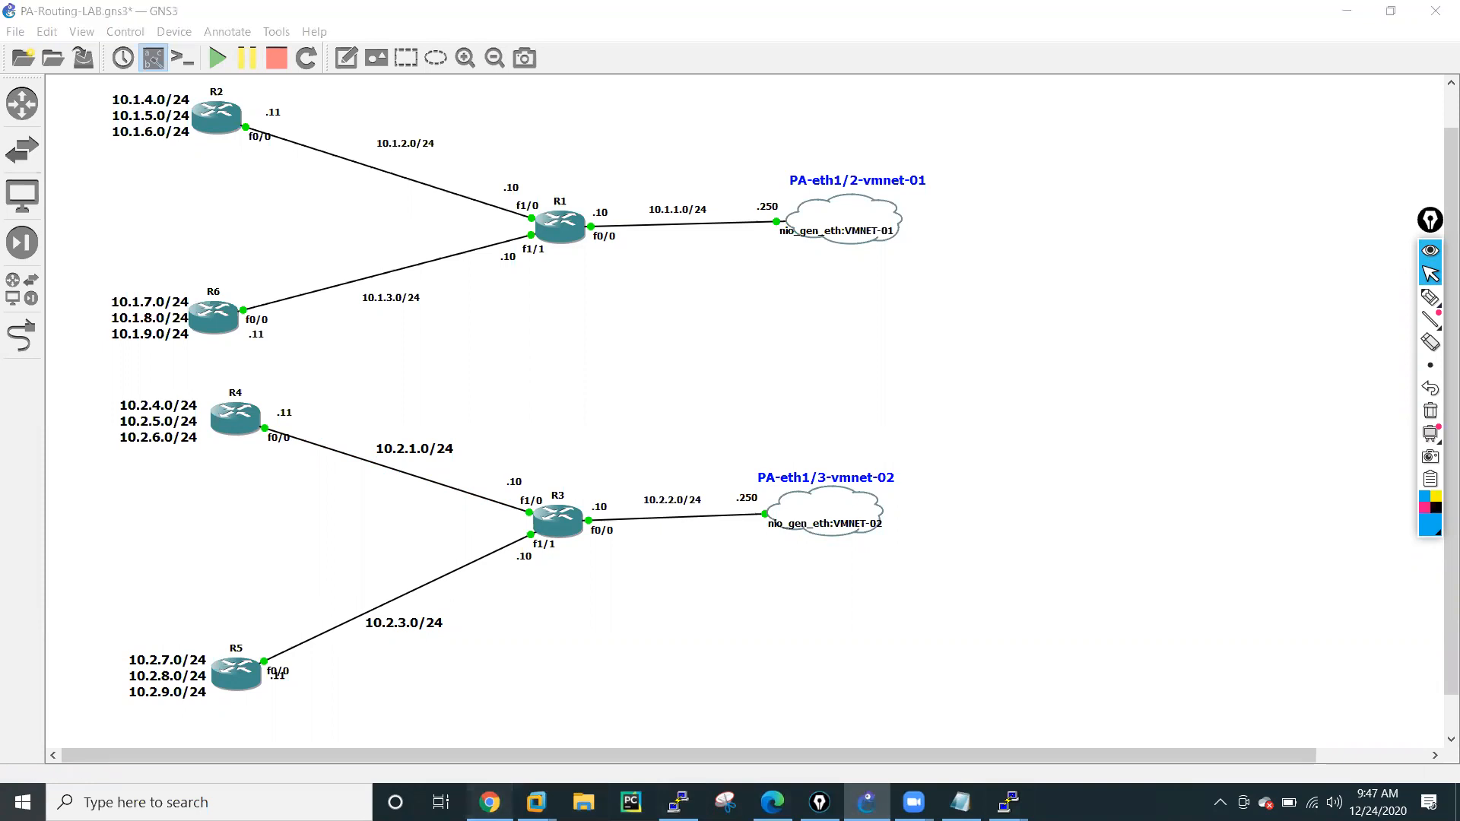
{"action": "scroll", "coordinate": [686, 512], "scroll_direction": "down", "scroll_amount": 1}
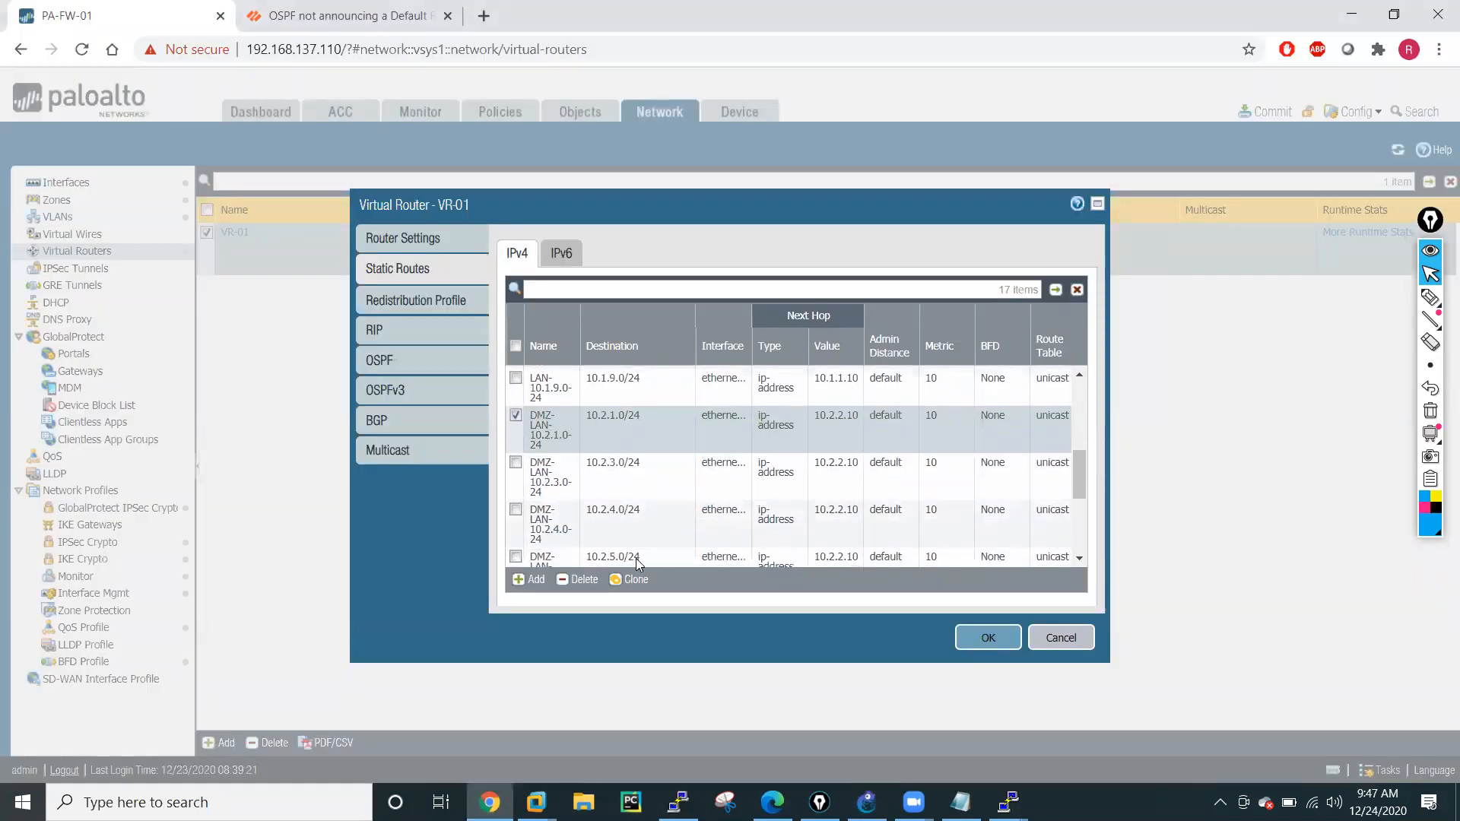
{"action": "scroll", "coordinate": [636, 558], "scroll_direction": "down", "scroll_amount": 1}
{"action": "scroll", "coordinate": [636, 560], "scroll_direction": "down", "scroll_amount": 1}
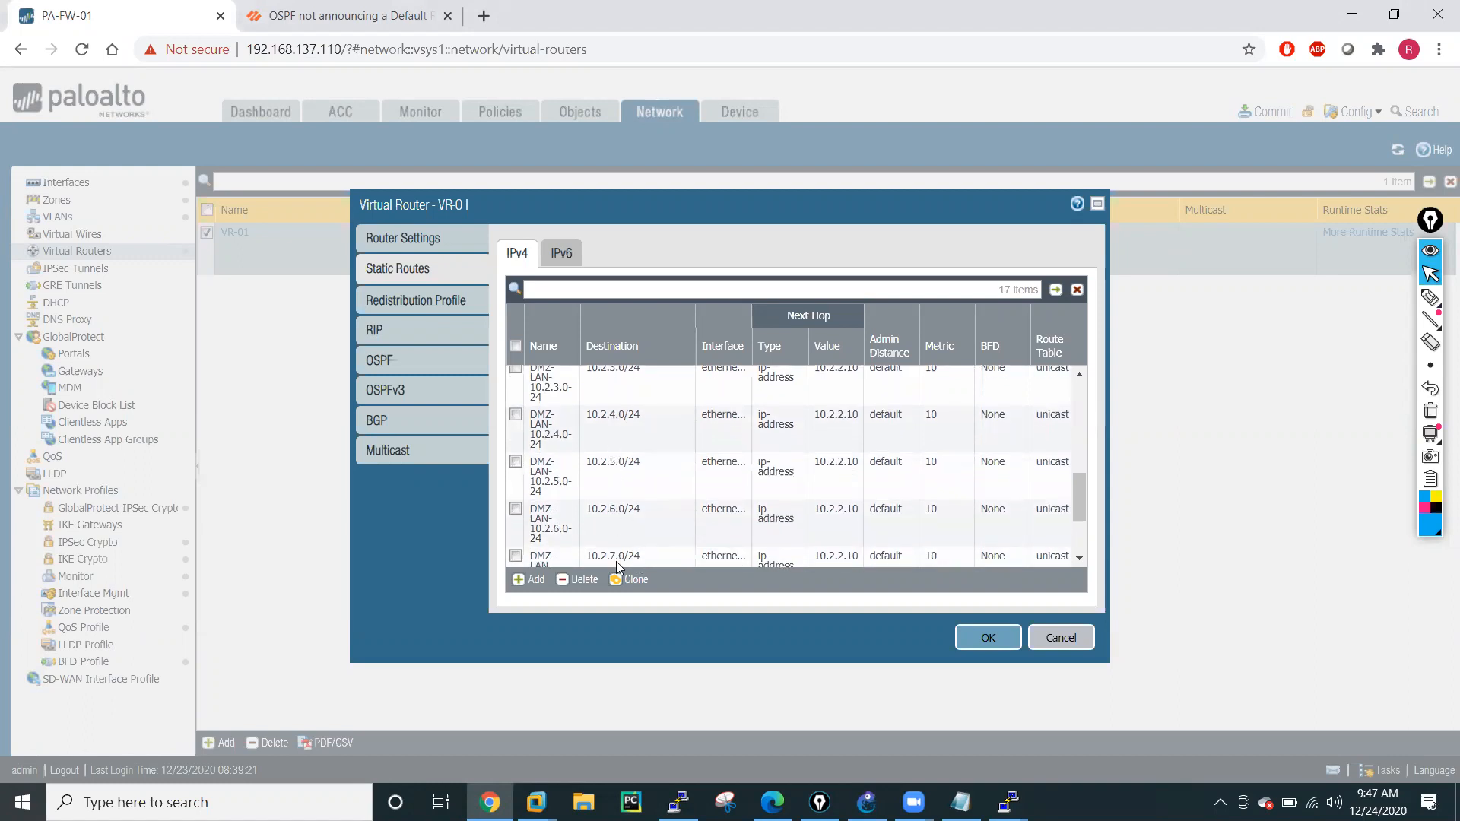
{"action": "scroll", "coordinate": [647, 542], "scroll_direction": "down", "scroll_amount": 1}
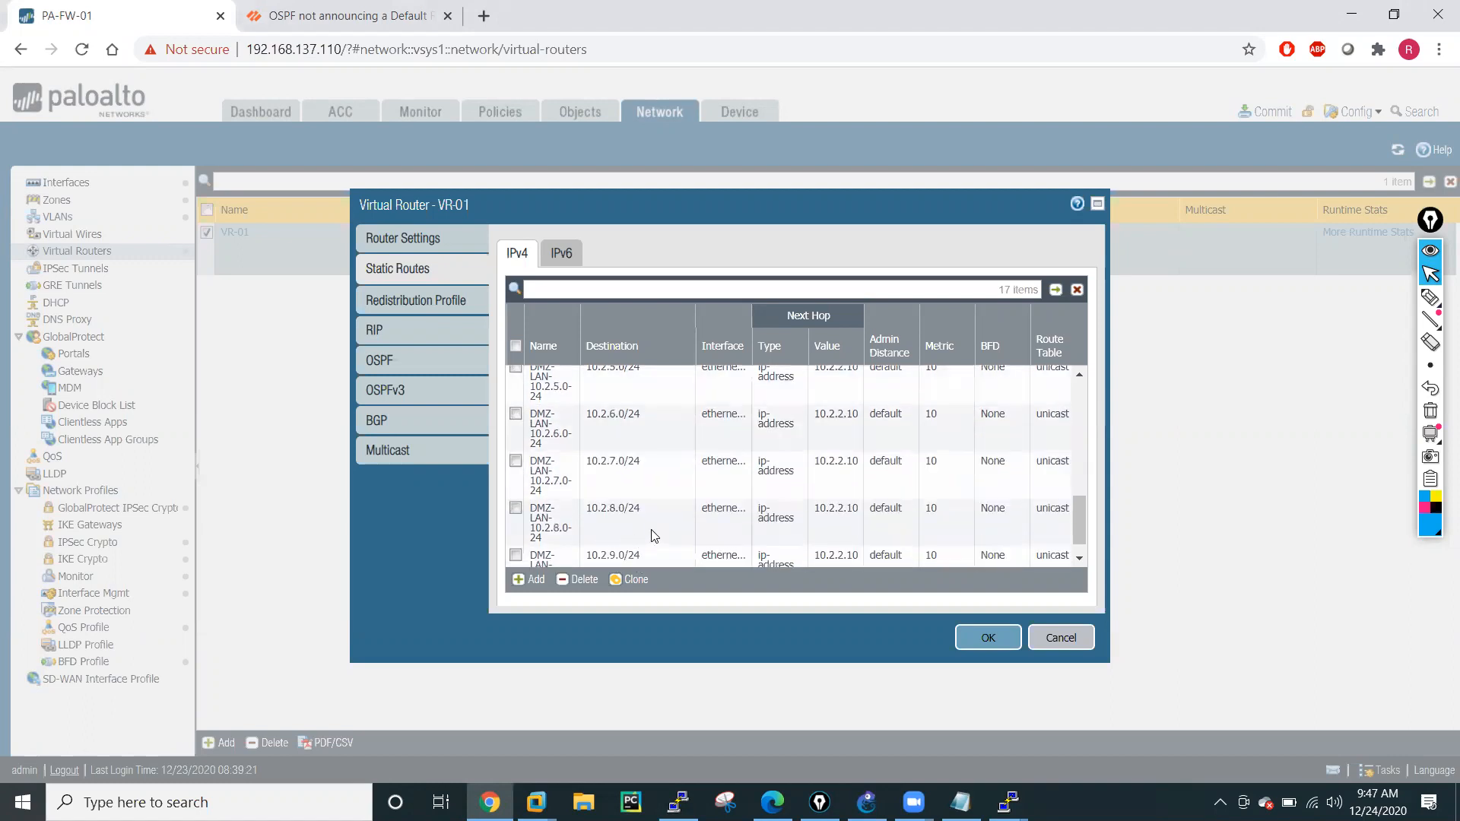
{"action": "scroll", "coordinate": [606, 548], "scroll_direction": "down", "scroll_amount": 1}
Save the VR-01 virtual router settings and commit the firewall configuration.
{"action": "left_click", "coordinate": [975, 637]}
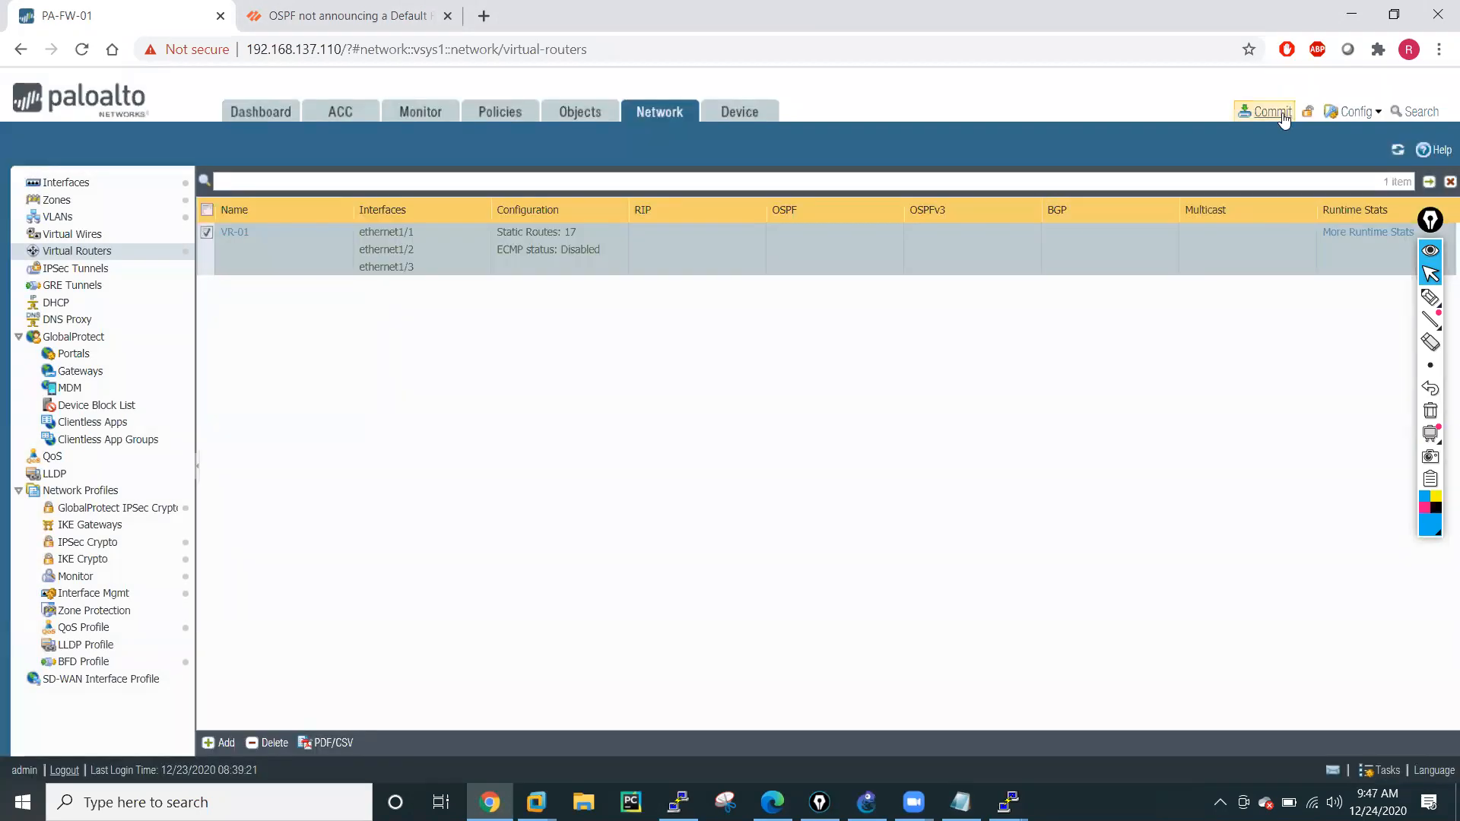
{"action": "left_click", "coordinate": [1284, 116]}
{"action": "left_click", "coordinate": [912, 643]}
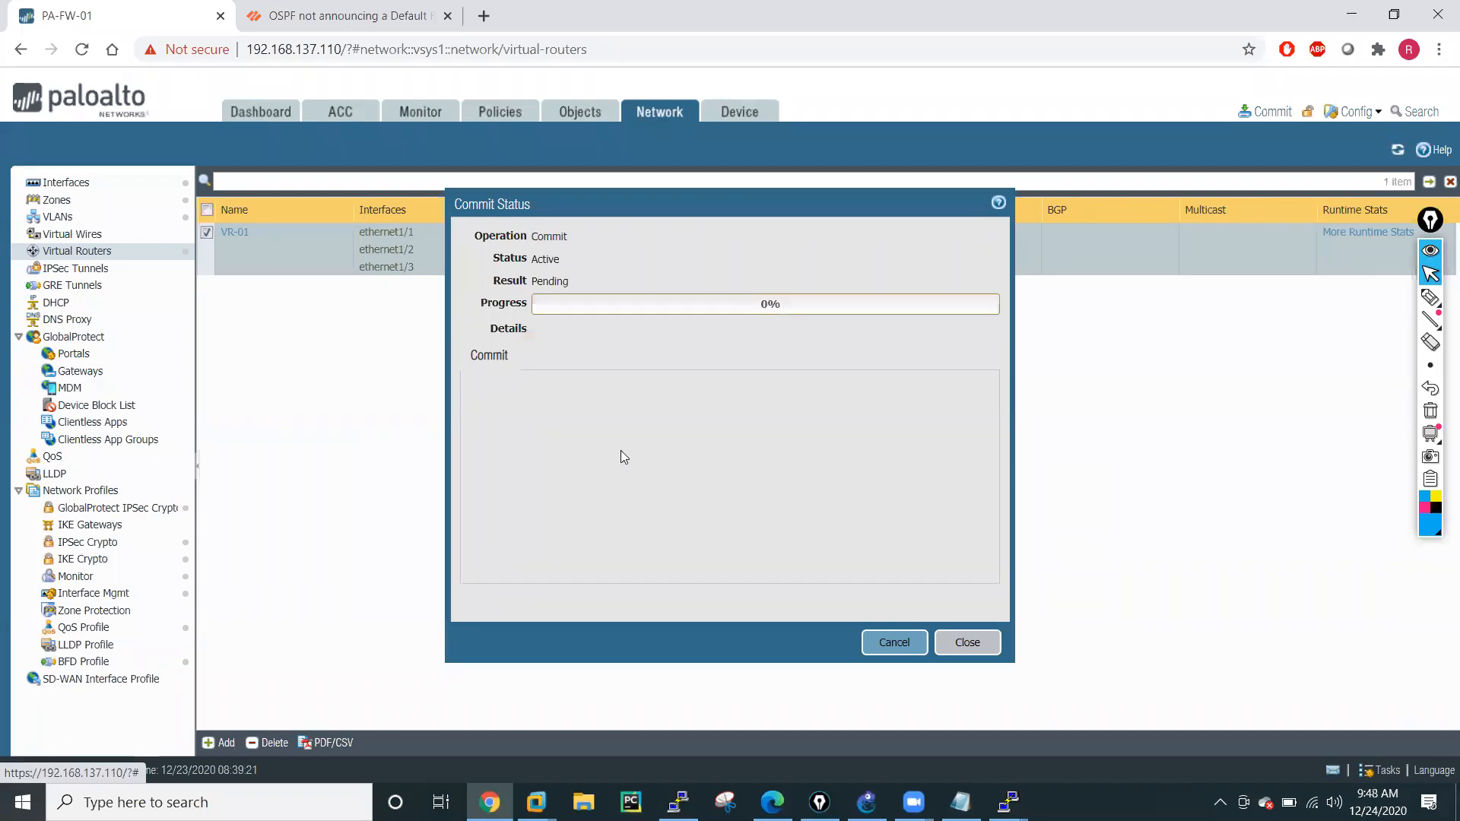
Switch to the R5 console in PuTTY and ping 10.1.4.11 with a repeat count of 100.
{"action": "mouse_move", "coordinate": [1008, 802]}
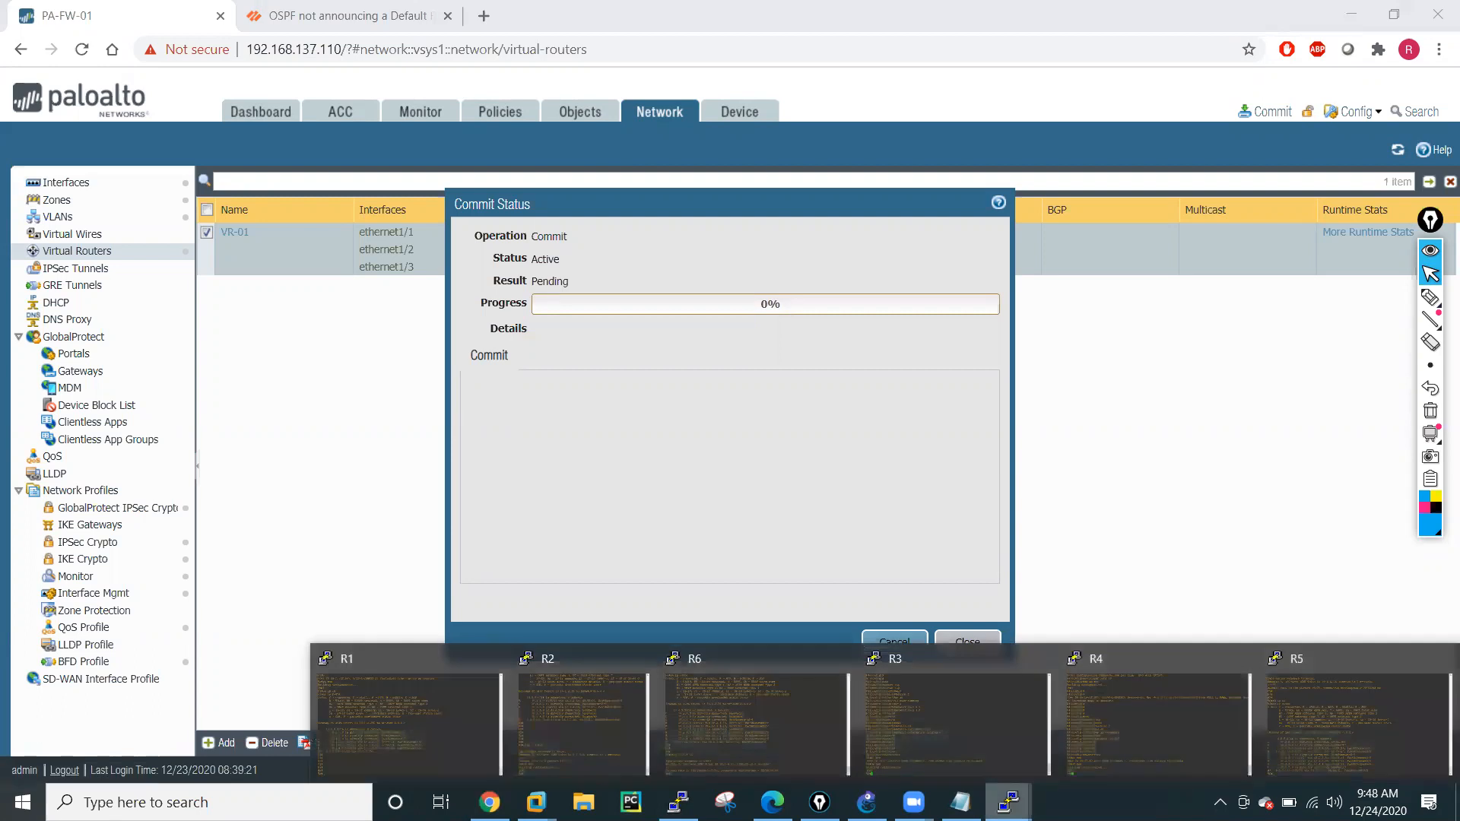
{"action": "left_click", "coordinate": [867, 803]}
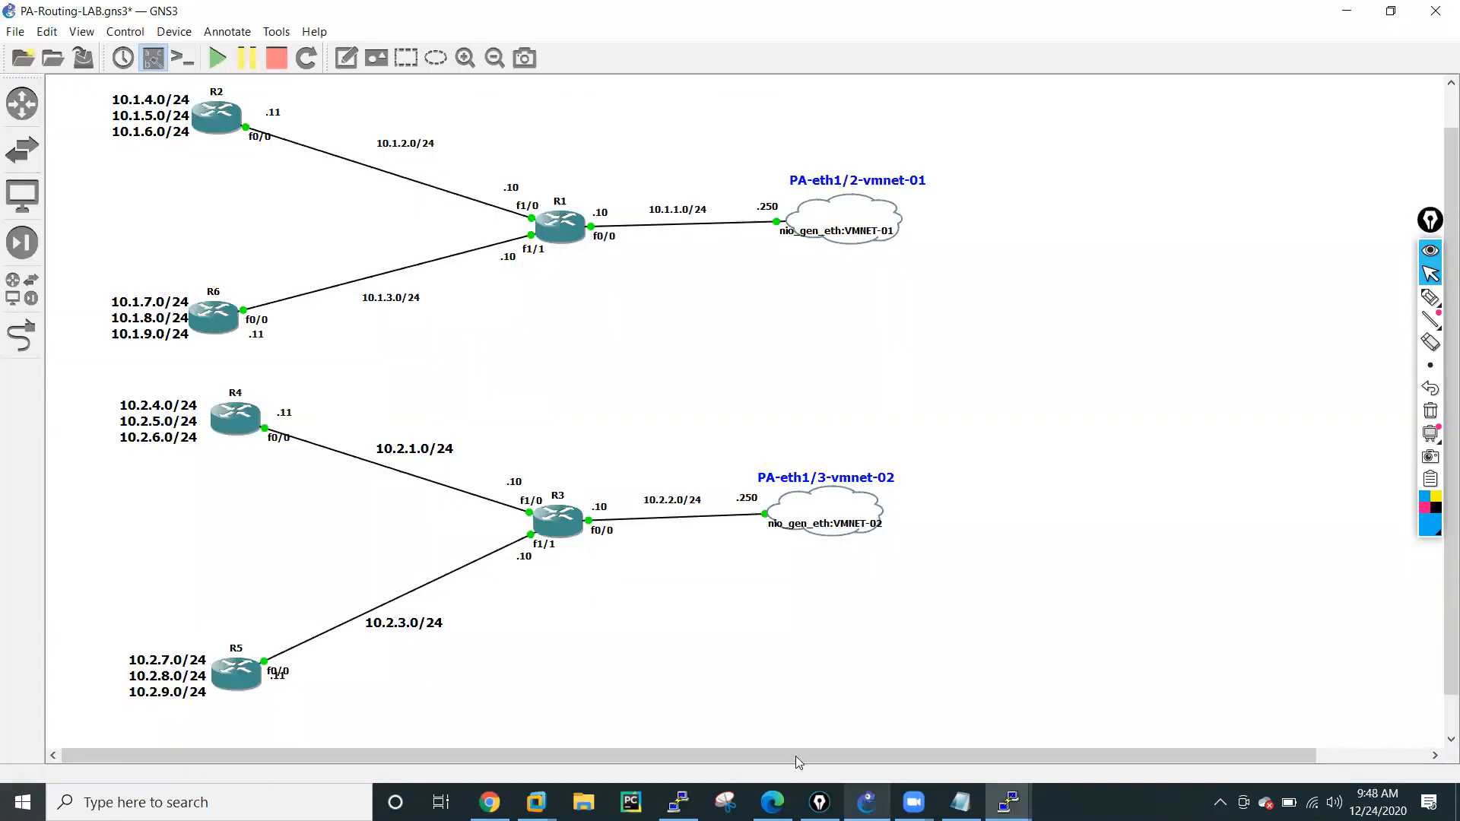
{"action": "mouse_move", "coordinate": [1008, 802]}
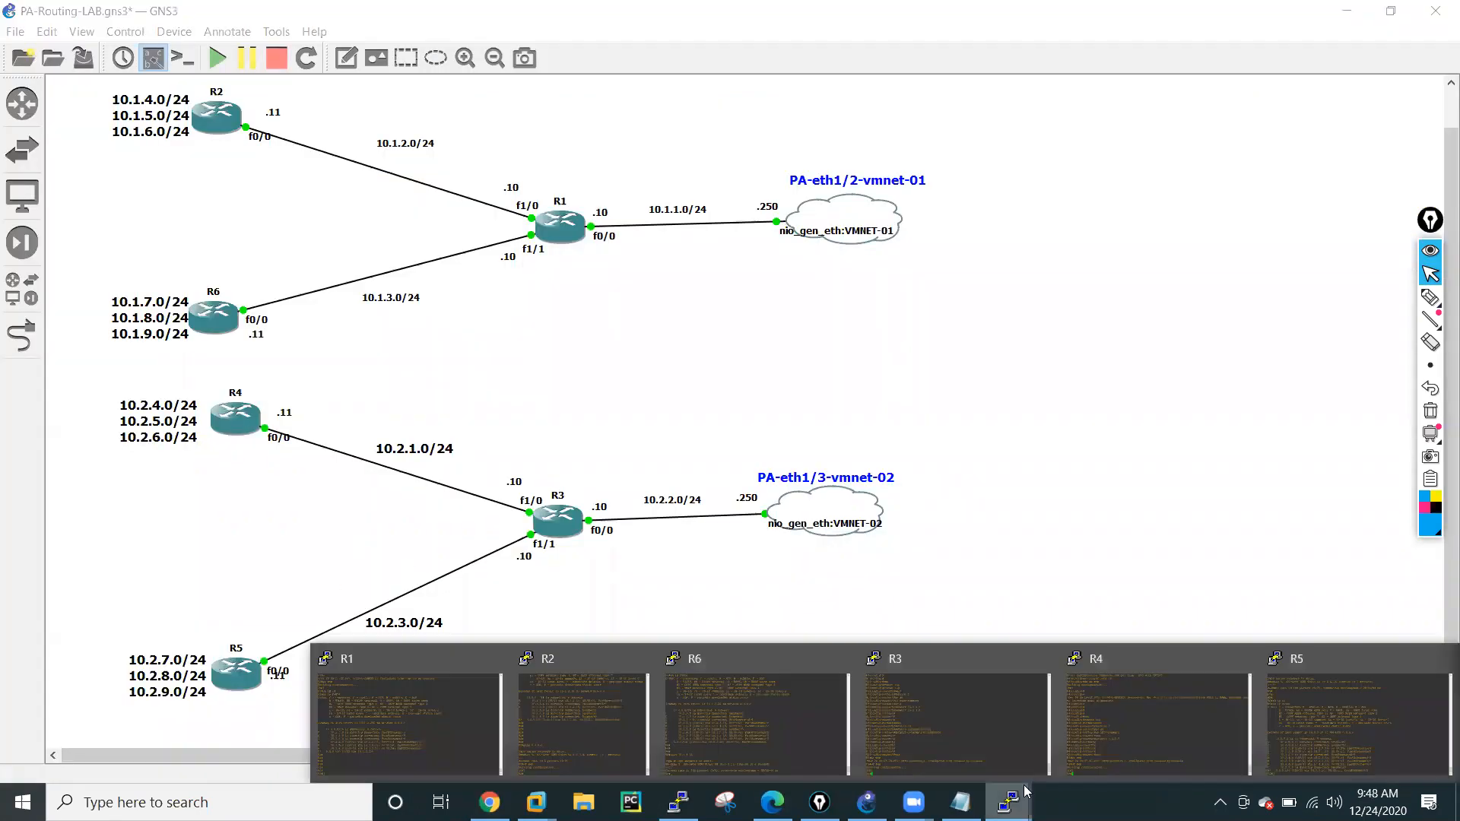
{"action": "left_click", "coordinate": [1388, 740]}
{"action": "type", "text": "ping "}
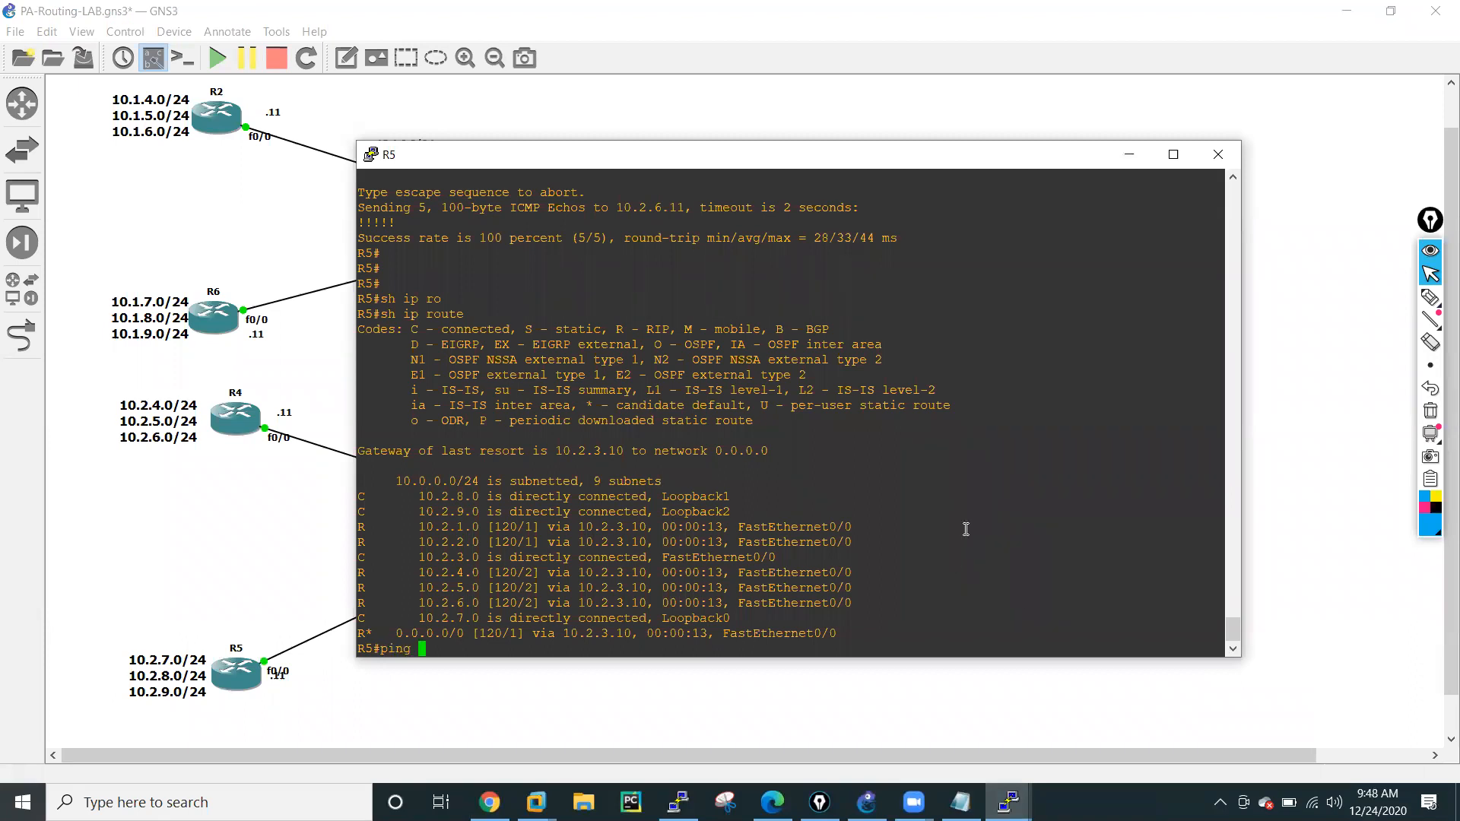
{"action": "type", "text": "10.1.4.11 rep 100"}
{"action": "key", "text": "Return"}
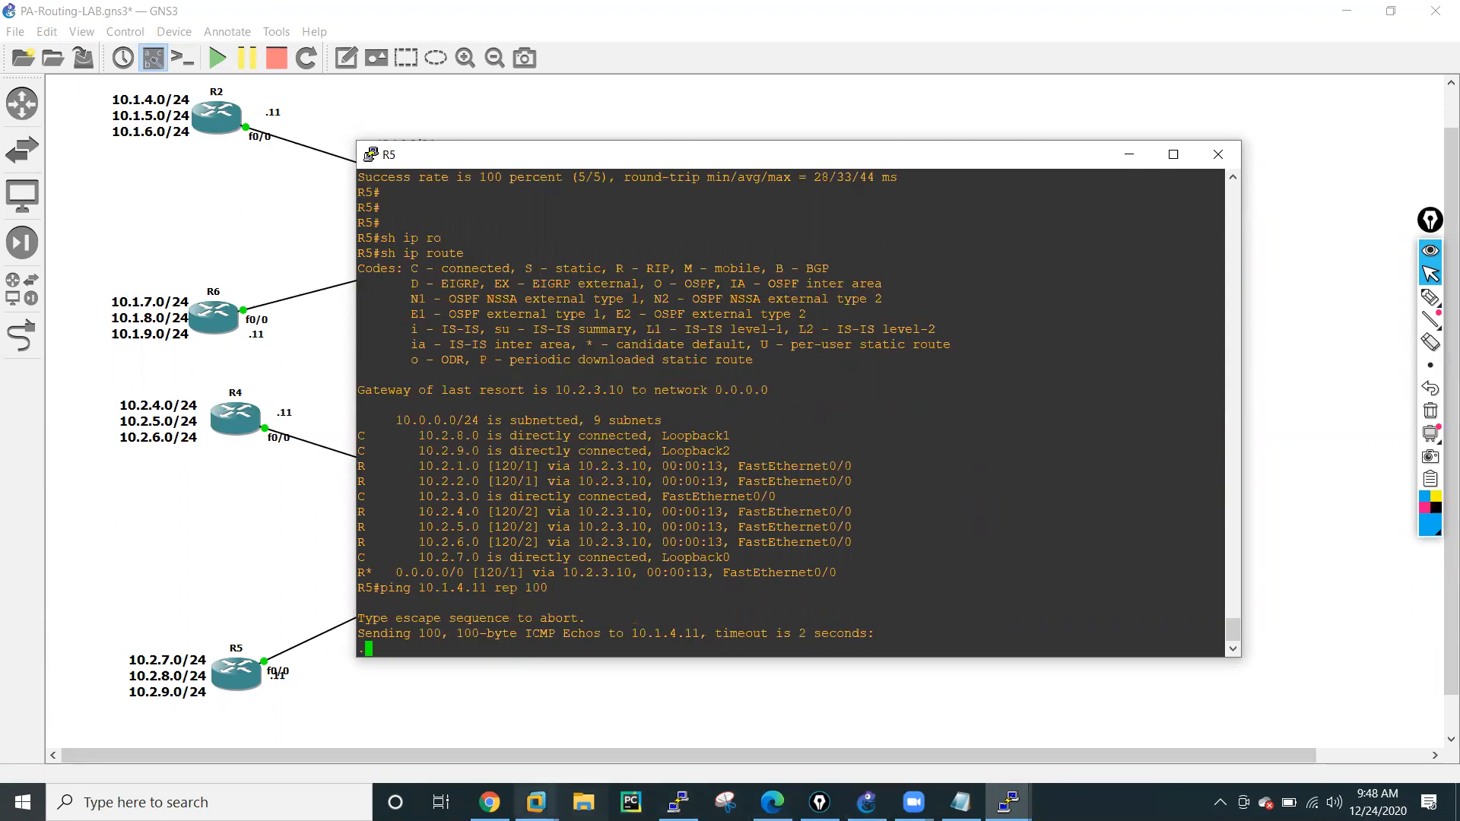
Monitor the firewall commit in Chrome alongside the running R5 ping, and close the commit status.
{"action": "left_click", "coordinate": [490, 802]}
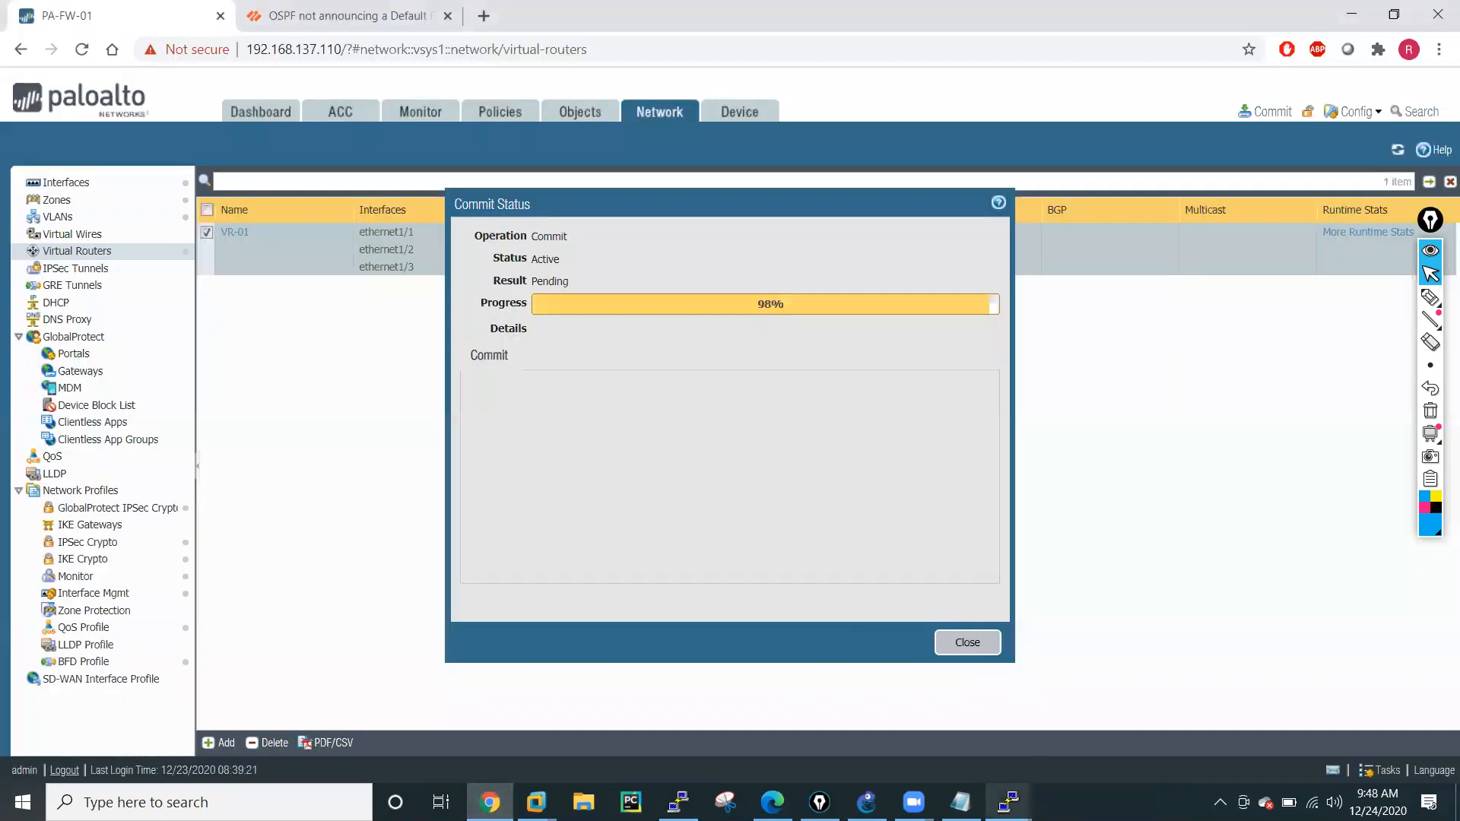
{"action": "mouse_move", "coordinate": [1008, 803]}
{"action": "left_click", "coordinate": [1302, 741]}
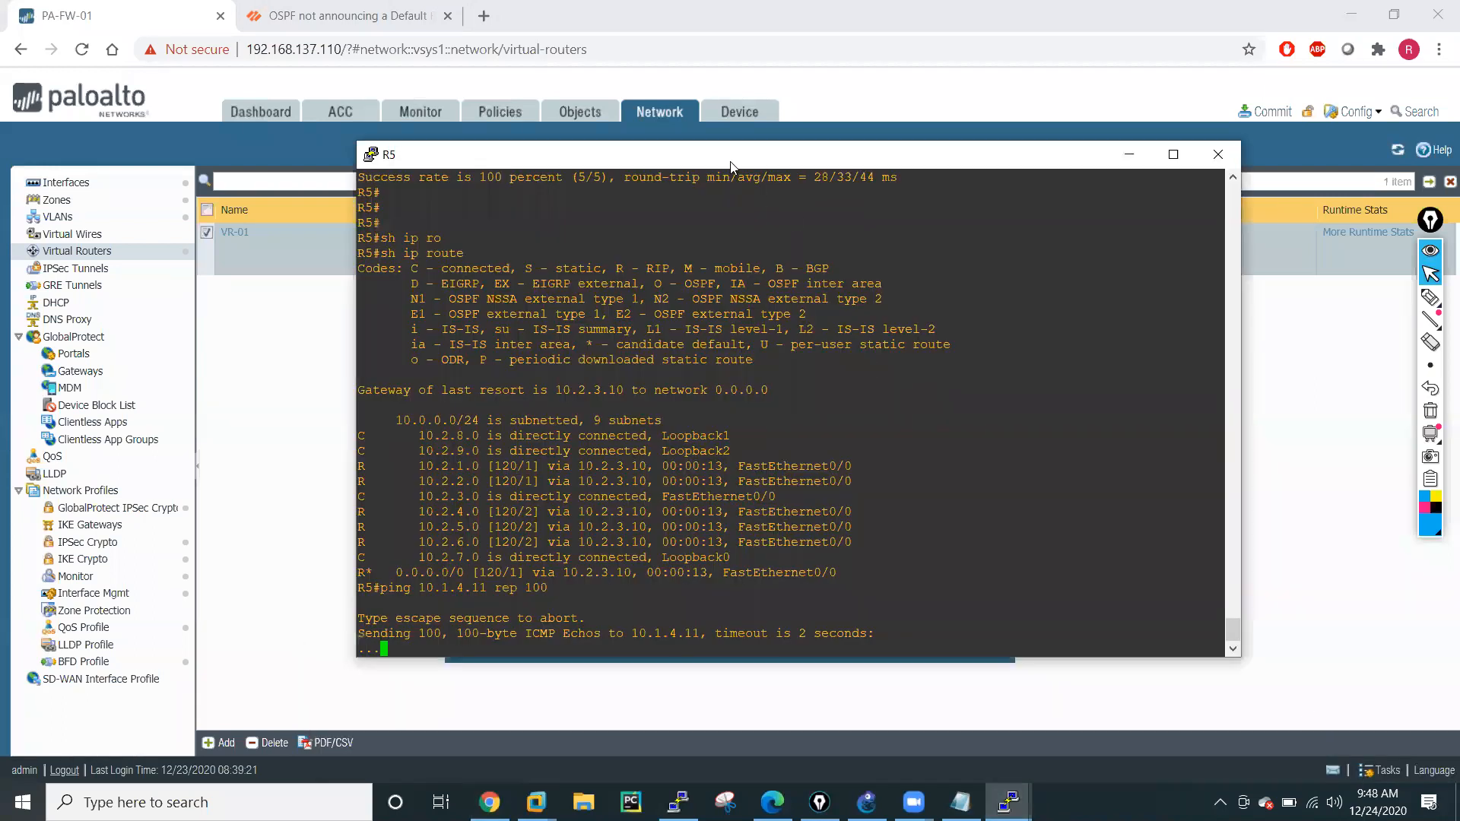
{"action": "left_click_drag", "start_coordinate": [730, 166], "coordinate": [413, 70]}
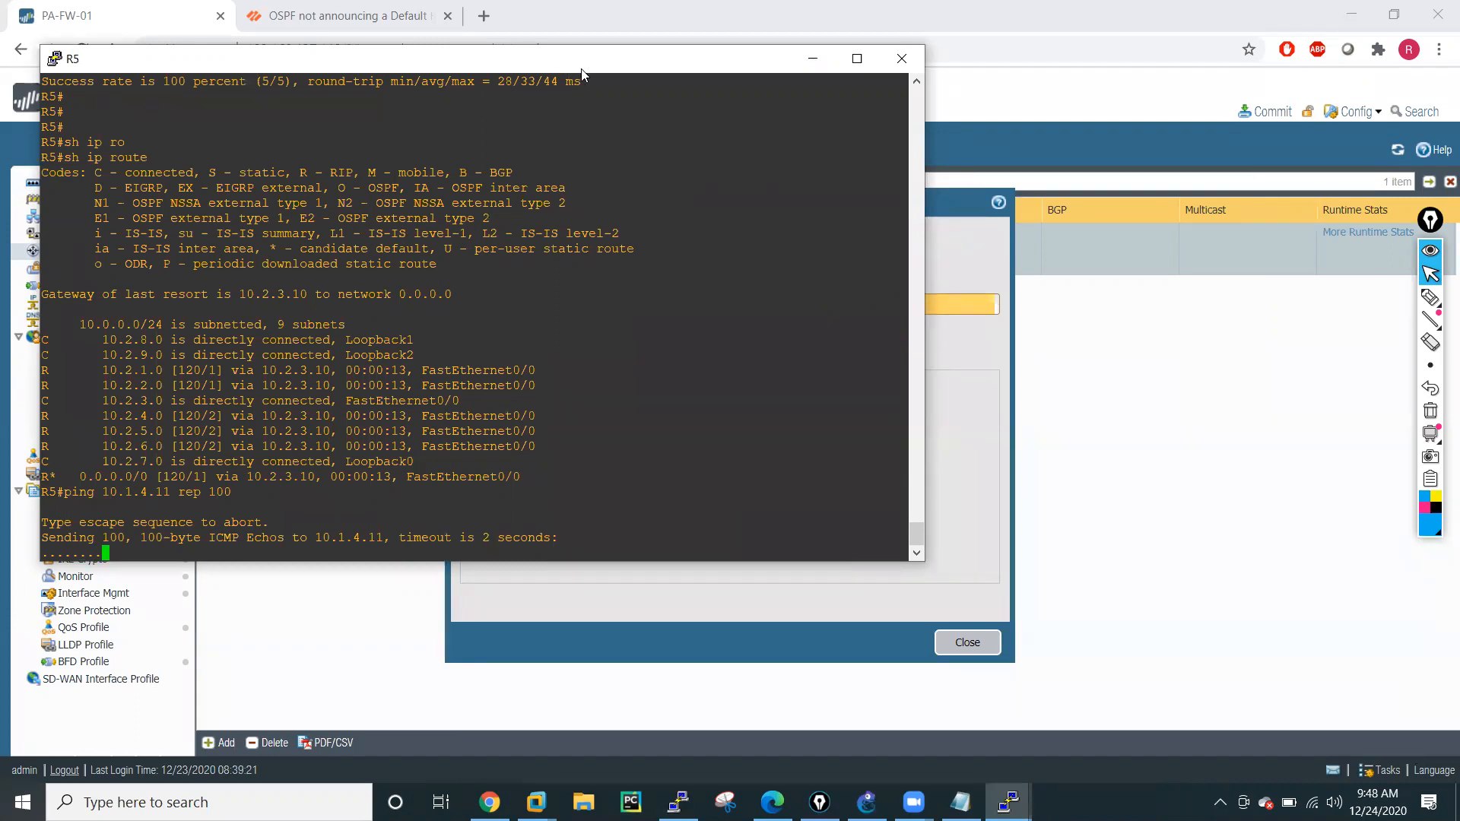
{"action": "left_click_drag", "start_coordinate": [582, 74], "coordinate": [678, 123]}
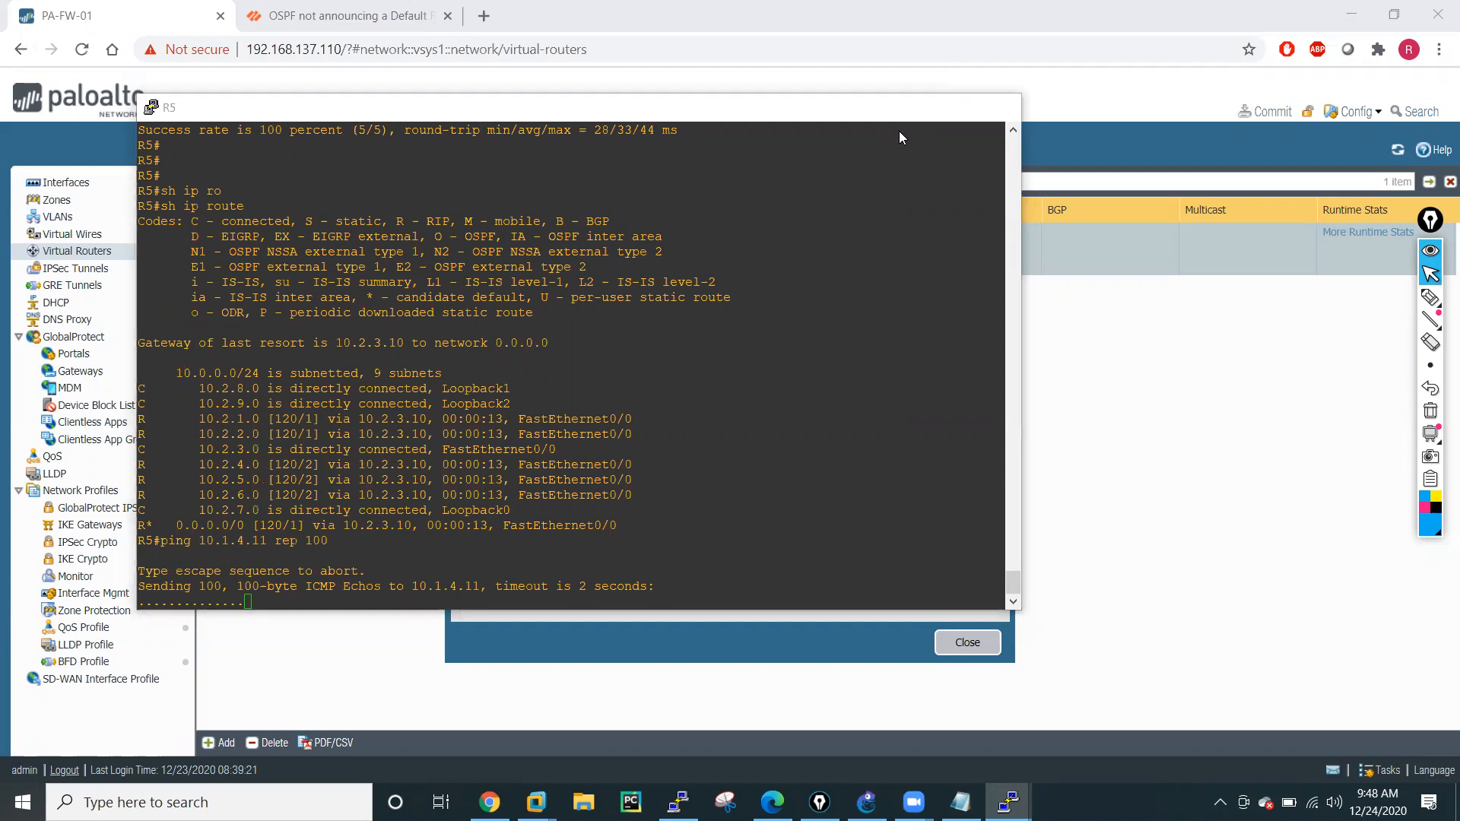
{"action": "left_click", "coordinate": [909, 107]}
{"action": "left_click", "coordinate": [963, 643]}
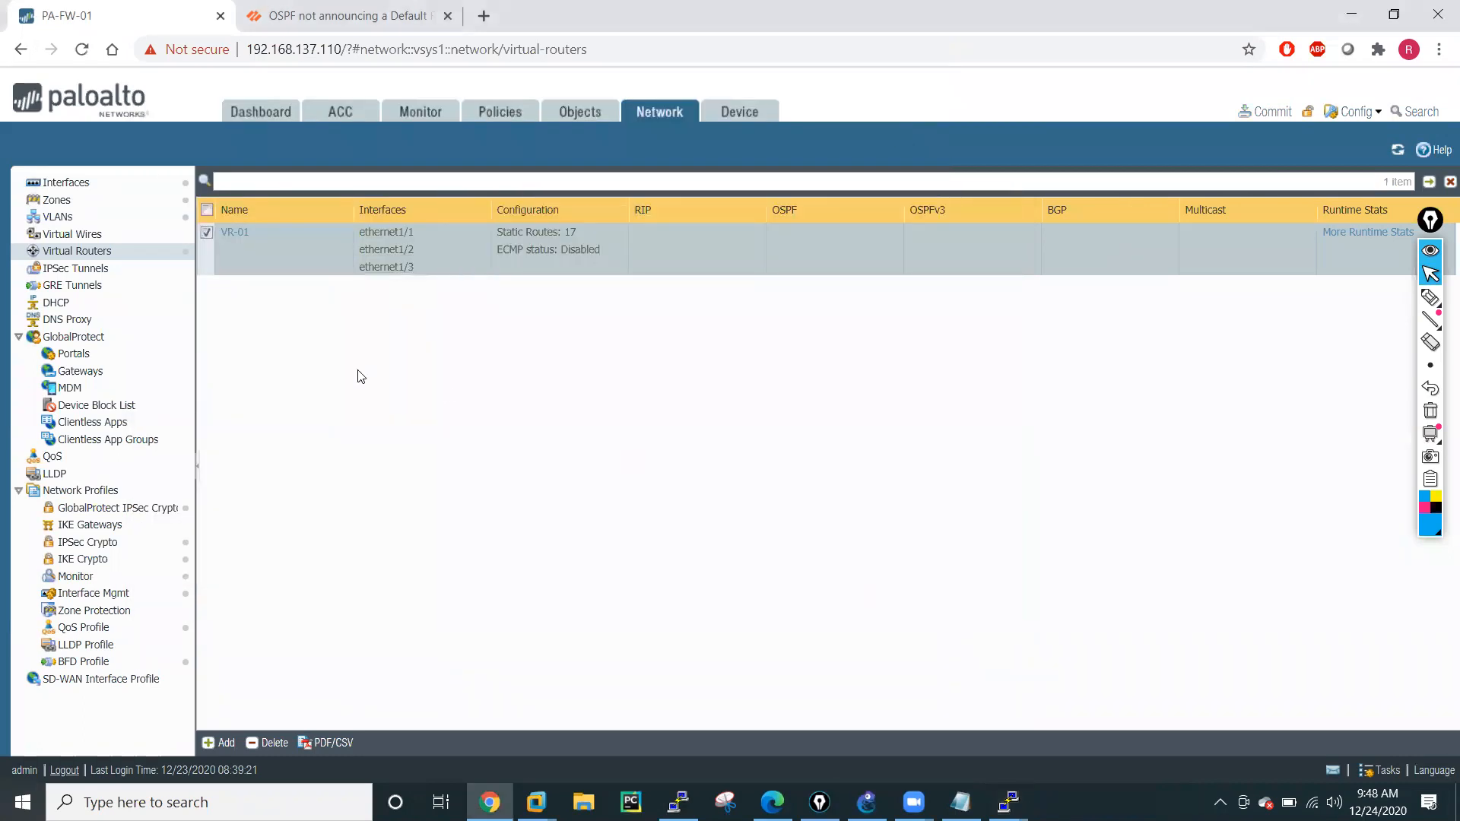
Review the VR-01 runtime route table for the LAN and DMZ static routes, including next hops and egress interfaces, and close it.
{"action": "left_click", "coordinate": [1366, 233]}
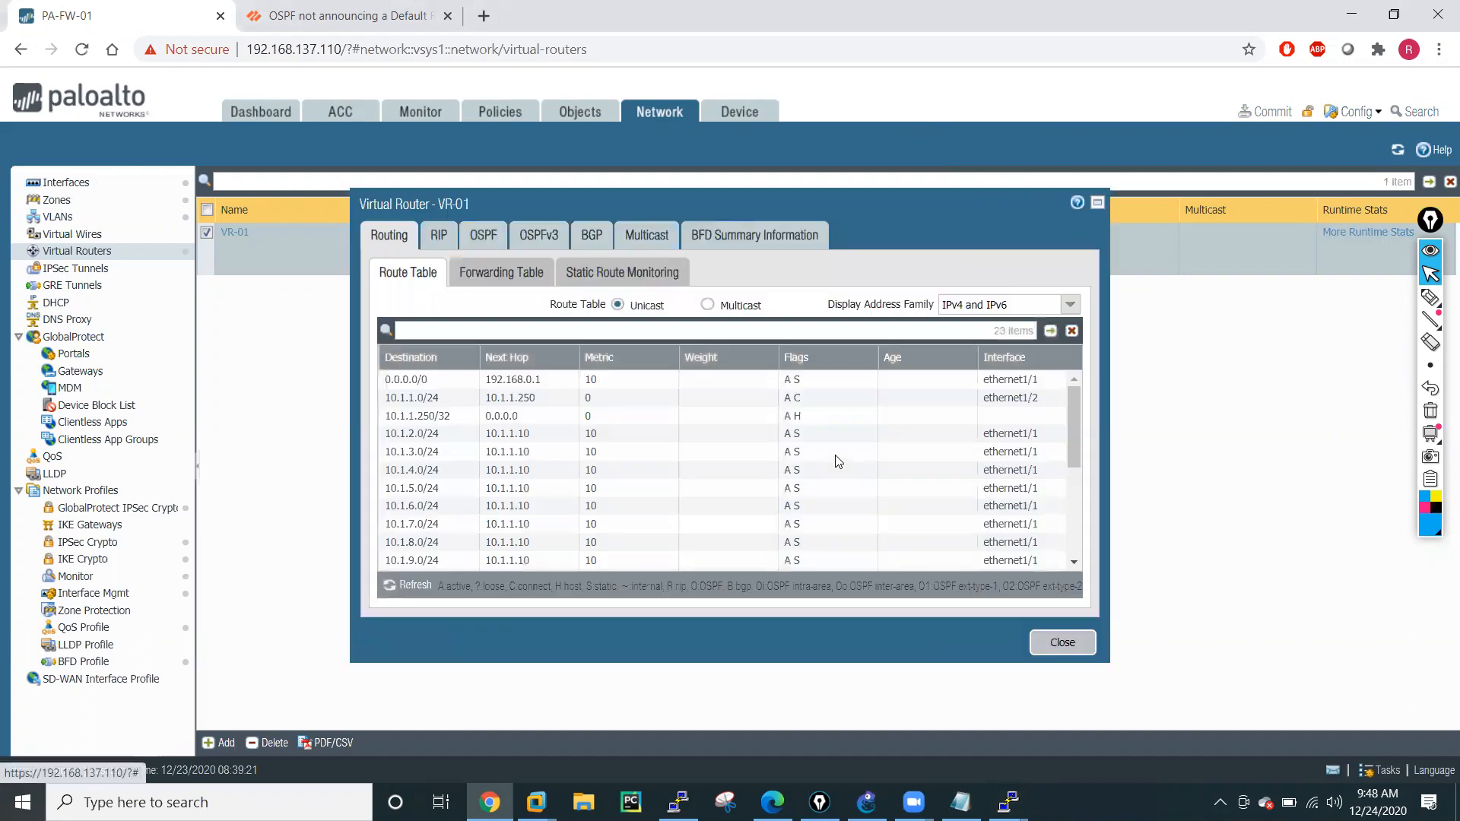
{"action": "scroll", "coordinate": [703, 411], "scroll_direction": "down", "scroll_amount": 2}
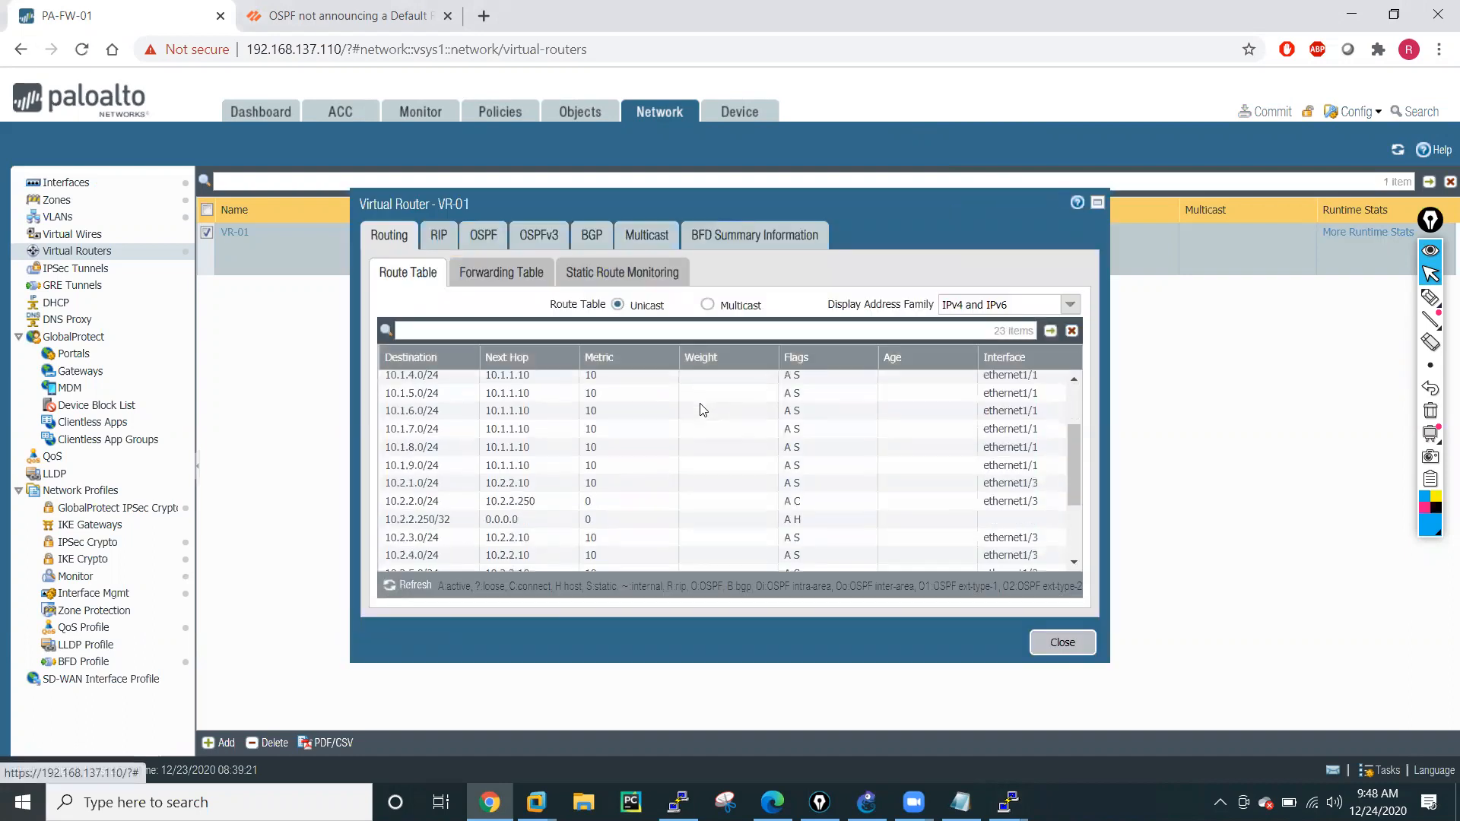
{"action": "scroll", "coordinate": [703, 411], "scroll_direction": "down", "scroll_amount": 3}
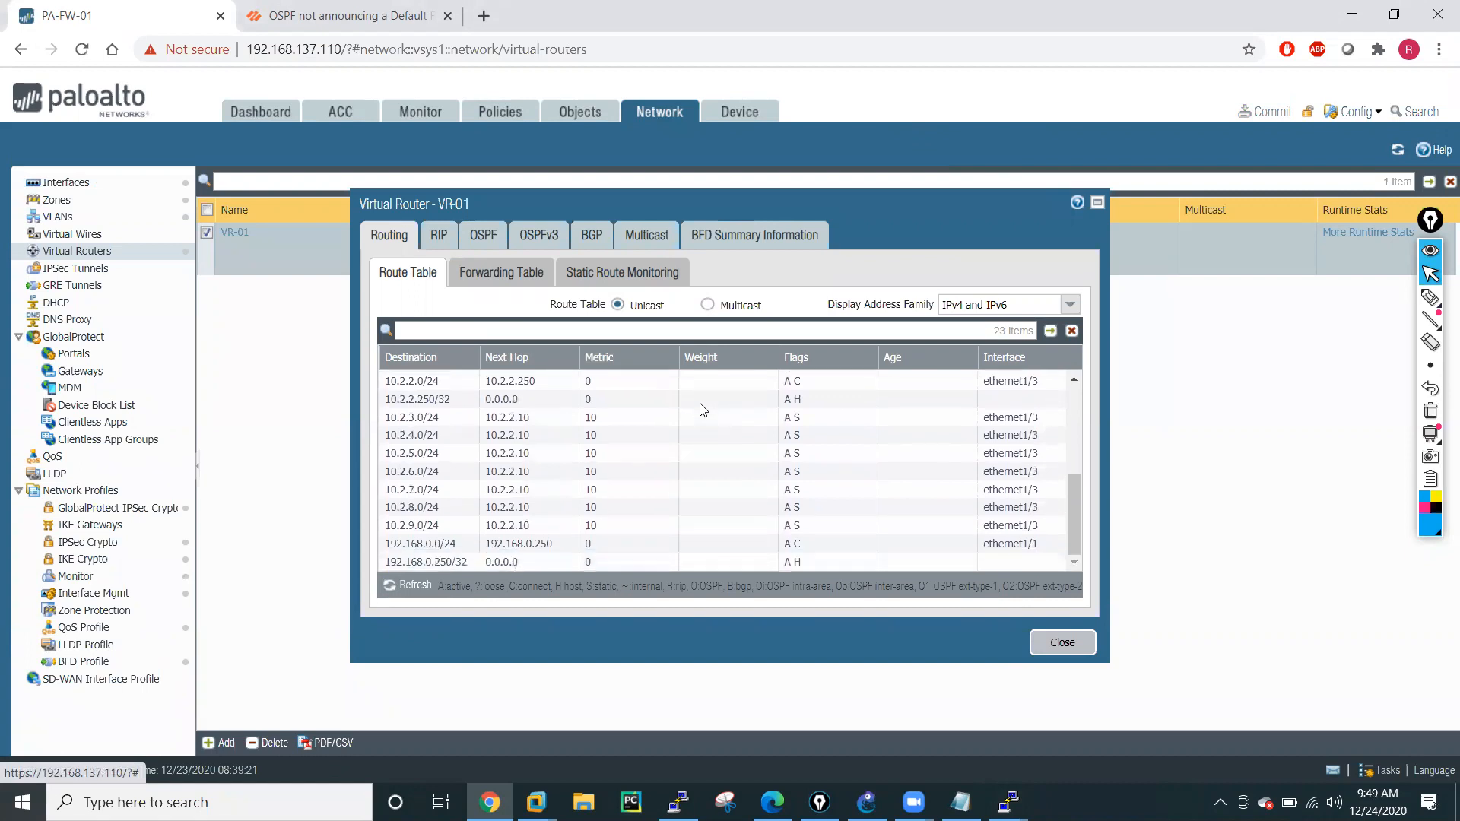
{"action": "scroll", "coordinate": [703, 410], "scroll_direction": "up", "scroll_amount": 2}
{"action": "scroll", "coordinate": [704, 410], "scroll_direction": "up", "scroll_amount": 3}
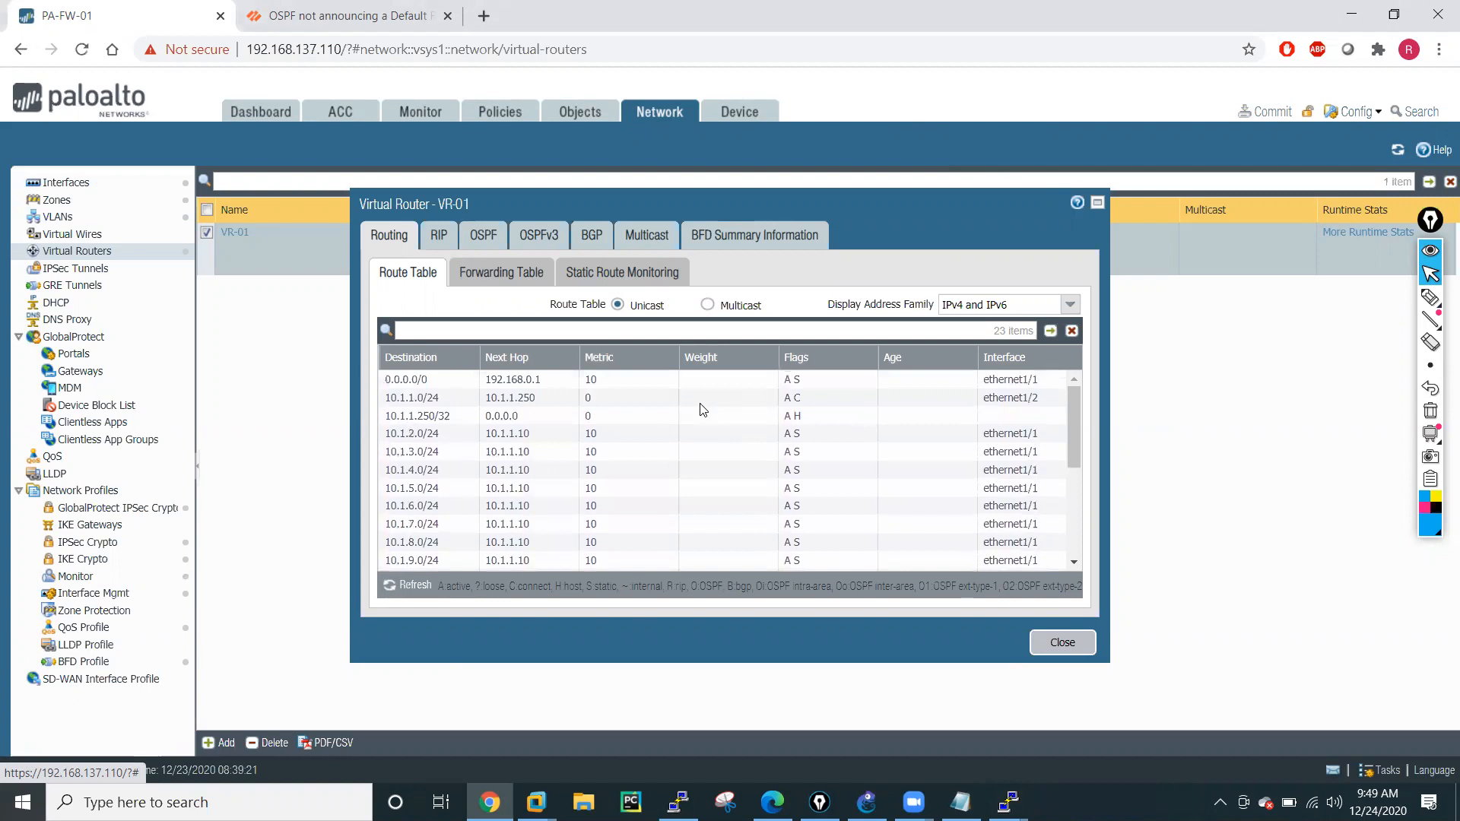
{"action": "scroll", "coordinate": [704, 410], "scroll_direction": "down", "scroll_amount": 5}
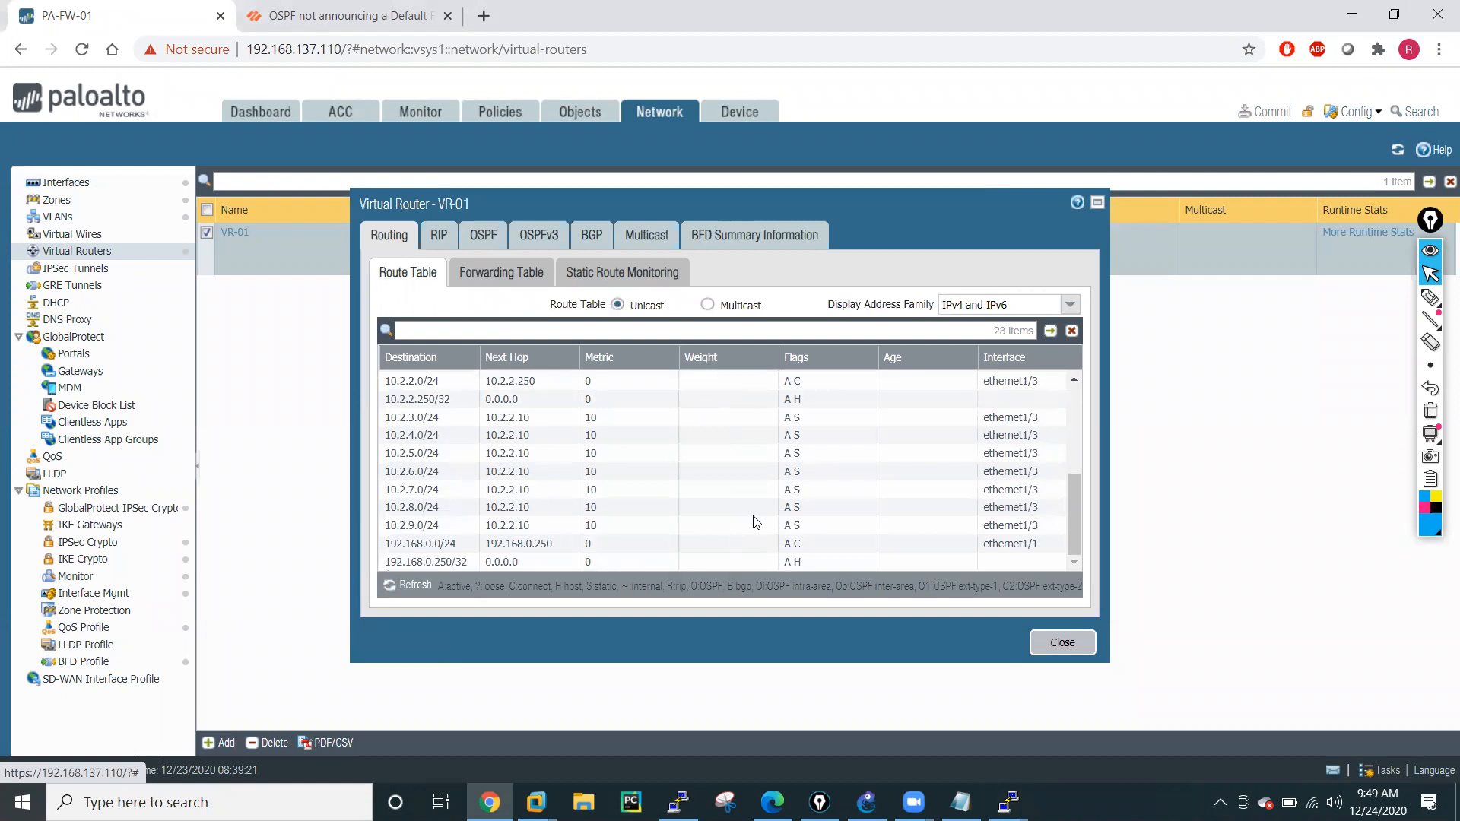
{"action": "left_click", "coordinate": [1061, 642]}
Check the running ping in the R5 console and the routing table in the R1 console, and return to the firewall page.
{"action": "mouse_move", "coordinate": [1009, 801]}
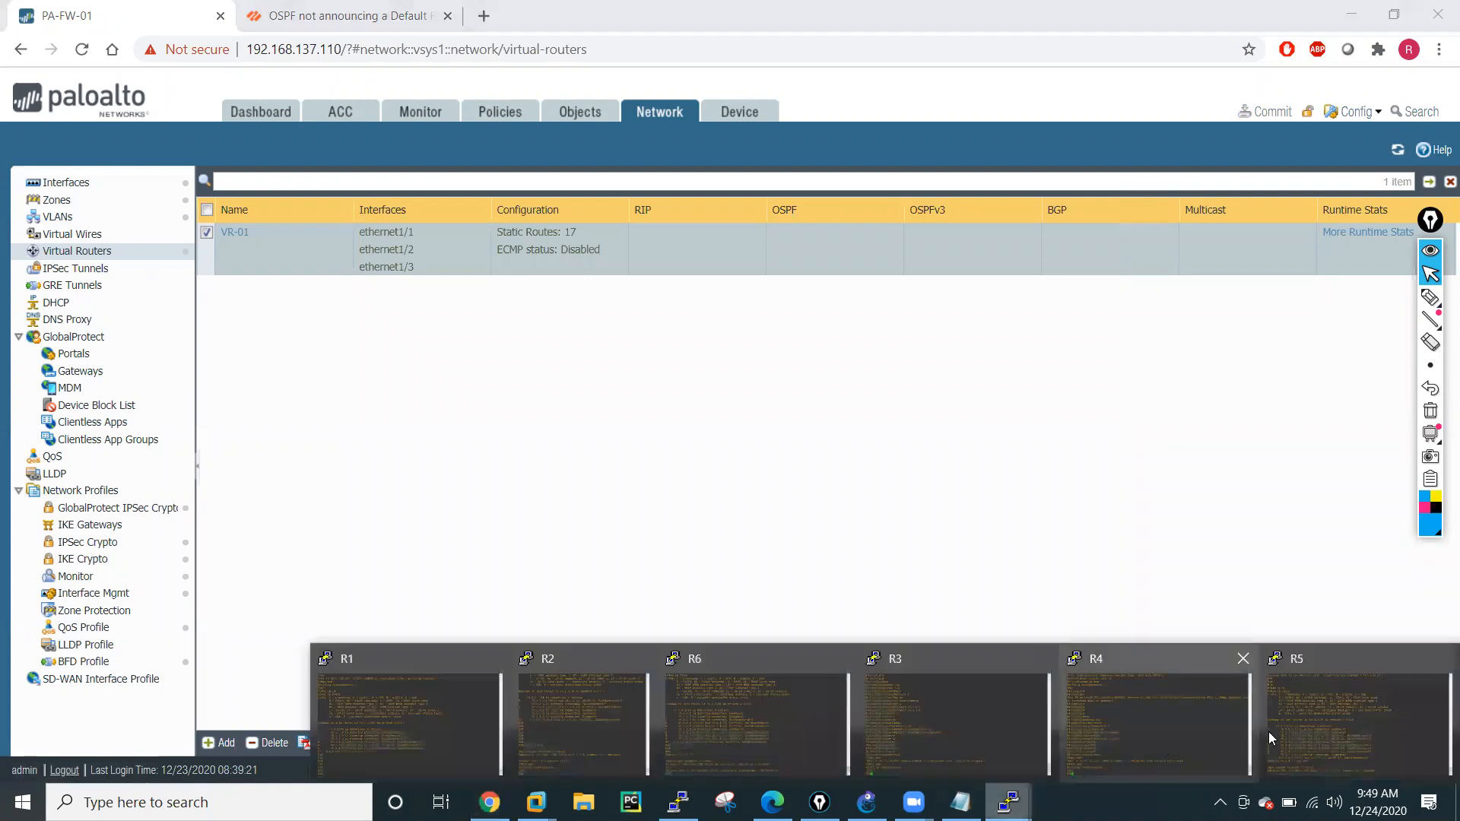
{"action": "left_click", "coordinate": [1316, 729]}
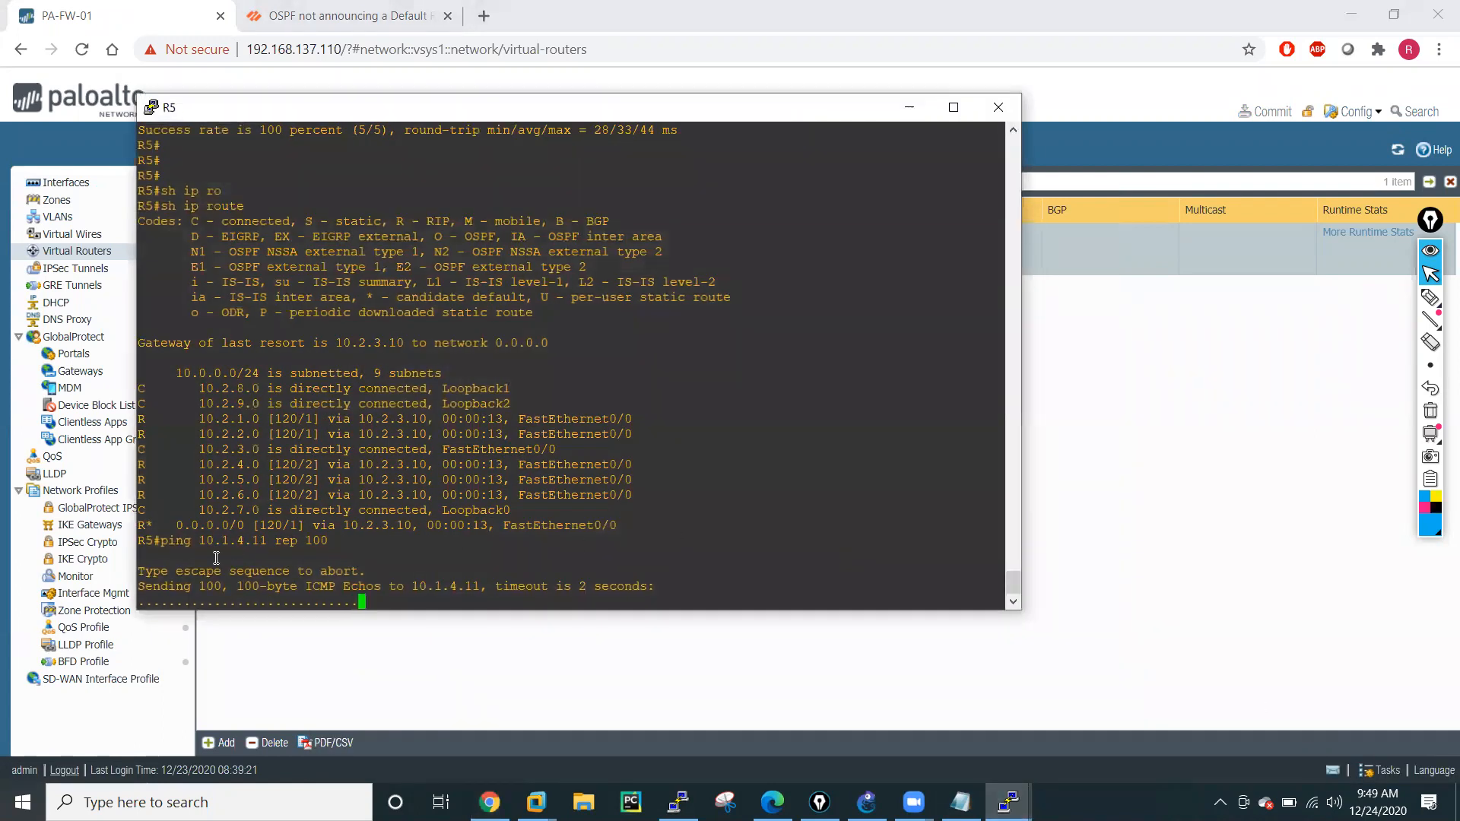
{"action": "left_click", "coordinate": [1009, 801]}
{"action": "left_click", "coordinate": [437, 709]}
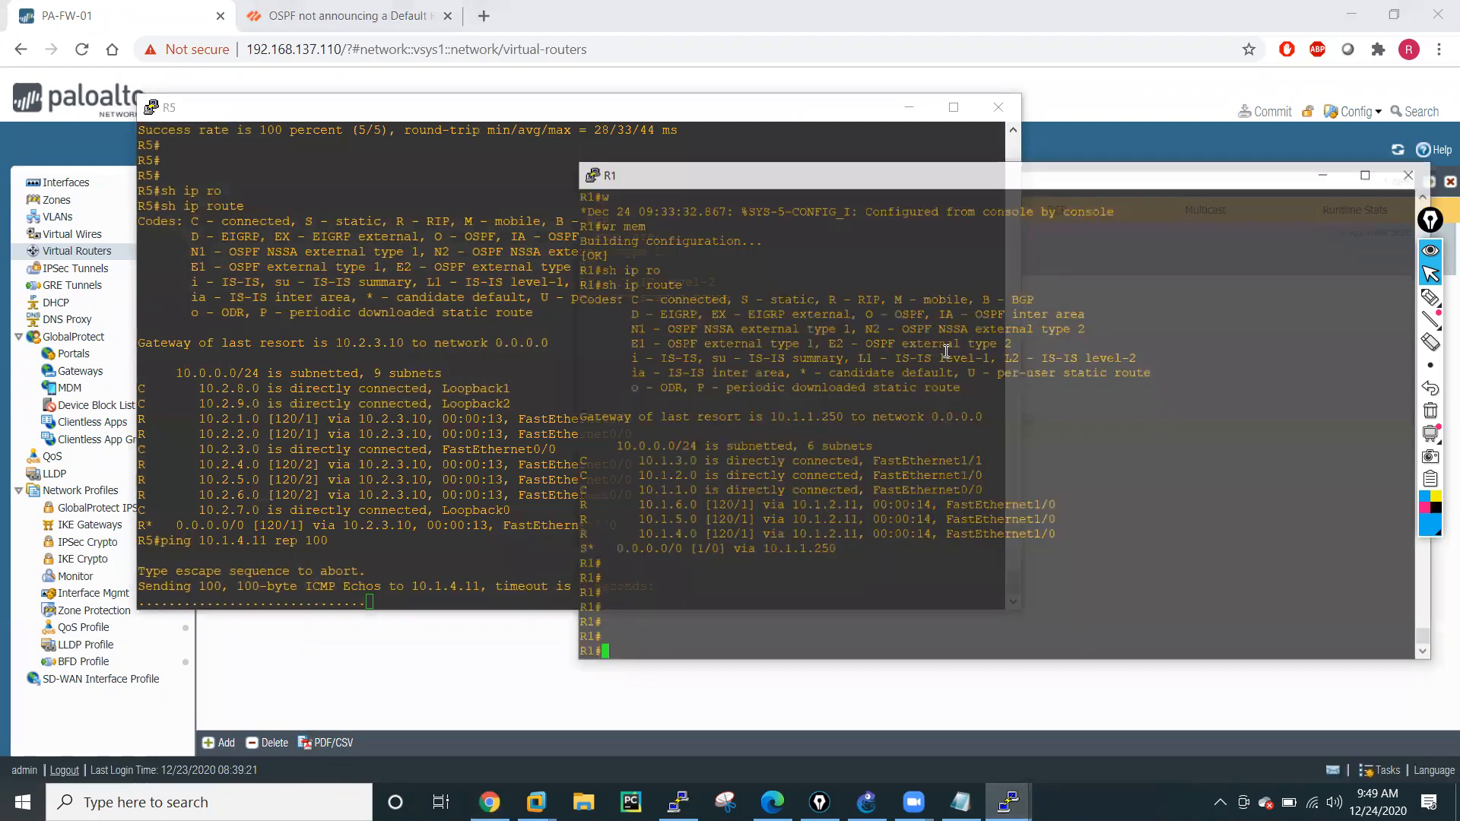
{"action": "mouse_move", "coordinate": [1008, 801]}
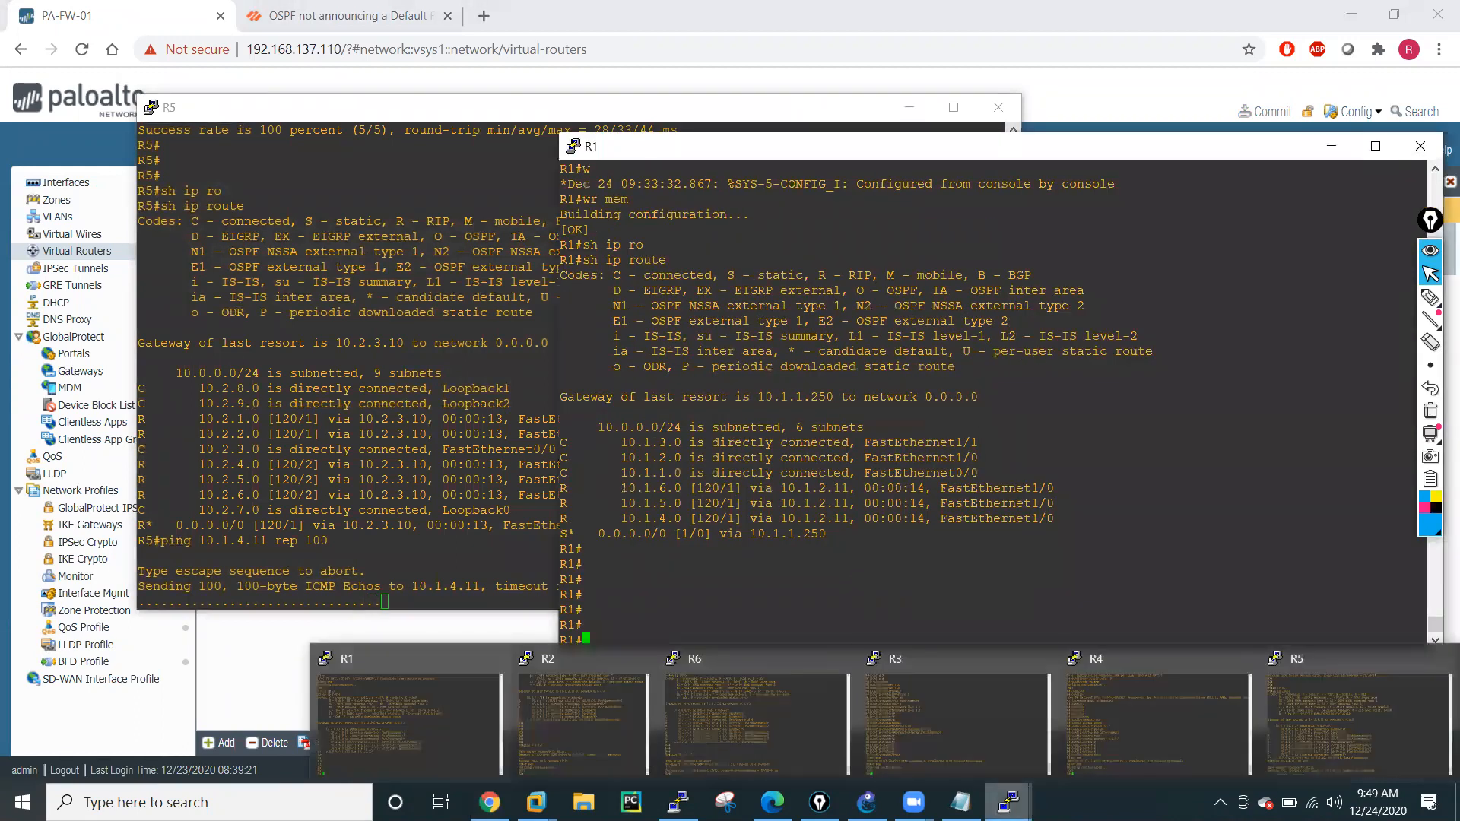
{"action": "left_click", "coordinate": [281, 672]}
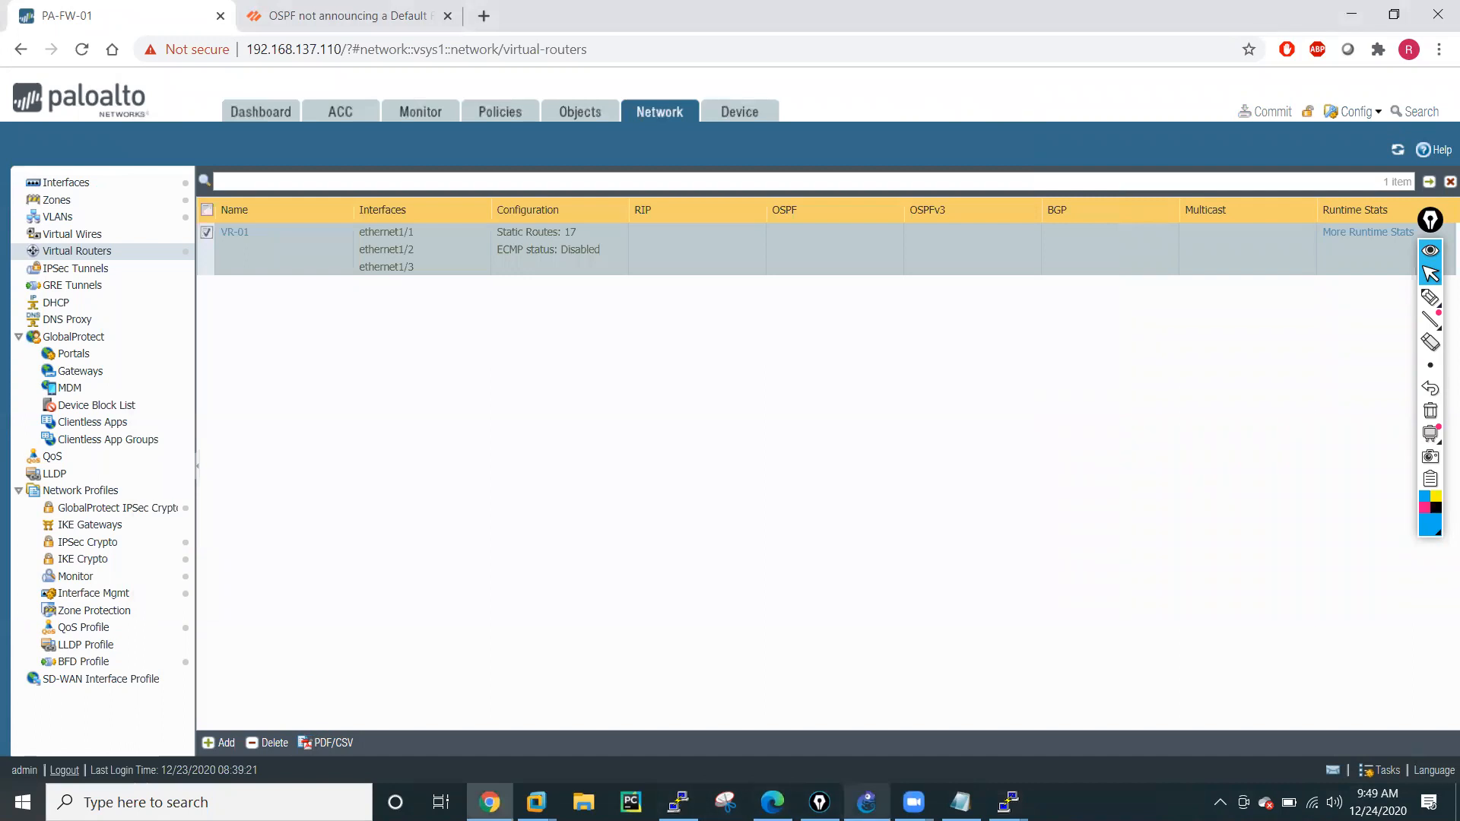
Switch to the R2 console in PuTTY, display the IP routing table, and examine the default route and its next hop.
{"action": "left_click", "coordinate": [867, 801]}
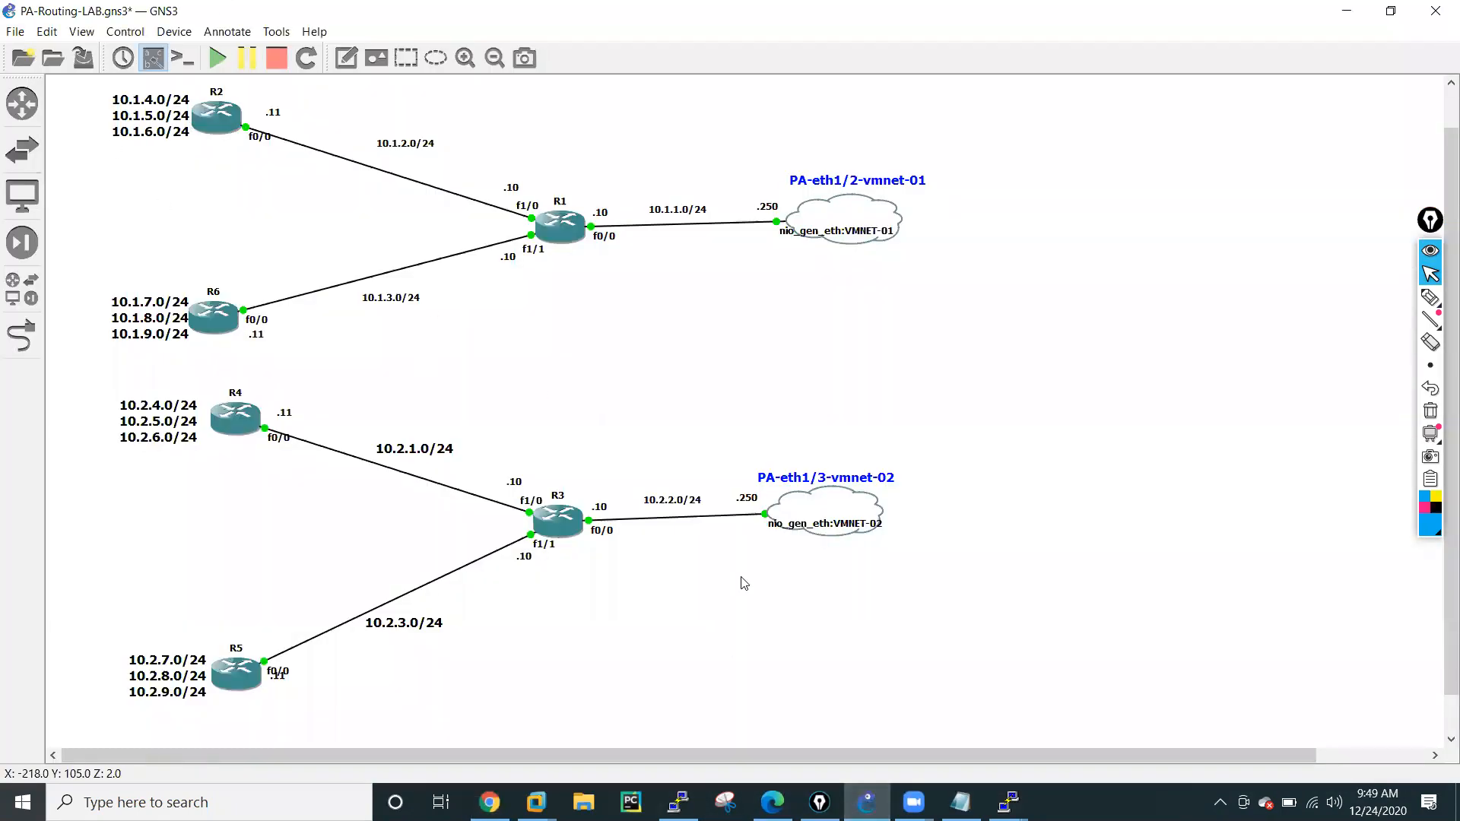
{"action": "left_click", "coordinate": [1008, 801]}
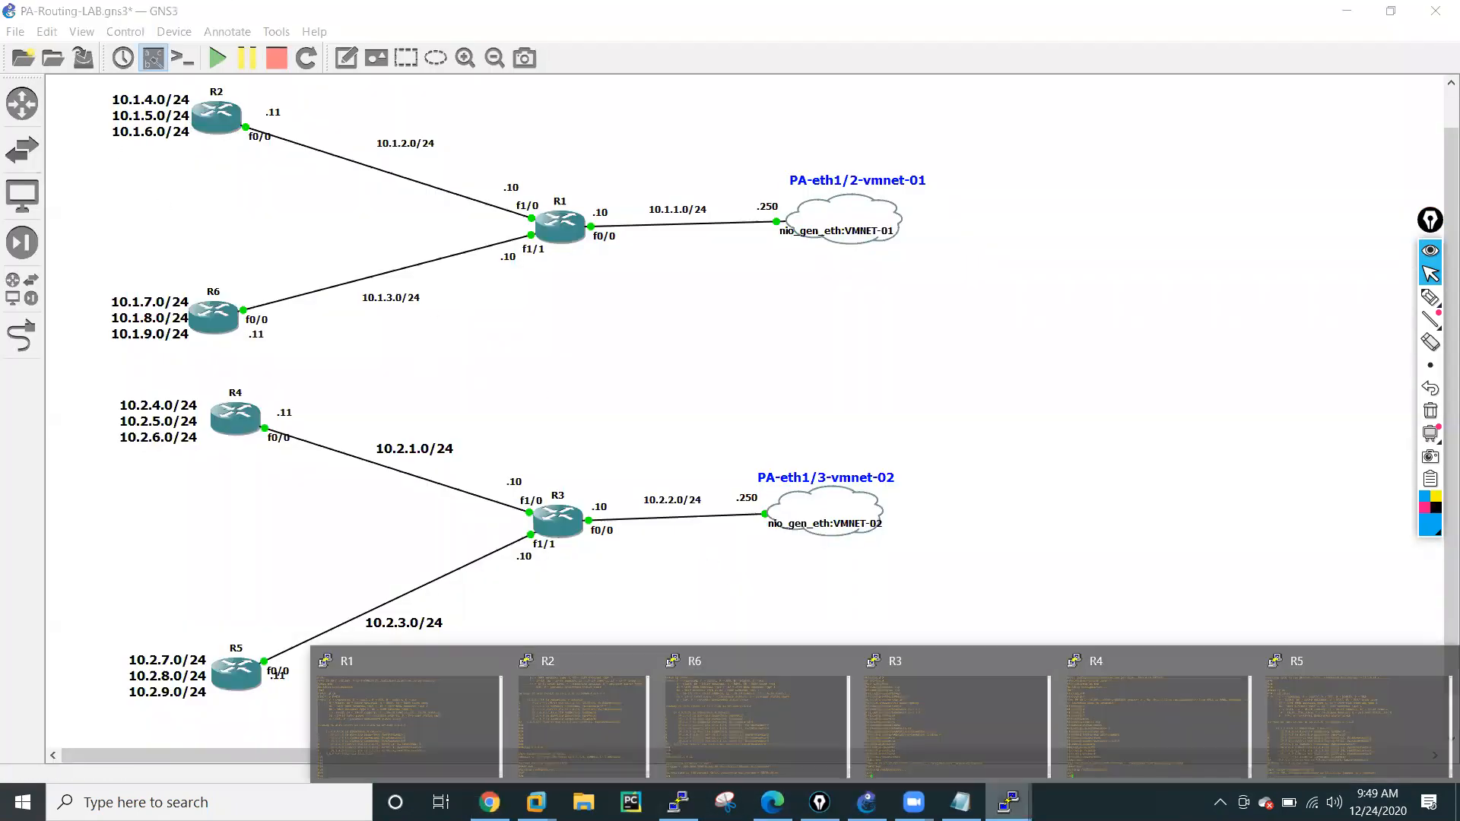
{"action": "left_click", "coordinate": [582, 719]}
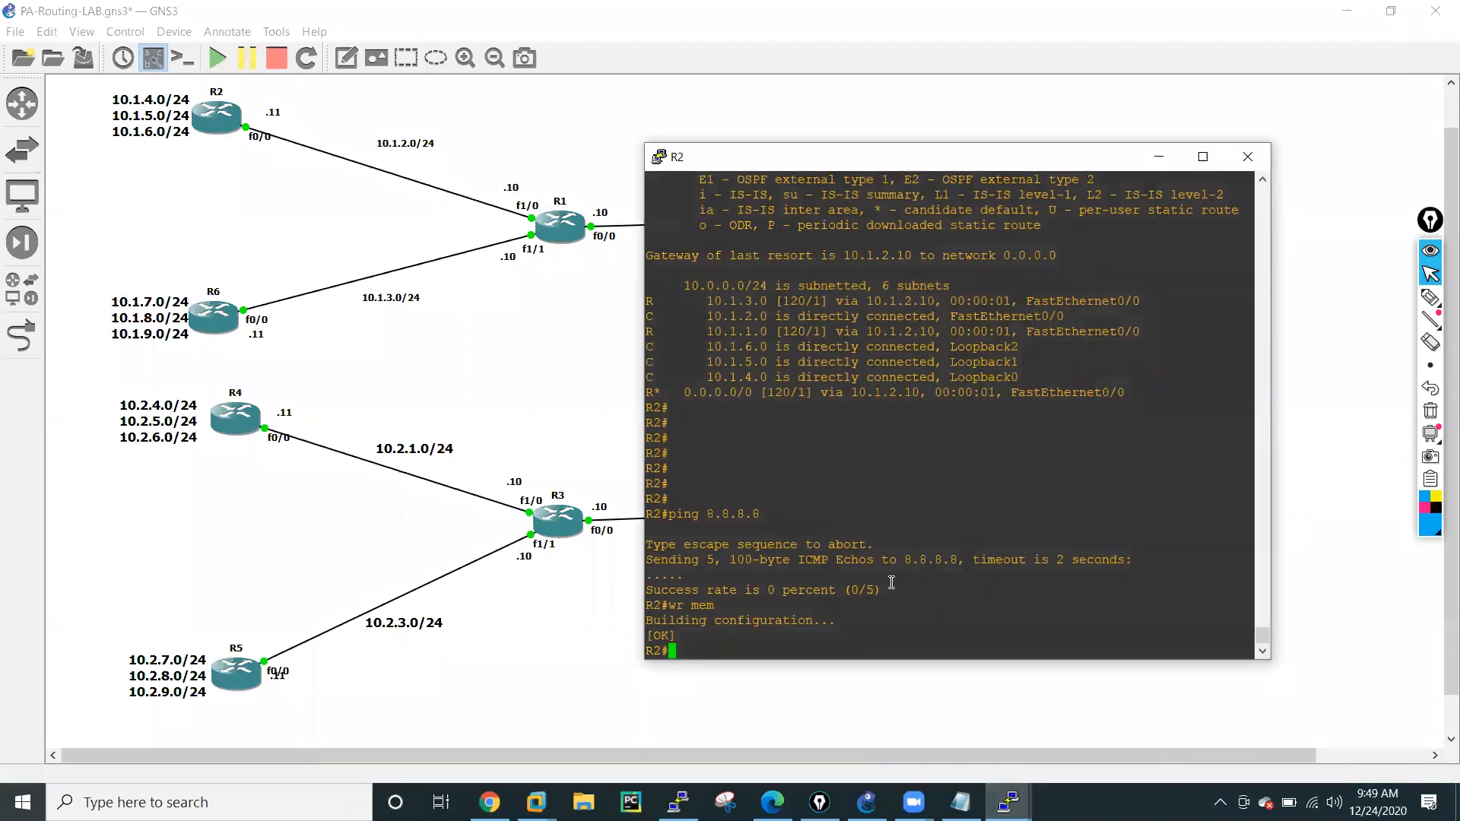
{"action": "type", "text": "sh ip ro"}
{"action": "key", "text": "Tab"}
{"action": "key", "text": "Return"}
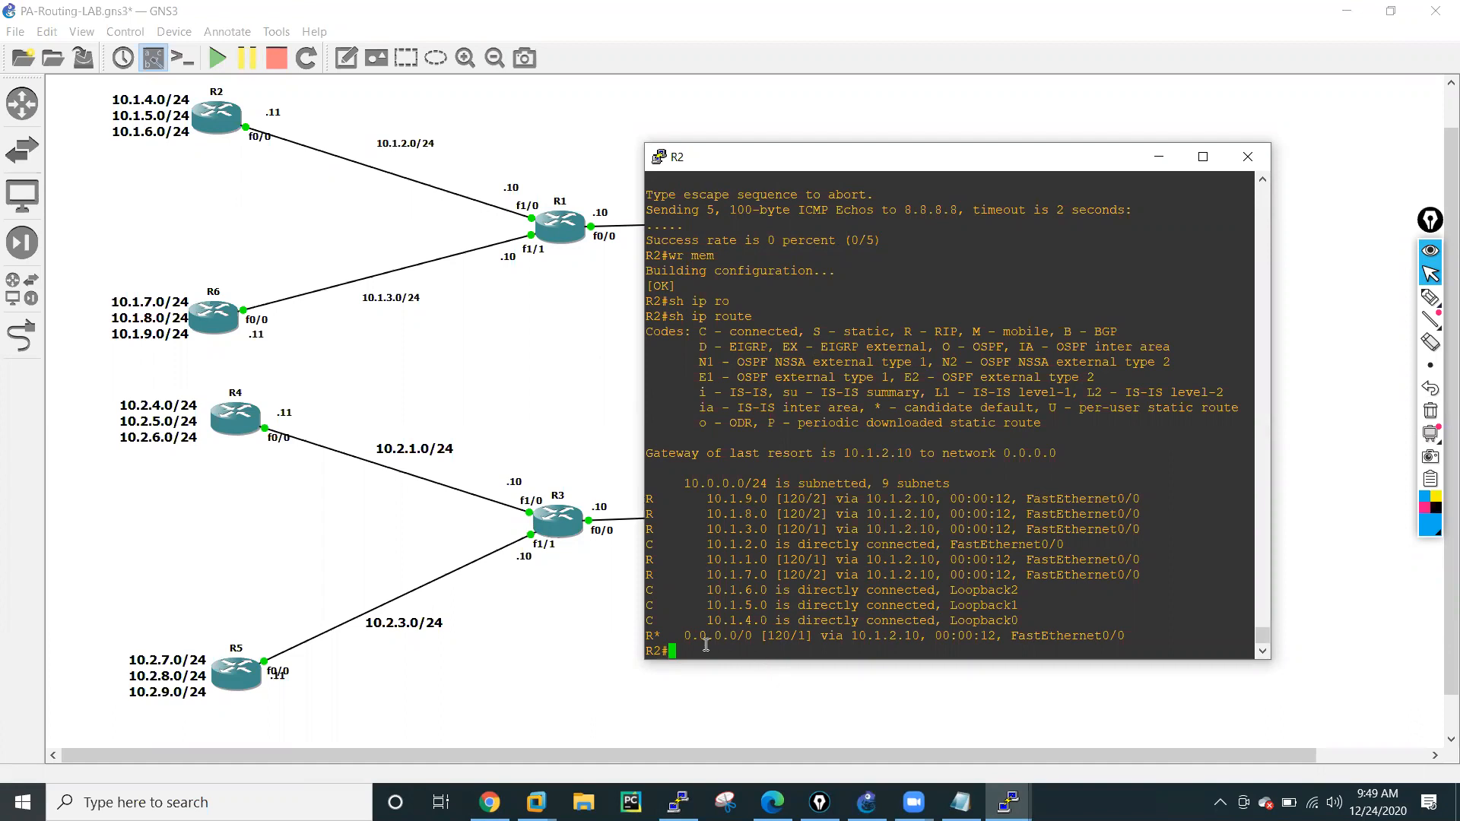
{"action": "left_click_drag", "start_coordinate": [684, 637], "coordinate": [756, 638]}
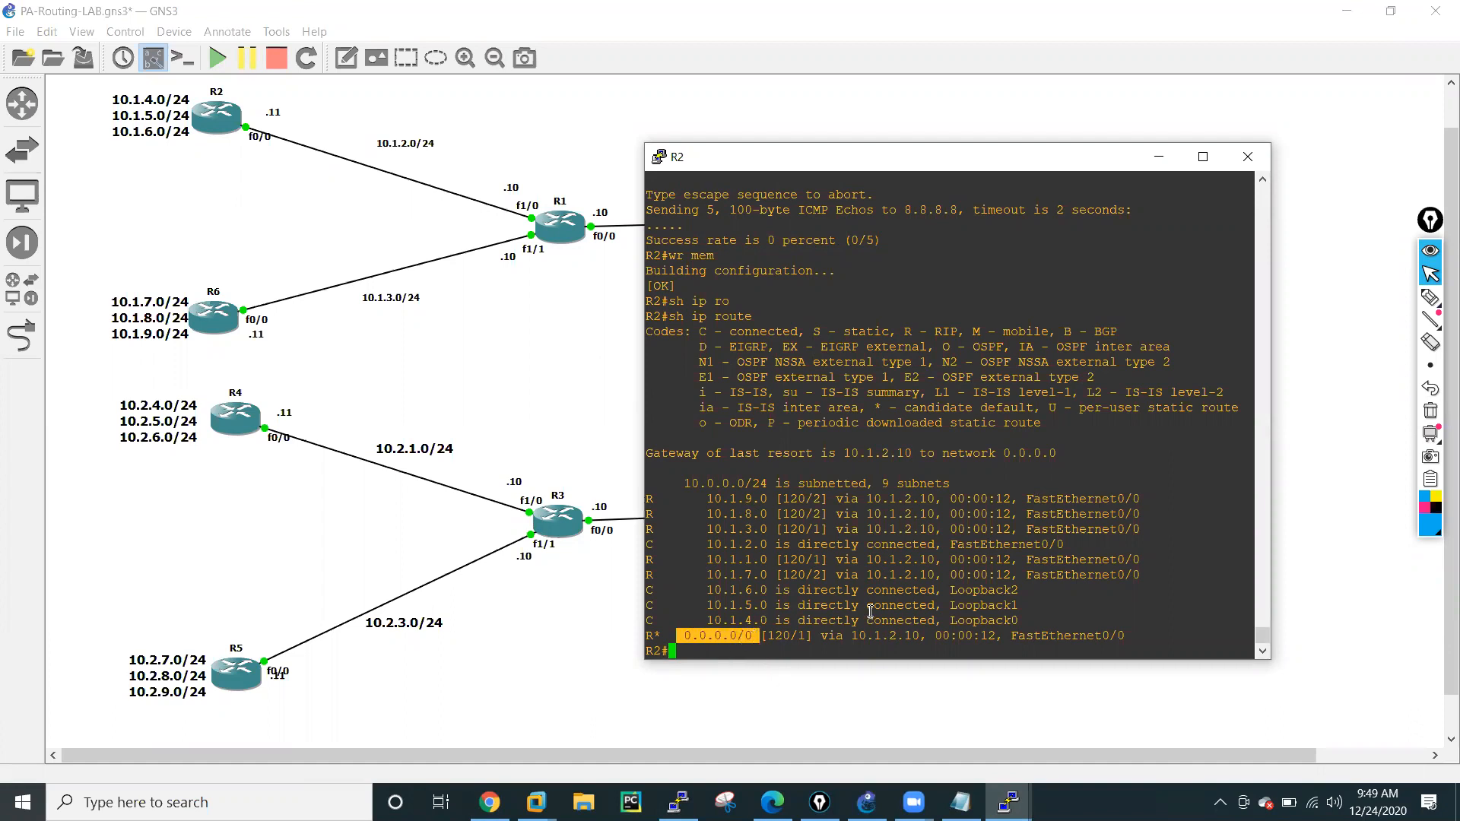
{"action": "left_click_drag", "start_coordinate": [850, 637], "coordinate": [917, 634]}
Ping the firewall interface at 10.1.1.250 from the R2 console.
{"action": "type", "text": "ping "}
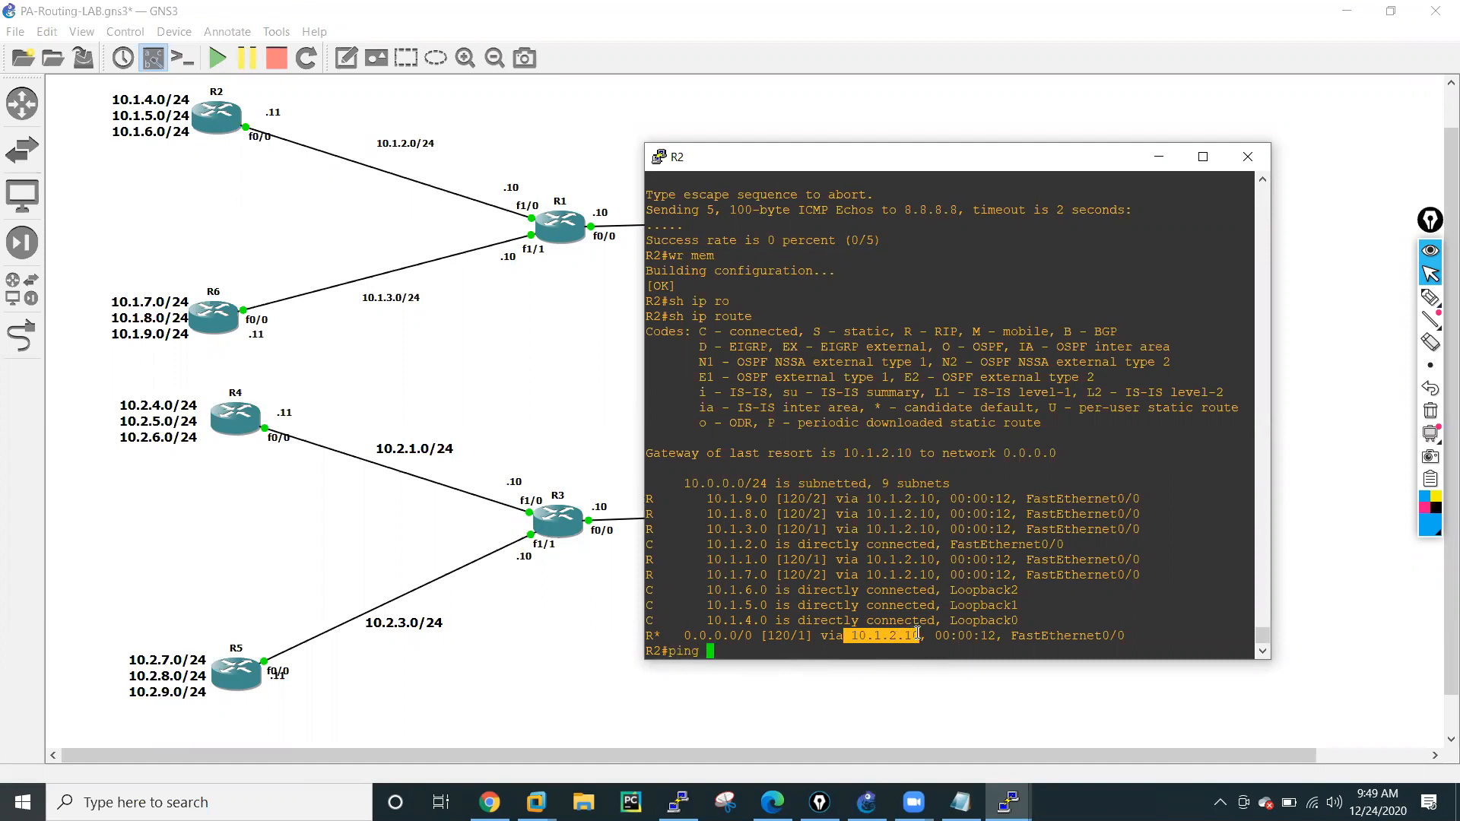
{"action": "type", "text": "10.1.1.250"}
{"action": "key", "text": "Return"}
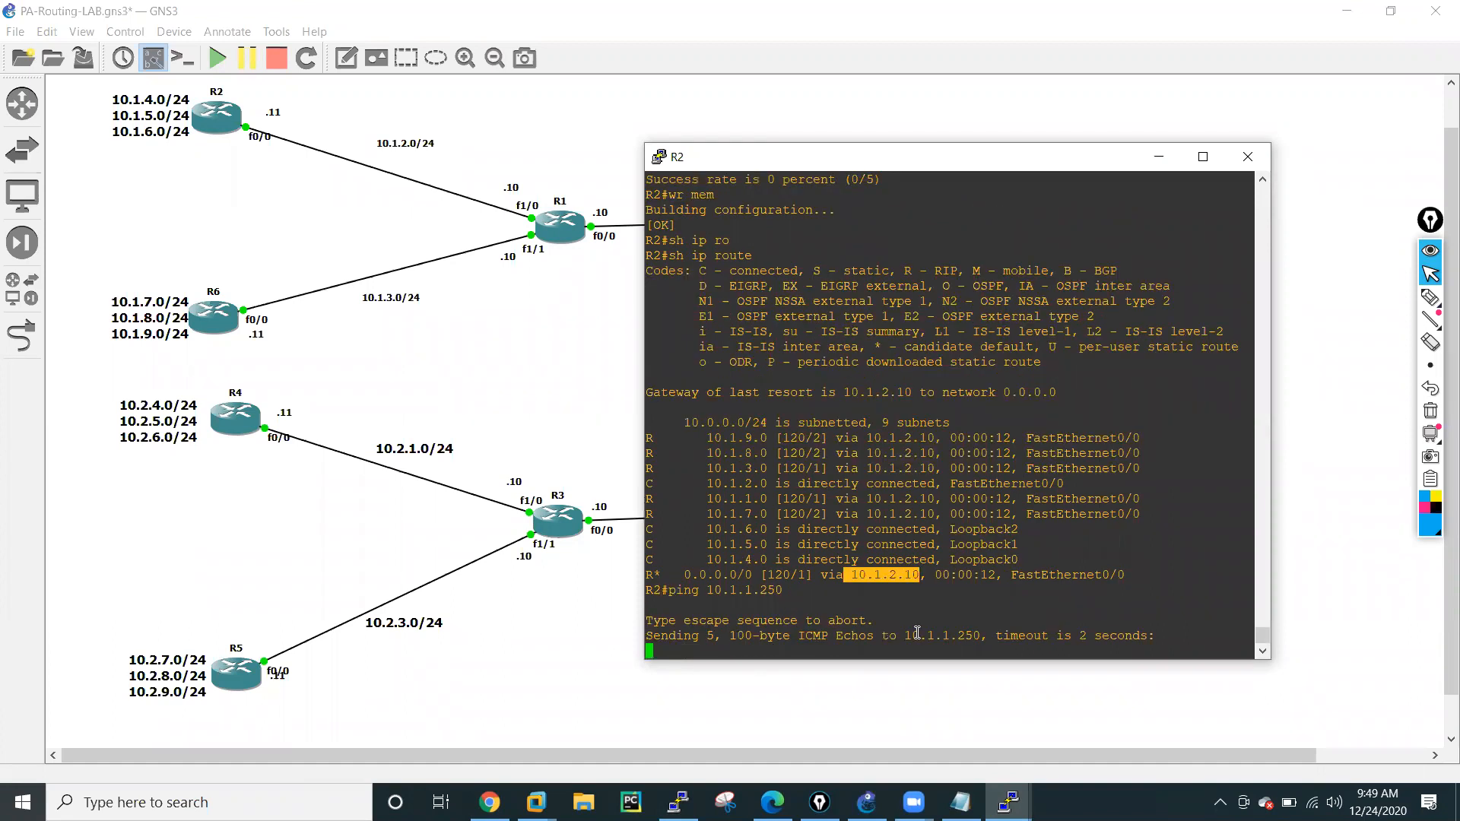
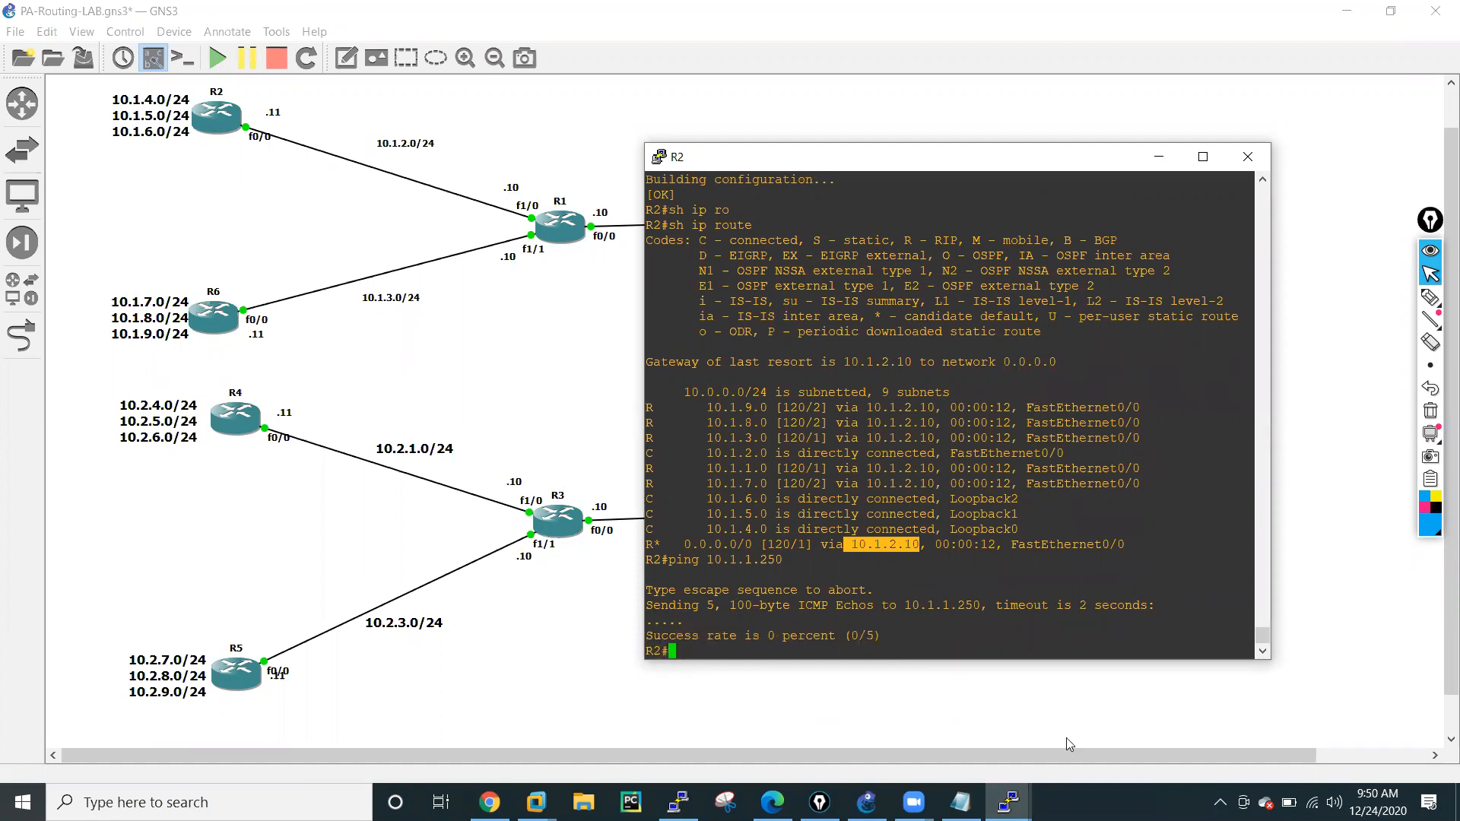
Switch to the firewall's SSH session in PuTTY and display its complete routing table with show routing route.
{"action": "left_click", "coordinate": [679, 802]}
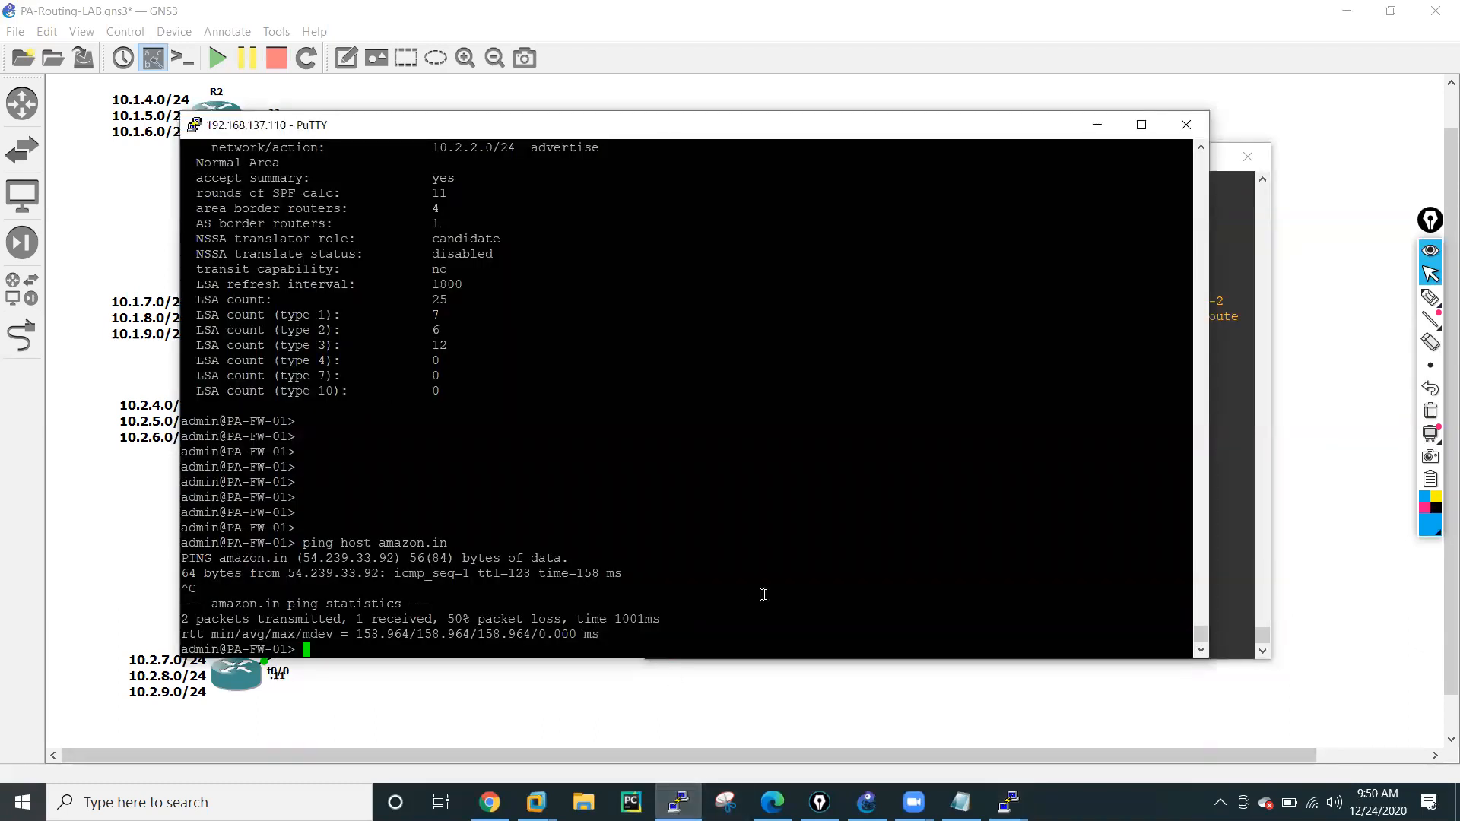
{"action": "type", "text": "show routing route"}
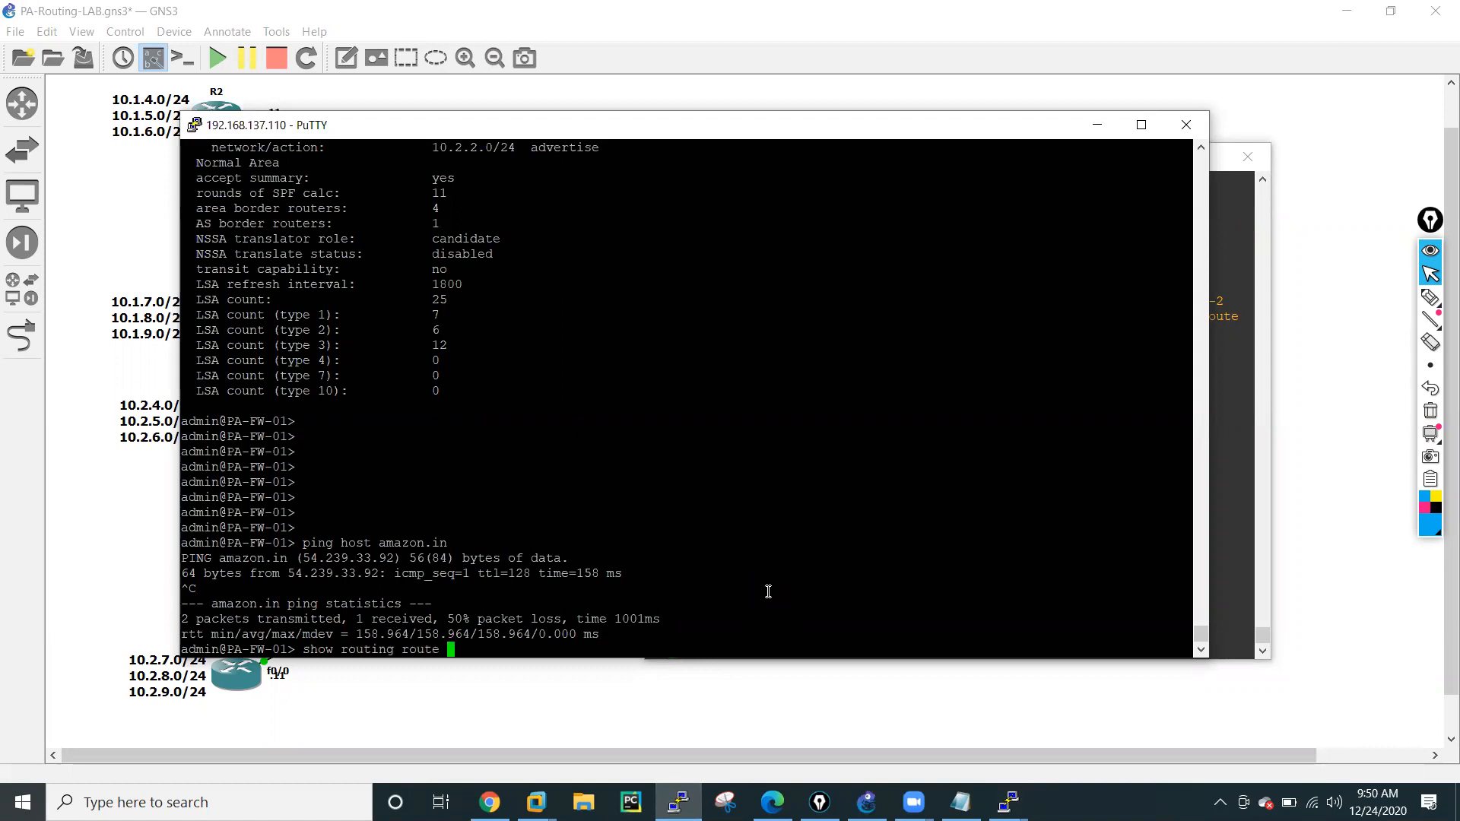
{"action": "key", "text": "Return"}
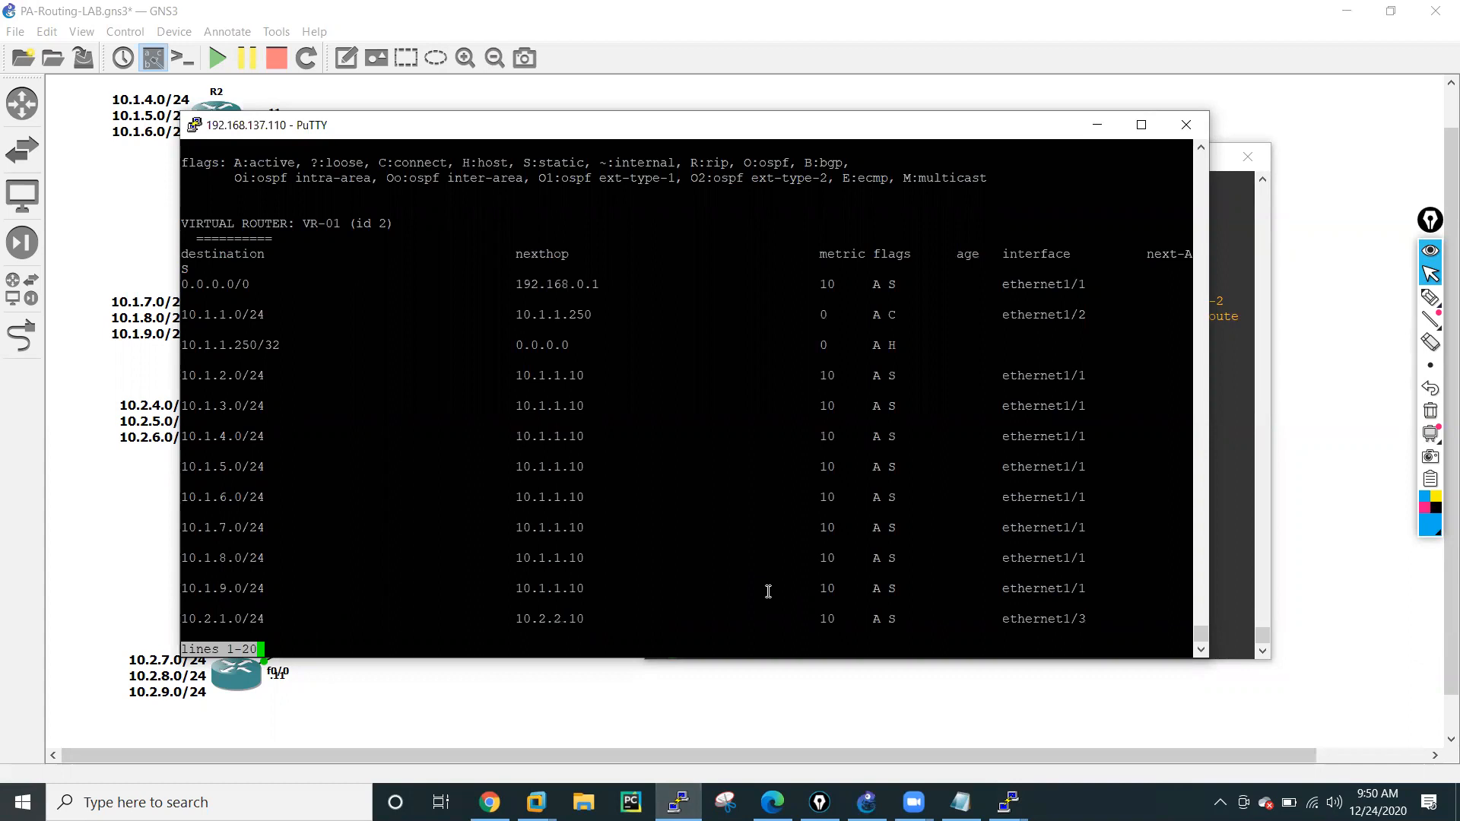
{"action": "key", "text": "space"}
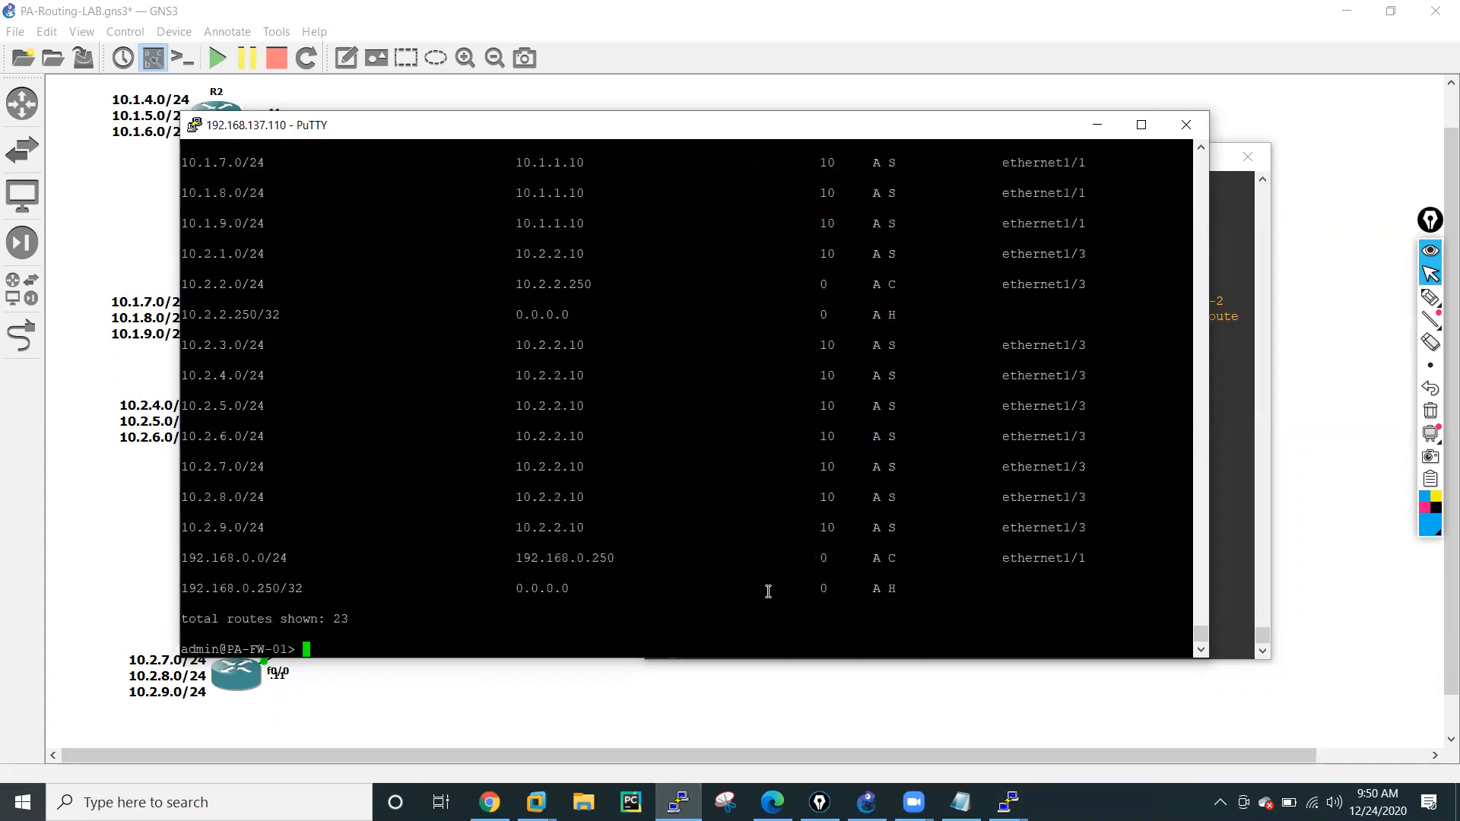
{"action": "key", "text": "Return"}
{"action": "key", "text": "Return"}
{"action": "key", "text": "Return"}
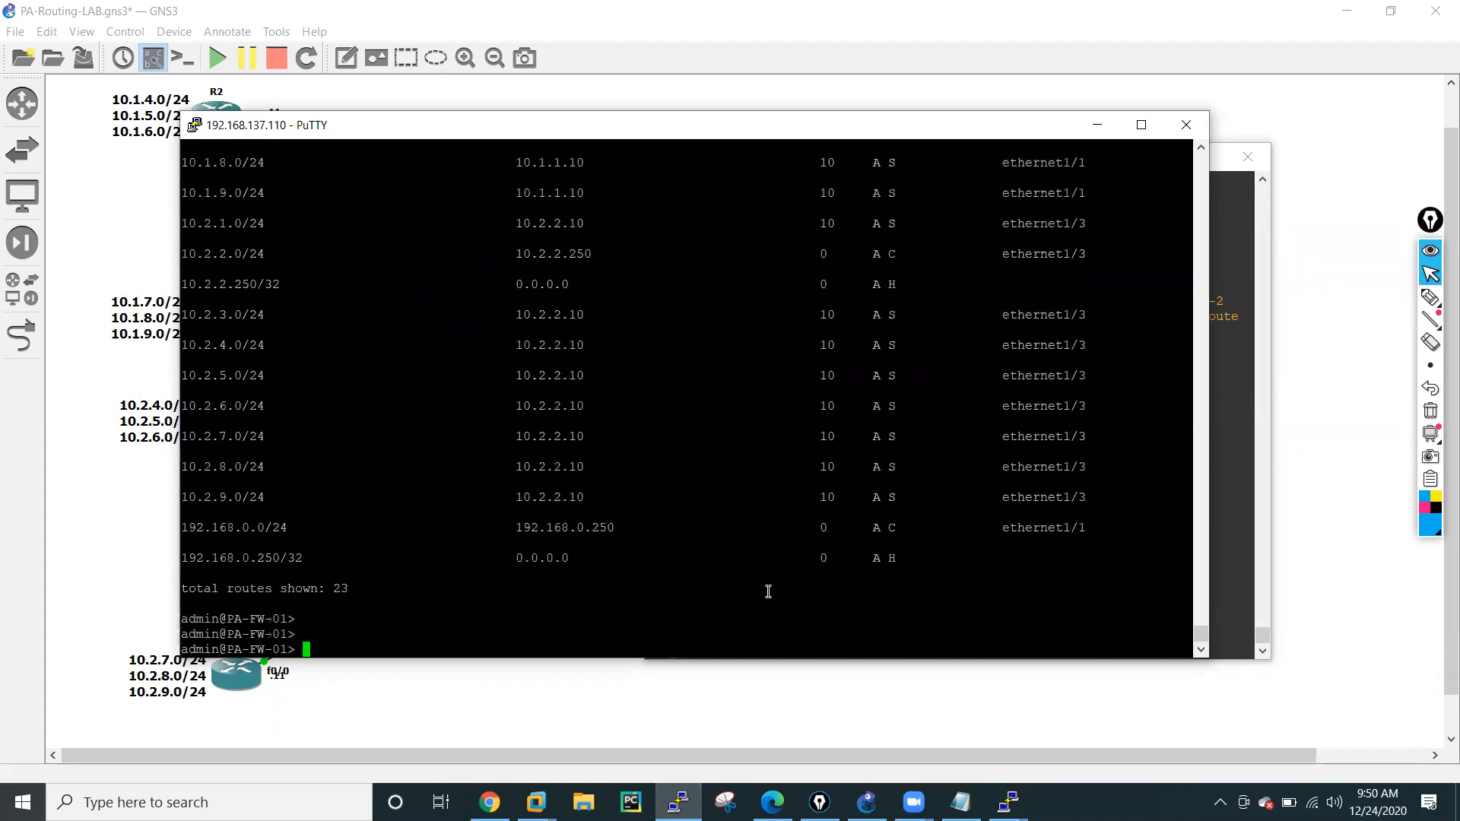
Compare the egress interfaces of the default and LAN routes in the firewall output, and minimize the firewall and R2 terminals.
{"action": "scroll", "coordinate": [779, 593], "scroll_direction": "up", "scroll_amount": 11}
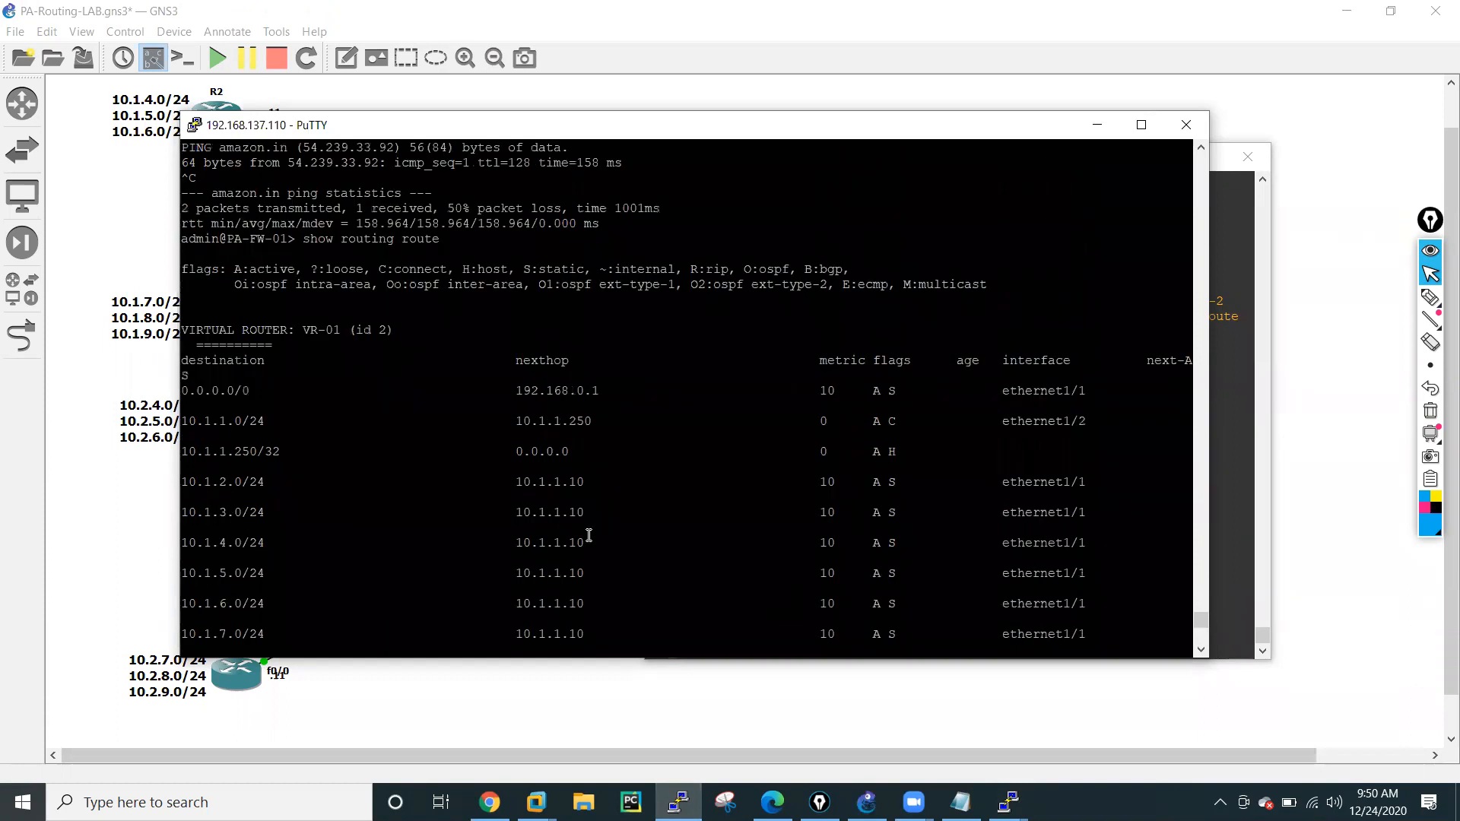
{"action": "scroll", "coordinate": [858, 601], "scroll_direction": "down", "scroll_amount": 6}
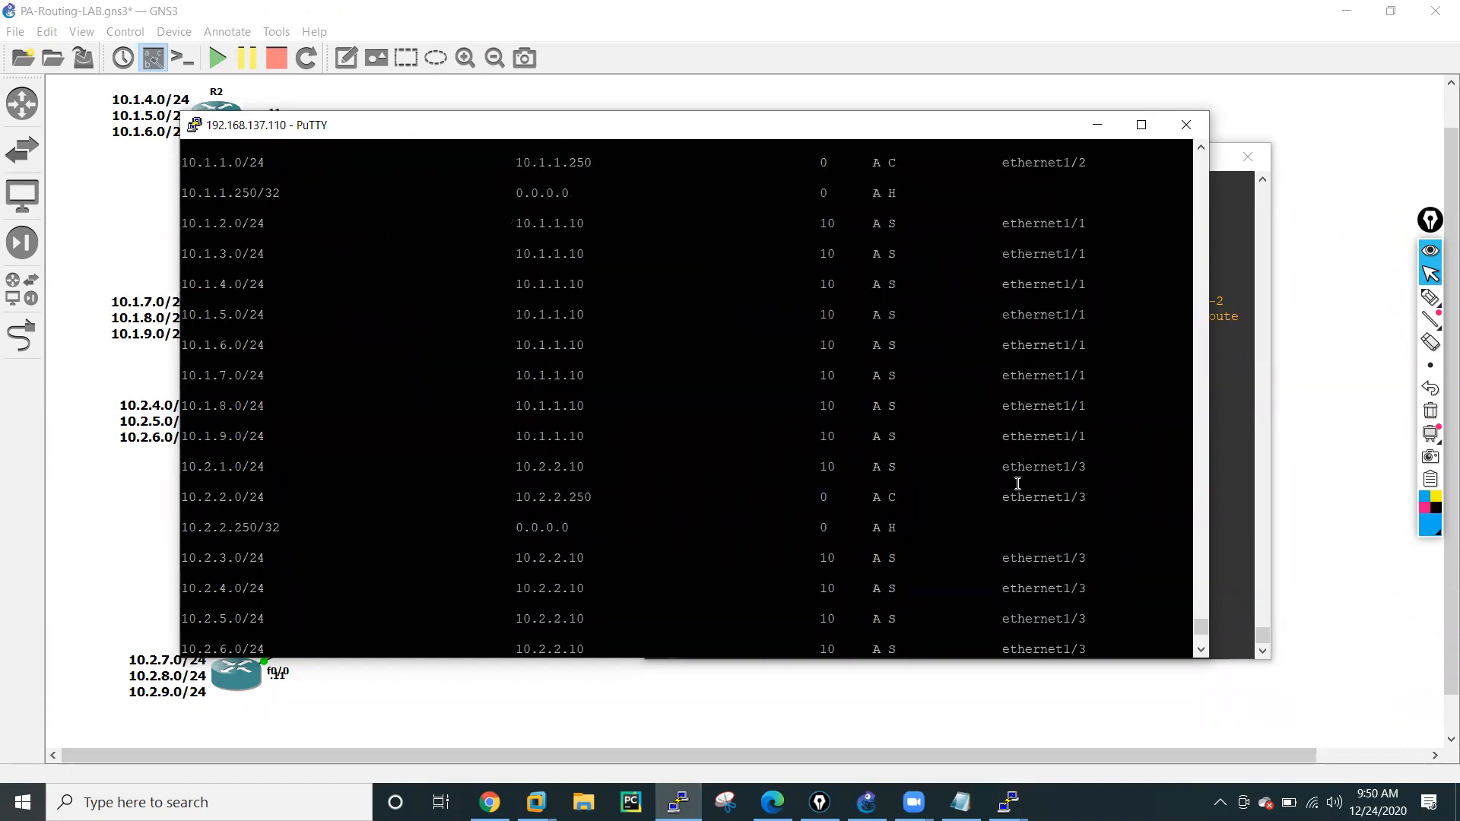
{"action": "scroll", "coordinate": [1018, 483], "scroll_direction": "up", "scroll_amount": 6}
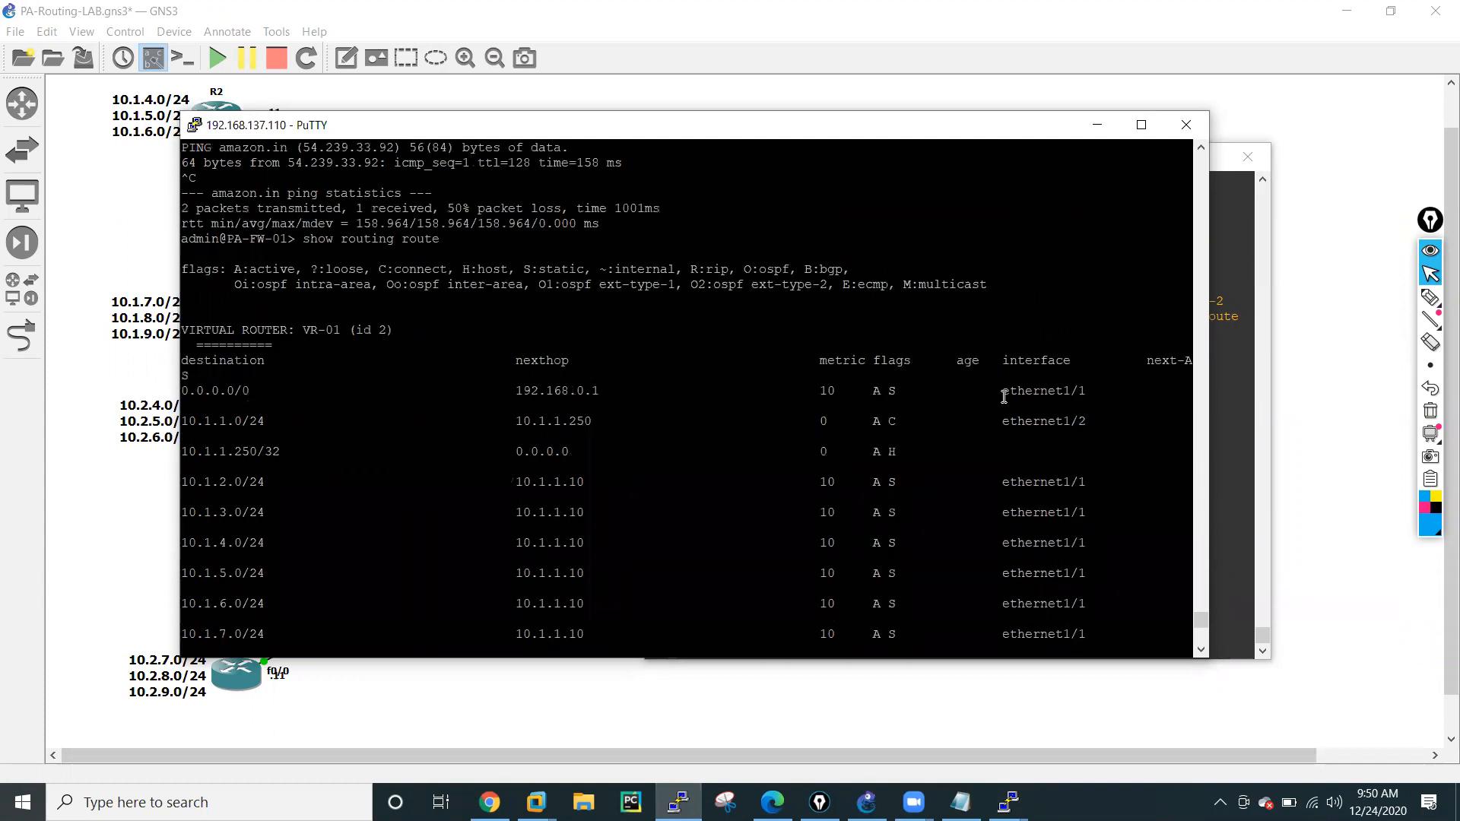
{"action": "left_click_drag", "start_coordinate": [1004, 396], "coordinate": [1081, 395]}
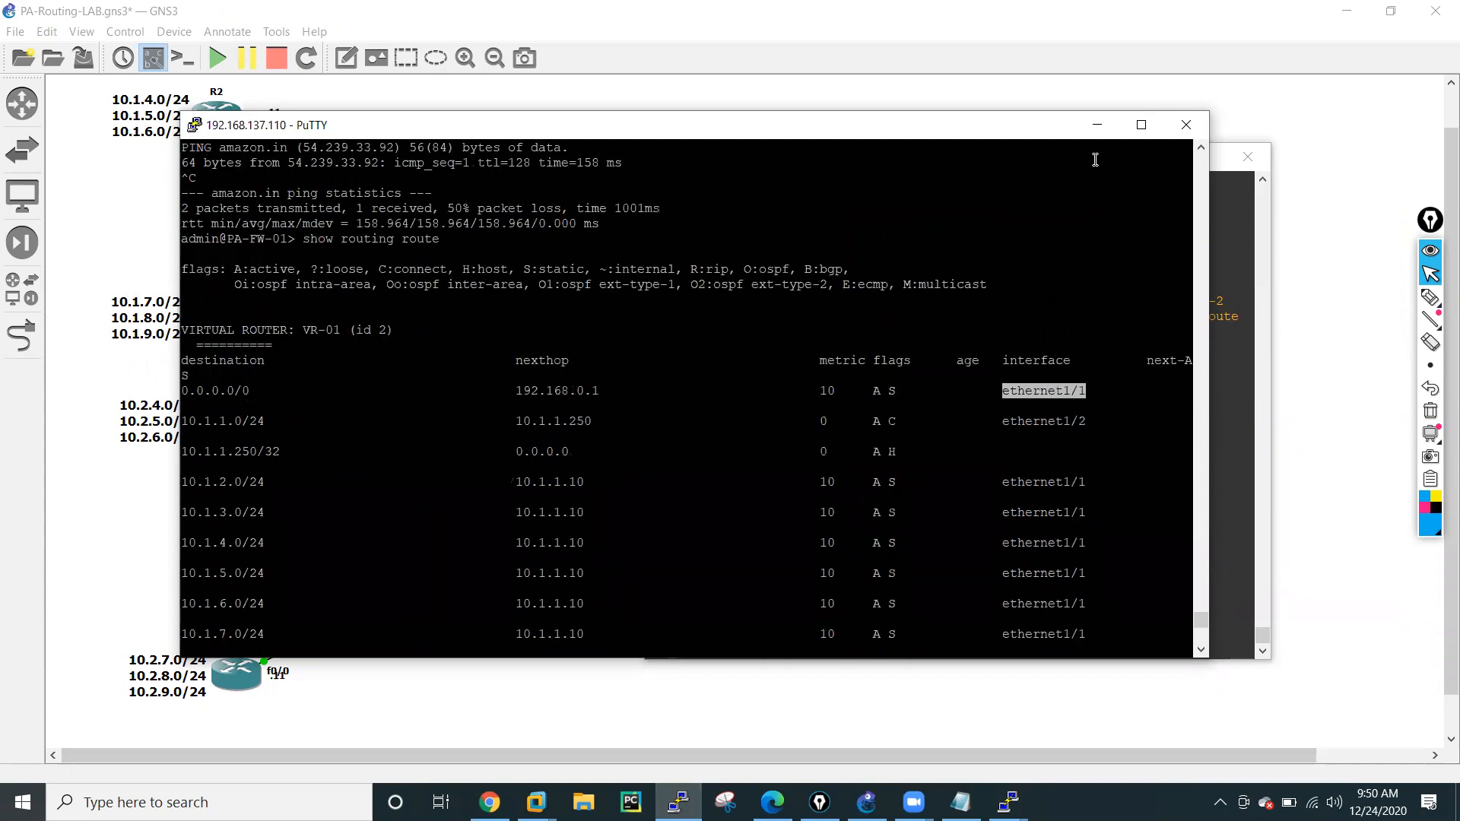
{"action": "left_click", "coordinate": [1098, 125]}
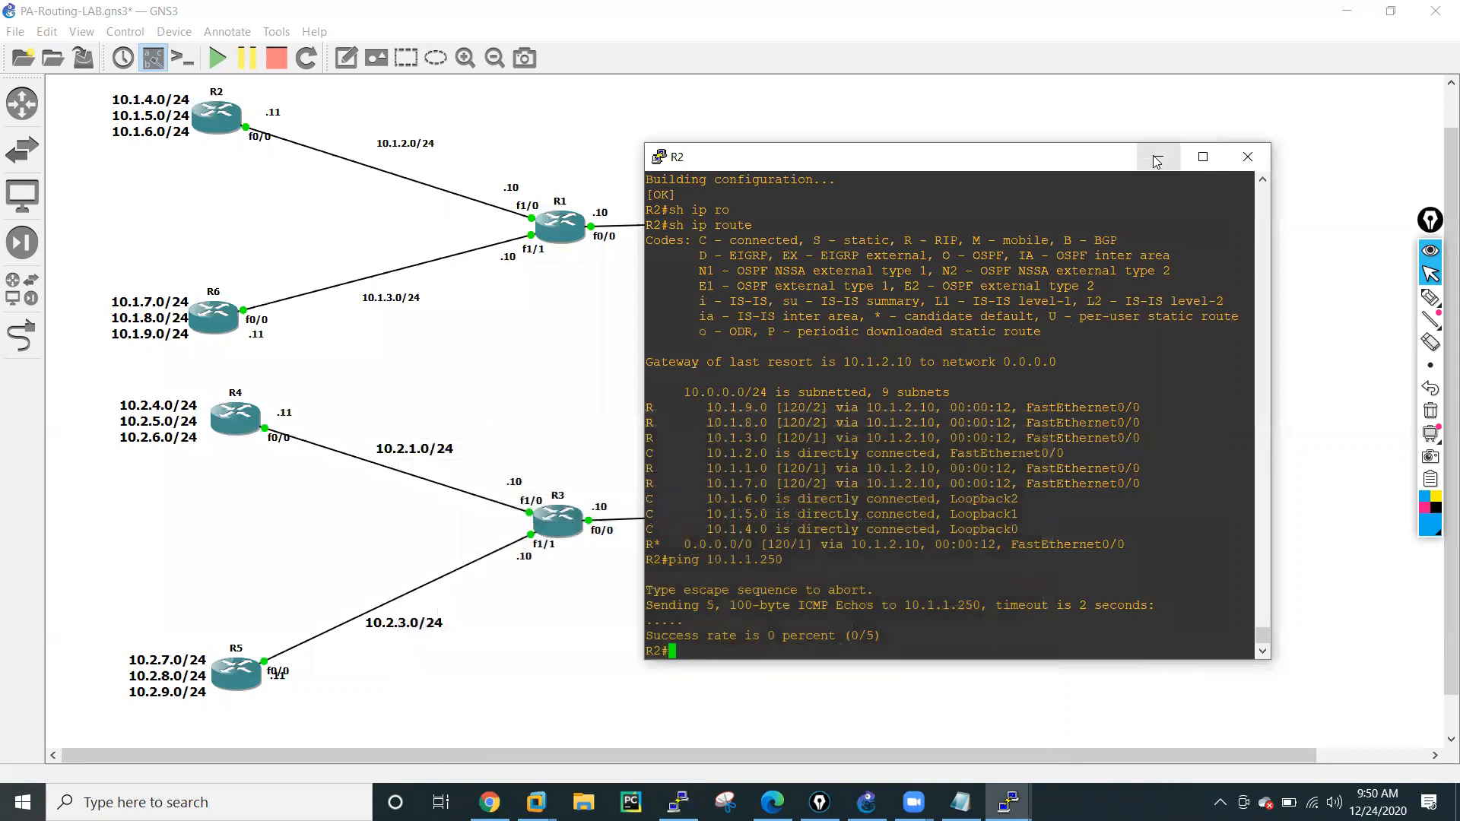
{"action": "left_click", "coordinate": [1156, 159]}
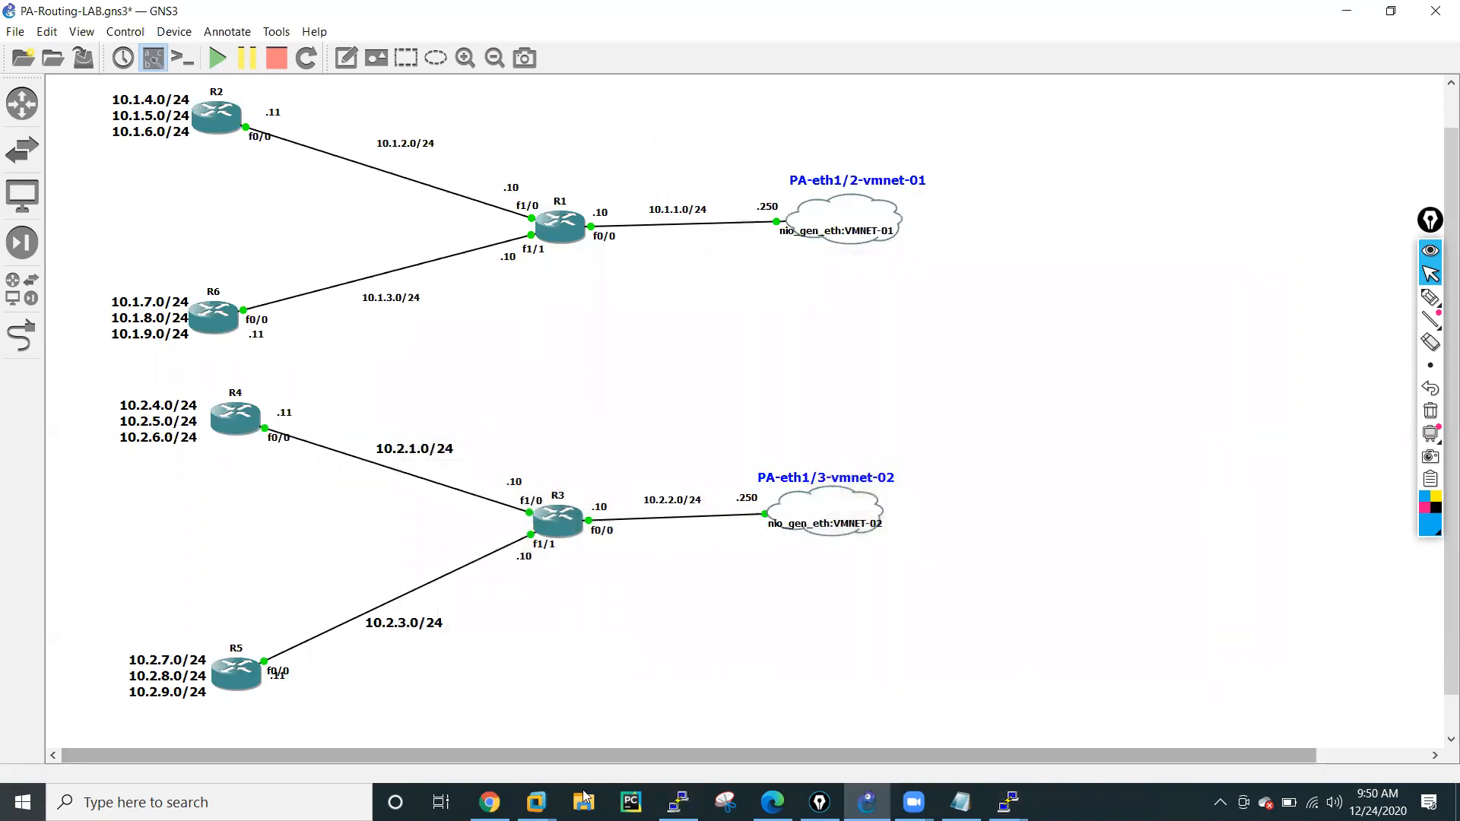
Switch to the firewall page in Chrome, open the static routes of virtual router VR-01, and widen the next-hop value column.
{"action": "left_click", "coordinate": [490, 803]}
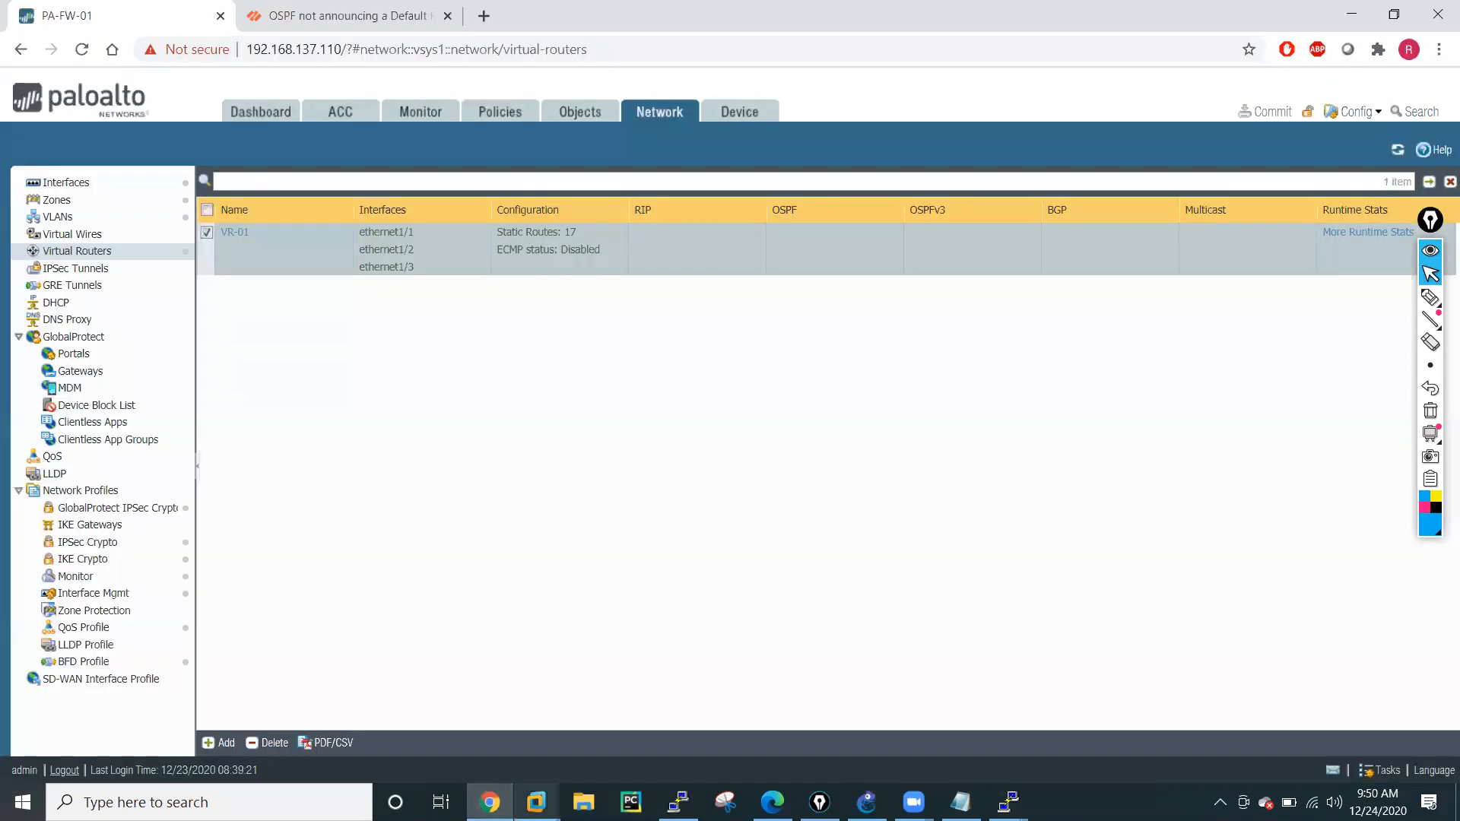
{"action": "left_click", "coordinate": [229, 231]}
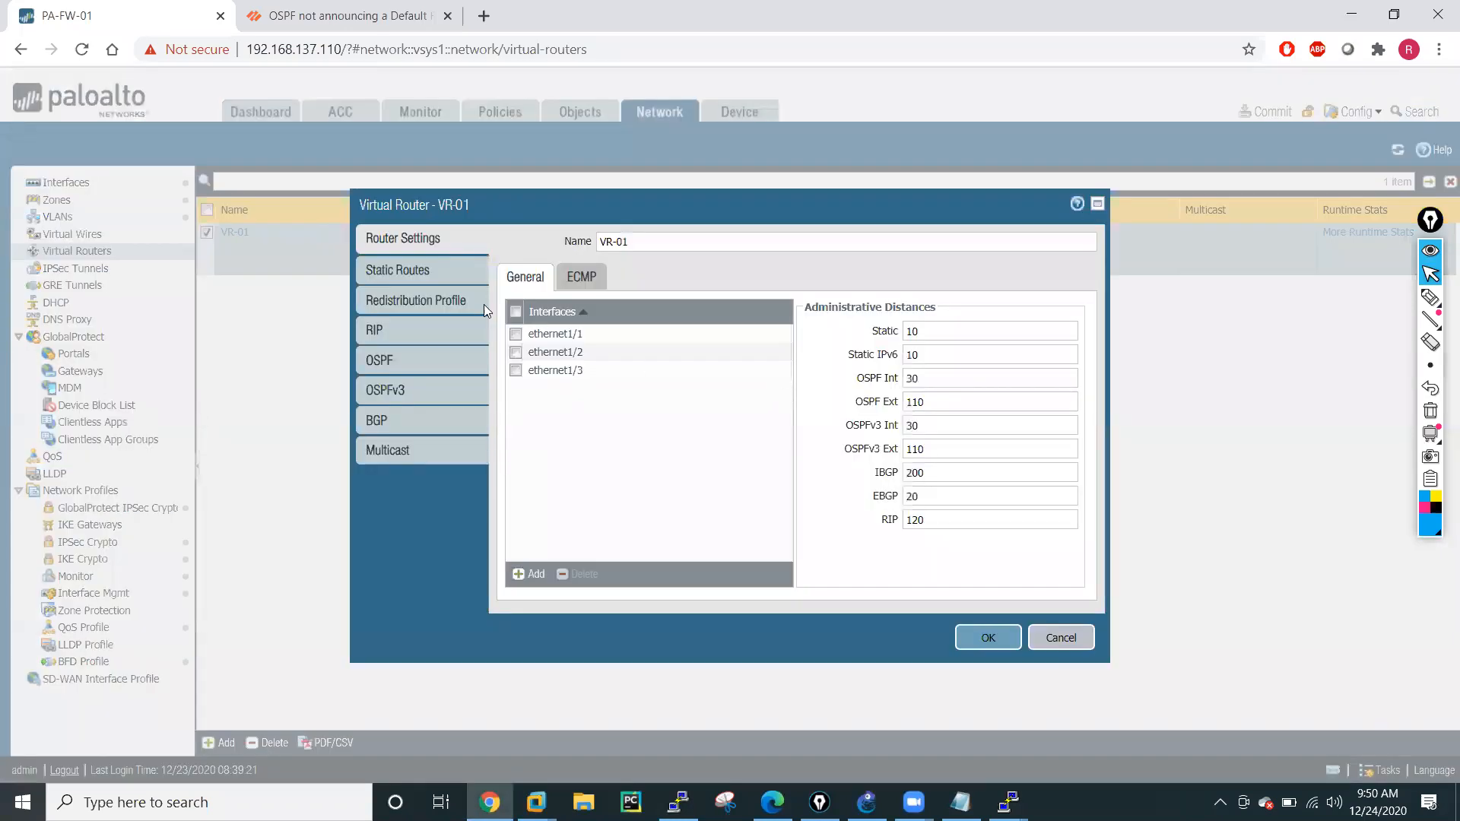
{"action": "left_click", "coordinate": [390, 273]}
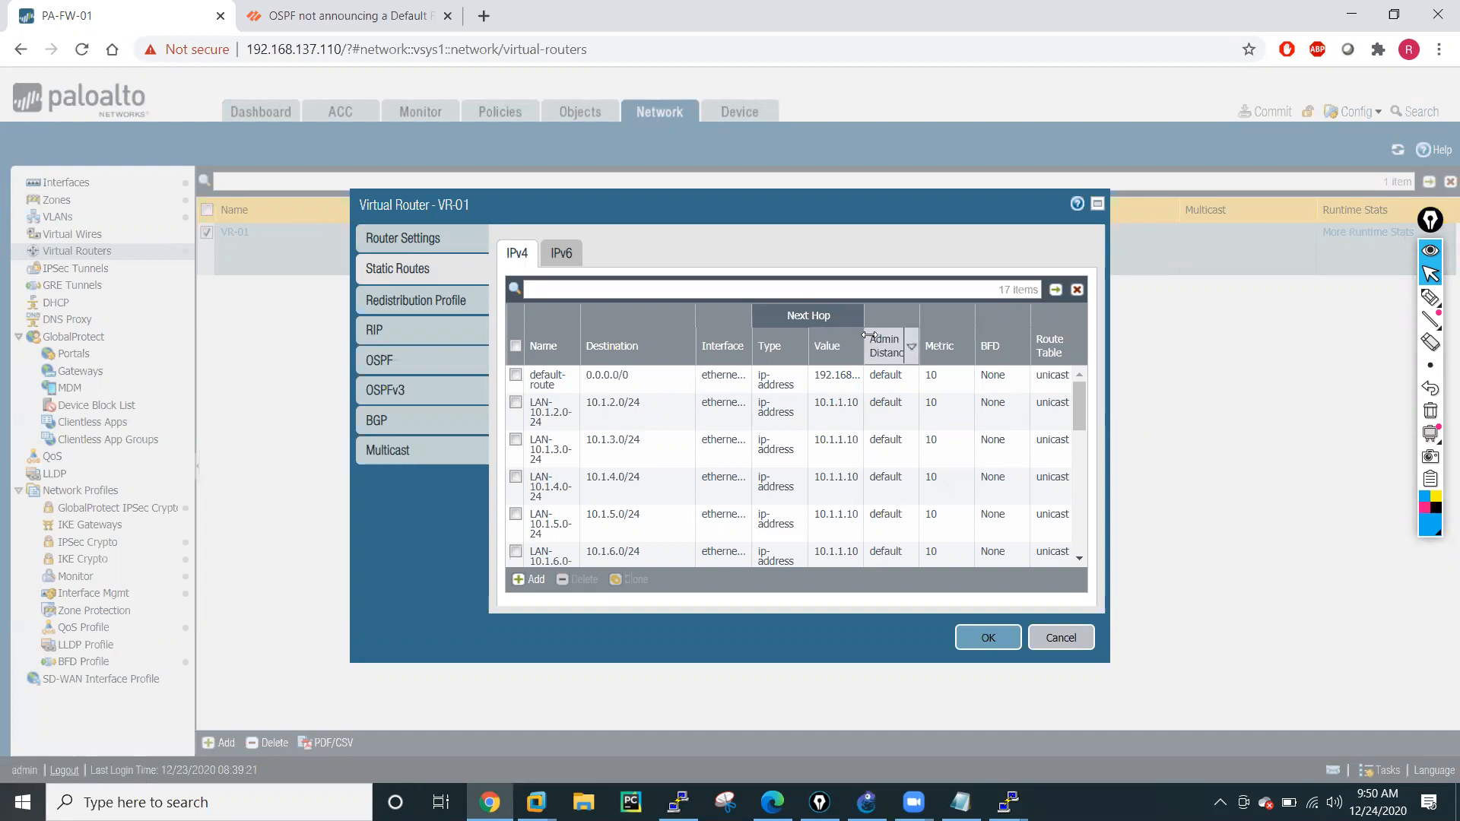
{"action": "left_click_drag", "start_coordinate": [871, 336], "coordinate": [913, 335]}
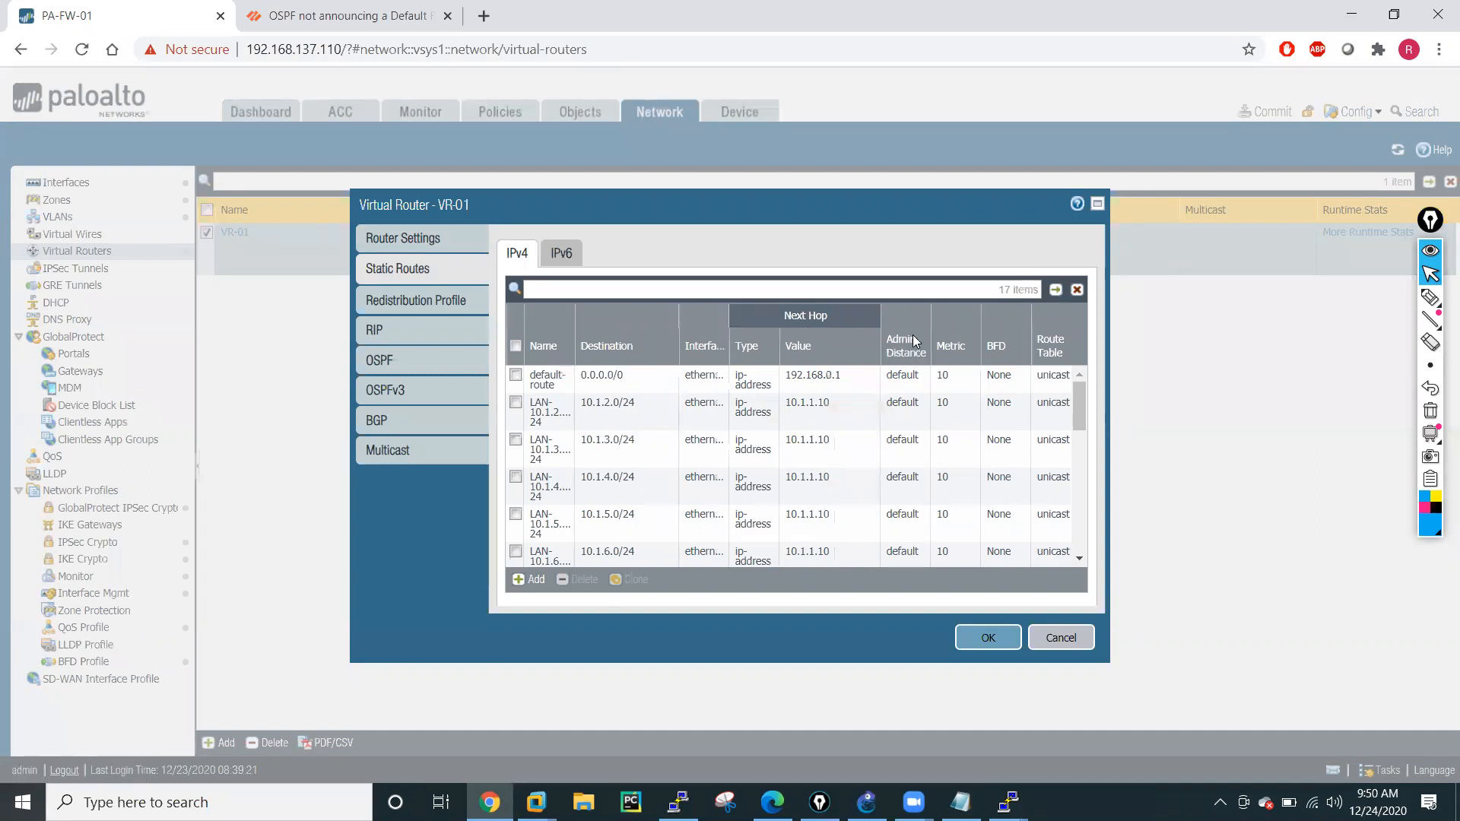
In the LAN-10.1.2.0-24 static route, change the interface to ethernet1/2 and re-enter the destination 10.1.2.0/24.
{"action": "left_click", "coordinate": [552, 423]}
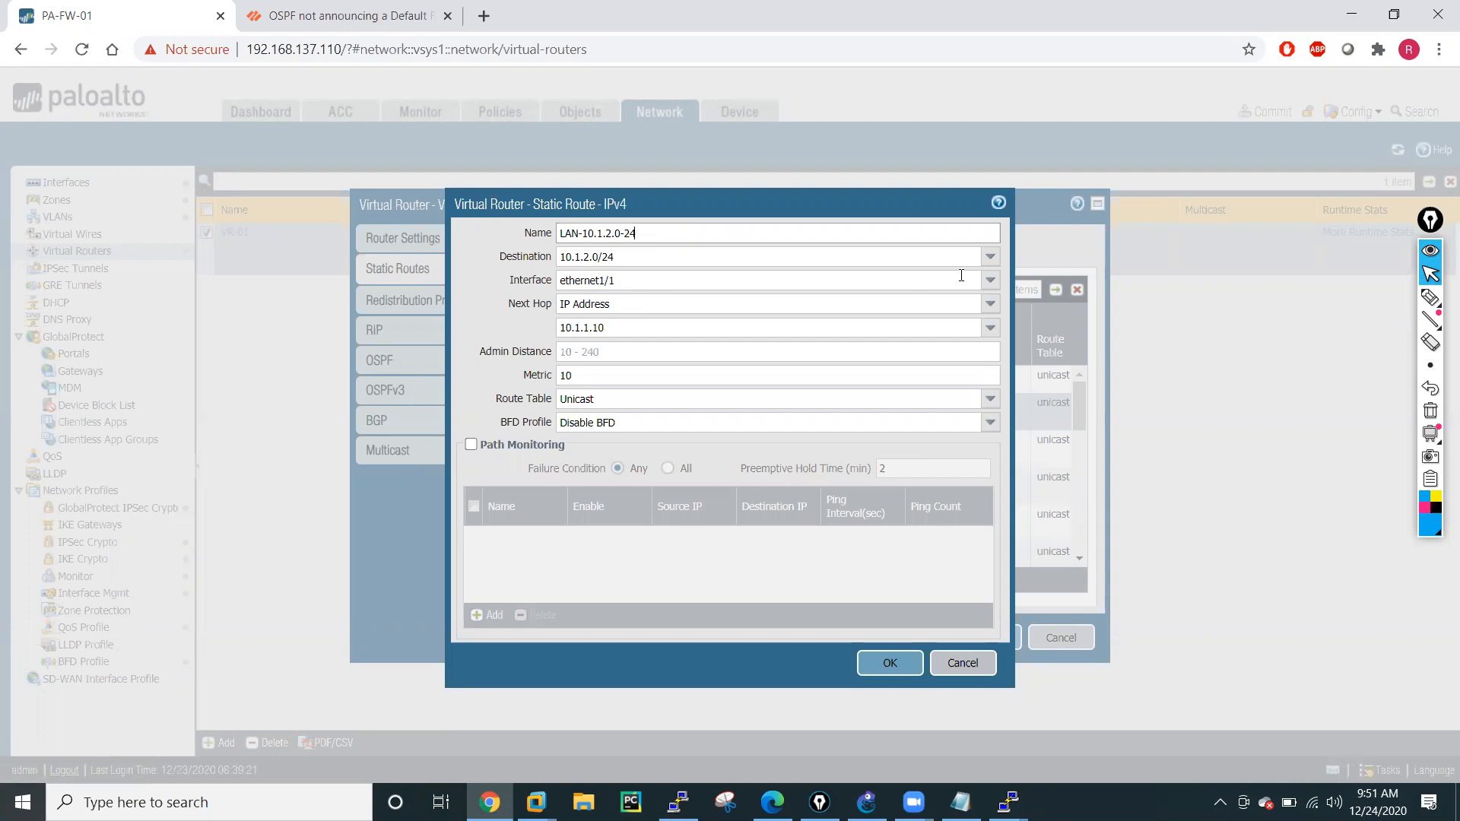
{"action": "left_click", "coordinate": [990, 280]}
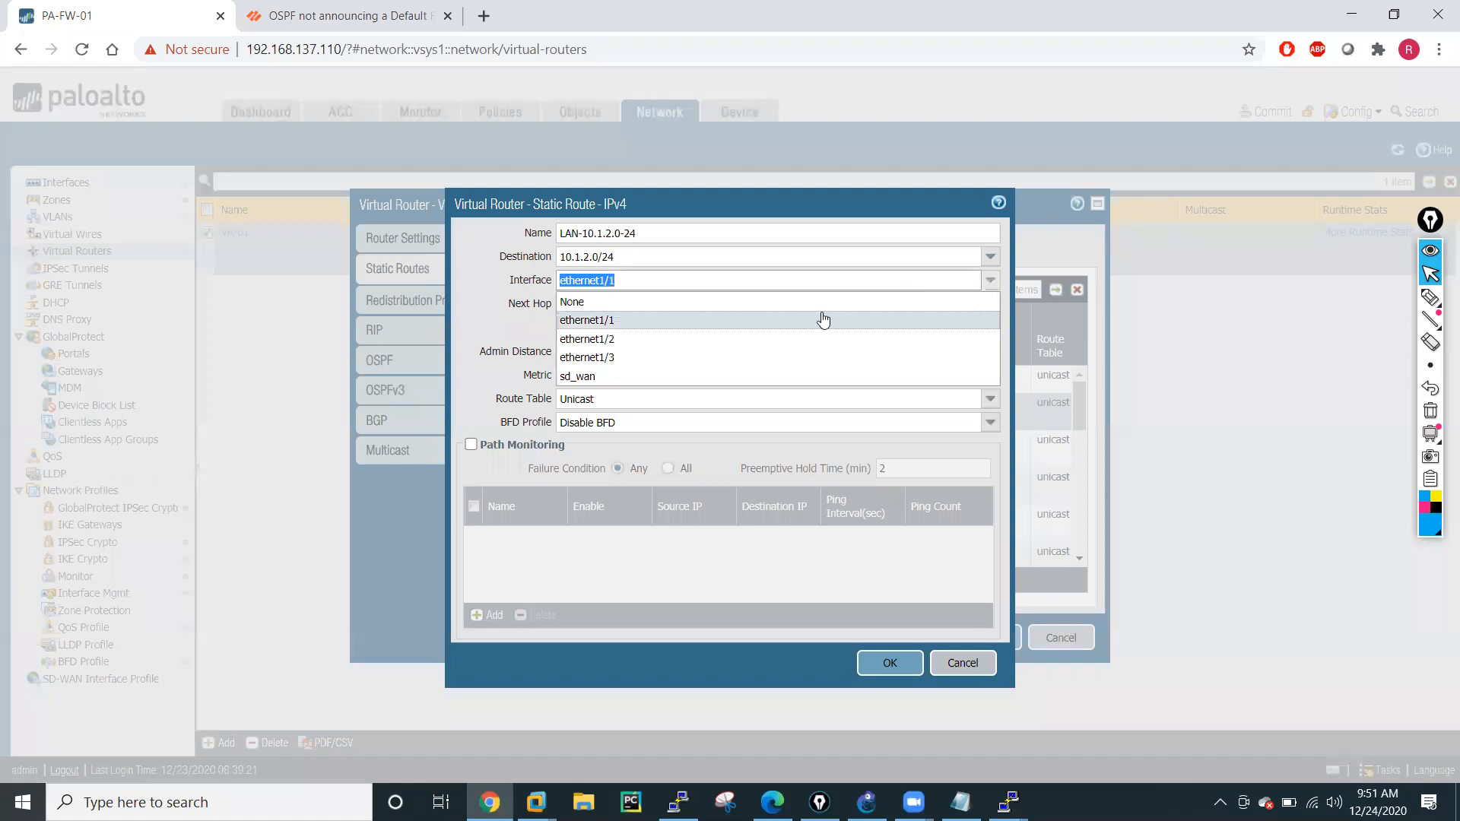
{"action": "left_click", "coordinate": [627, 339]}
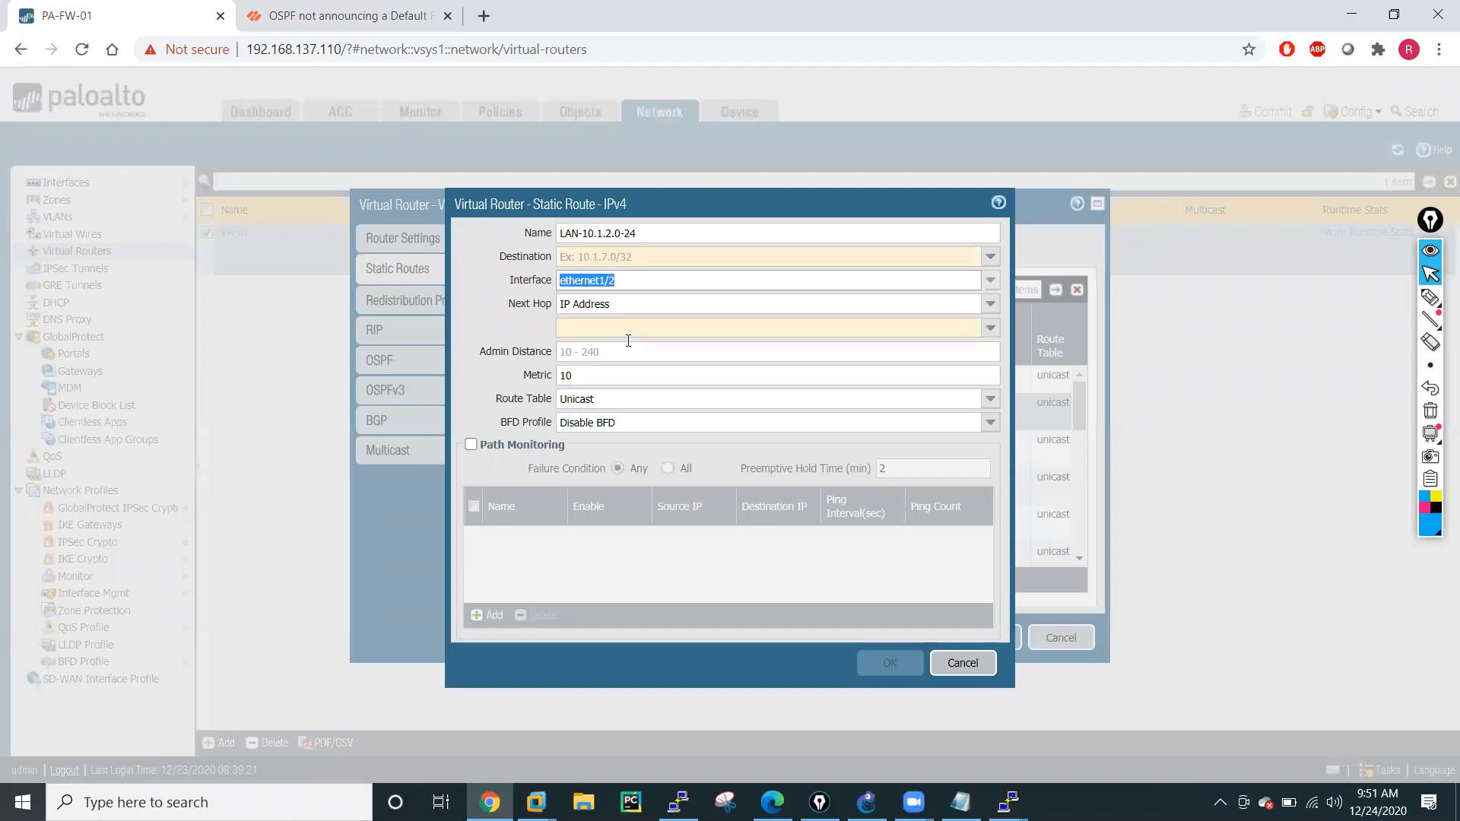
{"action": "left_click", "coordinate": [636, 257]}
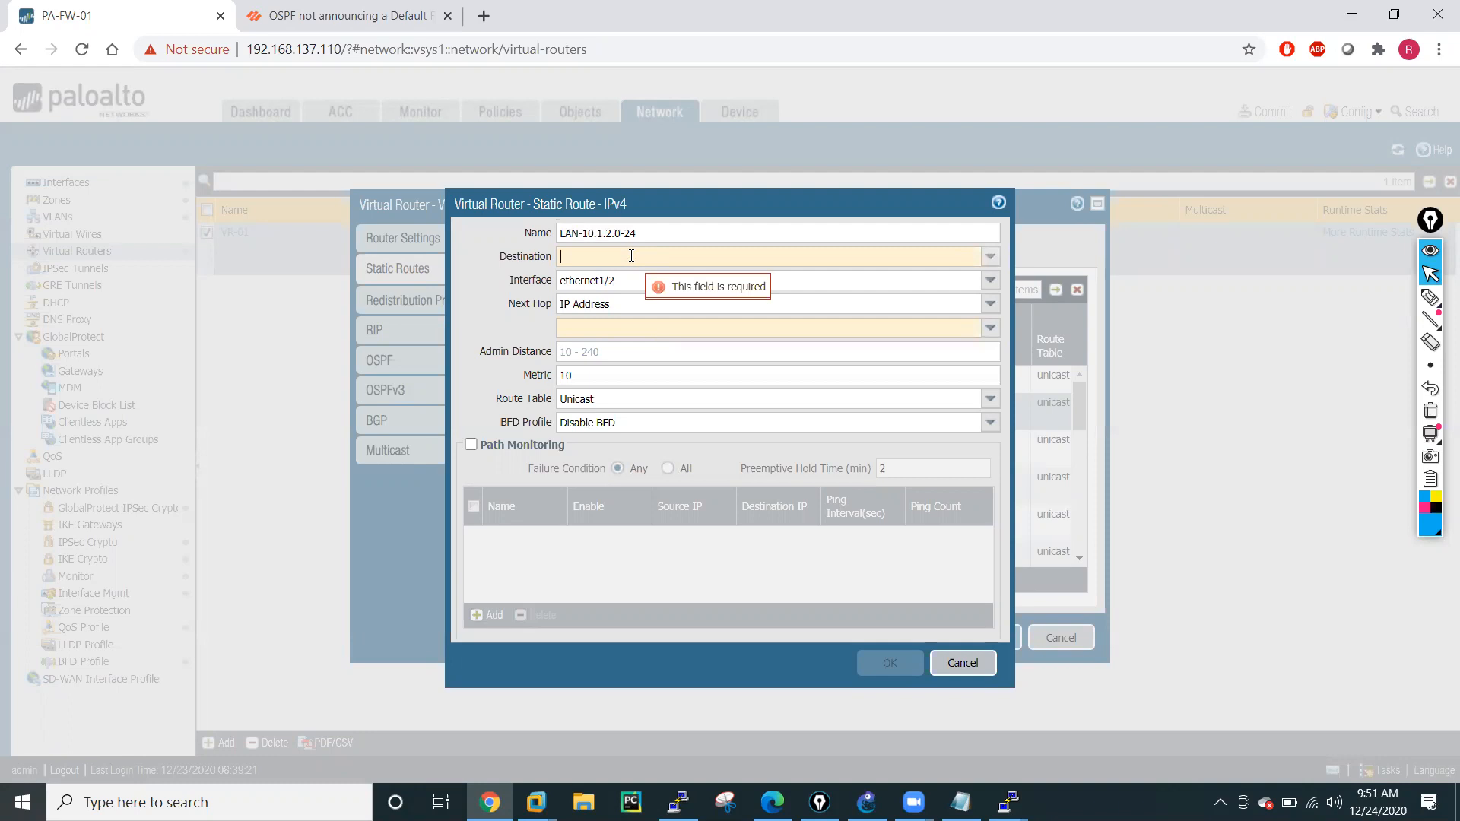
{"action": "type", "text": "10.1.2.0/24"}
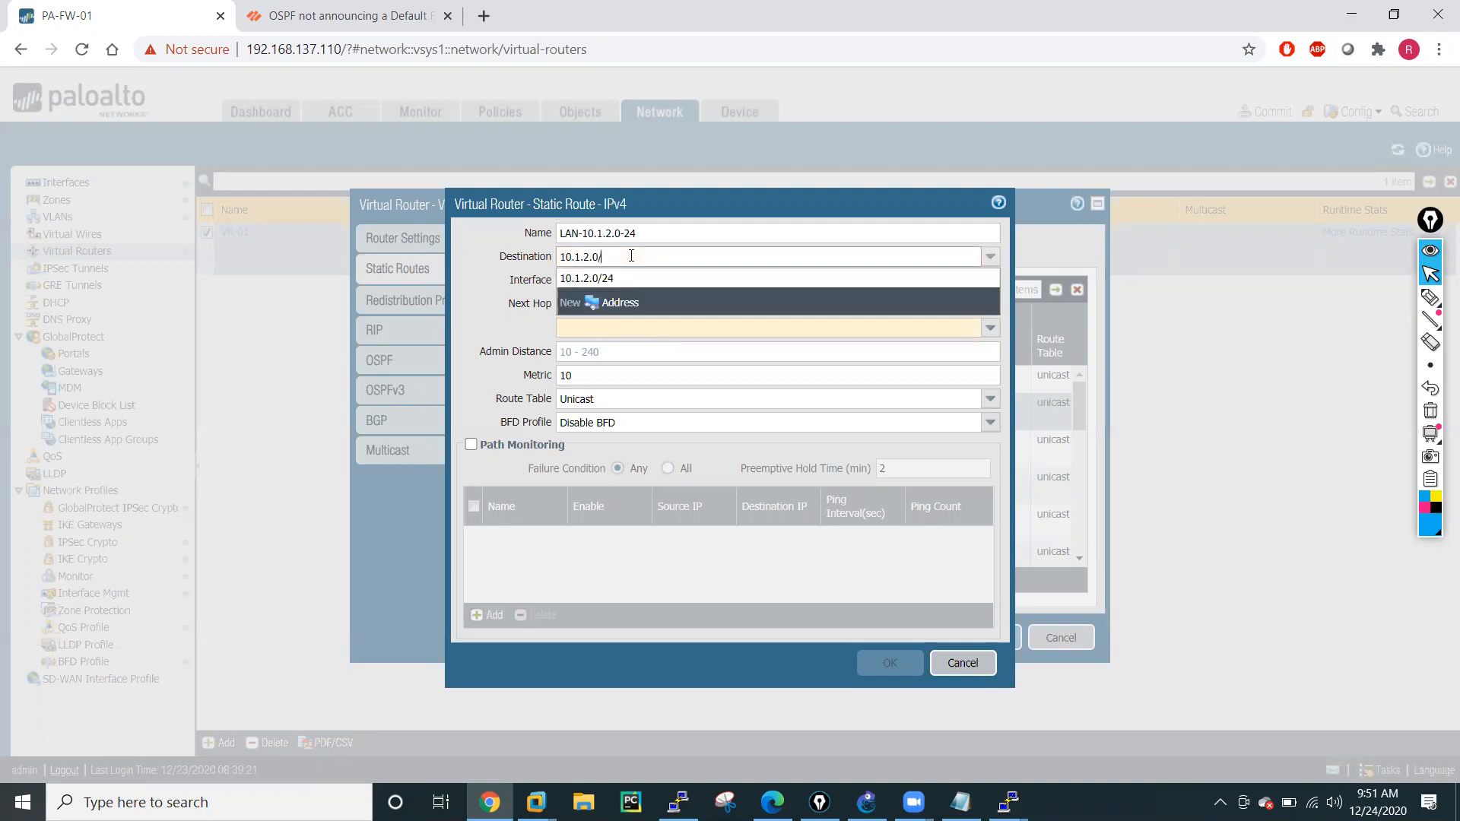
{"action": "left_click", "coordinate": [500, 264]}
Set the LAN-10.1.2.0-24 route's next-hop IP address to 10.1.1.10 and save the route.
{"action": "left_click", "coordinate": [990, 328]}
{"action": "type", "text": "10.1.1.10"}
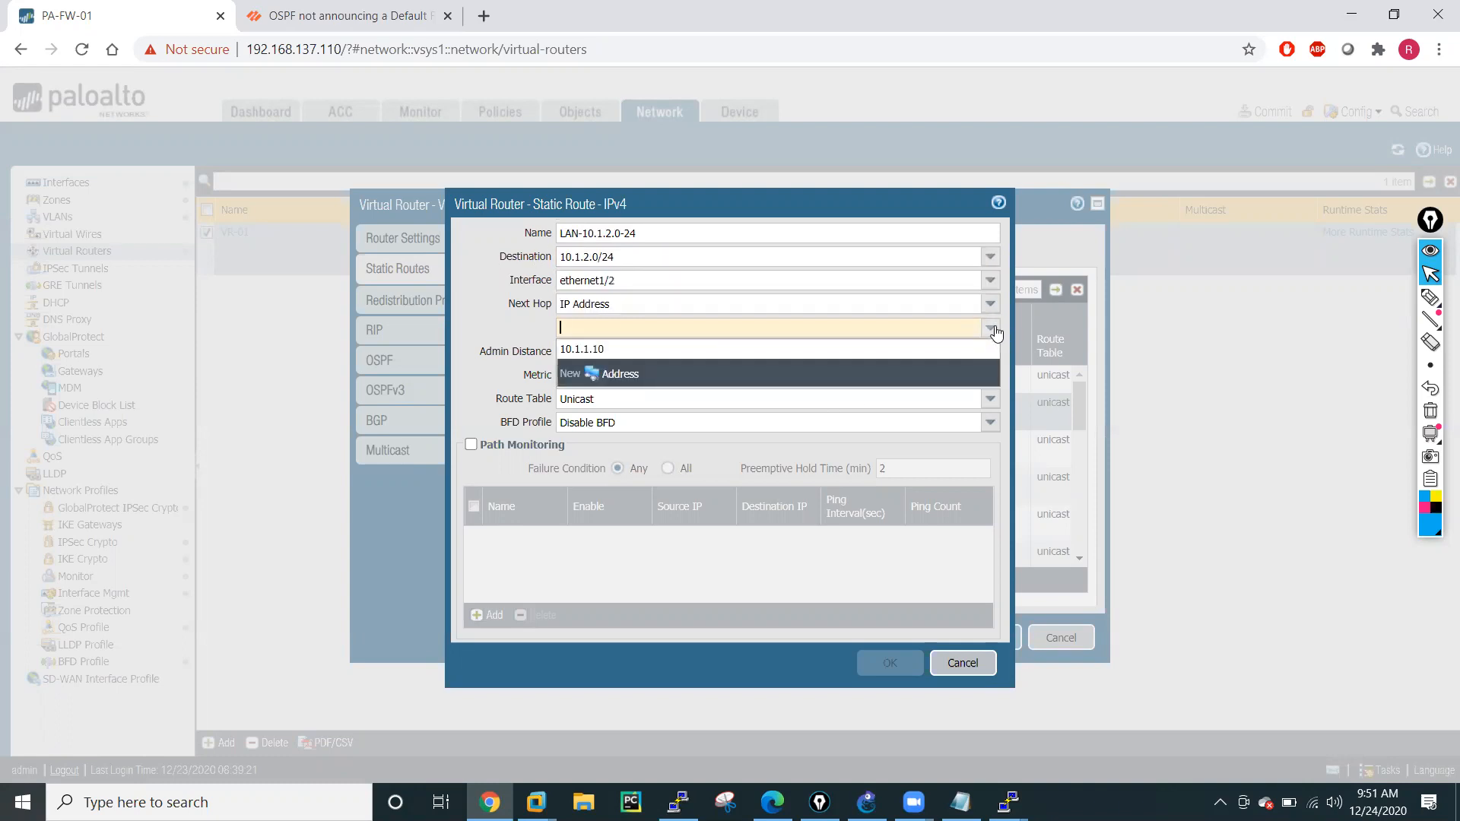
{"action": "left_click", "coordinate": [492, 327]}
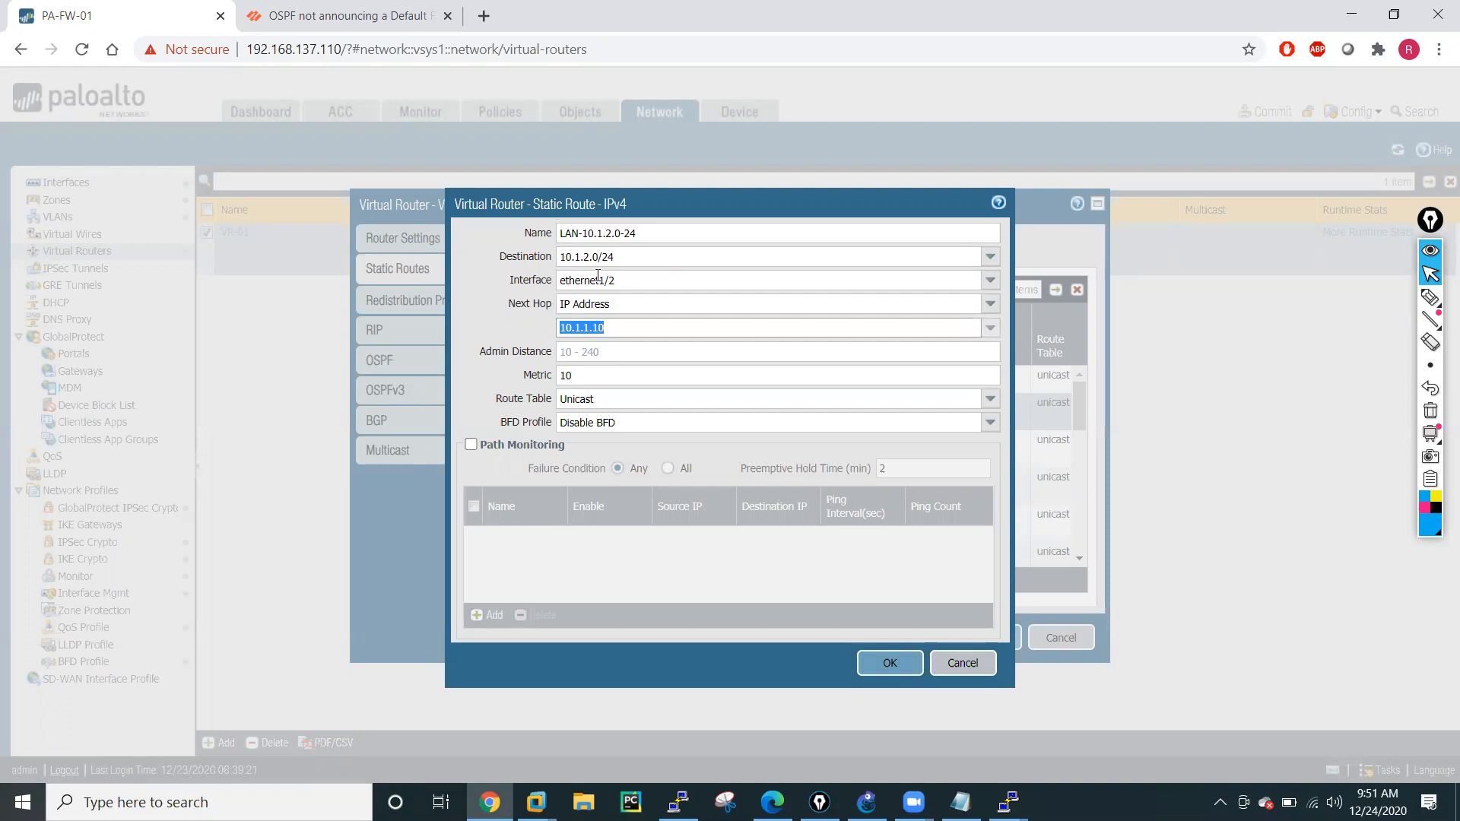
{"action": "left_click", "coordinate": [623, 256]}
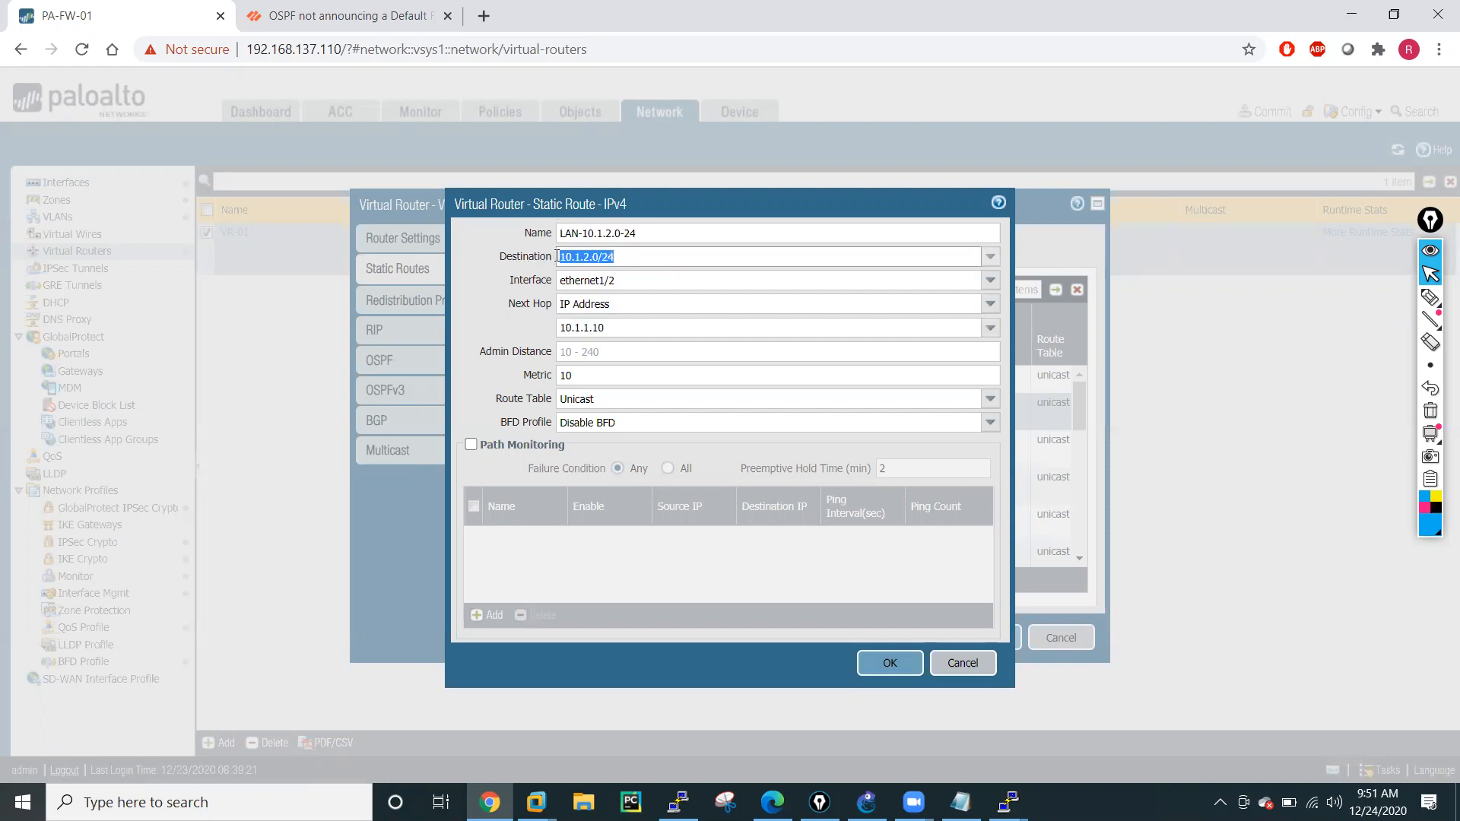
{"action": "left_click", "coordinate": [887, 666]}
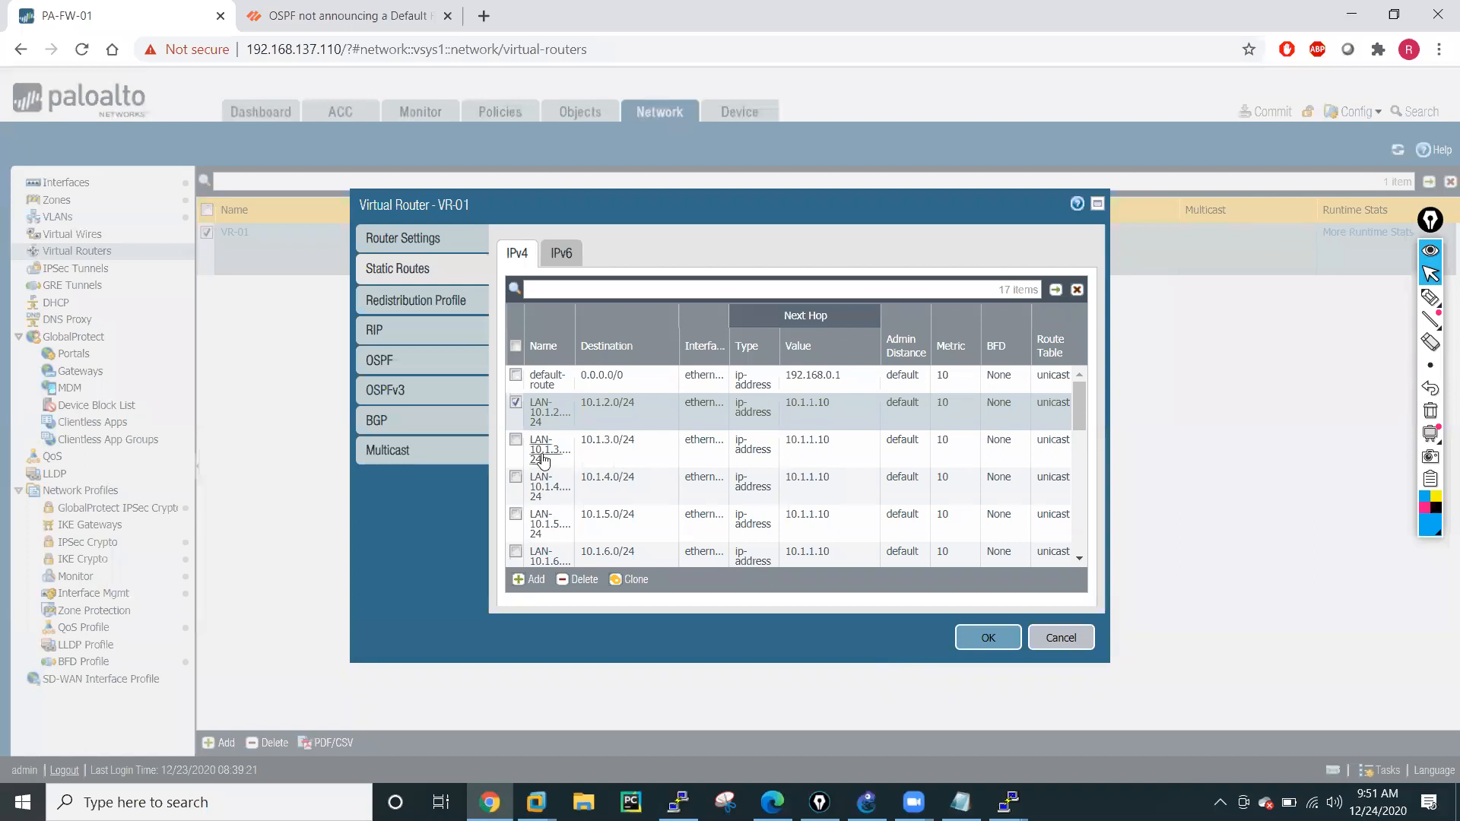
Widen the route name column, open the LAN-10.1.3.0-24 static route, and change its interface to ethernet1/2.
{"action": "left_click_drag", "start_coordinate": [575, 323], "coordinate": [640, 335]}
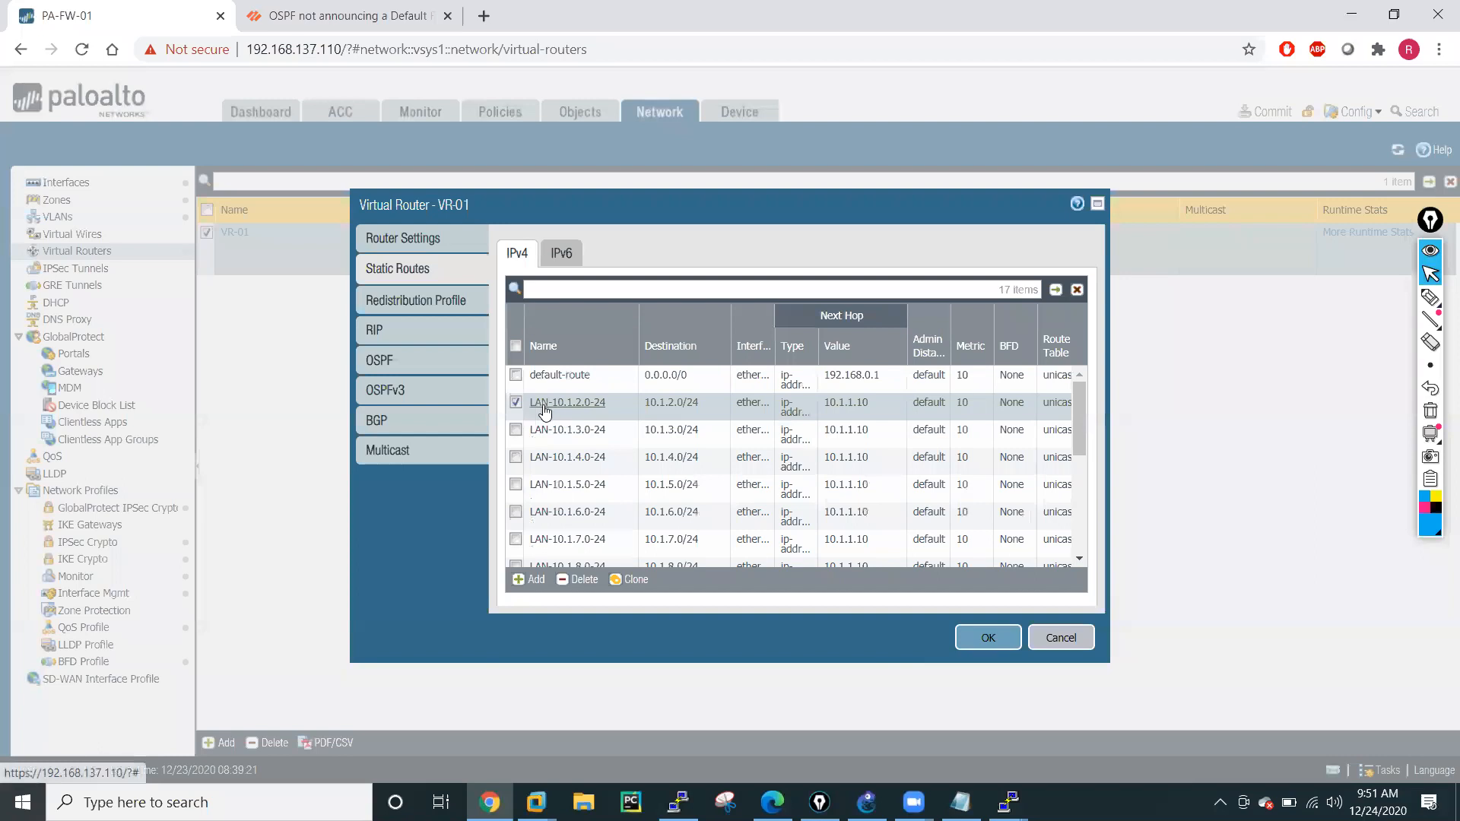
{"action": "left_click", "coordinate": [576, 431]}
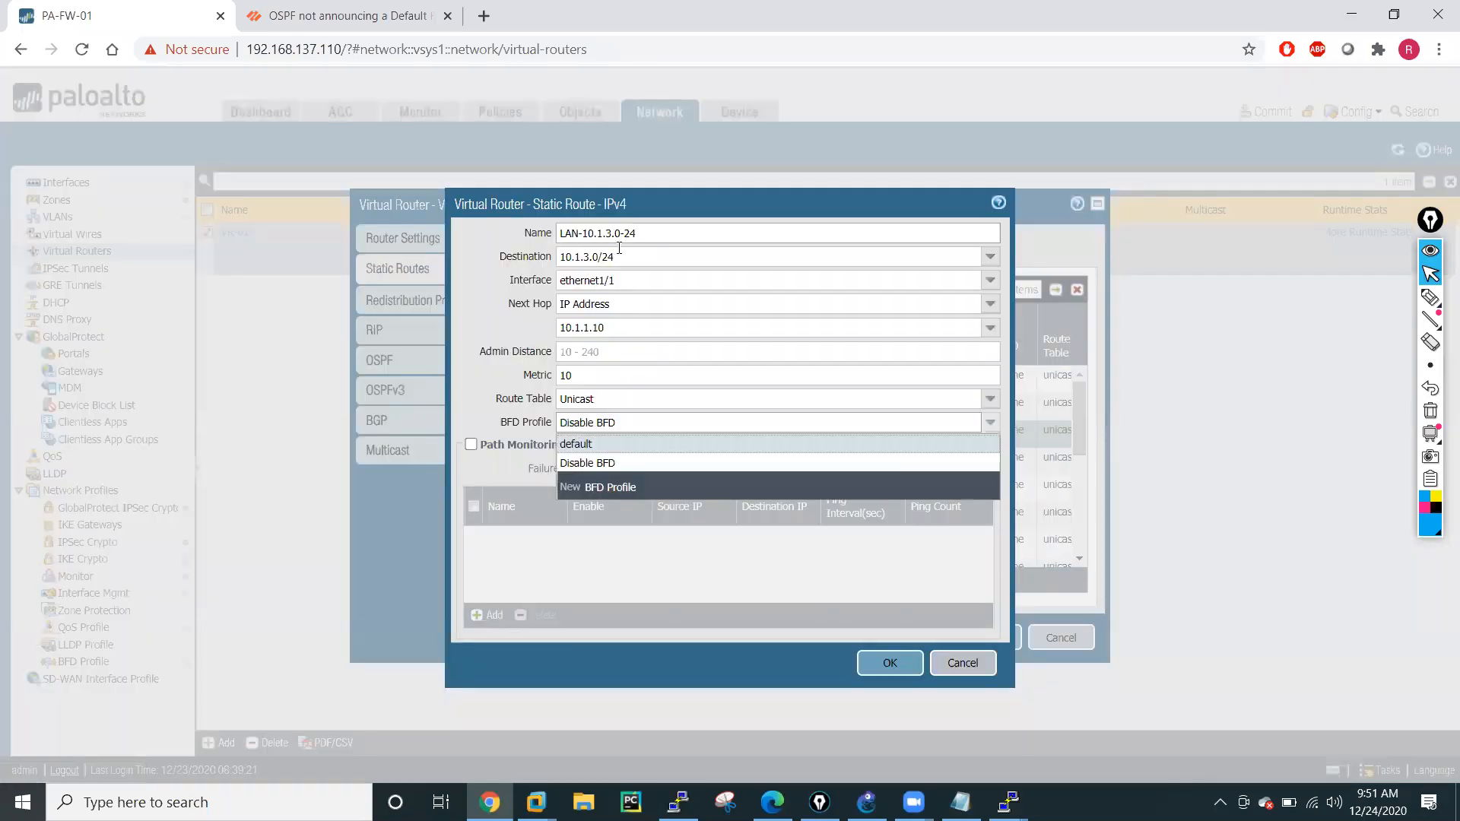
{"action": "left_click", "coordinate": [622, 257]}
{"action": "key", "text": "ctrl+c"}
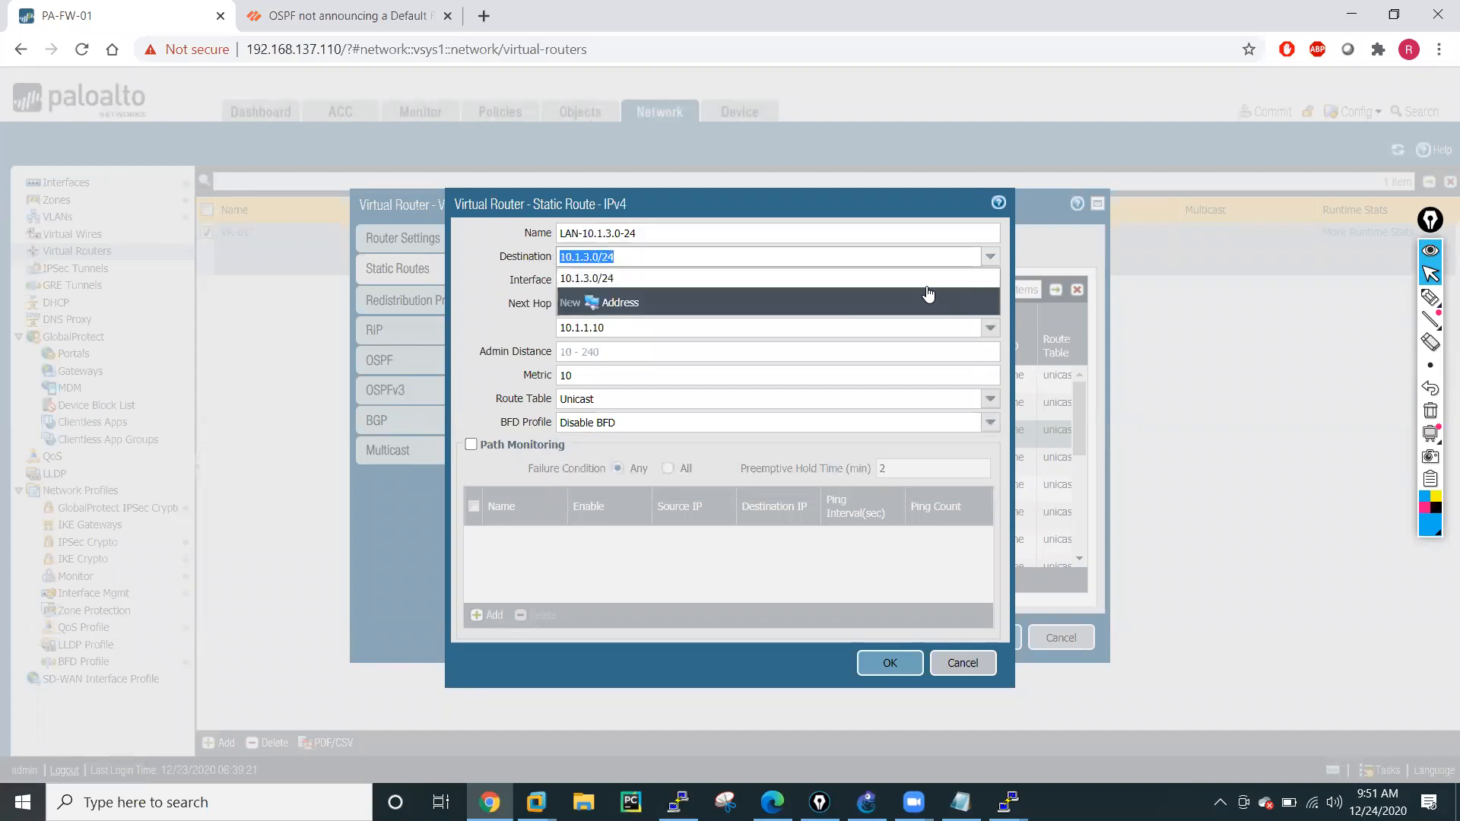
{"action": "left_click", "coordinate": [488, 332]}
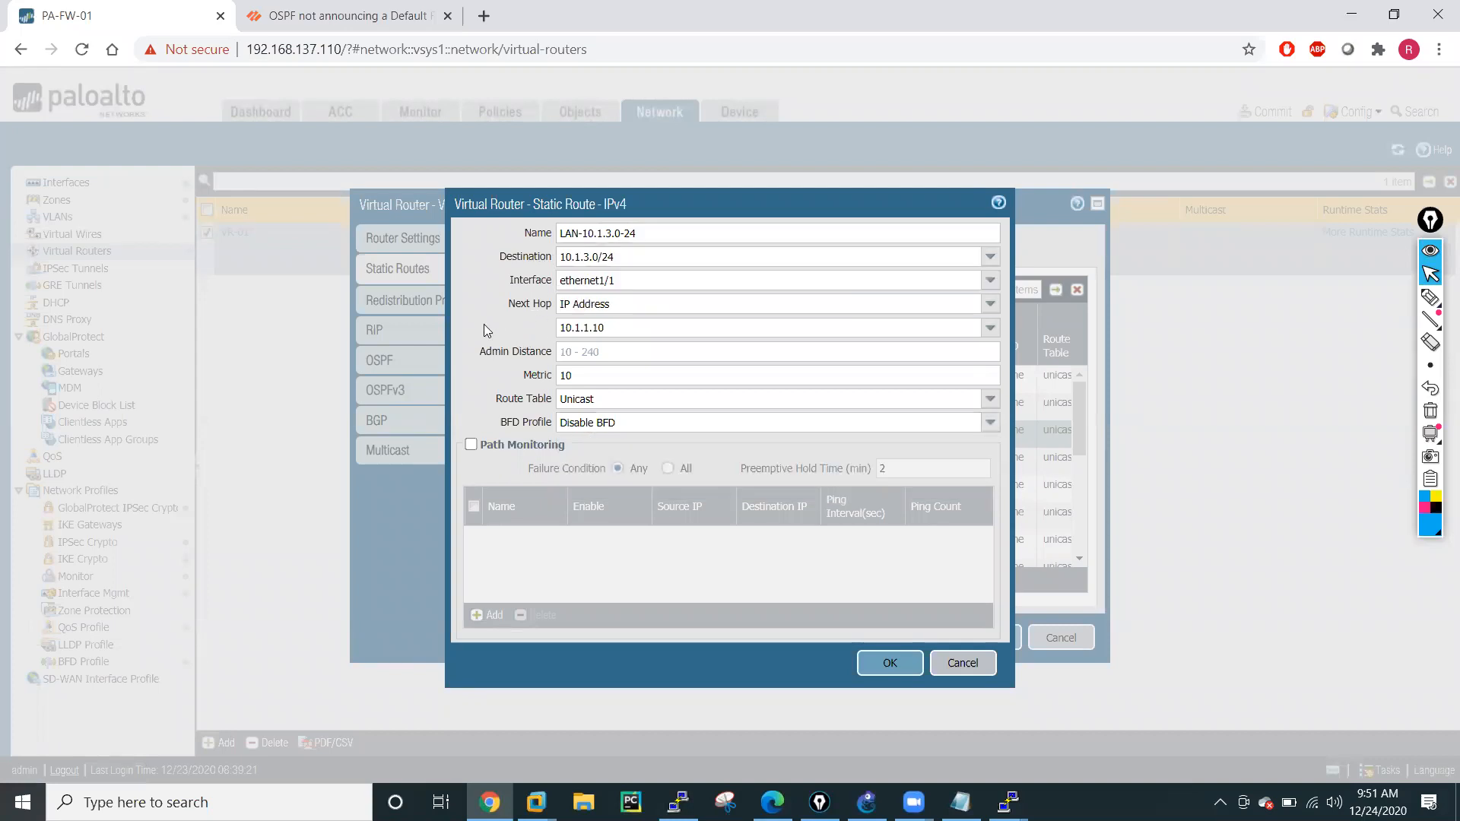
{"action": "left_click", "coordinate": [989, 280]}
{"action": "left_click", "coordinate": [597, 335]}
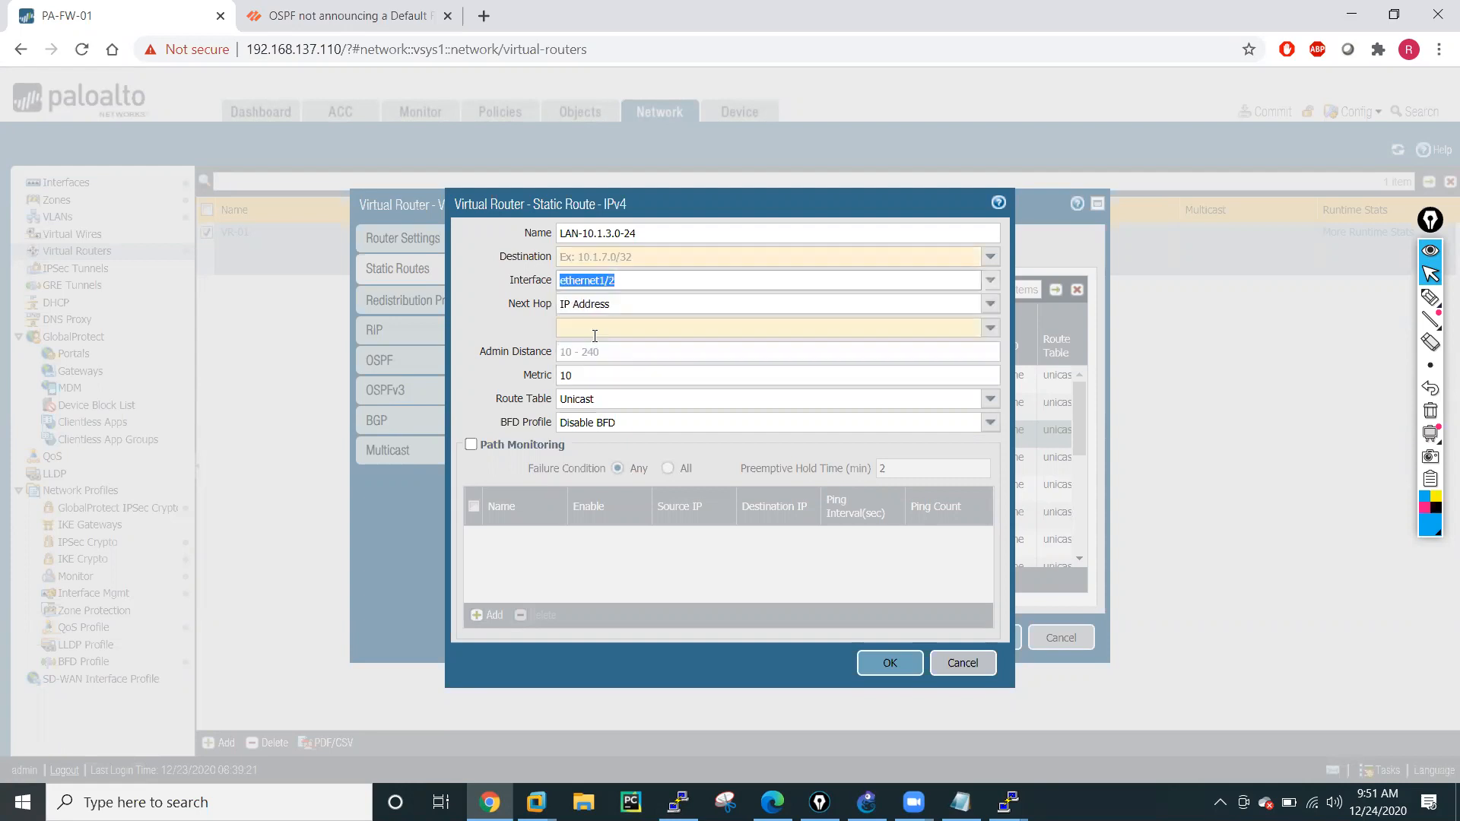
Restore the LAN-10.1.3.0-24 route's destination 10.1.3.0/24 and next hop 10.1.1.10, and save the route.
{"action": "left_click", "coordinate": [630, 257]}
{"action": "key", "text": "ctrl+v"}
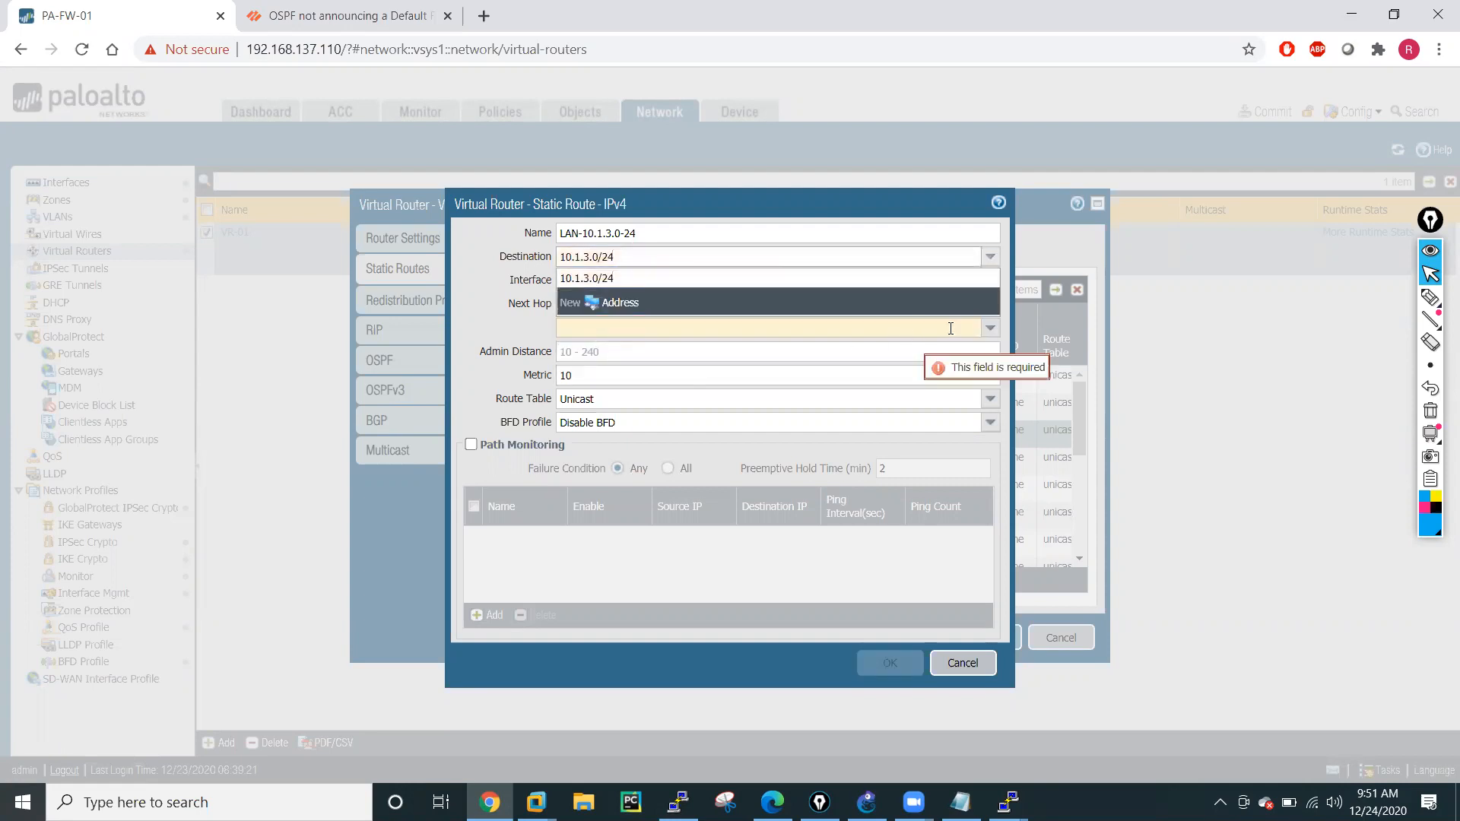
{"action": "left_click", "coordinate": [991, 330]}
{"action": "left_click", "coordinate": [577, 352]}
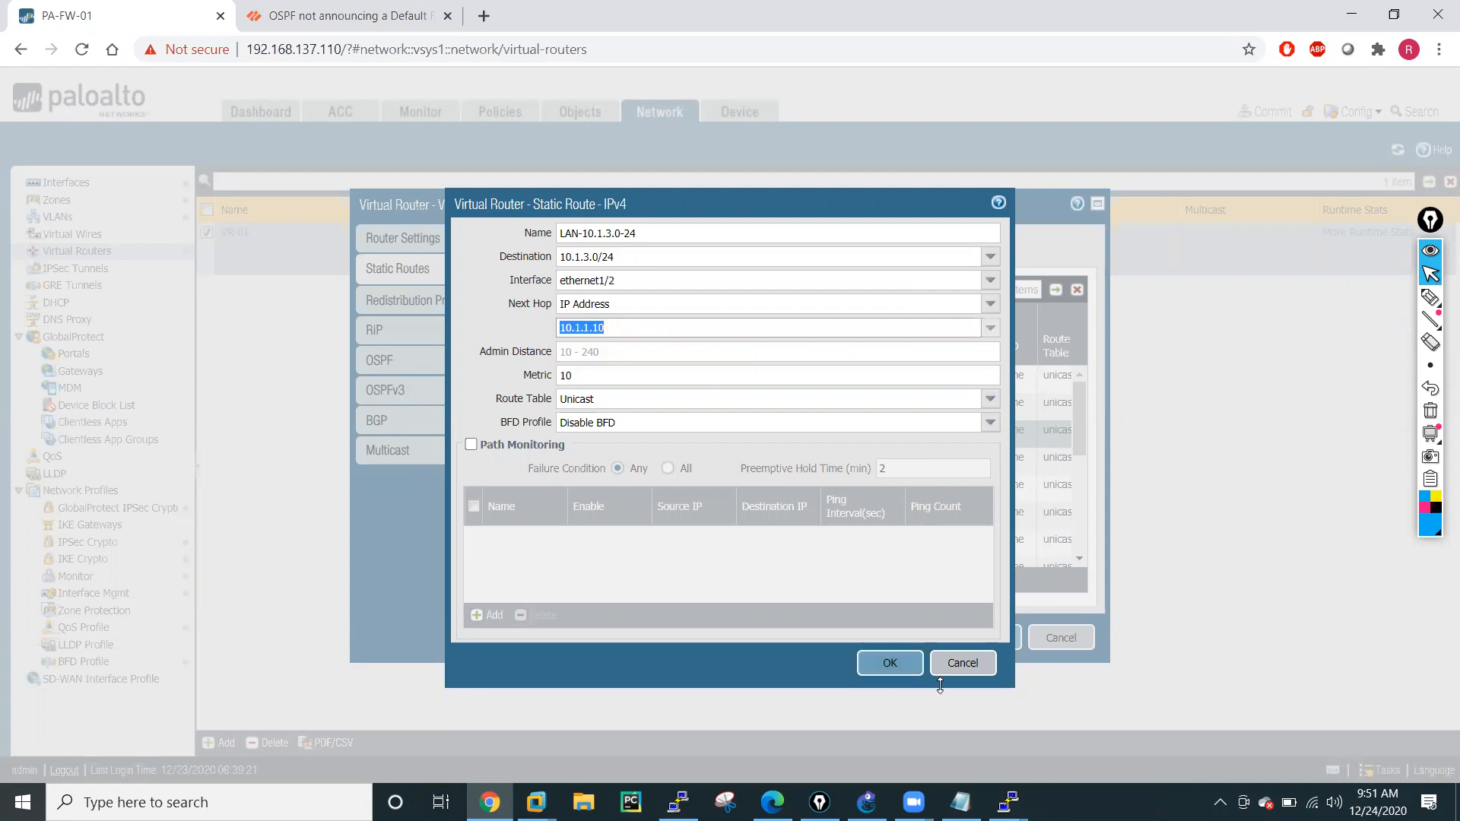
{"action": "left_click", "coordinate": [886, 664]}
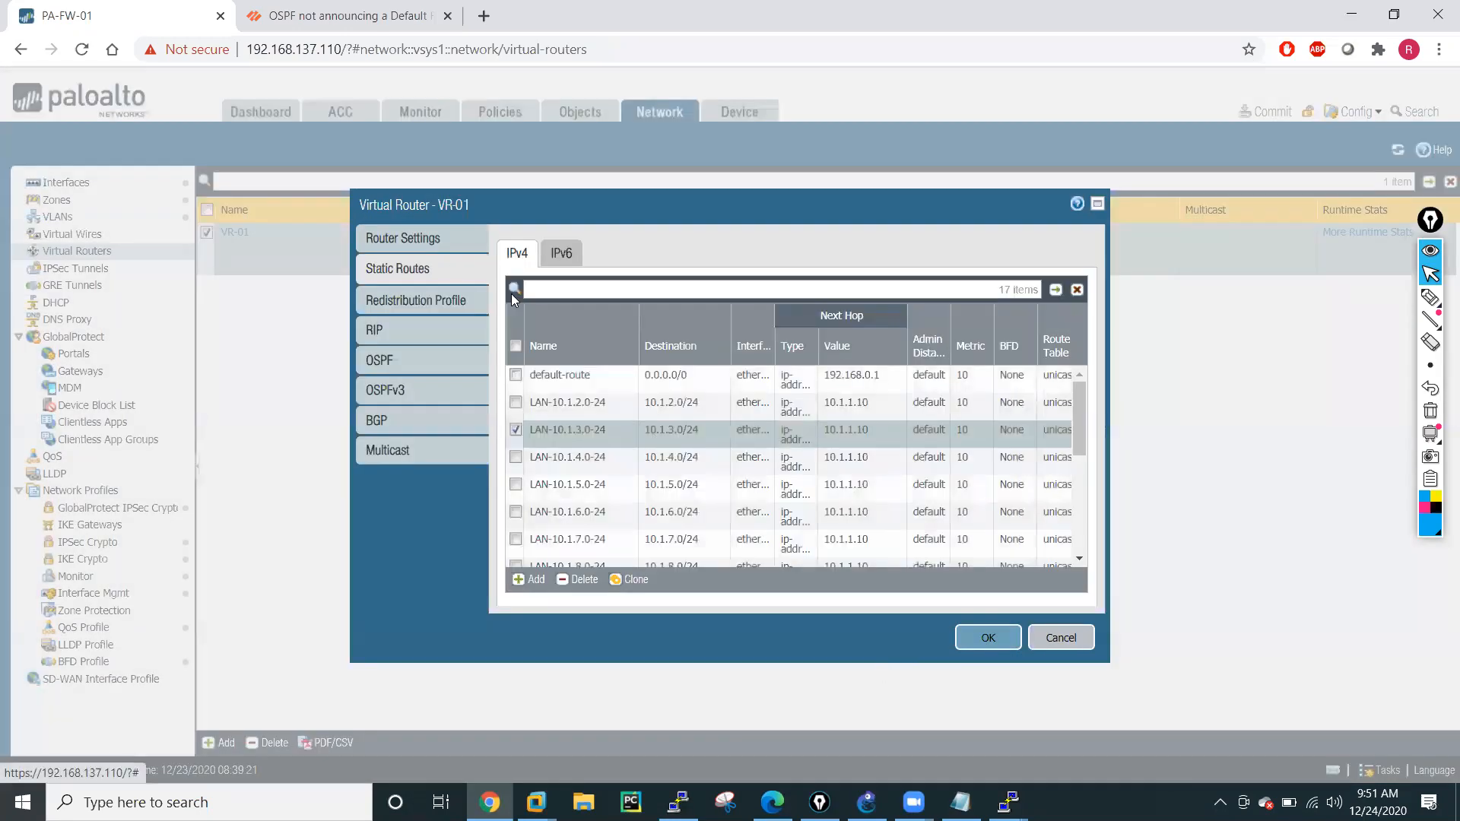
Open the LAN-10.1.4.0-24 static route, keep a copy of its destination, and change its interface to ethernet1/2.
{"action": "left_click", "coordinate": [547, 456]}
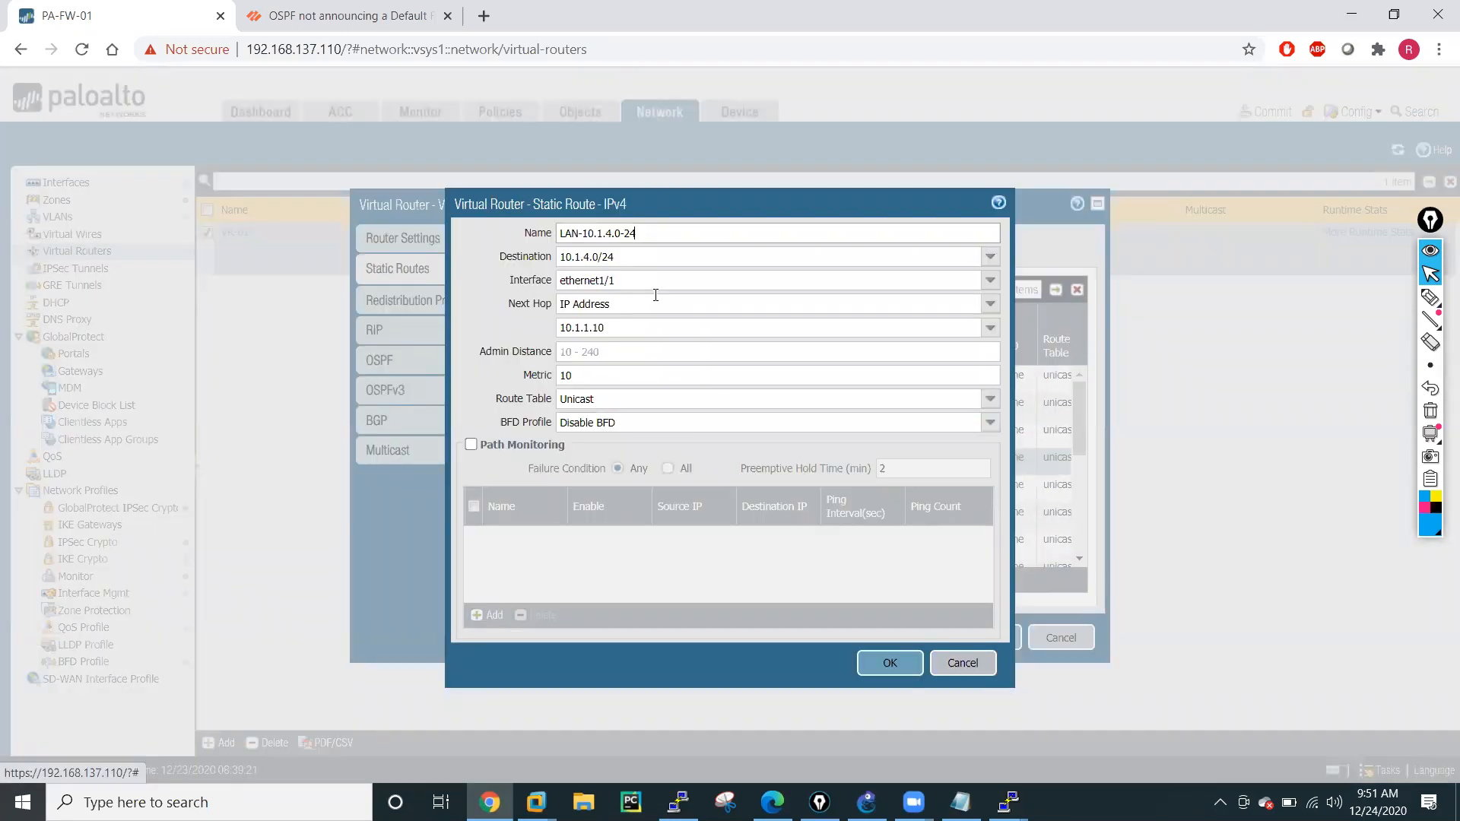
{"action": "left_click_drag", "start_coordinate": [632, 255], "coordinate": [559, 255]}
{"action": "key", "text": "ctrl+c"}
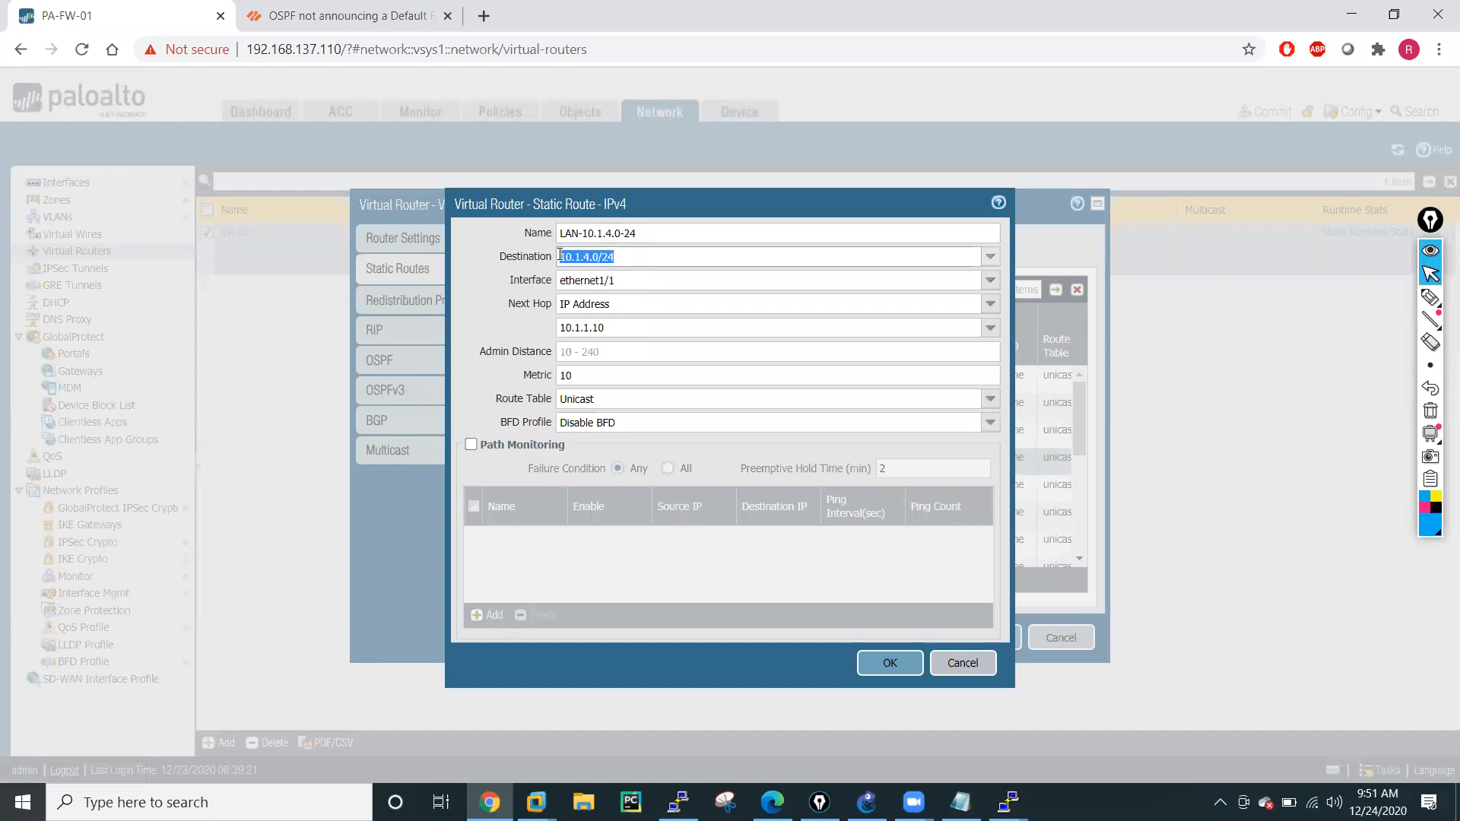
{"action": "left_click", "coordinate": [990, 286]}
{"action": "left_click", "coordinate": [991, 285]}
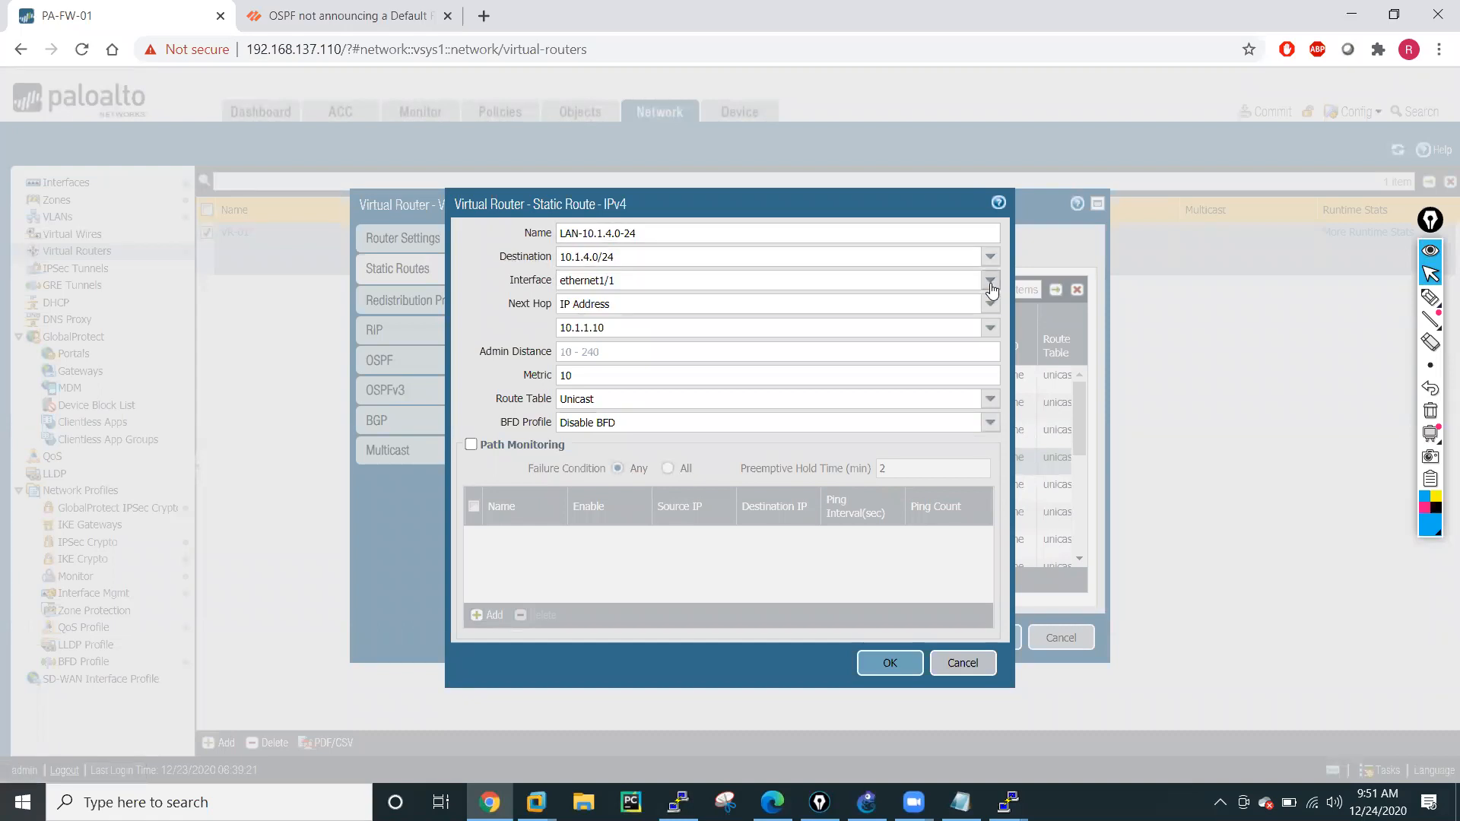
{"action": "left_click", "coordinate": [644, 339]}
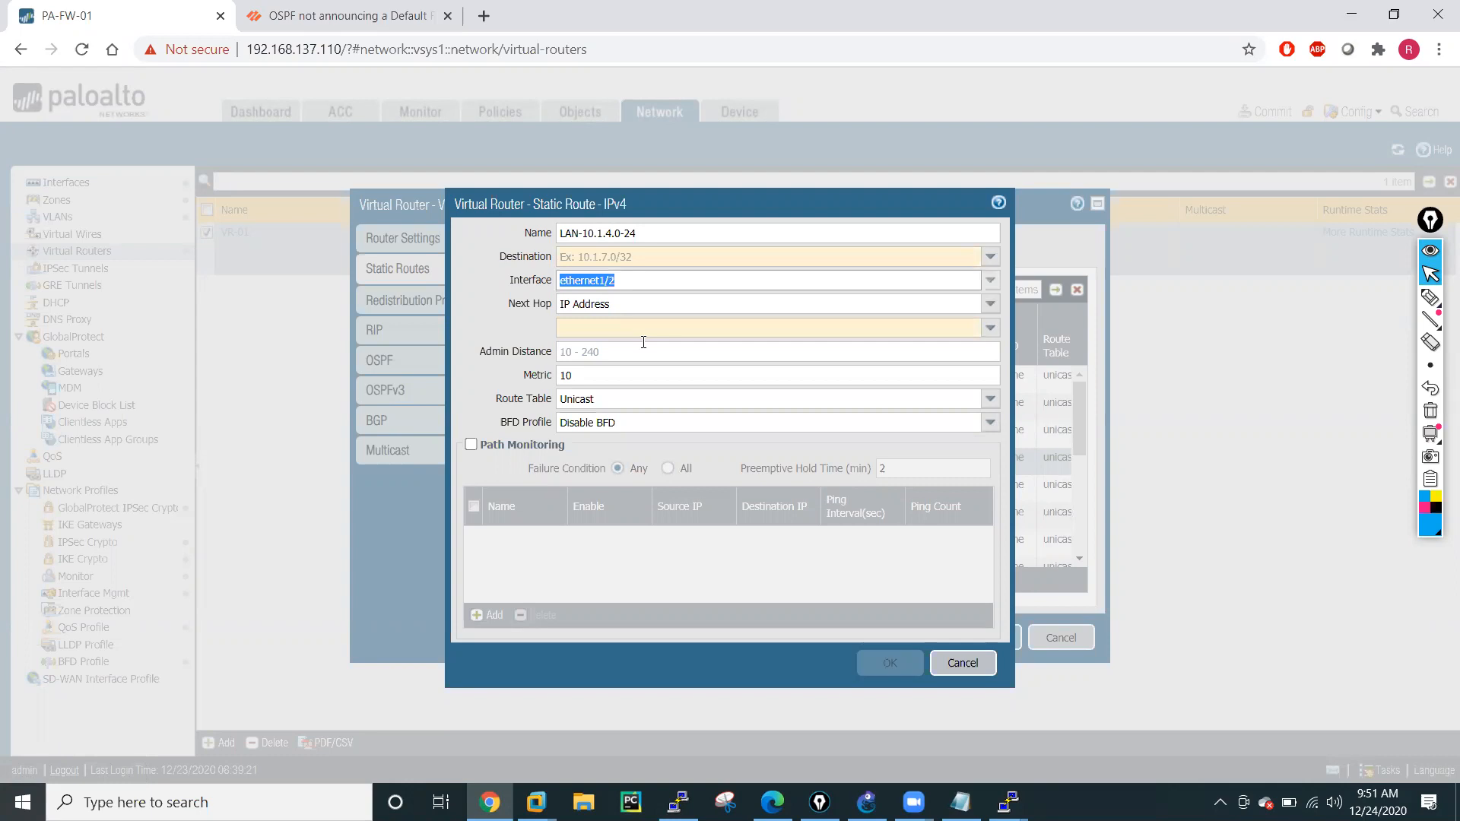
Restore the LAN-10.1.4.0-24 route's destination 10.1.4.0/24 and next hop 10.1.1.10, and save the route.
{"action": "left_click", "coordinate": [644, 256]}
{"action": "key", "text": "ctrl+v"}
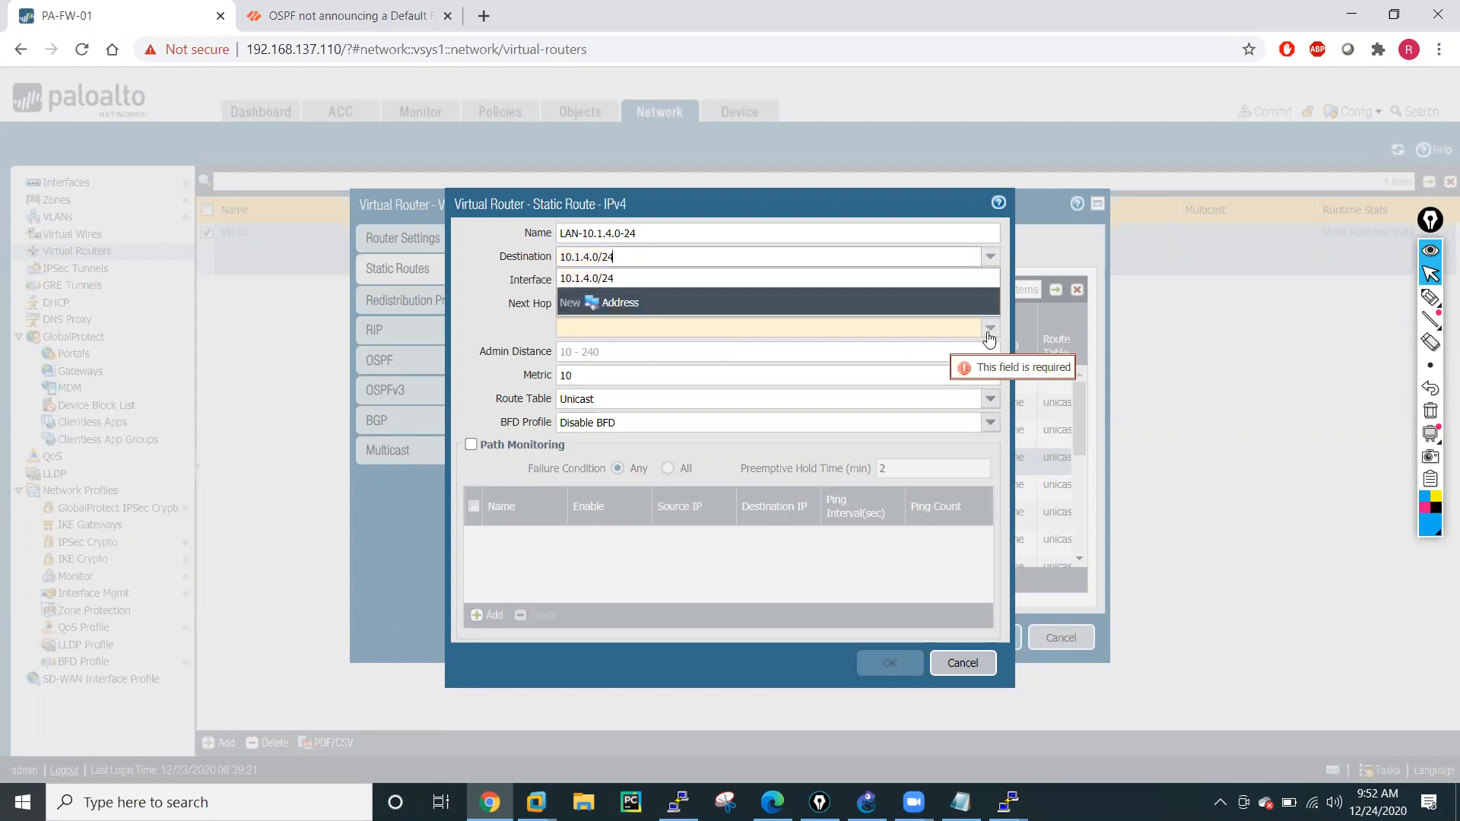
{"action": "left_click", "coordinate": [989, 336]}
{"action": "left_click", "coordinate": [620, 355]}
{"action": "left_click", "coordinate": [890, 663]}
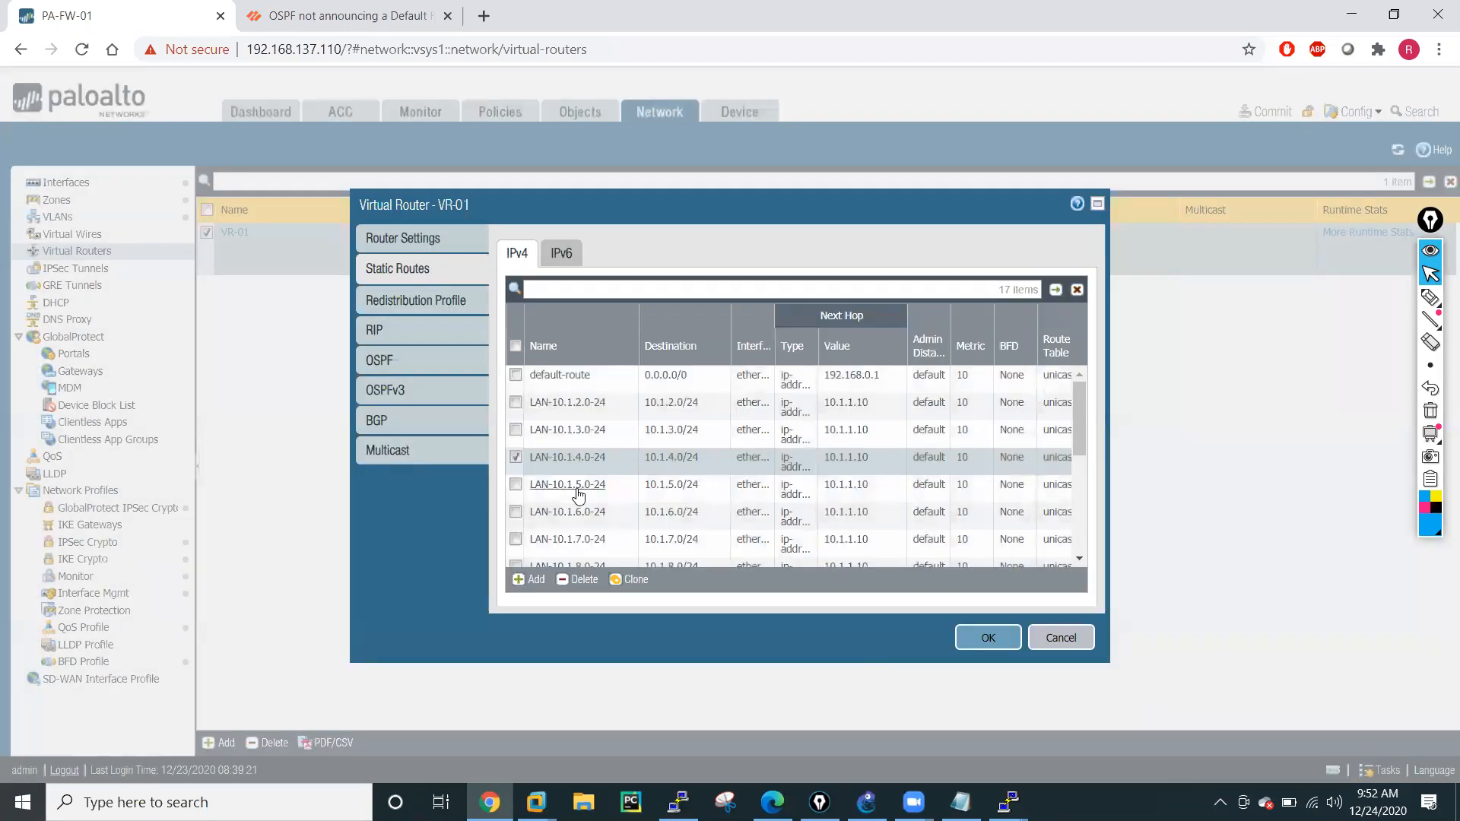
Open the LAN-10.1.5.0-24 static route, keep a copy of its destination, and change its interface to ethernet1/2.
{"action": "left_click", "coordinate": [578, 493]}
{"action": "left_click_drag", "start_coordinate": [616, 257], "coordinate": [565, 258]}
{"action": "key", "text": "ctrl+c"}
{"action": "left_click", "coordinate": [990, 303]}
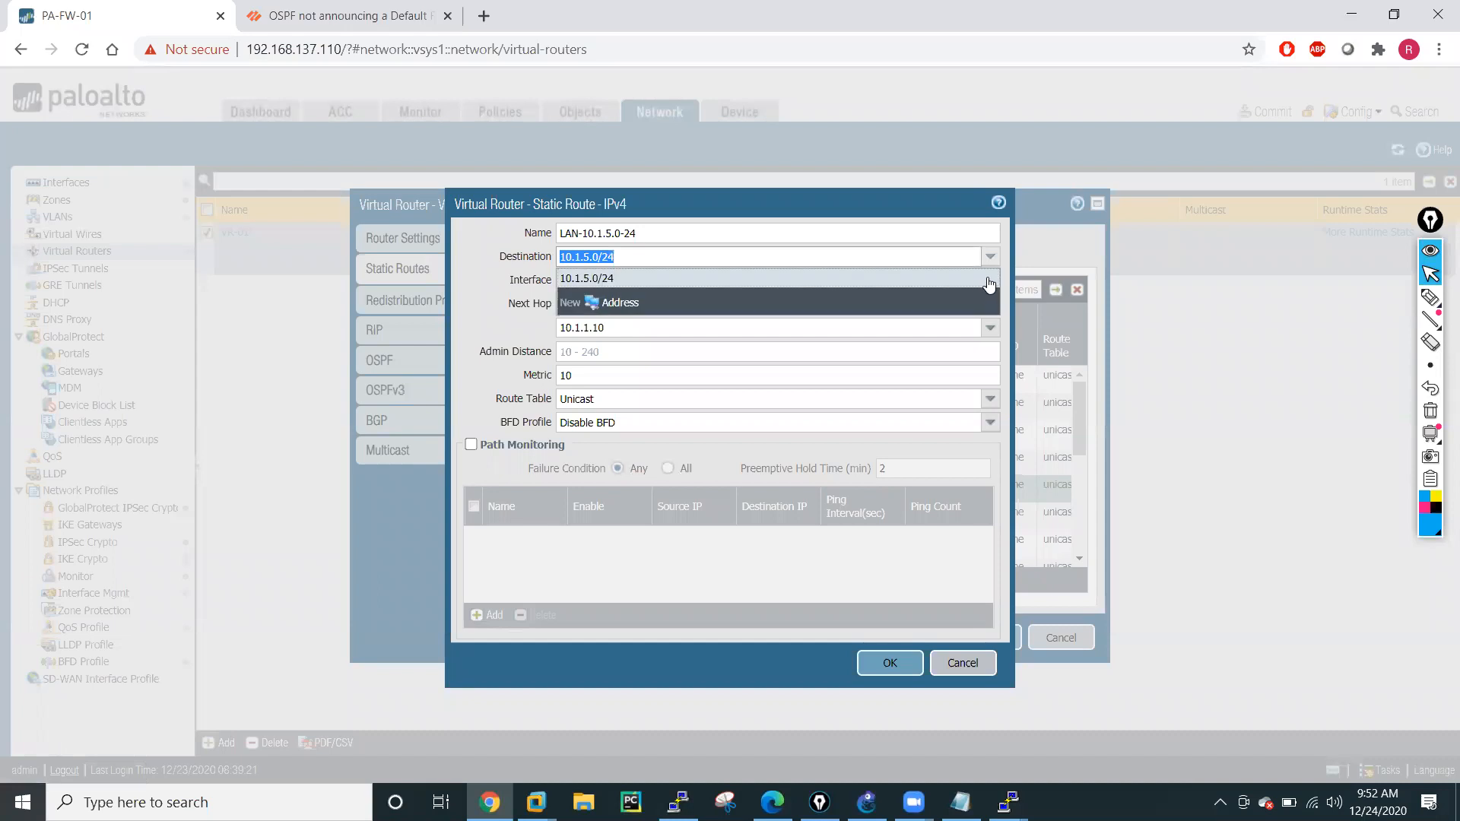
{"action": "left_click", "coordinate": [858, 306]}
{"action": "left_click", "coordinate": [990, 280]}
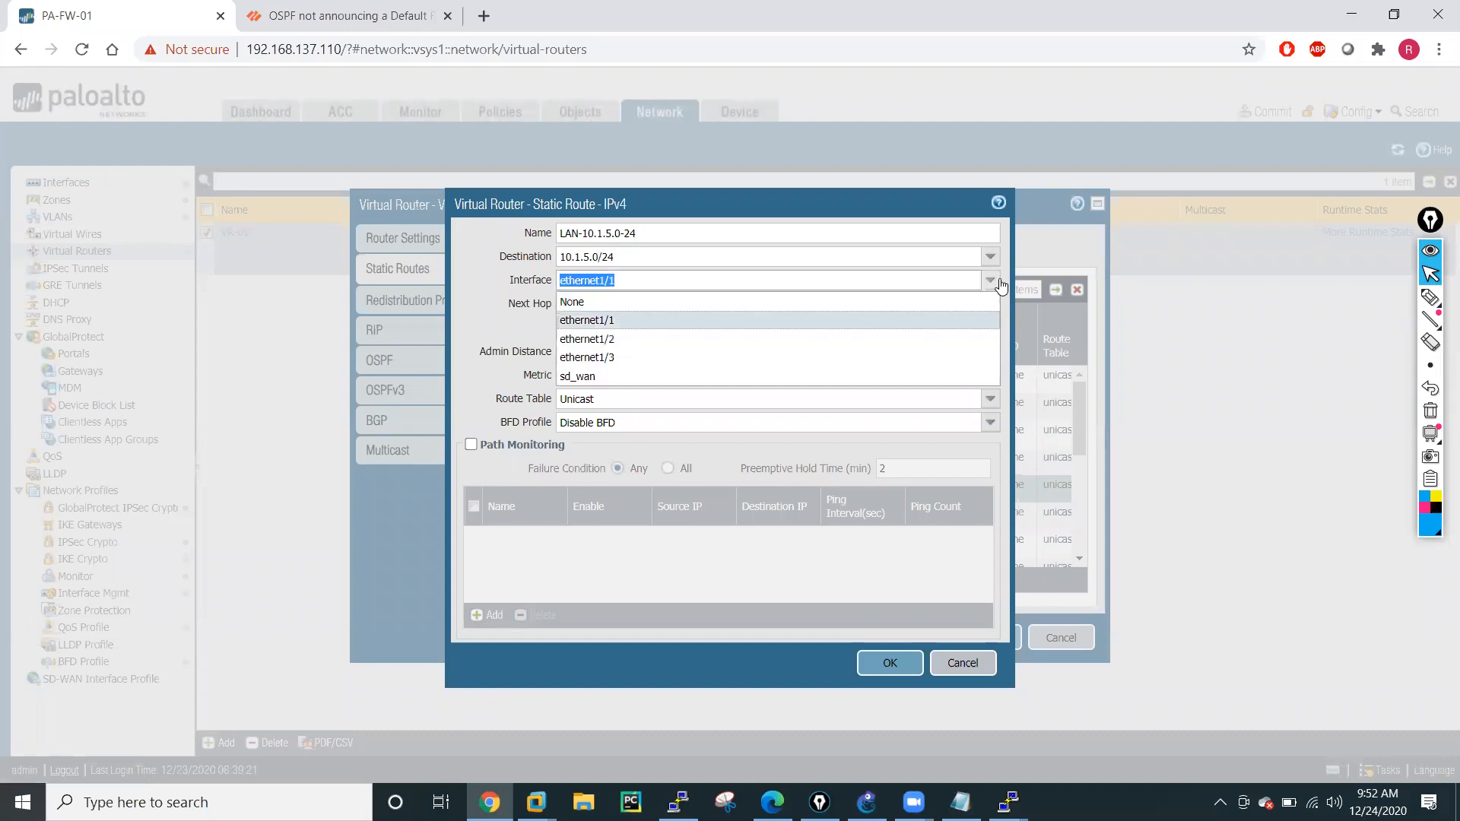
{"action": "left_click", "coordinate": [636, 345]}
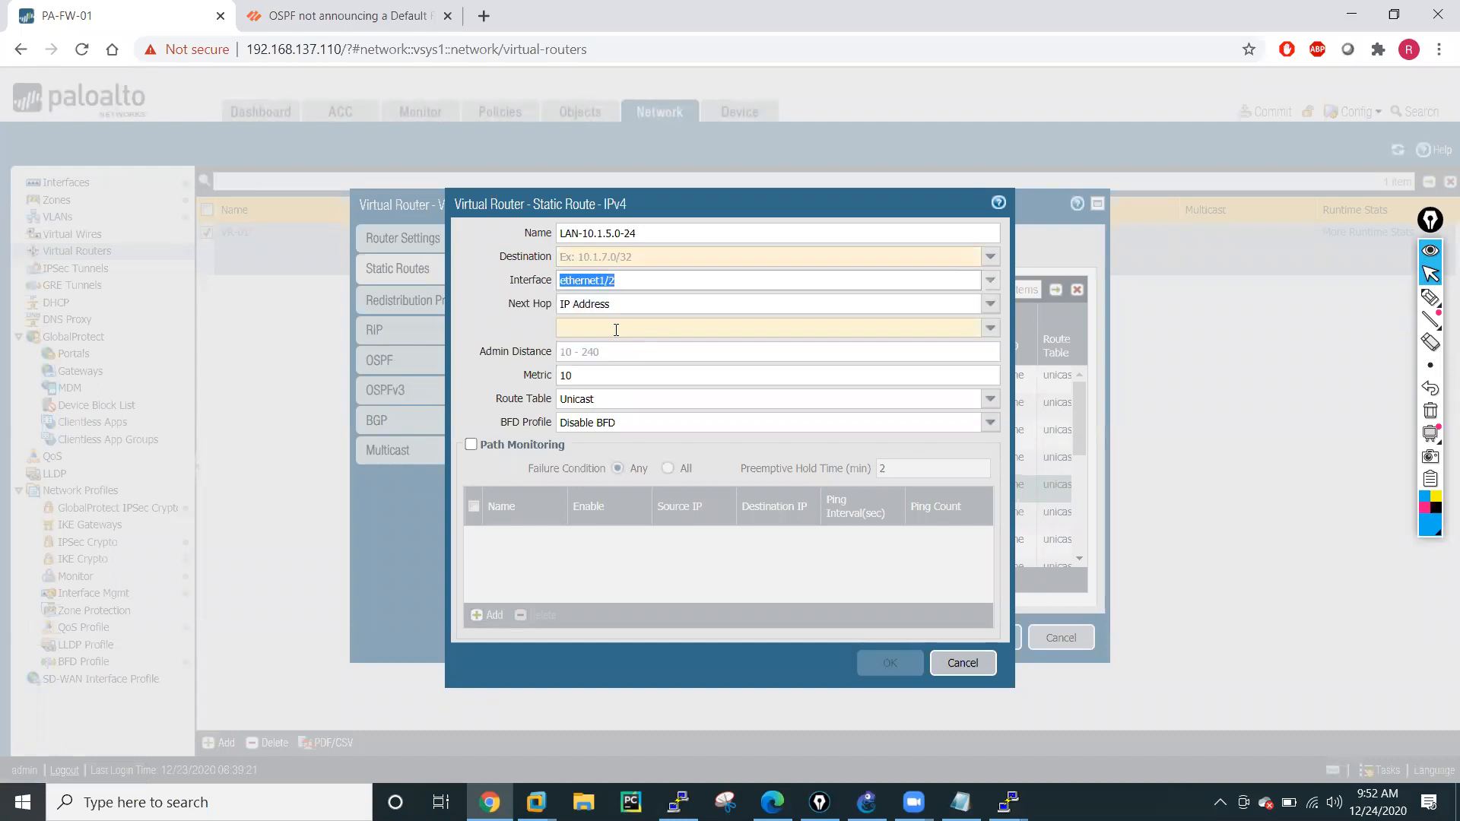
Restore the LAN-10.1.5.0-24 route's destination 10.1.5.0/24 and next hop 10.1.1.10, and save the route.
{"action": "left_click", "coordinate": [606, 256]}
{"action": "key", "text": "ctrl+v"}
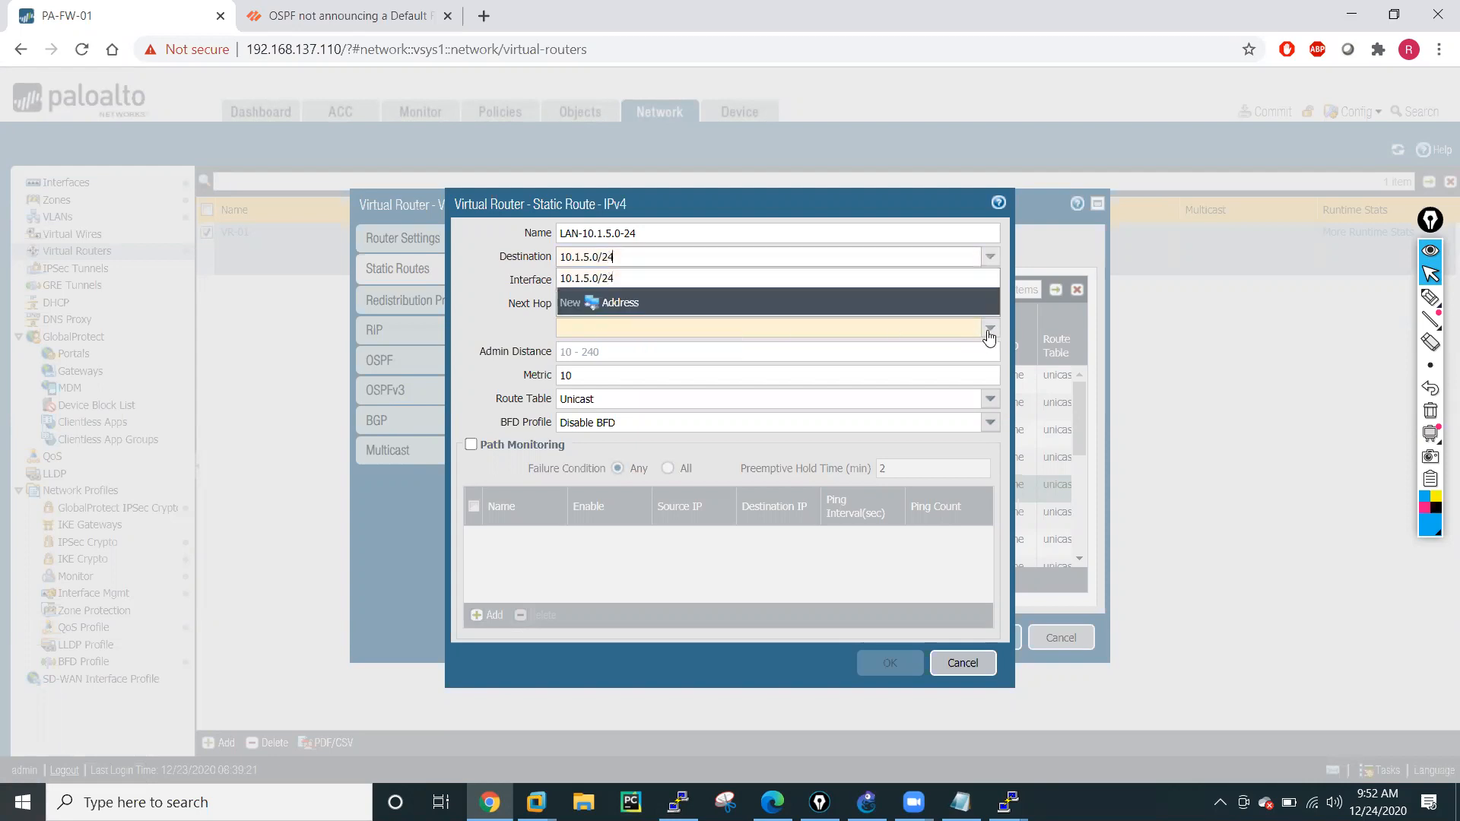
{"action": "left_click", "coordinate": [988, 333]}
{"action": "left_click", "coordinate": [654, 350]}
{"action": "left_click", "coordinate": [890, 663]}
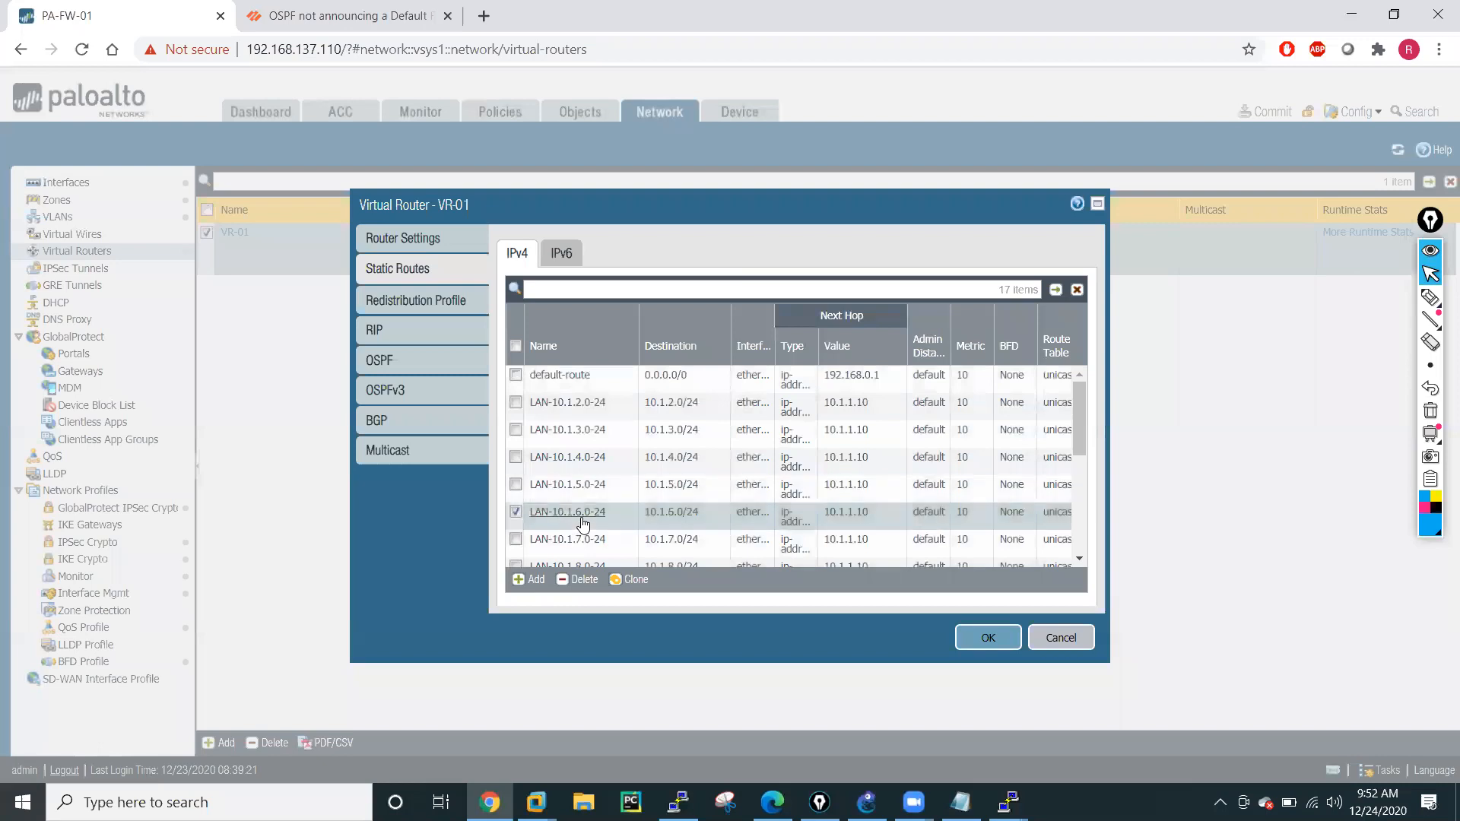
Open the LAN-10.1.6.0-24 static route, keep a copy of its destination, and change its interface to ethernet1/2.
{"action": "left_click", "coordinate": [579, 515]}
{"action": "triple_click", "coordinate": [573, 257]}
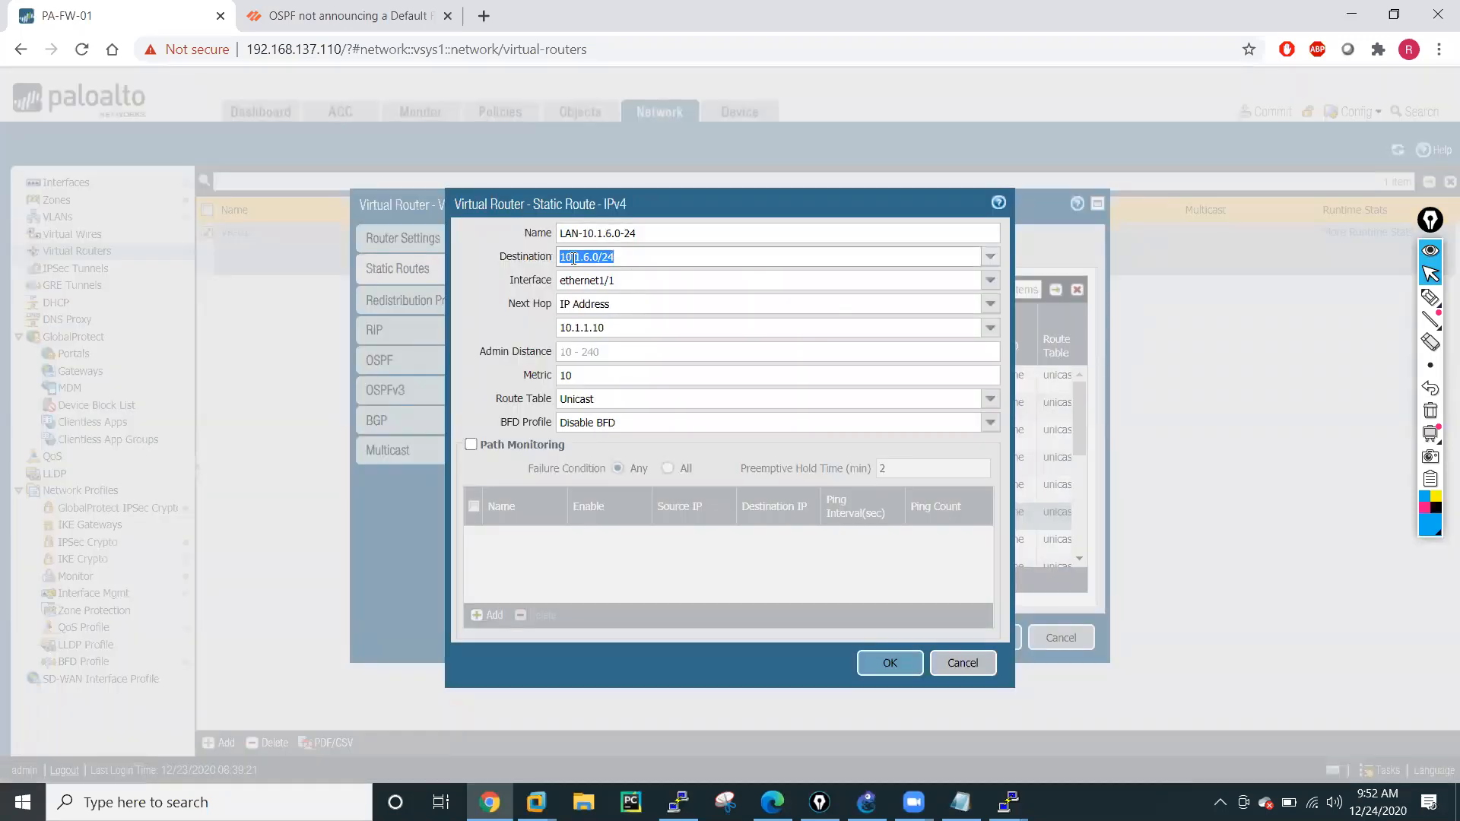
{"action": "left_click", "coordinate": [990, 257]}
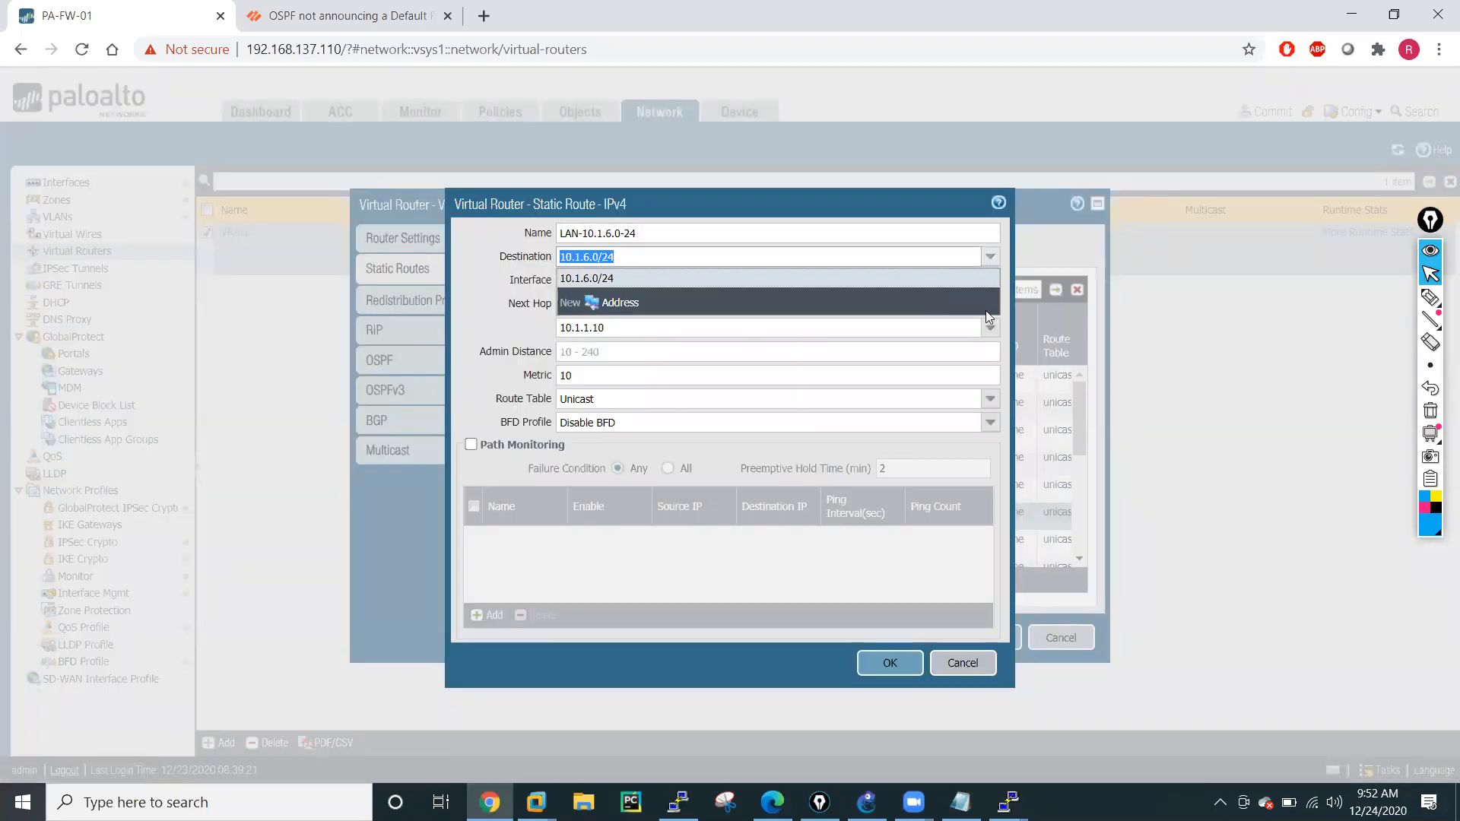
{"action": "left_click", "coordinate": [480, 305]}
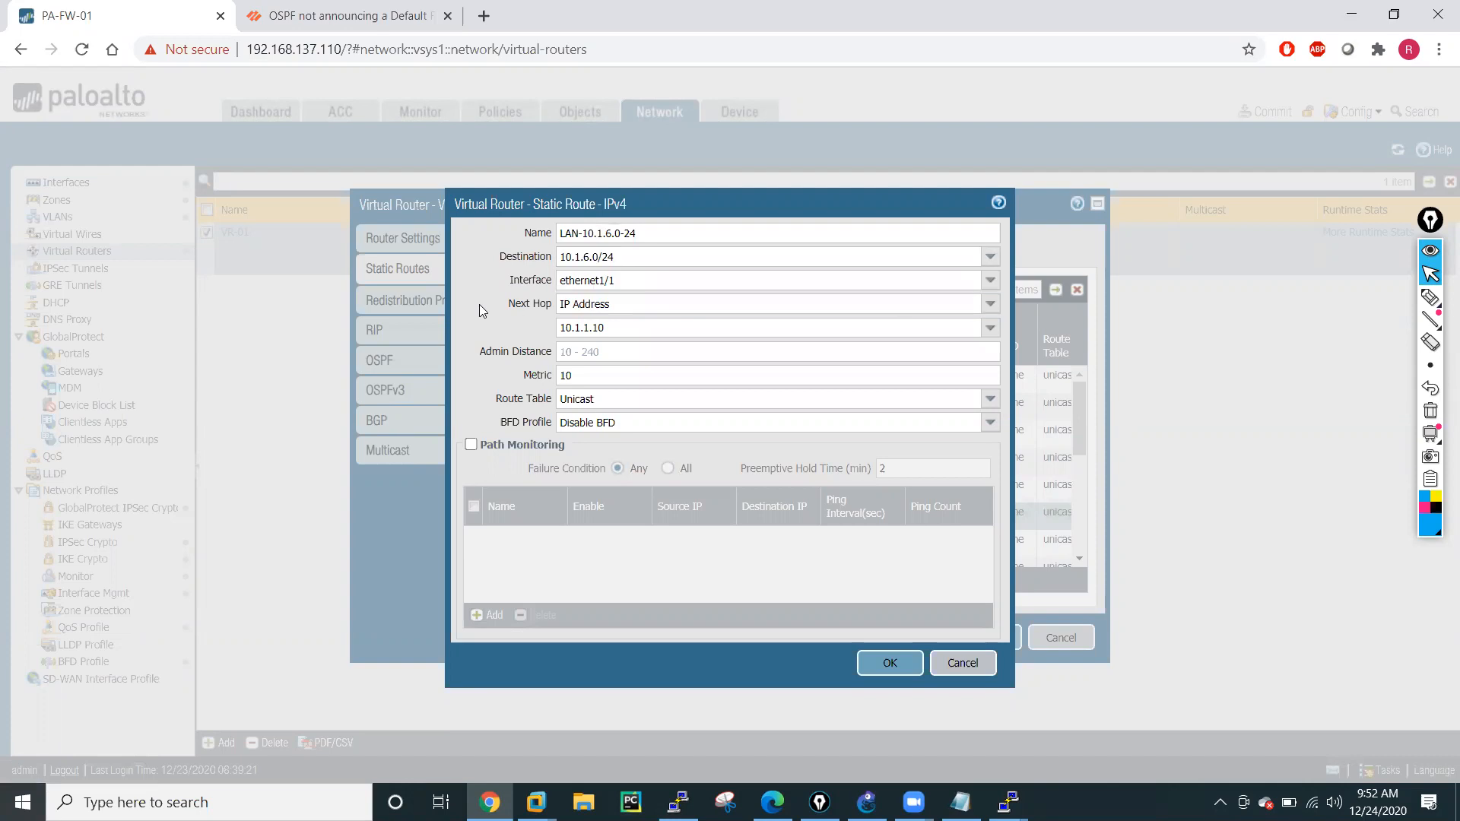
{"action": "left_click", "coordinate": [990, 281]}
{"action": "left_click", "coordinate": [618, 340]}
Restore the LAN-10.1.6.0-24 route's destination 10.1.6.0/24 and next hop 10.1.1.10, and save the route.
{"action": "left_click", "coordinate": [621, 259]}
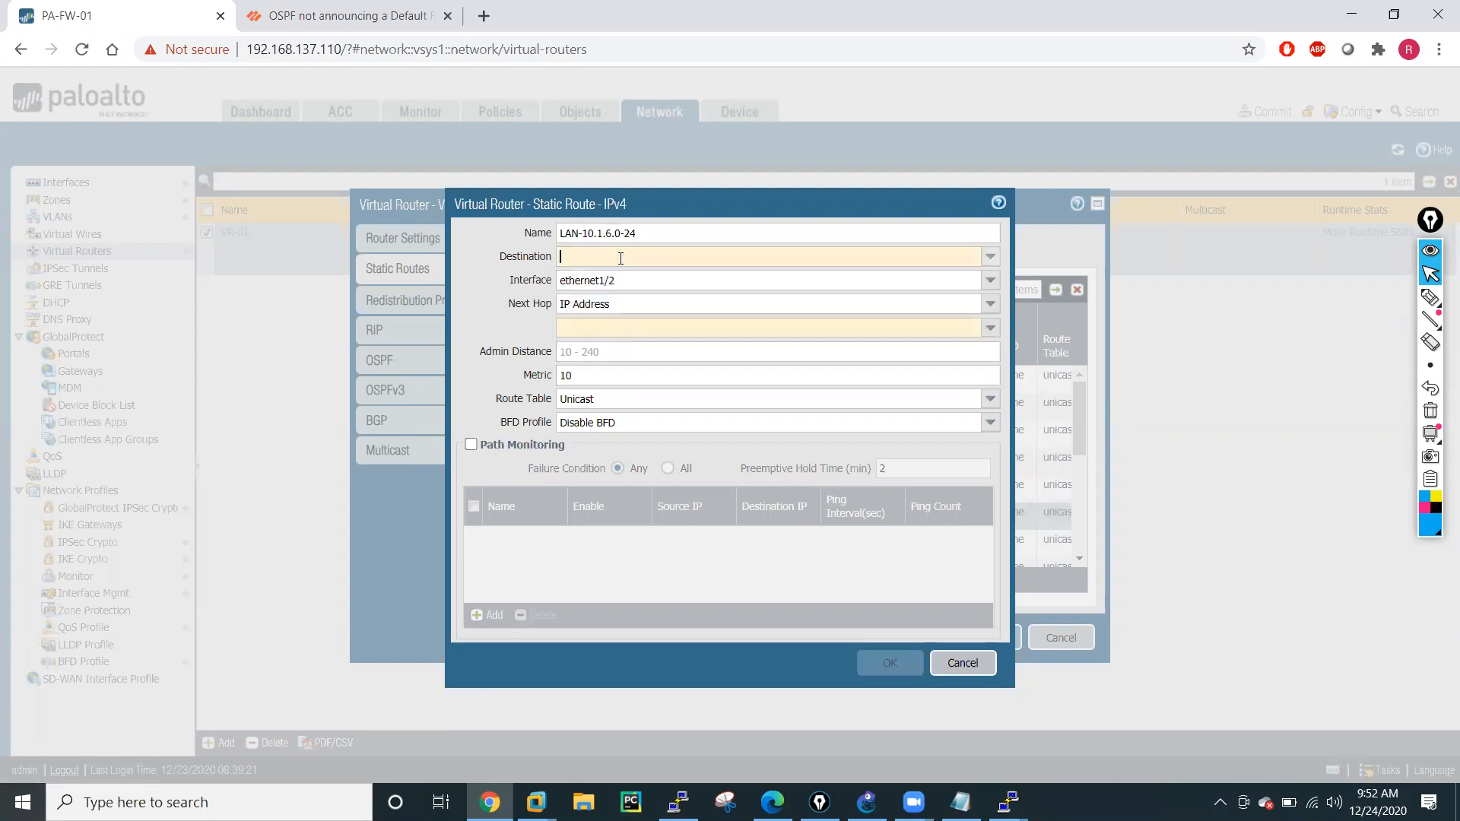
{"action": "left_click", "coordinate": [578, 324]}
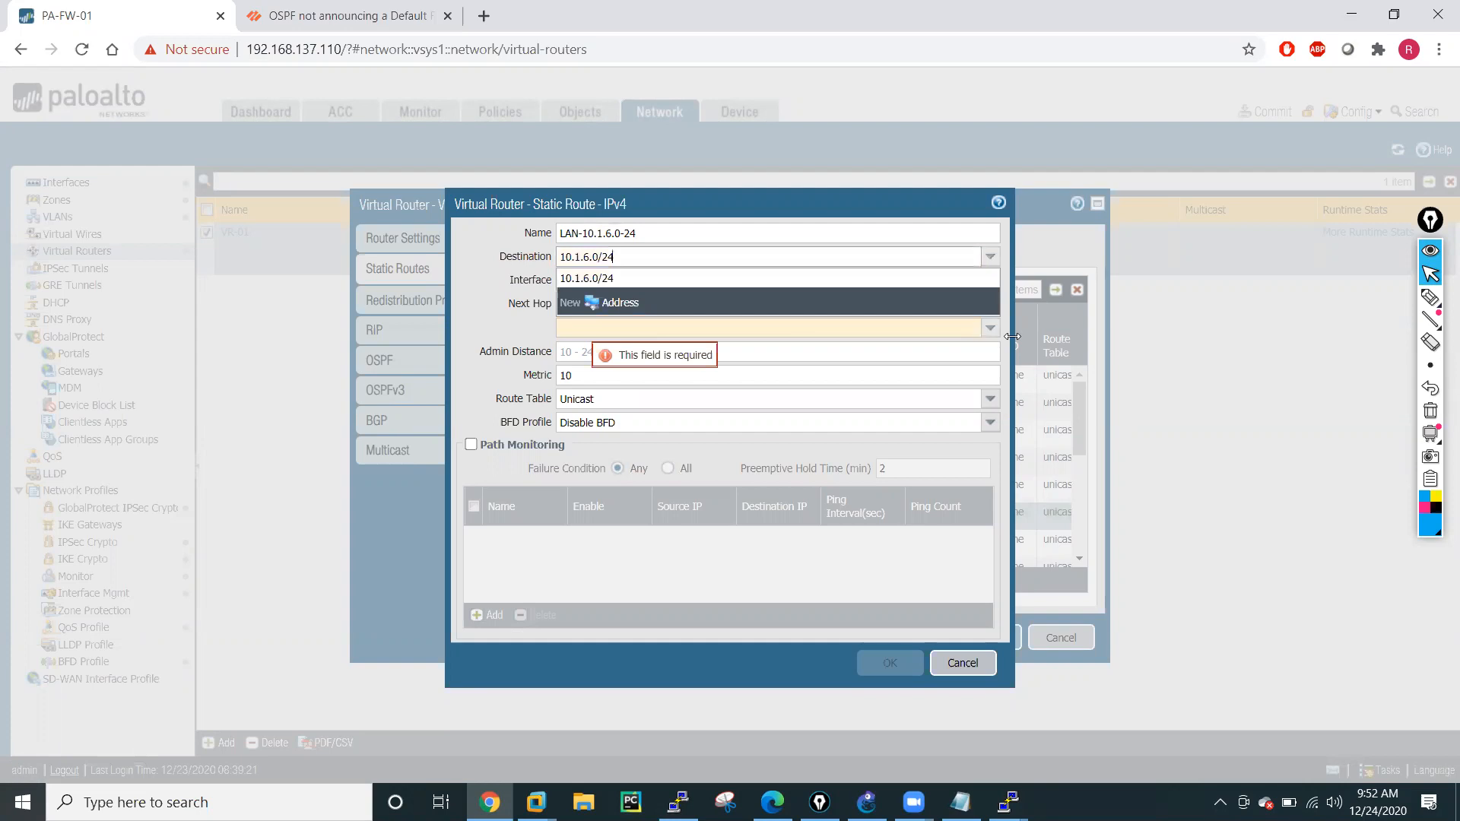
{"action": "left_click", "coordinate": [990, 328]}
{"action": "left_click", "coordinate": [649, 352]}
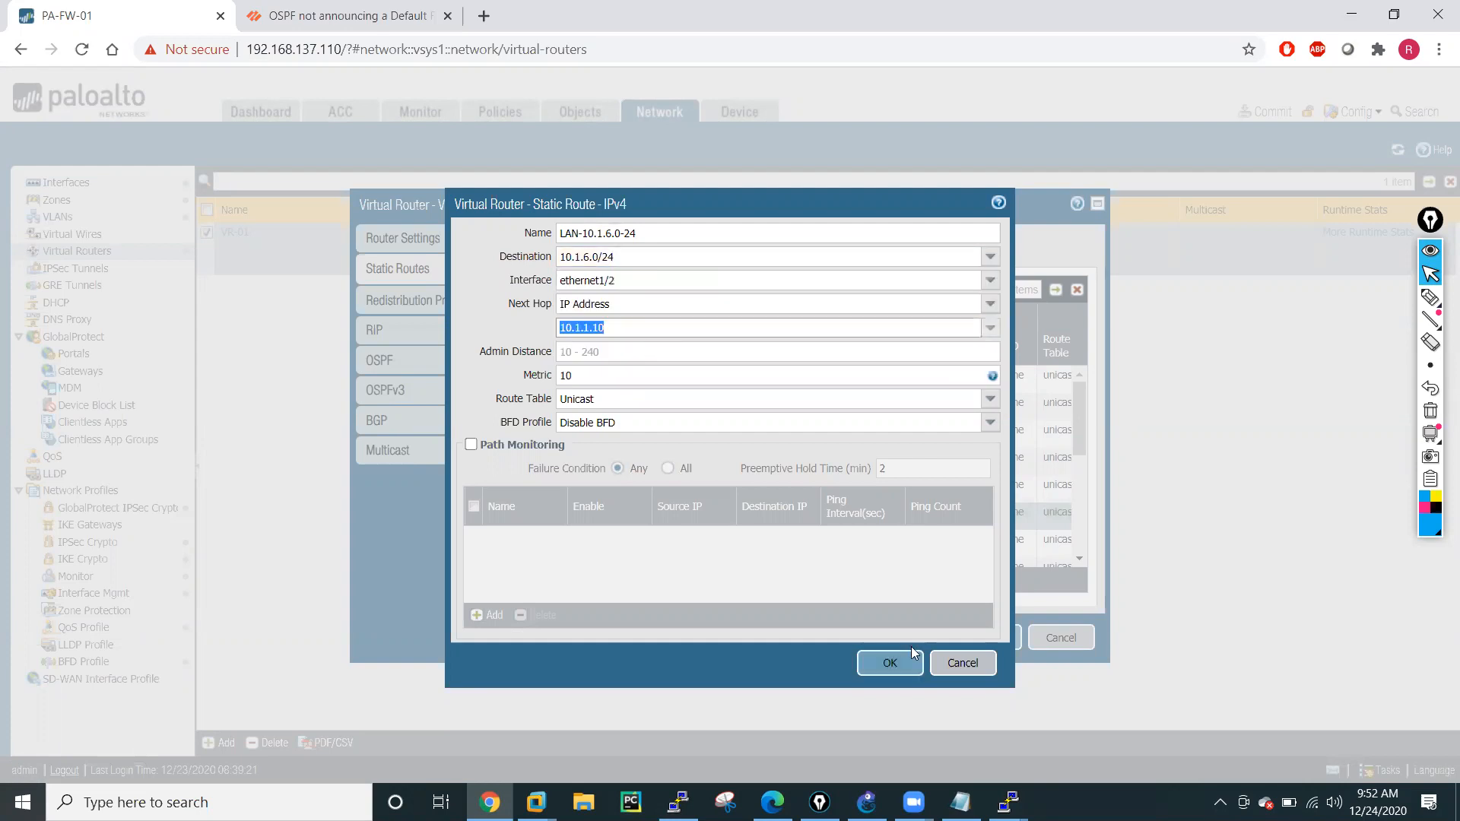
{"action": "left_click", "coordinate": [892, 665]}
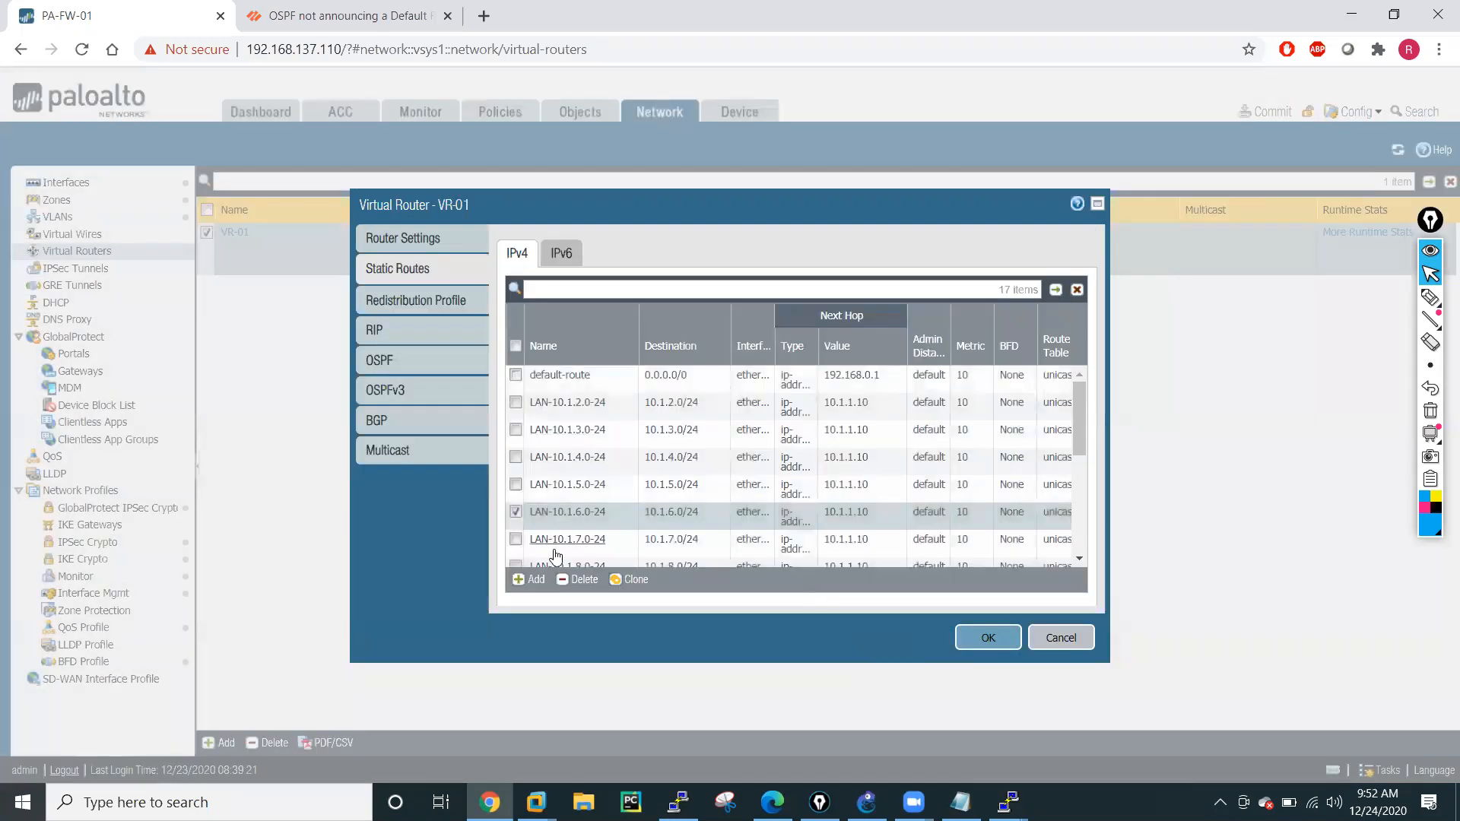
Open the LAN-10.1.7.0-24 static route, keep a copy of its destination, and change its interface to ethernet1/2.
{"action": "left_click", "coordinate": [560, 538]}
{"action": "left_click_drag", "start_coordinate": [642, 257], "coordinate": [550, 261]}
{"action": "key", "text": "ctrl+c"}
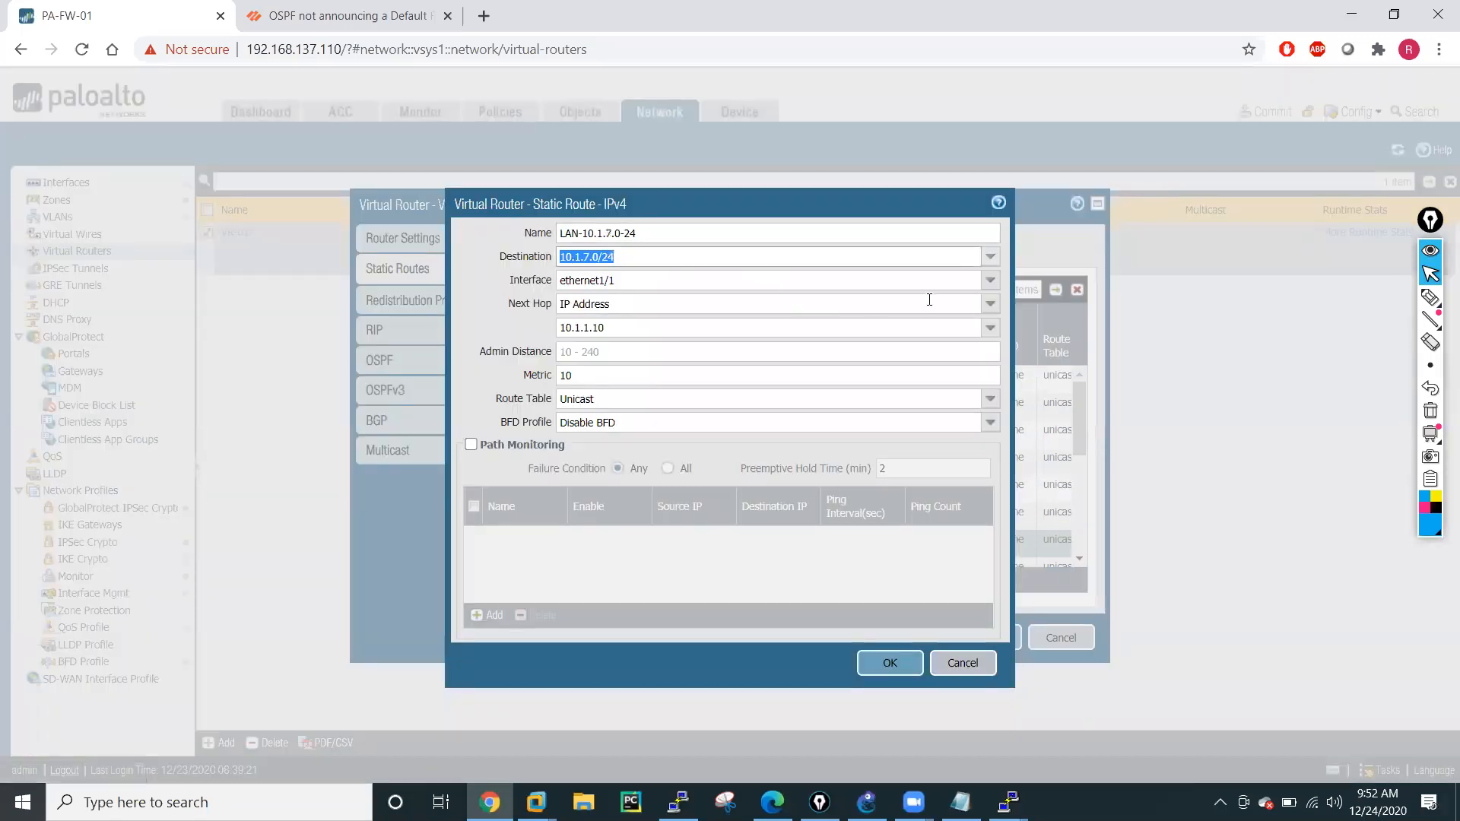
{"action": "left_click", "coordinate": [990, 257]}
{"action": "left_click_drag", "start_coordinate": [618, 329], "coordinate": [506, 321]}
{"action": "left_click", "coordinate": [991, 281]}
{"action": "left_click", "coordinate": [620, 343]}
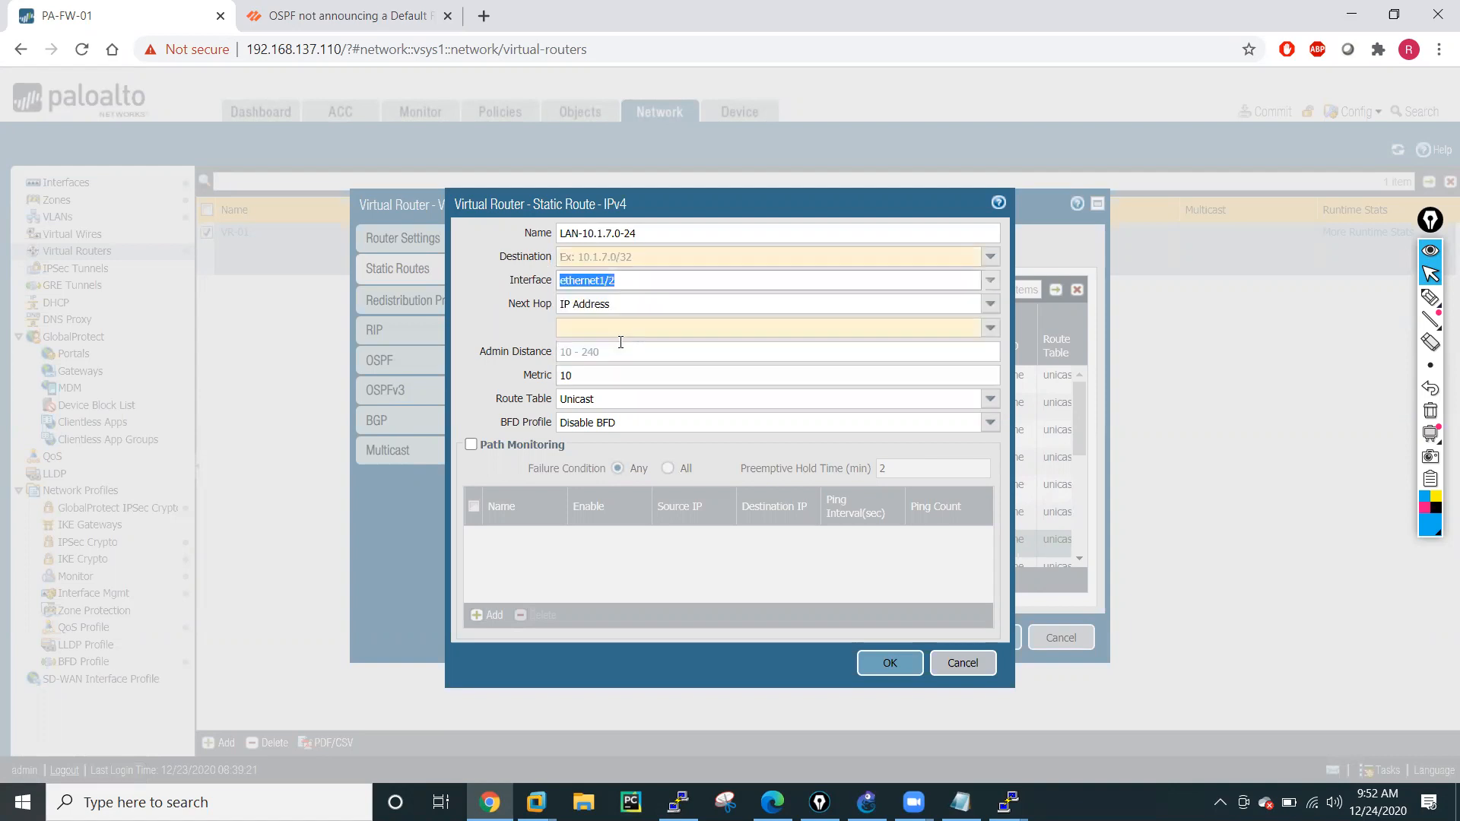
Restore the LAN-10.1.7.0-24 route's destination 10.1.7.0/24 and next hop 10.1.1.10, and save the route.
{"action": "left_click", "coordinate": [642, 256]}
{"action": "key", "text": "ctrl+v"}
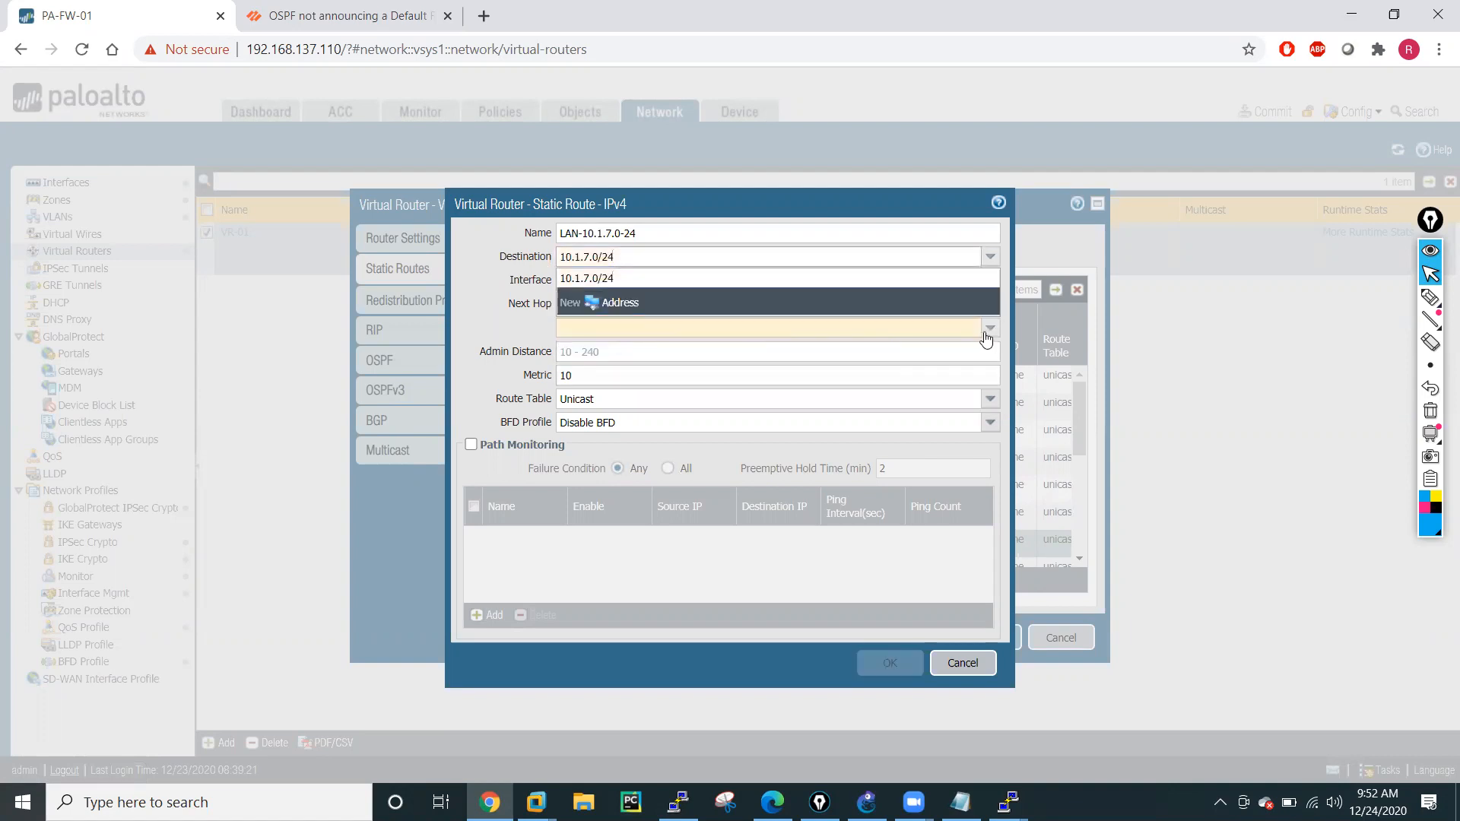
{"action": "left_click", "coordinate": [988, 329]}
{"action": "left_click", "coordinate": [629, 352]}
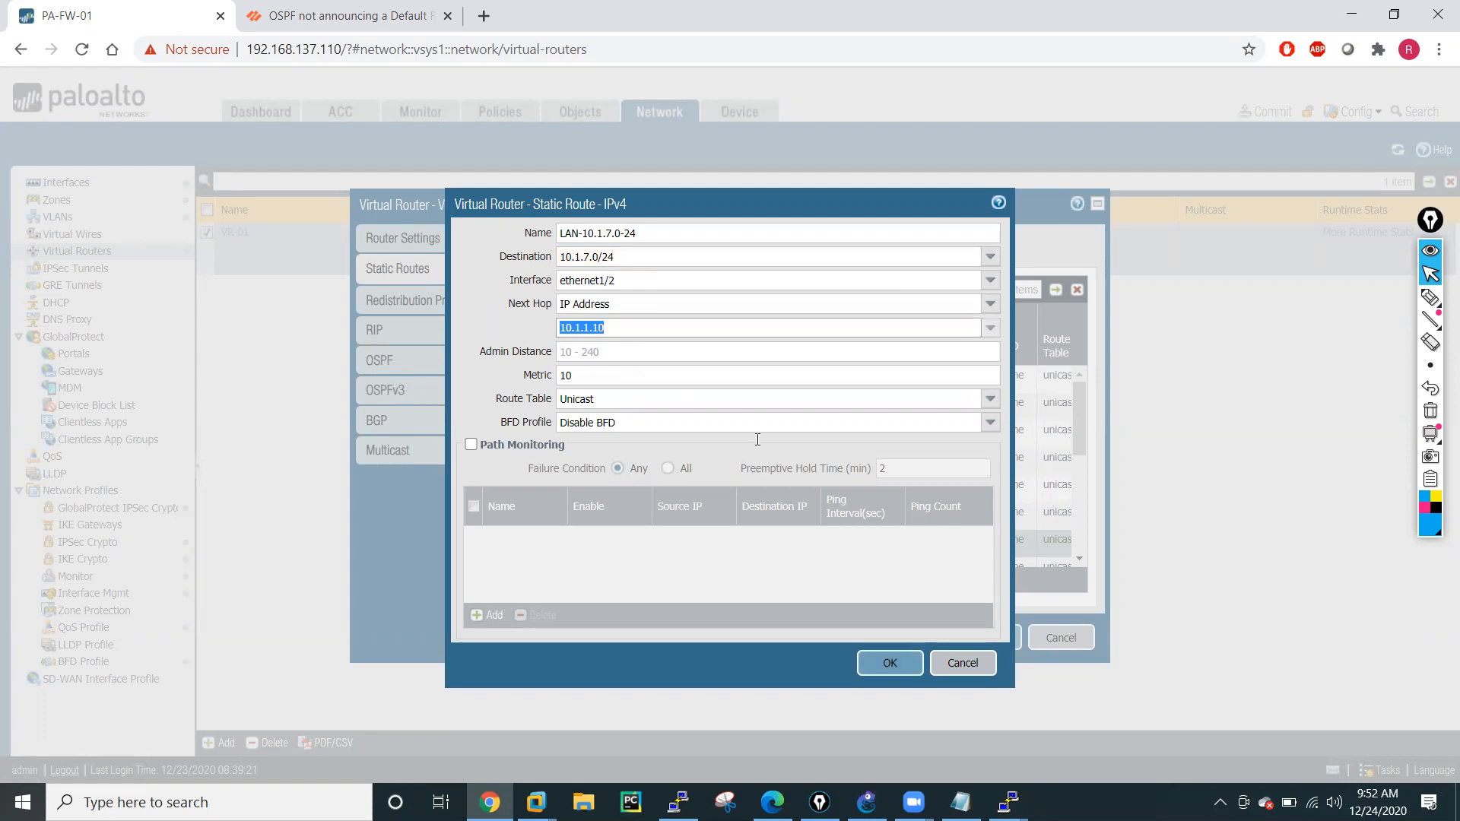
{"action": "left_click", "coordinate": [905, 667]}
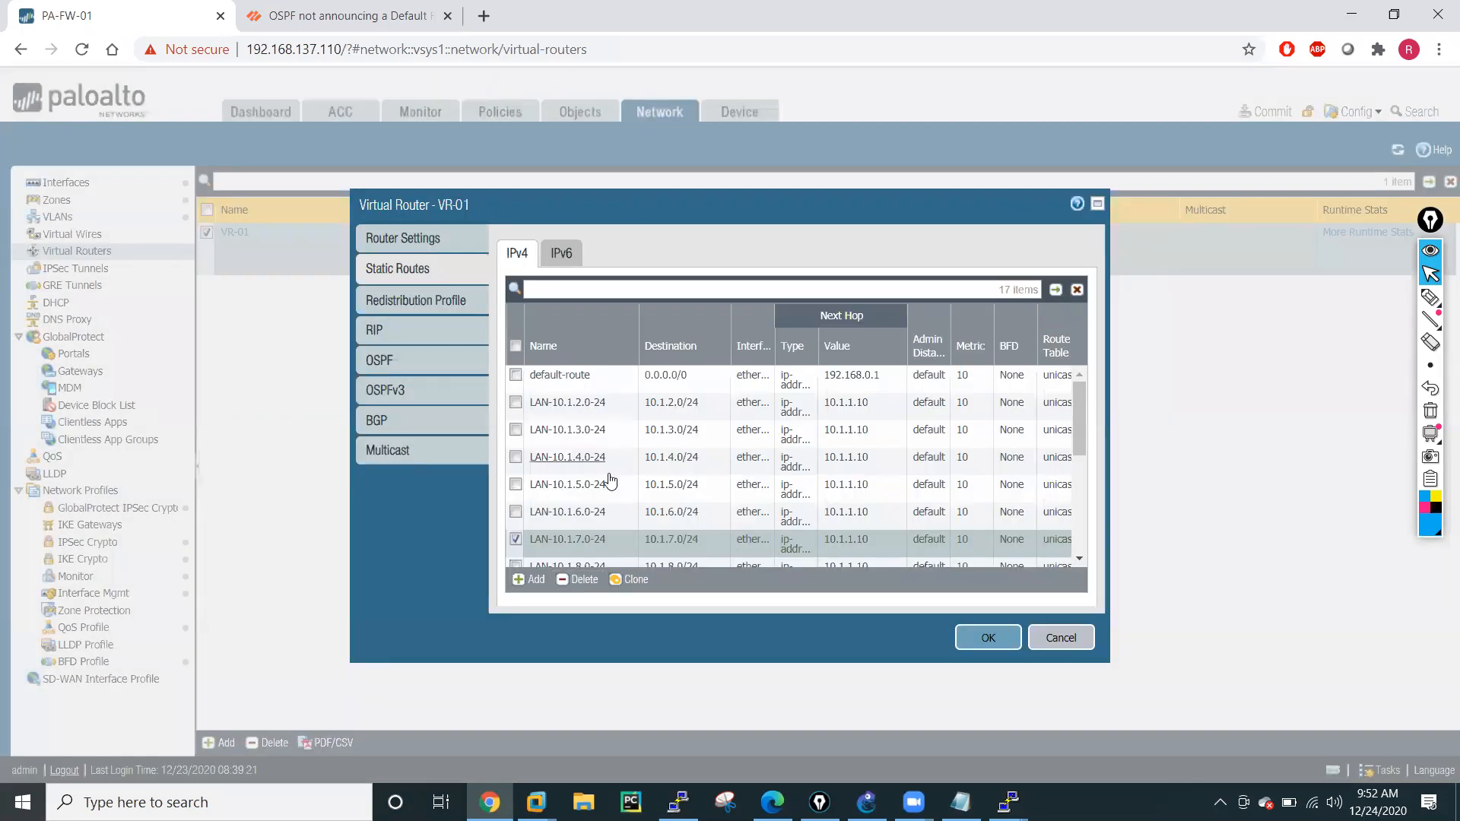
Open the LAN-10.1.8.0-24 static route, keep a copy of its destination, and change its interface to ethernet1/2.
{"action": "scroll", "coordinate": [609, 477], "scroll_direction": "down", "scroll_amount": 1}
{"action": "left_click", "coordinate": [577, 474]}
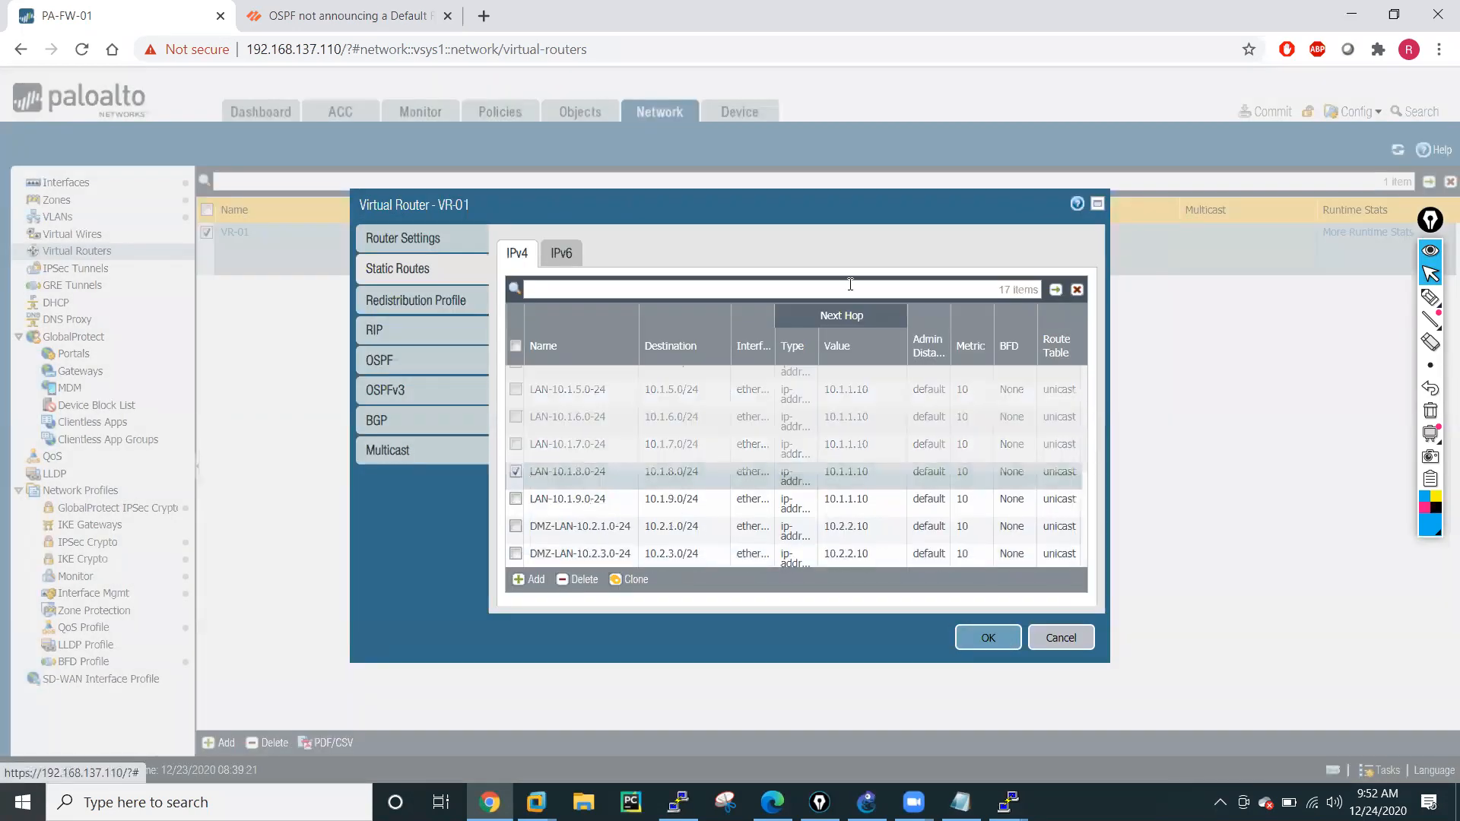
{"action": "left_click", "coordinate": [588, 256]}
{"action": "key", "text": "ctrl+c"}
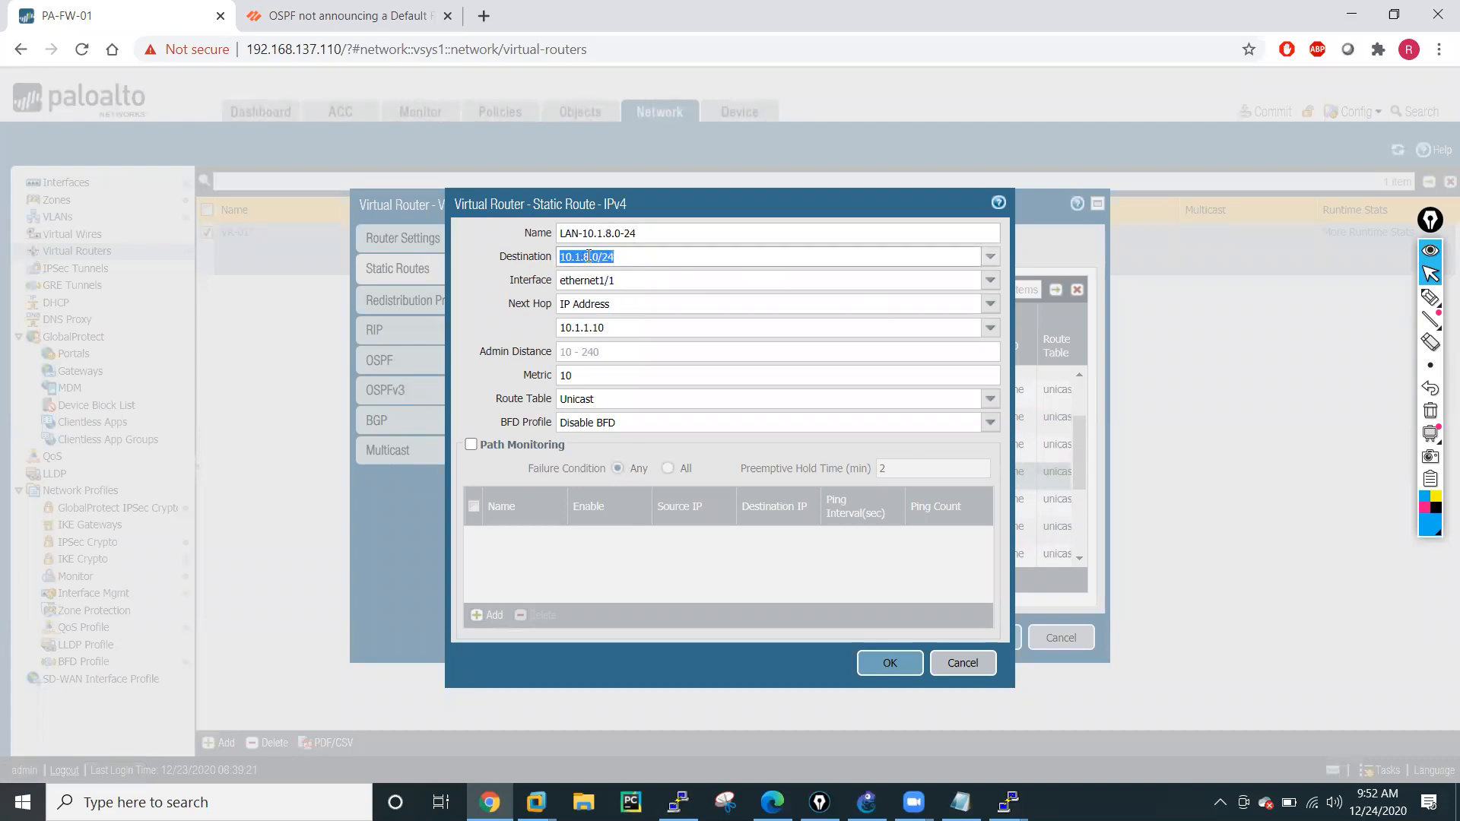
{"action": "left_click", "coordinate": [990, 258]}
{"action": "left_click", "coordinate": [391, 314]}
{"action": "left_click", "coordinate": [990, 304]}
{"action": "left_click", "coordinate": [994, 286]}
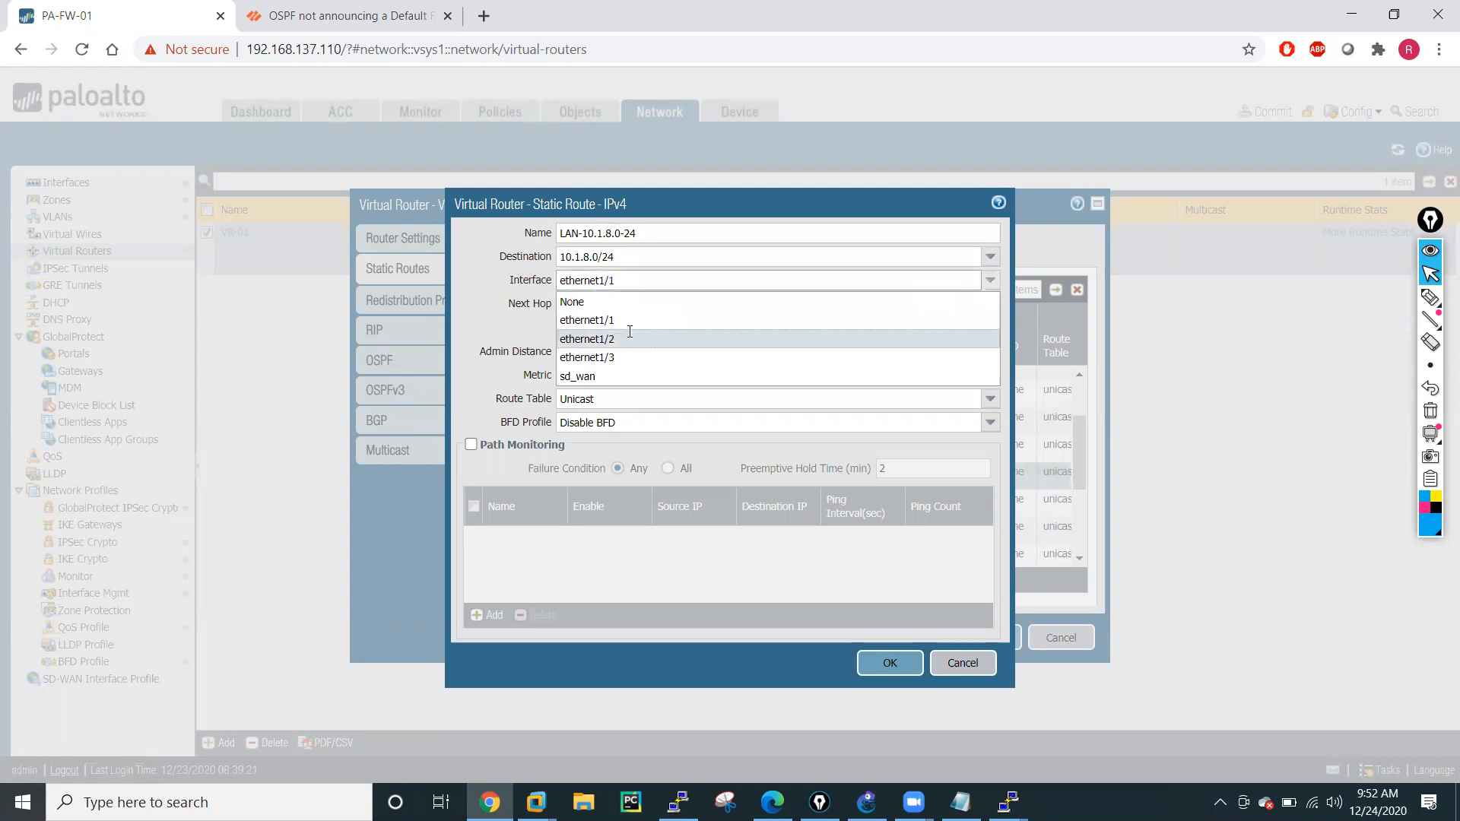
{"action": "left_click", "coordinate": [626, 339]}
Restore the LAN-10.1.8.0-24 route's destination 10.1.8.0/24 and next hop 10.1.1.10, and save the route.
{"action": "left_click", "coordinate": [596, 258]}
{"action": "key", "text": "ctrl+v"}
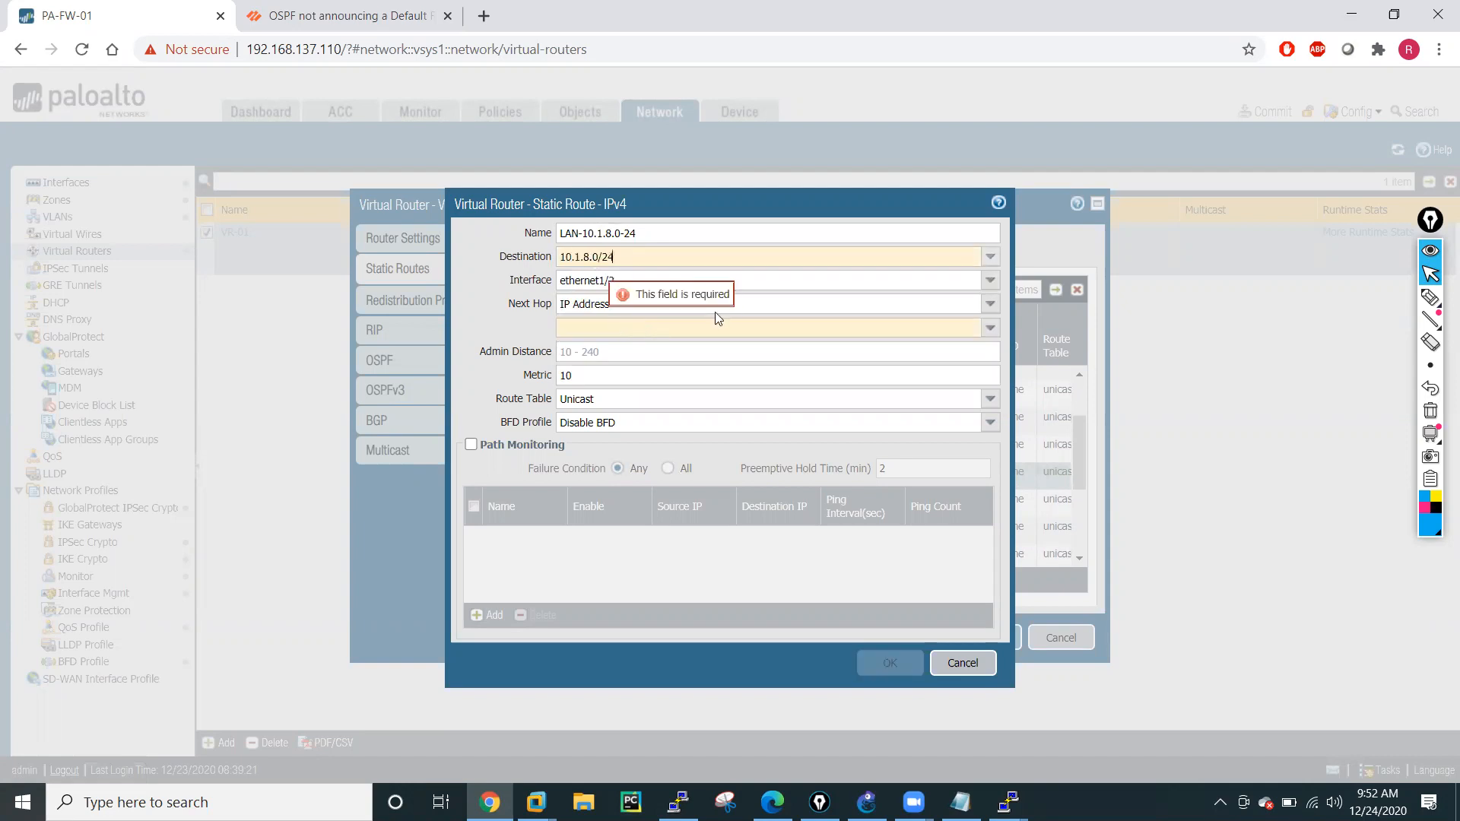
{"action": "left_click", "coordinate": [991, 330]}
{"action": "left_click", "coordinate": [600, 350]}
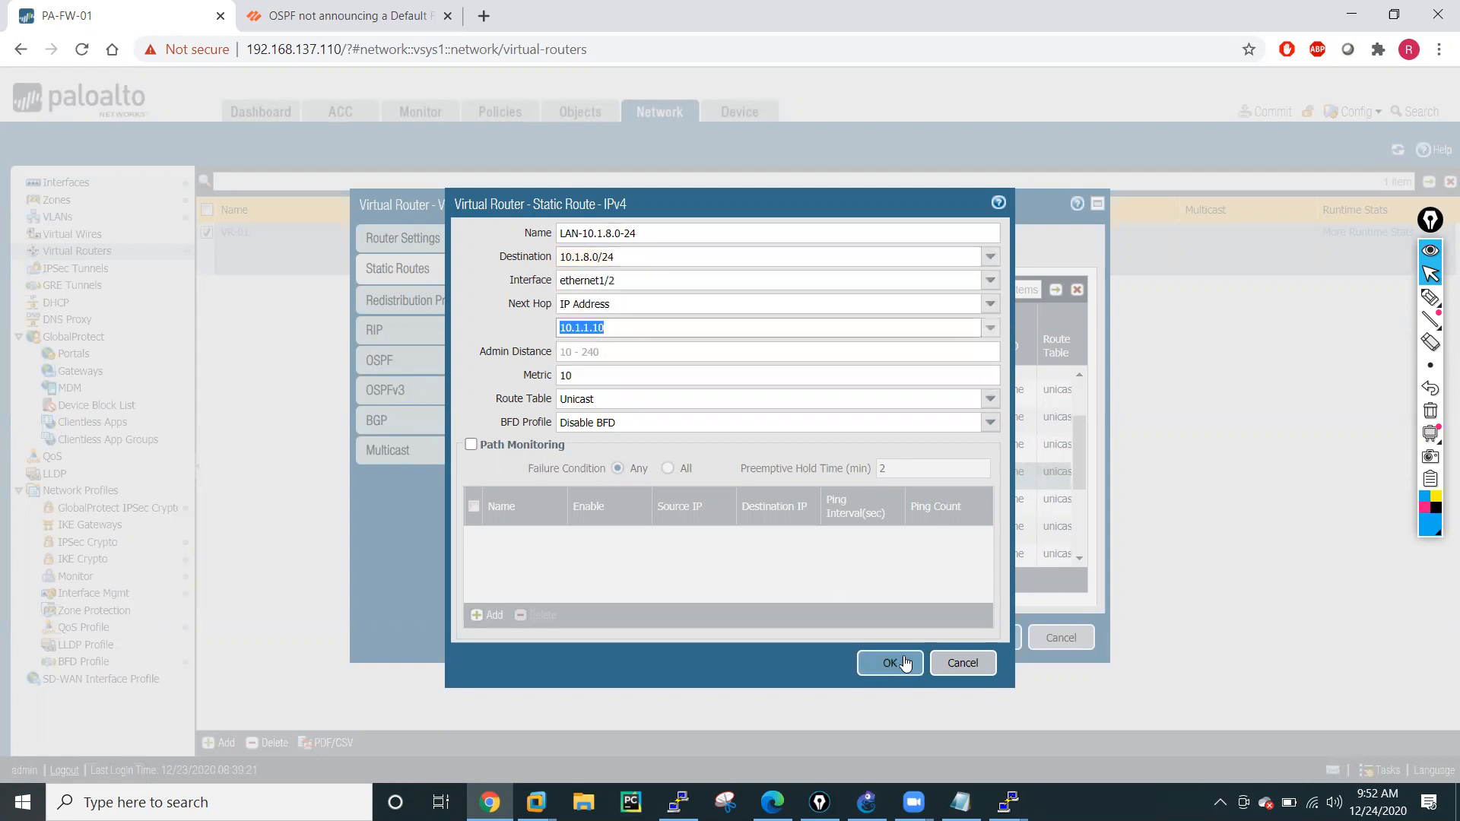
{"action": "left_click", "coordinate": [891, 665]}
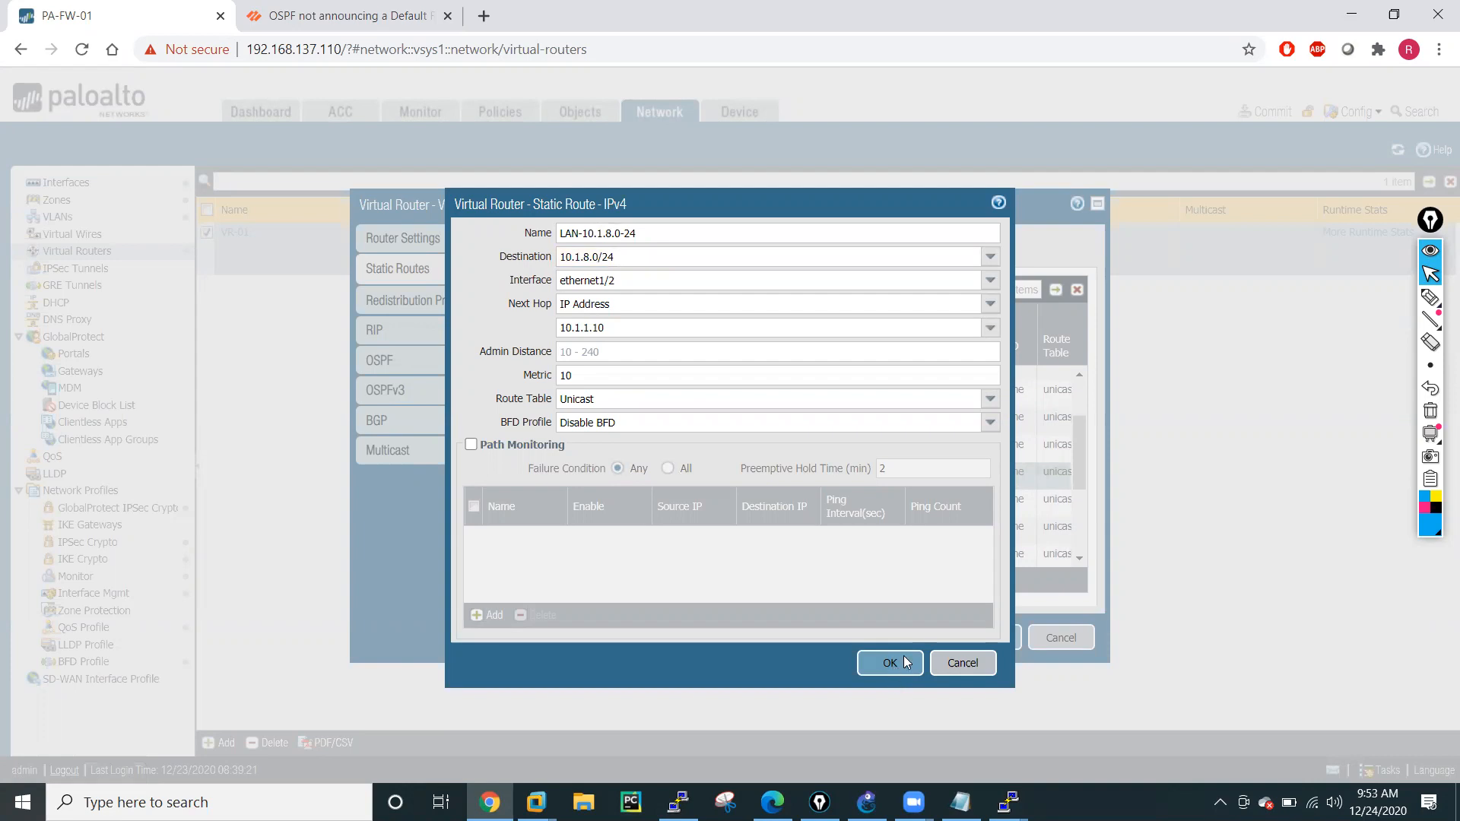
Open the LAN-10.1.9.0-24 static route, keep a copy of its destination, and change its interface to ethernet1/2.
{"action": "left_click", "coordinate": [582, 502]}
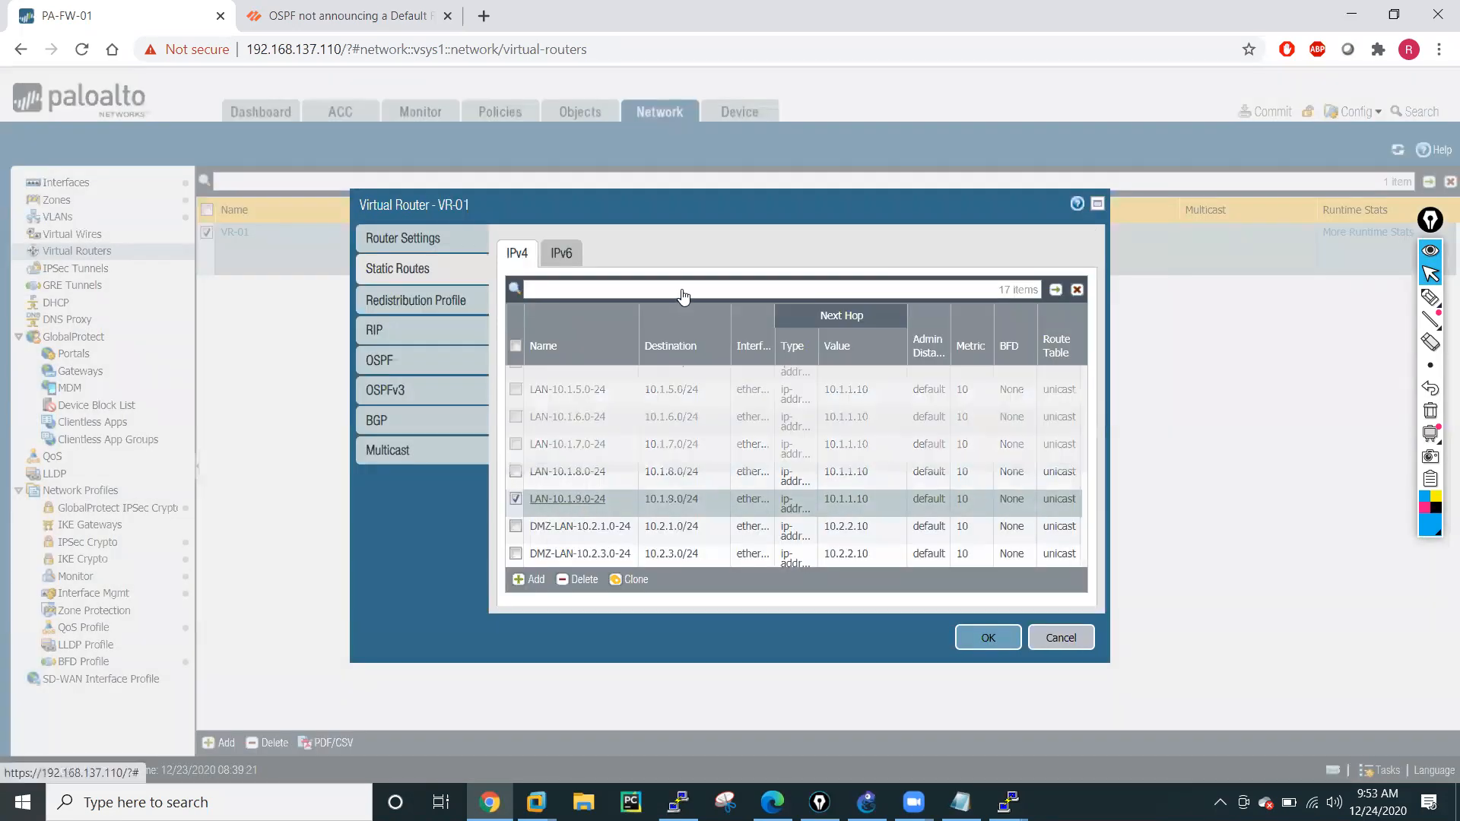
{"action": "left_click_drag", "start_coordinate": [643, 261], "coordinate": [530, 265]}
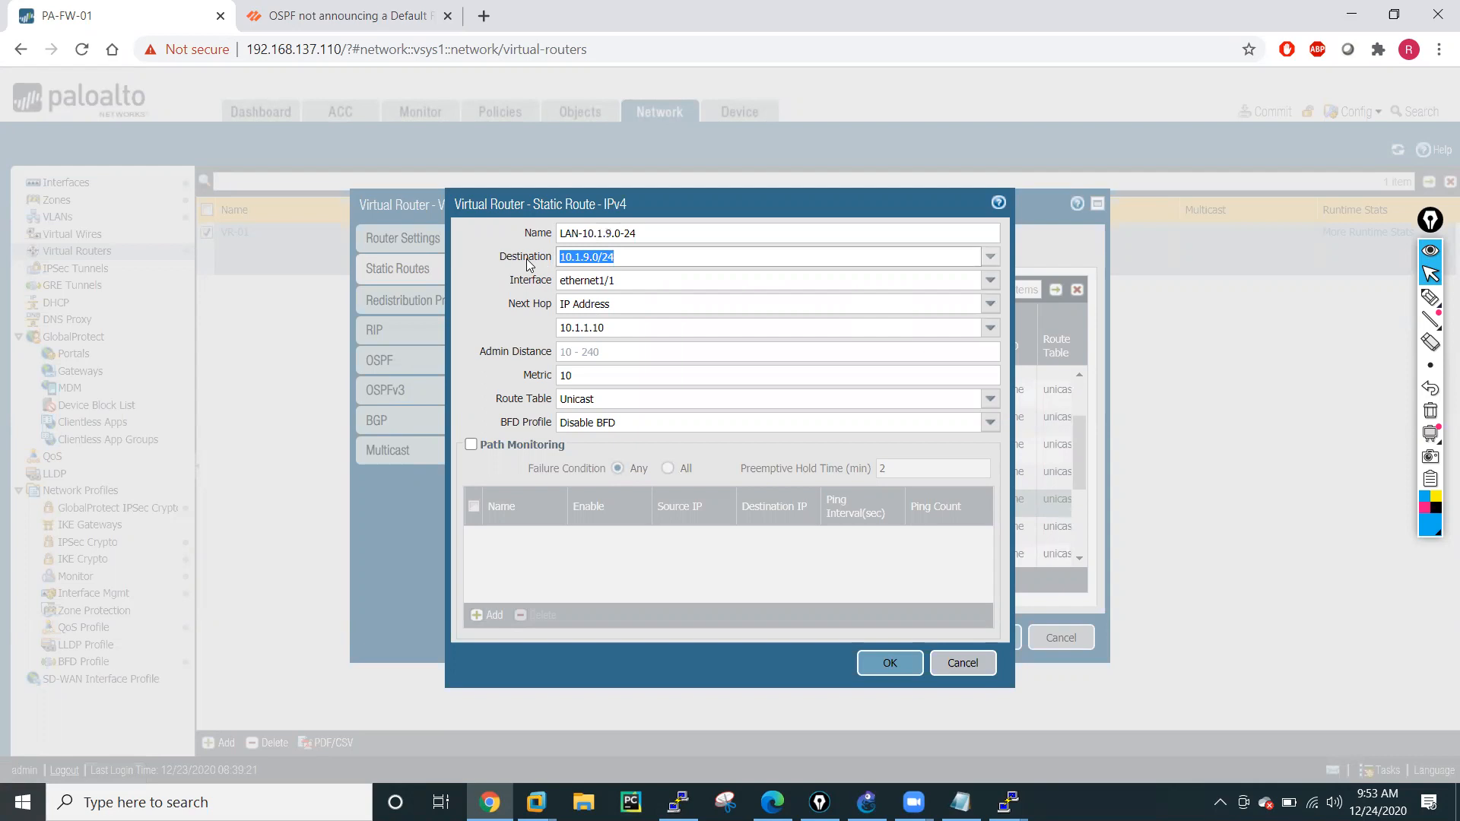
{"action": "left_click", "coordinate": [990, 257]}
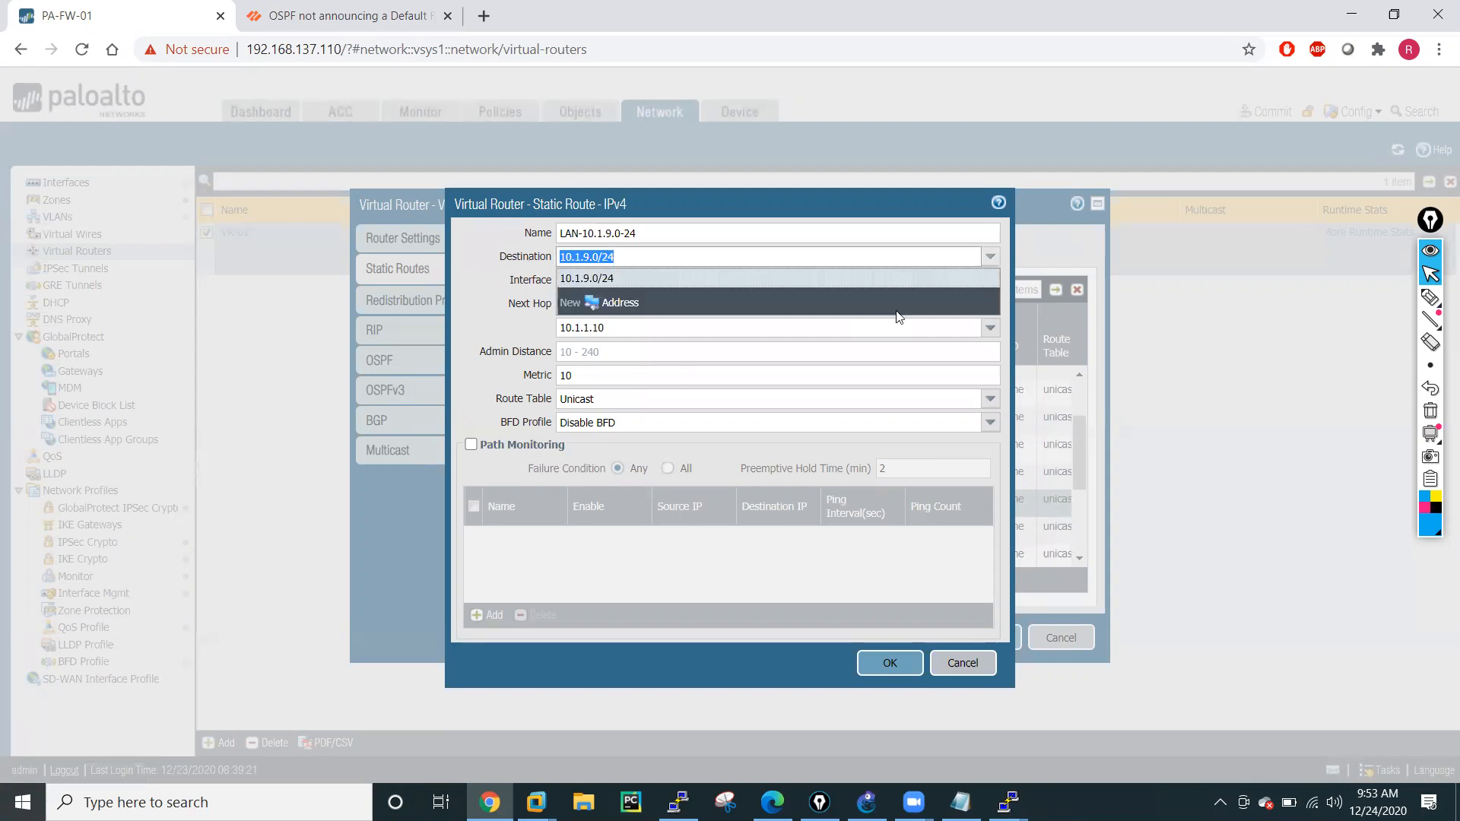
{"action": "left_click", "coordinate": [525, 315]}
{"action": "left_click", "coordinate": [991, 281]}
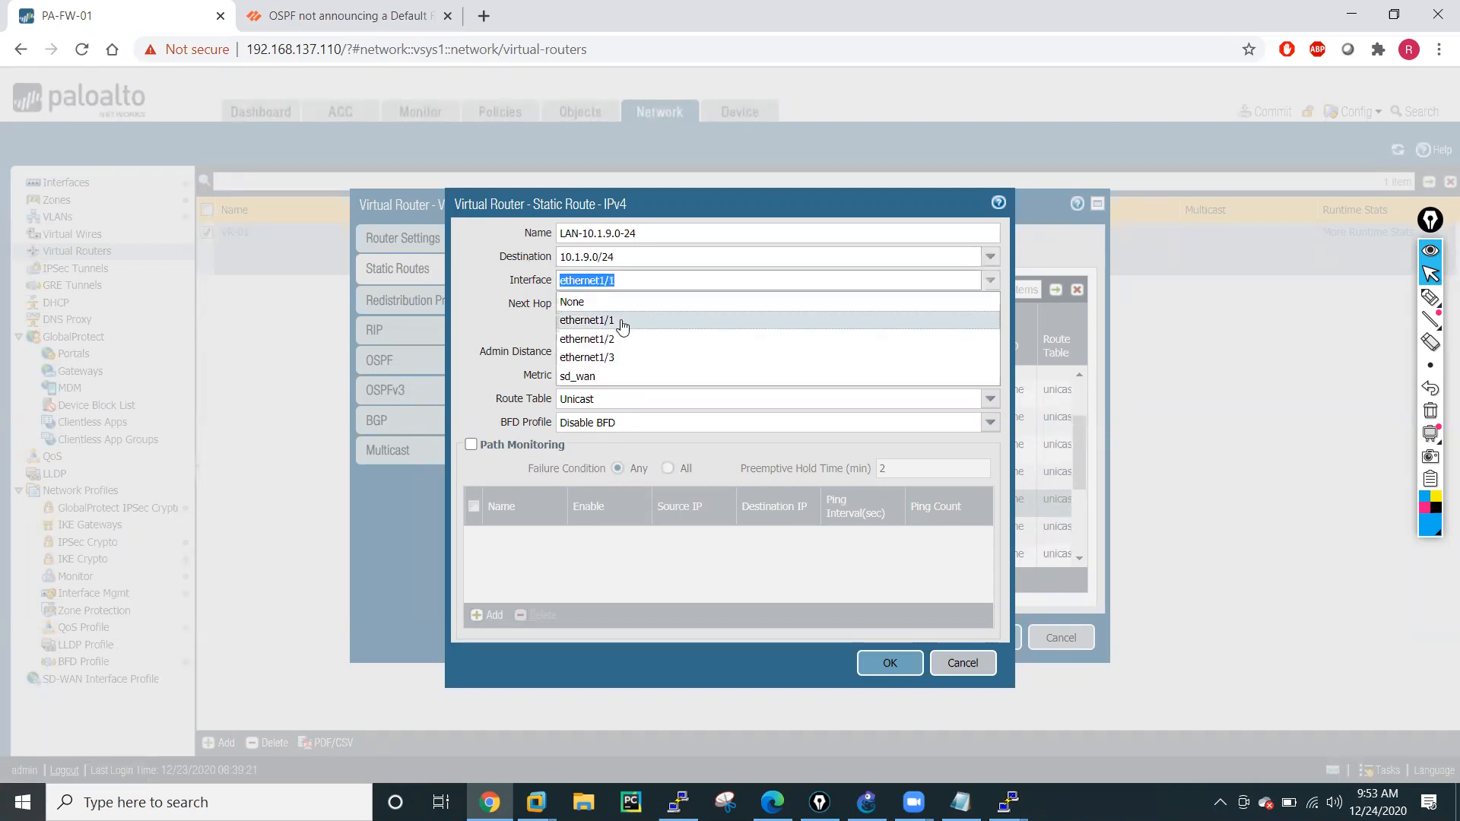
{"action": "left_click", "coordinate": [606, 335]}
Restore the LAN-10.1.9.0-24 route's destination 10.1.9.0/24 and next hop 10.1.1.10, and save the route.
{"action": "left_click", "coordinate": [592, 260]}
{"action": "type", "text": "10.1.9.0/24"}
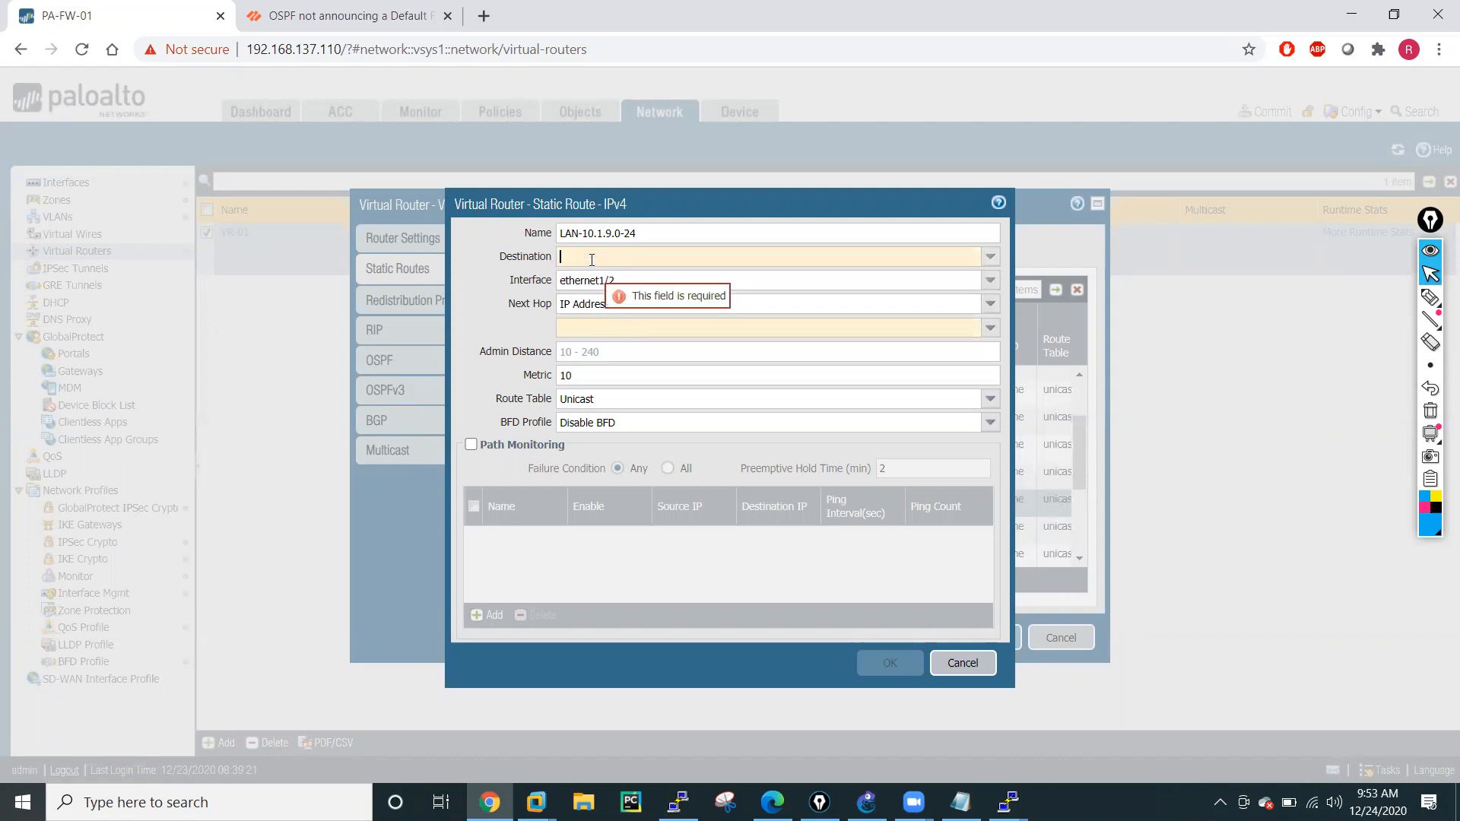
{"action": "left_click", "coordinate": [578, 328]}
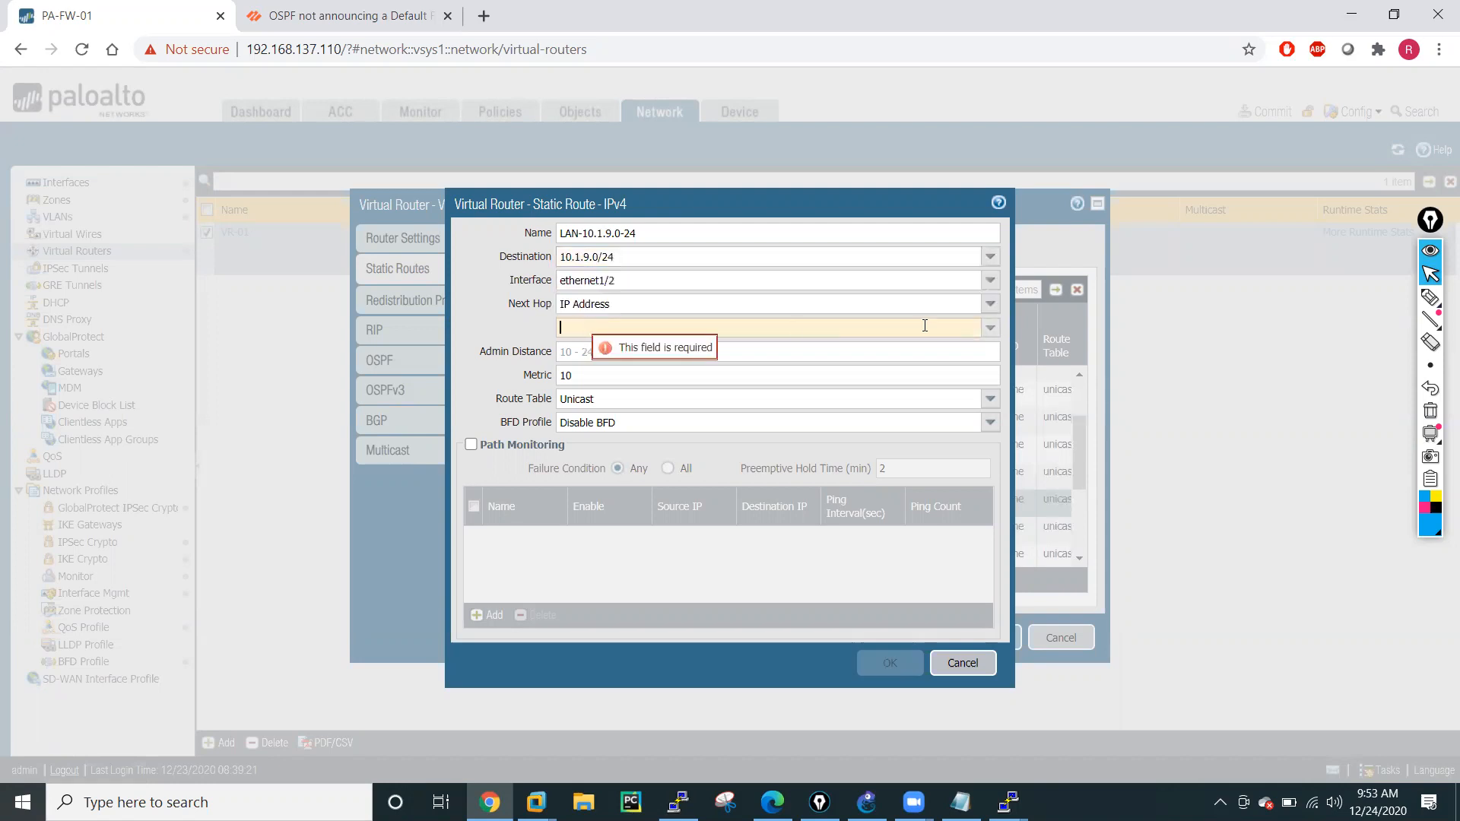
{"action": "left_click", "coordinate": [991, 328]}
{"action": "left_click", "coordinate": [677, 349]}
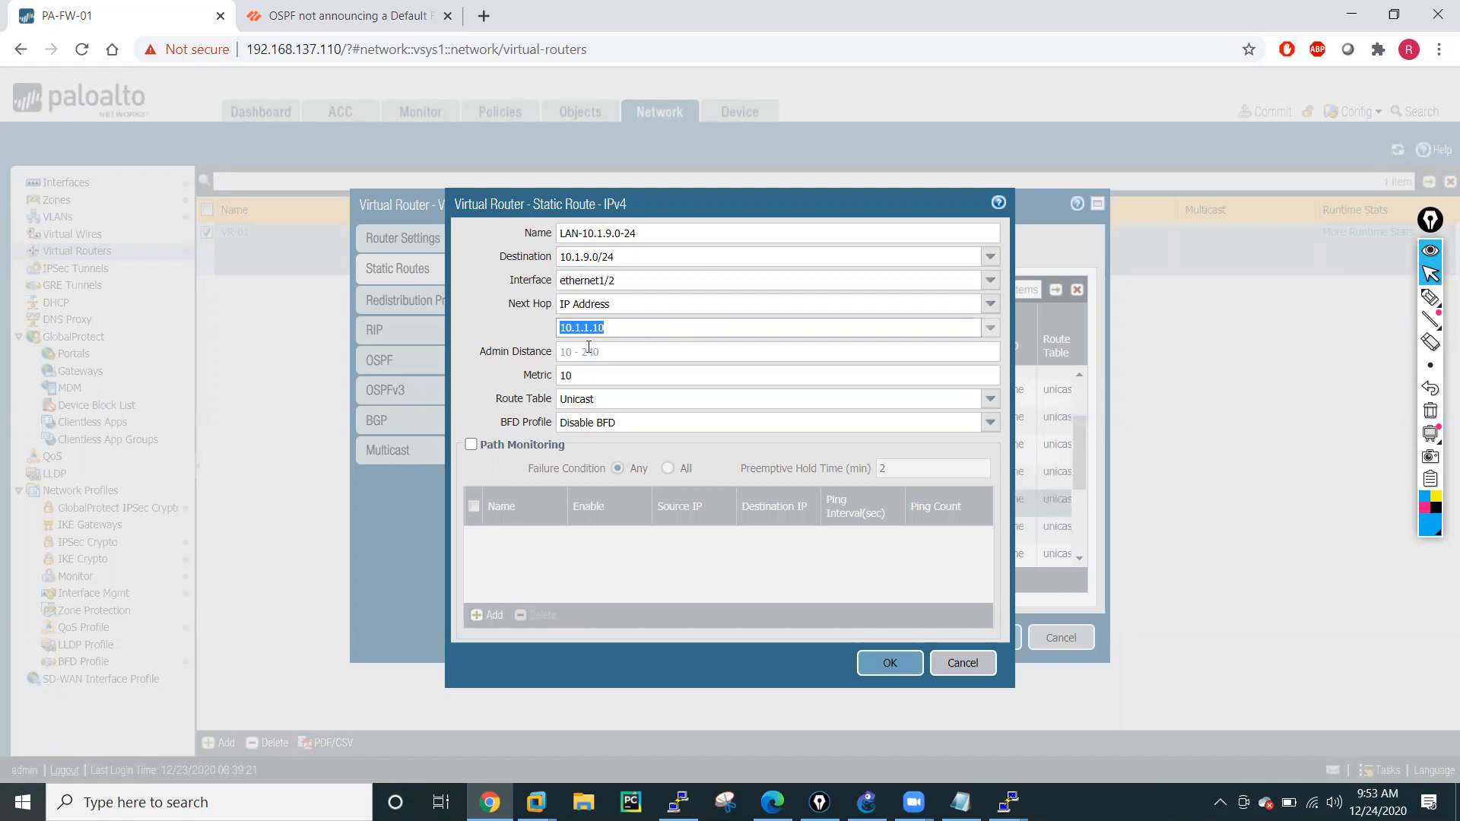
{"action": "left_click", "coordinate": [487, 344]}
{"action": "left_click", "coordinate": [888, 663]}
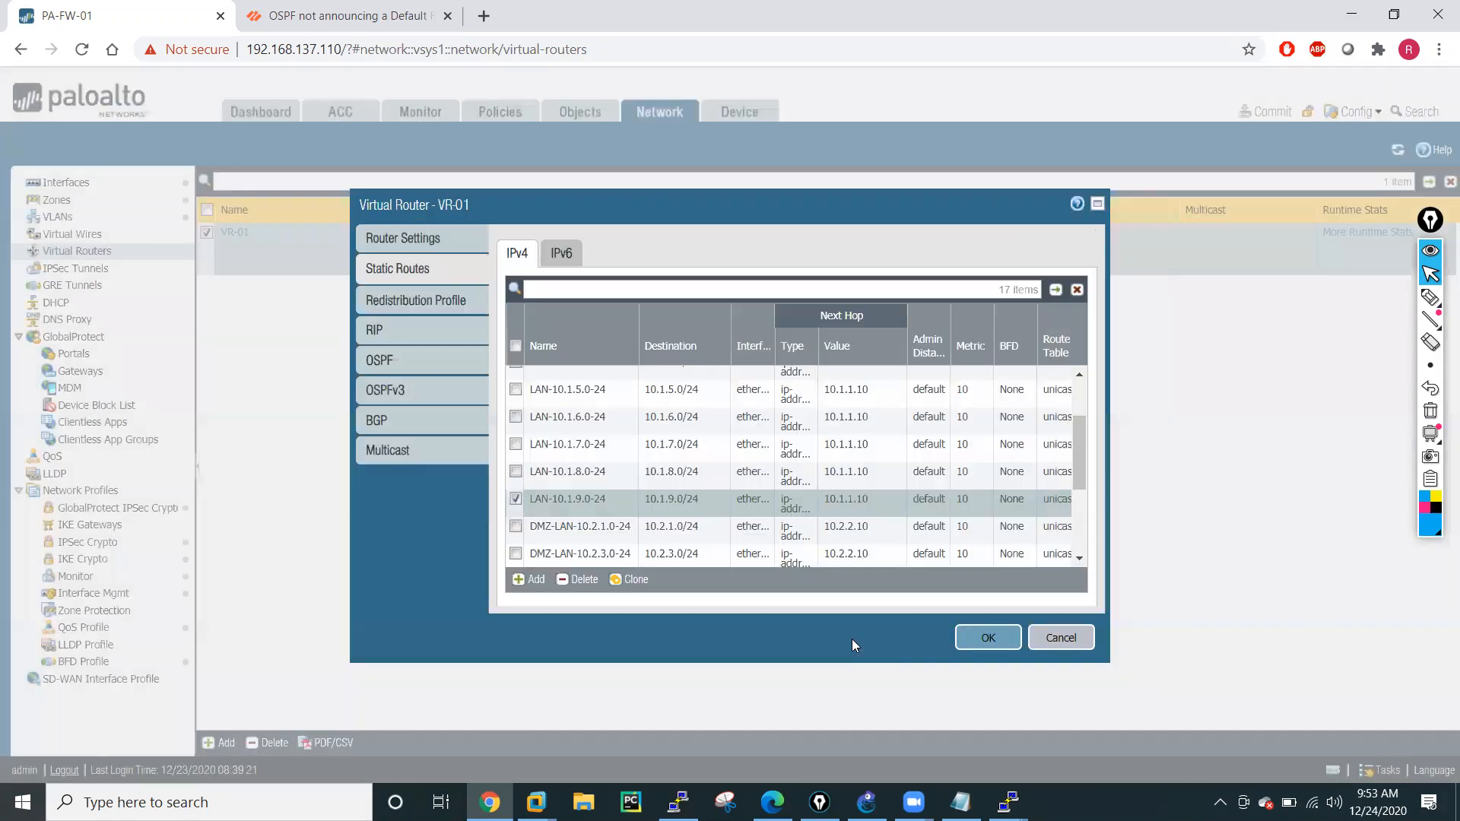
Save the VR-01 virtual router changes and commit the firewall configuration.
{"action": "left_click", "coordinate": [989, 639]}
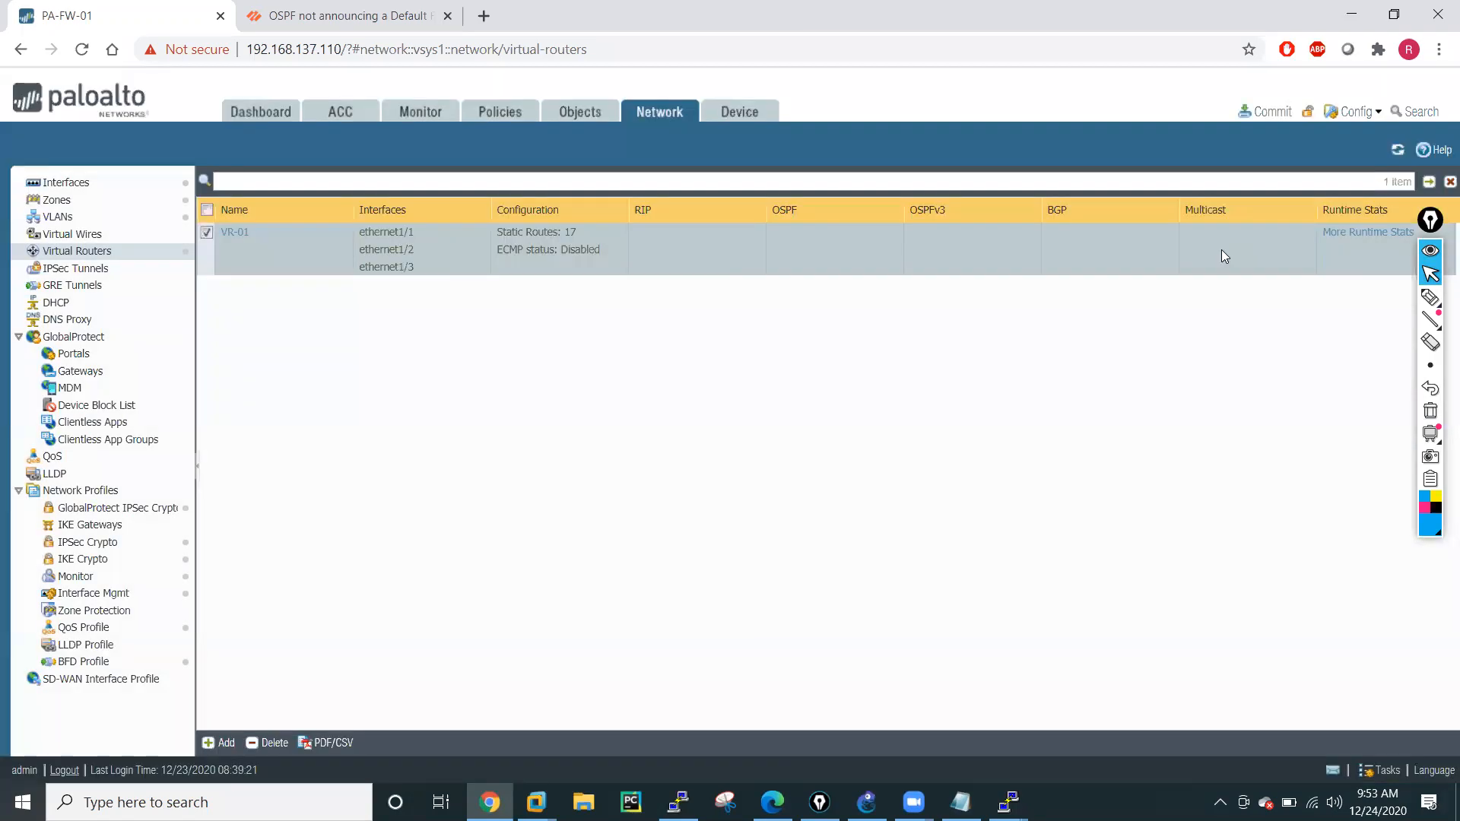
{"action": "left_click", "coordinate": [1264, 111]}
{"action": "left_click", "coordinate": [897, 643]}
Run the 100-repeat ping to 10.1.4.11 twice from the R5 console, and close the firewall's commit status.
{"action": "mouse_move", "coordinate": [1009, 802]}
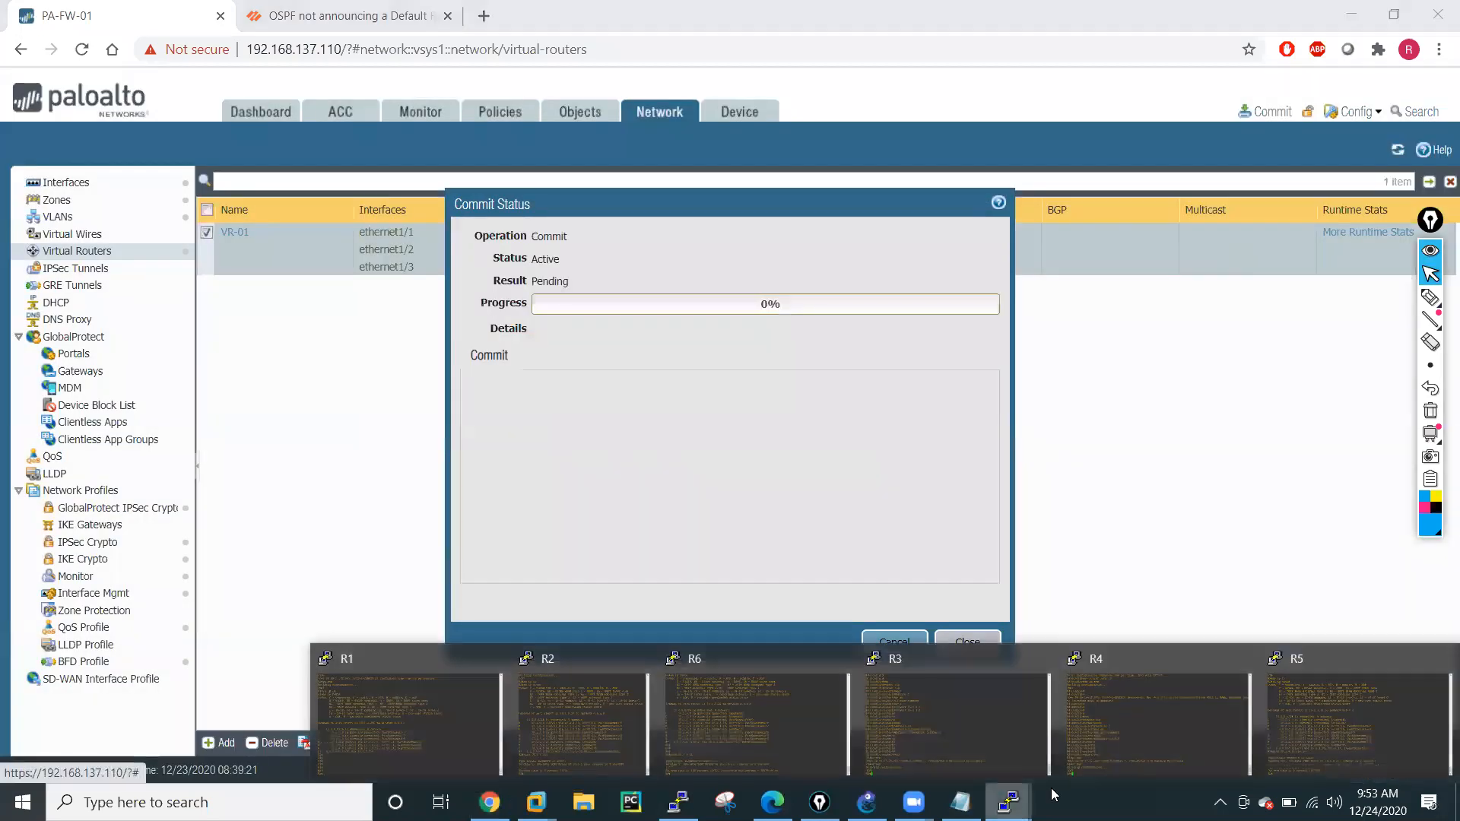
{"action": "left_click", "coordinate": [1384, 727]}
{"action": "key", "text": "Up"}
{"action": "key", "text": "Return"}
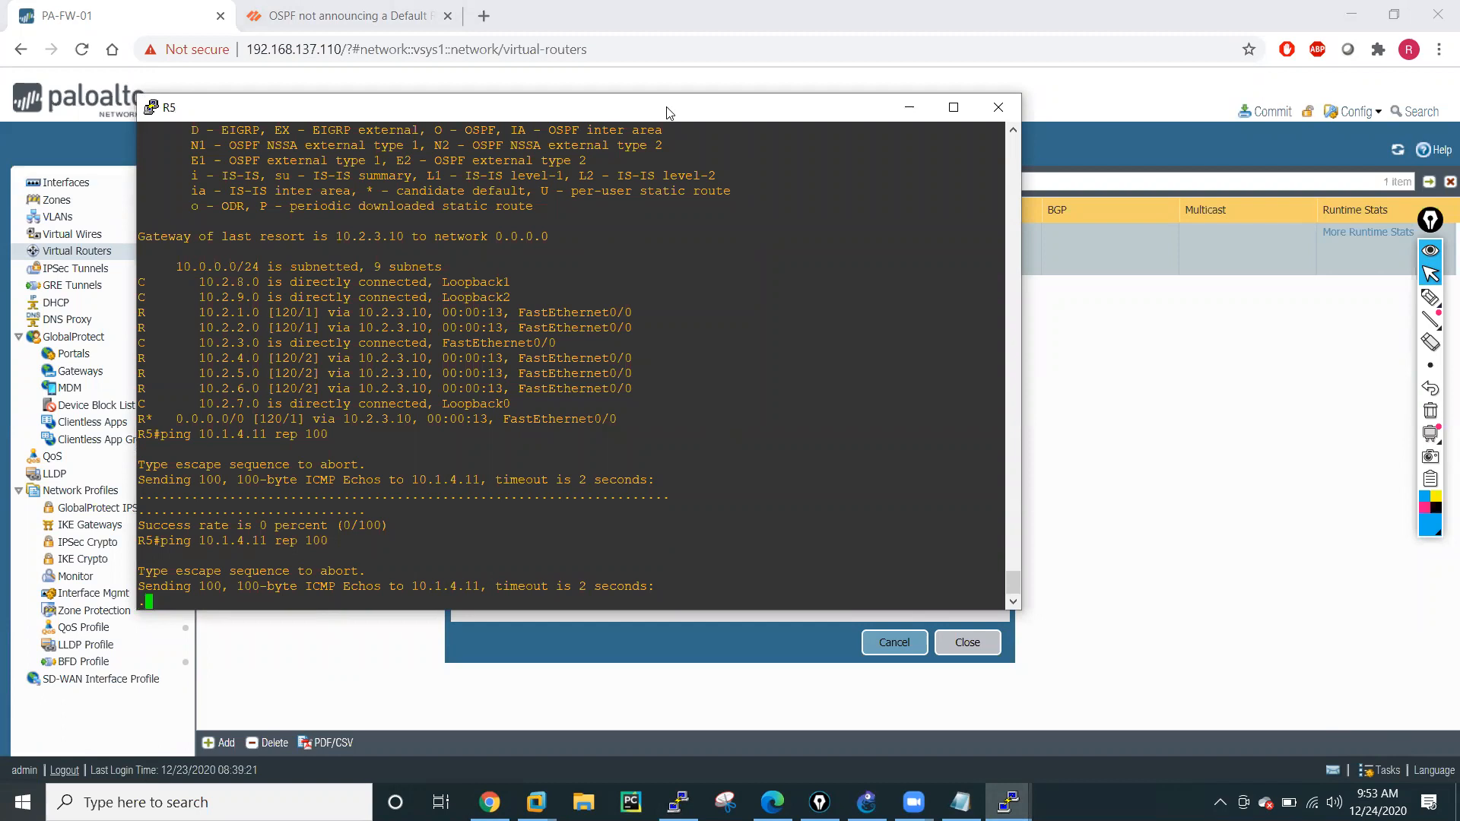
{"action": "left_click_drag", "start_coordinate": [666, 113], "coordinate": [1018, 362]}
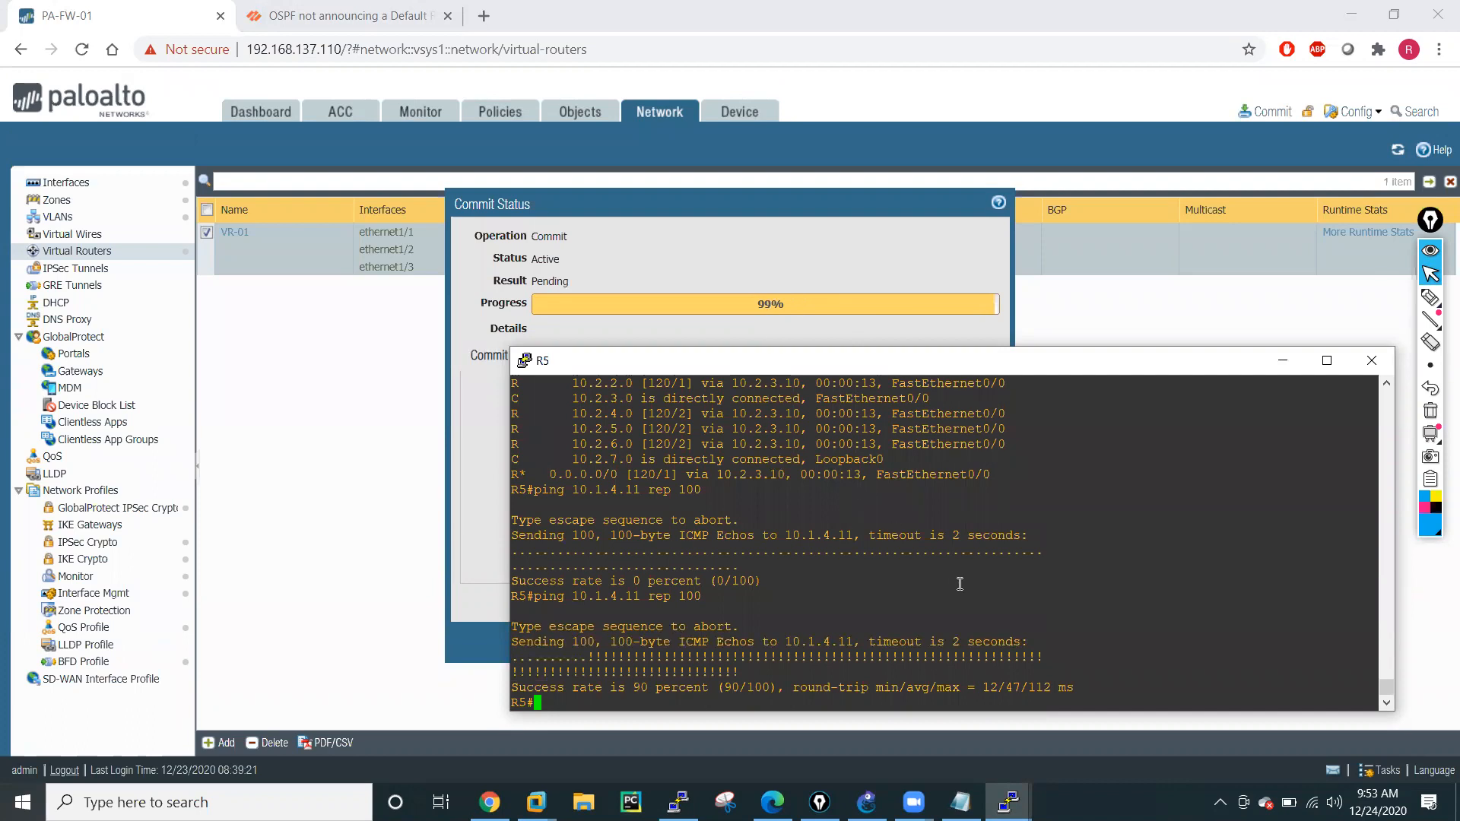
{"action": "key", "text": "Up"}
{"action": "key", "text": "Return"}
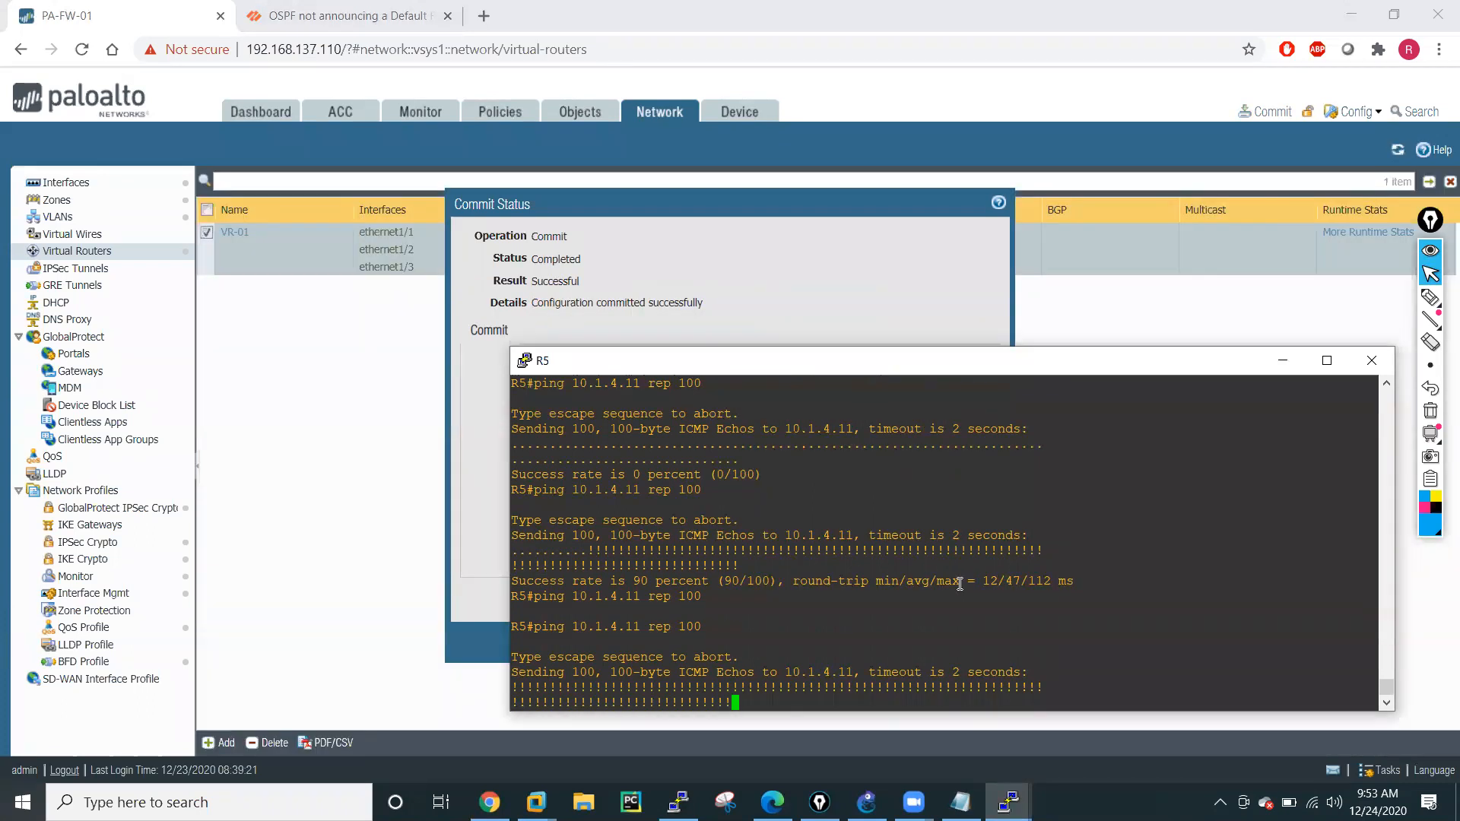
{"action": "left_click", "coordinate": [756, 330]}
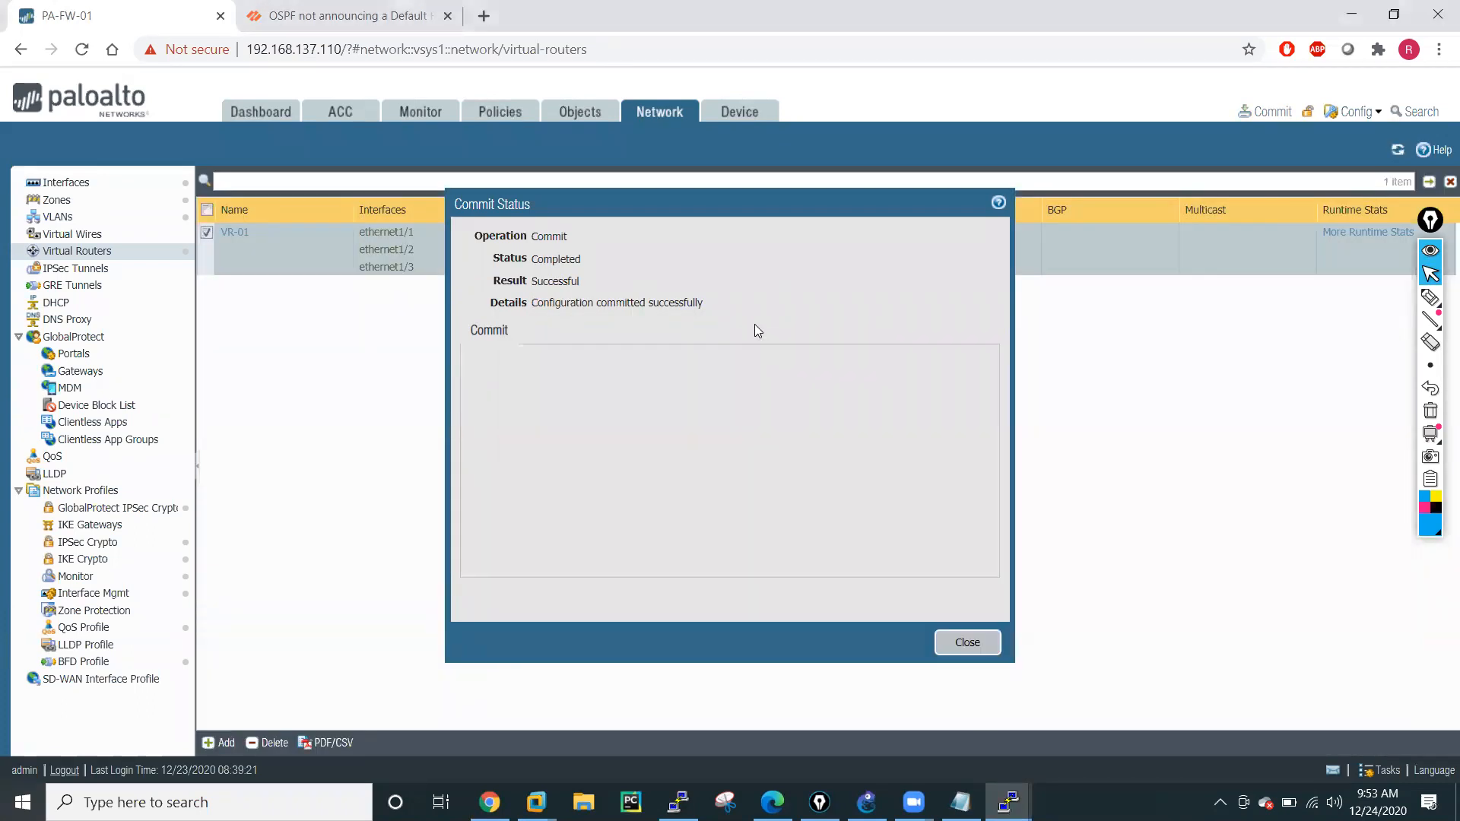
{"action": "left_click", "coordinate": [964, 642]}
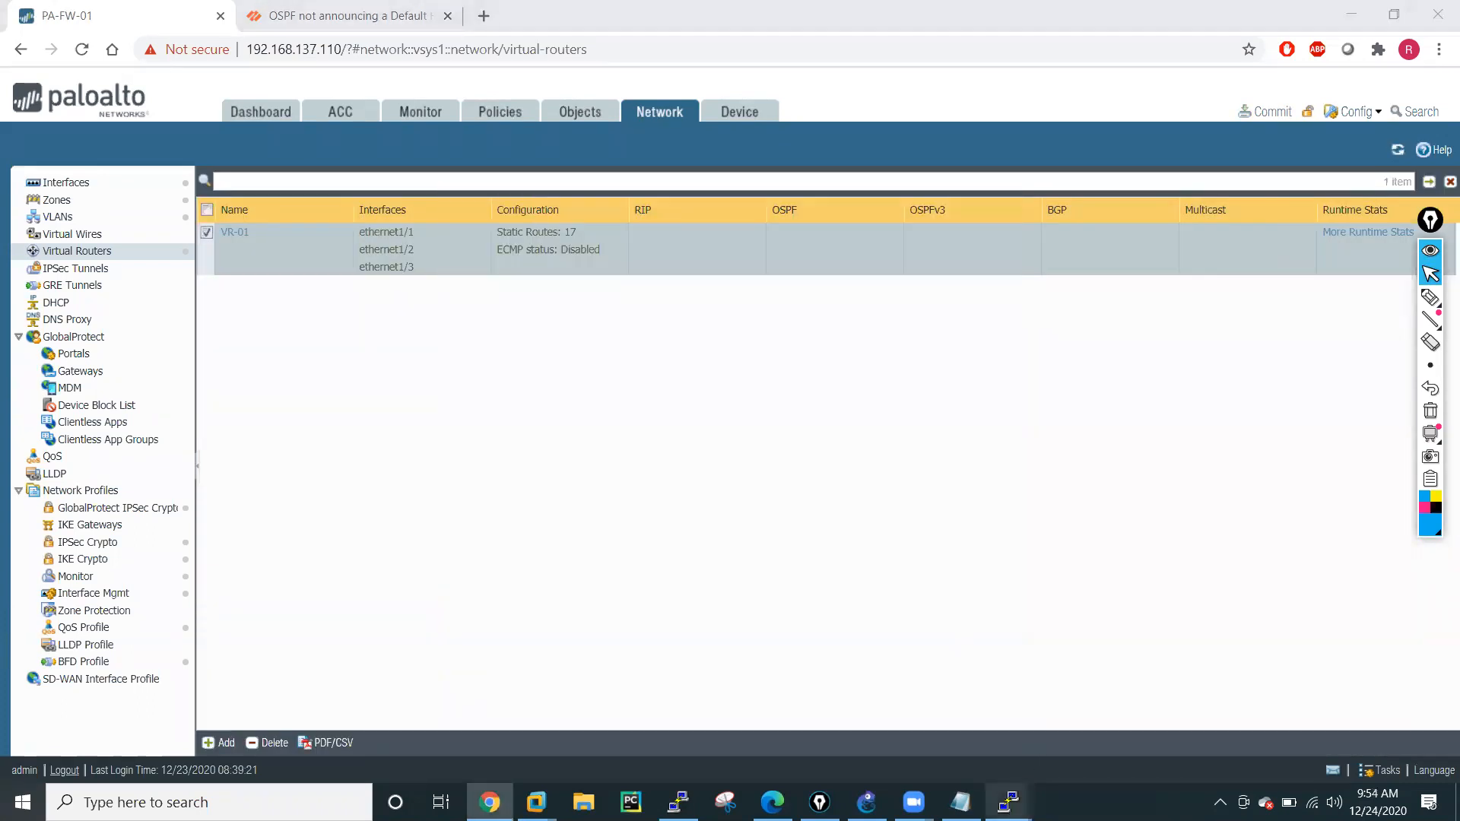
Check the GNS3 topology for R6's subnets and ping 10.1.7.11 from the R5 console.
{"action": "mouse_move", "coordinate": [1009, 802]}
{"action": "left_click", "coordinate": [1287, 700]}
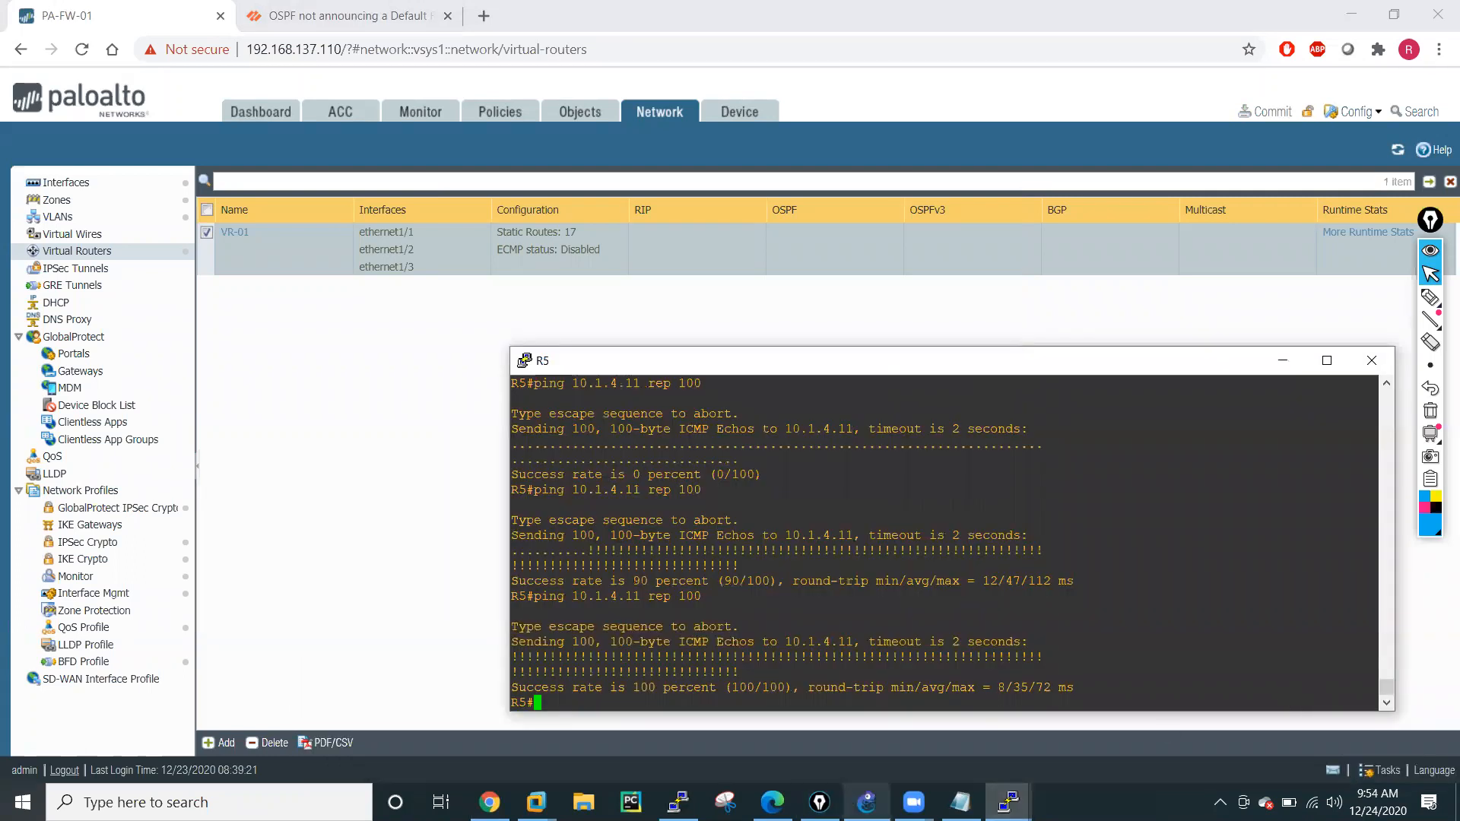
{"action": "left_click", "coordinate": [866, 803]}
{"action": "left_click", "coordinate": [1008, 802]}
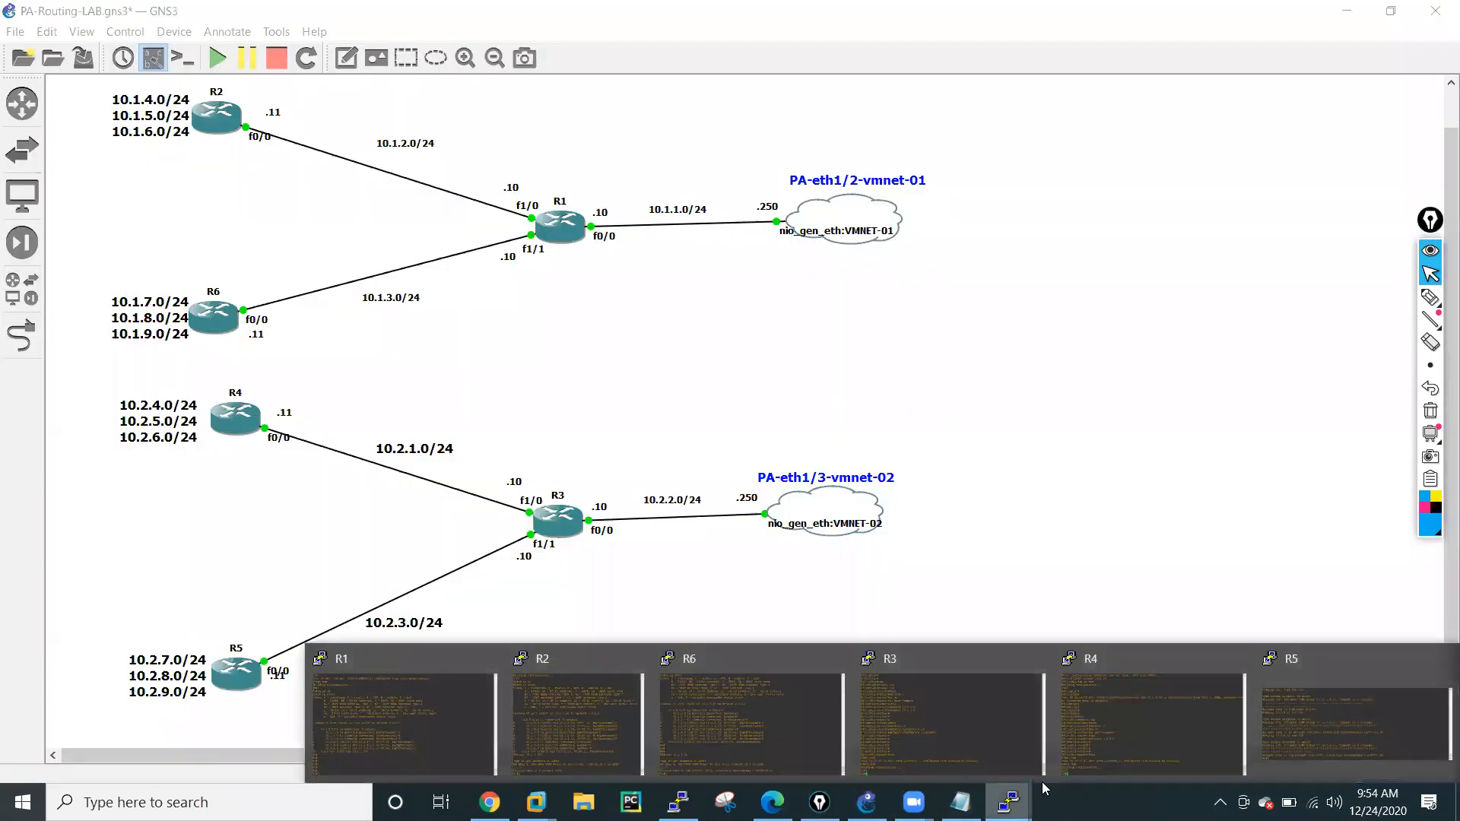
{"action": "left_click", "coordinate": [1322, 732]}
{"action": "type", "text": "ping 10.1.7.11"}
{"action": "key", "text": "Return"}
Ping 10.1.8.11 and 10.1.9.11 from R5 by editing the previous ping command.
{"action": "key", "text": "Up"}
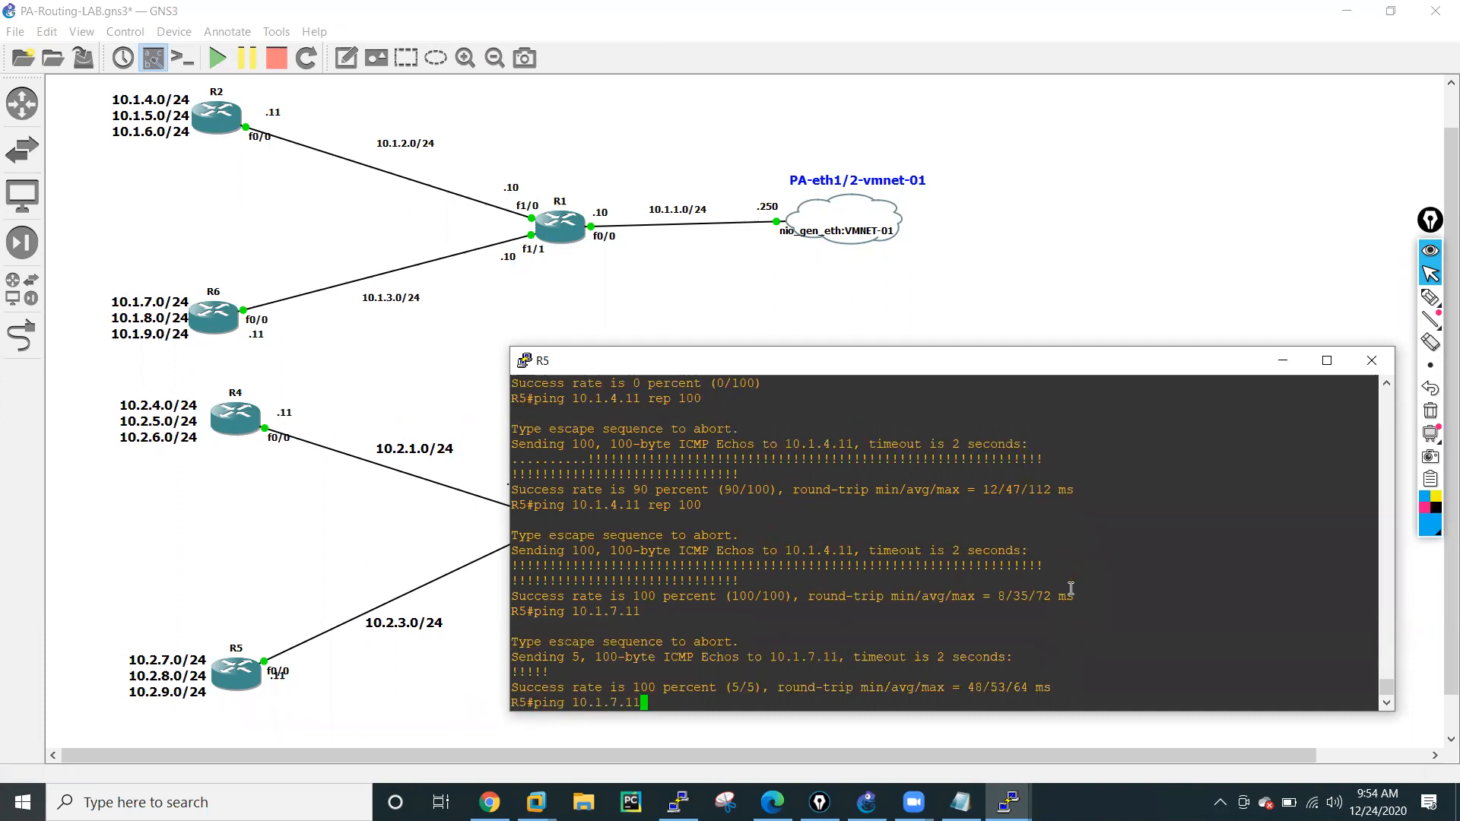
{"action": "key", "text": "Left"}
{"action": "key", "text": "Left"}
{"action": "key", "text": "Left"}
{"action": "key", "text": "BackSpace"}
{"action": "type", "text": "8"}
{"action": "key", "text": "Return"}
{"action": "key", "text": "Up"}
{"action": "key", "text": "Left"}
{"action": "key", "text": "Left"}
{"action": "key", "text": "Left"}
{"action": "key", "text": "Left"}
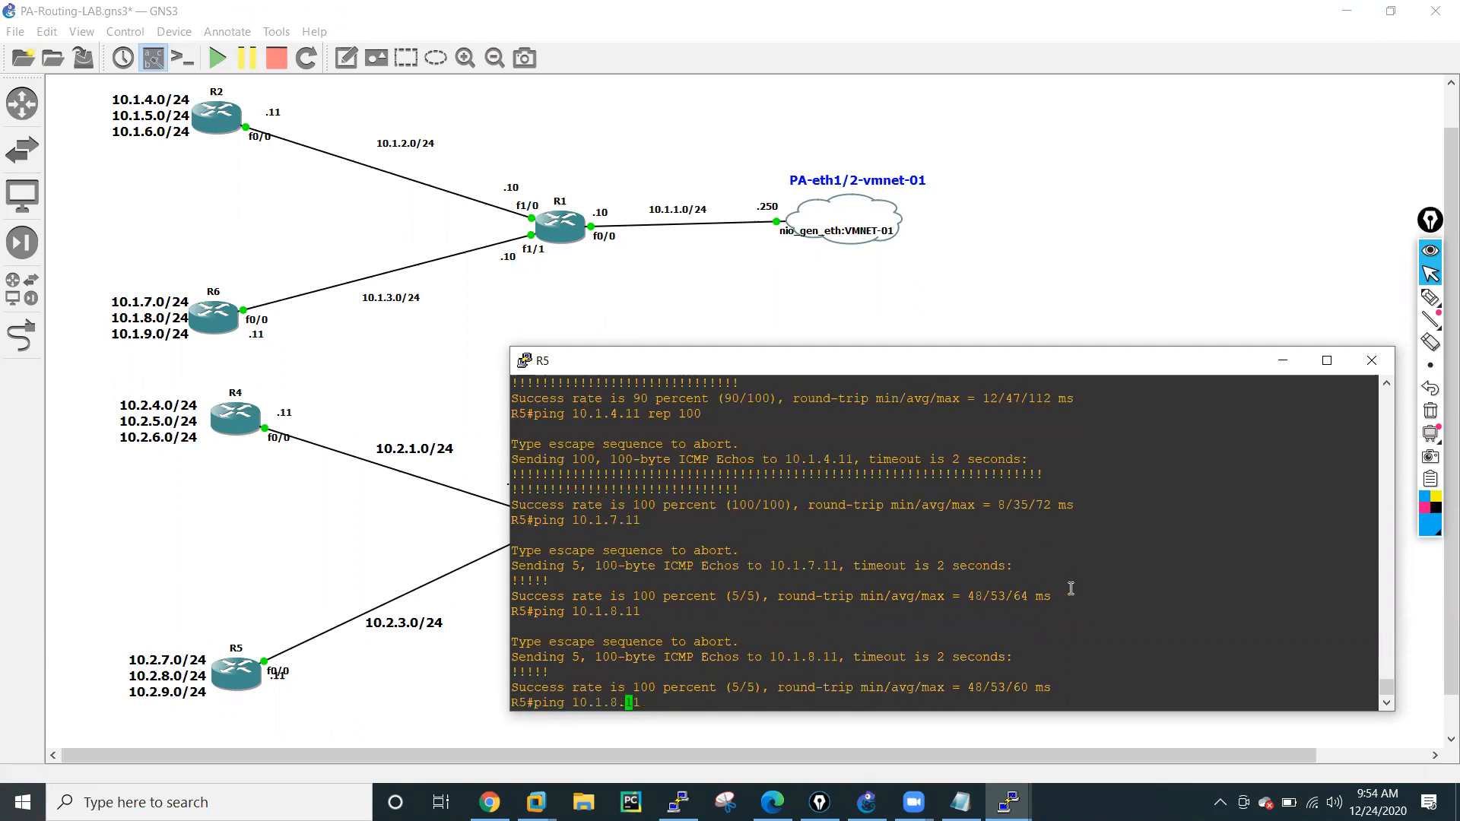
{"action": "type", "text": "9"}
{"action": "key", "text": "Return"}
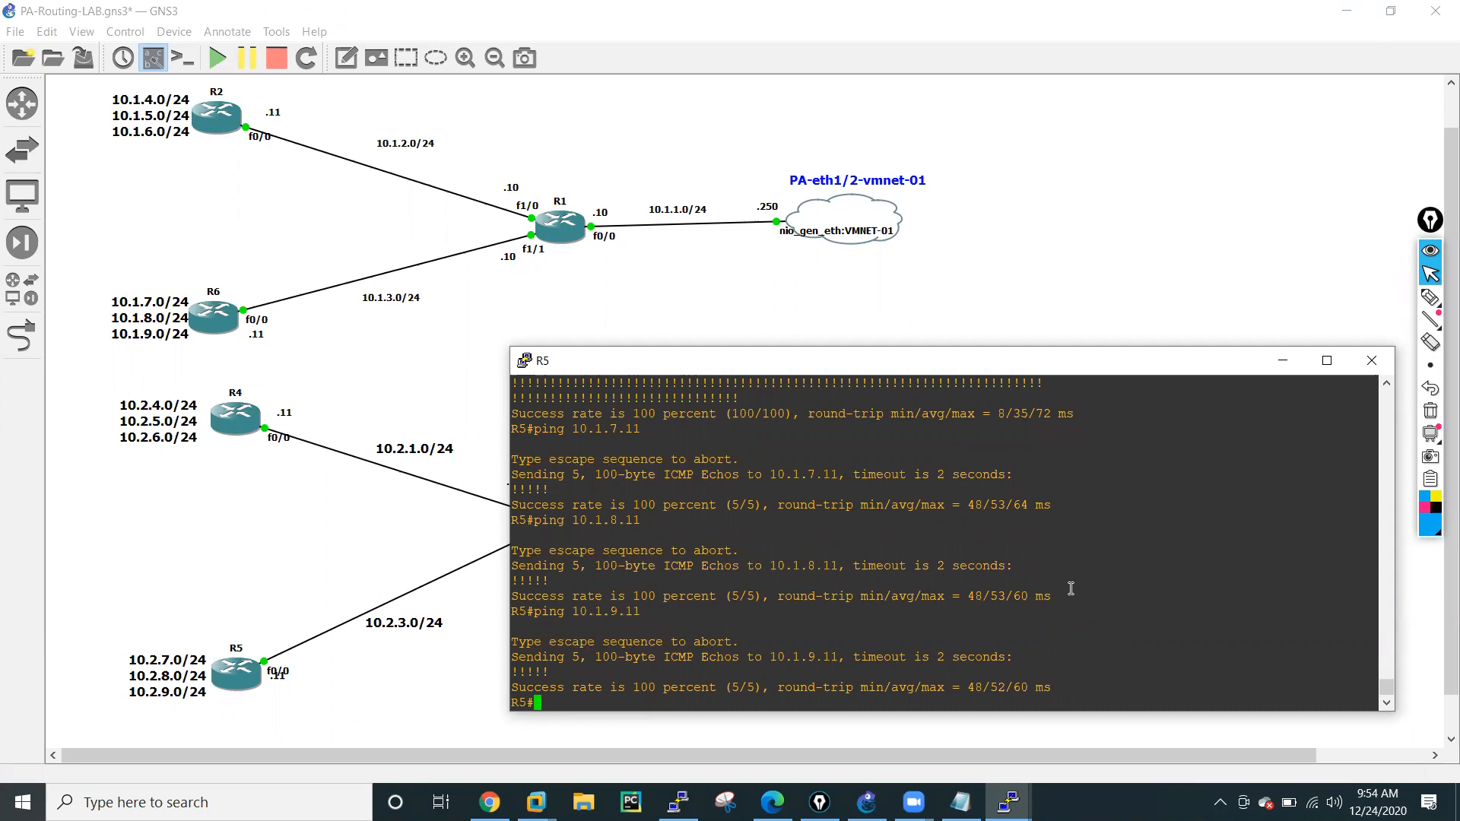
Ping R6's link address 10.1.3.11 from R5.
{"action": "key", "text": "Up"}
{"action": "key", "text": "Left"}
{"action": "key", "text": "Left"}
{"action": "key", "text": "Left"}
{"action": "key", "text": "BackSpace"}
{"action": "type", "text": "3"}
{"action": "key", "text": "Return"}
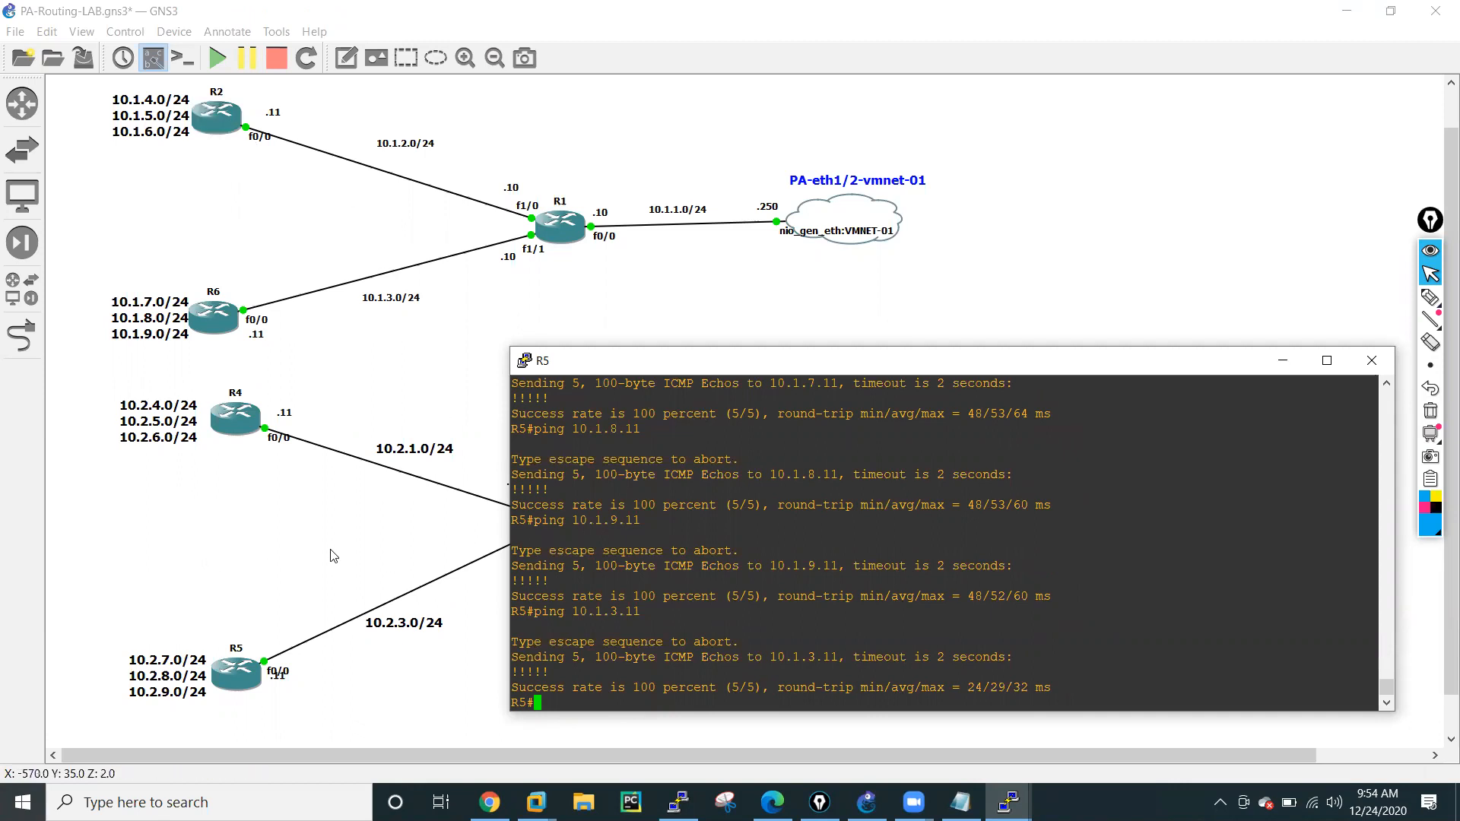
Test R5's internet connectivity by pinging 8.8.8.8 and 4.2.2.2.
{"action": "type", "text": "ping 8.8.8.8"}
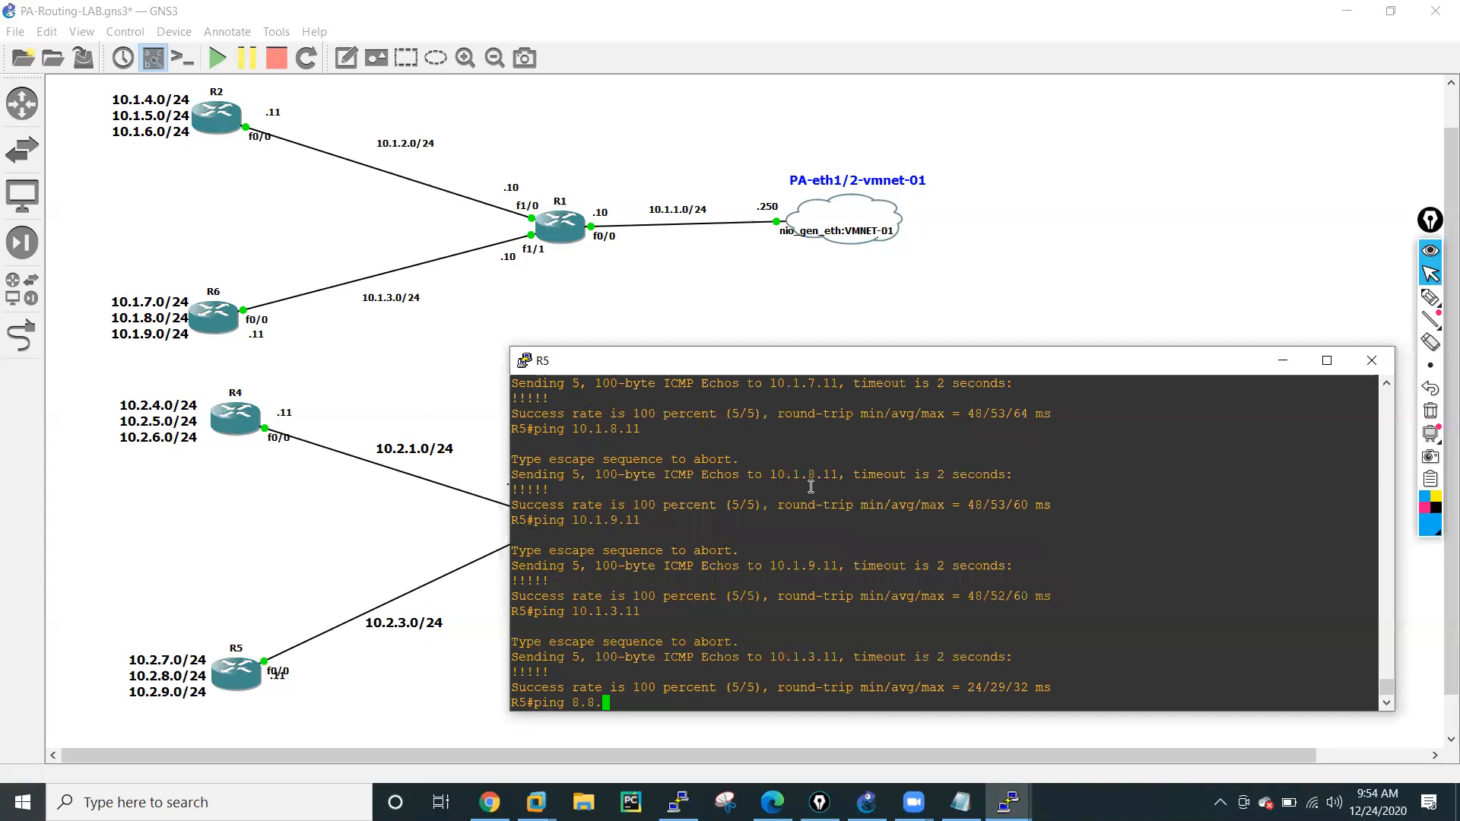
{"action": "key", "text": "Return"}
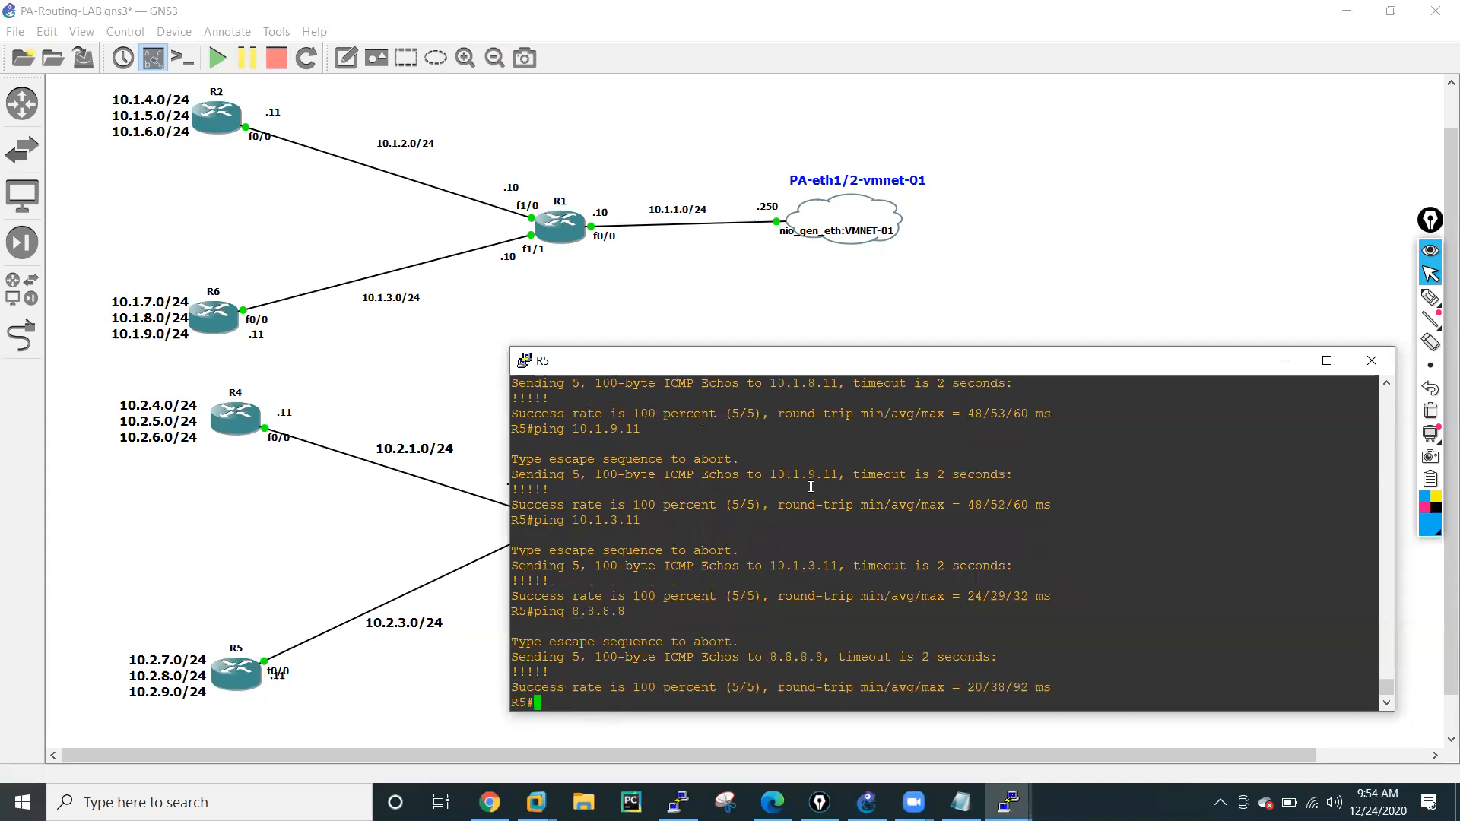
{"action": "type", "text": "ping 4.2.2.2"}
{"action": "key", "text": "Return"}
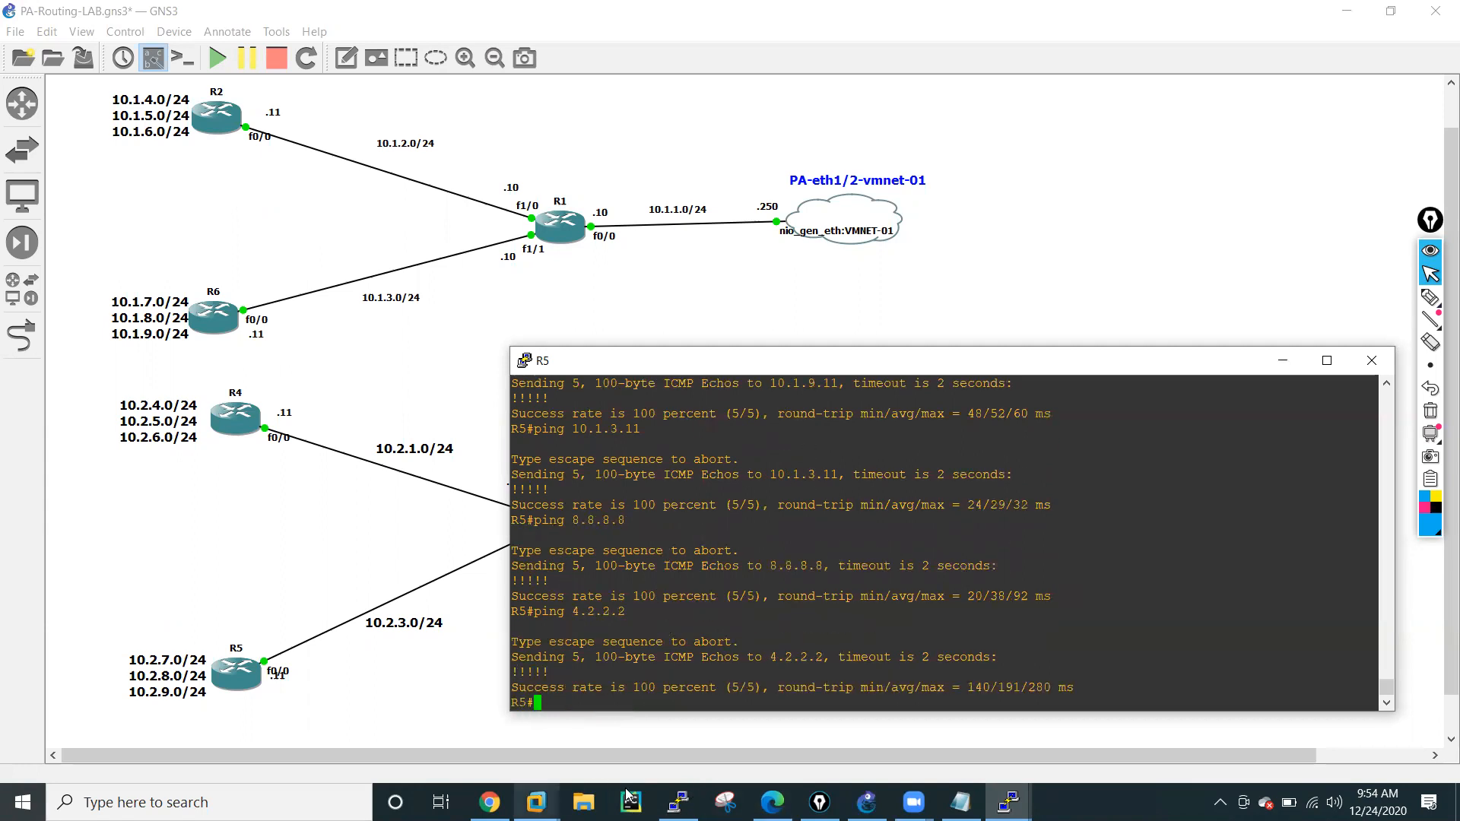
Switch to the firewall's PuTTY session, maximize it, and display the full routing table with show routing route.
{"action": "left_click", "coordinate": [1008, 802]}
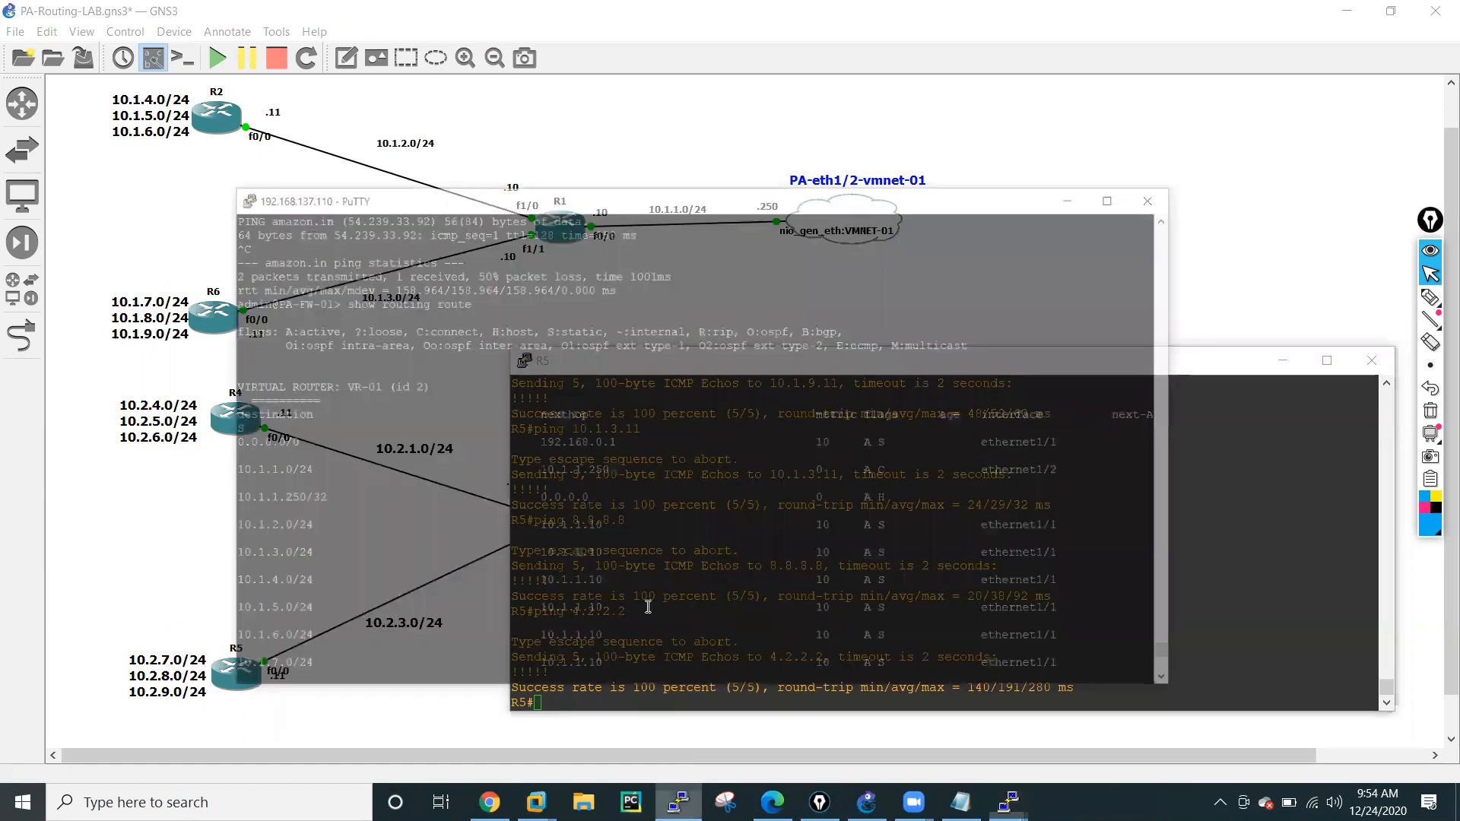
{"action": "scroll", "coordinate": [653, 541], "scroll_direction": "down", "scroll_amount": 2}
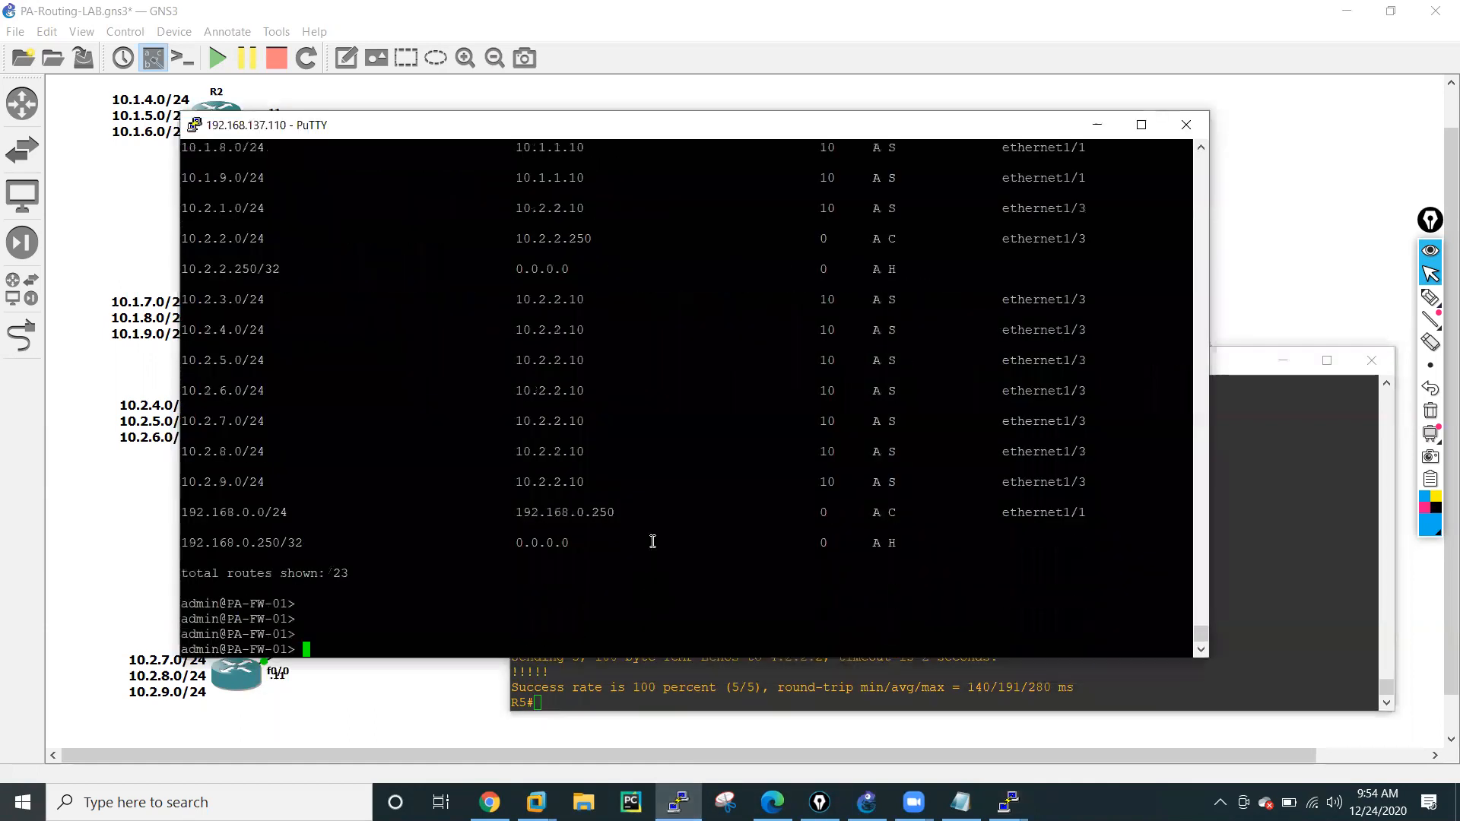
{"action": "type", "text": "show routing route"}
{"action": "key", "text": "Return"}
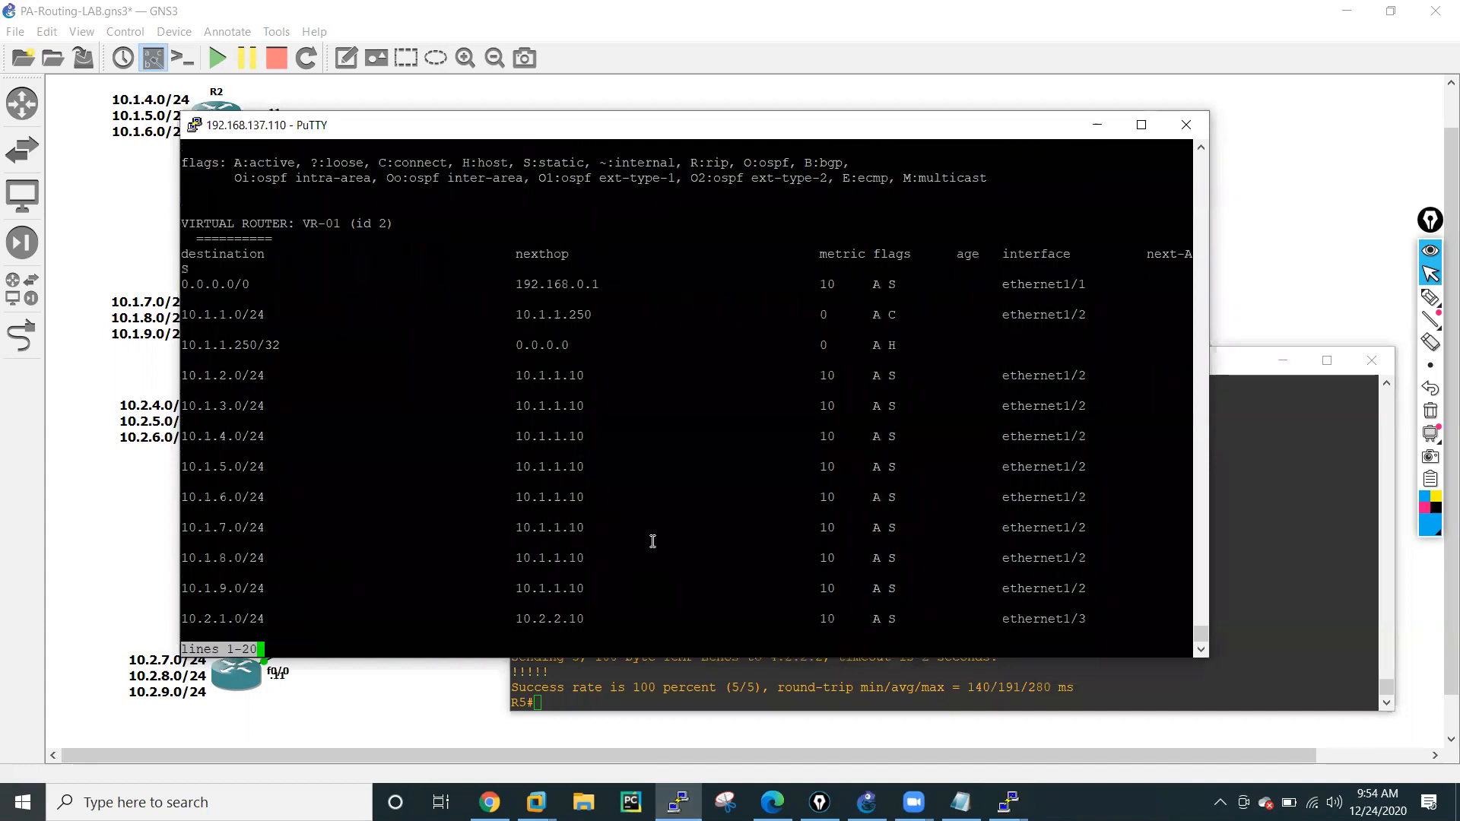
{"action": "left_click", "coordinate": [1141, 125]}
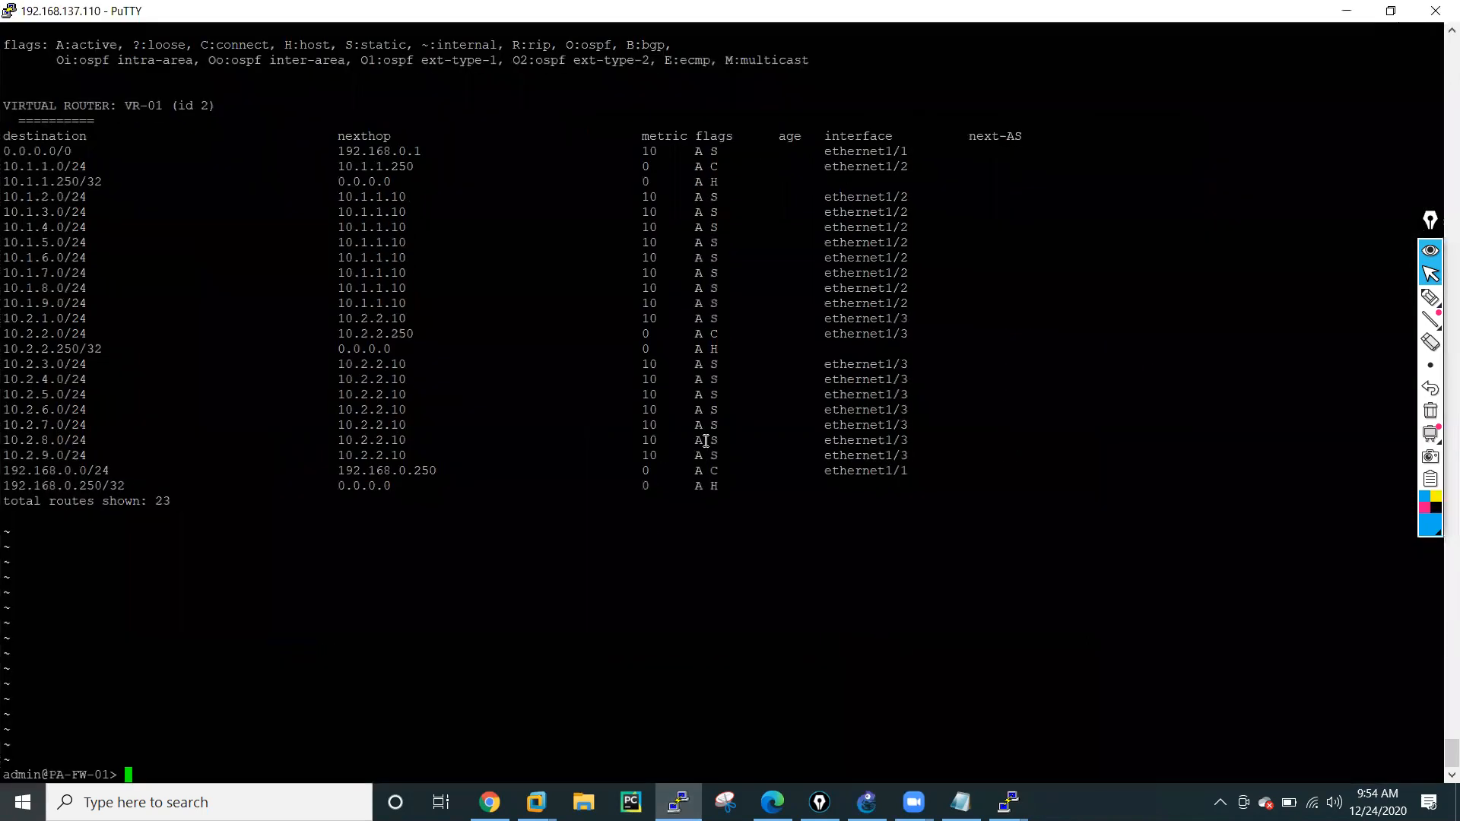
{"action": "key", "text": "Up"}
{"action": "key", "text": "Return"}
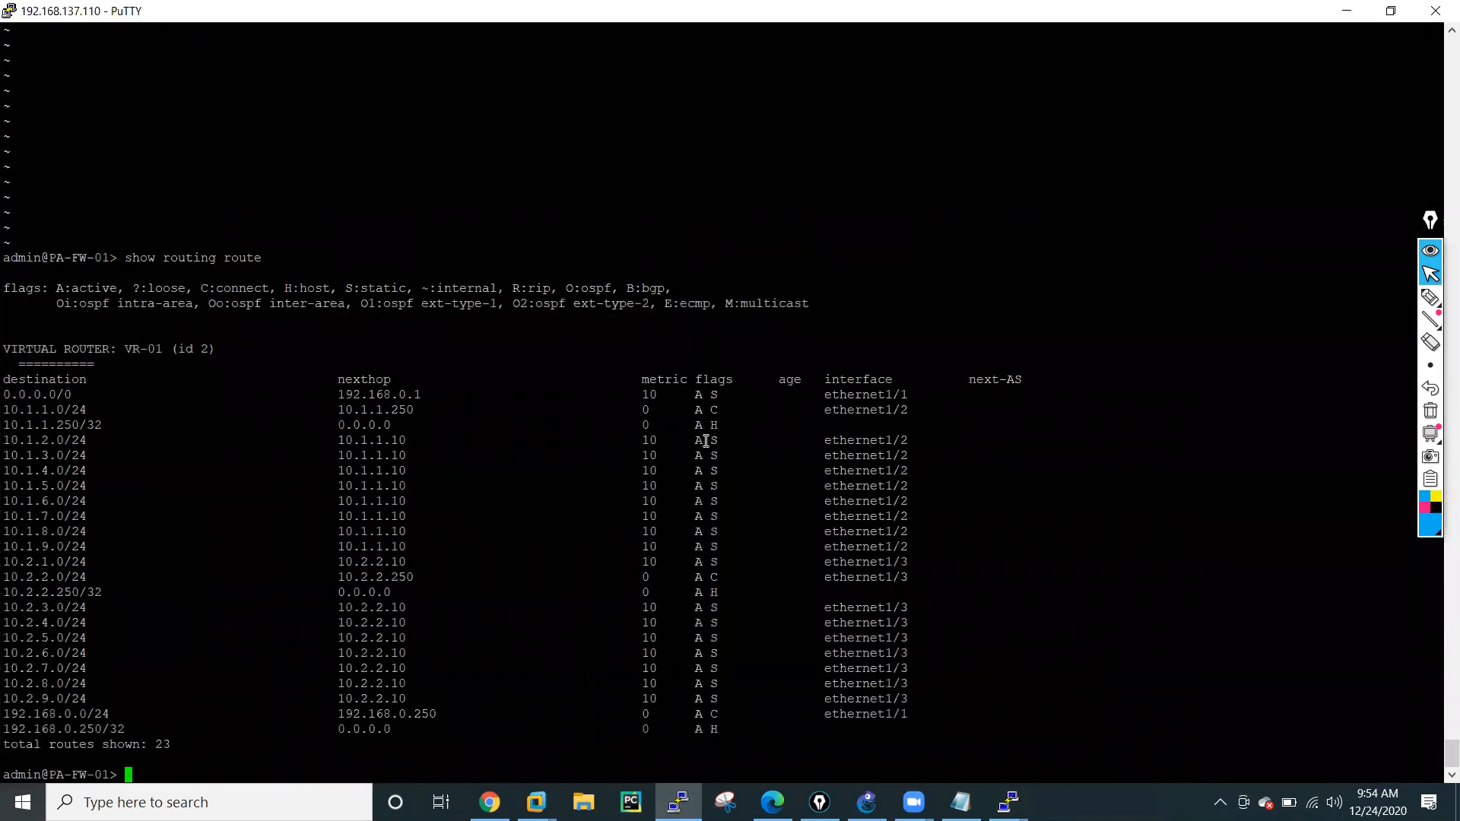
{"action": "key", "text": "Return"}
{"action": "key", "text": "Return"}
{"action": "key", "text": "Return"}
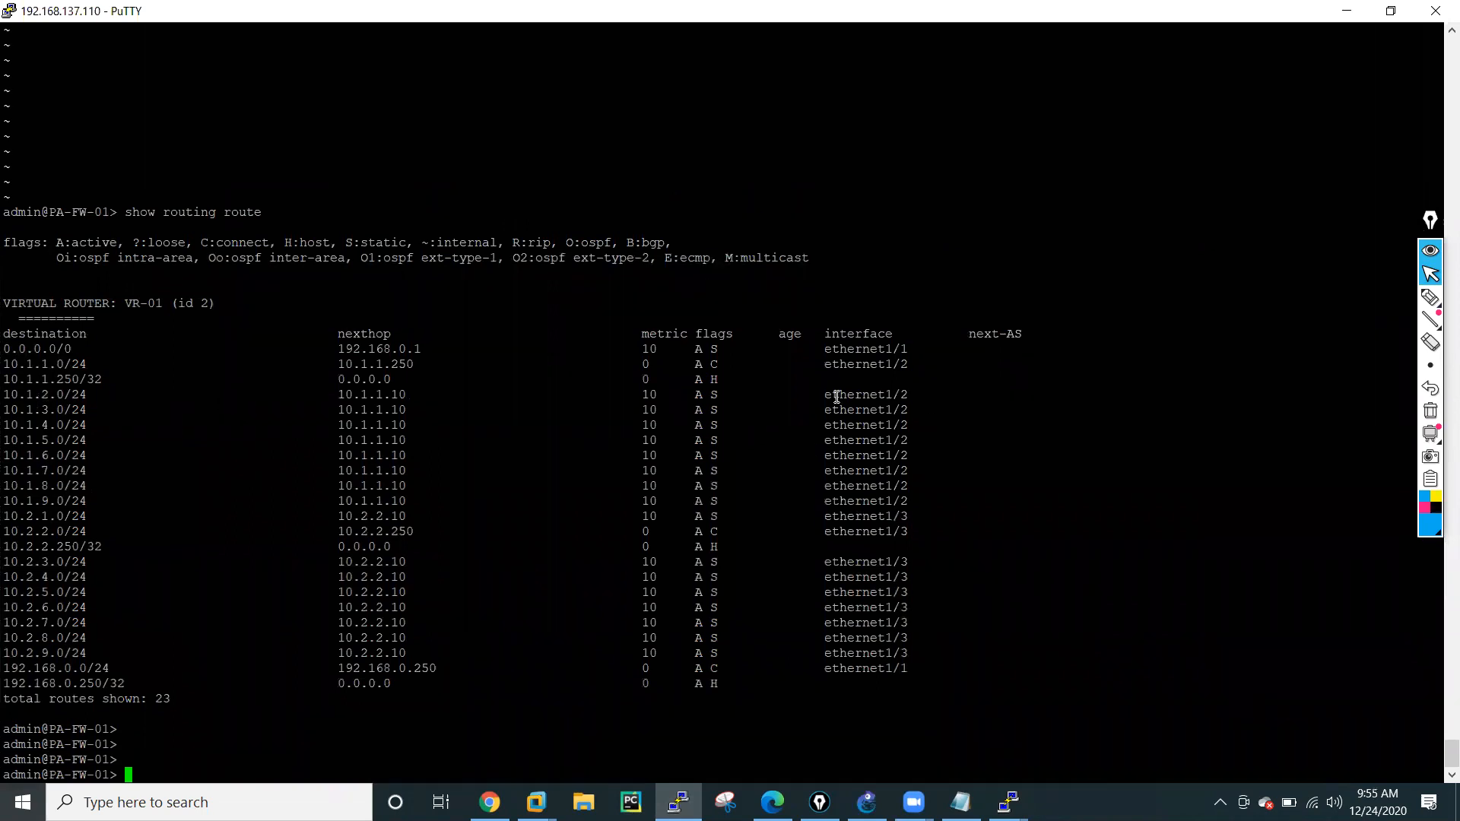
Highlight the 10.1.x.0/24 routes on ethernet1/2, then the 10.2.x.0/24 routes on ethernet1/3, in the routing table.
{"action": "left_click_drag", "start_coordinate": [826, 365], "coordinate": [910, 504]}
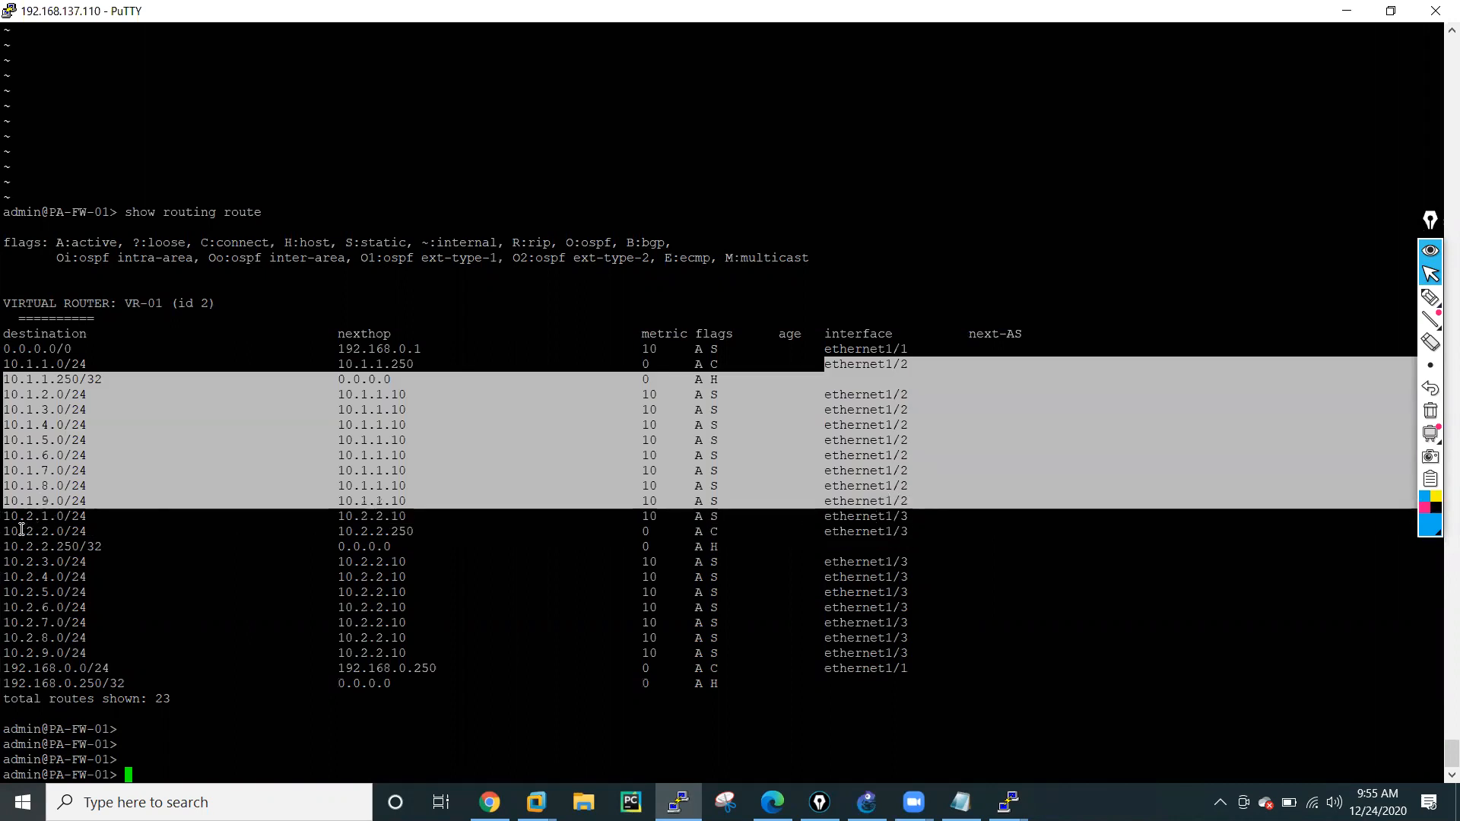
{"action": "left_click_drag", "start_coordinate": [8, 517], "coordinate": [918, 659]}
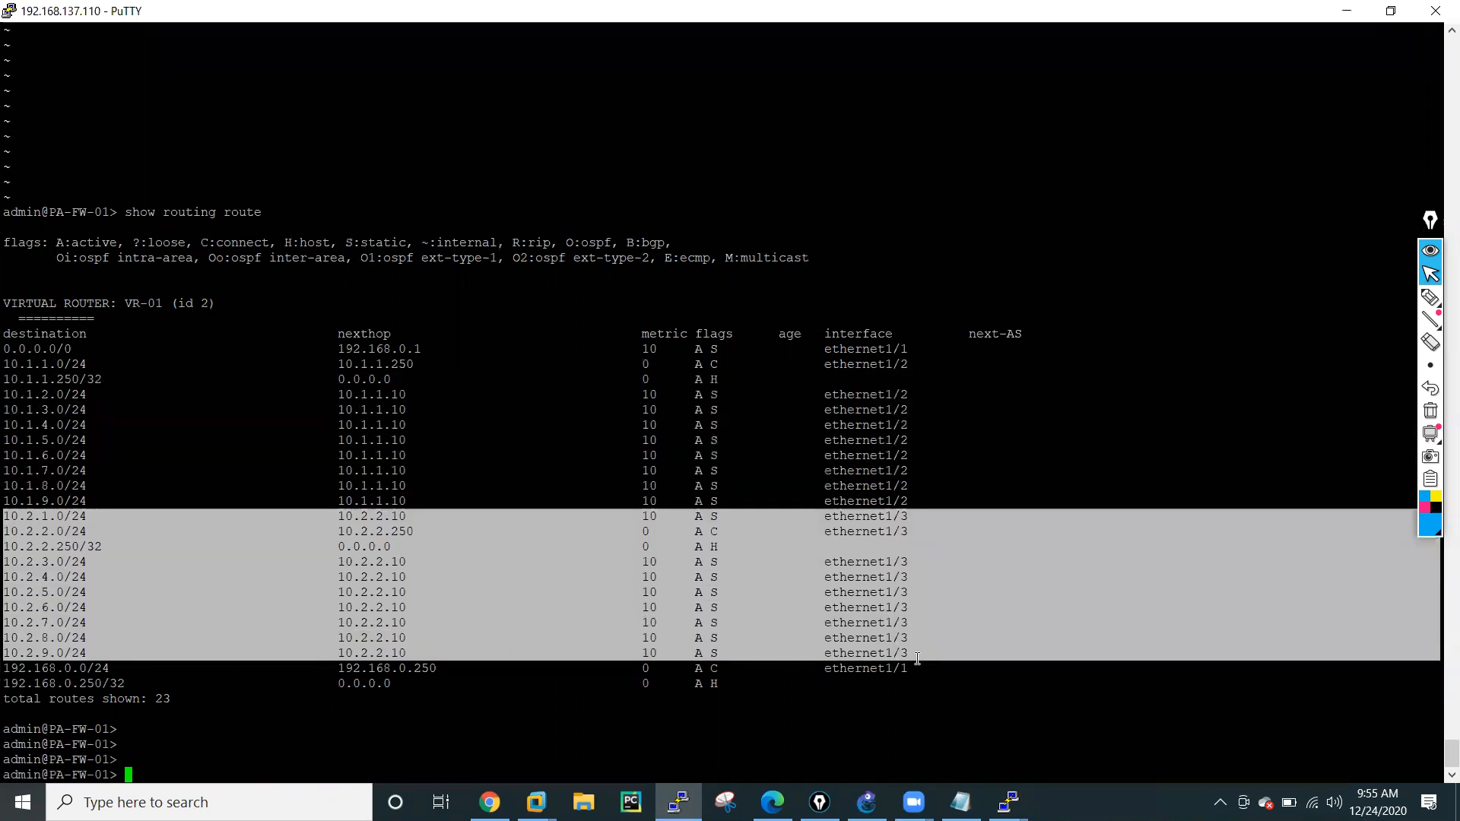
{"action": "left_click", "coordinate": [520, 731]}
{"action": "key", "text": "Return"}
{"action": "key", "text": "Return"}
{"action": "key", "text": "Return"}
{"action": "key", "text": "Return"}
{"action": "key", "text": "Return"}
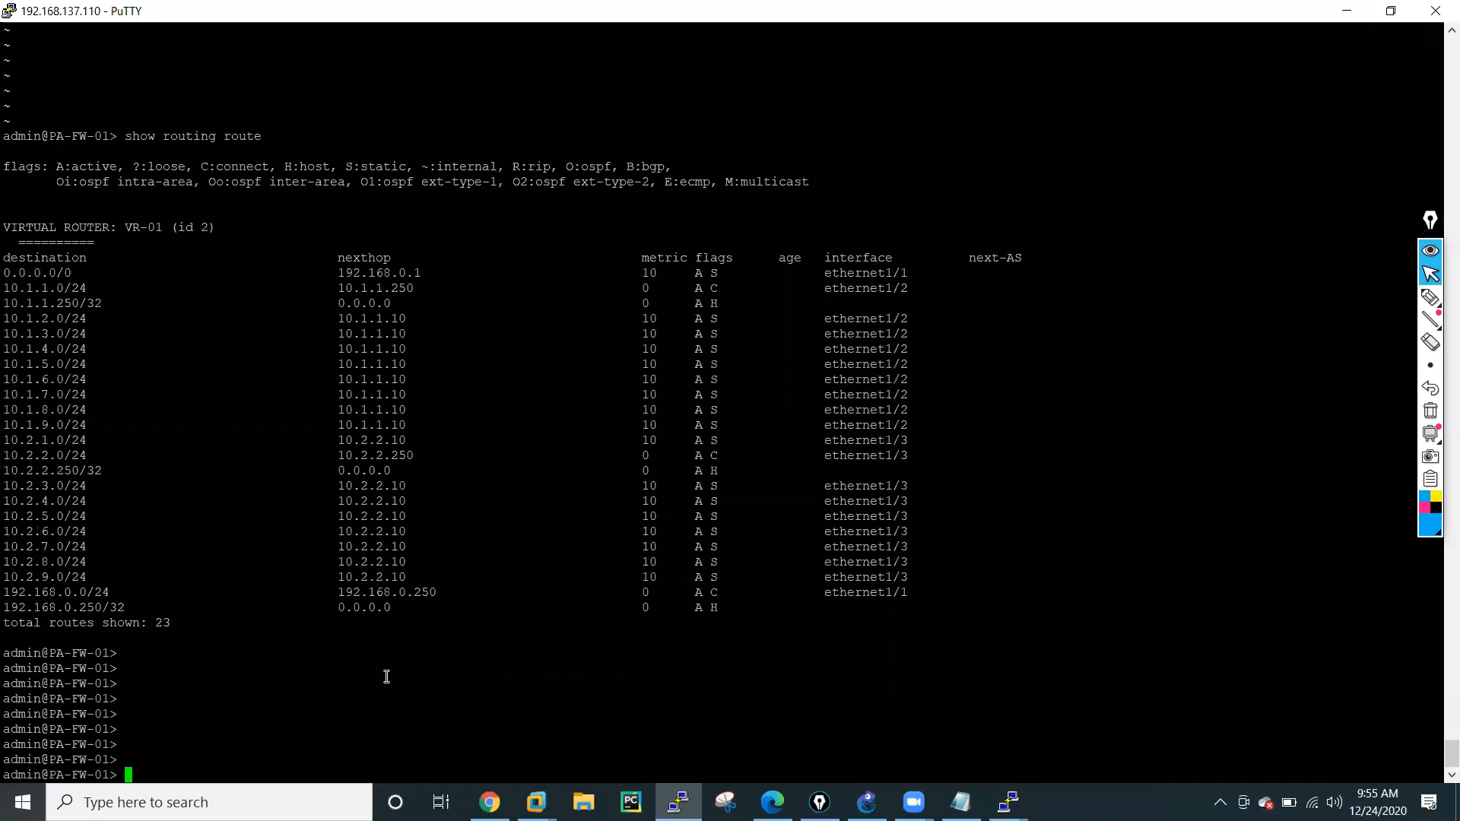
List the command options for test routing, its fib-lookup subcommand, and the virtual-router argument.
{"action": "type", "text": "test routing ro"}
{"action": "key", "text": "BackSpace"}
{"action": "key", "text": "BackSpace"}
{"action": "key", "text": "question"}
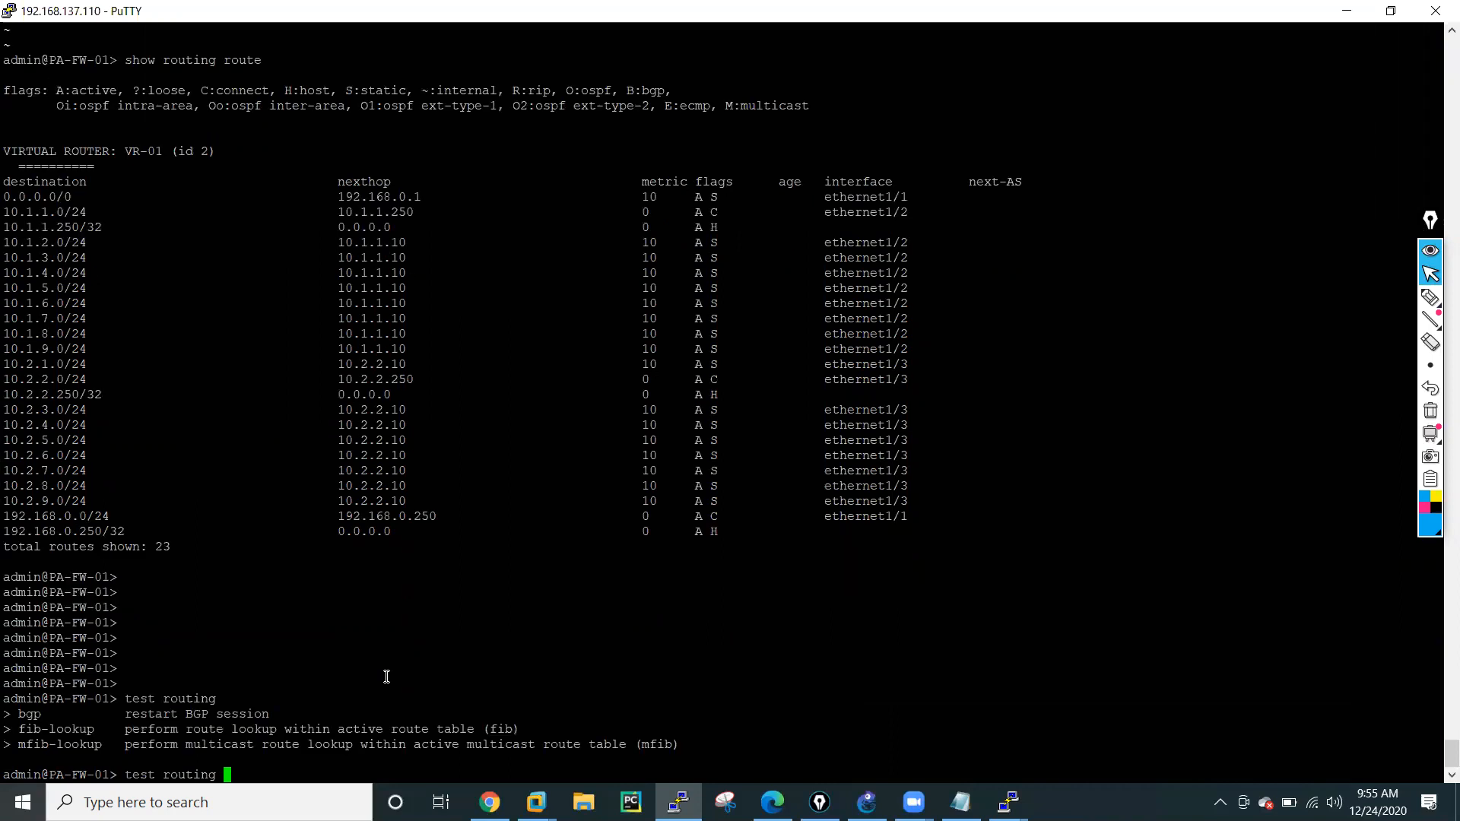
{"action": "type", "text": "fib-lookup"}
{"action": "key", "text": "question"}
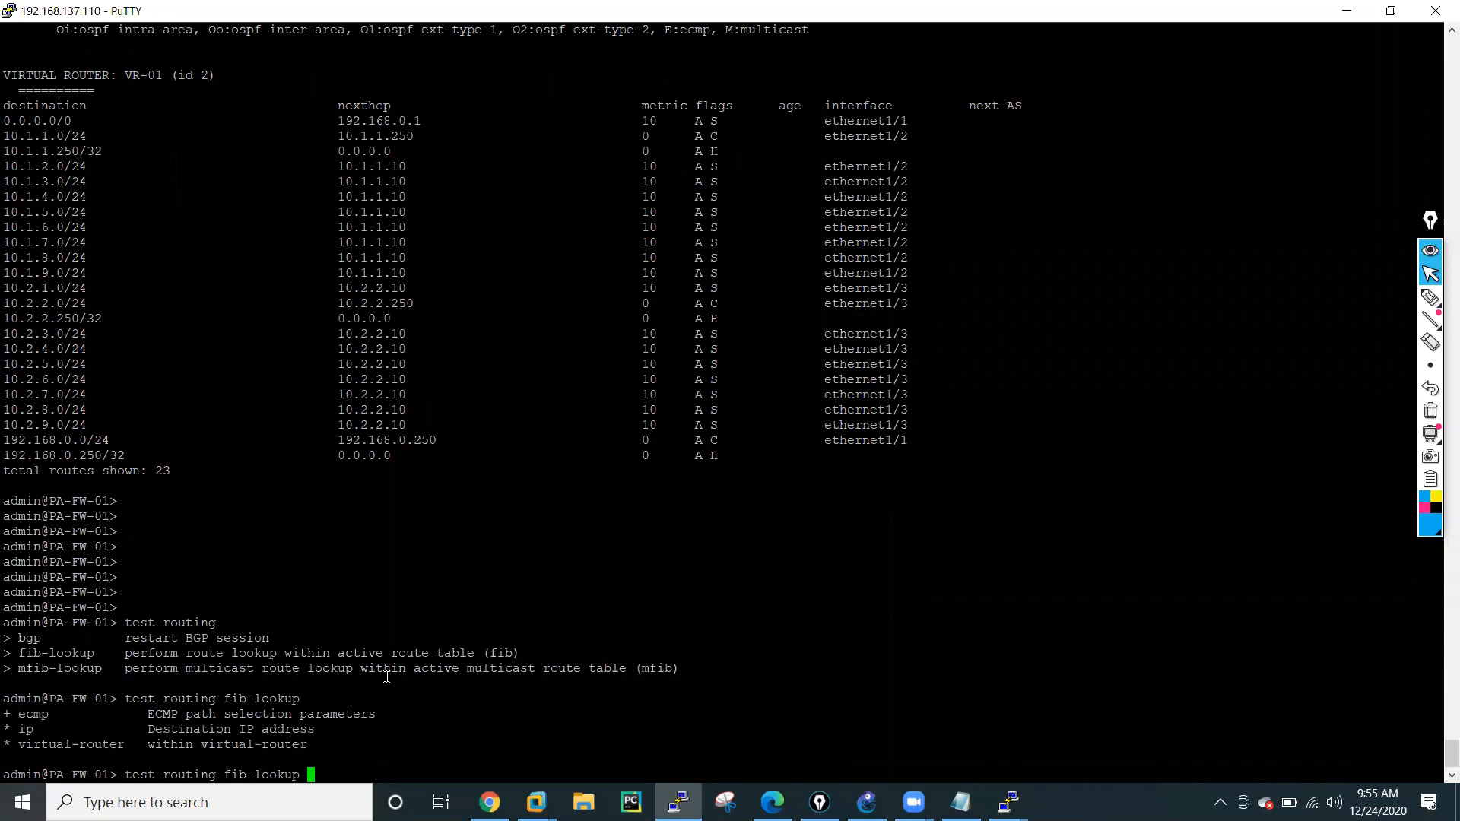
{"action": "type", "text": "virtual-router"}
{"action": "key", "text": "question"}
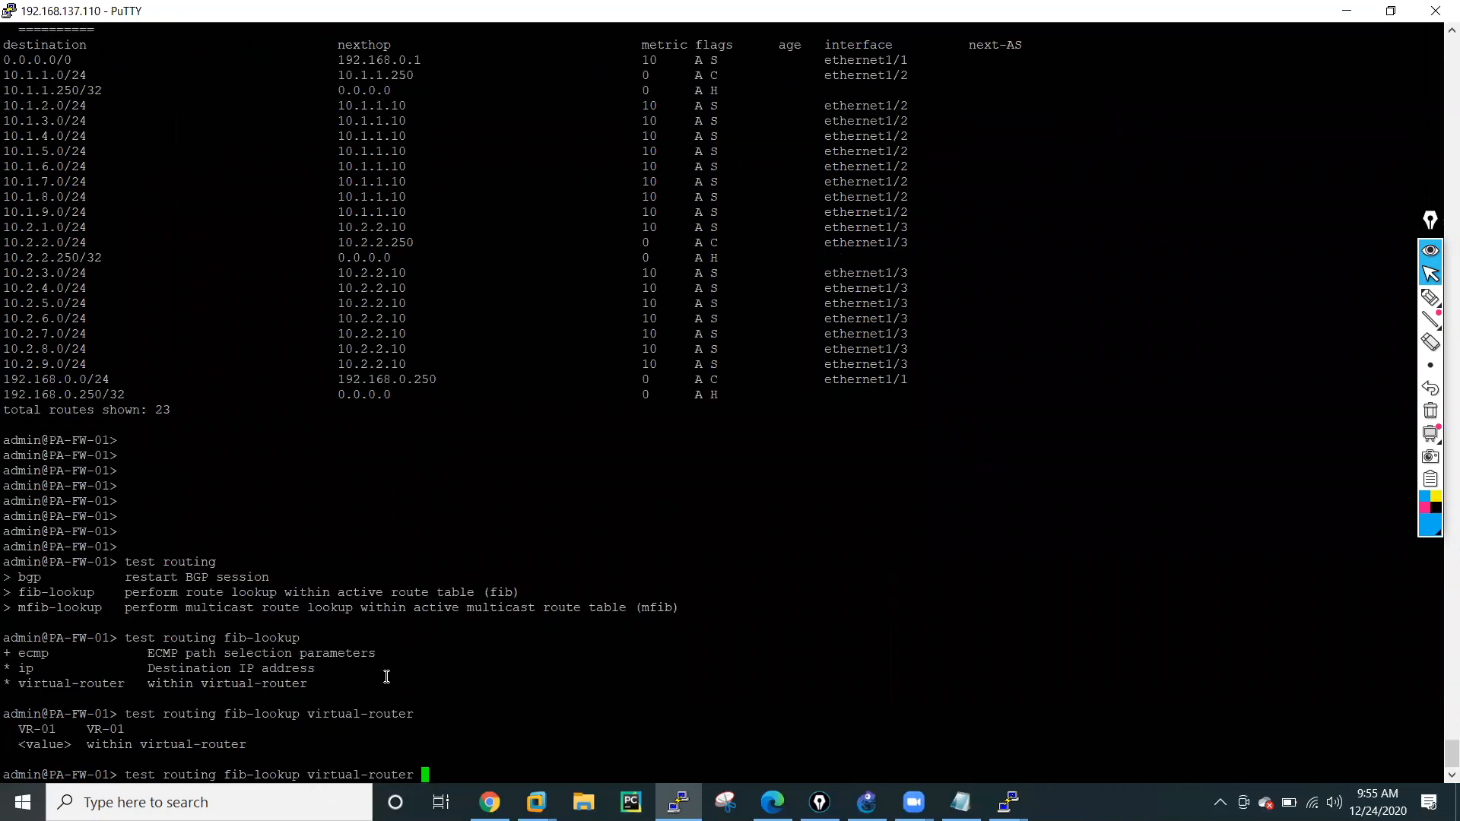
Run the FIB lookup in VR-01 for IP "10.1.7.11", and highlight the resulting interface and the complete command.
{"action": "type", "text": "VR-01 ip \"10.1.7.11\""}
{"action": "key", "text": "Return"}
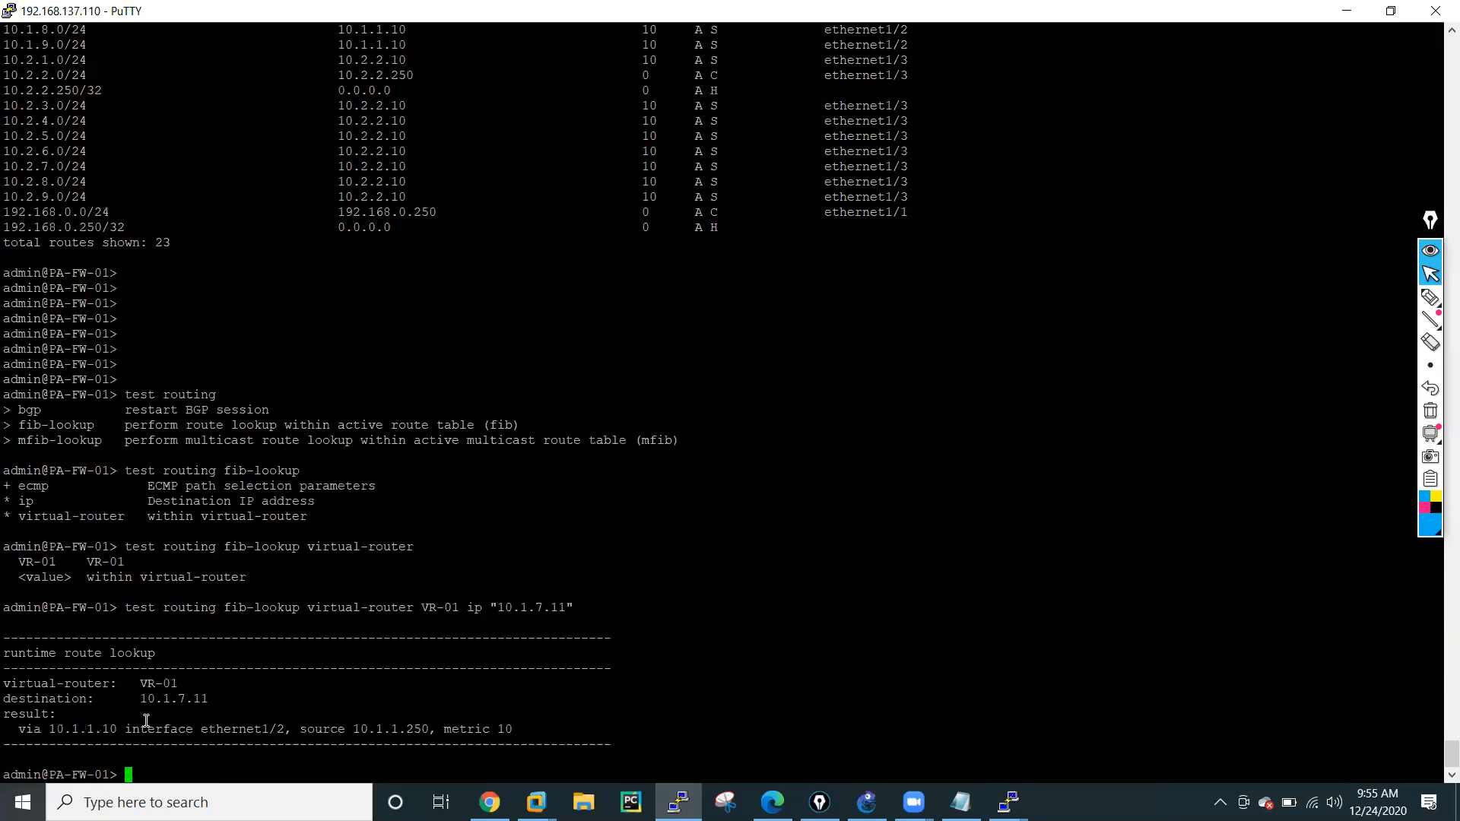
{"action": "left_click_drag", "start_coordinate": [126, 728], "coordinate": [283, 730]}
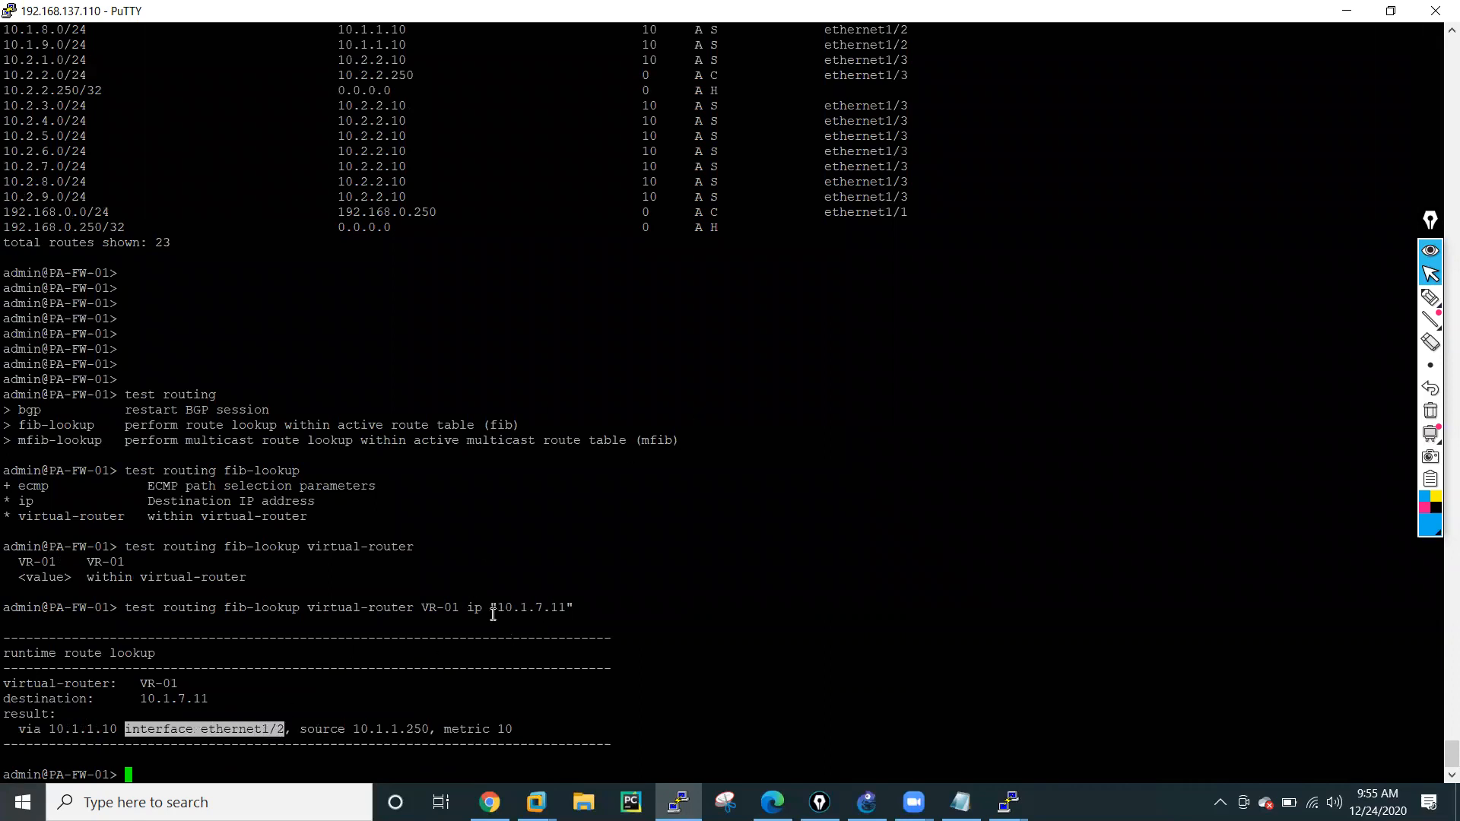
{"action": "left_click_drag", "start_coordinate": [125, 608], "coordinate": [571, 609]}
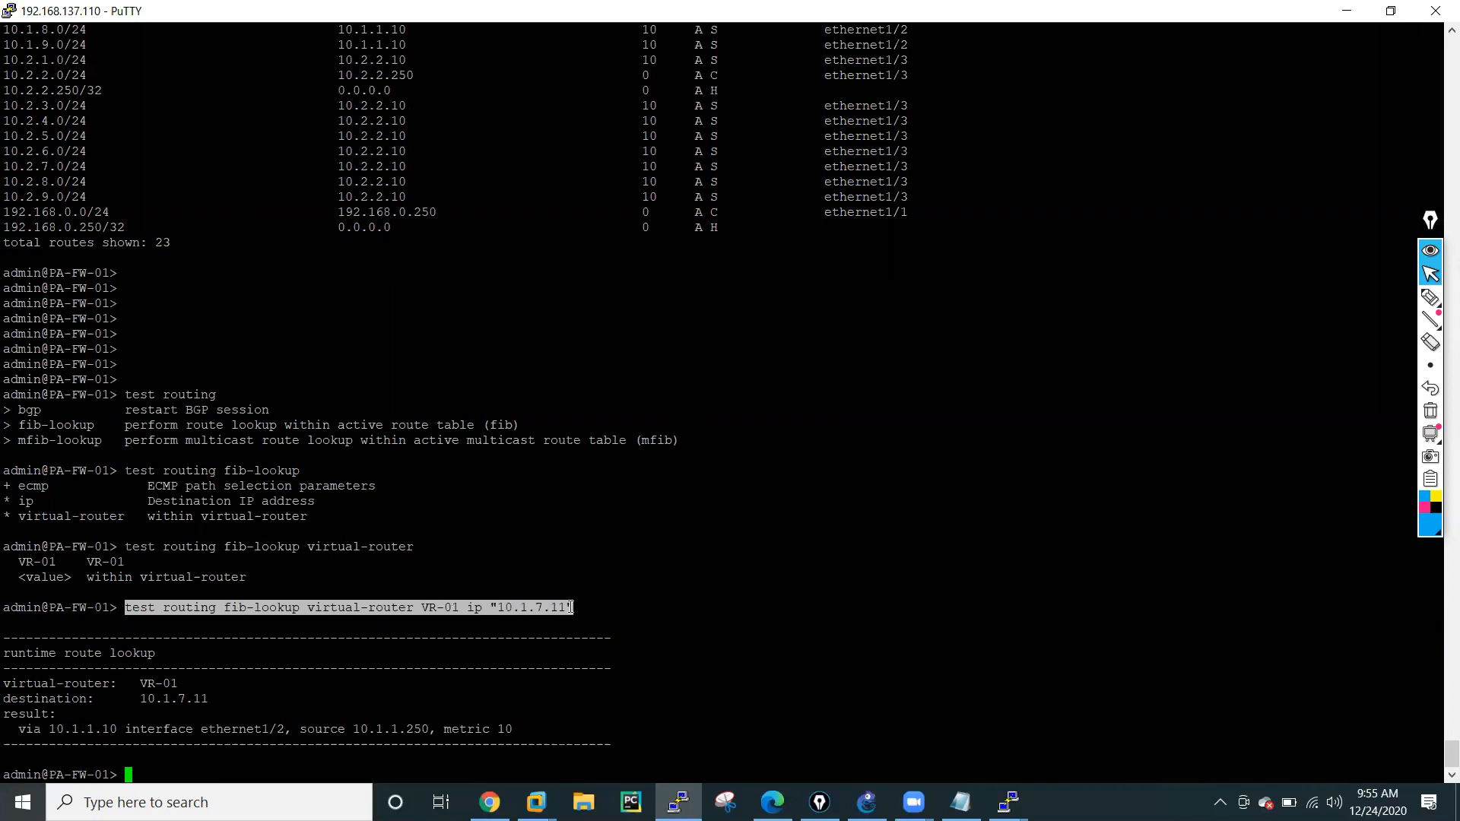
Run the FIB lookup in VR-01 for IP "10.2.7.11" by reusing the earlier lookup command.
{"action": "right_click", "coordinate": [674, 545]}
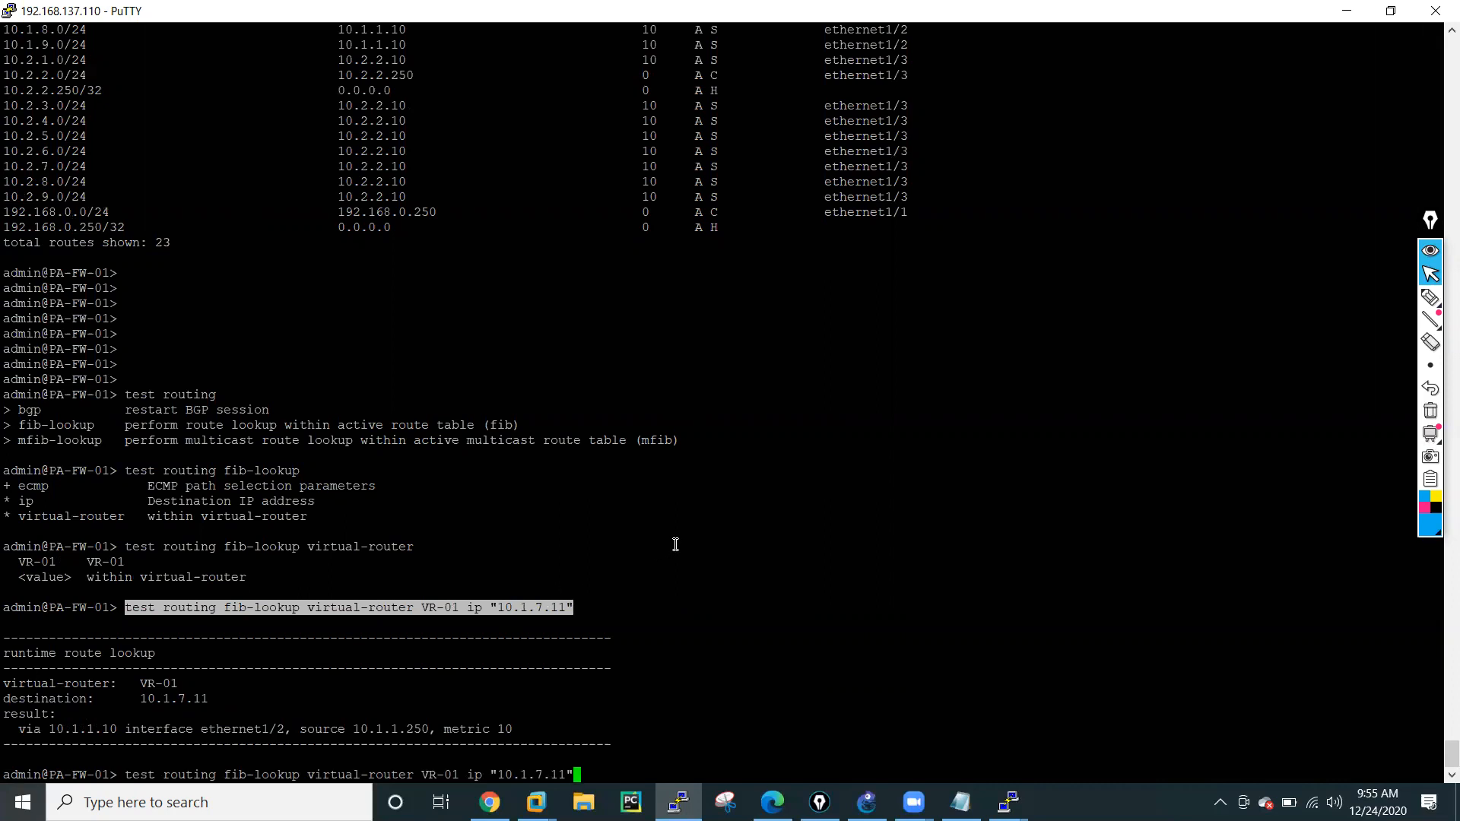
{"action": "key", "text": "Left"}
{"action": "key", "text": "Left"}
{"action": "key", "text": "Left"}
{"action": "key", "text": "Left"}
{"action": "key", "text": "Left"}
{"action": "key", "text": "Left"}
{"action": "key", "text": "BackSpace"}
{"action": "type", "text": "2"}
{"action": "key", "text": "Return"}
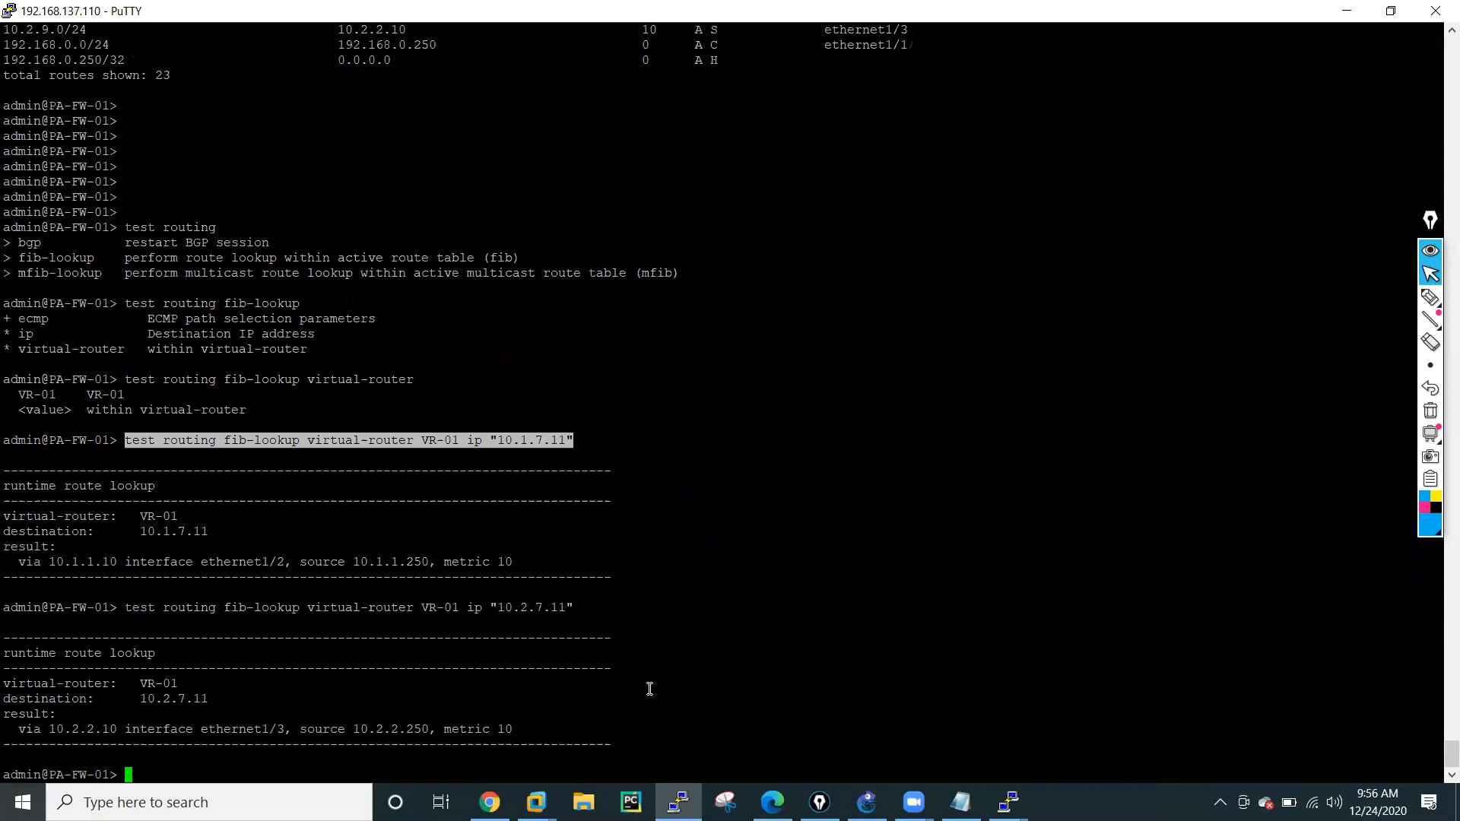
Repeat the VR-01 FIB lookup for IPs "10.2.7.10" and "10.2.7.100", and highlight the last lookup command.
{"action": "key", "text": "Up"}
{"action": "key", "text": "Left"}
{"action": "key", "text": "Left"}
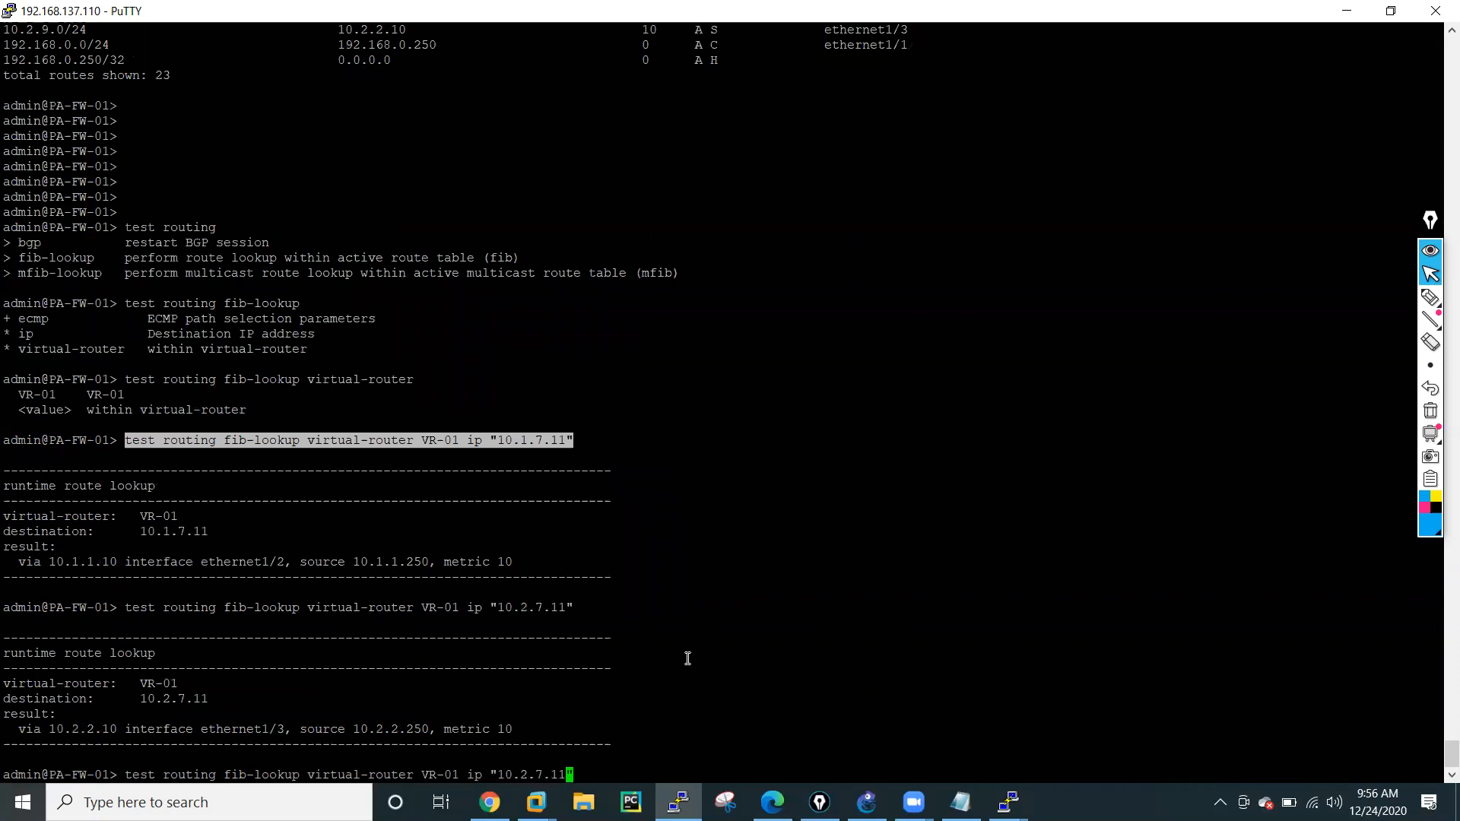
{"action": "key", "text": "Delete"}
{"action": "type", "text": "0"}
{"action": "key", "text": "Return"}
{"action": "key", "text": "Up"}
{"action": "key", "text": "Left"}
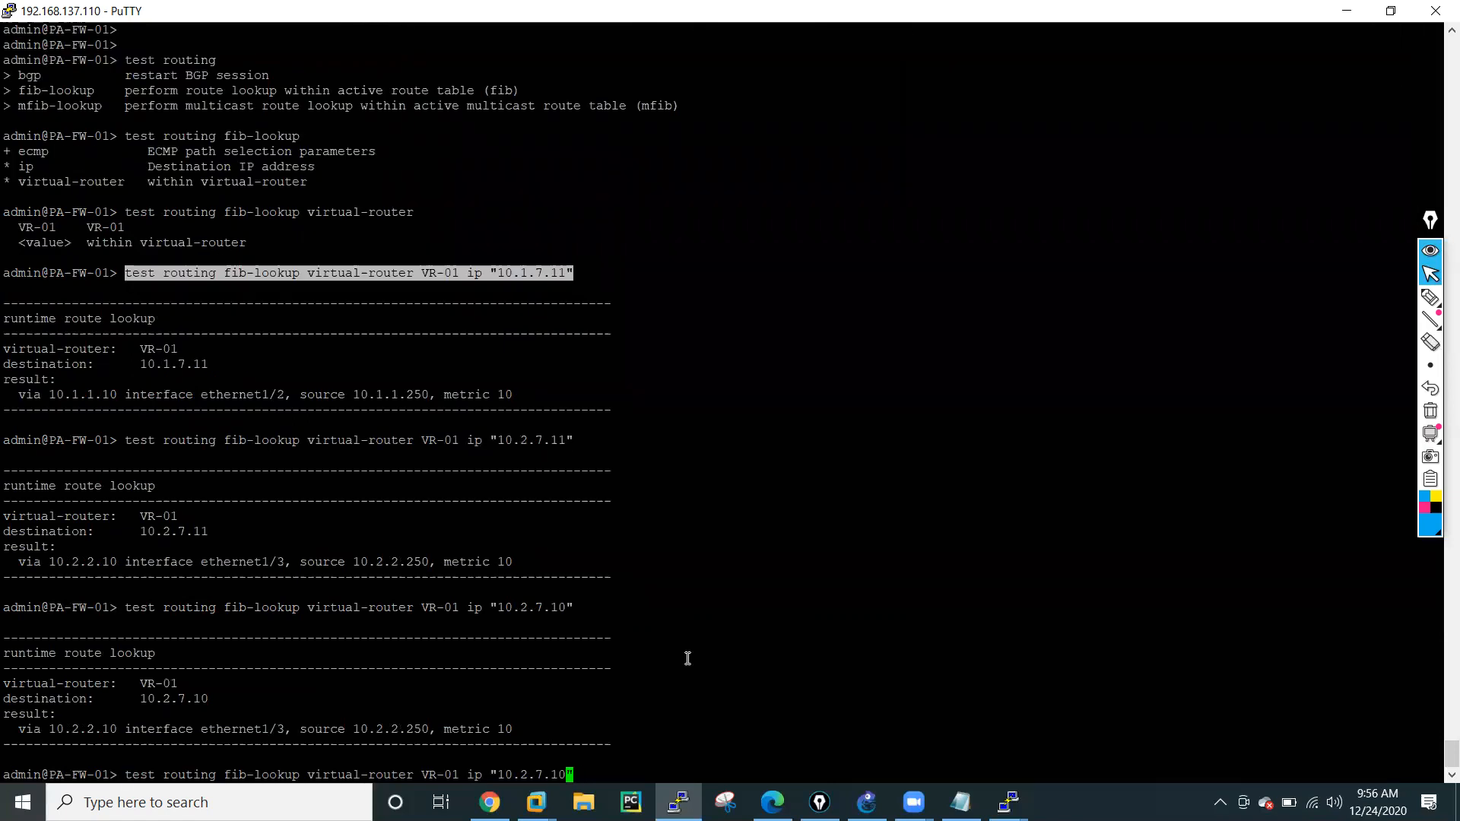
{"action": "type", "text": "0"}
{"action": "key", "text": "Return"}
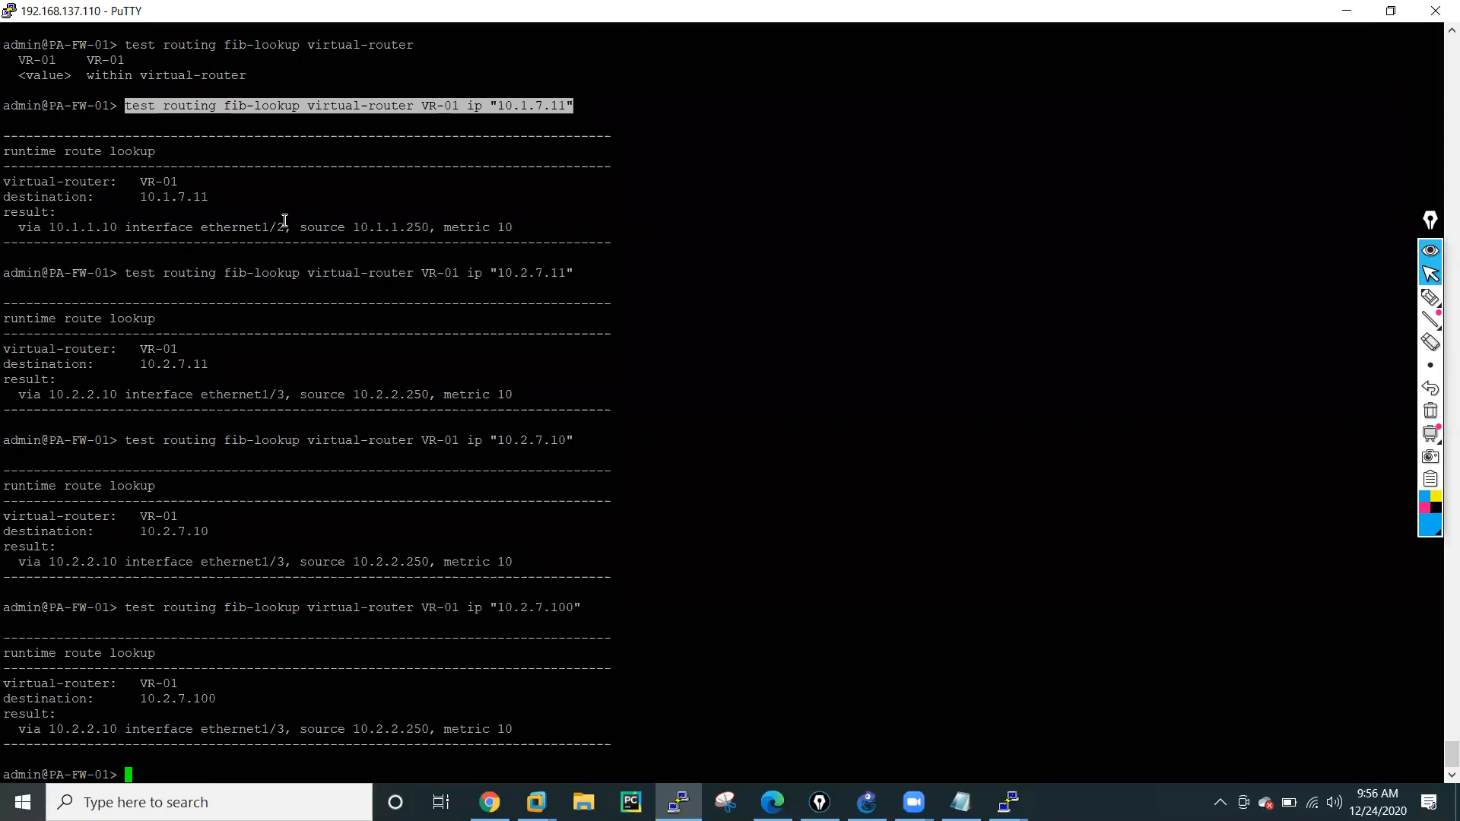
{"action": "left_click", "coordinate": [146, 609]}
{"action": "left_click_drag", "start_coordinate": [146, 609], "coordinate": [564, 616]}
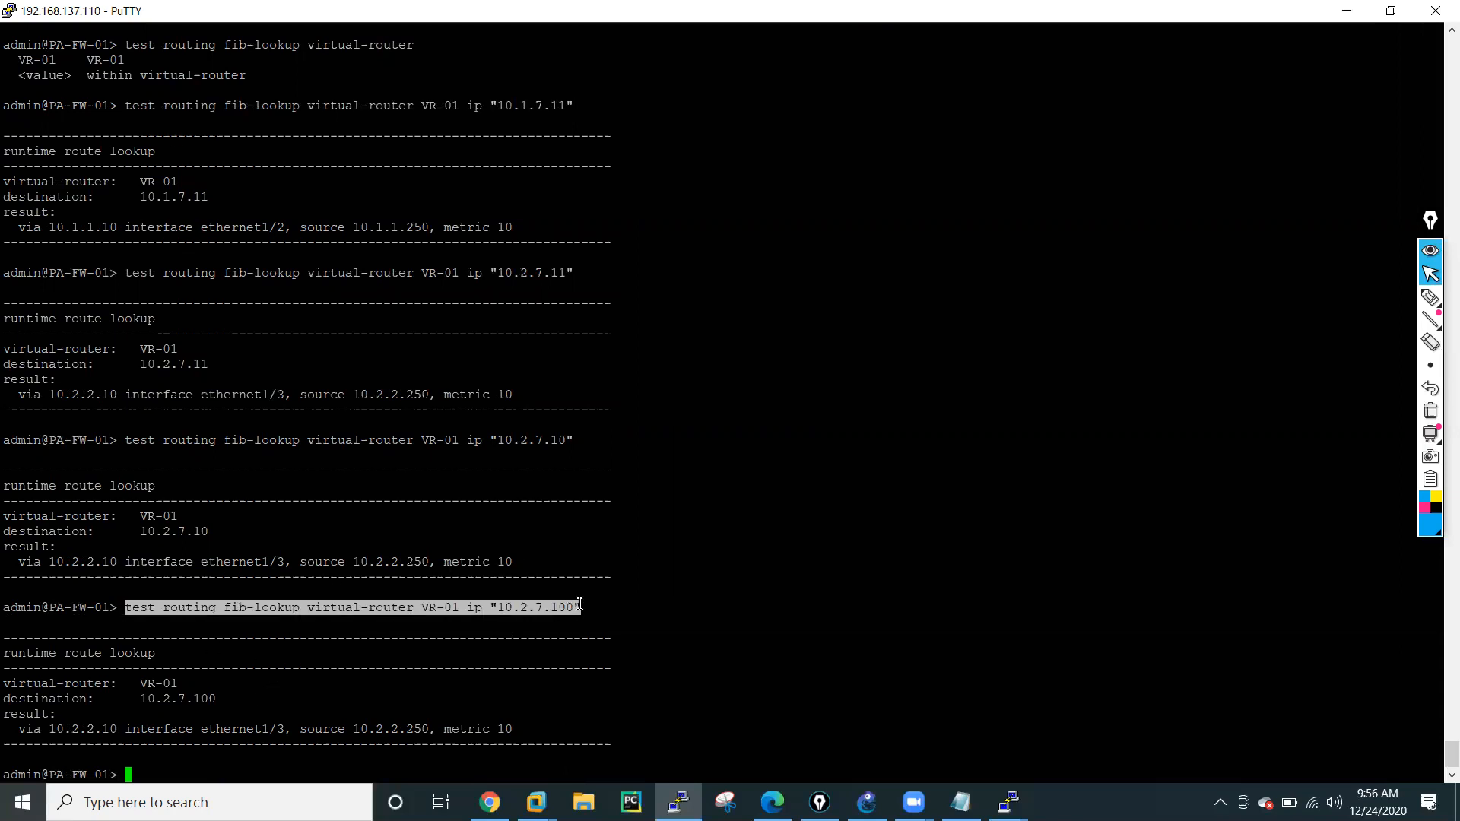
{"action": "left_click", "coordinate": [733, 660]}
Run the FIB lookup in VR-01 for the internet destination IP "8.8.8.8".
{"action": "key", "text": "Up"}
{"action": "key", "text": "Left"}
{"action": "key", "text": "BackSpace"}
{"action": "key", "text": "BackSpace"}
{"action": "key", "text": "BackSpace"}
{"action": "key", "text": "BackSpace"}
{"action": "key", "text": "BackSpace"}
{"action": "key", "text": "BackSpace"}
{"action": "key", "text": "BackSpace"}
{"action": "key", "text": "BackSpace"}
{"action": "key", "text": "BackSpace"}
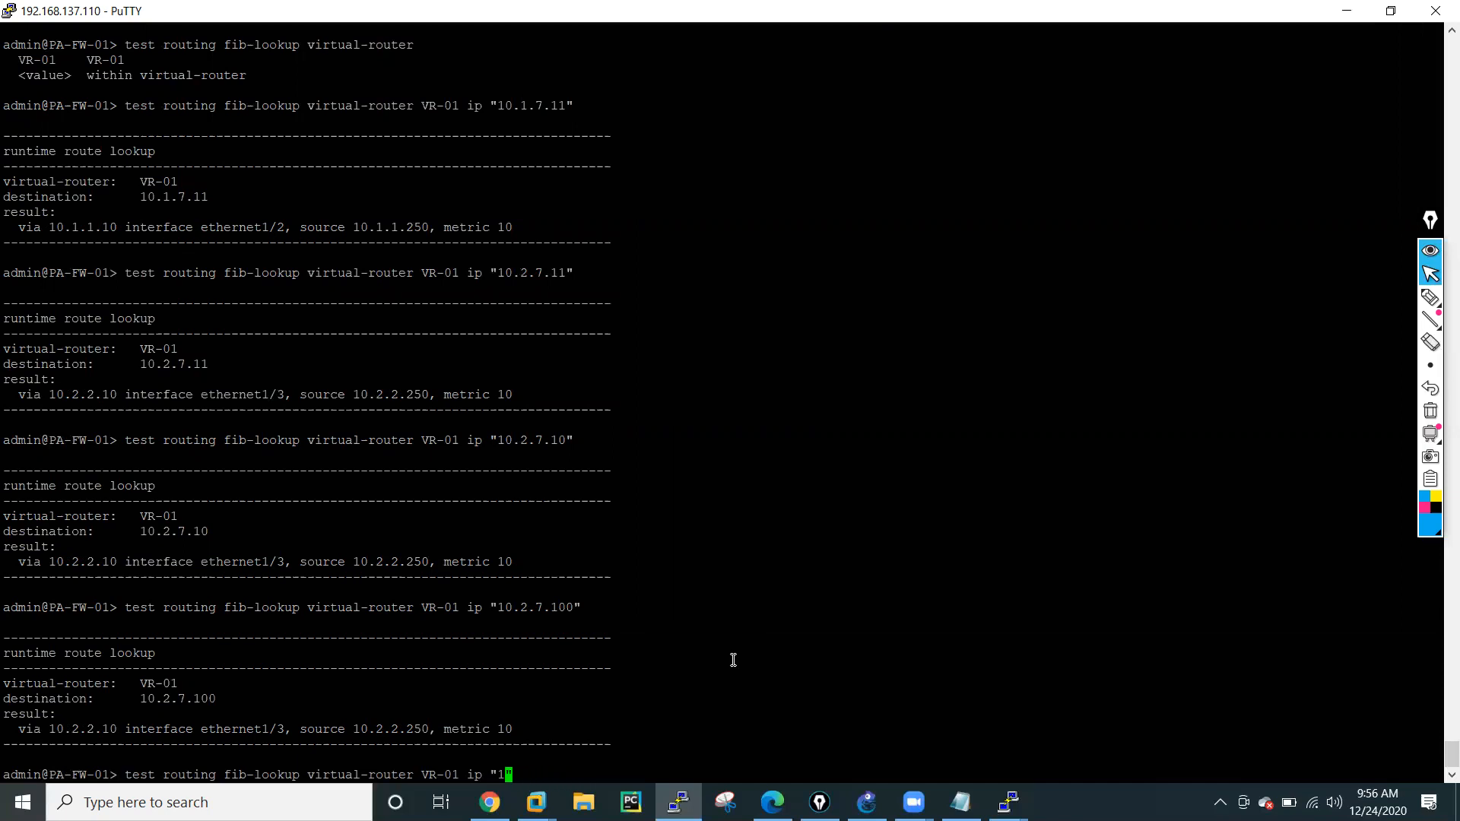
{"action": "key", "text": "BackSpace"}
{"action": "type", "text": "8.8.8.8"}
{"action": "key", "text": "Return"}
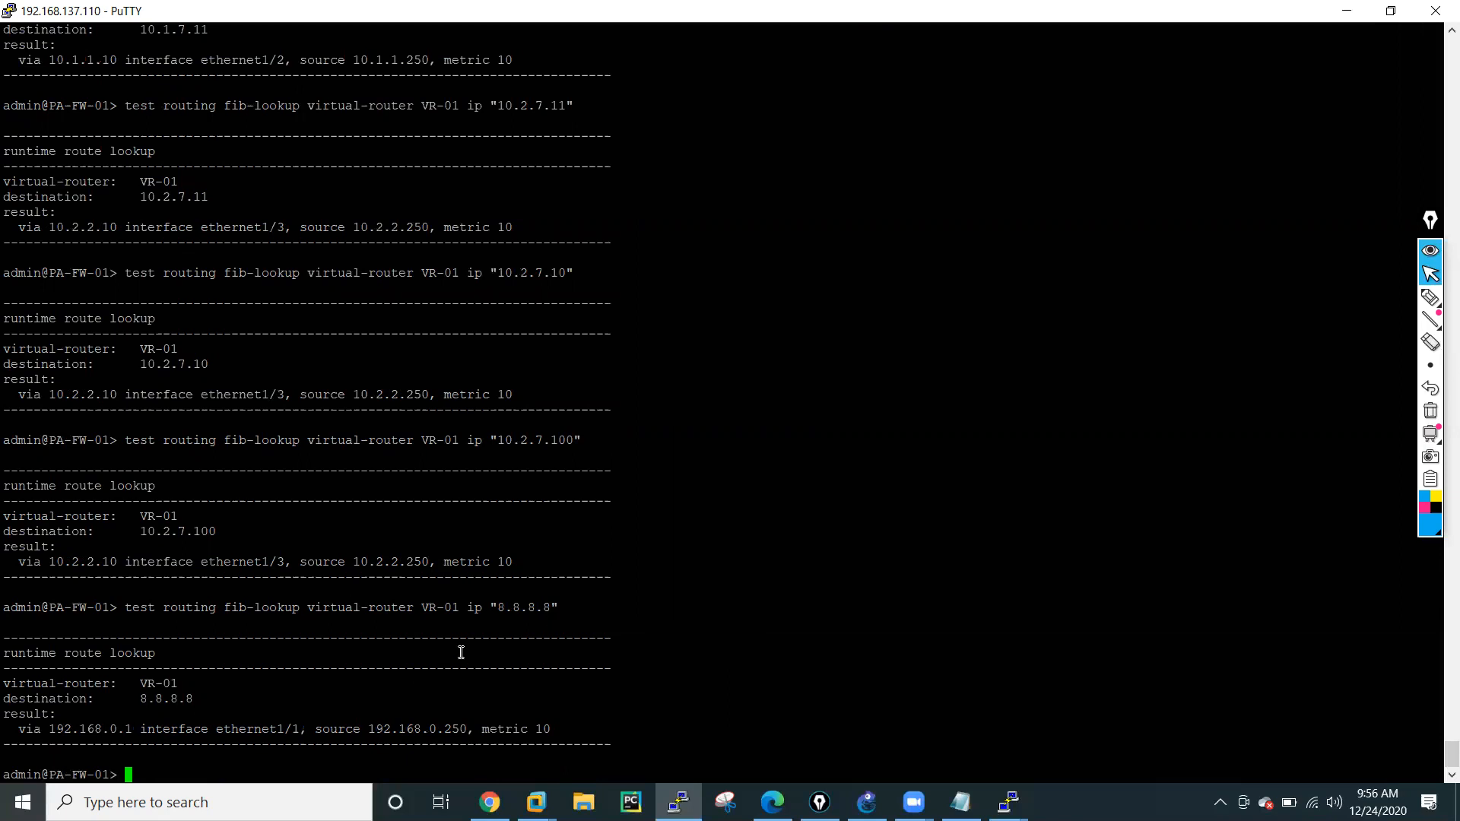
Display the details with show interface ethernet1/1, reusing the interface name from the lookup result, highlight the zone line, and exit the output.
{"action": "left_click_drag", "start_coordinate": [142, 729], "coordinate": [300, 728]}
{"action": "key", "text": "ctrl+c"}
{"action": "type", "text": "show"}
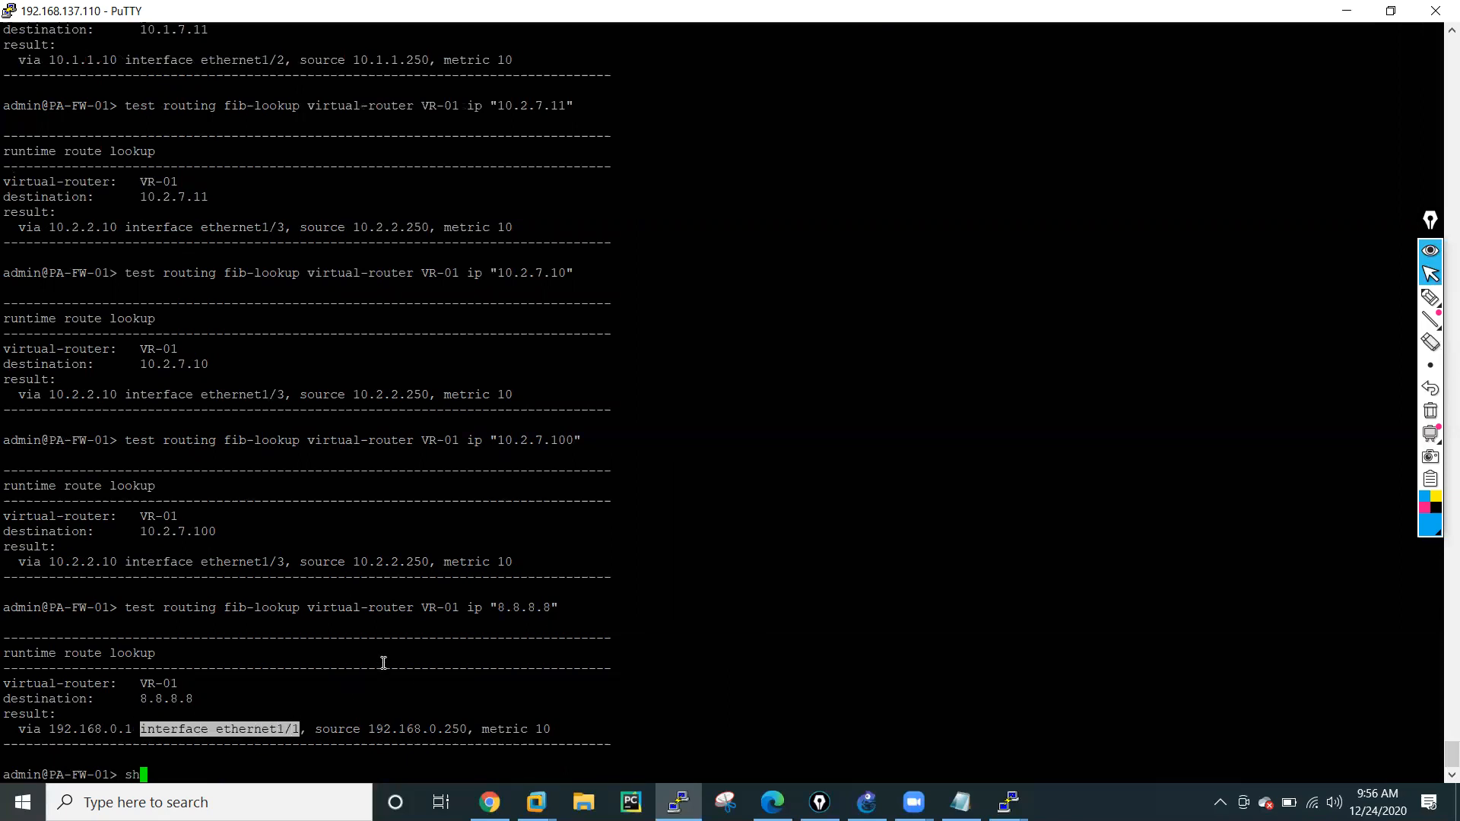
{"action": "right_click", "coordinate": [429, 658]}
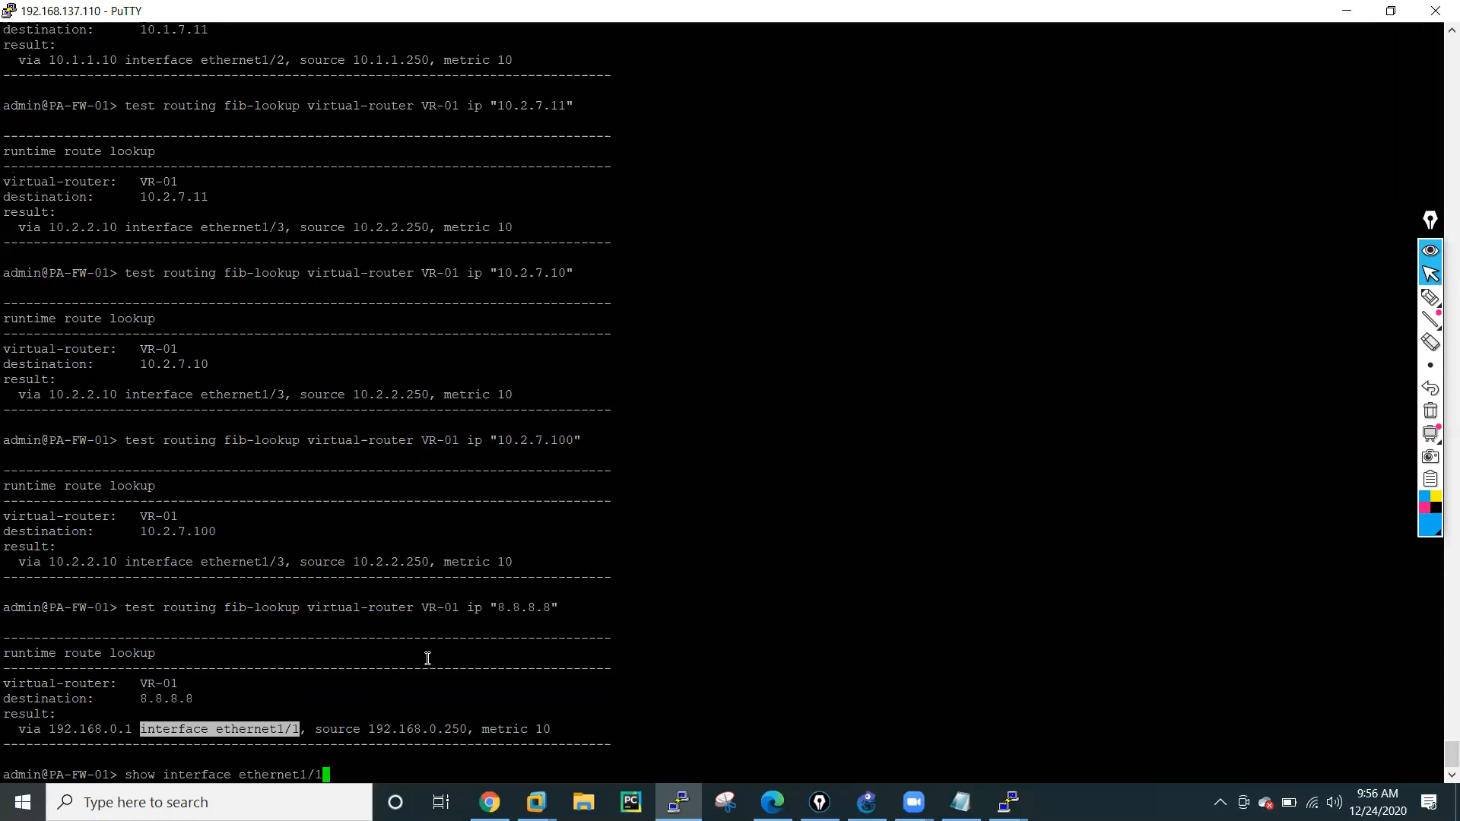
{"action": "key", "text": "Return"}
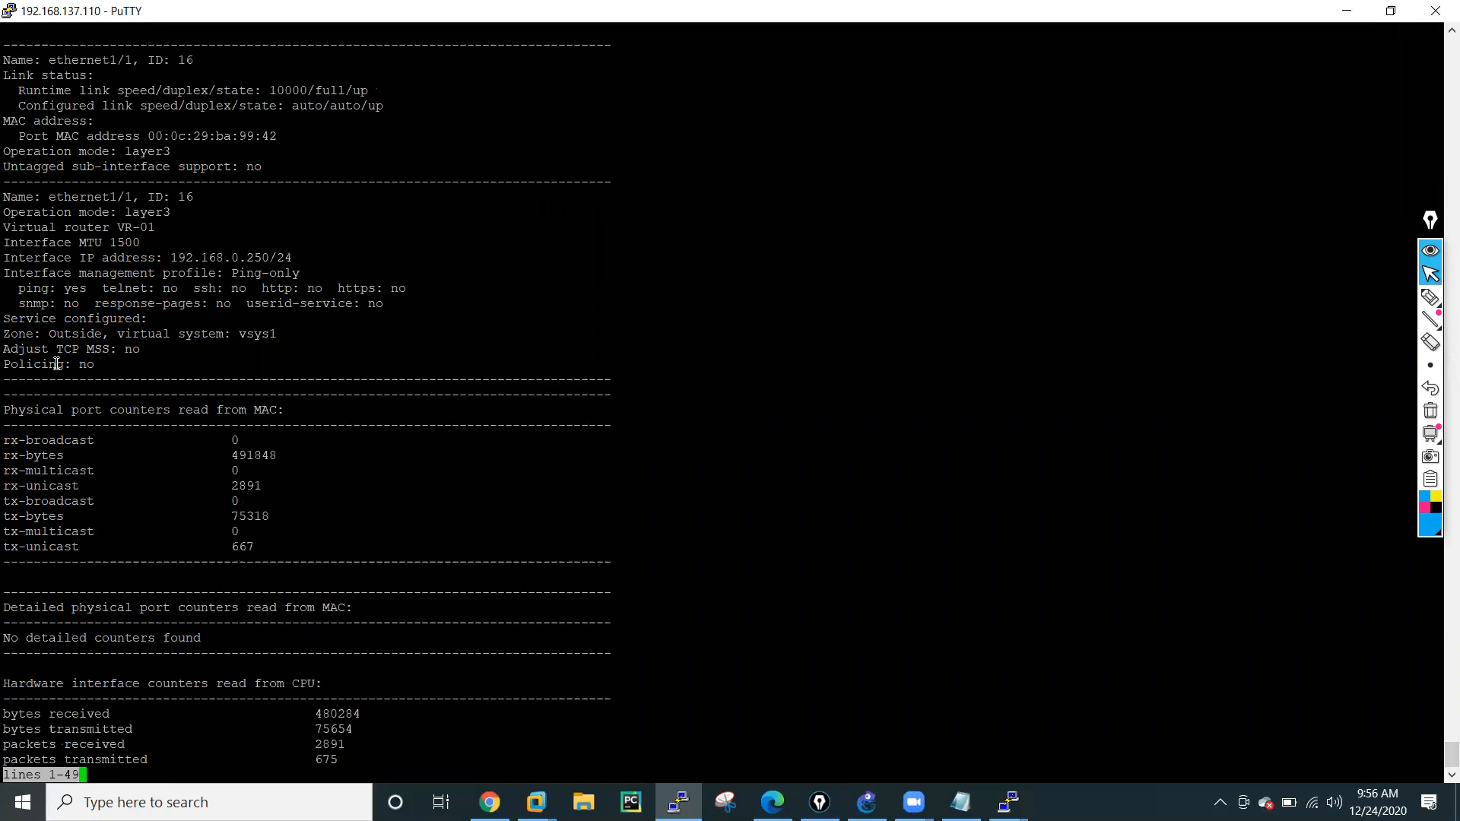
{"action": "left_click_drag", "start_coordinate": [6, 339], "coordinate": [173, 333]}
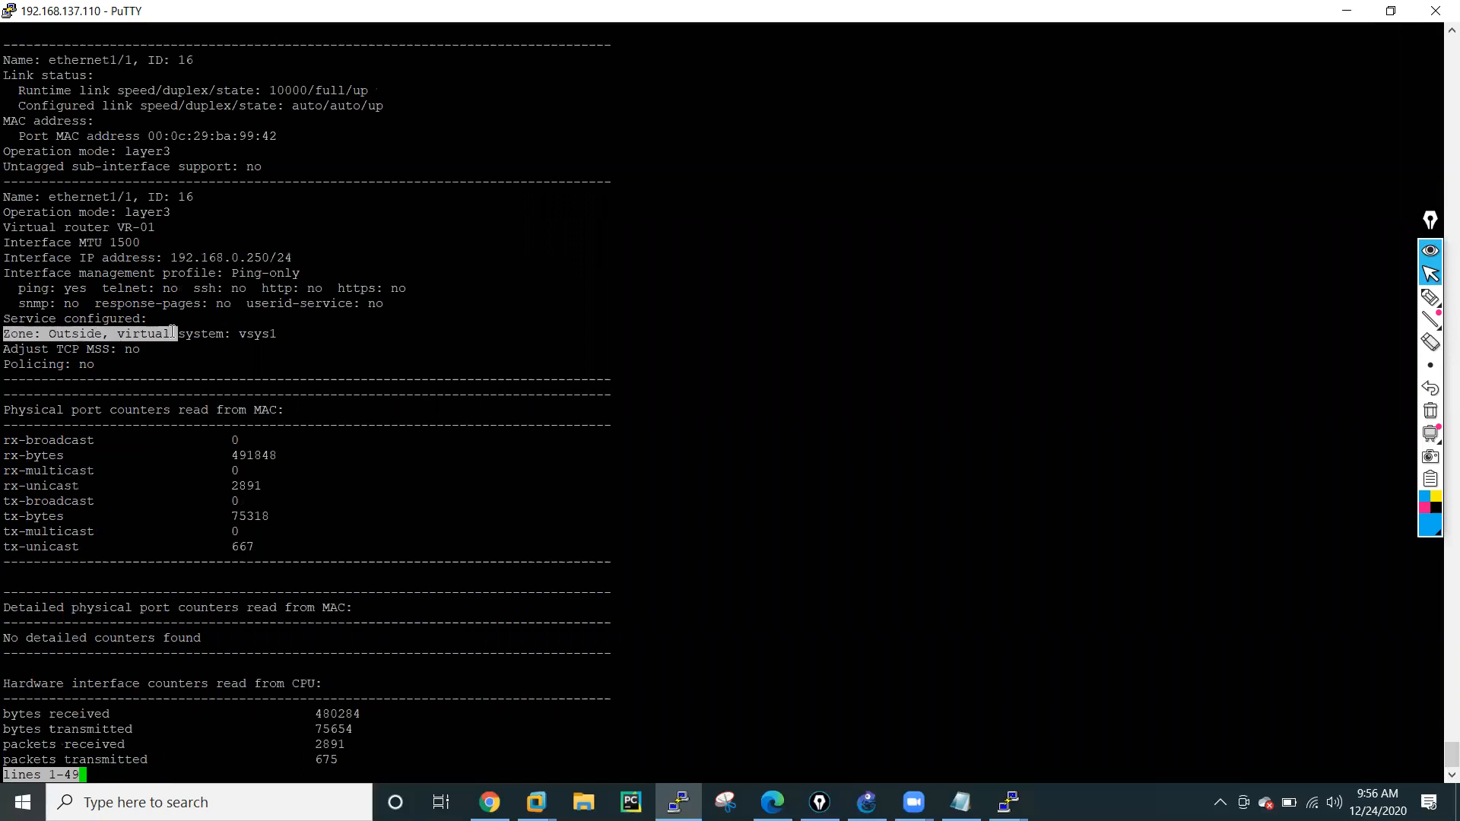
{"action": "key", "text": "q"}
{"action": "left_click", "coordinate": [382, 463]}
Run the FIB lookup in VR-01 for IP "200.1.1.50", highlight the resulting interface and source address, and add blank prompt lines.
{"action": "key", "text": "Up"}
{"action": "key", "text": "Up"}
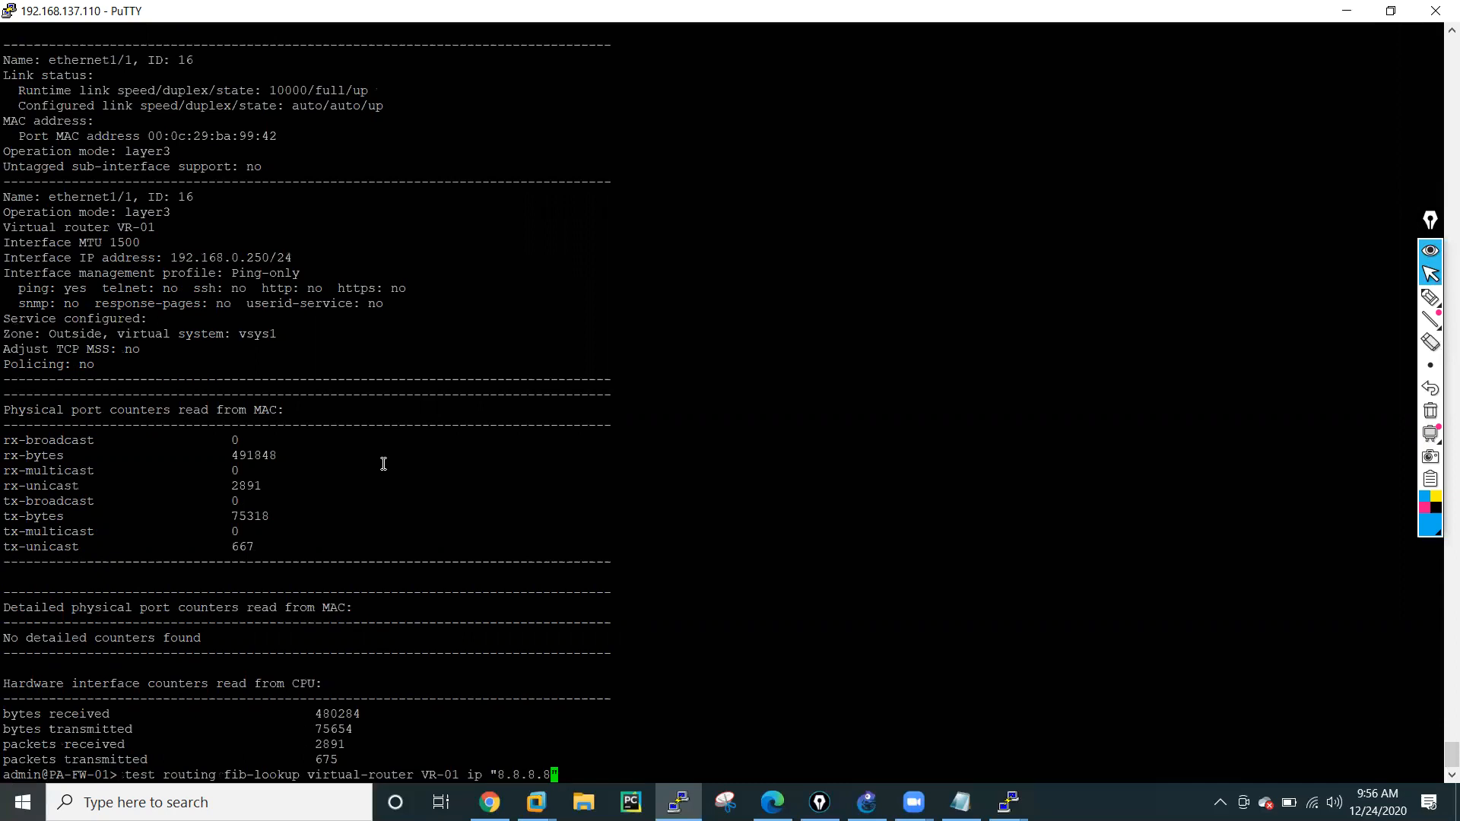
{"action": "key", "text": "BackSpace"}
{"action": "key", "text": "BackSpace"}
{"action": "key", "text": "BackSpace"}
{"action": "key", "text": "BackSpace"}
{"action": "key", "text": "BackSpace"}
{"action": "key", "text": "BackSpace"}
{"action": "key", "text": "BackSpace"}
{"action": "type", "text": "200.1.1.50"}
{"action": "key", "text": "Return"}
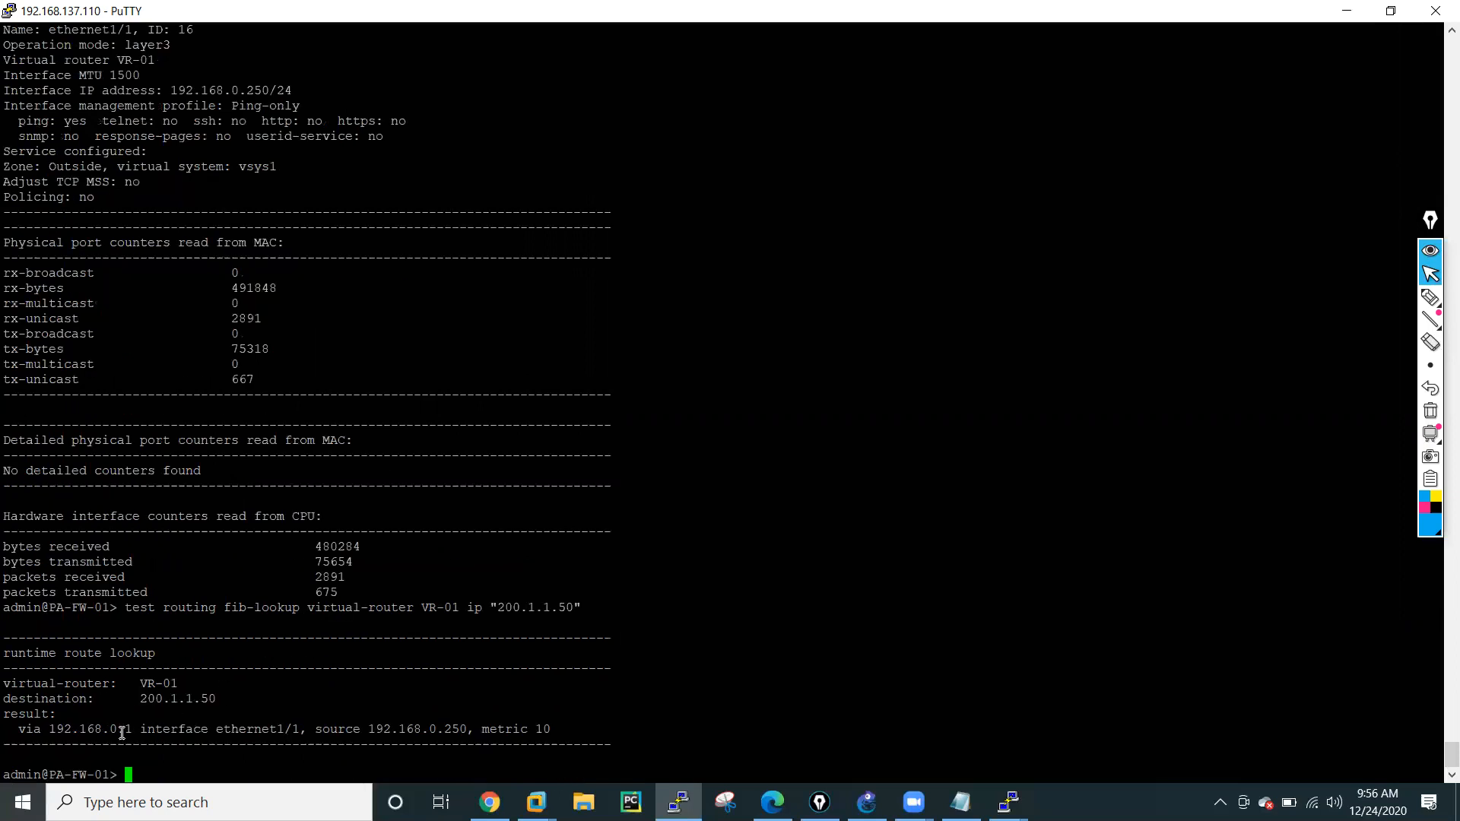
{"action": "left_click_drag", "start_coordinate": [140, 731], "coordinate": [461, 731]}
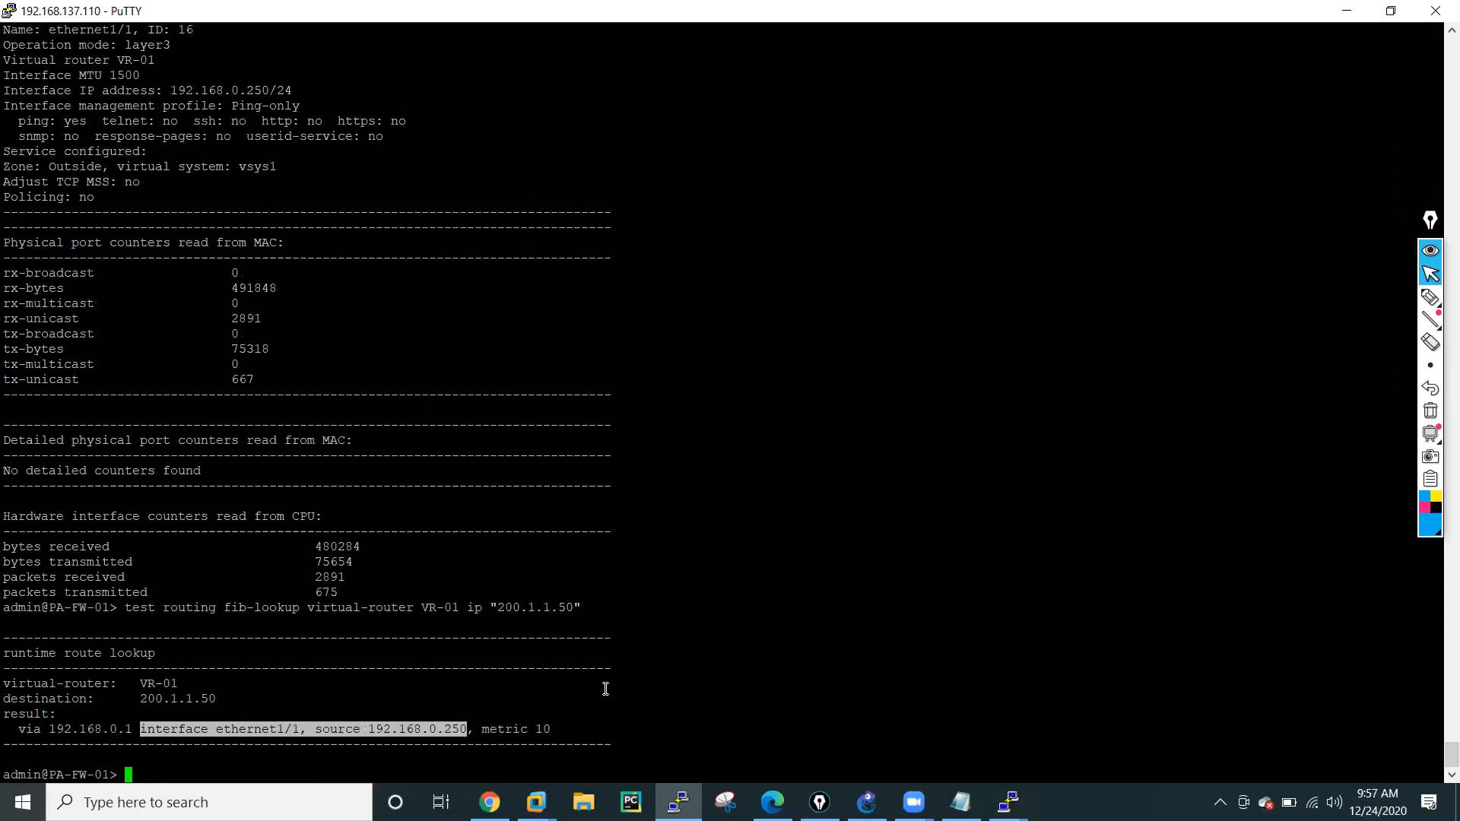
{"action": "left_click", "coordinate": [633, 682]}
{"action": "key", "text": "Return"}
{"action": "key", "text": "Return"}
{"action": "key", "text": "Return"}
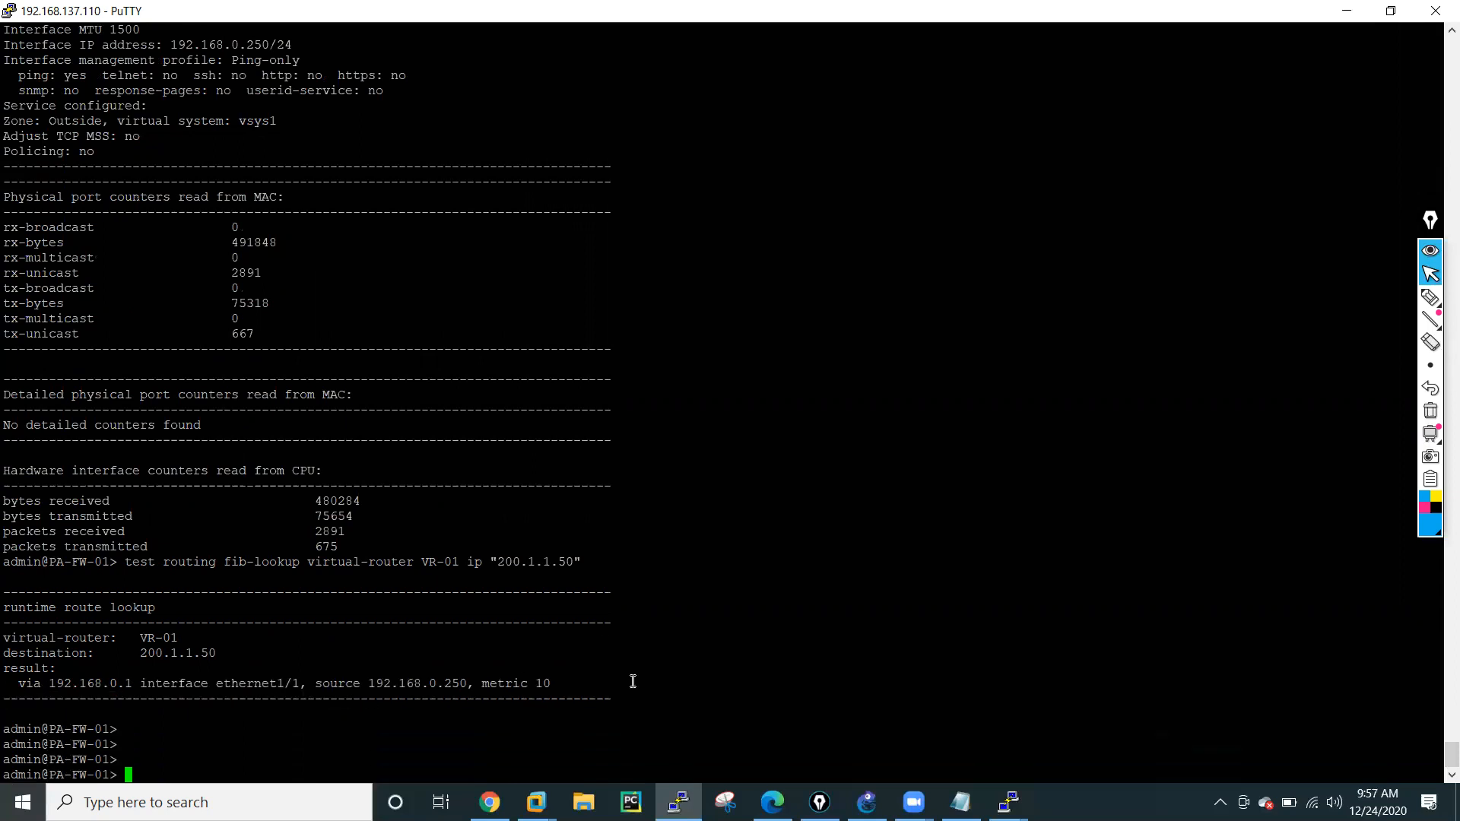